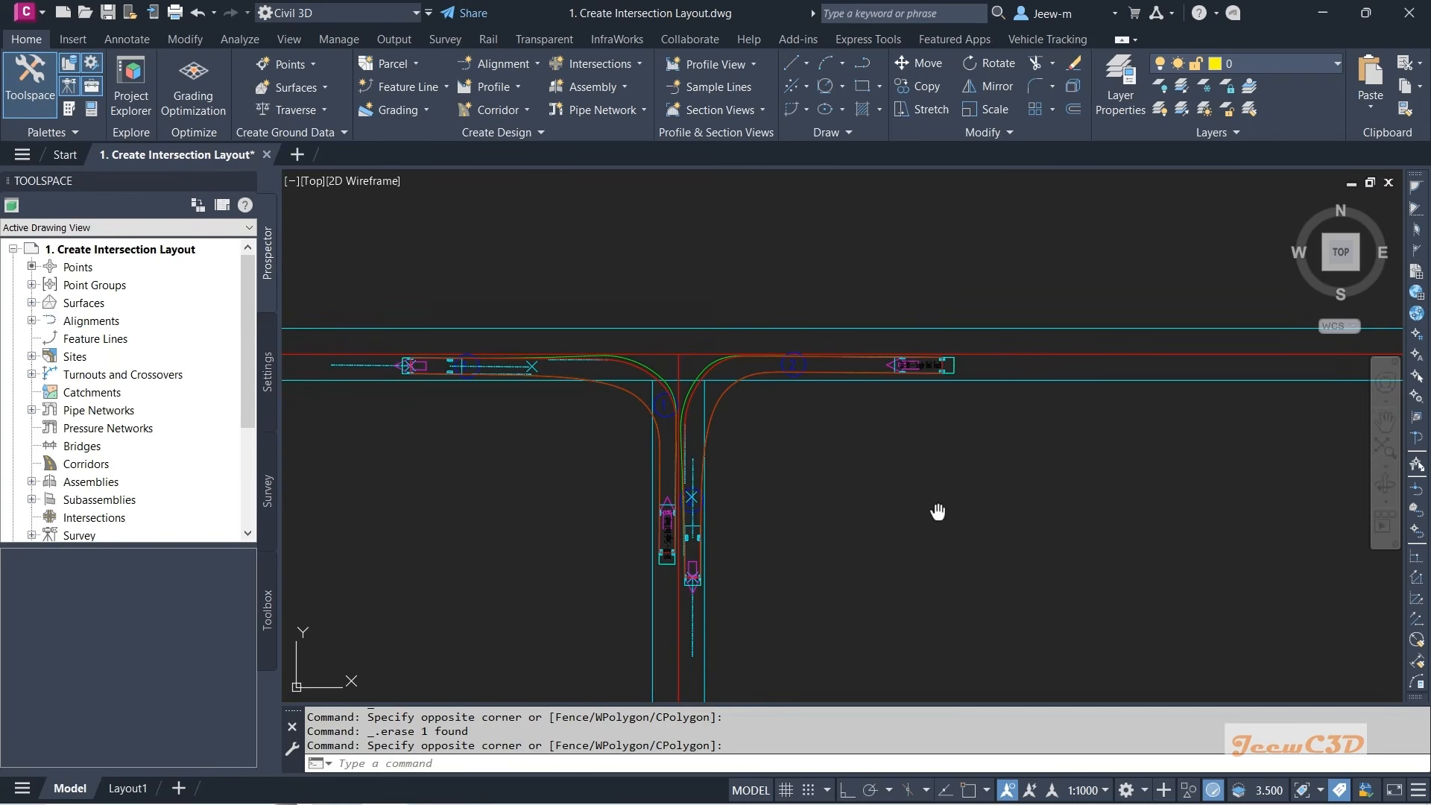
- Examine the single-unit truck swept paths turning at the T-intersection against the edges of both roads
middle_drag(934, 507, 1015, 511)
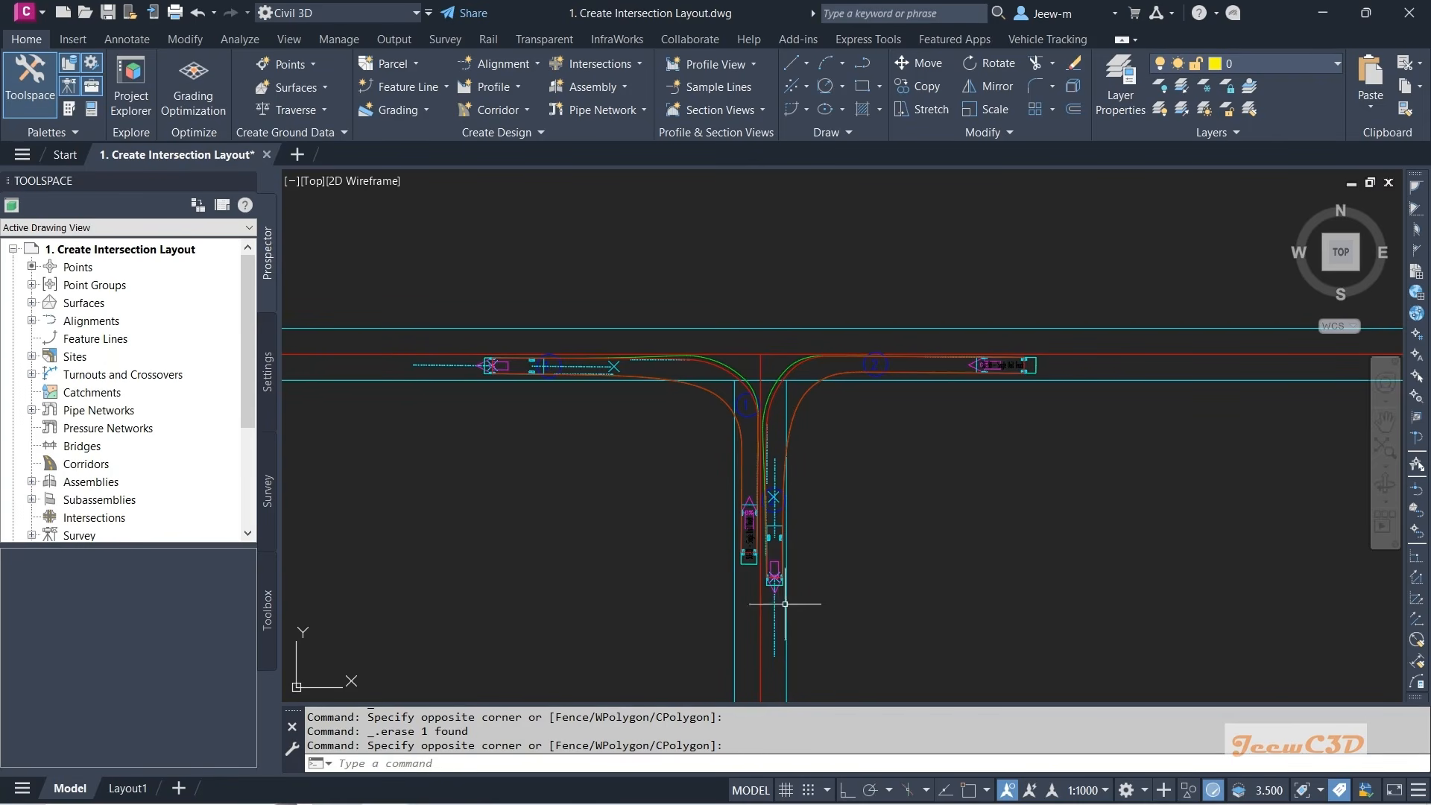
scroll(1010, 544, down, 2)
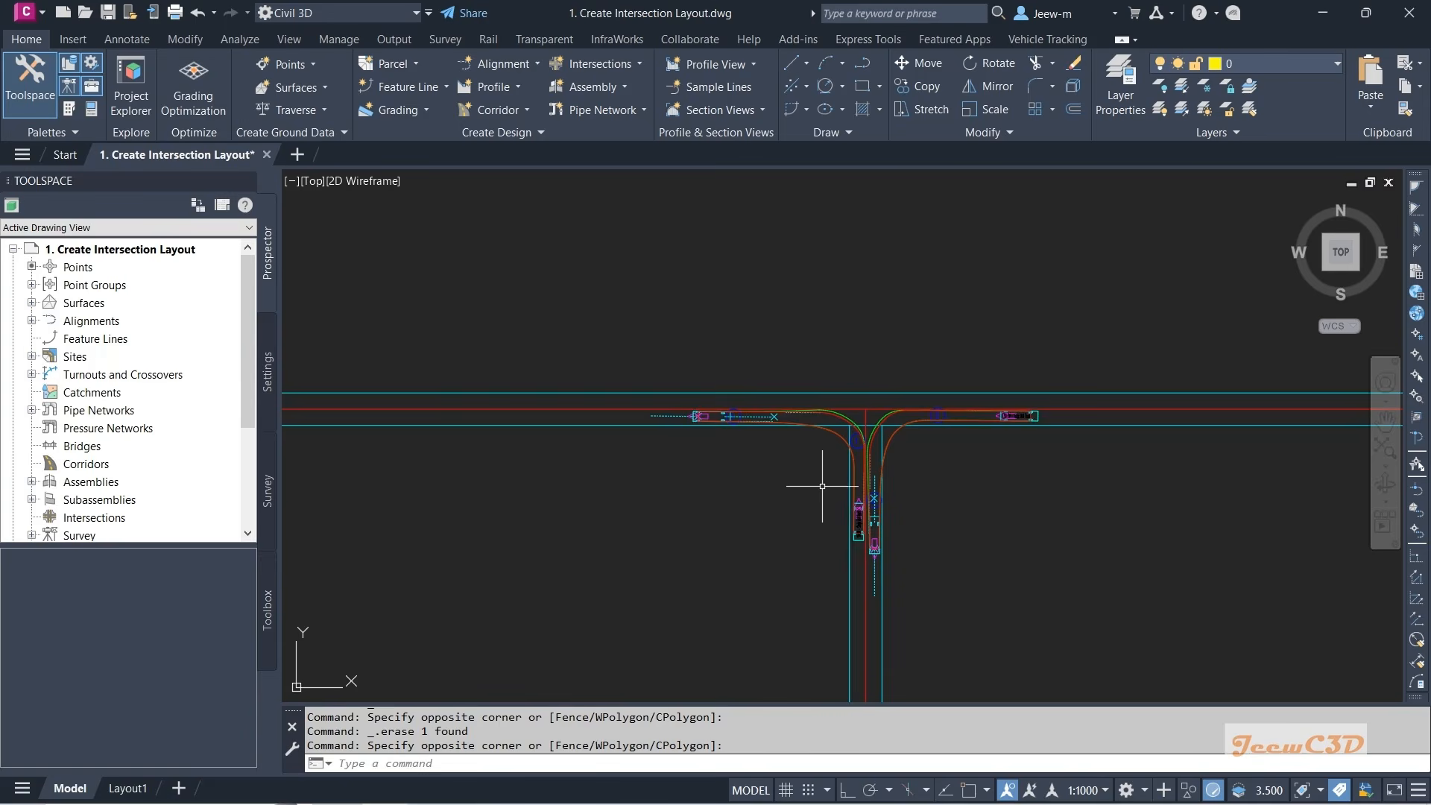
scroll(822, 486, up, 2)
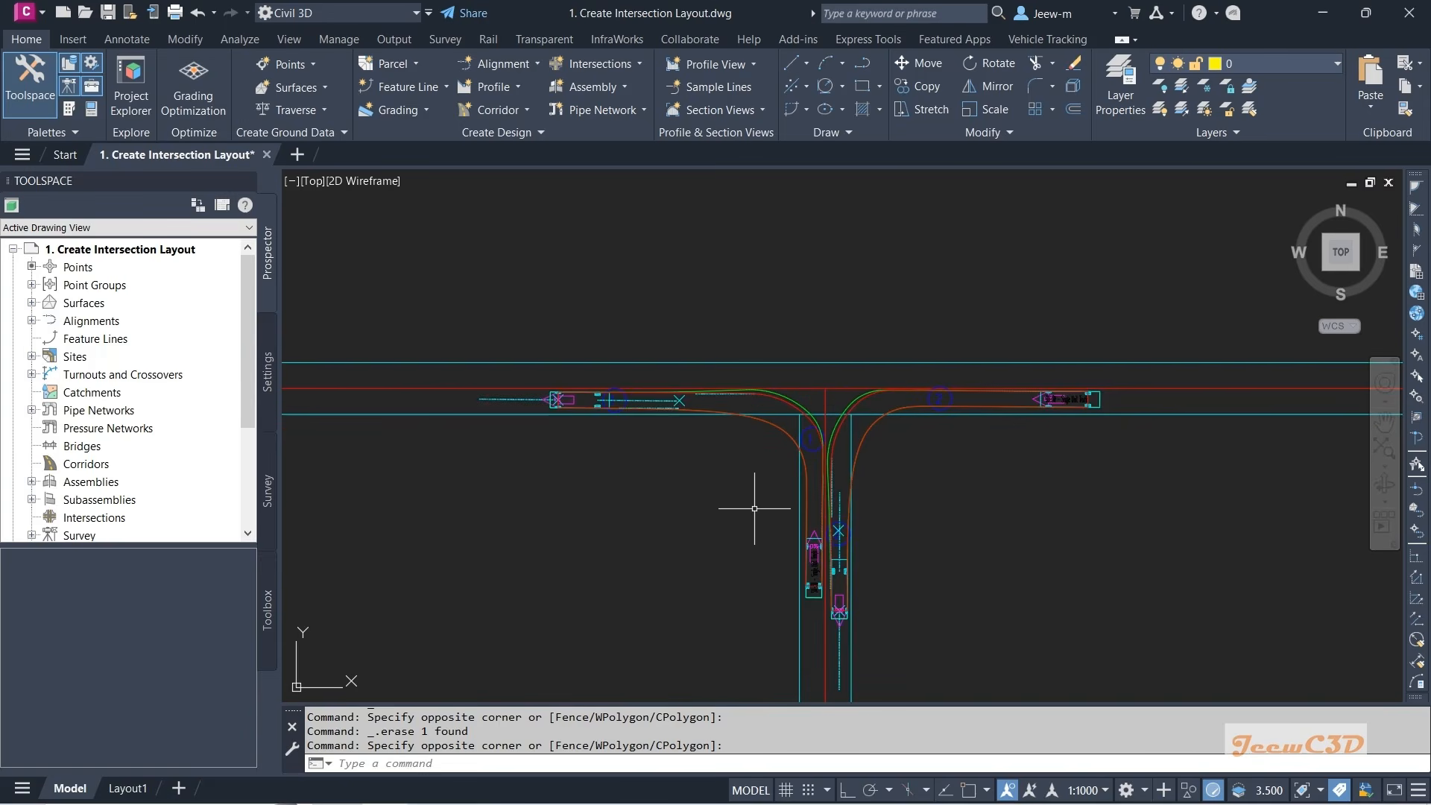
mouse_move(754, 509)
mouse_move(767, 559)
scroll(840, 610, up, 10)
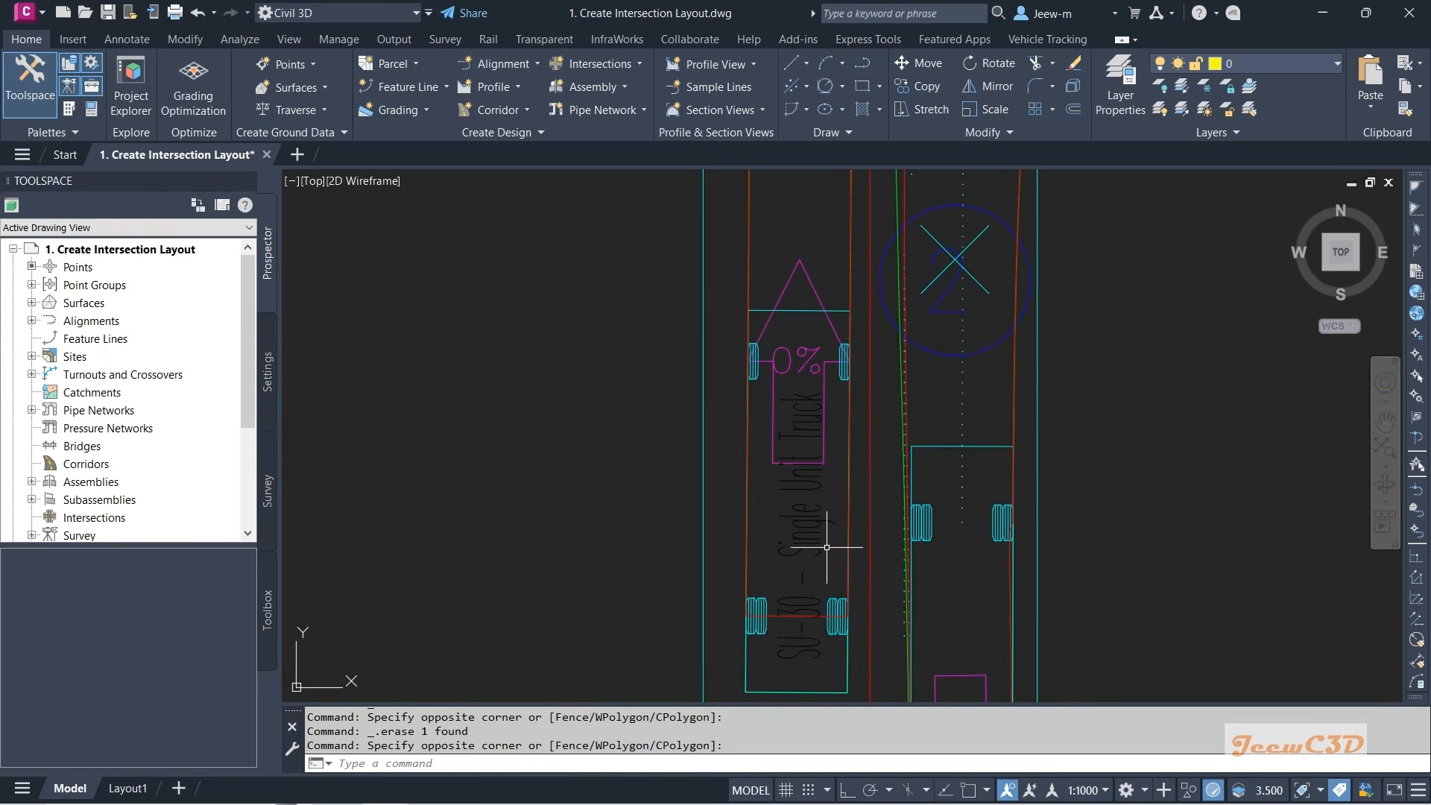
scroll(828, 545, down, 4)
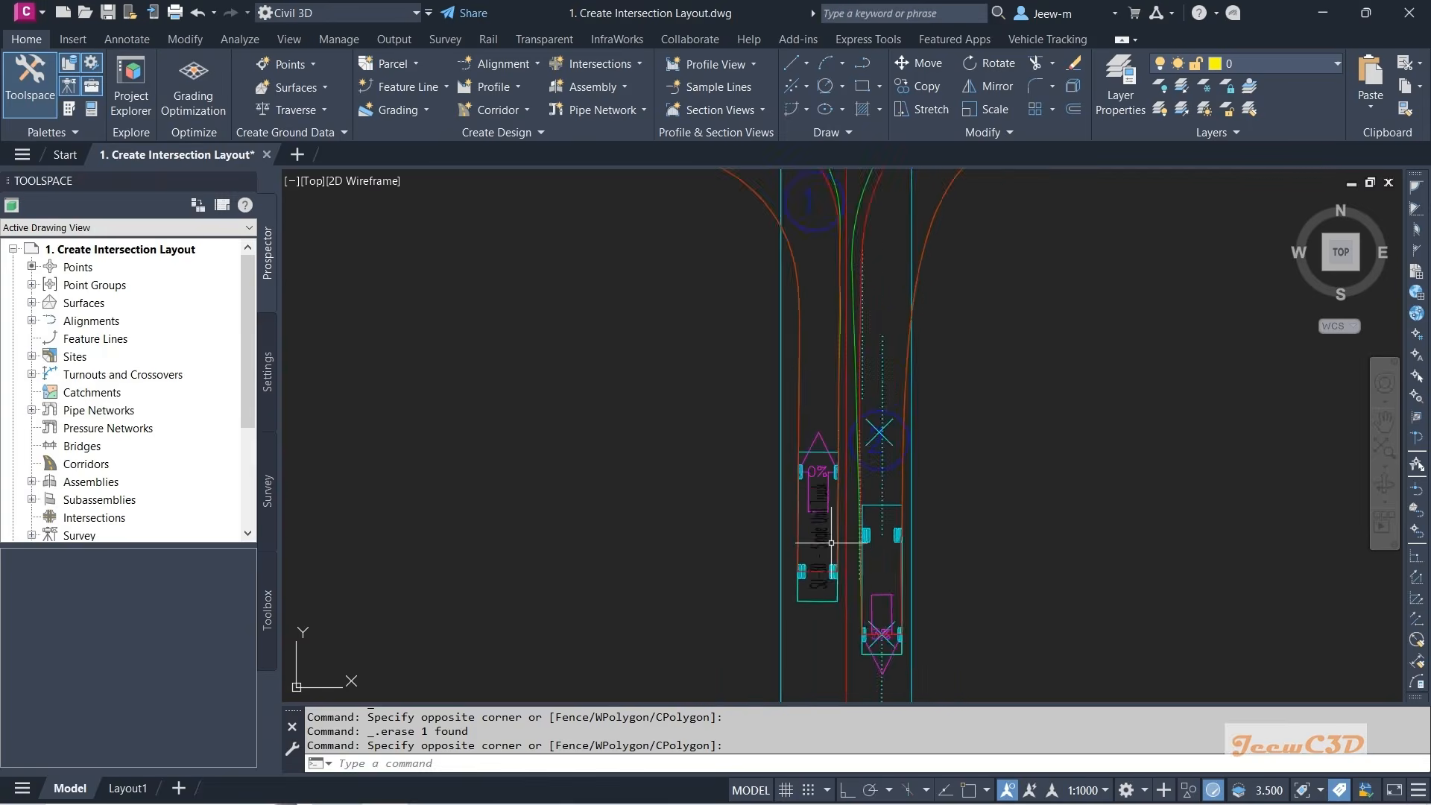
scroll(831, 543, down, 4)
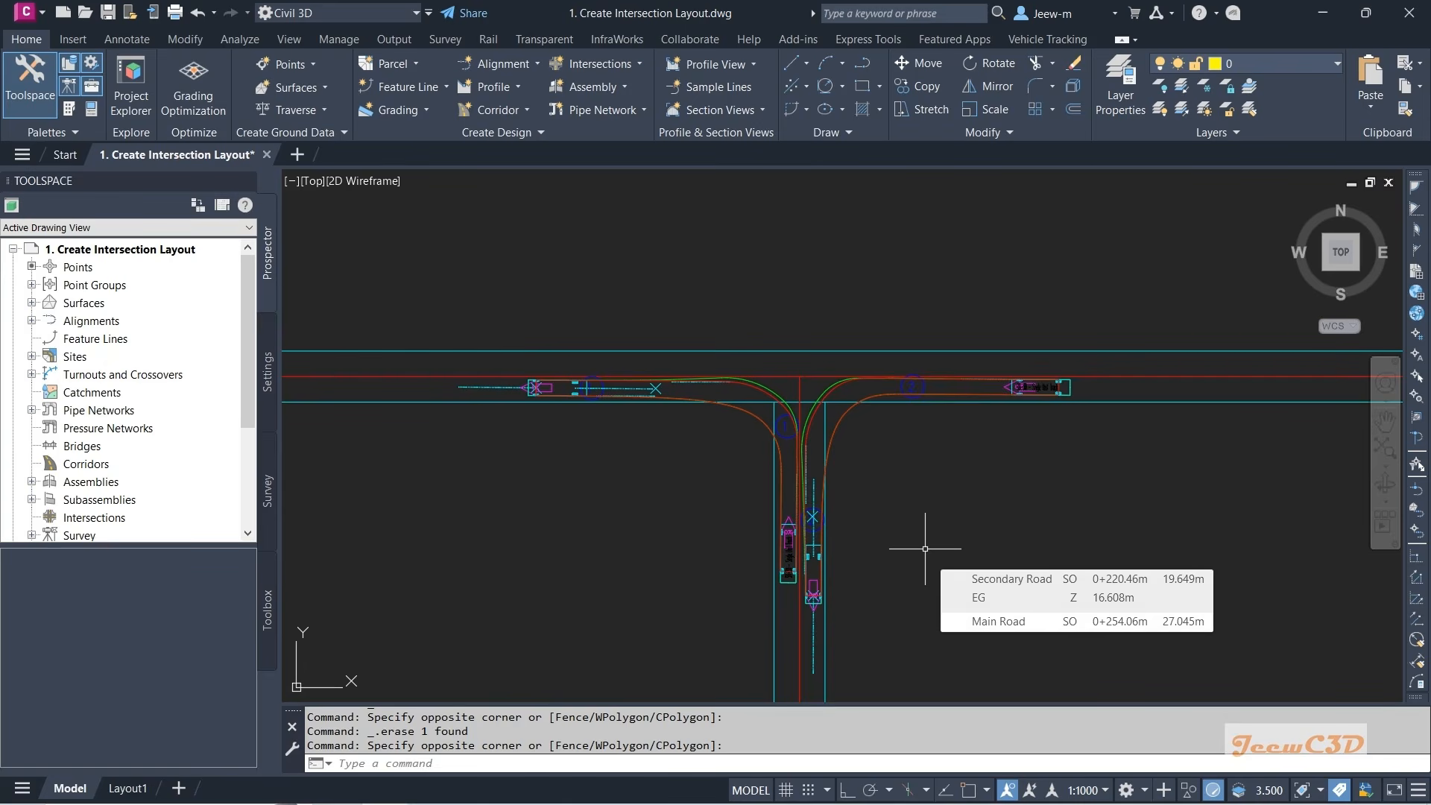
middle_drag(925, 549, 1022, 534)
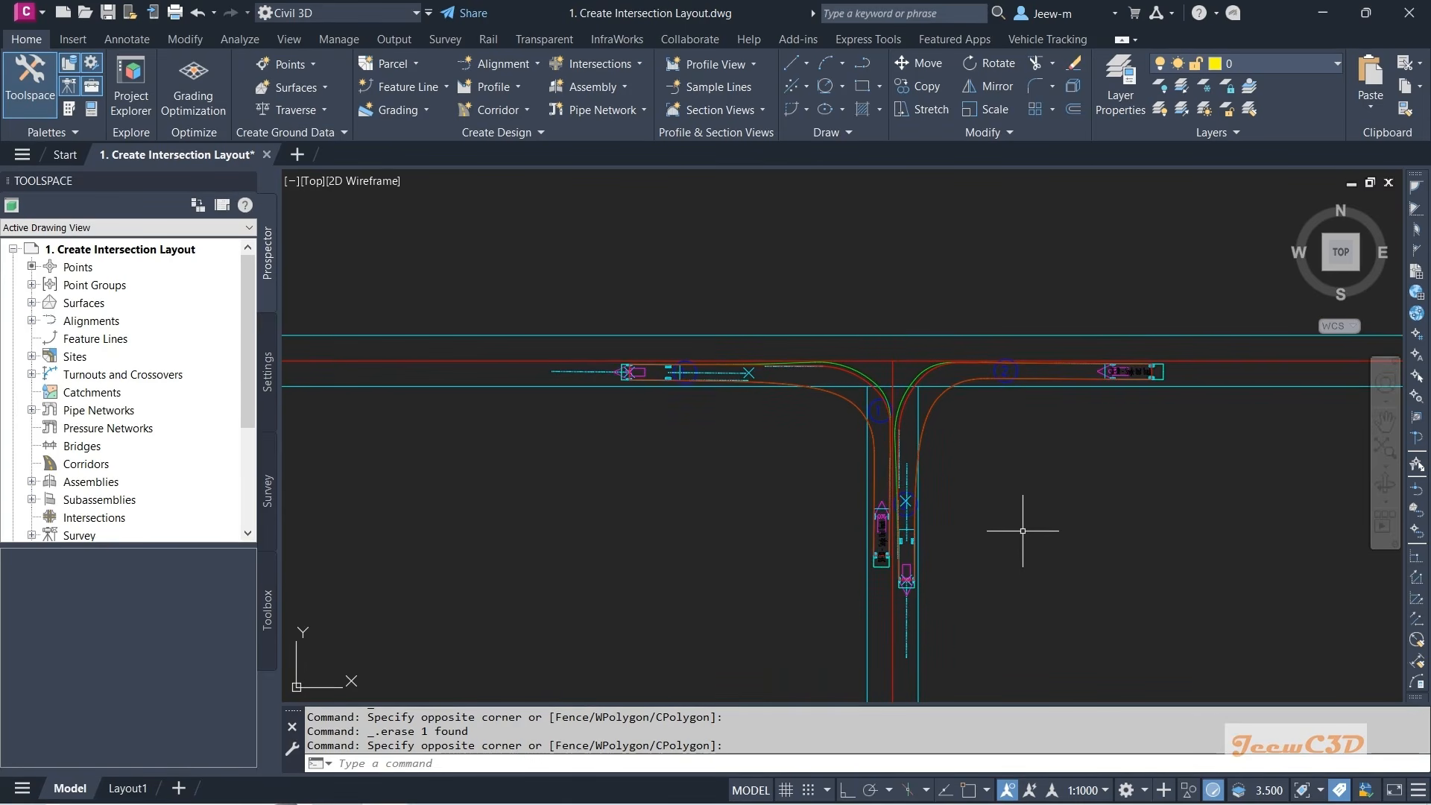
mouse_move(1023, 531)
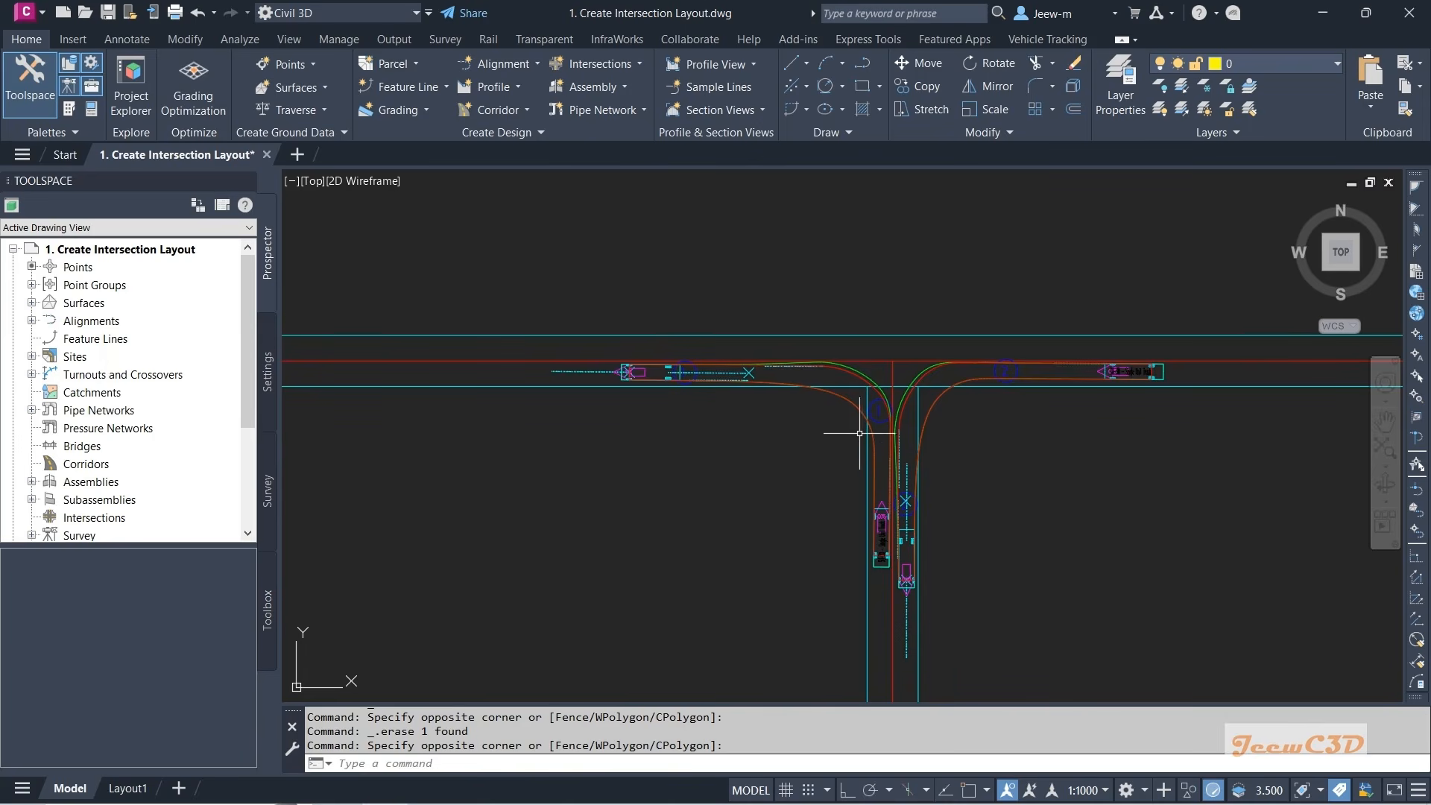
scroll(858, 434, up, 2)
middle_drag(858, 434, 854, 483)
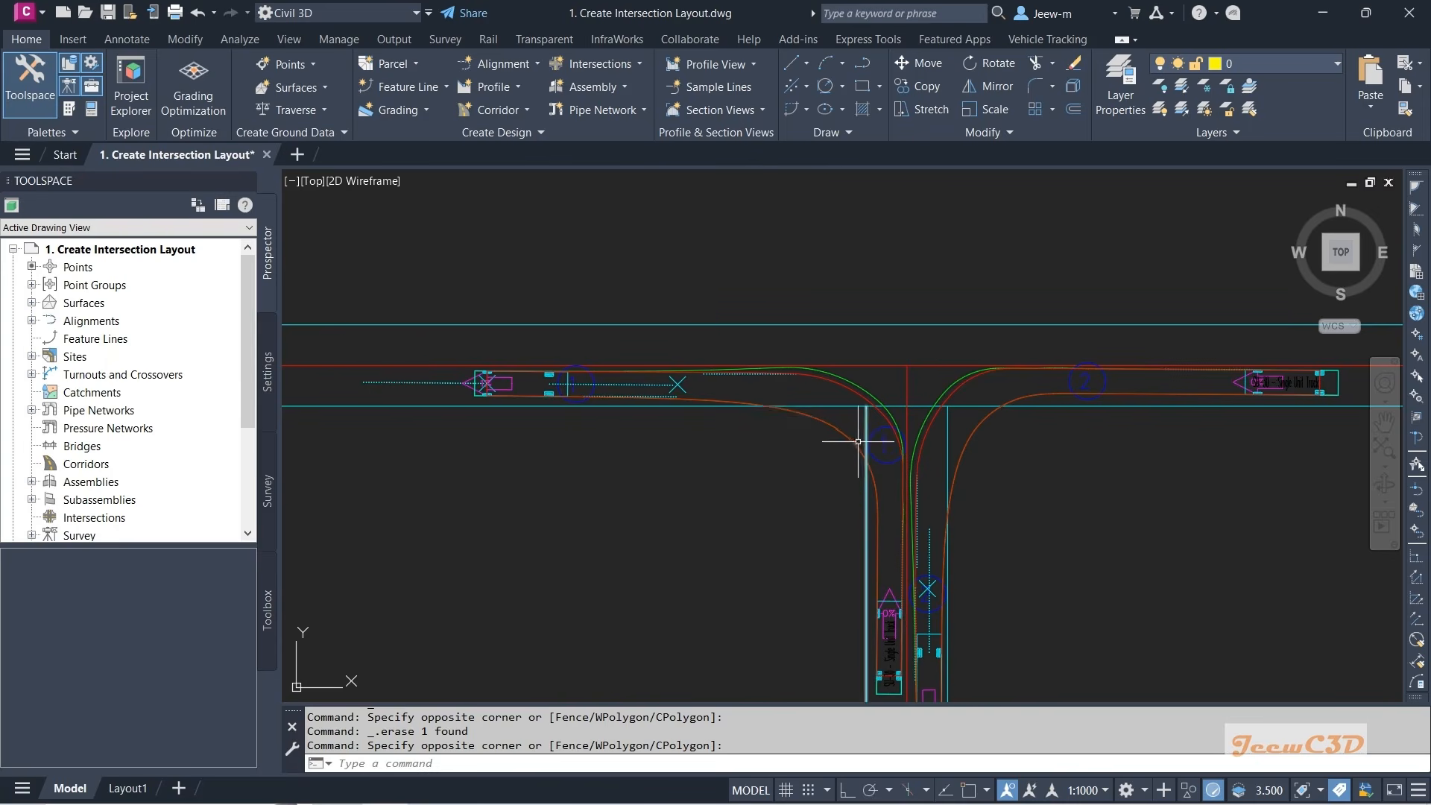
click(870, 445)
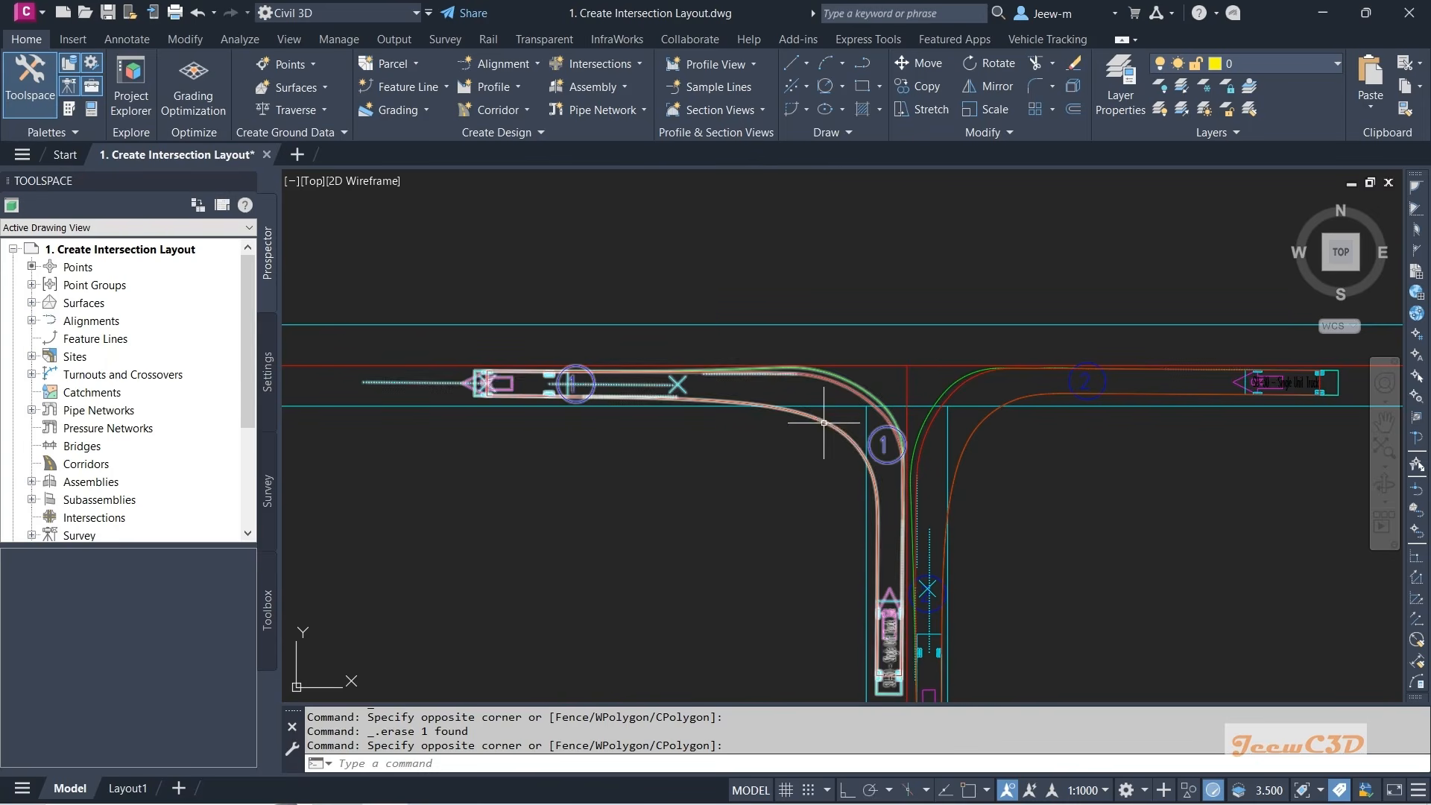
key(Escape)
- Draw a Tan, Tan, Radius circle of radius 15 tangent to the secondary road's west edge and the main road's south edge
middle_drag(779, 530, 786, 485)
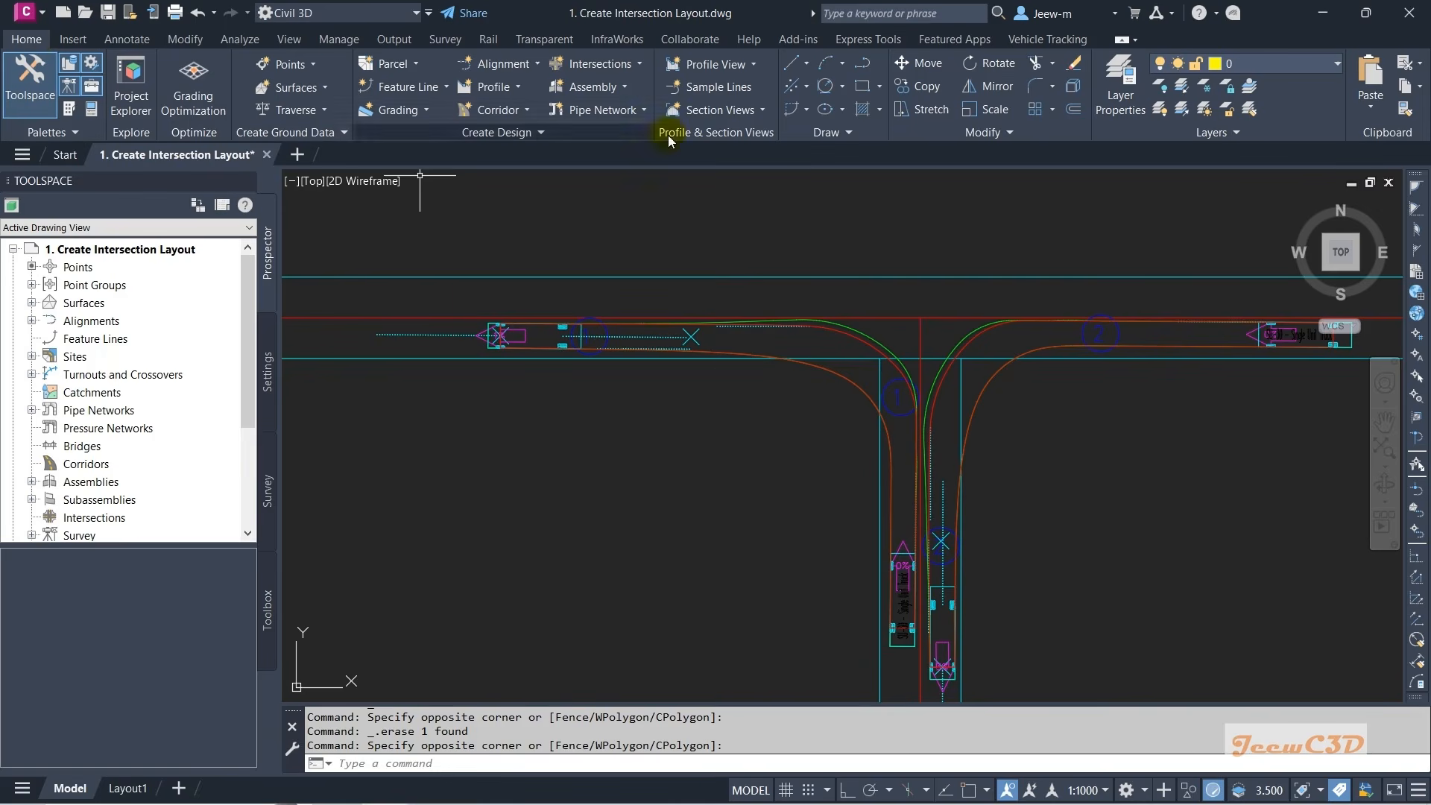
click(843, 88)
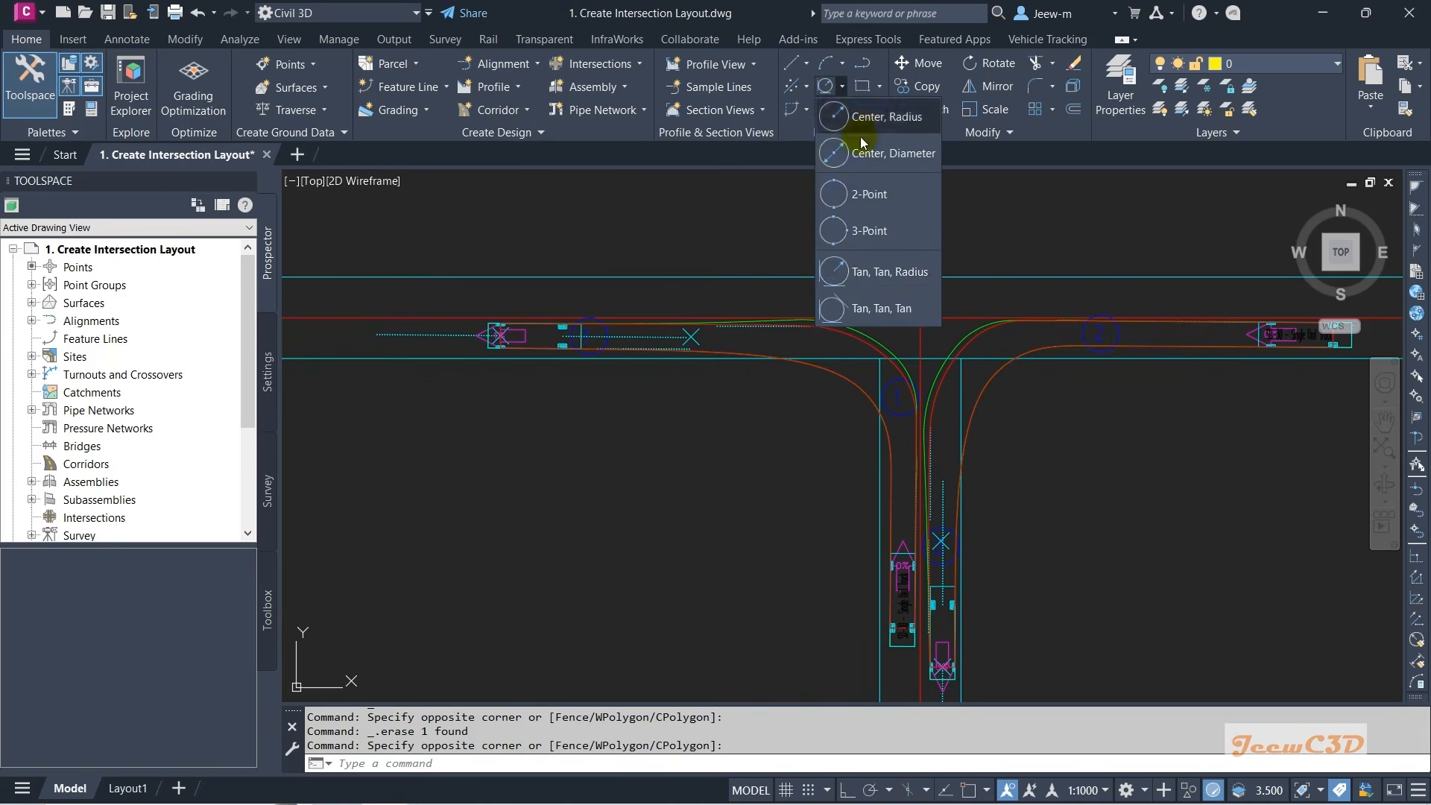
click(905, 273)
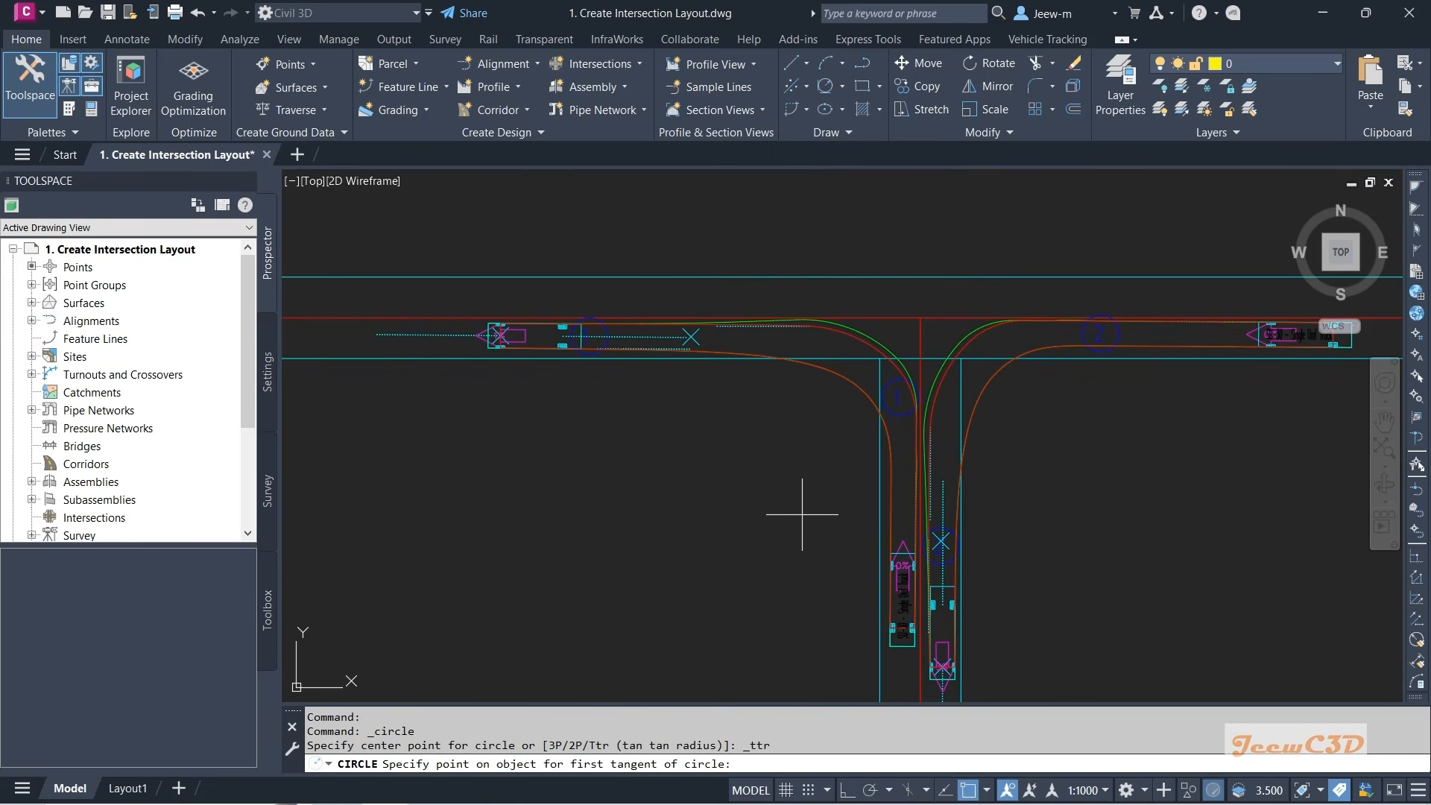
click(880, 479)
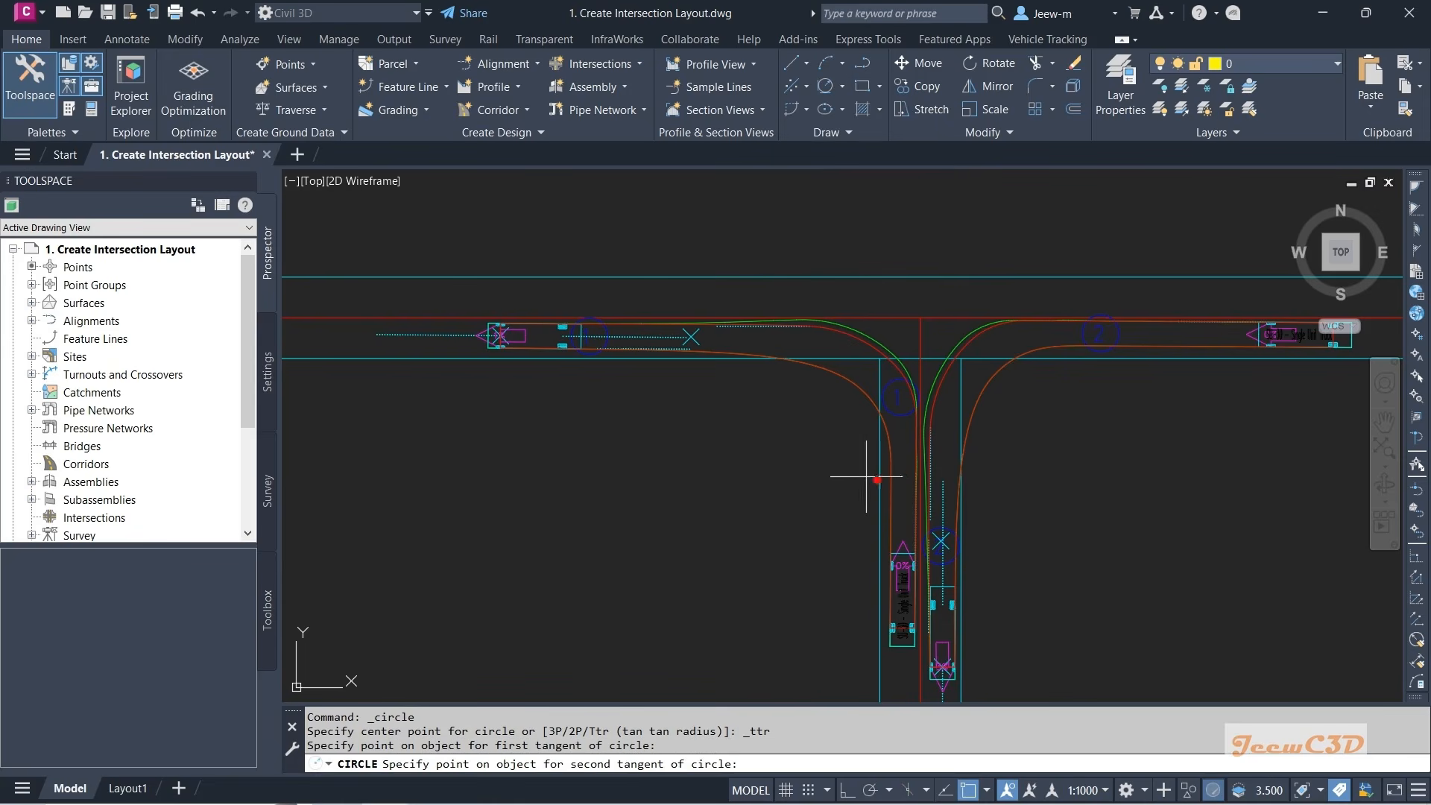
click(638, 347)
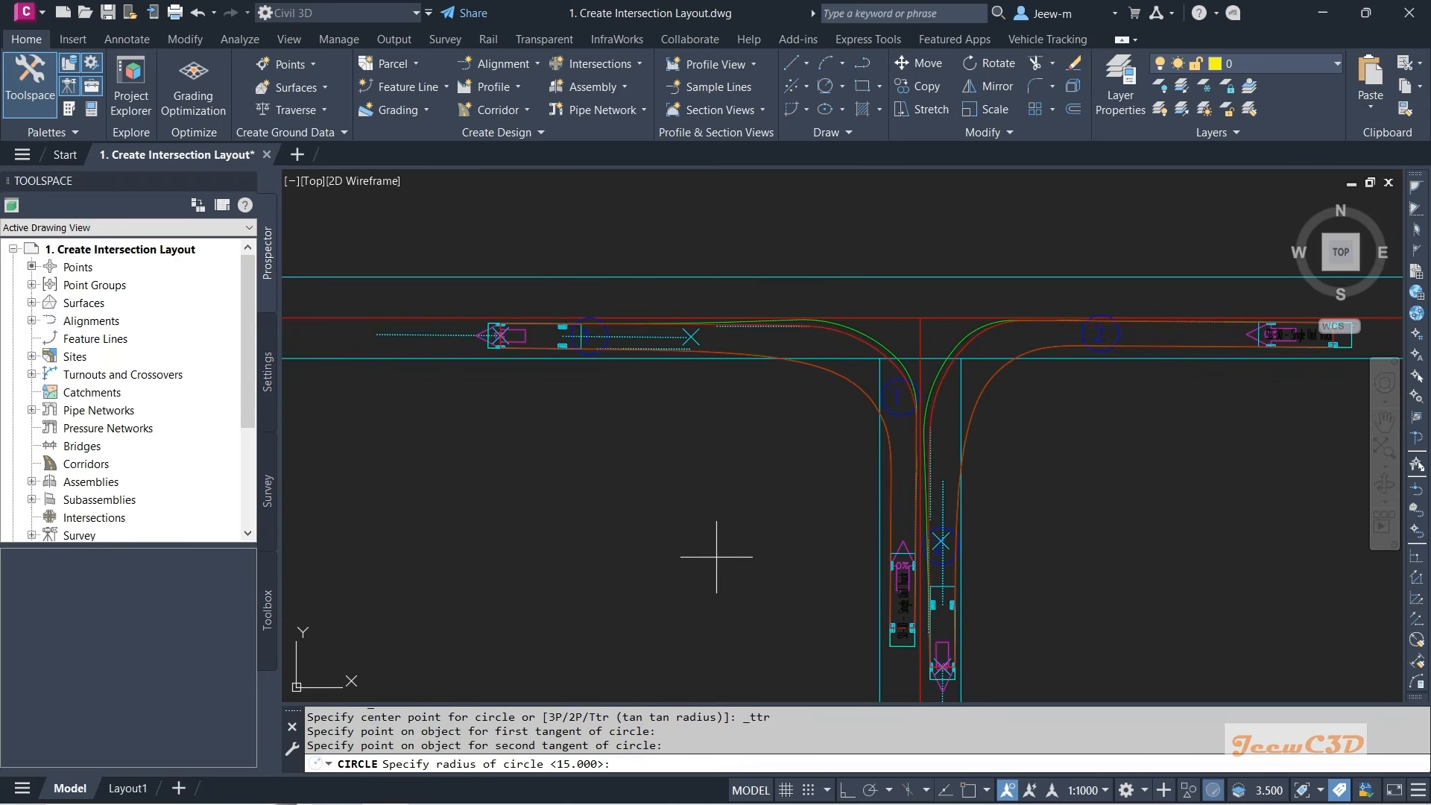
key(Return)
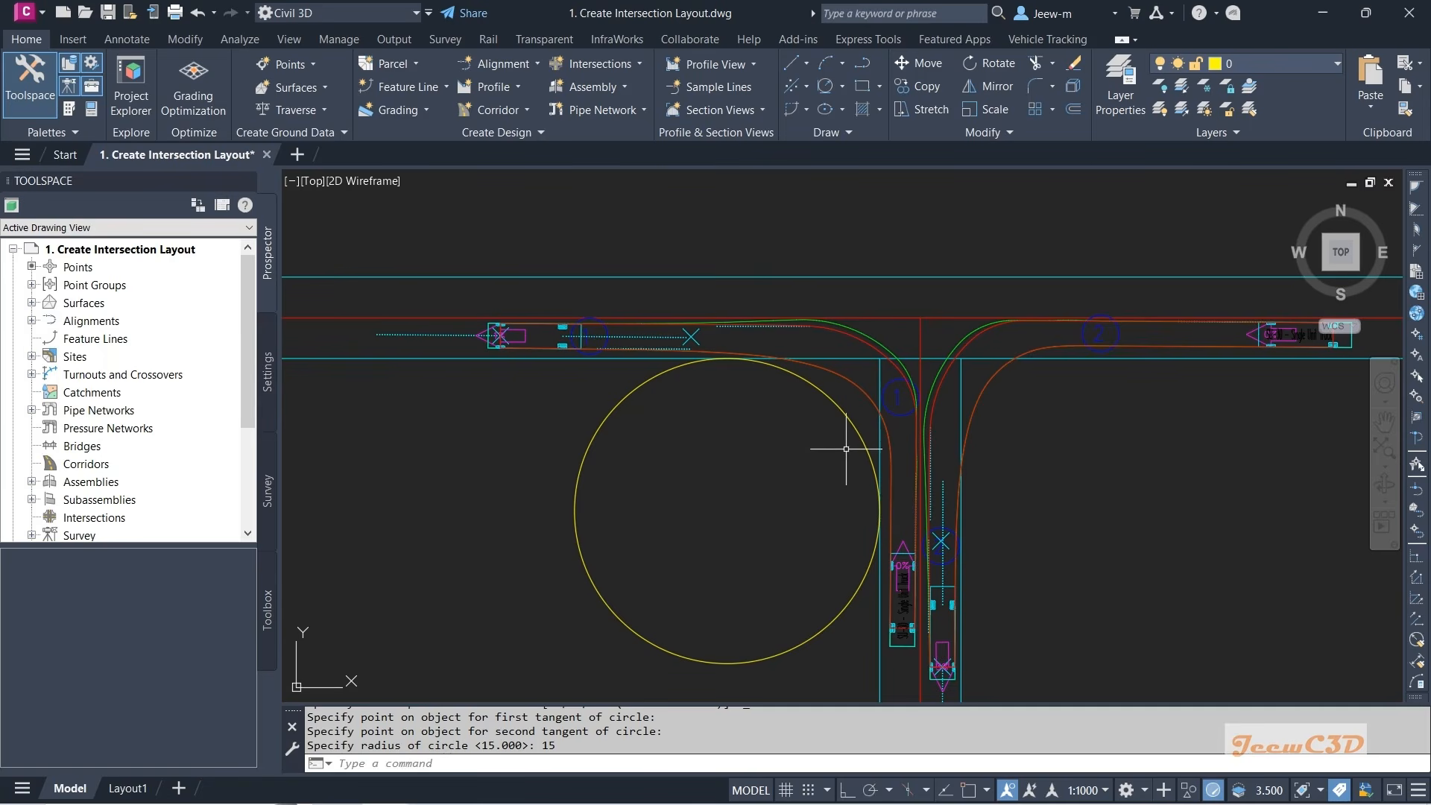
- Trim the circle to the southwest corner arc and cut the secondary road's west edge line back to that arc
mouse_move(824, 450)
middle_down()
mouse_move(786, 491)
mouse_move(785, 460)
middle_up()
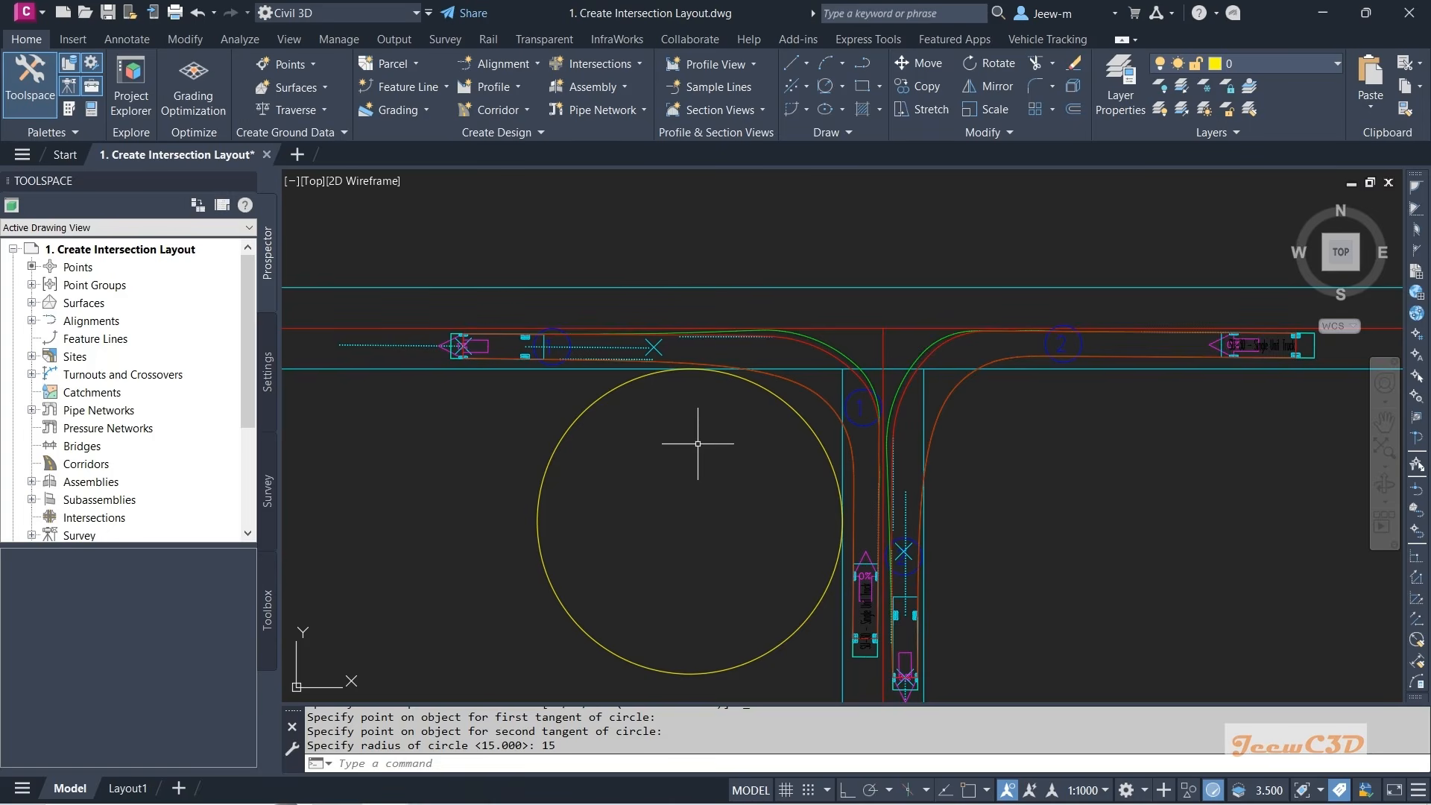
middle_drag(699, 473, 693, 453)
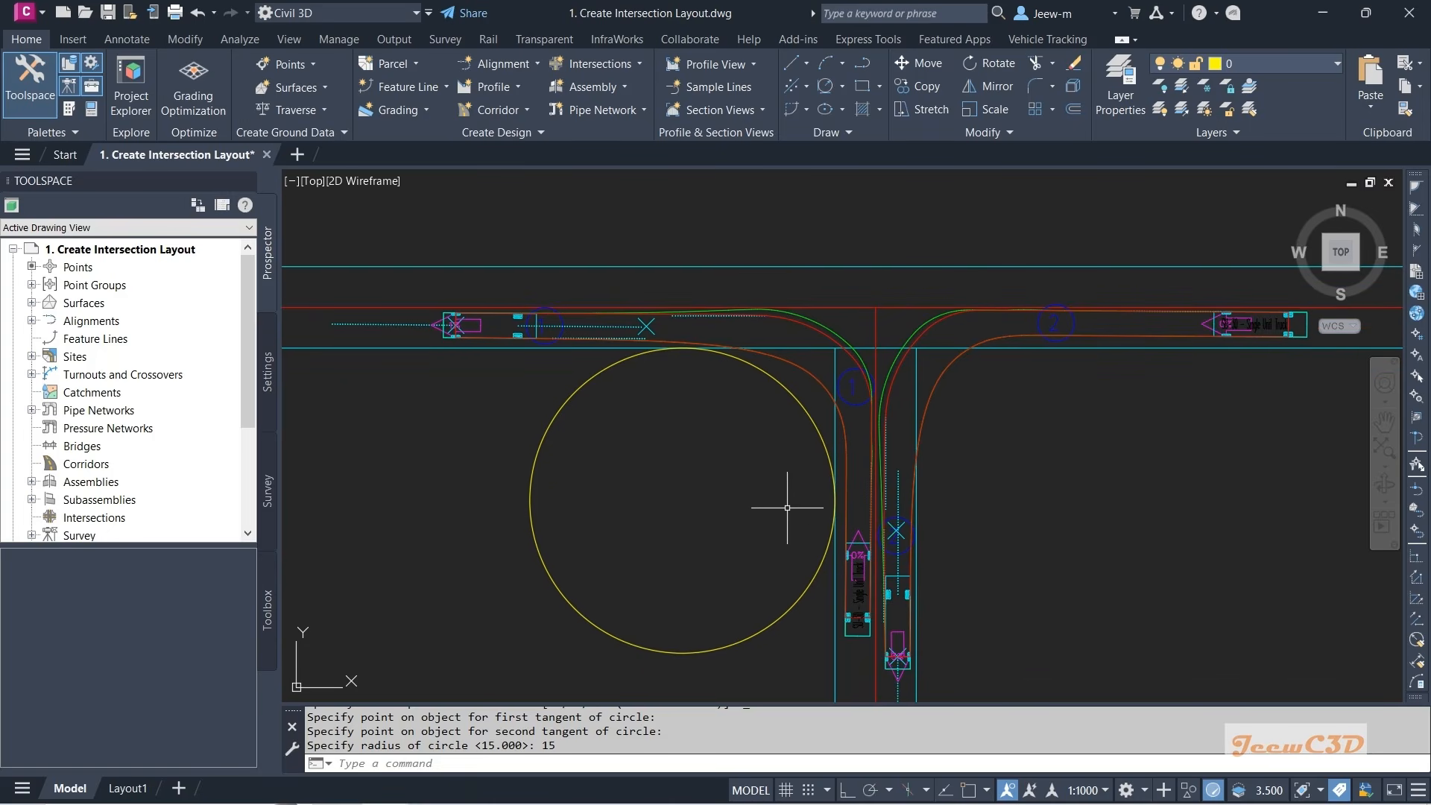
text(tr)
key(Return)
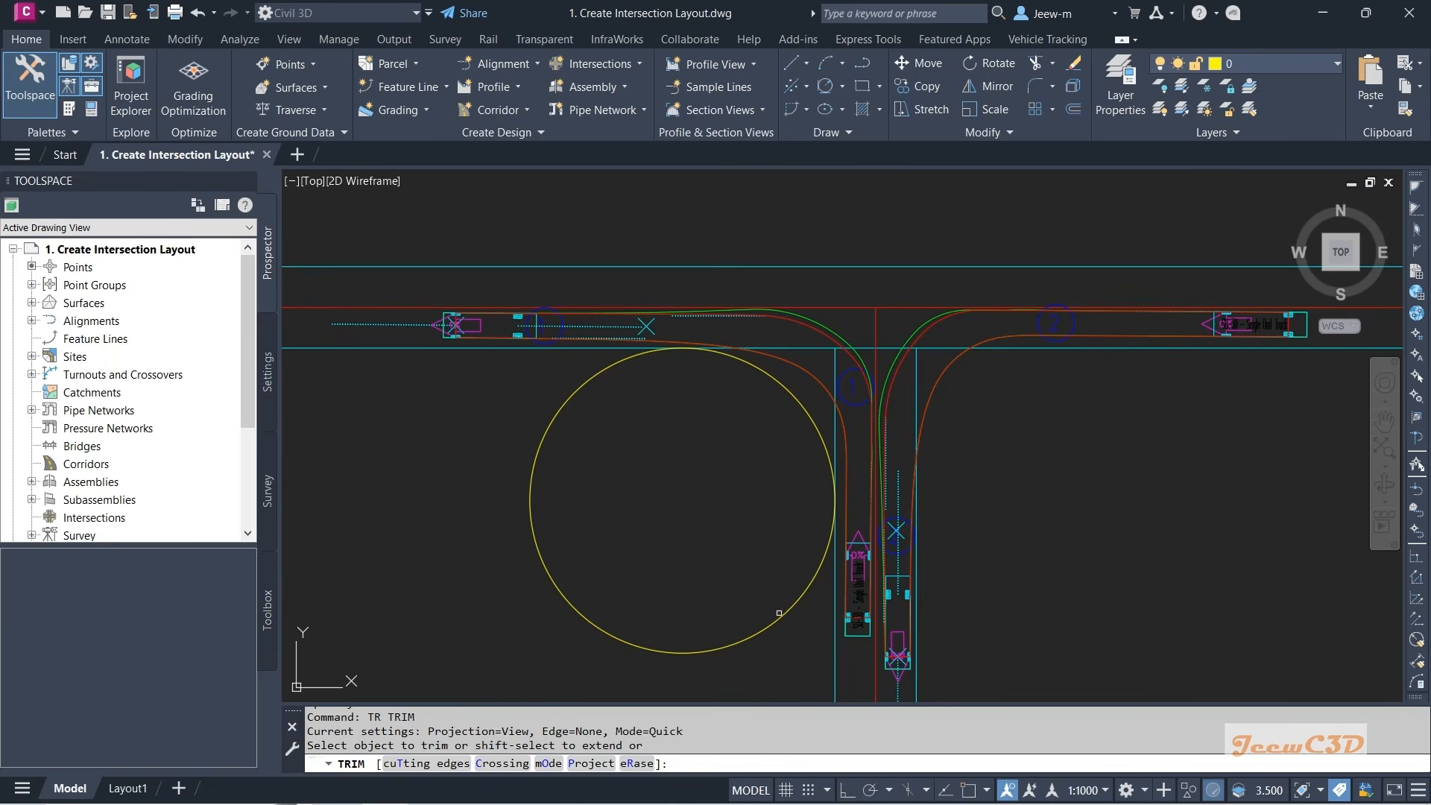
click(775, 619)
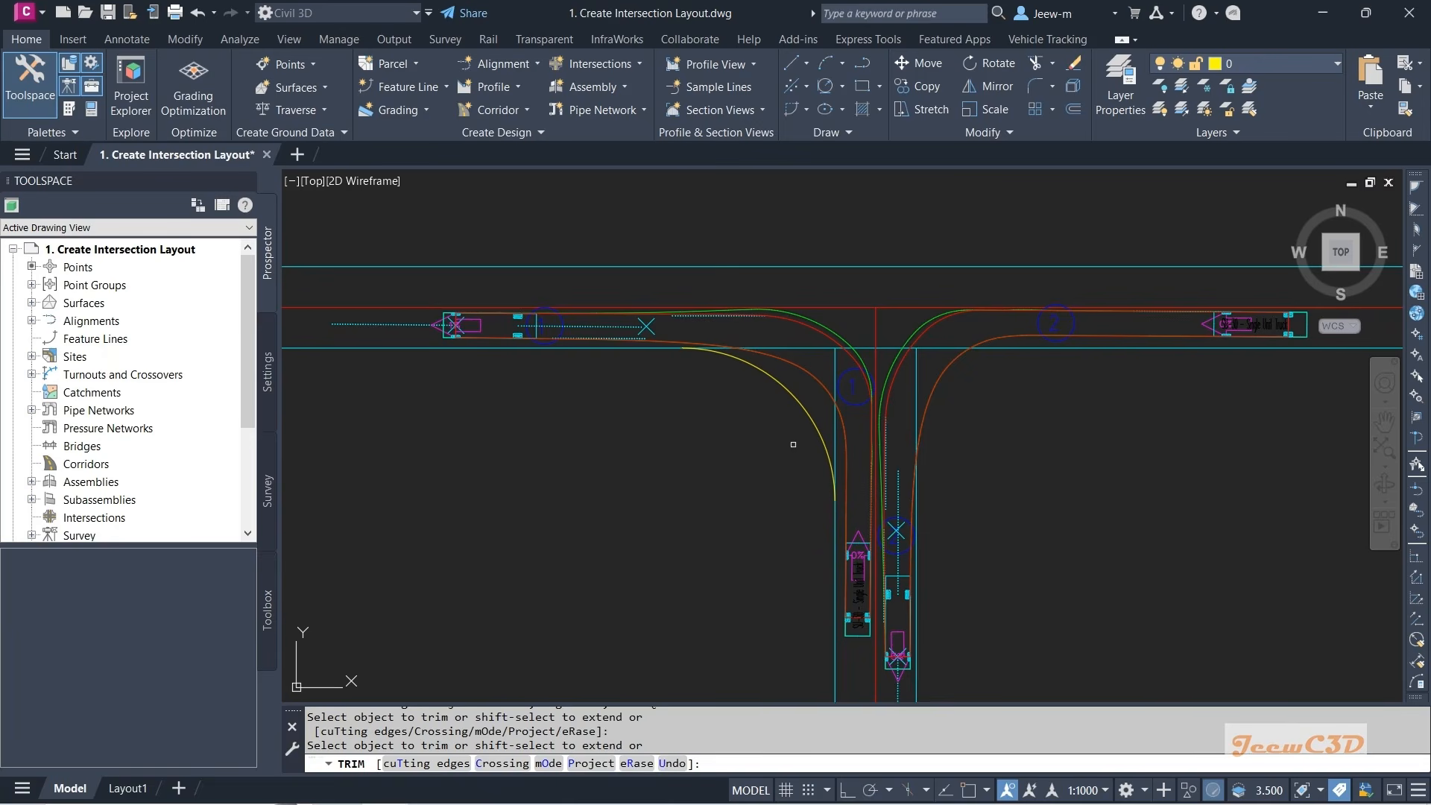
middle_drag(773, 412, 702, 496)
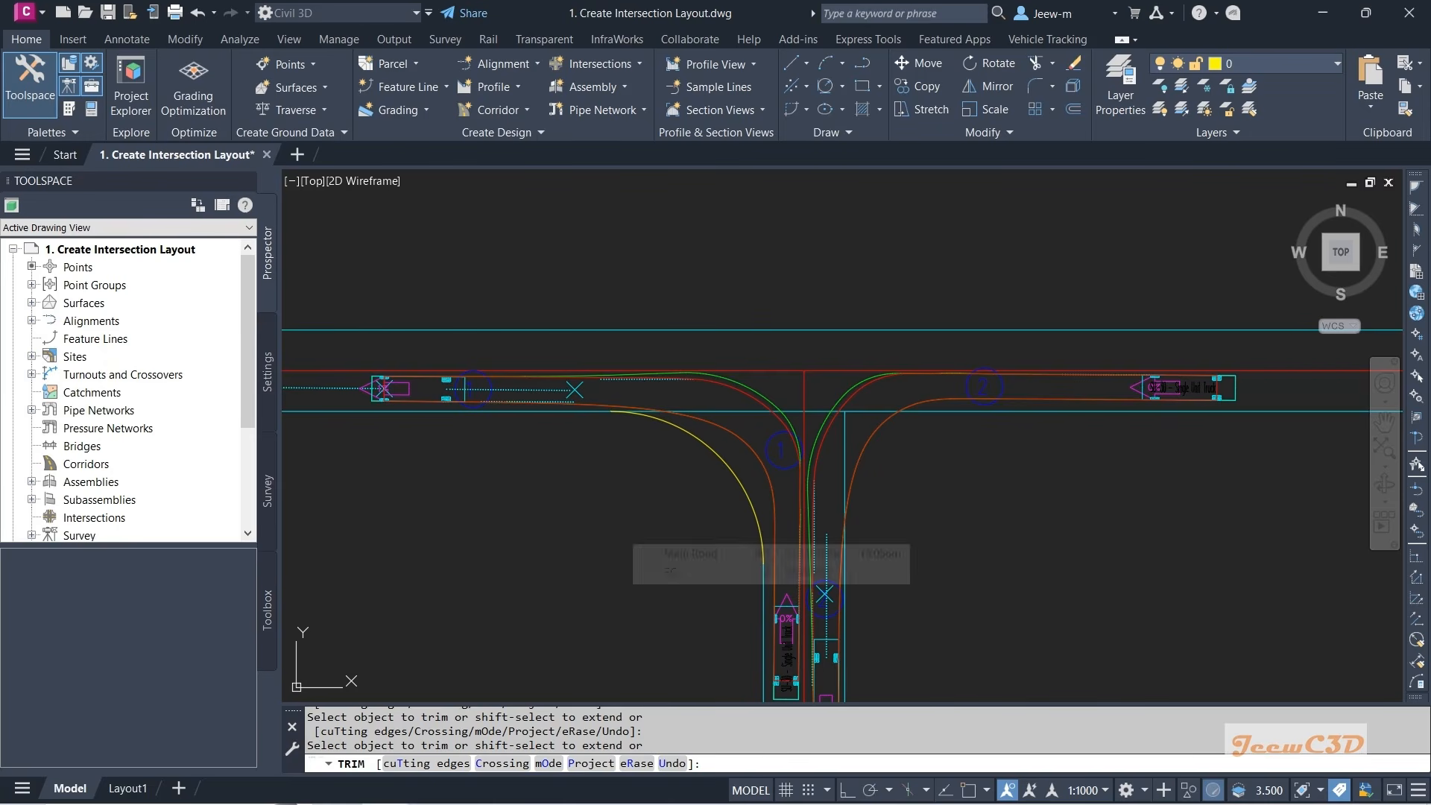
key(Escape)
- Draw a Tan, Tan, Radius circle of radius 15 tangent to the secondary road's east edge and the main road's south edge
scroll(607, 511, down, 3)
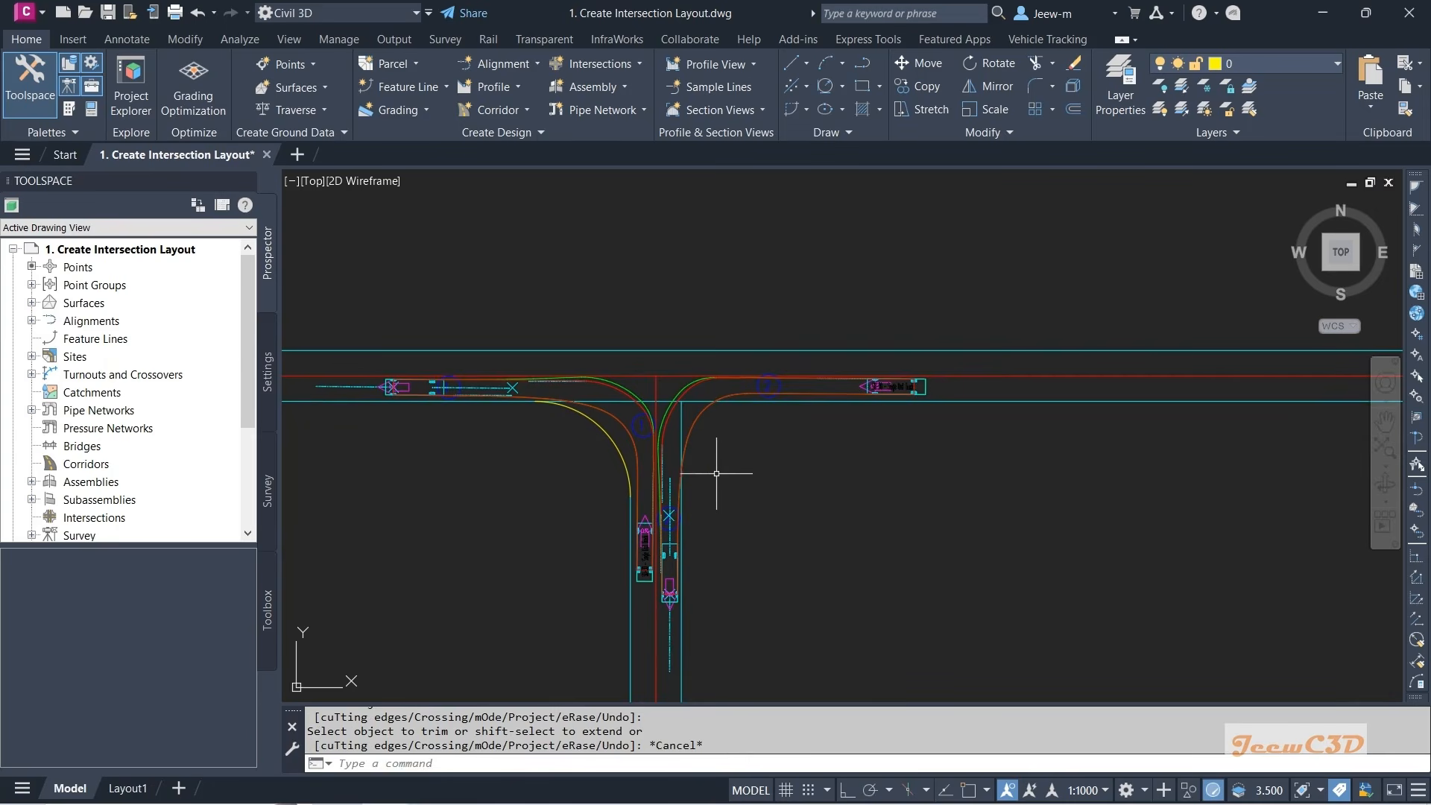
click(827, 88)
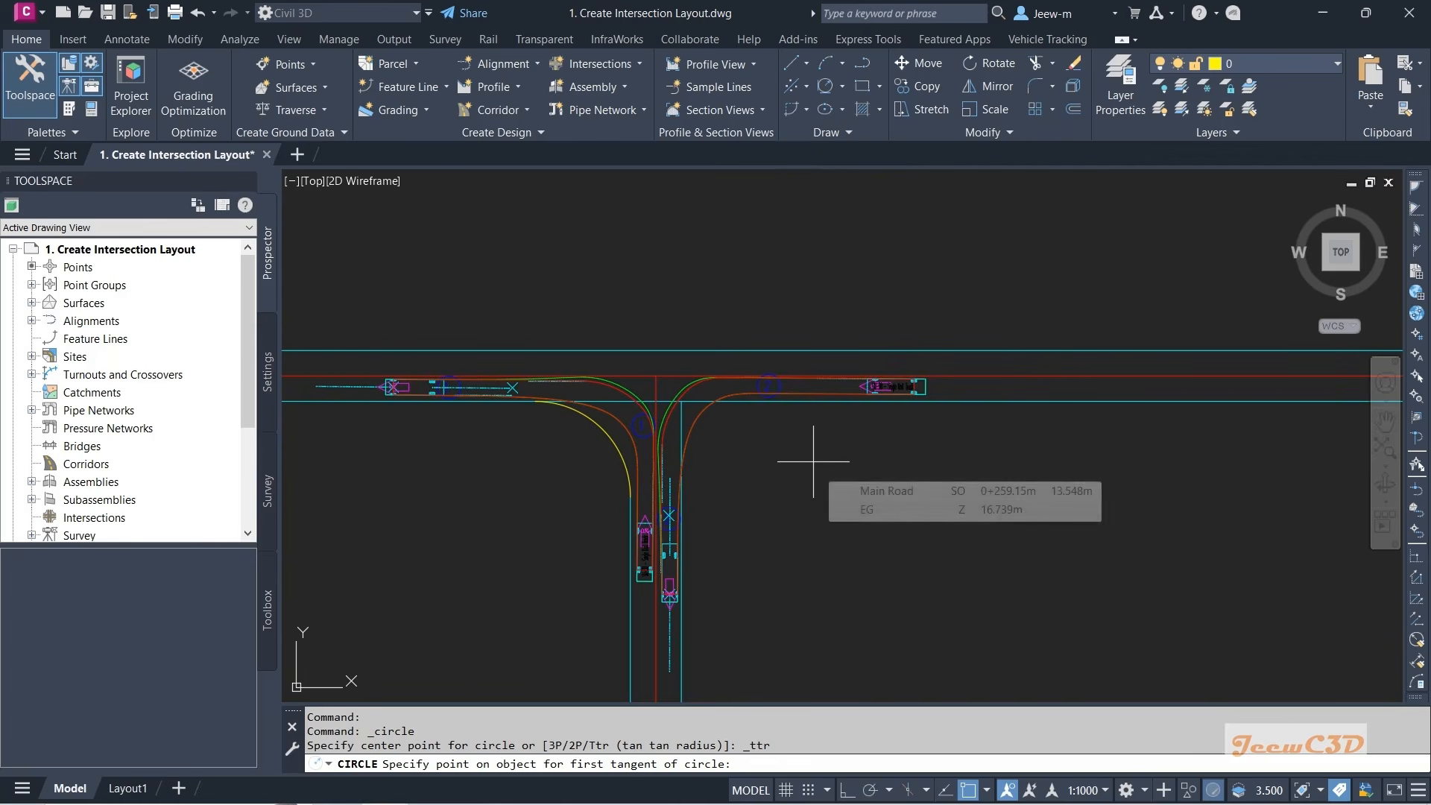
click(686, 518)
click(781, 407)
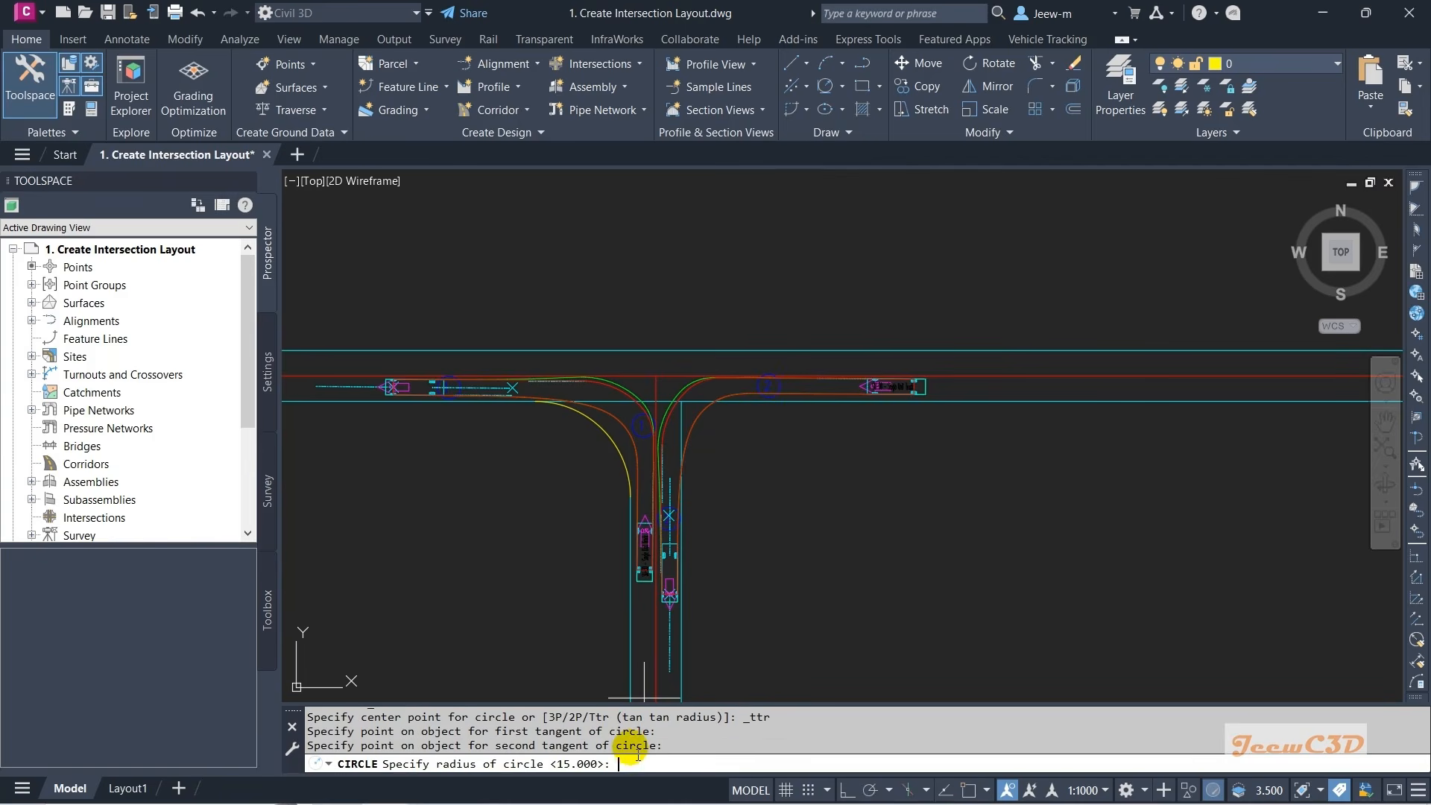
key(Return)
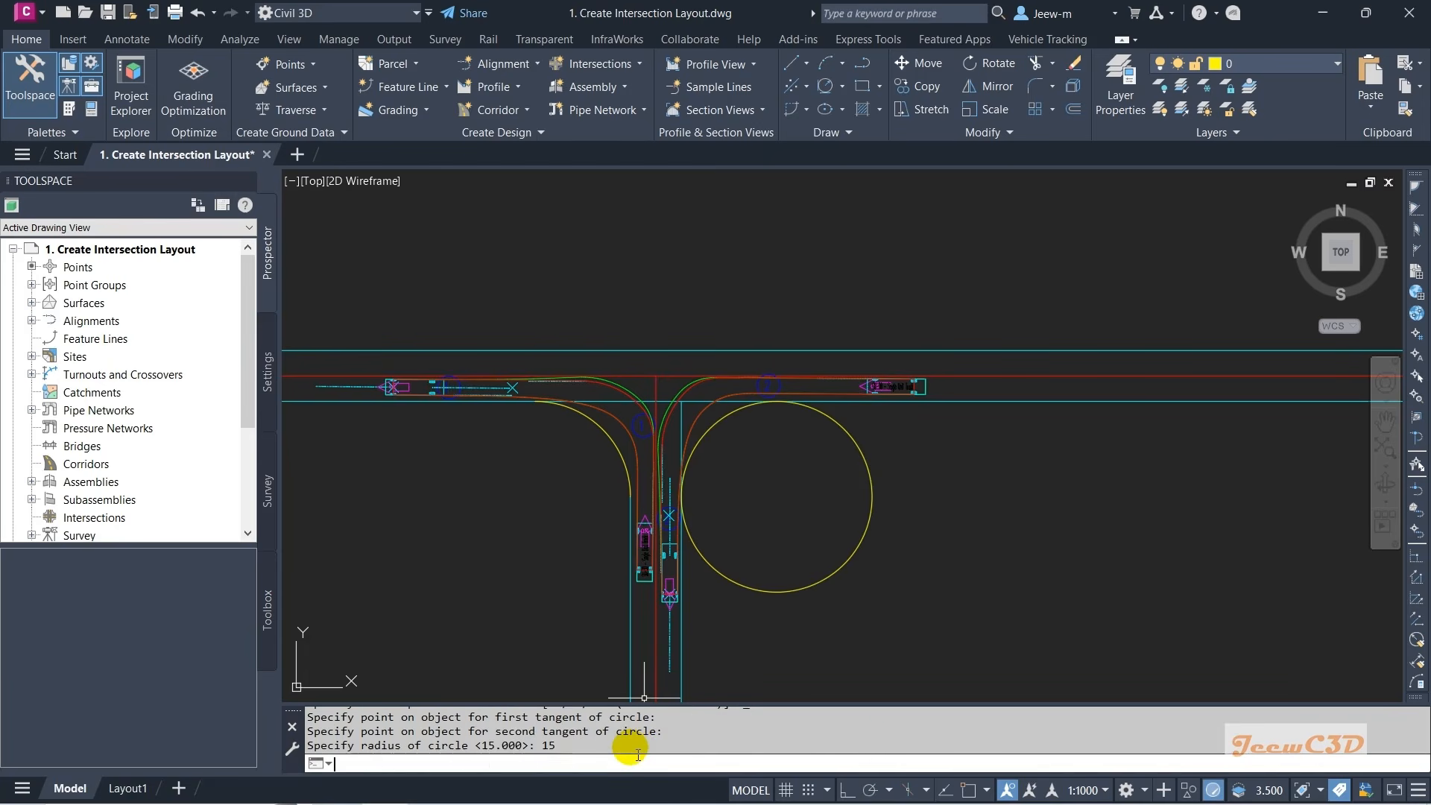
- Trim the second circle to the southeast corner arc and cut the secondary road's east edge line back to that arc
mouse_move(783, 511)
middle_down()
mouse_move(845, 531)
mouse_move(831, 476)
middle_up()
scroll(830, 480, up, 2)
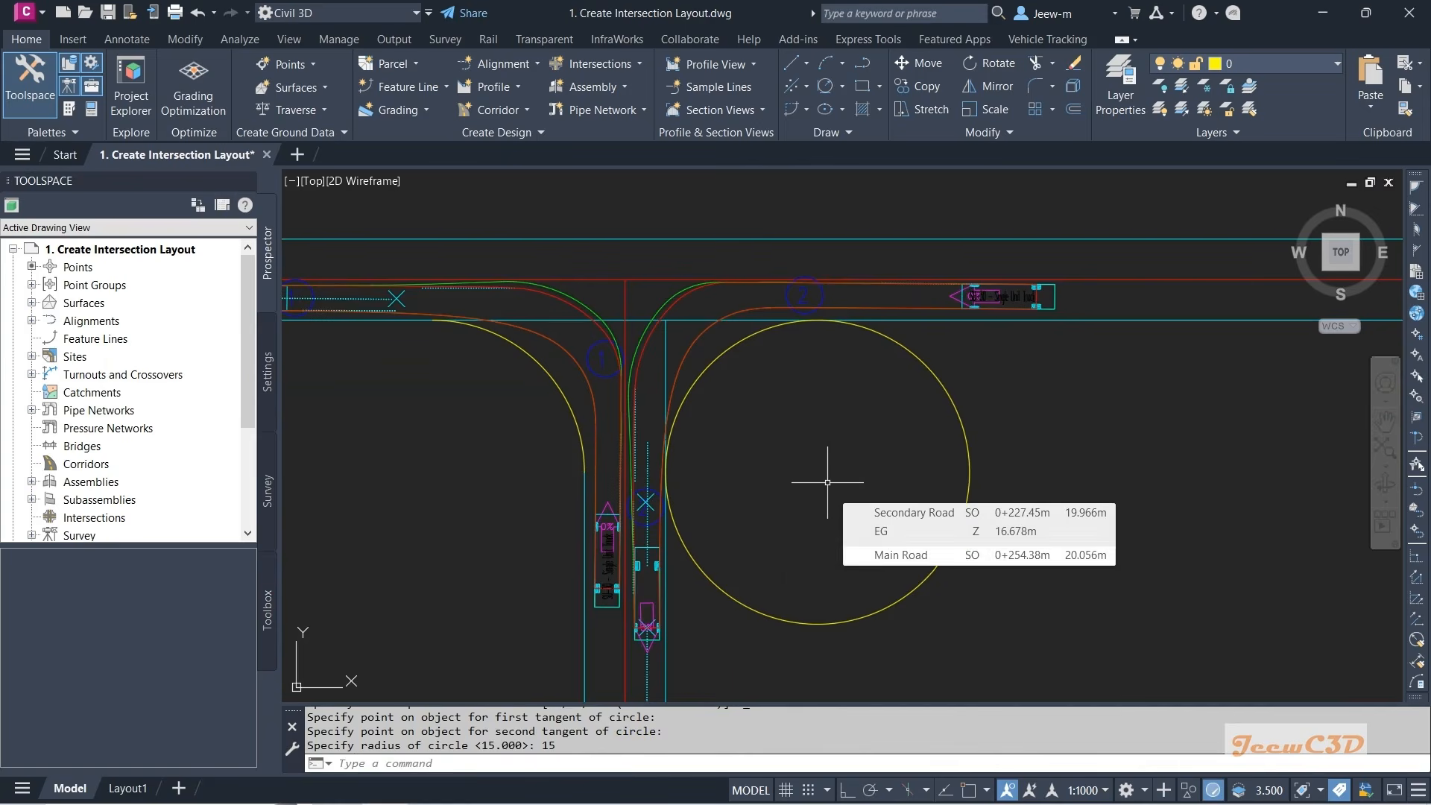
text(tr)
key(Return)
click(922, 363)
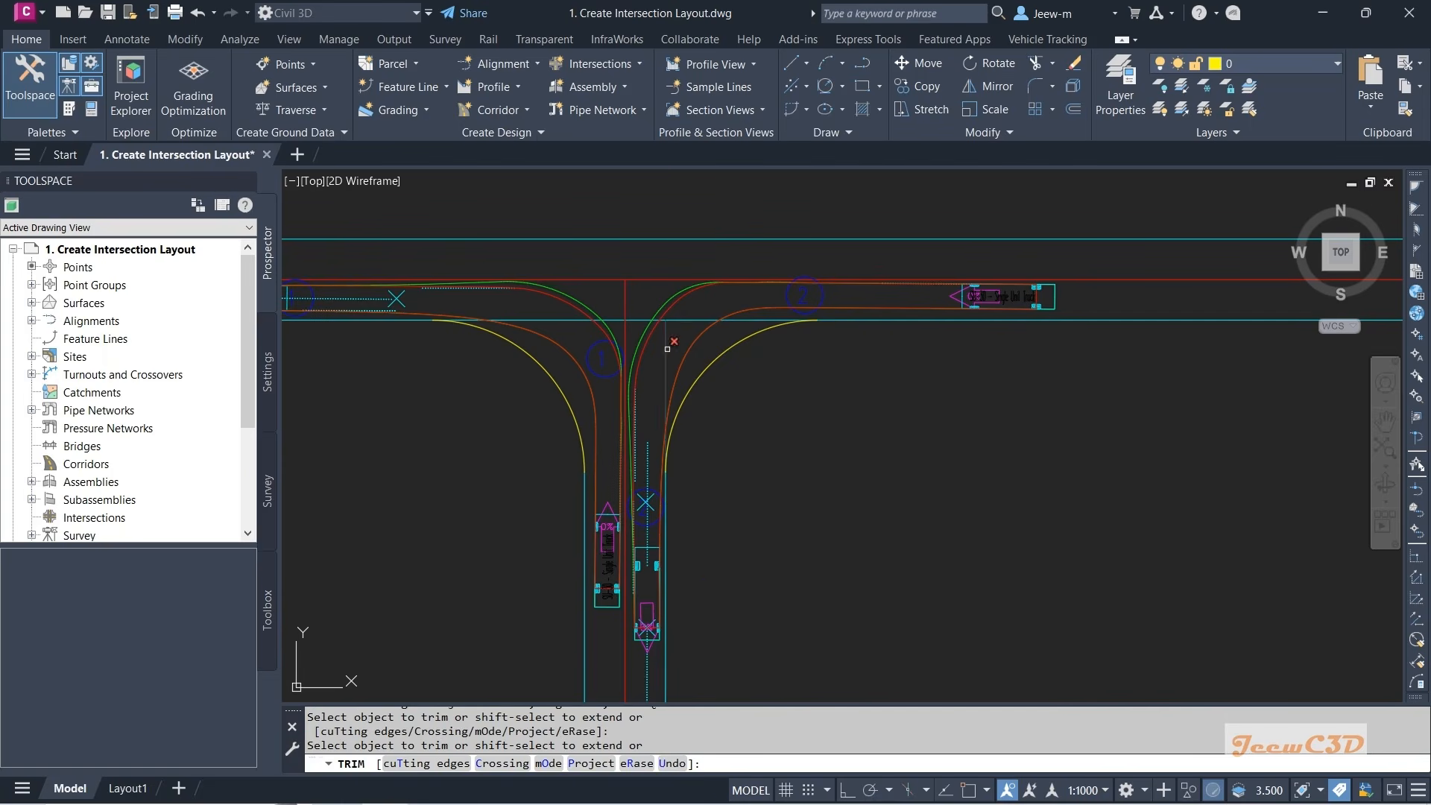
scroll(683, 488, up, 4)
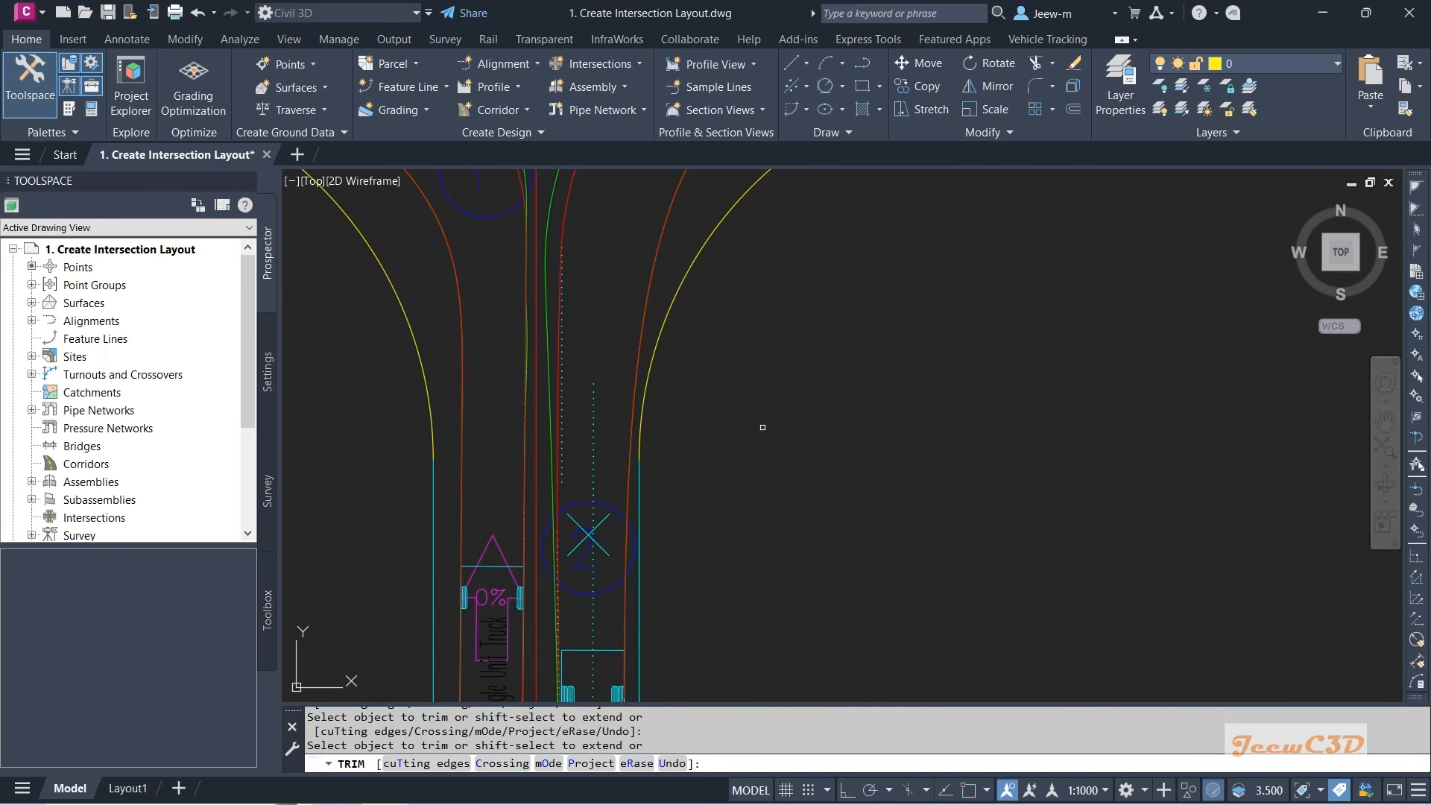
scroll(763, 427, down, 5)
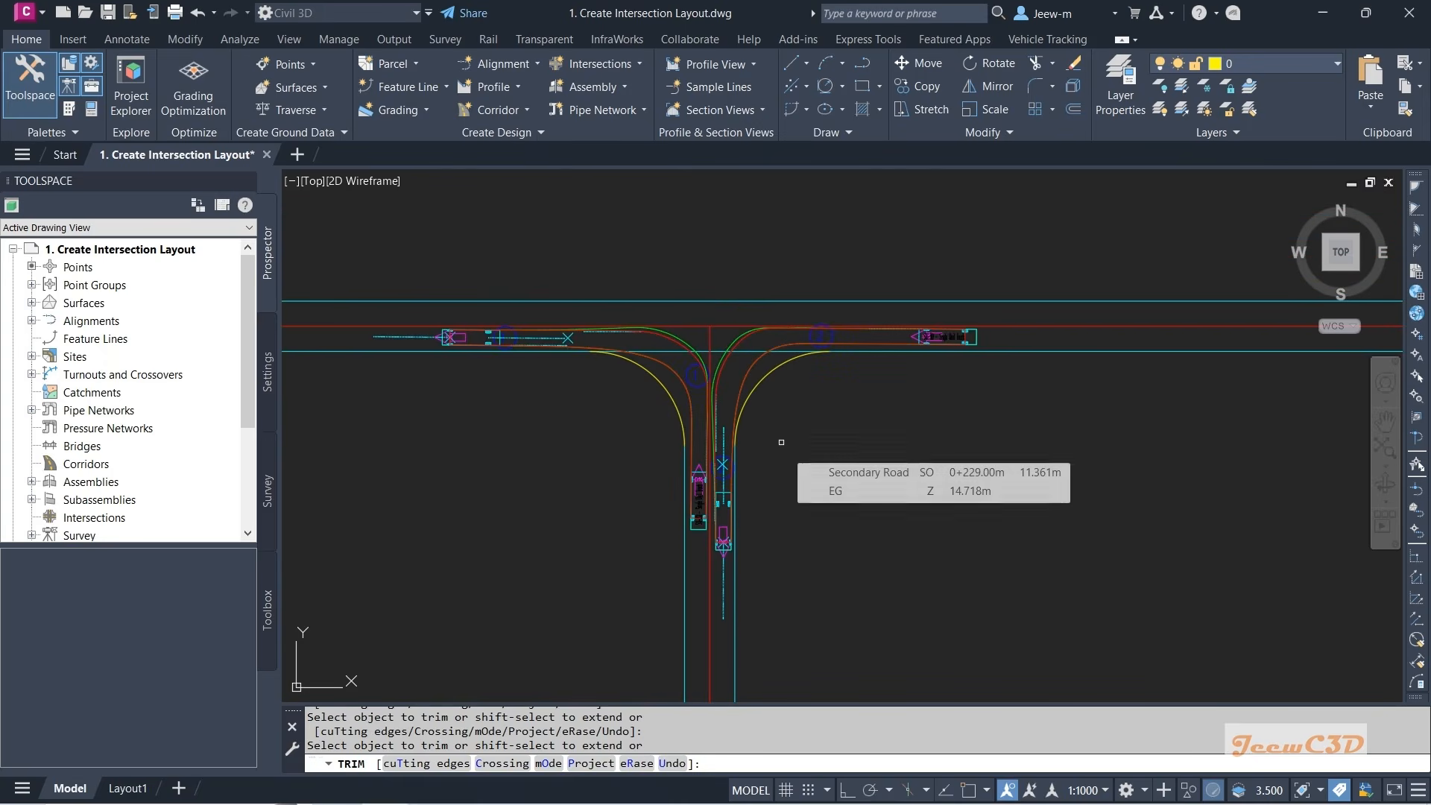
key(Escape)
- Match the properties of the secondary road's cyan west edge line onto both yellow corner arcs
scroll(777, 418, up, 2)
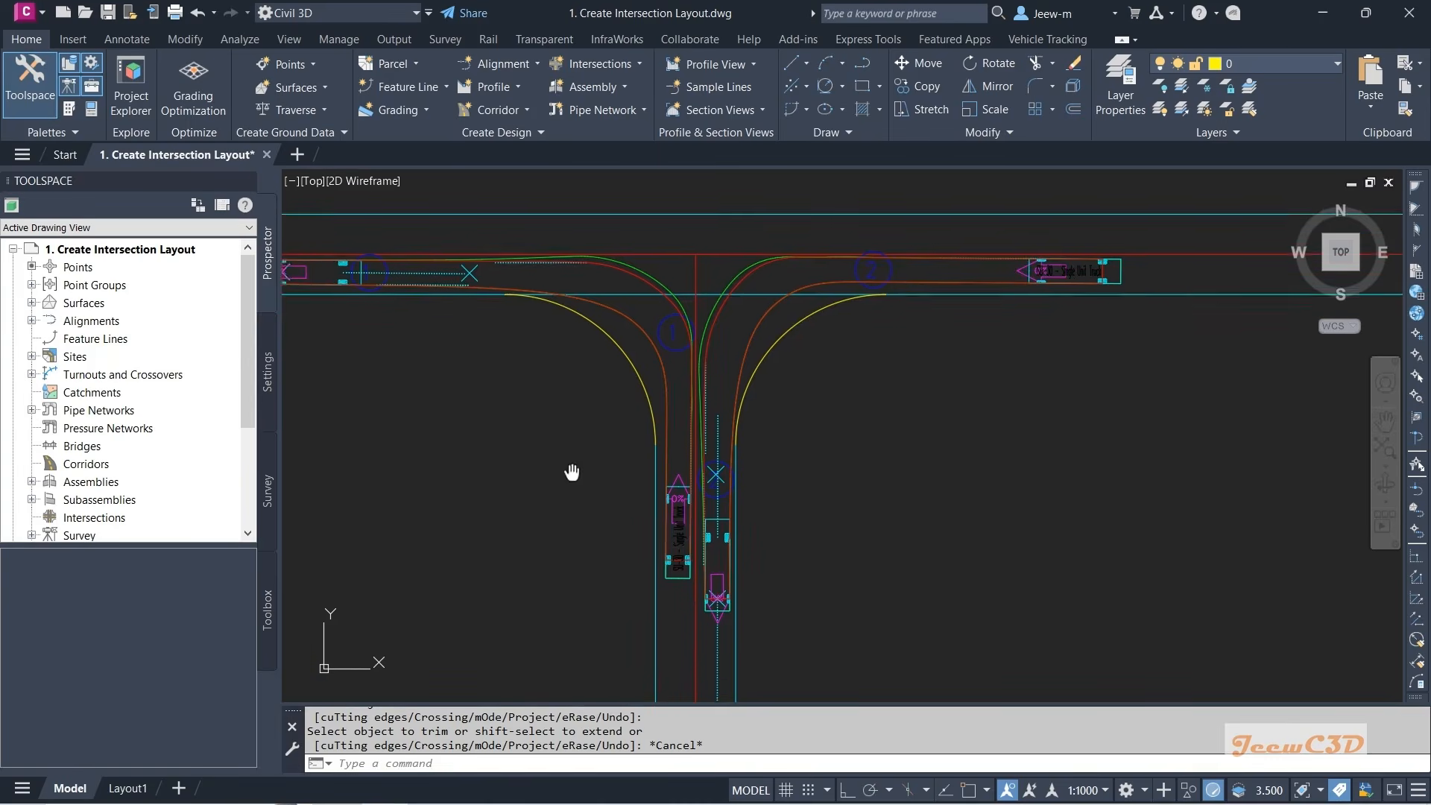
scroll(568, 479, up, 2)
scroll(594, 485, down, 3)
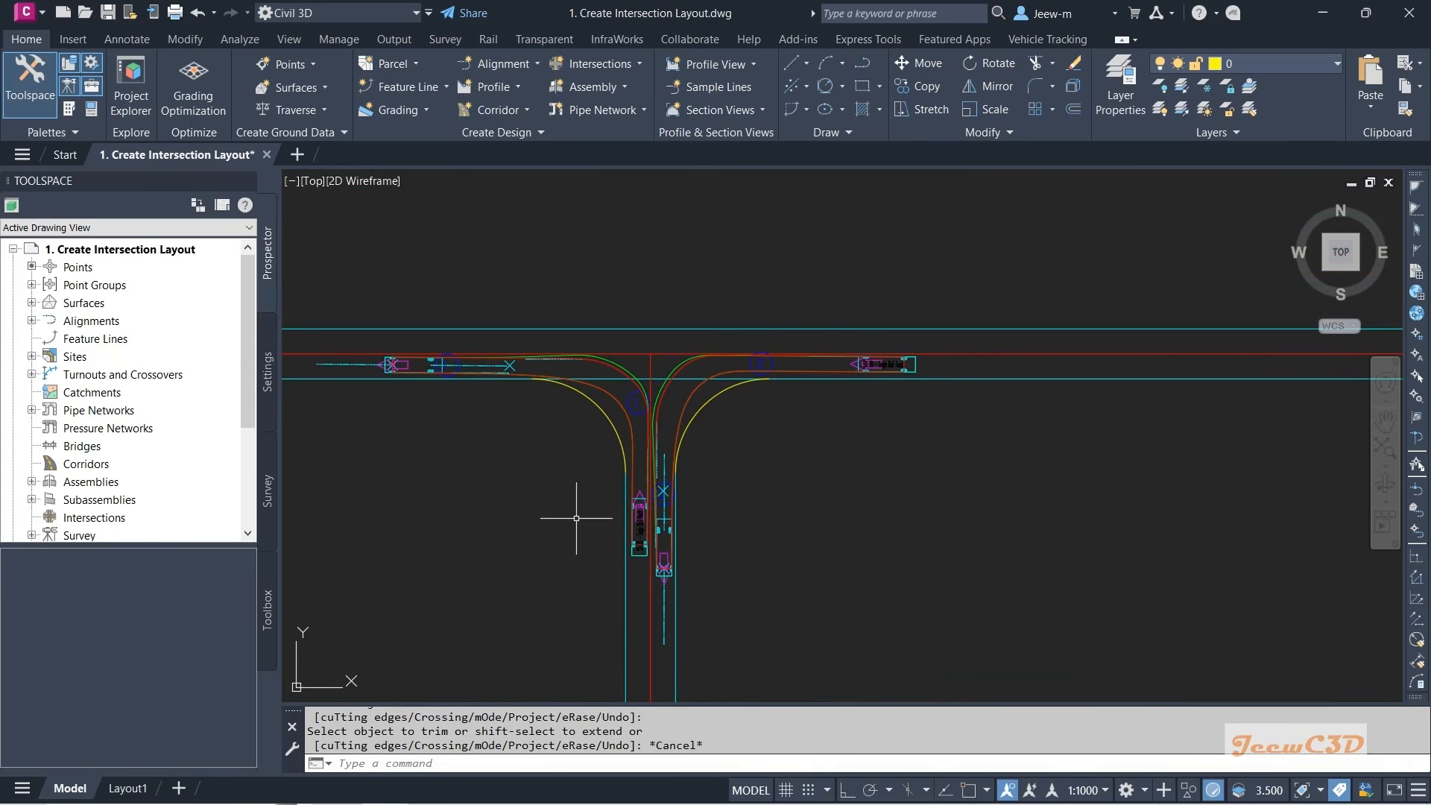
text(ma)
key(Return)
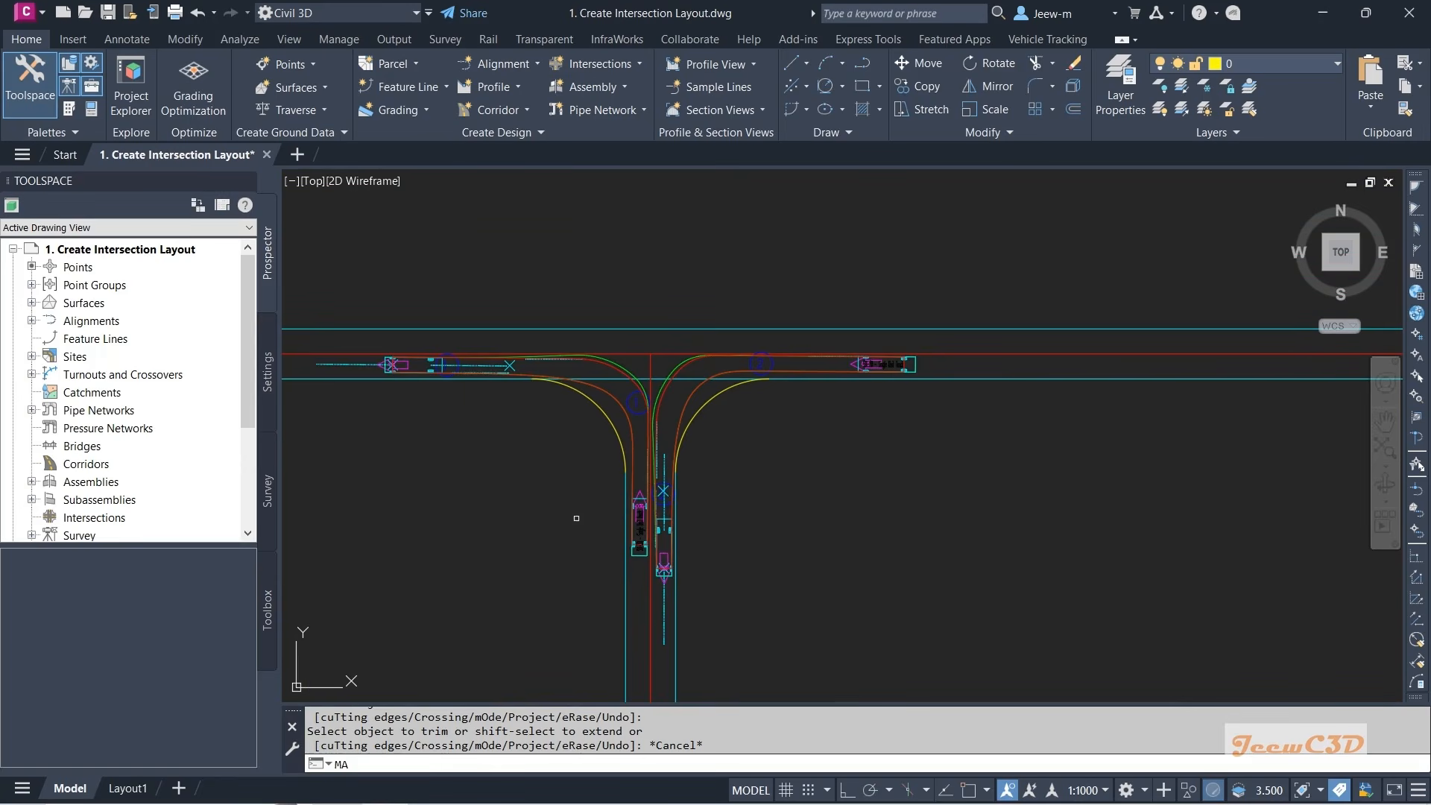
click(626, 588)
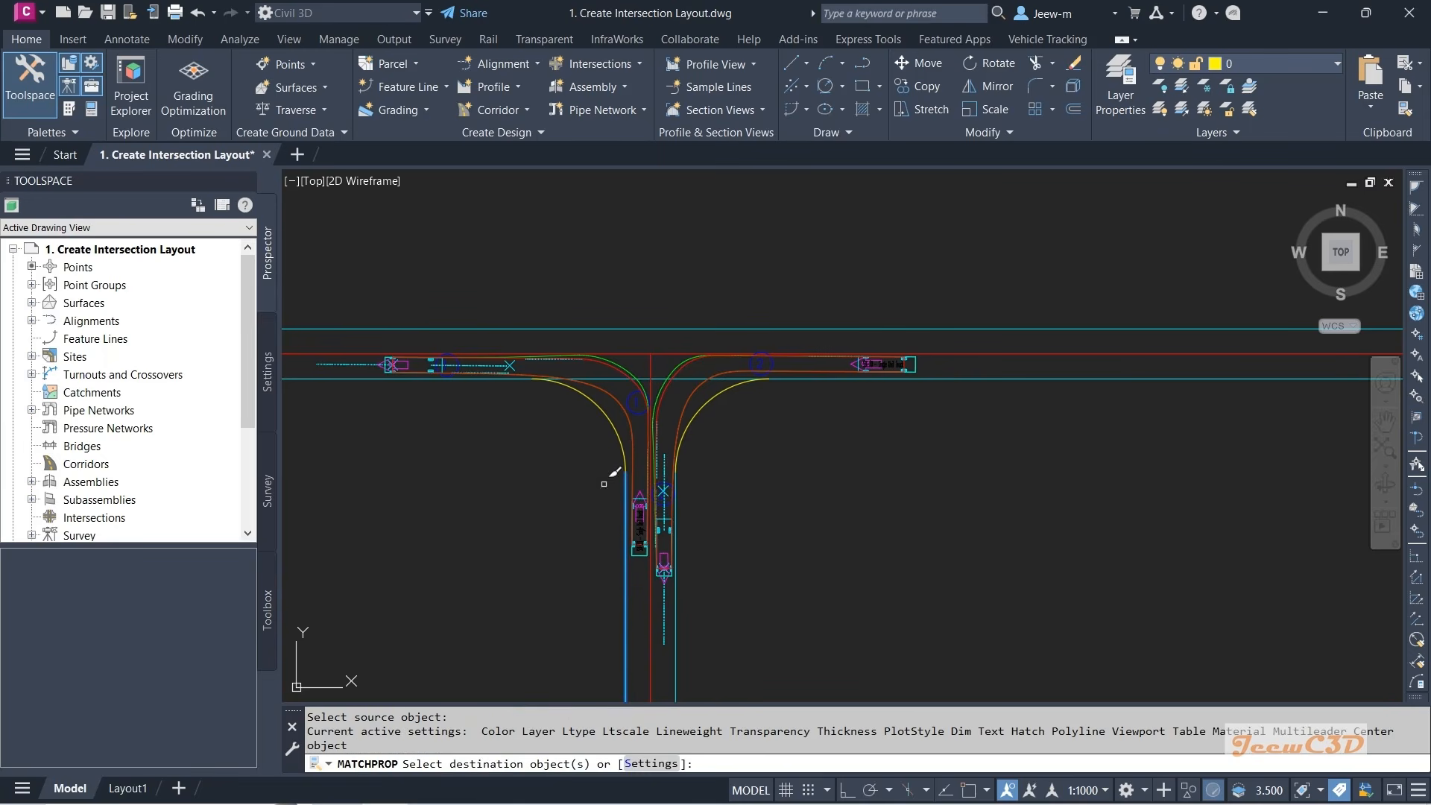
click(606, 421)
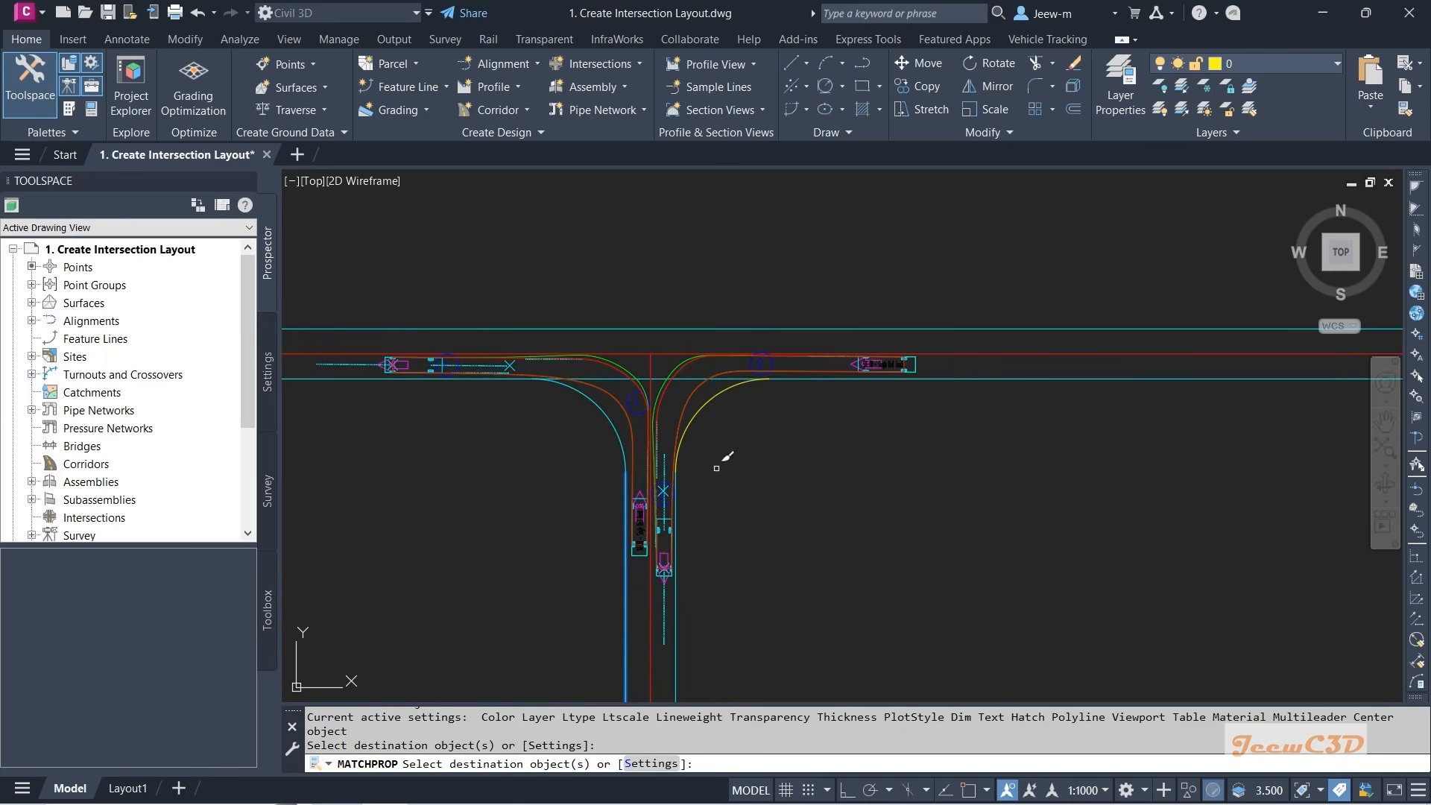
click(713, 400)
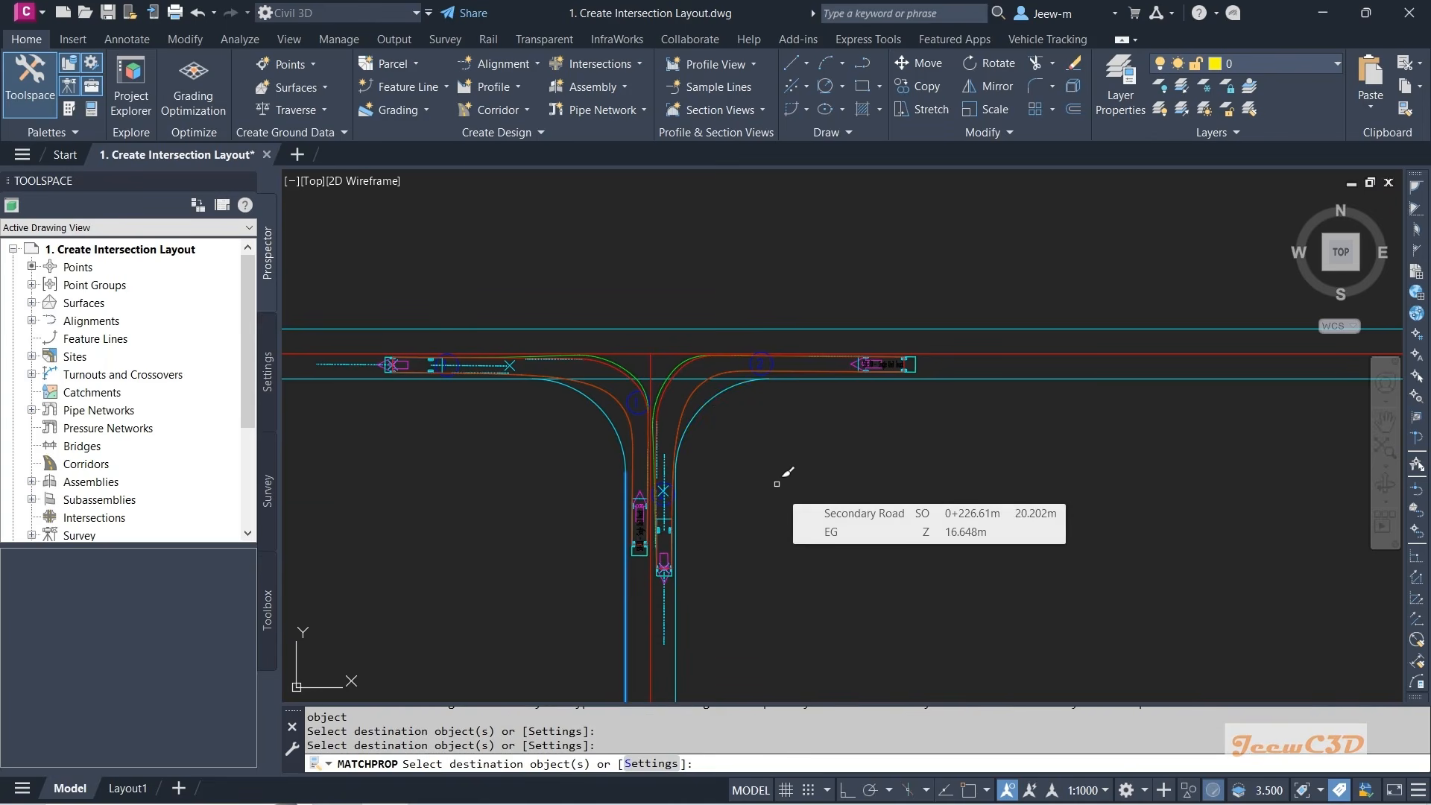
- Cut both corner arcs and the four cyan edge lines of the main and secondary roads to the clipboard
key(Escape)
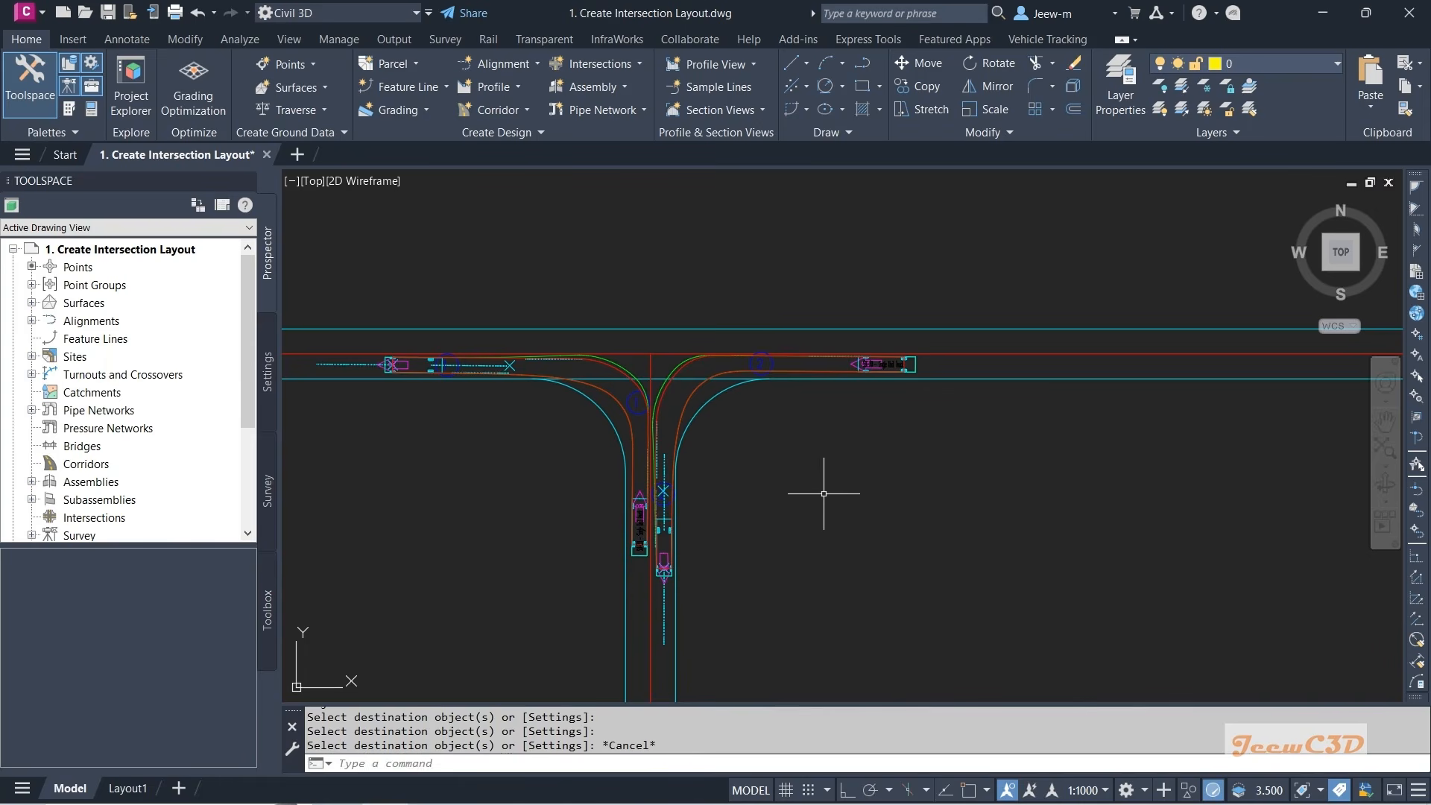
click(715, 398)
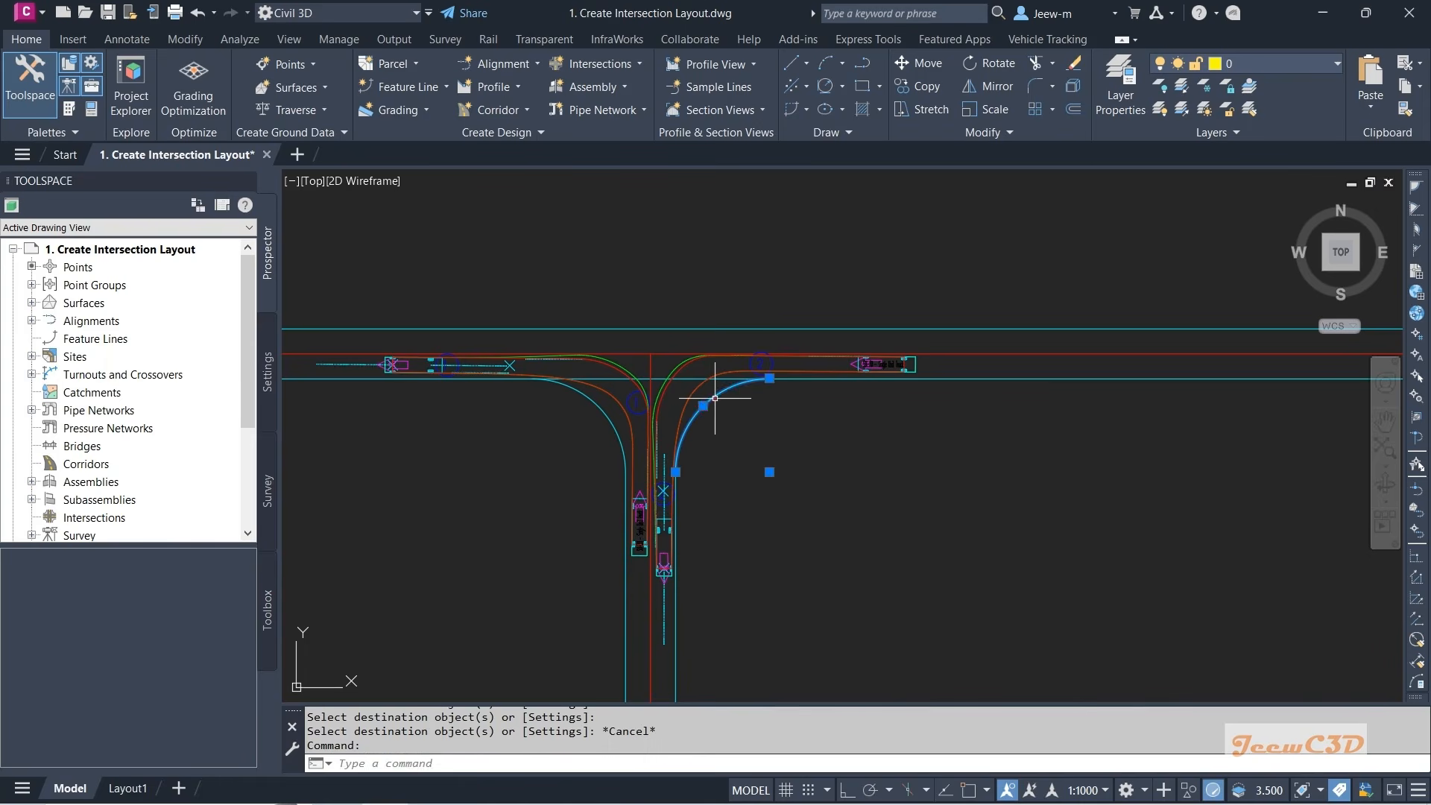
click(1027, 382)
click(1012, 361)
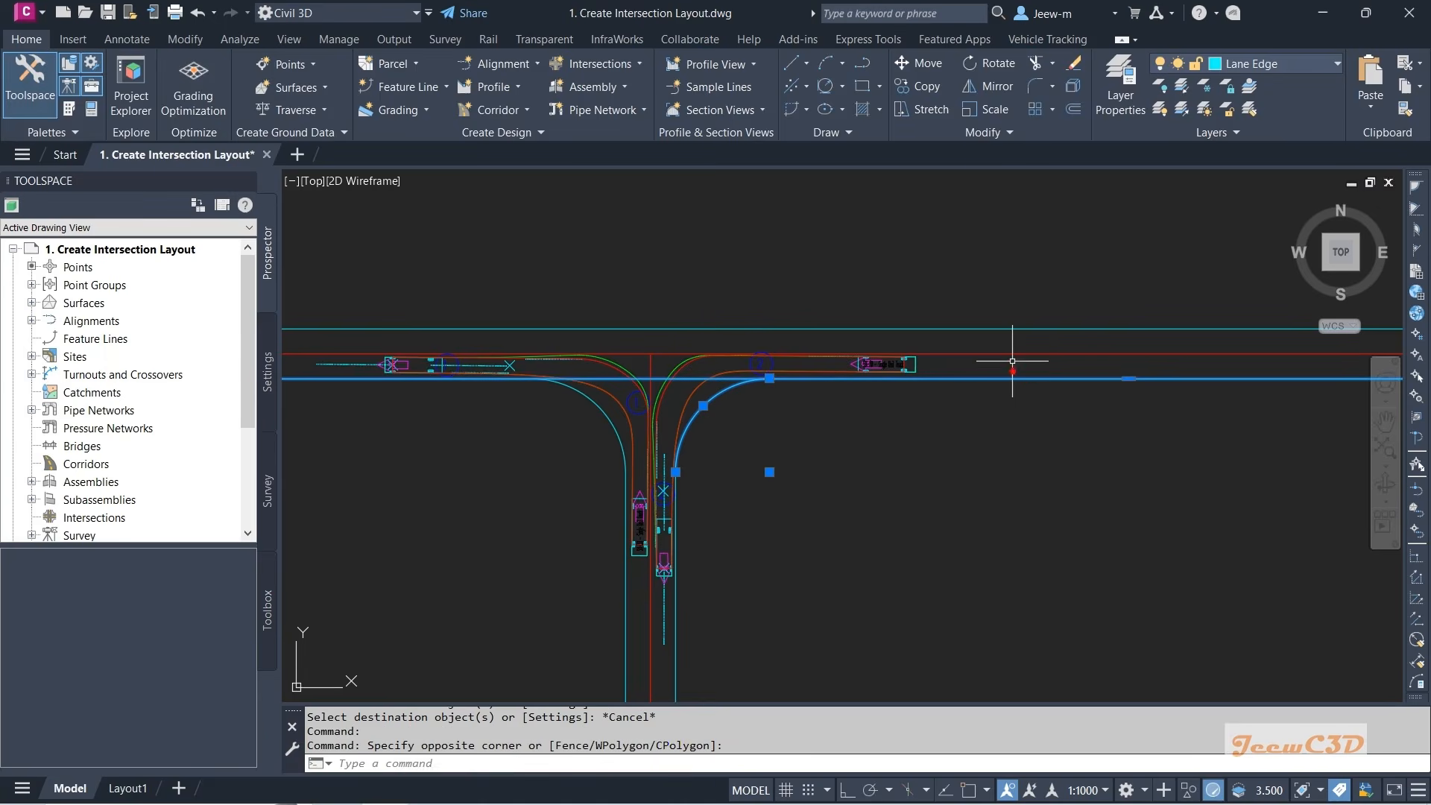
click(1015, 332)
click(999, 310)
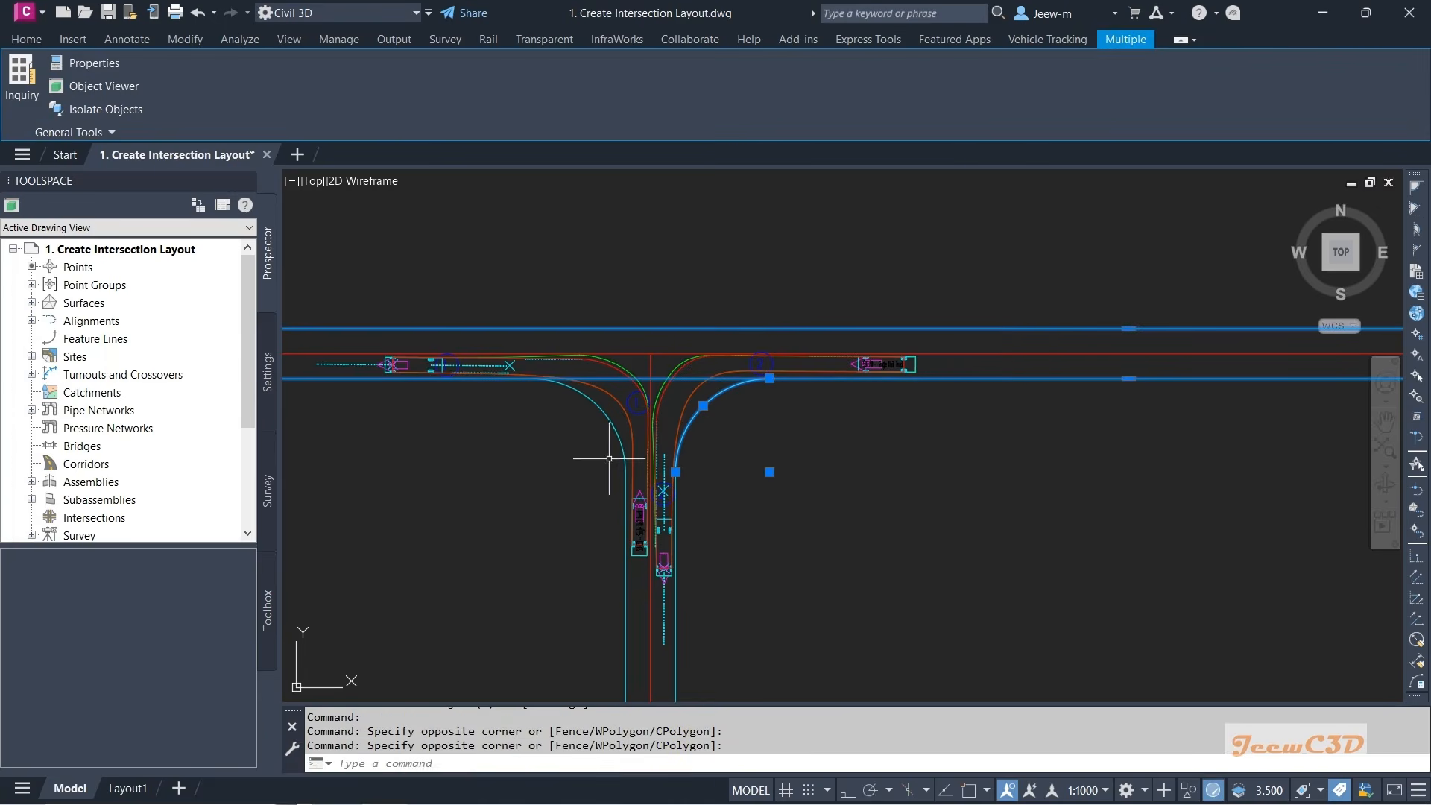
scroll(609, 417, up, 2)
click(610, 402)
scroll(578, 493, down, 2)
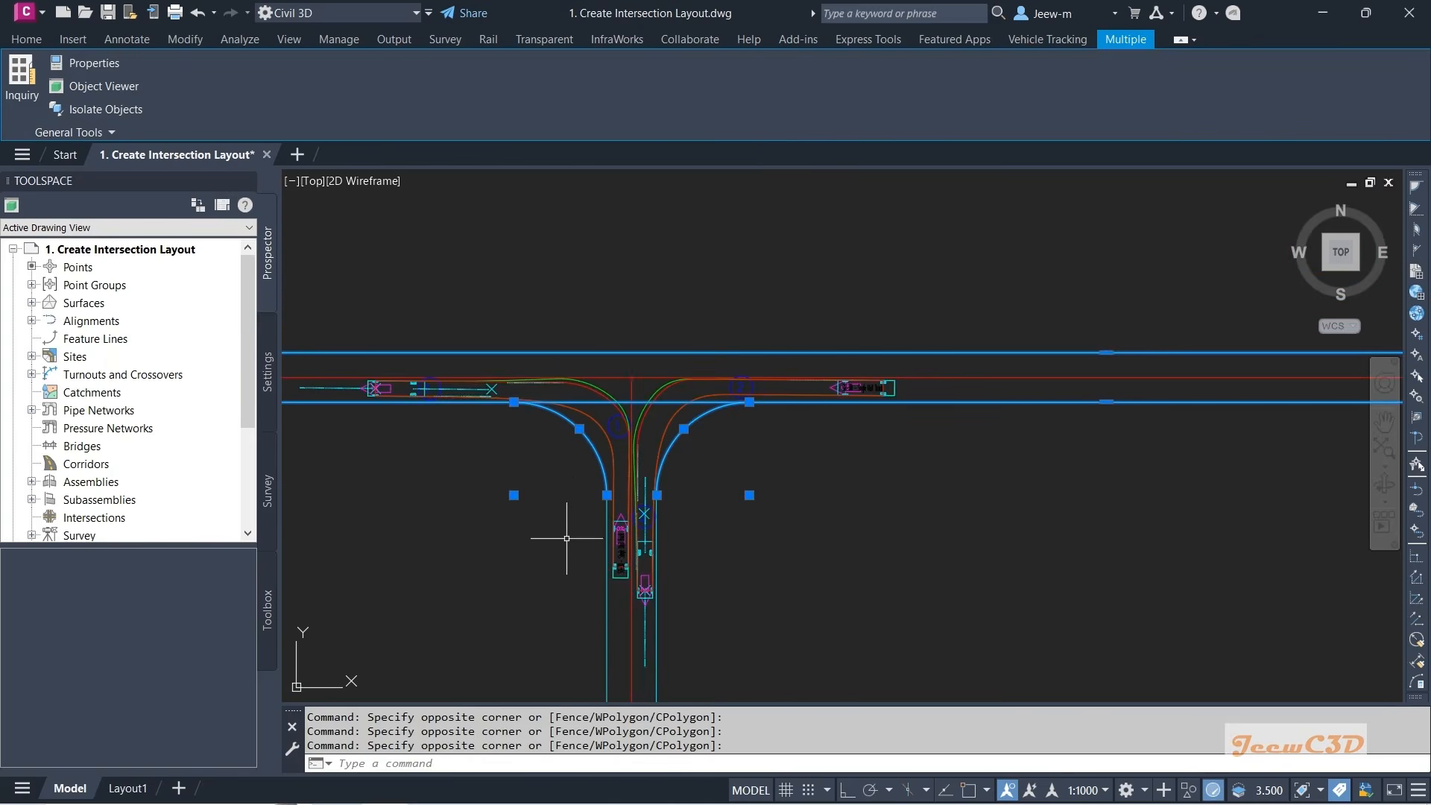
click(614, 653)
click(587, 647)
scroll(653, 674, up, 2)
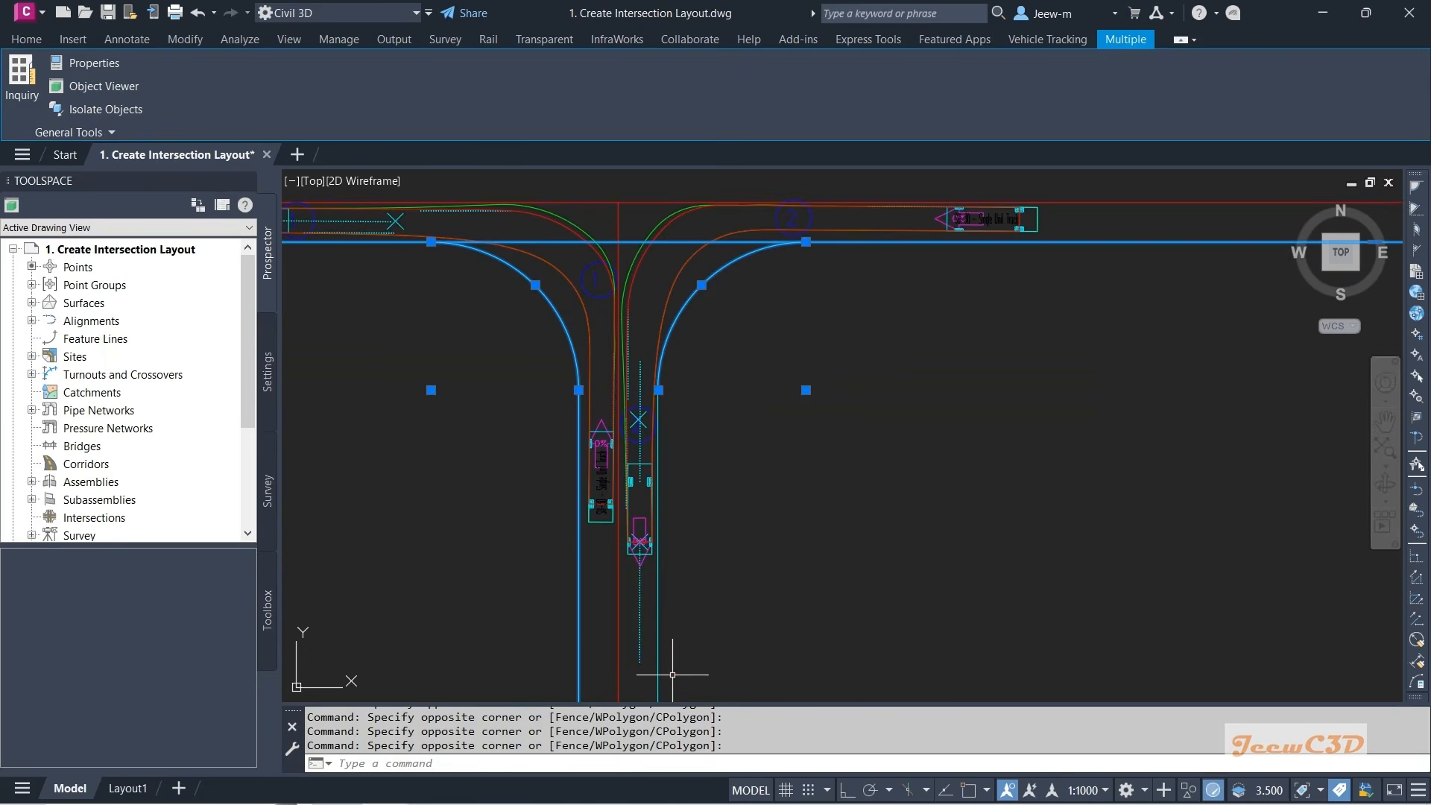
click(672, 674)
click(652, 678)
scroll(725, 638, down, 2)
middle_drag(502, 574, 613, 572)
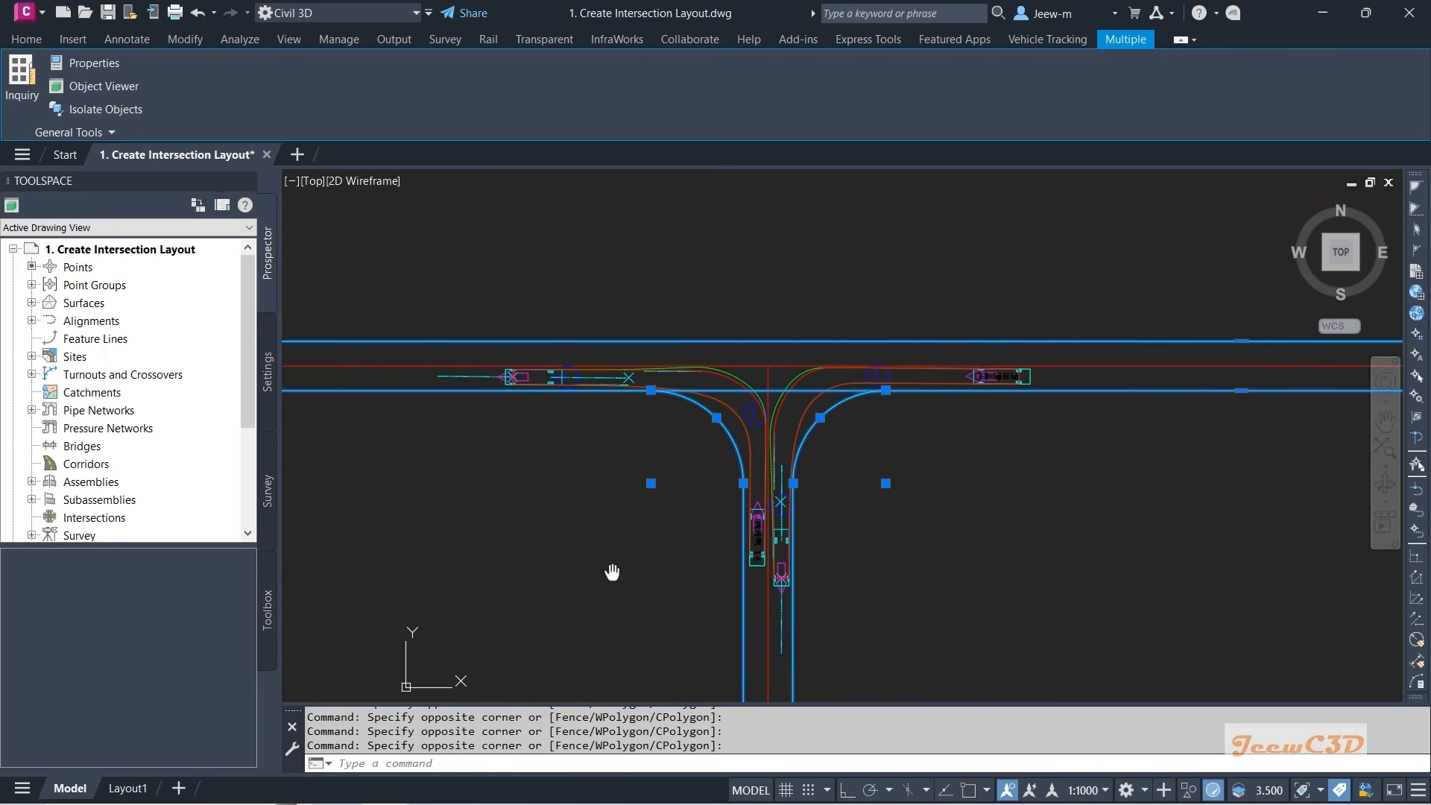
scroll(618, 573, down, 2)
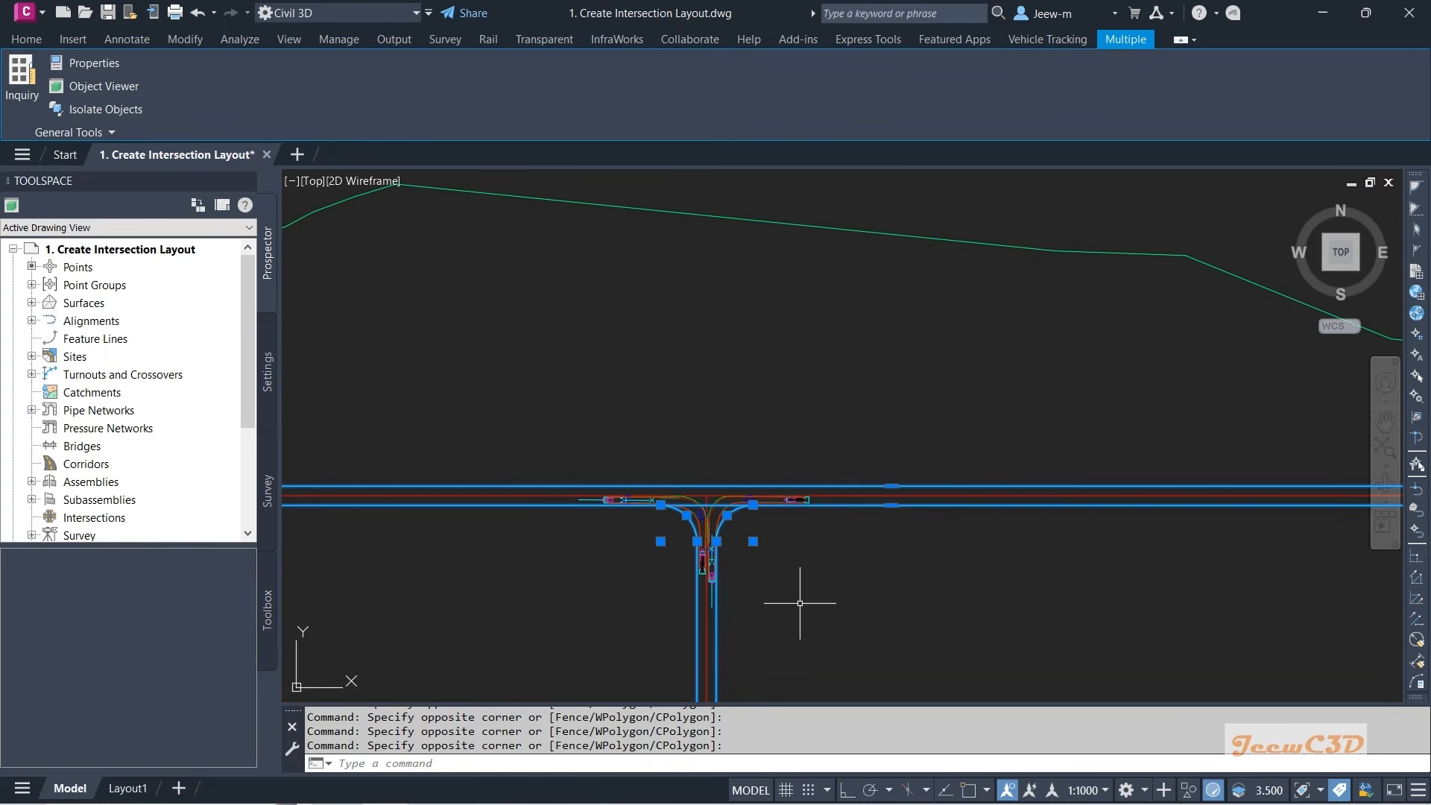
right_click(801, 573)
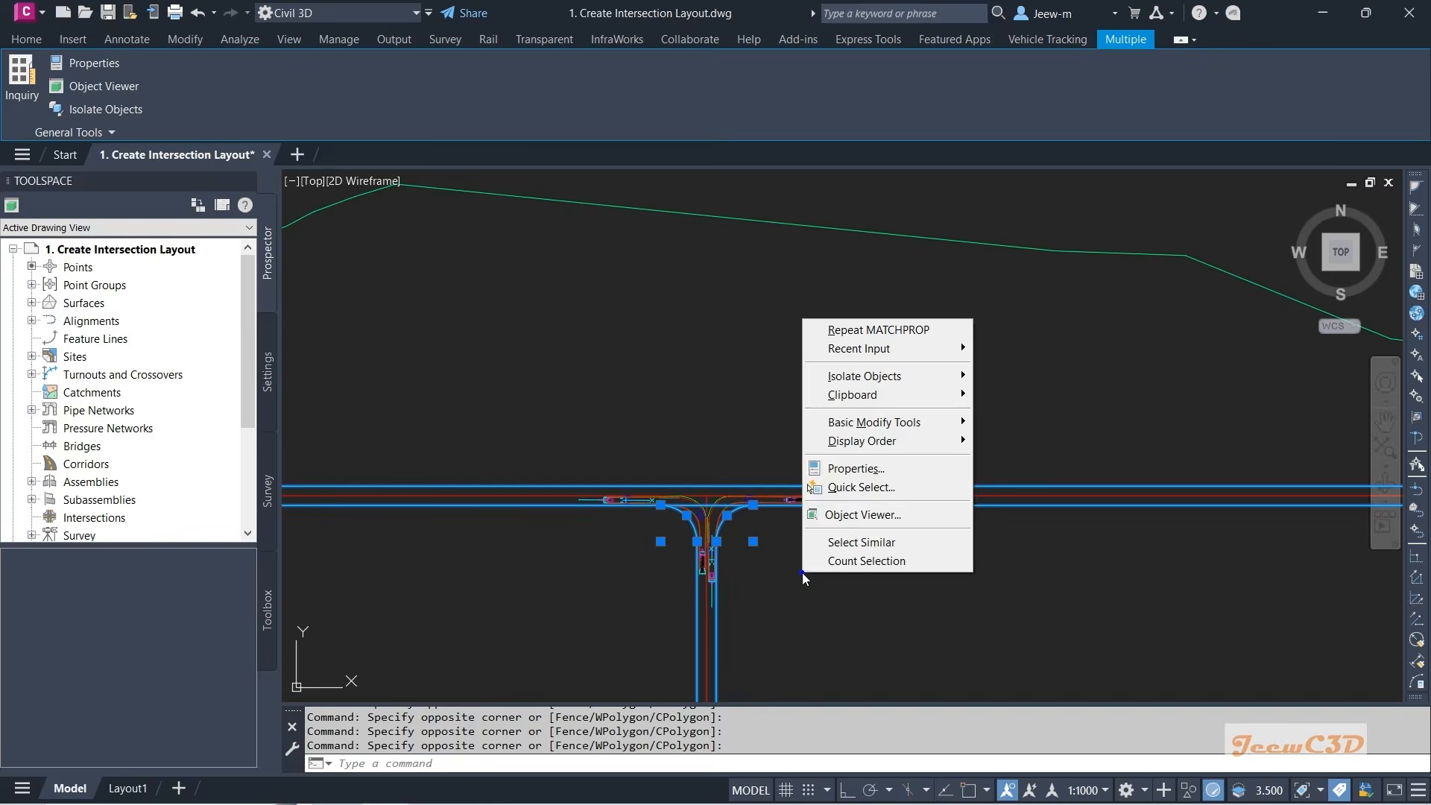
mouse_move(957, 394)
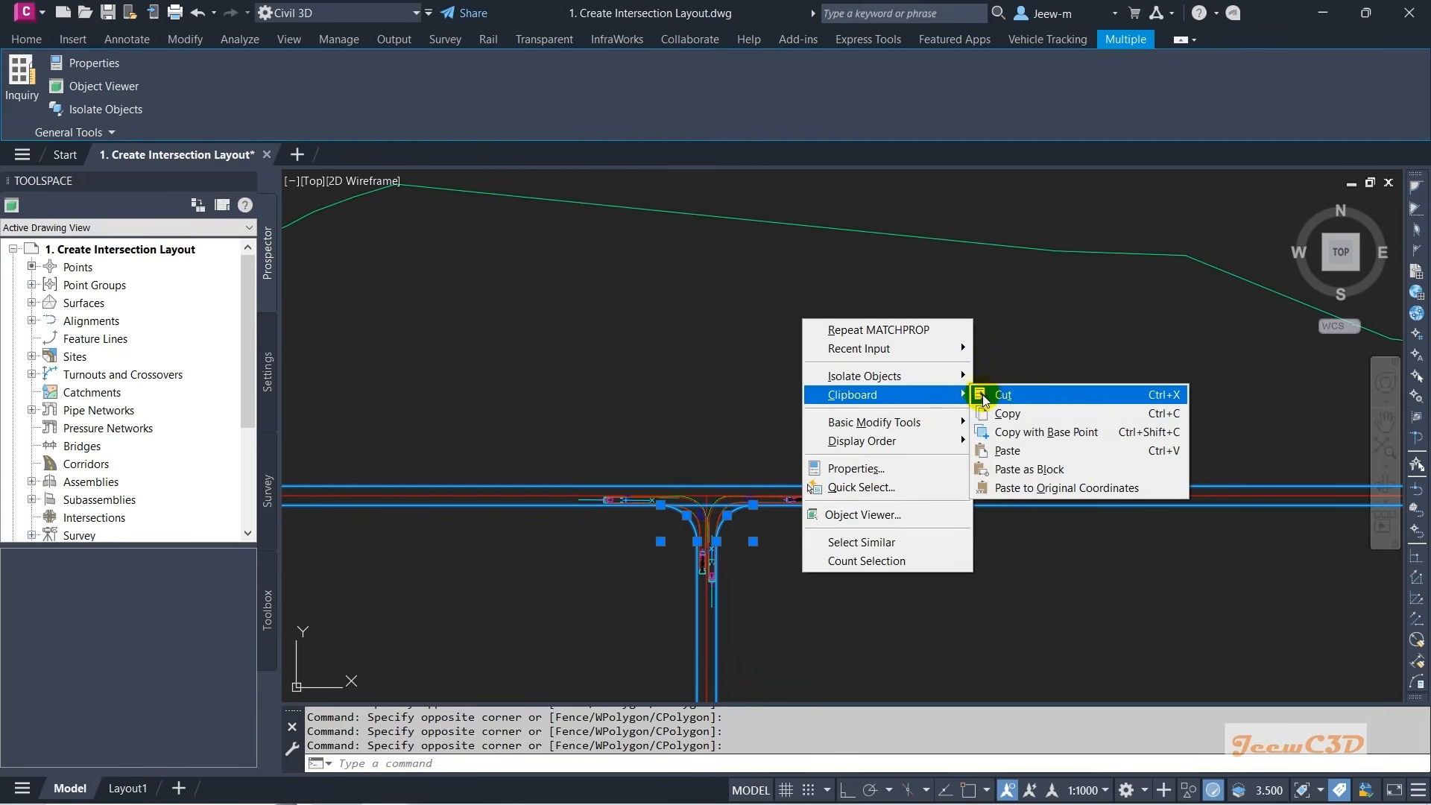
click(1008, 395)
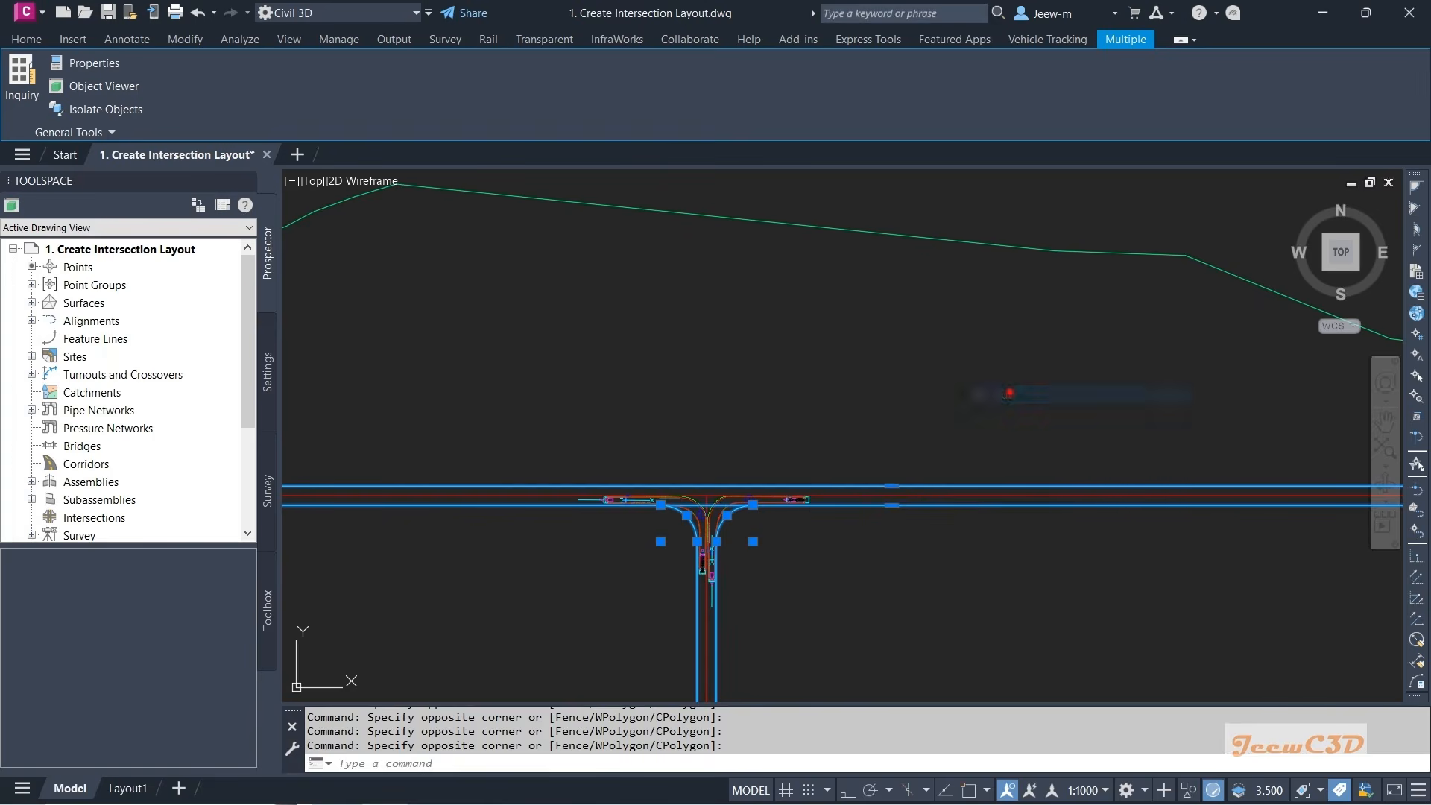
scroll(708, 607, up, 4)
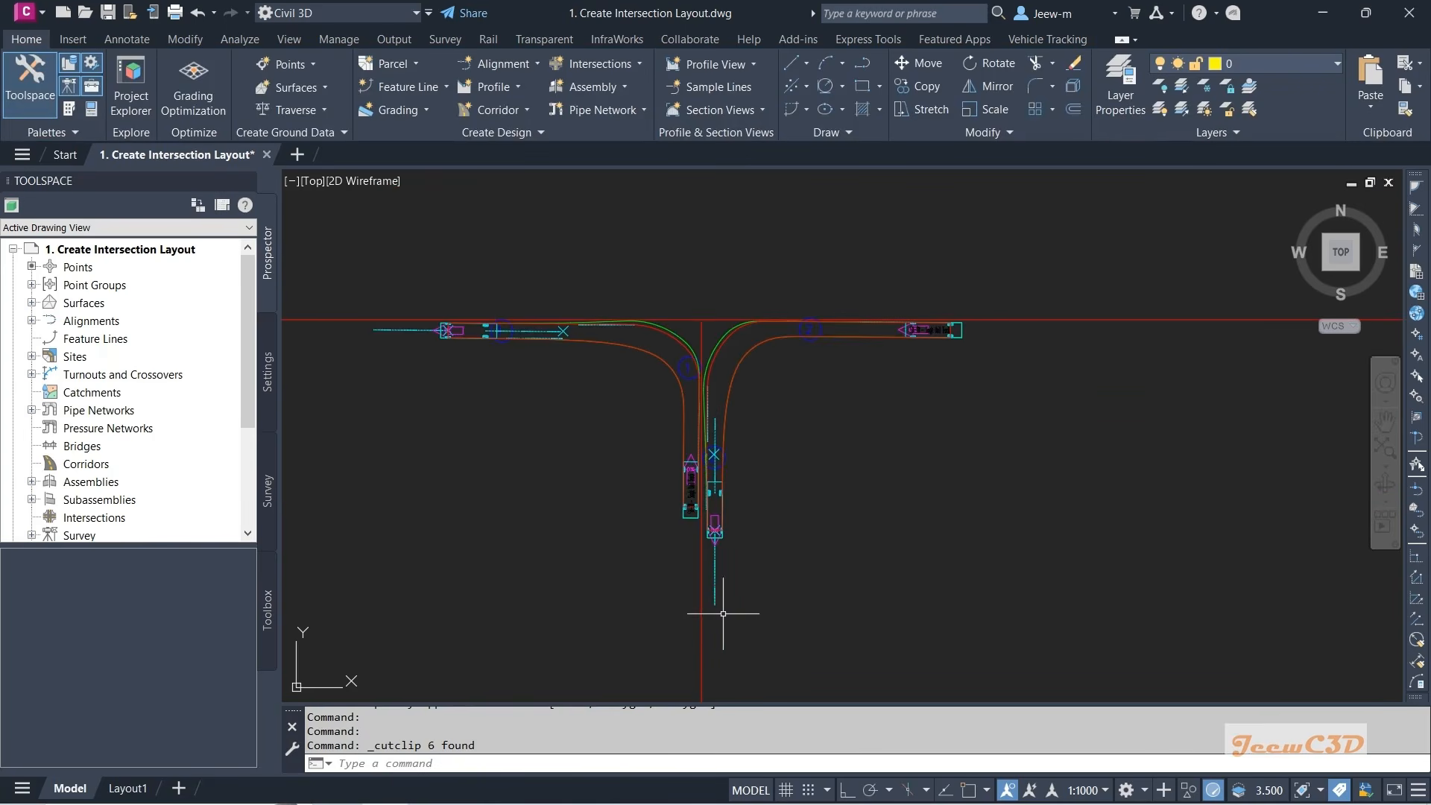
- Start a new drawing and paste the cut road edges and corner arcs to their original coordinates
click(297, 157)
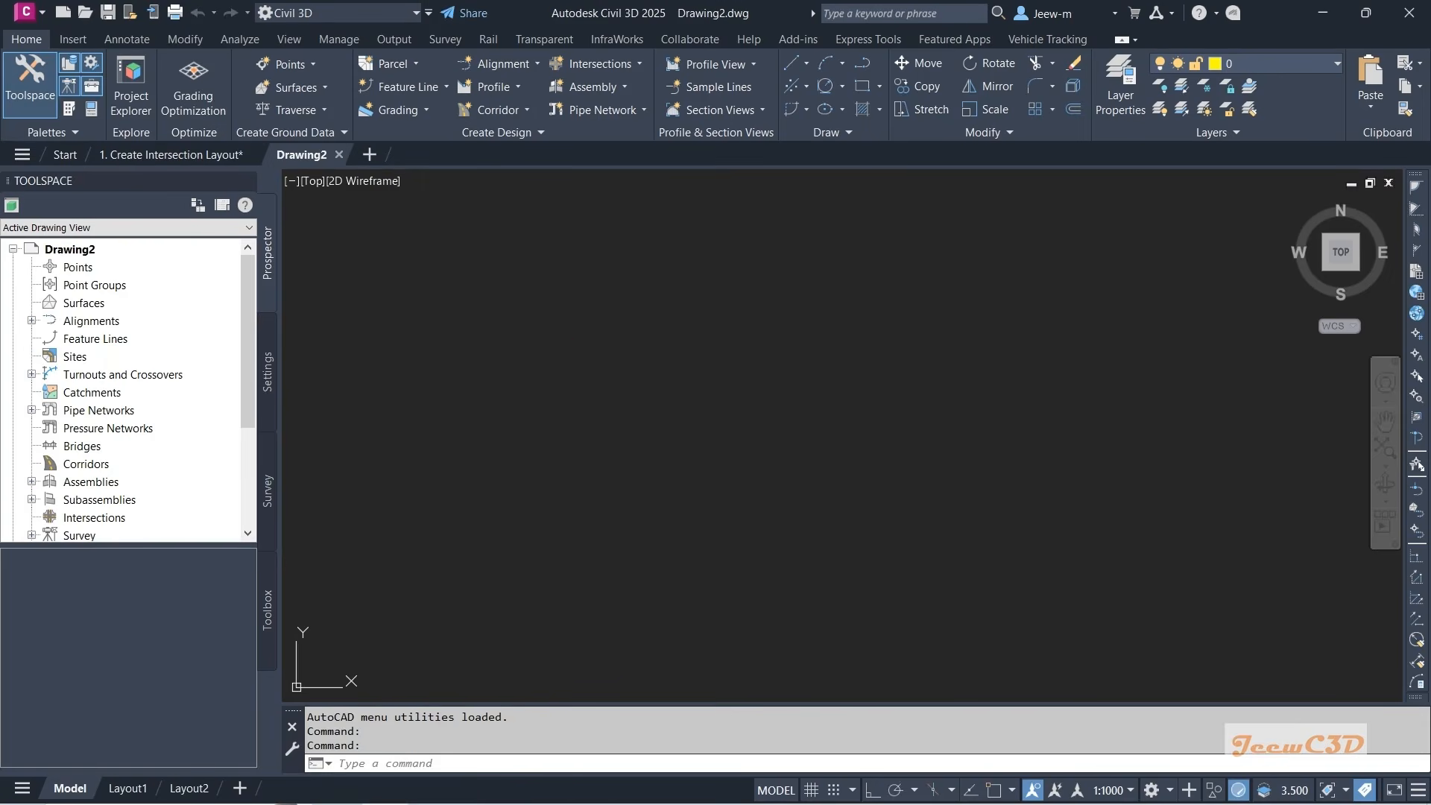
right_click(552, 313)
mouse_move(636, 374)
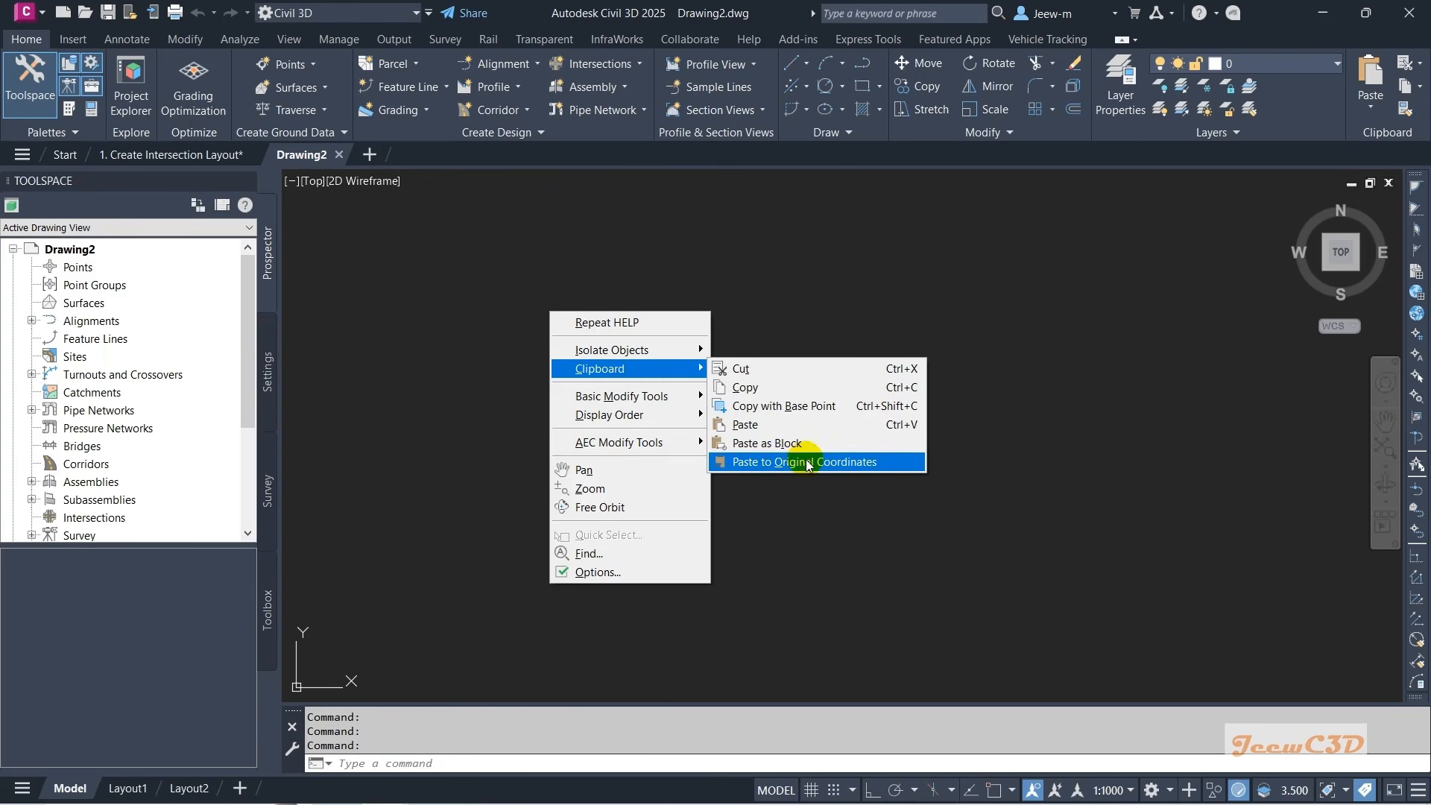
click(1003, 404)
click(891, 444)
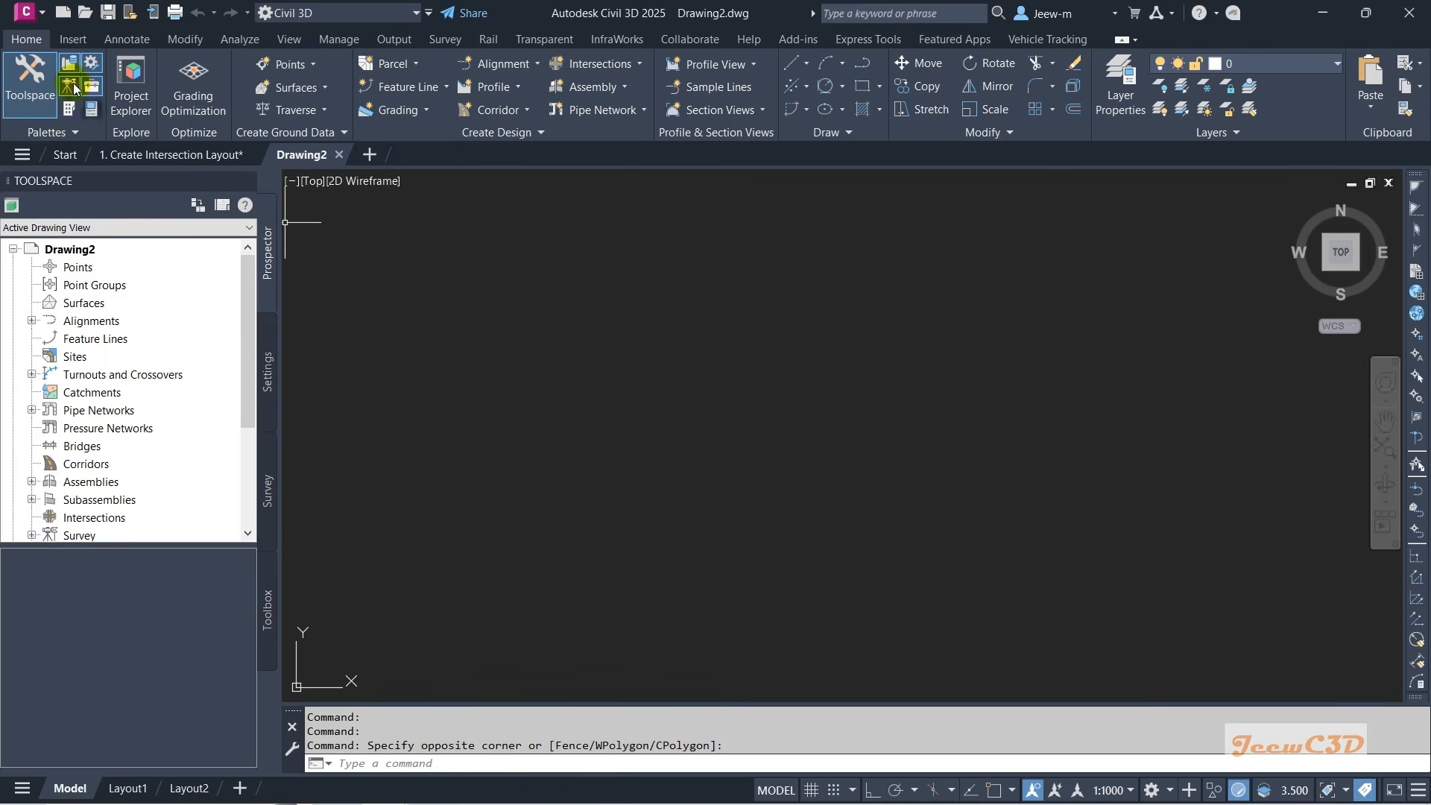
click(1372, 109)
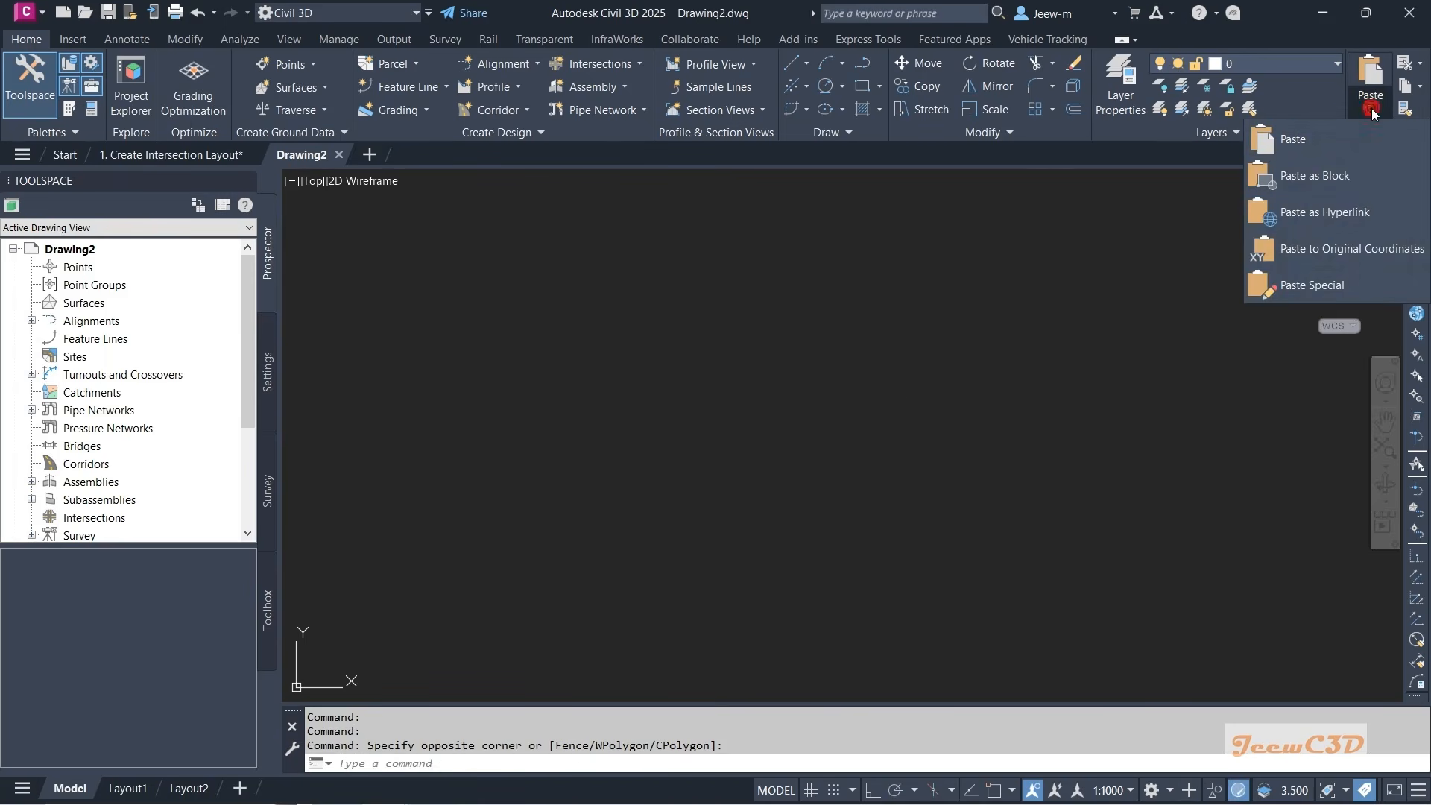
click(1354, 257)
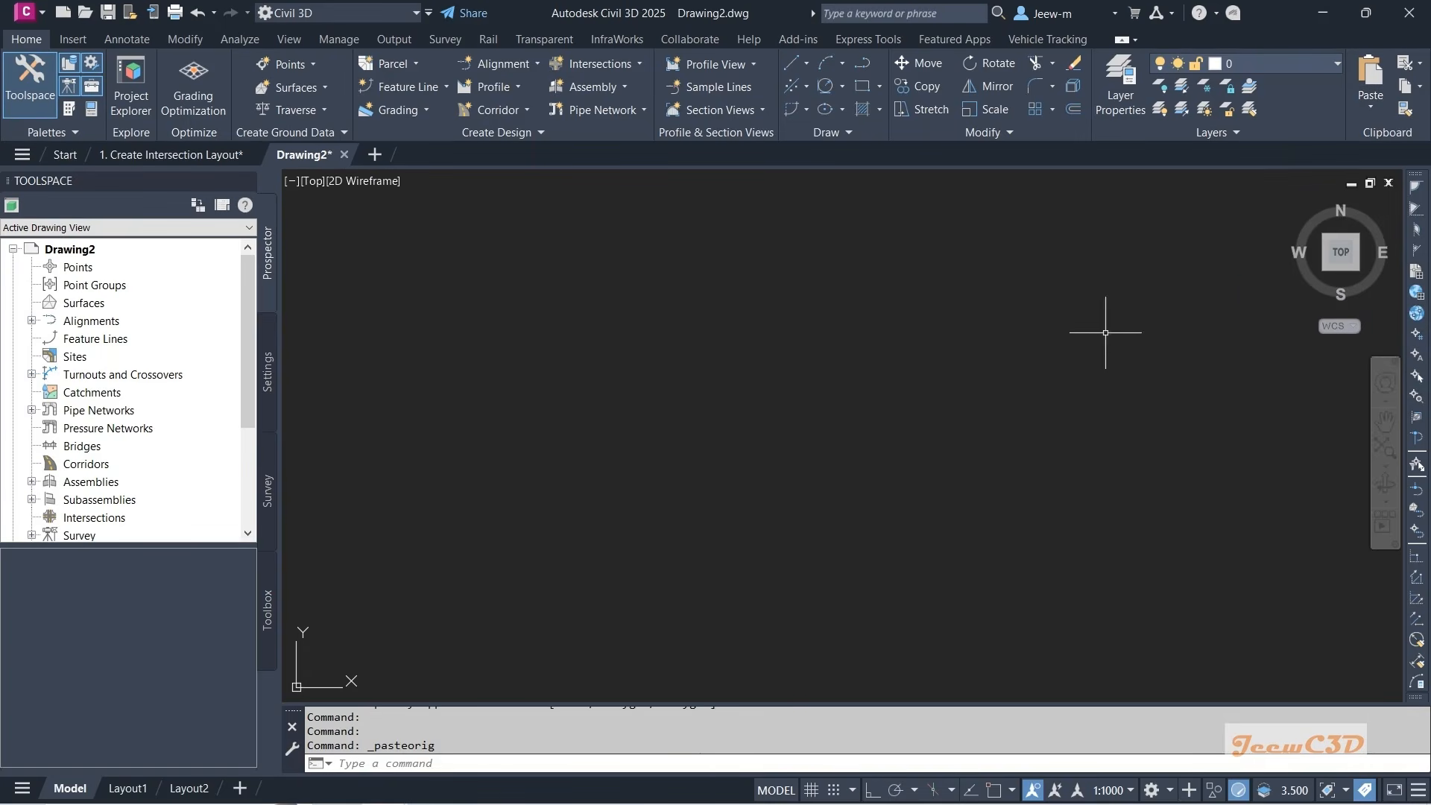
- Examine the pasted road edges and corner arcs across the drawing's full extents
middle_click(863, 409)
middle_click(863, 409)
scroll(857, 402, down, 2)
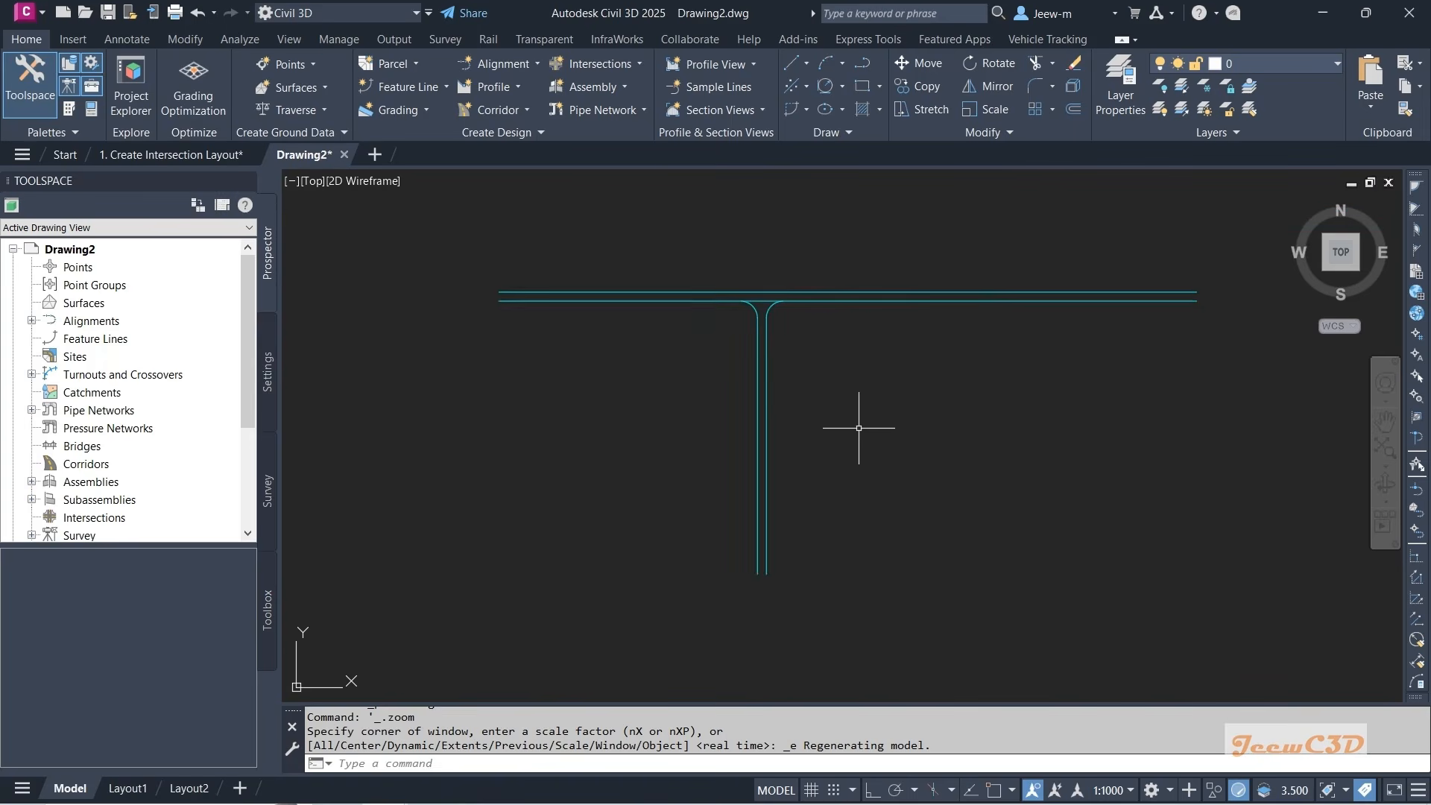
middle_drag(861, 421, 896, 487)
scroll(836, 382, up, 2)
scroll(820, 418, down, 1)
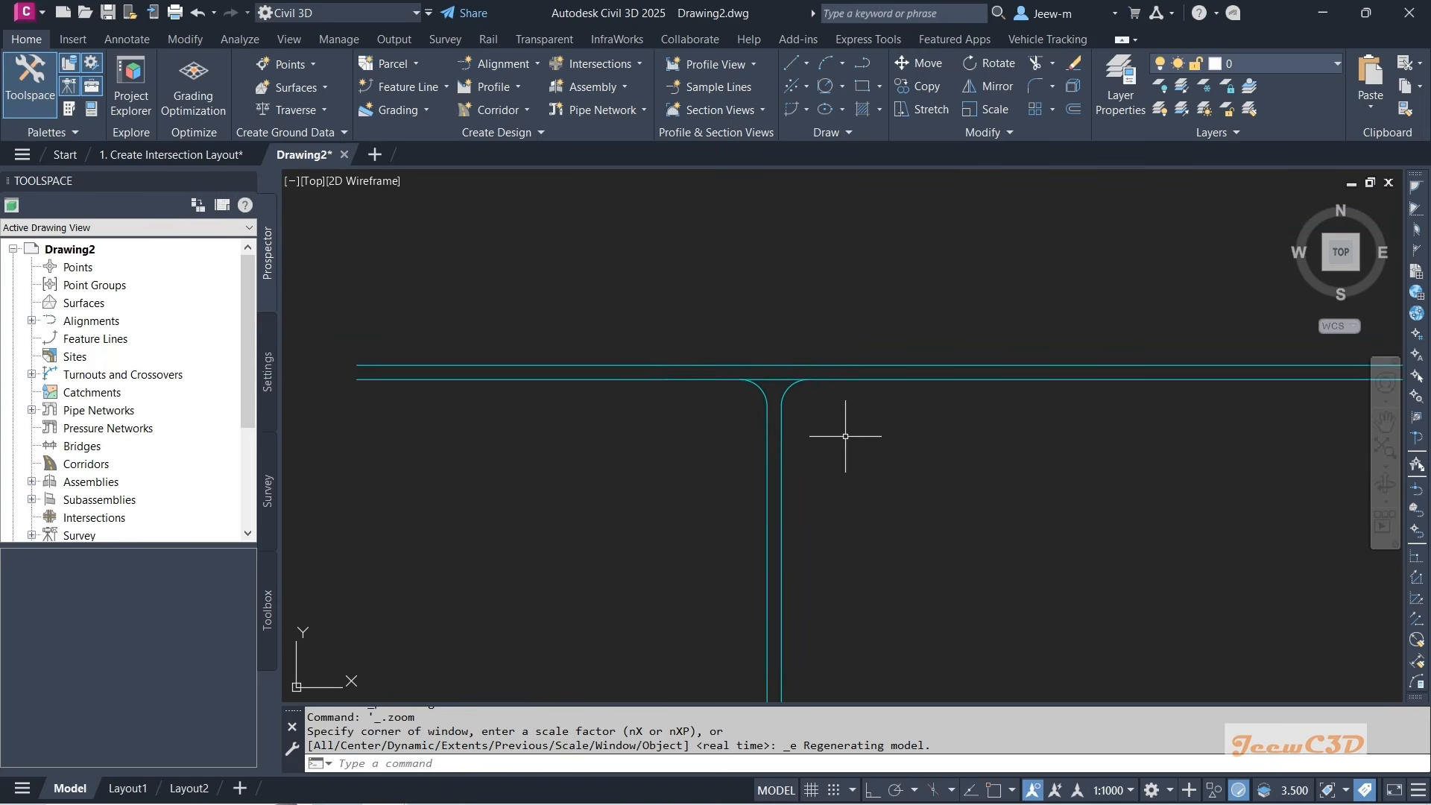
middle_drag(843, 435, 768, 387)
scroll(808, 422, down, 2)
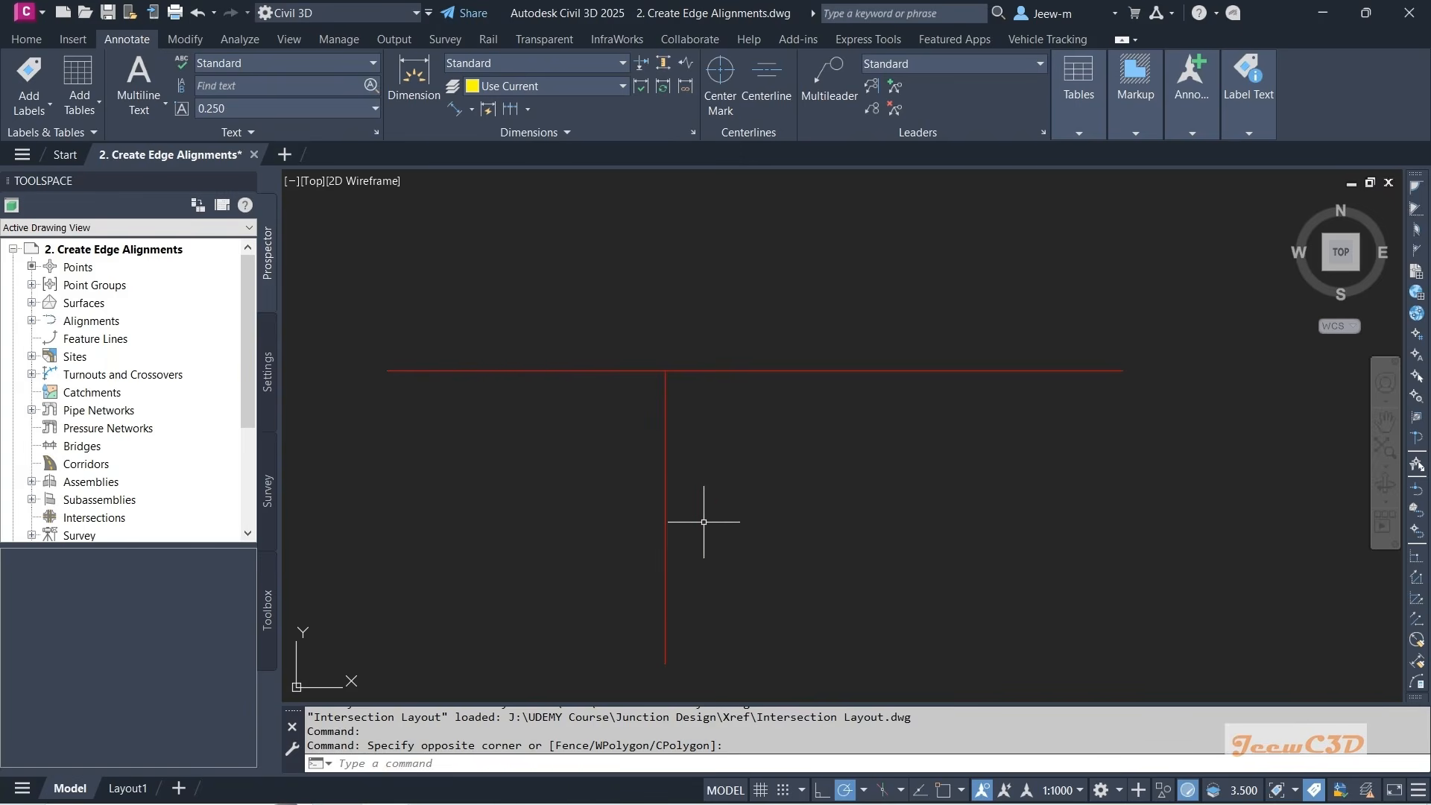
mouse_move(719, 516)
mouse_move(711, 446)
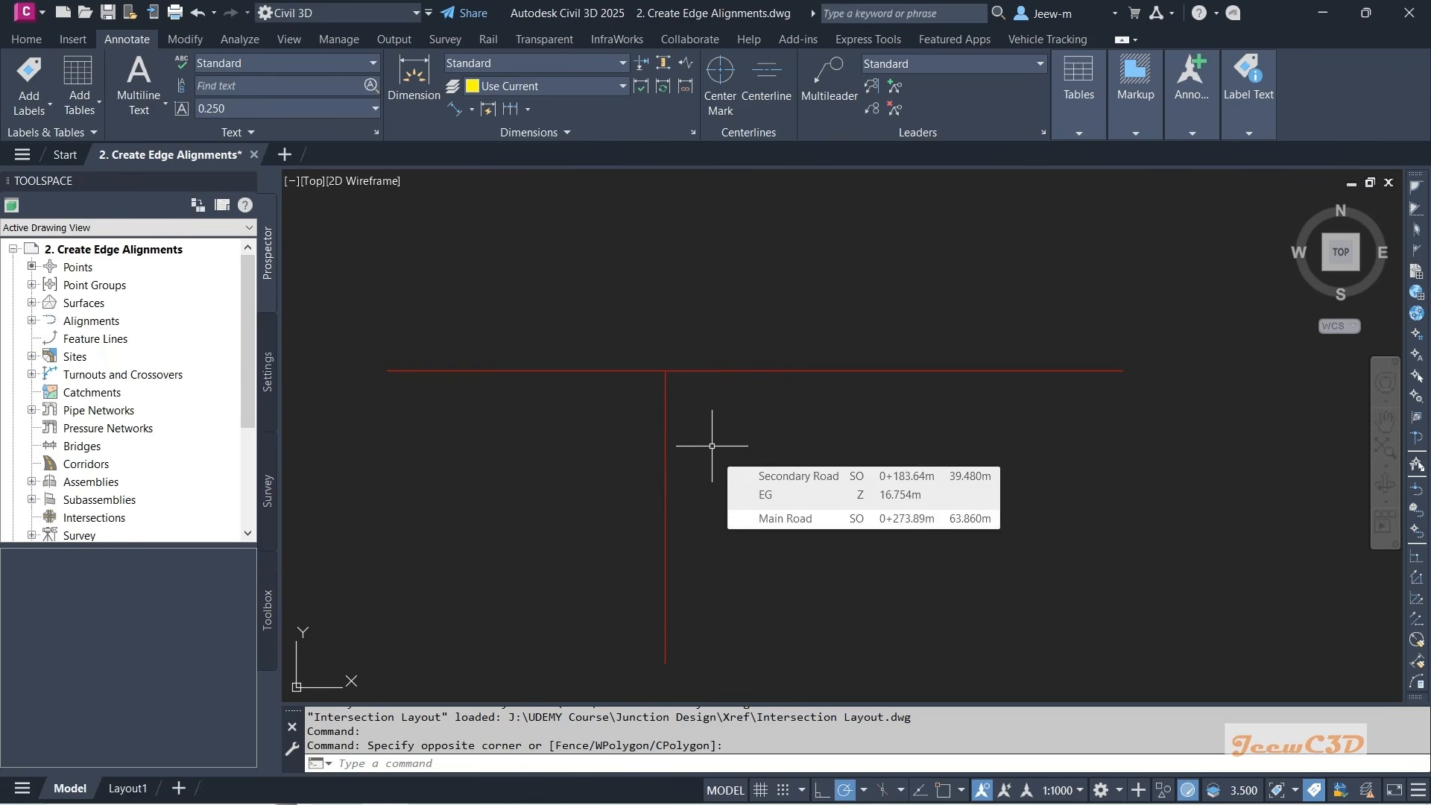
middle_drag(788, 486, 786, 469)
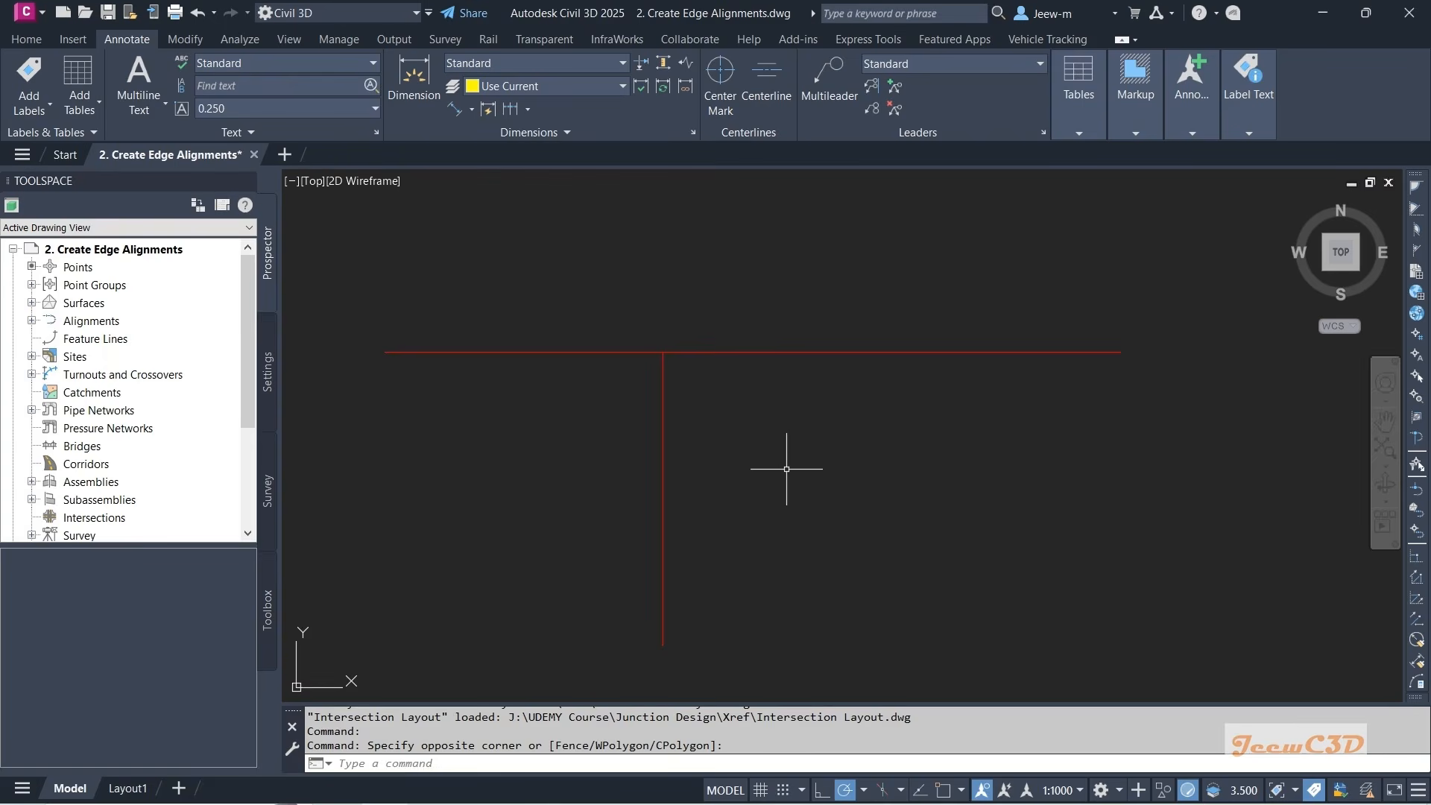
mouse_move(787, 468)
mouse_move(620, 497)
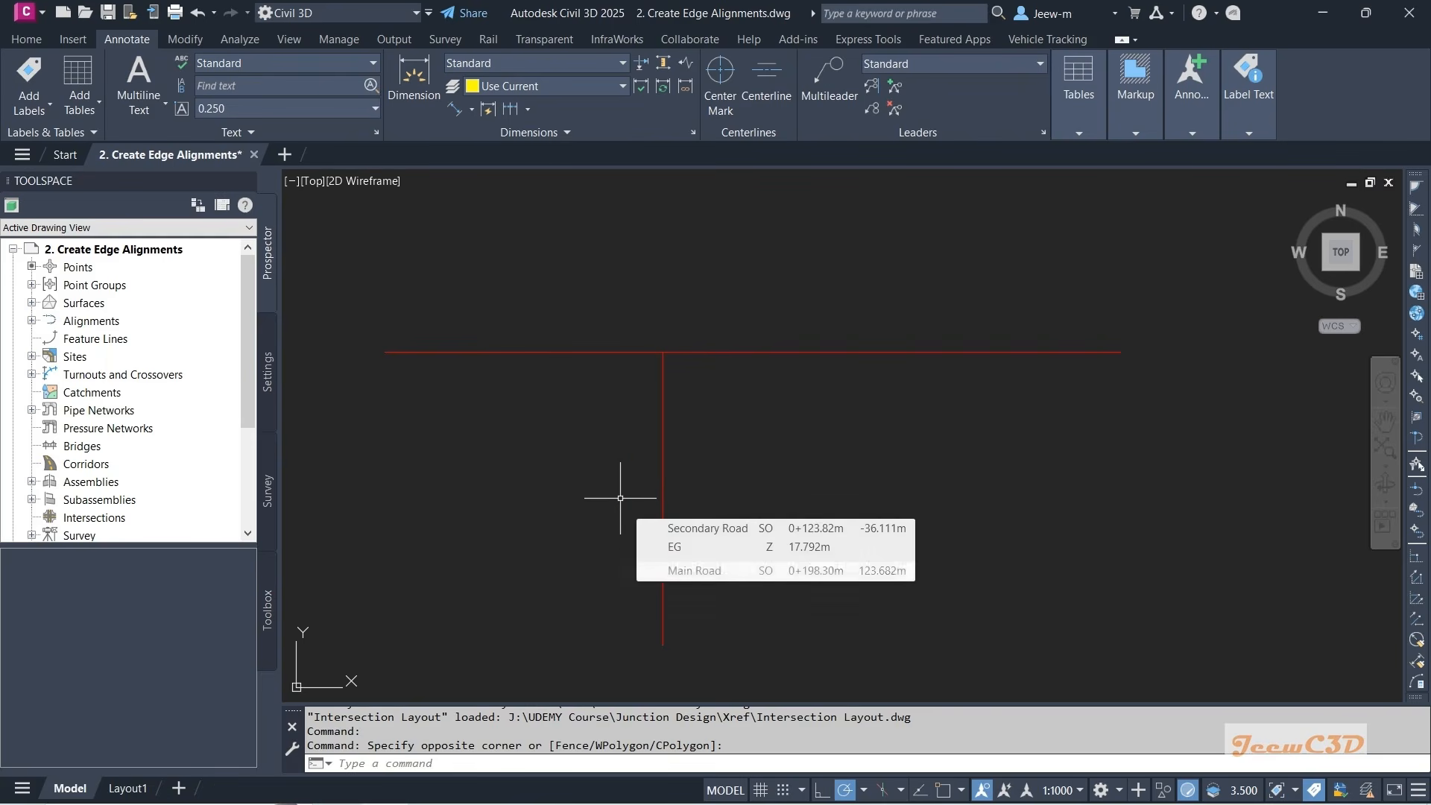
mouse_move(604, 492)
middle_down()
mouse_move(619, 502)
mouse_move(624, 479)
middle_up()
mouse_move(624, 481)
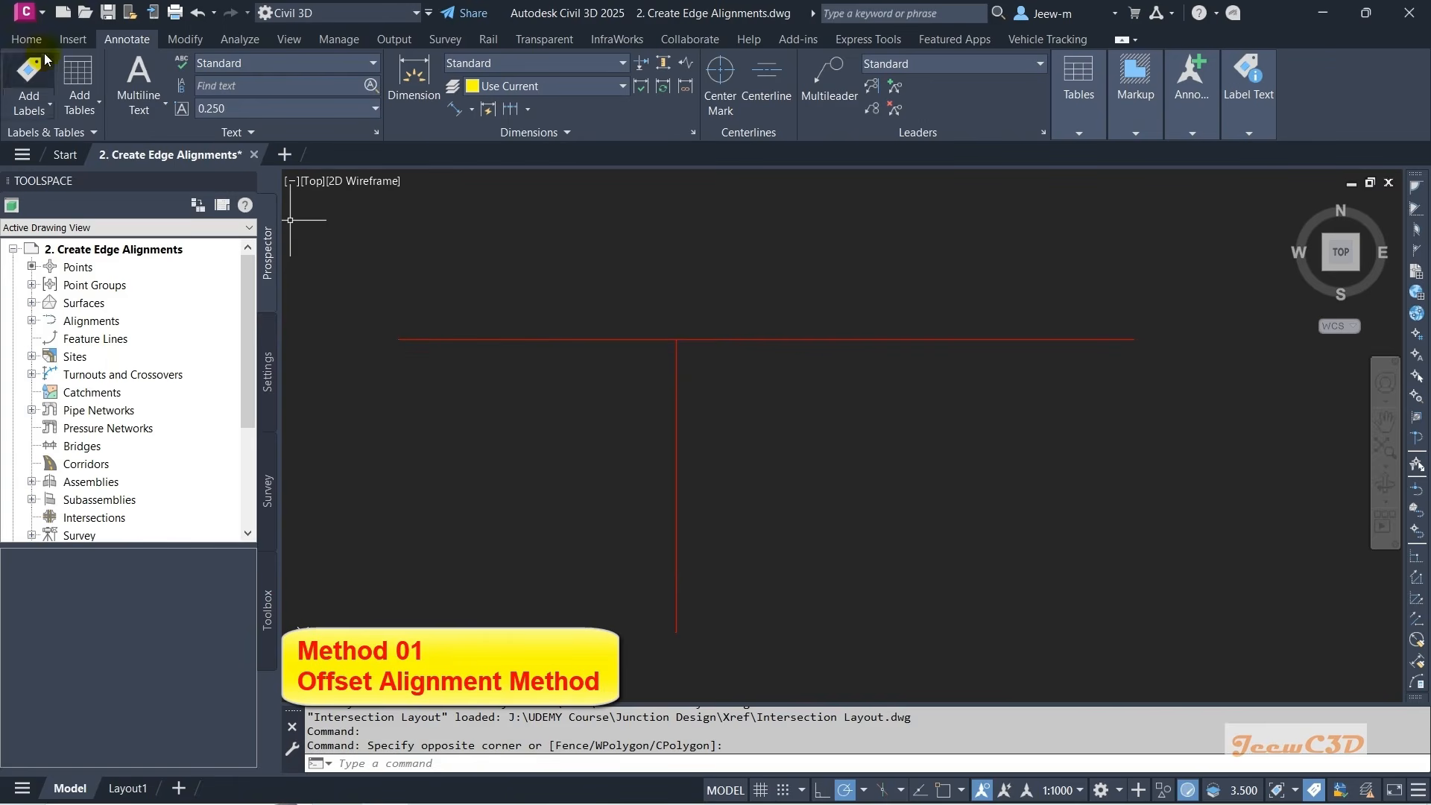
- Create one offset alignment on each side of the Main Road alignment, with incremental offsets of 4 m left and right
click(27, 39)
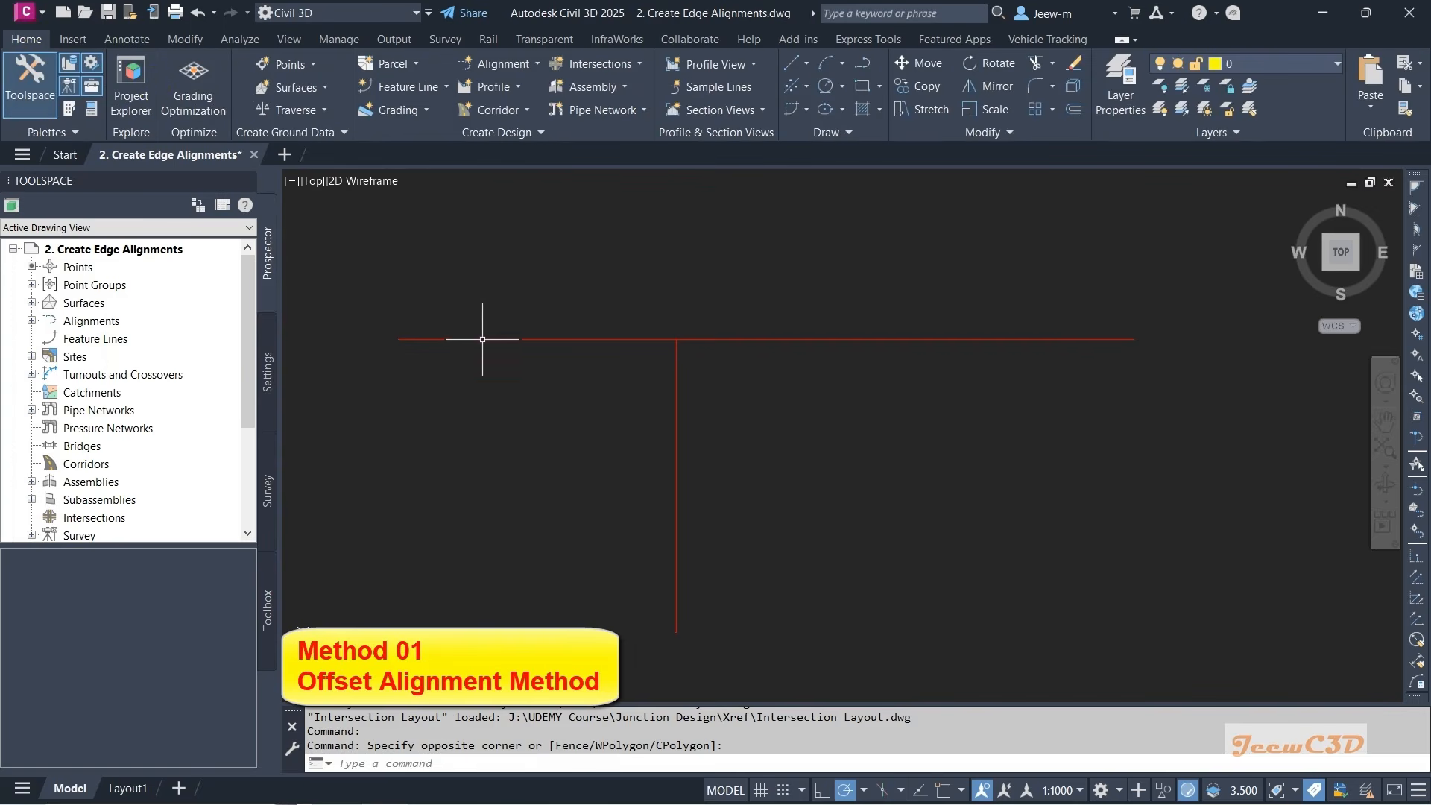
click(495, 64)
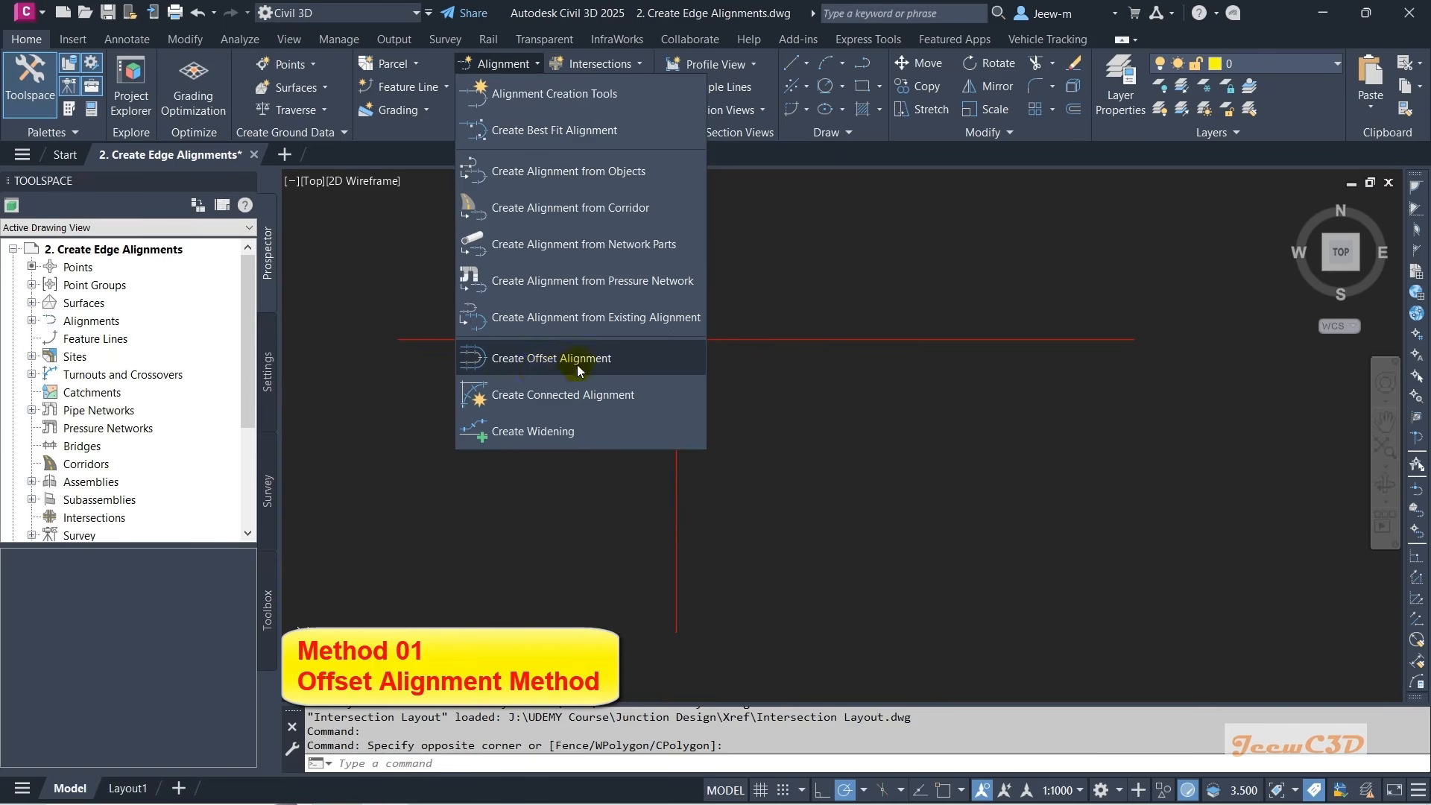
click(554, 360)
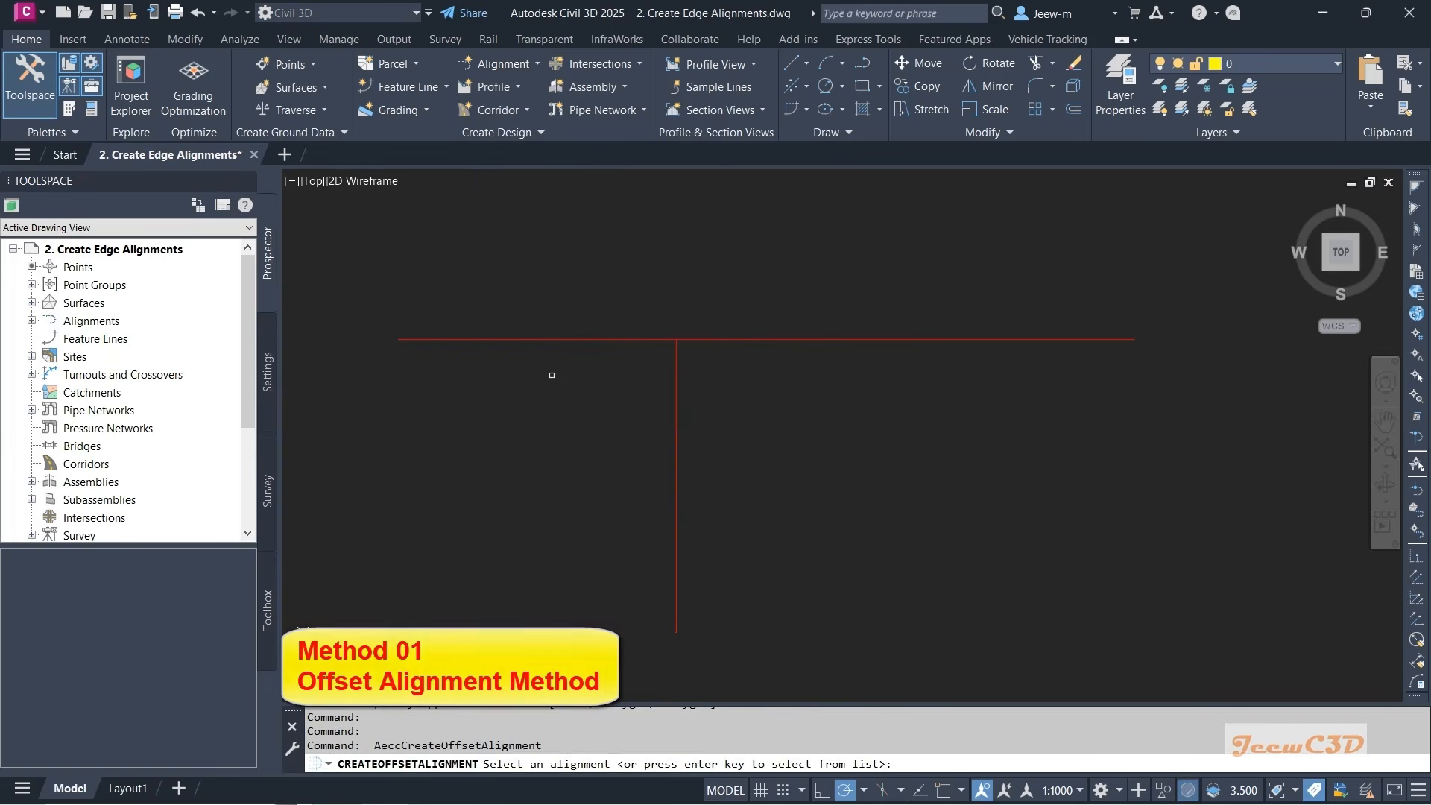
click(570, 344)
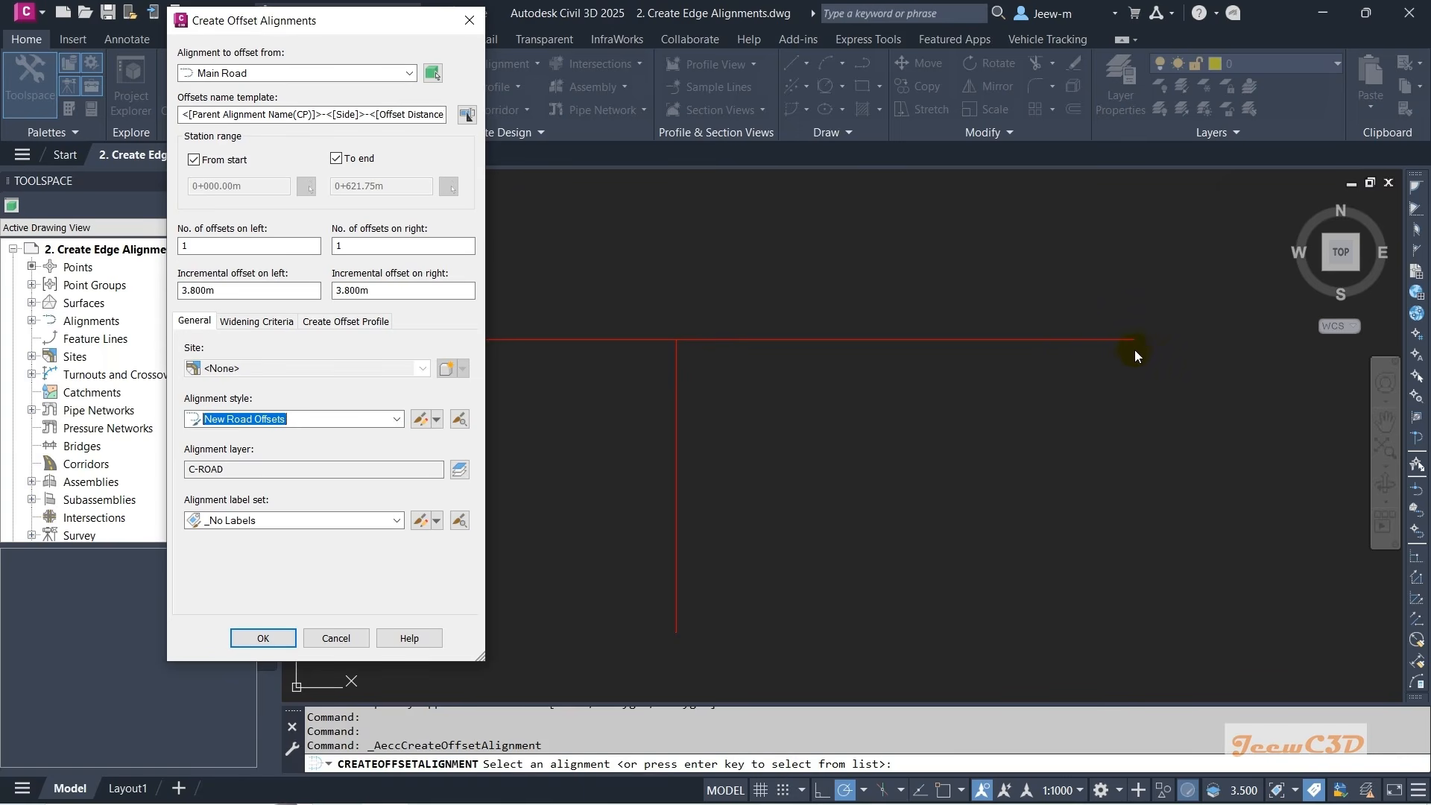
click(240, 291)
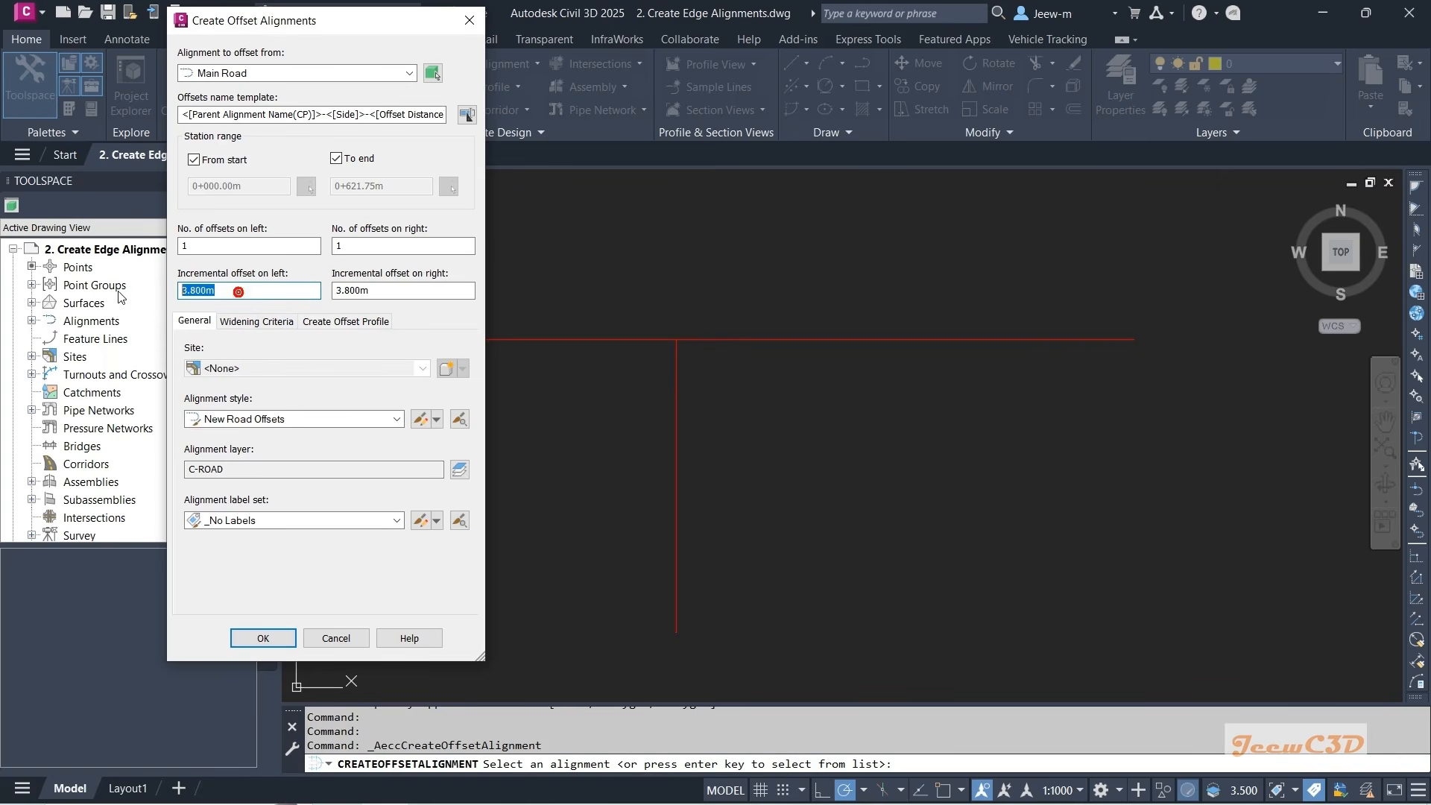
text(4)
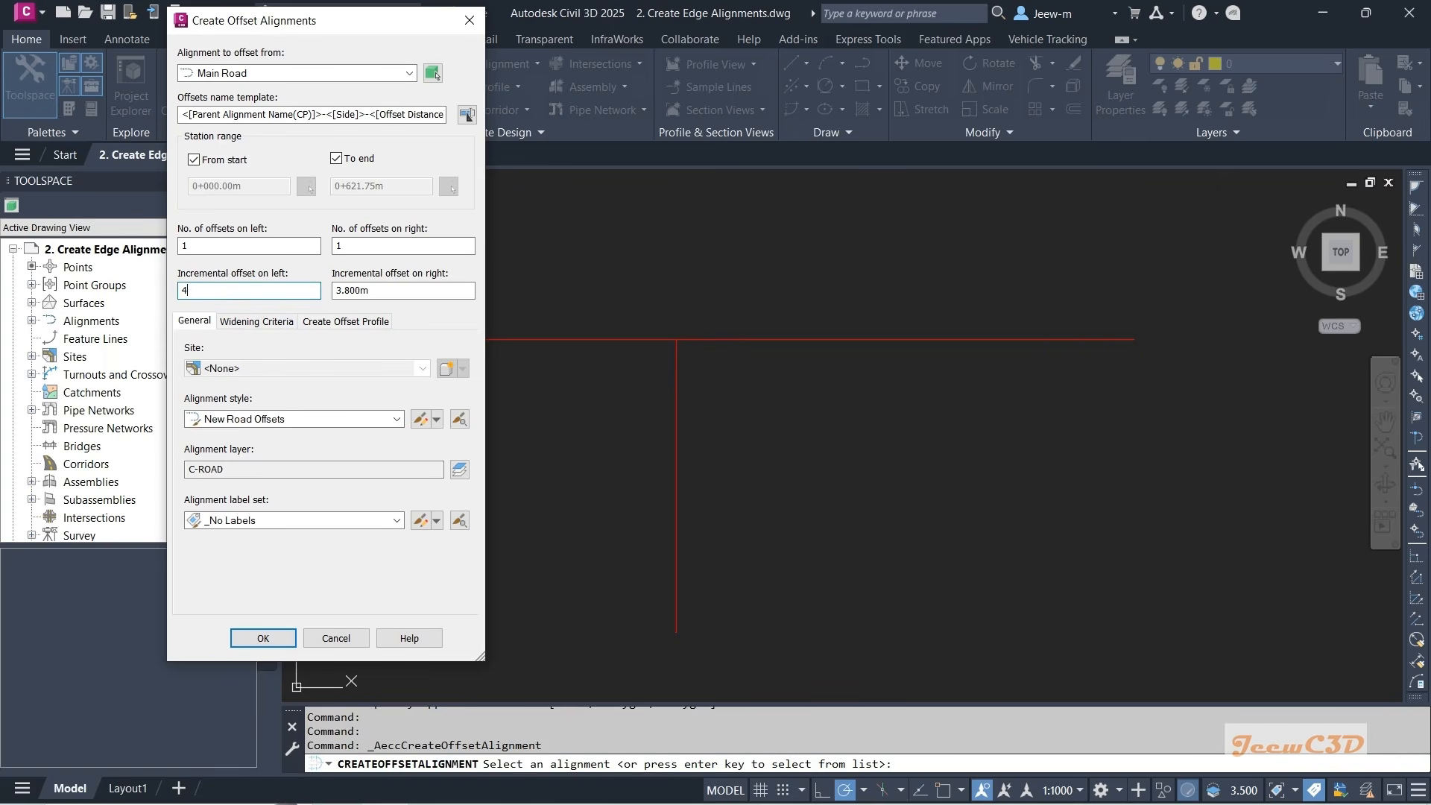
click(382, 290)
text(4)
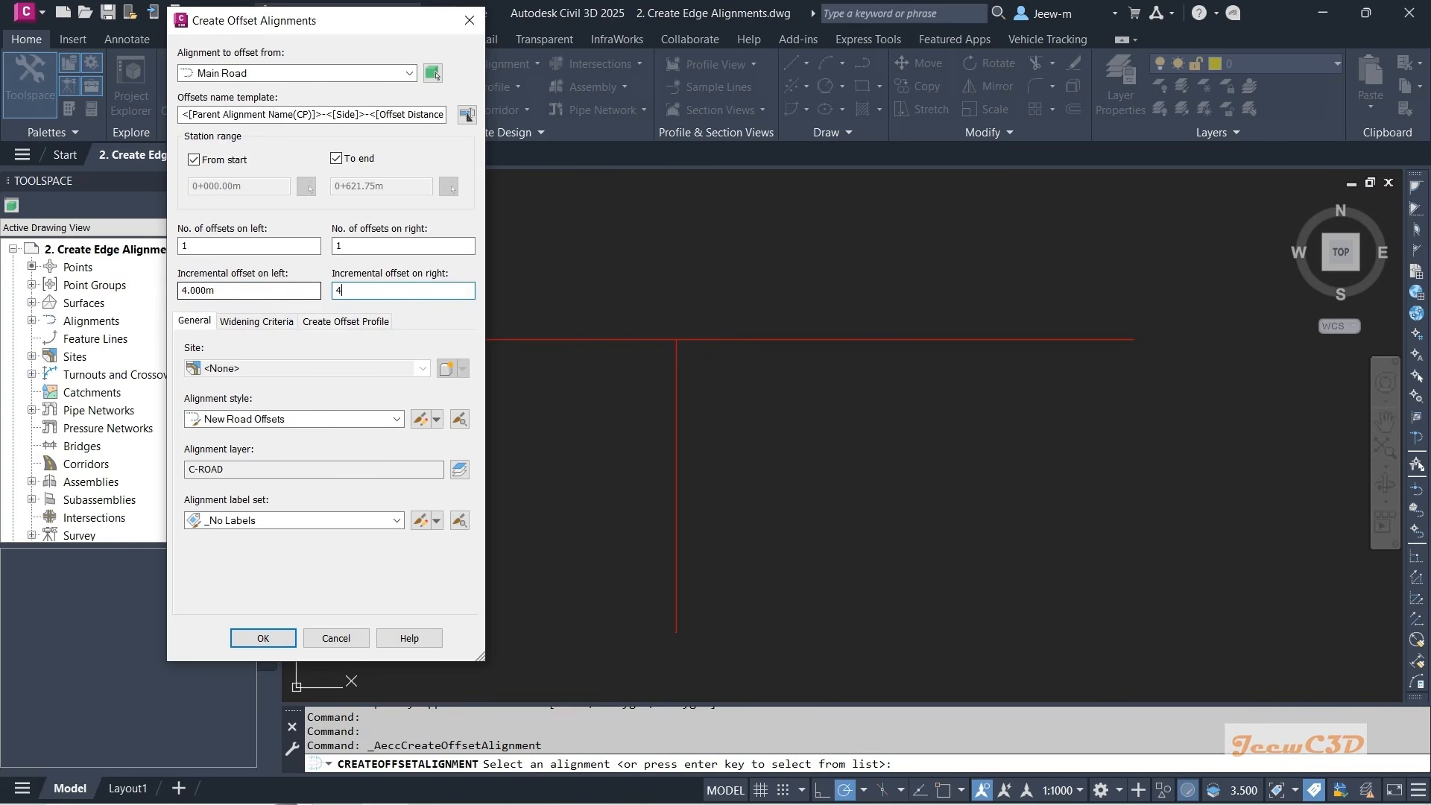
click(296, 353)
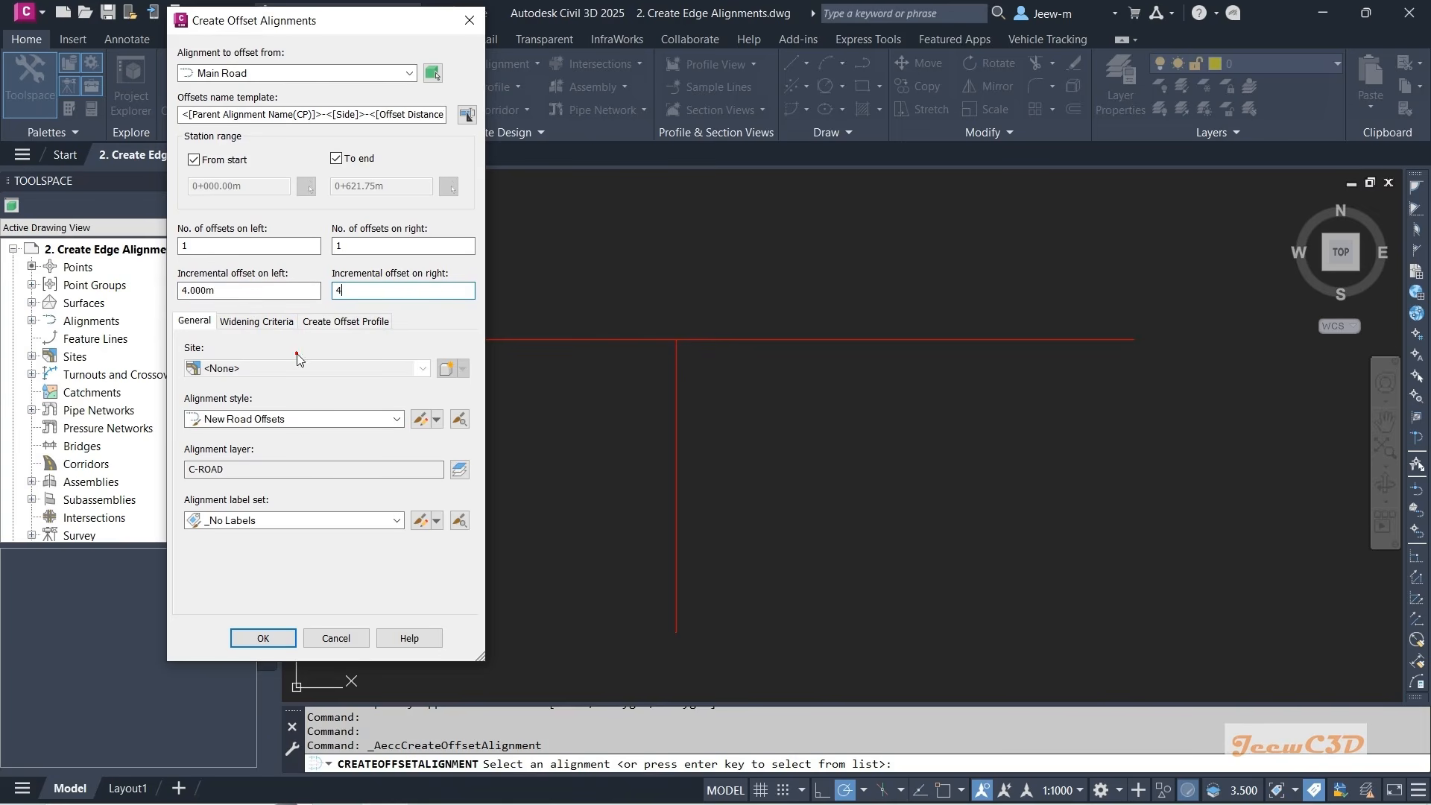
click(321, 325)
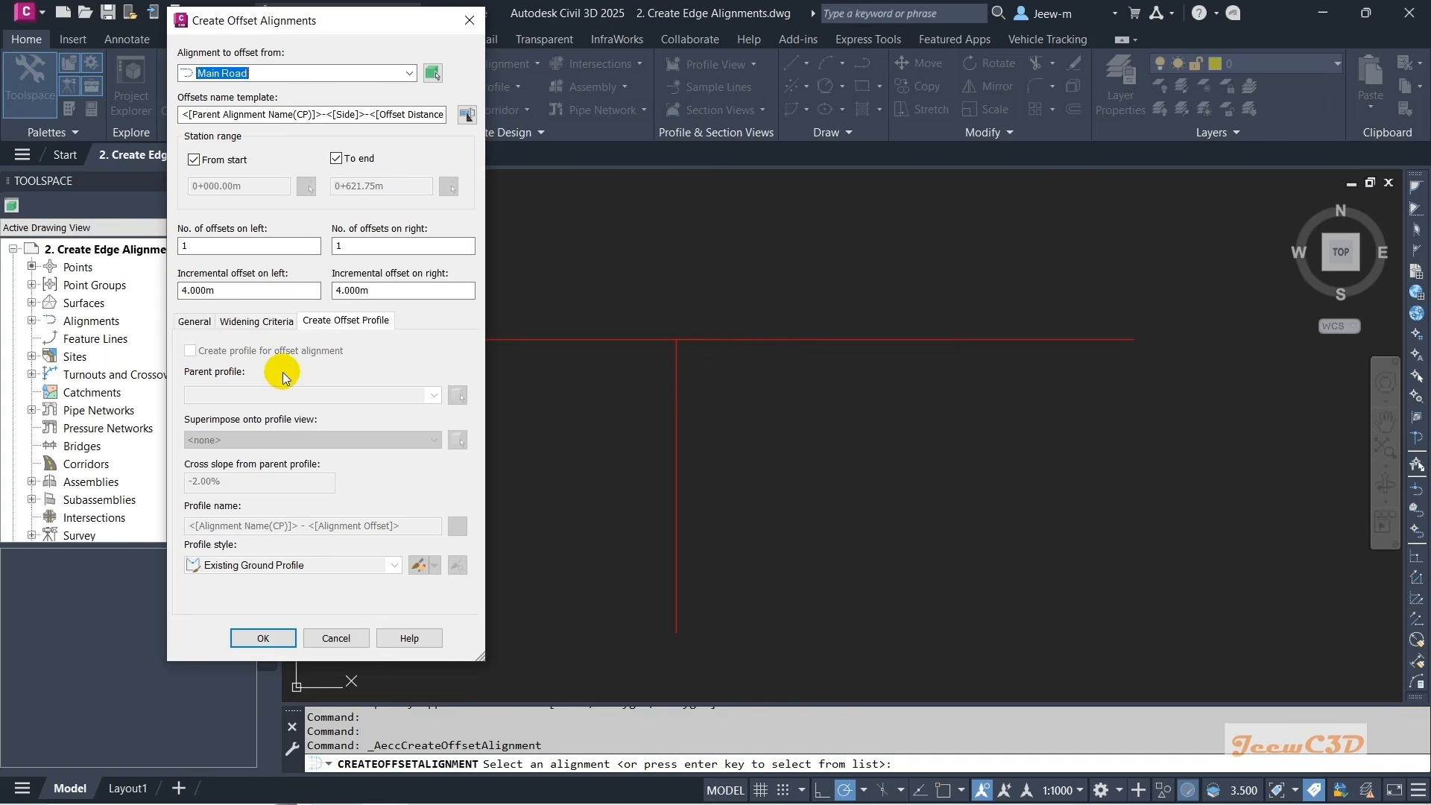
click(195, 322)
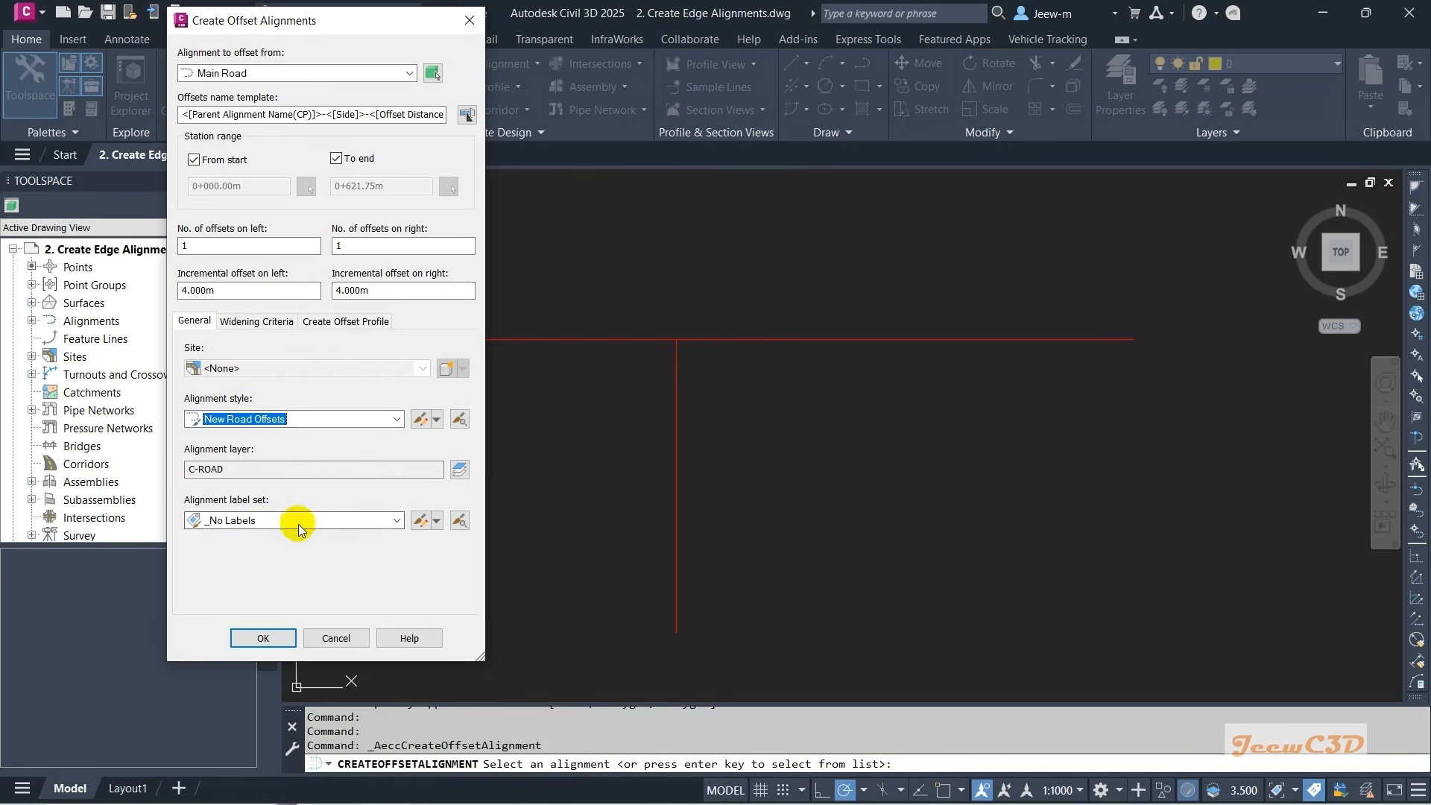
click(262, 640)
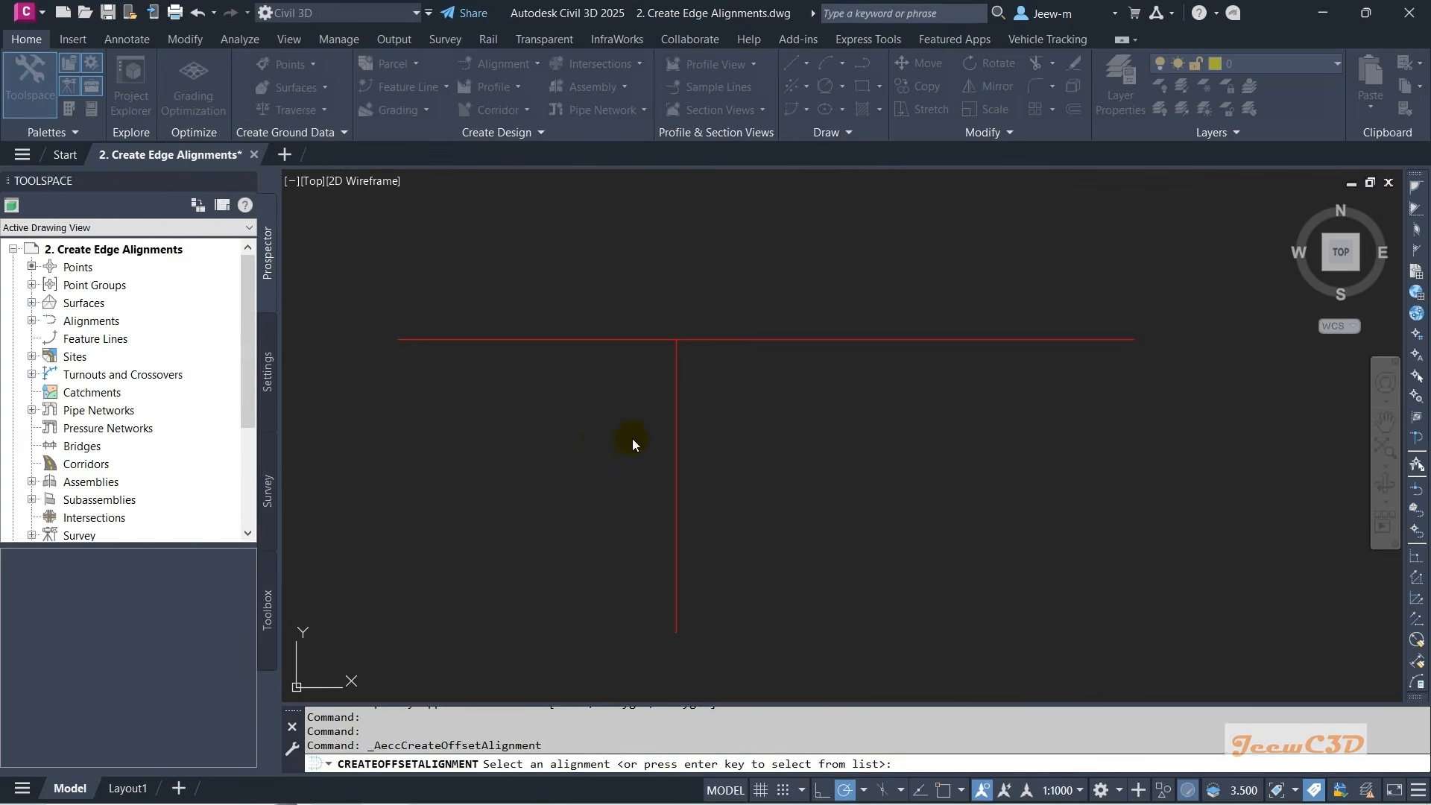
- Undo the last offset alignment creation
scroll(650, 333, up, 6)
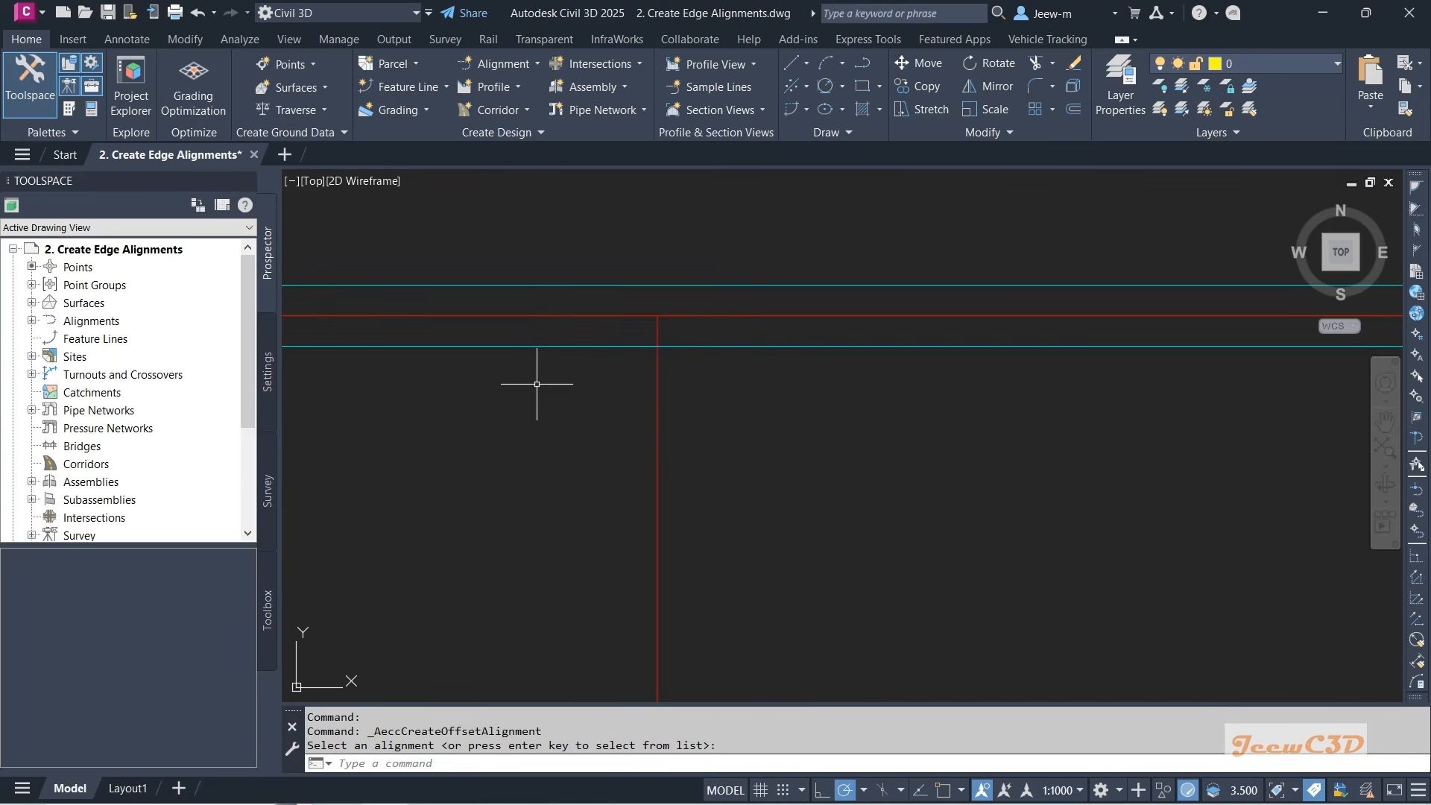
scroll(537, 384, down, 6)
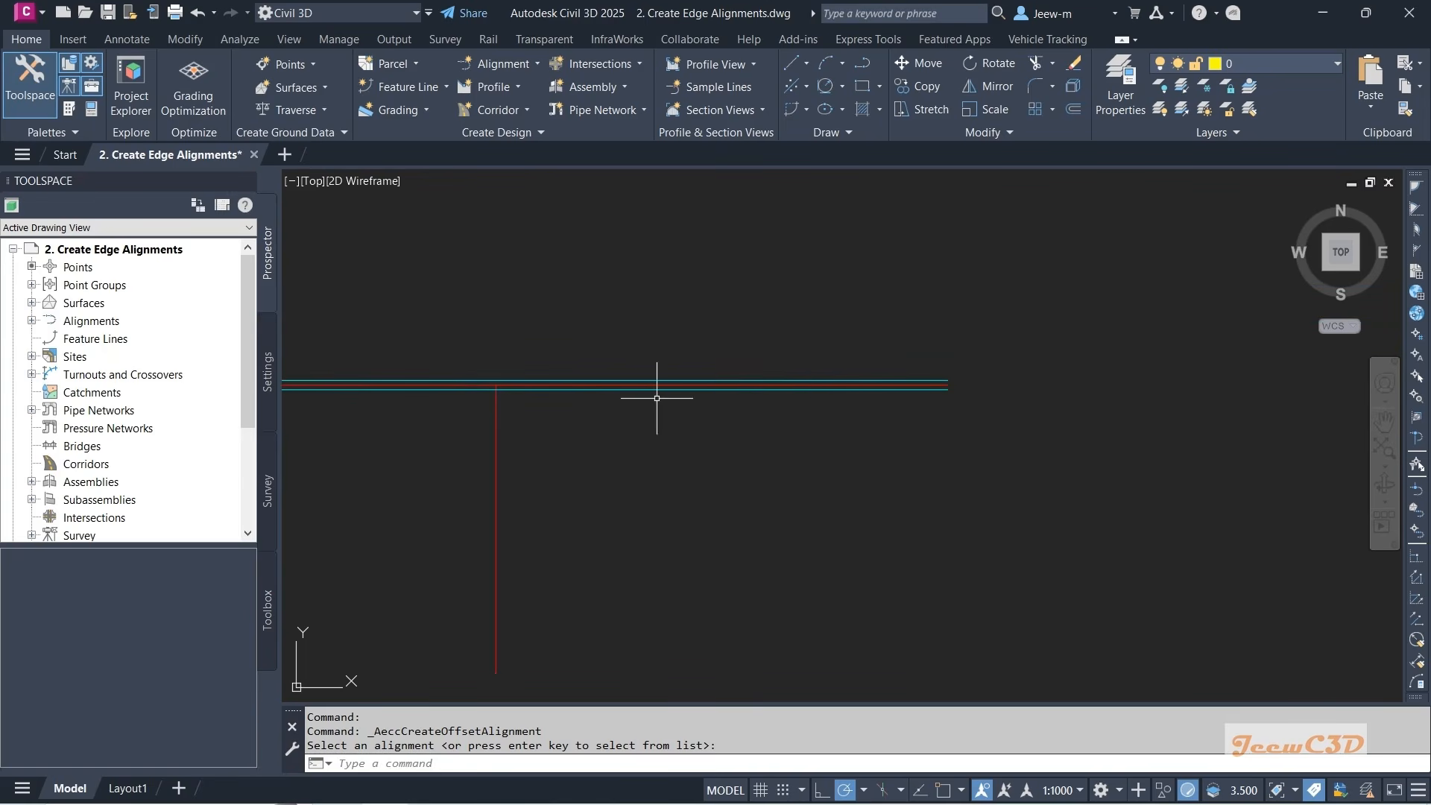
middle_drag(648, 407, 811, 396)
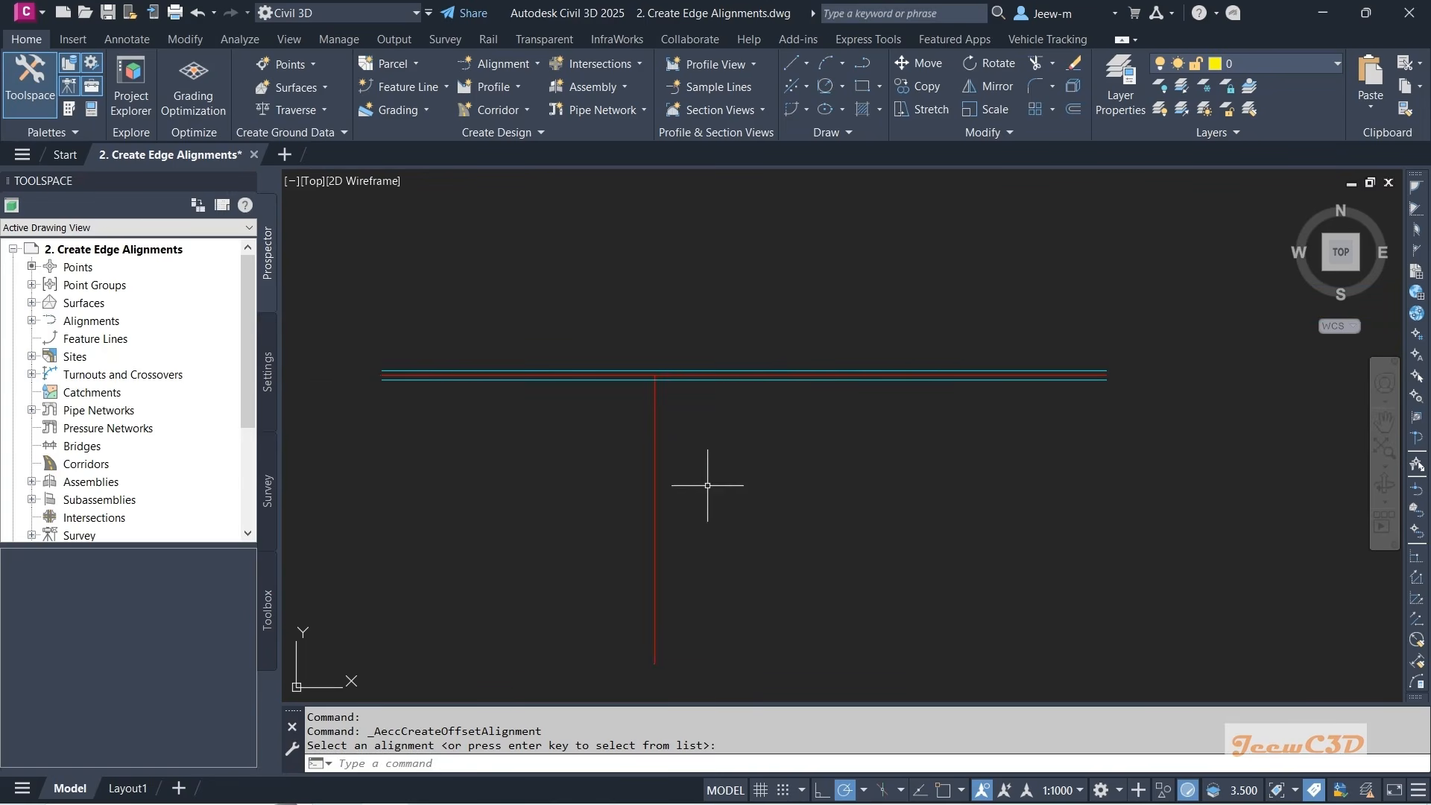
middle_drag(707, 486, 722, 437)
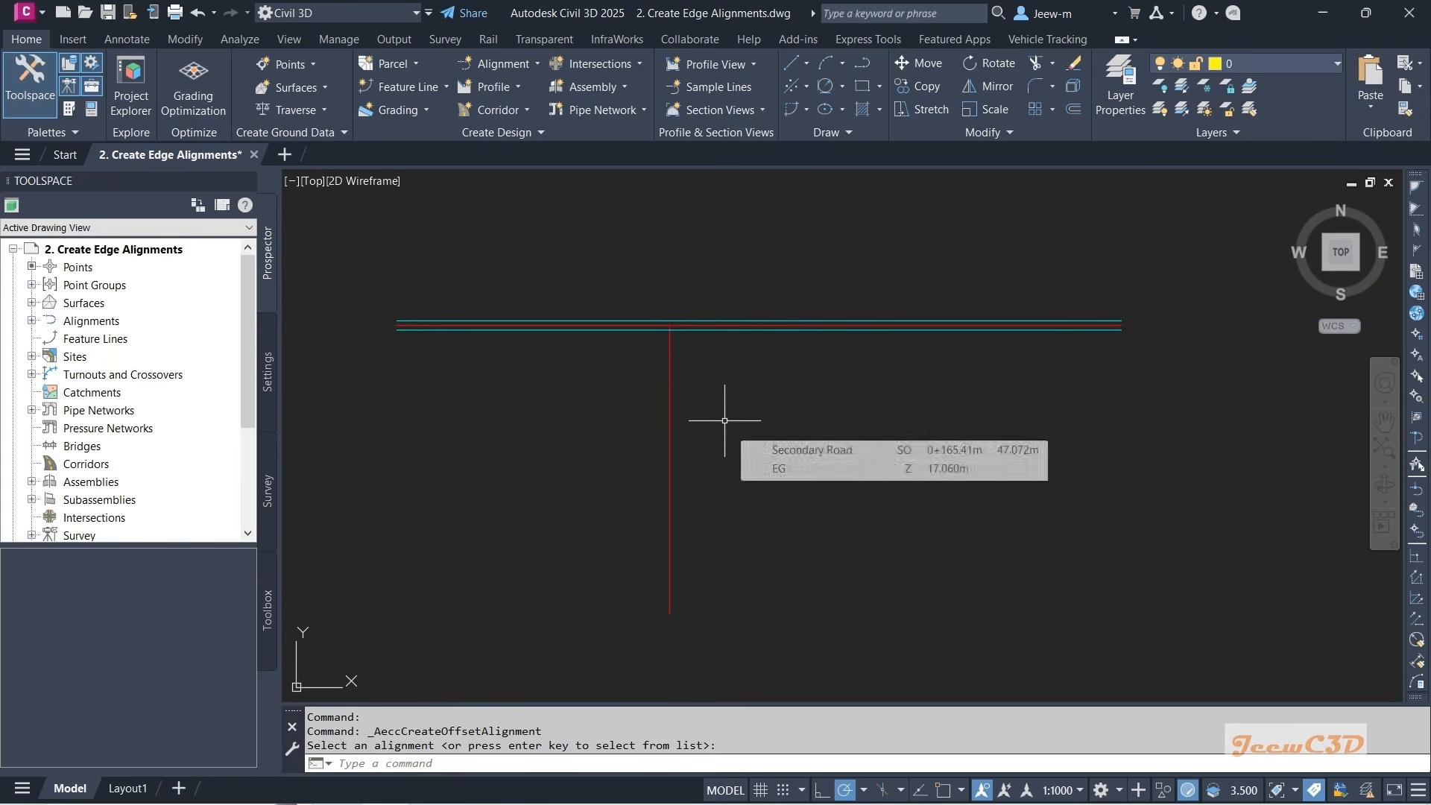
scroll(689, 398, up, 2)
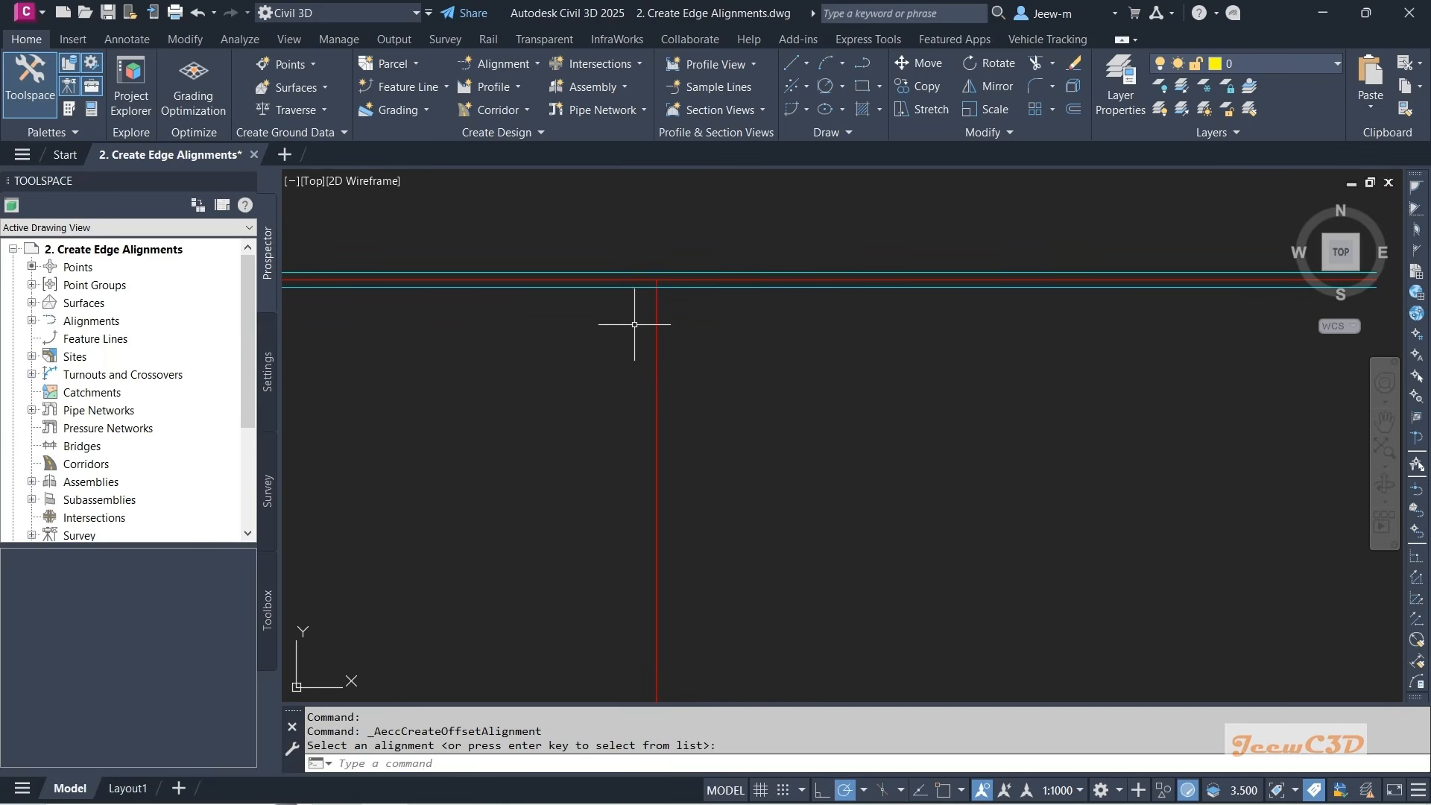
key(ctrl+z)
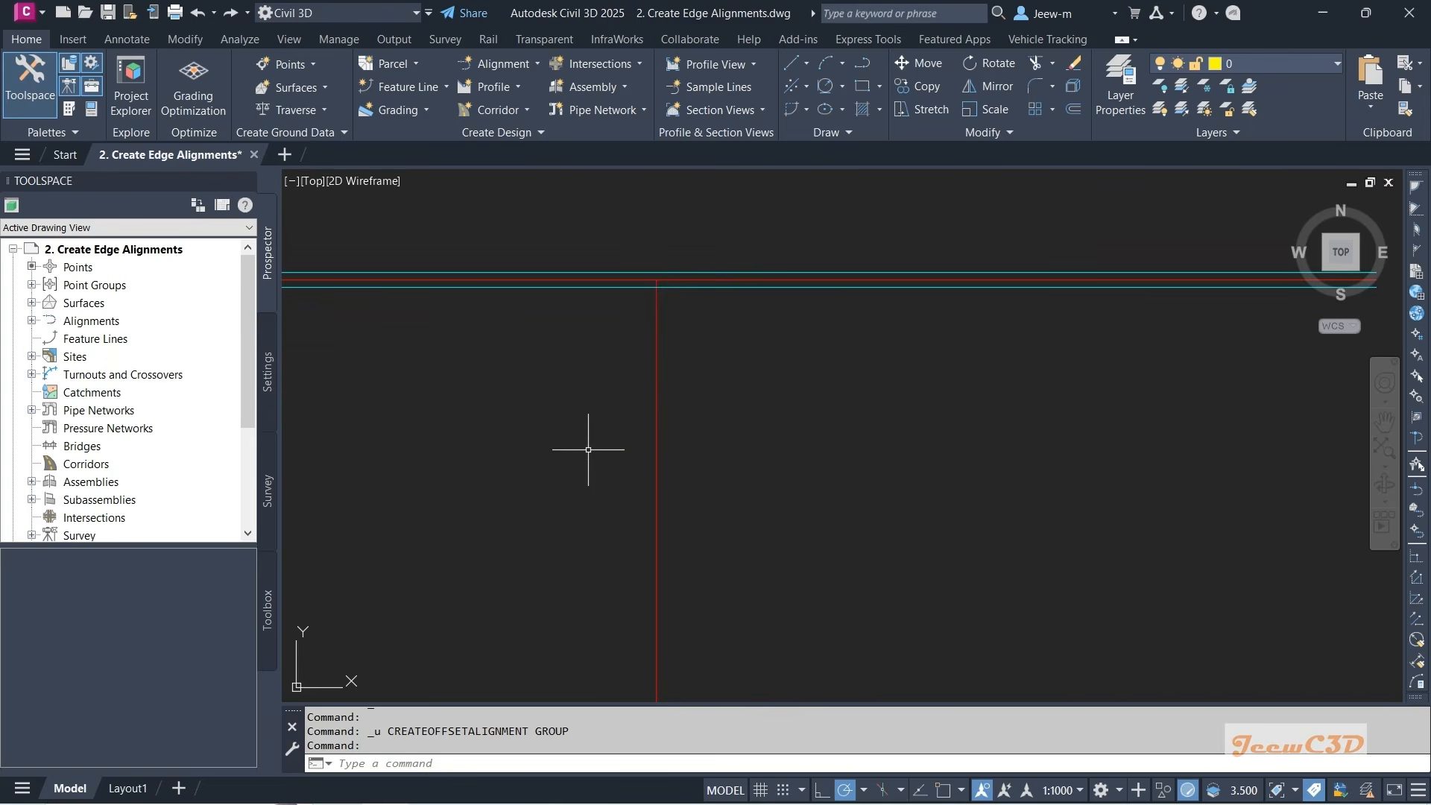
- Attach Intersection Layout.dwg from the Xref folder as an overlay external reference with a relative path, inserted at 0,0,0
mouse_move(578, 470)
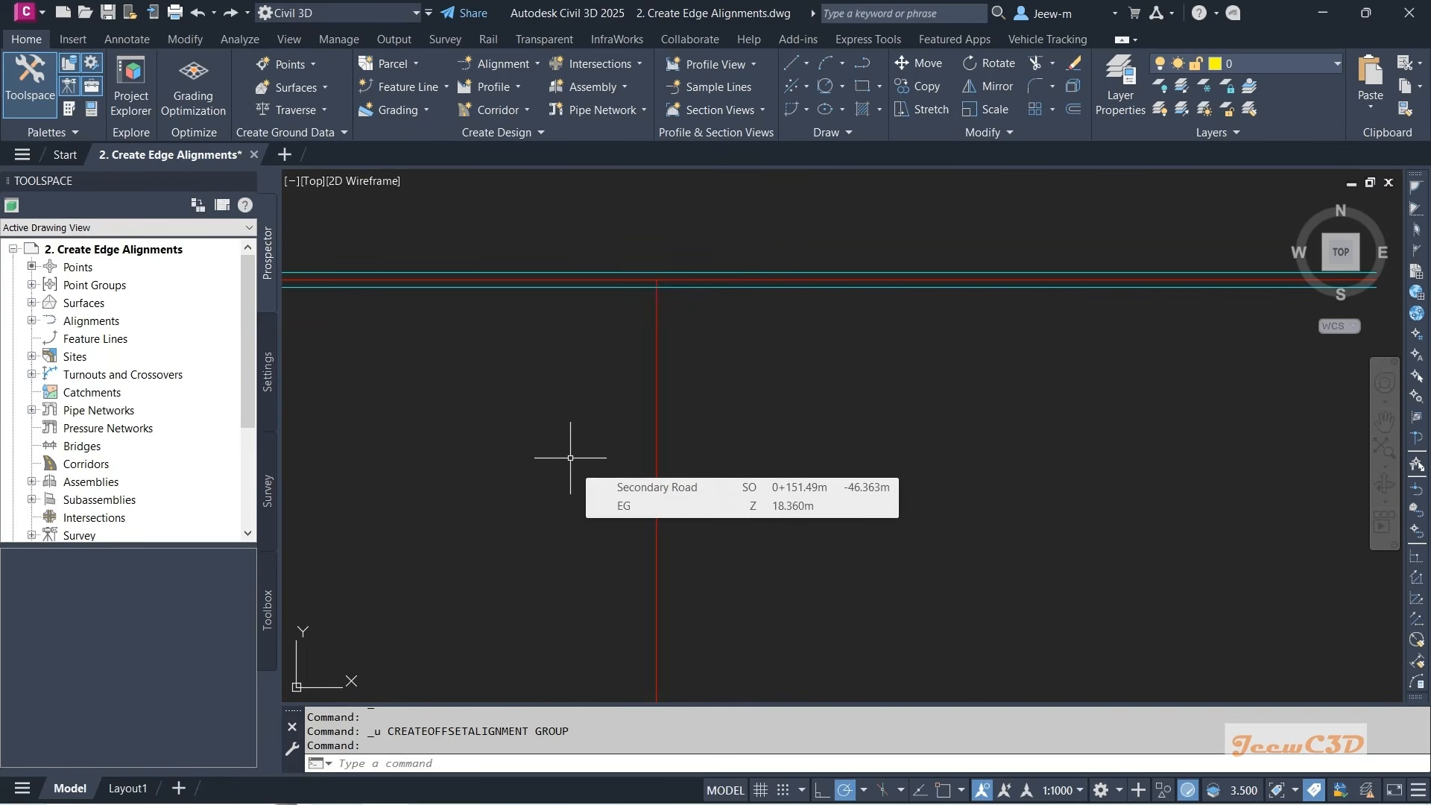
text(x)
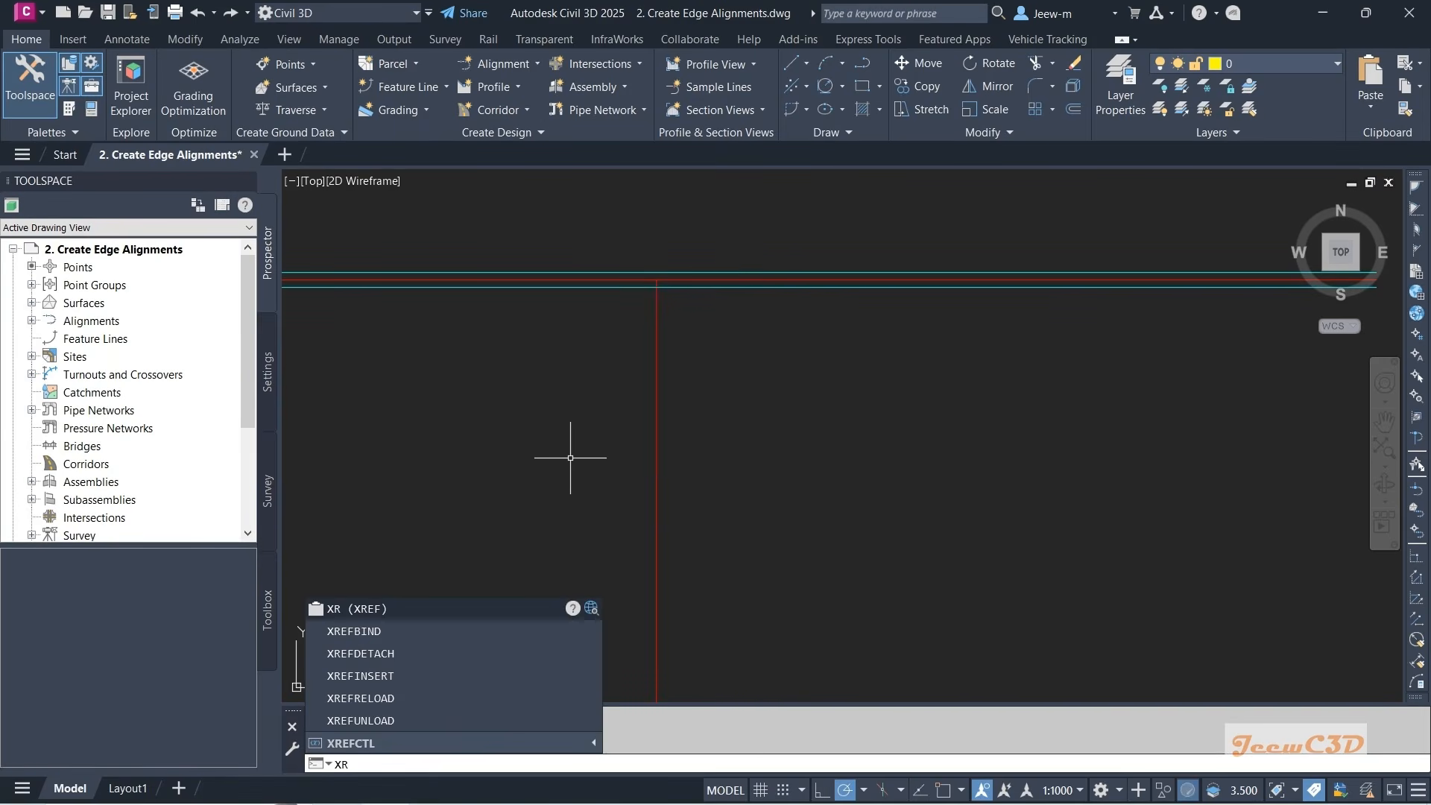
key(Return)
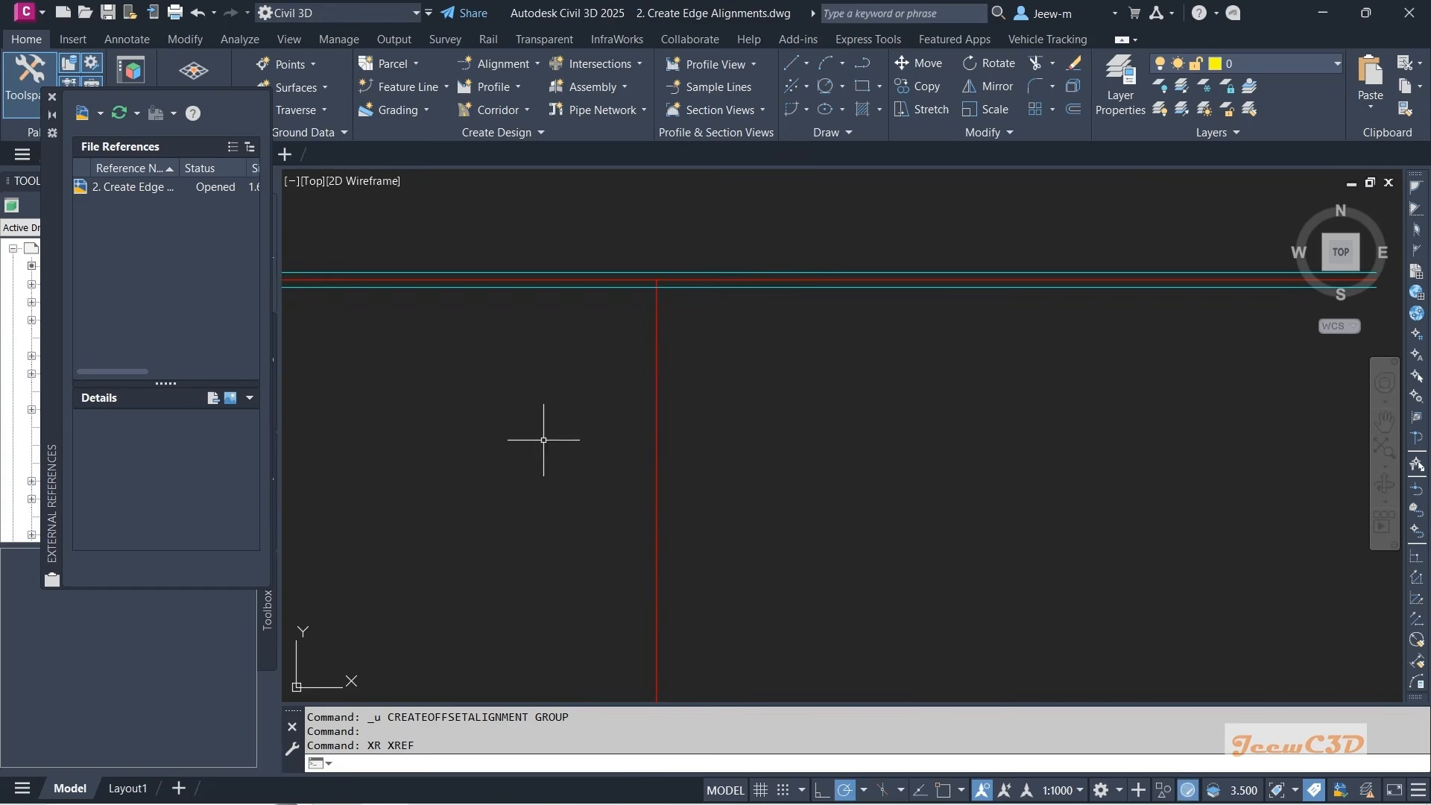
click(101, 114)
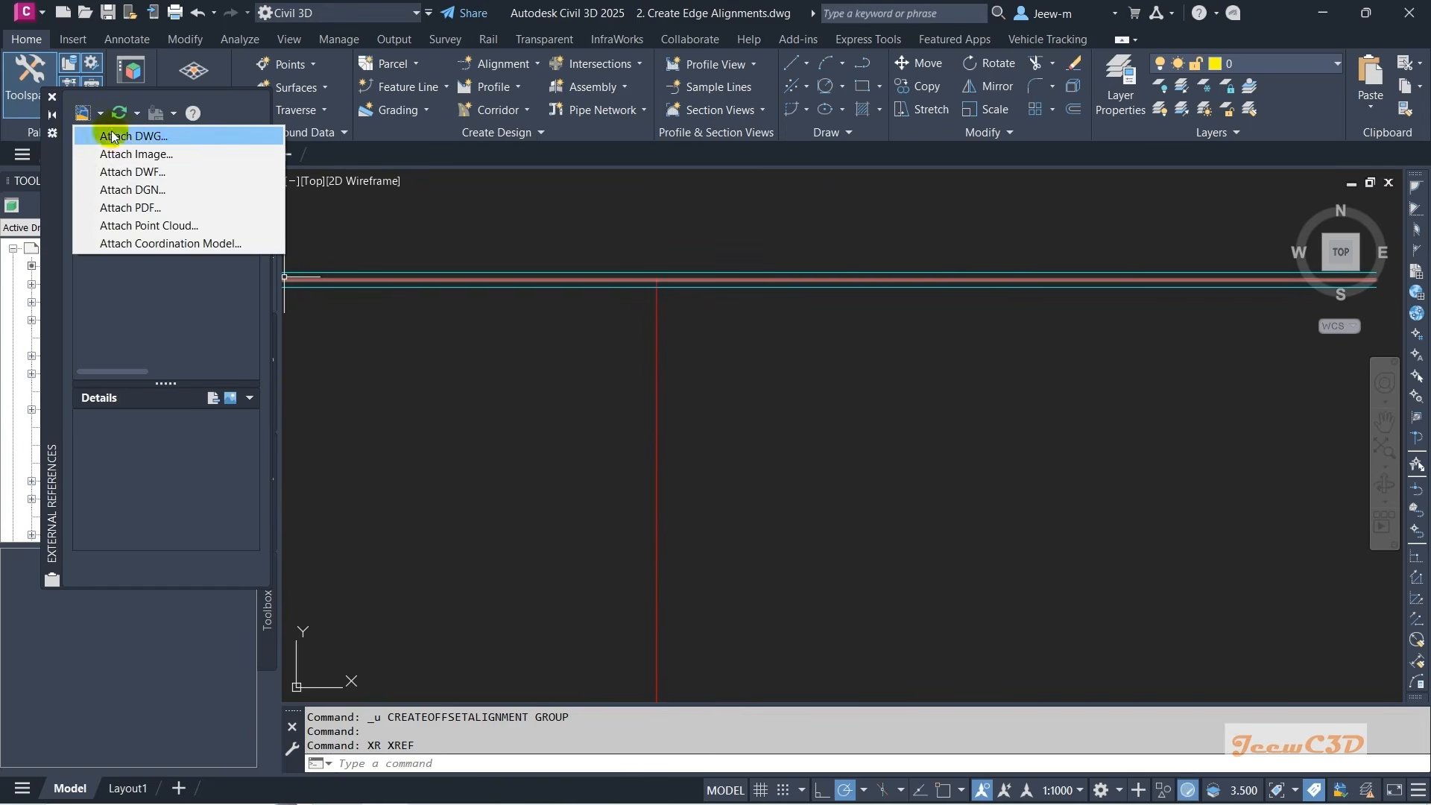
click(150, 139)
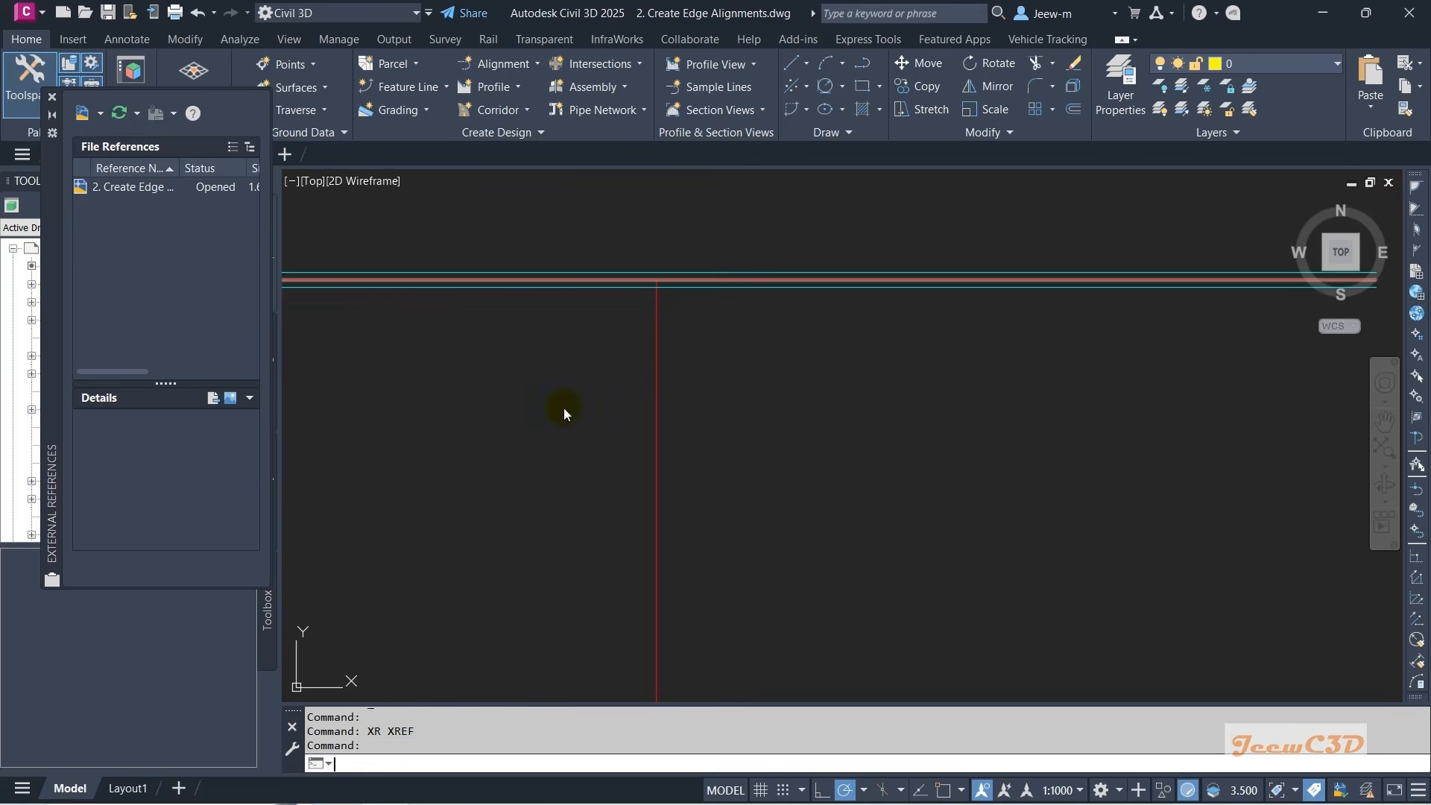
click(608, 240)
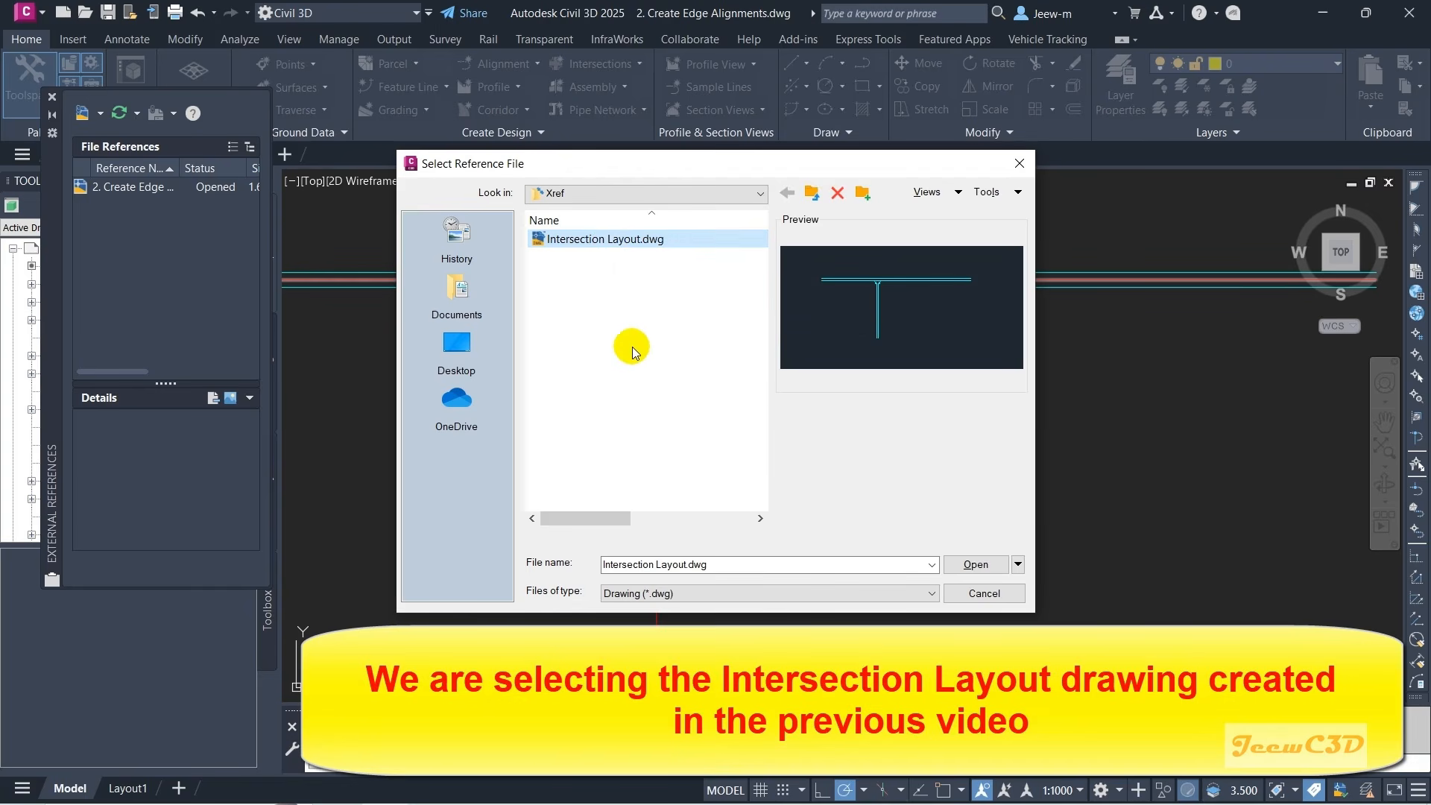
click(967, 567)
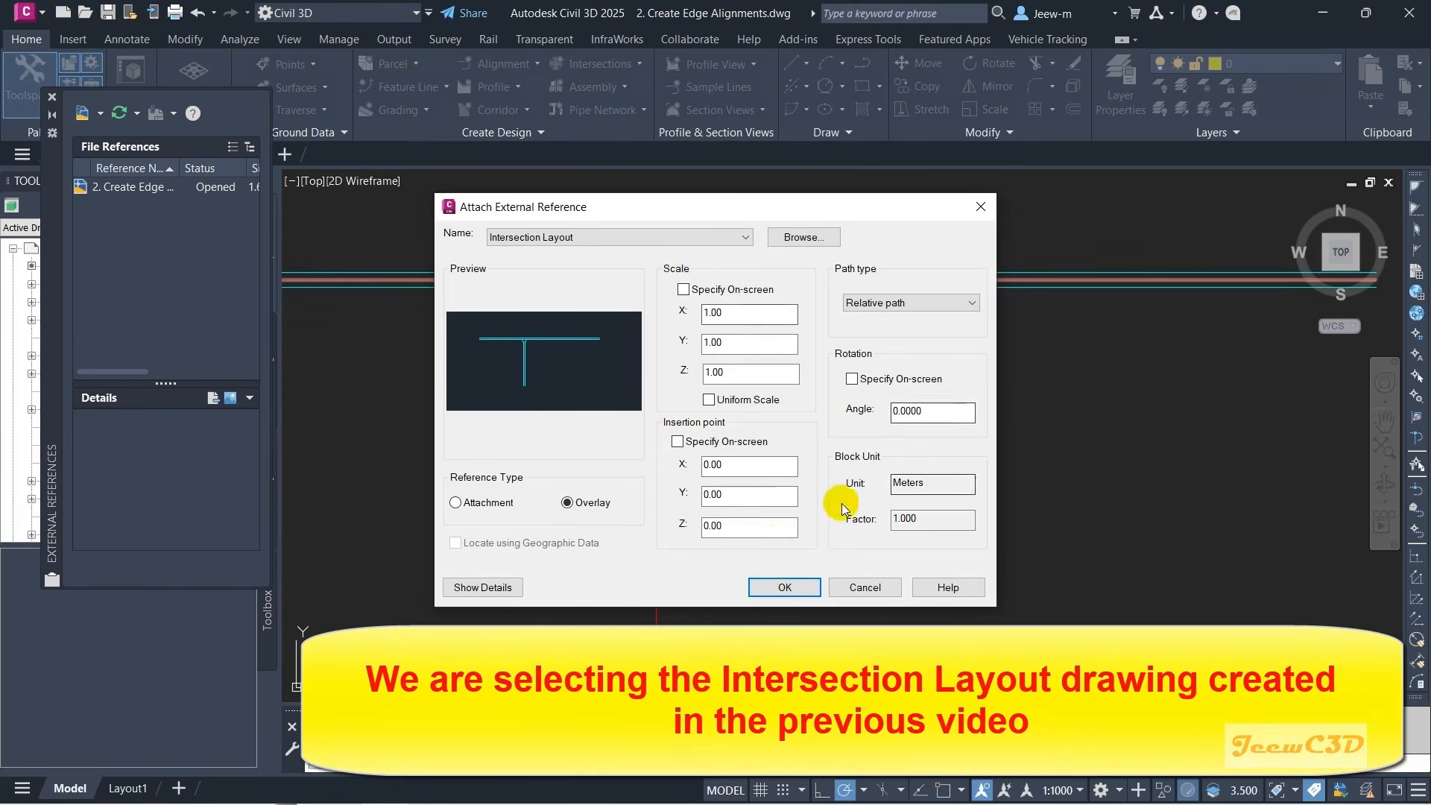
click(775, 588)
scroll(638, 305, up, 4)
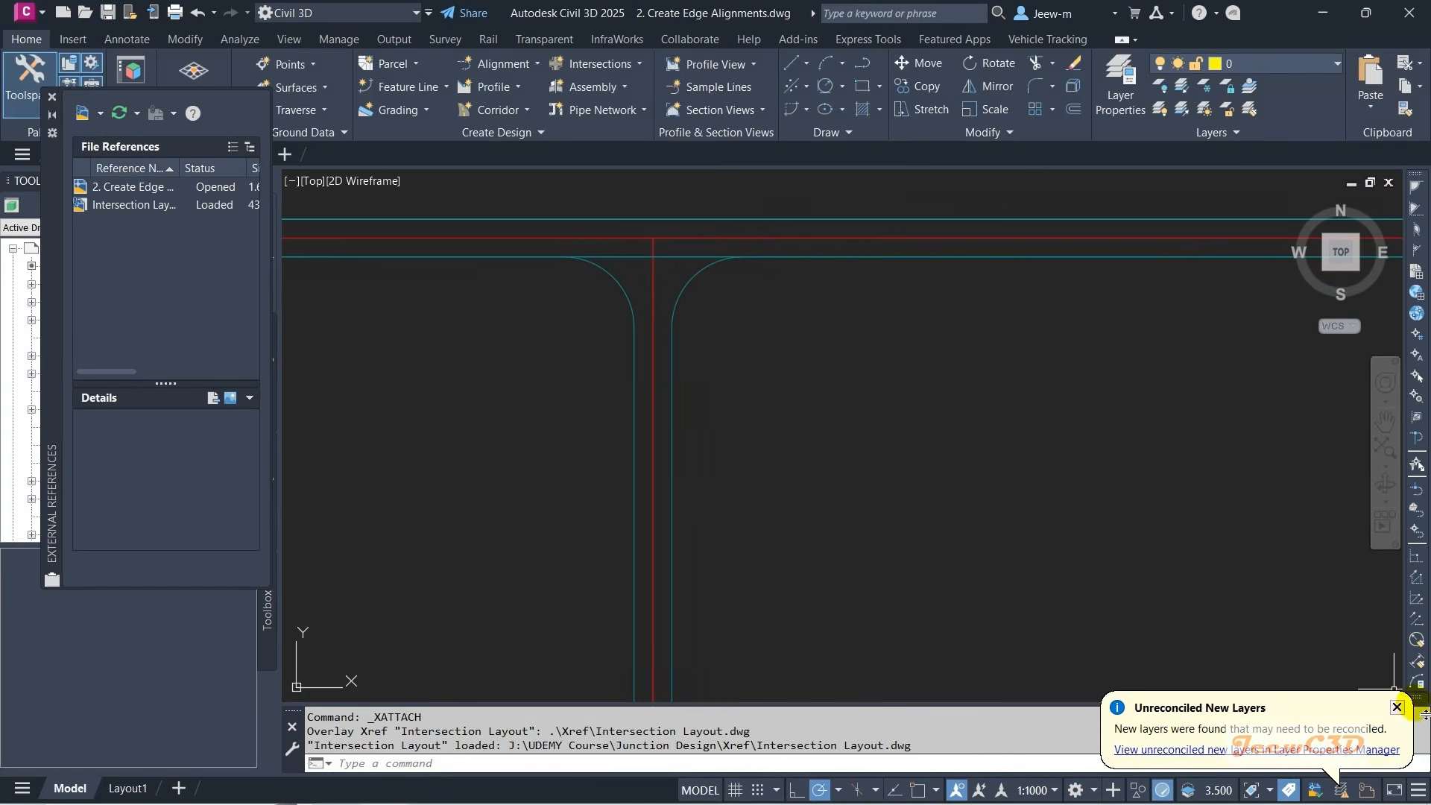
click(1397, 707)
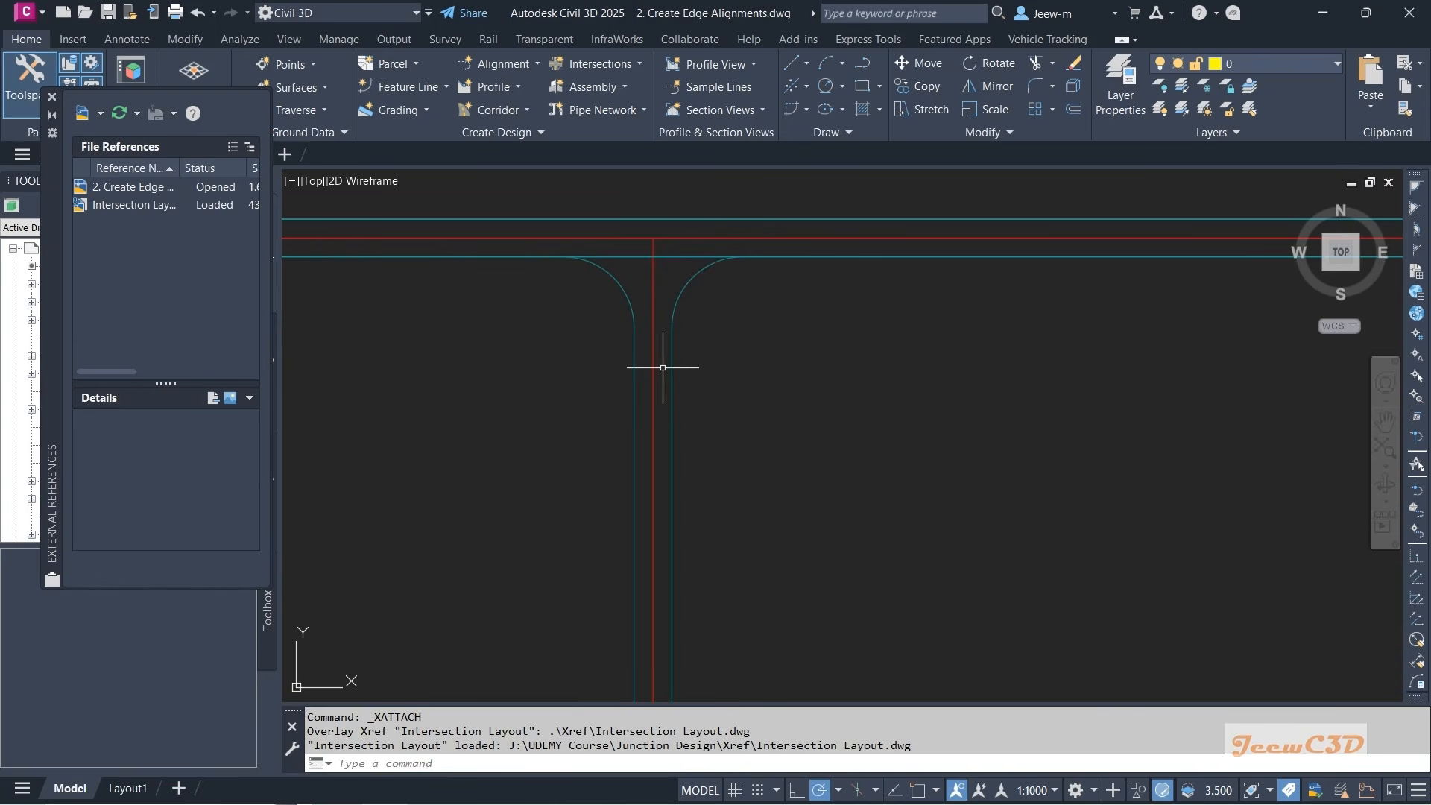
click(51, 97)
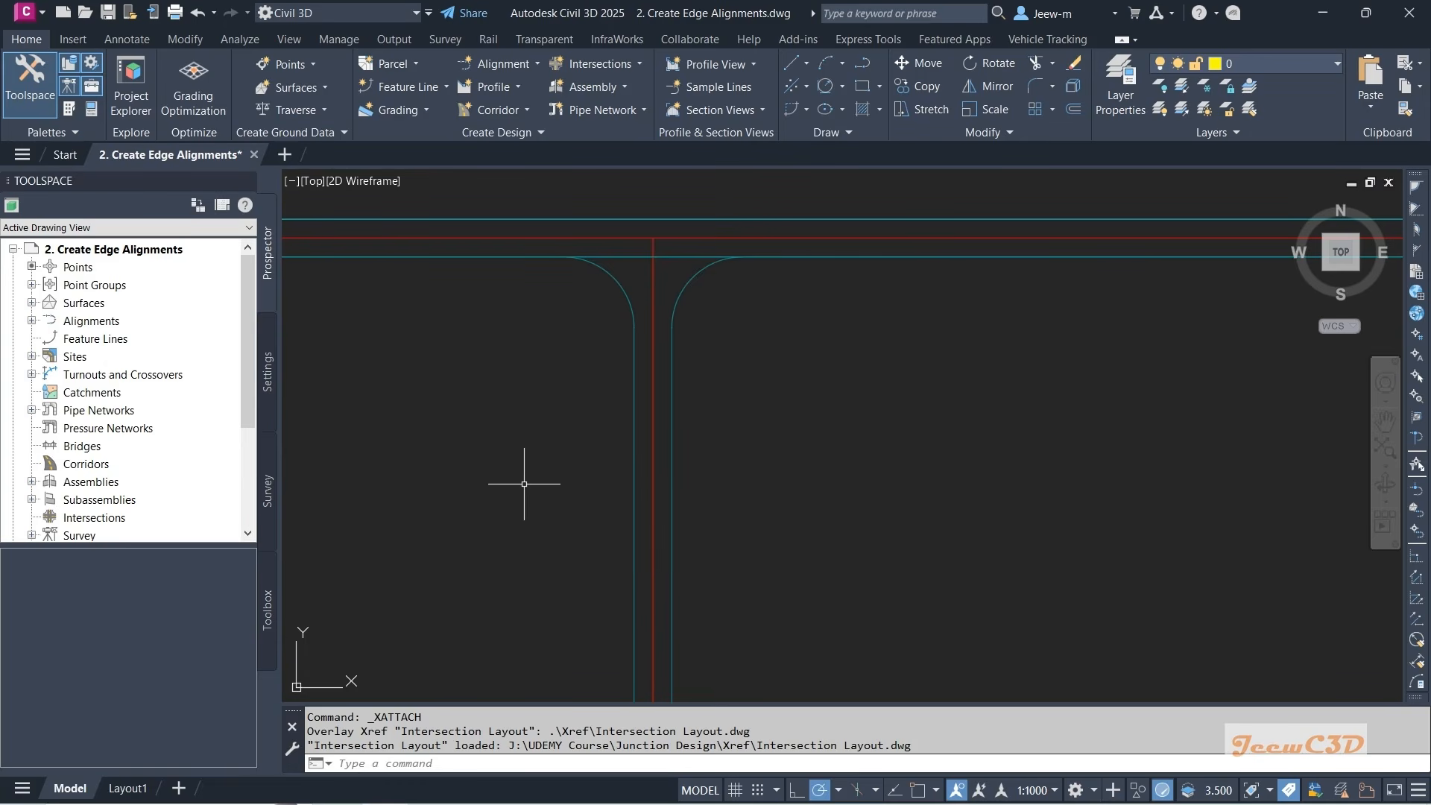
- With object snap on, create one 4 m offset alignment on each side of Secondary Road, ending at the corner arc's lower endpoint, station 0+228.50
click(653, 430)
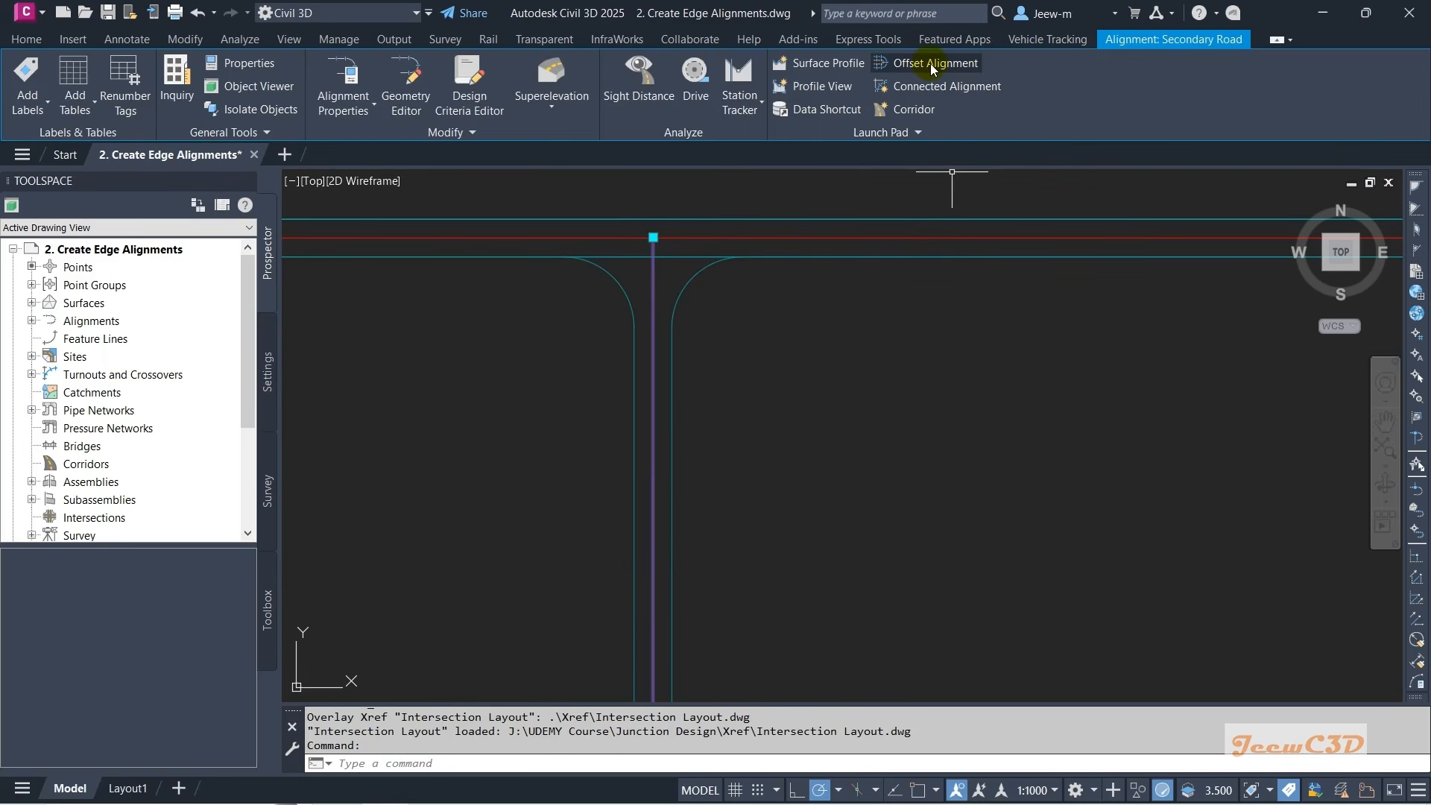
click(931, 64)
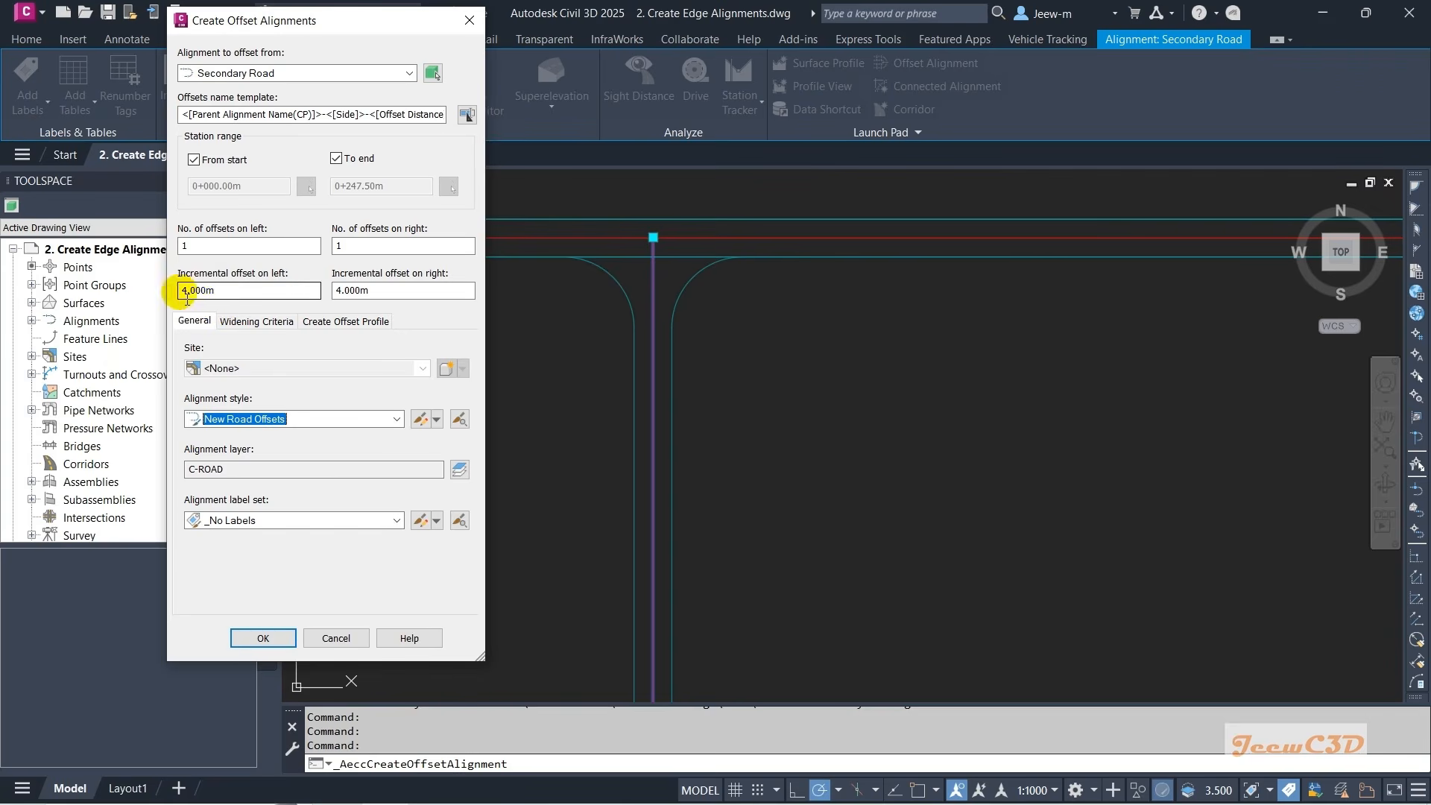
click(360, 292)
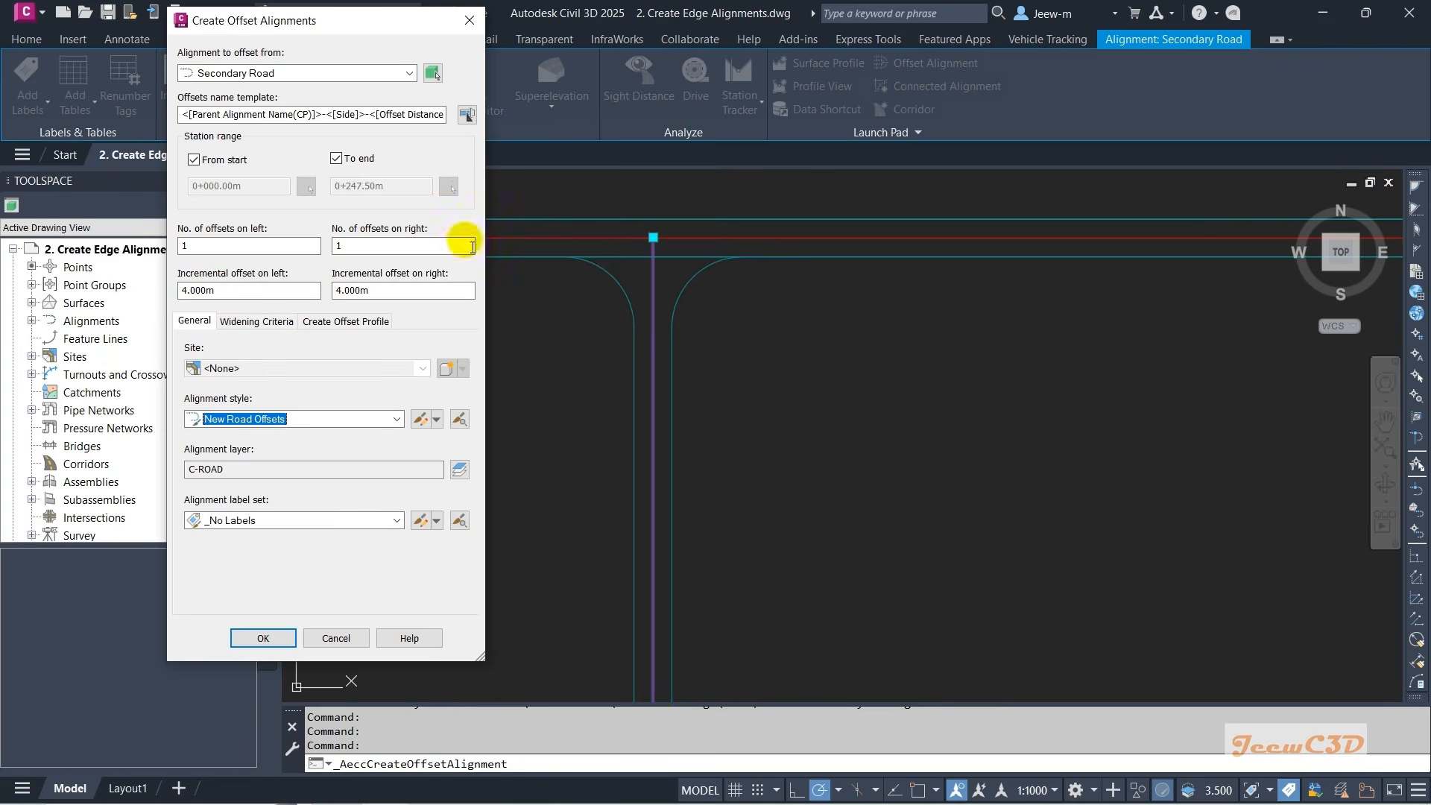
click(336, 158)
click(447, 188)
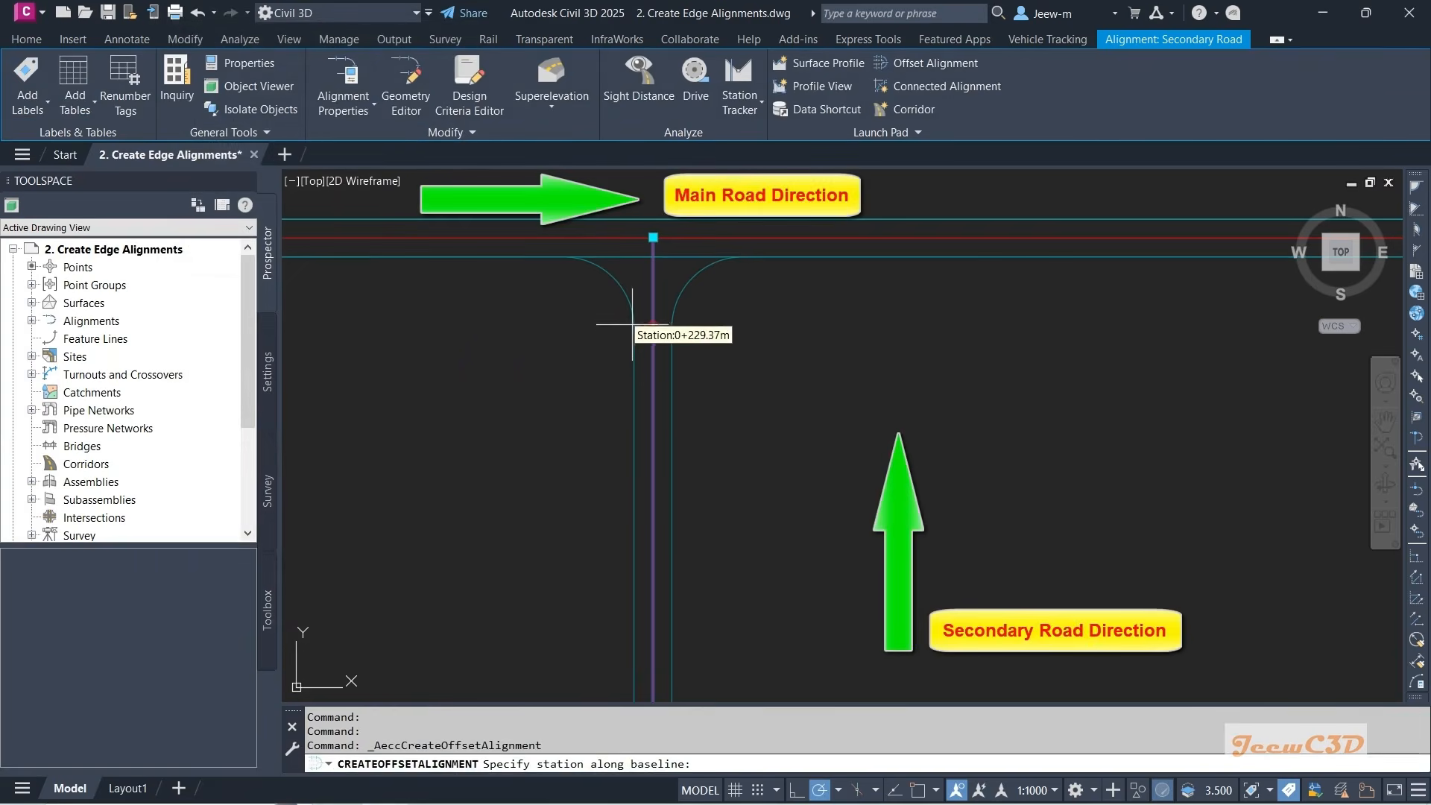
scroll(633, 342, up, 4)
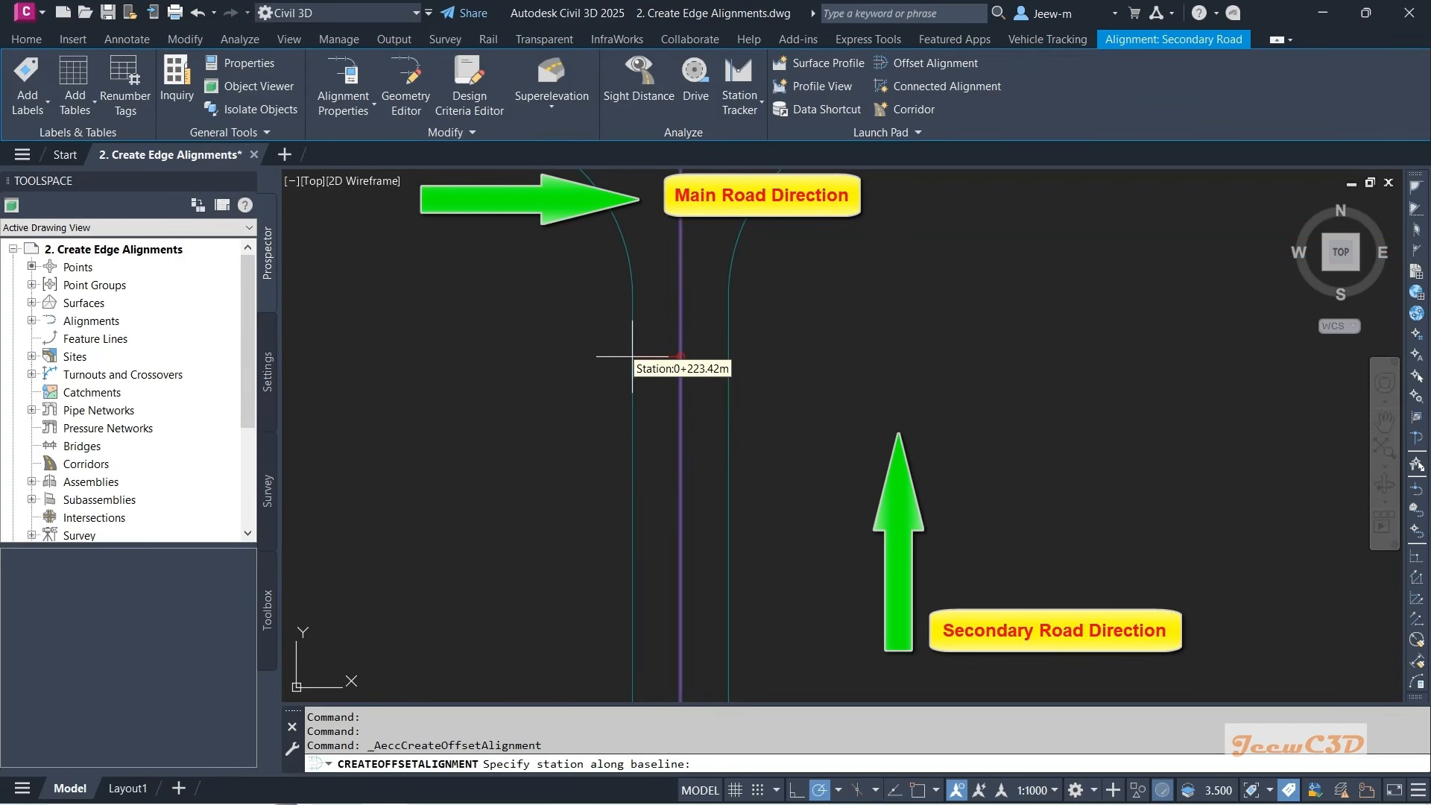
click(934, 793)
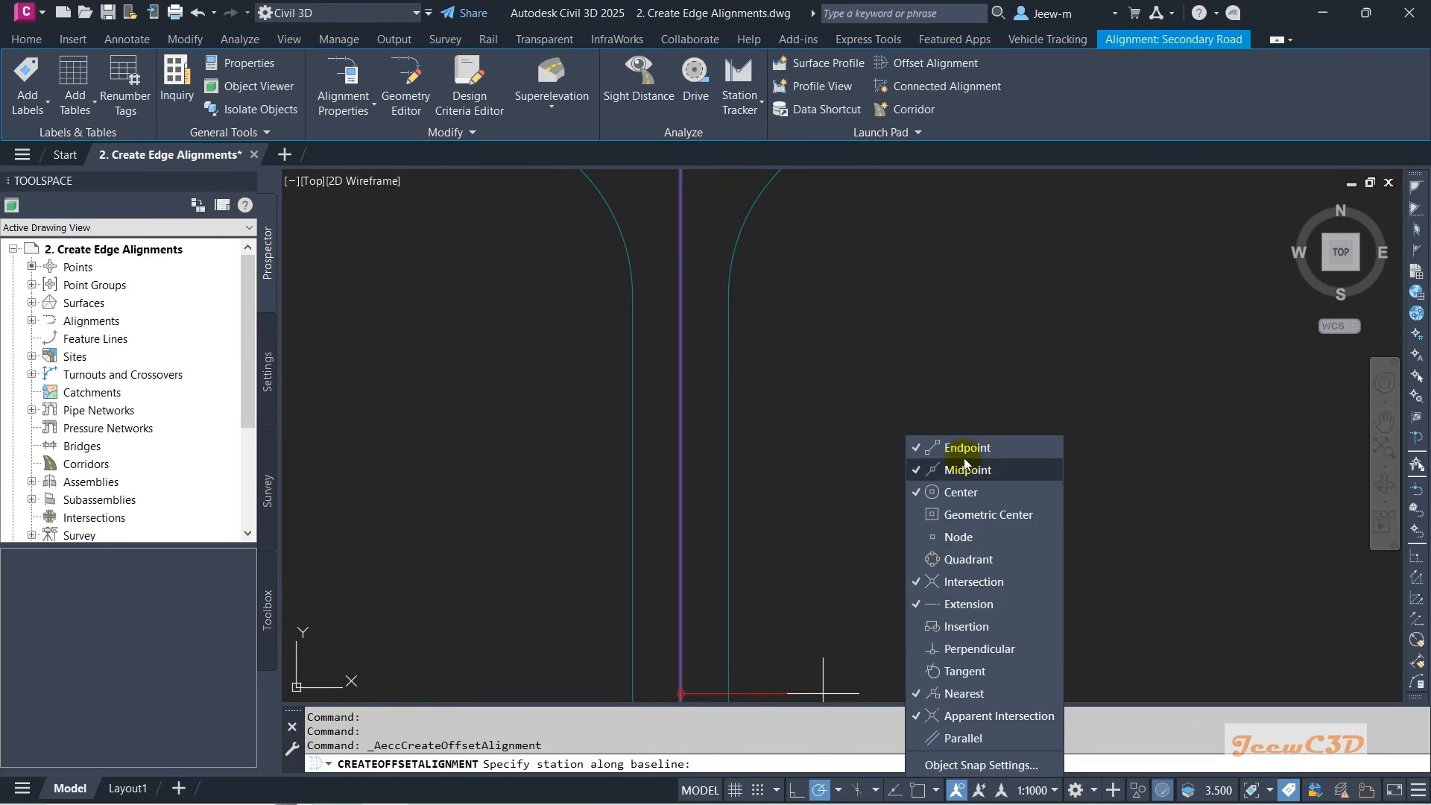
click(918, 796)
click(920, 789)
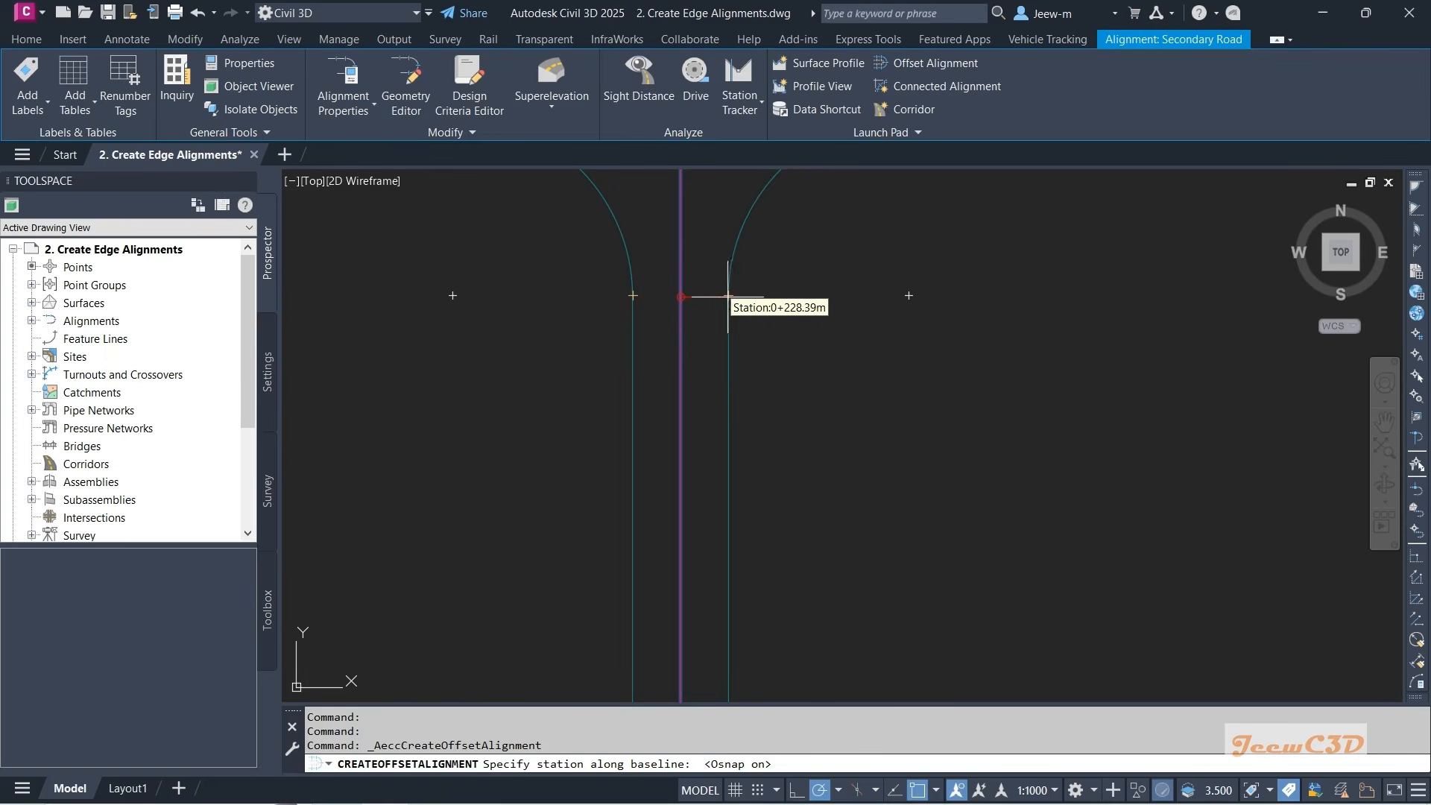
click(633, 295)
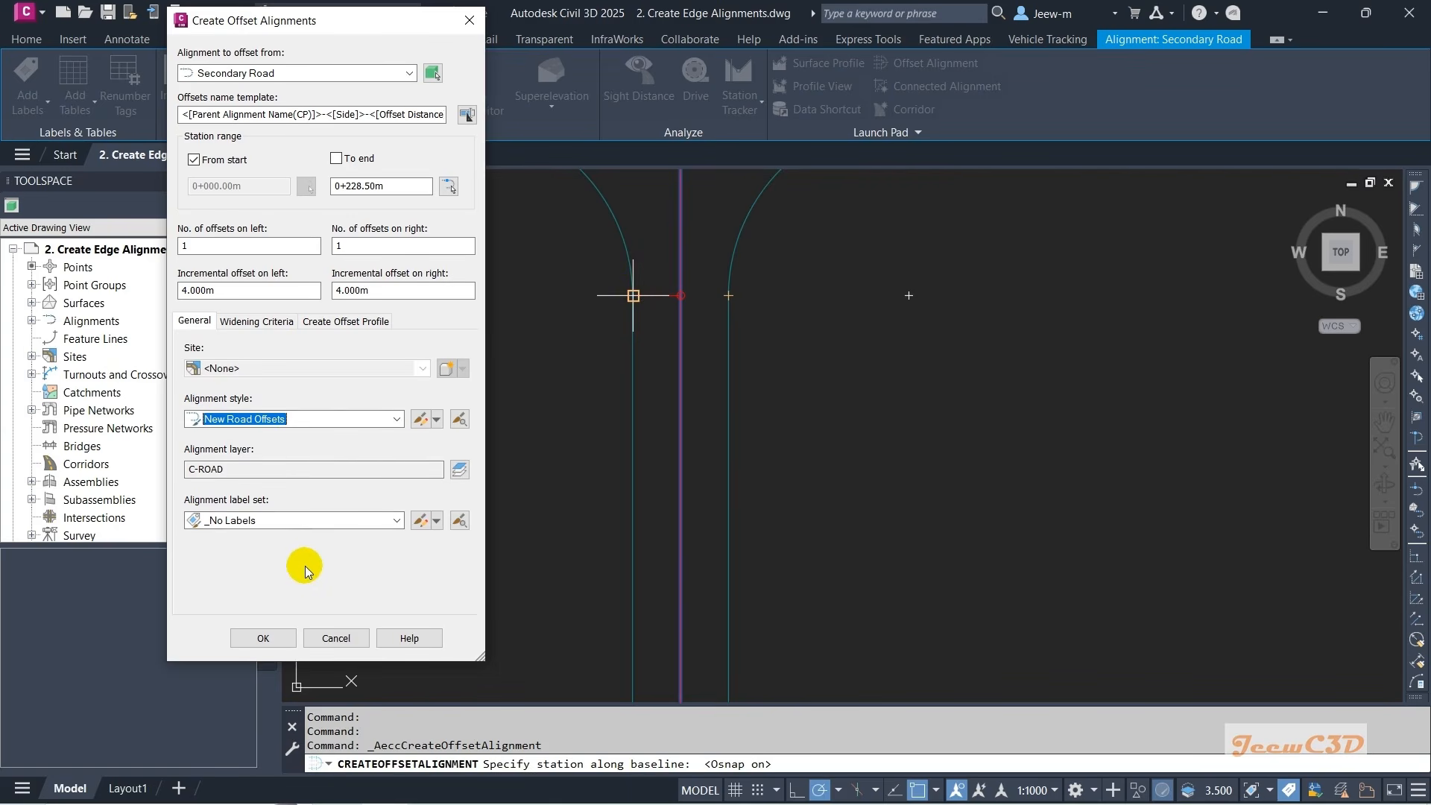
click(263, 638)
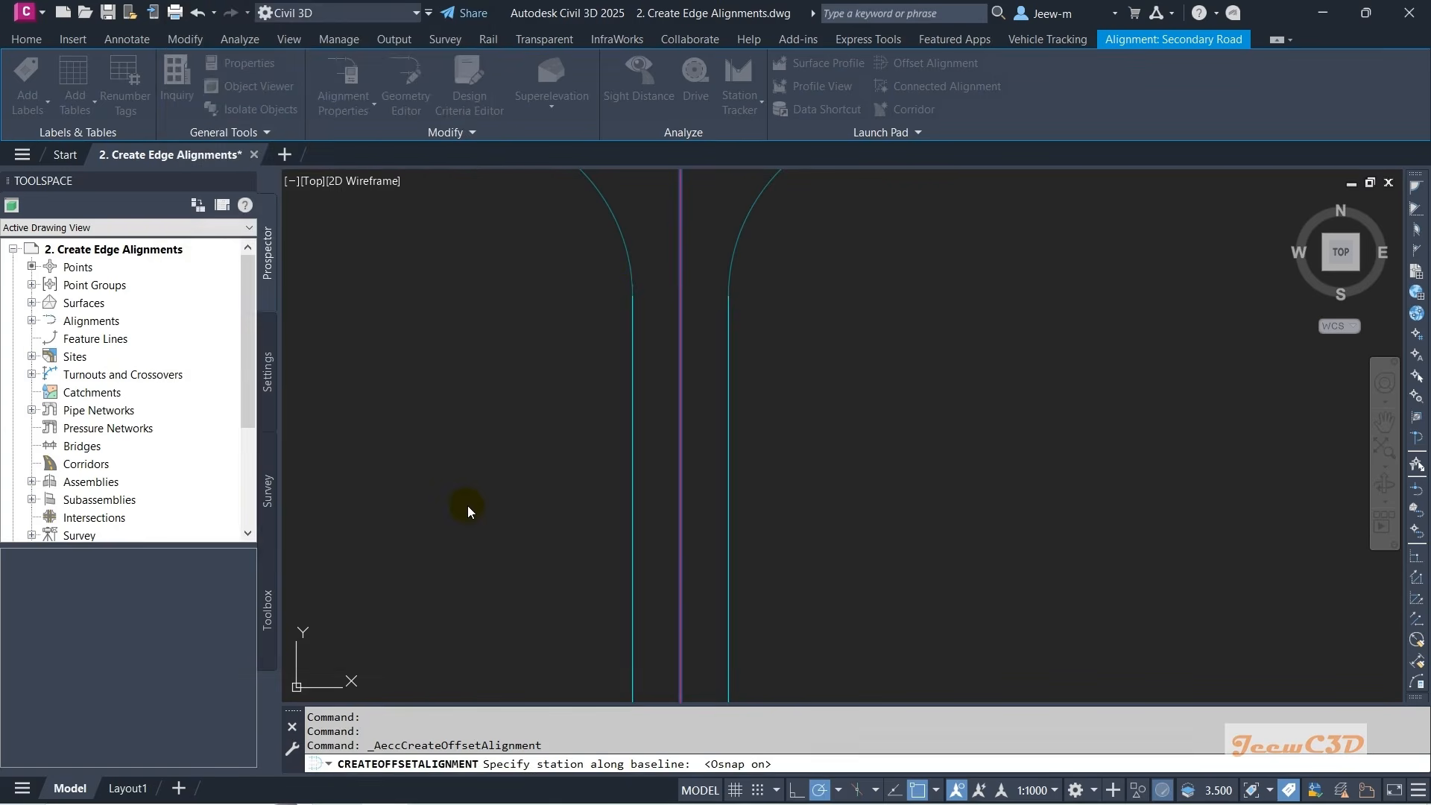
- Check that an offset alignment overlies the external reference along both Main Road edges
scroll(564, 422, down, 2)
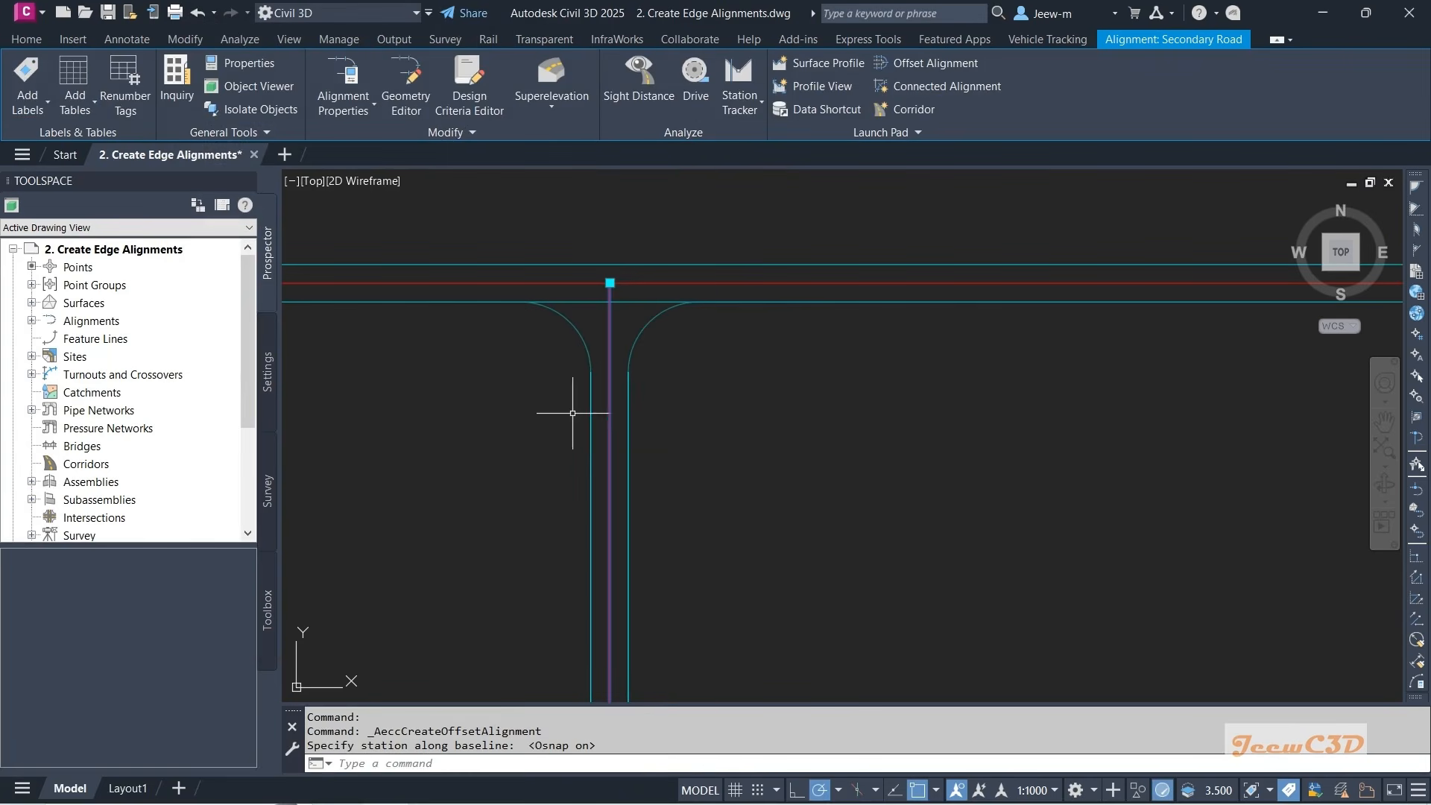
middle_drag(550, 413, 634, 406)
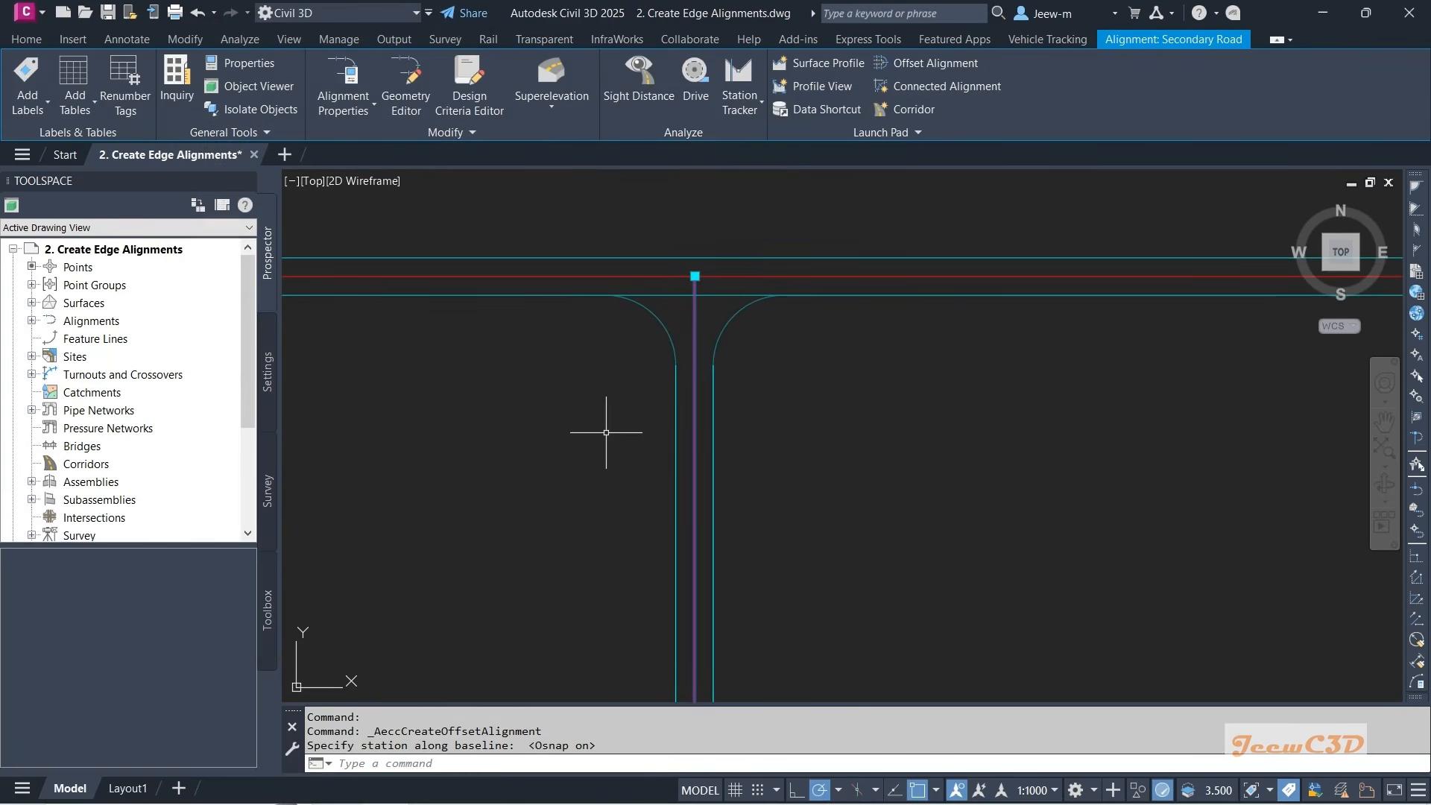
click(540, 296)
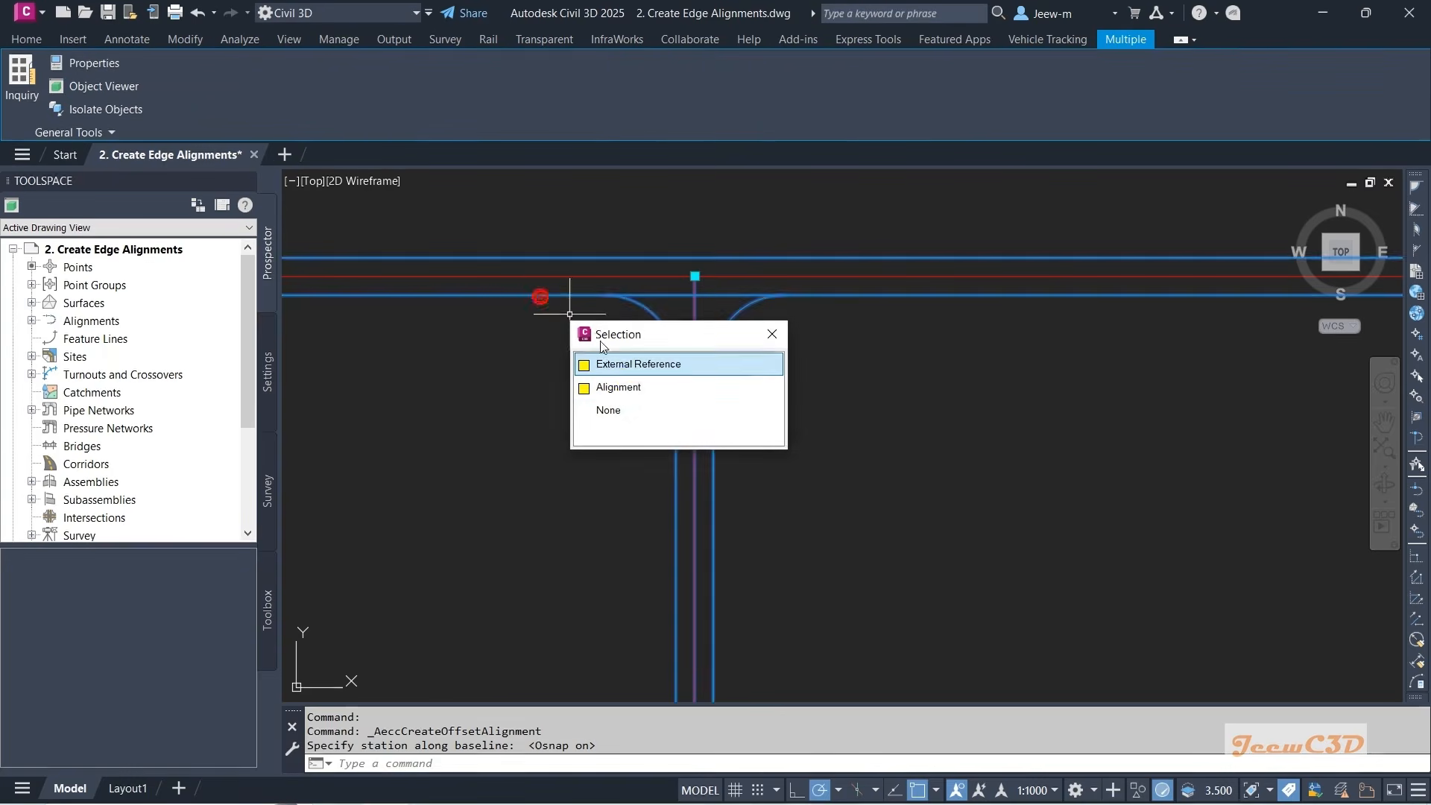
click(616, 387)
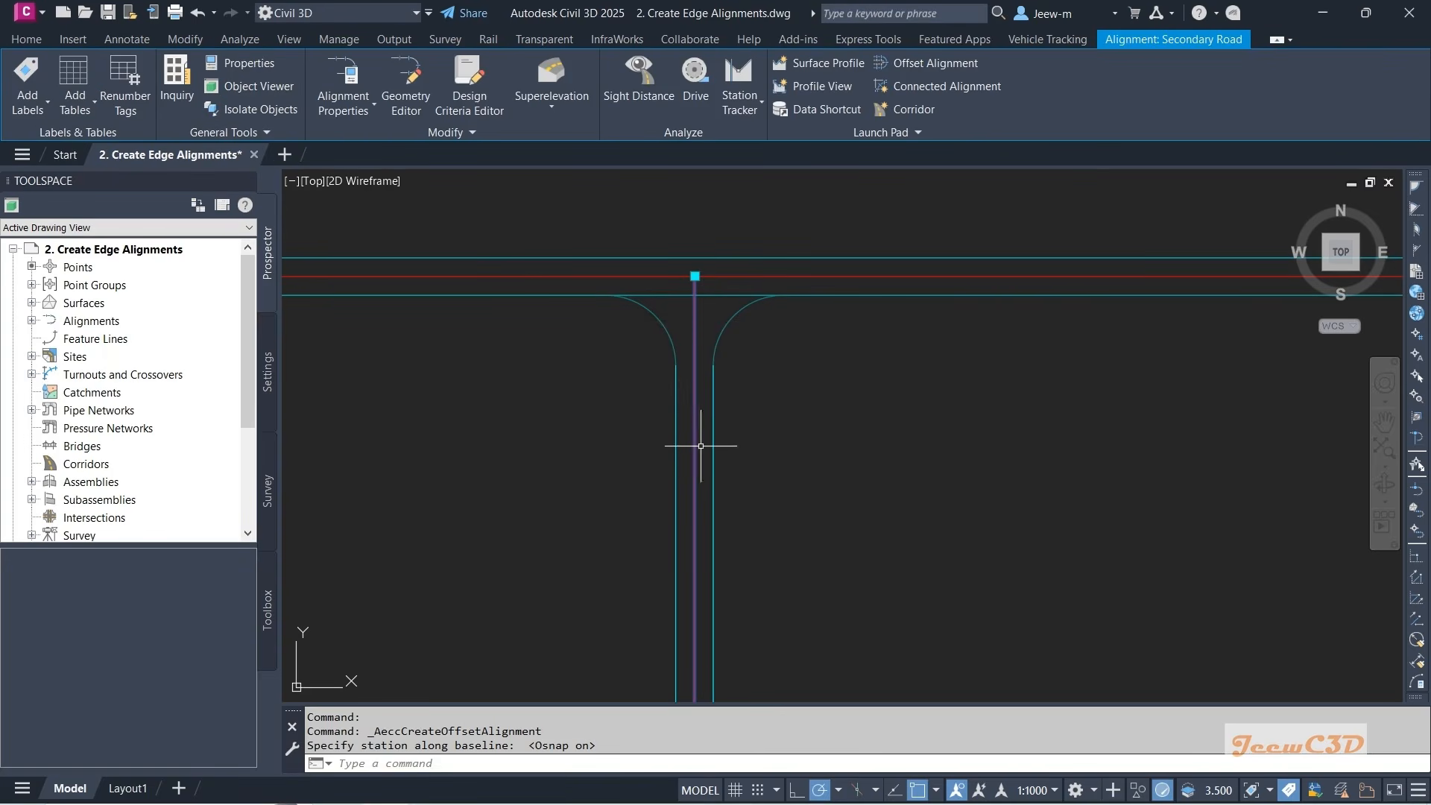
click(527, 257)
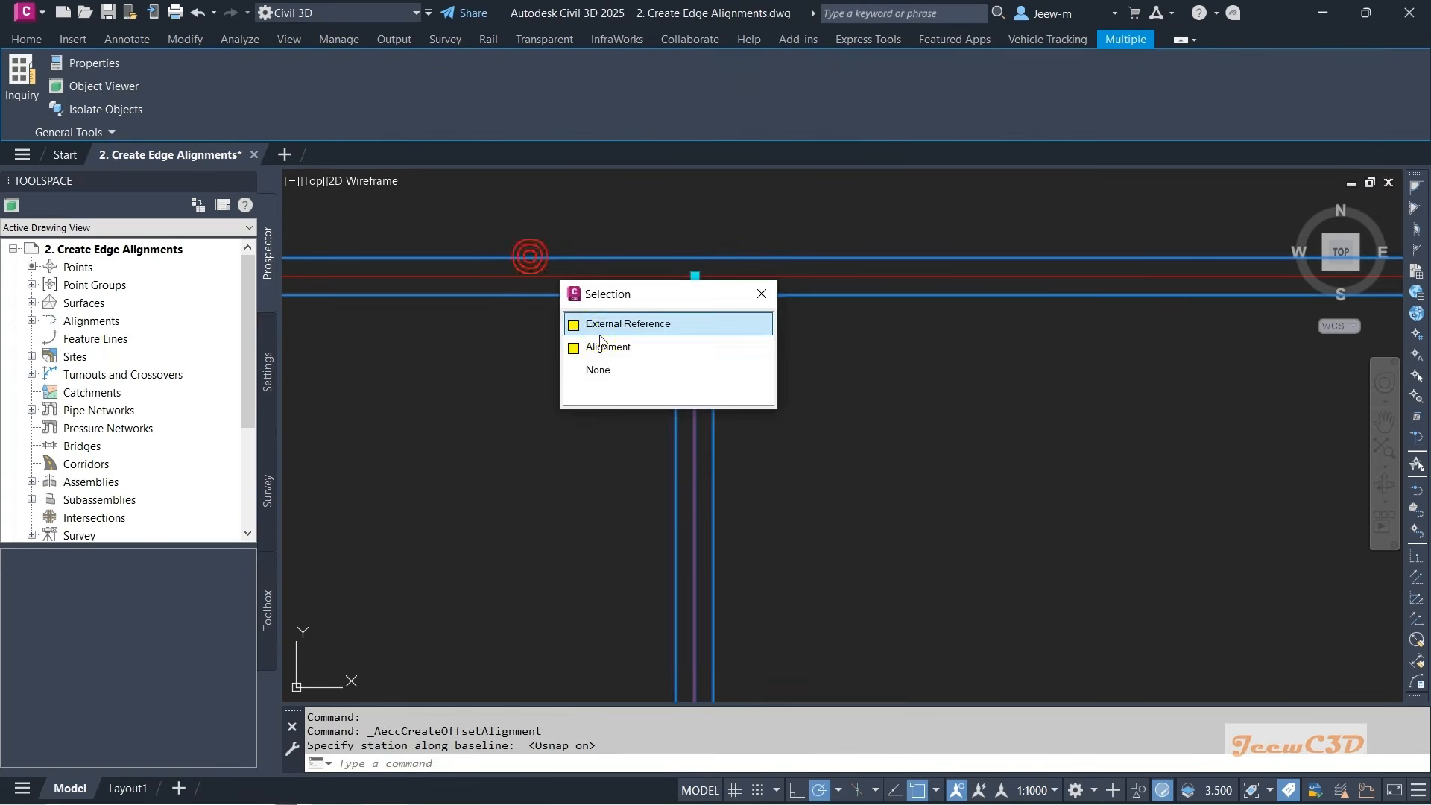
click(602, 345)
key(Escape)
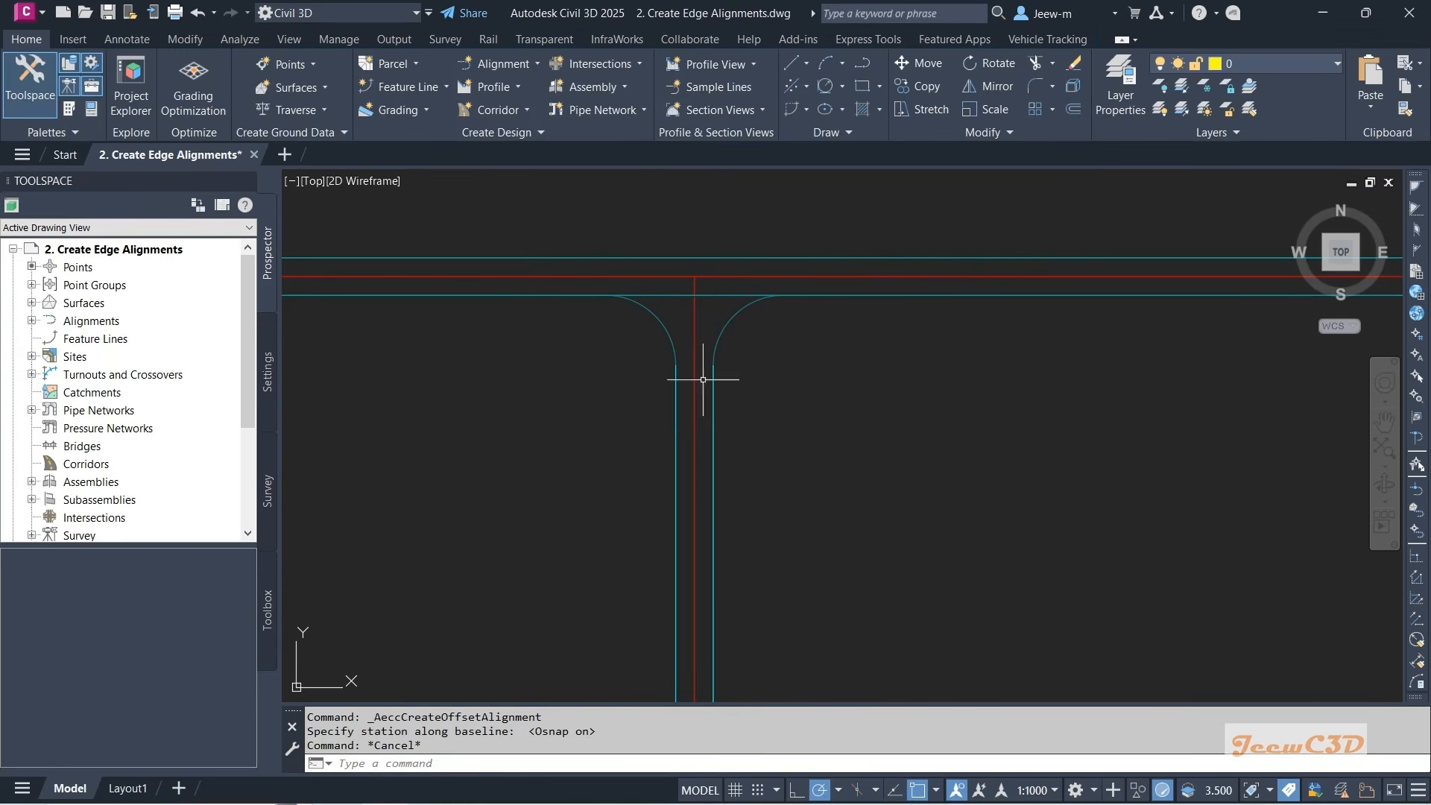
- Select the offset alignment on each side of Secondary Road in turn to check both edges
click(713, 427)
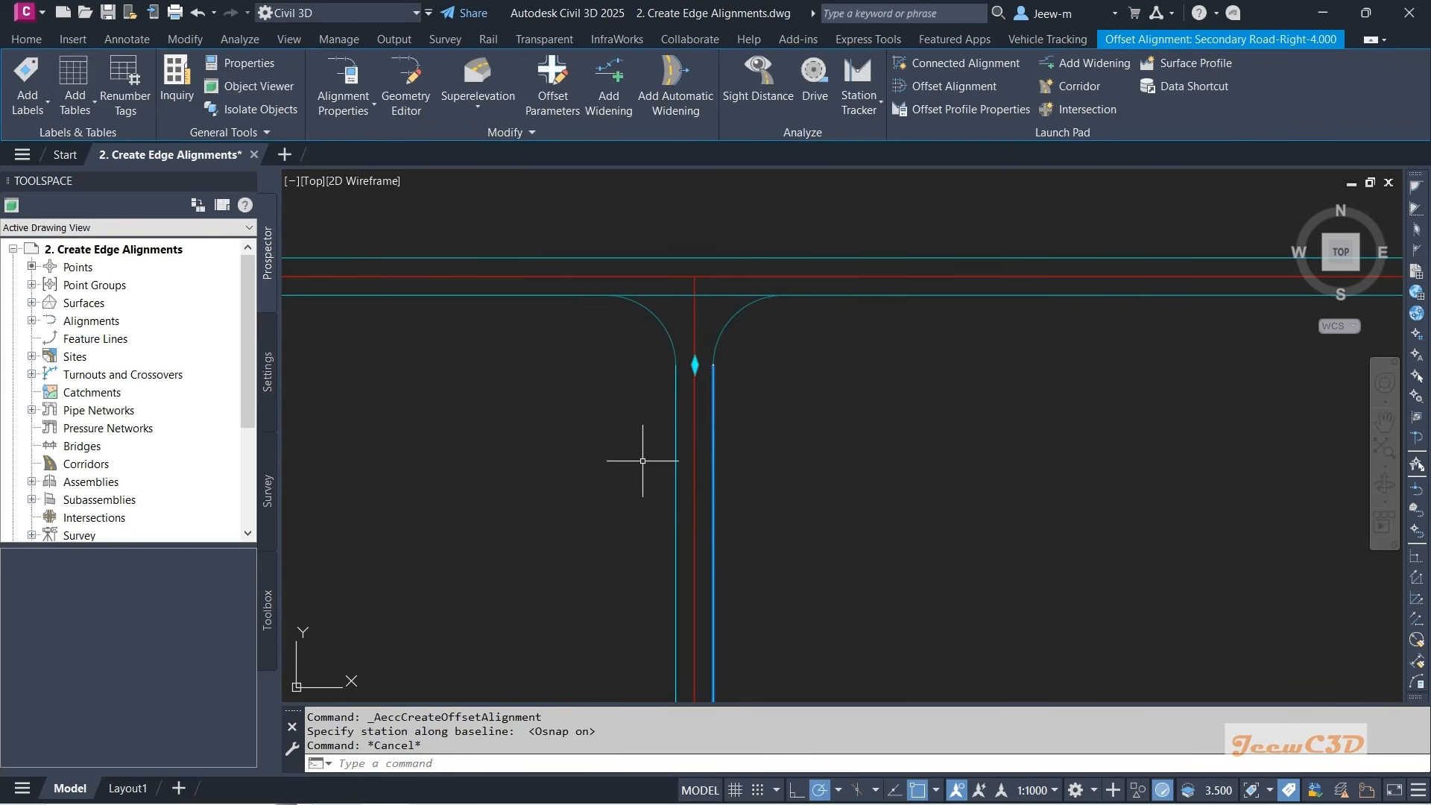
key(Escape)
click(673, 407)
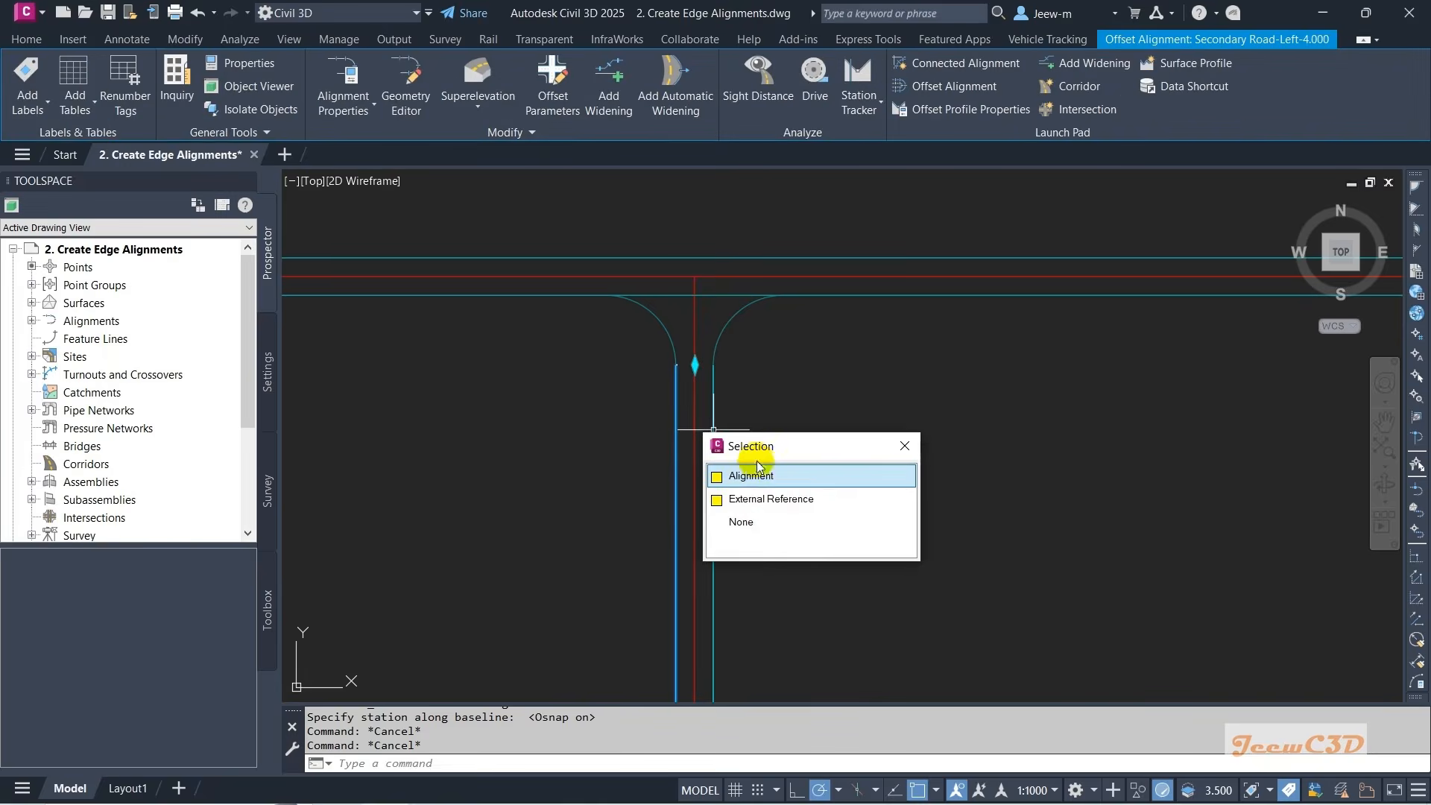
key(Escape)
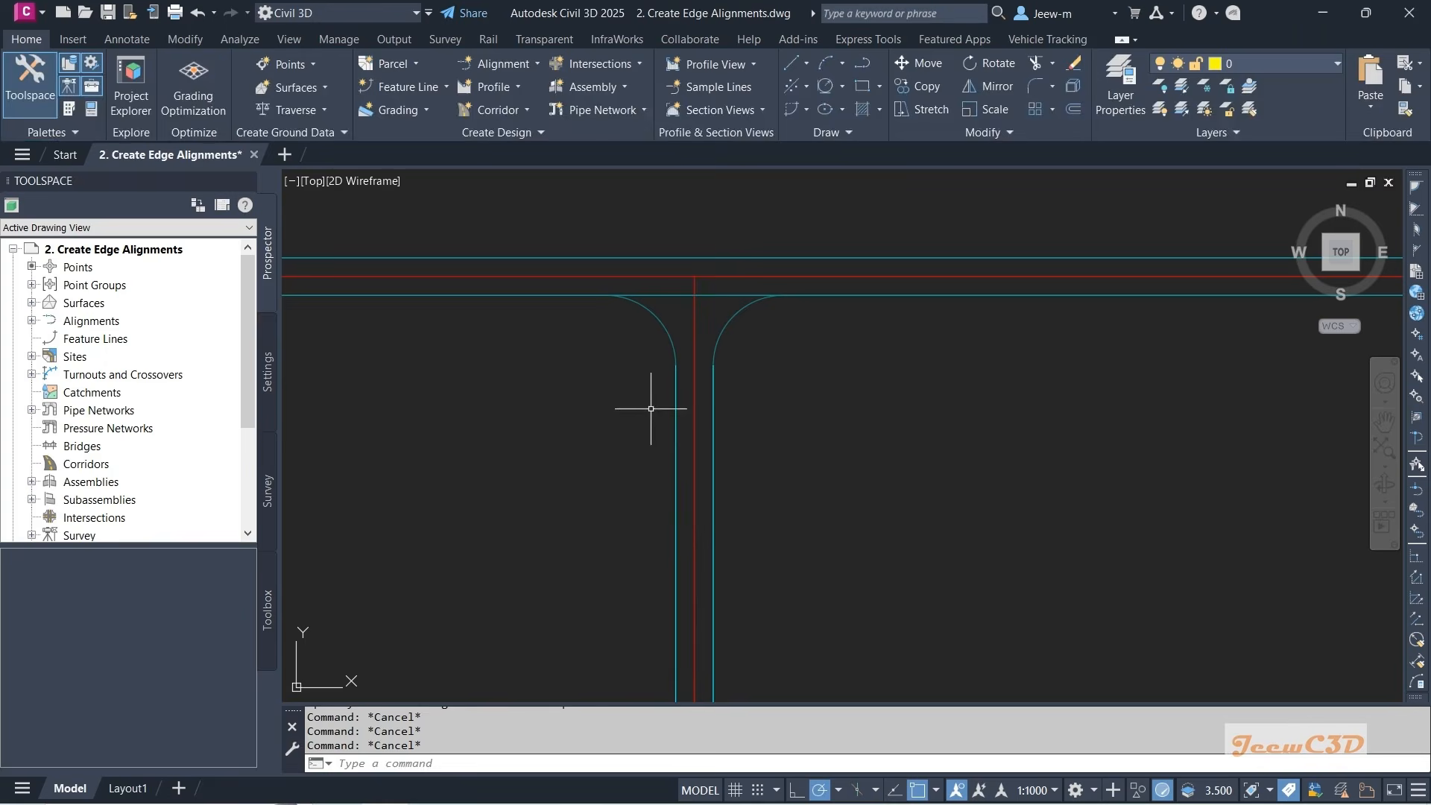
click(709, 390)
key(Escape)
click(714, 389)
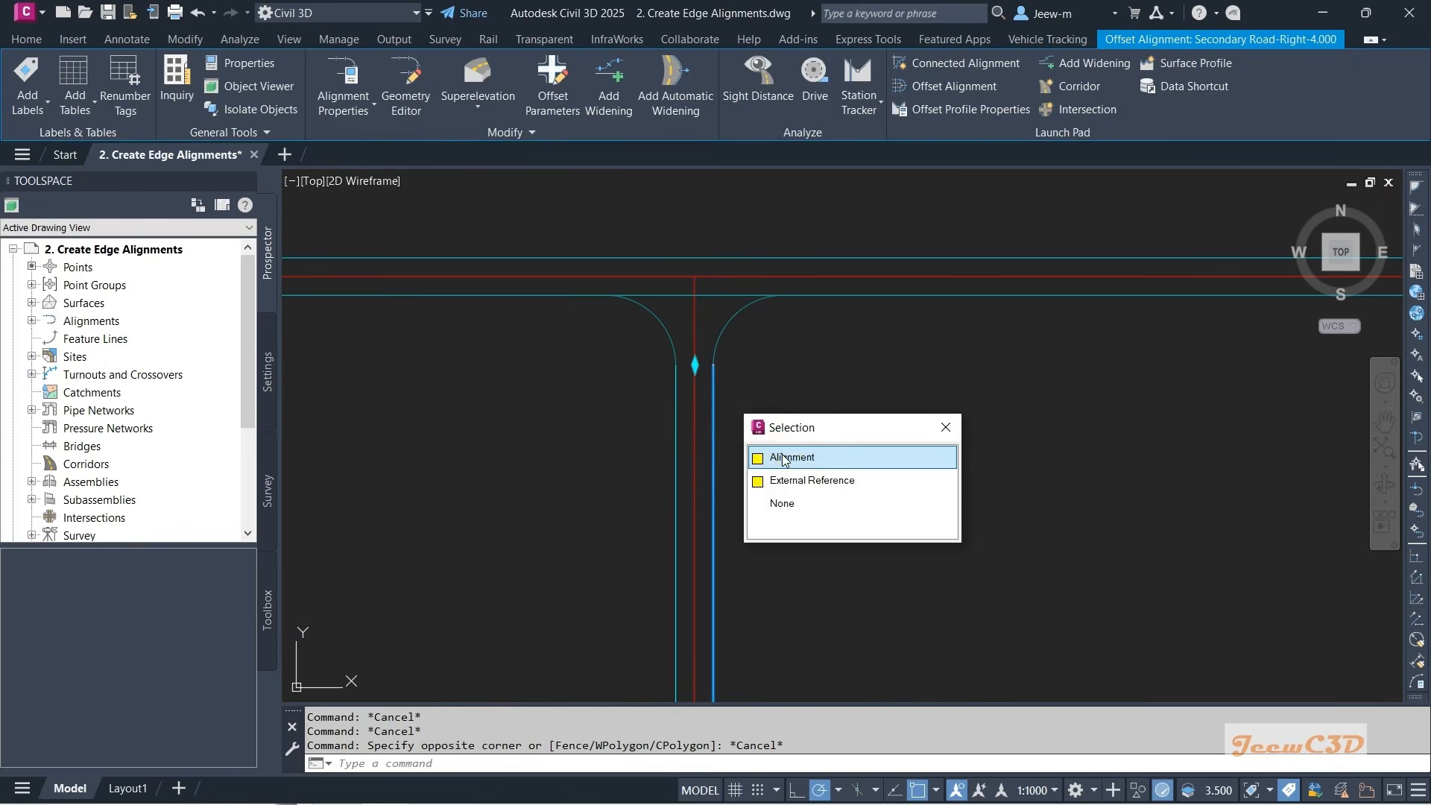
click(779, 452)
click(695, 364)
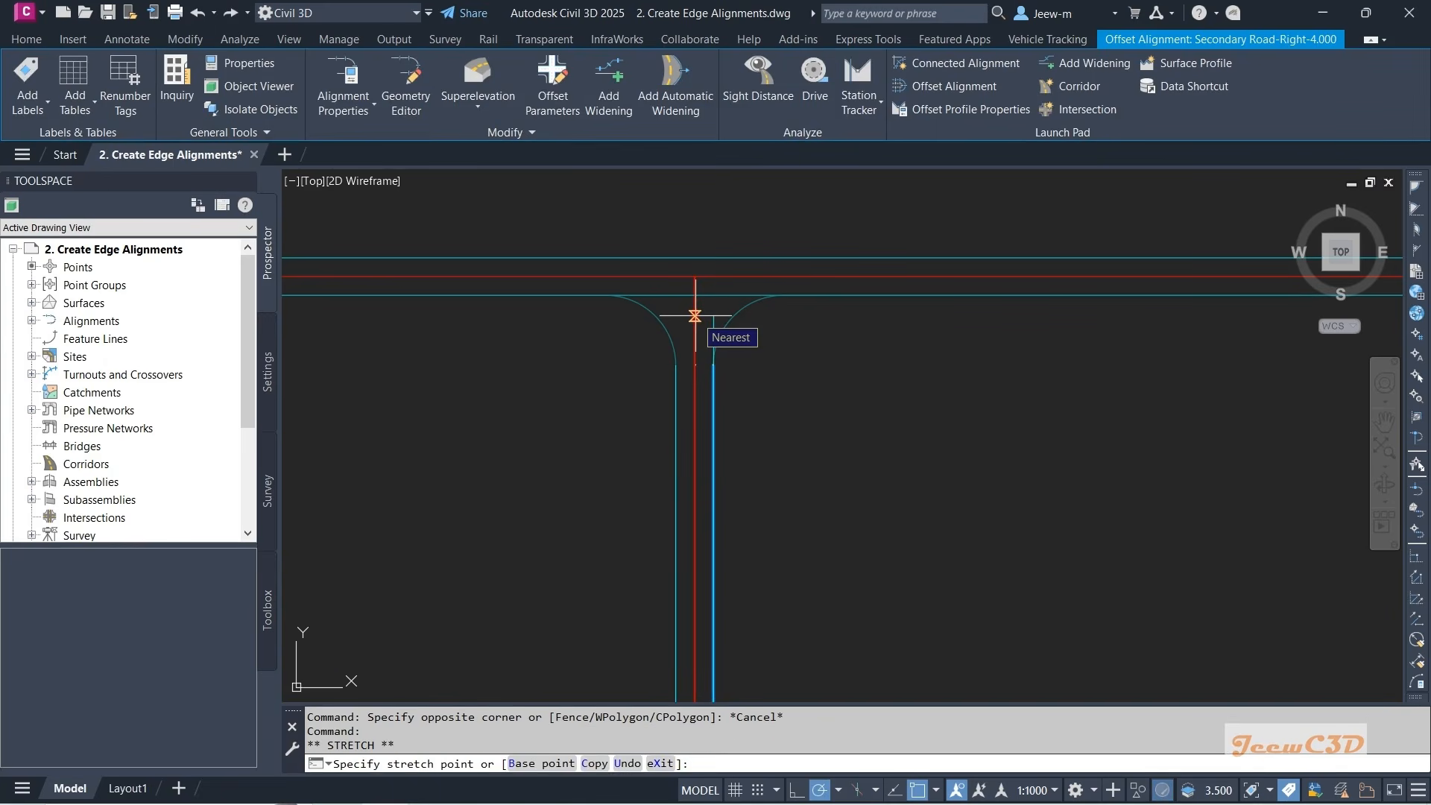
key(Escape)
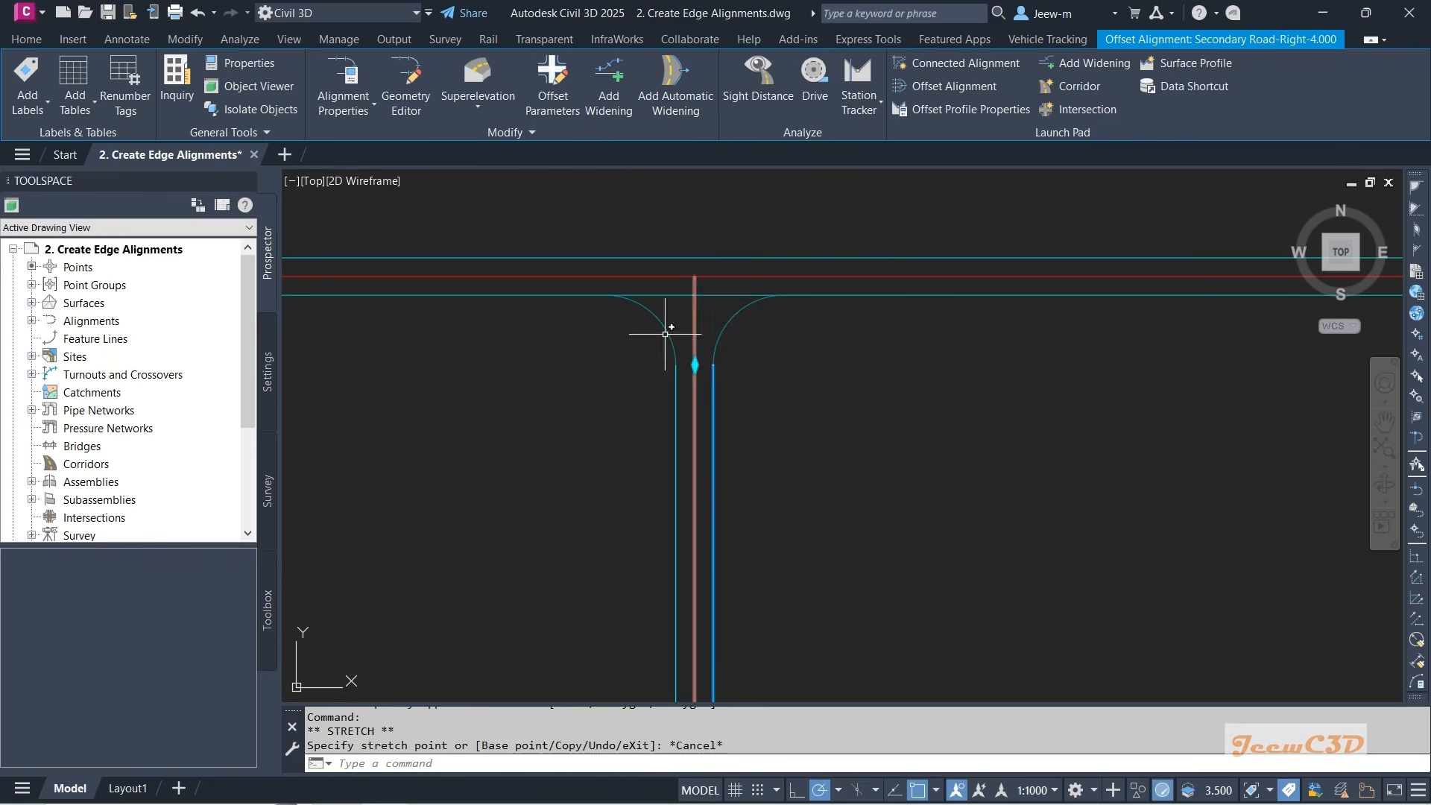
key(Escape)
scroll(527, 417, down, 3)
scroll(581, 428, down, 2)
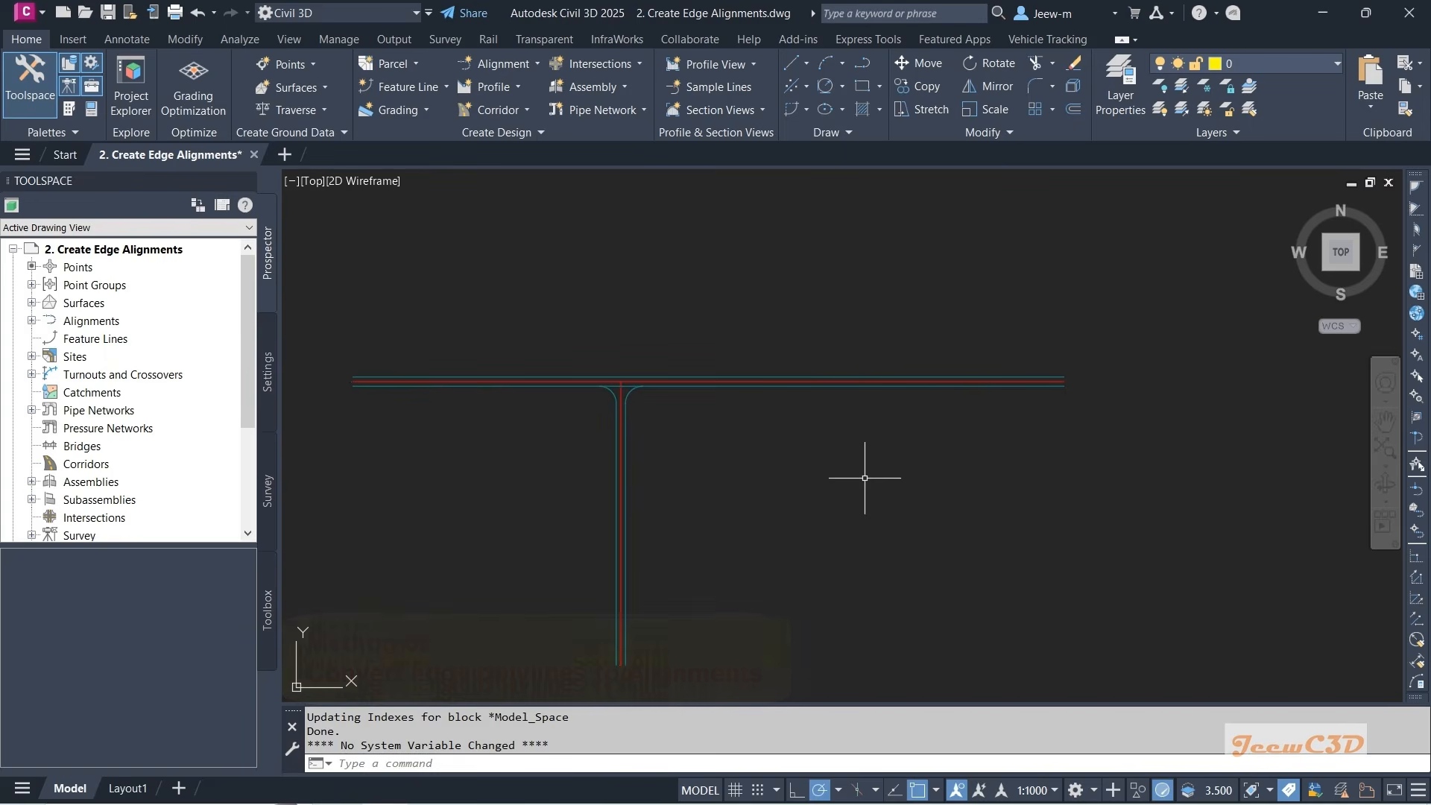
- Copy both Main Road edge lines and both Secondary Road edge lines out of the external reference with NCOPY, using zero displacement
mouse_move(867, 477)
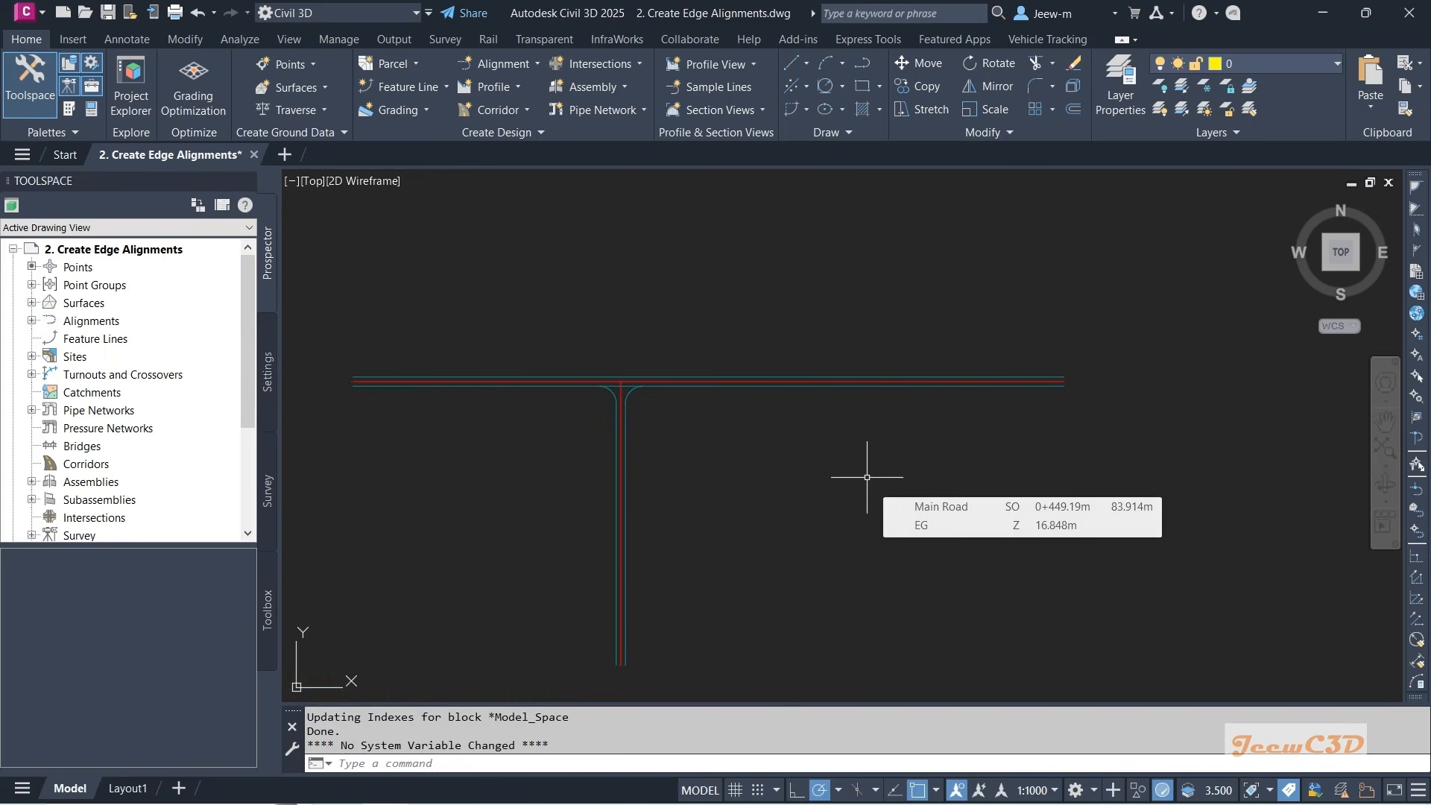
middle_drag(528, 452, 656, 495)
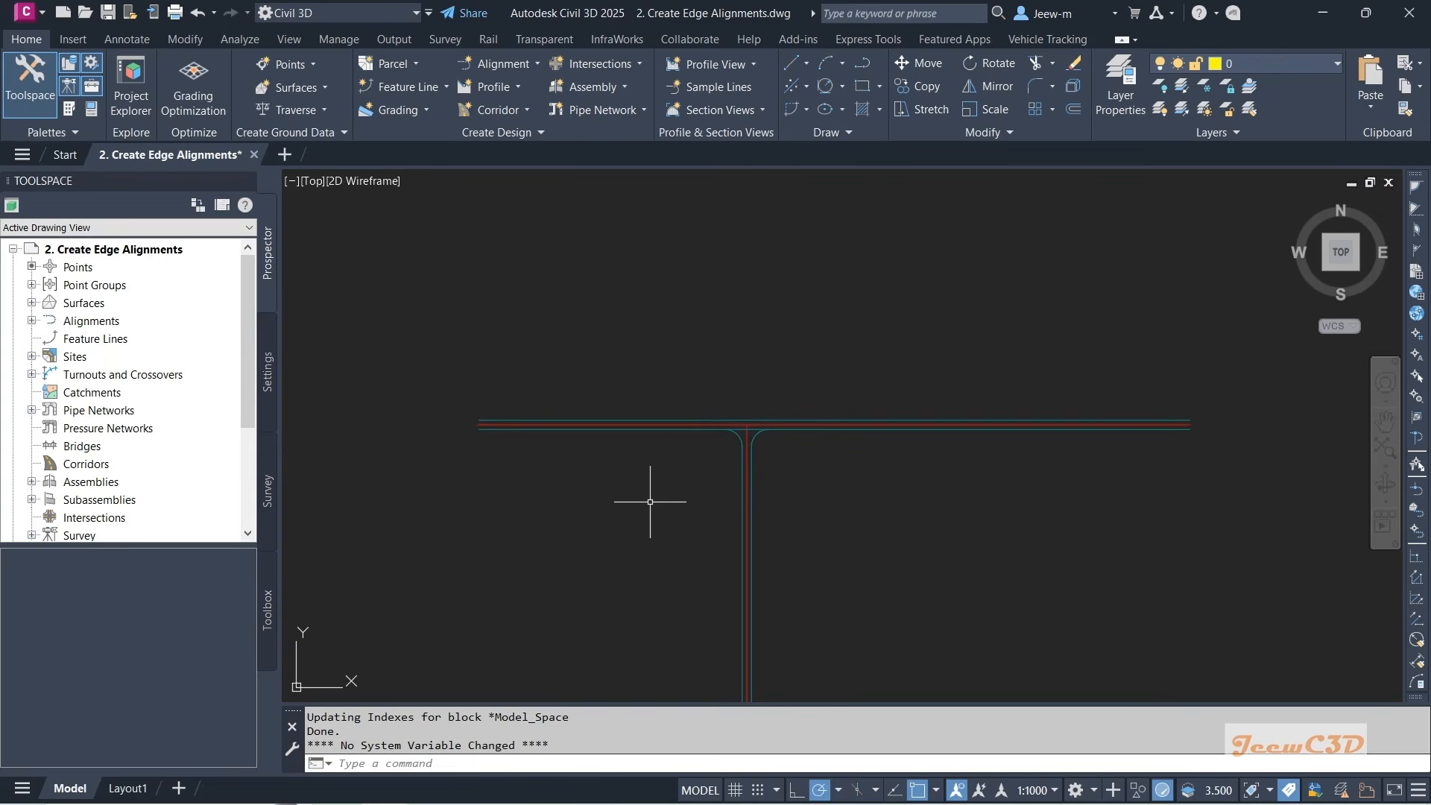
scroll(697, 450, up, 3)
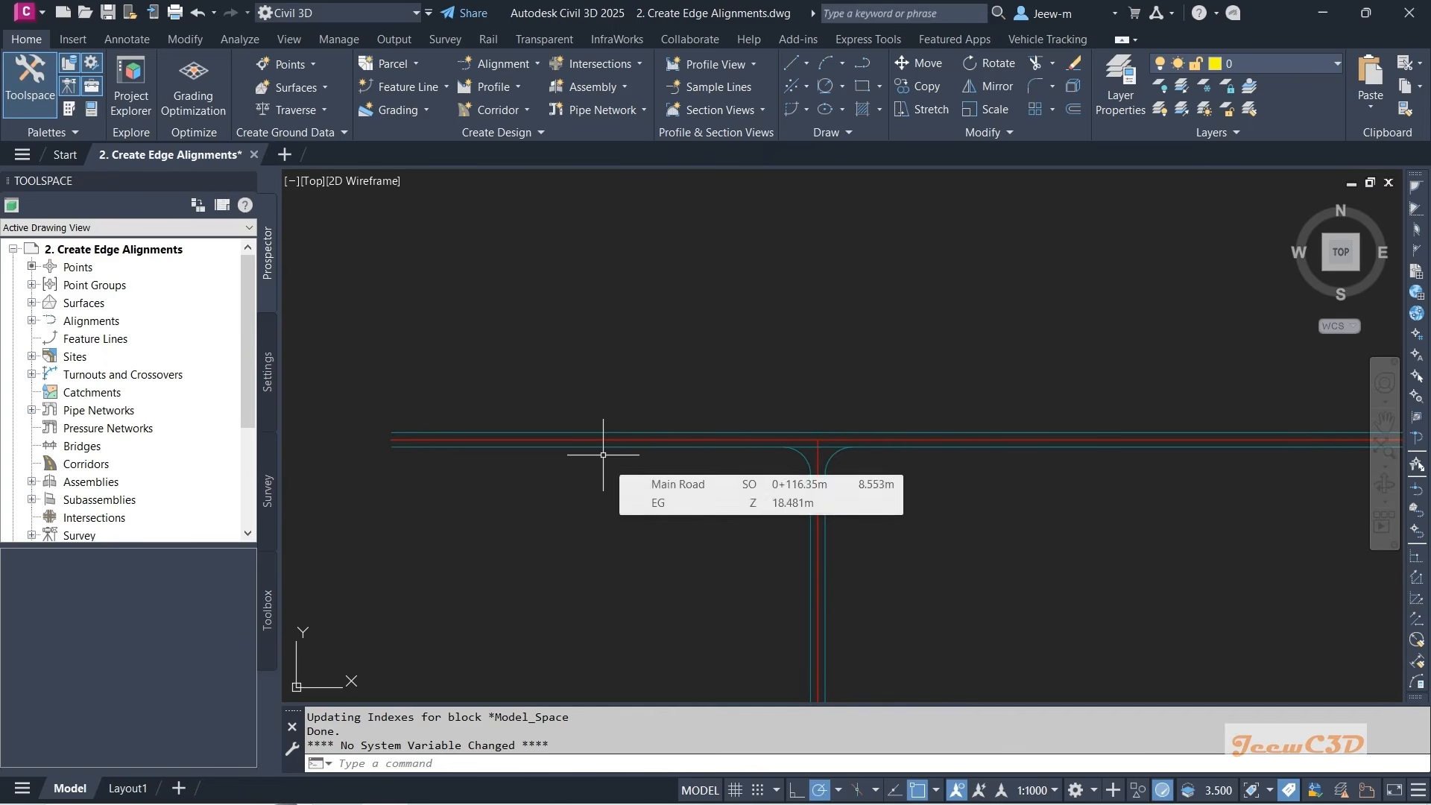
text(n)
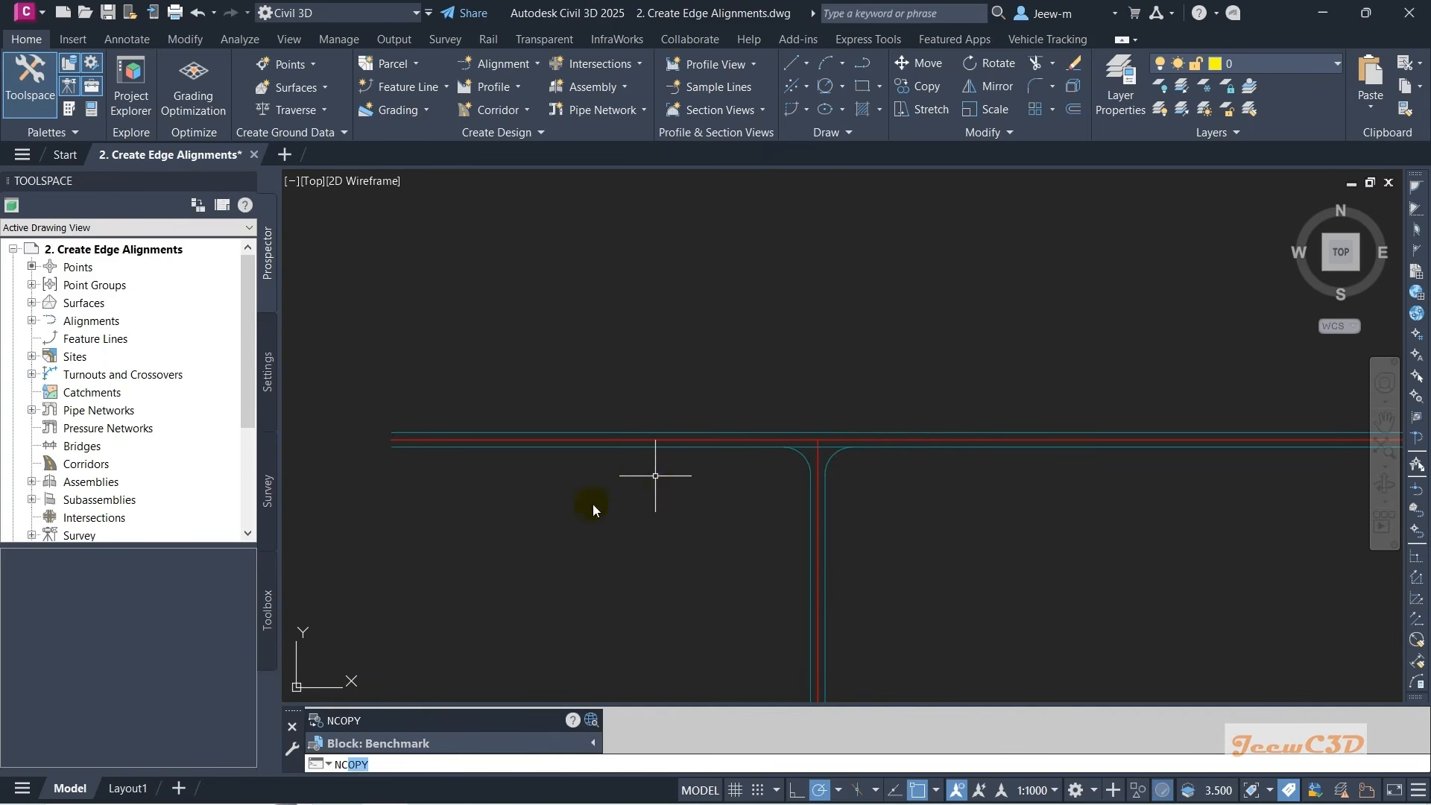
click(365, 718)
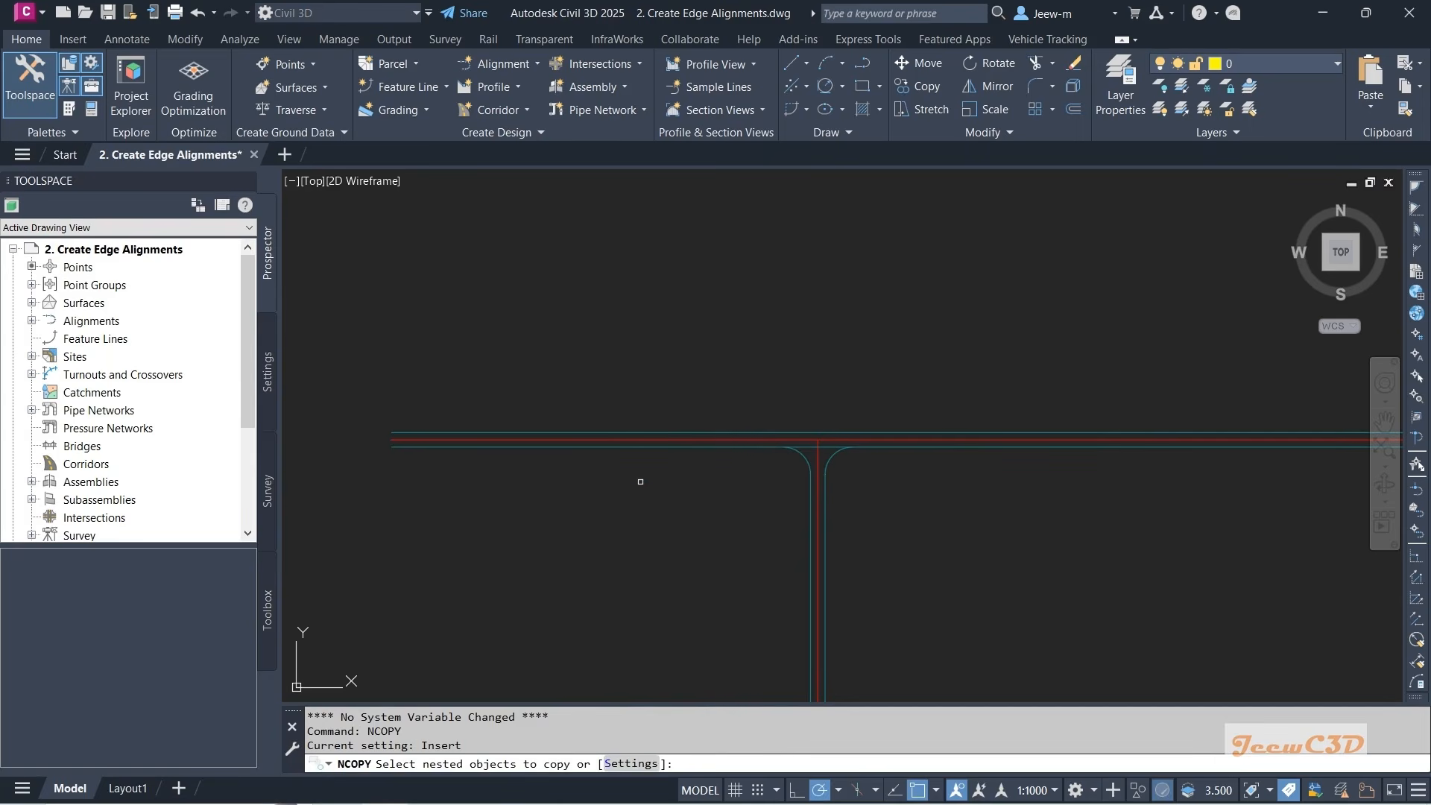
click(647, 448)
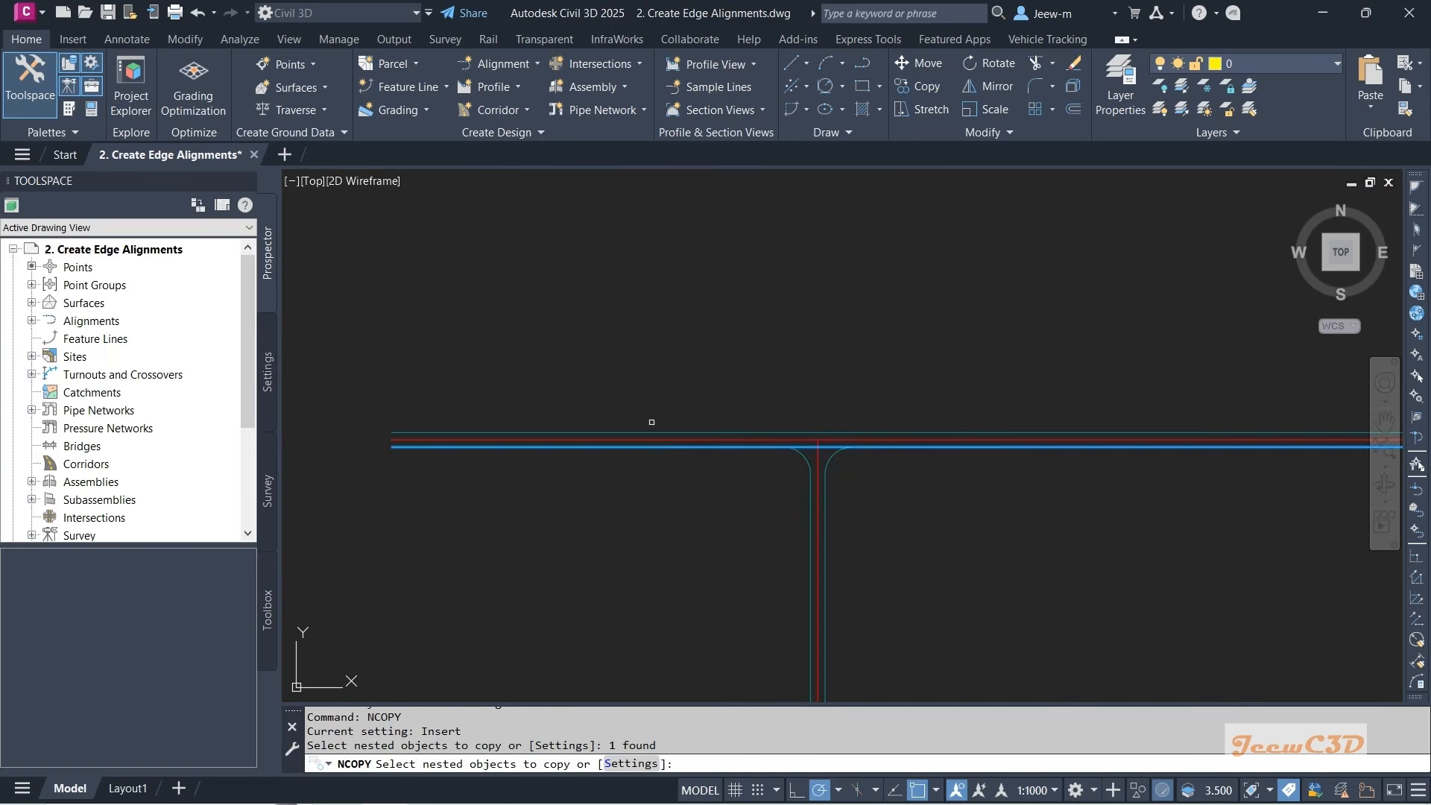
scroll(652, 436, up, 2)
click(655, 438)
scroll(674, 477, down, 2)
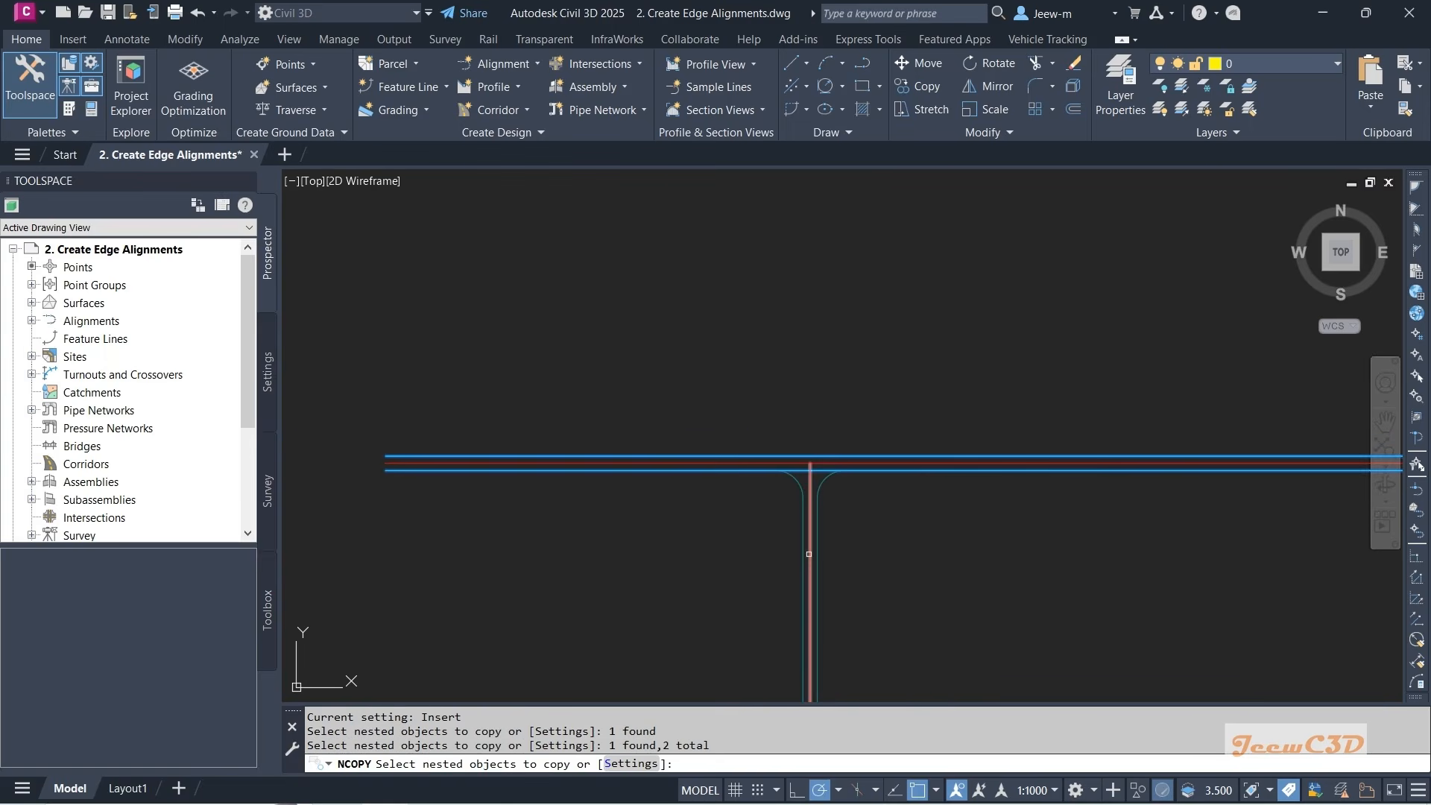
click(802, 568)
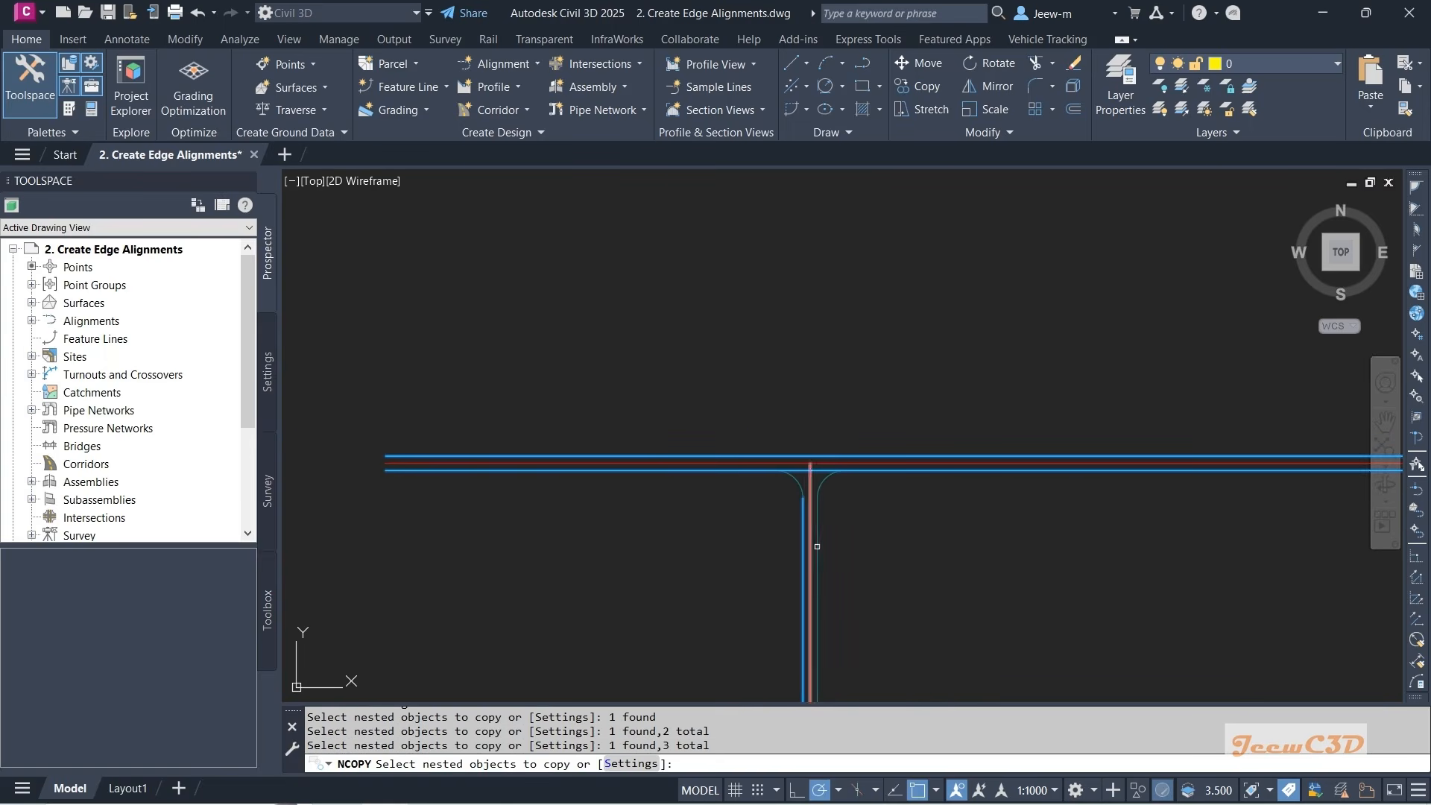
click(818, 544)
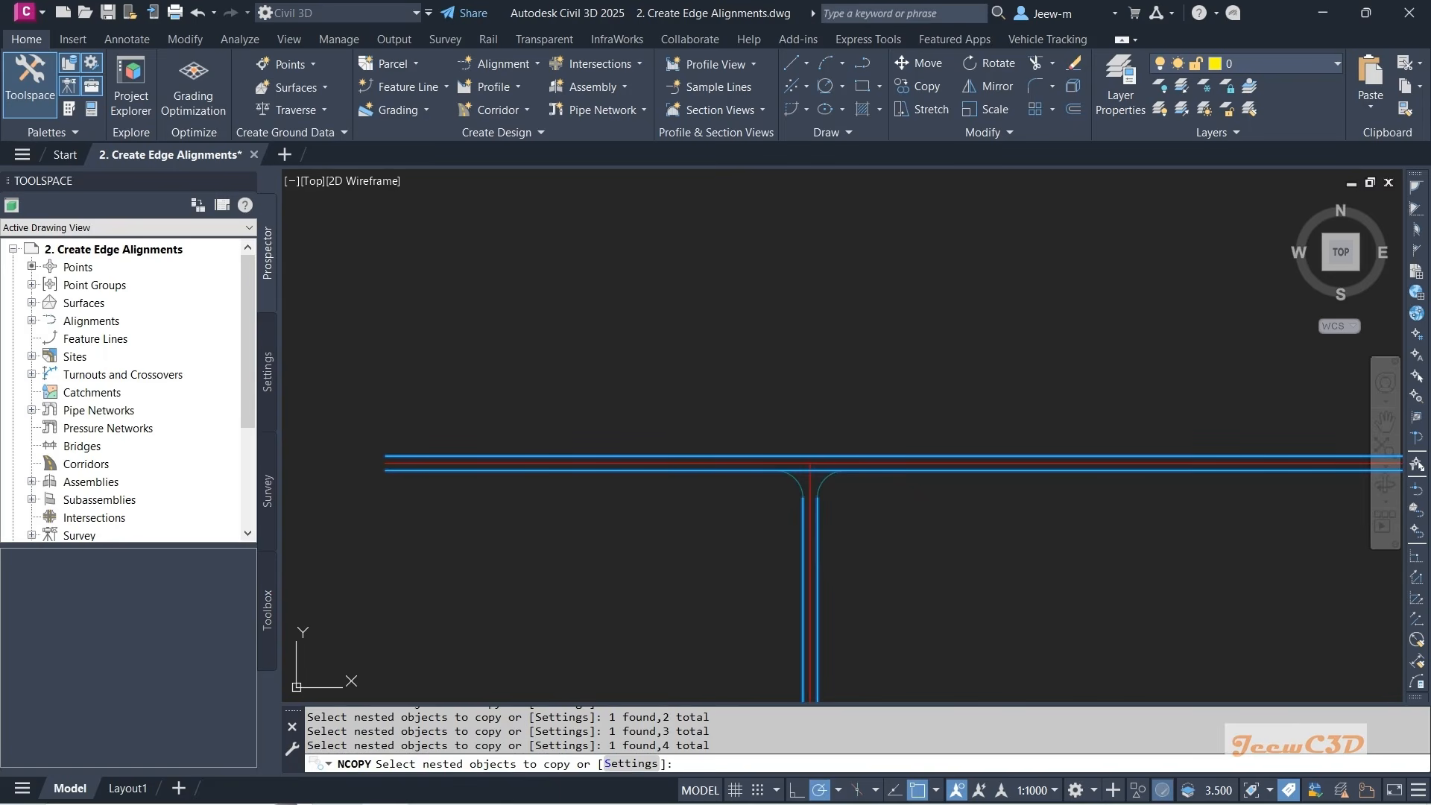
key(Return)
key(Return)
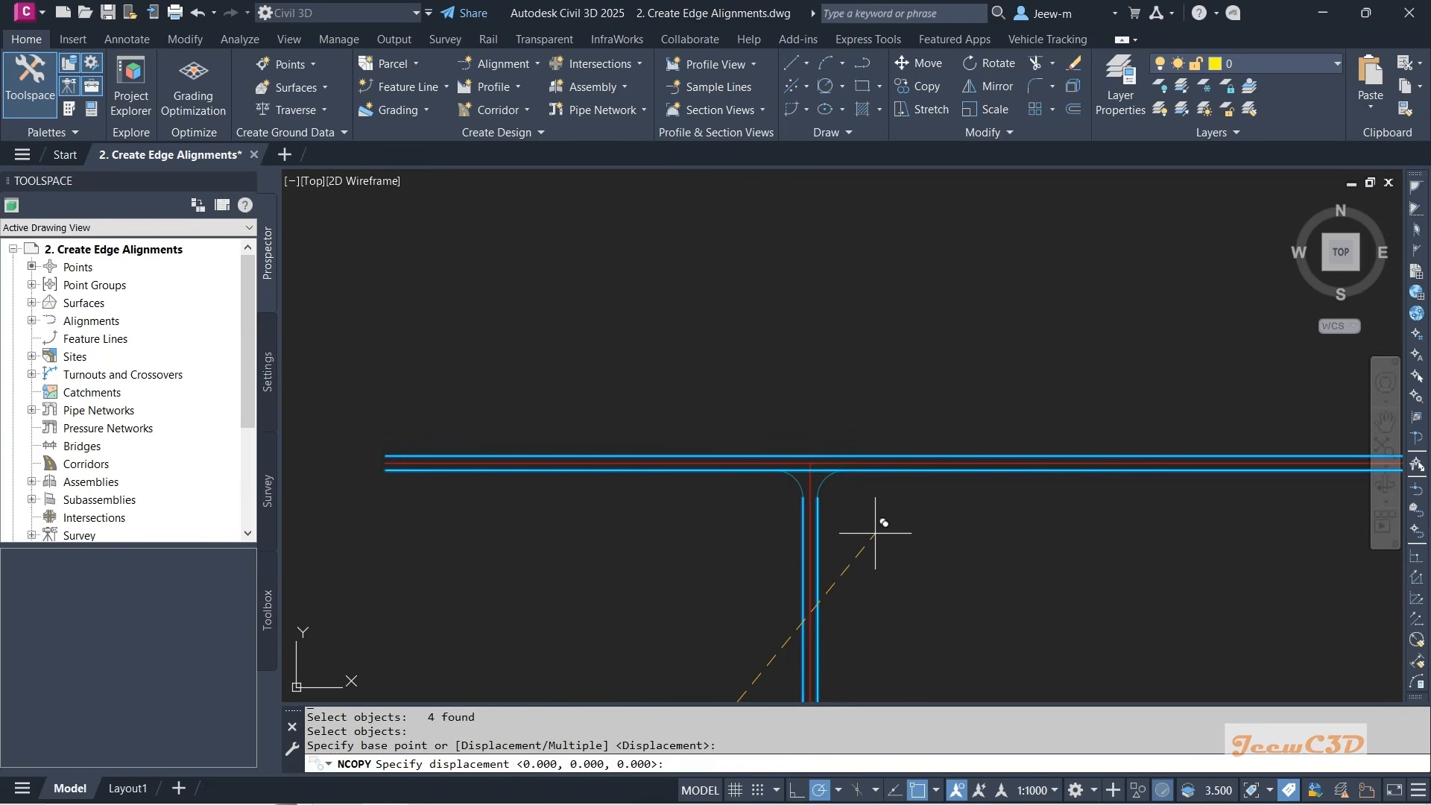
key(Return)
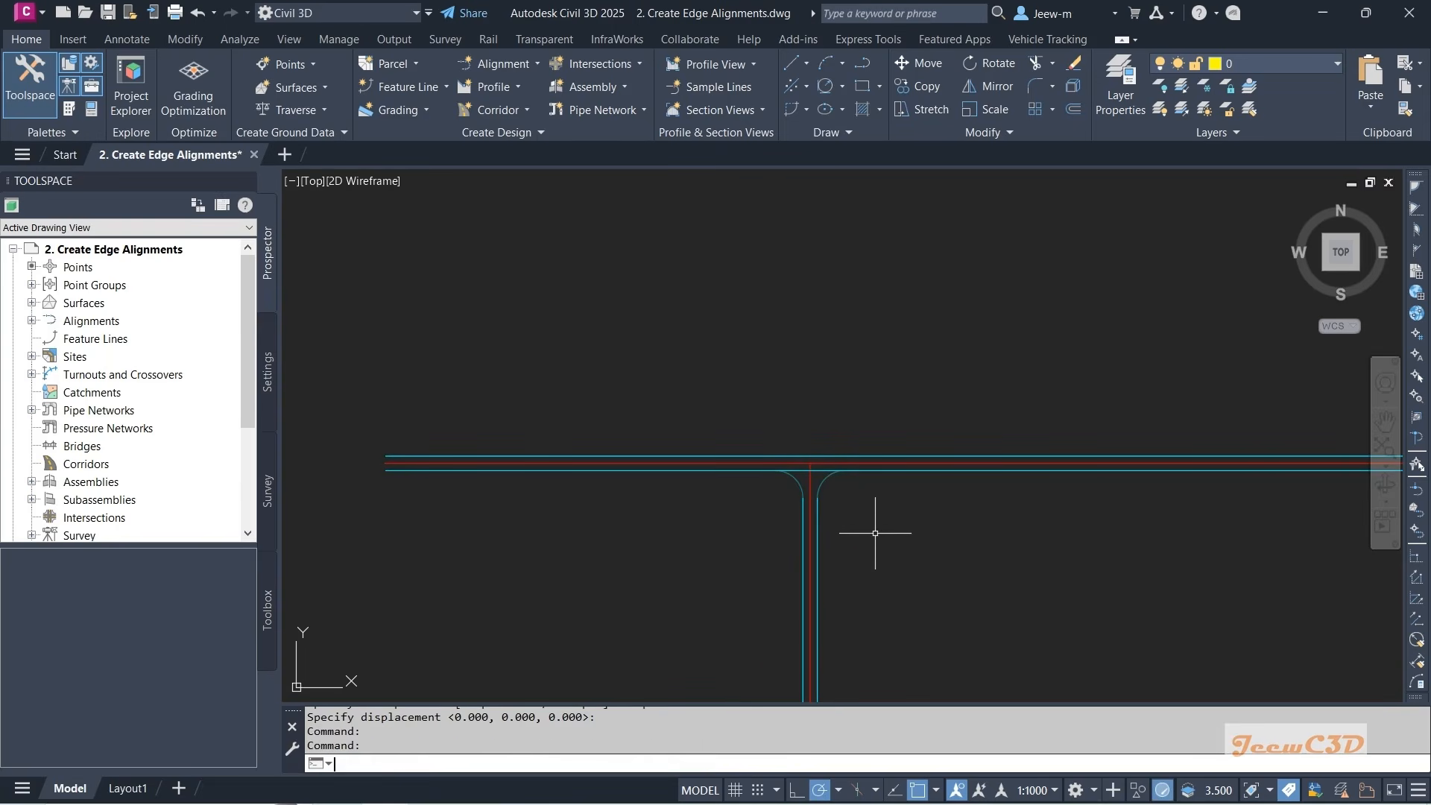
scroll(783, 481, up, 2)
key(Escape)
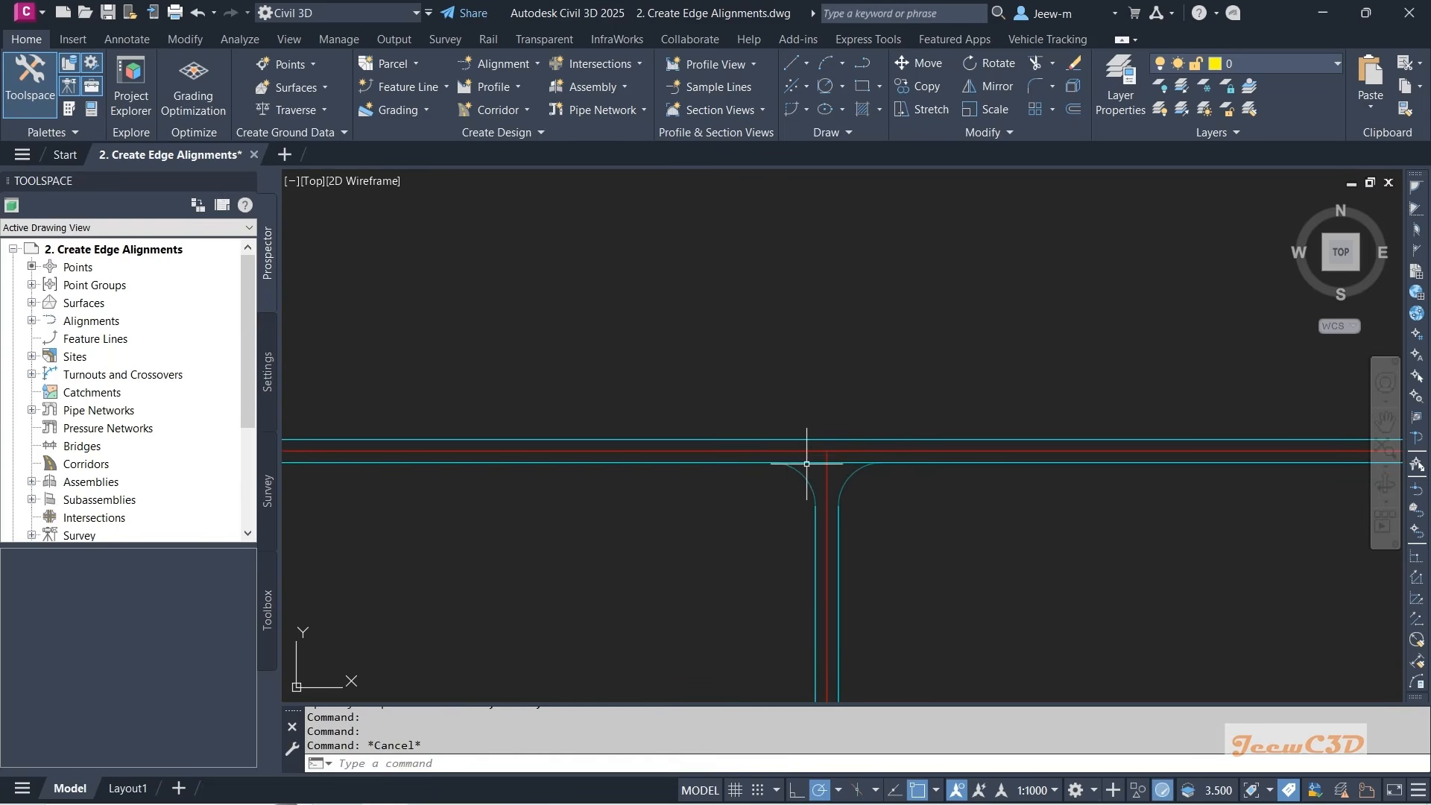
- Check for a copied polyline over the external reference along each Main Road edge
click(813, 464)
click(865, 526)
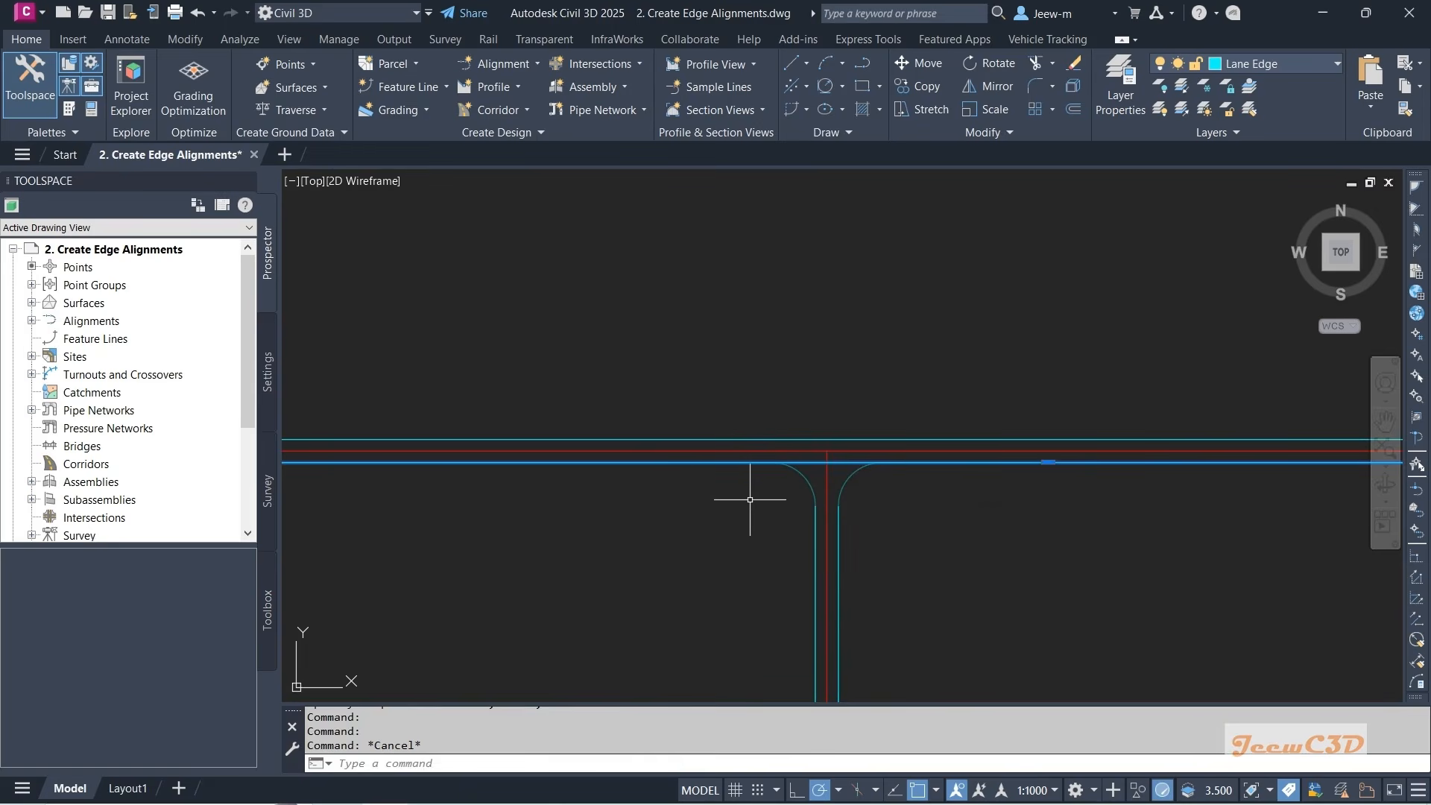
key(Escape)
click(777, 437)
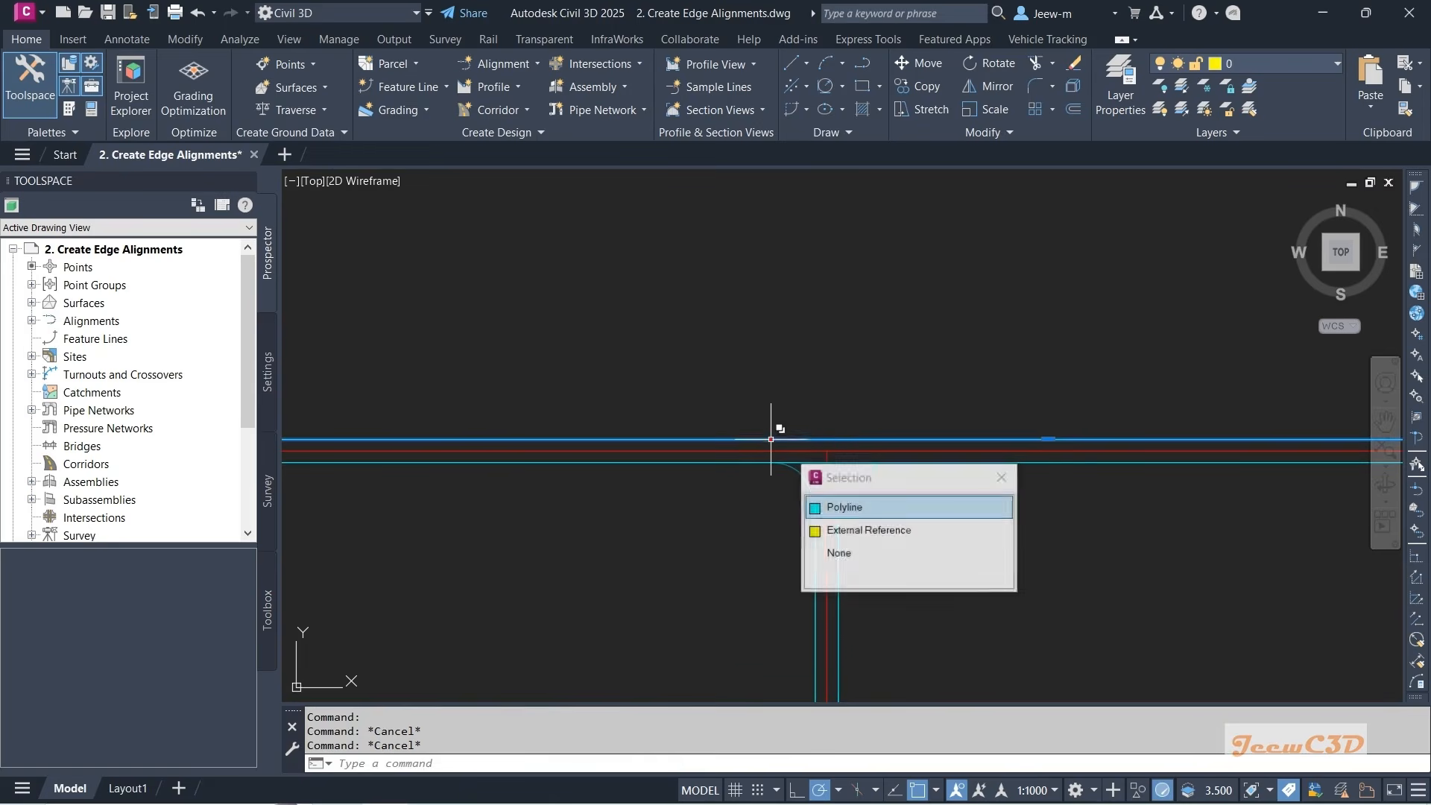
click(850, 506)
key(Escape)
scroll(738, 524, down, 2)
middle_drag(722, 527, 599, 465)
scroll(639, 470, down, 2)
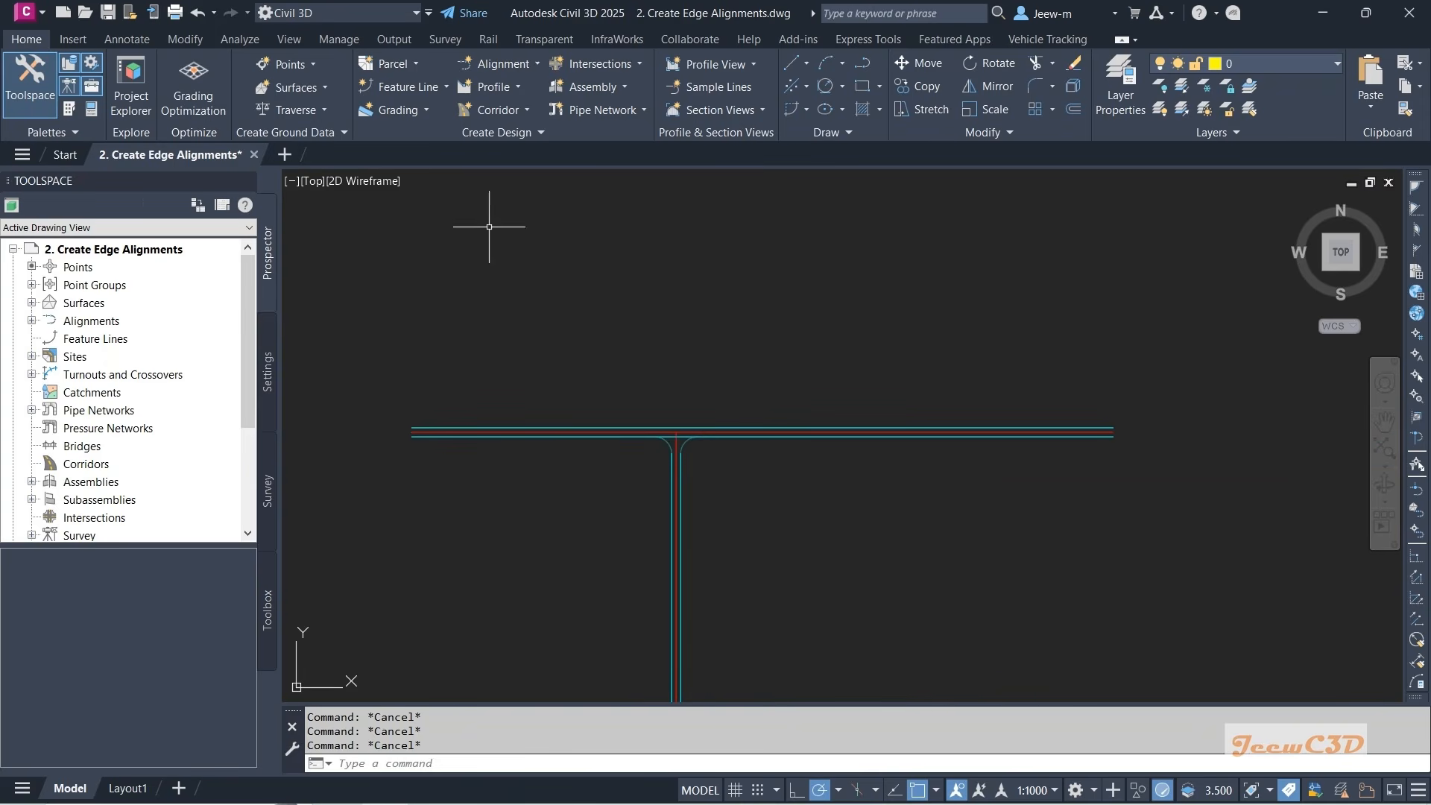
- Start Create Alignment from Objects with the Main Road's north edge polyline and accept its west-to-east direction
click(502, 65)
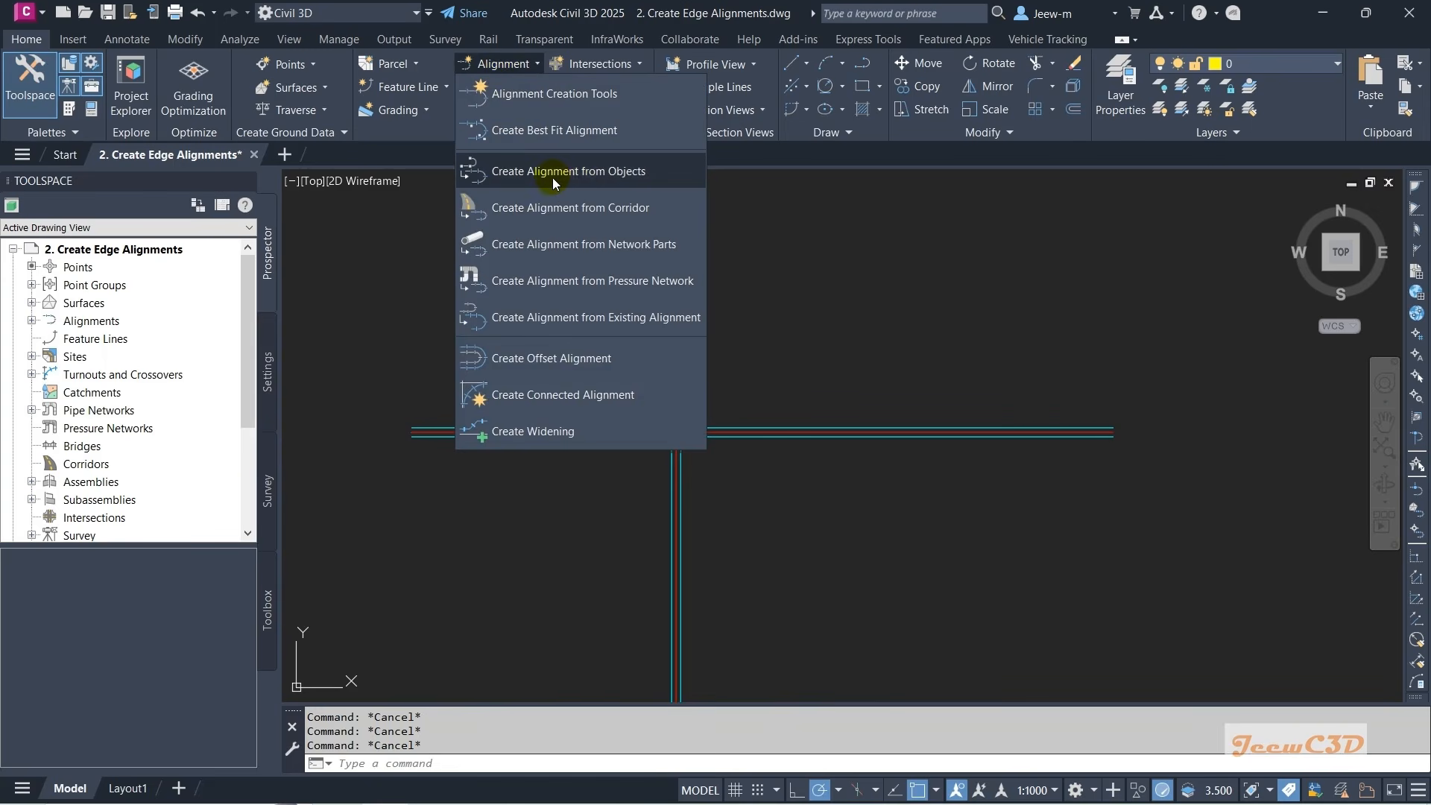
click(579, 172)
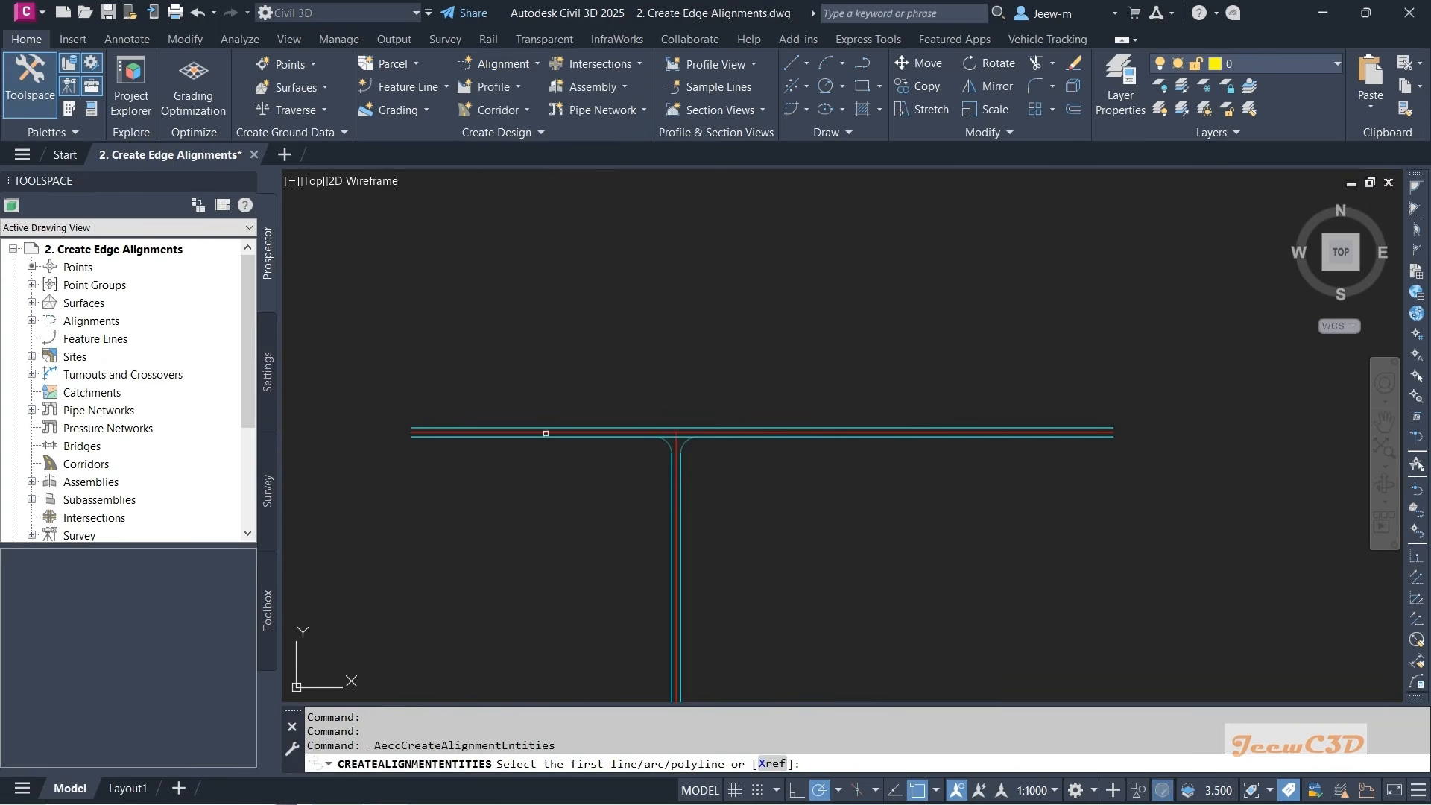
scroll(502, 430, up, 5)
scroll(501, 430, up, 2)
middle_drag(416, 402, 664, 380)
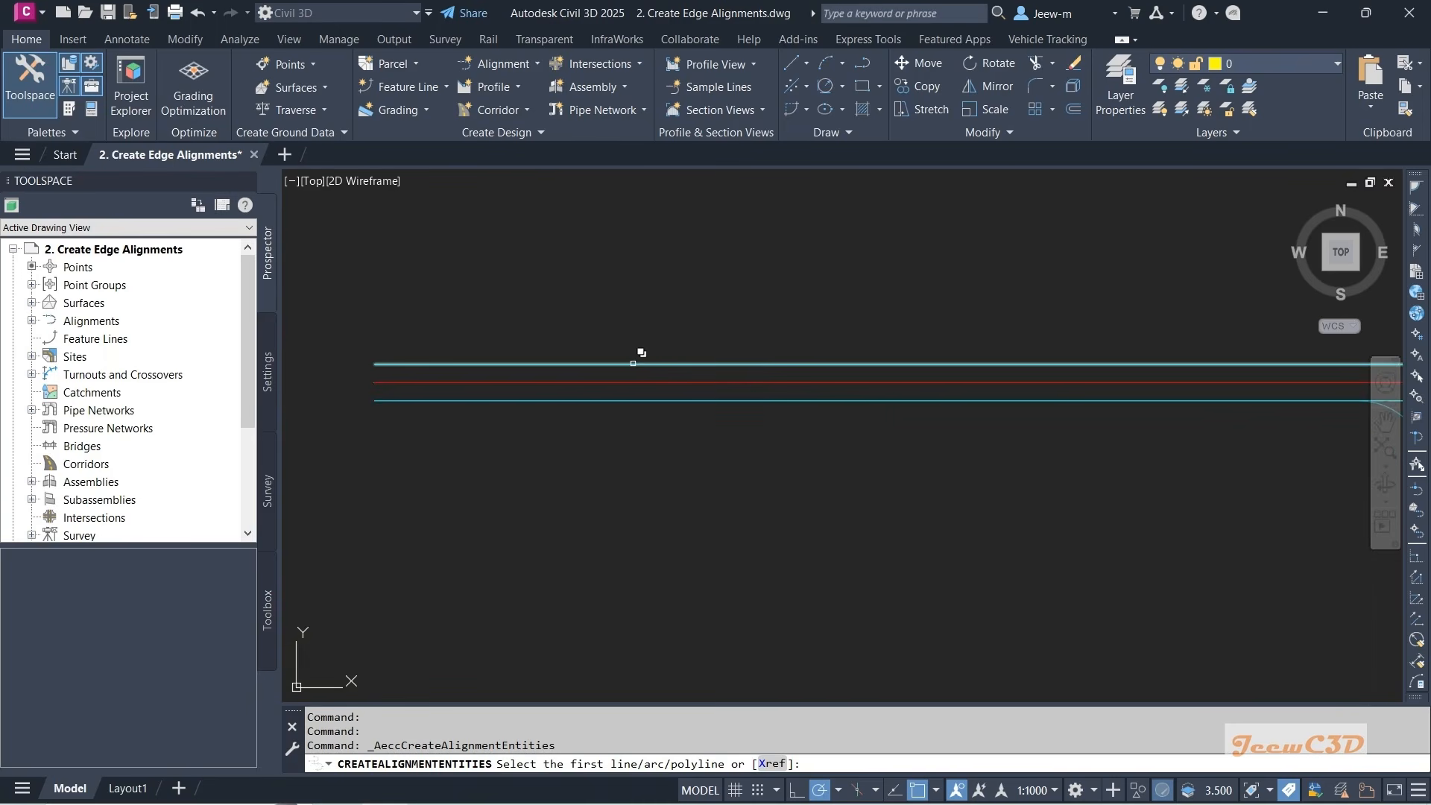
click(633, 363)
click(714, 430)
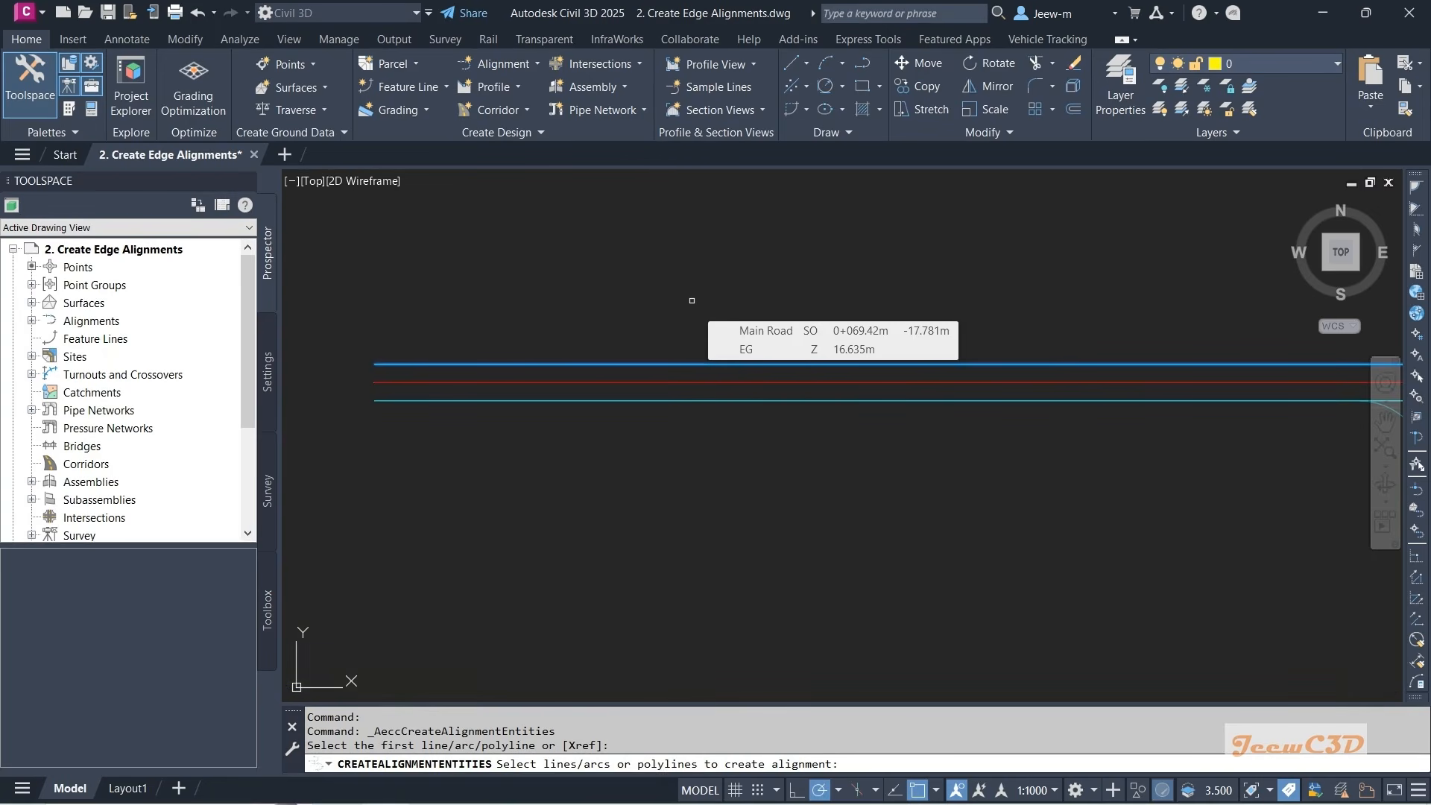
key(Return)
scroll(680, 313, down, 3)
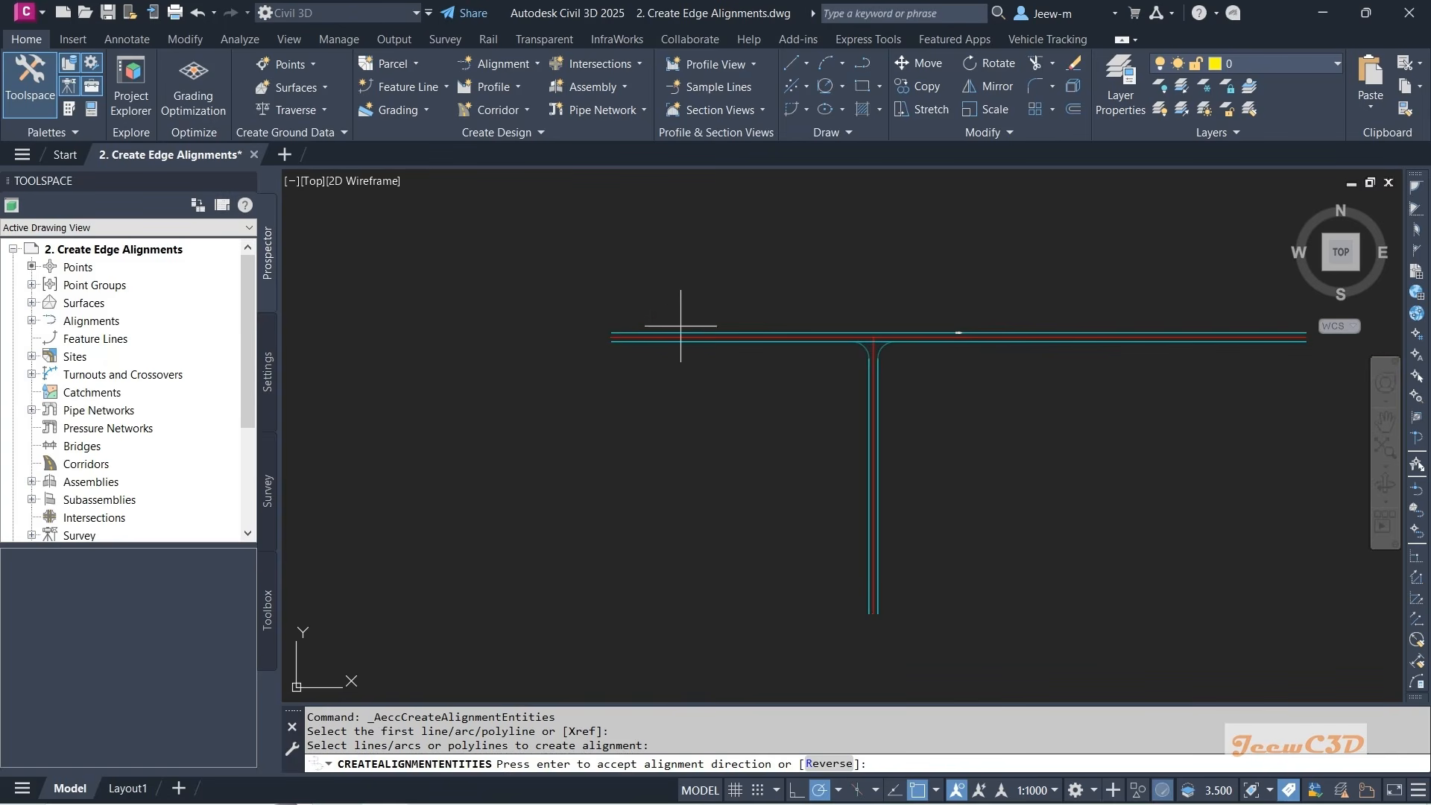
scroll(630, 322, up, 2)
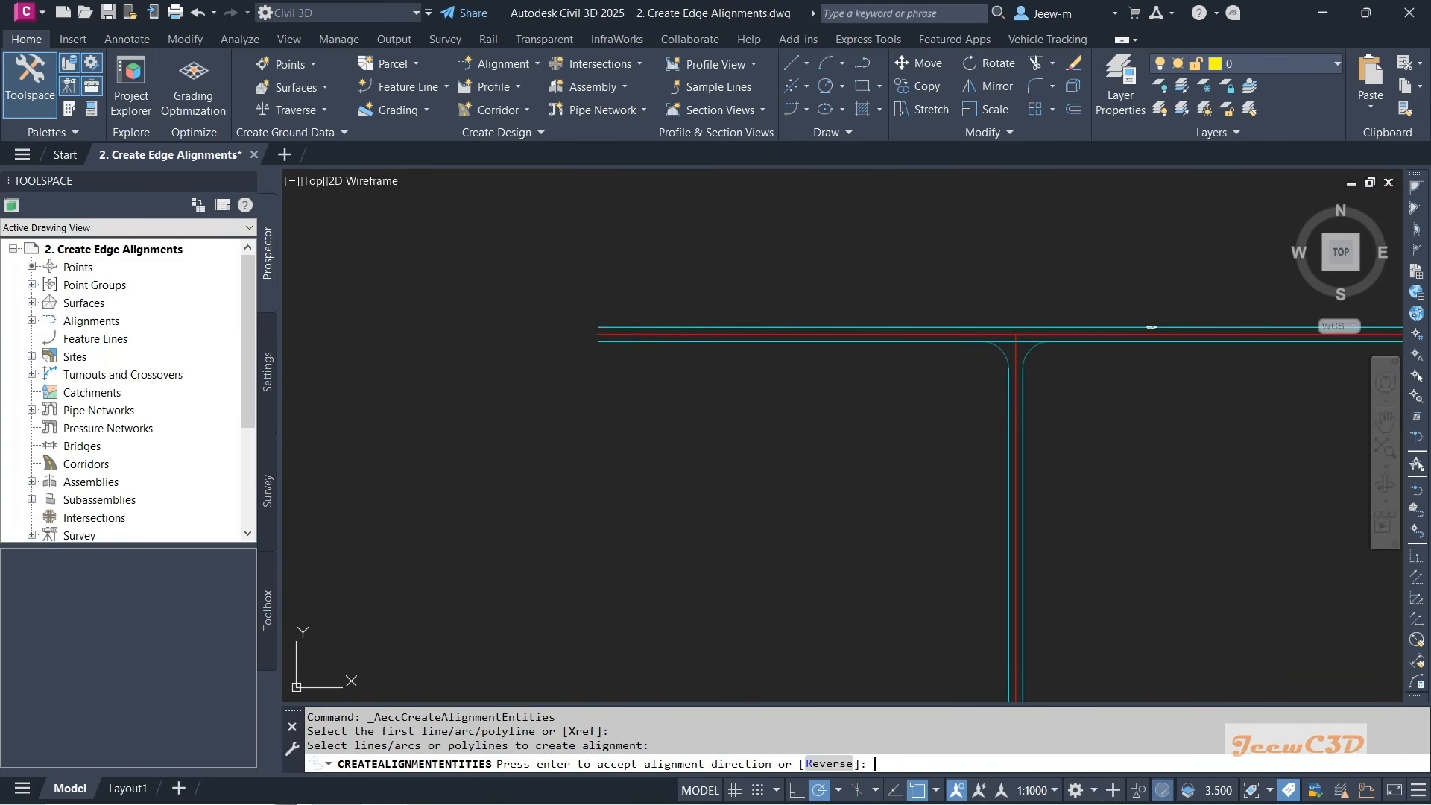
key(Return)
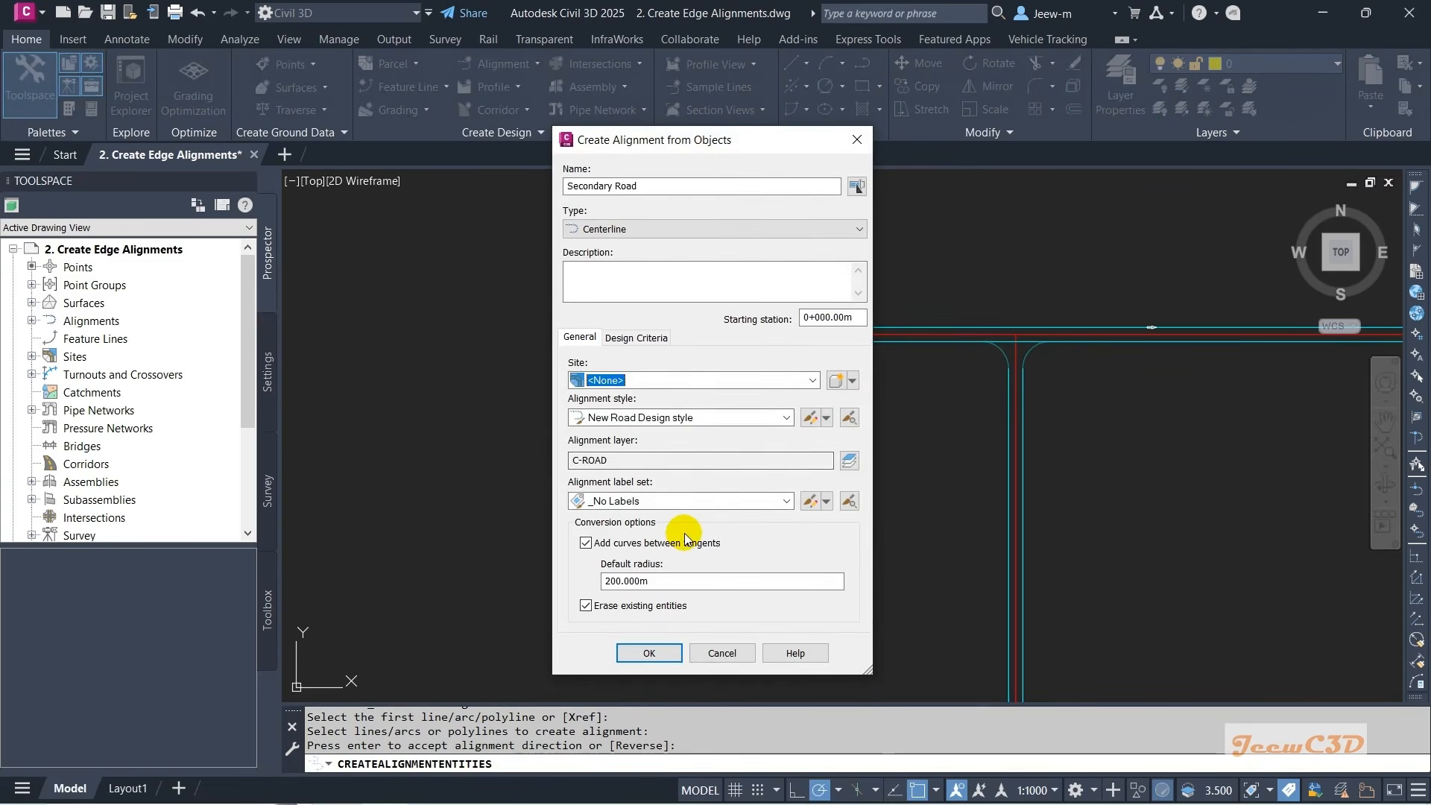
- Name the alignment Main Road LHS, turn off adding curves between tangents, and create it
click(587, 544)
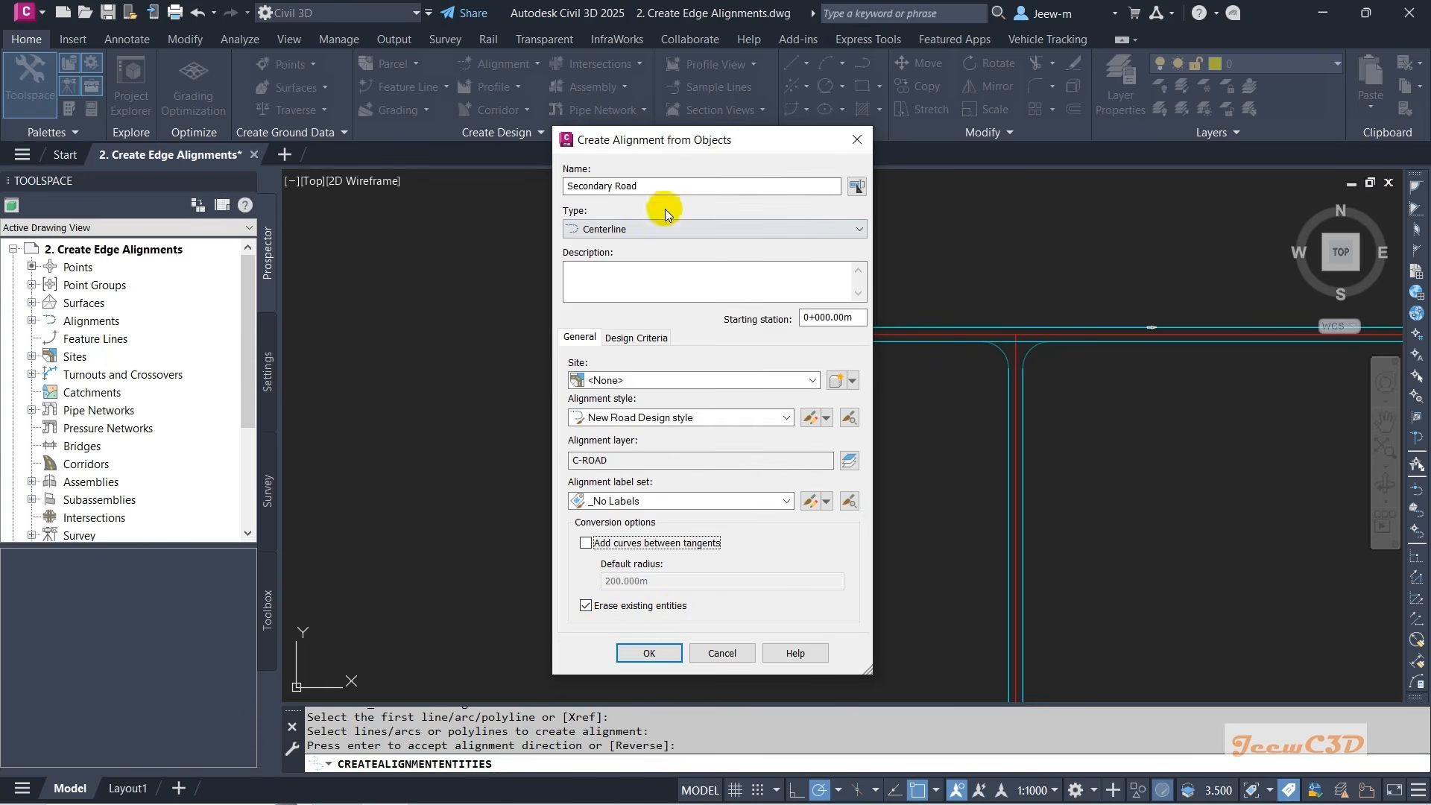
drag(664, 188, 498, 185)
text(Main Road LHS)
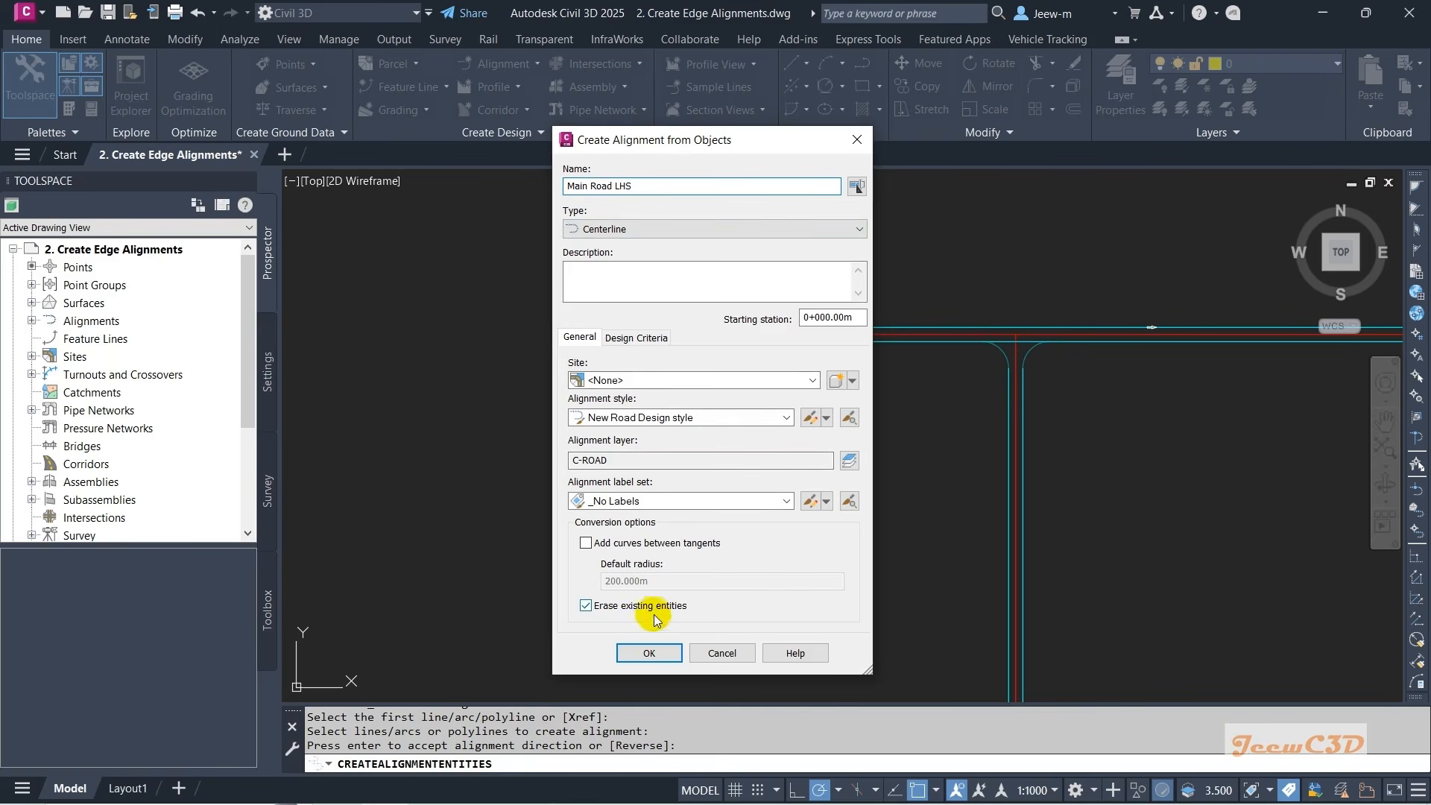
click(651, 653)
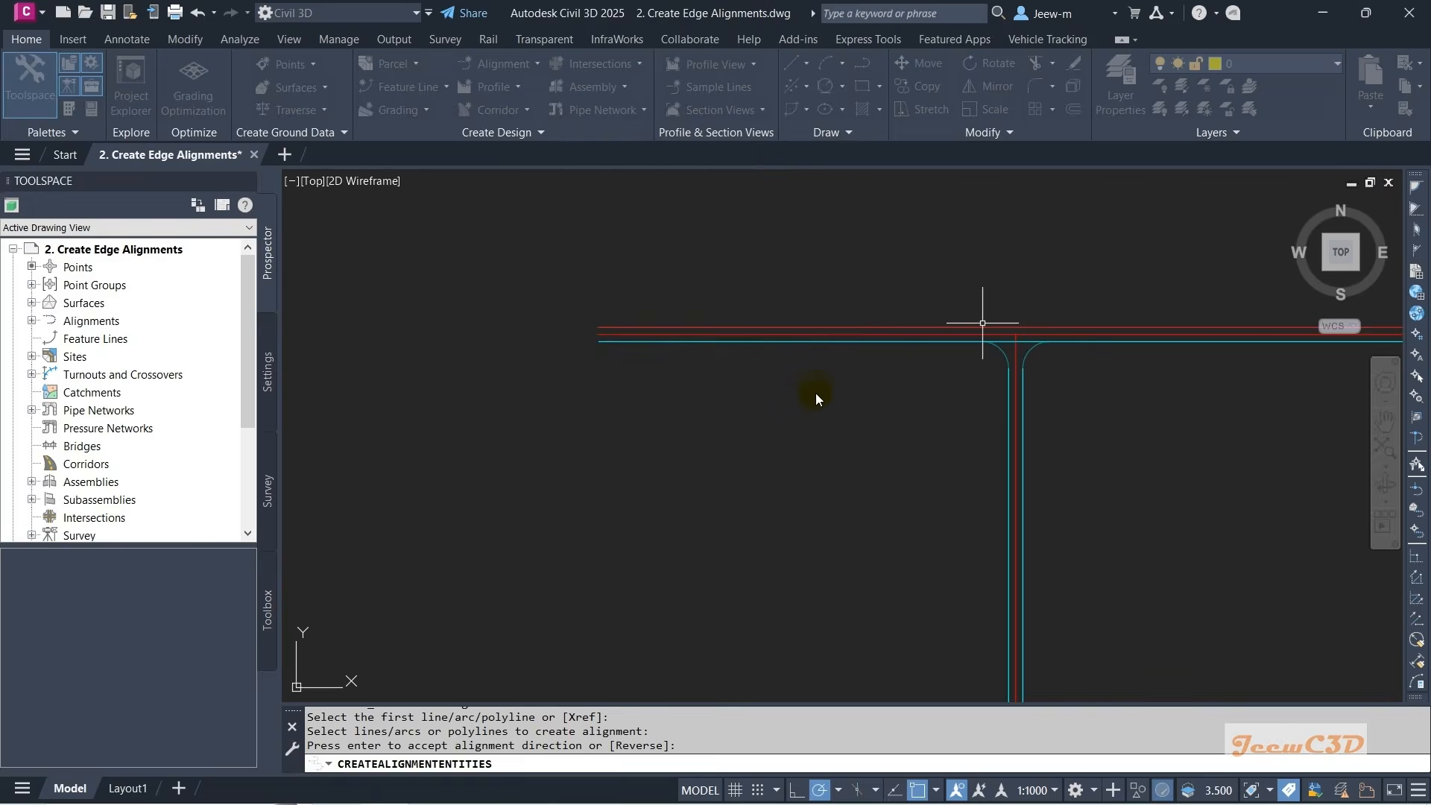
key(Escape)
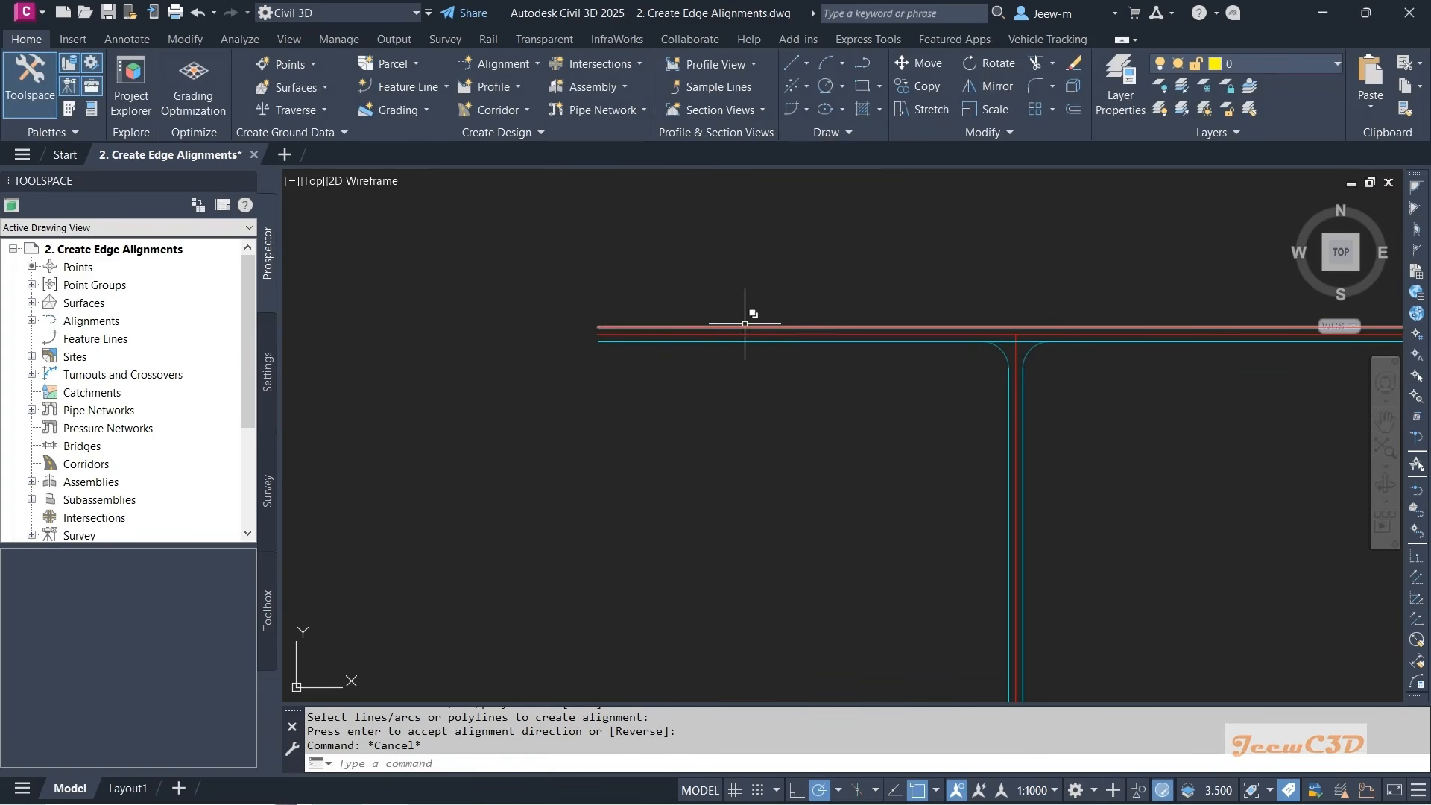
- Change the object style of the Main Road LHS alignment to New Road Offsets in its alignment properties
click(746, 327)
click(846, 399)
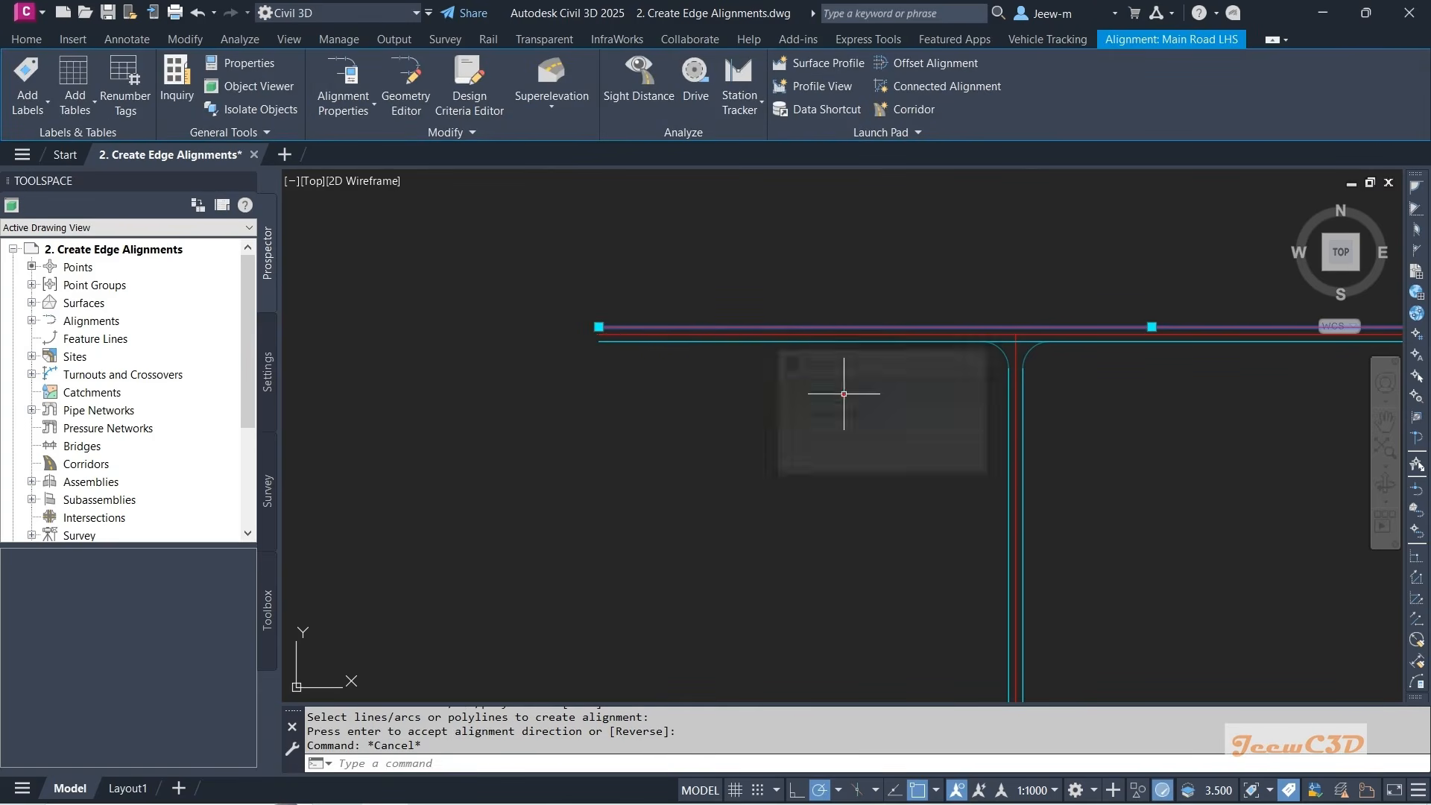
click(333, 74)
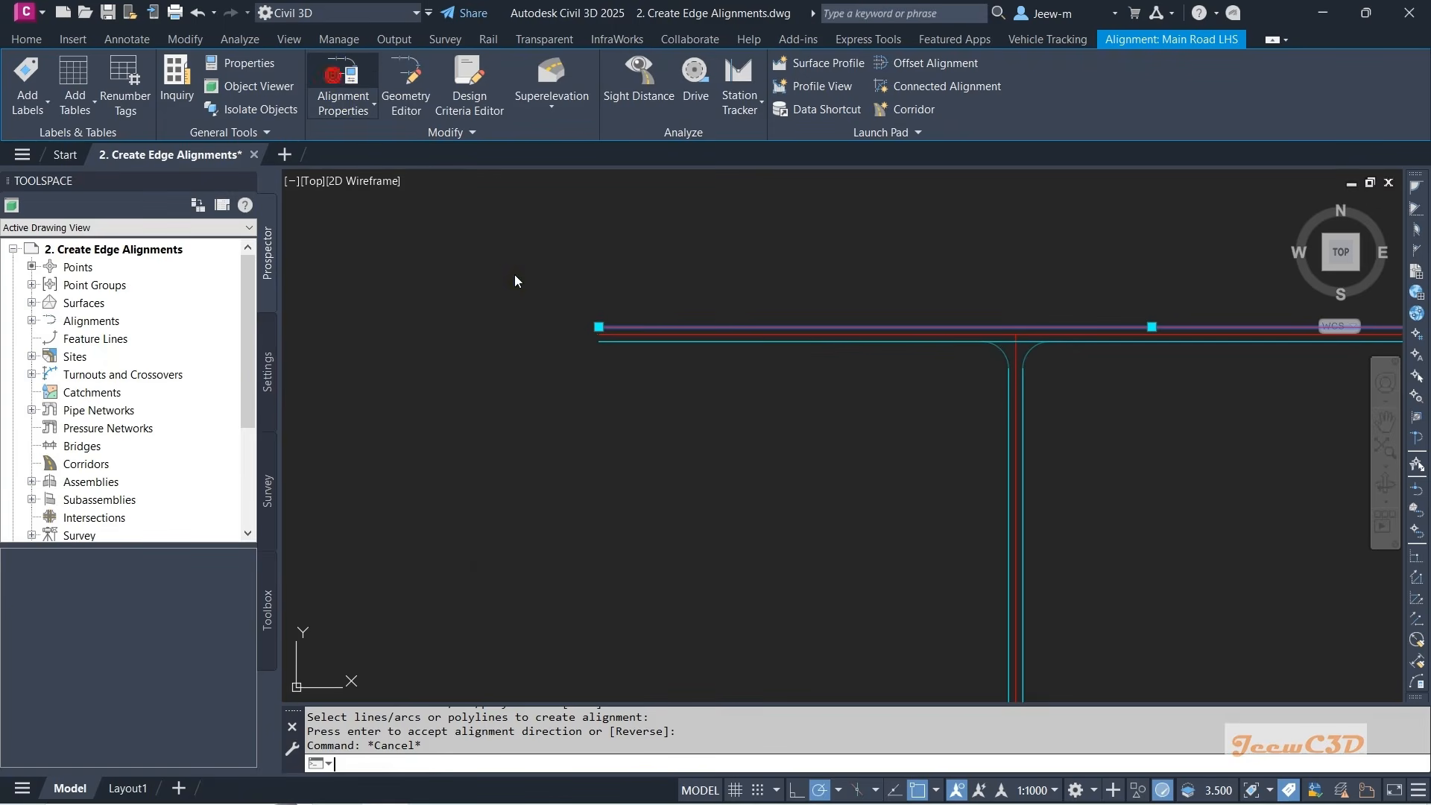
click(520, 398)
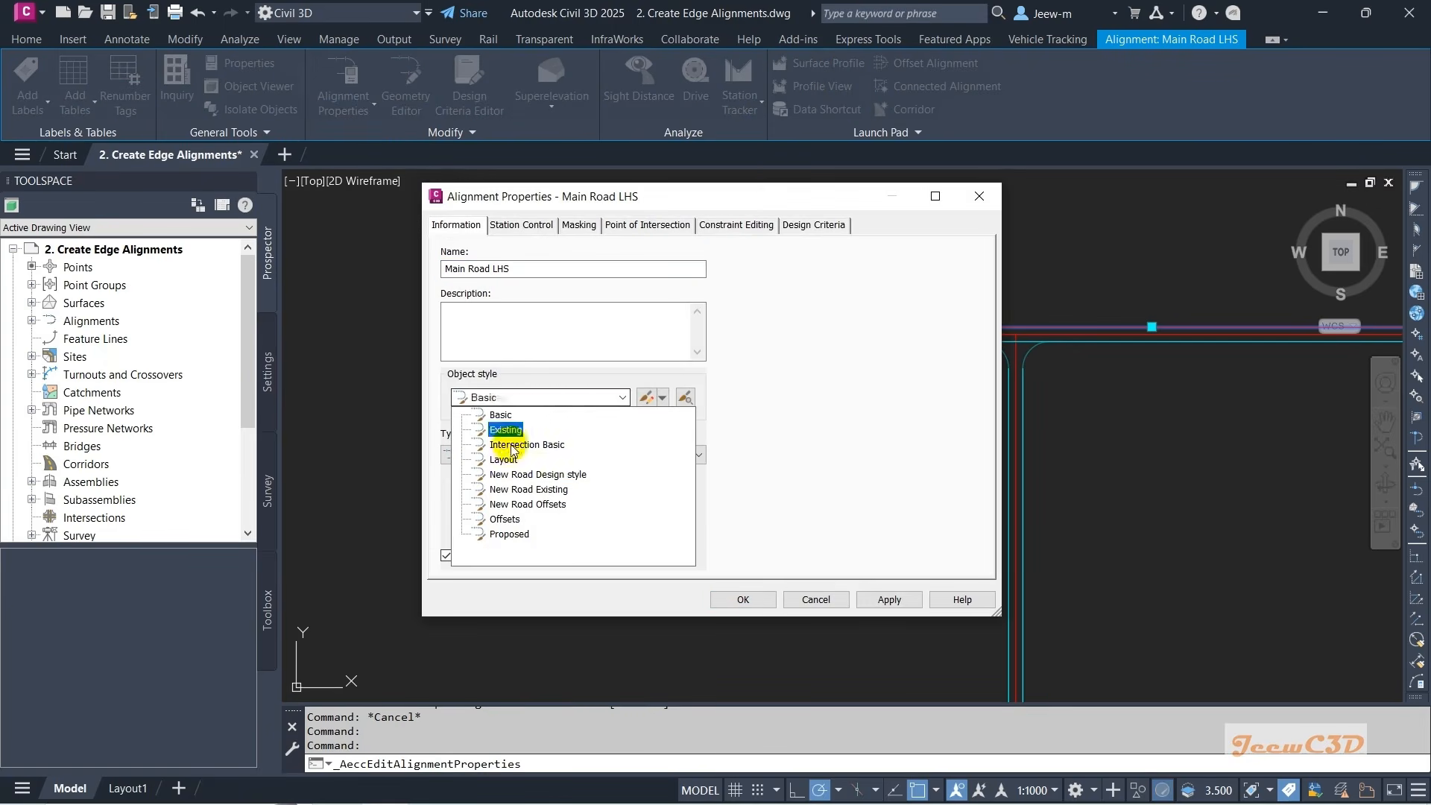
click(528, 504)
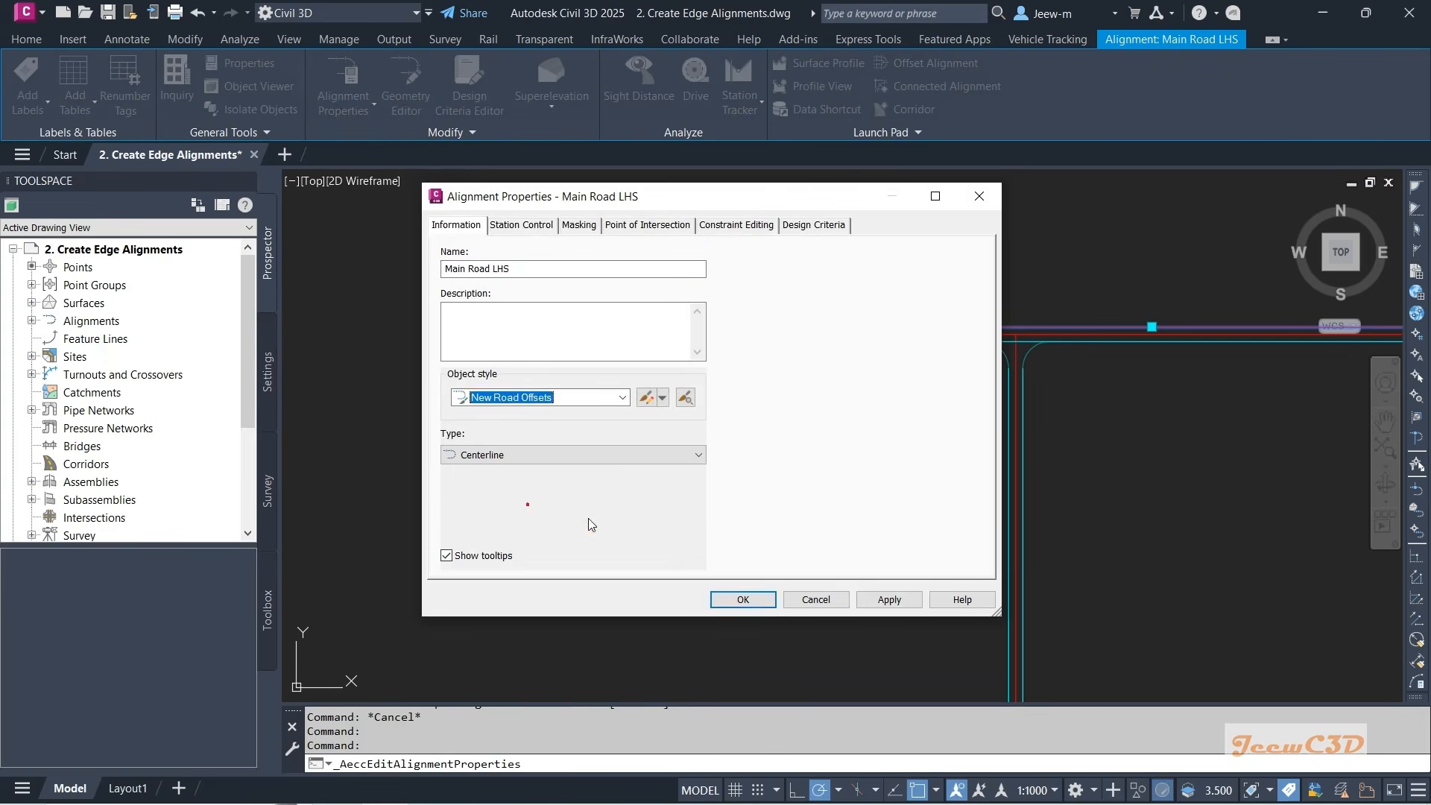
click(740, 599)
mouse_move(818, 417)
middle_down()
mouse_move(604, 430)
mouse_move(629, 435)
middle_up()
key(Escape)
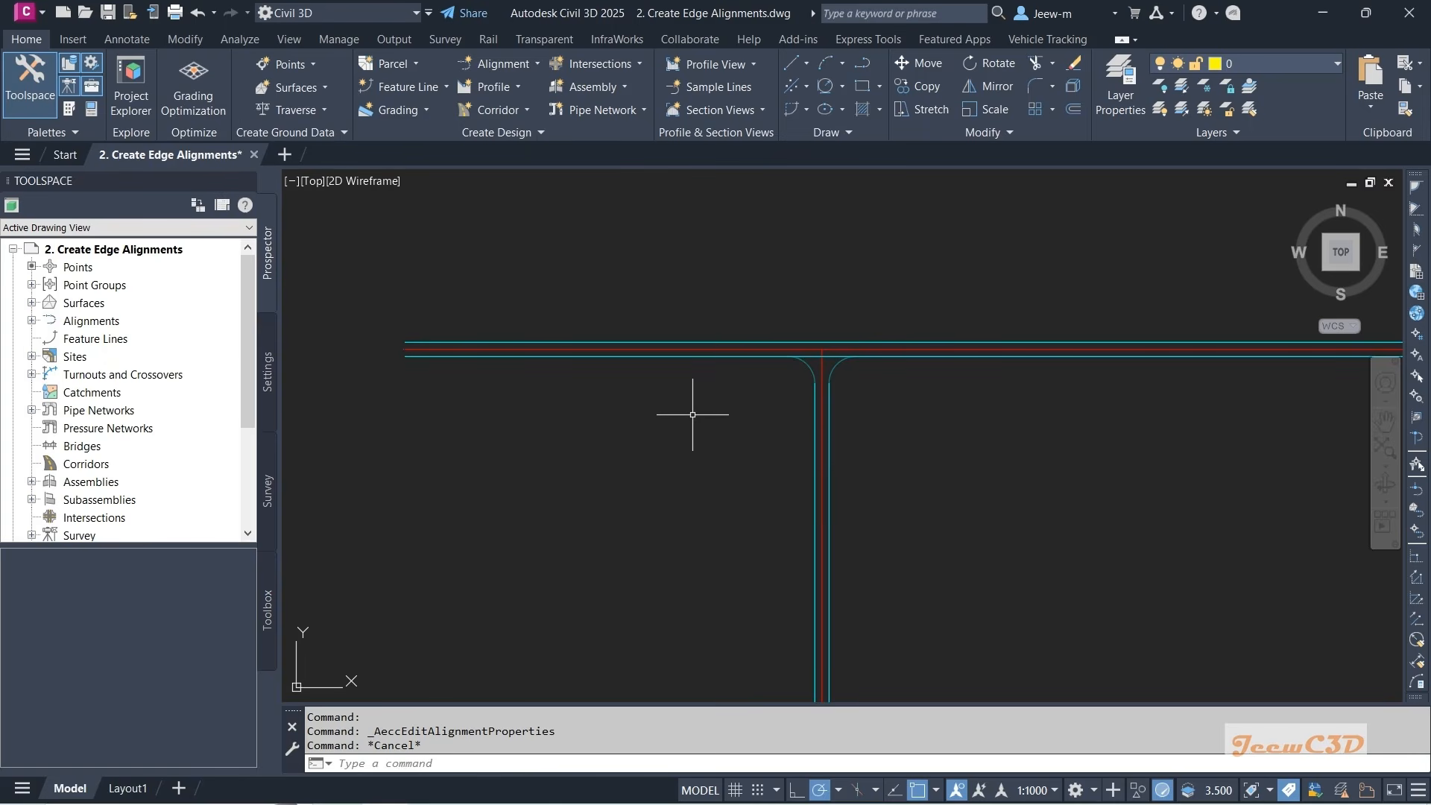
- Start Create Alignment from Objects with the Main Road's south edge polyline and accept its west-to-east direction
mouse_move(692, 414)
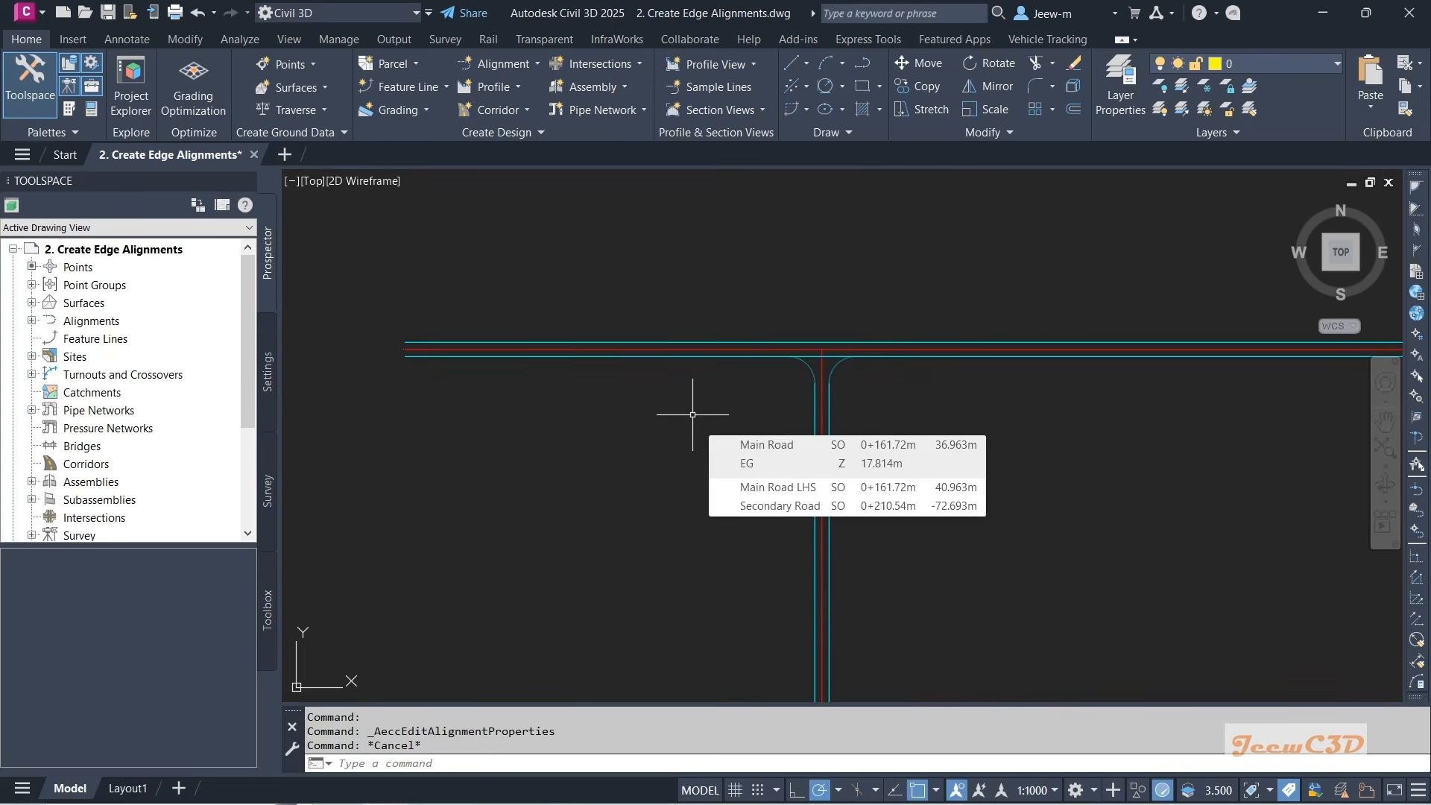
scroll(734, 360, up, 4)
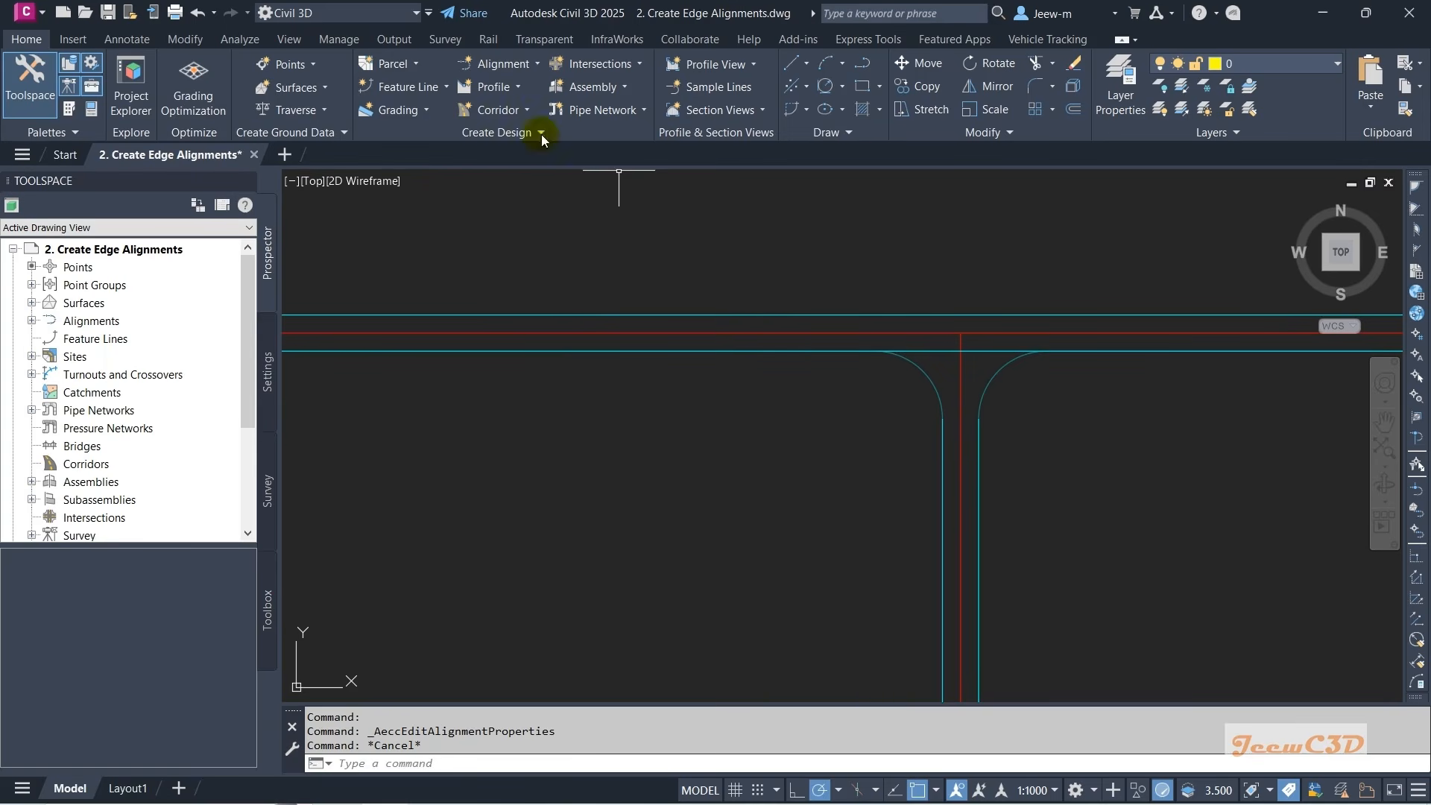
click(512, 67)
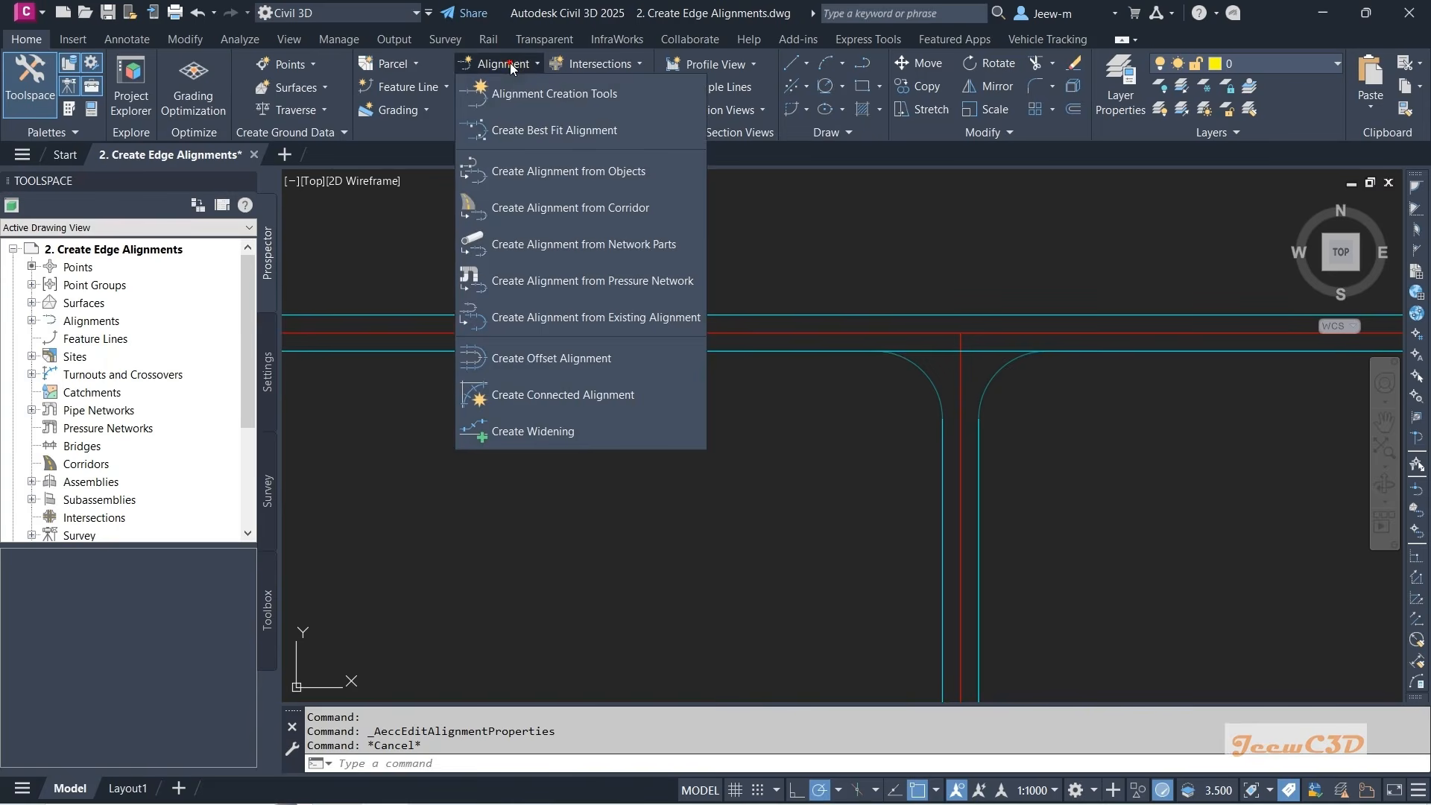
click(565, 173)
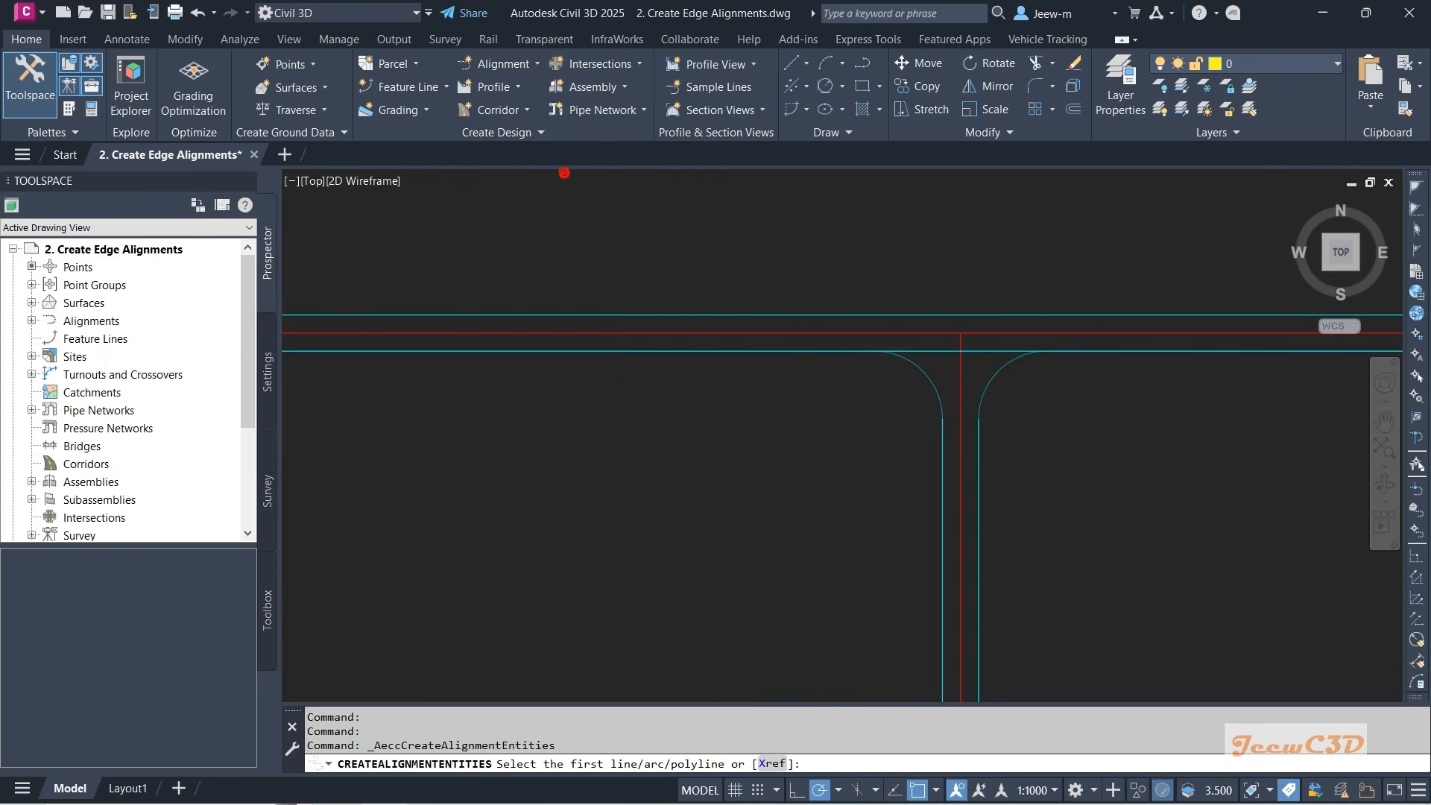
scroll(656, 371, down, 3)
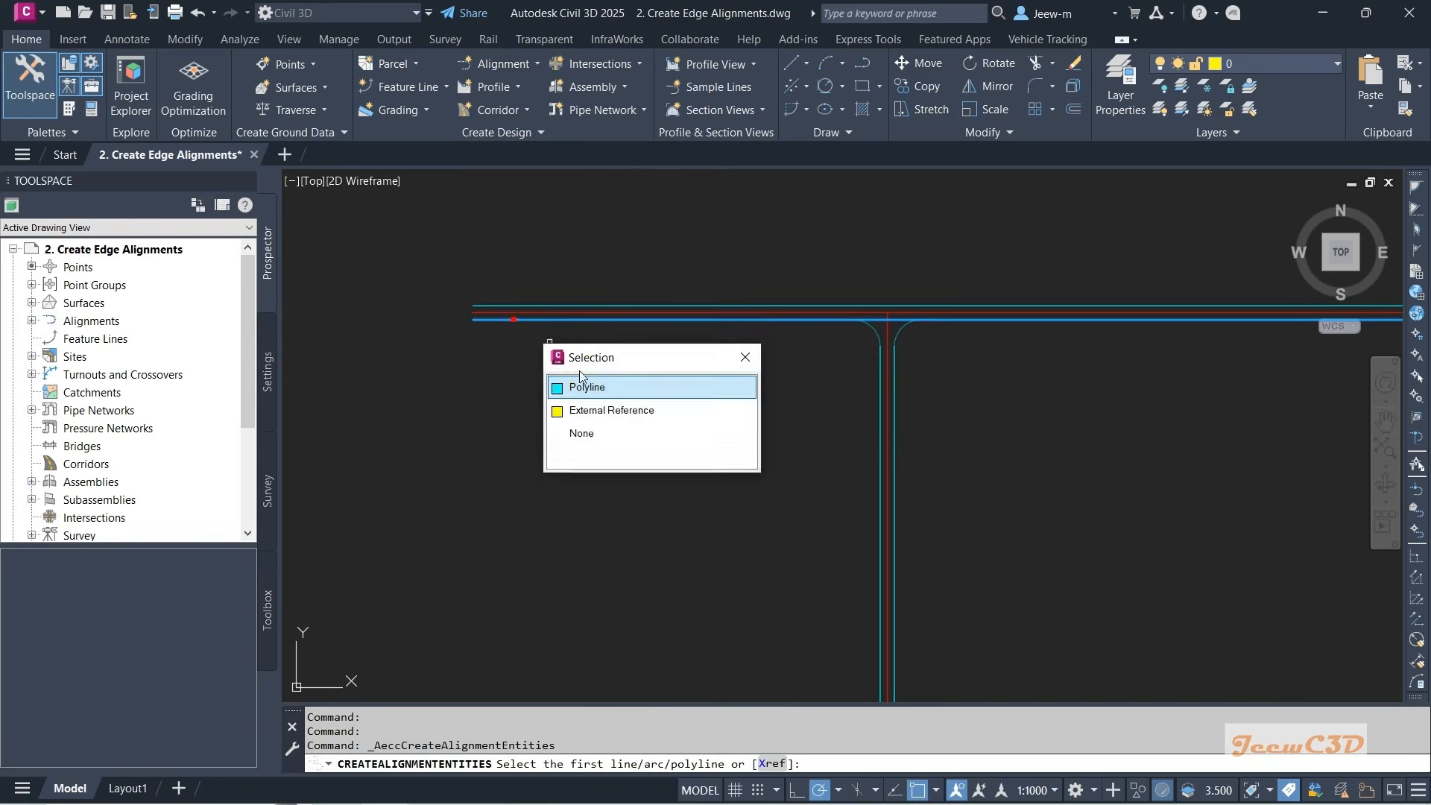
click(511, 320)
click(604, 388)
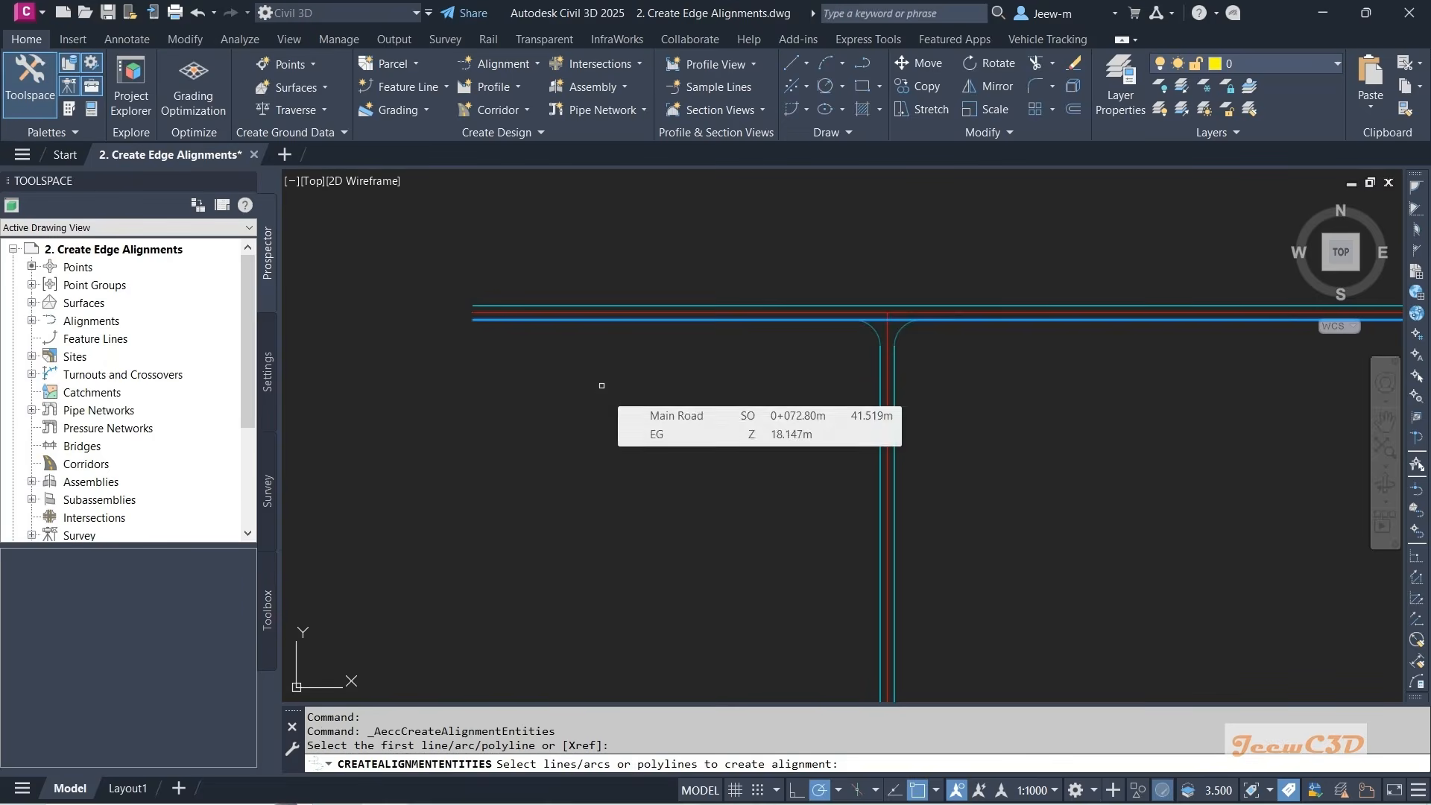
key(Return)
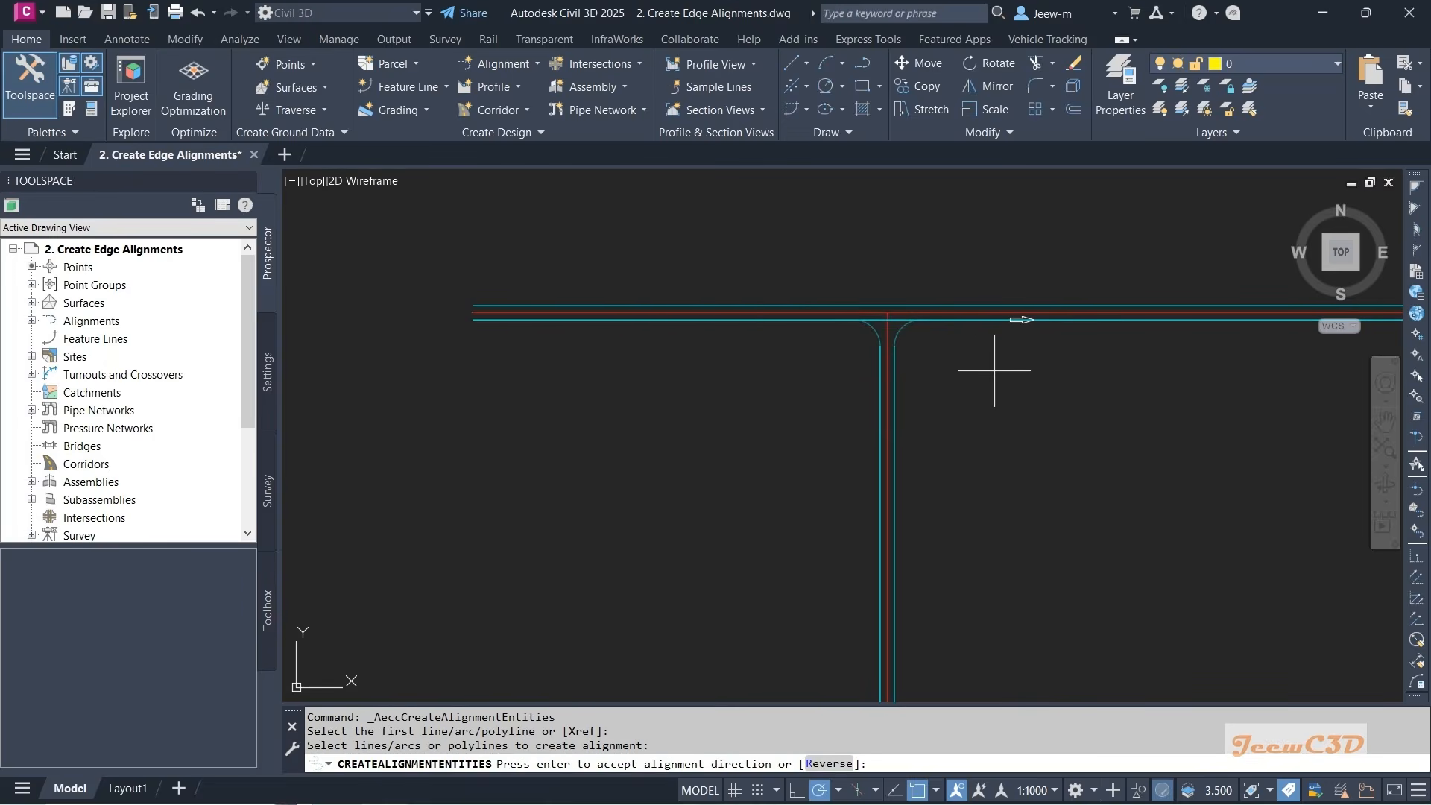
key(Return)
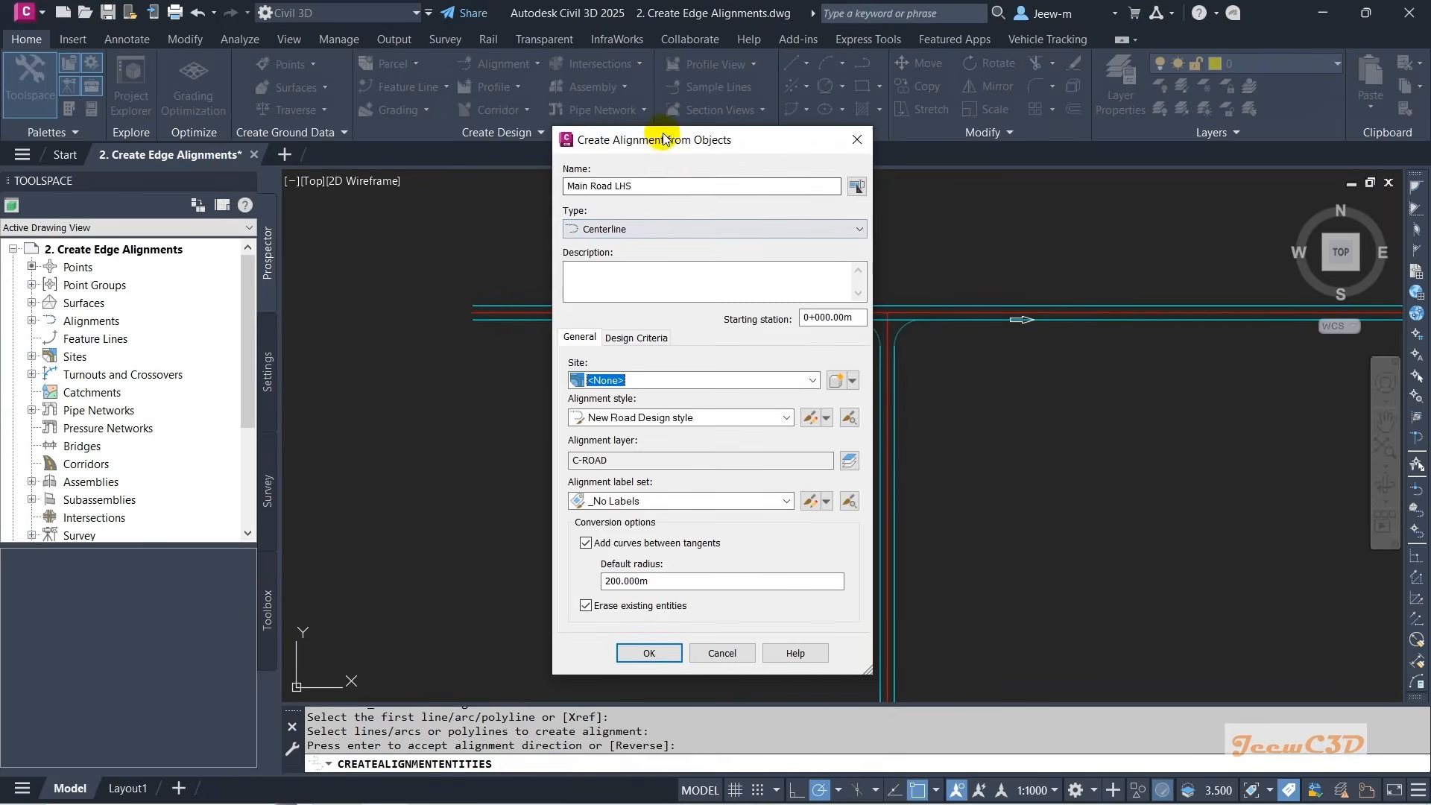
- Name the alignment Main Road RHS, set its style to New Road Offsets, turn off adding curves between tangents, and create it
drag(666, 140, 506, 123)
click(462, 170)
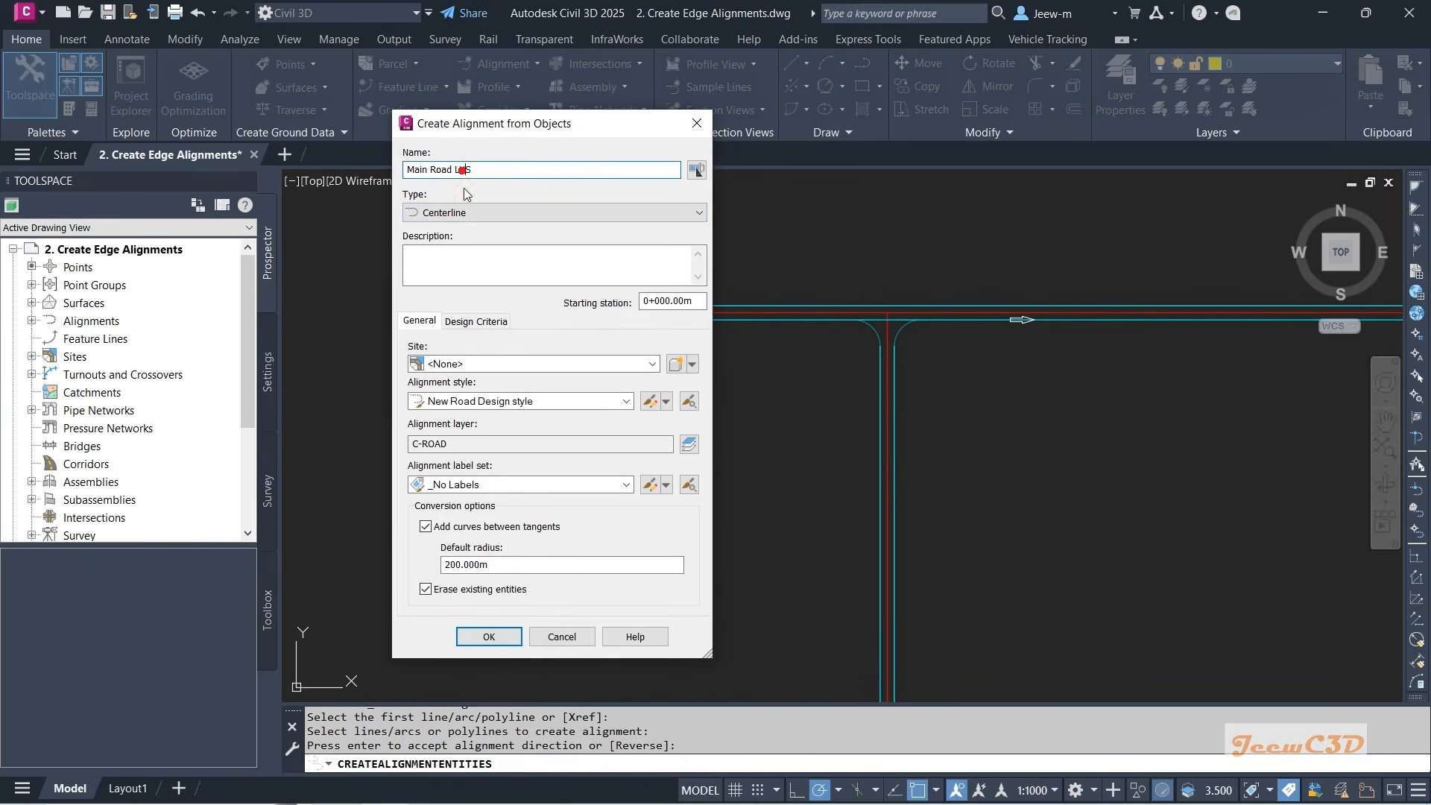
key(BackSpace)
text(R)
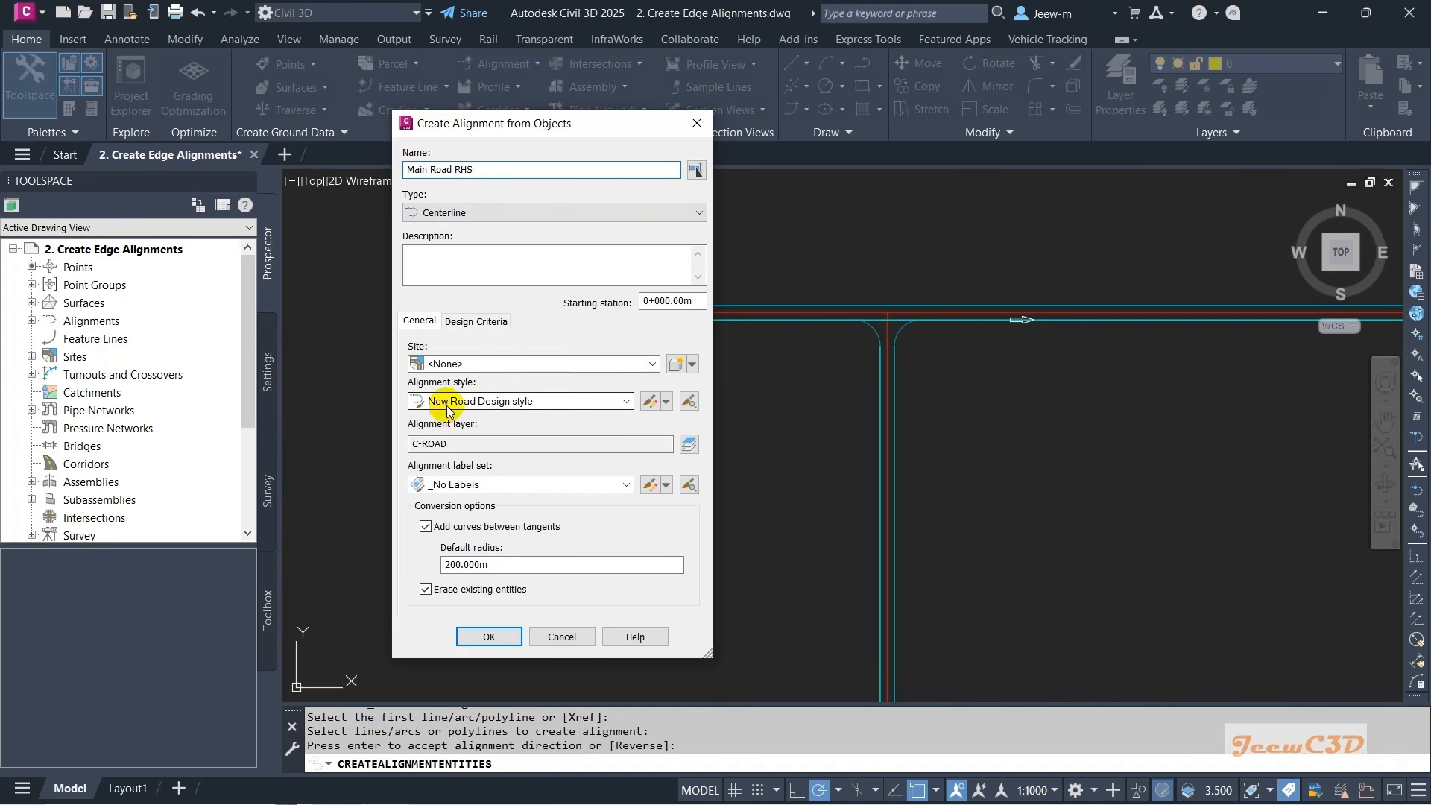
click(483, 402)
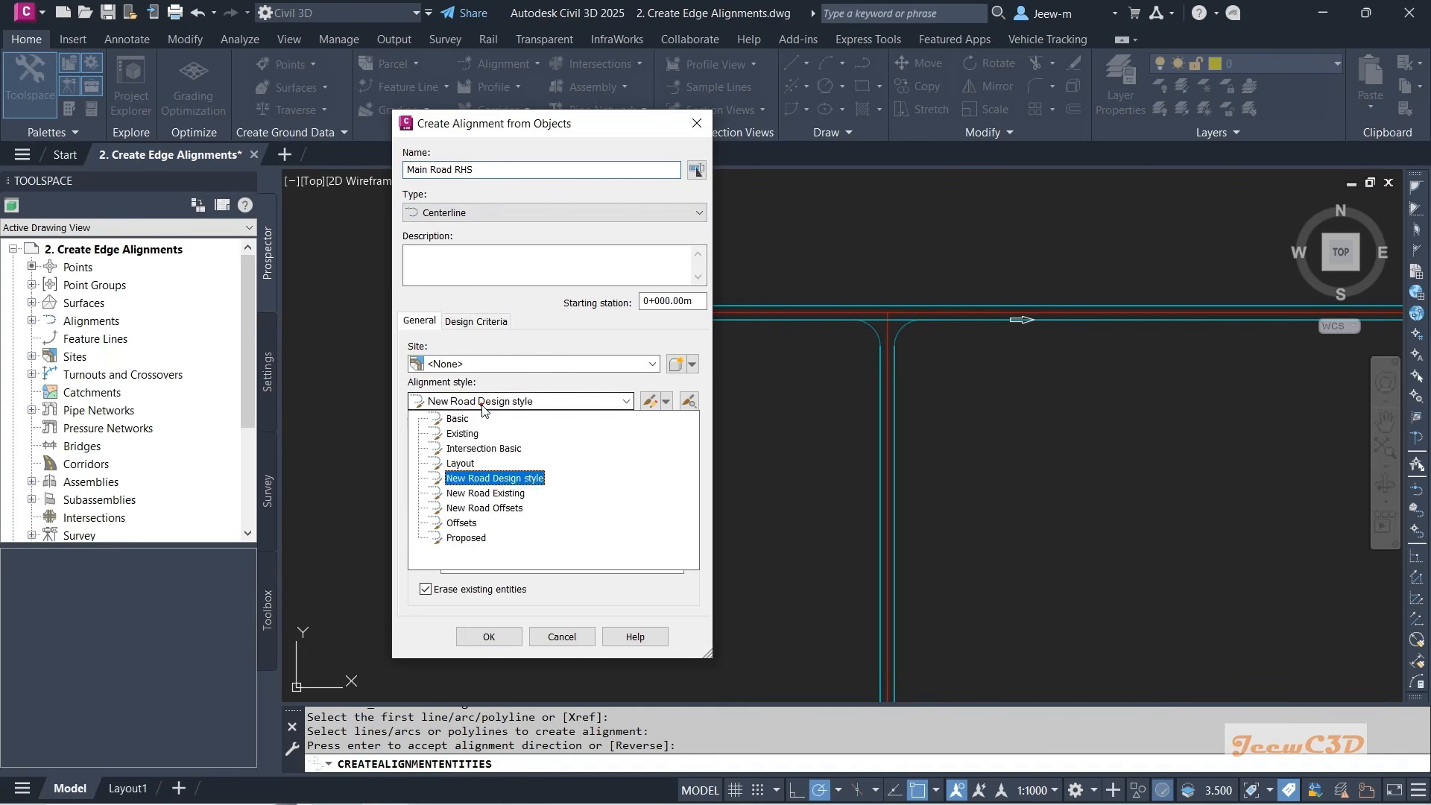
click(494, 510)
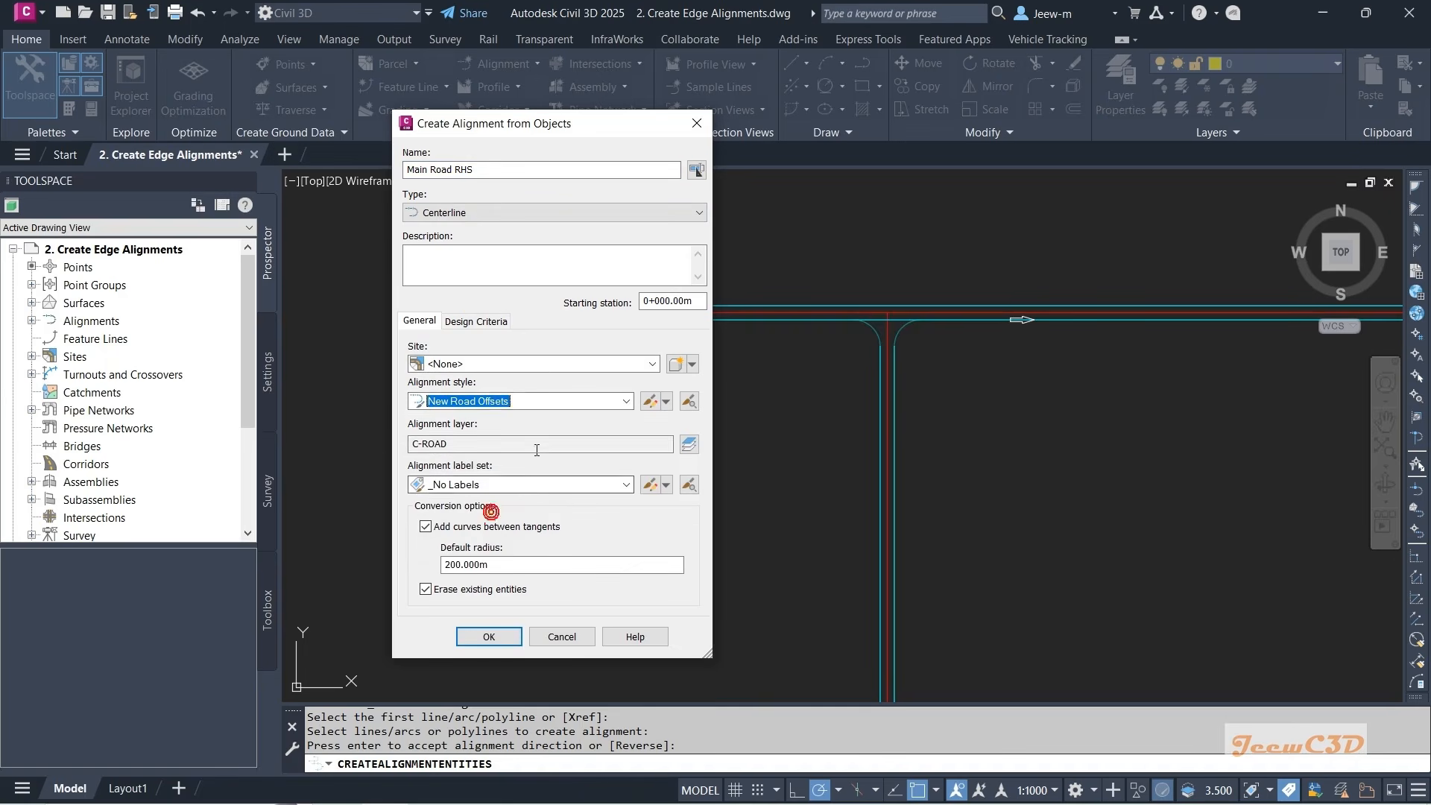
click(424, 529)
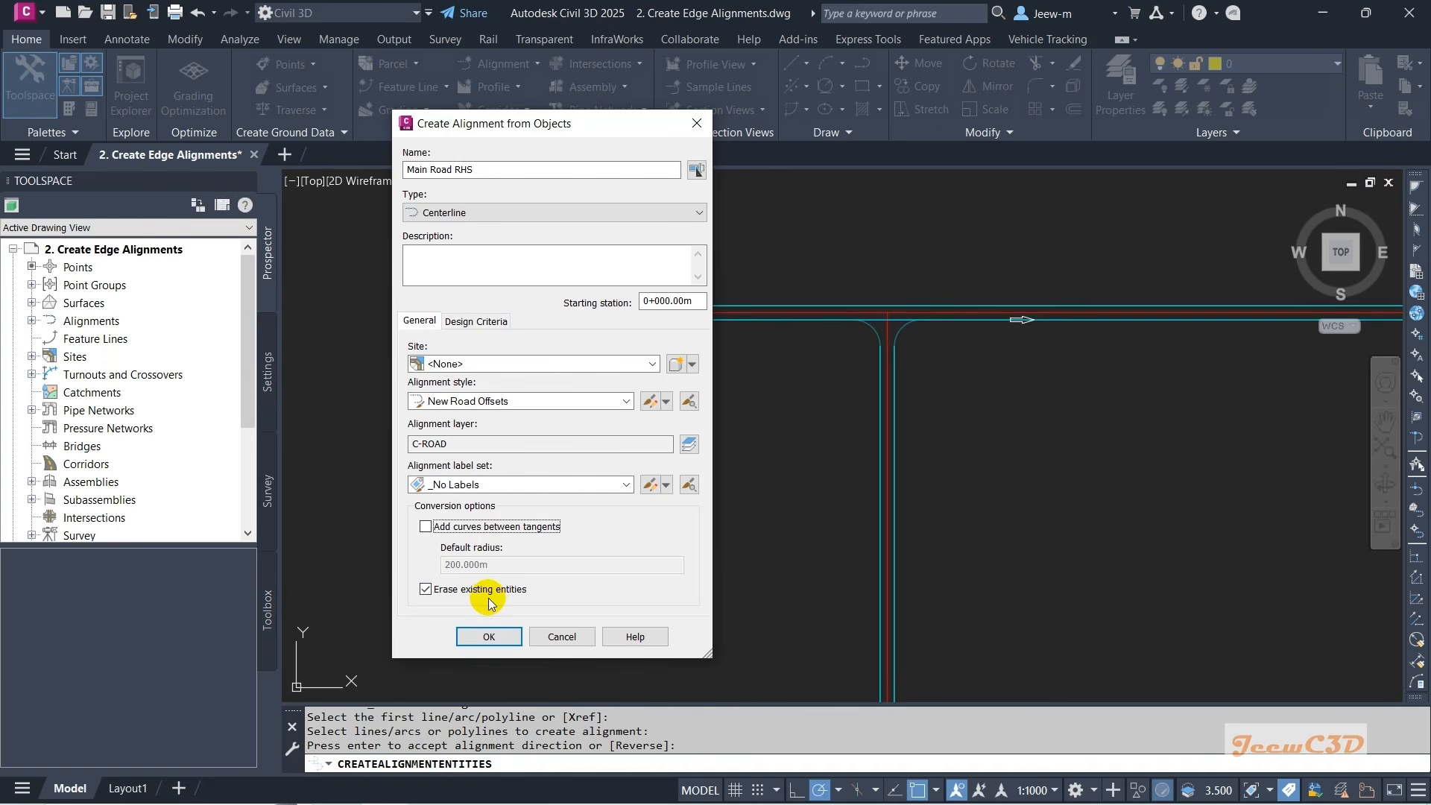
click(488, 637)
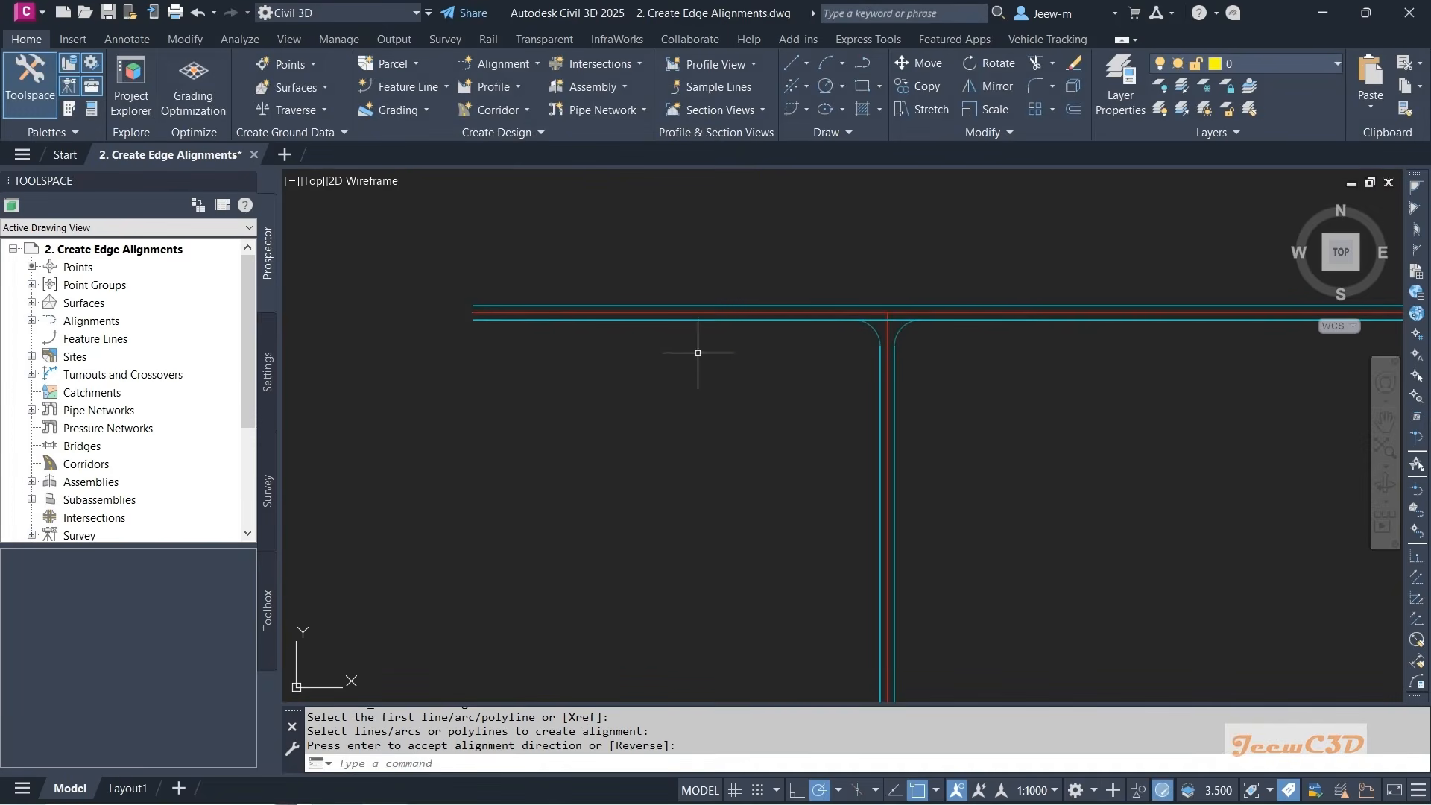
key(Escape)
- Check which alignment lies along the Main Road's south edge by selecting it over the external reference
click(882, 316)
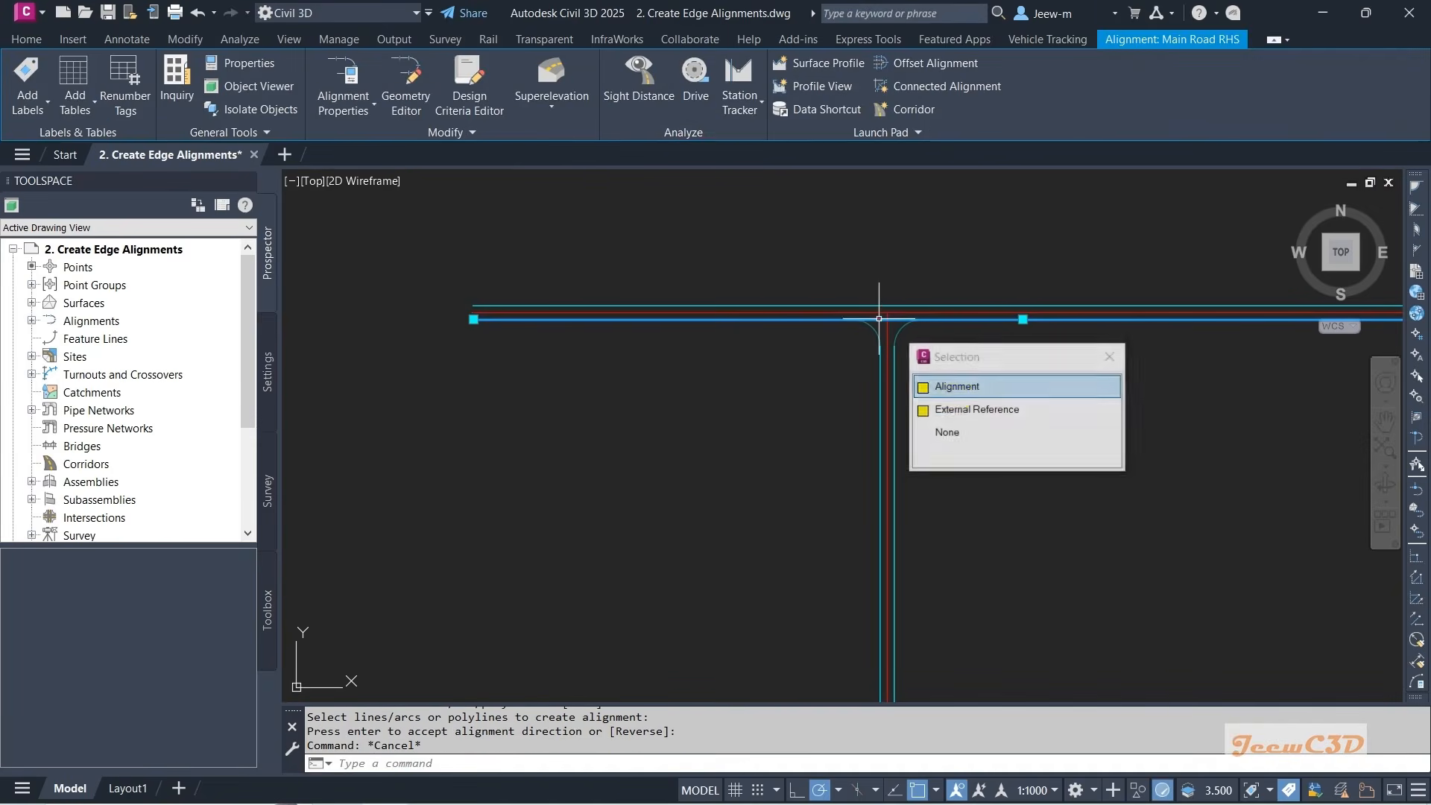
click(956, 387)
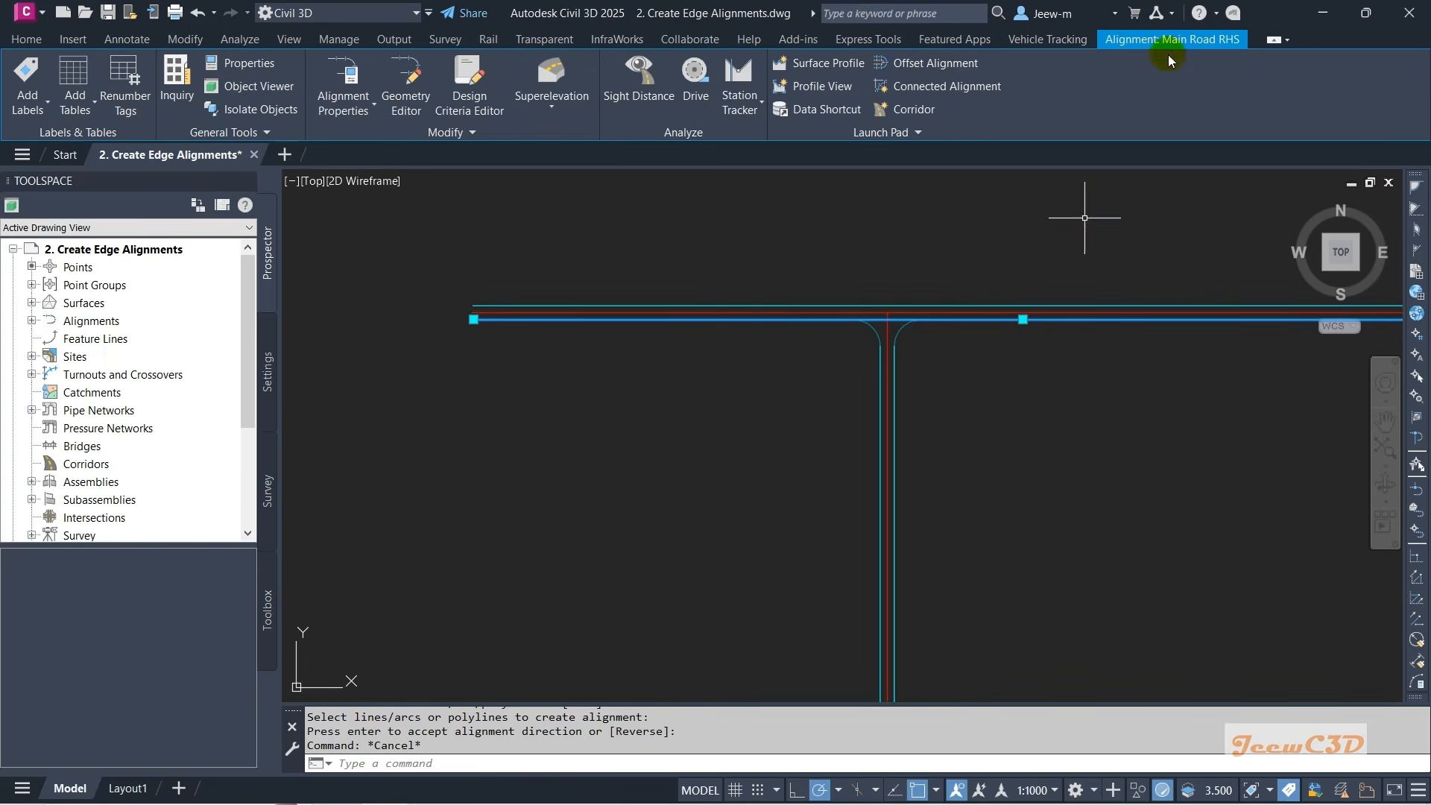
key(Escape)
- Examine the Secondary Road edges and the curb return arcs where they meet the Main Road's south edge
scroll(736, 439, down, 2)
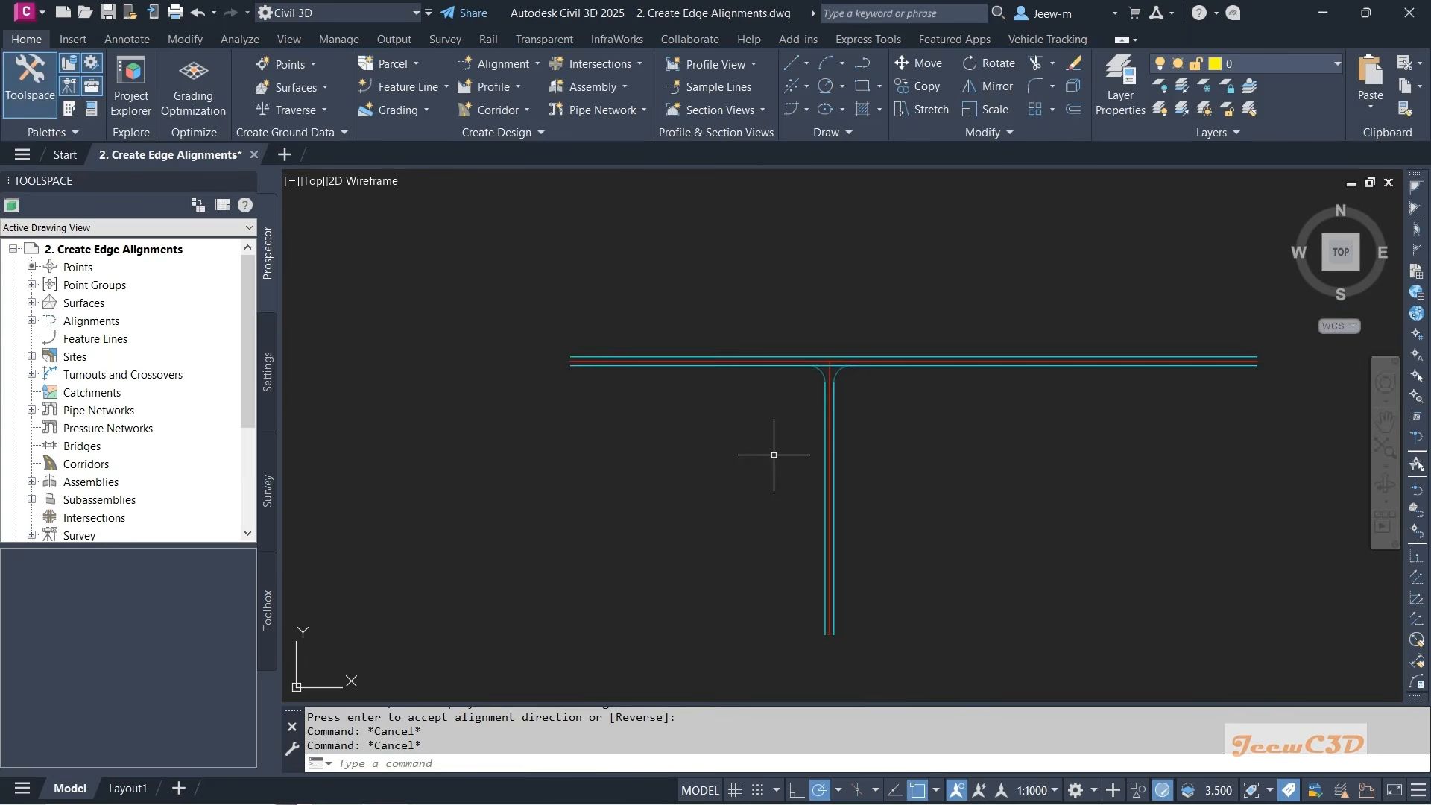
scroll(779, 443, up, 2)
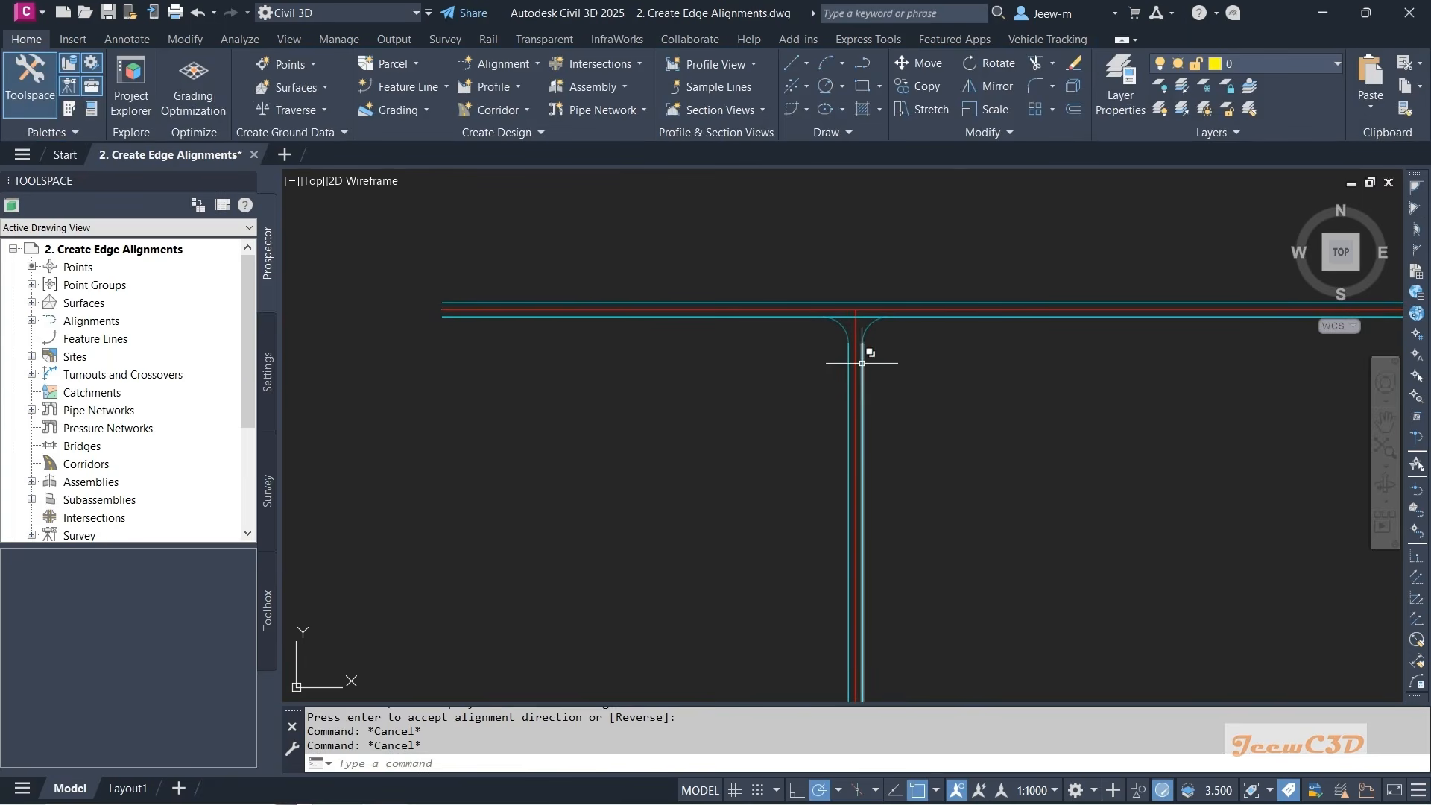
middle_drag(716, 404, 704, 362)
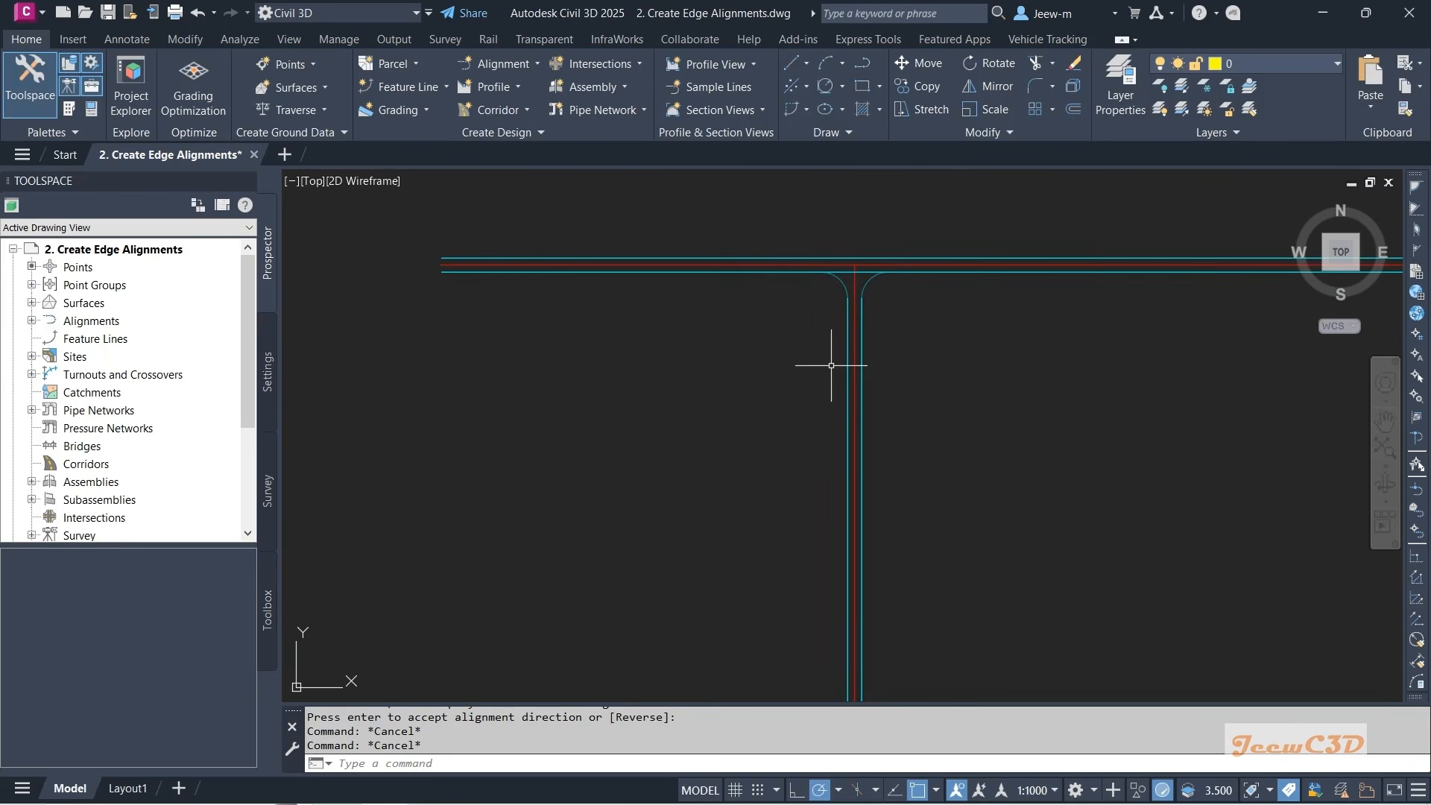
mouse_move(793, 404)
middle_down()
mouse_move(791, 388)
mouse_move(770, 387)
mouse_move(717, 401)
middle_up()
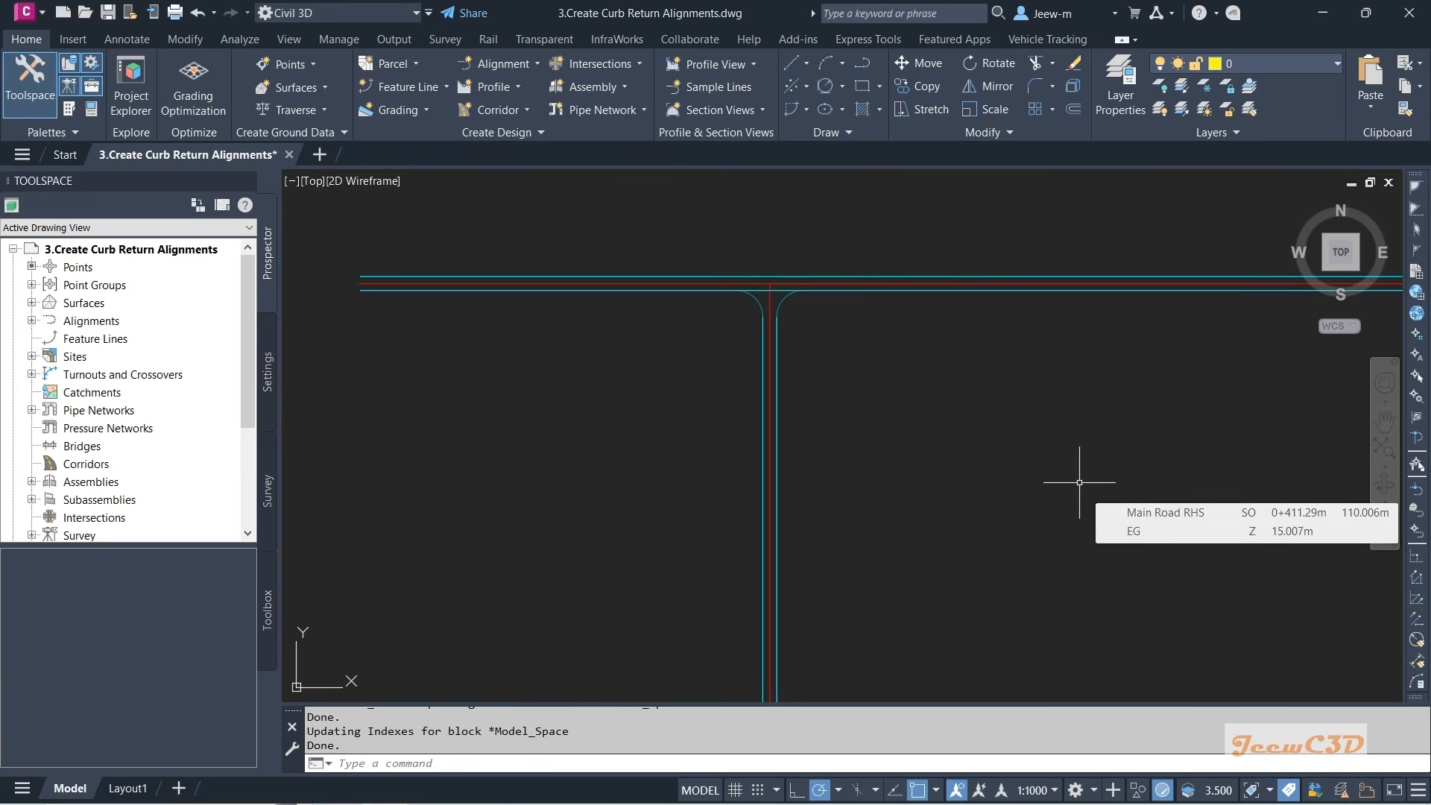
scroll(880, 339, up, 1)
mouse_move(734, 353)
middle_down()
mouse_move(772, 517)
mouse_move(902, 494)
middle_up()
scroll(775, 515, up, 2)
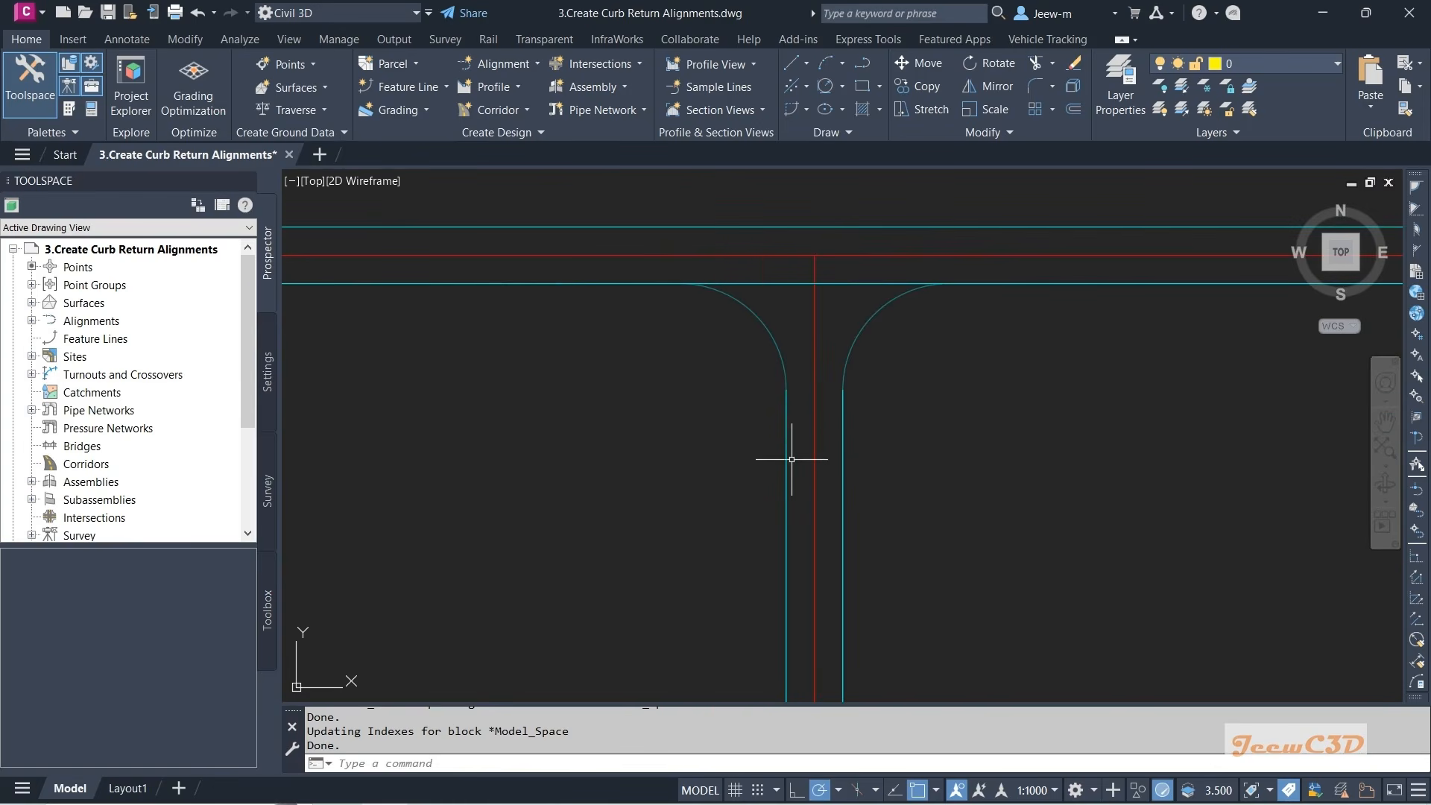
scroll(656, 454, down, 2)
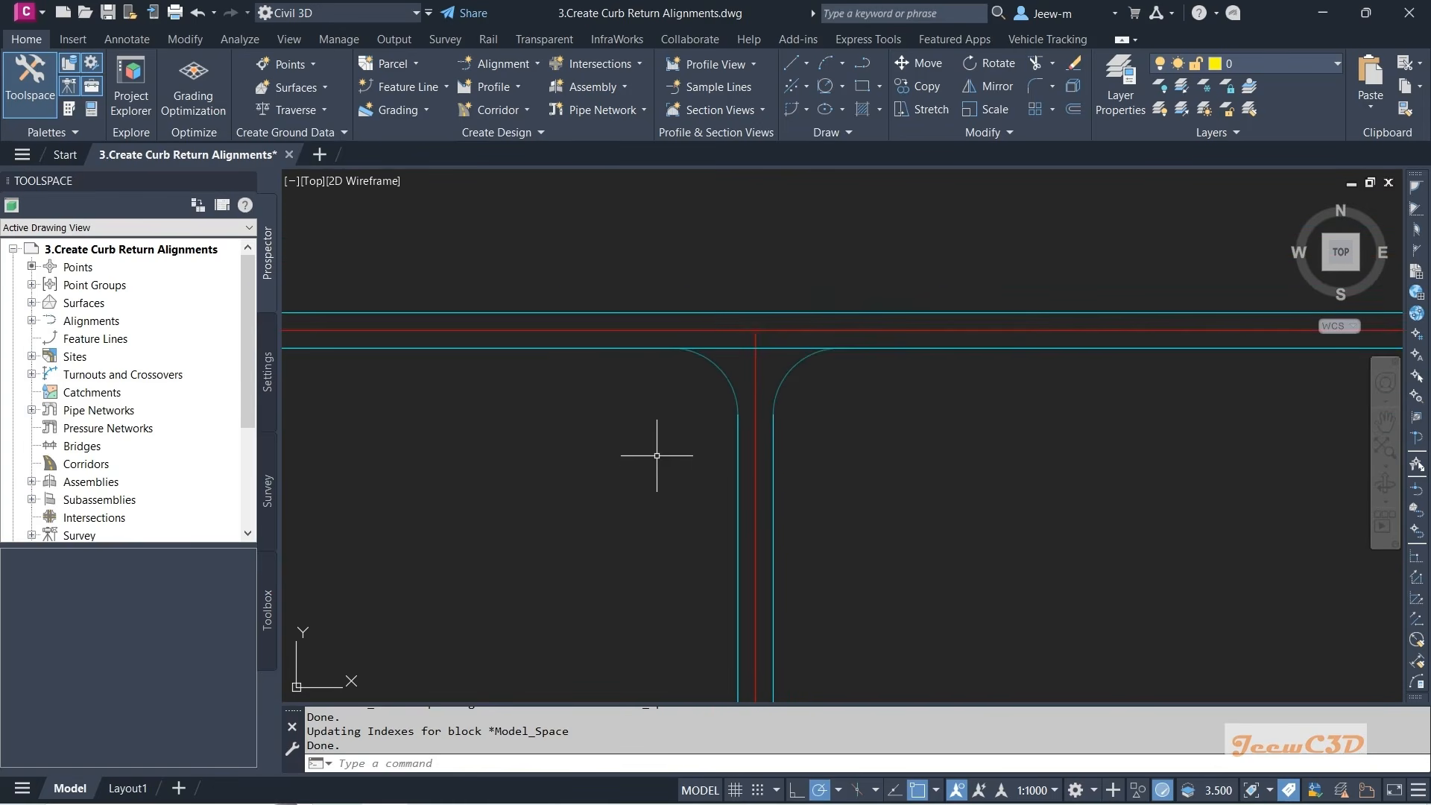
middle_drag(655, 454, 648, 424)
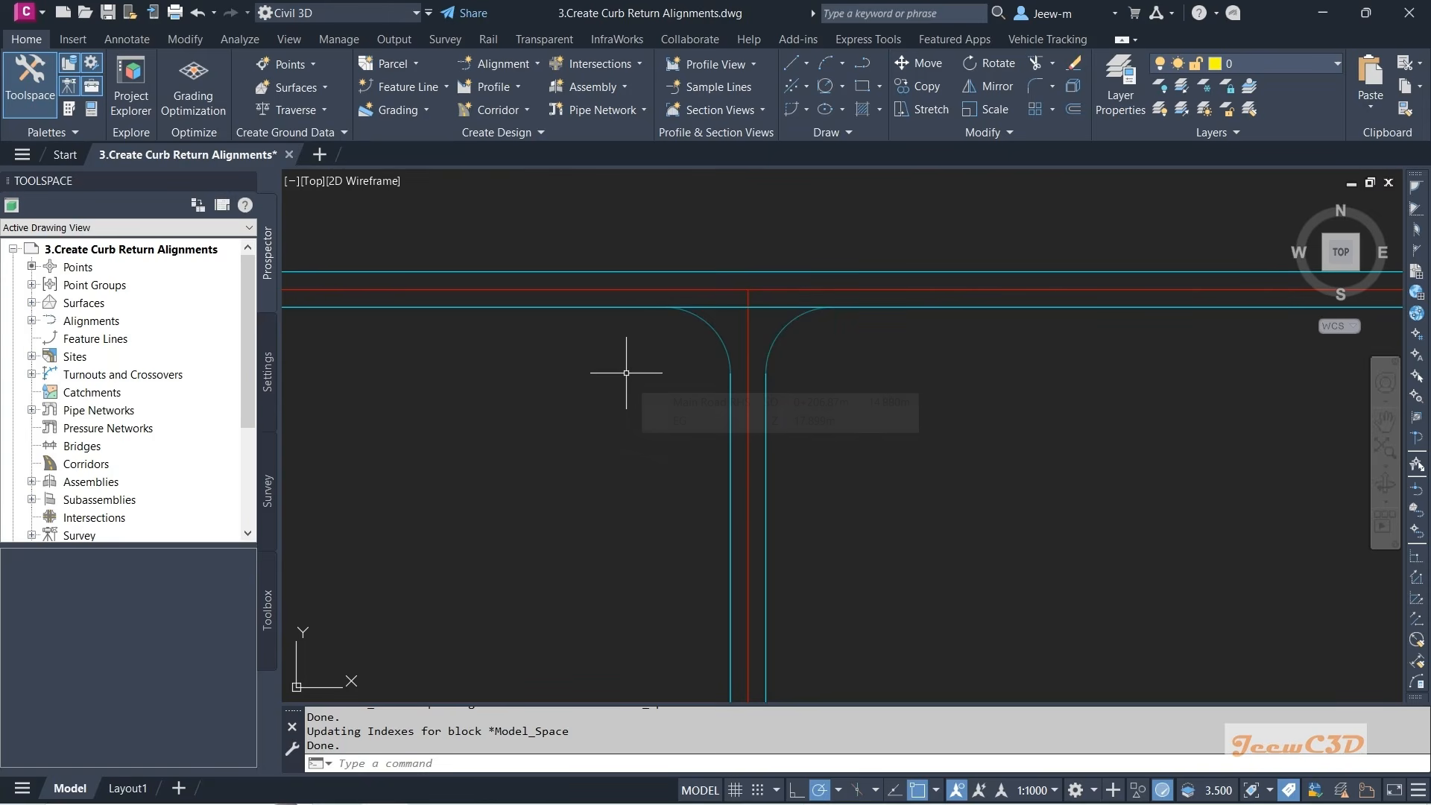
middle_drag(611, 391, 646, 391)
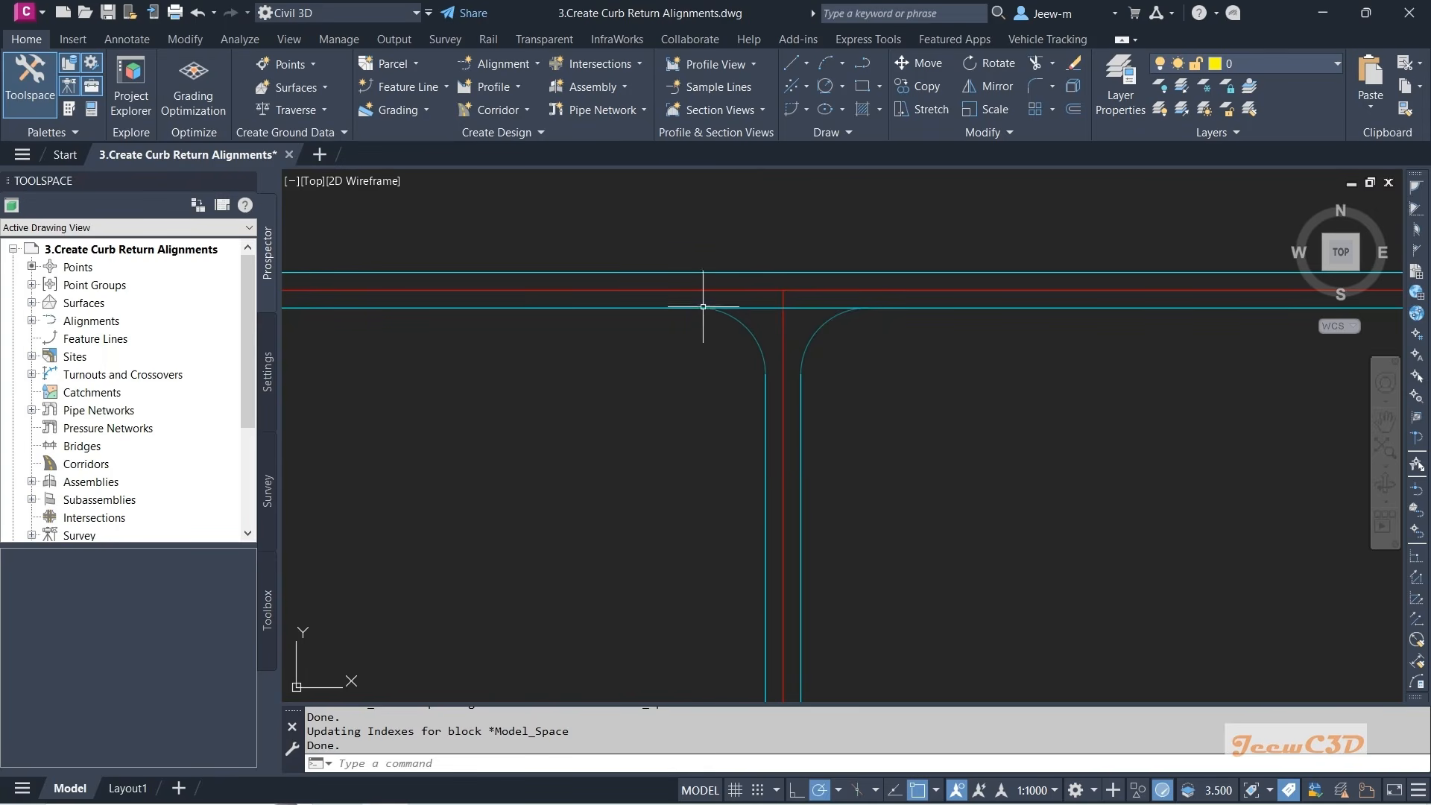
- Create a layout alignment named SW Curb Return with the New Road Offsets style and the _No Labels label set
click(498, 65)
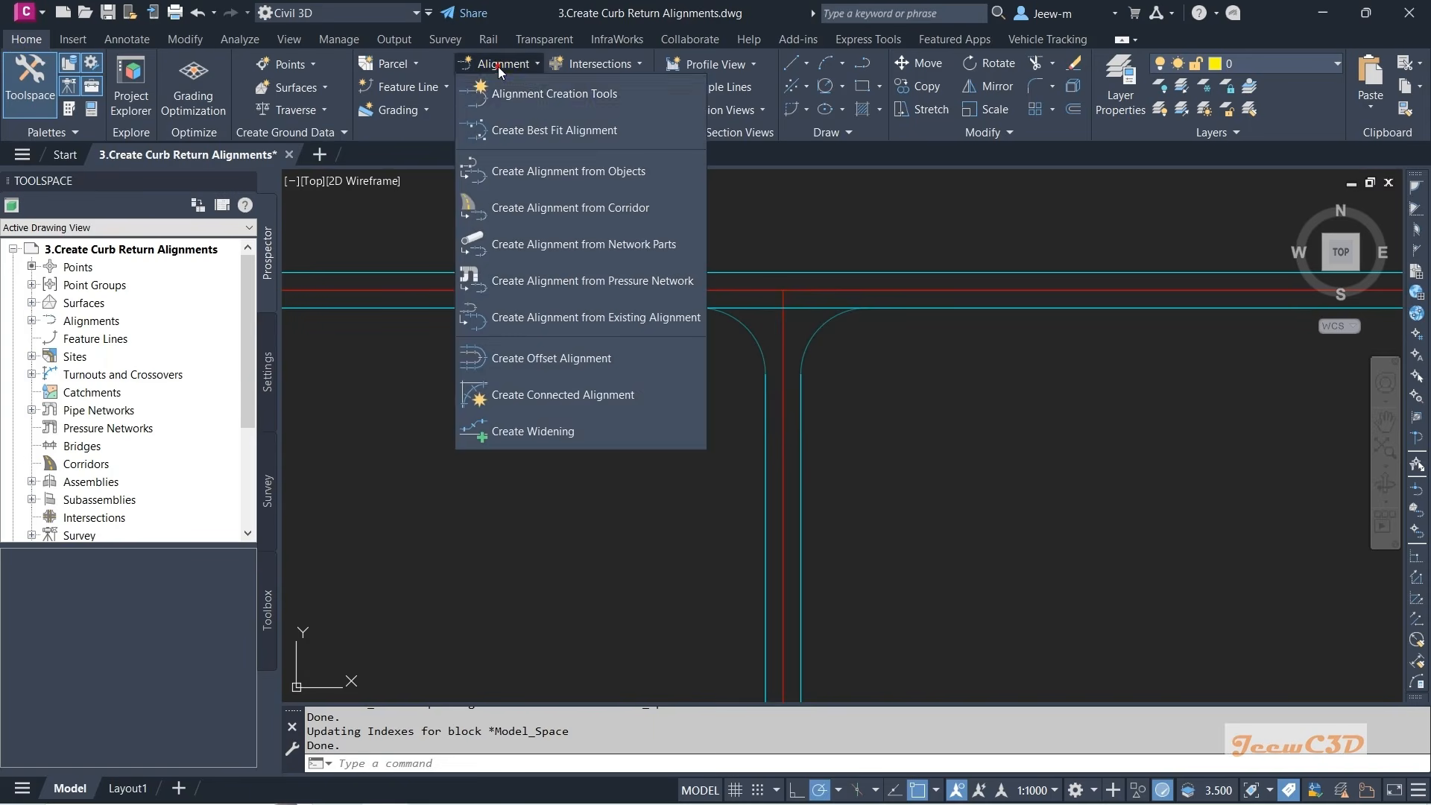
click(556, 95)
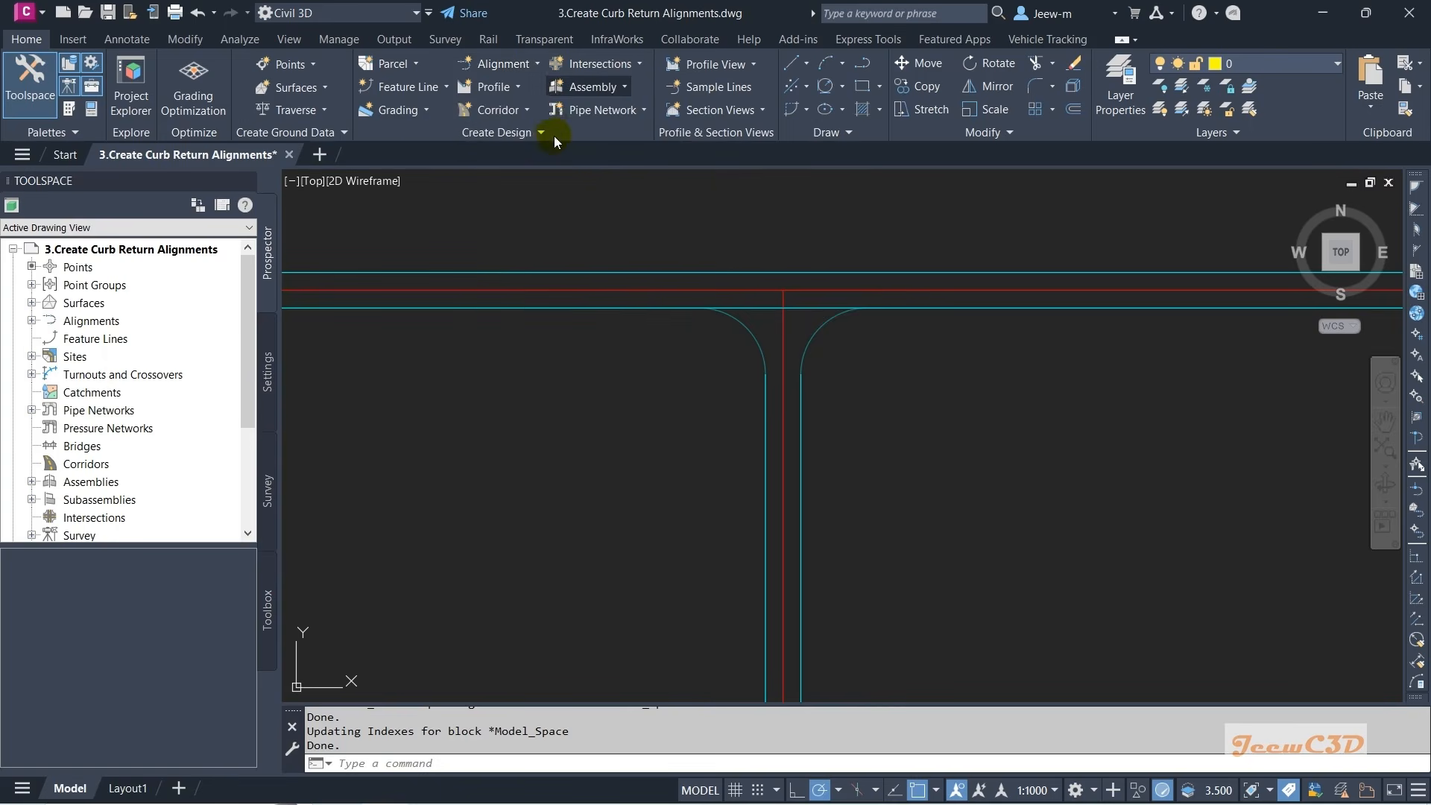
drag(428, 60, 217, 61)
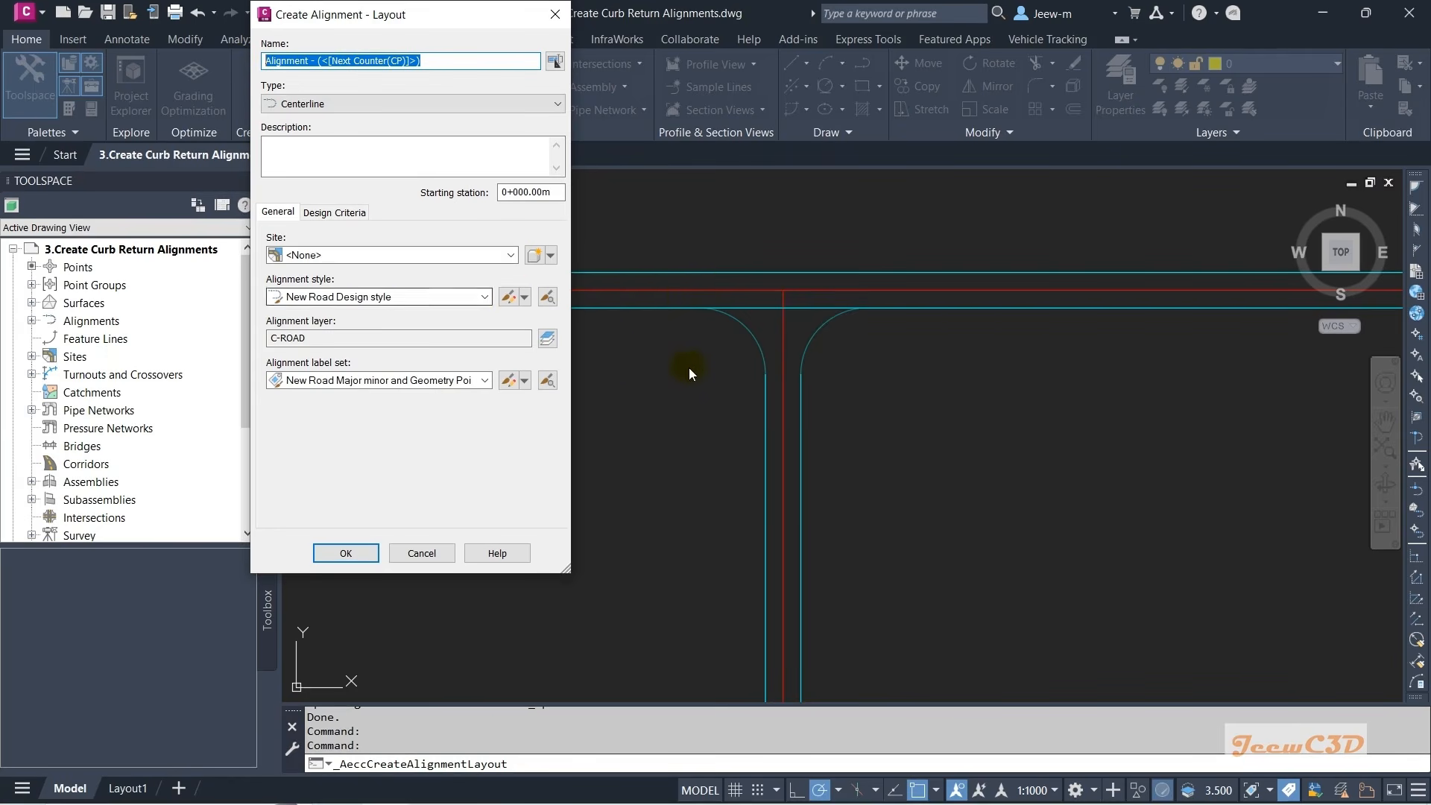
text(SW Curb Return)
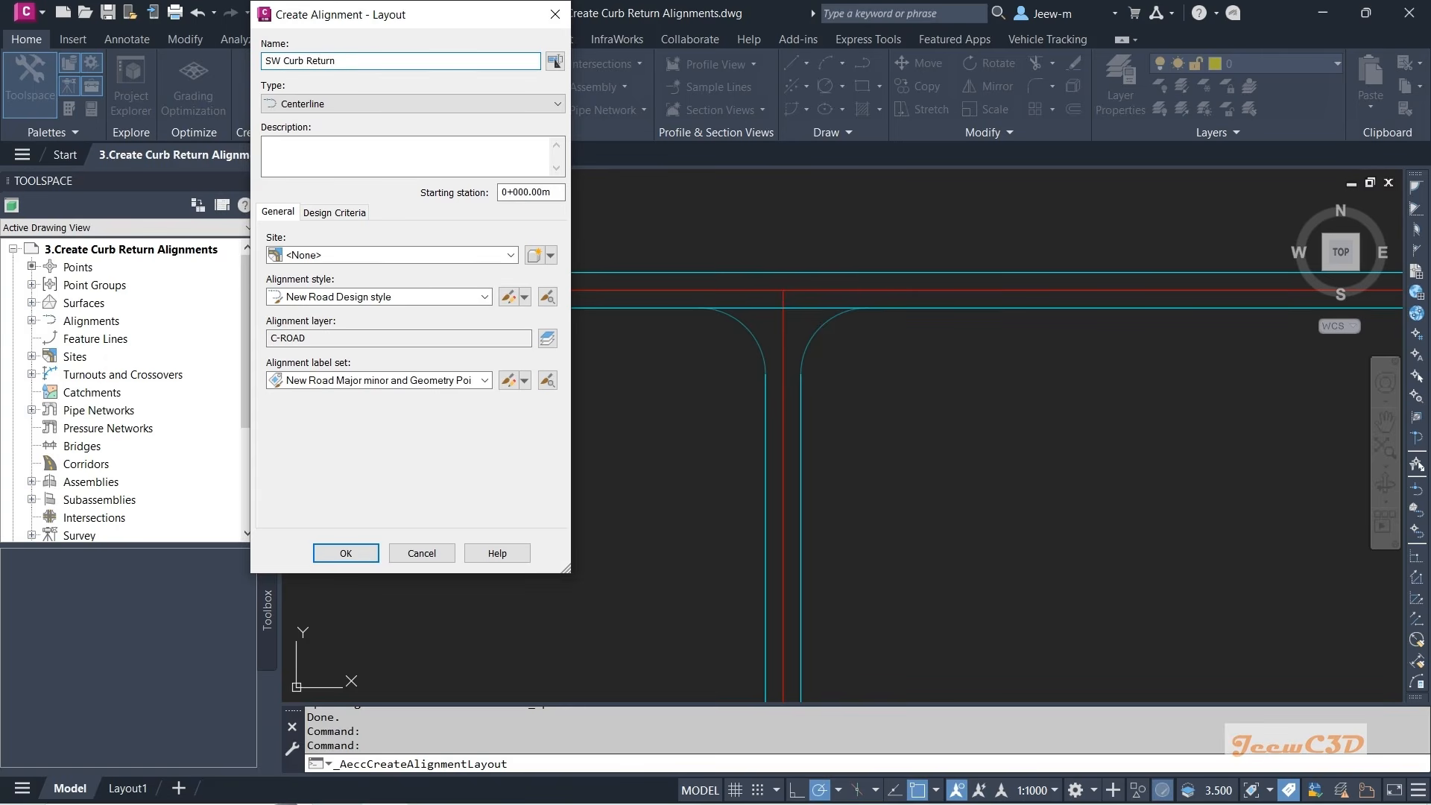
click(365, 298)
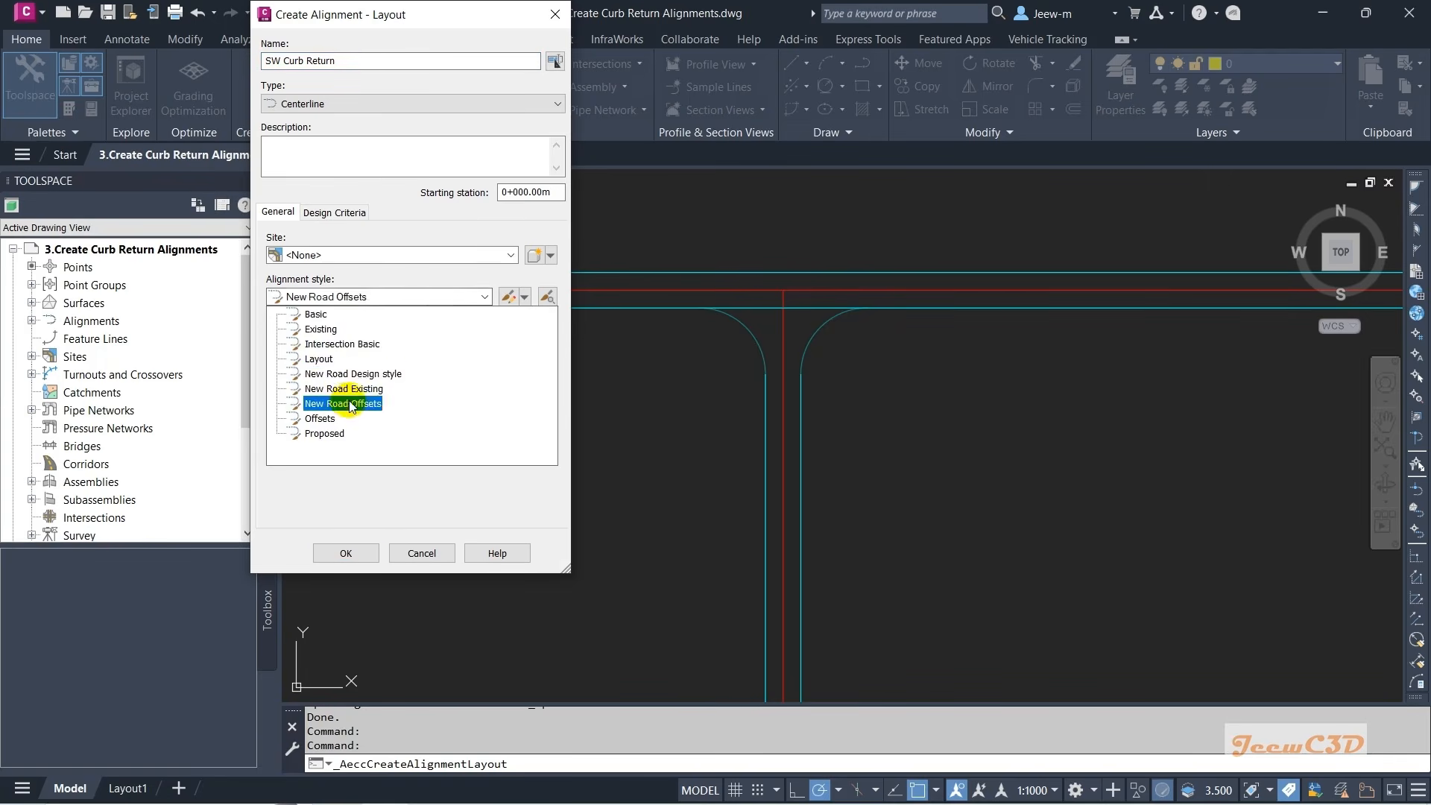
click(398, 318)
click(375, 380)
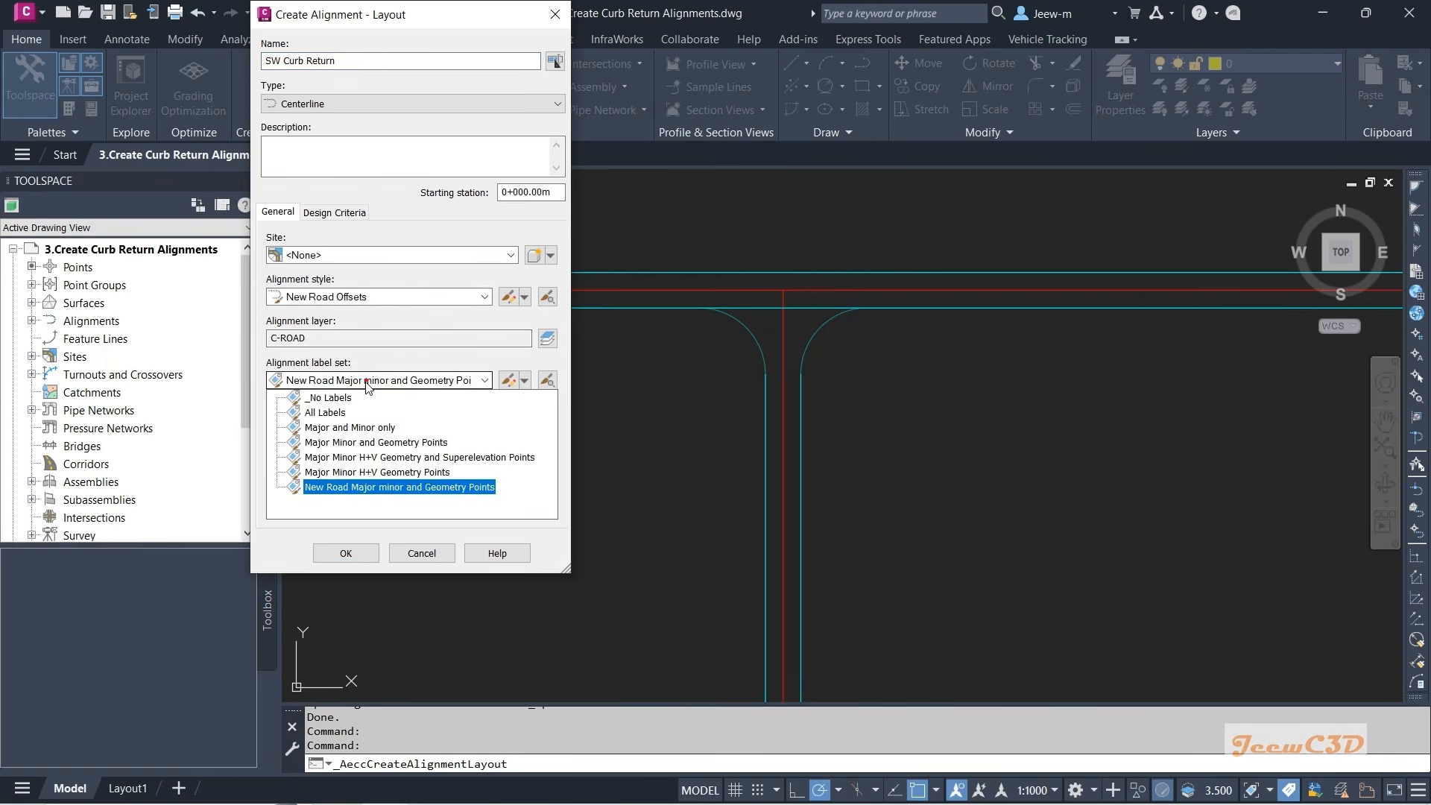
click(344, 399)
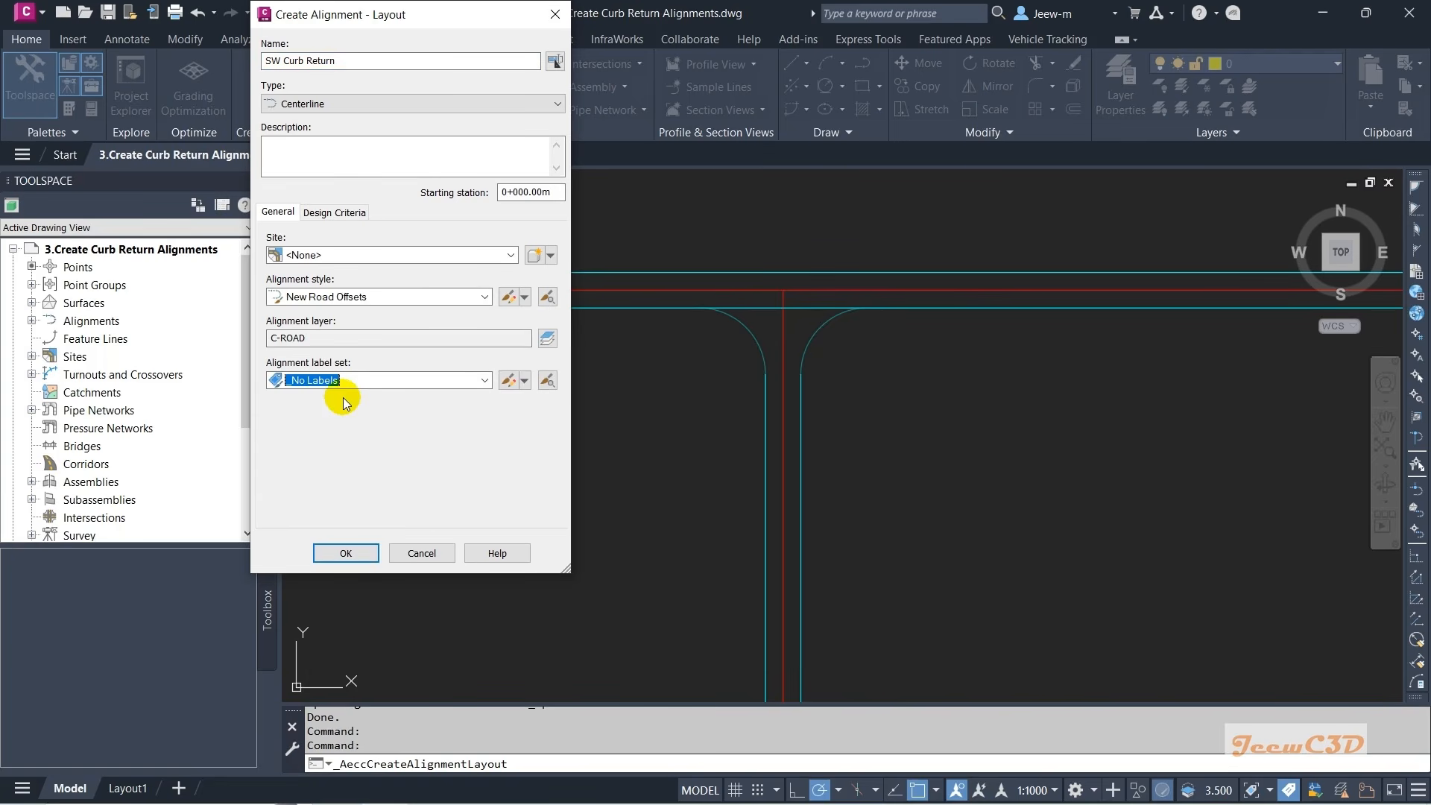
click(347, 552)
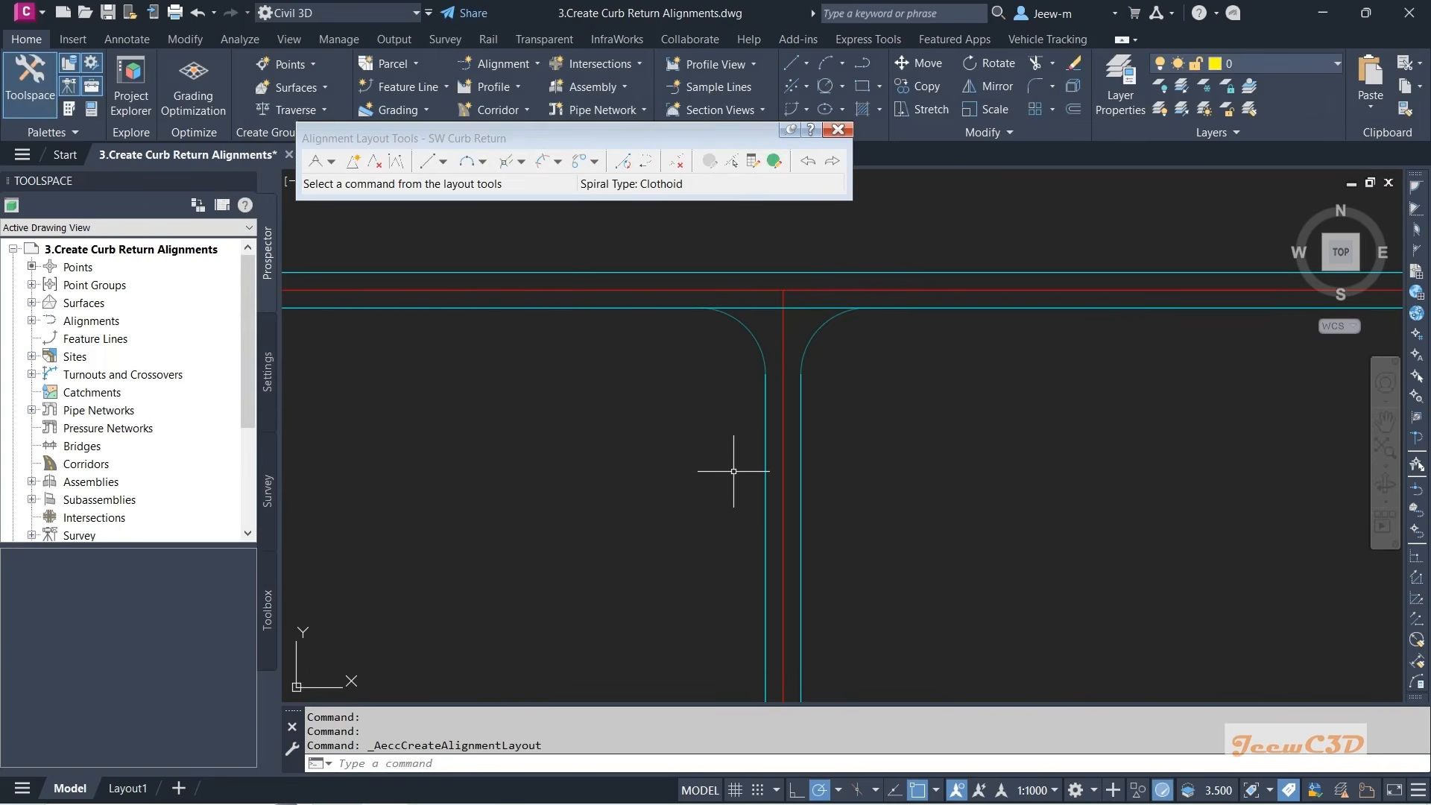
- Draw a two-point fixed line north along the Secondary Road's west edge, ending at the southwest curb arc's lower endpoint
scroll(756, 380, up, 2)
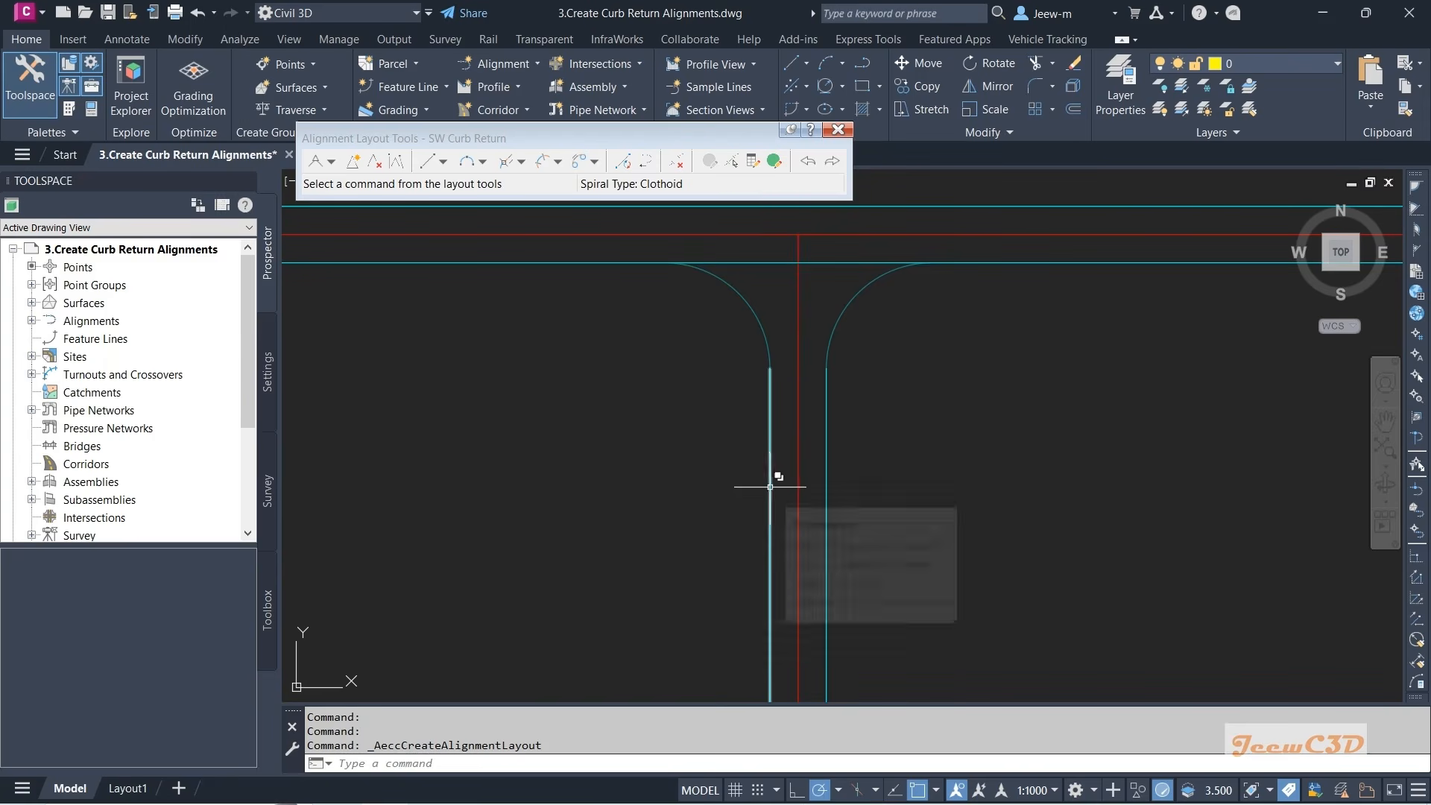
middle_drag(687, 288, 788, 377)
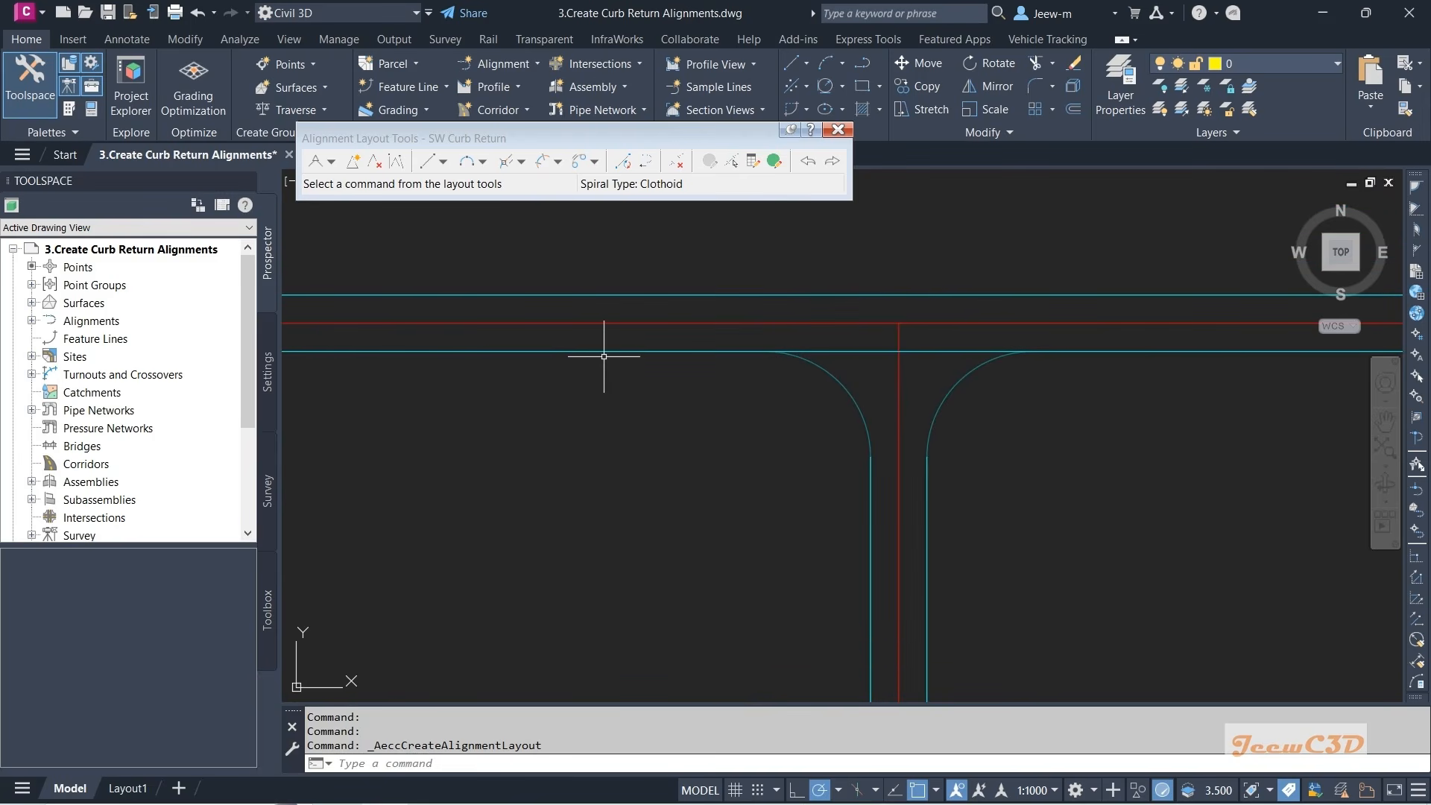
scroll(604, 356, down, 2)
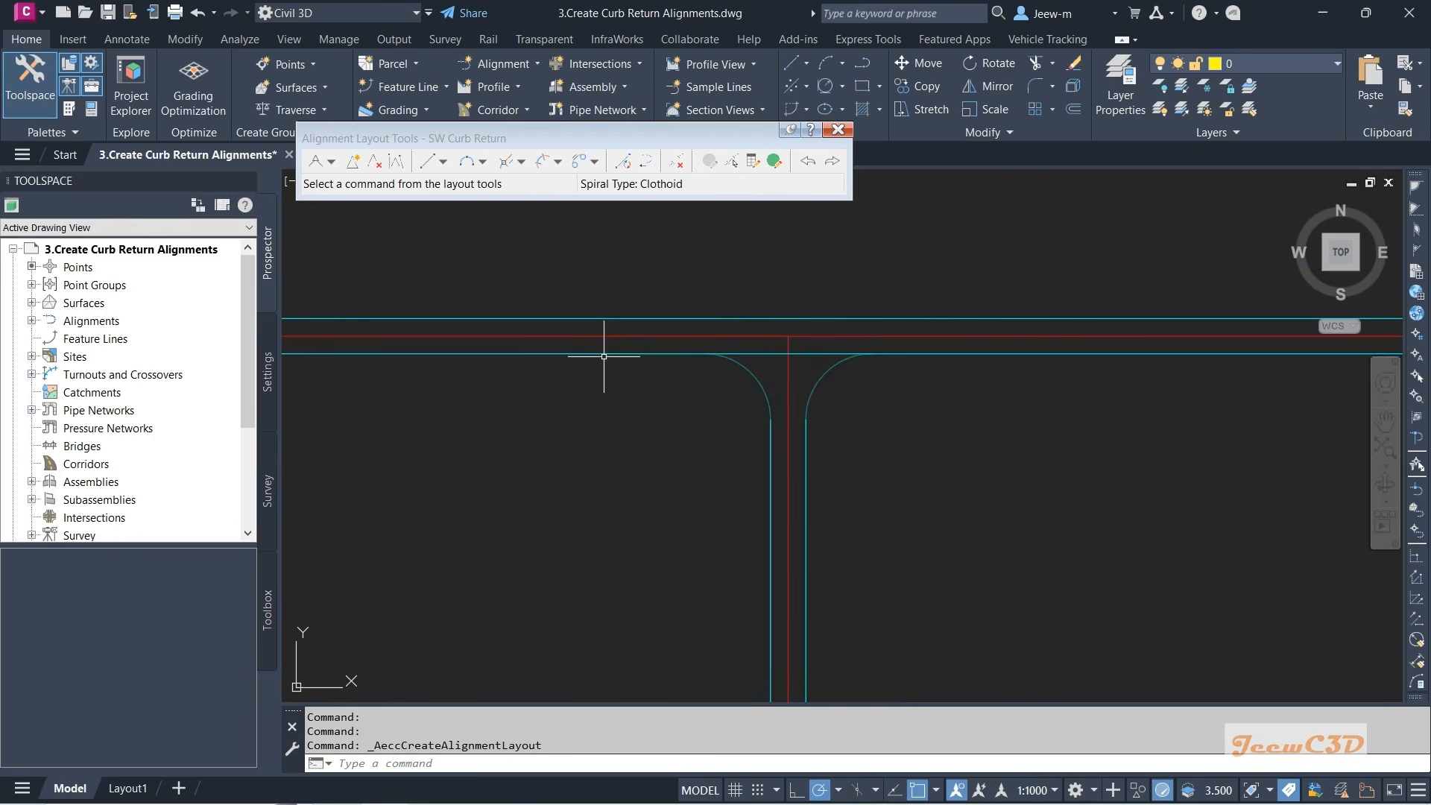
middle_drag(742, 495, 719, 445)
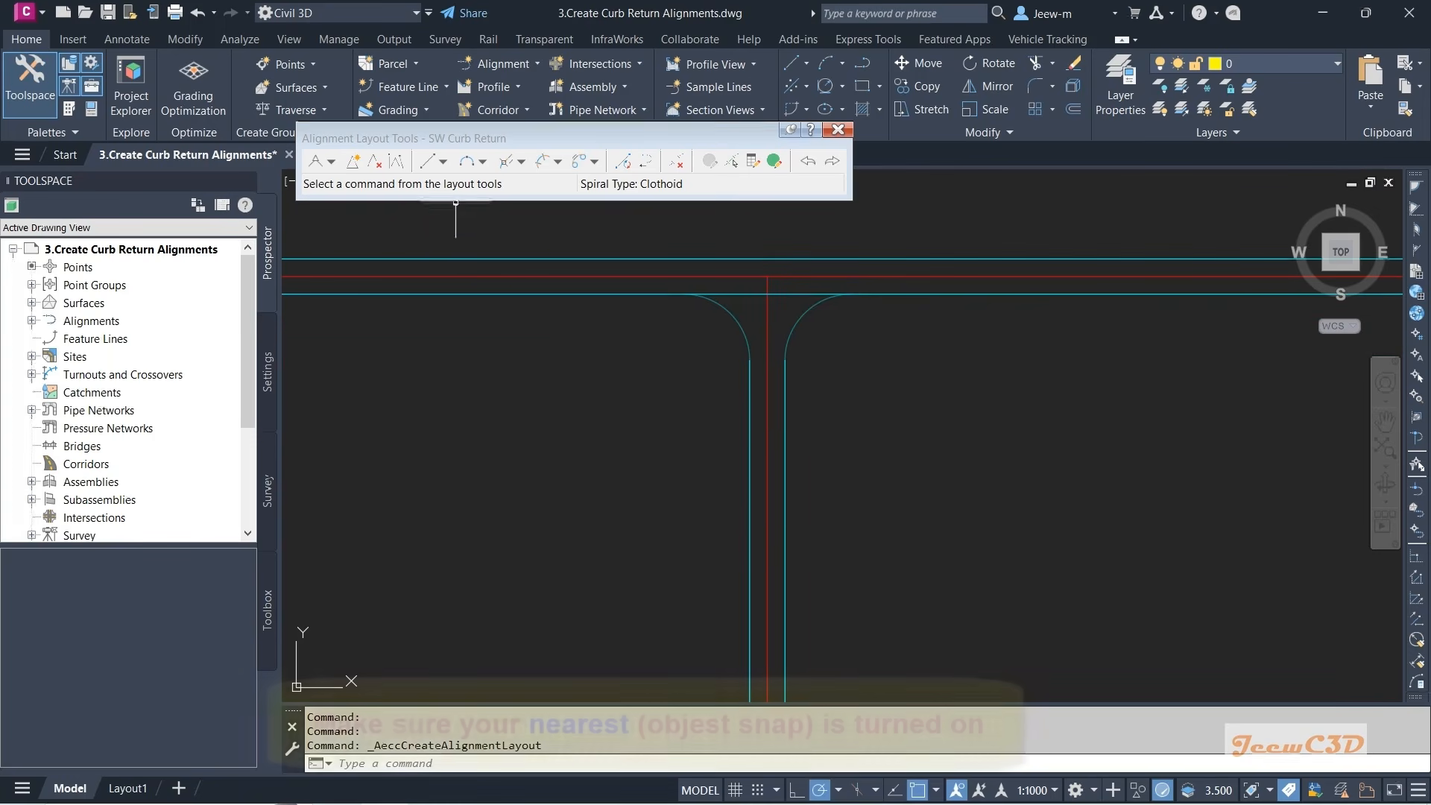
click(444, 162)
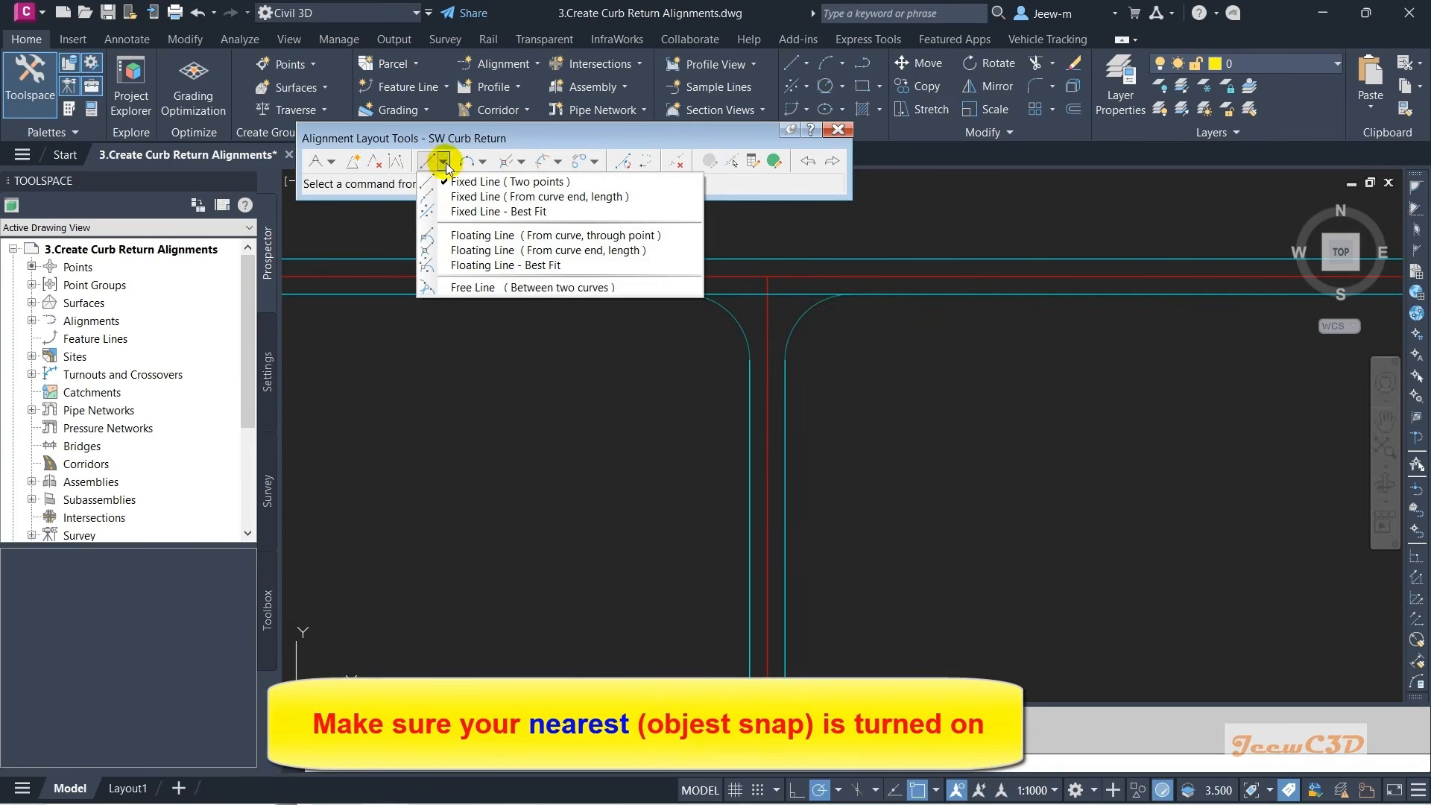
click(490, 182)
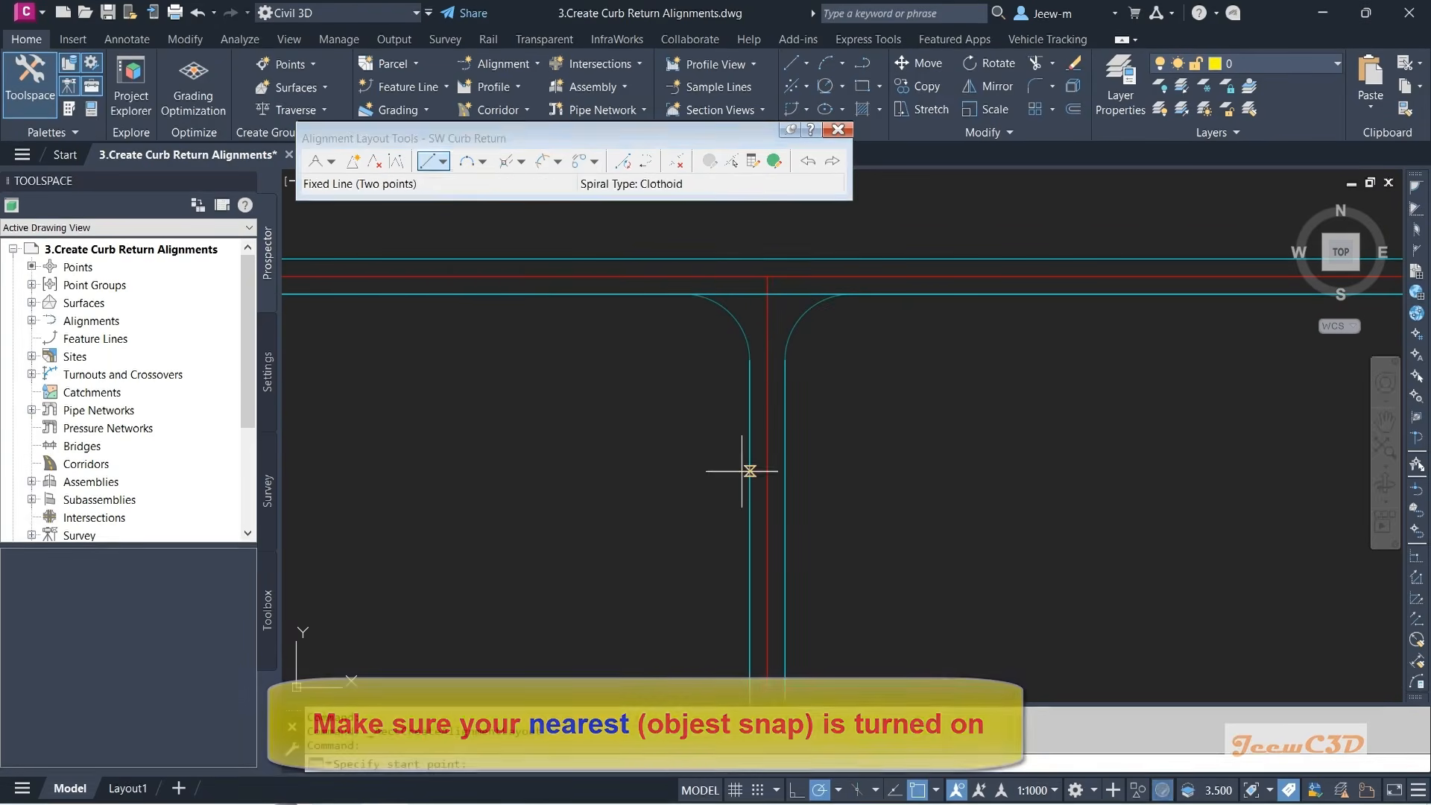
click(750, 360)
click(750, 360)
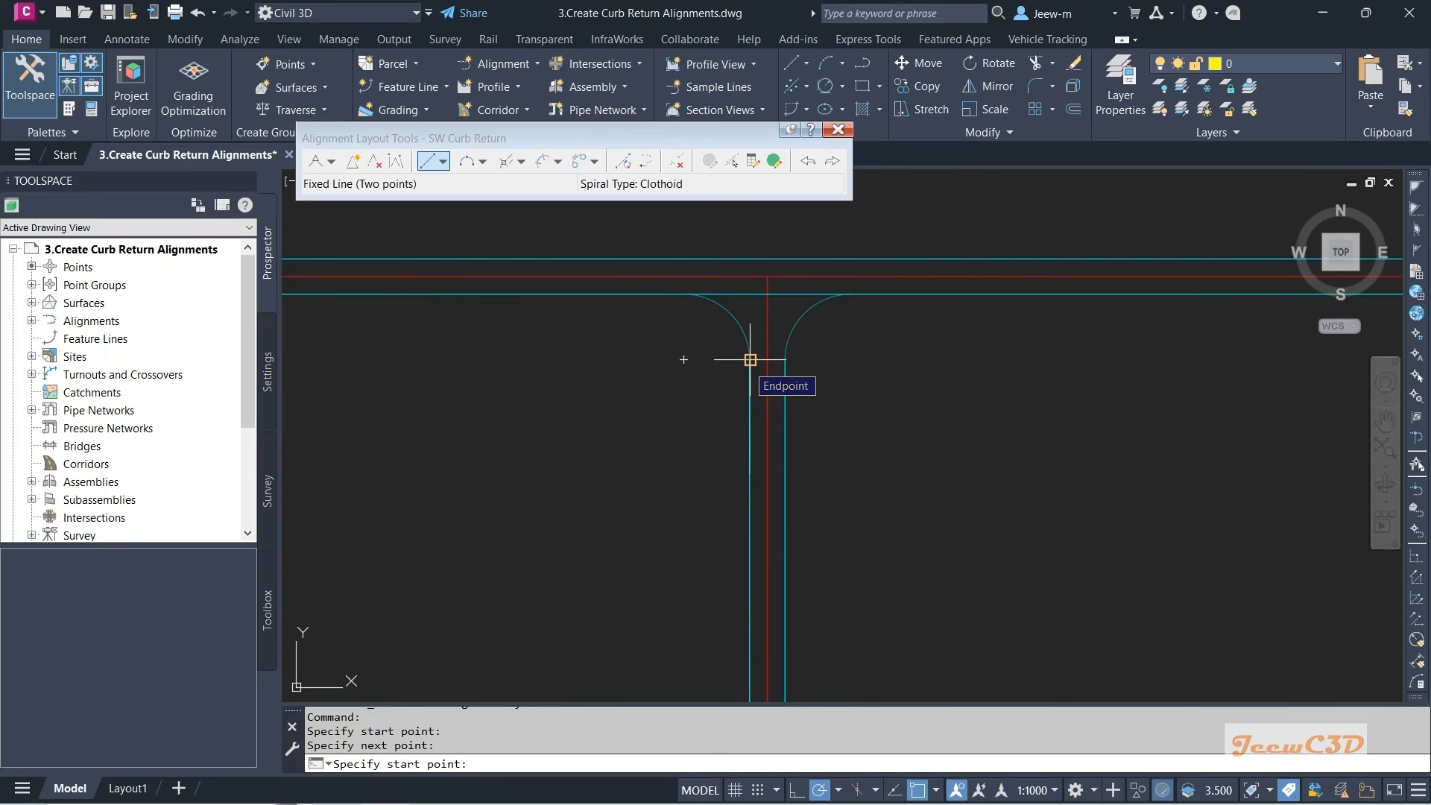
key(Return)
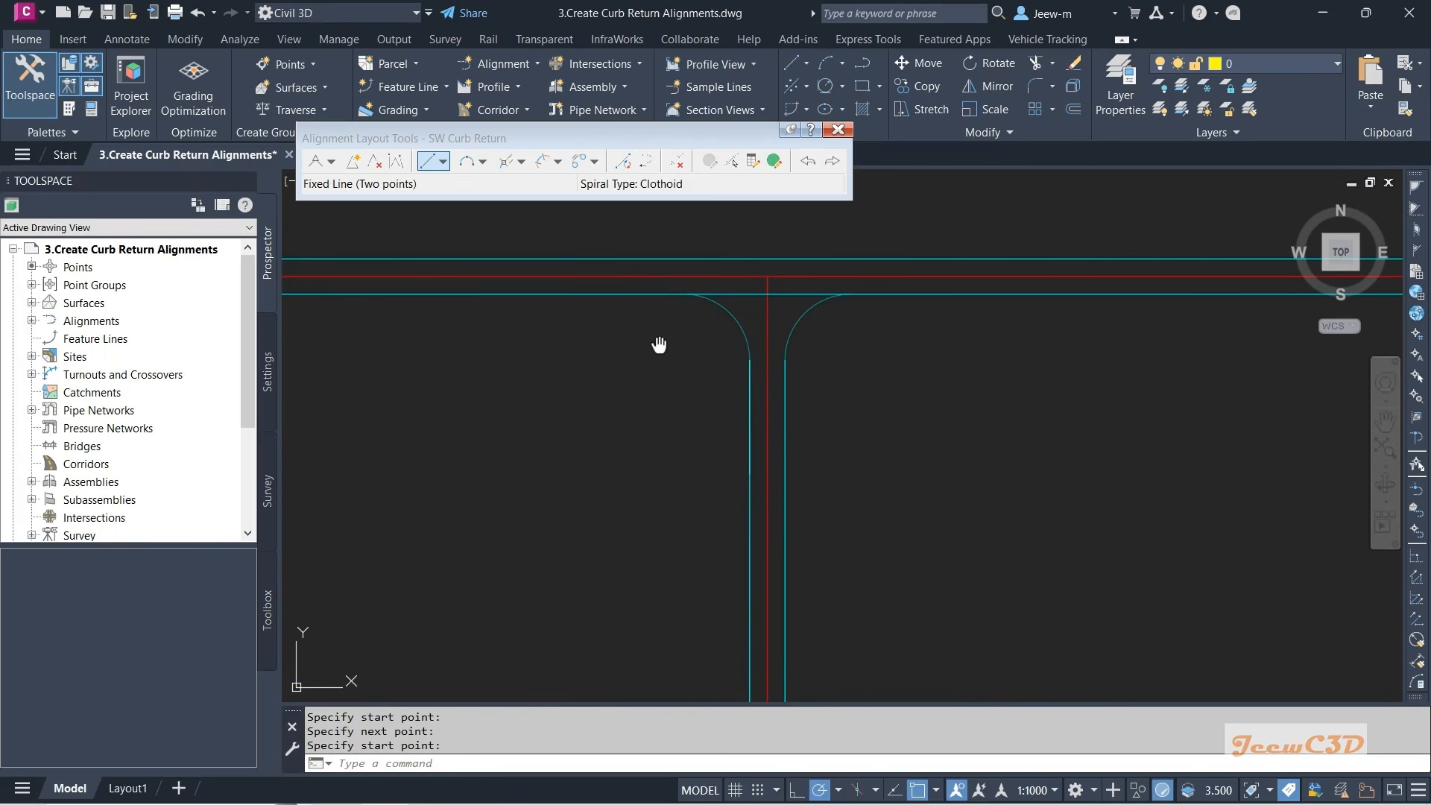
- Draw a two-point fixed line west along the Main Road's south edge, starting where the southwest curb arc meets it
middle_drag(658, 342, 709, 361)
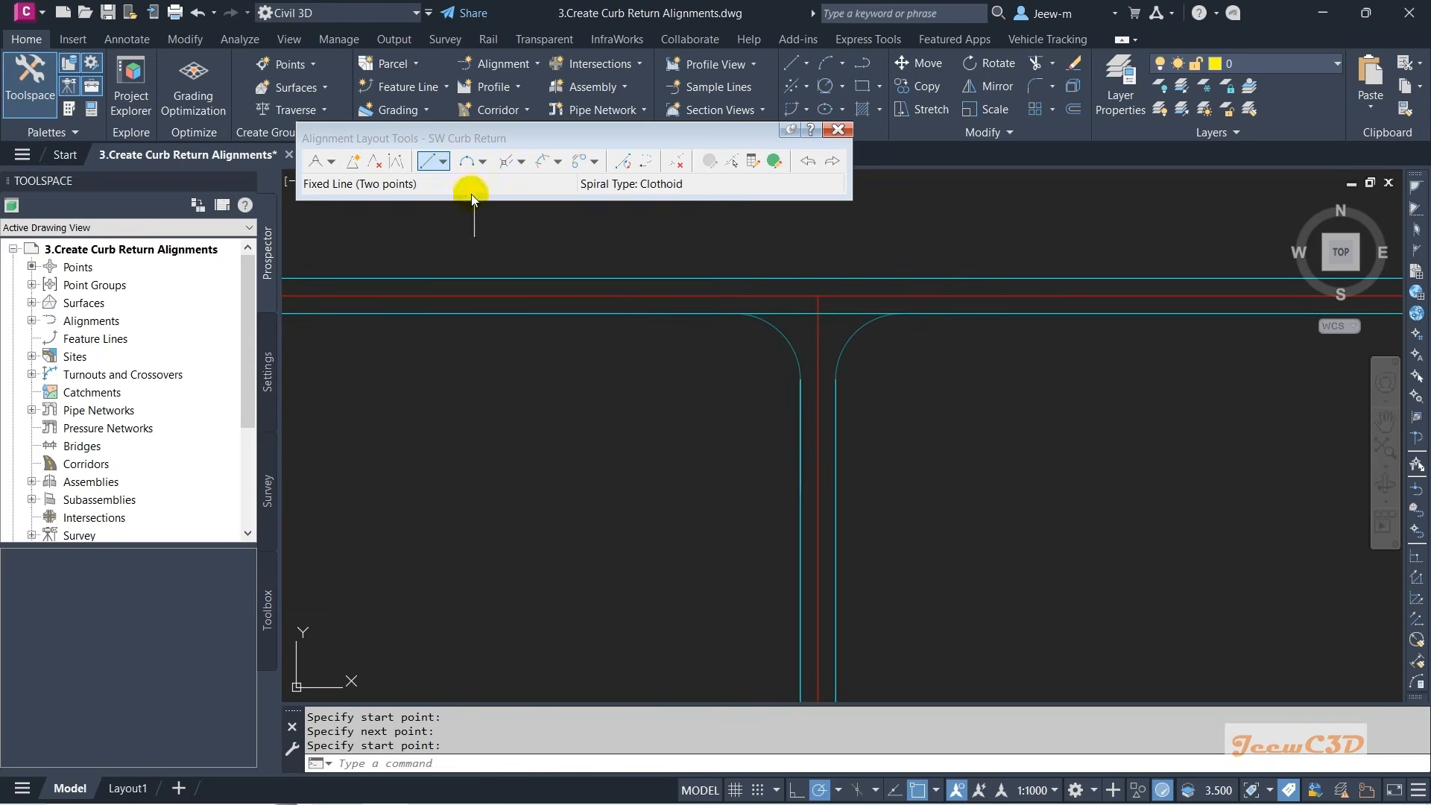
click(443, 162)
click(462, 182)
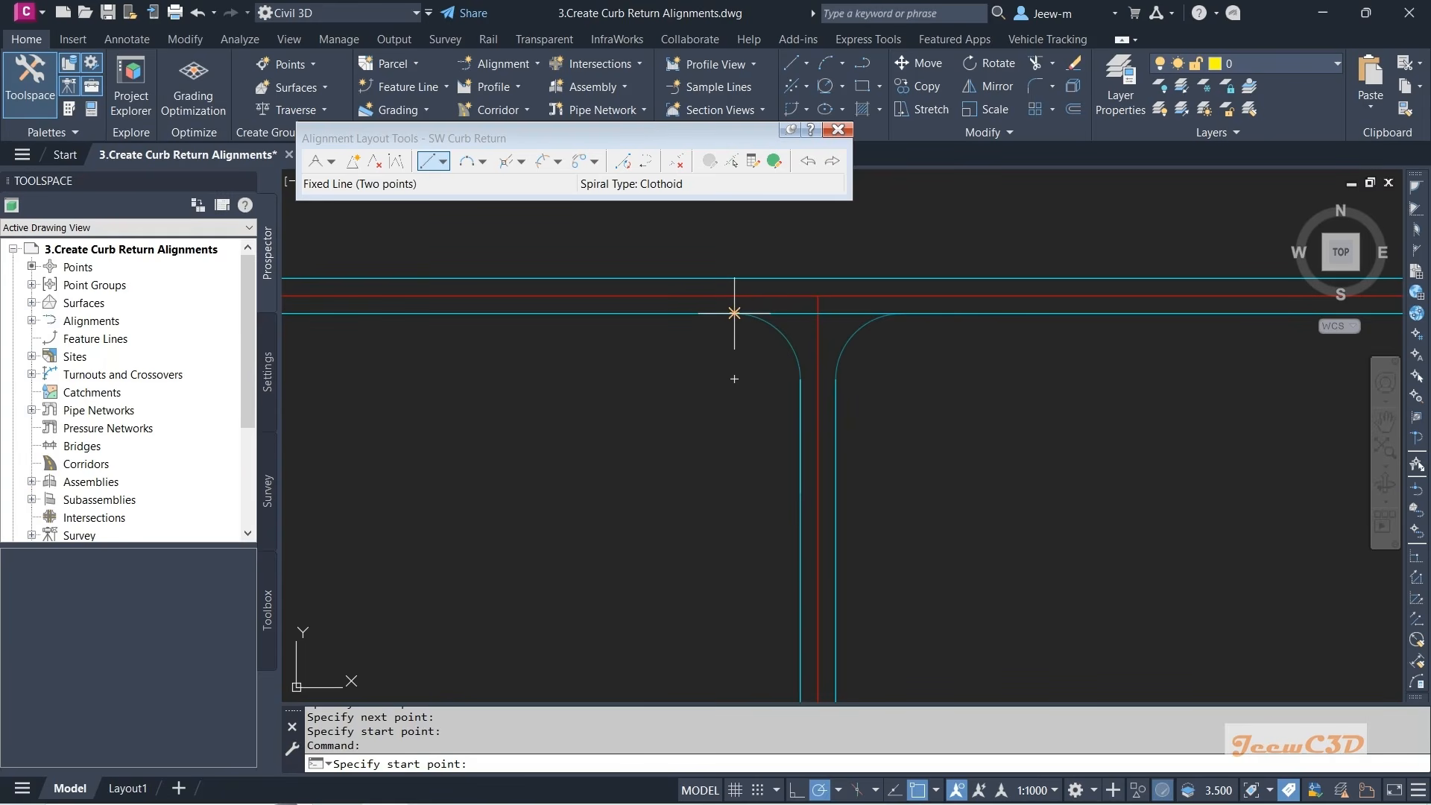
click(734, 313)
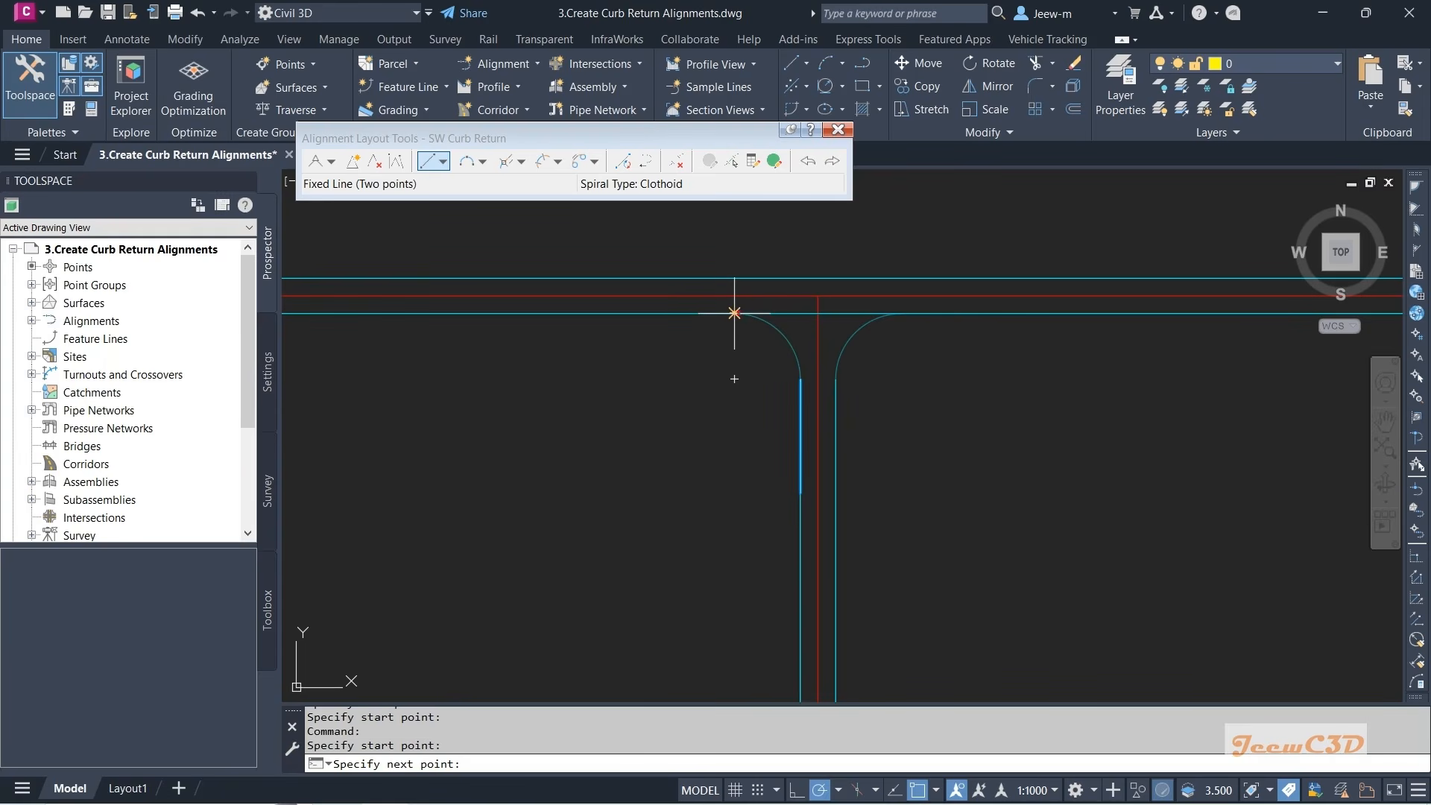
click(591, 313)
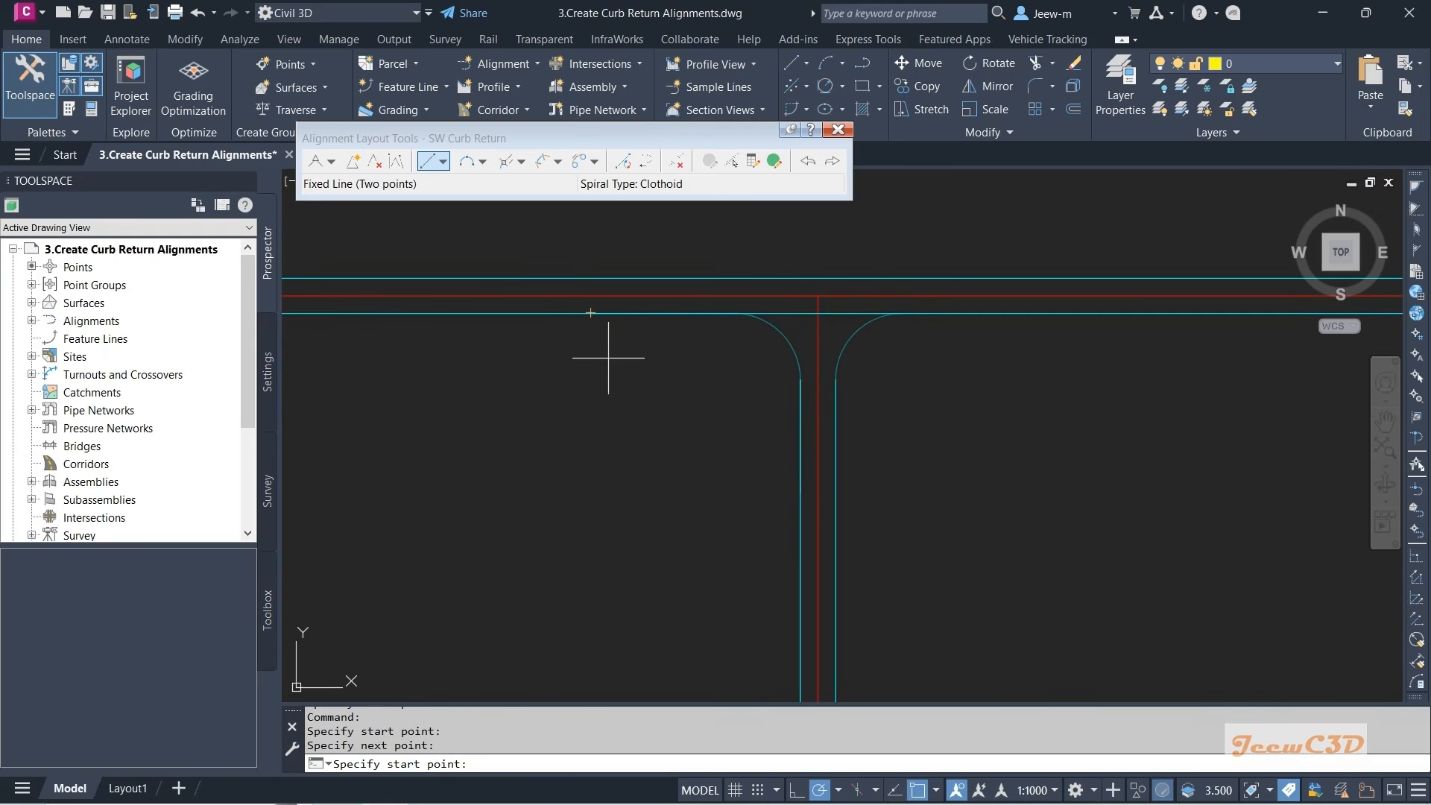
key(Return)
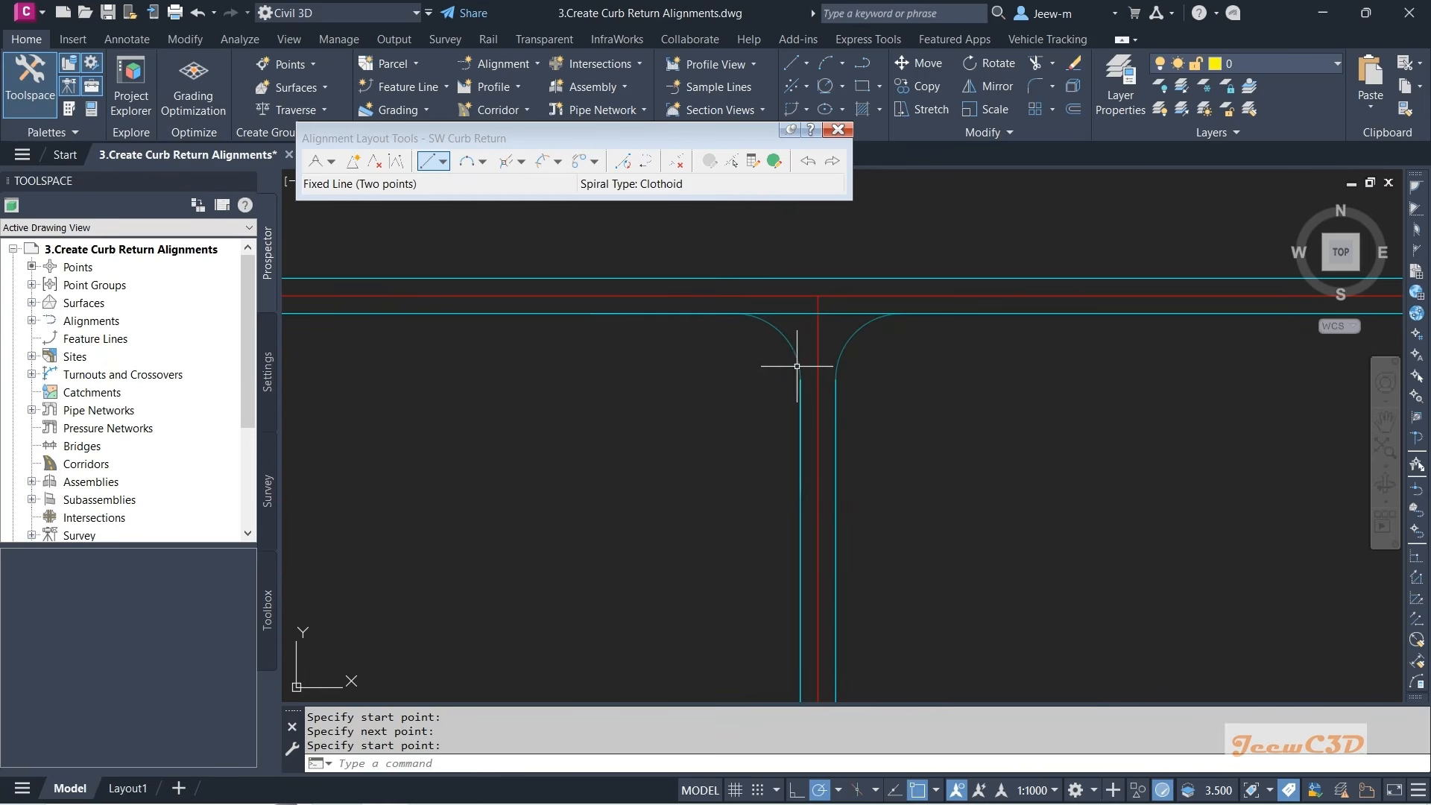
- Join the two SW Curb Return lines with a Free Curve Fillet (Between two entities, through point) through the reference arc's midpoint
click(484, 163)
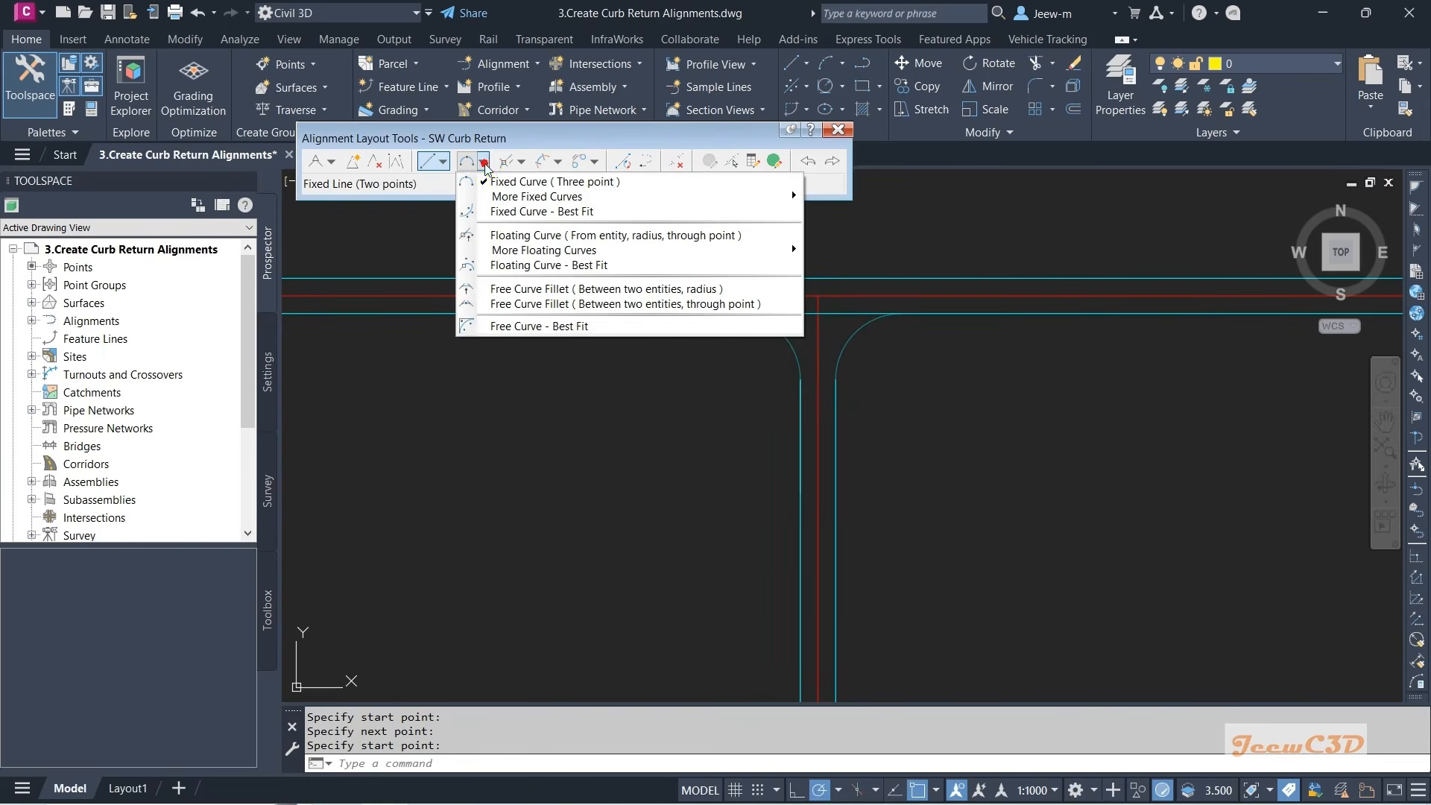
click(678, 306)
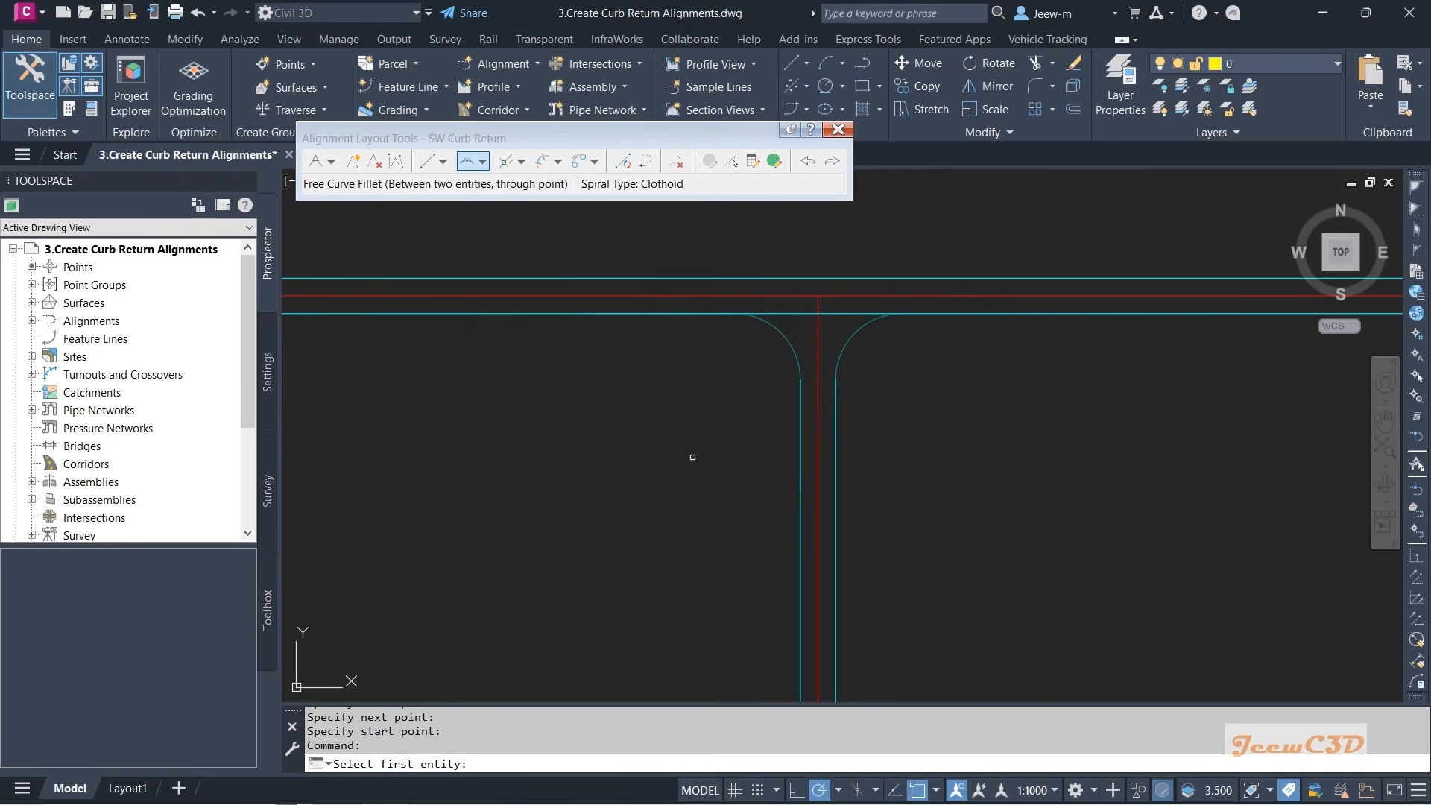
click(801, 392)
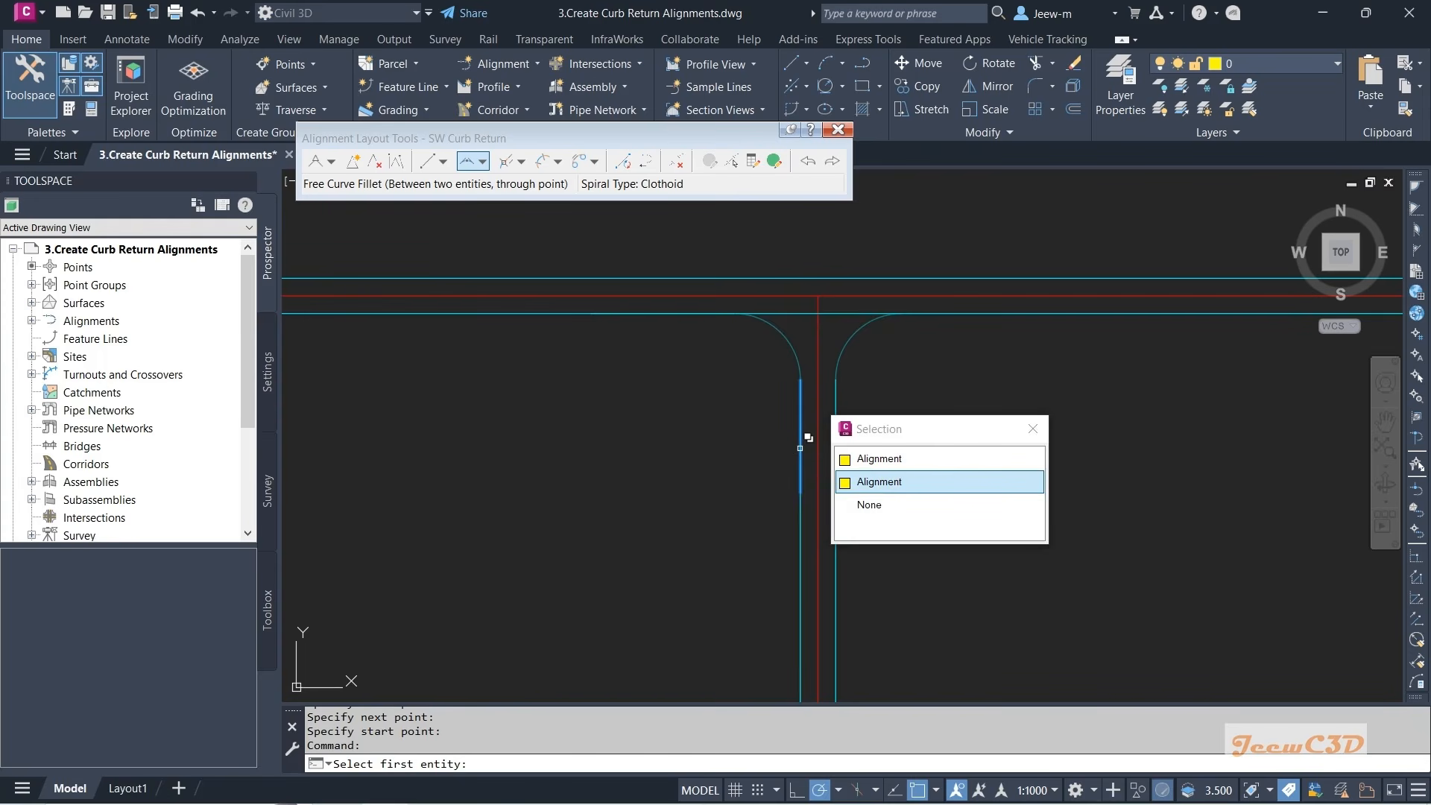
click(882, 460)
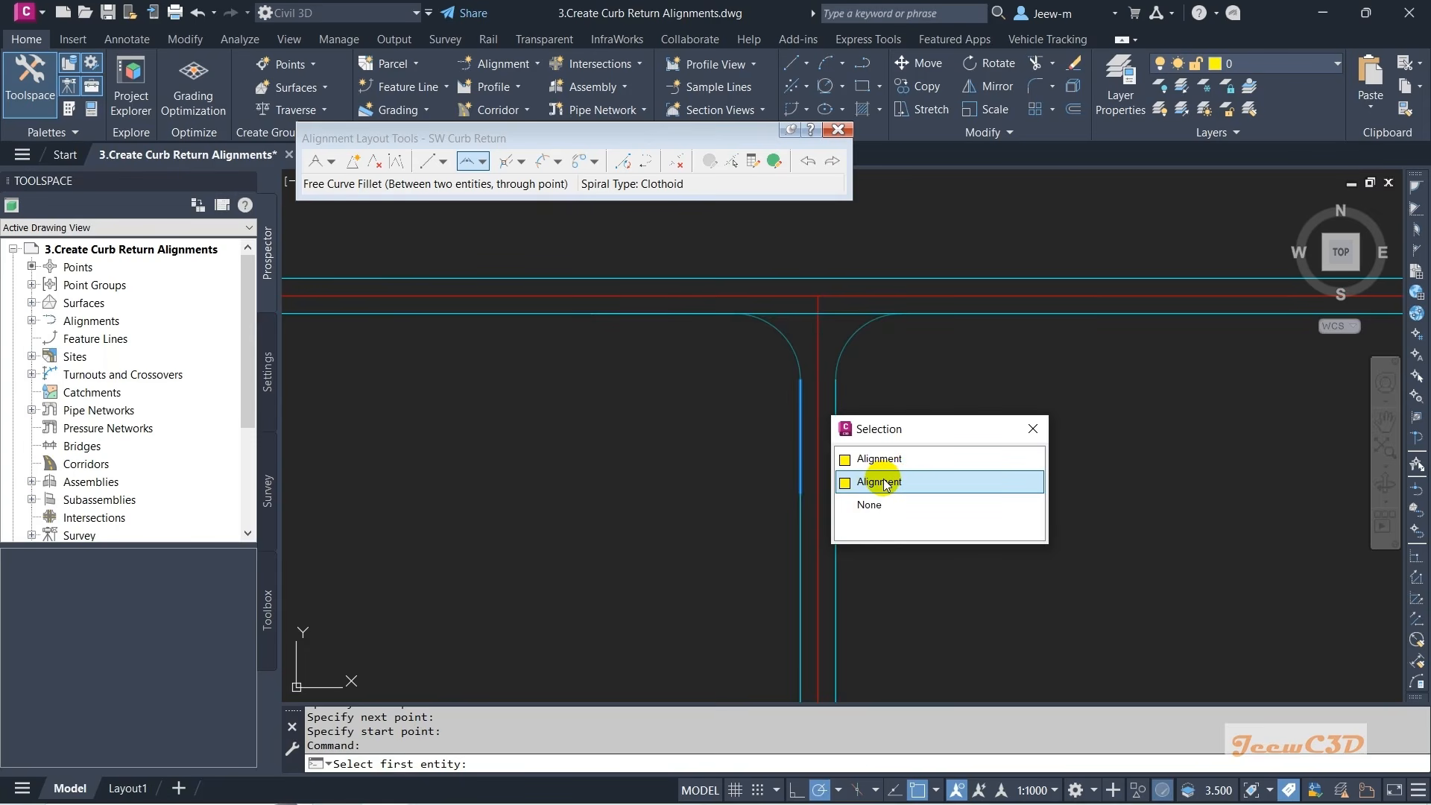
click(884, 482)
middle_drag(715, 393, 743, 433)
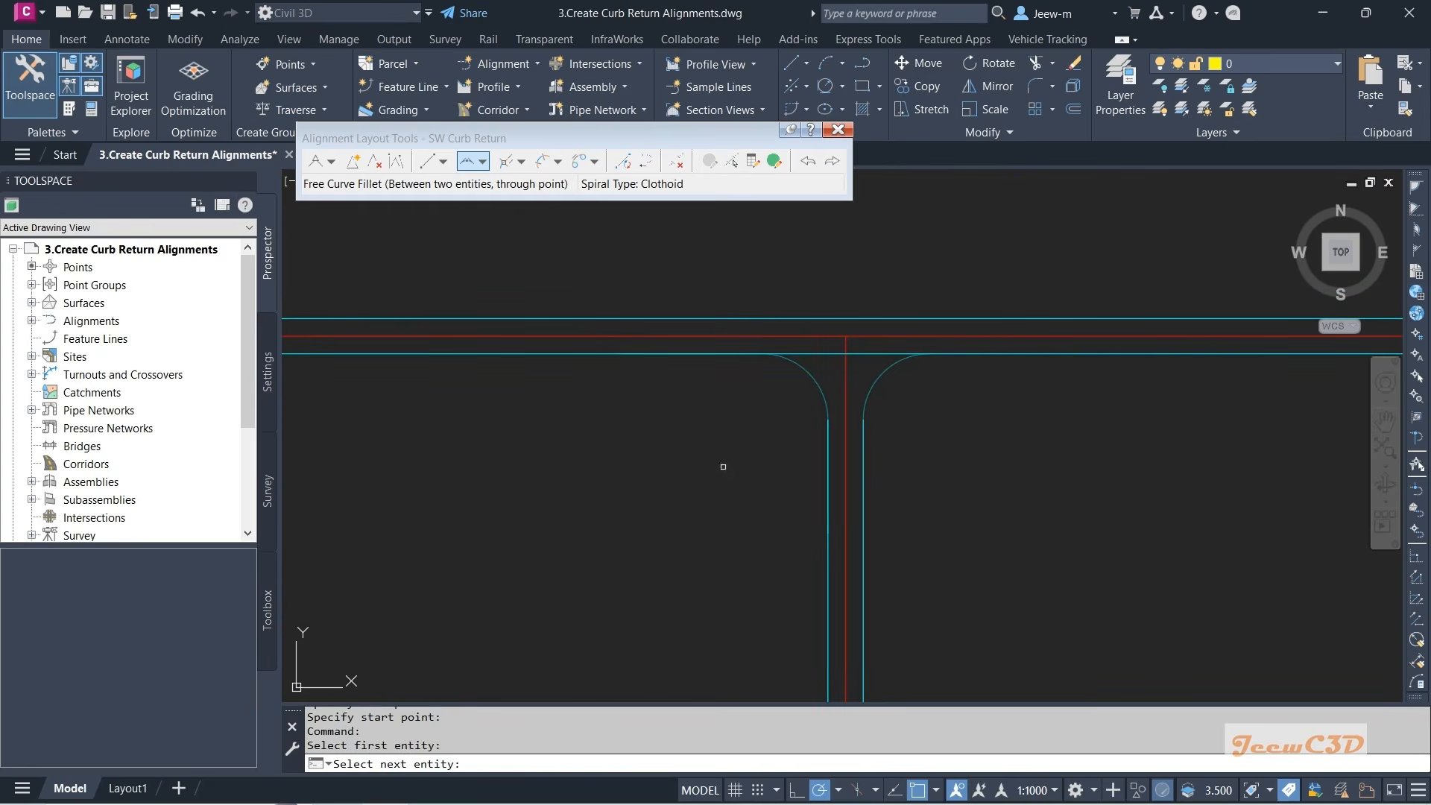
click(727, 342)
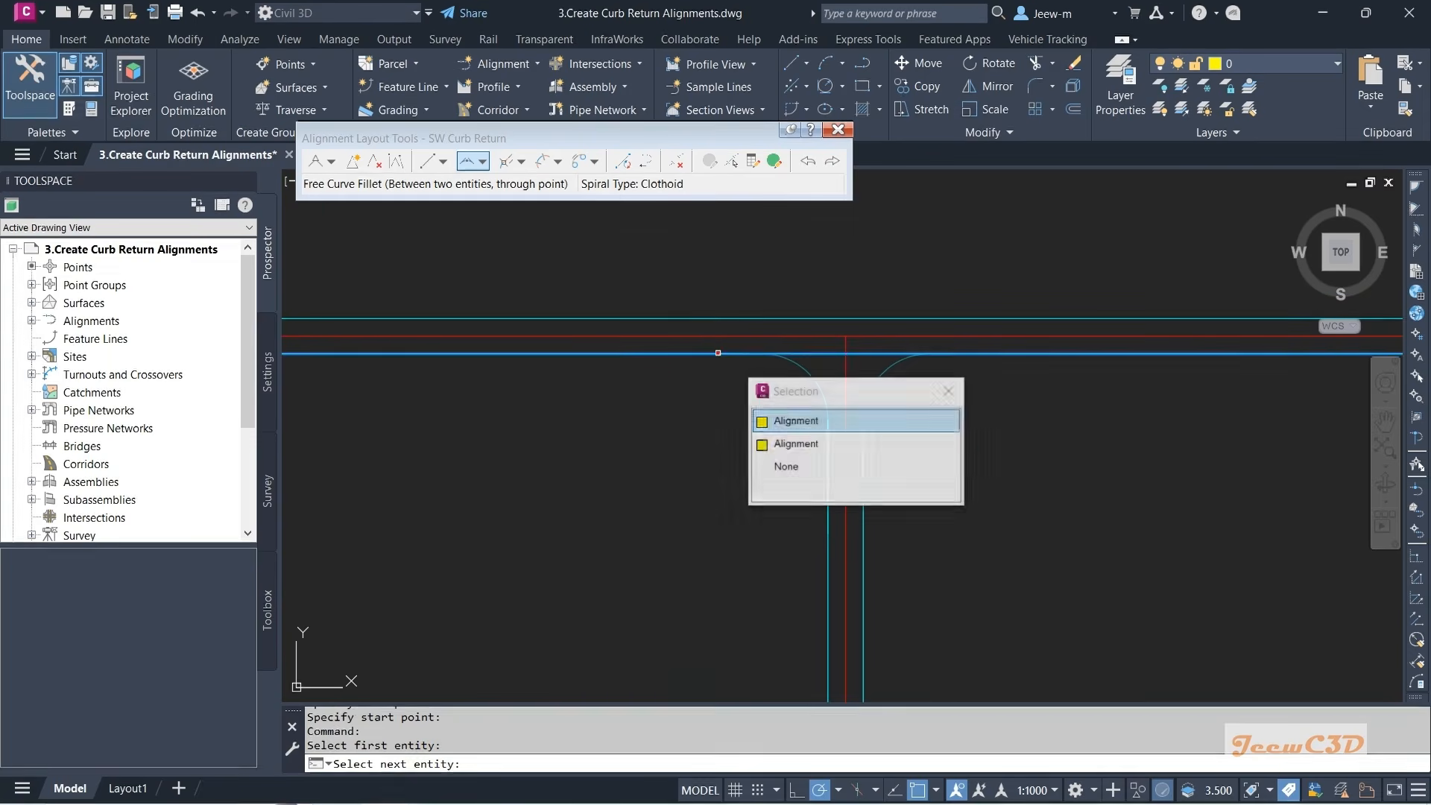
click(797, 445)
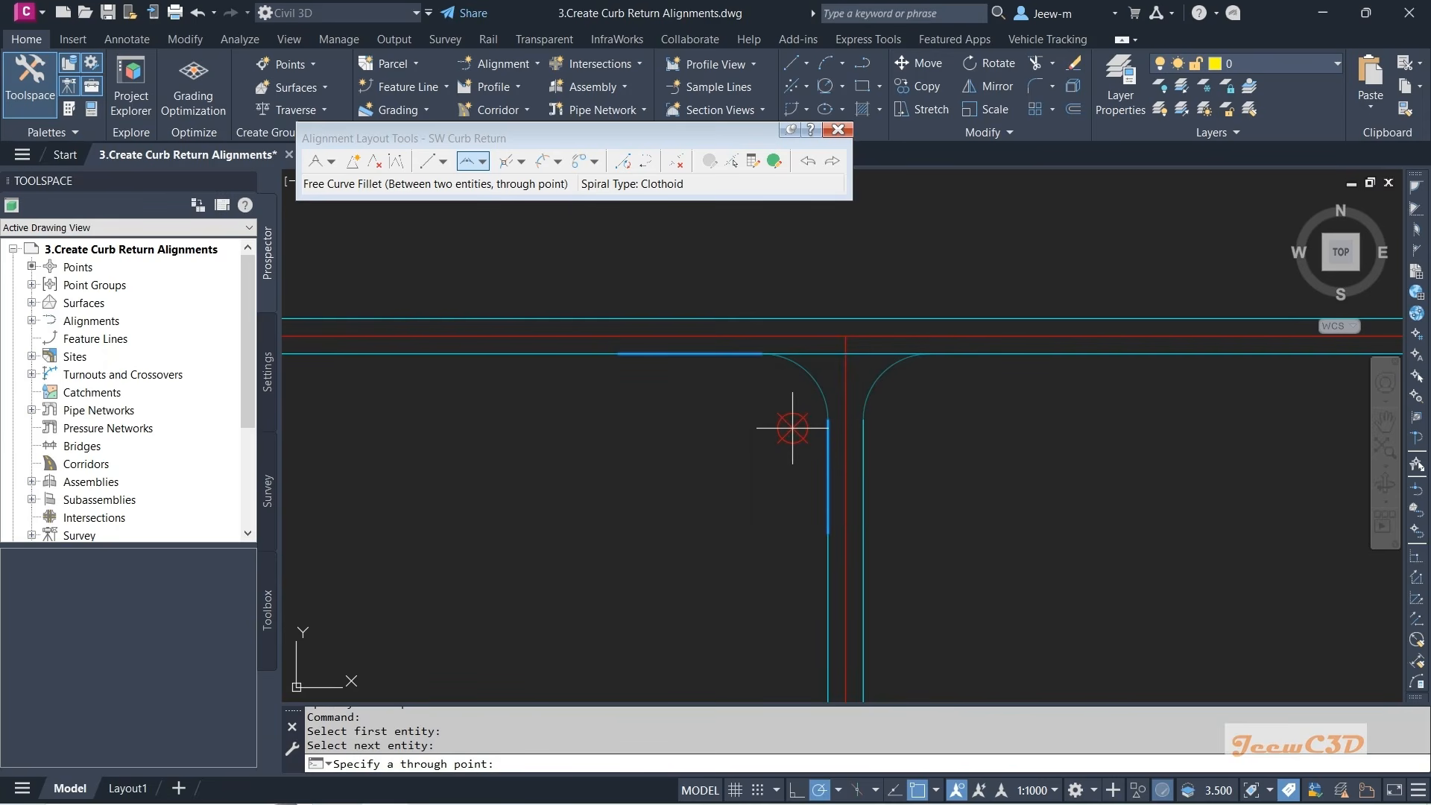
scroll(803, 399, up, 2)
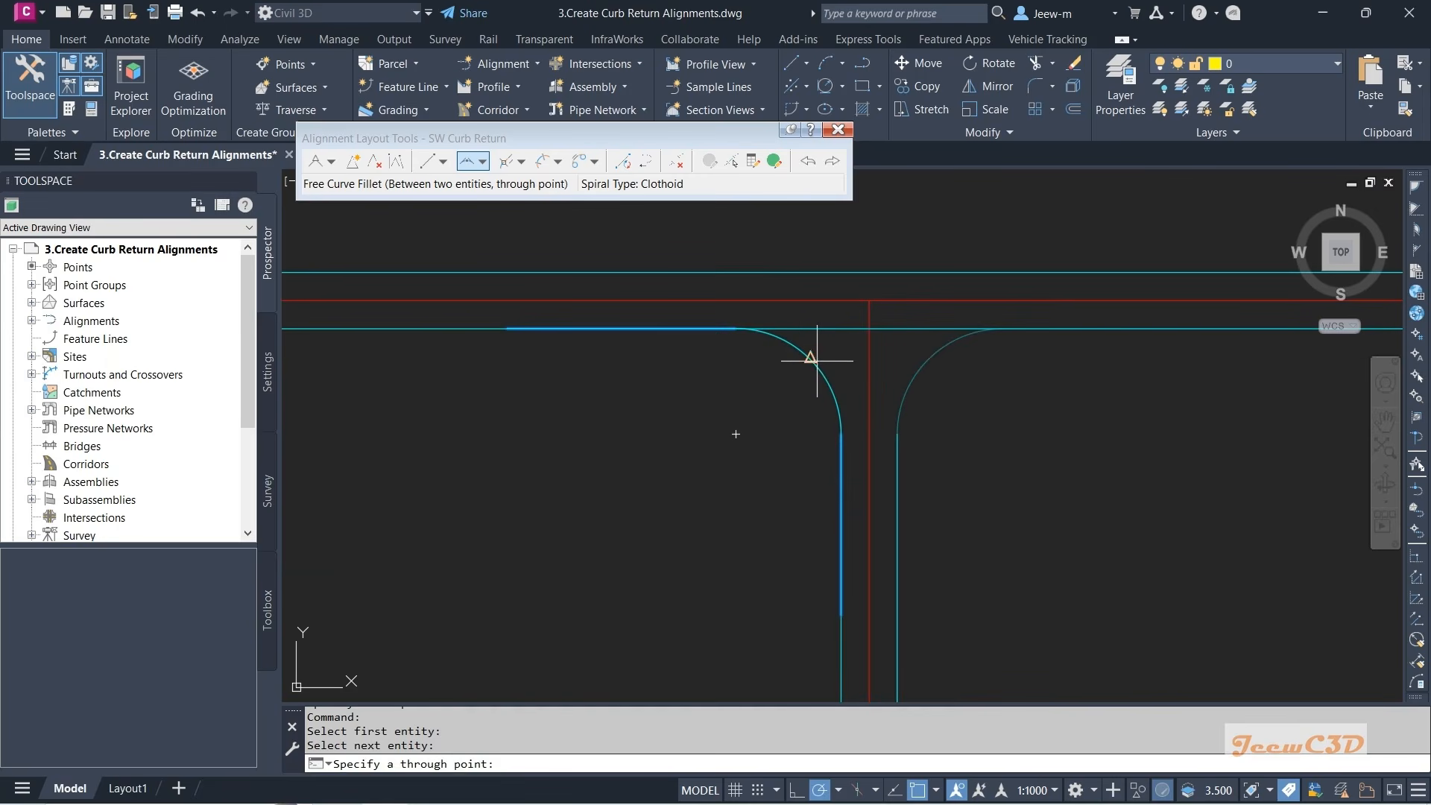
click(937, 791)
click(813, 357)
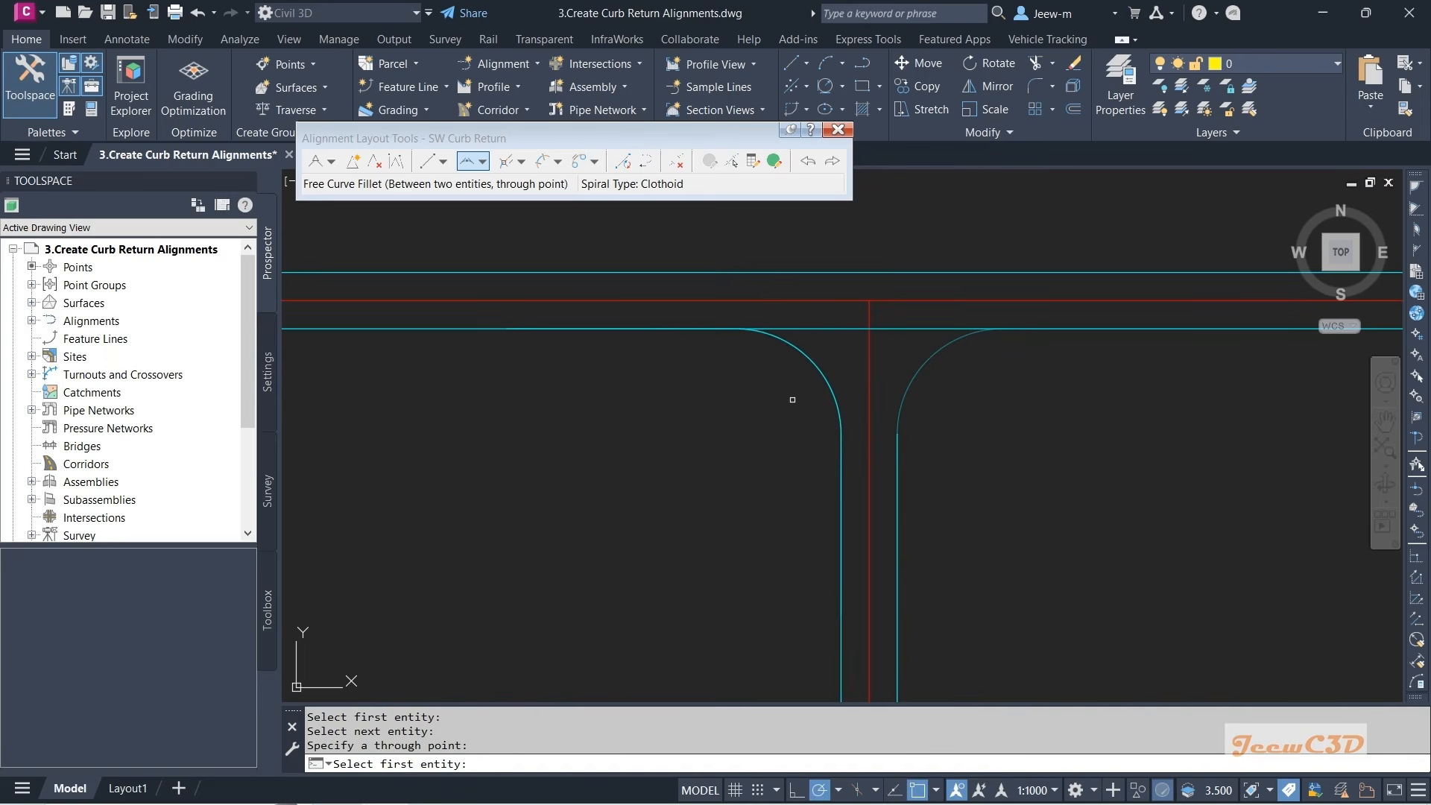
key(Return)
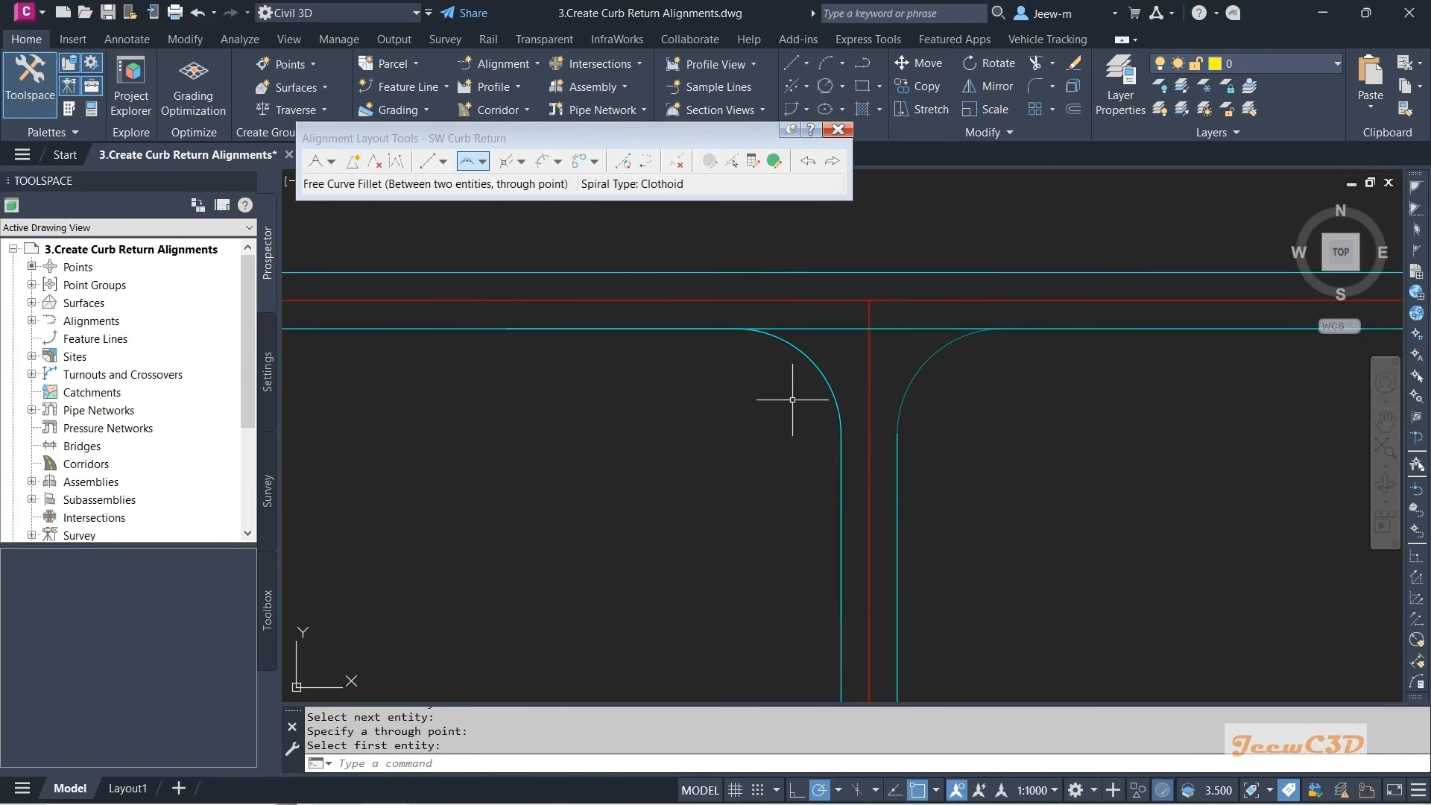
- Check the extent of the SW Curb Return alignment by selecting it at the intersection's southwest corner
scroll(793, 399, down, 3)
click(806, 378)
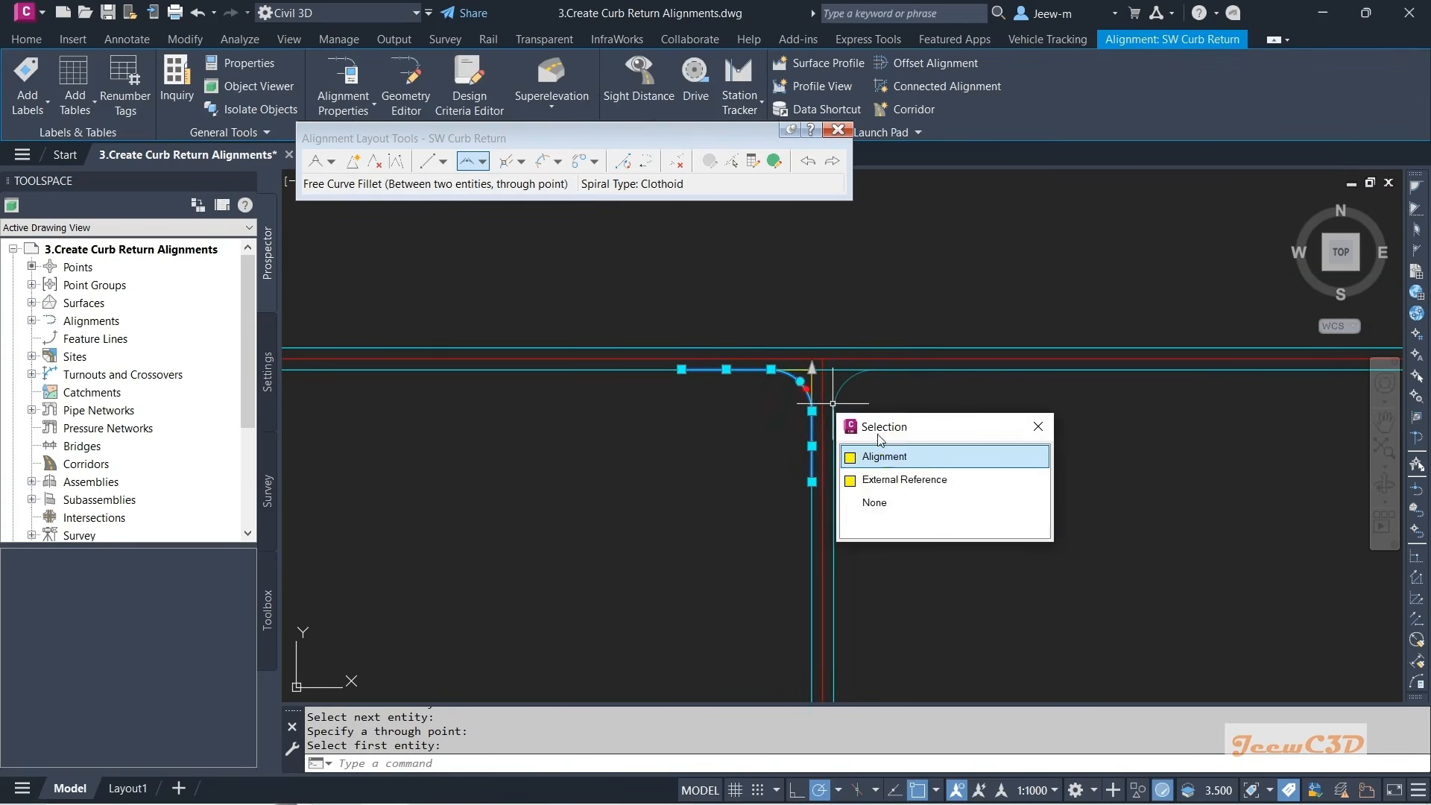
click(904, 457)
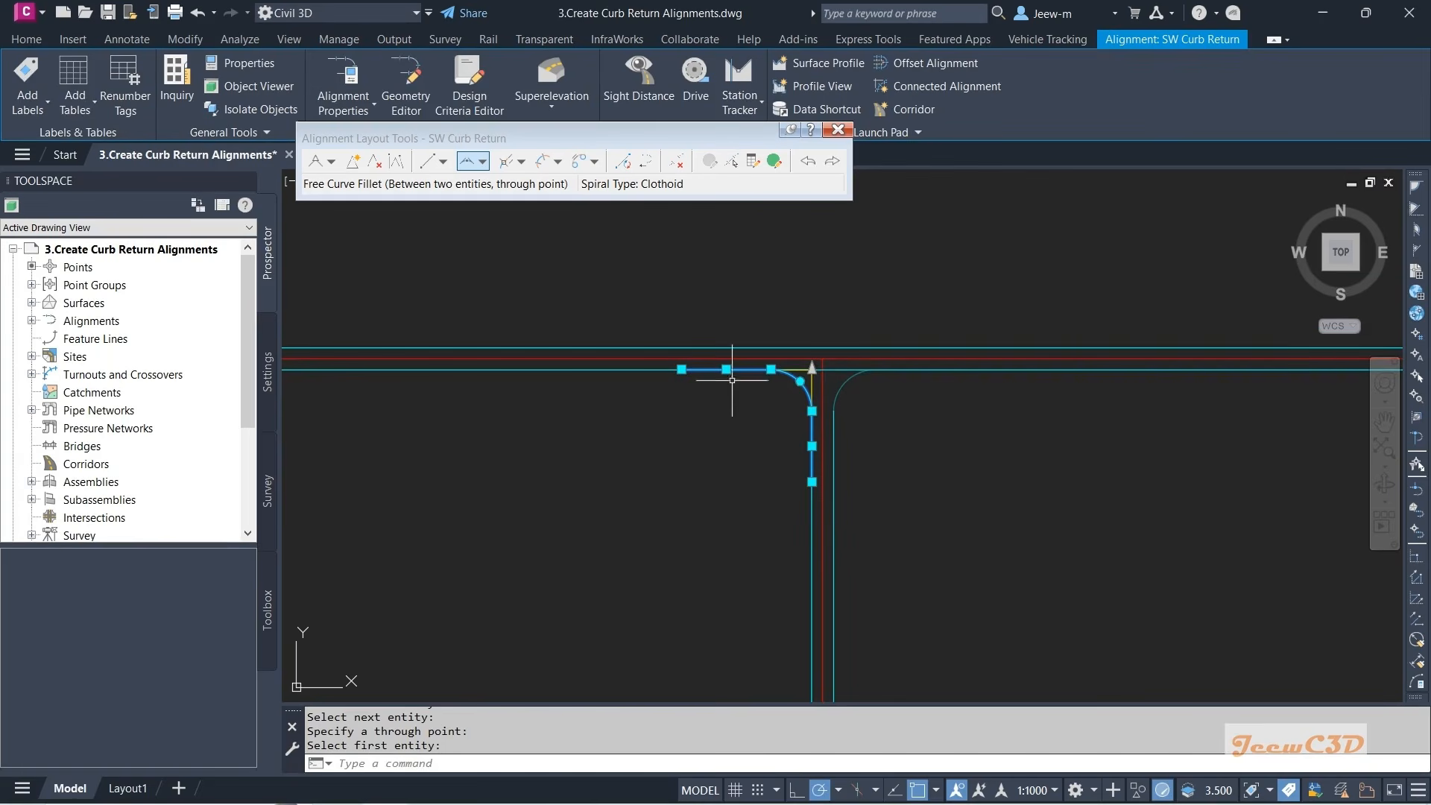
key(Escape)
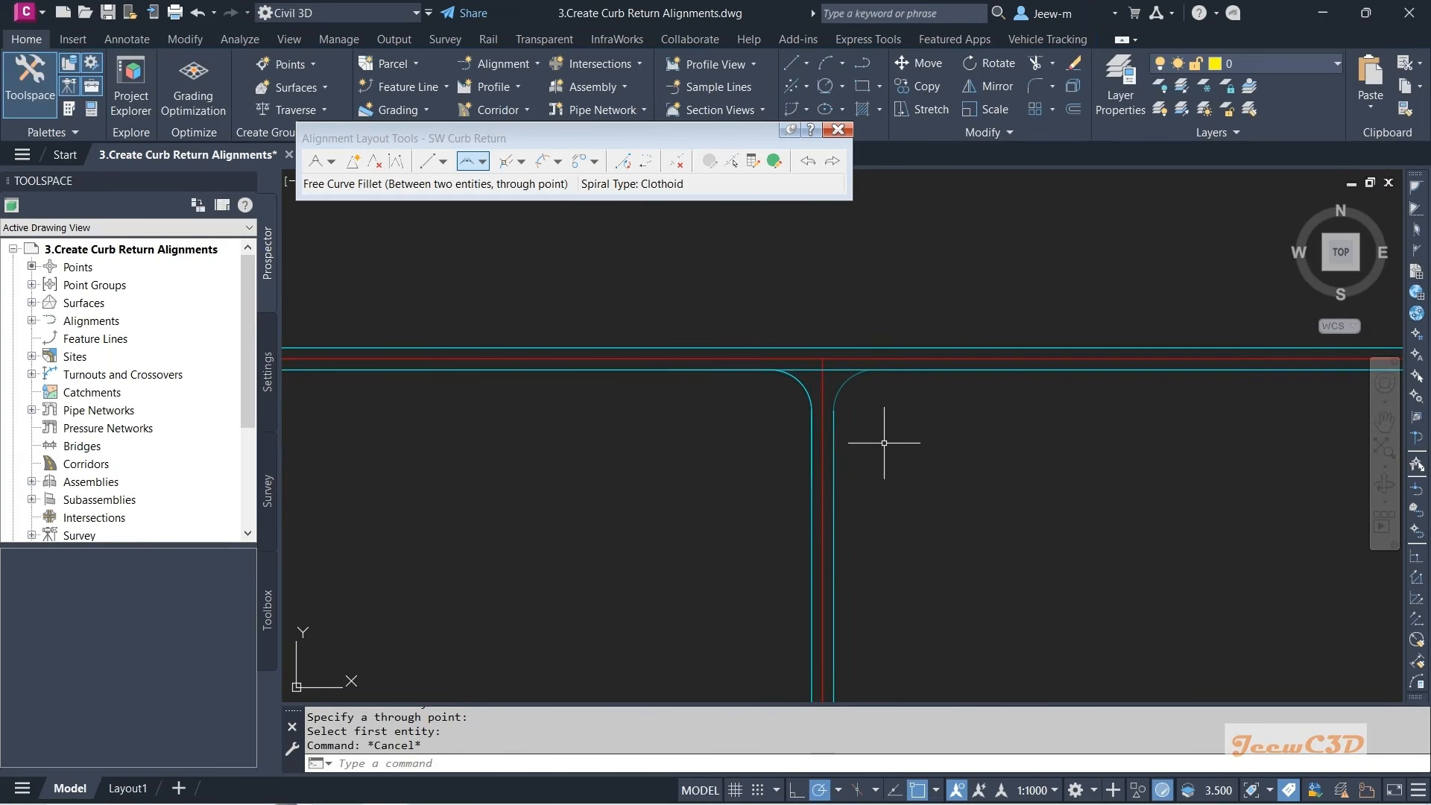
middle_drag(886, 432, 775, 485)
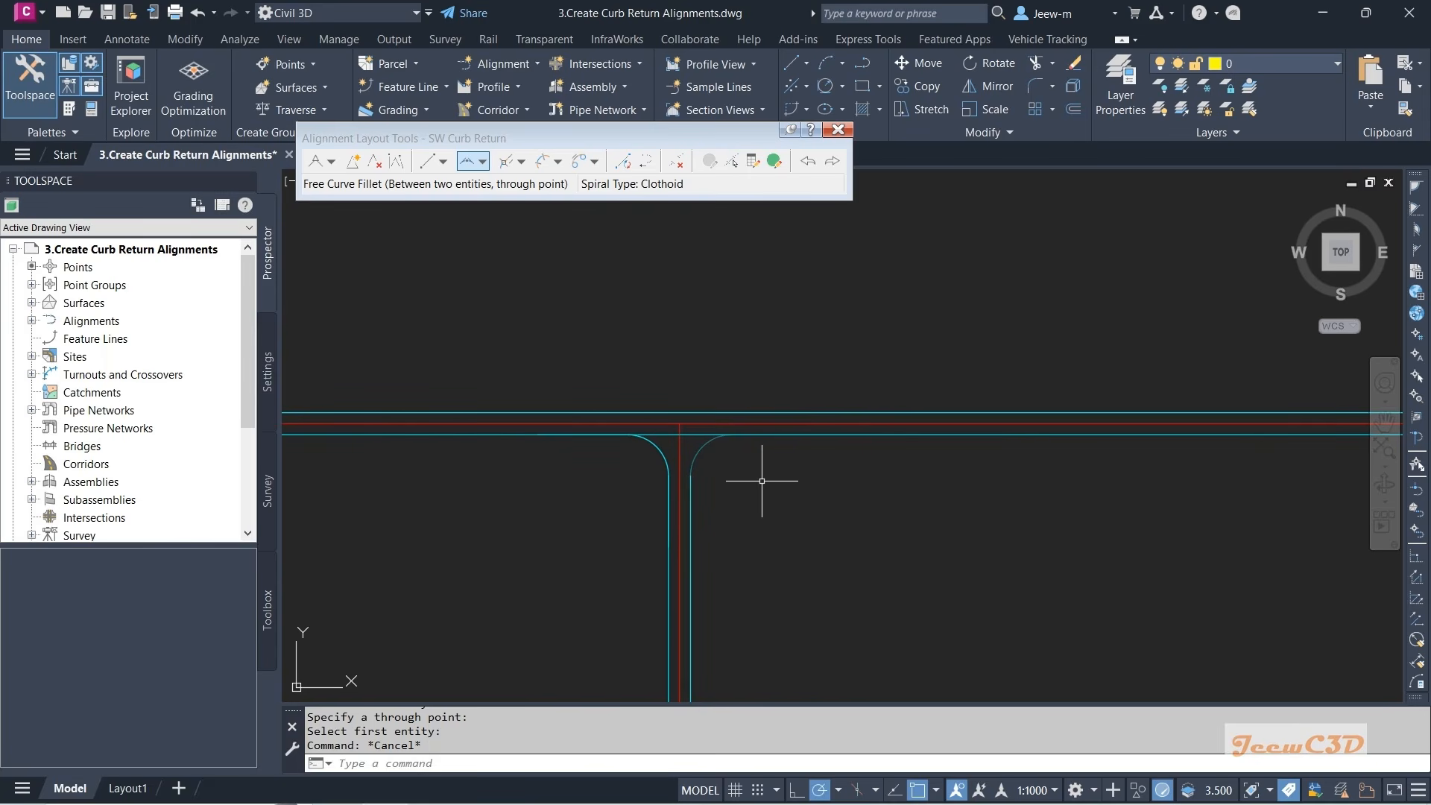
- Close the SW Curb Return layout tools and start a new centerline alignment layout named SE Curb Return
click(838, 130)
click(504, 65)
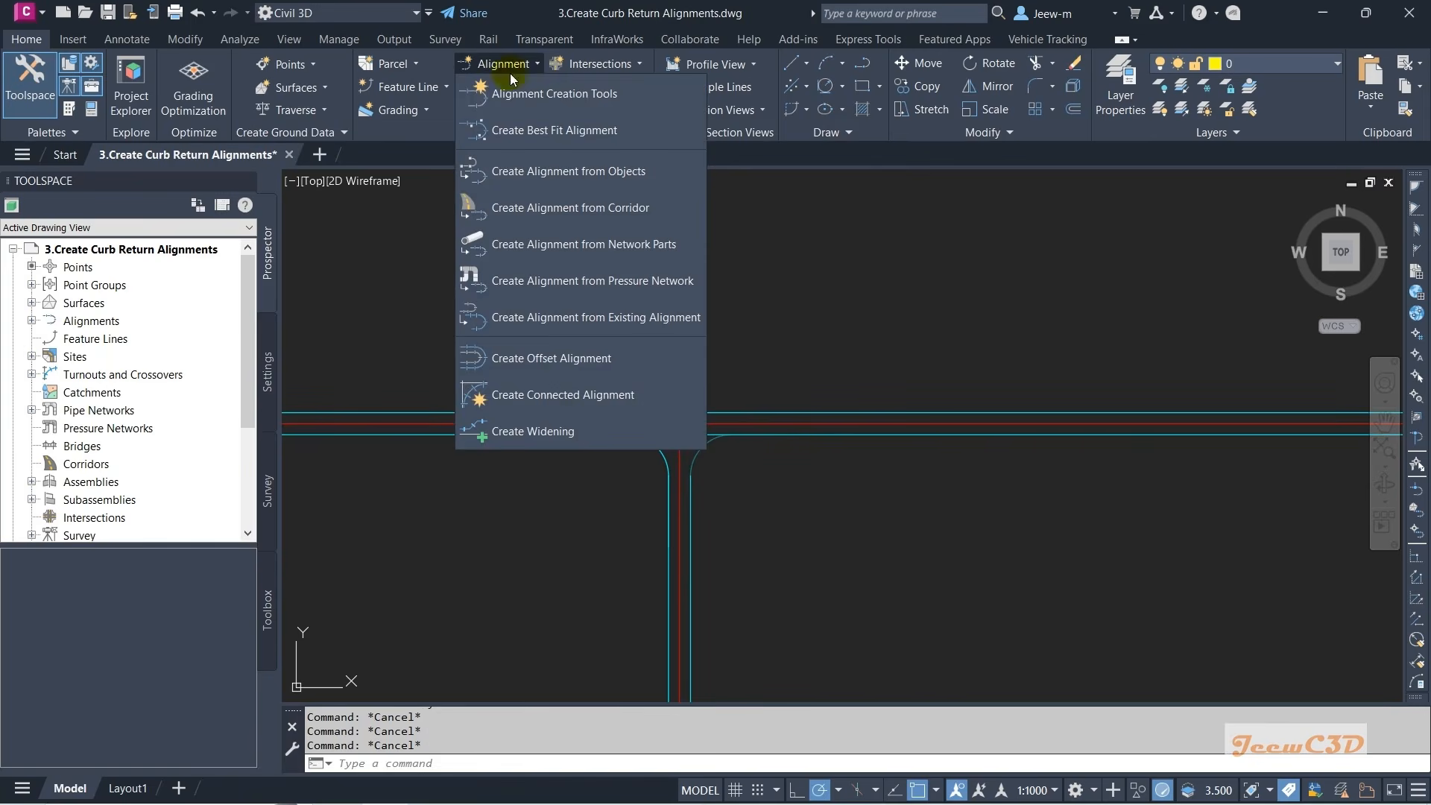
click(521, 93)
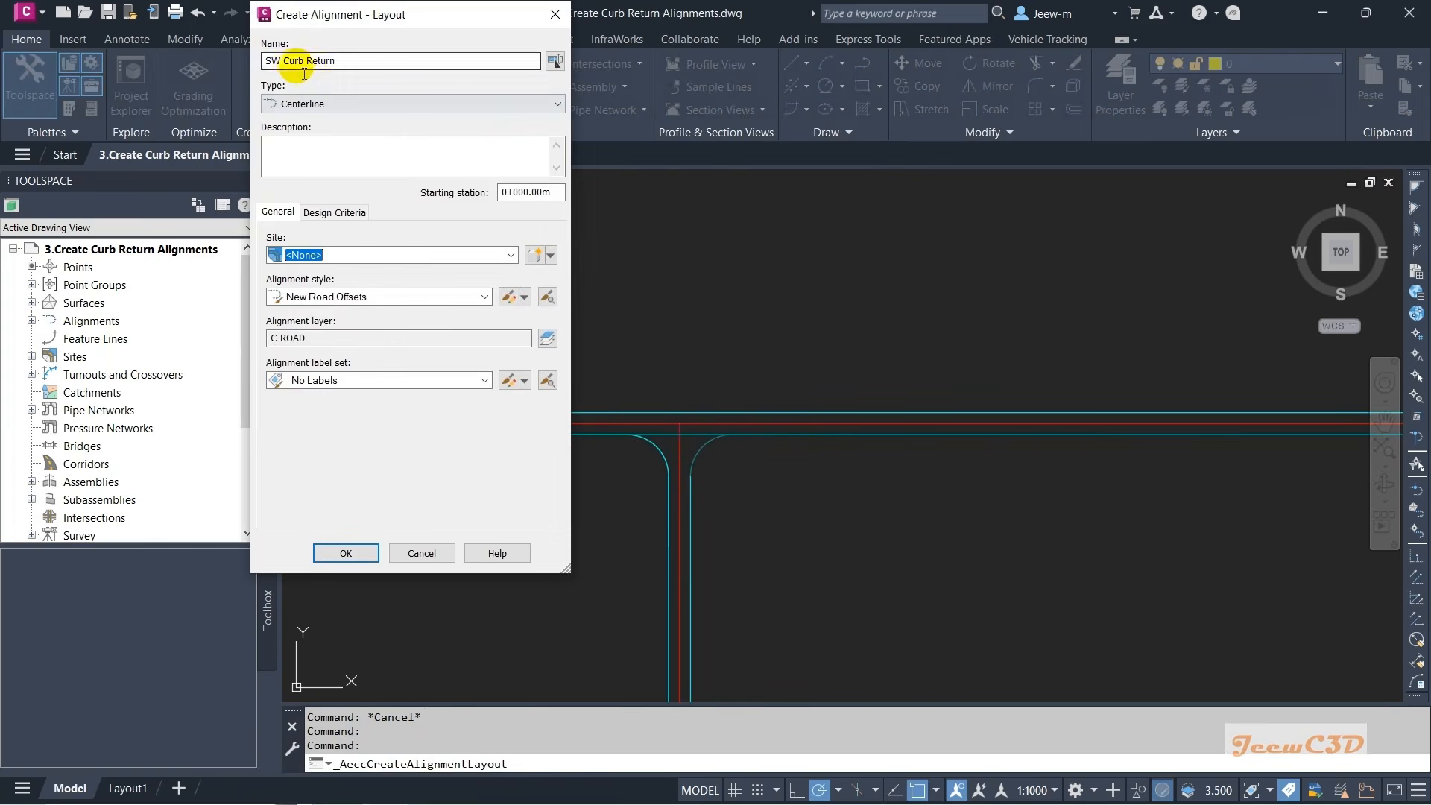
click(280, 67)
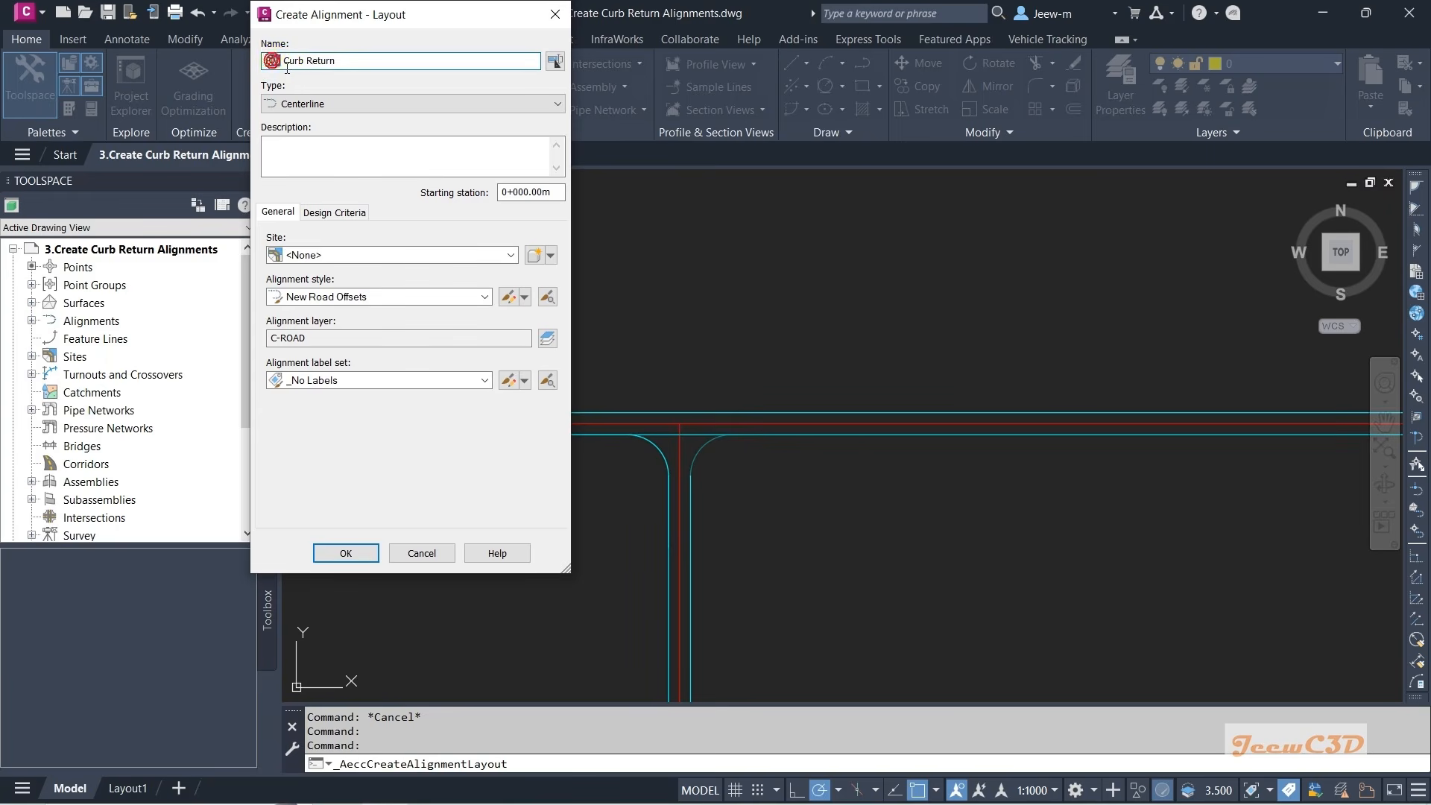
key(BackSpace)
text(E)
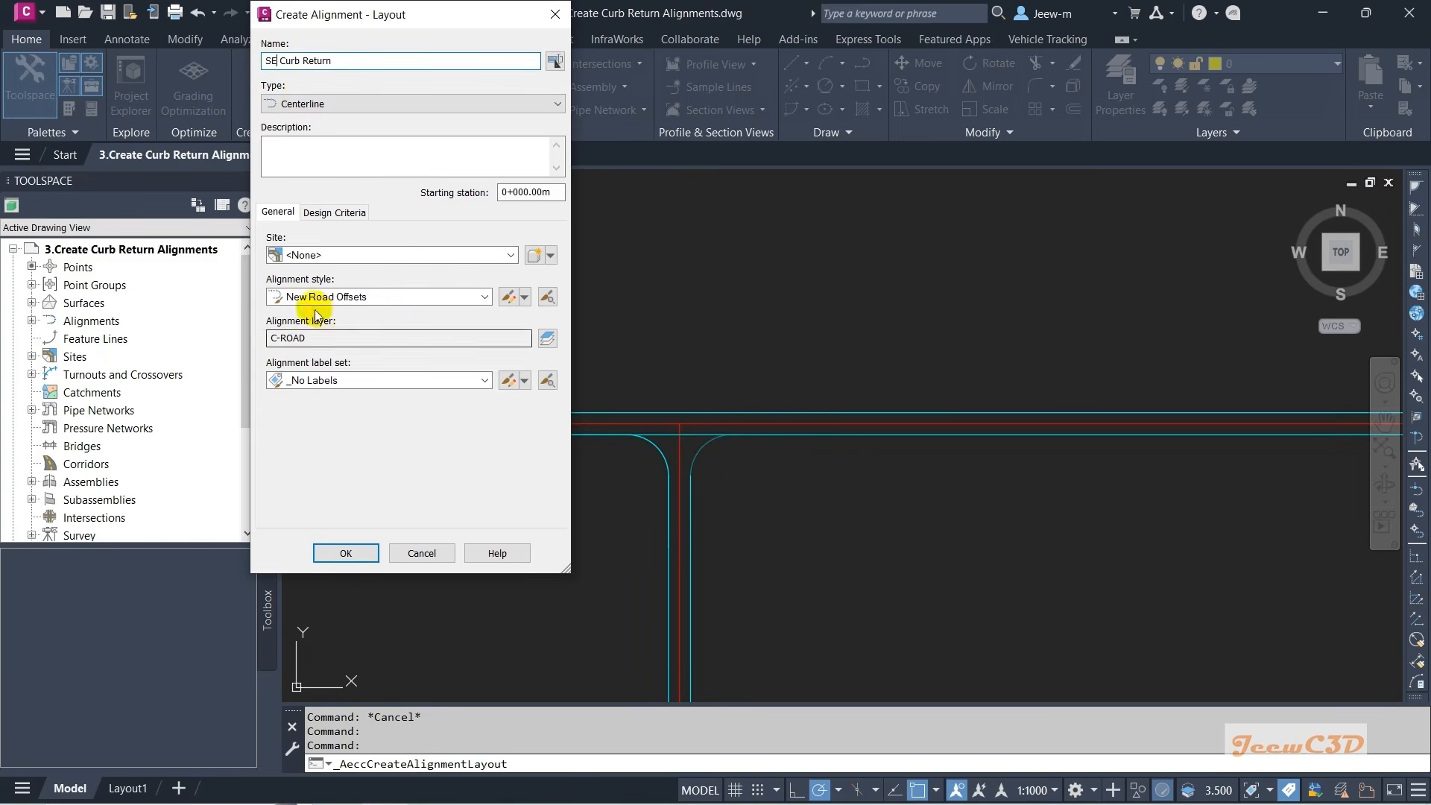
click(345, 552)
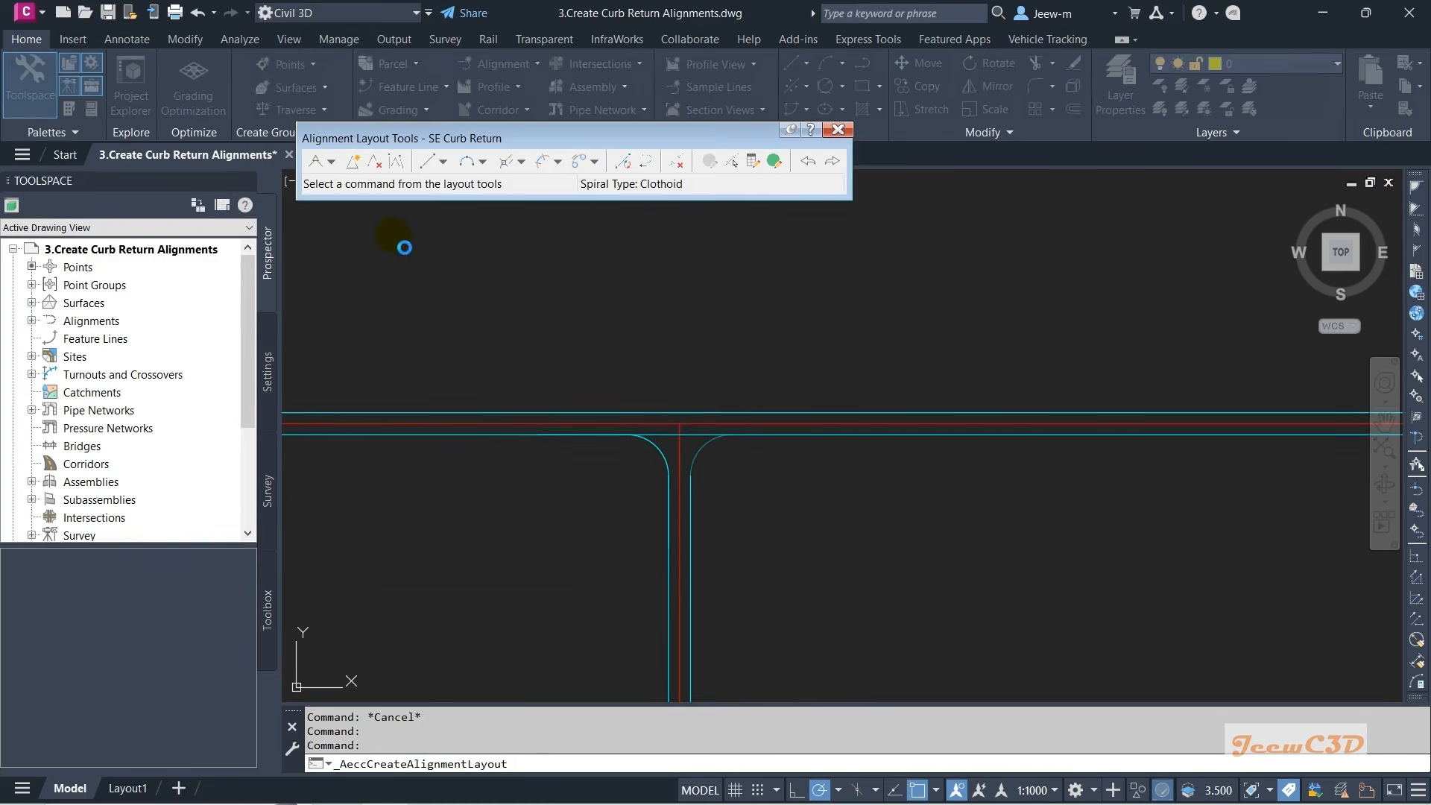
- Draw a Tangent-Tangent (No curves) line west along the Main Road's south edge, ending where the southeast curb arc meets it
click(331, 161)
click(348, 183)
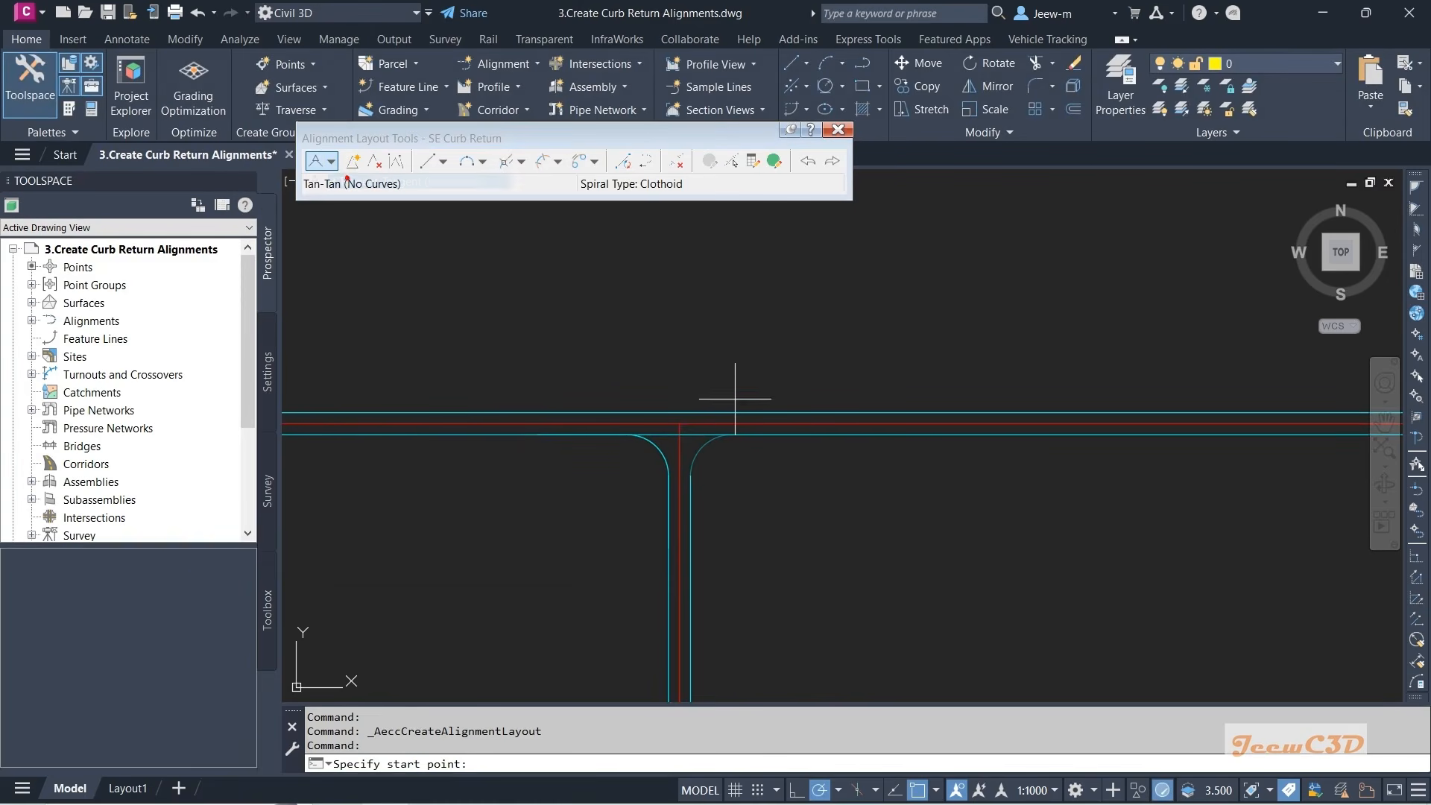
click(828, 434)
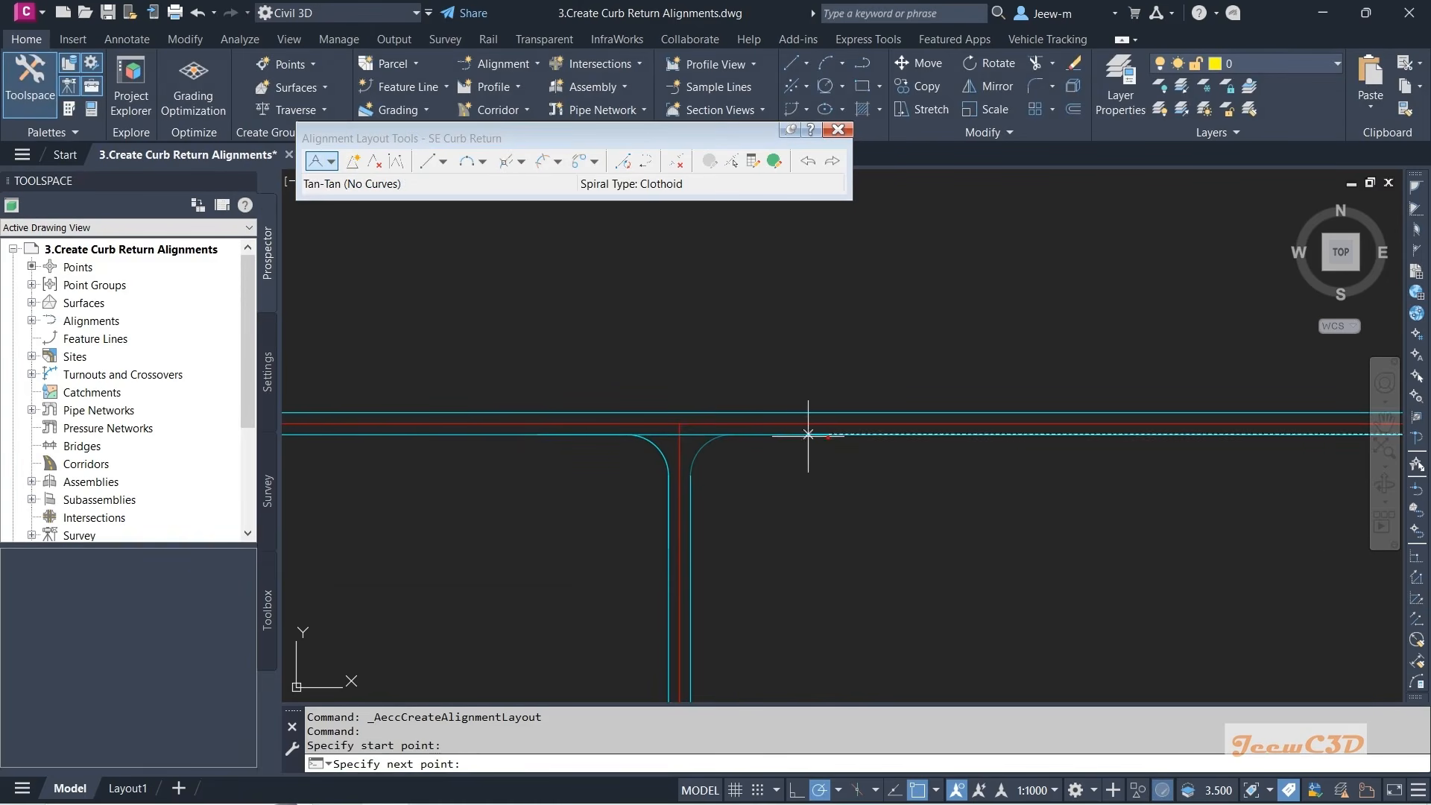
click(732, 434)
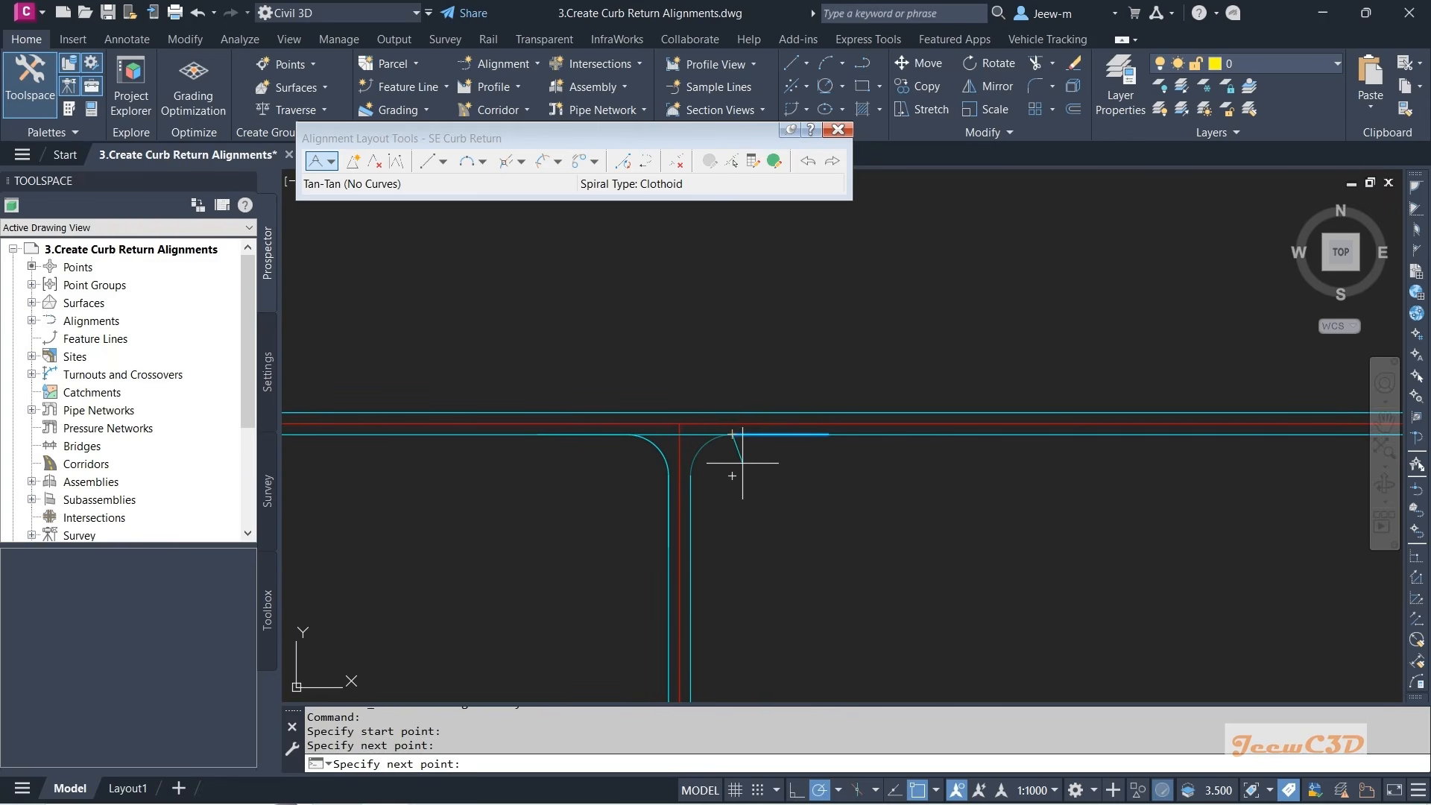
key(Return)
- Draw a Tangent-Tangent (No curves) line south along the Secondary Road's east edge, starting at the southeast curb arc's lower endpoint
click(331, 164)
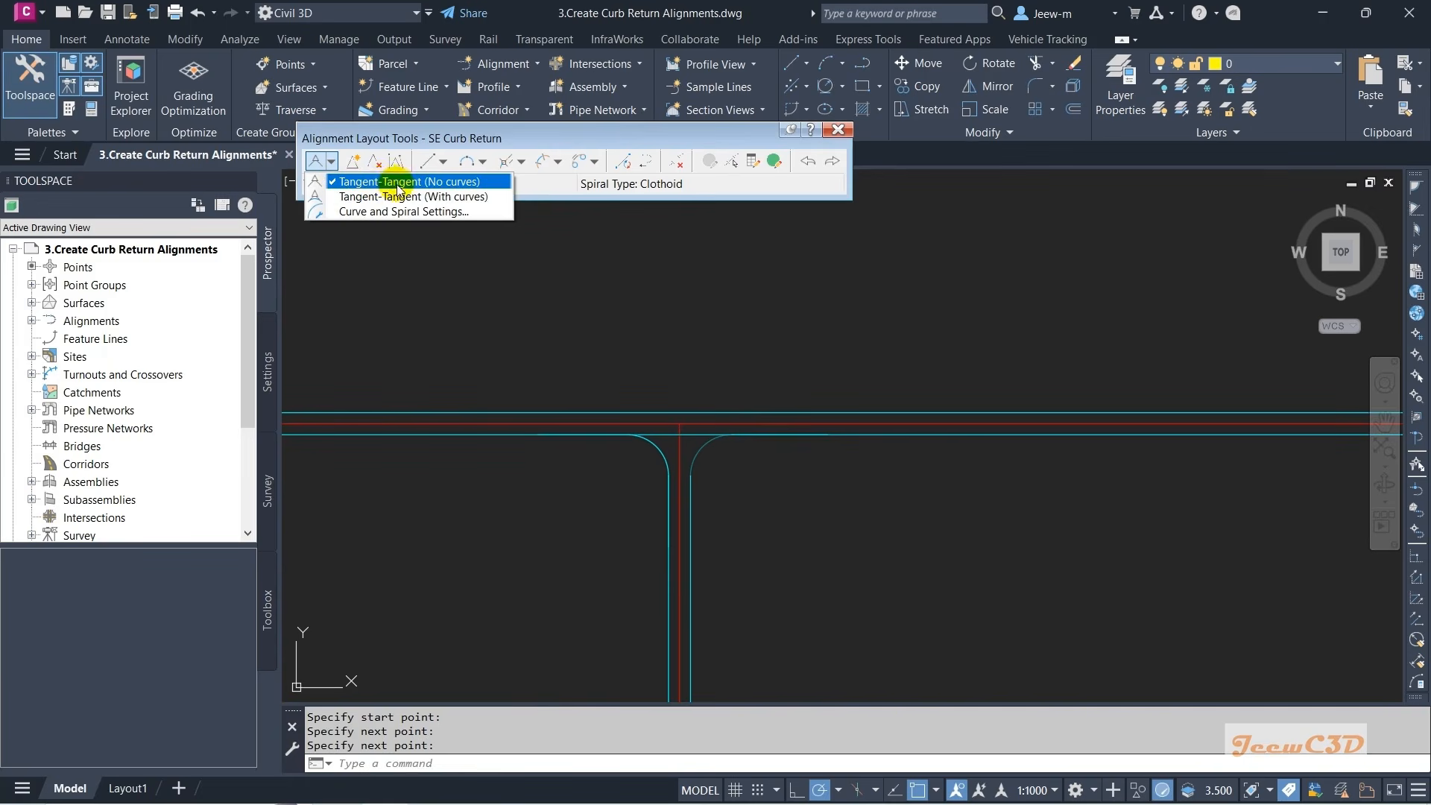
click(401, 182)
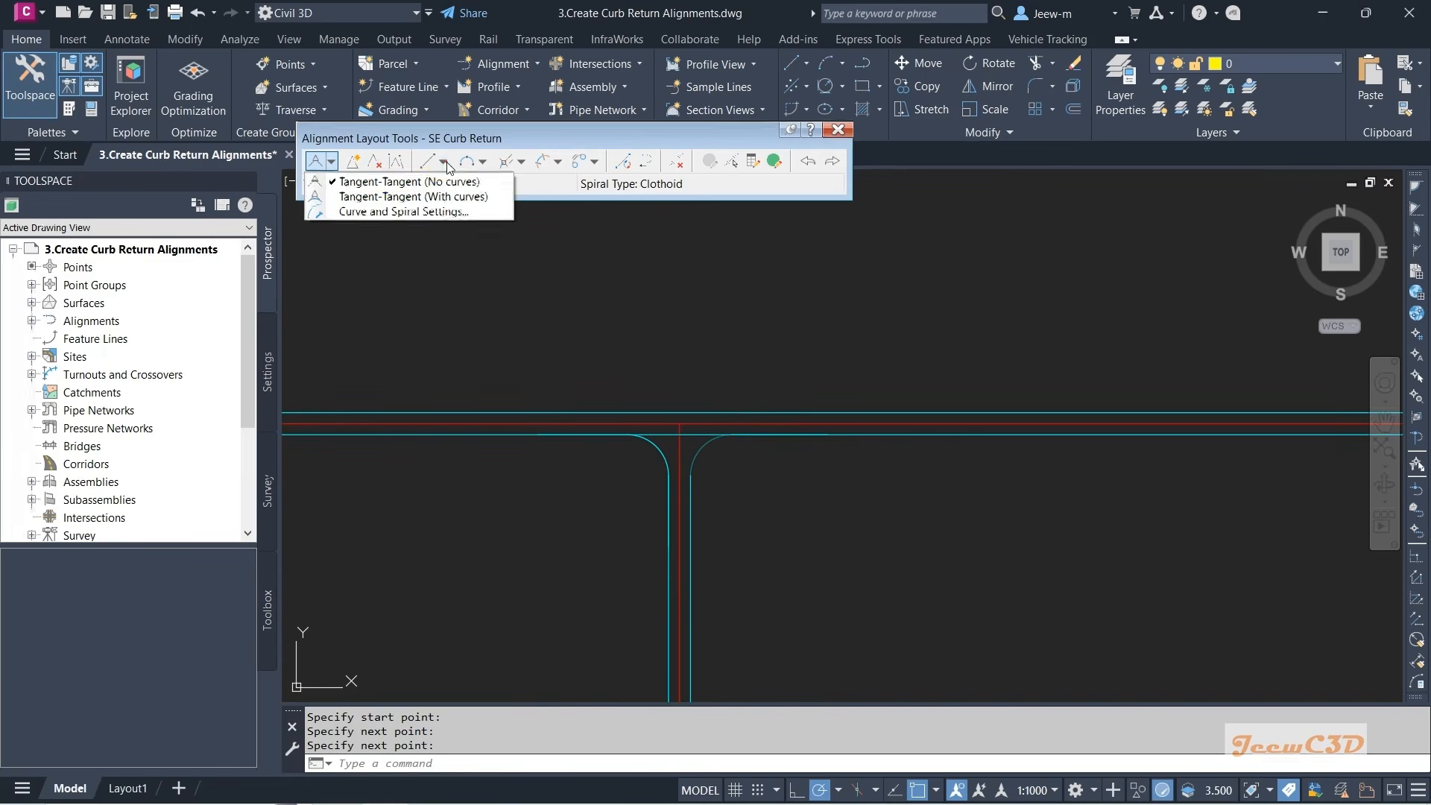
click(443, 161)
click(333, 163)
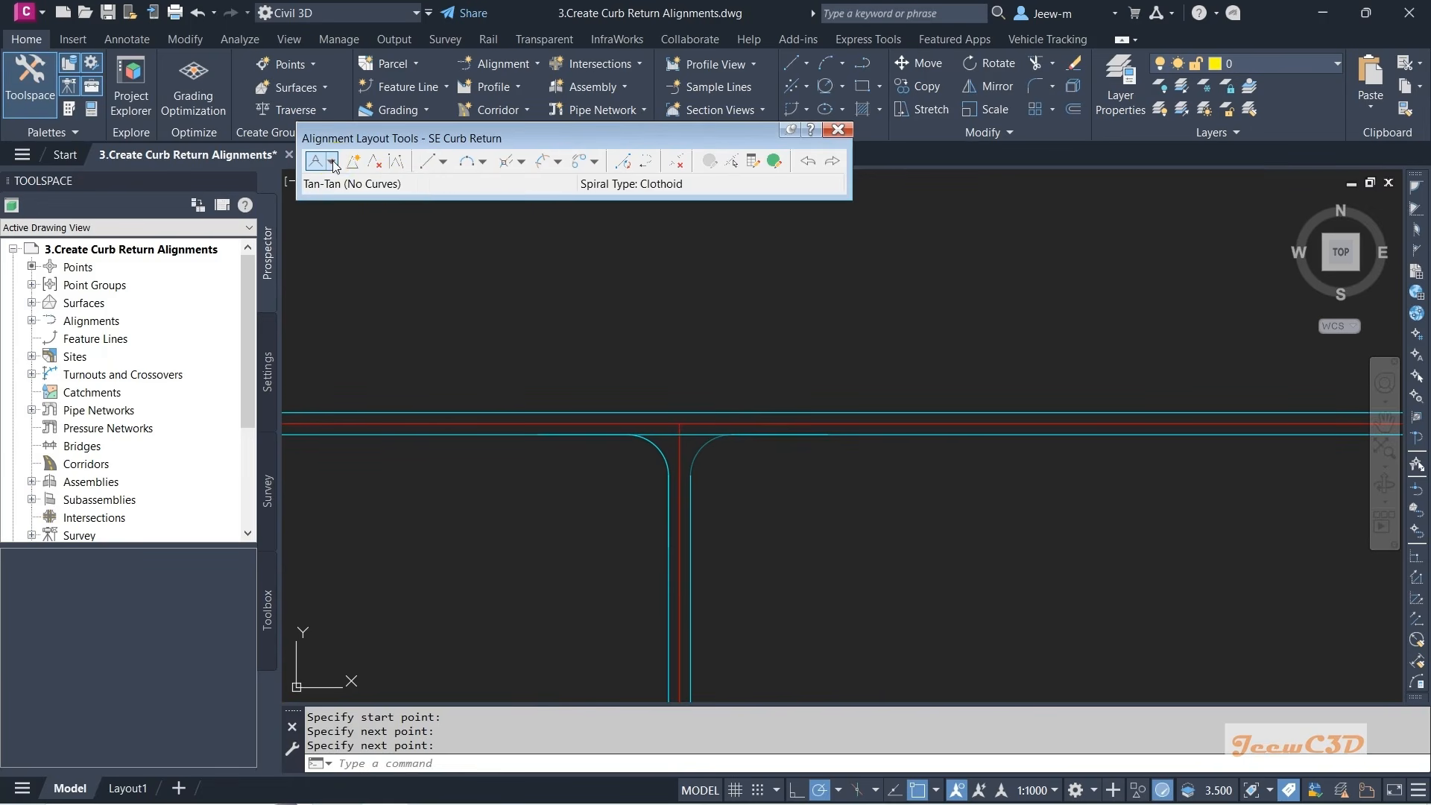
click(333, 163)
click(358, 178)
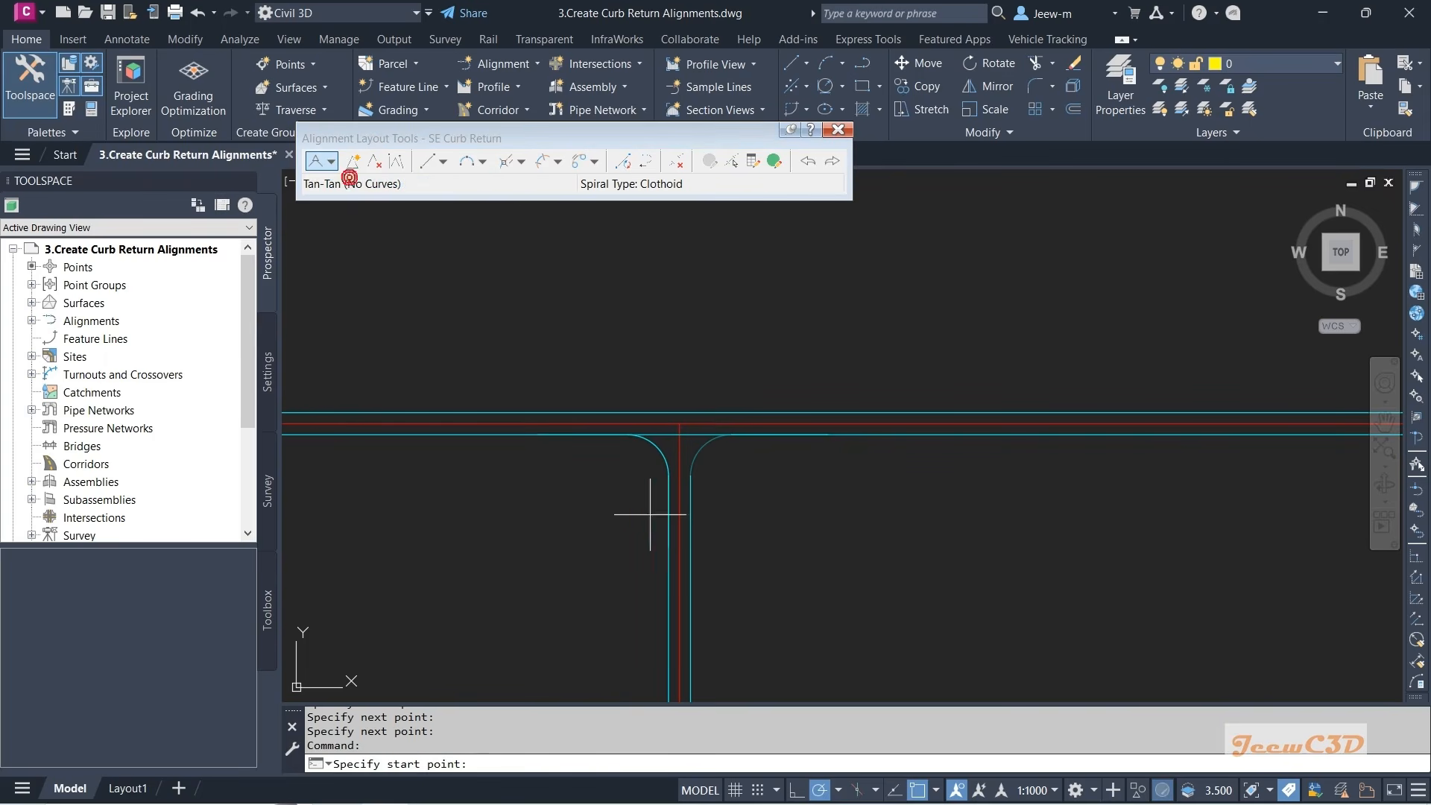
click(690, 476)
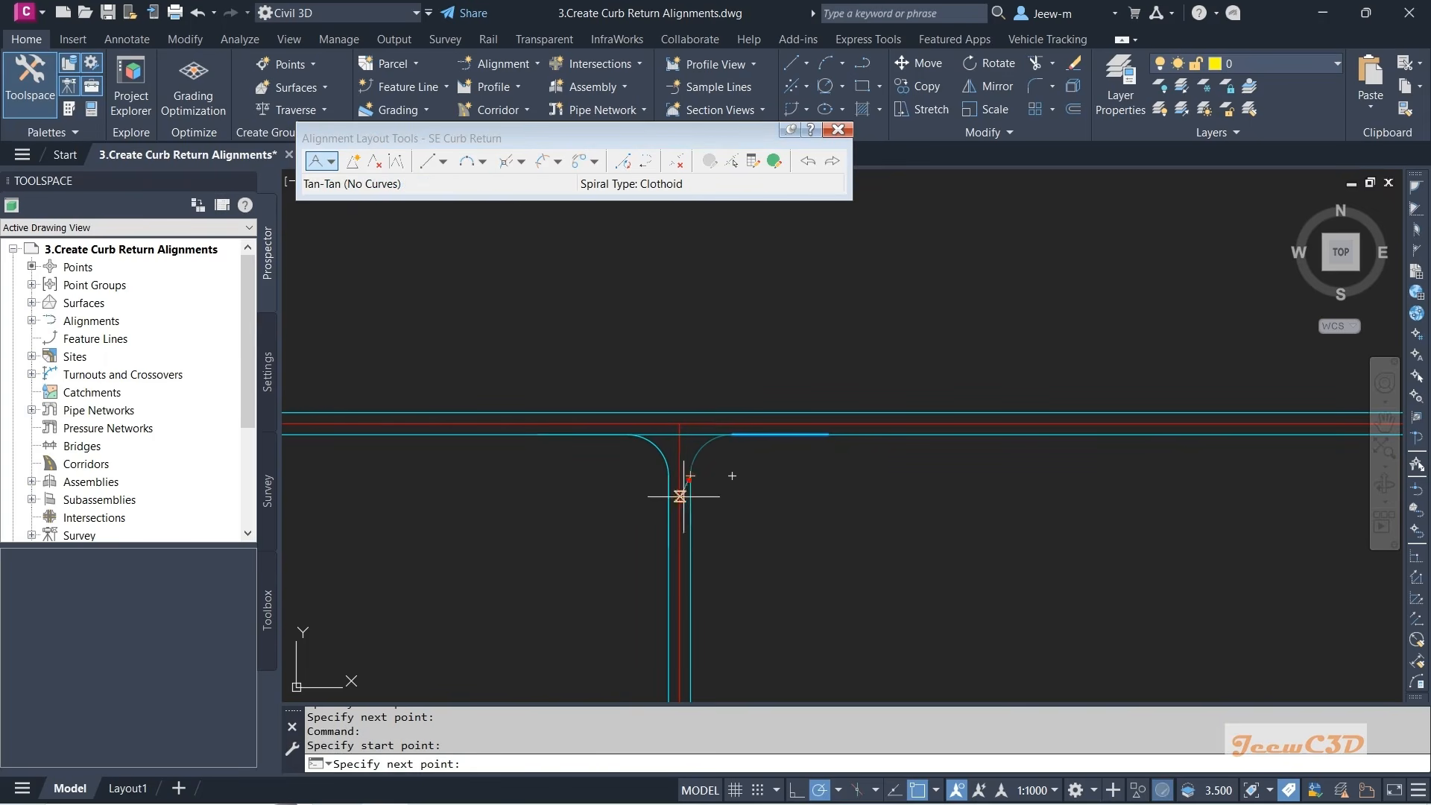
click(690, 596)
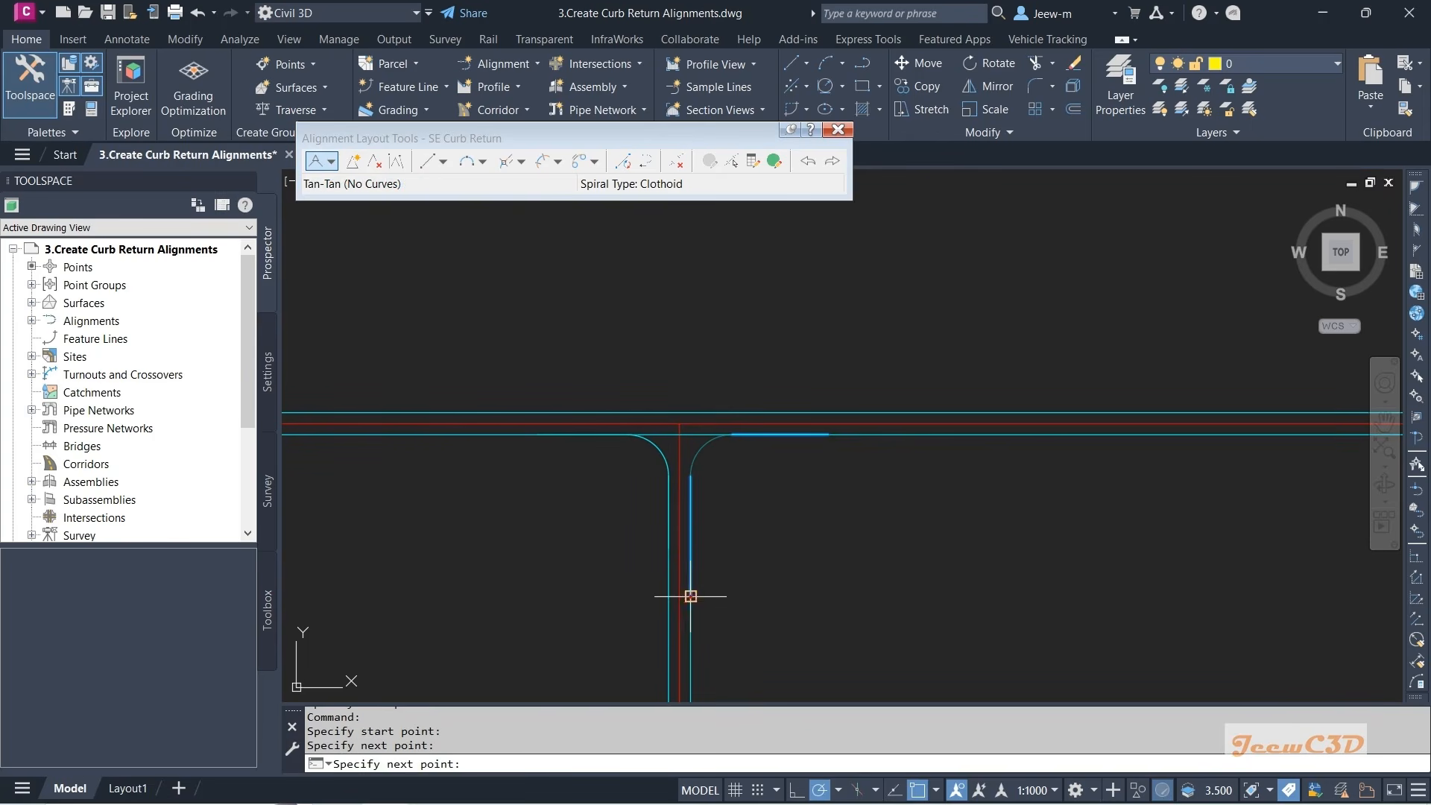
key(Return)
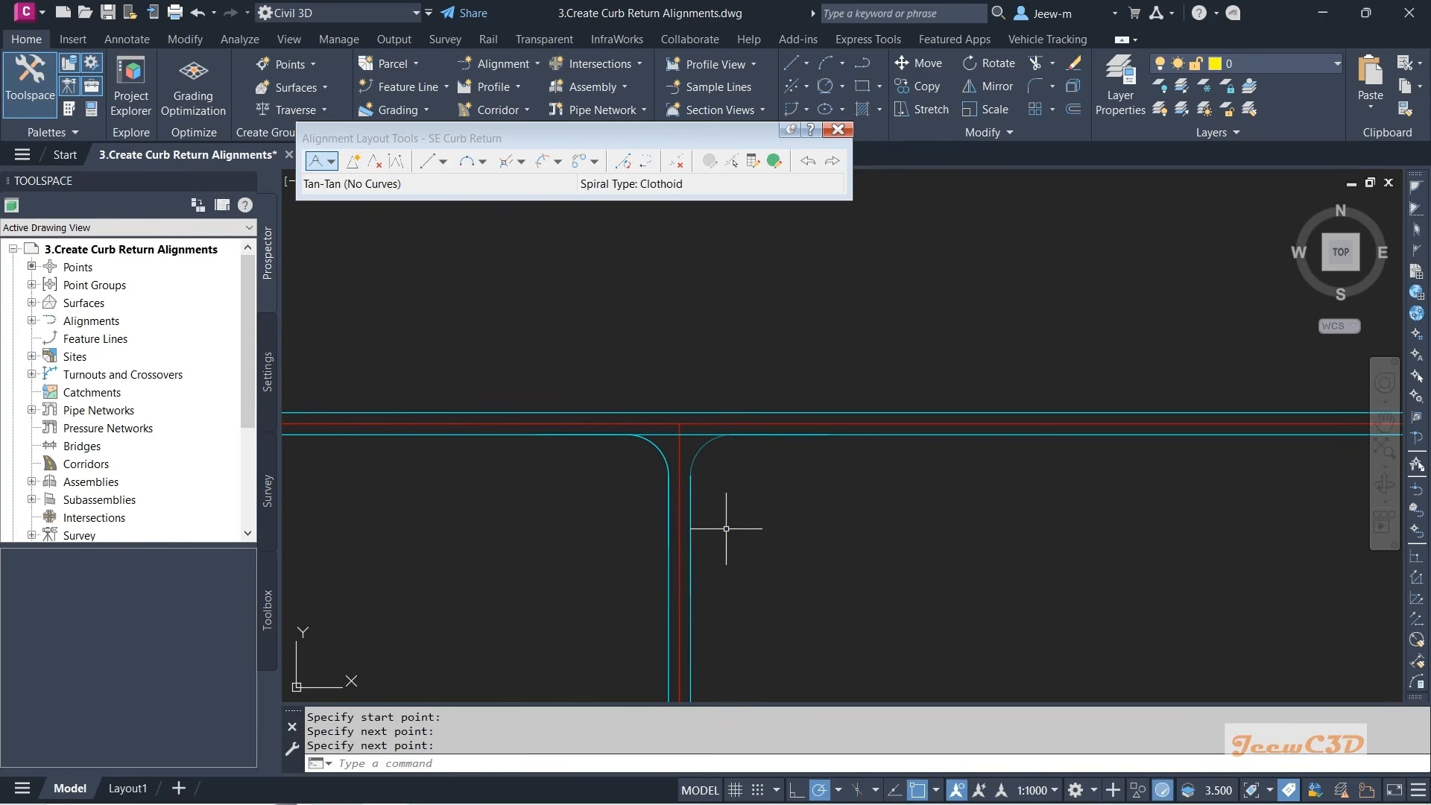
- Join the two SE Curb Return lines with a Free Curve Fillet (Between two entities, through point) through a point on the reference arc
click(482, 162)
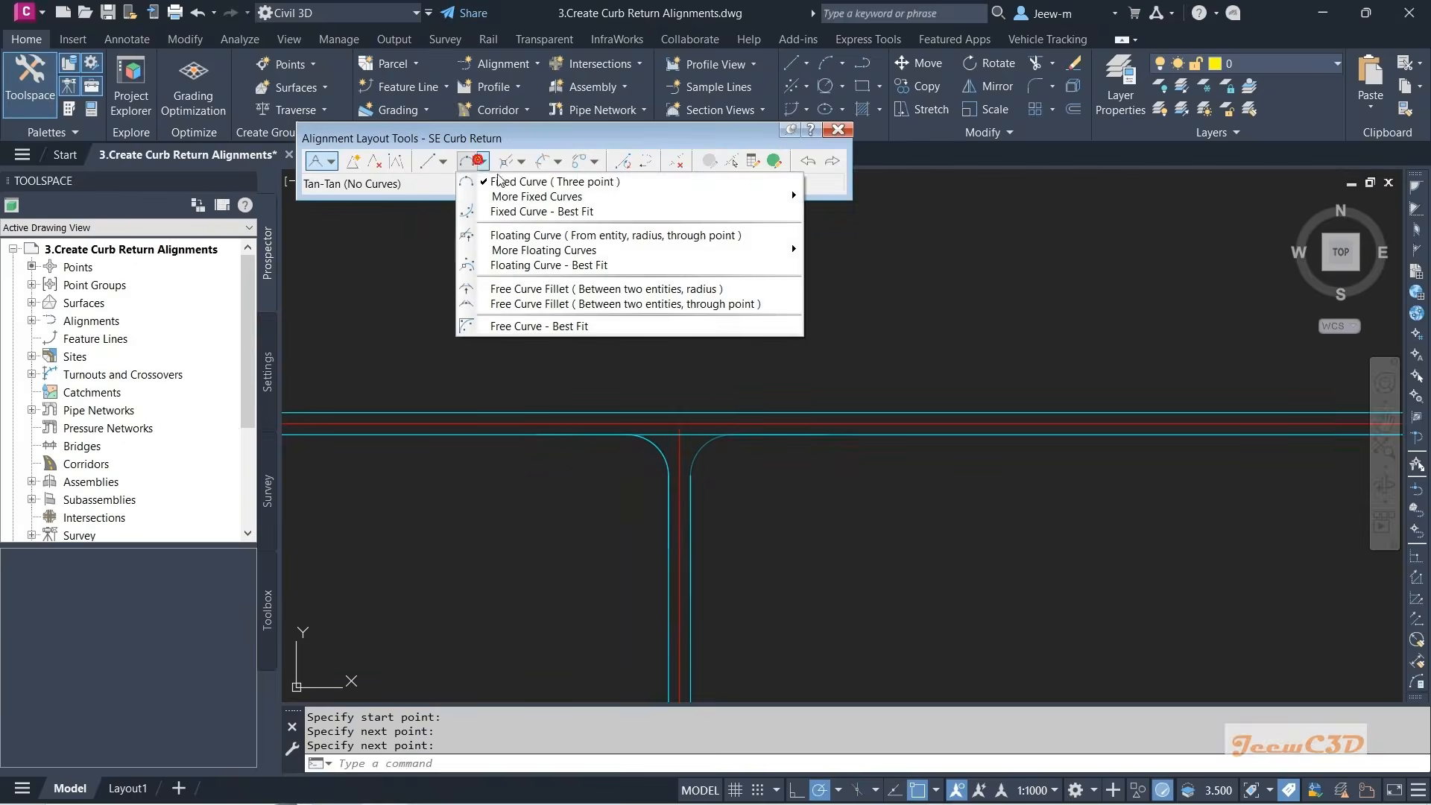
mouse_move(572, 257)
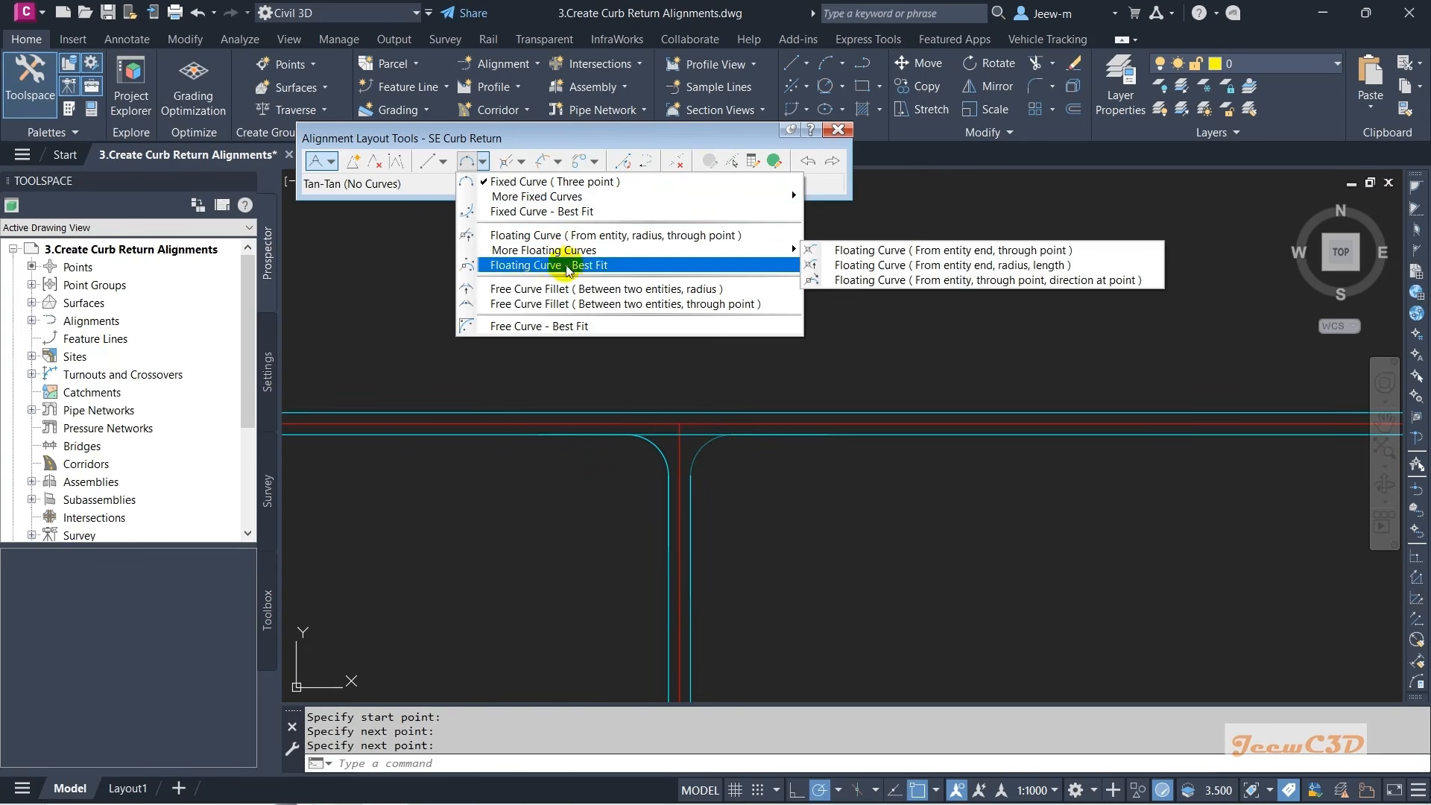
click(591, 308)
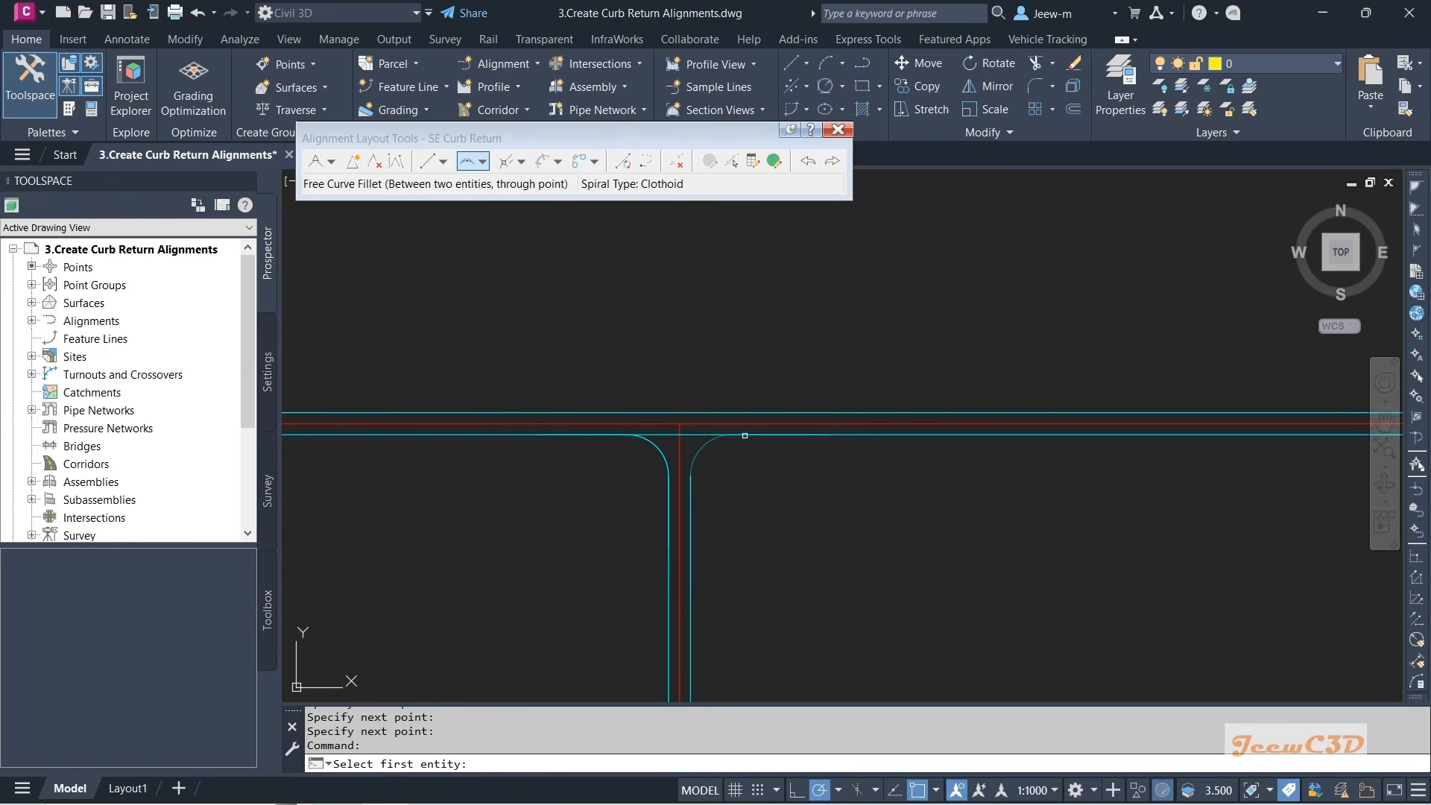
click(745, 435)
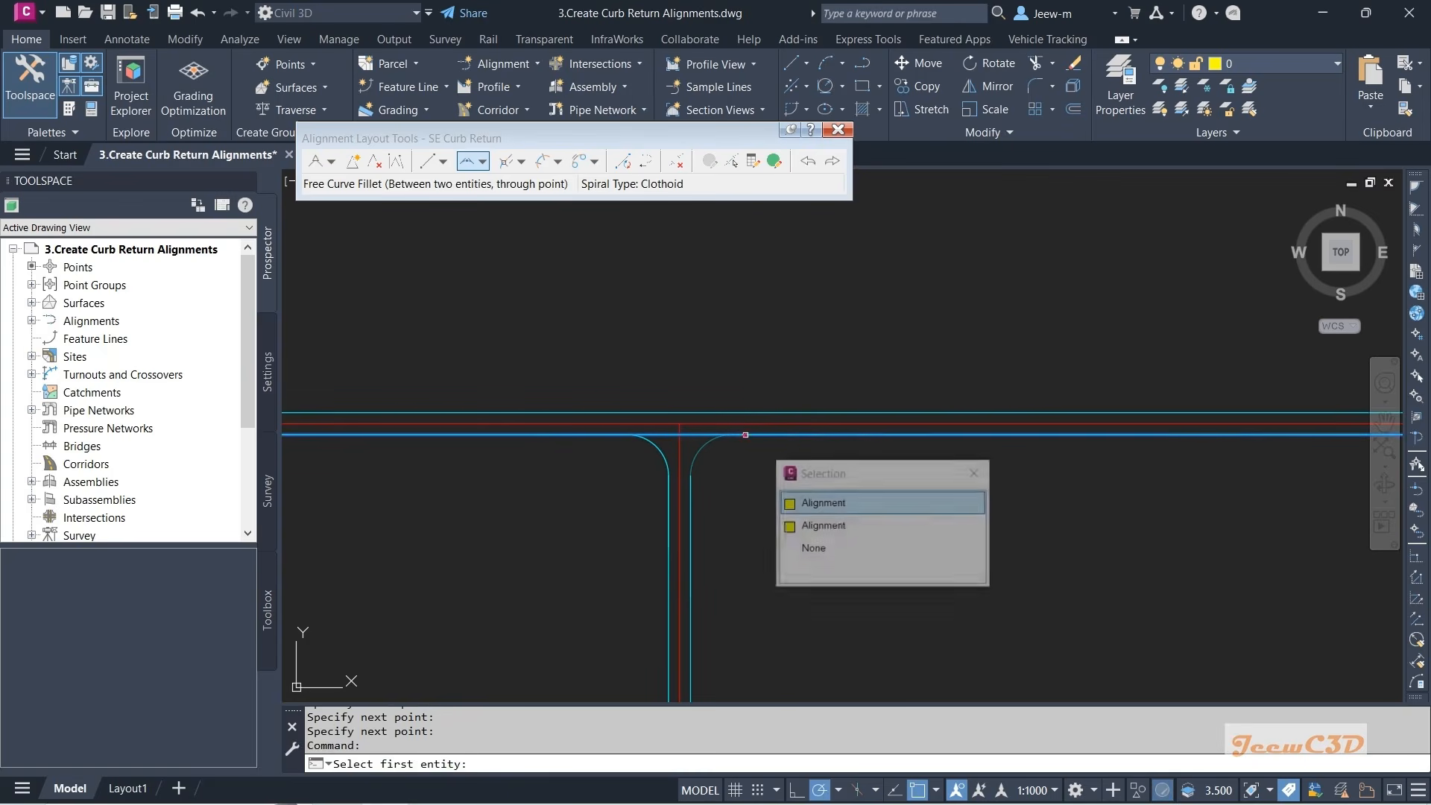
click(819, 526)
click(693, 495)
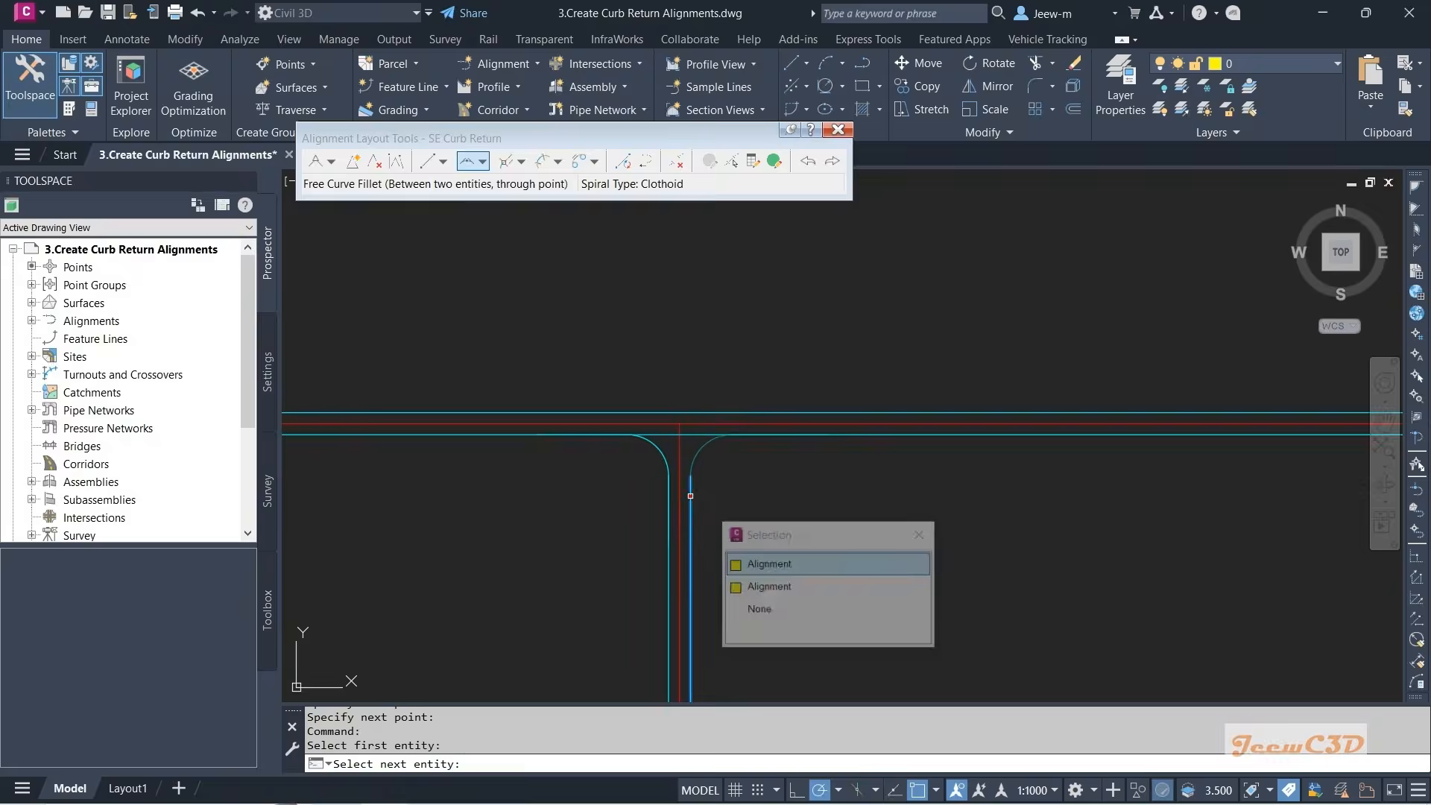
click(755, 583)
click(702, 445)
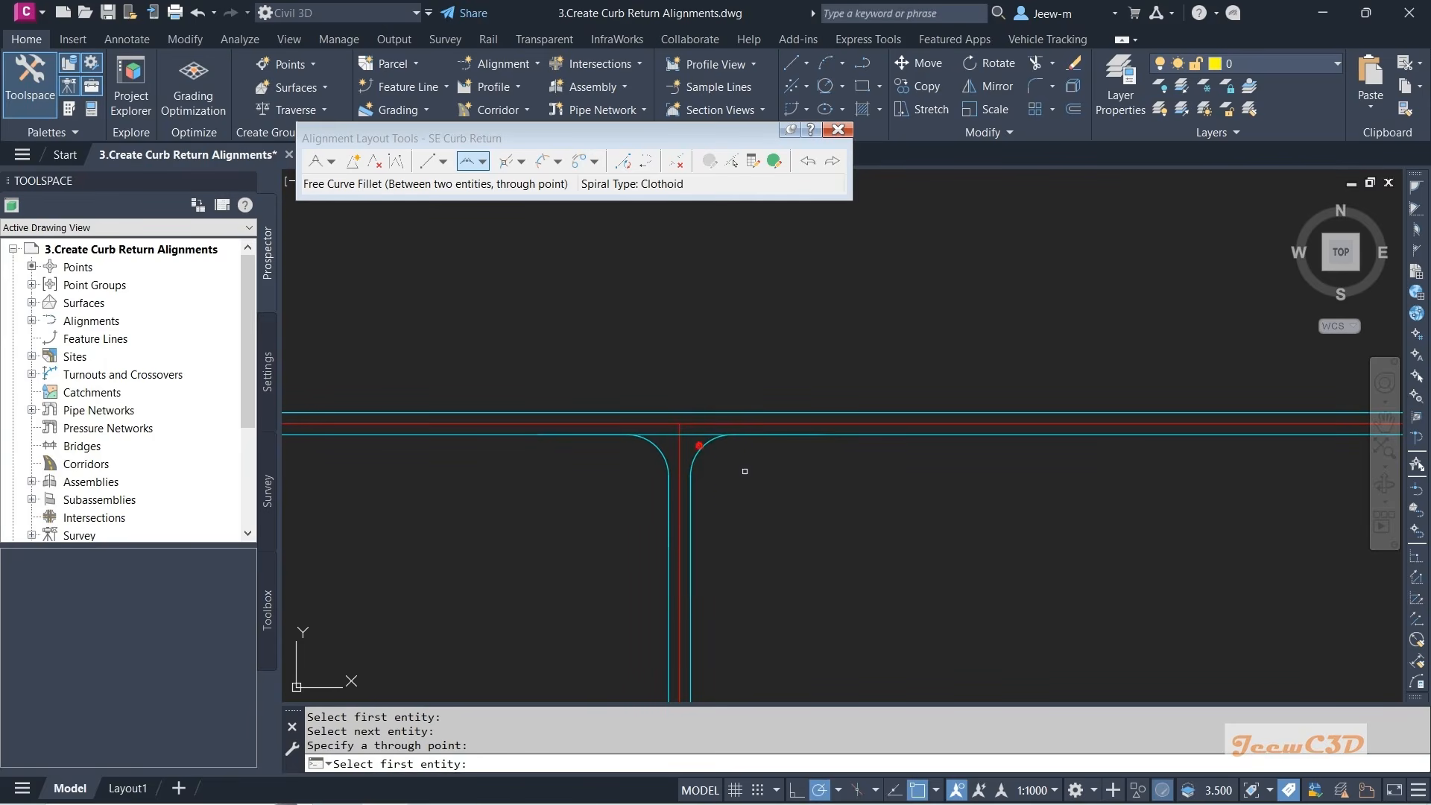
key(Return)
- Compare the extents of the SW and SE Curb Return alignments by selecting each one in turn
middle_drag(745, 474, 799, 399)
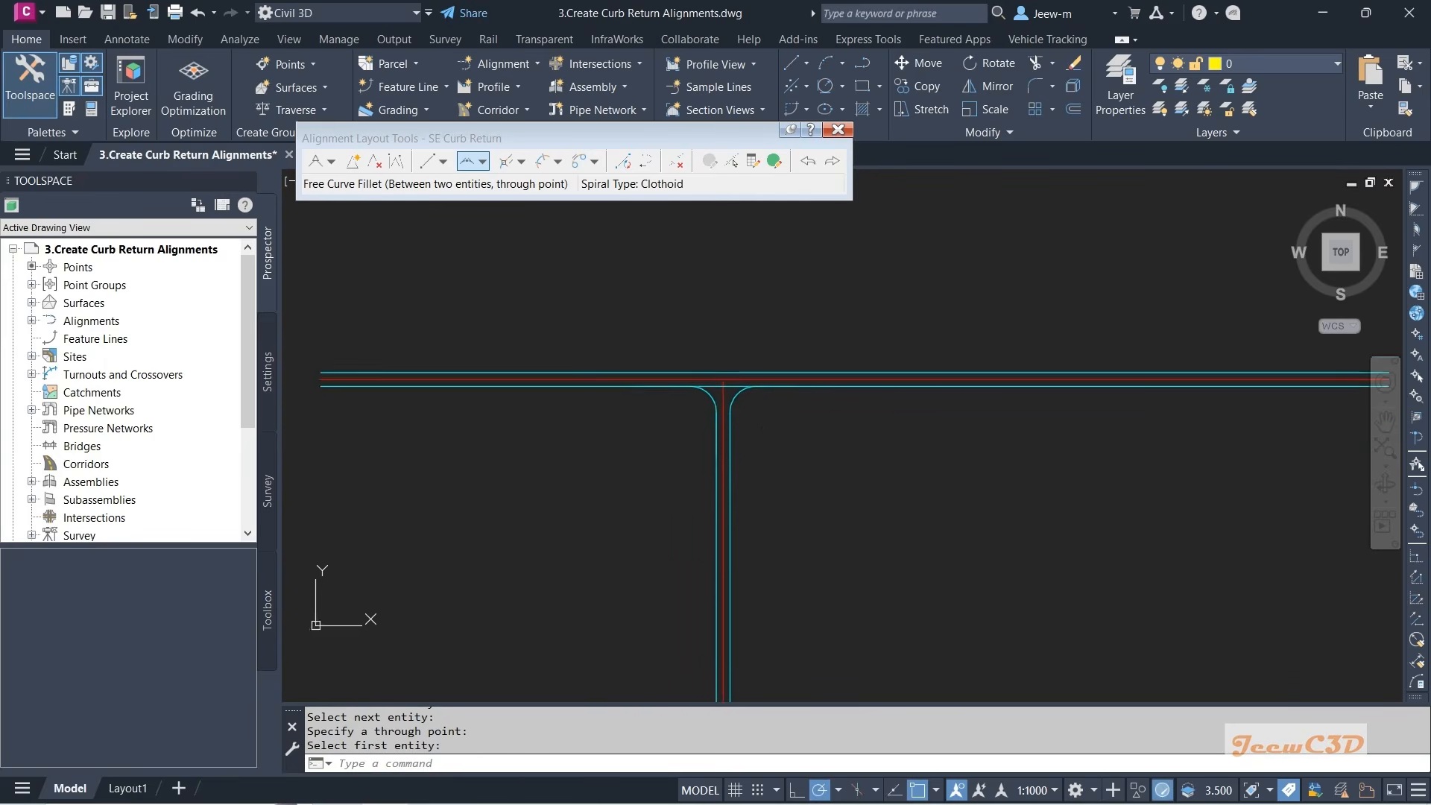
click(716, 381)
click(763, 450)
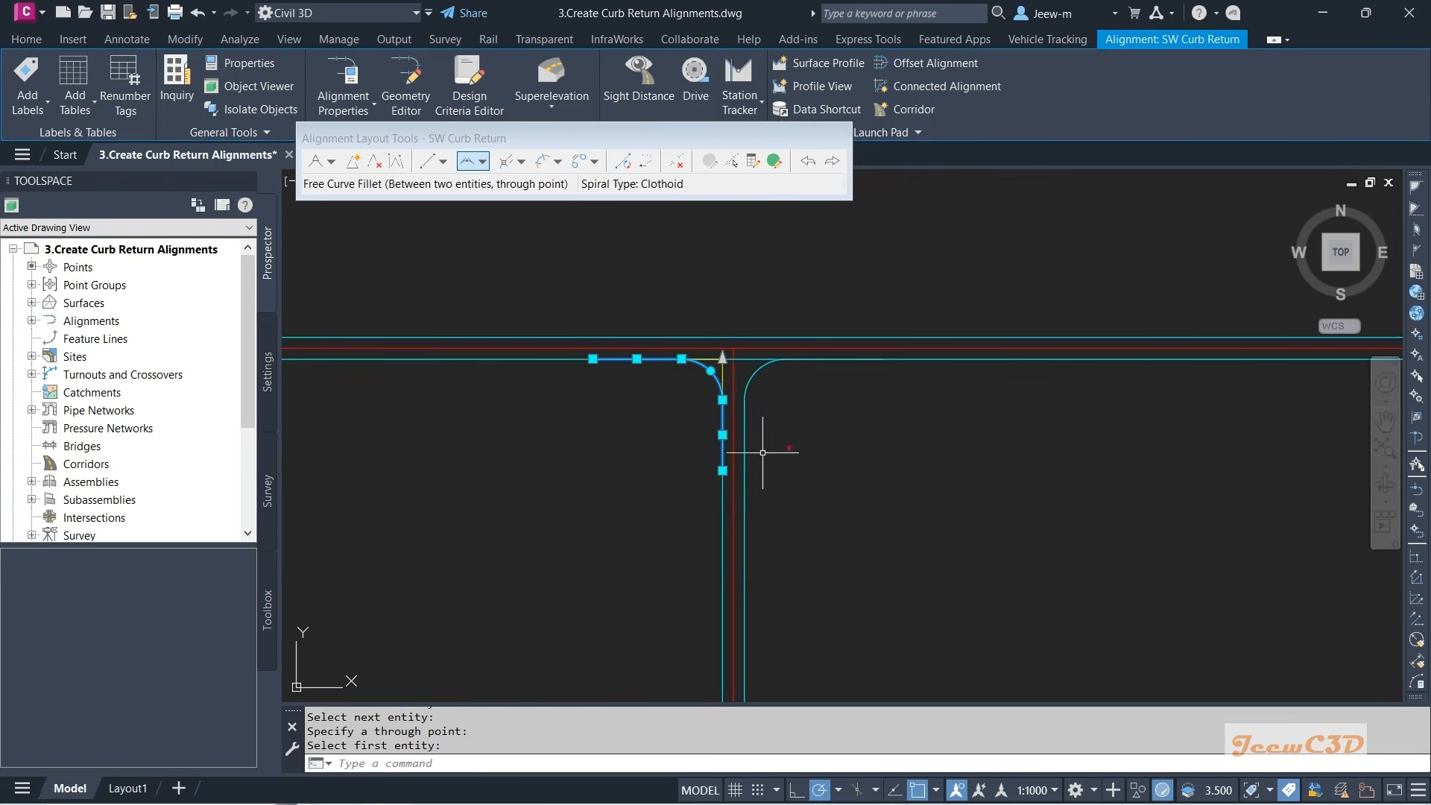
scroll(749, 468, up, 2)
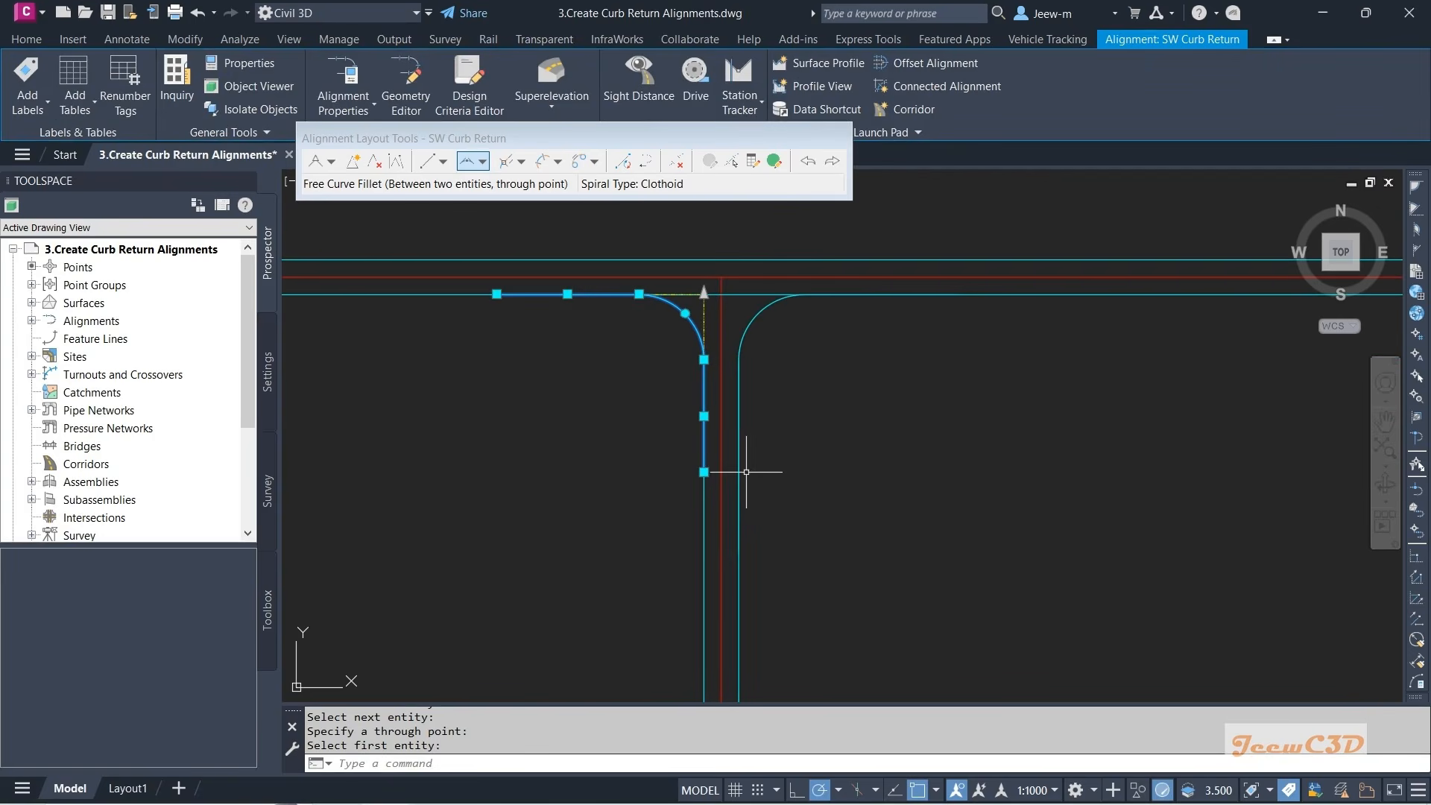
key(Escape)
click(742, 416)
click(825, 494)
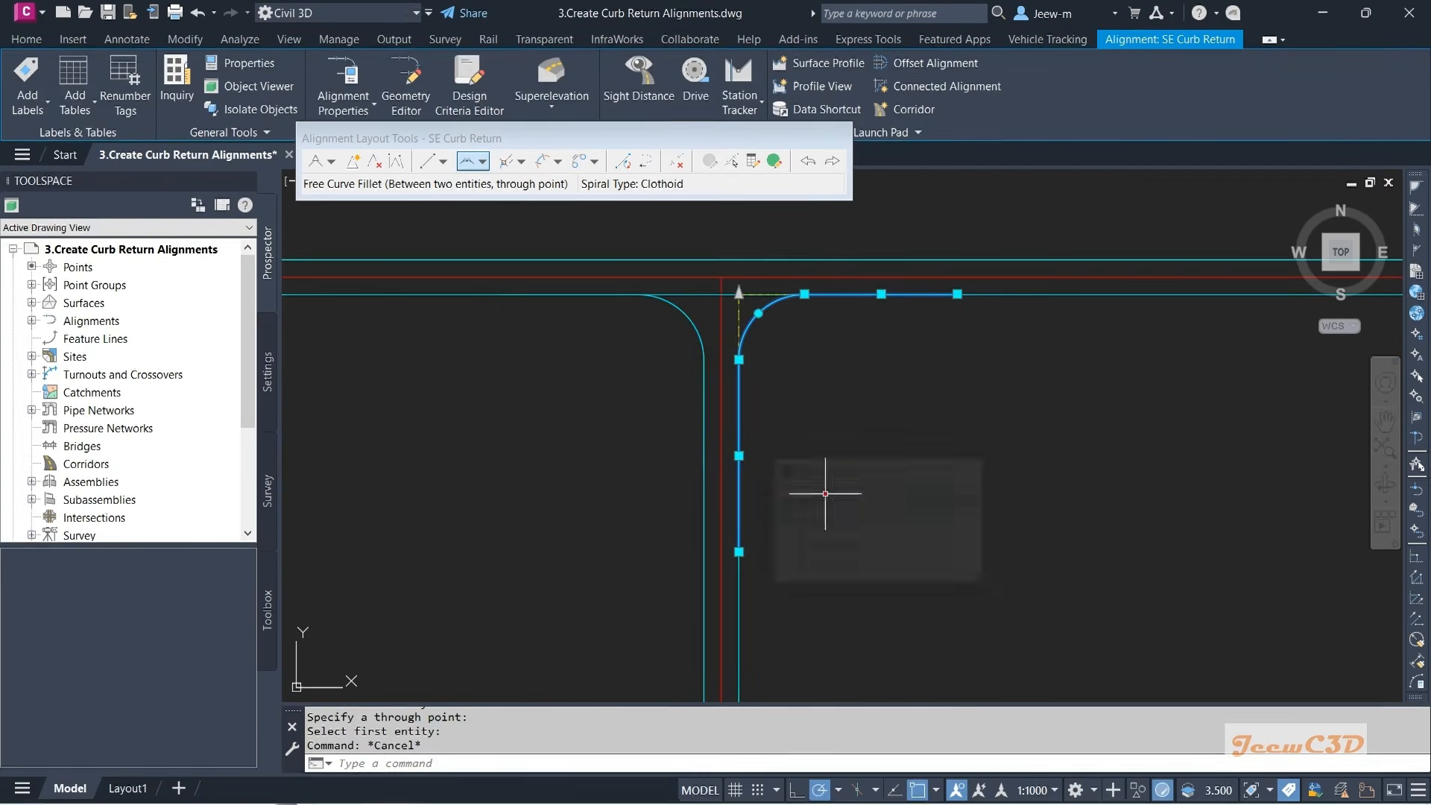
key(Escape)
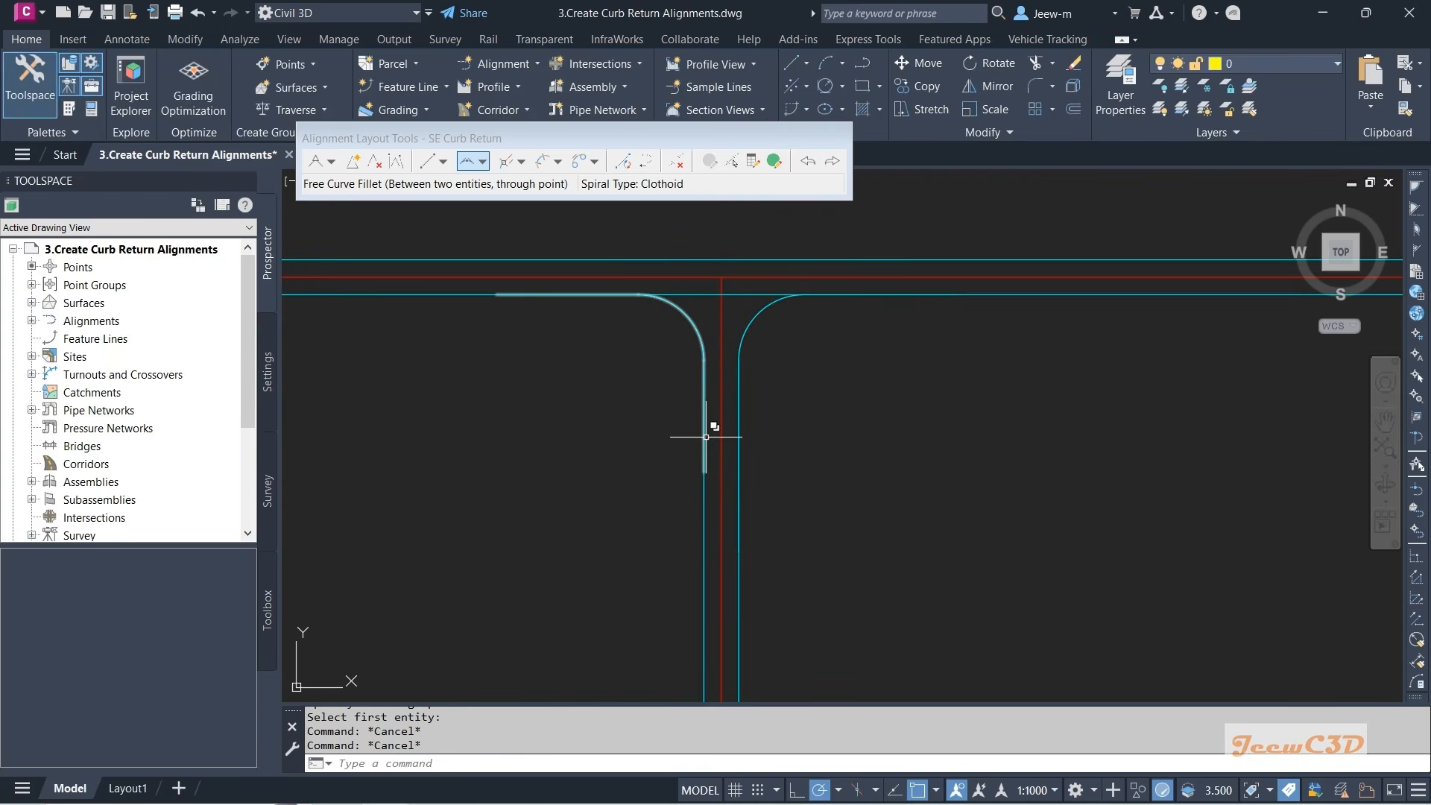
click(705, 425)
key(Escape)
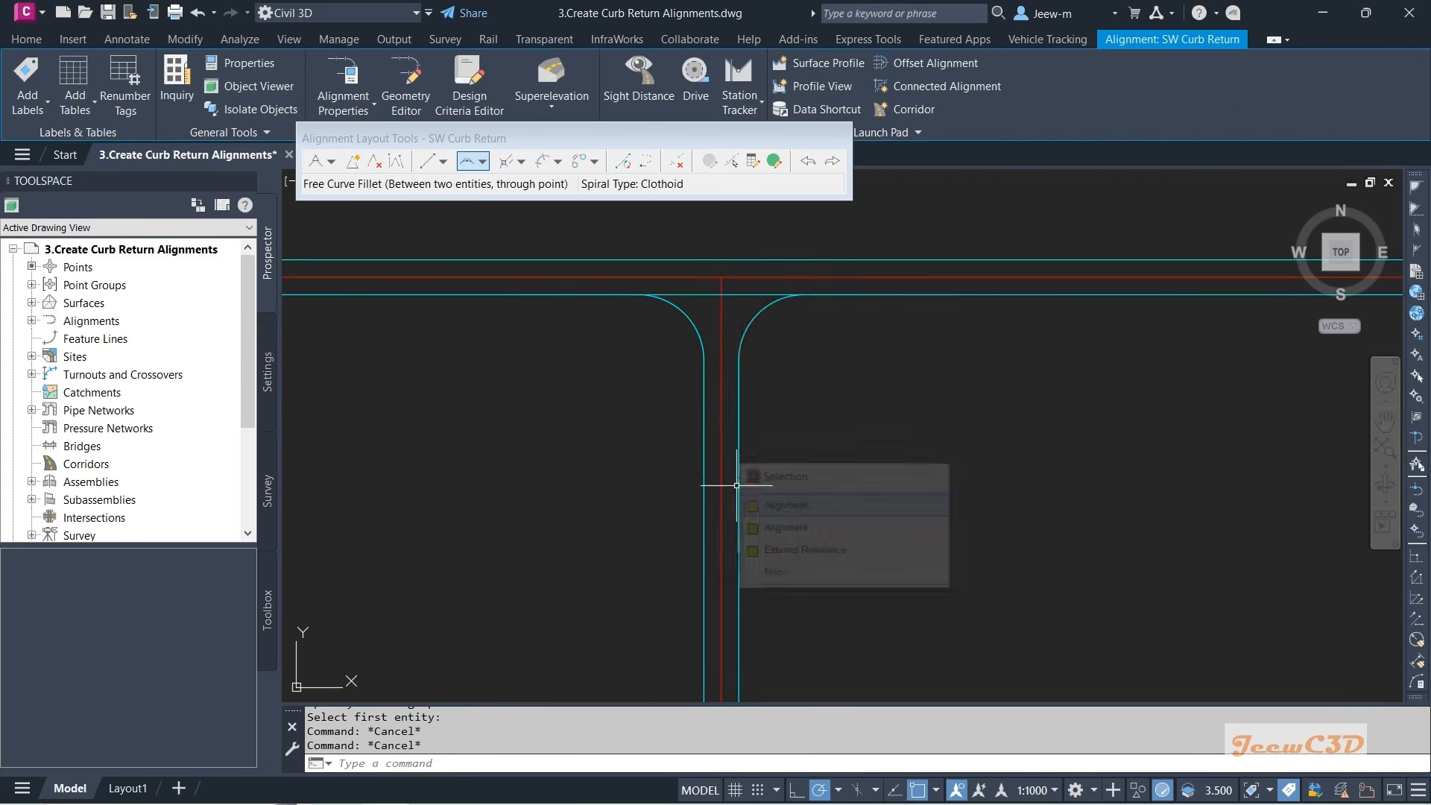
- Draw a construction polyline from the SW Curb Return's south end perpendicular to the Secondary Road's east edge
scroll(720, 481, up, 5)
text(p)
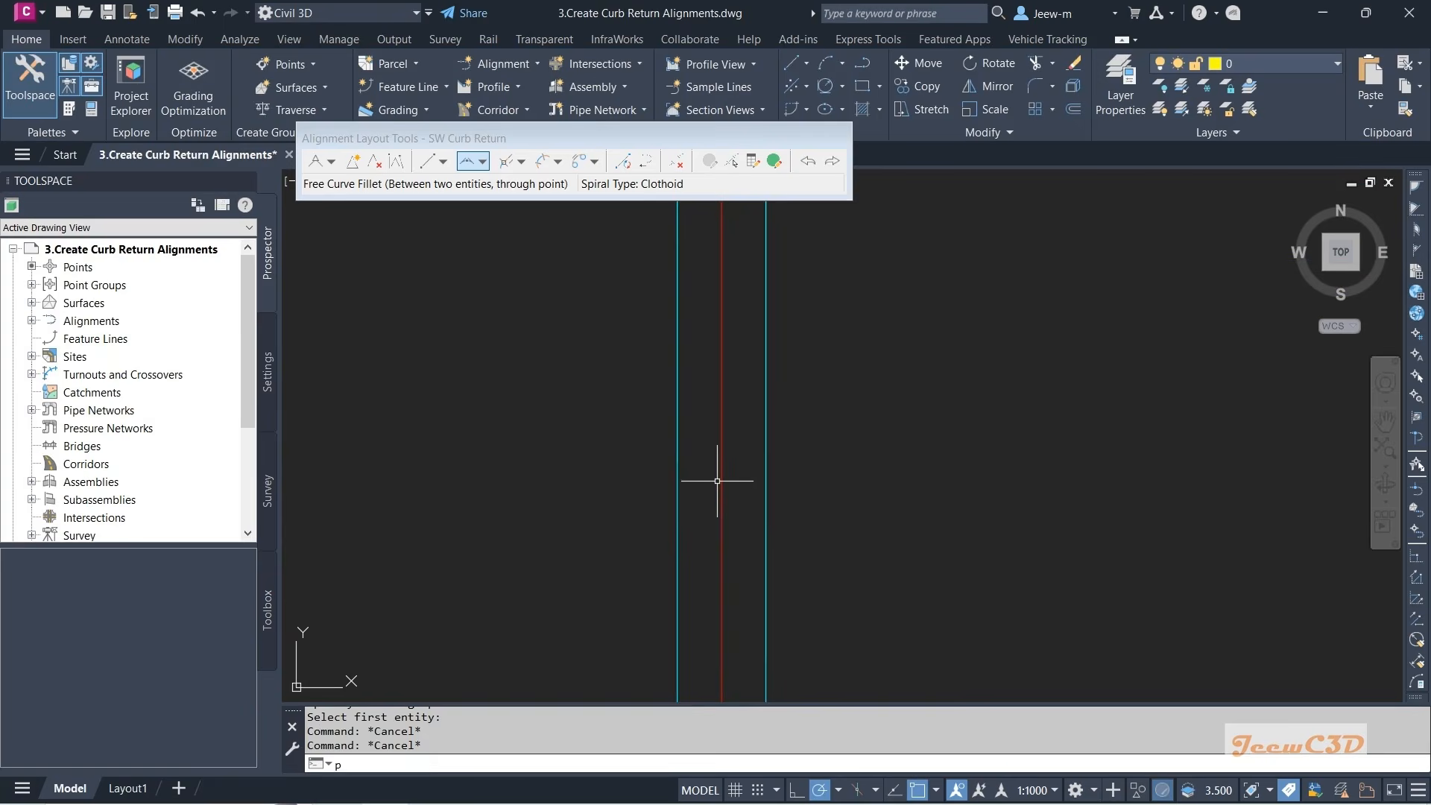
text(l)
key(Return)
click(677, 459)
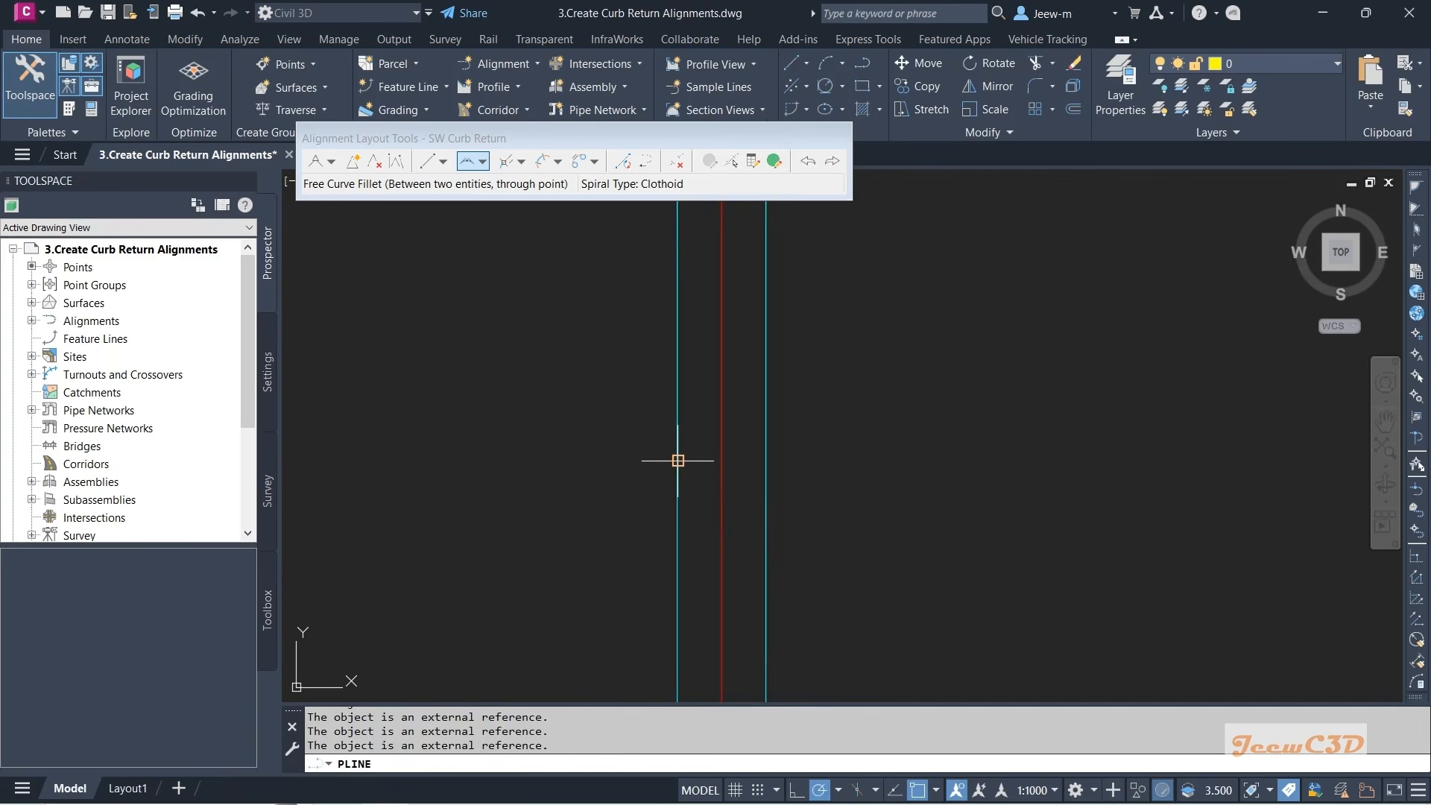
shift+right_click(764, 466)
click(827, 335)
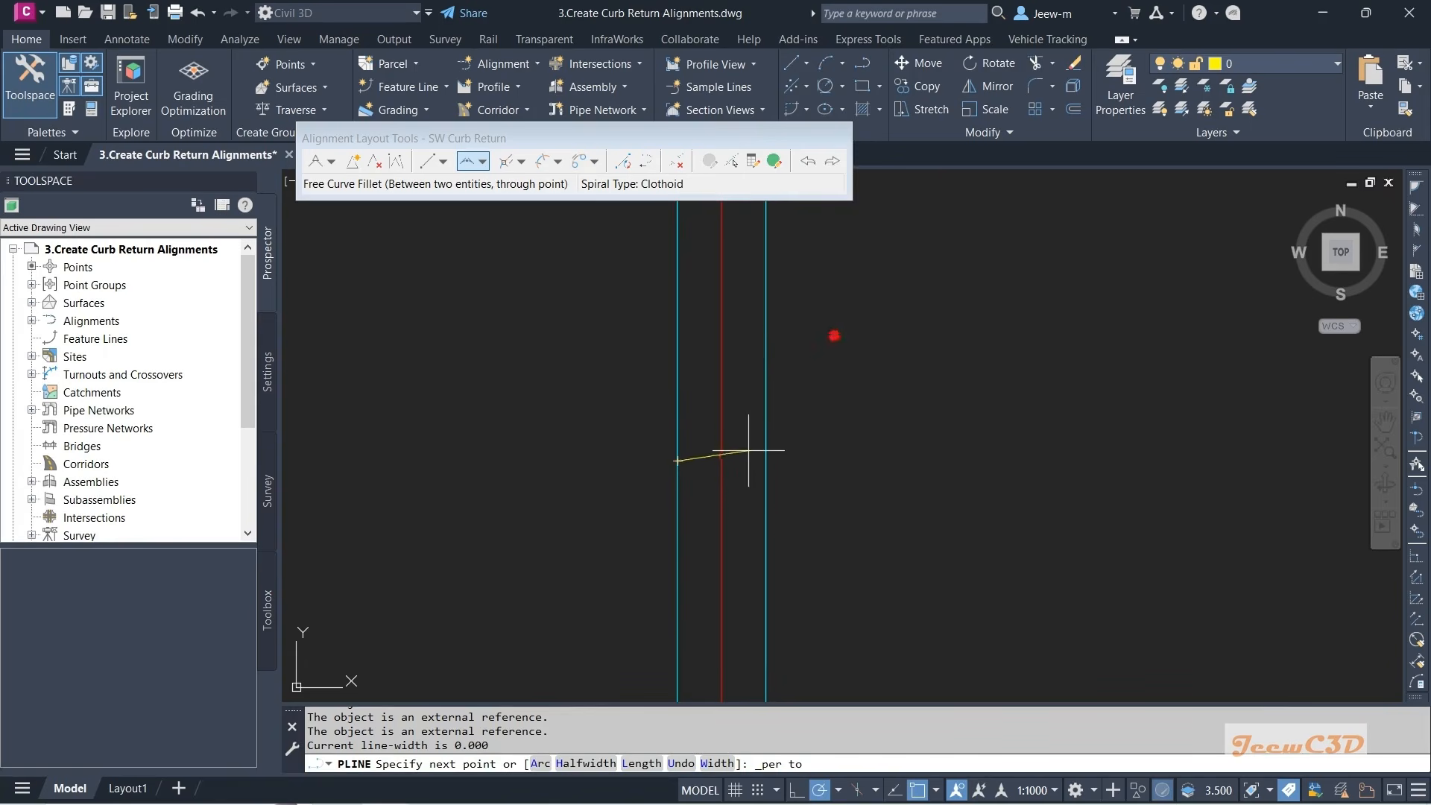
click(766, 459)
key(Escape)
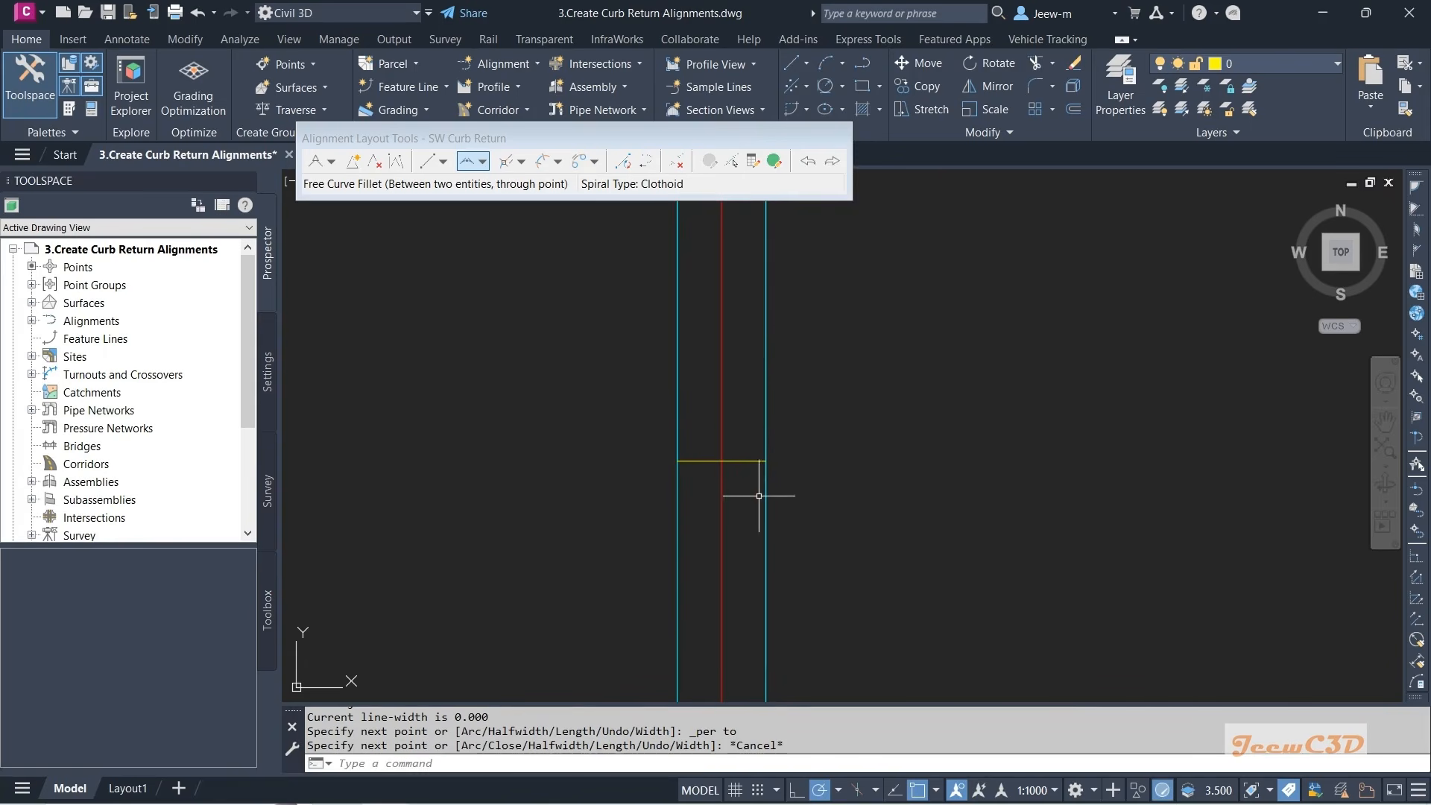
- Stretch the SE Curb Return's south end to the construction polyline's east endpoint
click(766, 511)
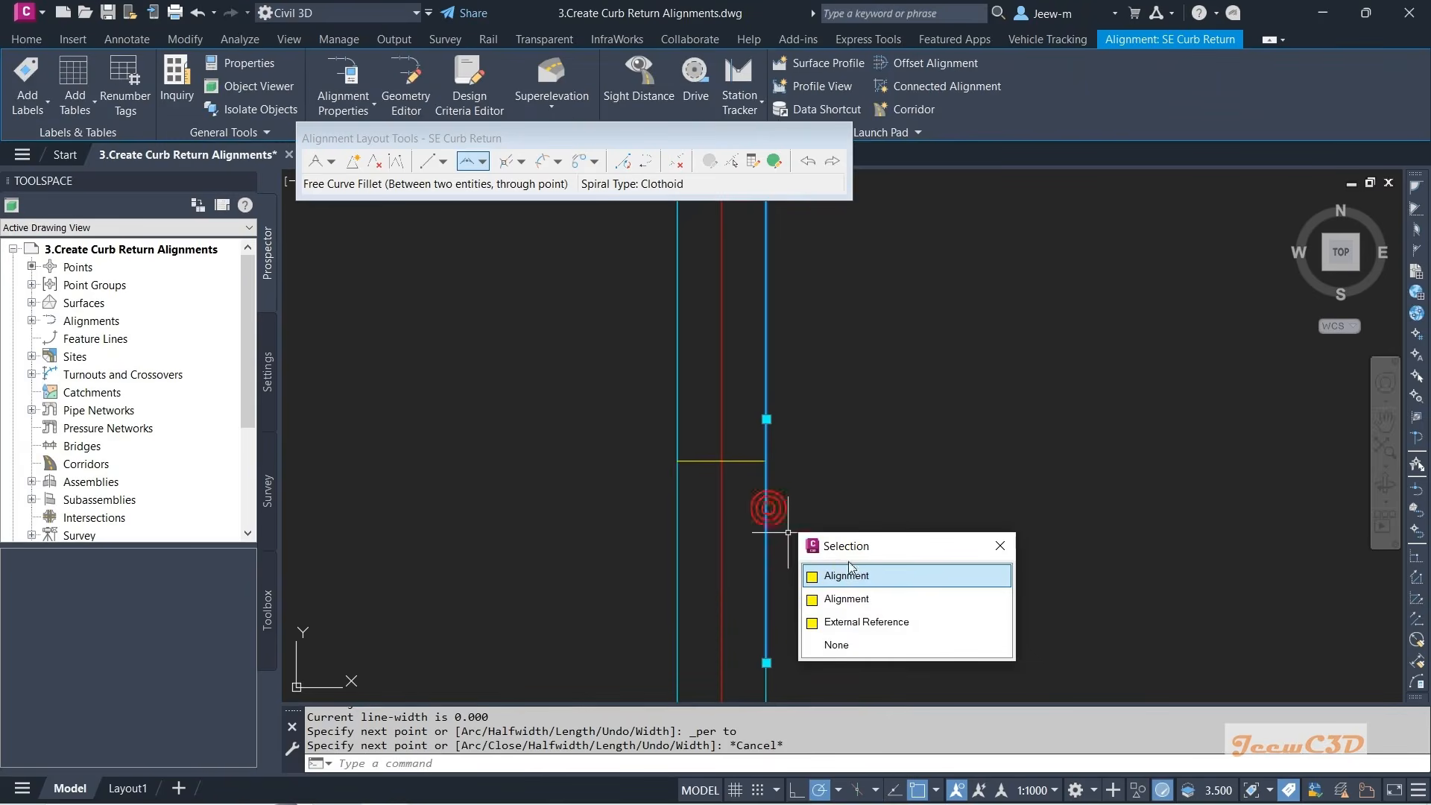
click(766, 663)
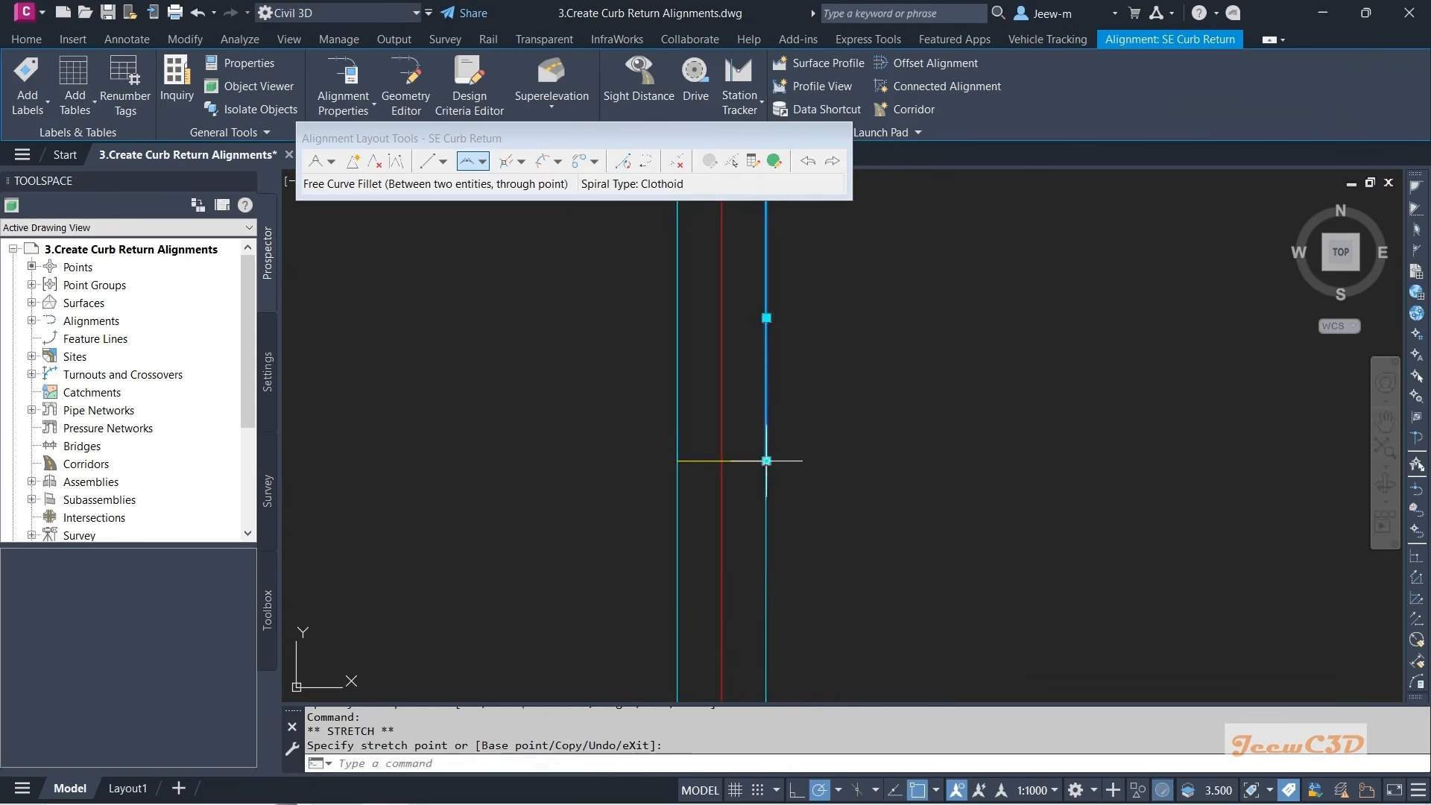
key(Escape)
key(Escape)
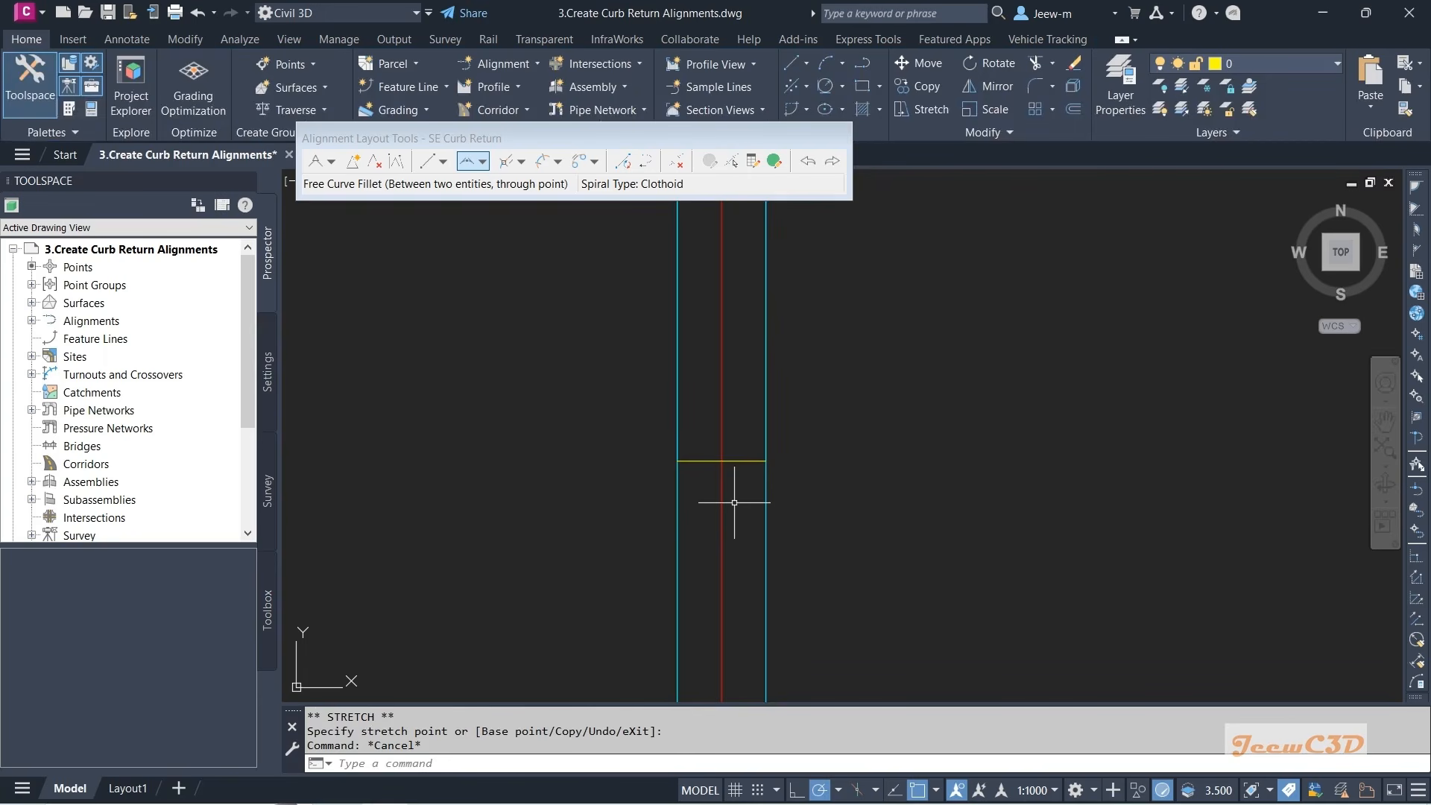
- Delete the construction polyline across the Secondary Road
click(707, 474)
click(702, 448)
key(Delete)
scroll(702, 448, down, 3)
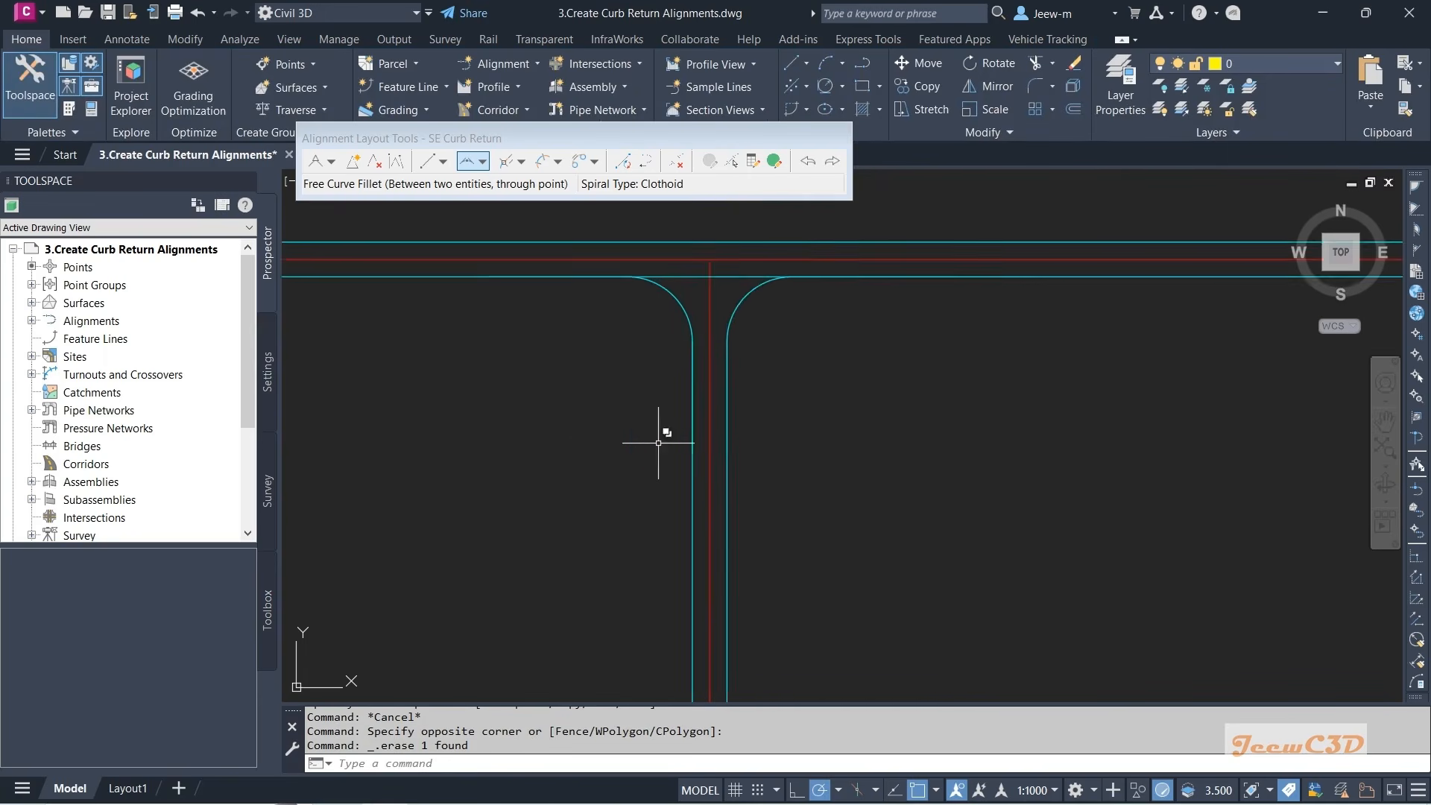
- Check that the SW and SE Curb Return alignments end level with each other by selecting each one in turn
click(749, 379)
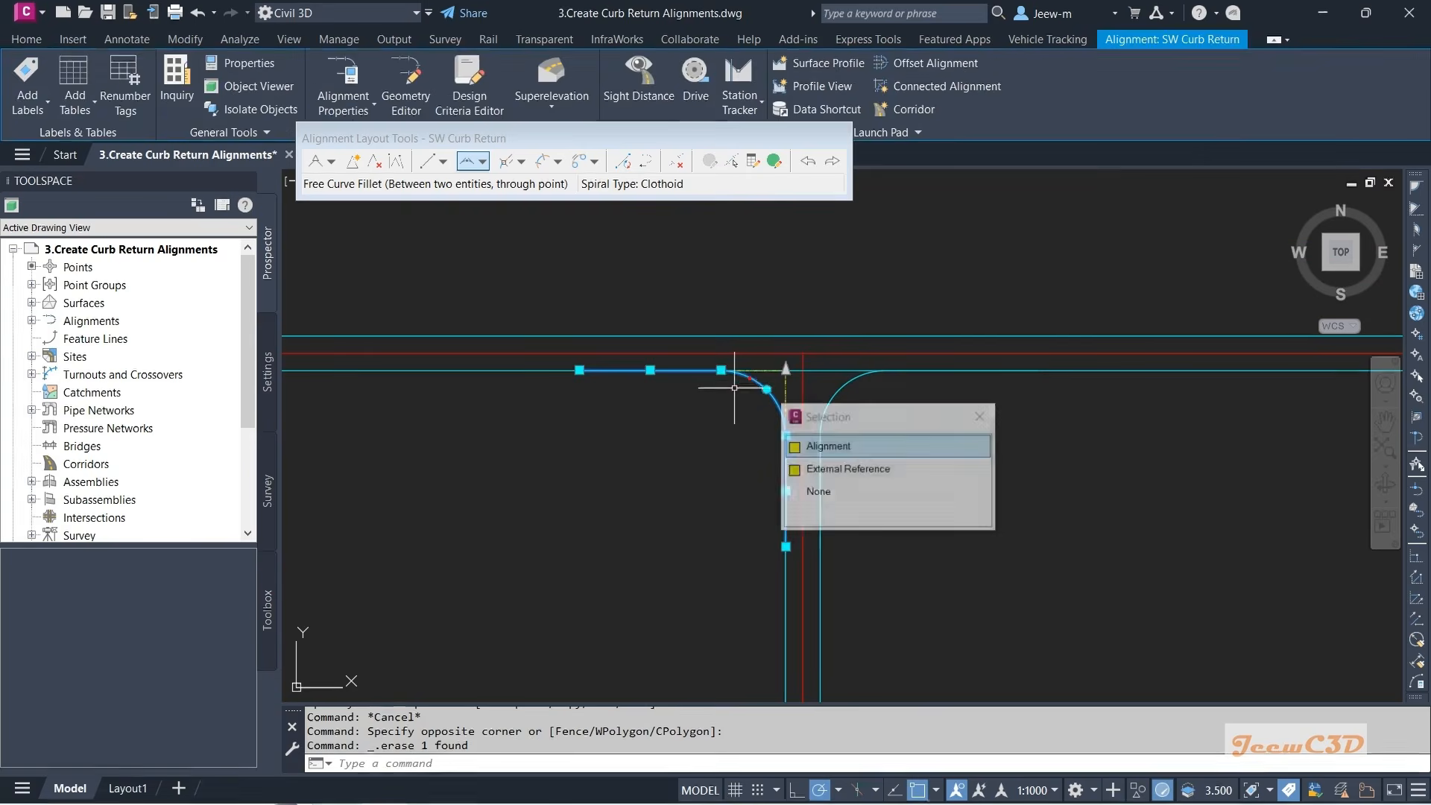
click(790, 444)
middle_drag(730, 387, 792, 406)
middle_drag(721, 436, 577, 442)
key(Escape)
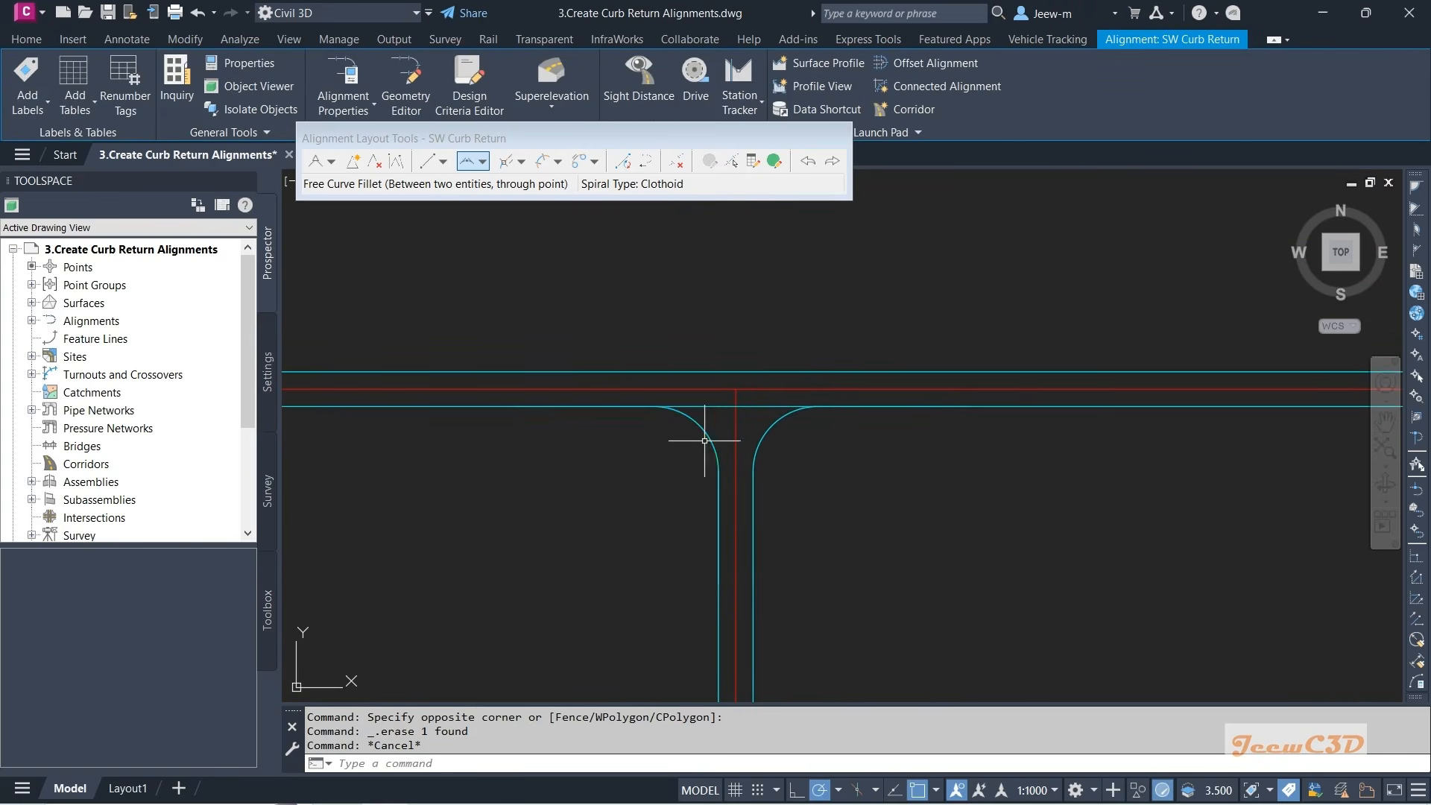
click(777, 421)
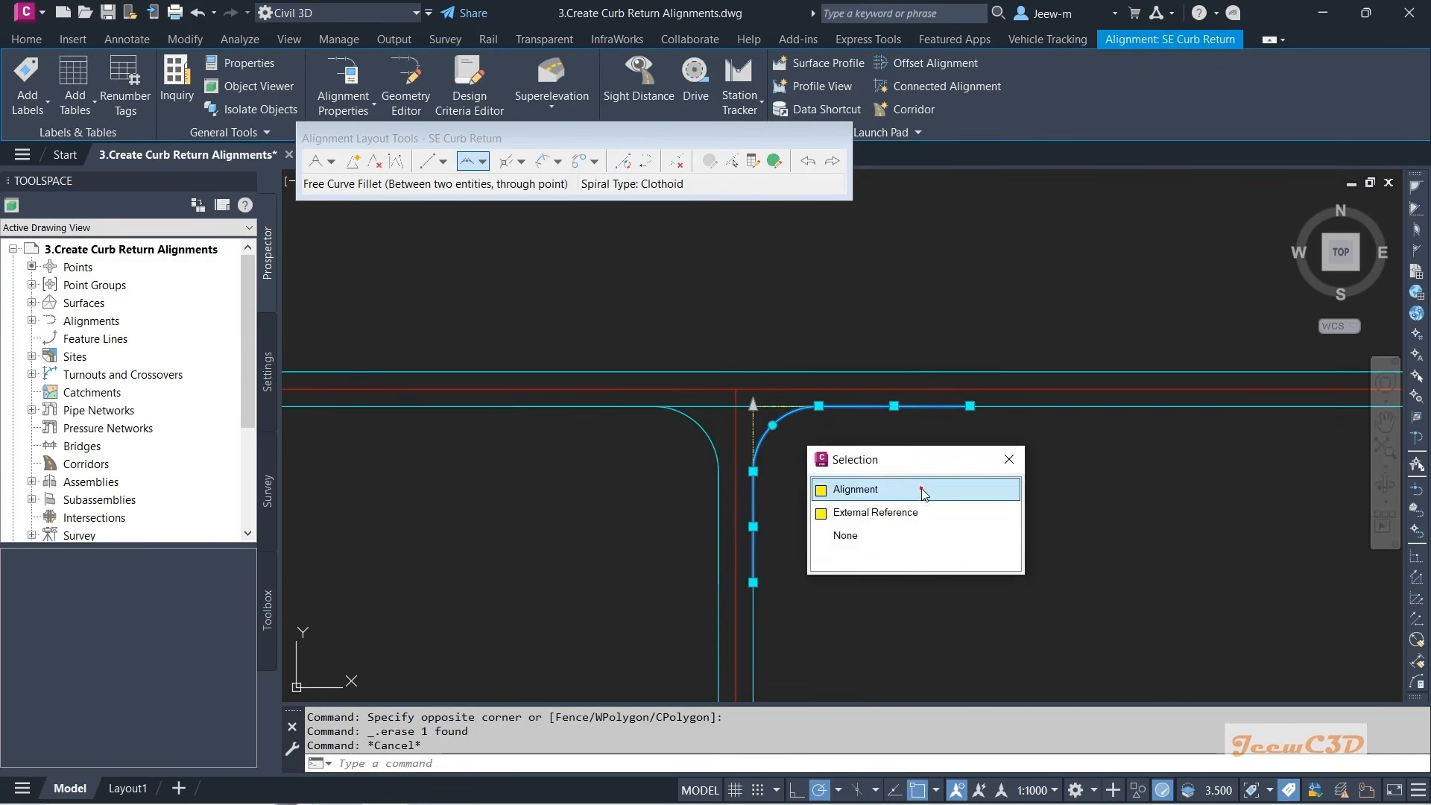
click(914, 489)
scroll(911, 467, down, 3)
scroll(910, 467, up, 2)
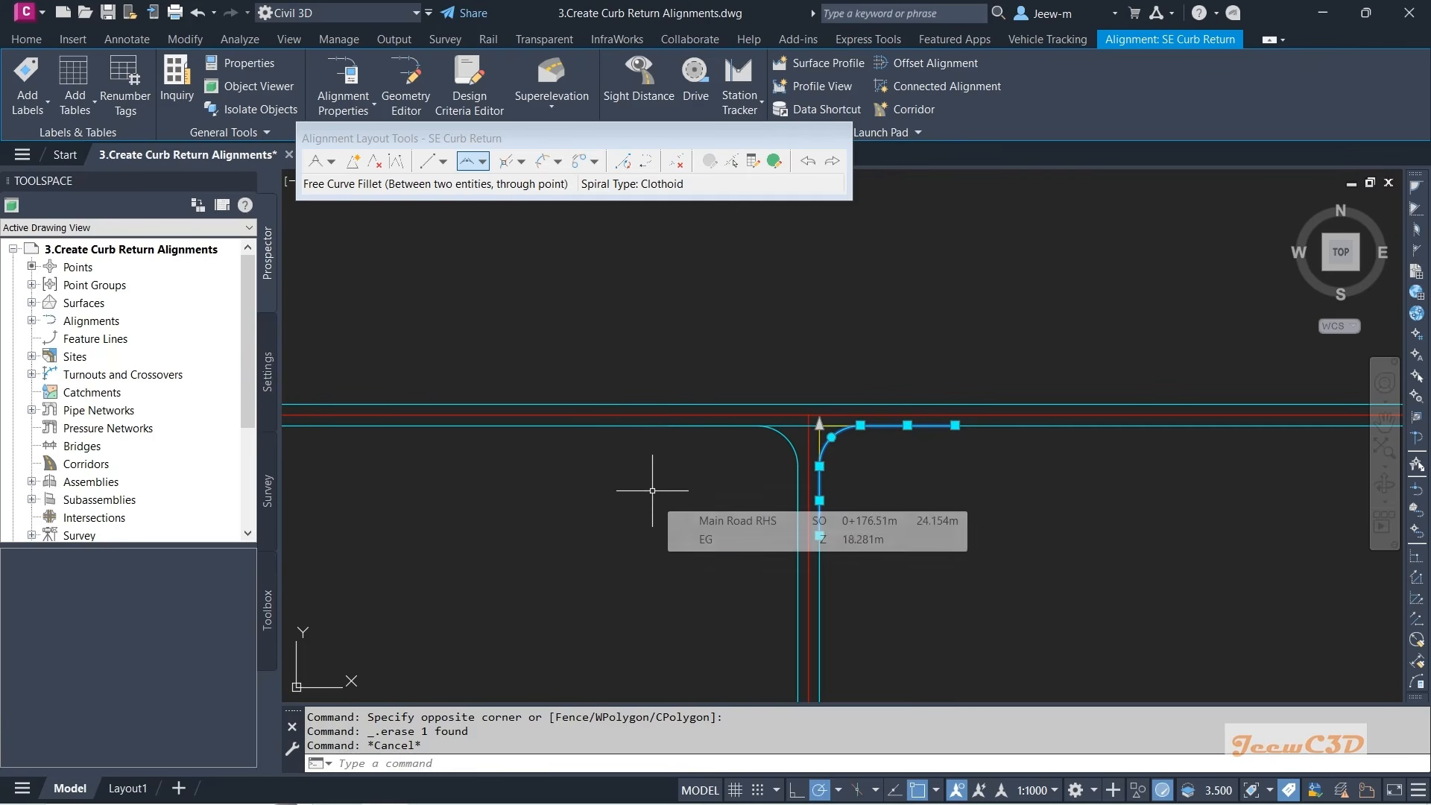
key(Escape)
scroll(656, 492, down, 2)
middle_drag(656, 494, 695, 479)
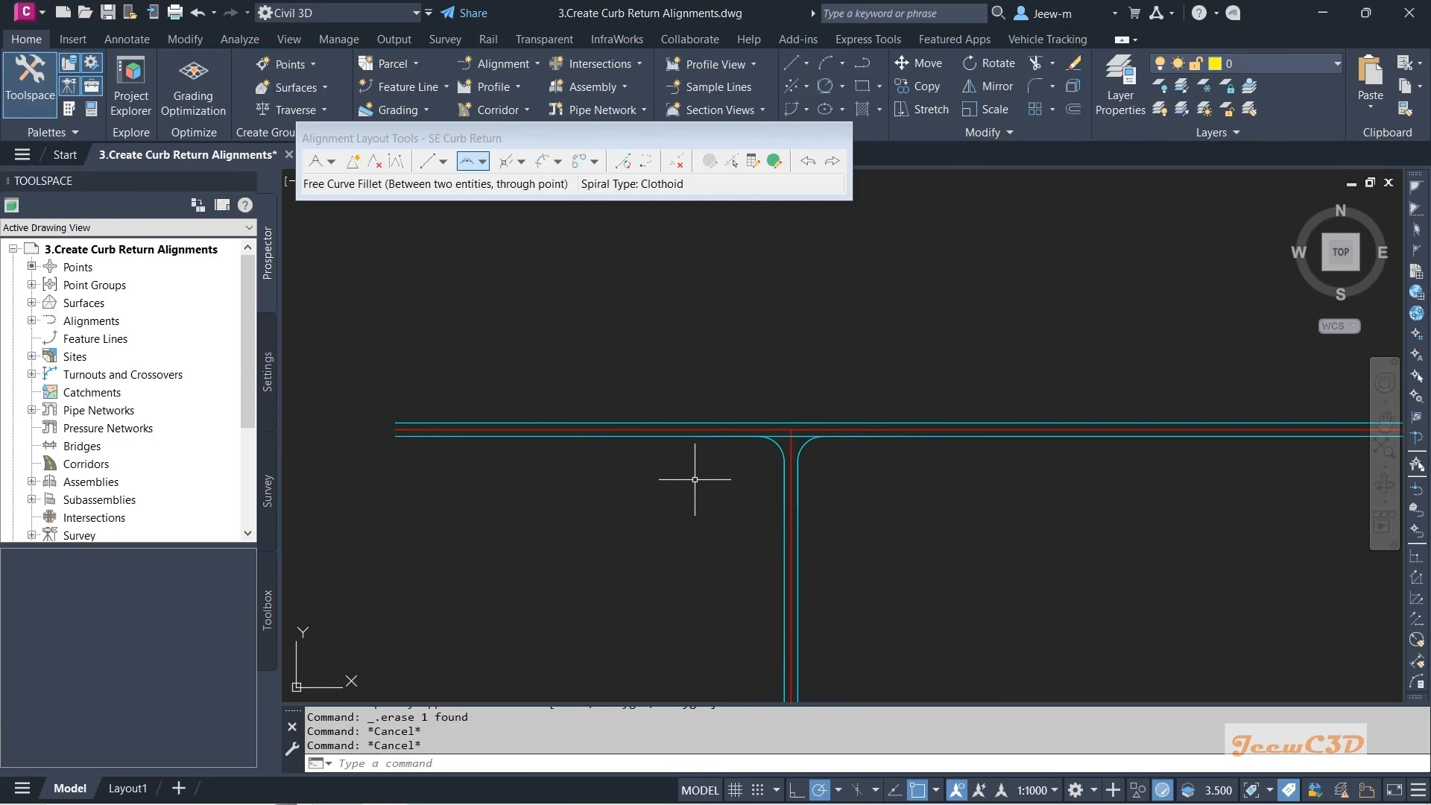
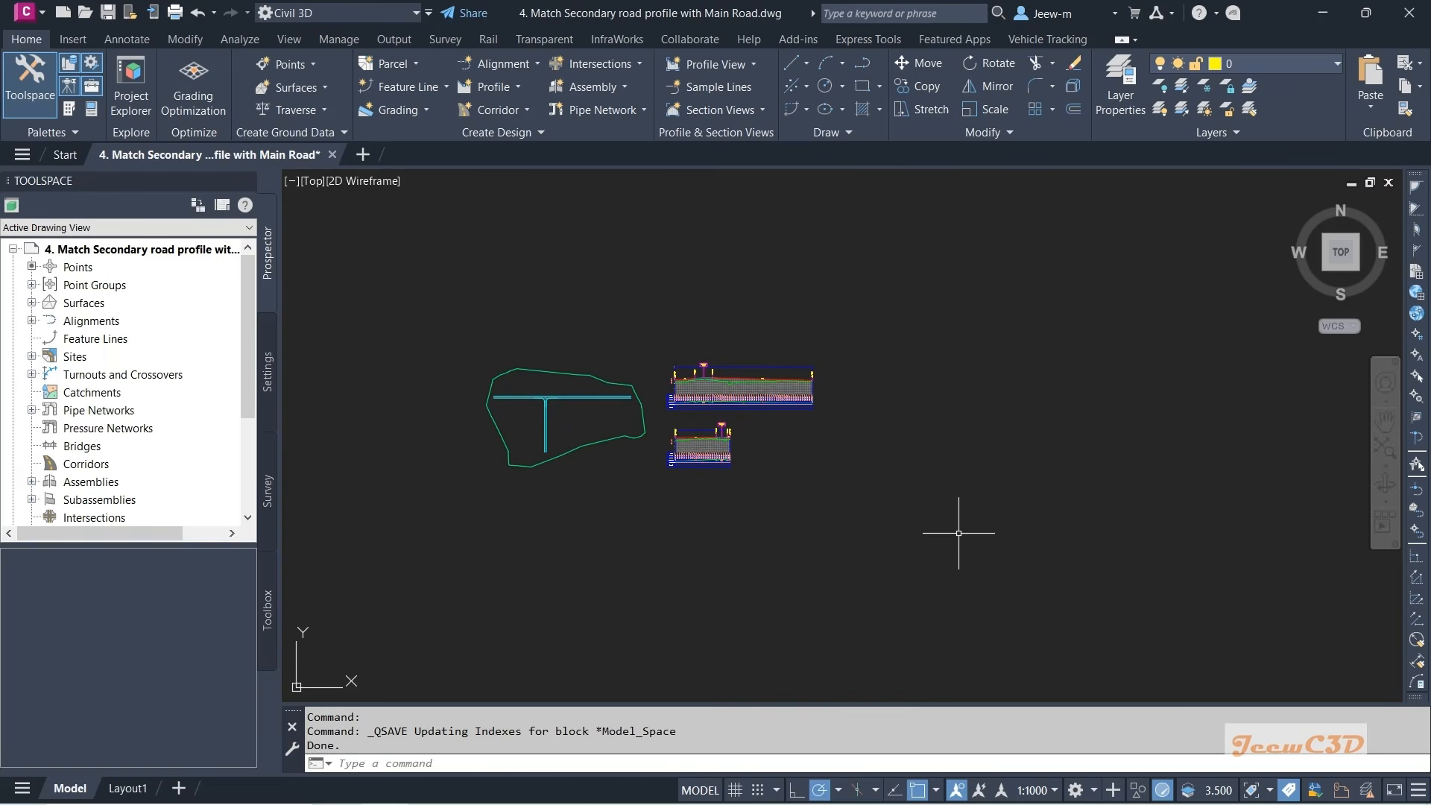
- Examine the Secondary Road alignment where it meets the Main Road centreline at the T-intersection
scroll(552, 402, up, 5)
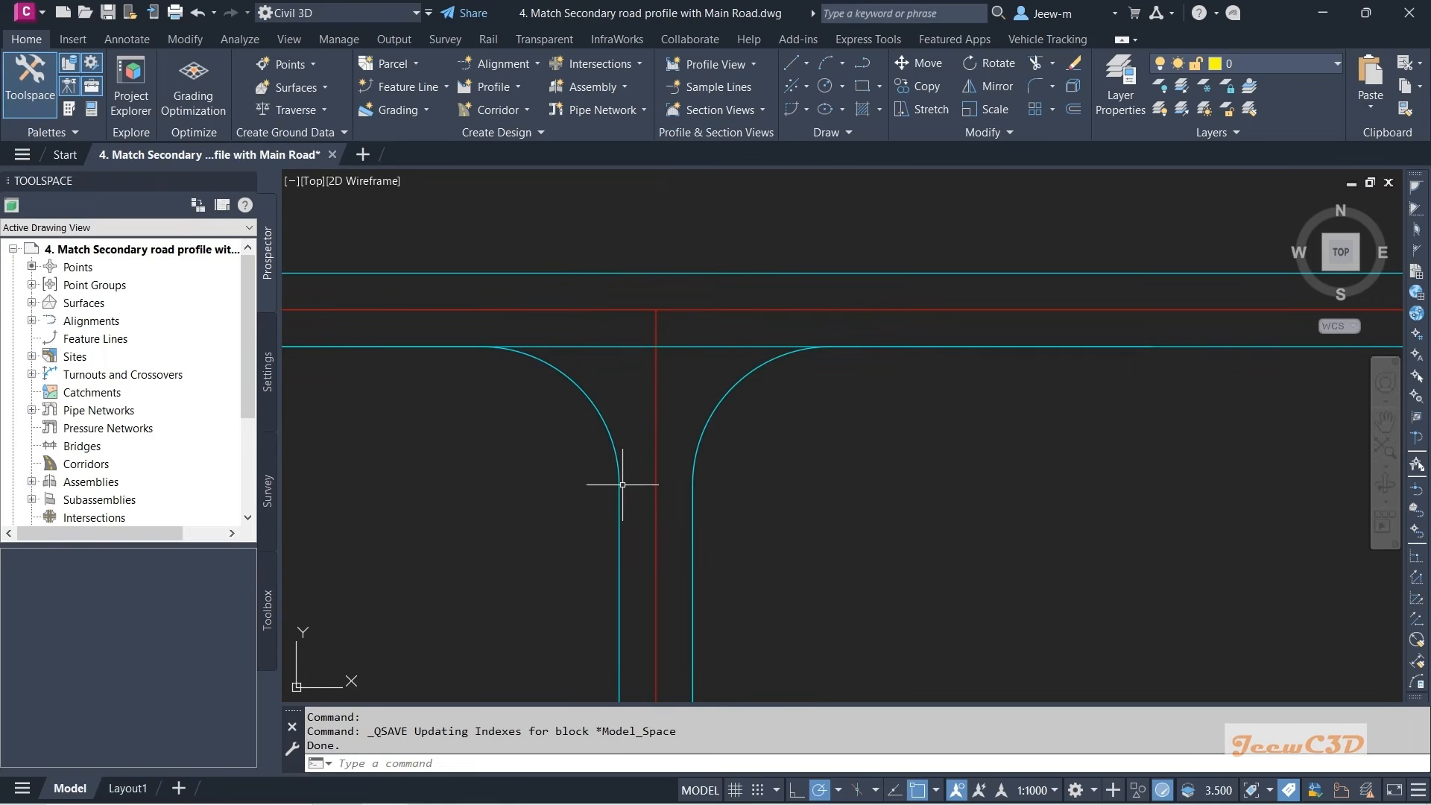
click(655, 392)
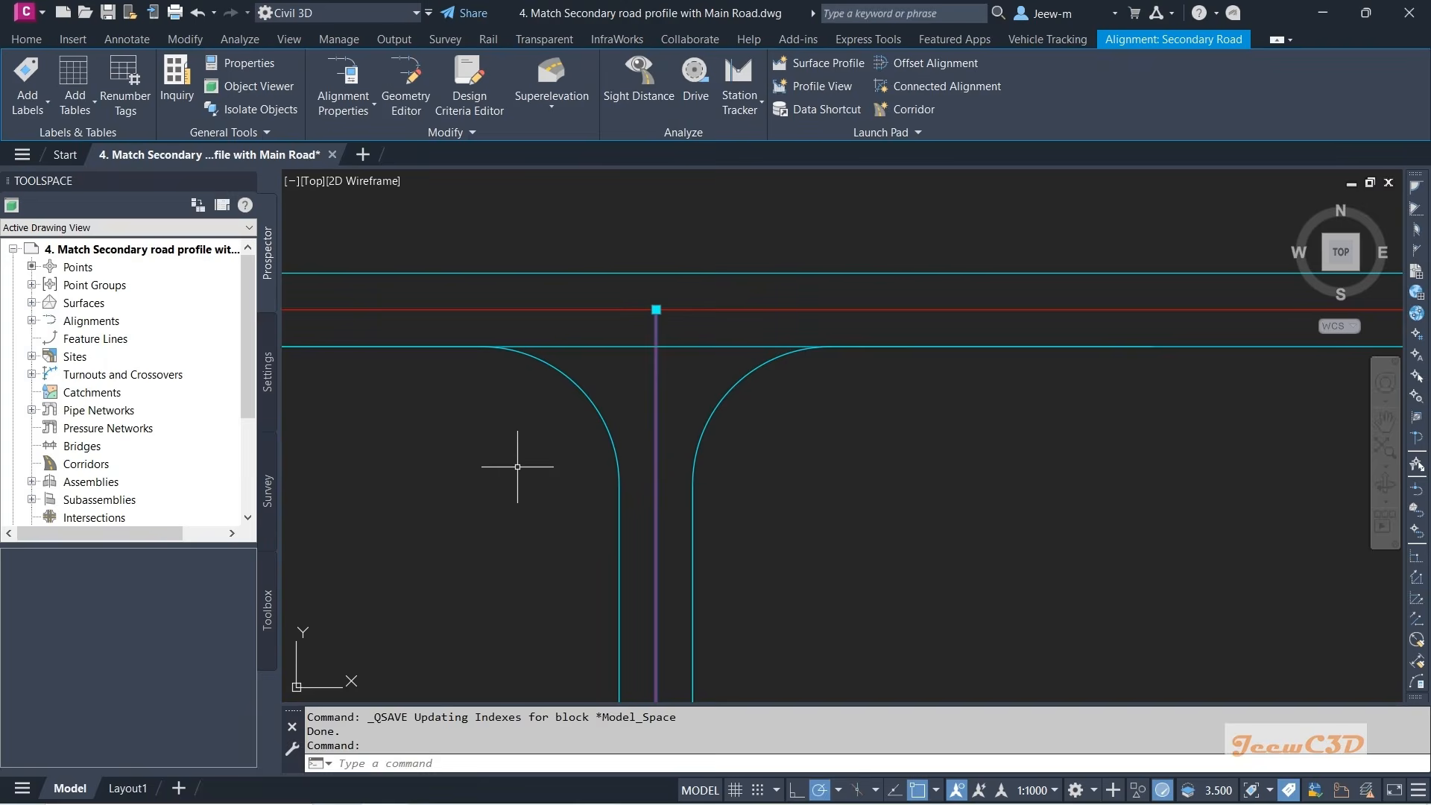
mouse_move(517, 466)
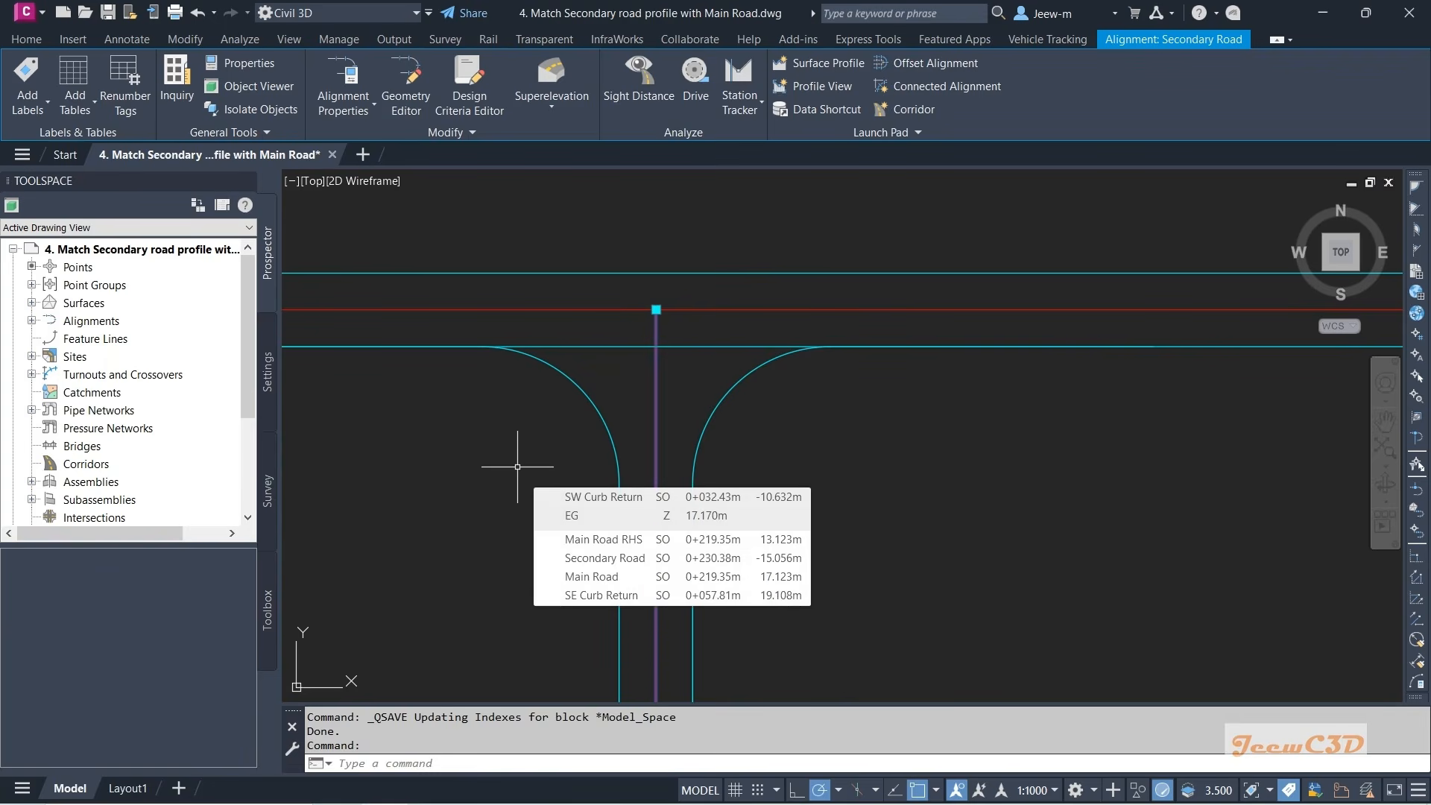
mouse_move(494, 496)
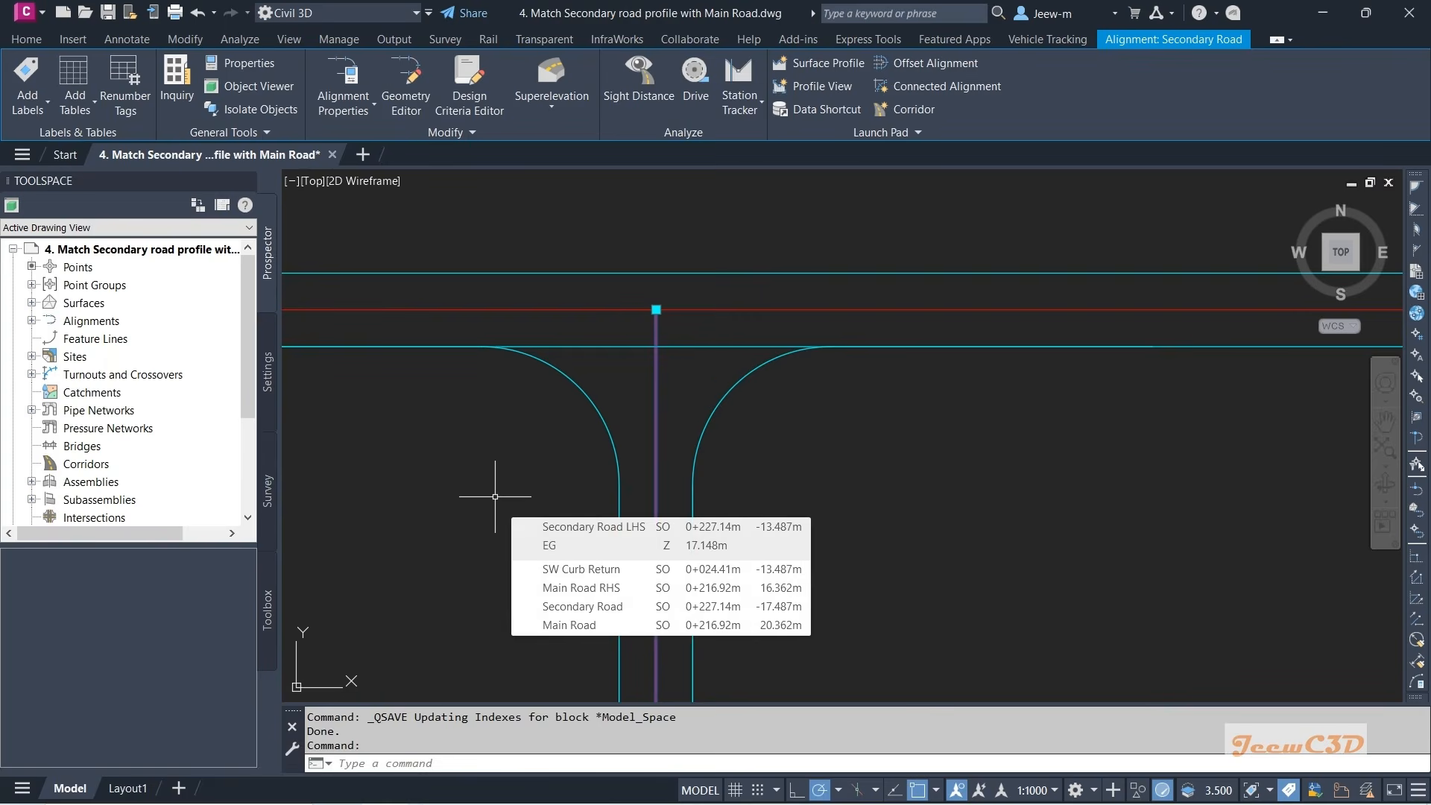
key(Escape)
scroll(495, 496, down, 10)
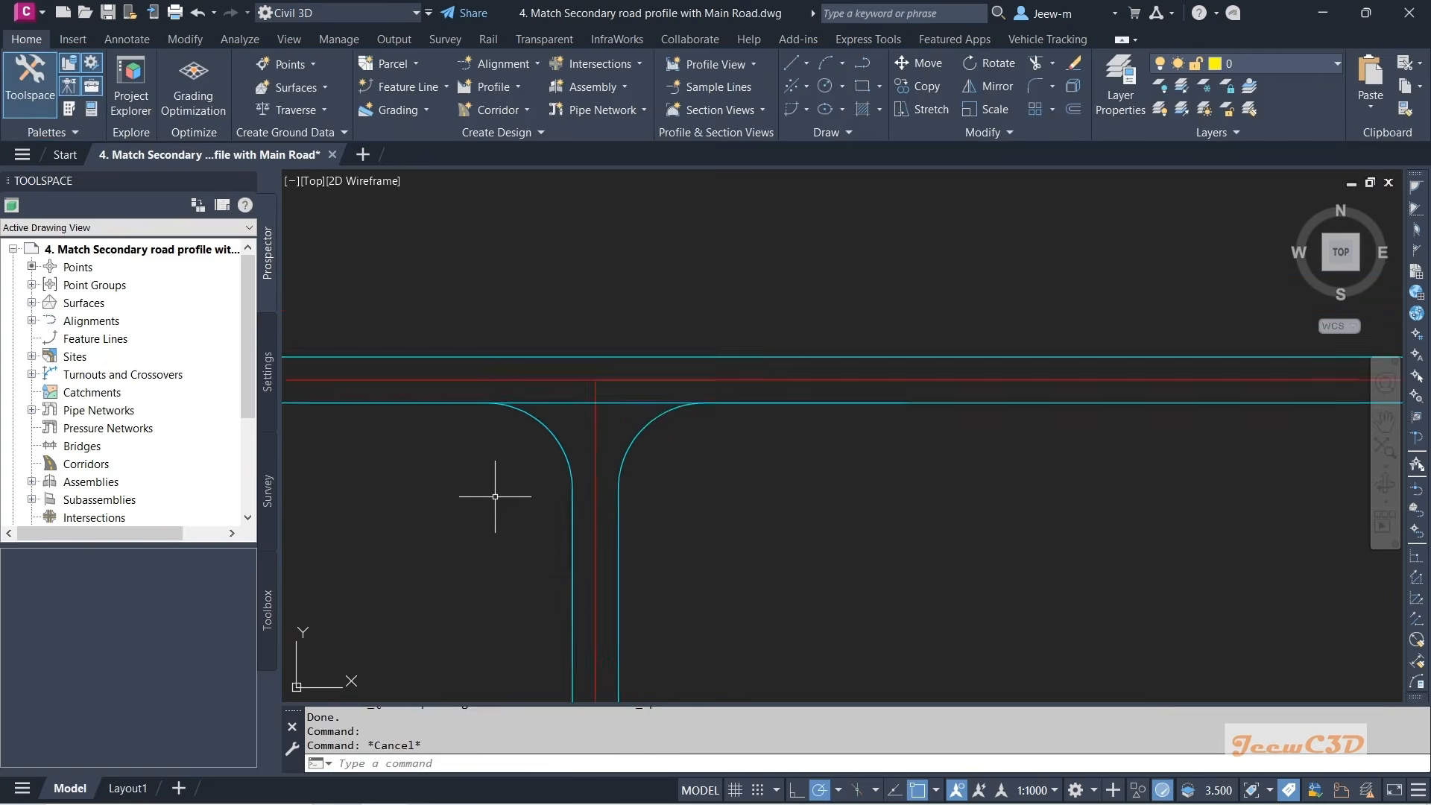
scroll(495, 496, up, 10)
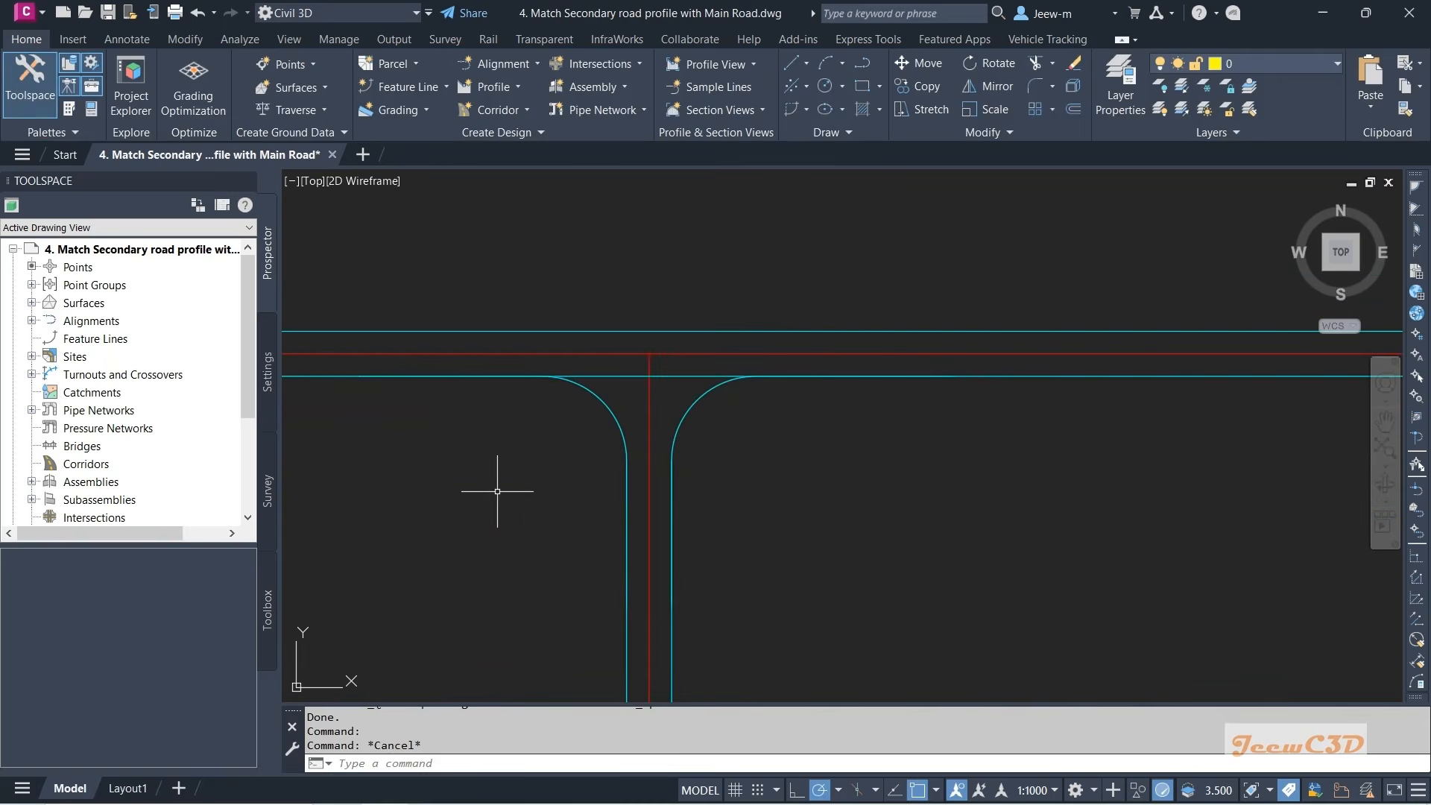
- Change the SW Curb Return alignment's object style to Intersection Basic in its alignment properties
click(602, 400)
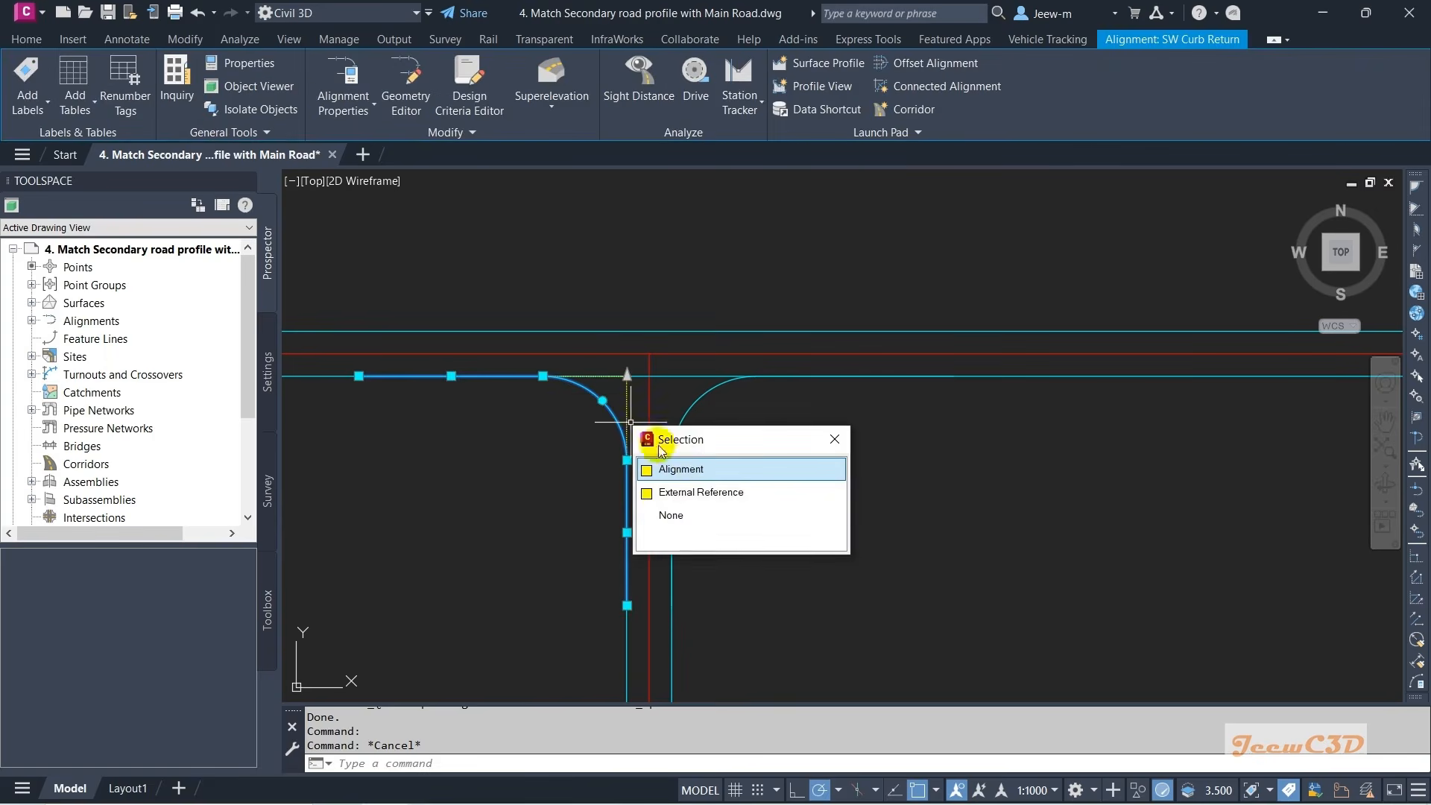
right_click(489, 446)
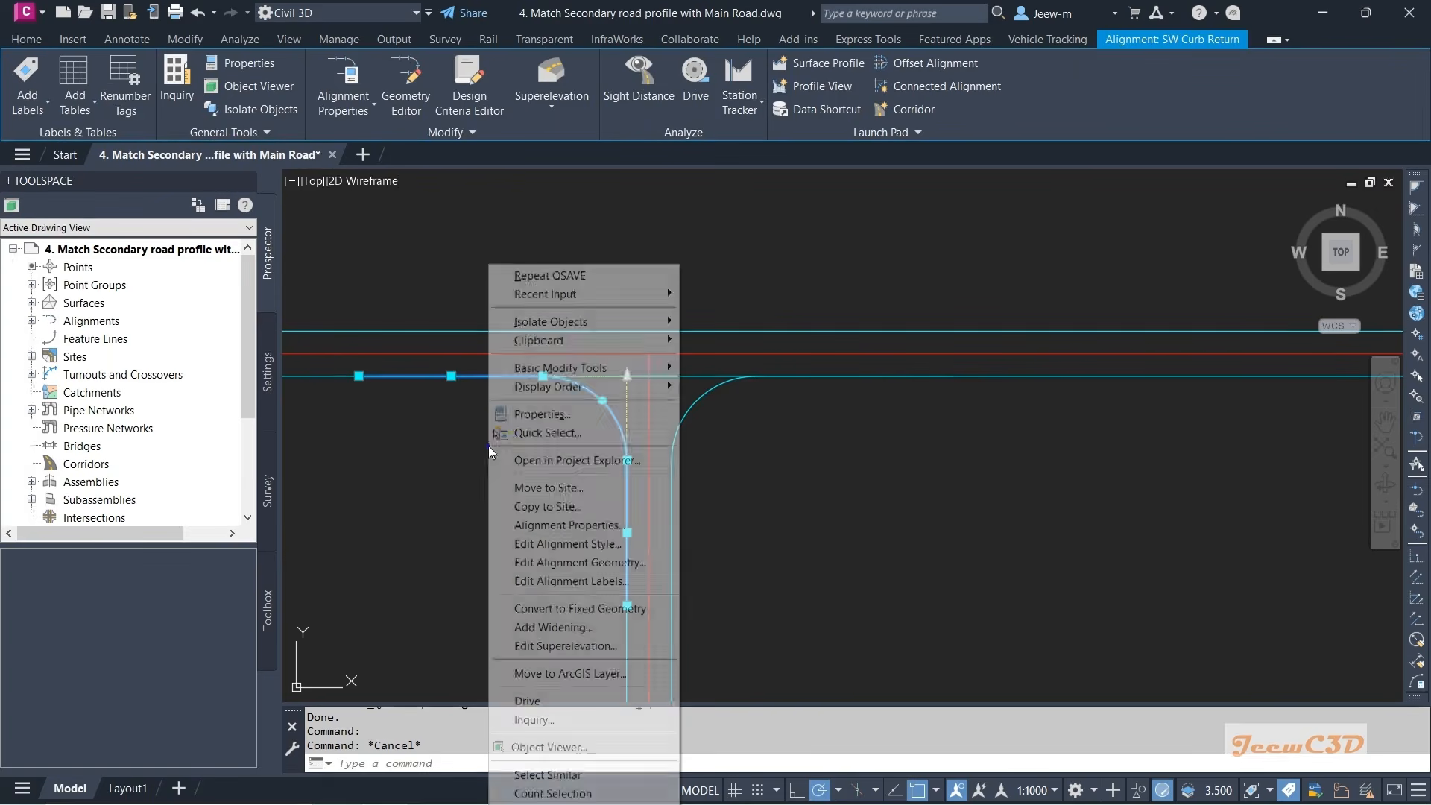
click(538, 525)
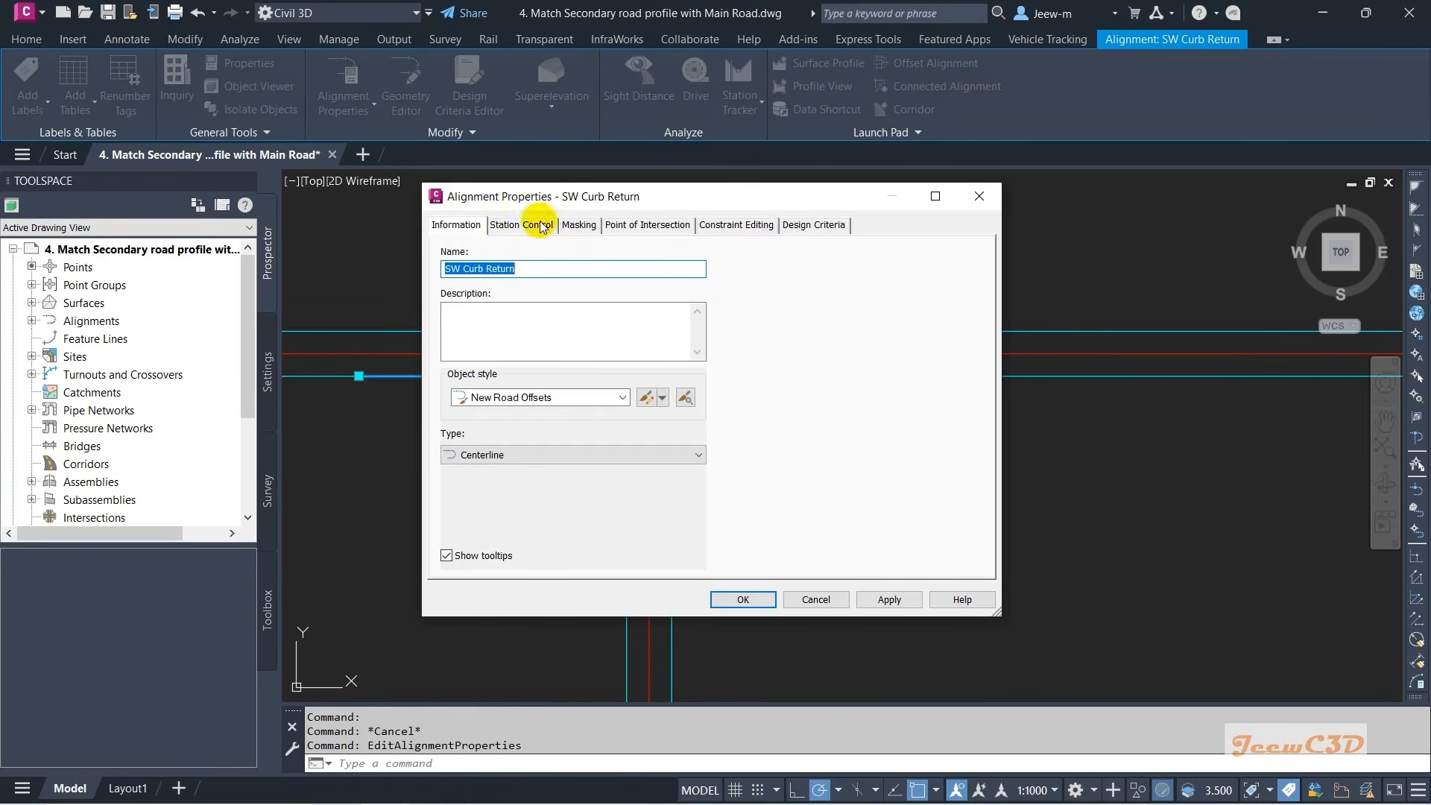
drag(541, 196, 543, 181)
click(519, 384)
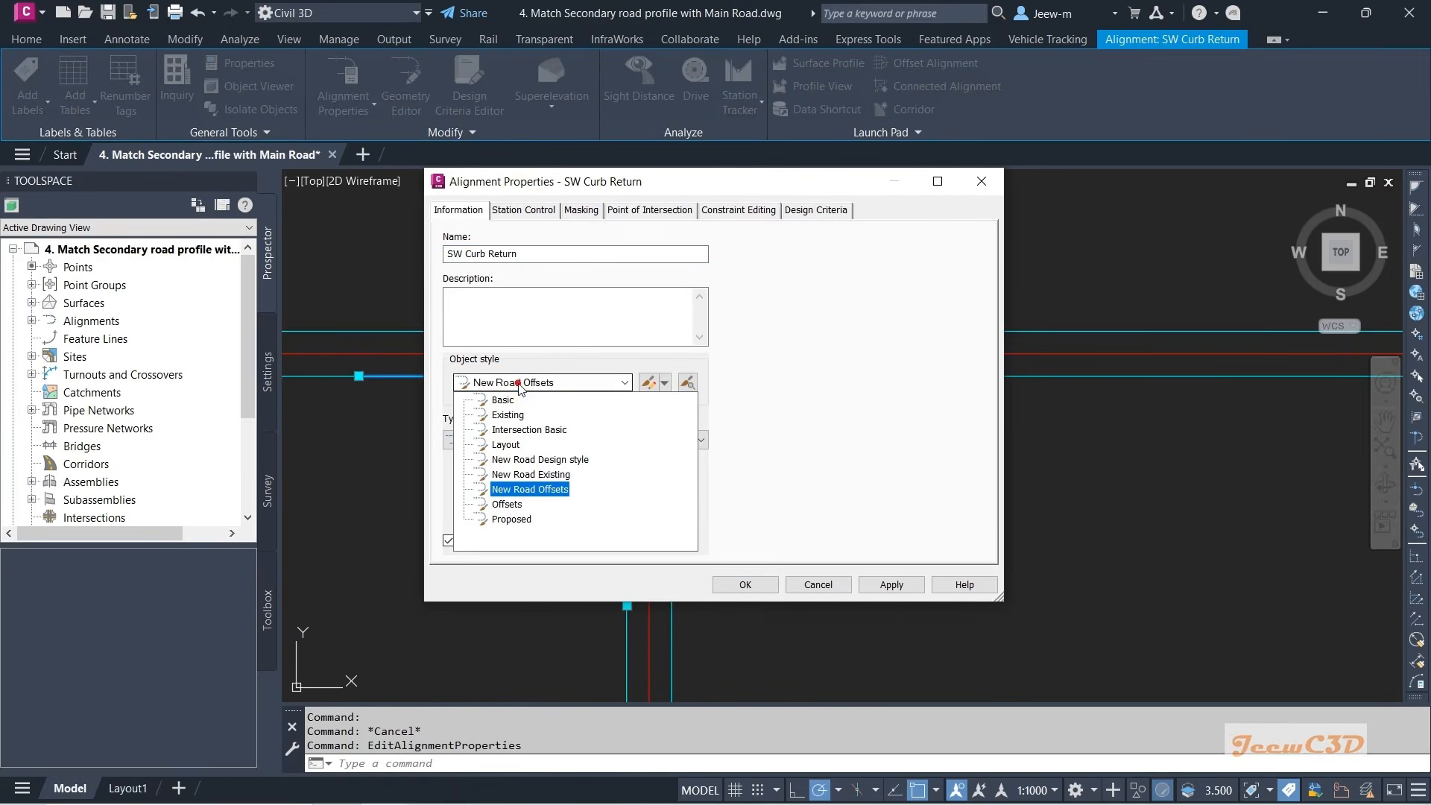
click(519, 431)
drag(581, 181, 837, 202)
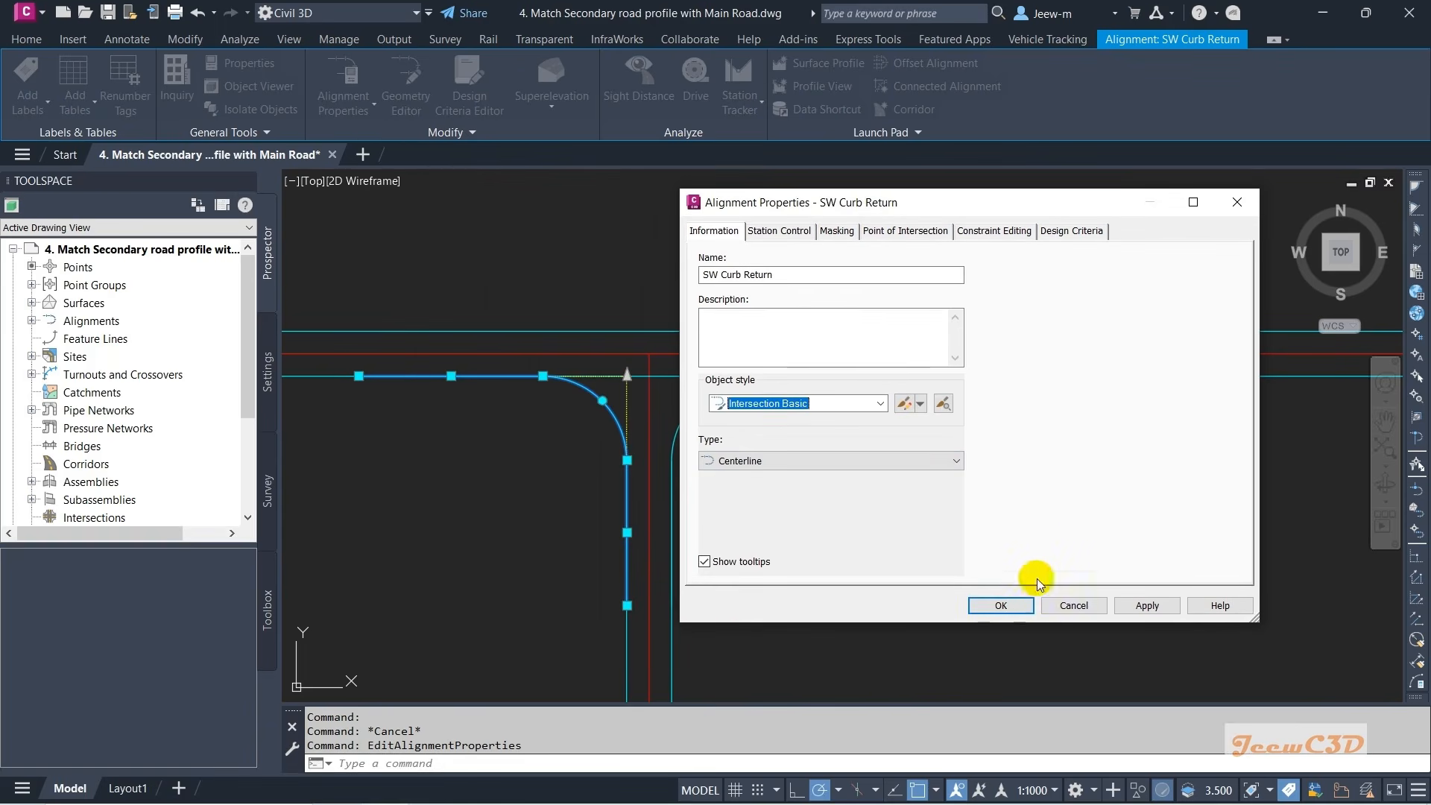
click(1145, 604)
click(1010, 609)
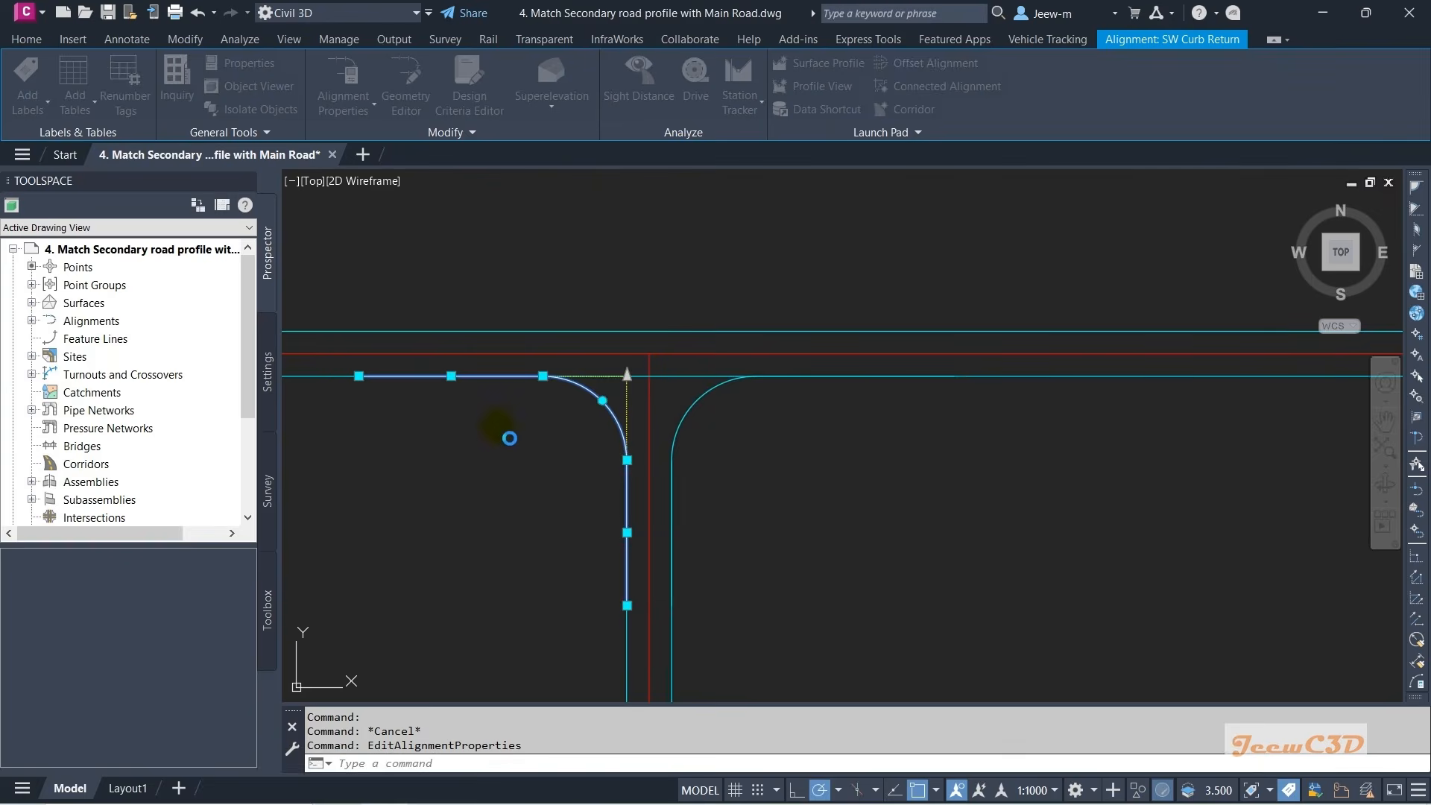
key(Escape)
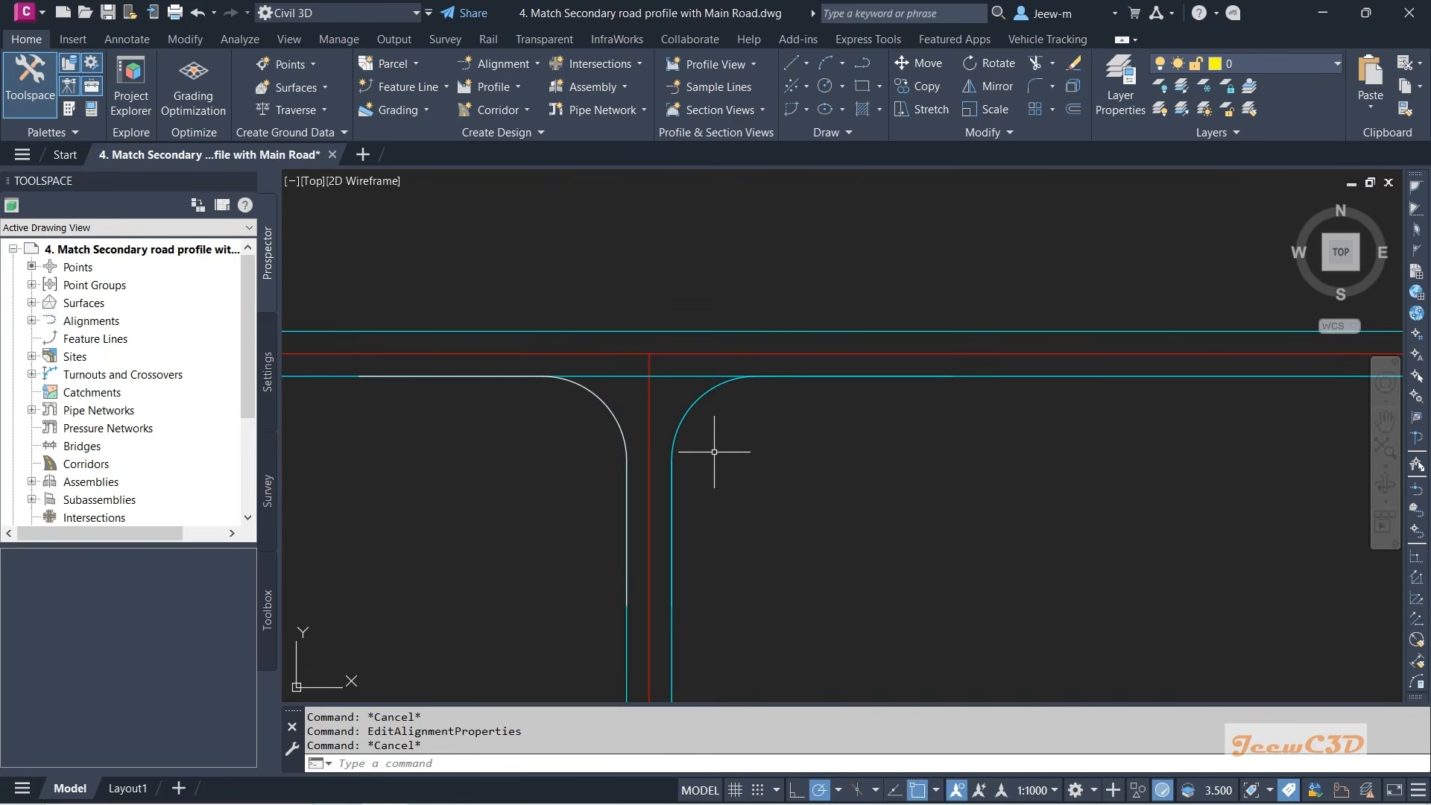
- Match the SE Curb Return alignment's properties to those of the SW Curb Return alignment
text(ma)
key(Return)
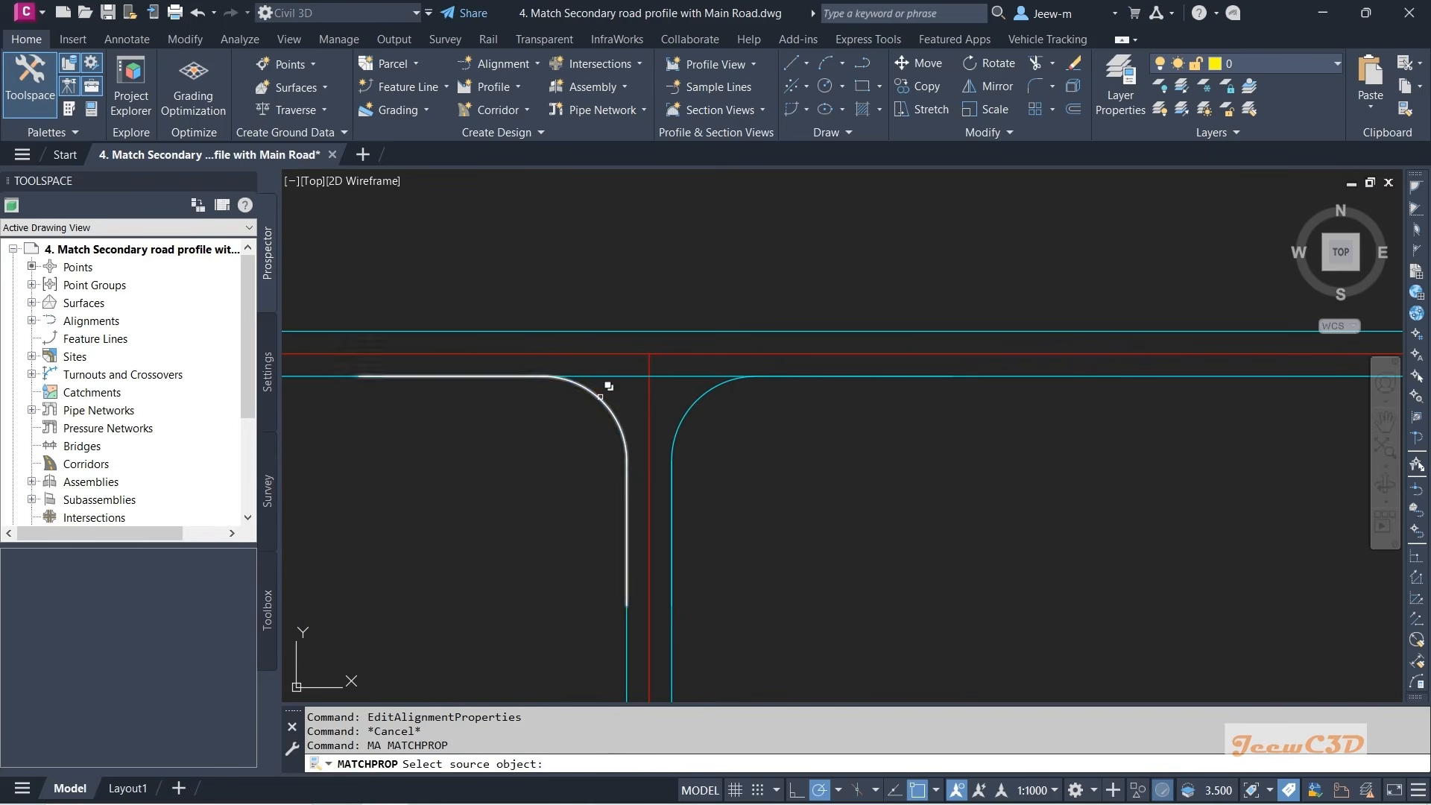
click(610, 399)
click(687, 460)
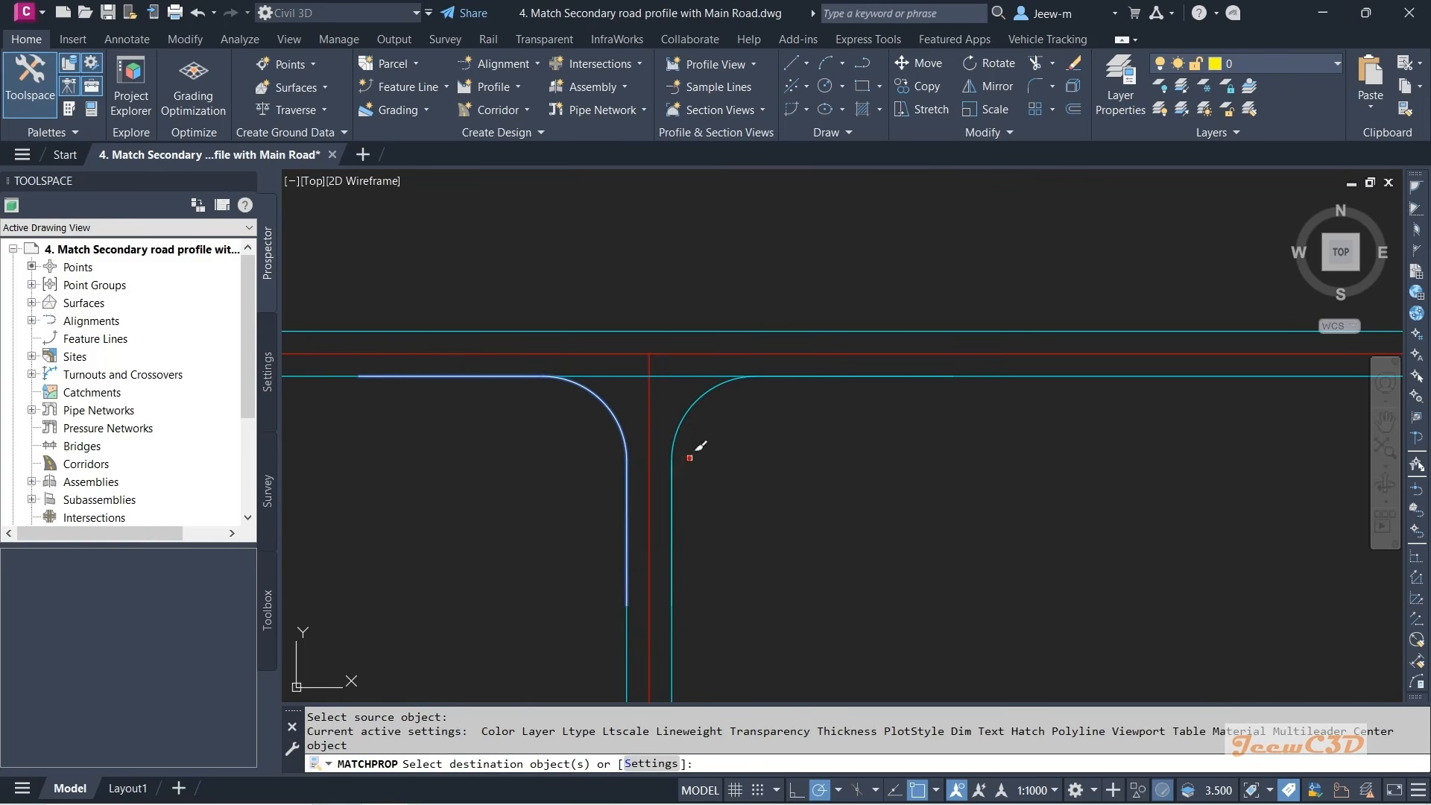
click(700, 395)
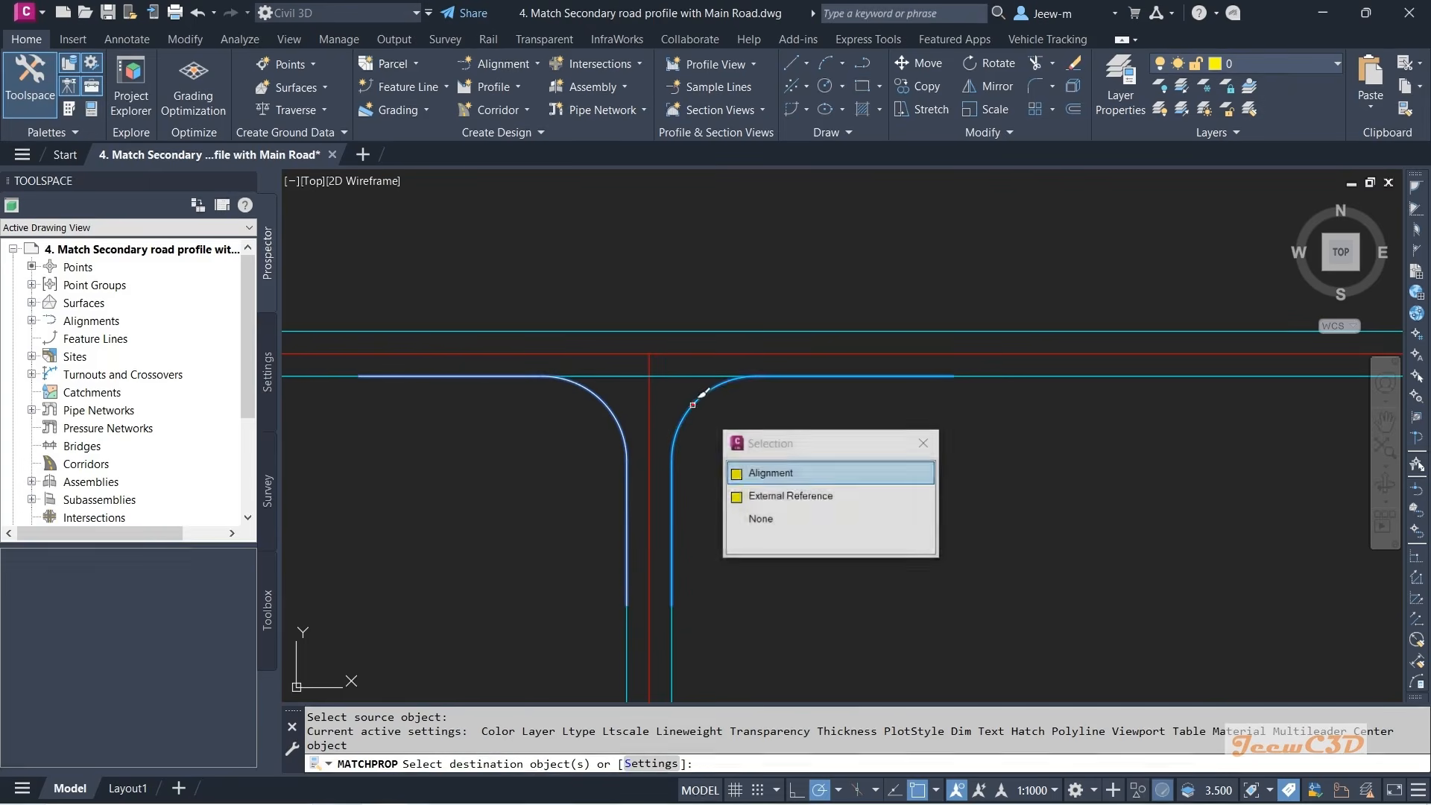
click(779, 466)
key(Escape)
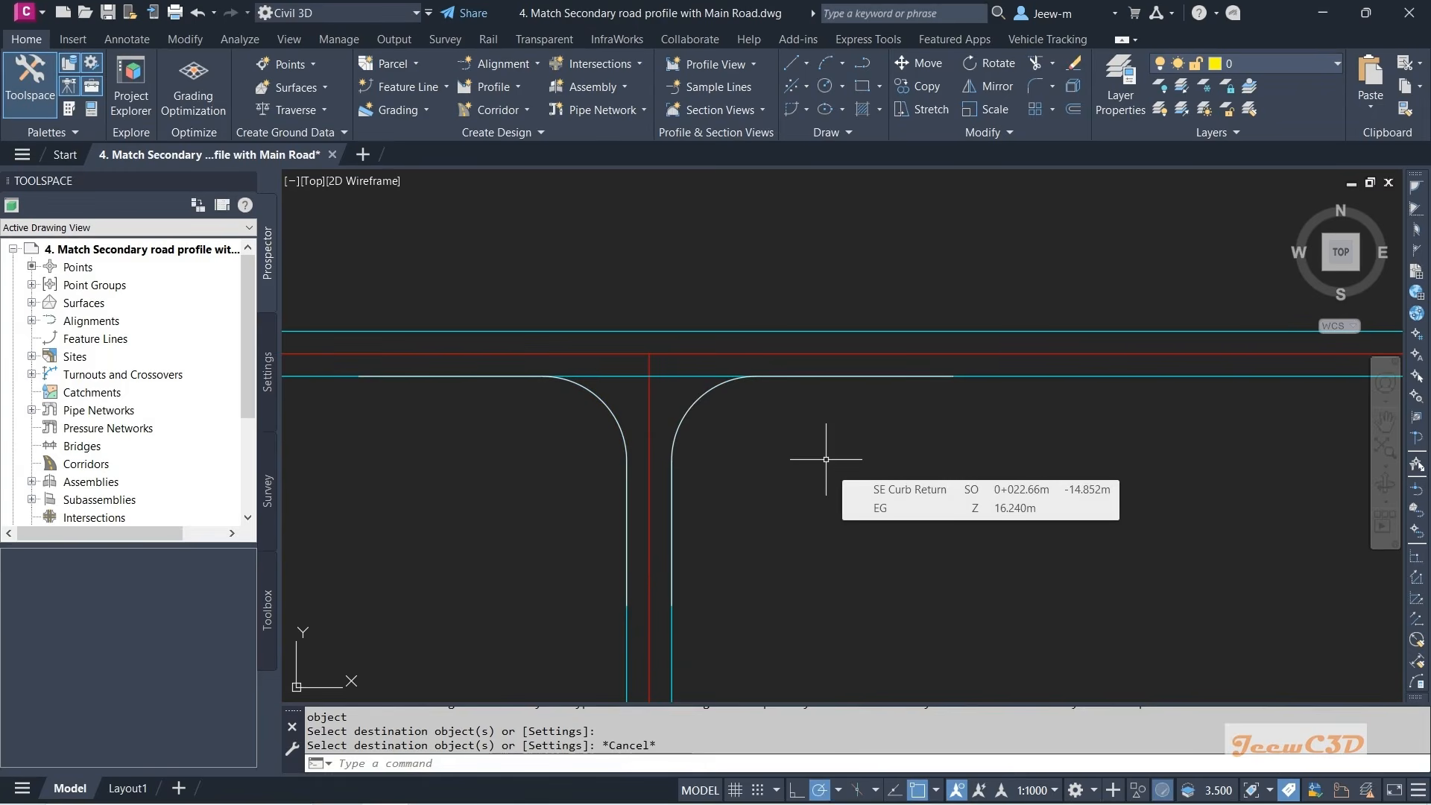
- Create an Undivided Crowned Road assembly named "Temporary Corridor - Main Road" and place it in the empty area beside the lower profile view
scroll(879, 512, down, 5)
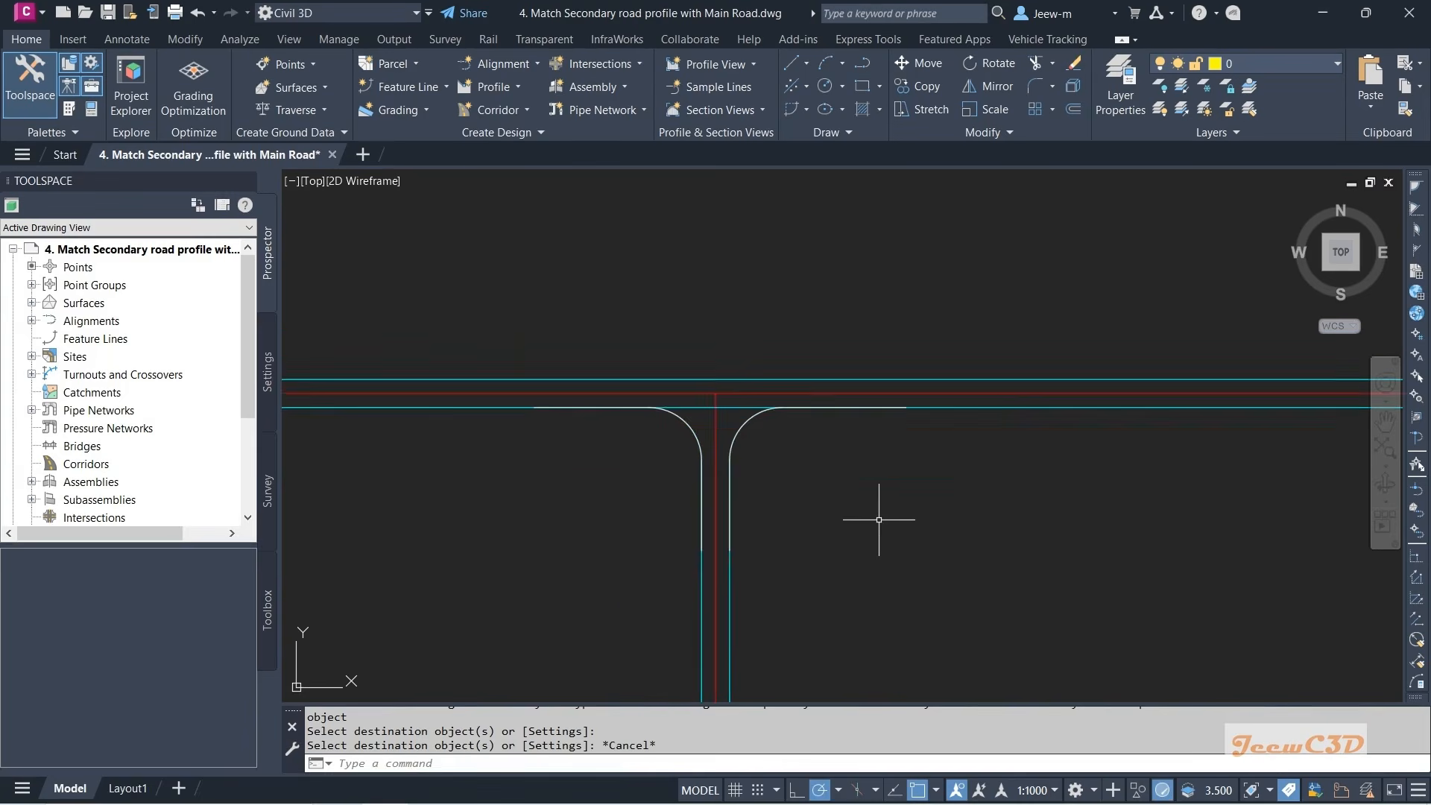
mouse_move(954, 549)
middle_down()
mouse_move(937, 528)
mouse_move(699, 456)
middle_up()
scroll(699, 456, down, 2)
middle_drag(778, 482, 599, 413)
middle_drag(799, 585, 697, 511)
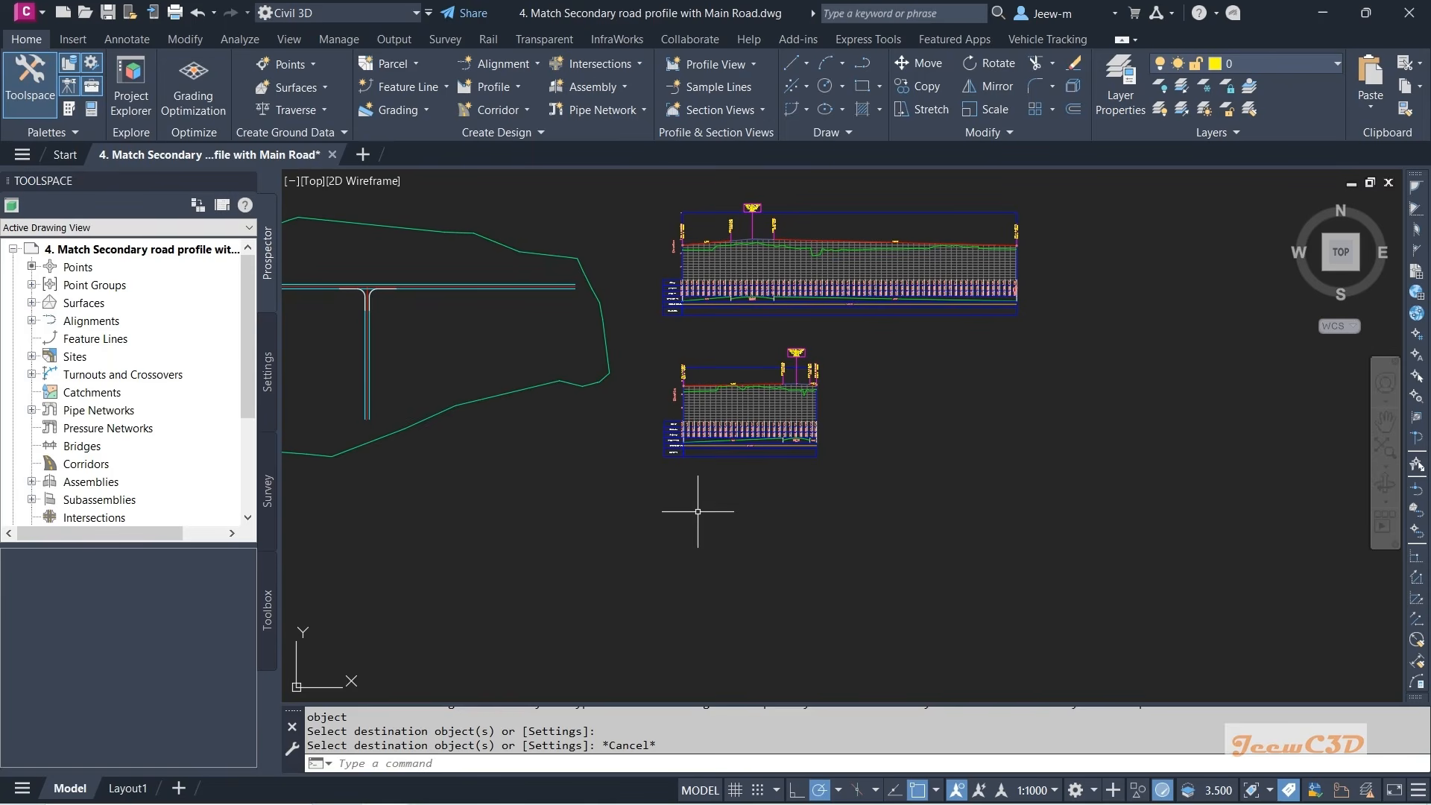
click(580, 94)
click(619, 117)
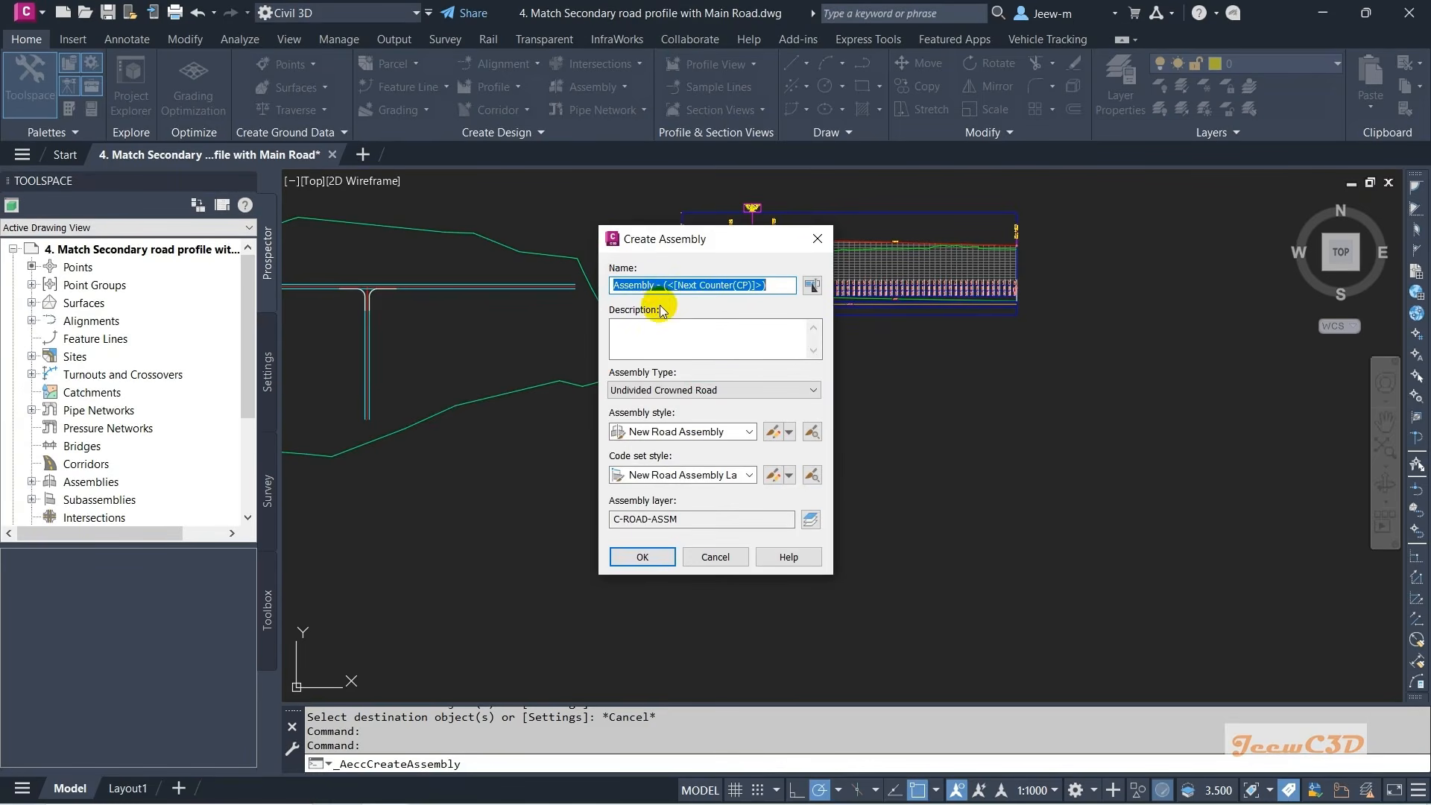
text(Temporary Corridor - Main Road)
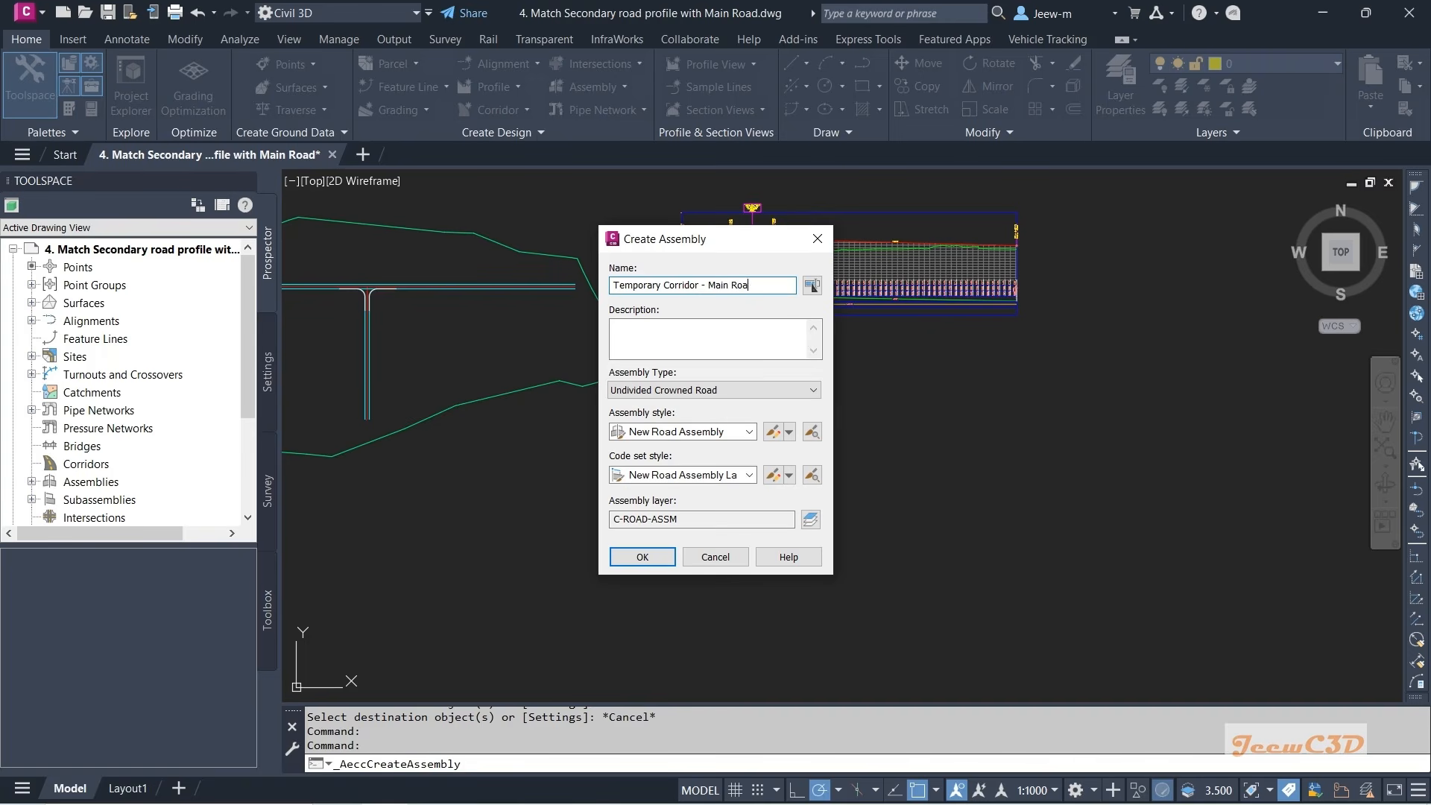
click(643, 557)
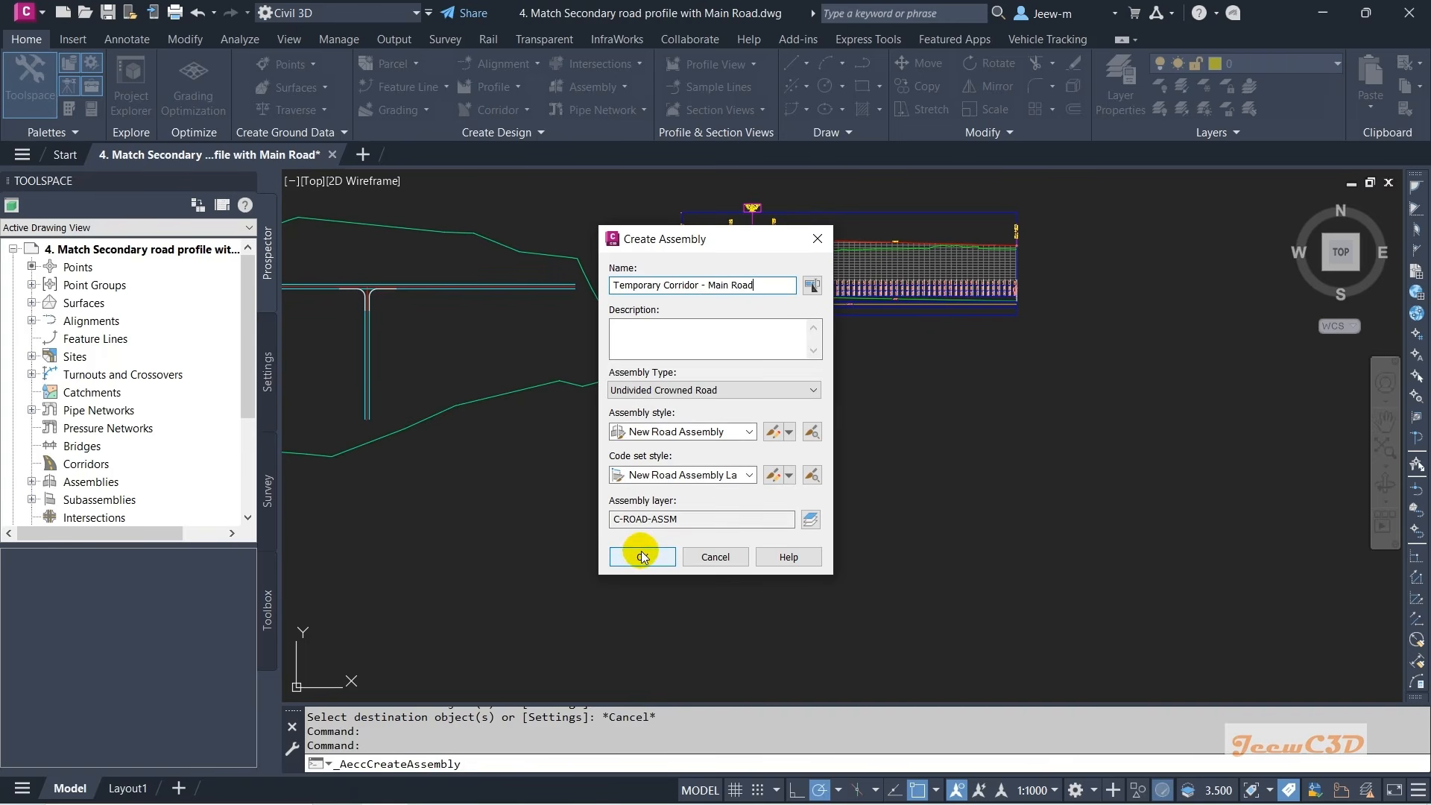
click(923, 445)
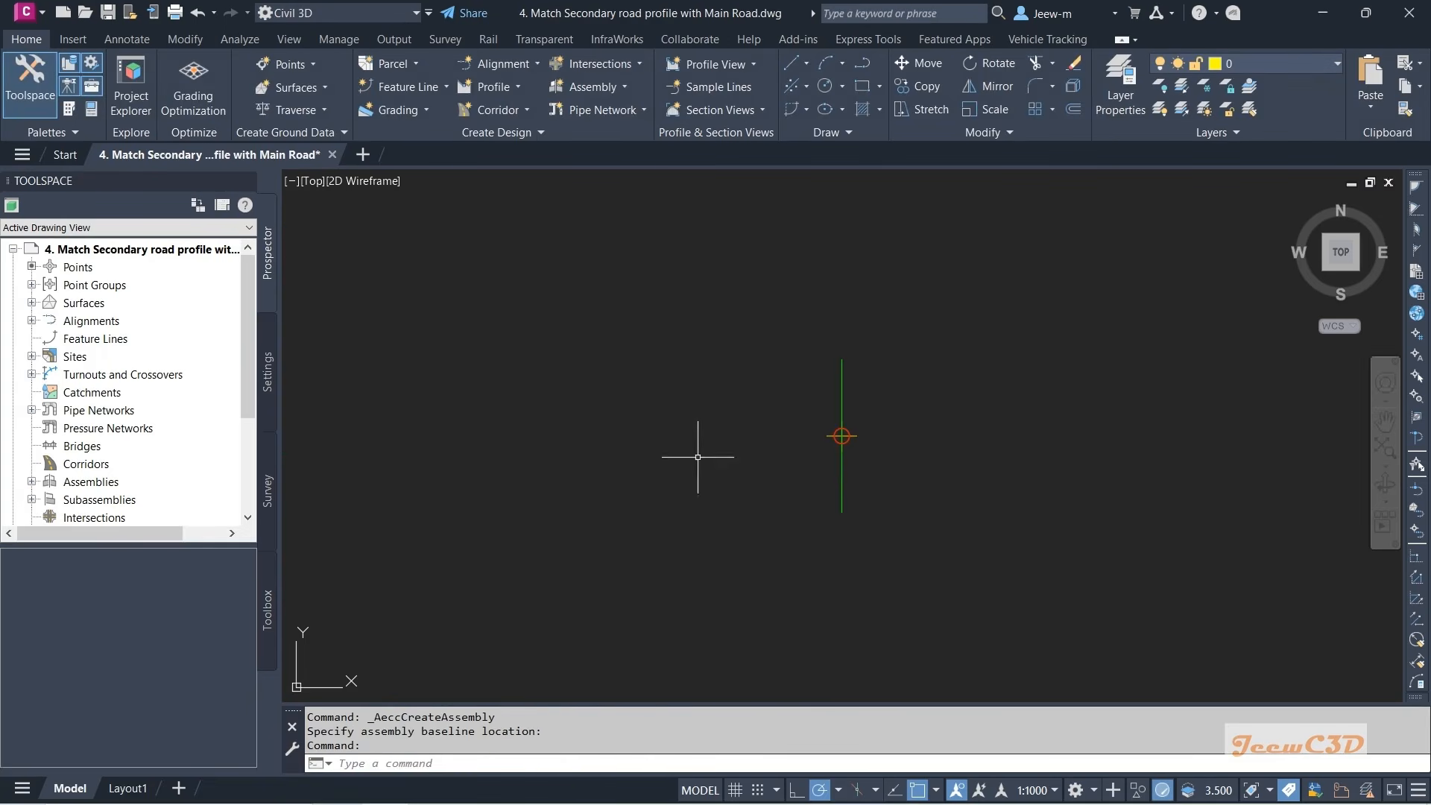
- Attach a right-side LaneSuperelevationAOR subassembly, 3.600 m wide with a -2.00% slope, to the new assembly's baseline
click(68, 109)
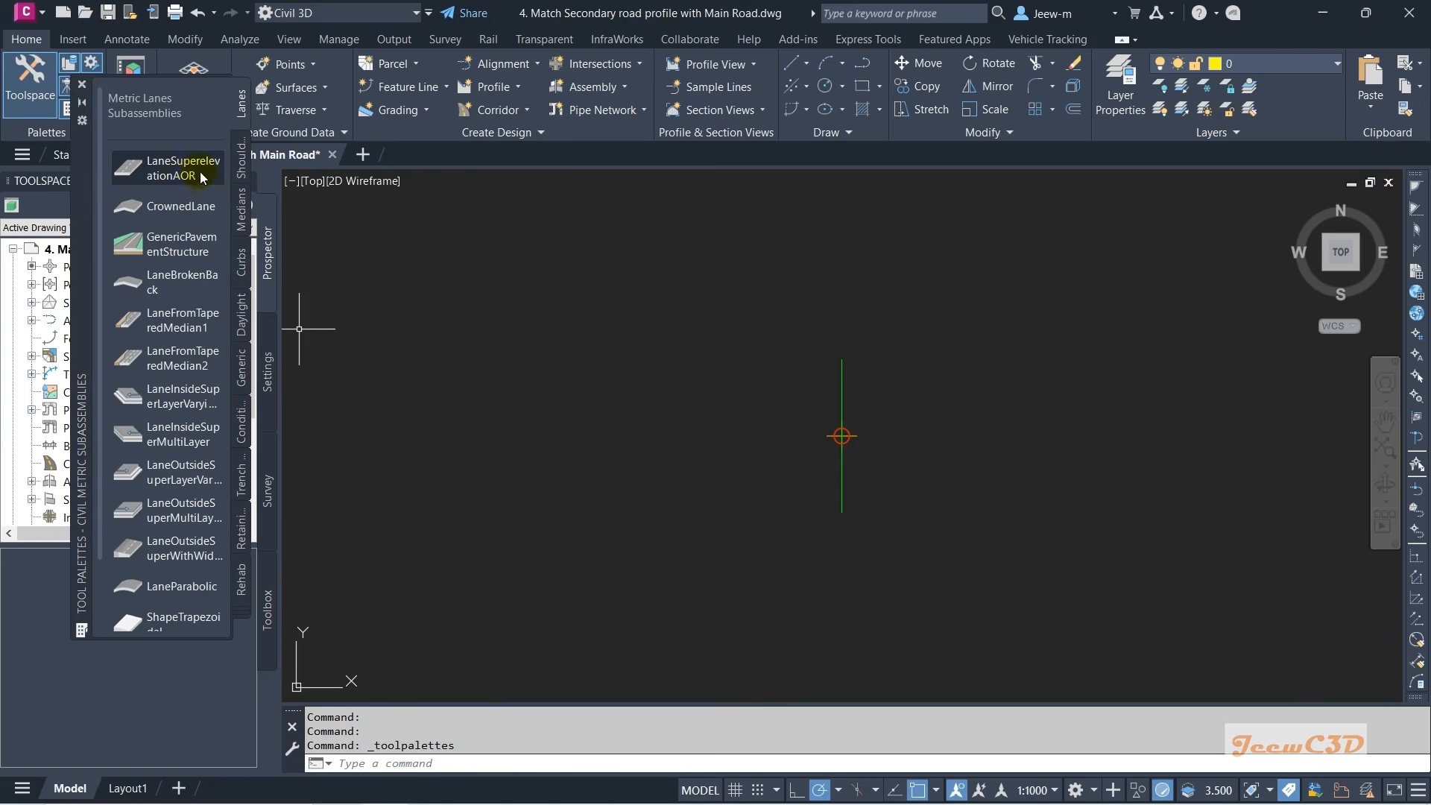
click(240, 611)
click(293, 375)
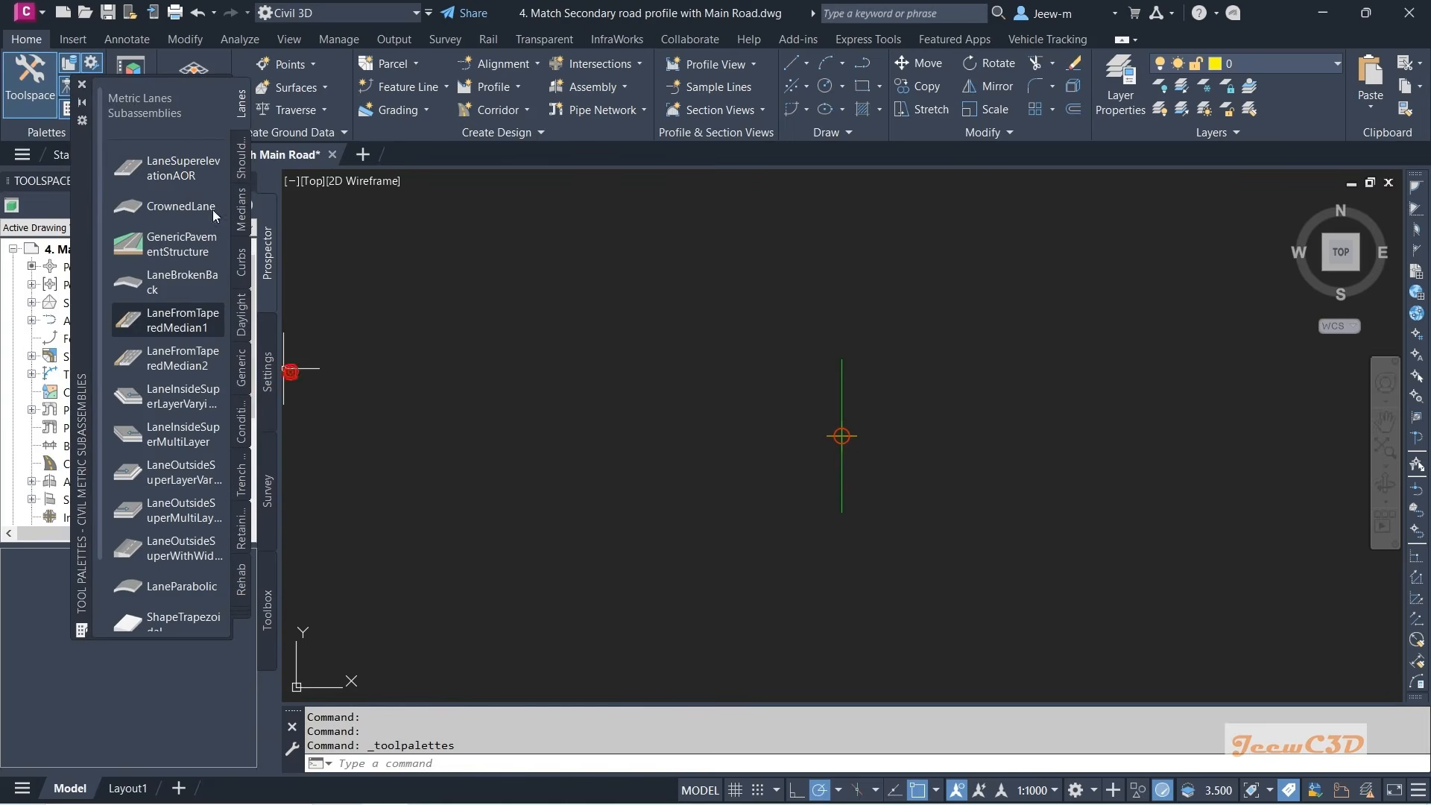
click(167, 159)
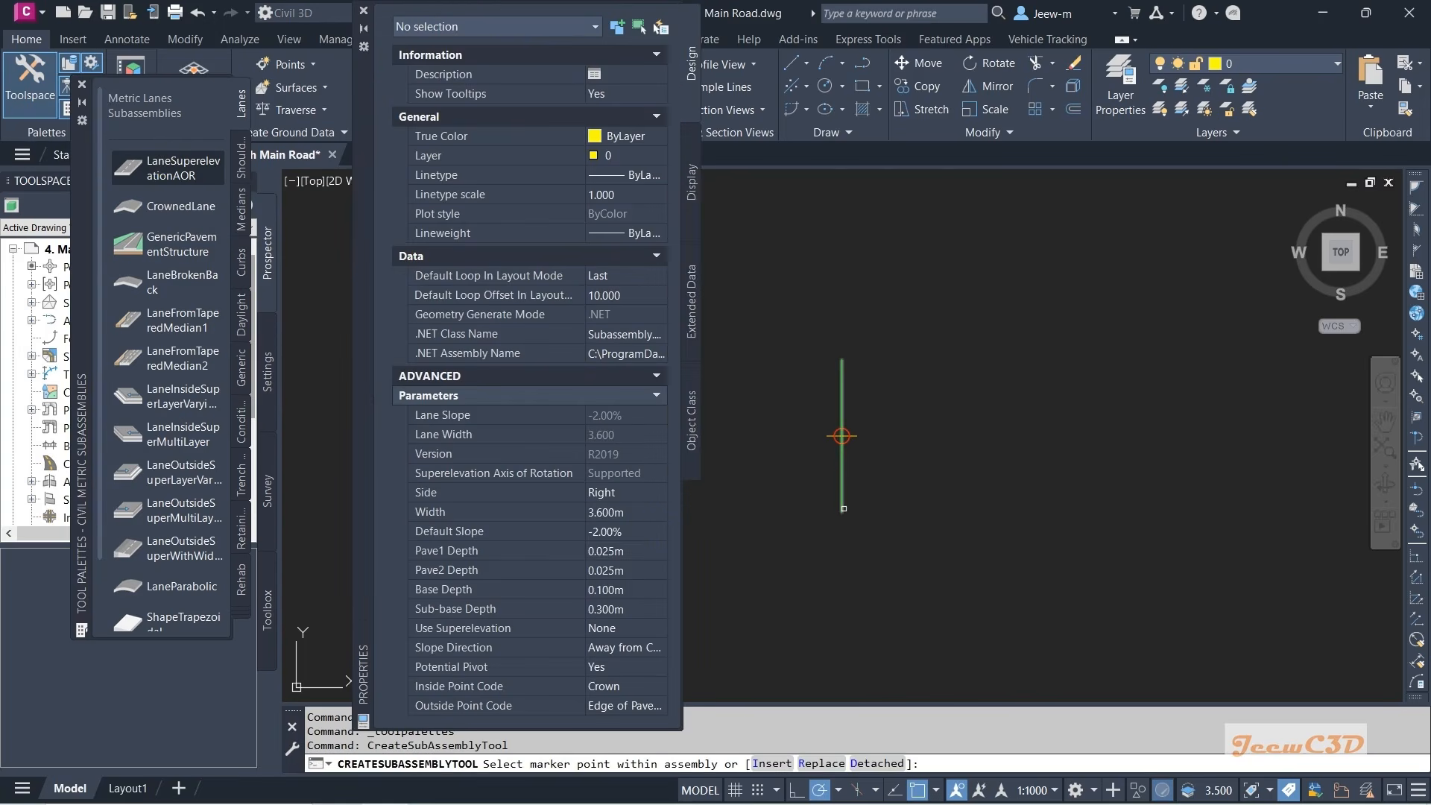
click(841, 436)
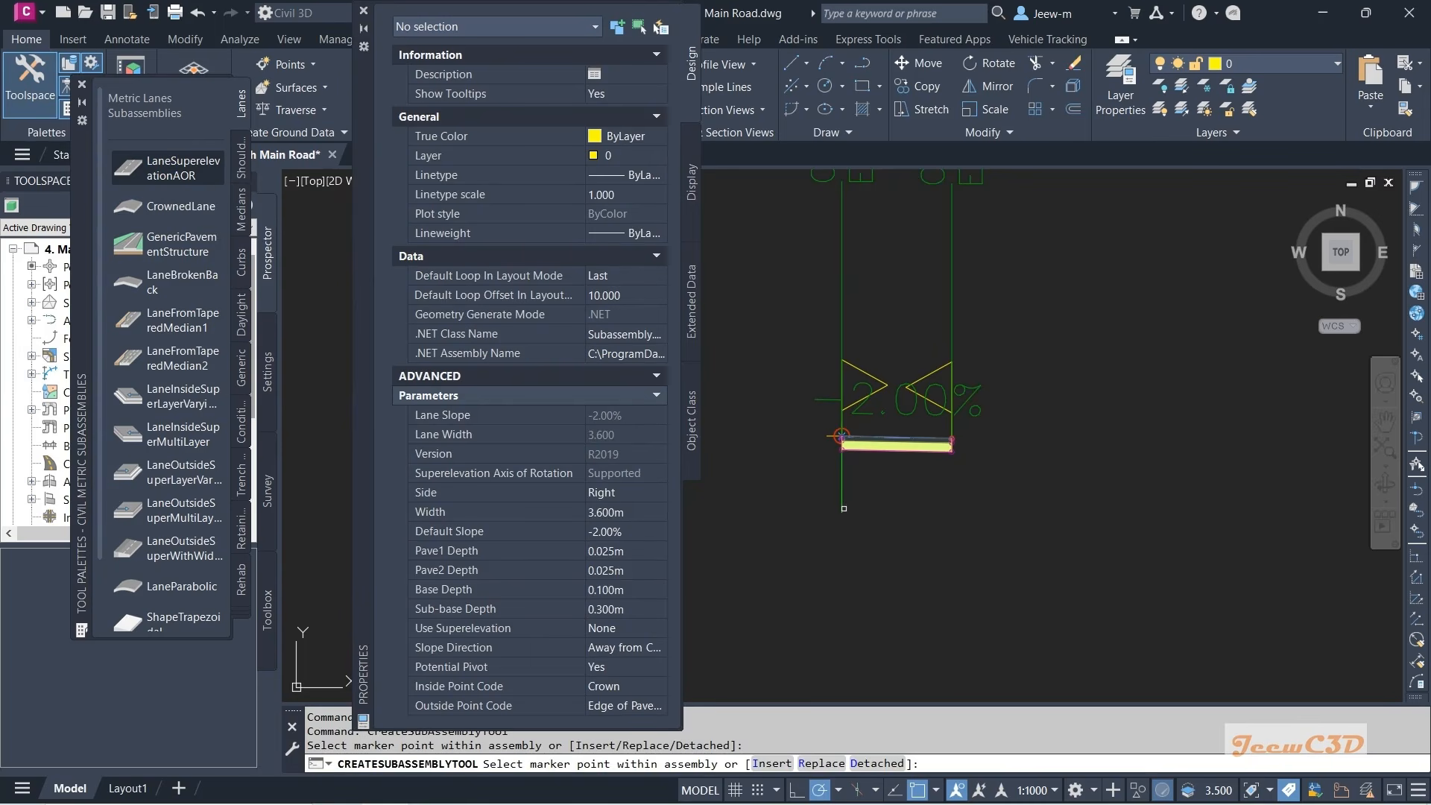
click(364, 10)
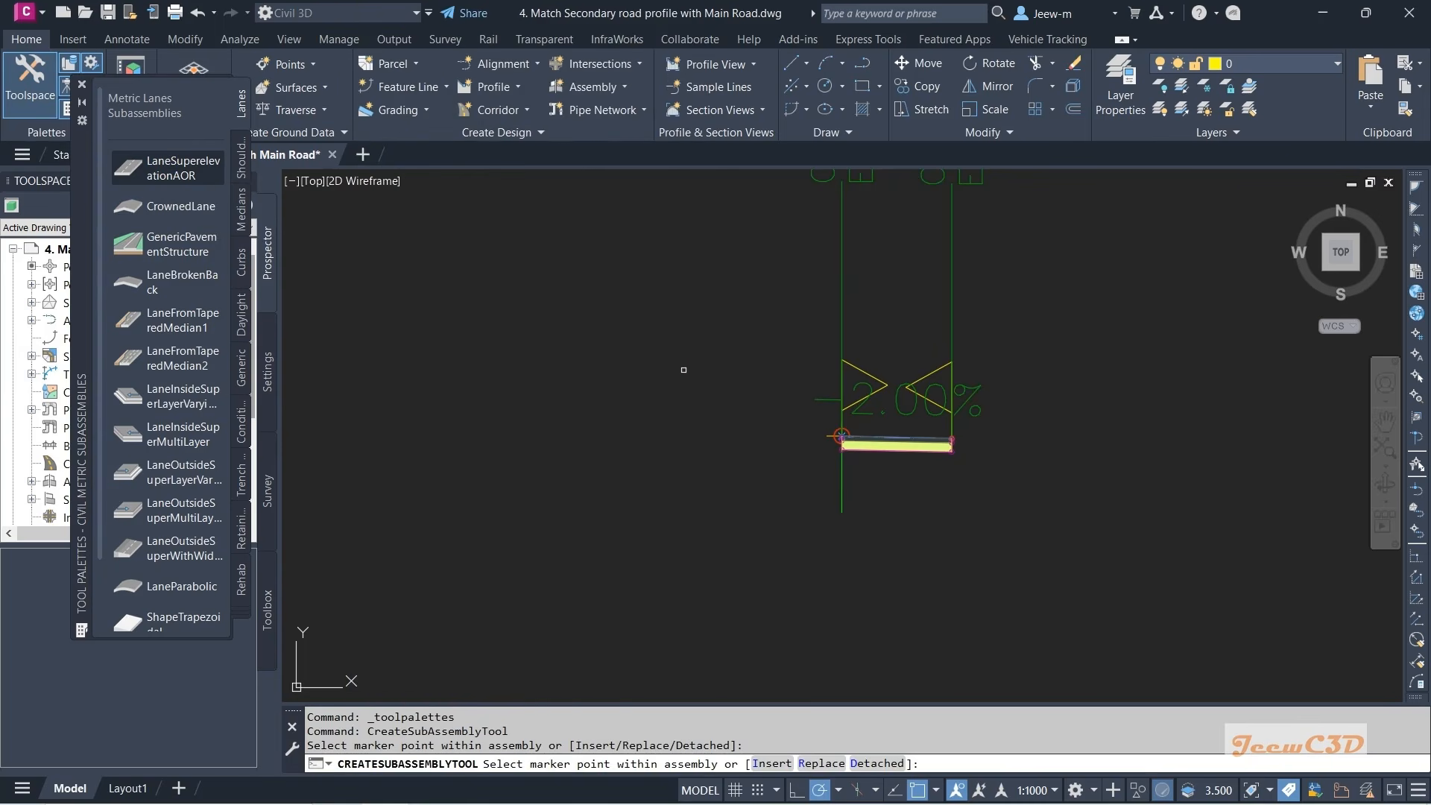
key(Escape)
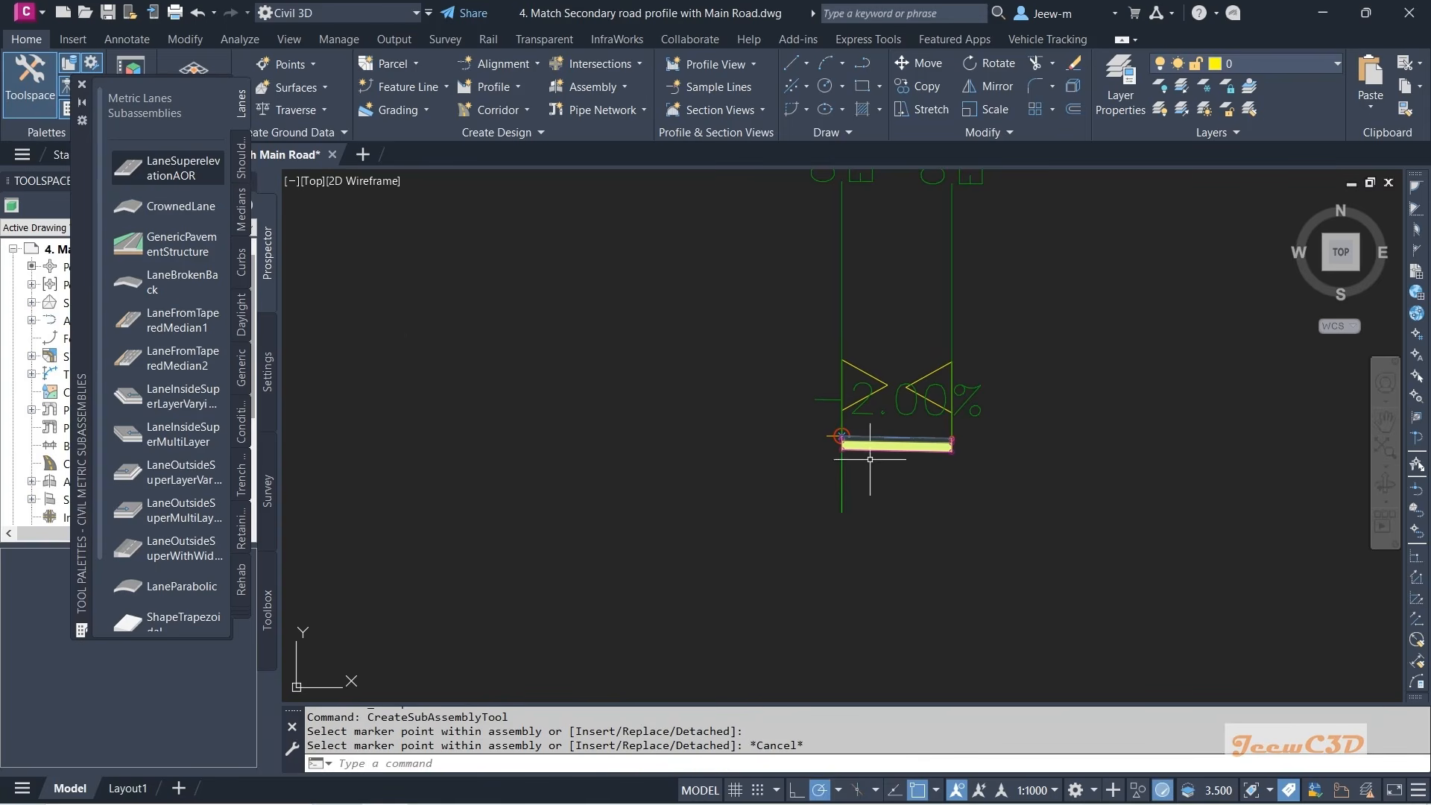
- Rename the right-side LaneSuperelevationAOR subassembly to "Temp Lane RHS" in its subassembly properties
click(83, 87)
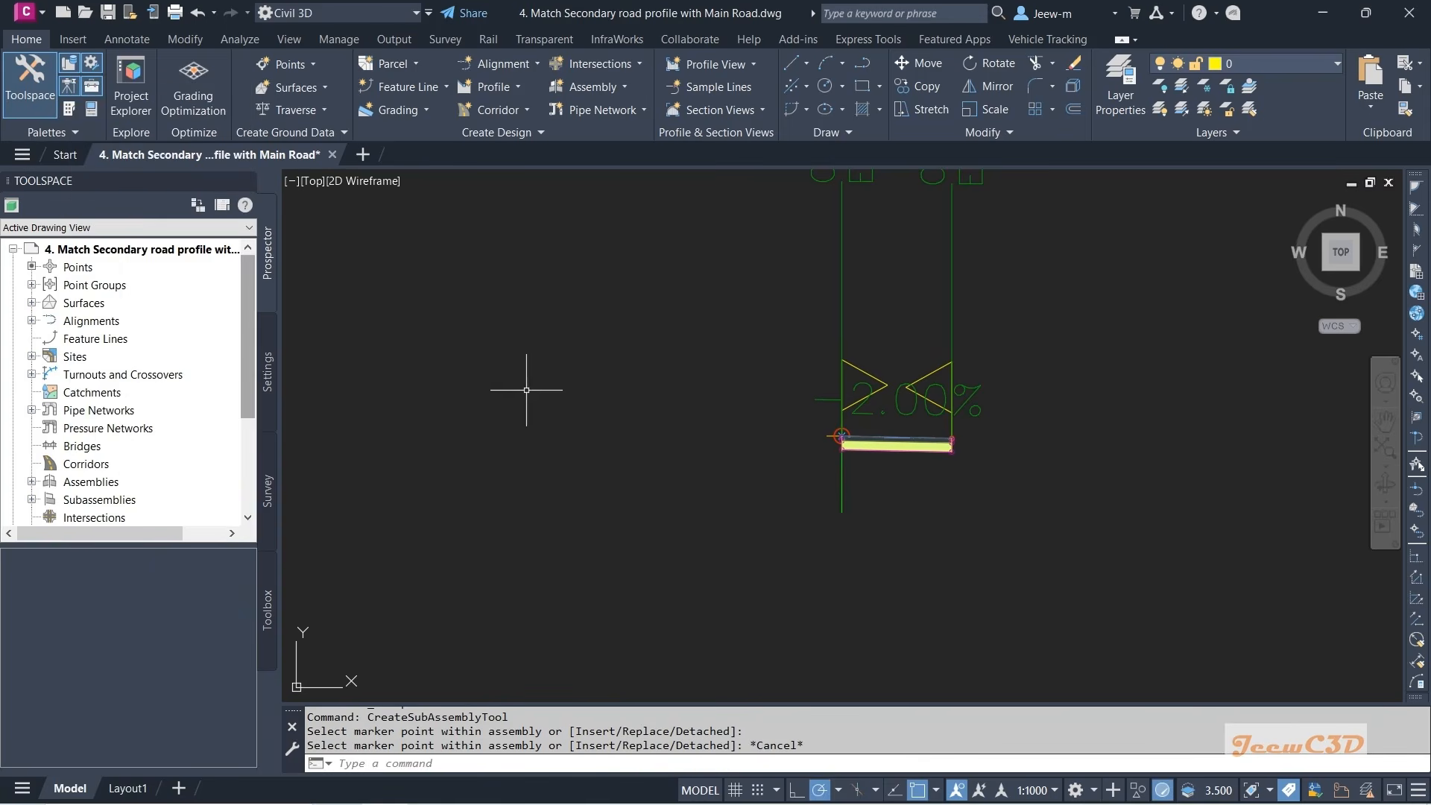
click(907, 445)
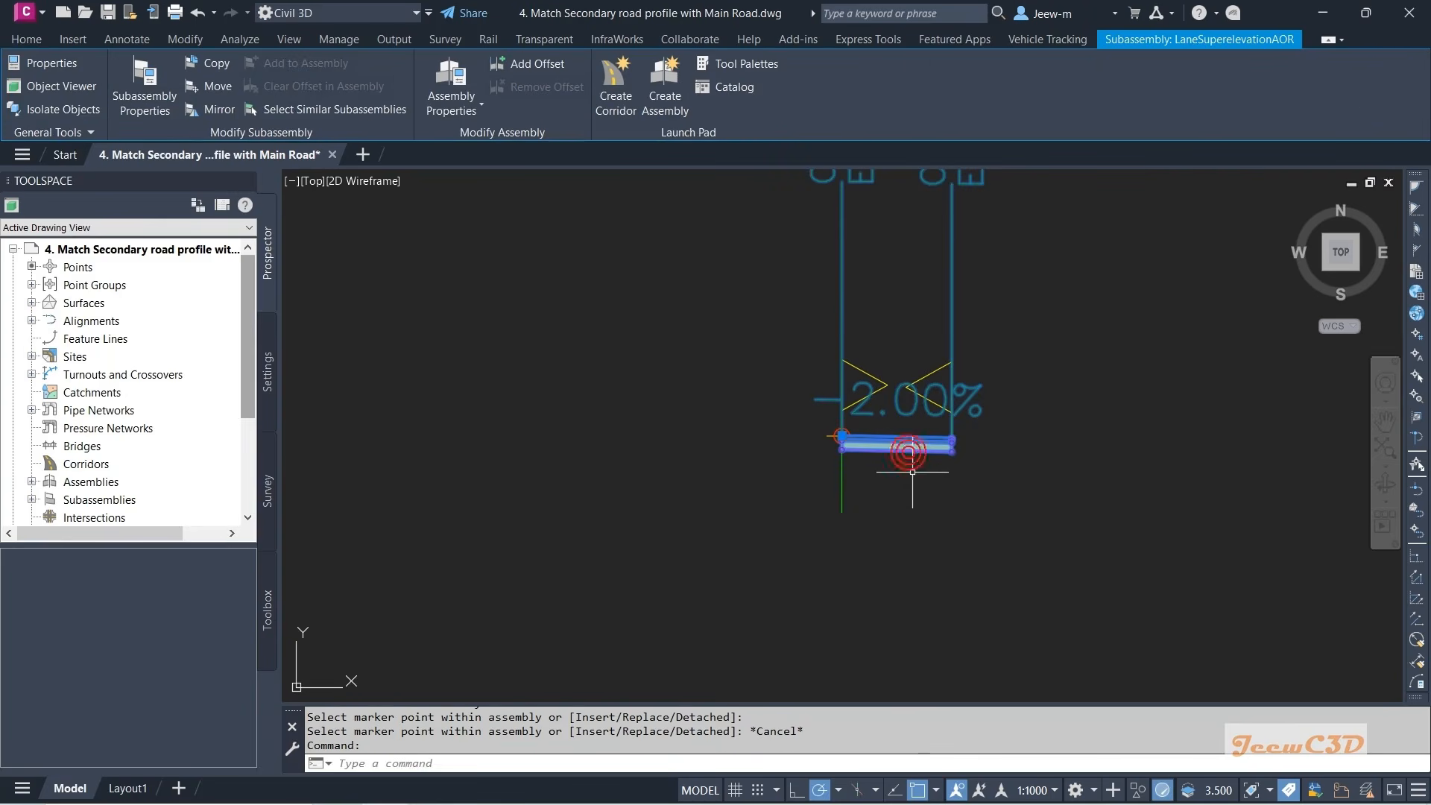
click(138, 88)
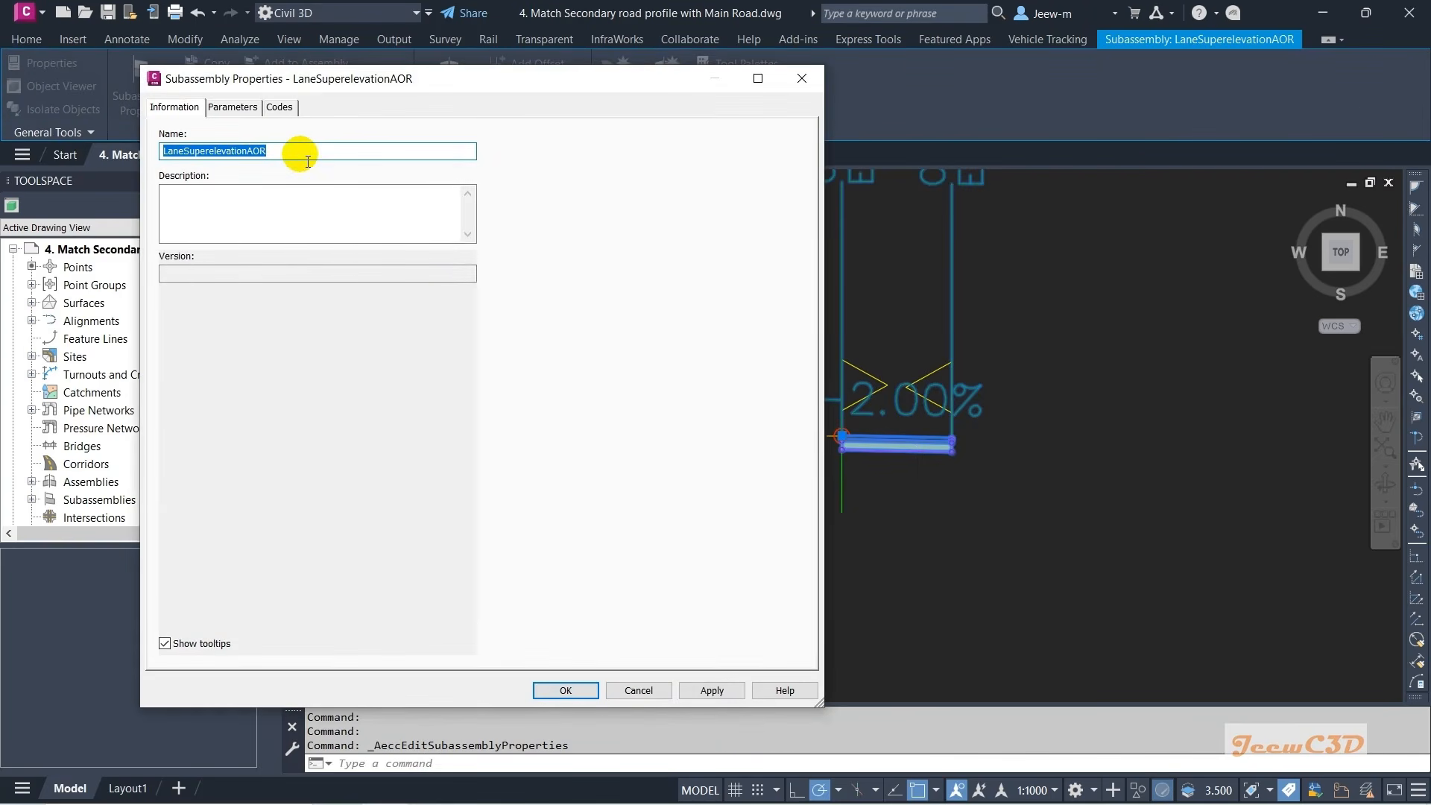
text(Lane RHS)
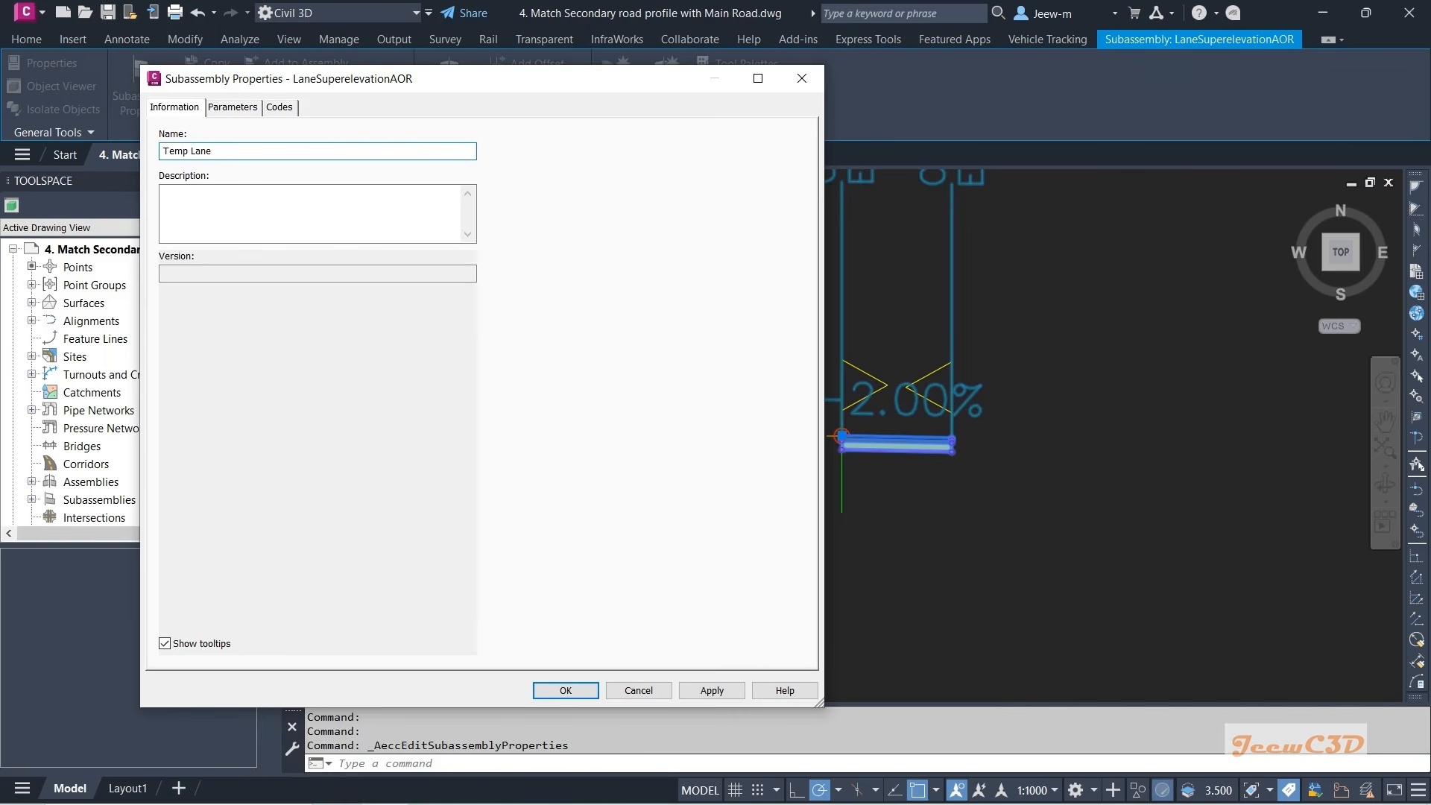
- Set the Temp Lane RHS subassembly's width to 4 m and its default slope to -2.50%
click(240, 107)
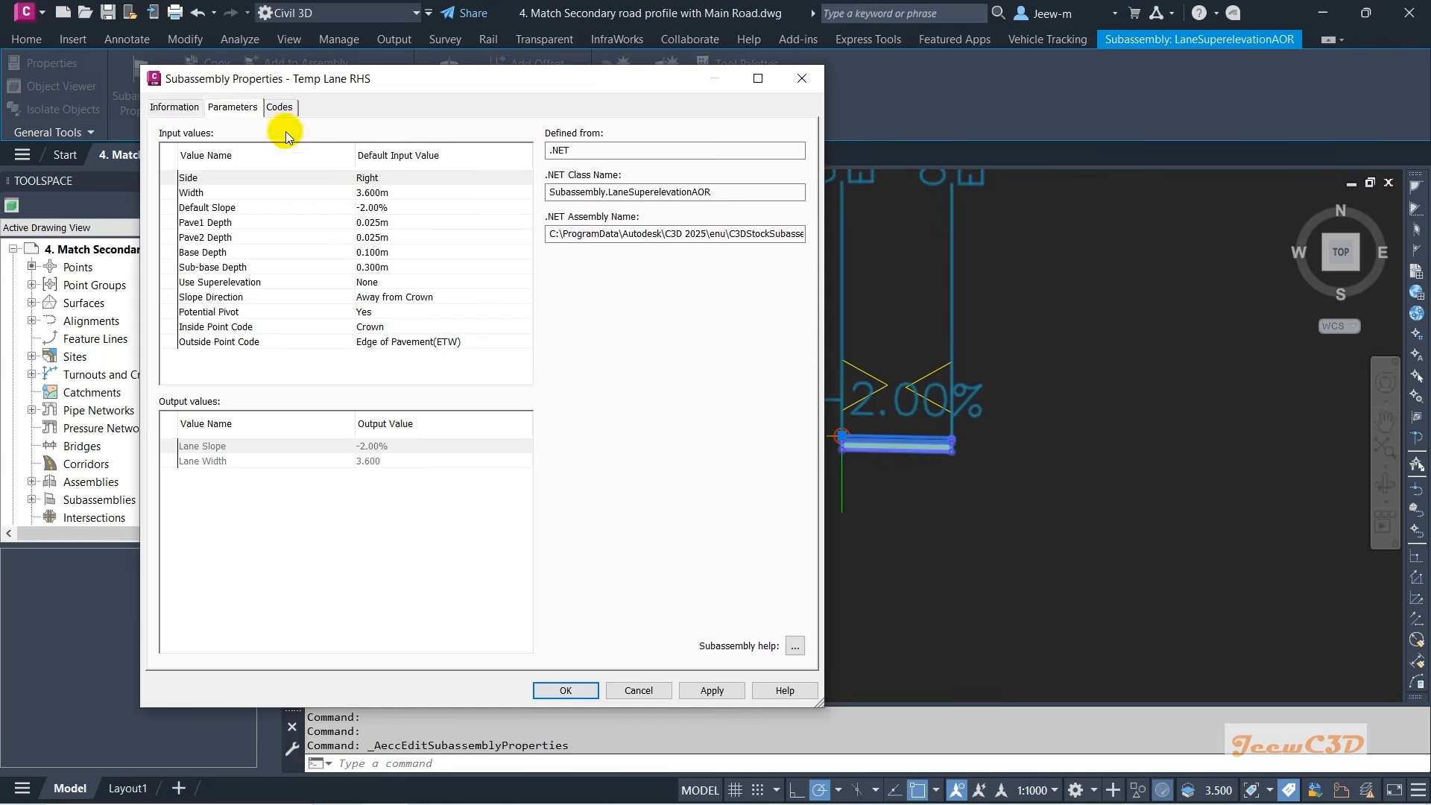
click(405, 192)
click(404, 193)
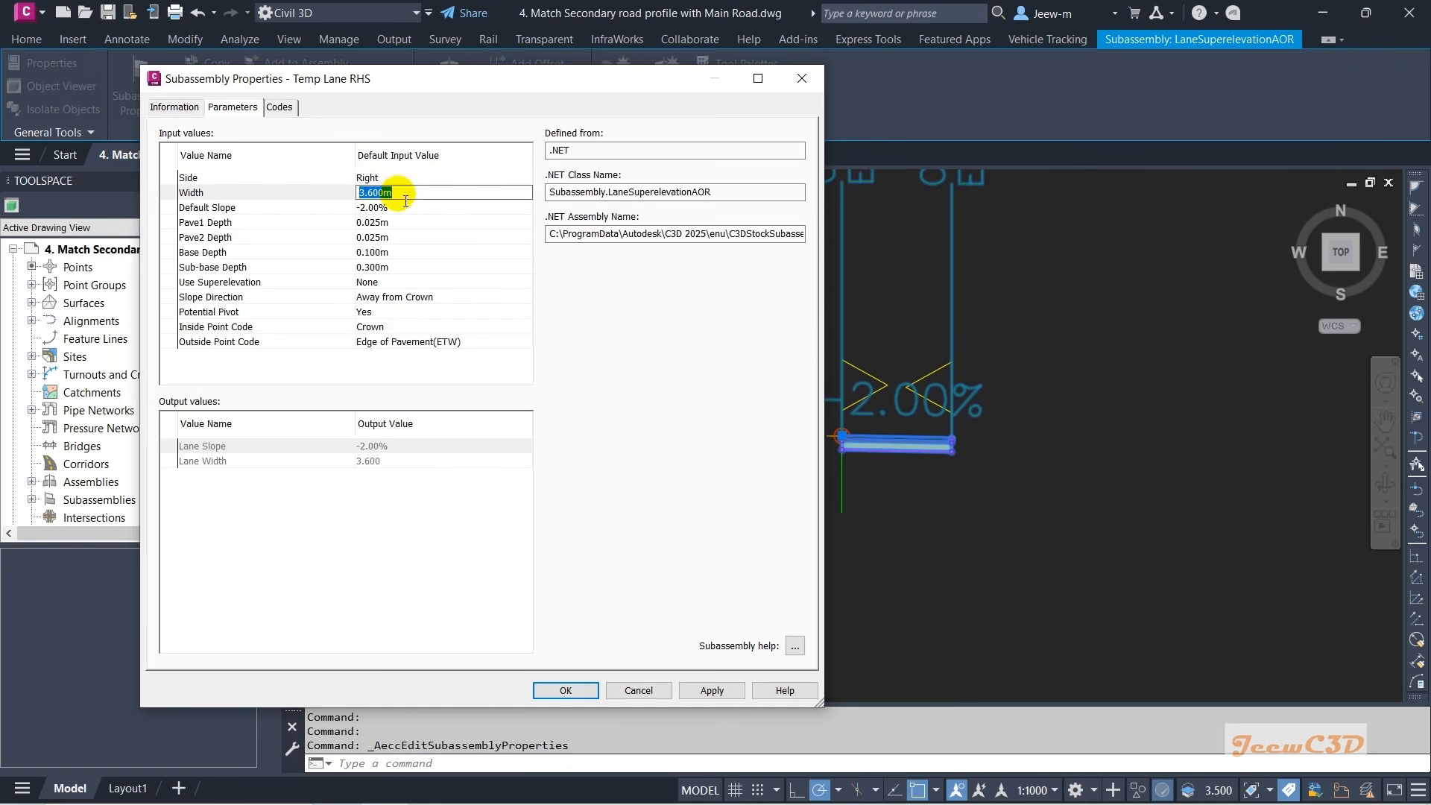
text(4)
key(Return)
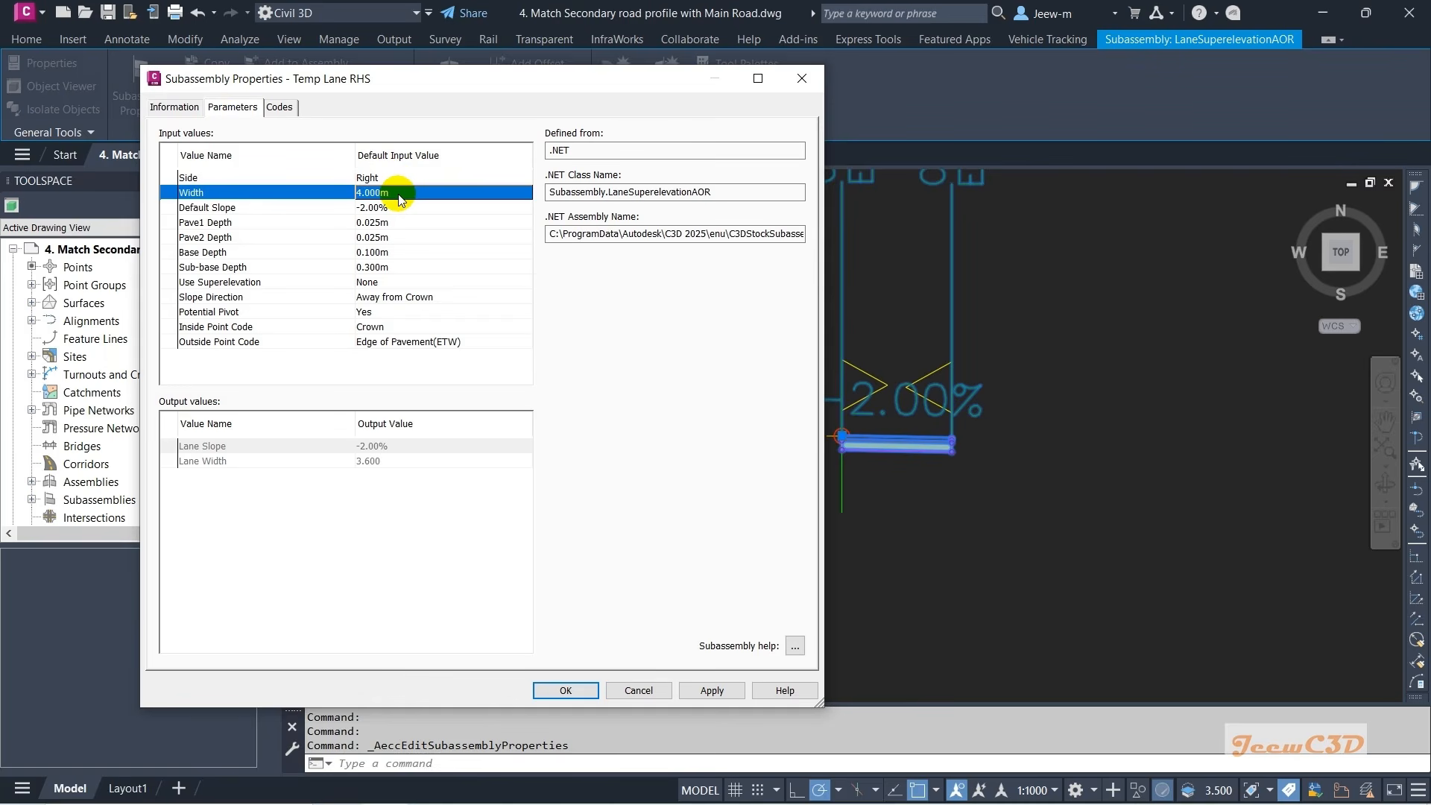
click(401, 208)
click(401, 207)
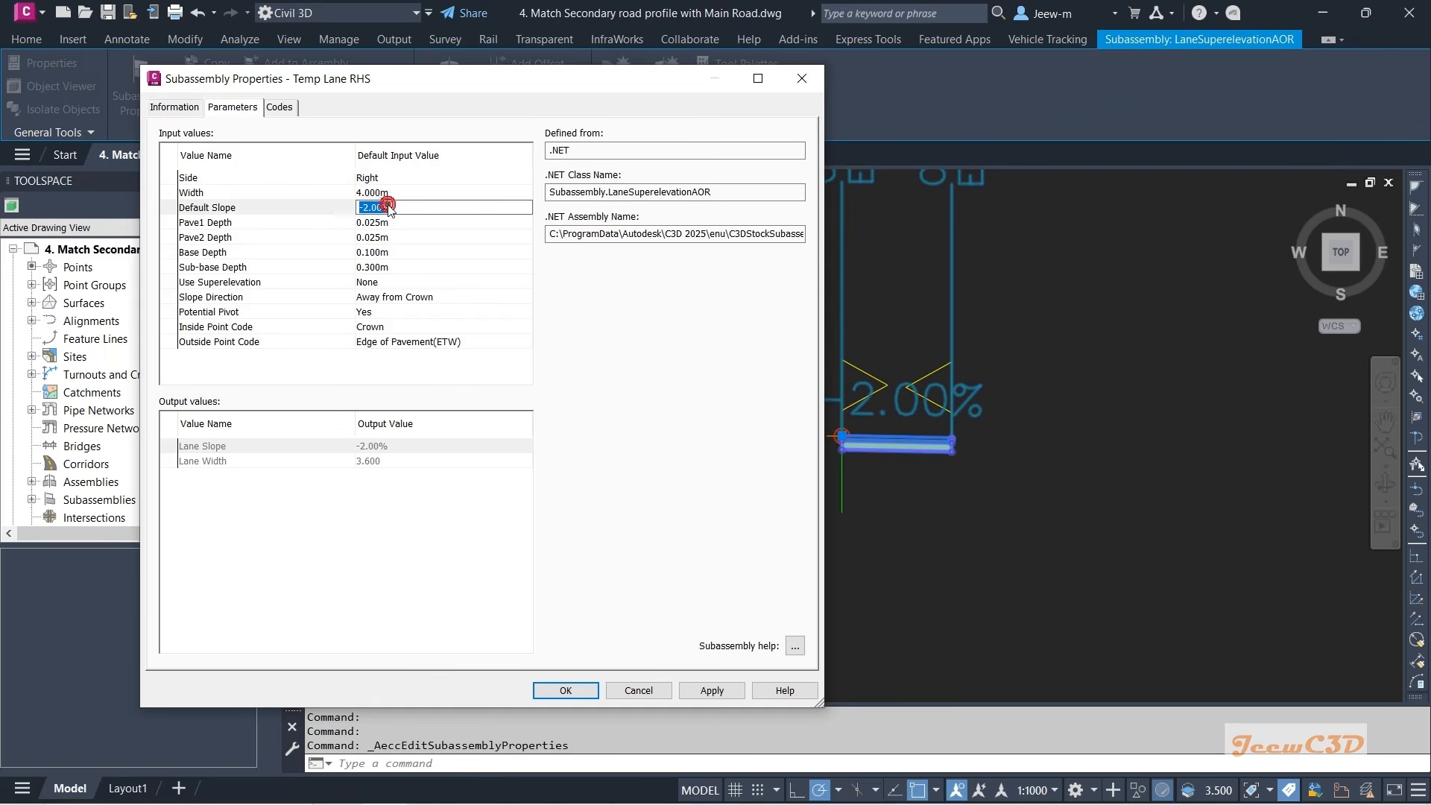
text(-2.50)
key(Return)
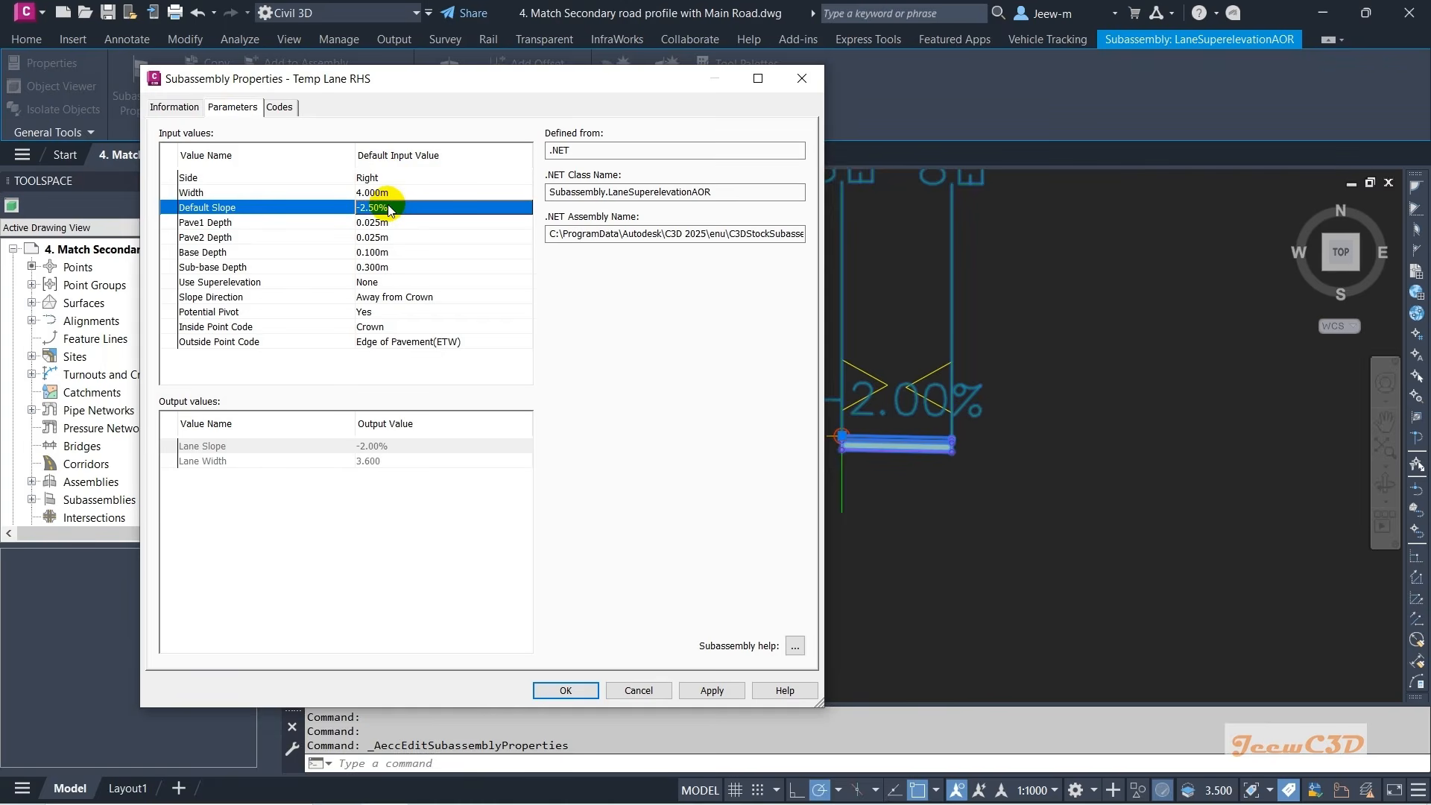
- Set the Pave1, Pave2, Base and Sub-base depths of Temp Lane RHS to 0
click(382, 223)
click(382, 223)
text(0)
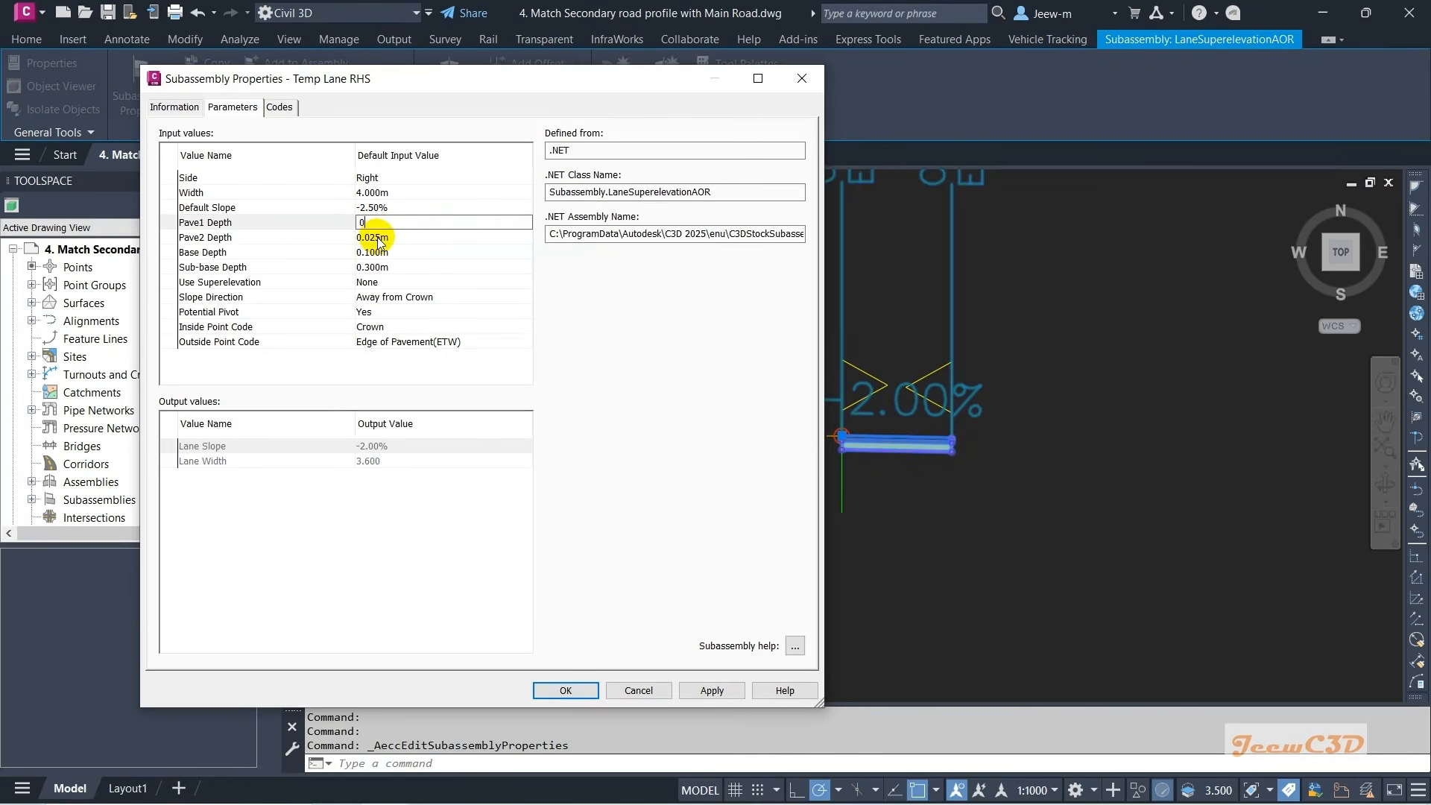
click(380, 237)
click(380, 237)
text(0)
click(389, 252)
click(389, 252)
text(0)
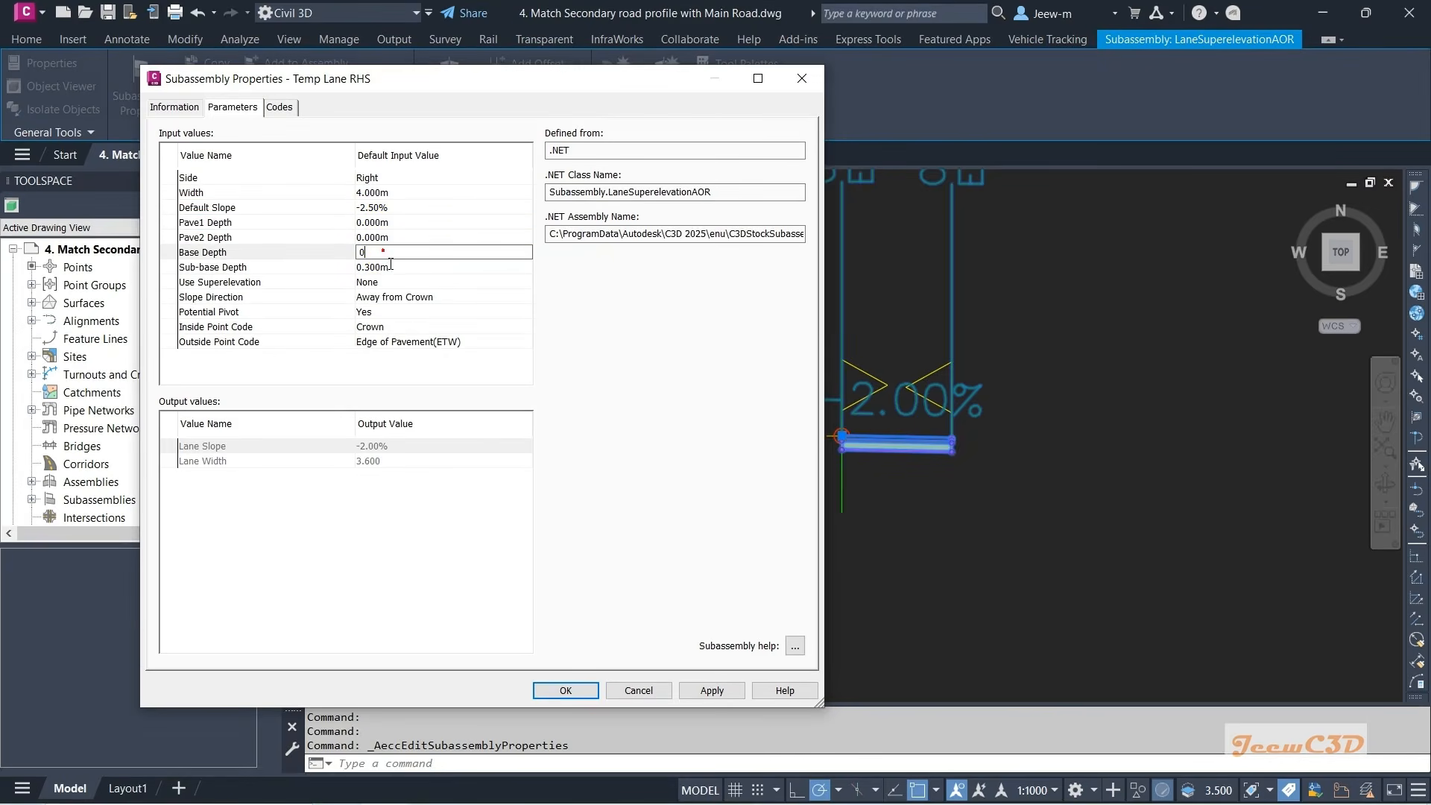
click(389, 267)
click(389, 266)
text(0)
click(378, 282)
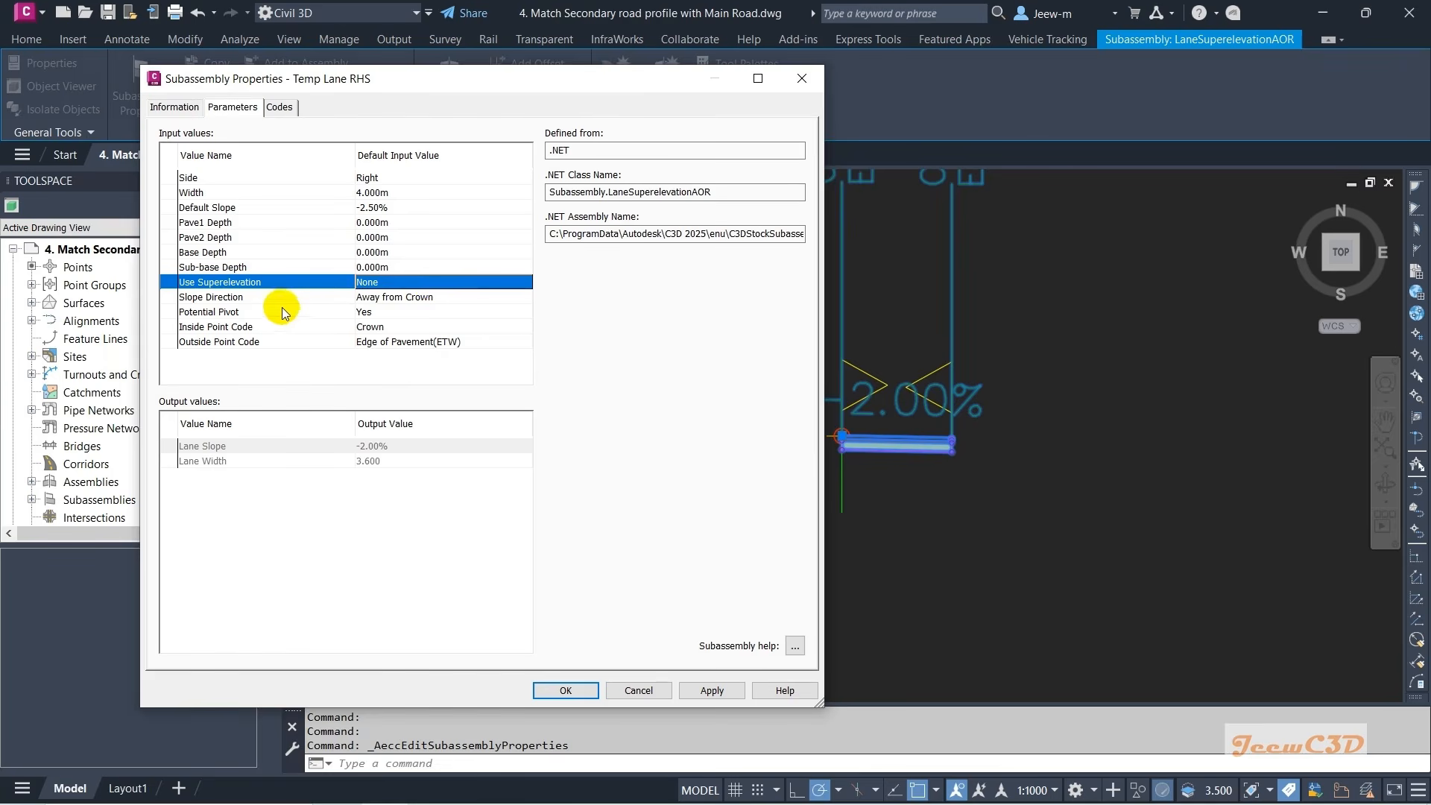
- Set the Potential Pivot parameter of Temp Lane RHS to No
double_click(387, 314)
click(421, 385)
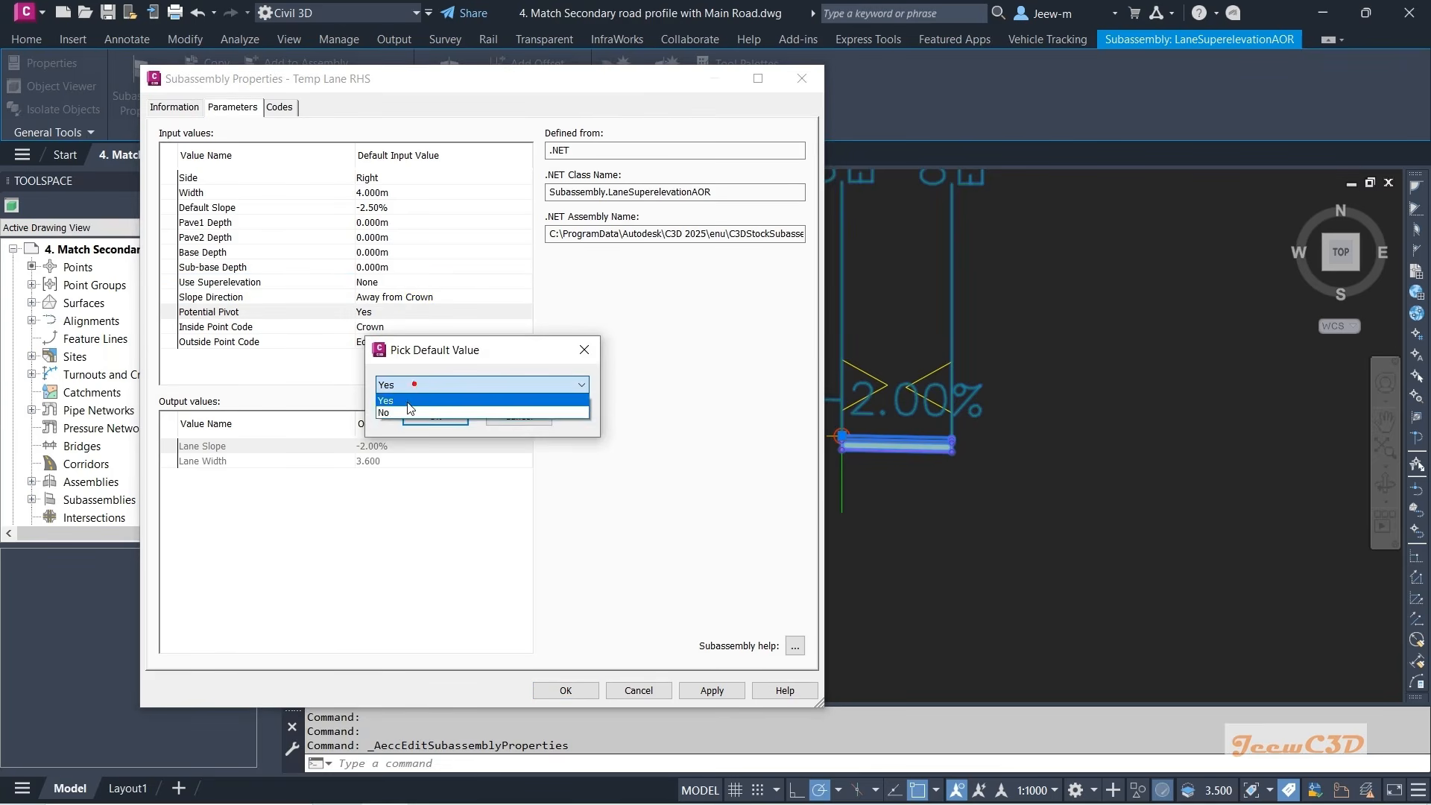
click(405, 411)
click(436, 415)
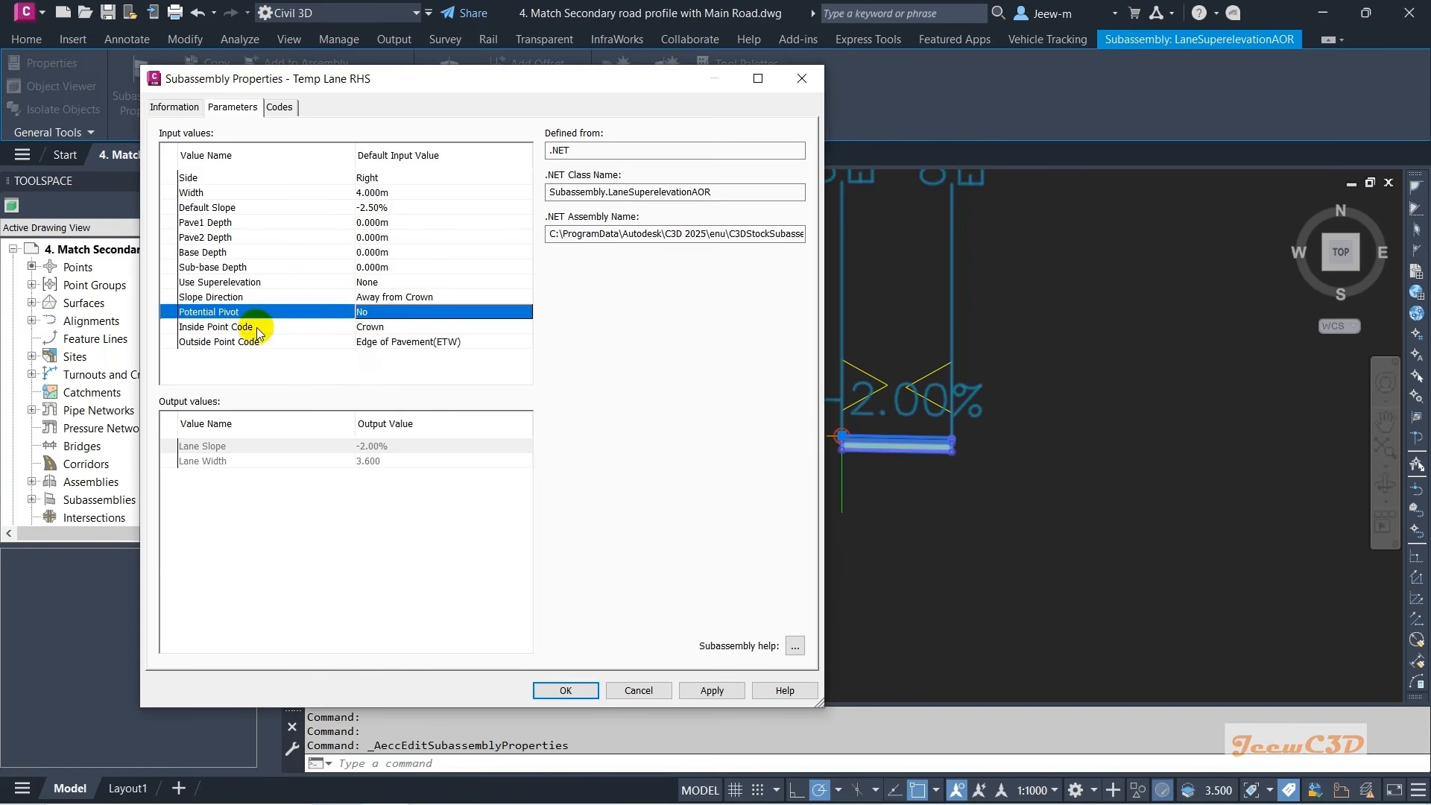
- Set the Inside Point Code of Temp Lane RHS to None
click(383, 329)
click(371, 329)
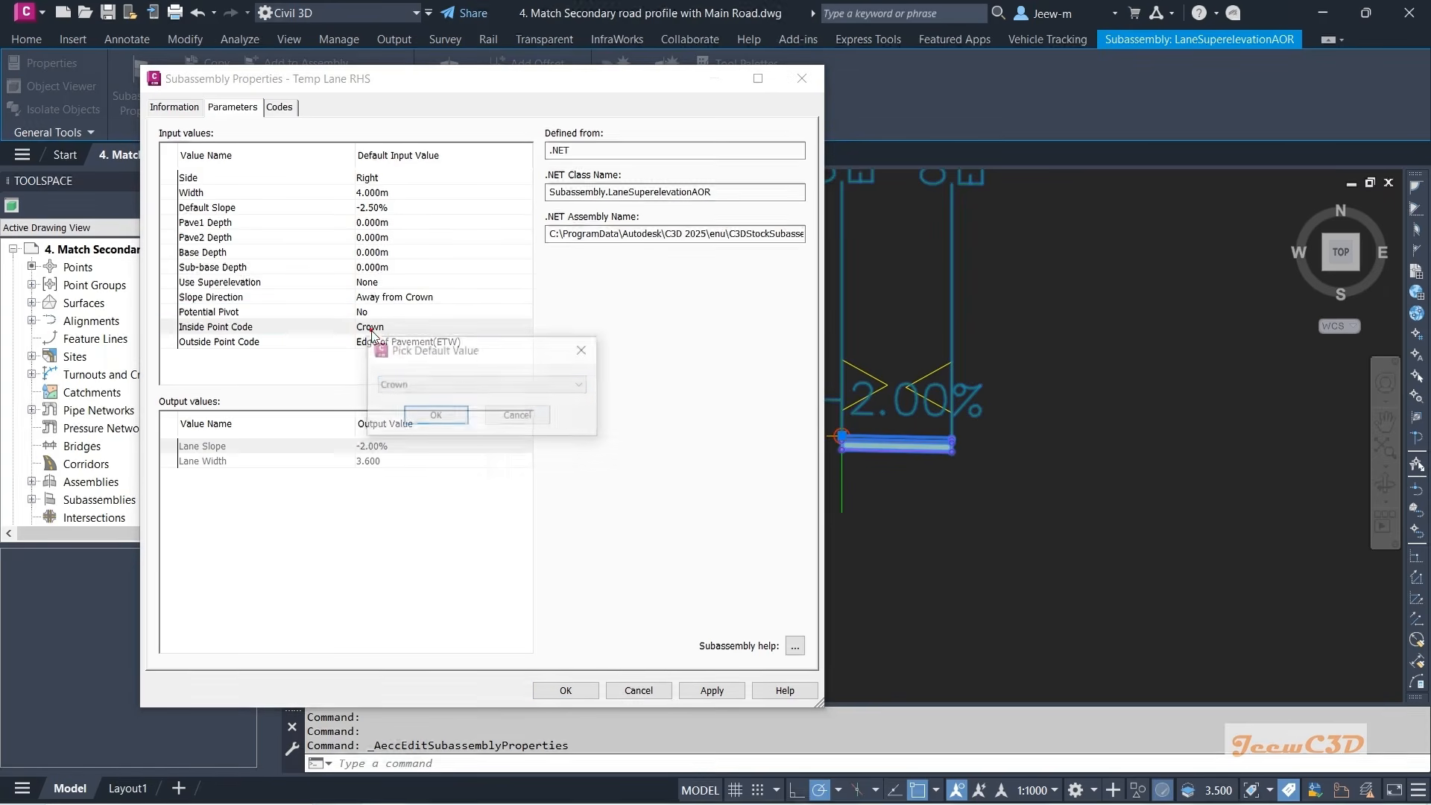
click(402, 386)
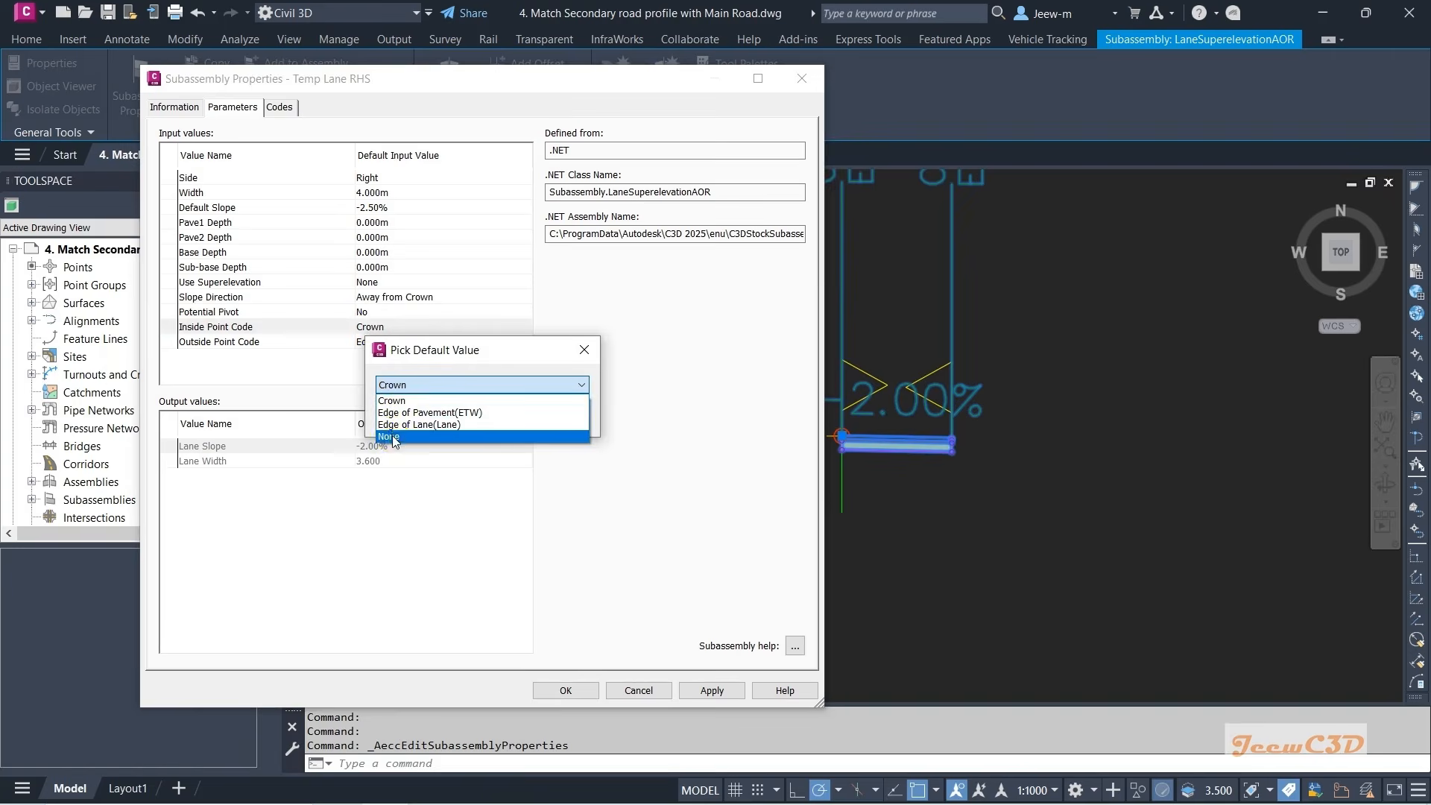
click(402, 434)
click(407, 410)
click(387, 329)
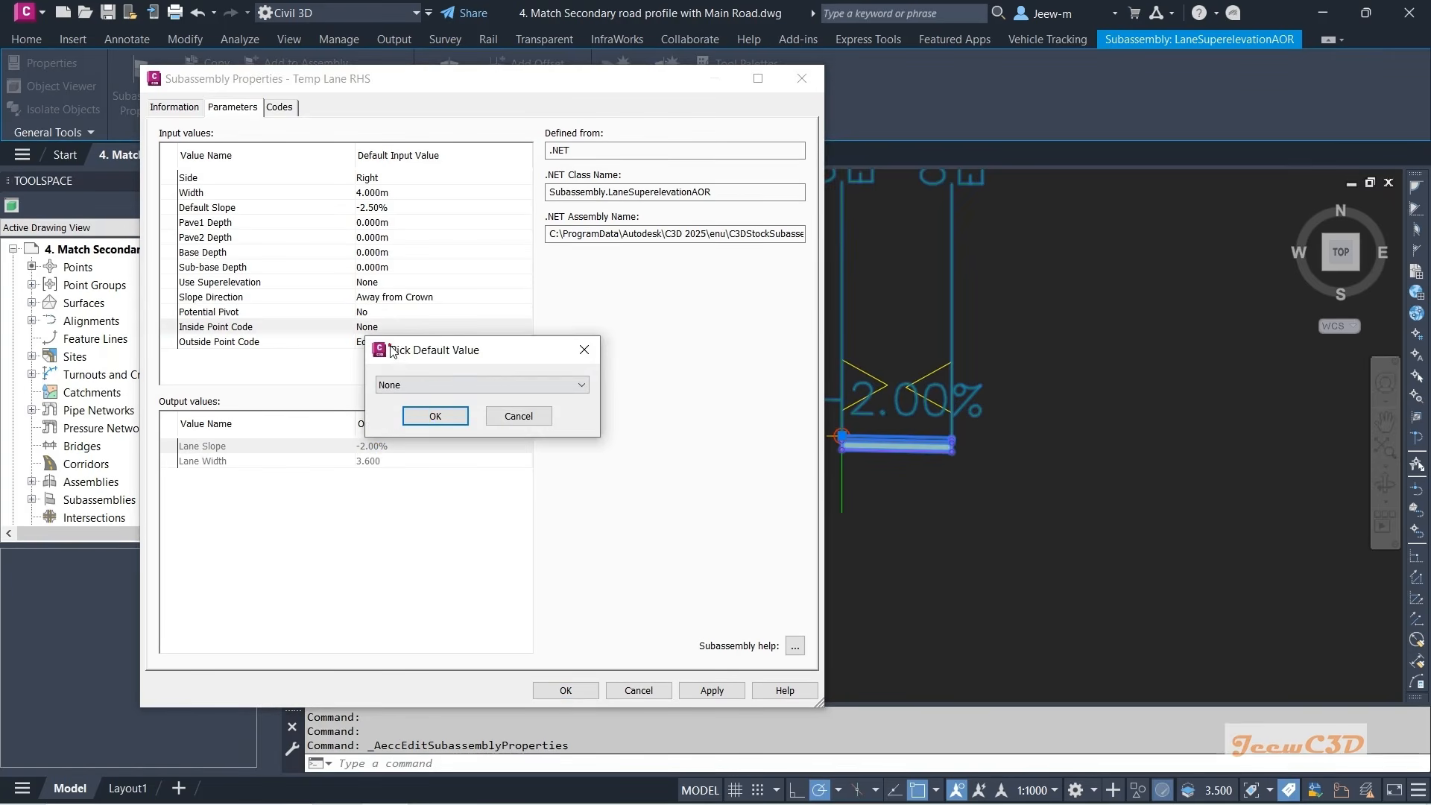
click(428, 406)
- Set the Outside Point Code of Temp Lane RHS to None and apply the subassembly properties
click(412, 341)
click(412, 341)
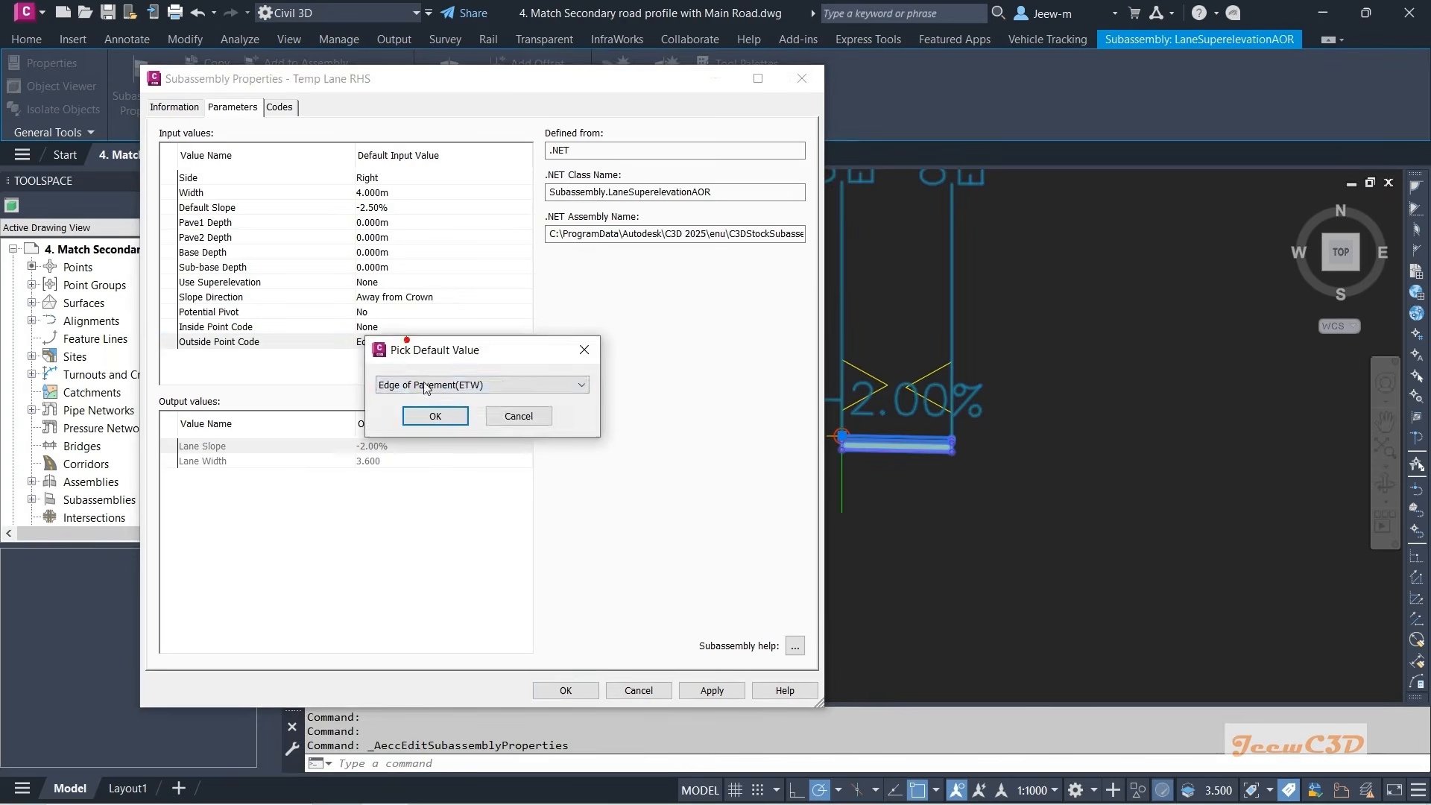
click(430, 385)
click(412, 432)
click(432, 416)
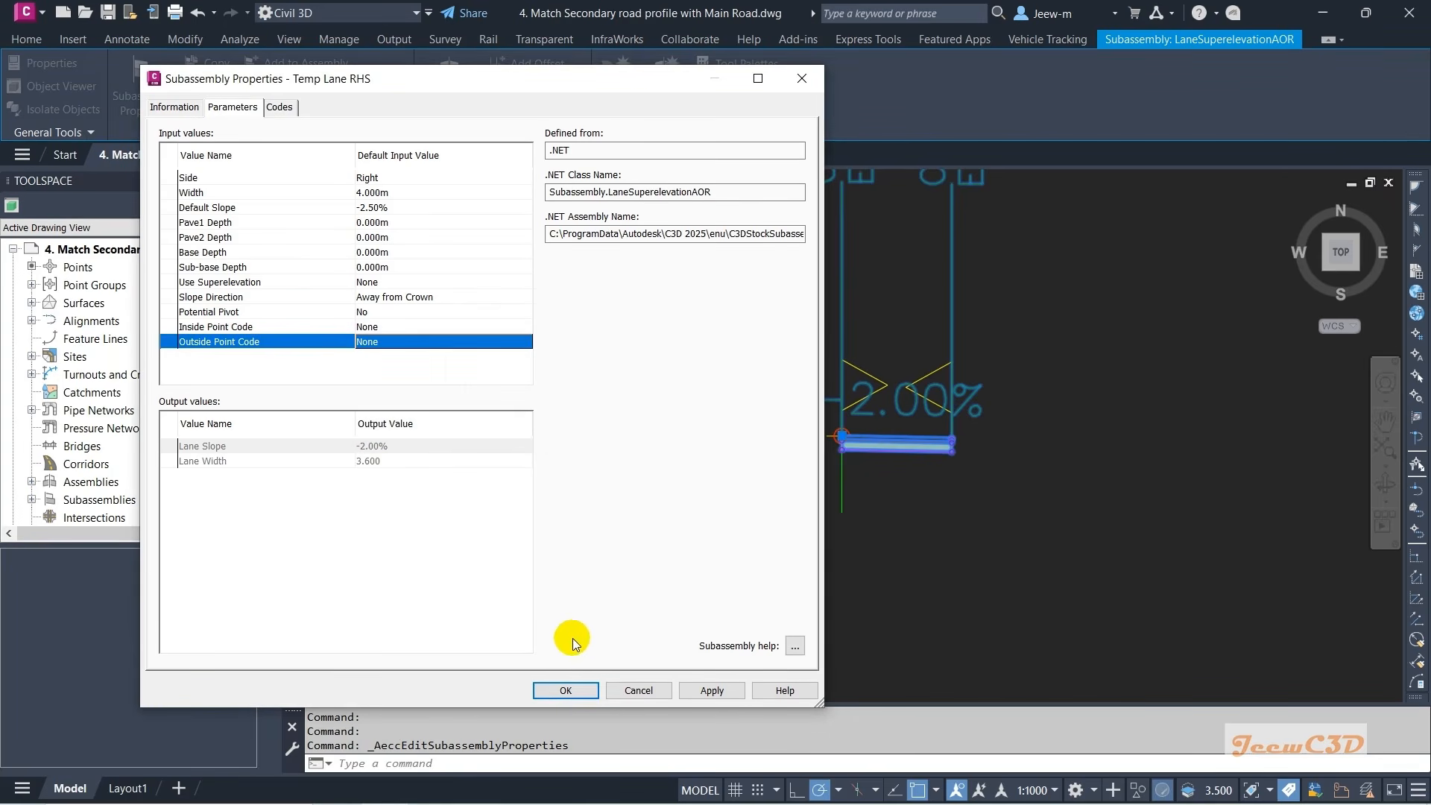
click(567, 689)
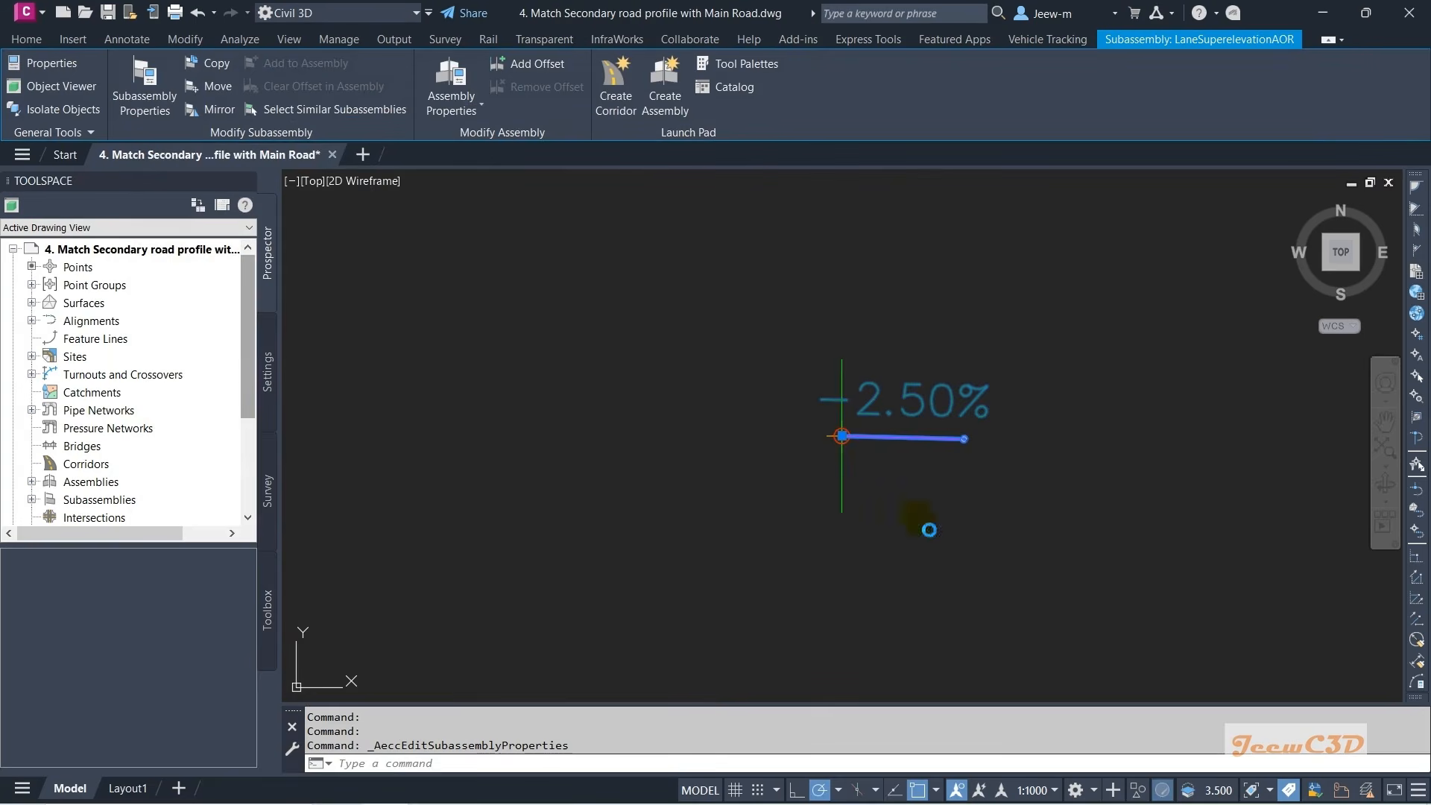
middle_drag(885, 480, 758, 505)
scroll(760, 499, up, 2)
key(Escape)
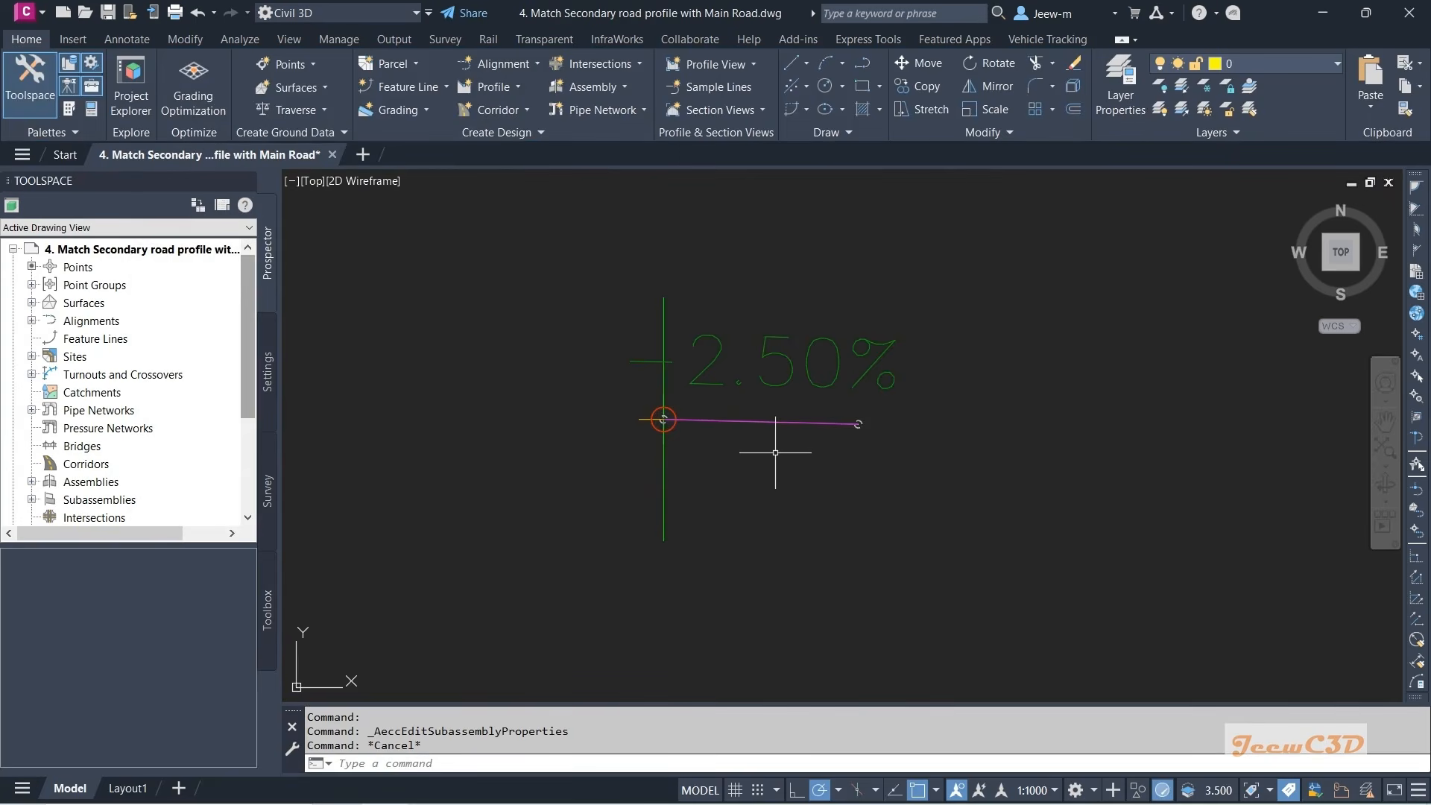
- Copy the Temp Lane RHS subassembly onto the marker point at its own outer edge
scroll(760, 455, down, 2)
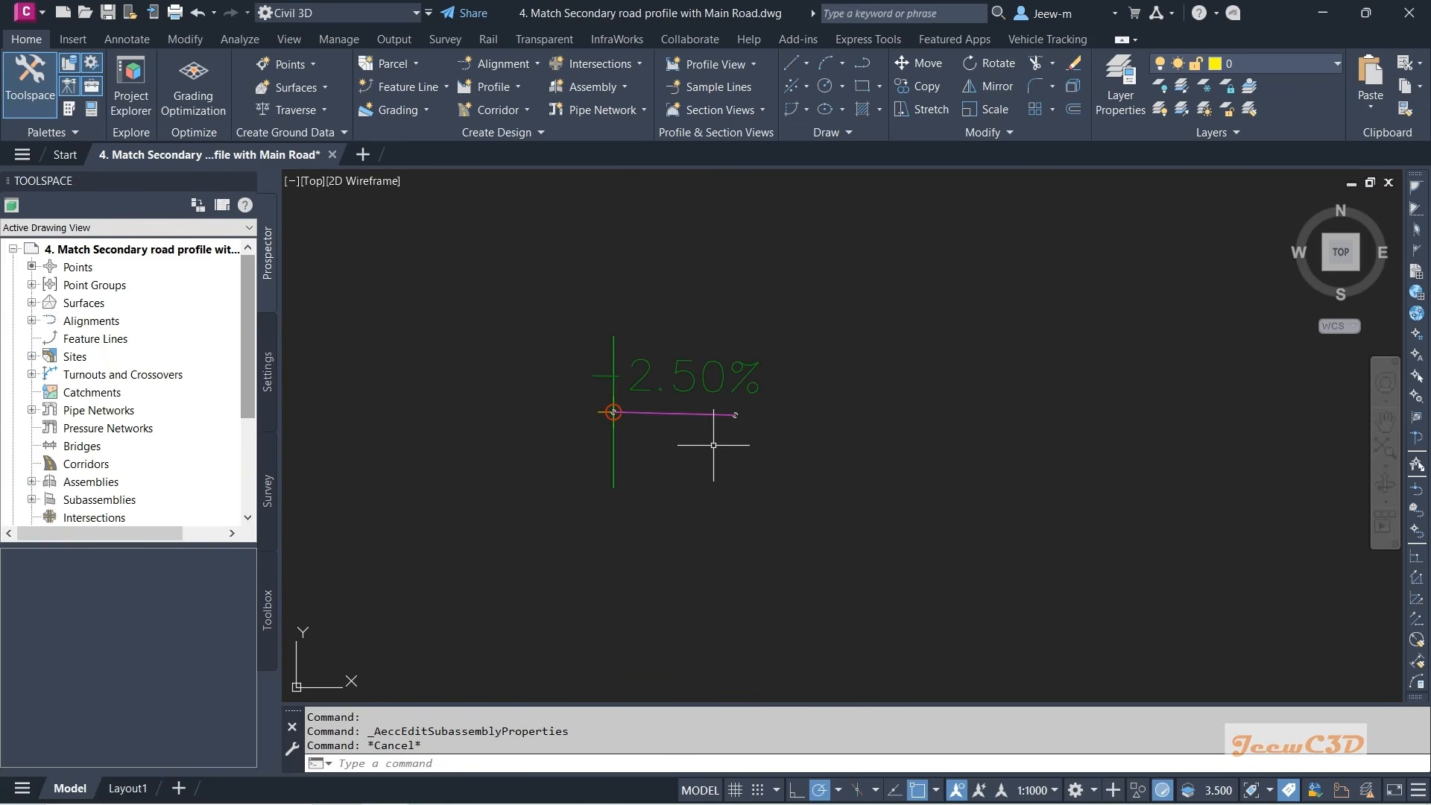
scroll(713, 432, up, 1)
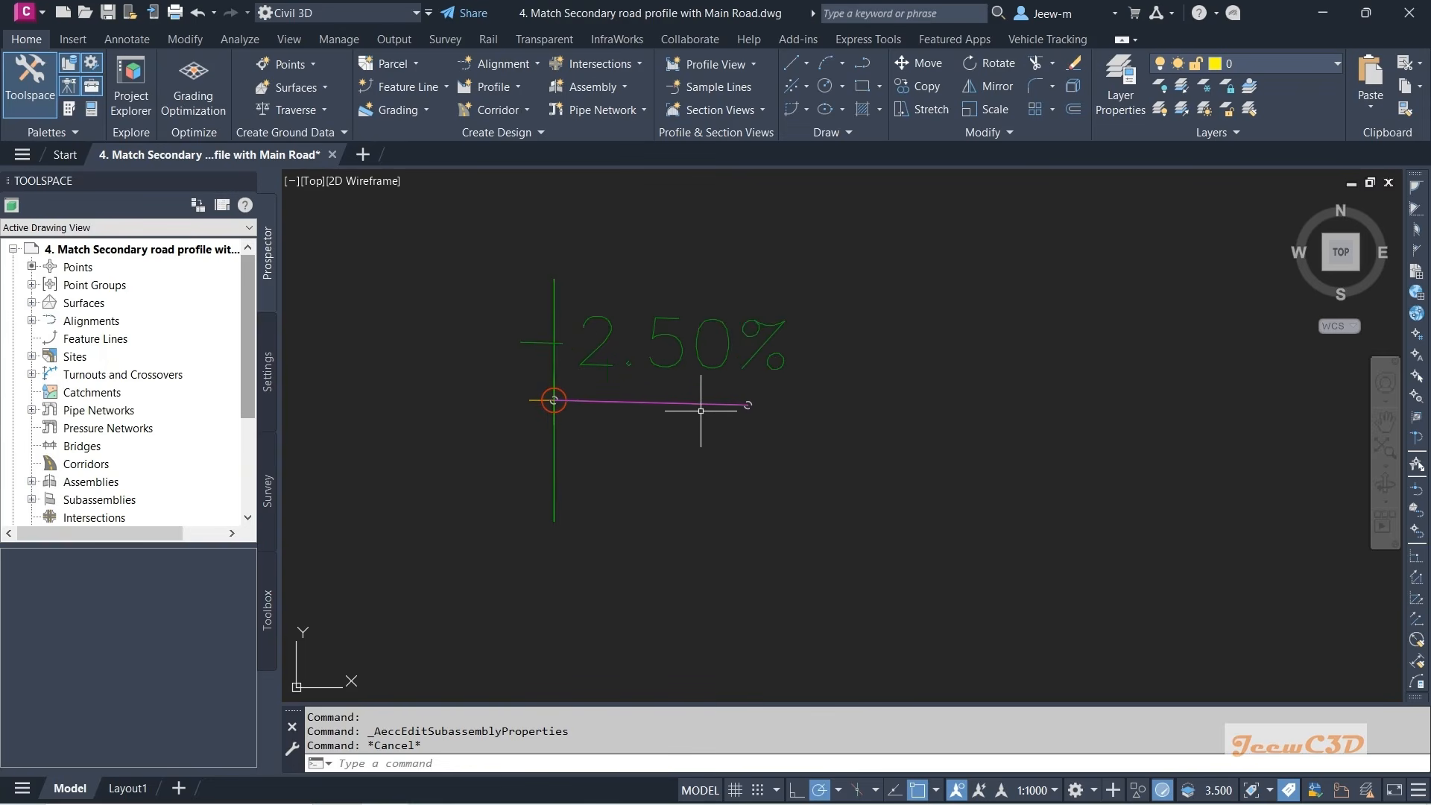
click(702, 401)
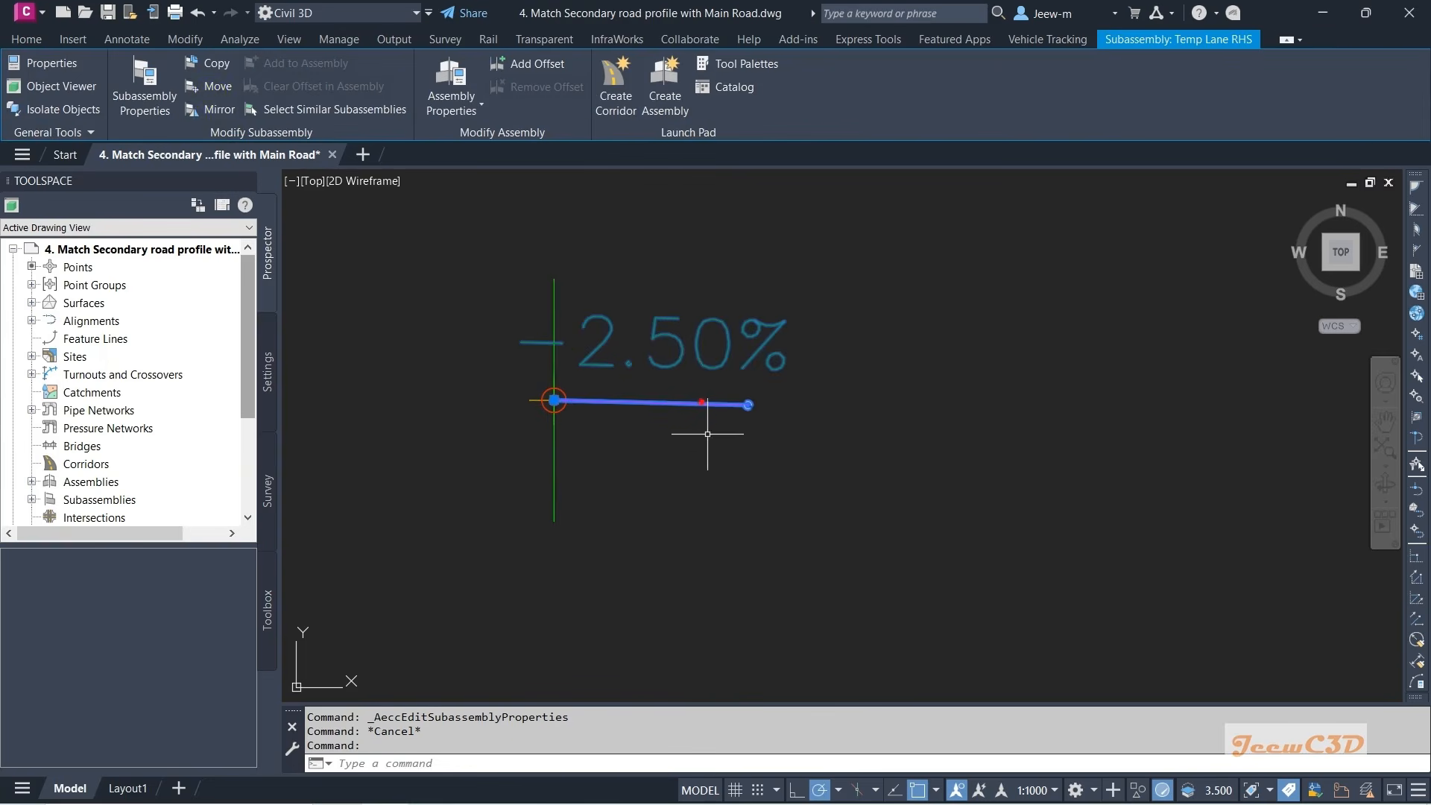
click(209, 65)
scroll(746, 405, up, 3)
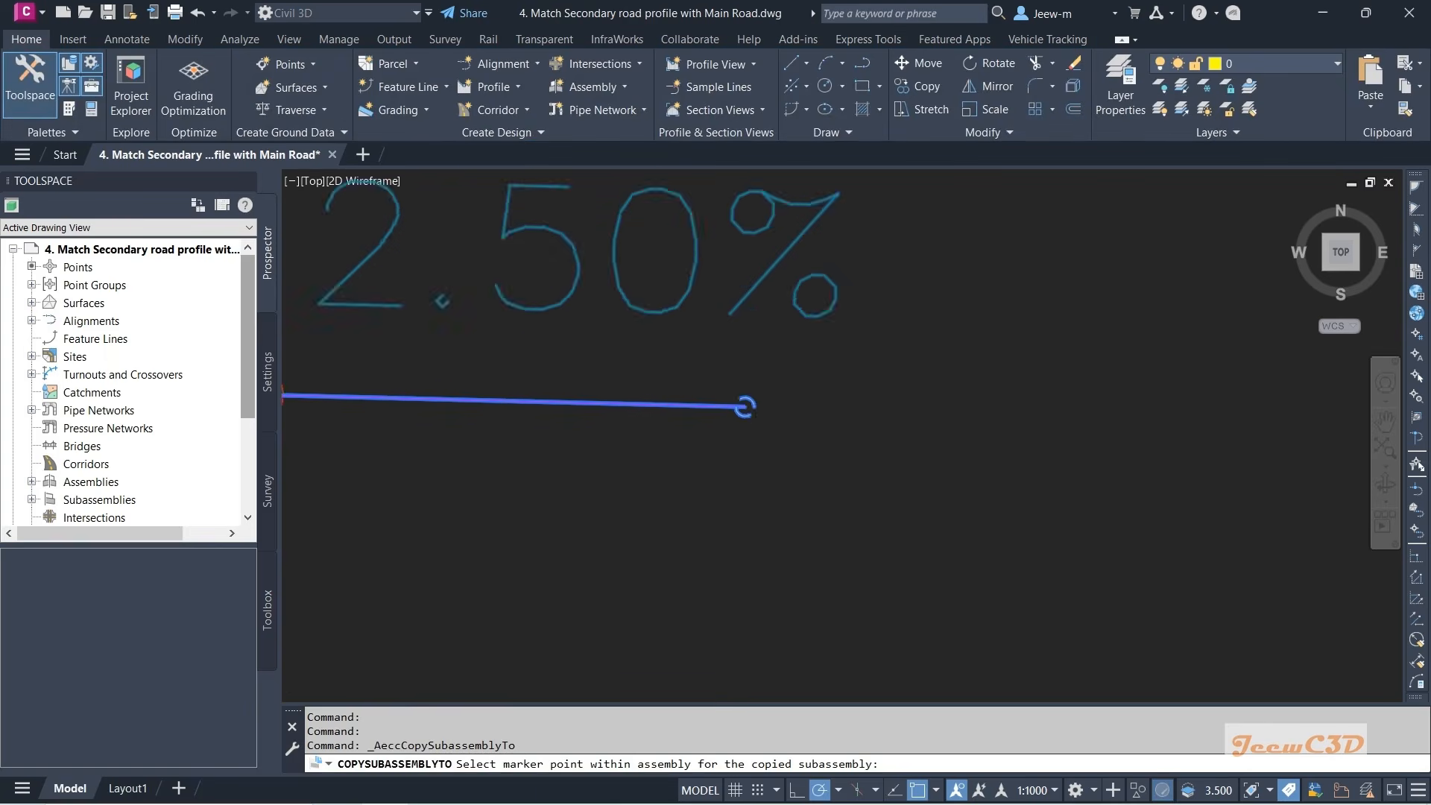
click(742, 410)
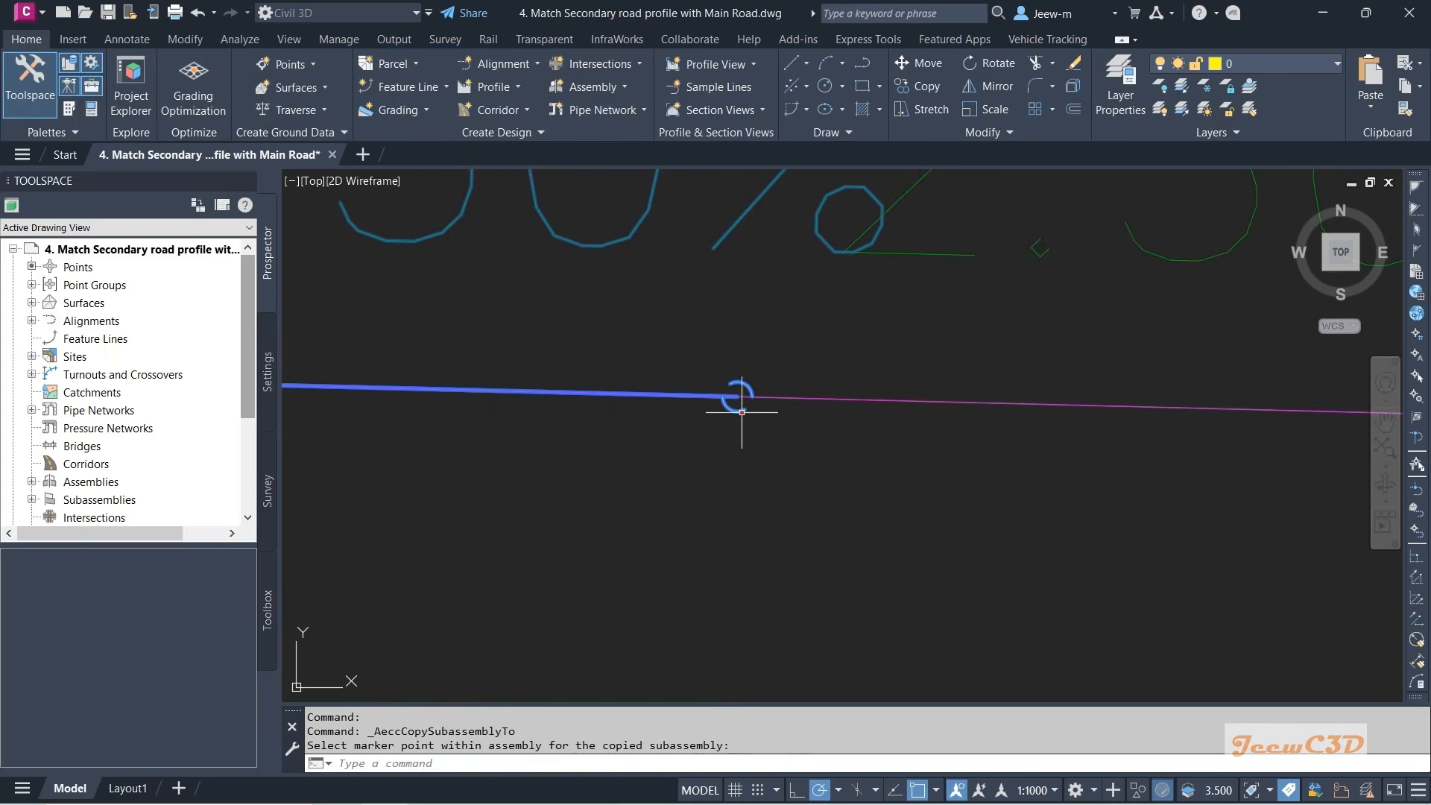
scroll(738, 472, down, 4)
key(Escape)
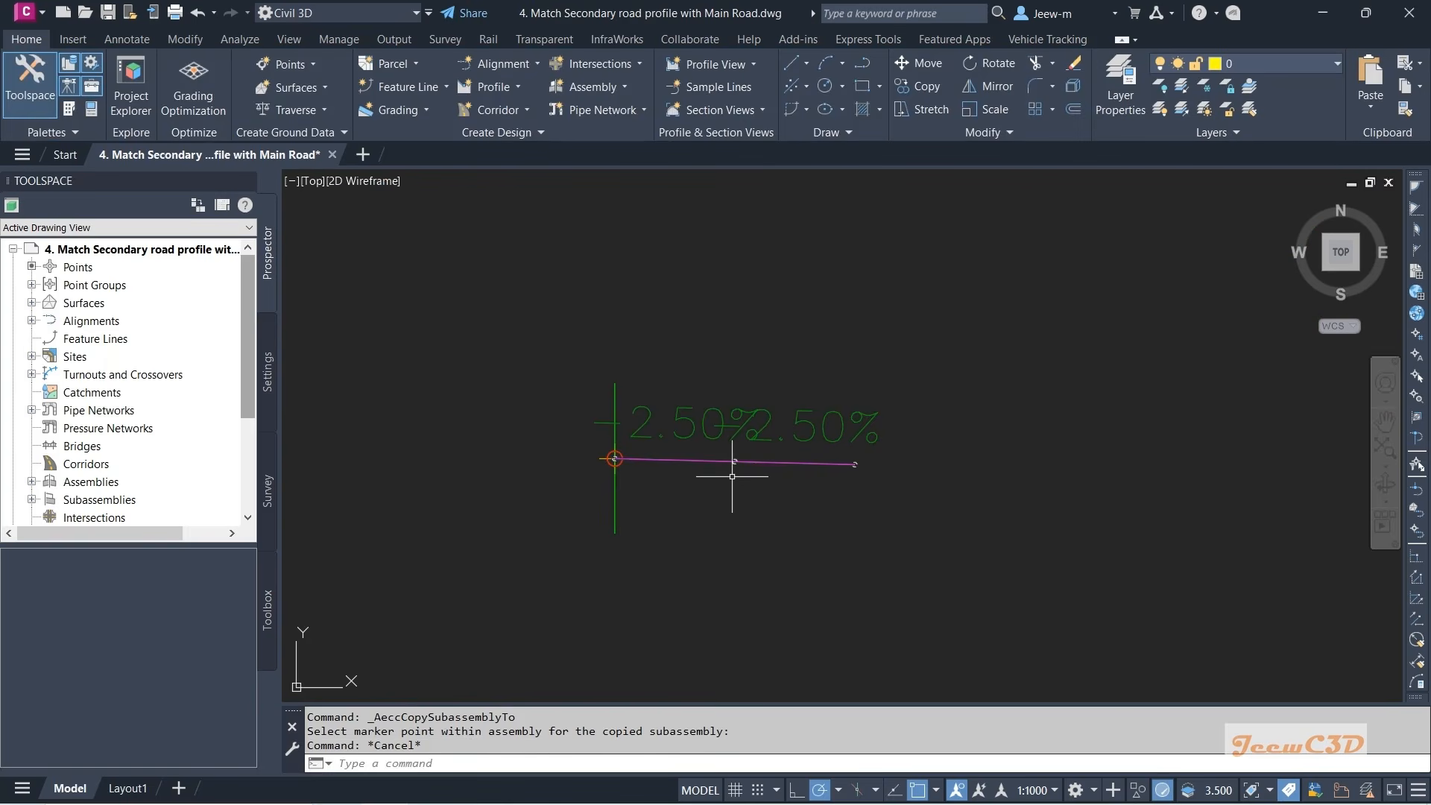
- Rename the copied outer lane subassembly to "Temp Lane RHS - Ext" in its subassembly properties
click(817, 465)
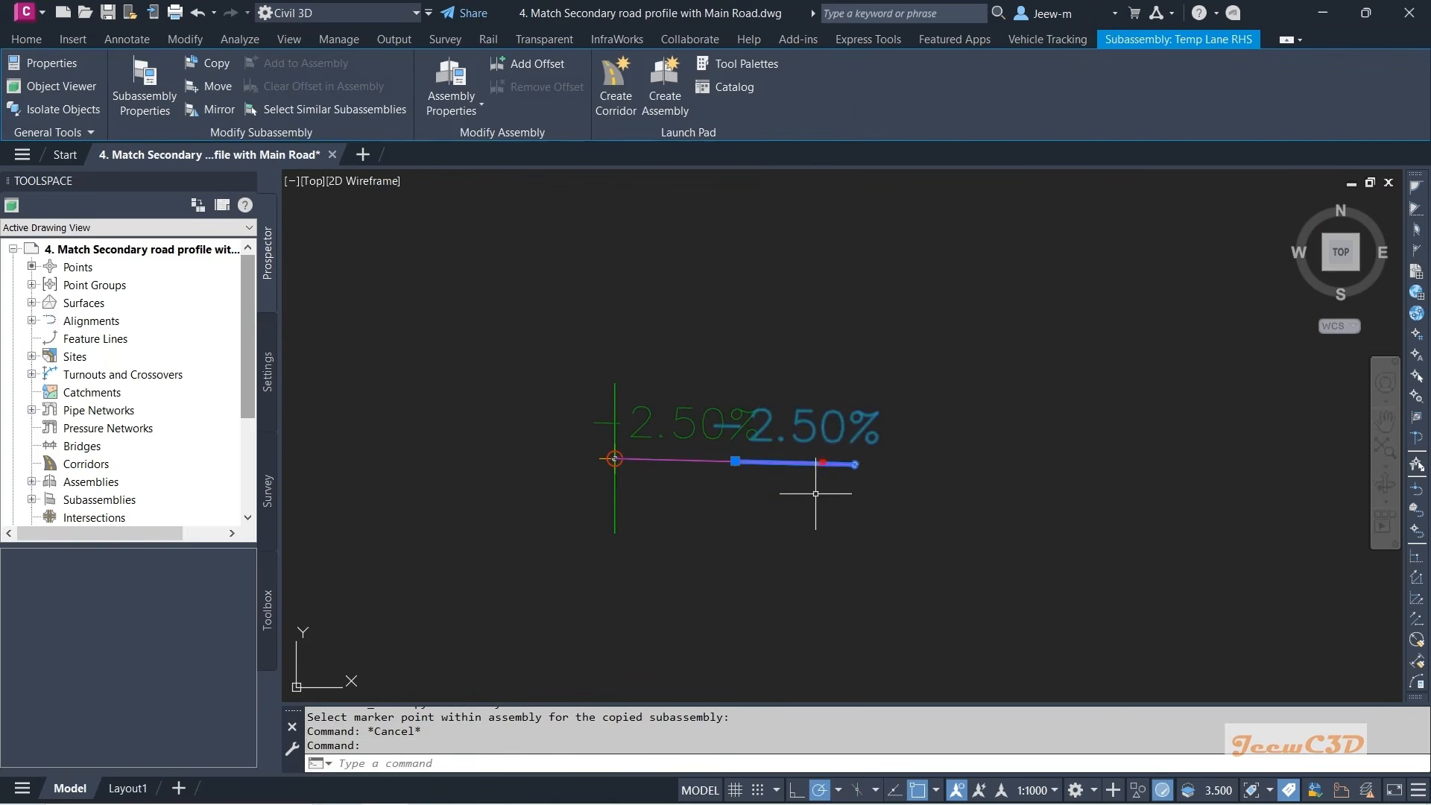
click(139, 88)
click(249, 152)
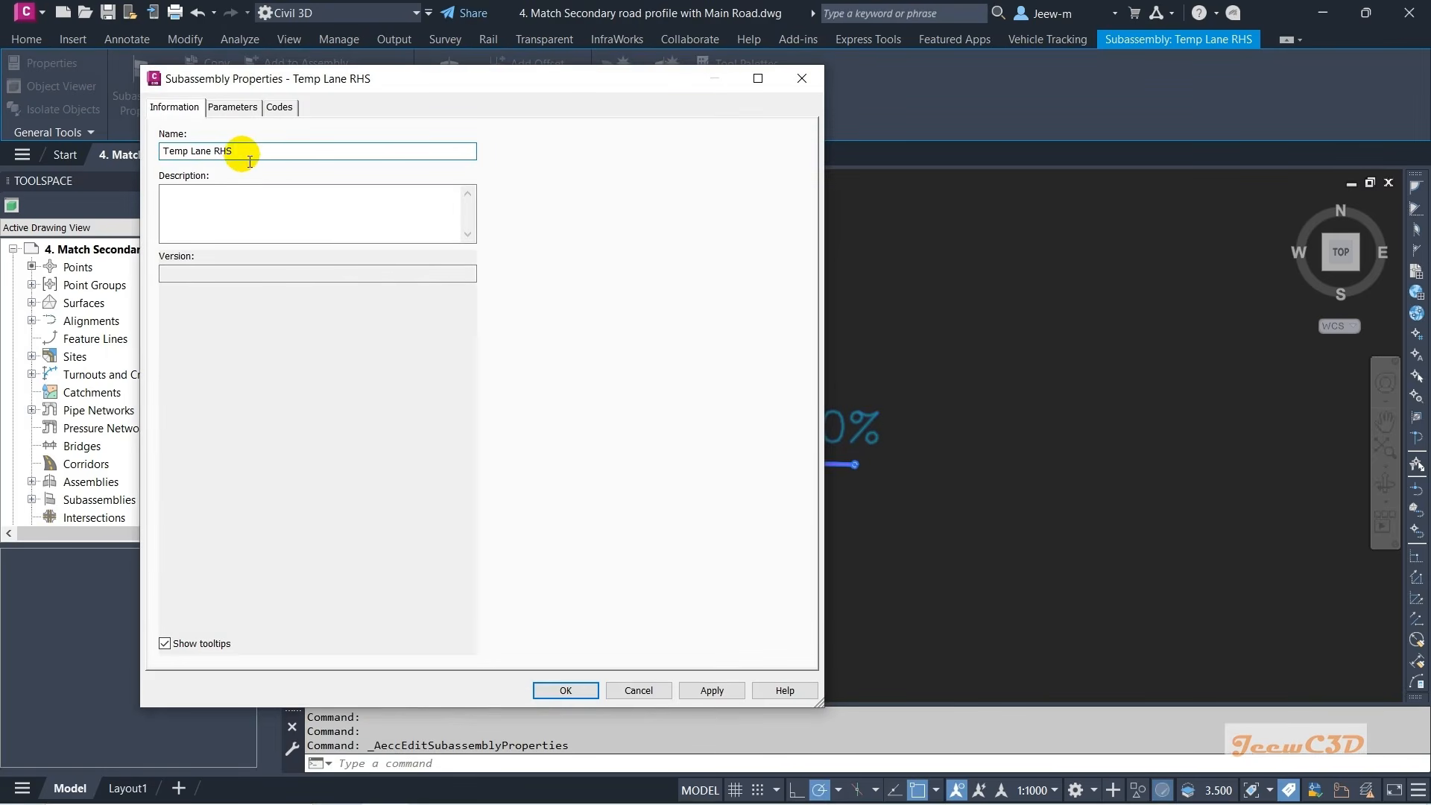
text(- Ext)
- Set the width of Temp Lane RHS - Ext to 0.5 m and apply its subassembly properties
click(238, 106)
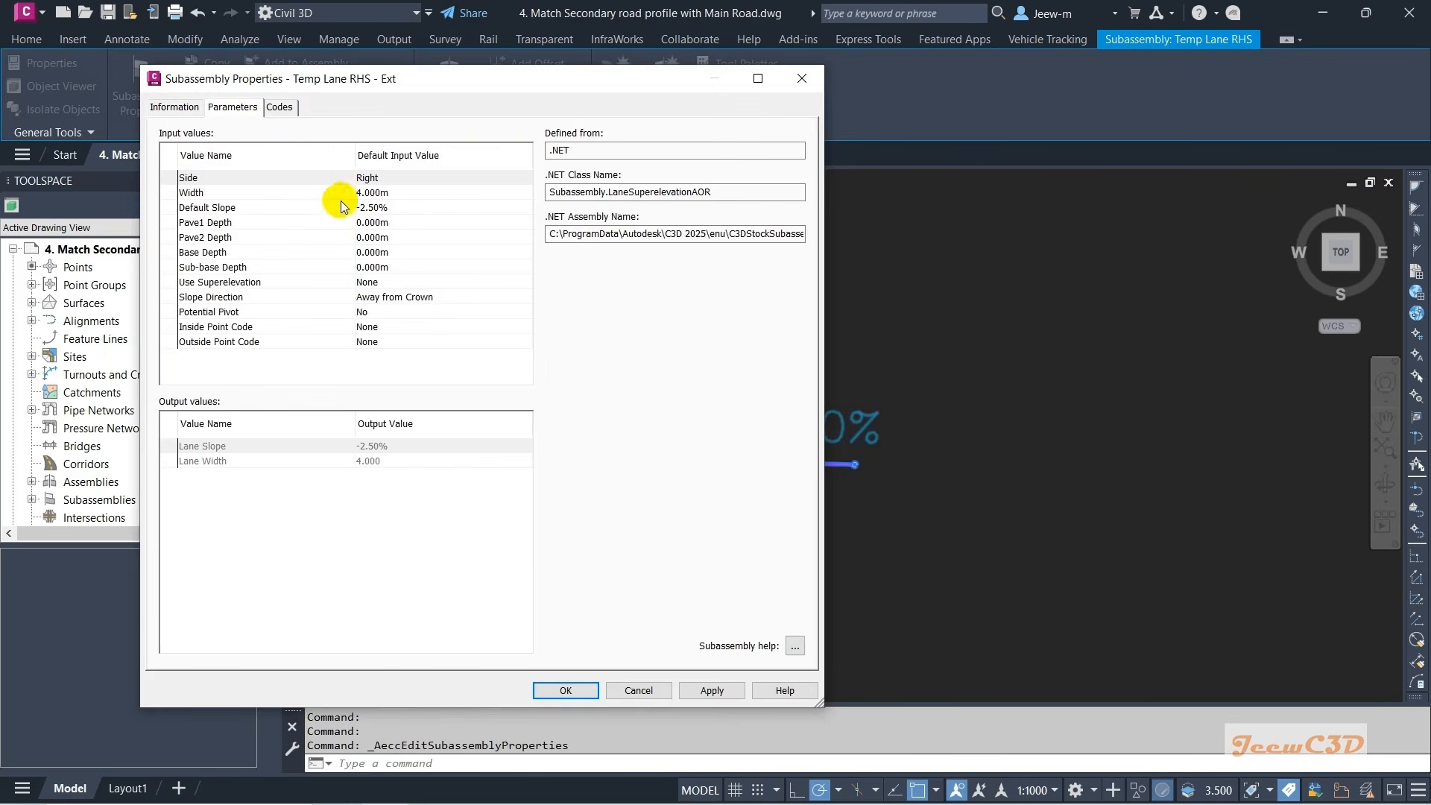
click(372, 193)
click(378, 192)
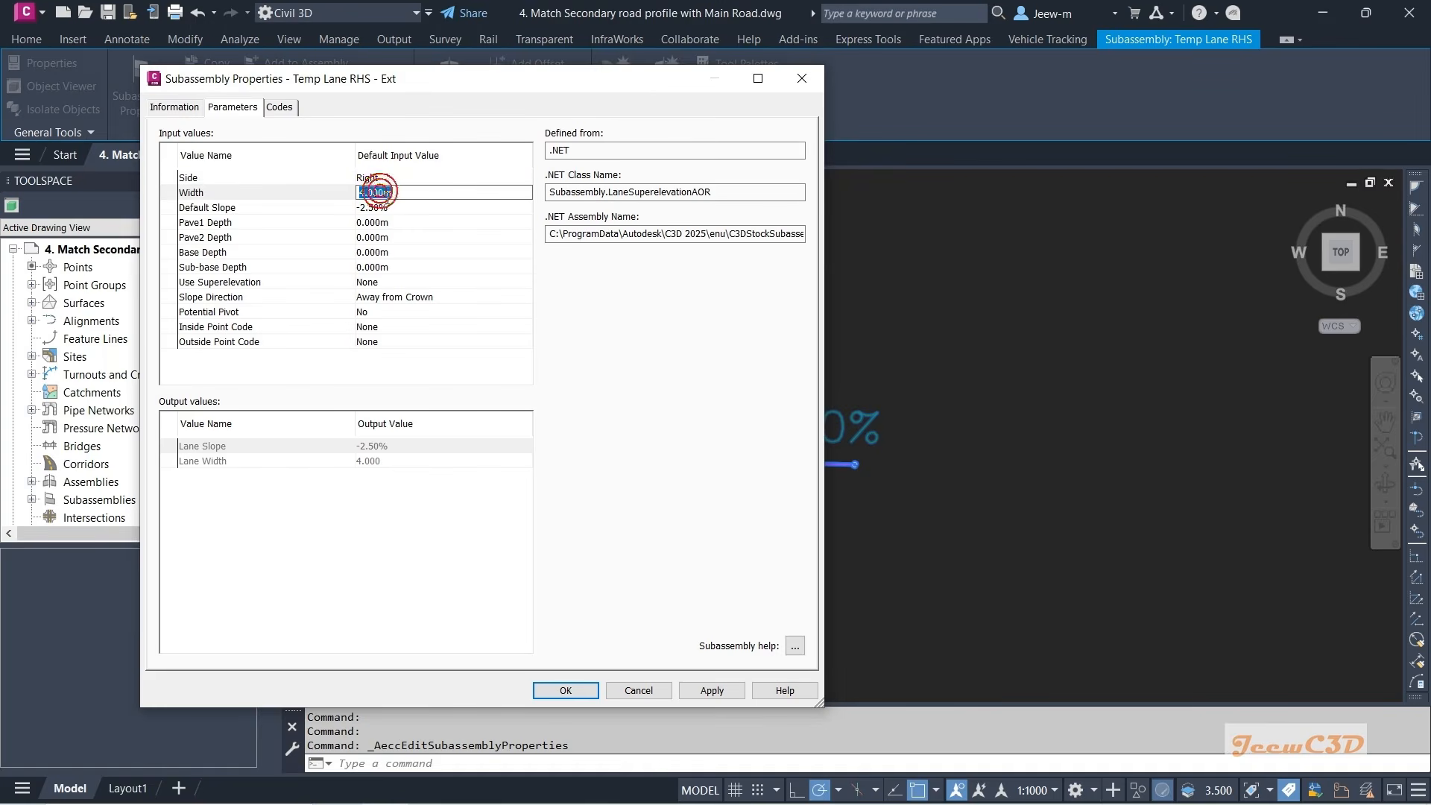
text(0.5)
click(397, 222)
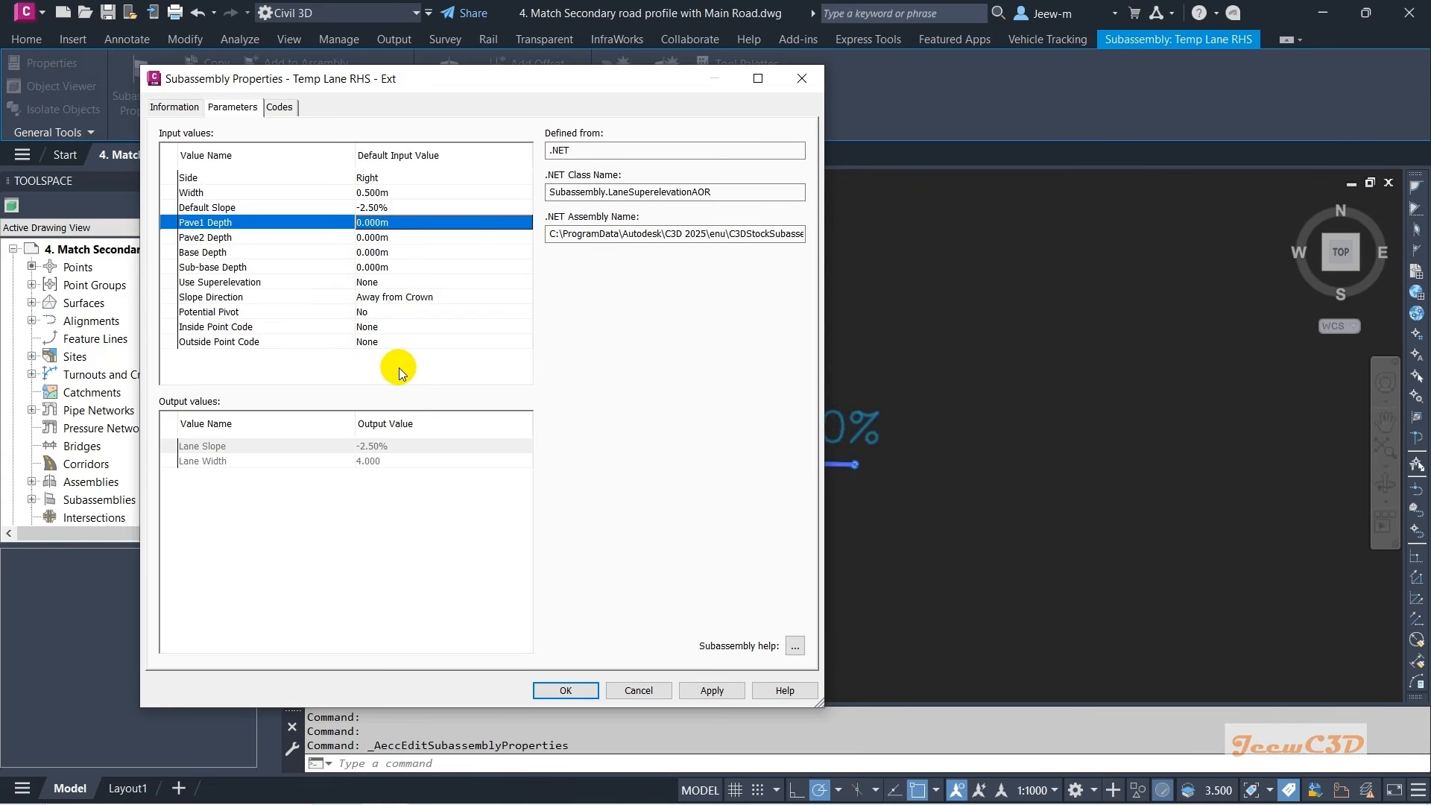
click(588, 691)
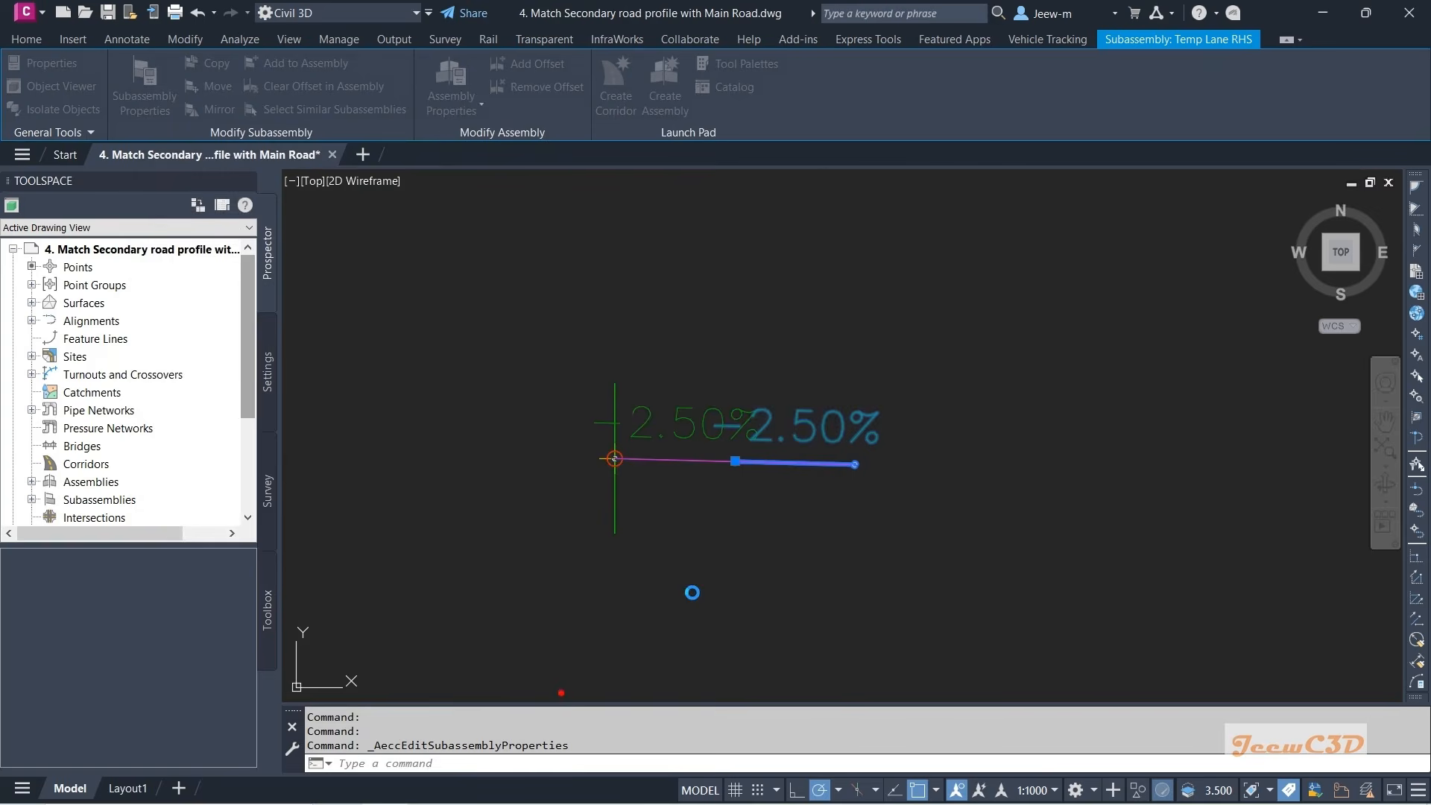
middle_drag(797, 517, 838, 525)
key(Escape)
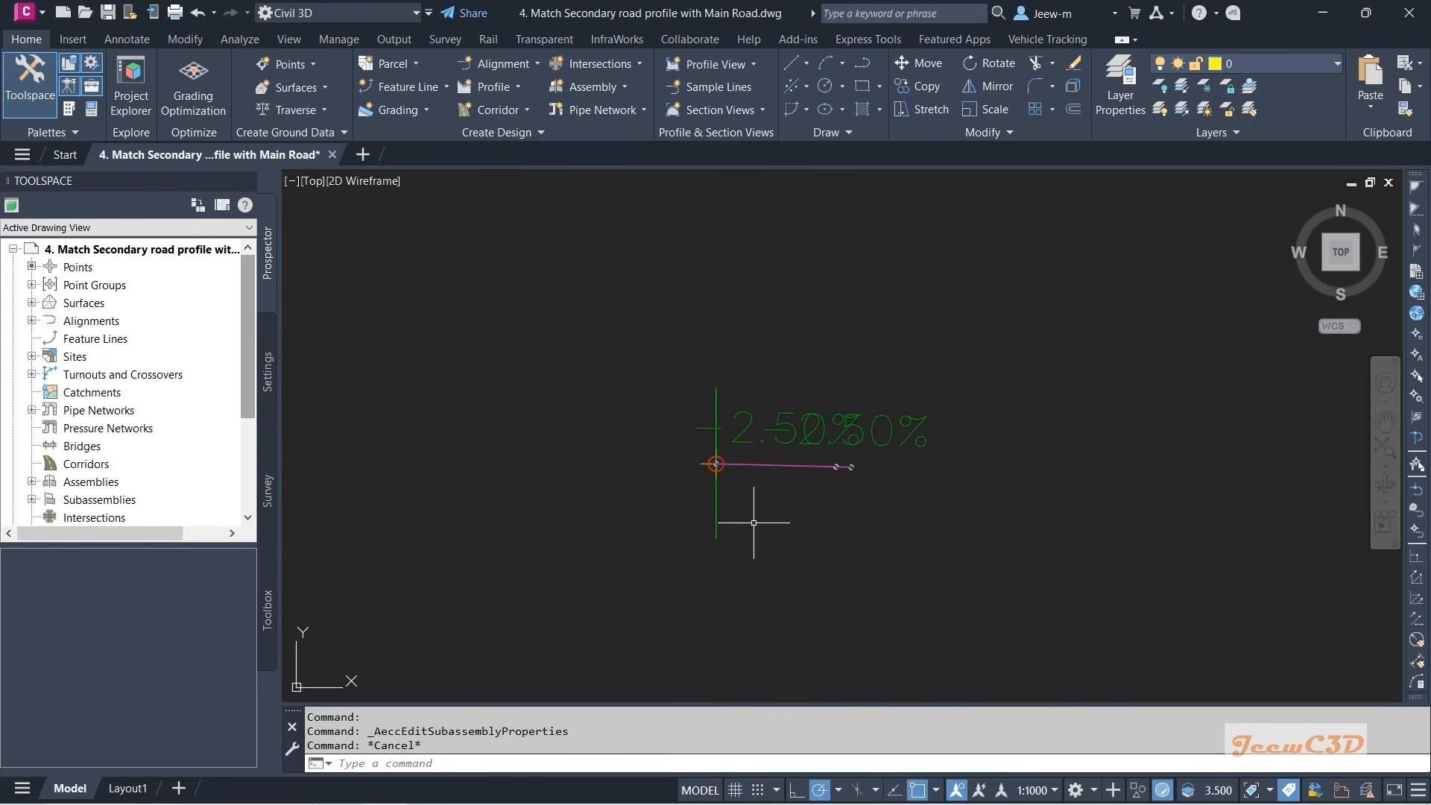
- Mirror Temp Lane RHS and Temp Lane RHS - Ext to the other side of the assembly at its centre marker
click(861, 496)
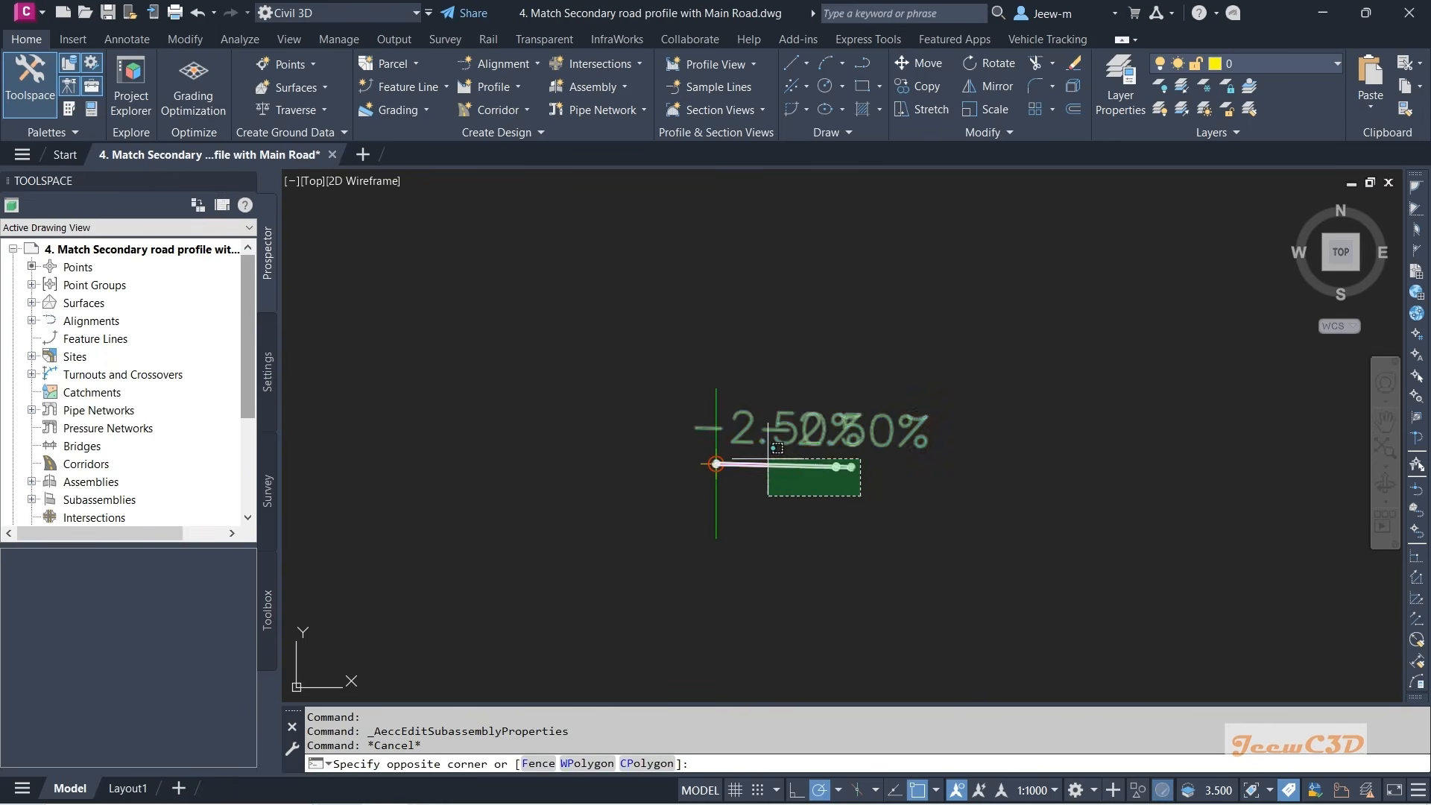
click(777, 447)
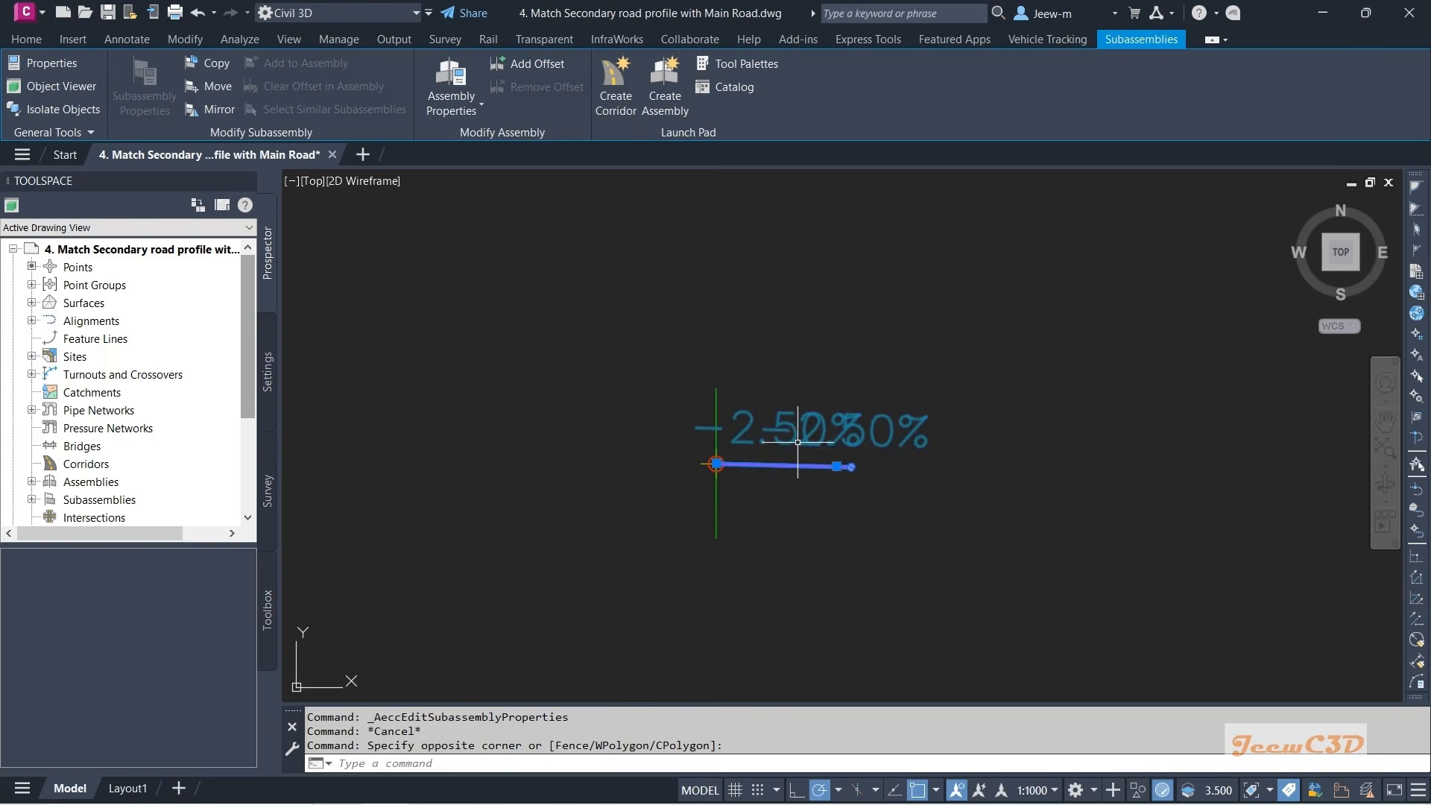
click(213, 109)
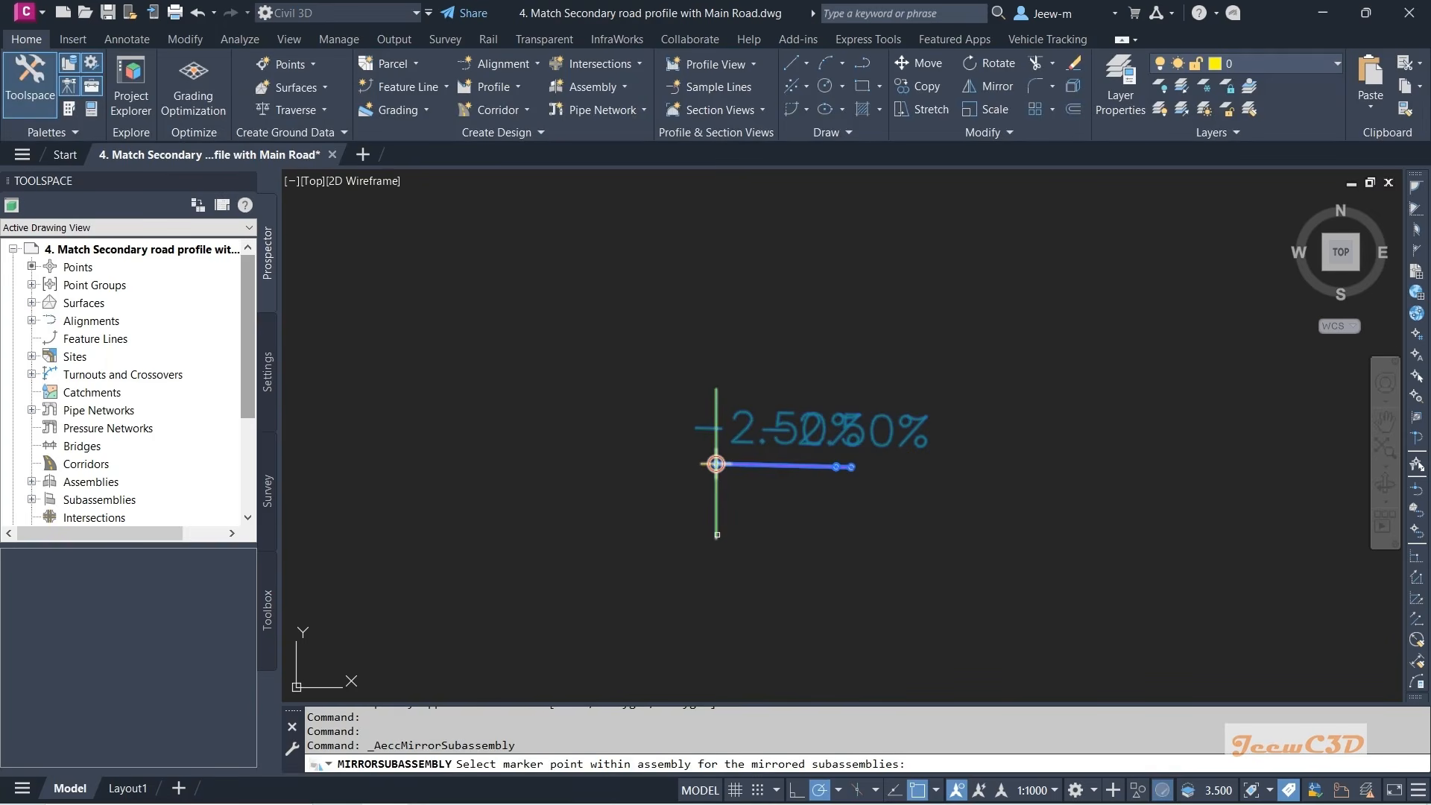
click(715, 463)
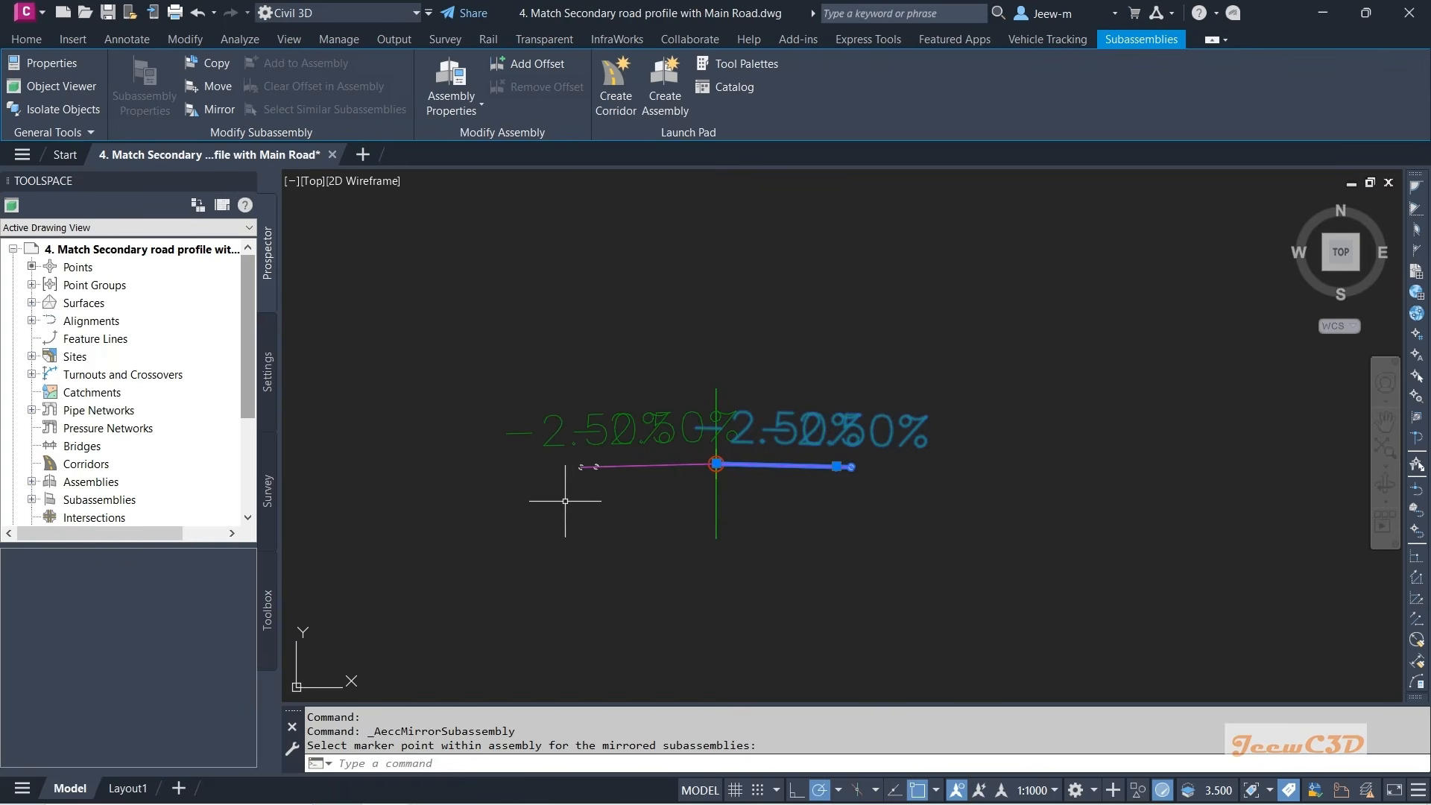
key(Escape)
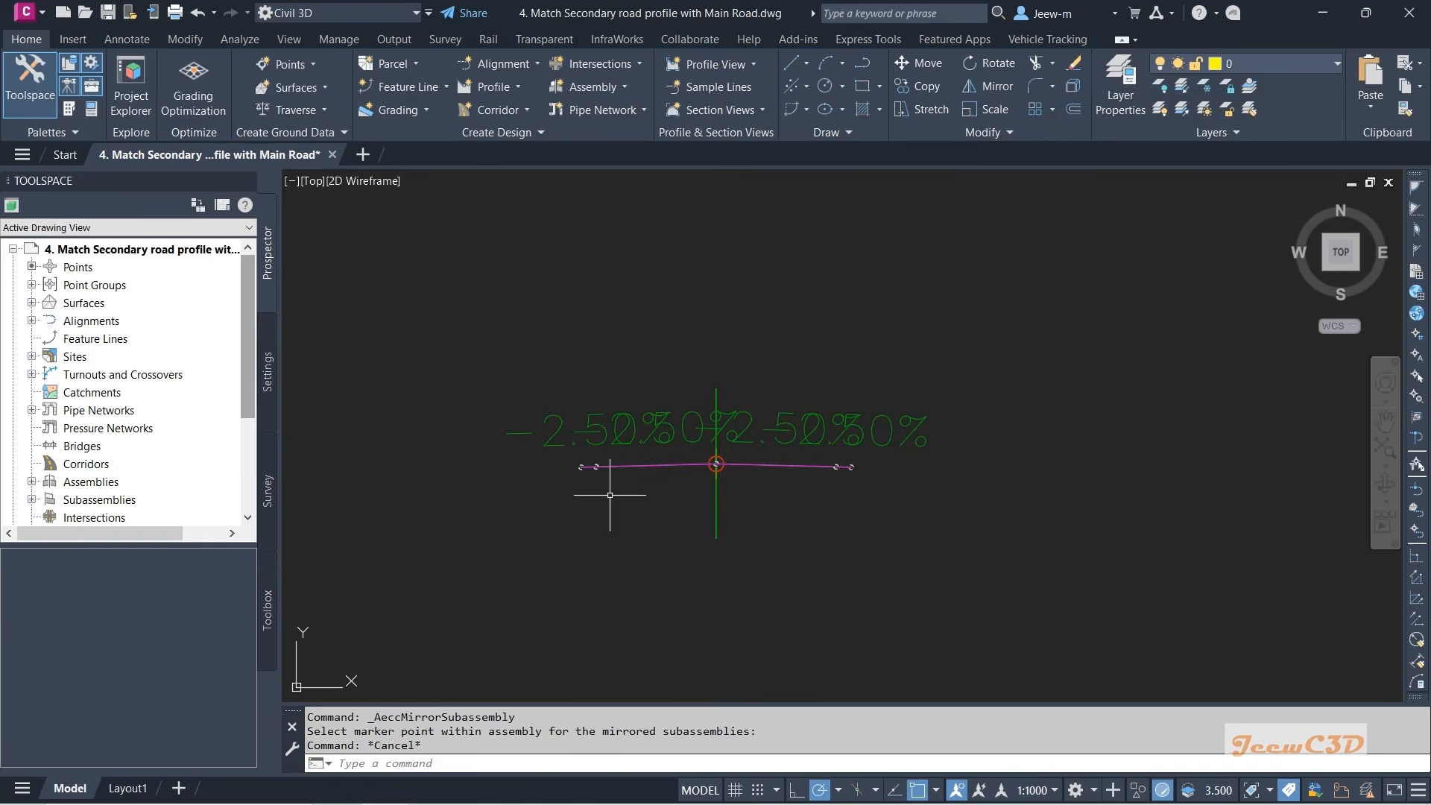
- Rename the mirrored inner lane subassembly to "Temp Lane LHS" in its subassembly properties
click(665, 466)
click(132, 82)
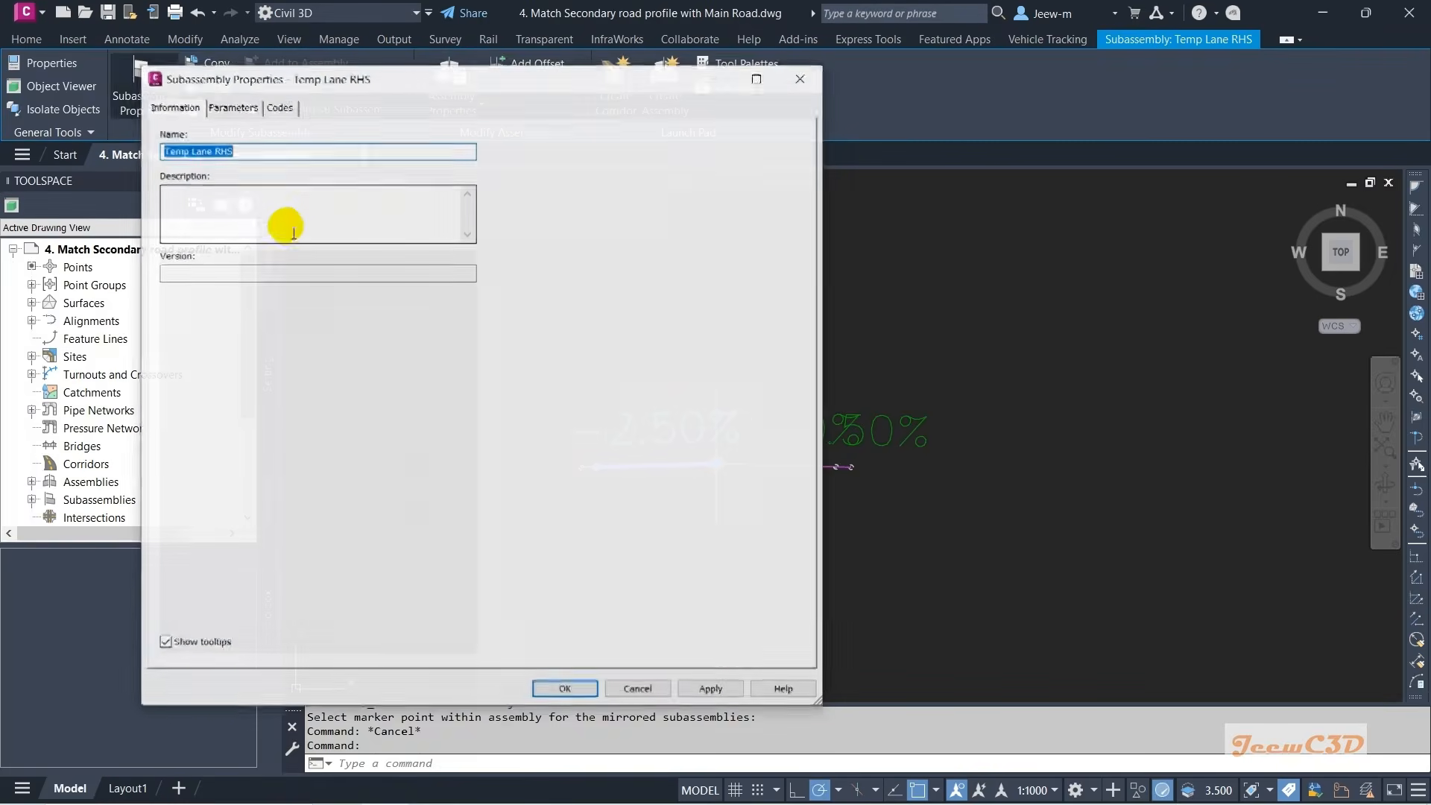
click(221, 151)
key(BackSpace)
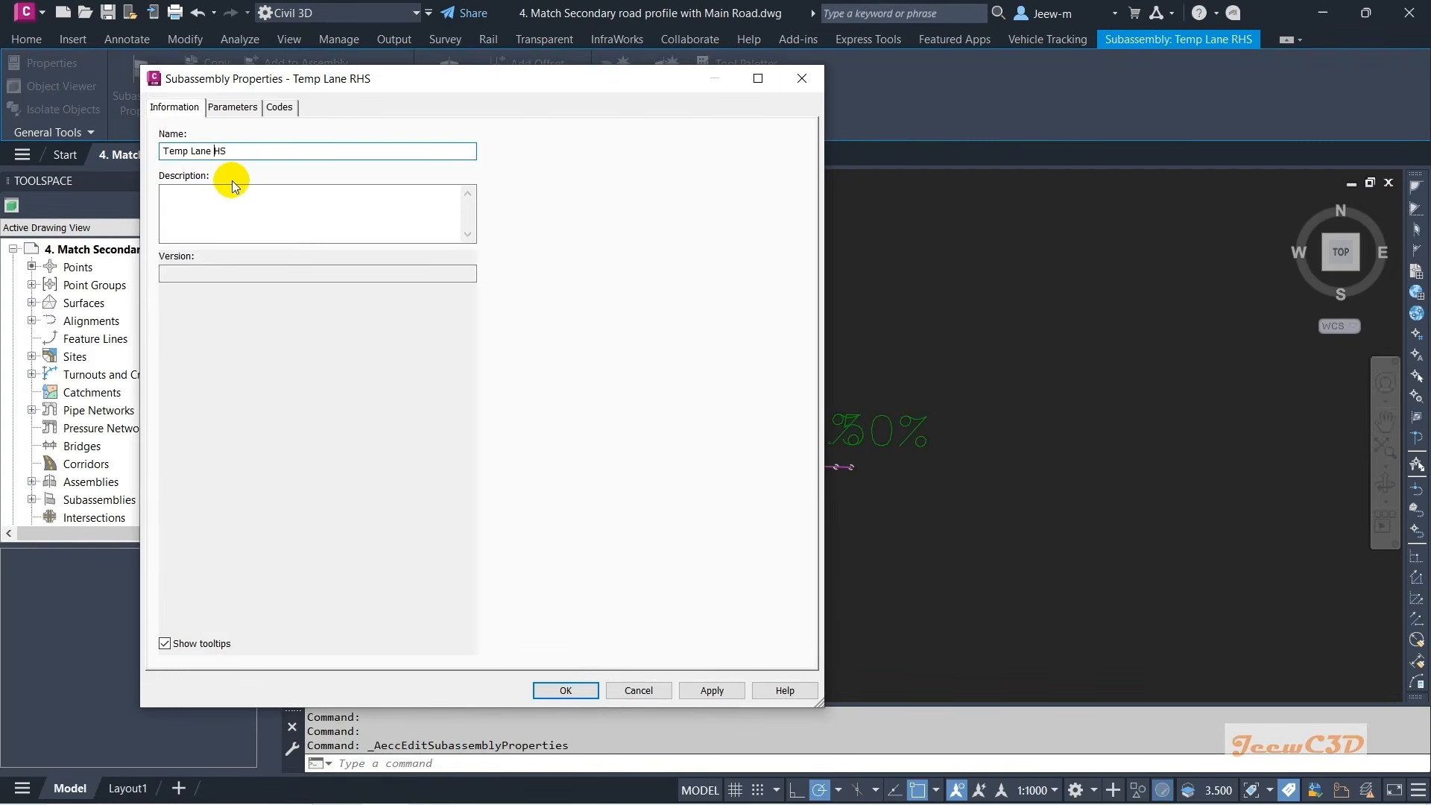
text(L)
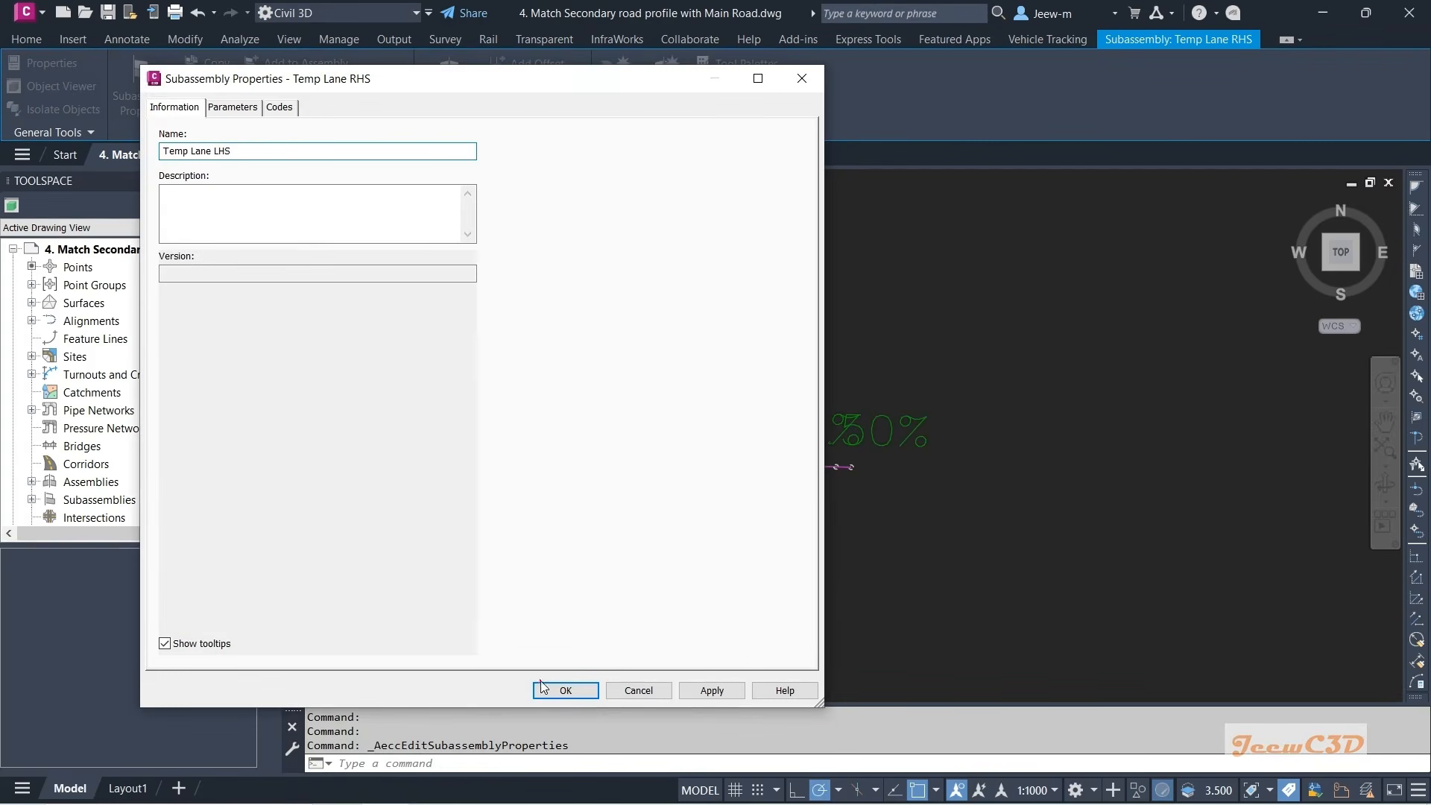
click(566, 690)
scroll(600, 481, up, 4)
key(Escape)
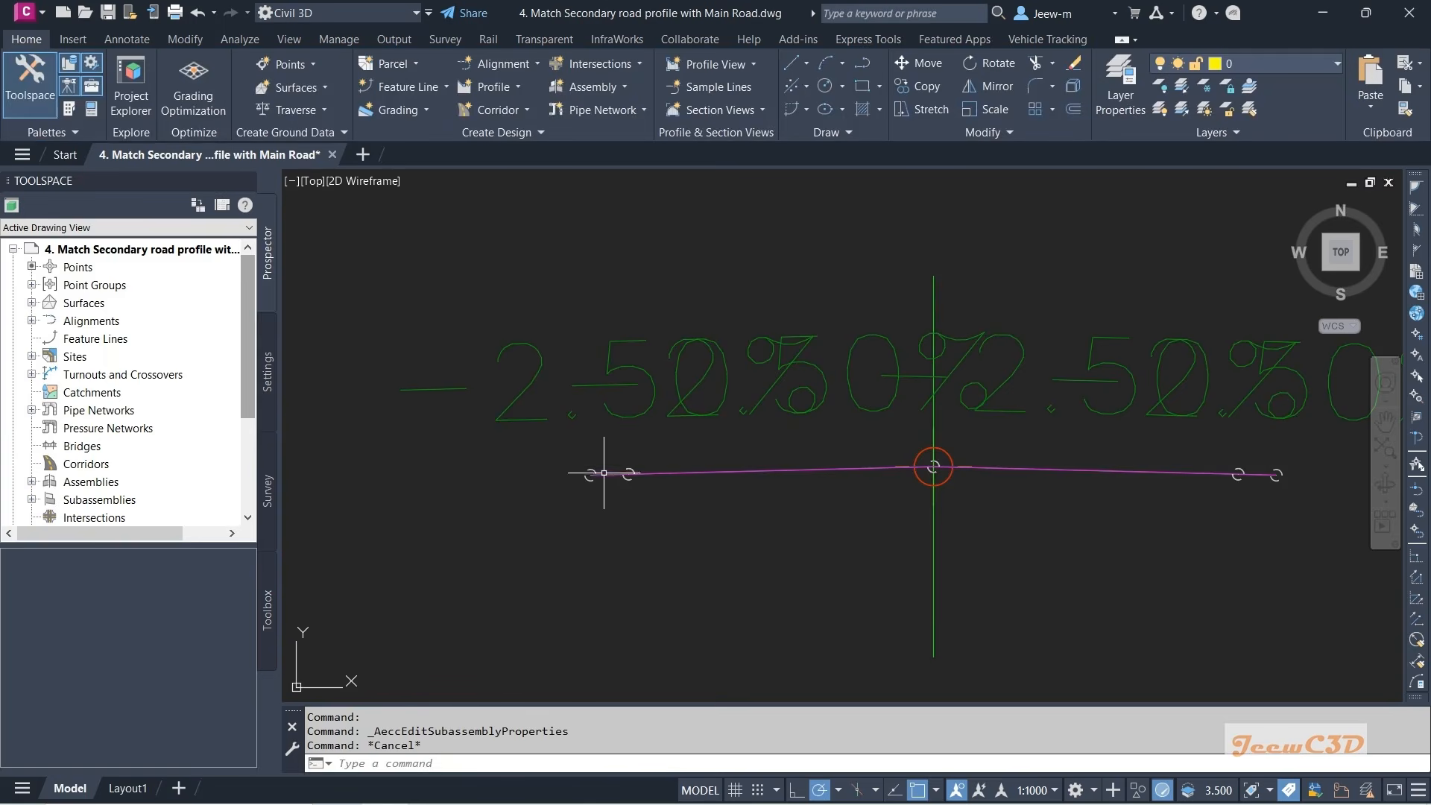
- Rename the mirrored outer lane subassembly to "Temp Lane LHS - Ext" in its subassembly properties
click(607, 472)
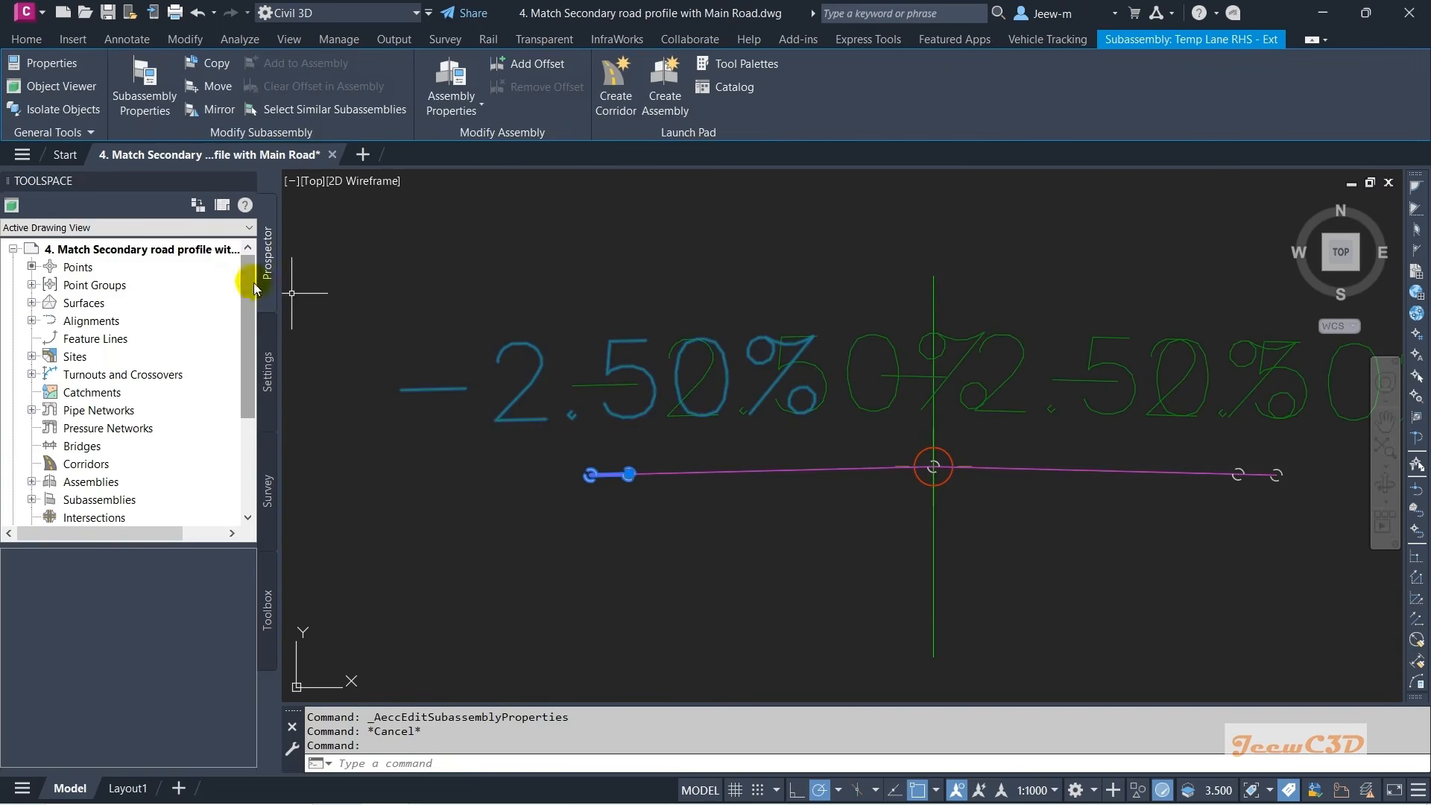
click(144, 97)
click(249, 153)
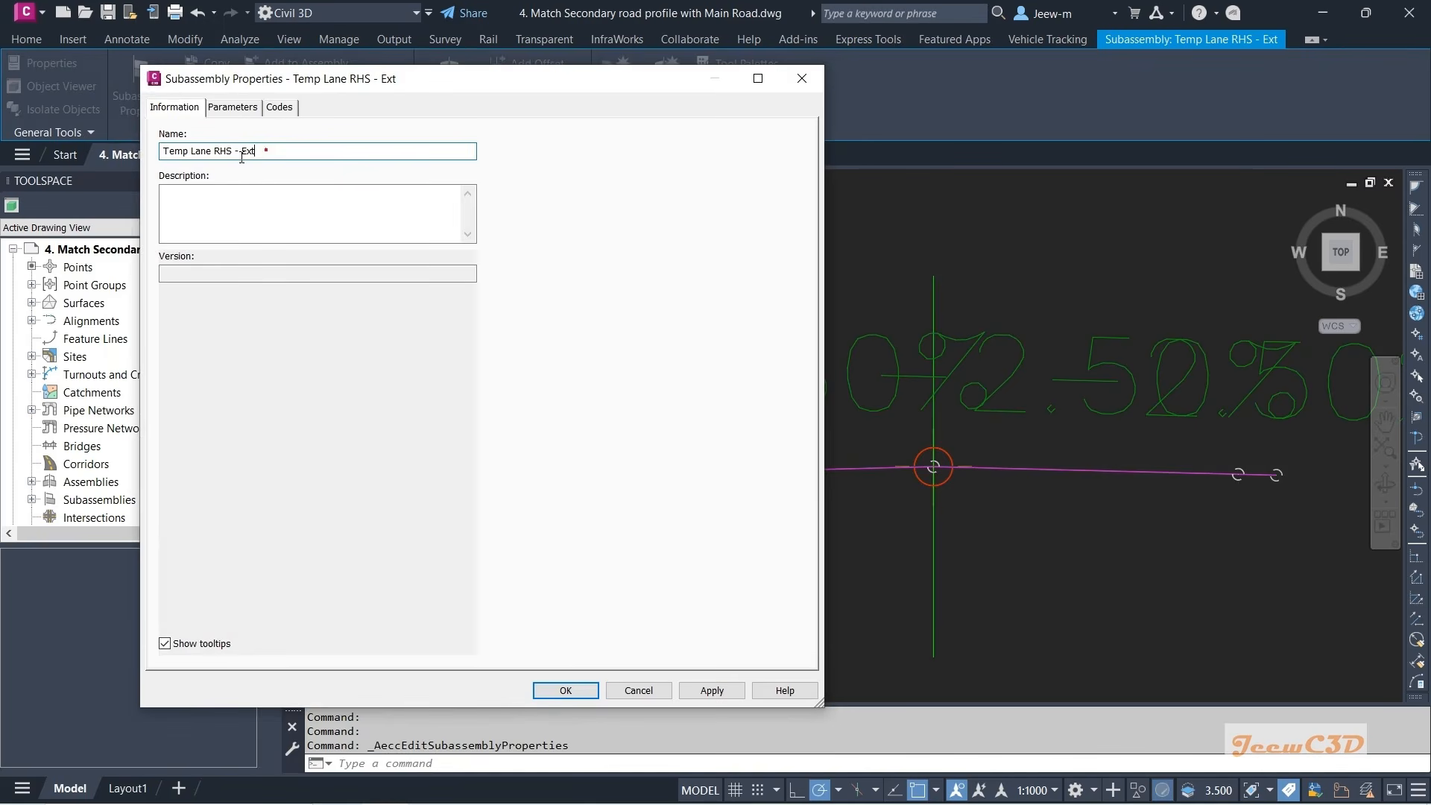
click(216, 153)
key(Delete)
text(L)
click(556, 691)
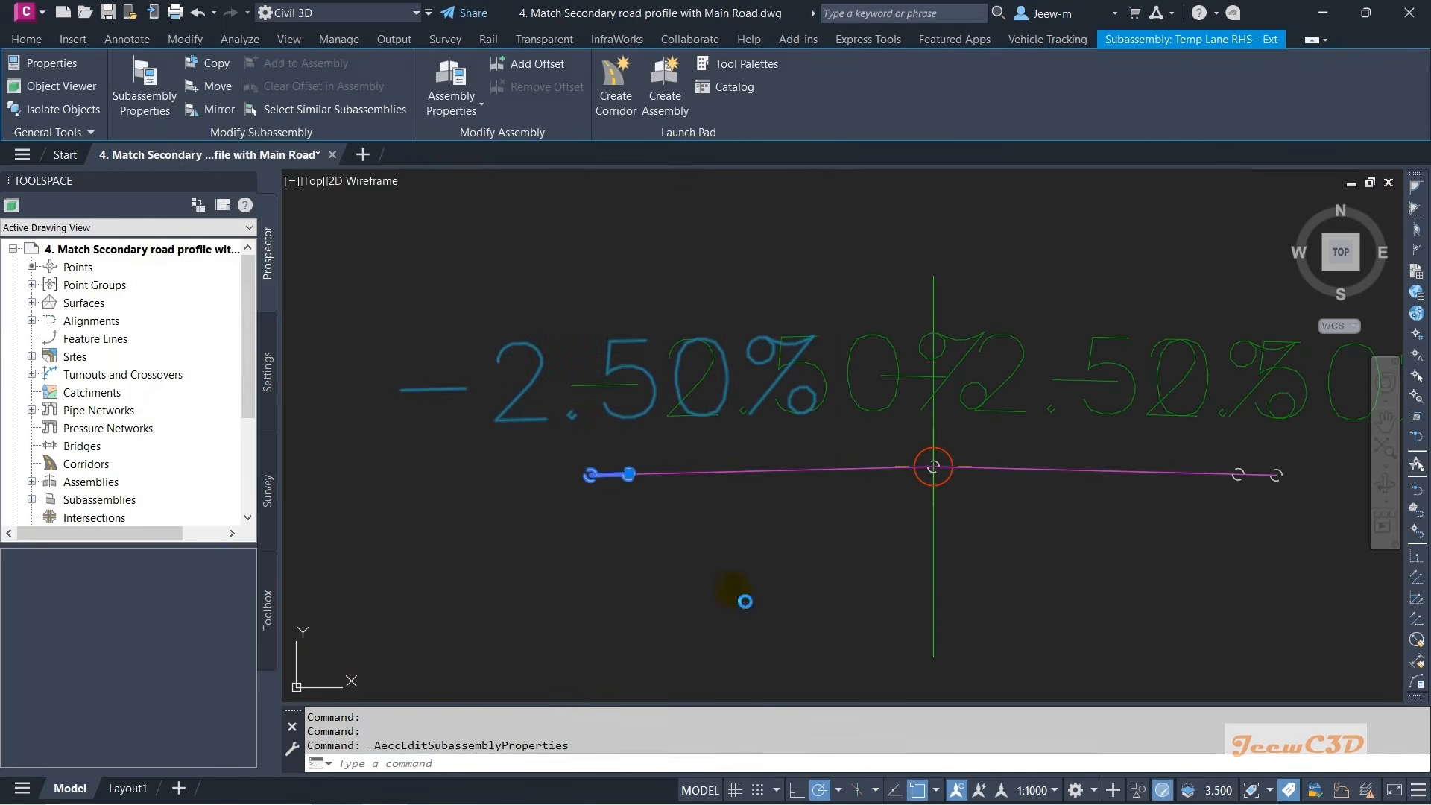
key(Escape)
scroll(740, 572, down, 9)
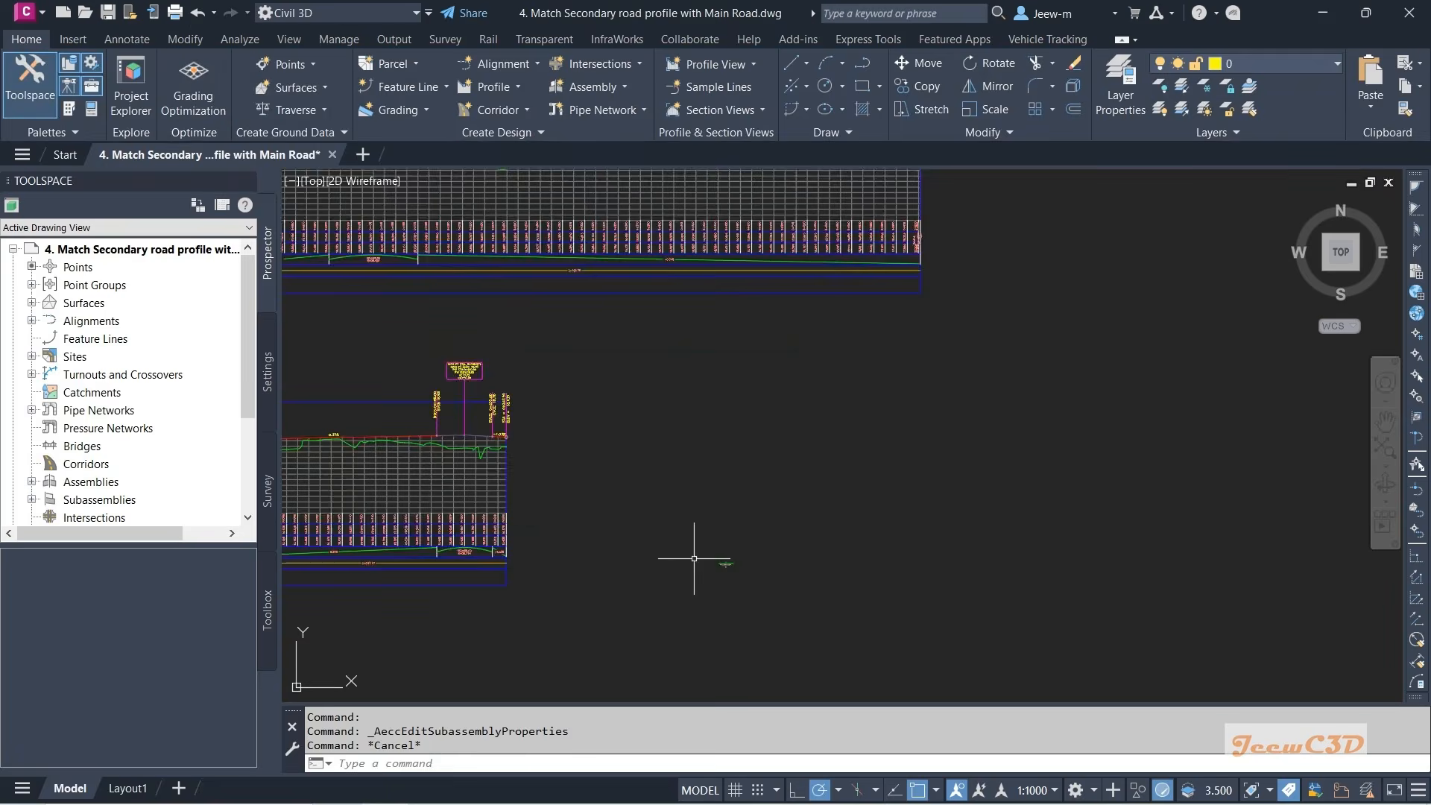
middle_drag(619, 561, 1081, 549)
scroll(1081, 548, down, 1)
scroll(633, 451, up, 5)
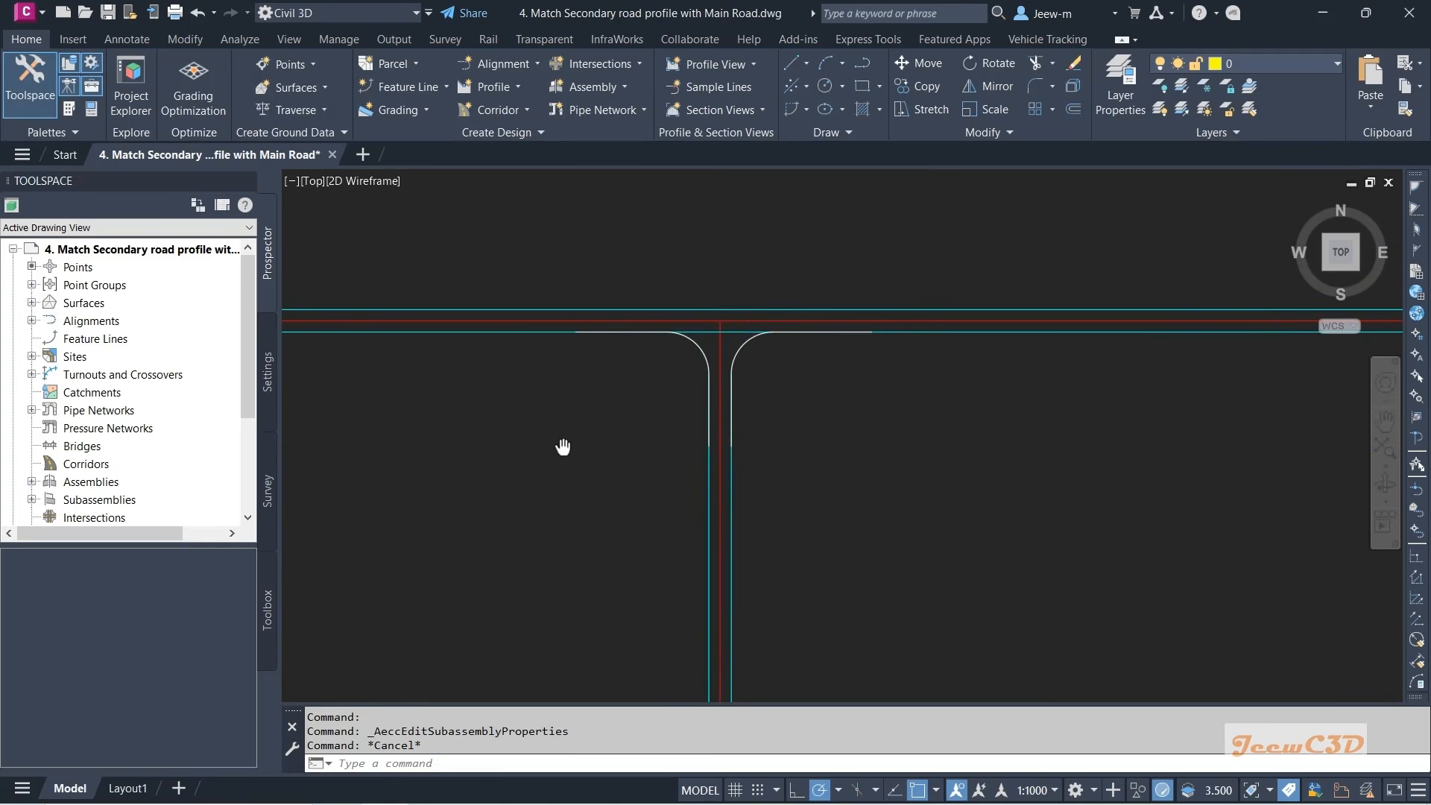
mouse_move(566, 447)
middle_down()
mouse_move(549, 460)
mouse_move(549, 425)
mouse_move(583, 444)
middle_up()
scroll(549, 425, down, 4)
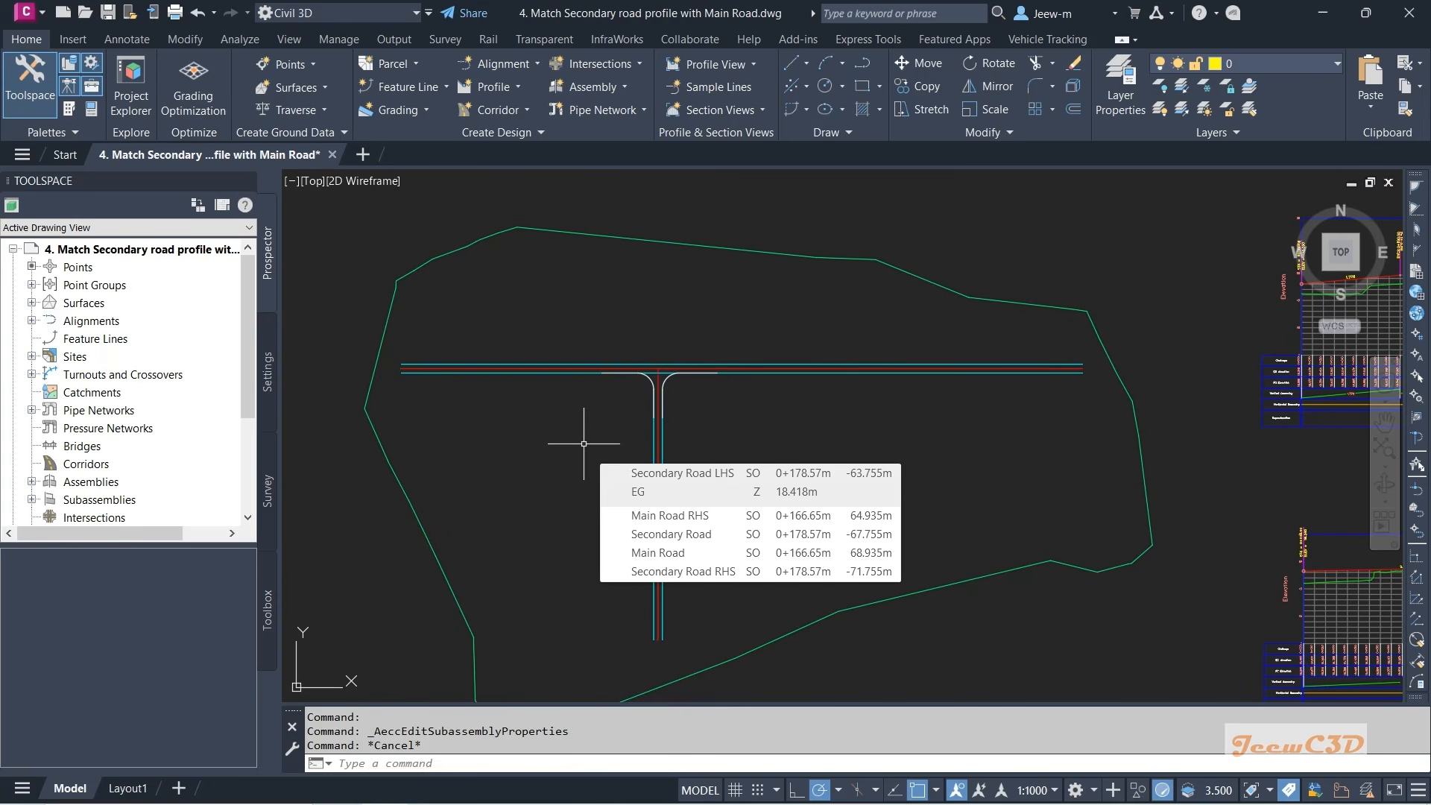
- In the drawing settings' object layers, set the Corridor layer modifier to Suffix with the value "-*"
click(267, 376)
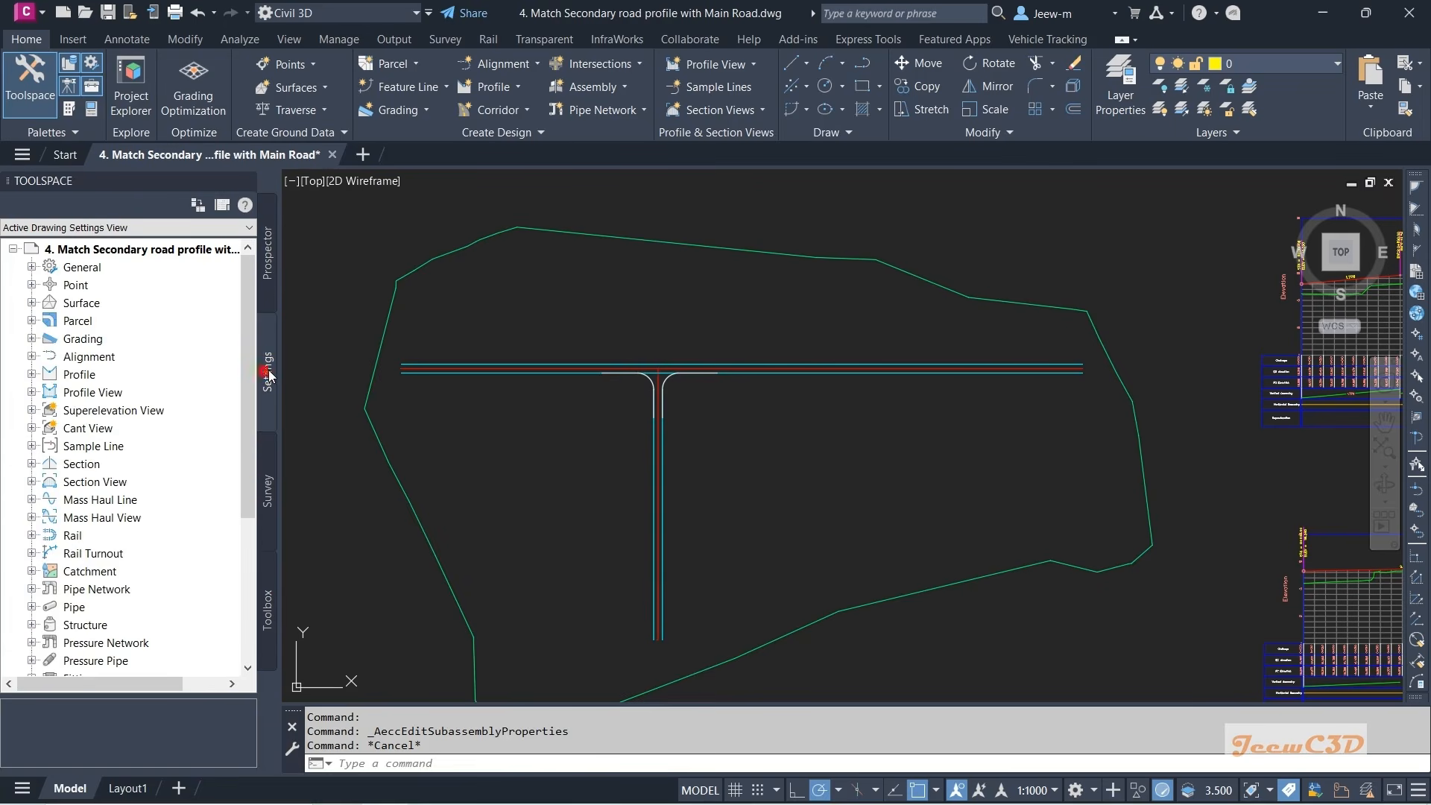
click(161, 250)
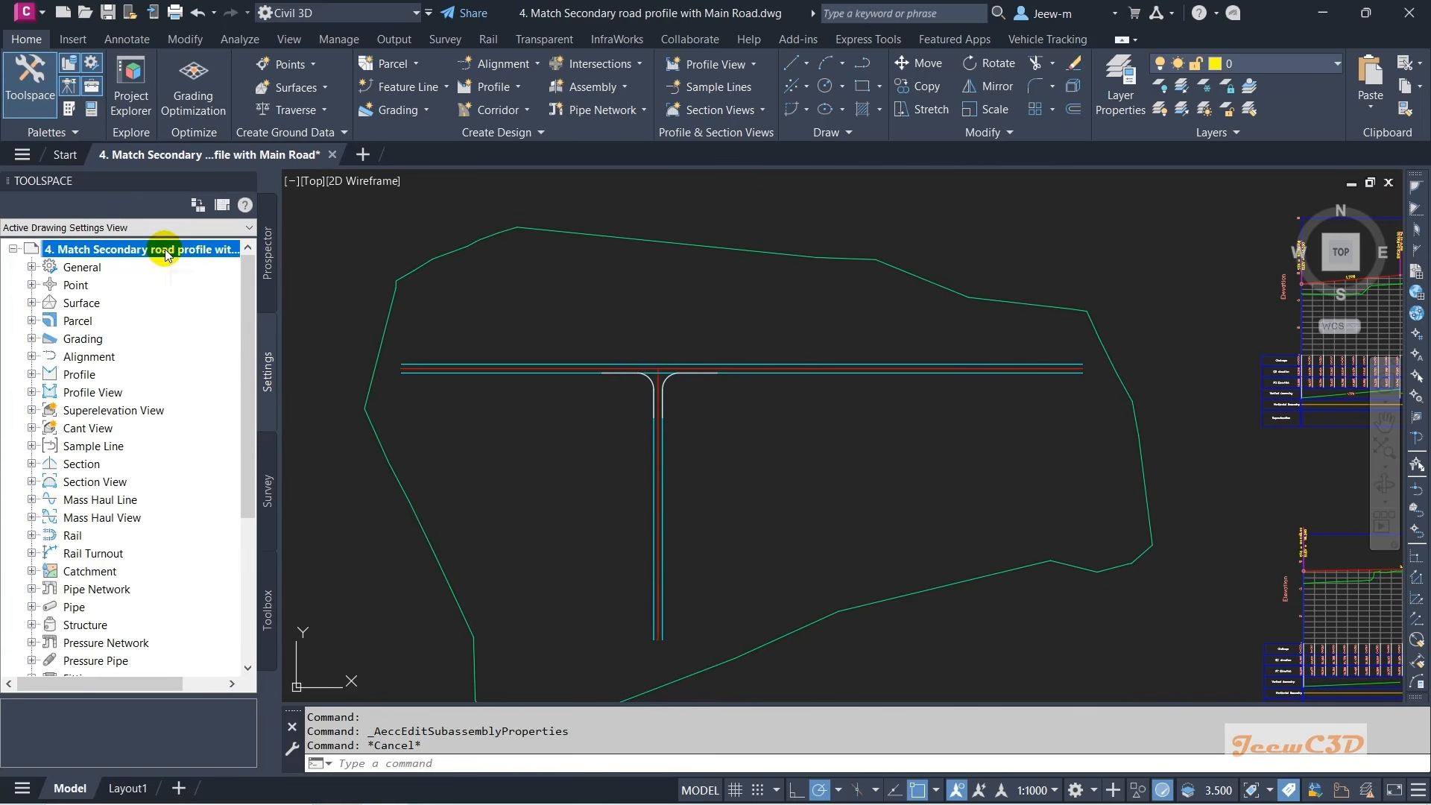
right_click(167, 255)
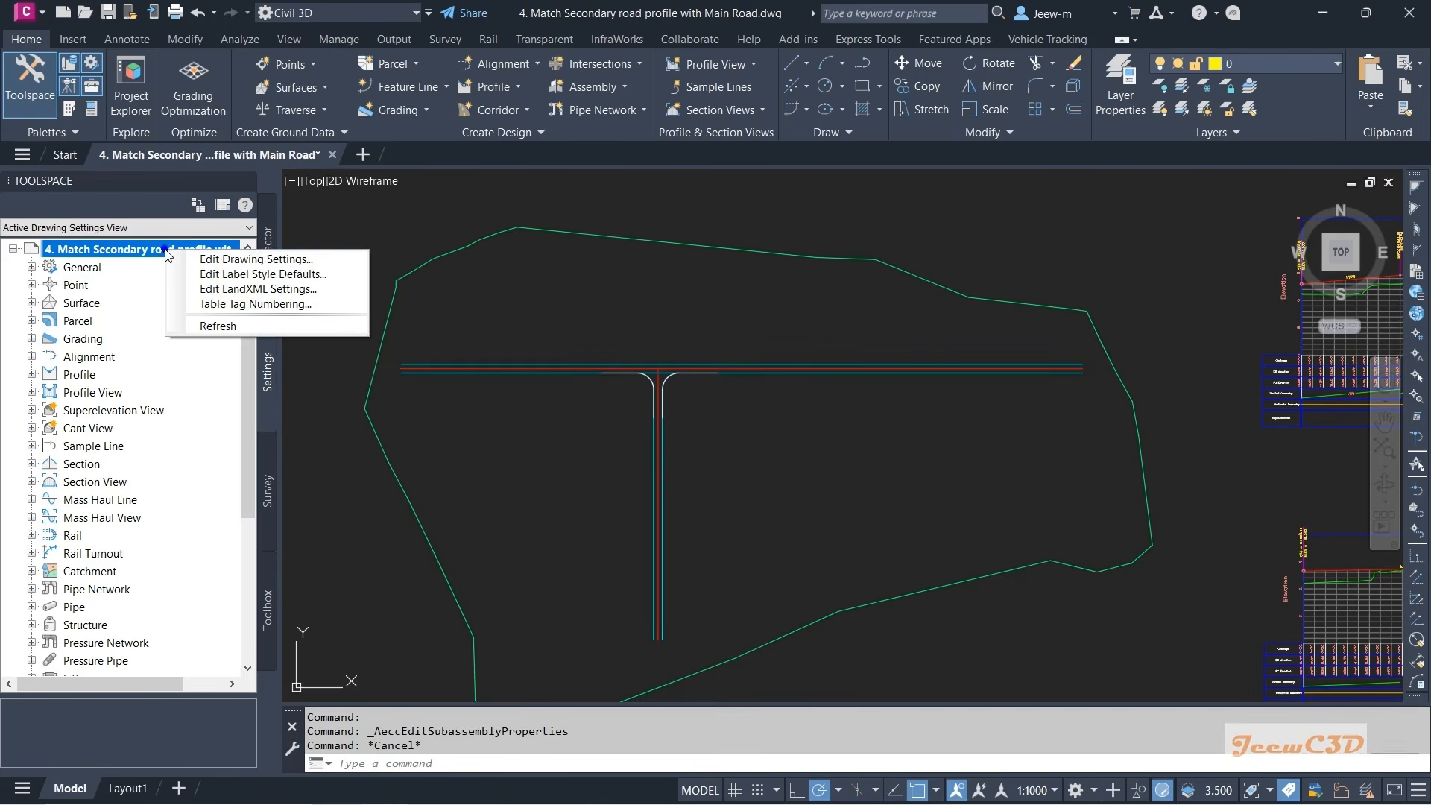
click(232, 265)
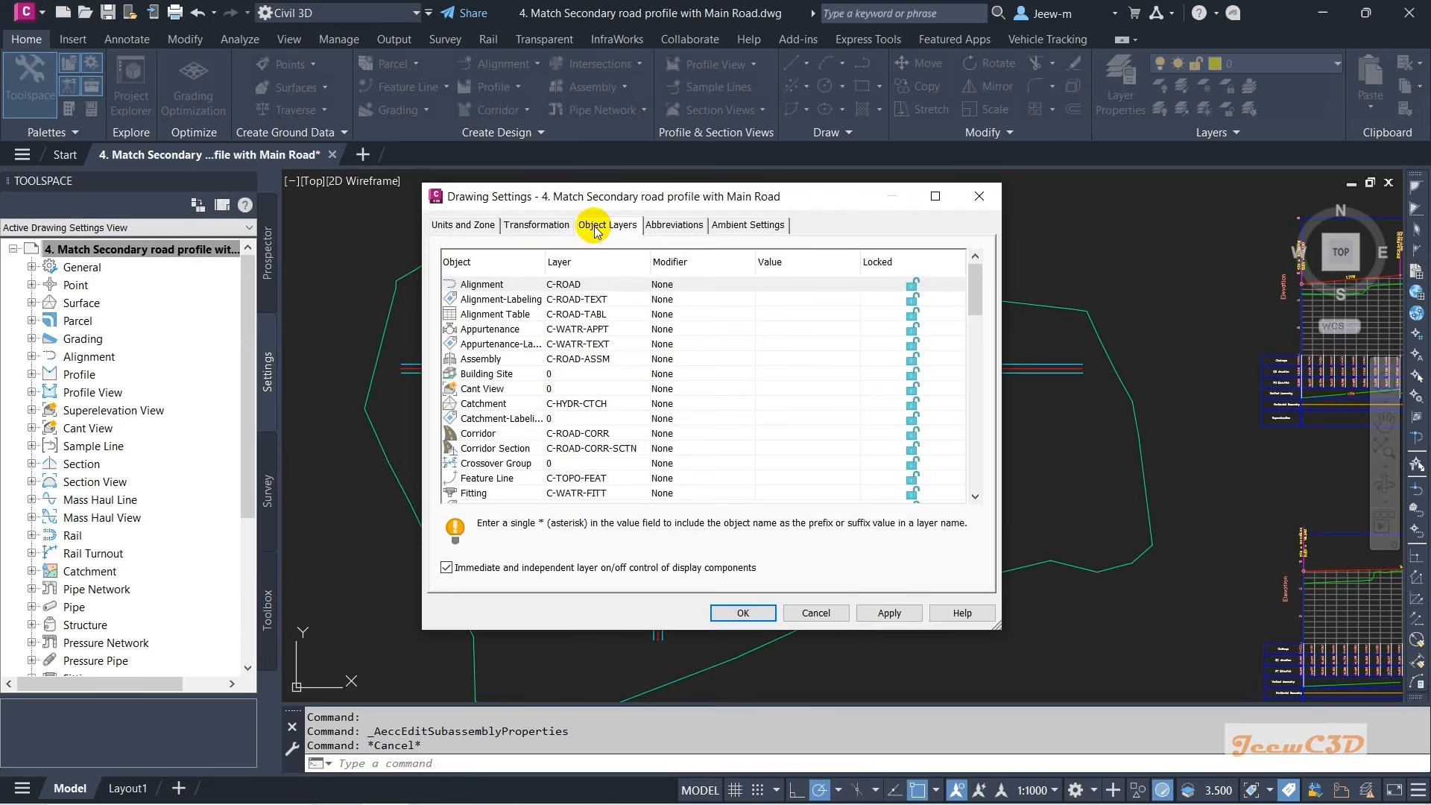
click(480, 433)
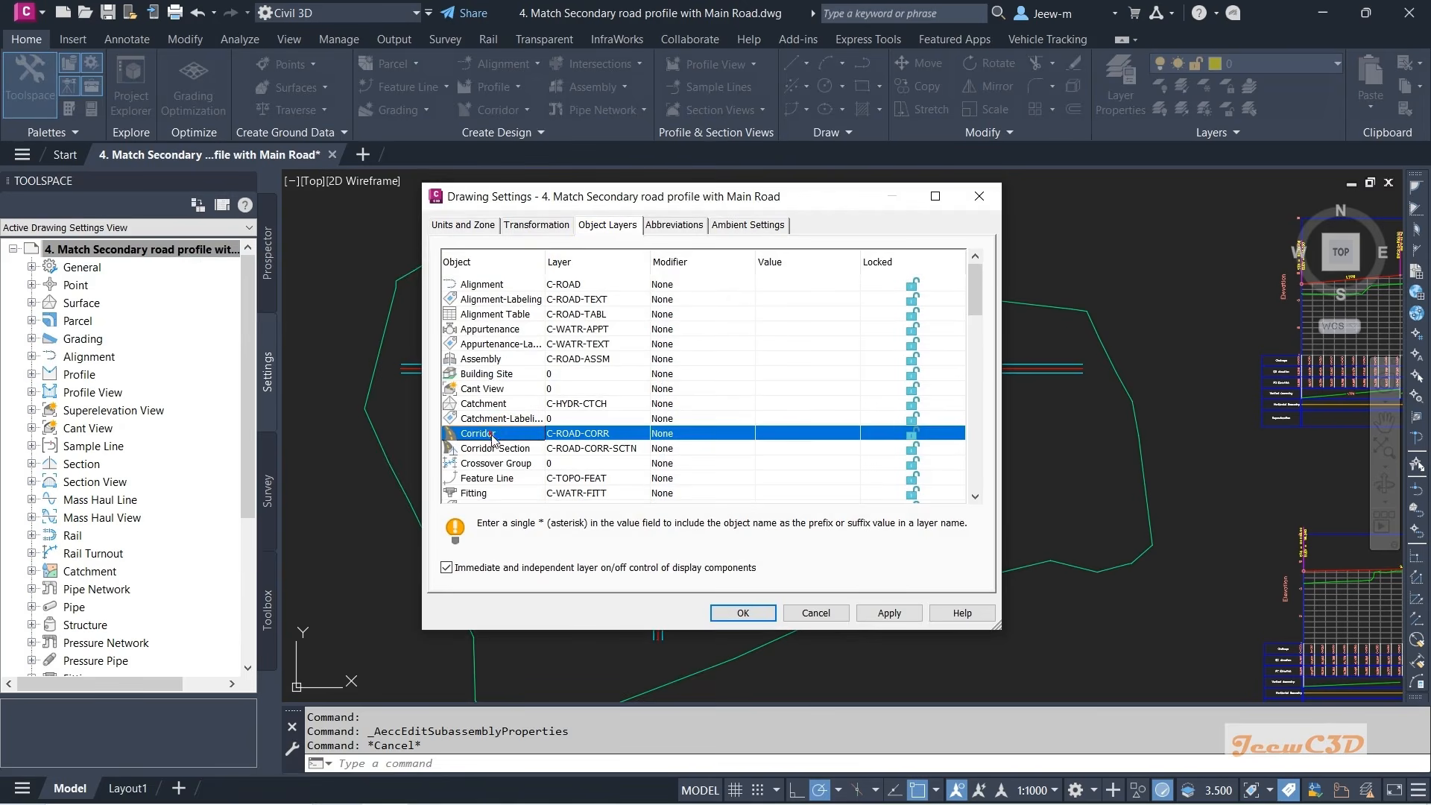
click(668, 439)
click(670, 475)
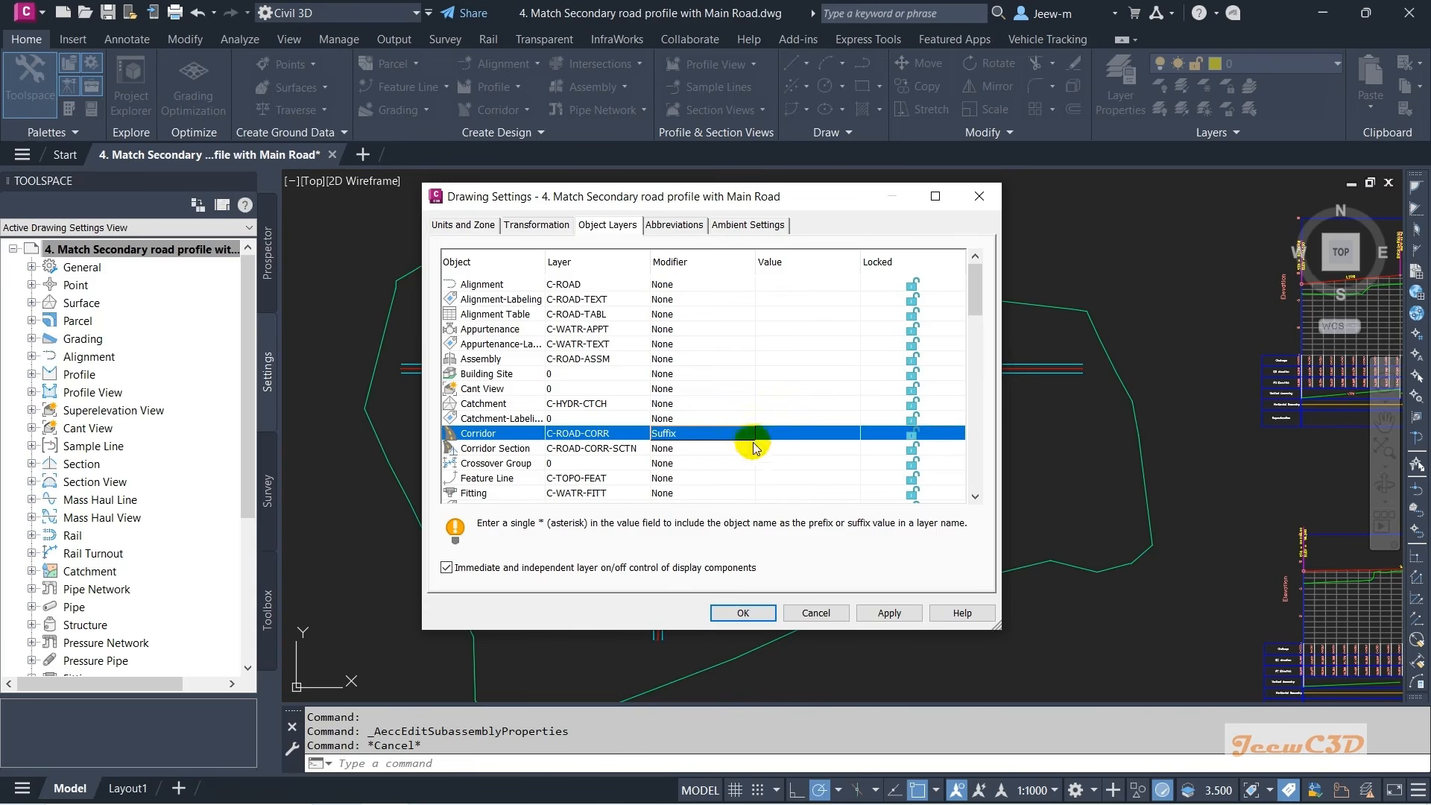
click(768, 439)
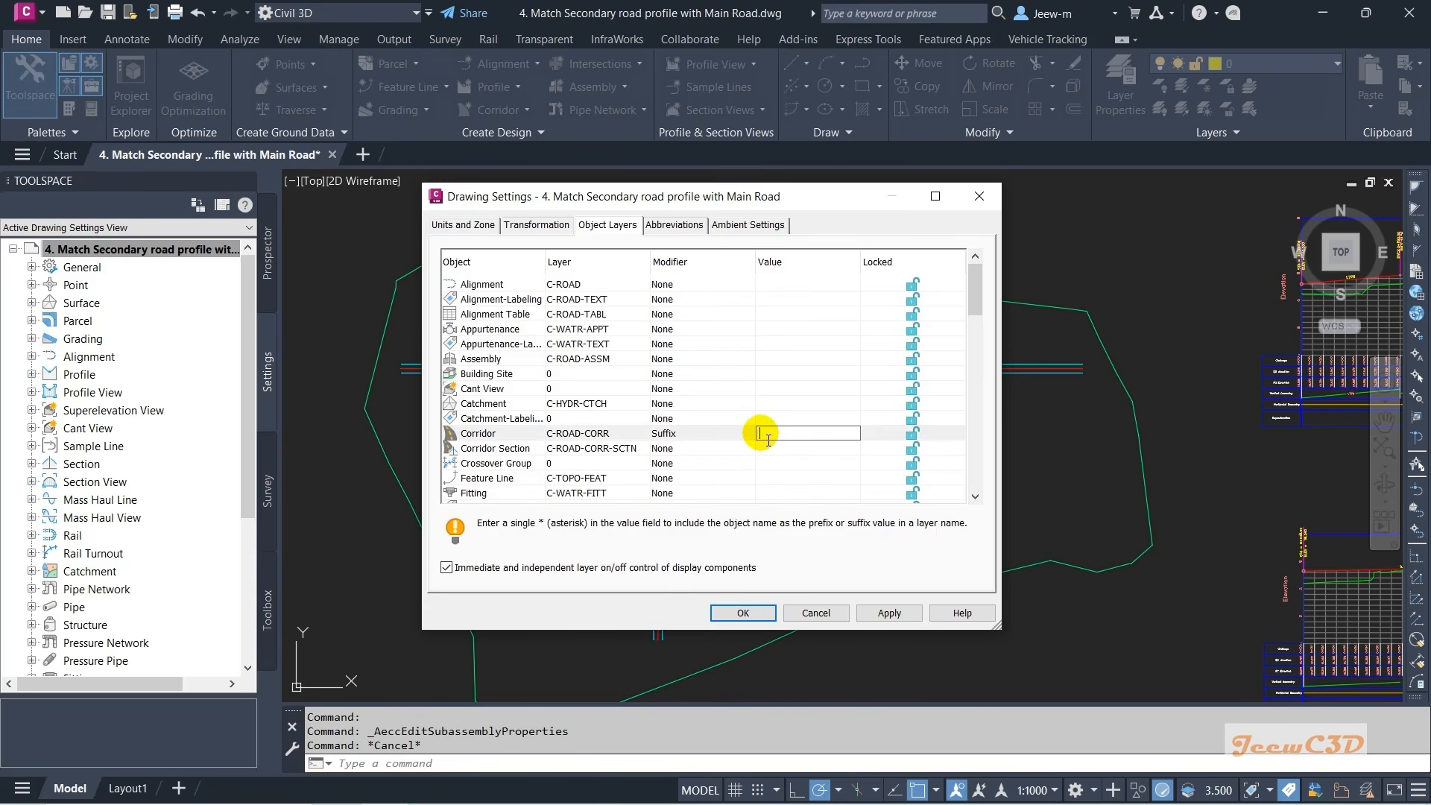
text(-*)
click(748, 612)
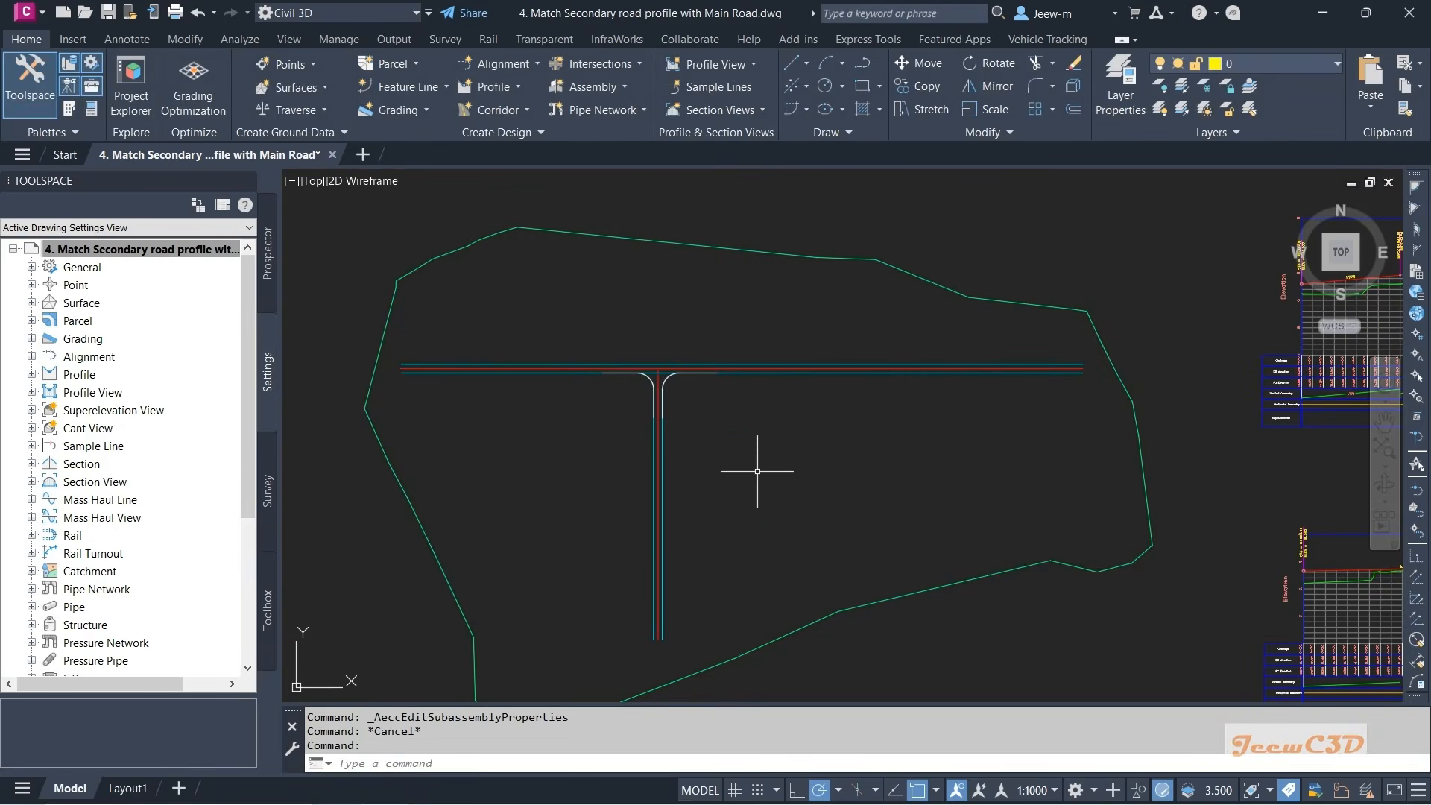
- Start creating a new corridor and name it "Temp Corridor - Main Road"
scroll(754, 474, down, 5)
middle_drag(754, 469, 777, 472)
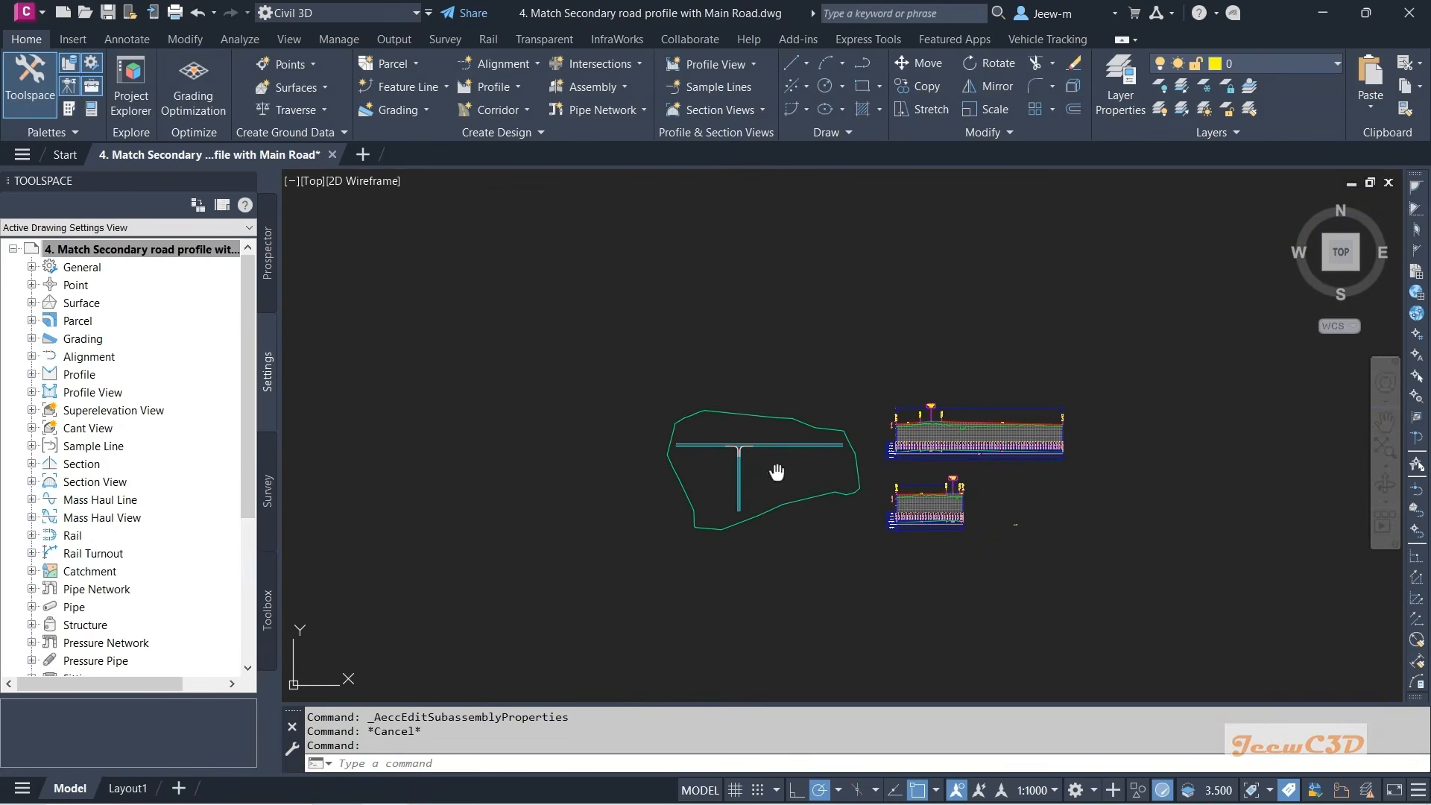
click(270, 268)
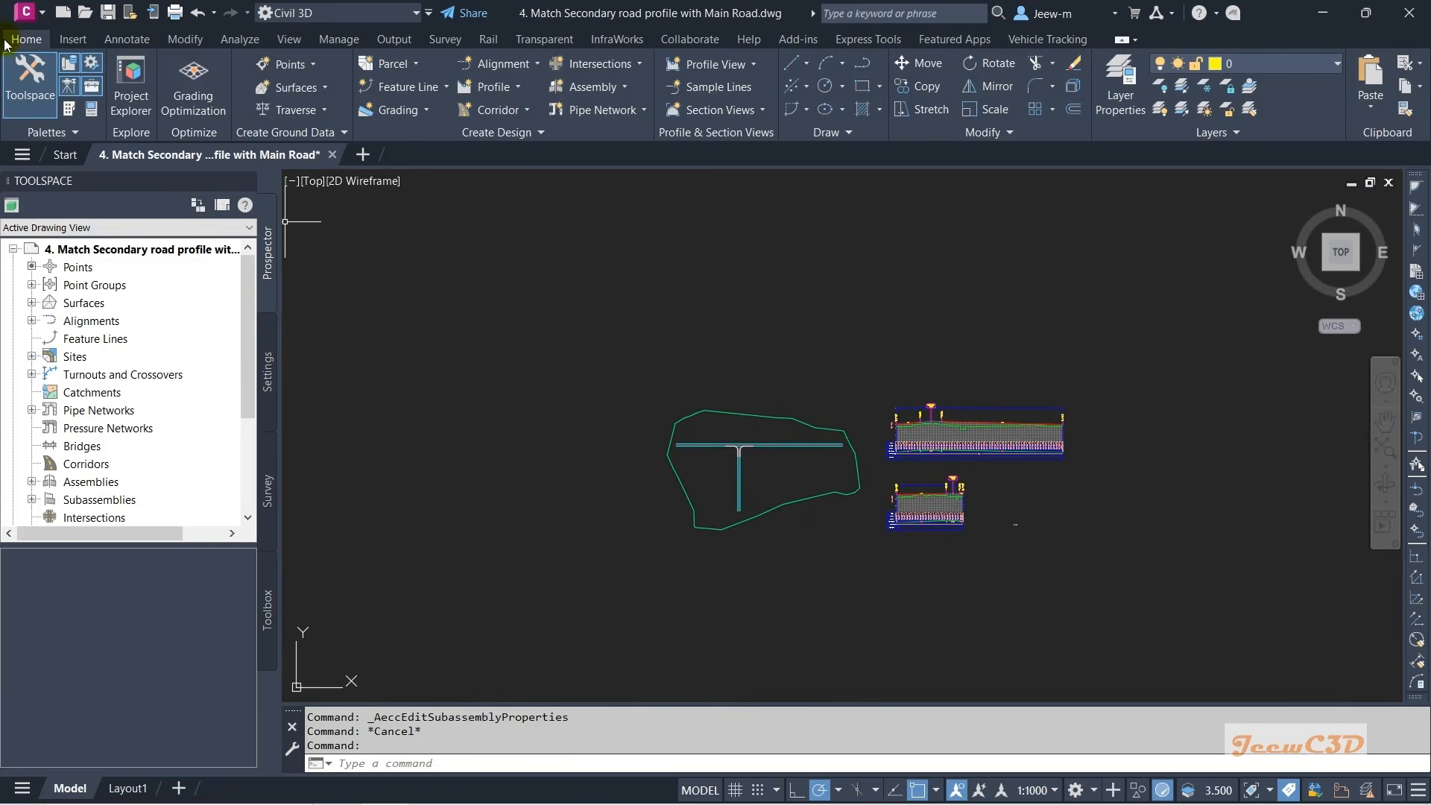
click(495, 113)
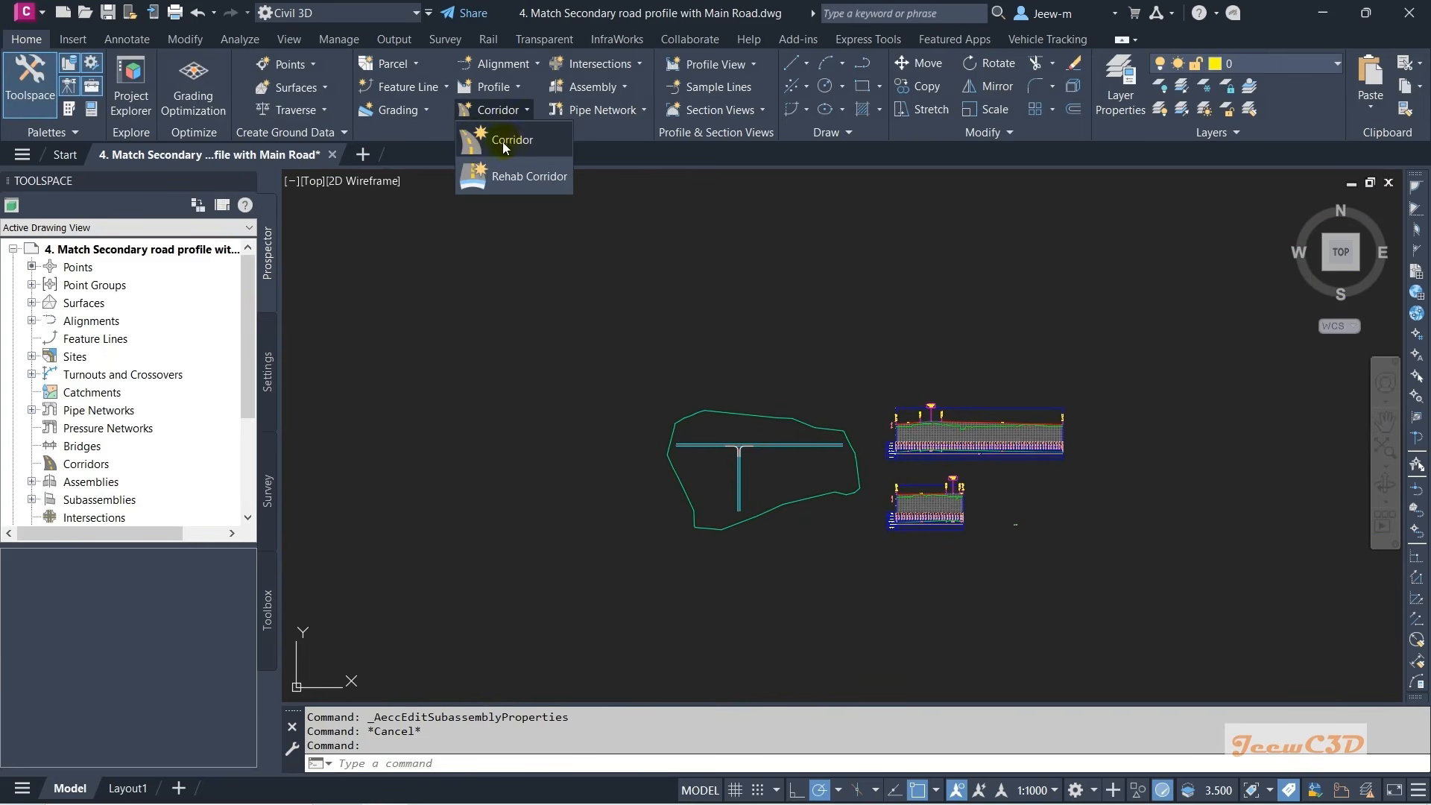
click(512, 141)
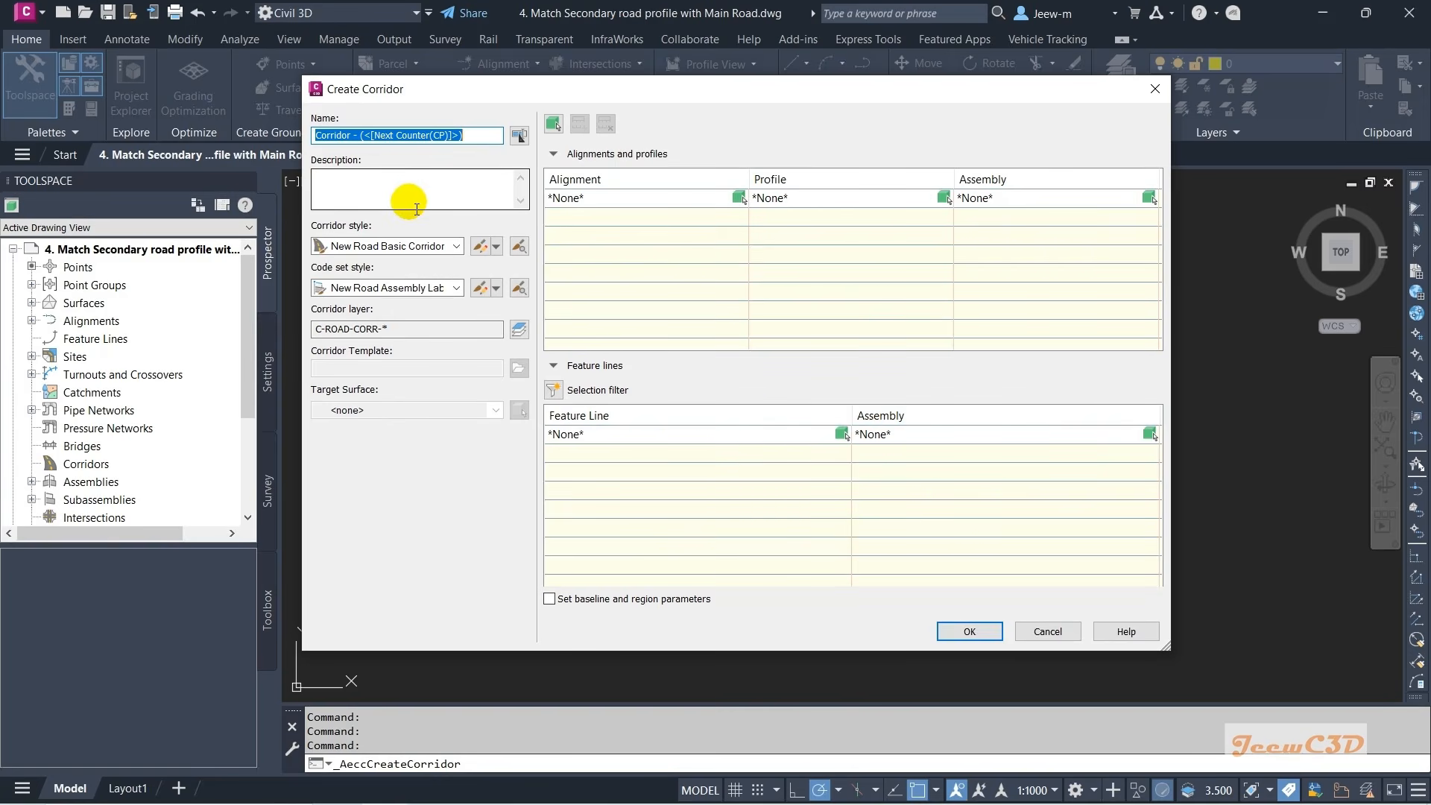
text(Temp Corridor - Main Road)
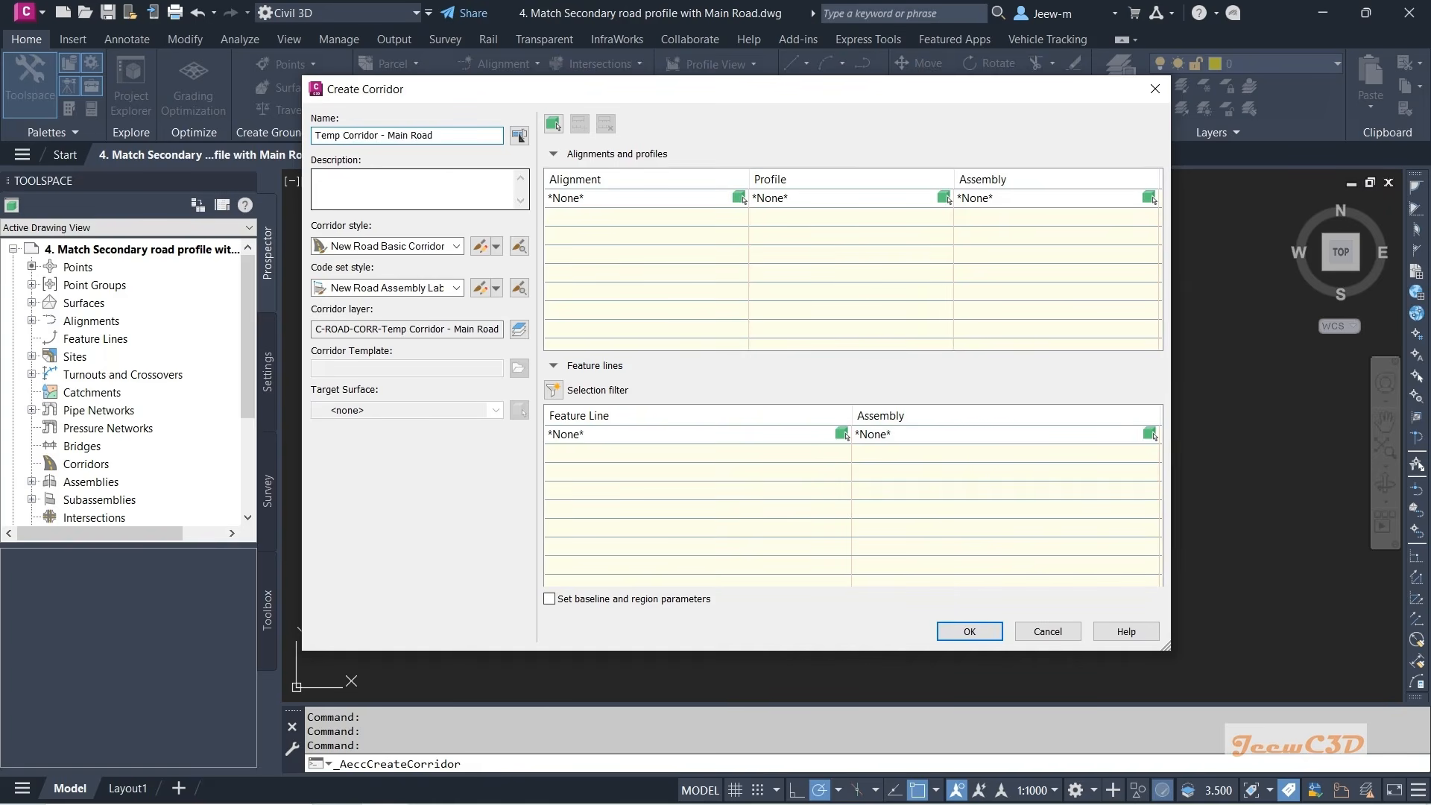
- Assign the Main Road alignment, Main Road Profile and Temporary Corridor - Main Road assembly to the corridor, and proceed to its baseline and region parameters
click(559, 198)
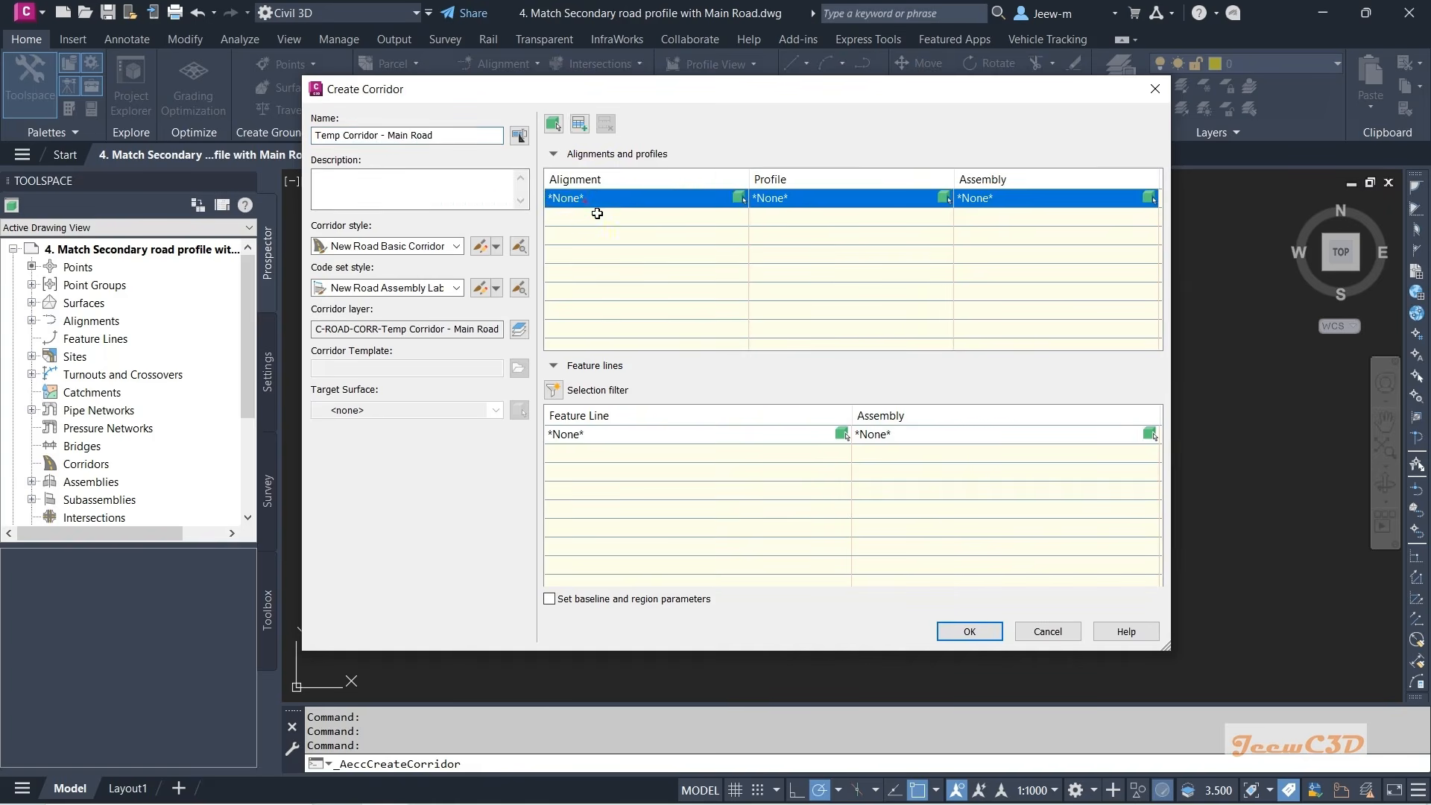
click(596, 200)
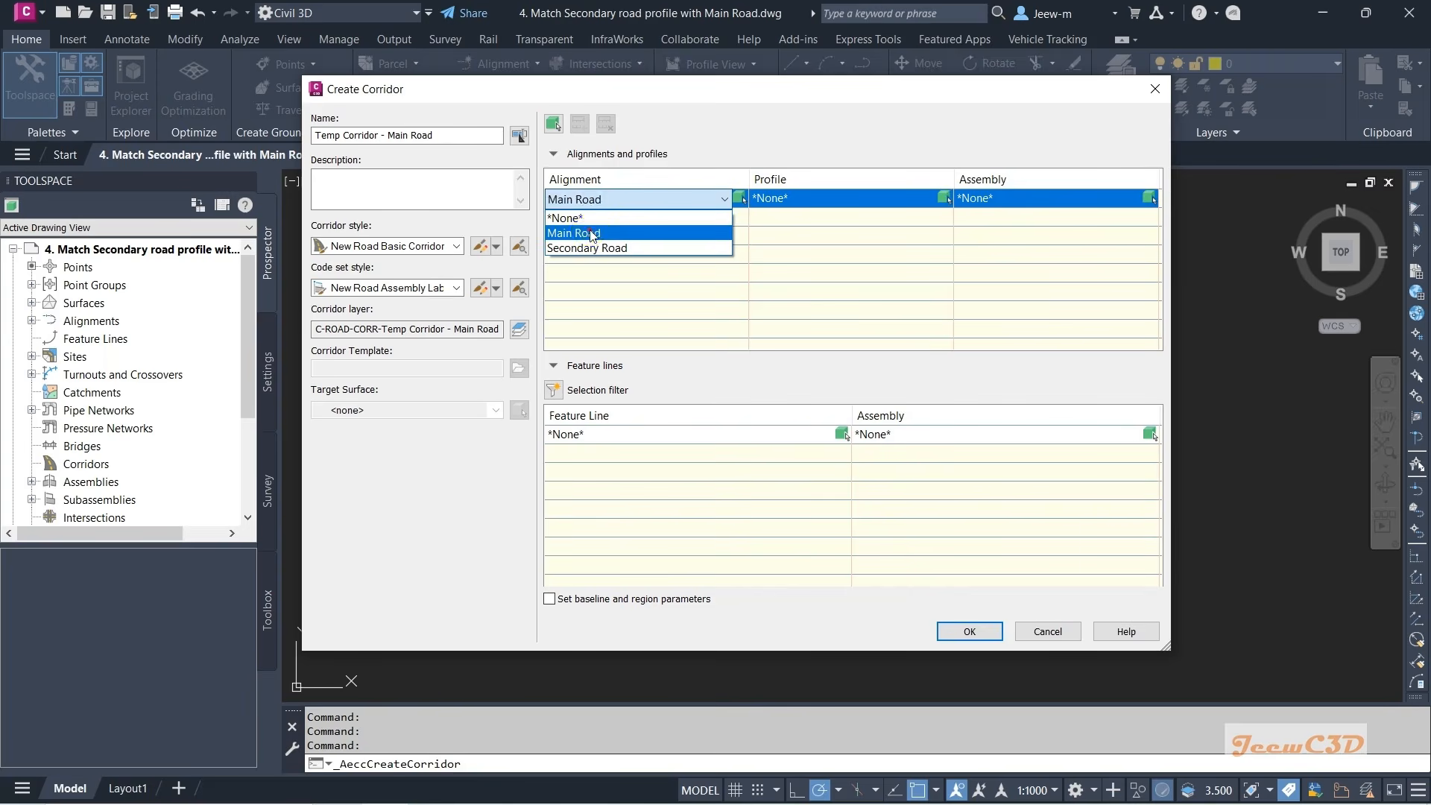
click(593, 233)
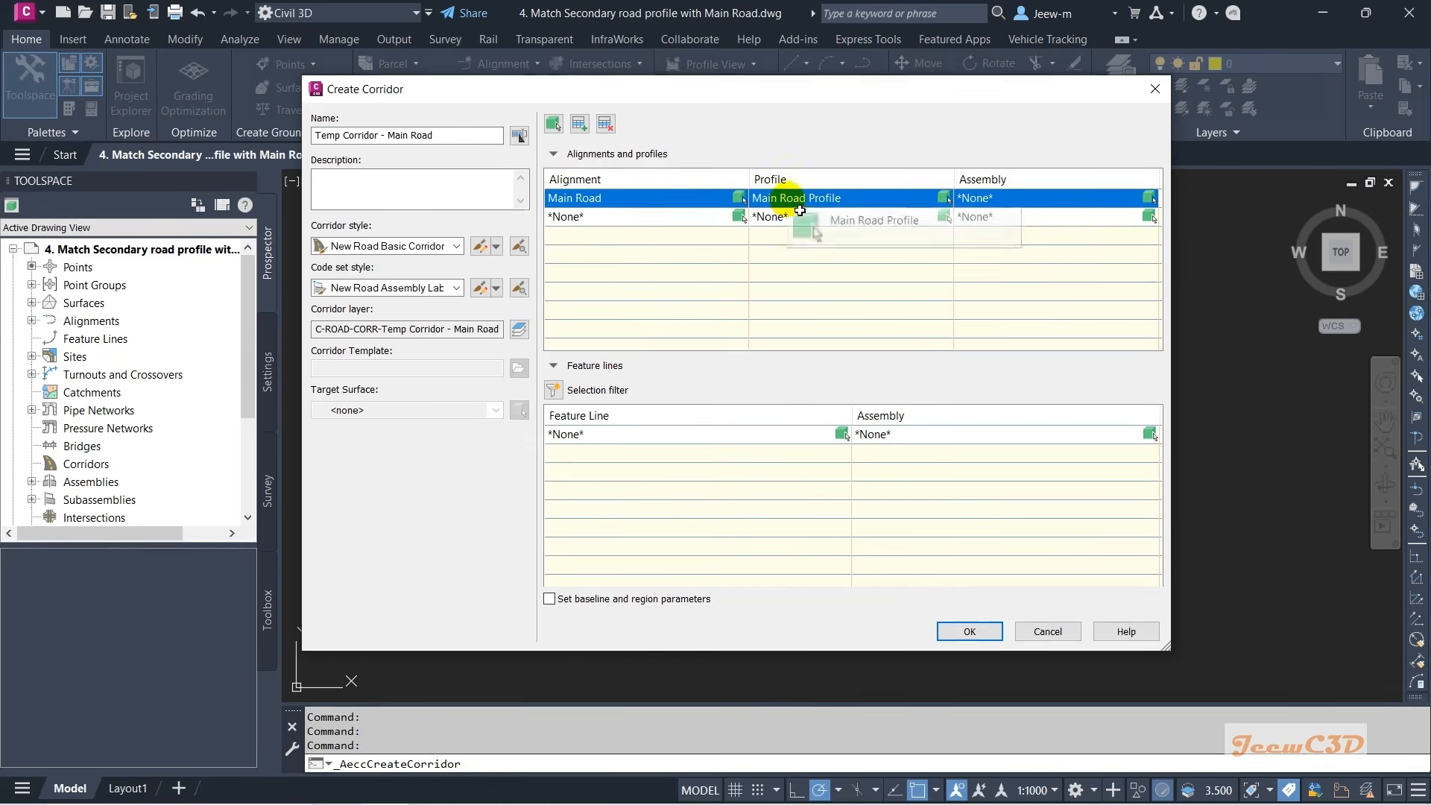
click(779, 197)
click(782, 198)
click(812, 233)
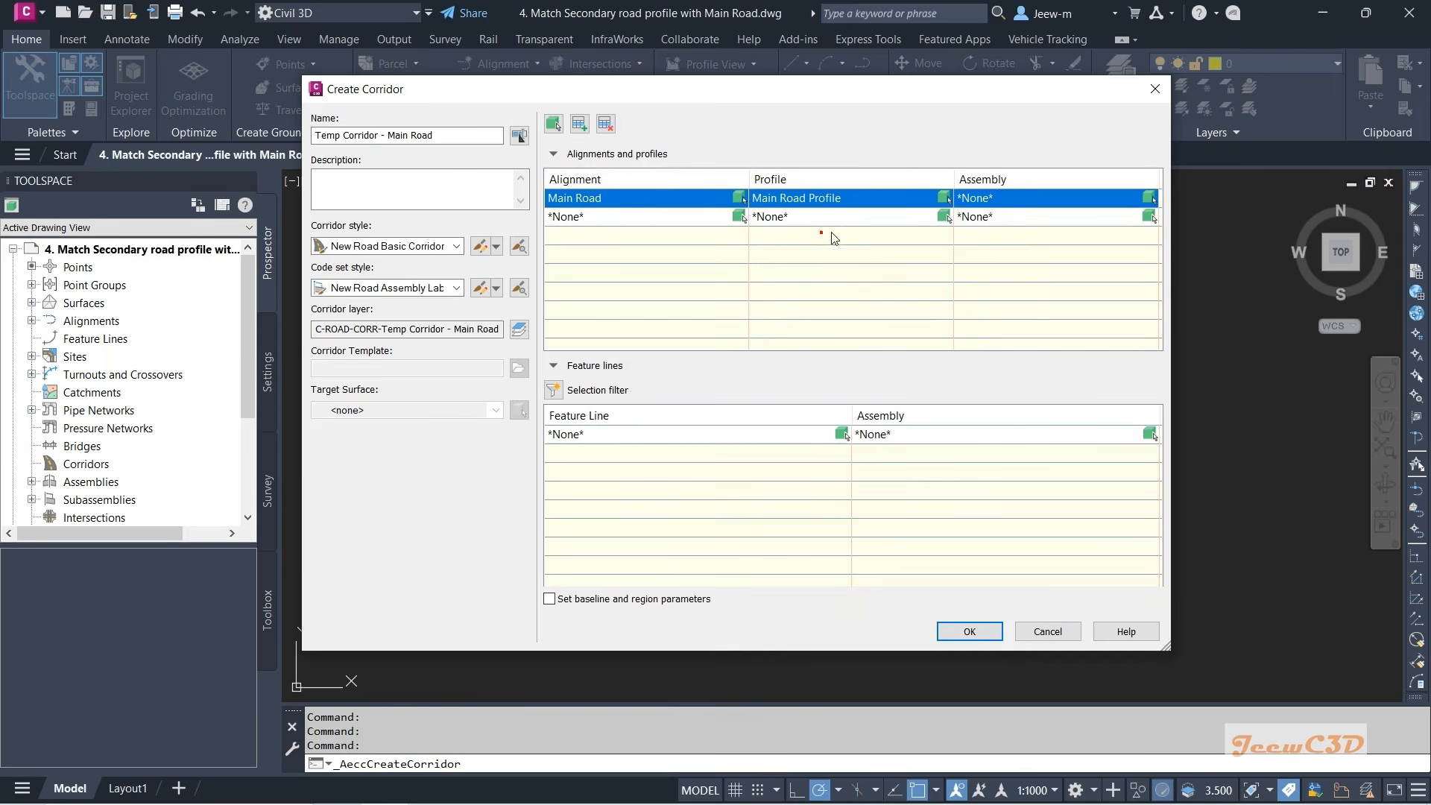
click(990, 198)
click(993, 199)
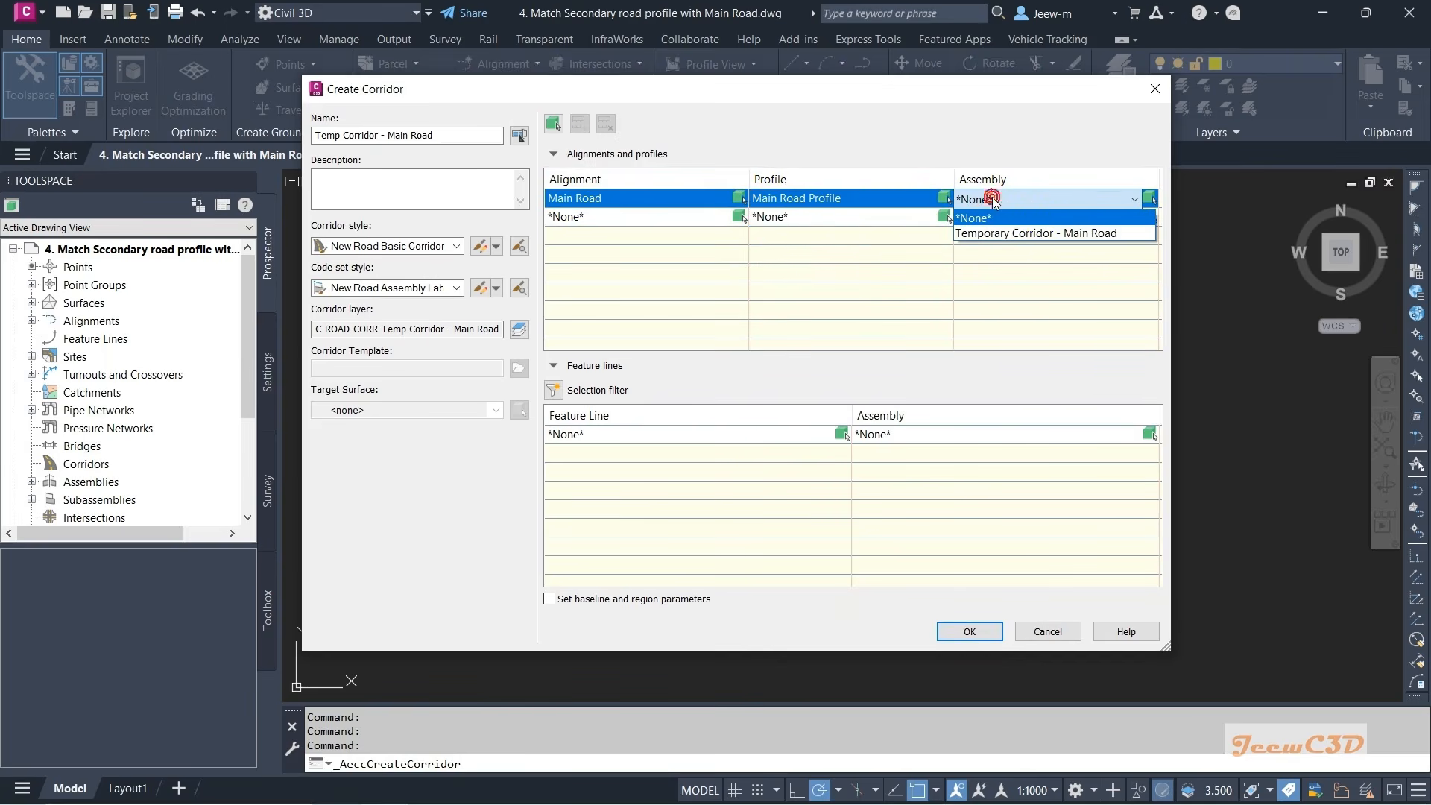
click(1062, 234)
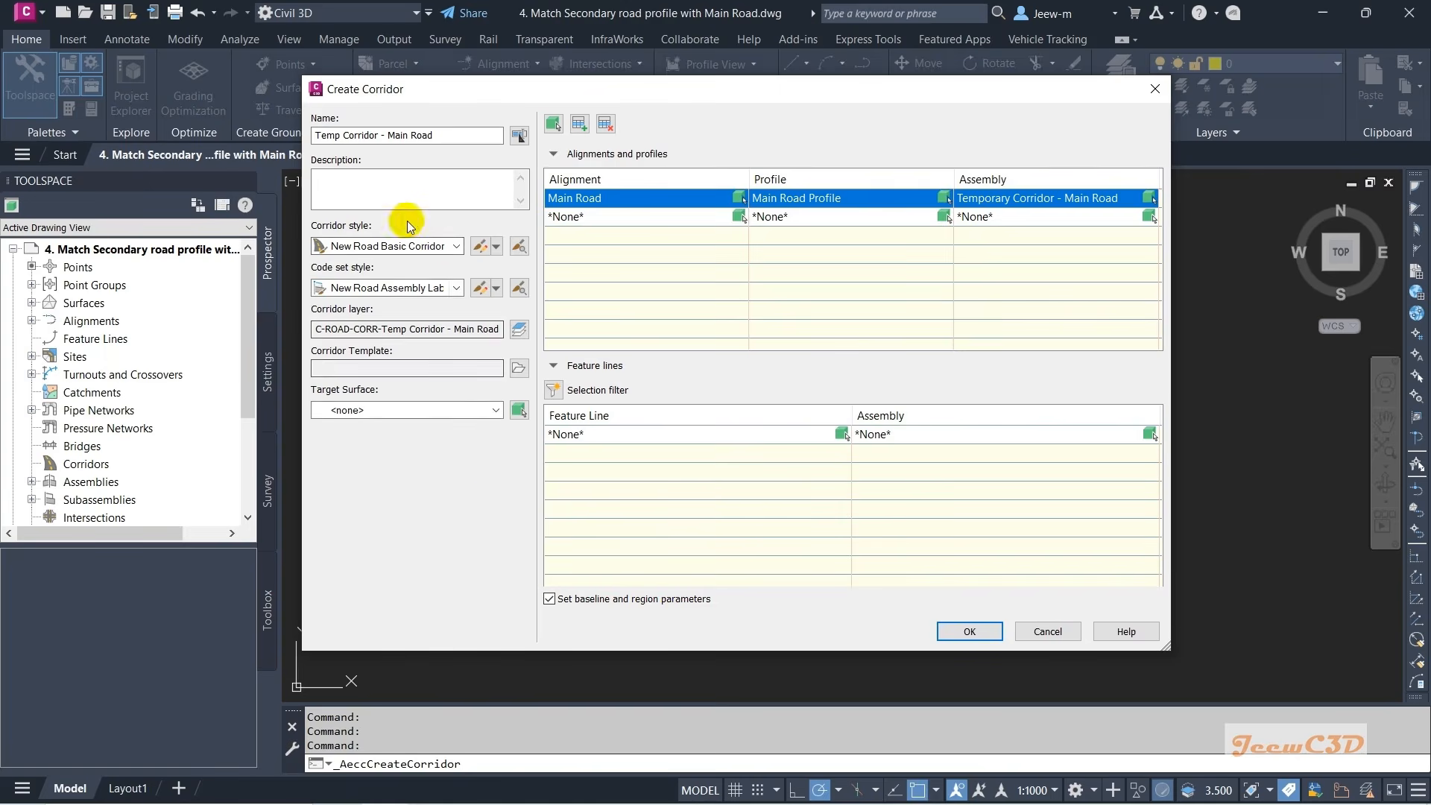
click(969, 630)
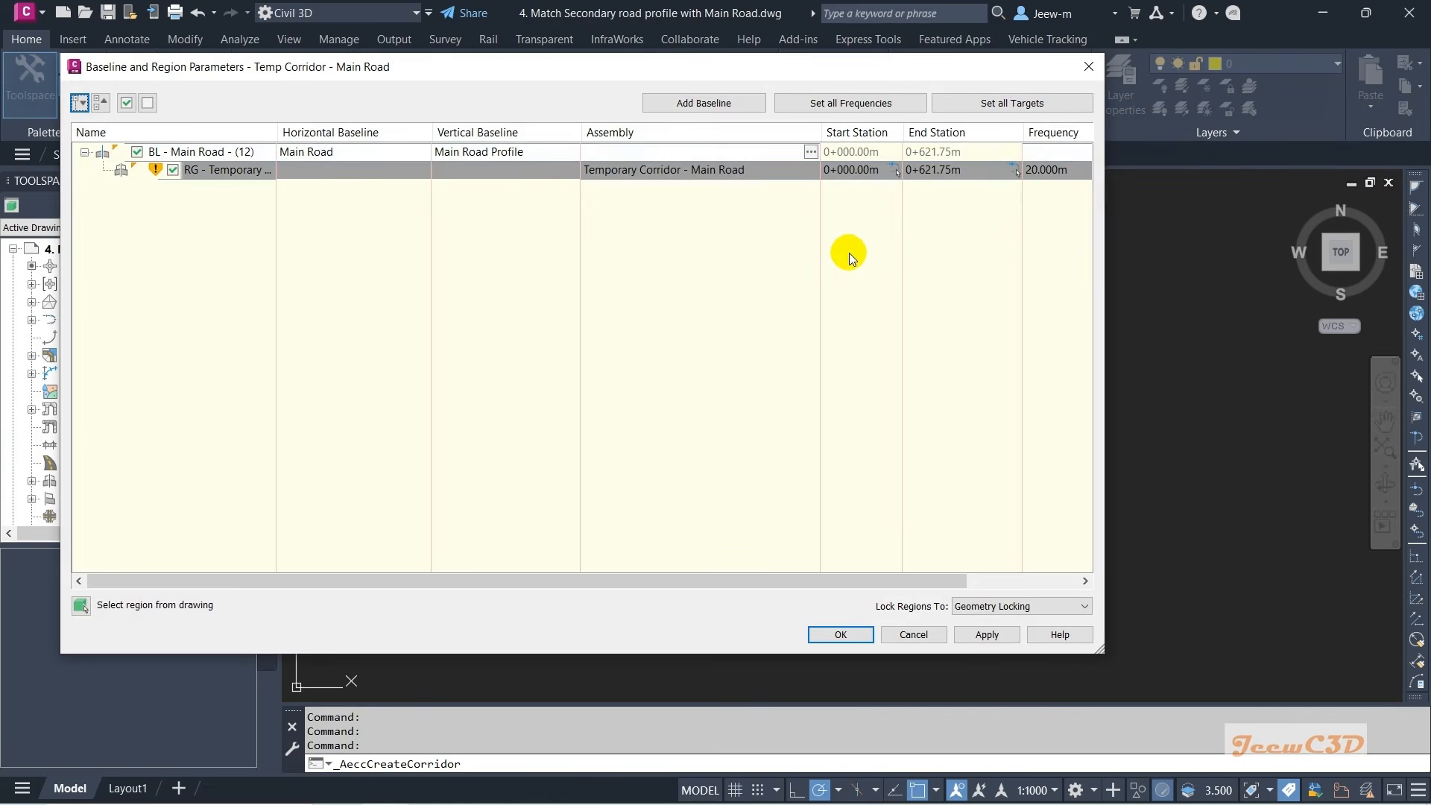
- Set the region's start station to 0+182.81m by picking the endpoint where the western curb return line begins on the Main Road edge
click(897, 172)
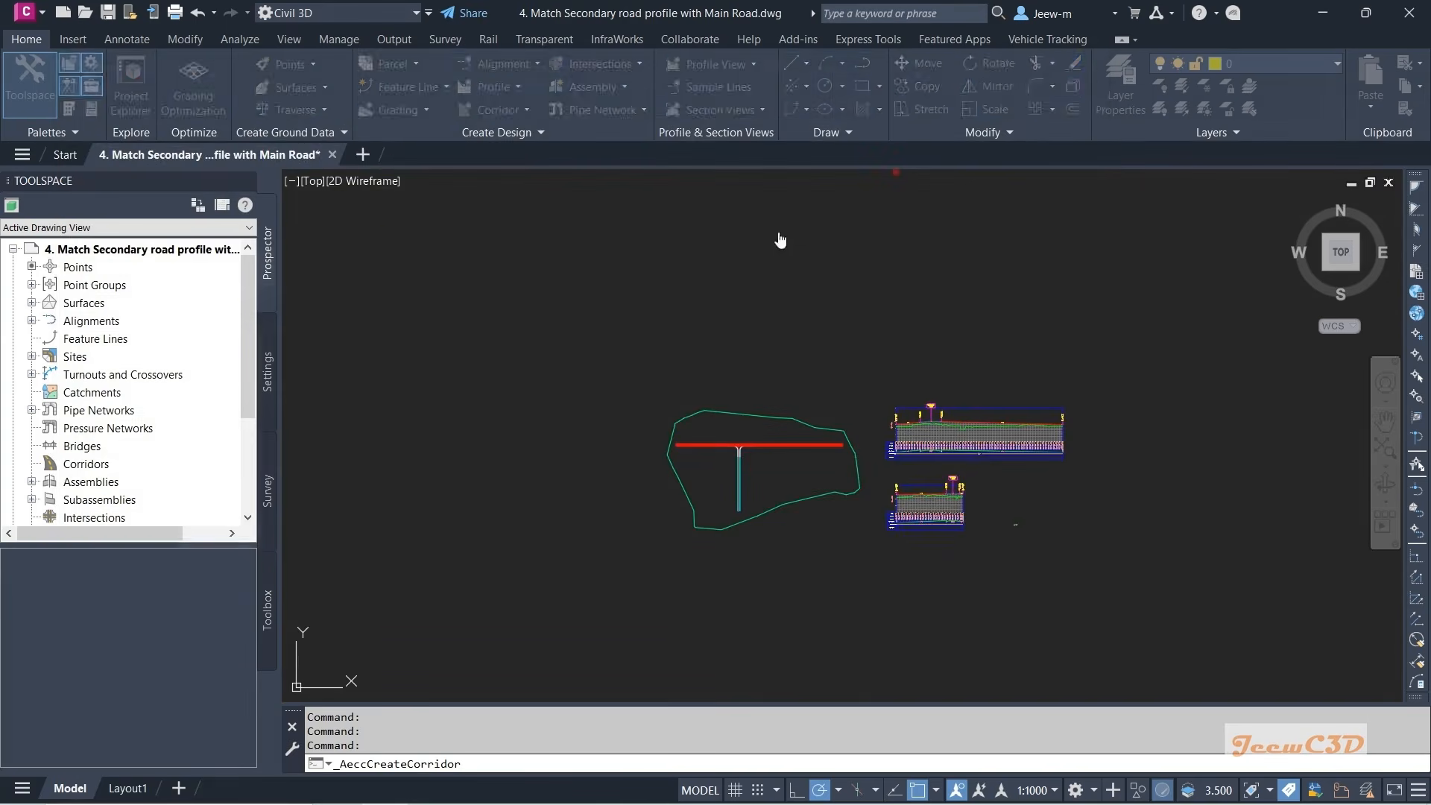
scroll(756, 461, up, 5)
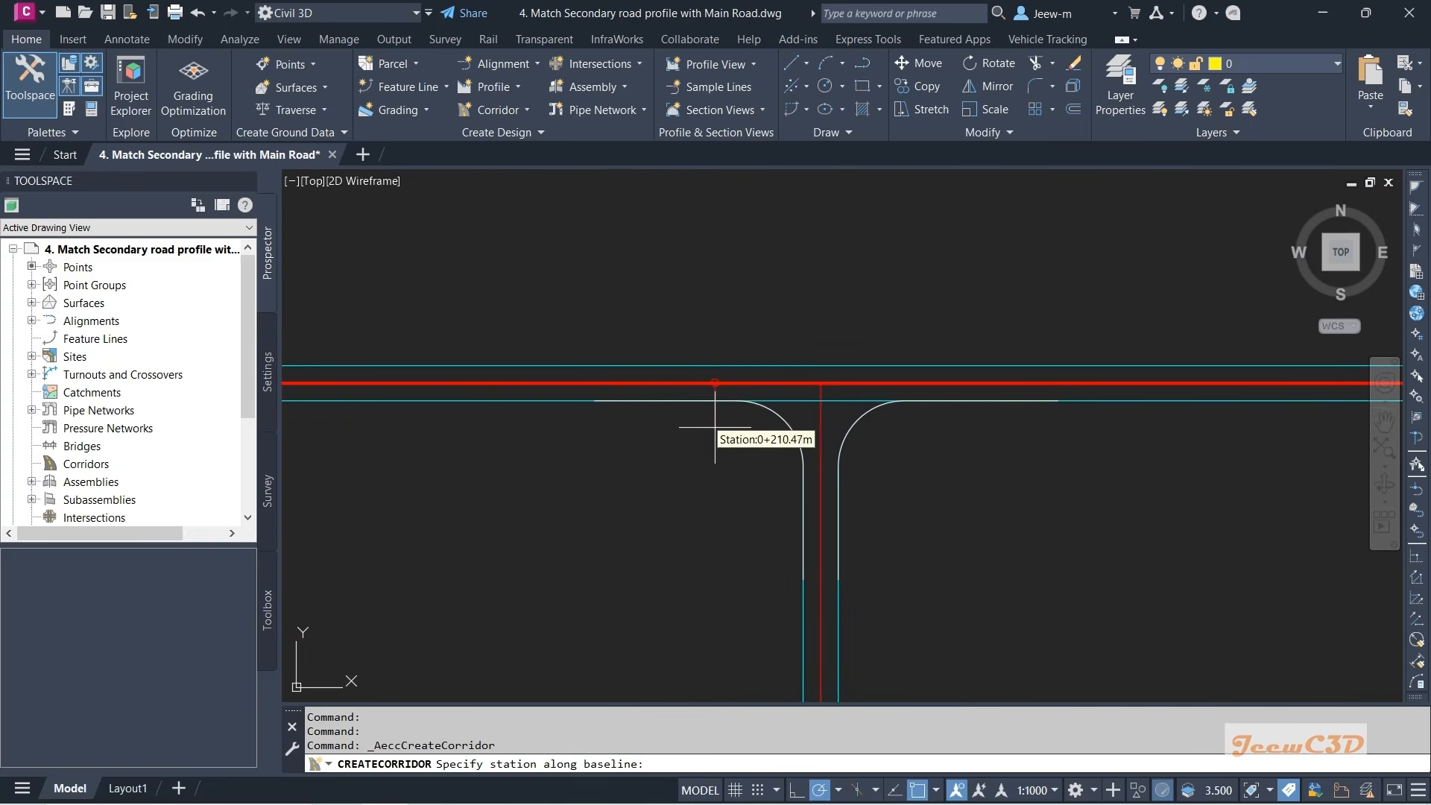
scroll(584, 414, up, 6)
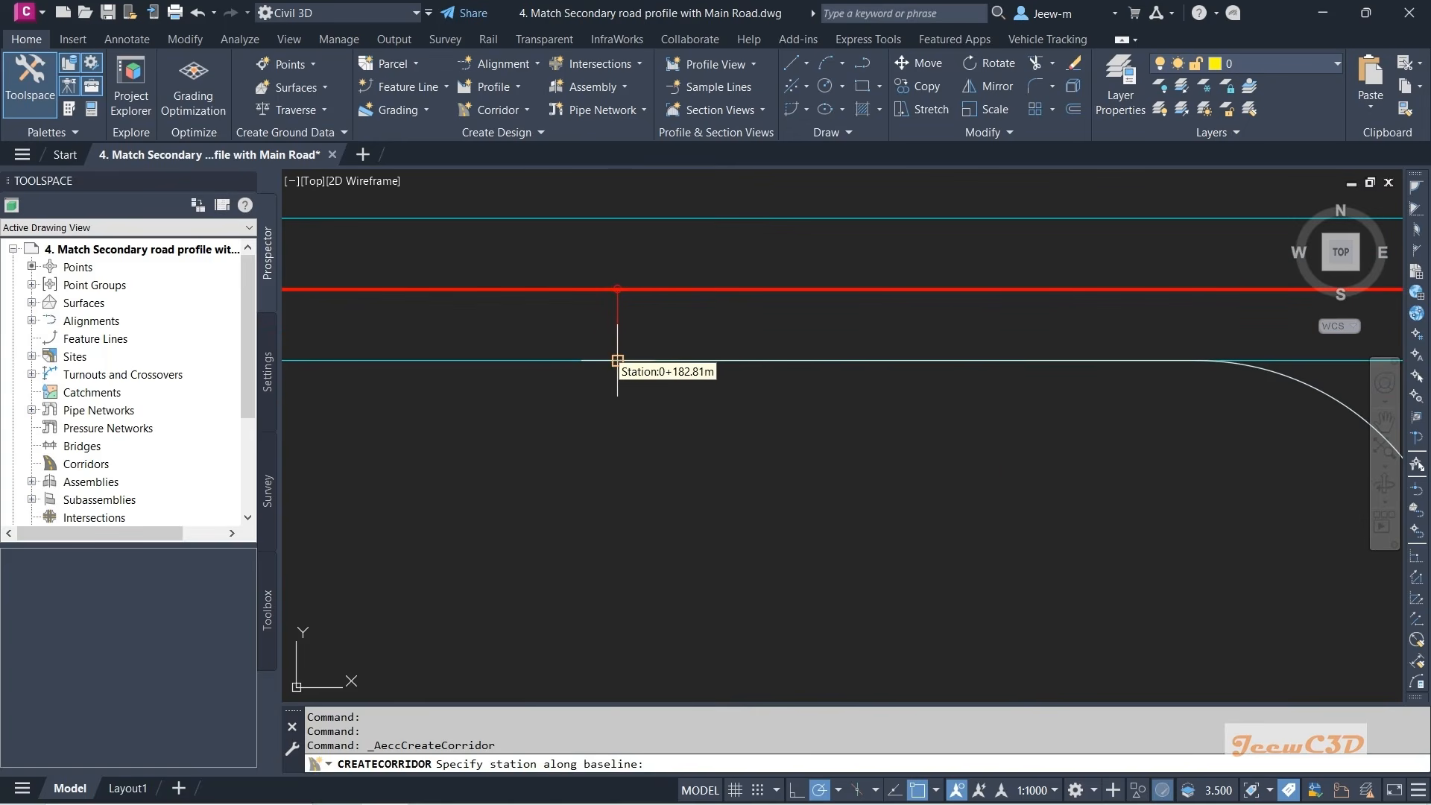
click(617, 360)
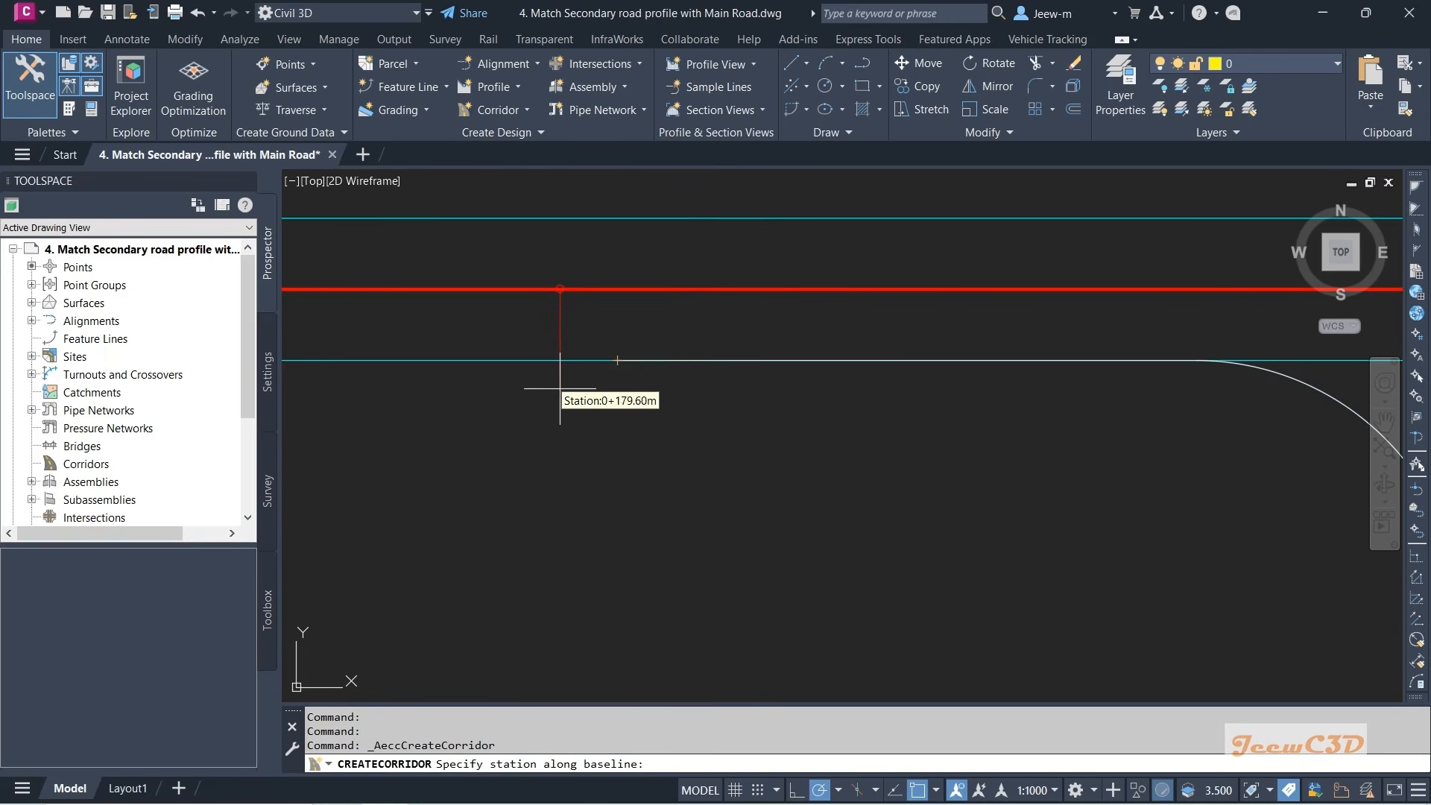
click(617, 361)
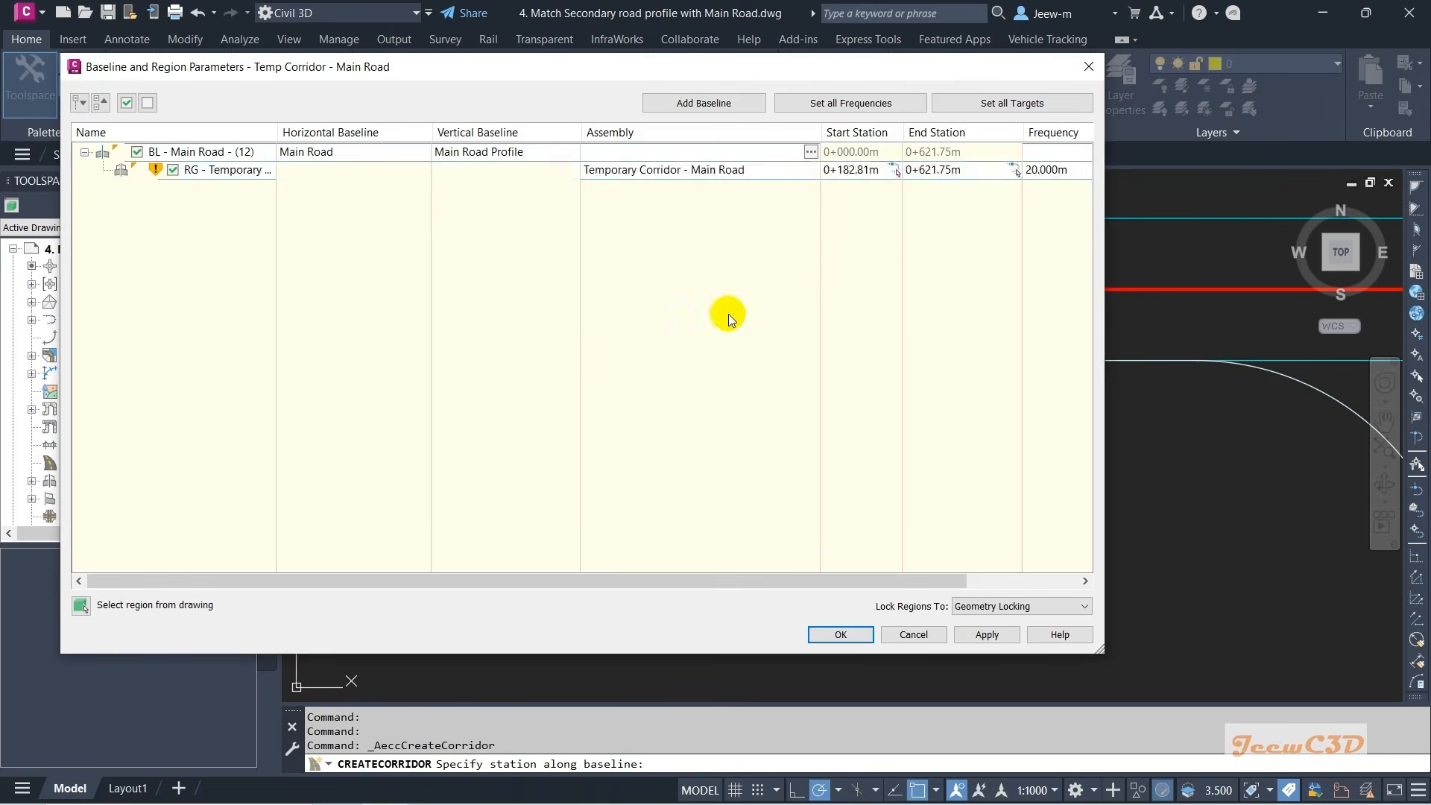
- Set the region's end station to 0+288.48m by picking the endpoint where the eastern curb return line ends on the Main Road edge
click(1011, 171)
scroll(786, 419, down, 5)
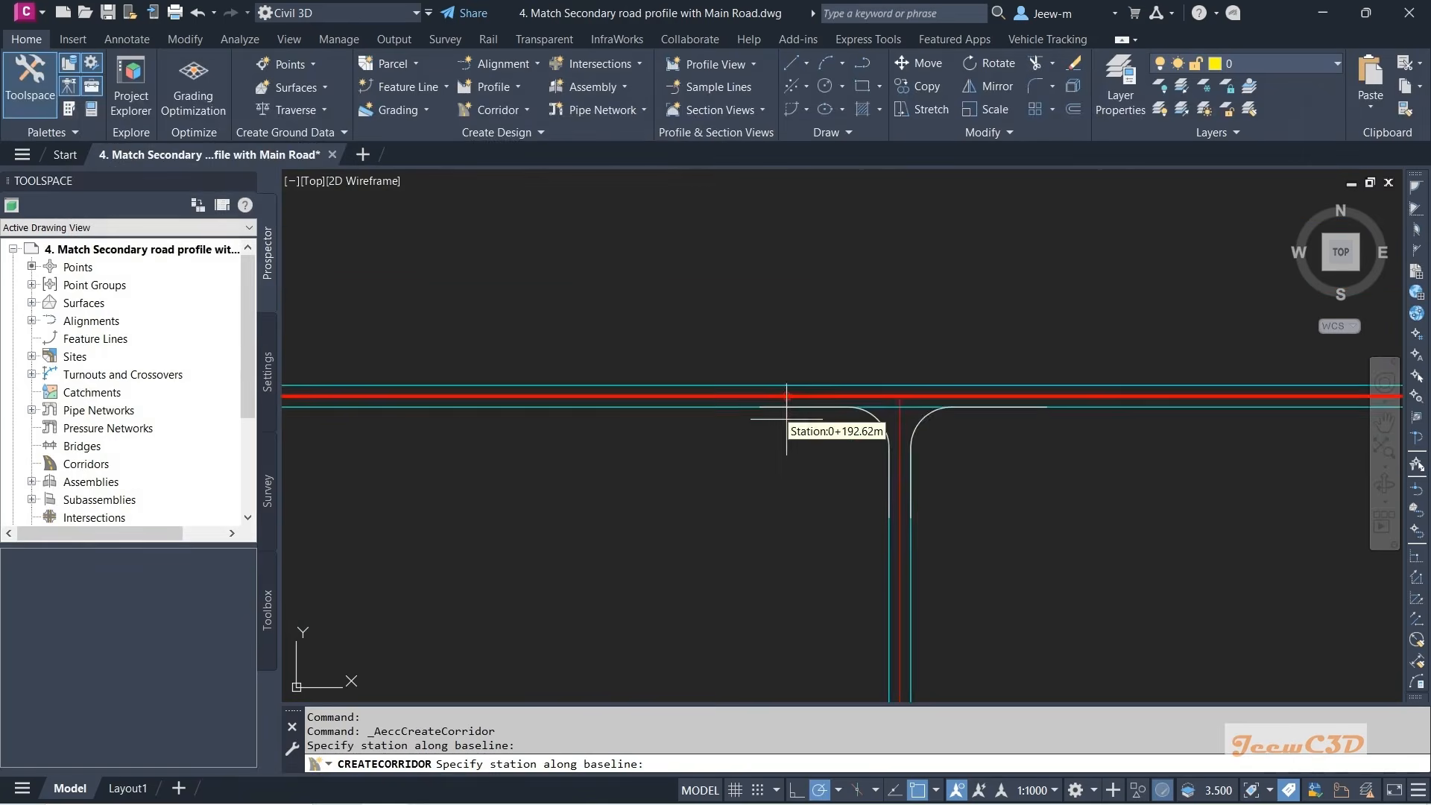
scroll(900, 439, up, 4)
middle_drag(978, 389, 961, 518)
scroll(962, 519, up, 4)
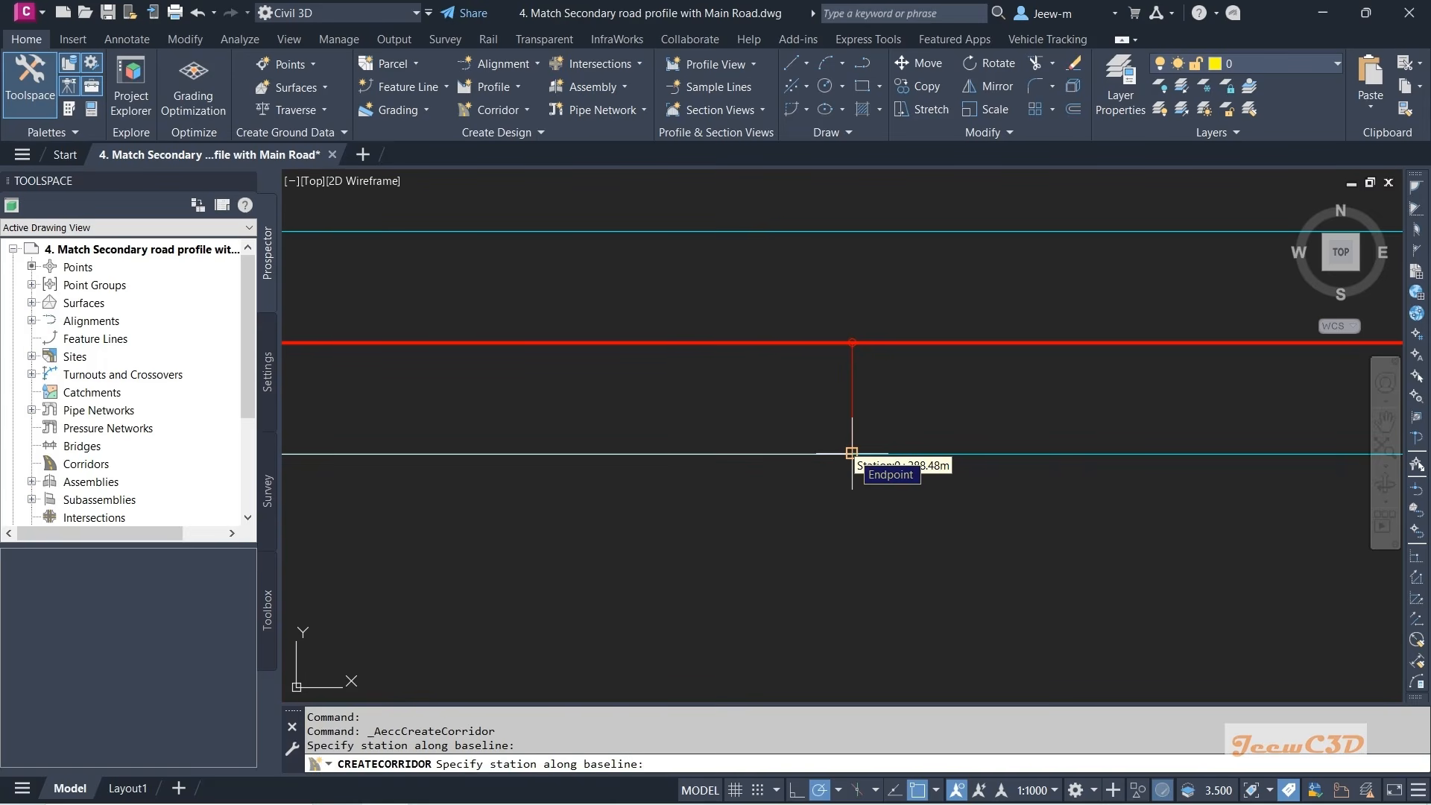
click(935, 791)
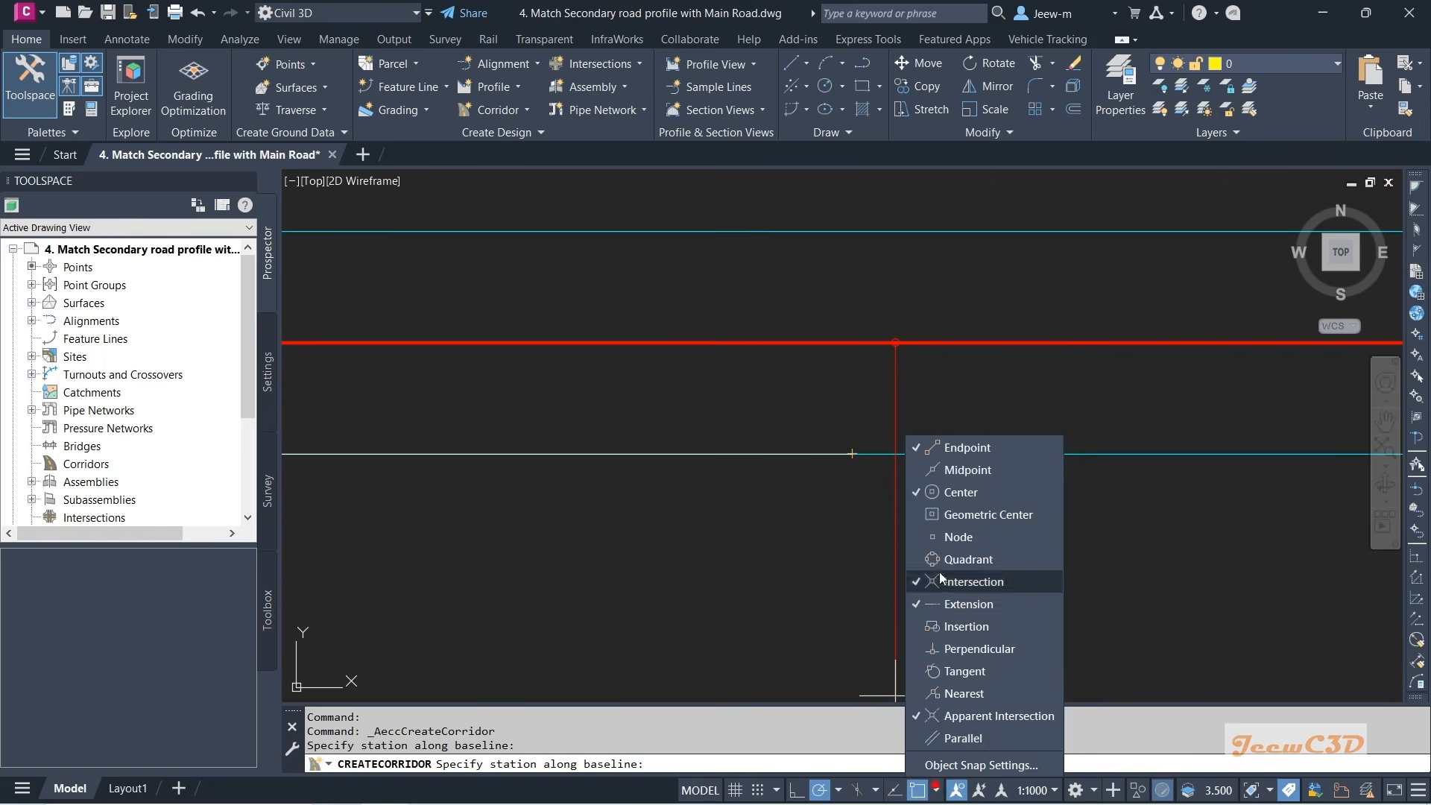
click(931, 384)
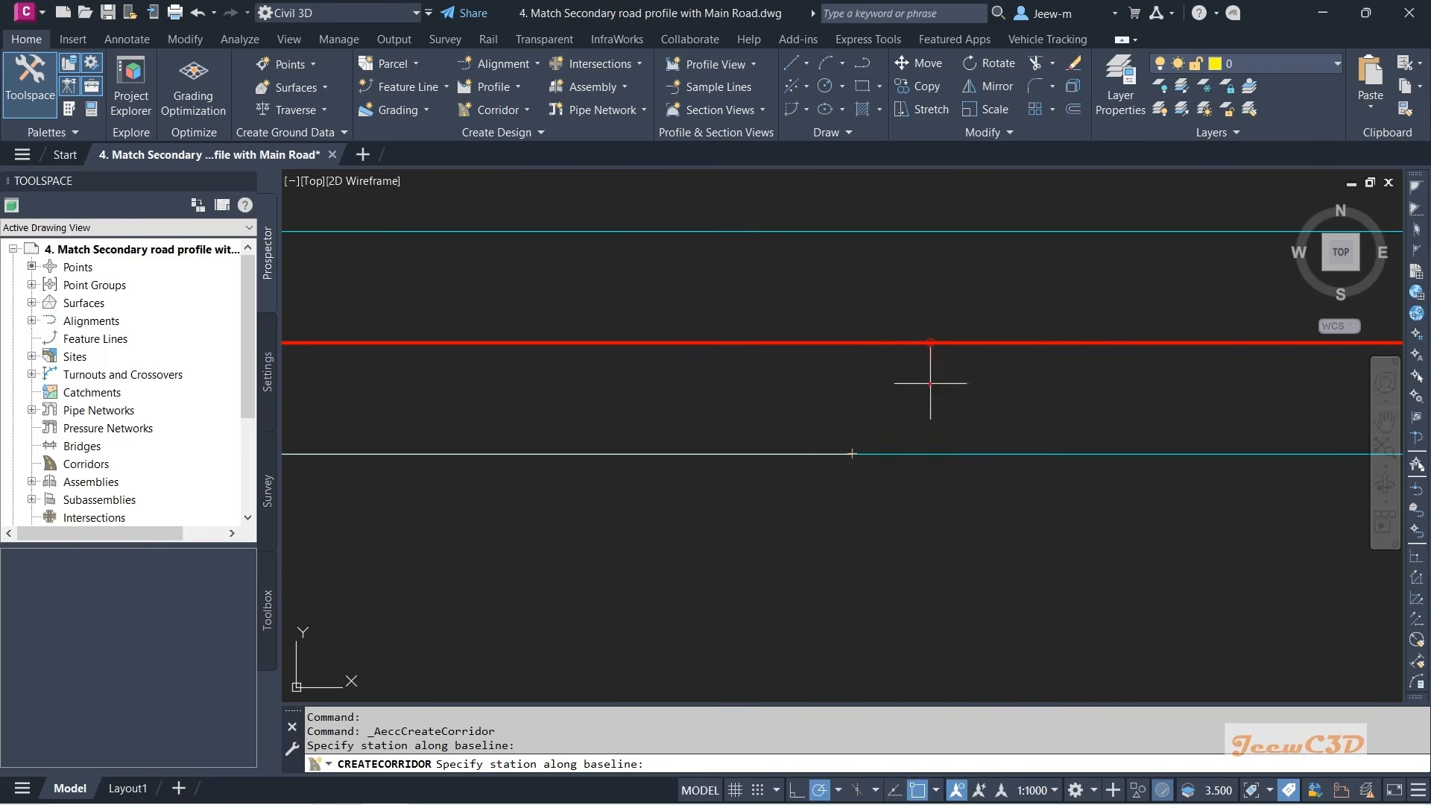
click(852, 453)
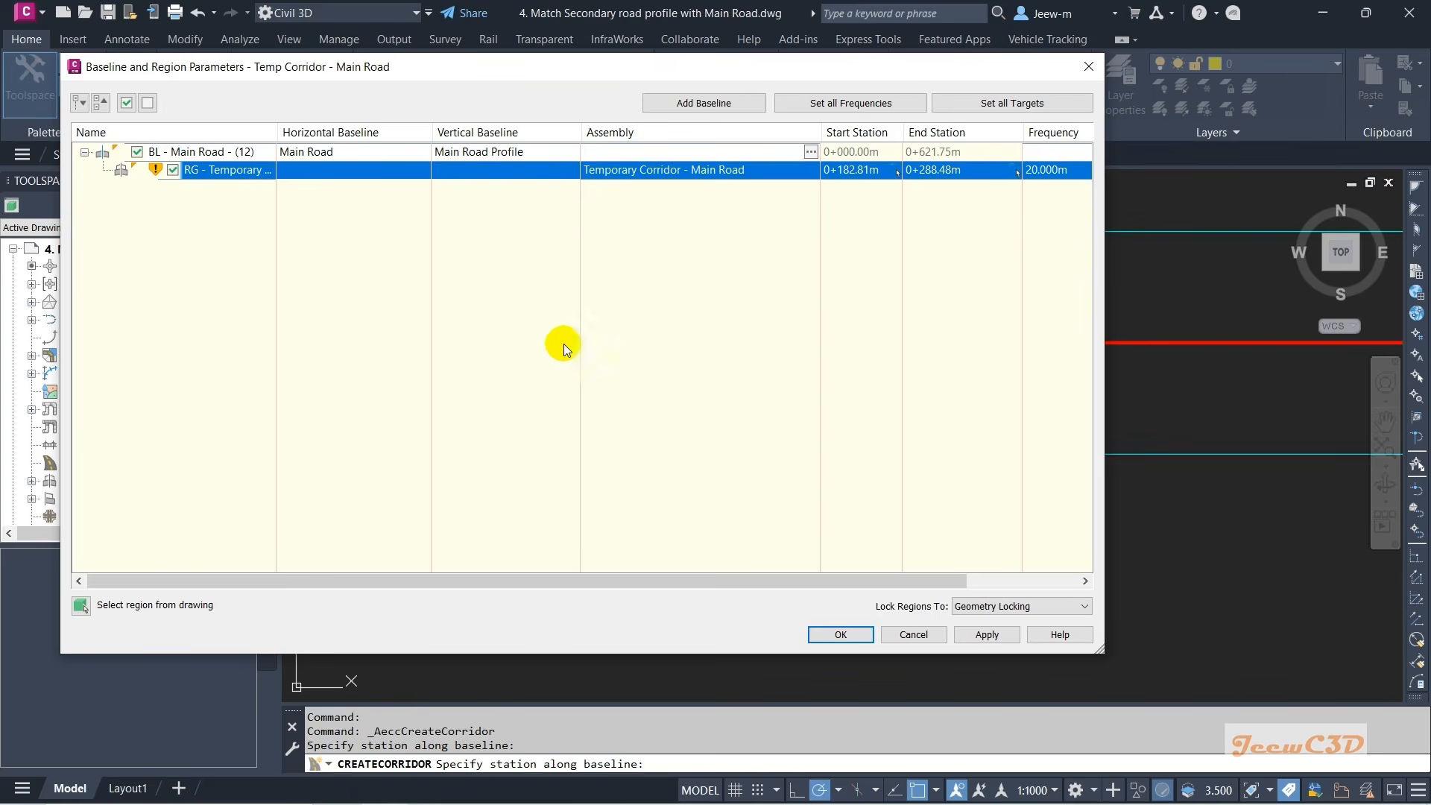
- Set the region's horizontal baseline assembly frequency to 1 m along tangents, for the curve increment and along spirals
drag(694, 576, 773, 577)
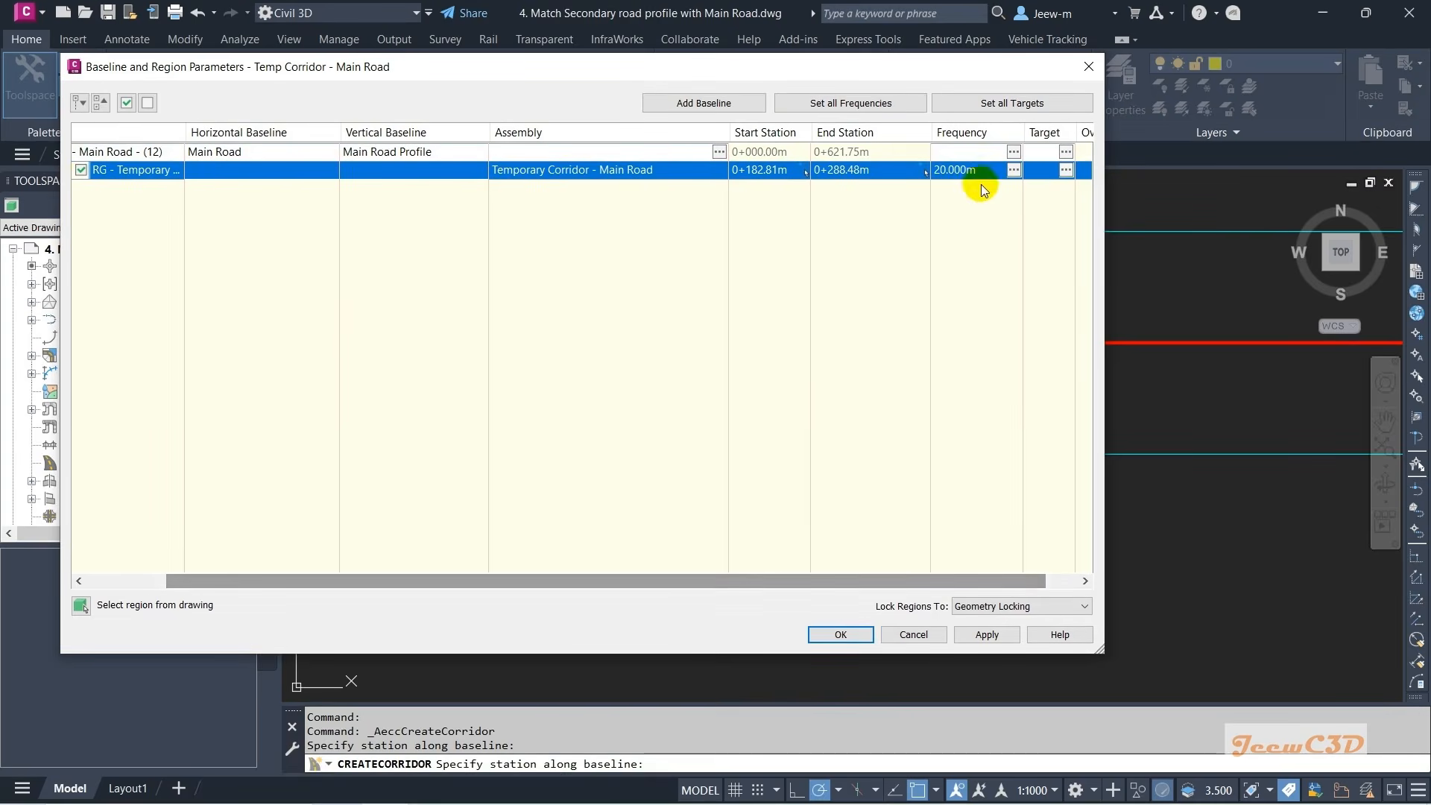
click(1013, 170)
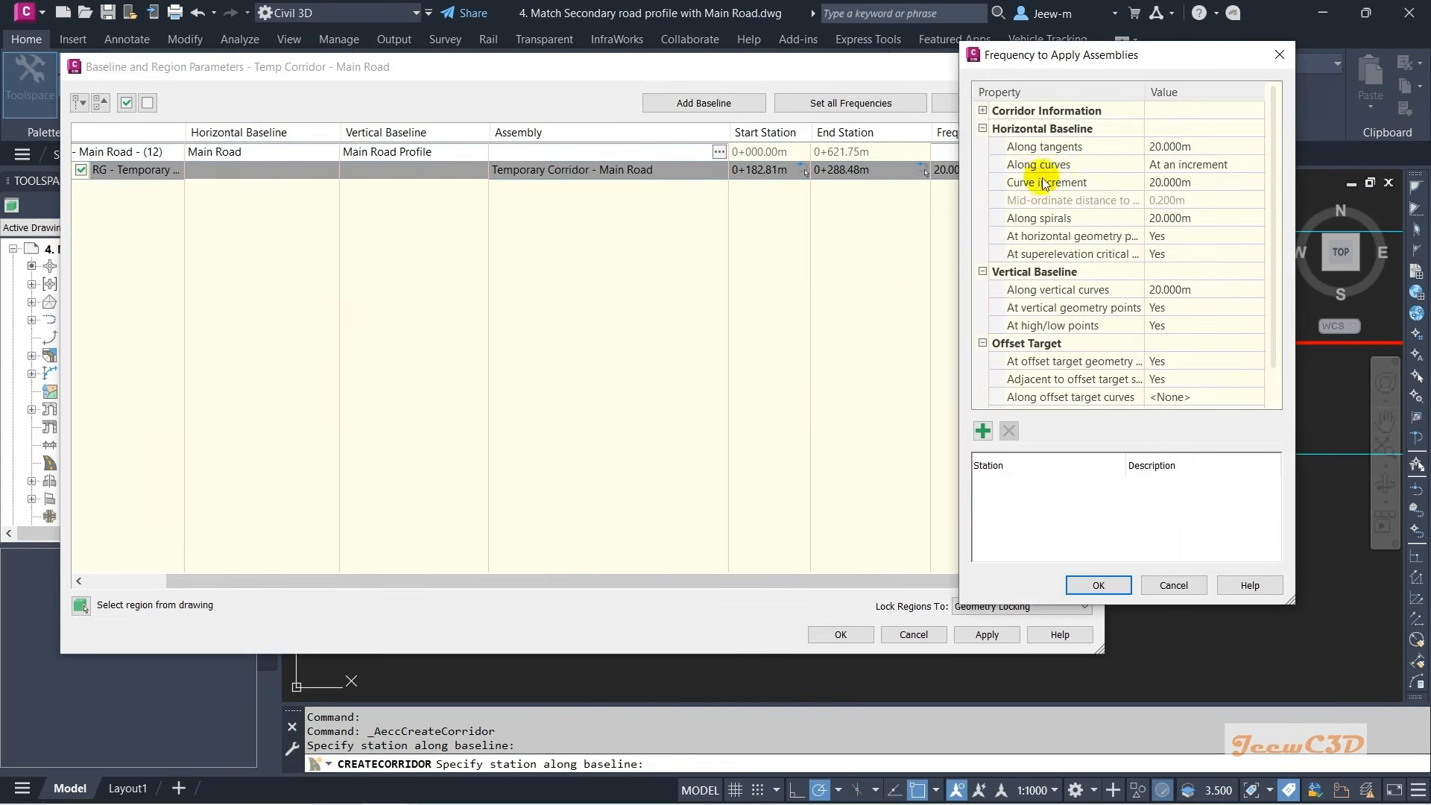
click(1164, 146)
text(1)
key(Return)
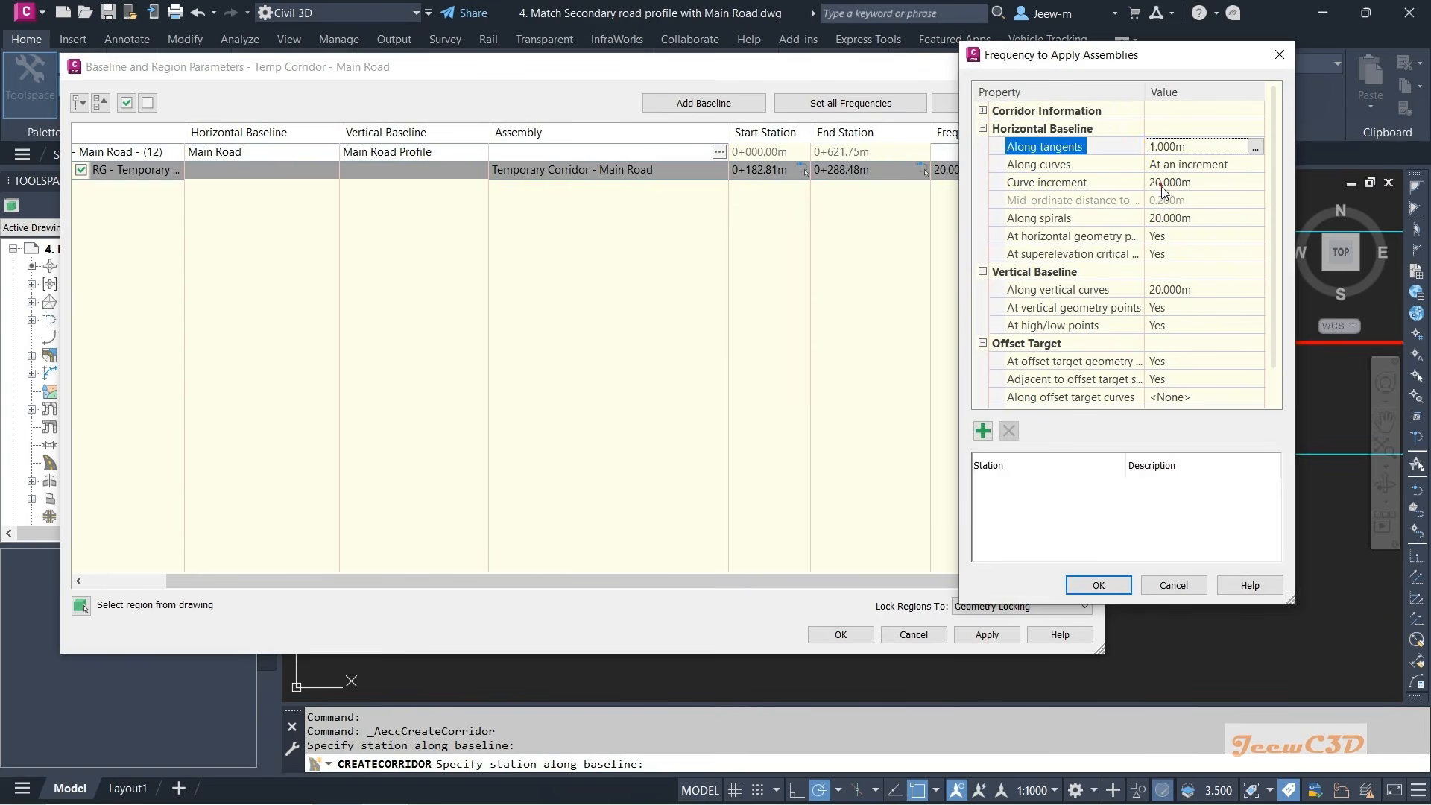
click(1166, 182)
text(1)
key(Return)
click(1164, 218)
text(1)
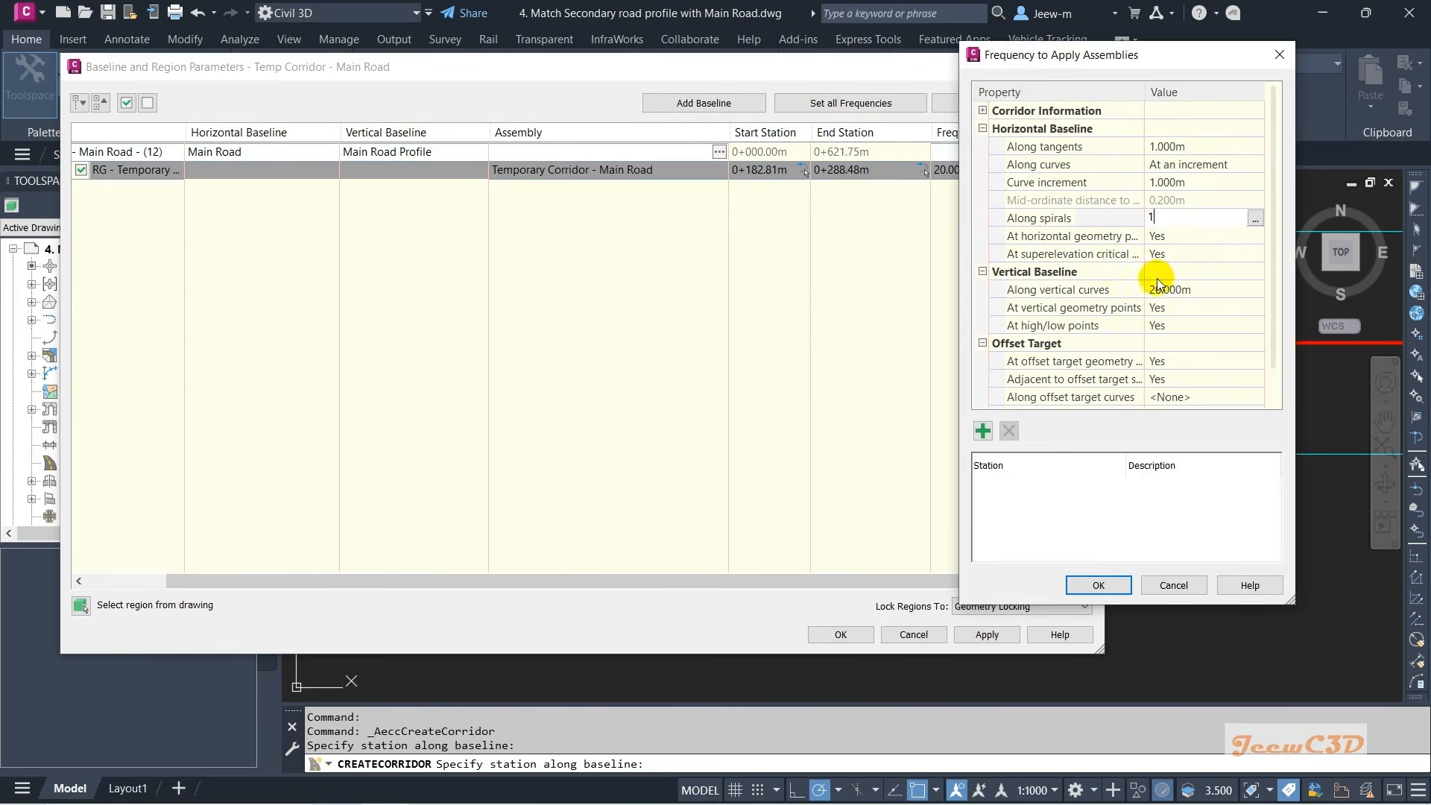
key(Return)
- Set the assembly frequency along vertical curves to 1 m and accept the frequency settings
click(1159, 290)
text(1)
key(Return)
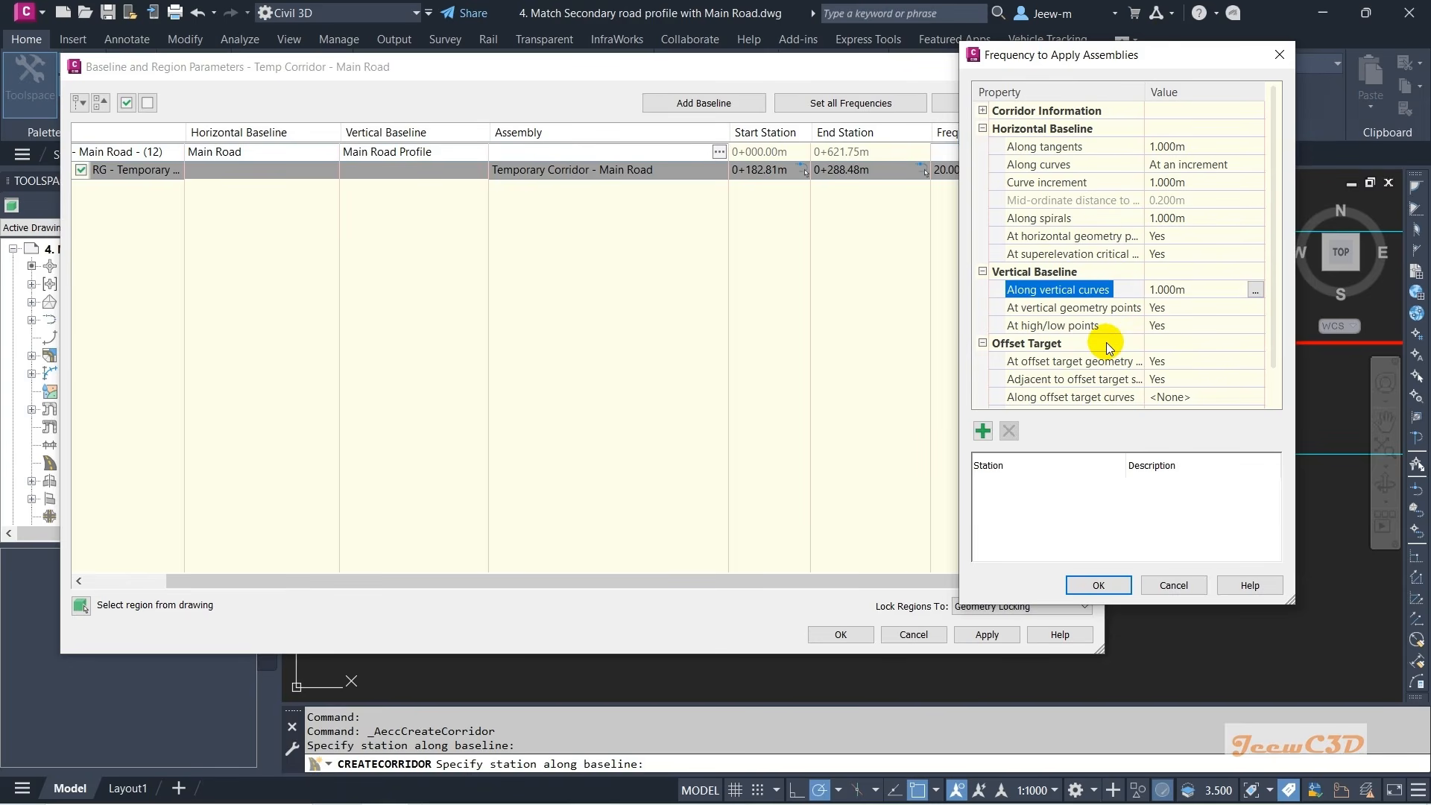
drag(1162, 56, 1090, 55)
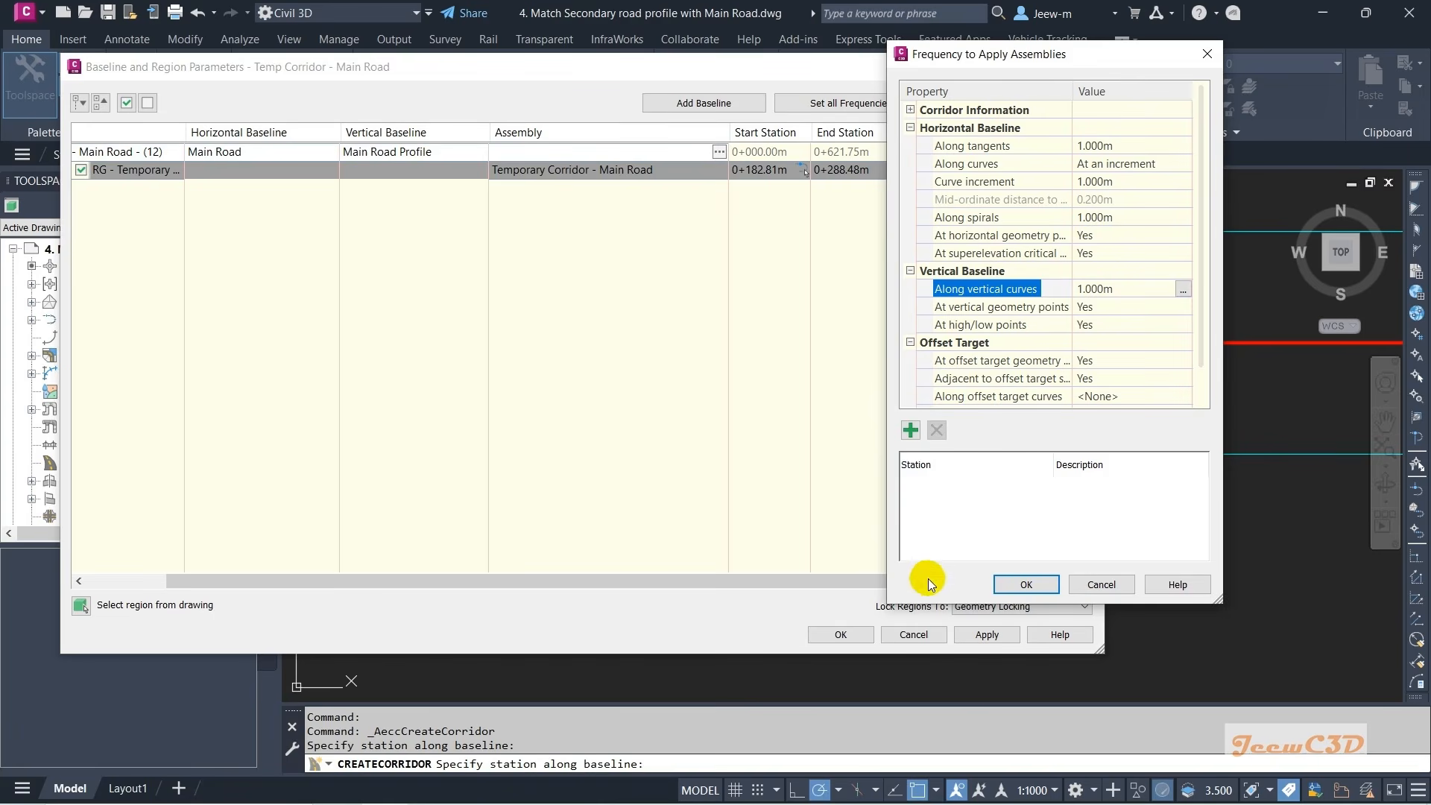
click(1012, 584)
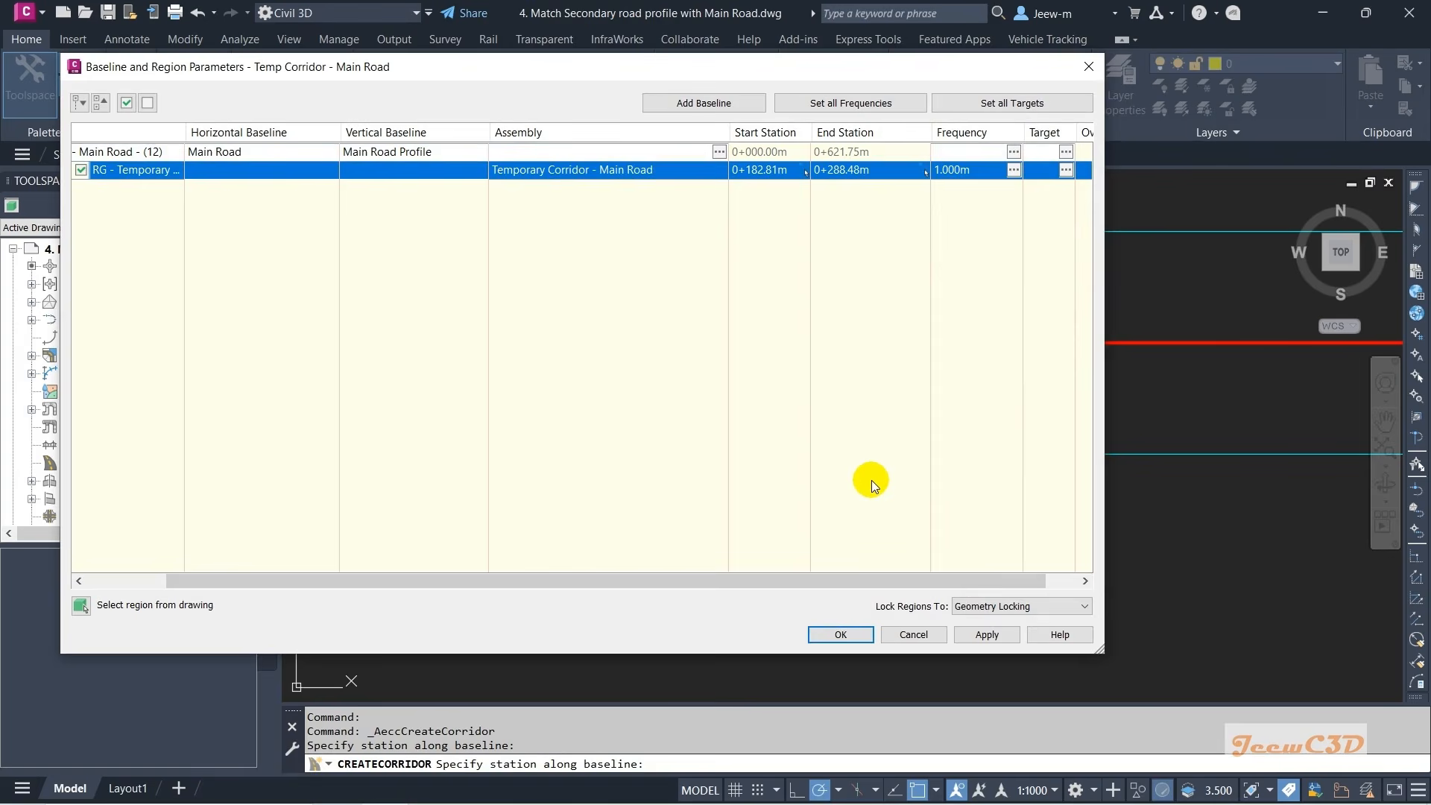
- Accept the baseline and region parameters to build the temporary Main Road corridor
click(841, 635)
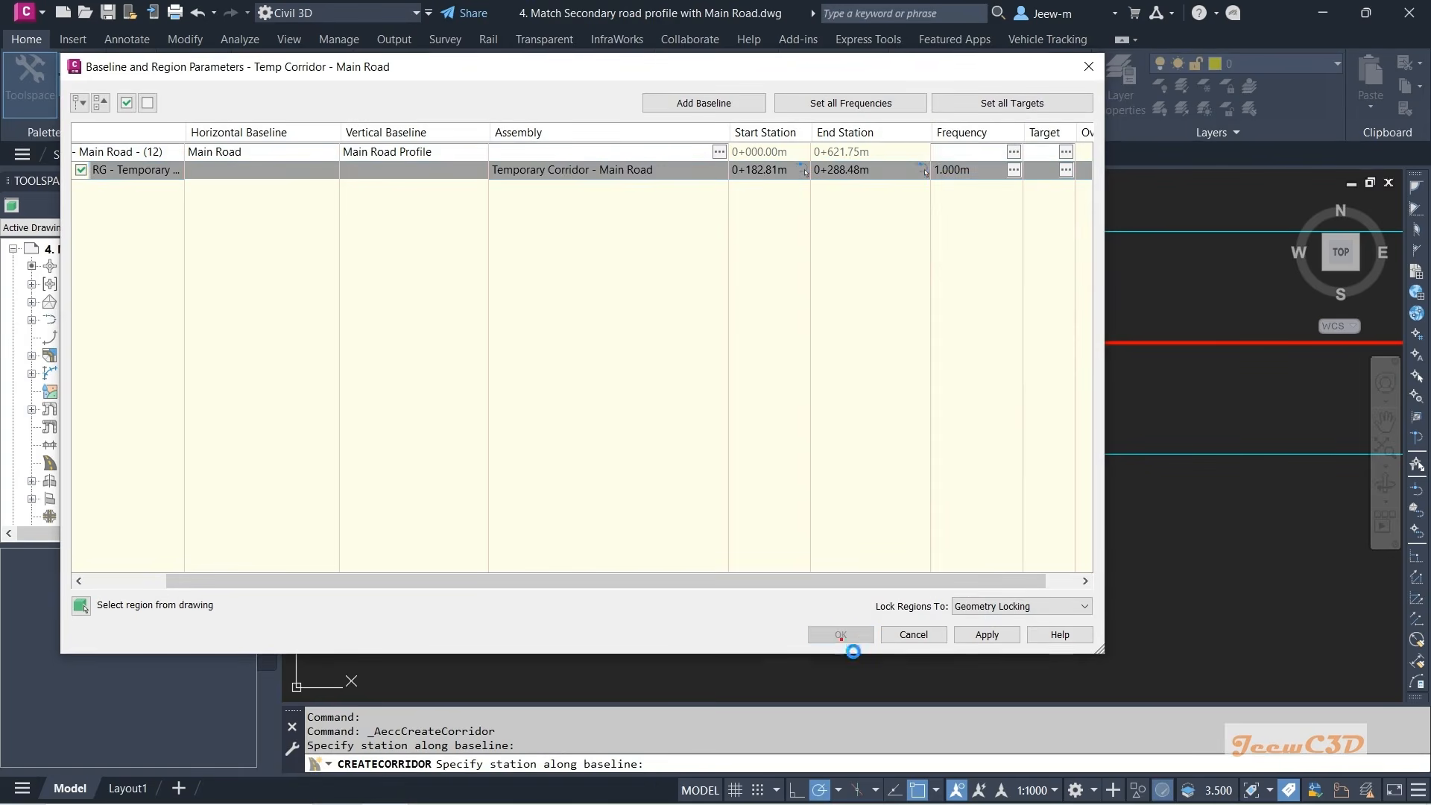
click(563, 373)
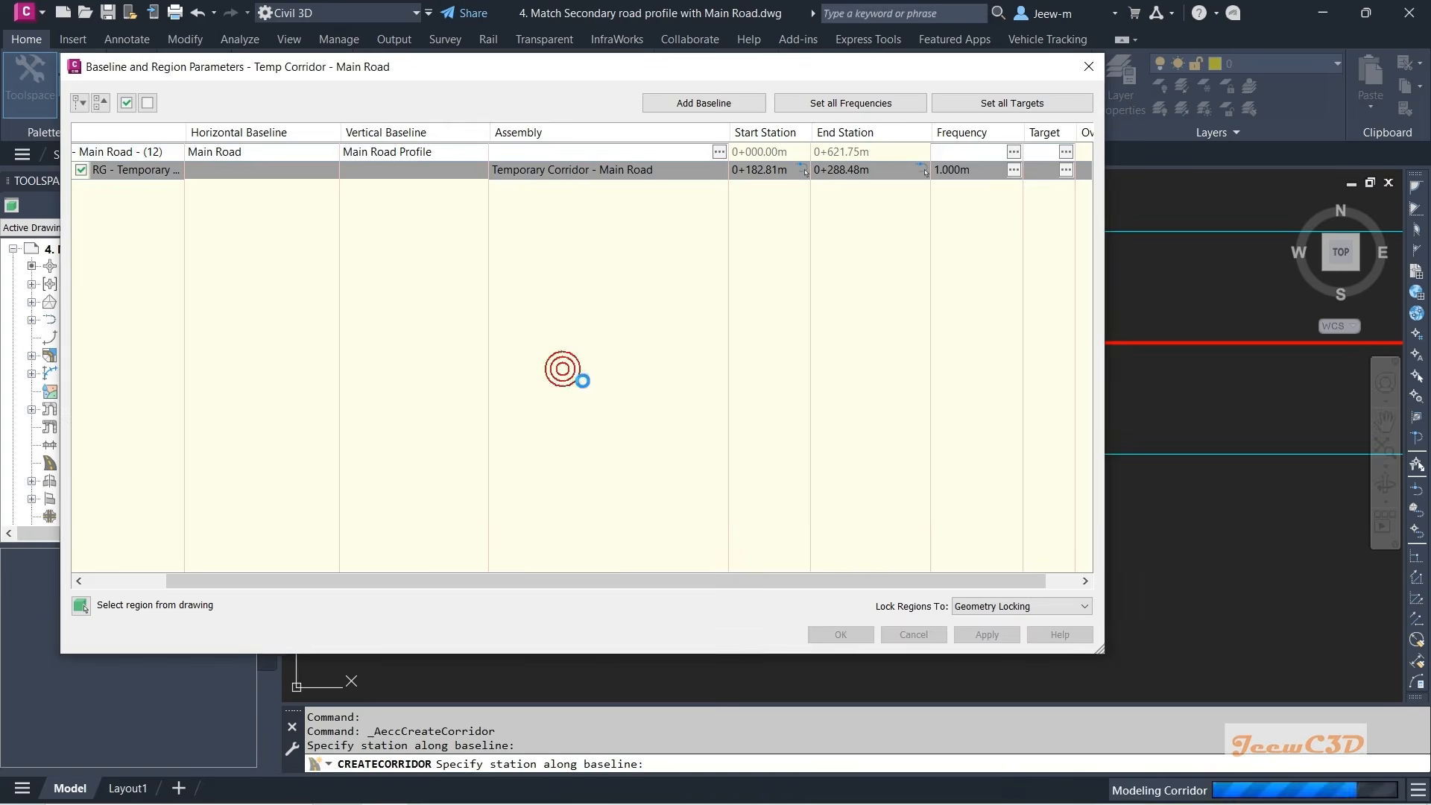
scroll(671, 462, up, 5)
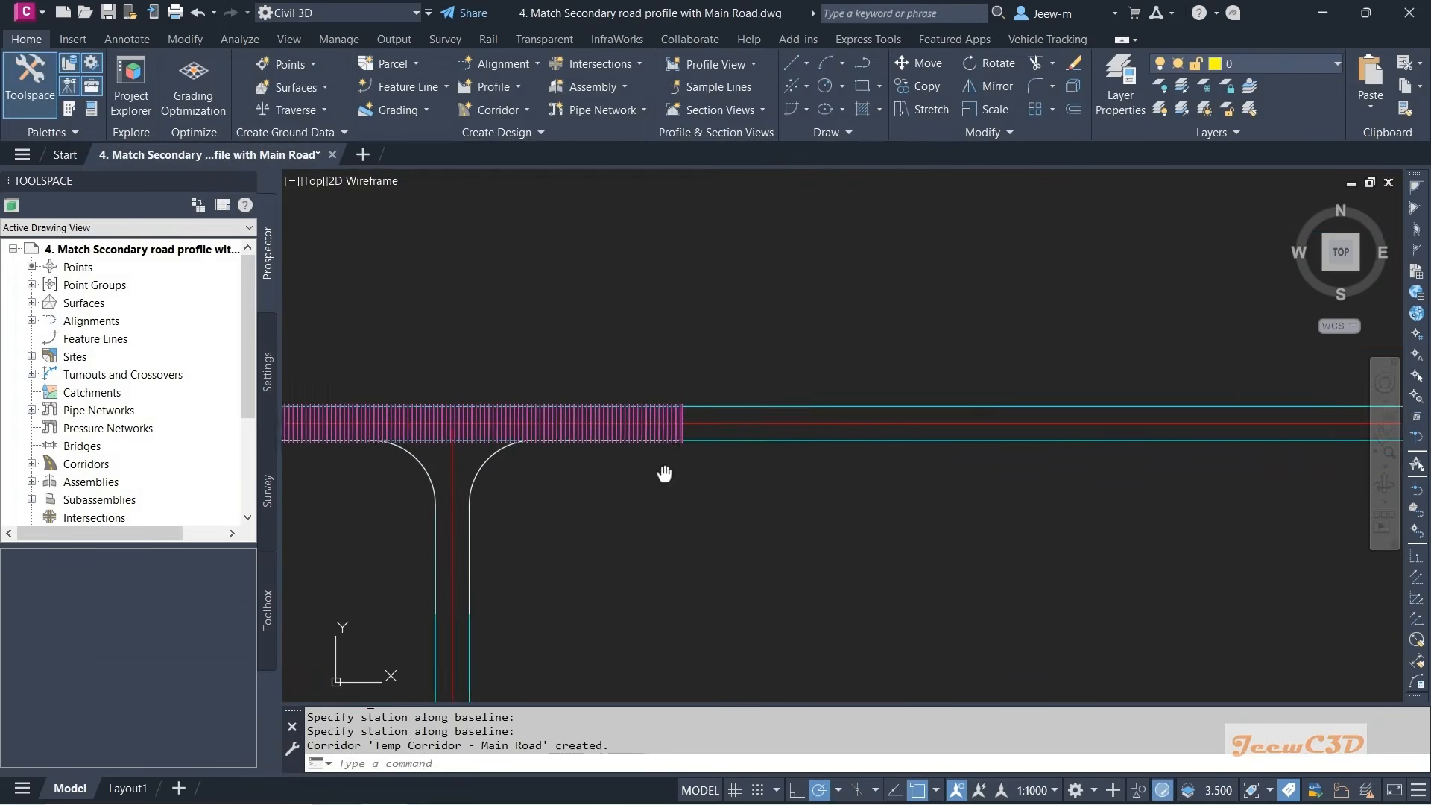
key(Escape)
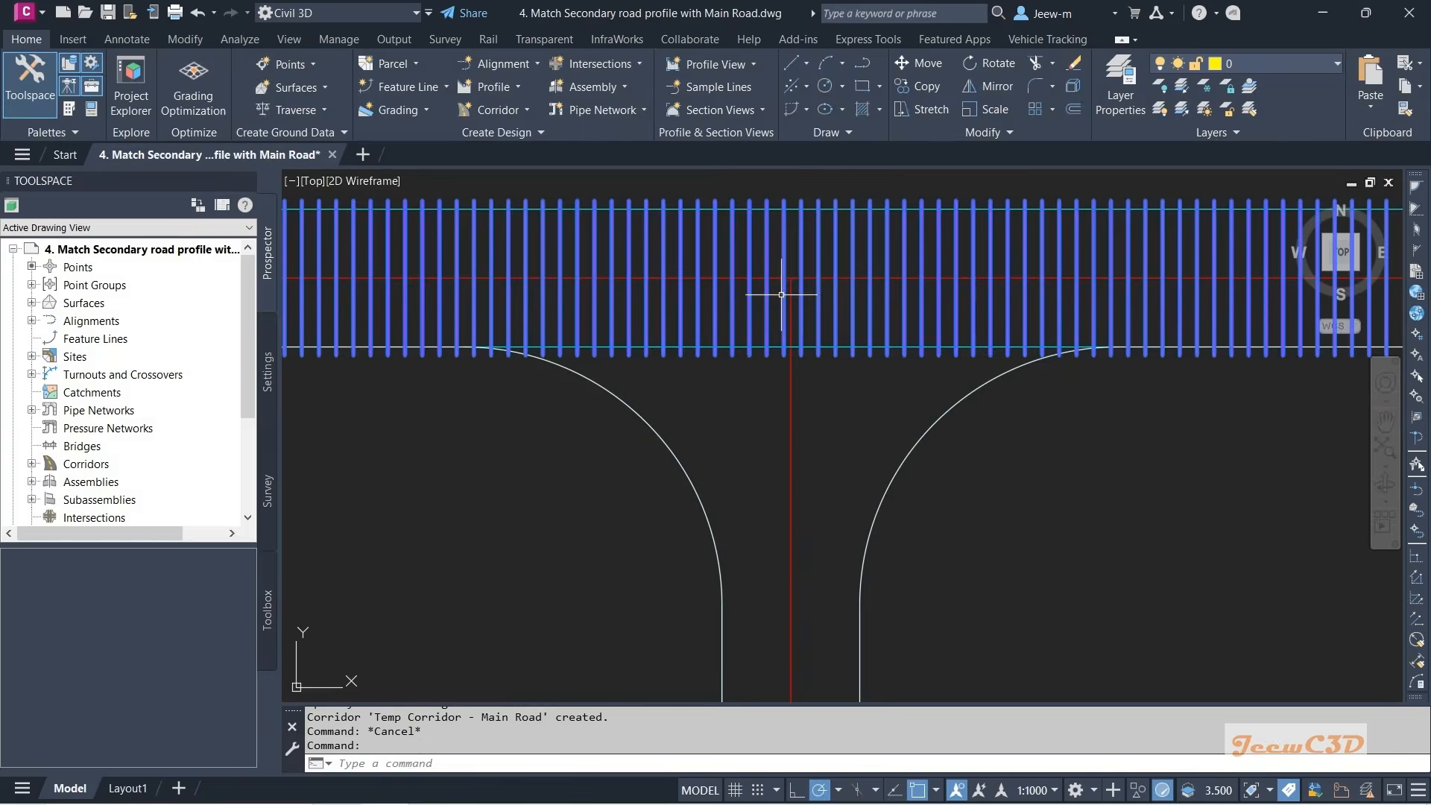
- Deselect the corridor and regenerate the whole model with the REA command
click(781, 296)
key(Escape)
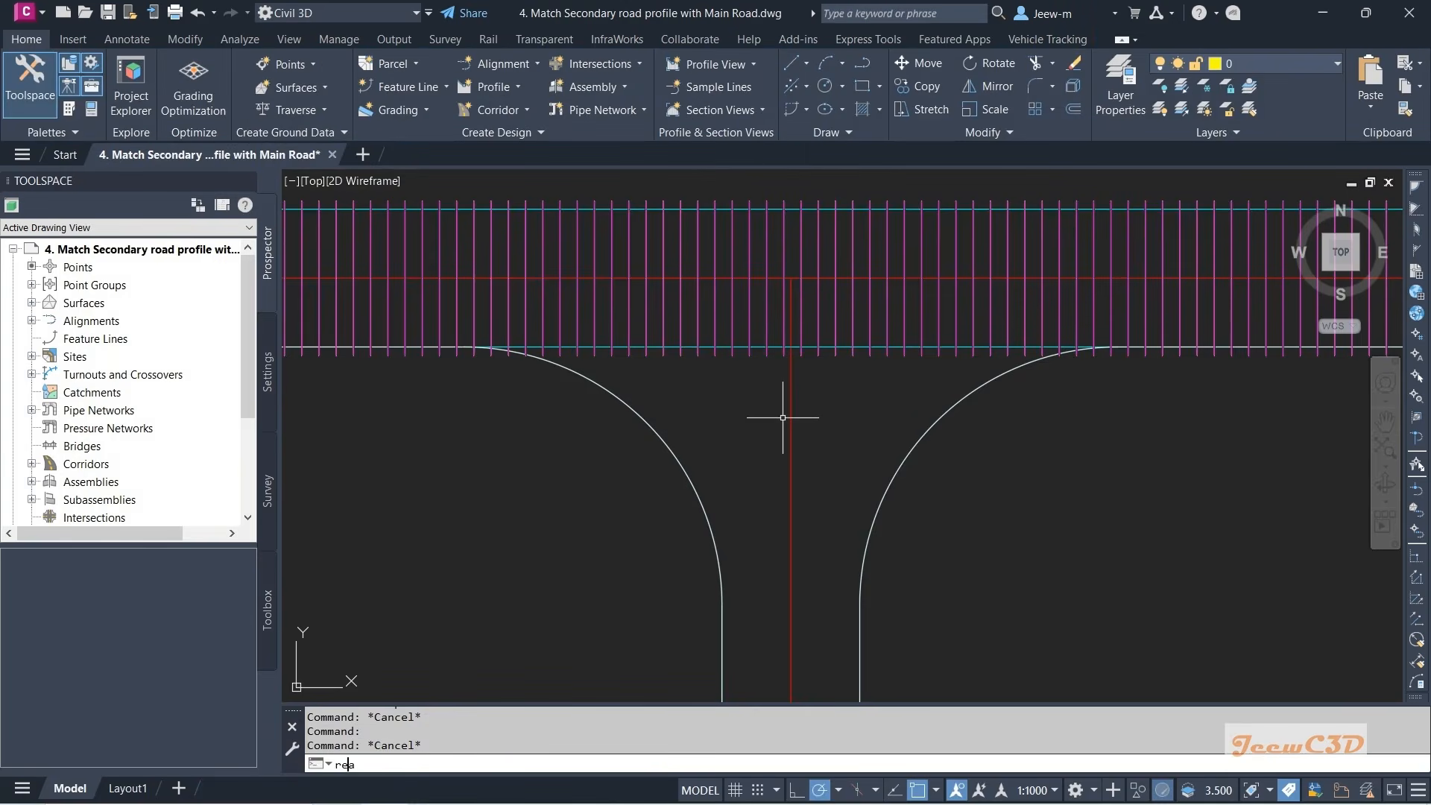
key(Return)
scroll(741, 408, down, 5)
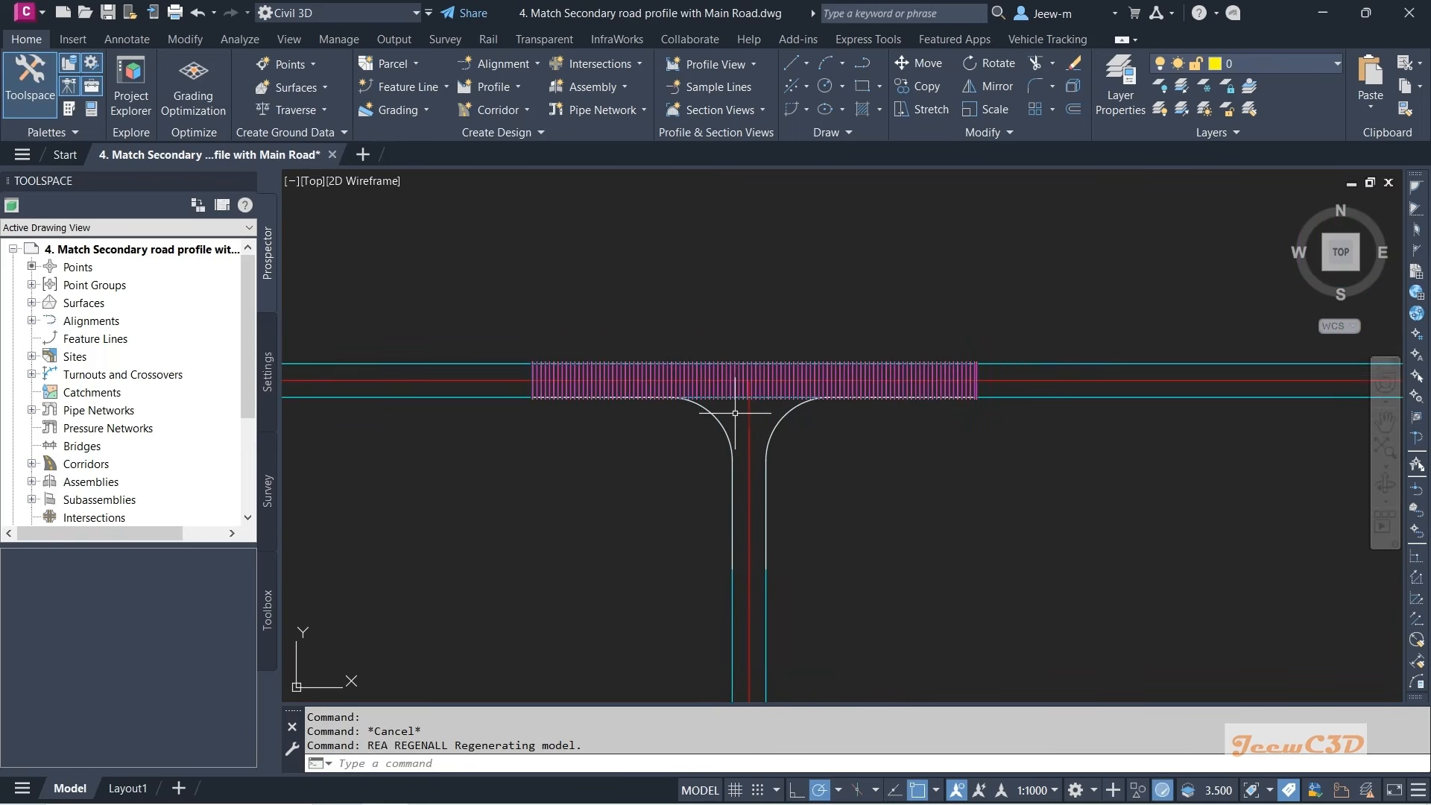
middle_drag(687, 448, 712, 422)
mouse_move(713, 422)
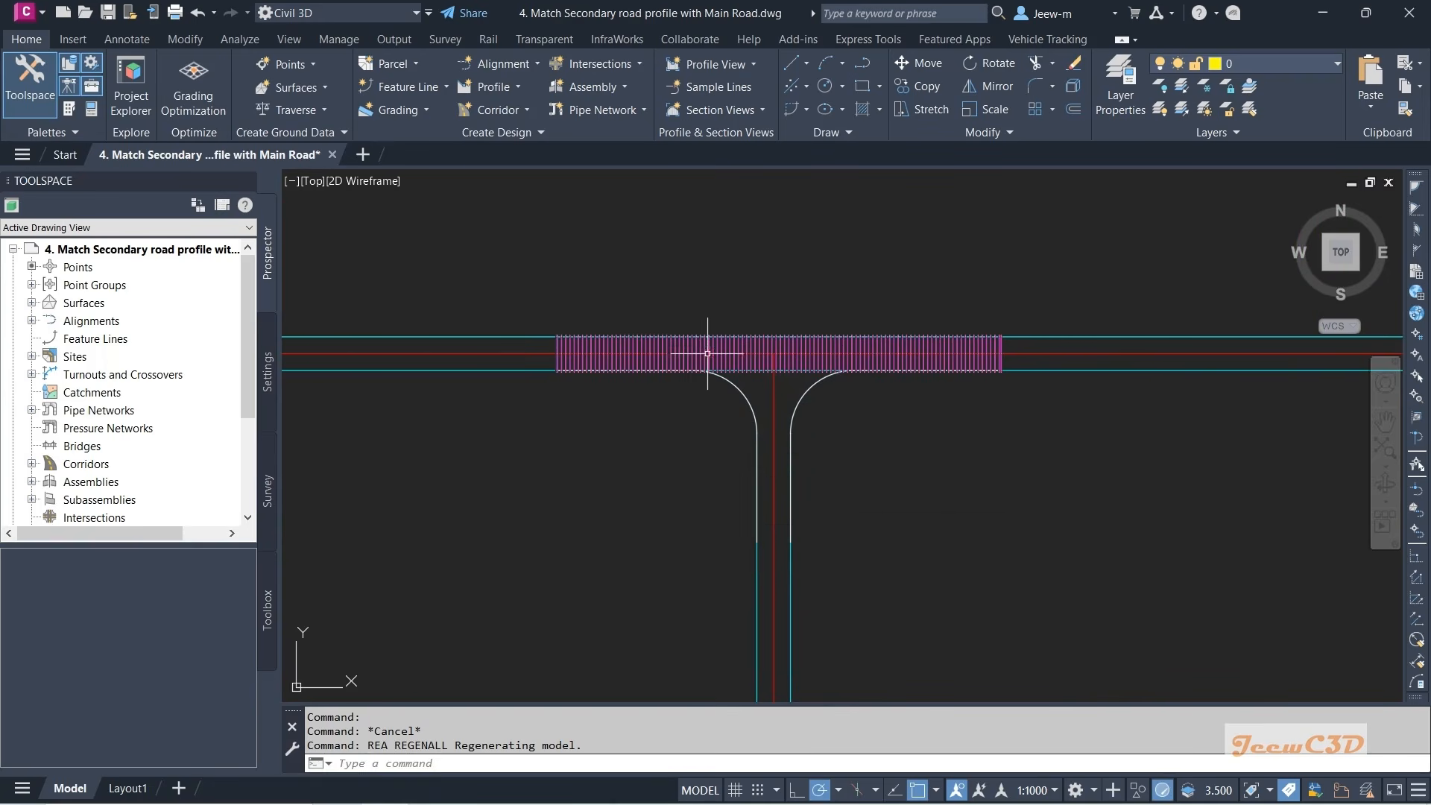
- Open the temporary corridor's properties and create a new corridor surface
scroll(708, 373, up, 4)
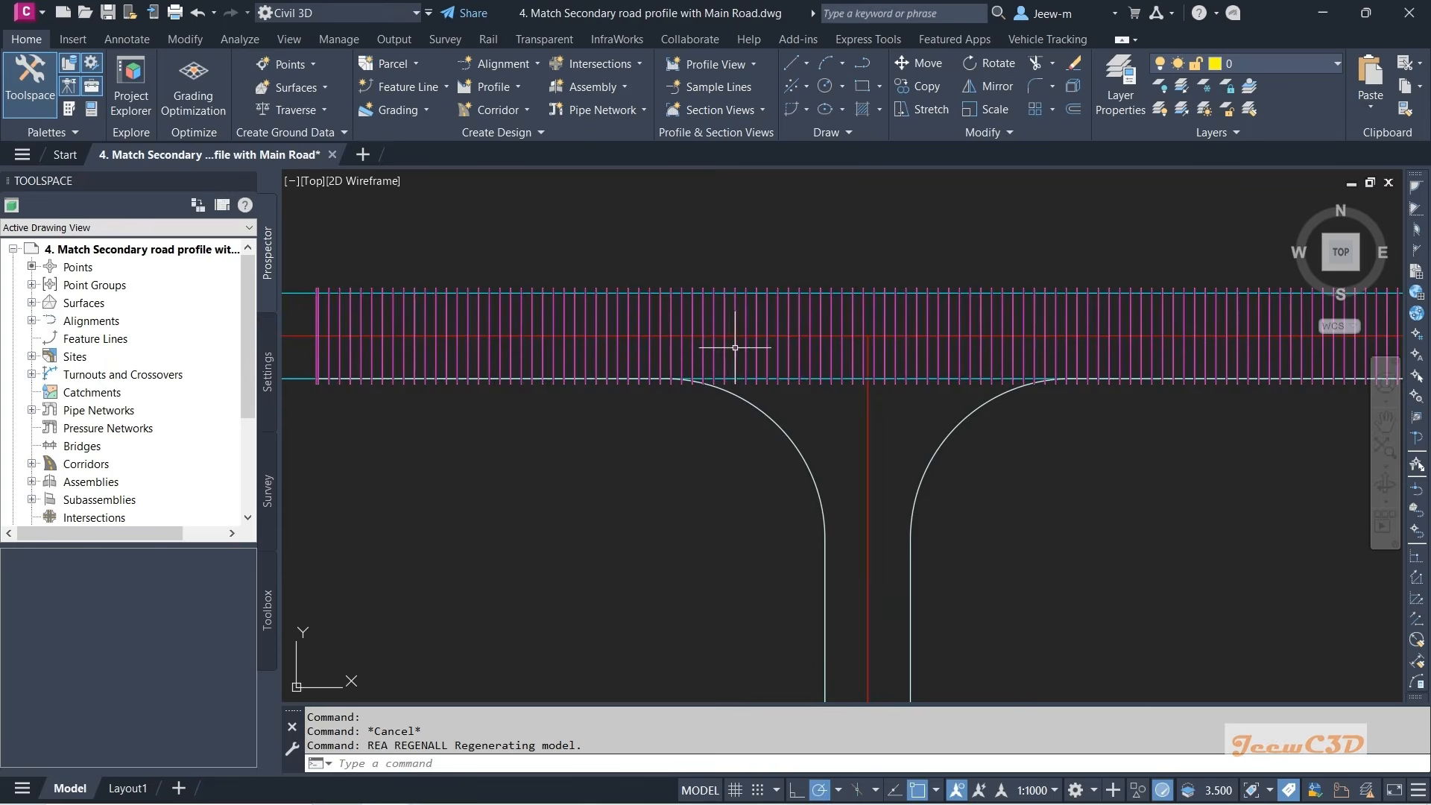
click(735, 347)
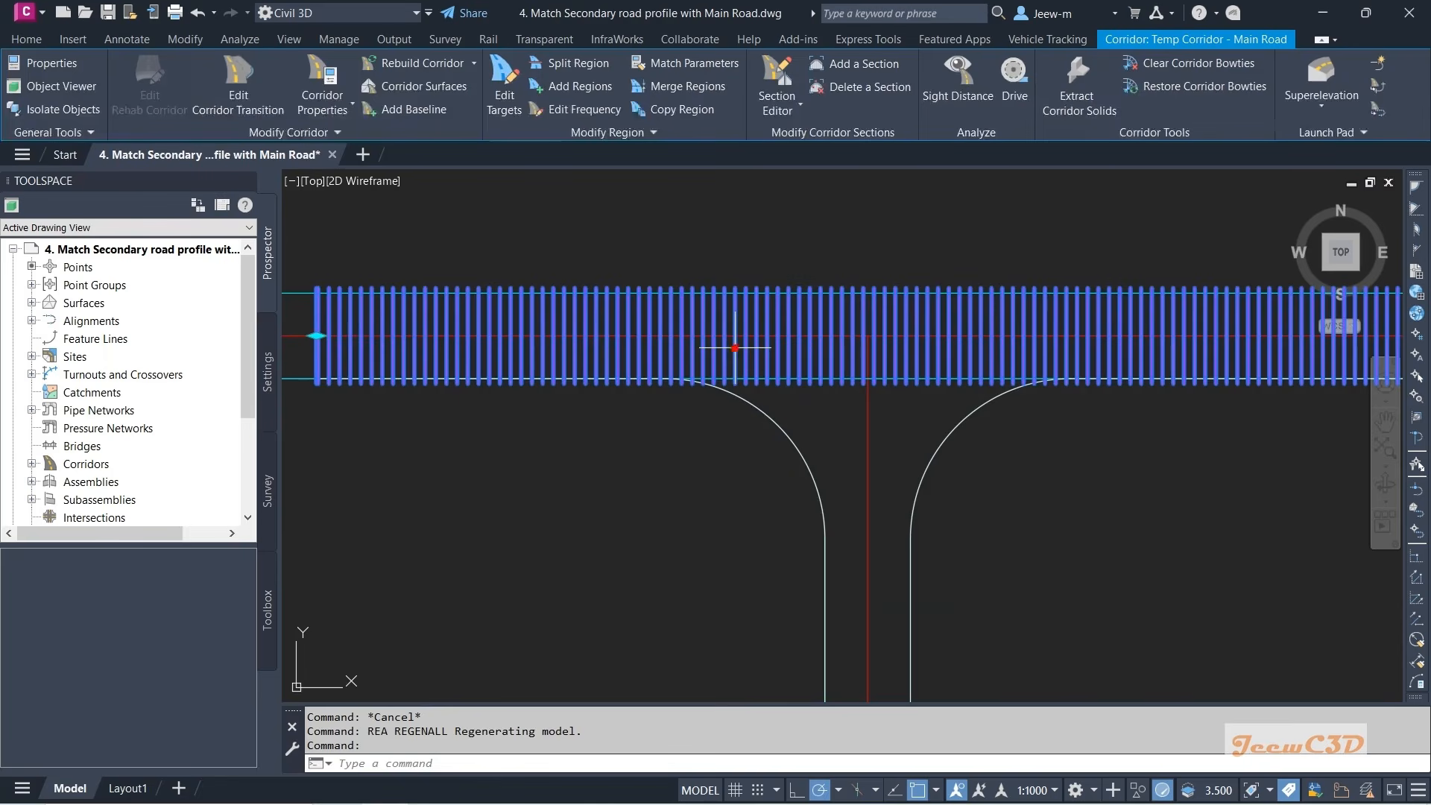
click(329, 106)
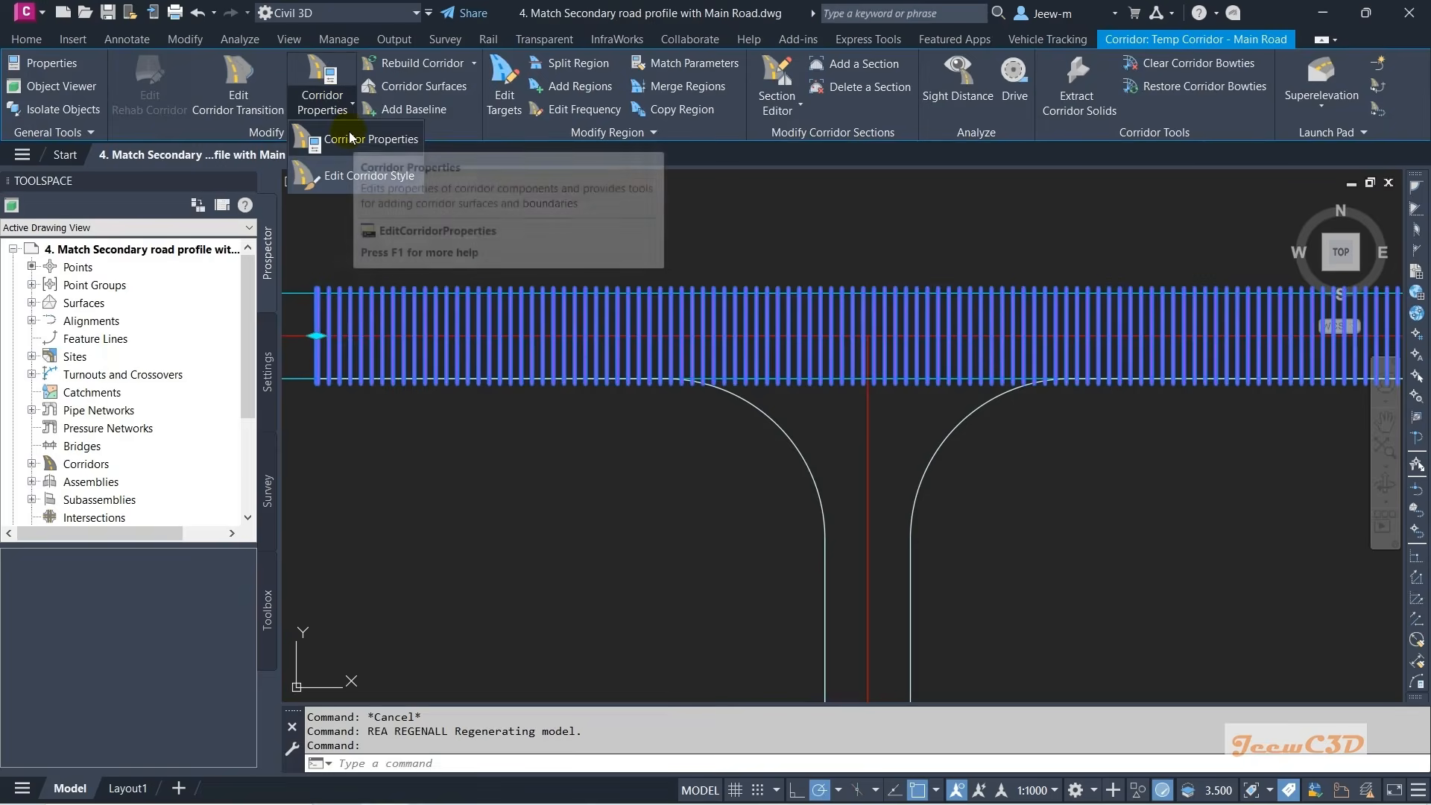
click(350, 138)
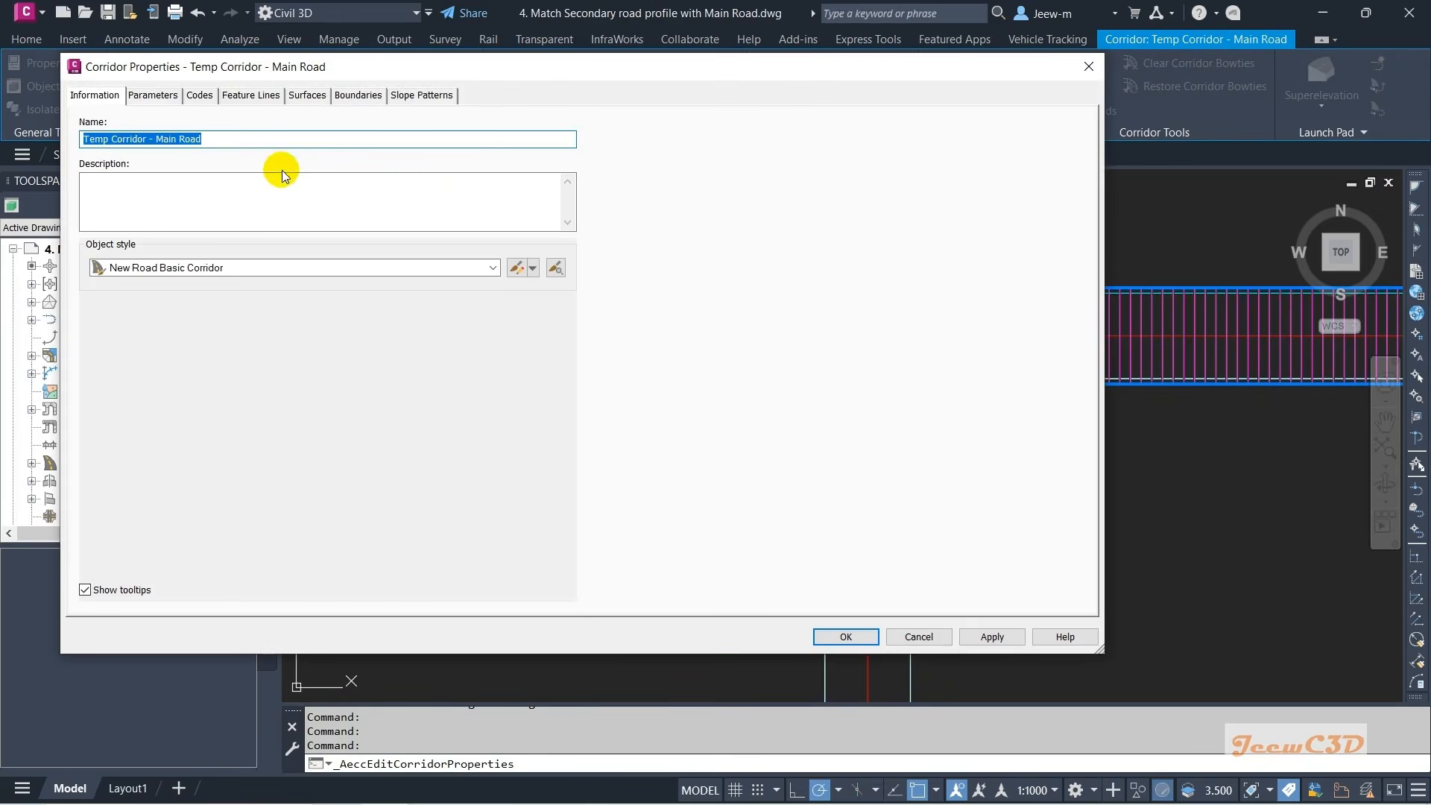
click(161, 96)
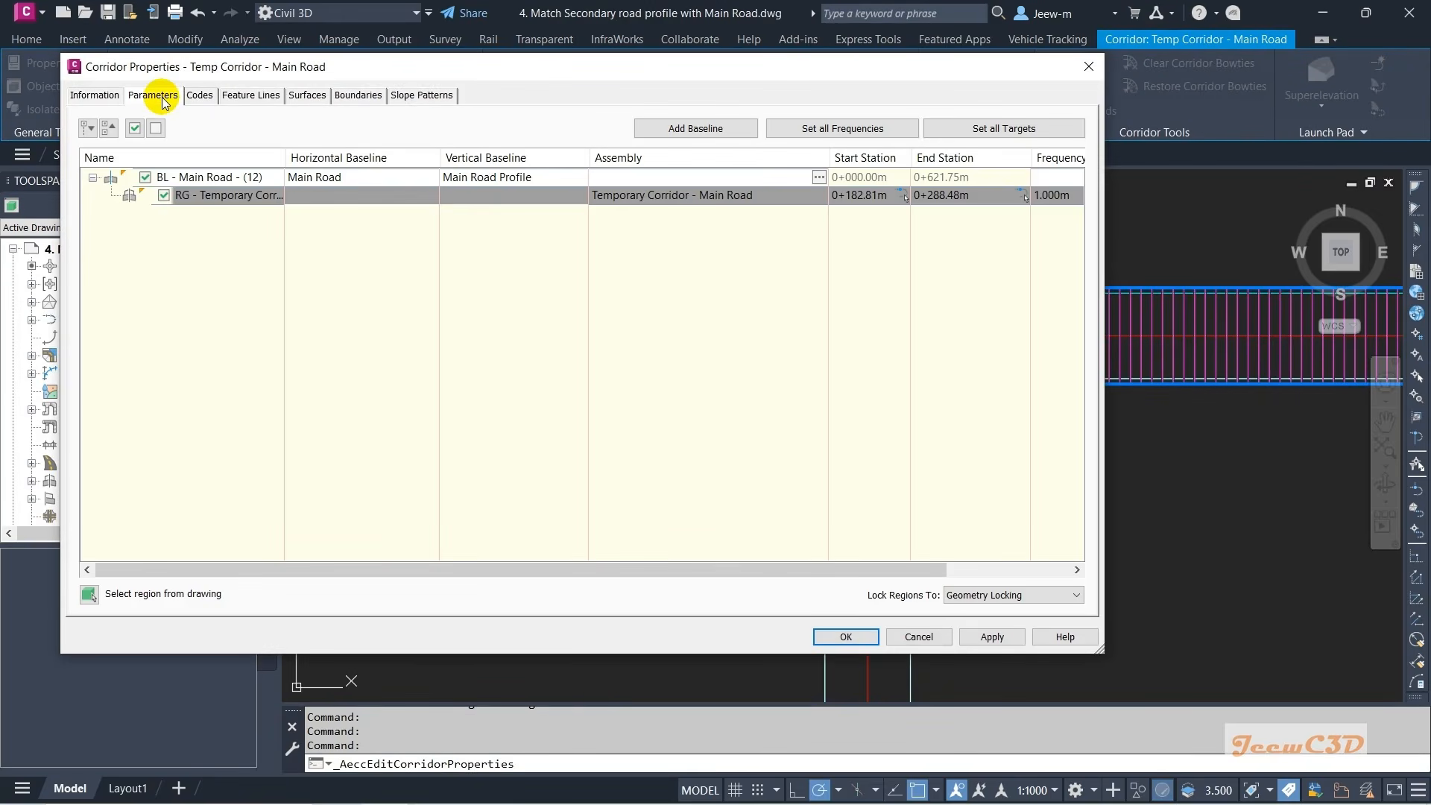
click(308, 95)
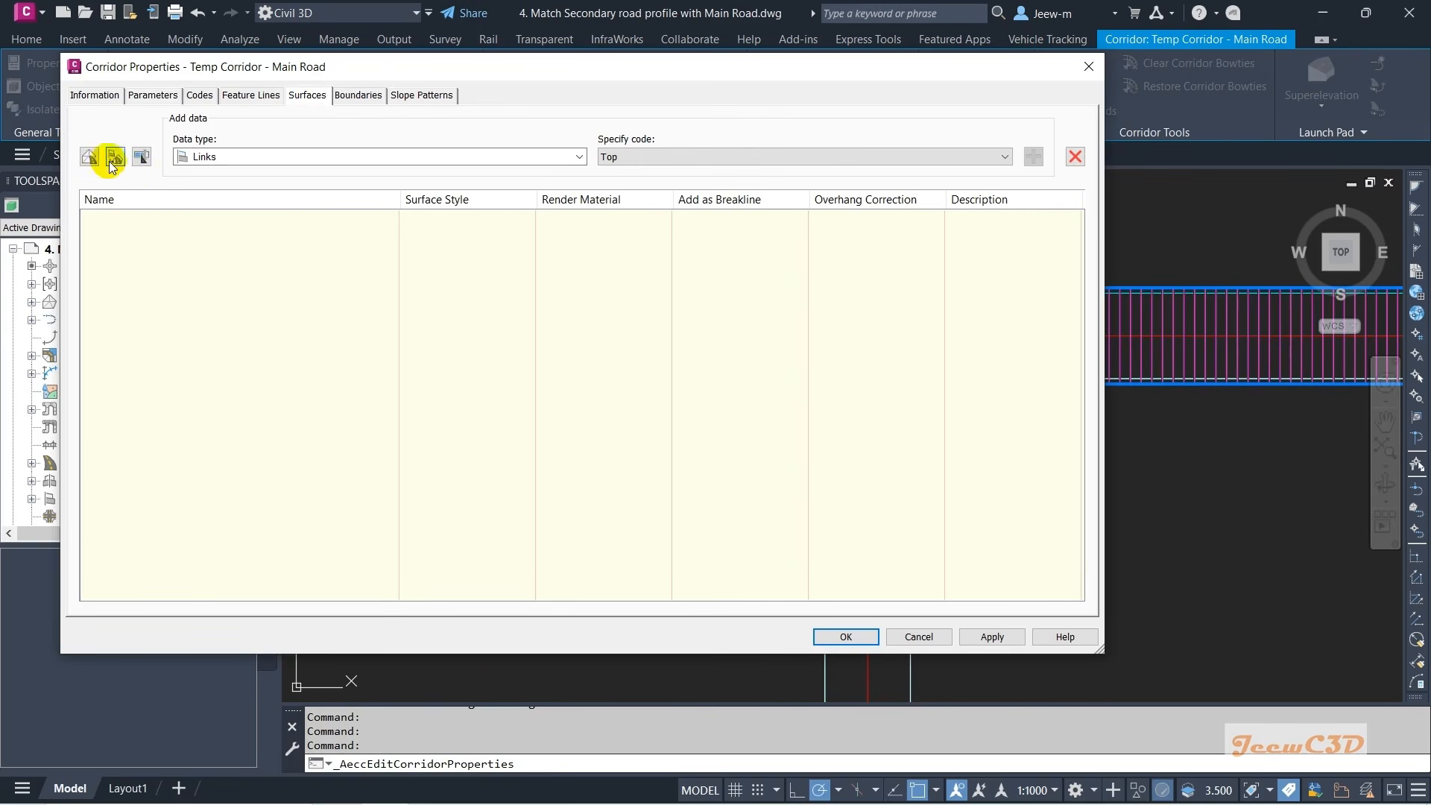
click(88, 159)
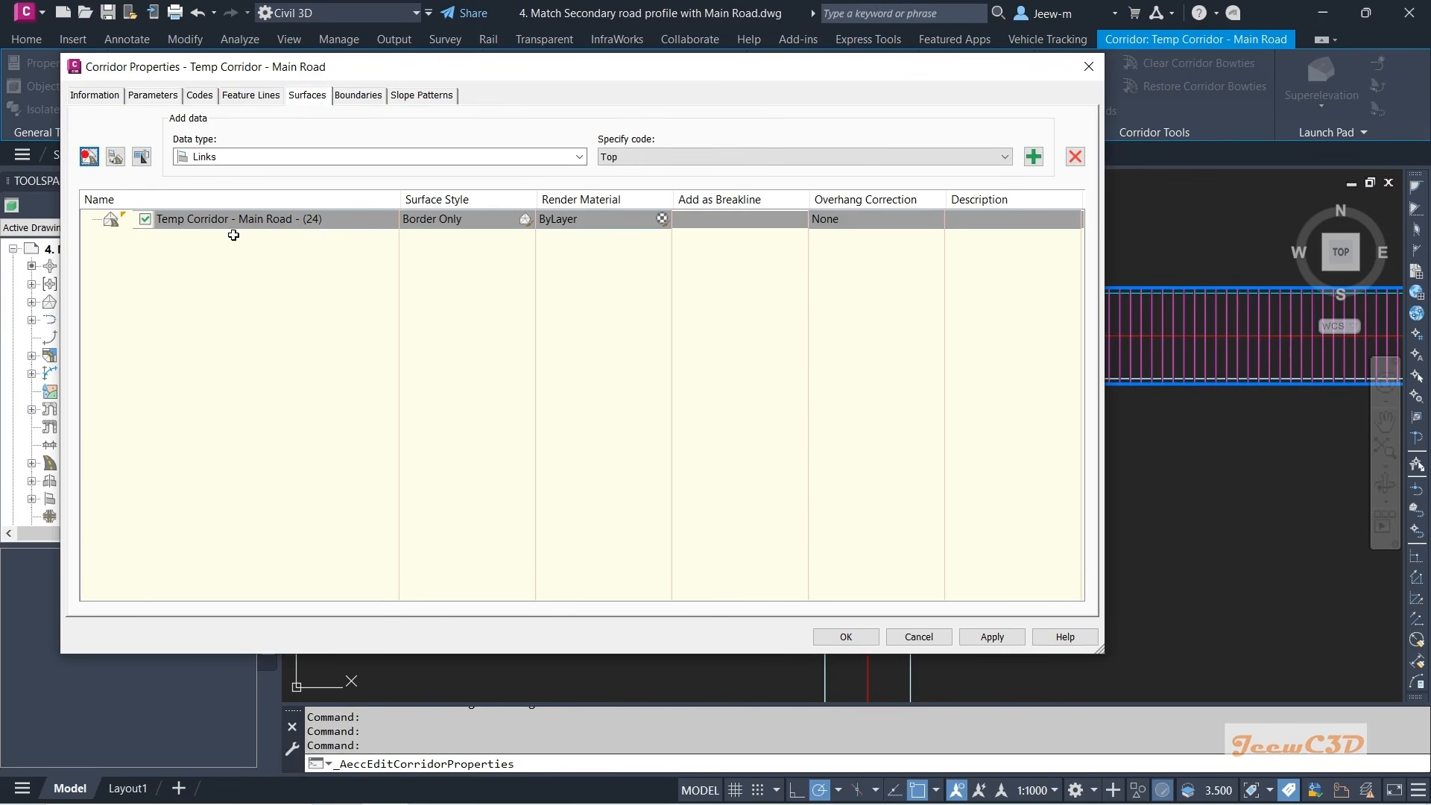
- Rename the corridor surface to "Temp Corridor - Main Road - Top" and add the Top links as its data
click(321, 222)
click(340, 227)
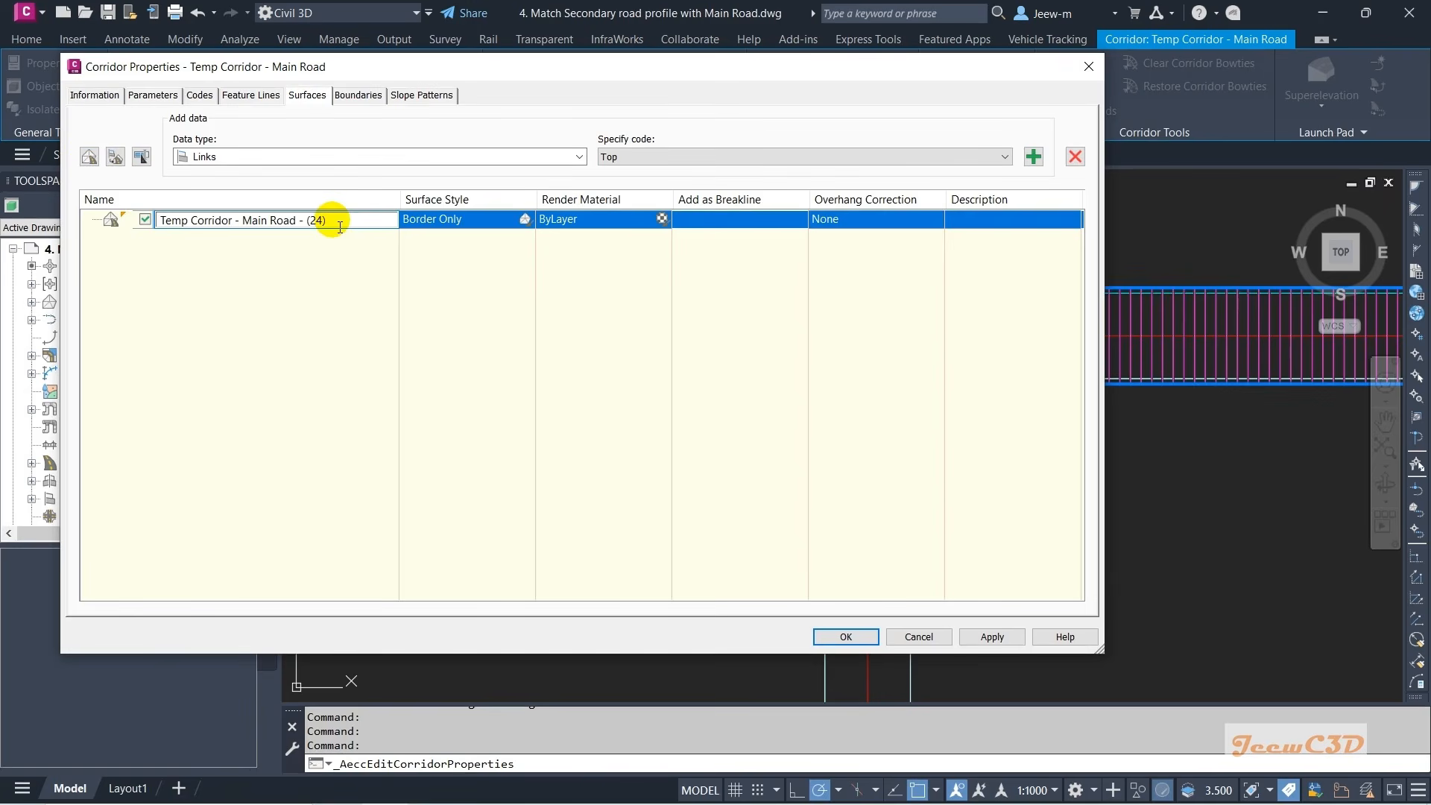
text(Top)
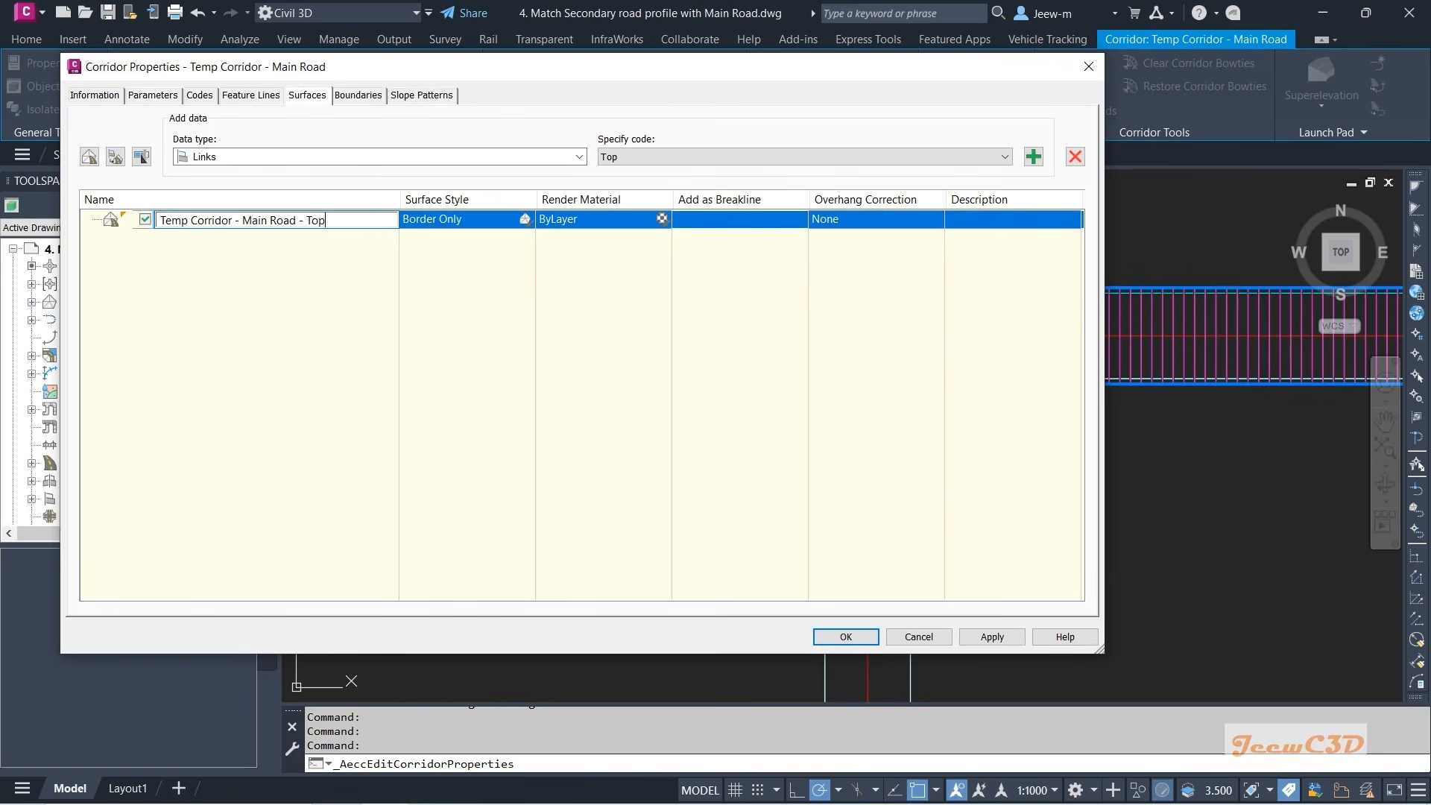
click(314, 290)
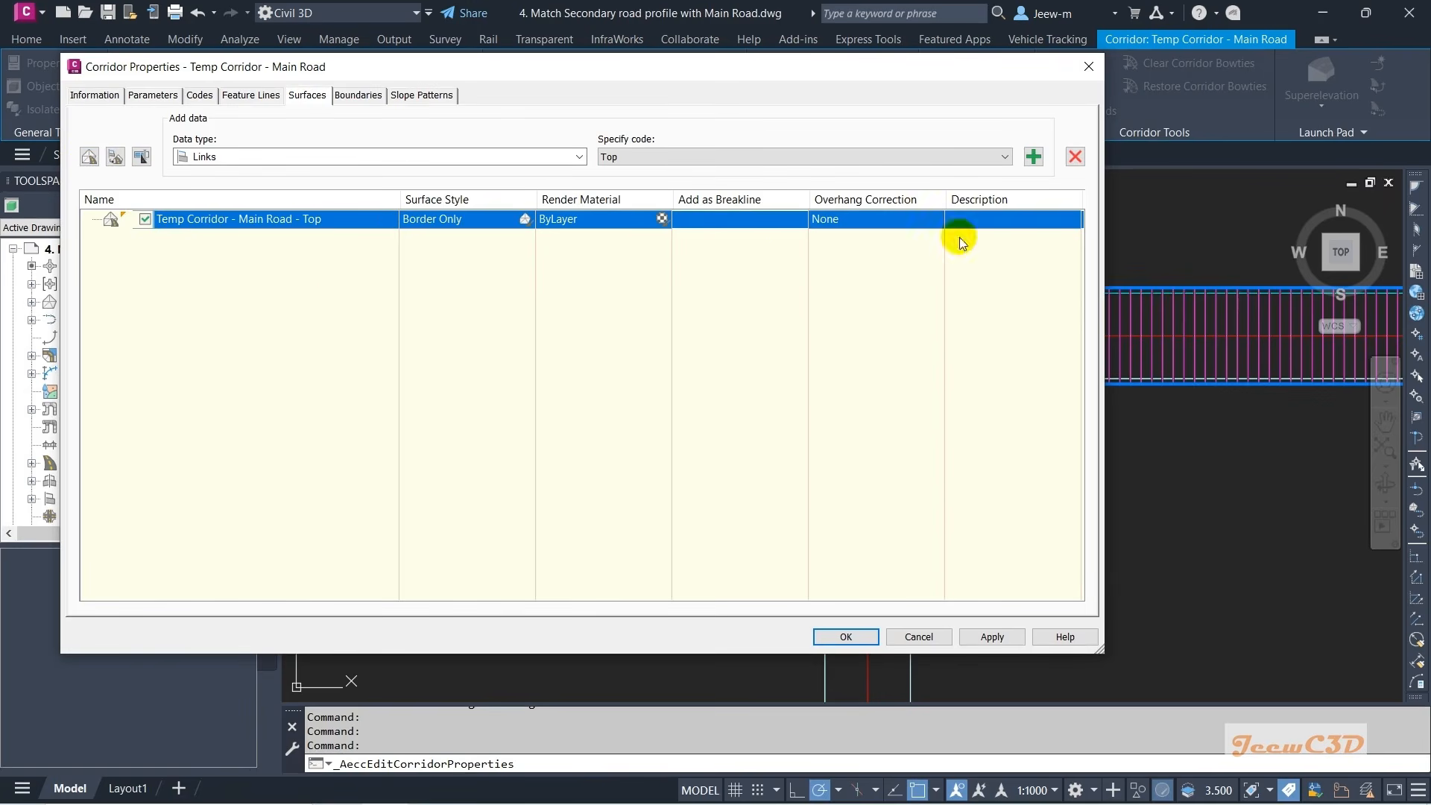
click(1030, 161)
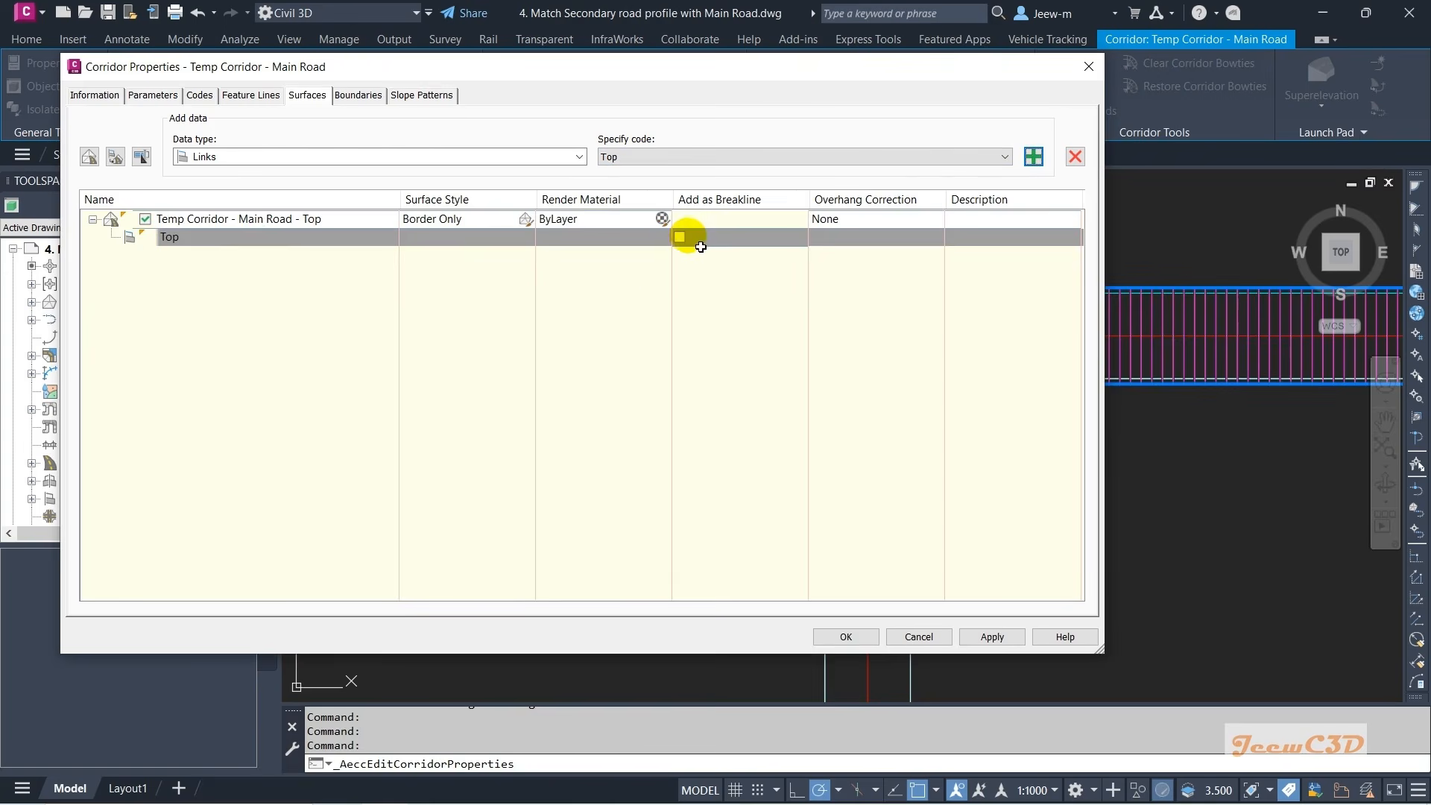
- Add the Top links as breaklines and set the temporary surface's overhang correction to Top Links
click(679, 237)
click(862, 218)
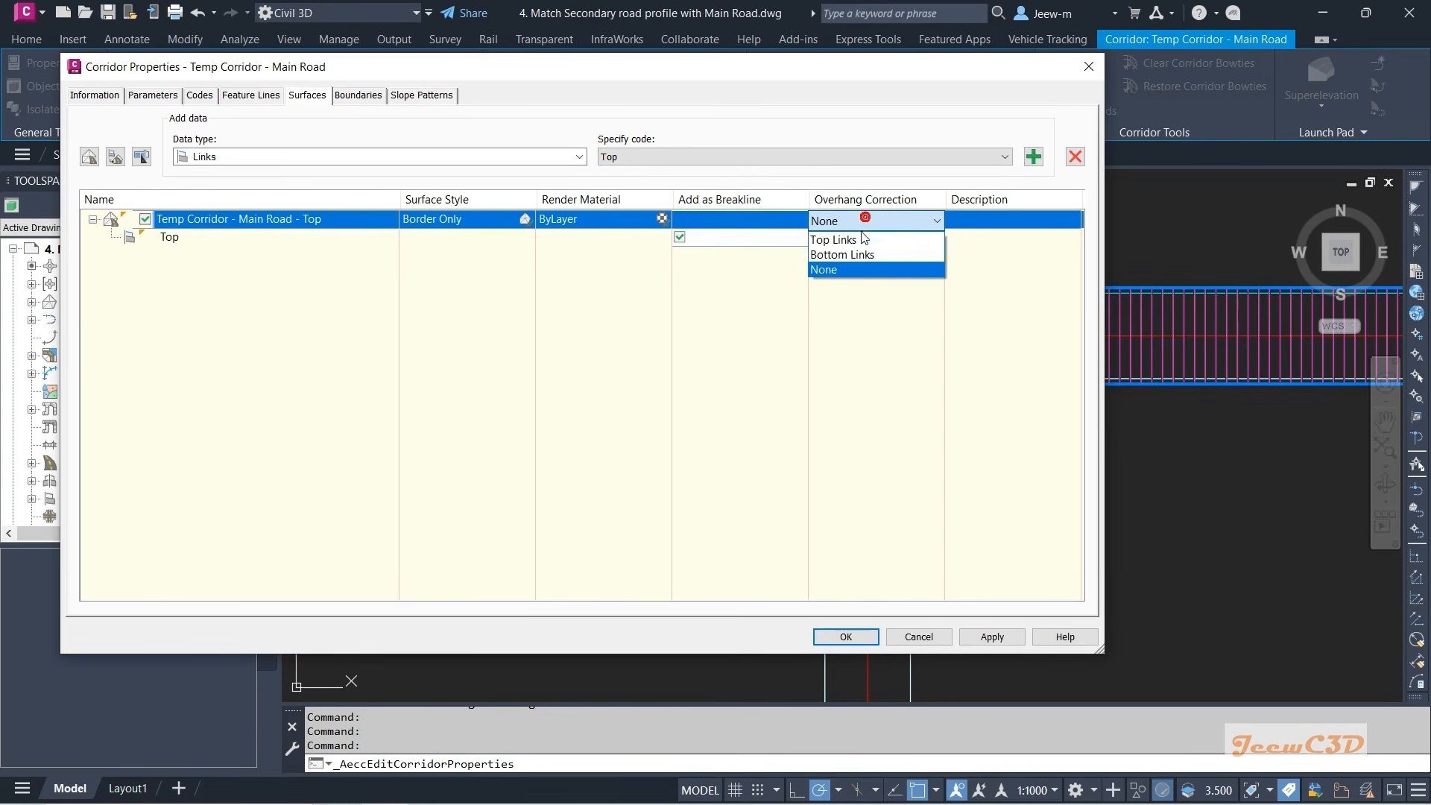
click(836, 236)
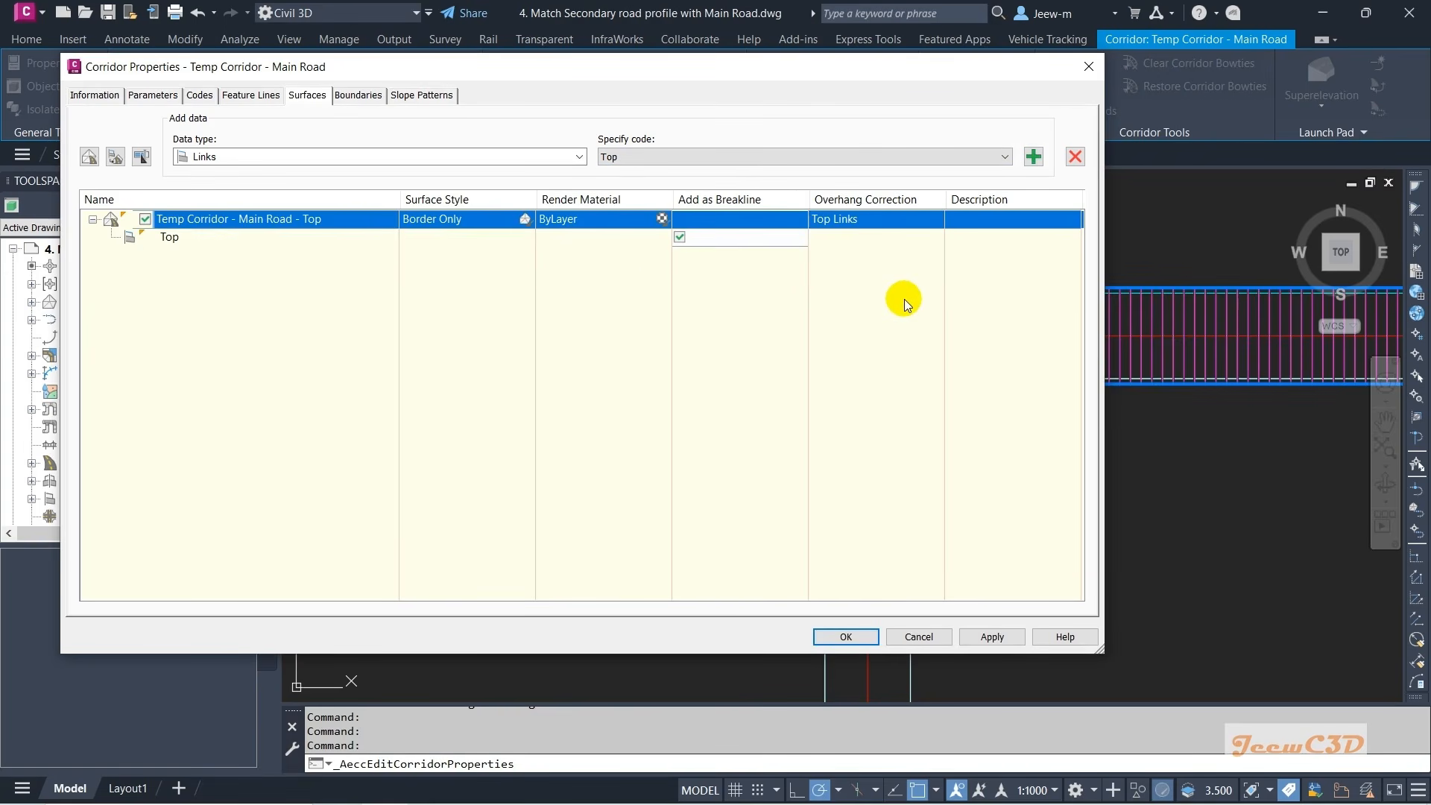
- Add the corridor extents as the outer boundary of the Temp Corridor - Main Road - Top surface and accept the corridor properties
click(364, 97)
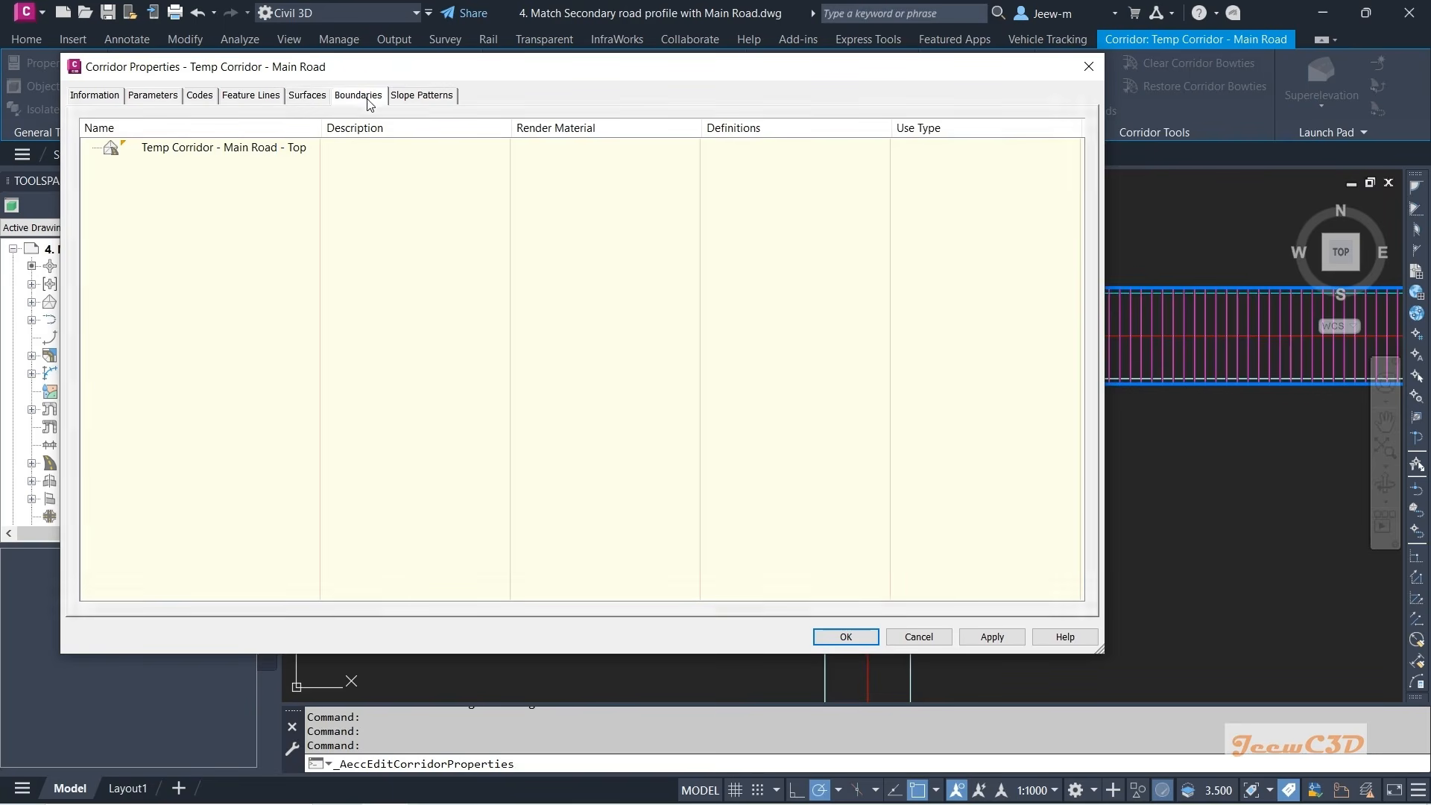
right_click(225, 151)
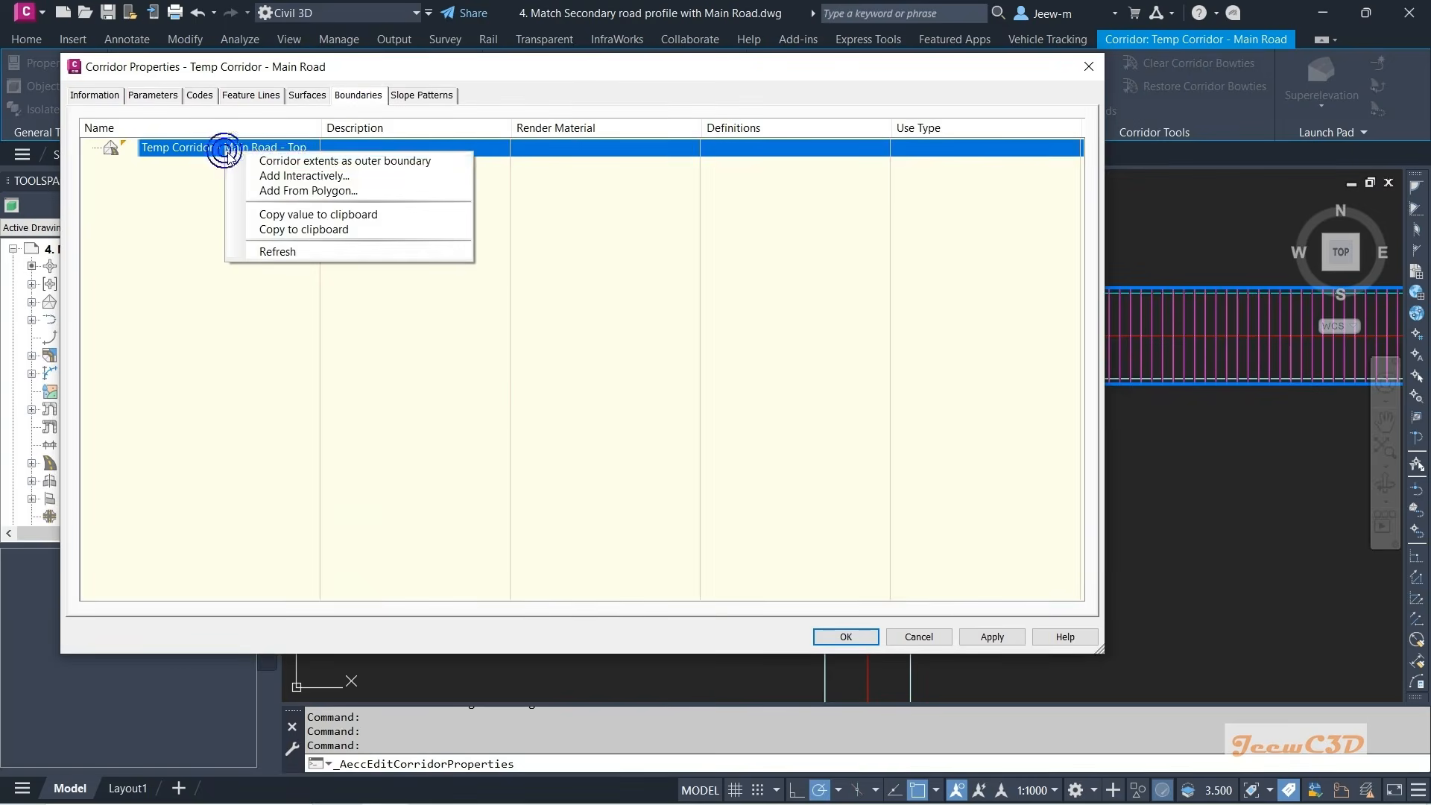
click(364, 161)
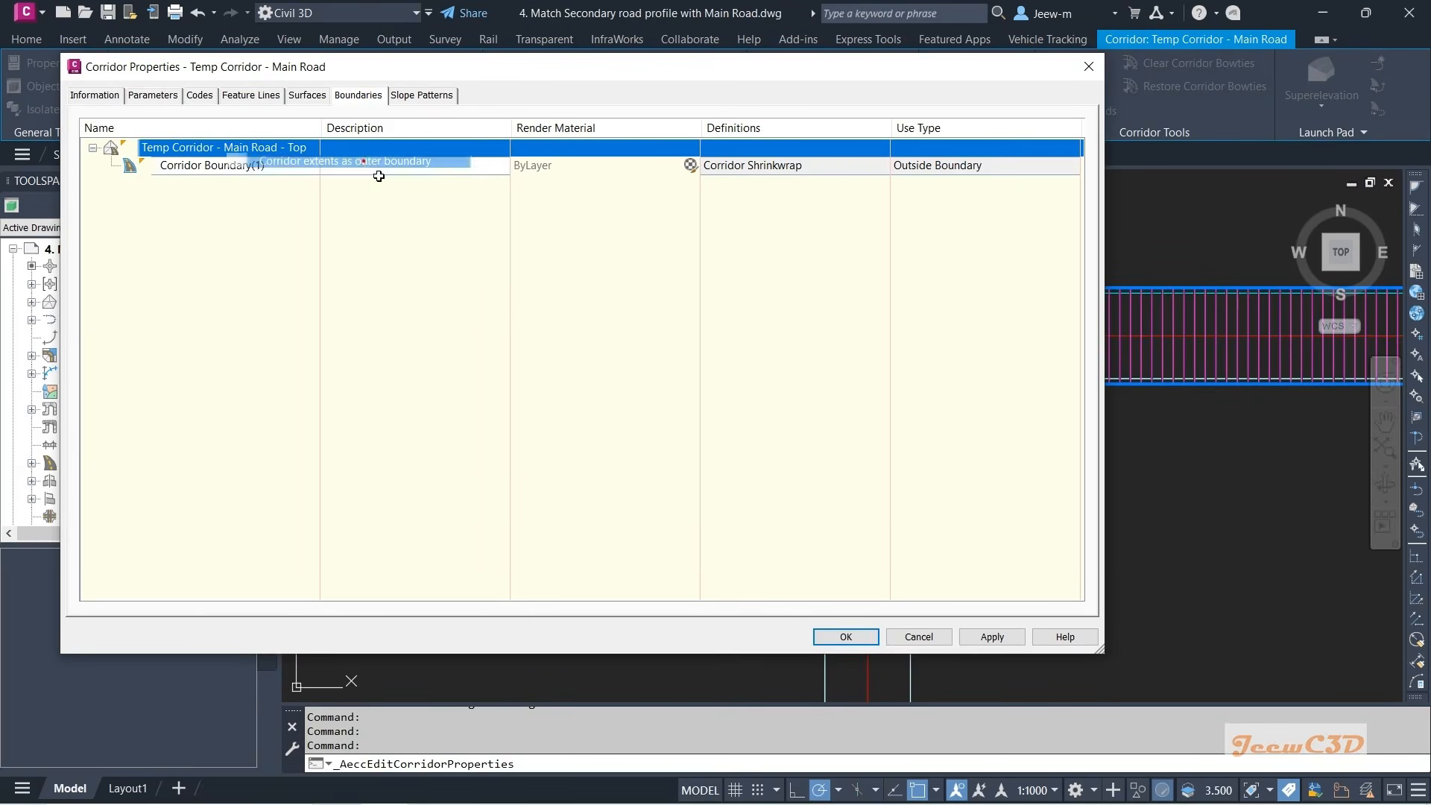
click(841, 638)
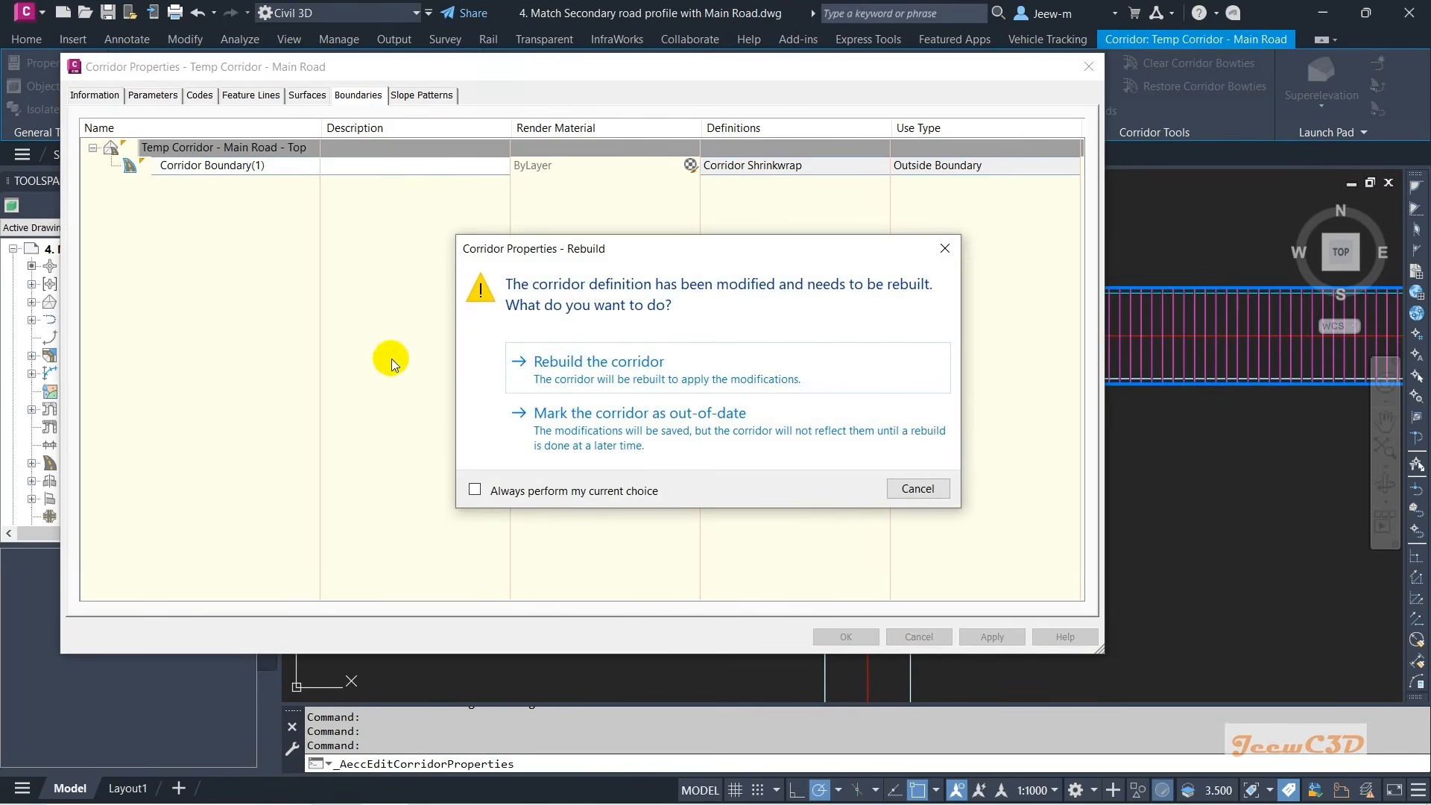
- Rebuild the temporary Main Road corridor to apply its modified surface boundary, and clear the corridor selection
click(585, 362)
scroll(823, 404, up, 5)
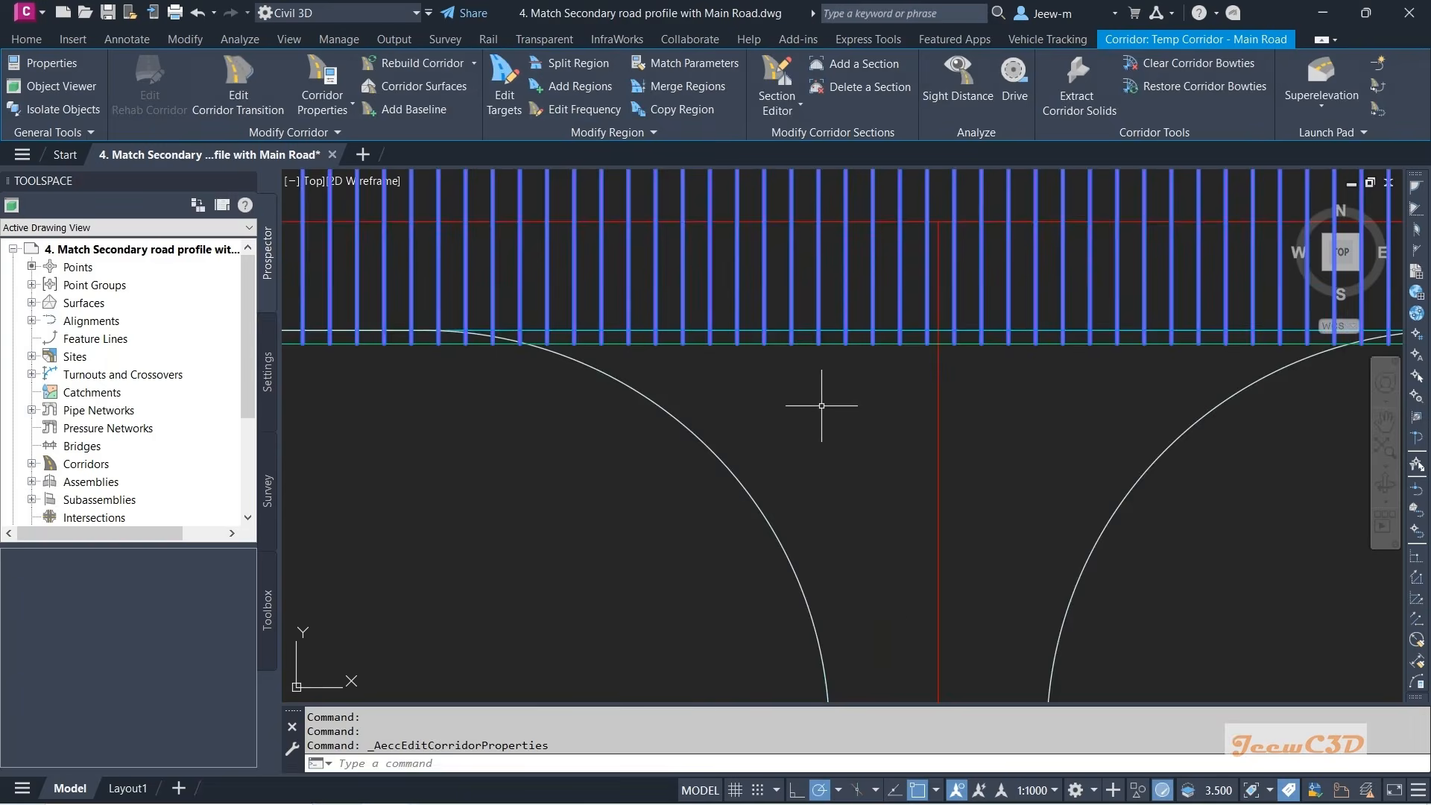
key(Escape)
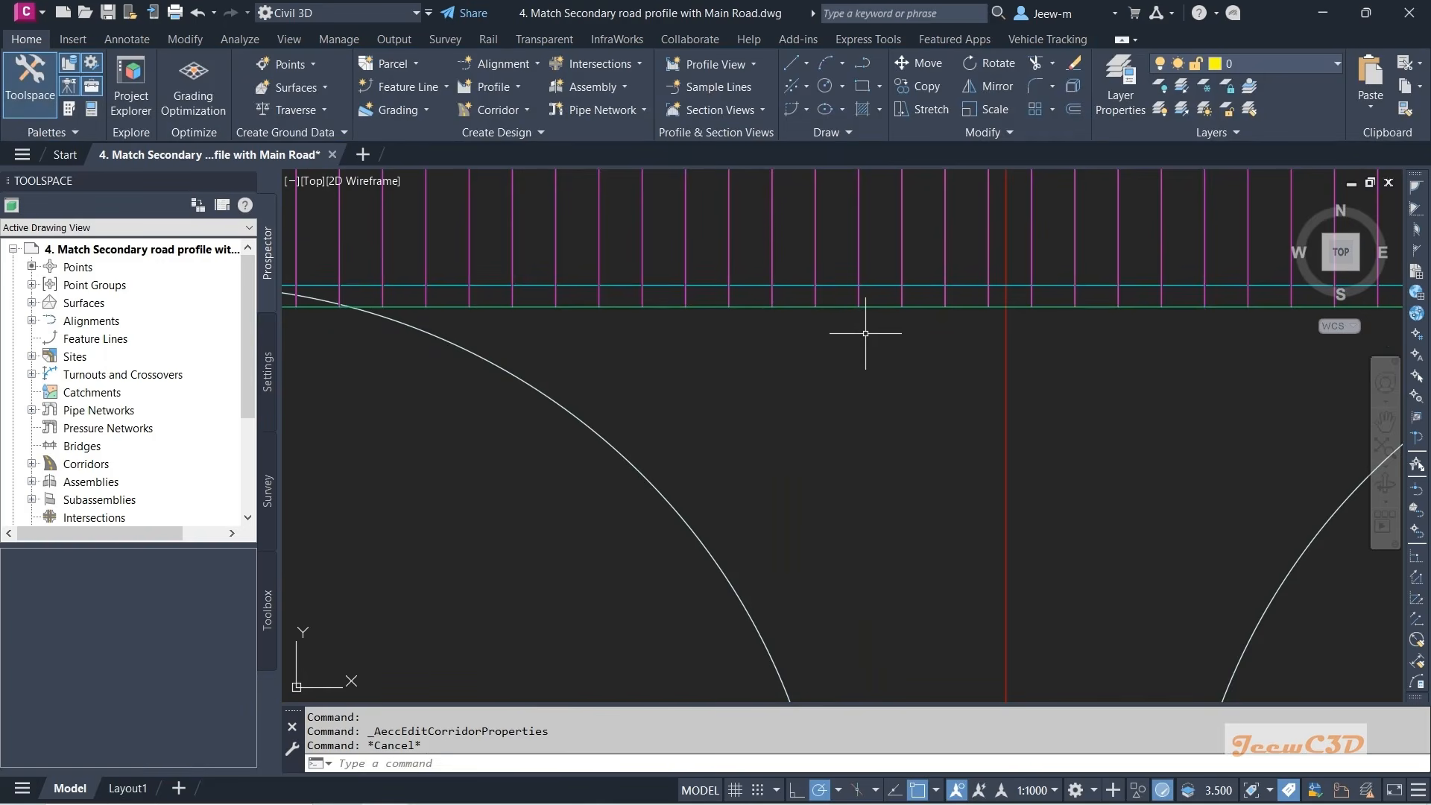
- Inspect the temporary corridor's top surface border where the secondary road meets the main road
scroll(866, 333, down, 3)
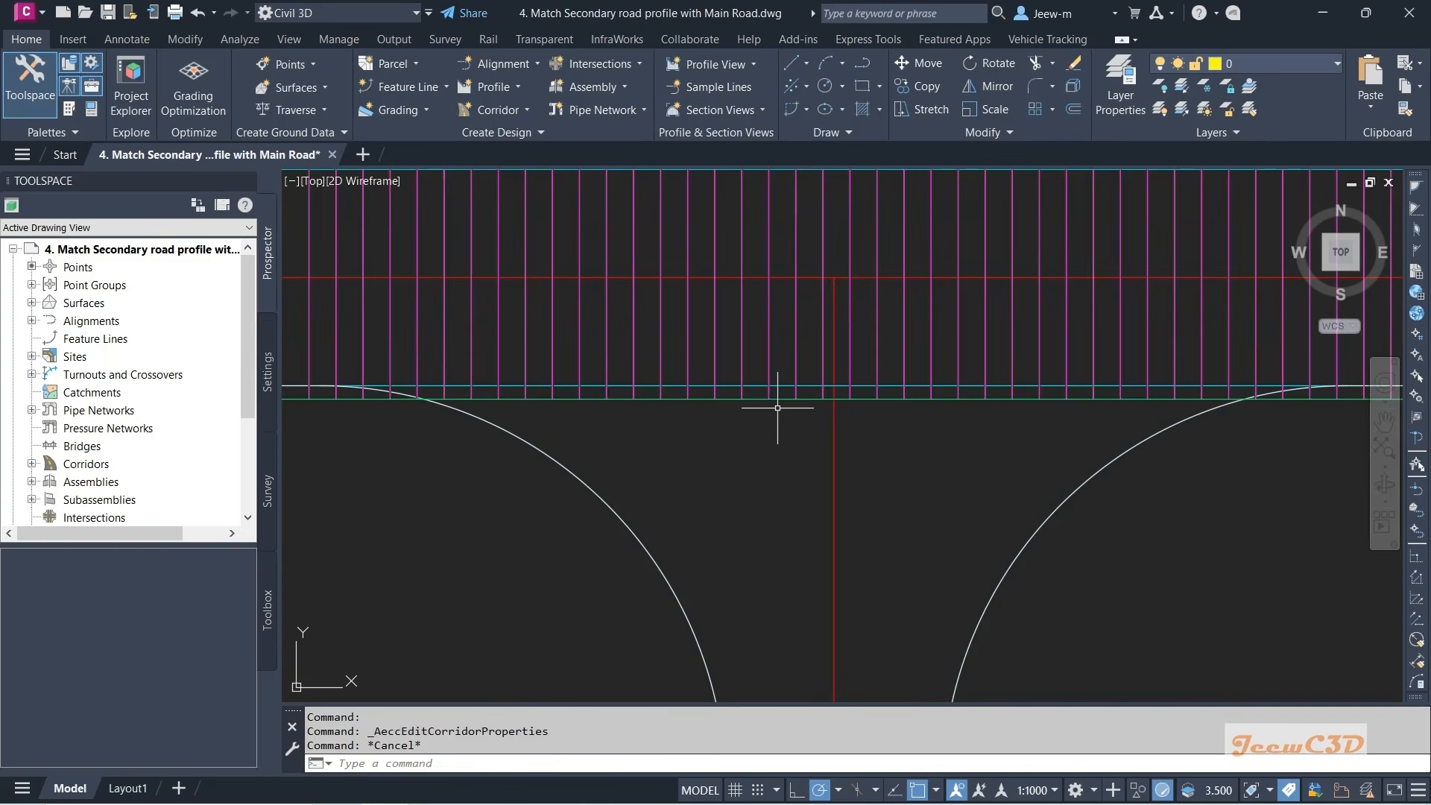
click(781, 400)
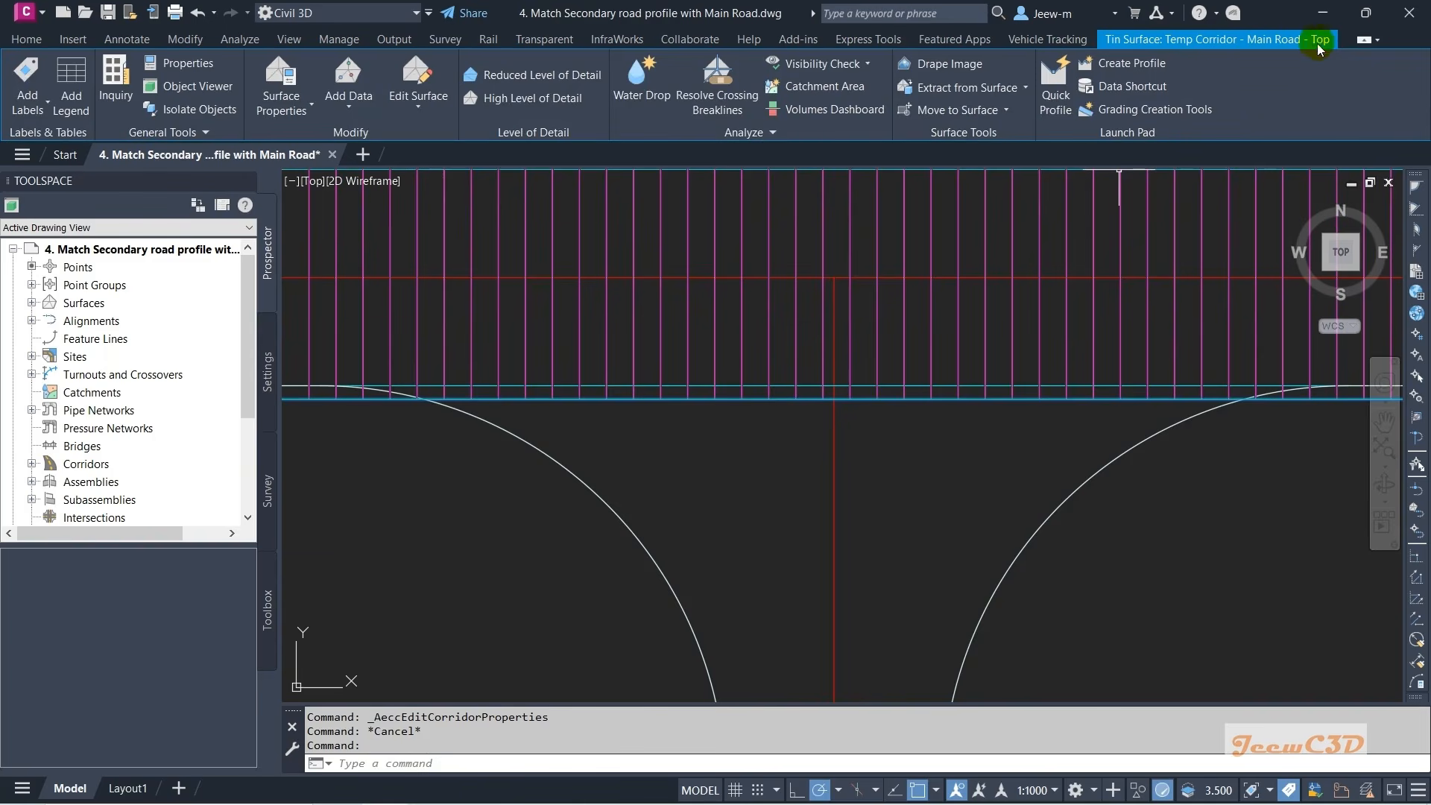
key(Escape)
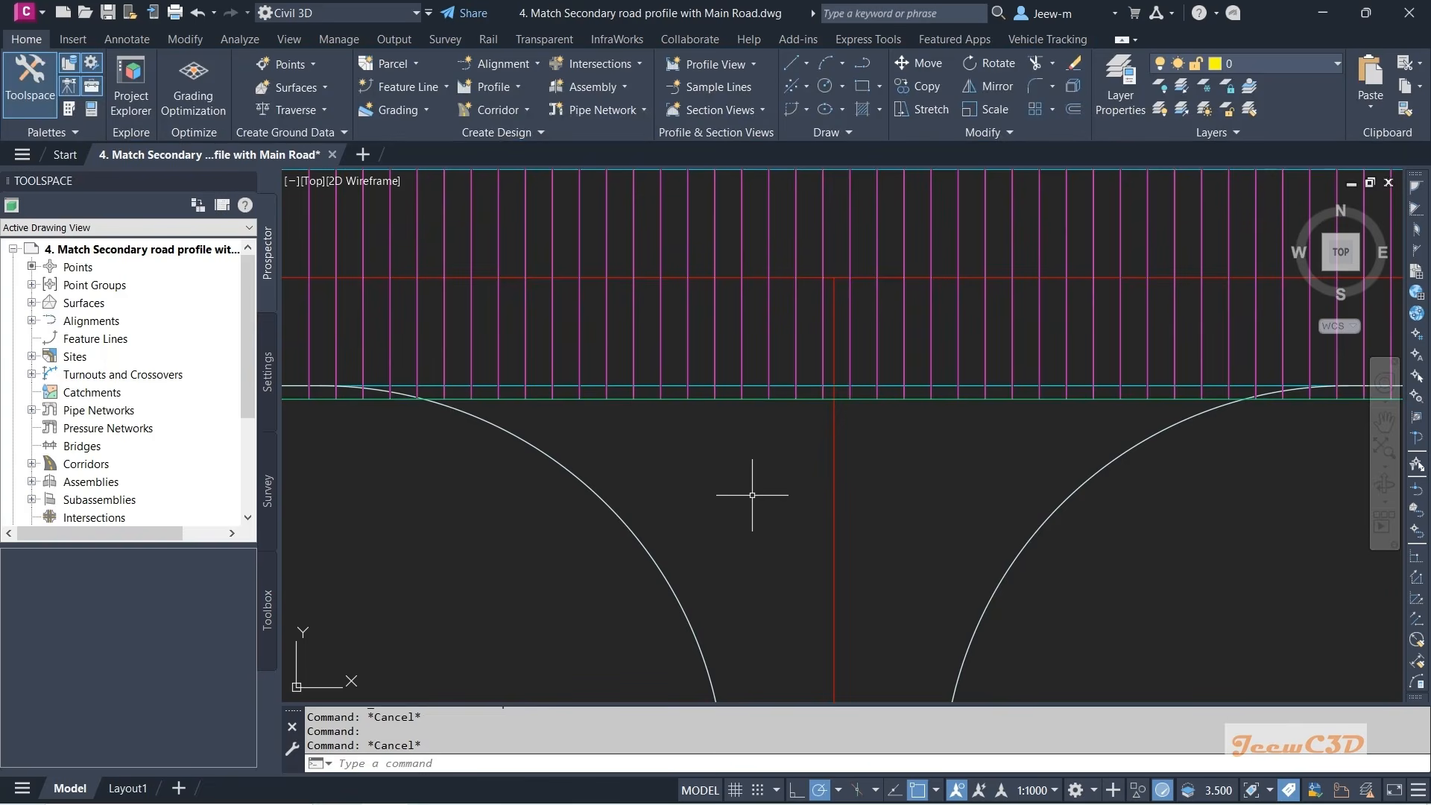
- Create a surface profile along the Secondary Road alignment from the Temp Corridor - Main Road - Top surface
middle_drag(760, 487, 609, 518)
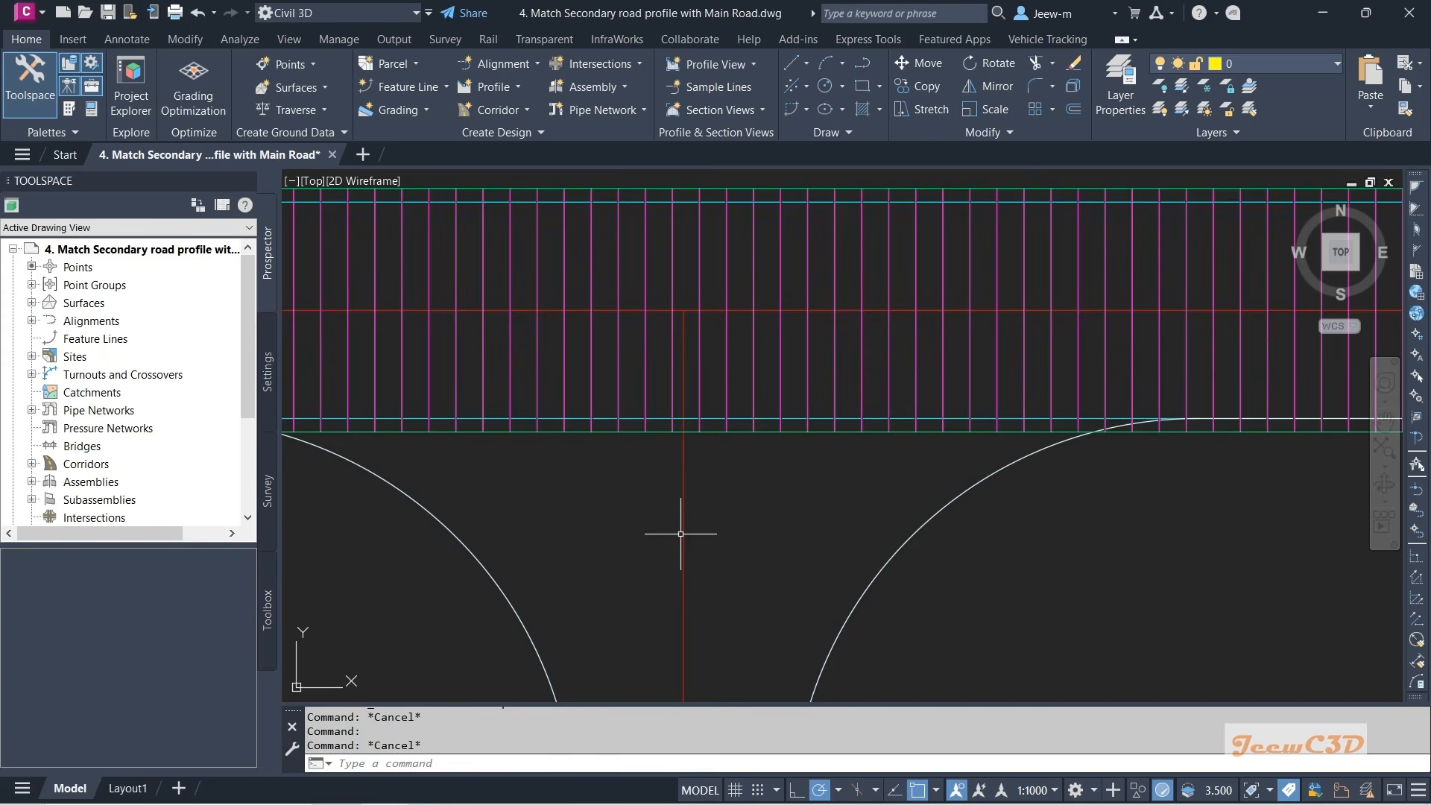
mouse_move(645, 529)
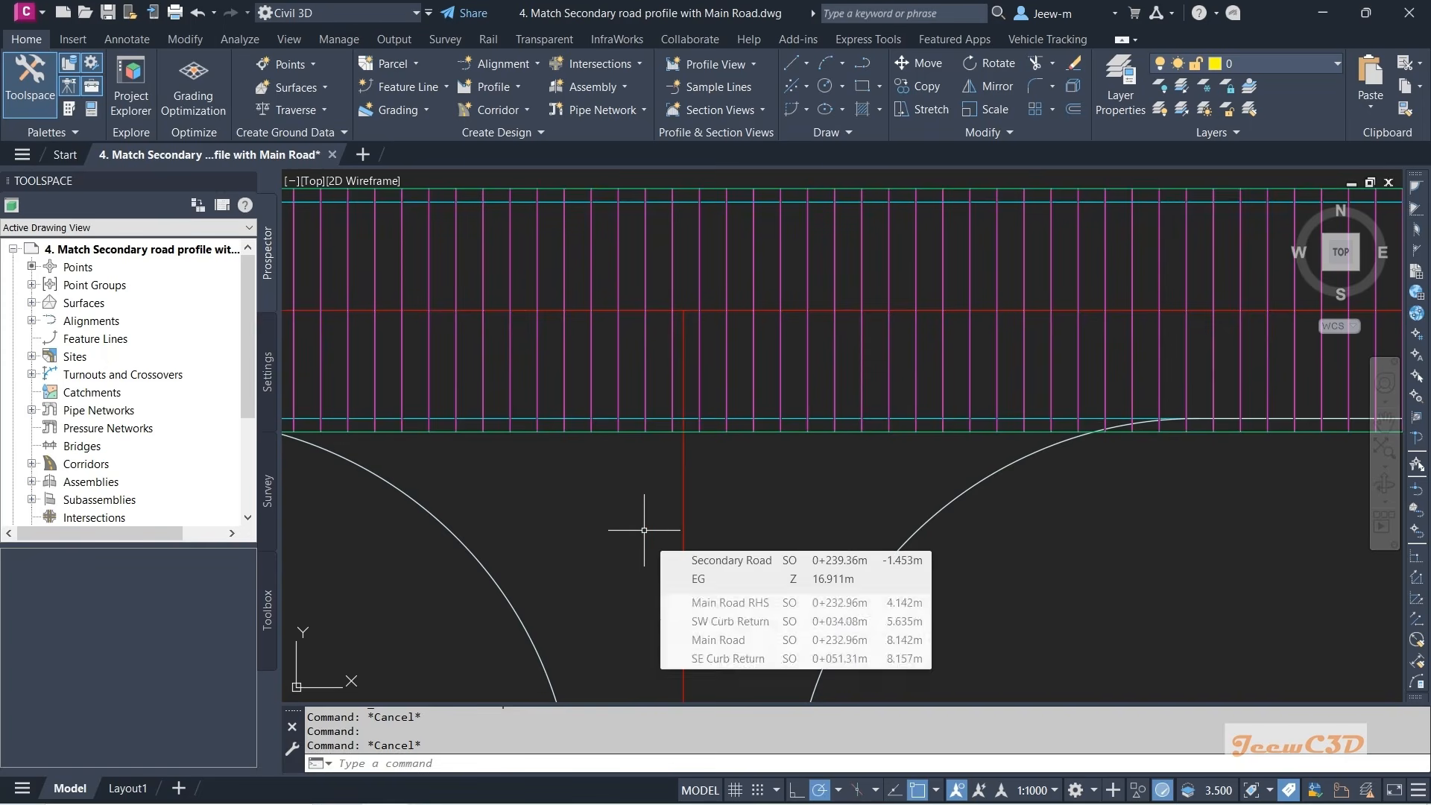
click(680, 469)
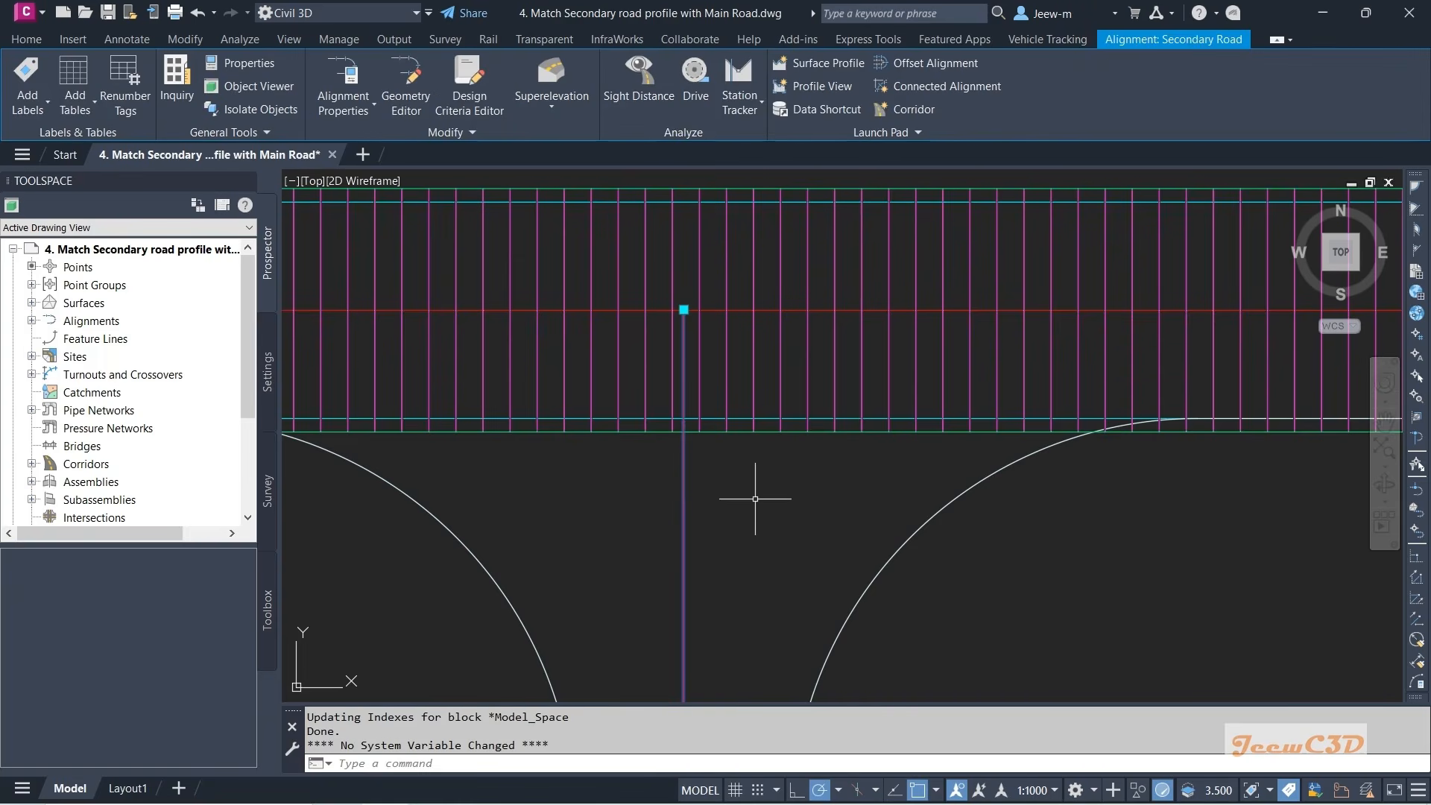
click(820, 66)
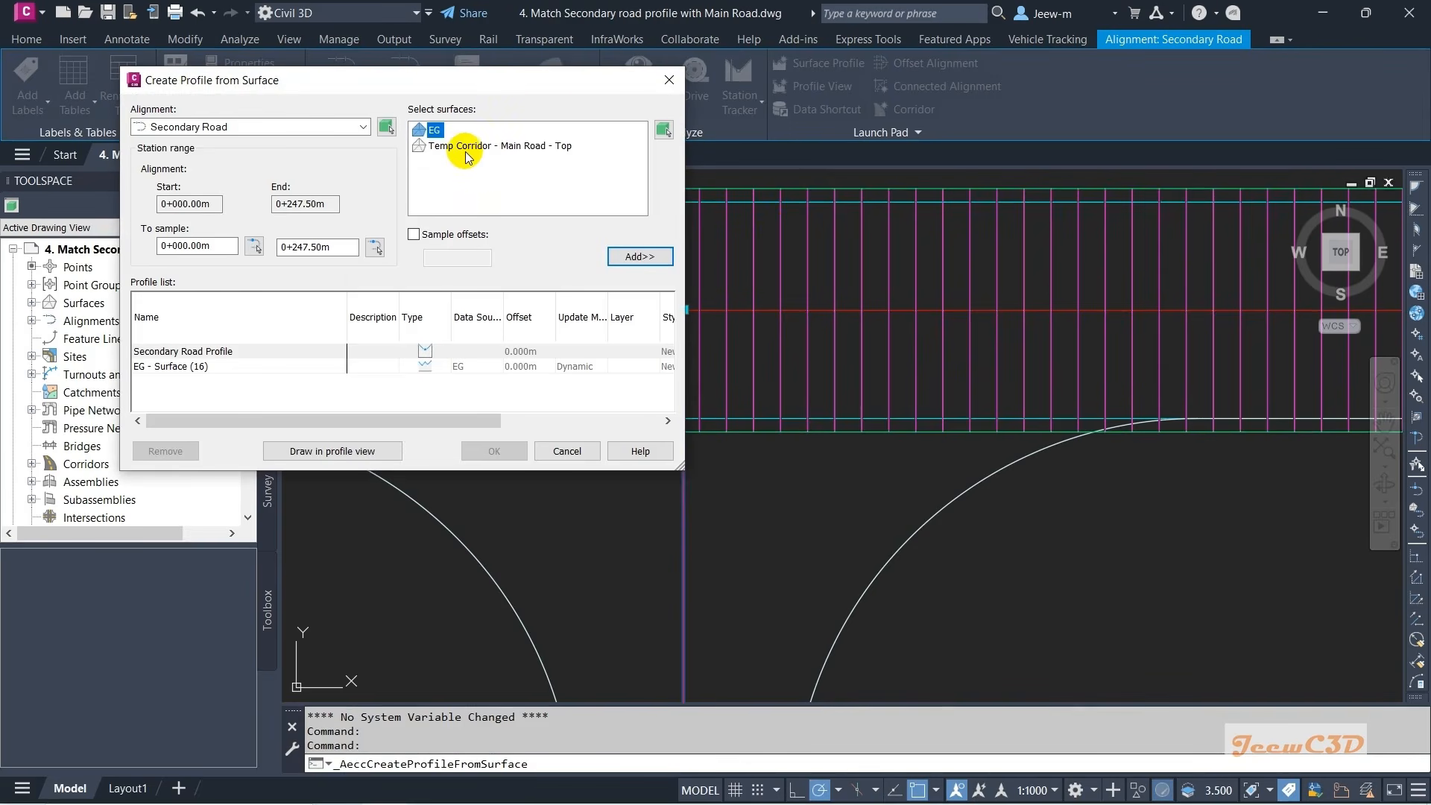
click(466, 148)
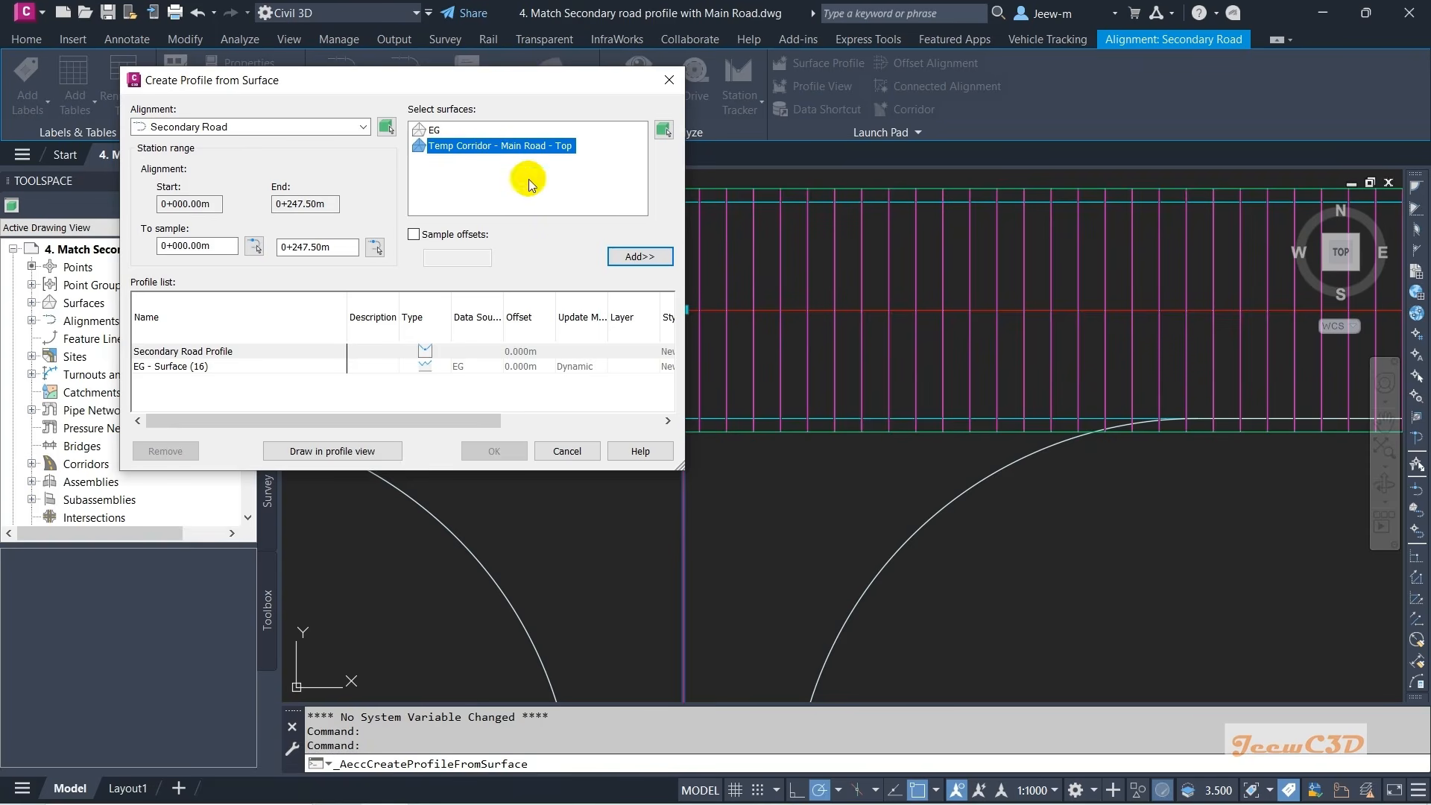
click(643, 255)
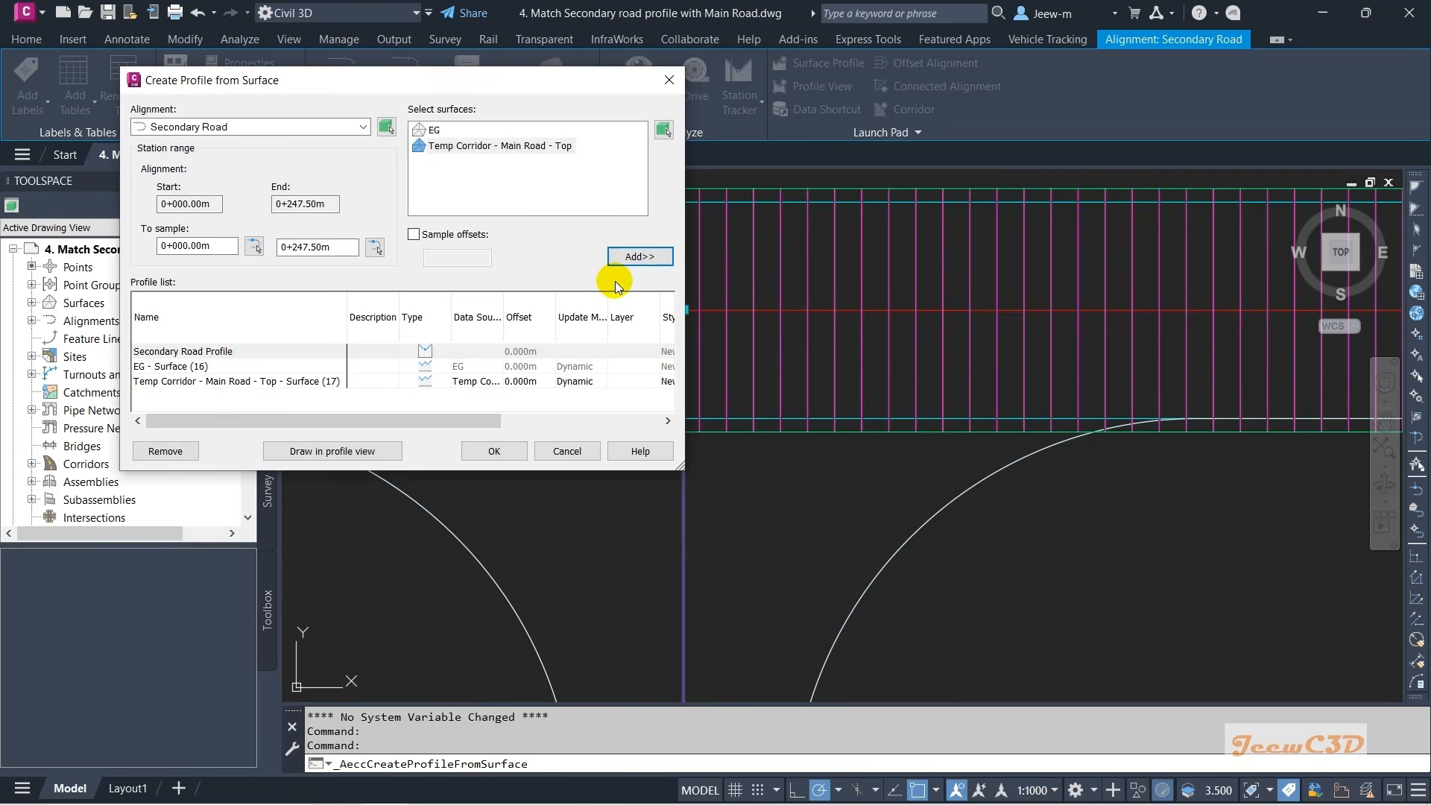
click(495, 451)
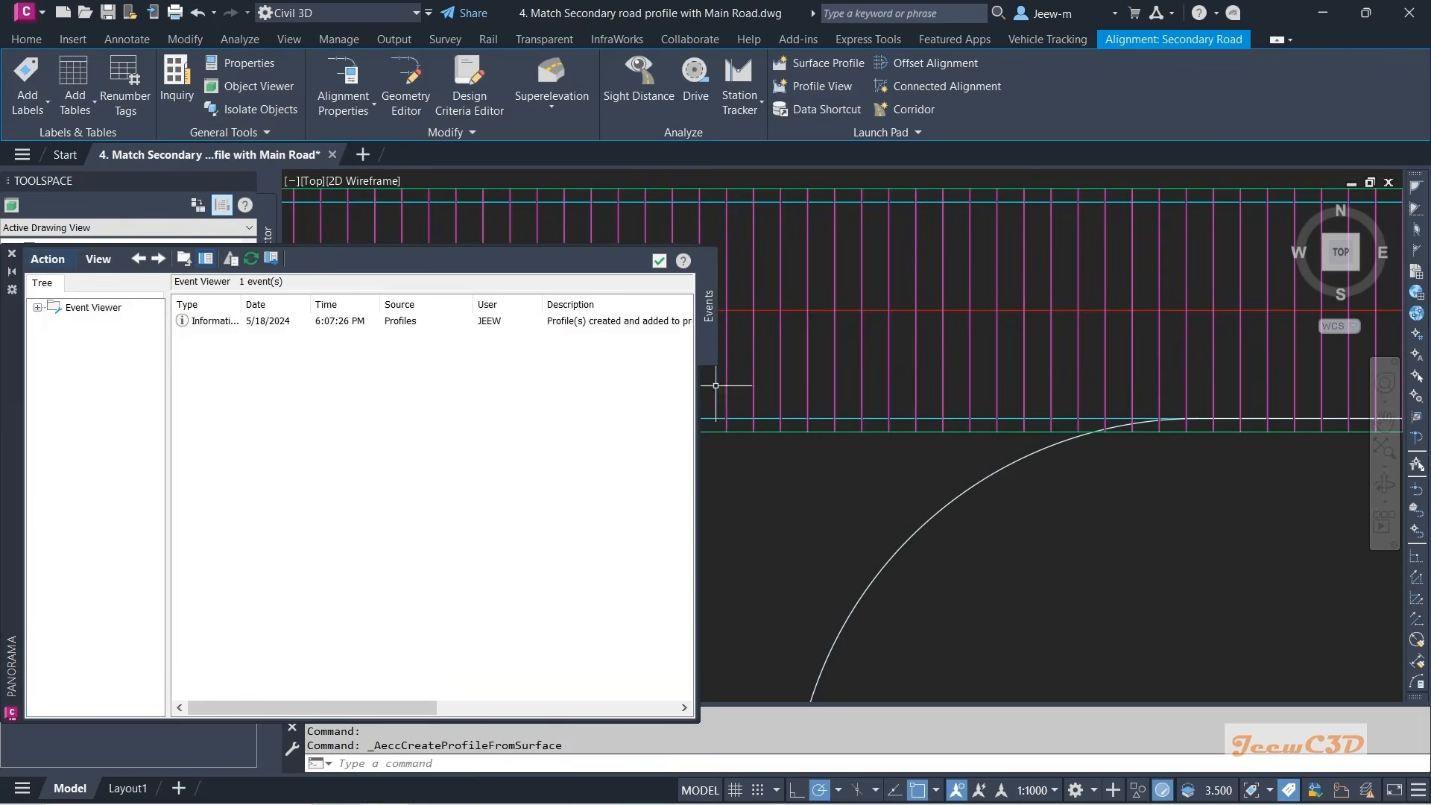
click(659, 260)
- Examine the corridor surface profile at the end of the Secondary Road profile view
scroll(671, 447, down, 3)
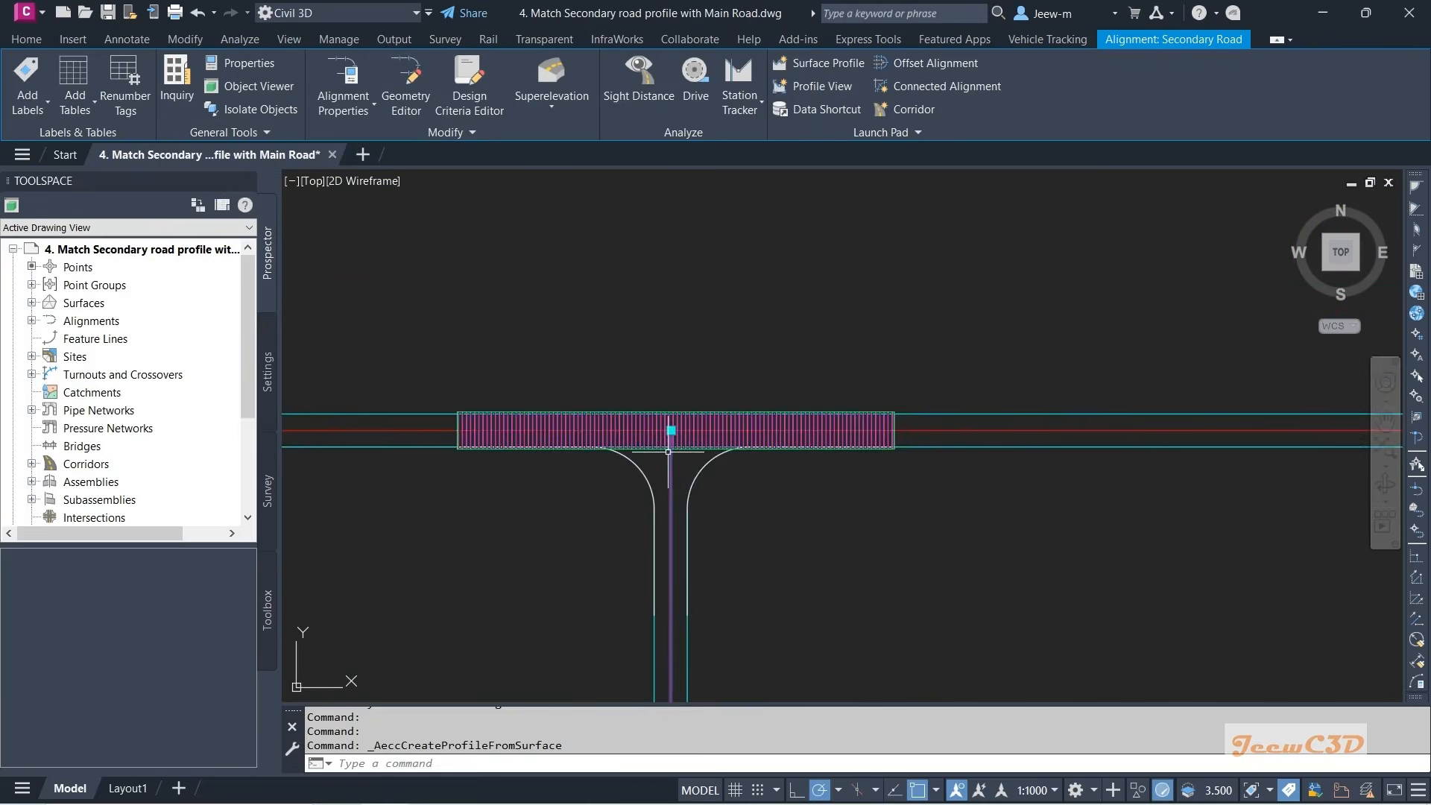
scroll(668, 451, down, 4)
scroll(798, 496, up, 6)
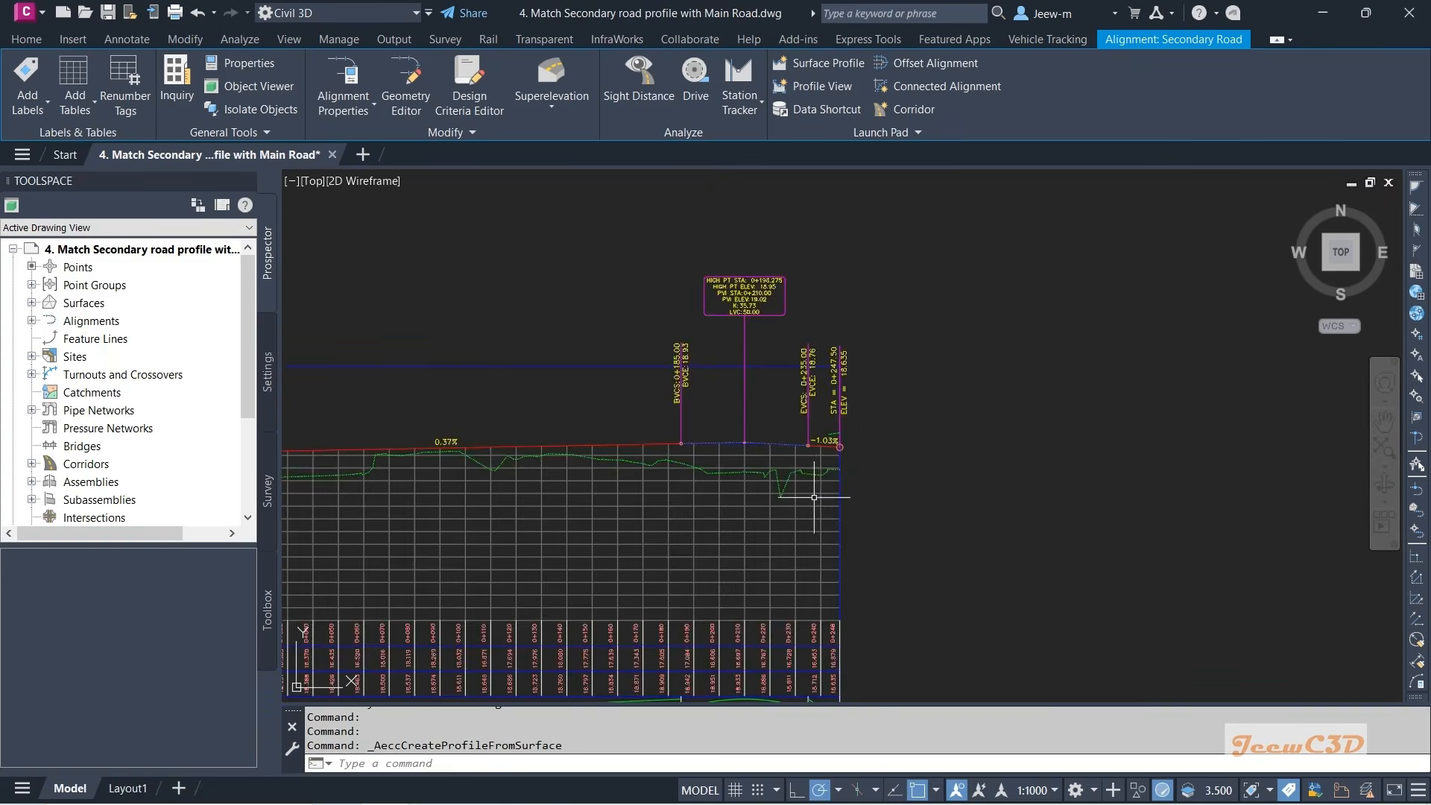
scroll(814, 497, up, 5)
key(Escape)
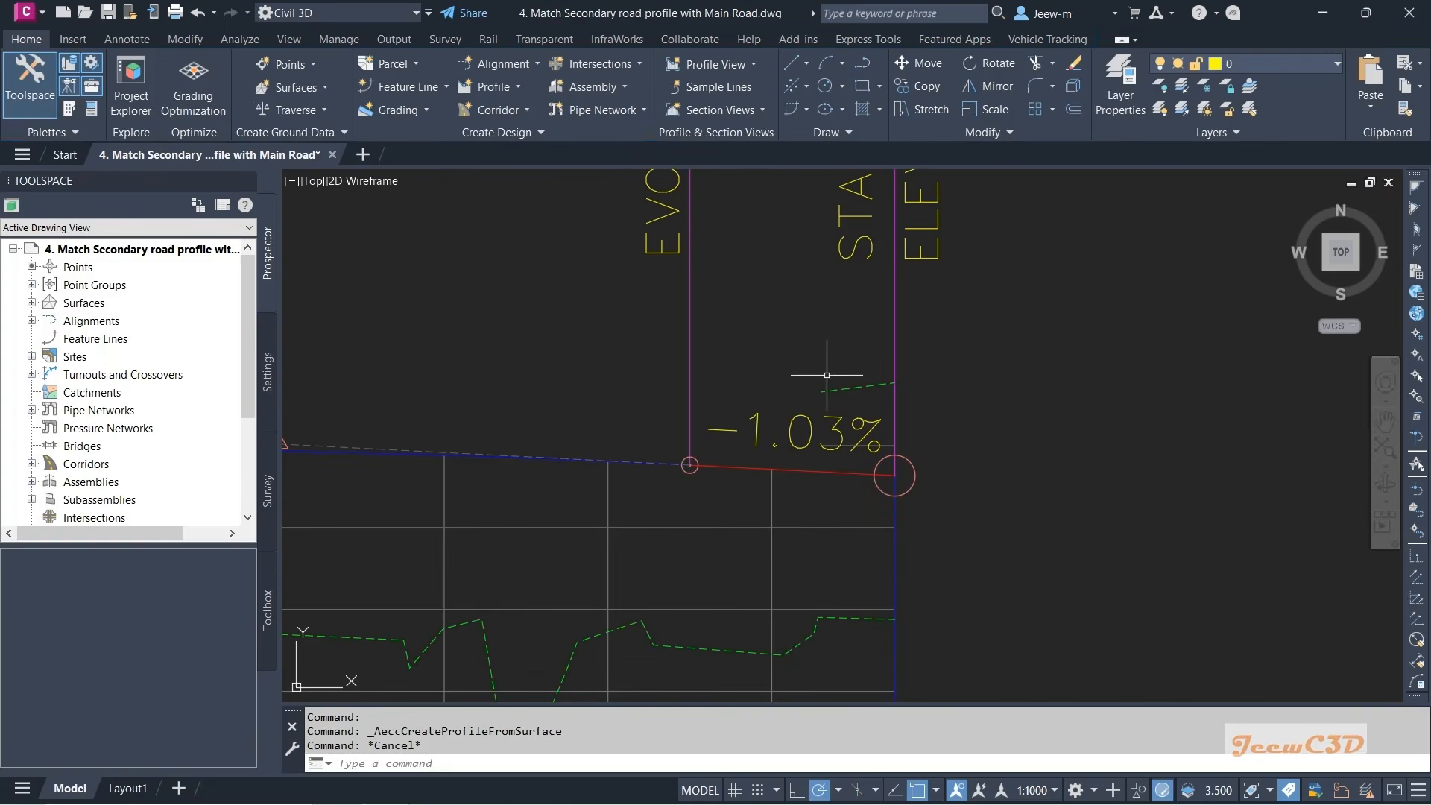
click(867, 385)
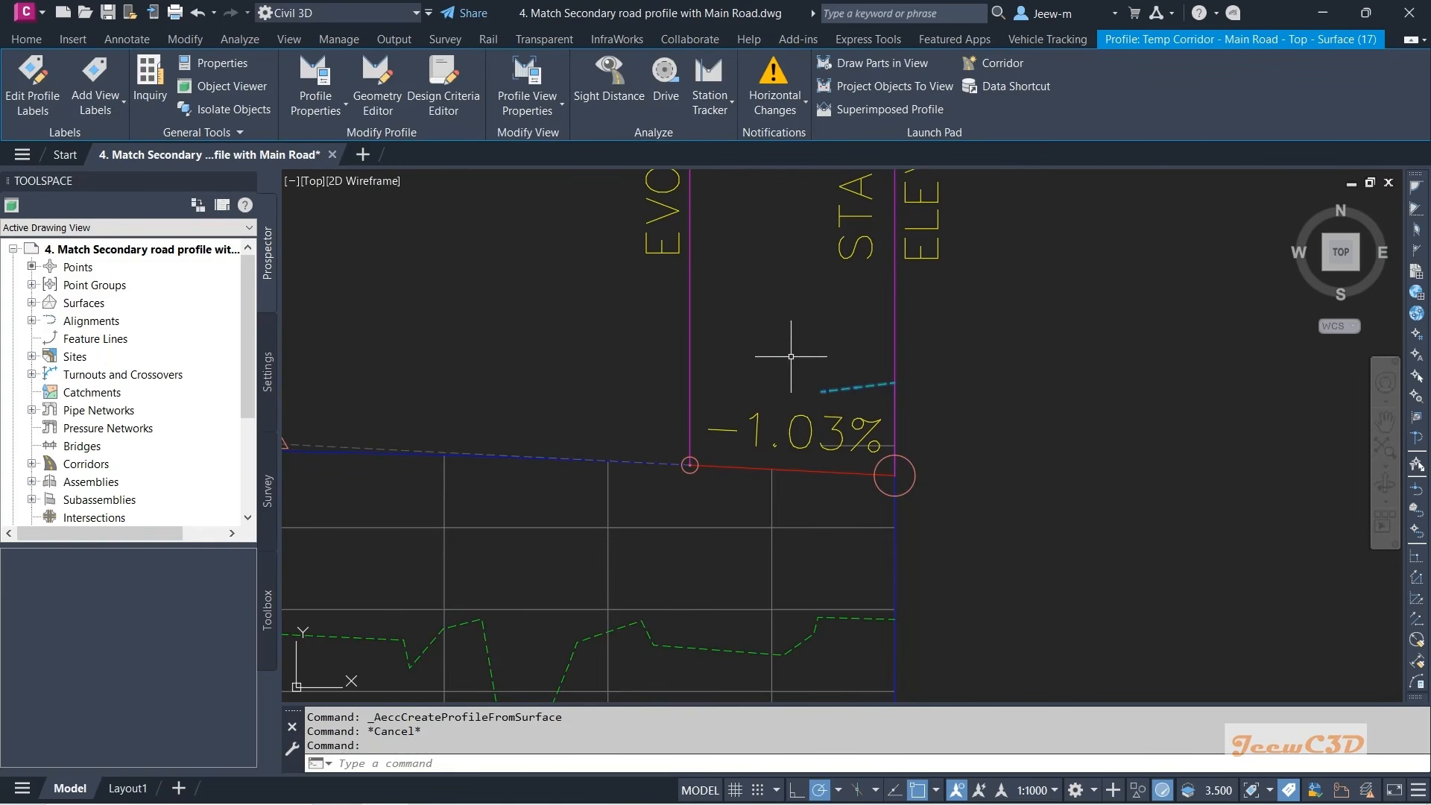
key(Escape)
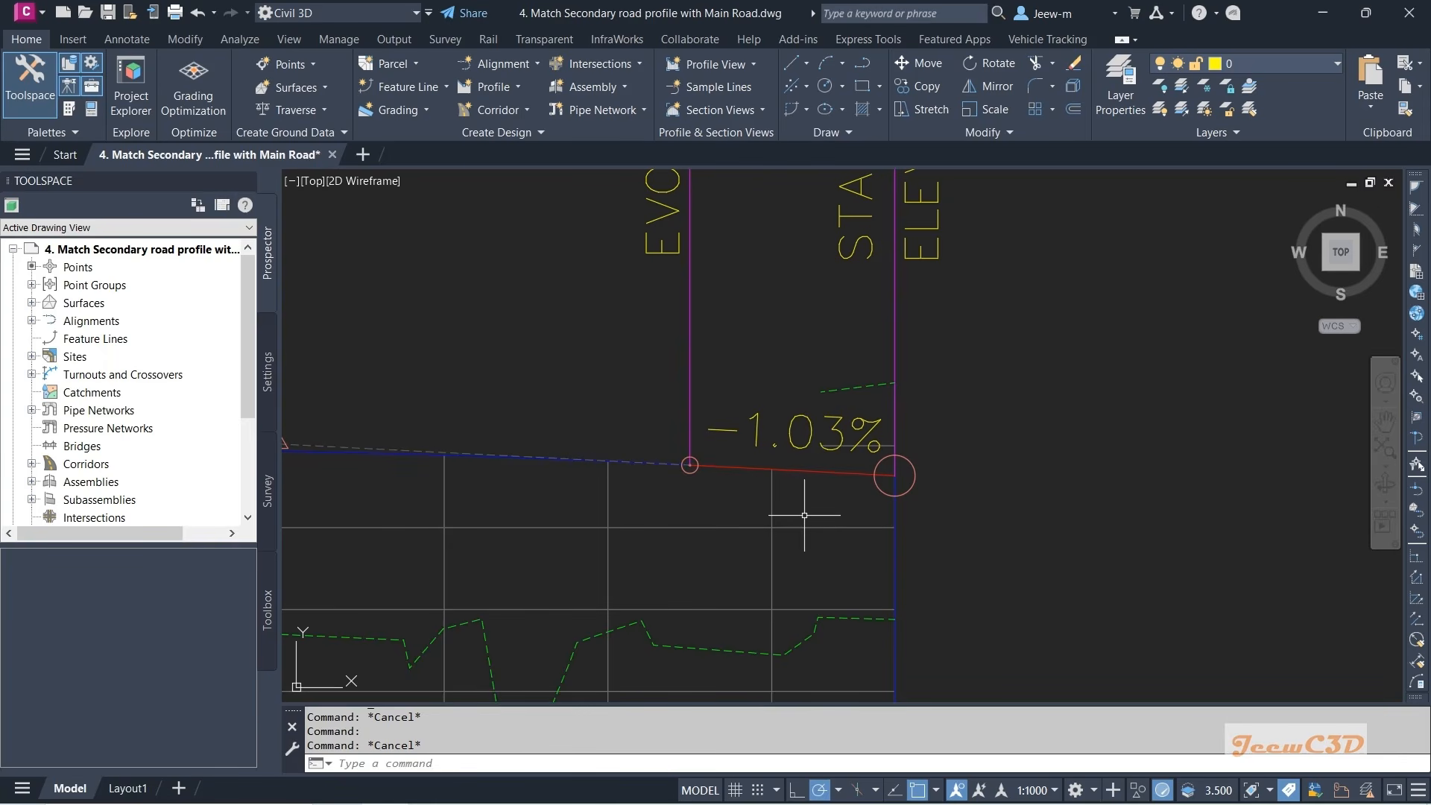
- Stretch the end point of the Secondary Road design profile up to the end of the corridor surface profile
click(824, 473)
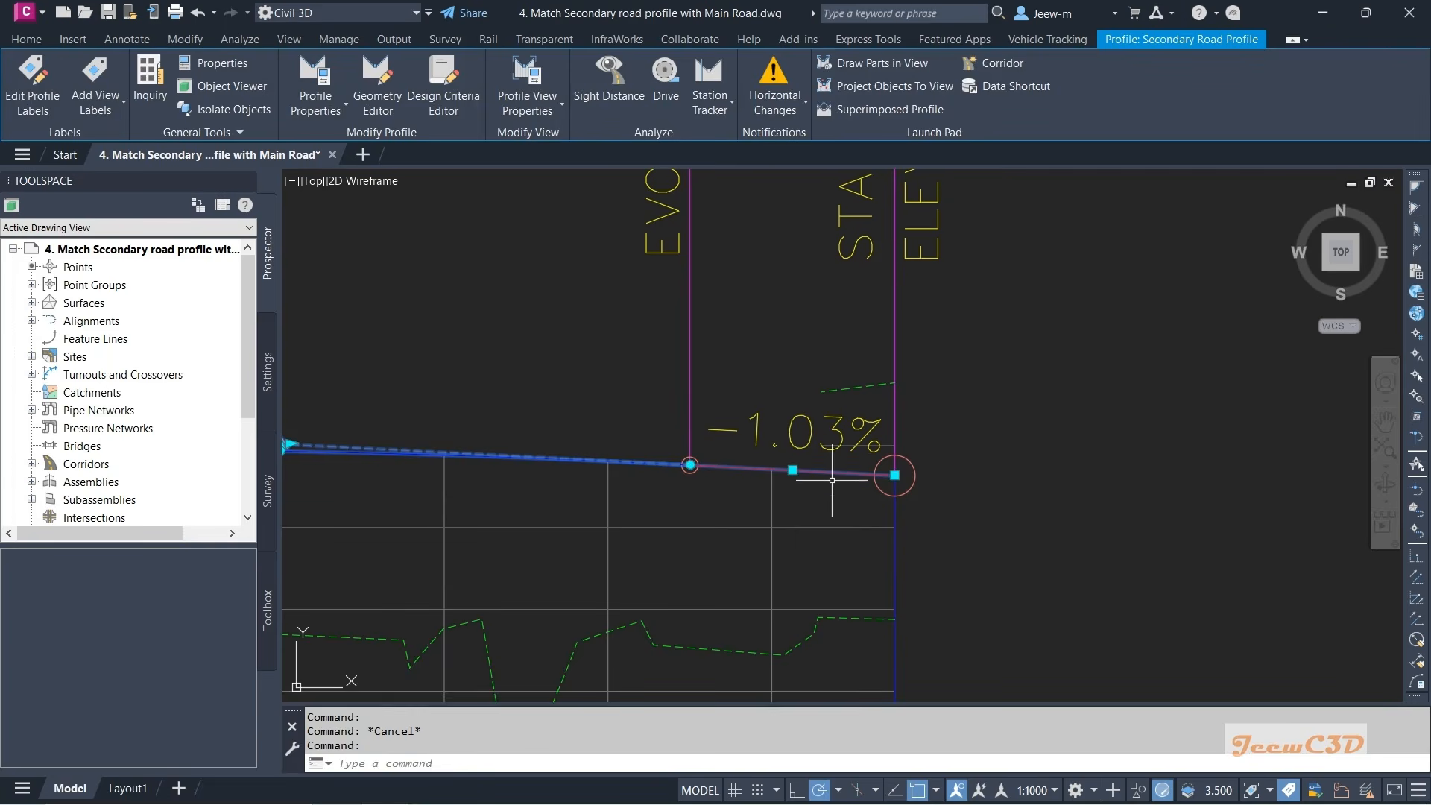
click(895, 475)
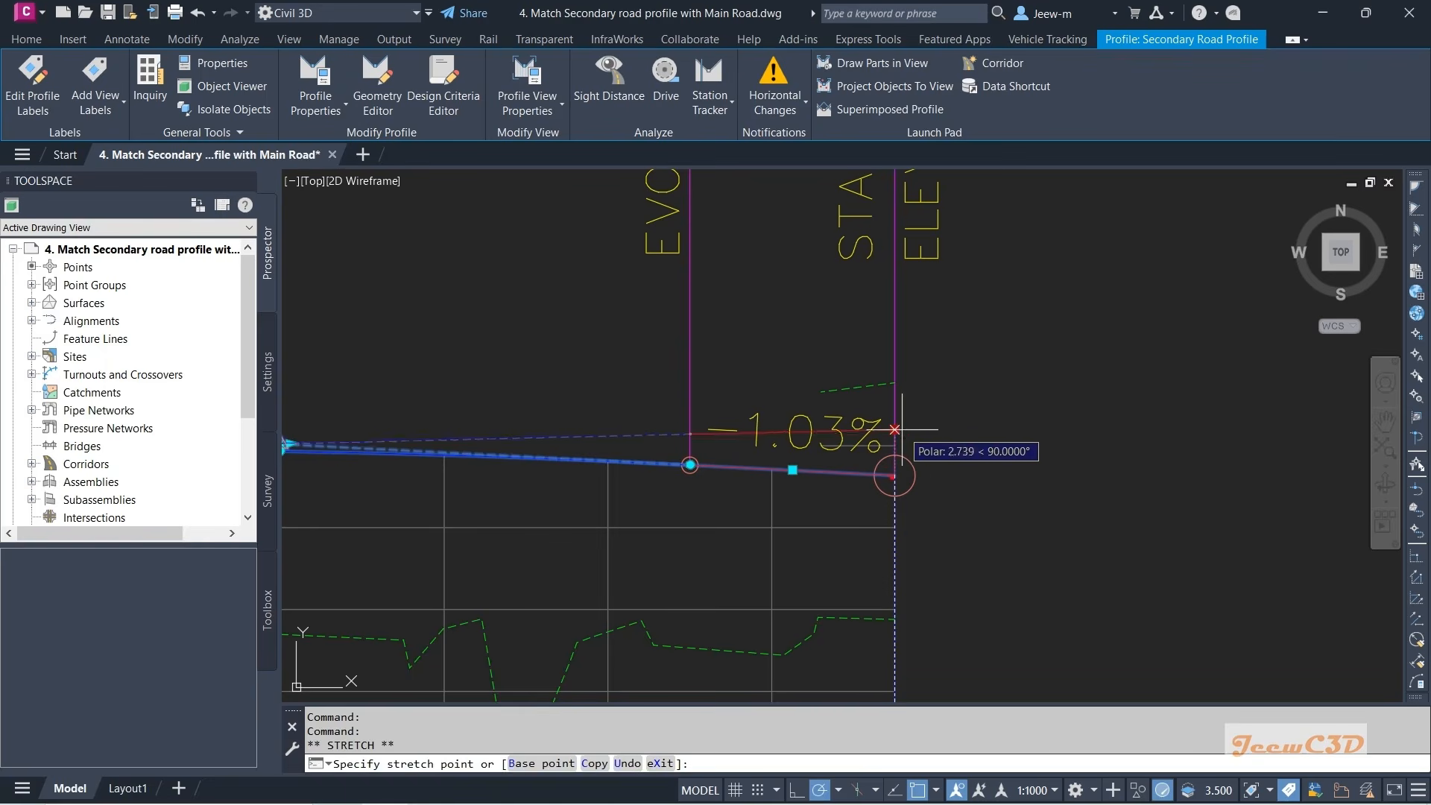
click(896, 384)
scroll(868, 395, up, 3)
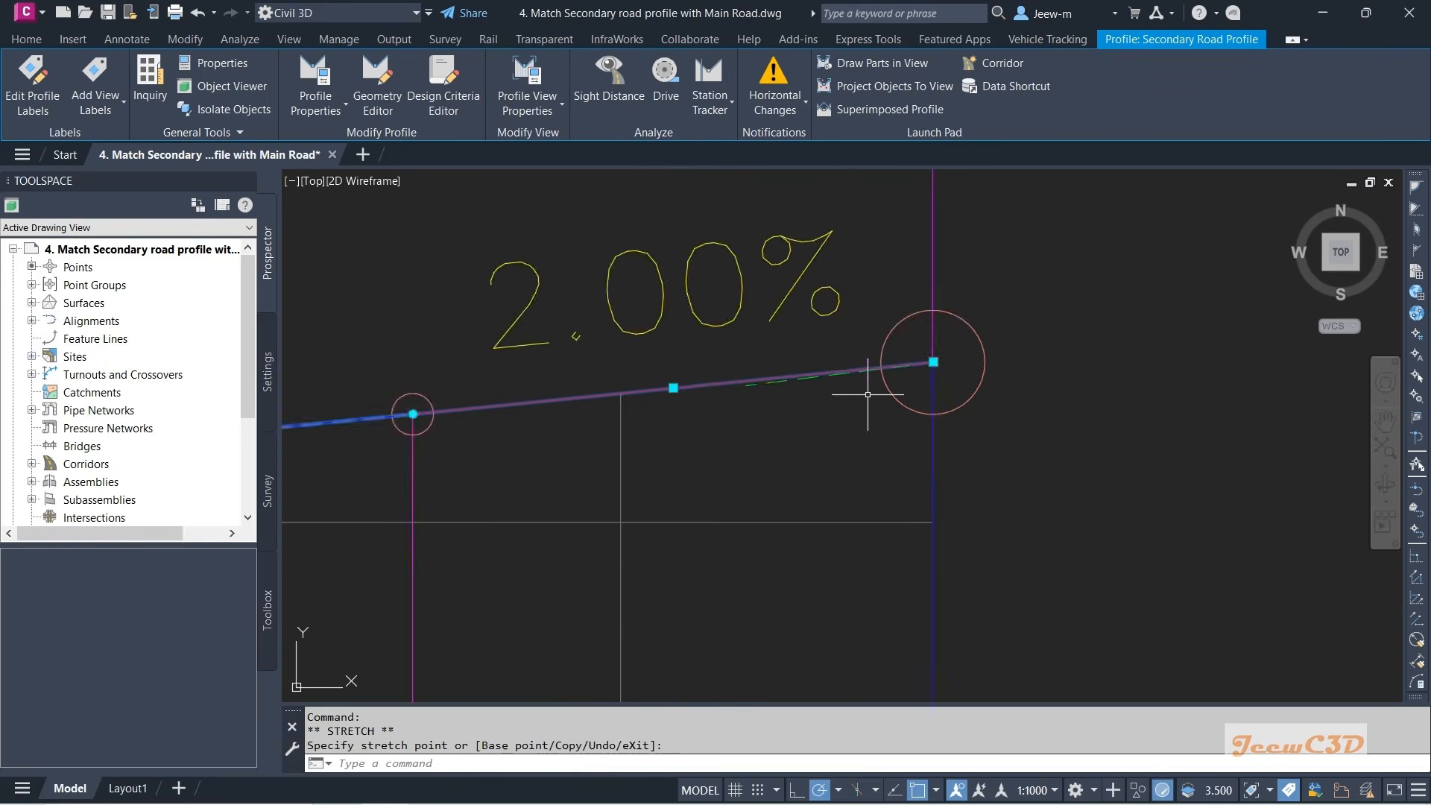
scroll(868, 394, up, 4)
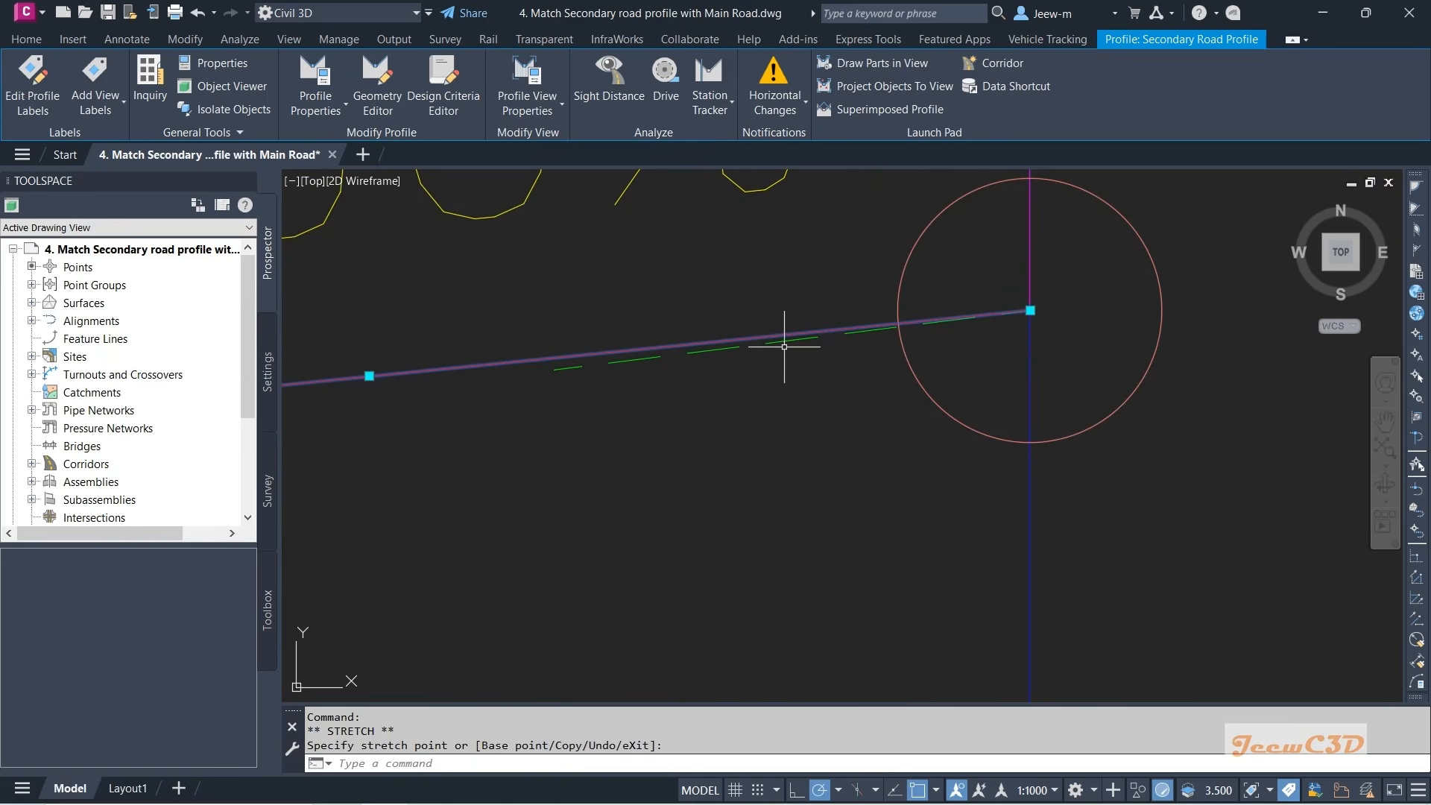
scroll(475, 403, down, 8)
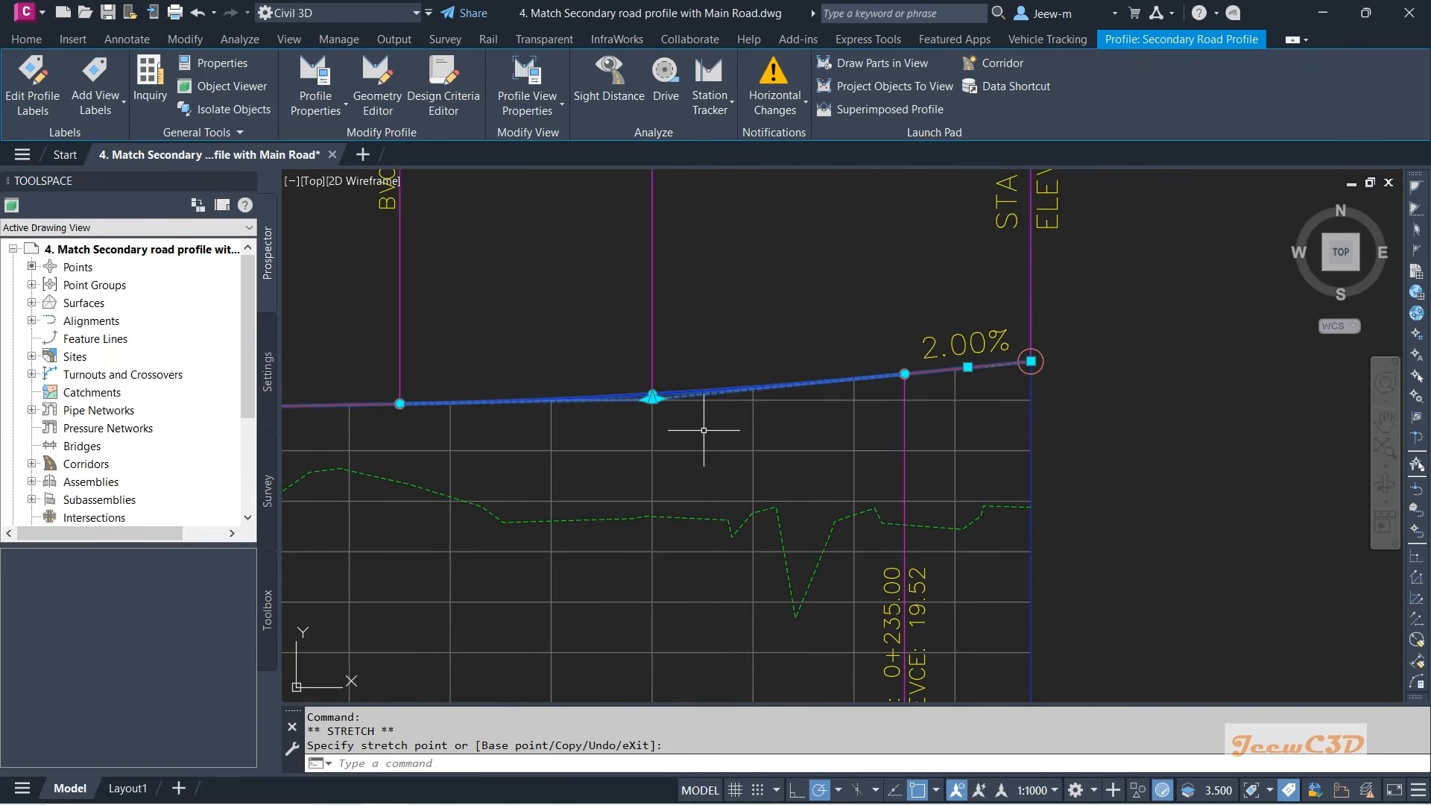
key(Escape)
- Delete the vertical curve at PVI station 0+210.00 from the Secondary Road Profile with the Delete Entity tool
click(678, 391)
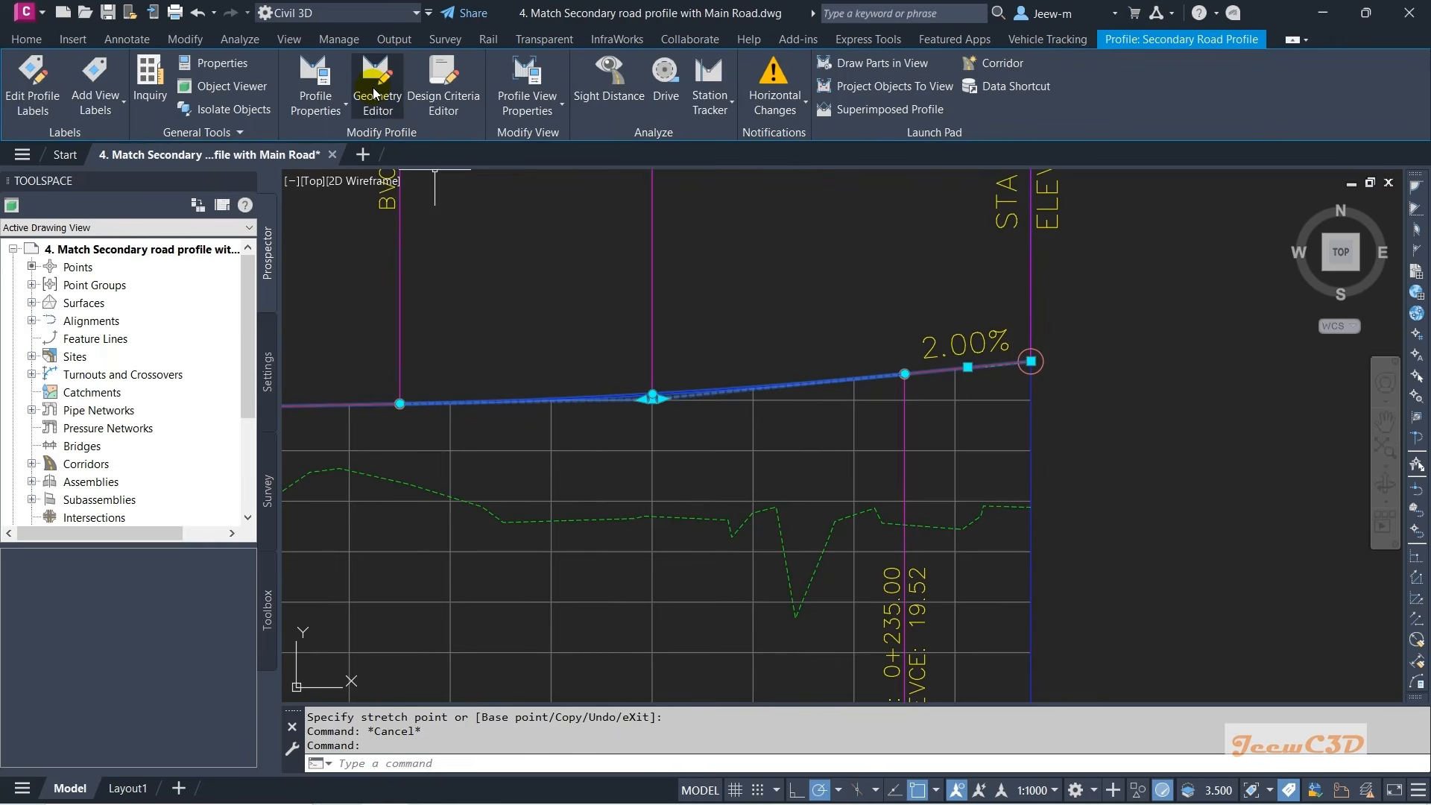
click(374, 84)
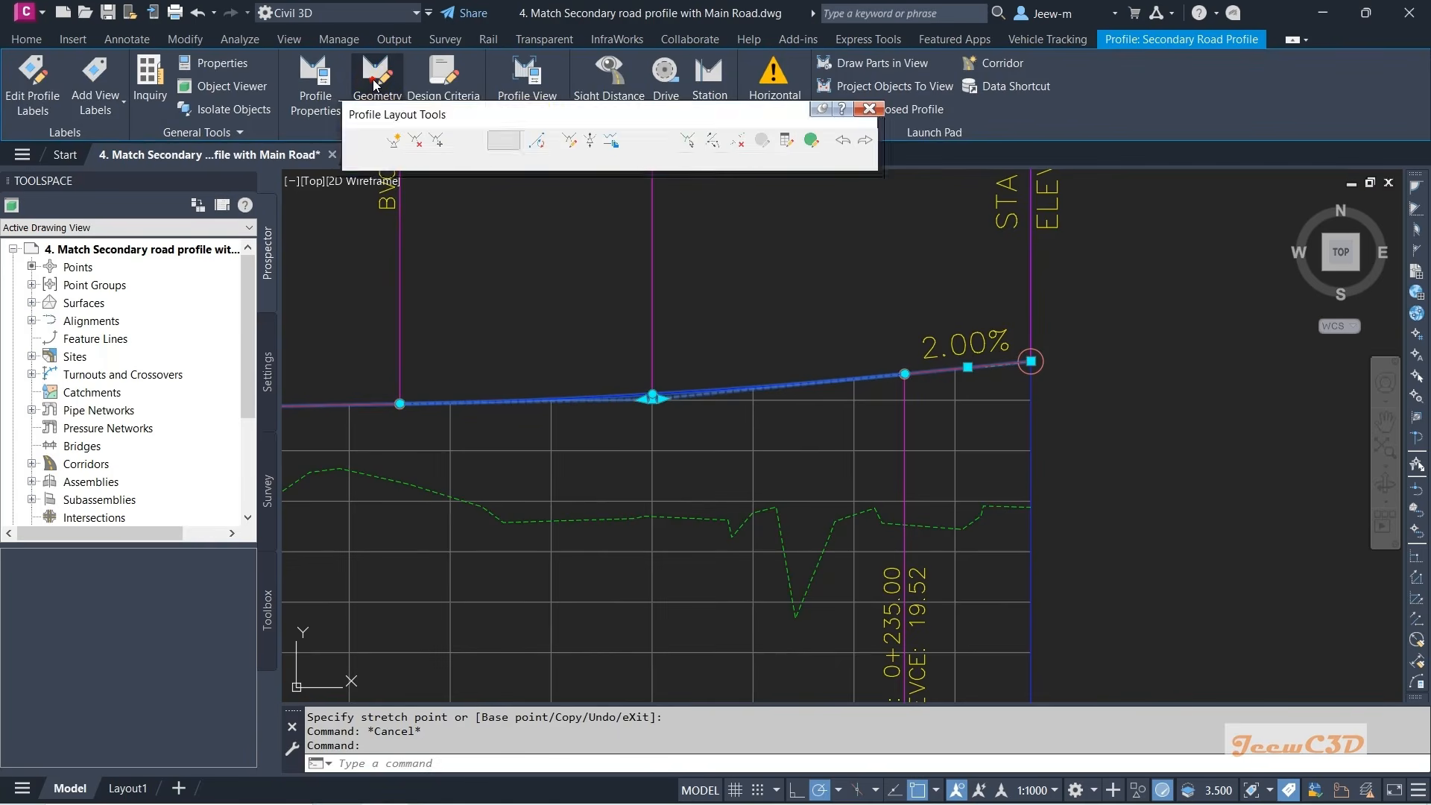
click(740, 145)
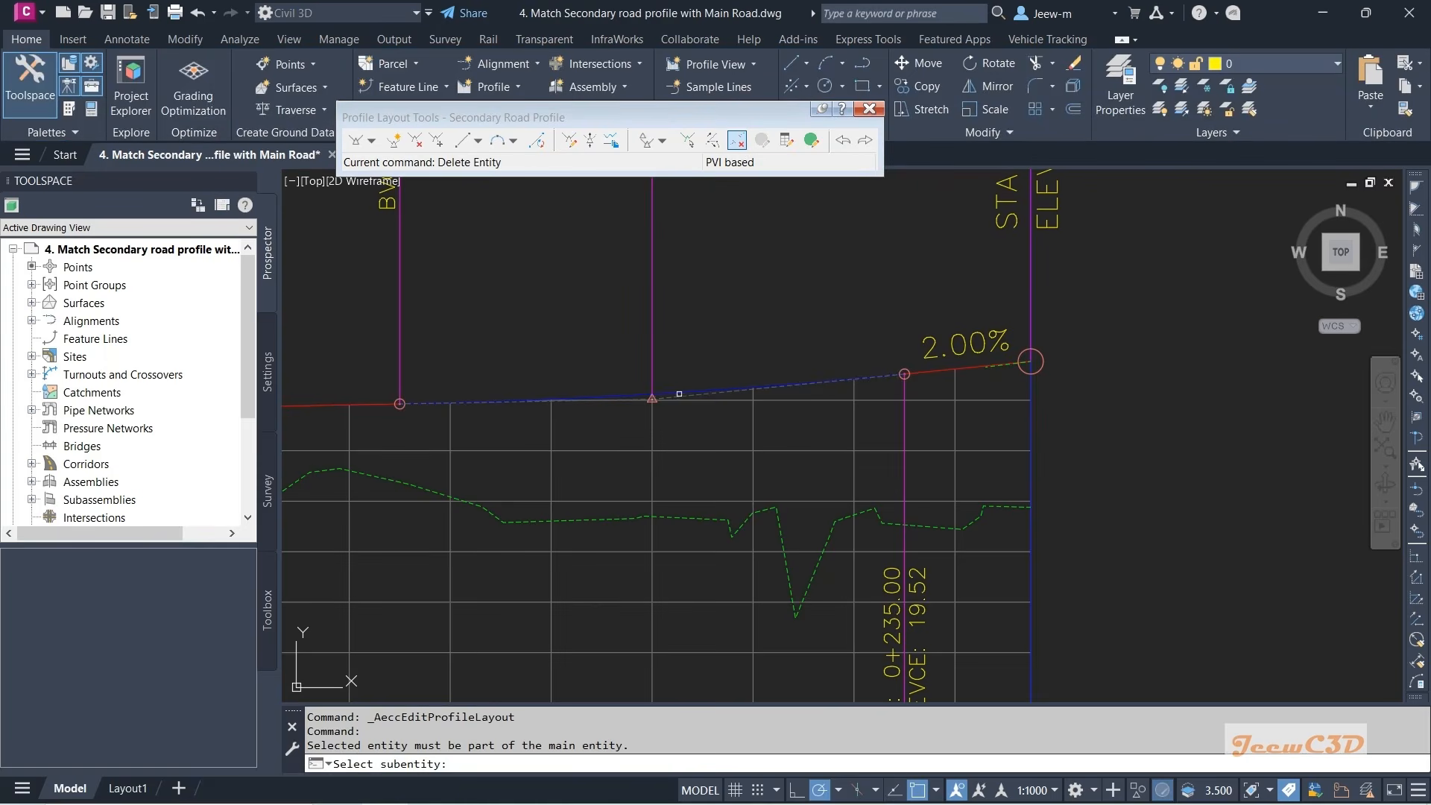
scroll(679, 394, down, 3)
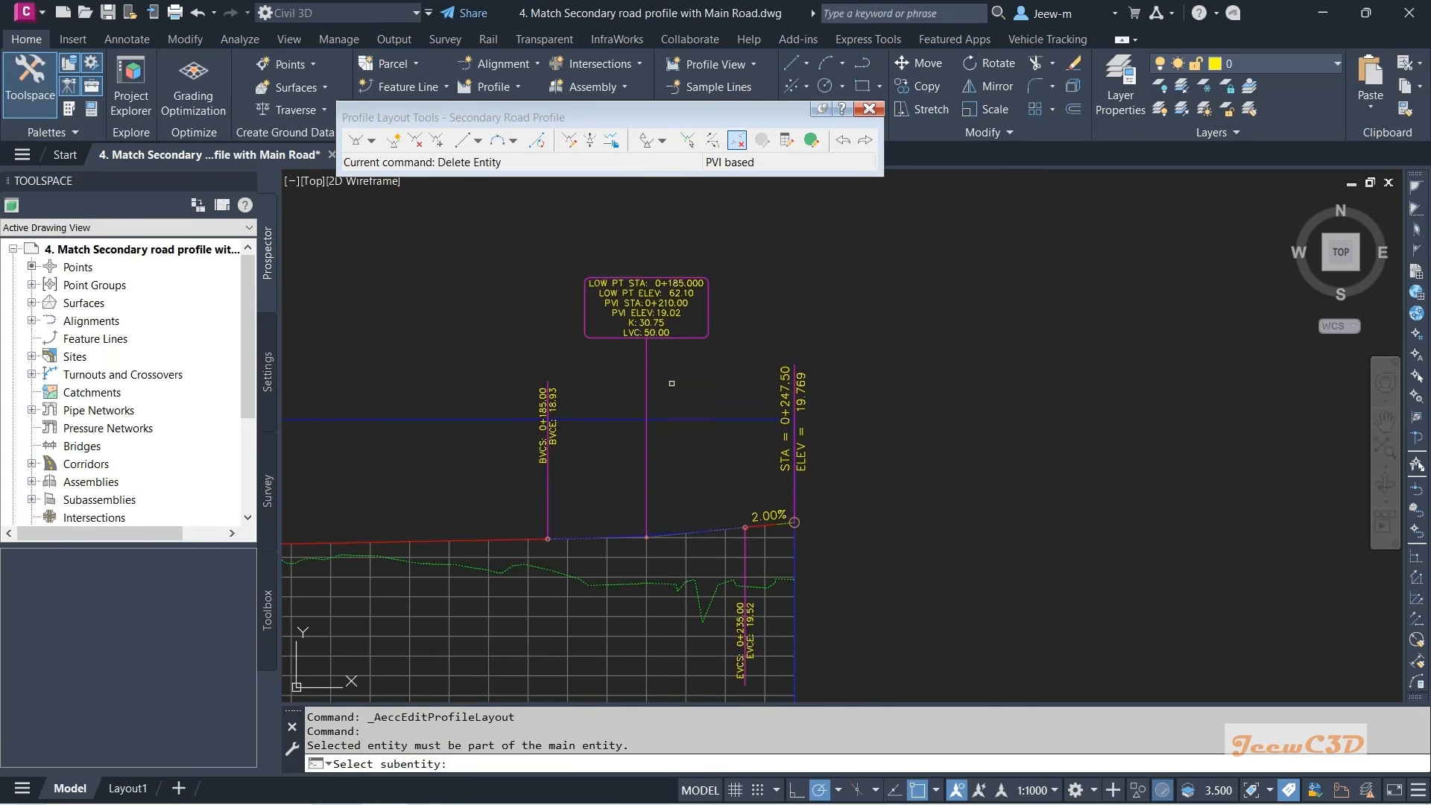
scroll(671, 383, up, 4)
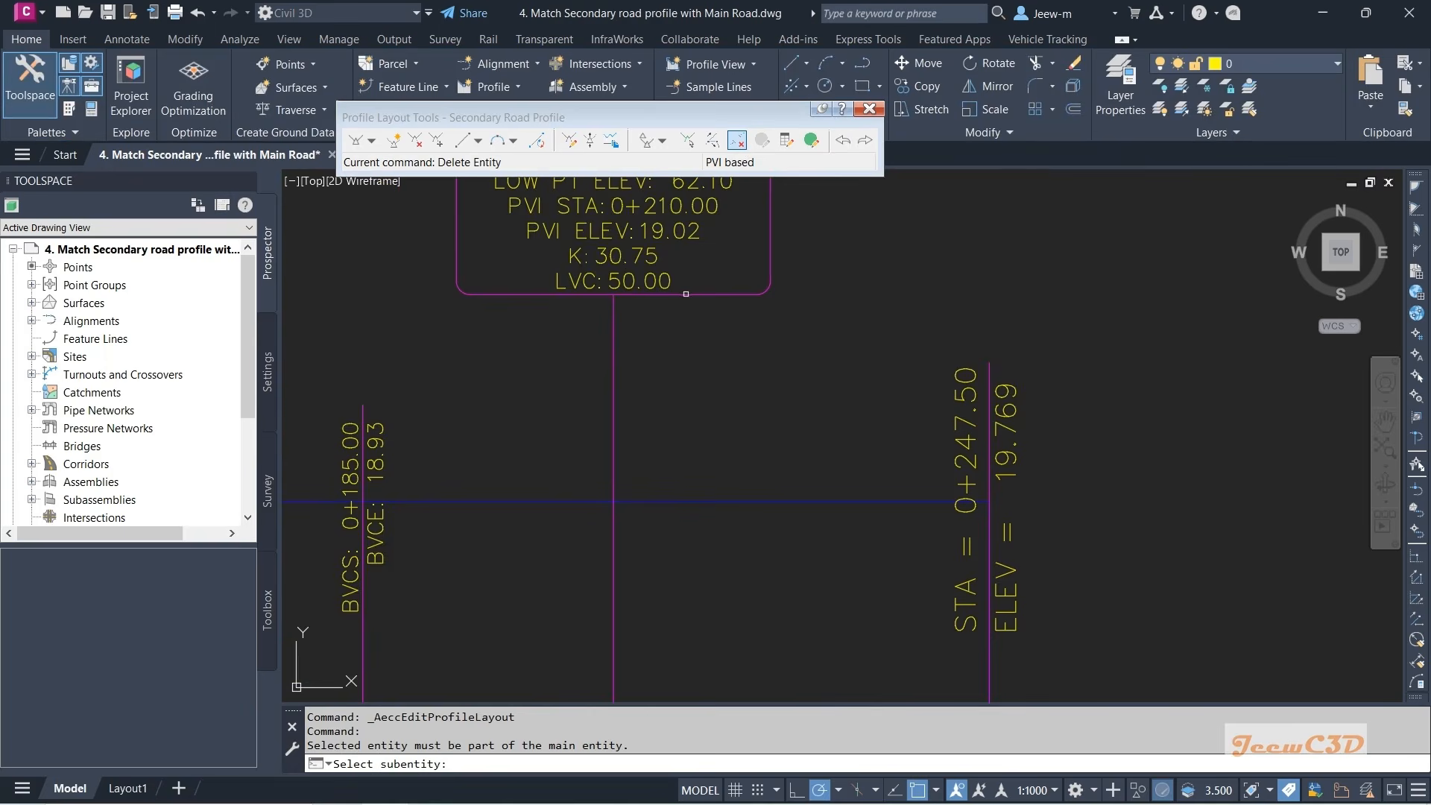
scroll(687, 324, down, 4)
scroll(681, 415, up, 6)
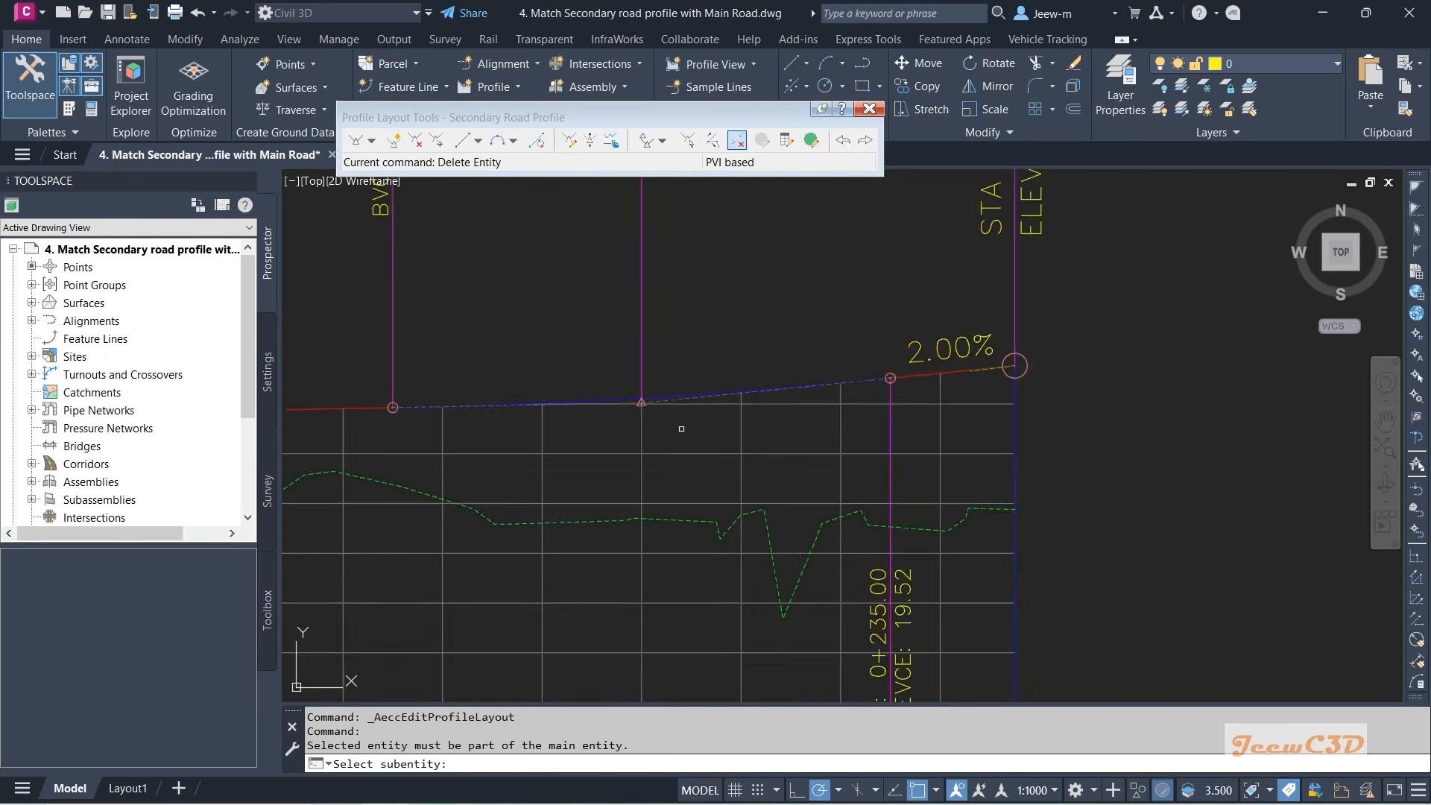
click(668, 374)
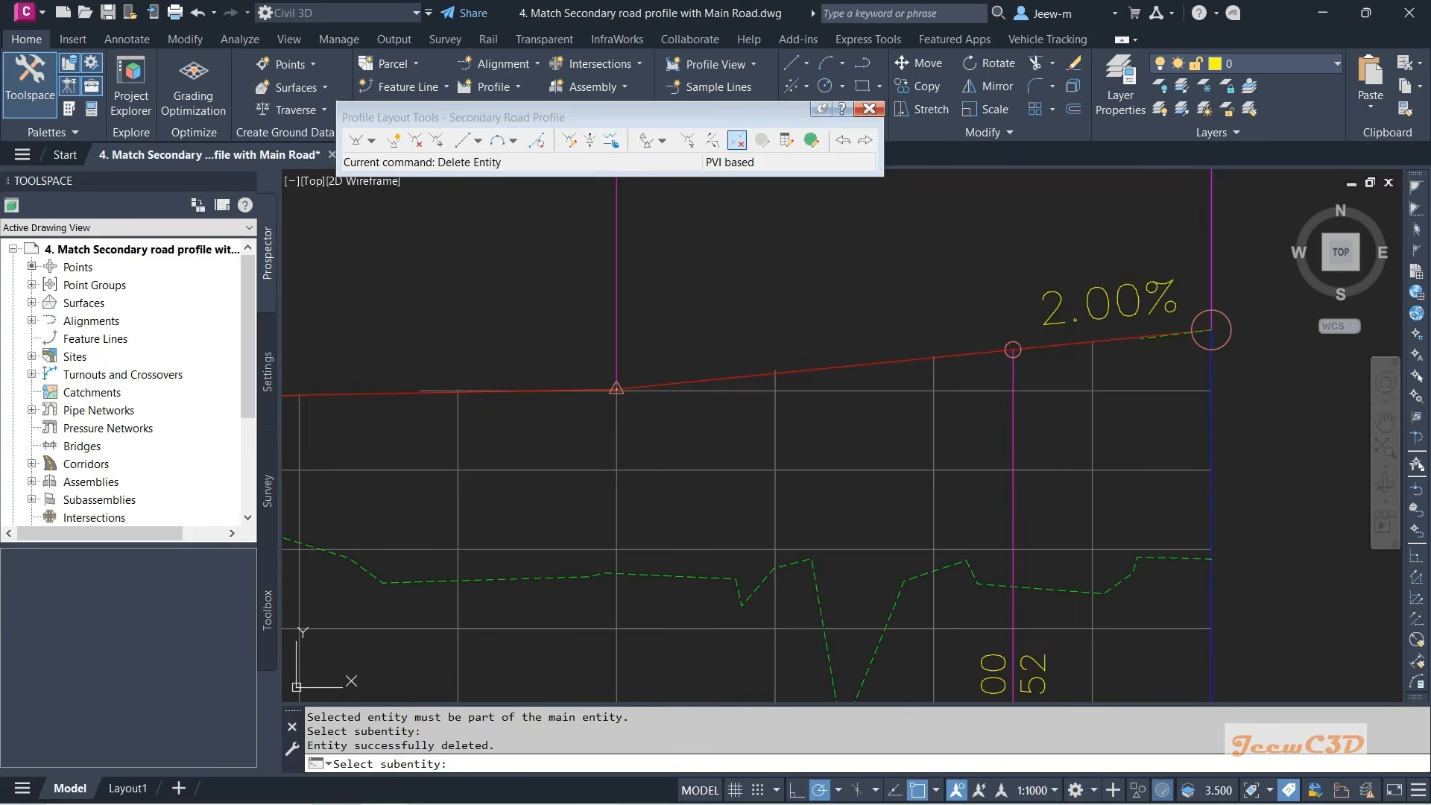
key(Escape)
- Stretch the last intermediate PVI of the Secondary Road Profile onto the start of the corridor surface profile for a 2.50% end grade
click(751, 379)
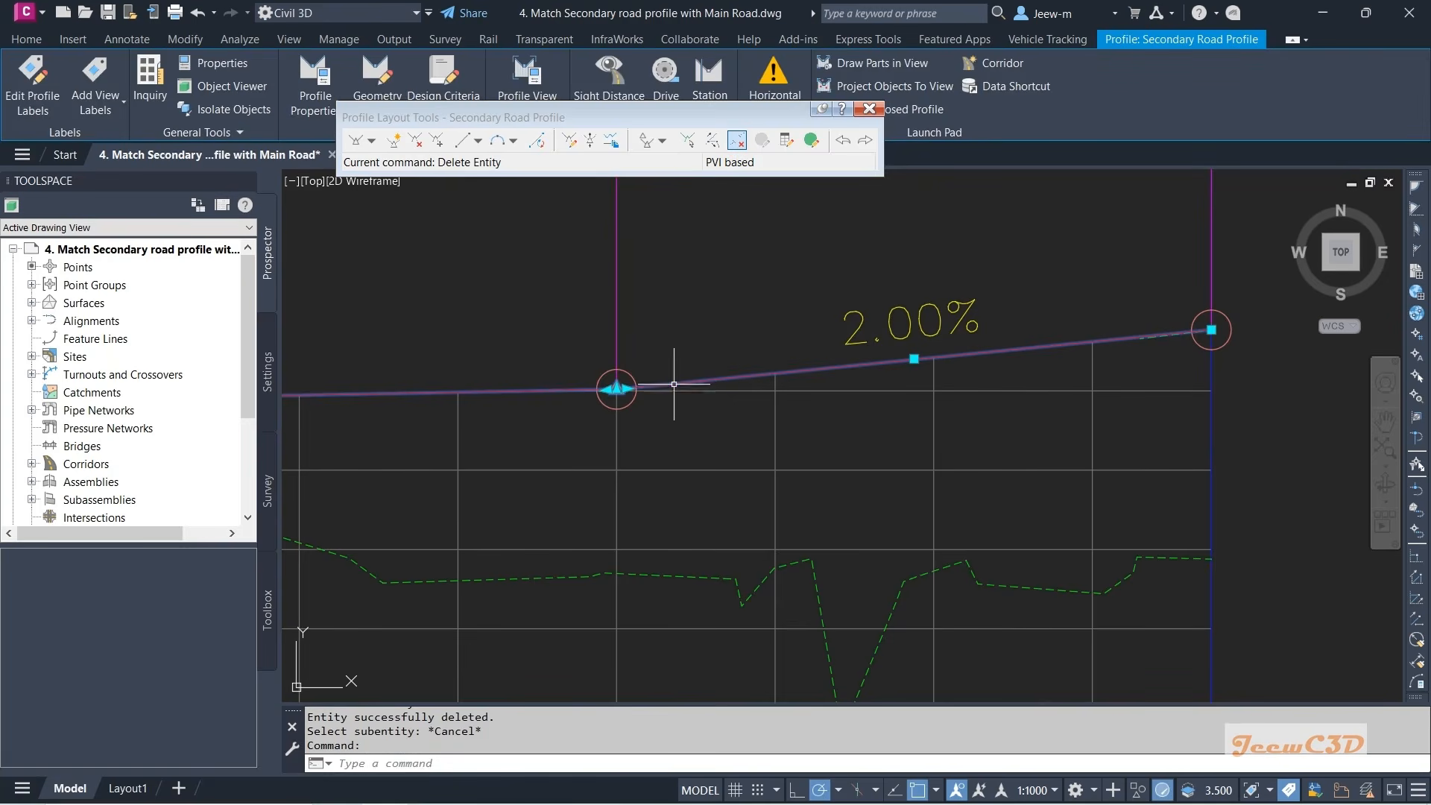
click(616, 388)
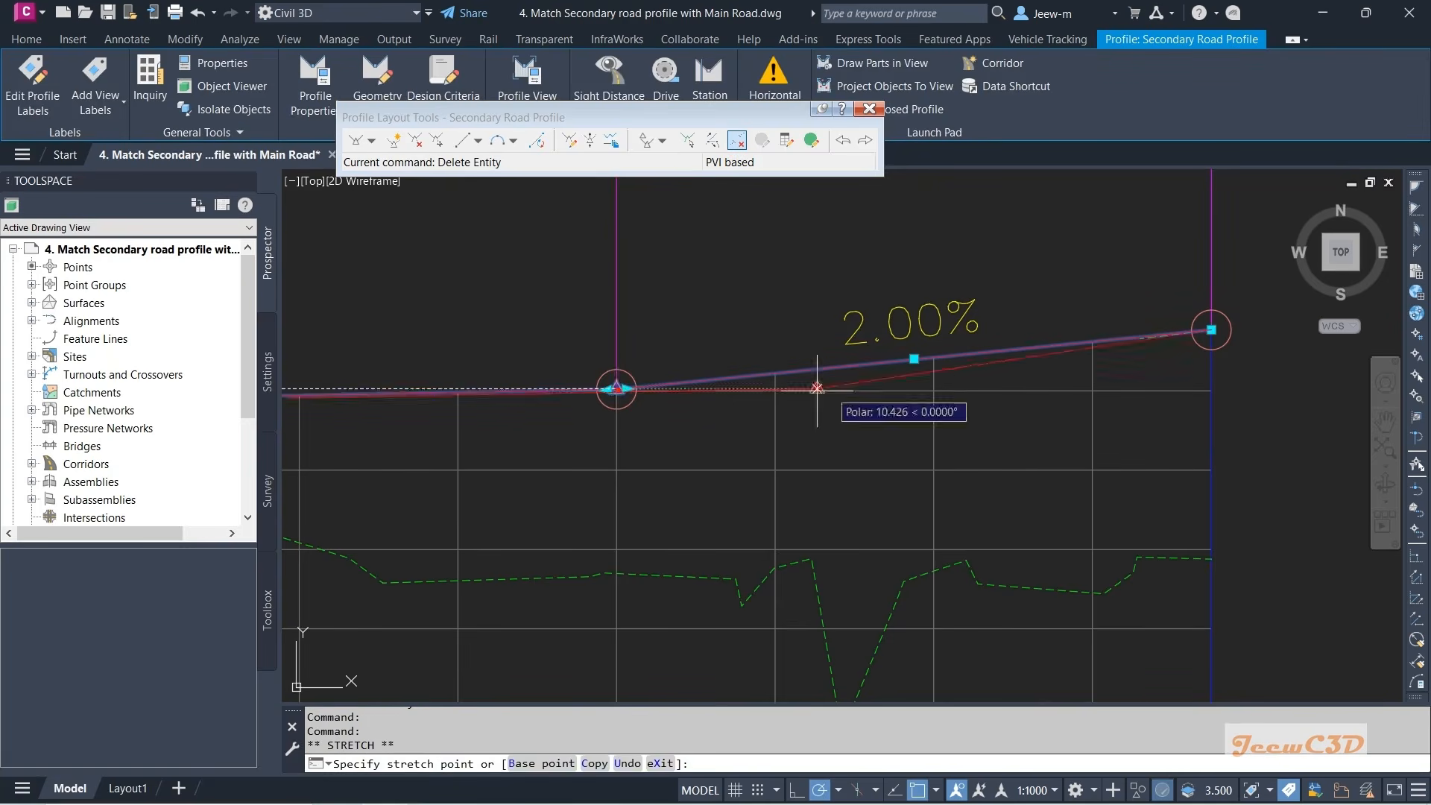
scroll(1193, 364, up, 4)
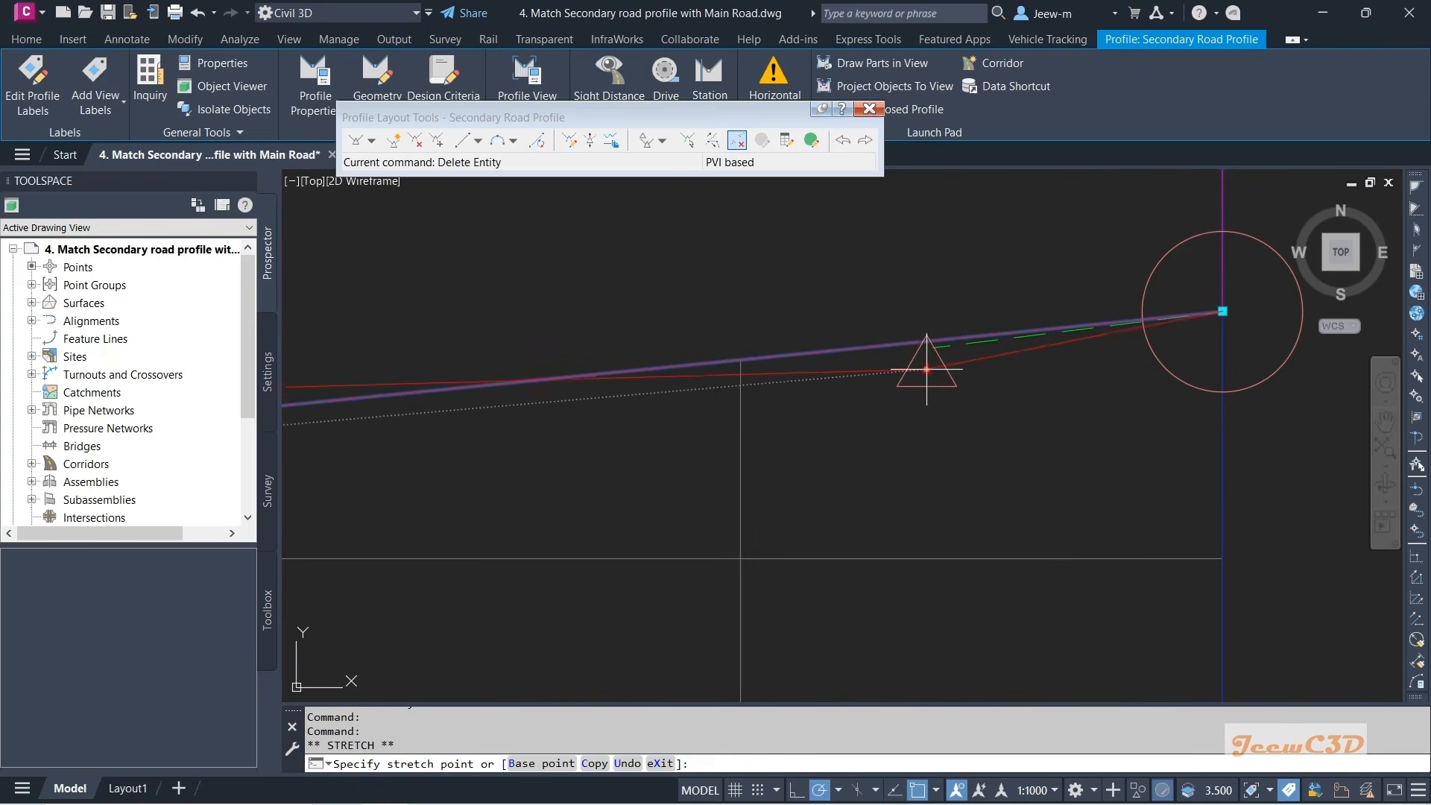
click(928, 354)
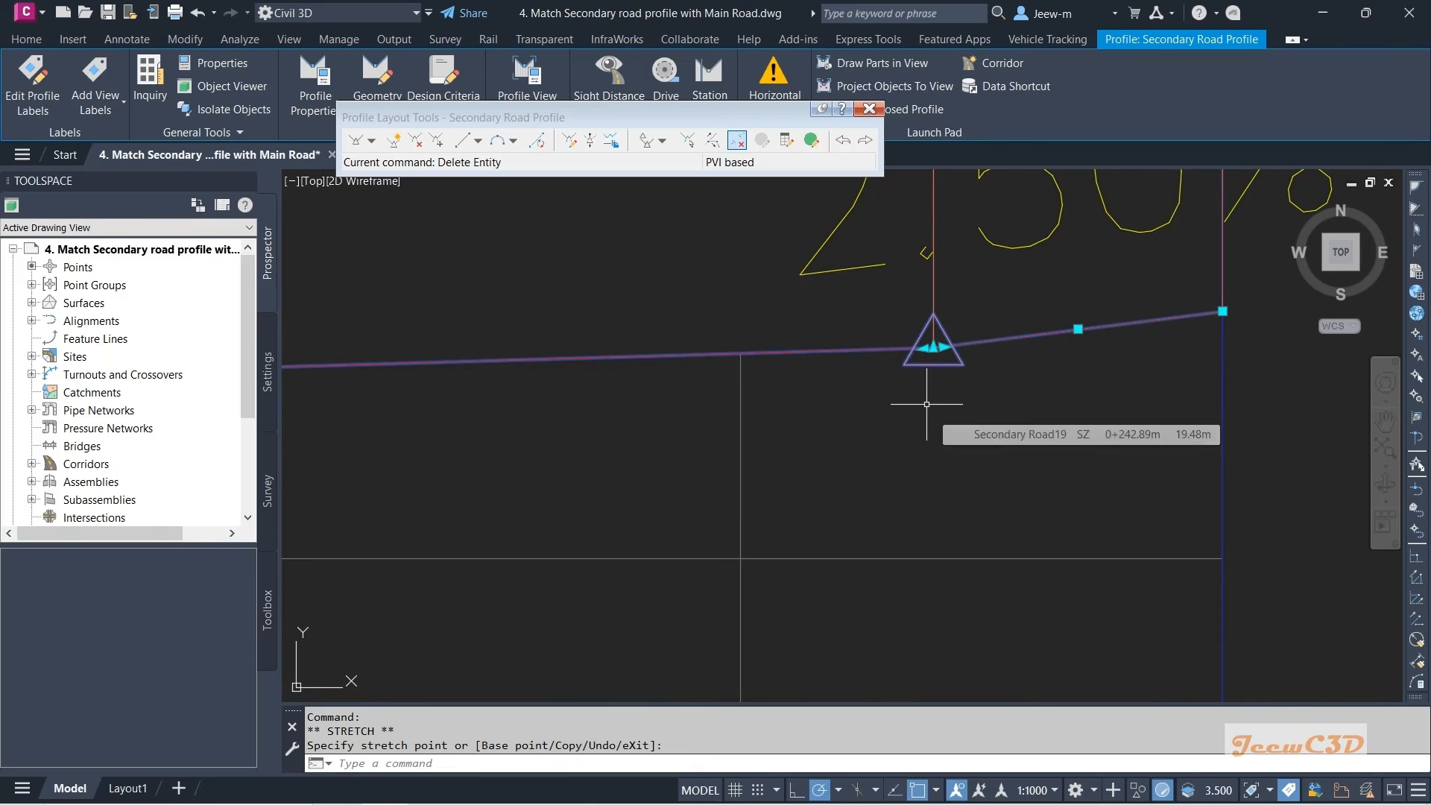
- Slide the PVI back along the 2.50% end tangent to about station 0+199.64, keeping that grade
scroll(907, 358, up, 3)
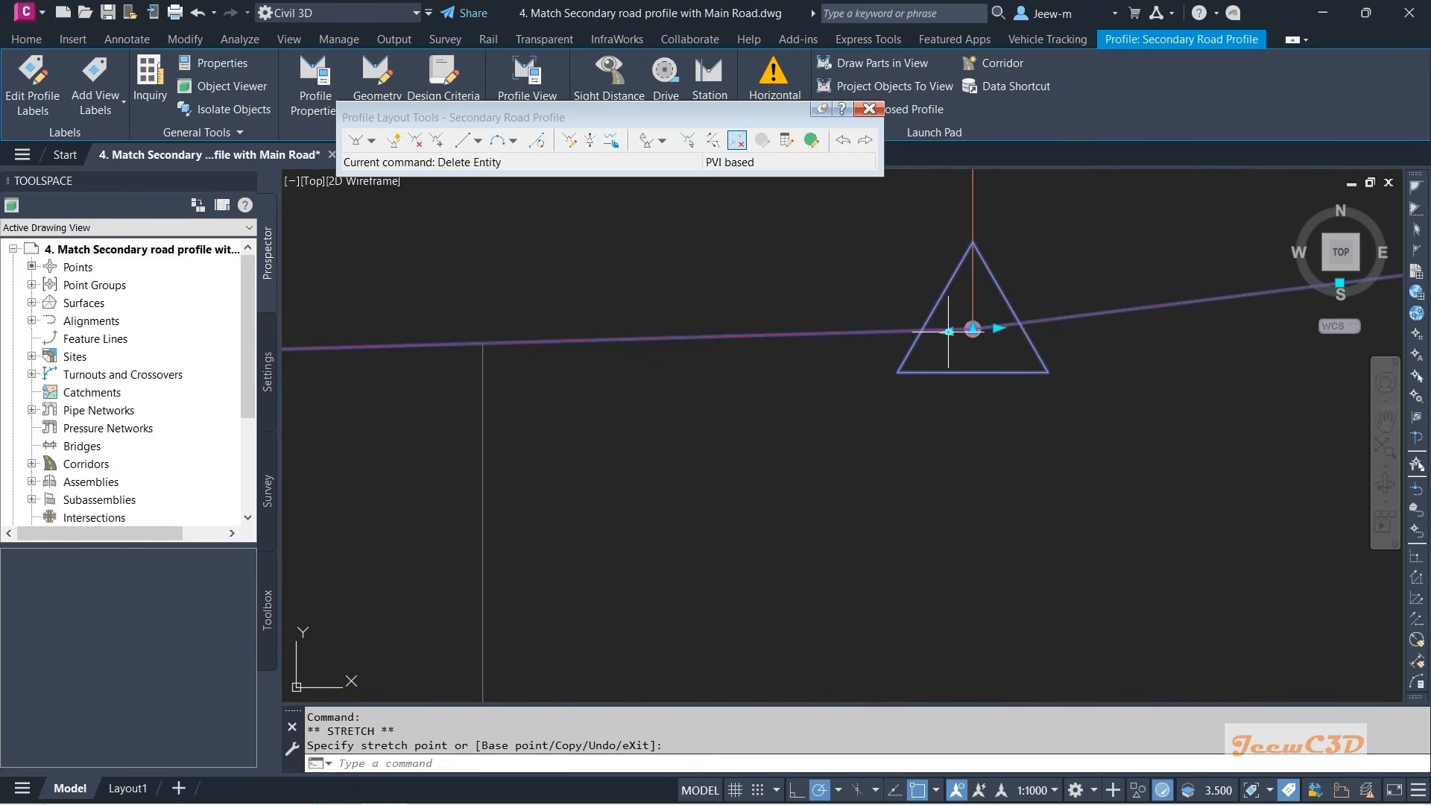
scroll(947, 331, down, 5)
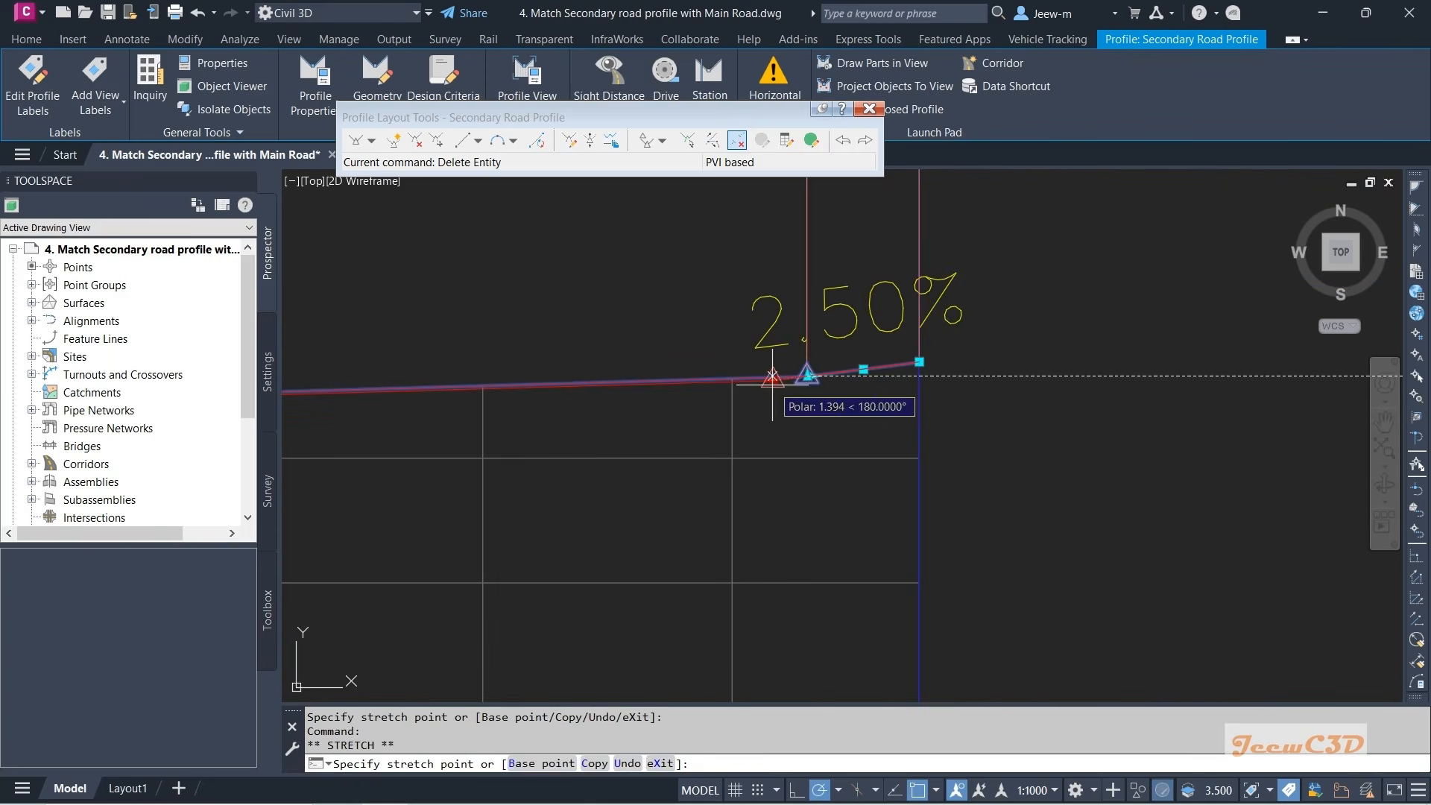
click(807, 374)
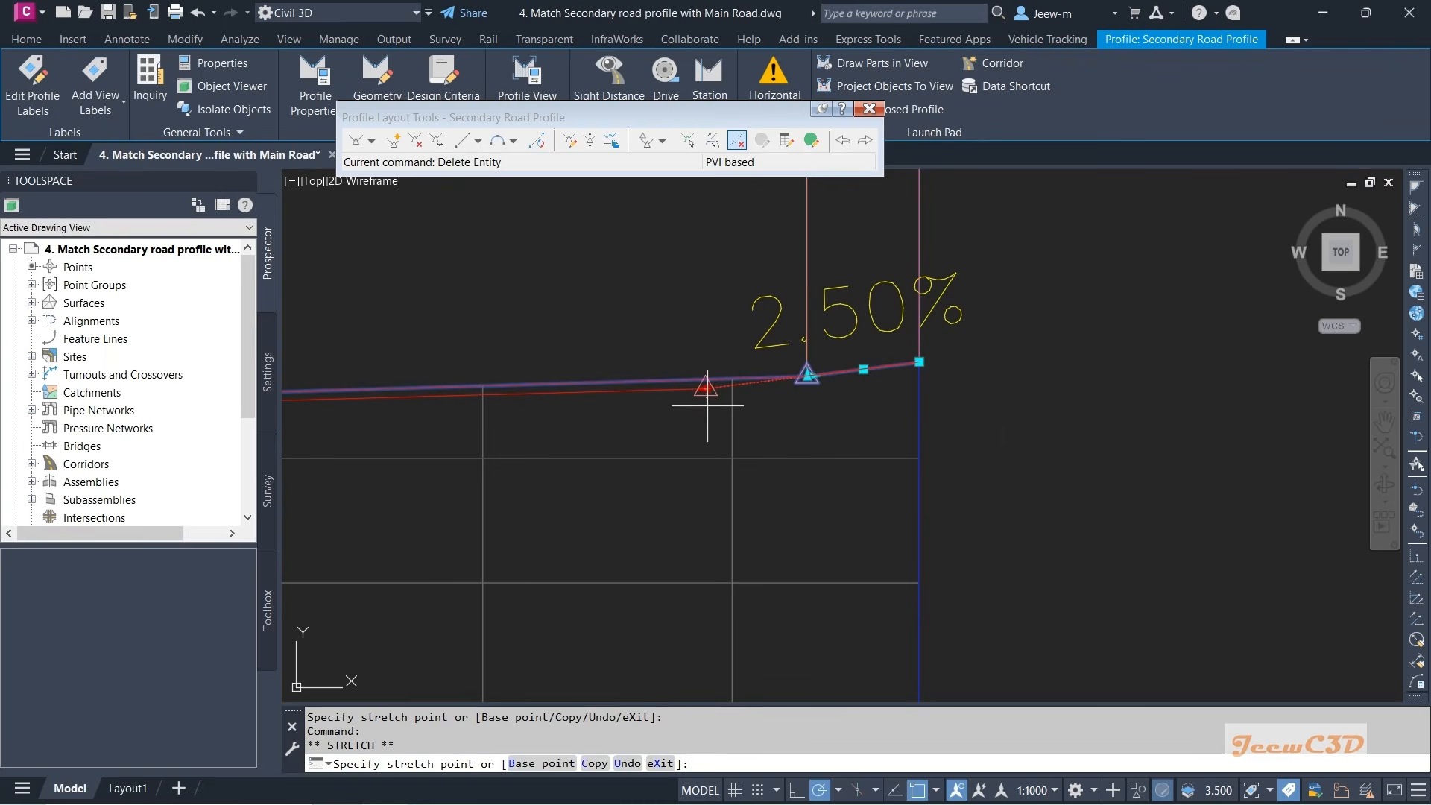
scroll(707, 405, down, 1)
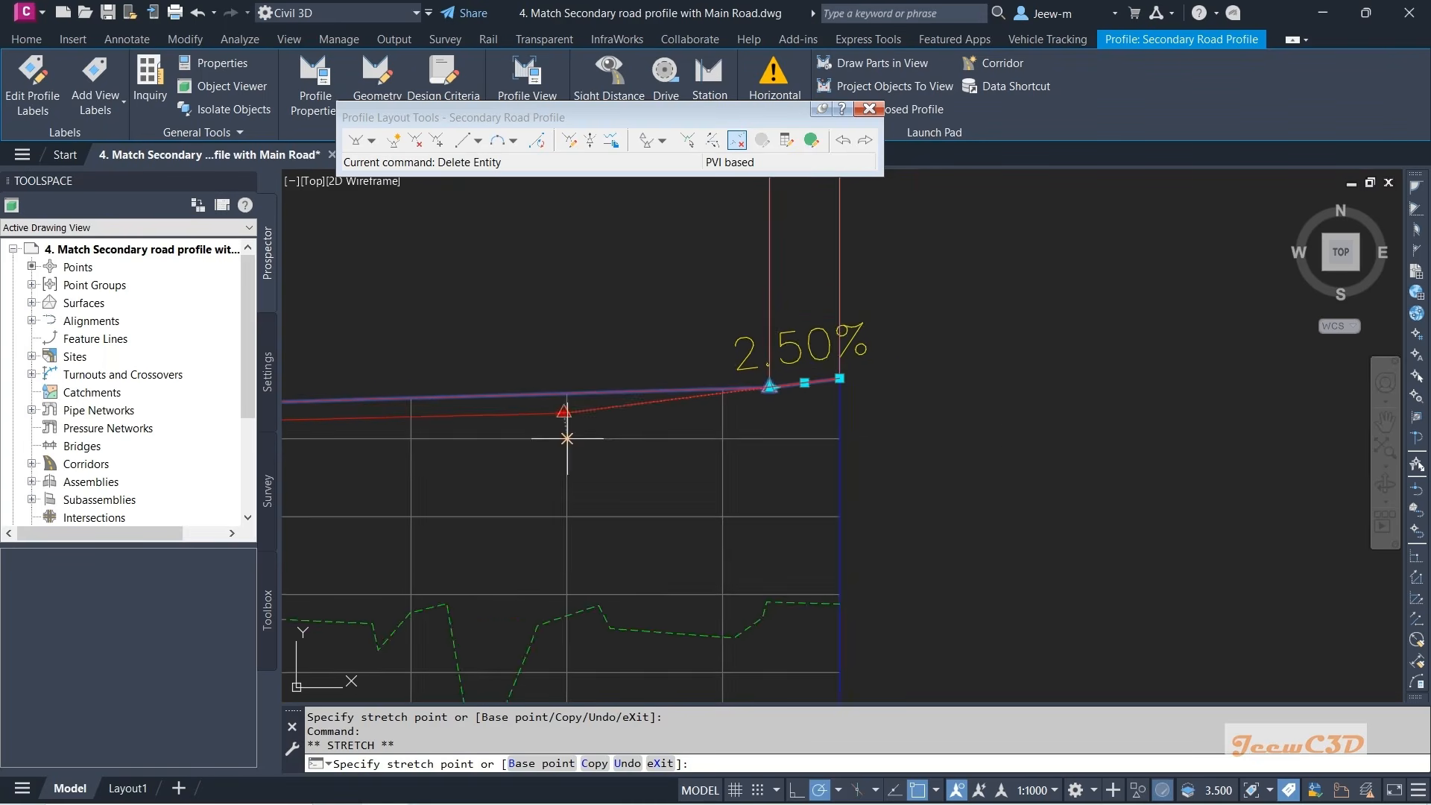
middle_drag(566, 438, 884, 375)
scroll(787, 396, down, 2)
scroll(660, 407, up, 1)
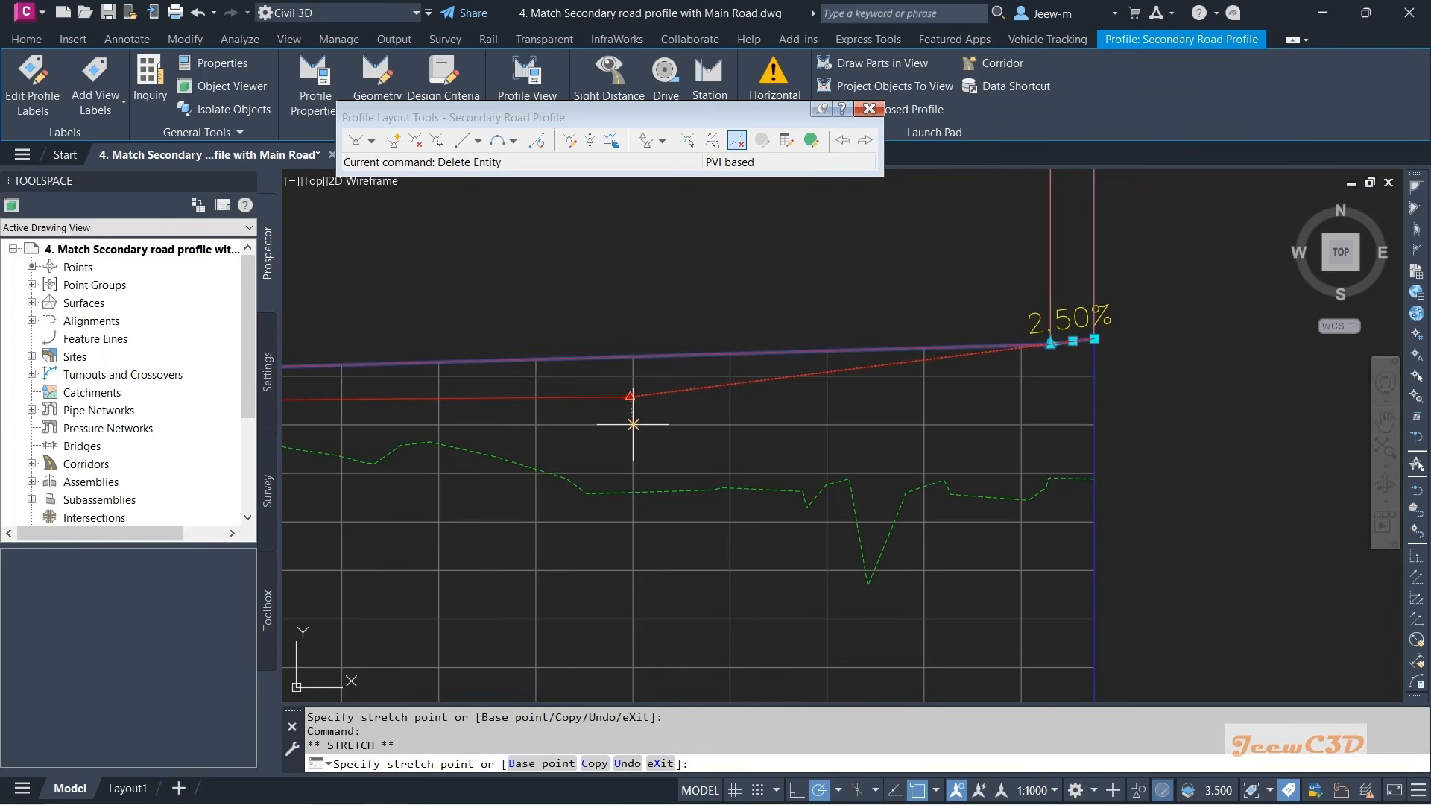
click(633, 424)
key(Escape)
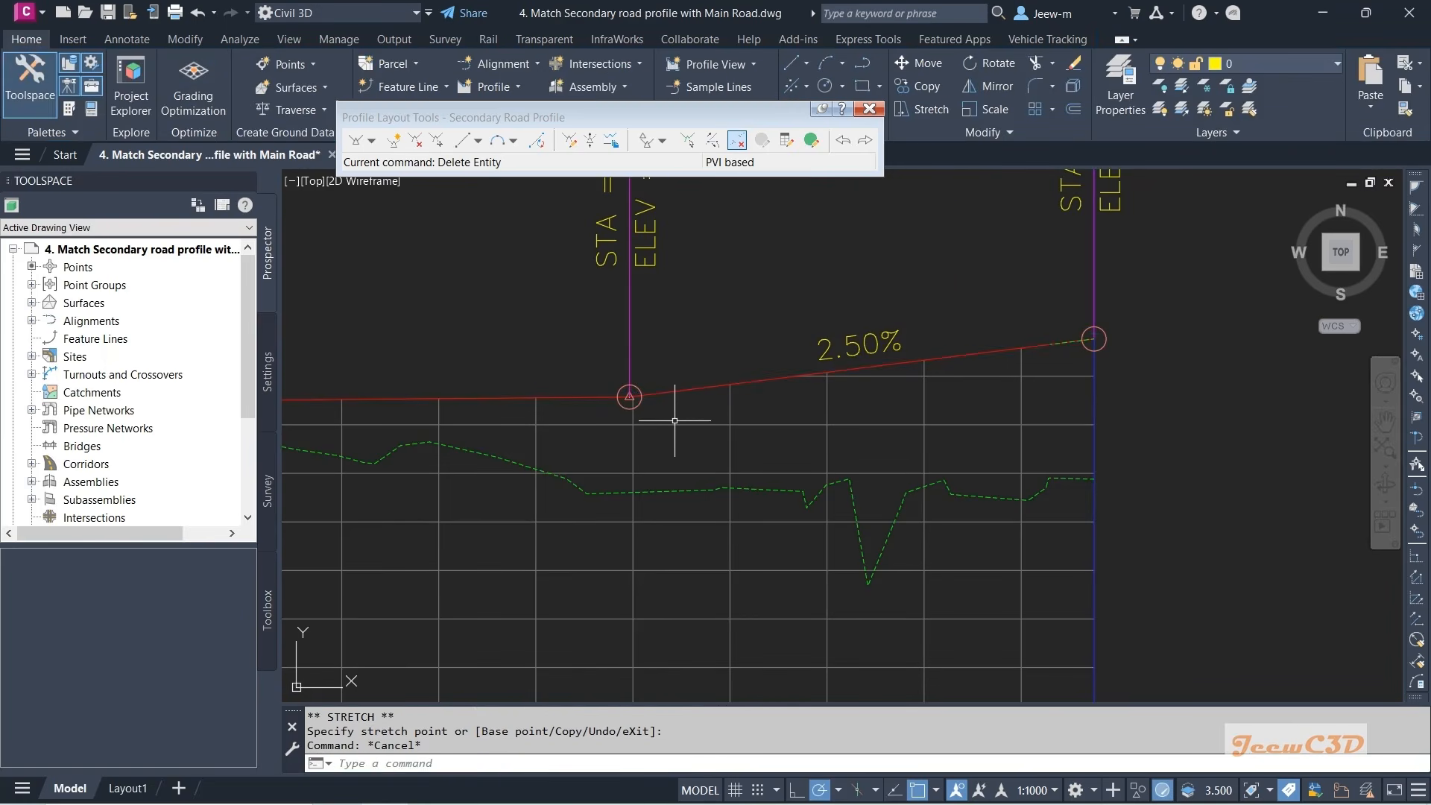
- Add a PVI-based free vertical parabola with a curve length of 50 m at the PVI near station 0+199.64
scroll(859, 424, down, 2)
middle_drag(617, 419, 772, 414)
scroll(774, 414, up, 1)
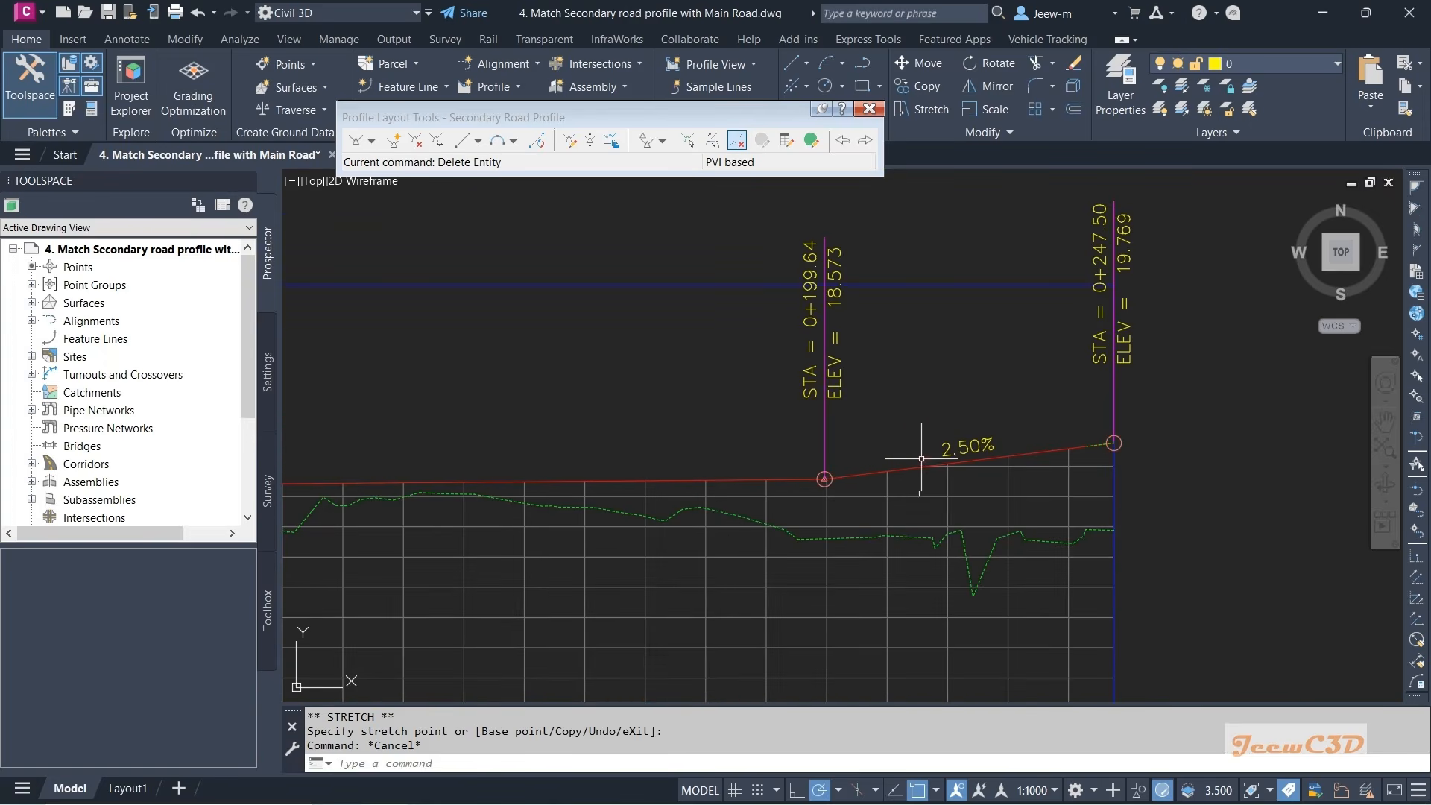
click(513, 140)
mouse_move(615, 298)
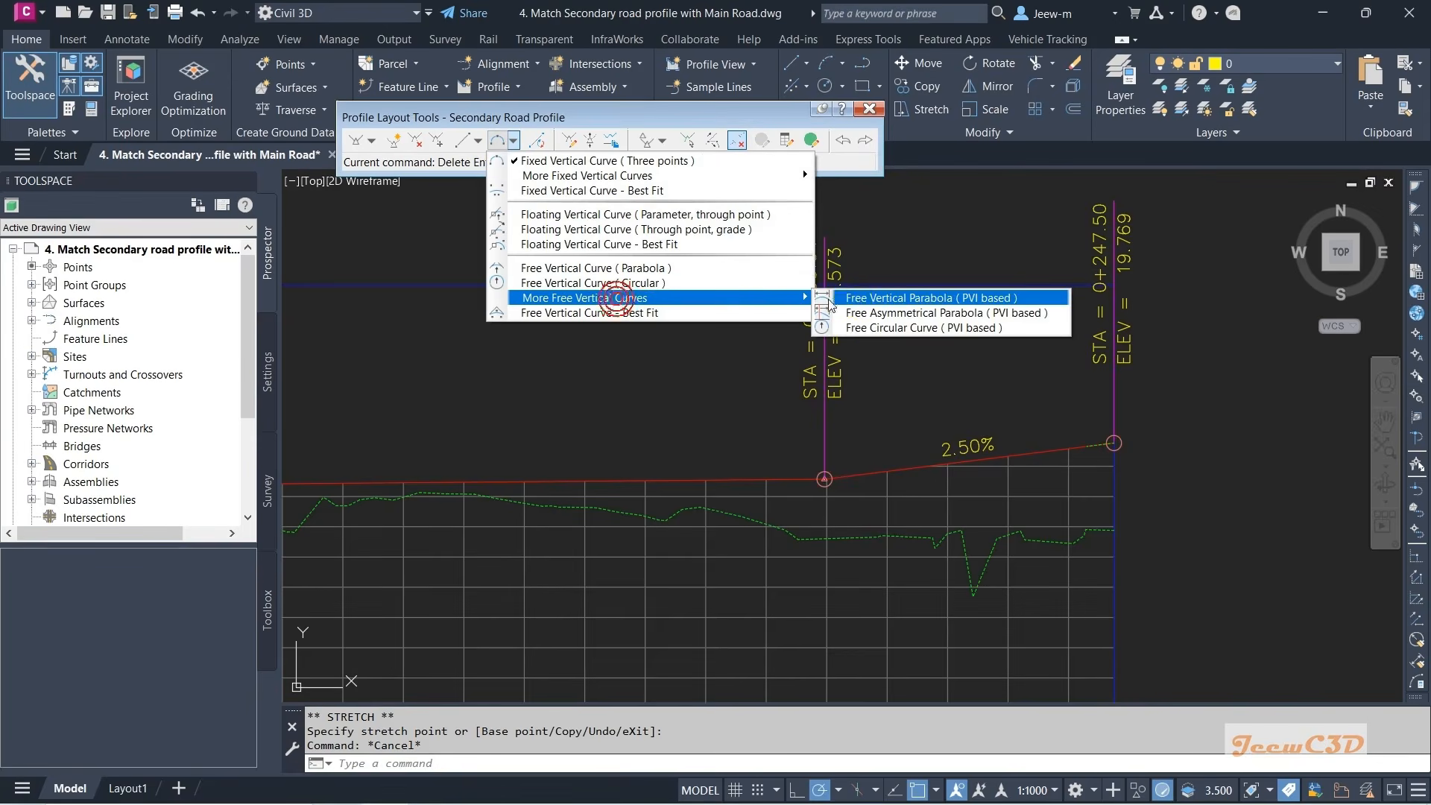
click(855, 298)
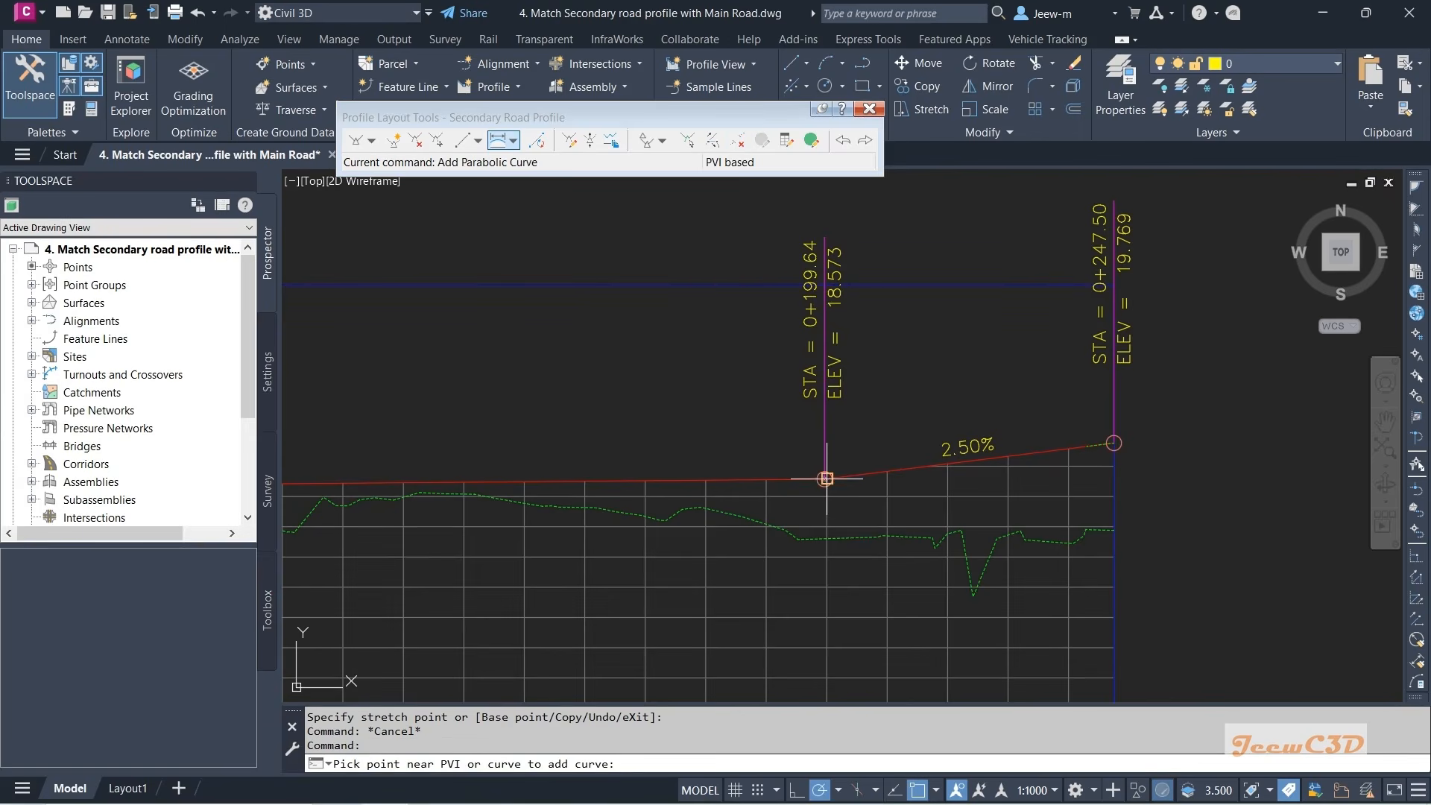
click(826, 479)
text(5)
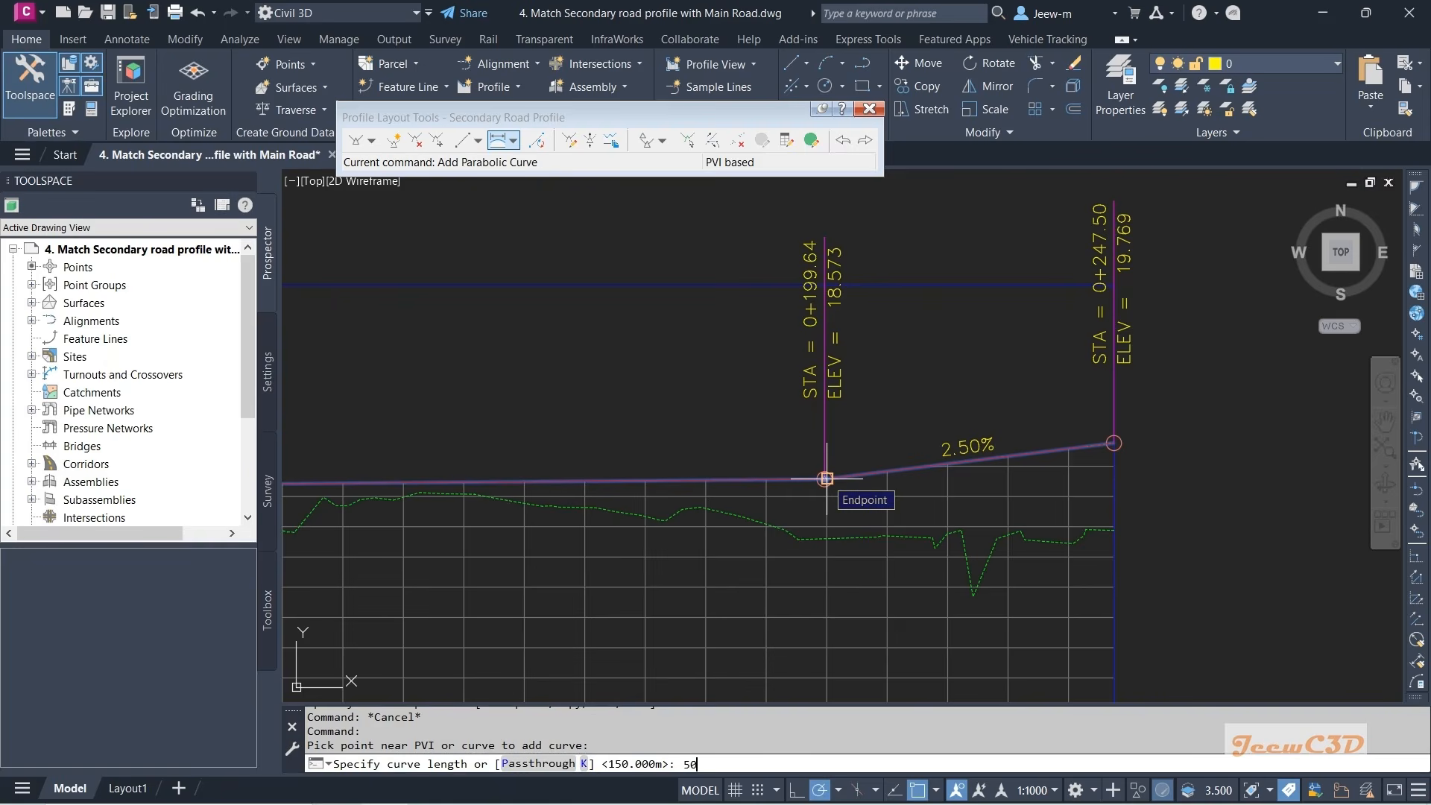
key(Return)
key(Escape)
- Examine the revised Secondary Road profile, its vertical curve and its end tie-in to the Main Road, plus the junction in plan
scroll(729, 419, down, 4)
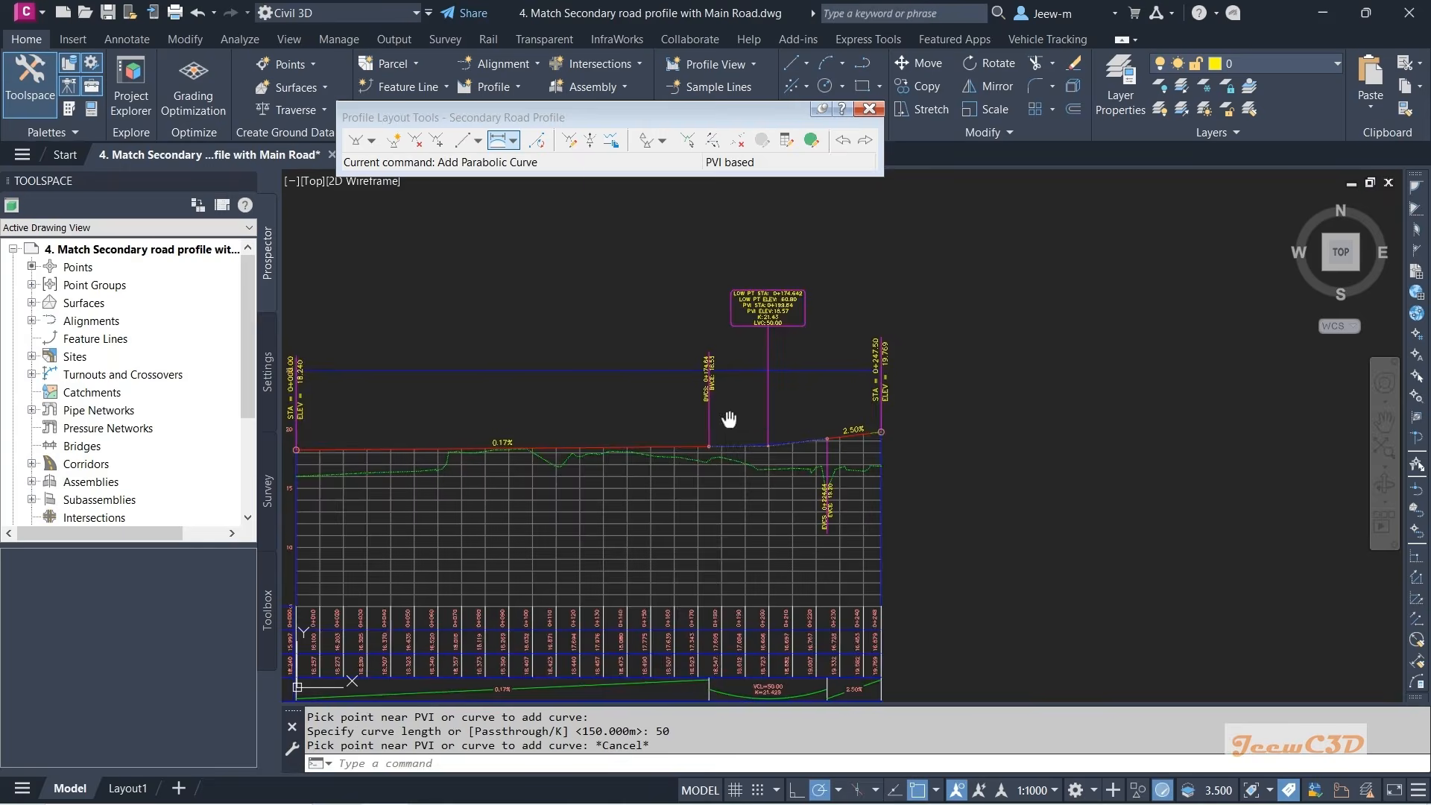
middle_drag(729, 419, 960, 372)
scroll(863, 424, up, 2)
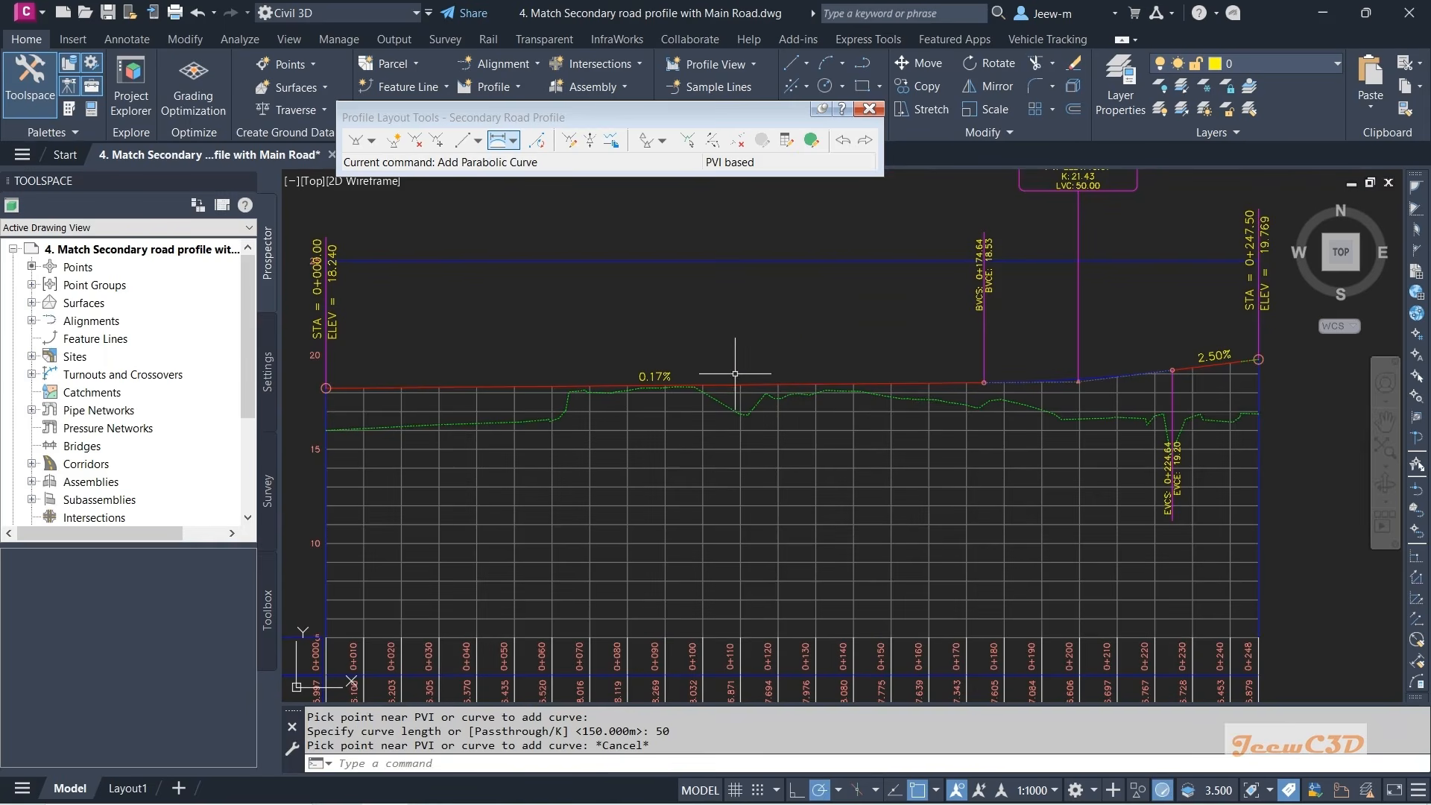
scroll(735, 374, down, 3)
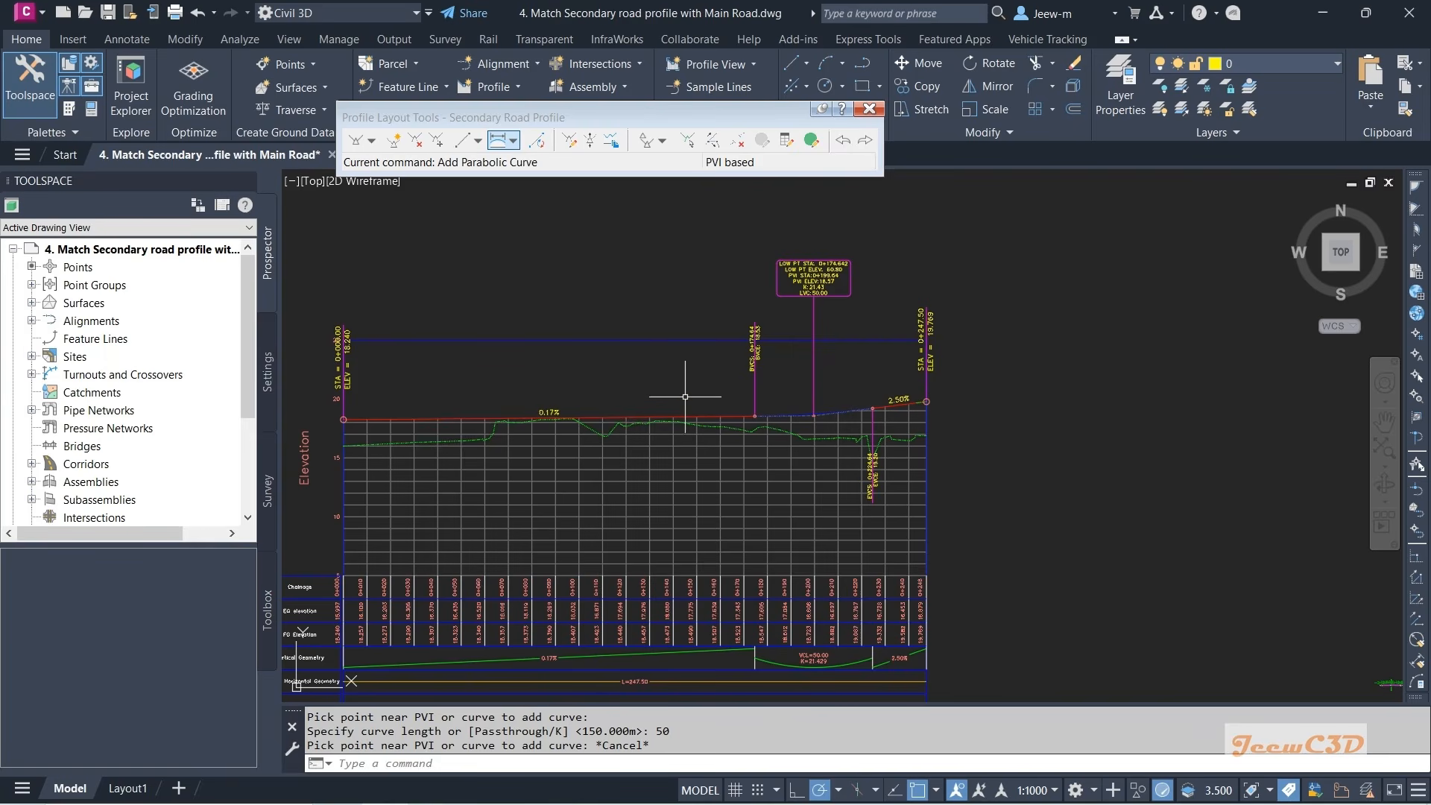
middle_drag(668, 384, 612, 415)
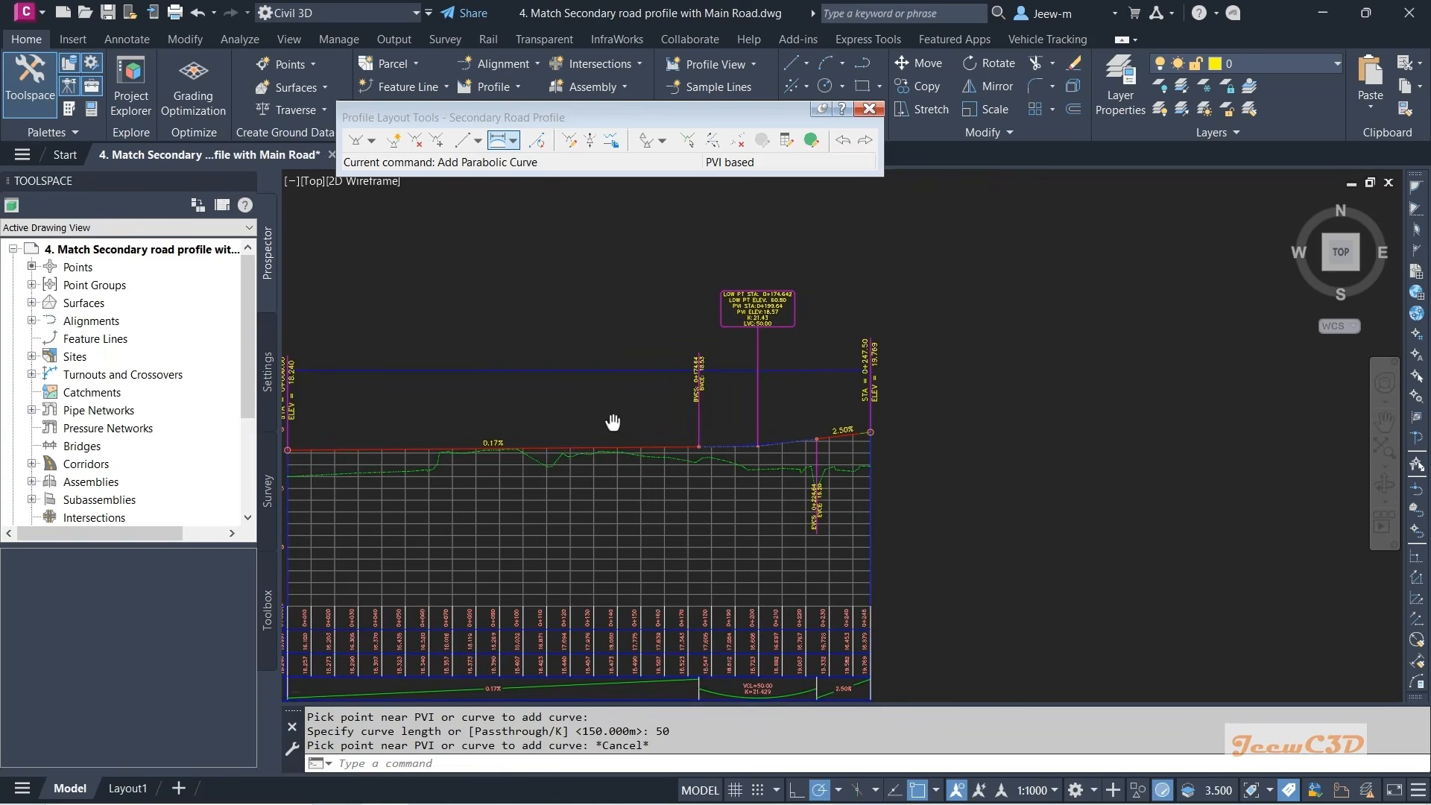
scroll(725, 440, up, 2)
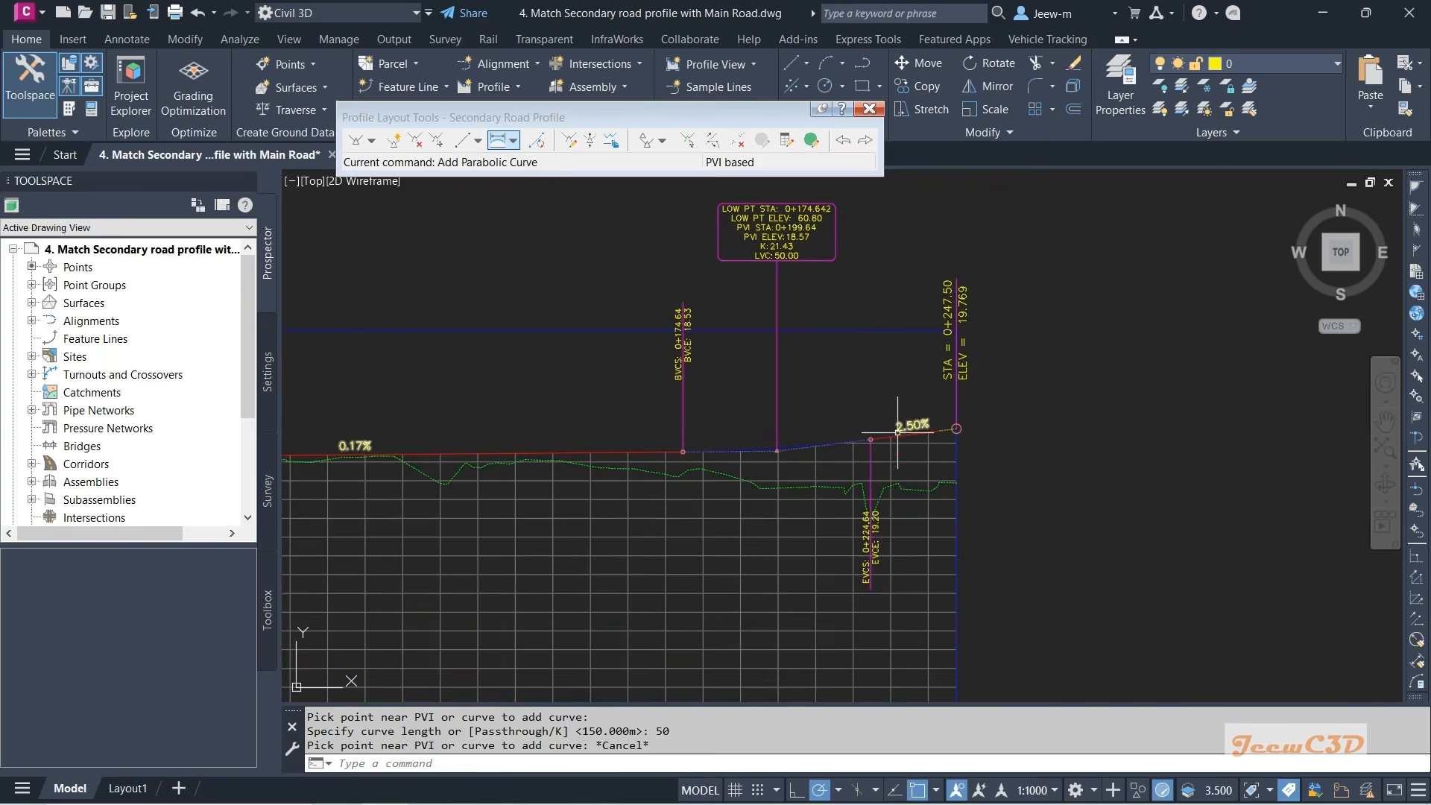
scroll(635, 462, down, 2)
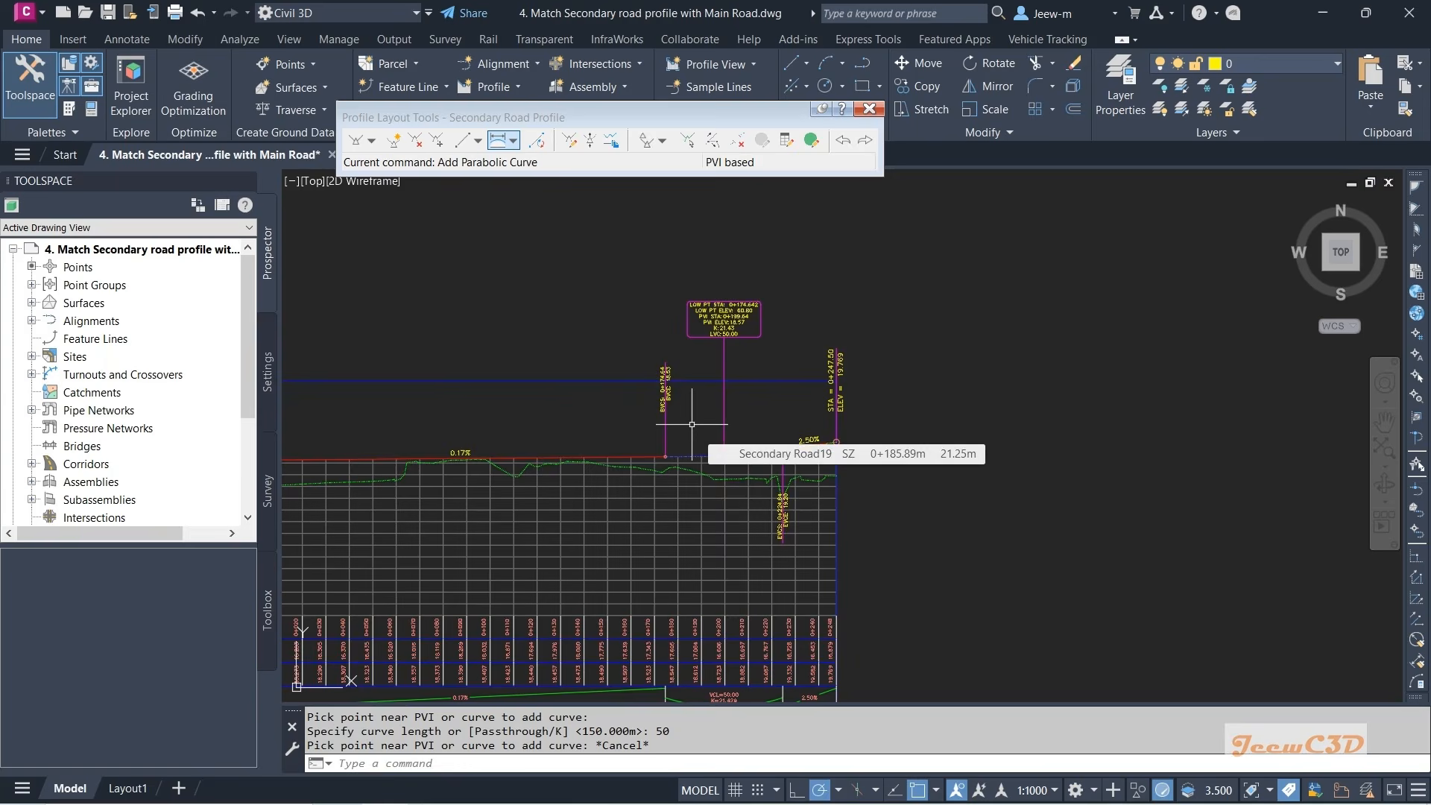
scroll(818, 448, up, 6)
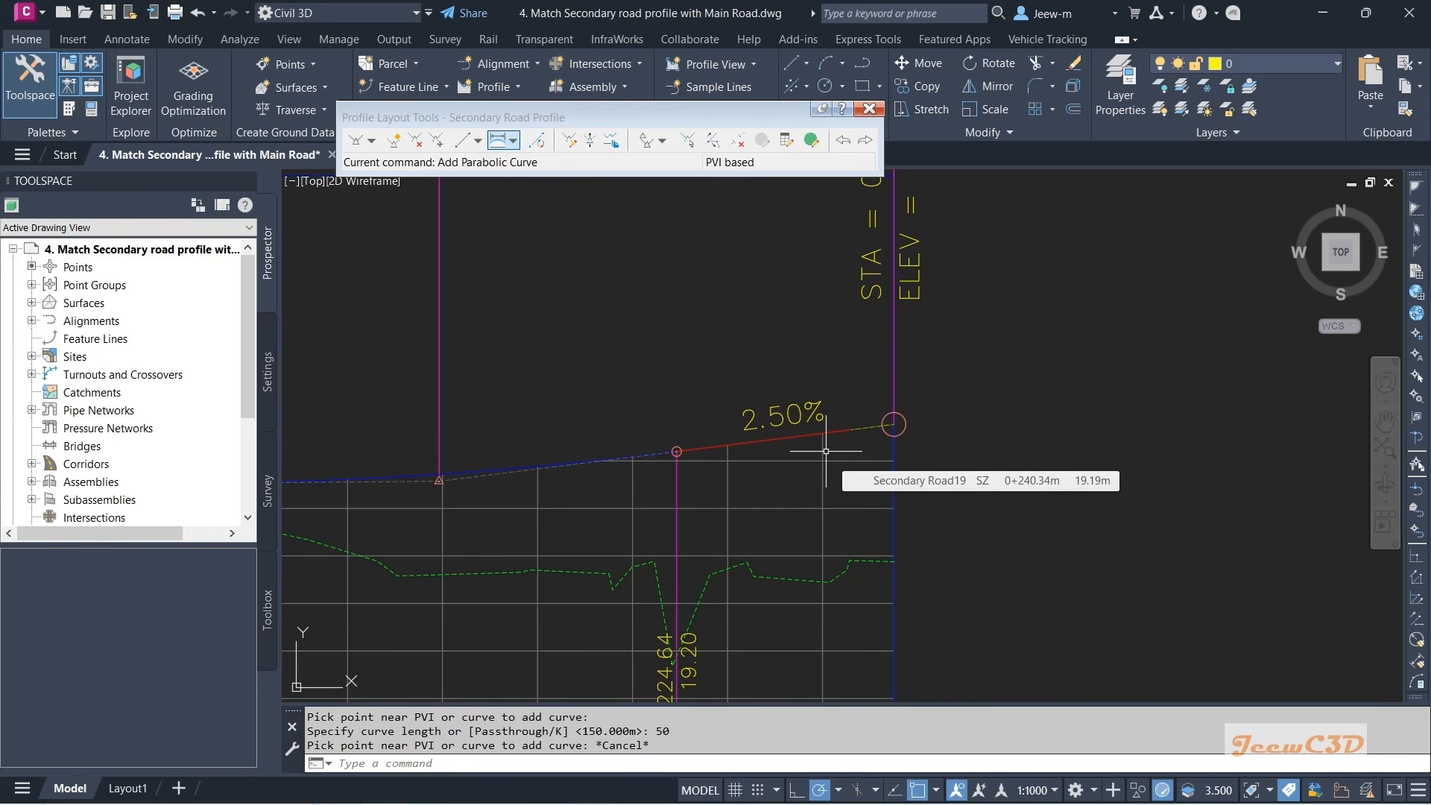
scroll(826, 451, down, 10)
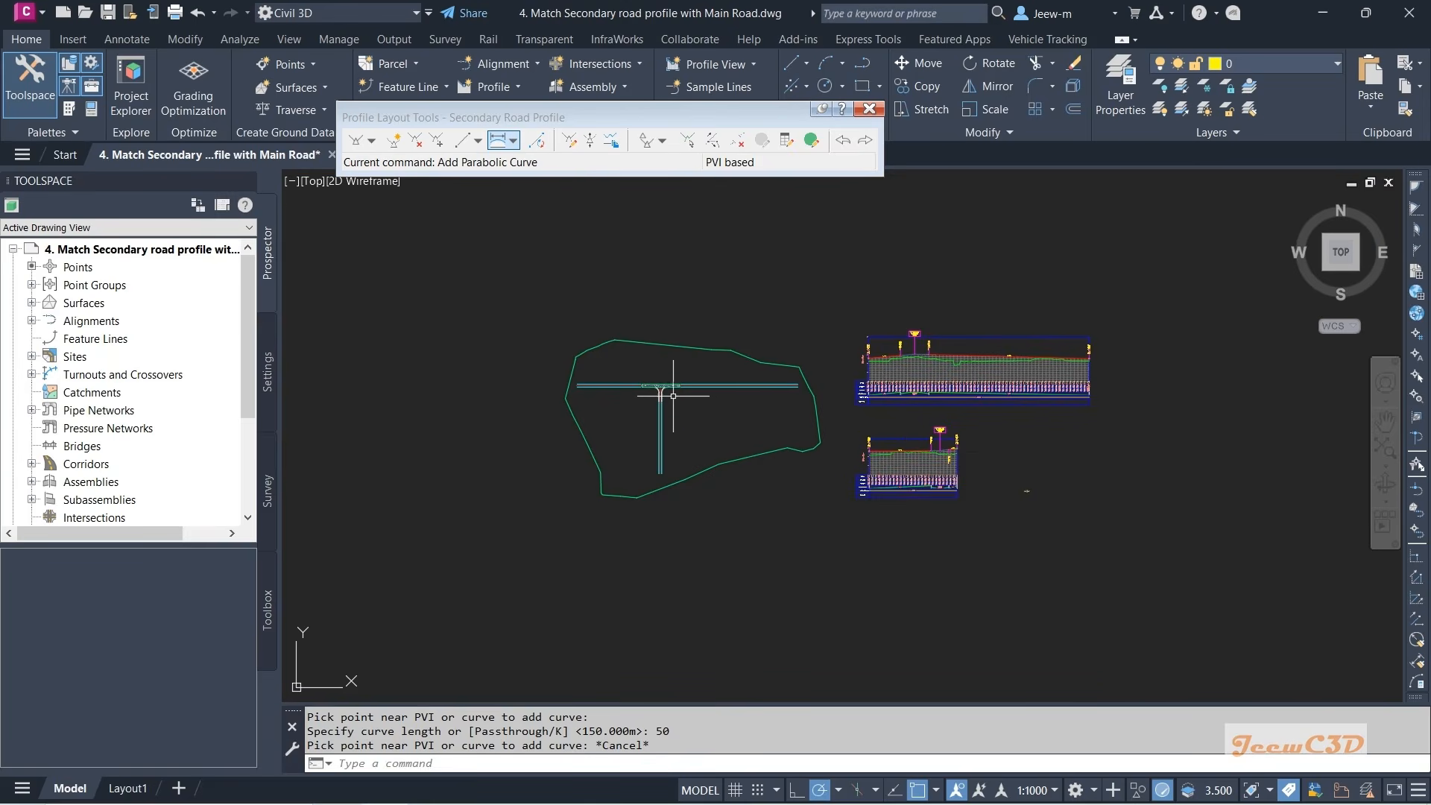
scroll(660, 399, up, 8)
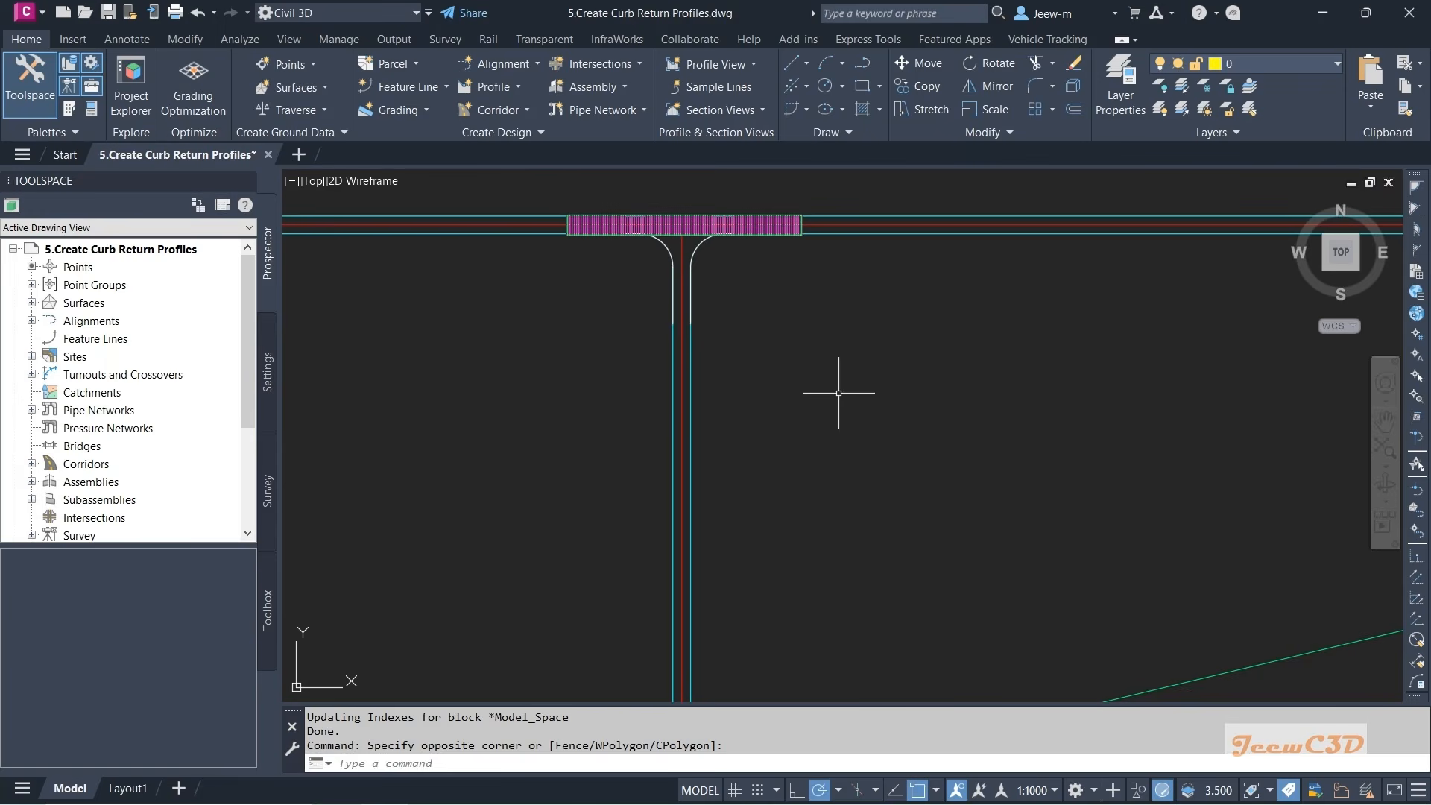
- Start a new corridor and name it Temp Corridor - Secondary Road
mouse_move(841, 391)
mouse_move(763, 358)
click(500, 112)
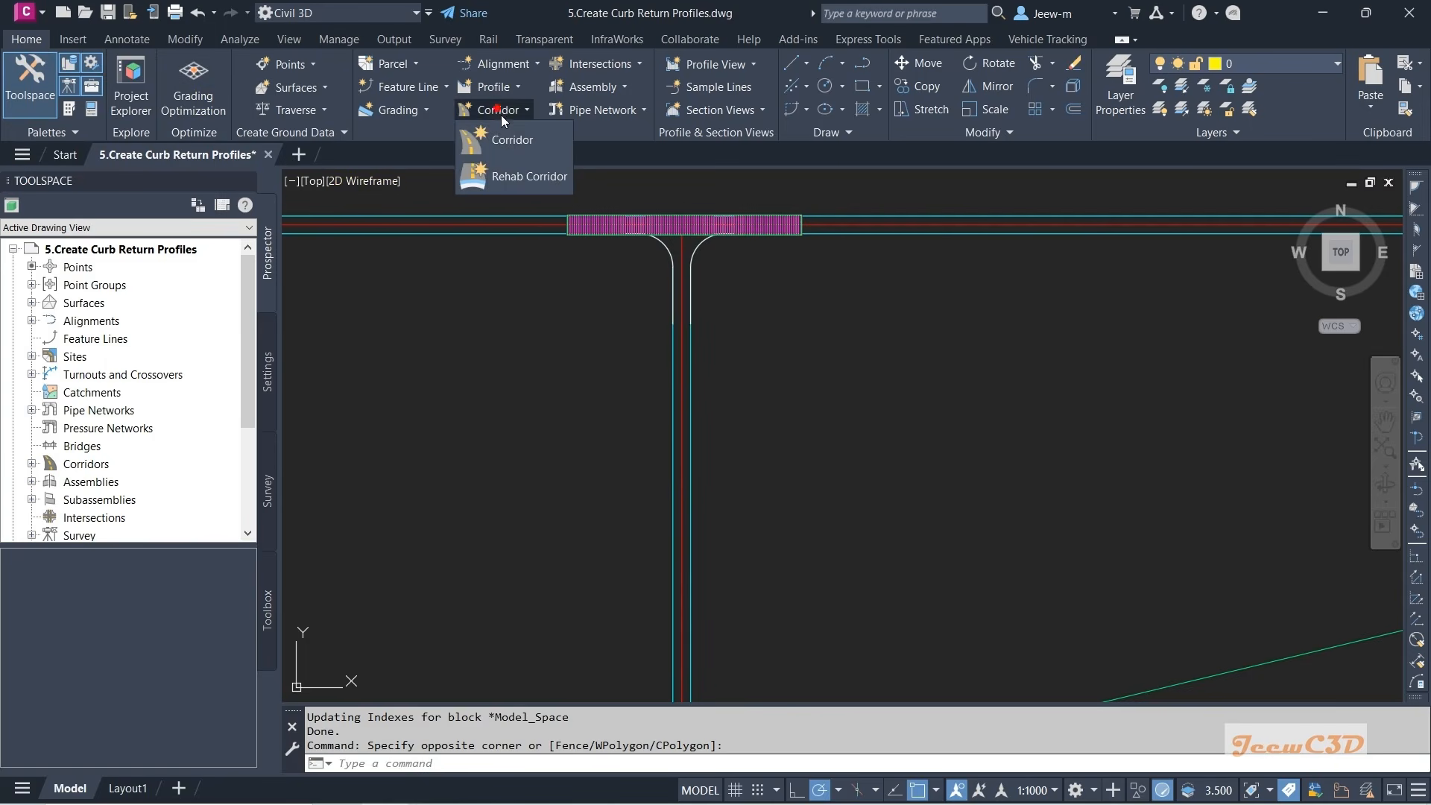
click(512, 138)
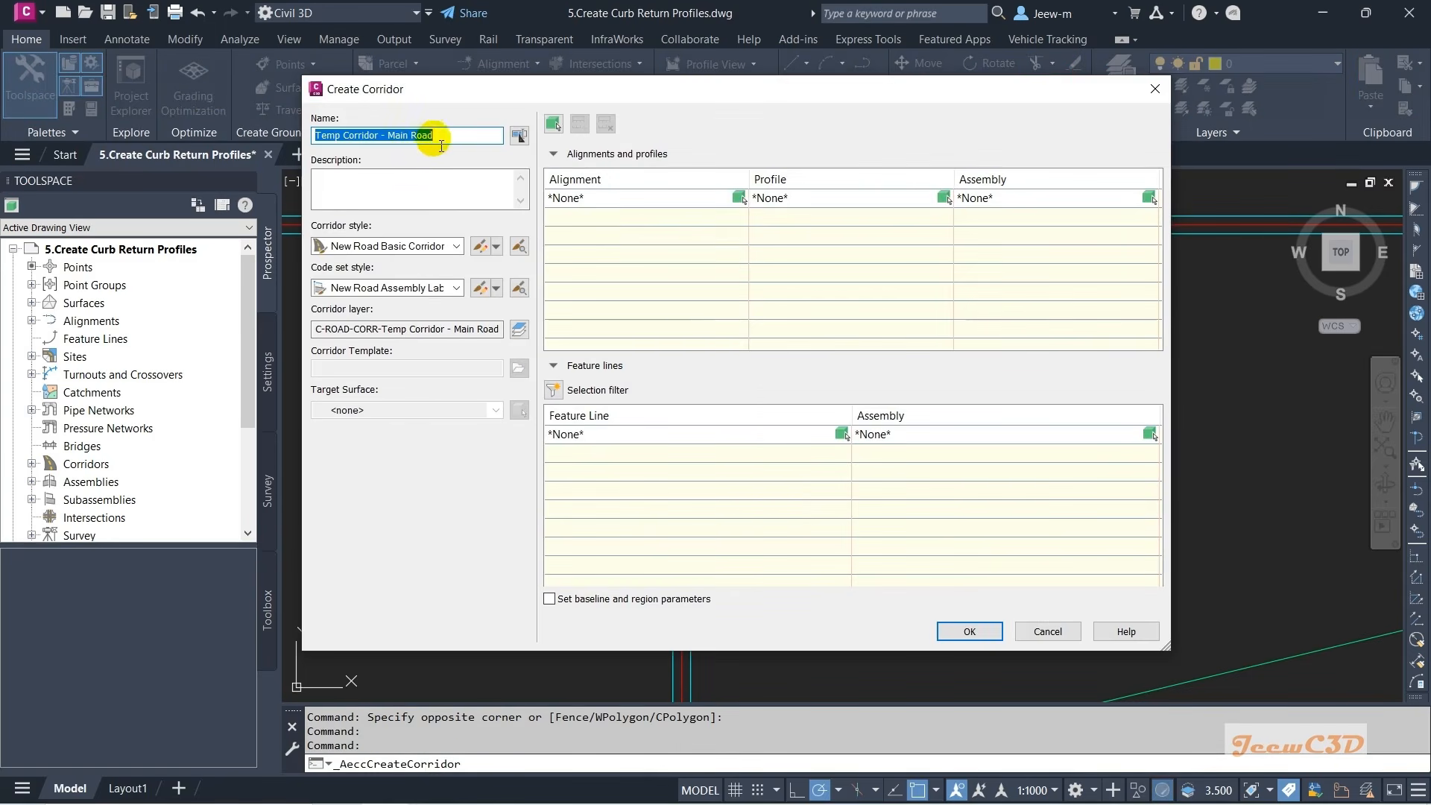
click(405, 136)
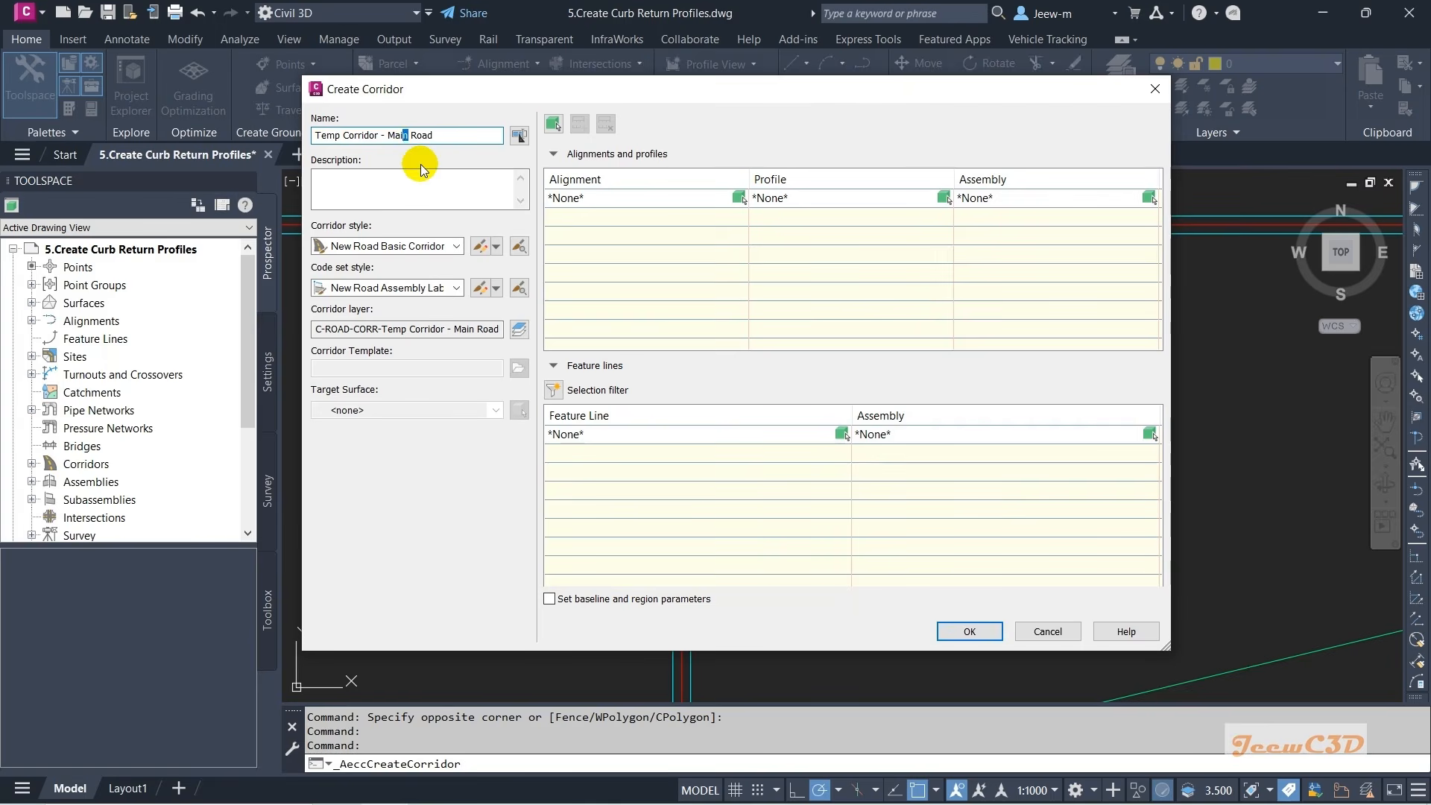
key(BackSpace)
key(BackSpace)
key(BackSpace)
key(Delete)
text(Se)
- Create the corridor from the Secondary Road alignment, Secondary Road Profile and Temporary Corridor - Main Road assembly, continuing to its baseline and region parameters
click(606, 198)
click(605, 199)
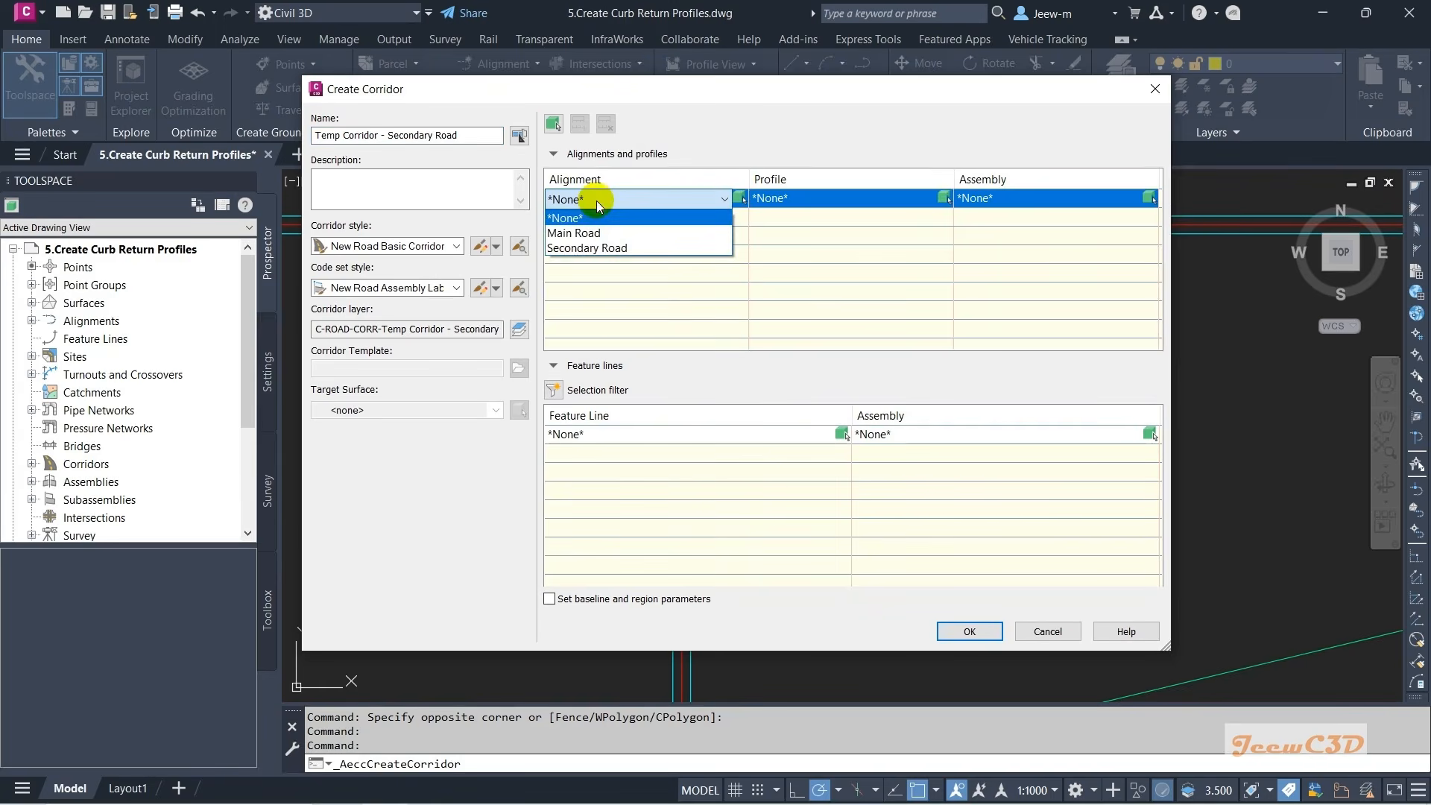
click(594, 249)
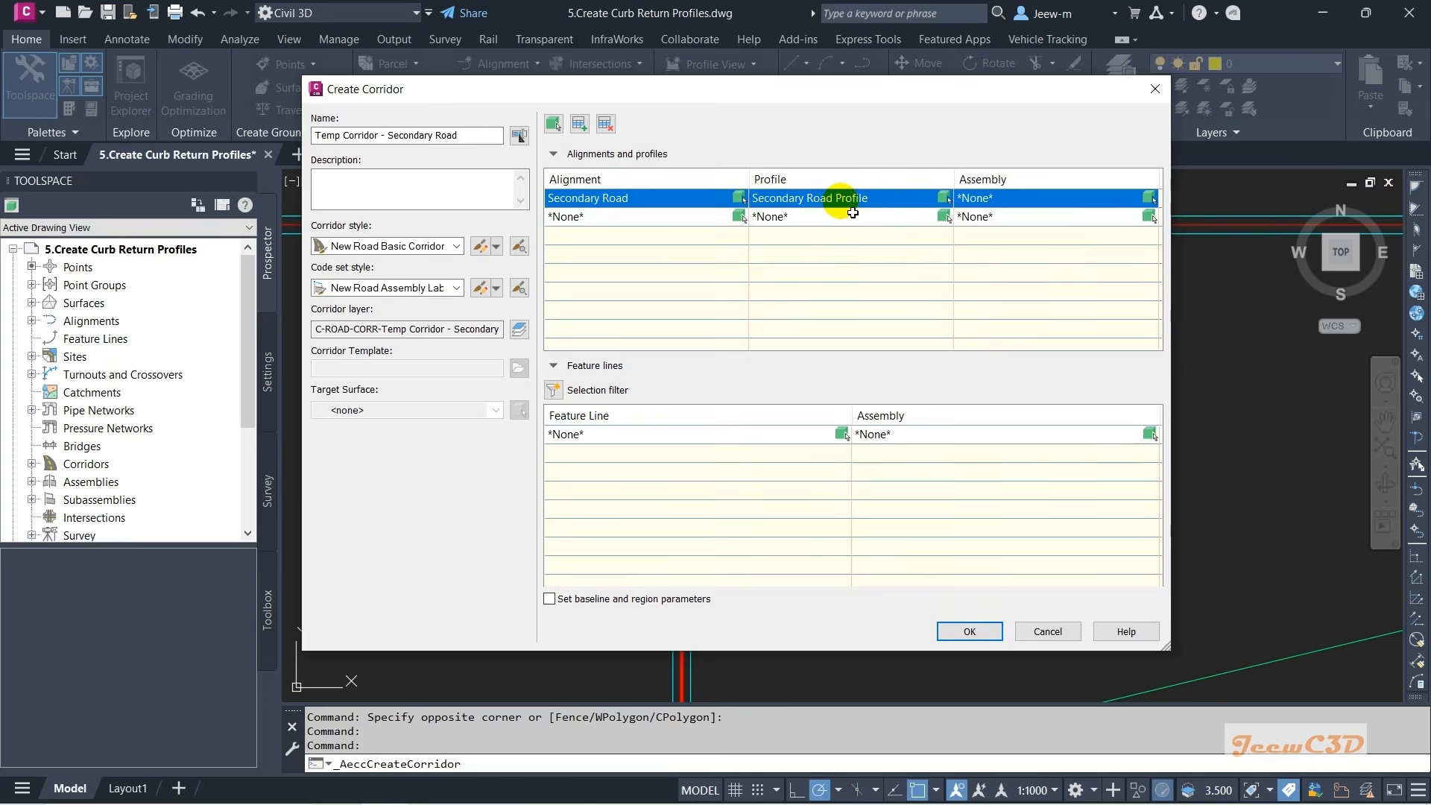
click(1011, 197)
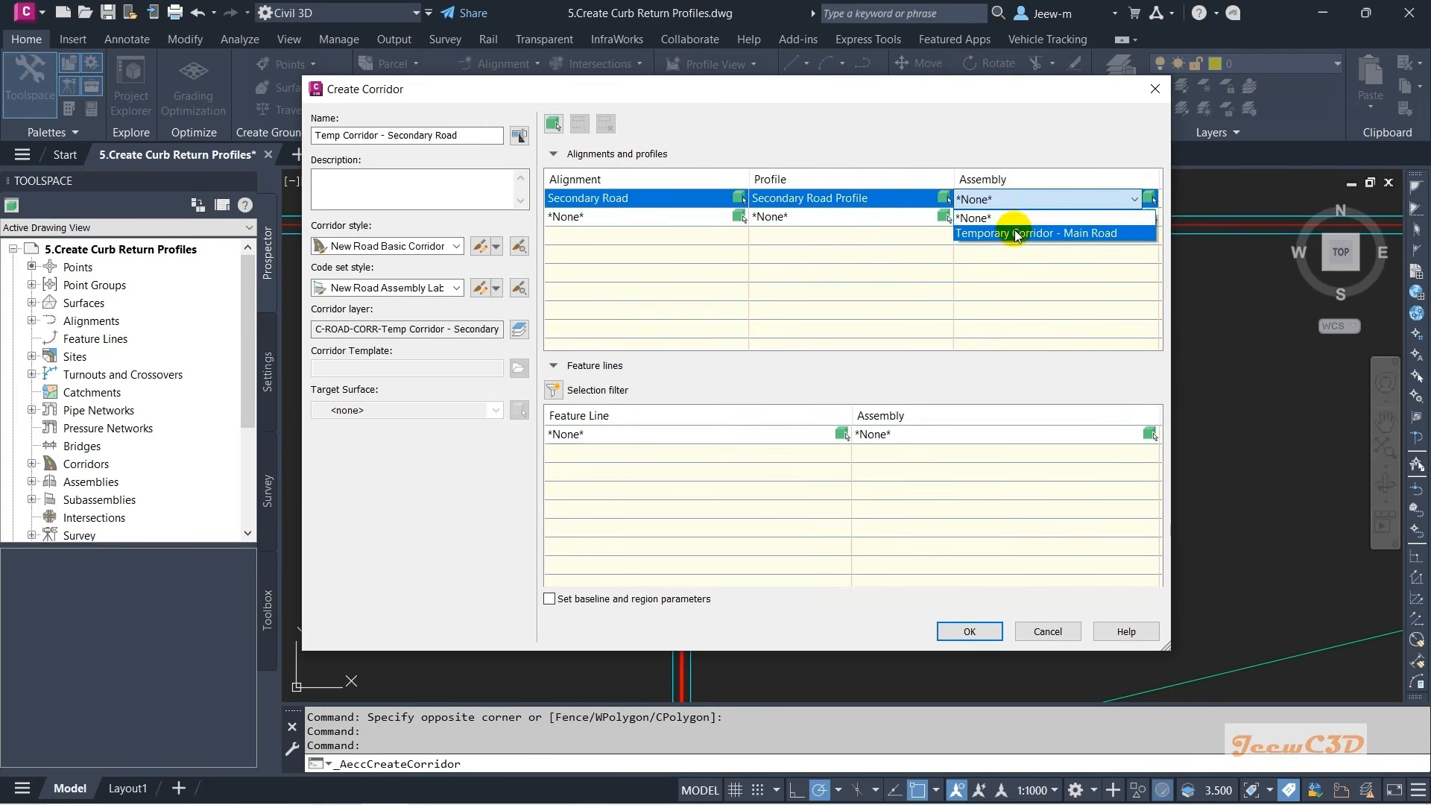
click(1017, 234)
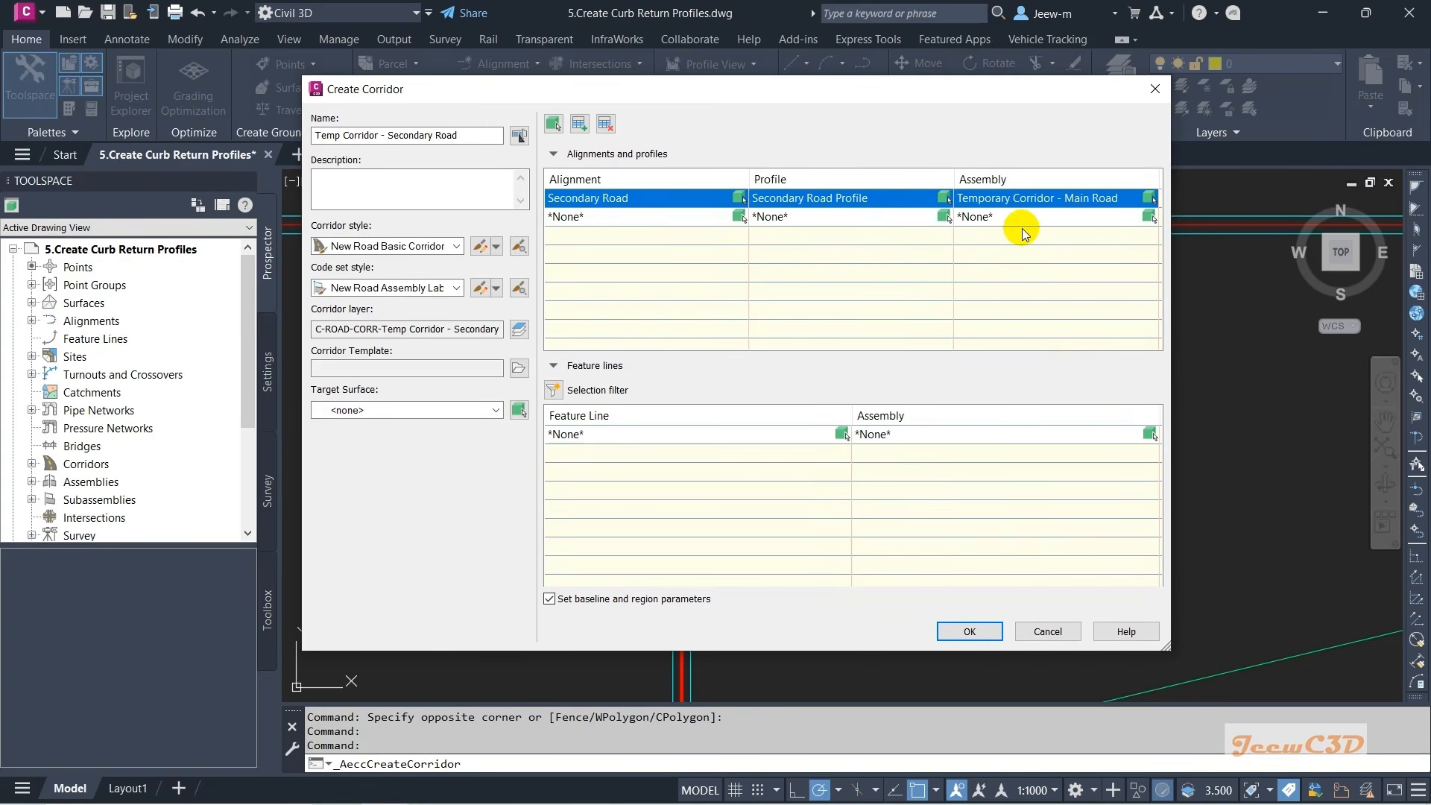
drag(842, 102, 847, 67)
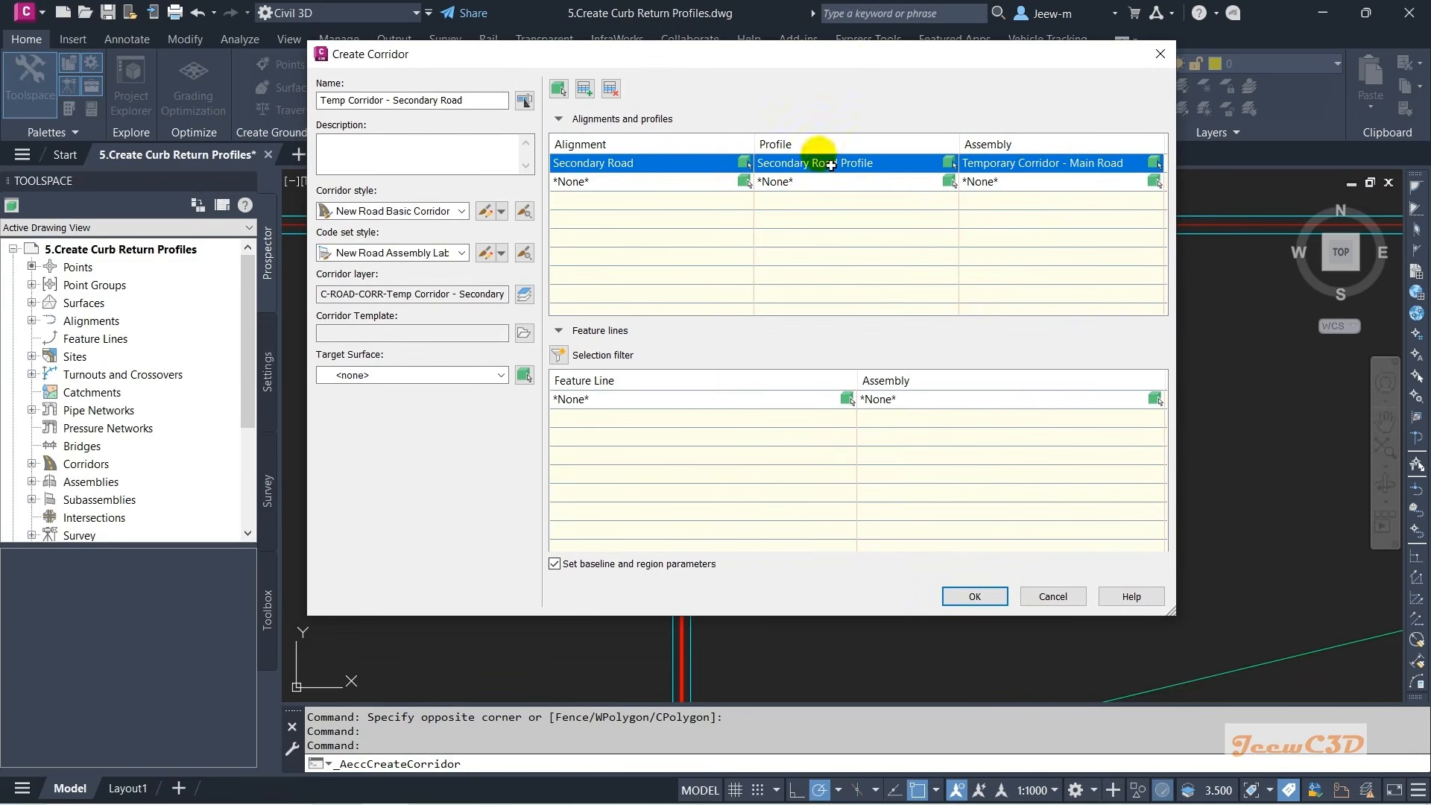
click(975, 595)
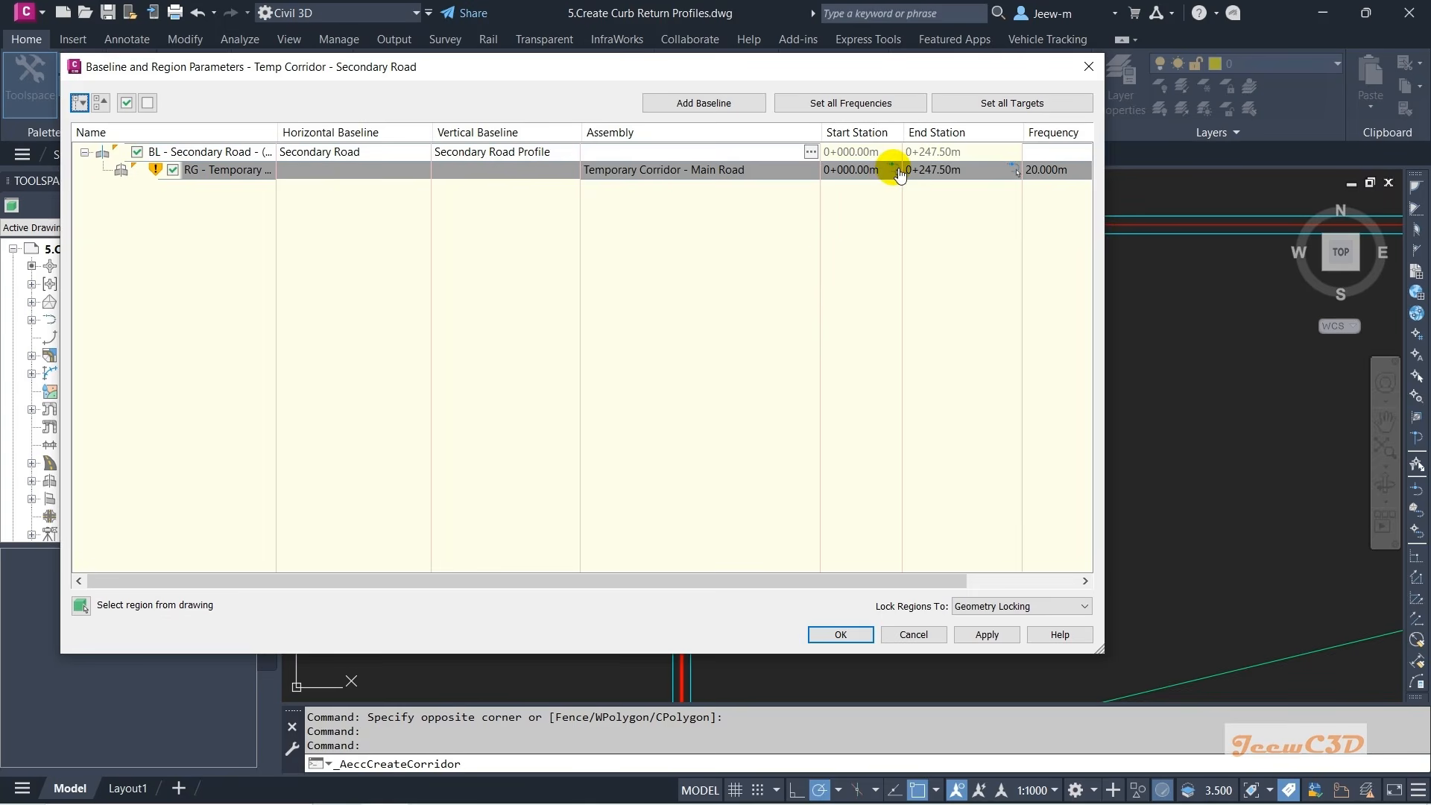
- Limit the corridor region to stations 0+202.73 through 0+228.50 by picking the curb return alignment's end and its curve tangent point on the drawing
click(892, 168)
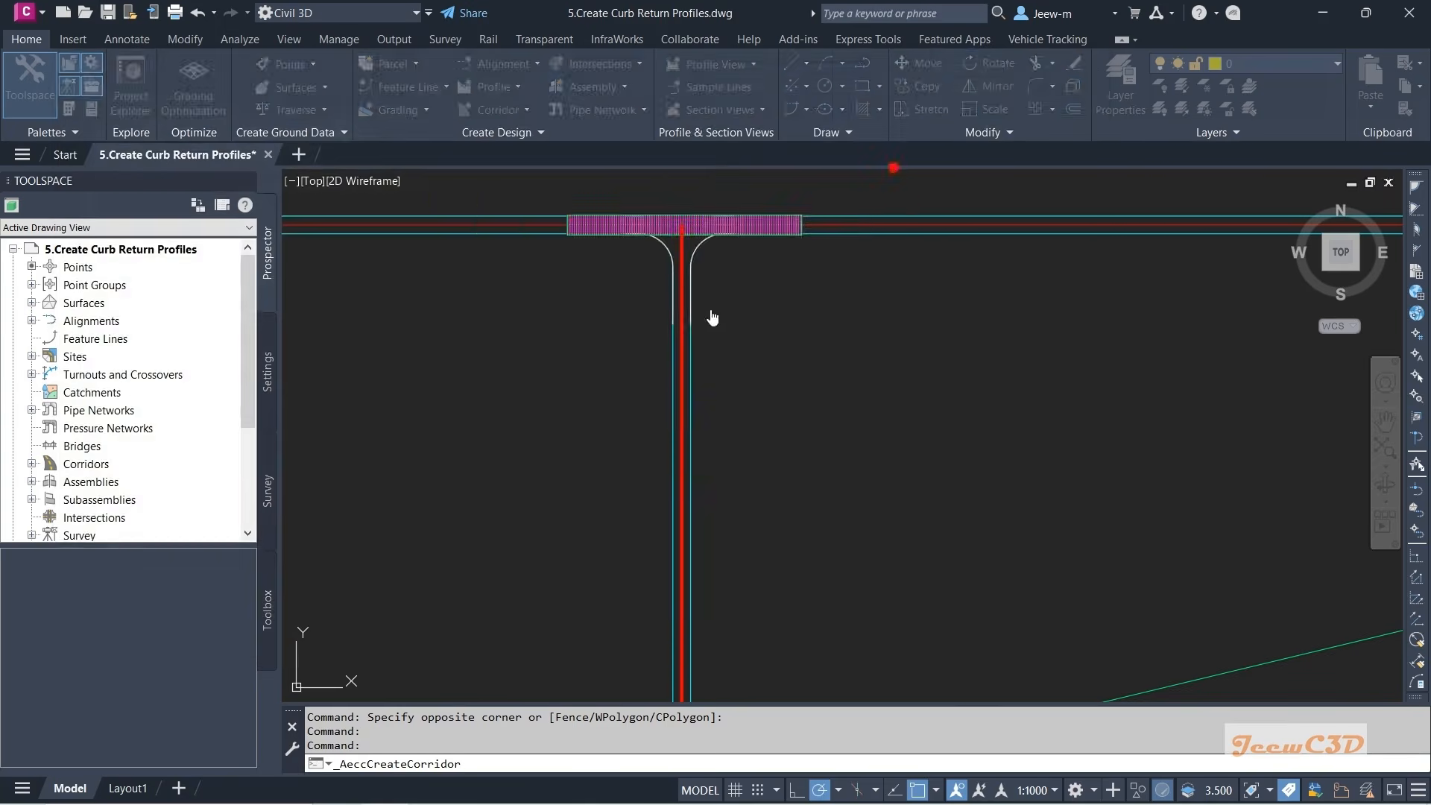
scroll(677, 400, up, 6)
middle_drag(678, 300, 709, 280)
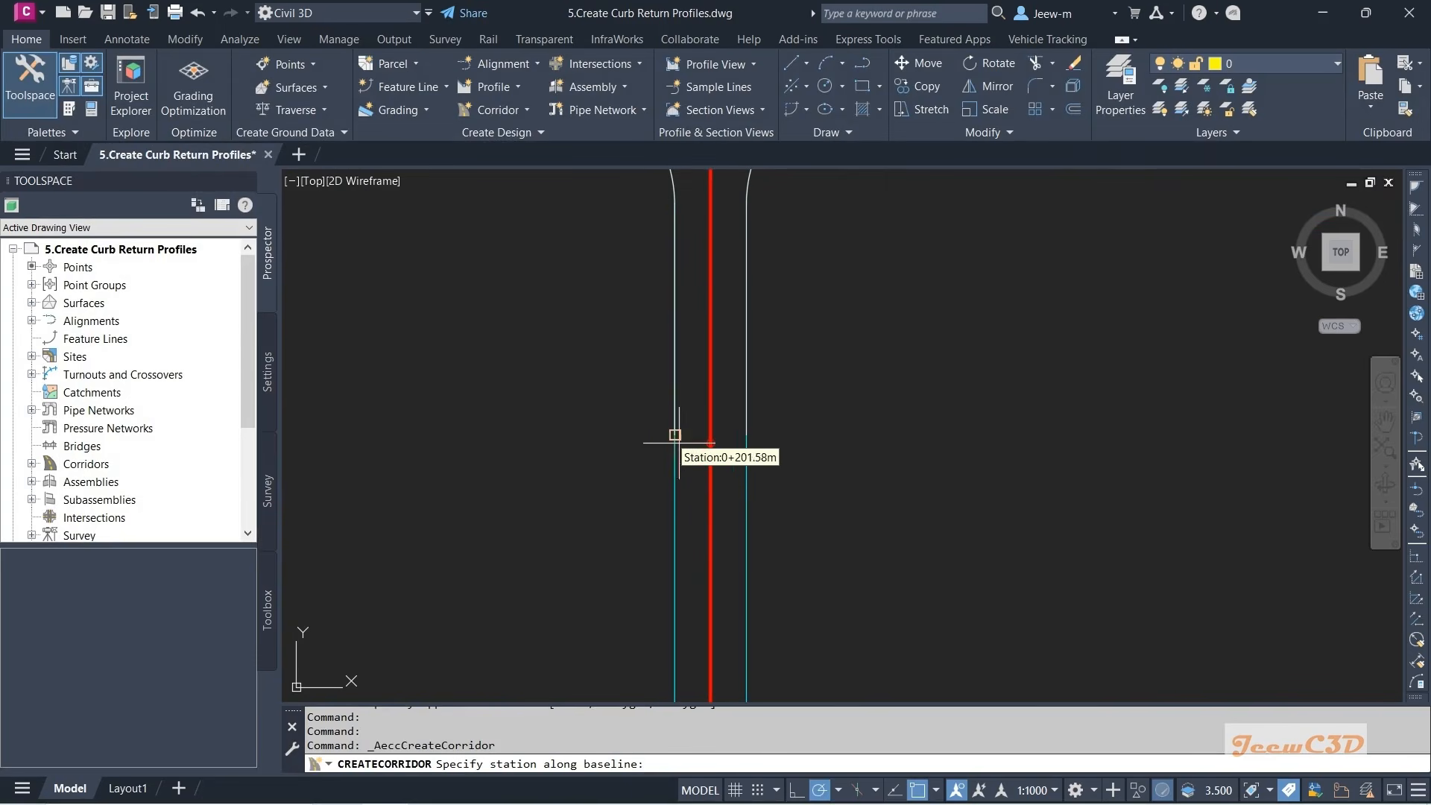
scroll(678, 477, up, 2)
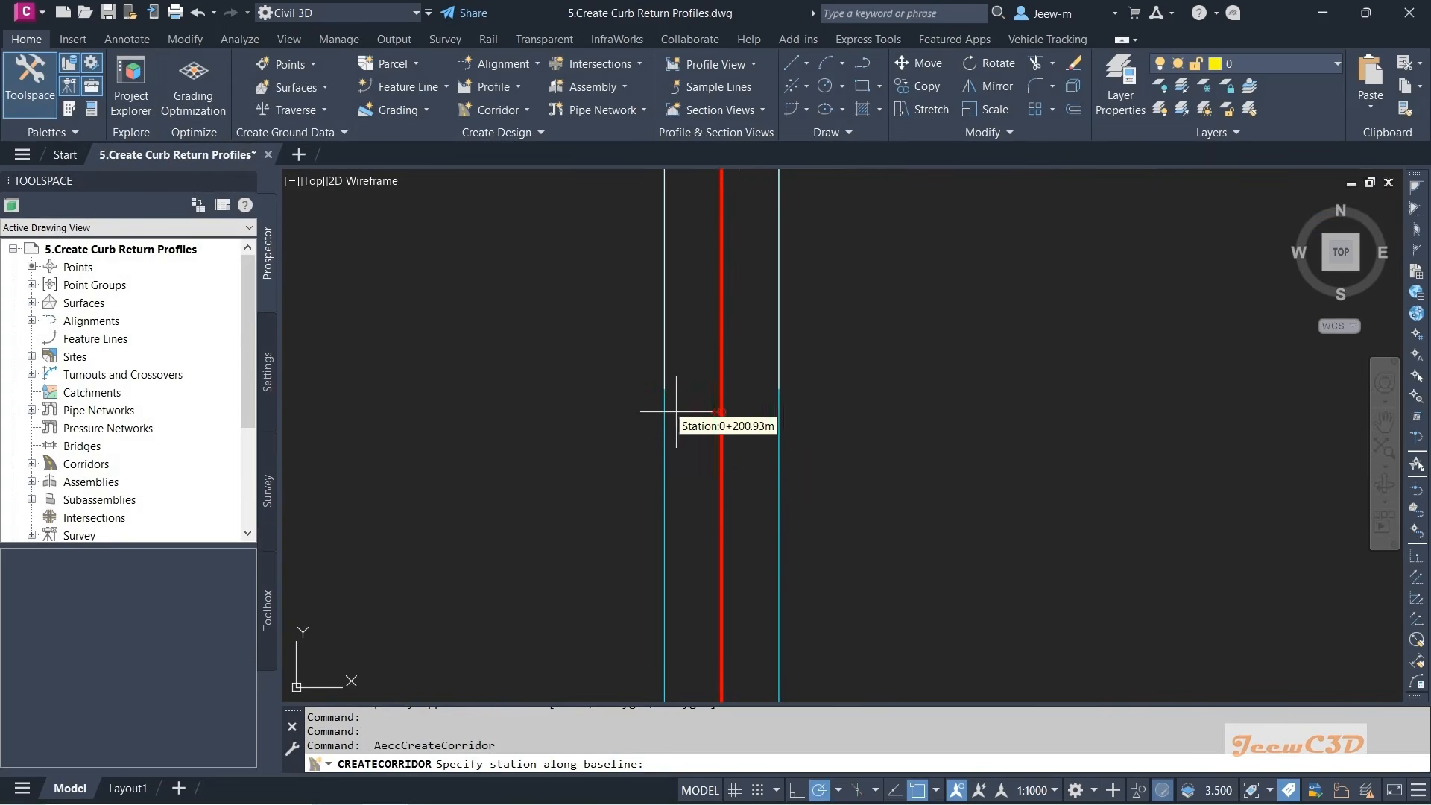
click(665, 387)
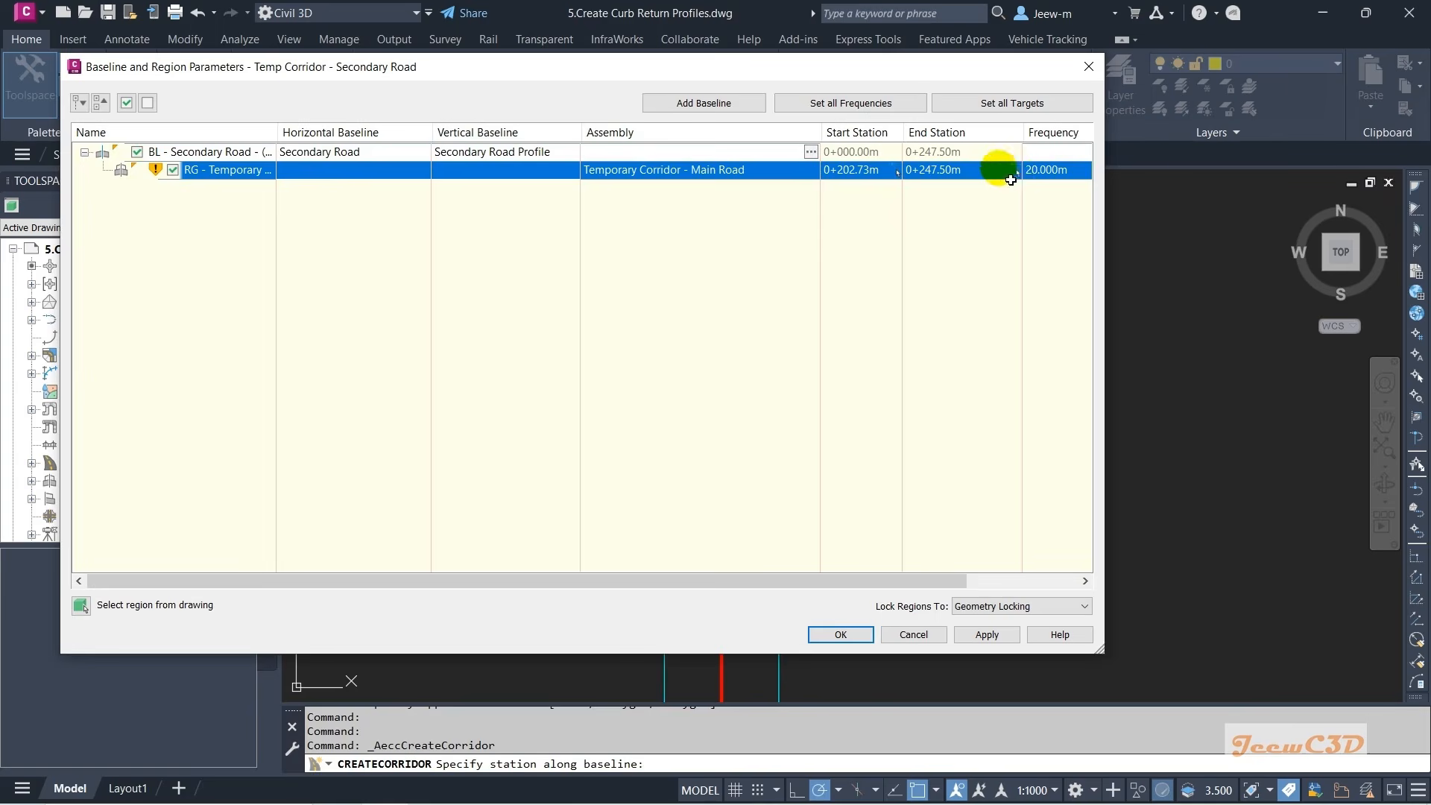
click(1005, 169)
scroll(856, 344, down, 2)
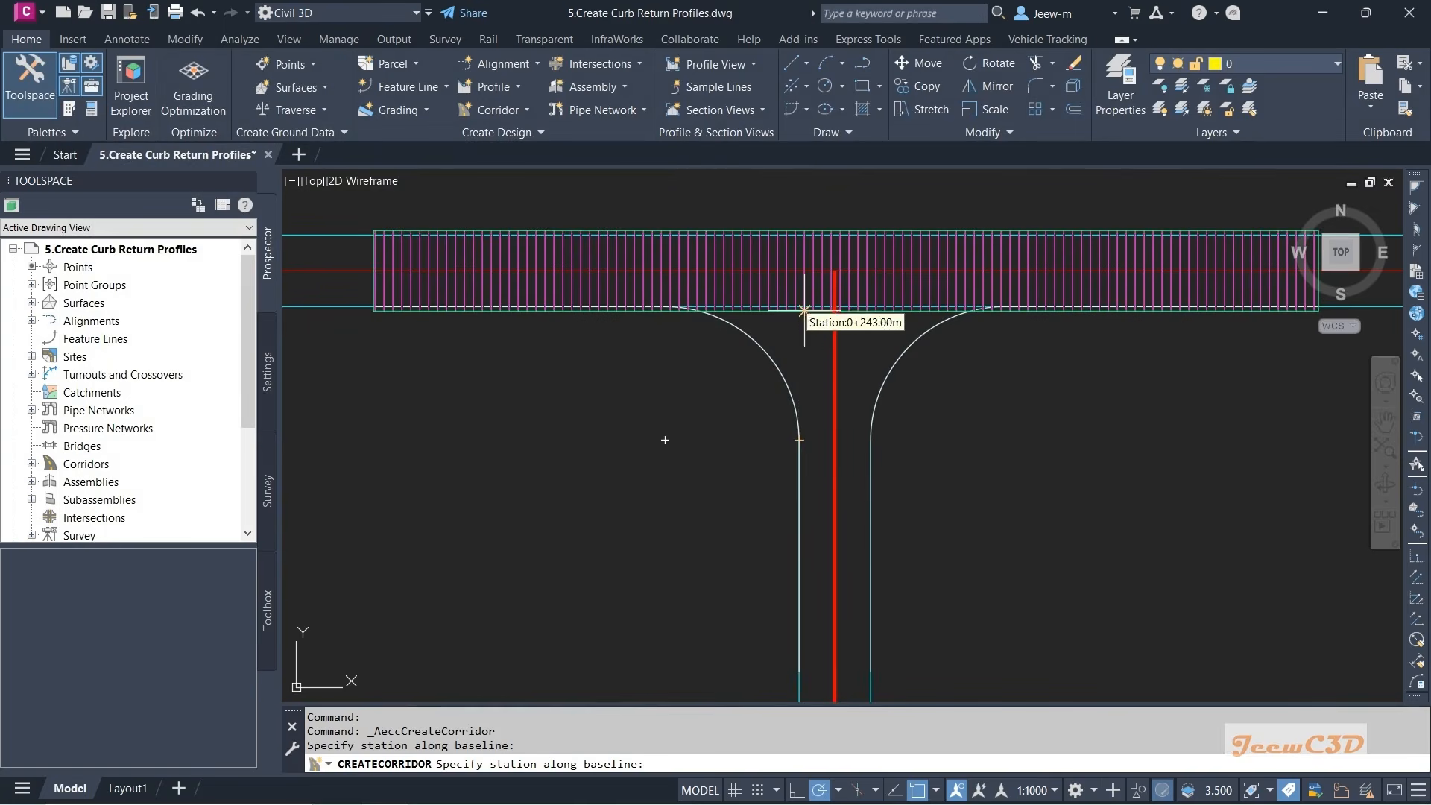
click(799, 440)
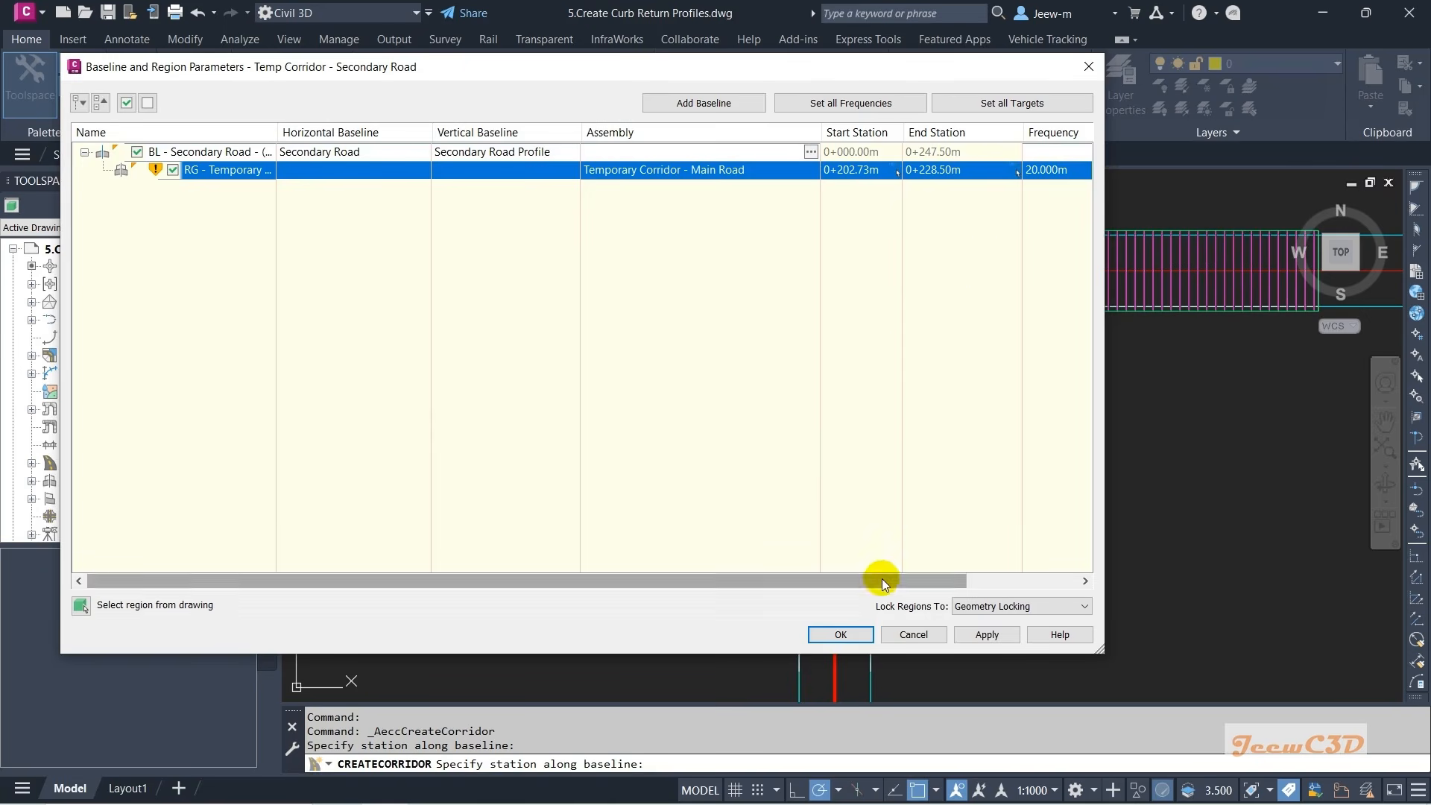
- Set the region's assembly frequency to 1 m along tangents, as the curve increment and along spirals
drag(881, 579, 985, 580)
click(984, 170)
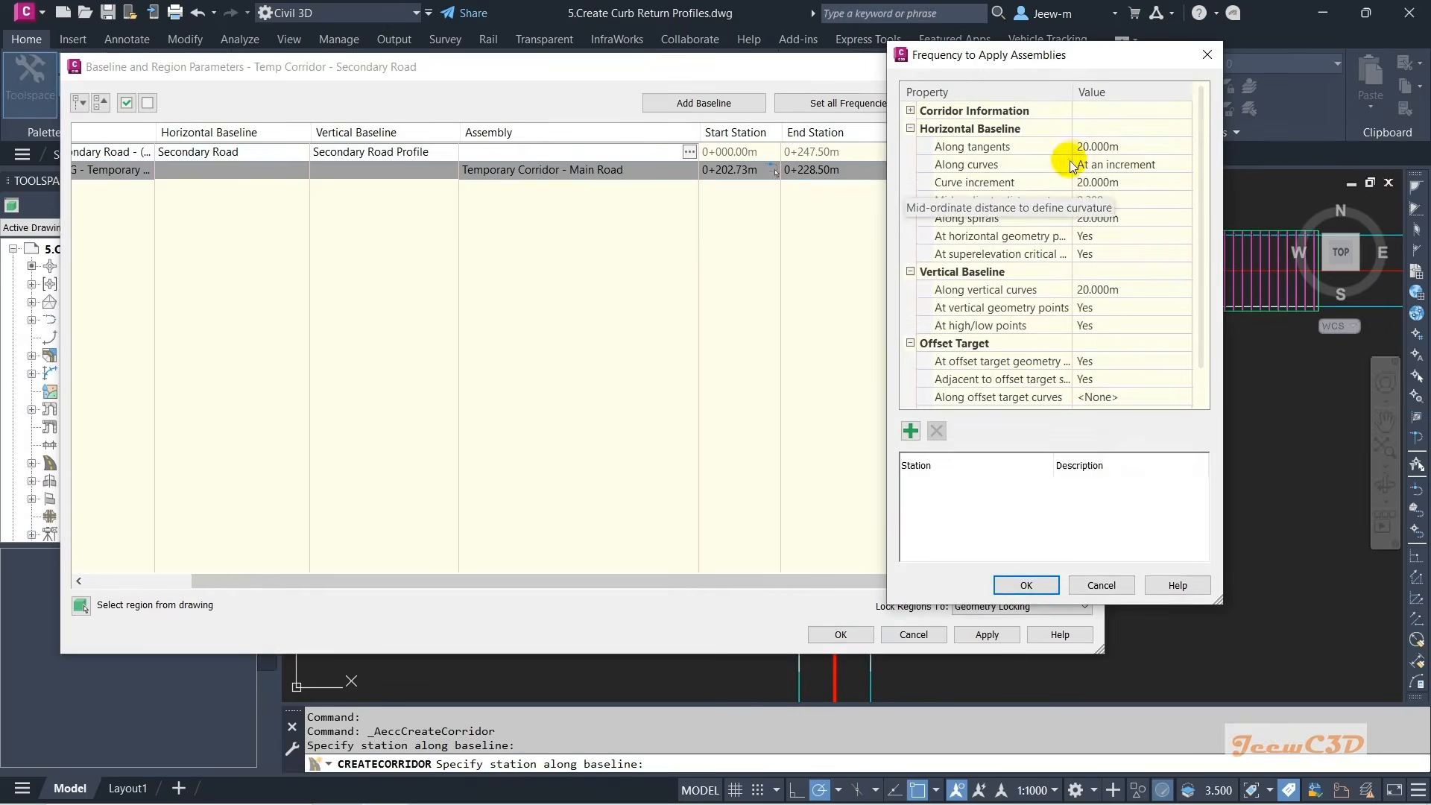
click(1101, 147)
text(1)
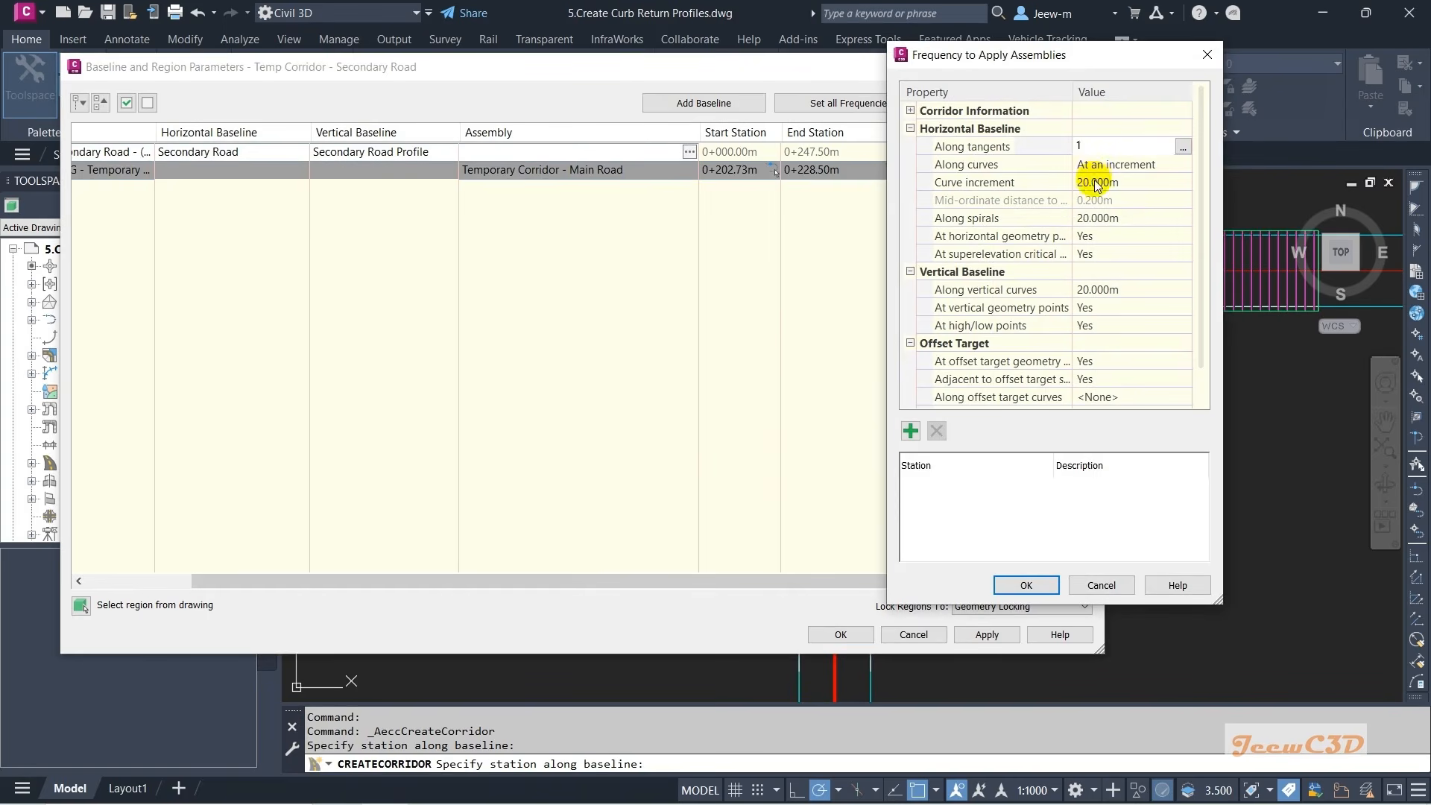
click(1097, 183)
text(1)
key(Return)
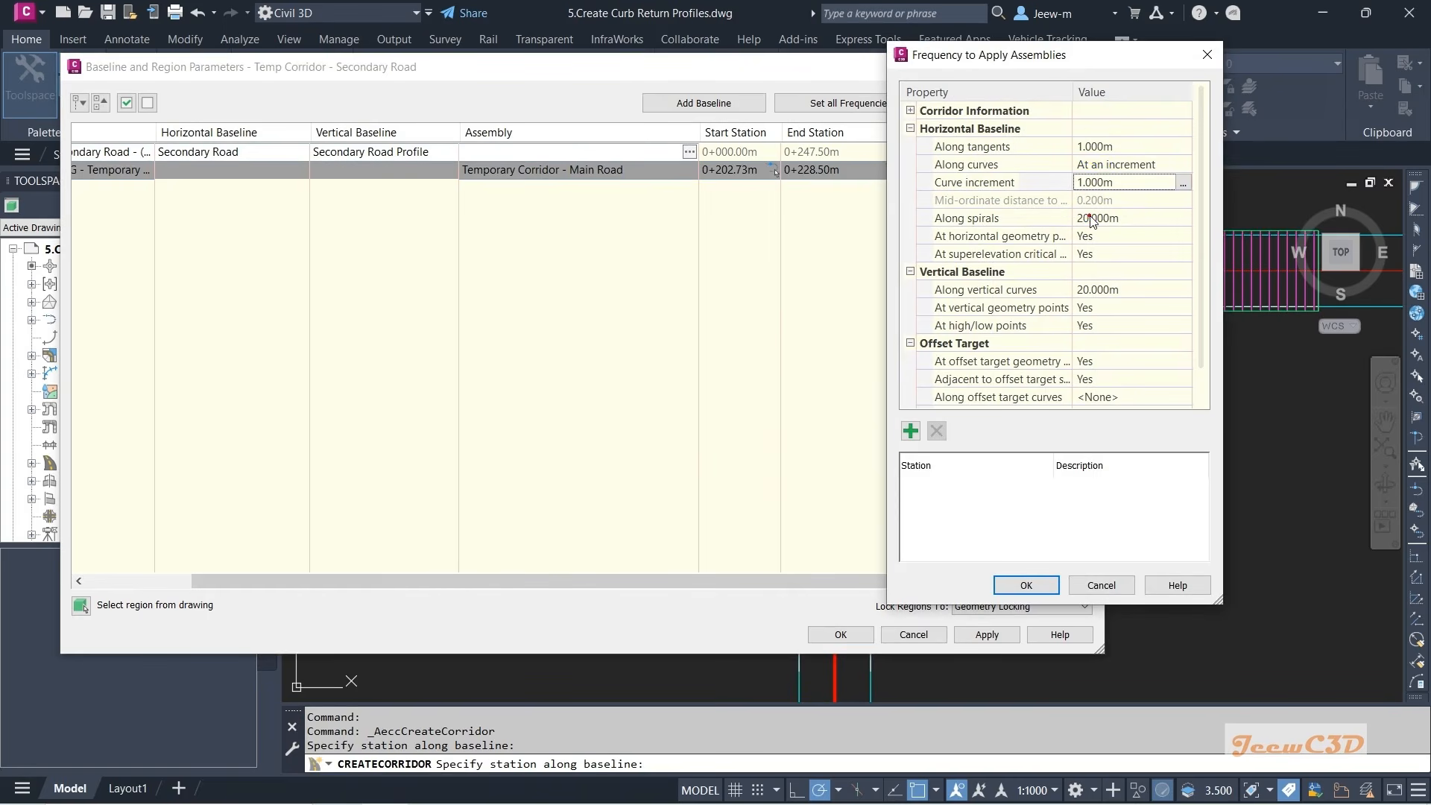
click(1090, 219)
text(1)
- Set the assembly frequency along vertical curves to 1 m, accept the region parameters and rebuild the corridor
click(1100, 290)
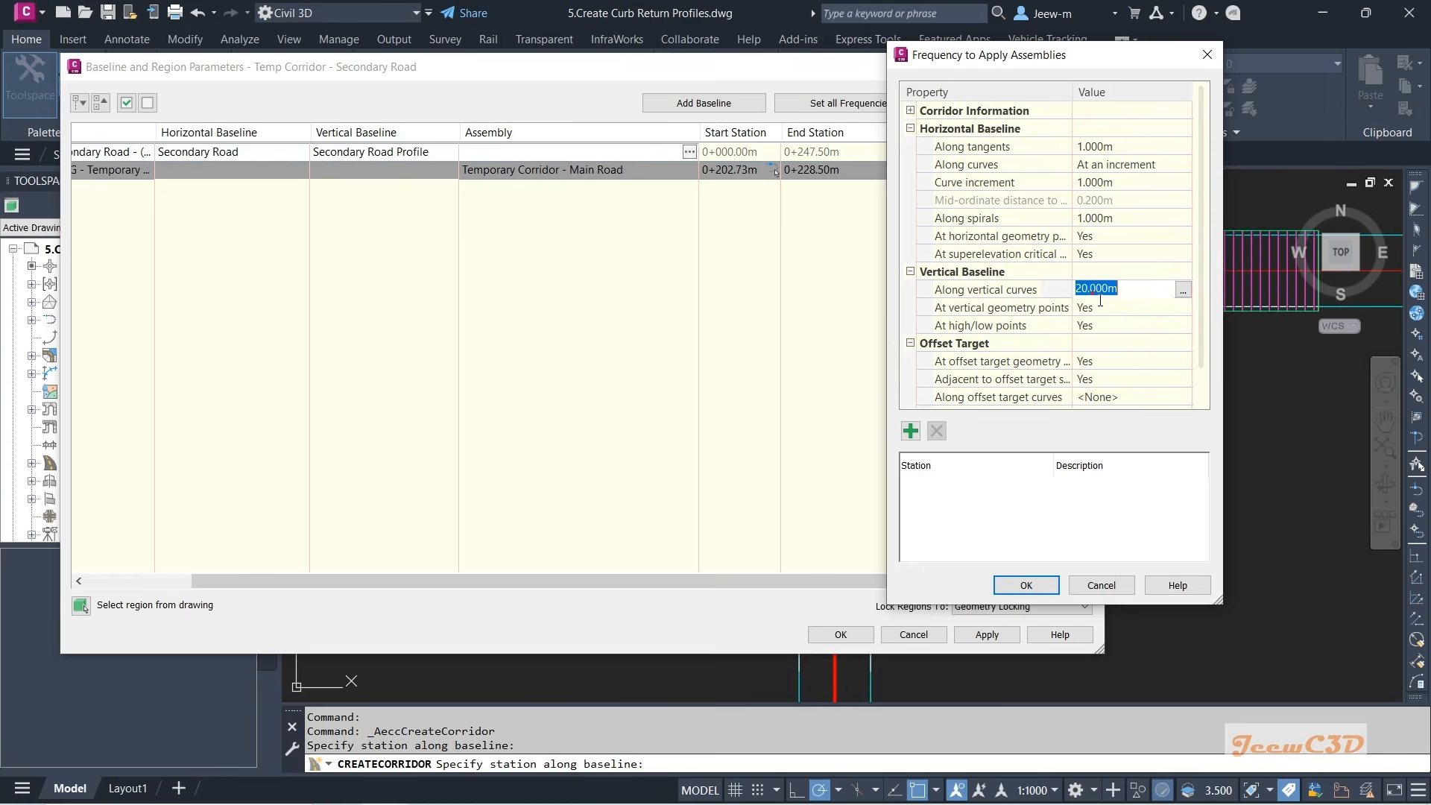
text(1)
key(Return)
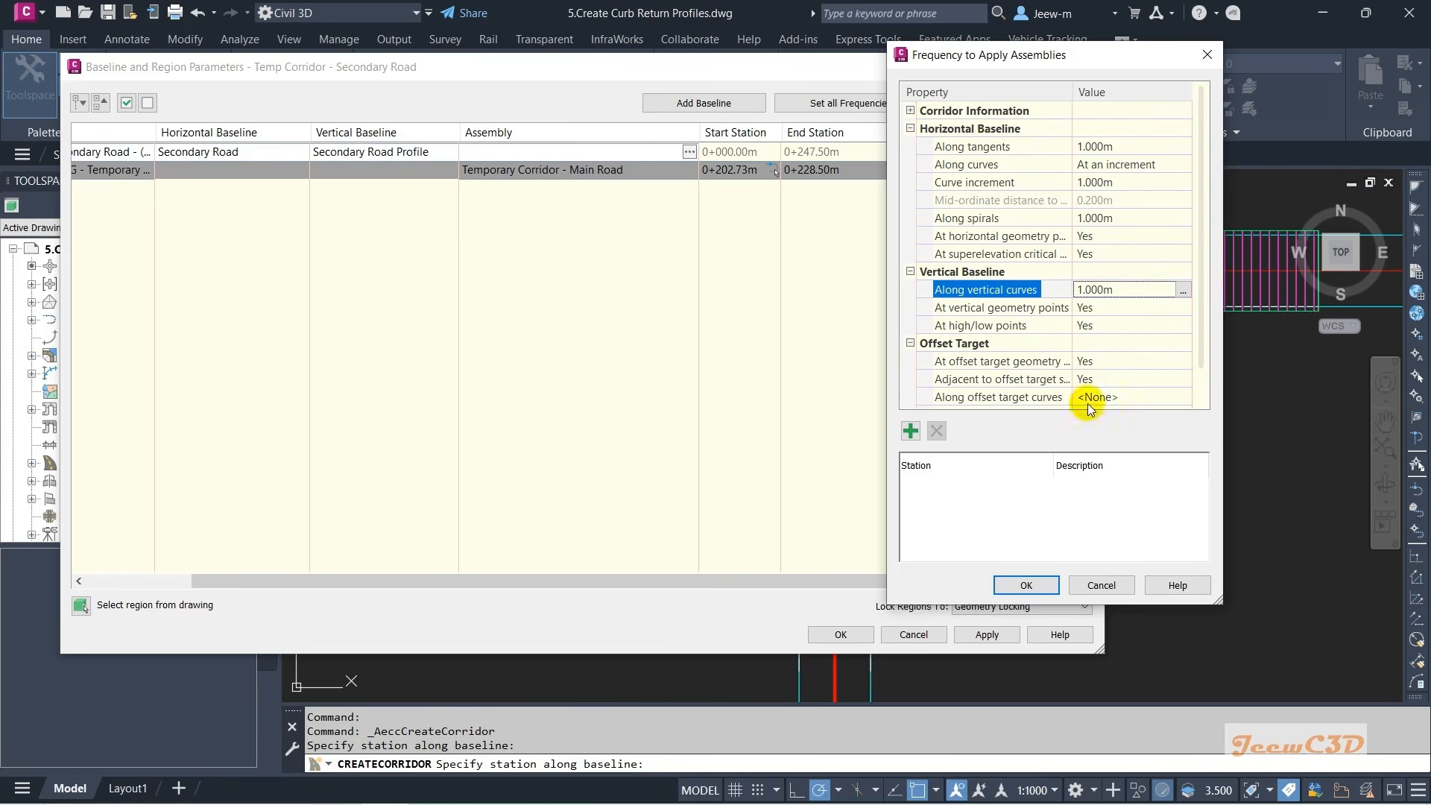
click(1022, 583)
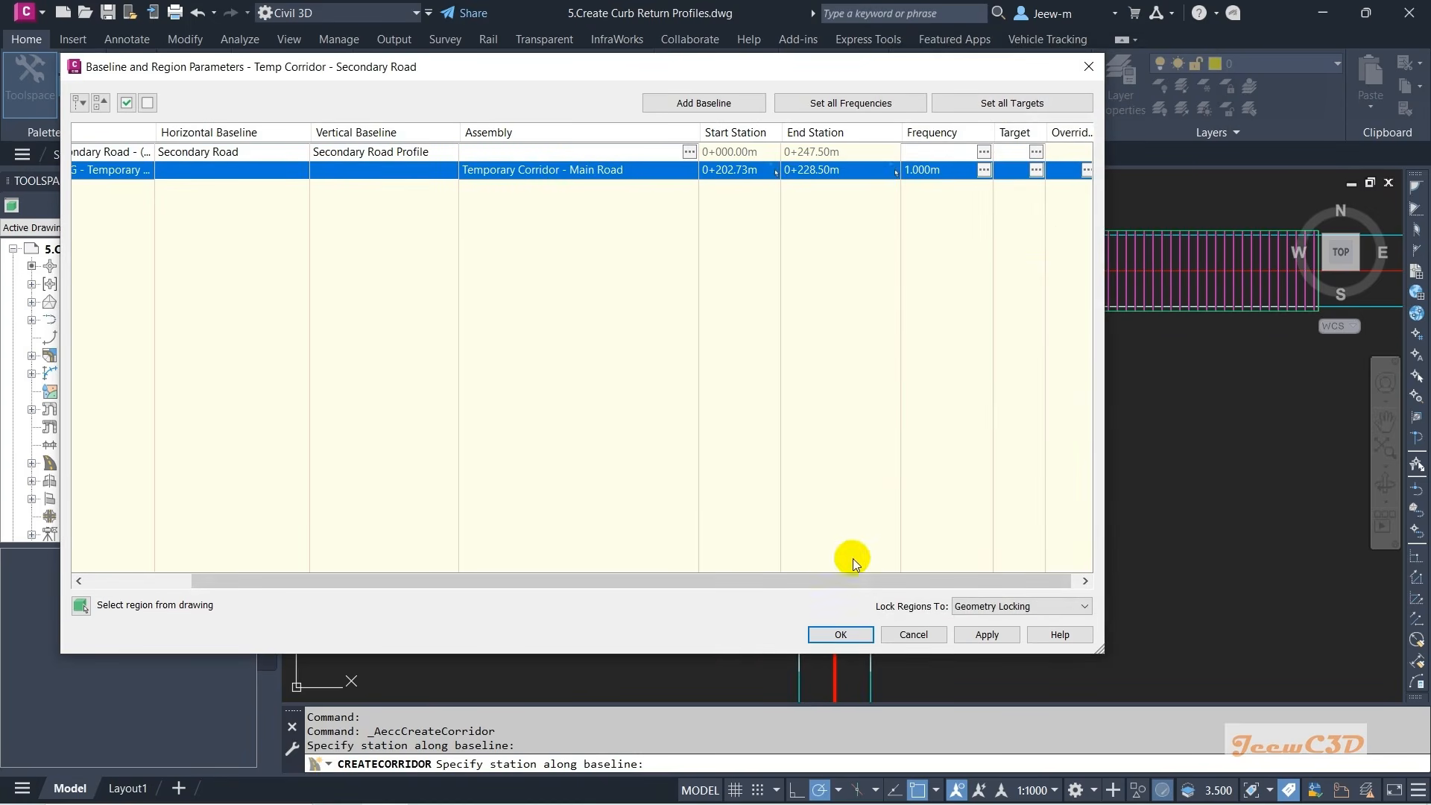
click(820, 634)
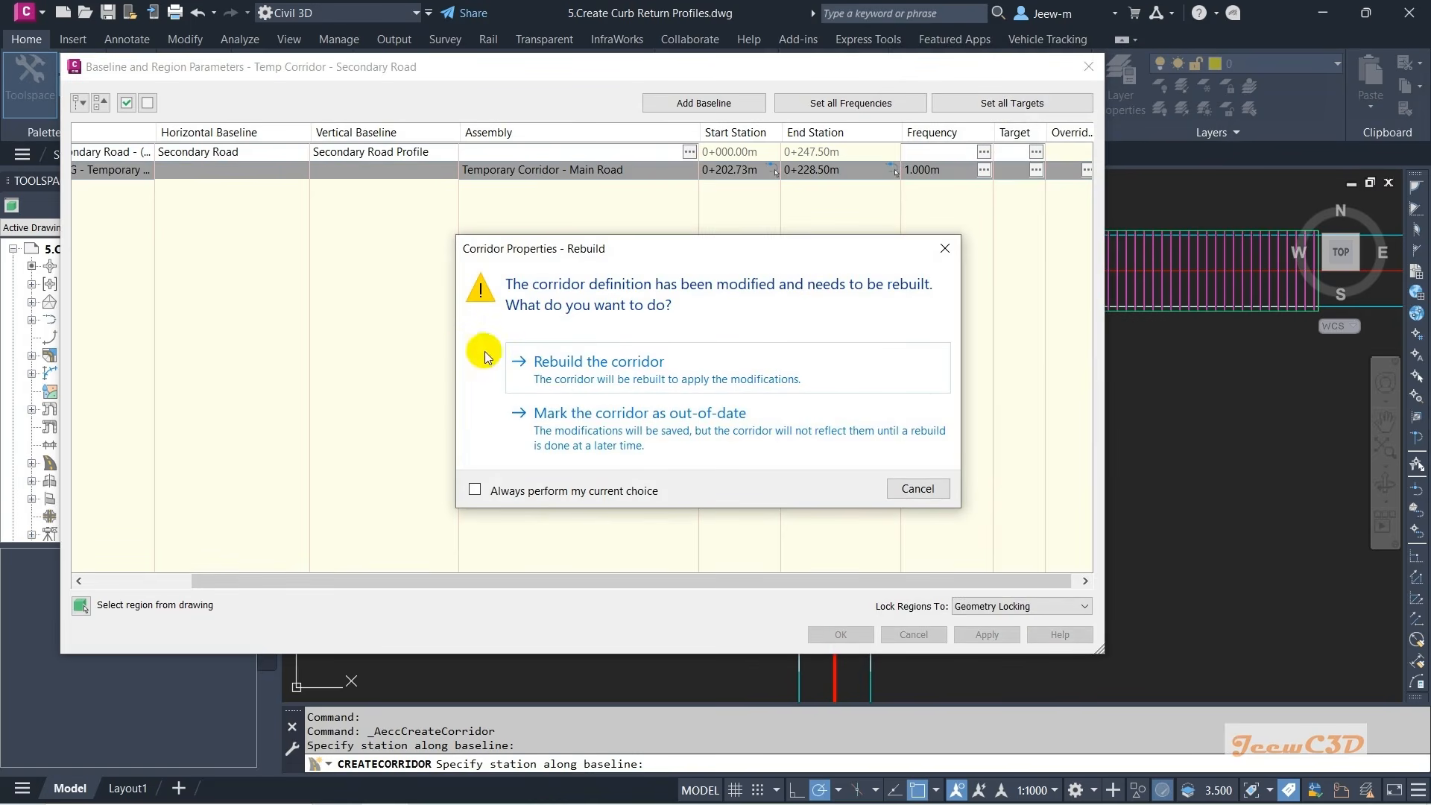
click(623, 363)
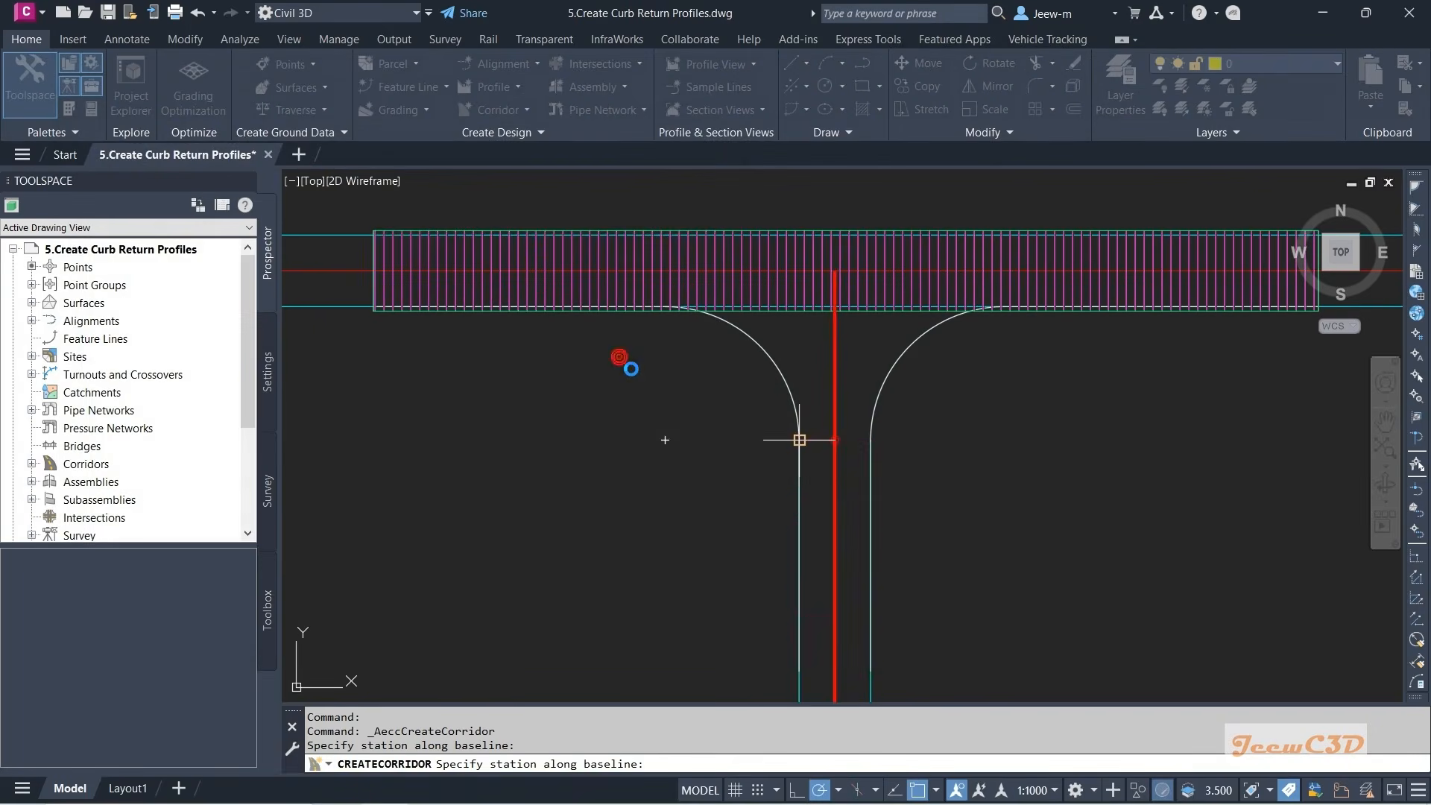
middle_drag(778, 474, 712, 313)
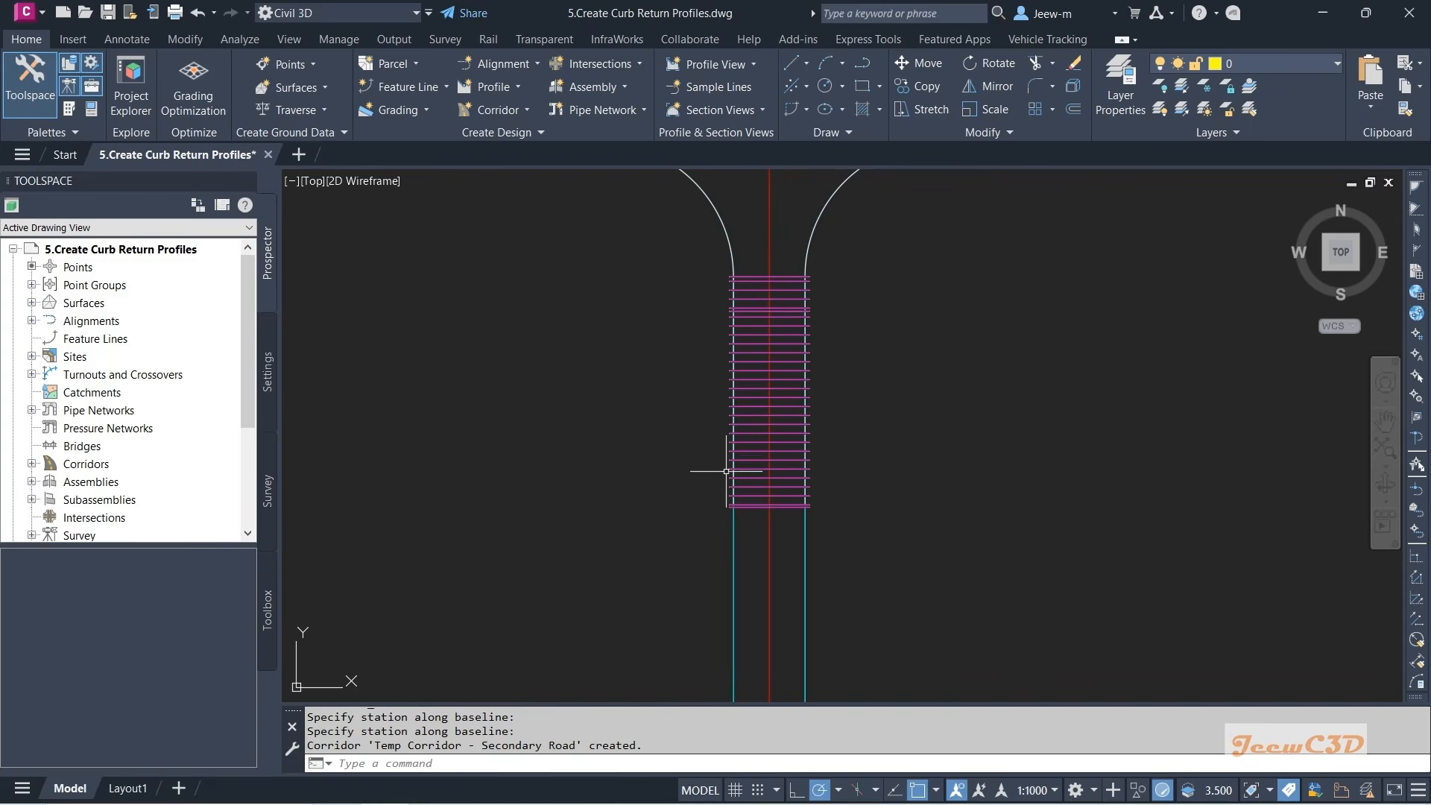
scroll(642, 404, down, 2)
middle_drag(645, 396, 648, 417)
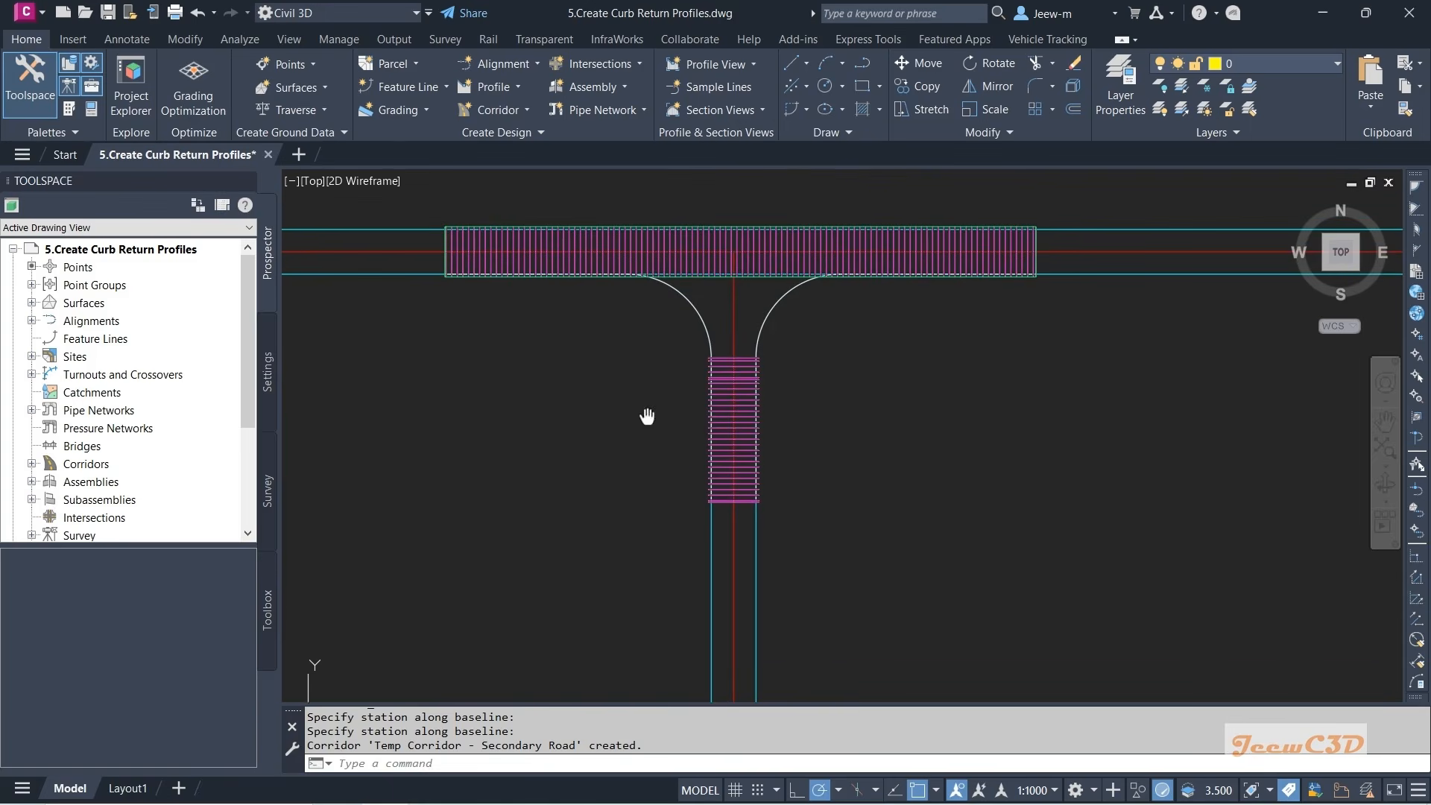
- Add a corridor surface to the Secondary Road temporary corridor and name it Temp Corridor - Secondary Road - Top
click(723, 381)
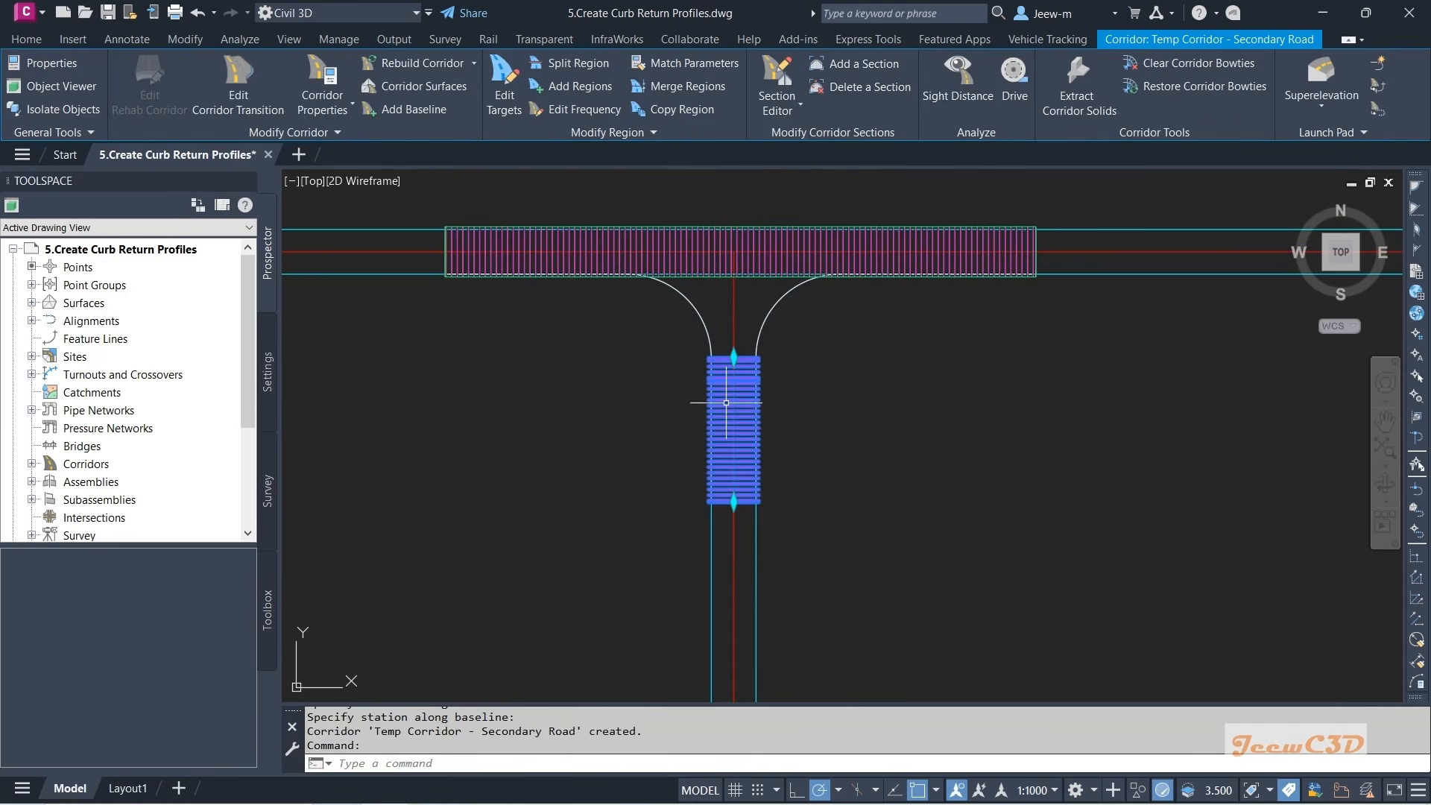
mouse_move(726, 402)
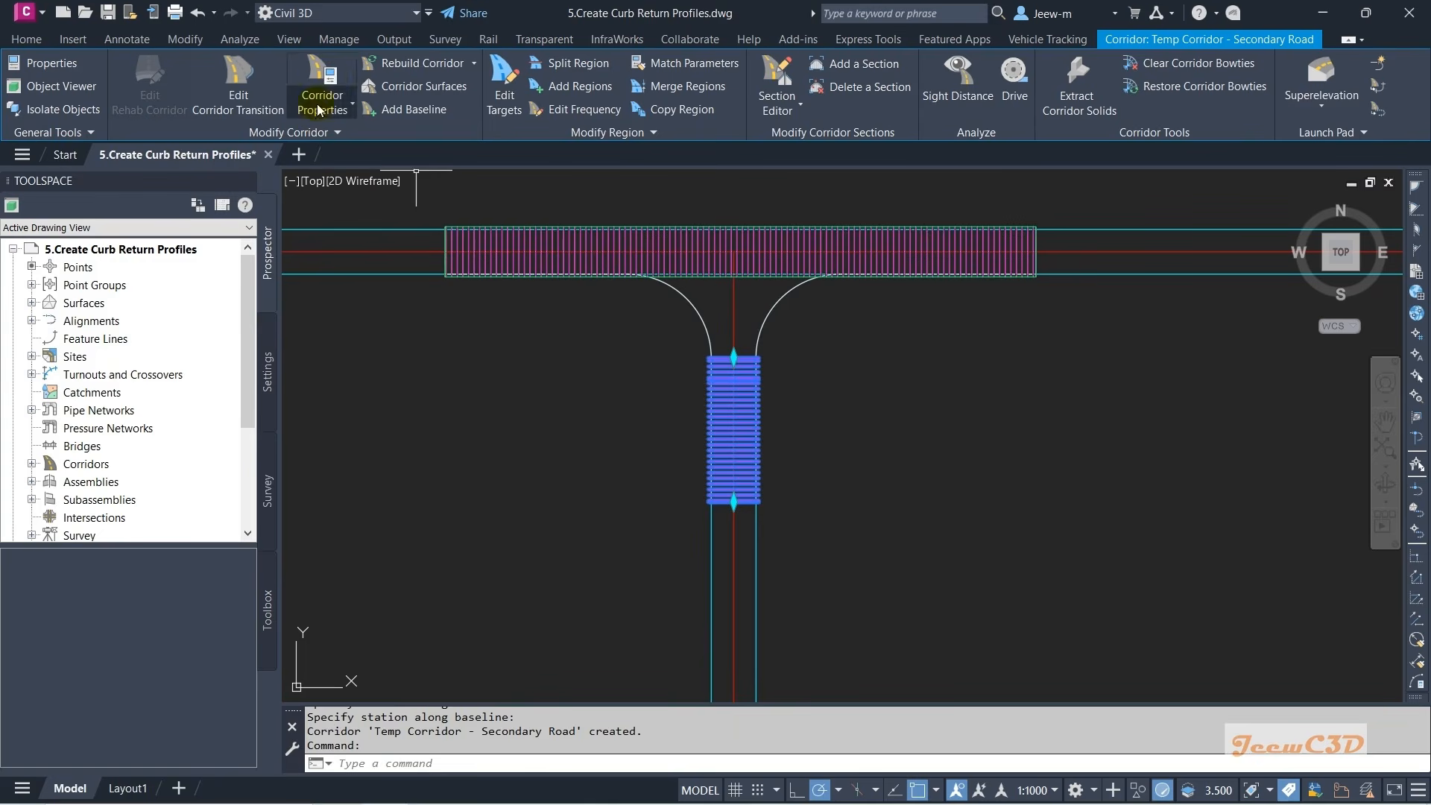
click(322, 64)
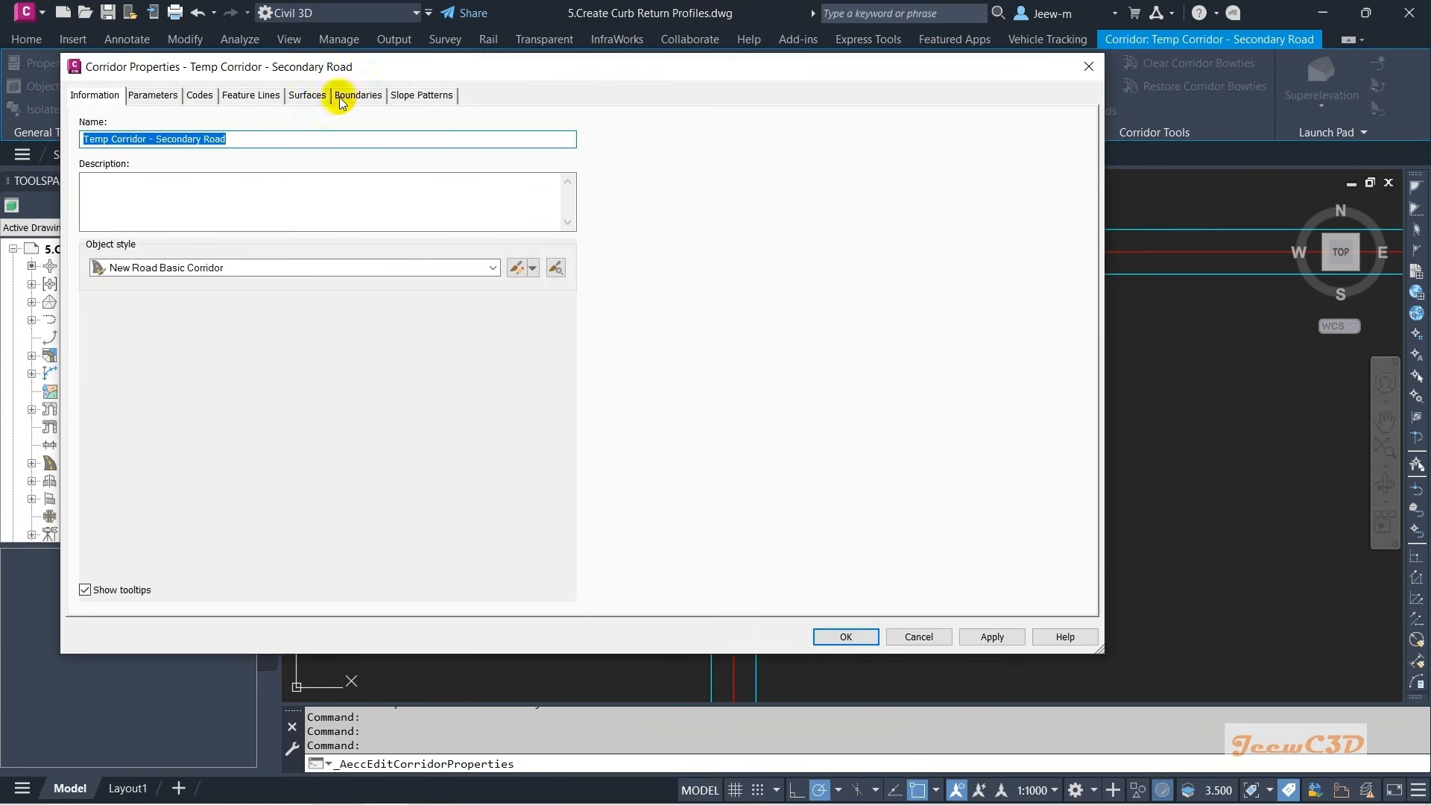
click(309, 94)
click(90, 158)
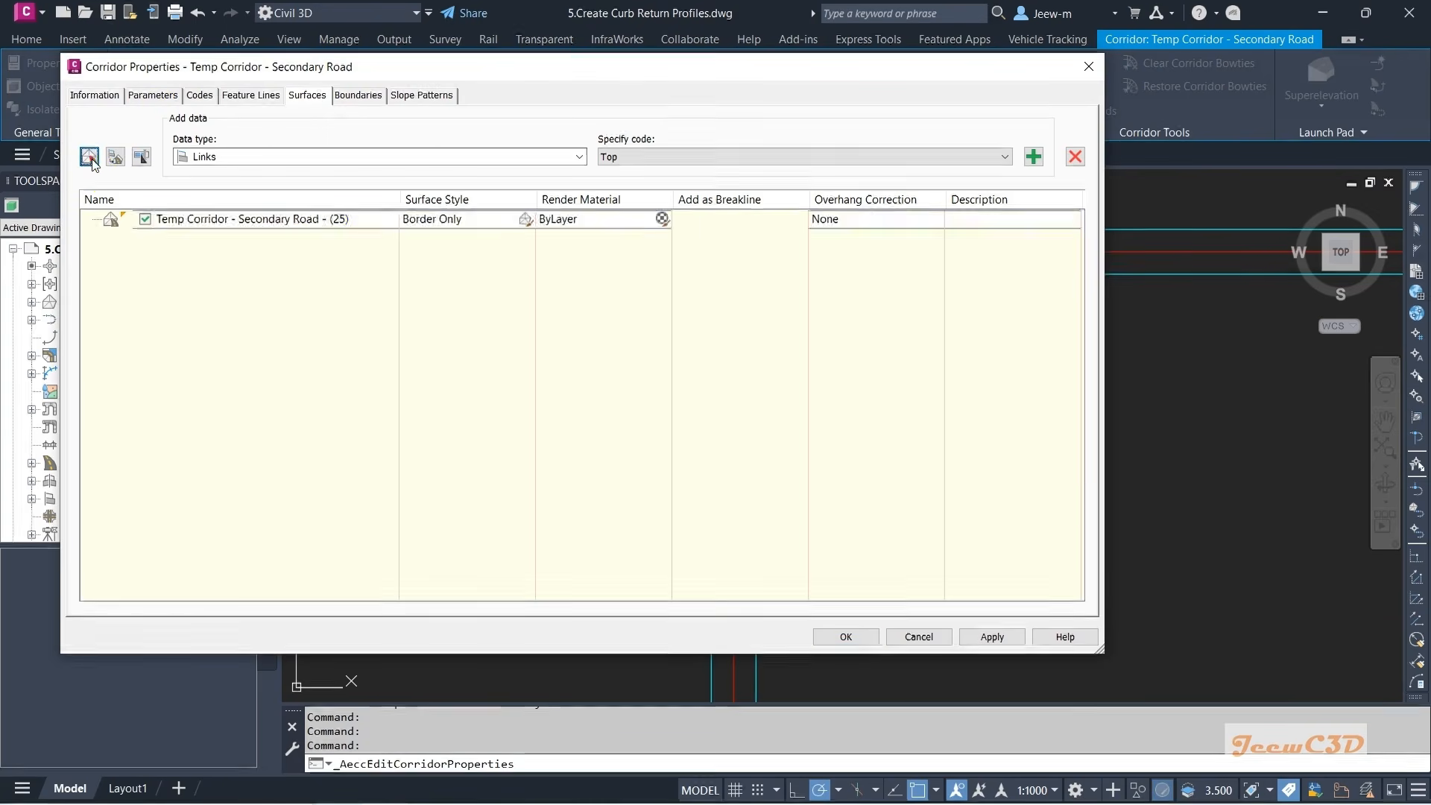
click(373, 221)
click(378, 234)
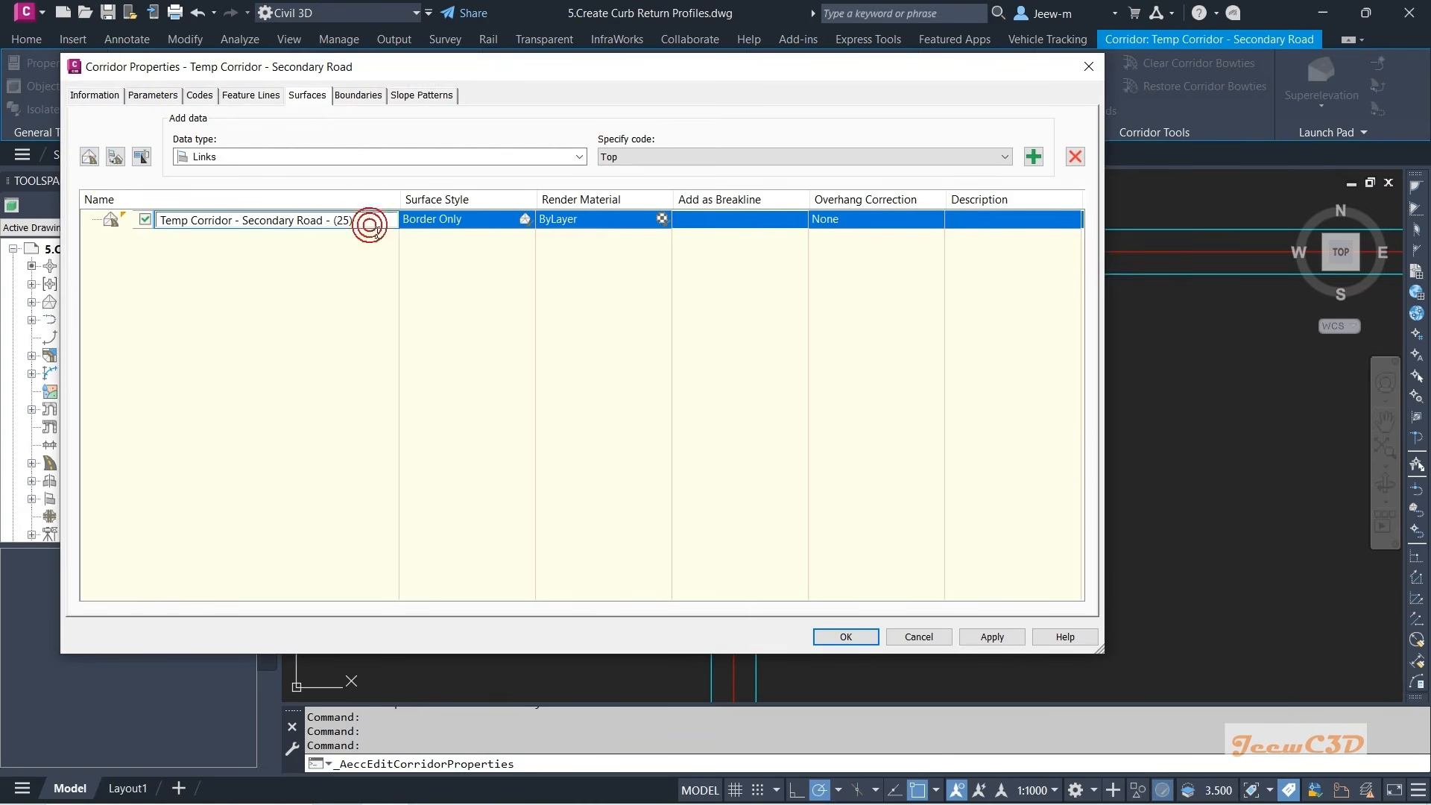
key(BackSpace)
text(Top)
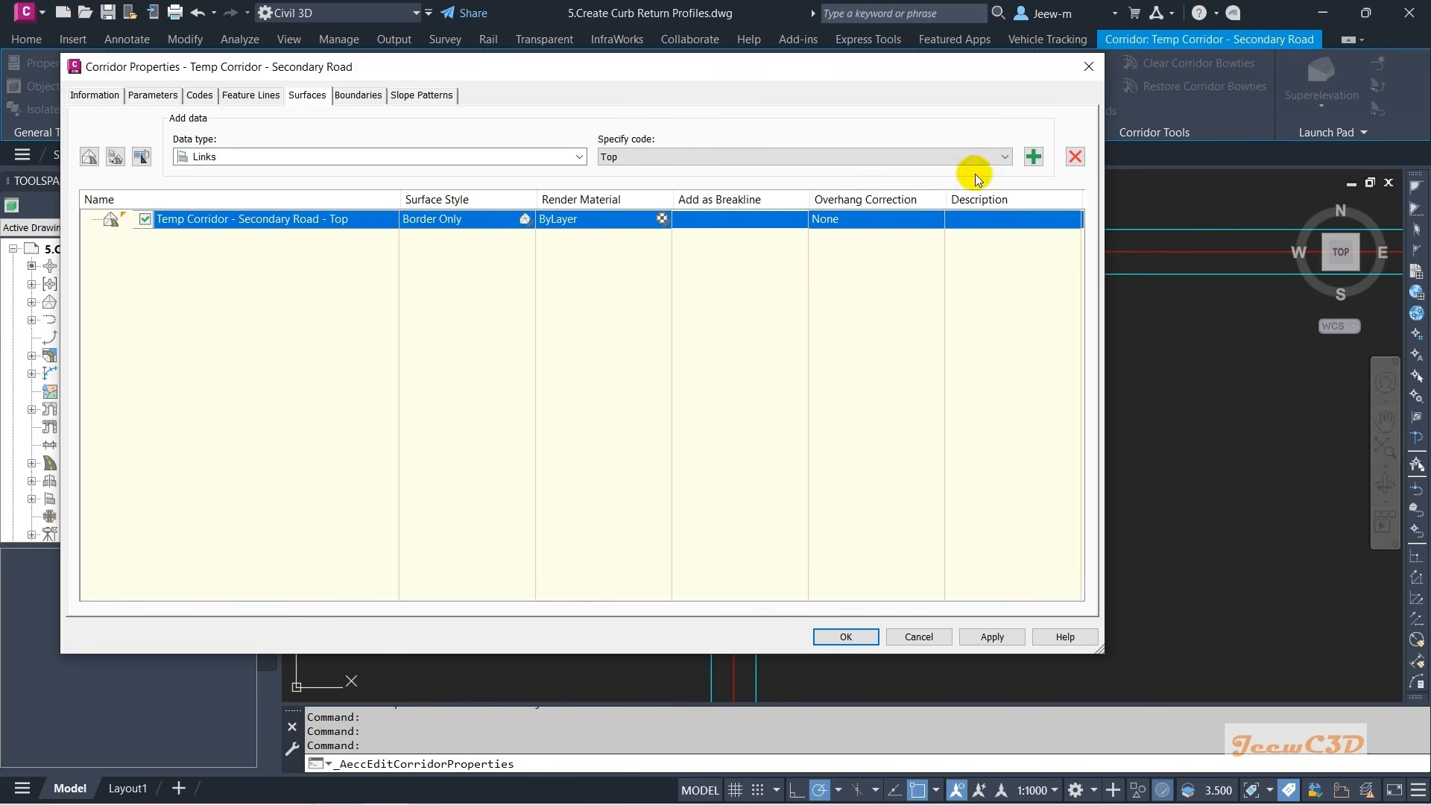
- Add the Top link data to the surface as breaklines and set its overhang correction to Top Links
click(1033, 157)
click(796, 251)
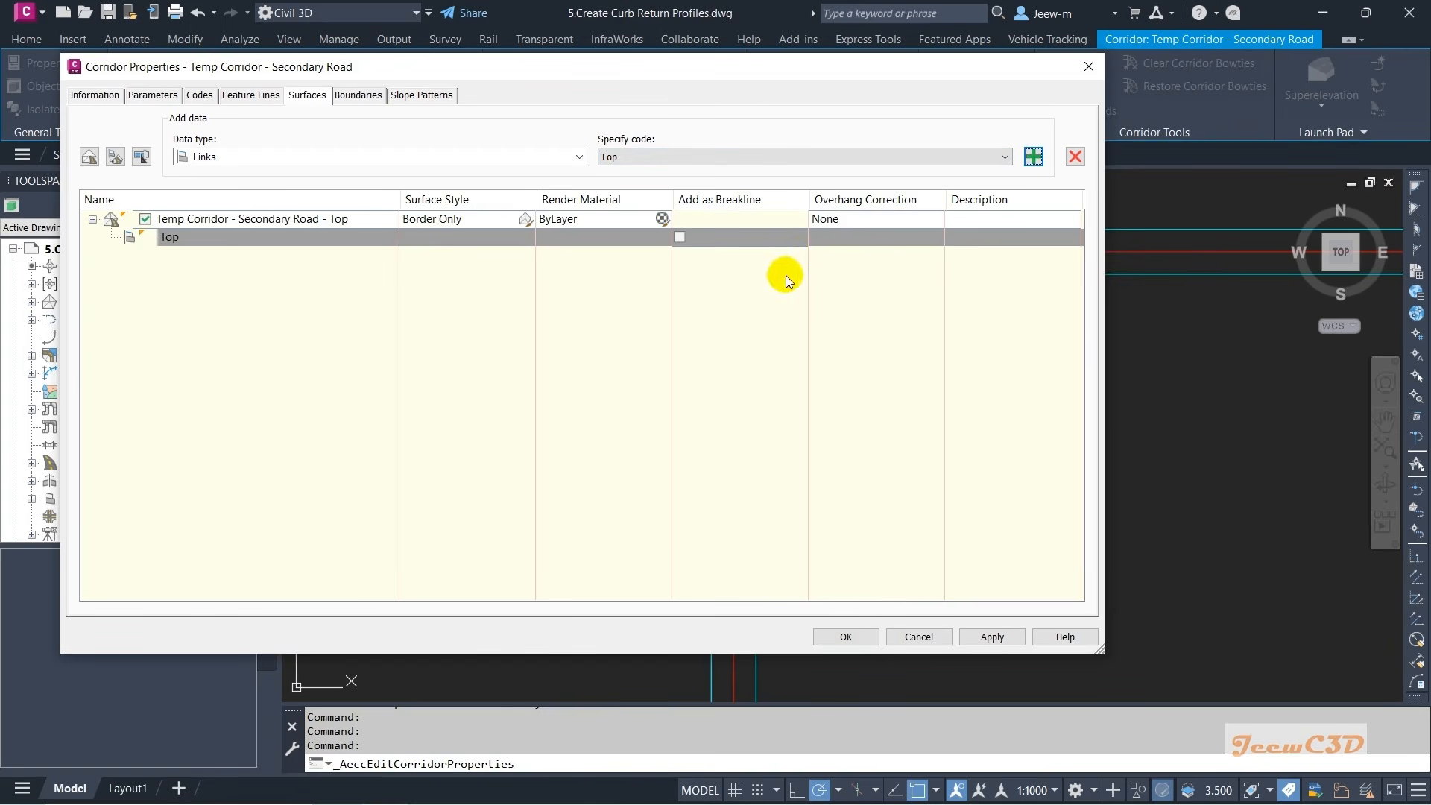
click(829, 219)
click(839, 239)
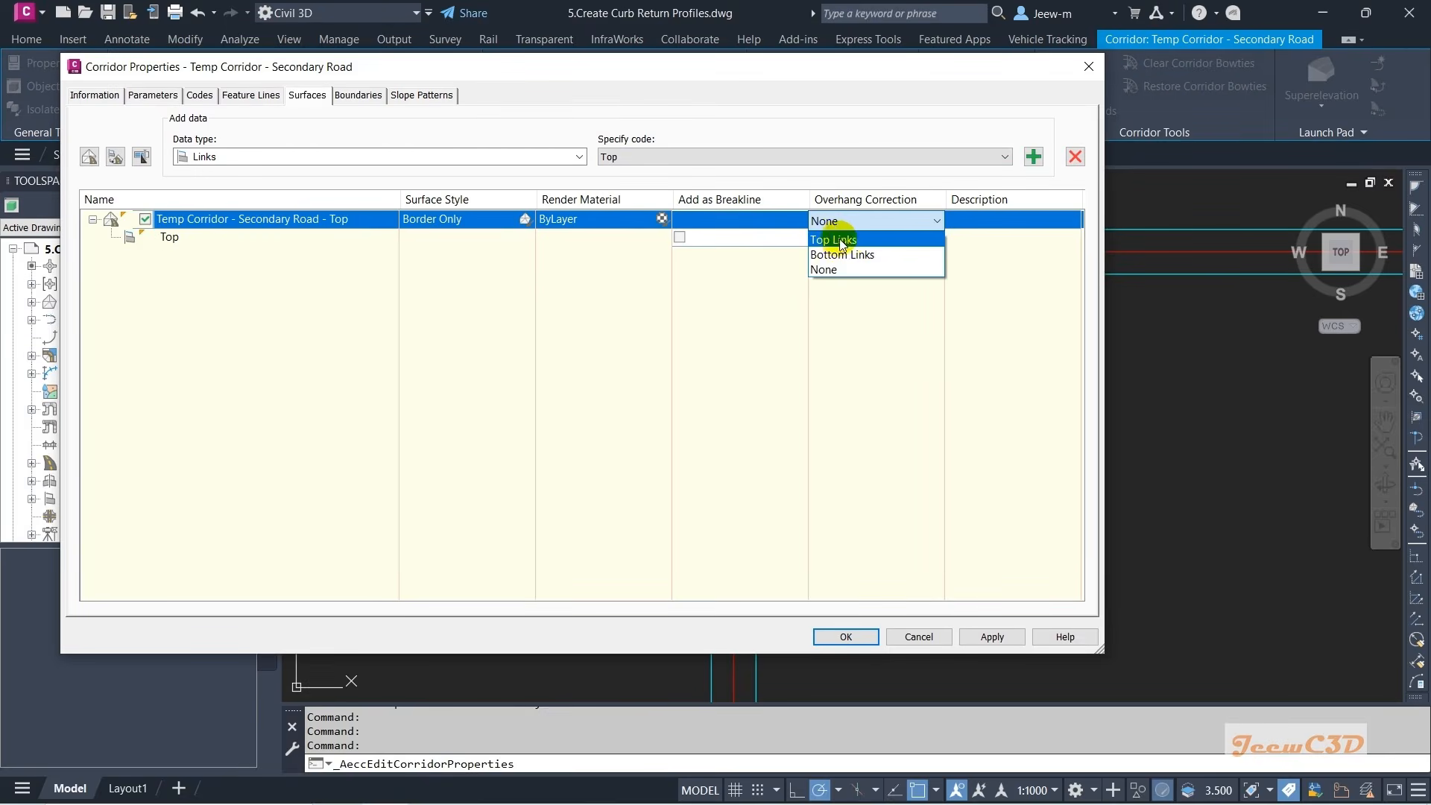
click(820, 243)
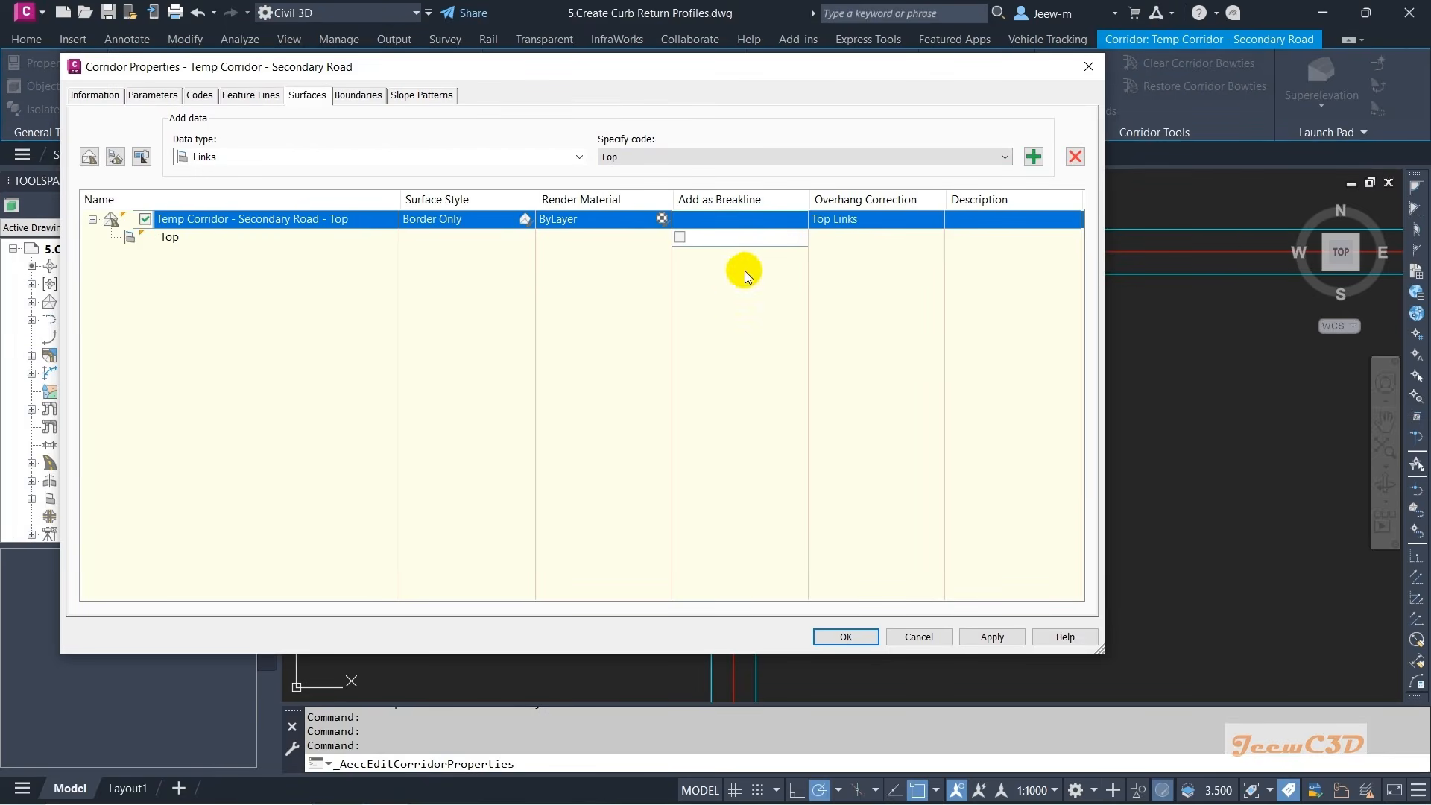
click(680, 238)
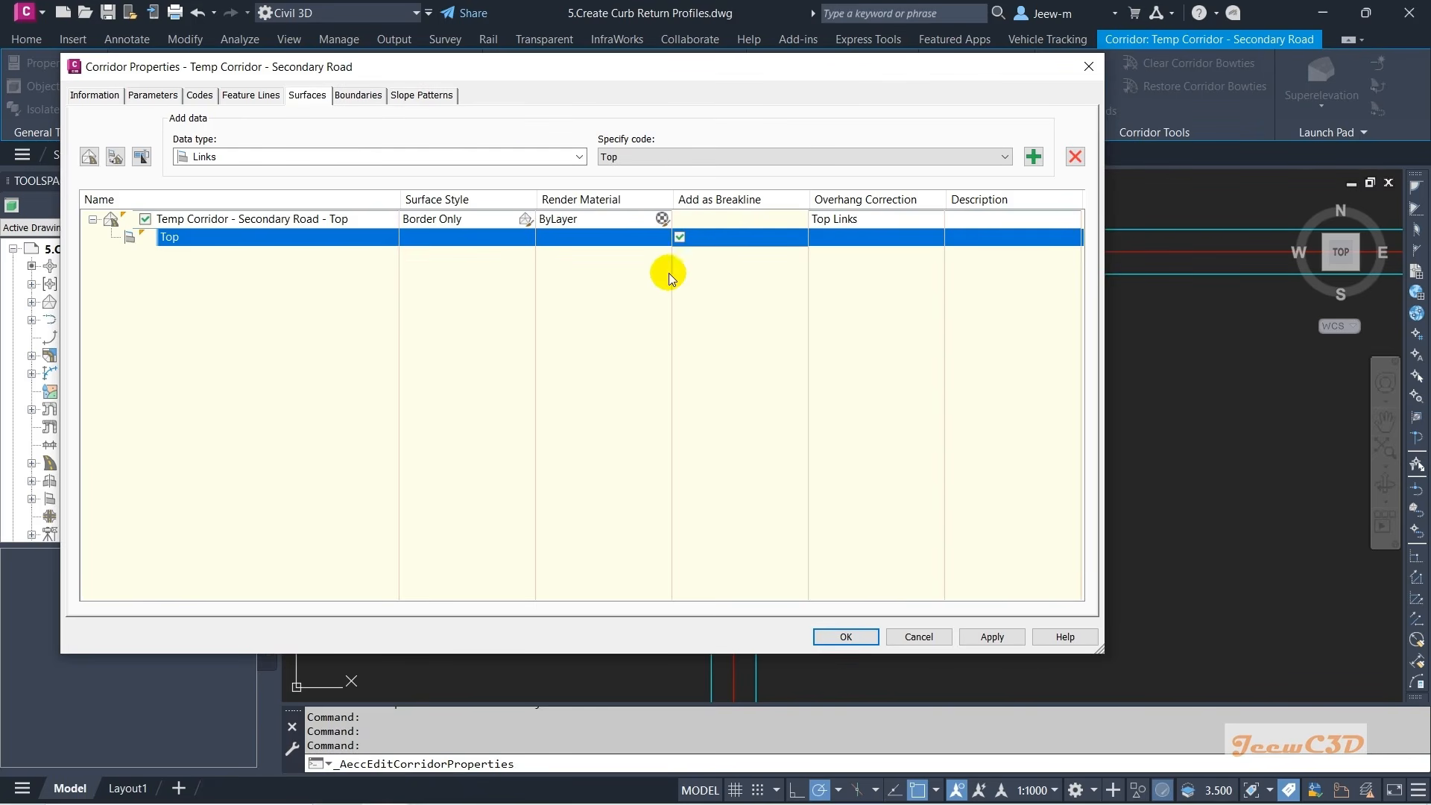
- Add the corridor extents as the surface's outer boundary and rebuild the corridor
click(357, 96)
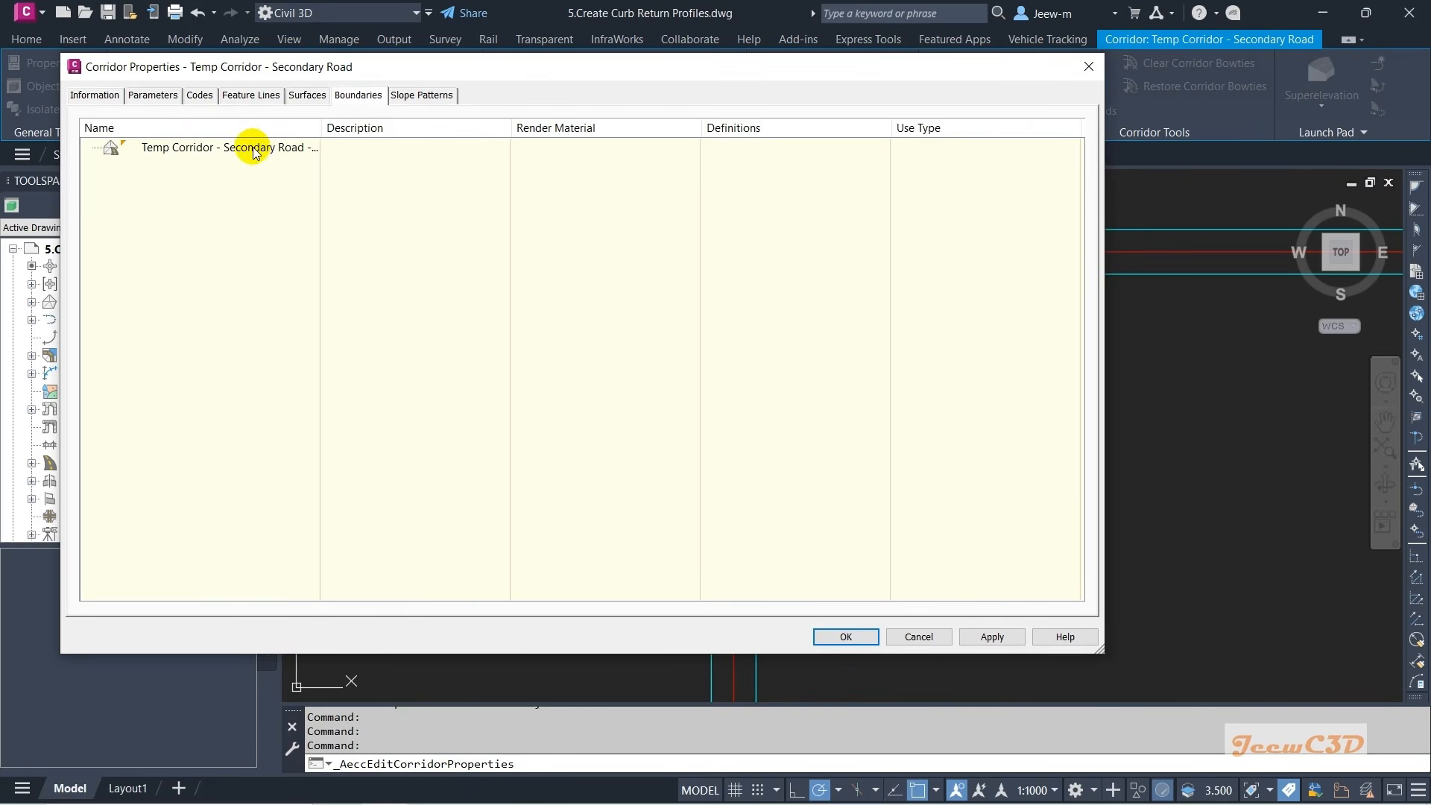
right_click(278, 149)
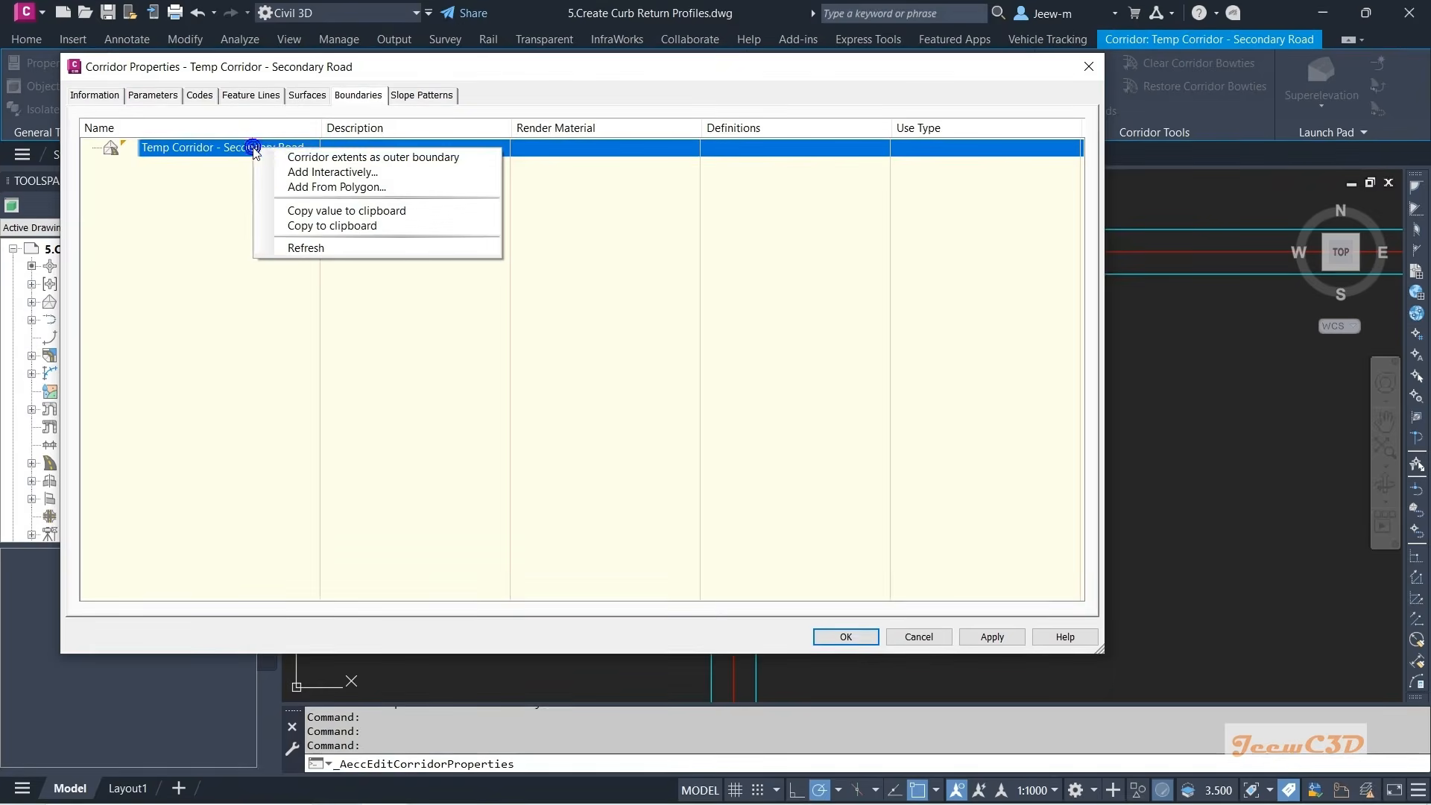
click(369, 157)
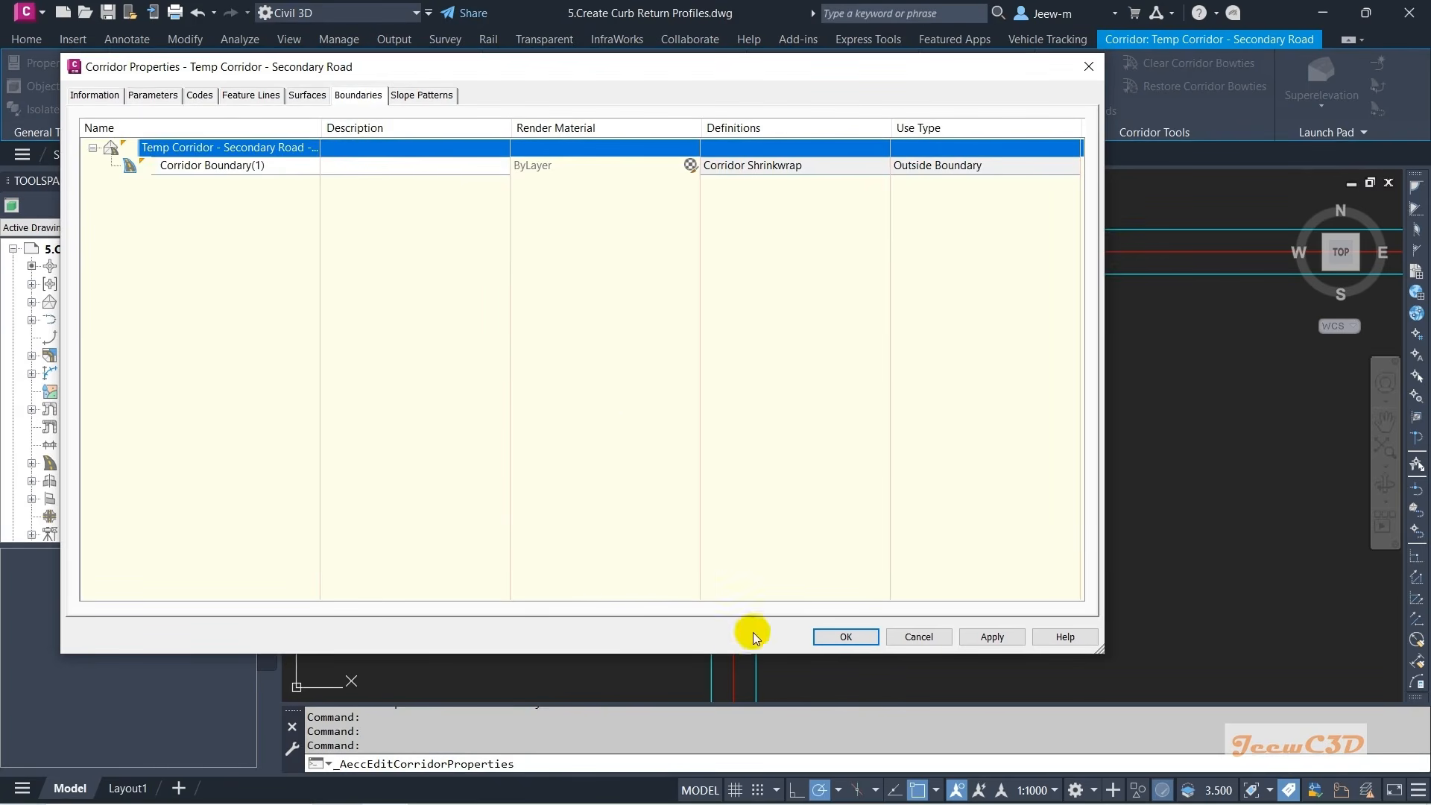
click(842, 637)
click(600, 362)
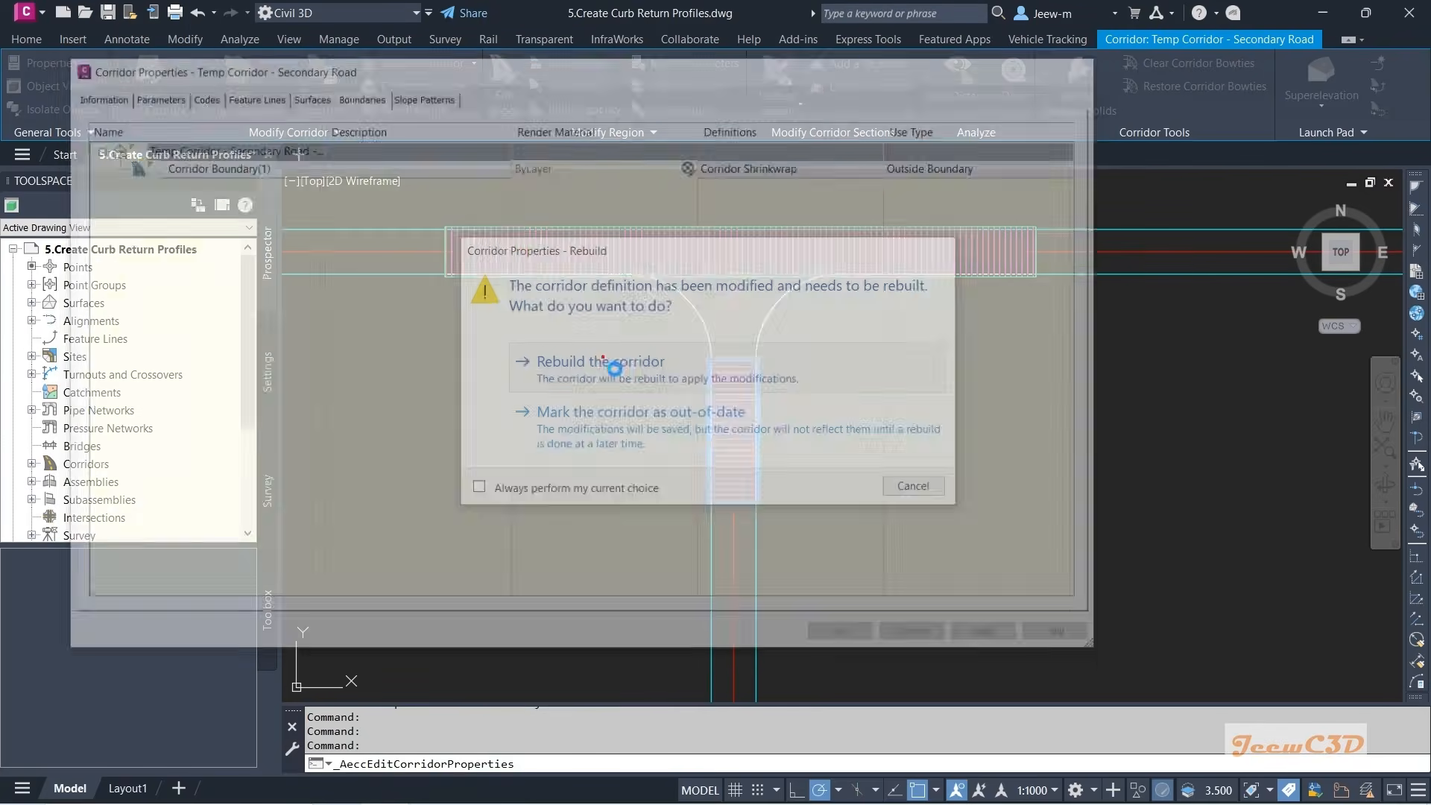
scroll(685, 417, up, 5)
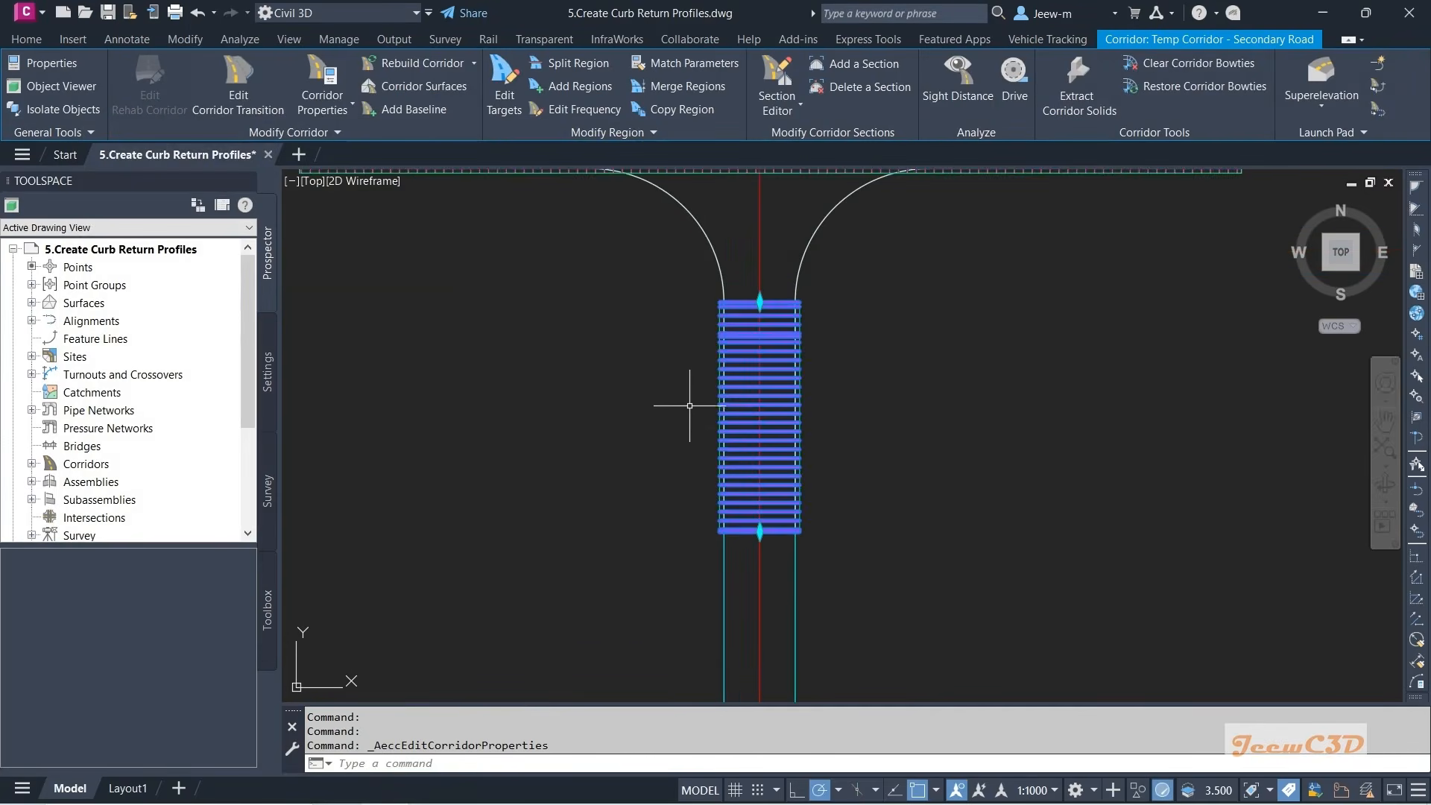
key(Escape)
- Examine both temporary corridors at the junction and identify the SW and SE Curb Return alignments between them
scroll(688, 392, down, 6)
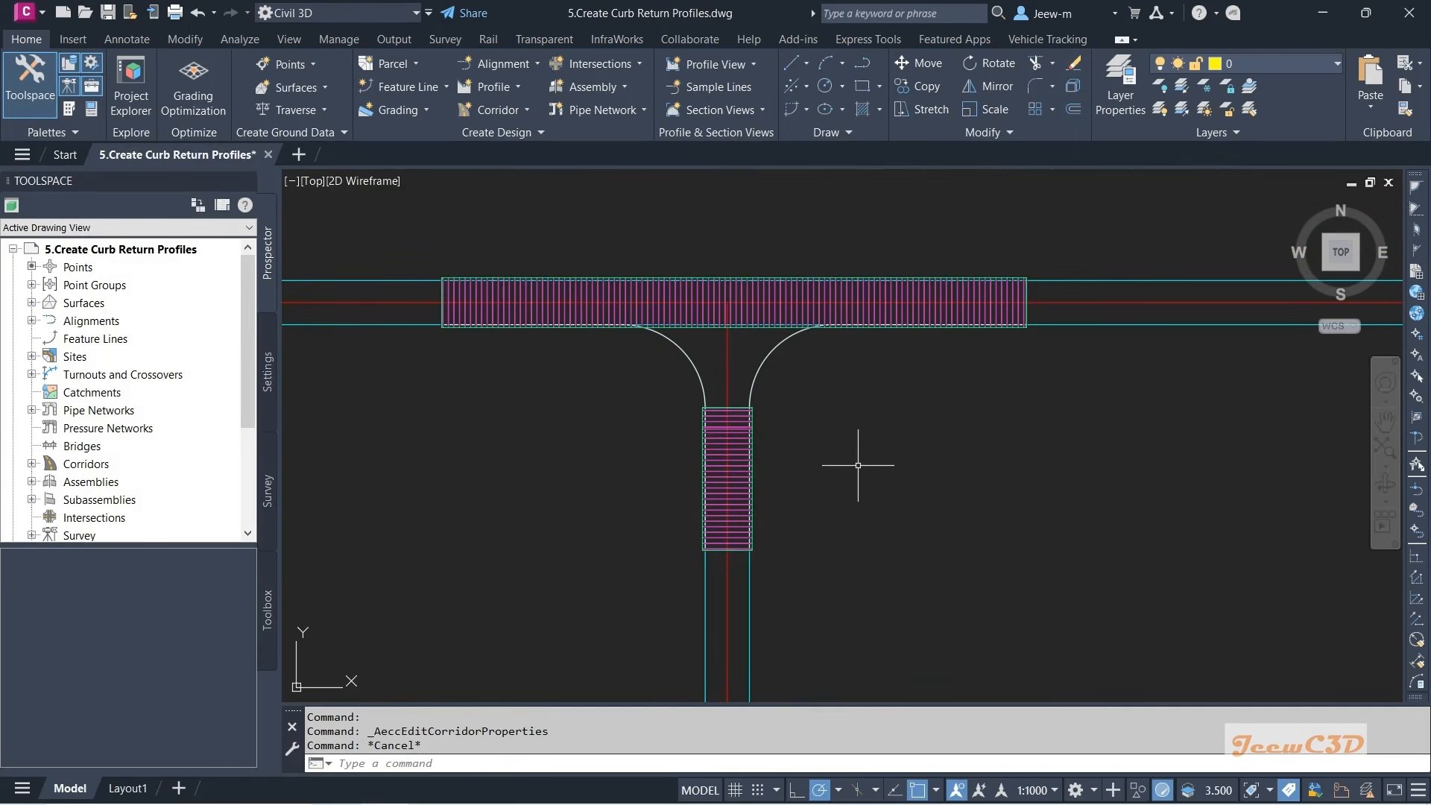
middle_drag(856, 470, 860, 410)
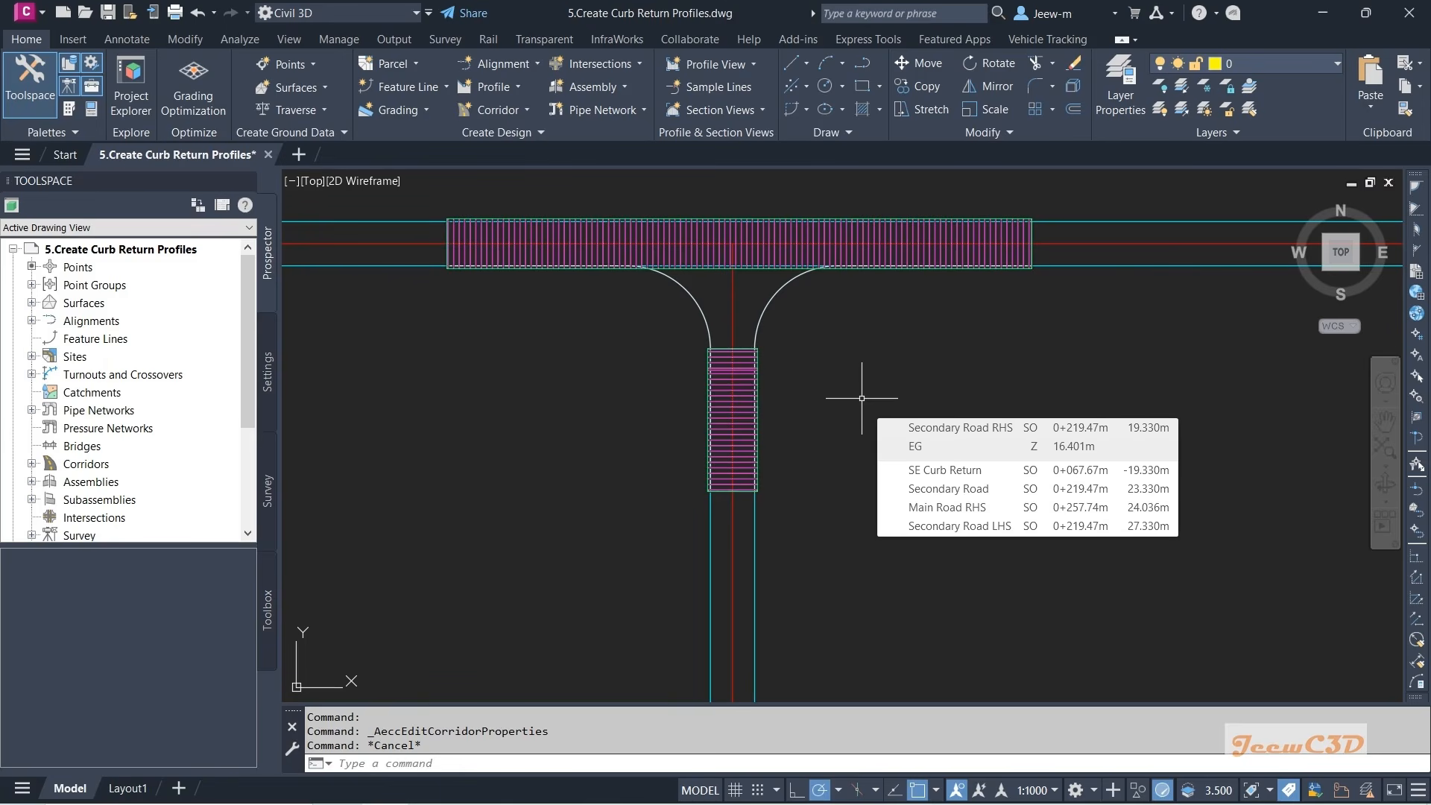
click(702, 314)
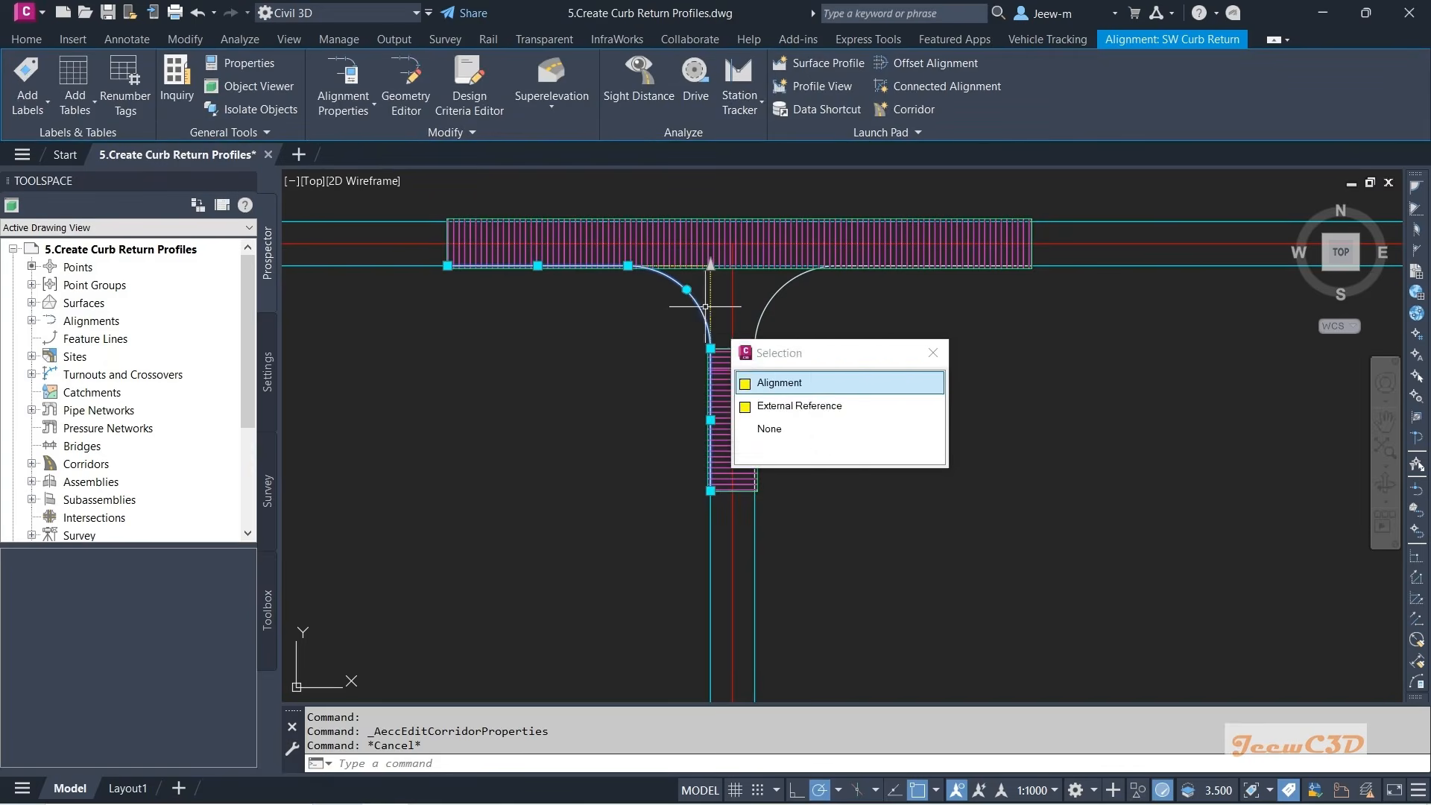
key(Escape)
click(779, 286)
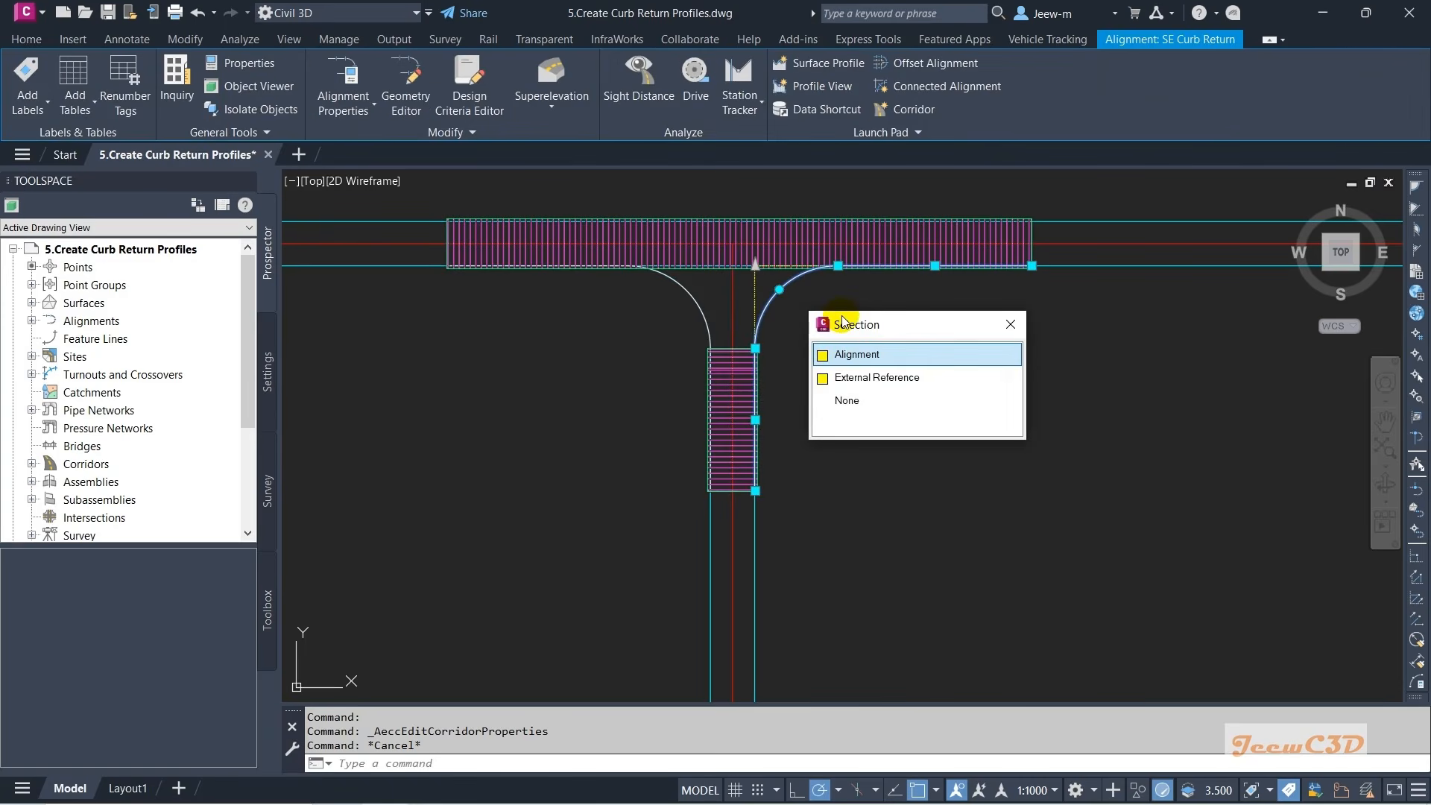
- Examine where the SW Curb Return alignment runs along the Main Road and Secondary Road temporary corridors at the junction
key(Escape)
scroll(688, 371, up, 4)
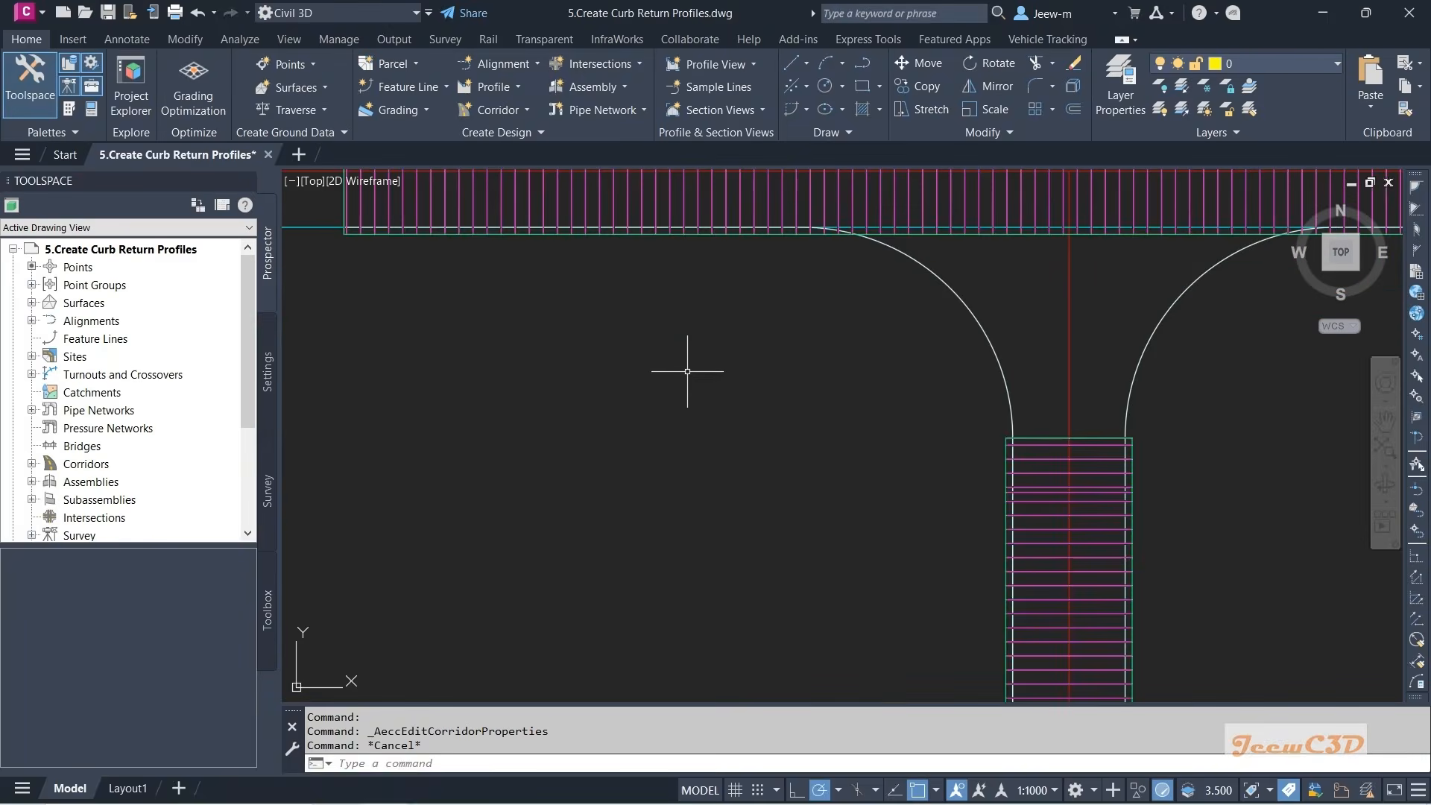
scroll(778, 345, down, 2)
scroll(809, 293, up, 2)
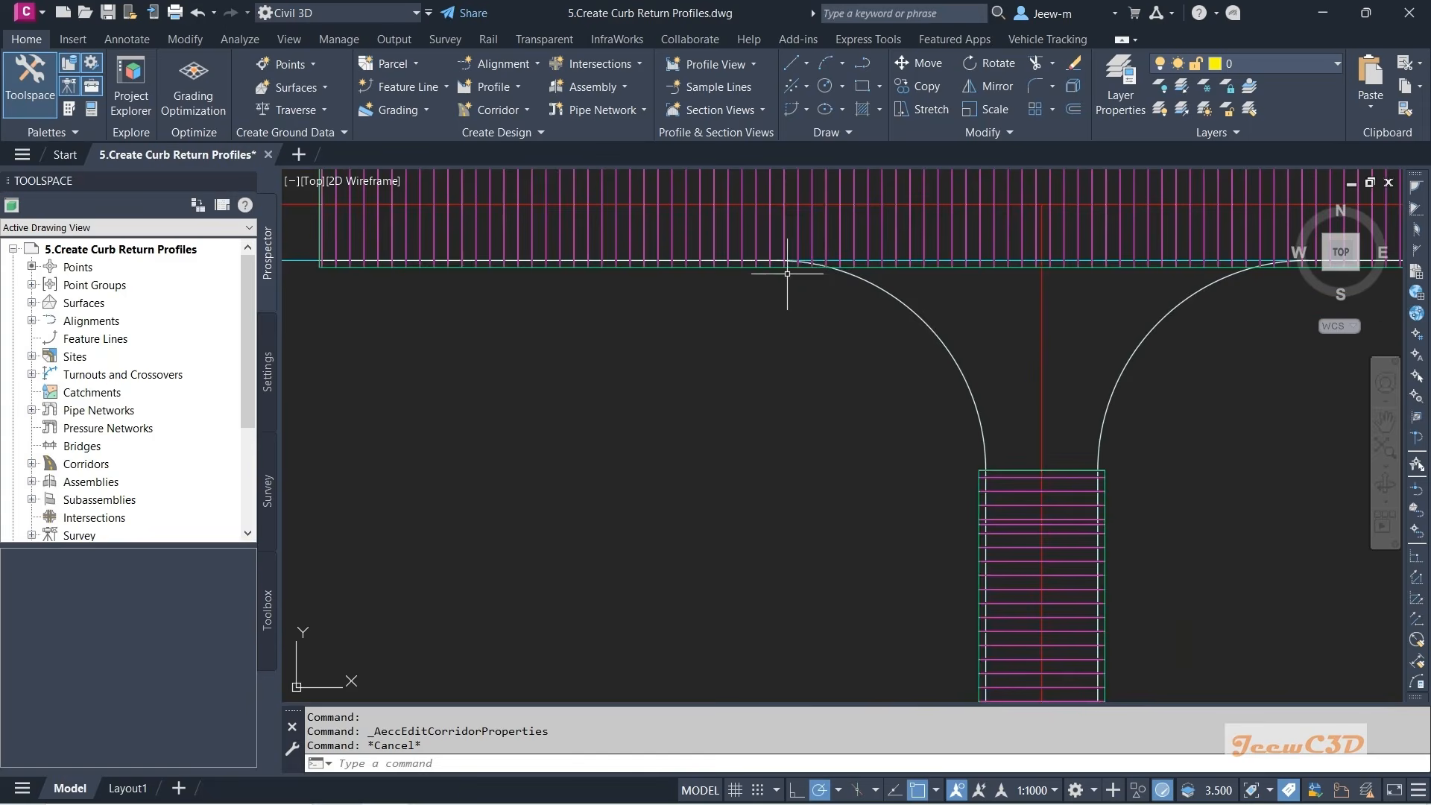
scroll(763, 267, down, 2)
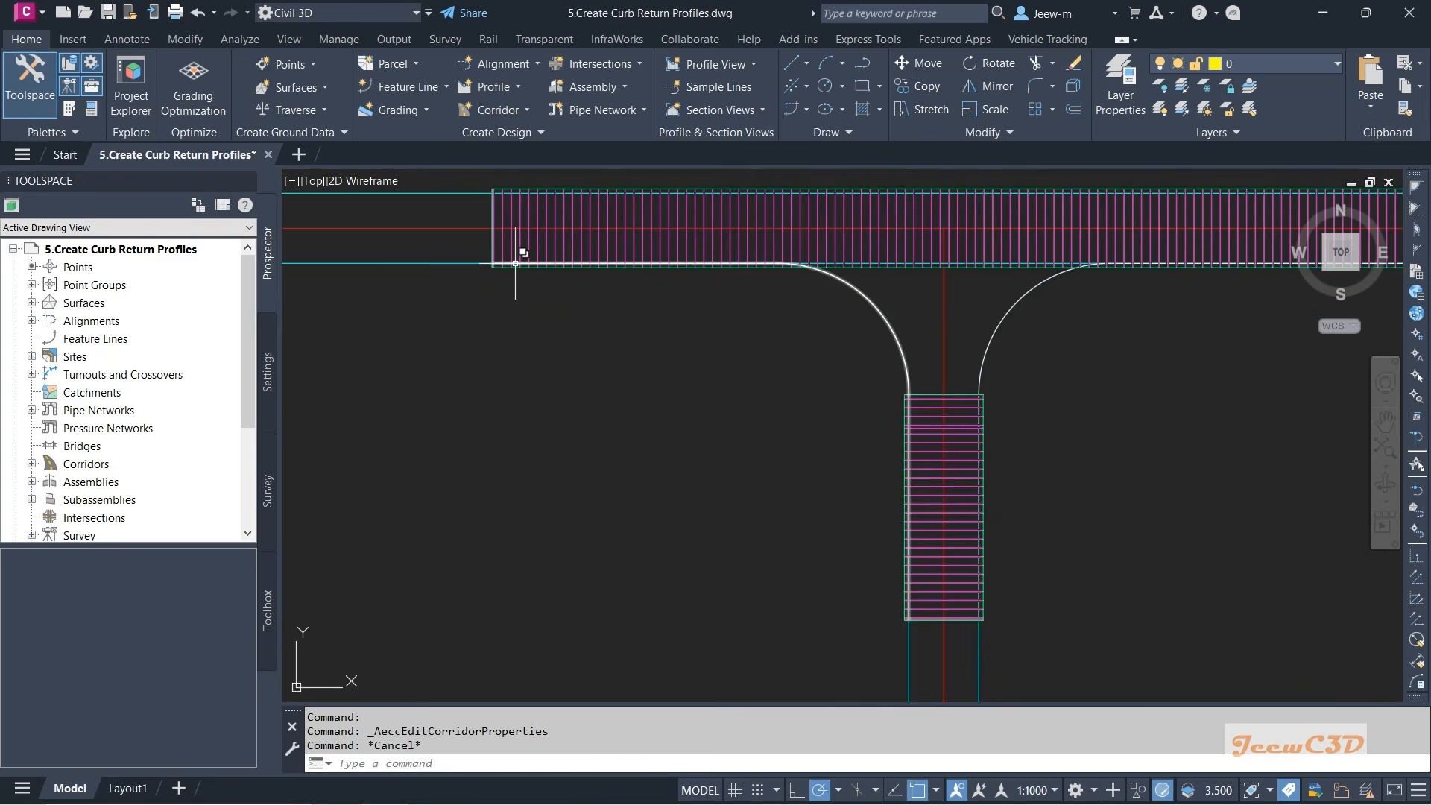
mouse_move(515, 263)
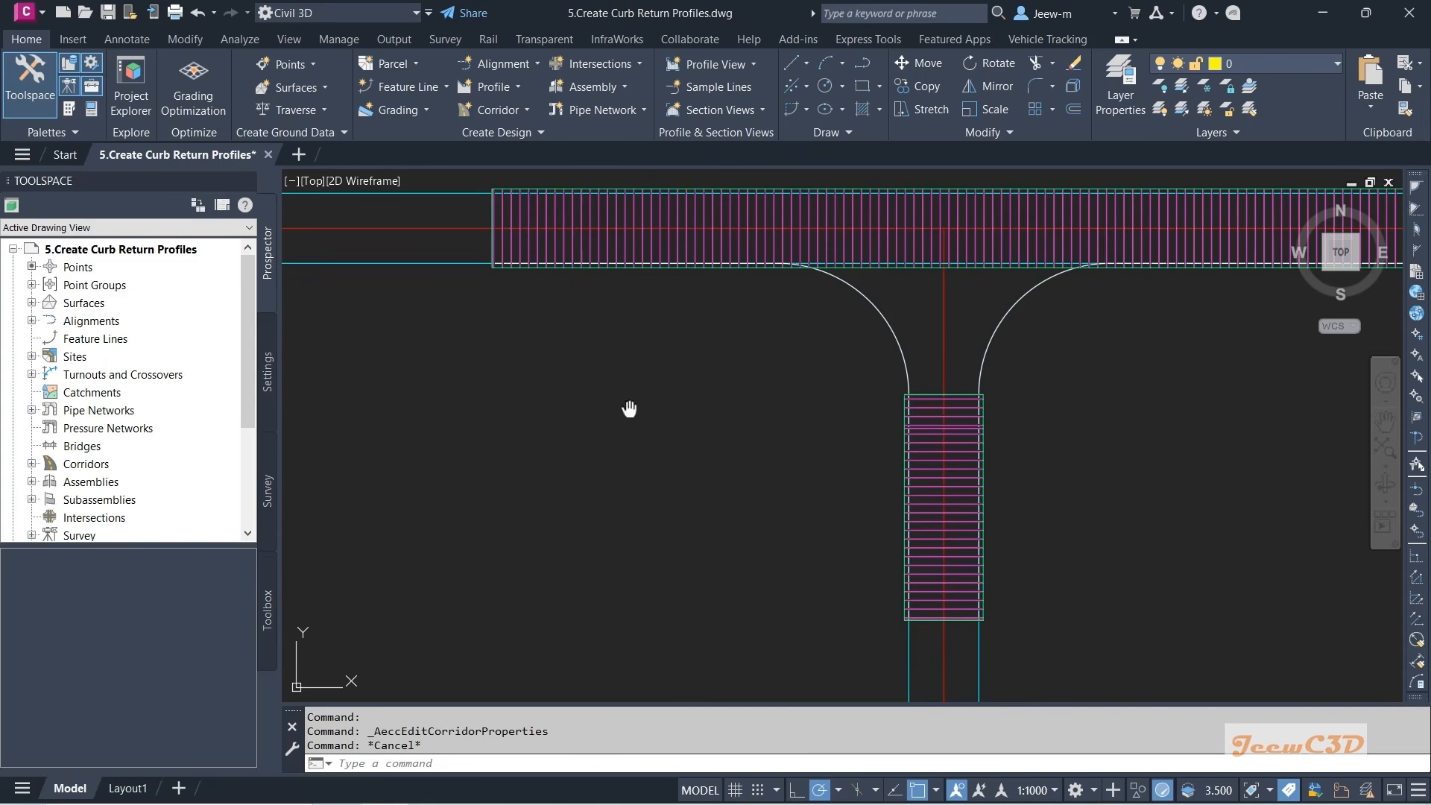
middle_drag(629, 408, 506, 356)
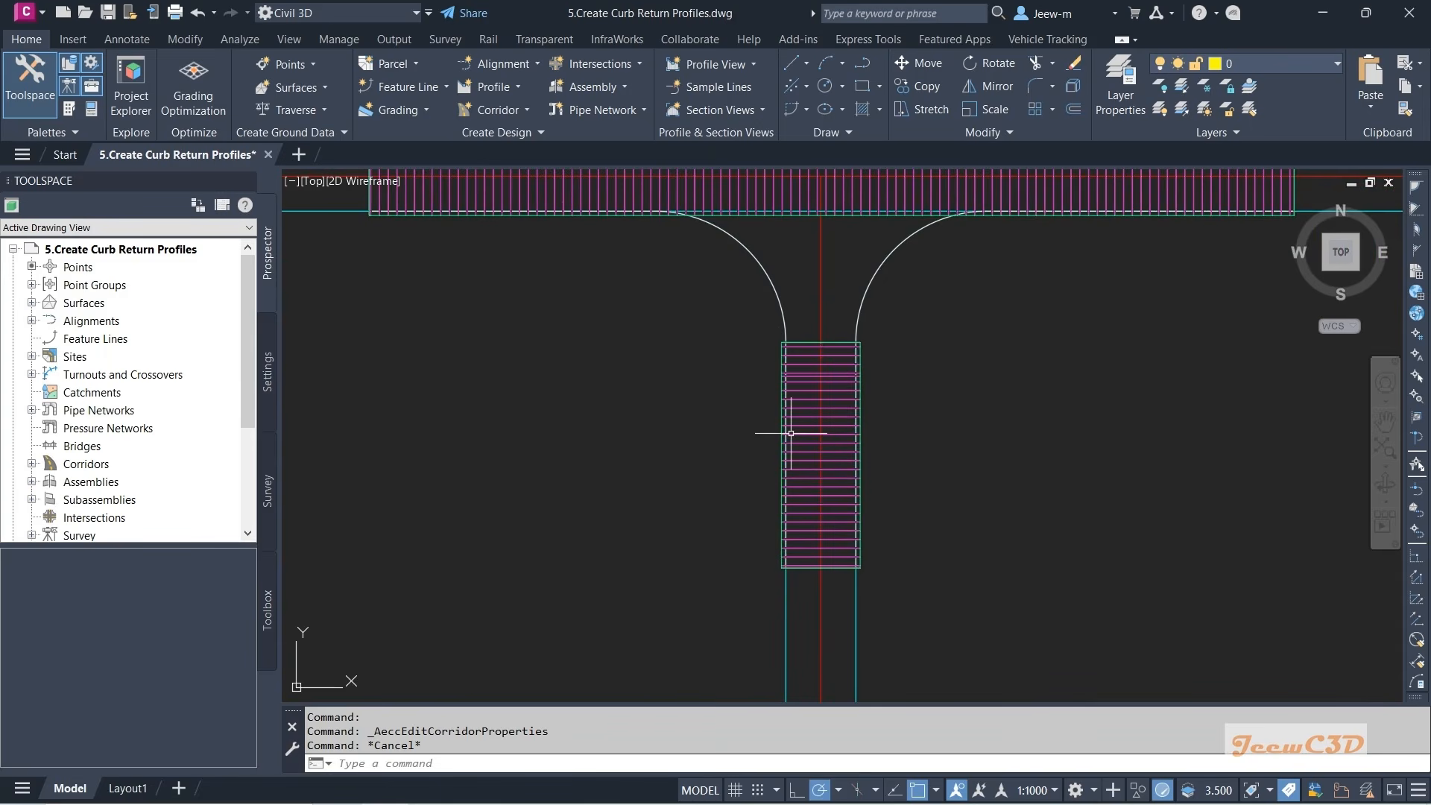
mouse_move(659, 419)
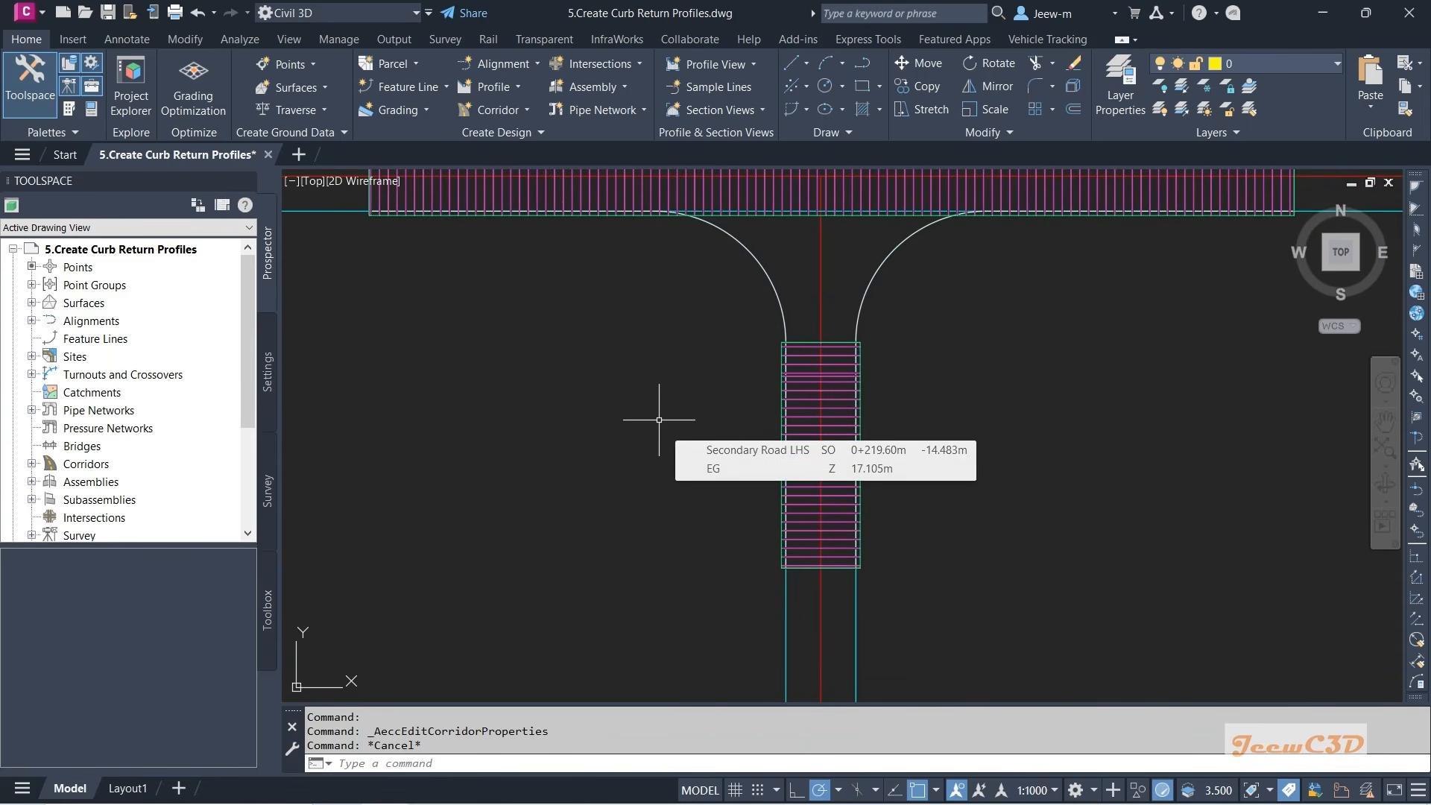
scroll(659, 420, down, 1)
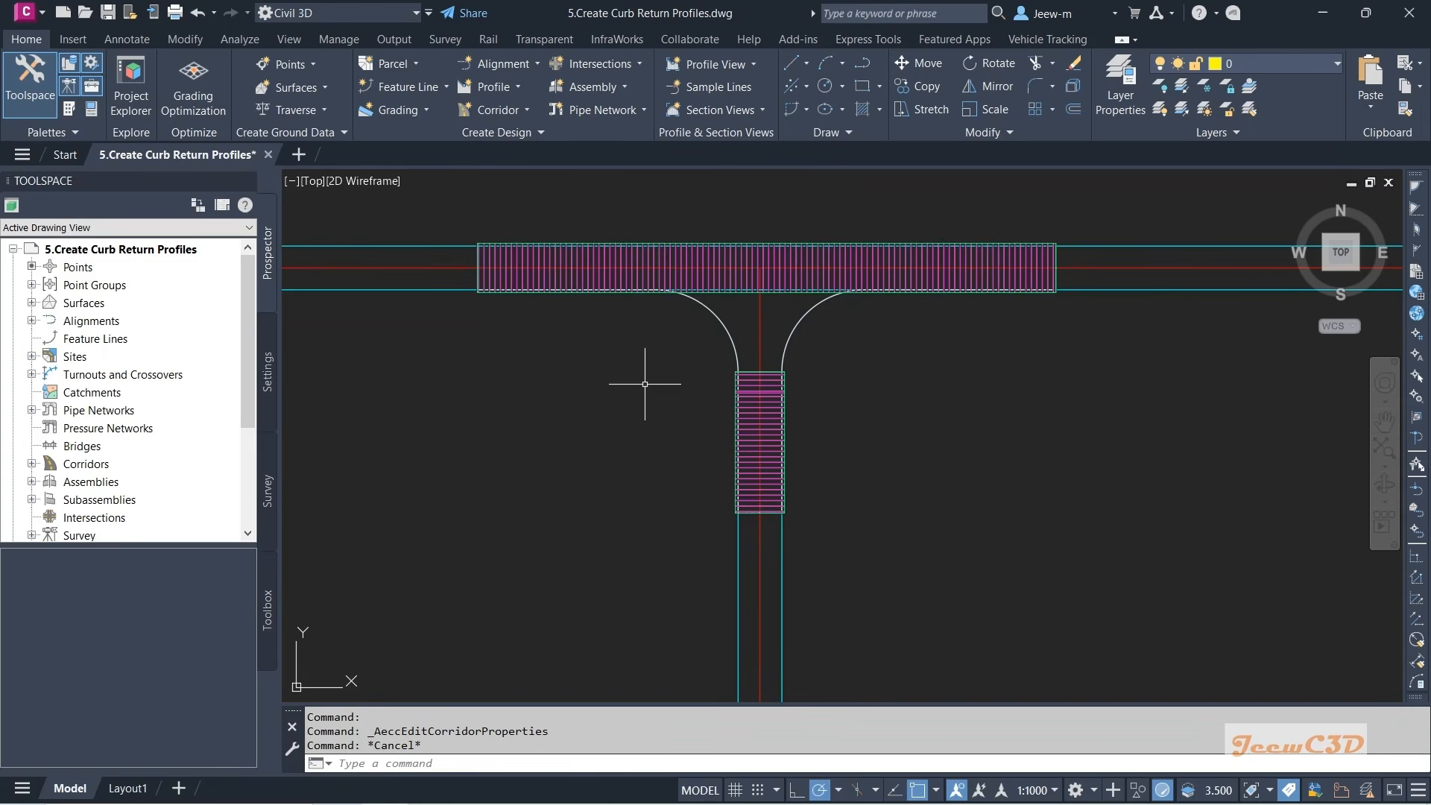
scroll(645, 384, down, 1)
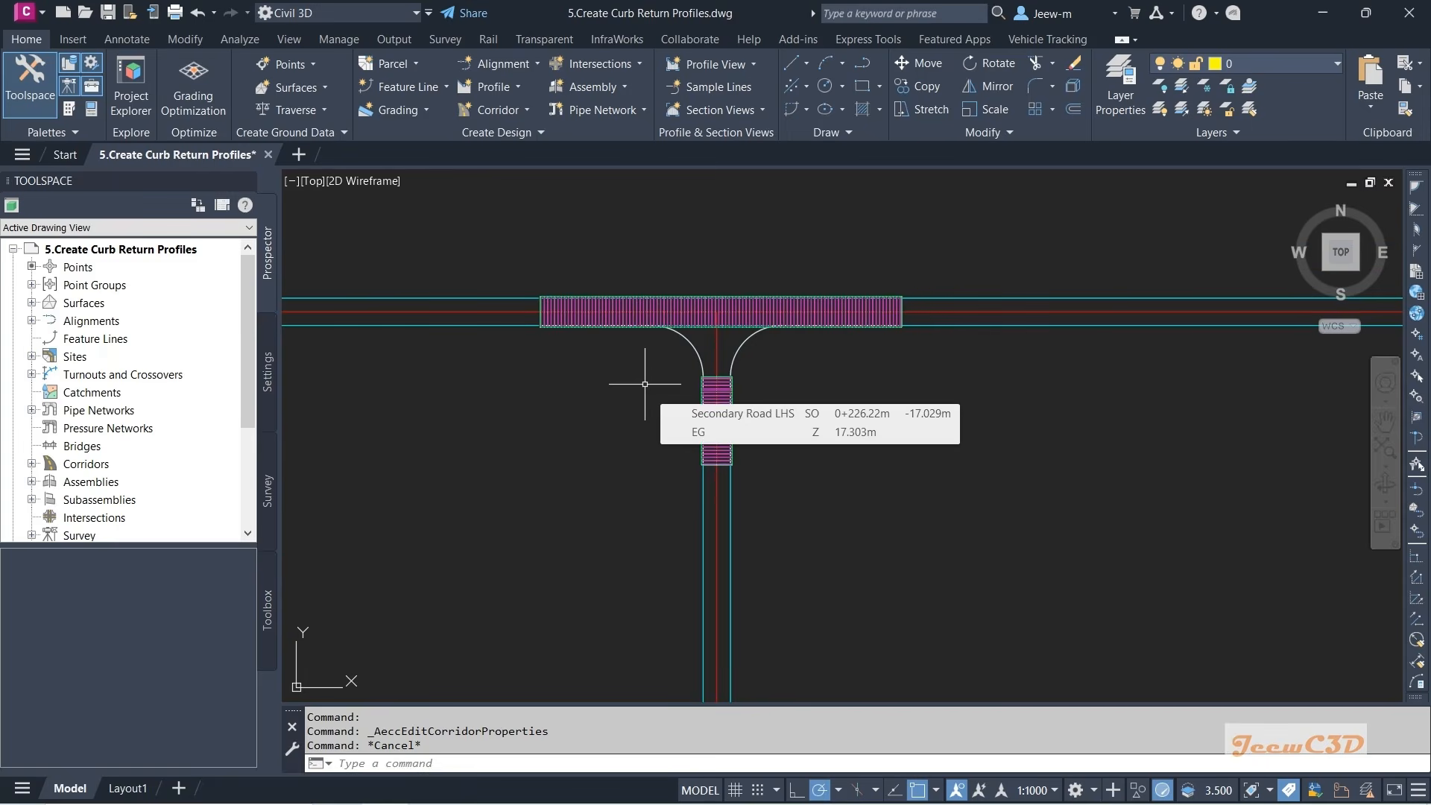
- Sample surface profiles for the SW Curb Return alignment from the Temp Corridor - Main Road - Top and Temp Corridor - Secondary Road - Top surfaces
click(688, 352)
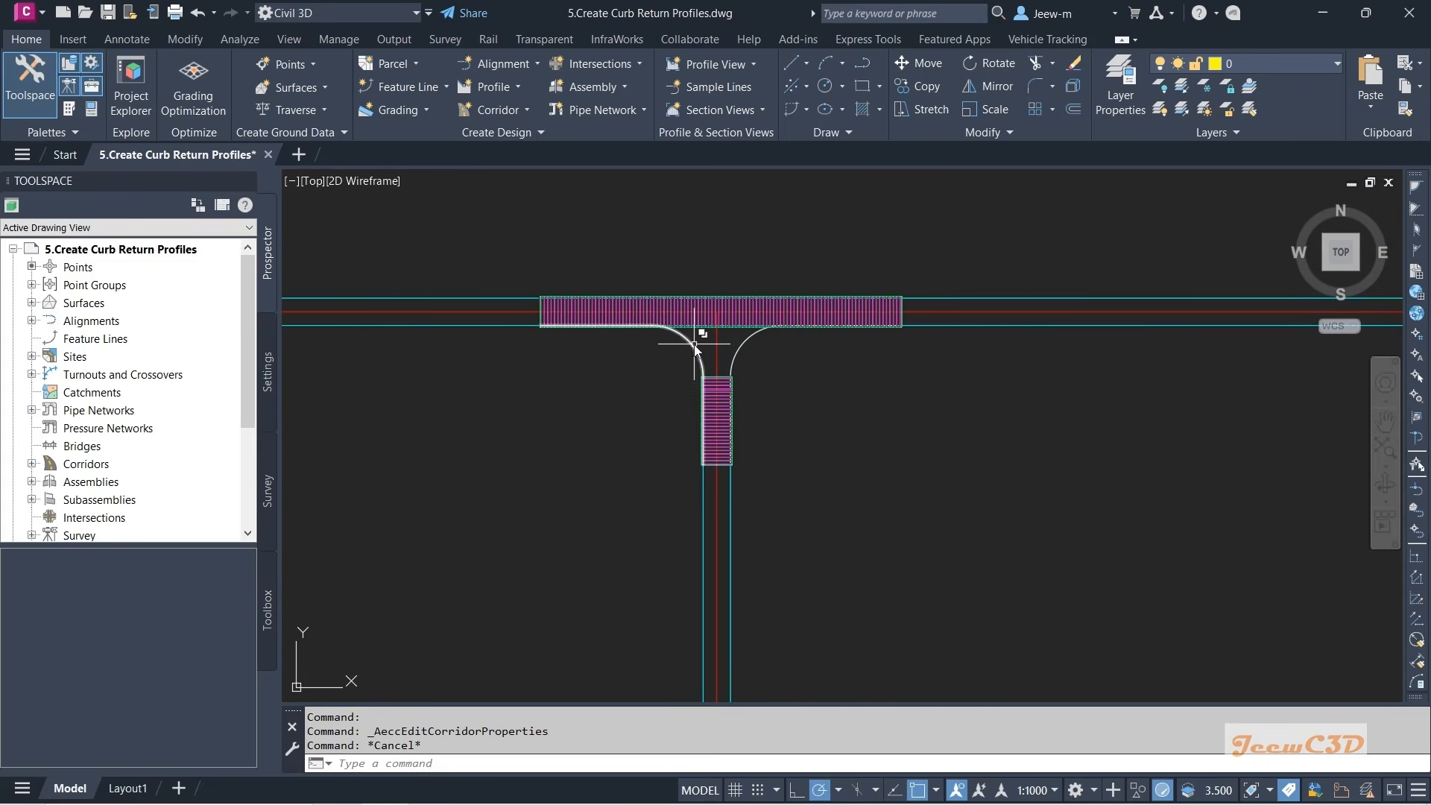
click(779, 411)
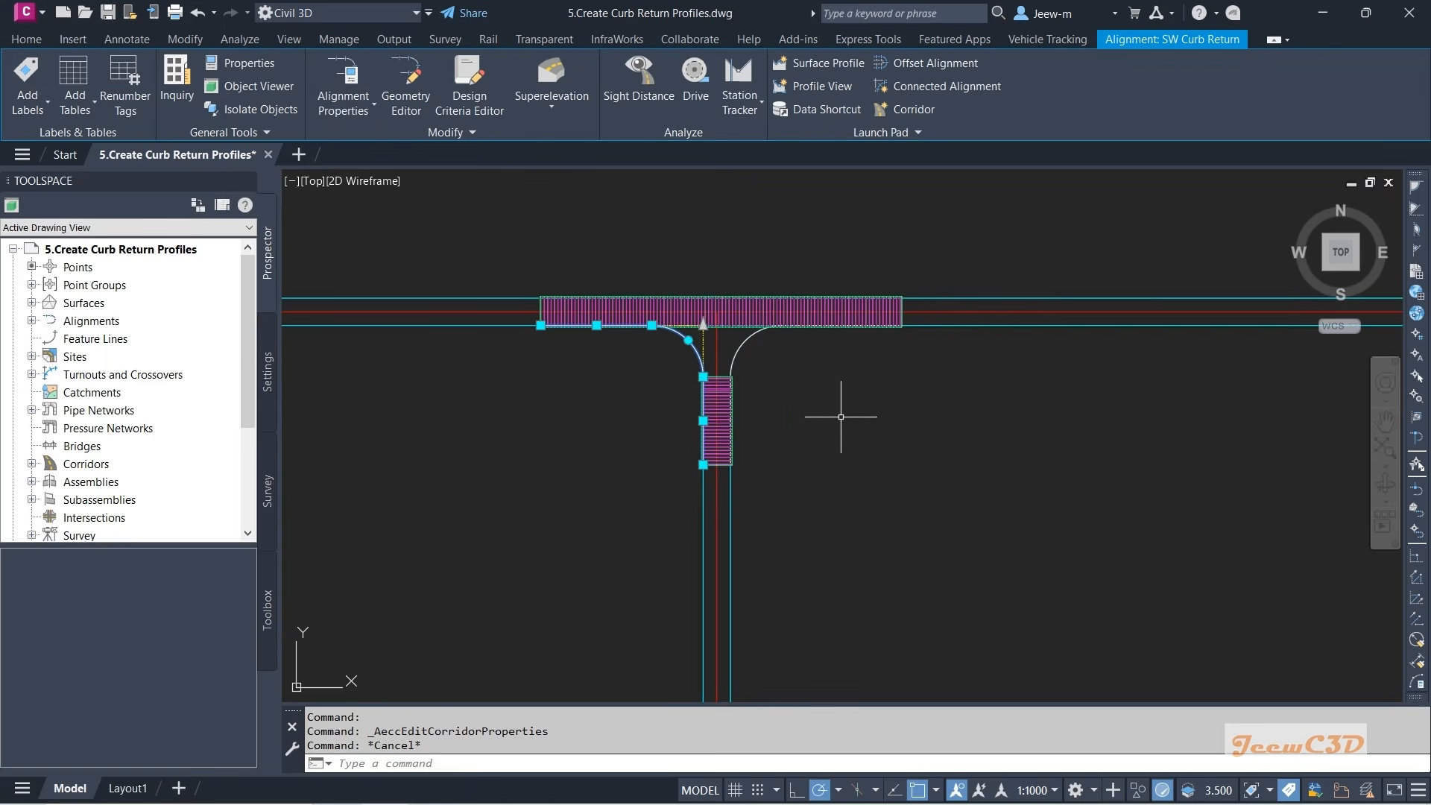
mouse_move(840, 417)
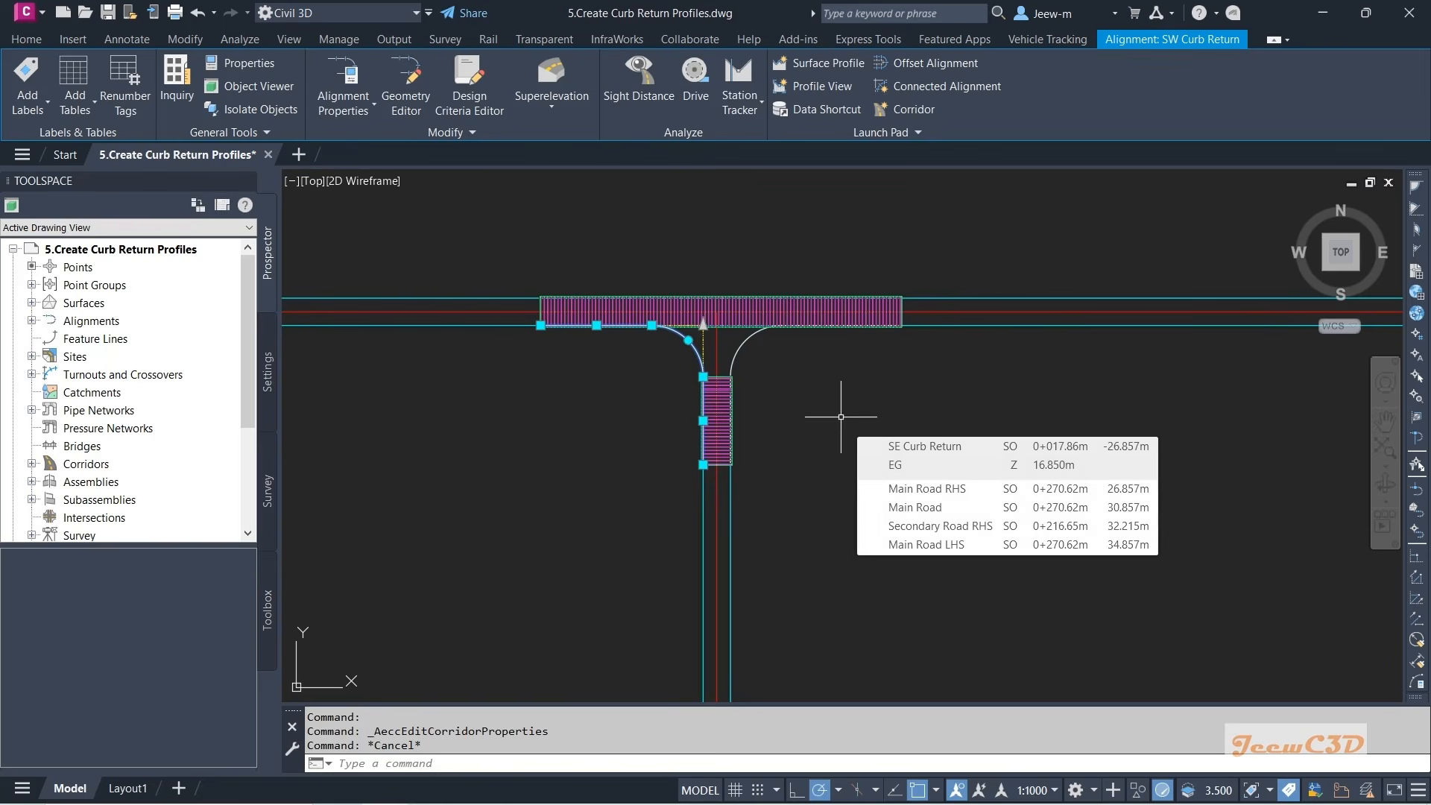
click(828, 64)
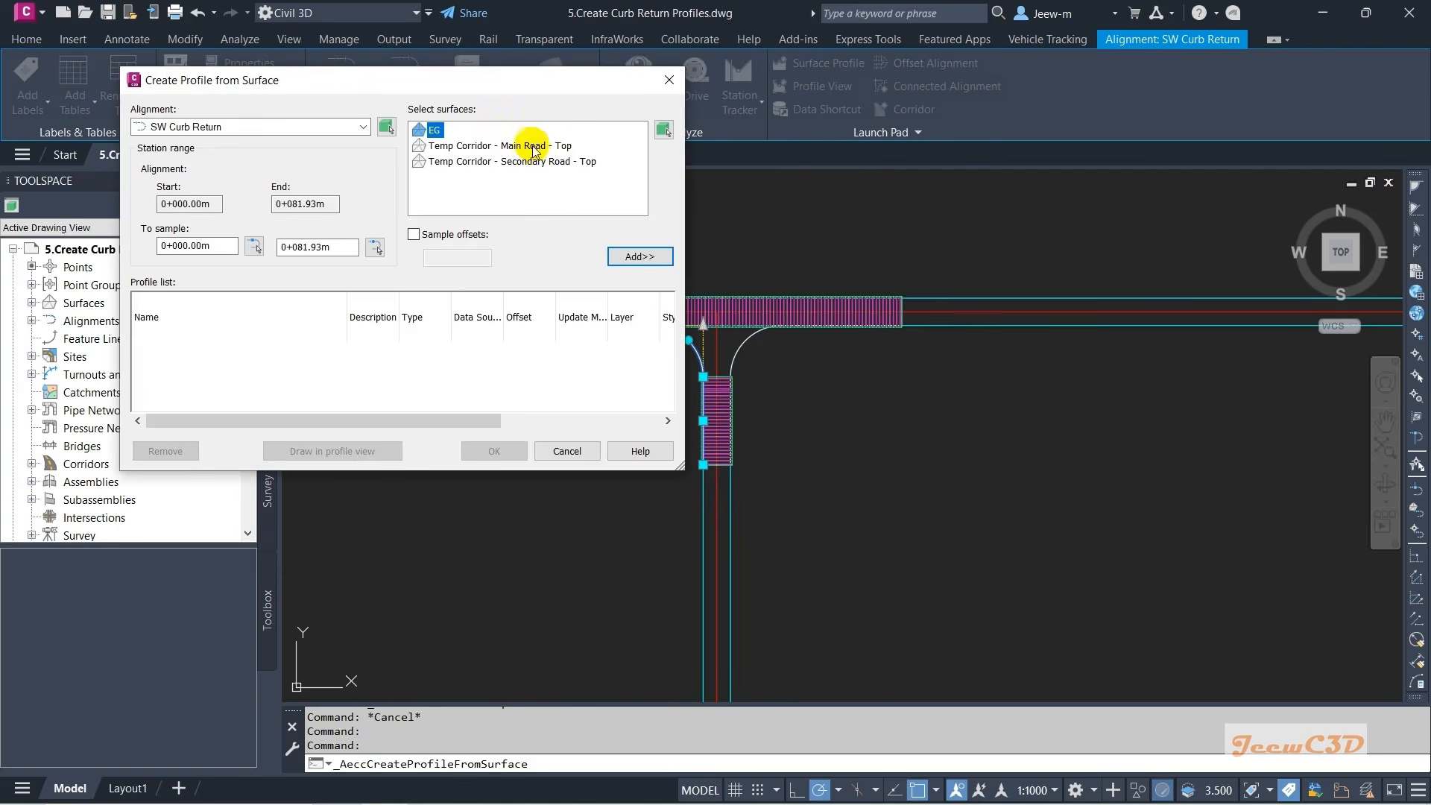
click(534, 147)
click(639, 256)
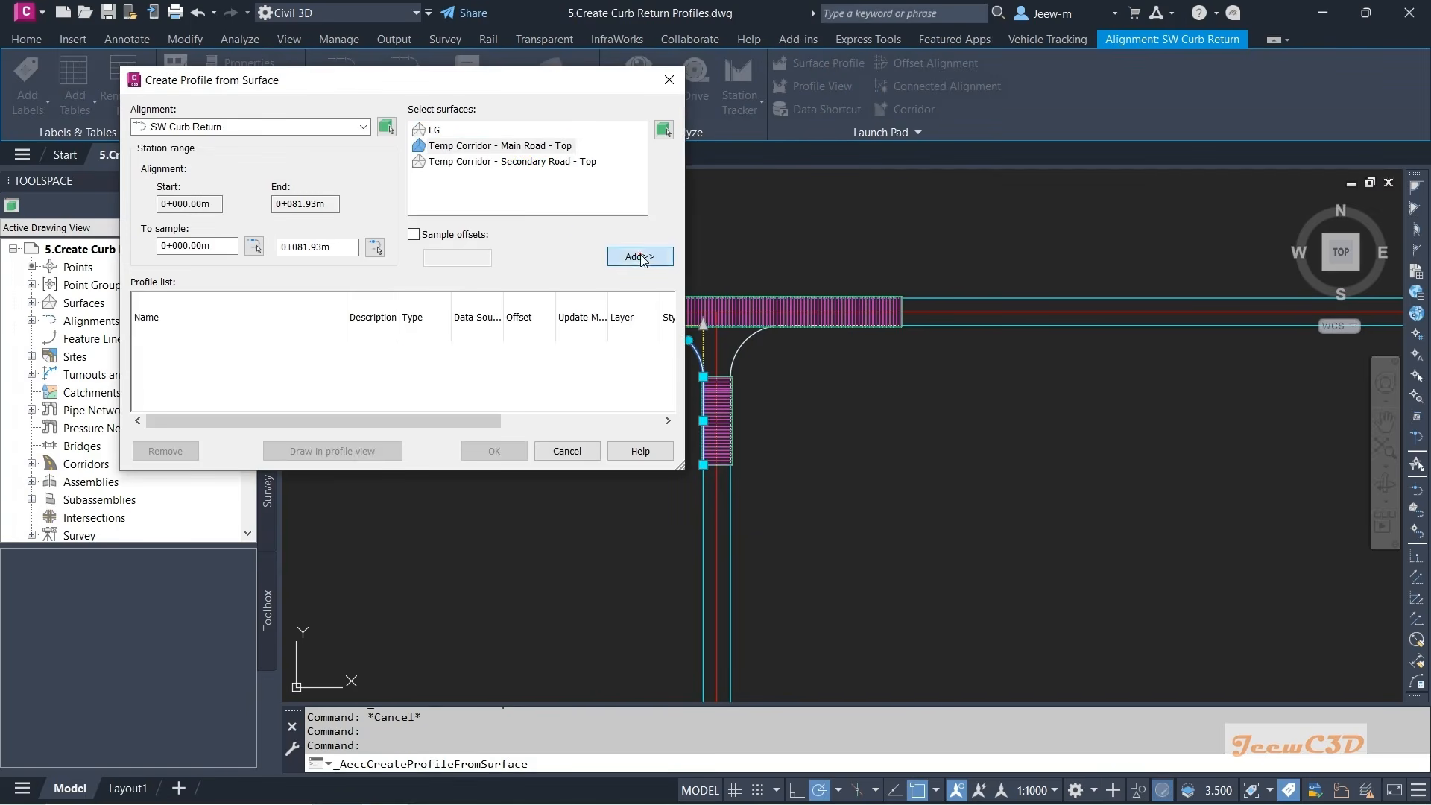
click(547, 164)
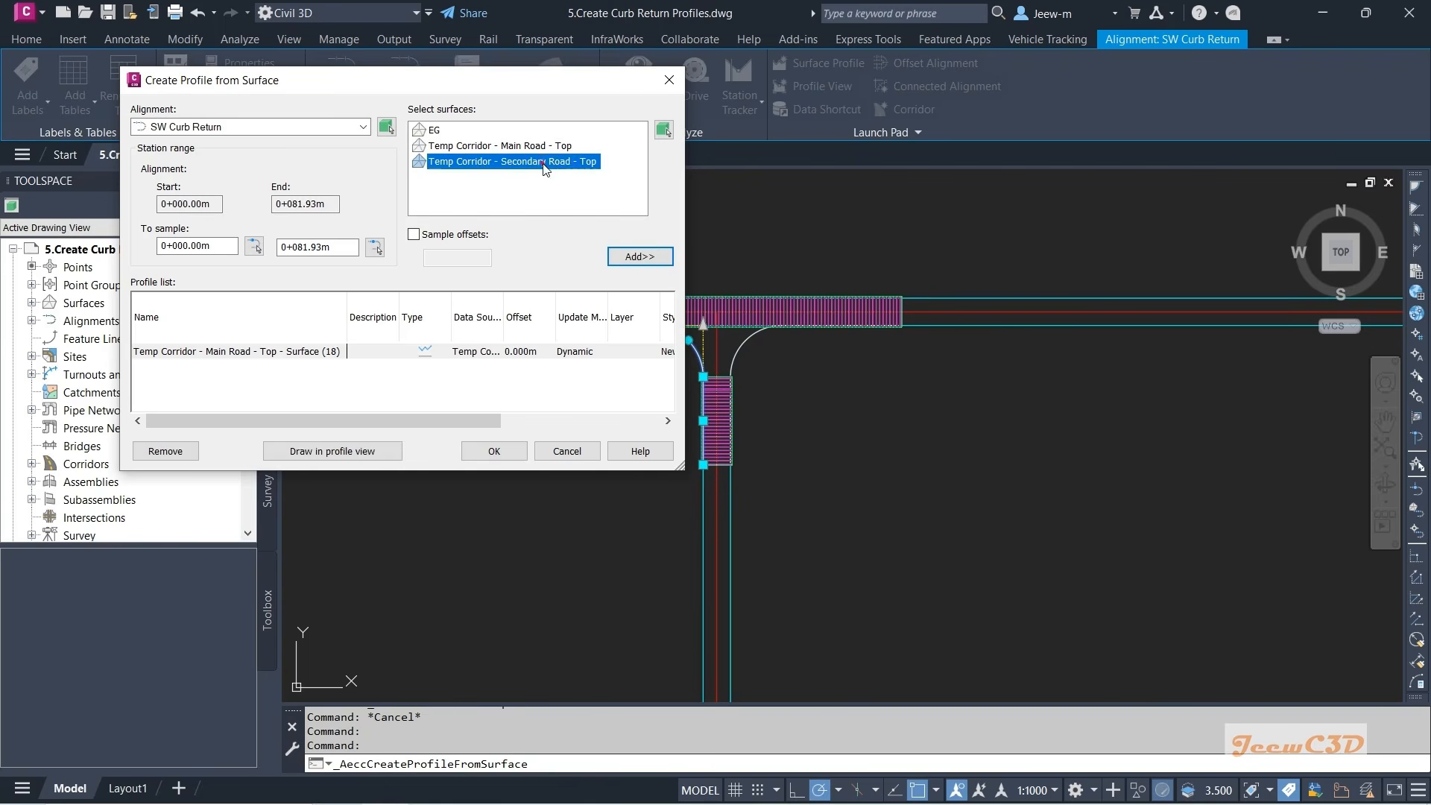
click(630, 258)
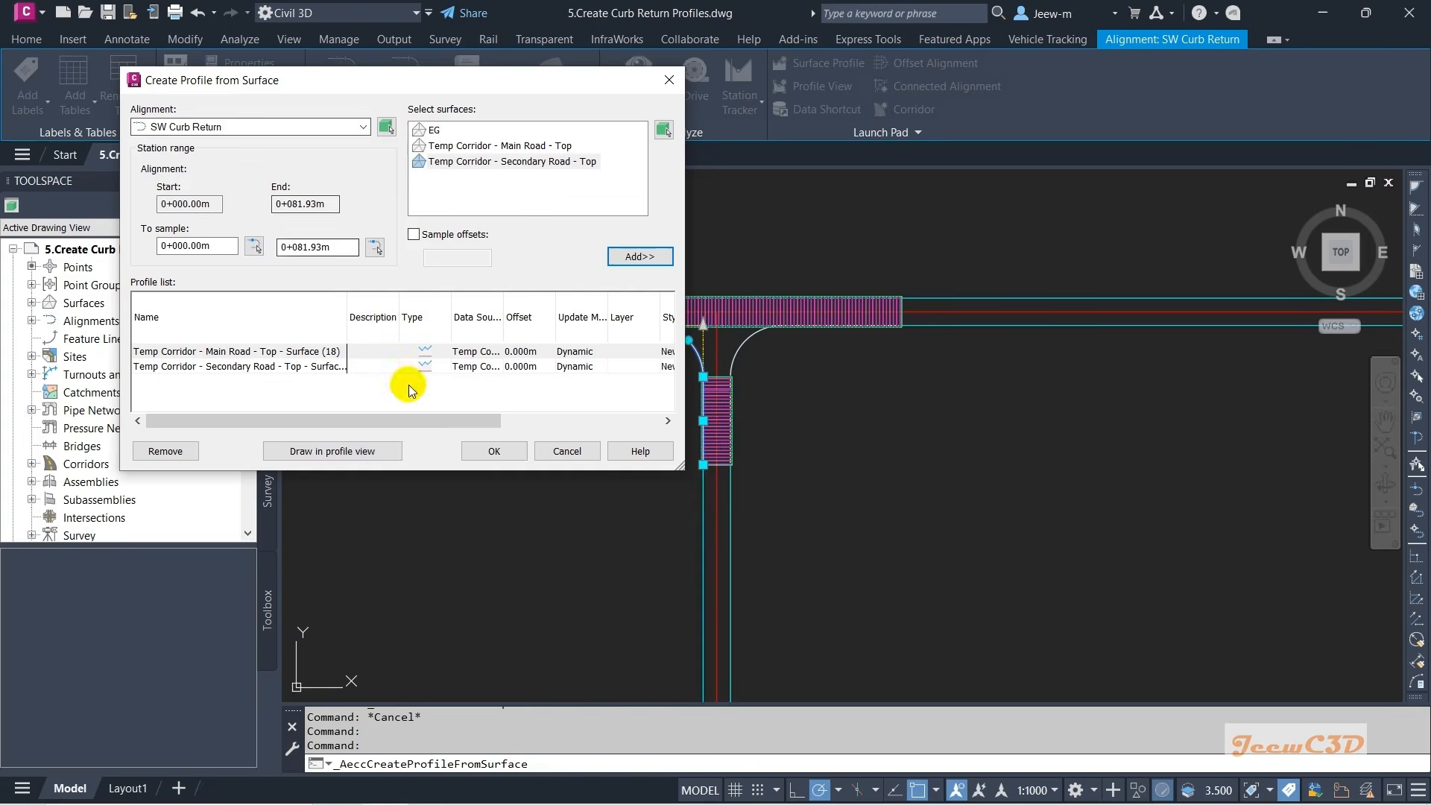
- Create the SW Curb Return profile view with the New Road Profile View style and default settings, placing it below the existing profile views
click(330, 452)
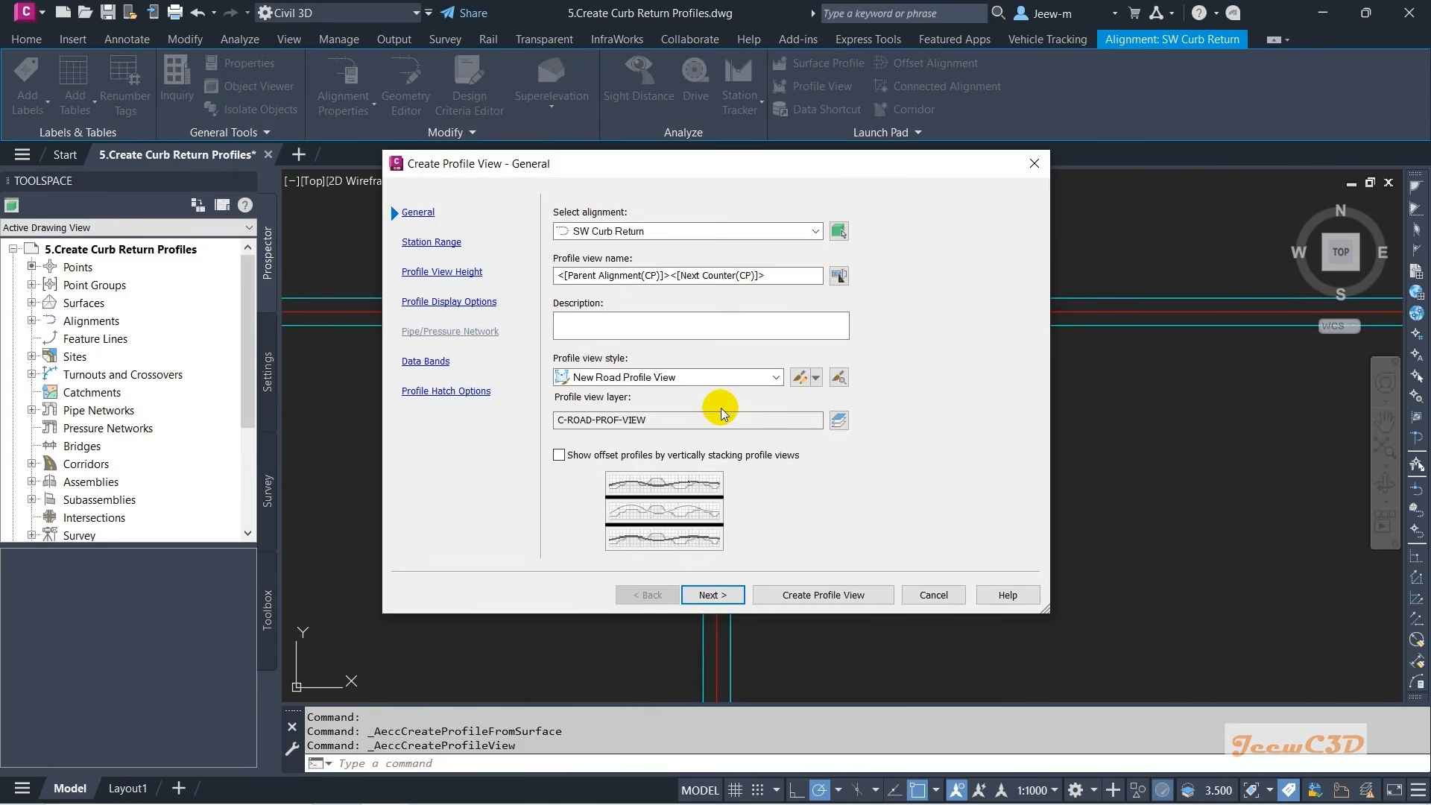
click(720, 595)
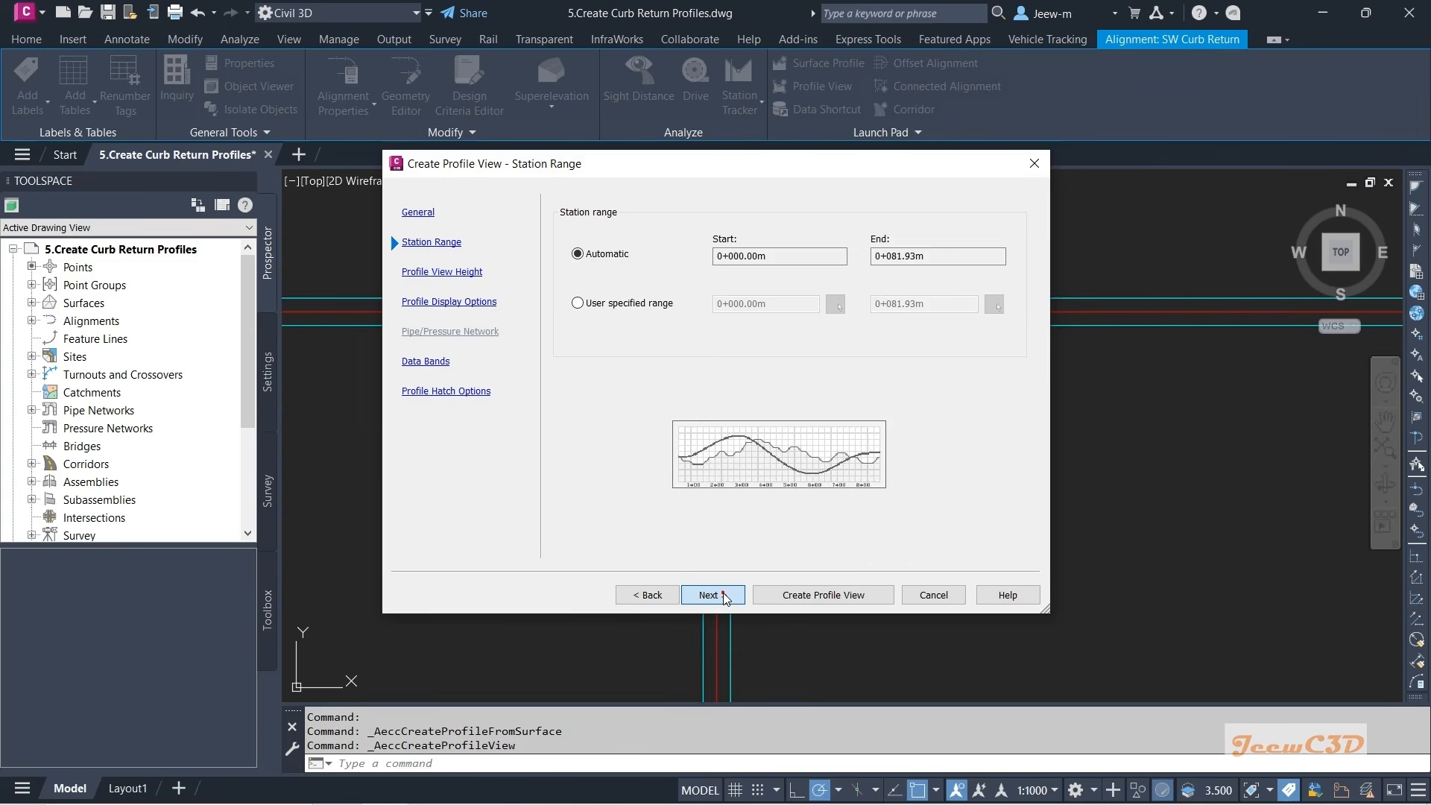
click(712, 595)
click(712, 595)
click(712, 594)
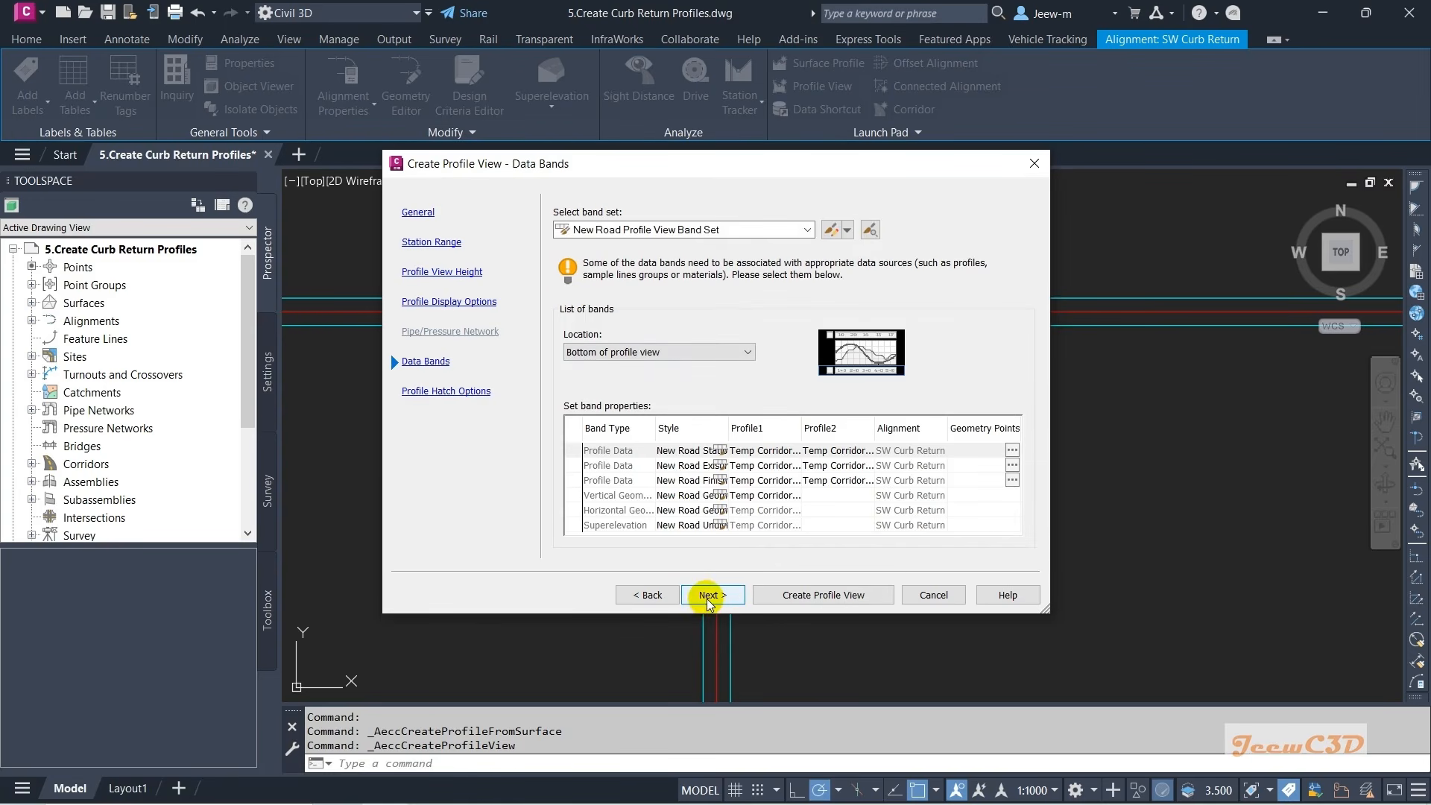
click(708, 596)
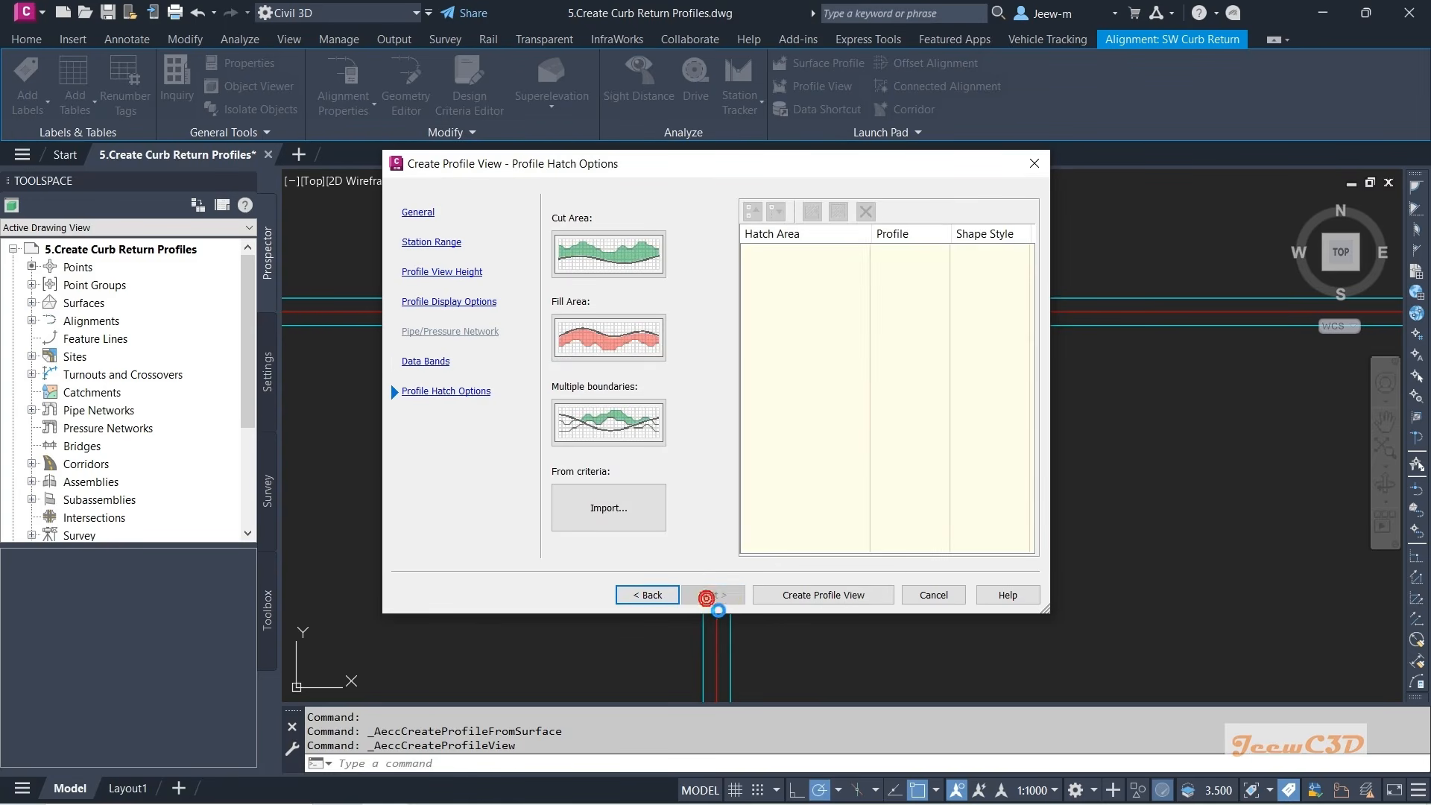
click(818, 595)
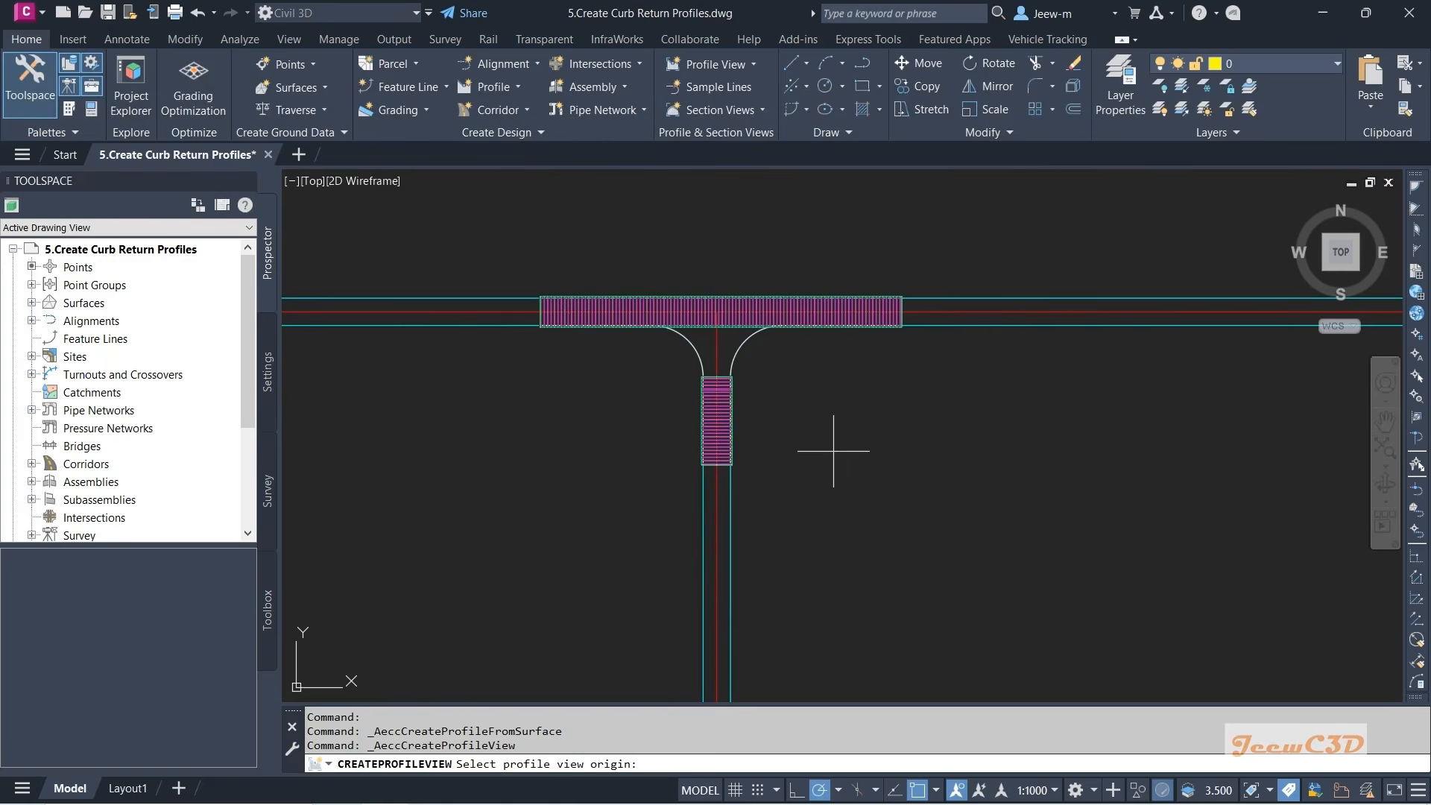
scroll(833, 451, down, 5)
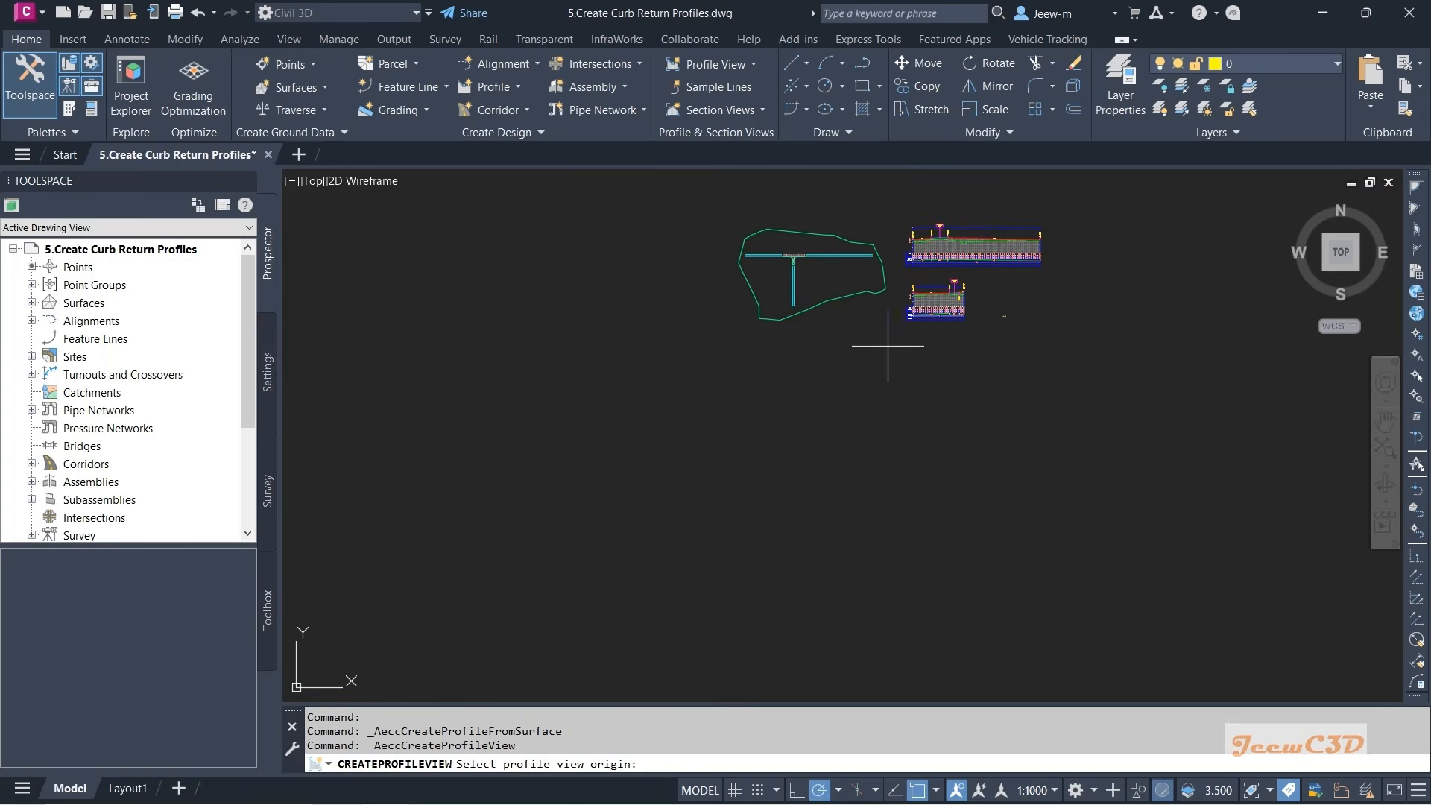
scroll(888, 346, up, 2)
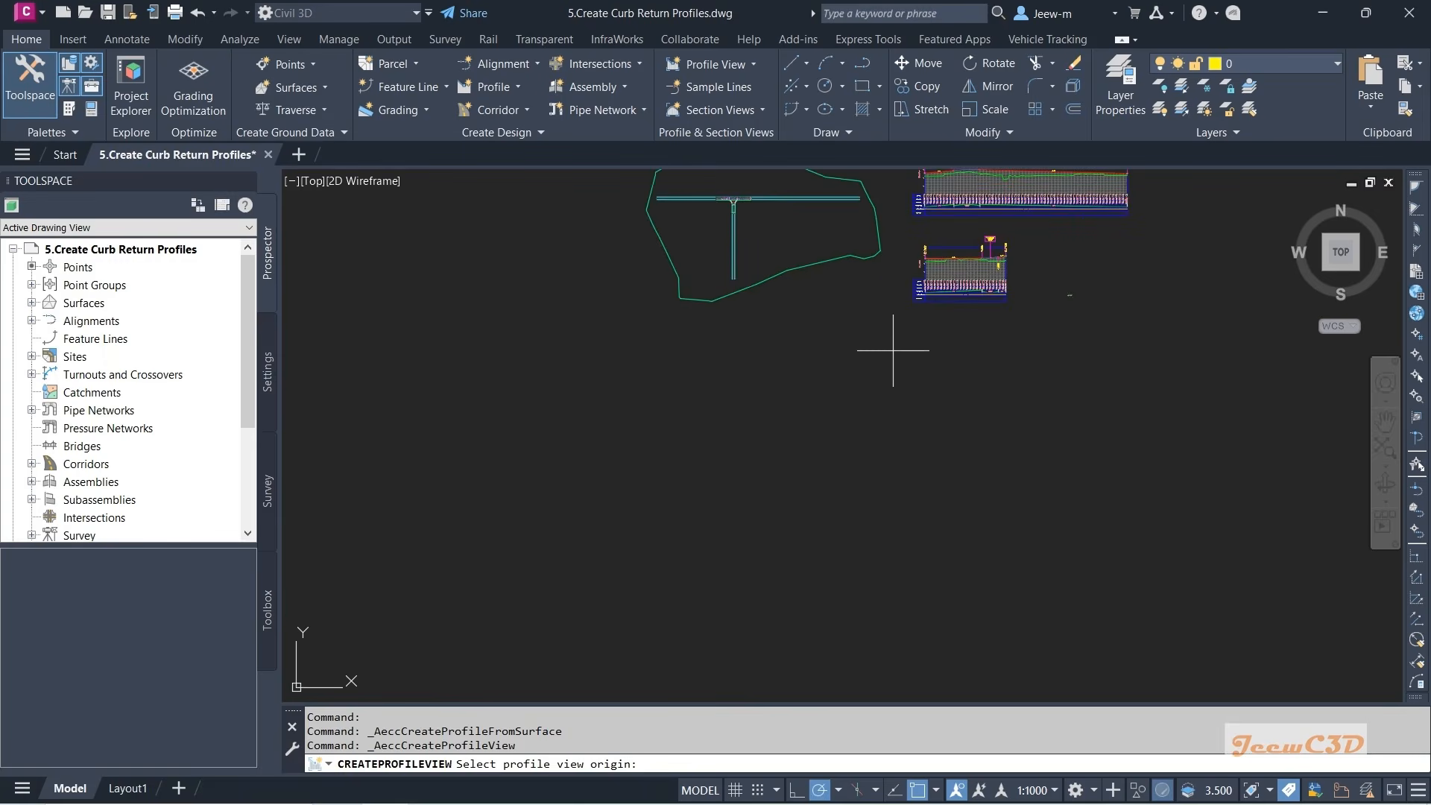
click(928, 363)
scroll(929, 363, up, 6)
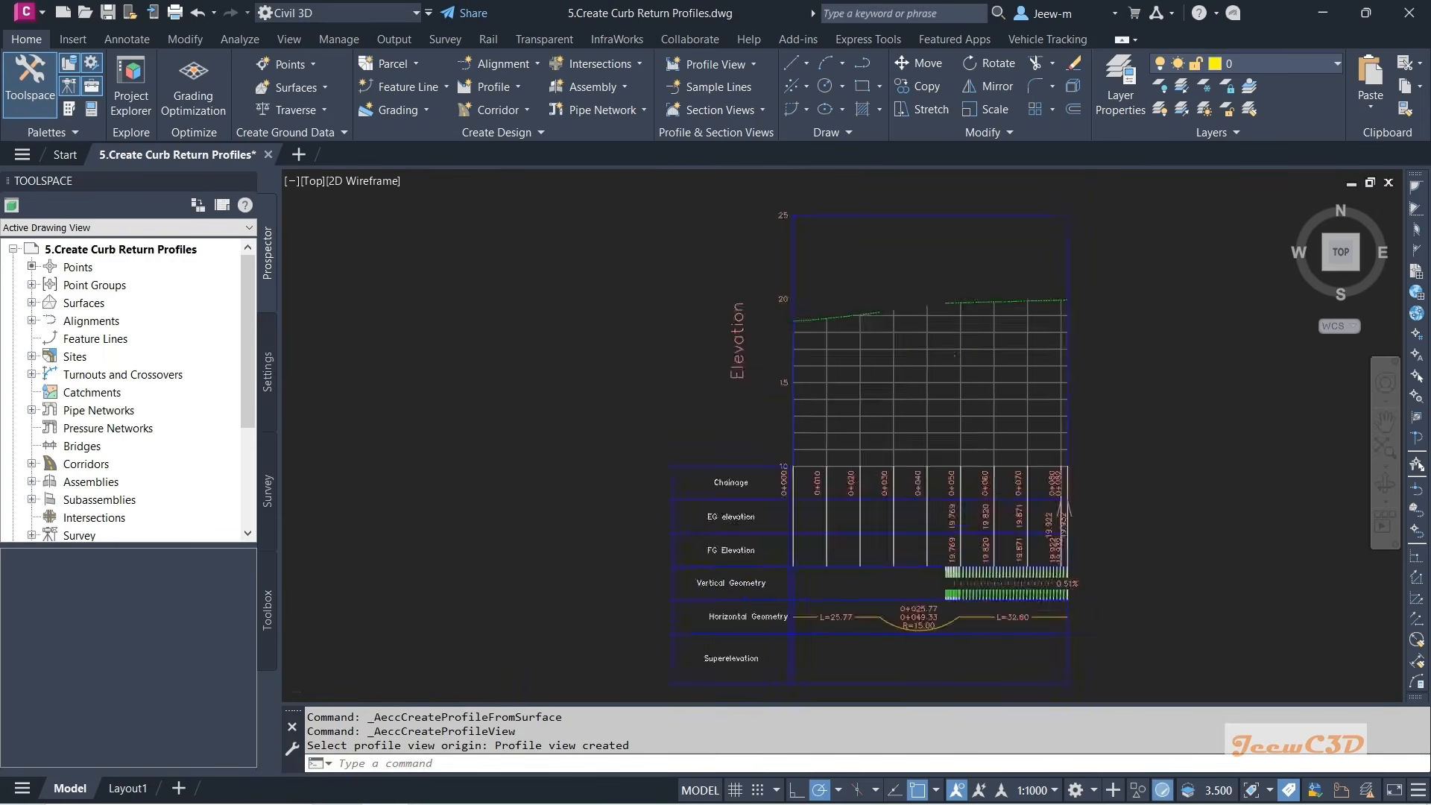
key(Escape)
key(Escape)
key(Escape)
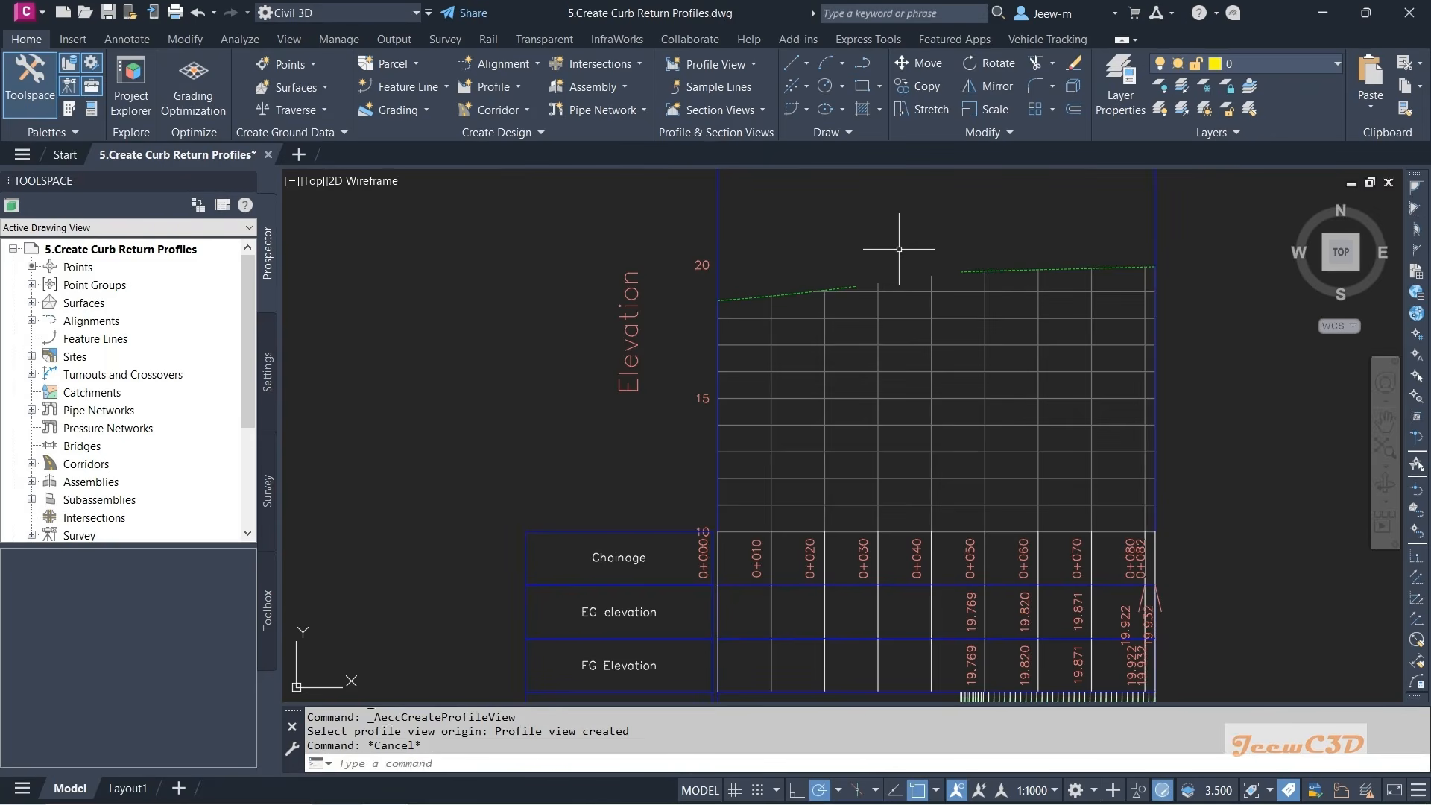
- Inspect the two sampled surface profiles in the SW Curb Return profile view, identifying each one's source surface and the gap between them
middle_drag(890, 258, 888, 315)
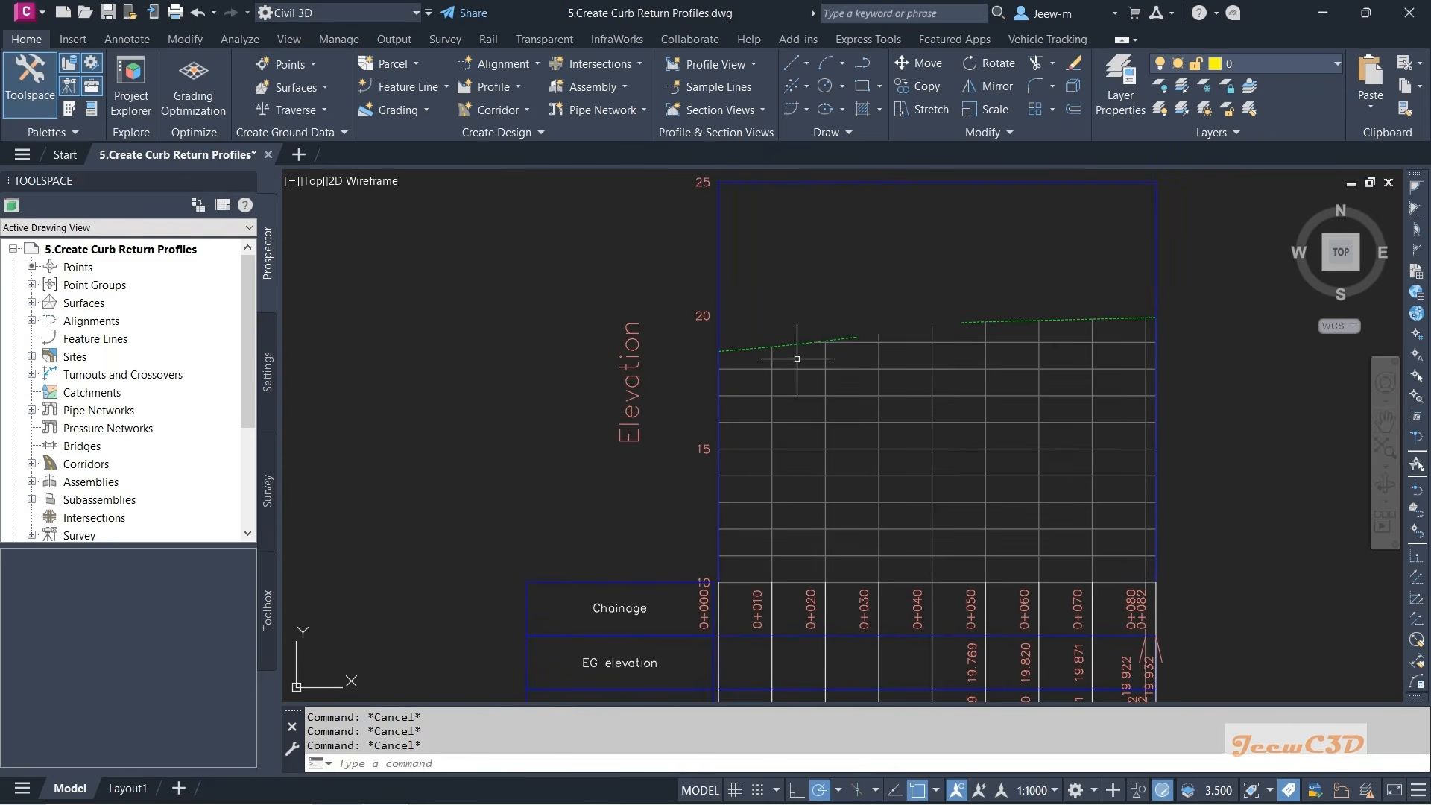
click(745, 350)
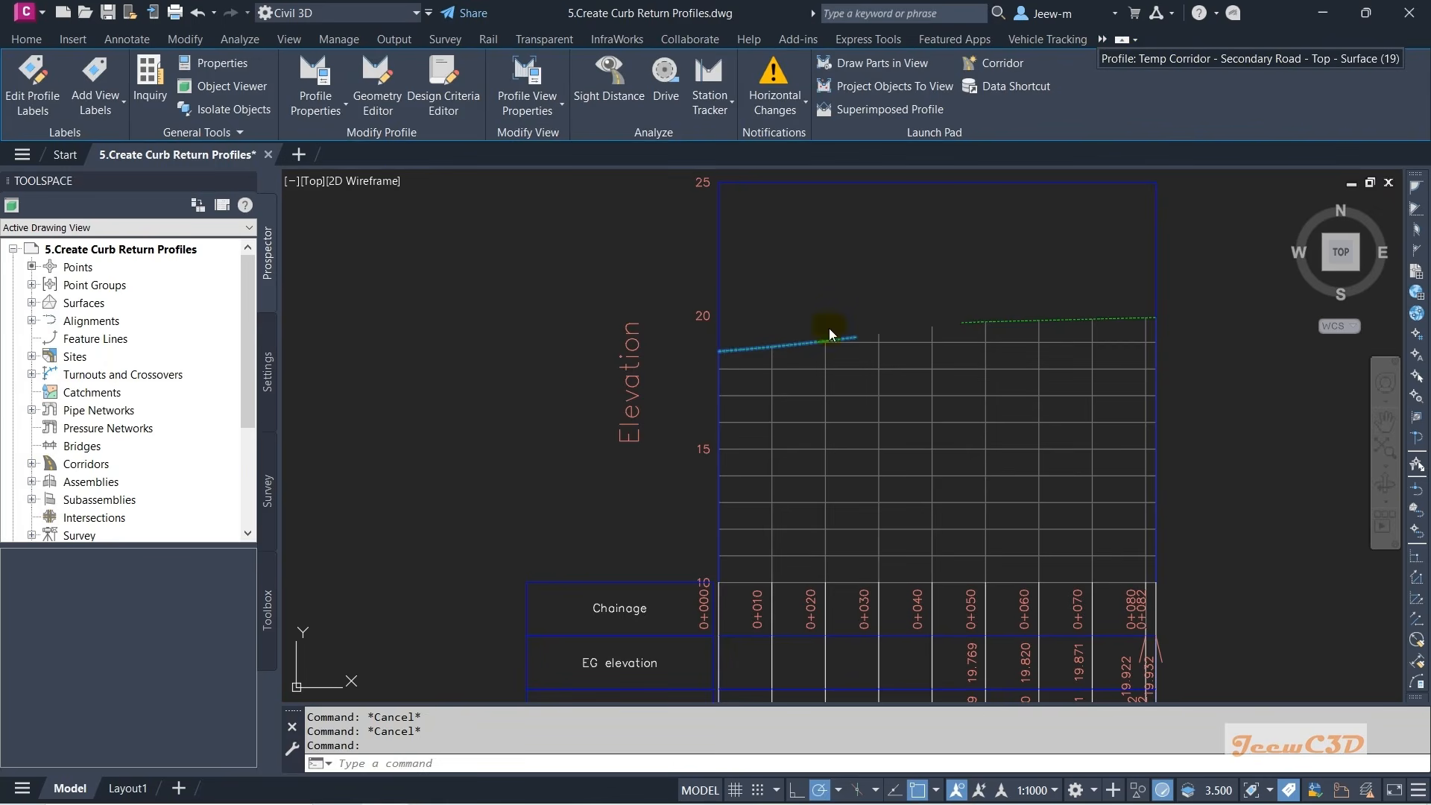
key(Escape)
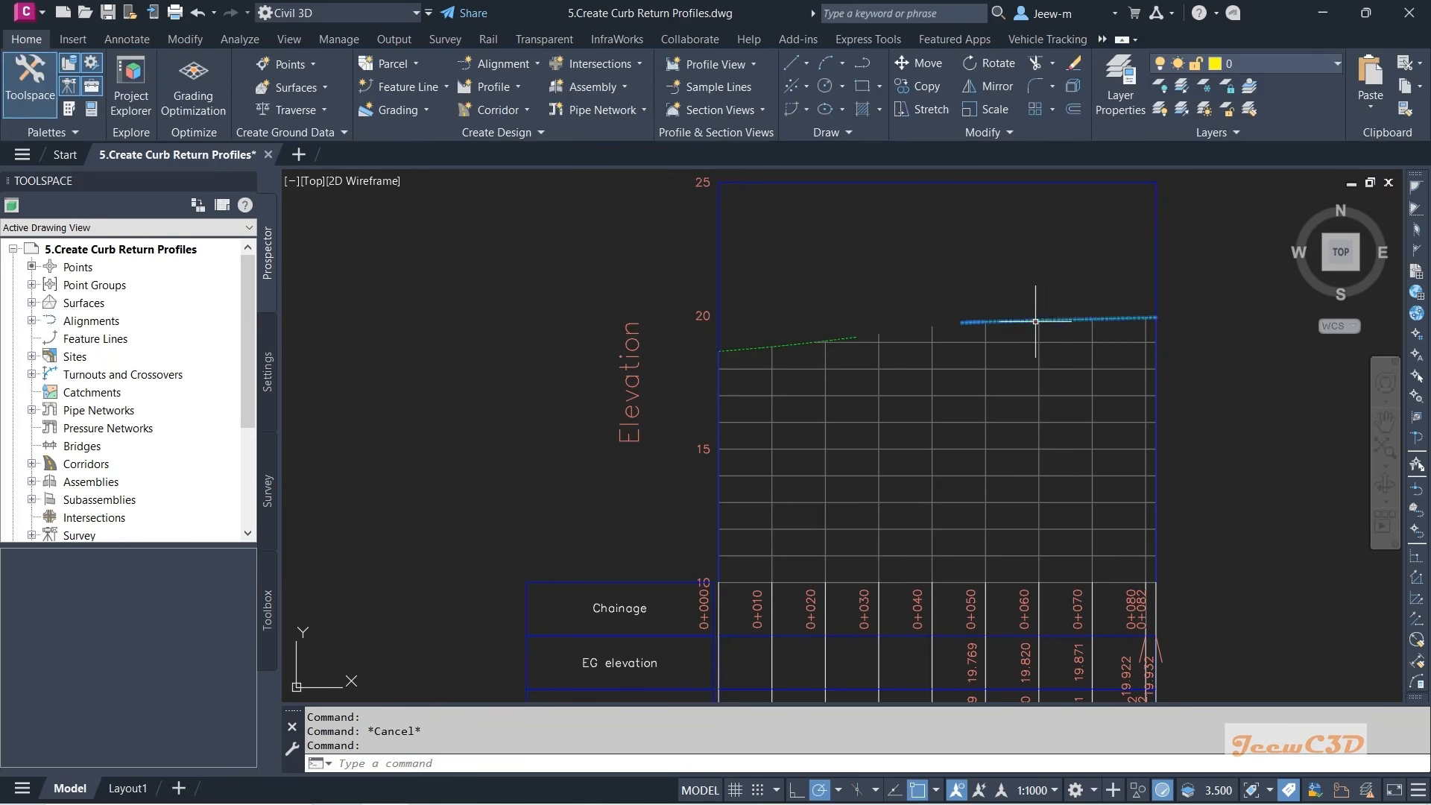
click(1036, 321)
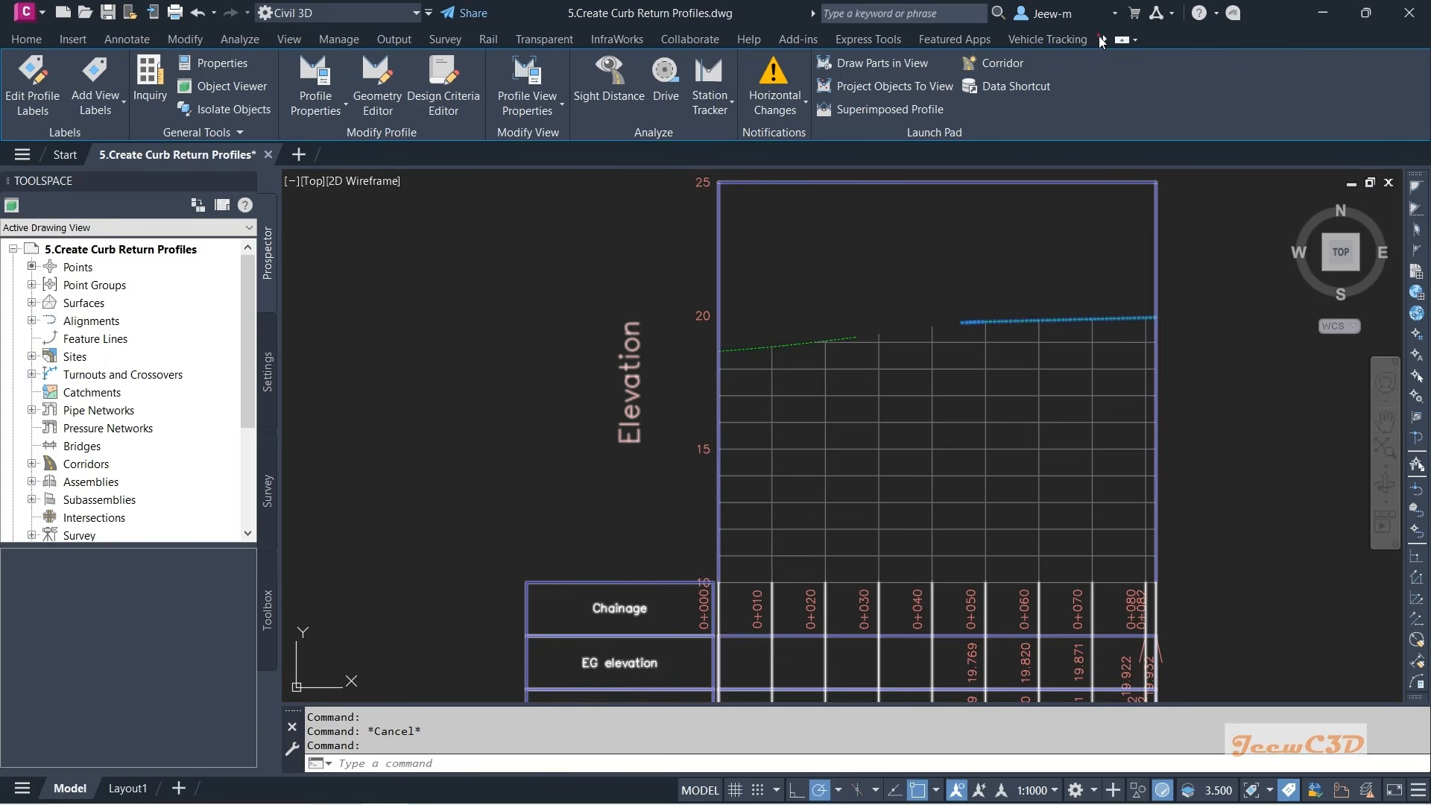
scroll(910, 292, down, 2)
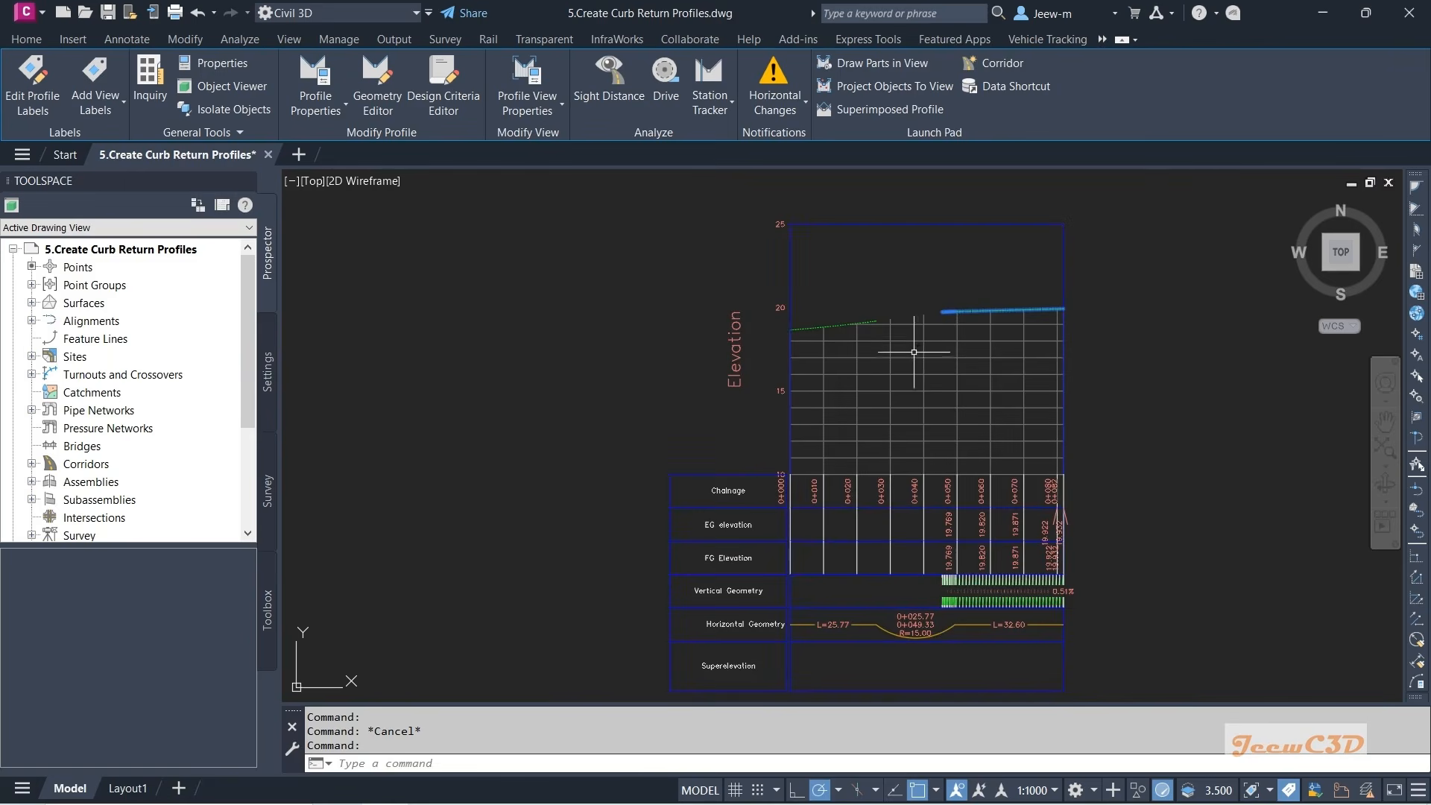
scroll(919, 350, up, 2)
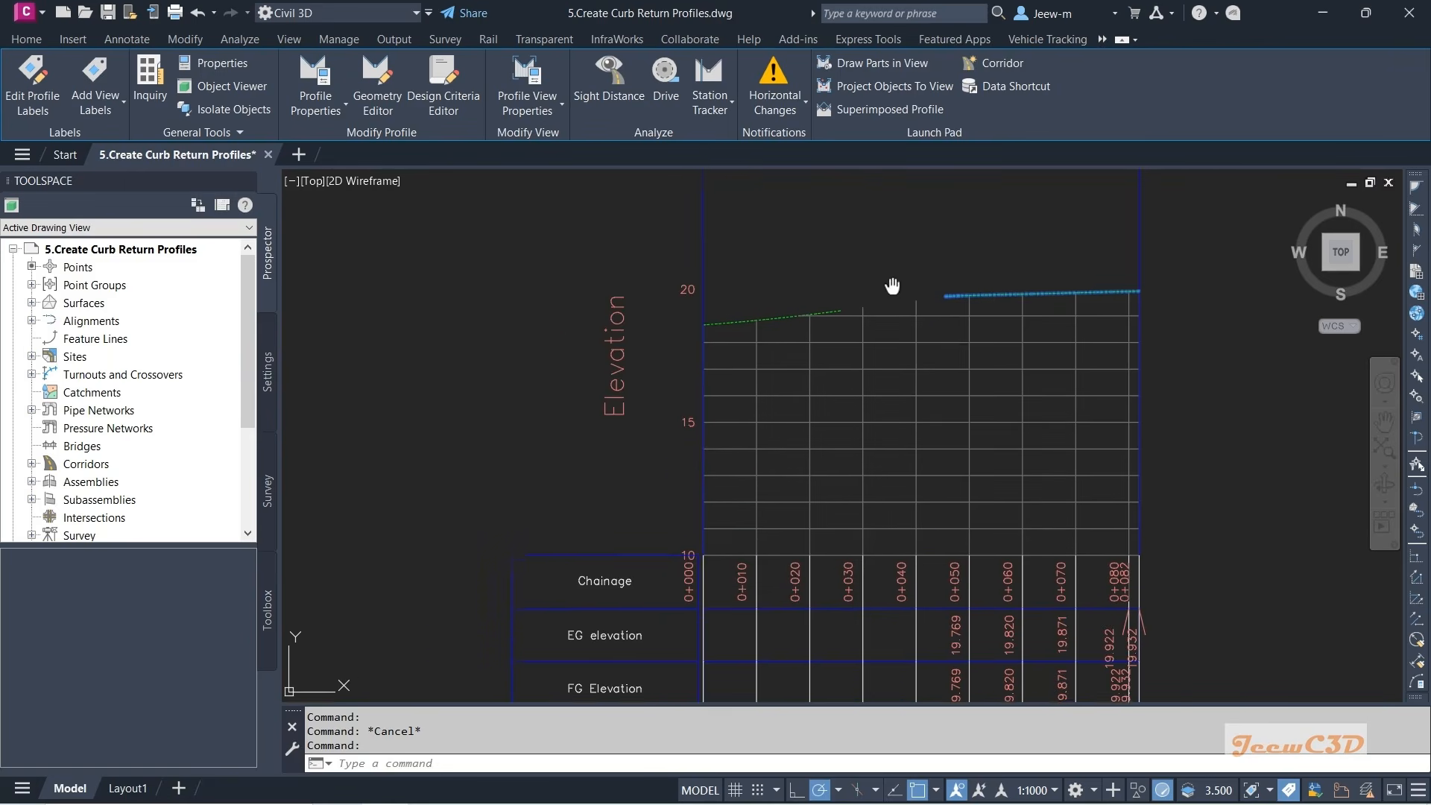
middle_drag(891, 288, 847, 322)
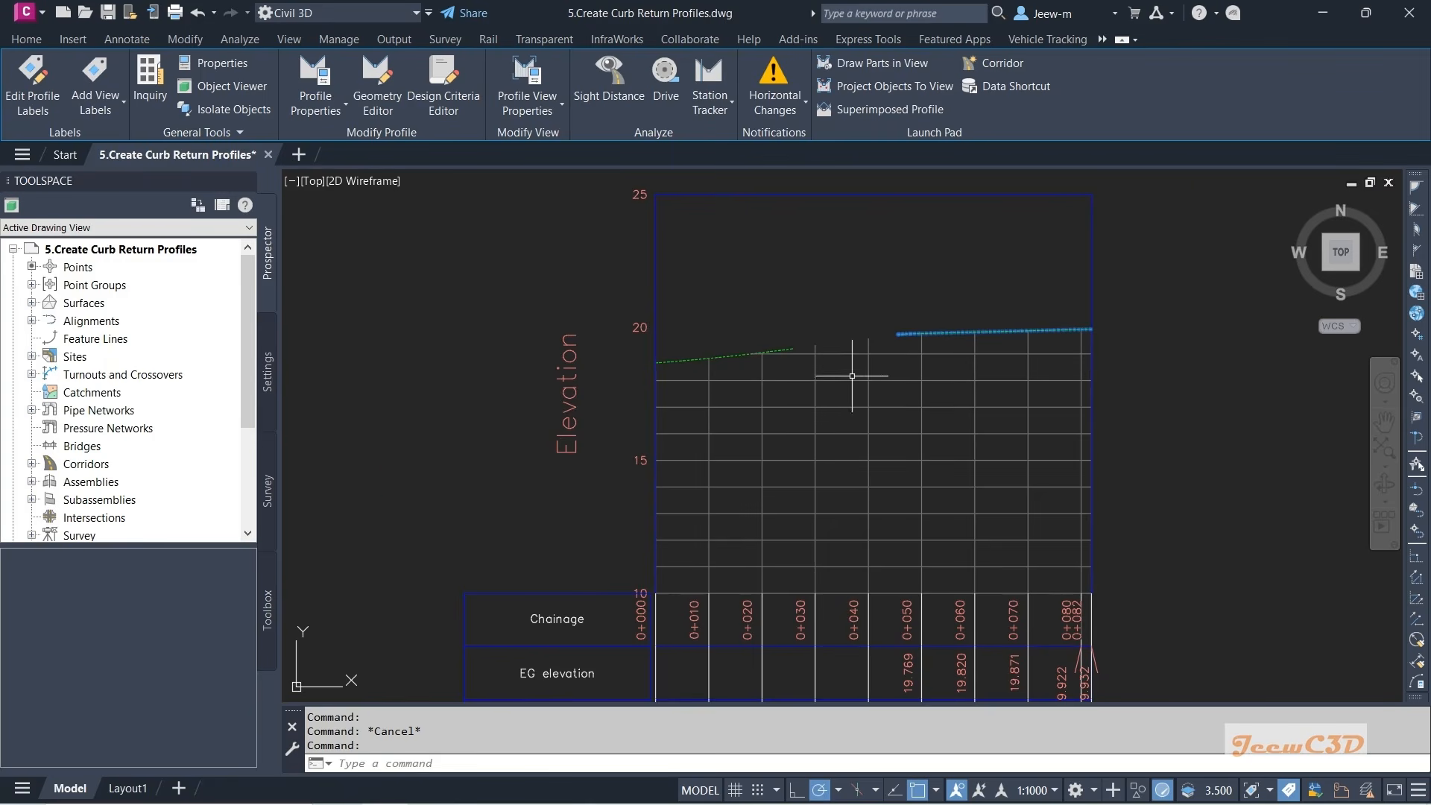
scroll(852, 376, up, 2)
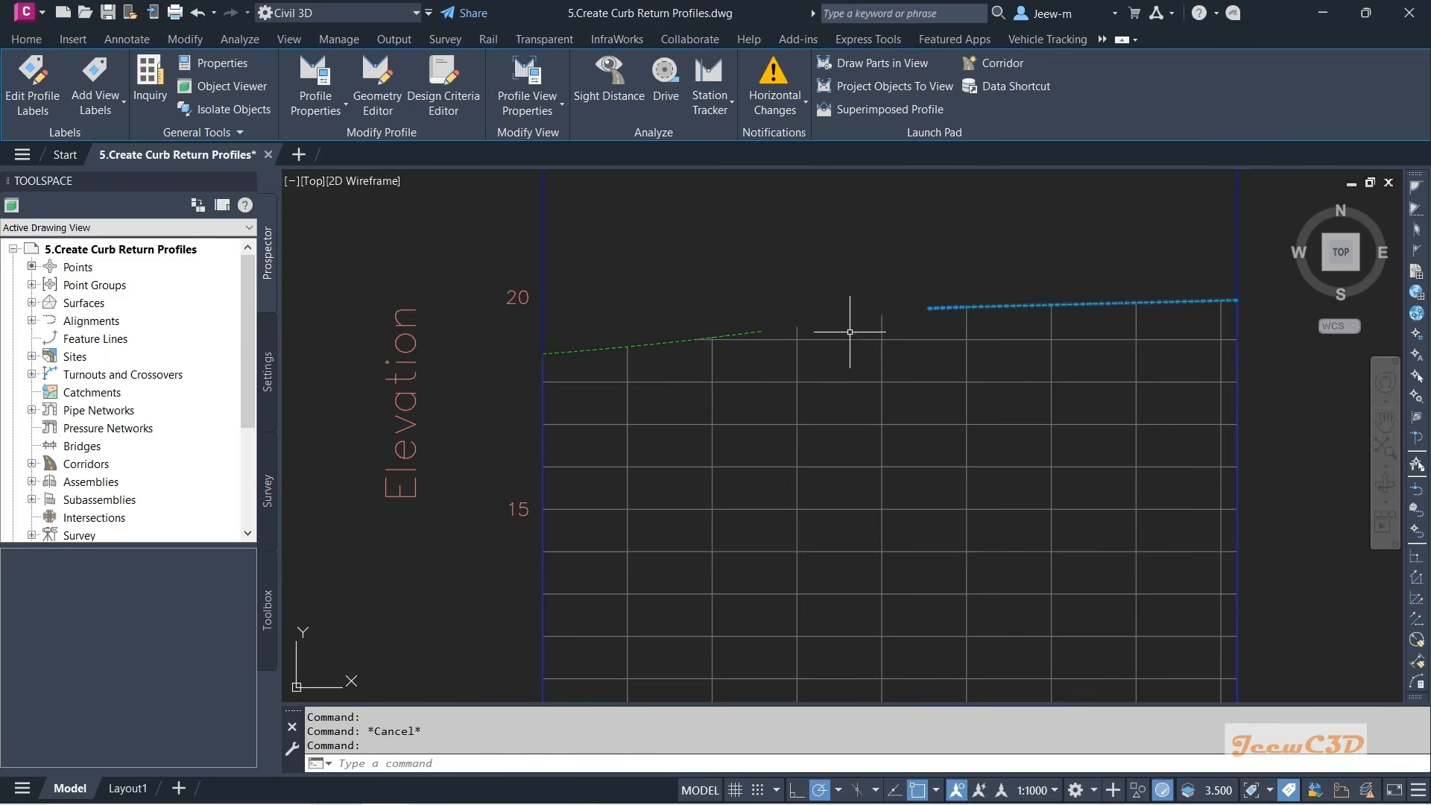
key(Escape)
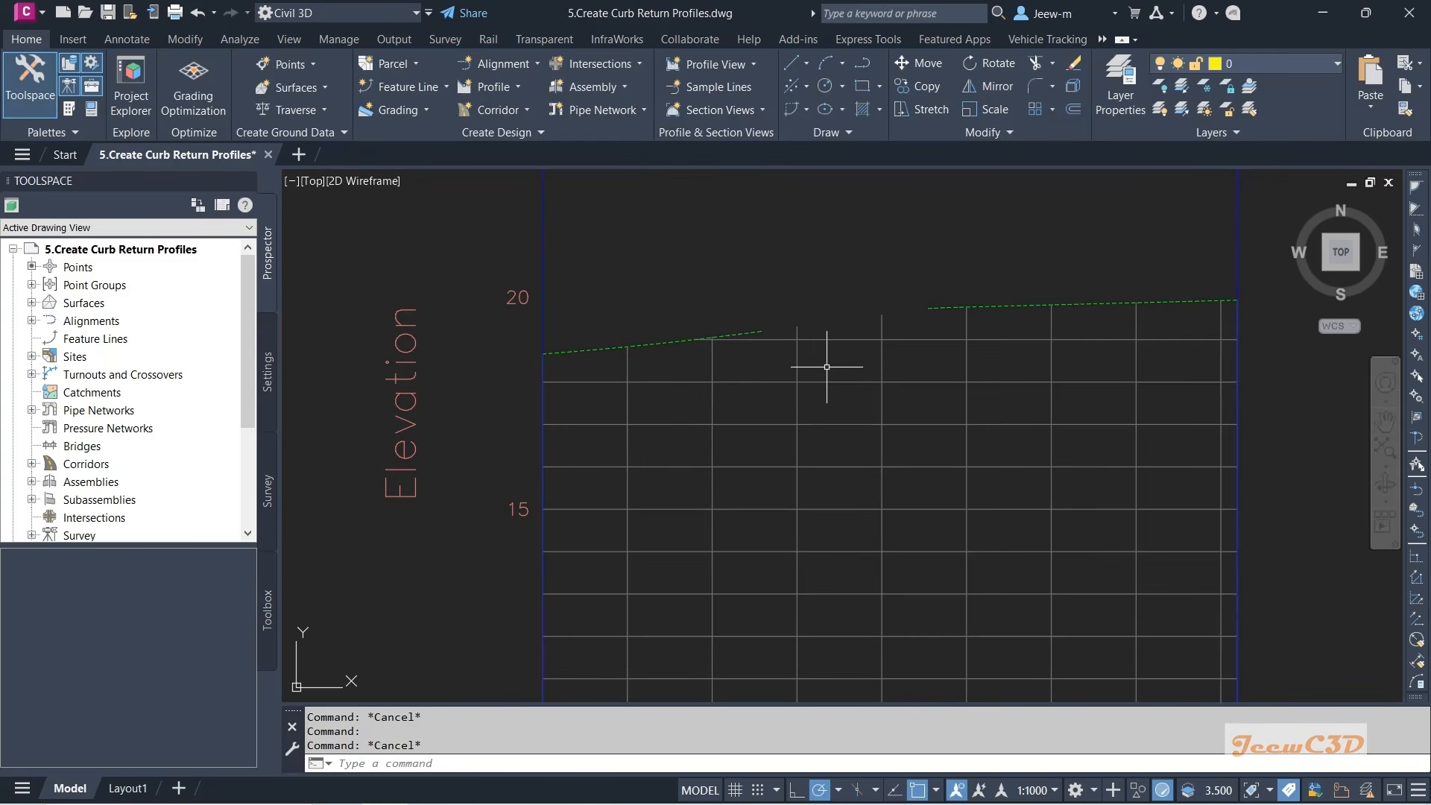
scroll(826, 367, down, 10)
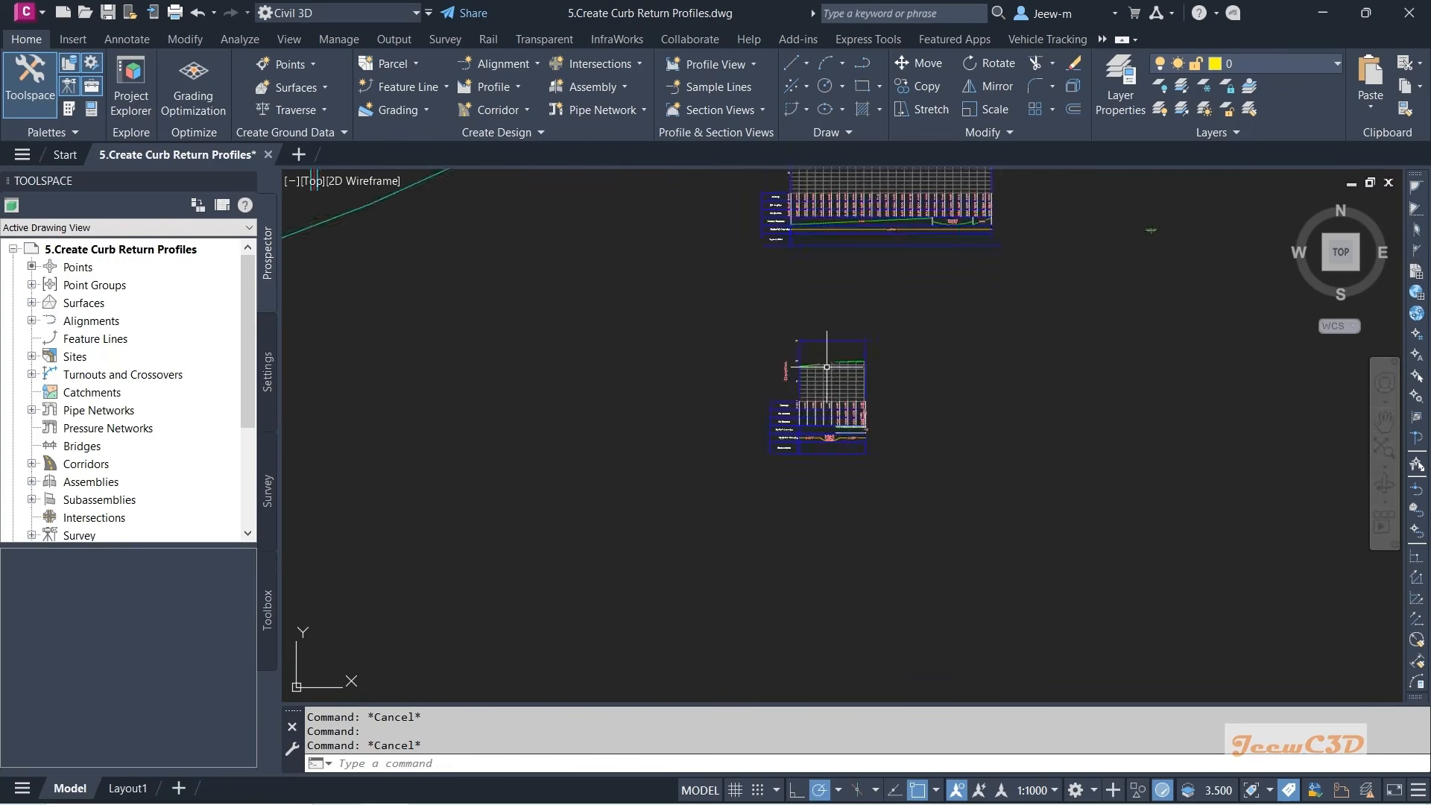
middle_drag(713, 368, 782, 445)
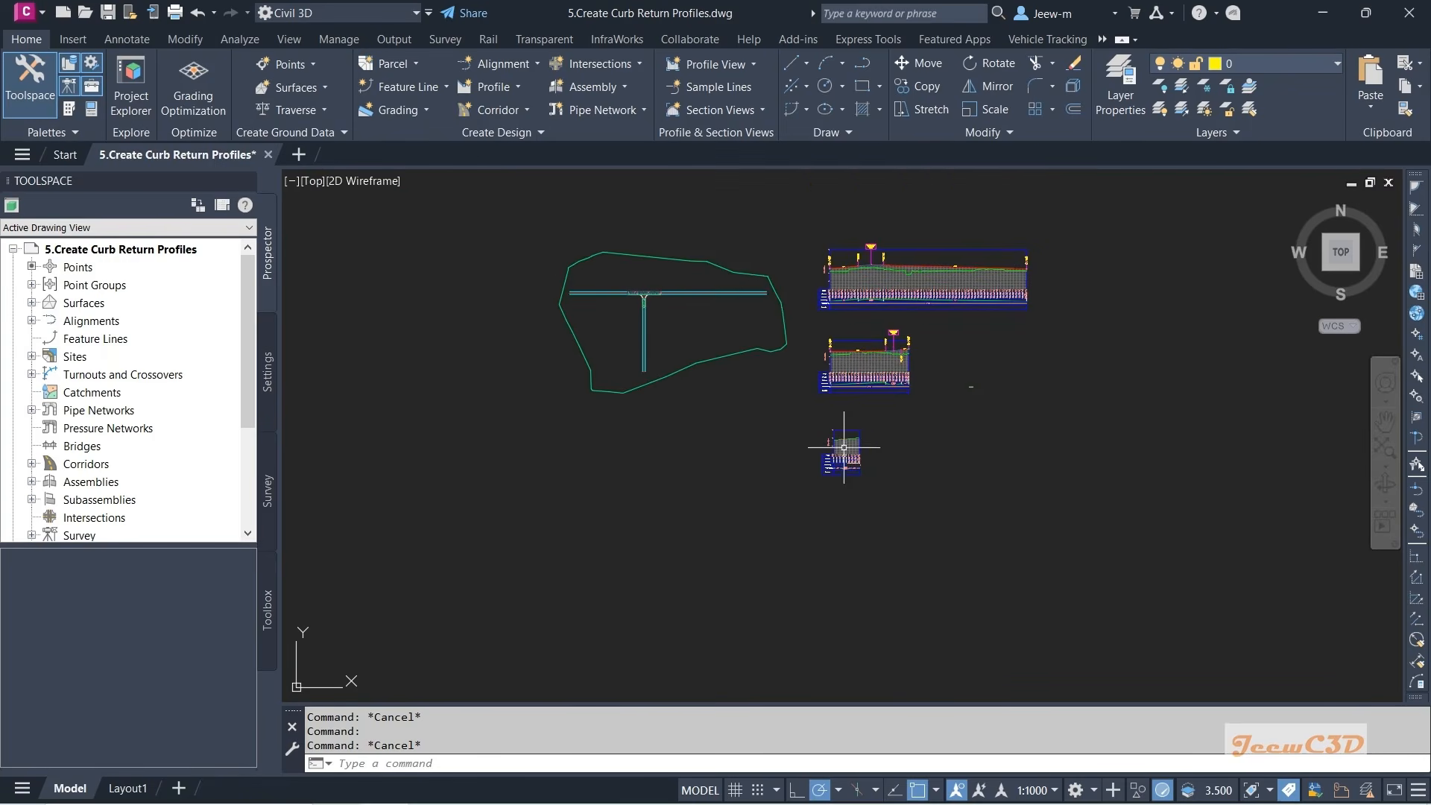
- Select the SW Curb Return alignment and examine where its curve meets the Main Road and Secondary Road temporary corridors
scroll(636, 283, up, 5)
middle_drag(626, 228, 639, 368)
scroll(647, 371, up, 4)
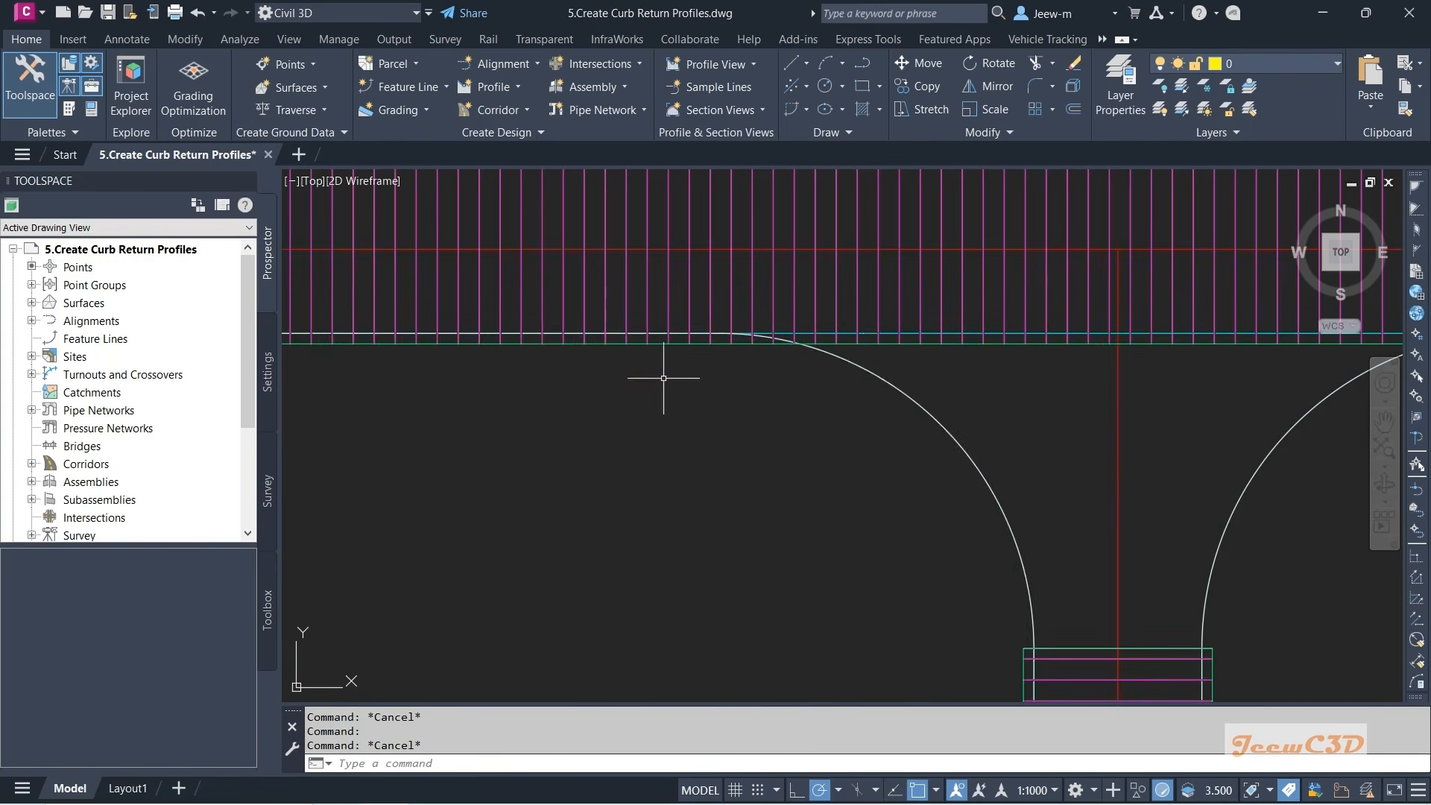
click(865, 369)
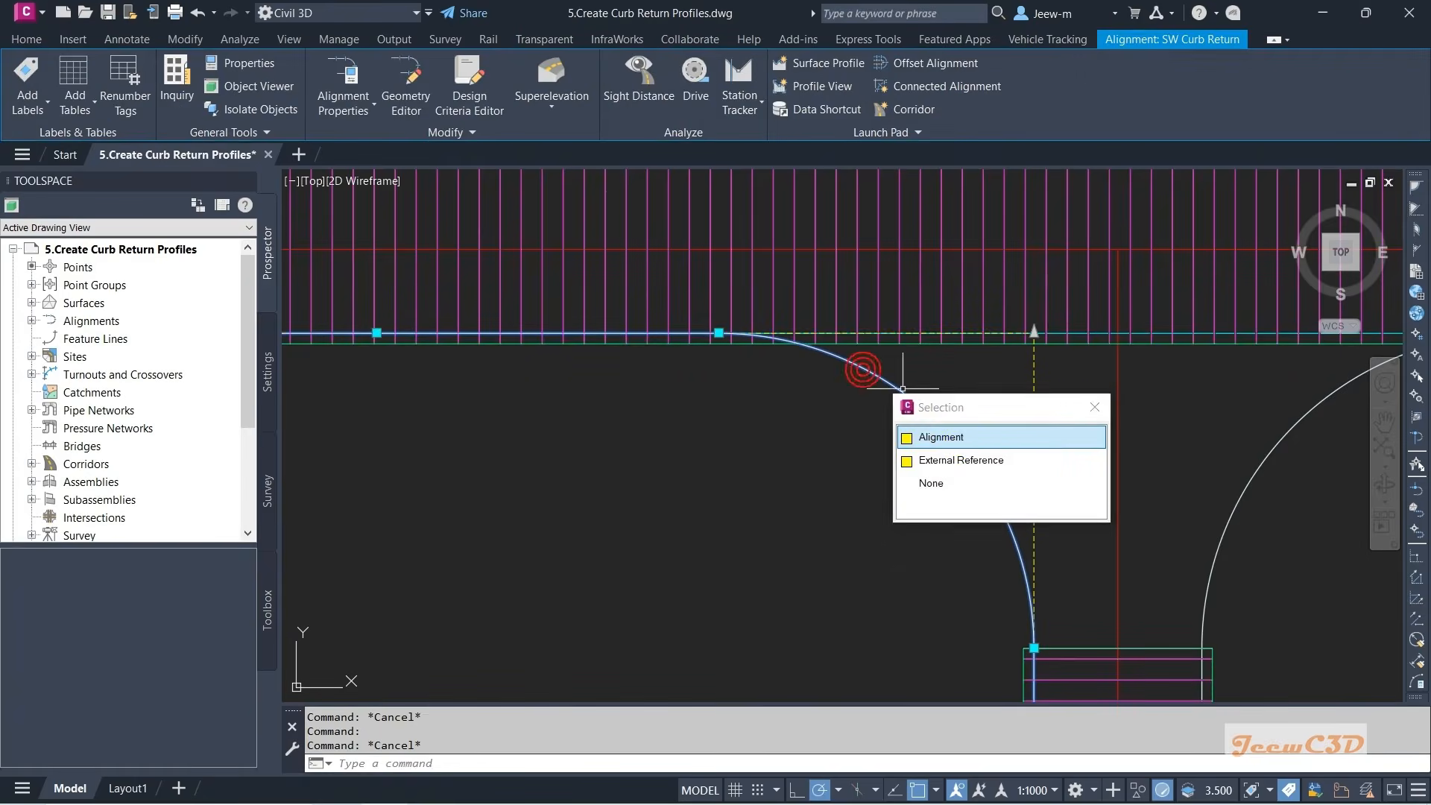
click(954, 437)
scroll(719, 333, down, 2)
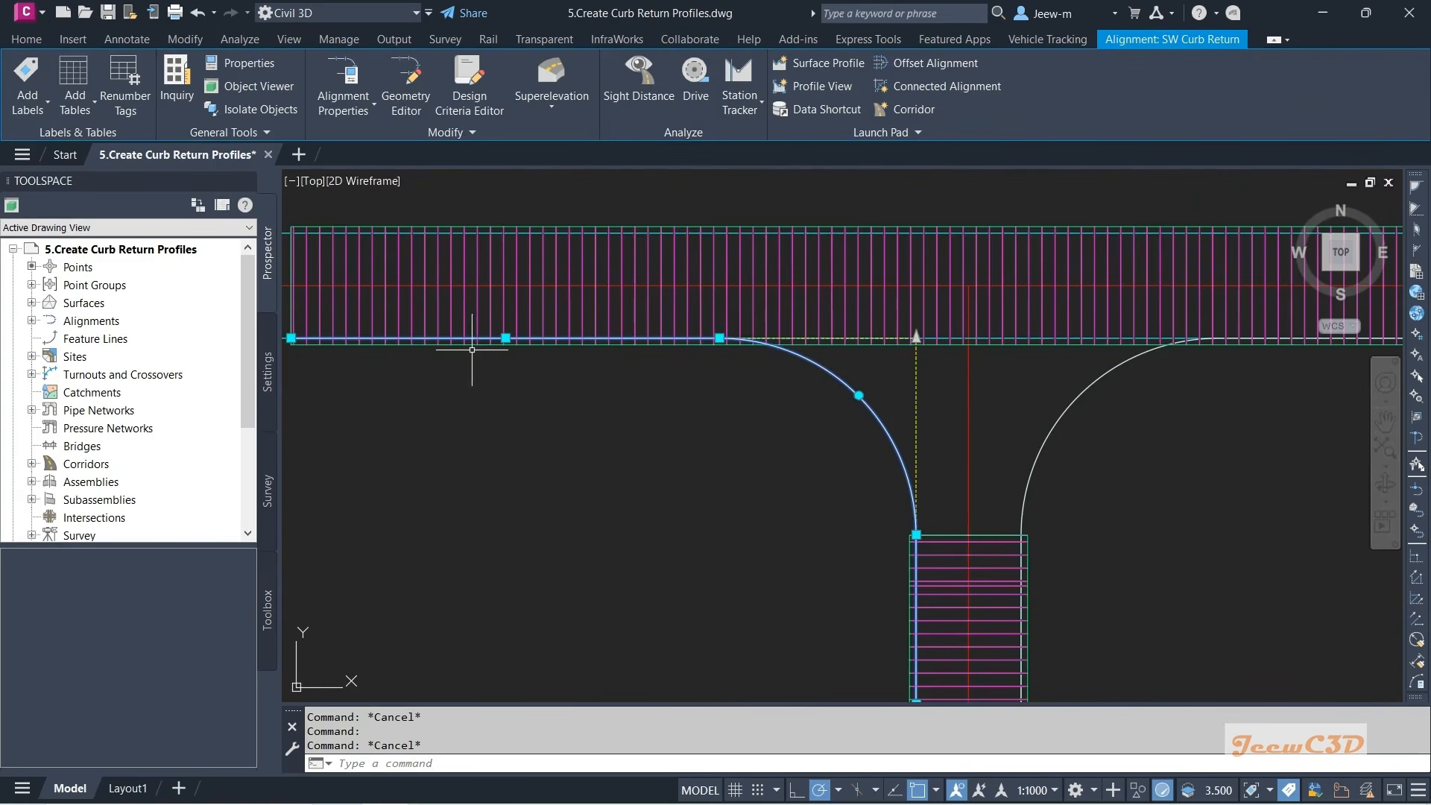
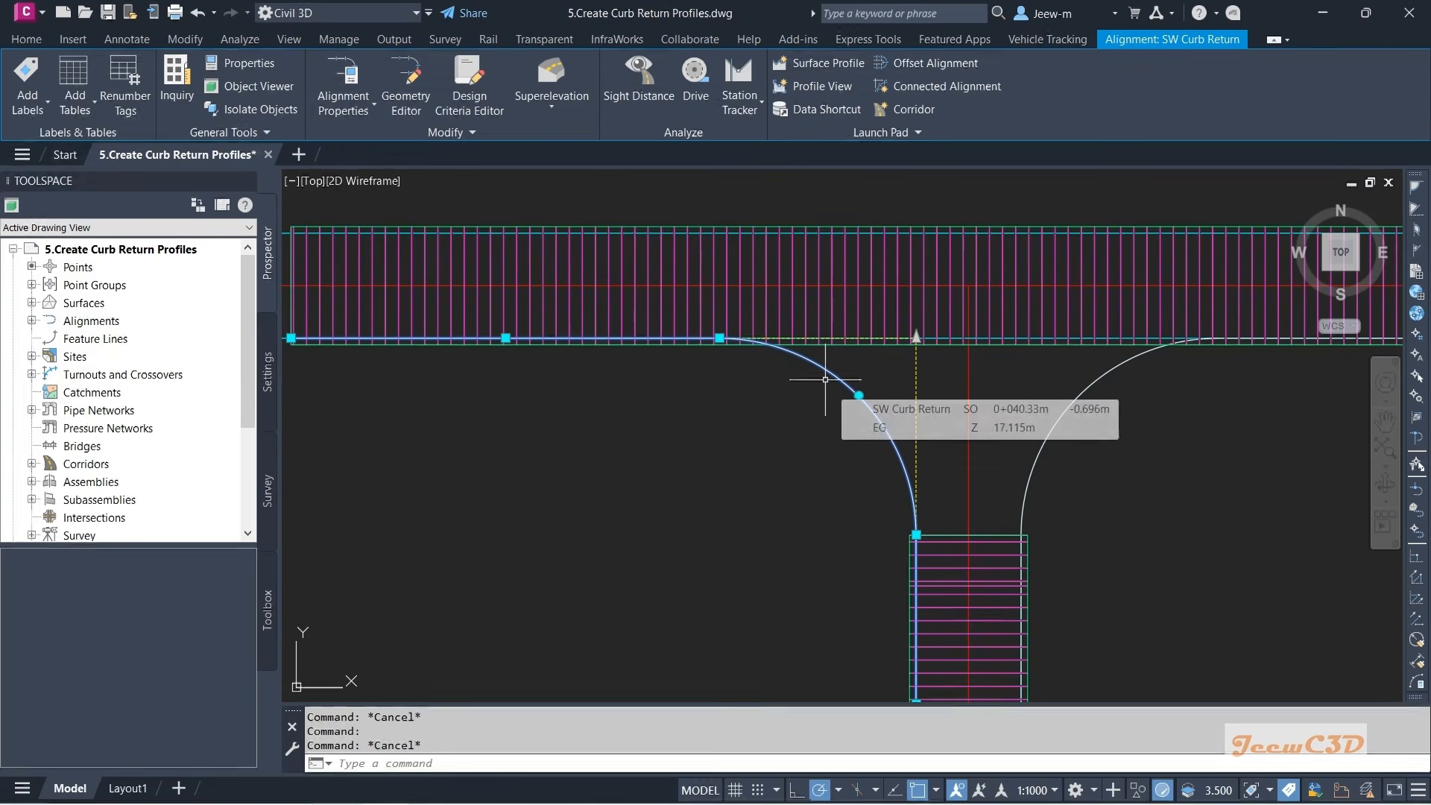
middle_drag(736, 369, 740, 329)
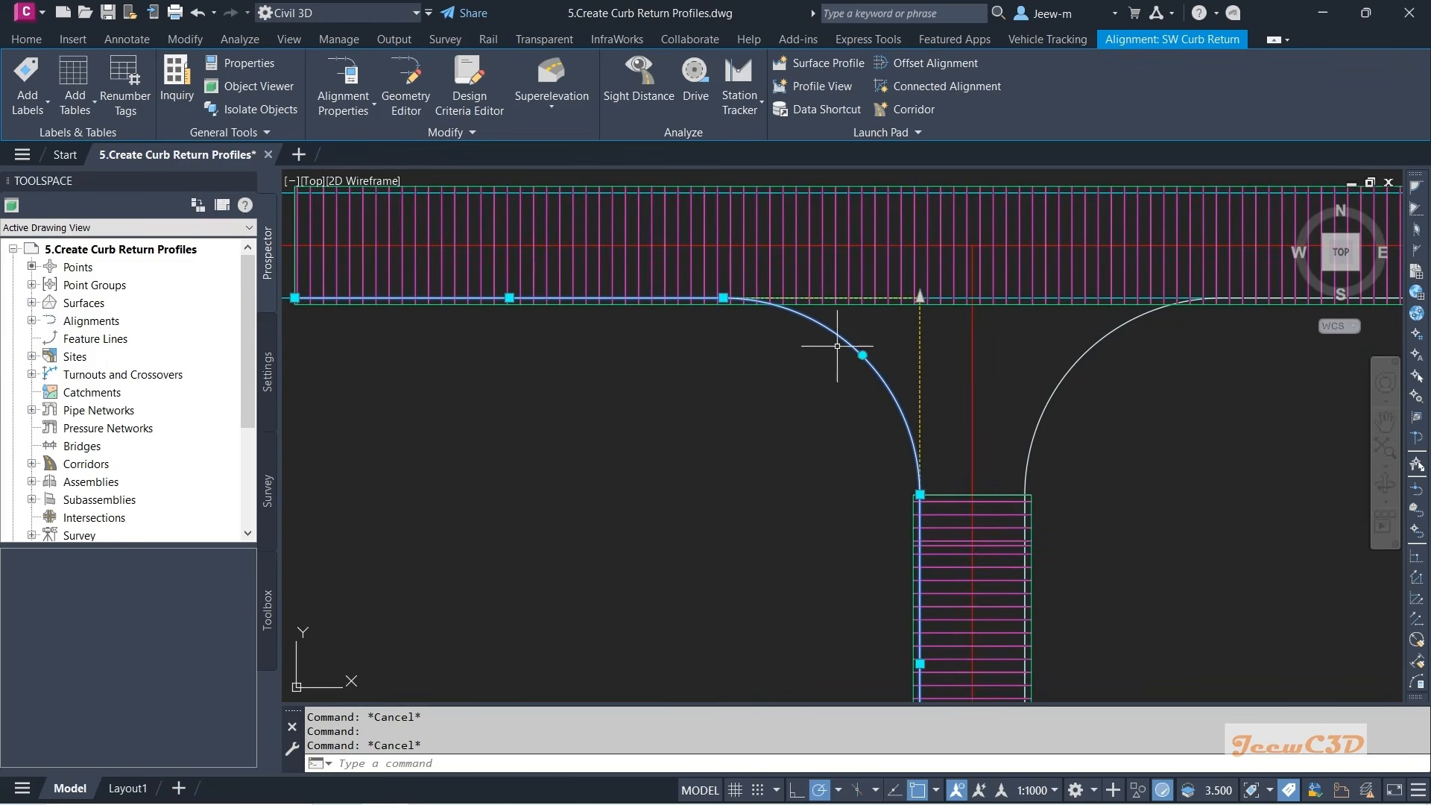
middle_drag(845, 439, 879, 399)
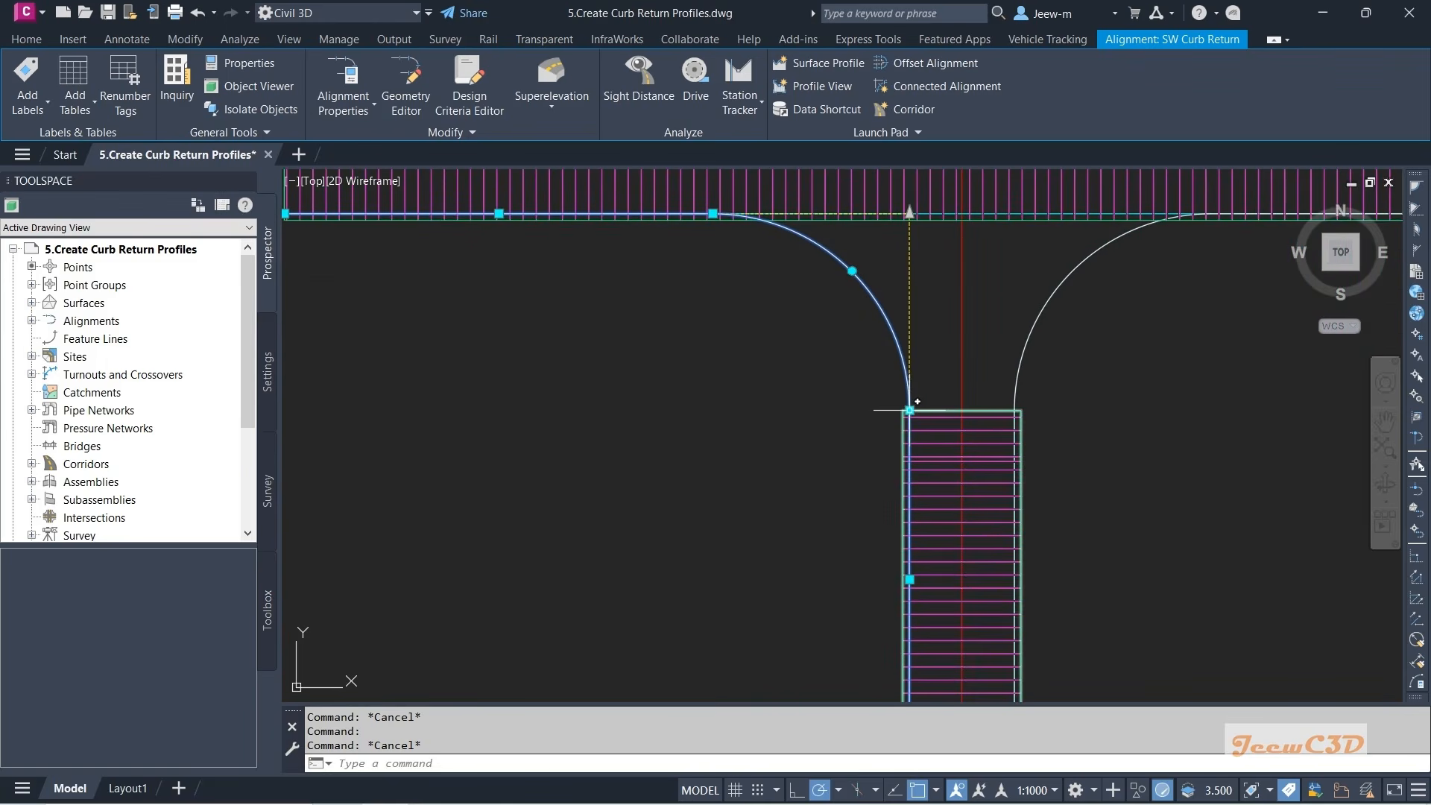
scroll(910, 411, up, 2)
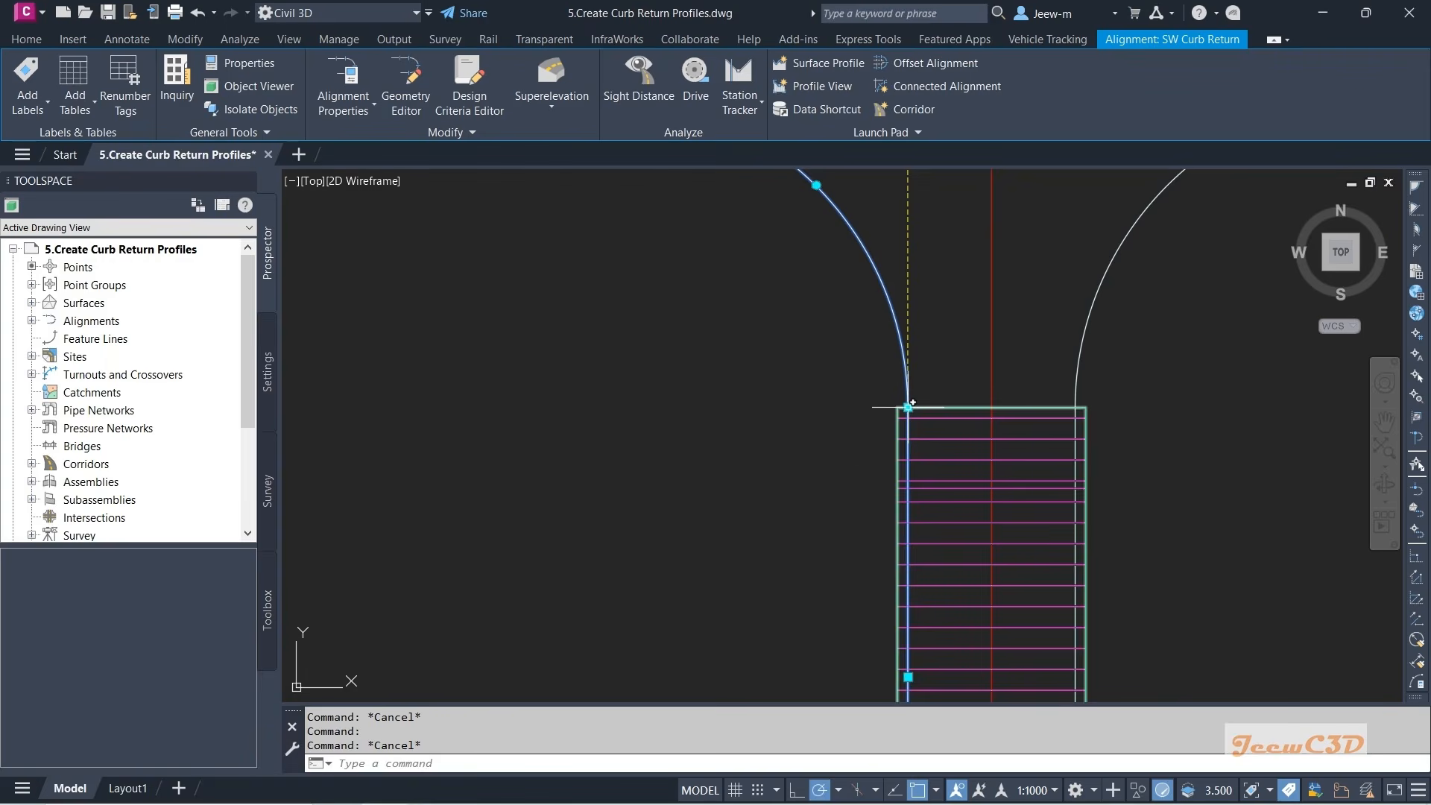
scroll(904, 424, down, 3)
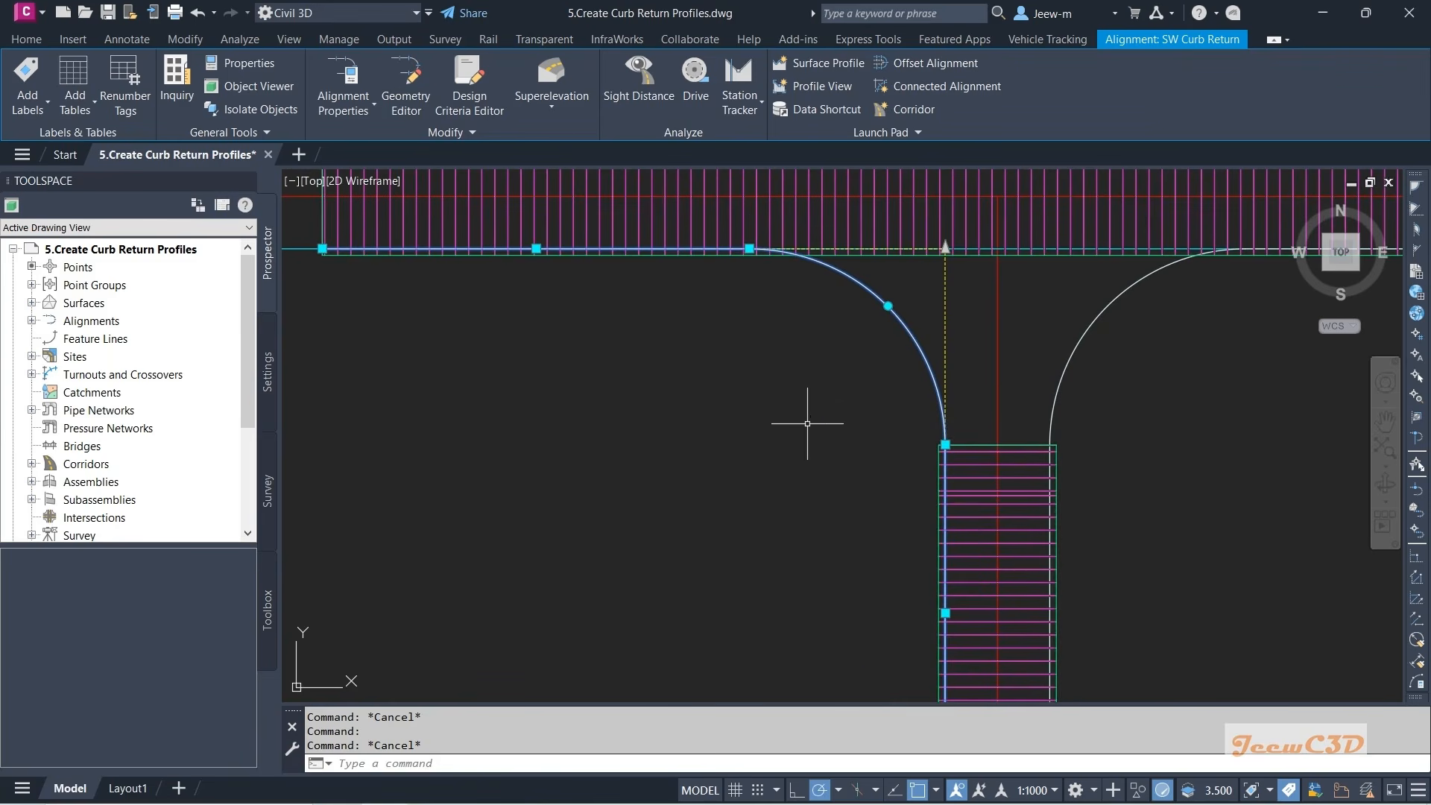
- Add a station/offset label to the SW Curb Return alignment at the curve's endpoint along the Main Road, with an offset of 0
click(10, 110)
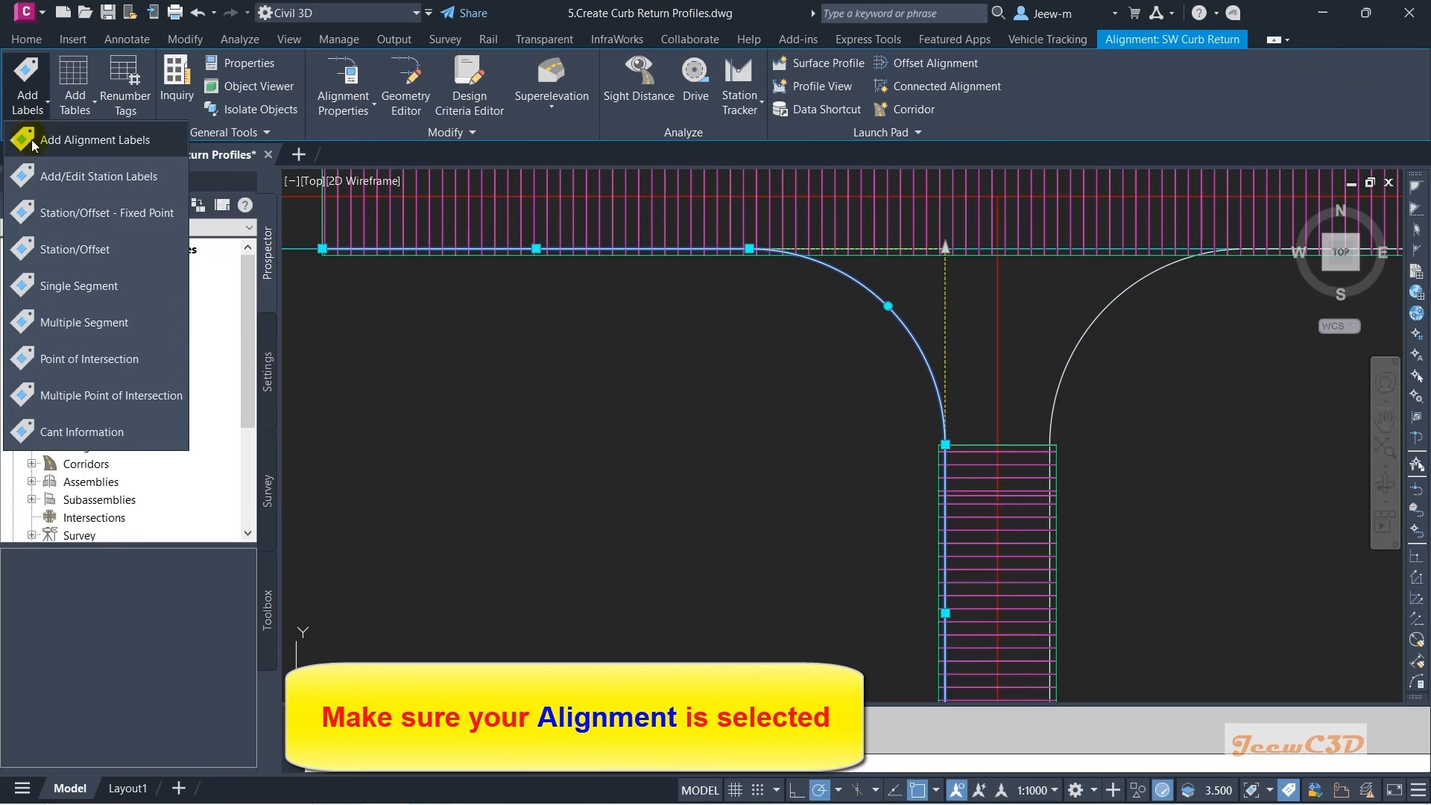
click(64, 250)
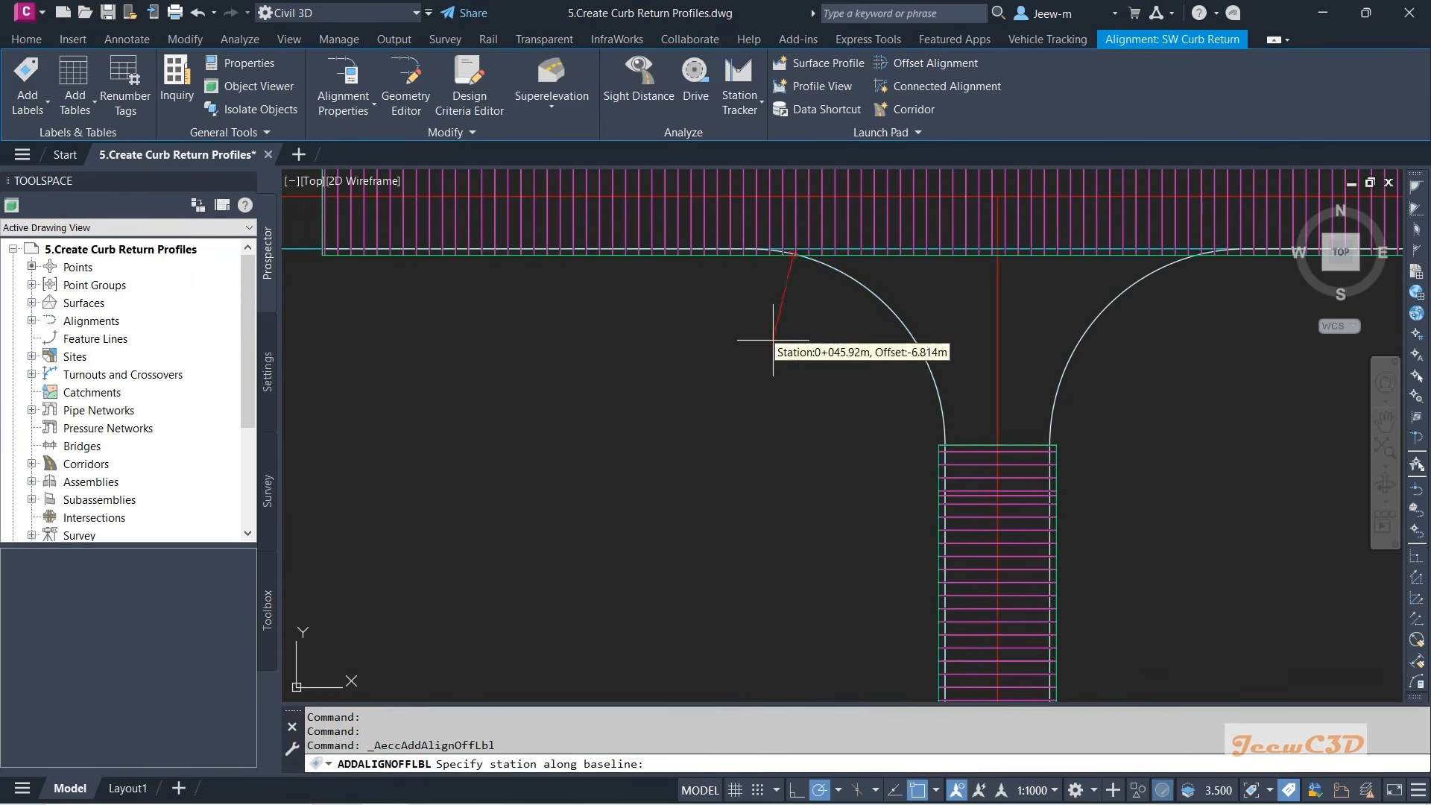
scroll(767, 298, up, 6)
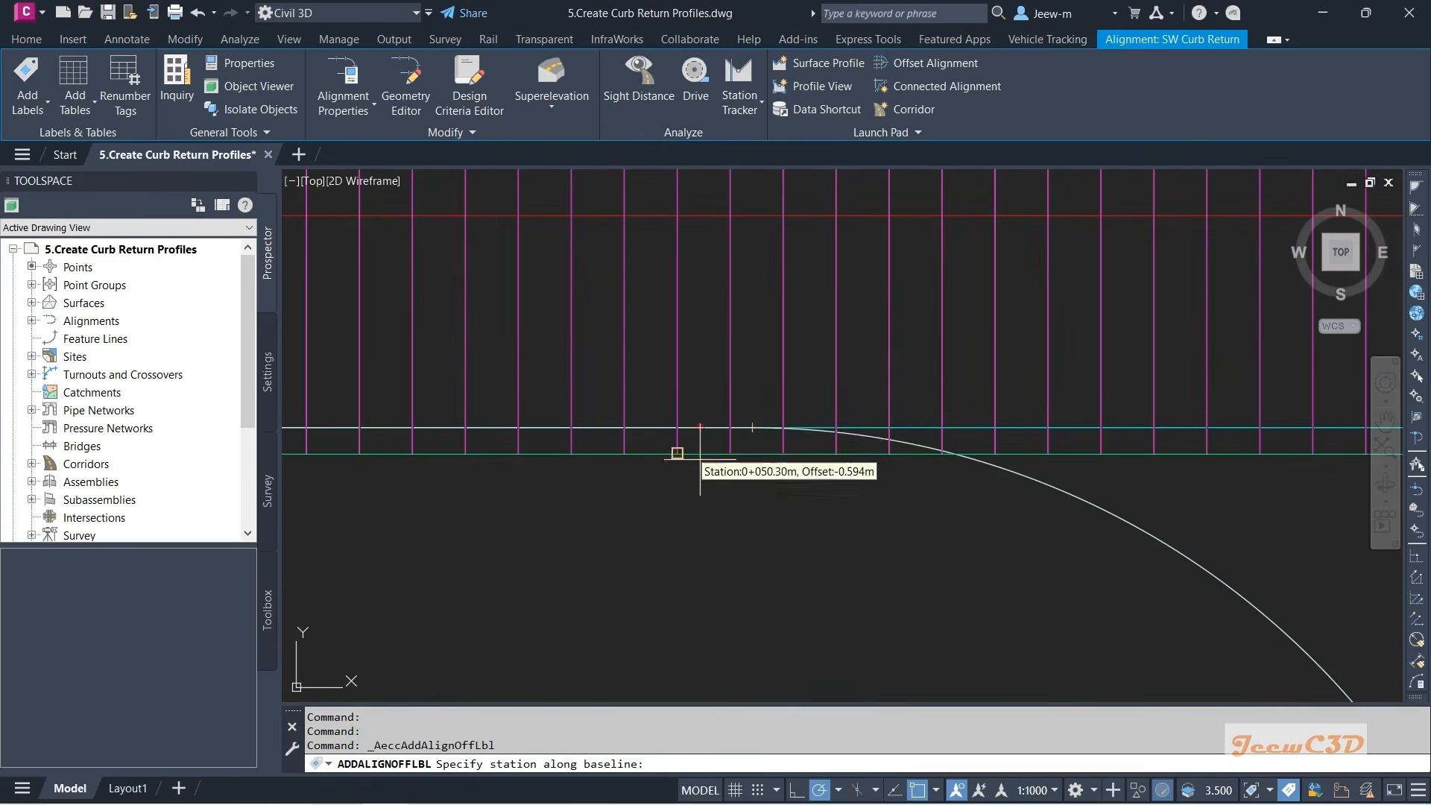
scroll(738, 468, up, 4)
shift+right_click(817, 485)
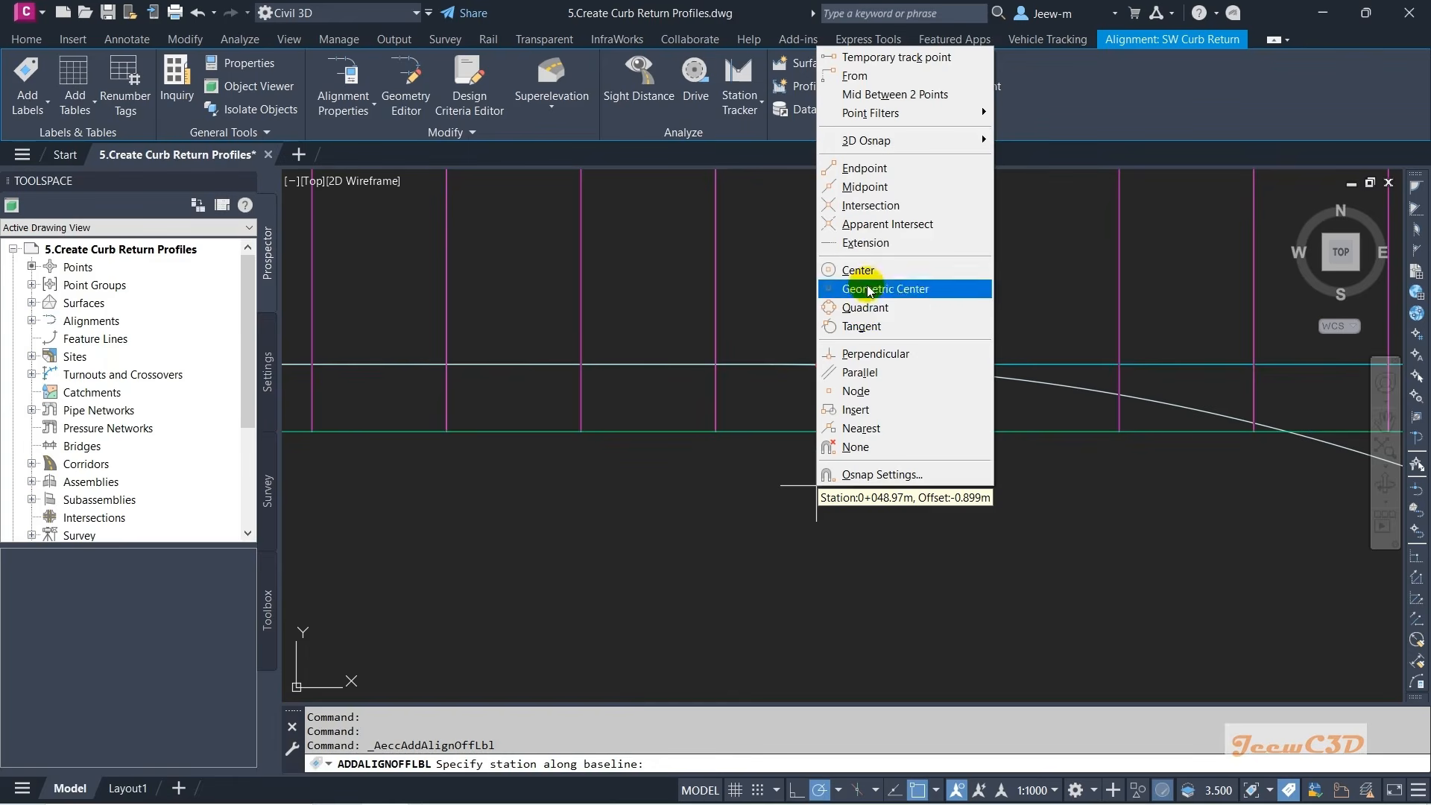
click(864, 168)
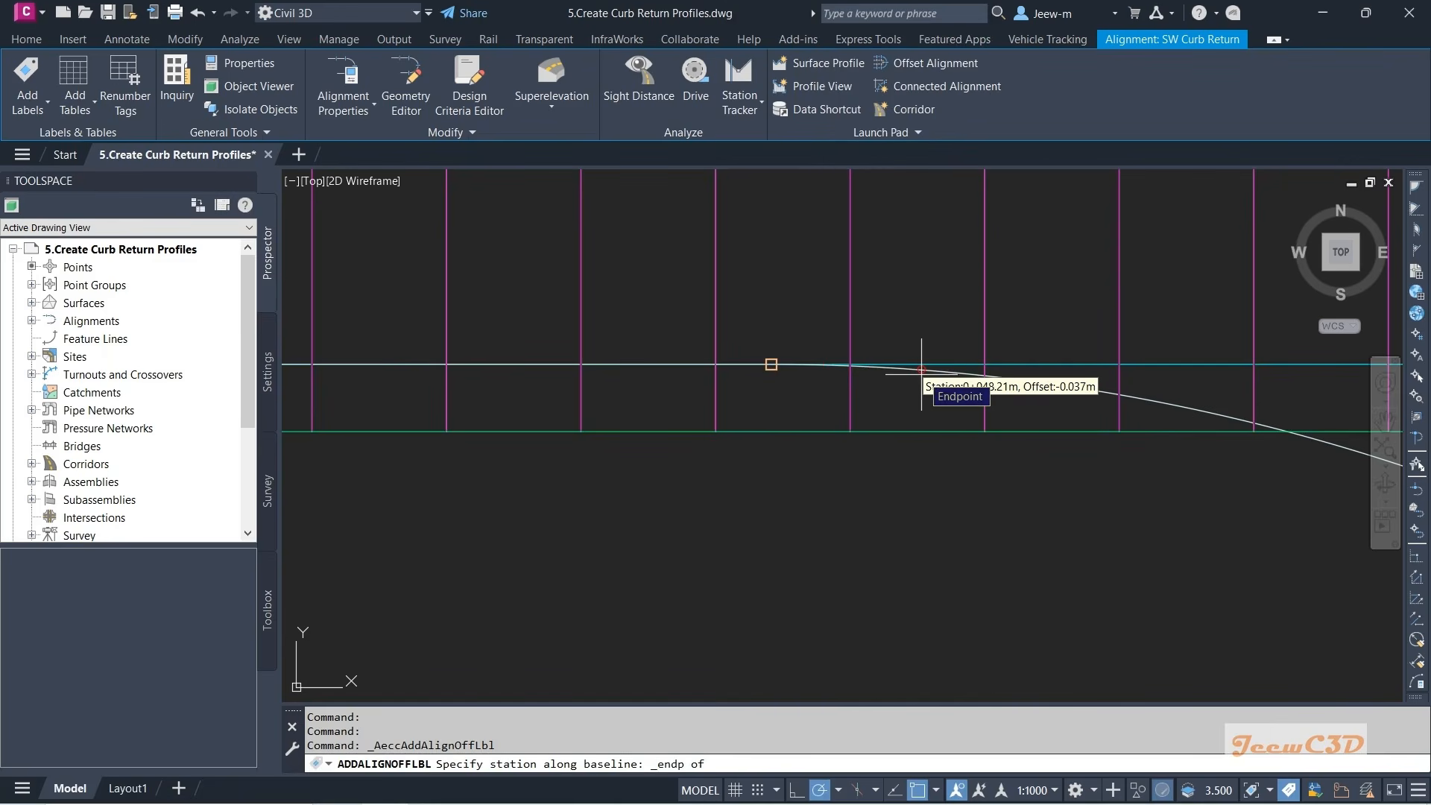
shift+right_click(922, 374)
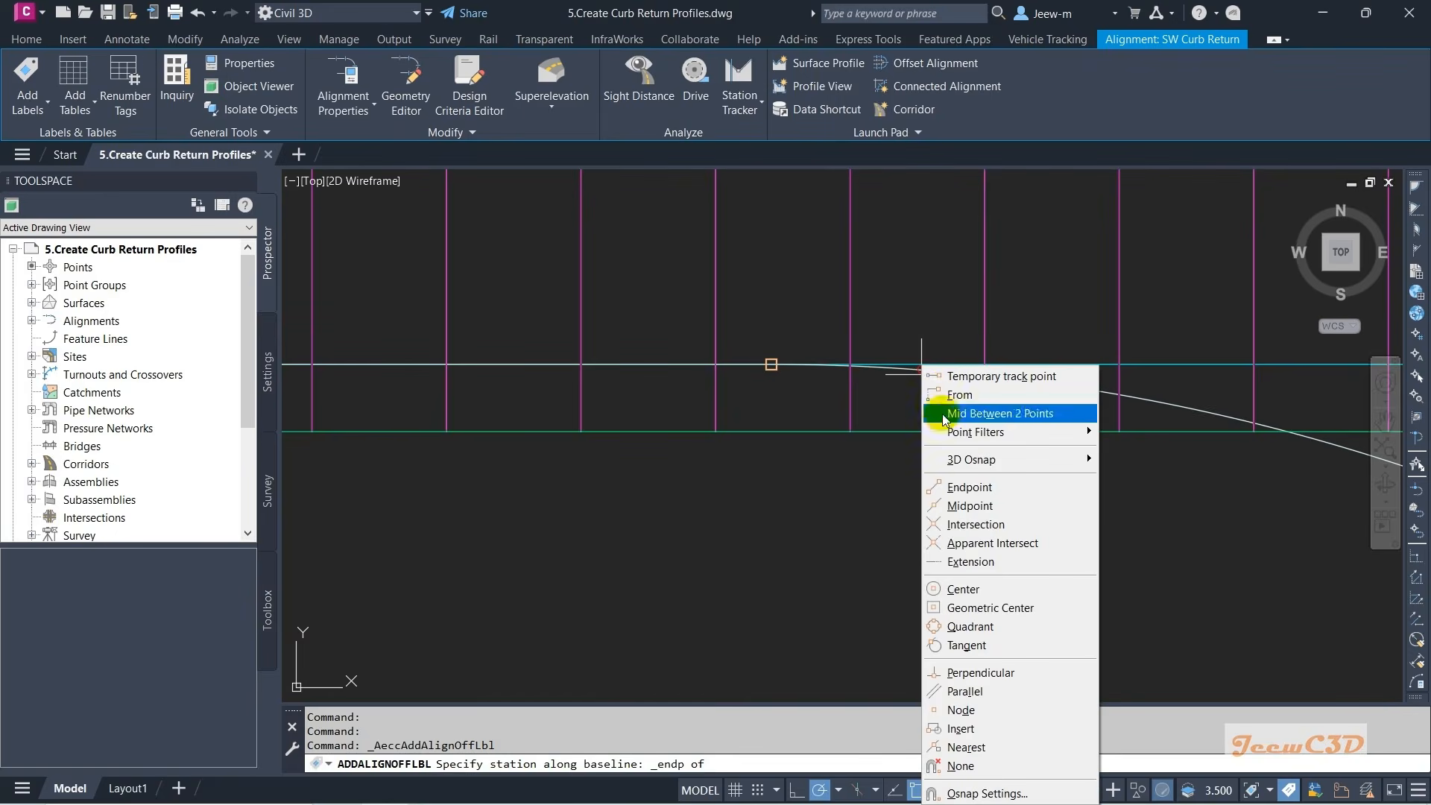
click(959, 486)
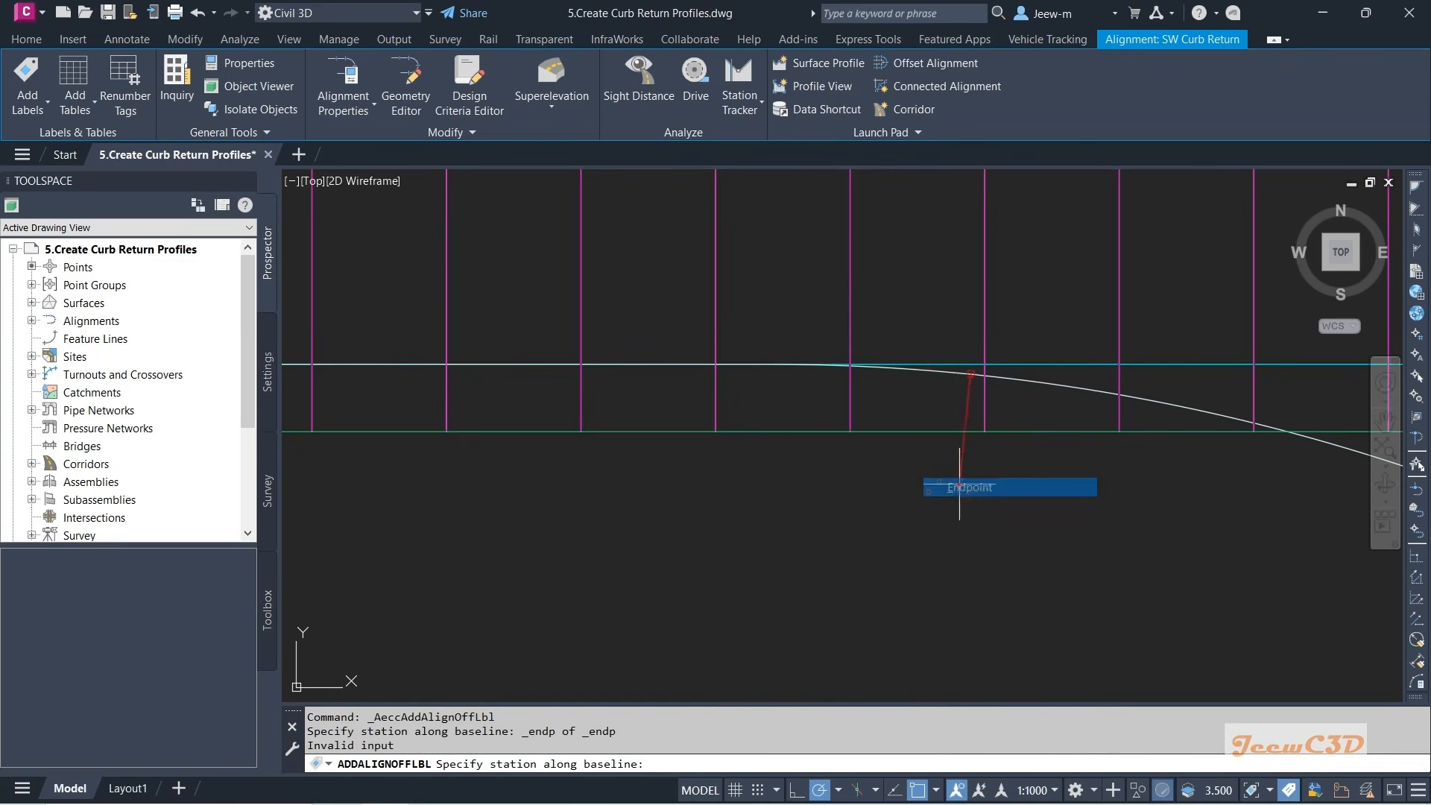
click(925, 375)
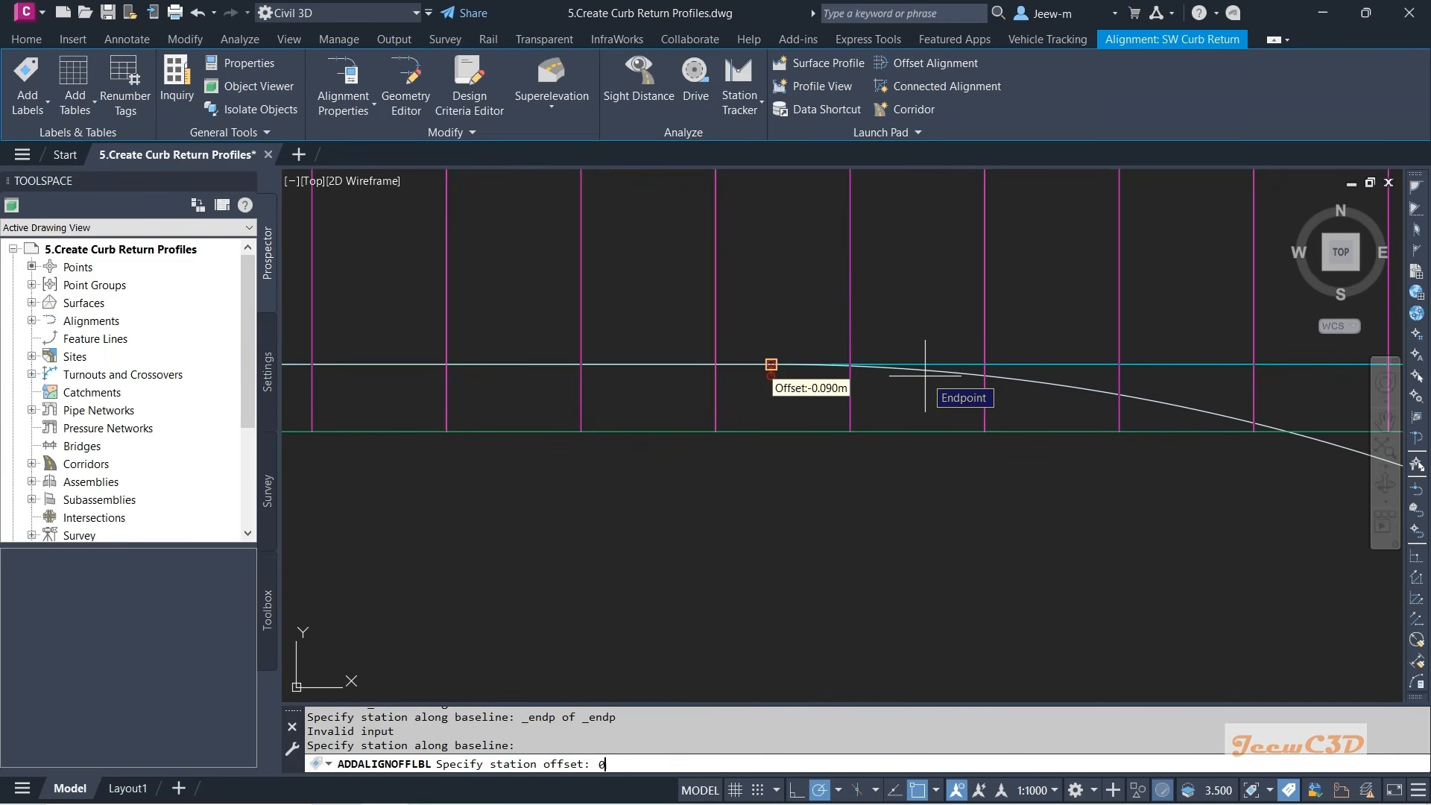
text(0)
key(Return)
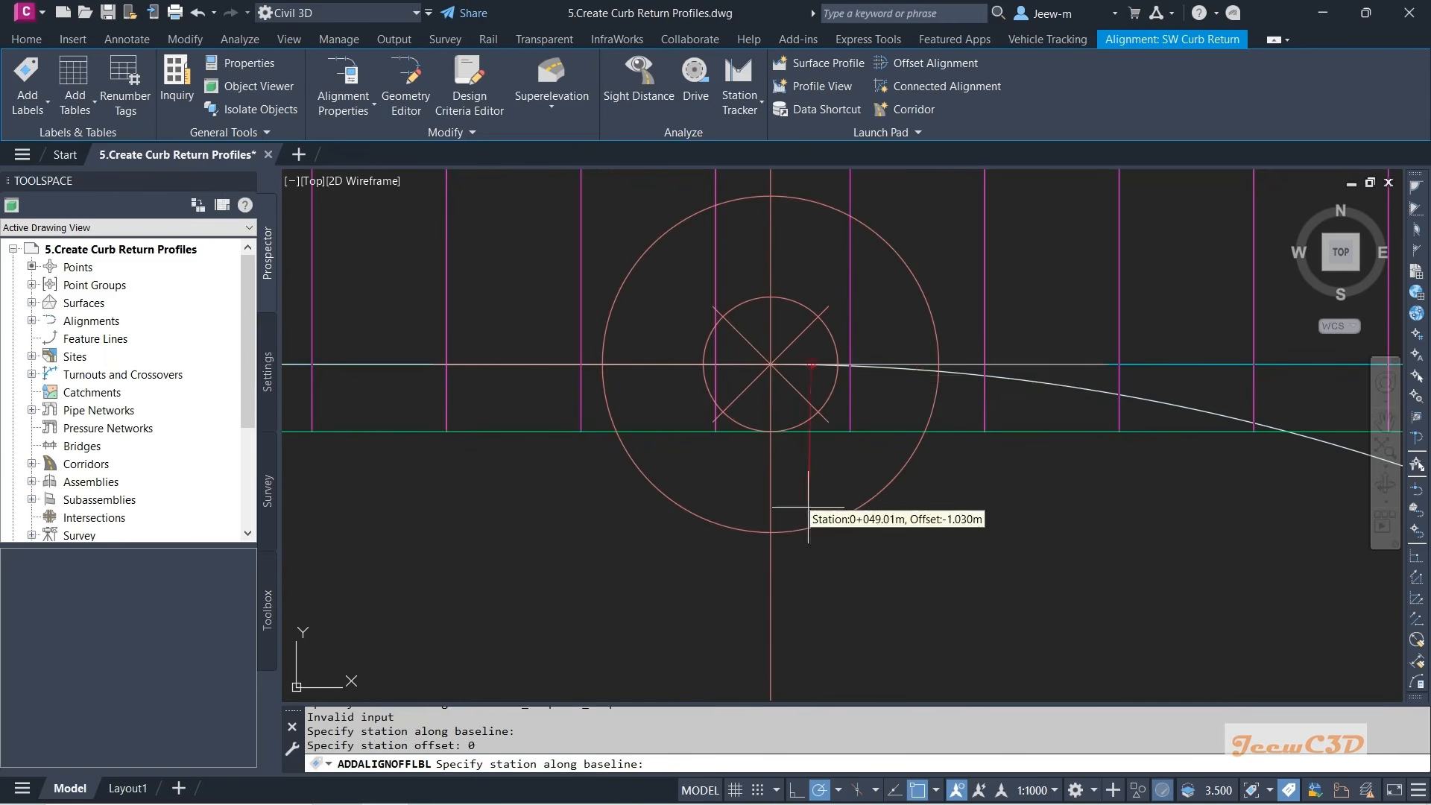
- Add a second station/offset label at the curve's endpoint where the Secondary Road corridor begins, with an offset of 0
scroll(777, 524, down, 5)
scroll(777, 524, up, 8)
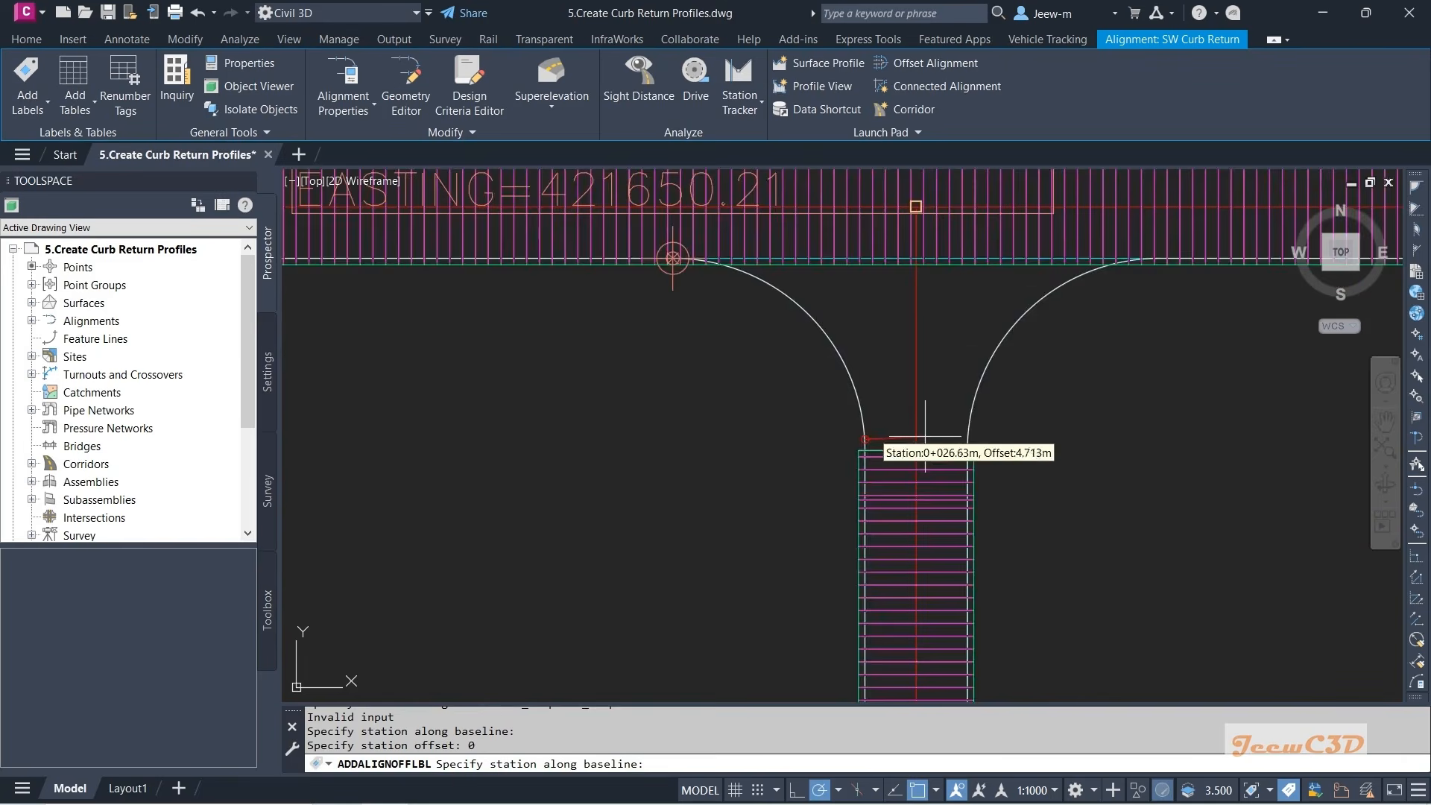
scroll(720, 483, up, 3)
shift+right_click(720, 488)
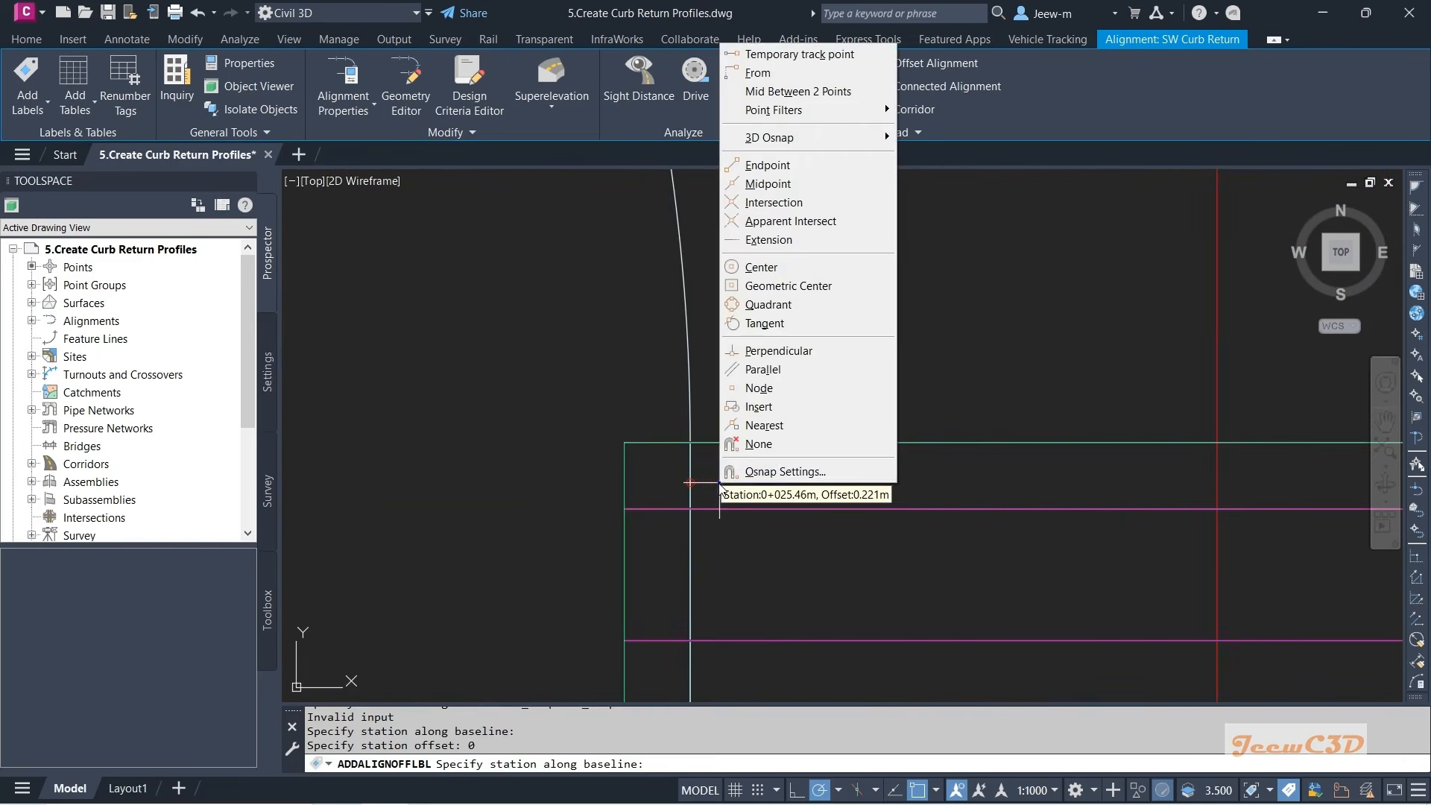
click(767, 166)
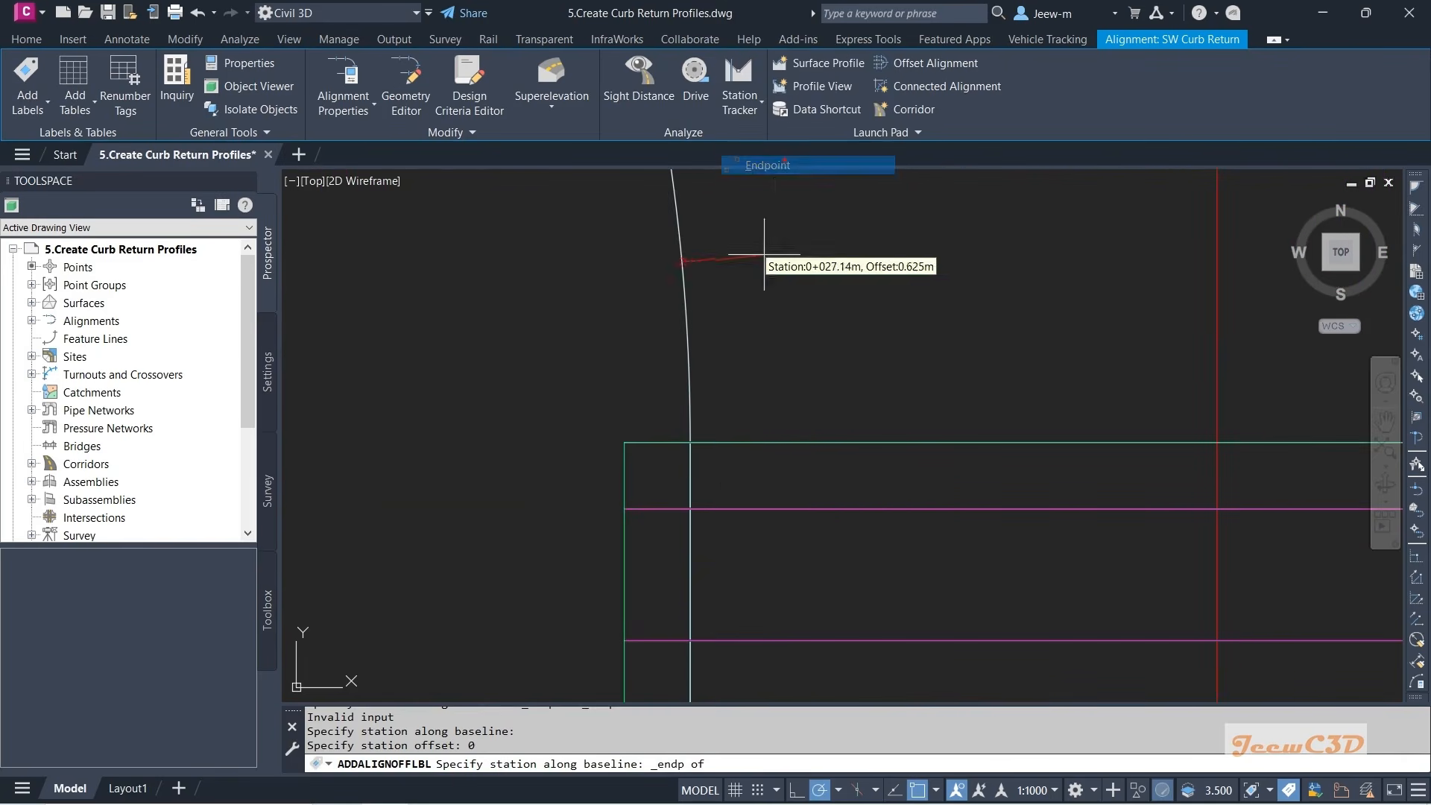
click(694, 458)
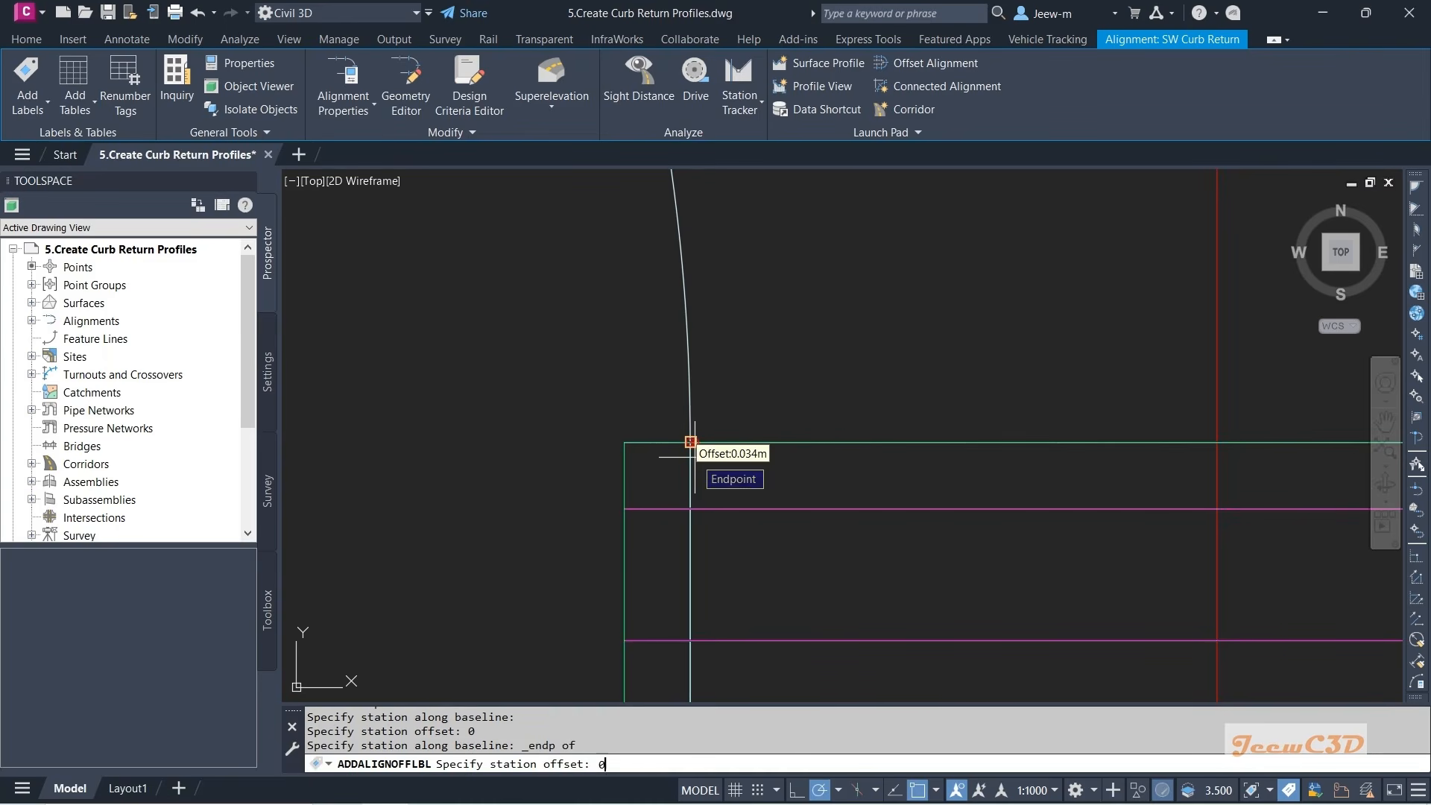
text(0)
key(Return)
scroll(808, 387, down, 2)
key(Escape)
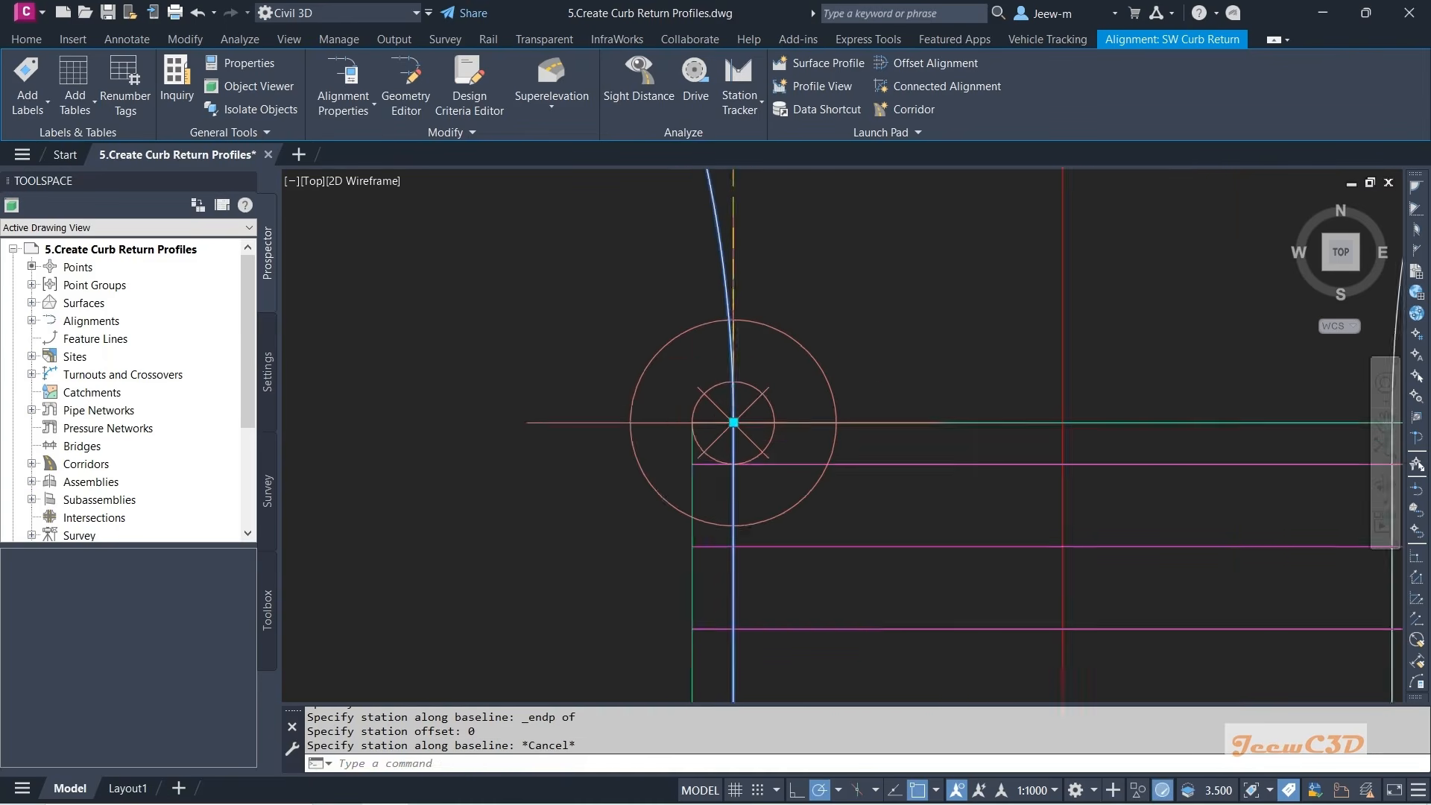
- Move the label of the Secondary Road curve endpoint to the clear area southwest of the junction
scroll(654, 416, down, 4)
middle_drag(654, 416, 837, 469)
key(Escape)
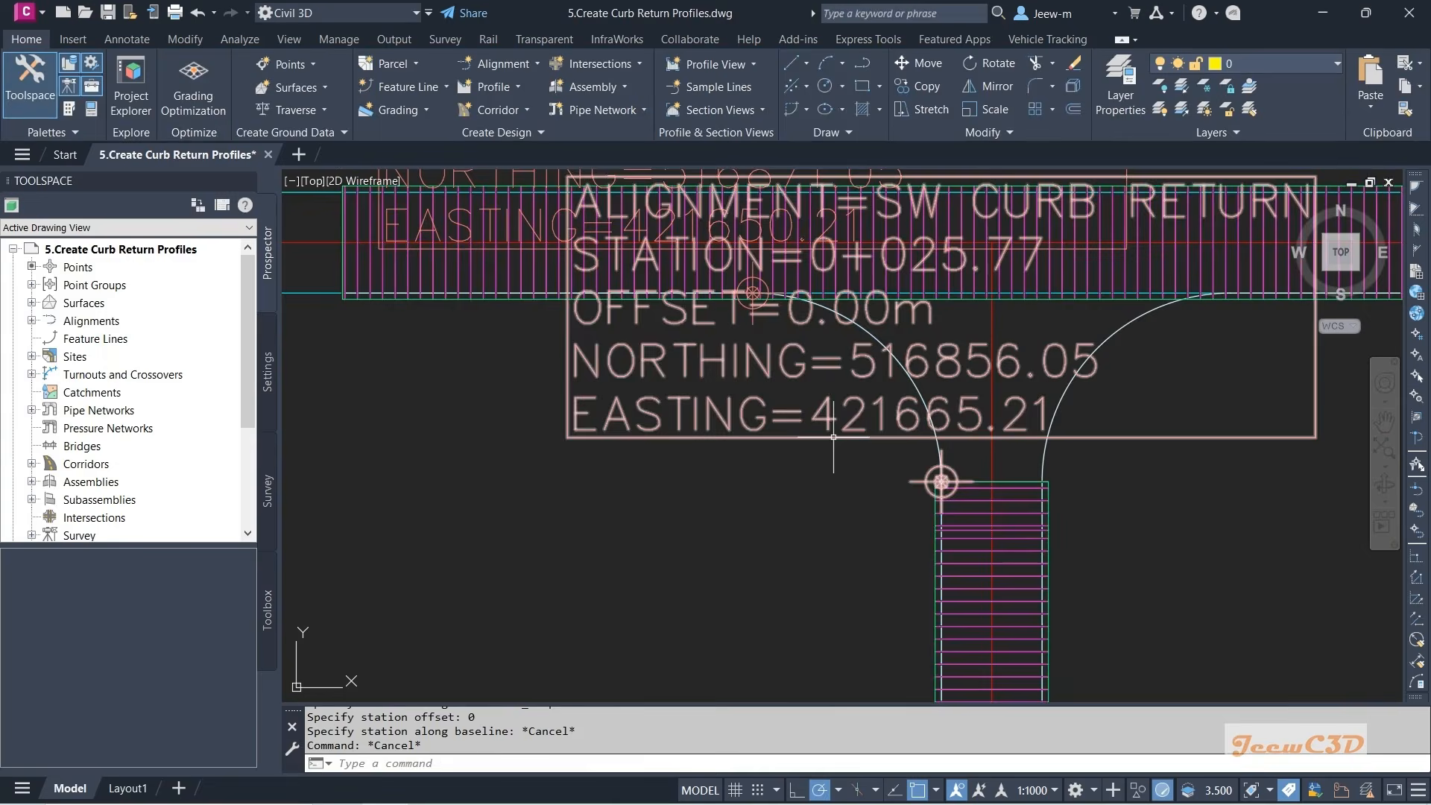
click(833, 437)
scroll(876, 425, down, 3)
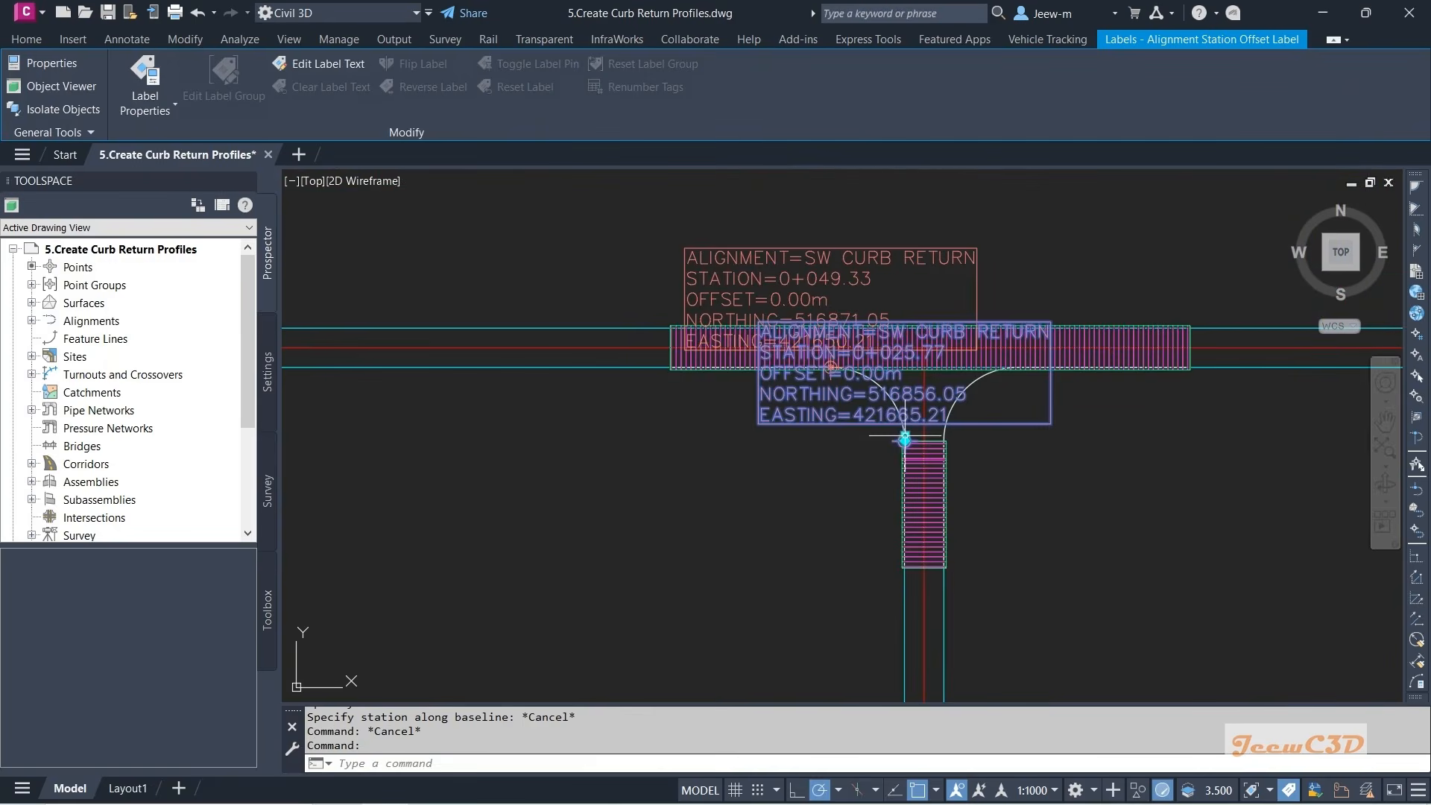
scroll(904, 438, up, 5)
click(903, 453)
scroll(865, 484, down, 5)
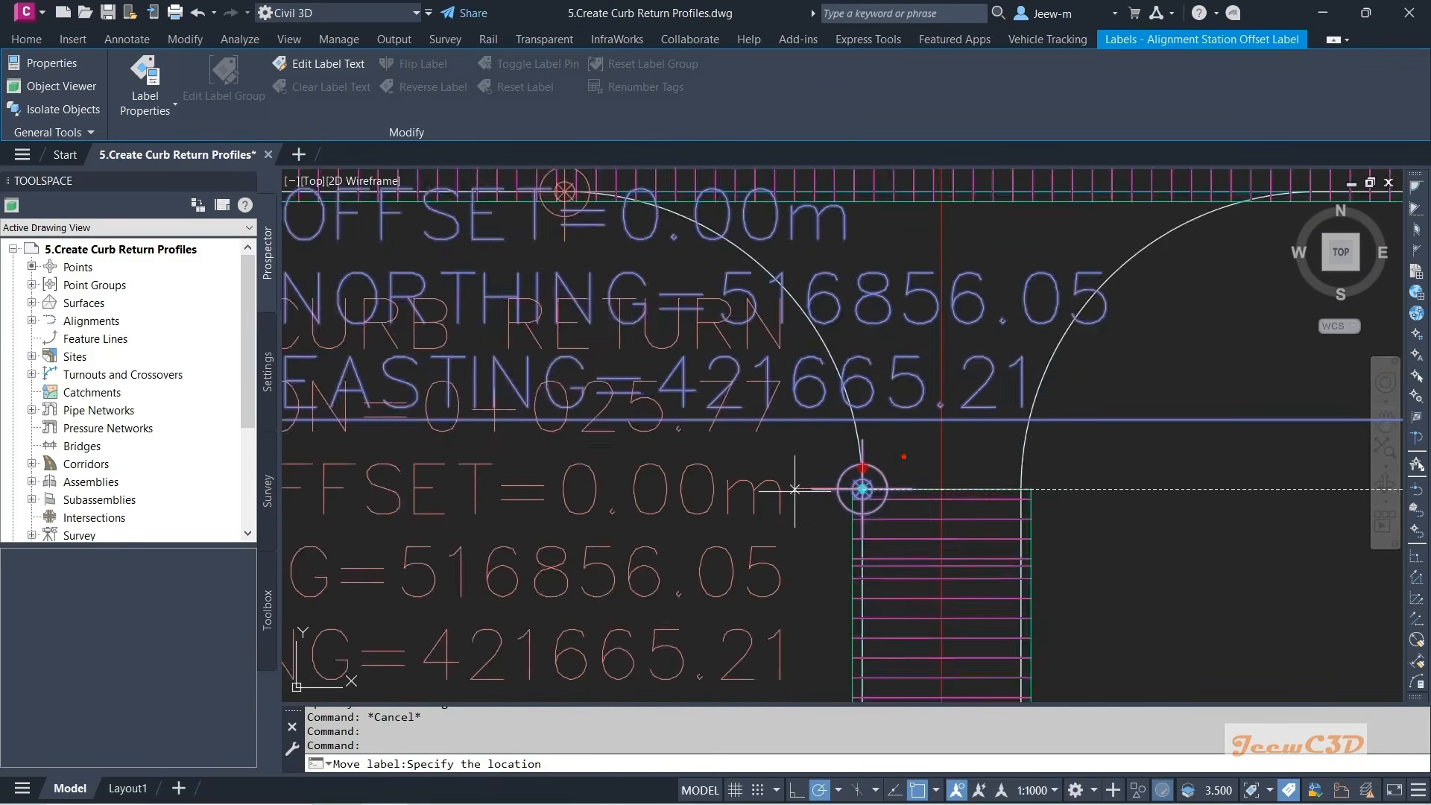
key(Escape)
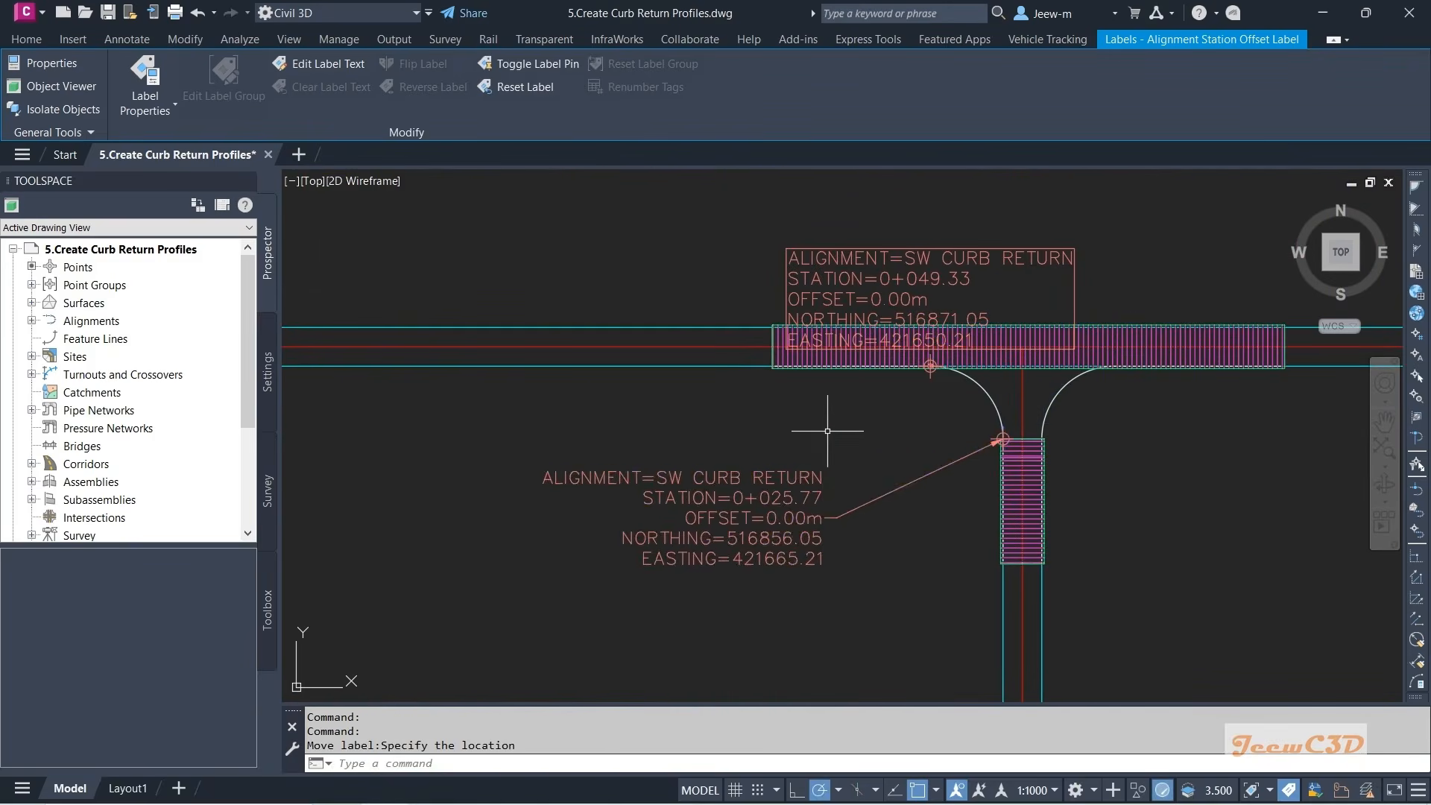
- Move the label of the Main Road curve endpoint to the clear area west of the other label
click(827, 248)
click(842, 270)
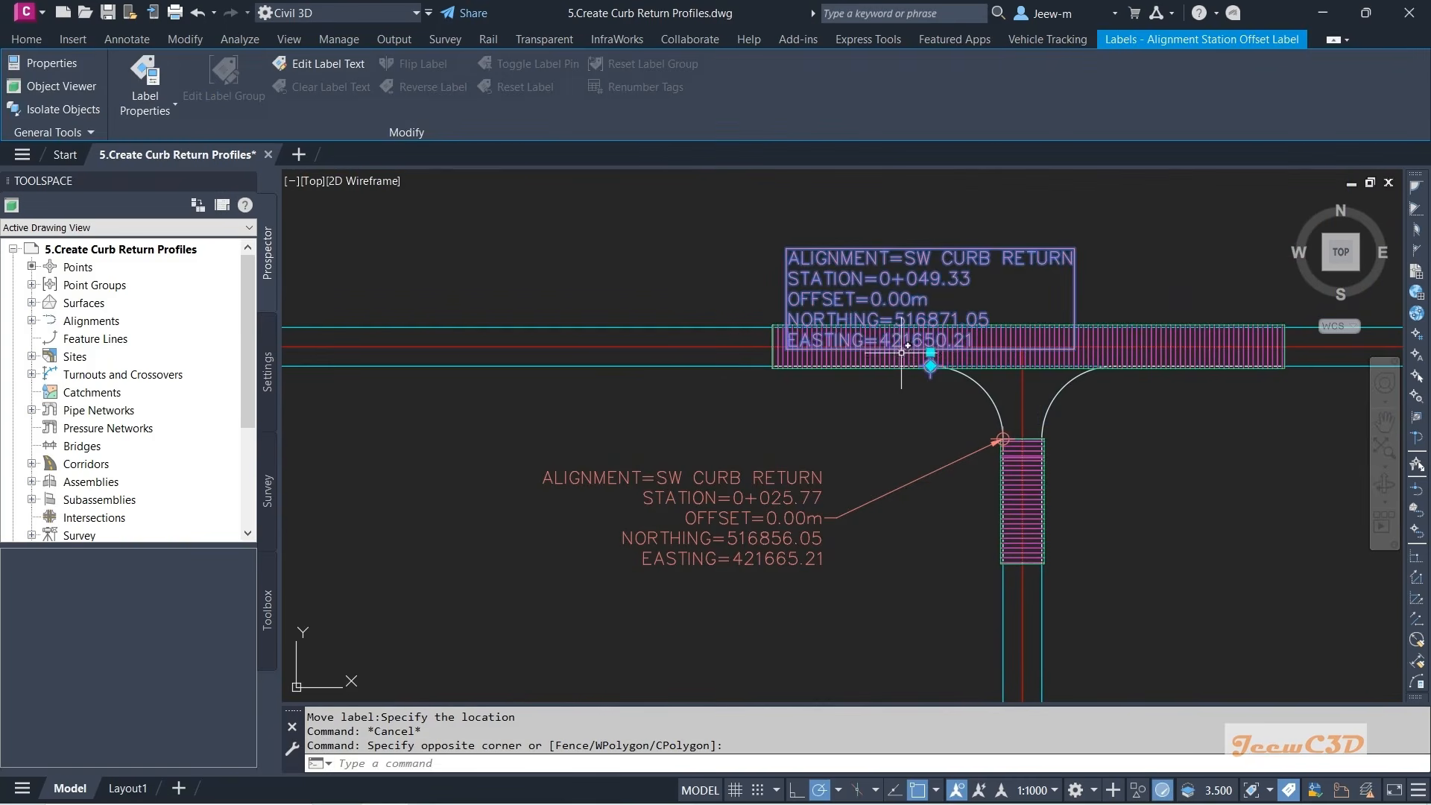
click(930, 352)
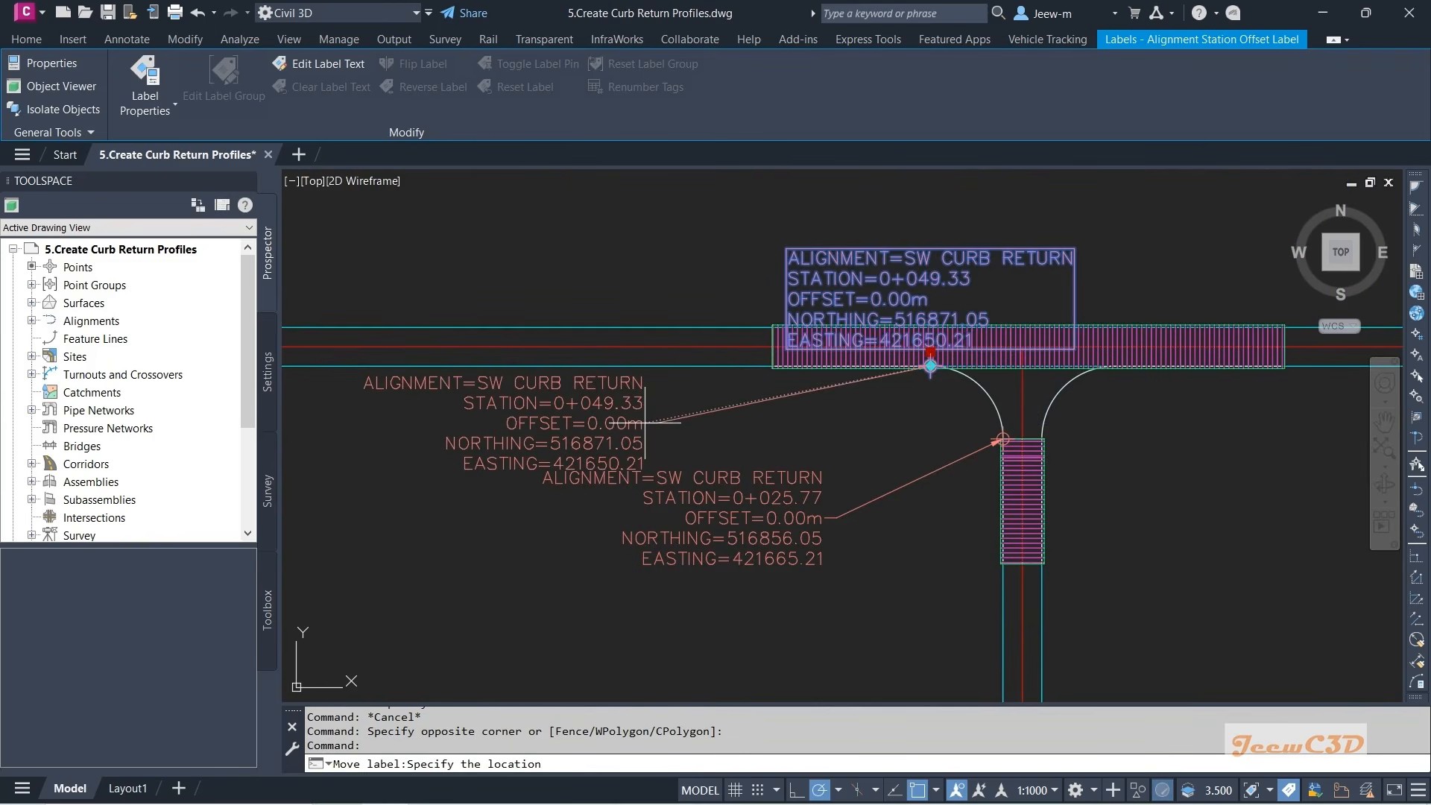
click(542, 440)
key(Escape)
- Read the stations on both SW Curb Return labels to identify where the curve starts and ends between the two corridors
scroll(533, 462, up, 2)
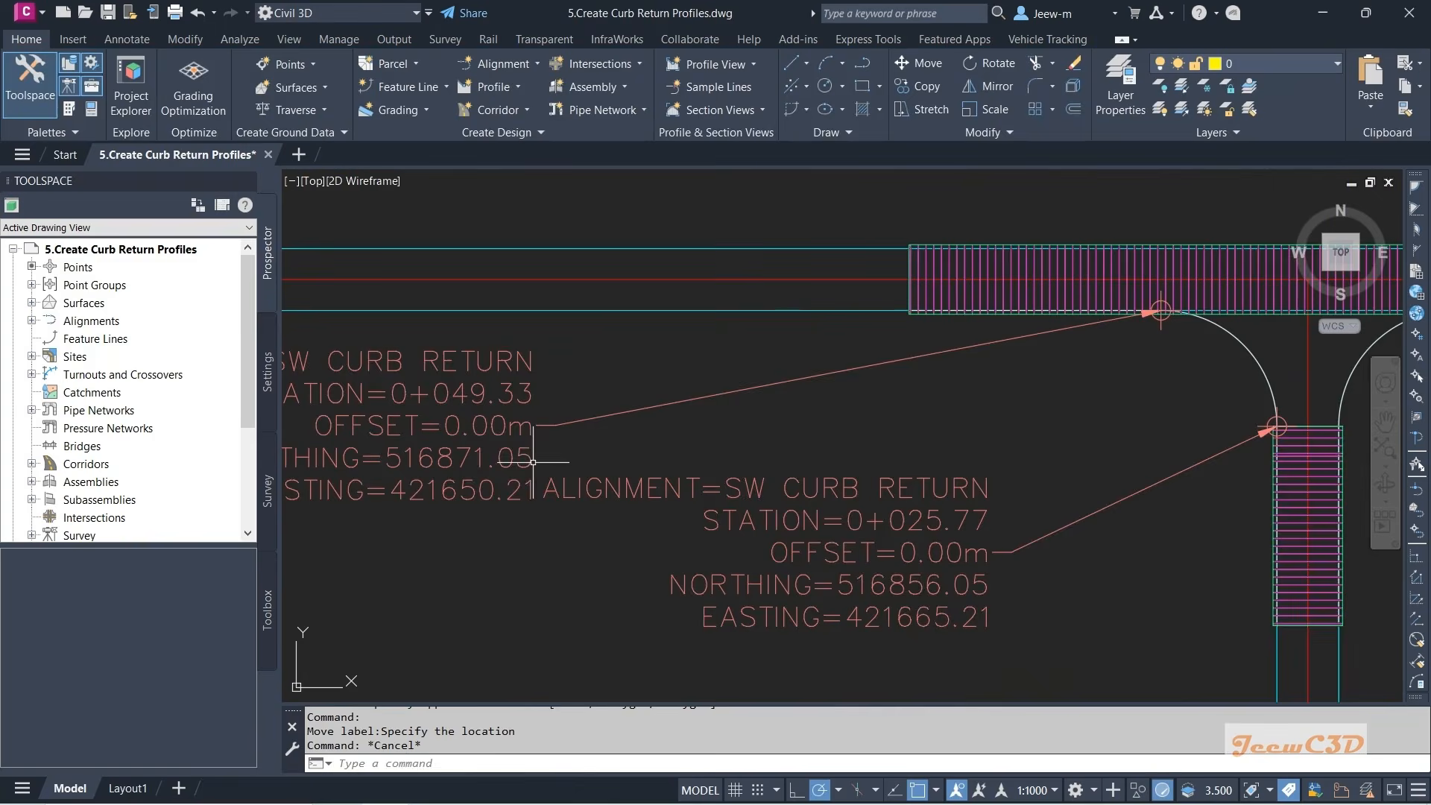
scroll(494, 427, up, 2)
scroll(768, 434, down, 5)
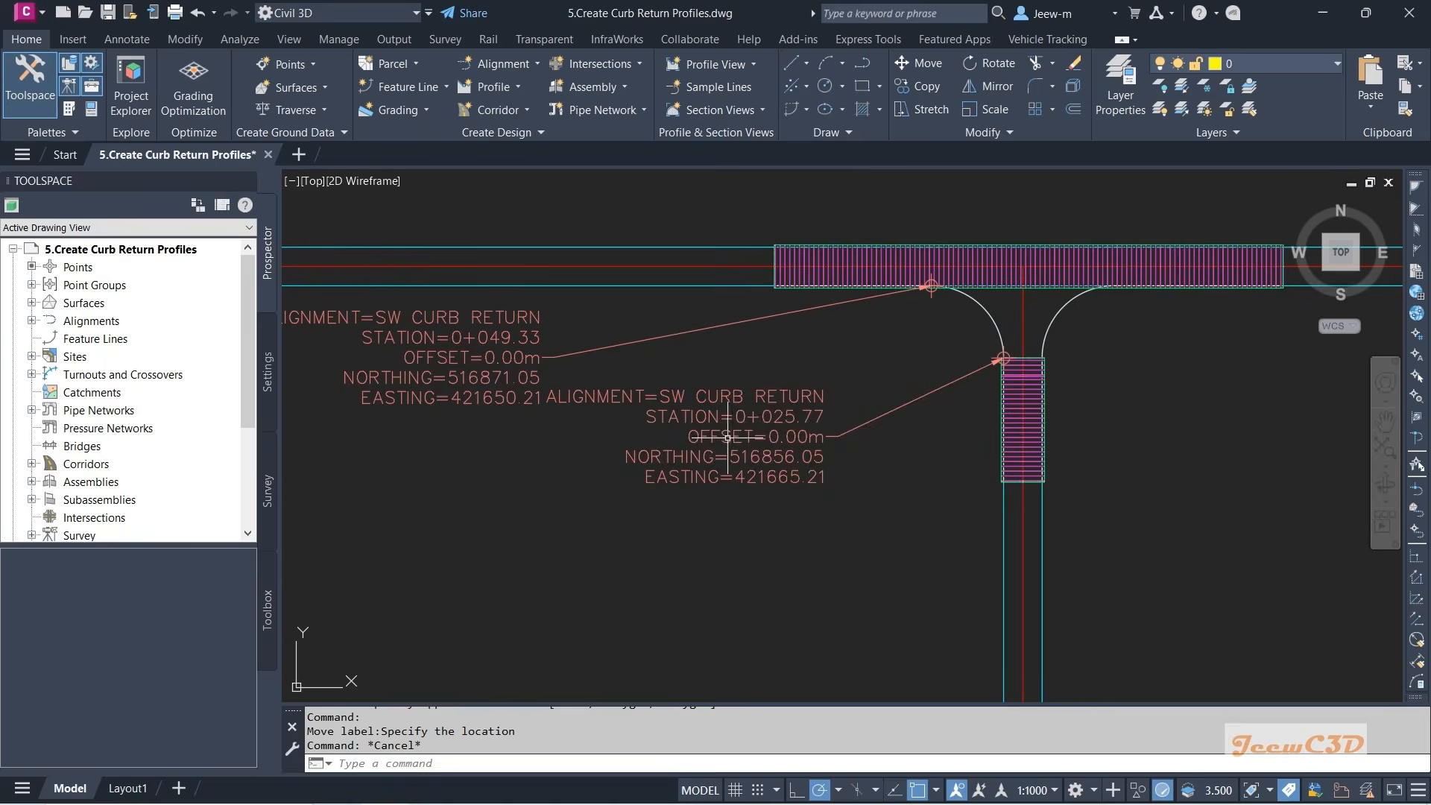
scroll(792, 435, up, 3)
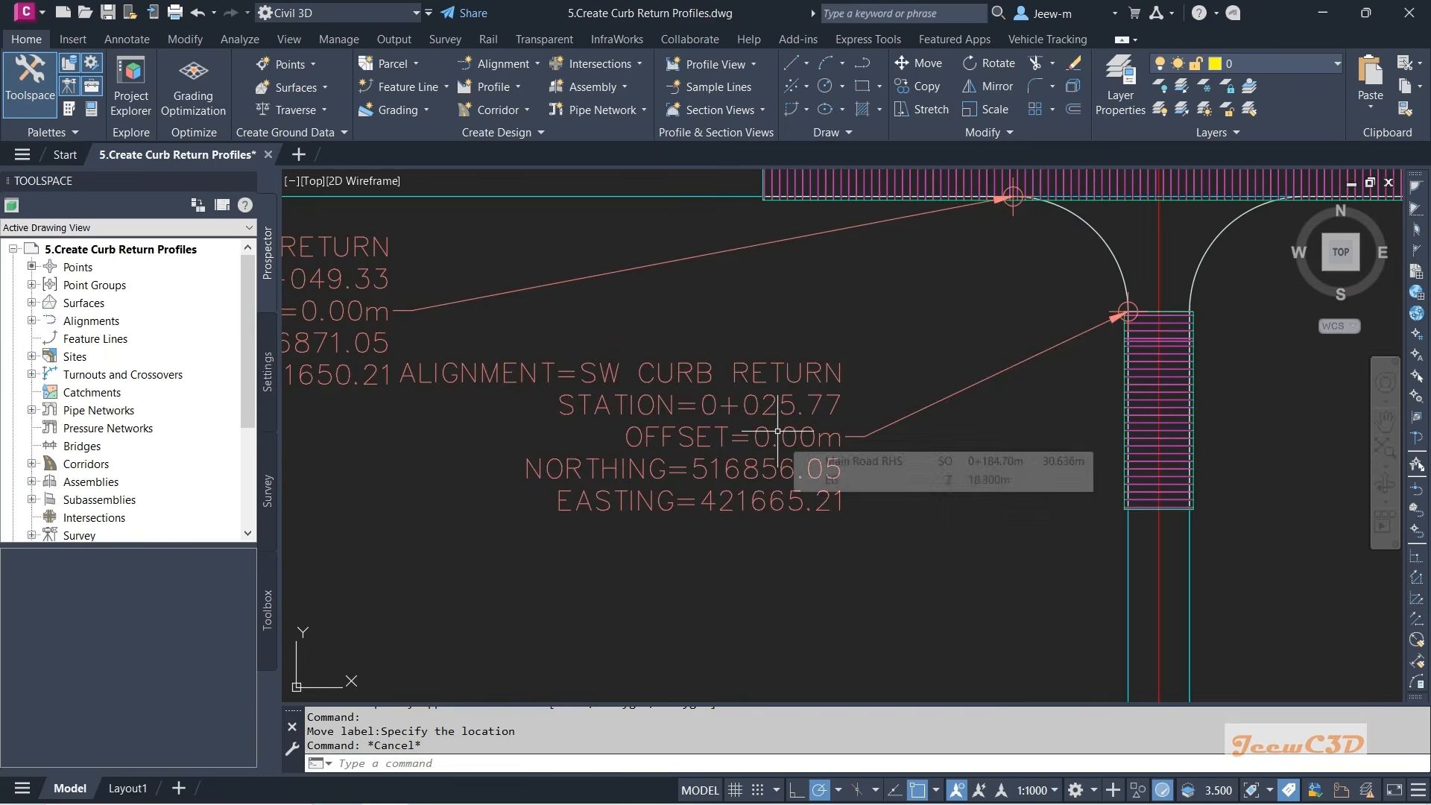
scroll(789, 433, down, 2)
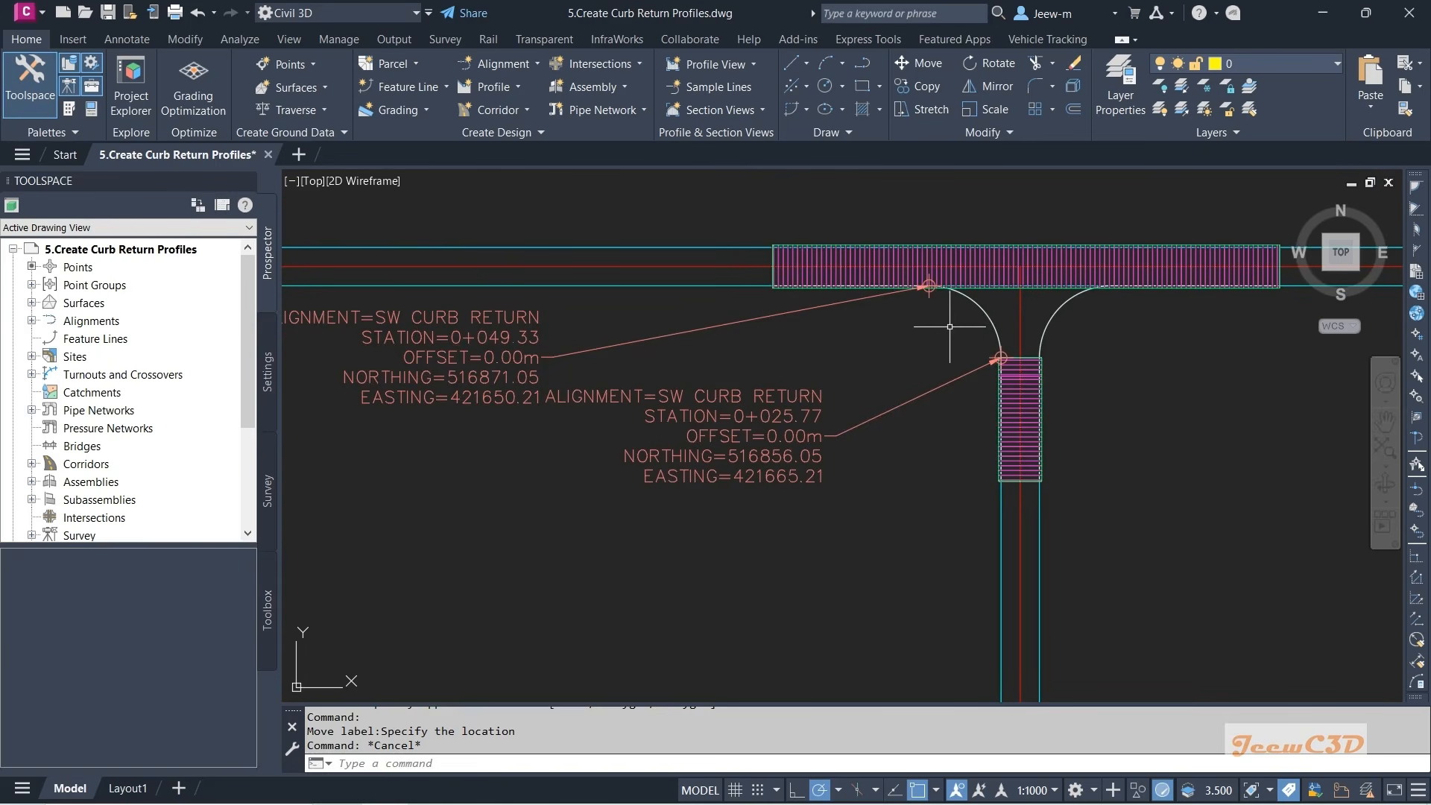
scroll(911, 328, down, 2)
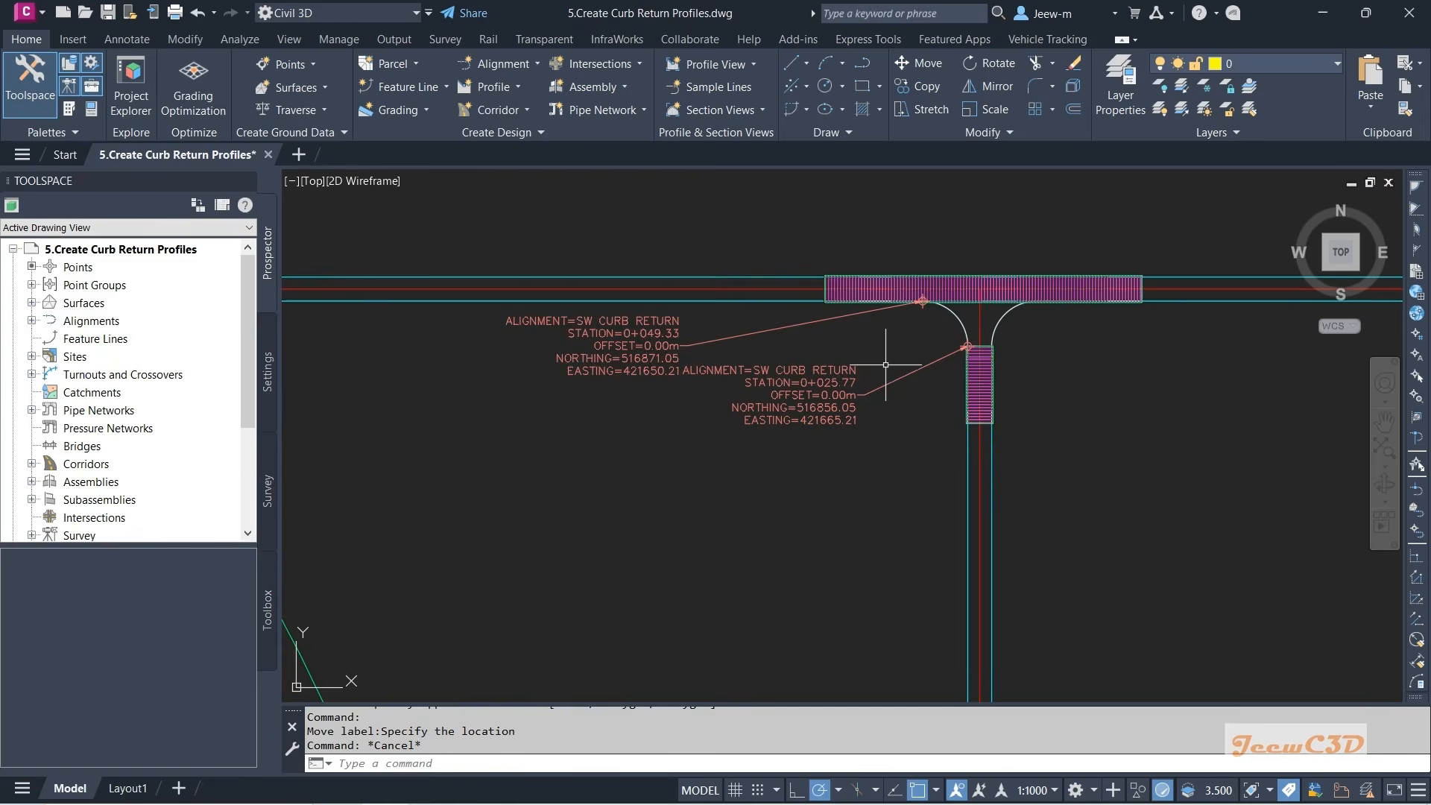
middle_drag(1100, 411, 766, 412)
scroll(779, 413, down, 2)
scroll(598, 409, up, 2)
scroll(600, 410, up, 2)
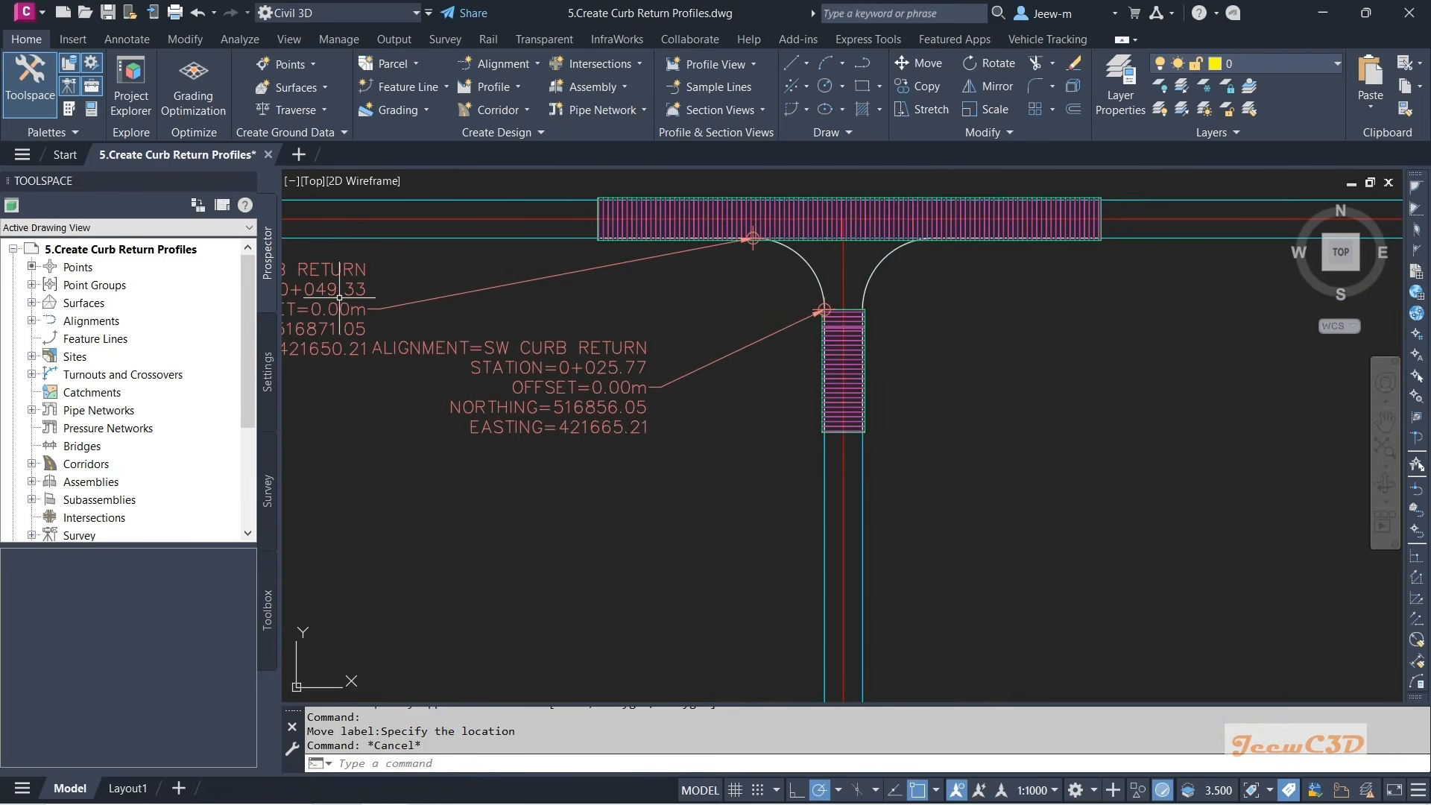
scroll(554, 396, down, 5)
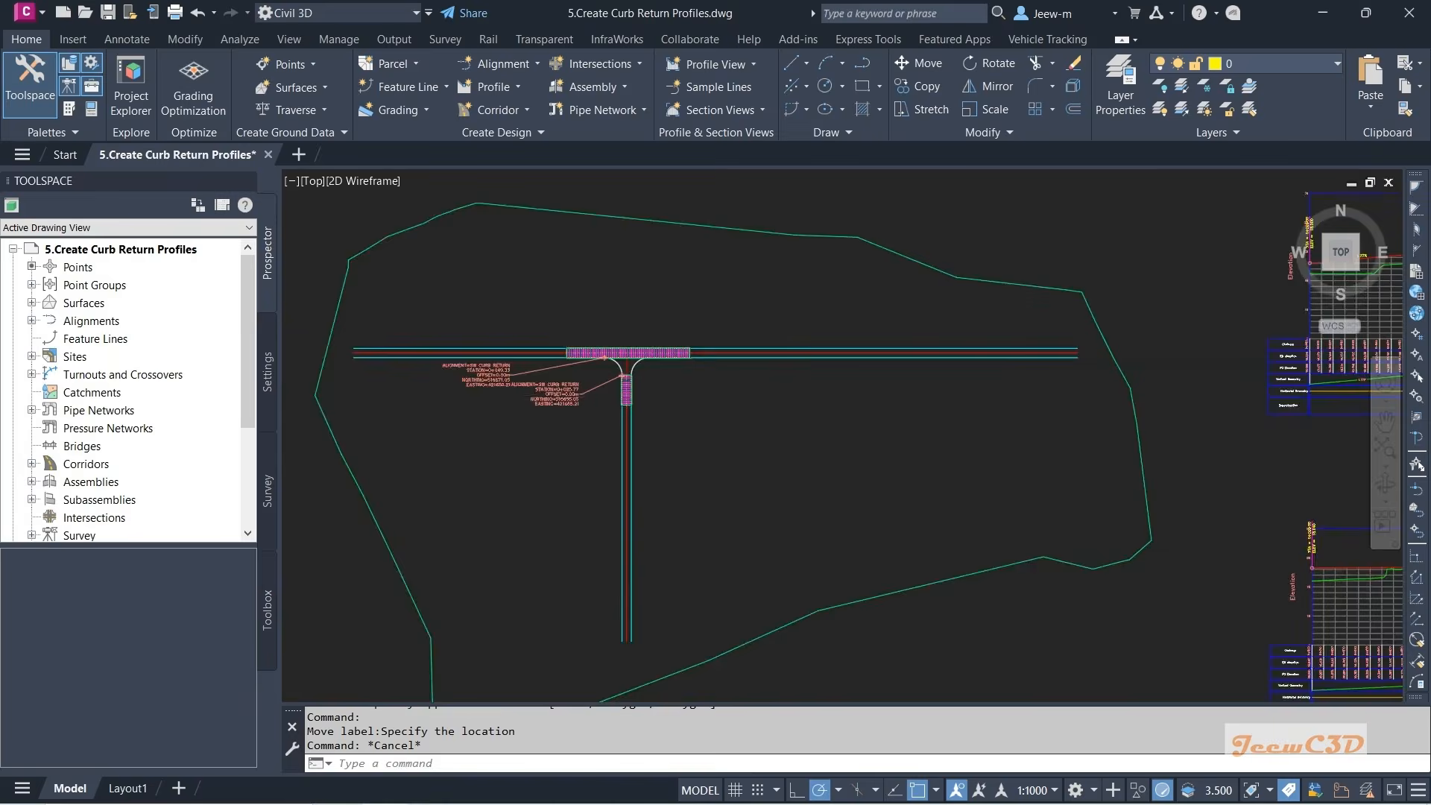
- Add a station elevation label to the SW Curb Return profile view at station 25.77, on the endpoint of the first sampled surface profile
scroll(669, 431, down, 6)
scroll(833, 560, up, 10)
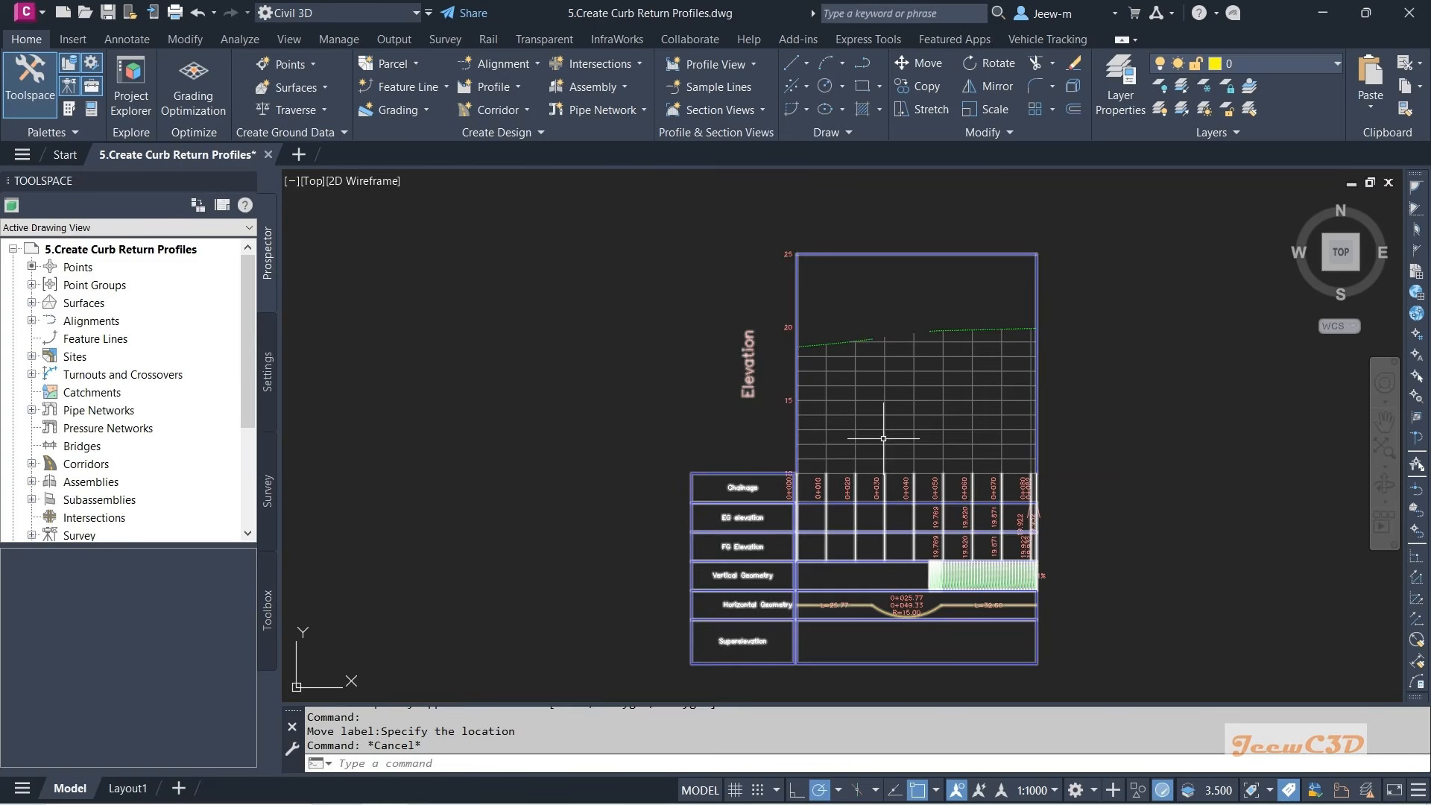
click(884, 439)
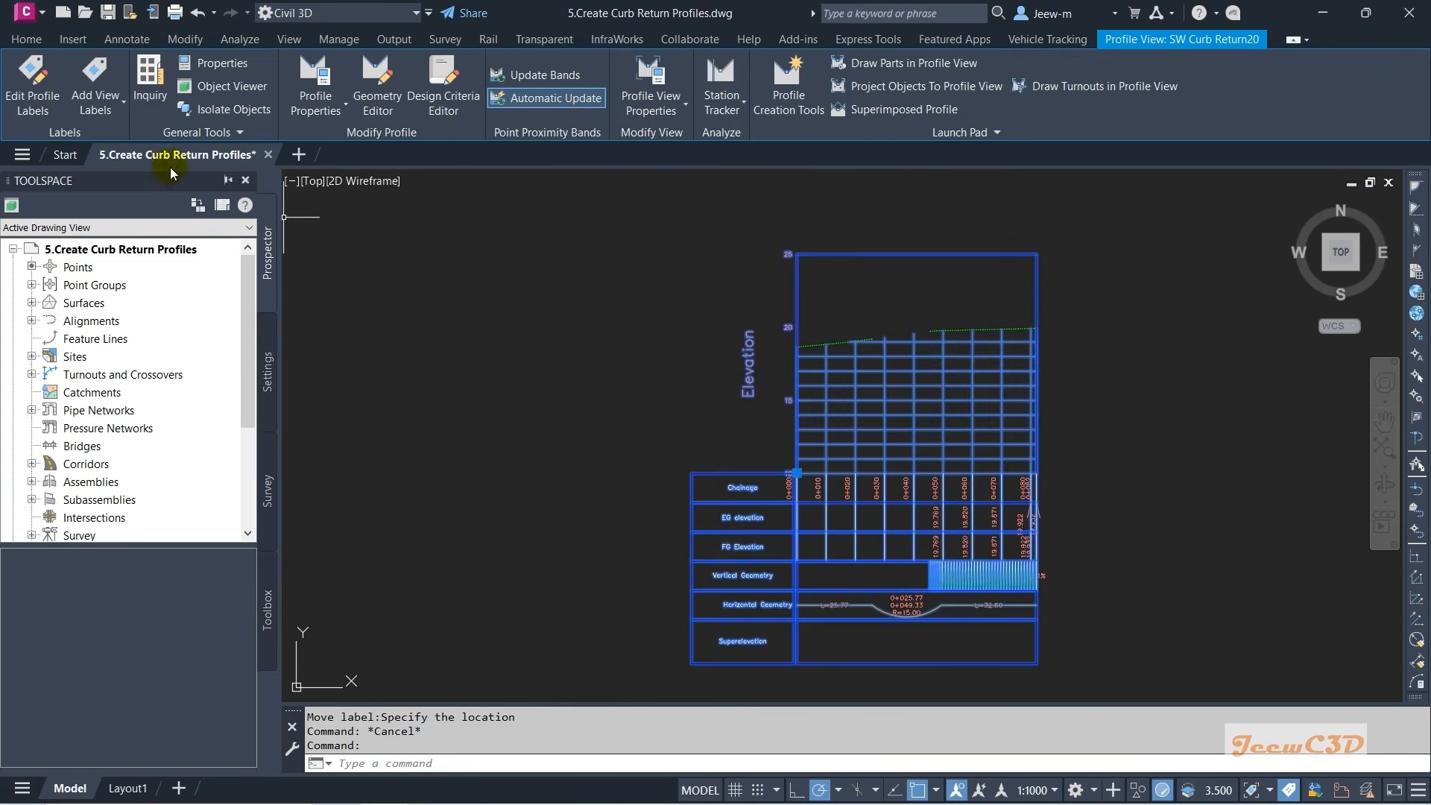
click(95, 109)
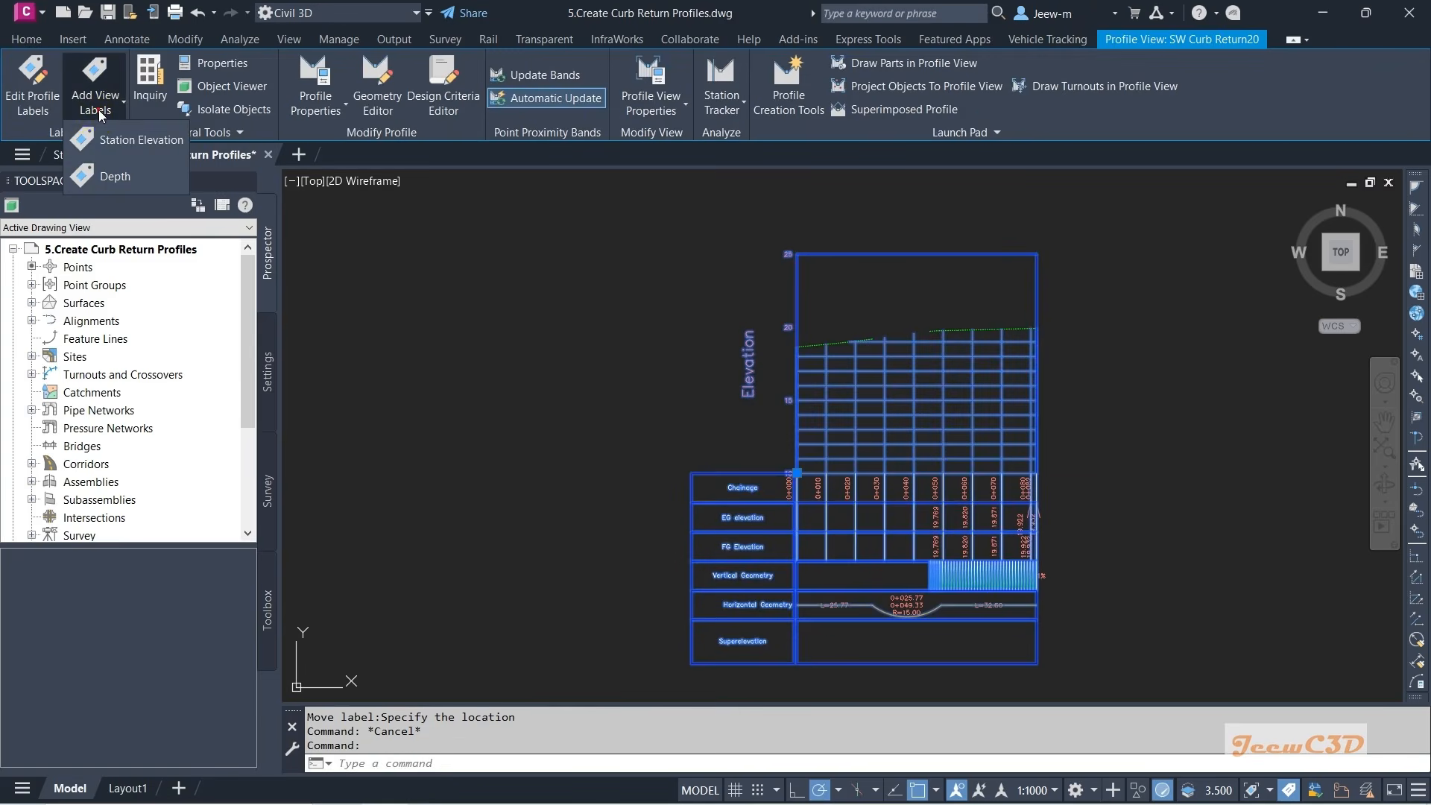
click(134, 142)
scroll(893, 416, up, 2)
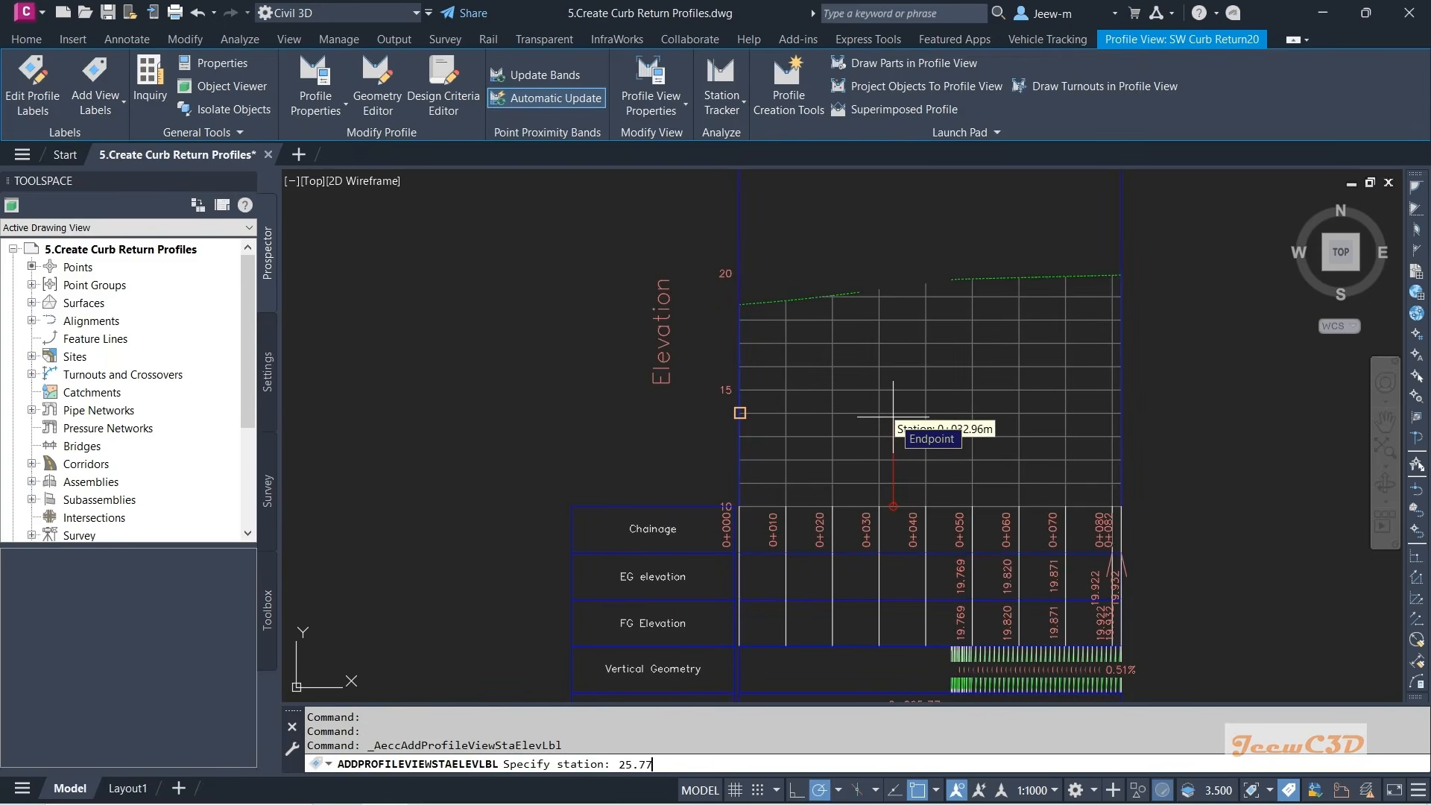
text(25.77)
key(Return)
scroll(865, 334, up, 2)
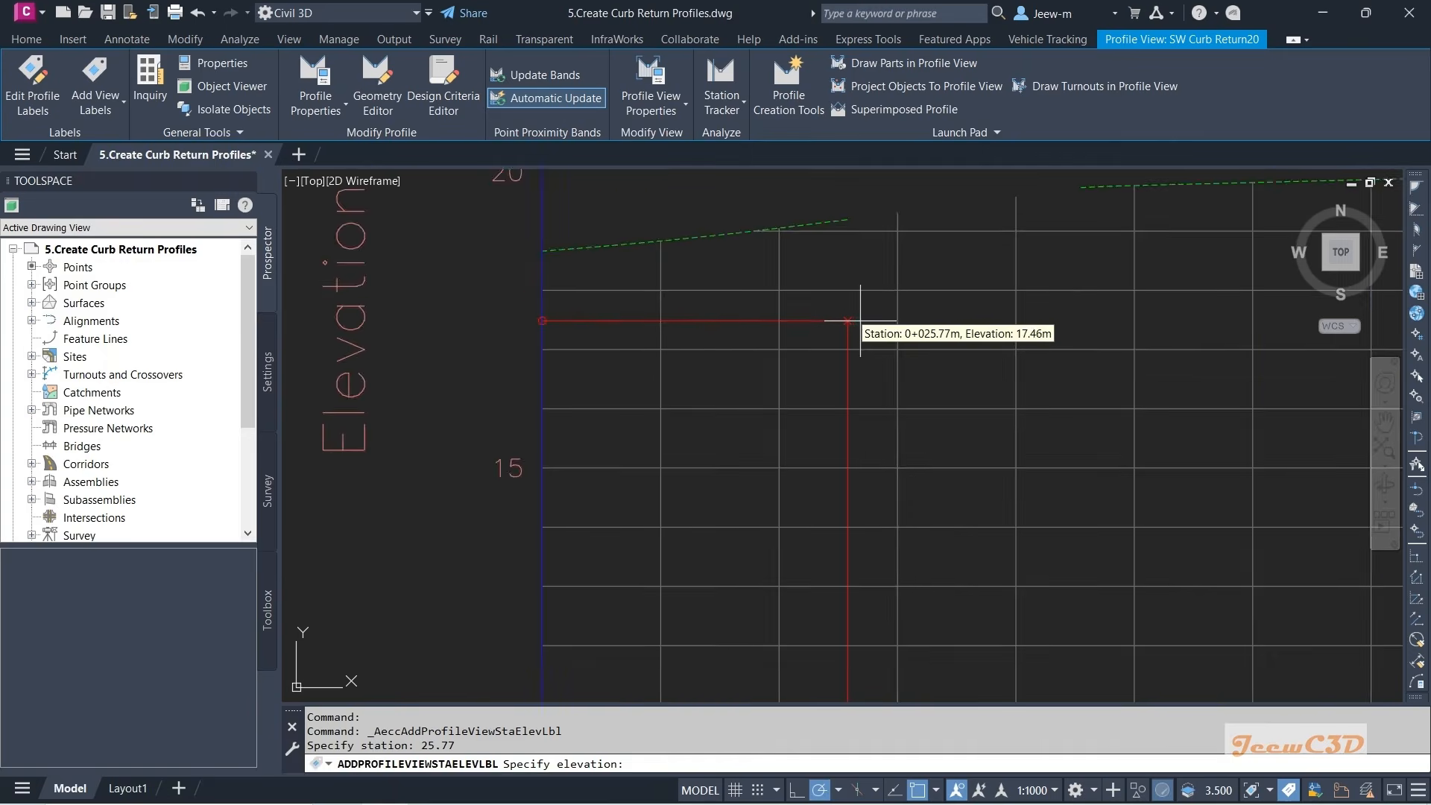
scroll(846, 279, up, 2)
middle_drag(846, 279, 800, 410)
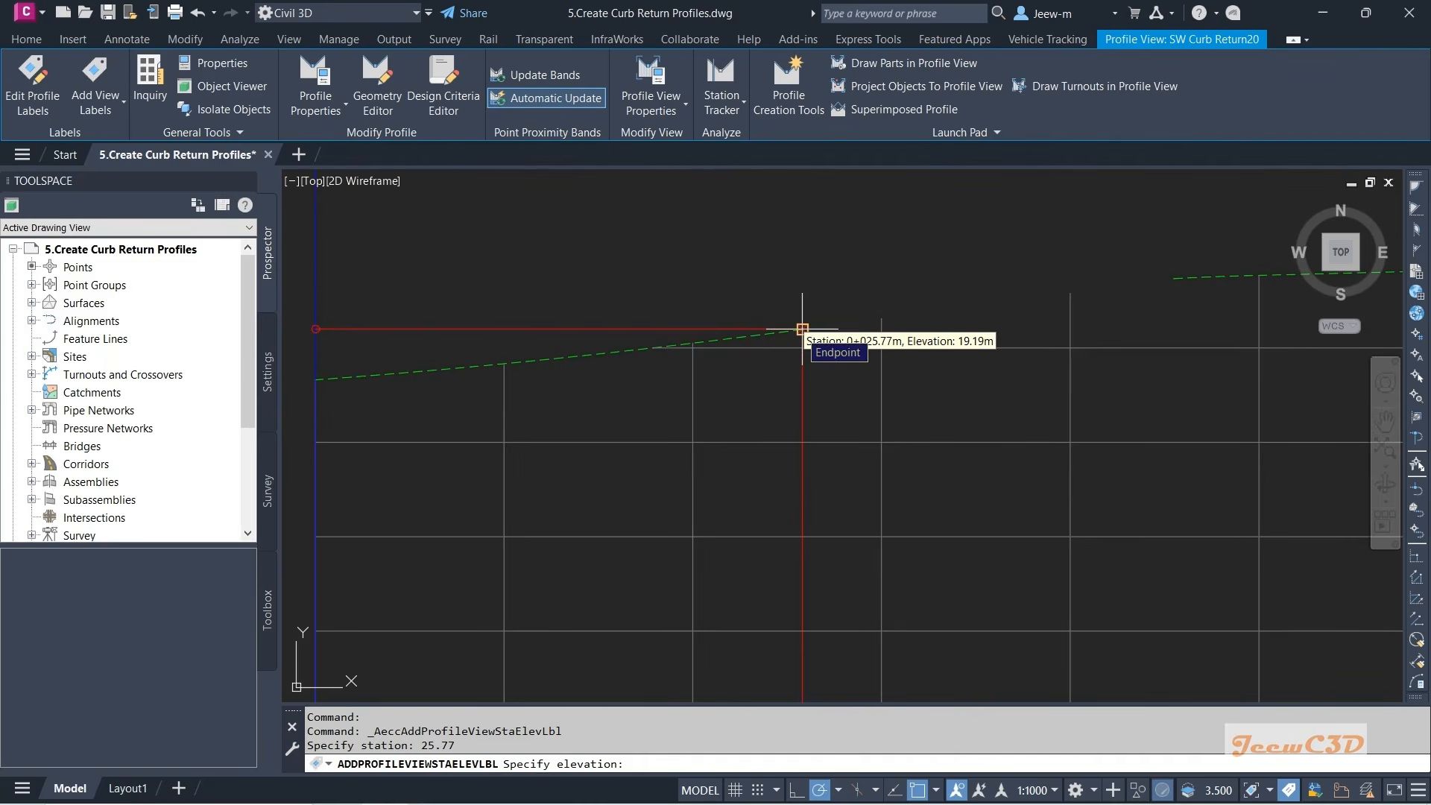
scroll(802, 328, down, 2)
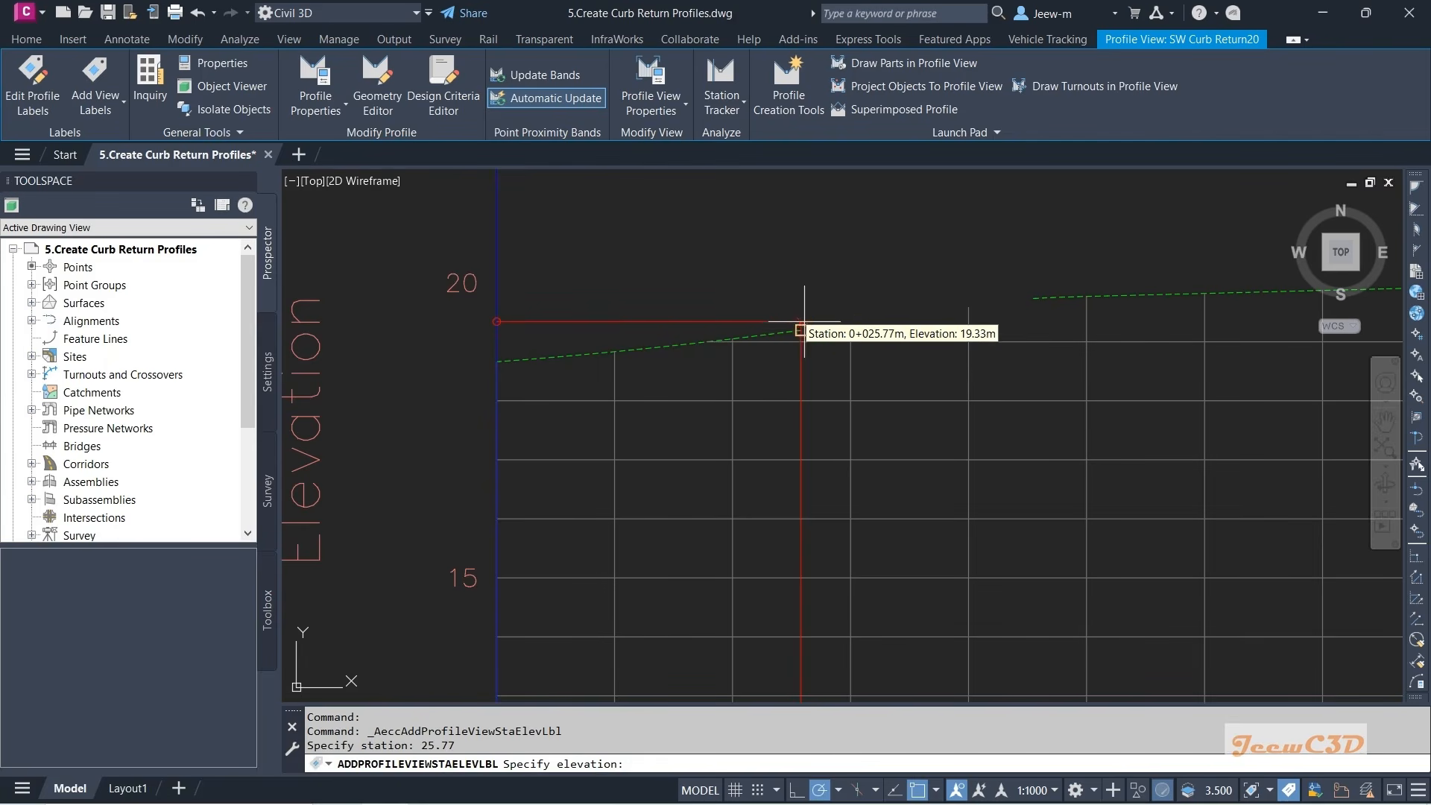
click(800, 329)
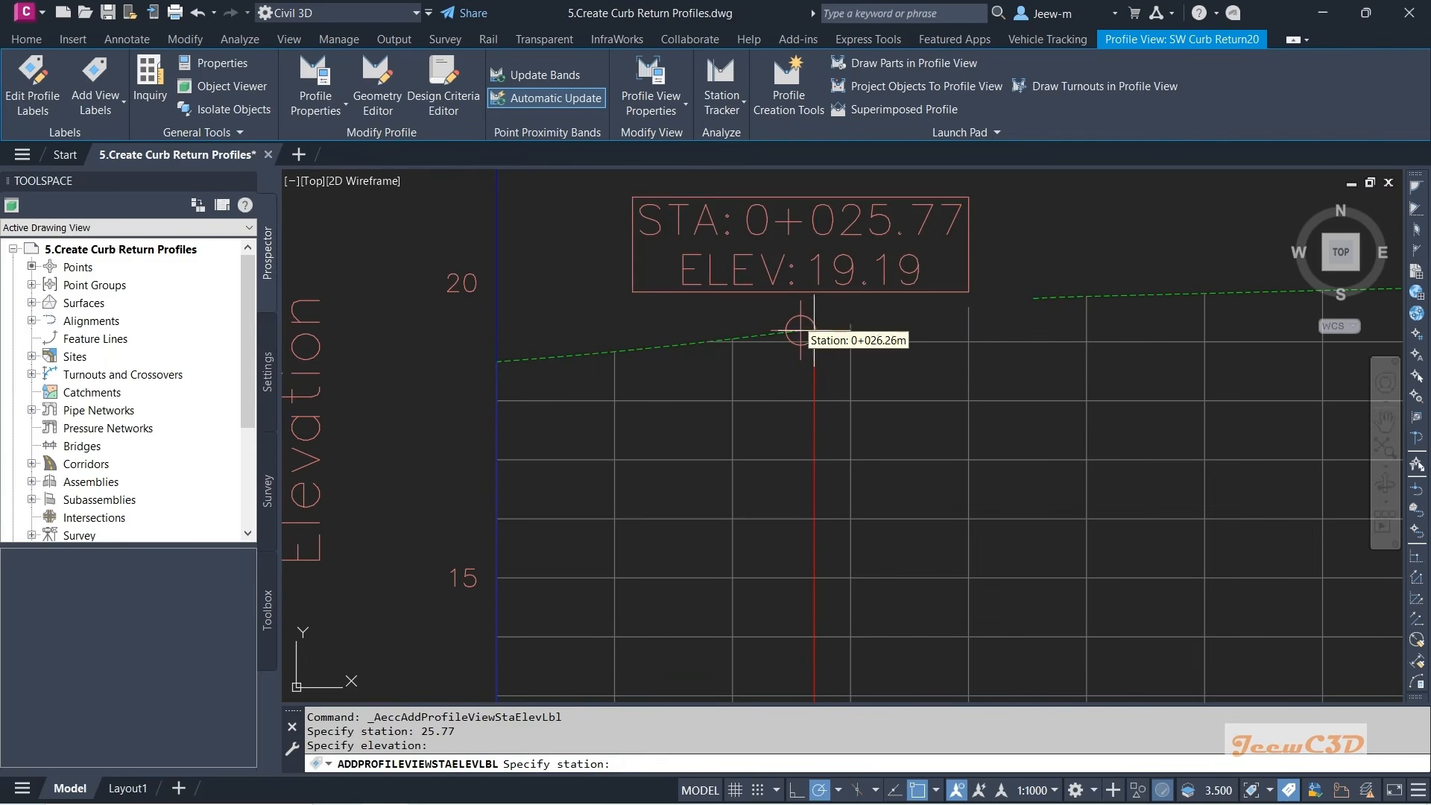
- Add a second station elevation label at station 49.33, with its elevation picked on the Main Road sampled surface profile
scroll(880, 379, down, 10)
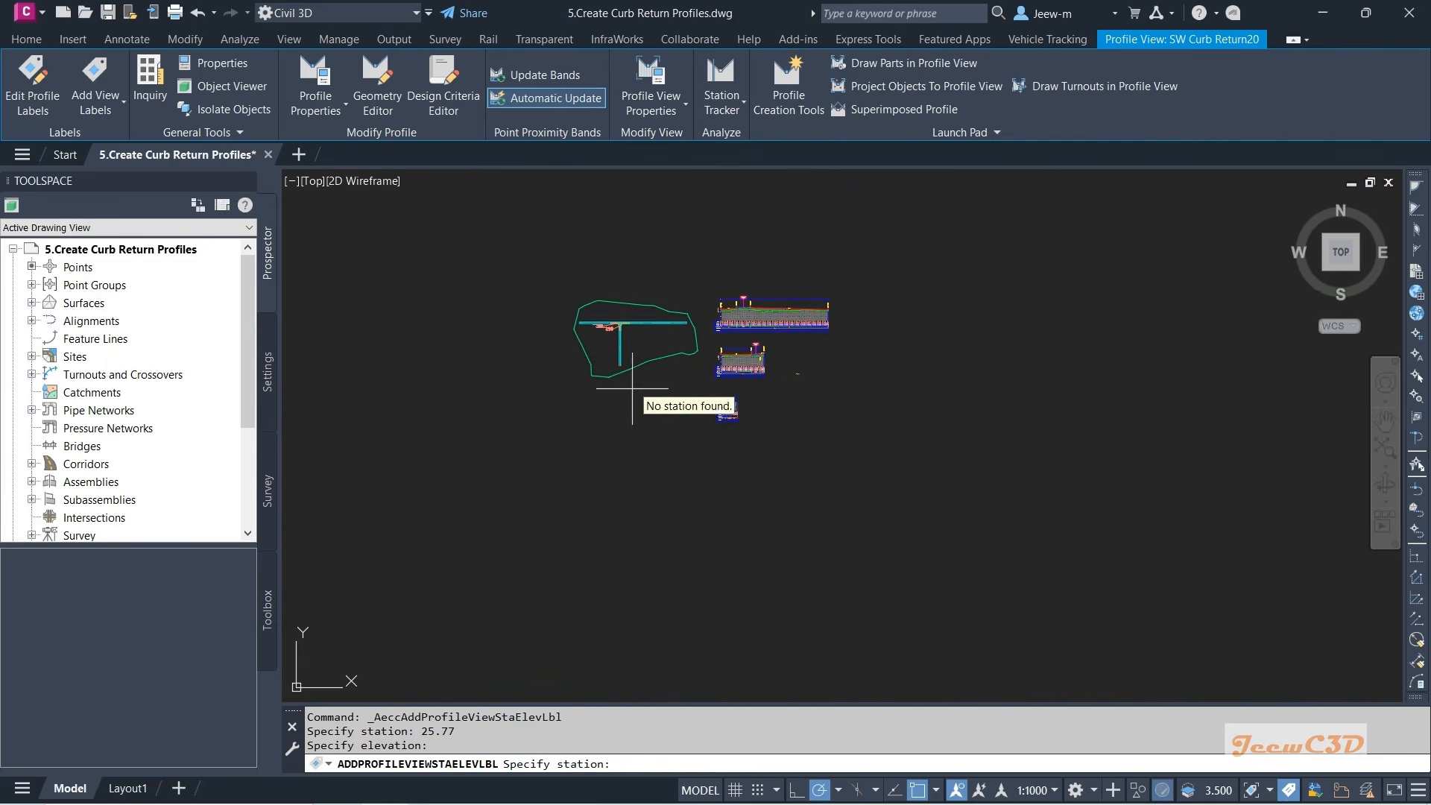
scroll(652, 357, up, 5)
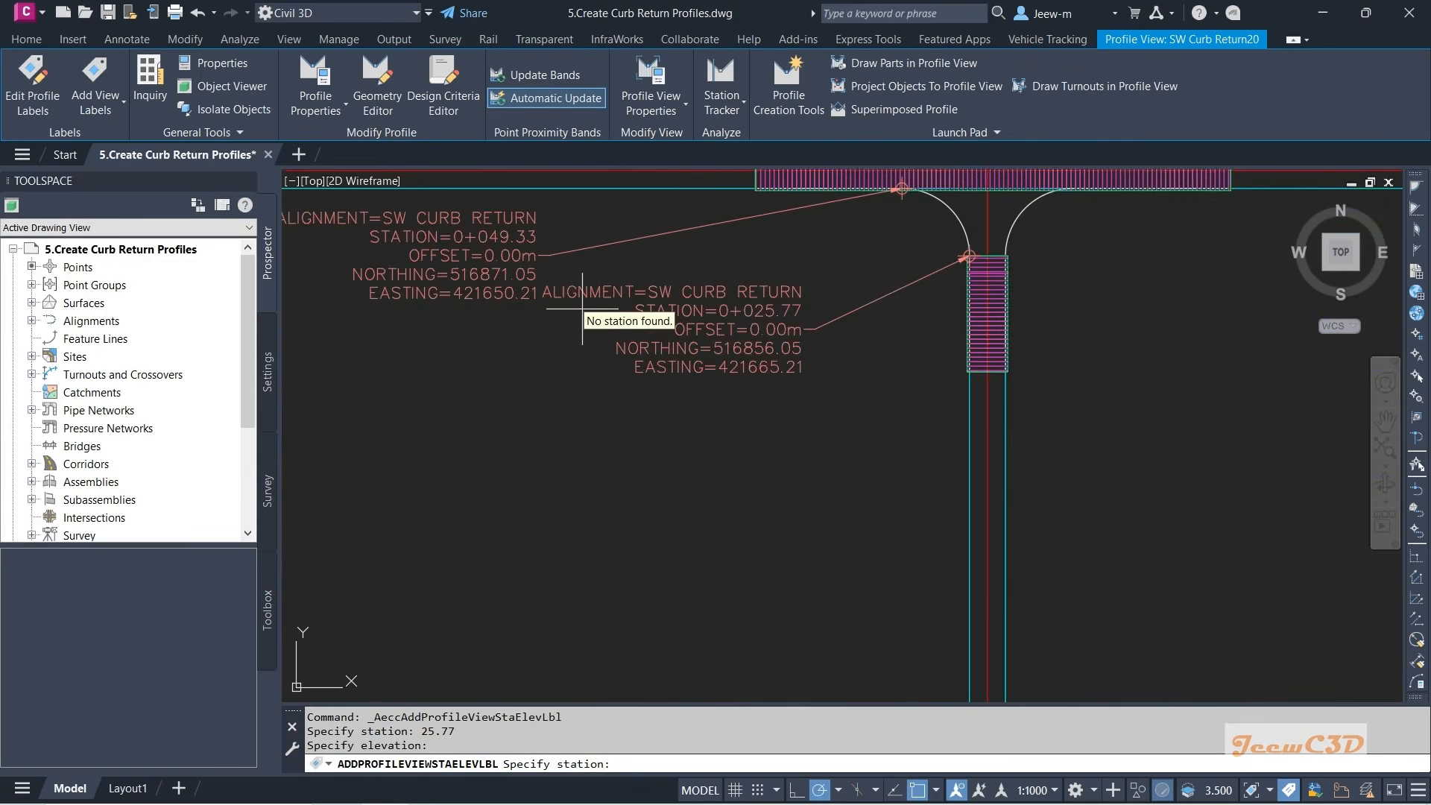
scroll(611, 343, down, 5)
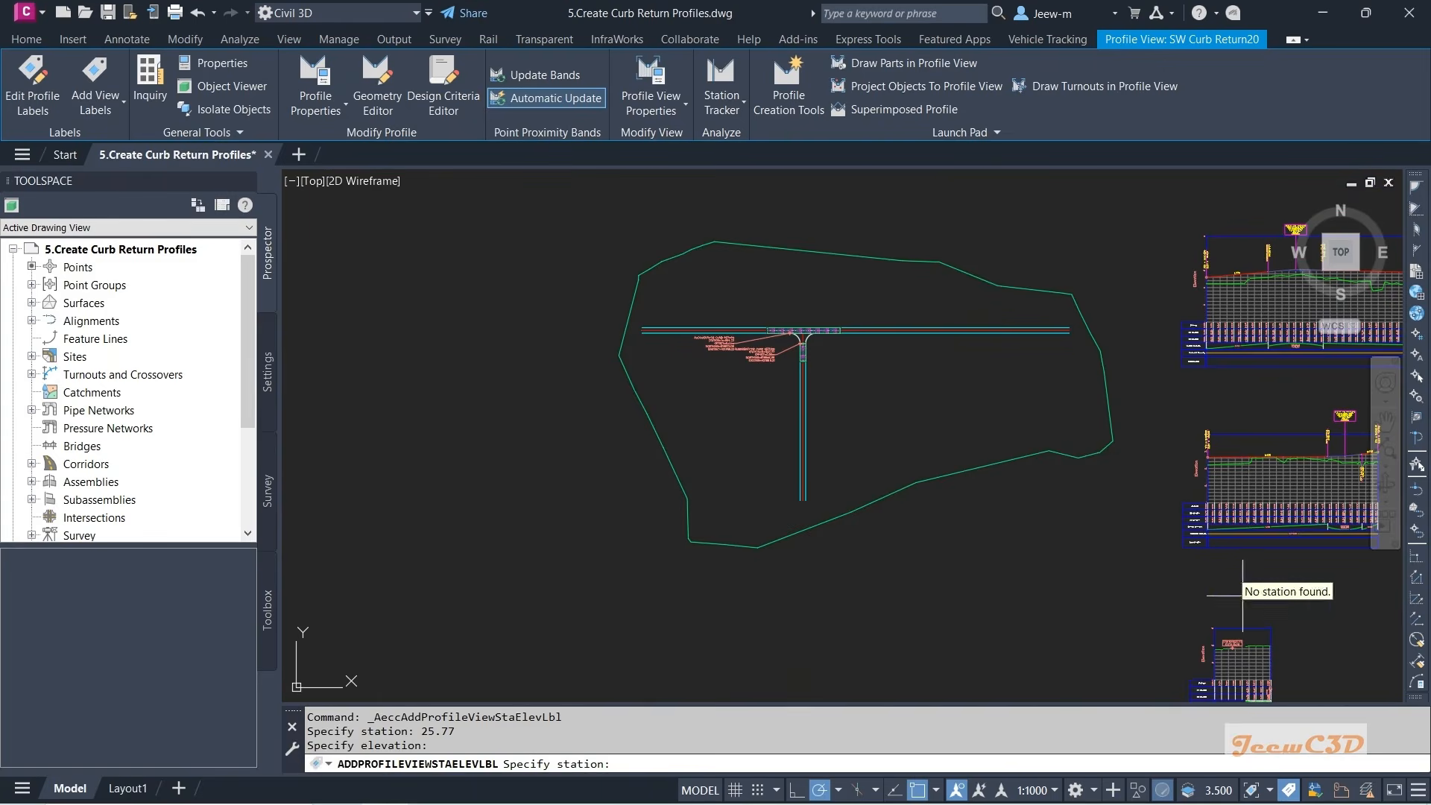
scroll(1234, 638, up, 6)
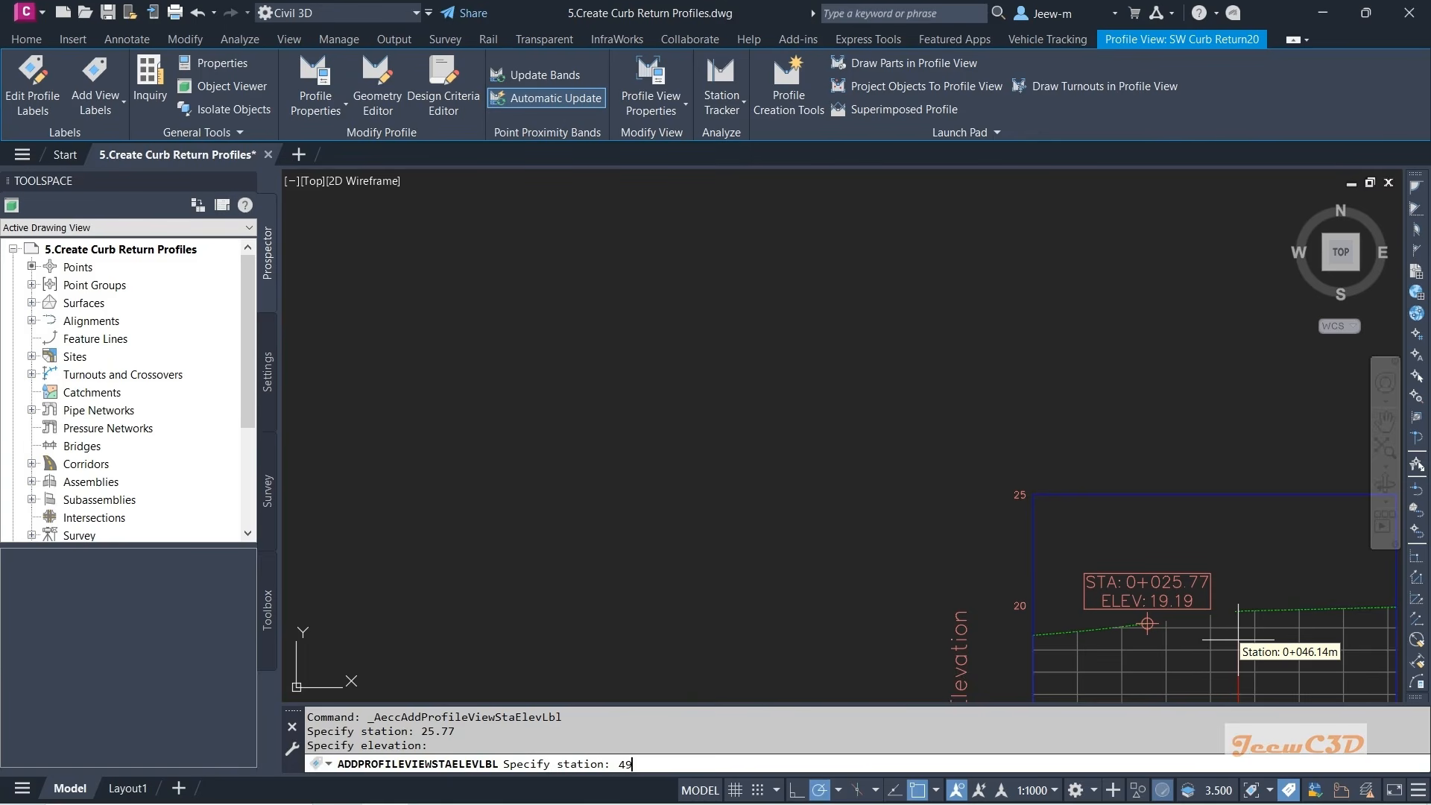
key(Return)
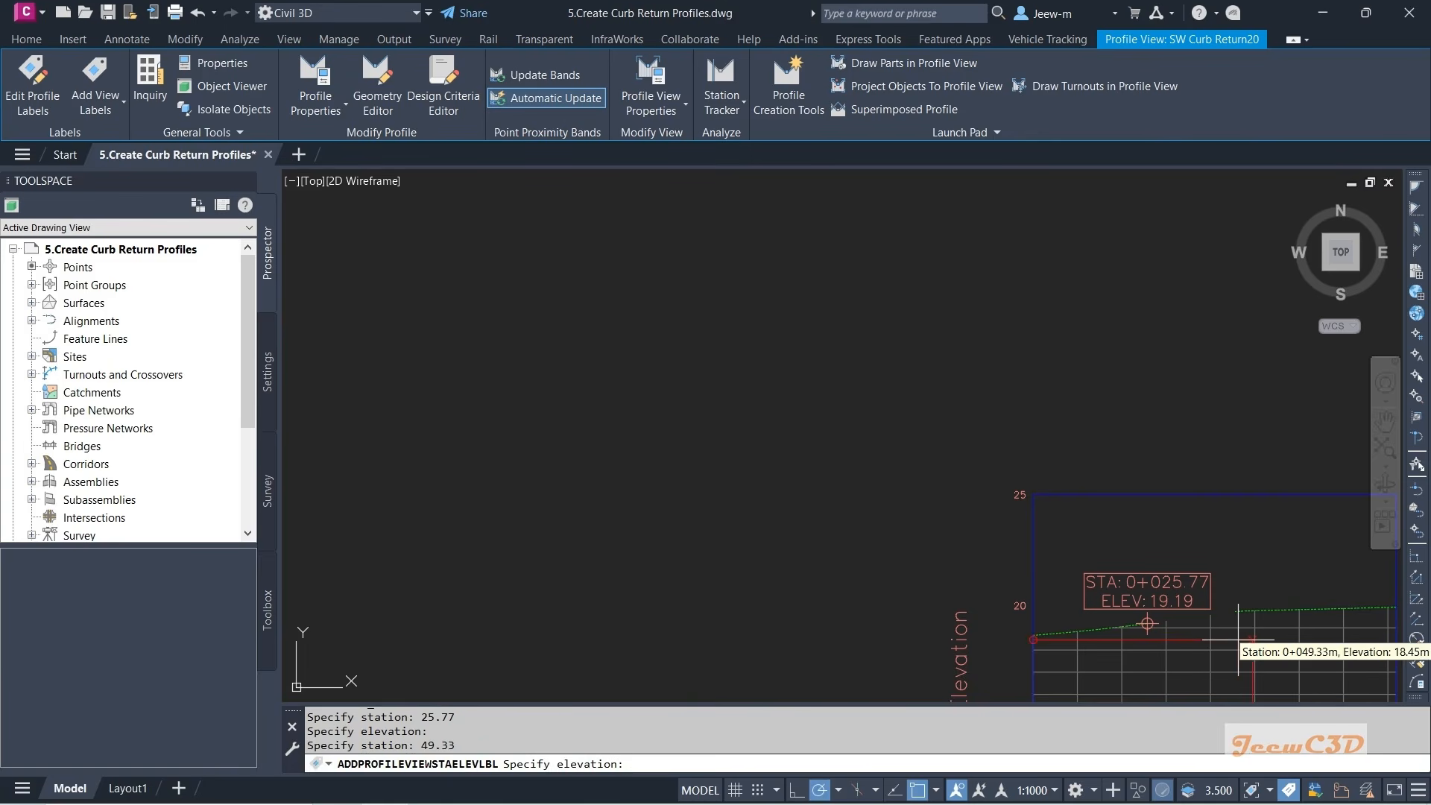
scroll(1267, 634, up, 6)
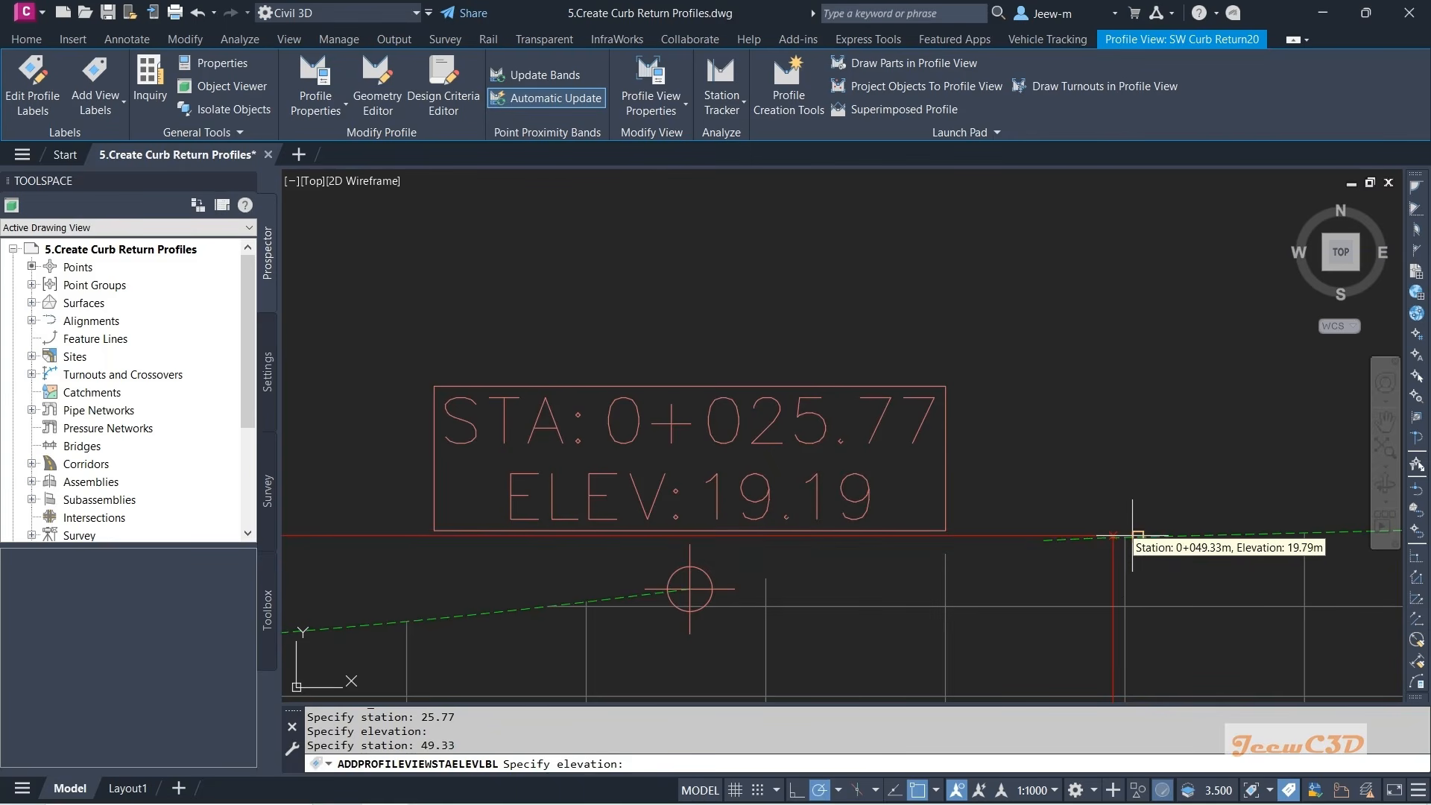
scroll(1128, 547, up, 3)
scroll(1128, 548, up, 3)
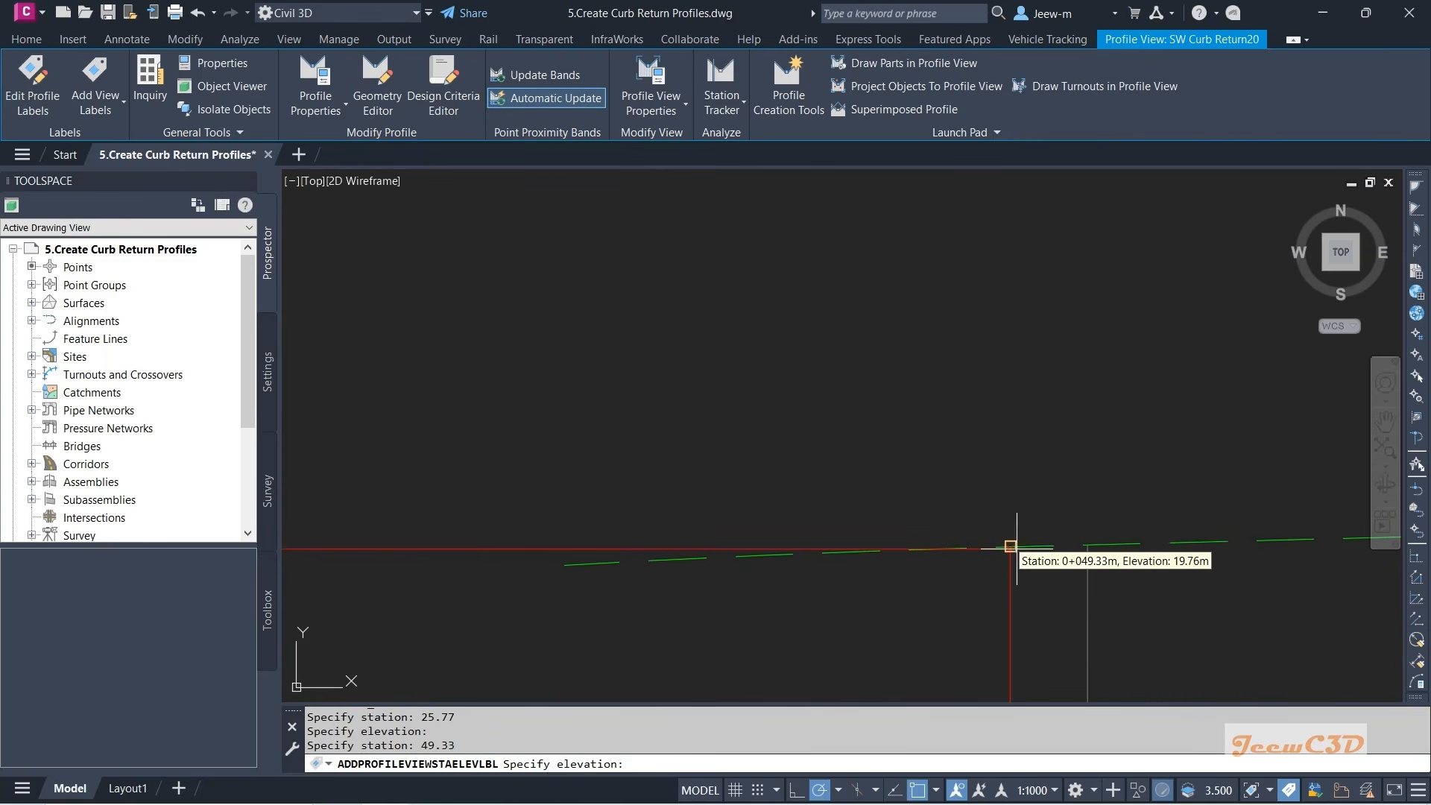
scroll(1010, 546, up, 3)
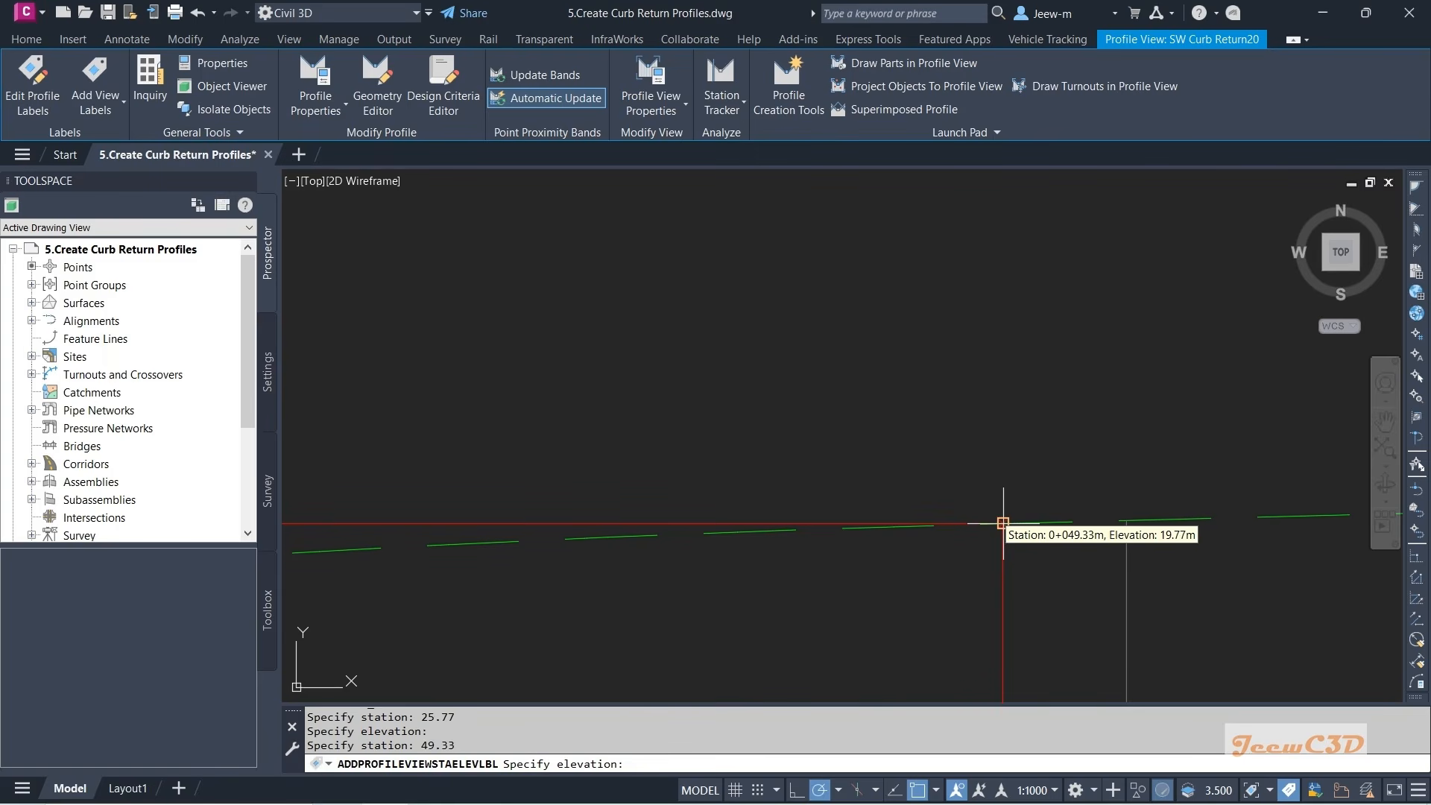
click(1003, 524)
key(Escape)
scroll(931, 443, down, 7)
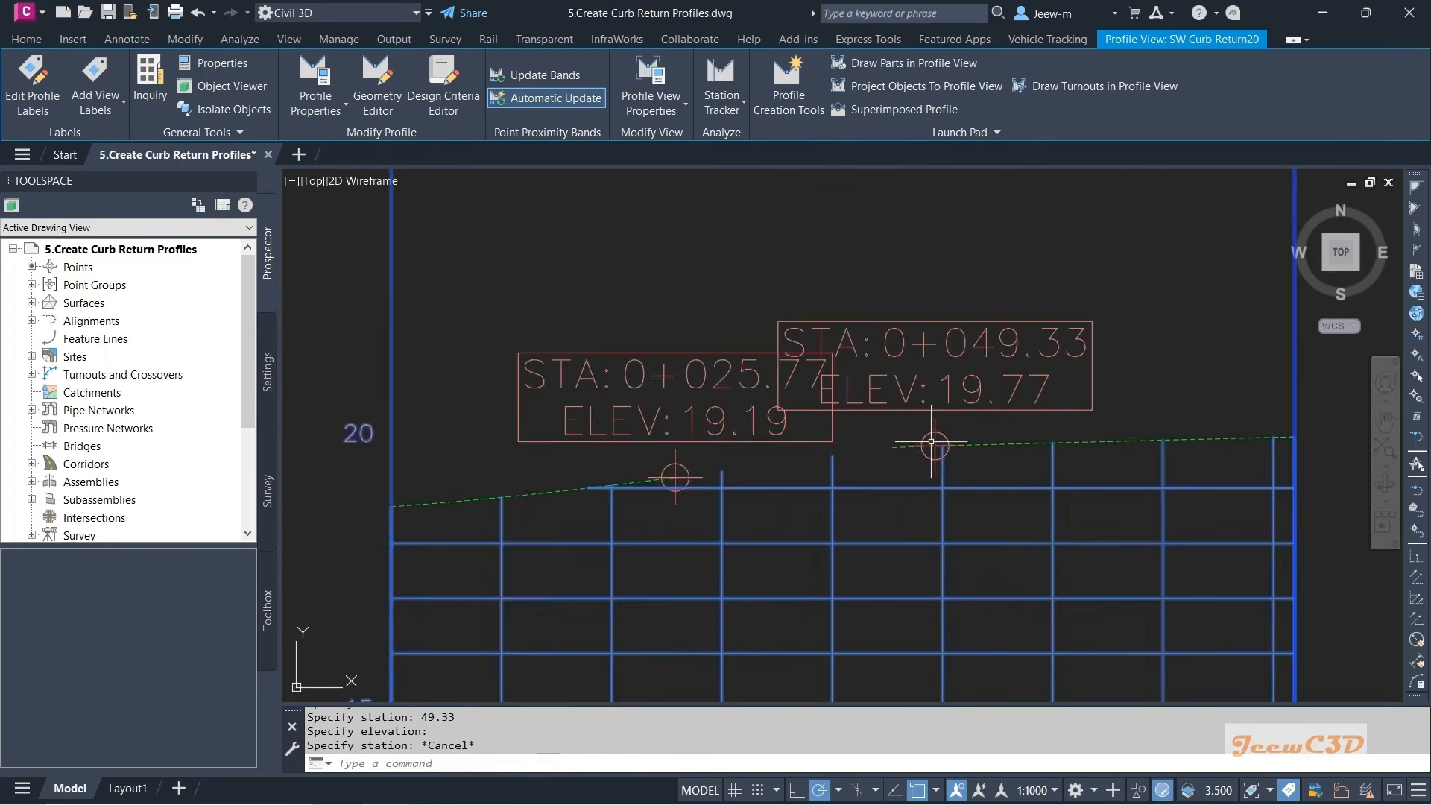
- Examine the two sampled profile segments and the gap between the labelled stations in the SW Curb Return profile view
middle_drag(830, 470, 858, 408)
scroll(843, 409, up, 4)
scroll(837, 409, down, 4)
key(Escape)
scroll(792, 390, up, 4)
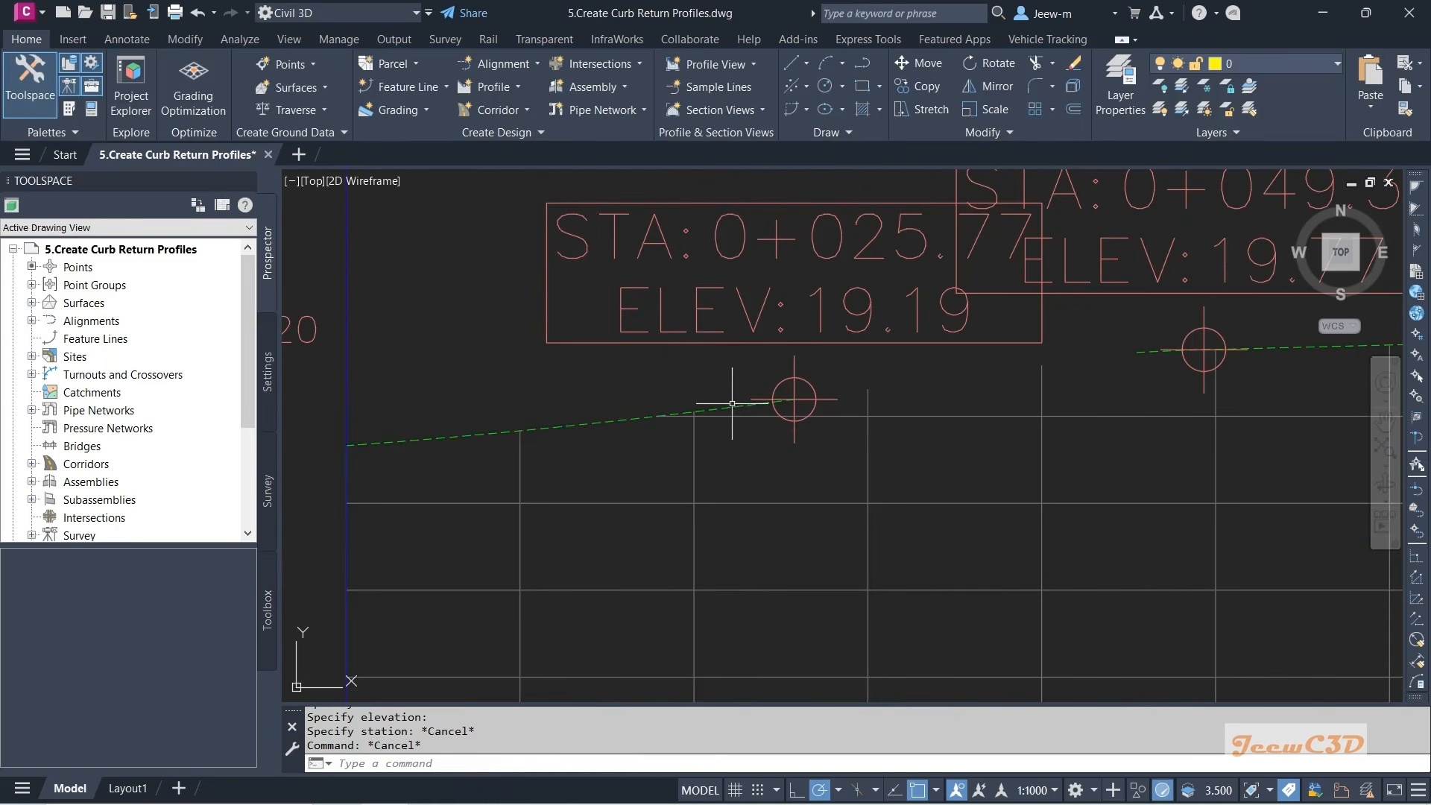
scroll(747, 400, up, 1)
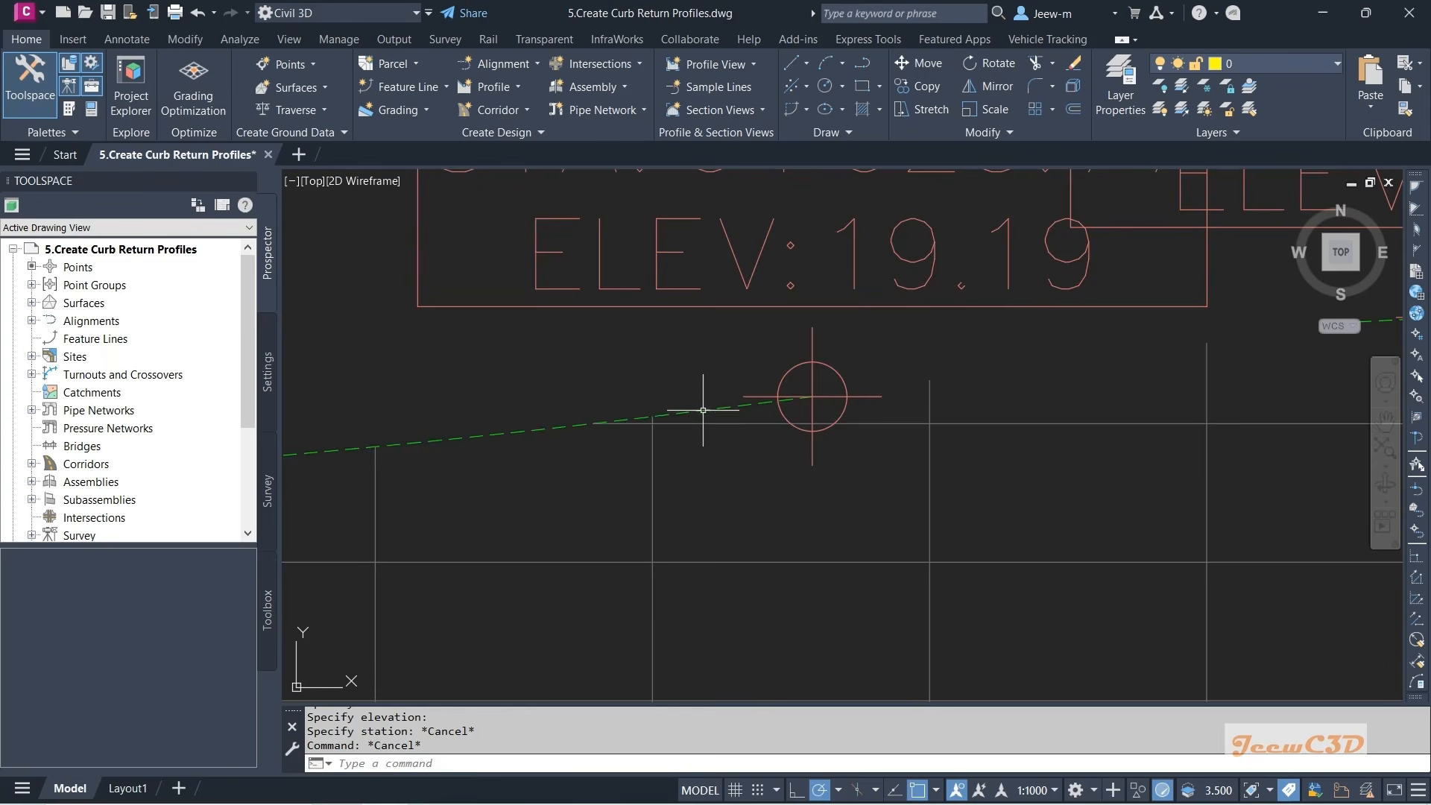
scroll(703, 406, down, 3)
scroll(700, 409, down, 2)
scroll(875, 411, up, 2)
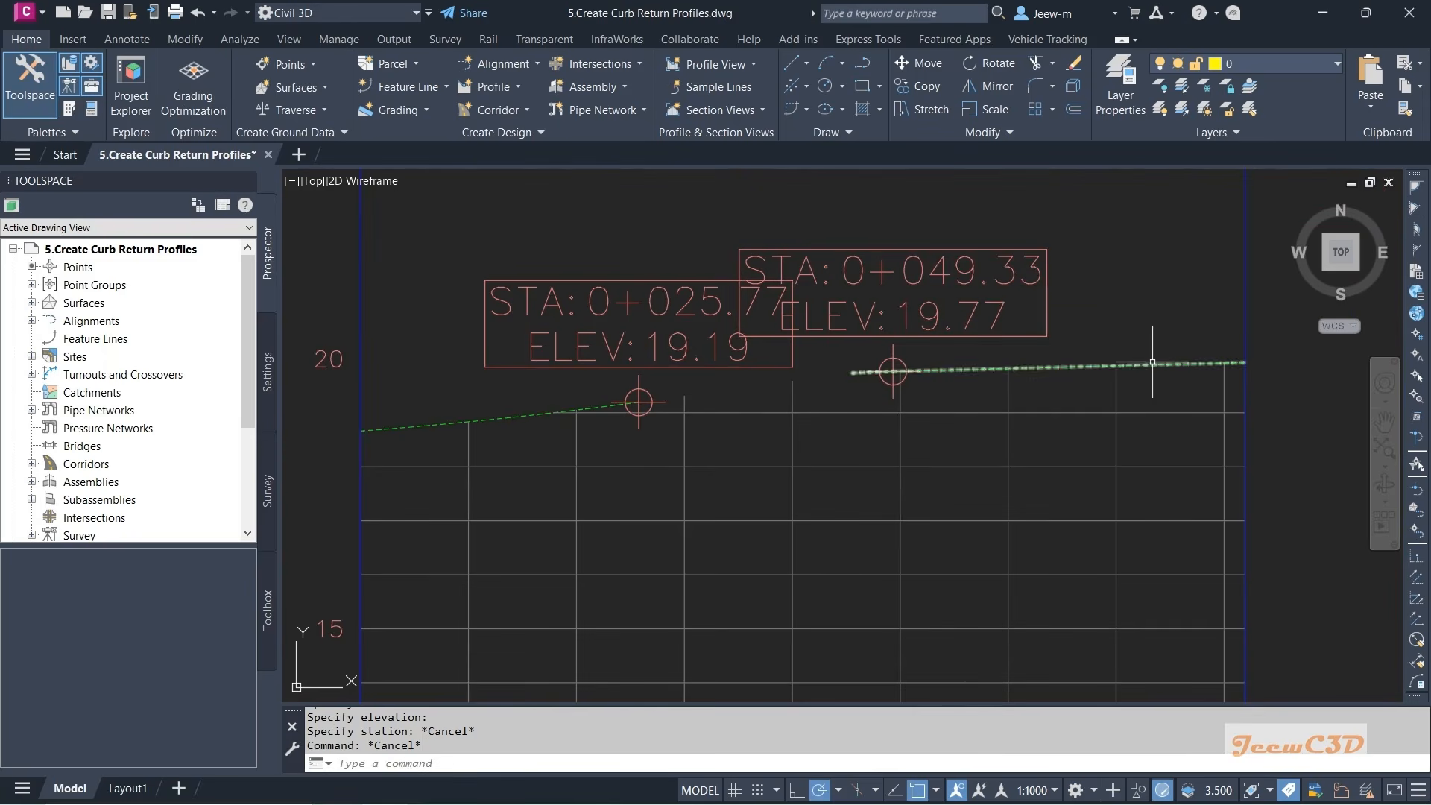
scroll(1066, 420, down, 6)
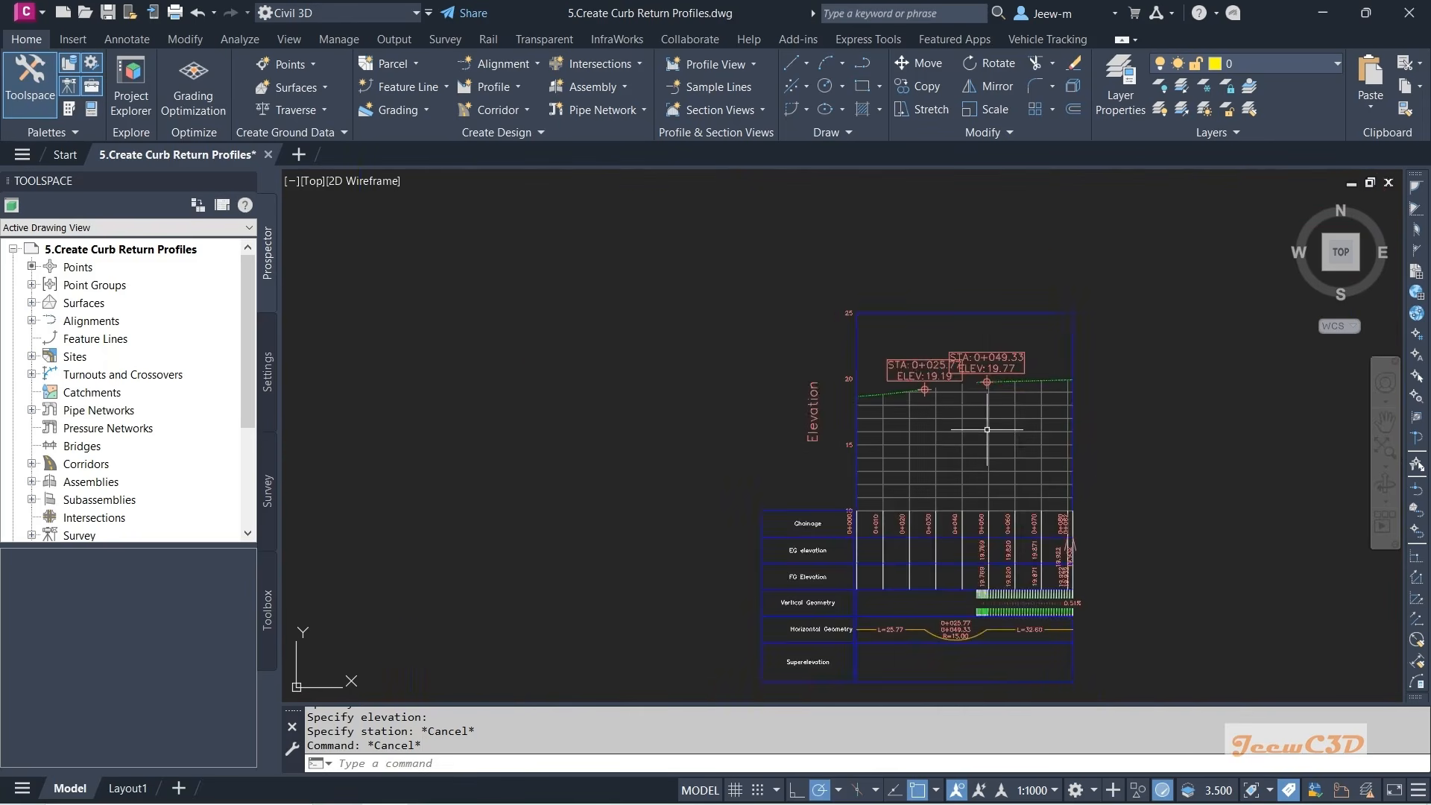
- Create a layout profile named "SW Curb Retun FG" from the SW Curb Return profile view, with the profile label set _No Labels
middle_drag(984, 430, 916, 446)
scroll(910, 459, up, 1)
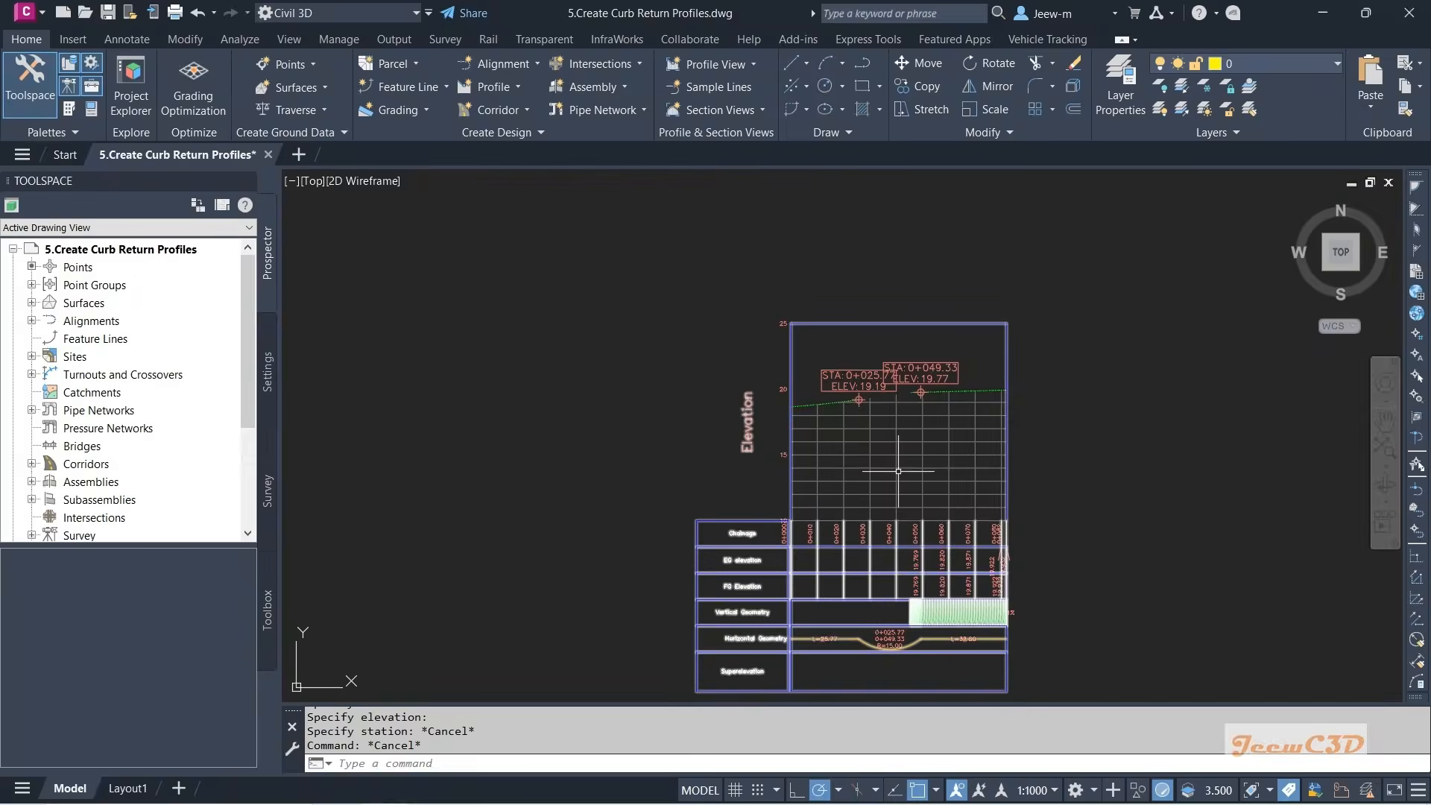
click(901, 468)
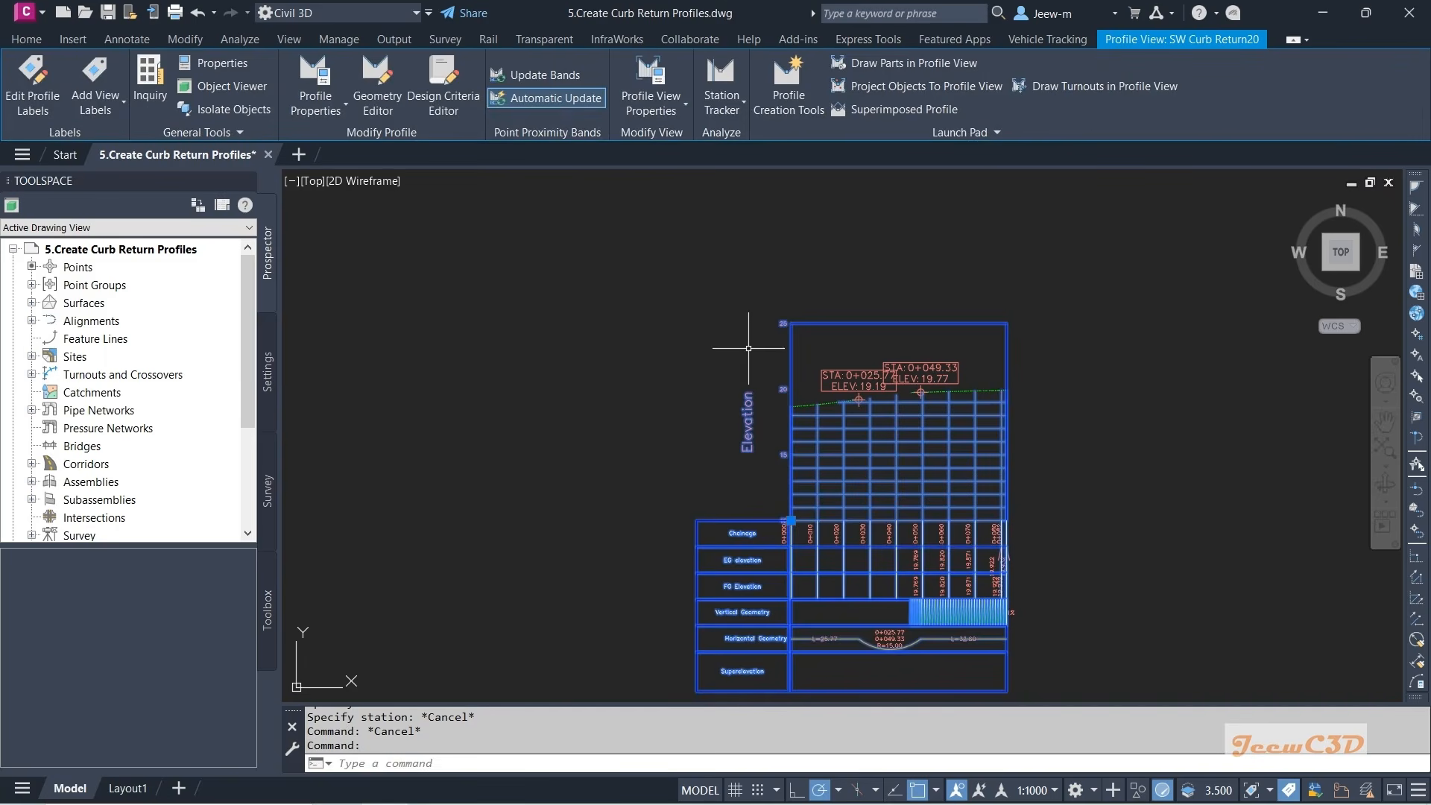
click(772, 123)
click(422, 239)
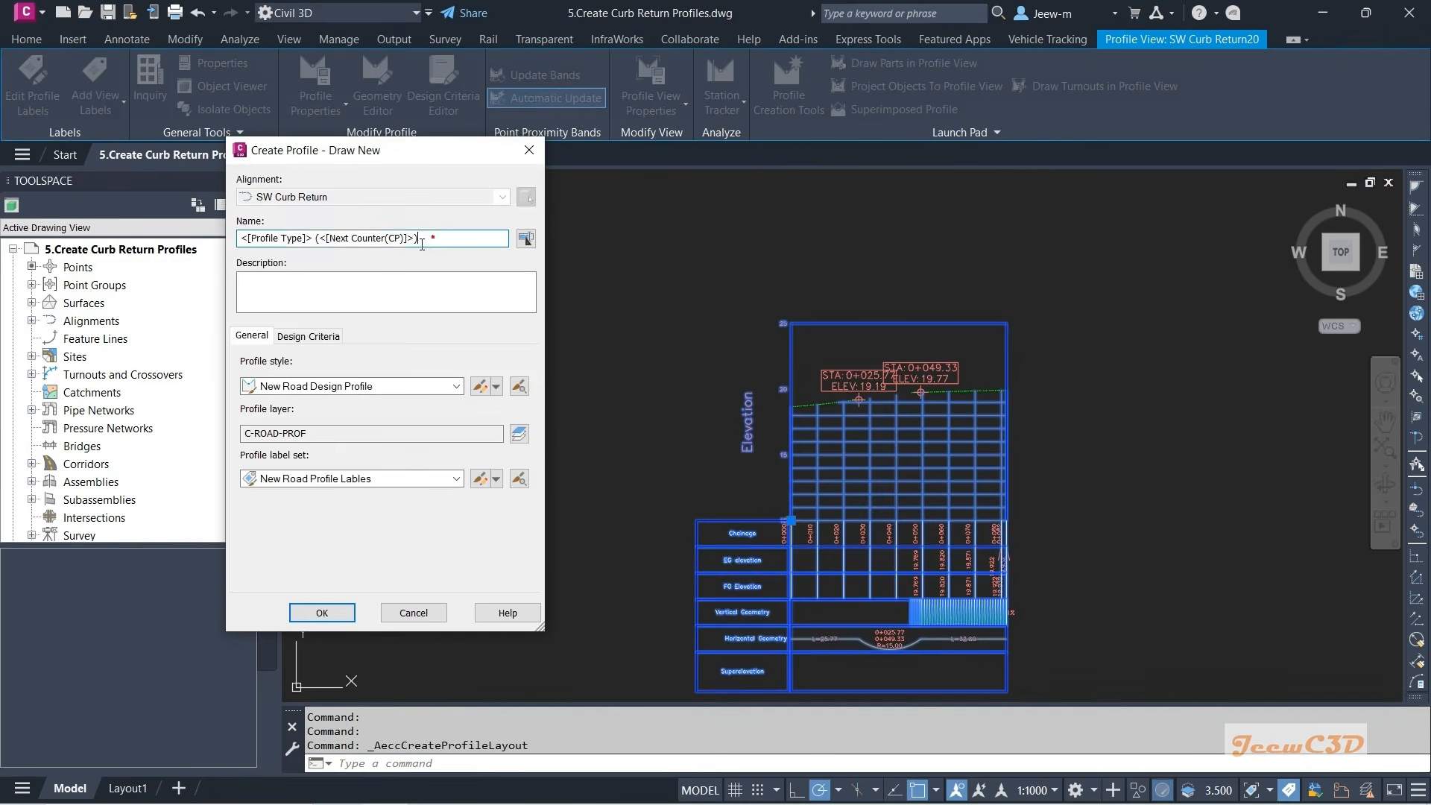
drag(422, 238, 178, 237)
click(313, 311)
text(SW Curb Retun FG)
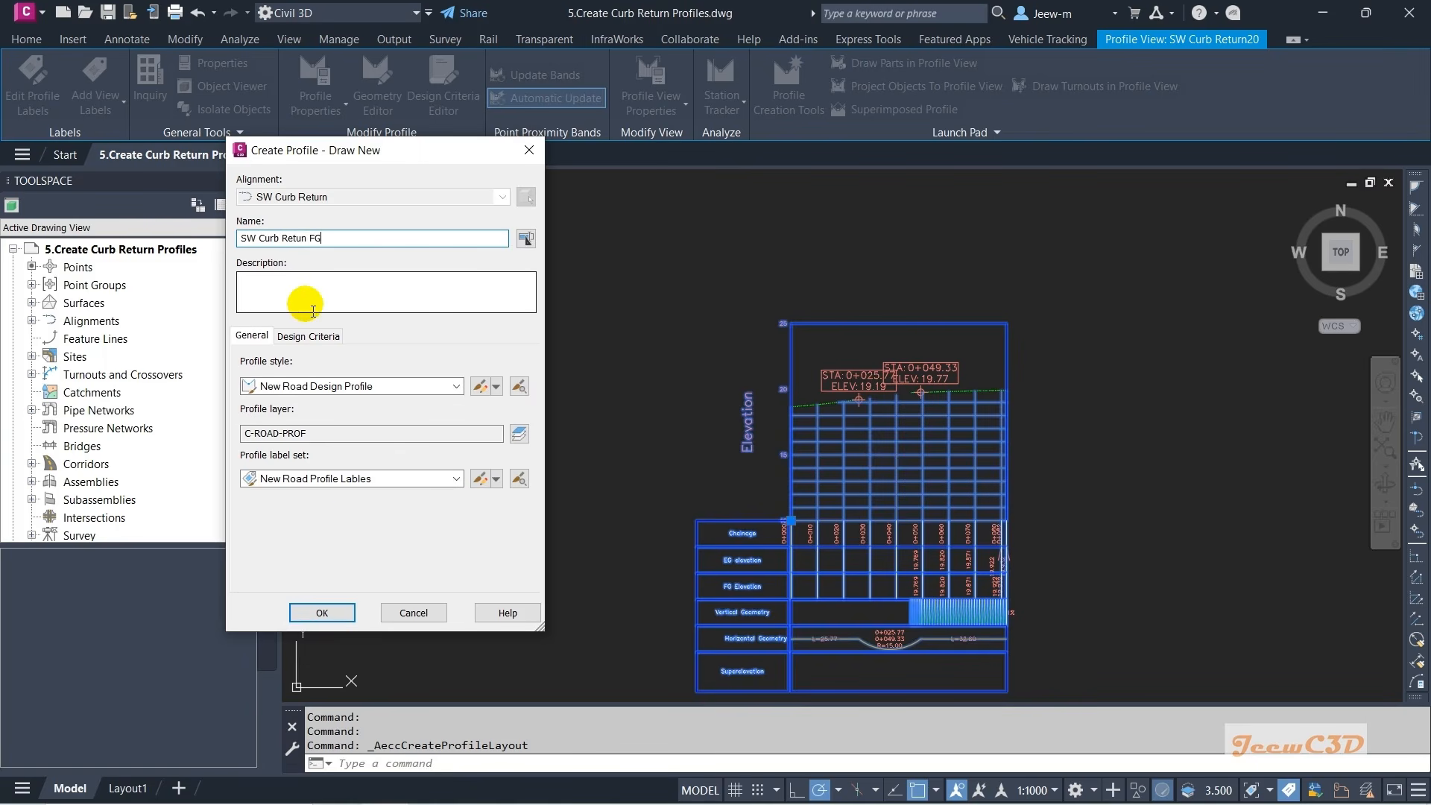
click(357, 481)
click(310, 511)
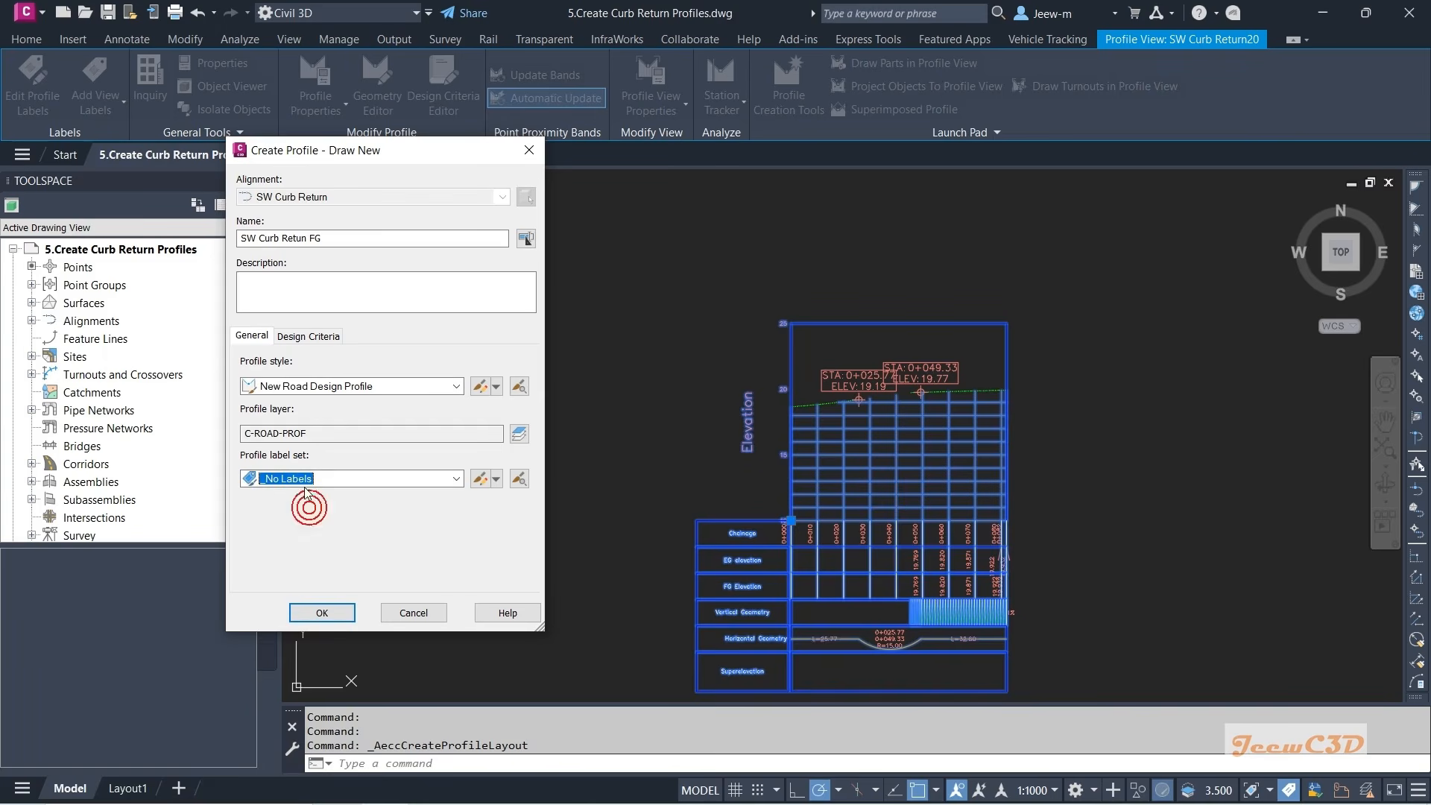
click(322, 613)
- Draw the first tangent without curves, from the start of the sampled profile to the label point at station 0+025.77
drag(489, 119, 532, 233)
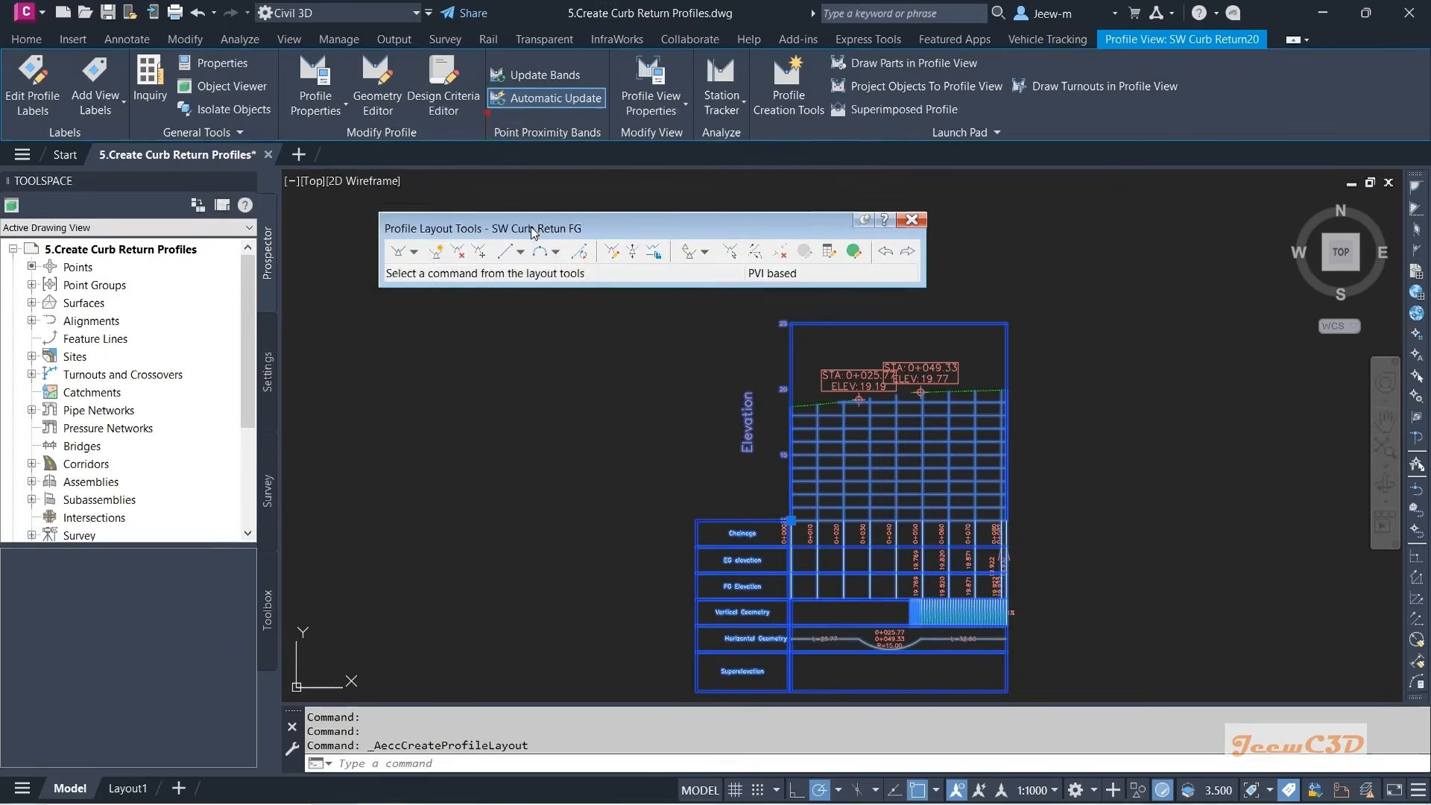
click(416, 255)
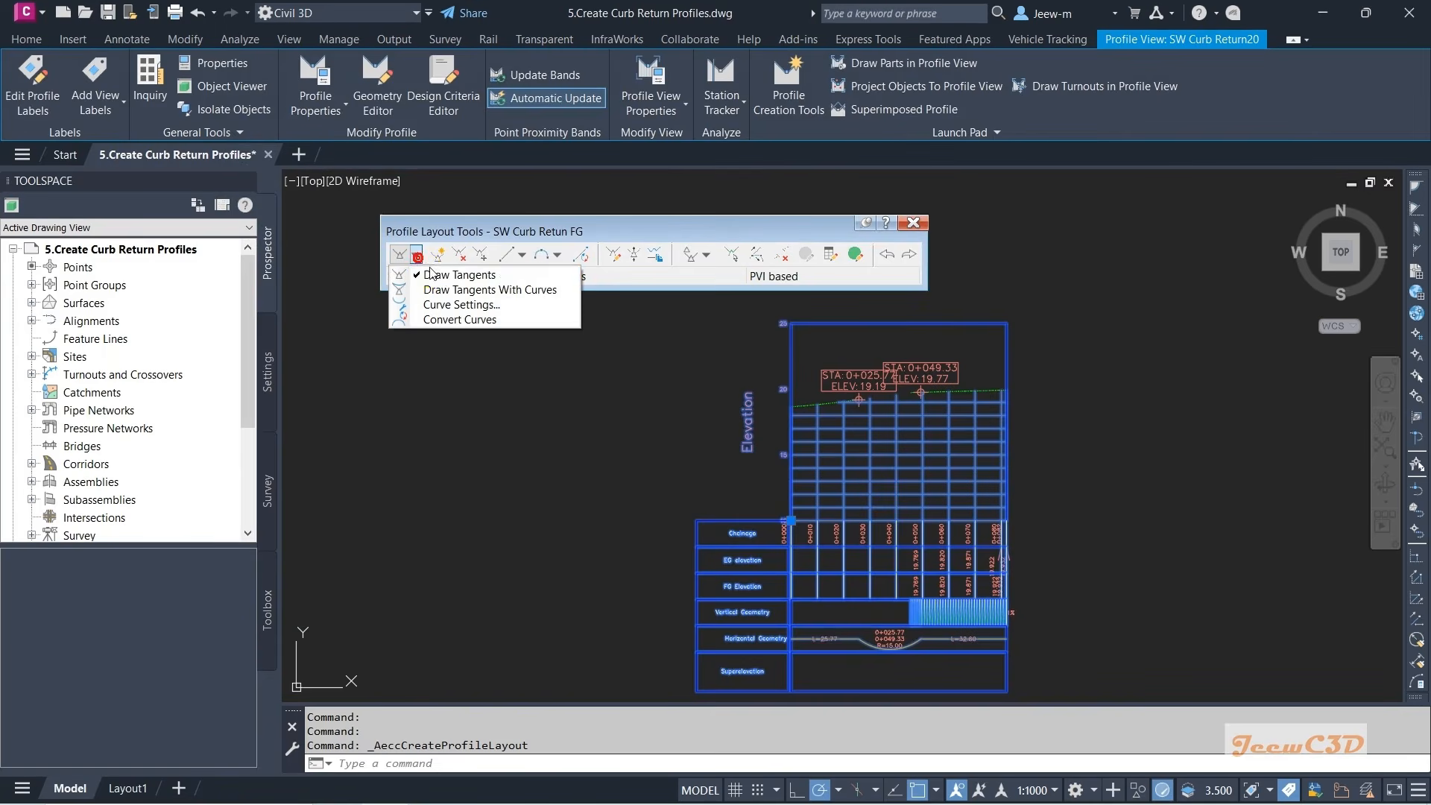
click(448, 275)
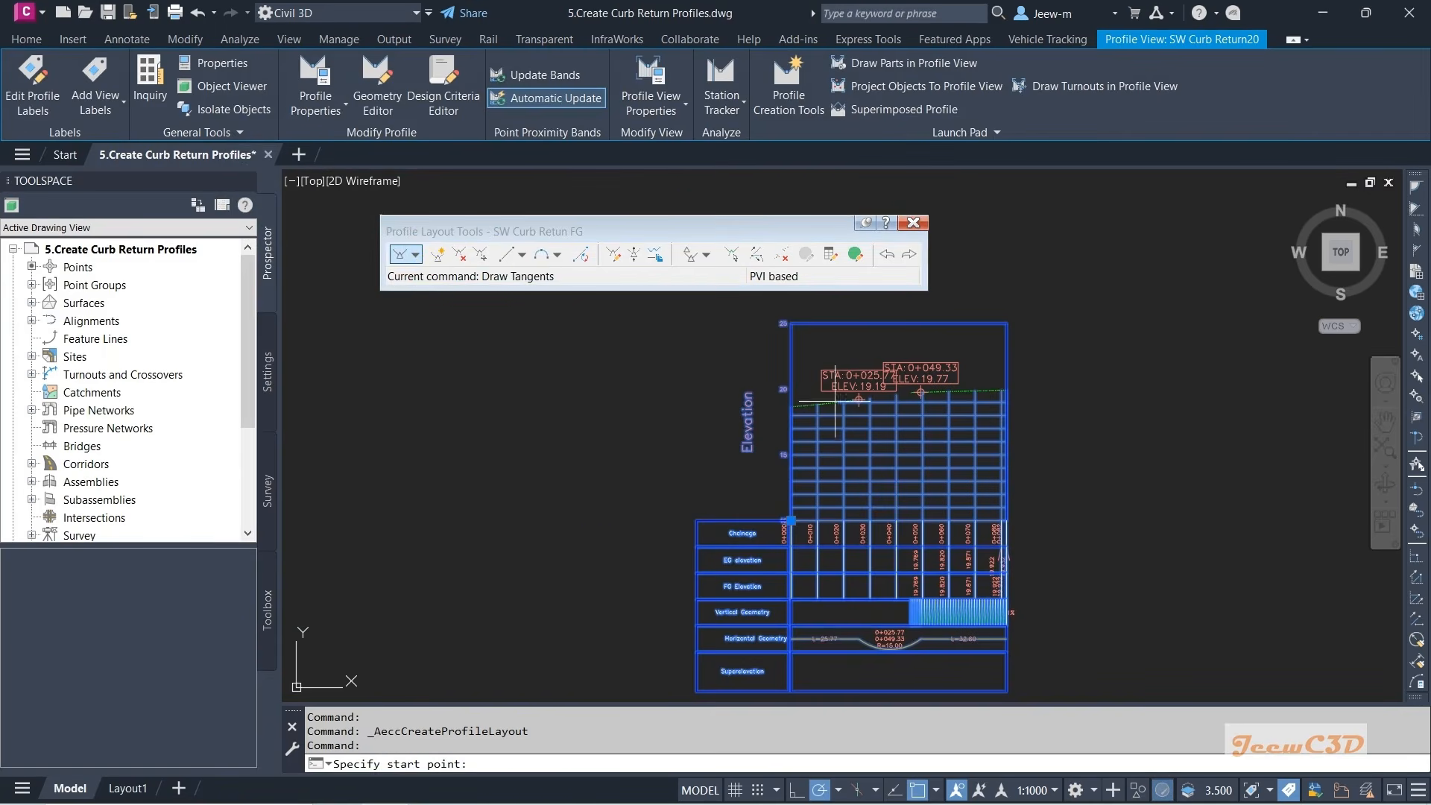
scroll(845, 407, up, 6)
scroll(632, 416, up, 4)
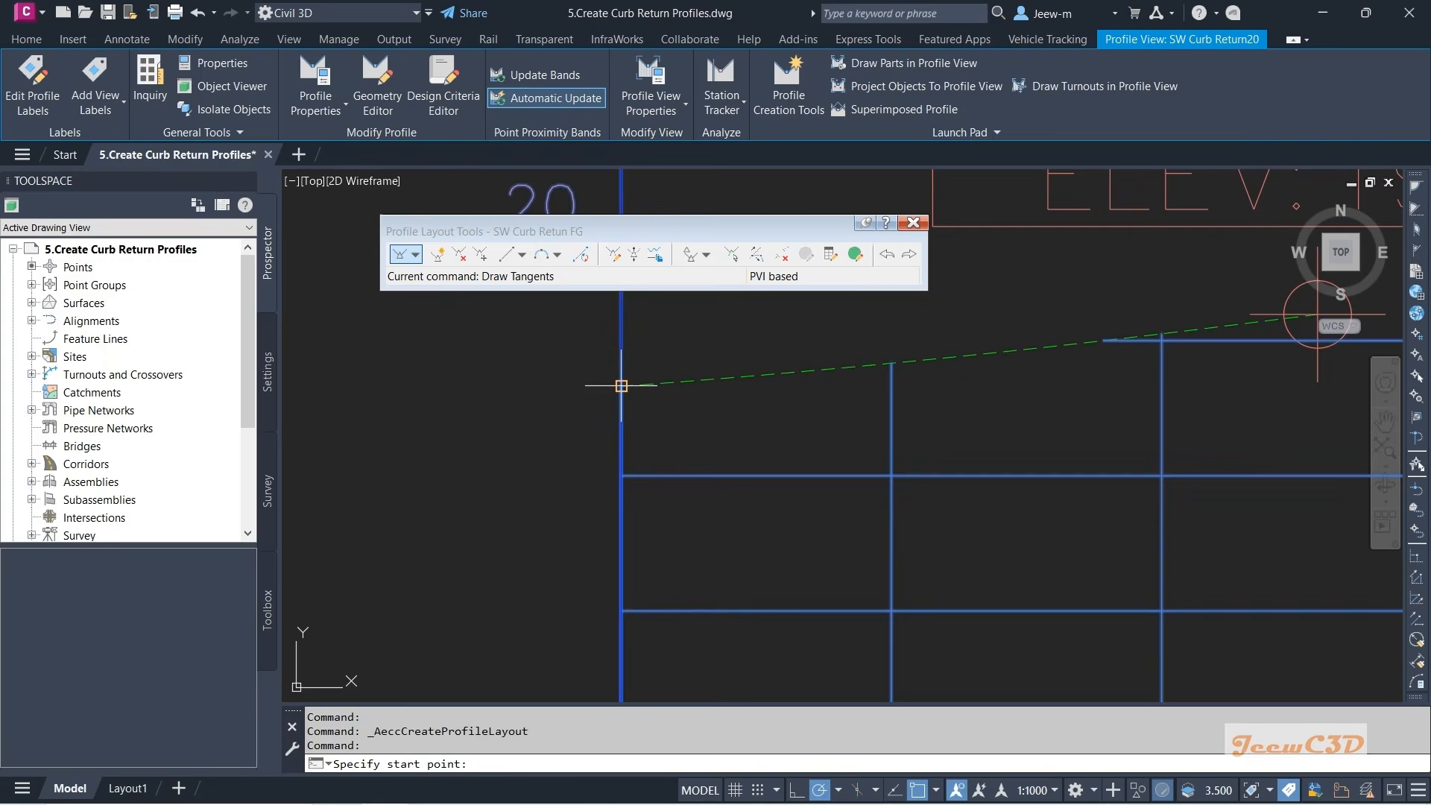
click(621, 386)
scroll(820, 403, up, 4)
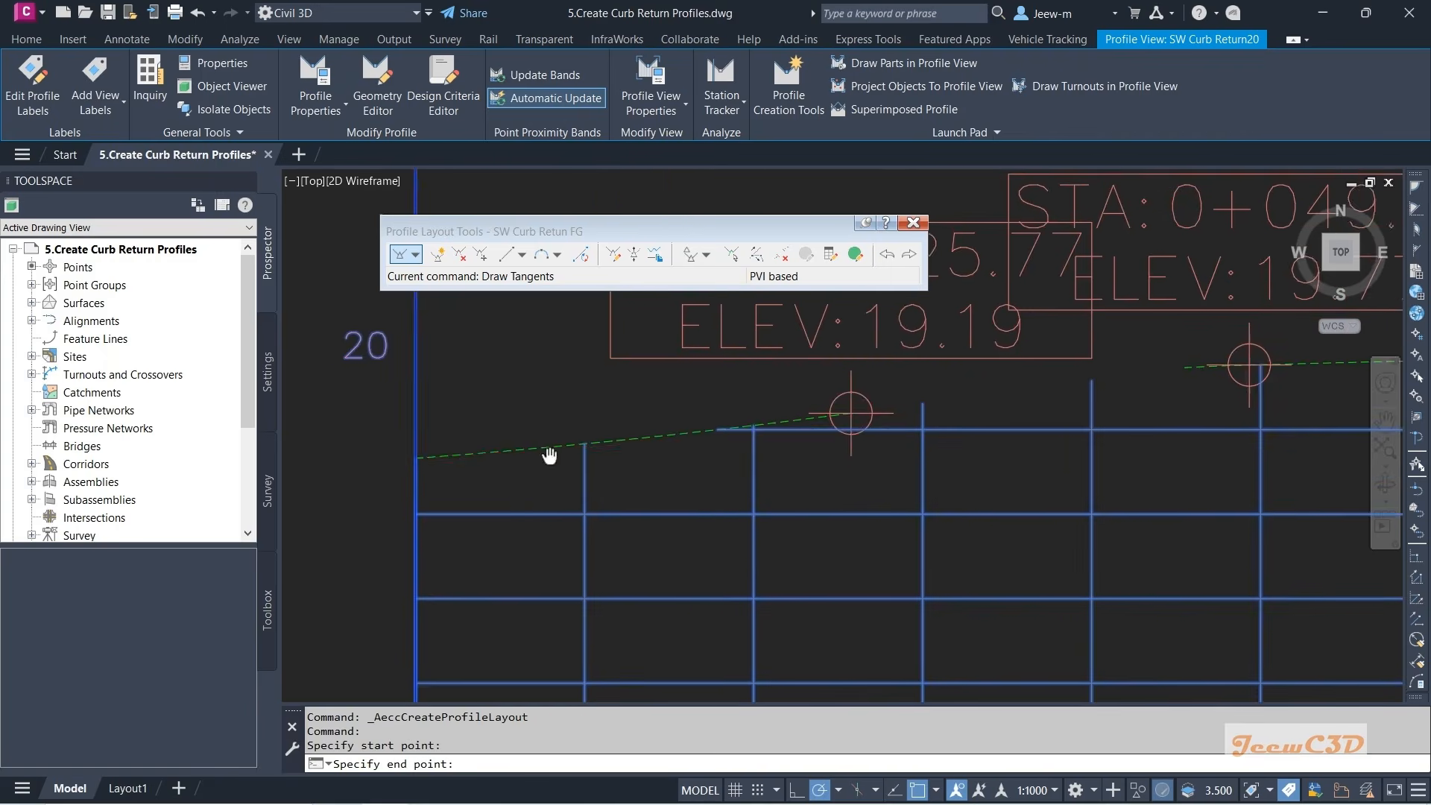
click(810, 390)
- Continue the tangent across the gap to the label point at station 0+049.33
scroll(820, 395, down, 5)
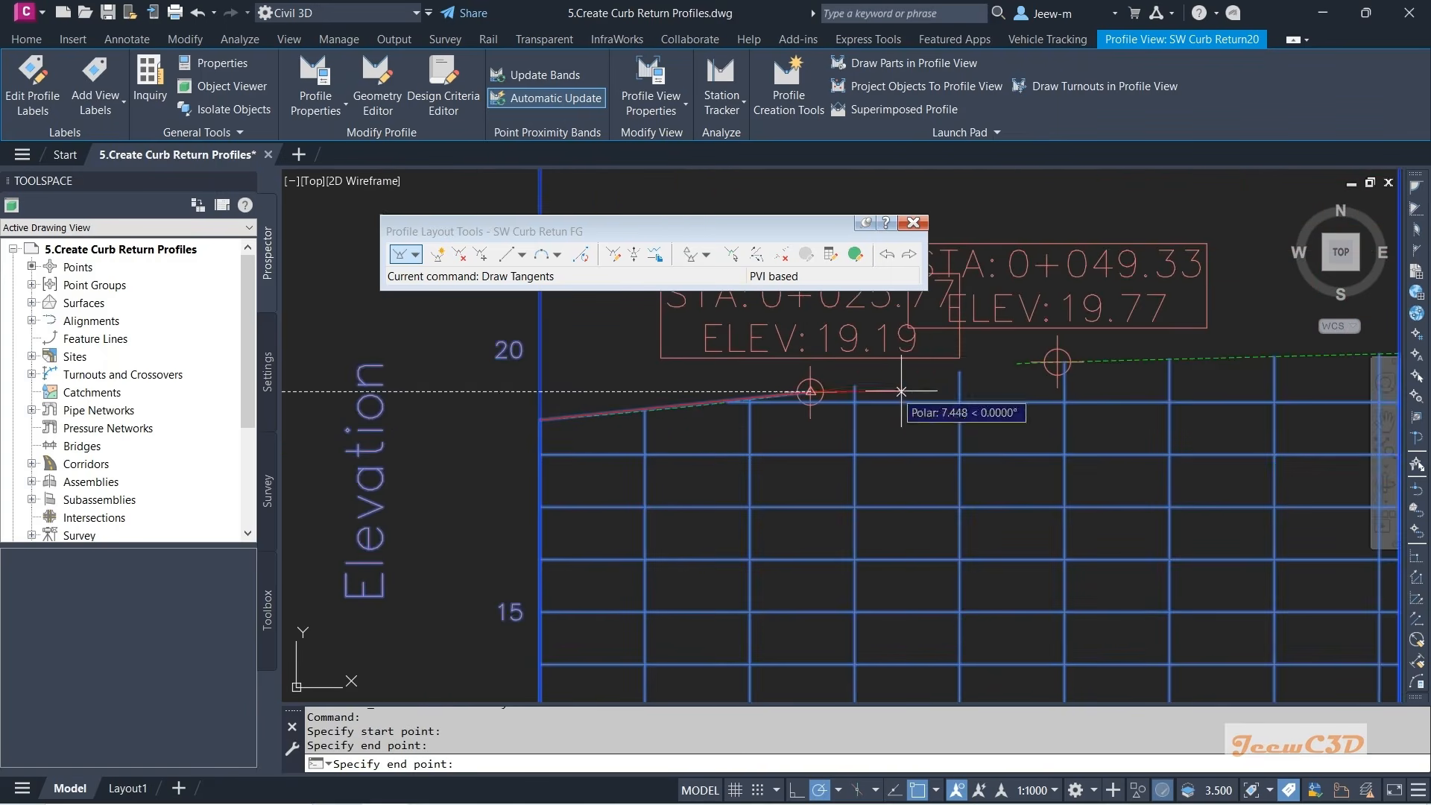
scroll(805, 417, up, 5)
scroll(805, 422, up, 2)
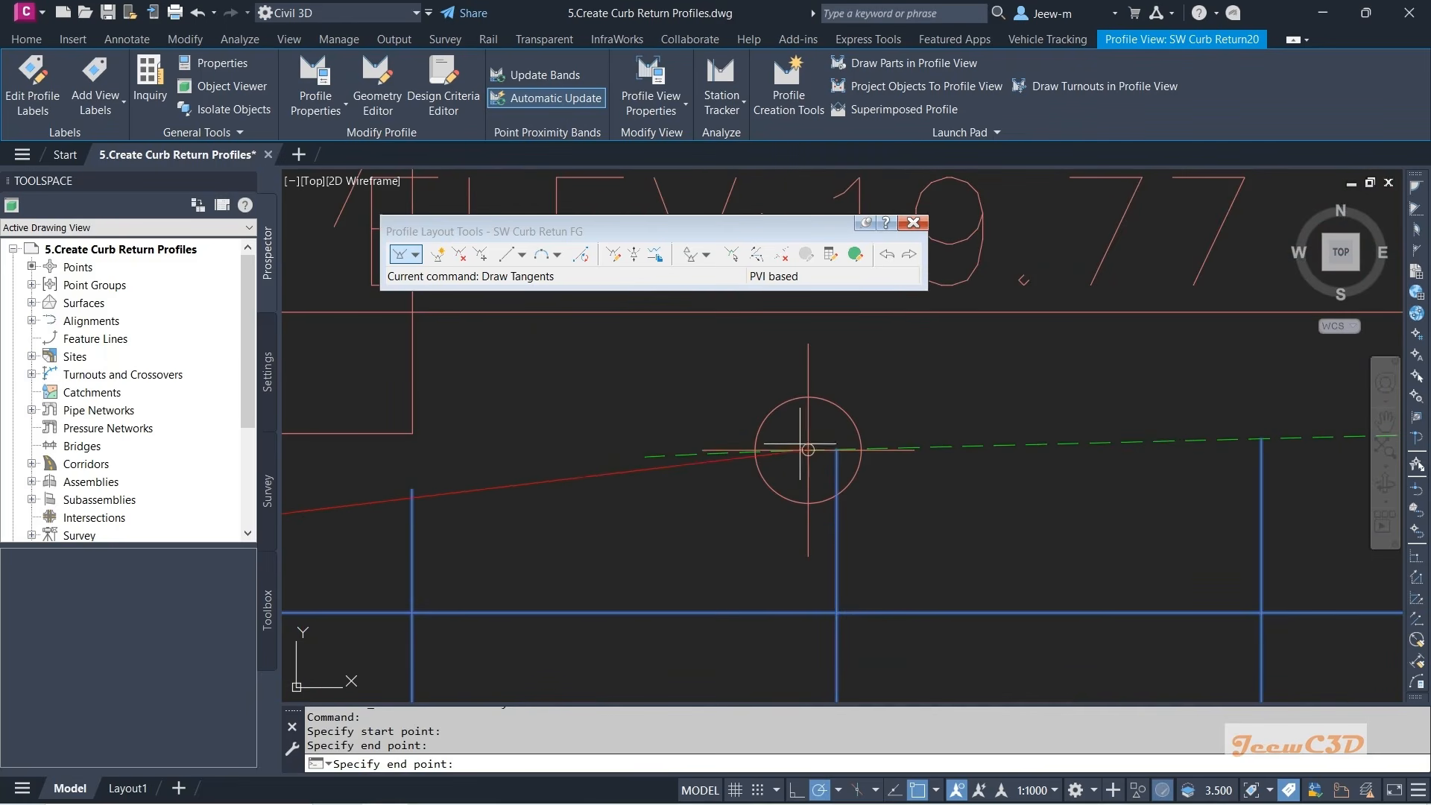
click(808, 449)
- Continue the SW curb return layout tangent from station 0+049.33 to the end of the sampled profile and finish drawing
scroll(813, 477, down, 3)
scroll(932, 469, up, 3)
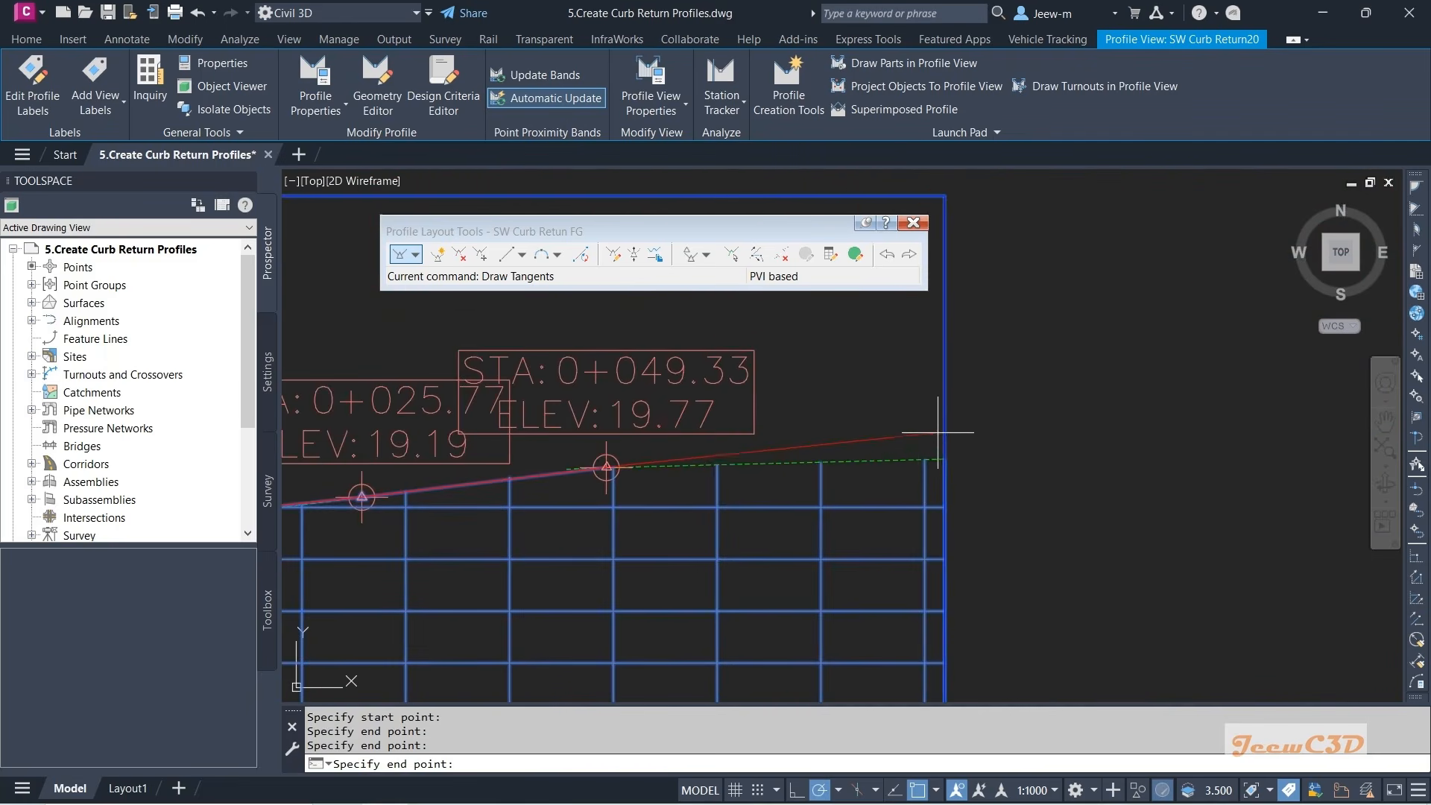
scroll(943, 474, up, 4)
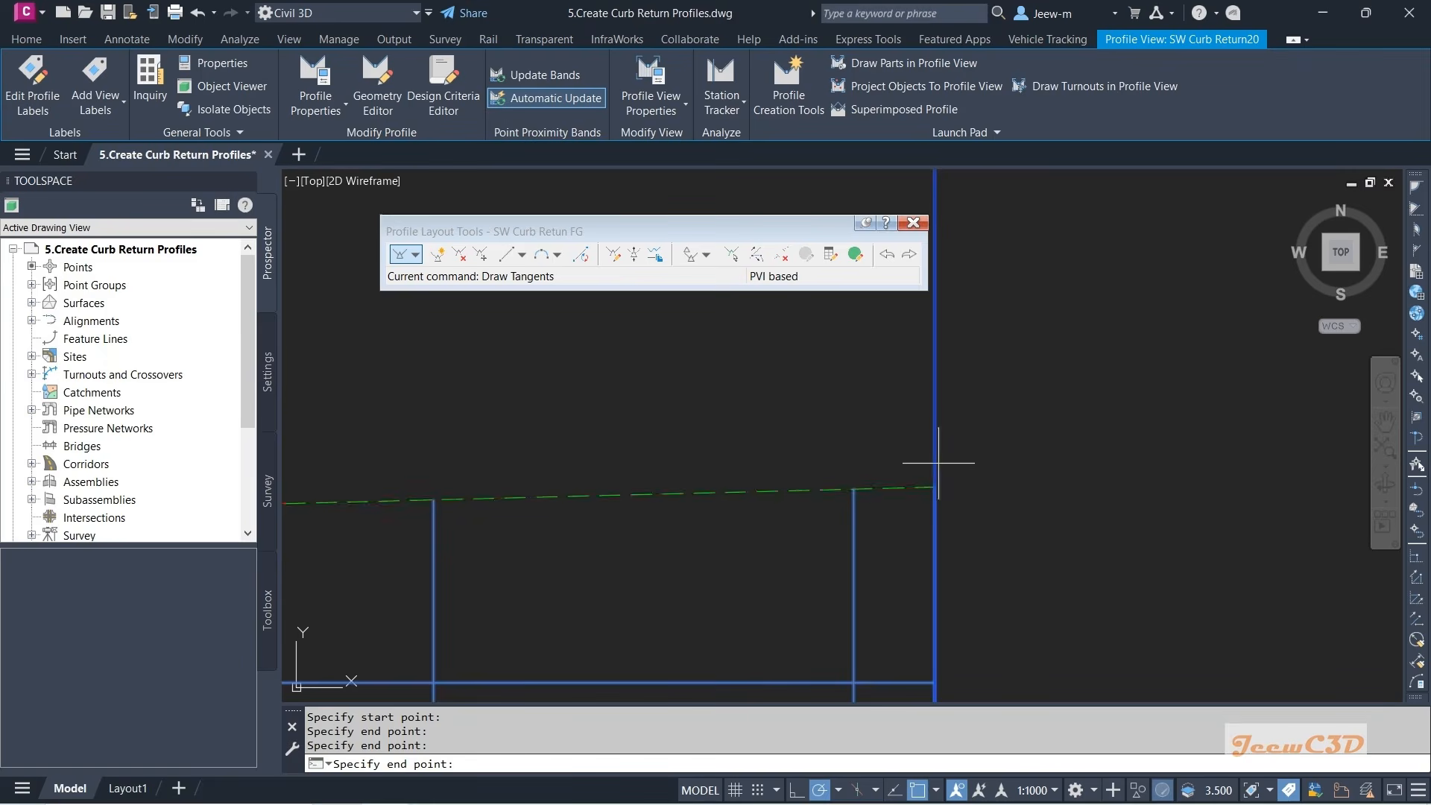
key(Escape)
scroll(857, 470, down, 3)
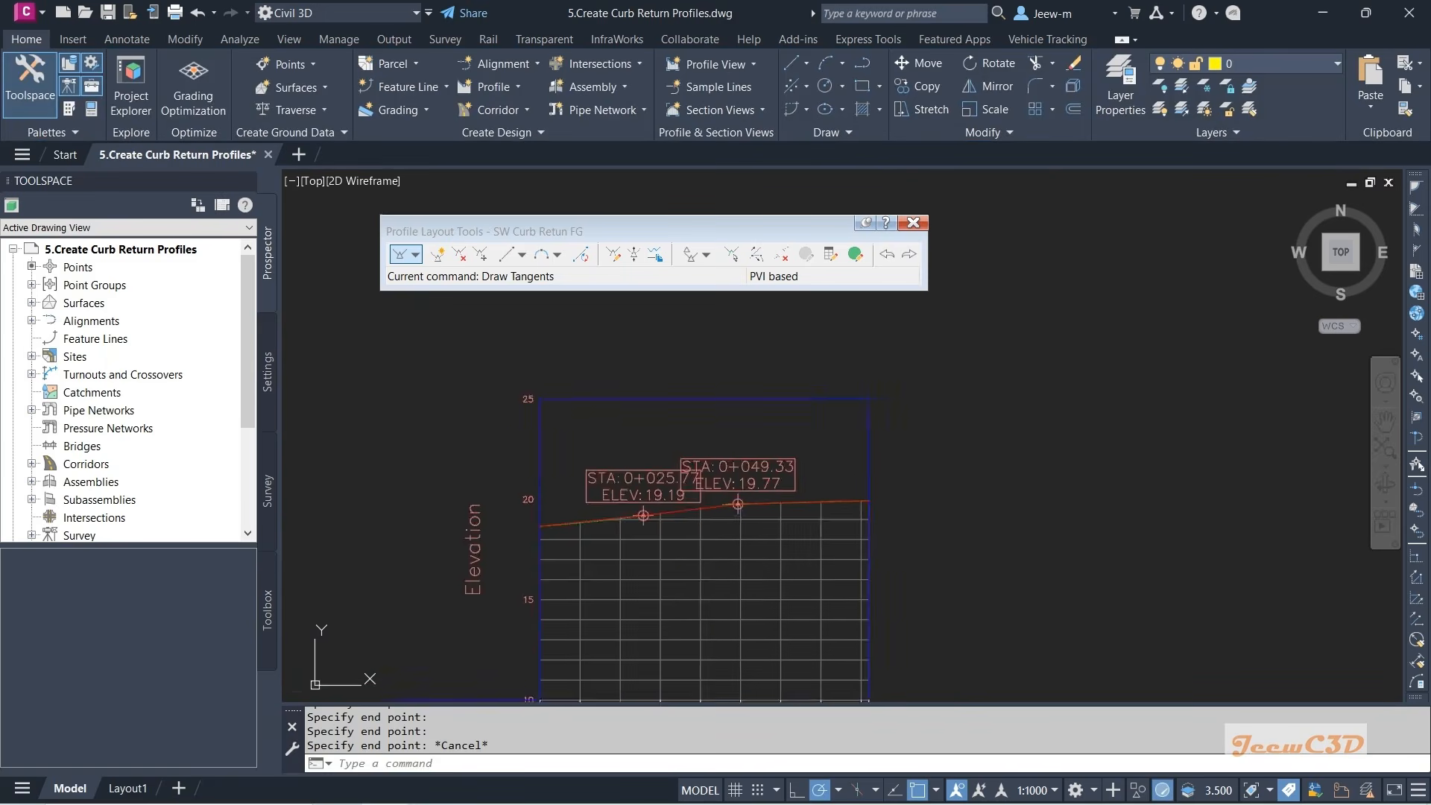
- Slide the layout profile's PVI at station 0+025.77 forward along its incoming grade, about a third of the way into the gap
scroll(857, 469, up, 5)
scroll(902, 459, up, 2)
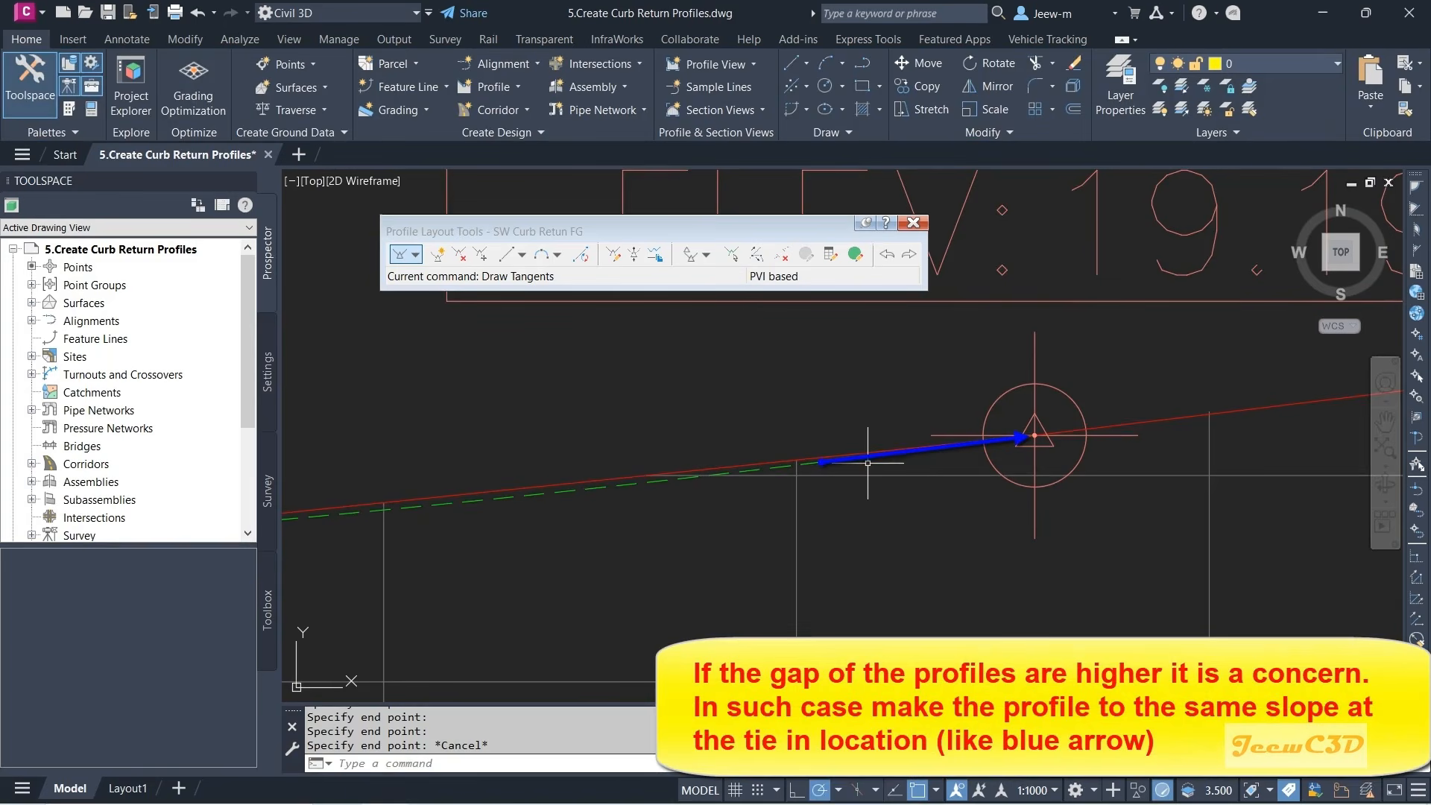
scroll(820, 485, down, 3)
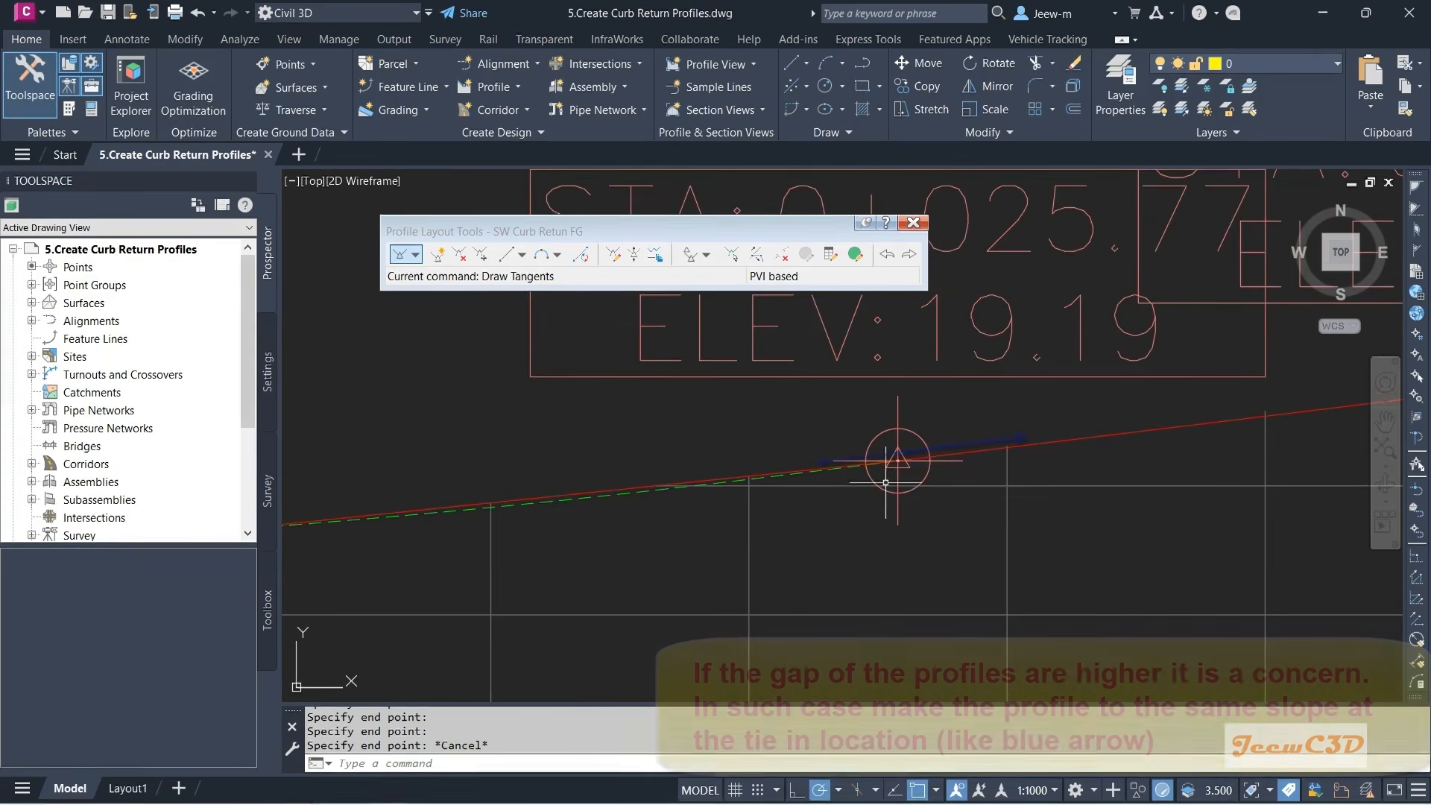
scroll(789, 510, down, 1)
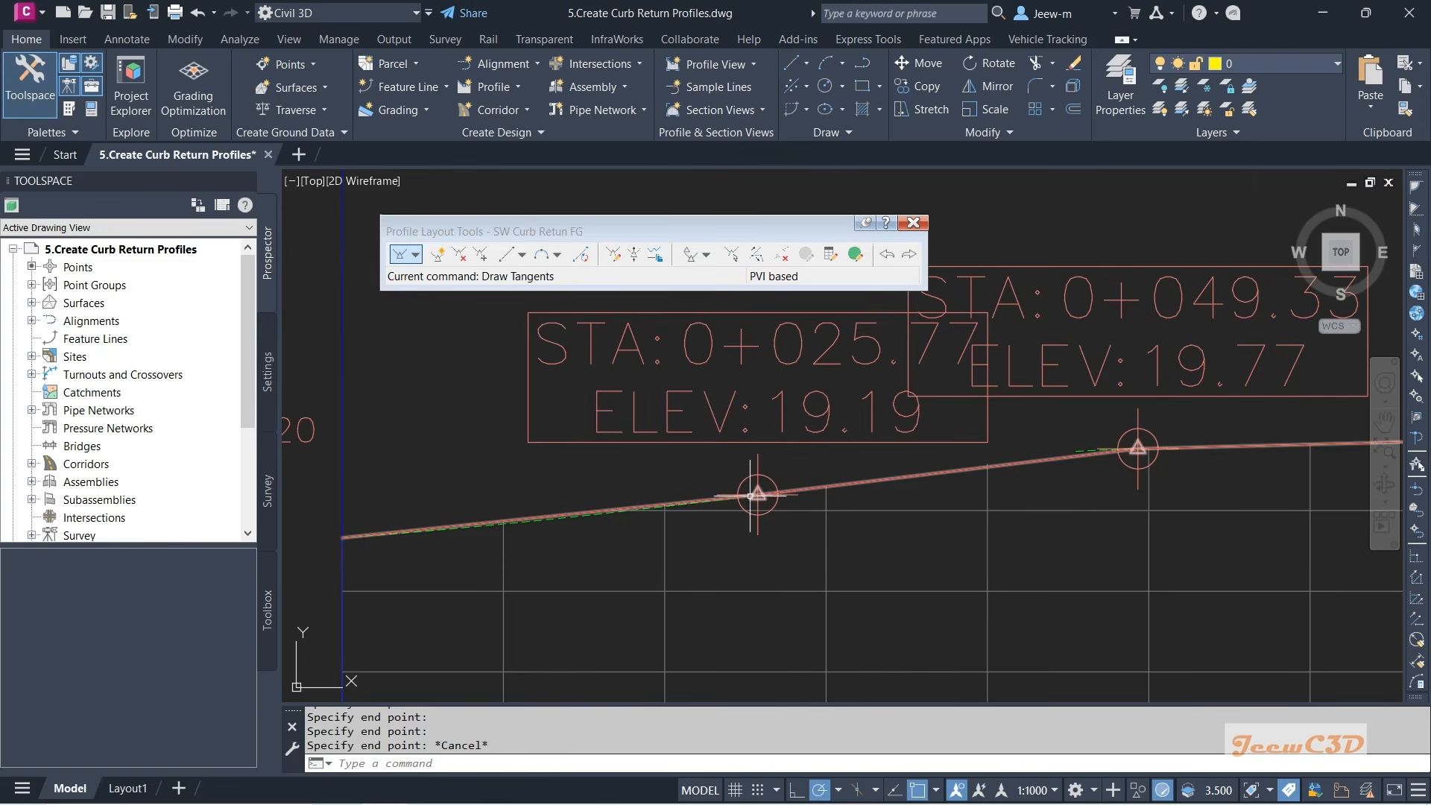
click(851, 485)
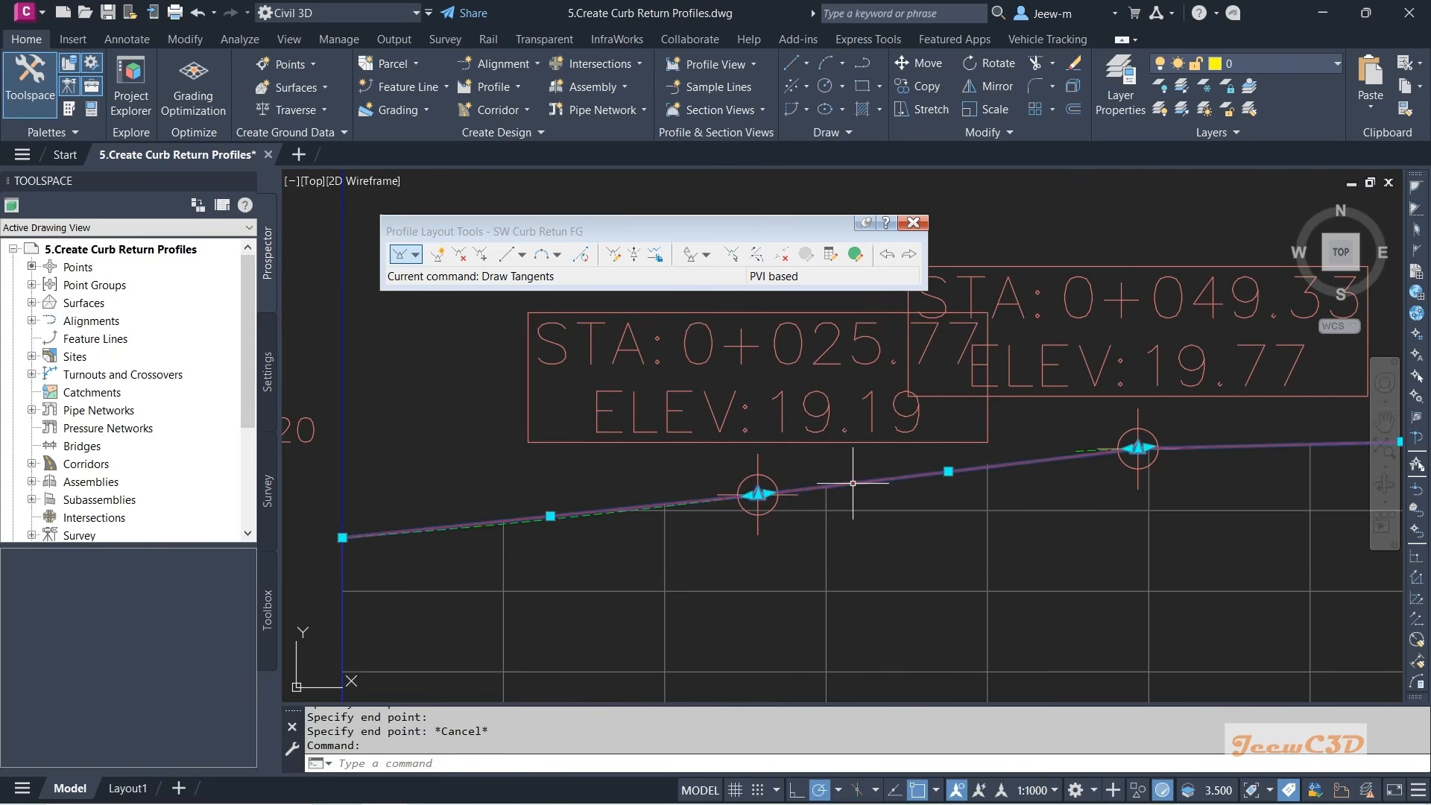
scroll(775, 498, up, 4)
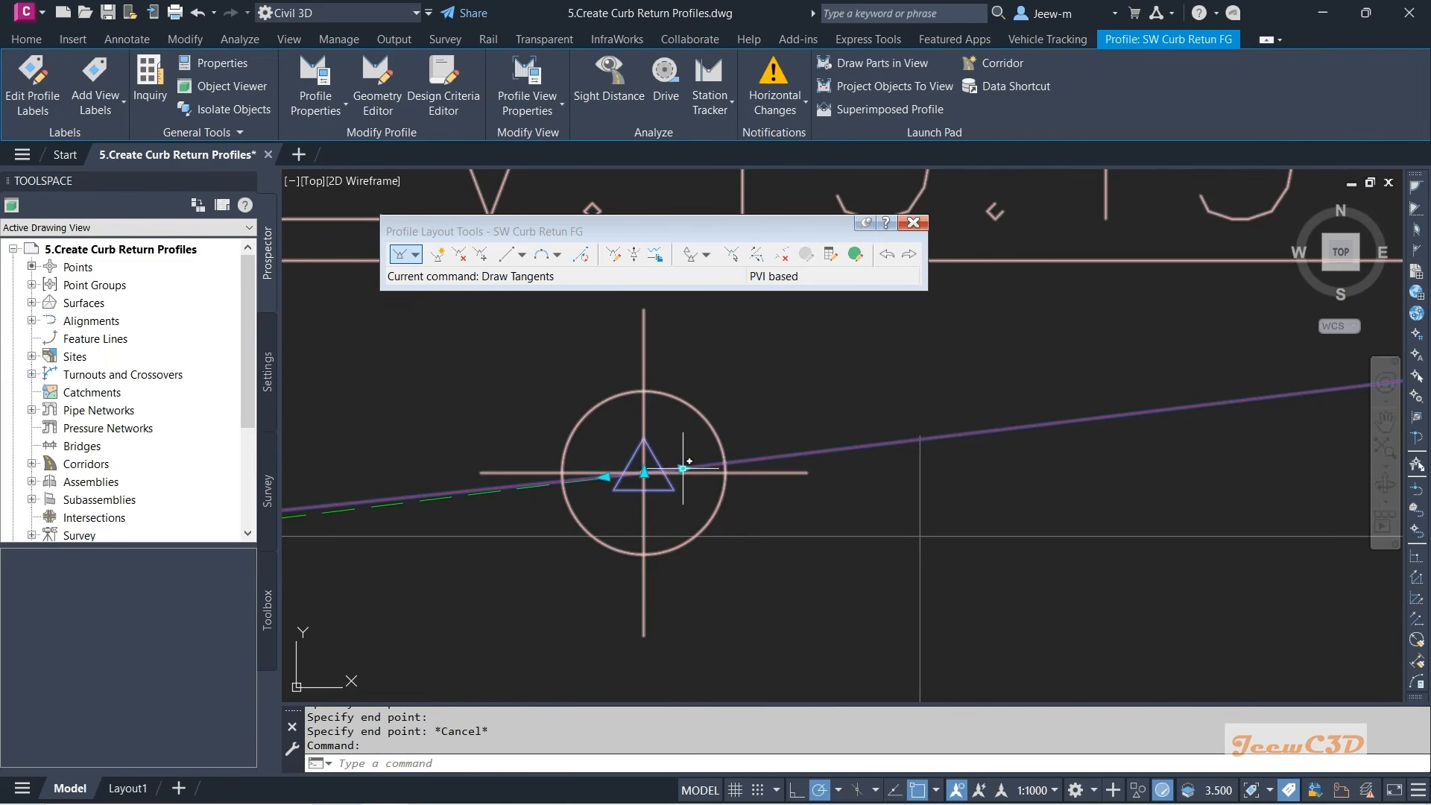
click(683, 468)
scroll(732, 458, down, 2)
middle_drag(731, 458, 662, 461)
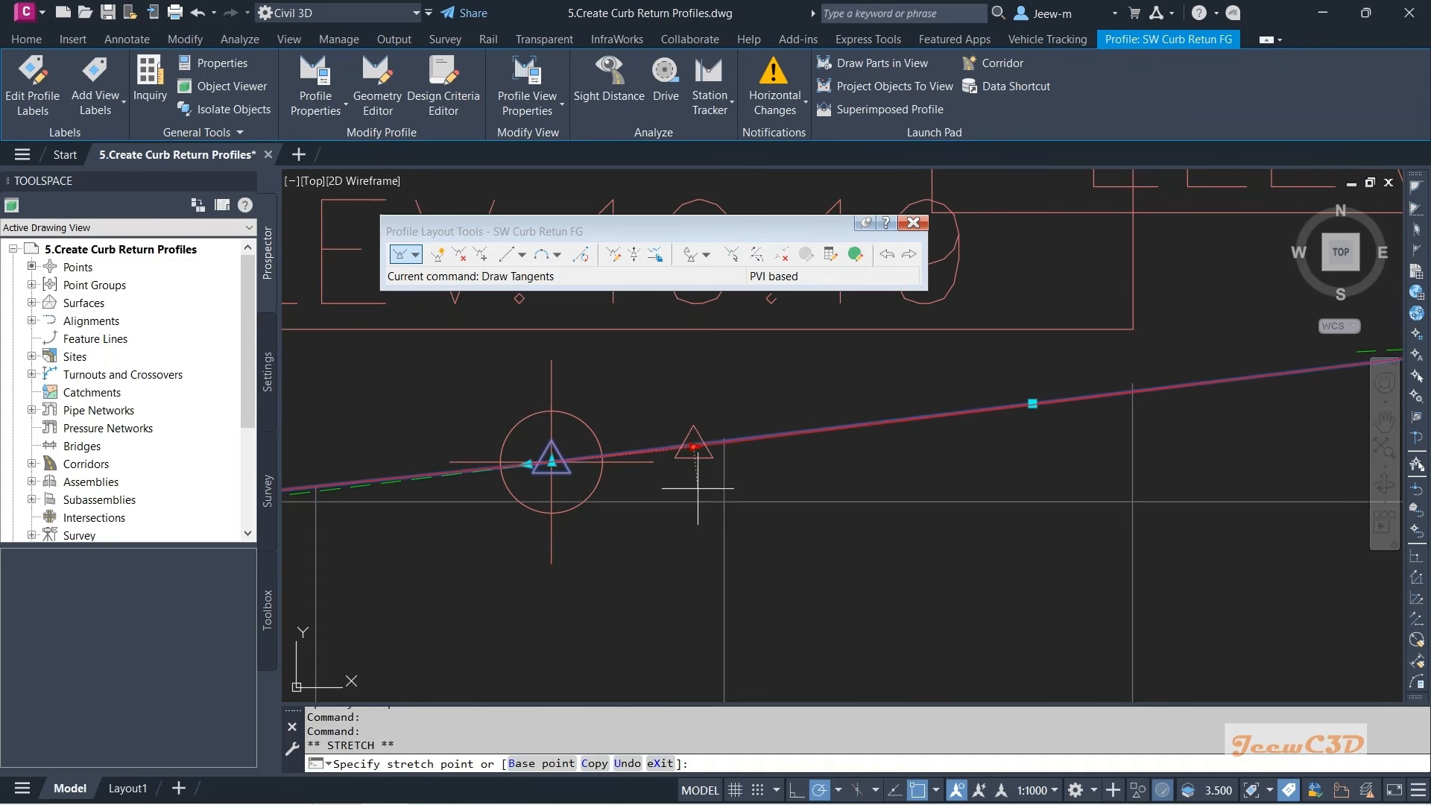
click(723, 501)
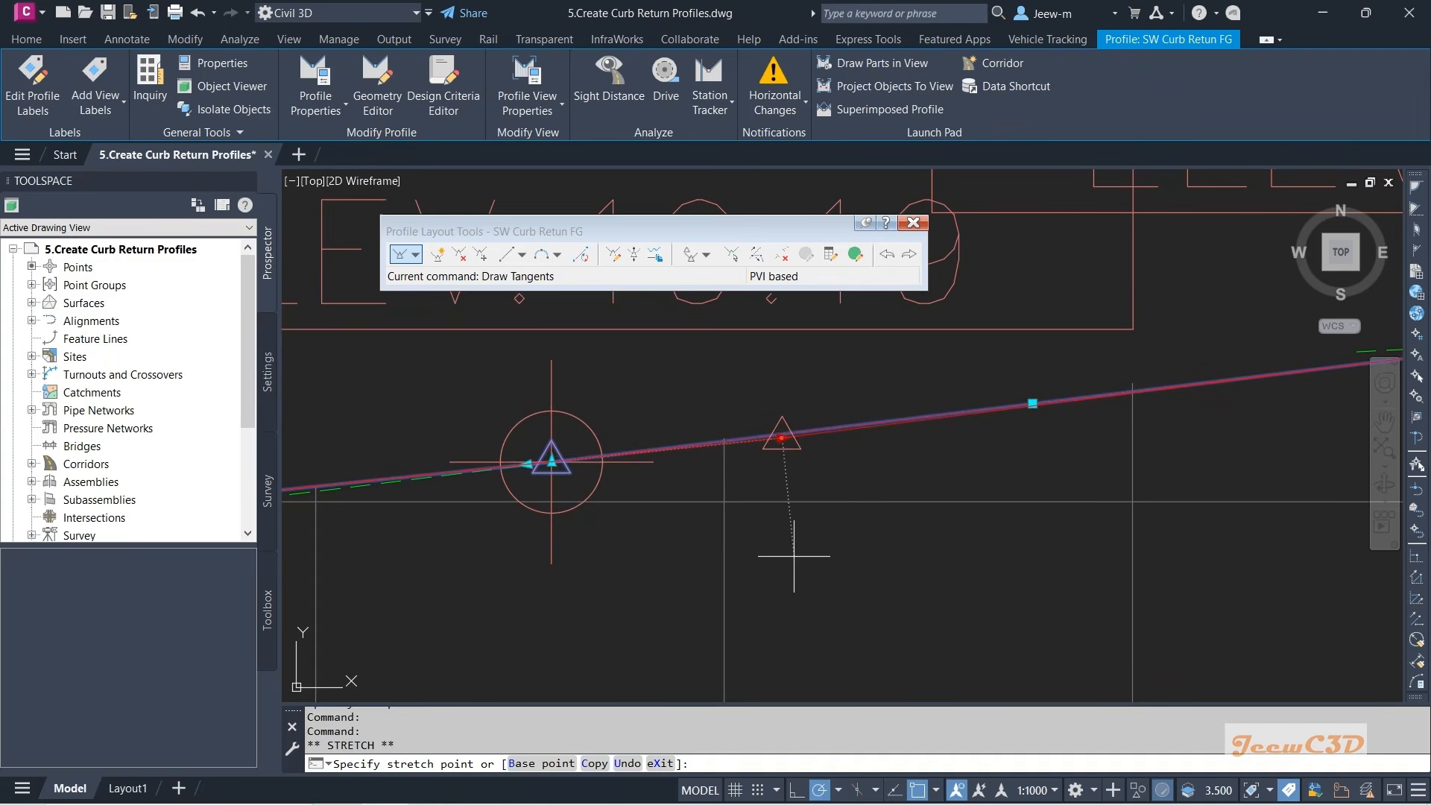
click(856, 556)
scroll(850, 537, up, 5)
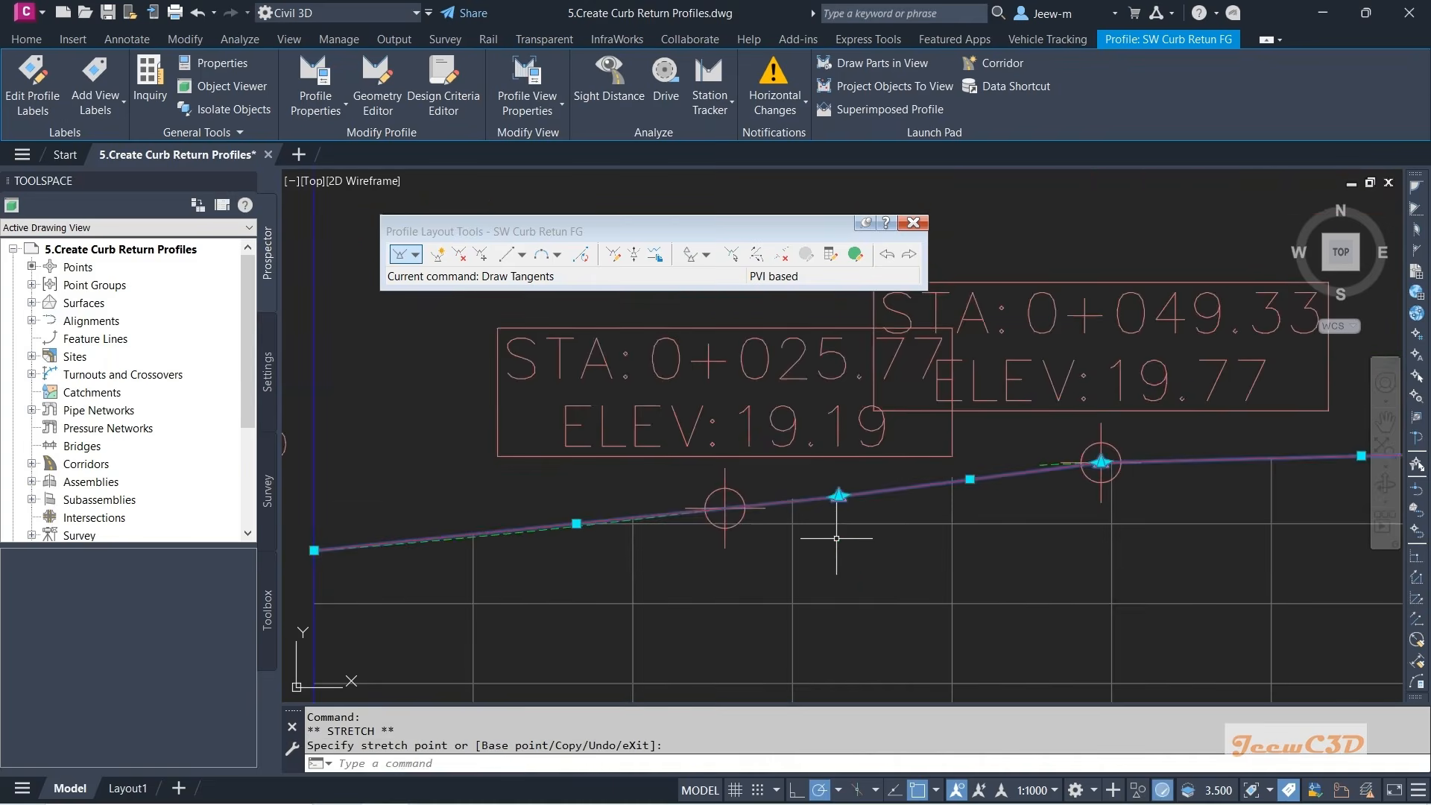
- Slide the PVI at station 0+049.33 back along its outgoing grade, about a quarter of the way into the gap
scroll(1050, 427, up, 2)
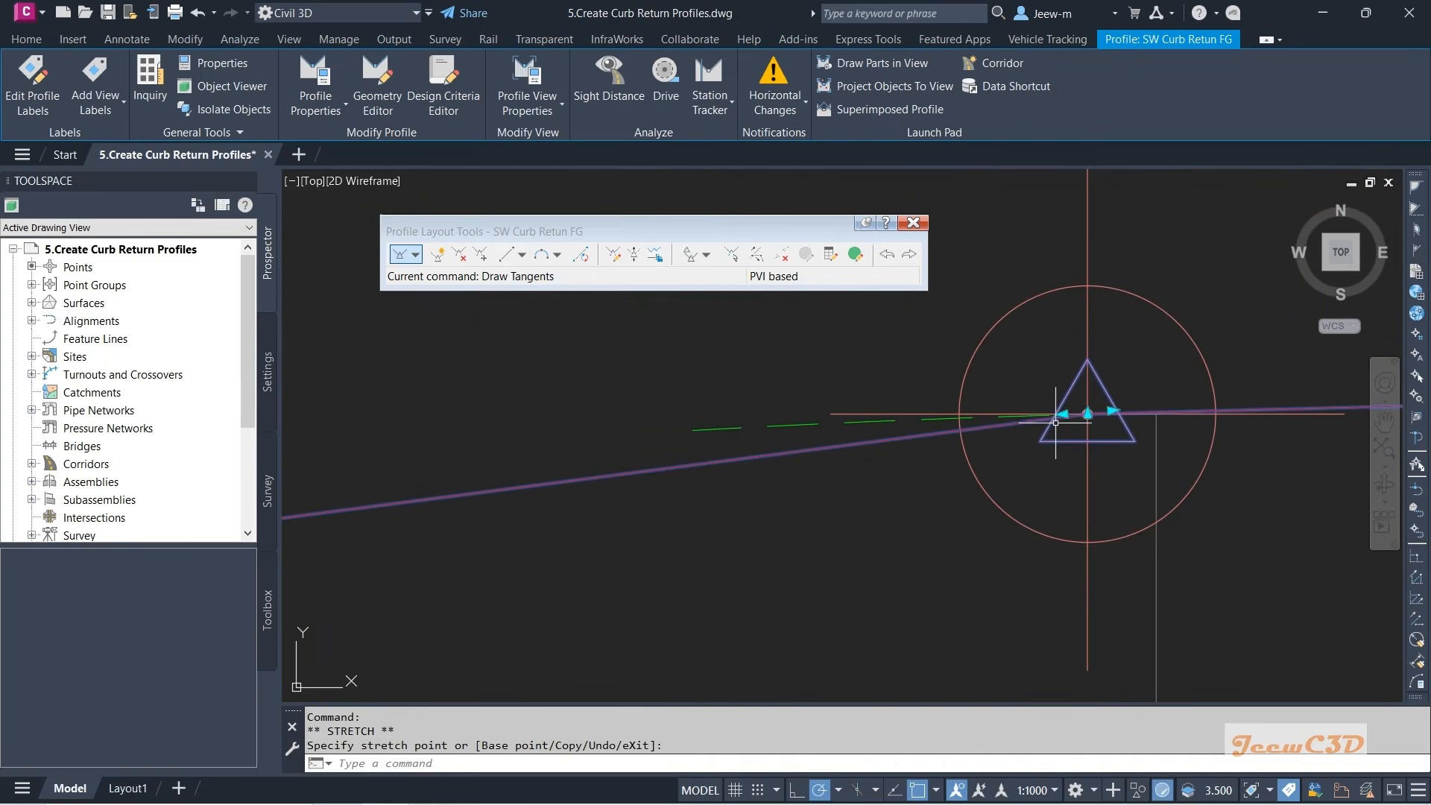
scroll(1063, 413, down, 6)
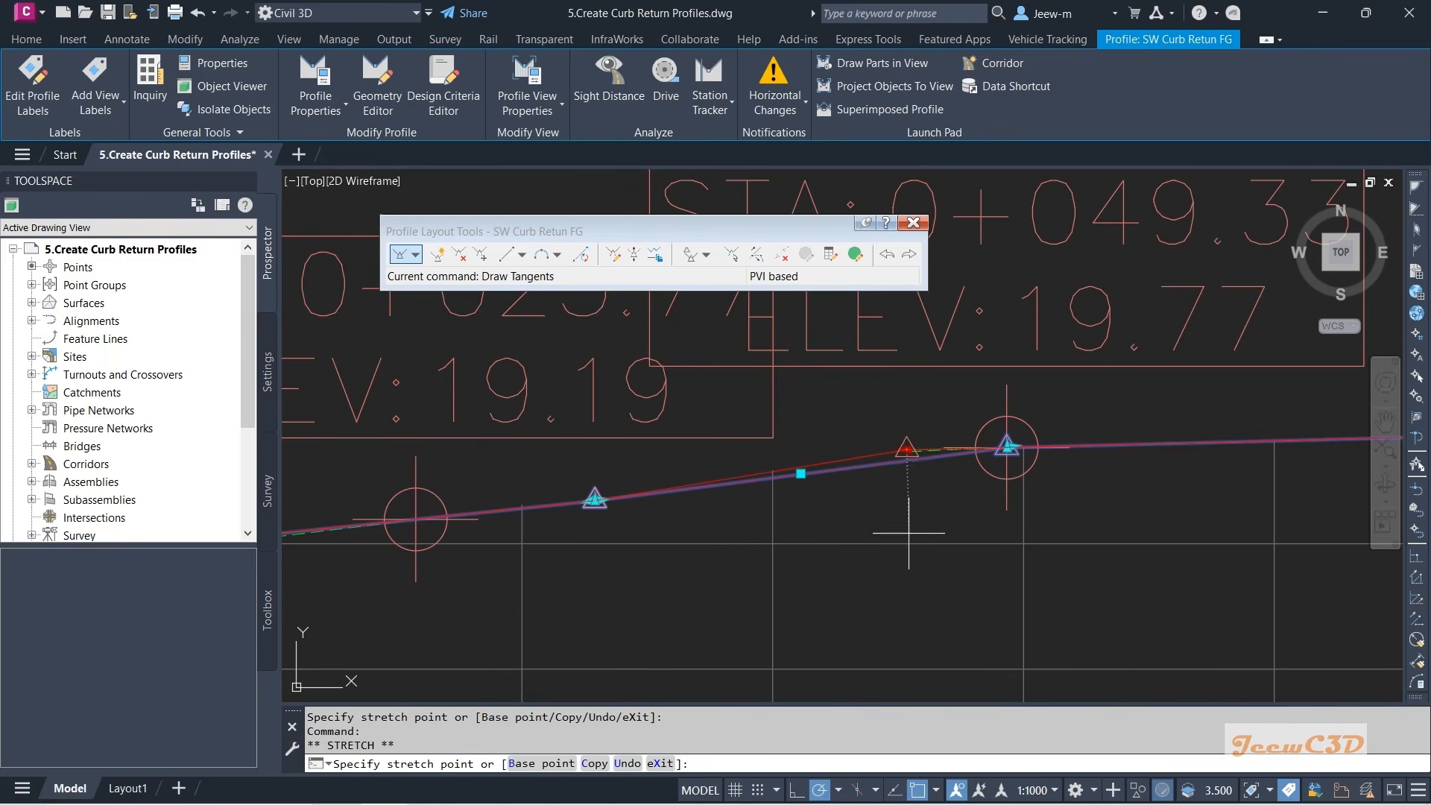
click(874, 581)
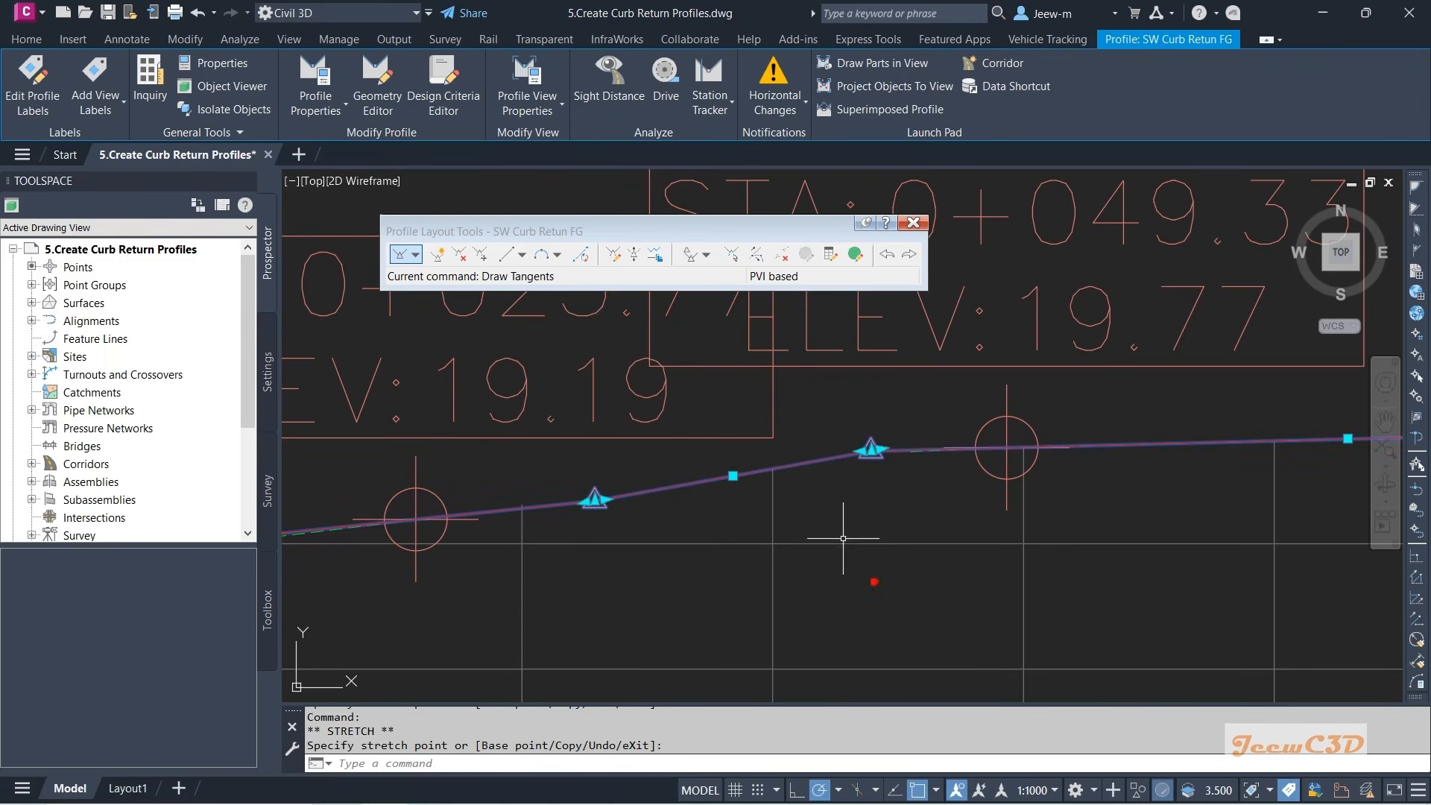
middle_drag(804, 515, 900, 460)
key(Escape)
middle_drag(808, 502, 861, 499)
scroll(862, 447, down, 3)
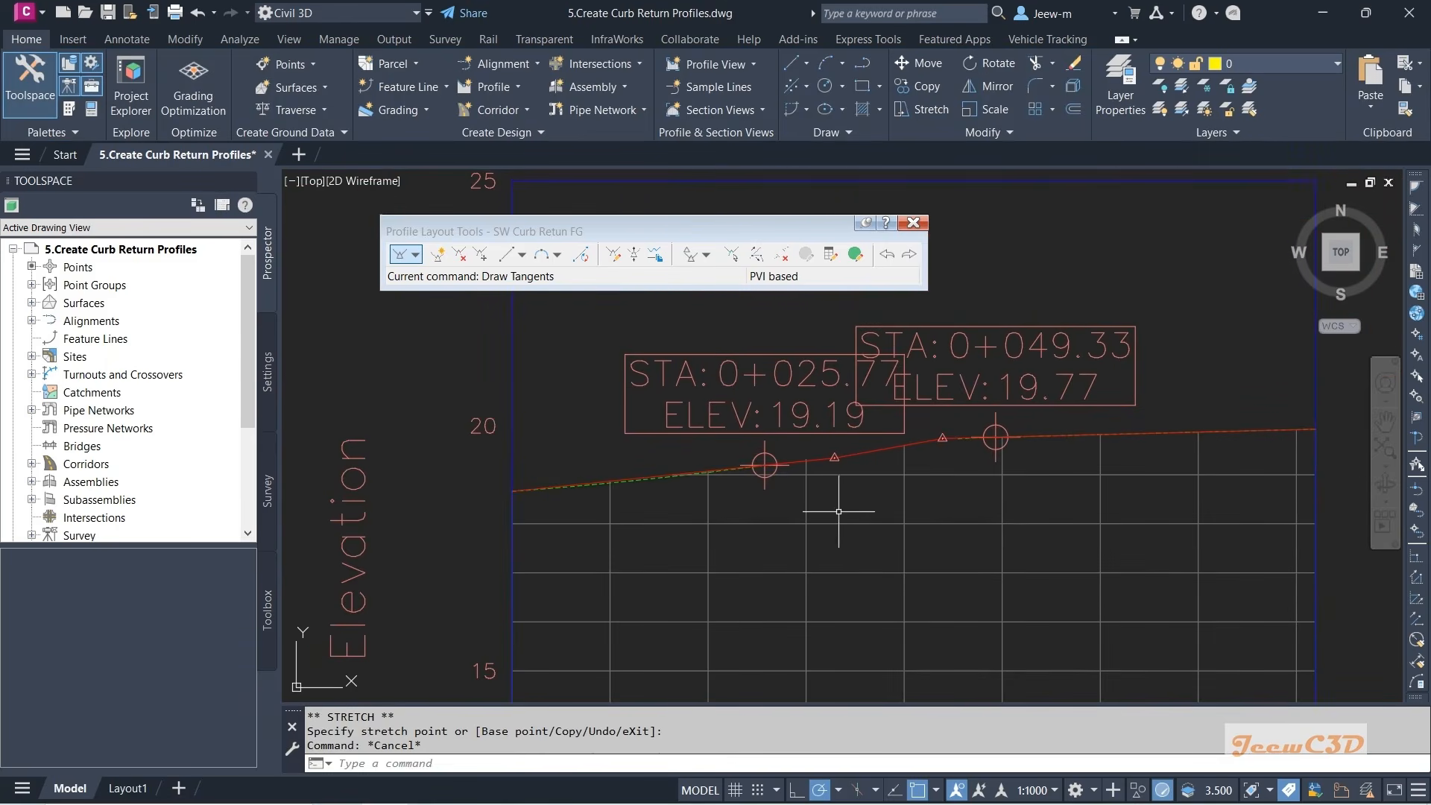
- Add a PVI-based free vertical parabola with a curve length of 10 m at the first PVI inside the gap
scroll(837, 479, up, 2)
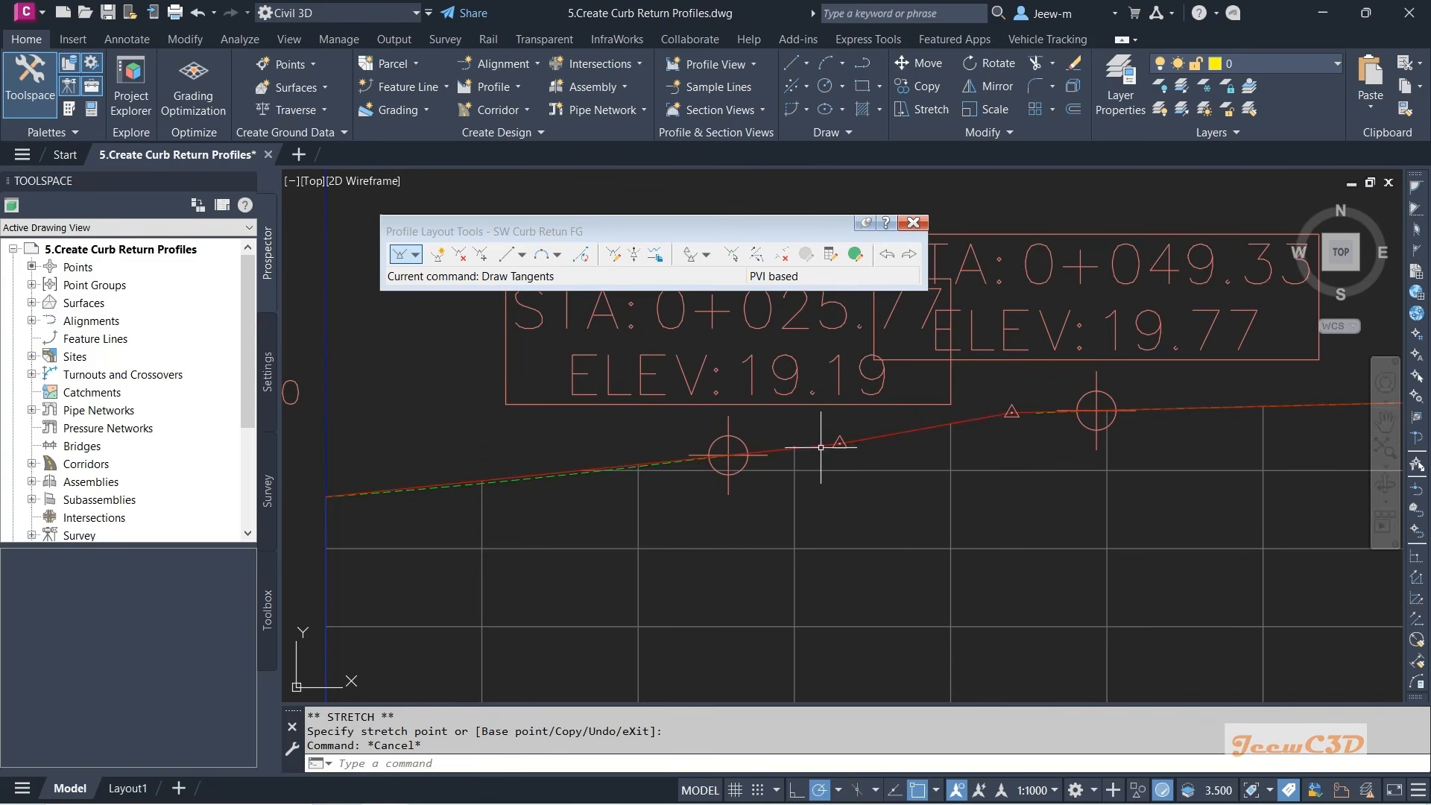
middle_drag(865, 492, 862, 471)
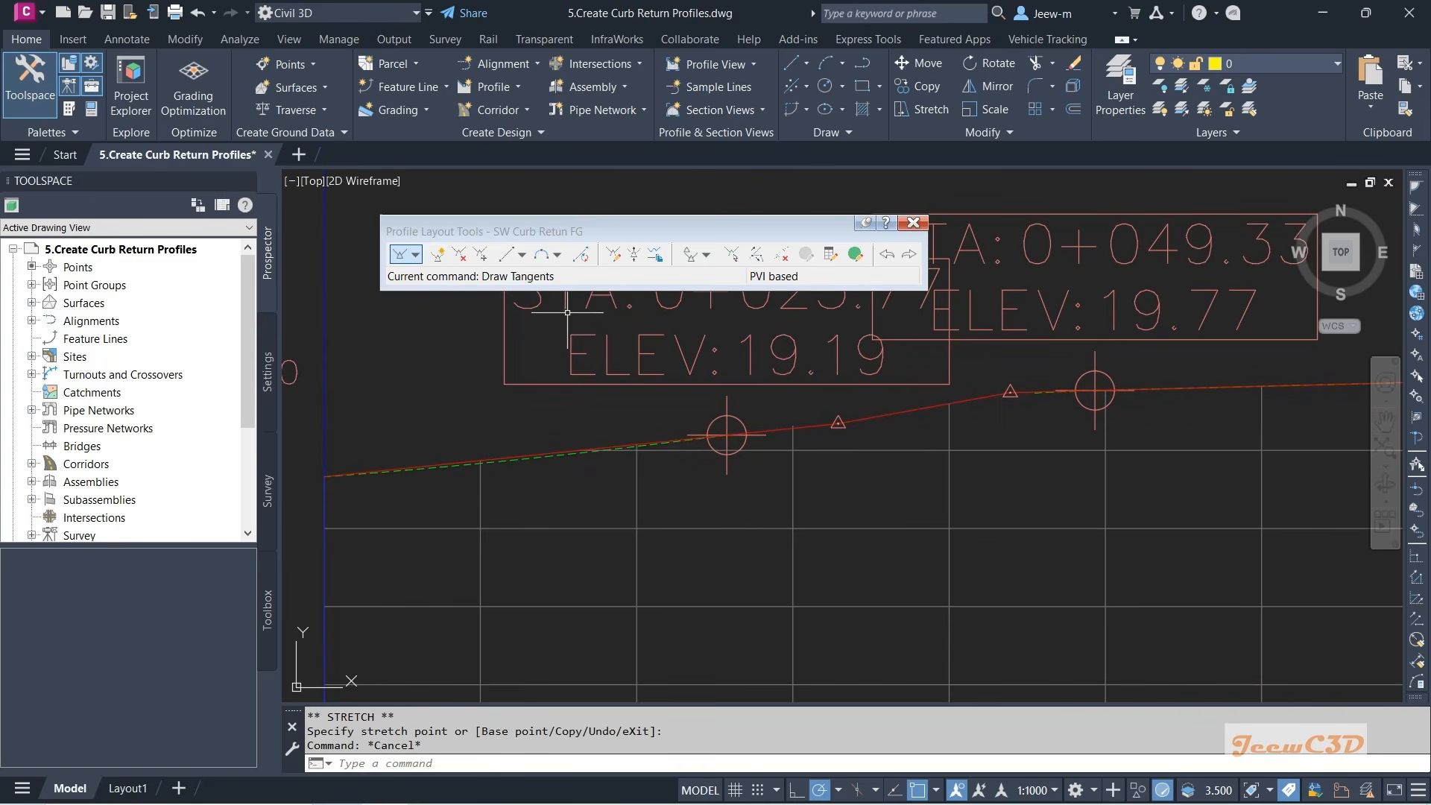
click(558, 255)
mouse_move(660, 412)
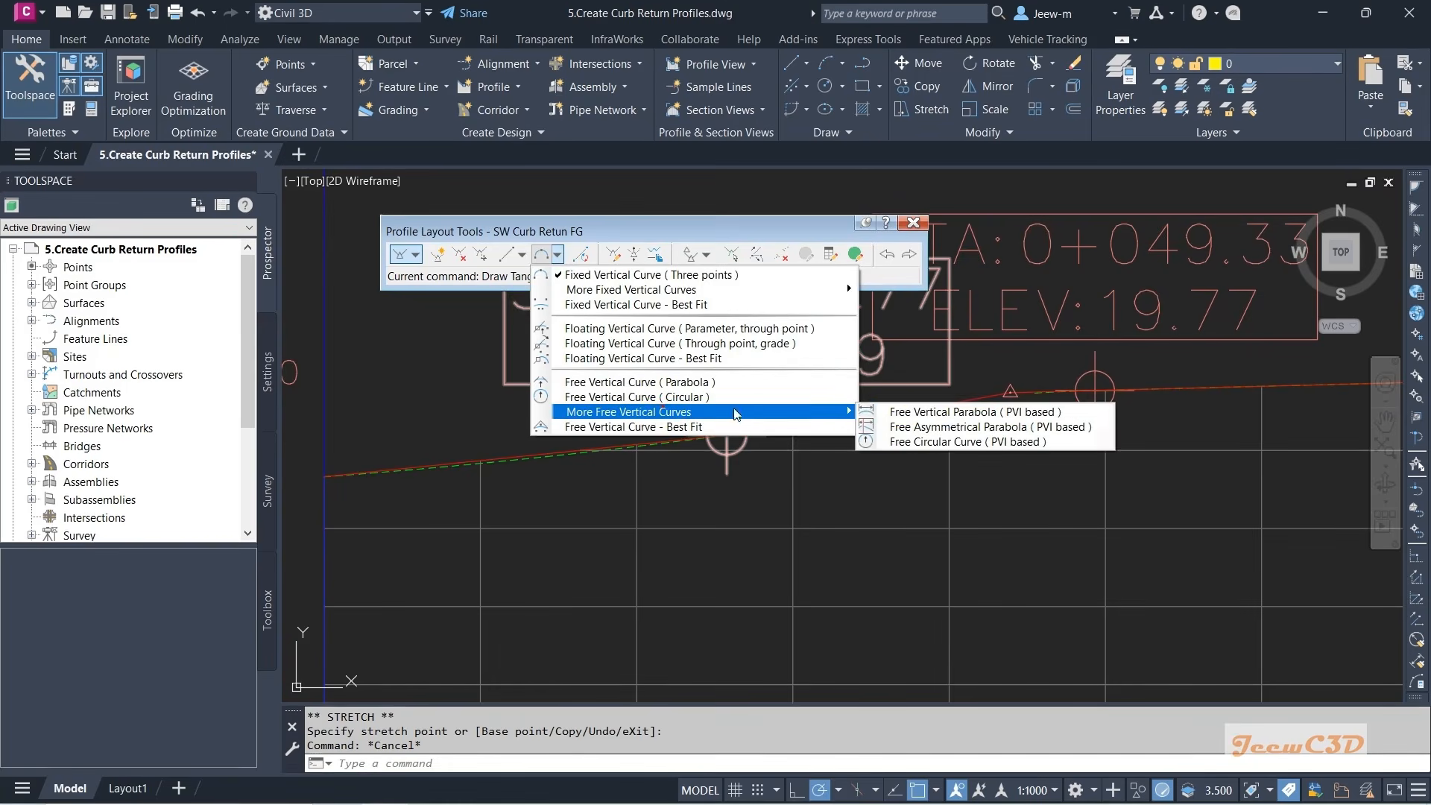
click(898, 411)
scroll(887, 421, up, 4)
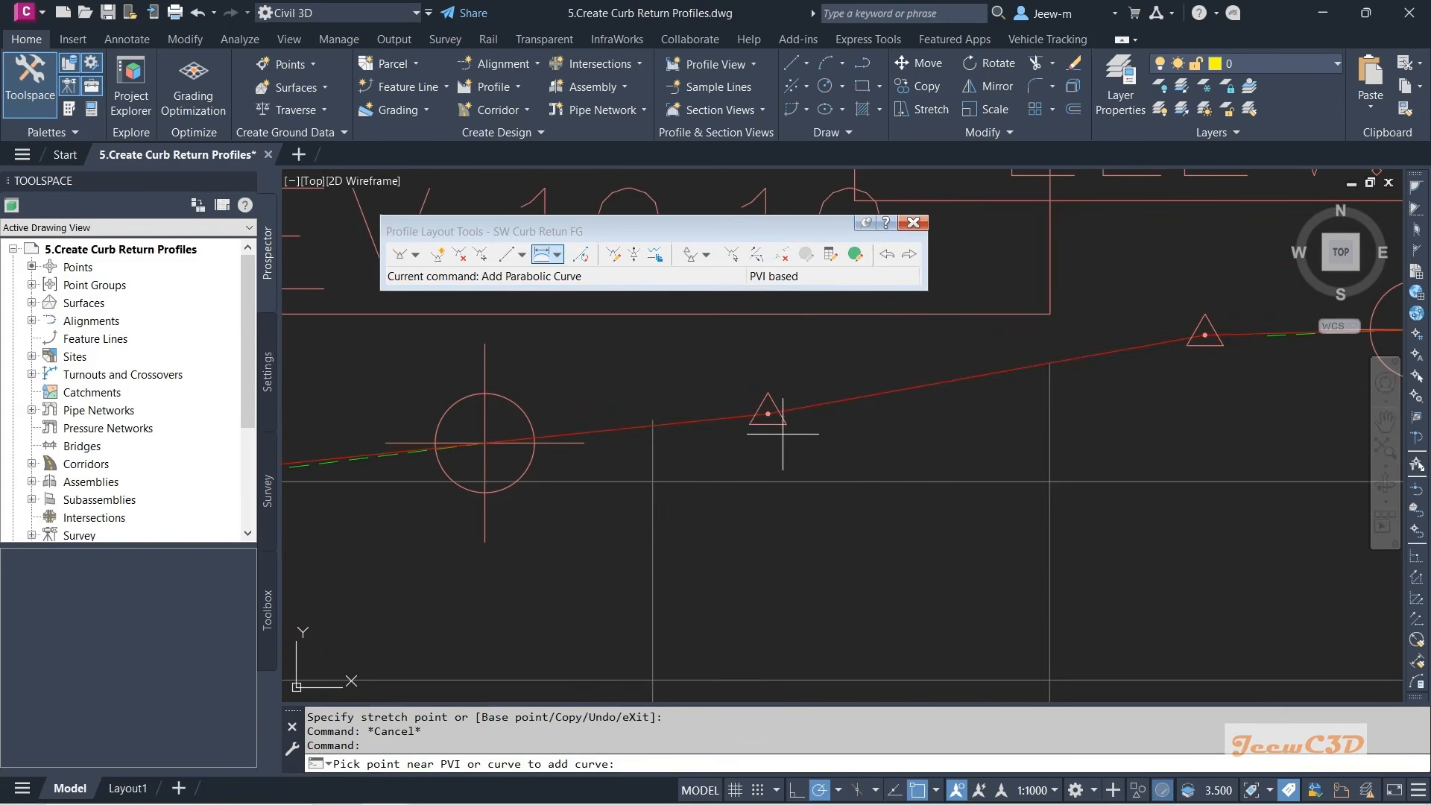
click(768, 414)
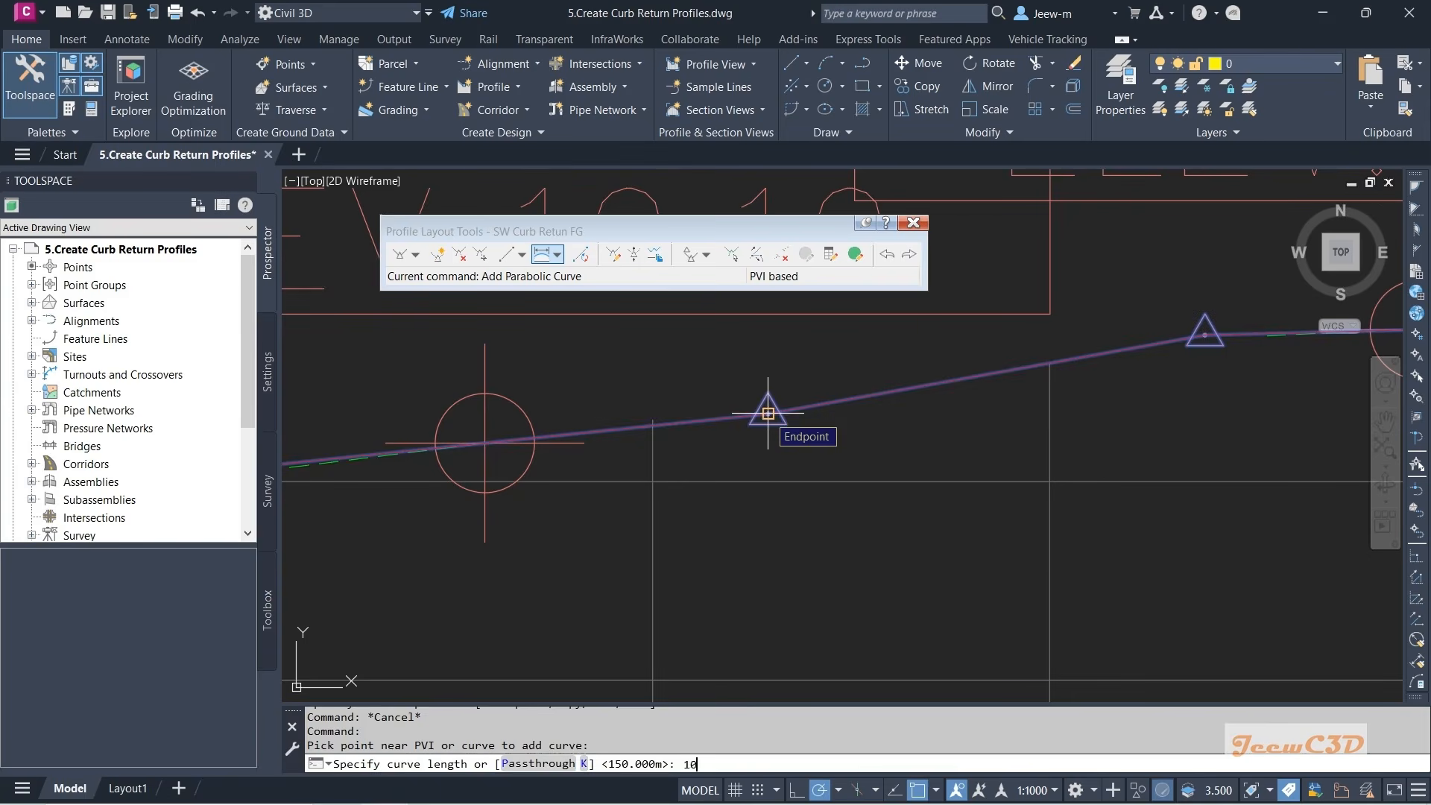
text(10)
key(Return)
scroll(837, 415, up, 5)
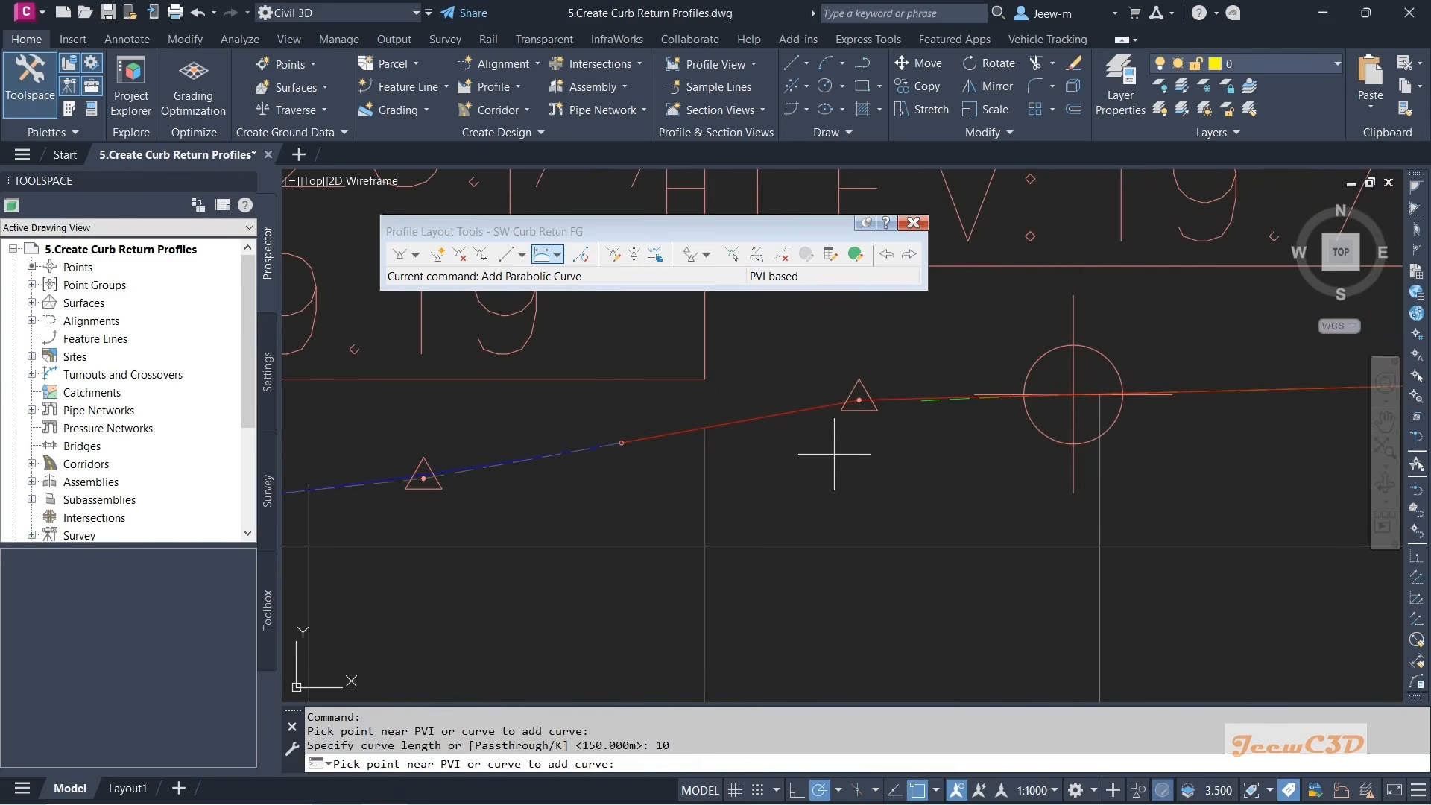
- Add a second parabolic curve 10 m long at the PVI near station 0+049.33 and end the curve command
click(859, 401)
text(1)
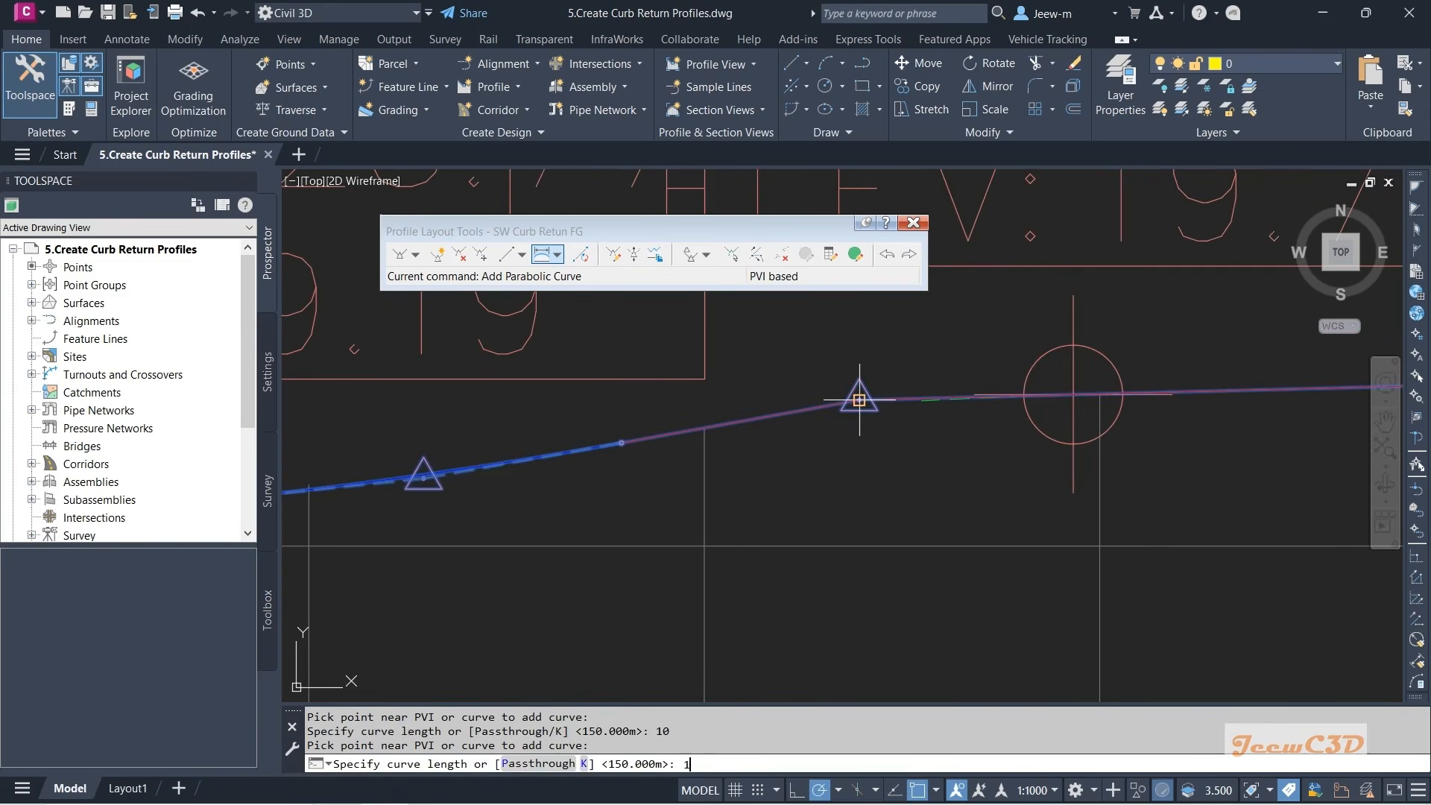
text(0)
key(Return)
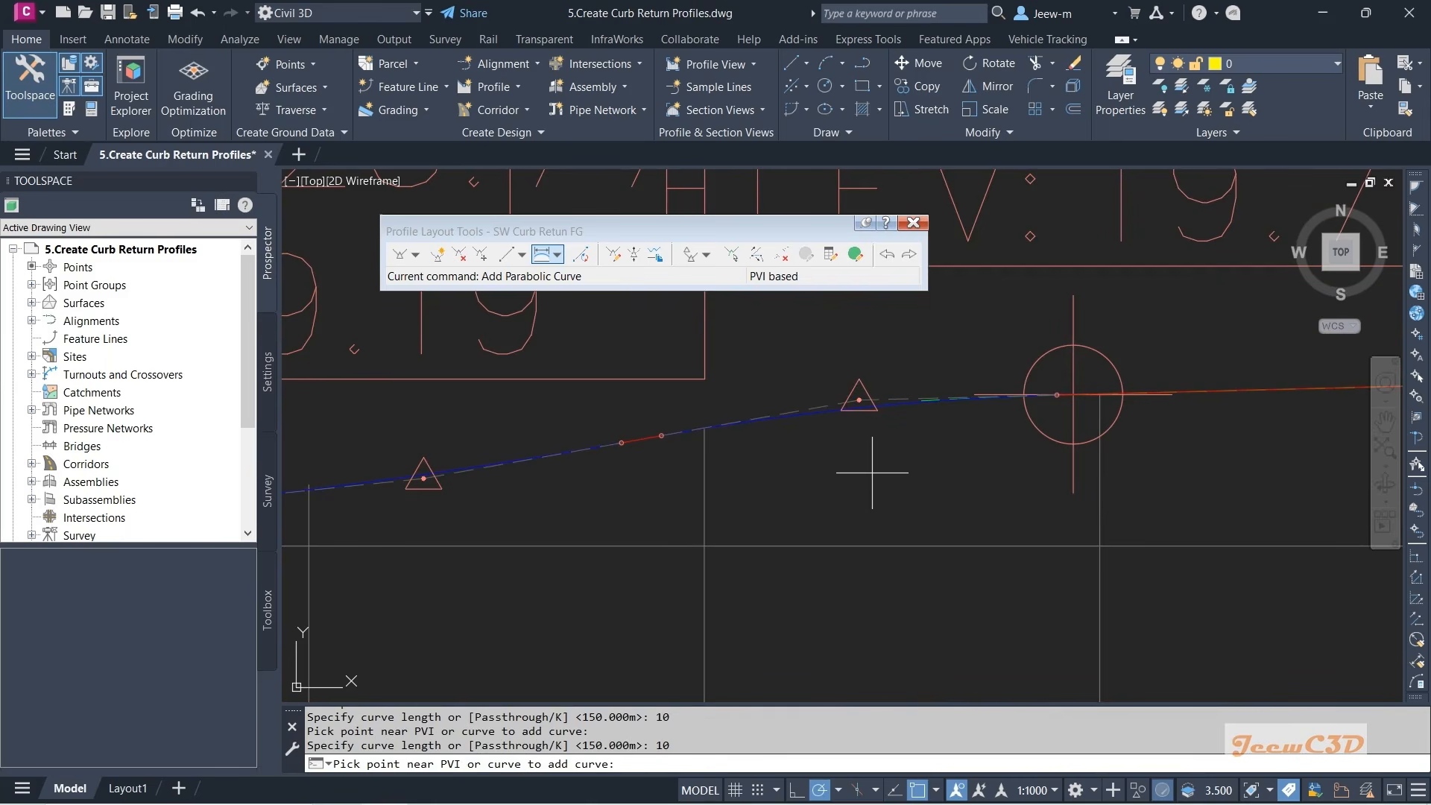
key(Escape)
scroll(872, 472, down, 2)
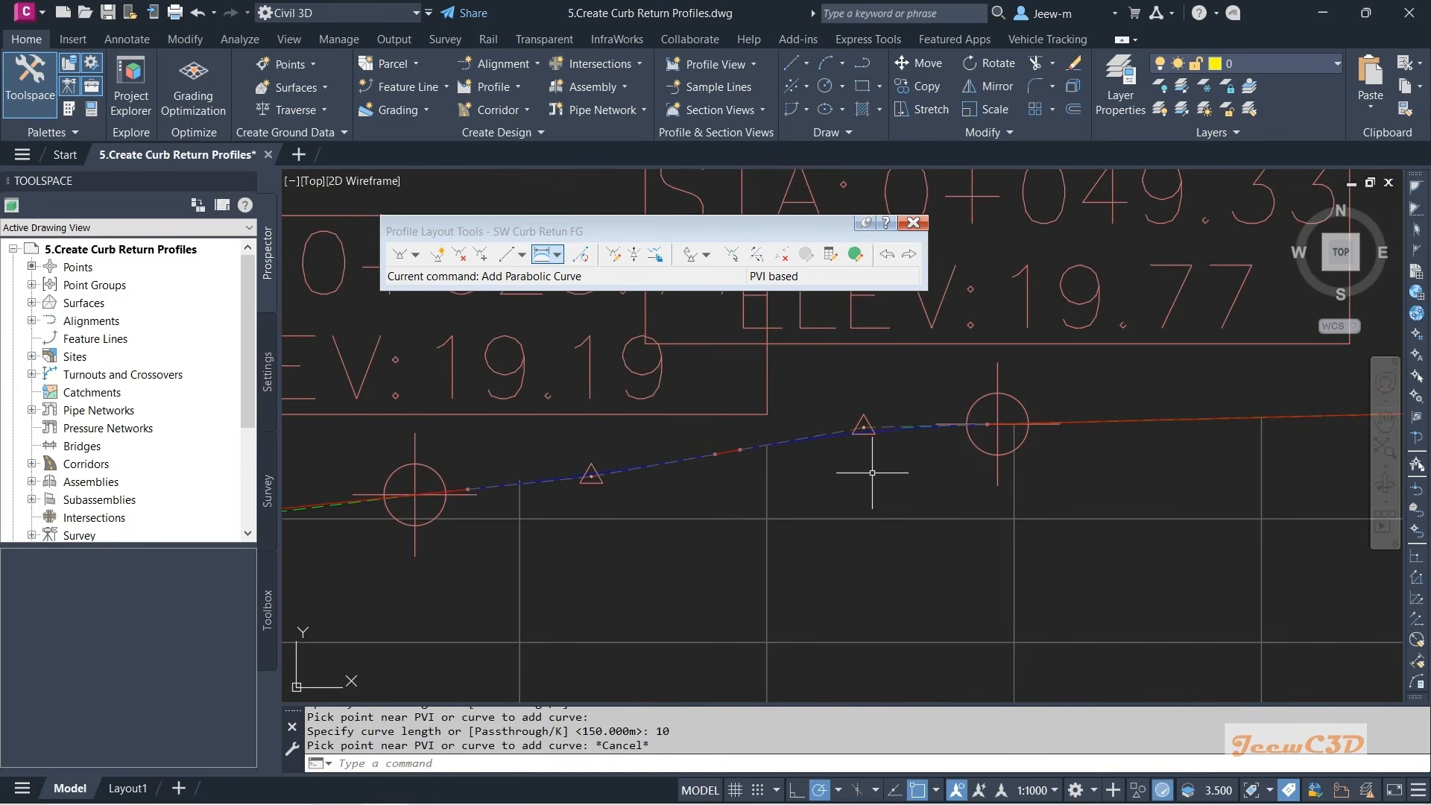
- Examine how the curved SW curb return profile ties into the sampled profiles at stations 0+025.77 and 0+049.33
scroll(753, 492, down, 3)
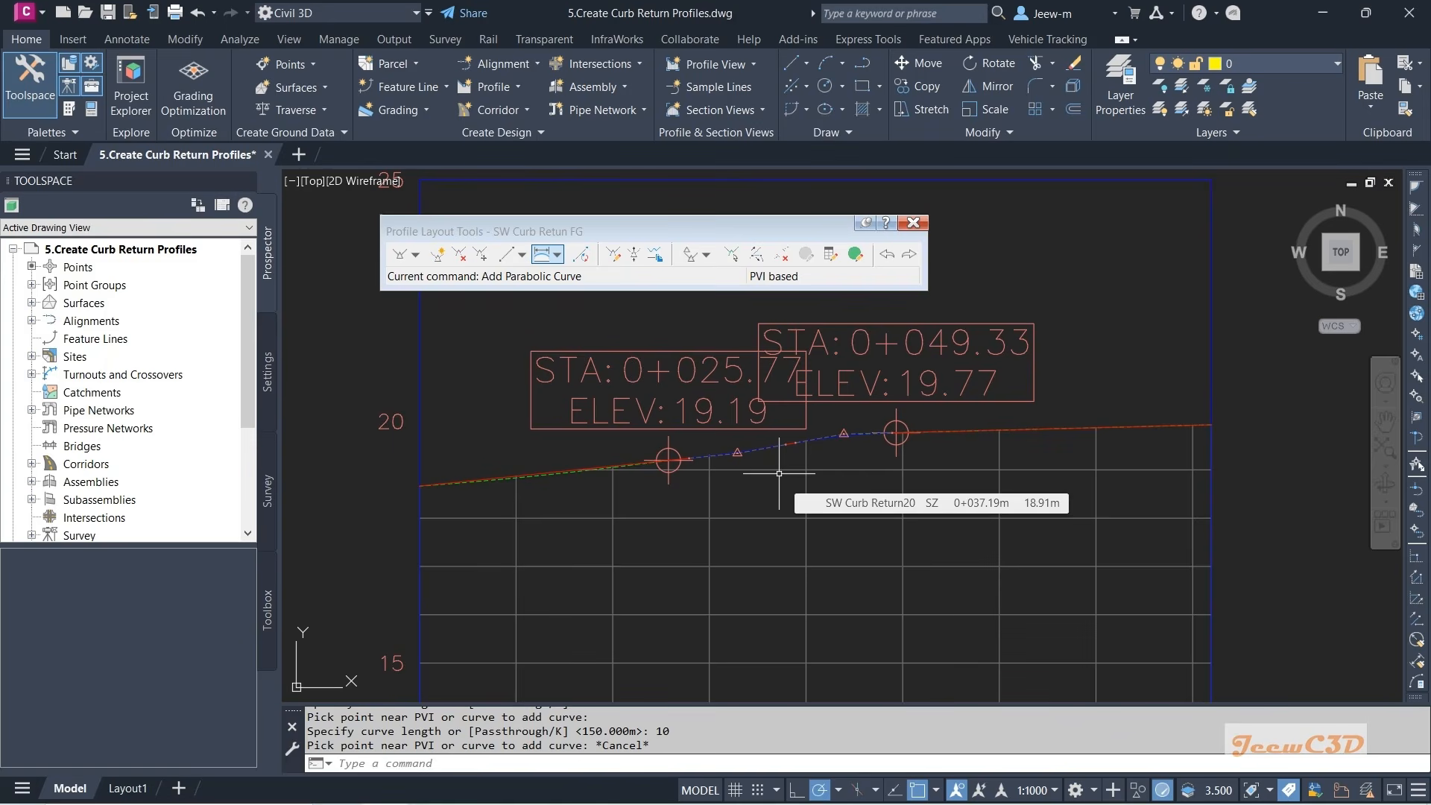
scroll(714, 482, up, 3)
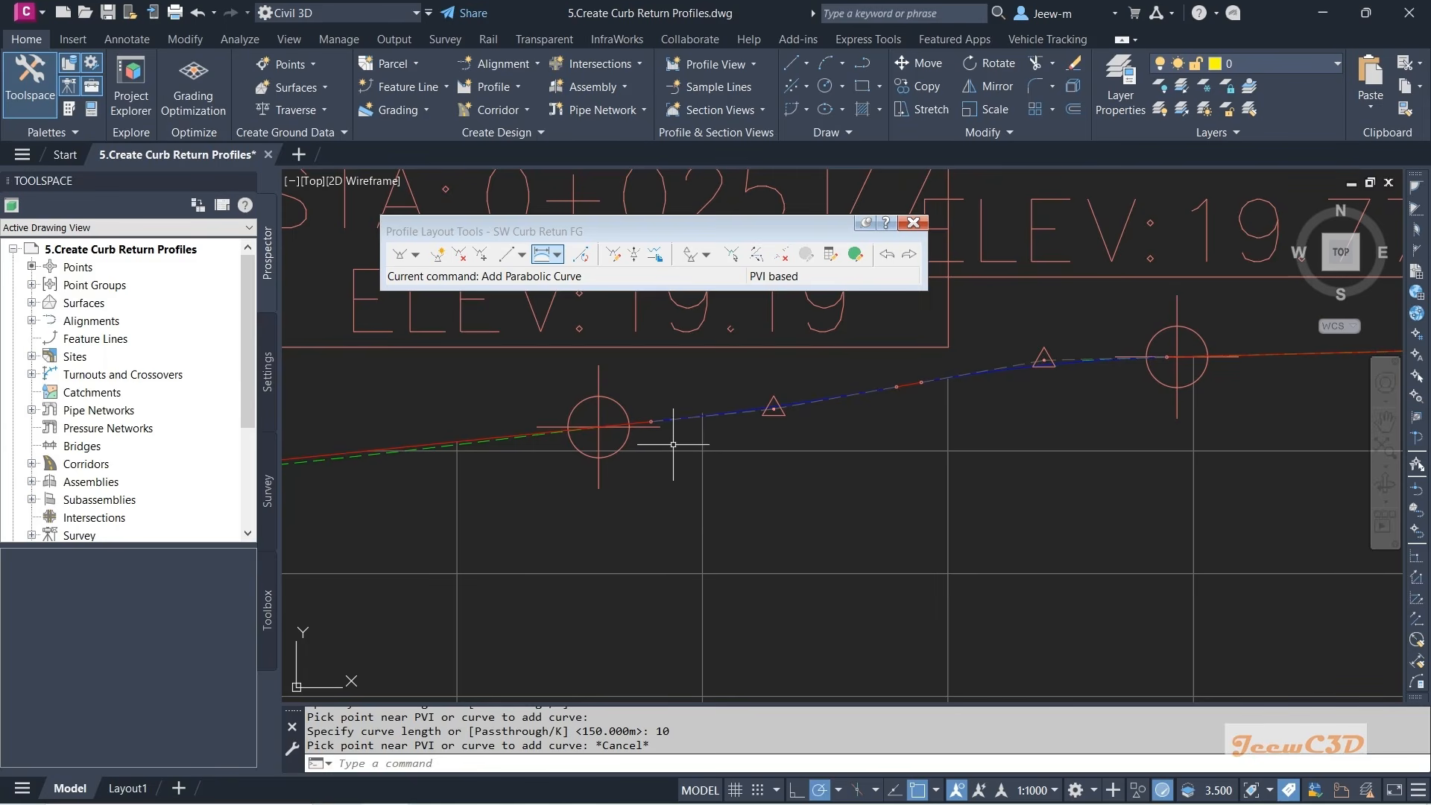
scroll(632, 446, up, 2)
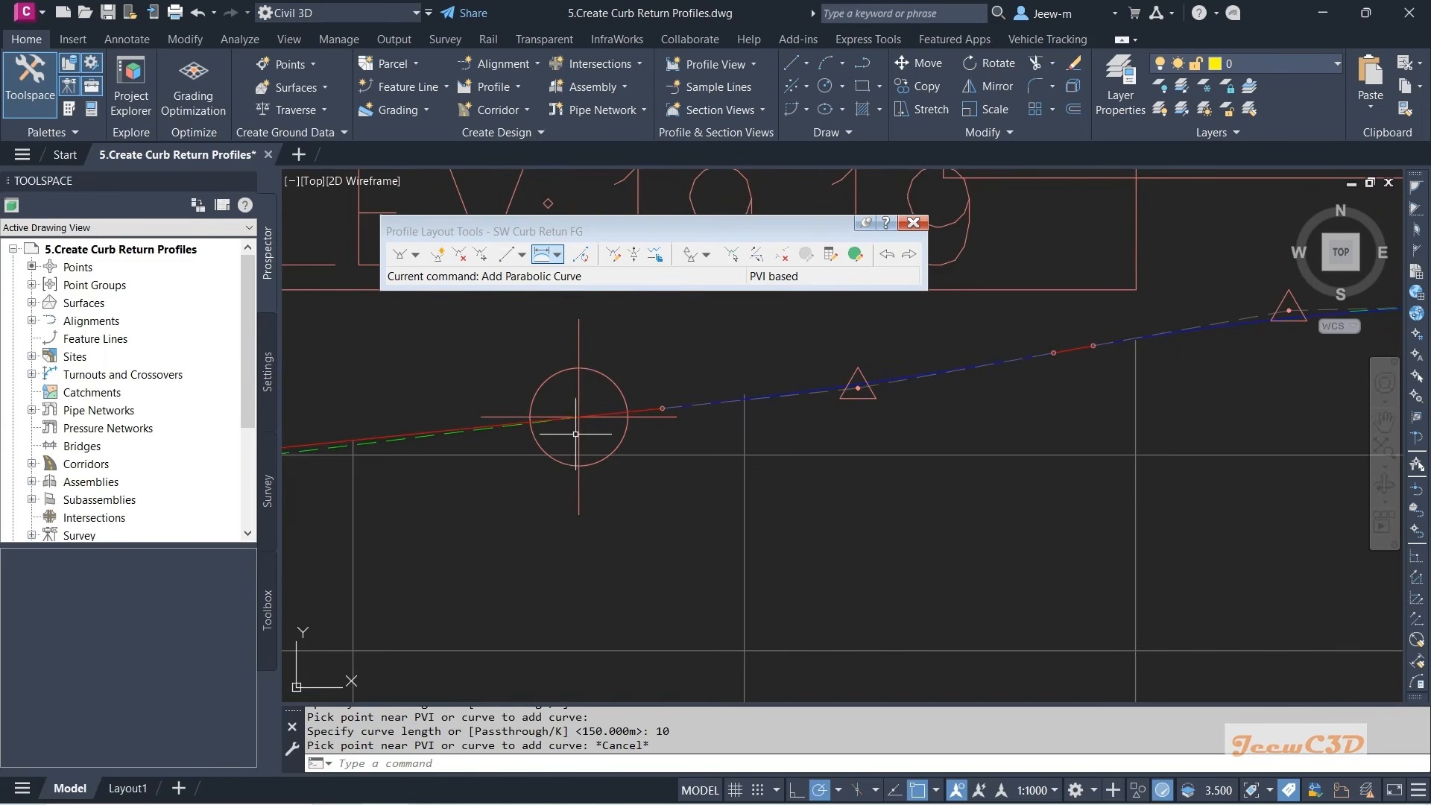
scroll(592, 434, down, 3)
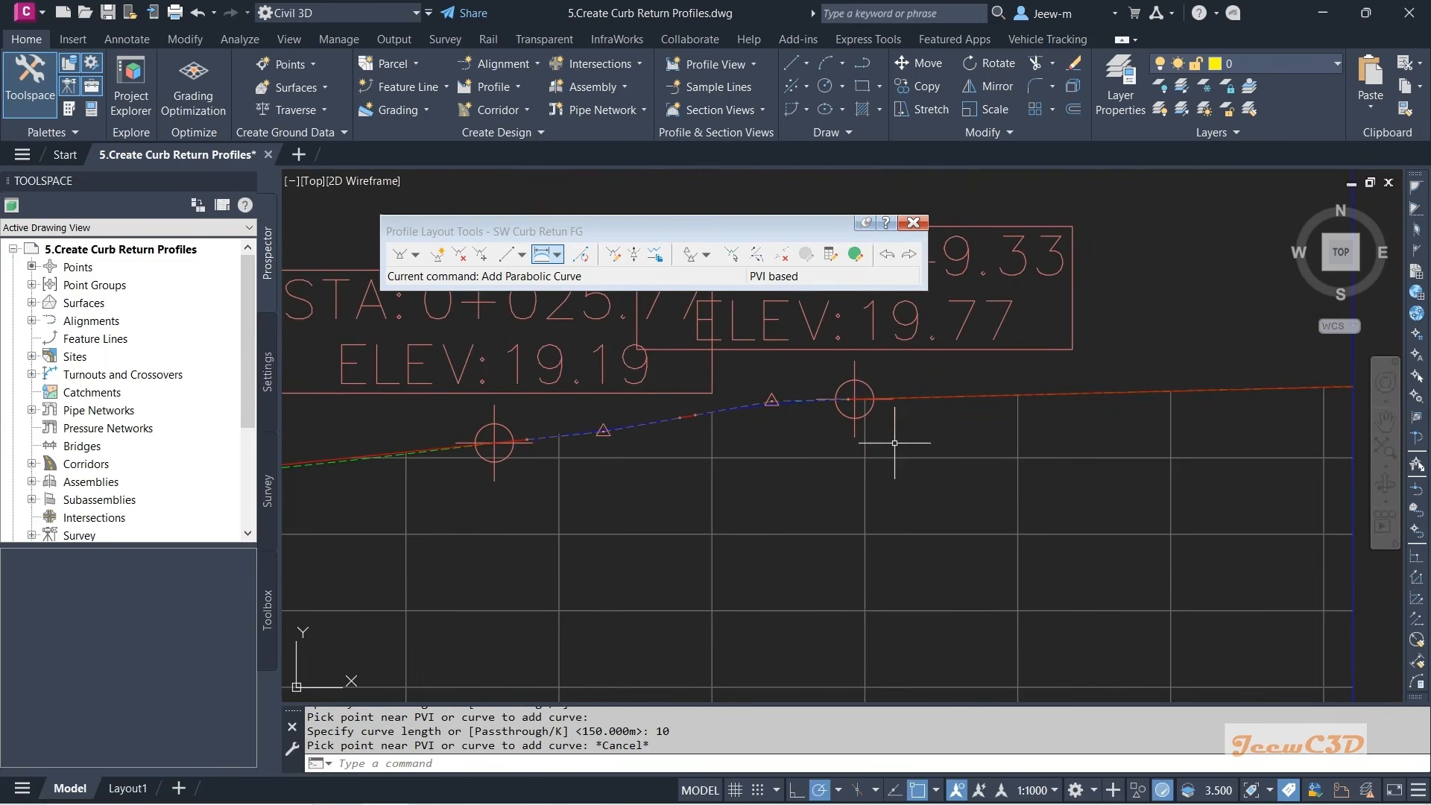
scroll(848, 424, up, 4)
scroll(848, 424, down, 6)
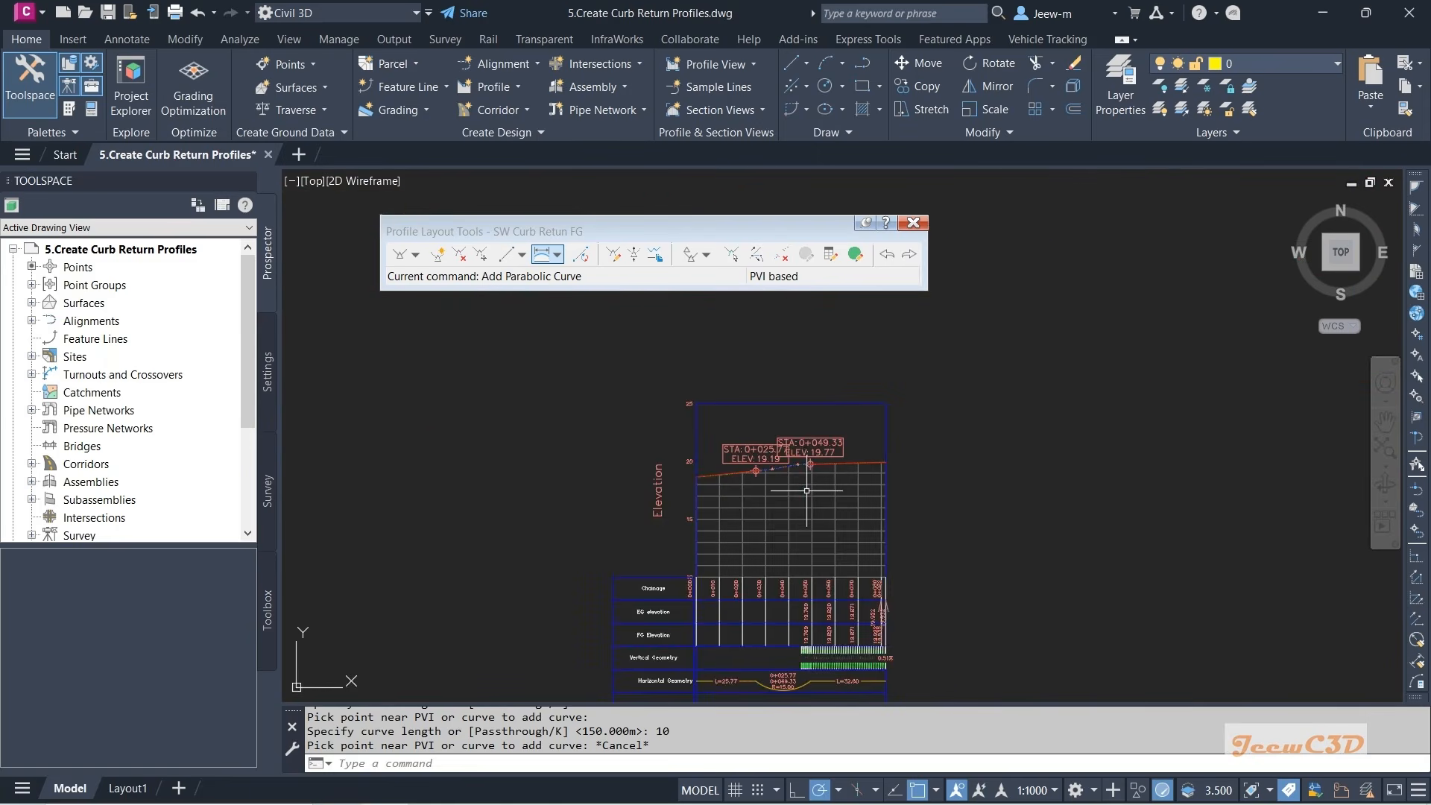
scroll(863, 450, down, 3)
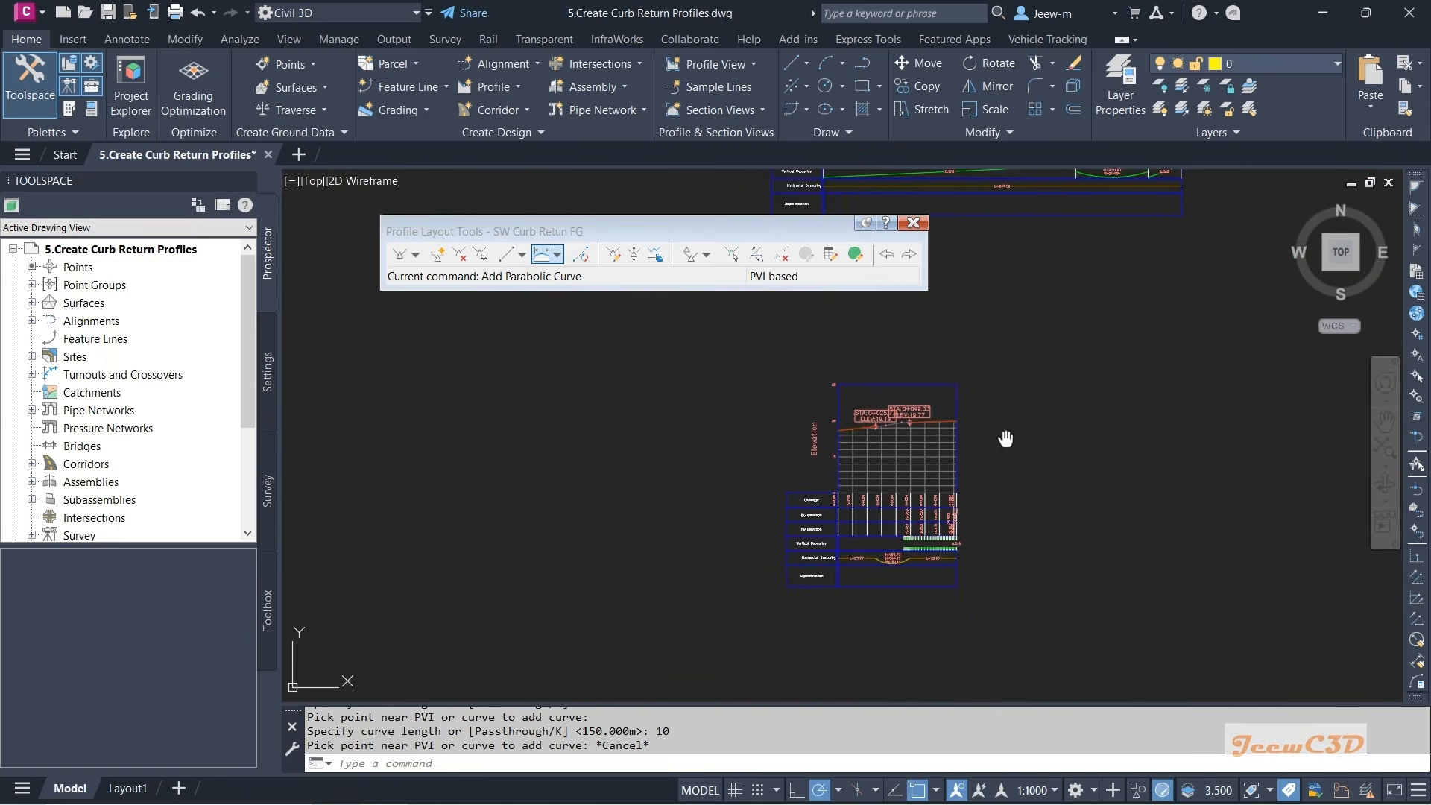
key(Escape)
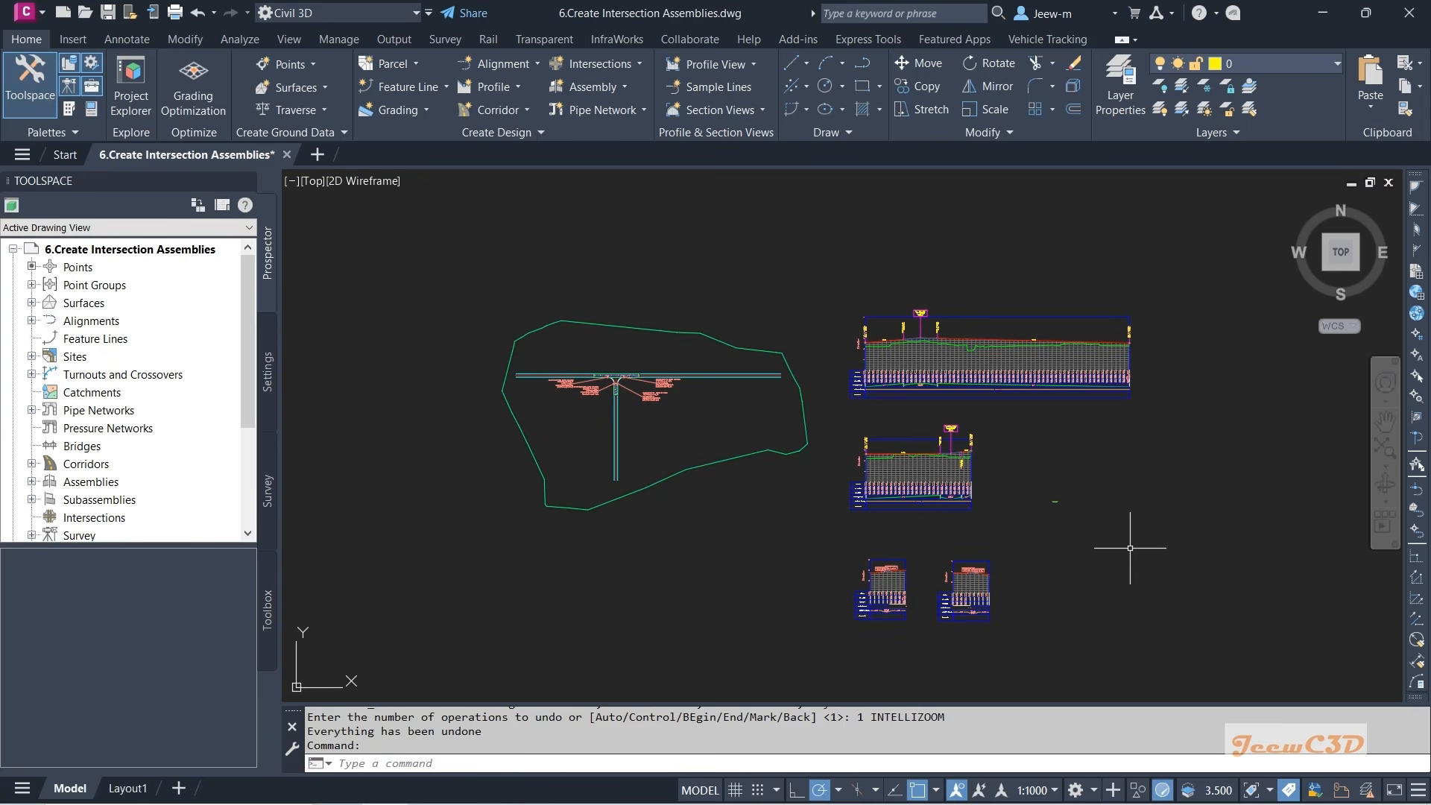
- Examine the corridor ends and the SW and SE curb returns at the intersection in the 6.Create Intersection Assemblies drawing
scroll(609, 395, up, 10)
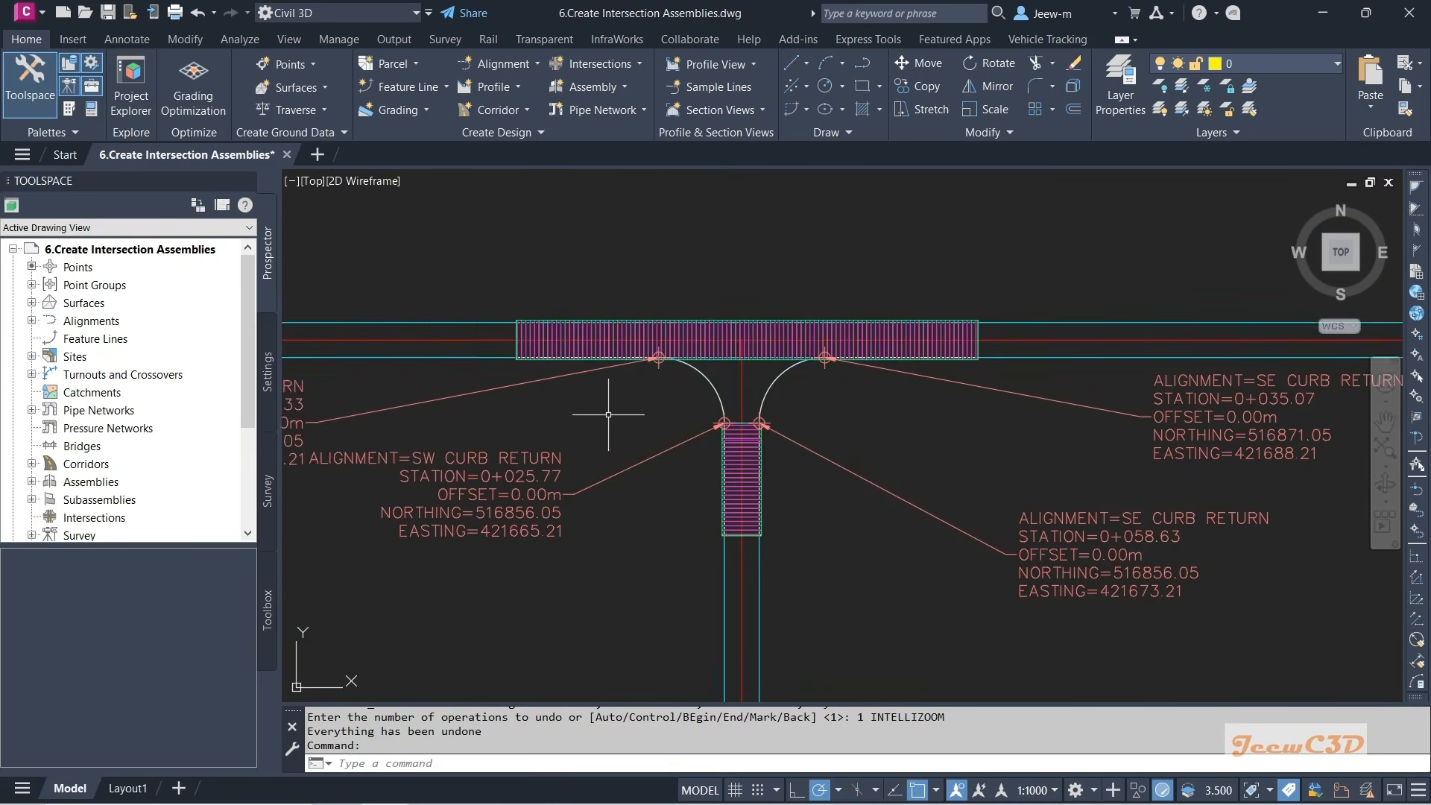
middle_drag(607, 406, 522, 433)
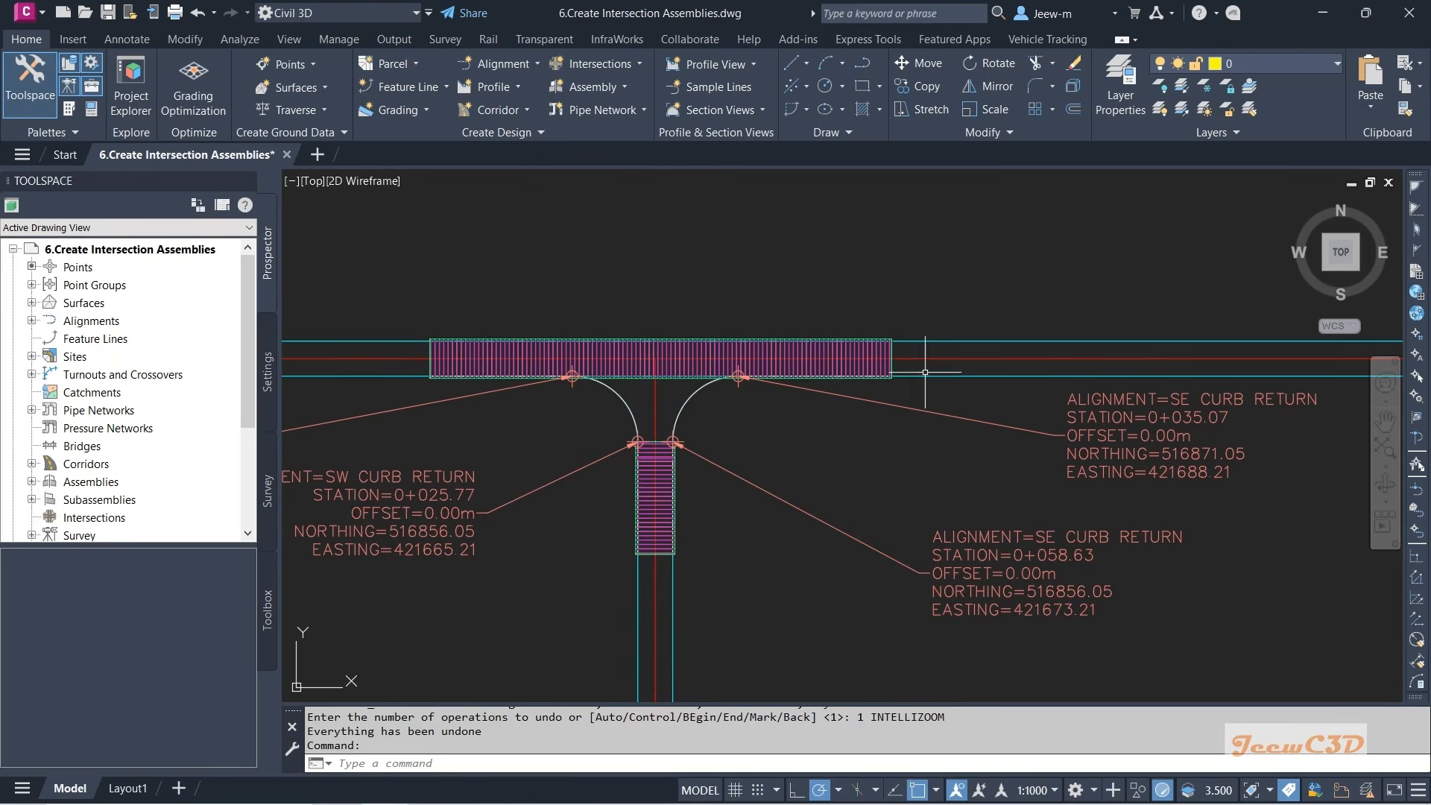
mouse_move(841, 445)
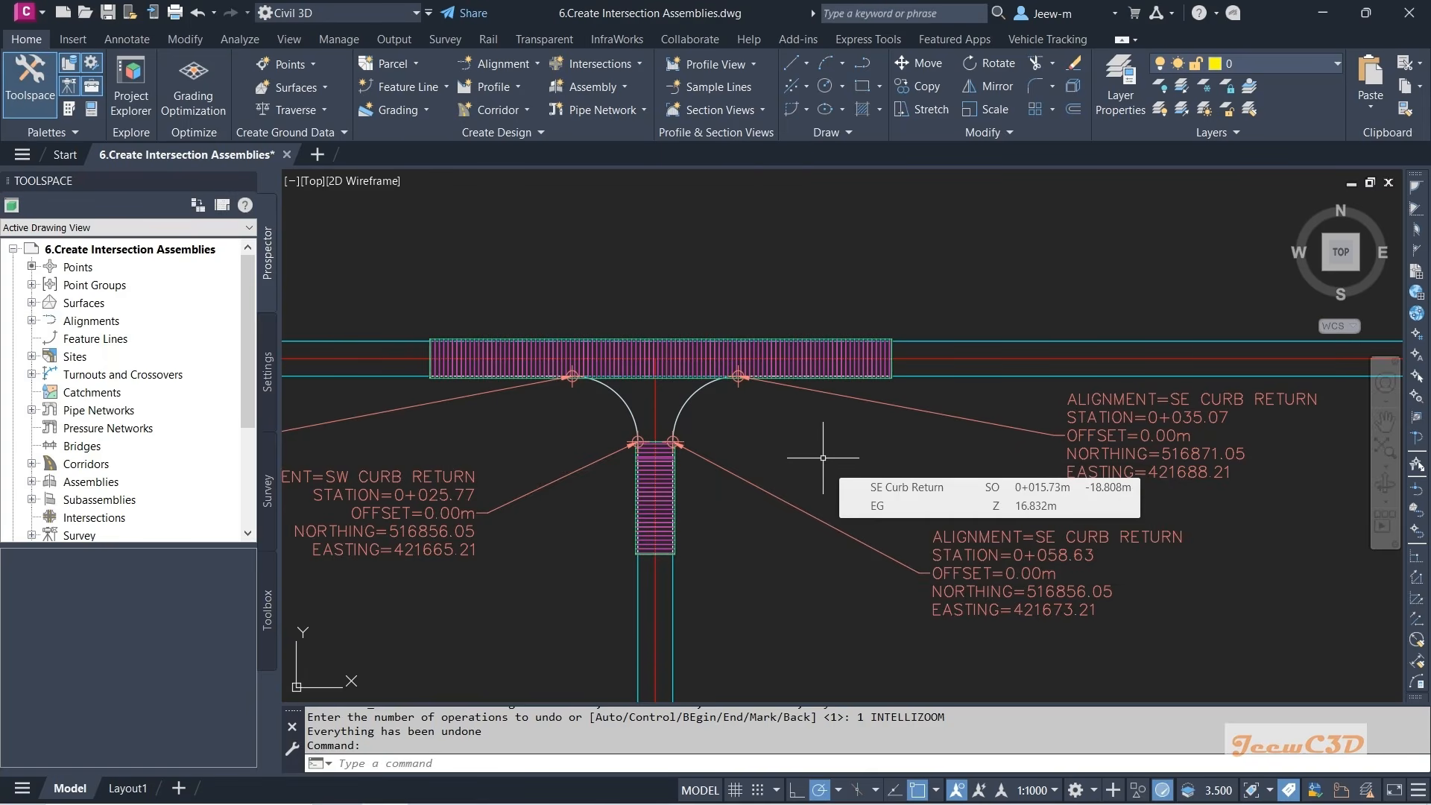
scroll(607, 399, up, 2)
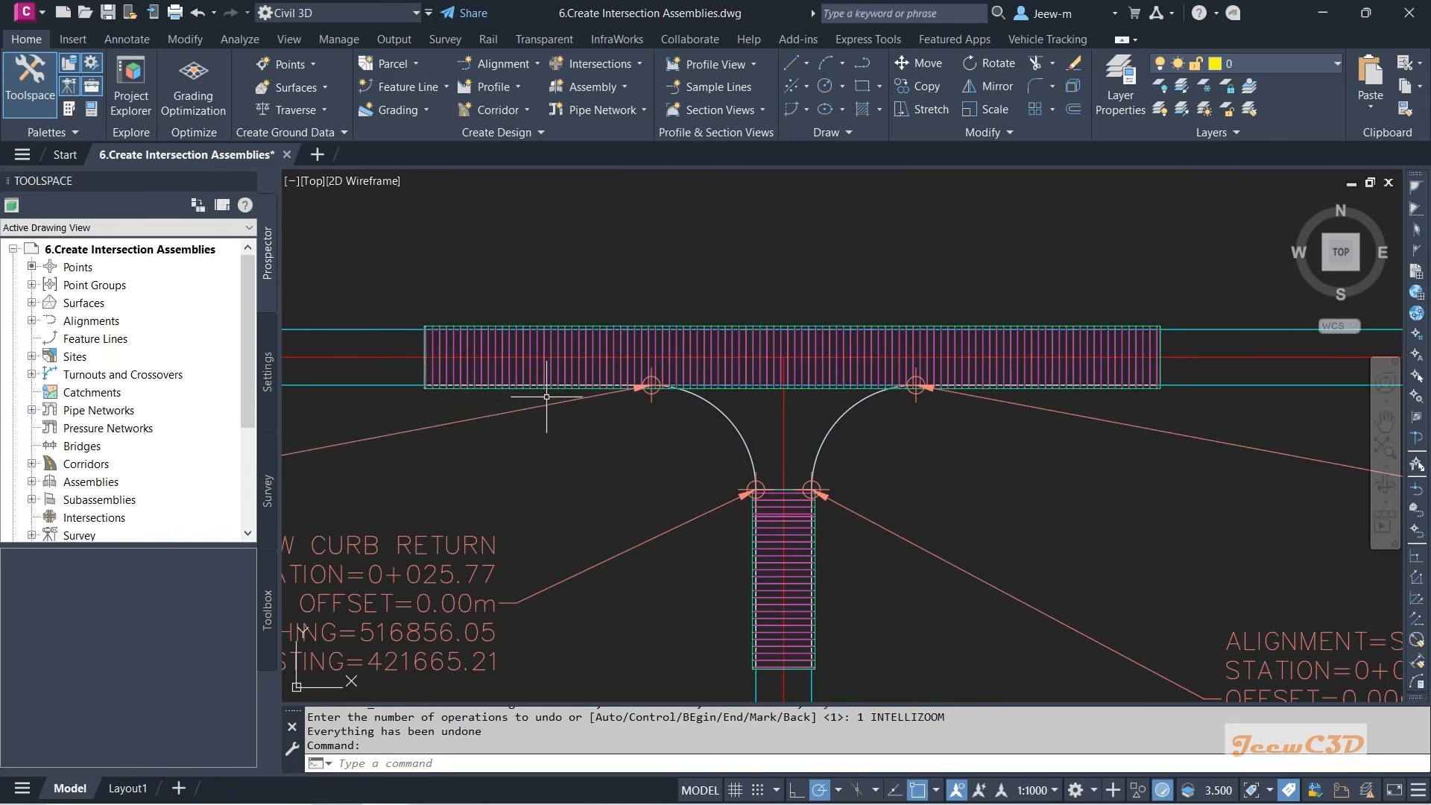
- Examine the main road and side road corridor extents around the curb return arcs to identify where intersection assemblies are needed
scroll(589, 395, up, 2)
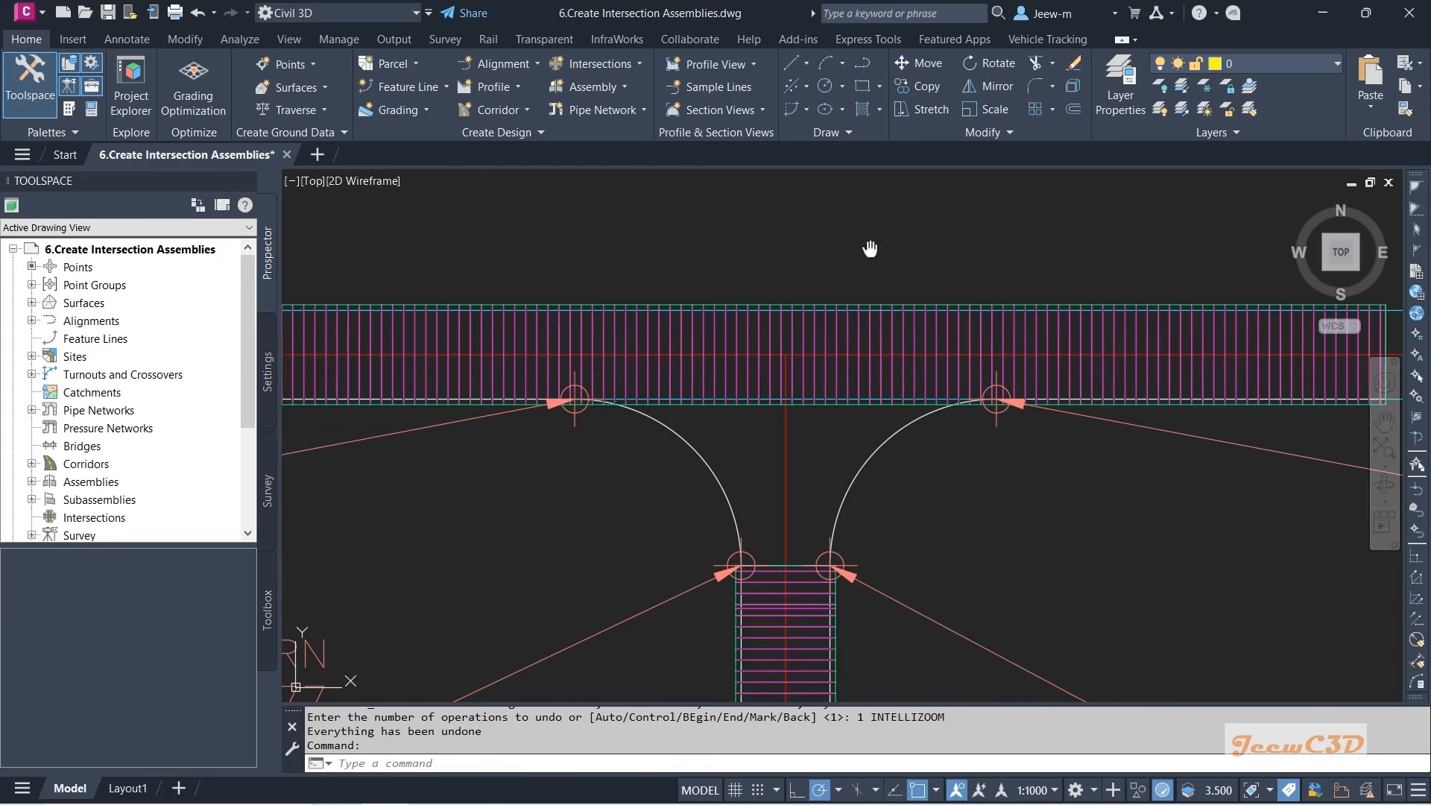
middle_drag(865, 246, 526, 264)
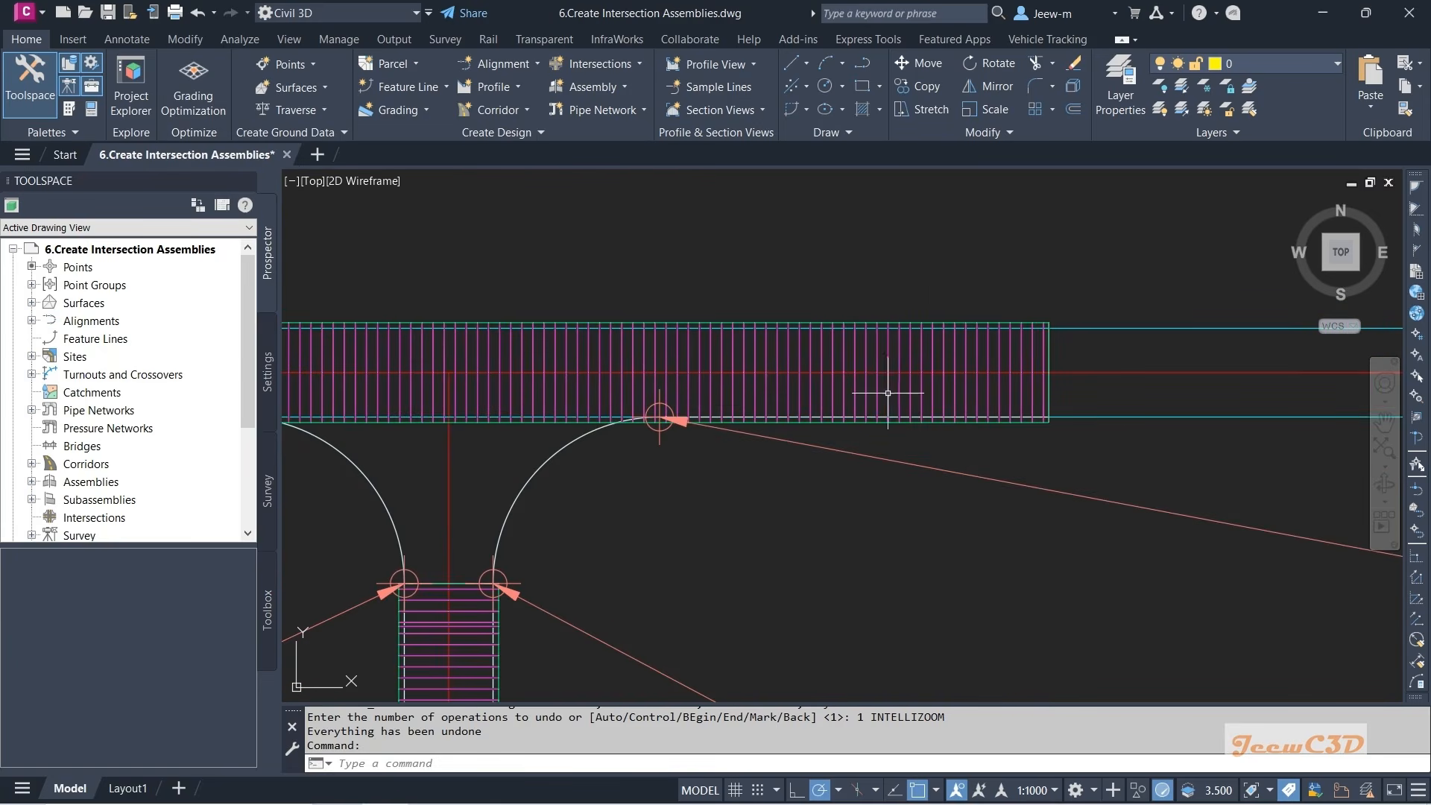
scroll(898, 388, down, 2)
middle_drag(879, 474, 943, 335)
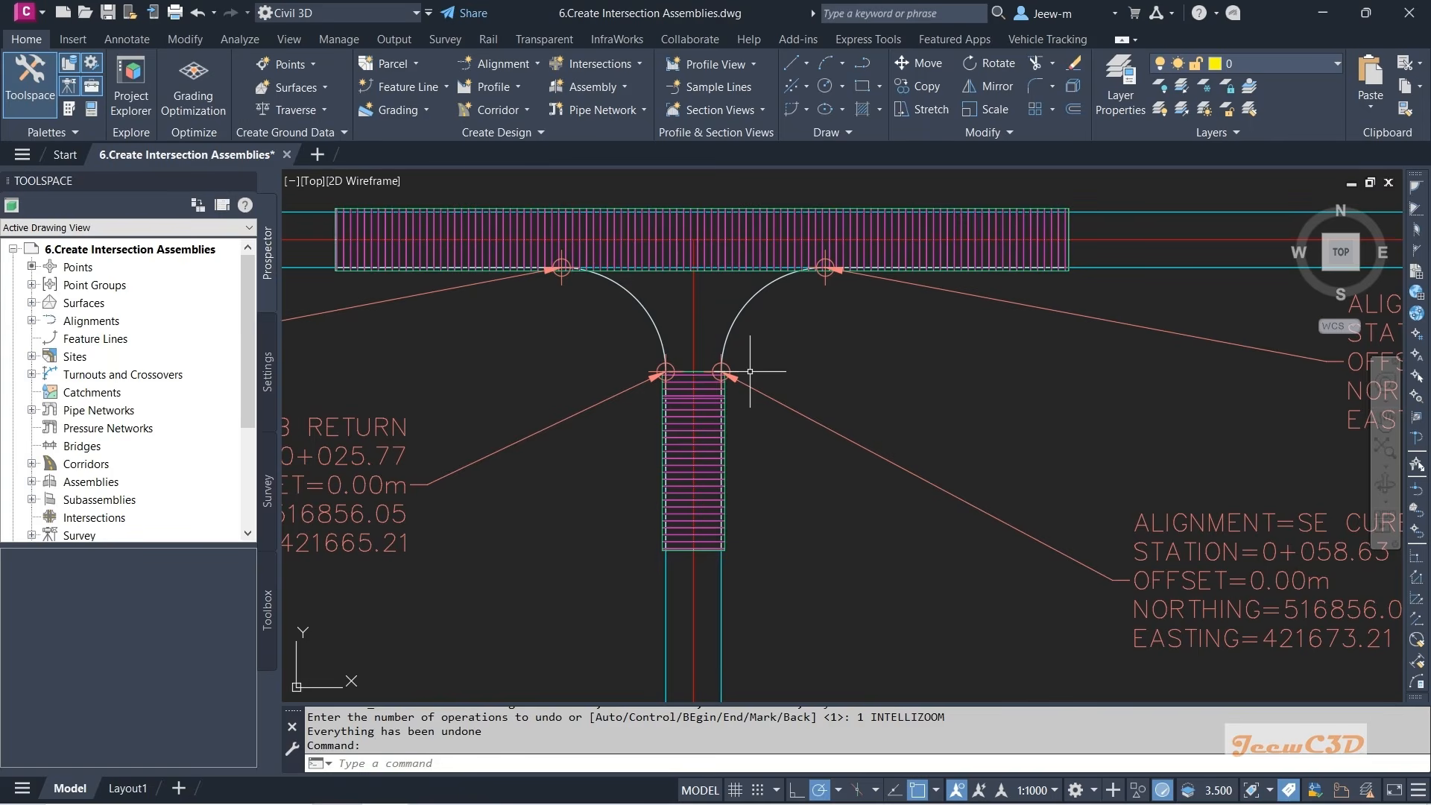
scroll(681, 375, up, 2)
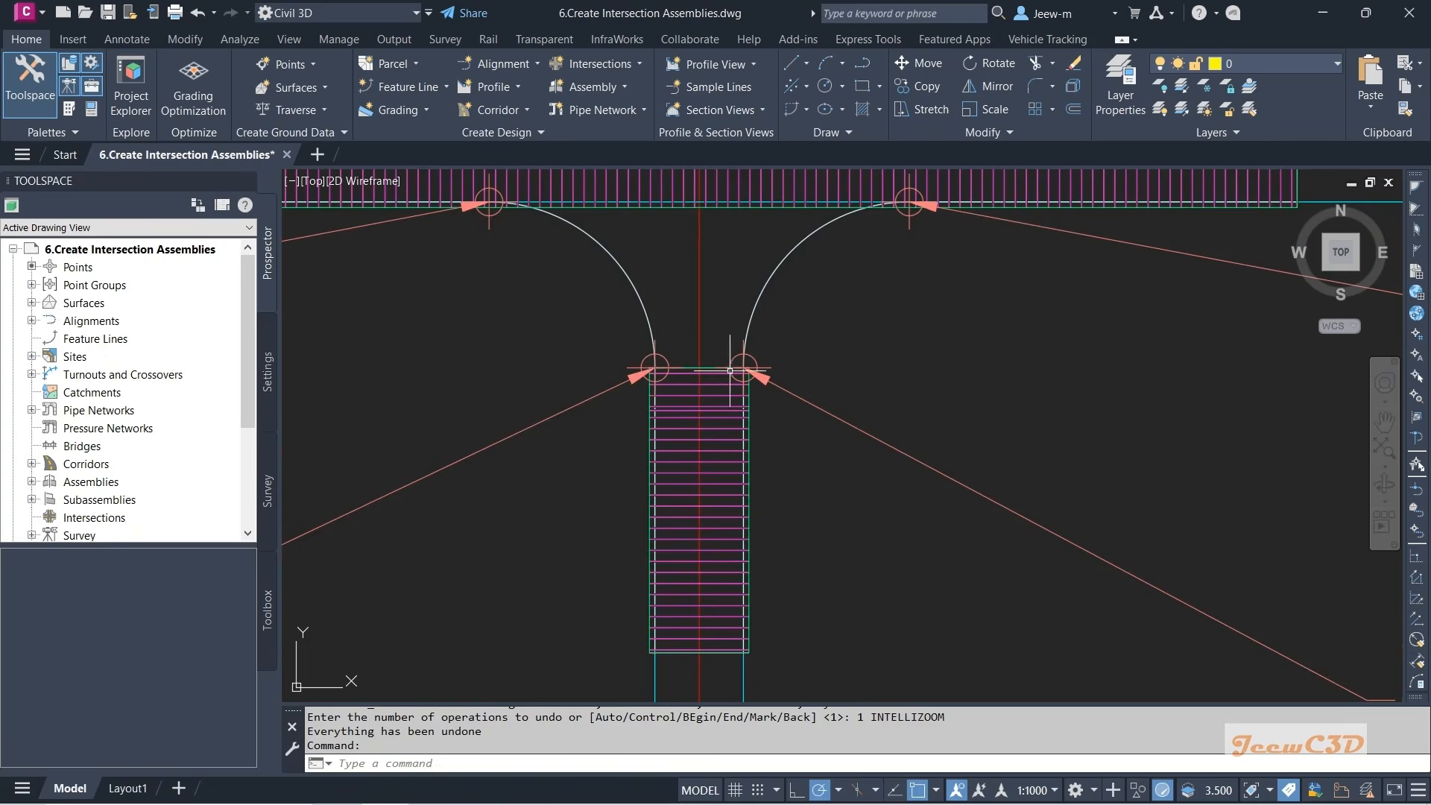
scroll(729, 370, down, 2)
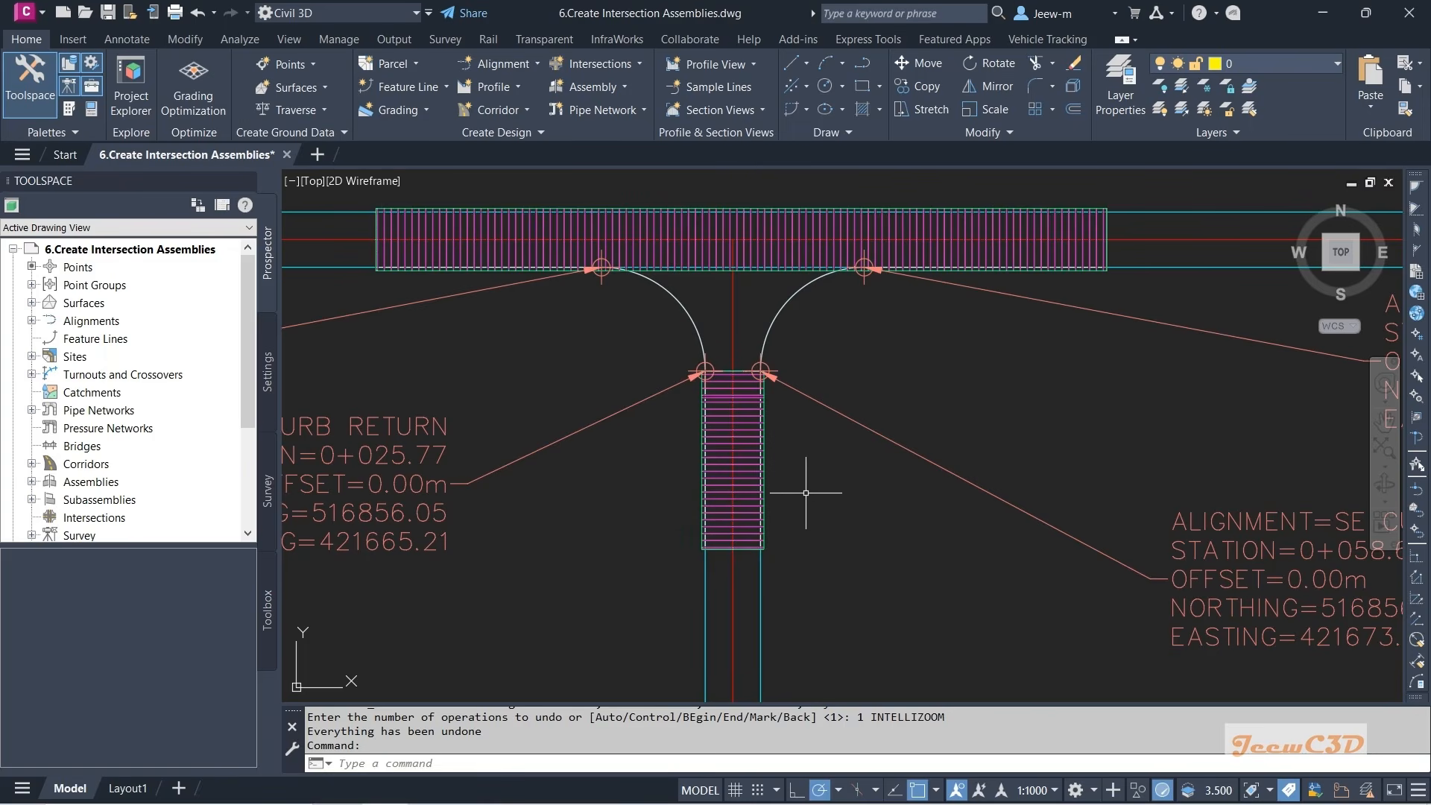
mouse_move(810, 496)
mouse_move(797, 587)
- Start a new assembly and name it Full Width Assembly
scroll(802, 542, down, 10)
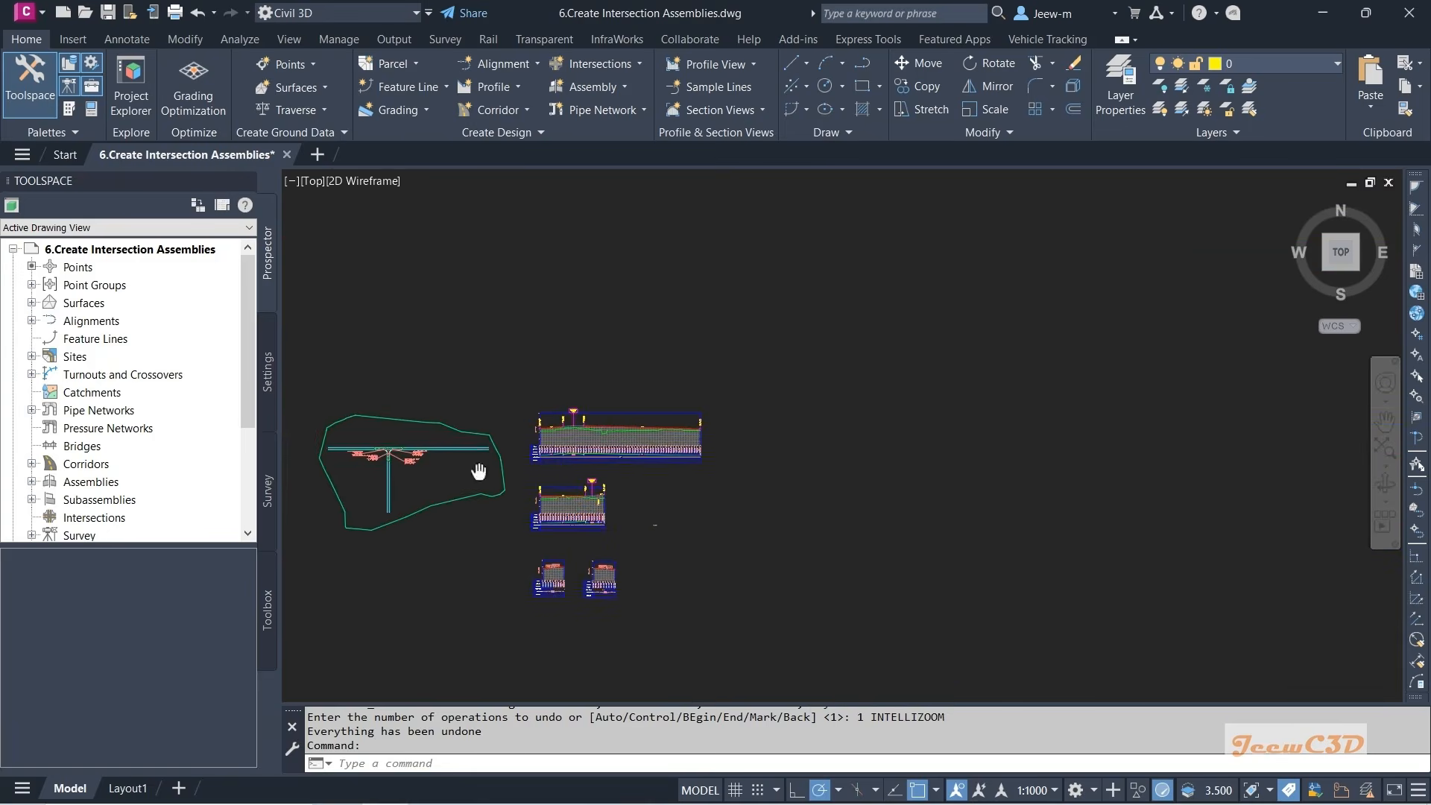
scroll(740, 517, up, 4)
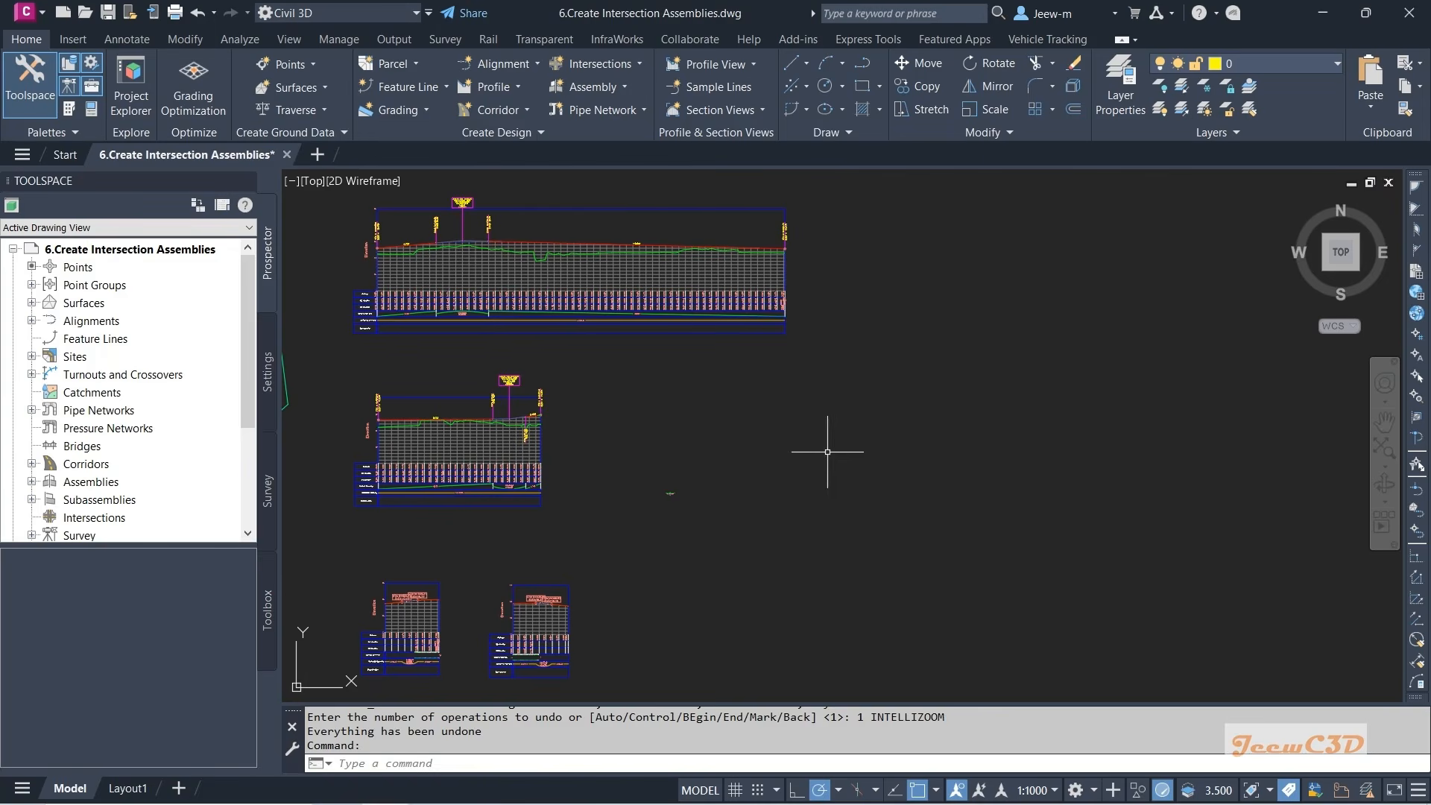
click(605, 91)
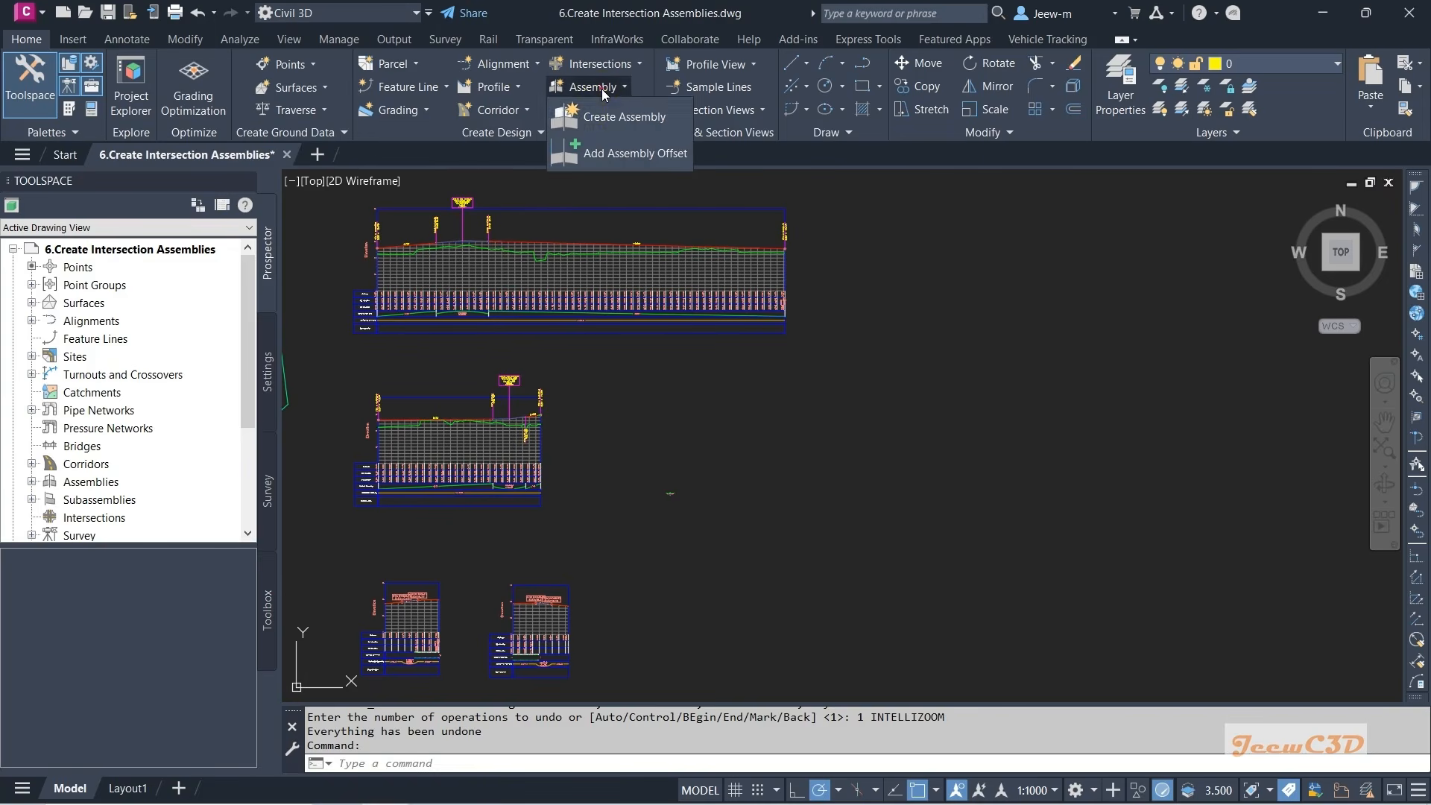
click(642, 115)
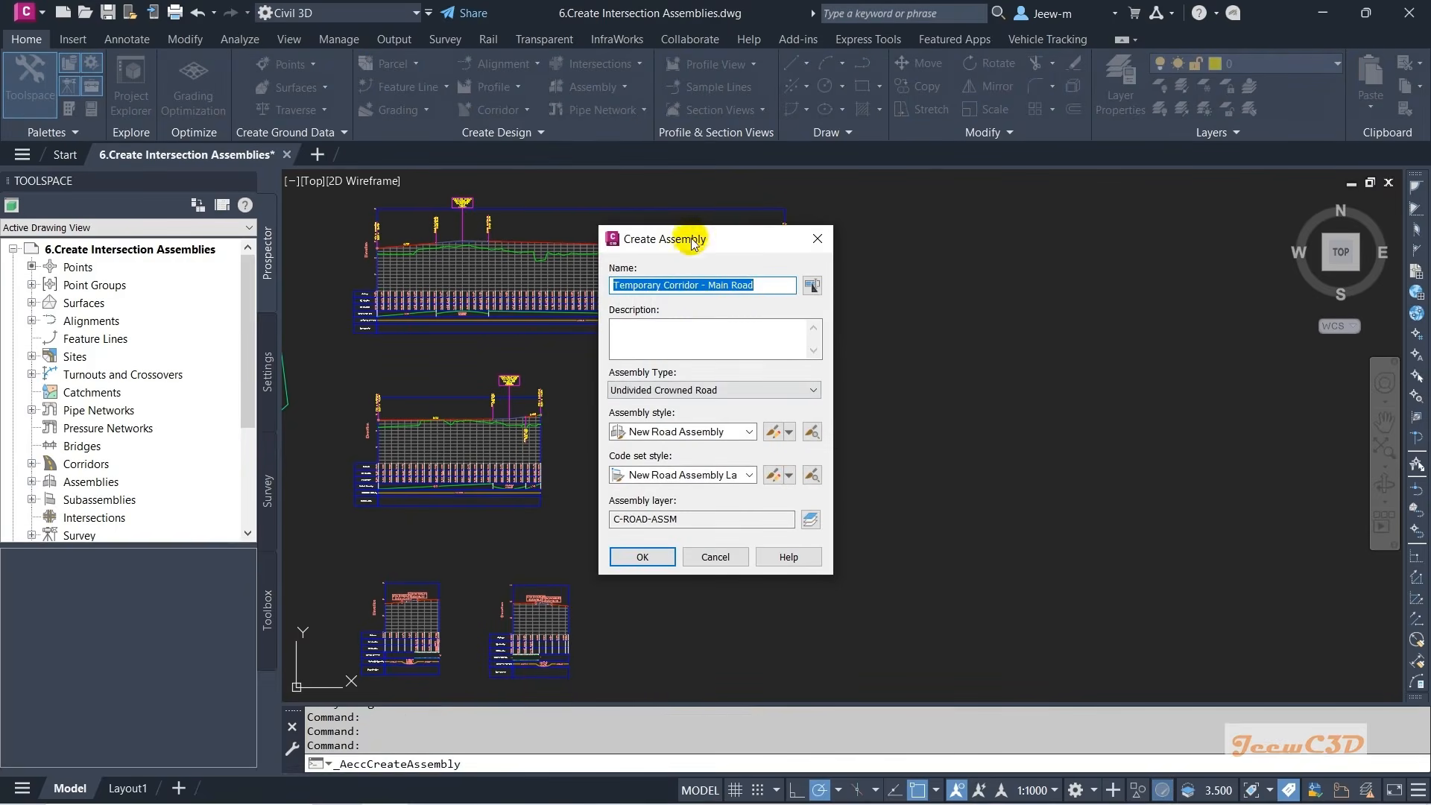
drag(689, 237, 986, 211)
click(945, 266)
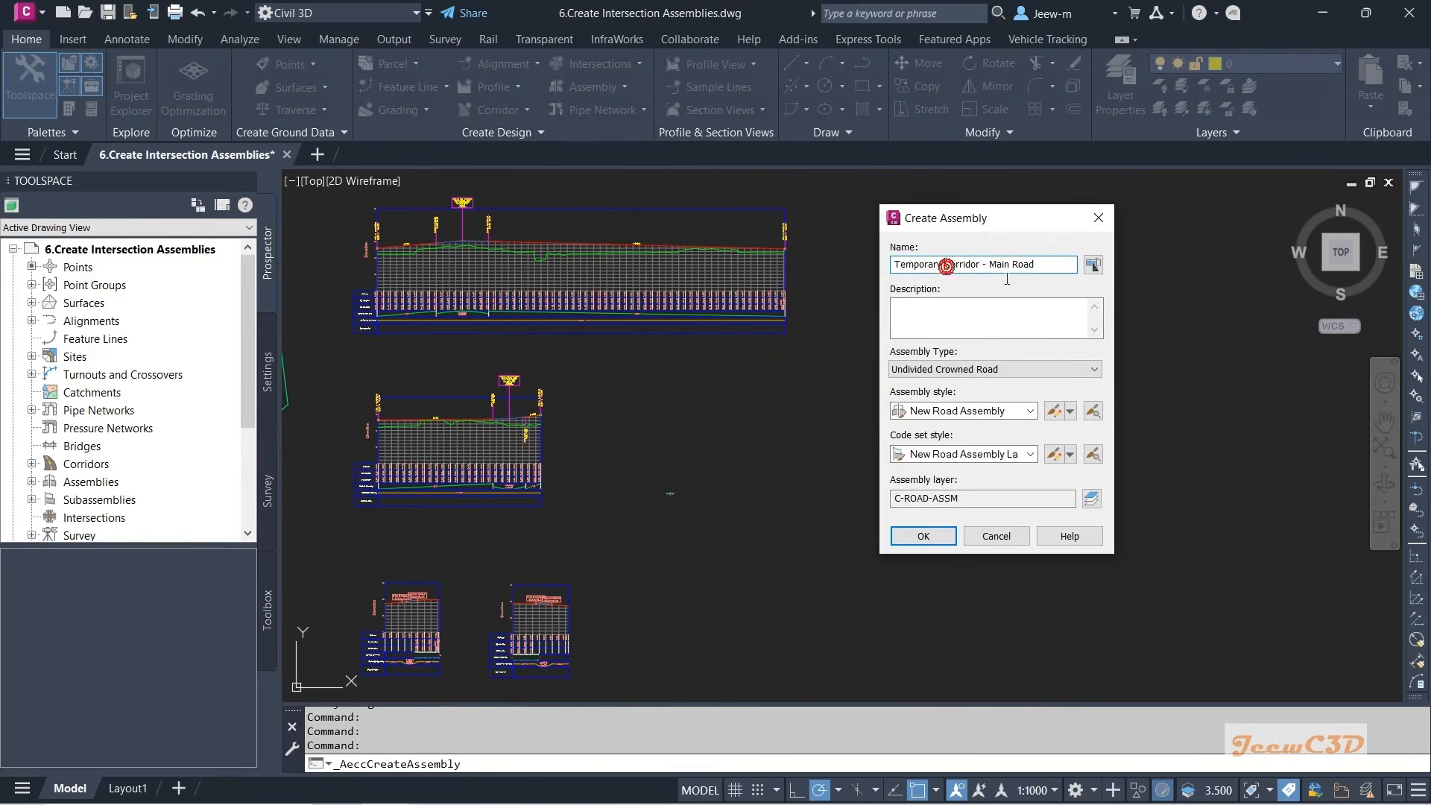
drag(1039, 270, 821, 266)
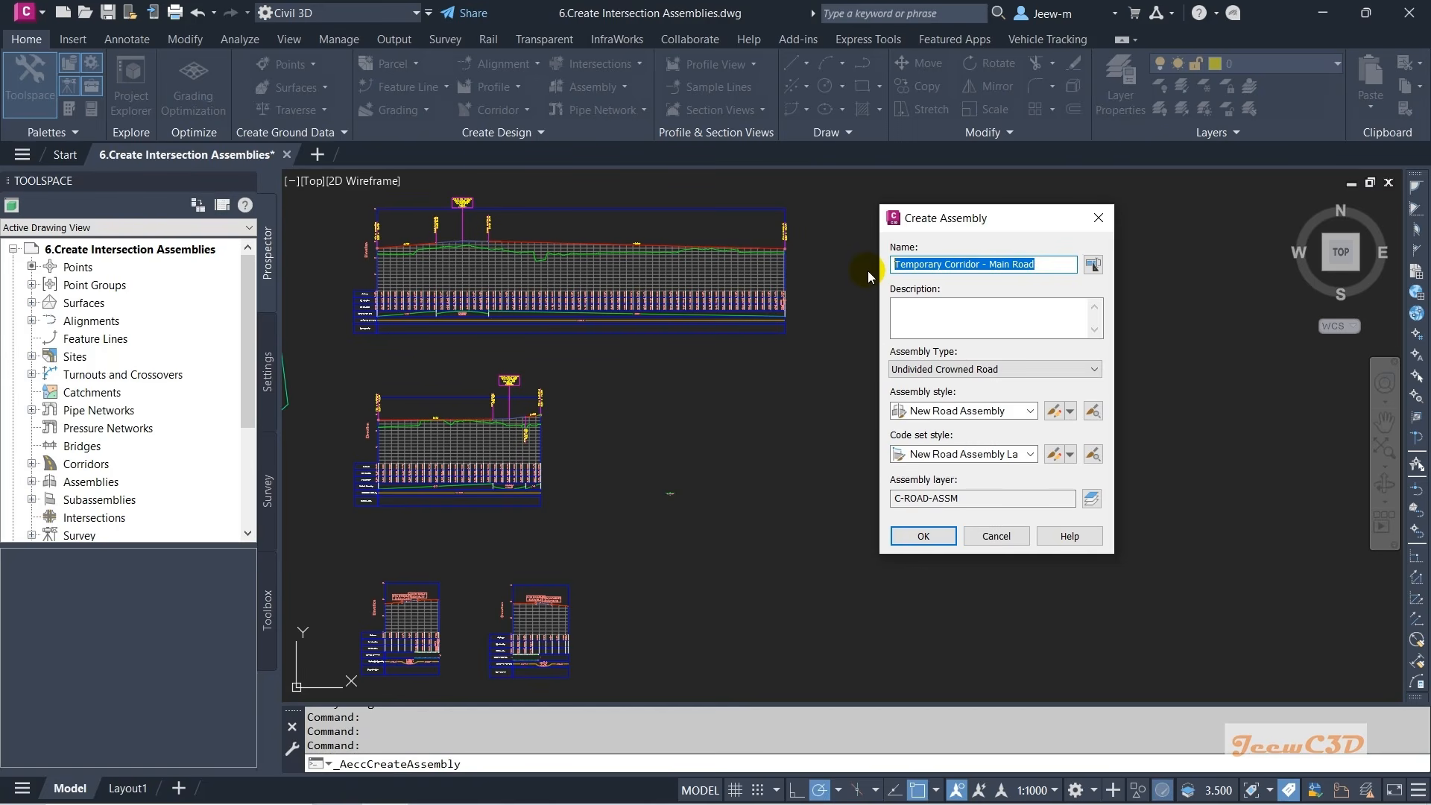
text(Full Wi)
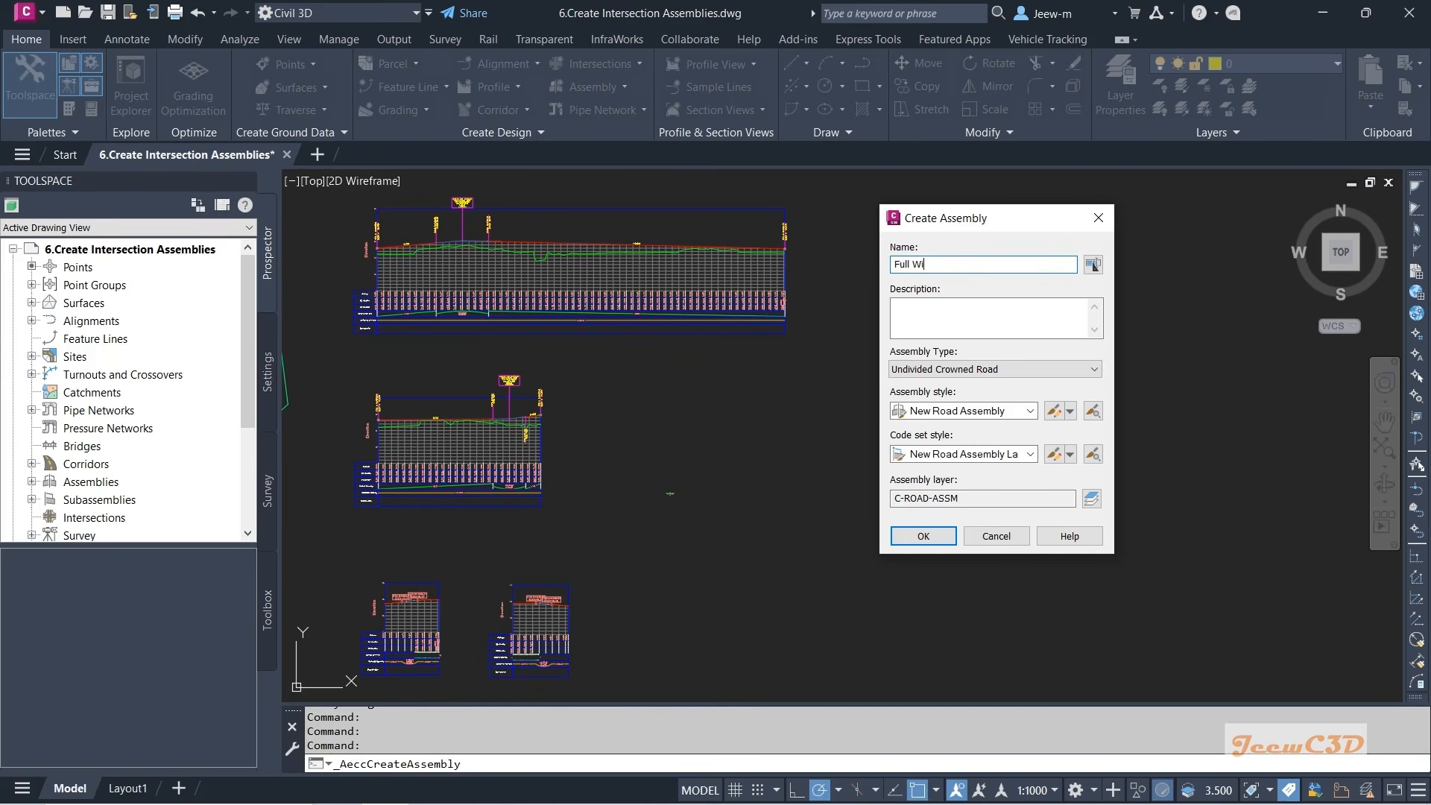
text(dth Assembly)
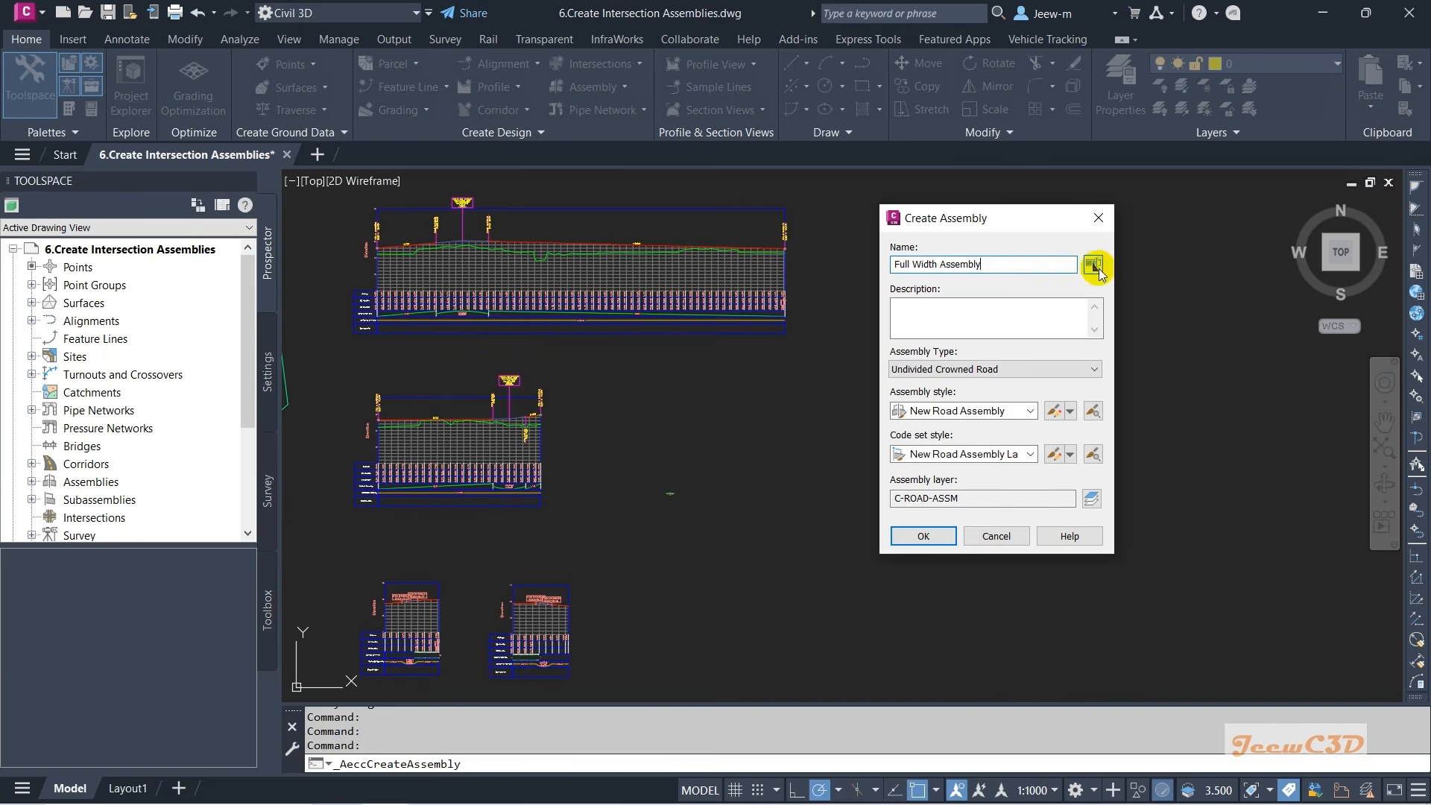
- Accept the Undivided Crowned Road assembly settings and place the baseline in empty space to the right of the existing assembly
click(1035, 306)
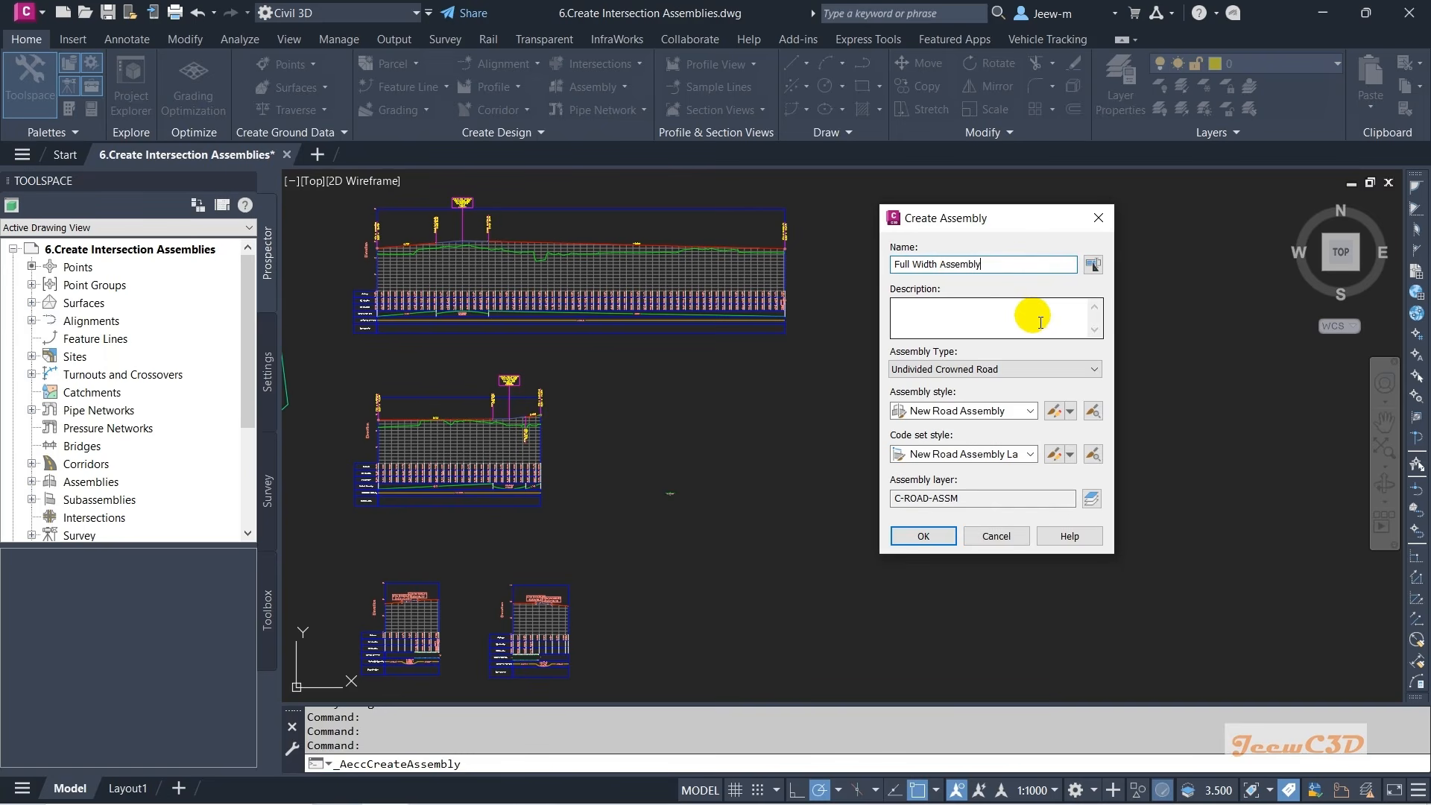
click(983, 315)
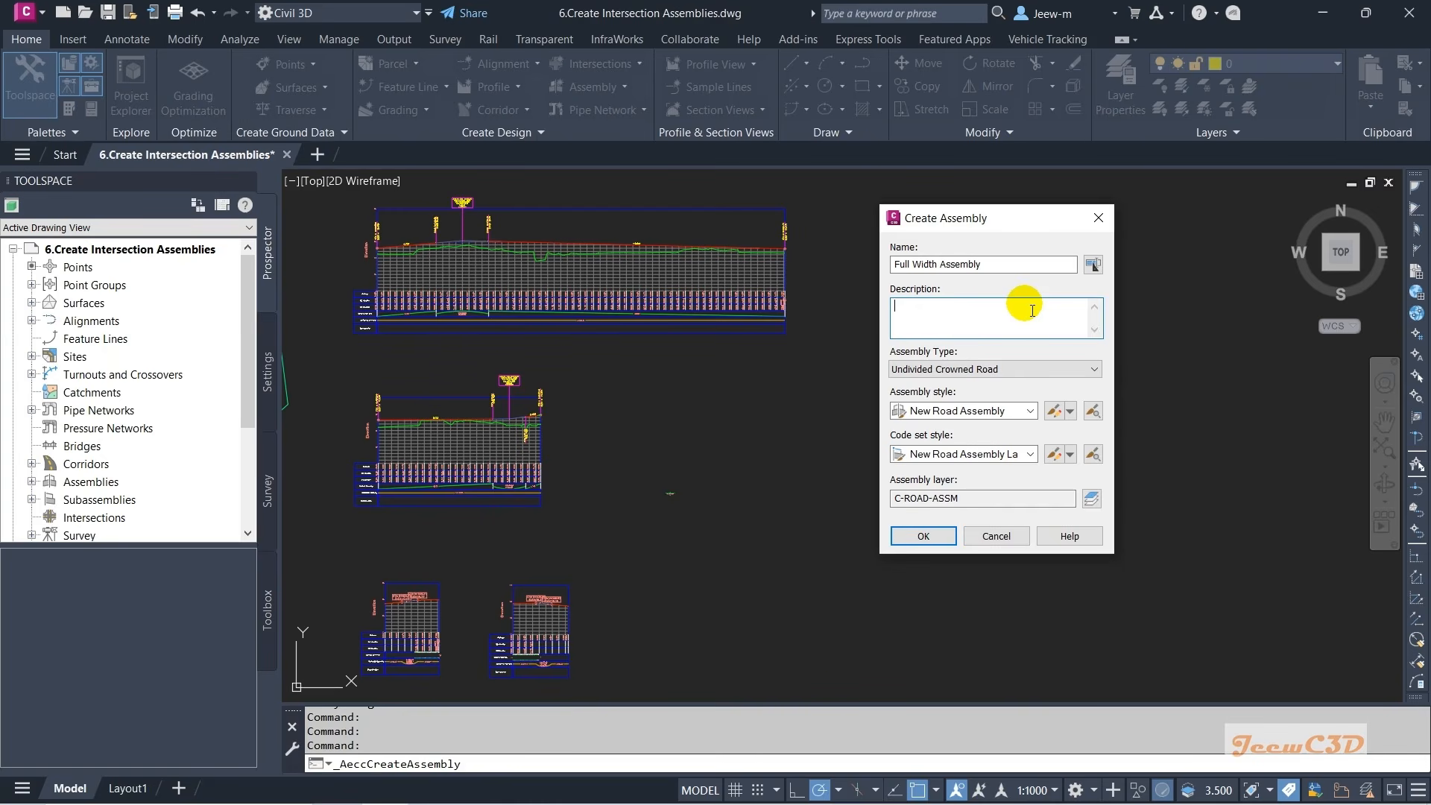
click(938, 534)
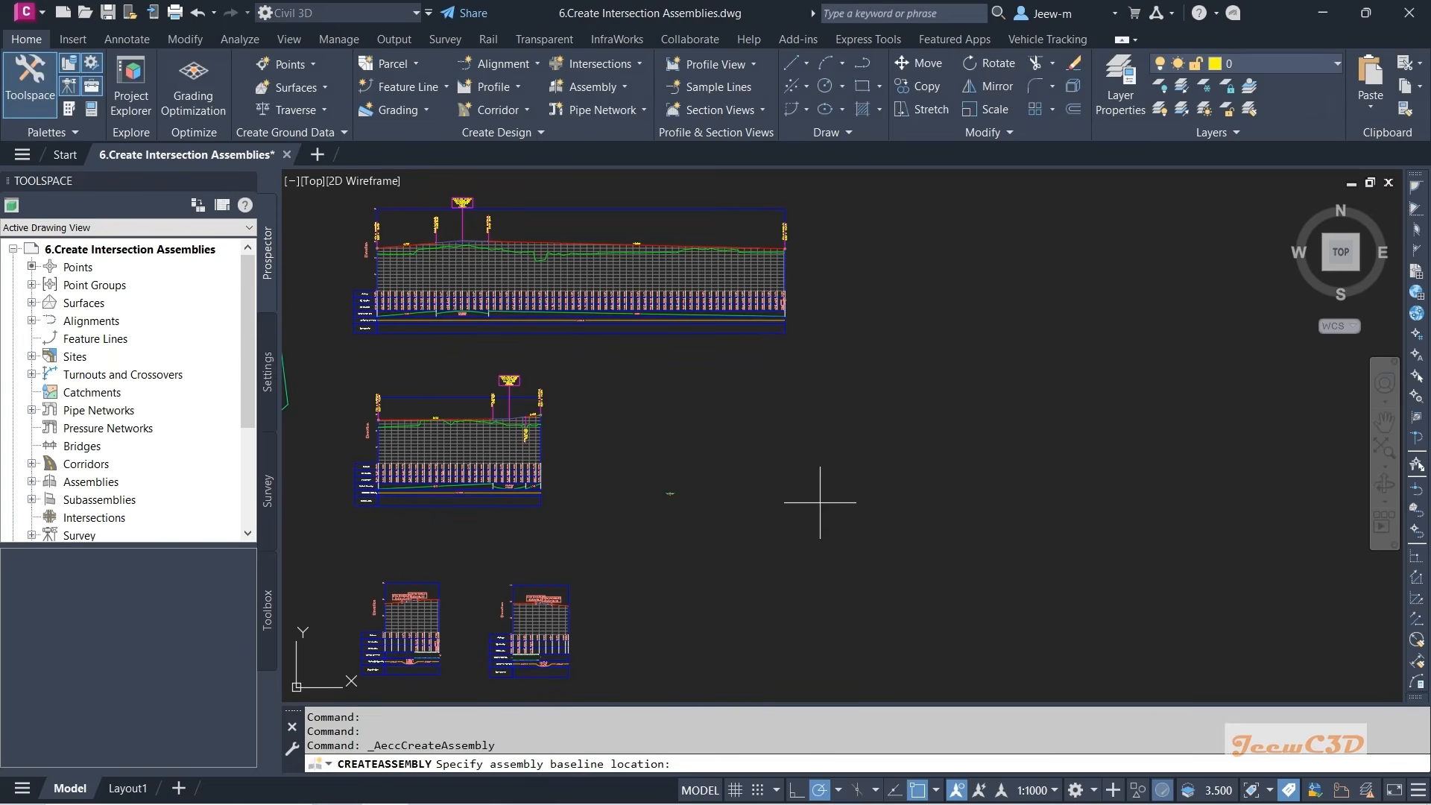
scroll(693, 488, up, 5)
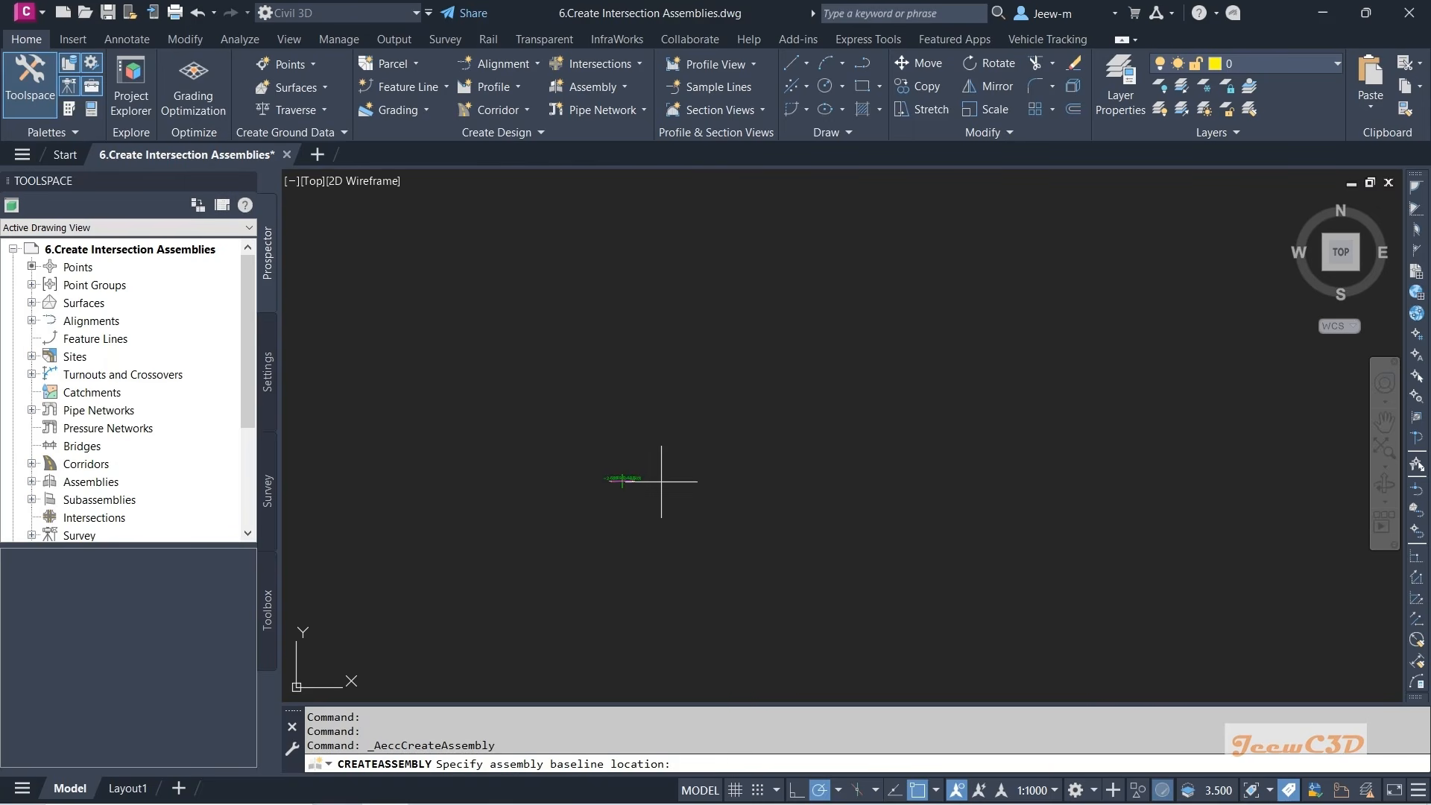
click(796, 482)
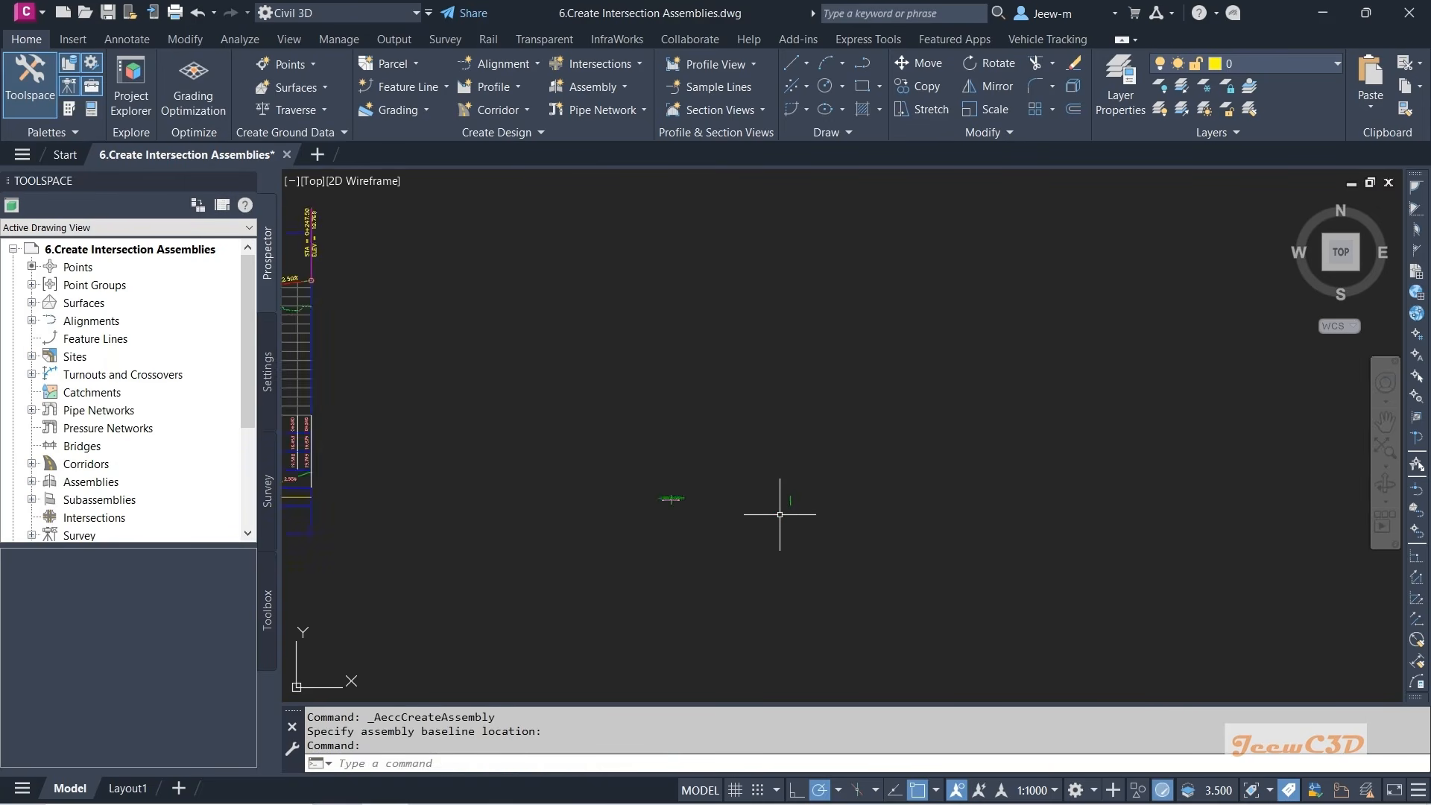
- Start the LaneSuperelevationAOR subassembly from the metric lanes set with a width of 4 m and a default slope of -2.5%
scroll(790, 506, up, 2)
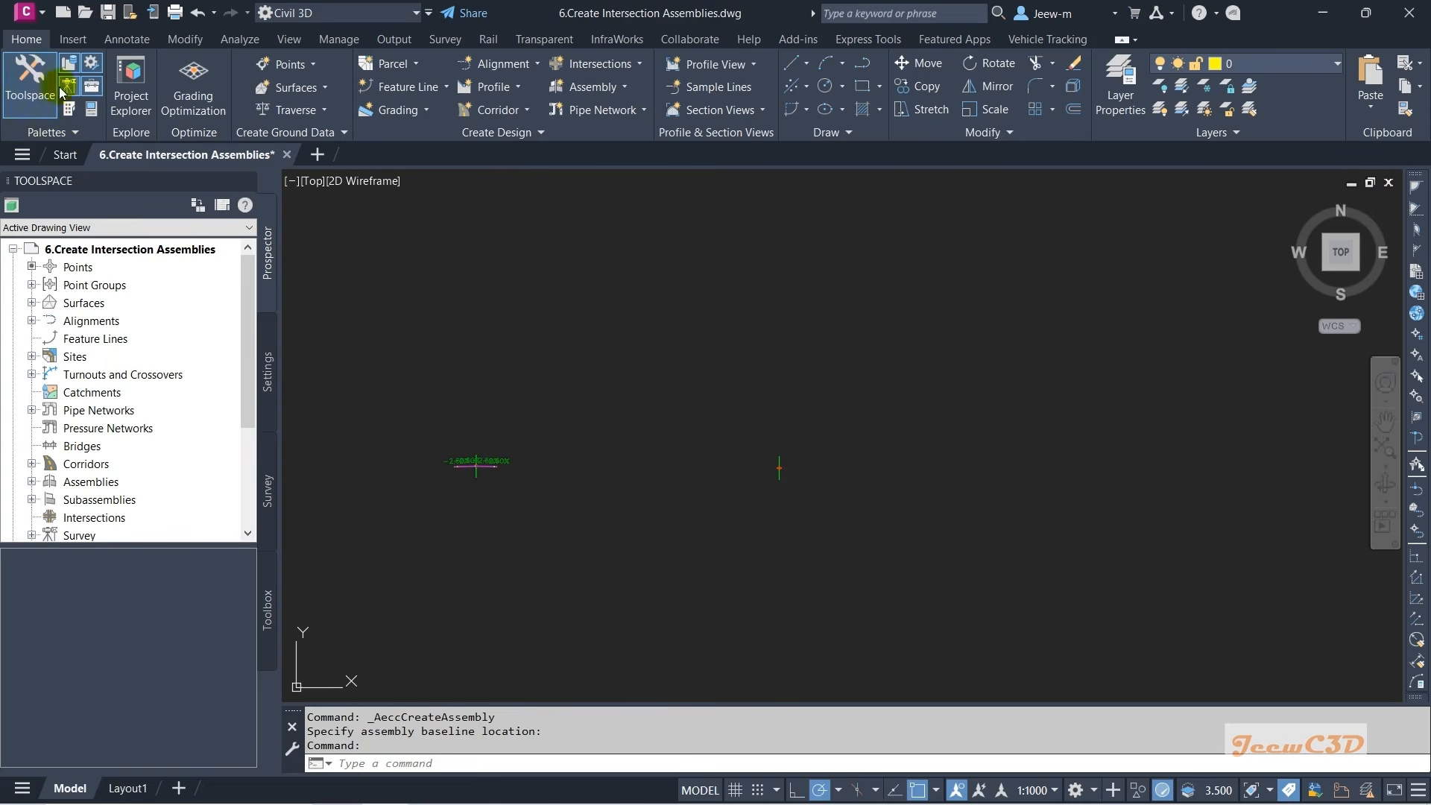
click(68, 109)
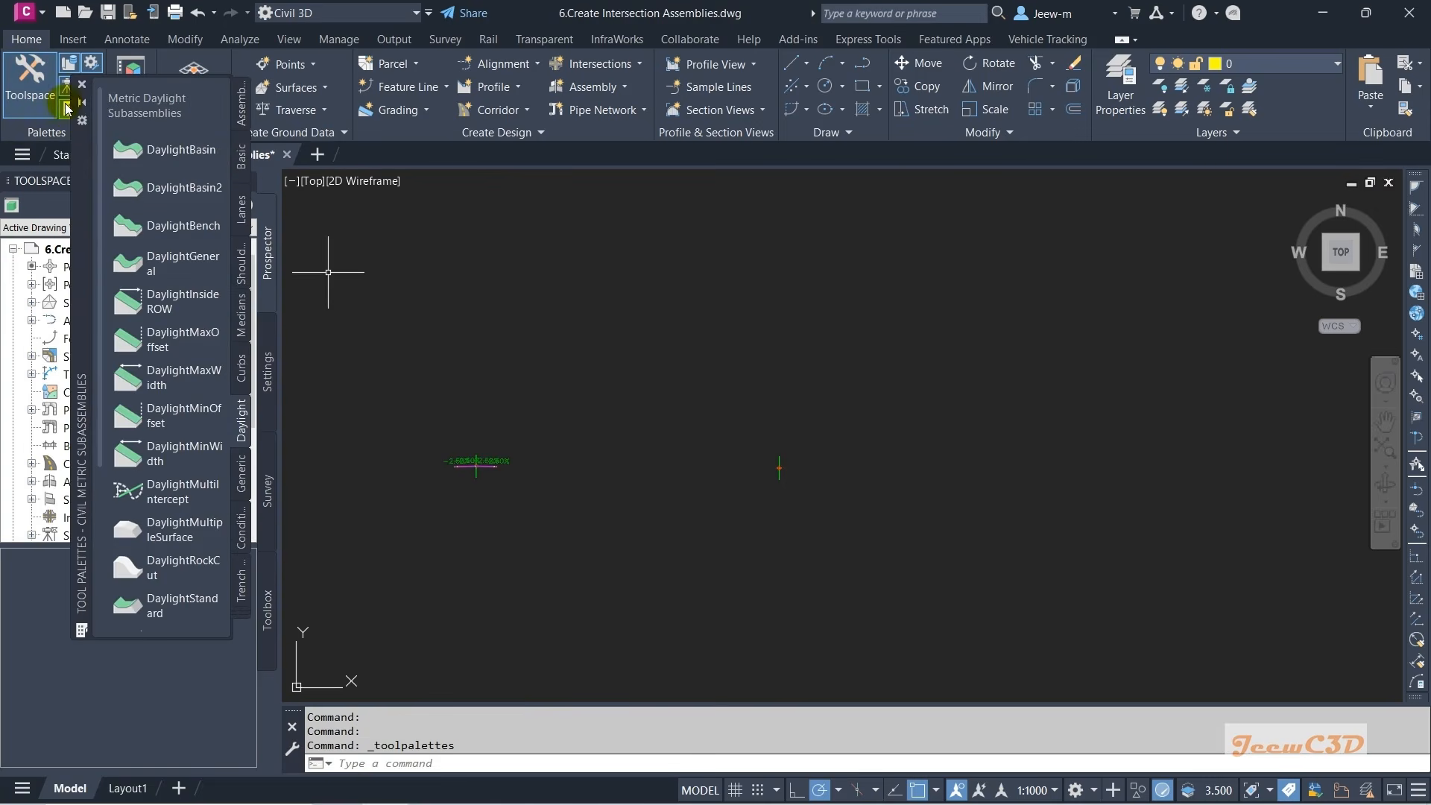
click(241, 608)
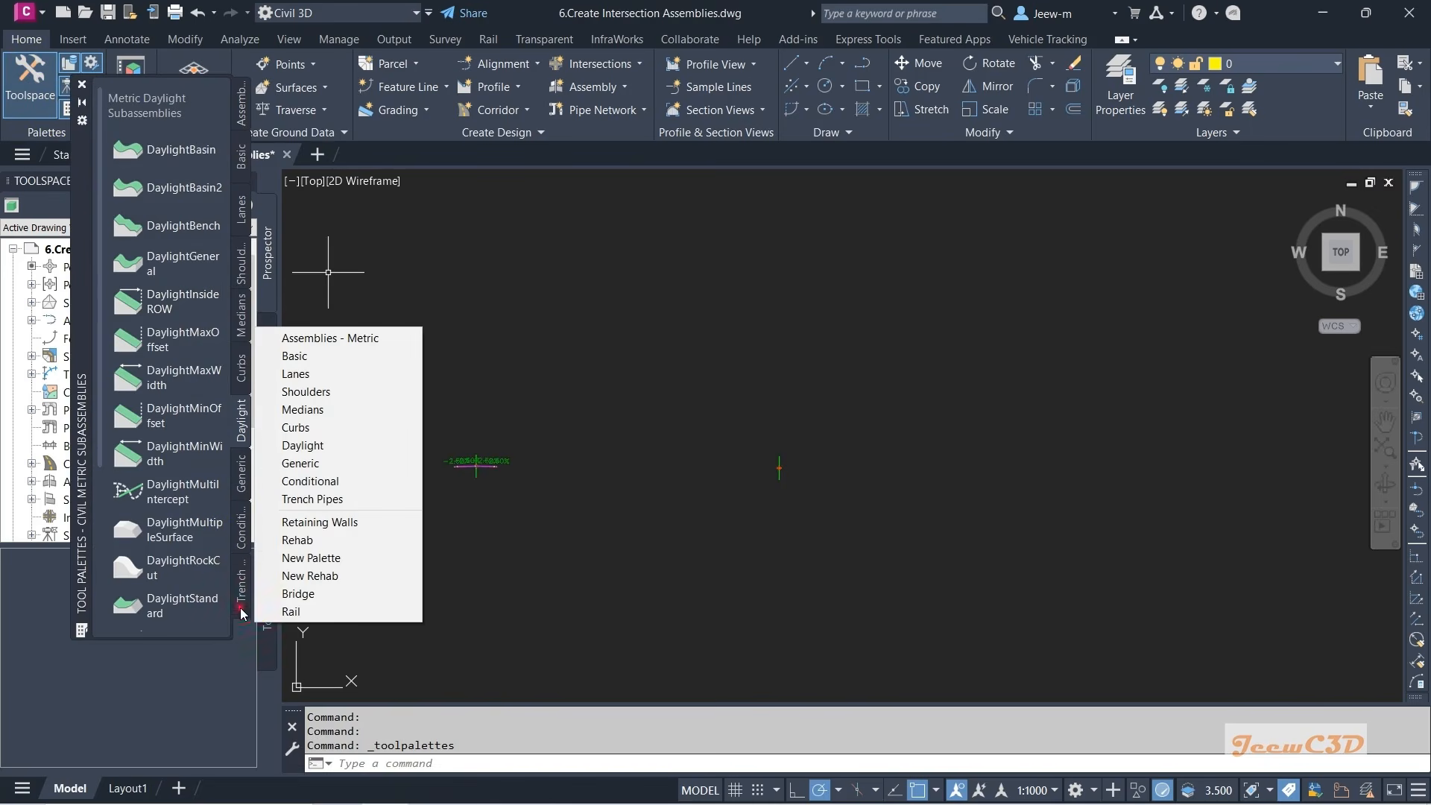
click(299, 375)
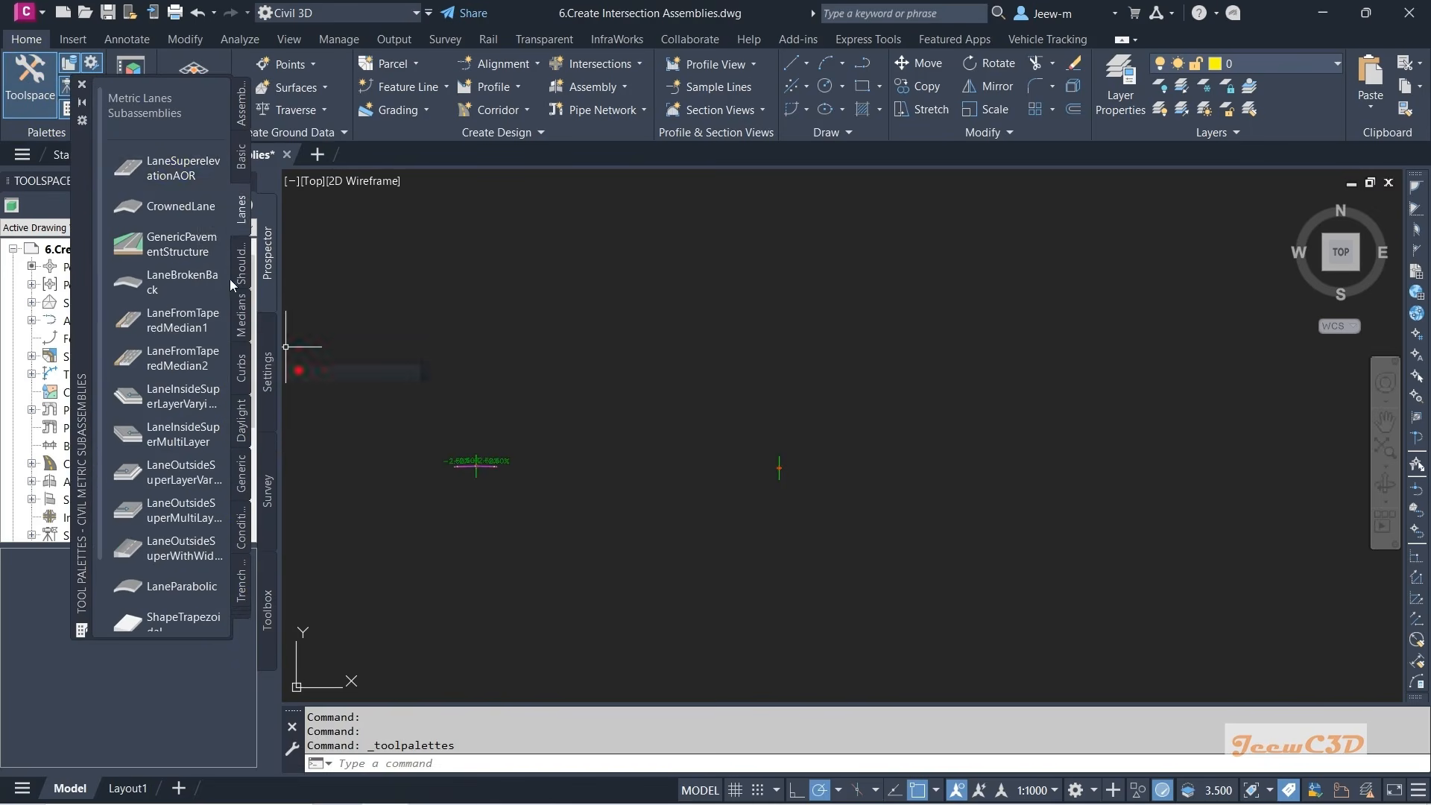
click(181, 172)
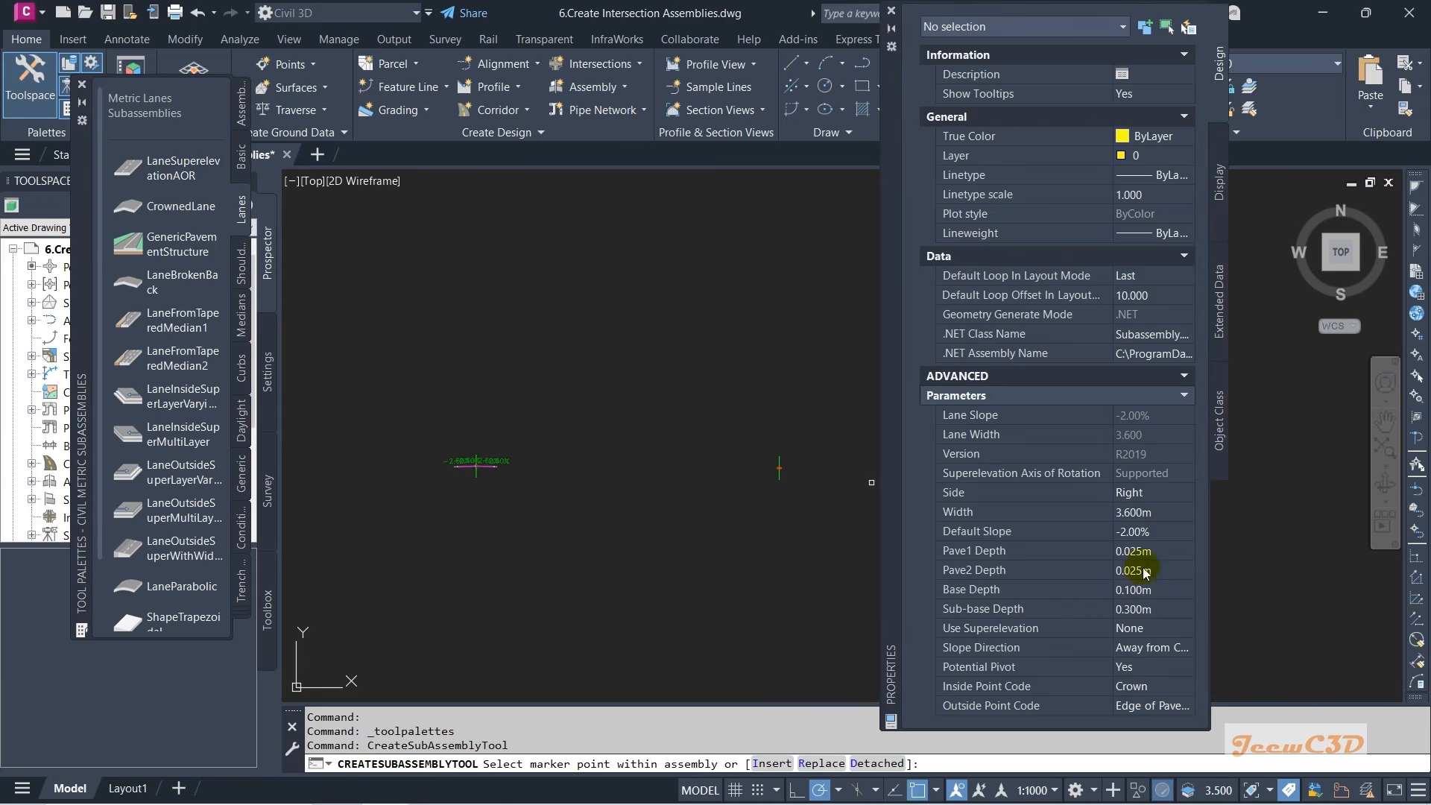
click(1145, 514)
text(4)
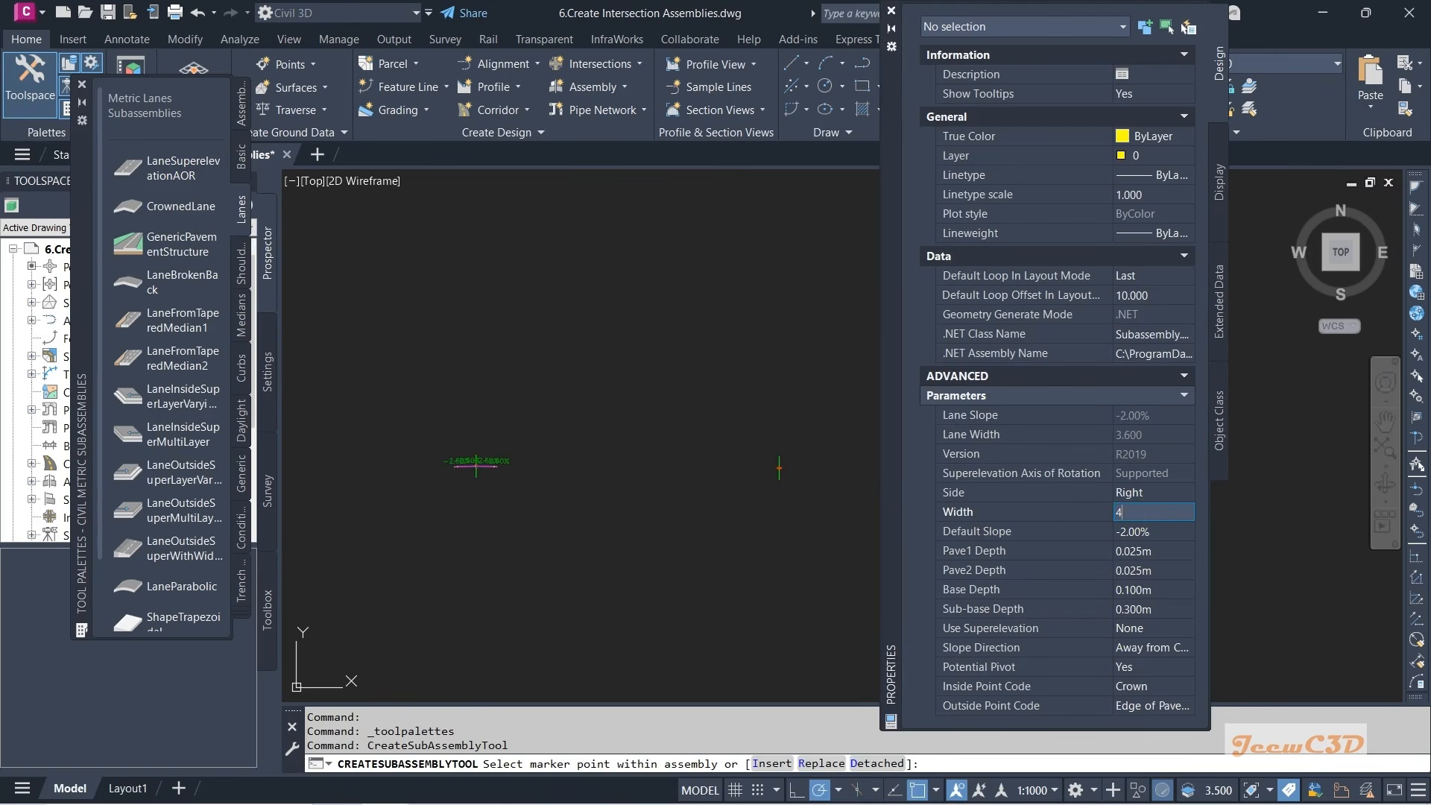
key(Tab)
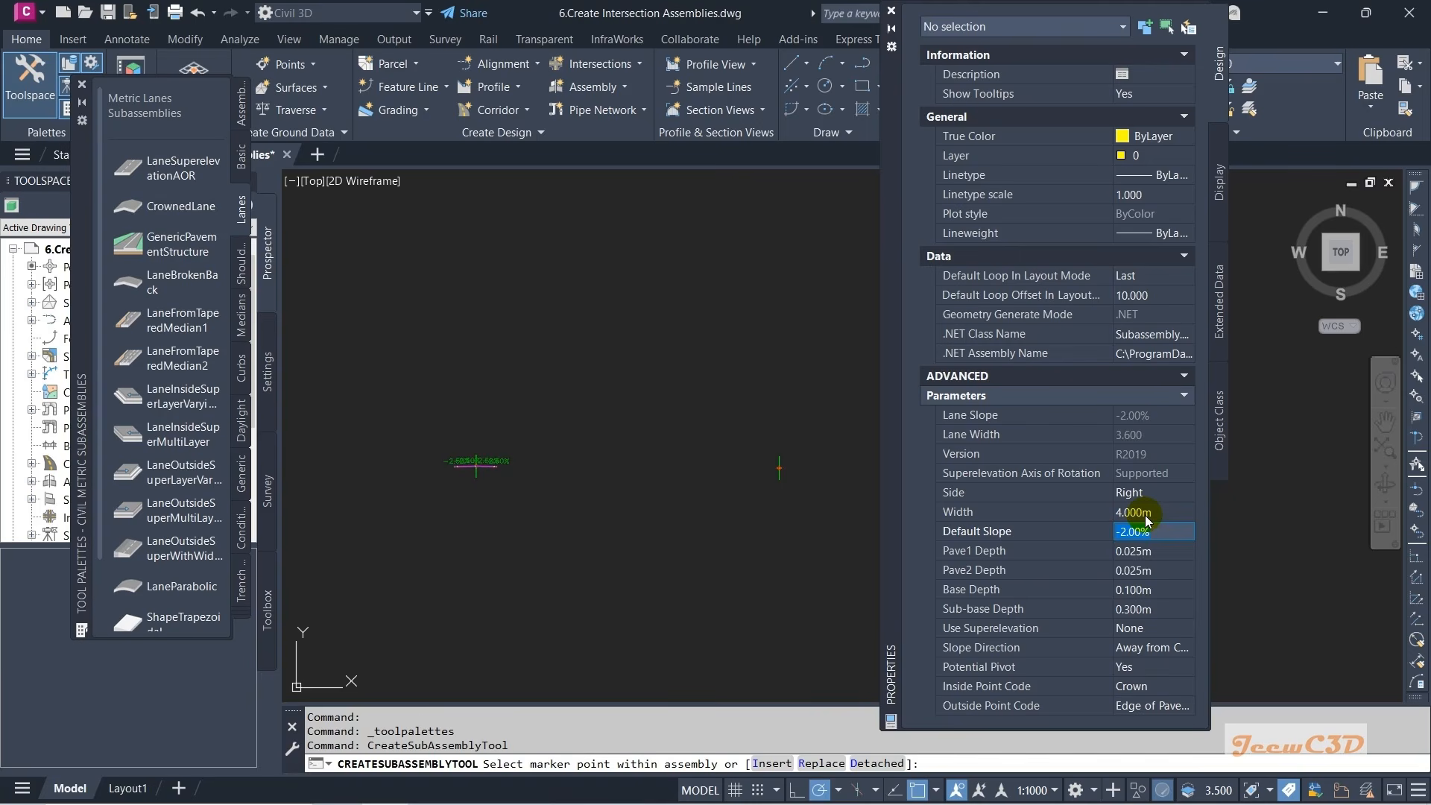
text(-2.5)
key(Tab)
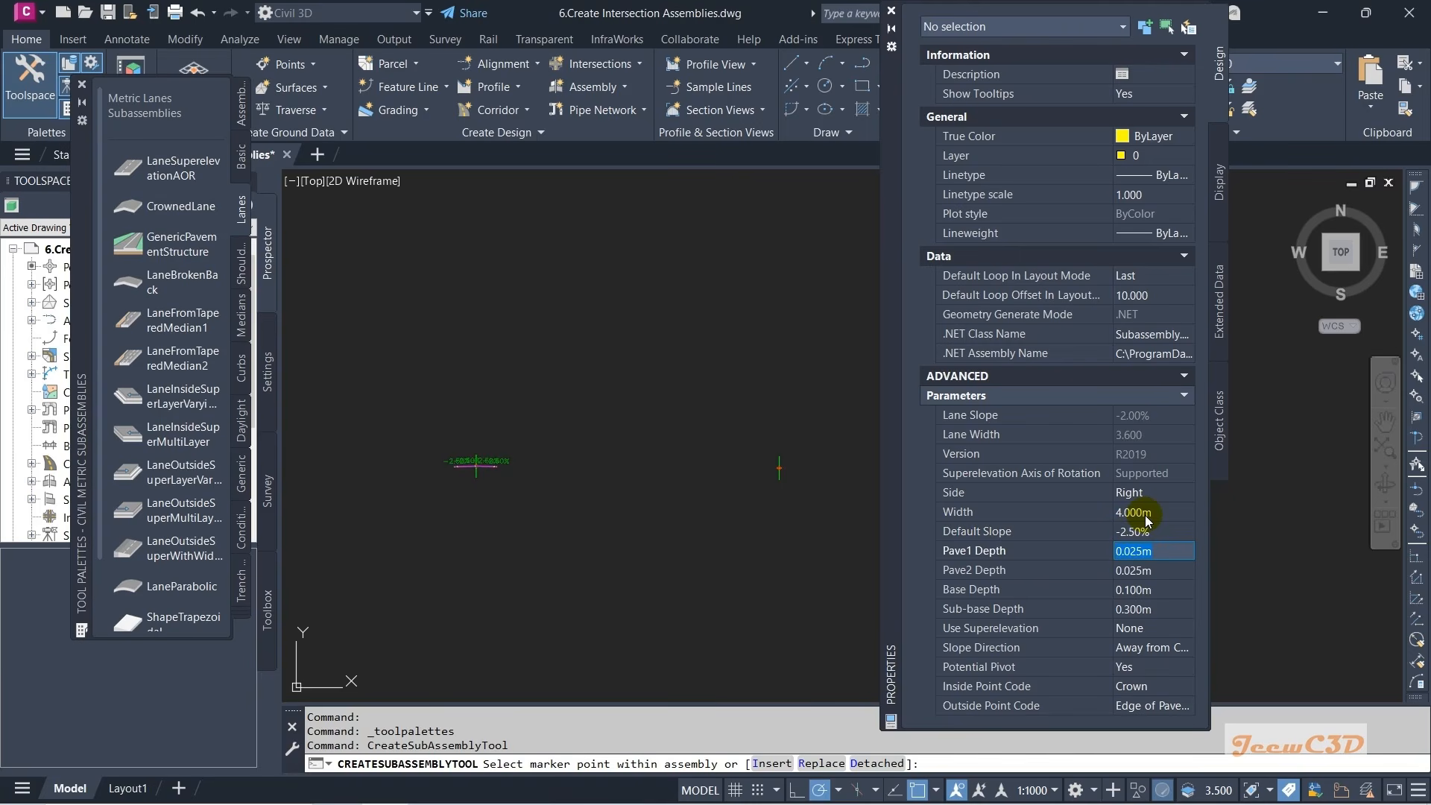
- Set the lane's Pave1 and Pave2 depths to 0.05 m each and its base depth to 0.2 m
text(0.05)
key(Tab)
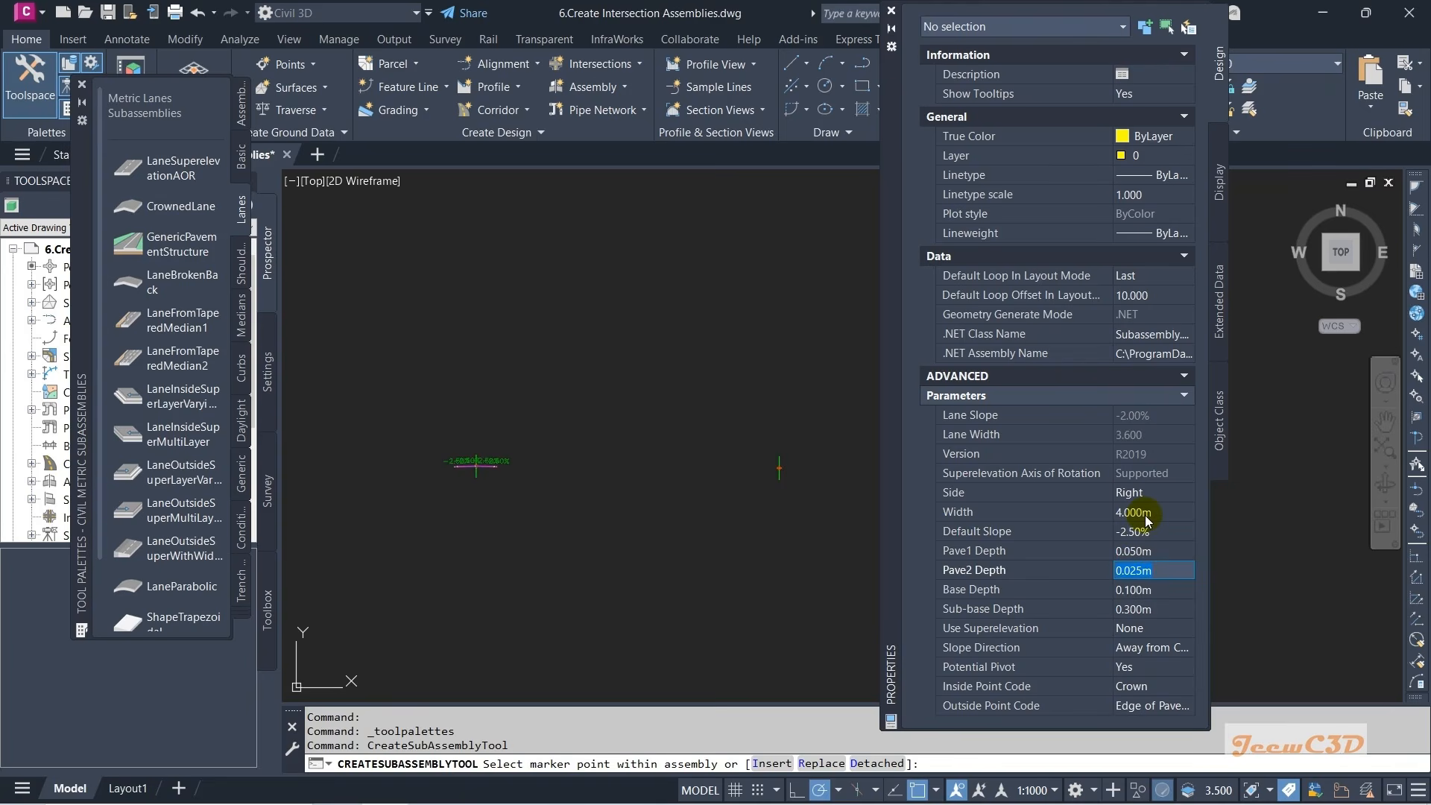
text(0.05)
key(Tab)
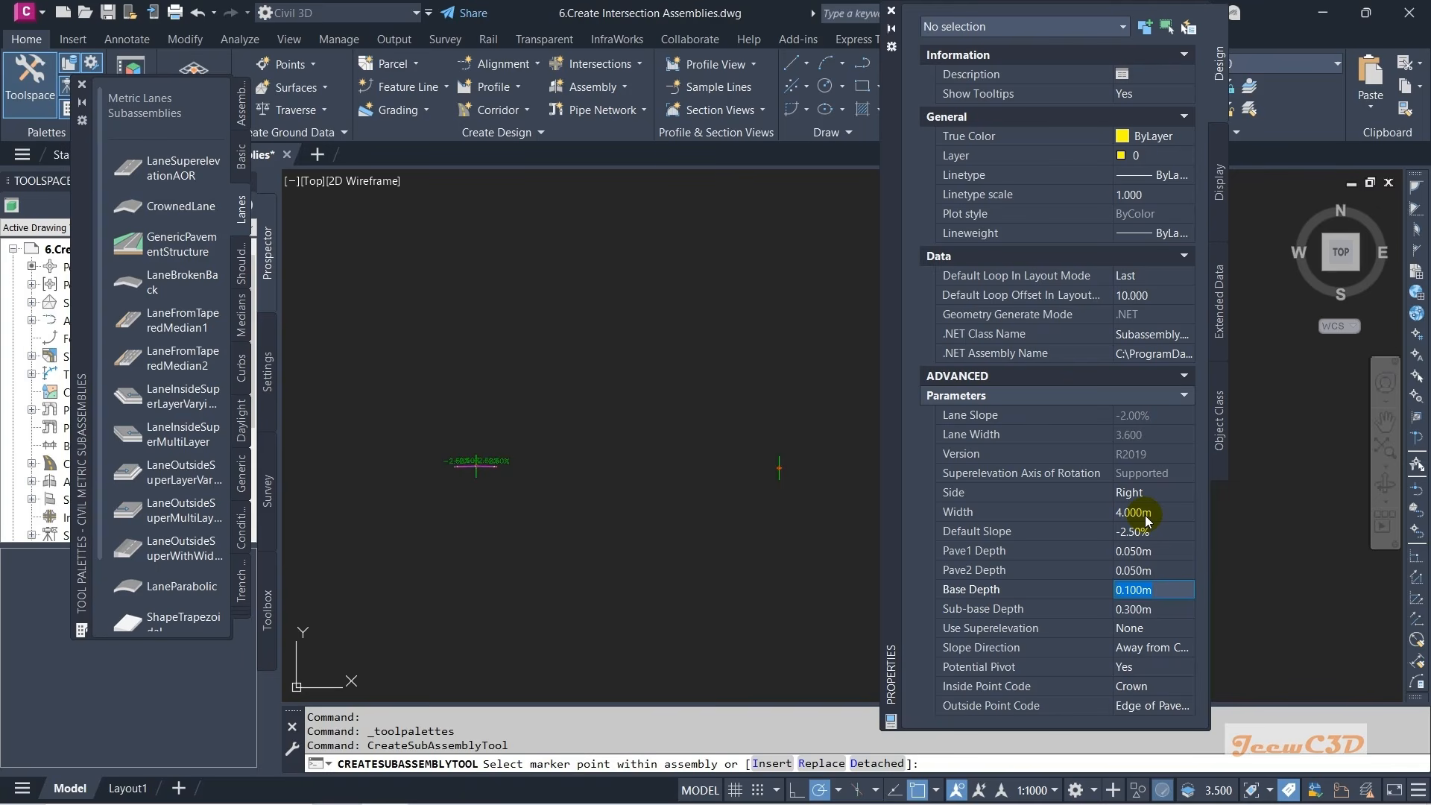
text(0.2)
key(Tab)
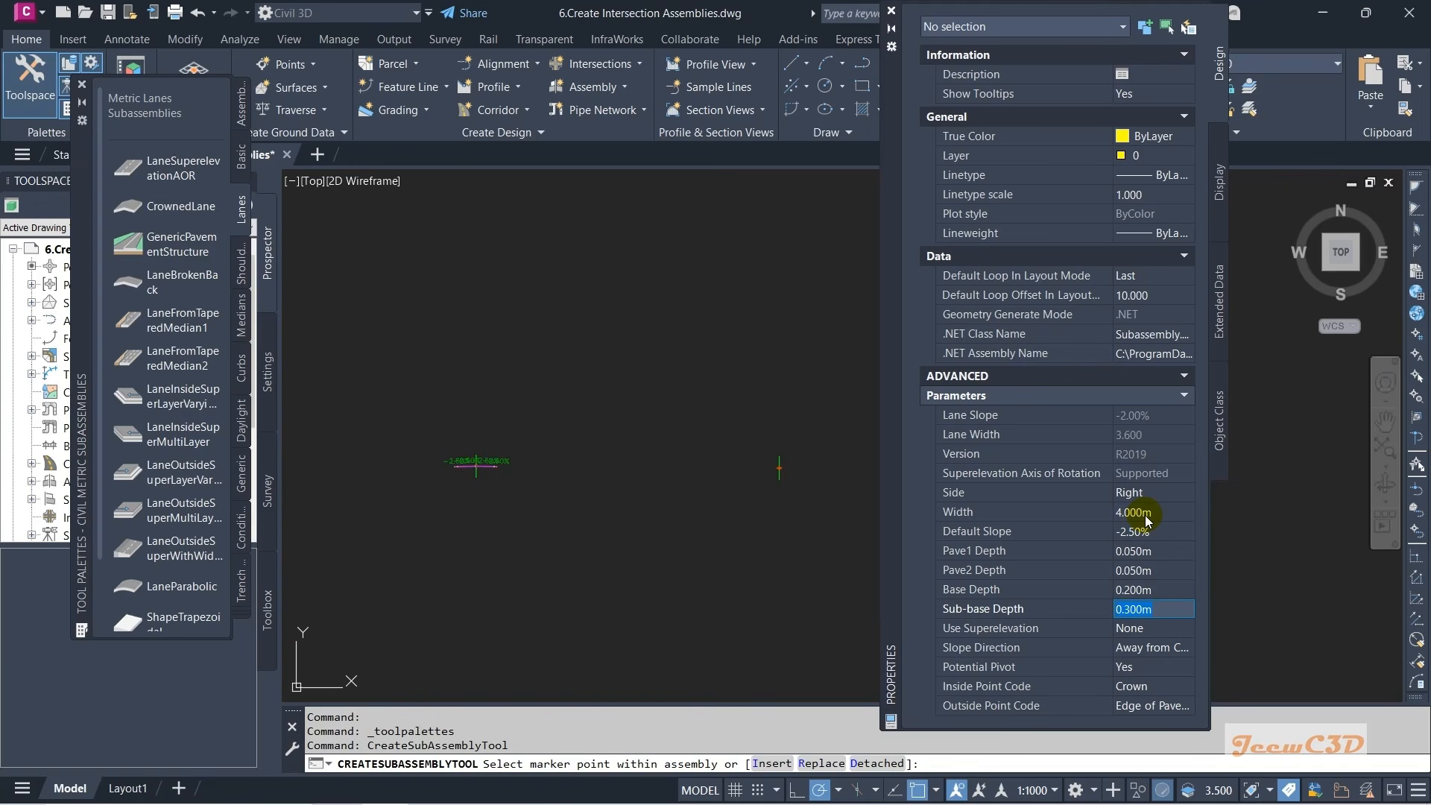
- Set the lane's Potential Pivot to No and attach a lane to each side of the Full Width Assembly baseline
click(1163, 631)
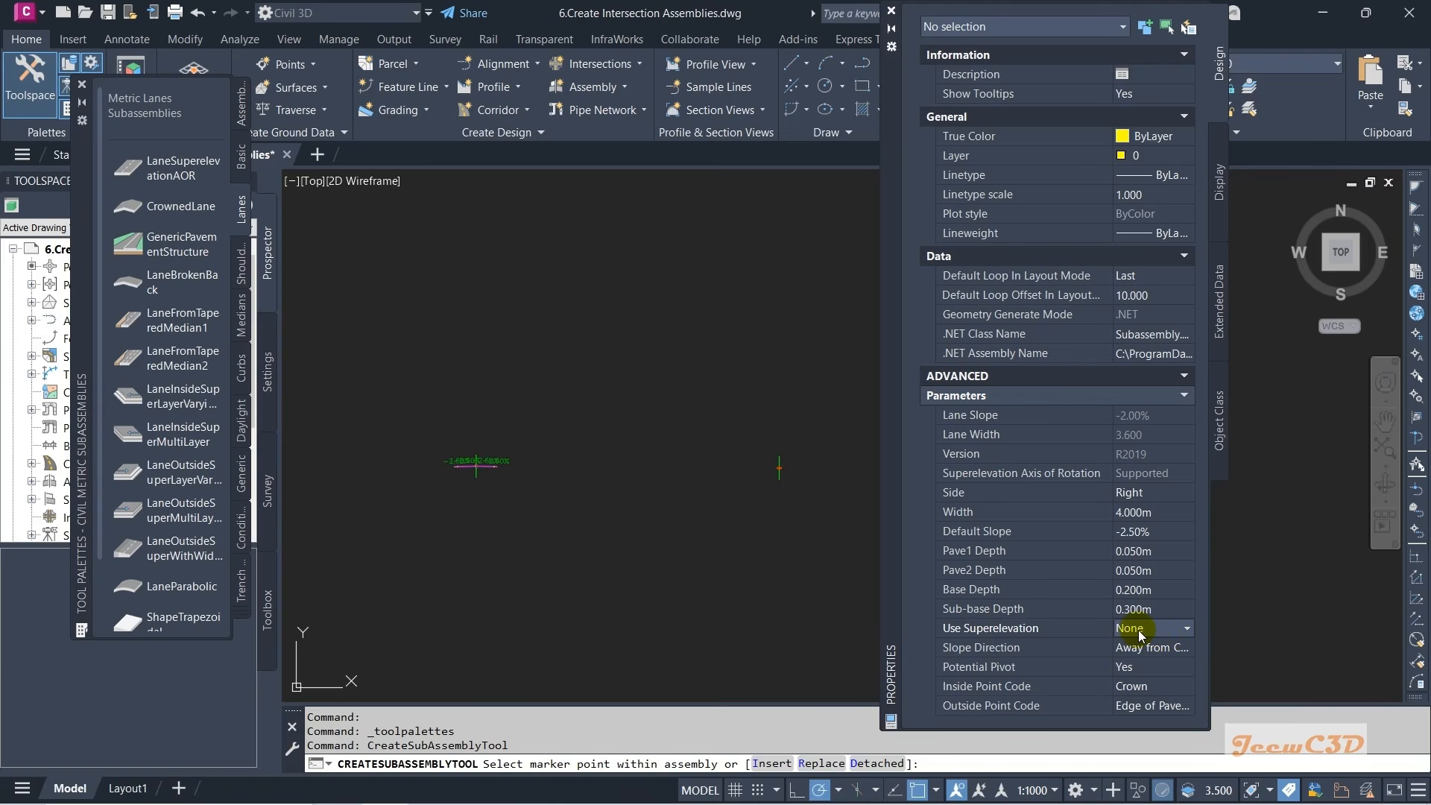
click(1138, 669)
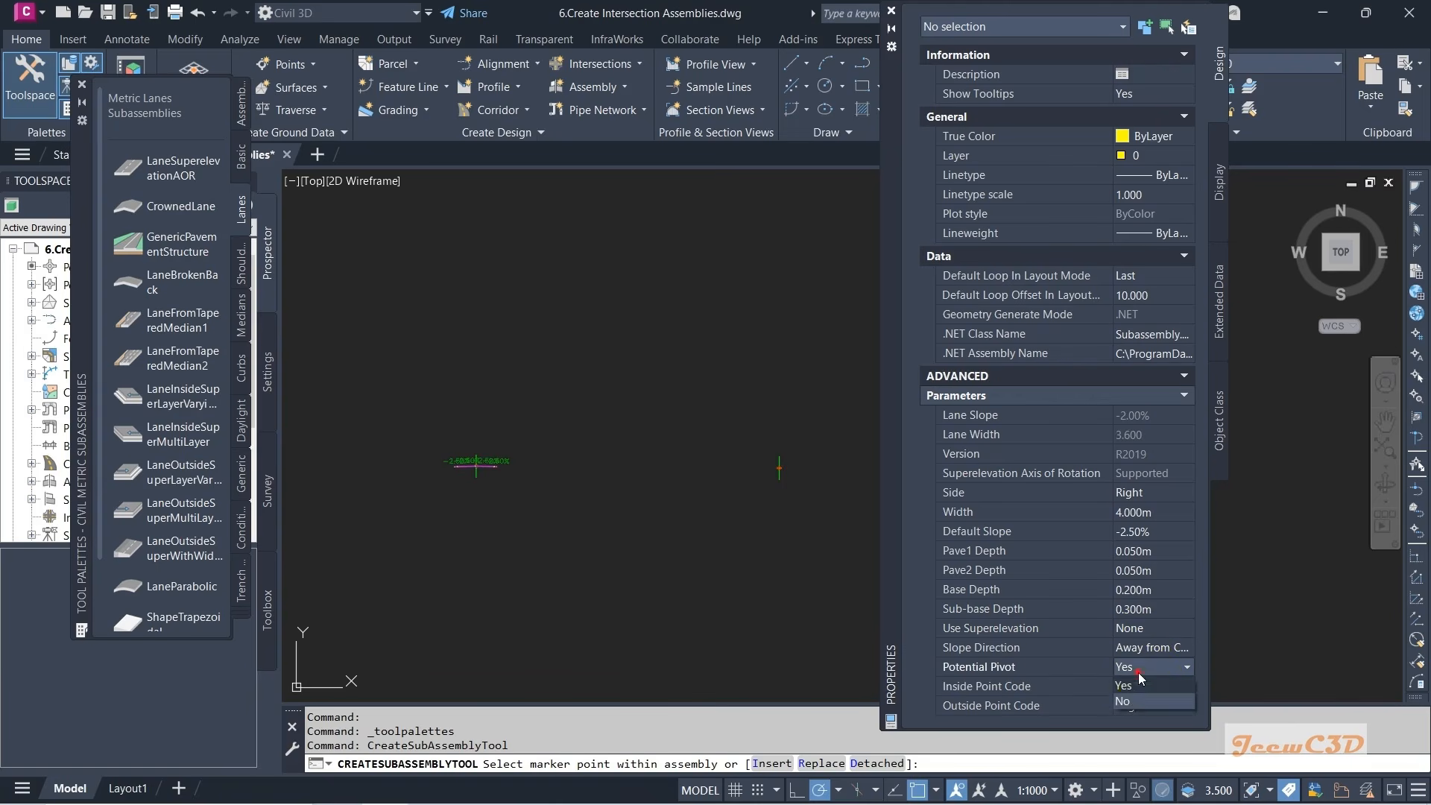
click(1132, 701)
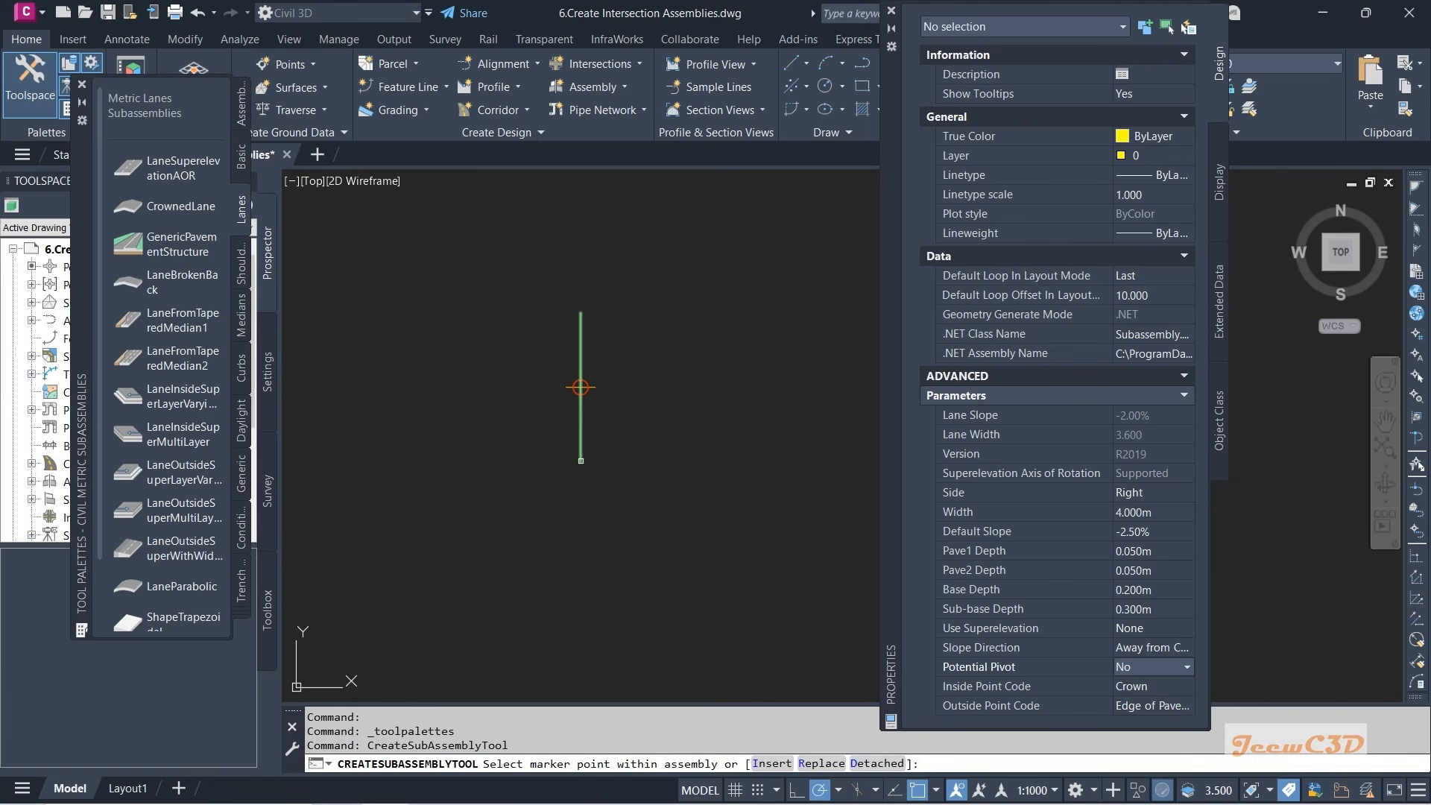
click(580, 387)
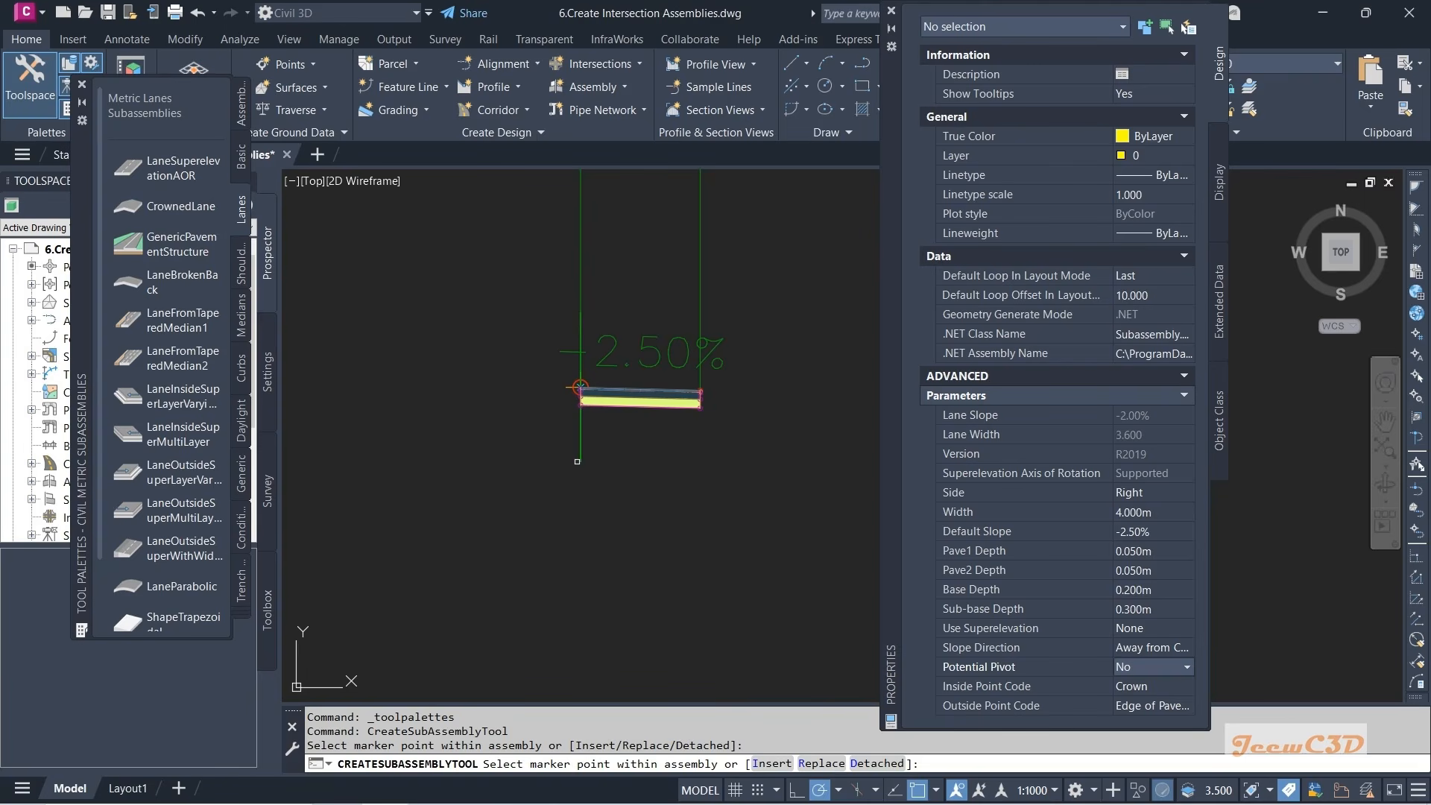
click(579, 460)
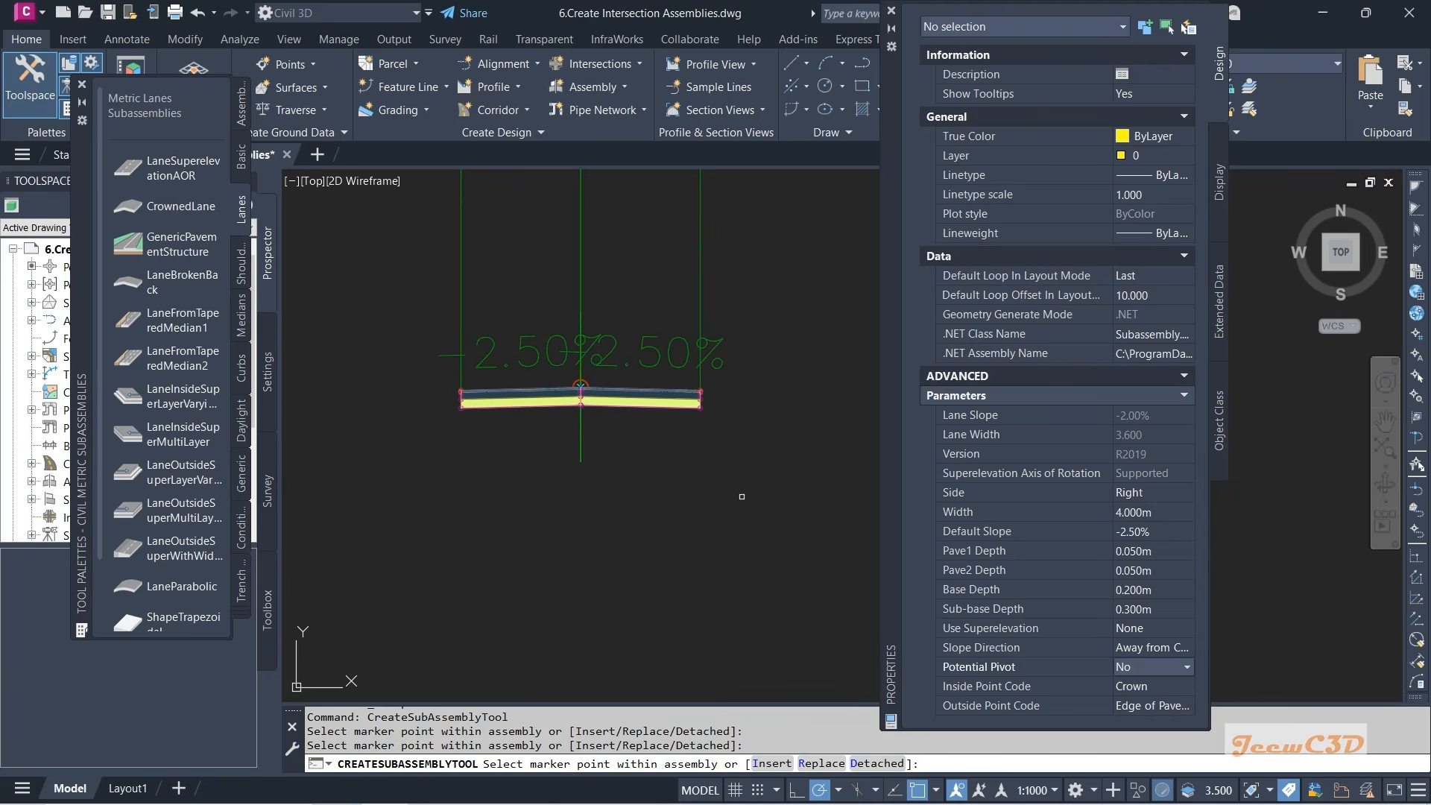
key(Escape)
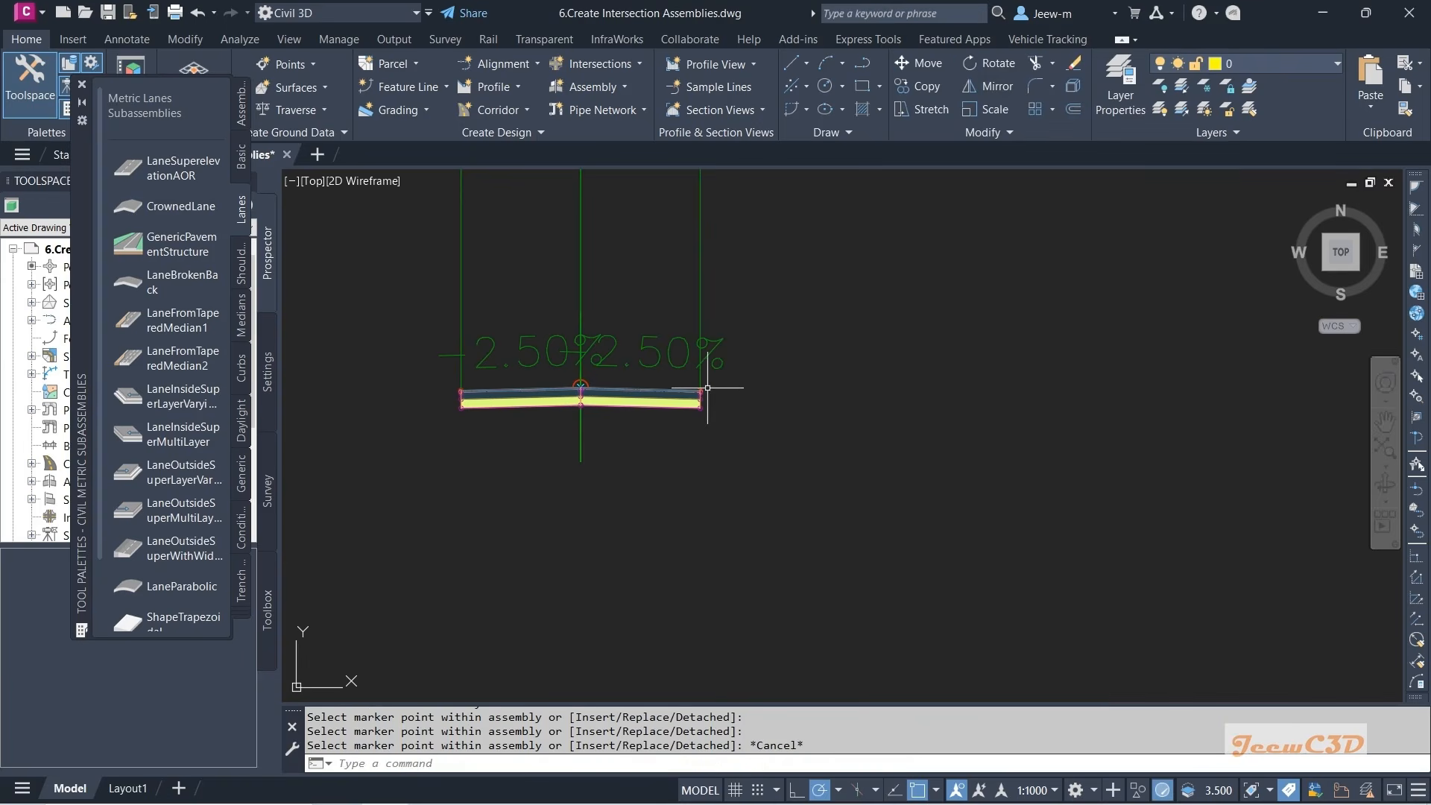
- Start the UrbanCurbGutterGeneral subassembly from the metric curbs set and attach it to the top outer edge of the right lane
click(236, 615)
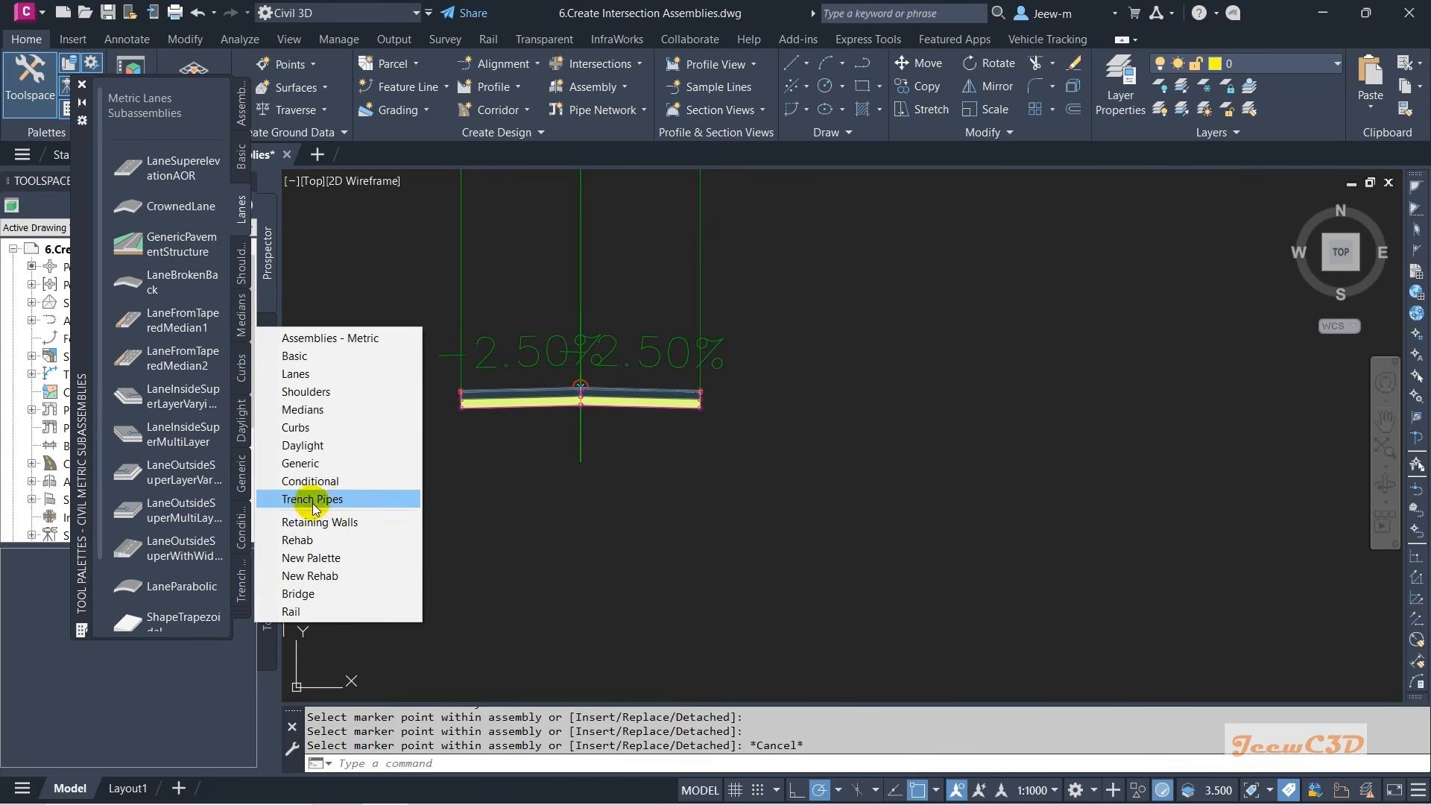
click(339, 428)
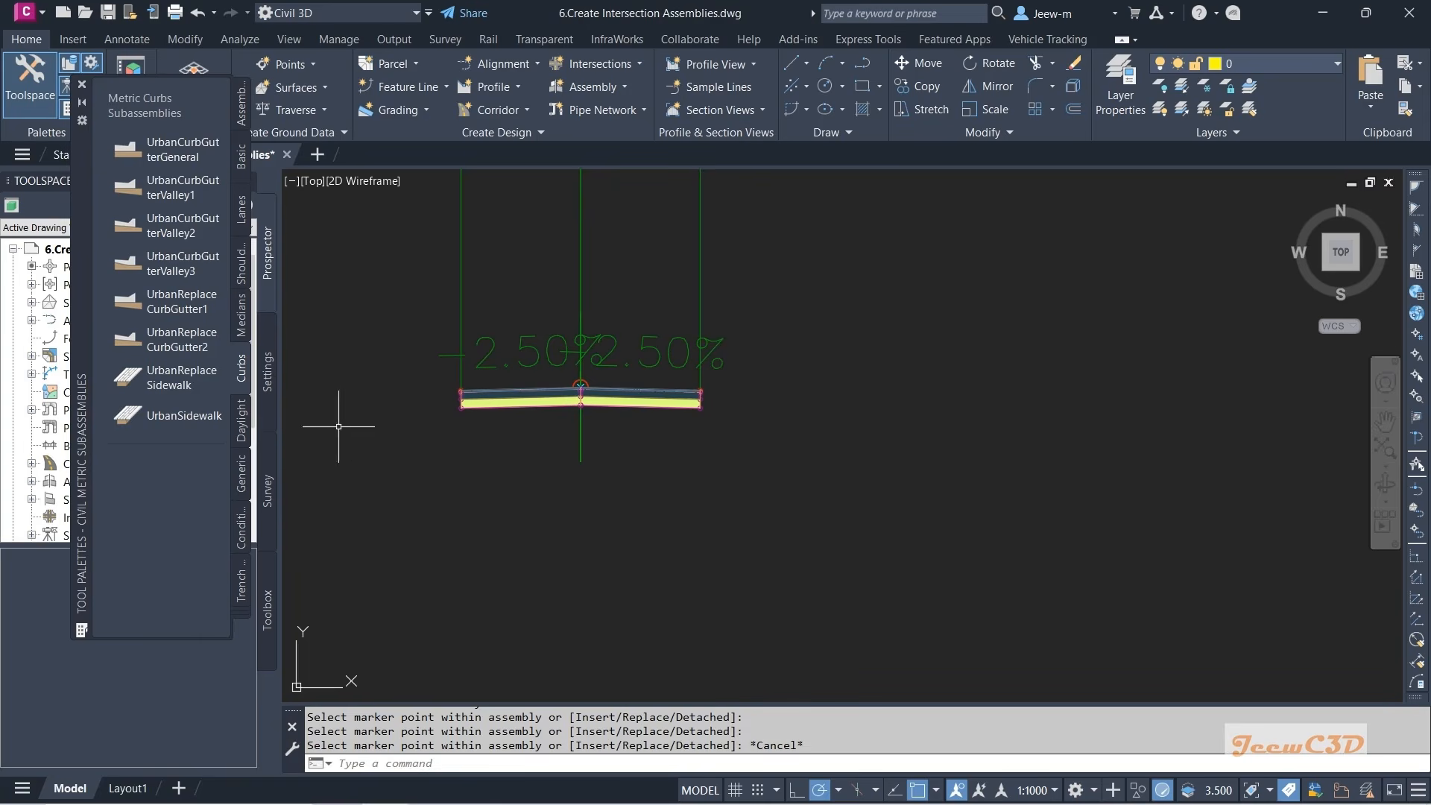
click(198, 156)
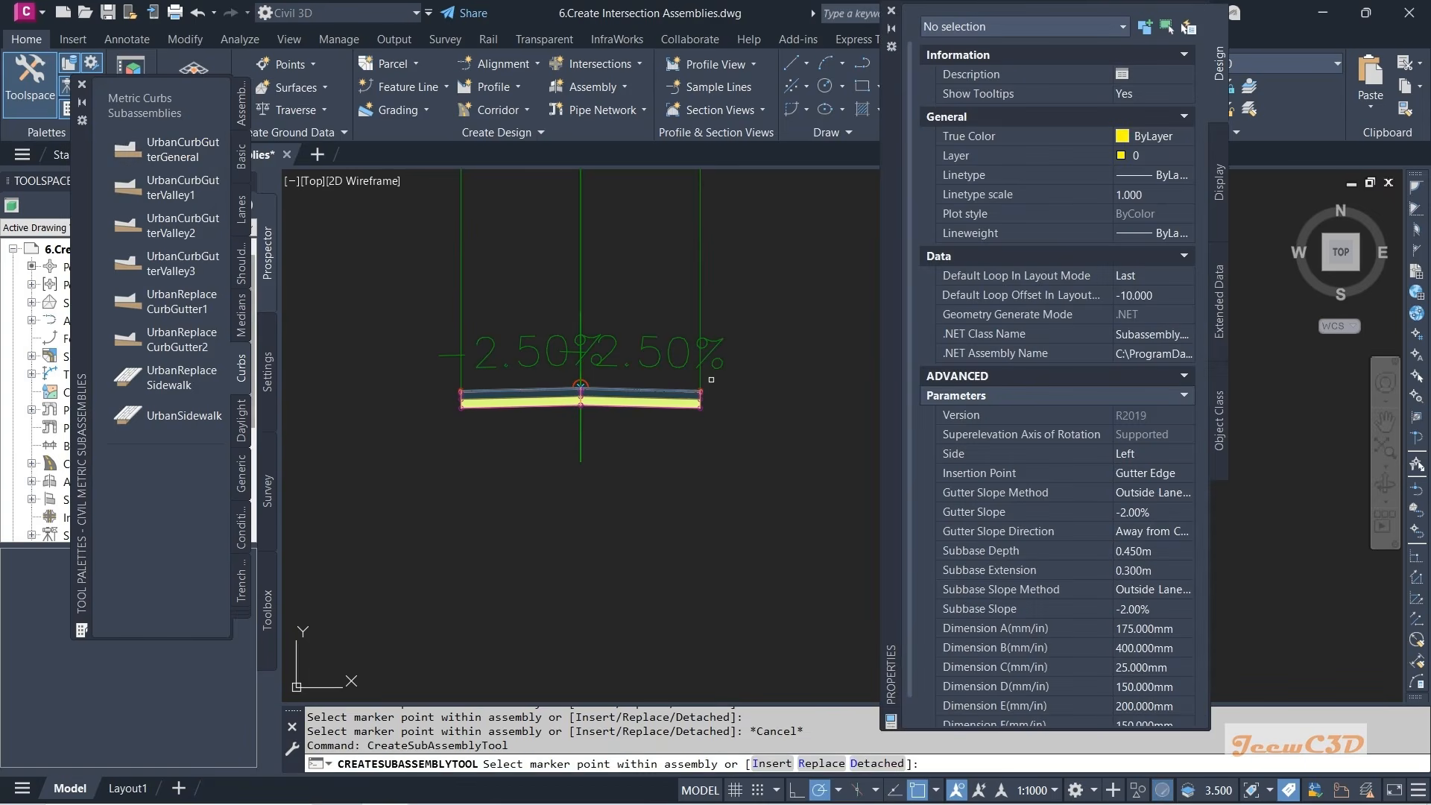
scroll(580, 386, up, 10)
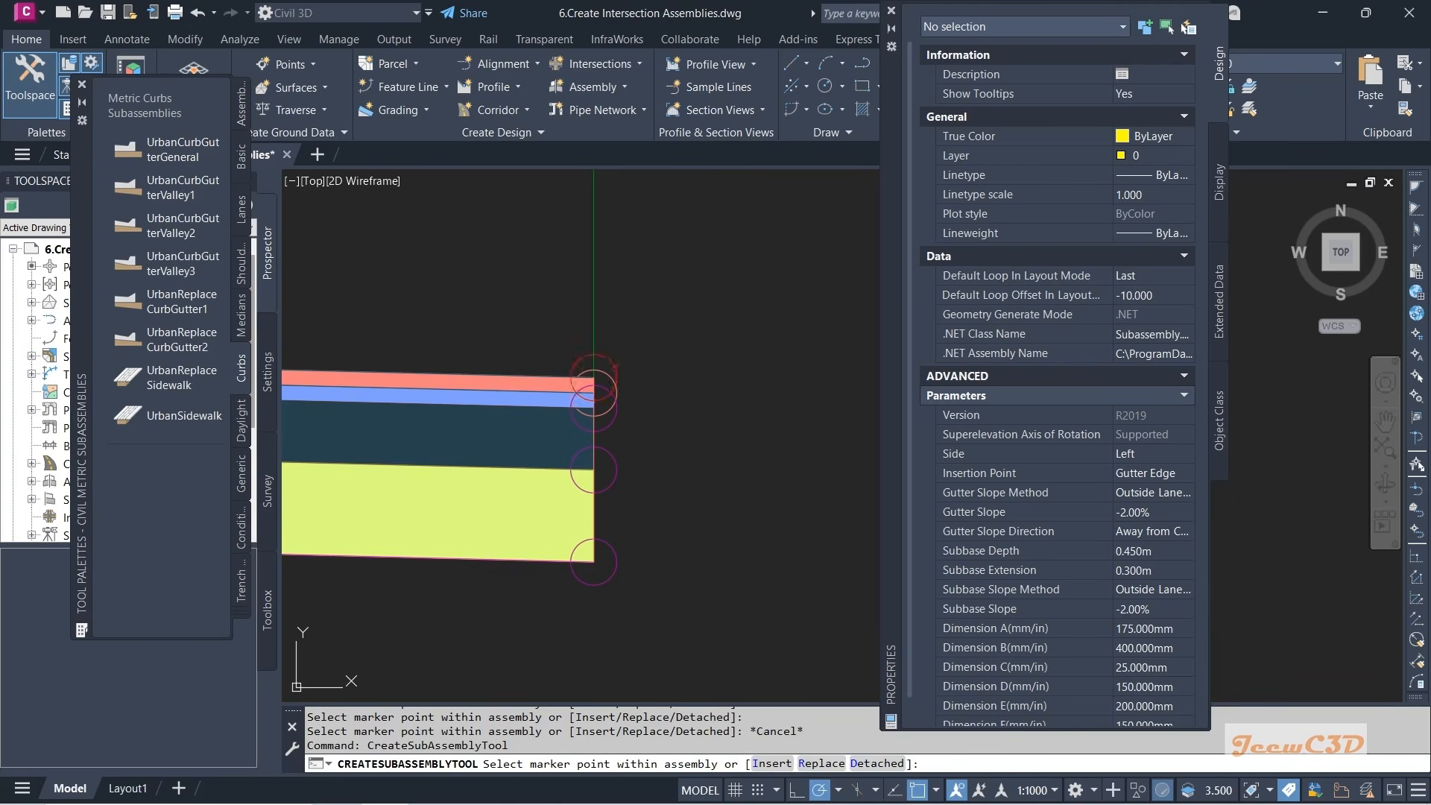
click(596, 380)
scroll(702, 504, down, 2)
scroll(702, 504, down, 4)
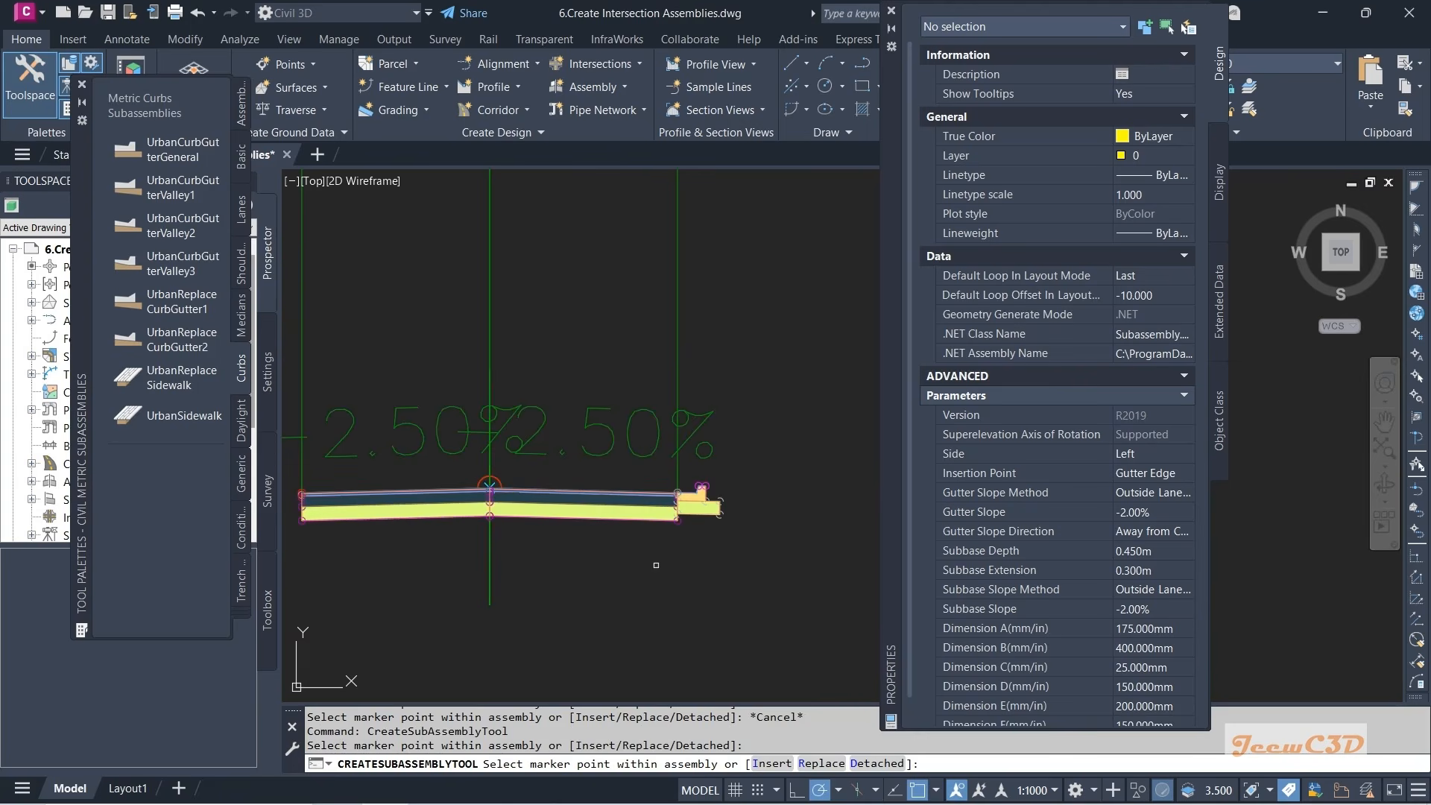
- Attach the curb and gutter to the top outer edge of the left lane and end the placement
middle_drag(656, 565, 765, 557)
scroll(502, 474, up, 6)
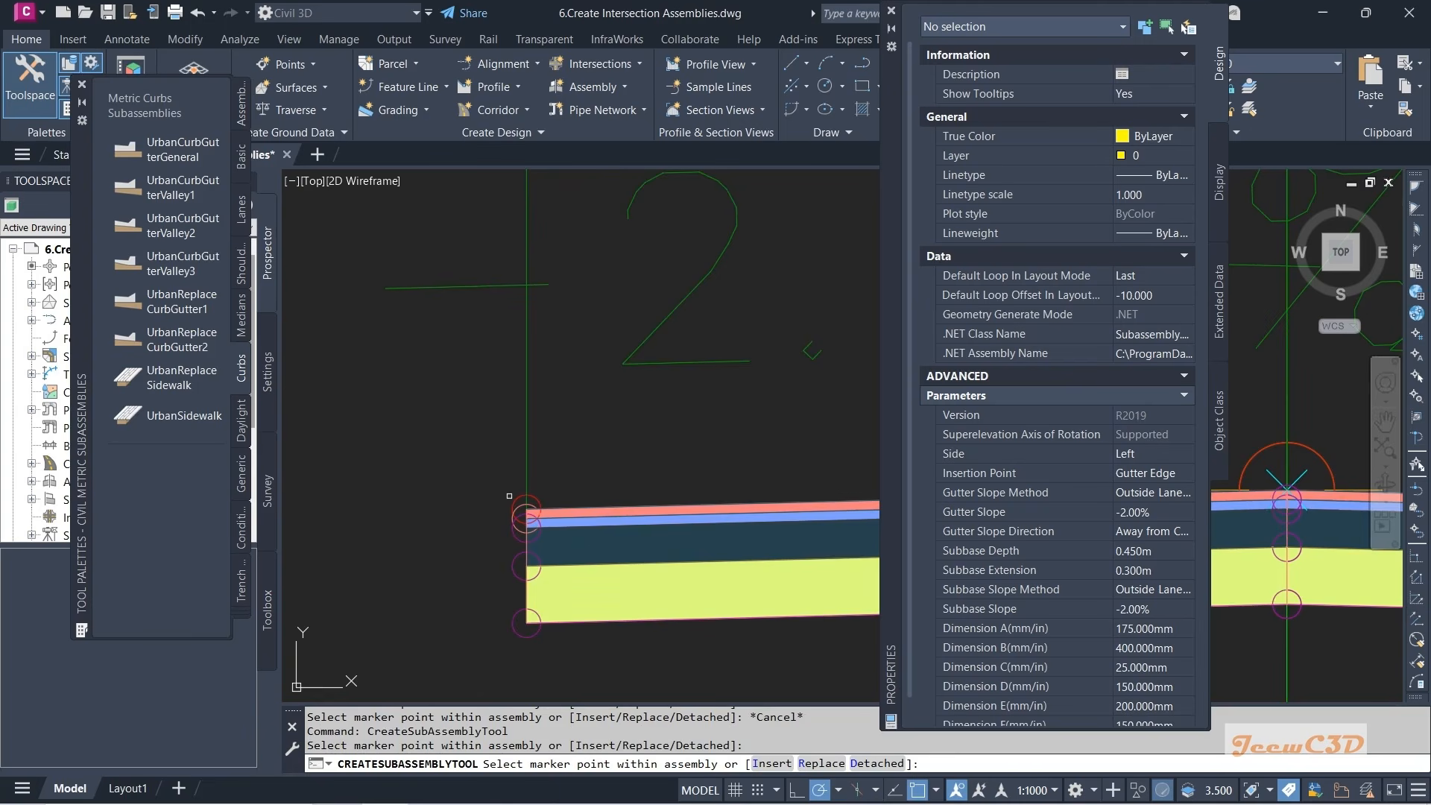
click(516, 495)
scroll(507, 492, down, 5)
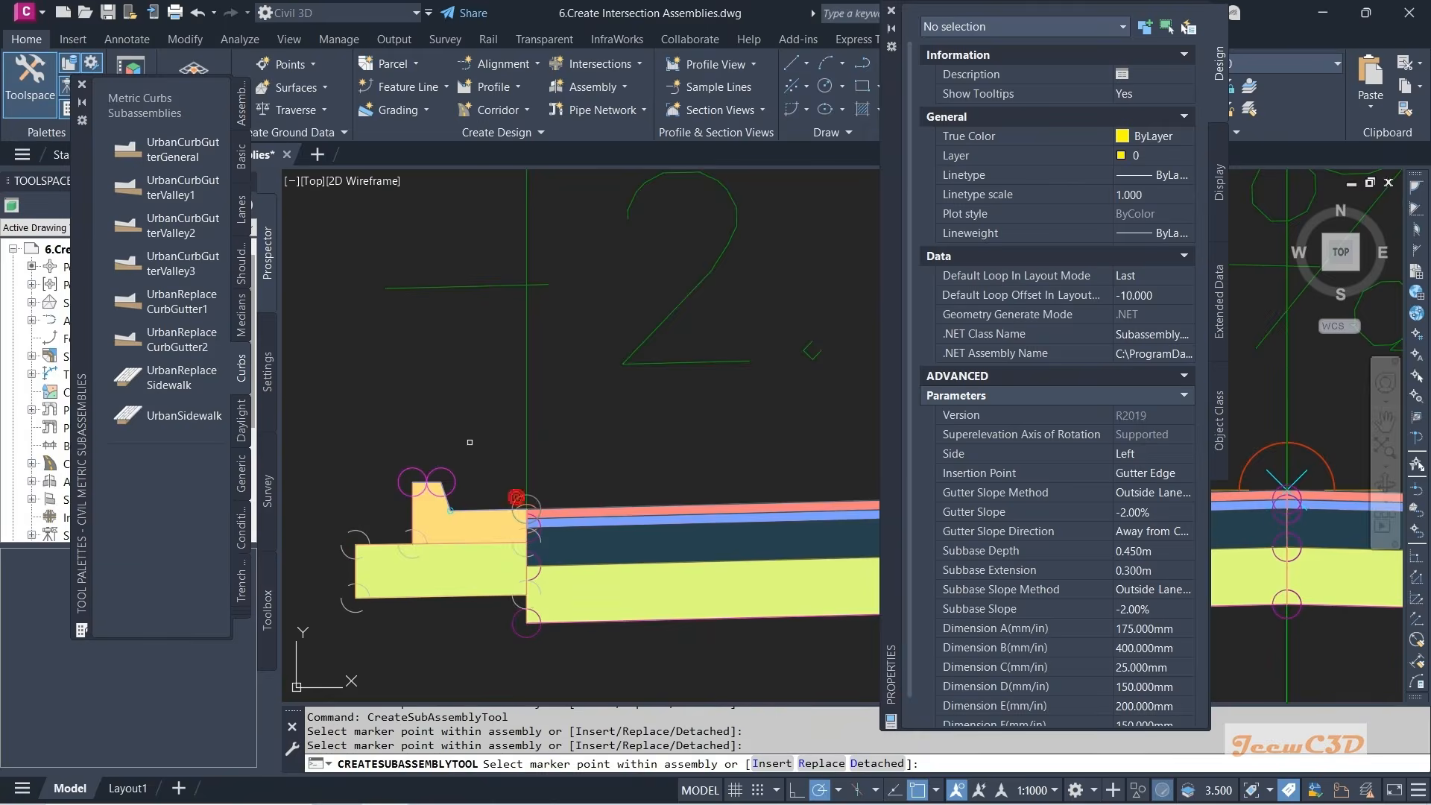
key(Escape)
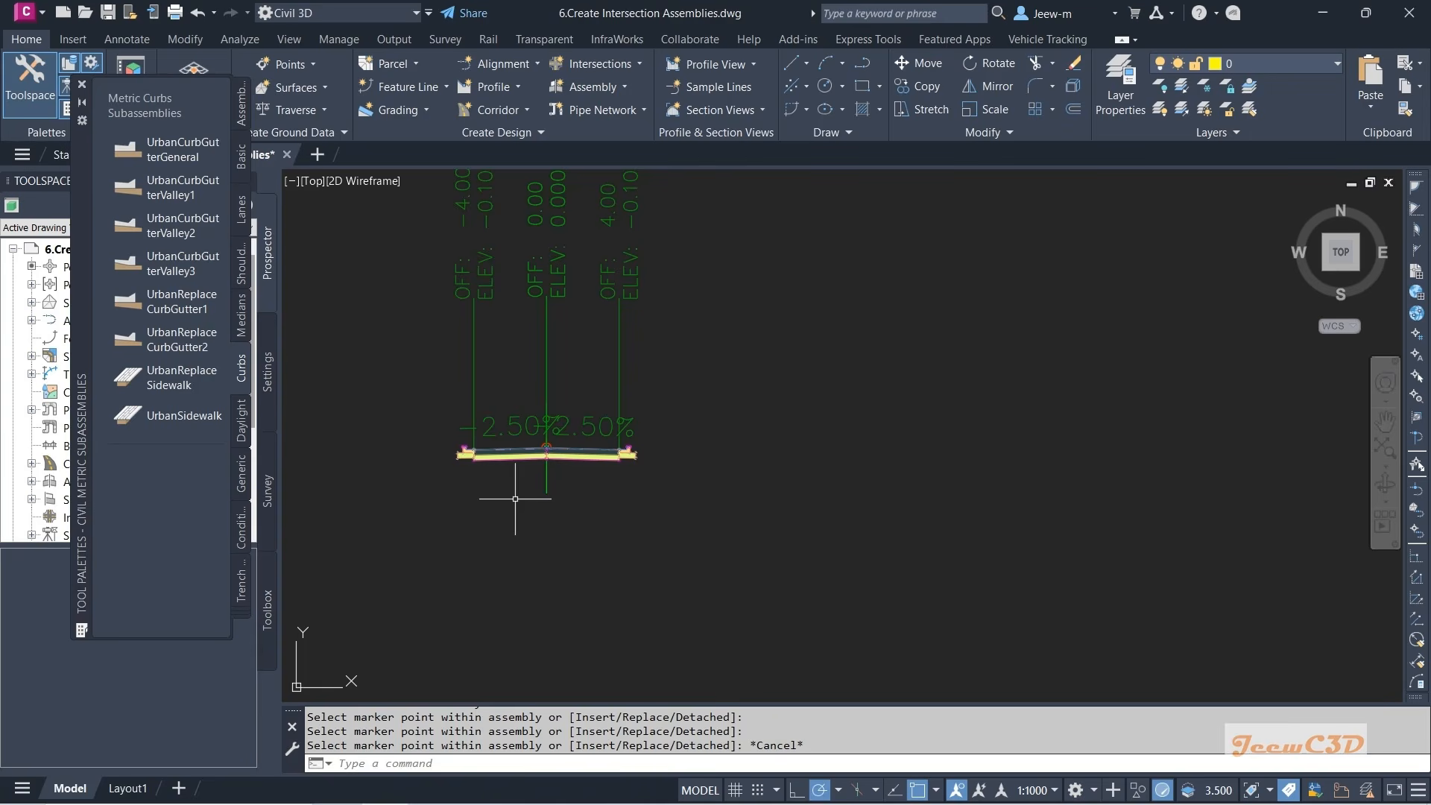
- Start the UrbanSidewalk subassembly from the metric curbs set and attach it to the top back of the right curb
click(234, 607)
click(155, 556)
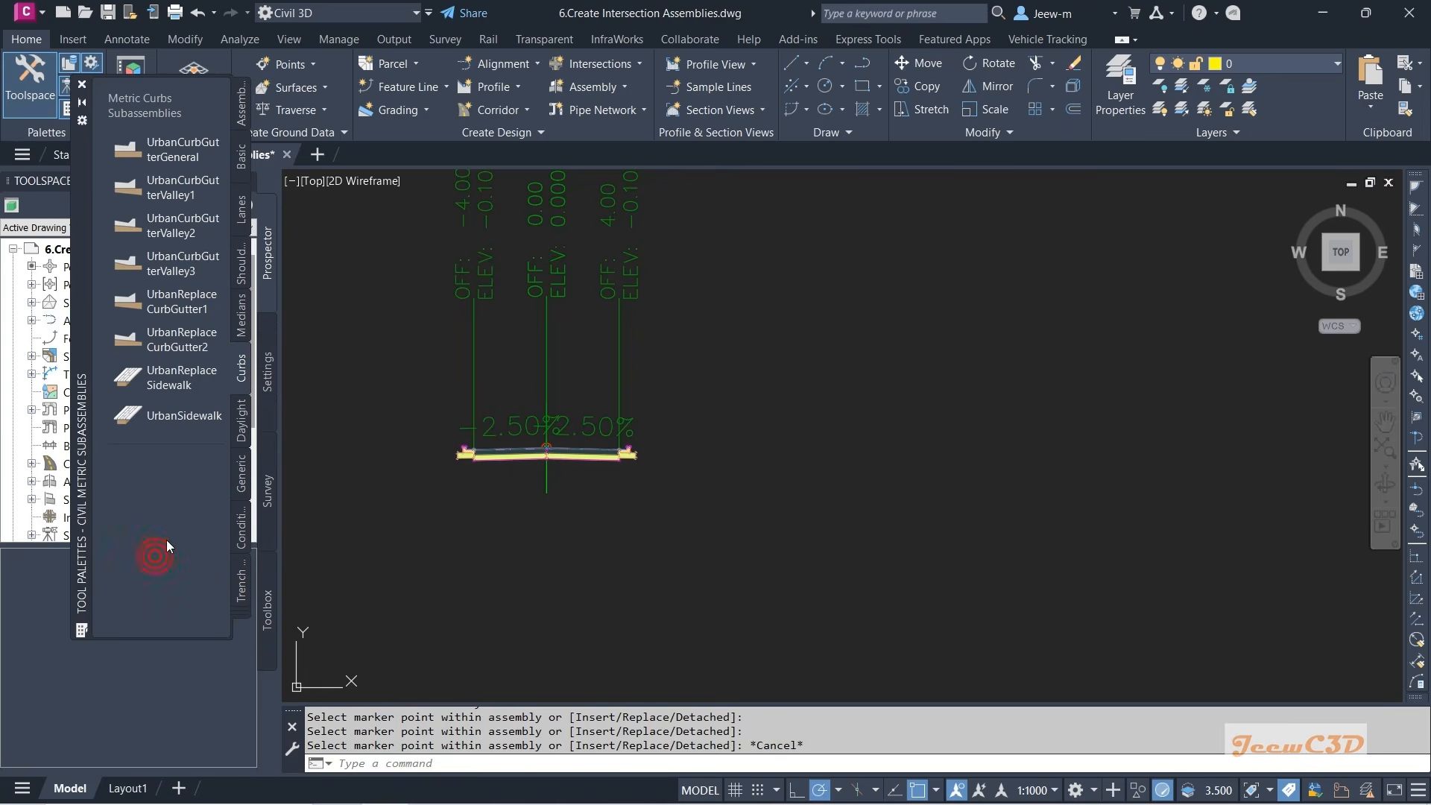
click(175, 427)
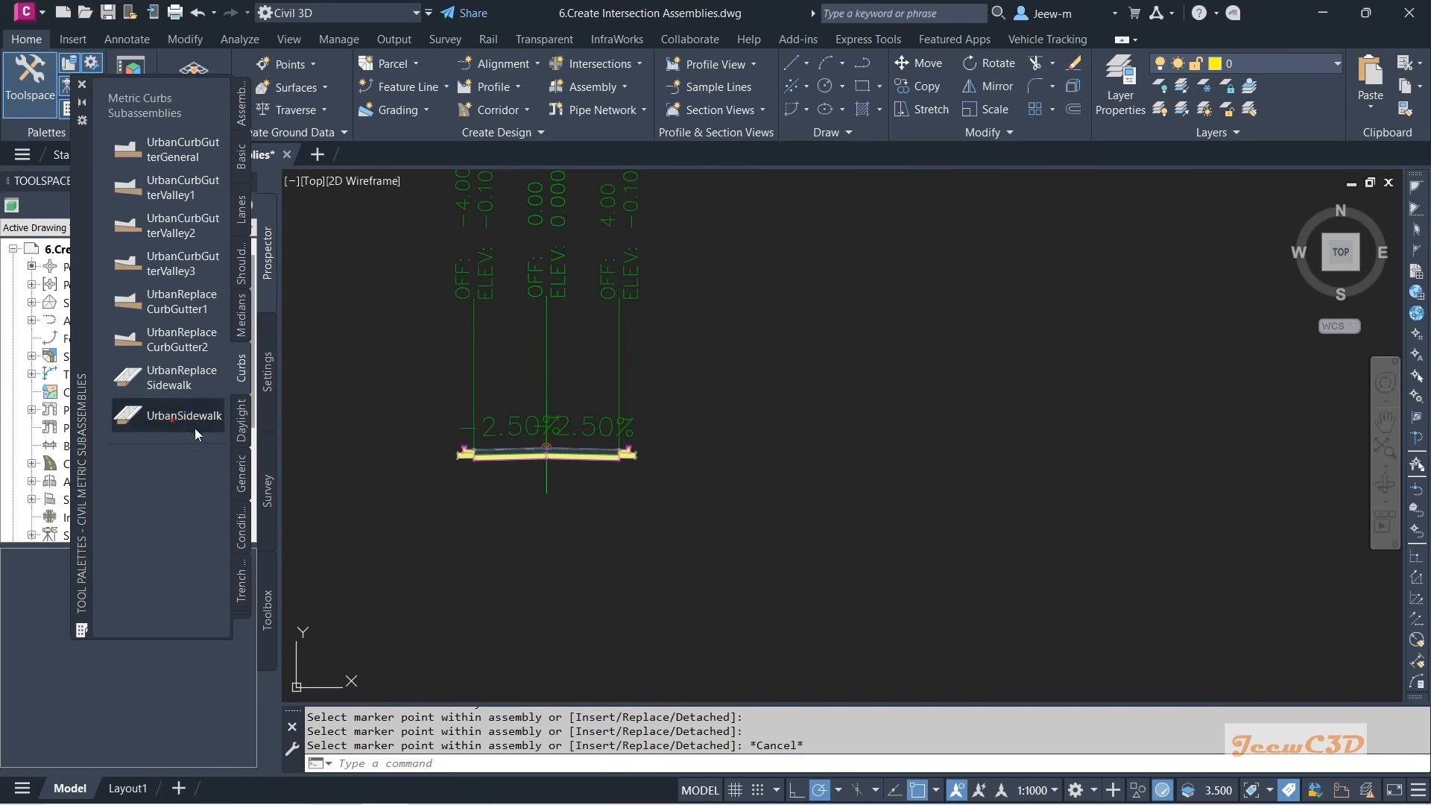
scroll(544, 452, up, 5)
scroll(620, 454, up, 4)
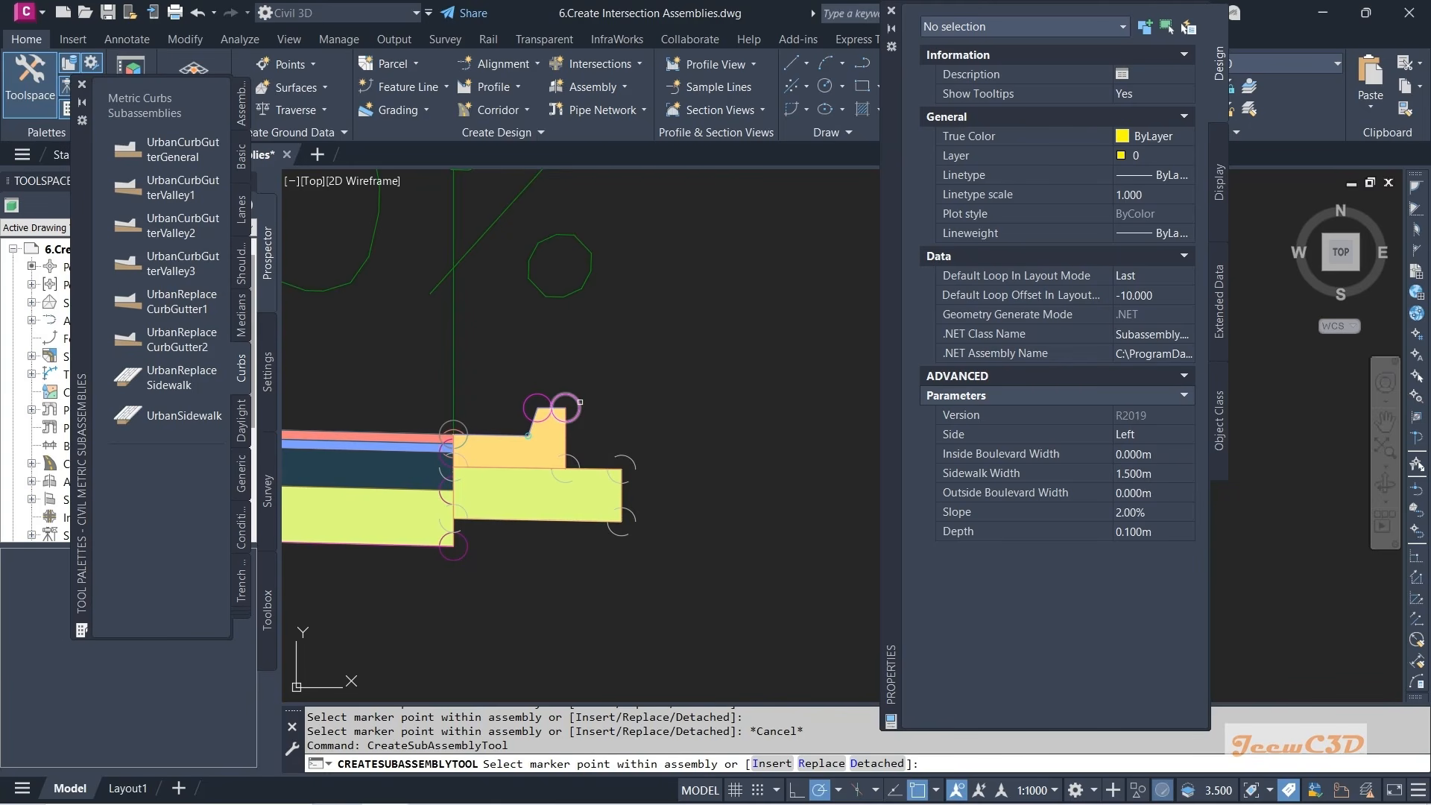
click(579, 401)
scroll(558, 488, down, 5)
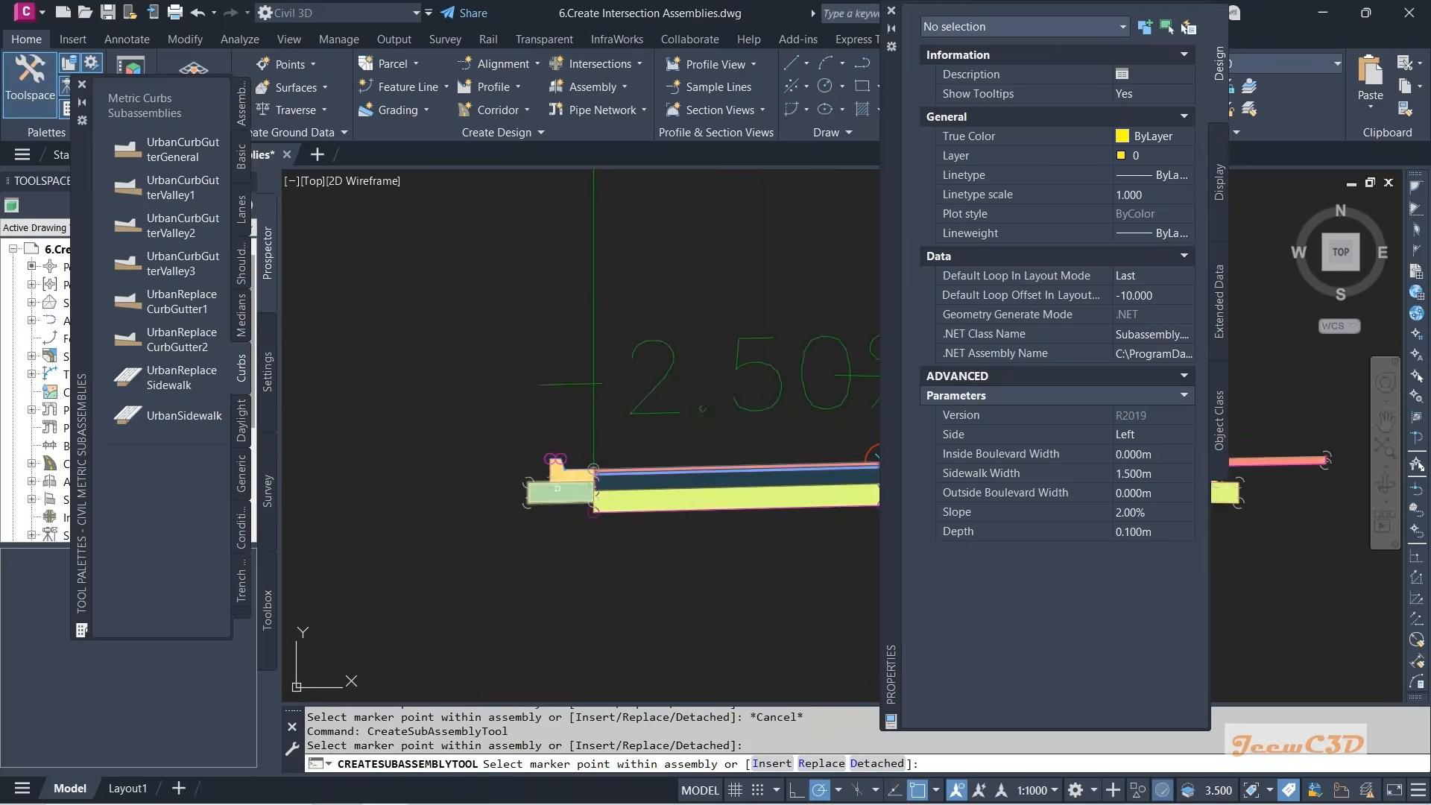
- Attach the sidewalk to the top back of the left curb and end the placement
scroll(541, 469, up, 4)
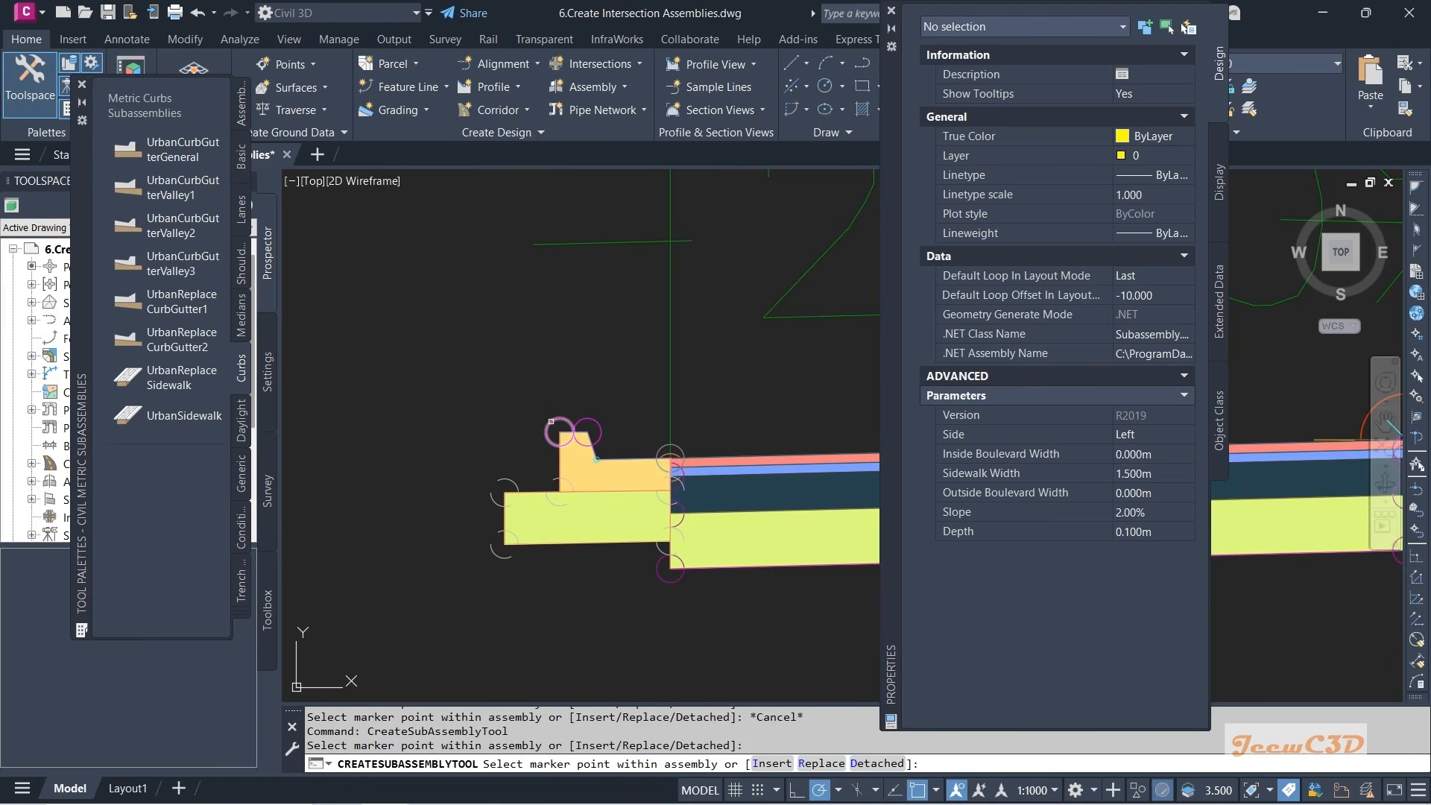
click(550, 421)
scroll(694, 506, down, 5)
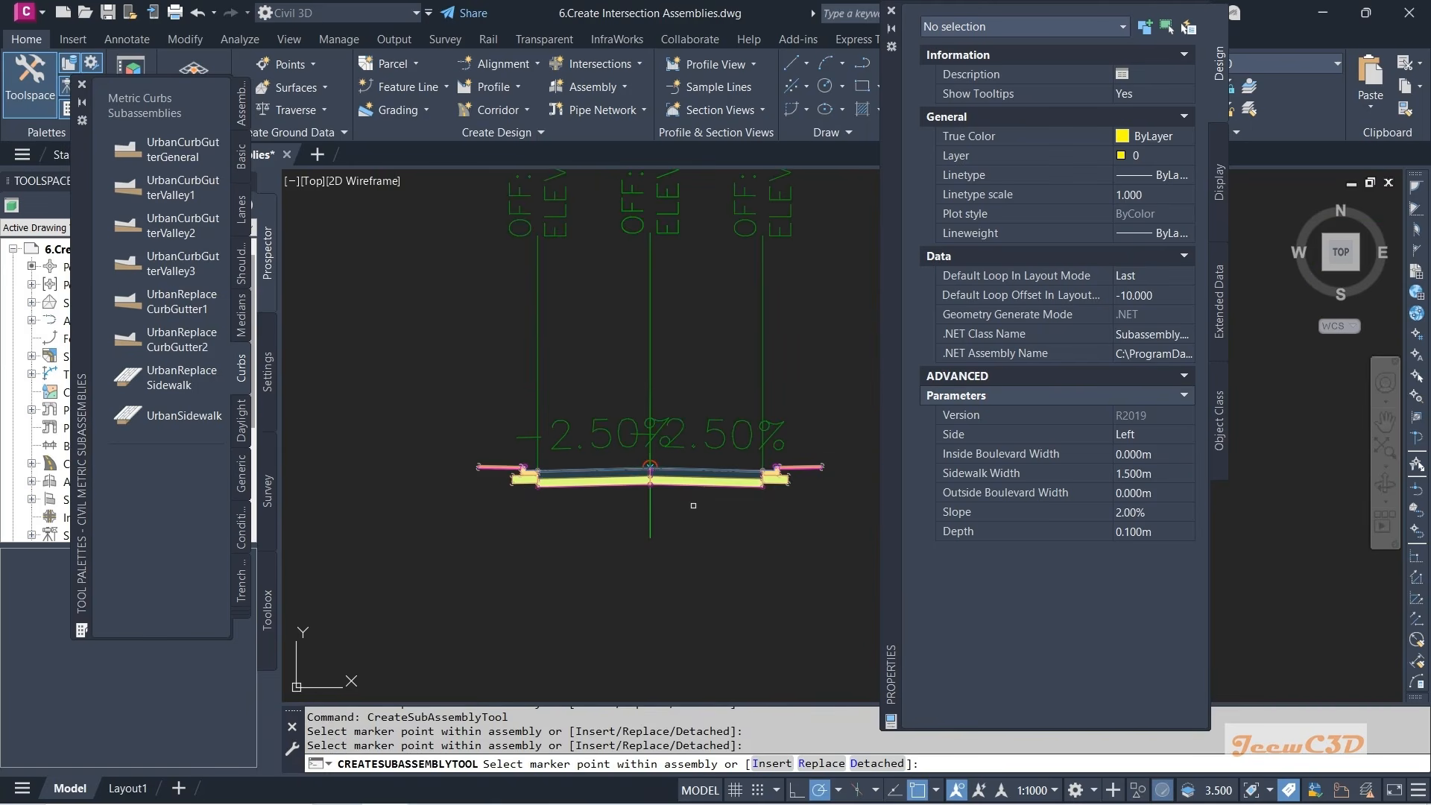
middle_drag(680, 516, 591, 531)
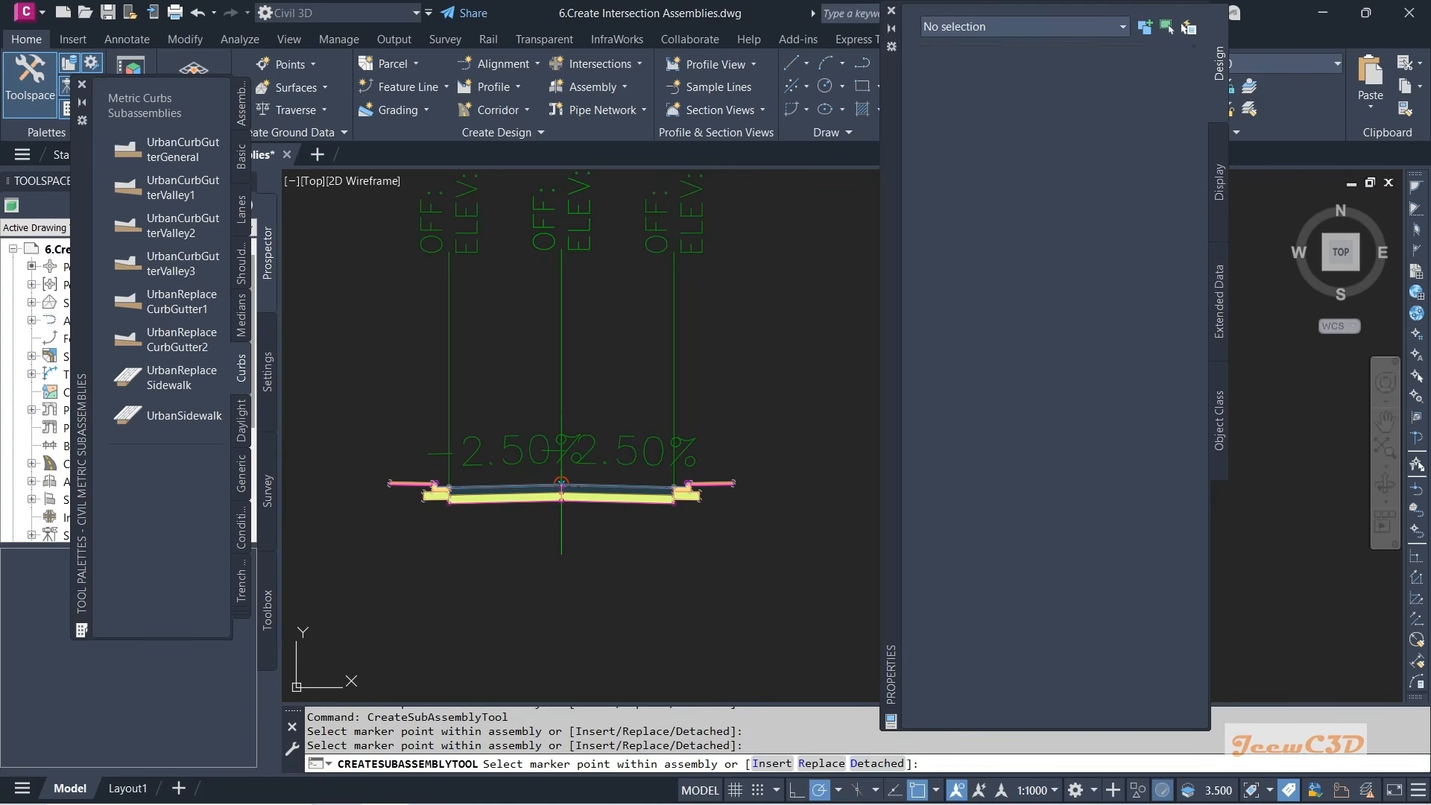
key(Escape)
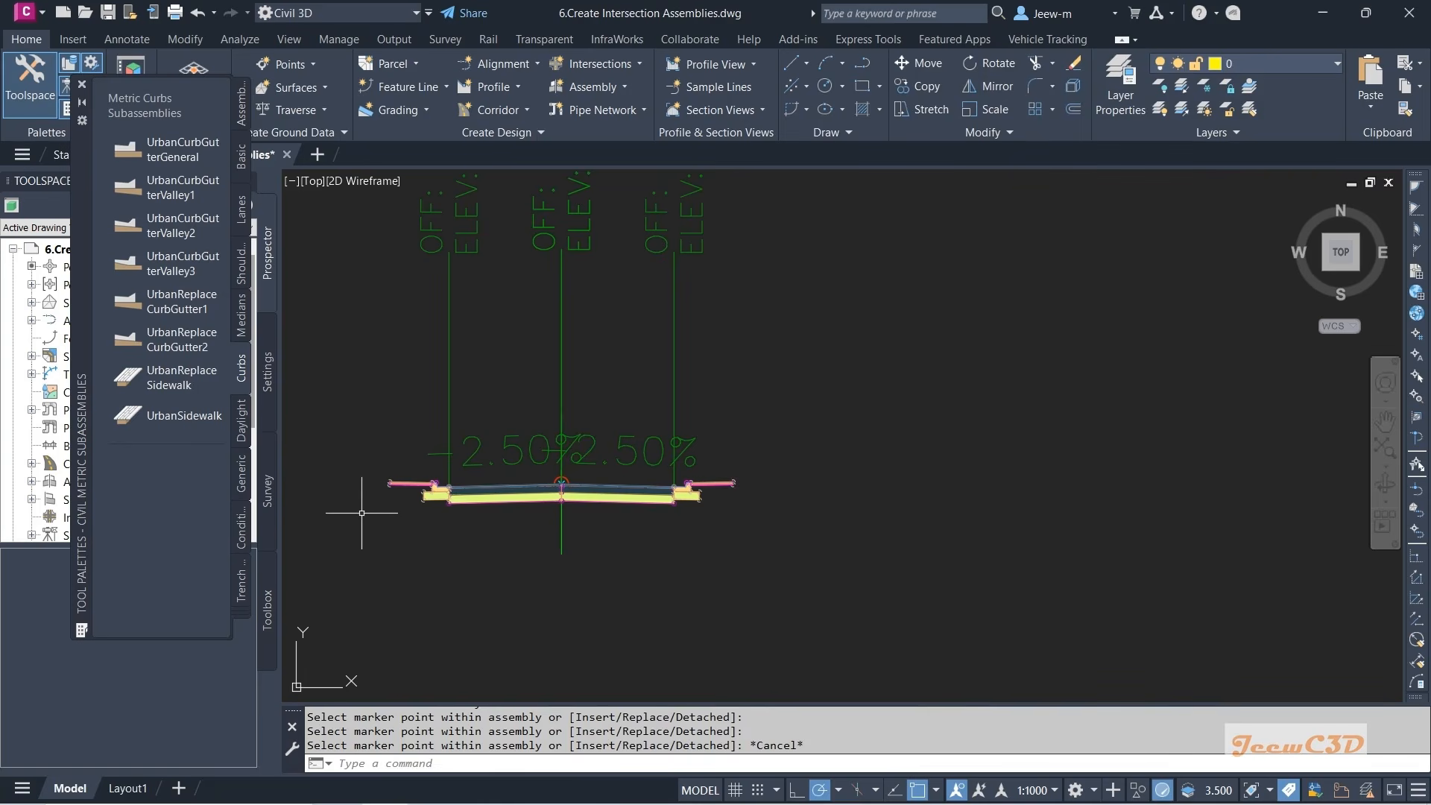
- Start the DaylightBench subassembly from the metric daylight set and attach it to the top outer edge of the right sidewalk
click(241, 422)
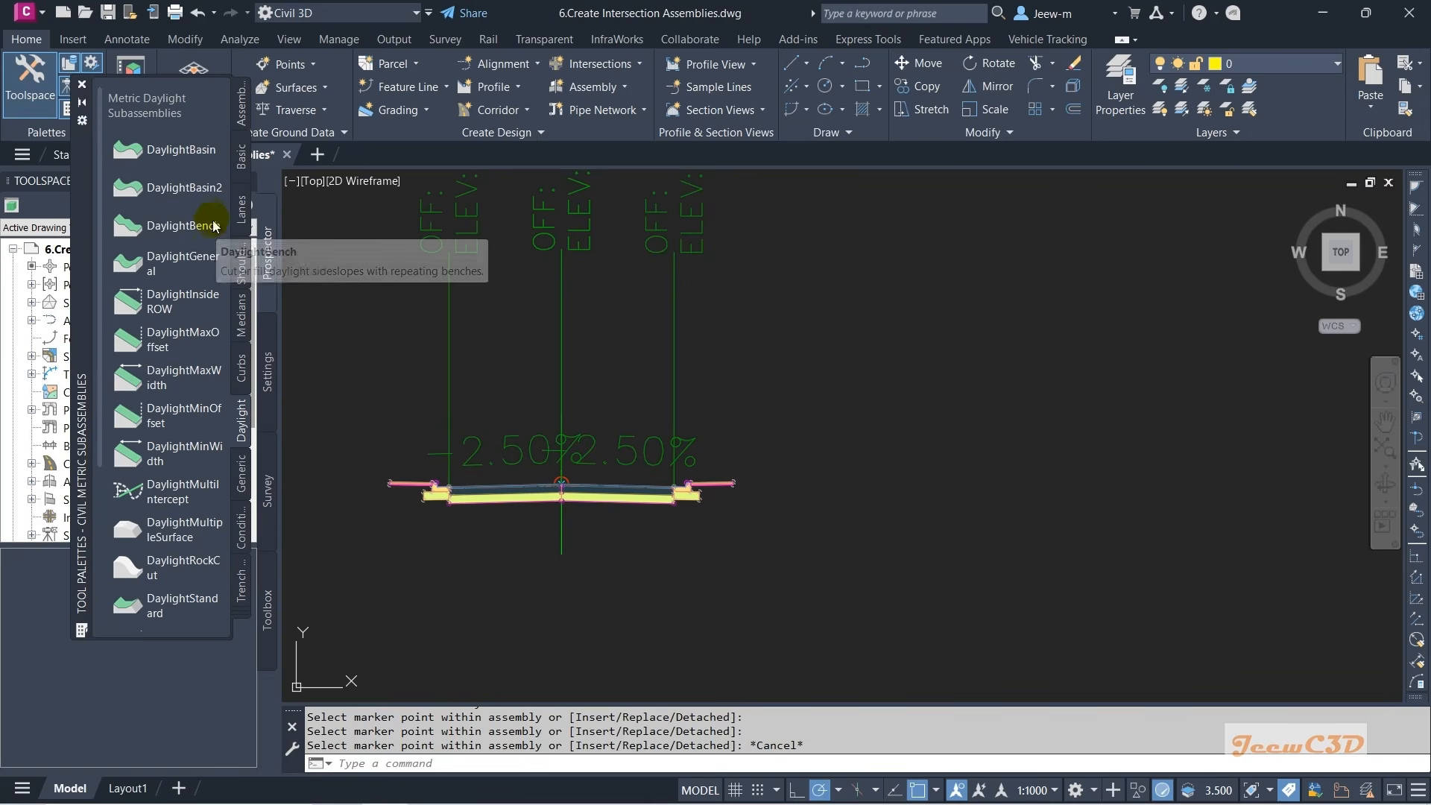
click(184, 226)
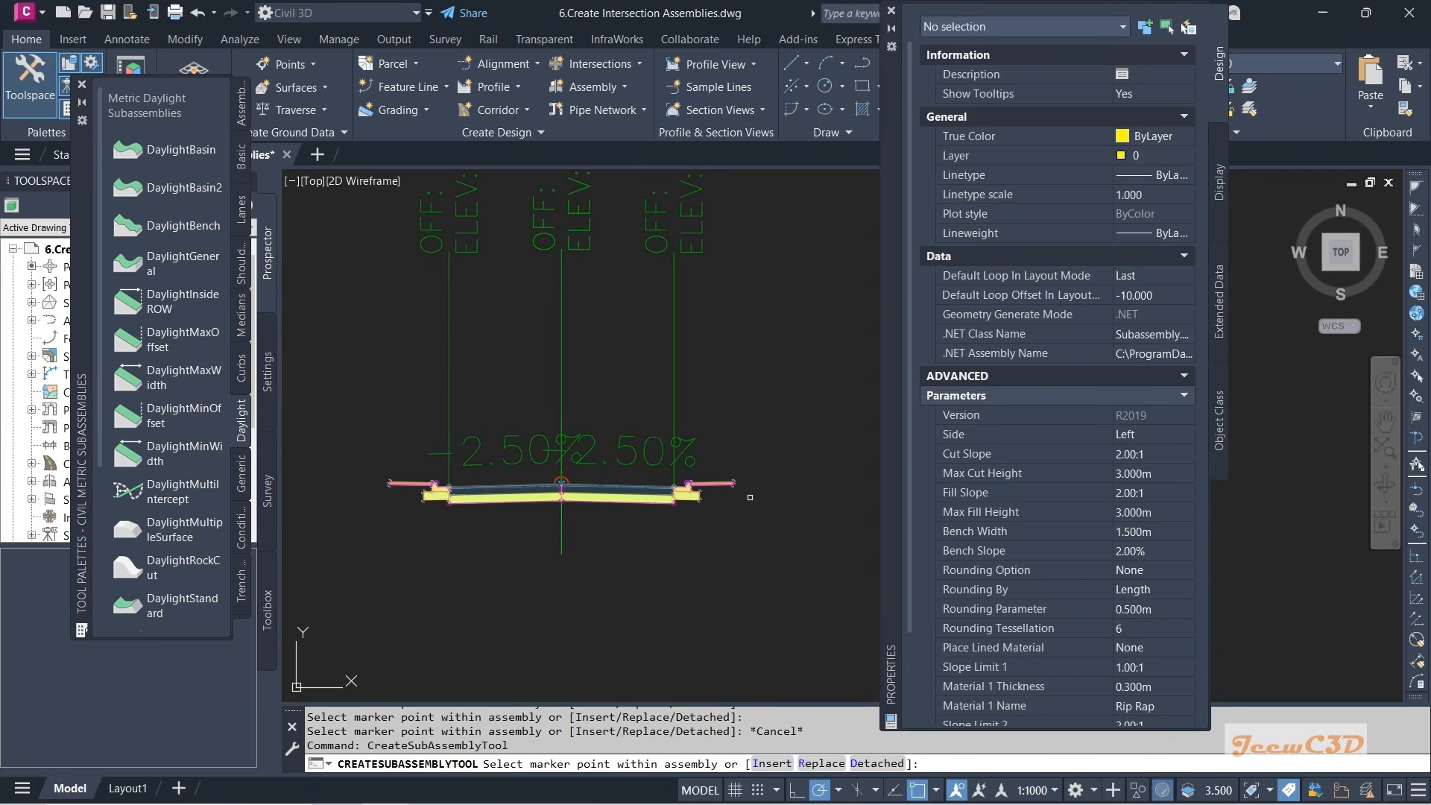
scroll(749, 497, up, 5)
scroll(678, 418, up, 3)
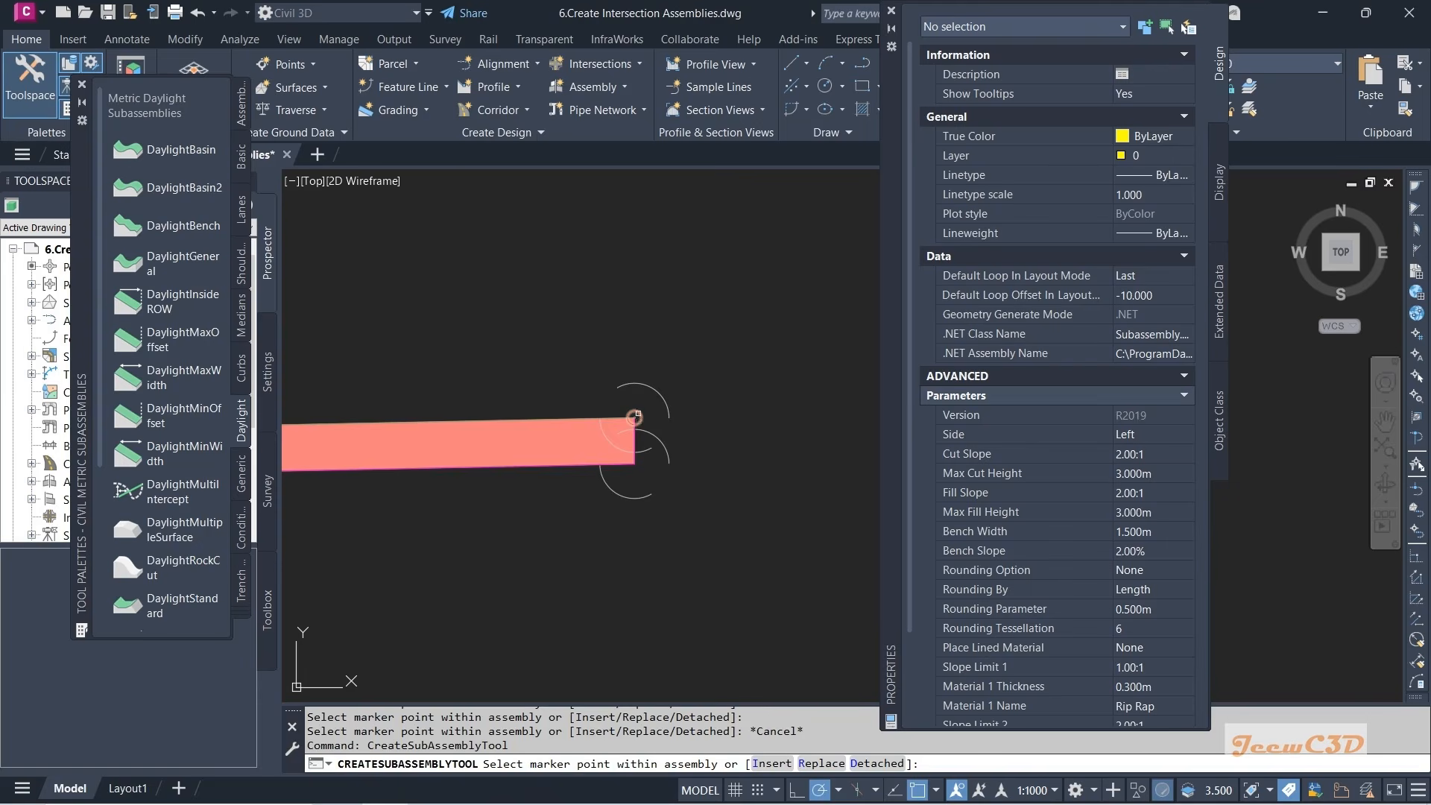
scroll(691, 472, down, 6)
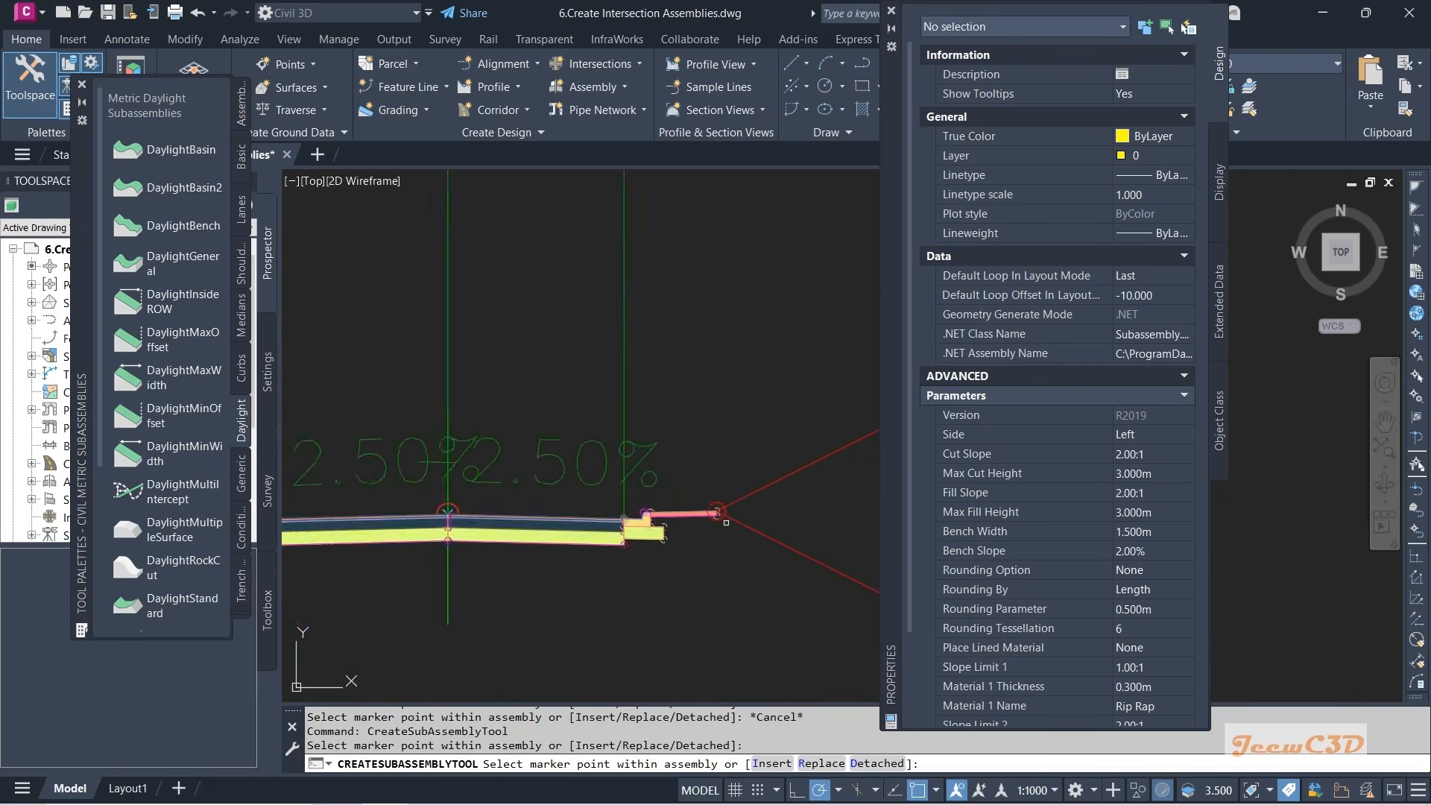
- Attach the DaylightBench to the outer edge of the left sidewalk and end the placement
scroll(567, 473, up, 4)
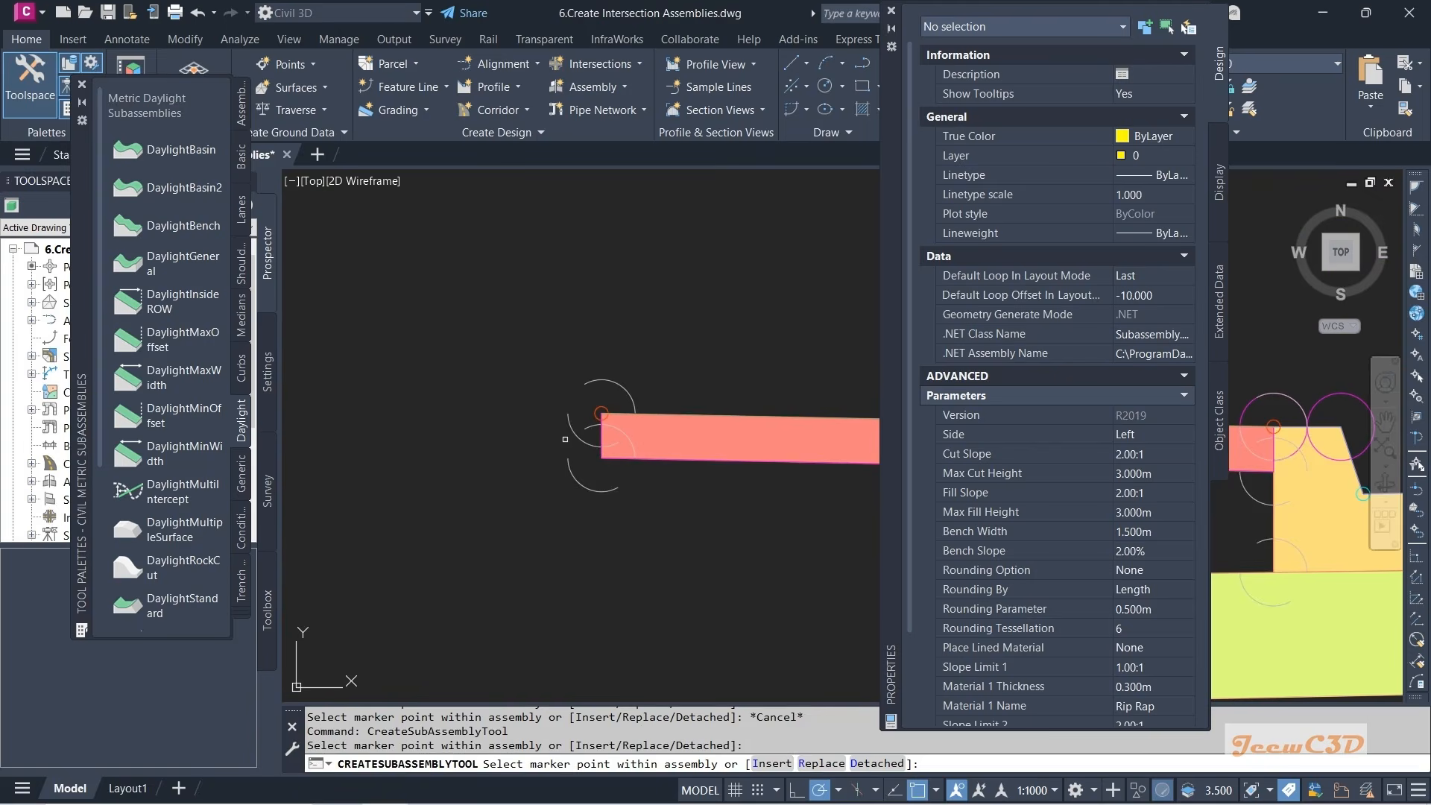
click(567, 474)
scroll(573, 477, down, 3)
scroll(574, 479, down, 4)
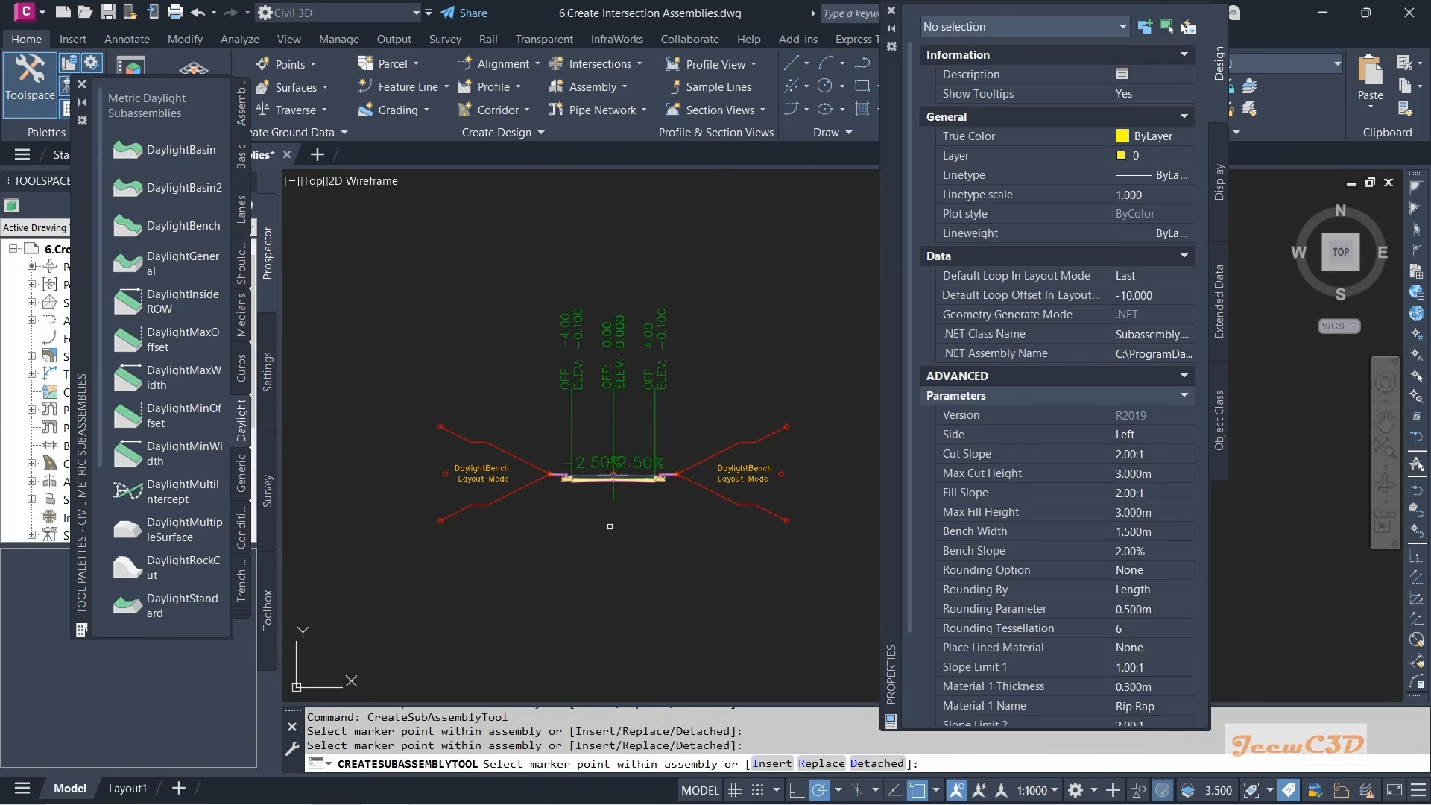
key(Escape)
scroll(610, 526, up, 2)
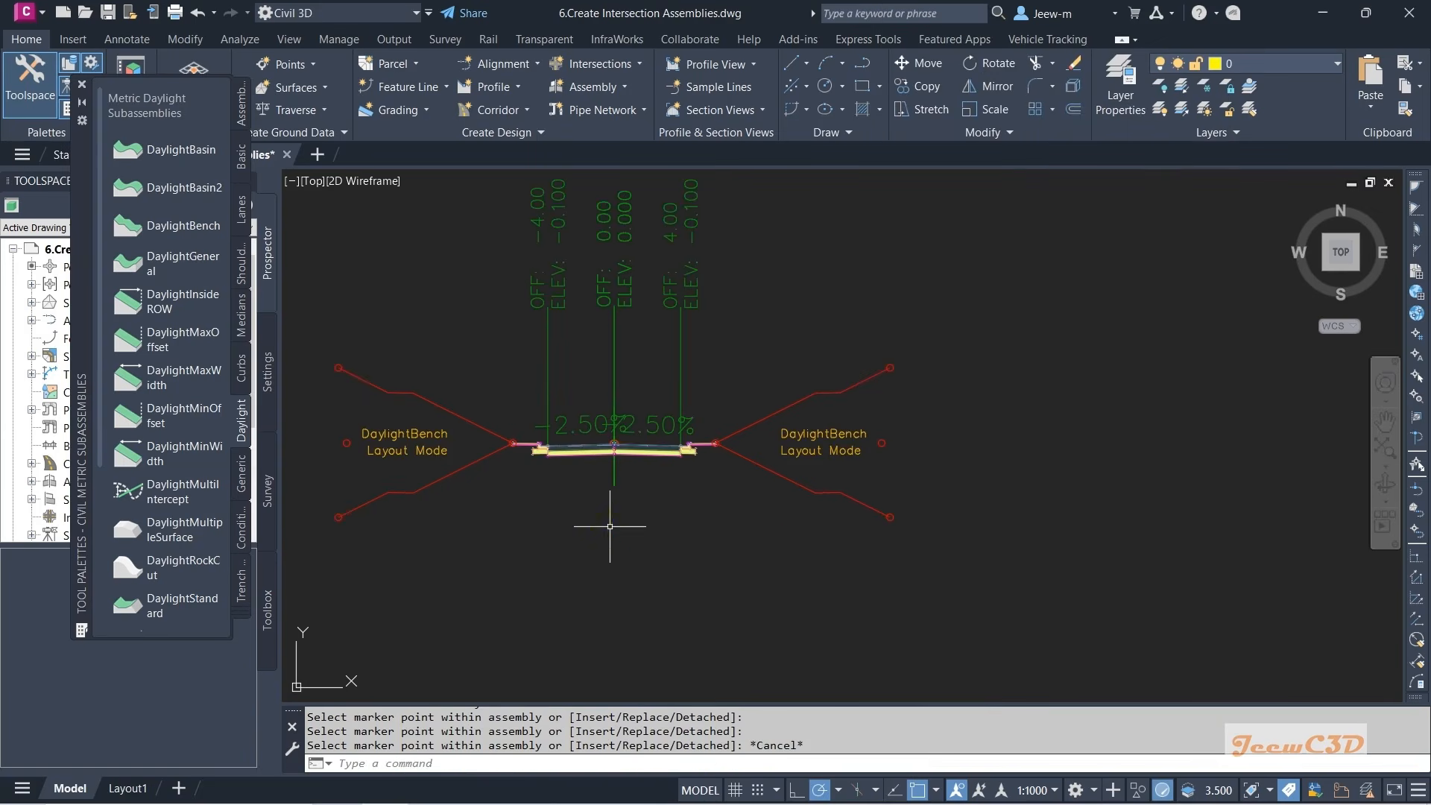
- Close the subassembly tool palettes and open the construction properties of the Full Width Assembly
click(82, 84)
scroll(558, 520, down, 3)
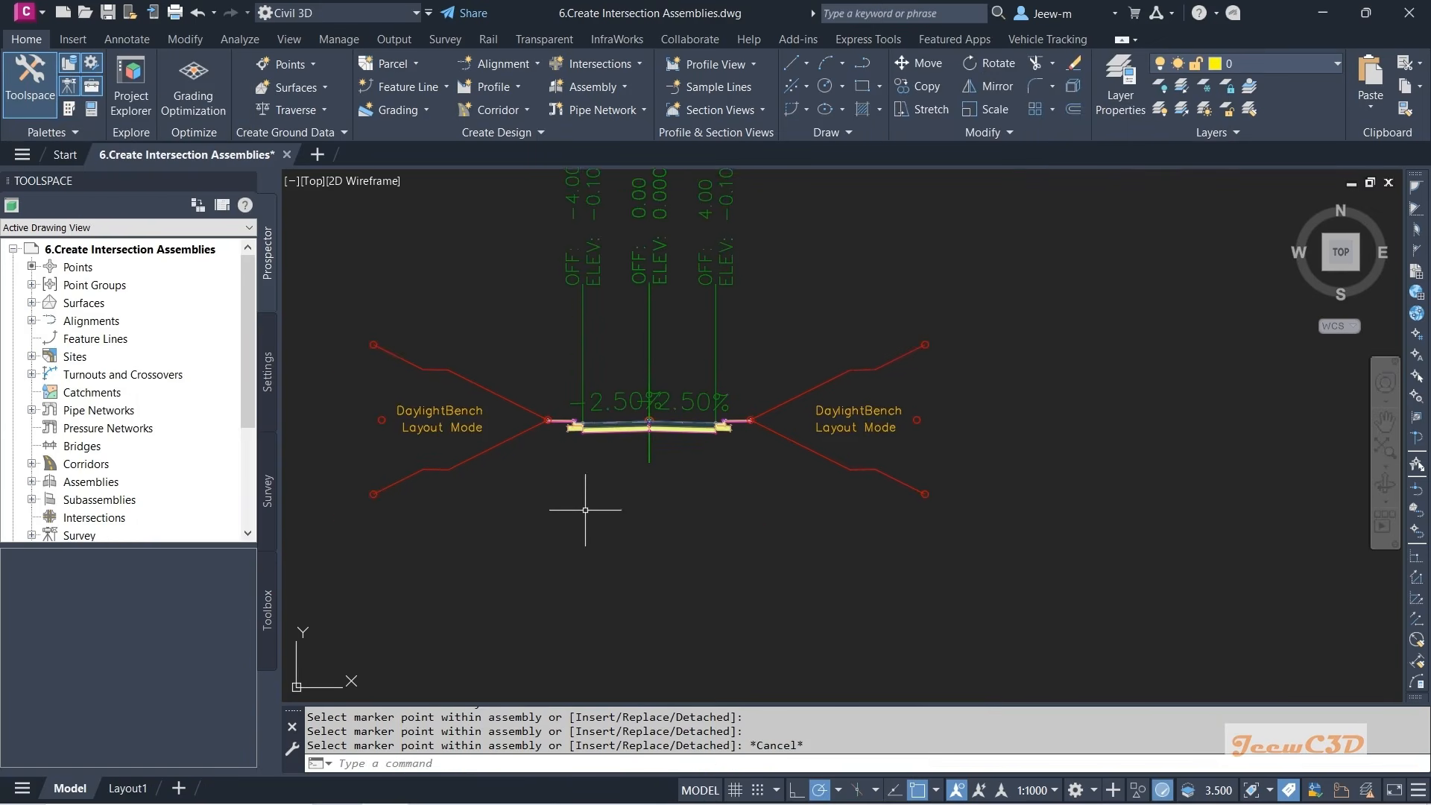
scroll(654, 521, up, 2)
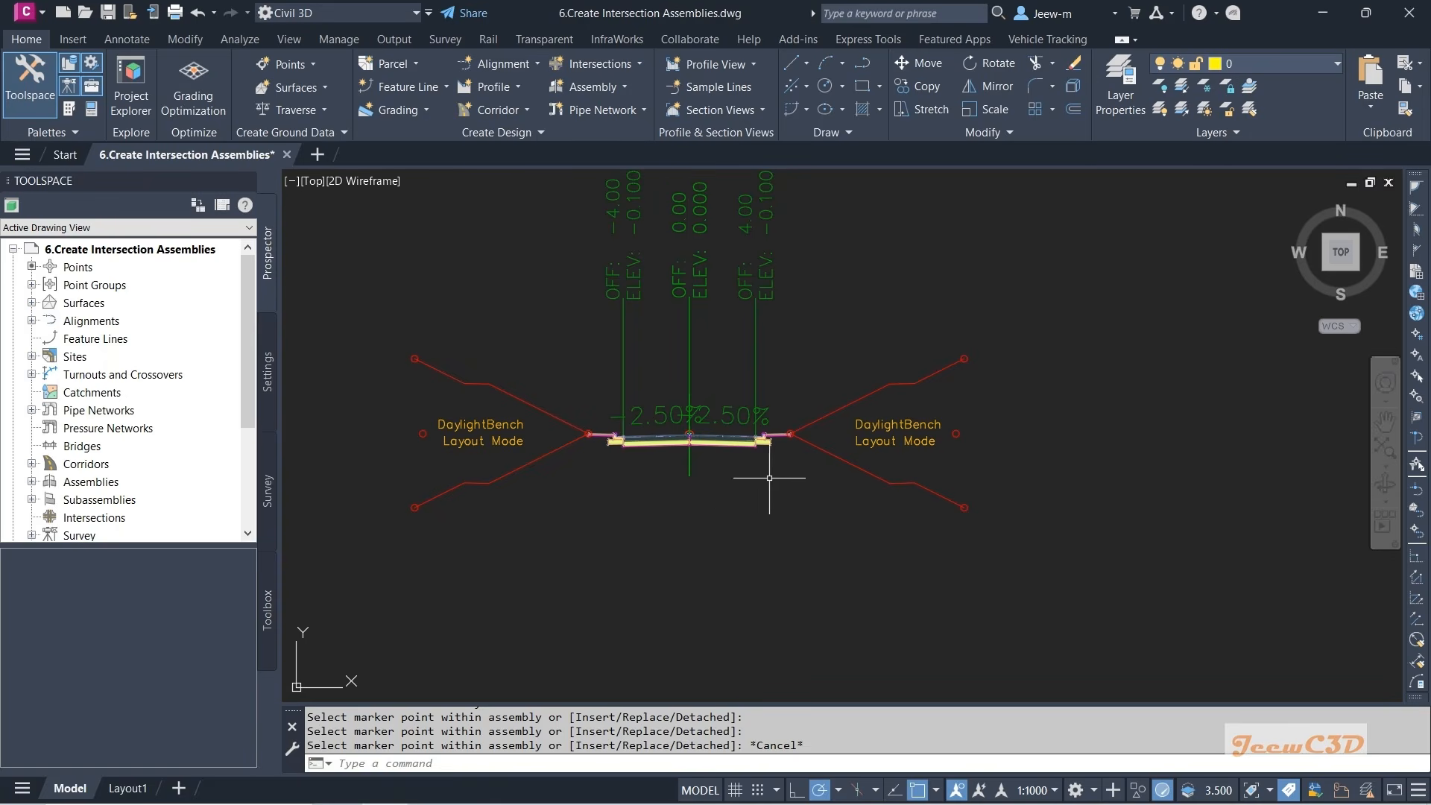
click(688, 469)
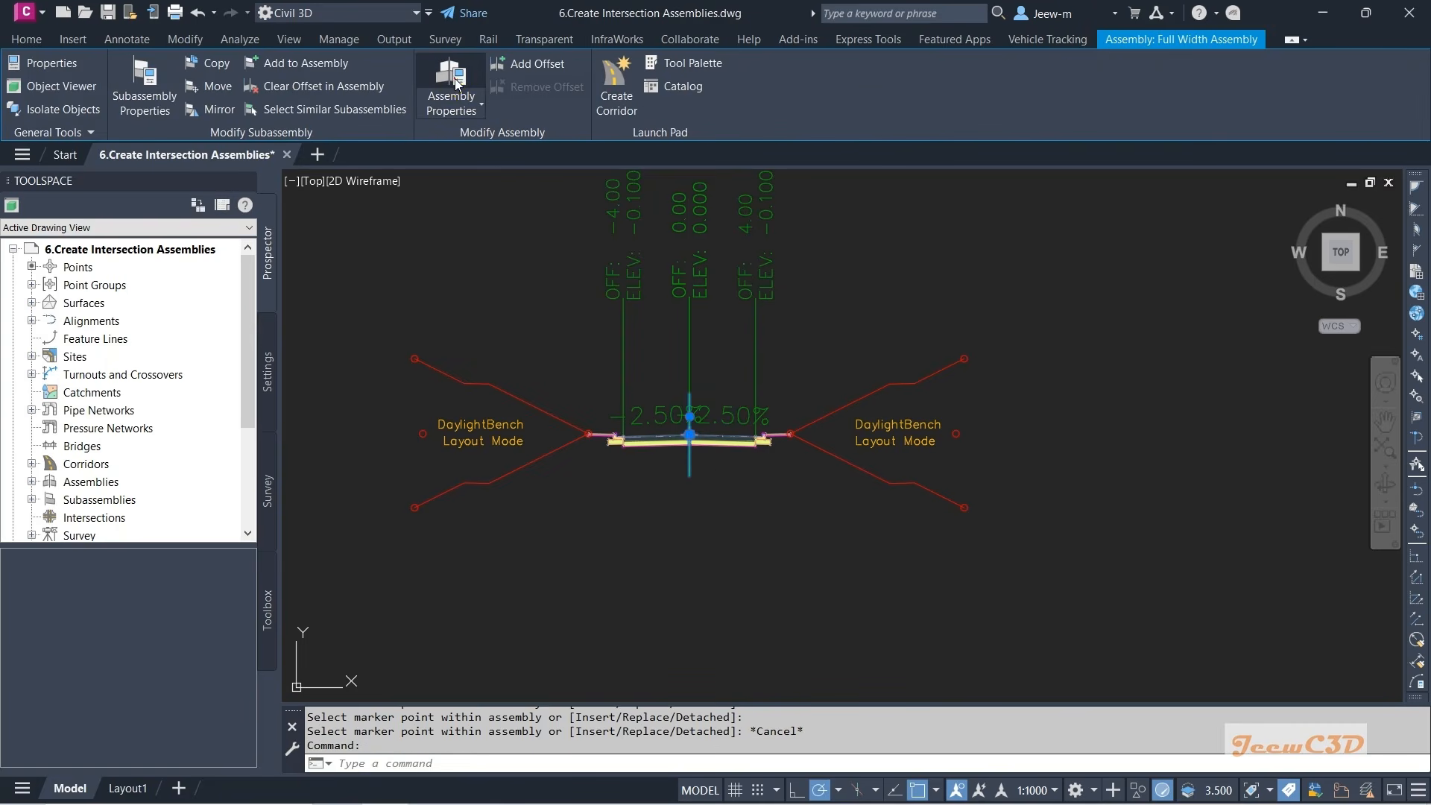
click(467, 101)
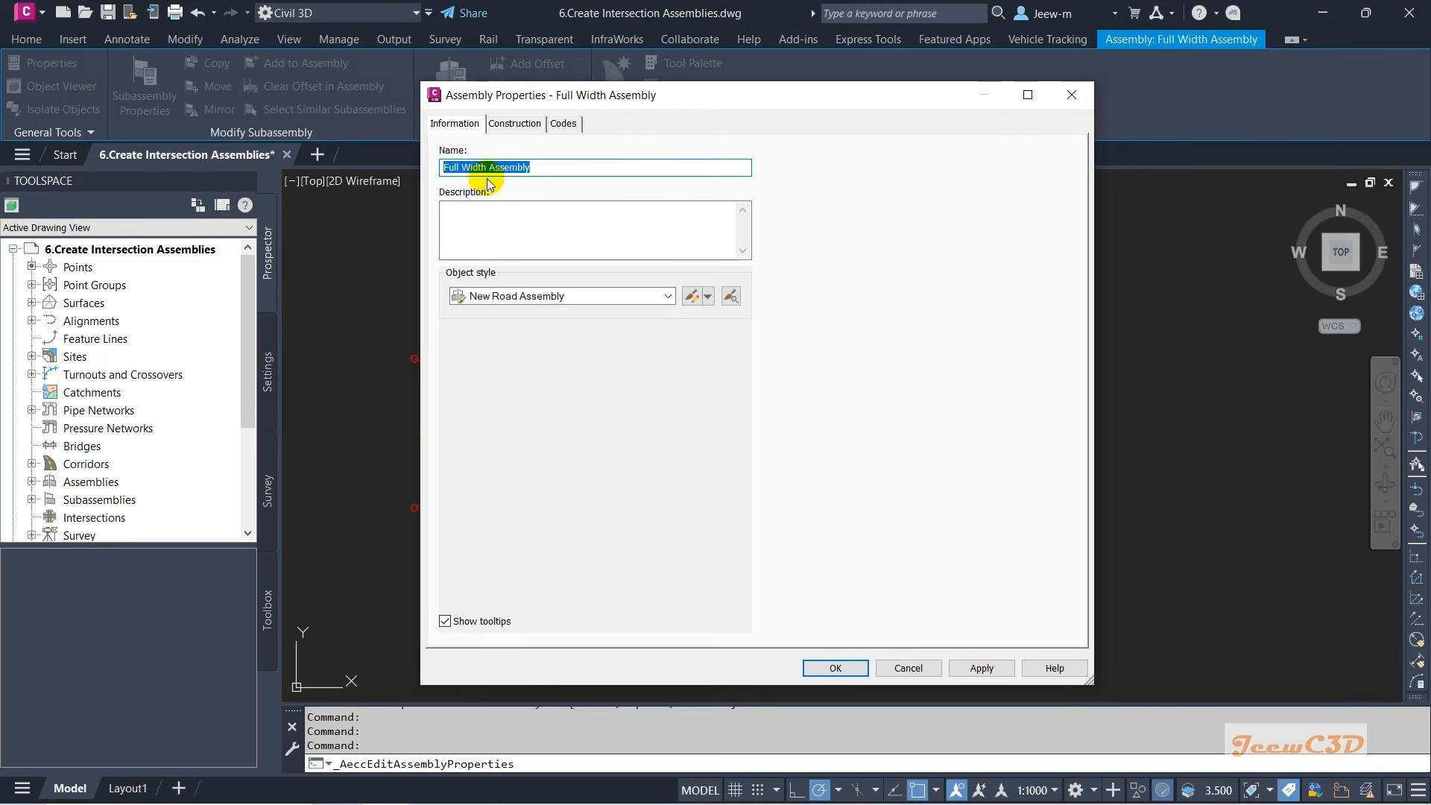
click(515, 124)
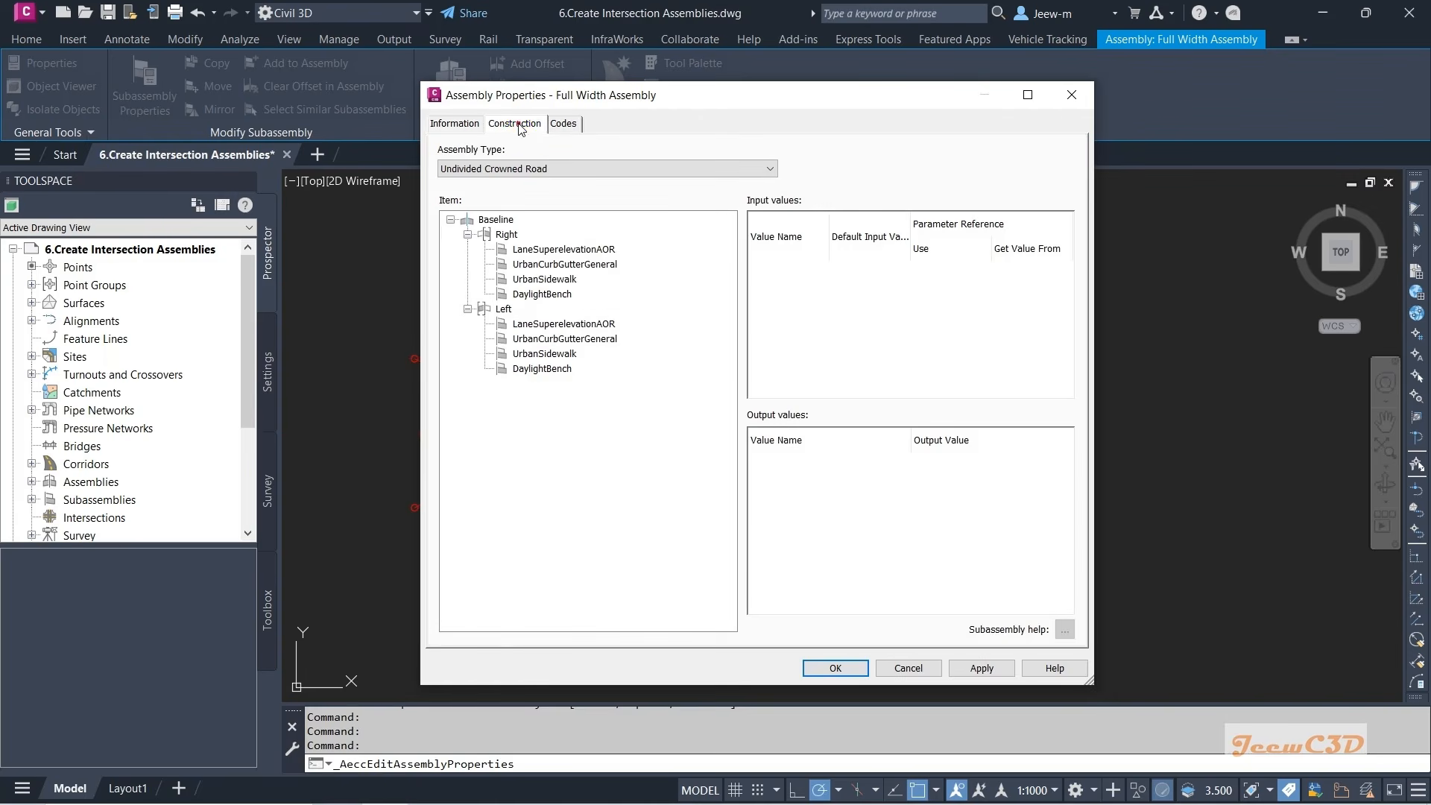
drag(596, 97, 863, 116)
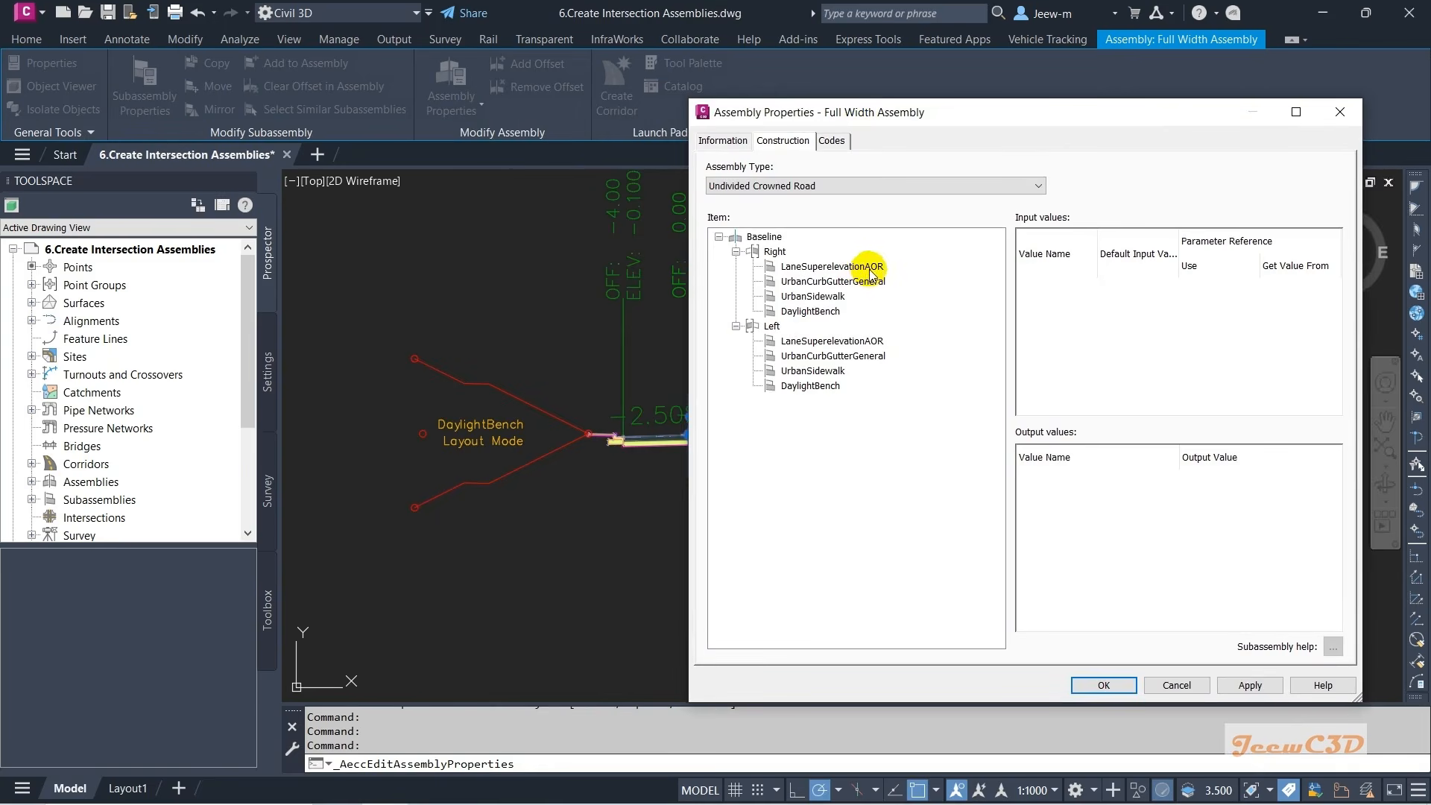
- Rename the right-side lane subassembly as Lane R and the right-side curb subassembly as UrbanCurbGutter R
click(842, 268)
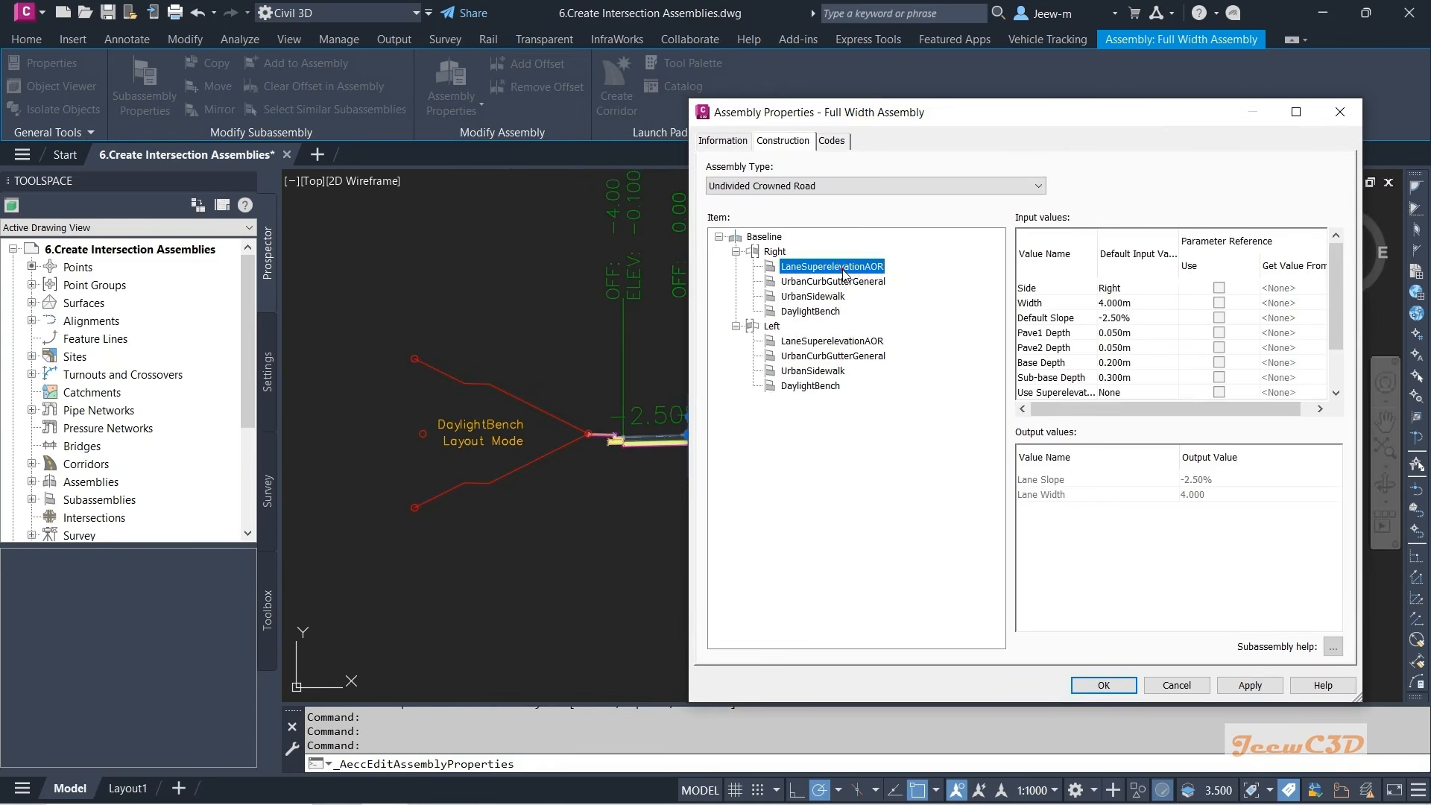
click(799, 267)
text(Lane R)
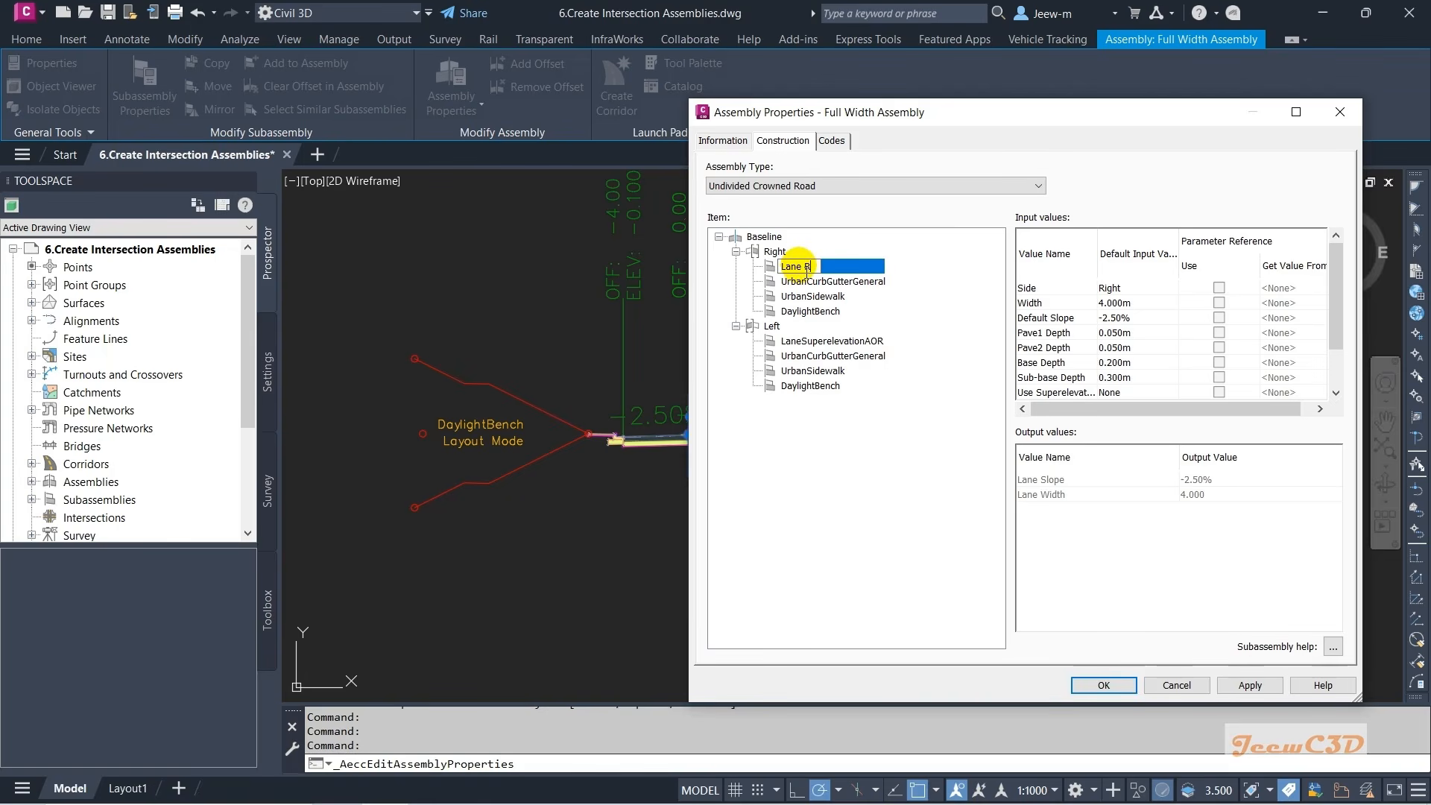
key(Return)
click(810, 282)
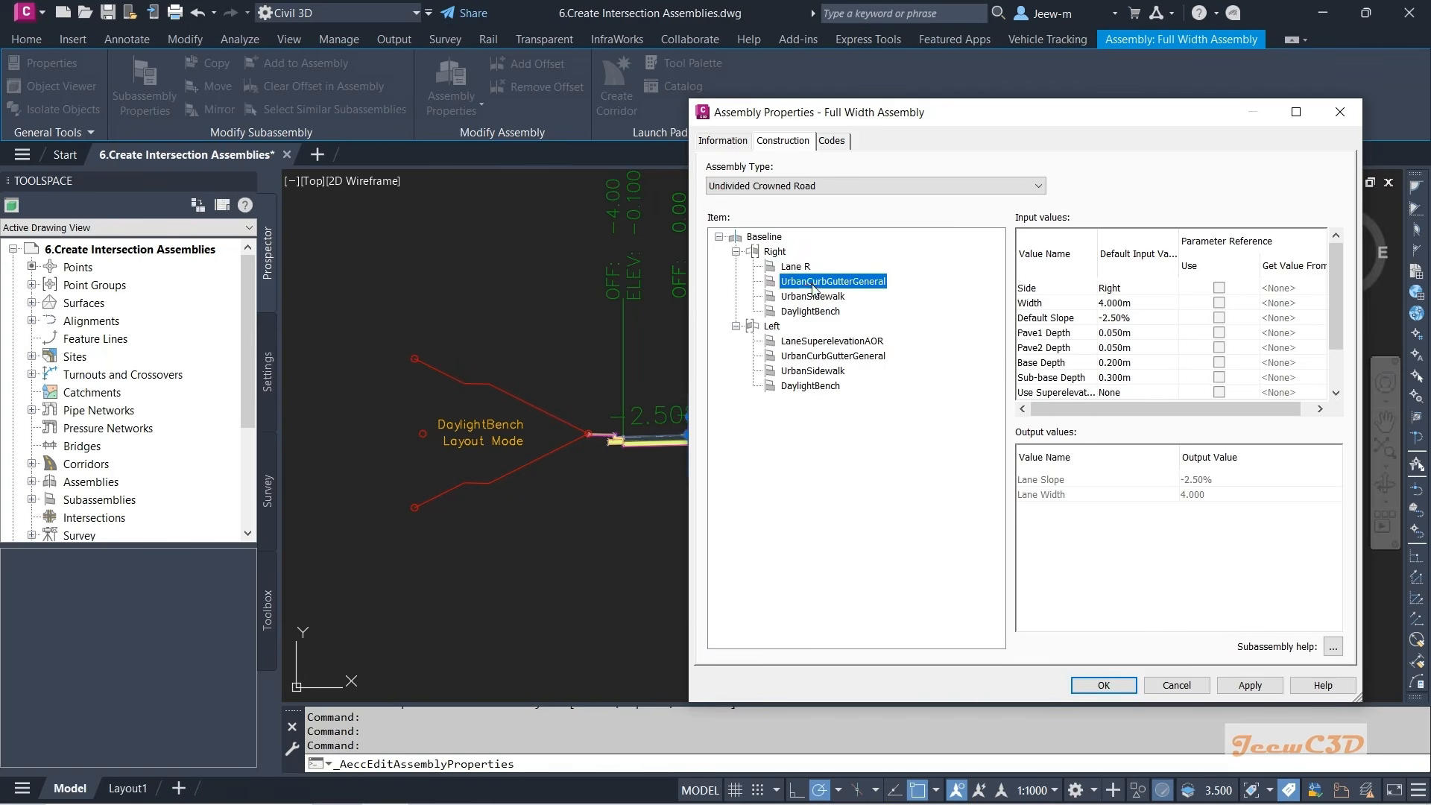
click(894, 280)
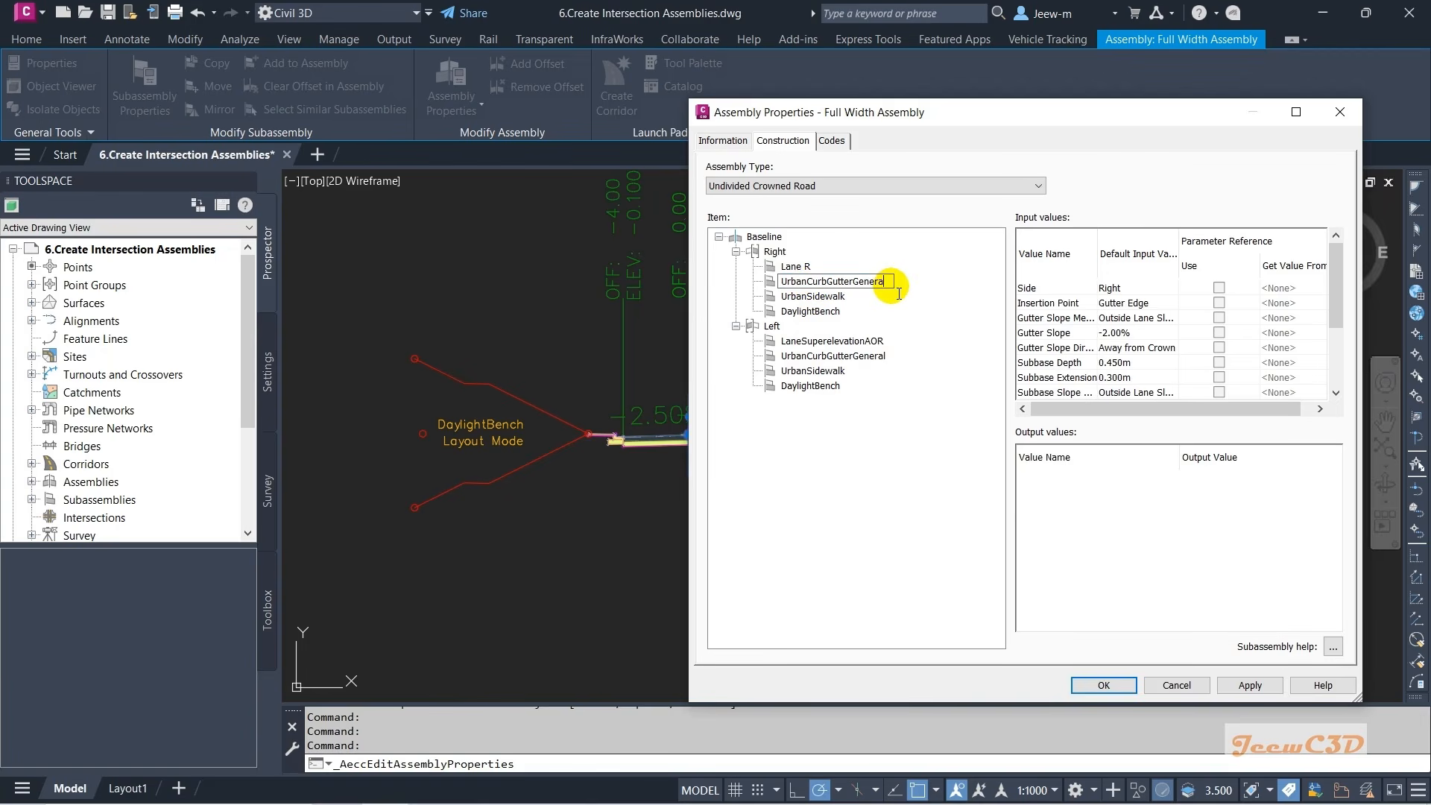
text(R)
- Rename the right-side sidewalk subassembly as UrbanSidewalk R and select the right-side DaylightBench
click(808, 296)
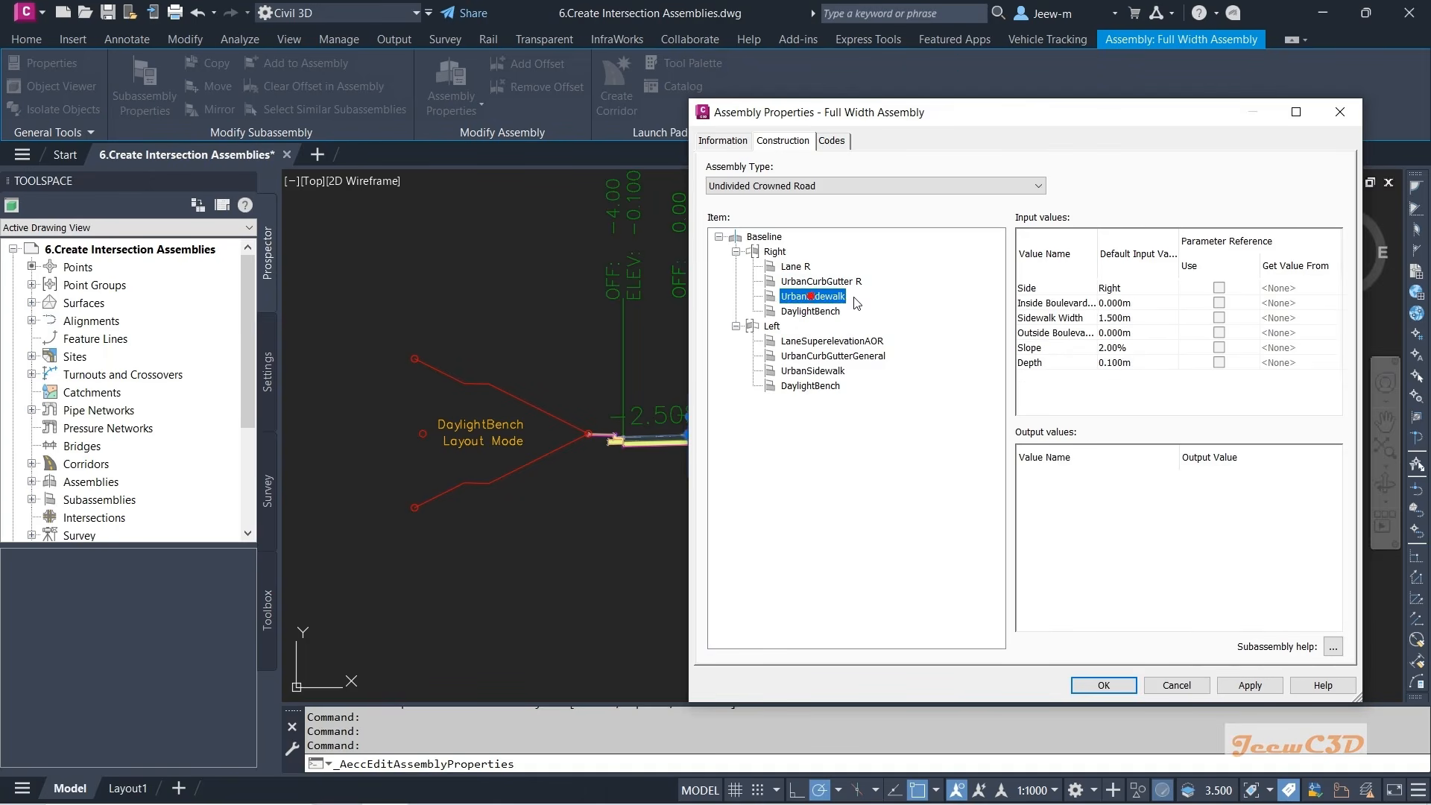
click(846, 298)
click(848, 296)
text(R)
click(816, 311)
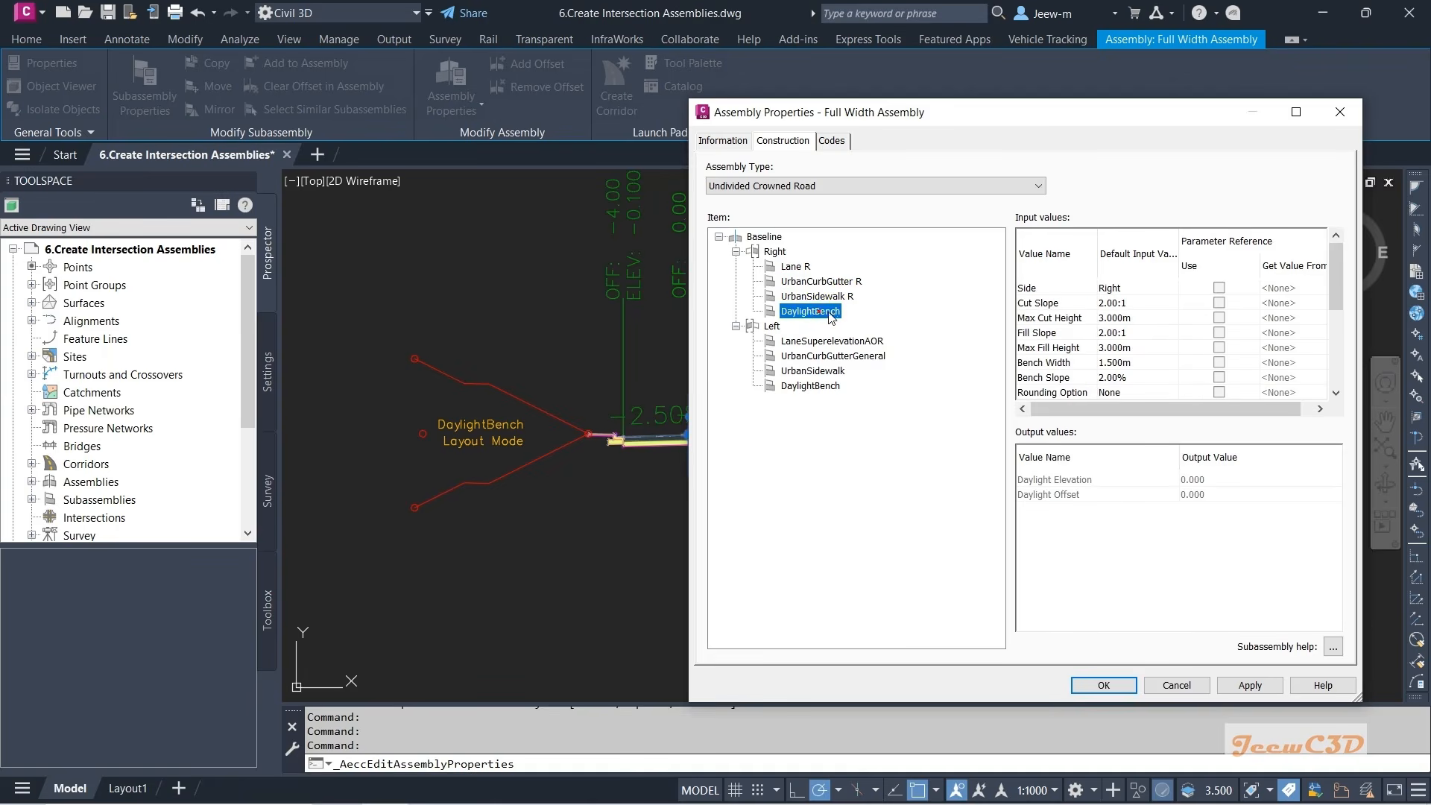
- Rename the right-side daylight subassembly as DaylightBench R
click(831, 313)
click(846, 313)
text(R)
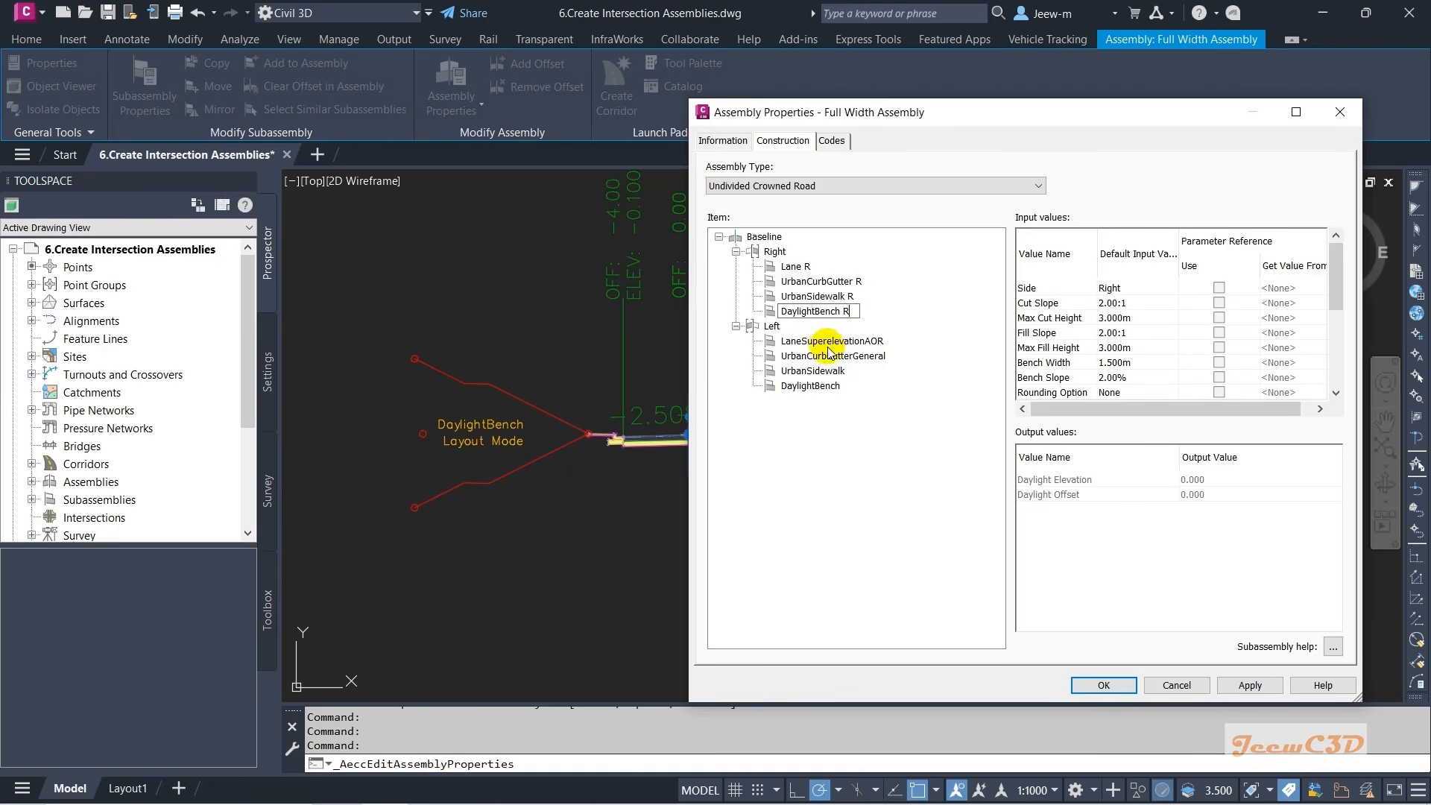
- Rename the left-side LaneSuperelevationAOR subassembly as Lane L
click(830, 343)
click(889, 341)
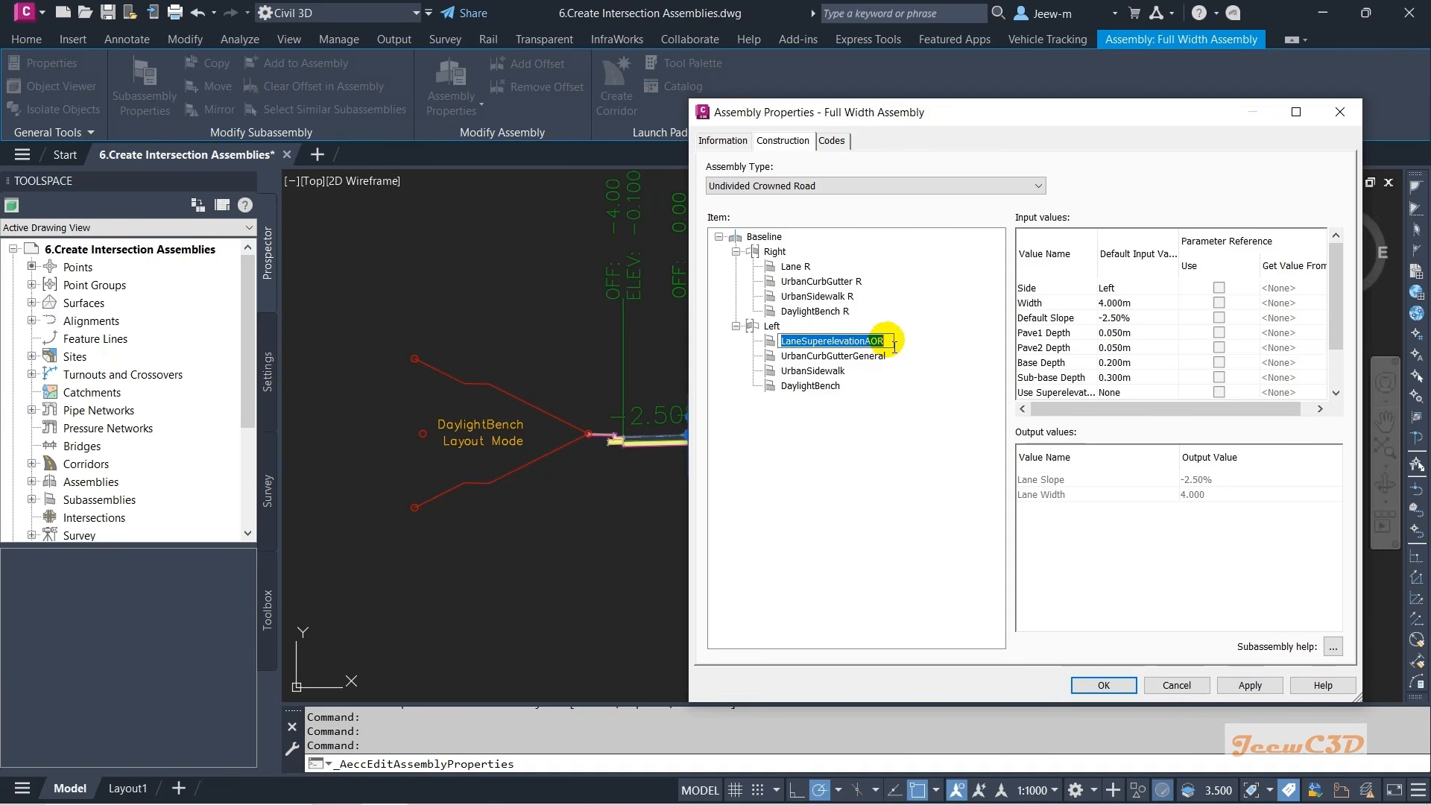
click(893, 343)
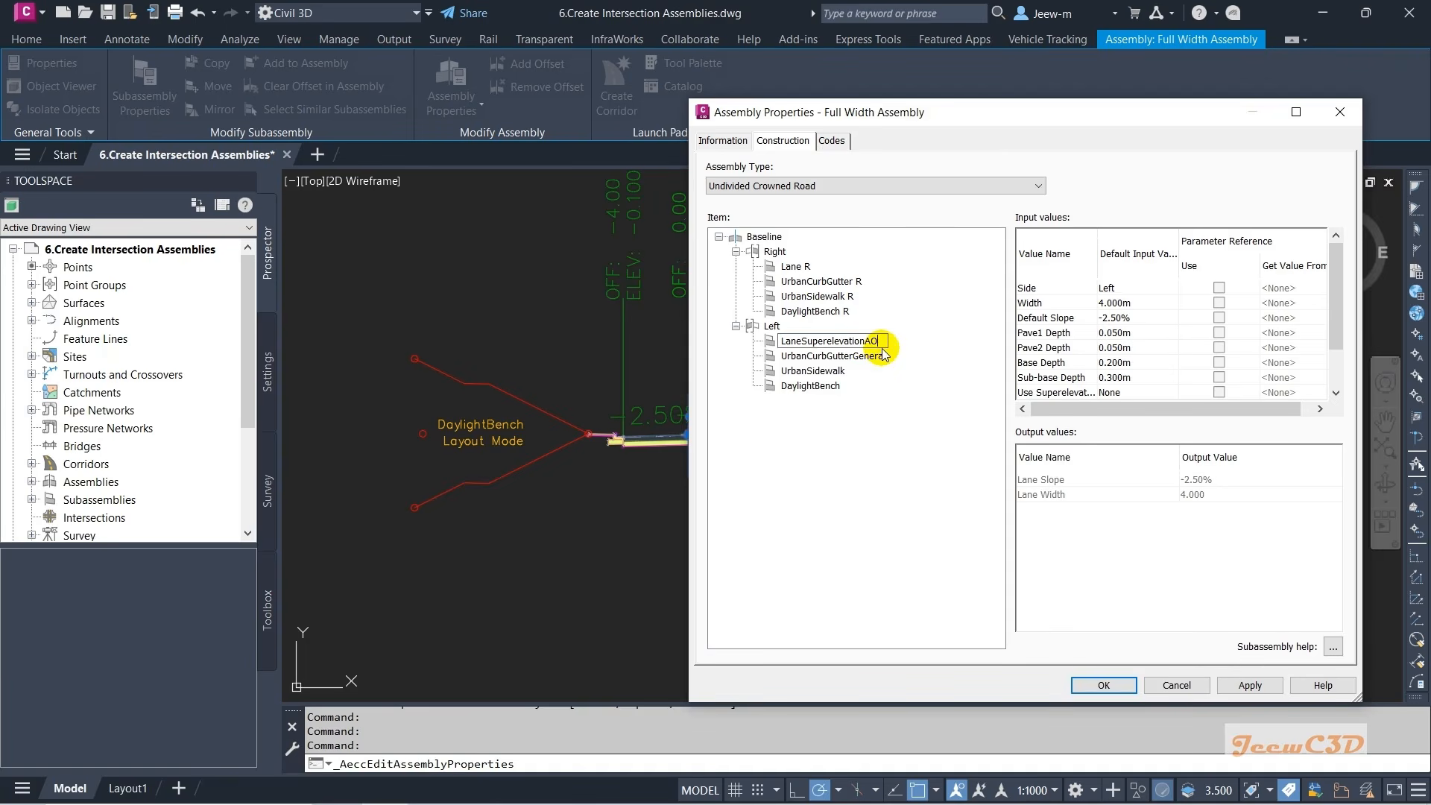
key(BackSpace)
key(BackSpace)
key(BackSpace)
key(BackSpace)
key(BackSpace)
key(BackSpace)
key(BackSpace)
key(BackSpace)
key(BackSpace)
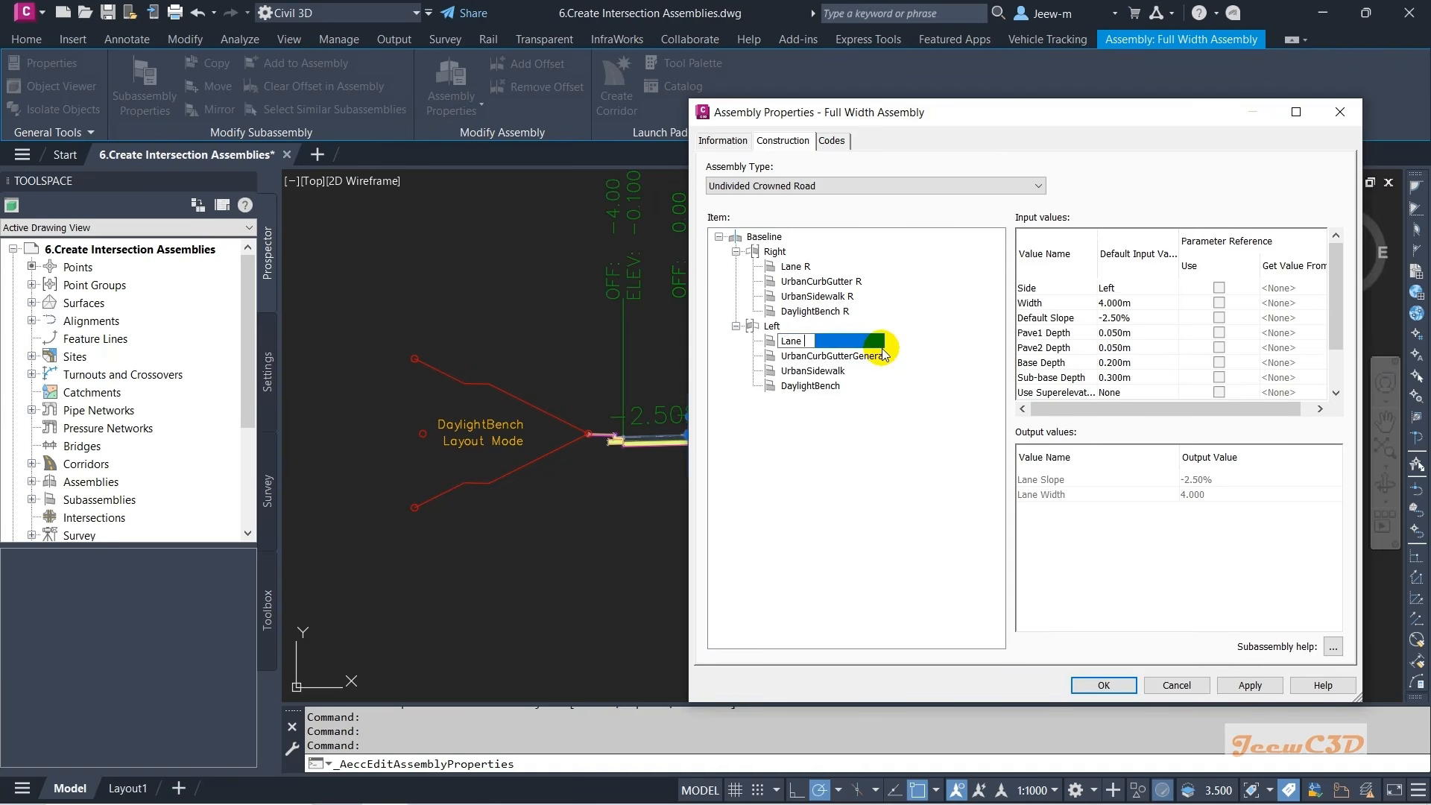
key(Return)
- Rename the left-side curb subassembly as UrbanCurbGutter L and the left-side sidewalk subassembly as UrbanSidewalk L
click(826, 357)
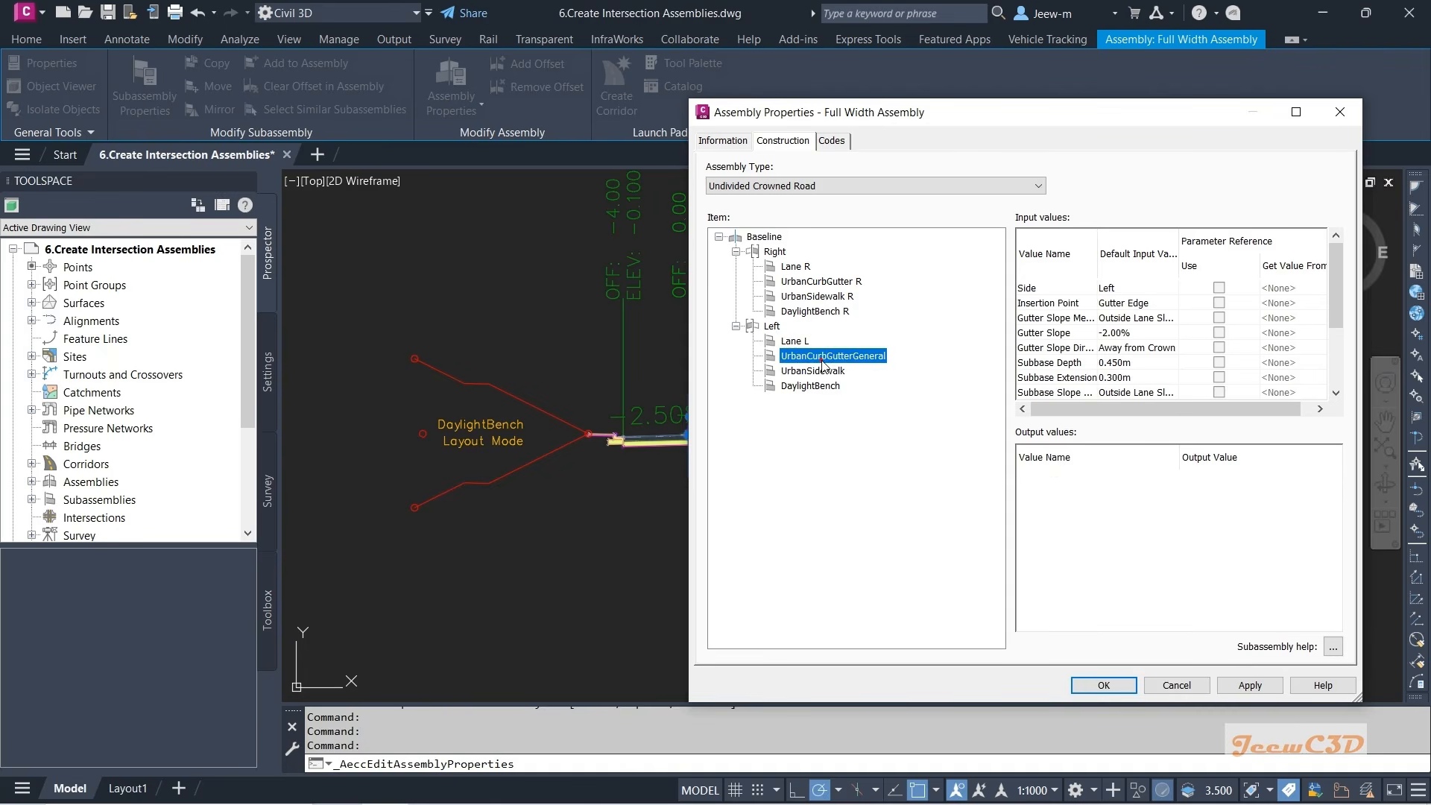
click(881, 359)
click(894, 358)
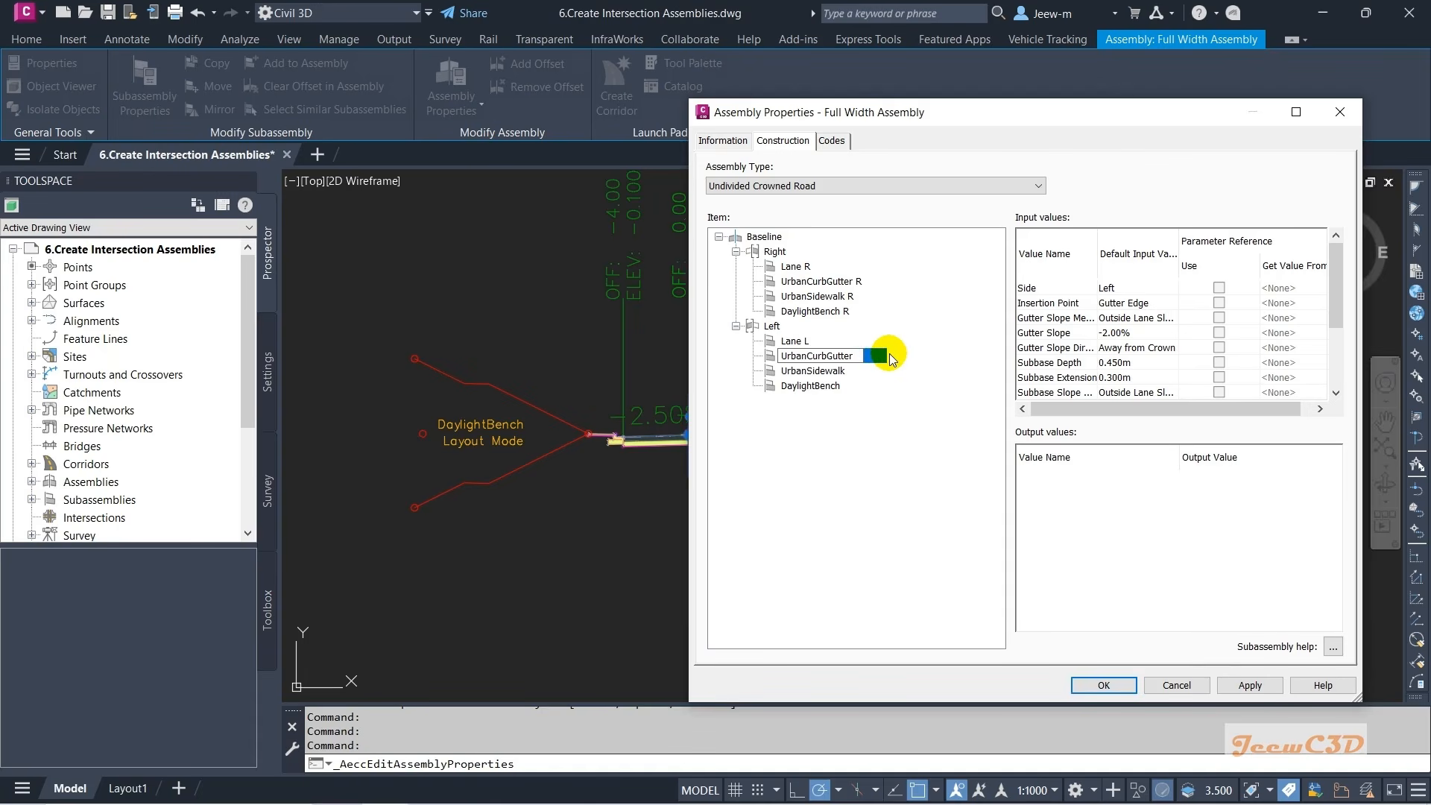
text(L)
key(Return)
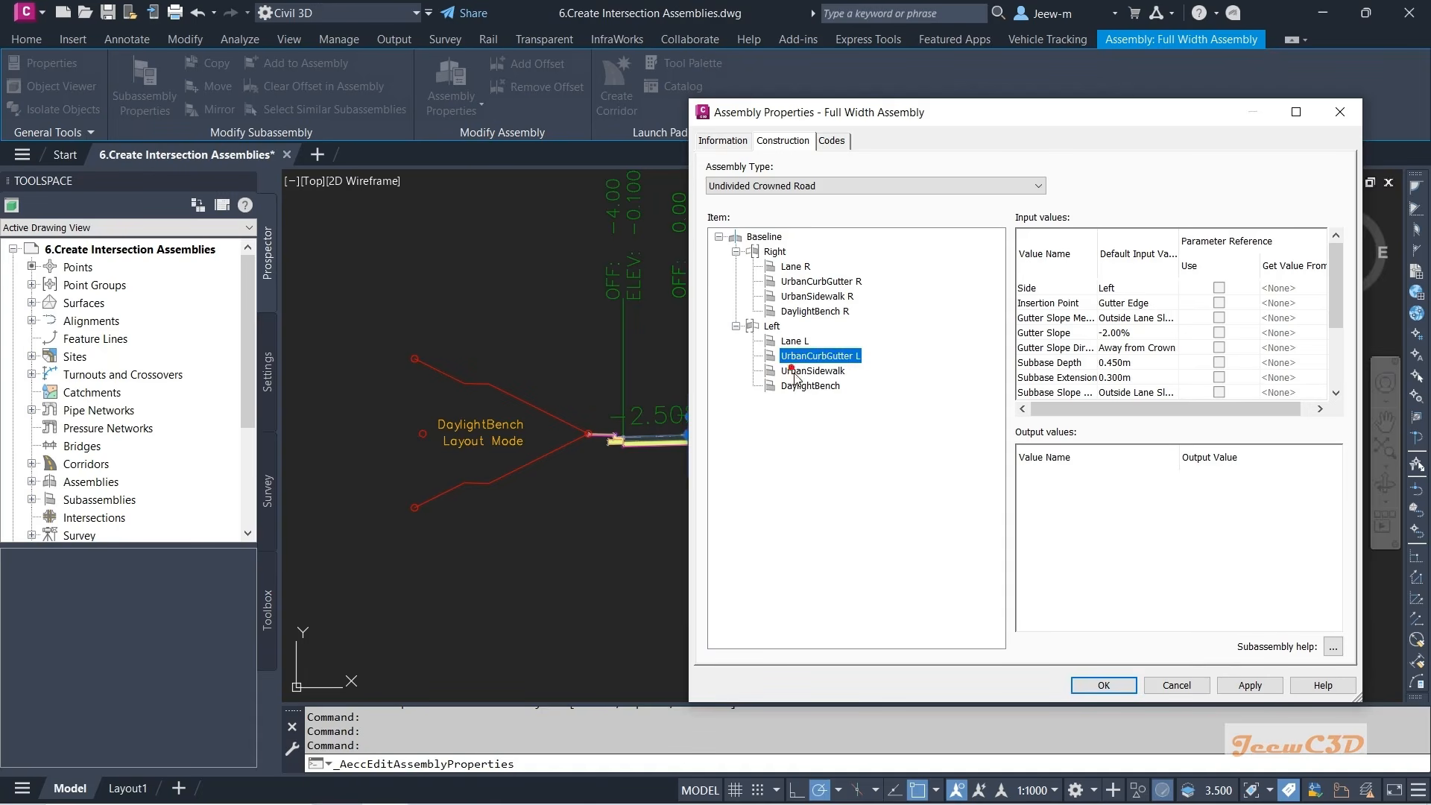
click(806, 372)
click(808, 372)
click(858, 372)
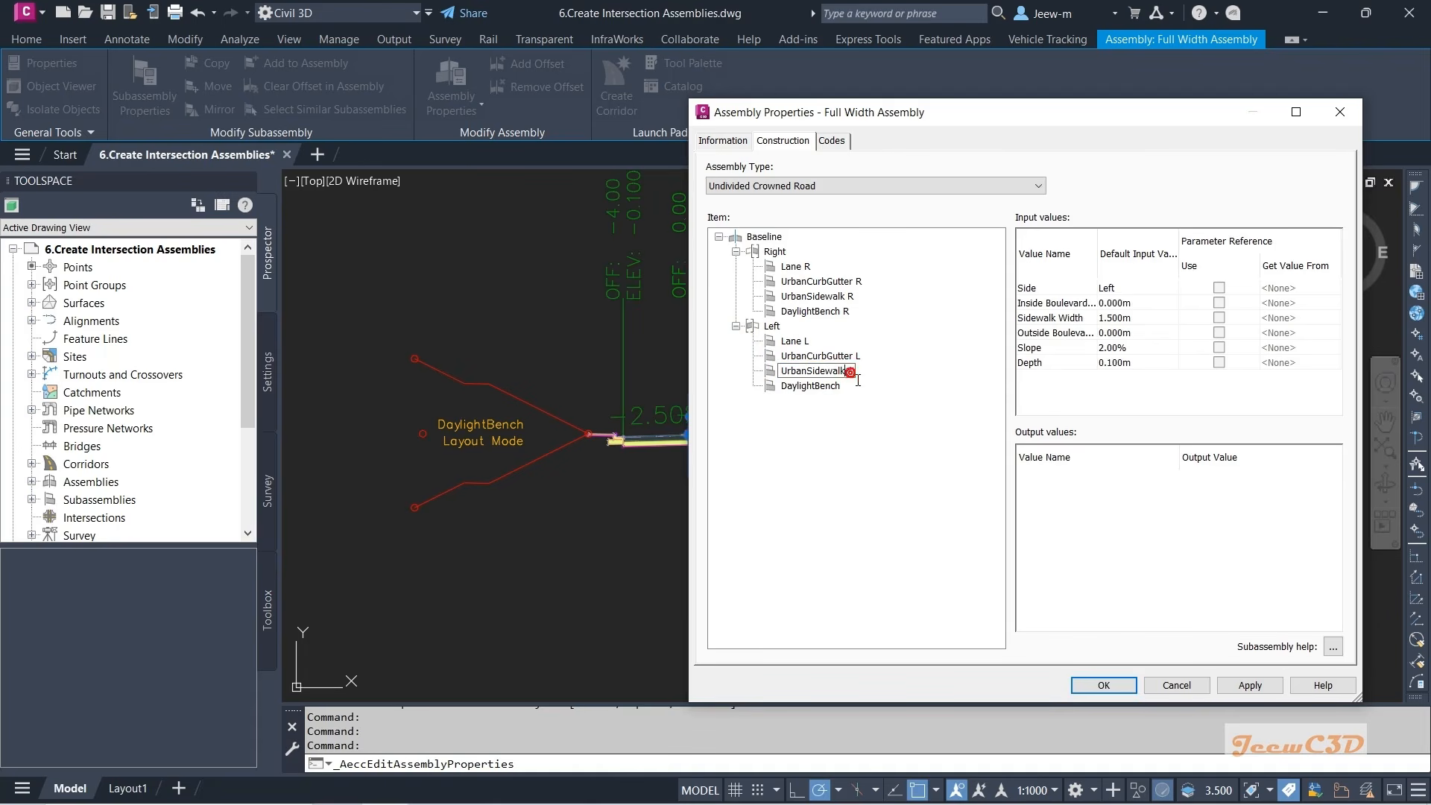
key(Return)
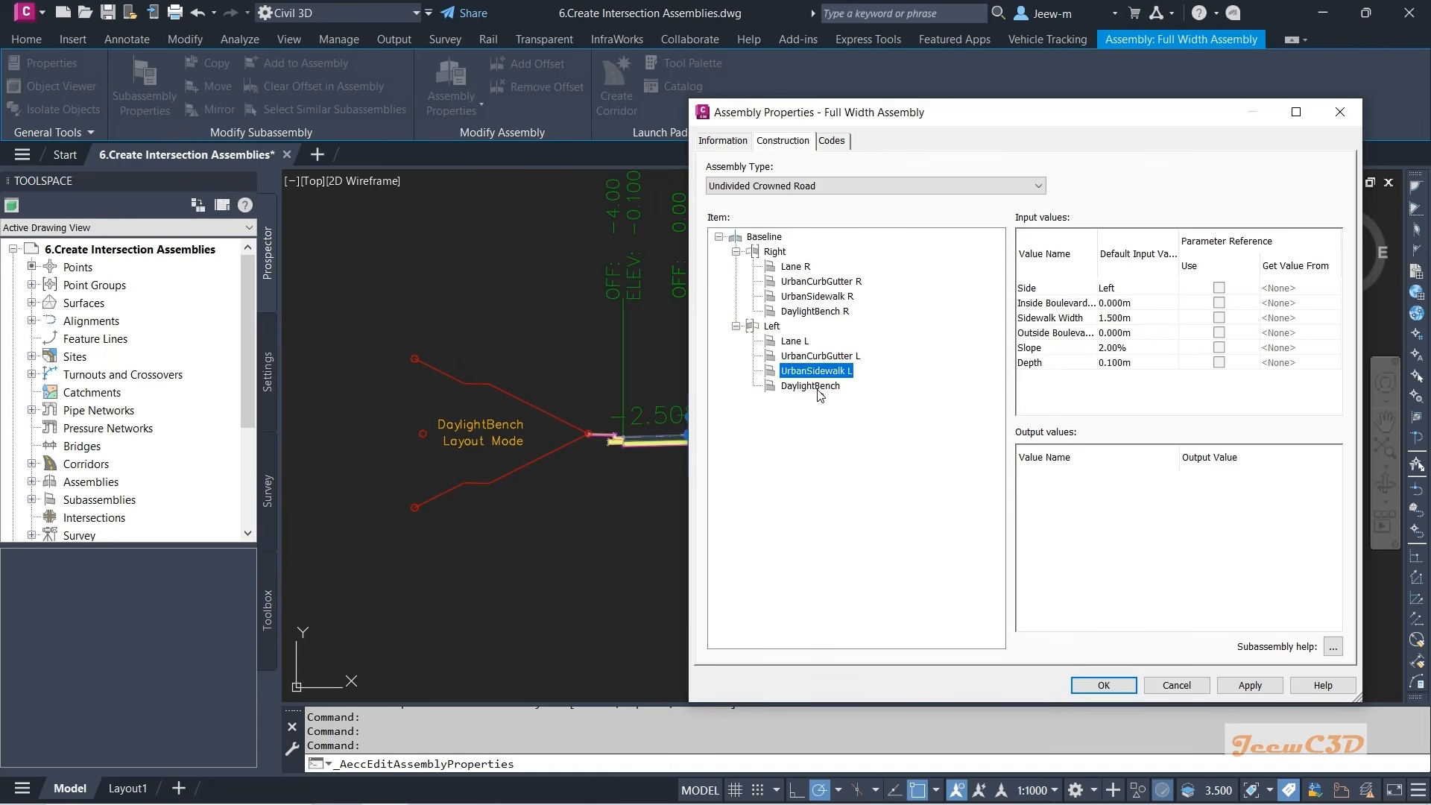
- Rename the left-side daylight subassembly as DaylightBench L, accept the assembly properties and deselect the assembly
click(811, 387)
click(812, 389)
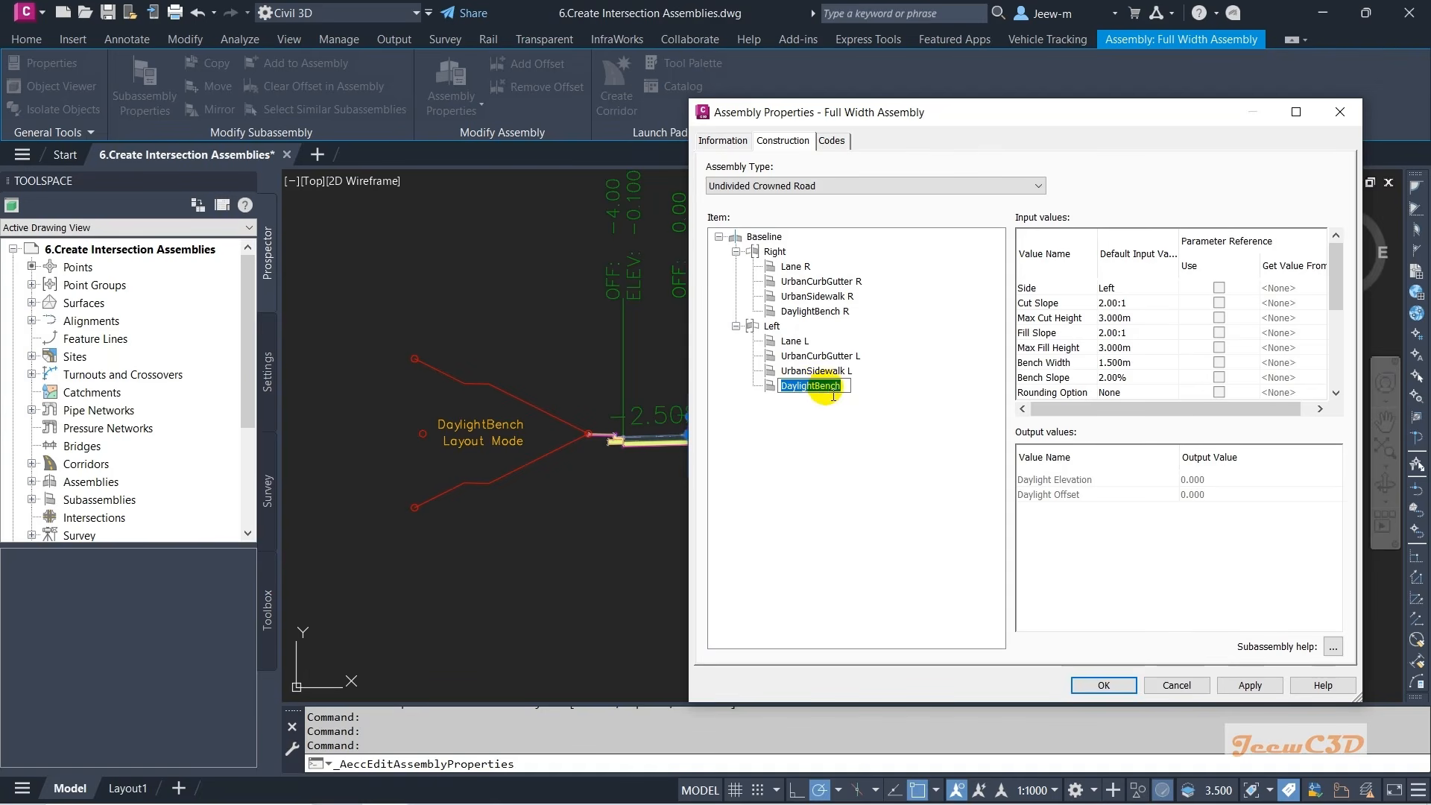
click(857, 395)
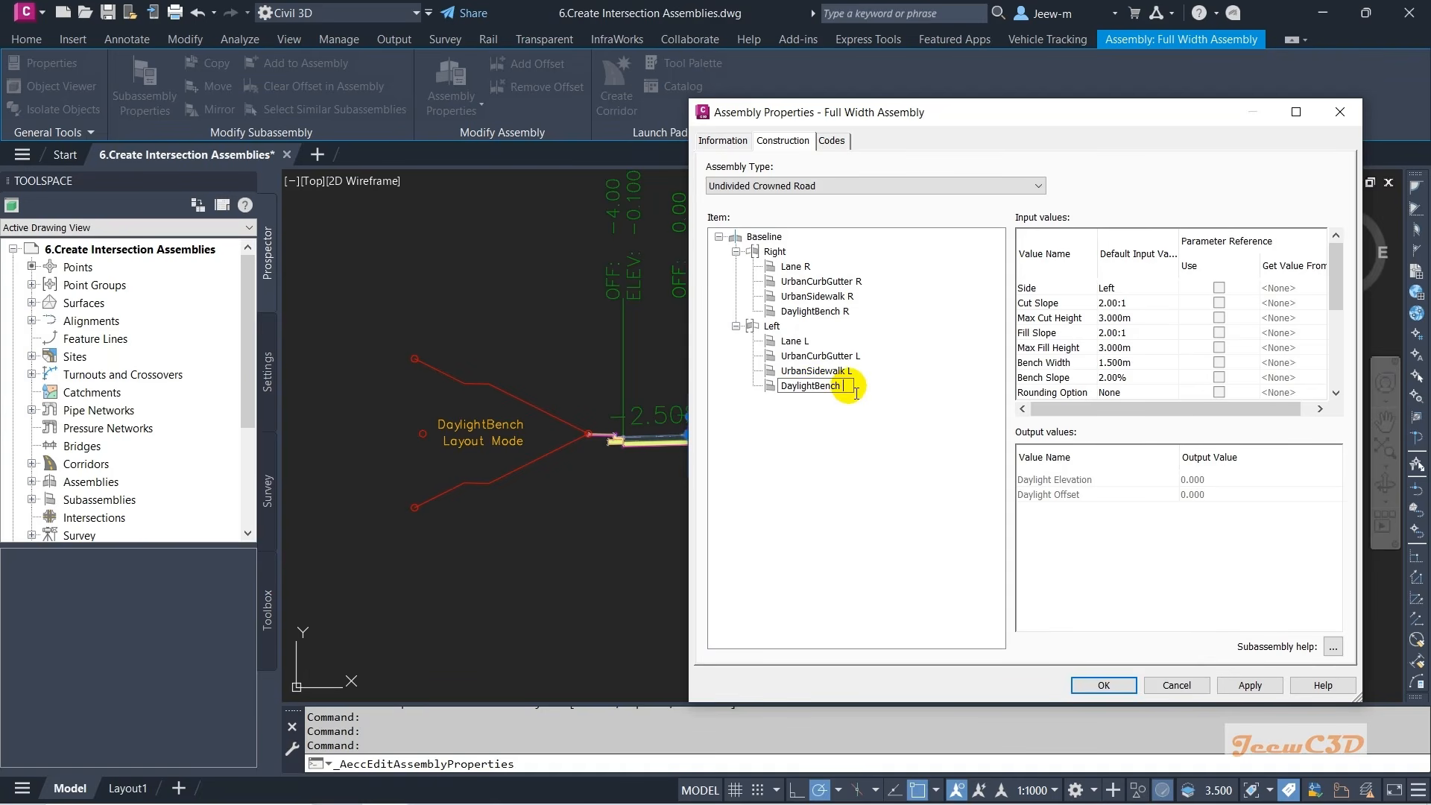
key(Return)
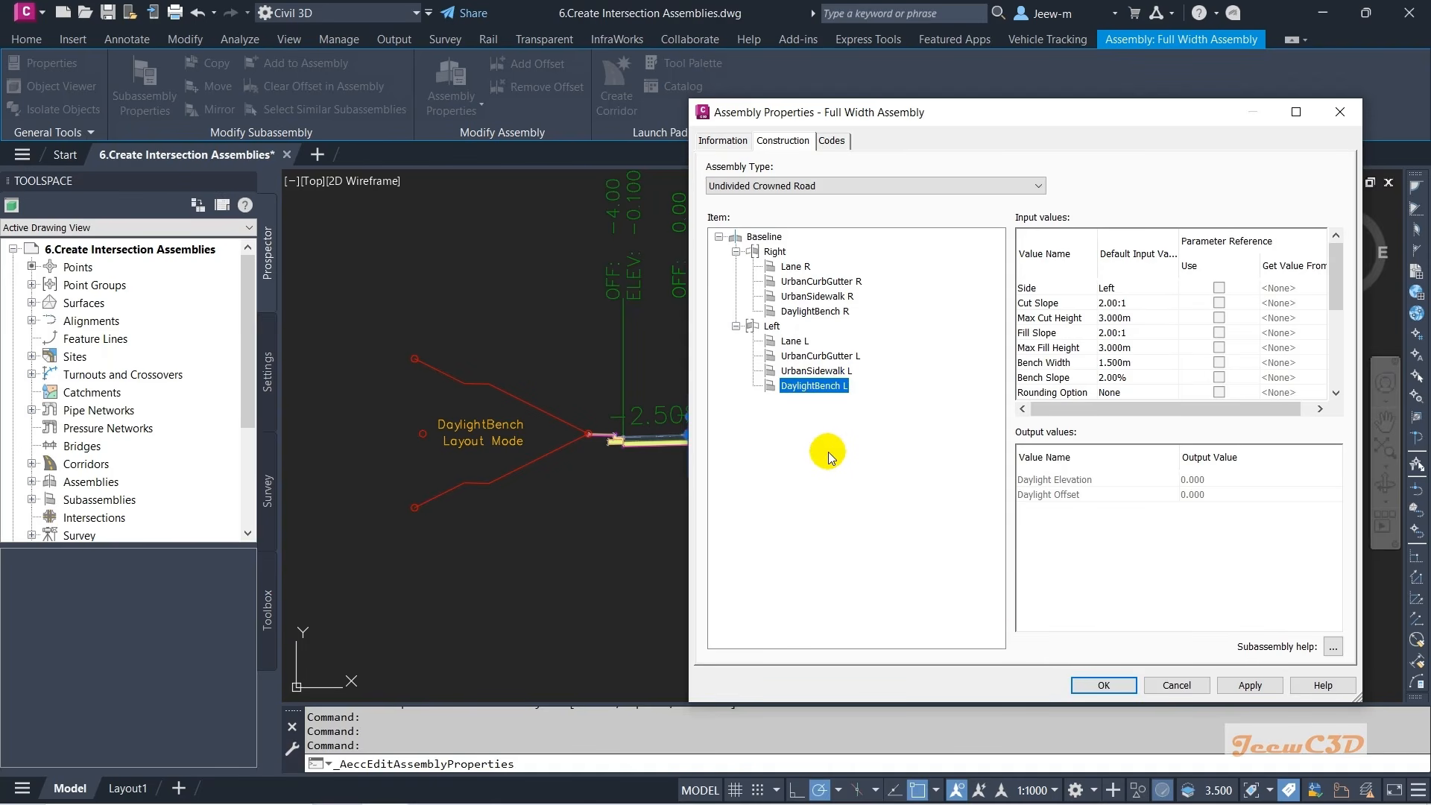
click(1102, 680)
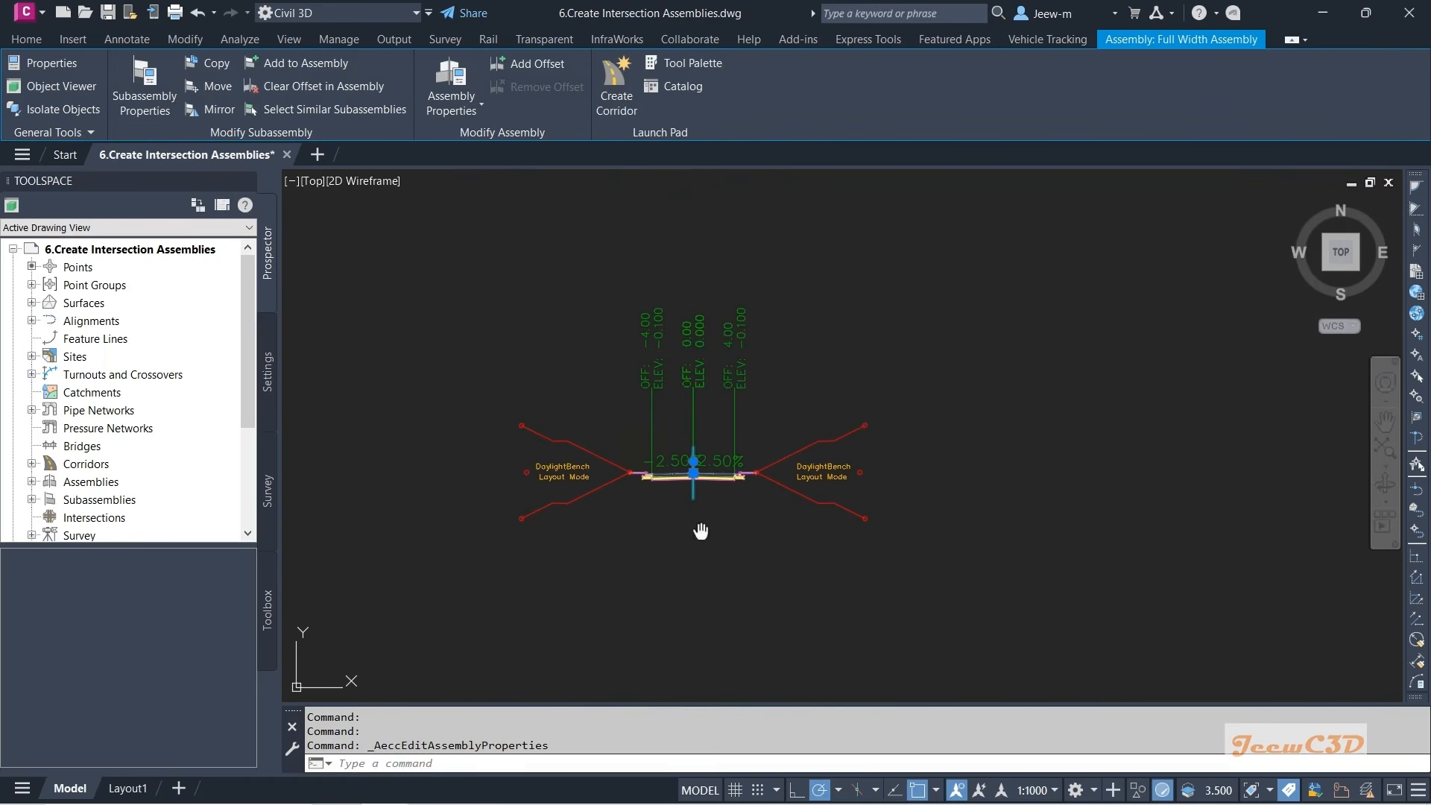
scroll(697, 488, down, 3)
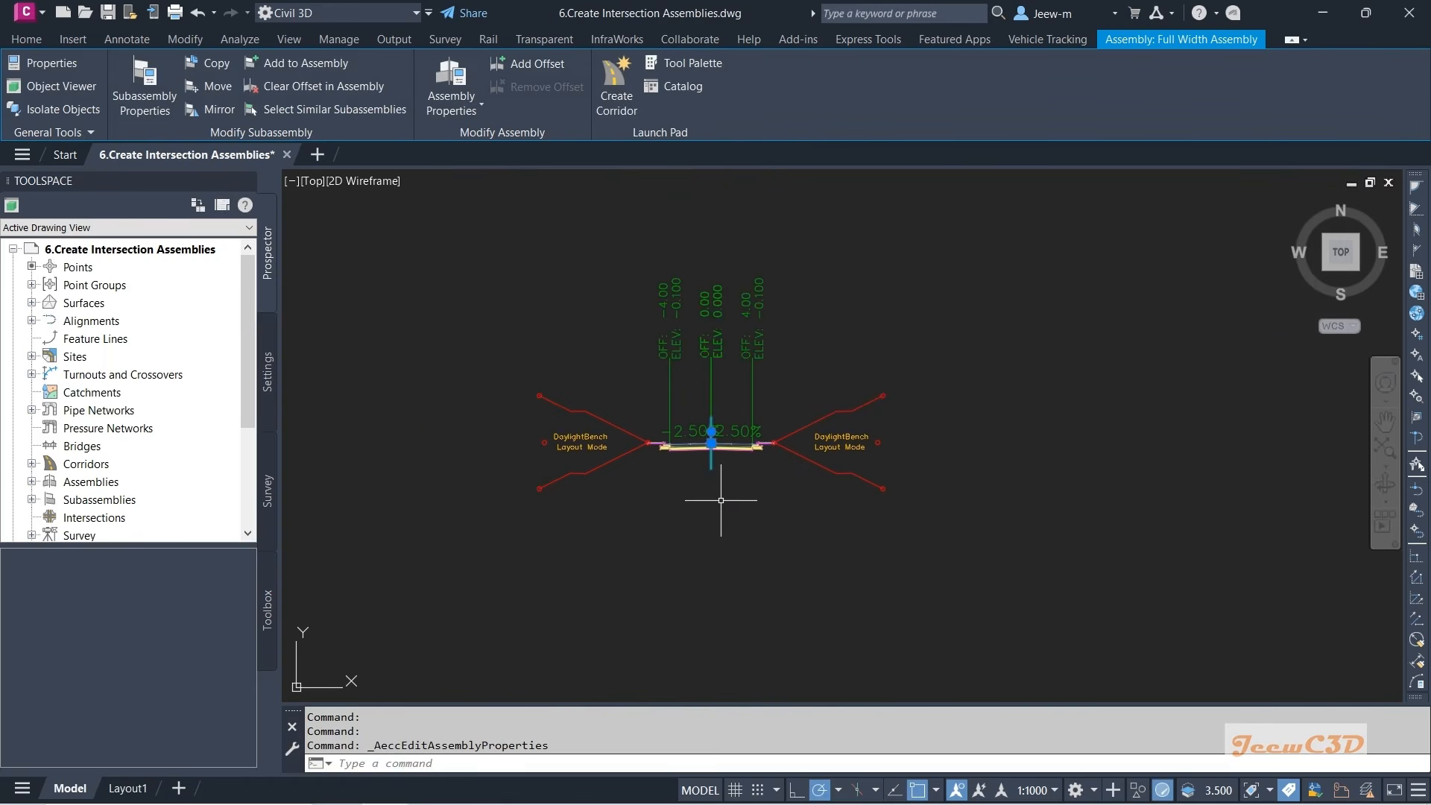
key(Escape)
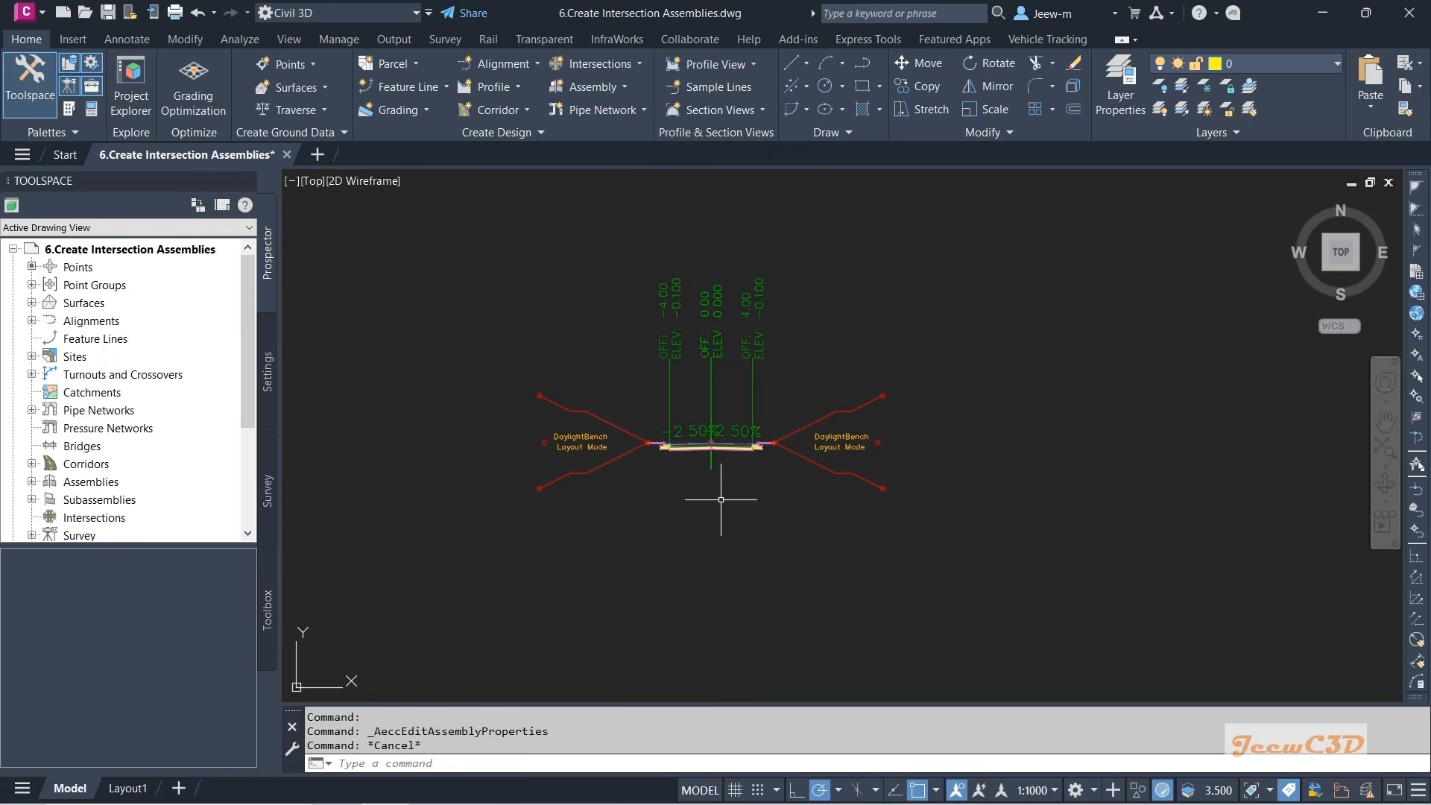
- Examine the Full Width Assembly and the intersection plan around the curb returns where the road edges meet
scroll(720, 497, up, 2)
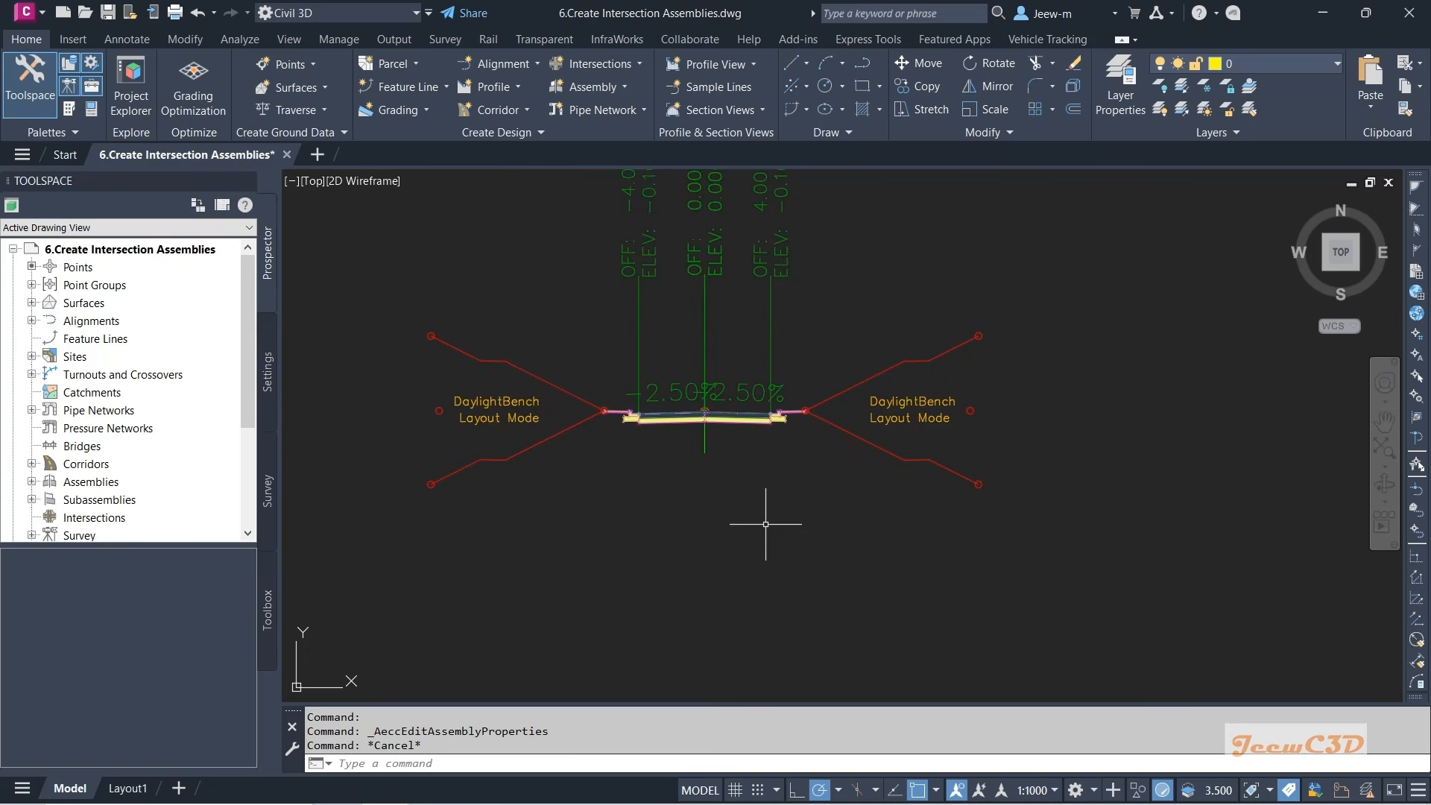
scroll(765, 524, down, 4)
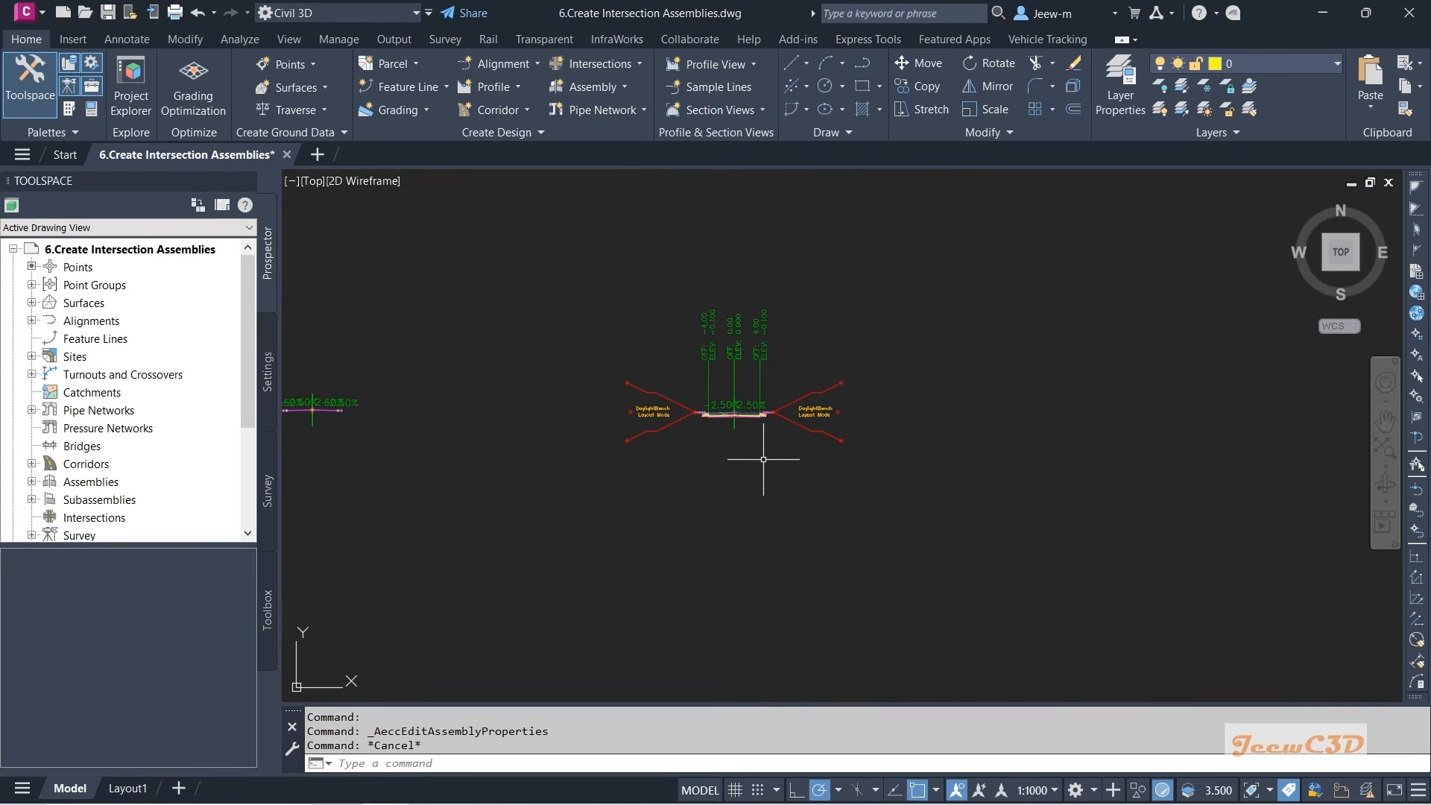
mouse_move(763, 459)
middle_down()
mouse_move(722, 434)
mouse_move(622, 419)
middle_up()
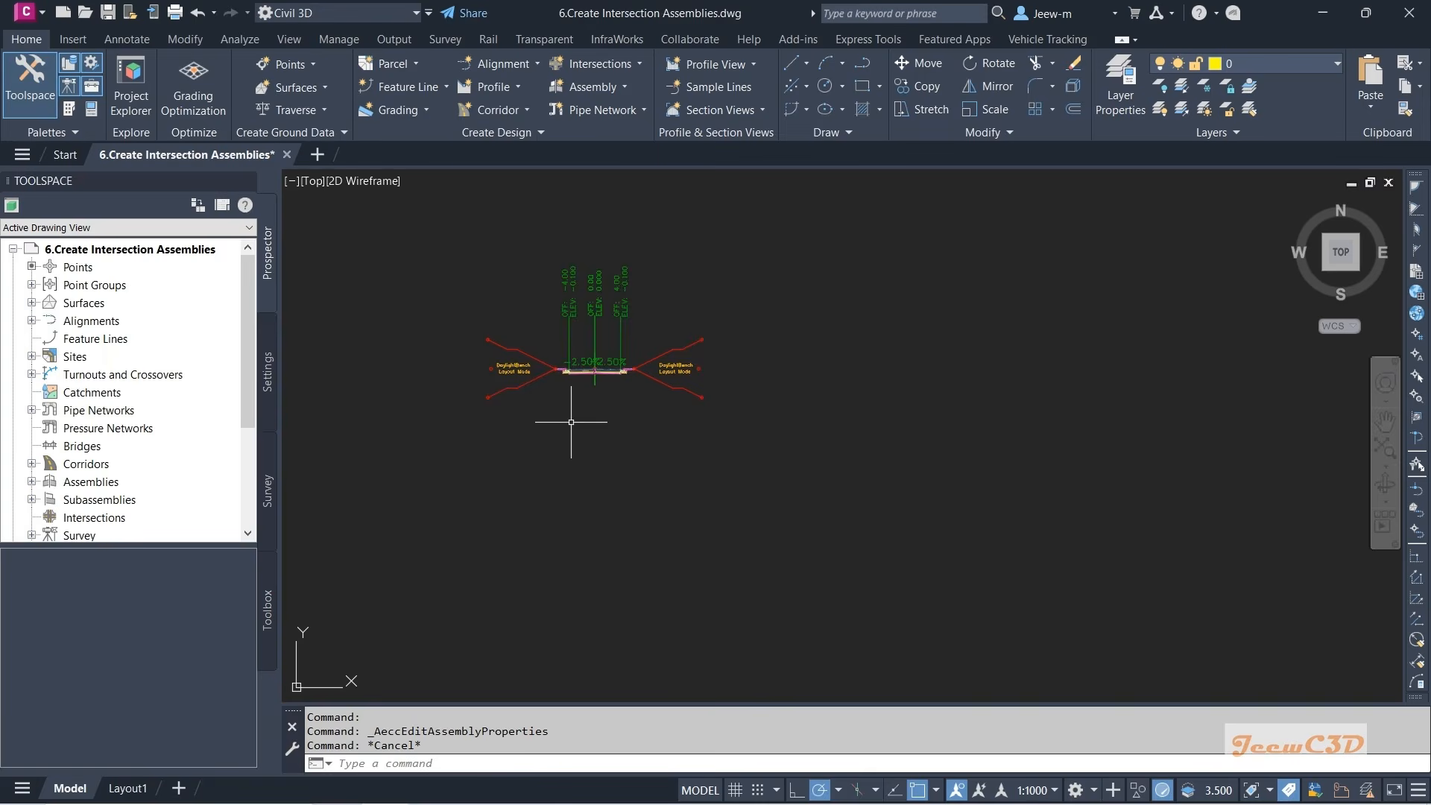
scroll(571, 421, down, 8)
middle_drag(390, 380, 517, 408)
scroll(518, 408, up, 5)
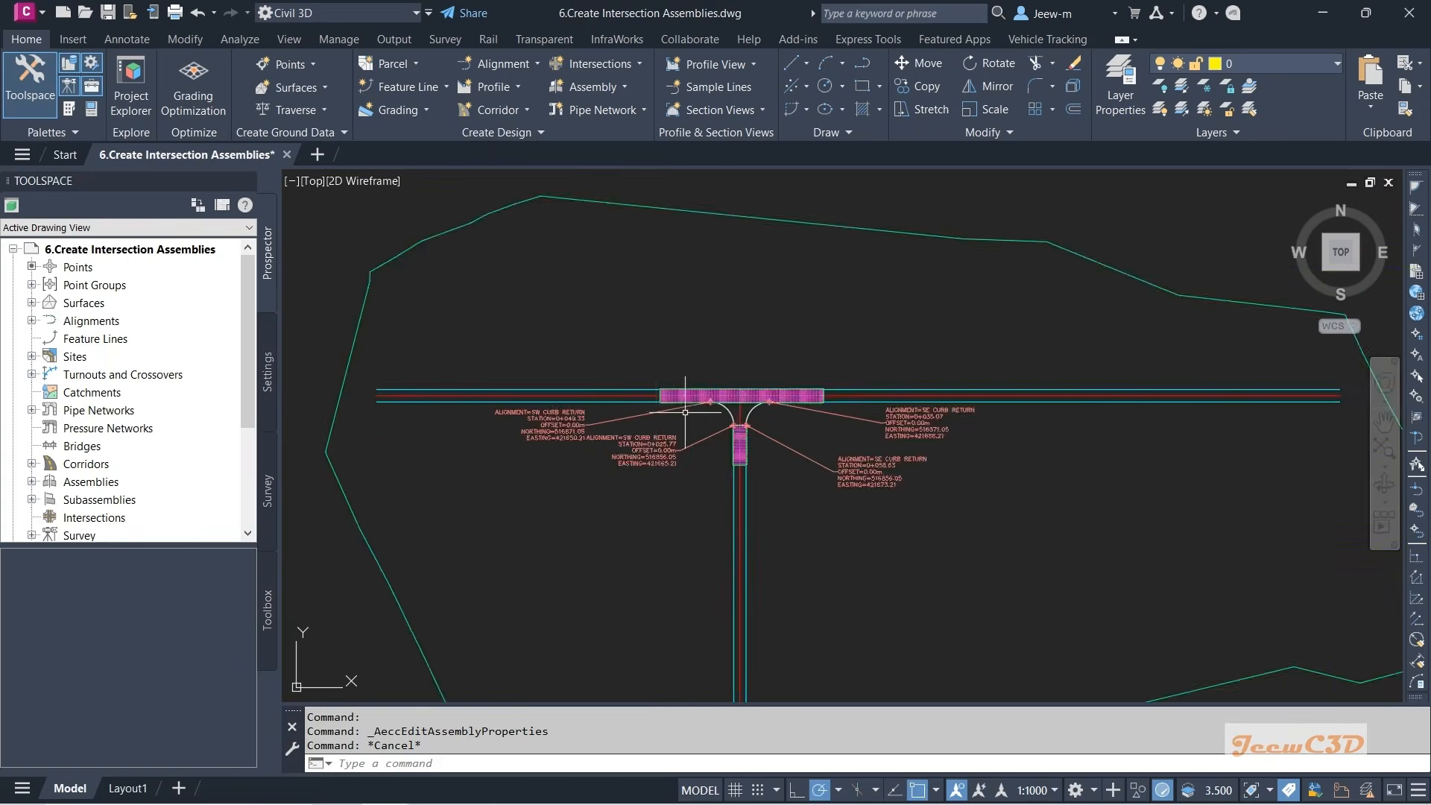
scroll(697, 412, up, 6)
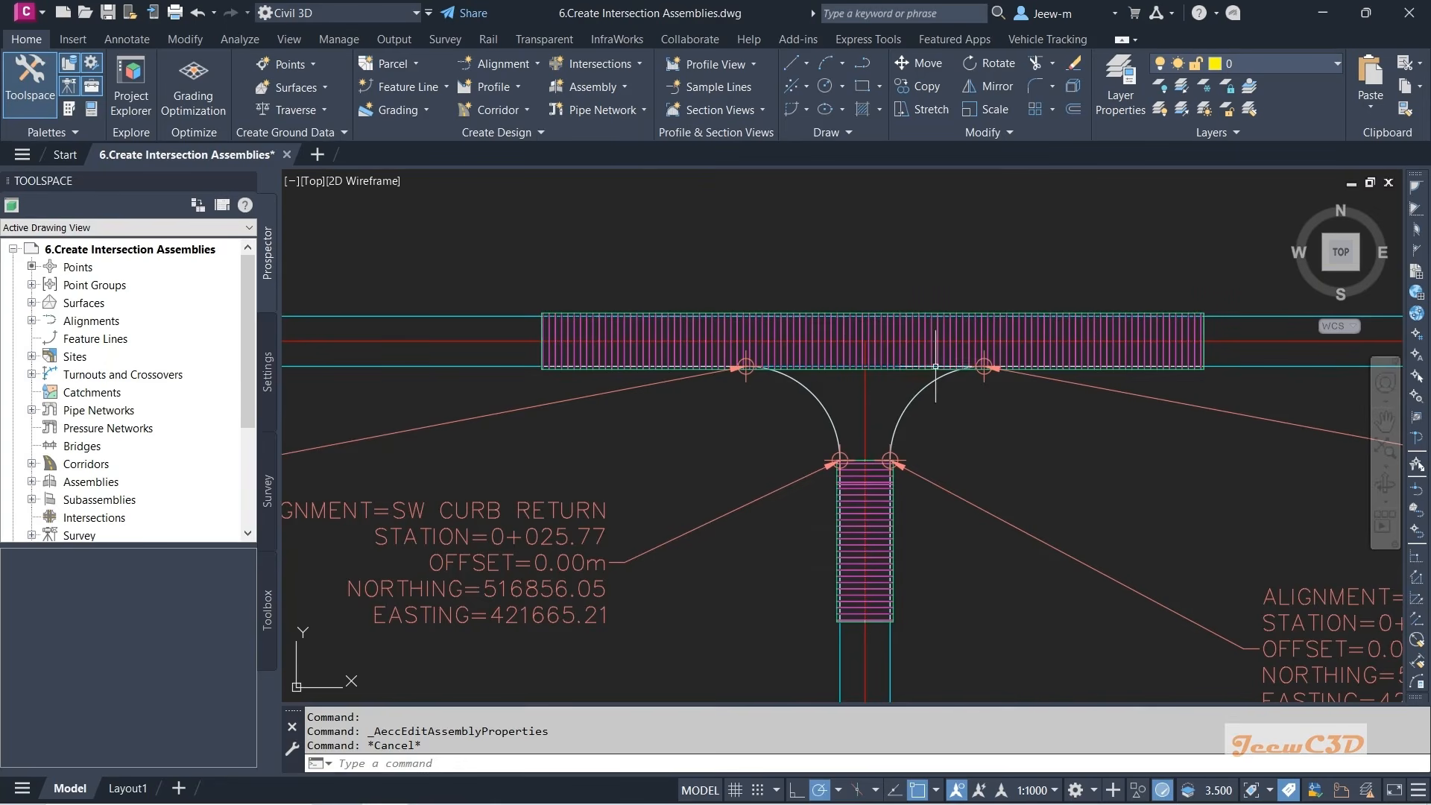
scroll(999, 327, up, 2)
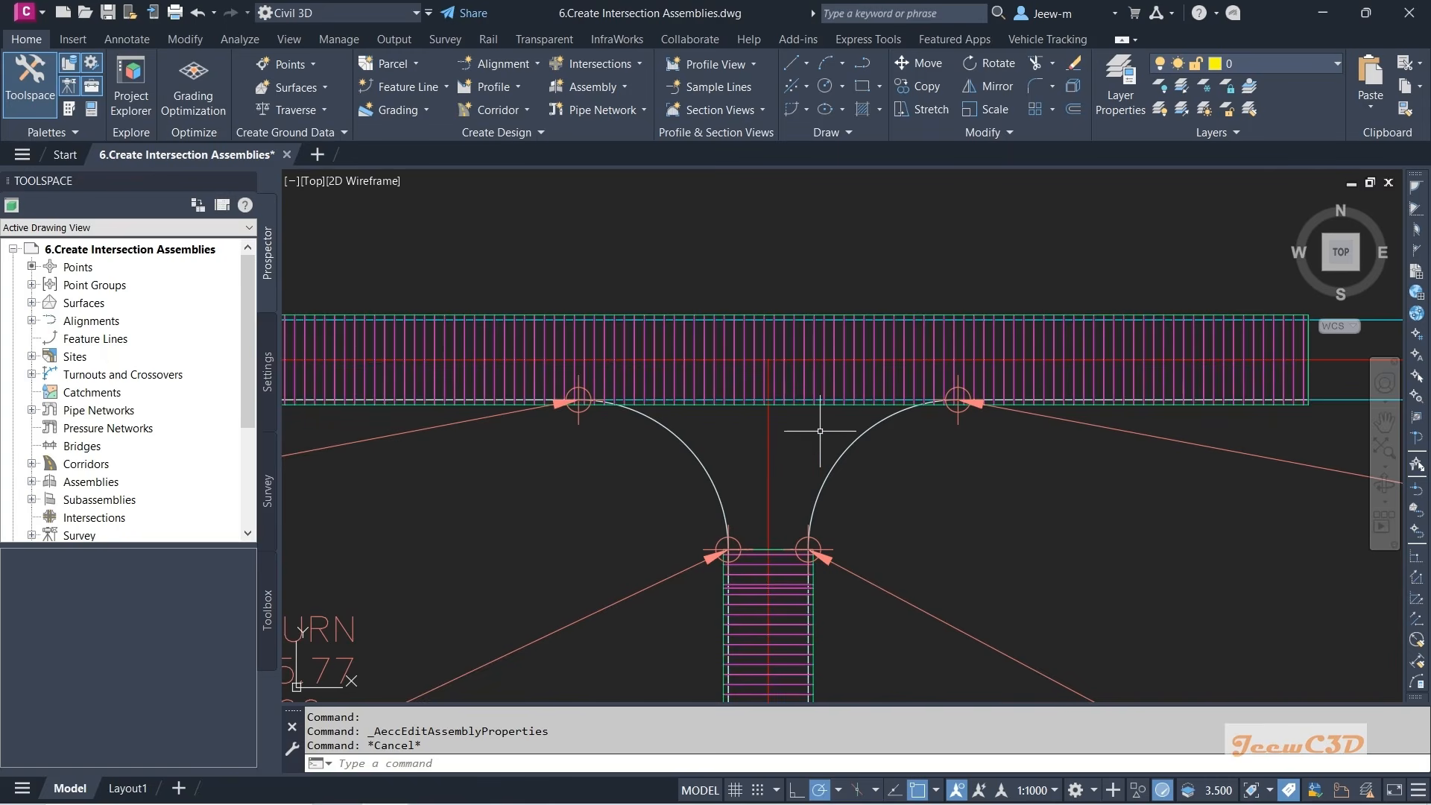
scroll(821, 429, down, 8)
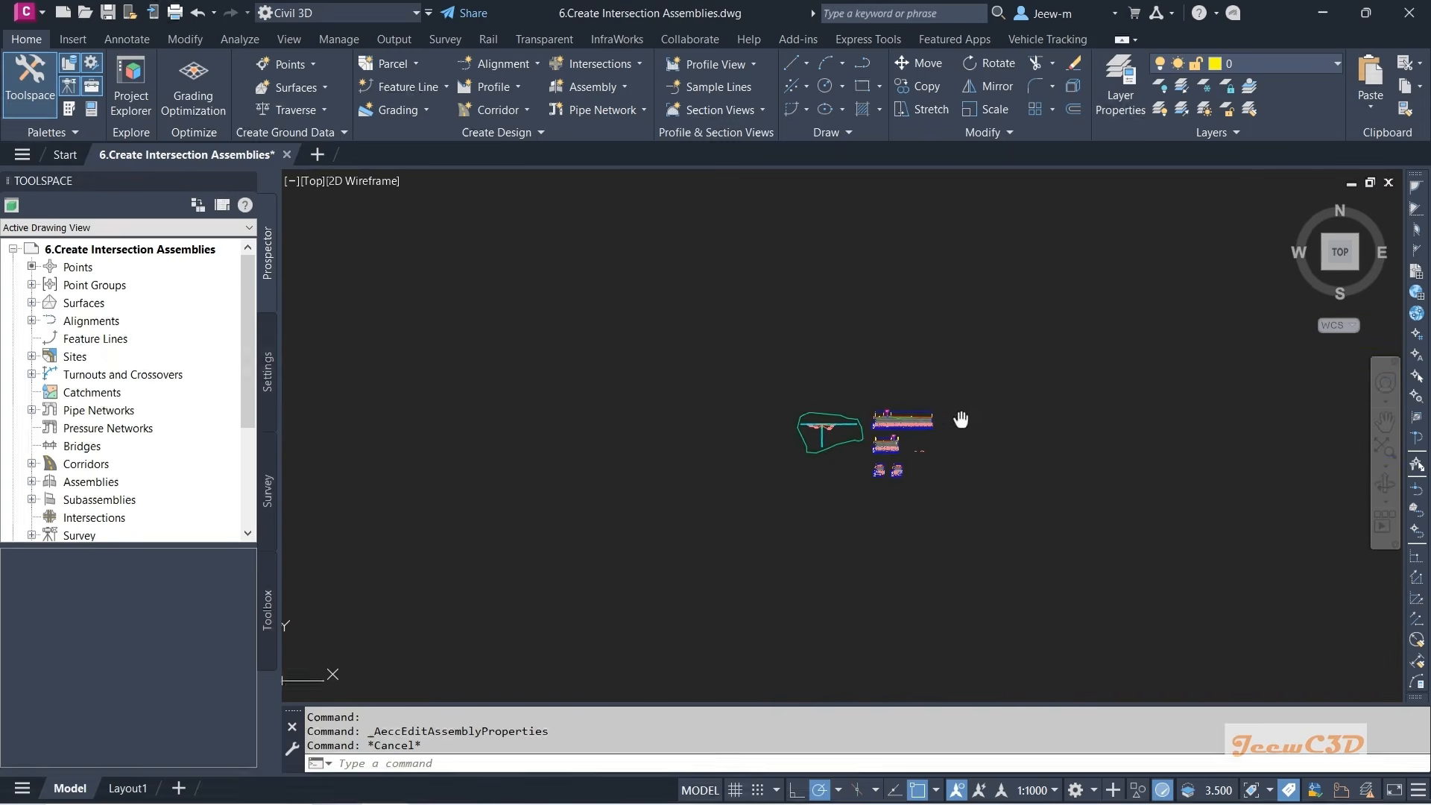
scroll(819, 445, up, 10)
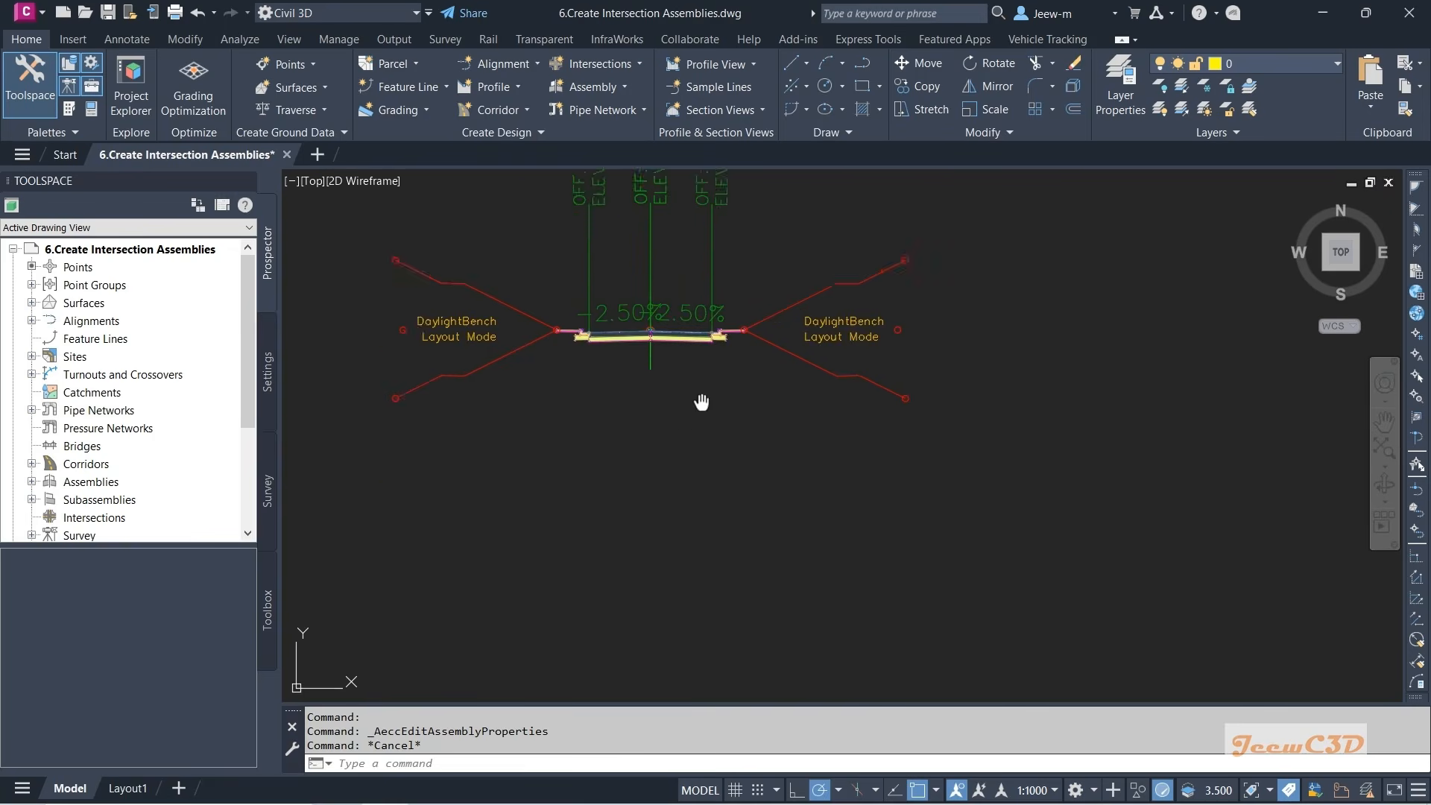
scroll(692, 474, down, 3)
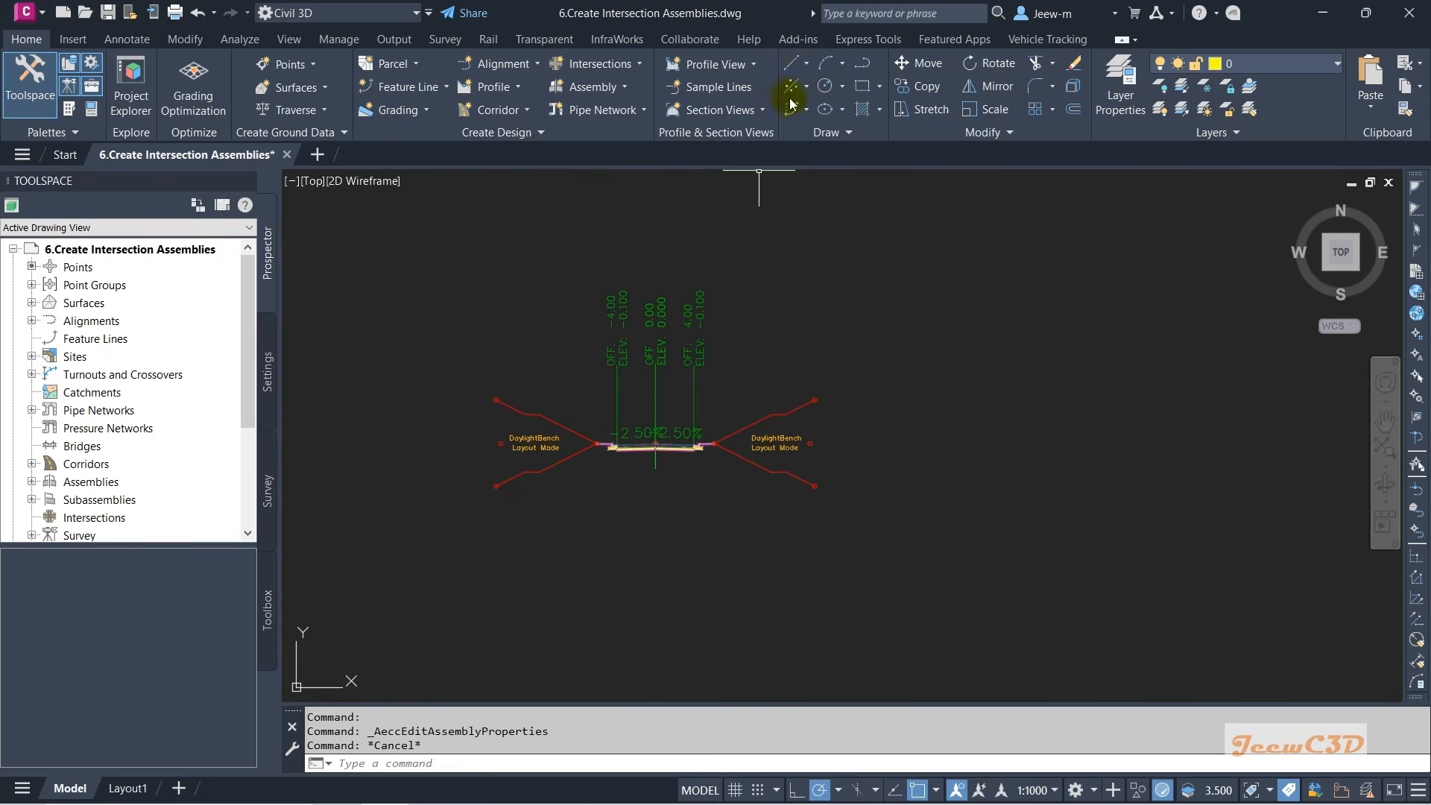
- Copy the Full Width Assembly by its baseline about 72 m horizontally to the right and end the copying
click(928, 90)
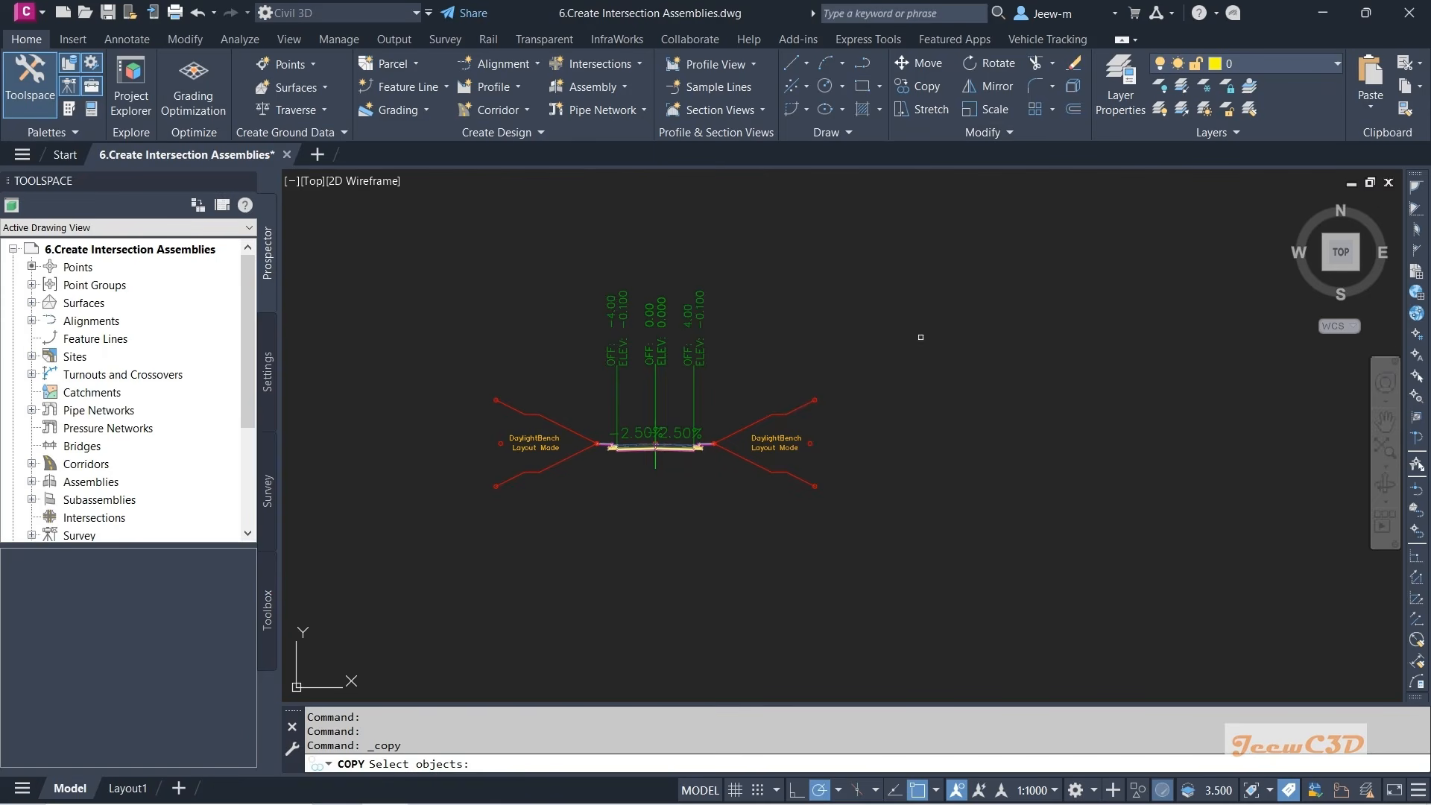
scroll(685, 509, up, 6)
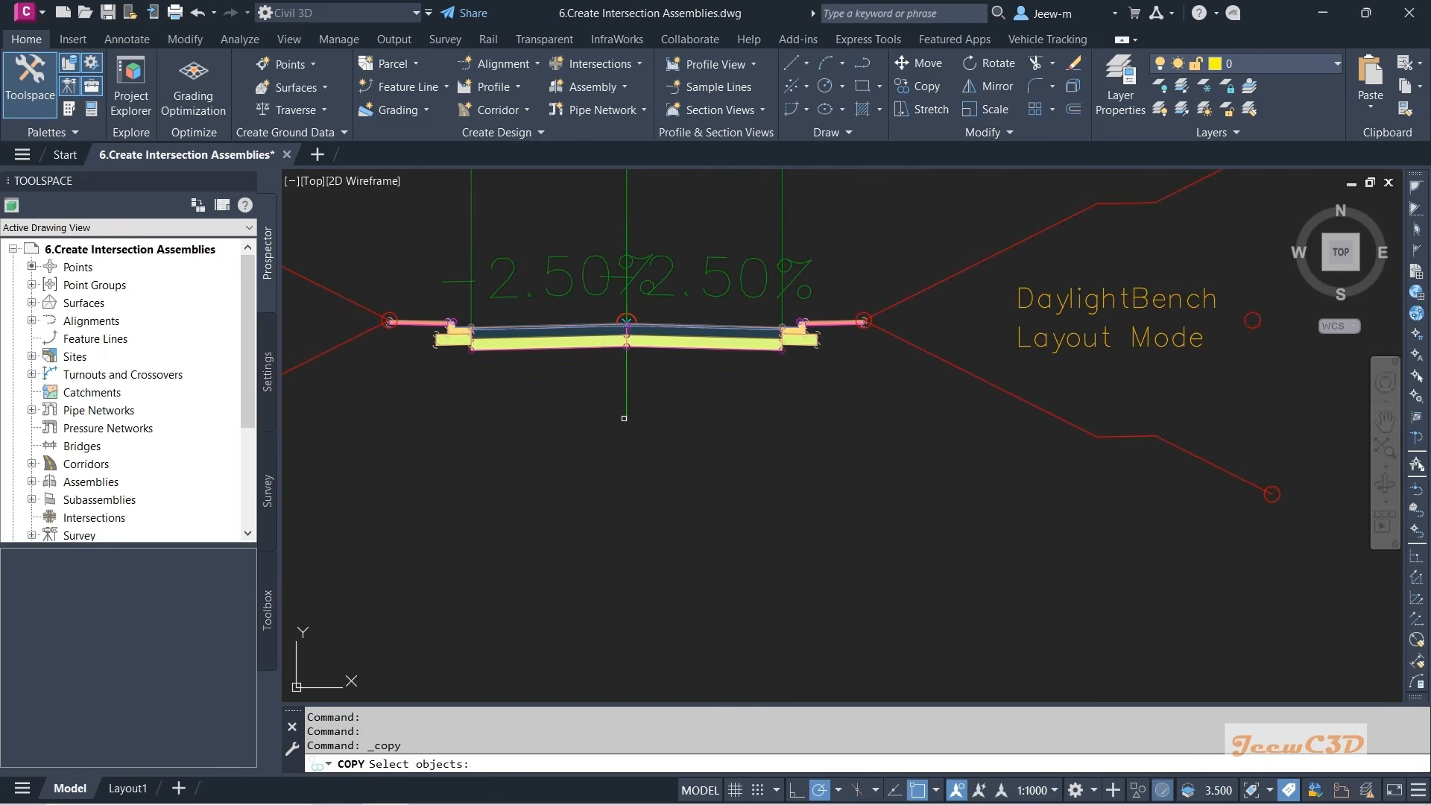
click(626, 323)
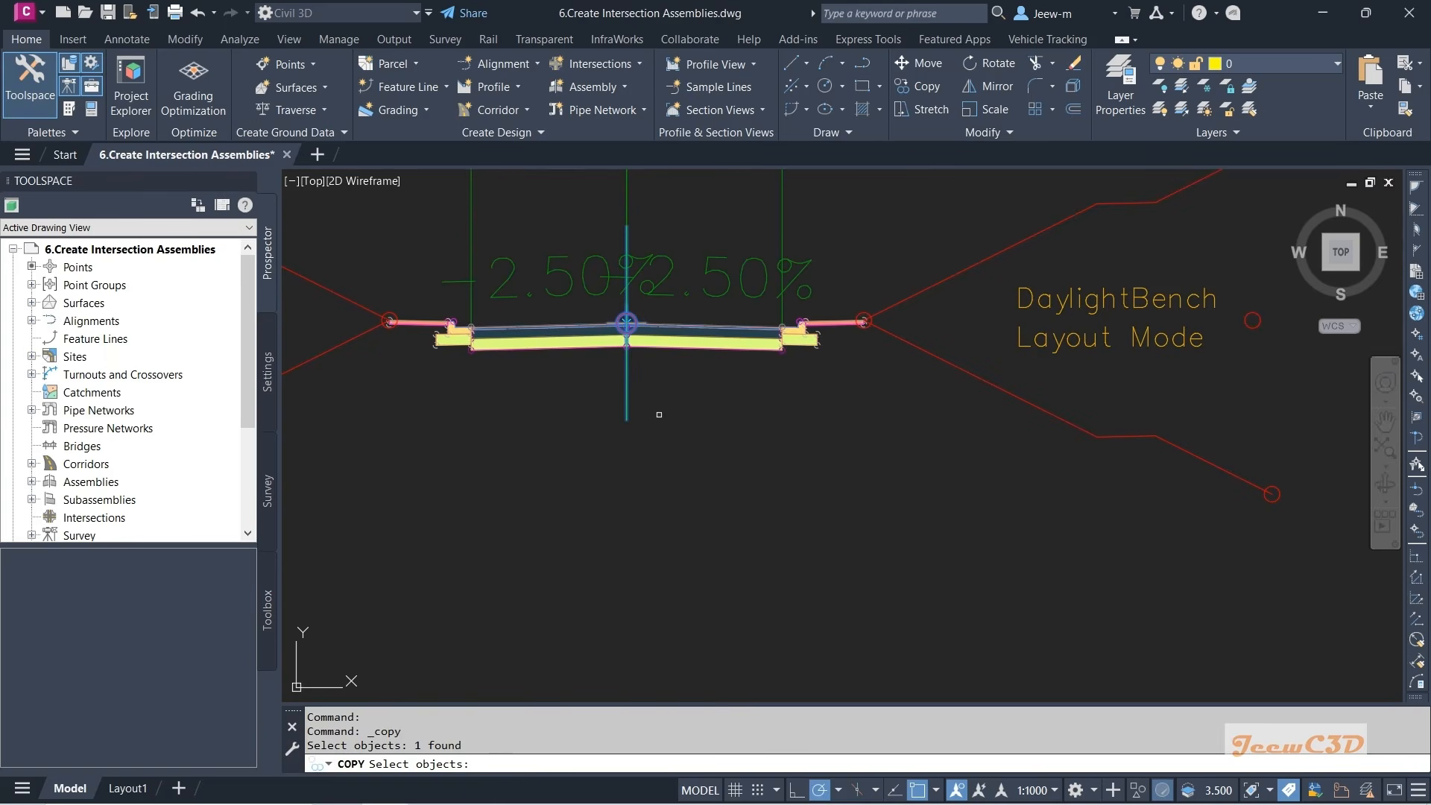
key(Return)
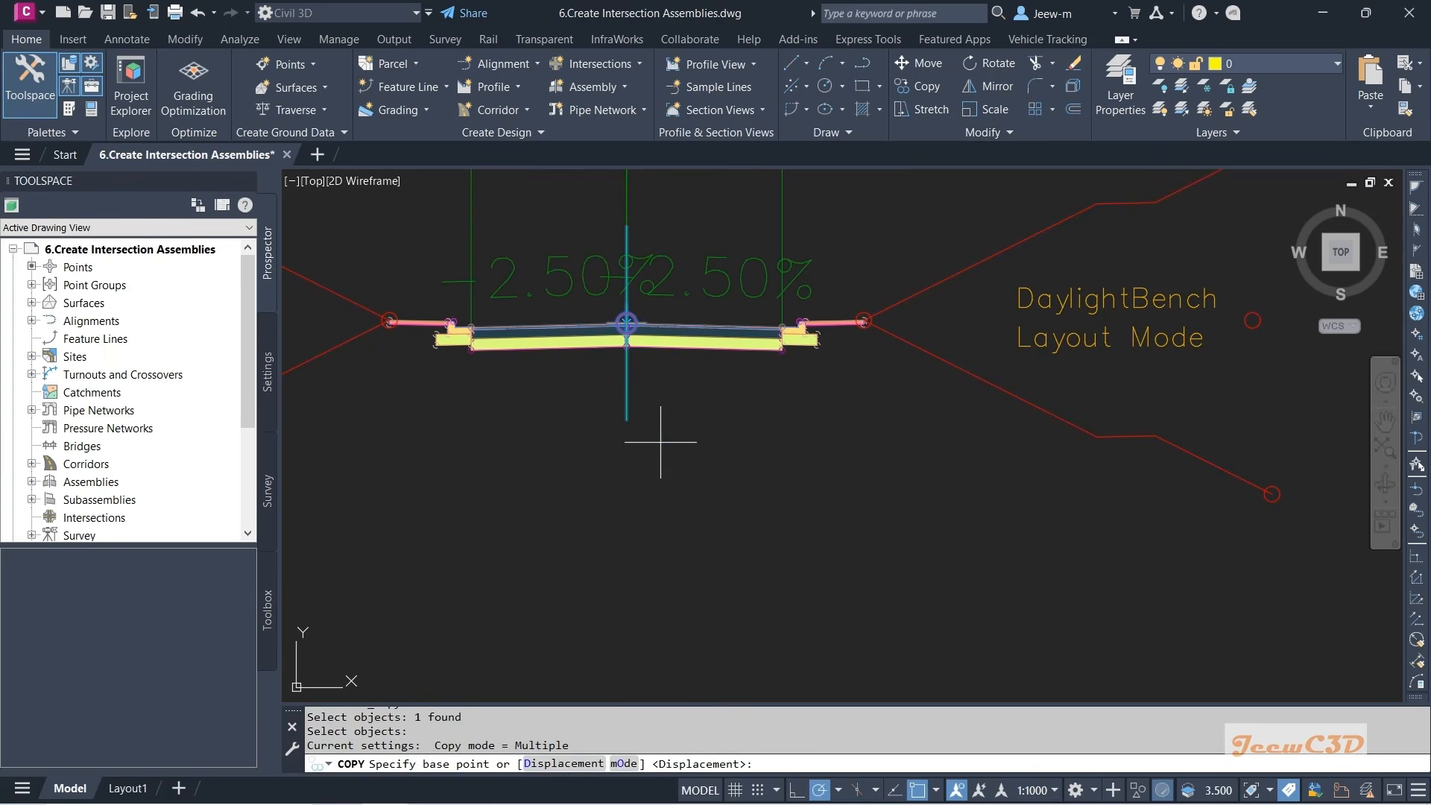
click(626, 421)
scroll(817, 410, down, 5)
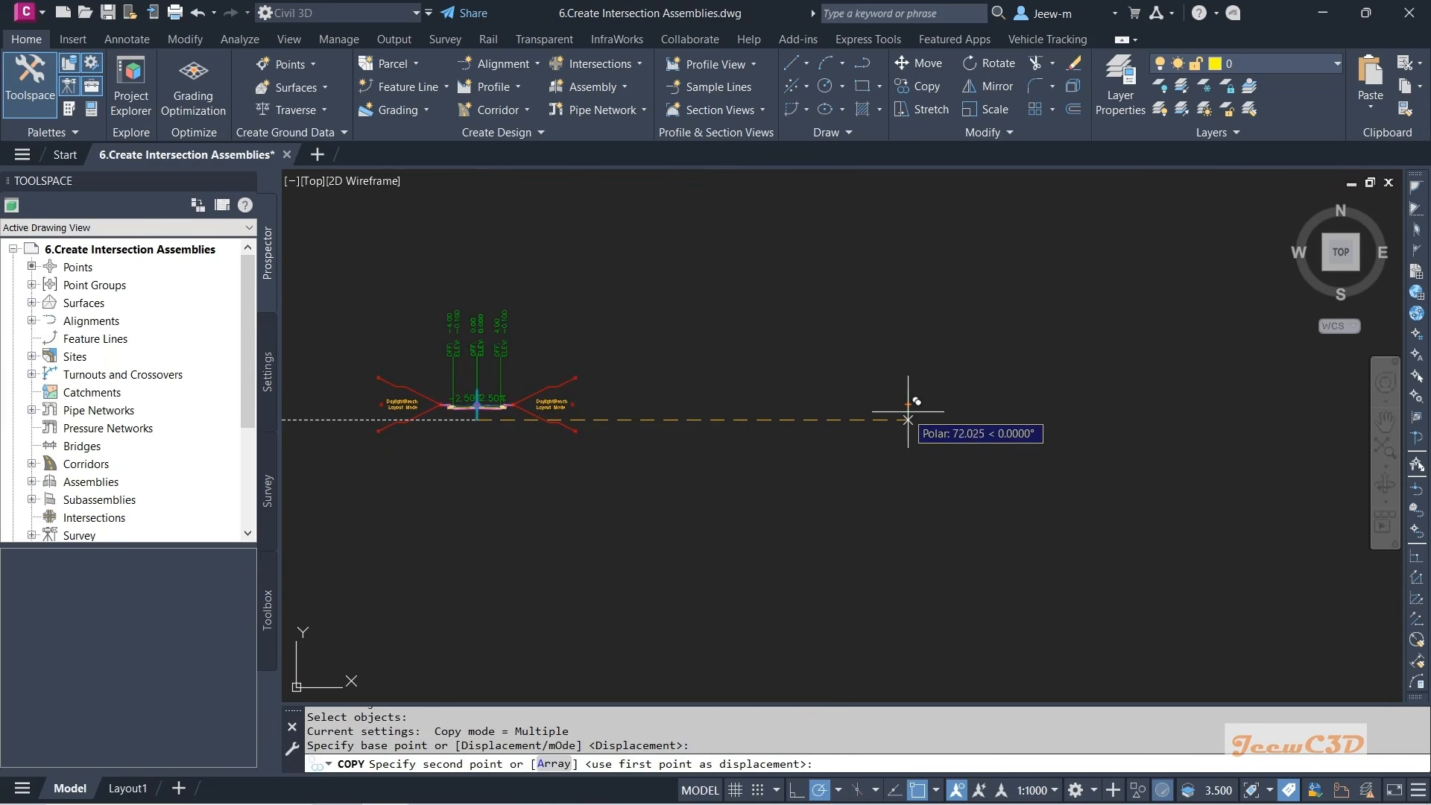
click(911, 419)
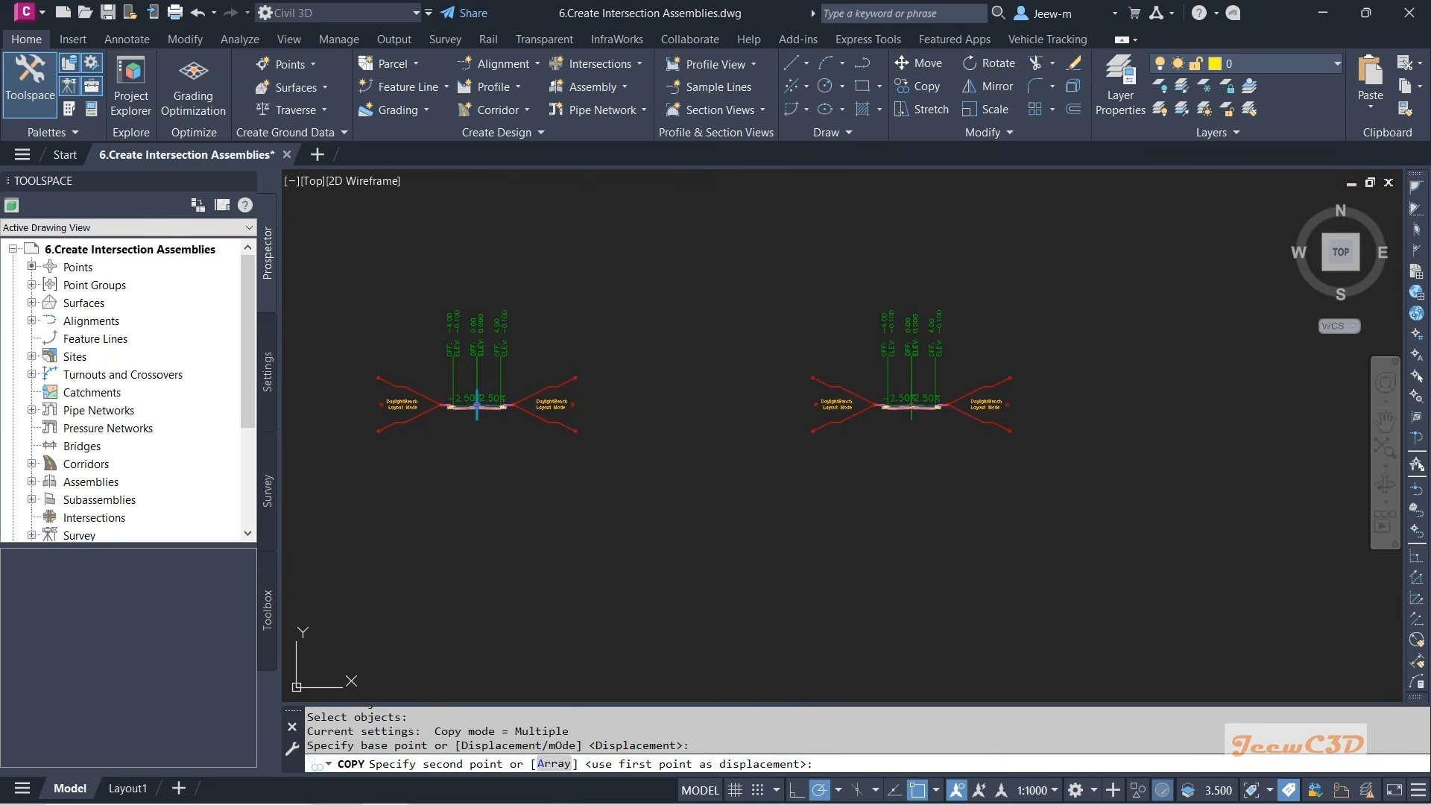
key(Return)
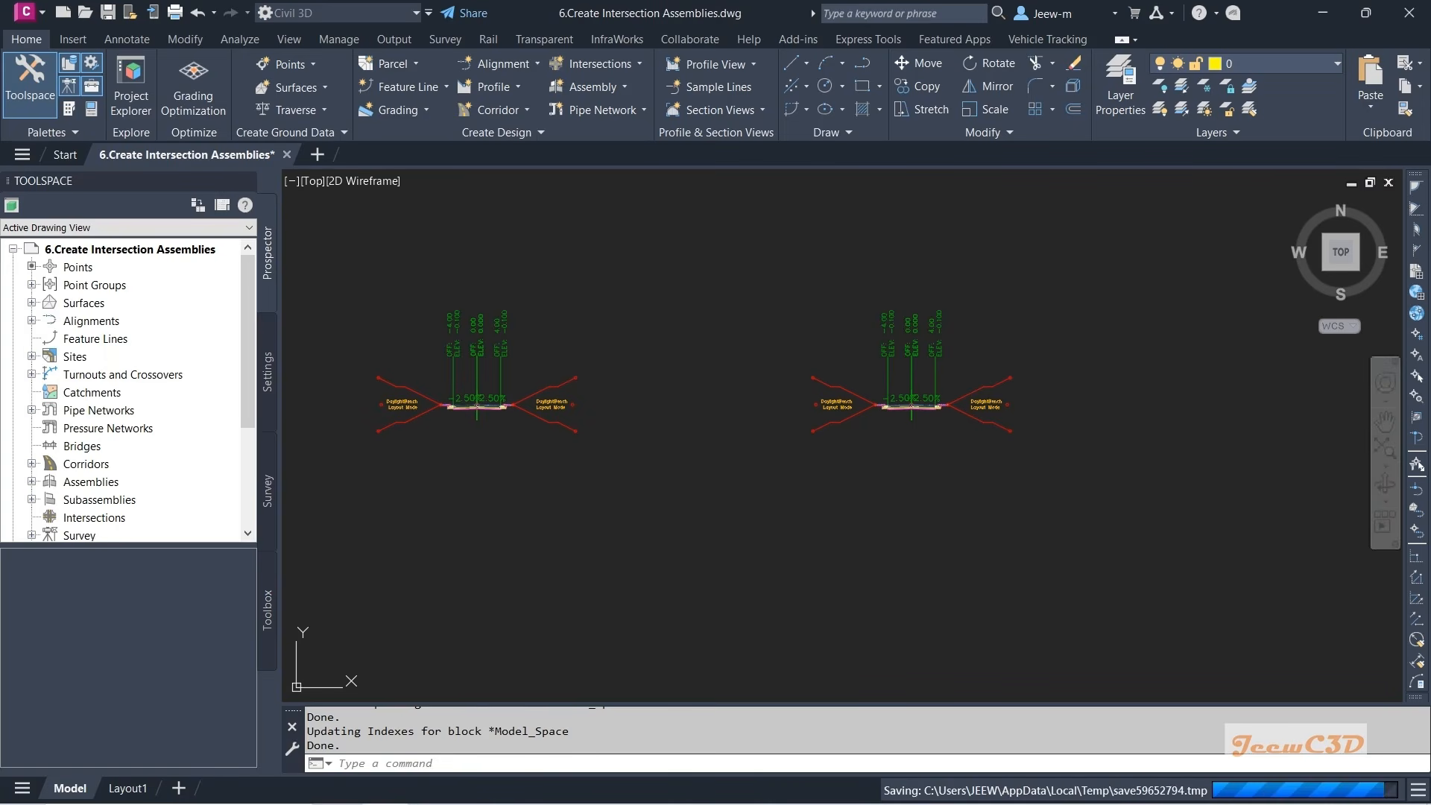
key(Escape)
key(Escape)
- Erase the right-side curb, sidewalk and daylight subassemblies from the copied Full Width Assembly
scroll(898, 458, up, 4)
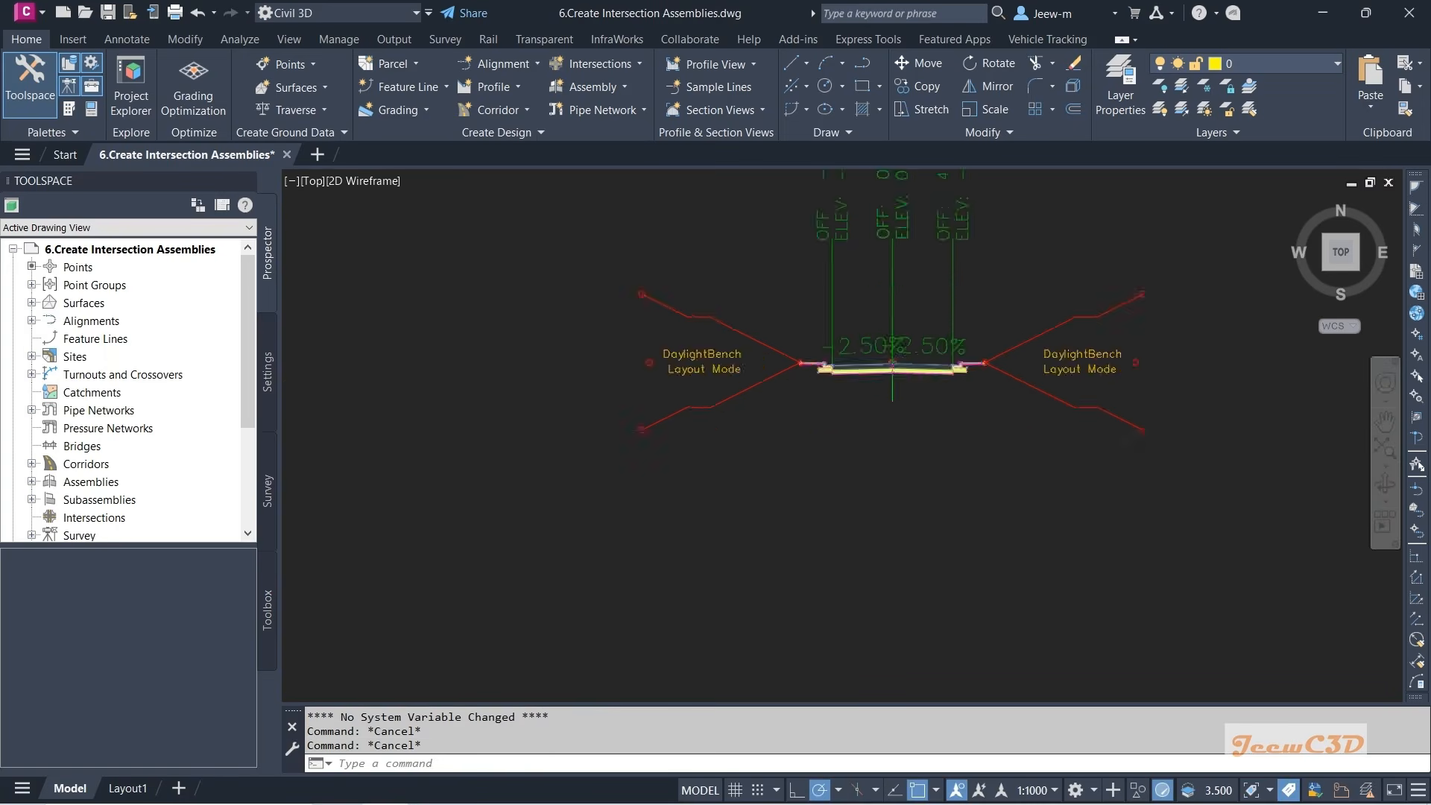
scroll(913, 428, up, 1)
middle_drag(913, 429, 674, 502)
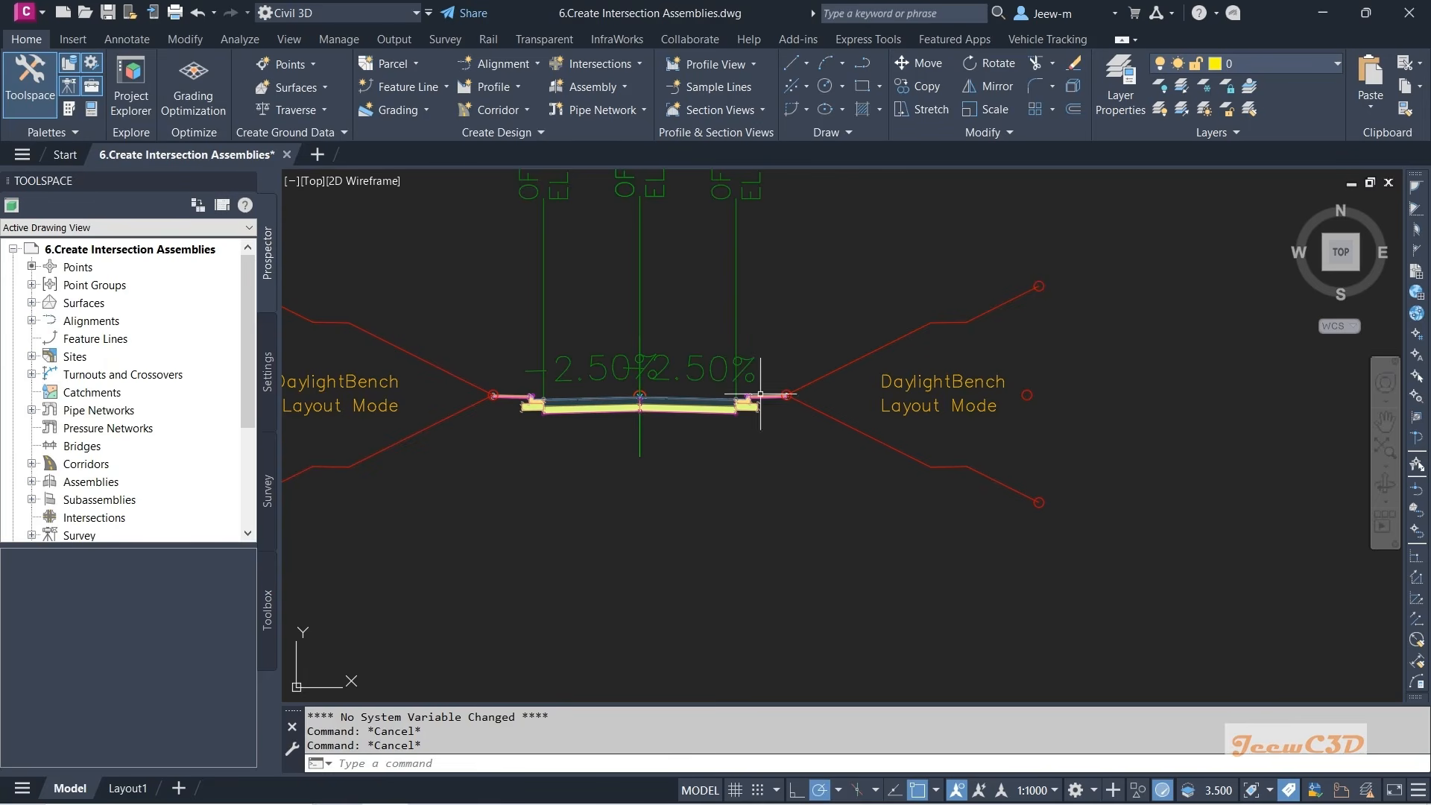
click(860, 480)
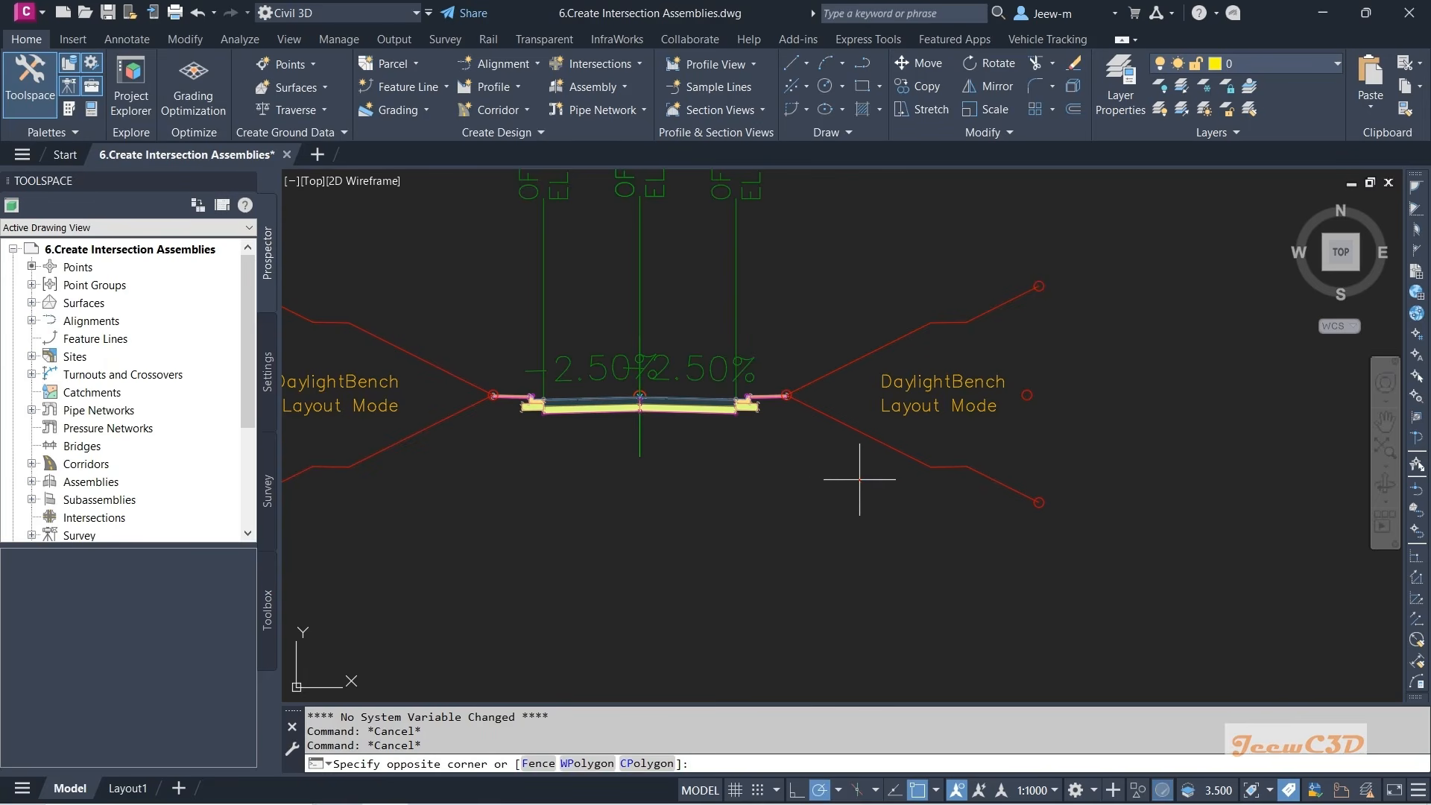
click(761, 388)
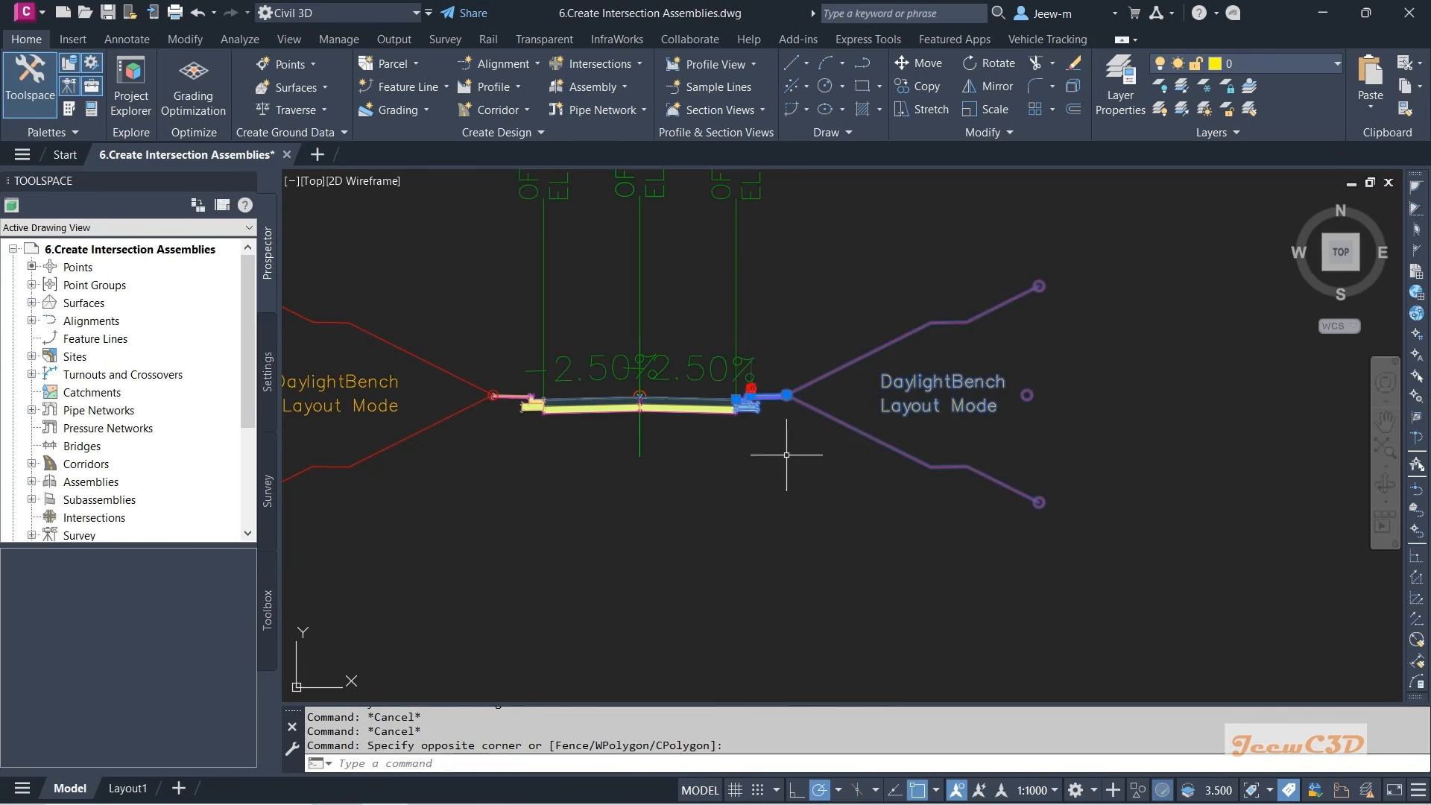
key(Delete)
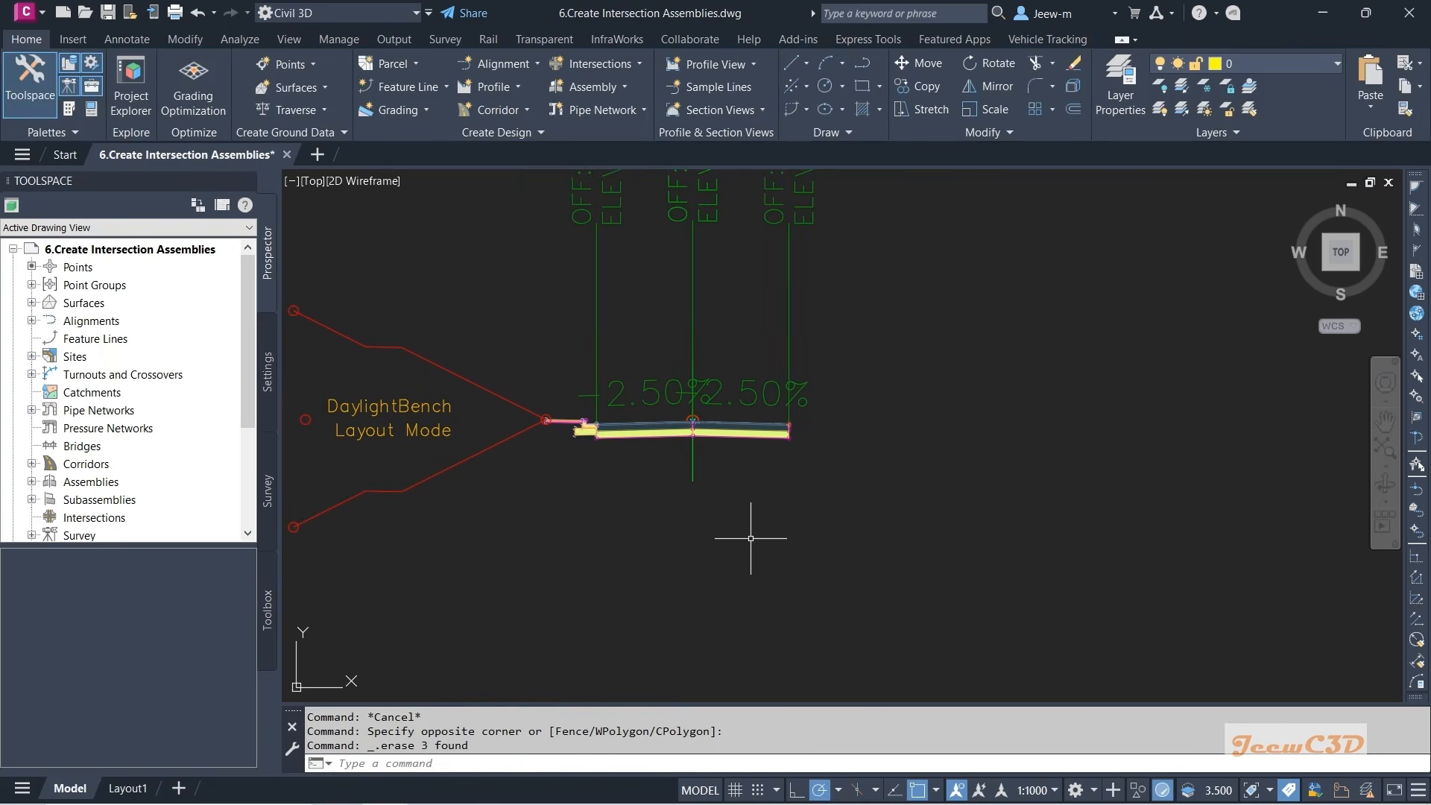
key(Escape)
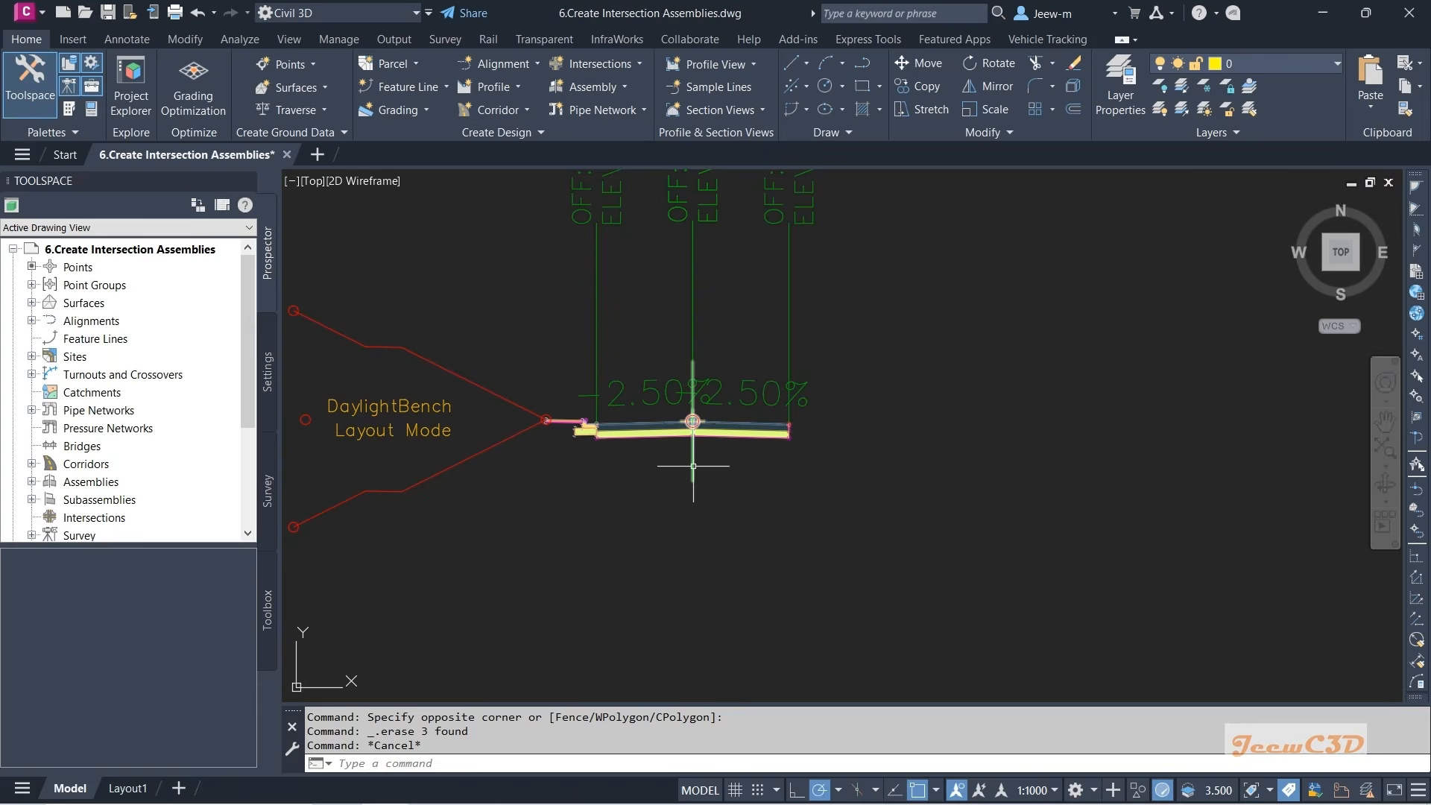
- Rename the copied assembly as Mid Block Assembly, accept its properties and deselect it
mouse_move(693, 466)
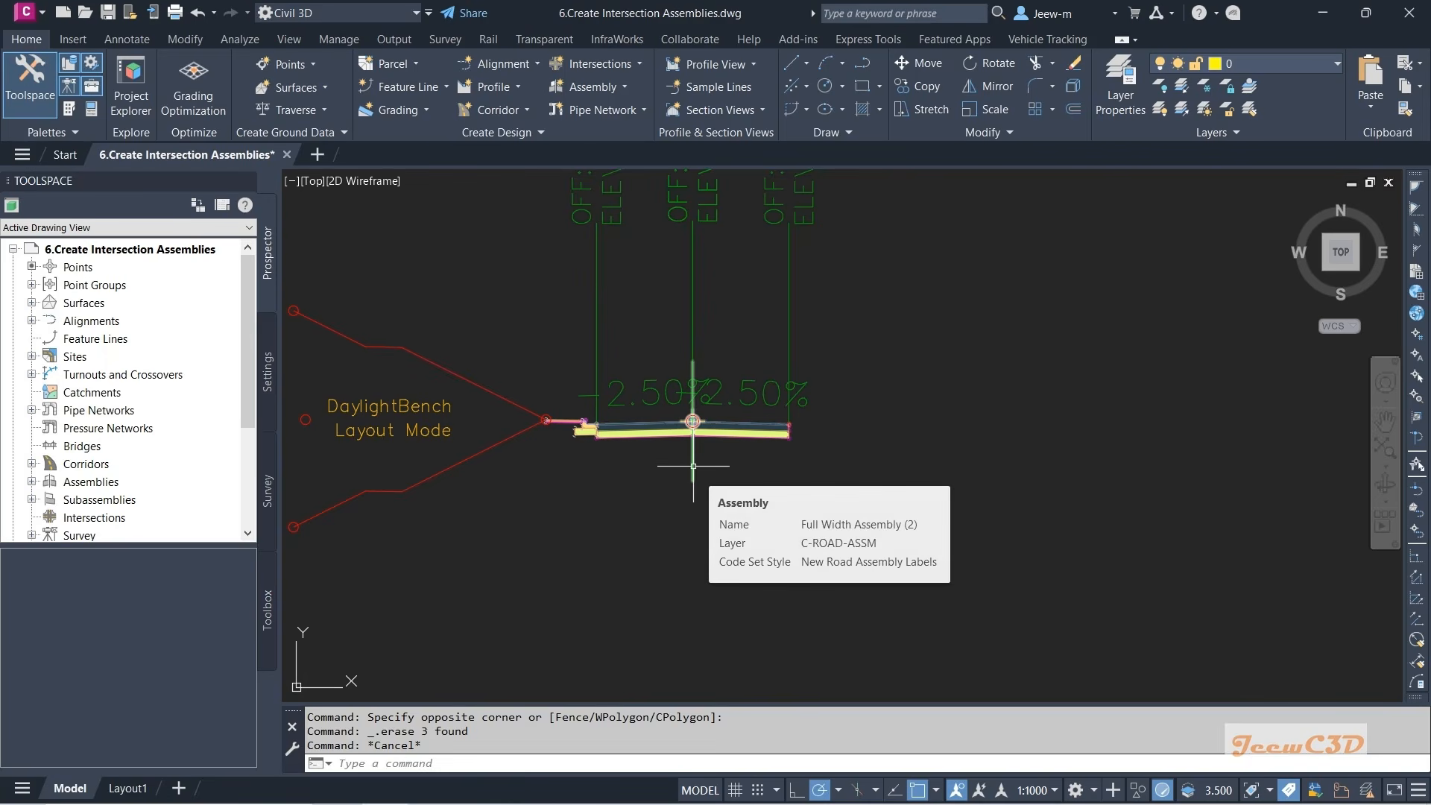
click(694, 466)
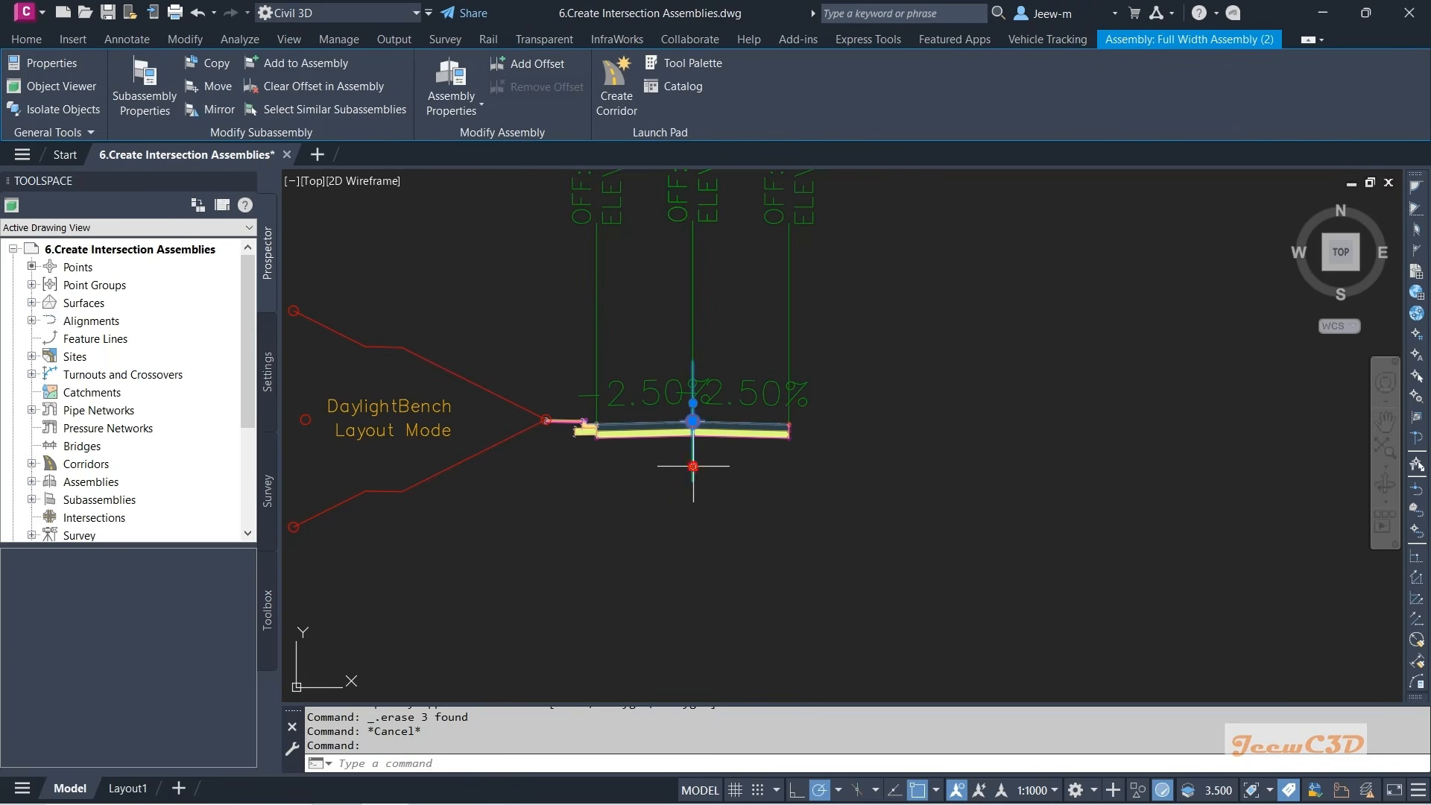
click(464, 69)
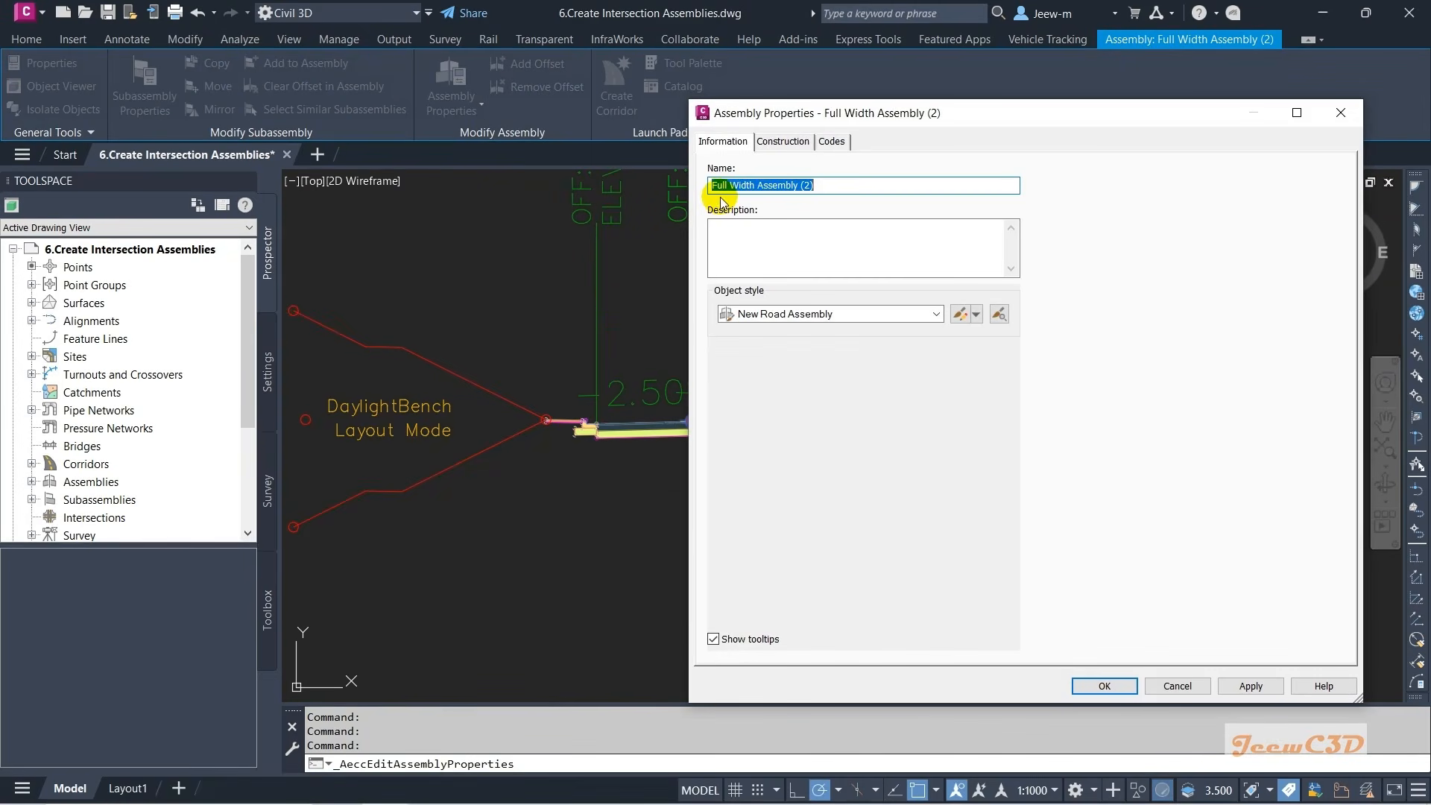
click(734, 194)
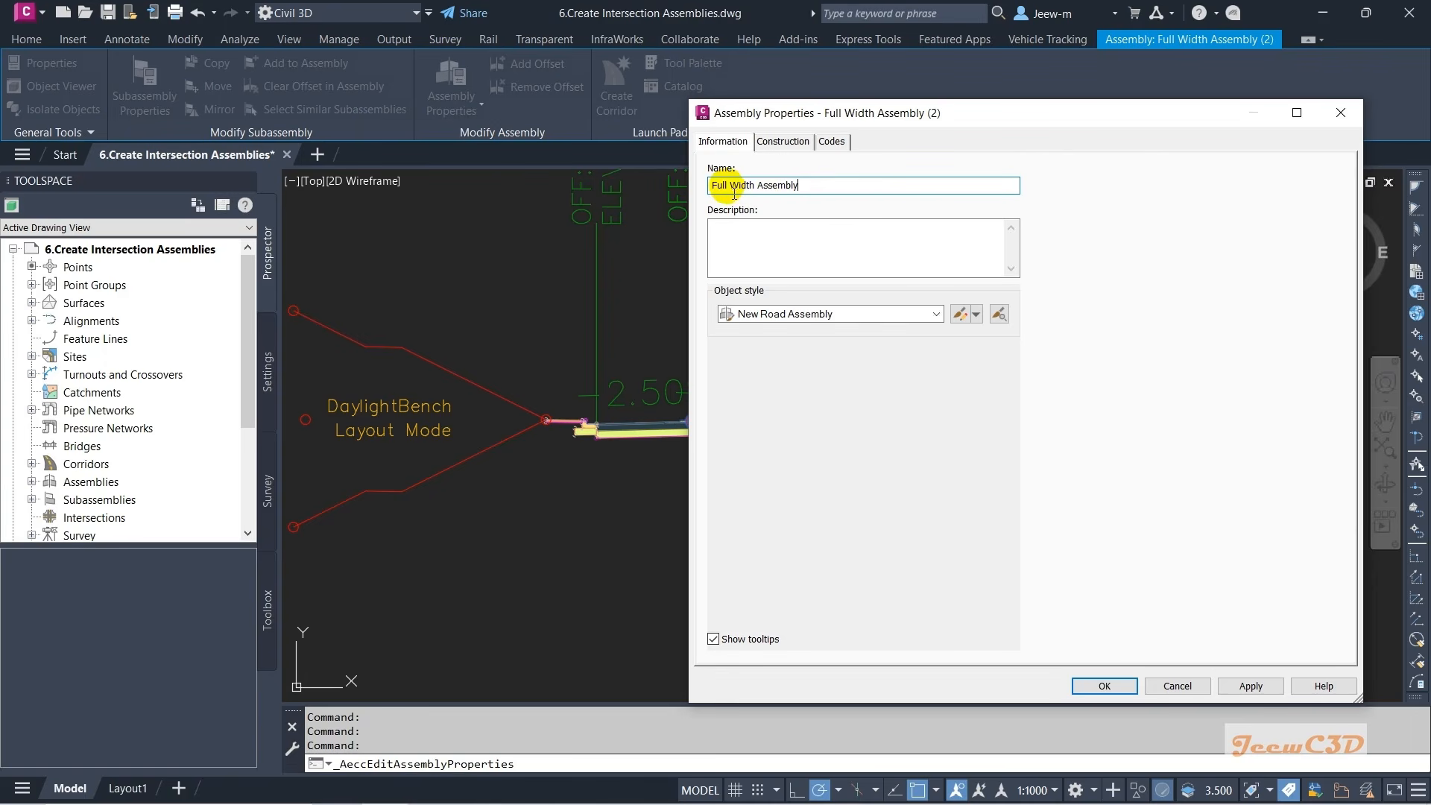
click(757, 186)
drag(757, 186, 678, 190)
text(Mid Block)
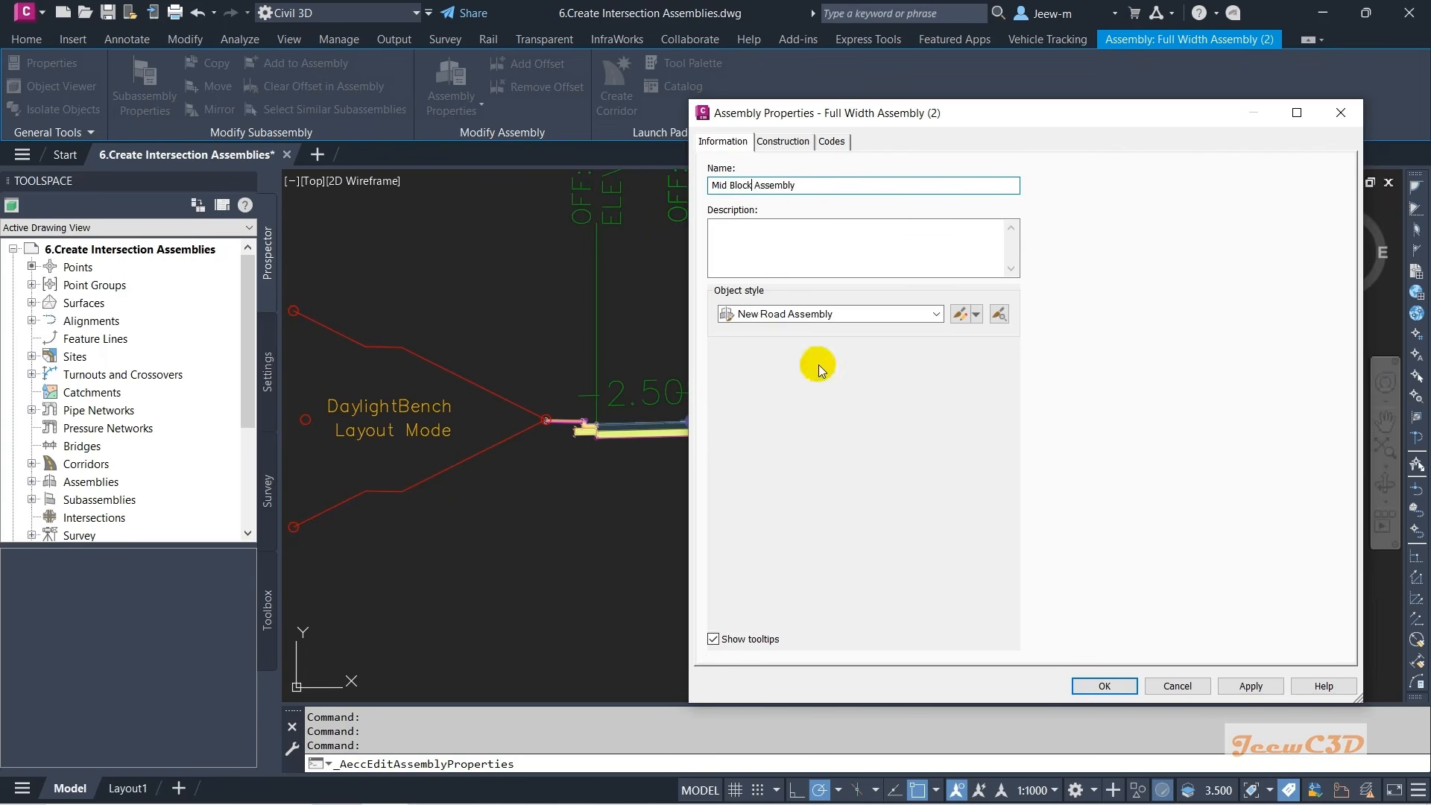
click(1105, 686)
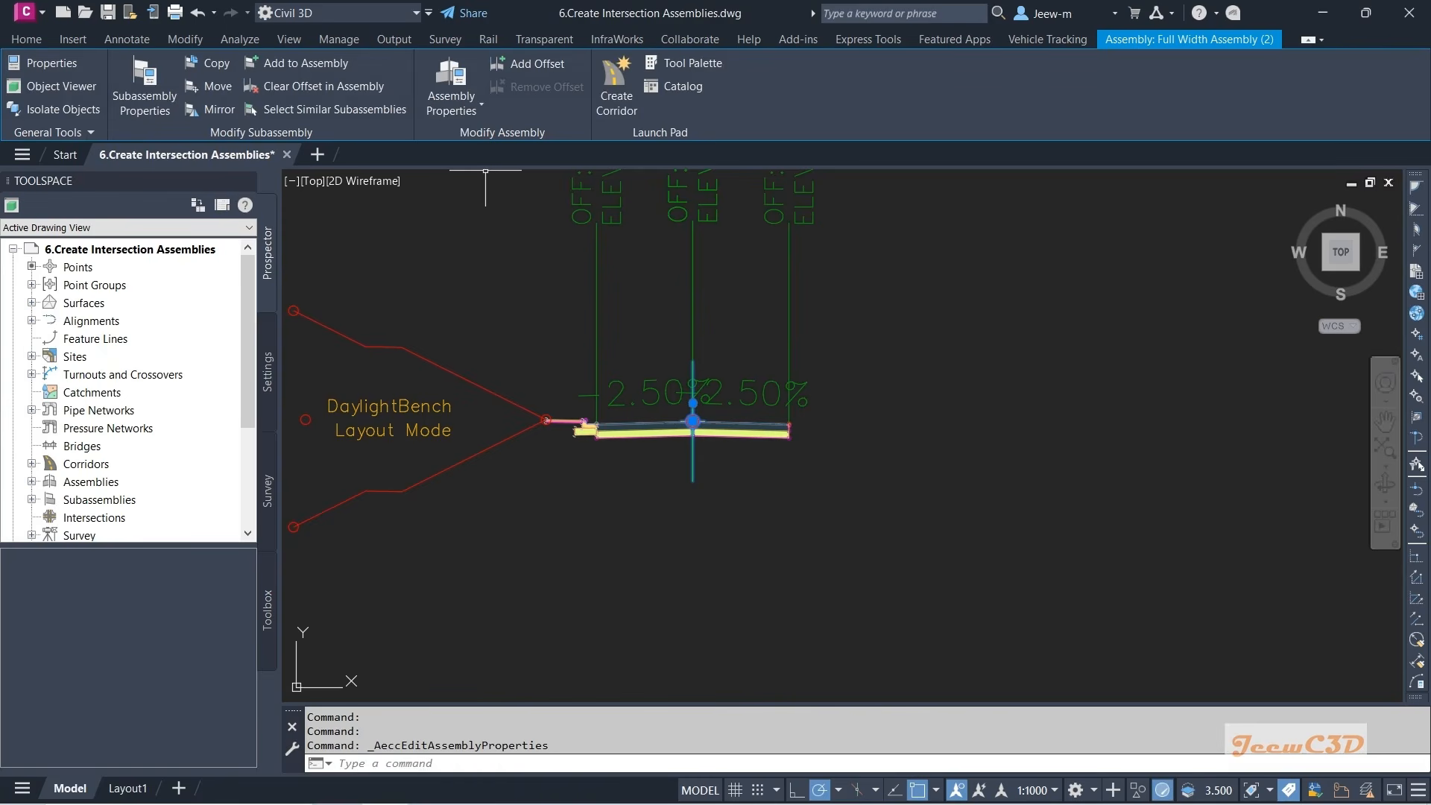
key(Escape)
- Examine the intersection plan along the main road and around the curb returns
scroll(843, 487, down, 10)
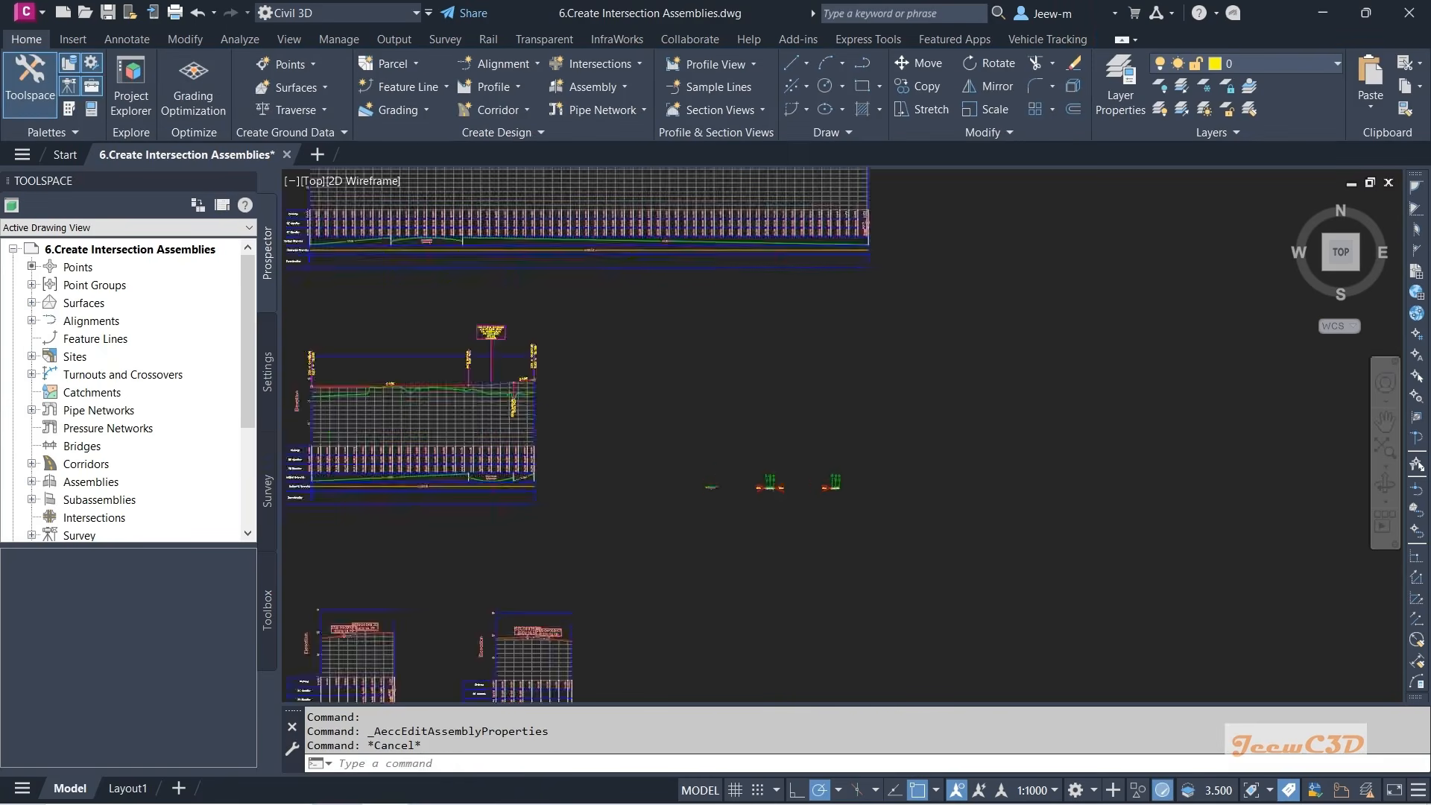
middle_drag(630, 495, 1112, 517)
scroll(726, 359, up, 3)
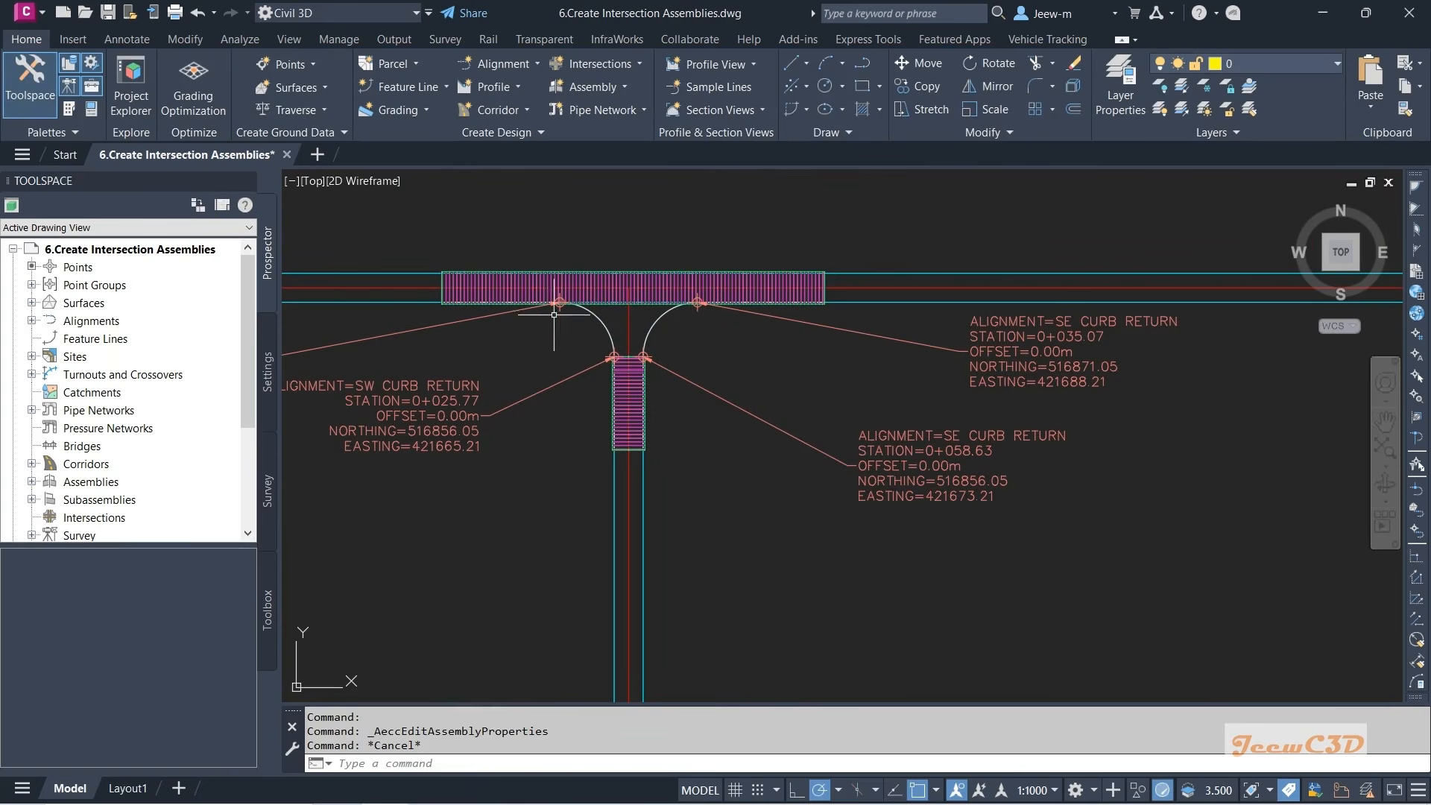
middle_drag(549, 342, 597, 392)
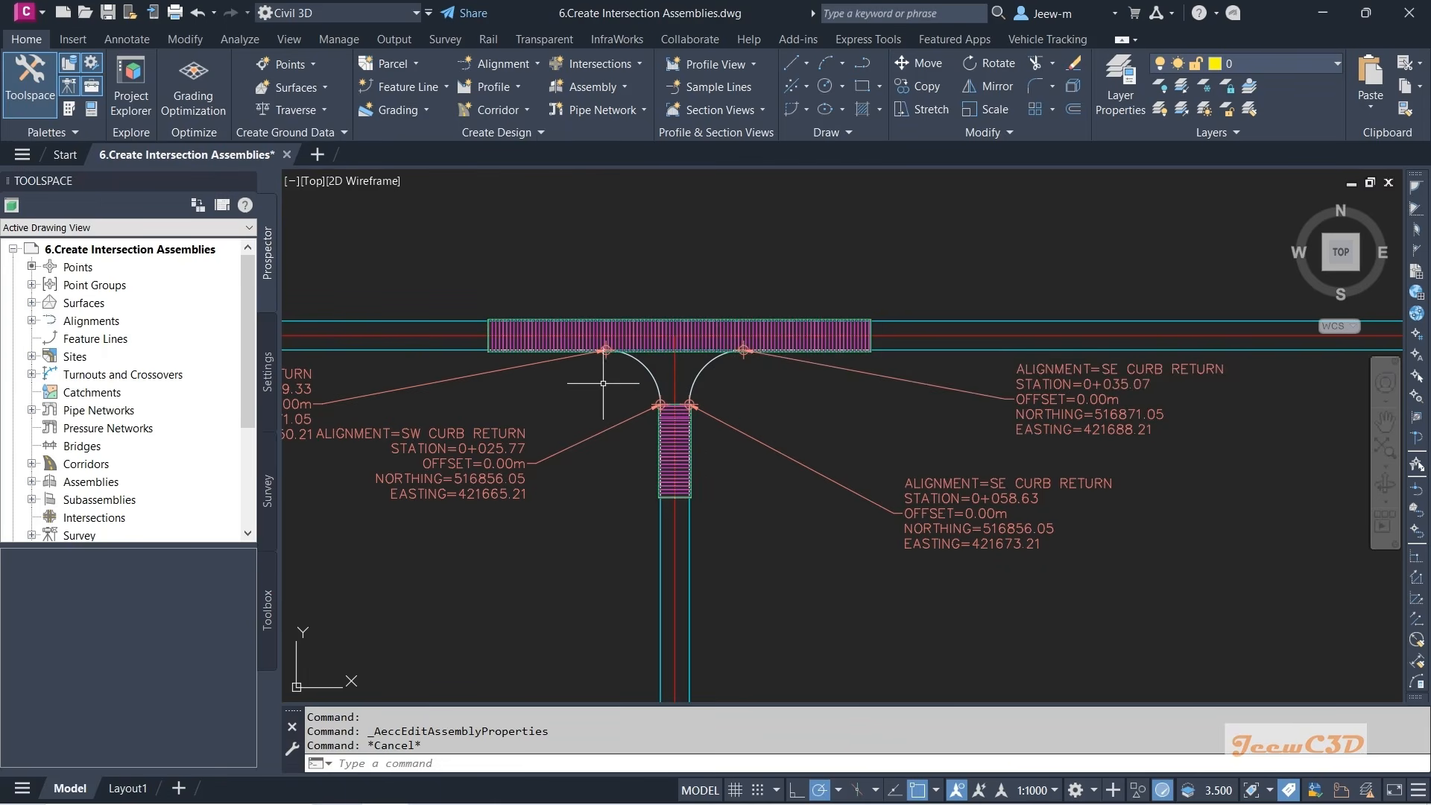
scroll(600, 386, up, 2)
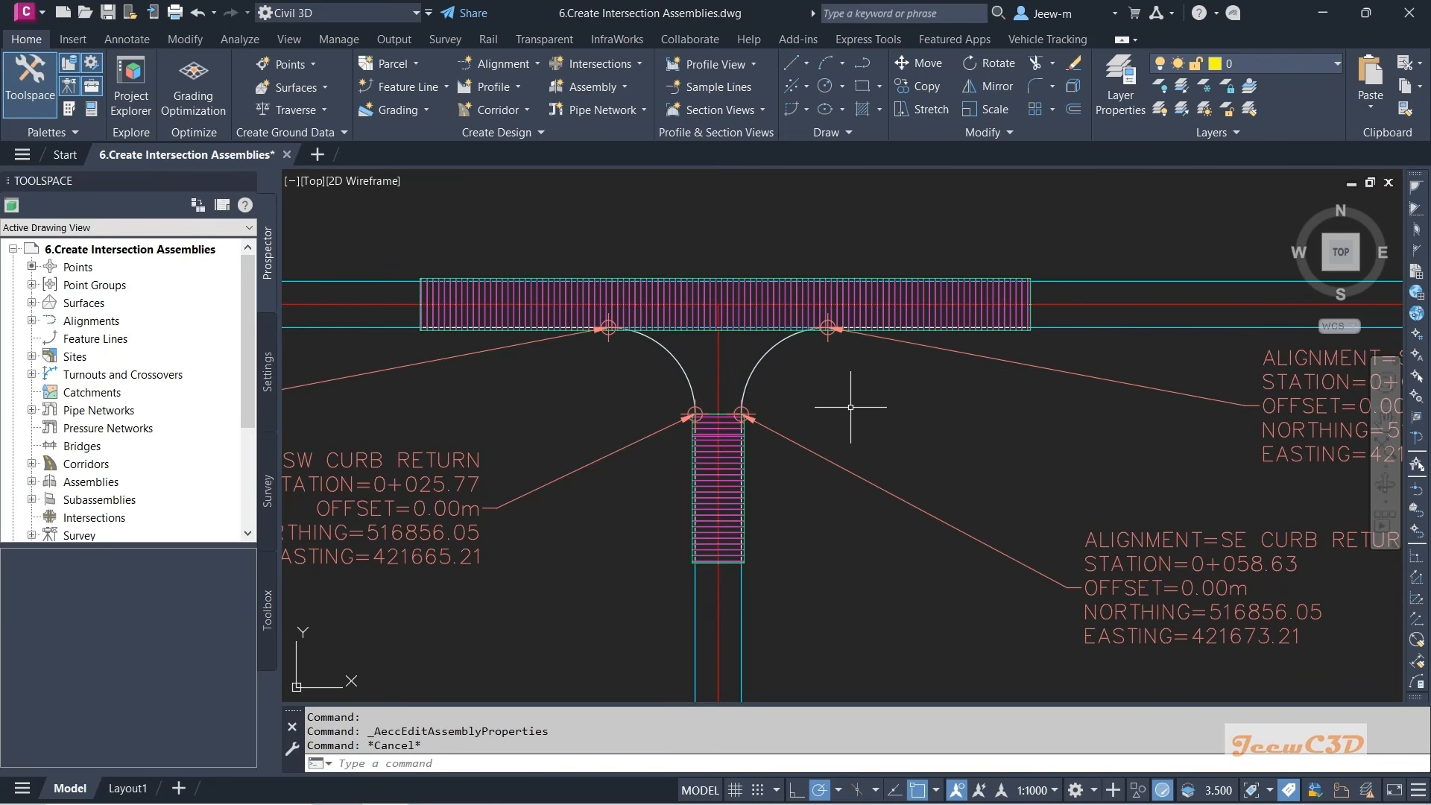
scroll(851, 407, down, 5)
scroll(843, 416, down, 8)
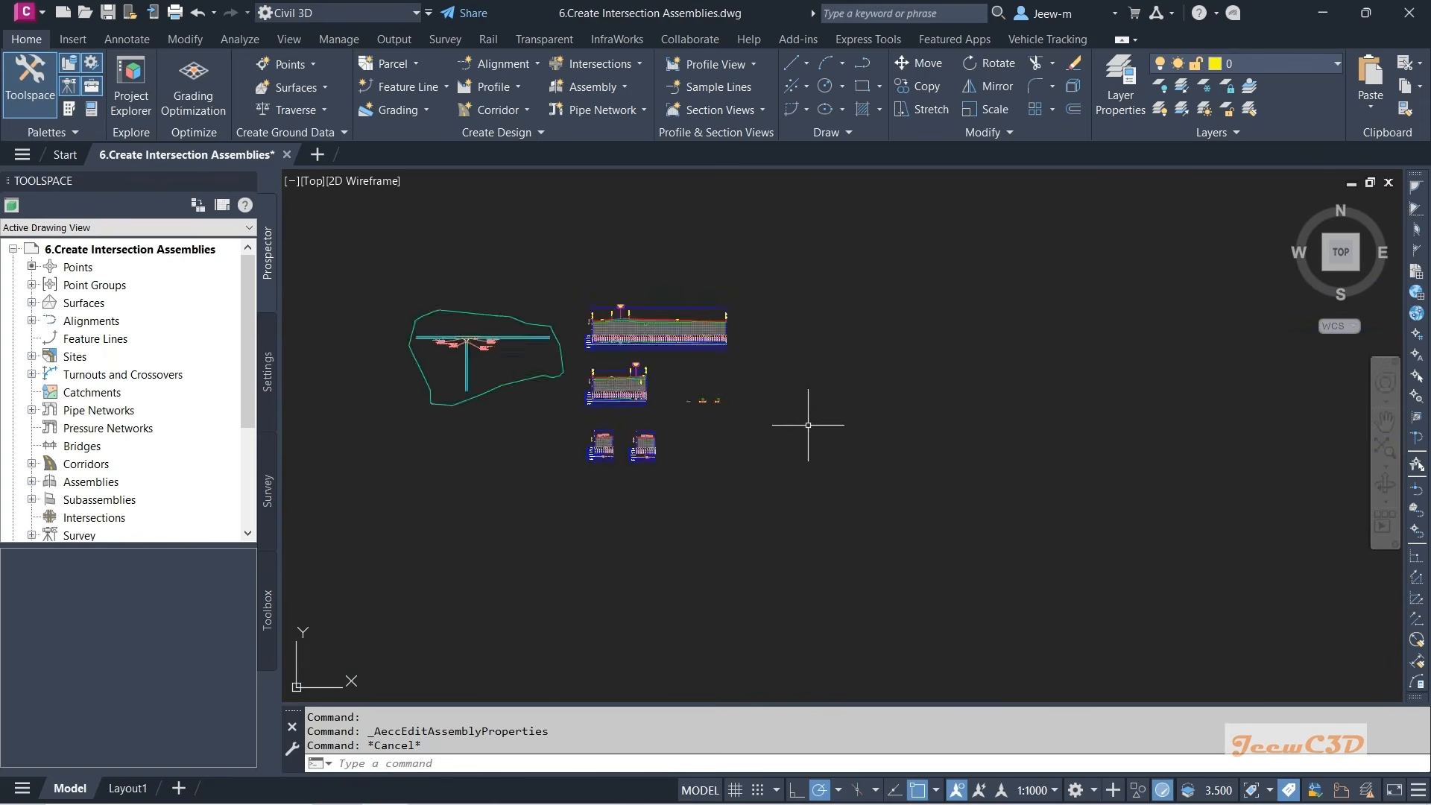
- Copy the Mid Block Assembly by its baseline horizontally to its right and end the copying
scroll(645, 392, up, 10)
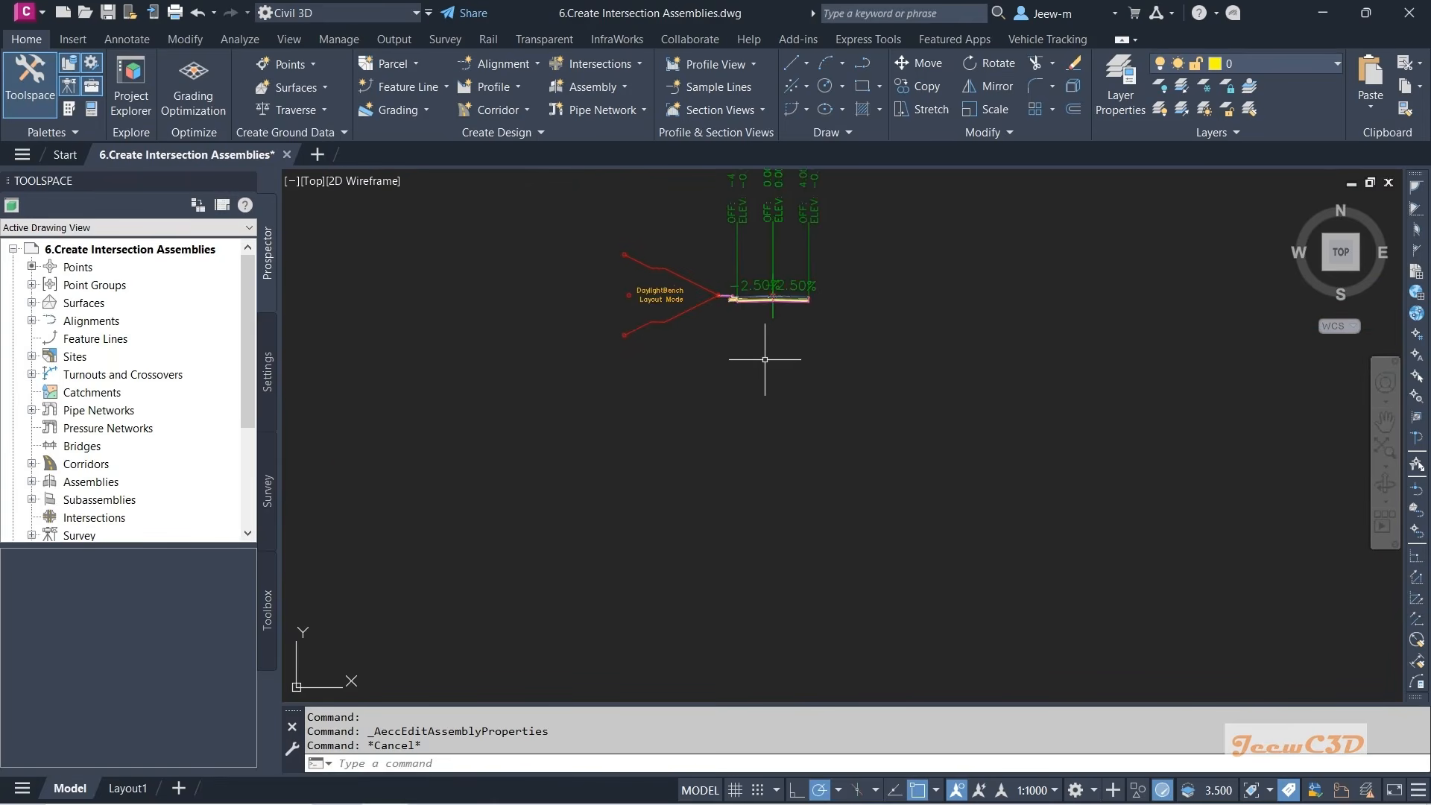
scroll(771, 365, up, 3)
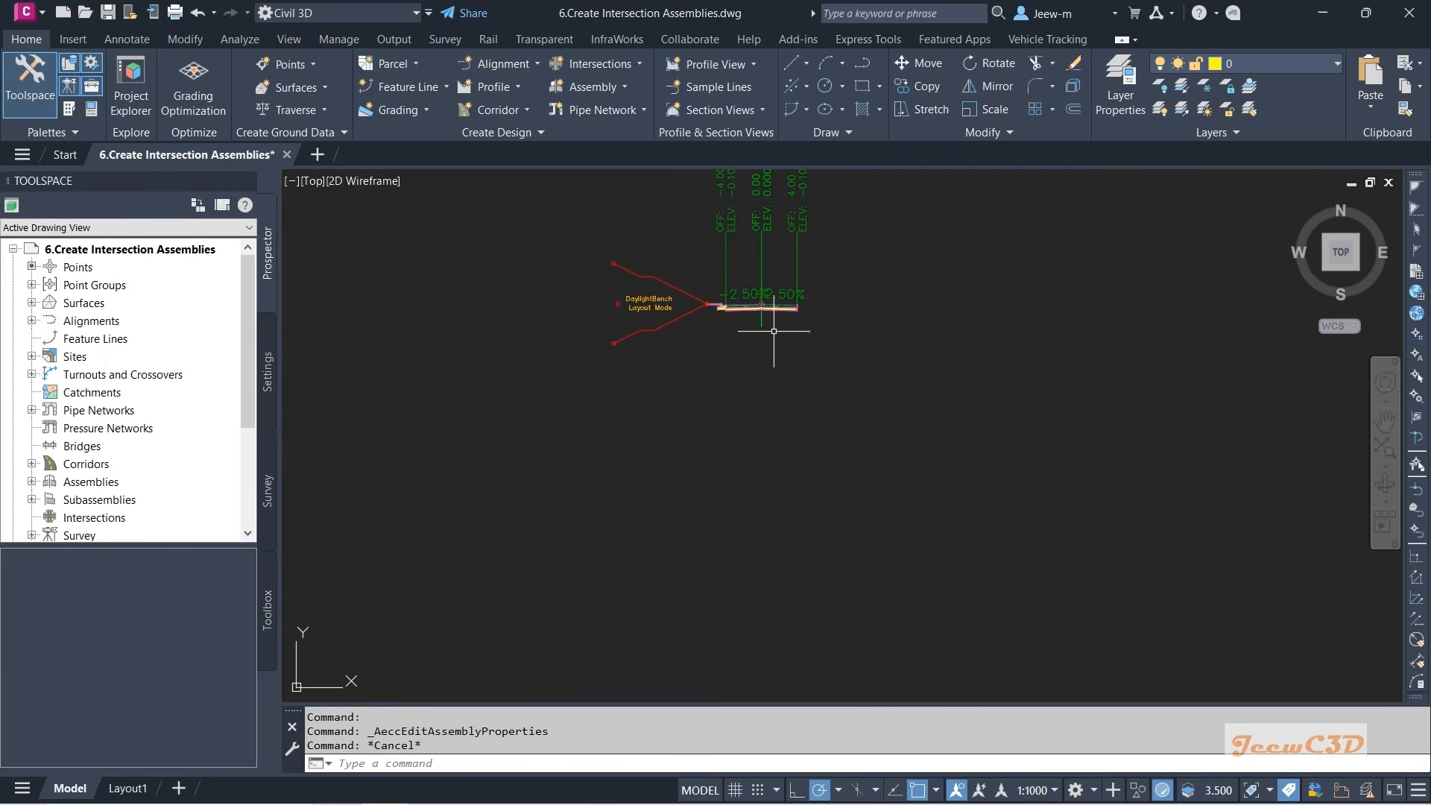
scroll(764, 348, down, 5)
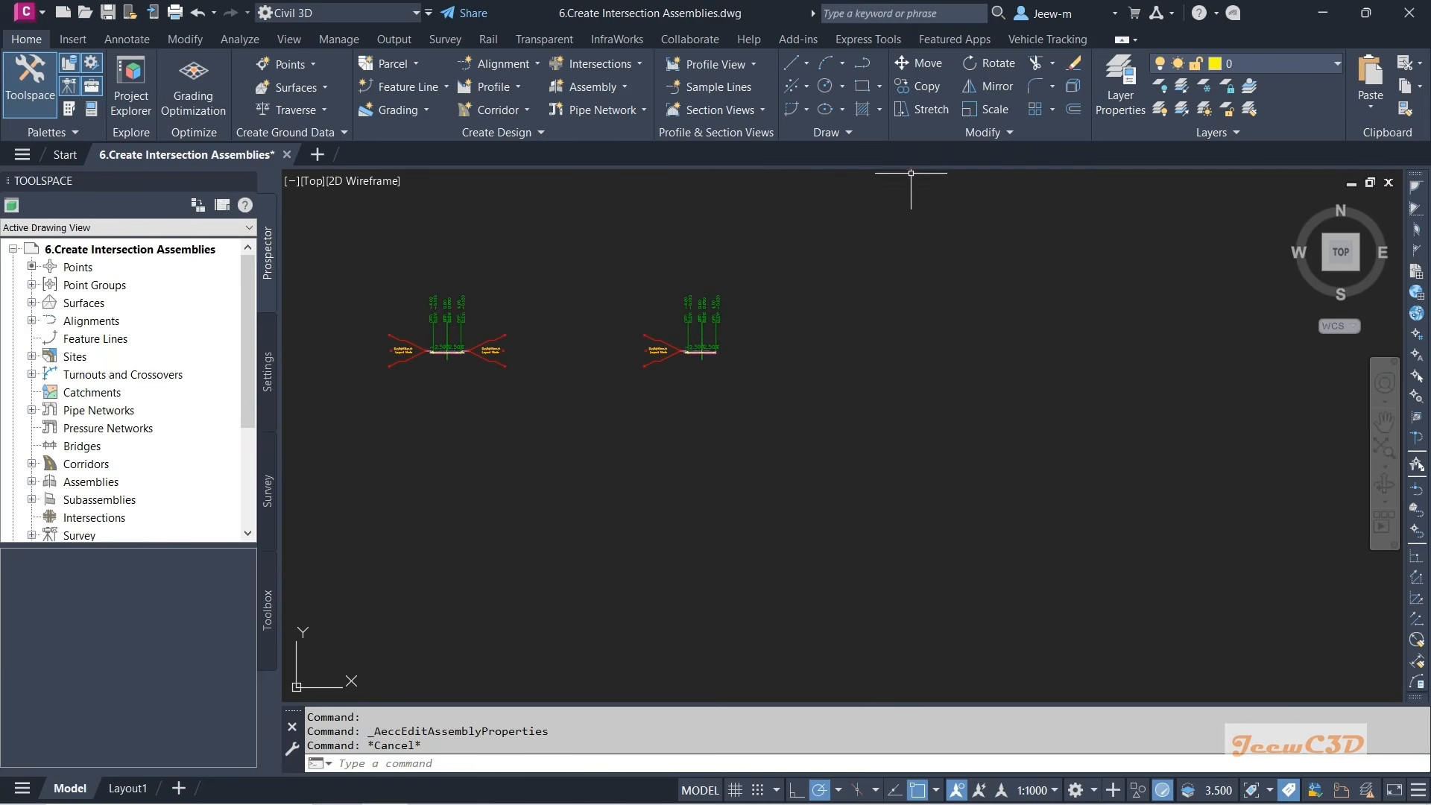
click(917, 86)
scroll(631, 306, up, 8)
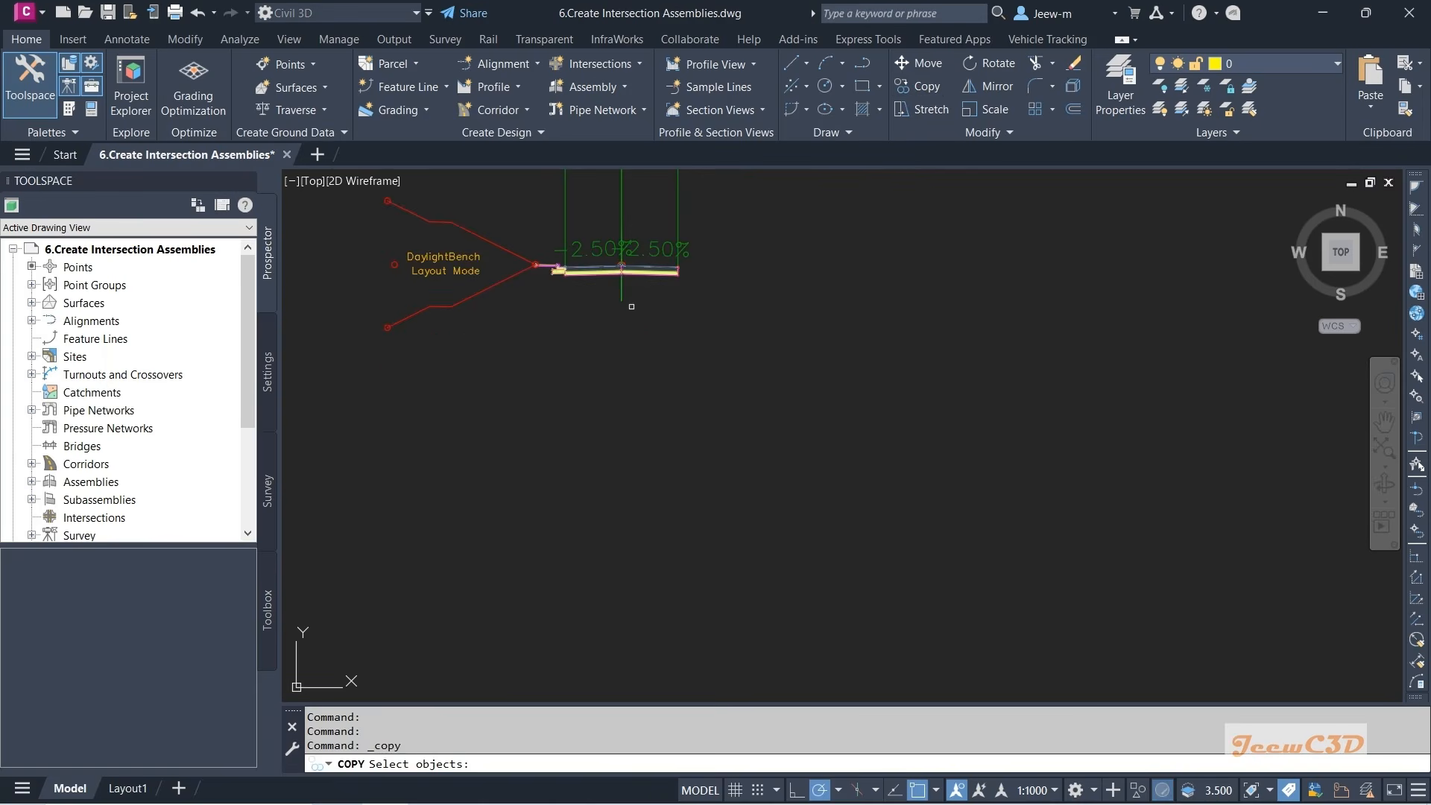
click(622, 292)
key(Return)
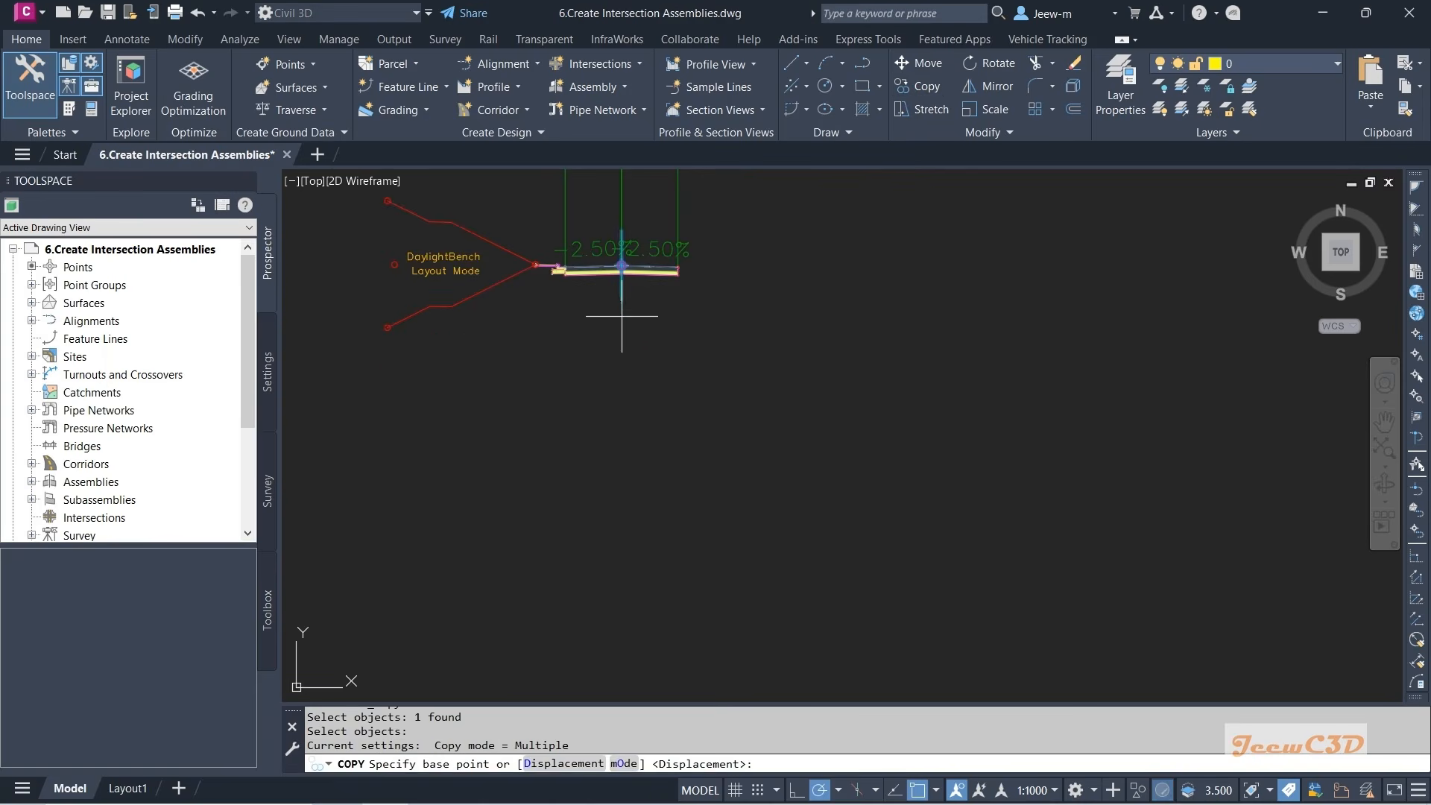
click(623, 302)
scroll(939, 302, down, 2)
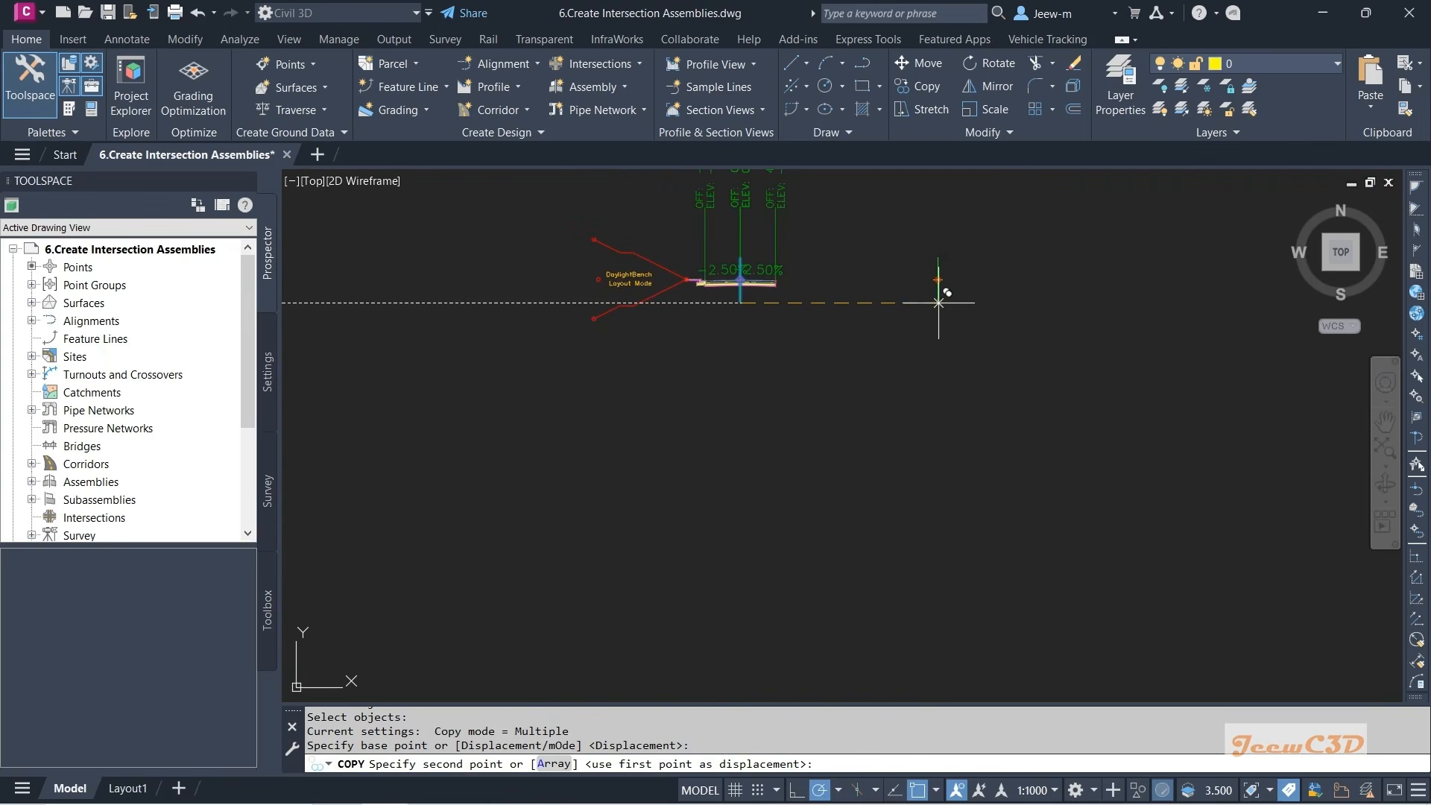
key(Escape)
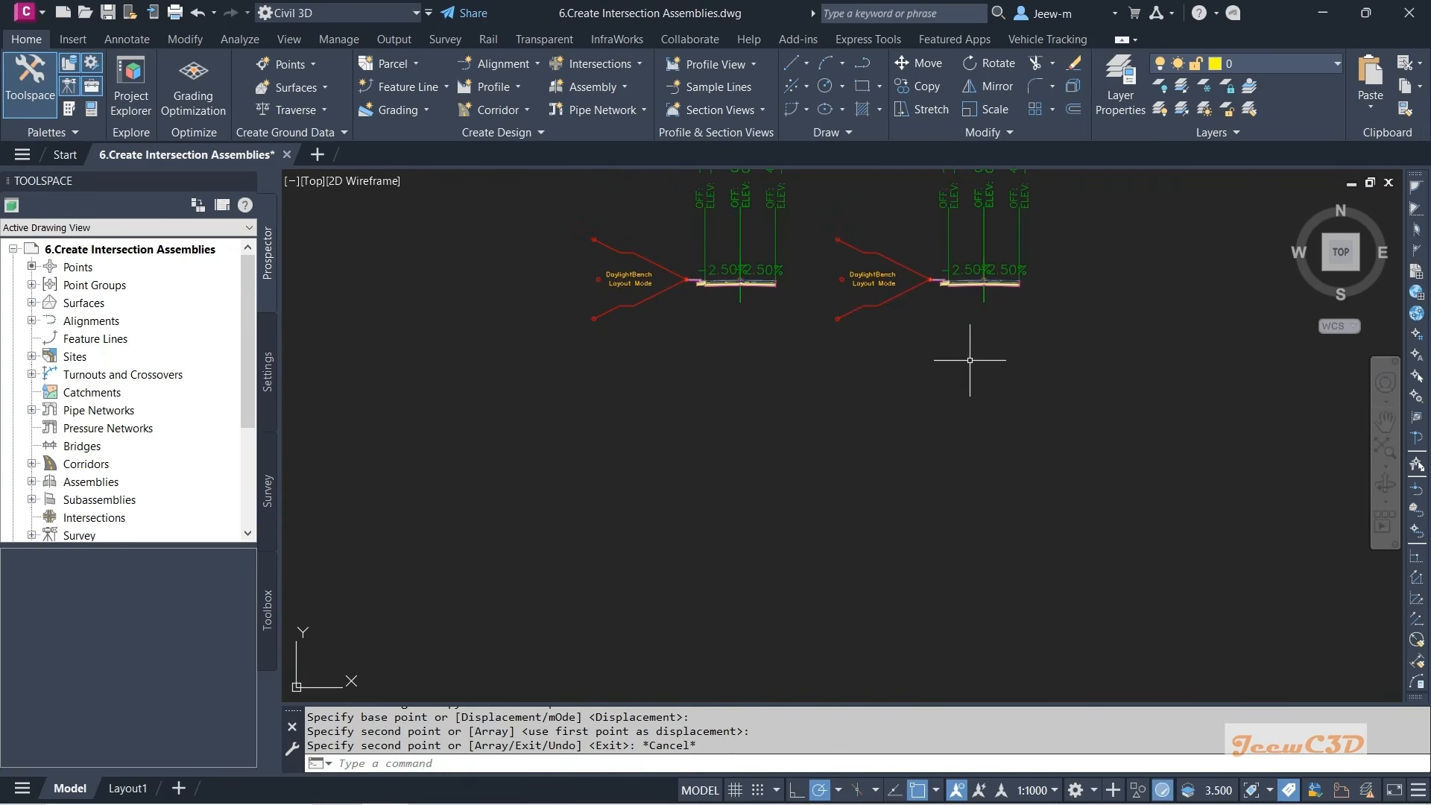
- Examine the curb return arcs and lane areas where the side road meets the main road
middle_drag(969, 356, 870, 396)
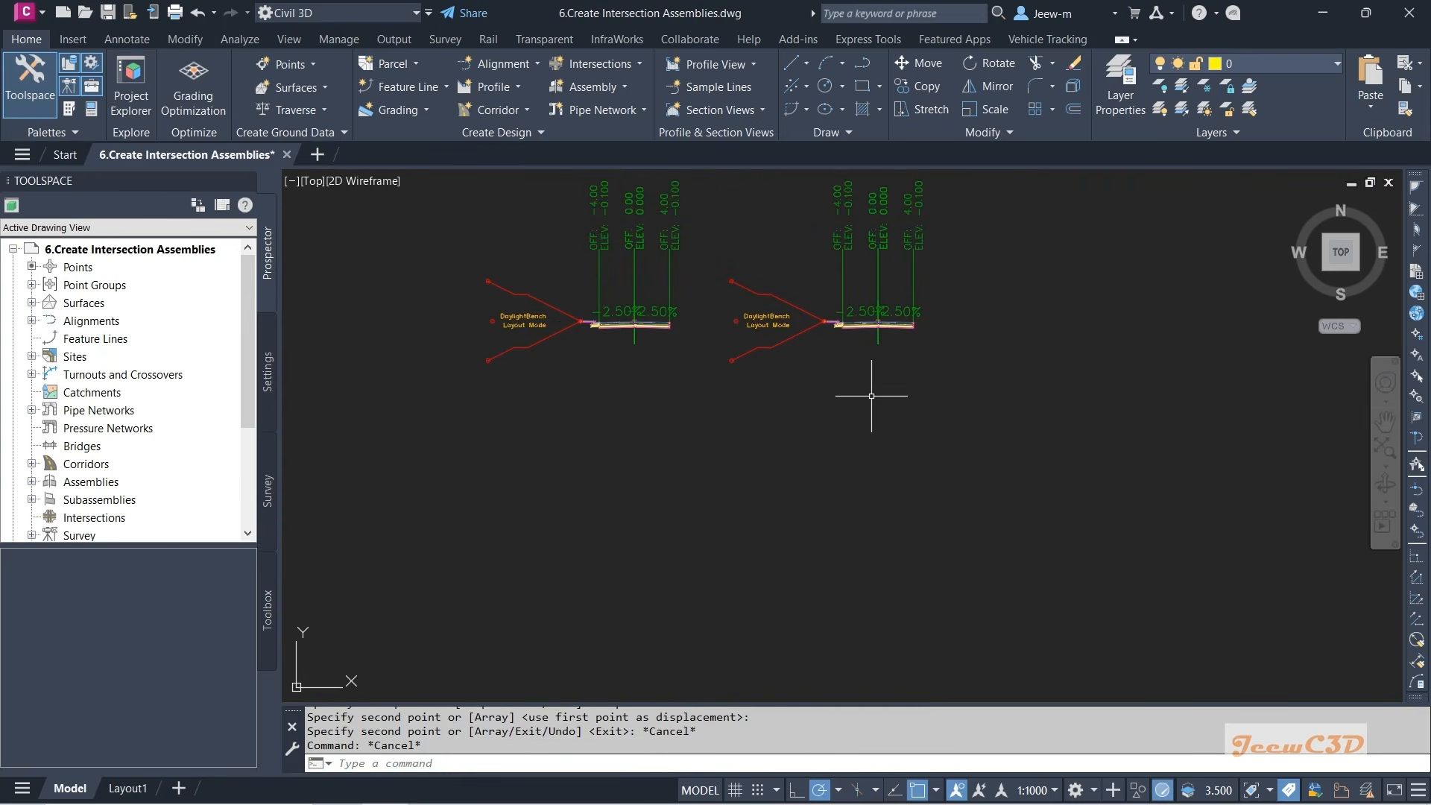
scroll(872, 396, down, 7)
middle_drag(486, 347, 600, 437)
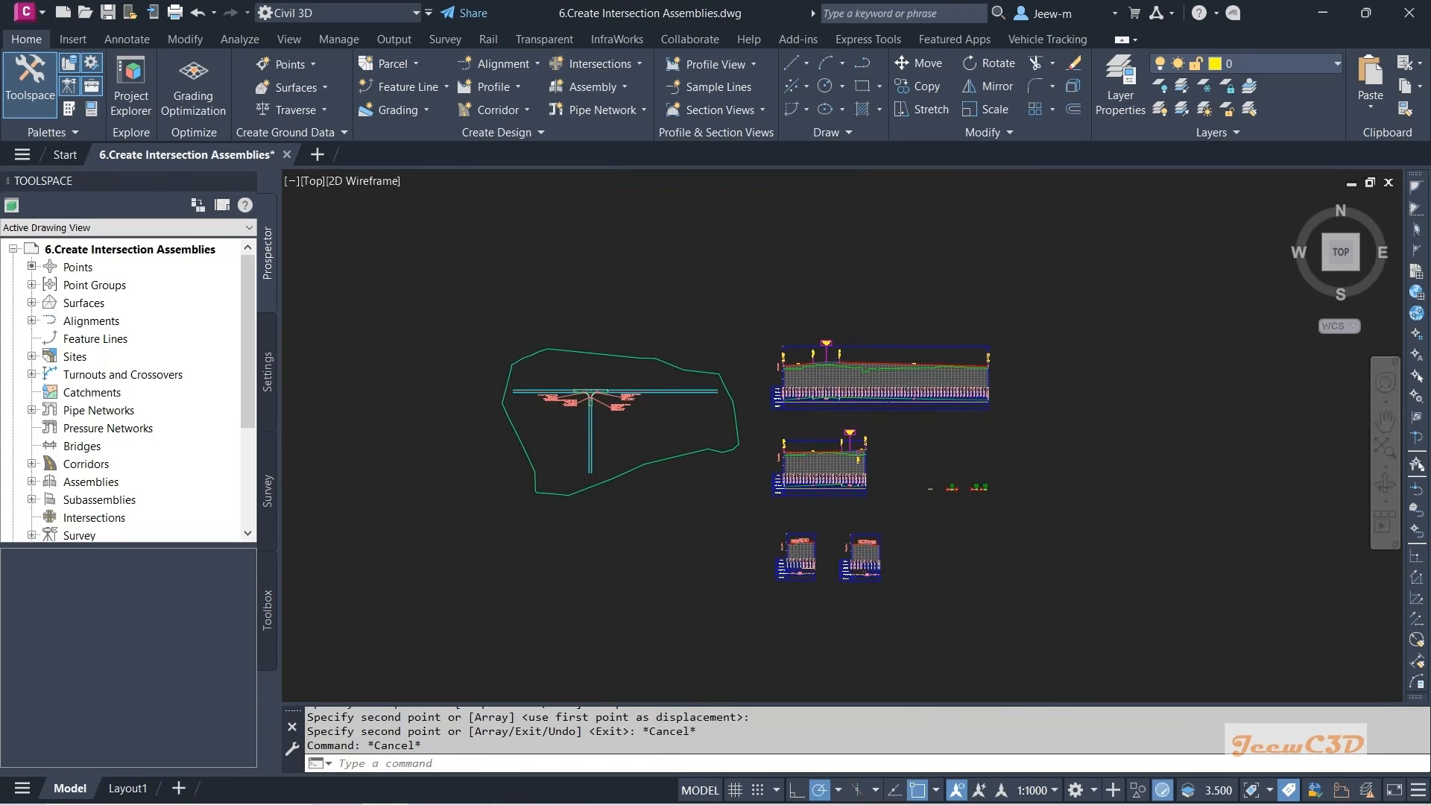
scroll(599, 407, up, 1)
scroll(595, 368, up, 8)
scroll(564, 477, up, 4)
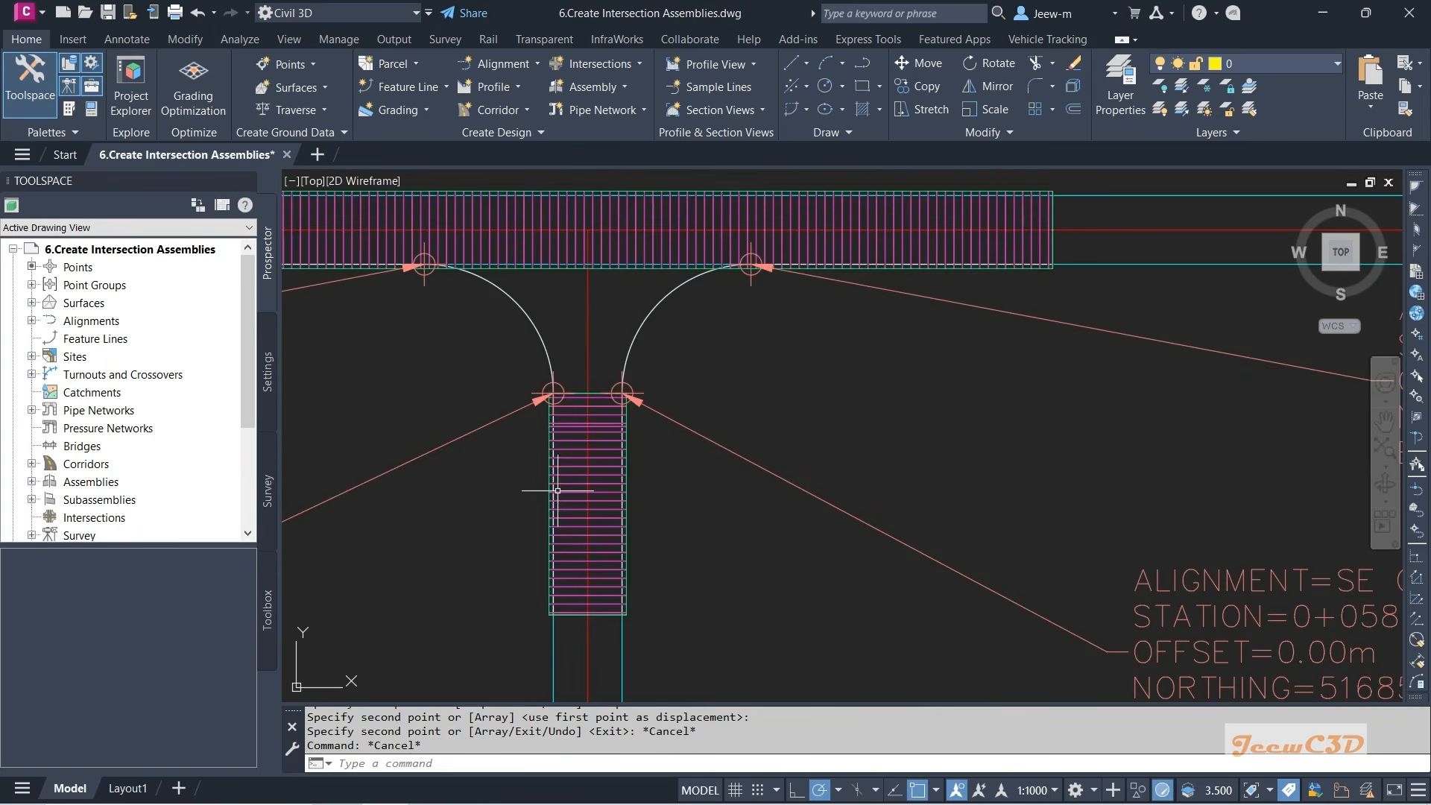
mouse_move(563, 481)
middle_down()
mouse_move(520, 489)
mouse_move(576, 511)
middle_up()
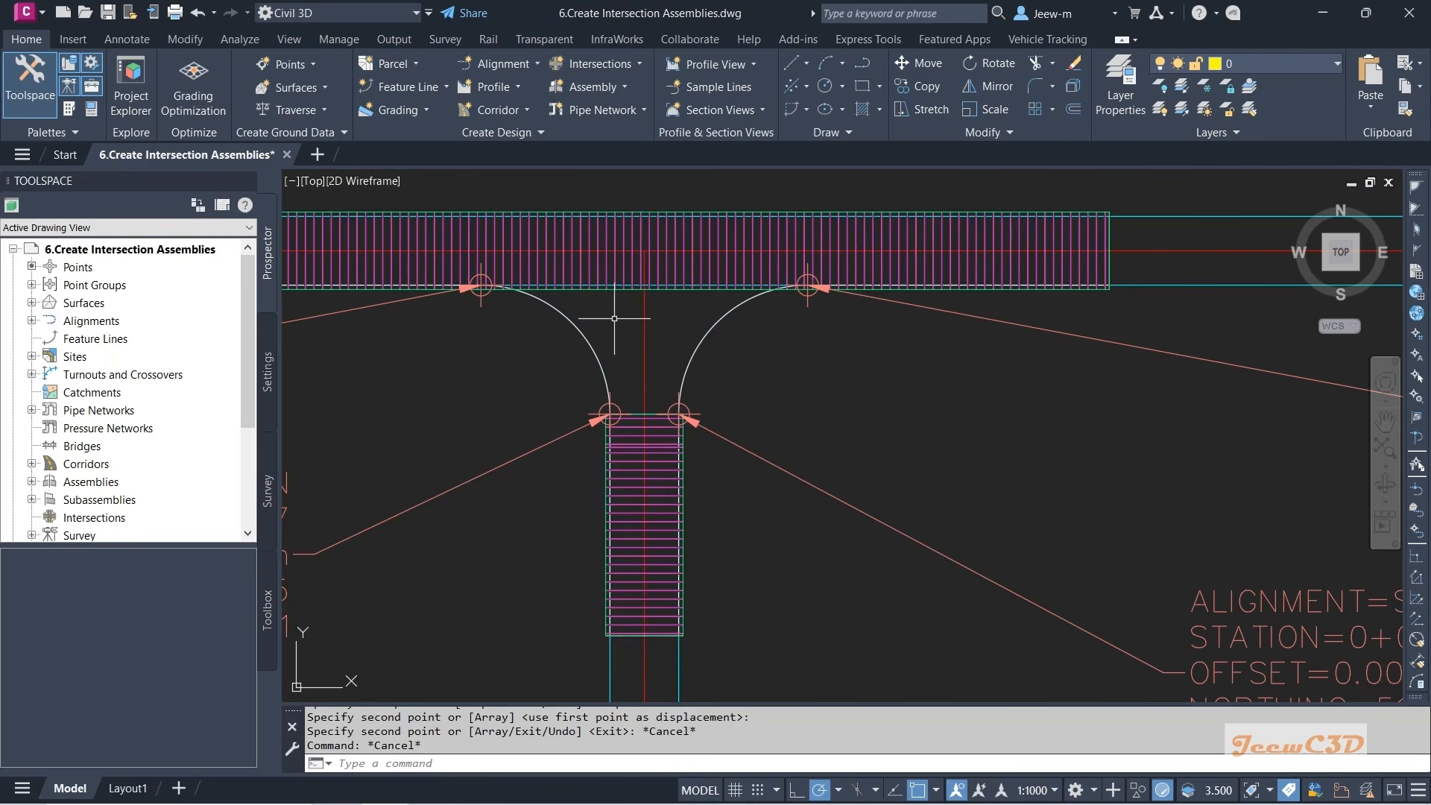
scroll(614, 318, down, 8)
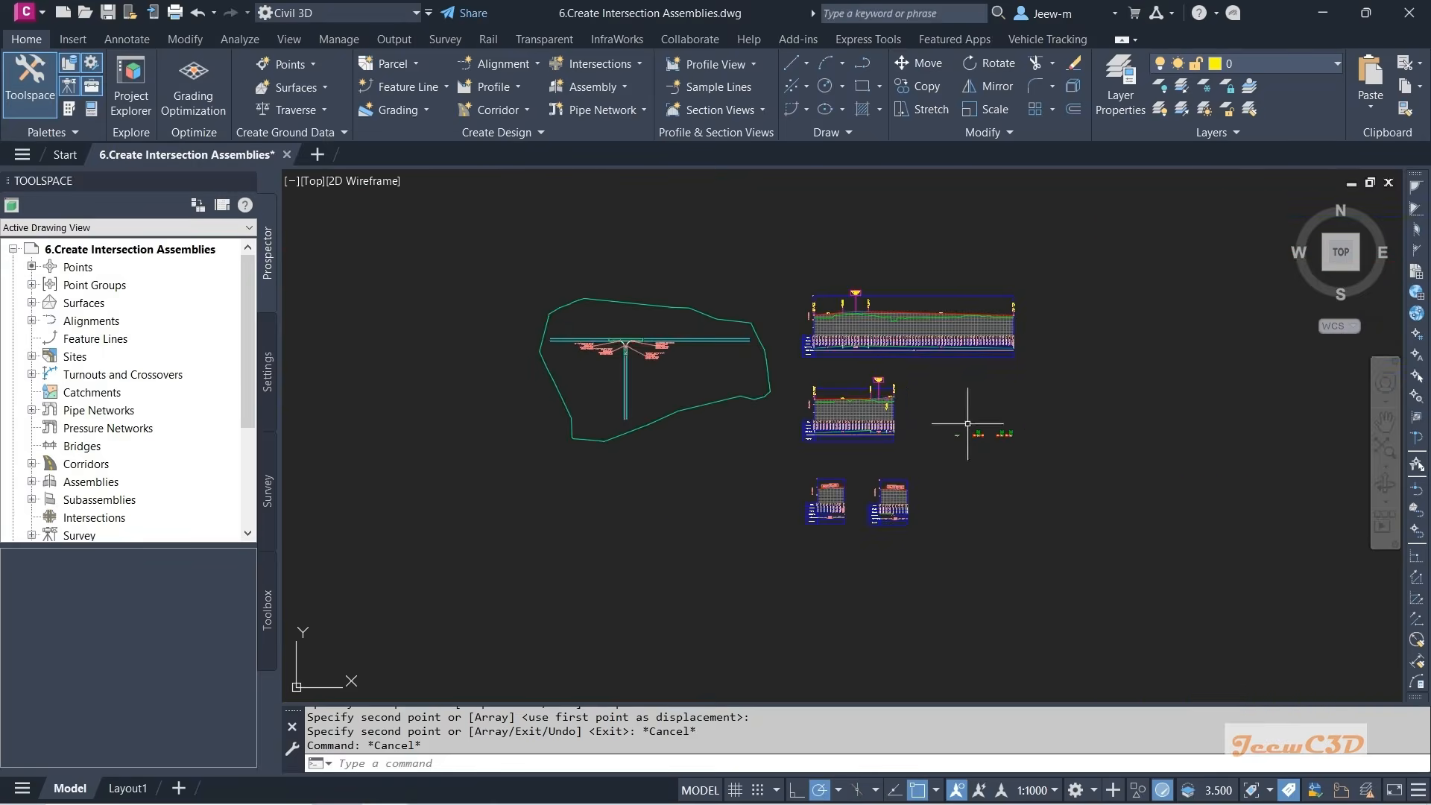
- Erase the Lane L subassembly from the newest assembly copy and check the curb's junction with the remaining lane at the baseline
middle_drag(967, 423, 740, 419)
scroll(740, 419, up, 8)
middle_drag(826, 382, 833, 460)
scroll(833, 460, up, 4)
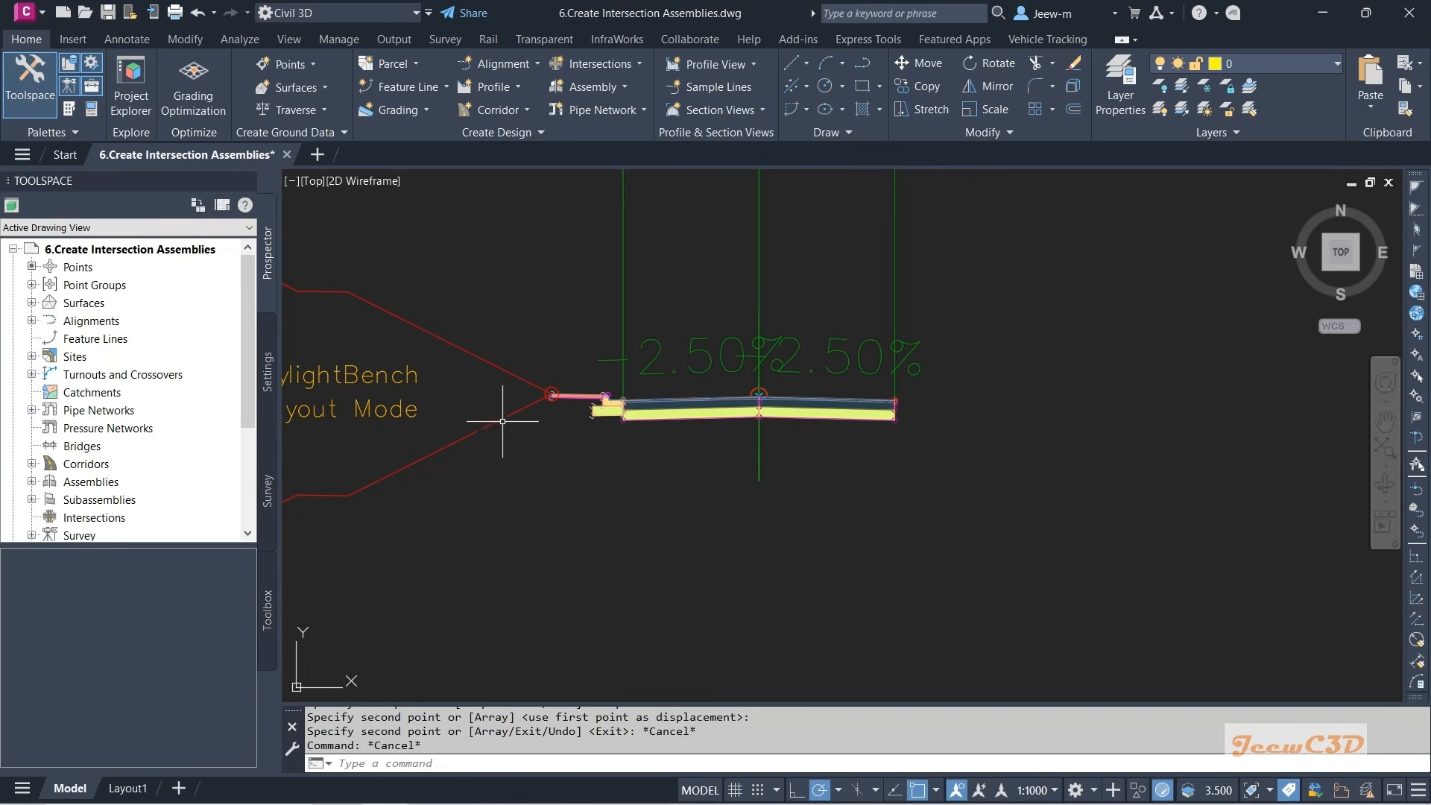
scroll(566, 461, down, 2)
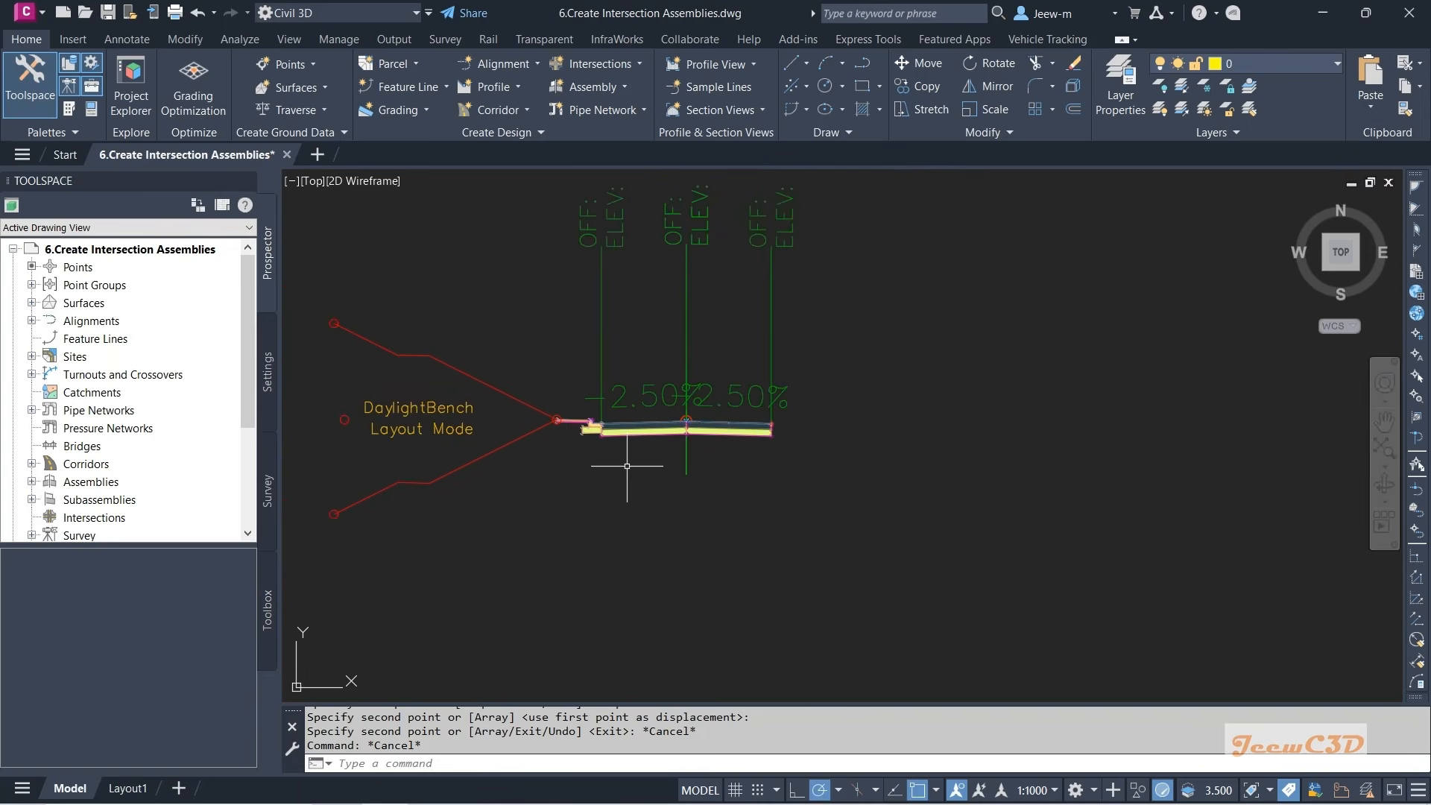
click(652, 435)
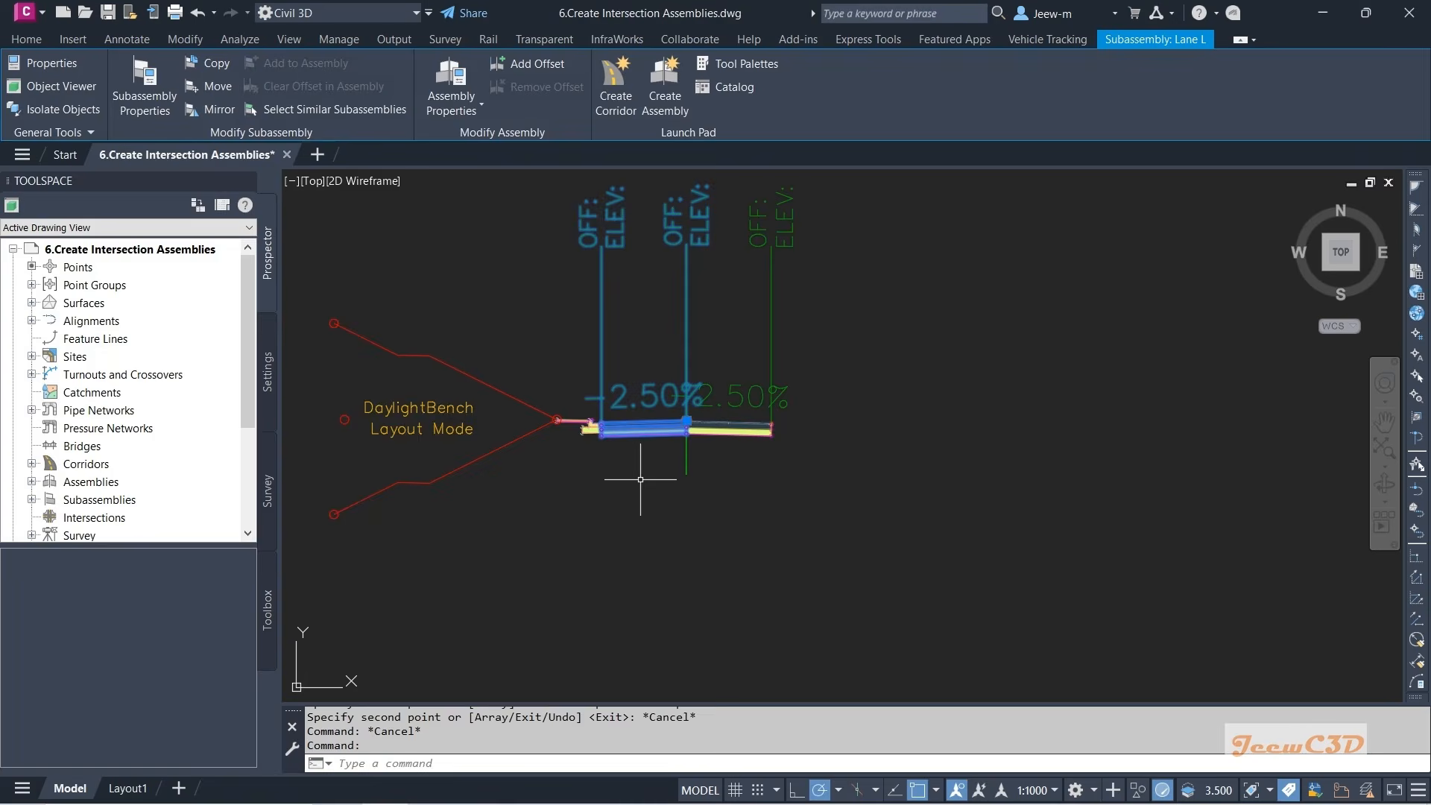
key(Delete)
scroll(674, 429, up, 8)
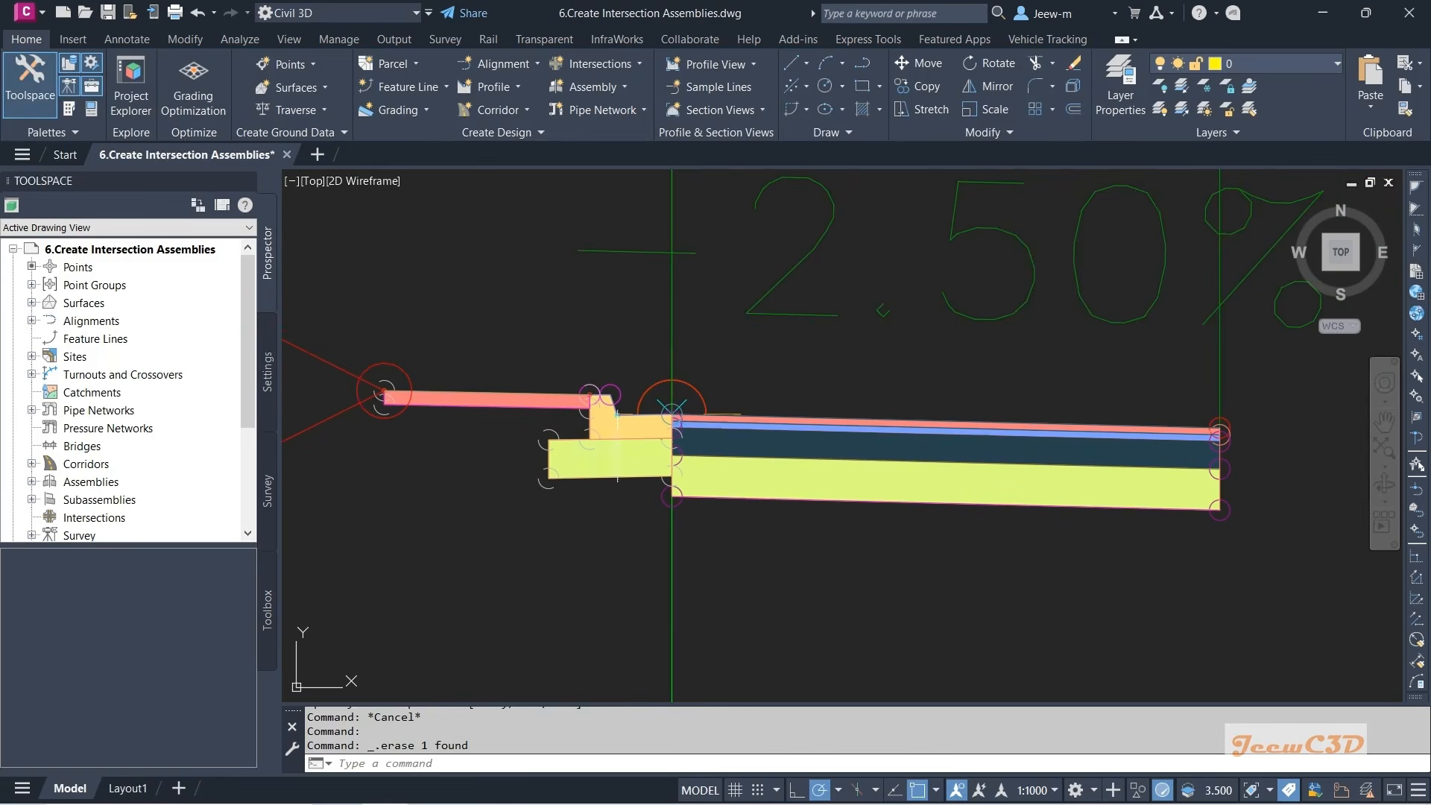
scroll(625, 420, up, 3)
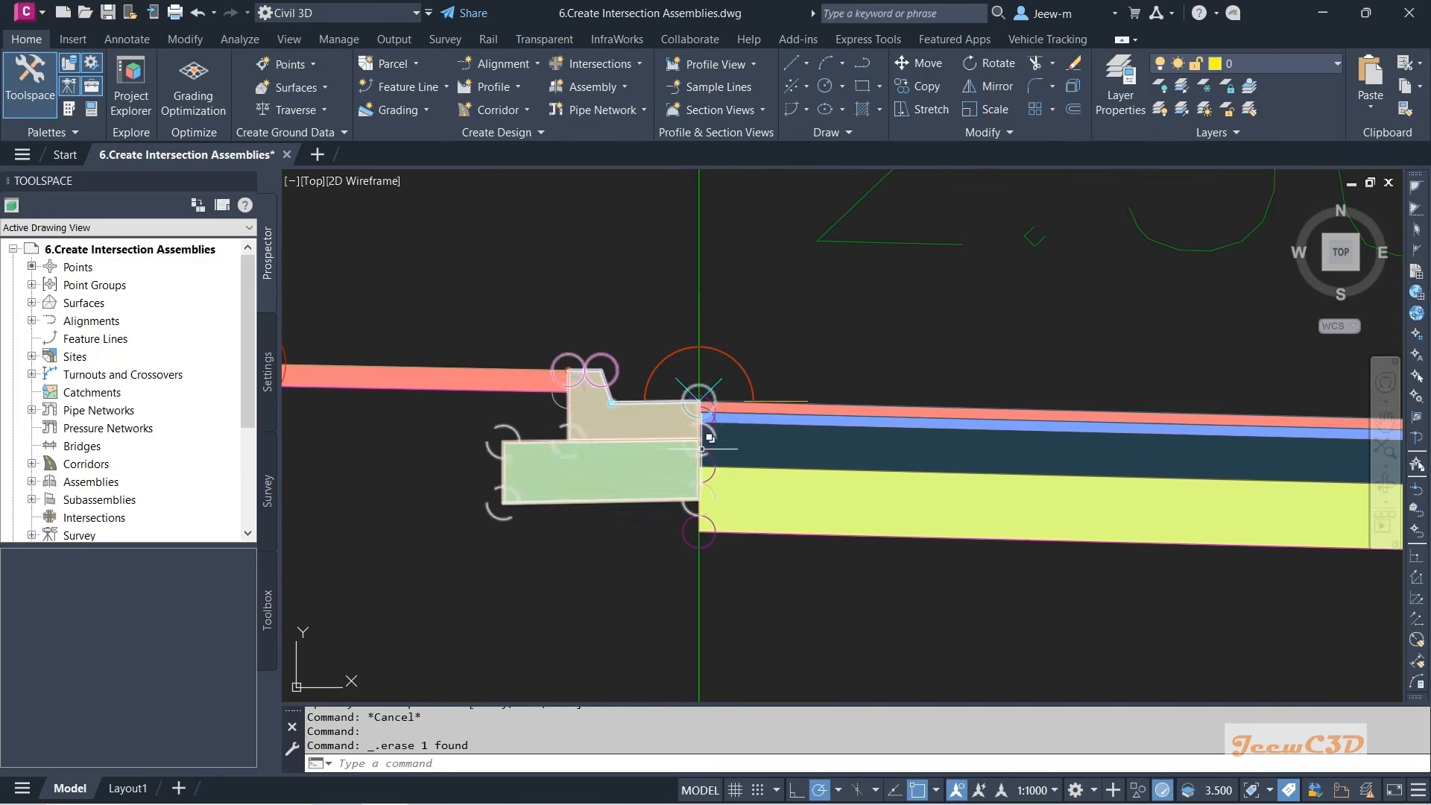
scroll(703, 446, down, 4)
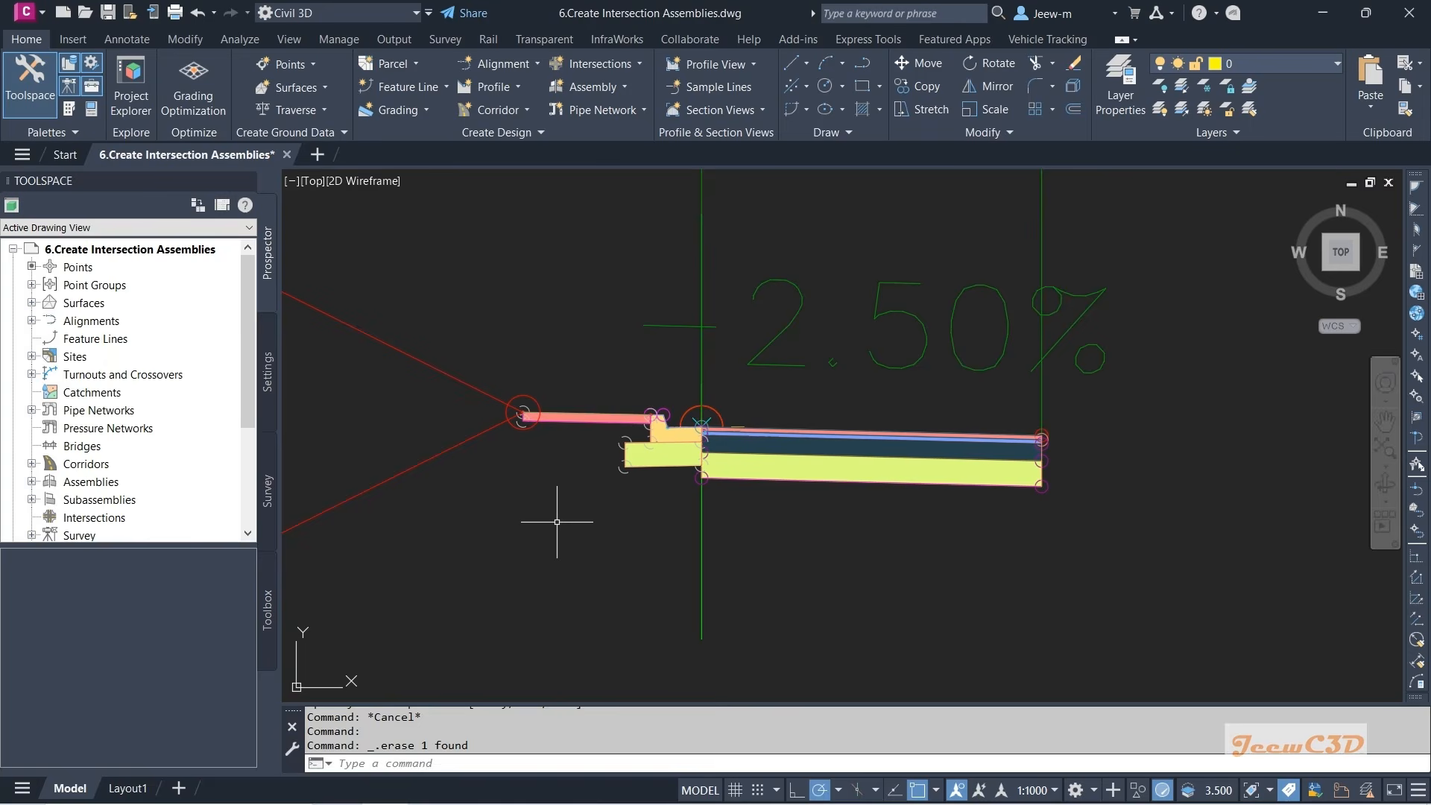
- Rename the newest assembly copy, the one with a single remaining lane, to Curb Return Assembly and clear the selection
scroll(557, 522, down, 3)
middle_drag(507, 587, 697, 512)
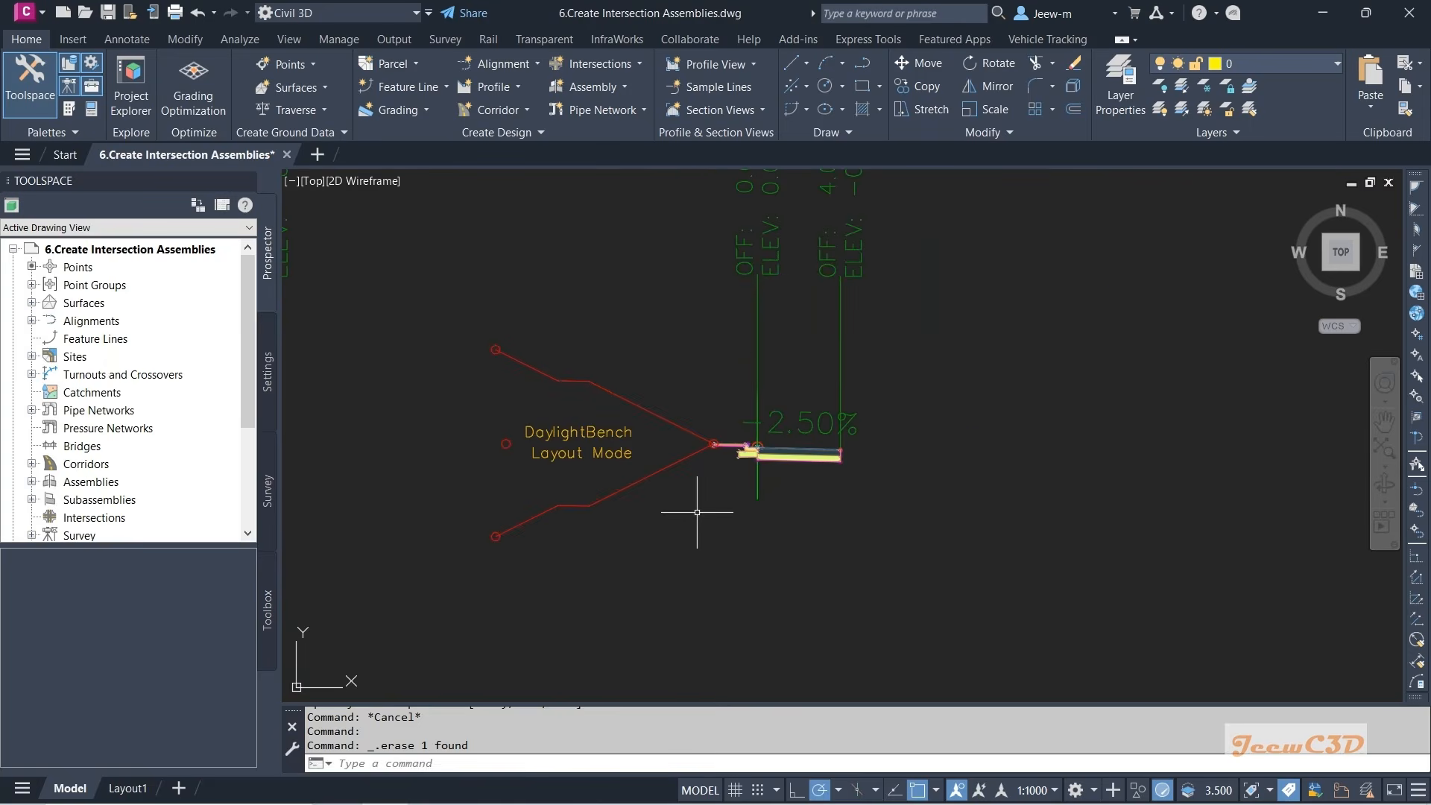
click(759, 494)
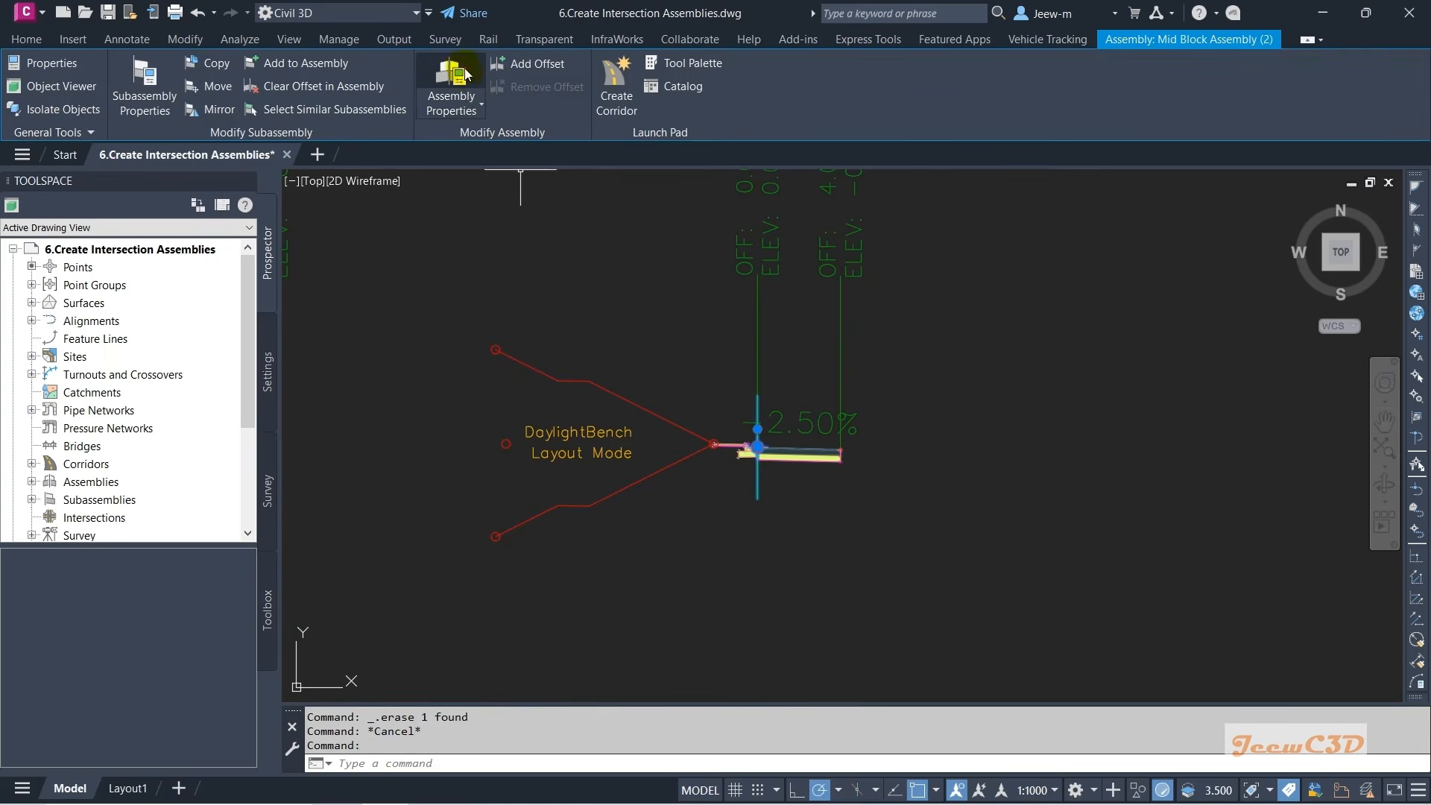
click(453, 83)
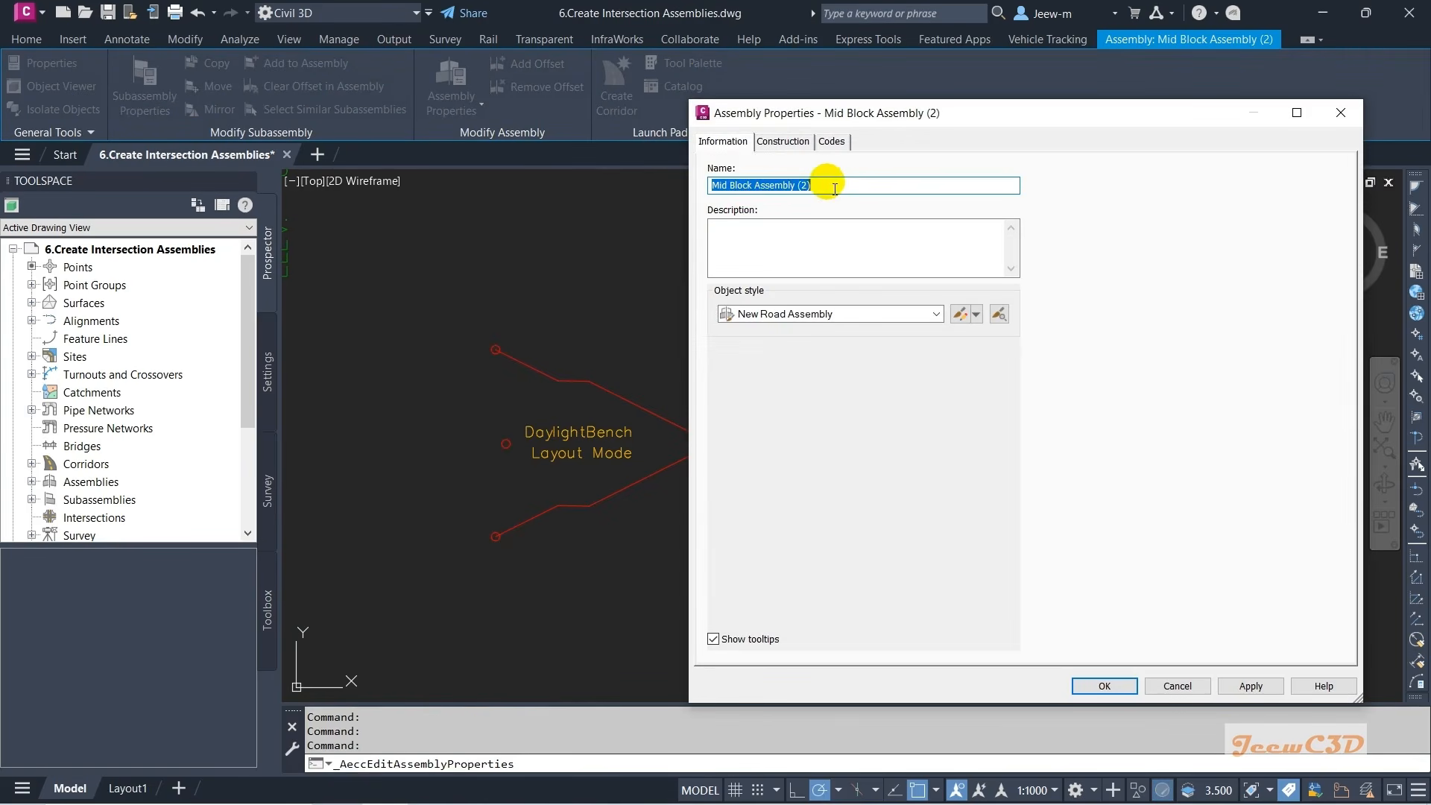
drag(832, 187, 653, 190)
text(Curb Return Assembly)
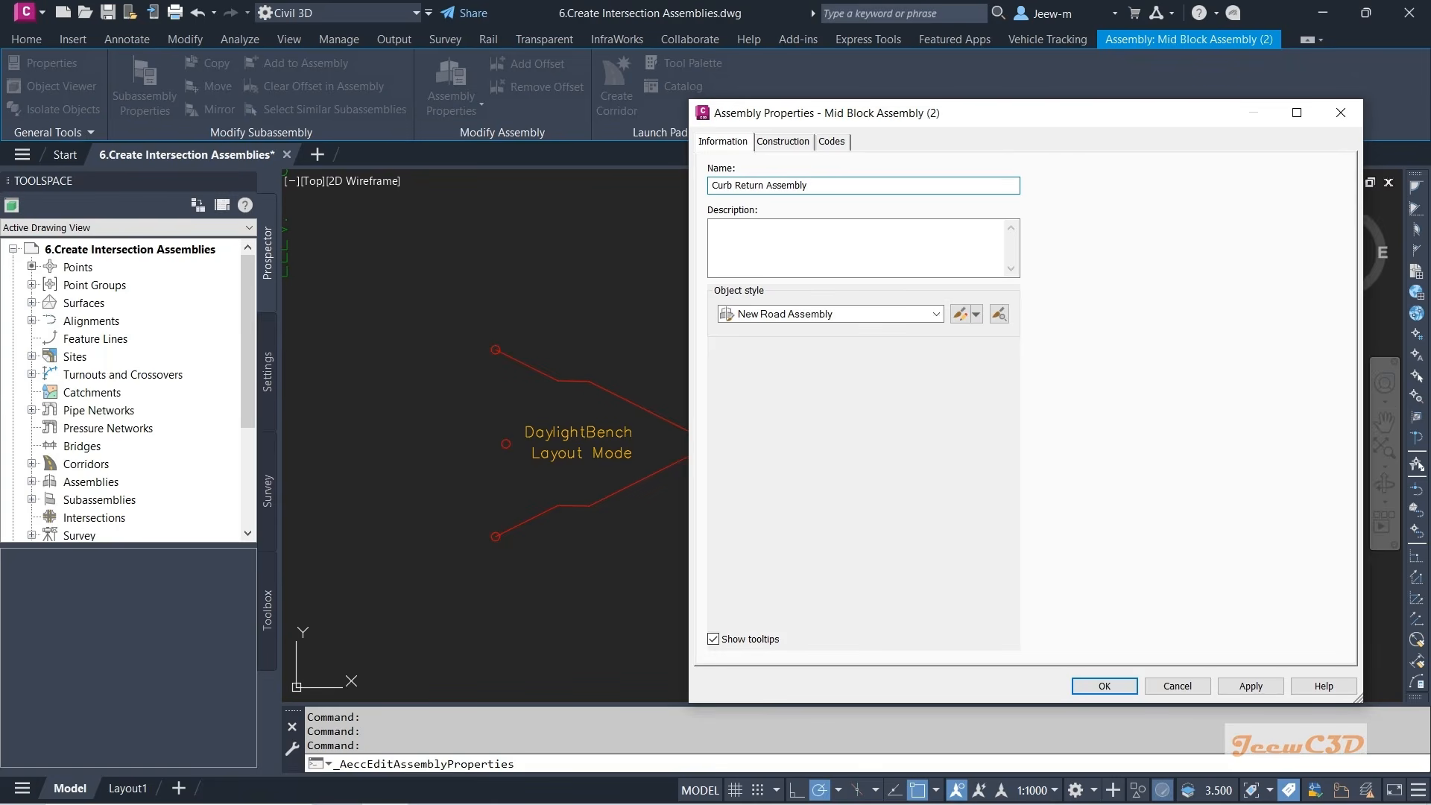
click(1104, 686)
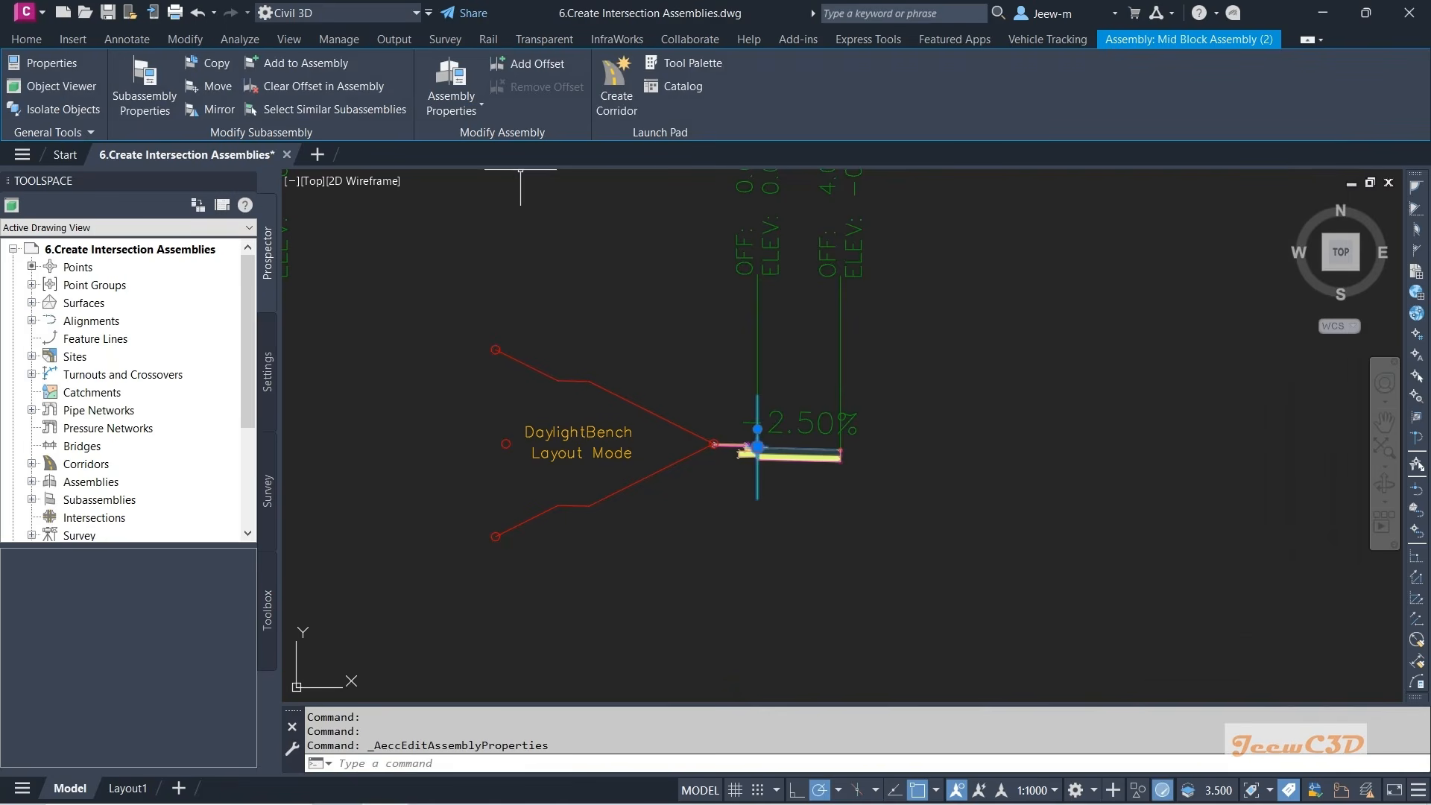
scroll(835, 486, down, 4)
scroll(829, 489, down, 1)
middle_drag(671, 534, 834, 493)
scroll(834, 493, up, 1)
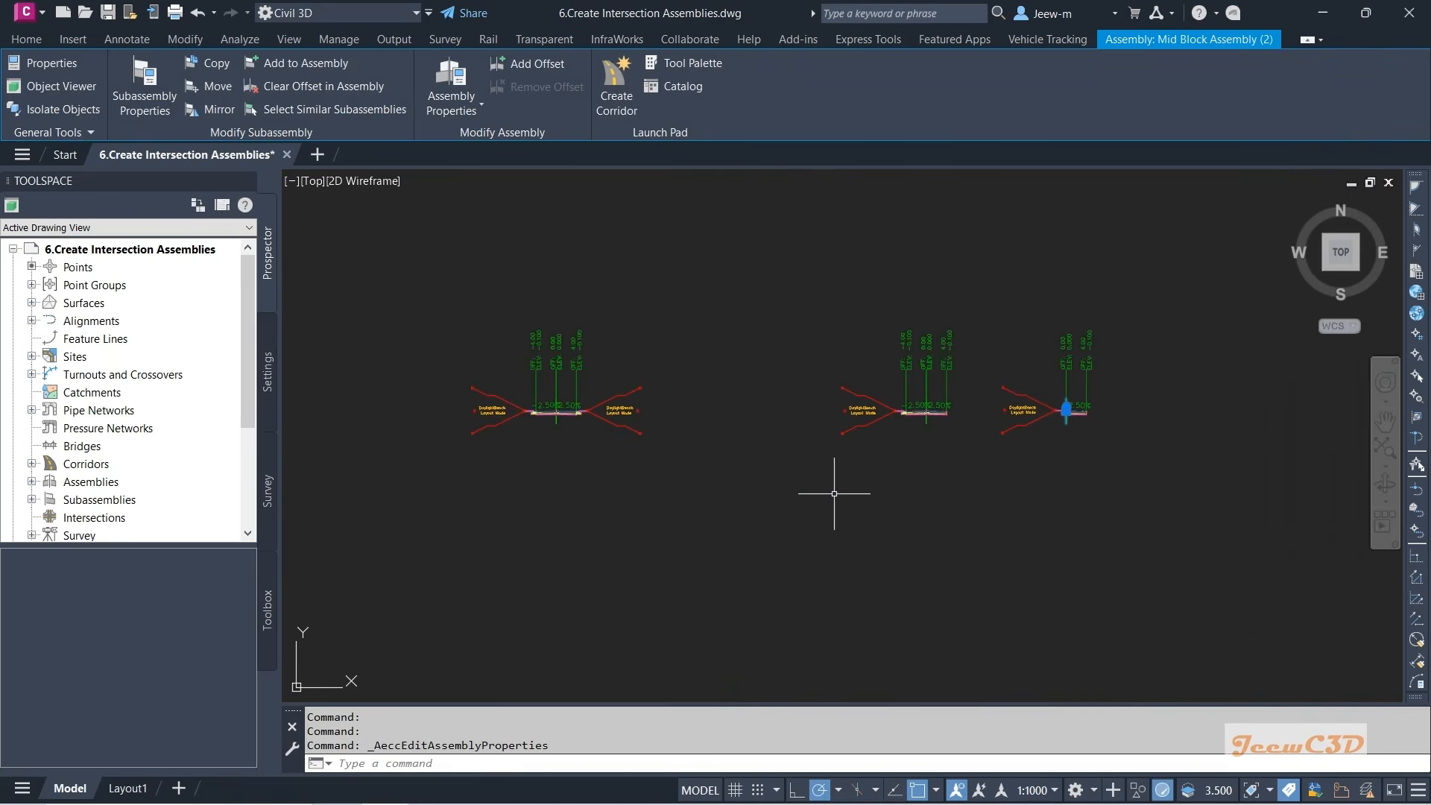
key(Escape)
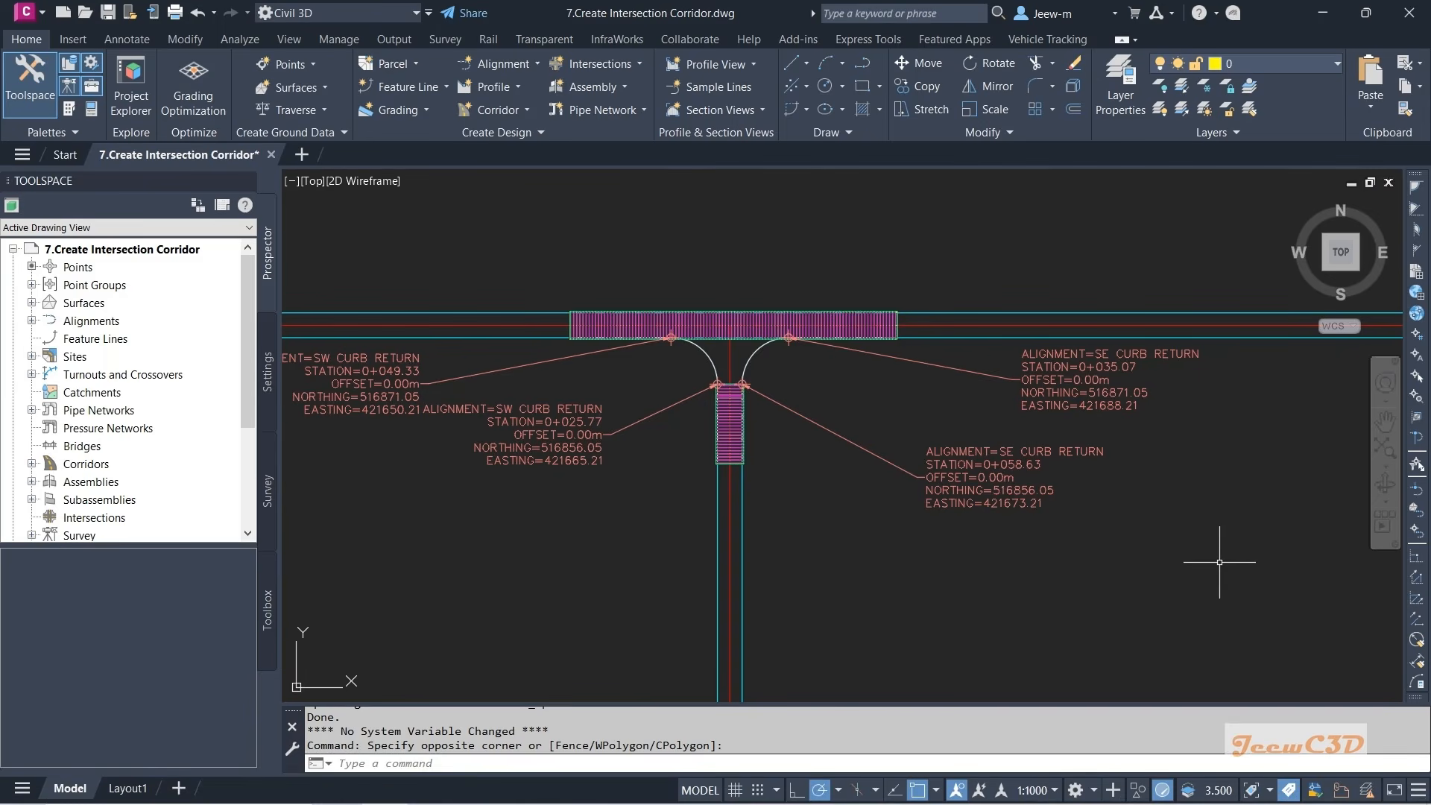
- Examine the main road and side road corridor regions around the curb returns in the 7.Create Intersection Corridor drawing
scroll(1219, 562, down, 2)
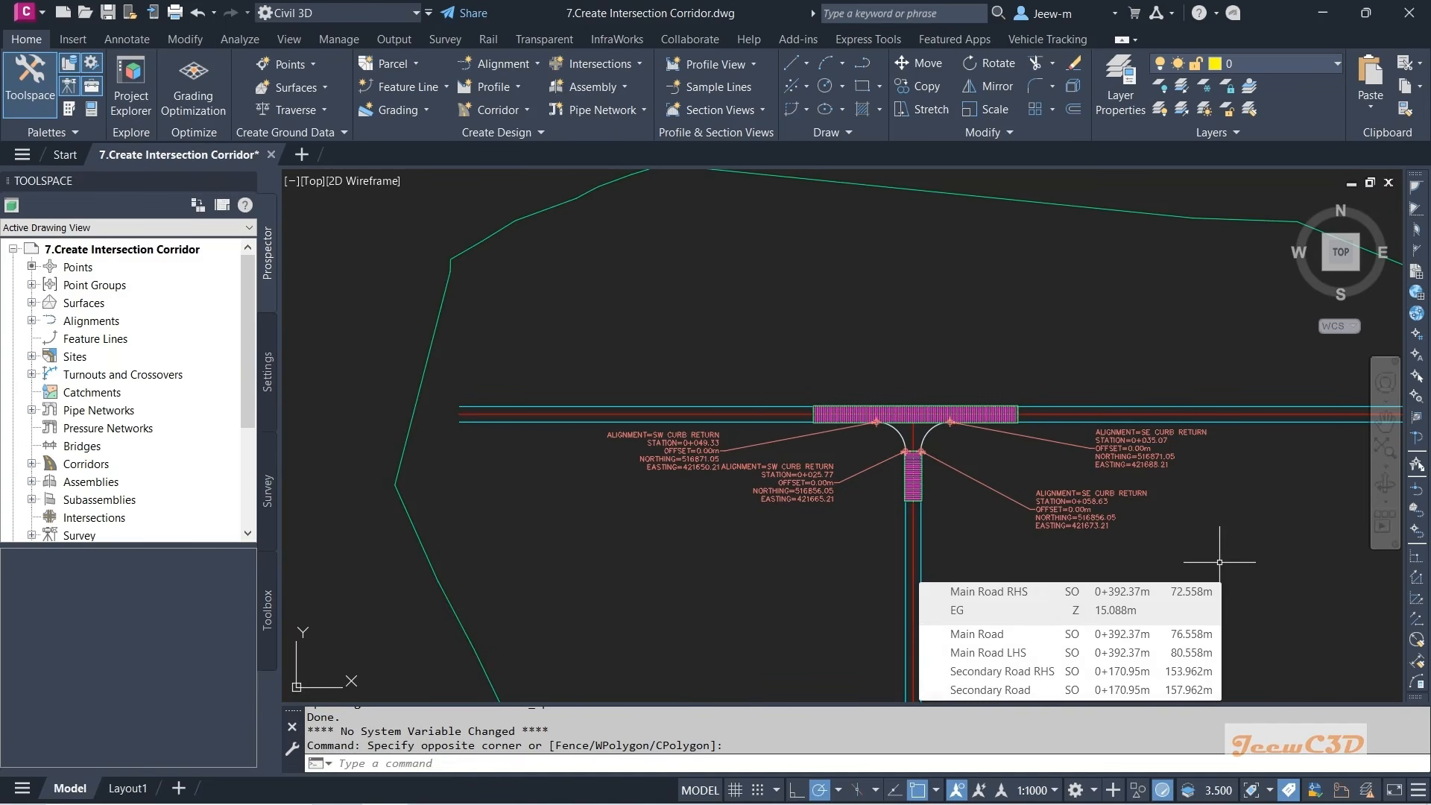
- Examine the temporary corridors and curb return labels around the T-intersection in plan view
mouse_move(1235, 572)
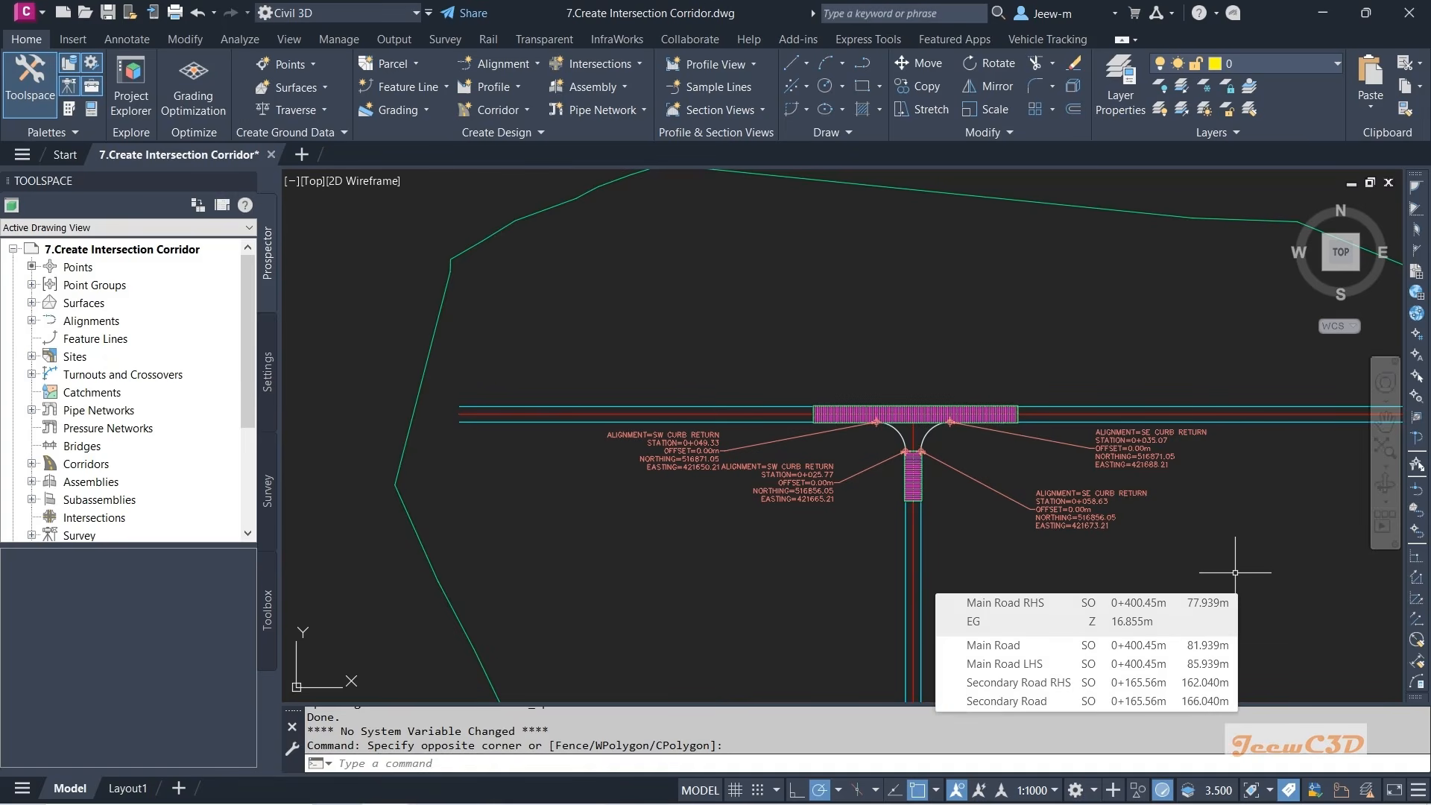
middle_drag(1235, 573, 1106, 569)
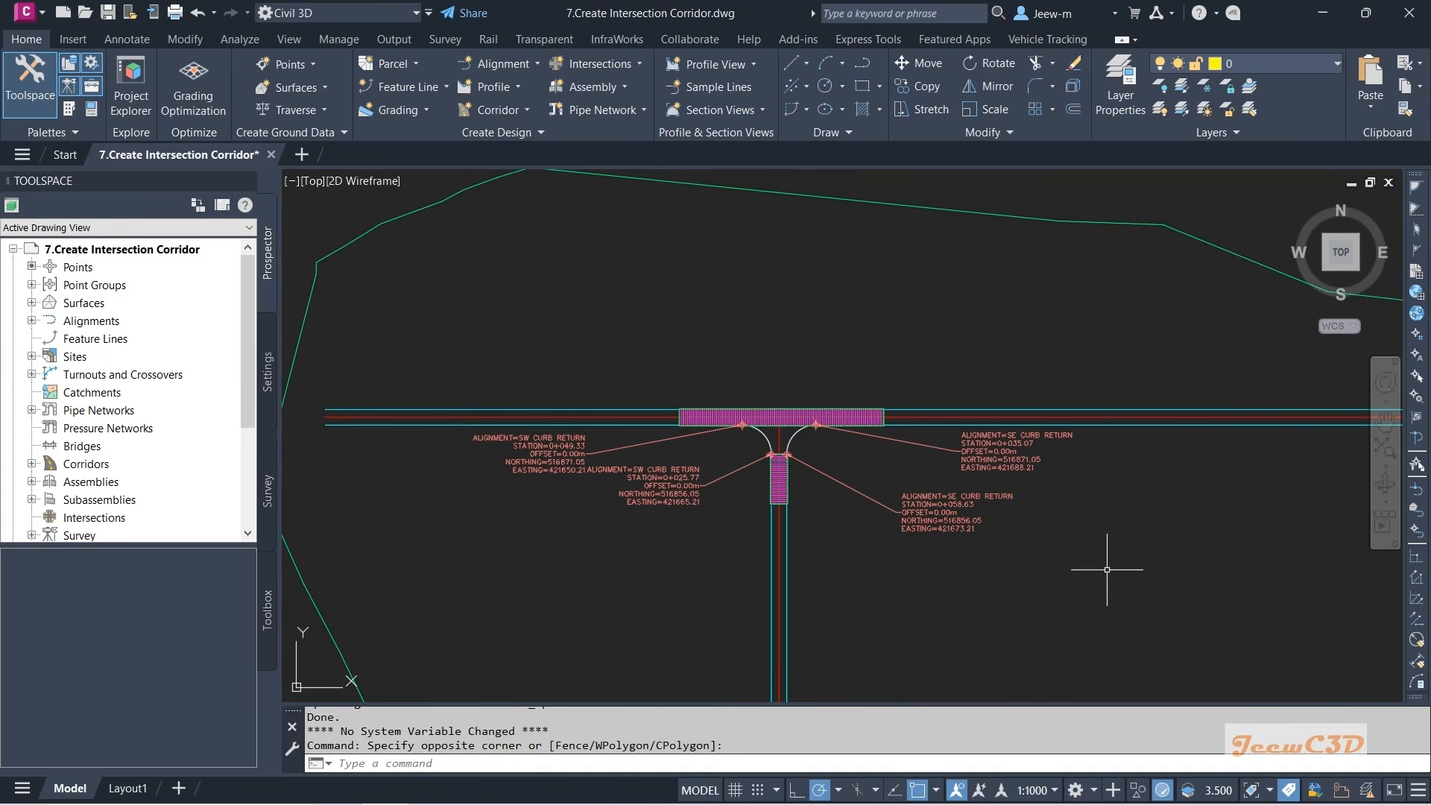
mouse_move(1107, 569)
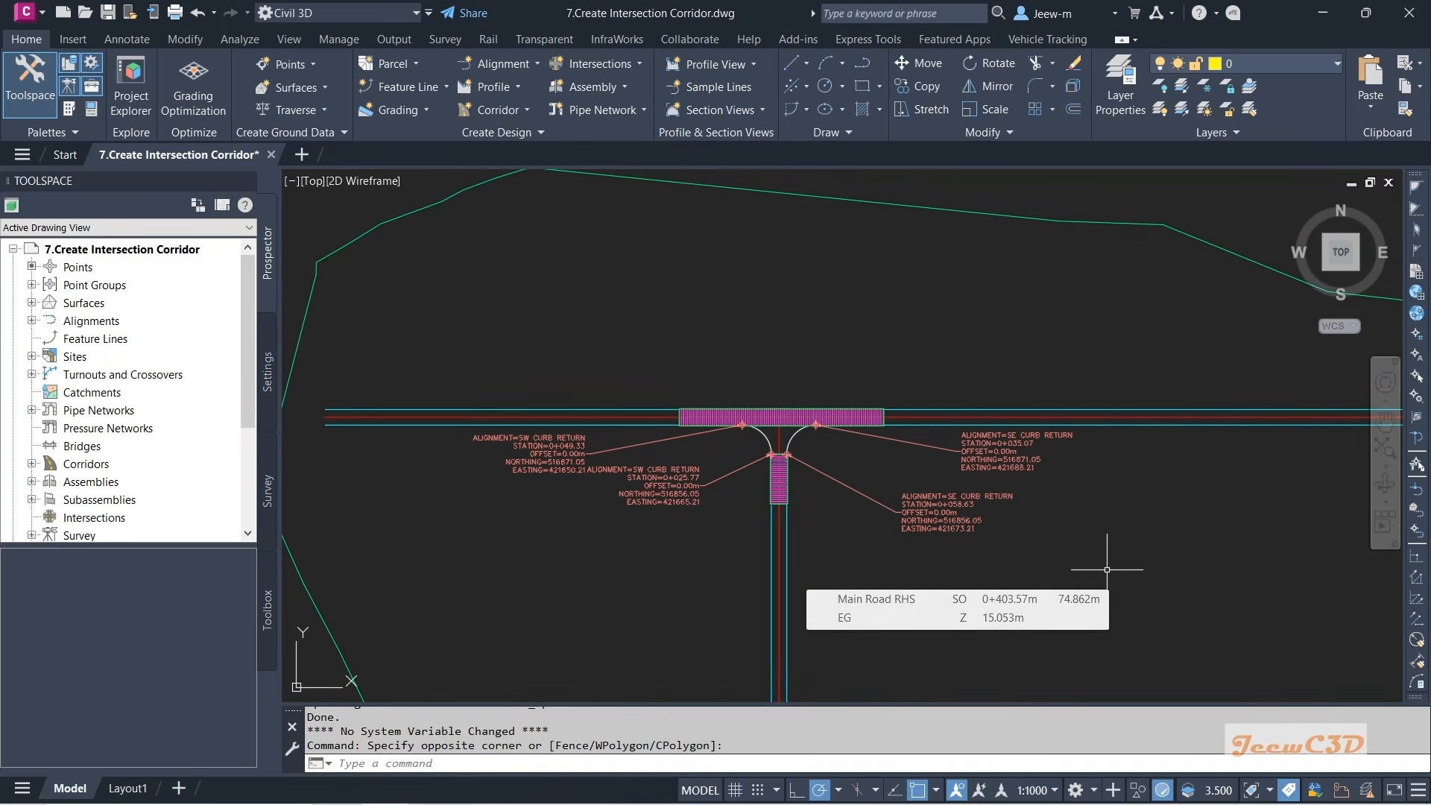
scroll(863, 473, up, 3)
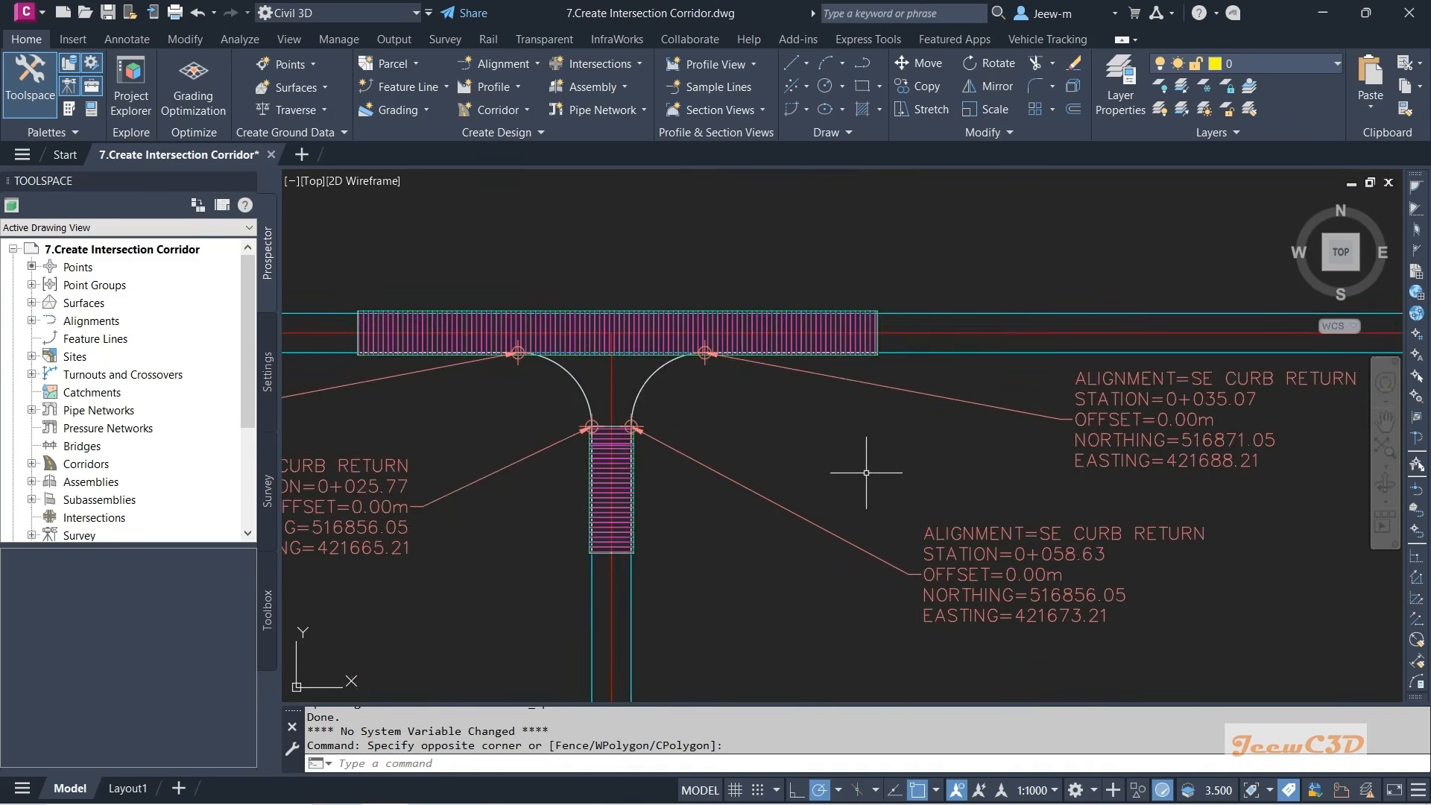
middle_drag(862, 473, 992, 490)
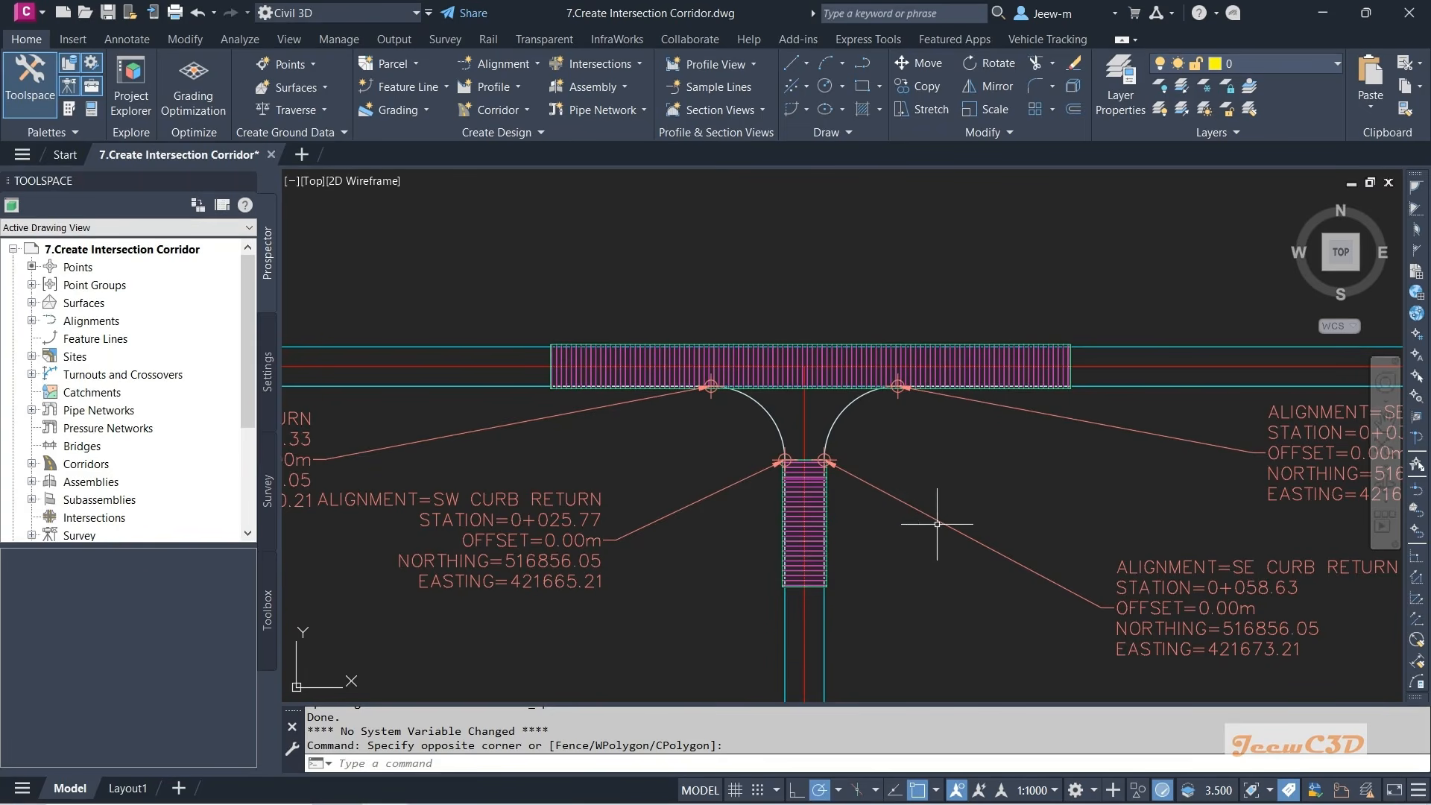
mouse_move(965, 503)
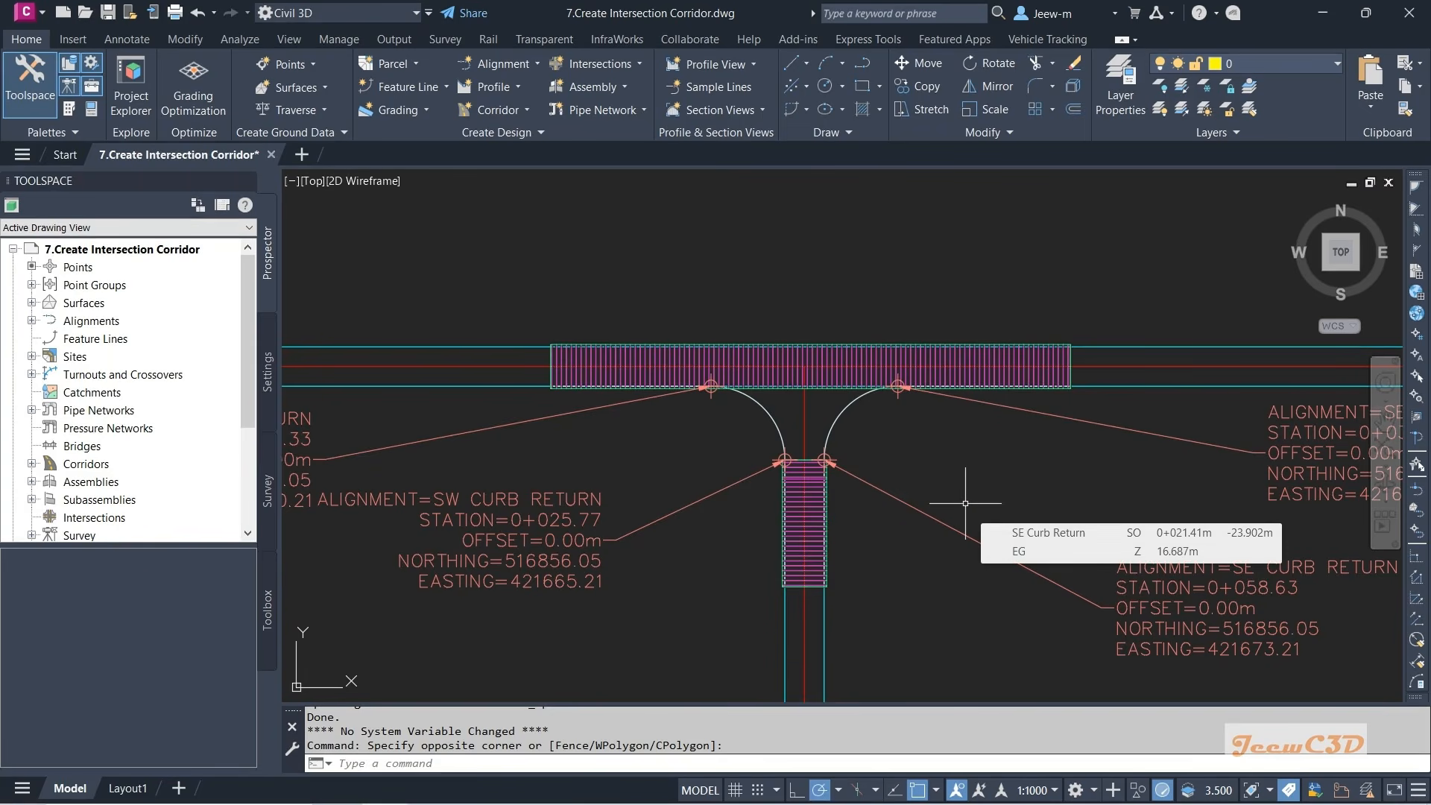
scroll(965, 504, down, 2)
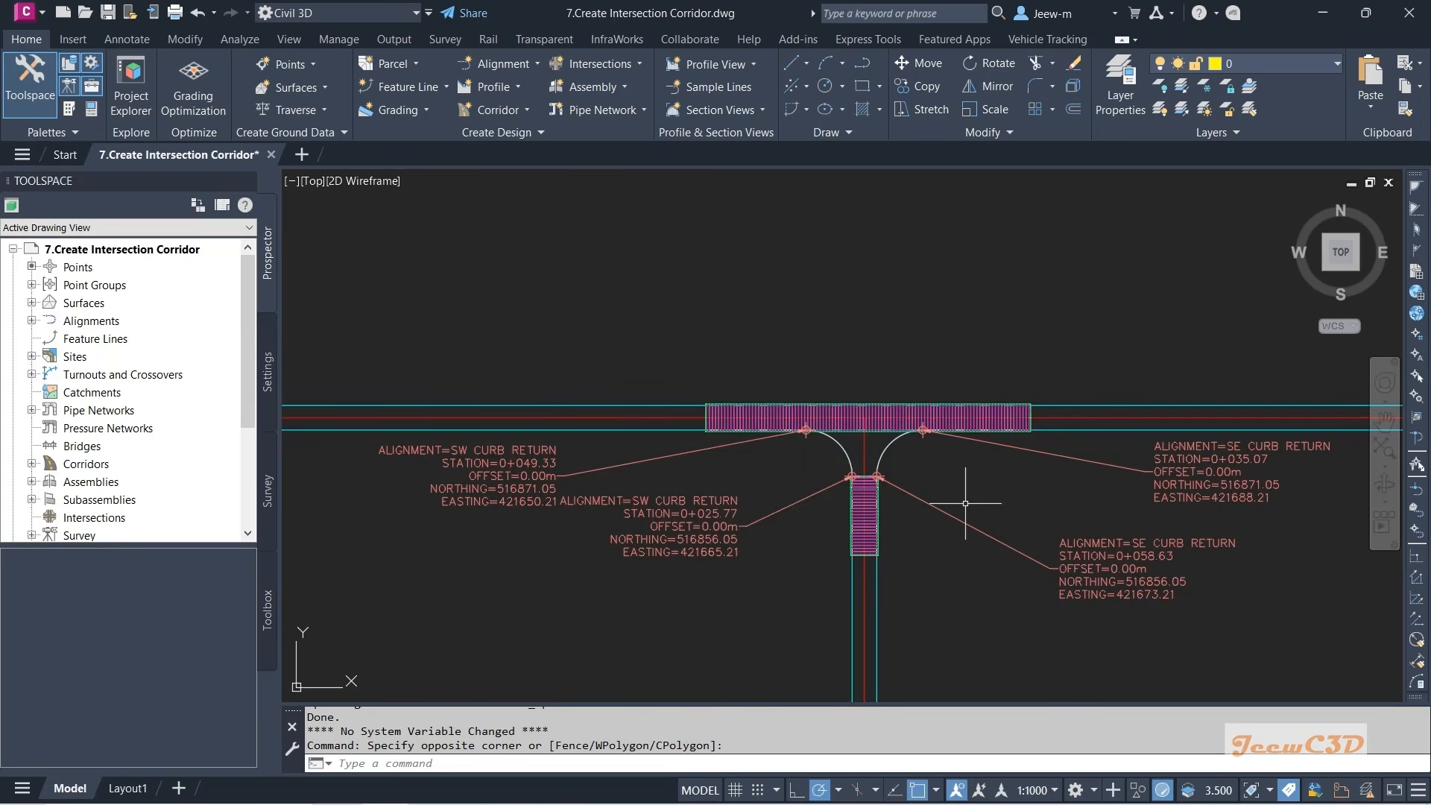
scroll(949, 495, up, 2)
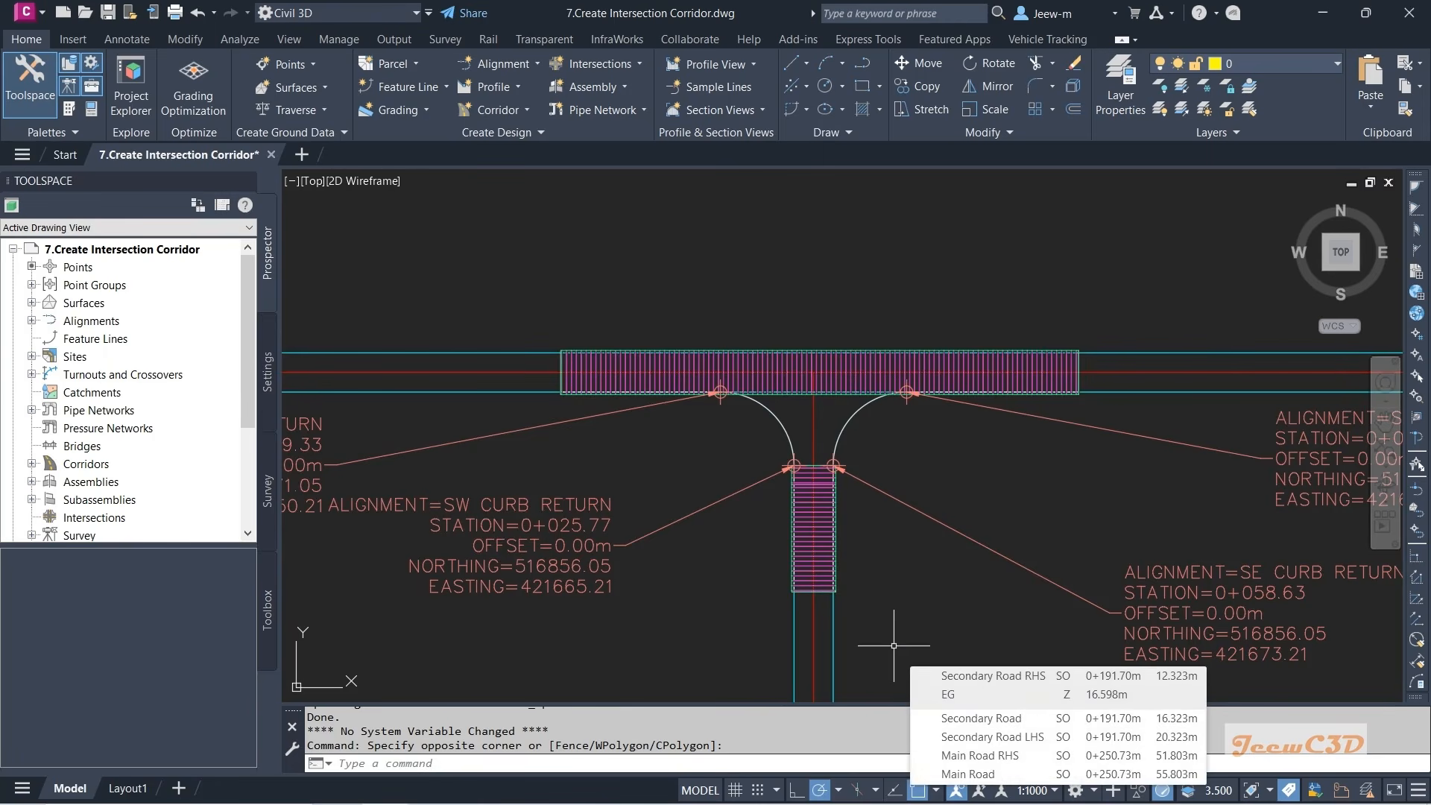
- Check the Corridor object's layer name, modifier and value in the drawing's object layer settings, leaving them as they are
click(267, 373)
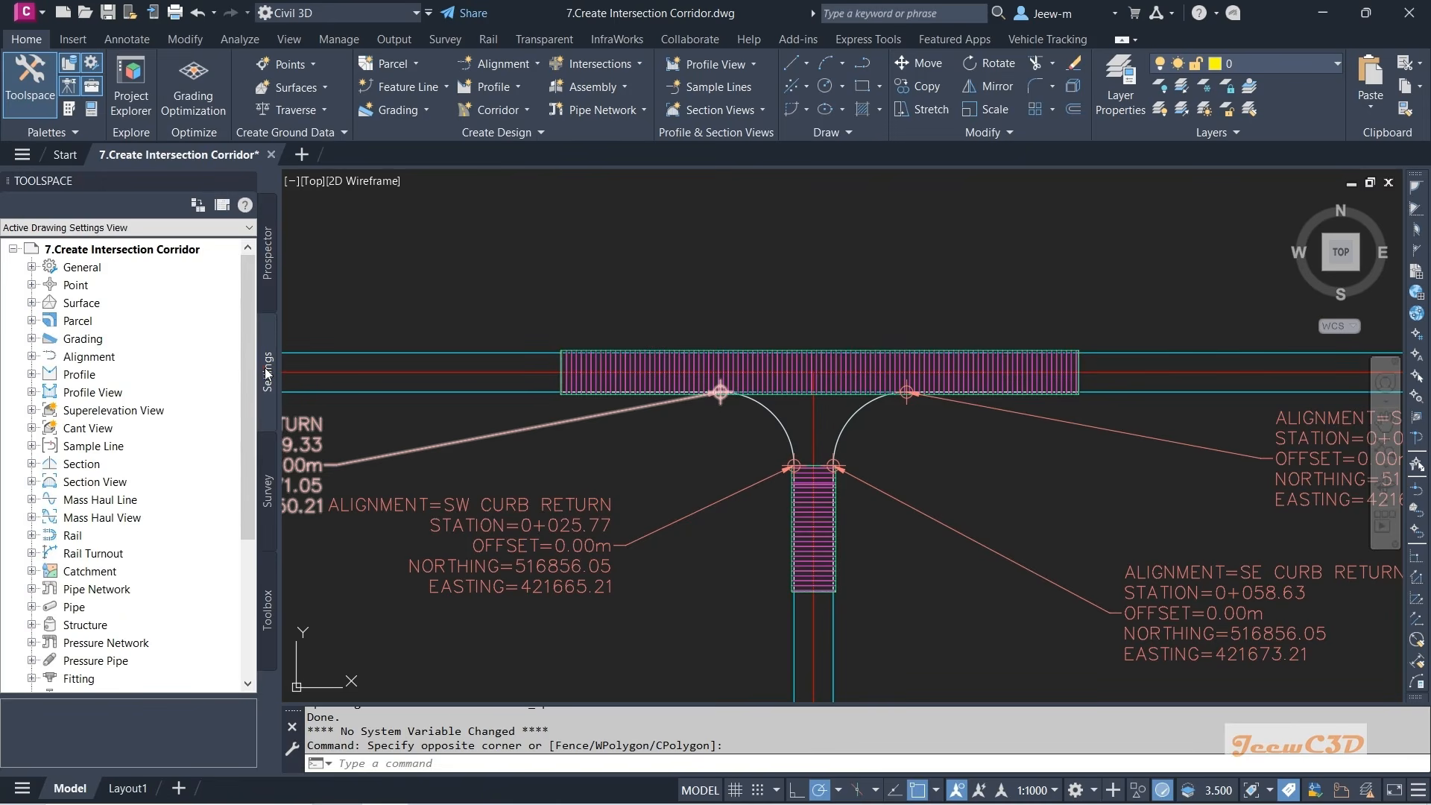
right_click(187, 251)
click(213, 259)
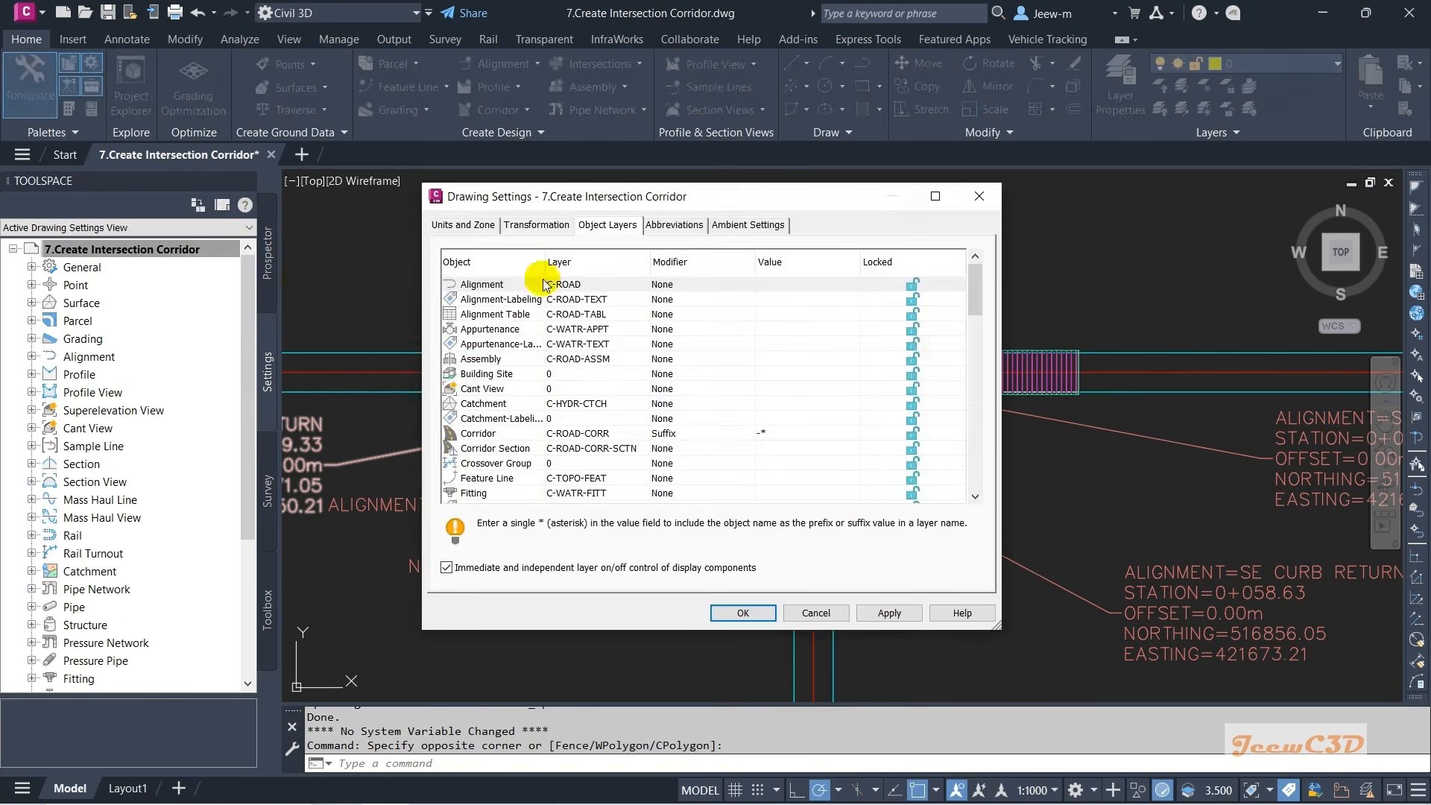
drag(617, 206, 309, 145)
click(192, 378)
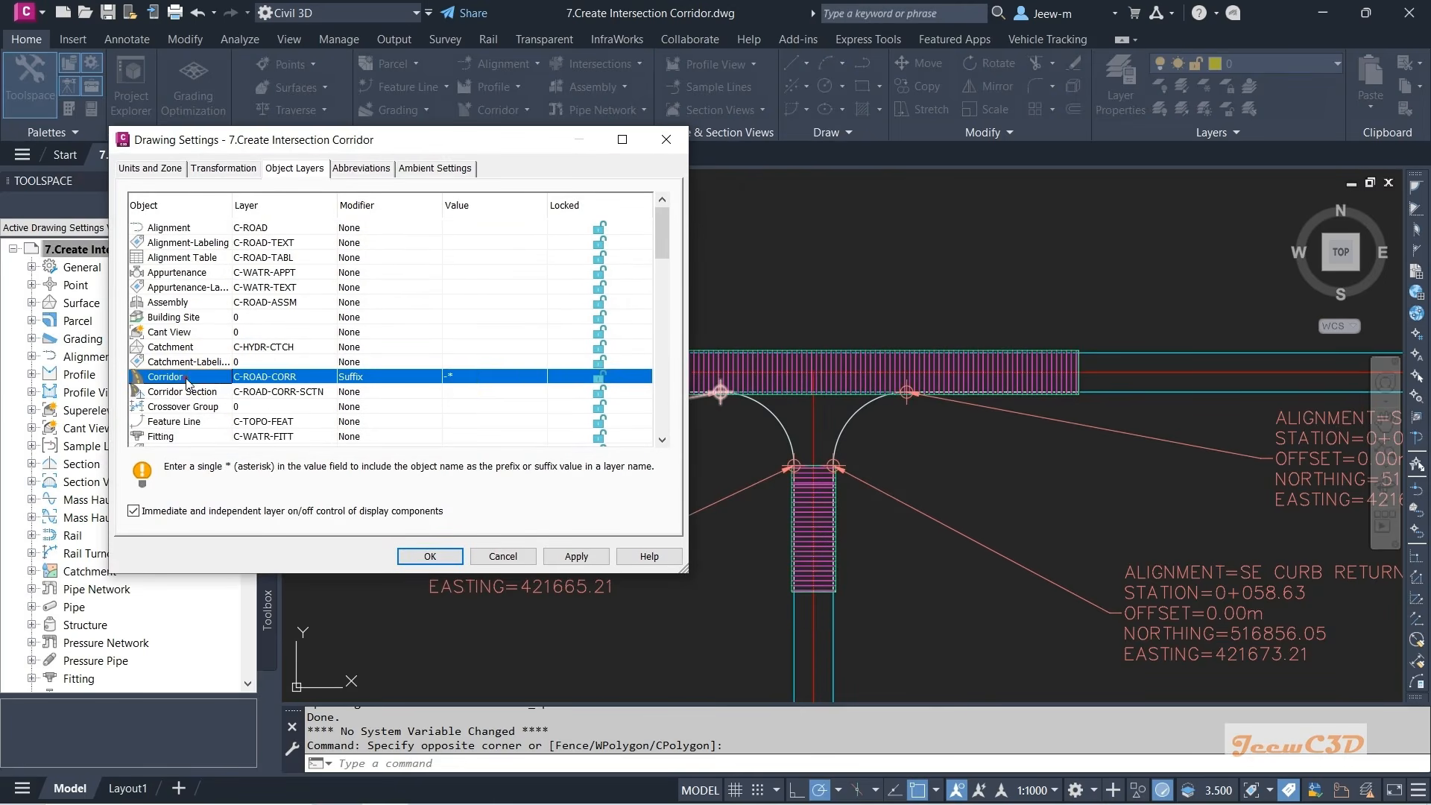
click(457, 379)
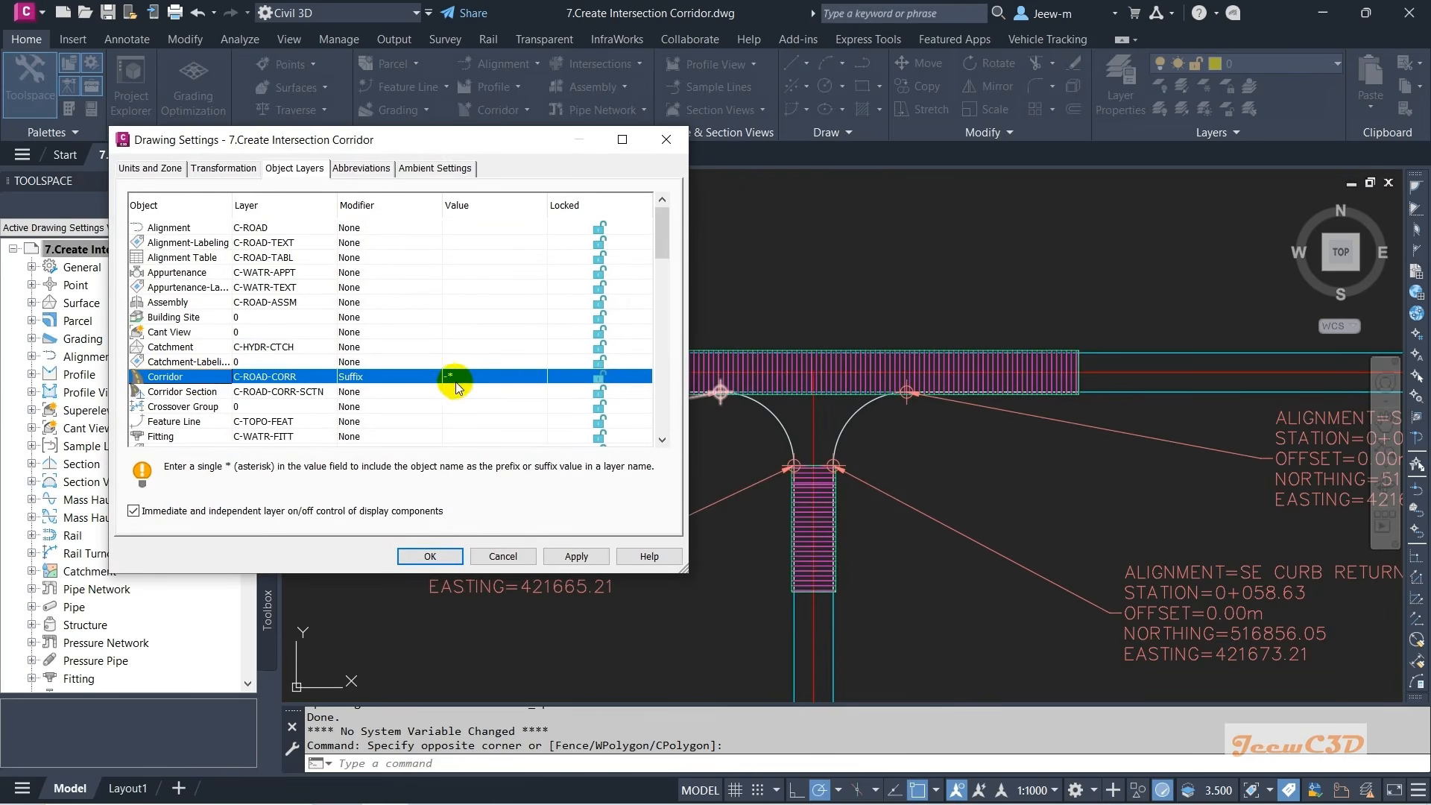
click(517, 560)
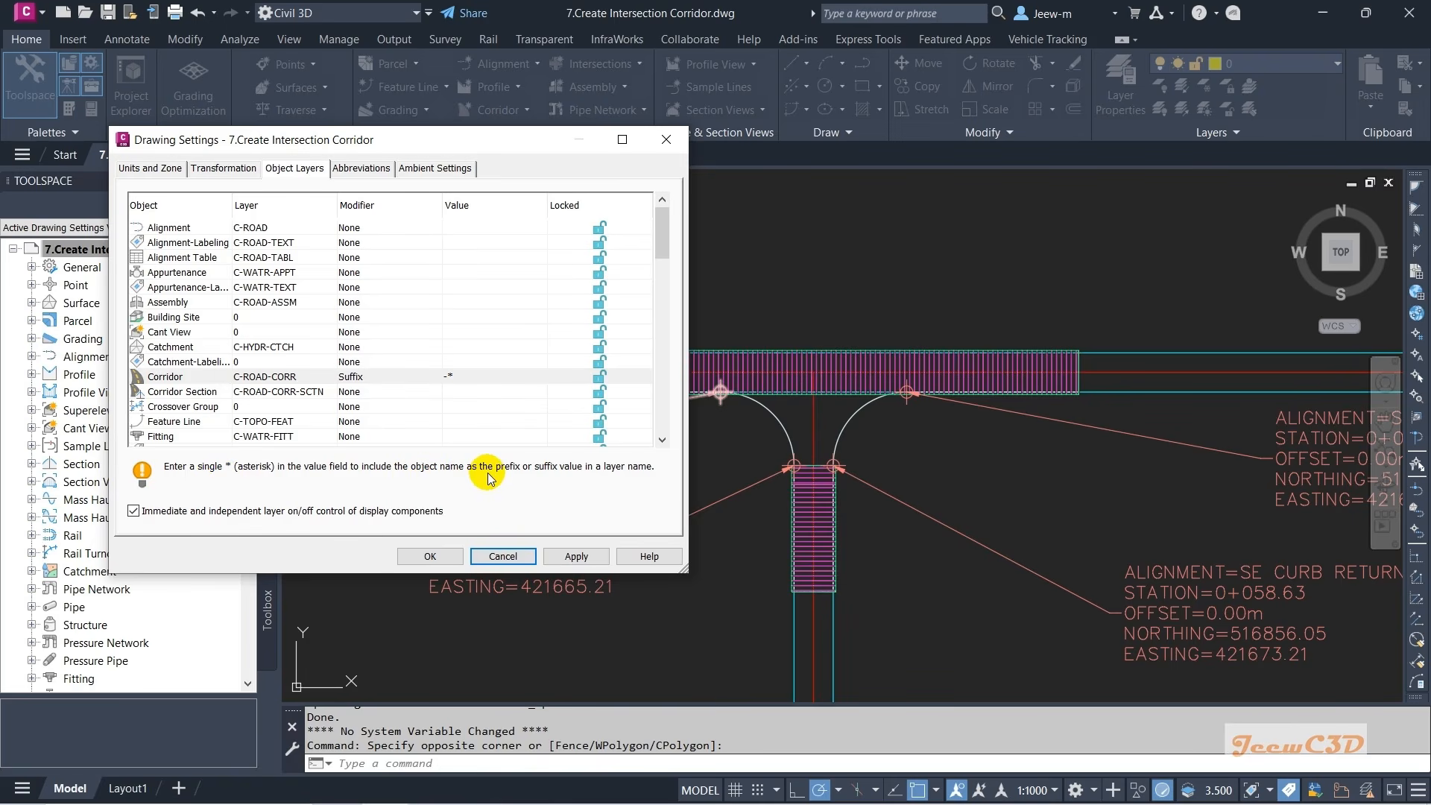
click(503, 557)
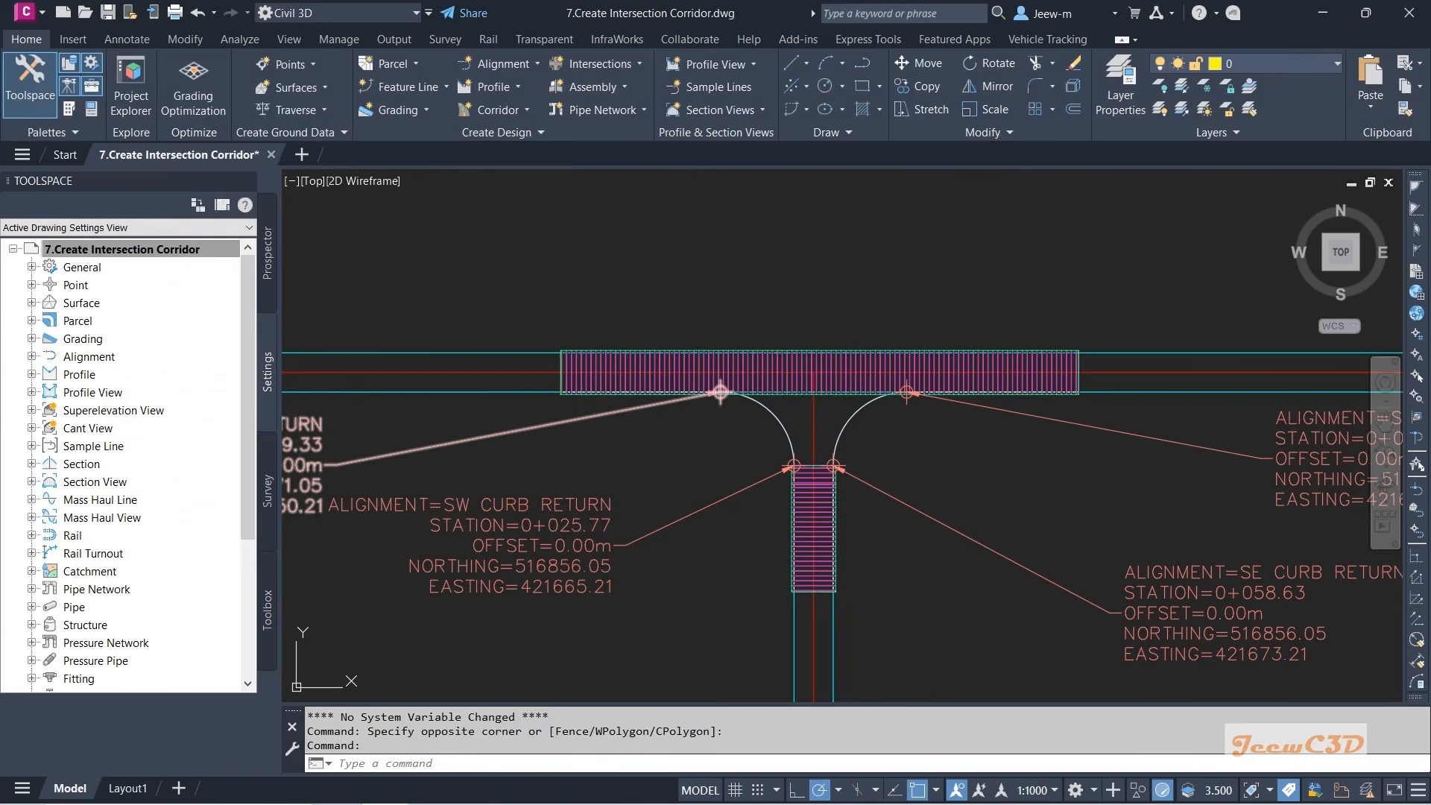
key(Escape)
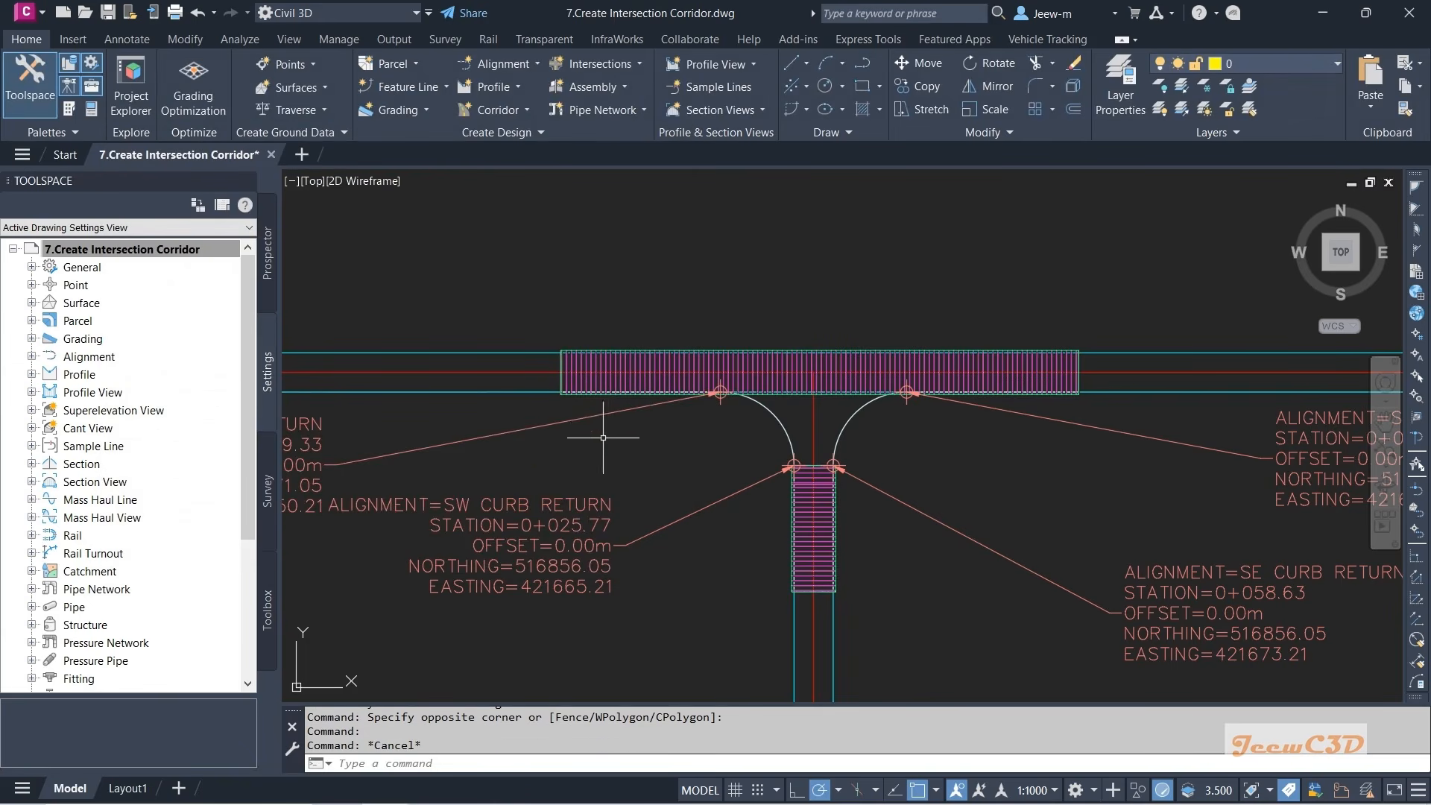
- Freeze the main road temporary corridor's layer, C-ROAD-CORR-Temp Corridor - Main Road
click(620, 363)
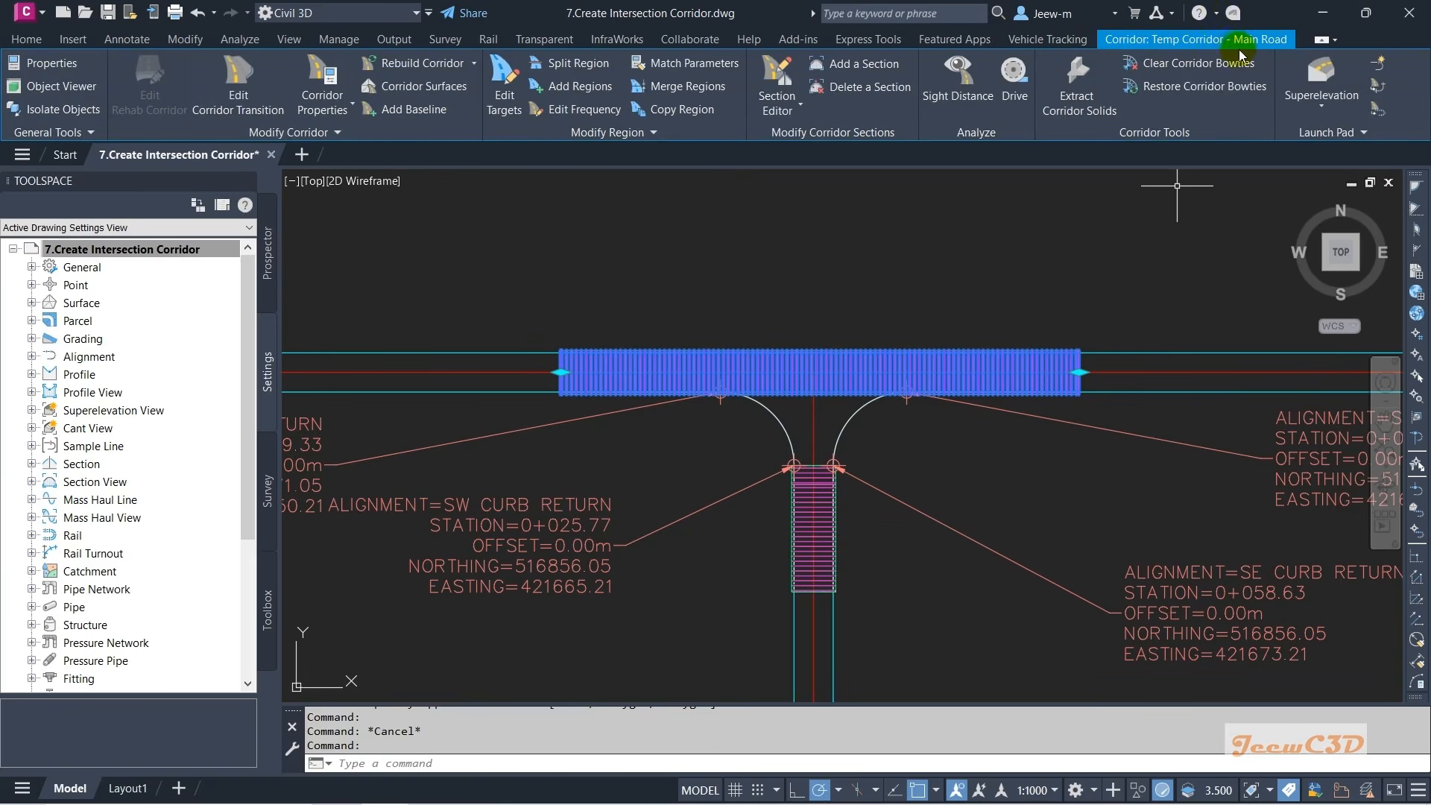
click(38, 43)
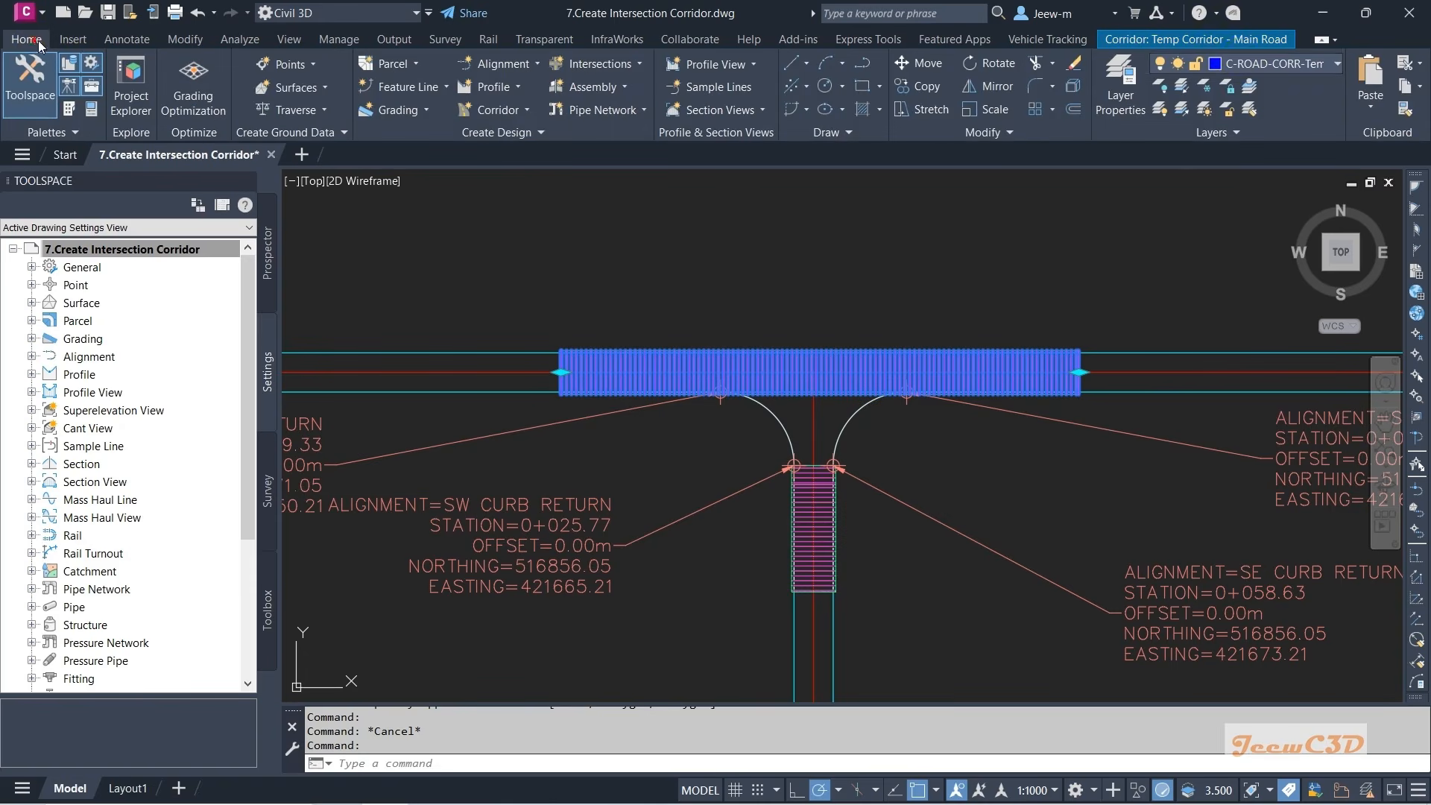
click(1289, 65)
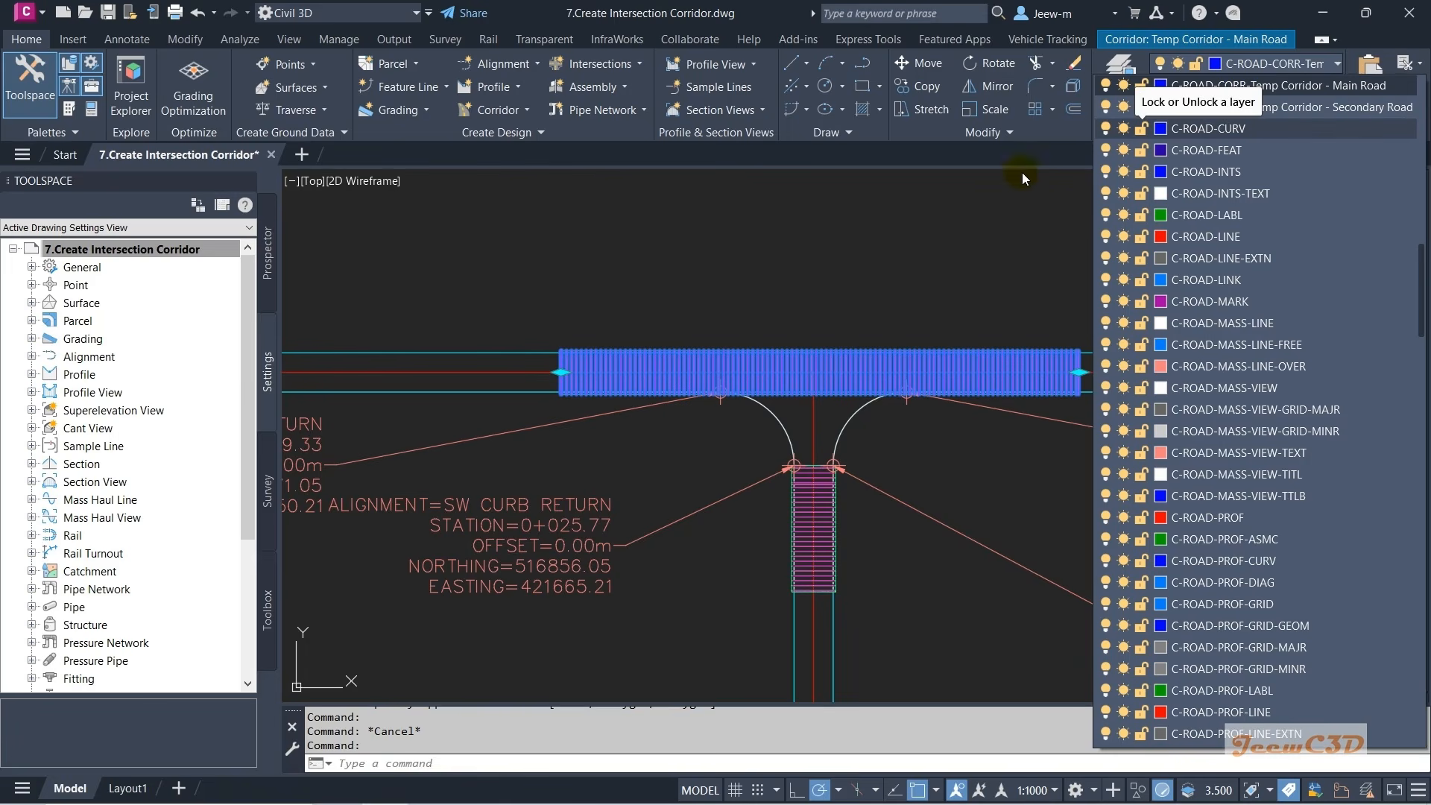
click(1124, 85)
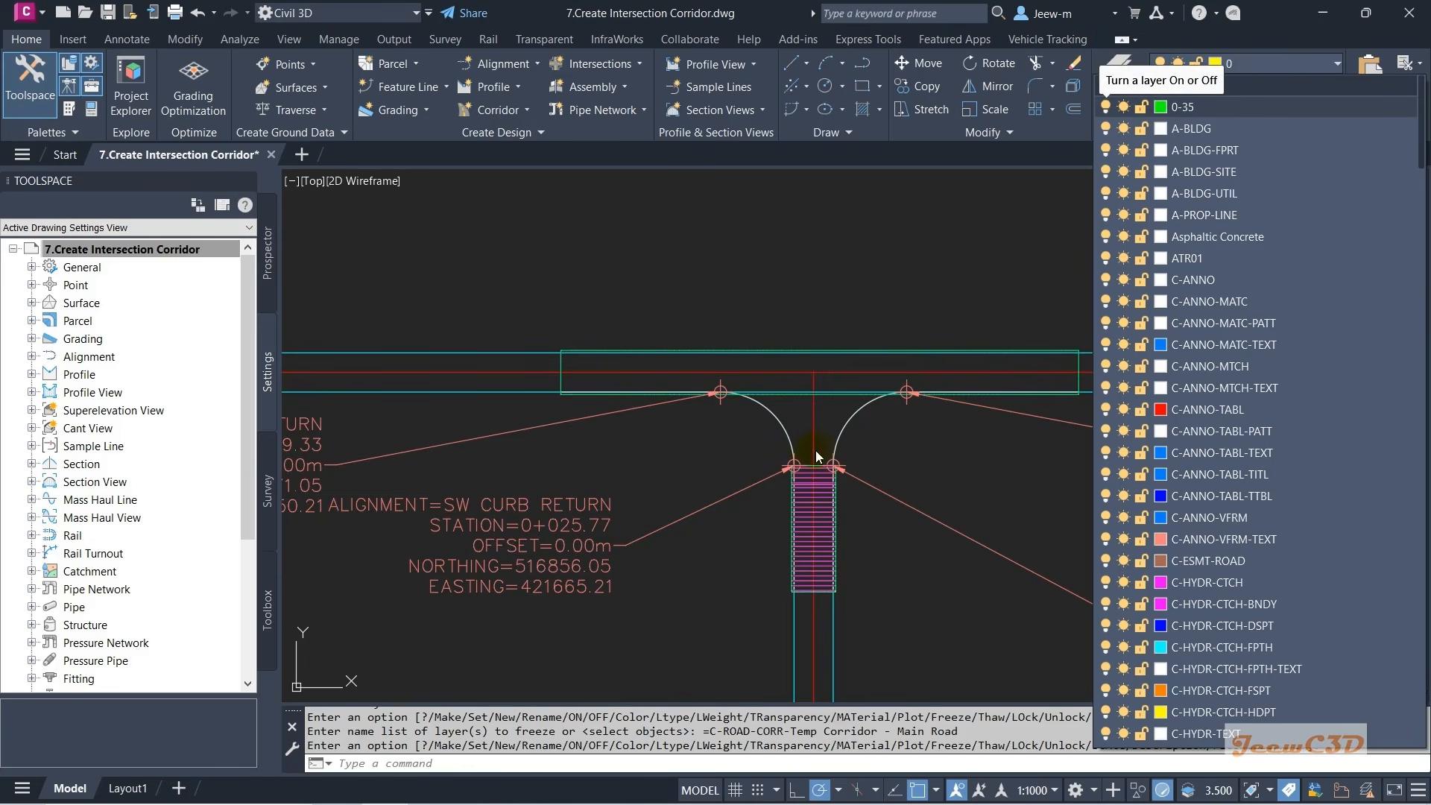
key(Escape)
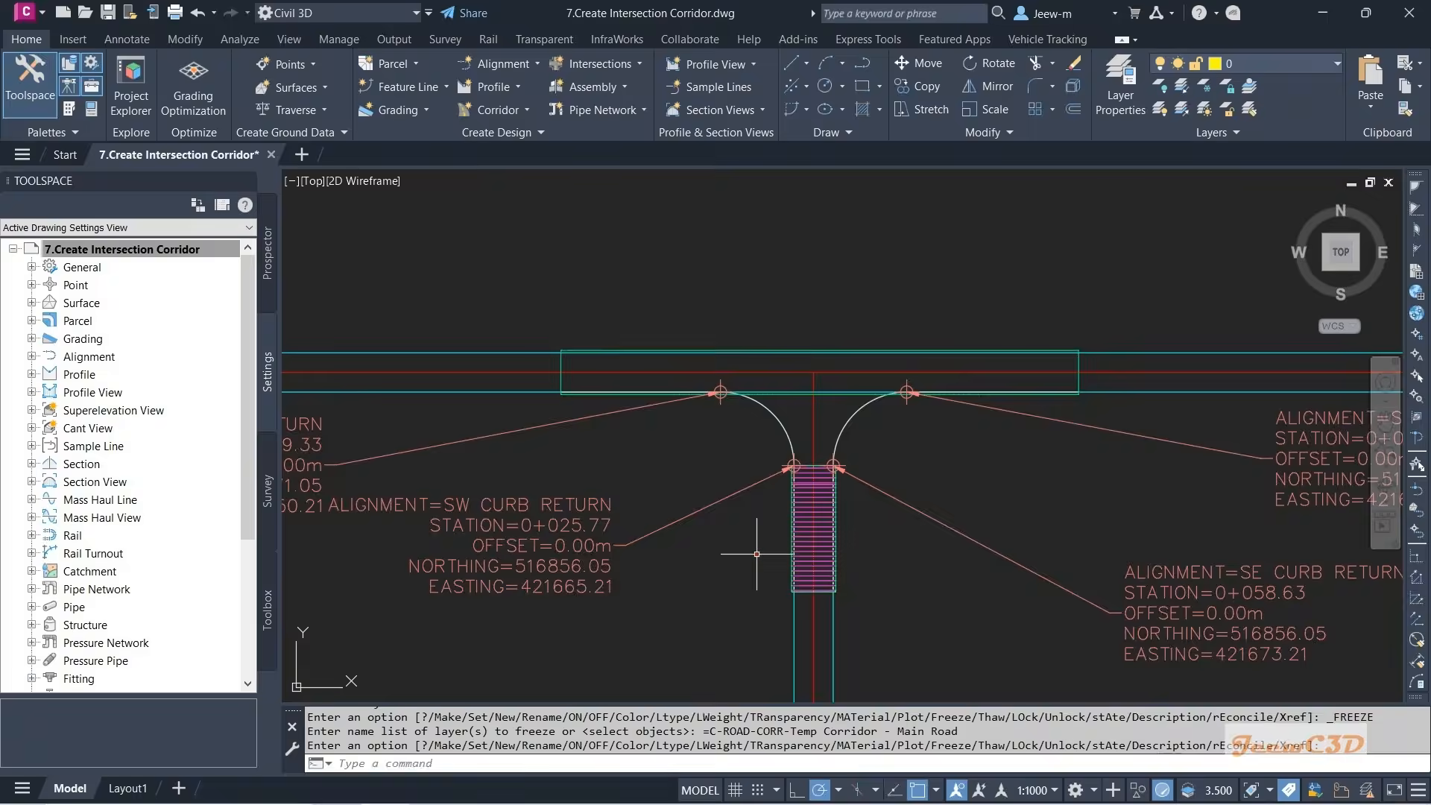
- Freeze the secondary road temporary corridor's layer, C-ROAD-CORR-Temp Corridor - Secondary Road
click(821, 530)
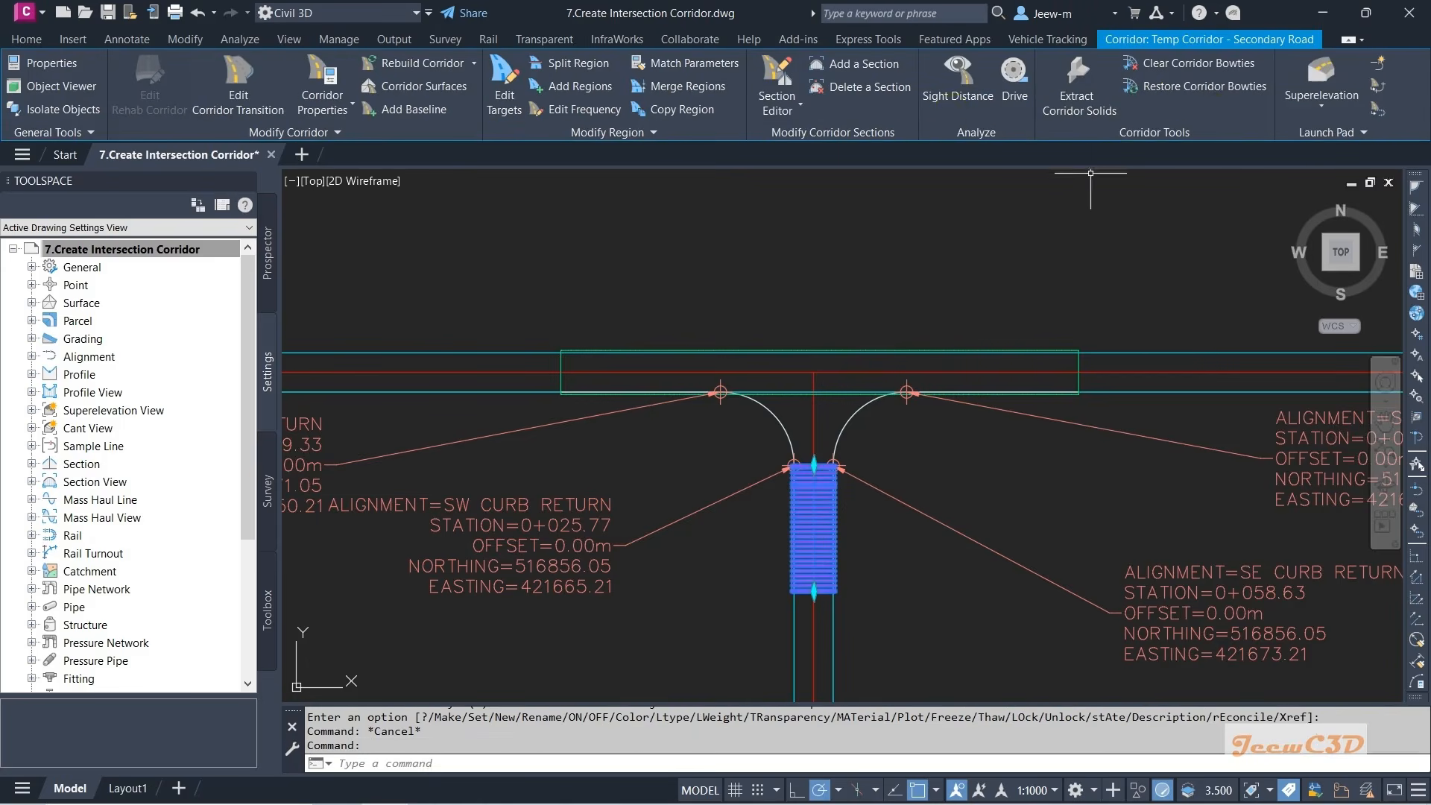
click(30, 39)
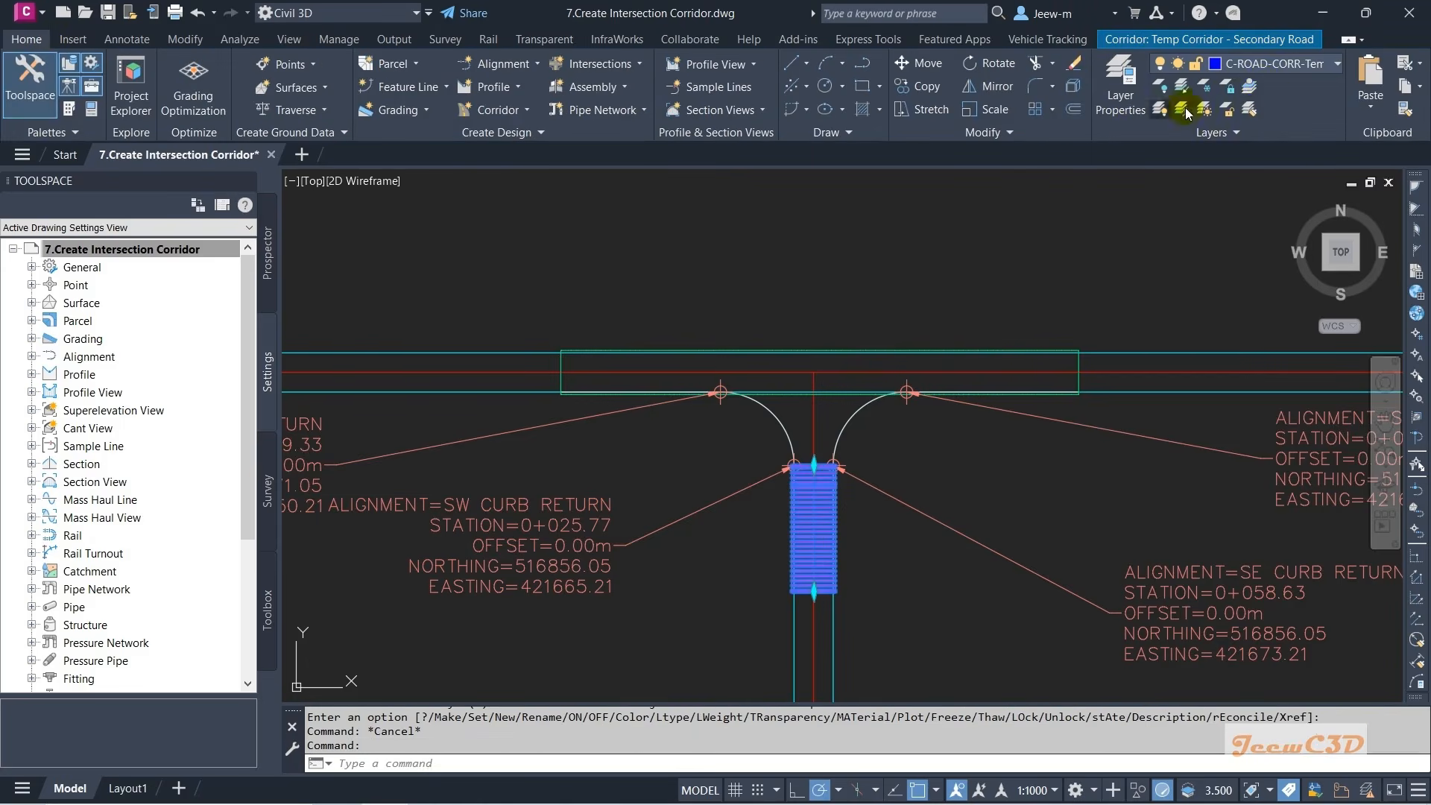
click(1267, 65)
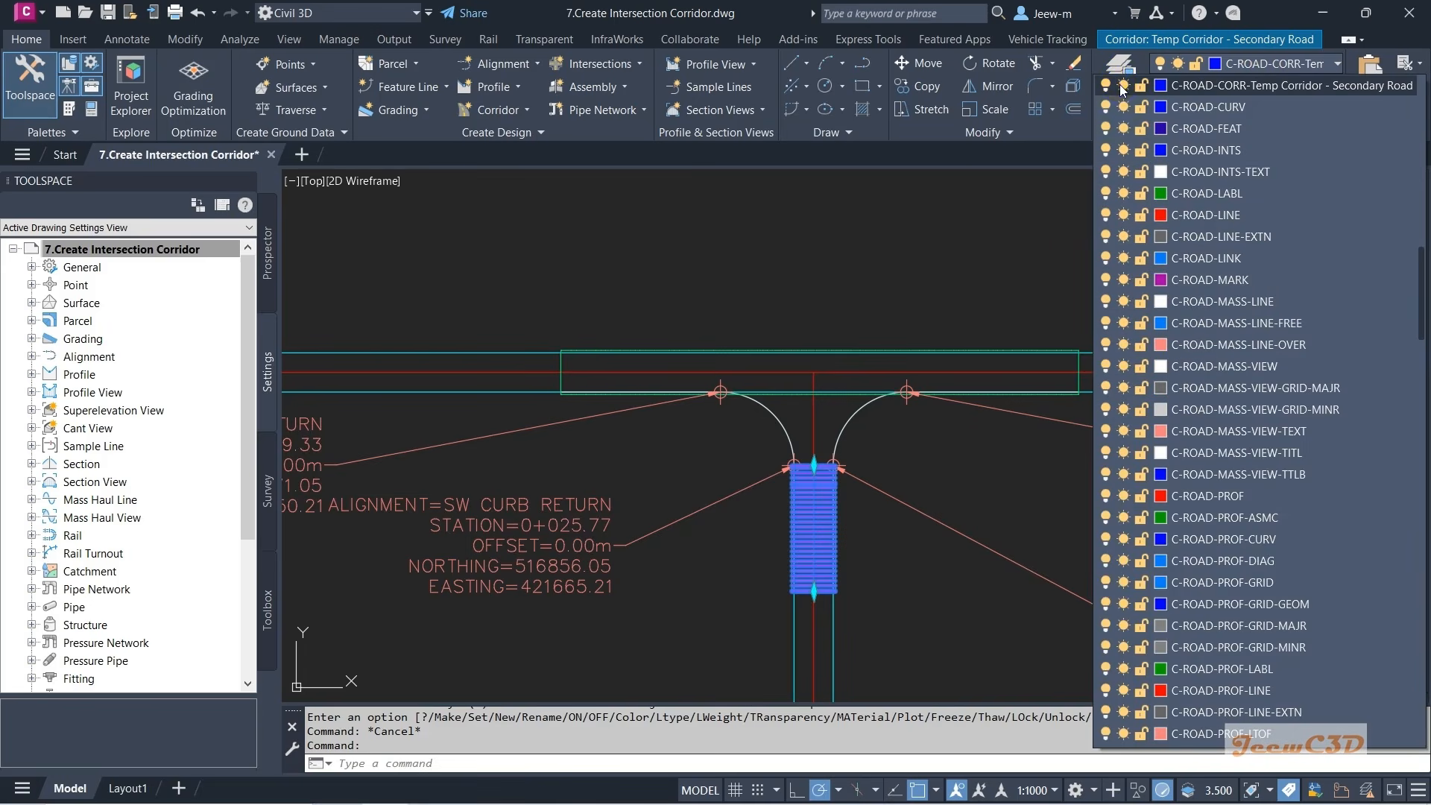
click(1123, 85)
click(821, 262)
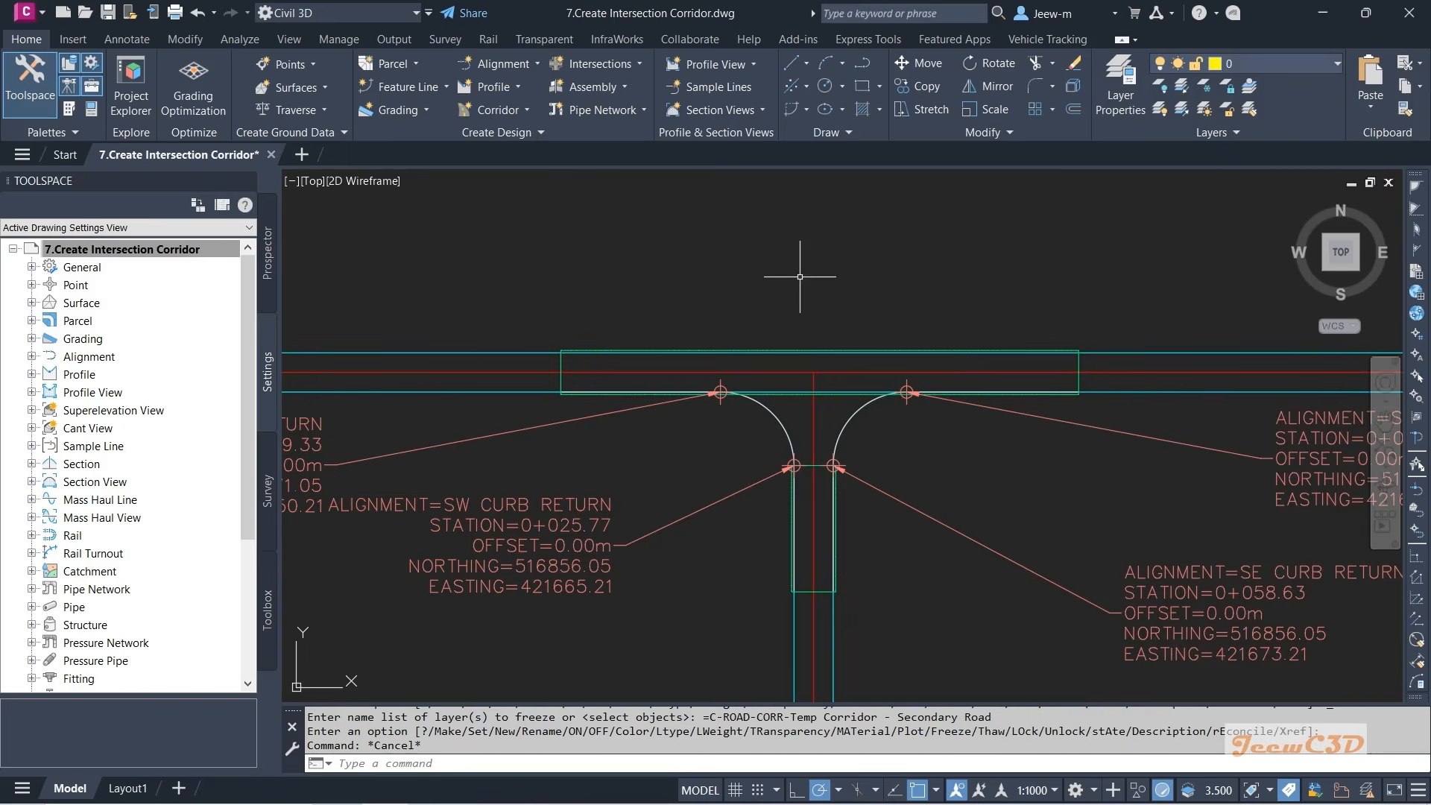
- Inspect the profile lines in the SW curb return profile view, including the main road temporary corridor's top surface profile
scroll(800, 277, down, 7)
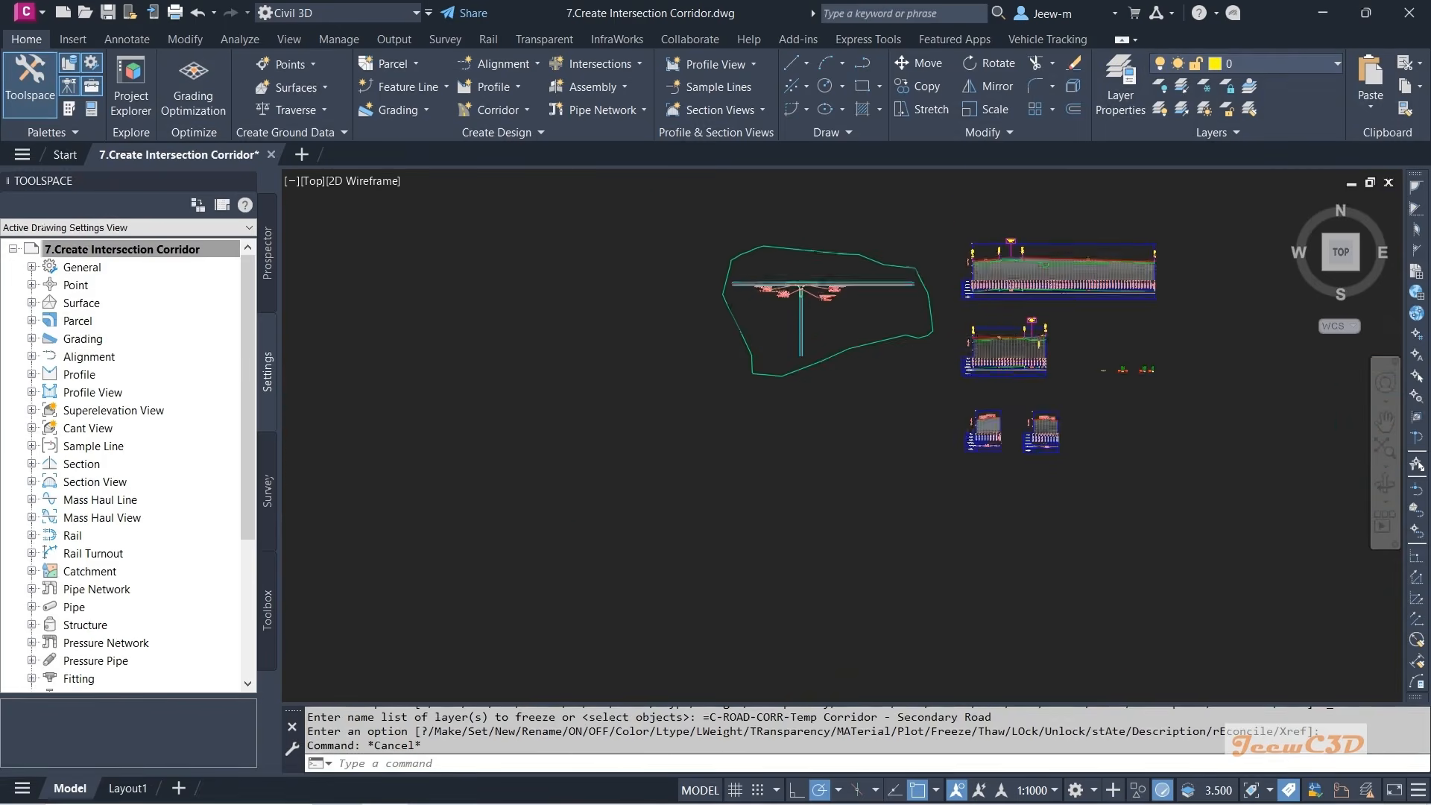
scroll(984, 440, up, 5)
scroll(847, 383, down, 3)
scroll(850, 403, up, 10)
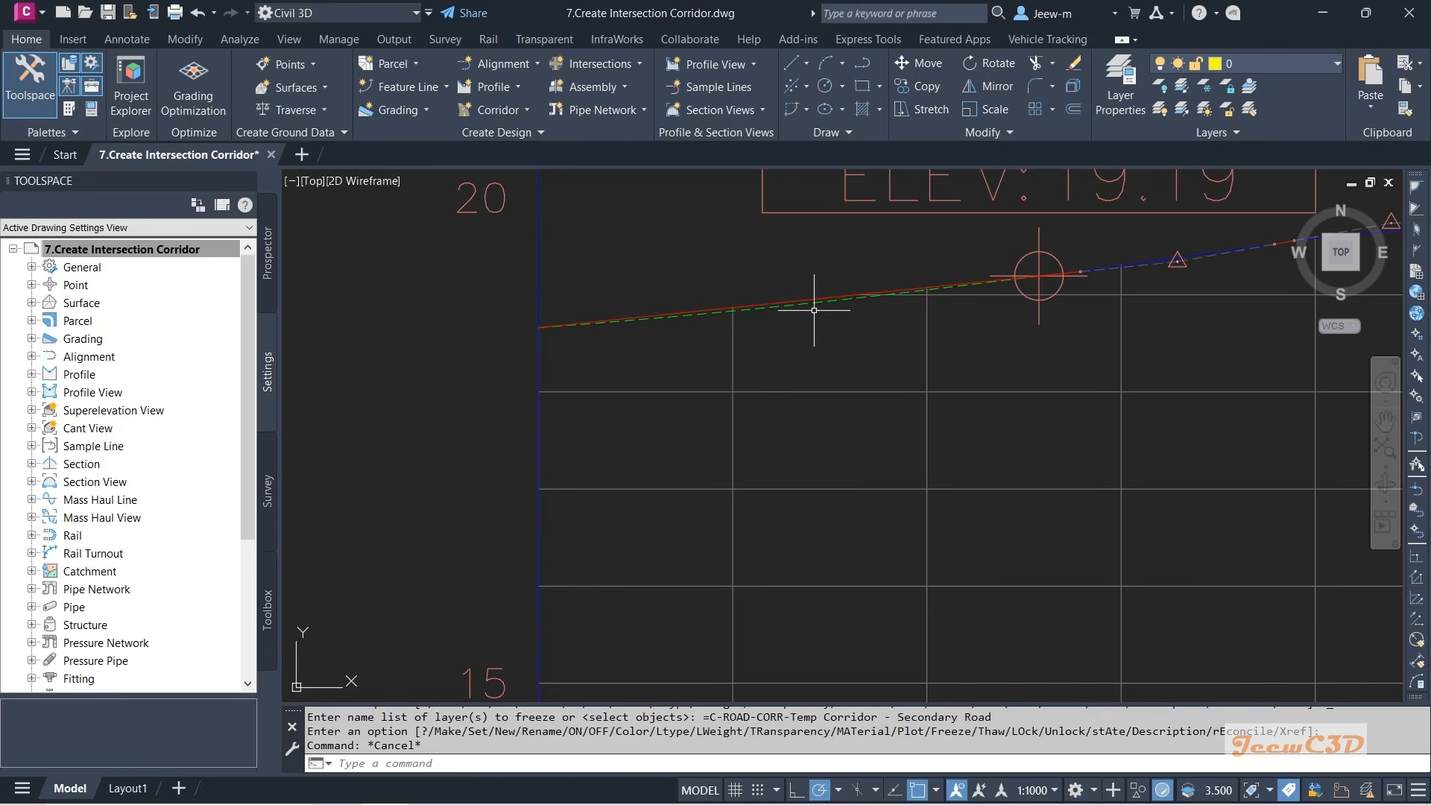
scroll(935, 350, down, 6)
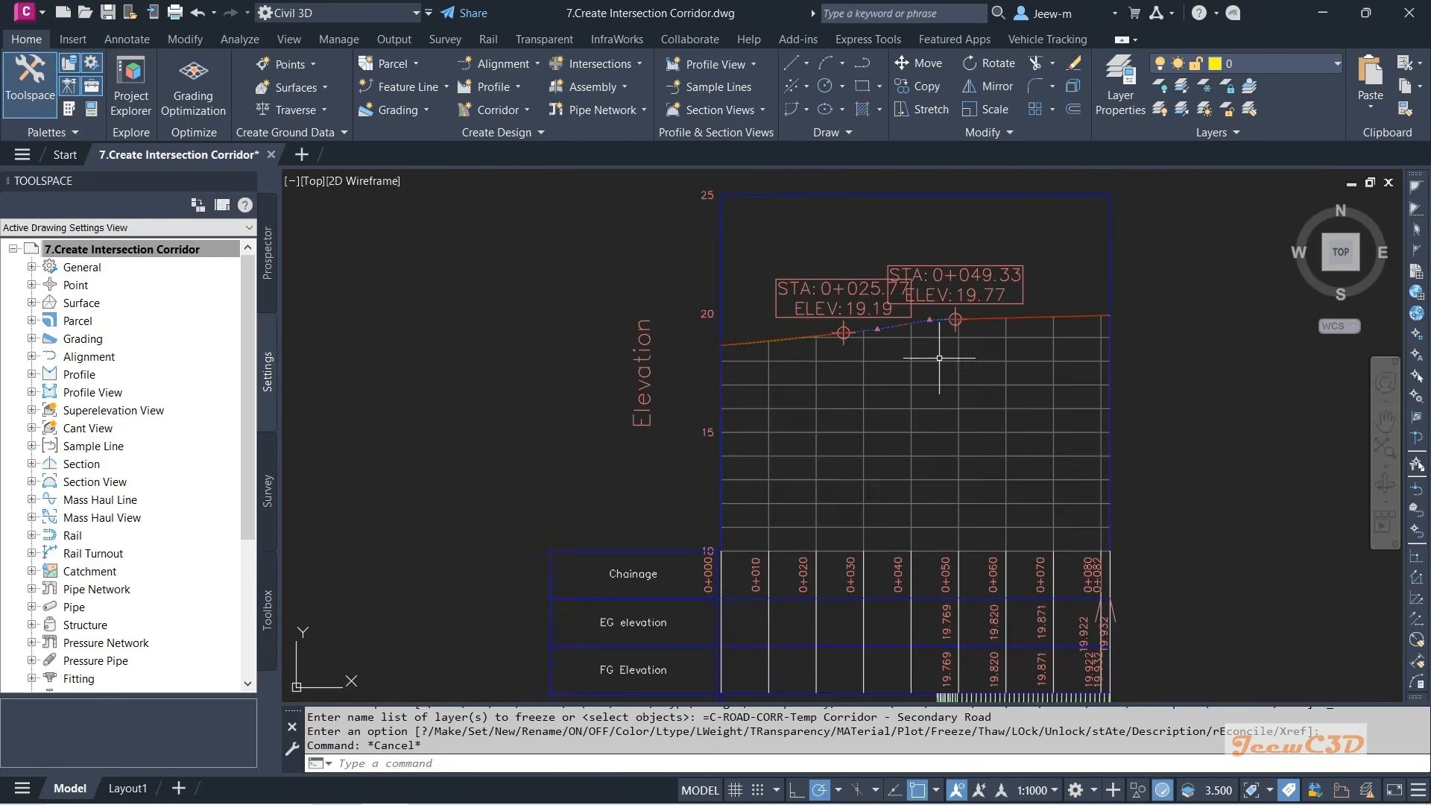
scroll(1059, 284, up, 8)
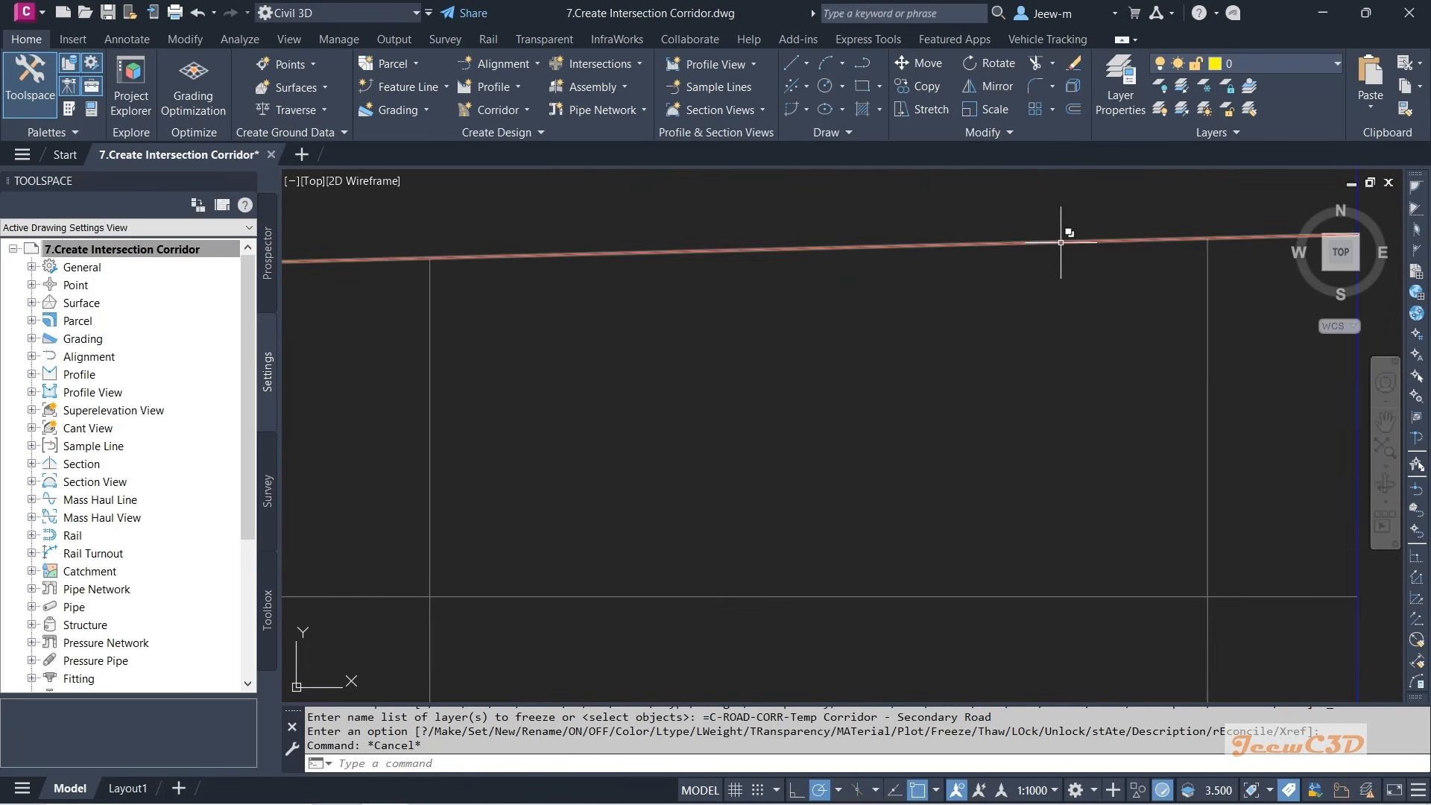
click(1061, 241)
click(1125, 331)
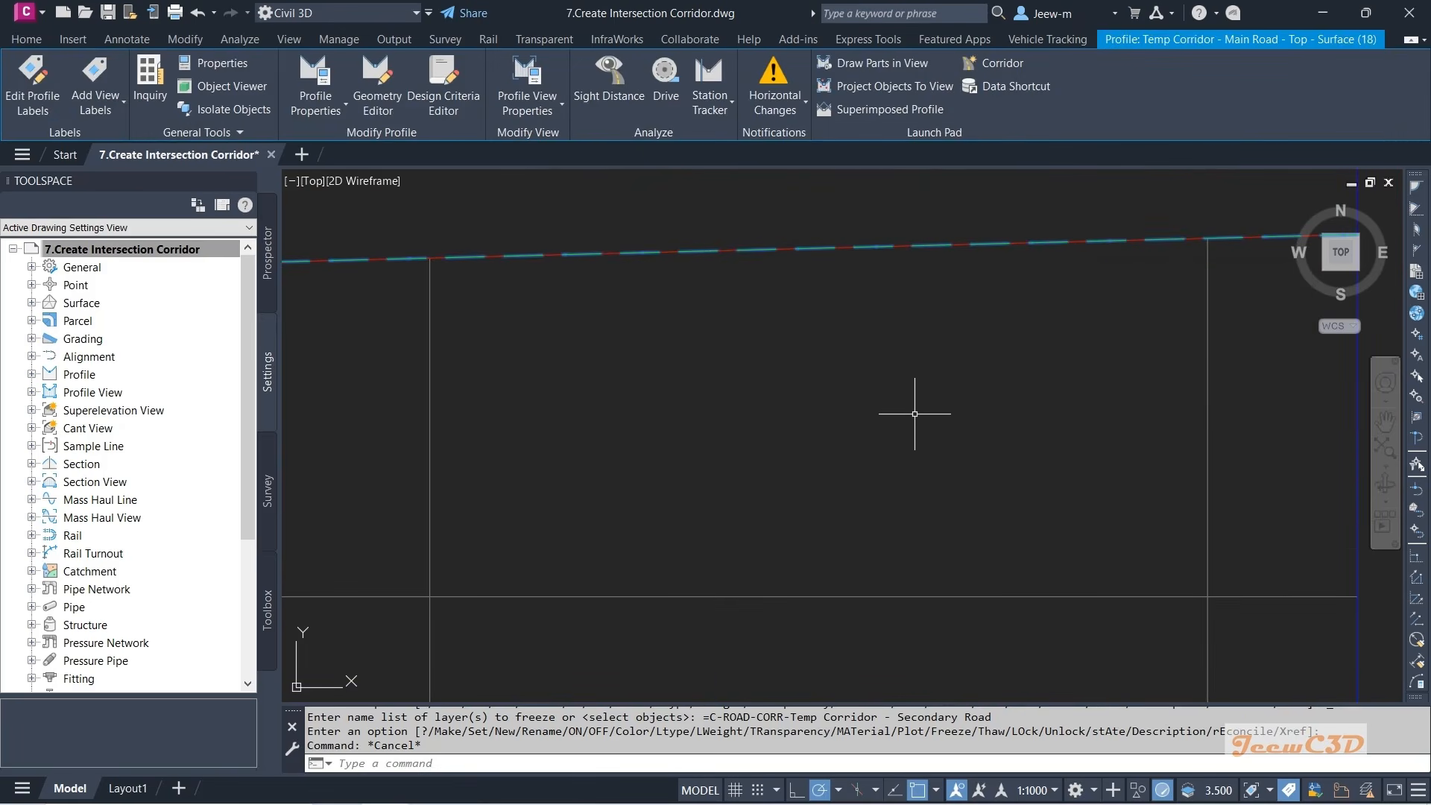
key(Escape)
scroll(920, 399, down, 3)
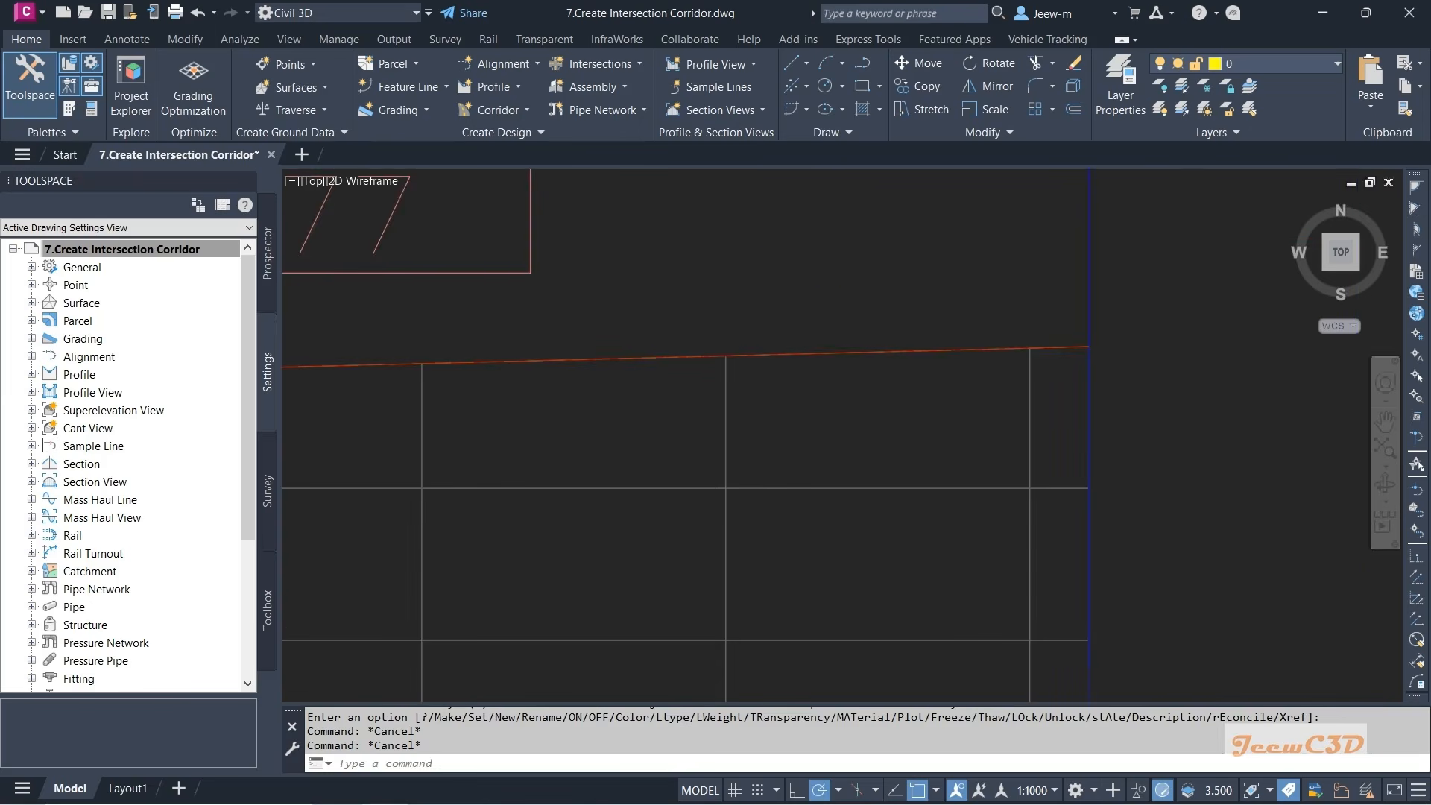
- Examine the curb returns and the corridor surface boundaries at the intersection in plan
scroll(917, 417, down, 10)
middle_drag(629, 399, 909, 444)
scroll(881, 449, down, 4)
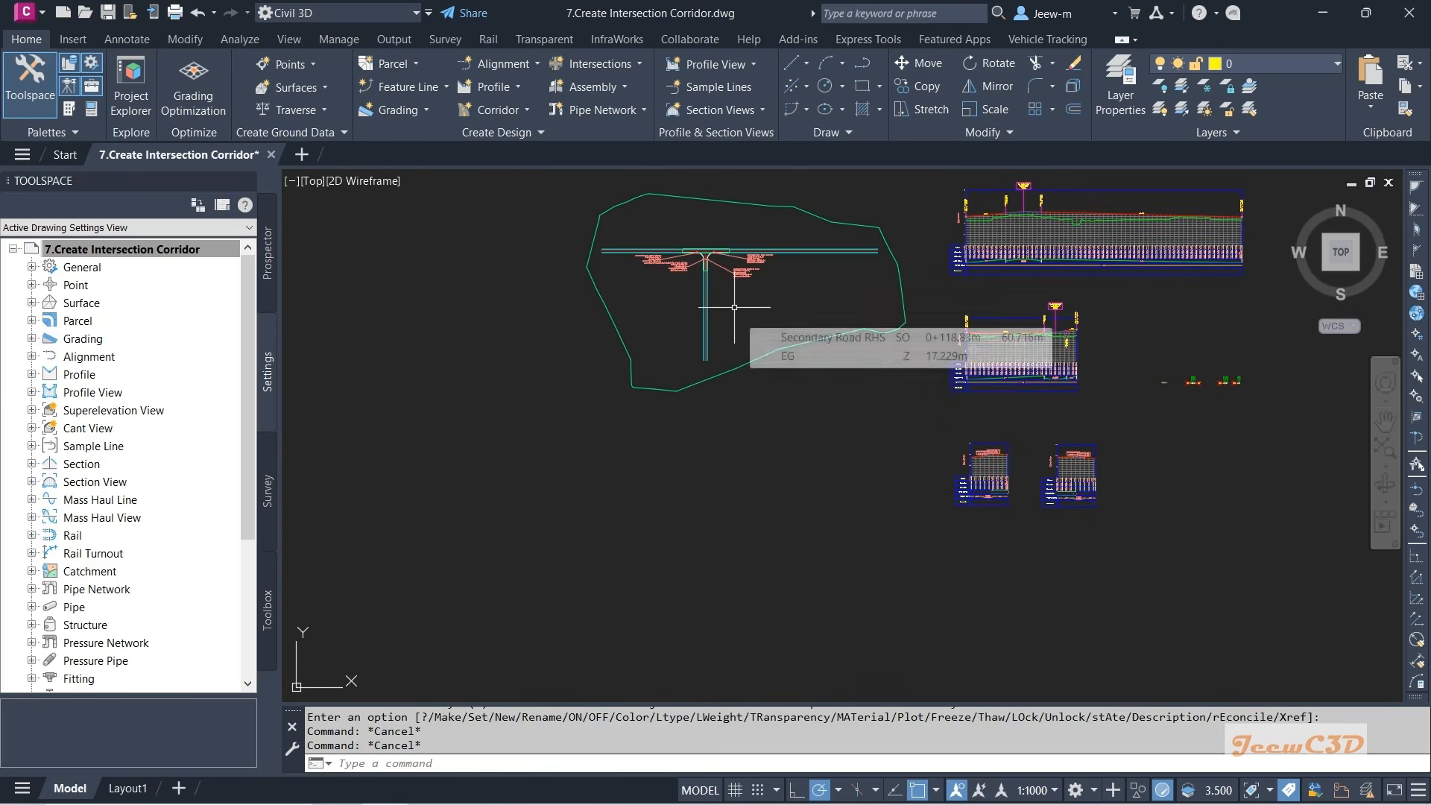
scroll(694, 298, up, 2)
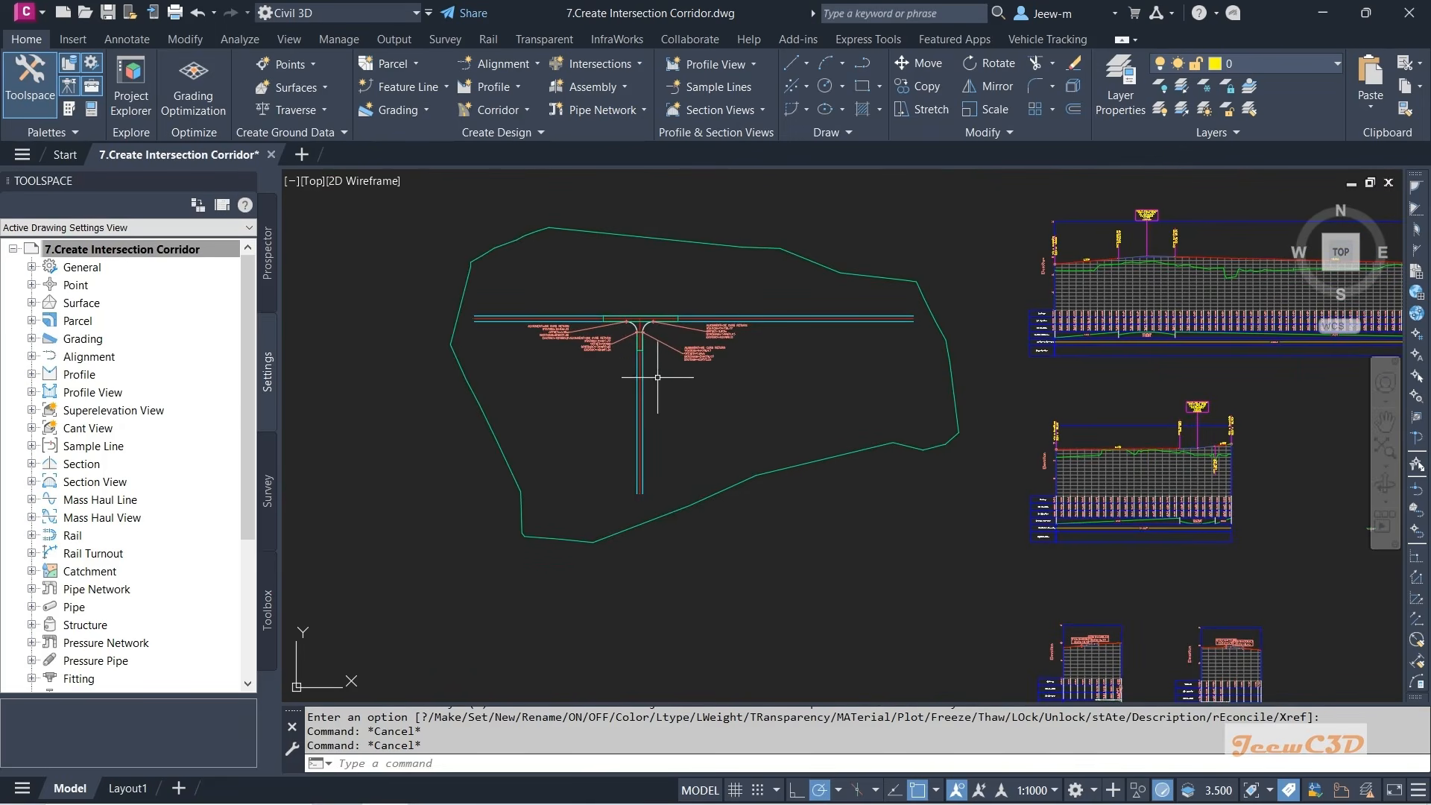
scroll(618, 313, up, 3)
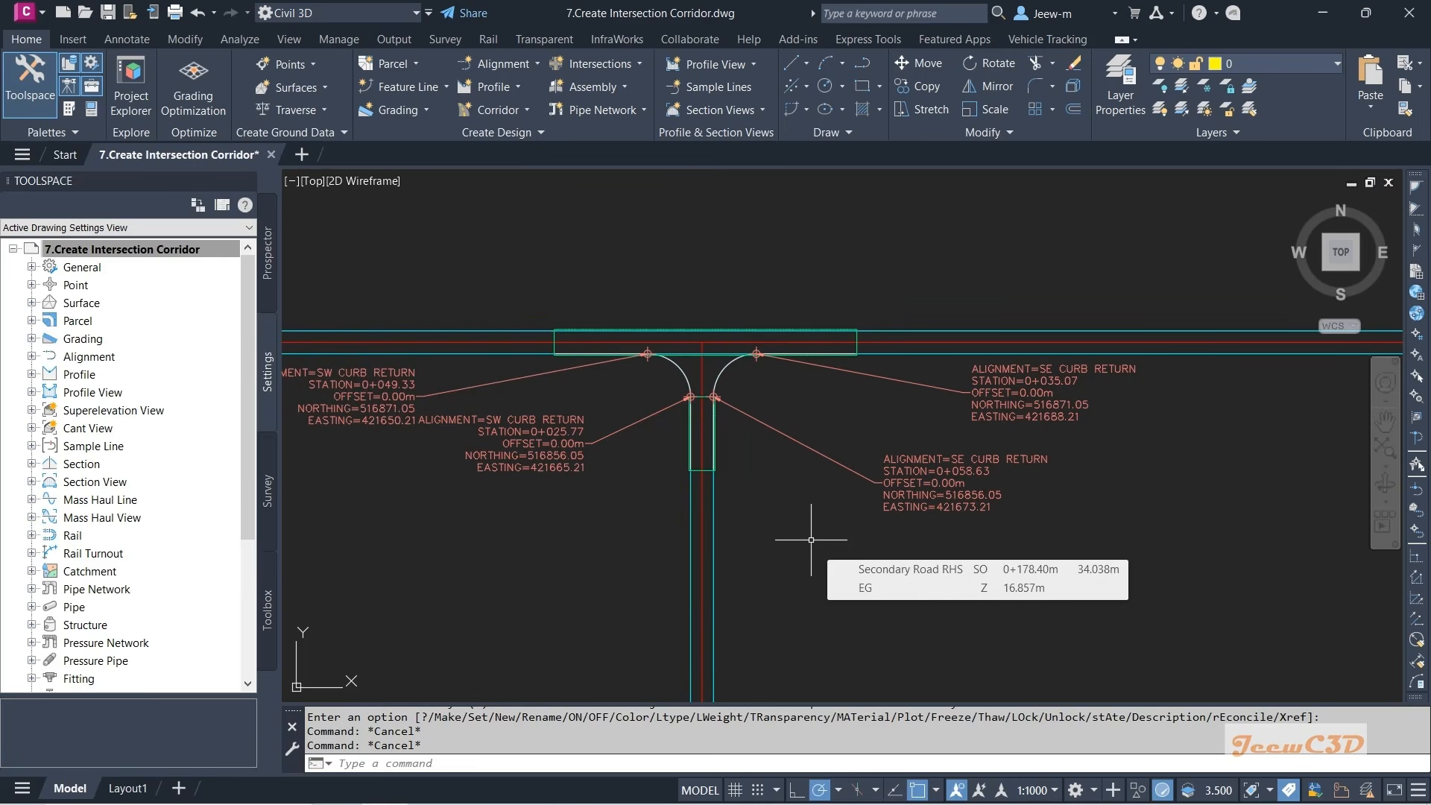
scroll(580, 365, up, 6)
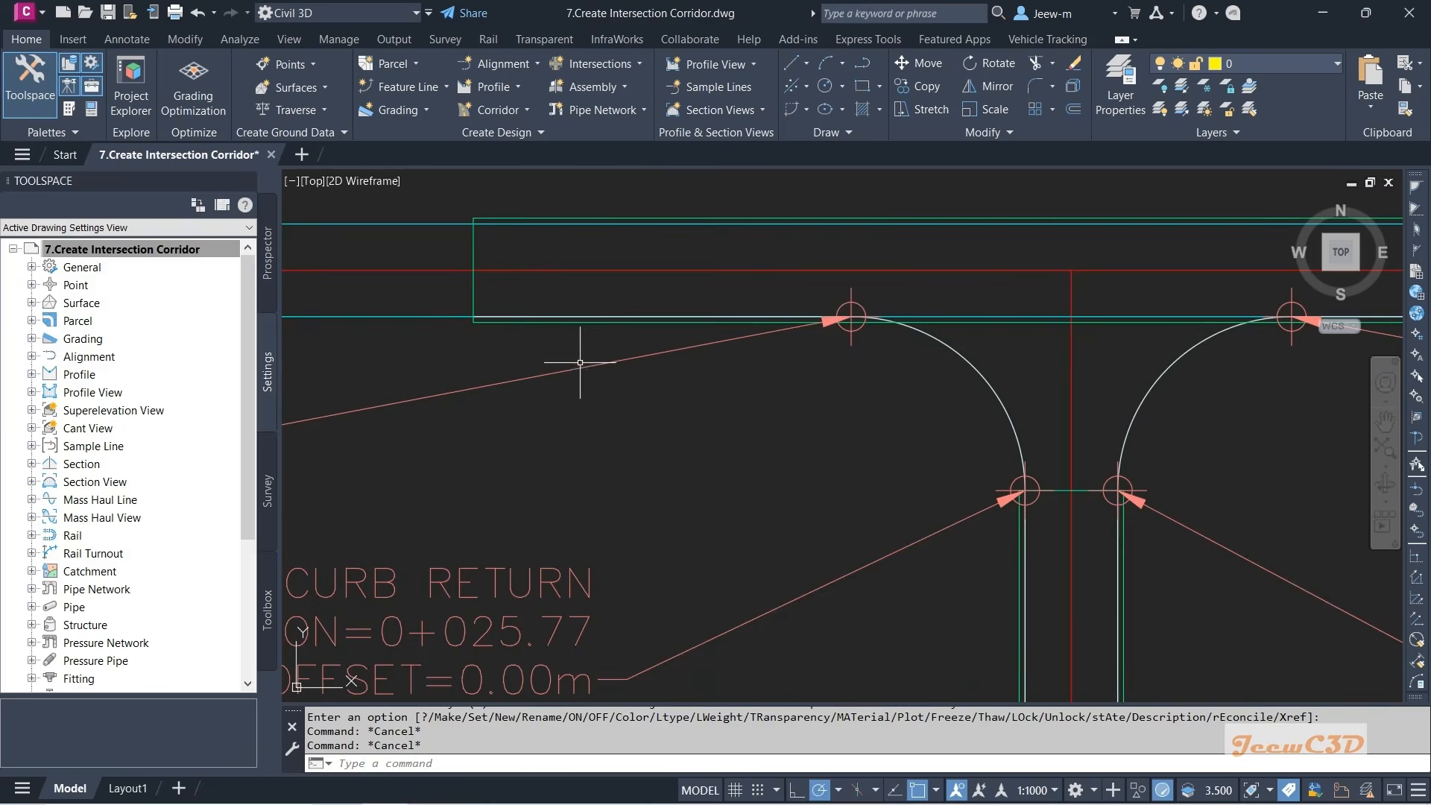
scroll(954, 305, down, 4)
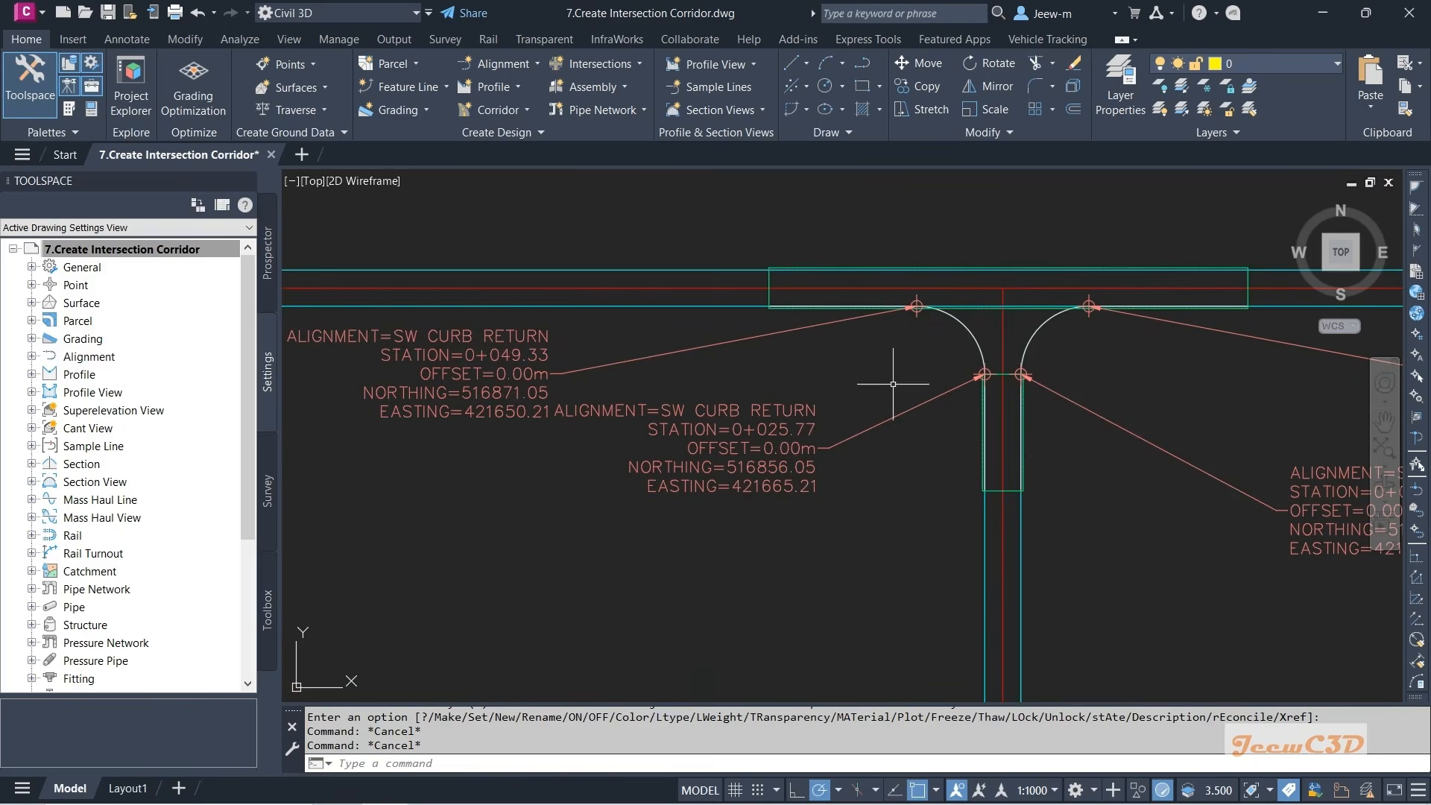
- Set the surface style of the Temp Corridor - Main Road - Top surface to _No Display
scroll(758, 283, up, 3)
click(784, 281)
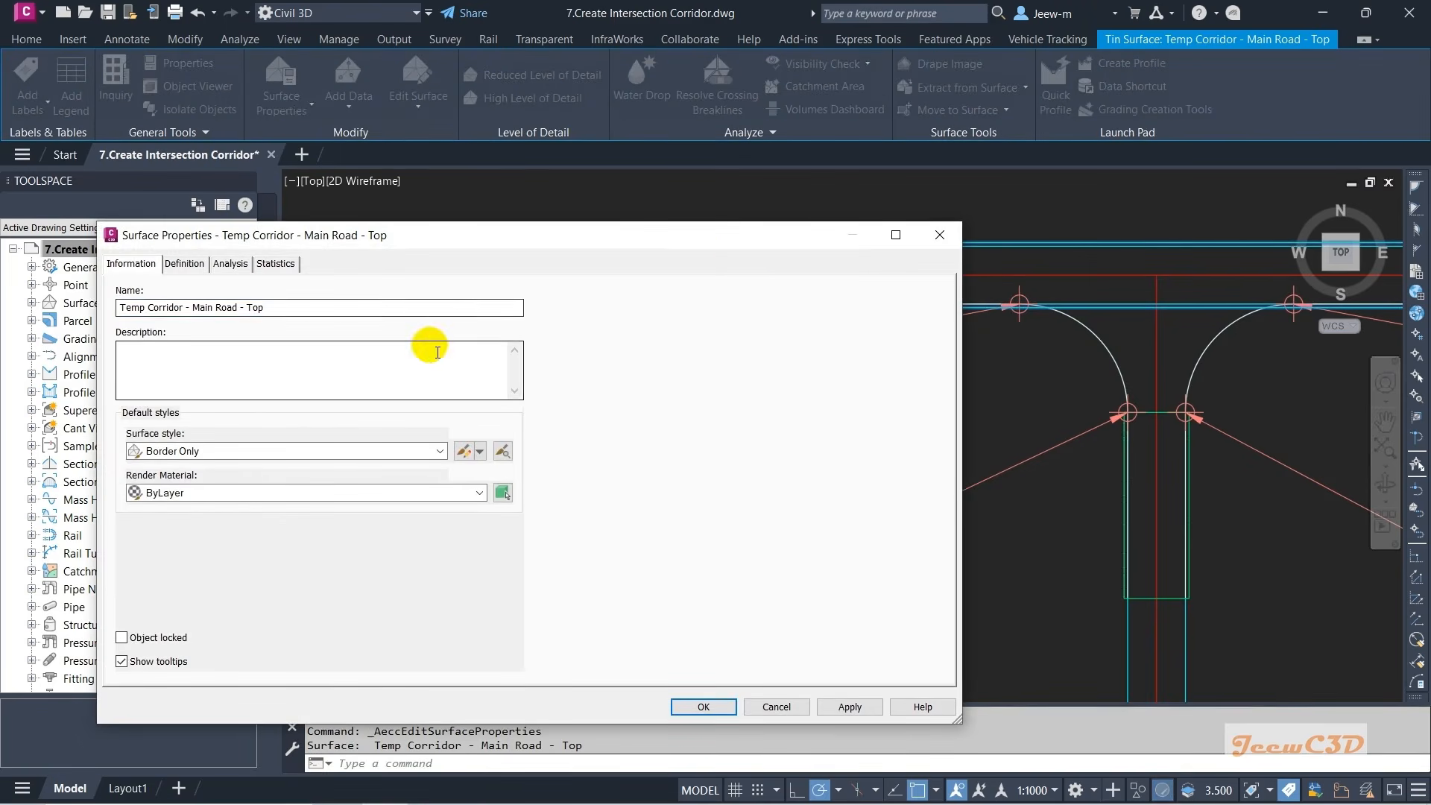
click(280, 451)
click(205, 470)
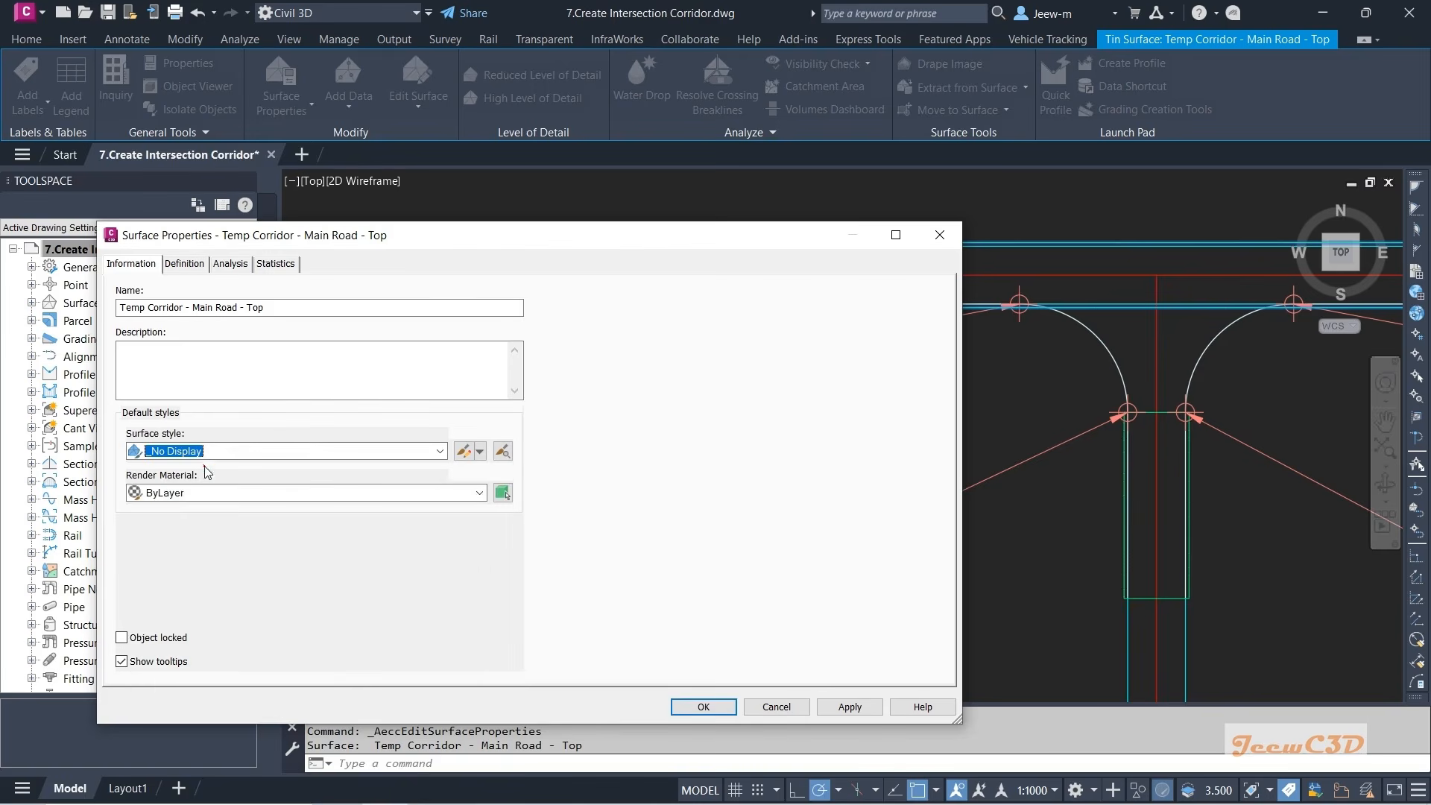
click(693, 706)
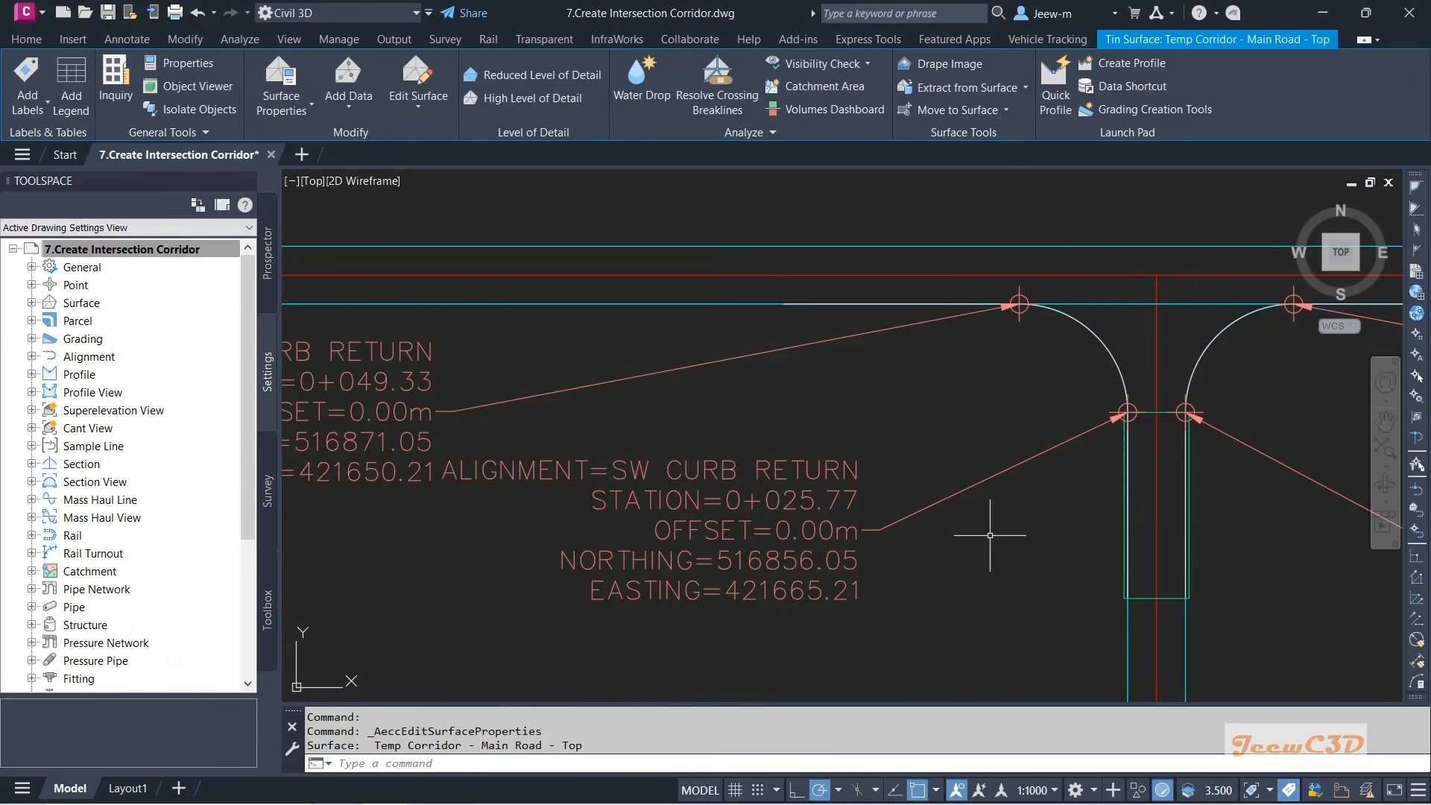
key(Escape)
- Set the surface style of the Temp Corridor - Secondary Road - Top surface to _No Display
click(1125, 457)
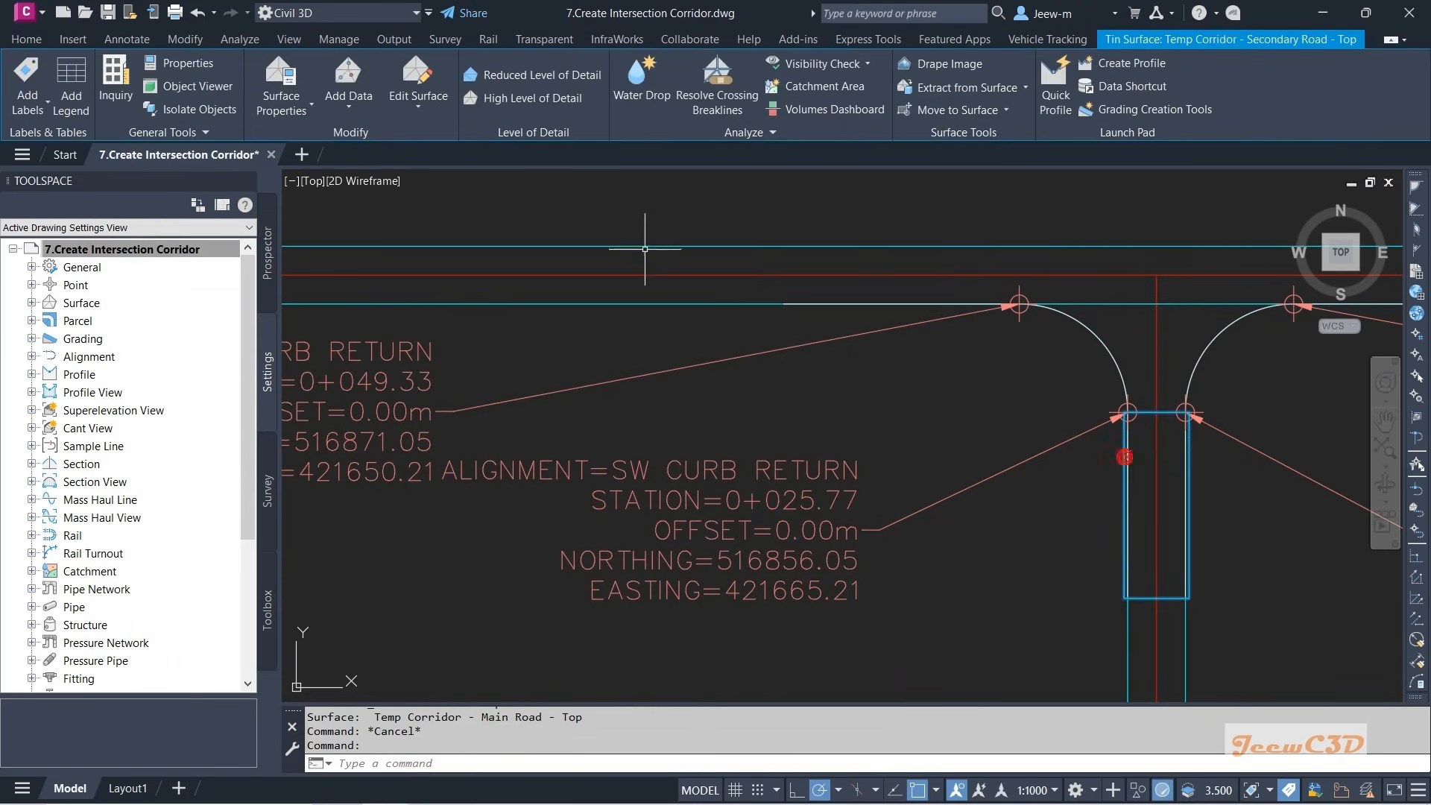
click(277, 76)
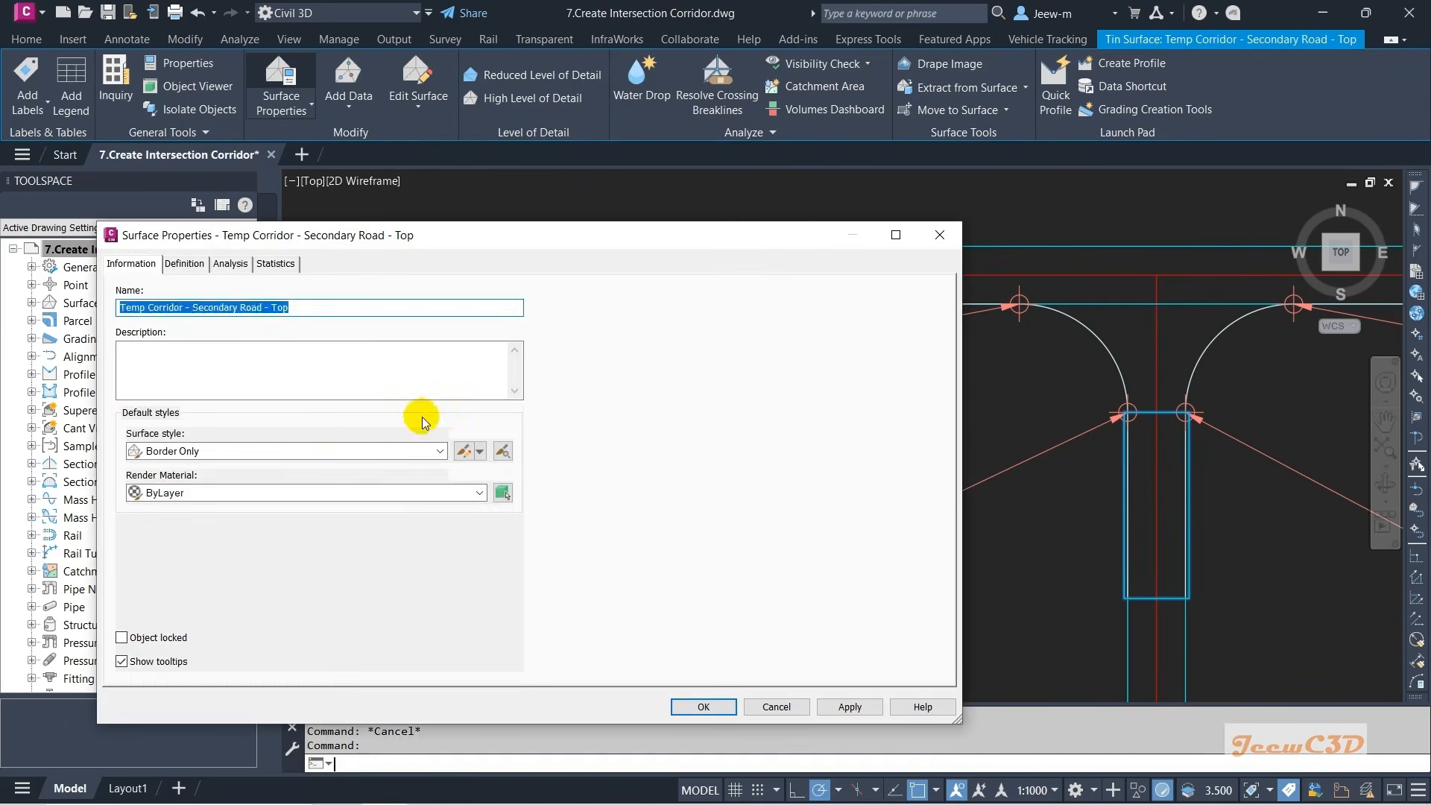
click(286, 451)
click(209, 467)
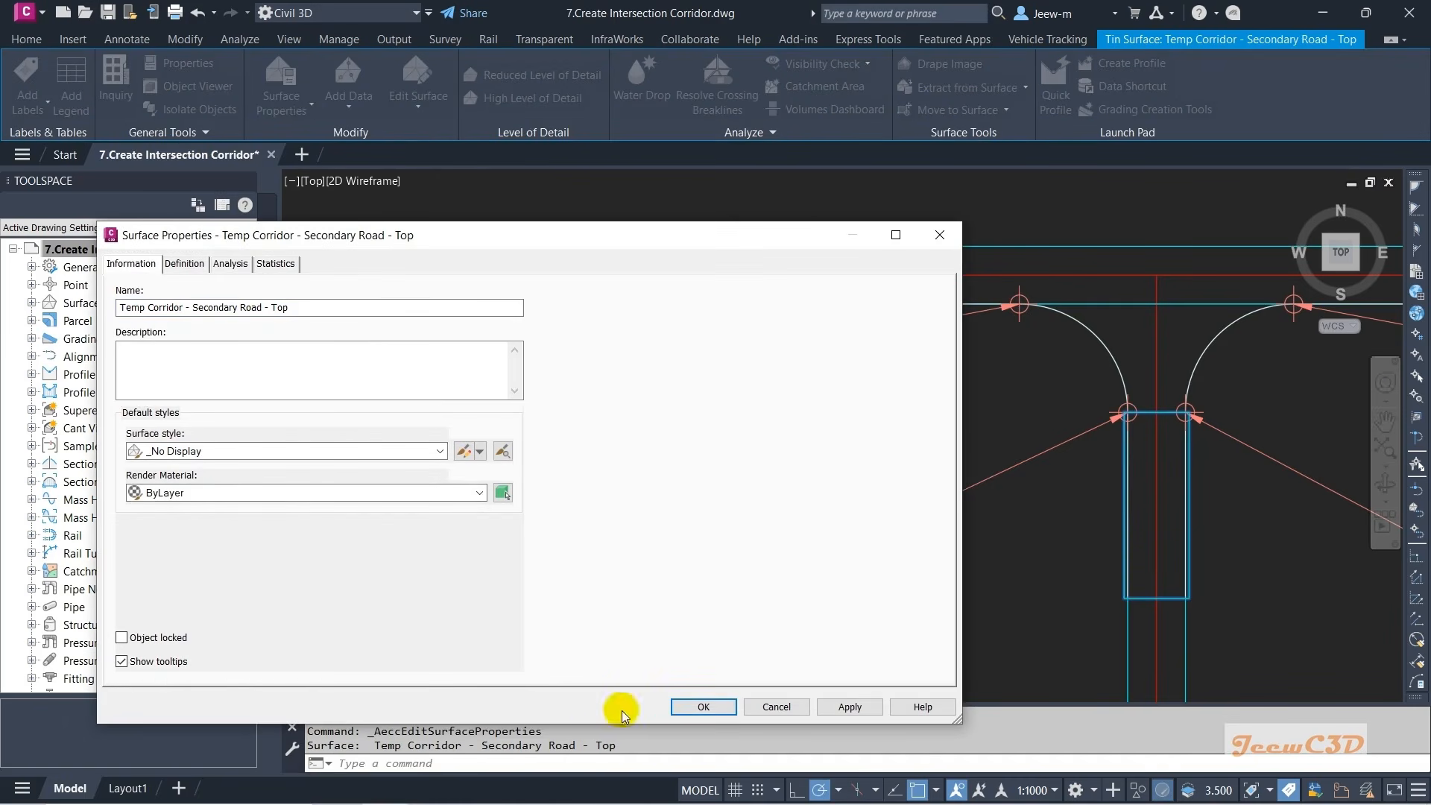
click(704, 706)
scroll(812, 485, down, 3)
middle_drag(767, 551, 744, 433)
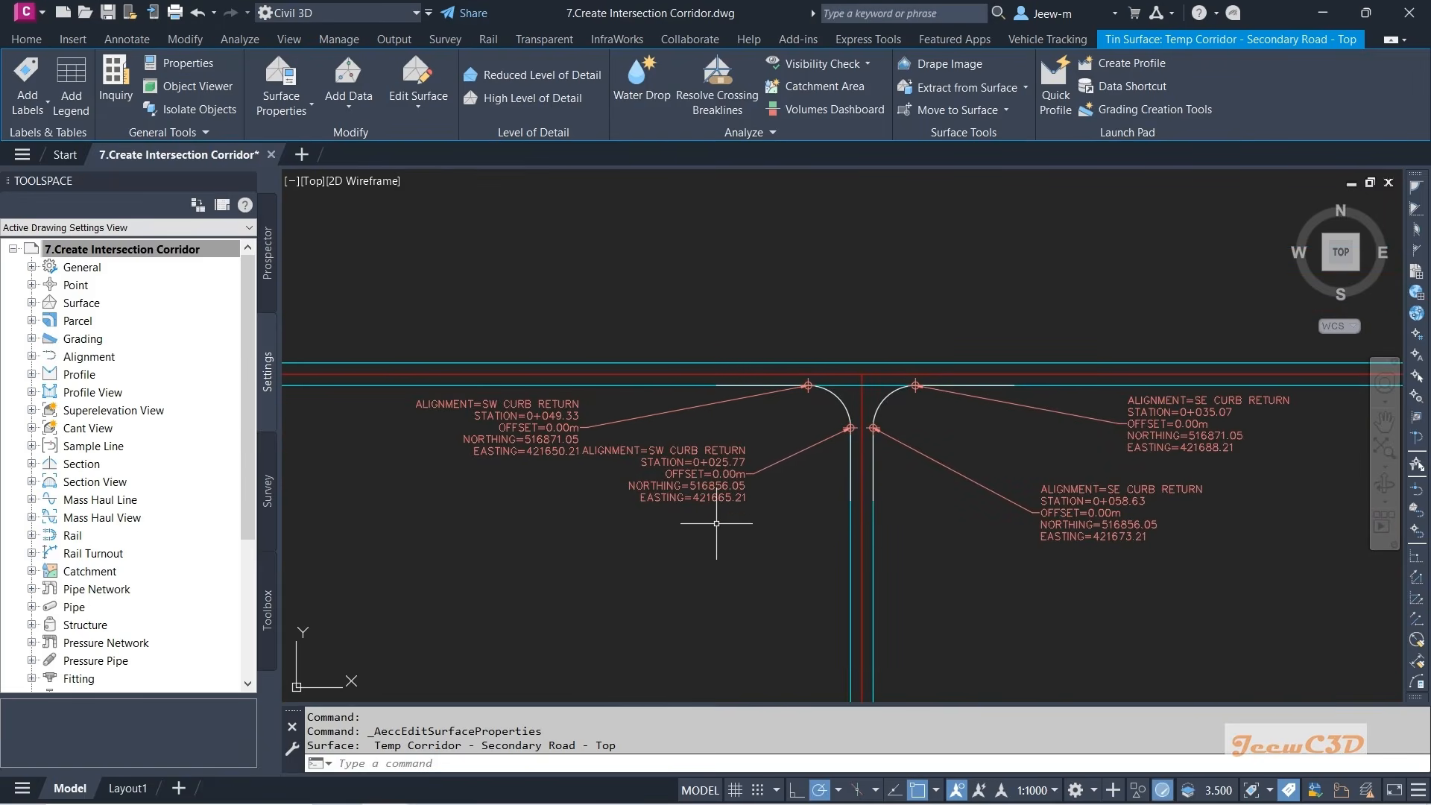
key(Escape)
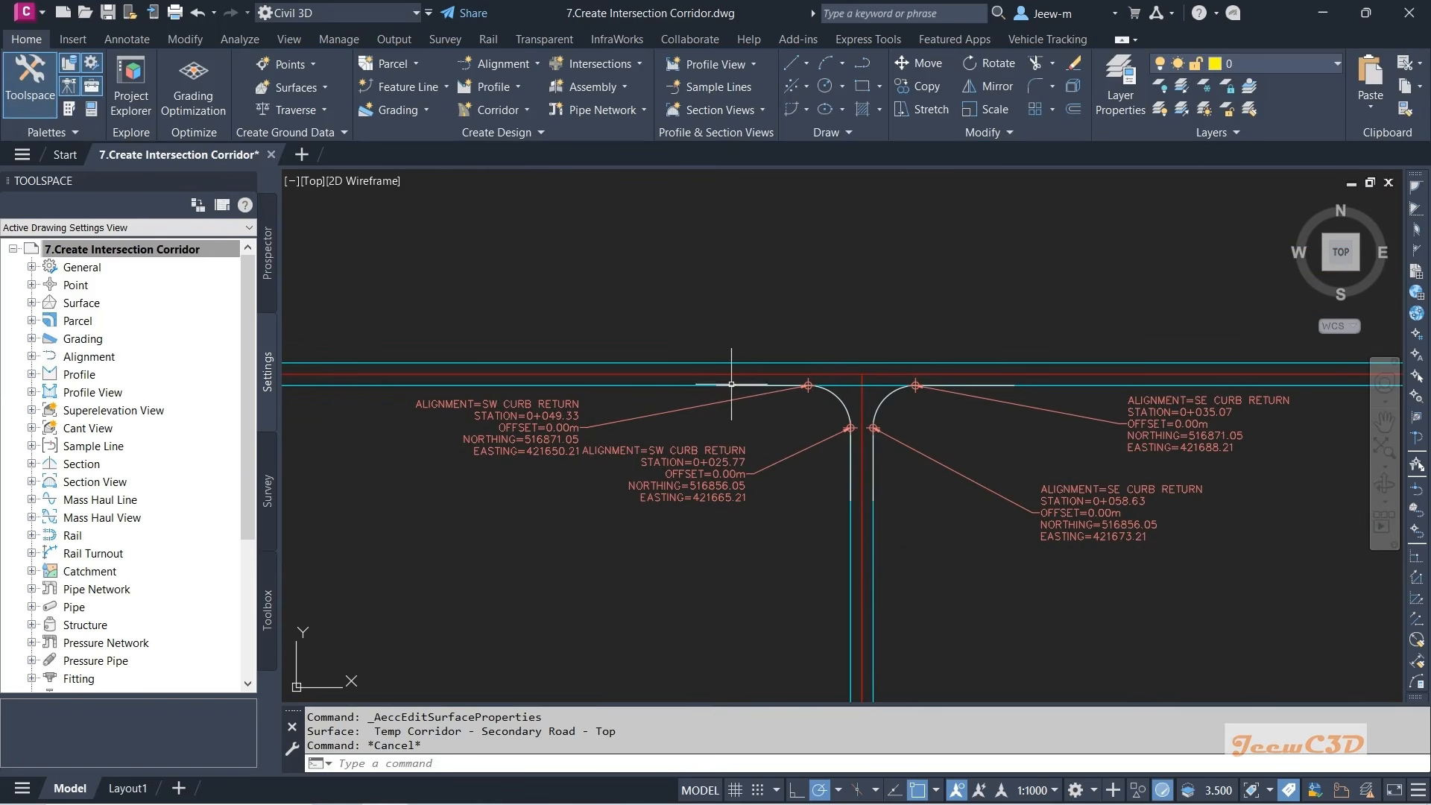
- Review the curb return profile views and the overall road layout around the intersection
scroll(904, 422, down, 2)
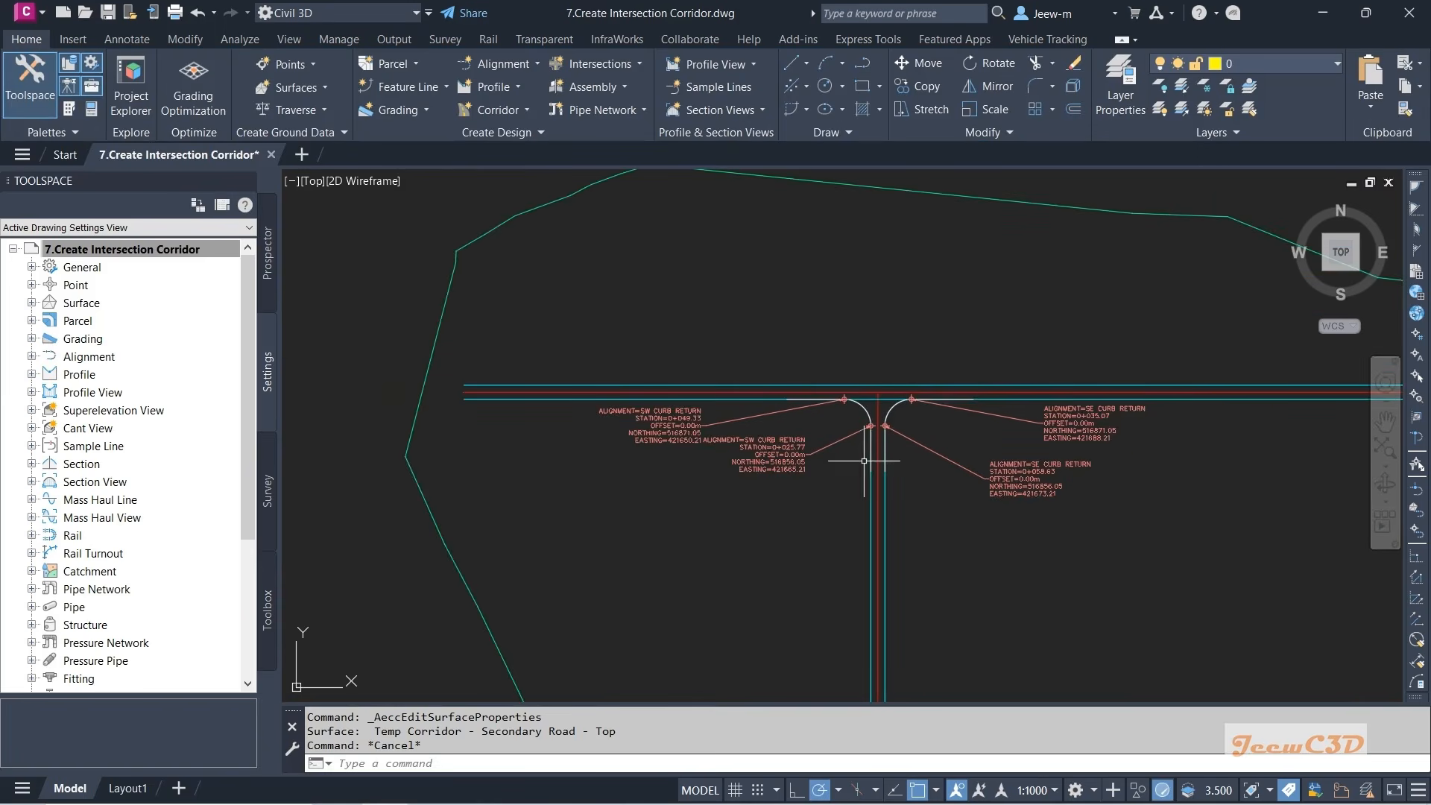
scroll(834, 457, down, 4)
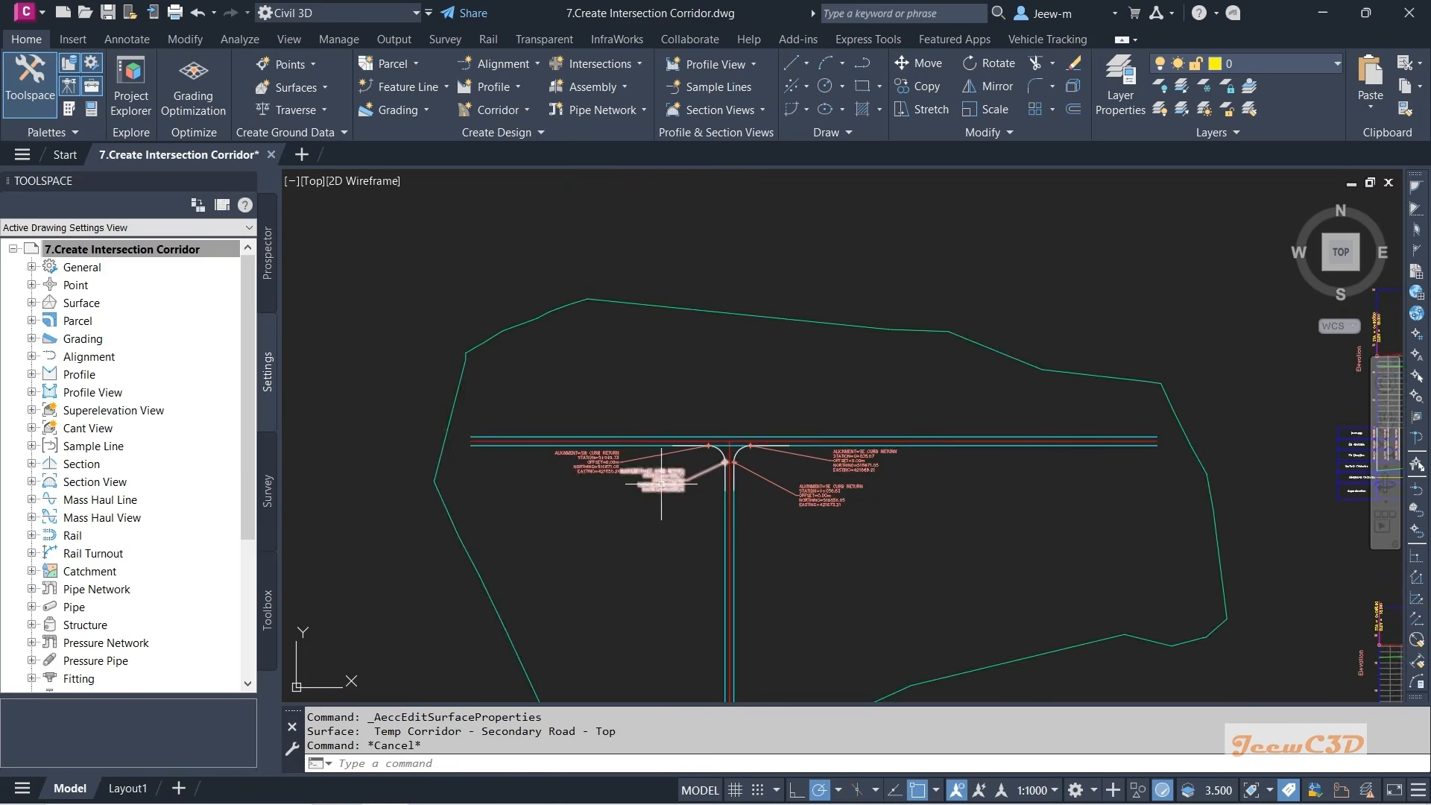
scroll(661, 482, down, 4)
middle_drag(945, 615, 984, 448)
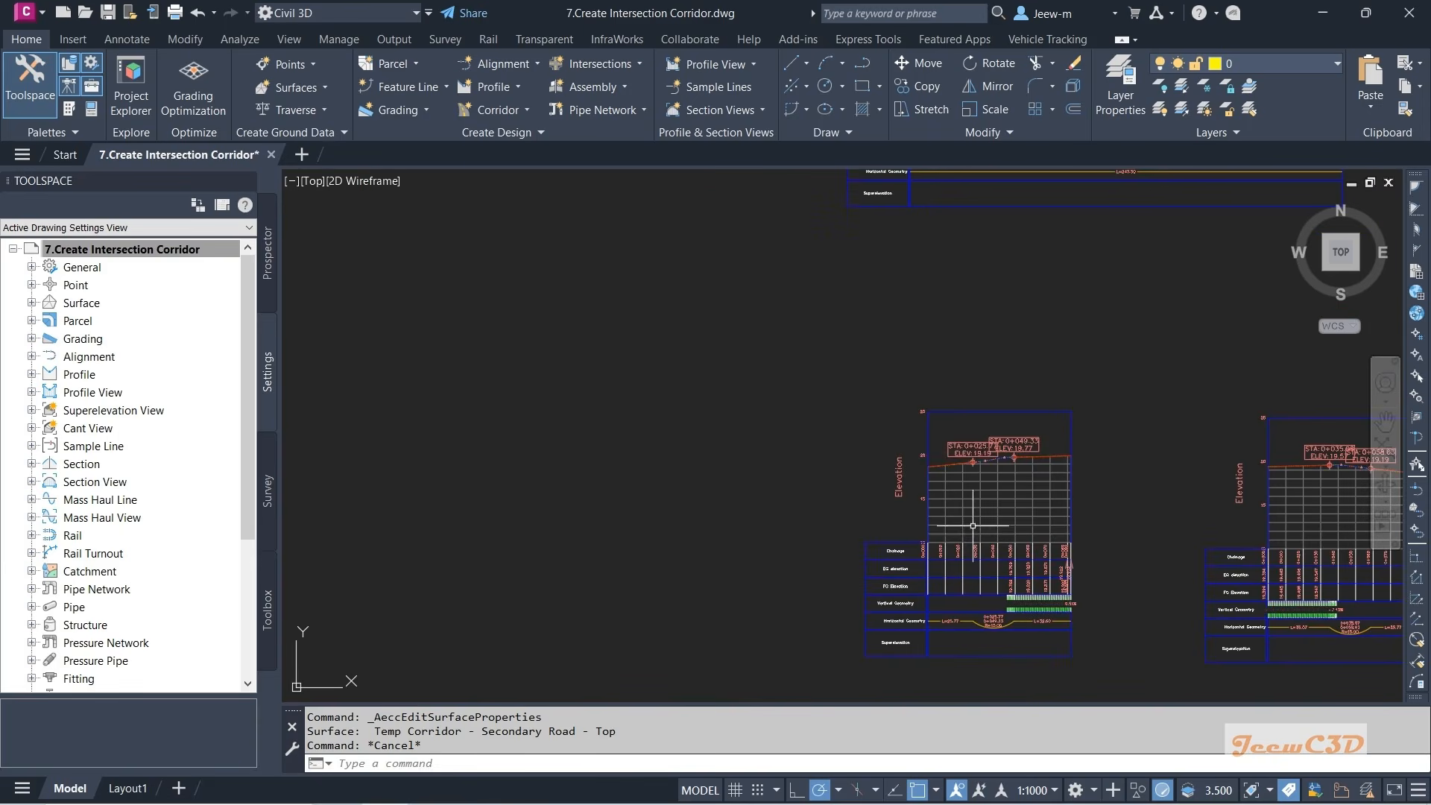
scroll(982, 501, up, 2)
scroll(1032, 528, up, 4)
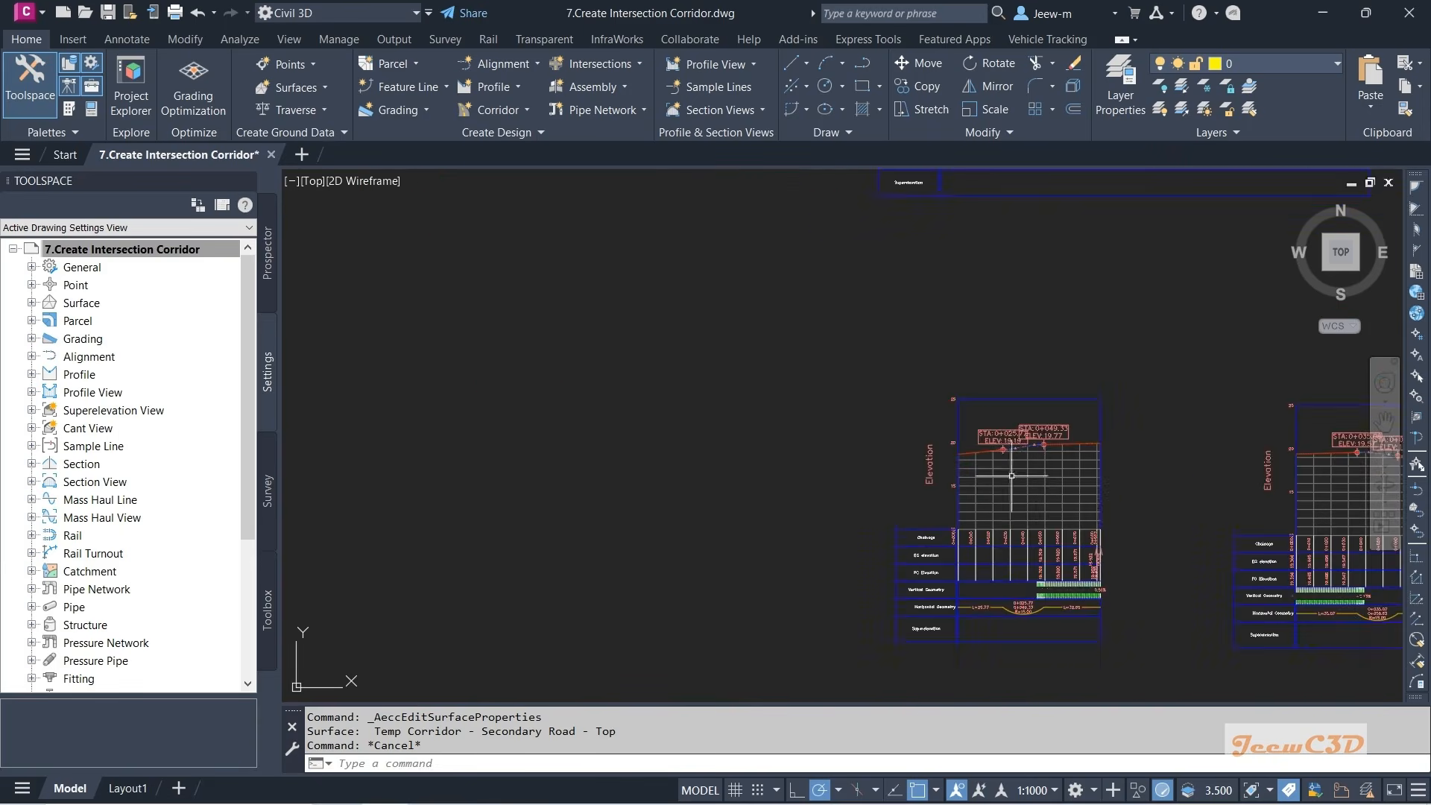
scroll(935, 501, down, 4)
middle_drag(797, 486, 938, 639)
scroll(612, 366, up, 2)
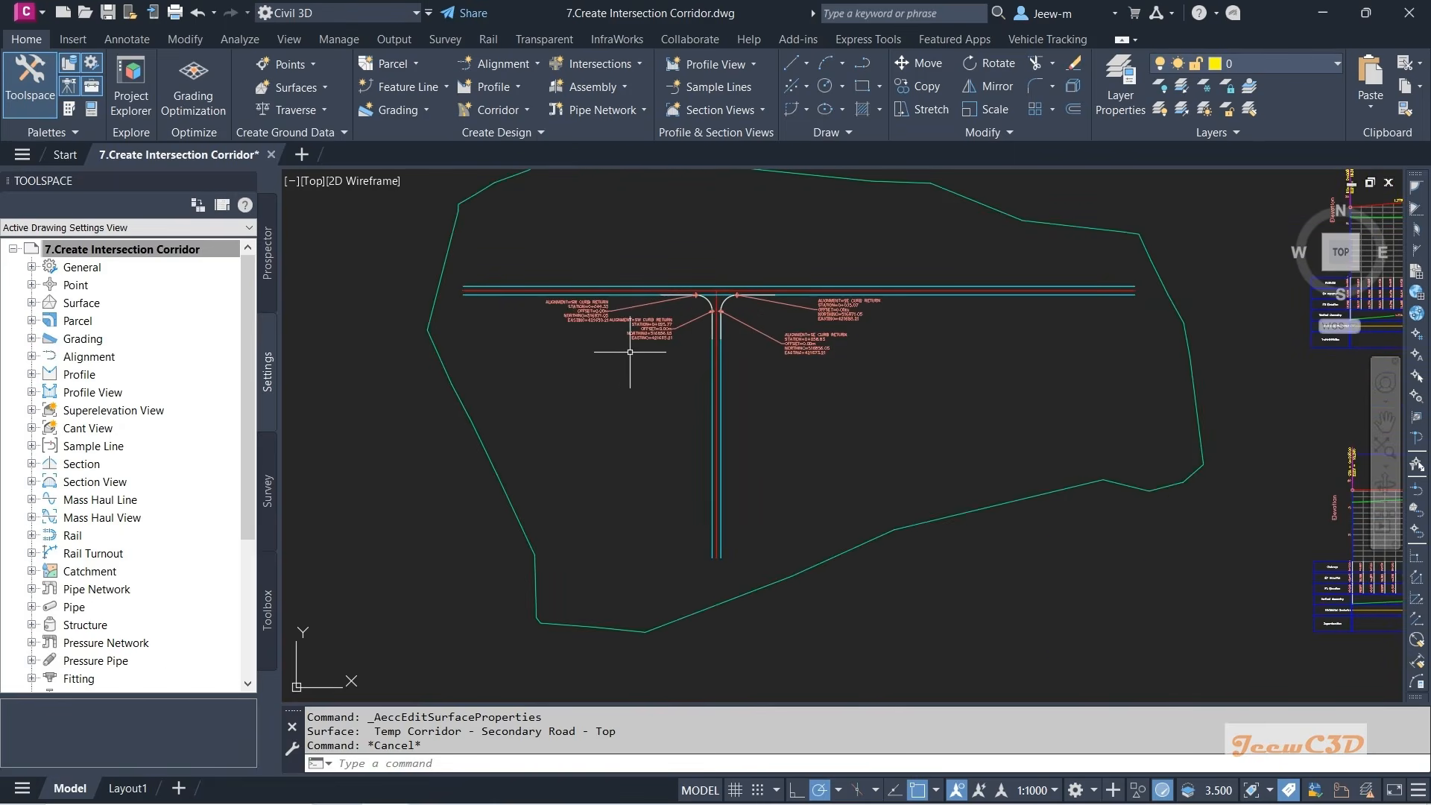
- Remove the station offset labels of the SW and SE curb returns from the plan display
click(645, 352)
click(603, 311)
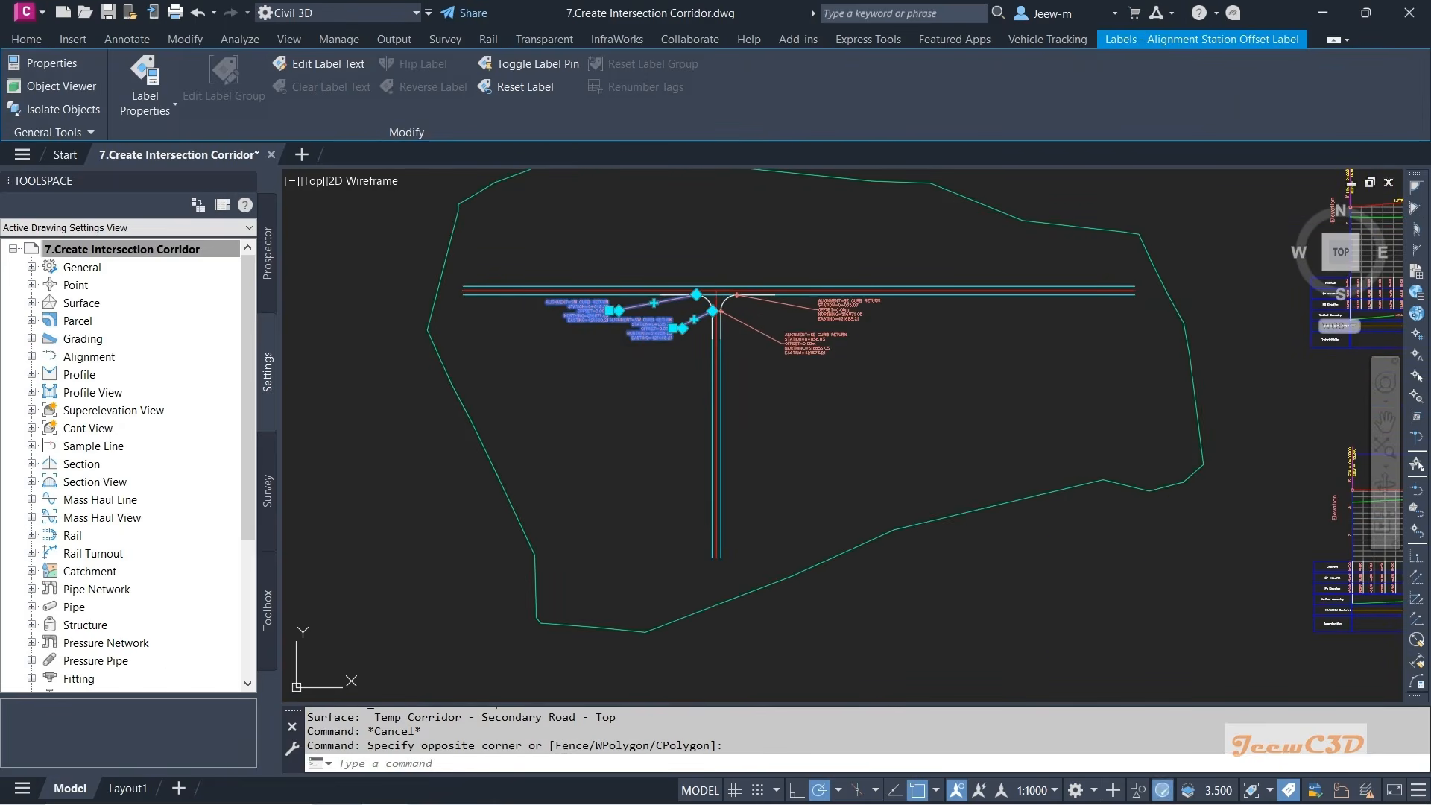
click(908, 369)
click(814, 321)
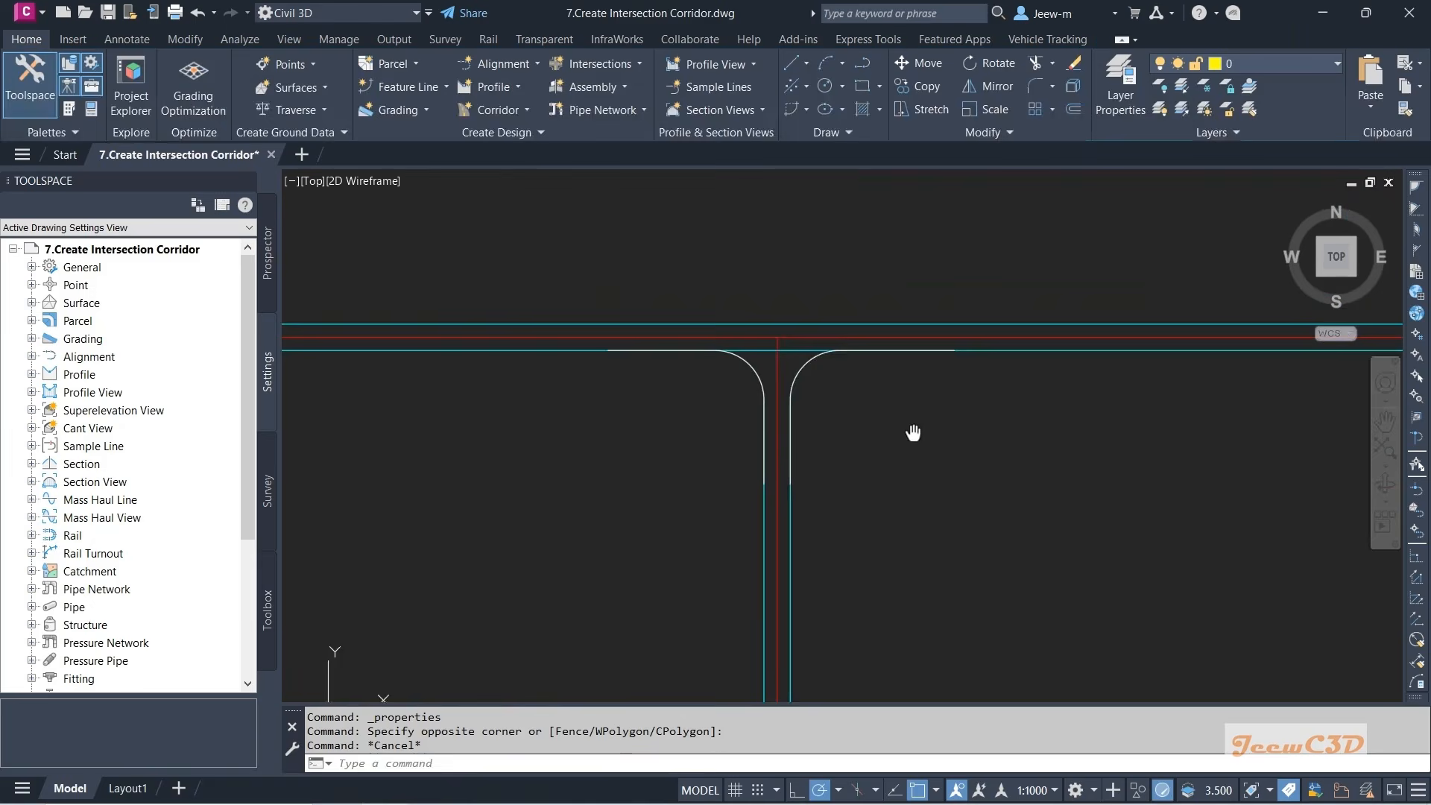
- Start a new corridor and name it Intersection Corrdor
middle_drag(910, 432, 872, 436)
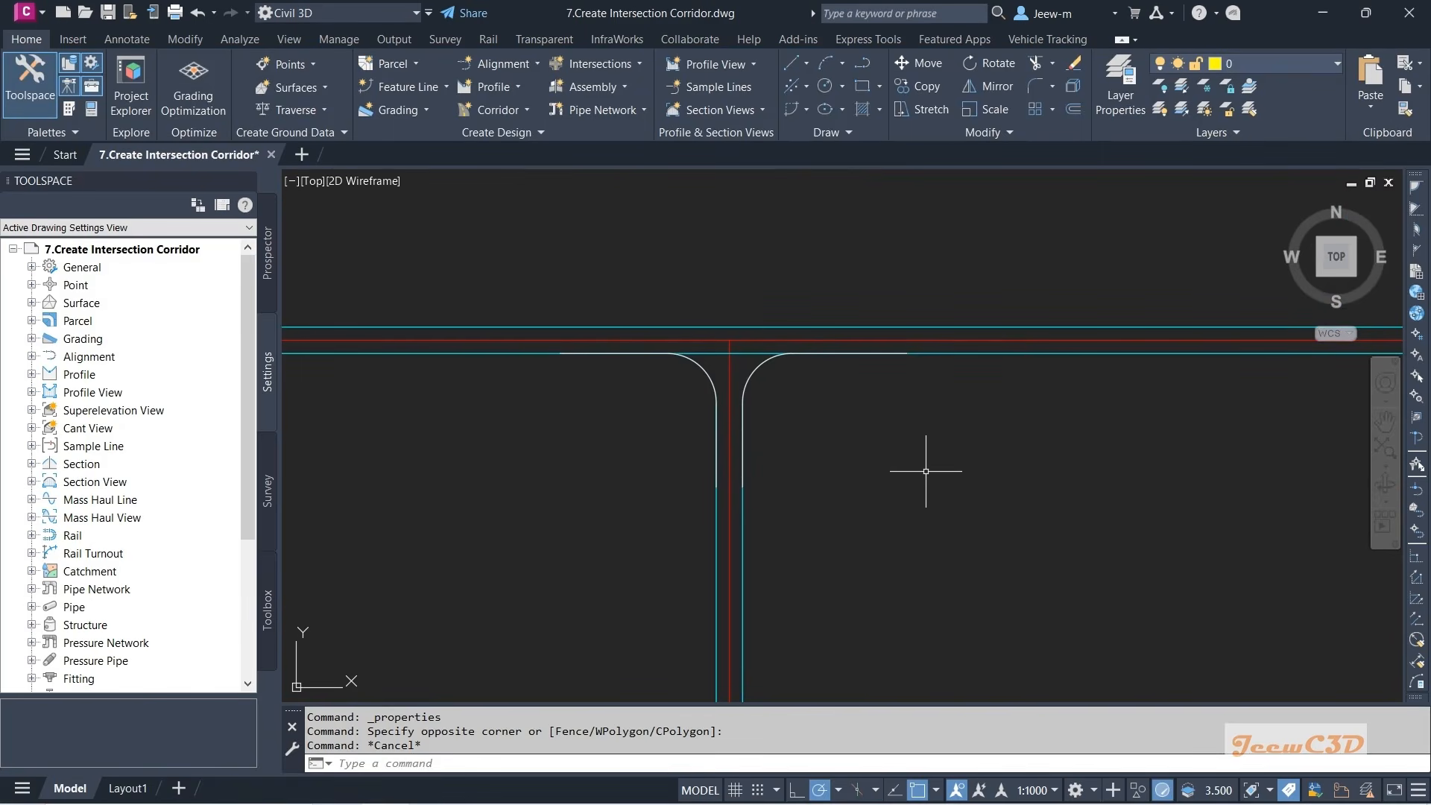
mouse_move(926, 471)
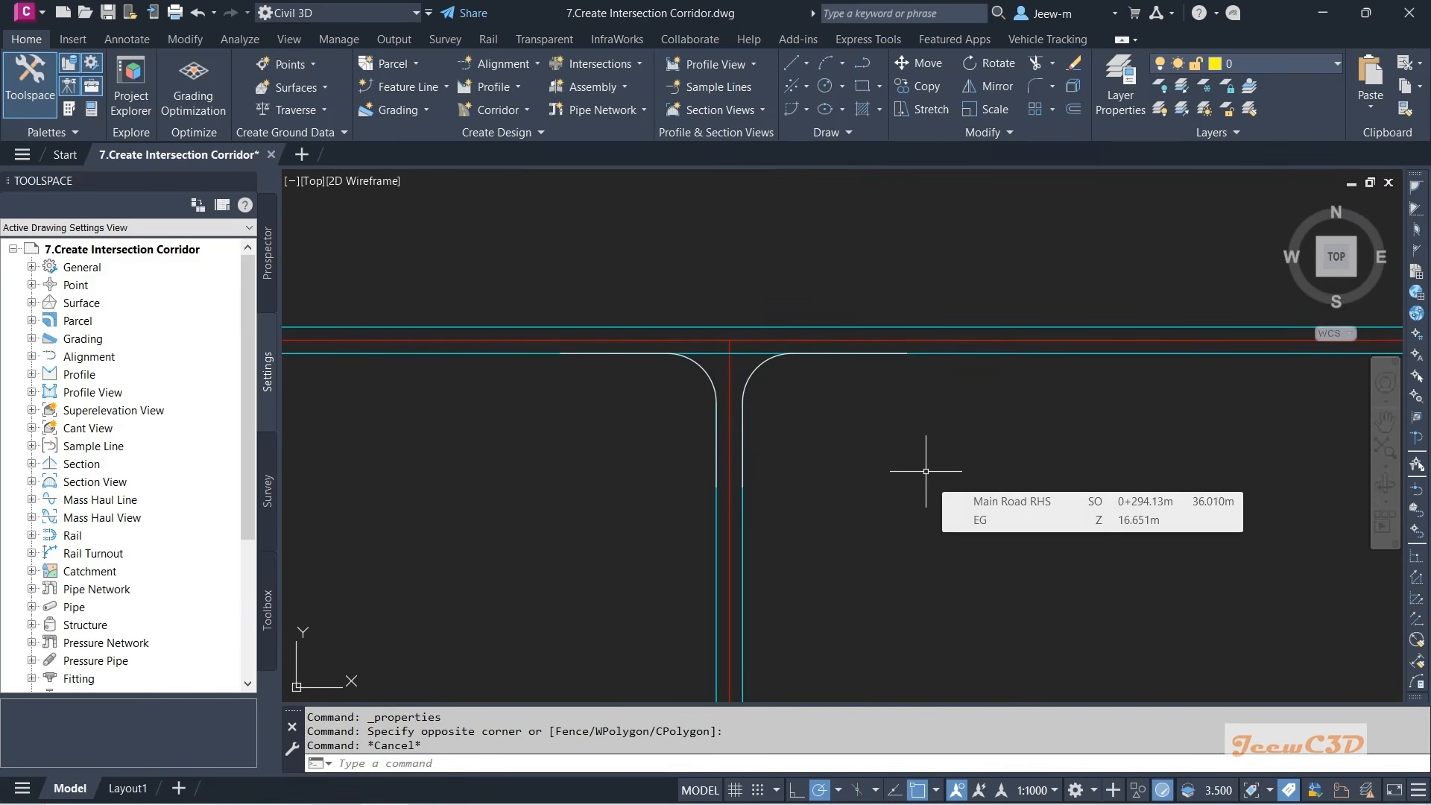
click(513, 112)
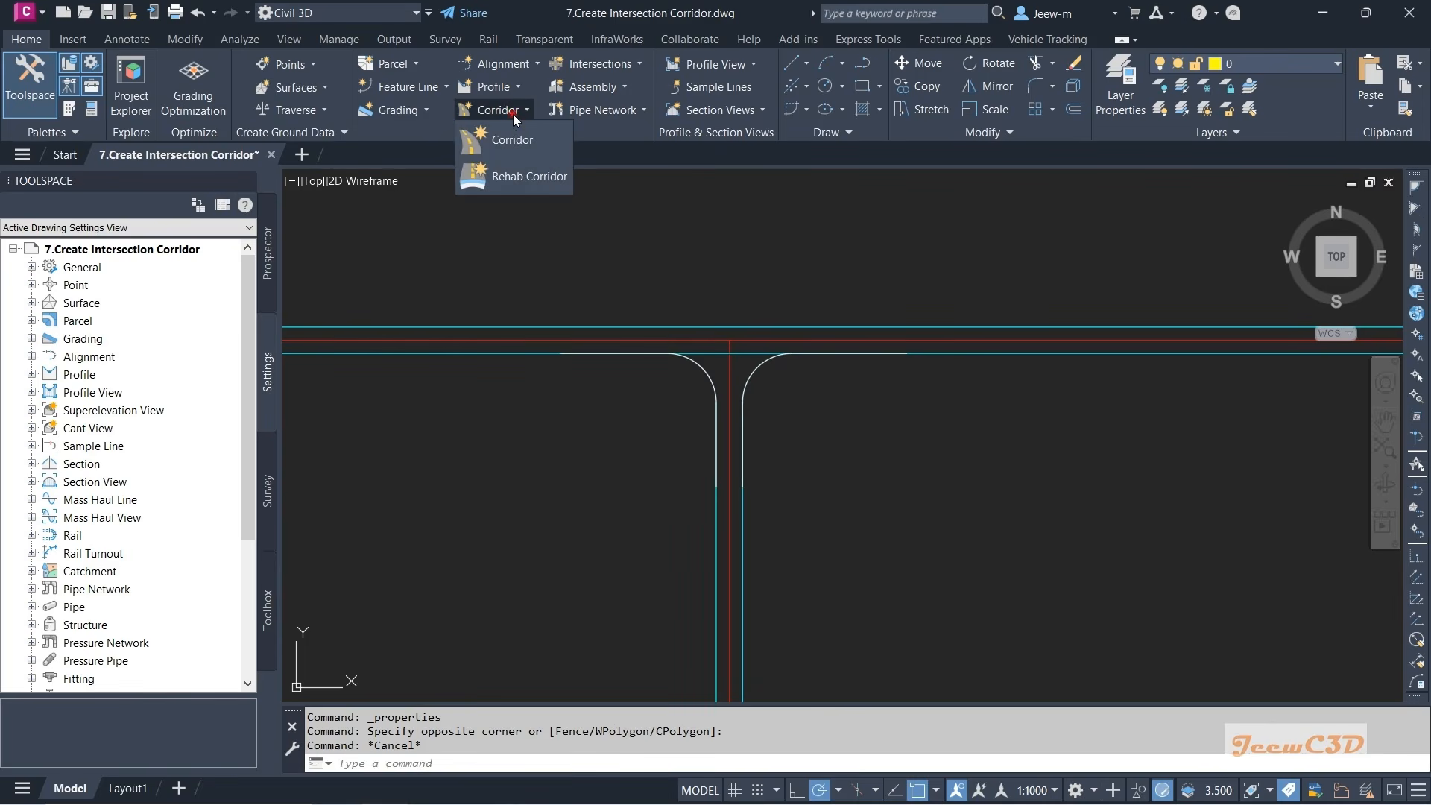
click(512, 139)
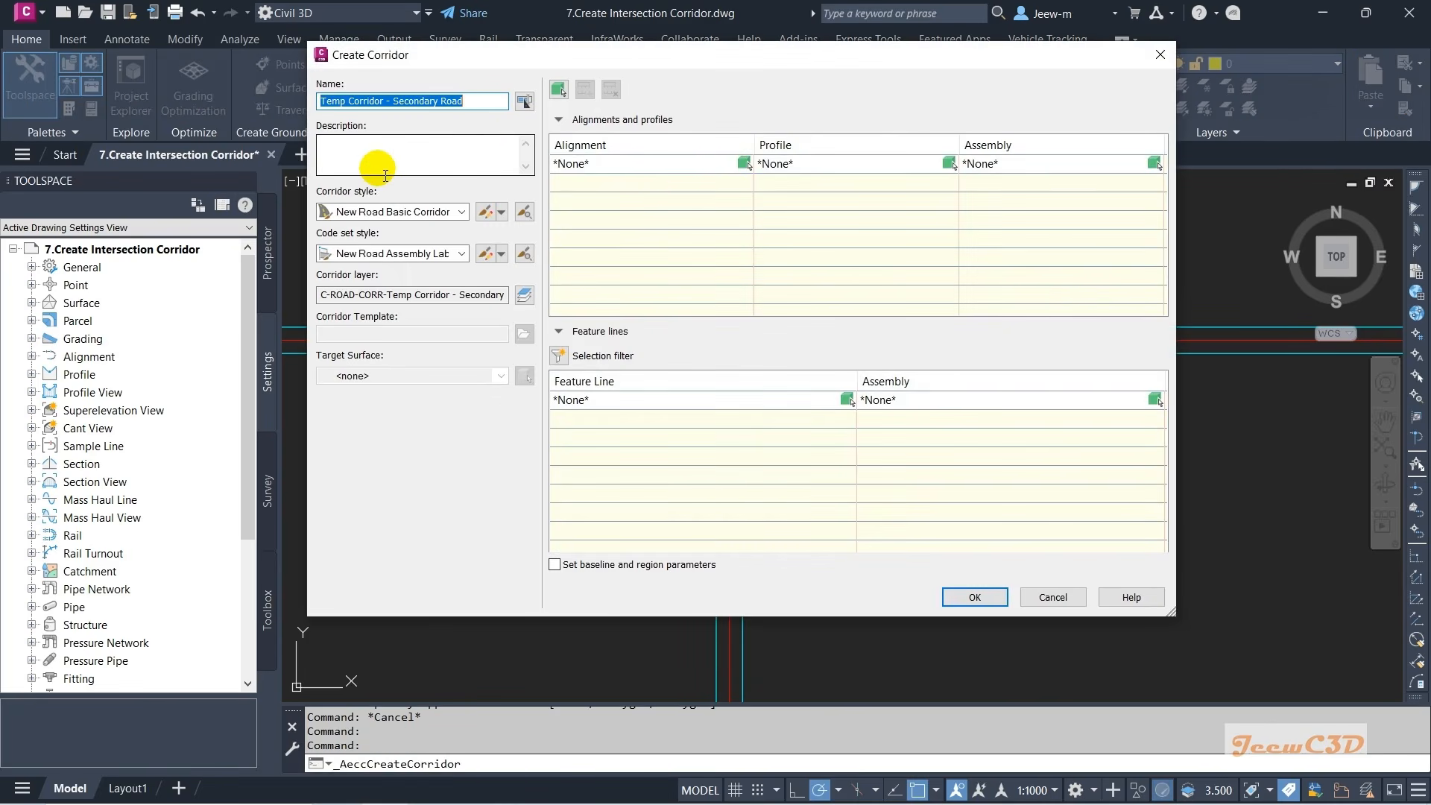
text(IntersectionCorrdor)
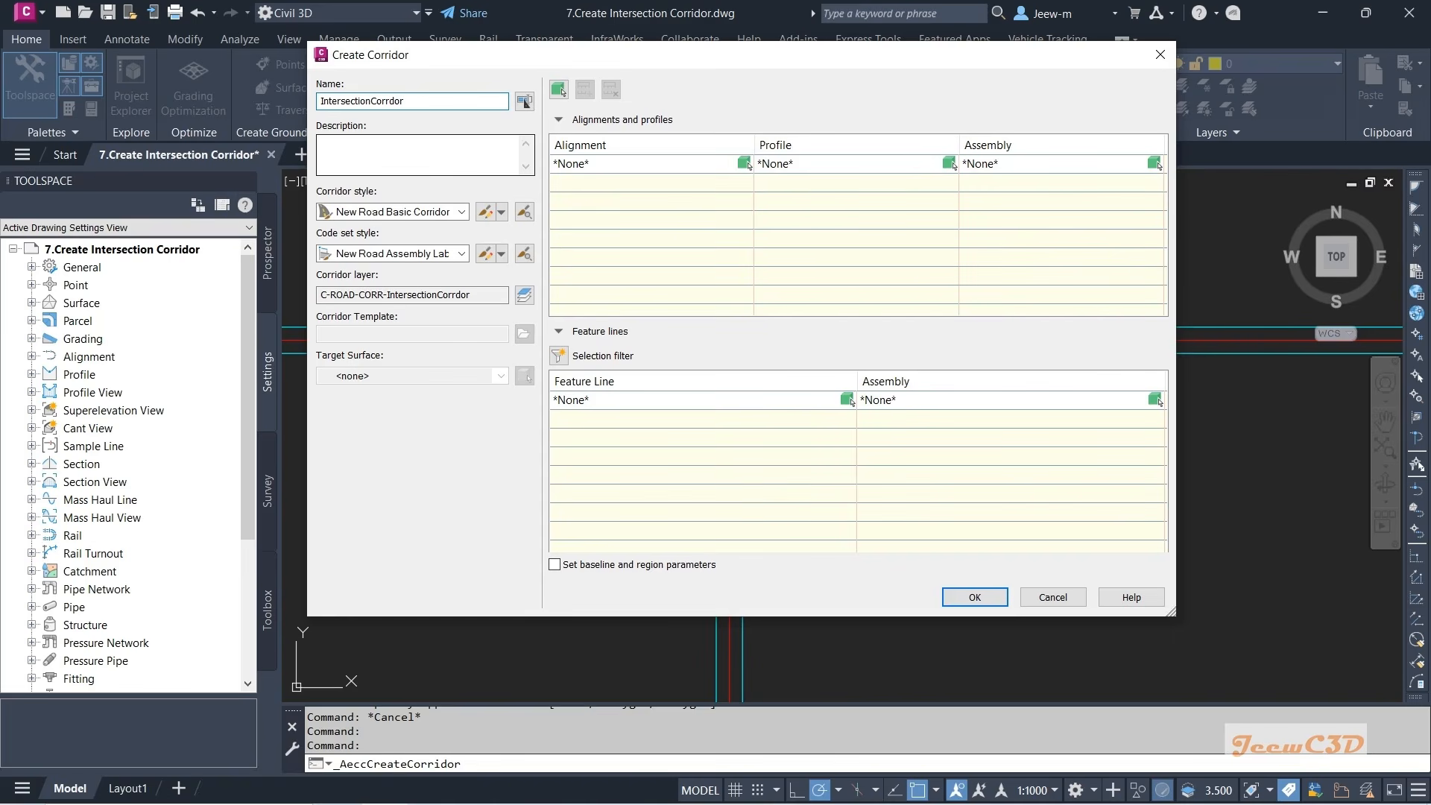
click(375, 102)
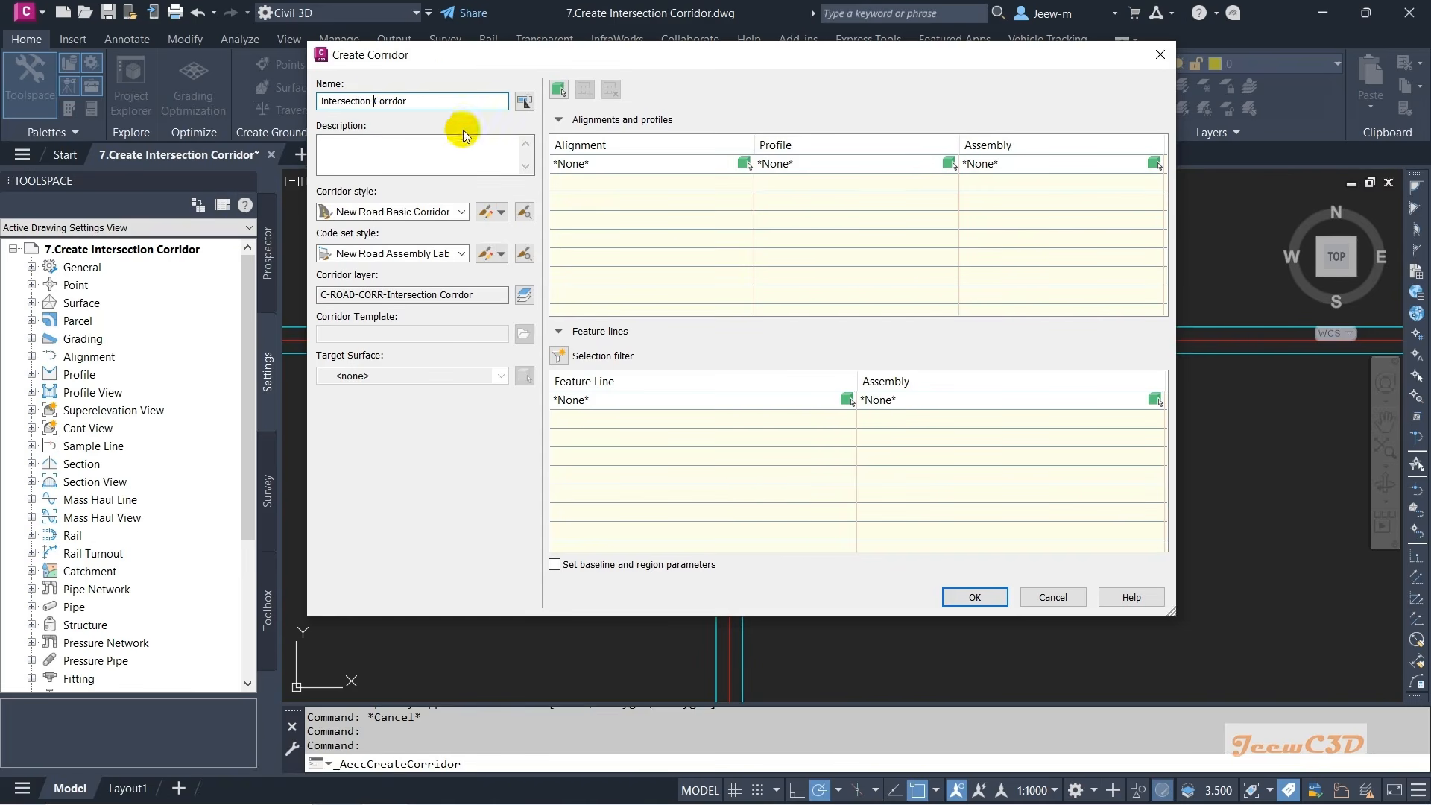
click(481, 111)
- Define the corridor's first baseline with the Main Road alignment, Main Road Profile and Full Width Assembly
click(605, 165)
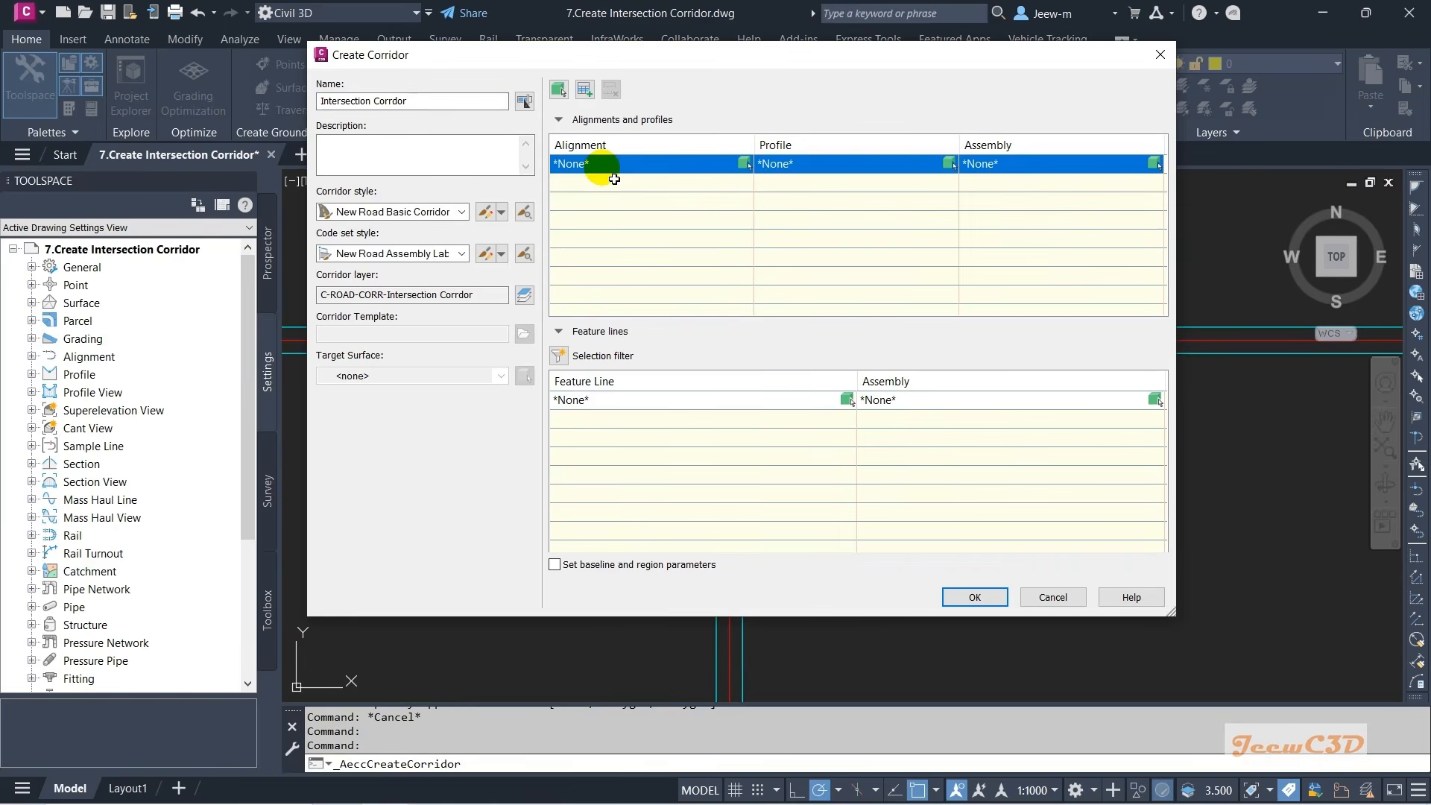
click(588, 167)
click(588, 195)
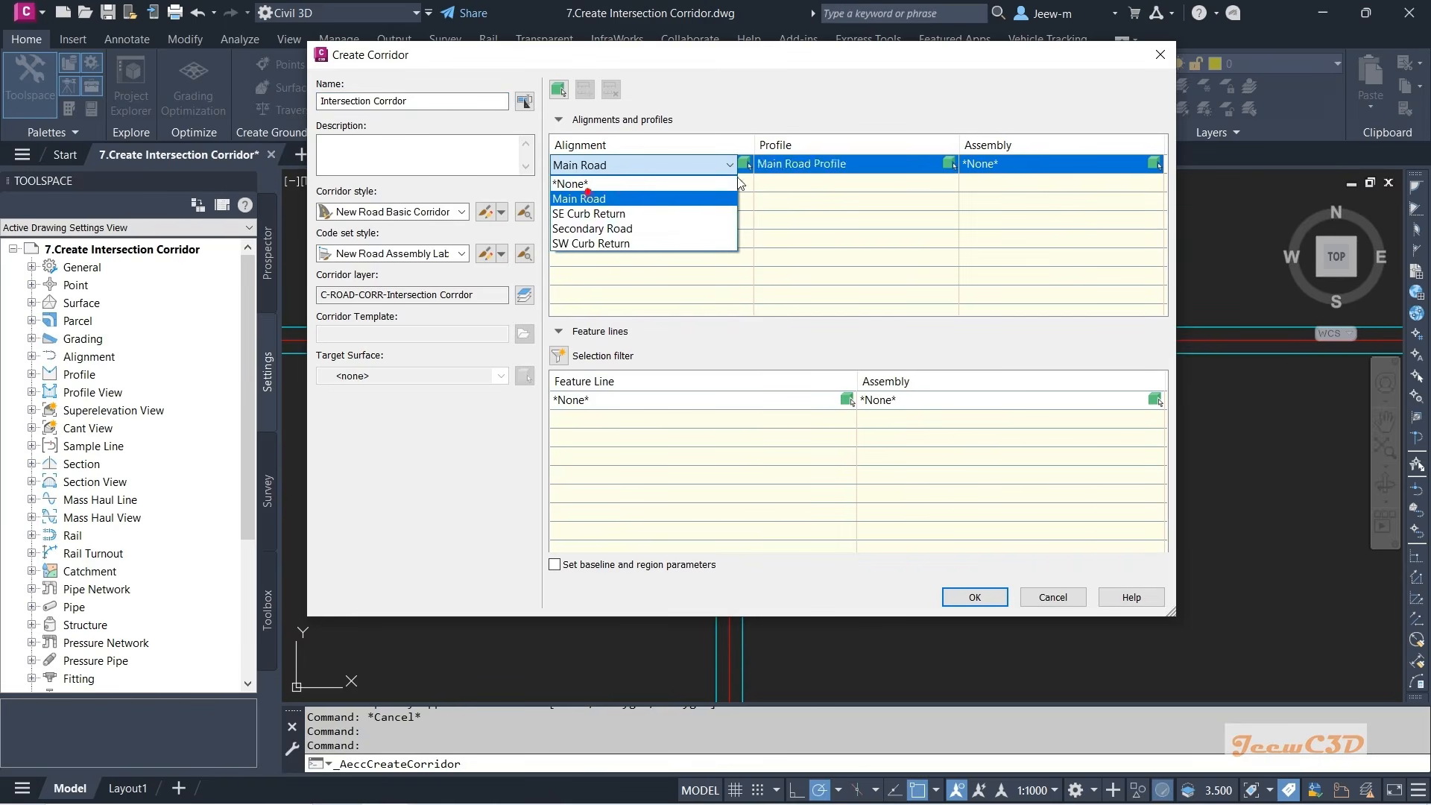
click(775, 168)
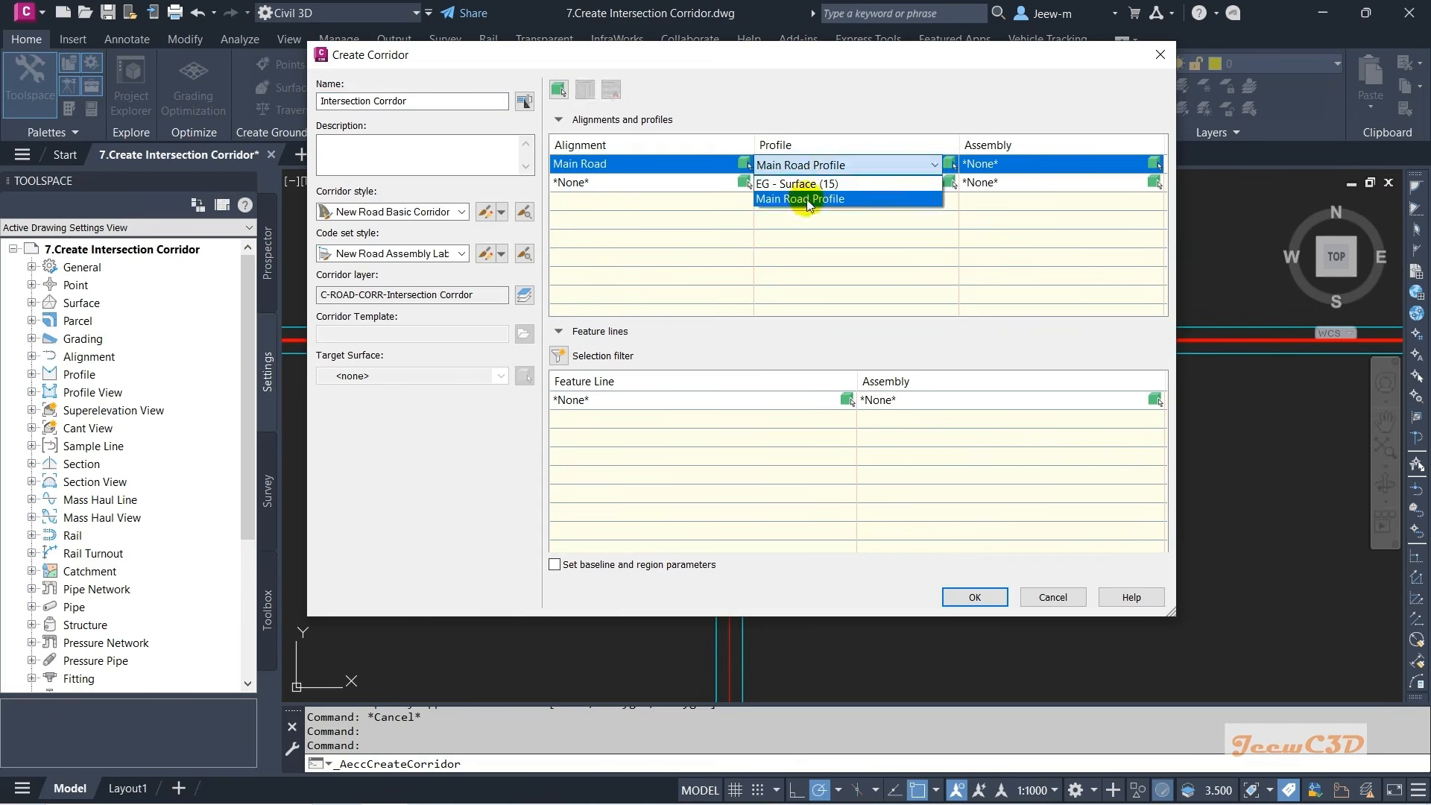
click(826, 199)
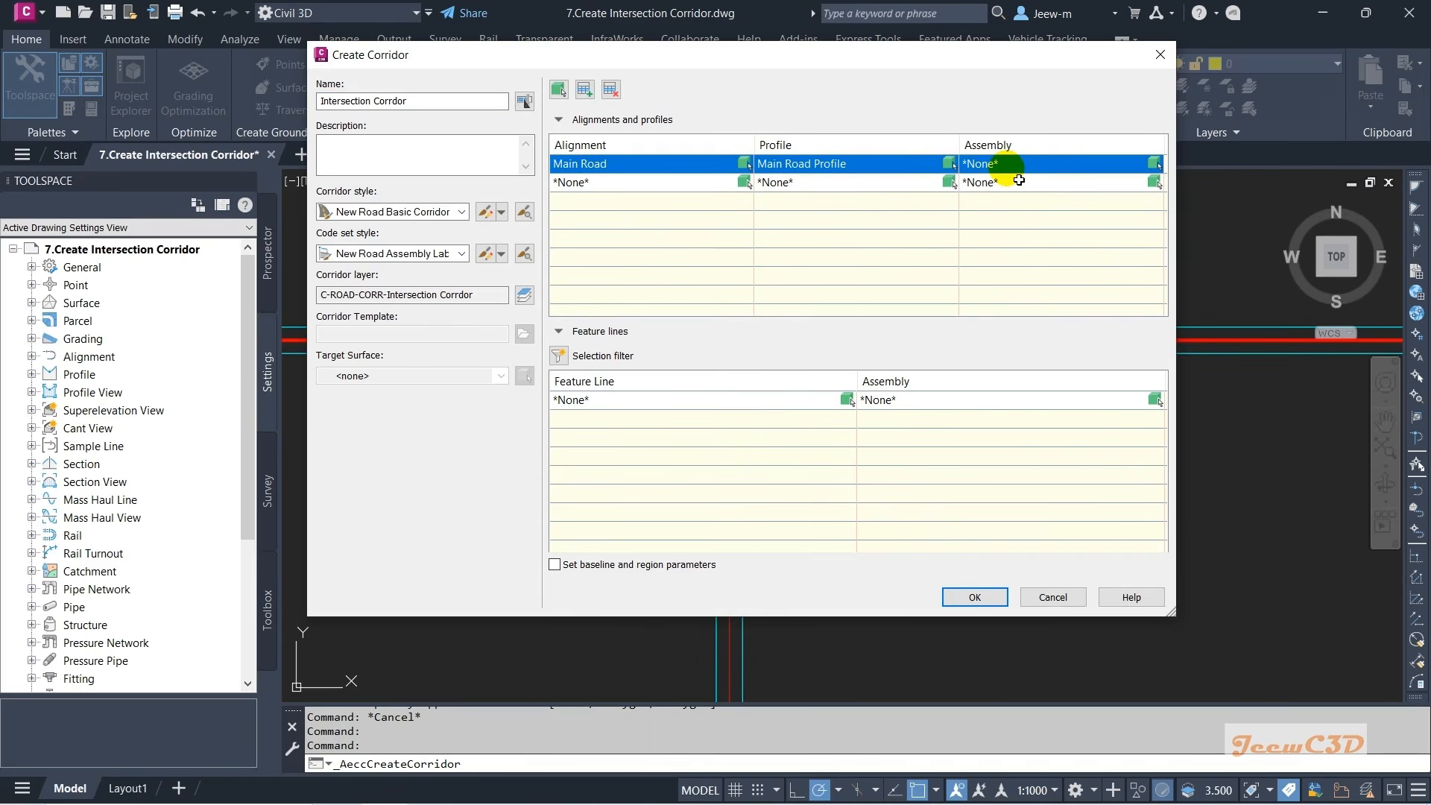
click(1006, 165)
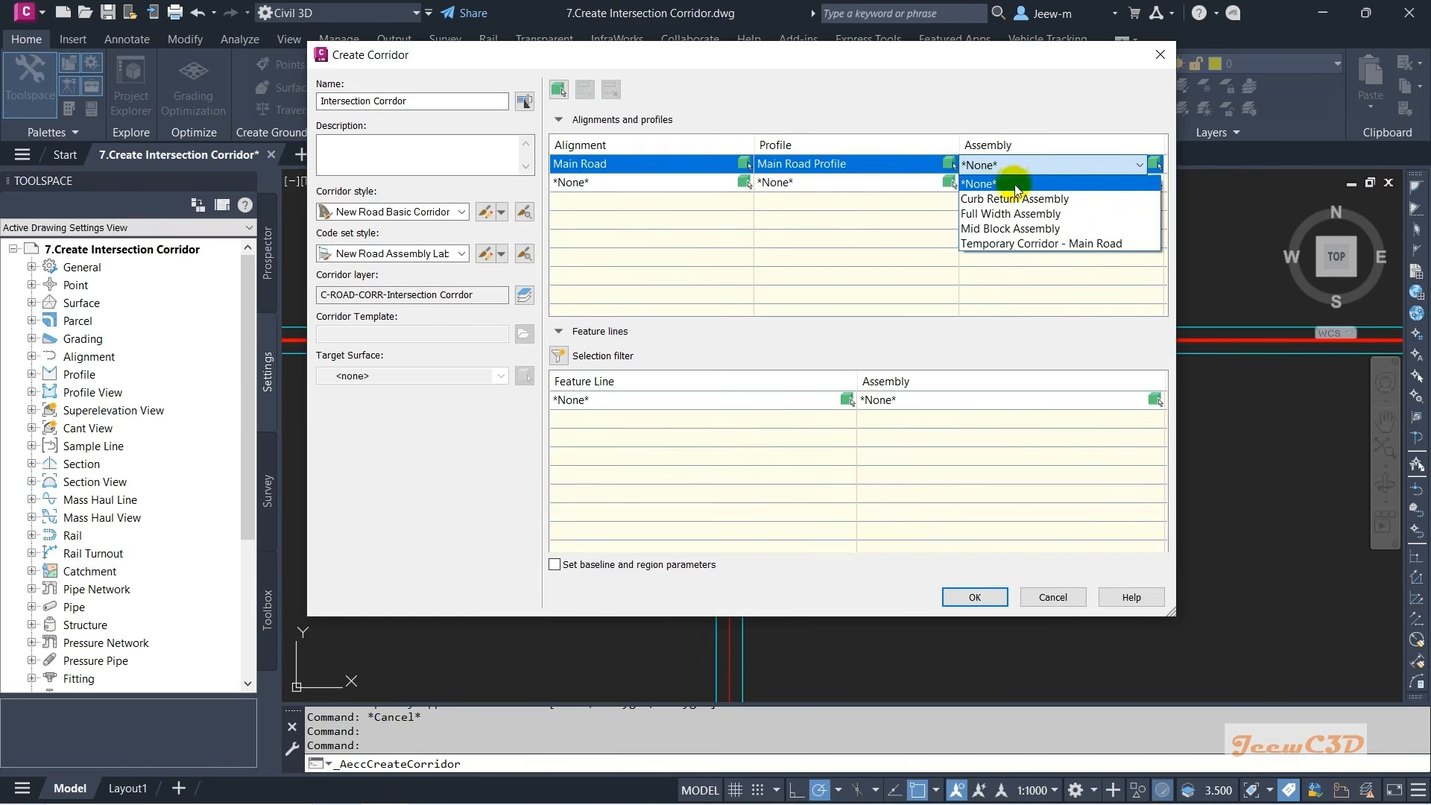
click(1029, 217)
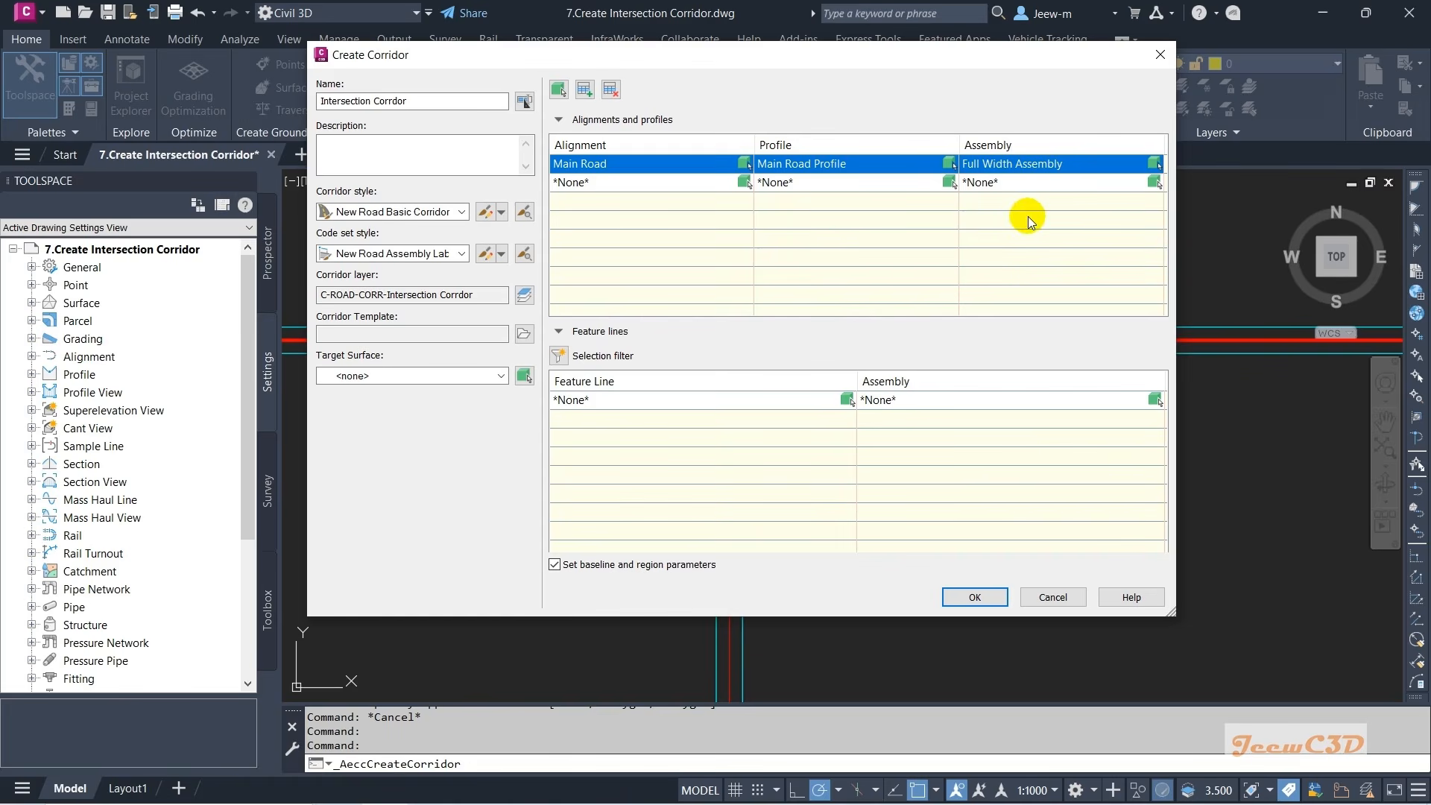
- Set the corridor's target surface to EG and proceed to the baseline and region parameters
click(375, 377)
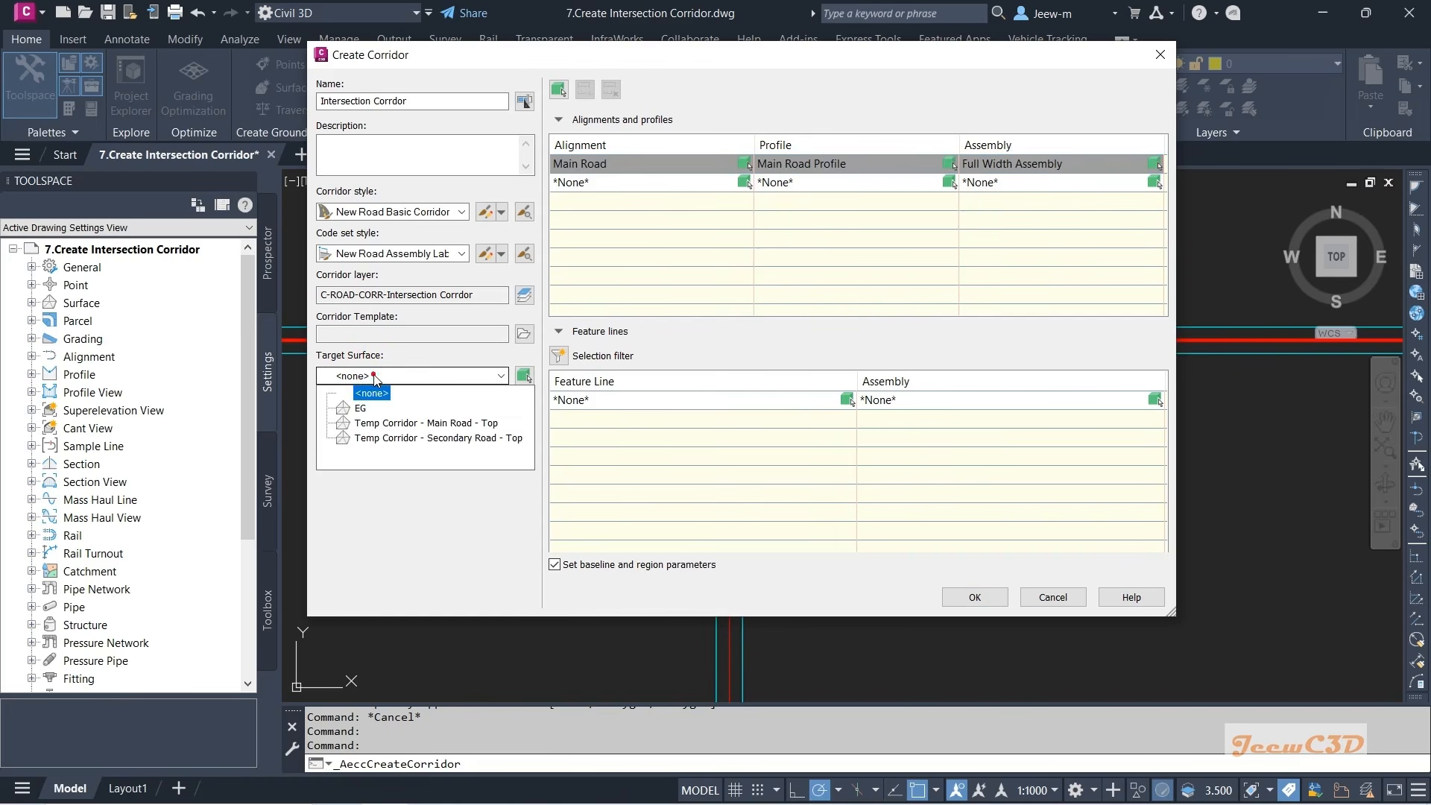
click(360, 408)
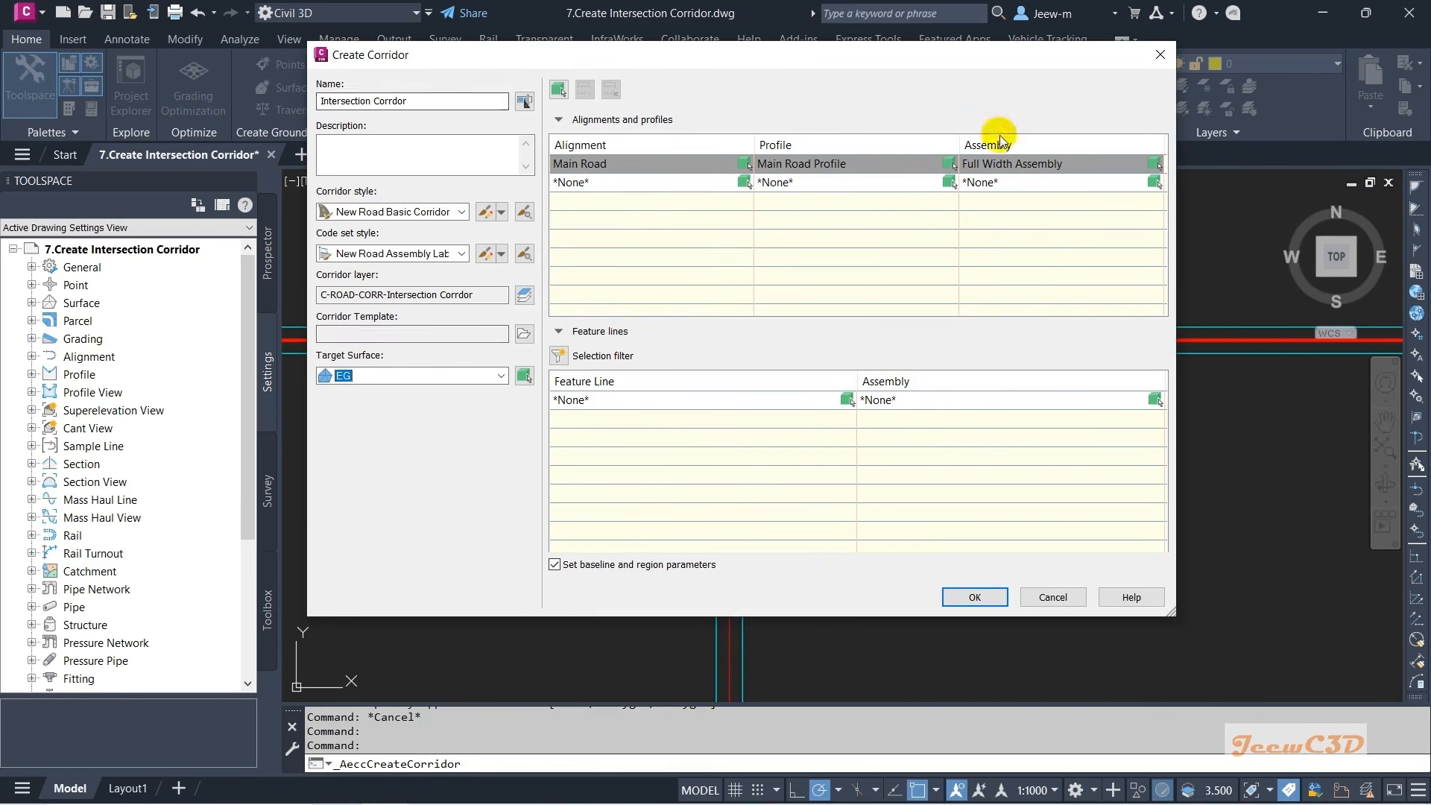
click(970, 594)
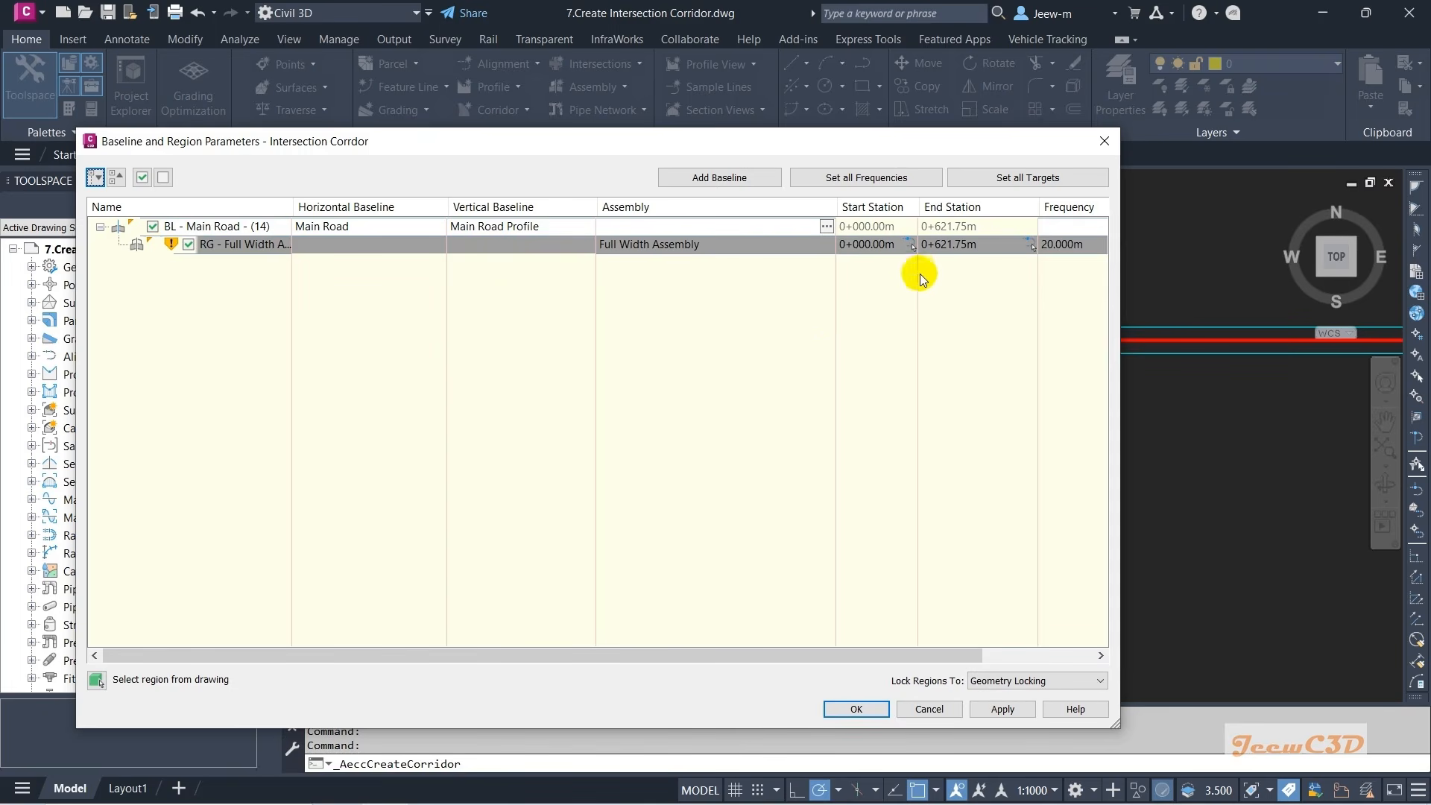
- Limit the main road's Full Width Assembly region to stations 0+182.81 to 0+288.48 by picking the outer ends of the curb returns
click(910, 245)
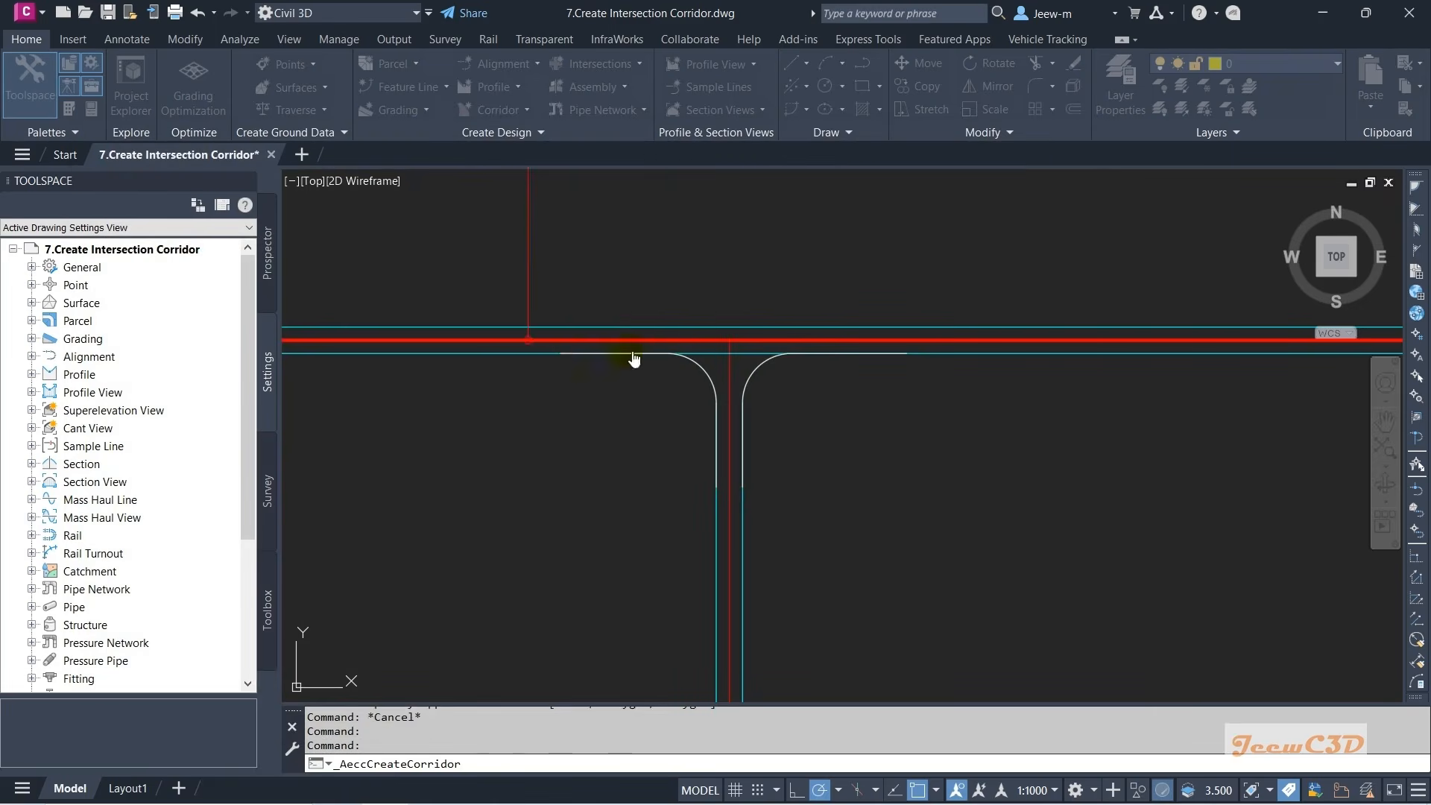
scroll(548, 358, up, 3)
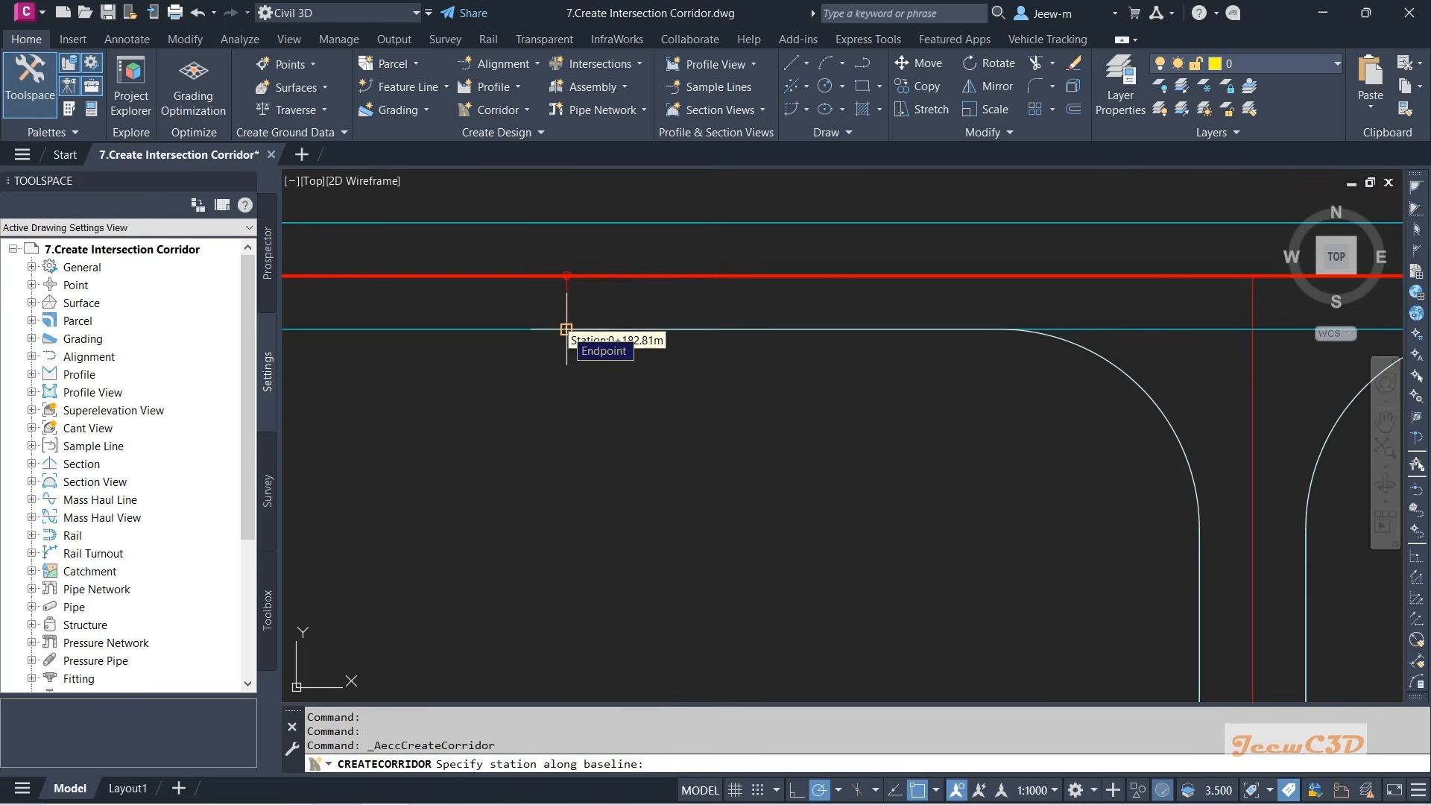
click(566, 329)
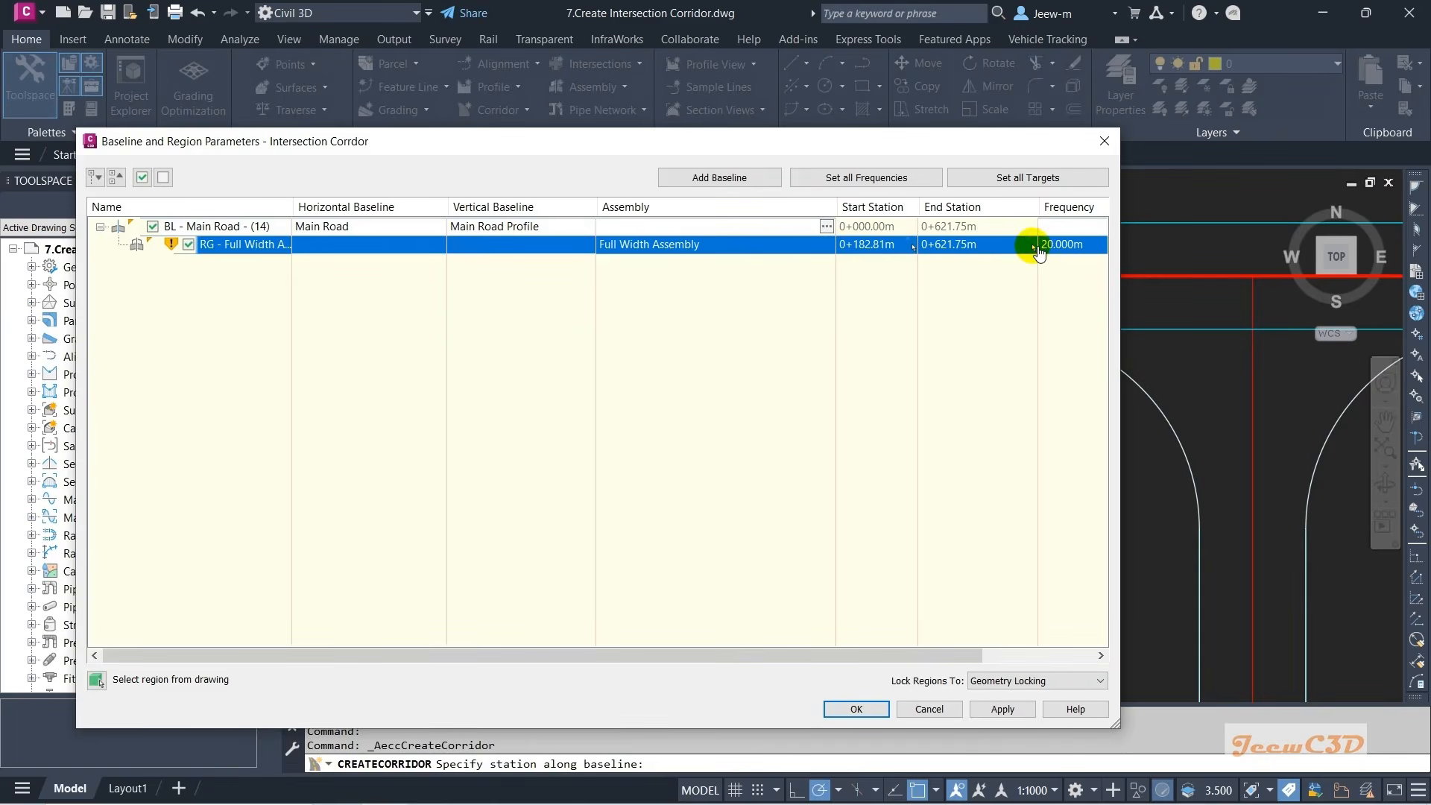
click(1036, 247)
scroll(982, 409, down, 3)
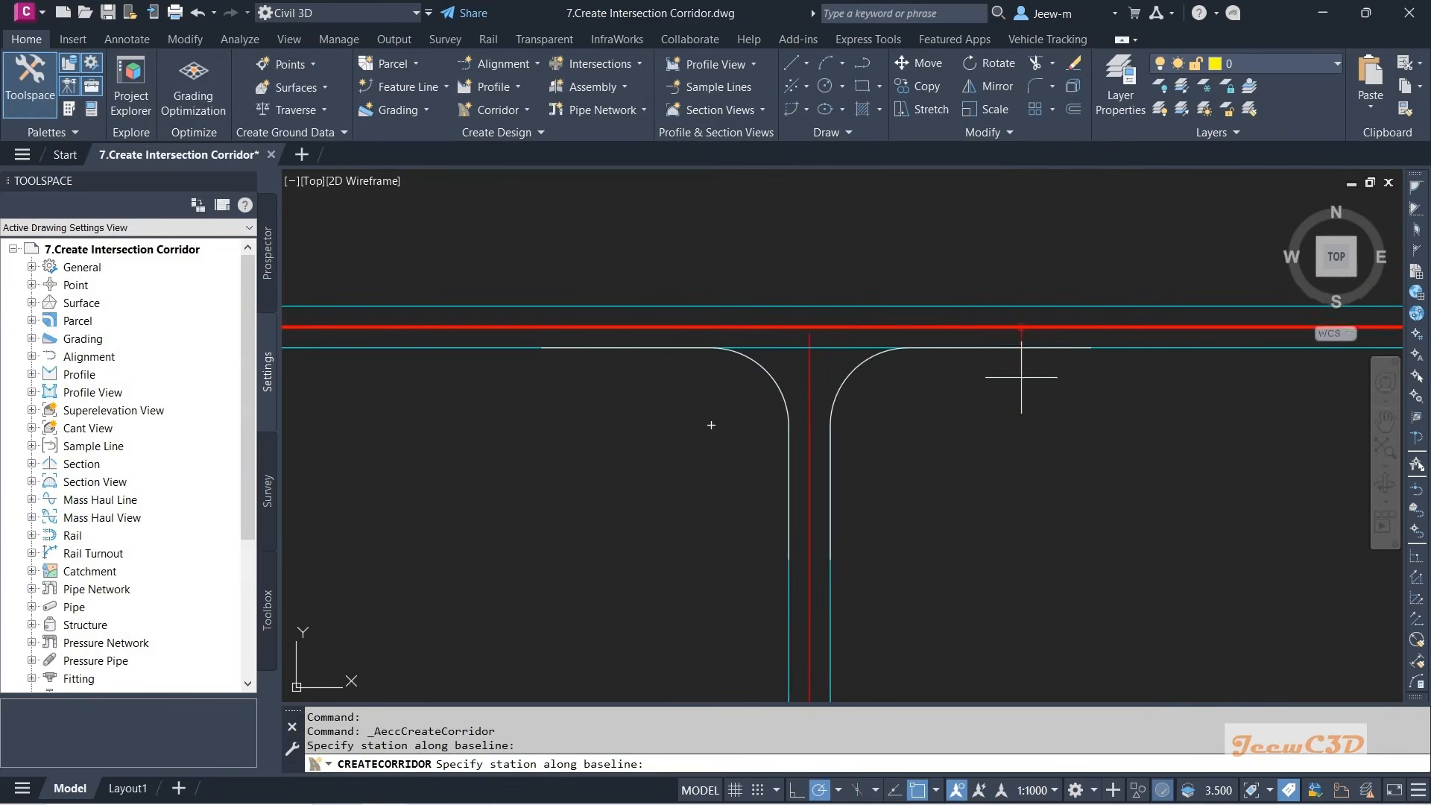
click(1090, 348)
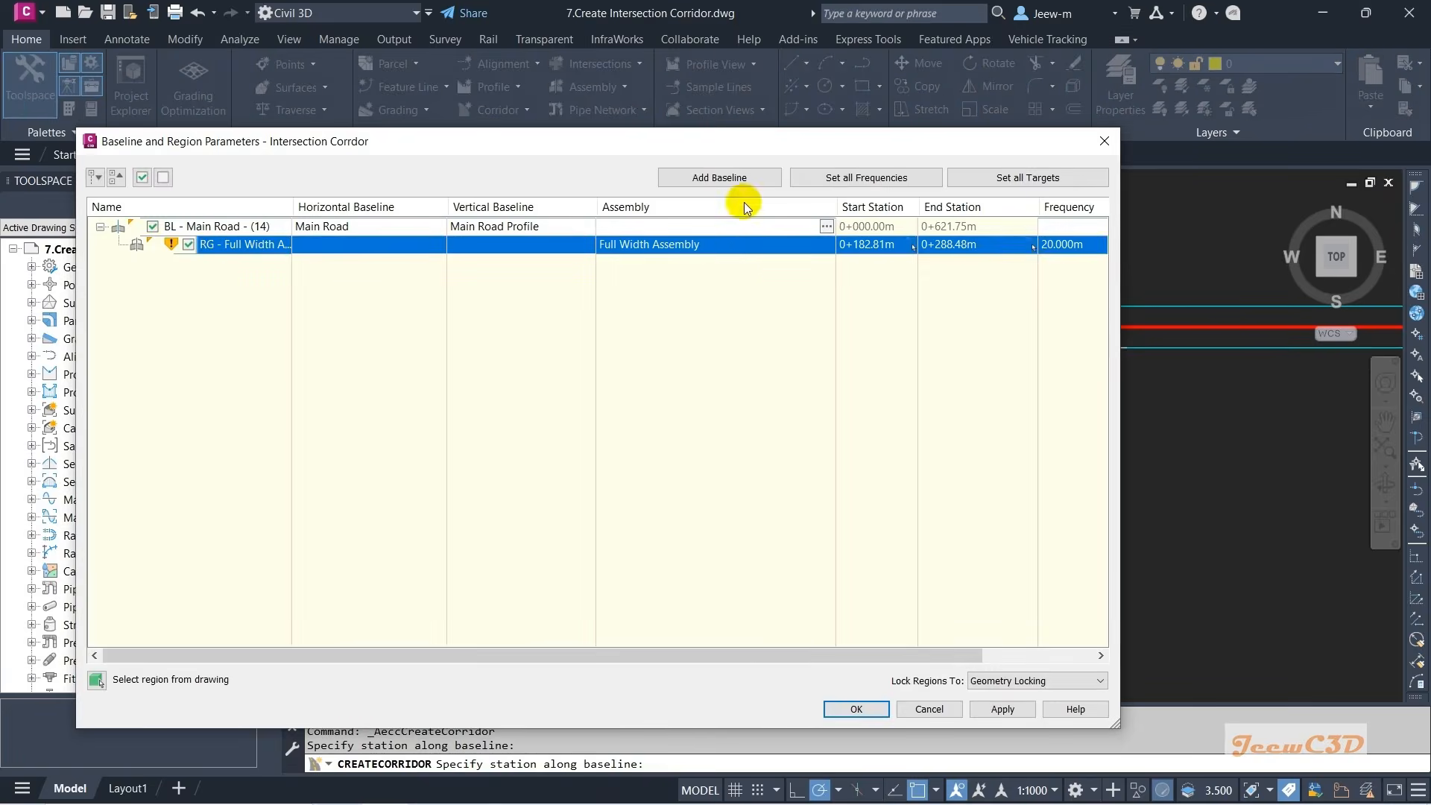
- Split the Main Road region at stations 0+215.41 and 0+253.41, picking the points where the two curb return arcs begin along the main road
mouse_move(729, 146)
mouse_down()
mouse_move(511, 329)
mouse_move(677, 441)
mouse_move(809, 445)
mouse_up()
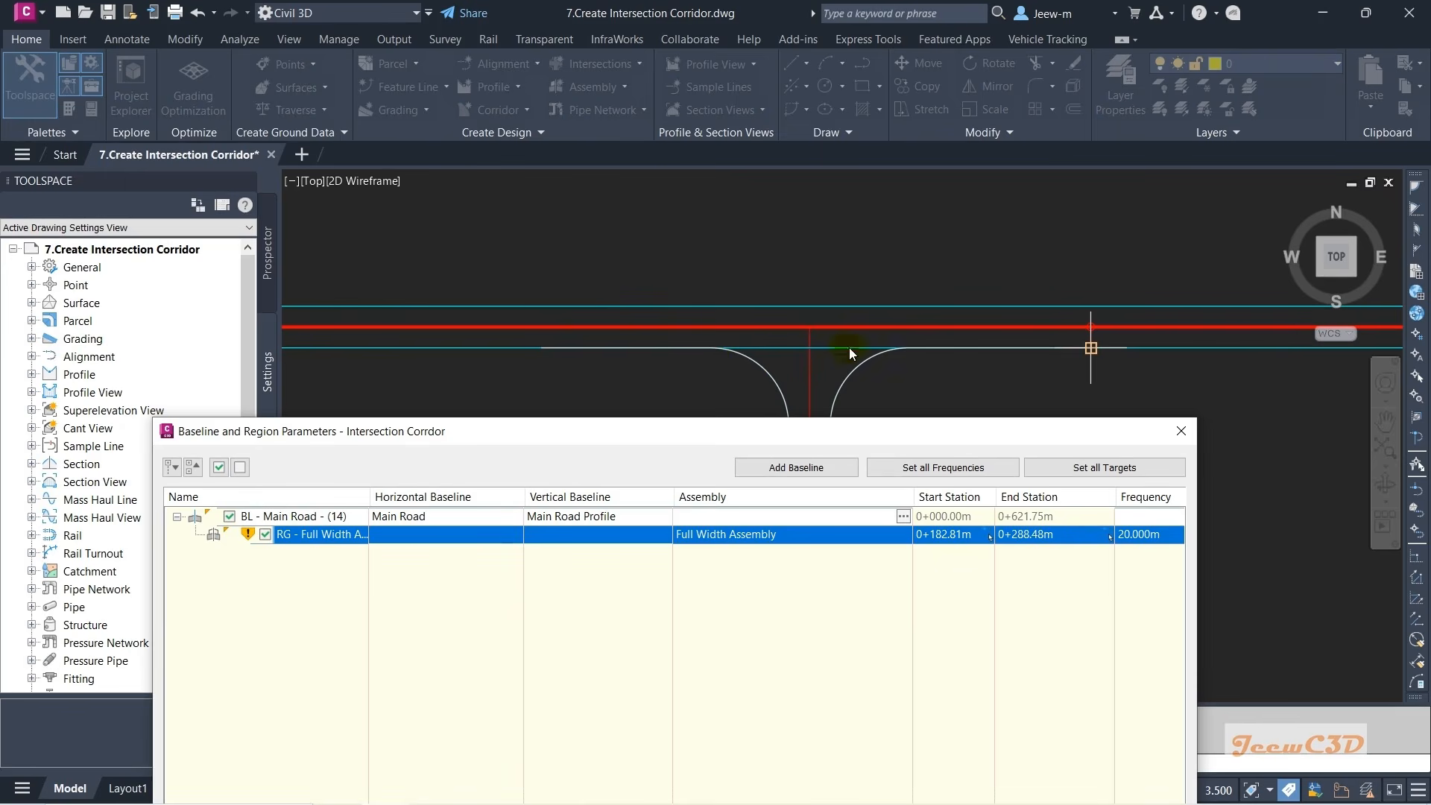
drag(736, 432, 730, 380)
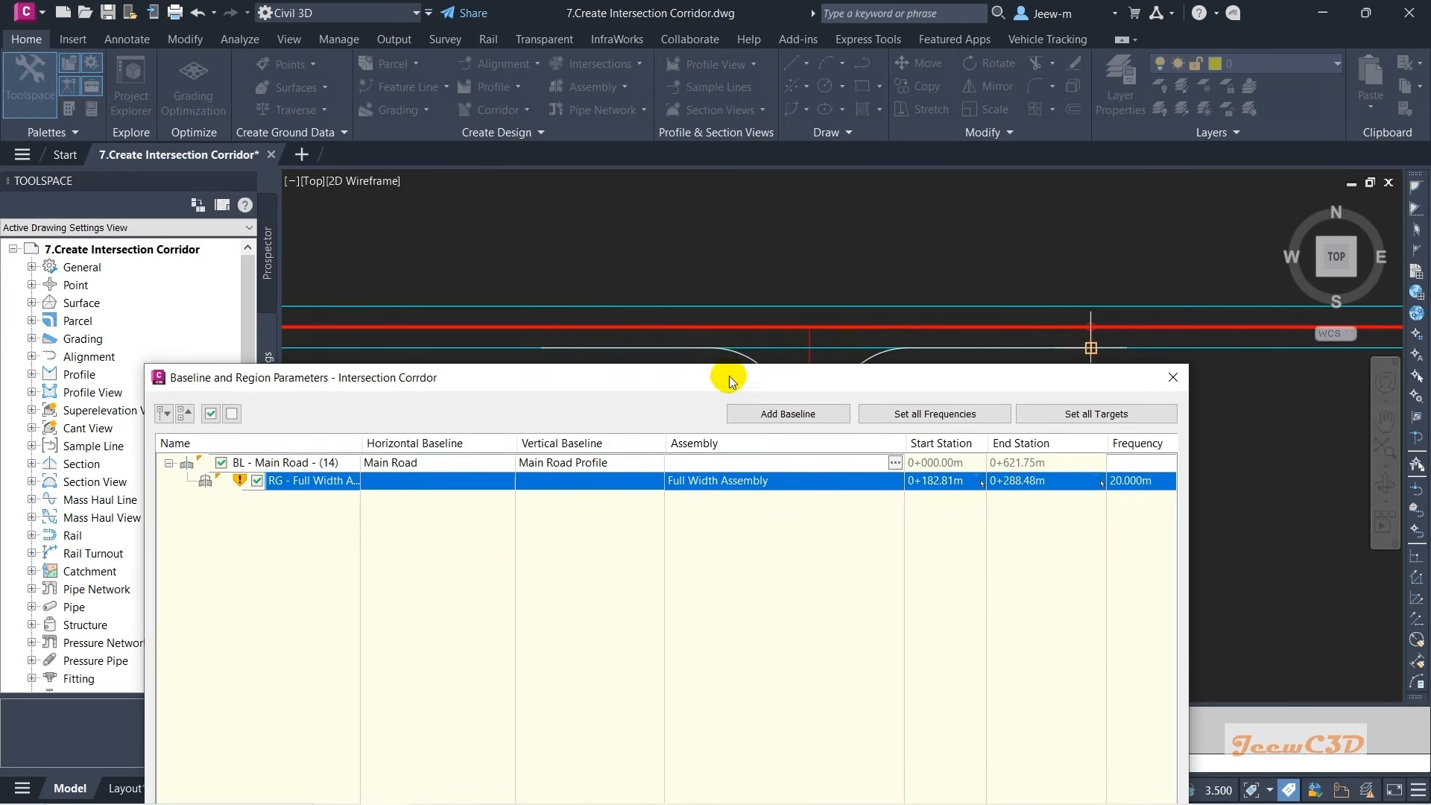
right_click(584, 485)
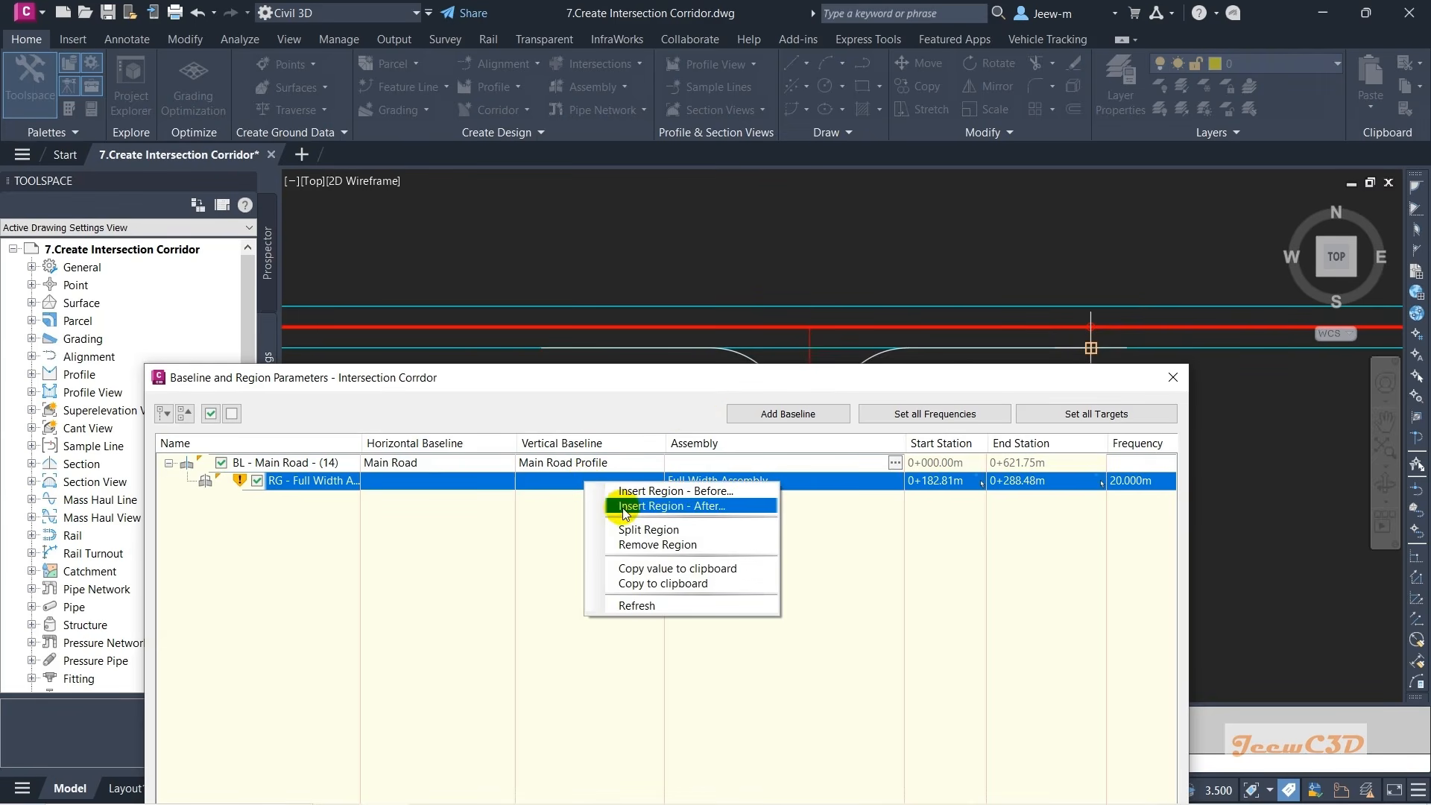
click(658, 531)
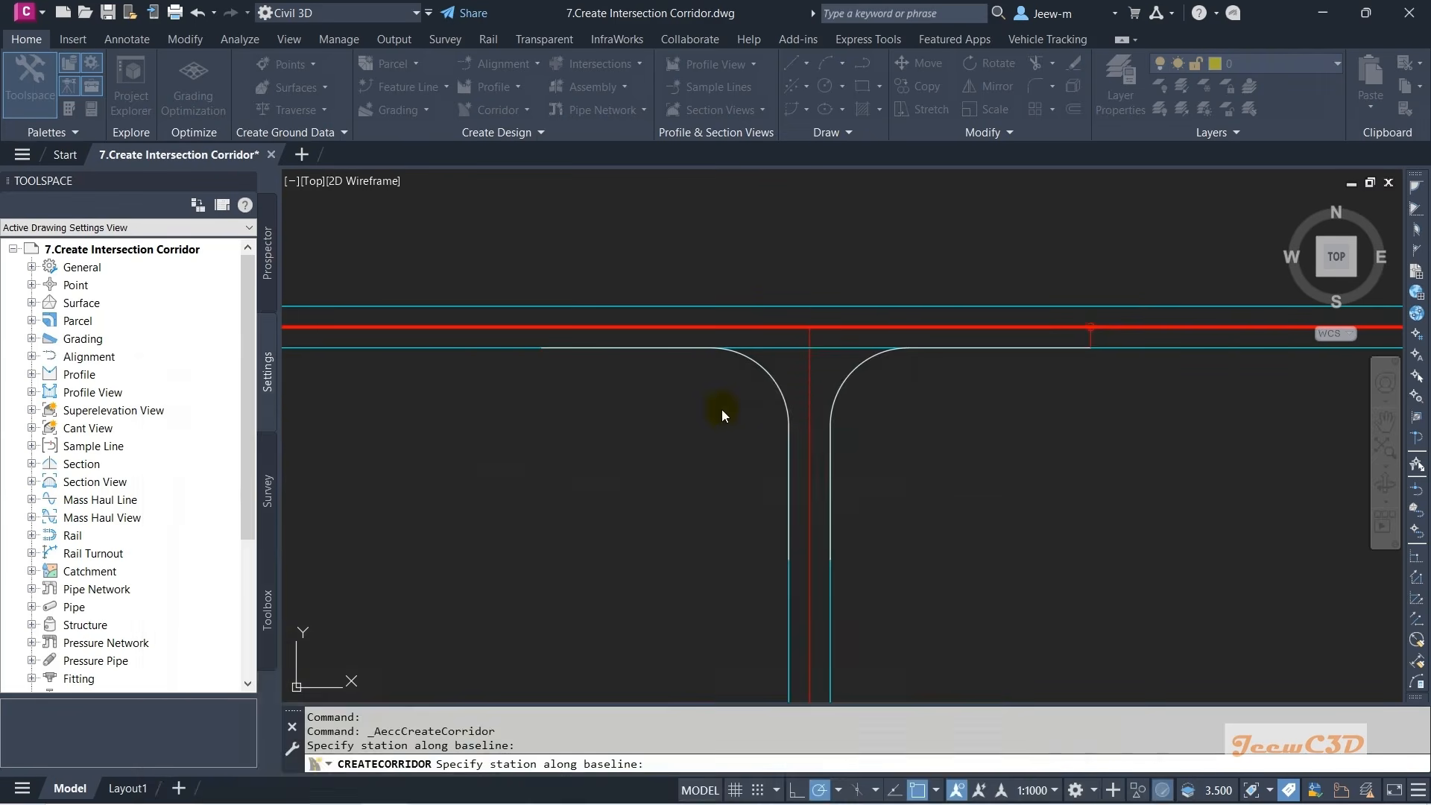
click(711, 347)
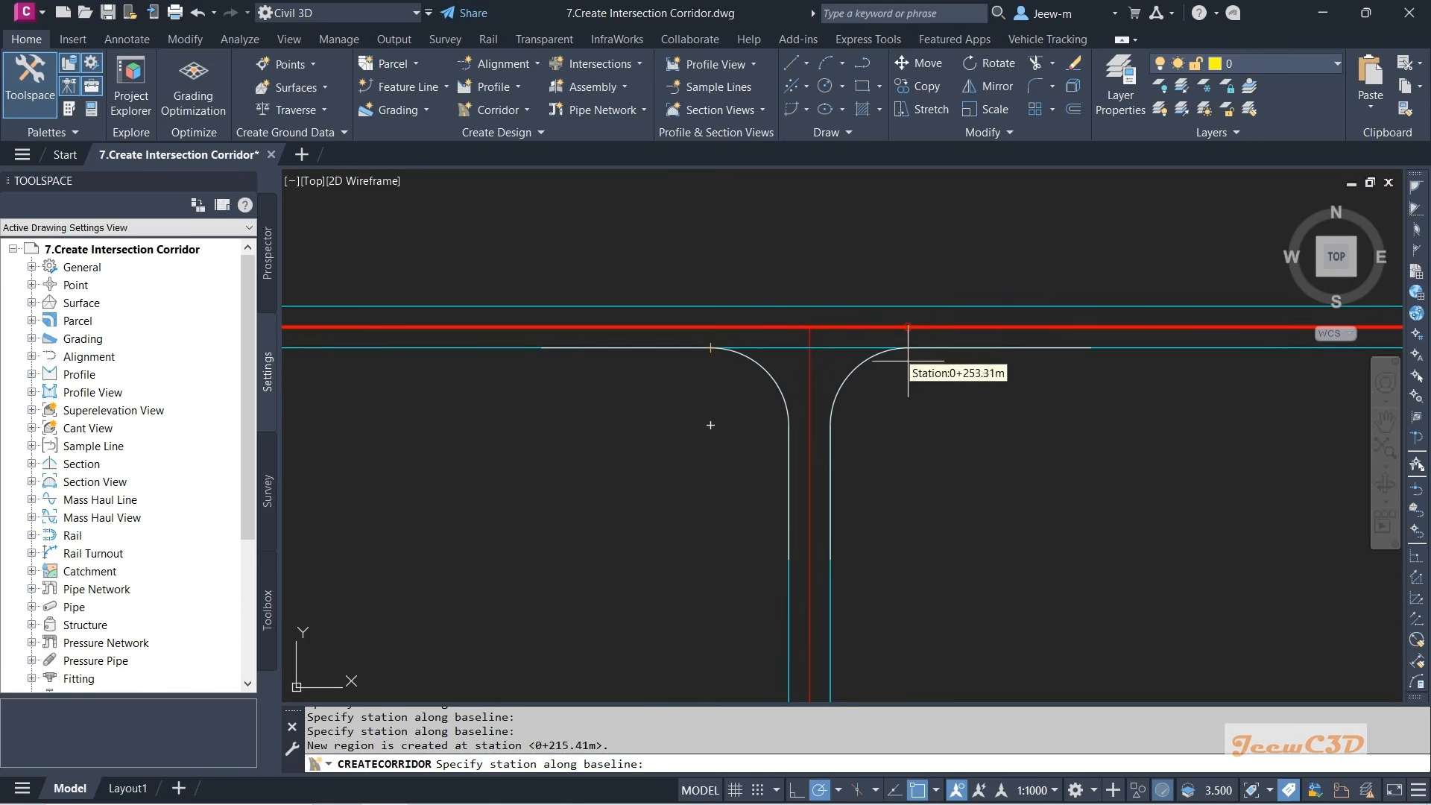
scroll(901, 381, up, 3)
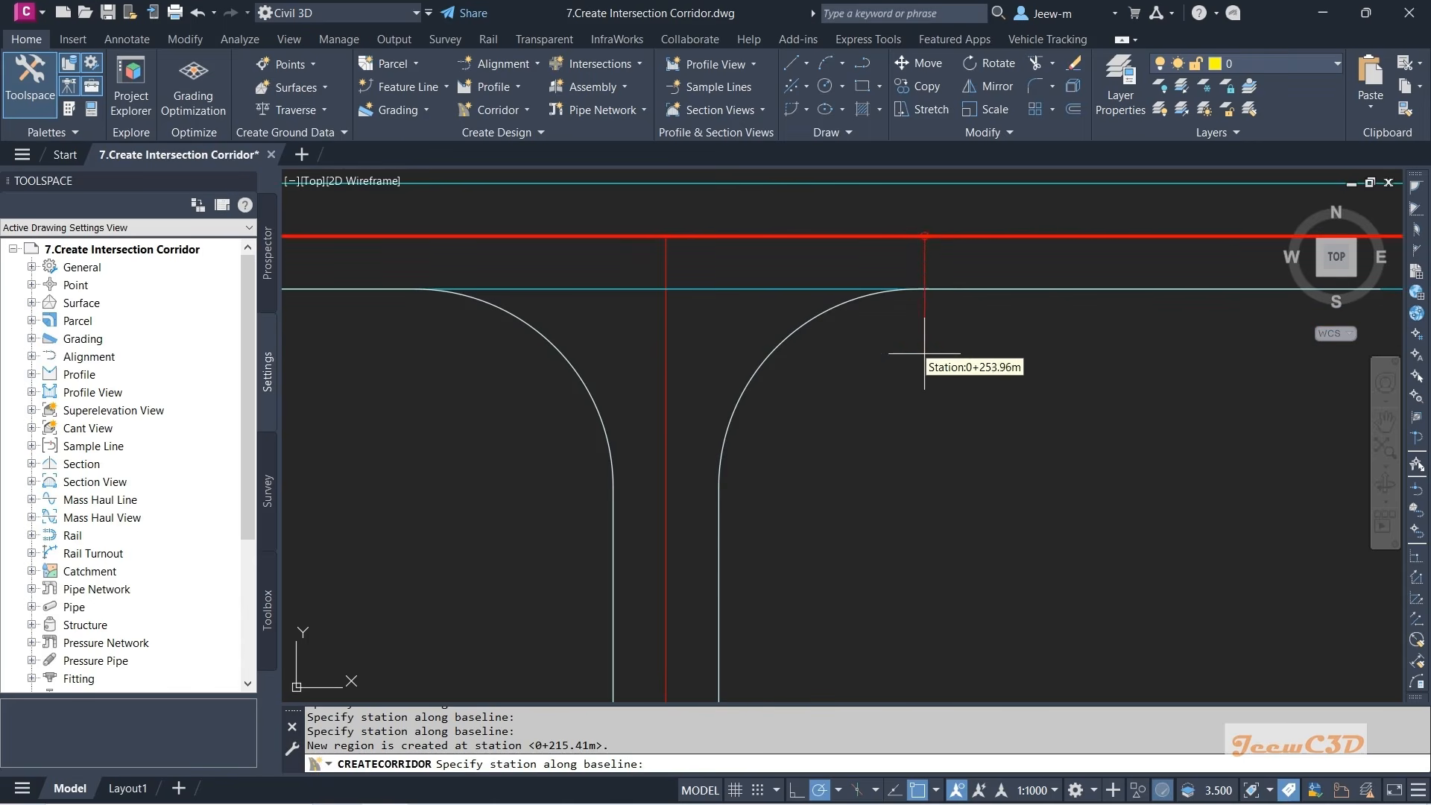
click(917, 487)
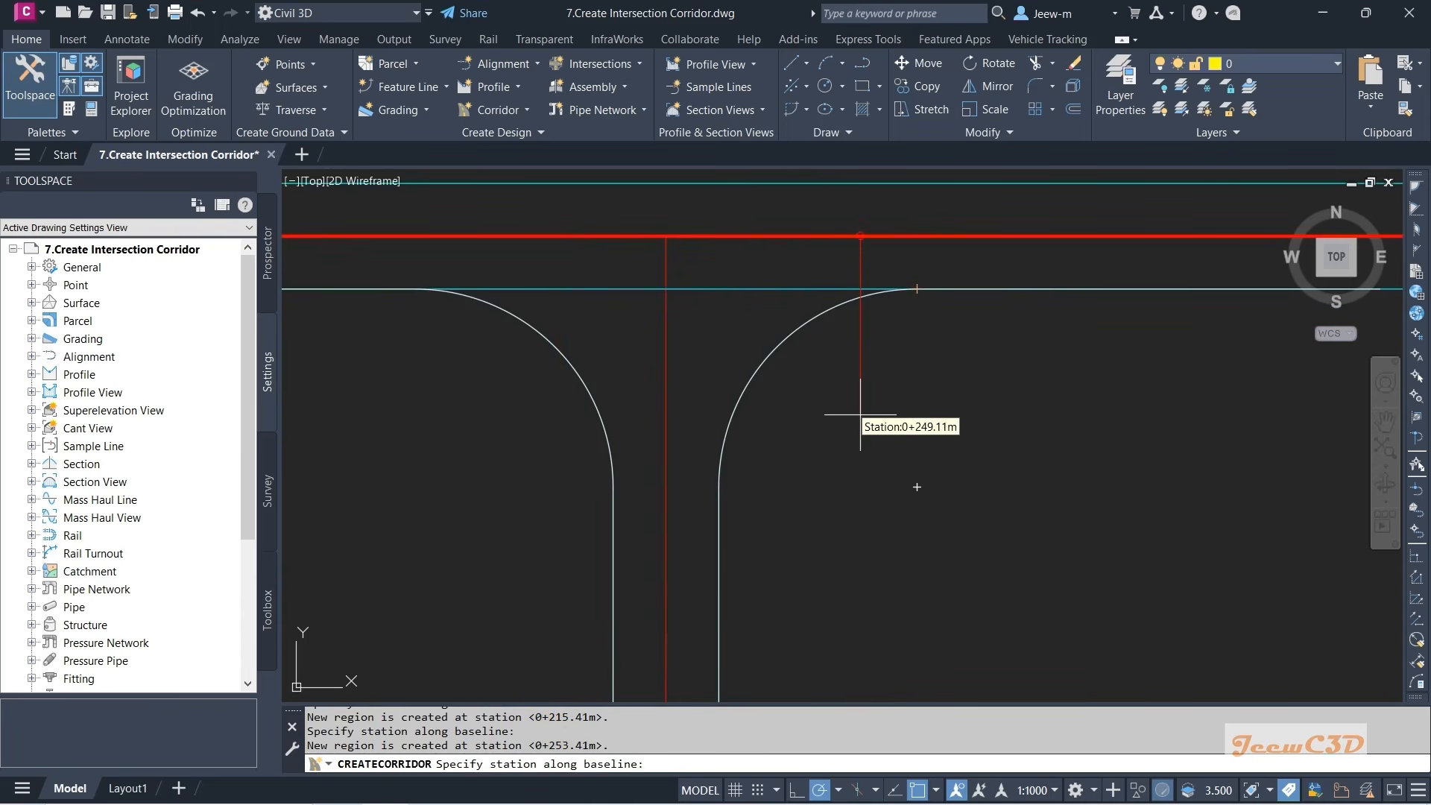
scroll(860, 415, down, 2)
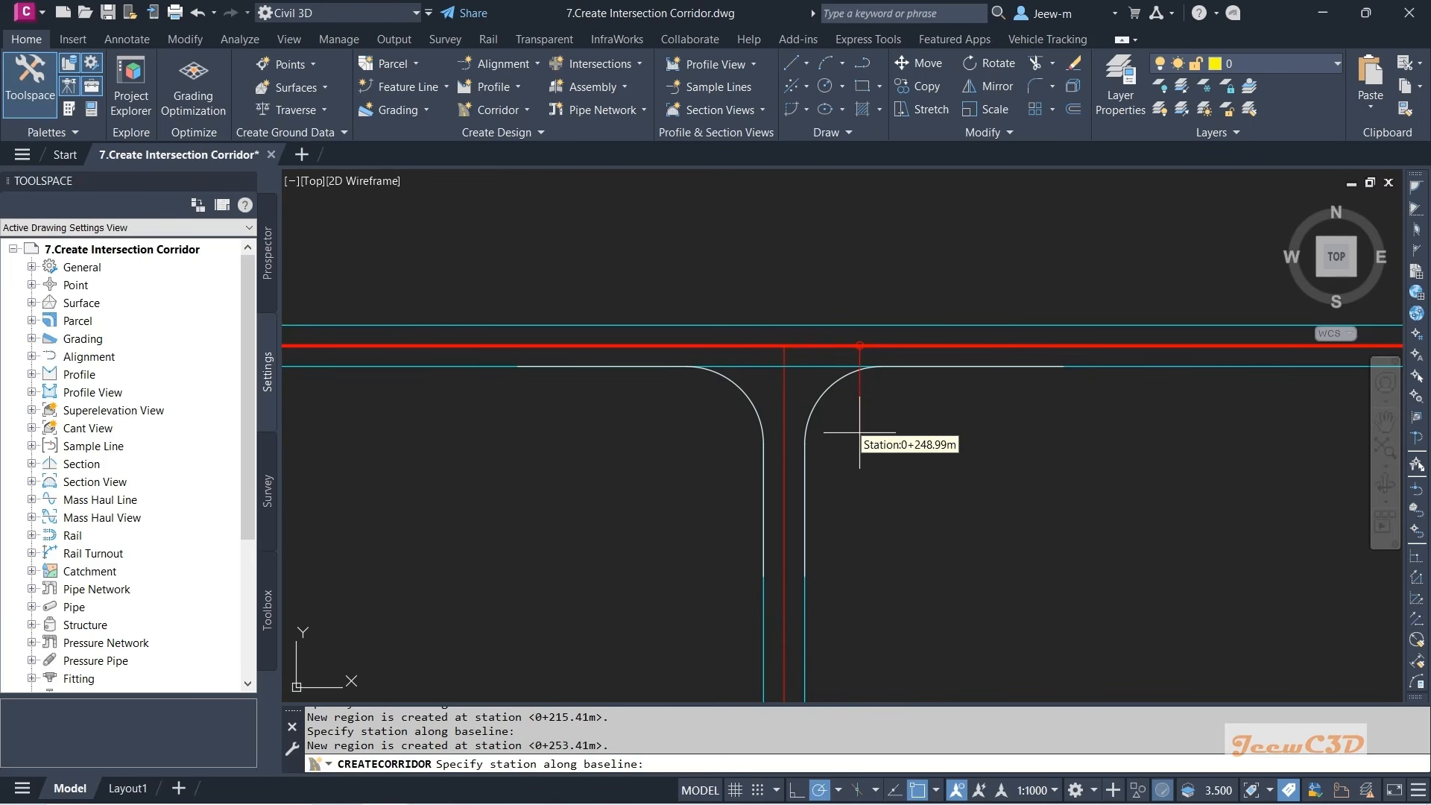
scroll(731, 404, up, 3)
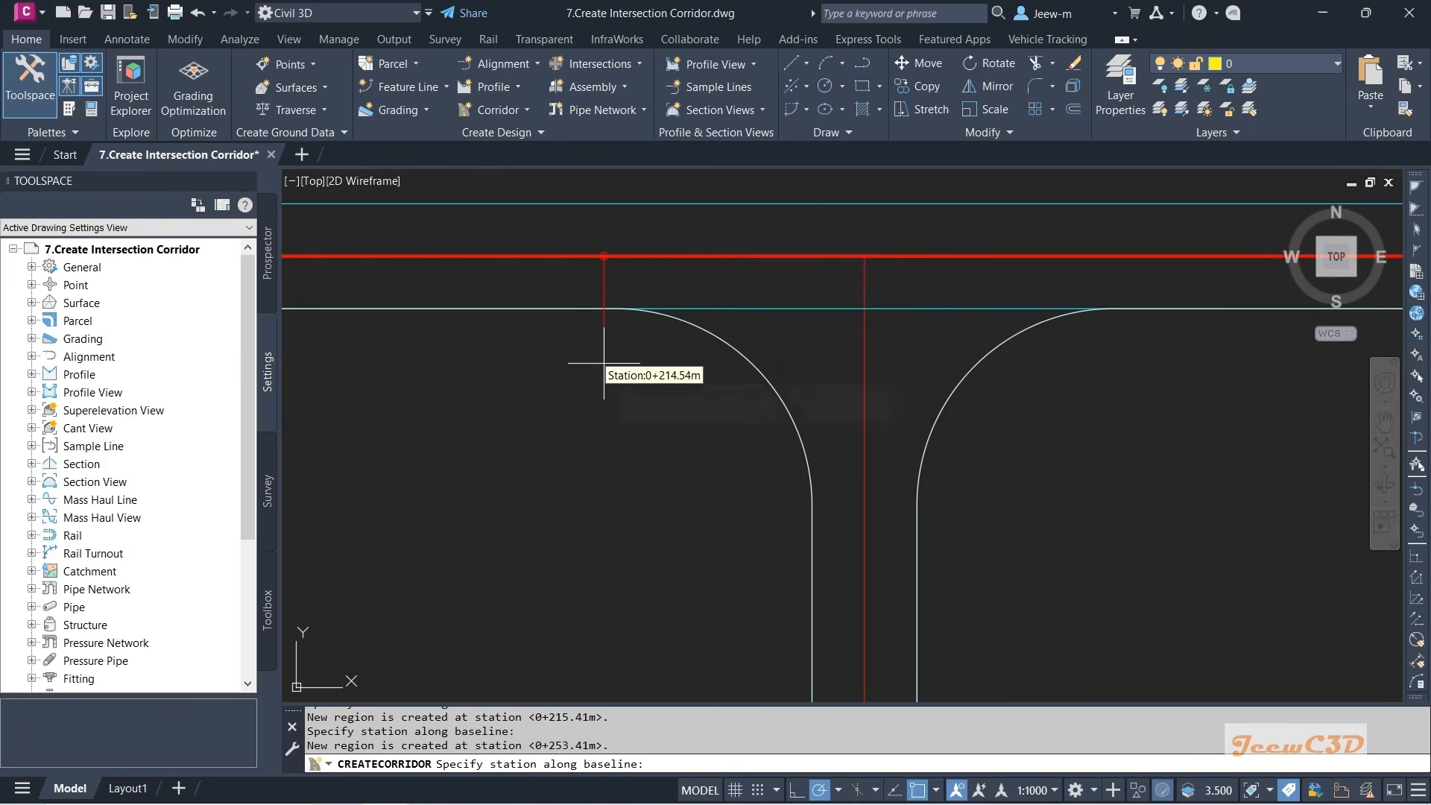
scroll(600, 369, down, 3)
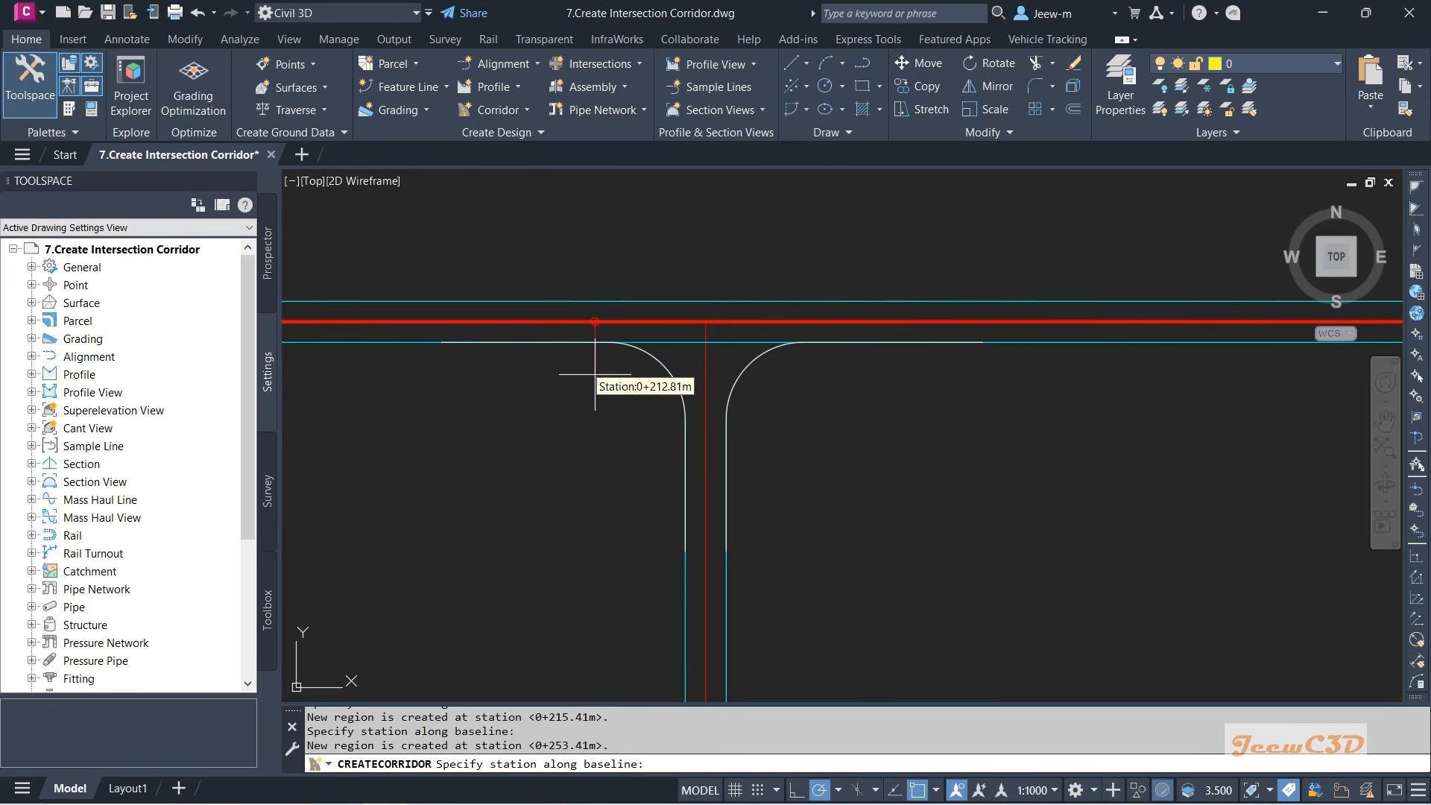
key(Return)
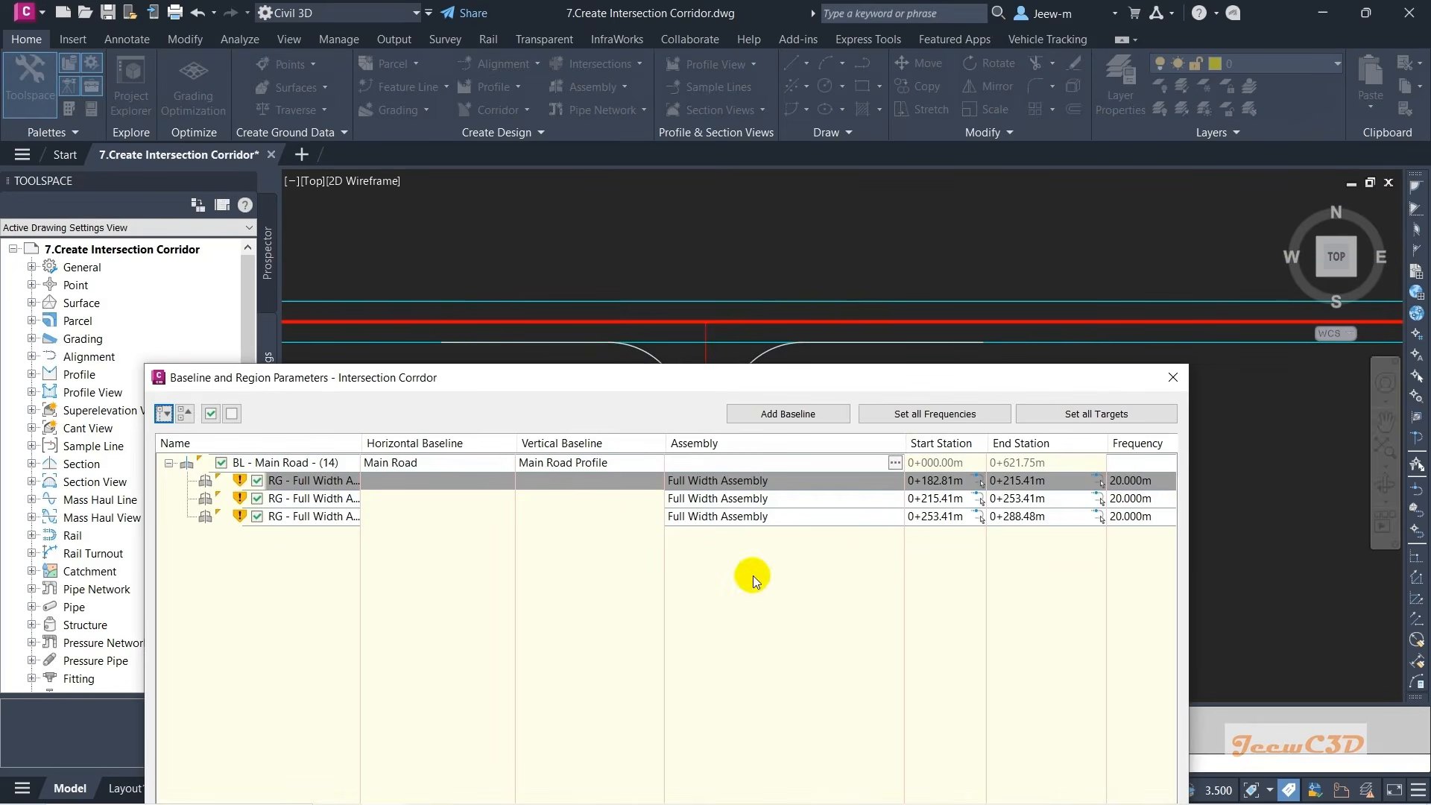
- Change the assembly of the middle Main Road region to Mid Block Assembly
click(606, 499)
drag(676, 374, 677, 243)
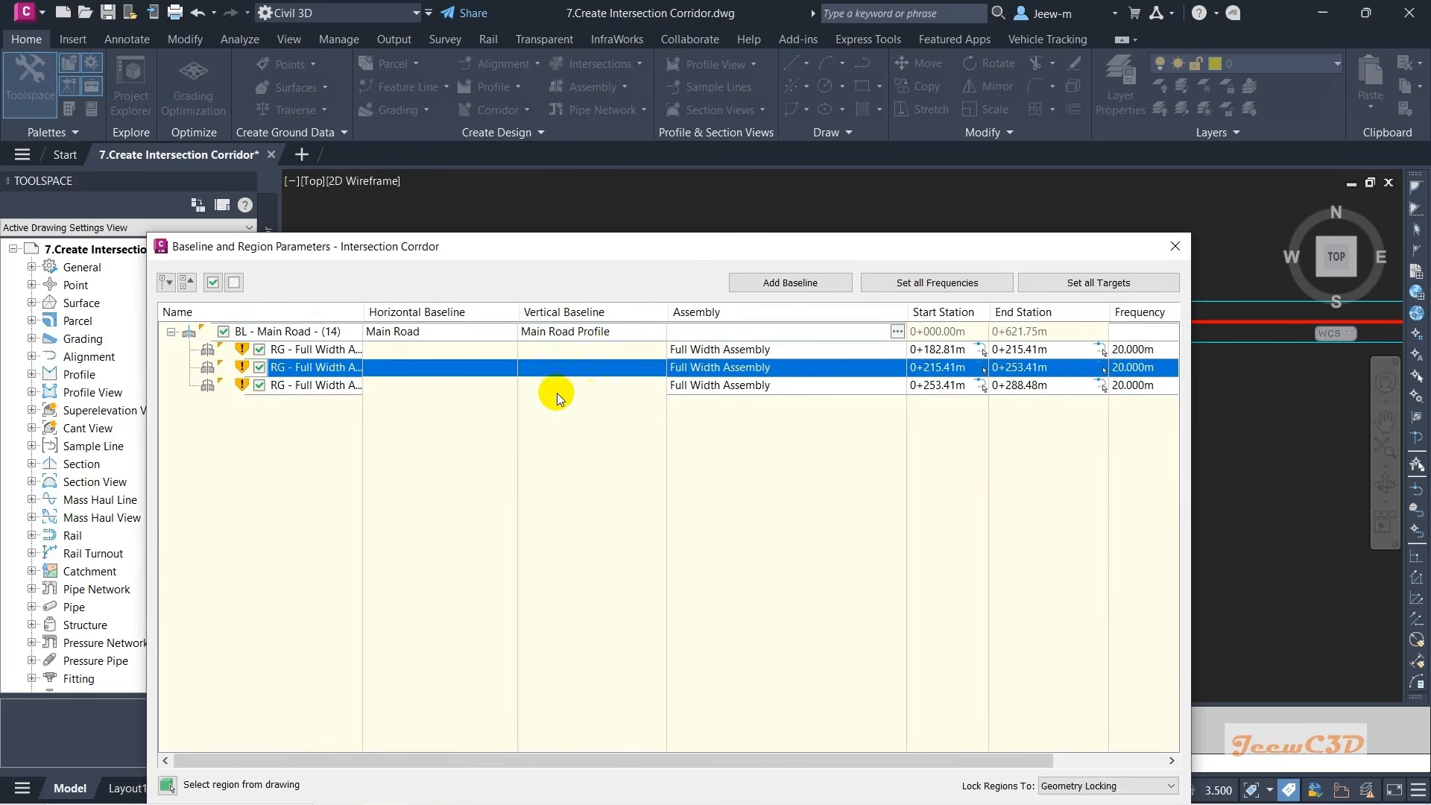
drag(696, 367, 743, 376)
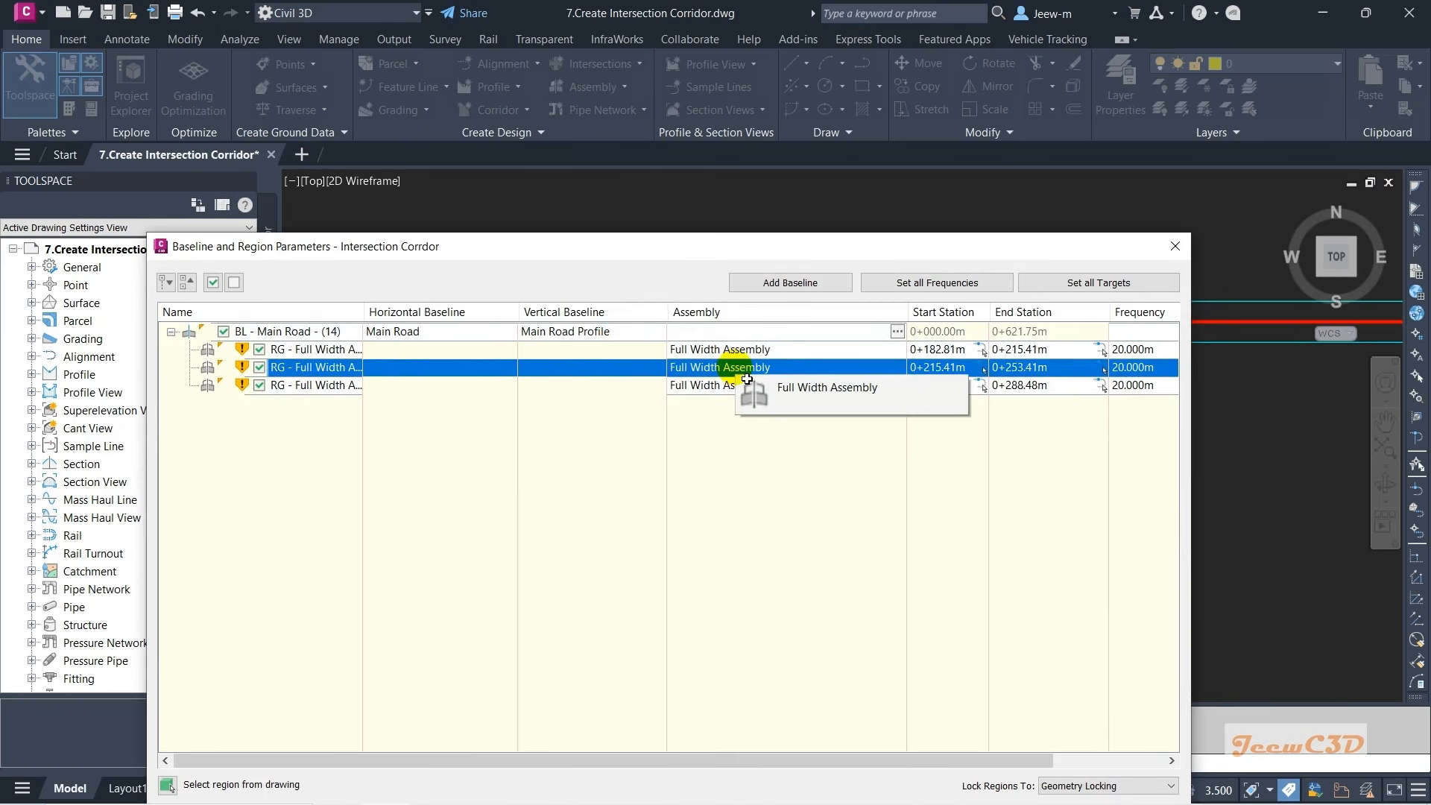
double_click(738, 373)
click(564, 397)
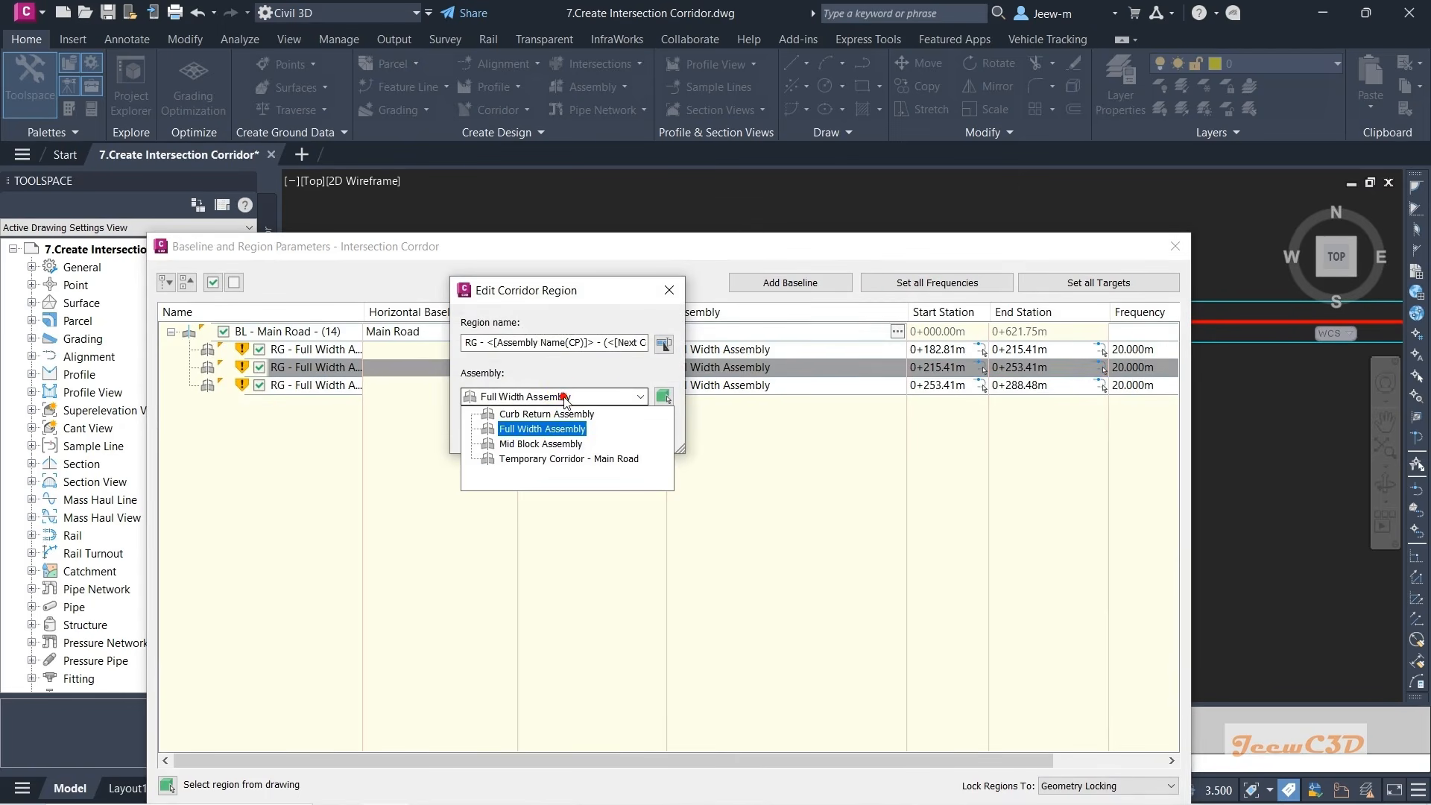
click(541, 444)
click(500, 427)
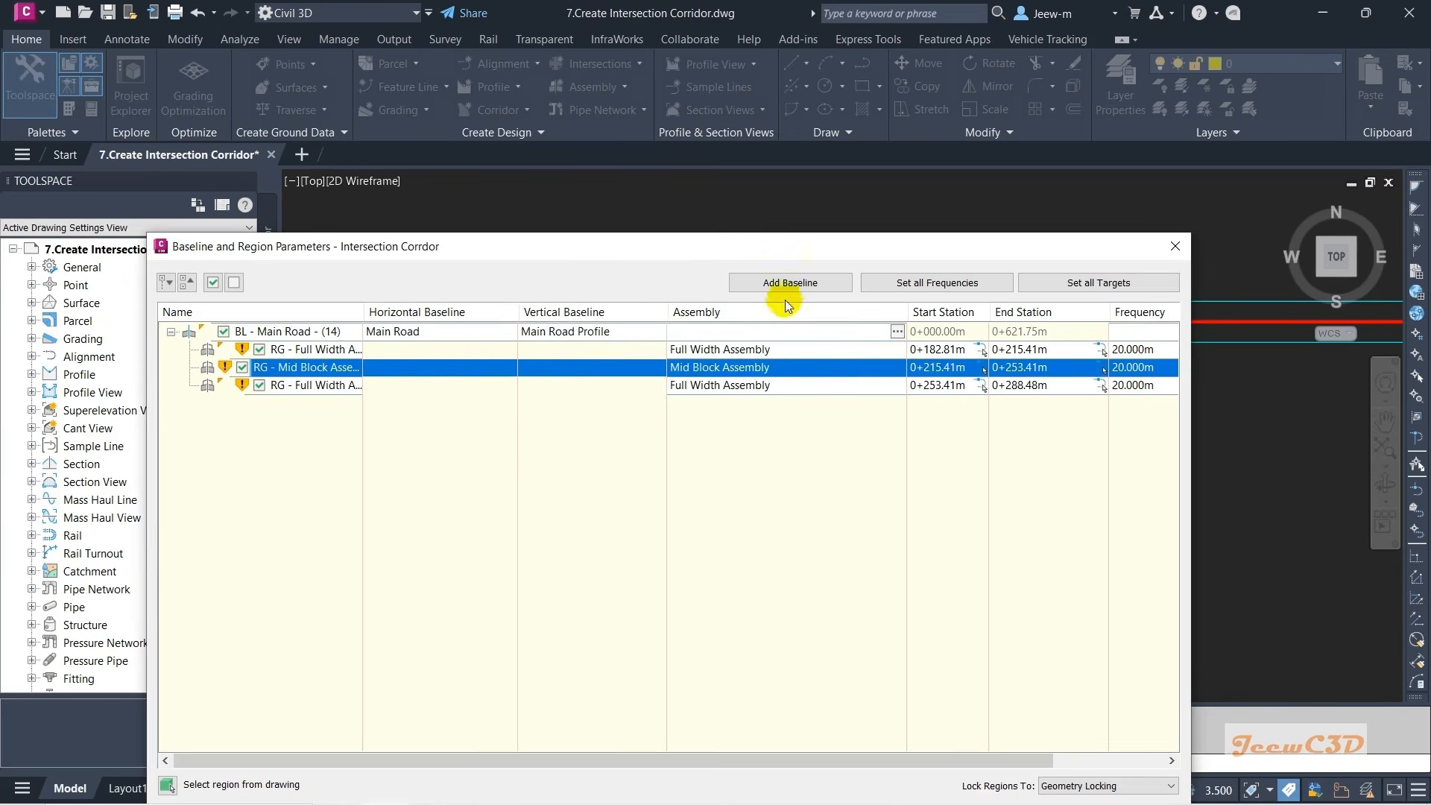
- Add a second corridor baseline of the alignment and profile type using the Secondary Road alignment
drag(762, 250, 688, 182)
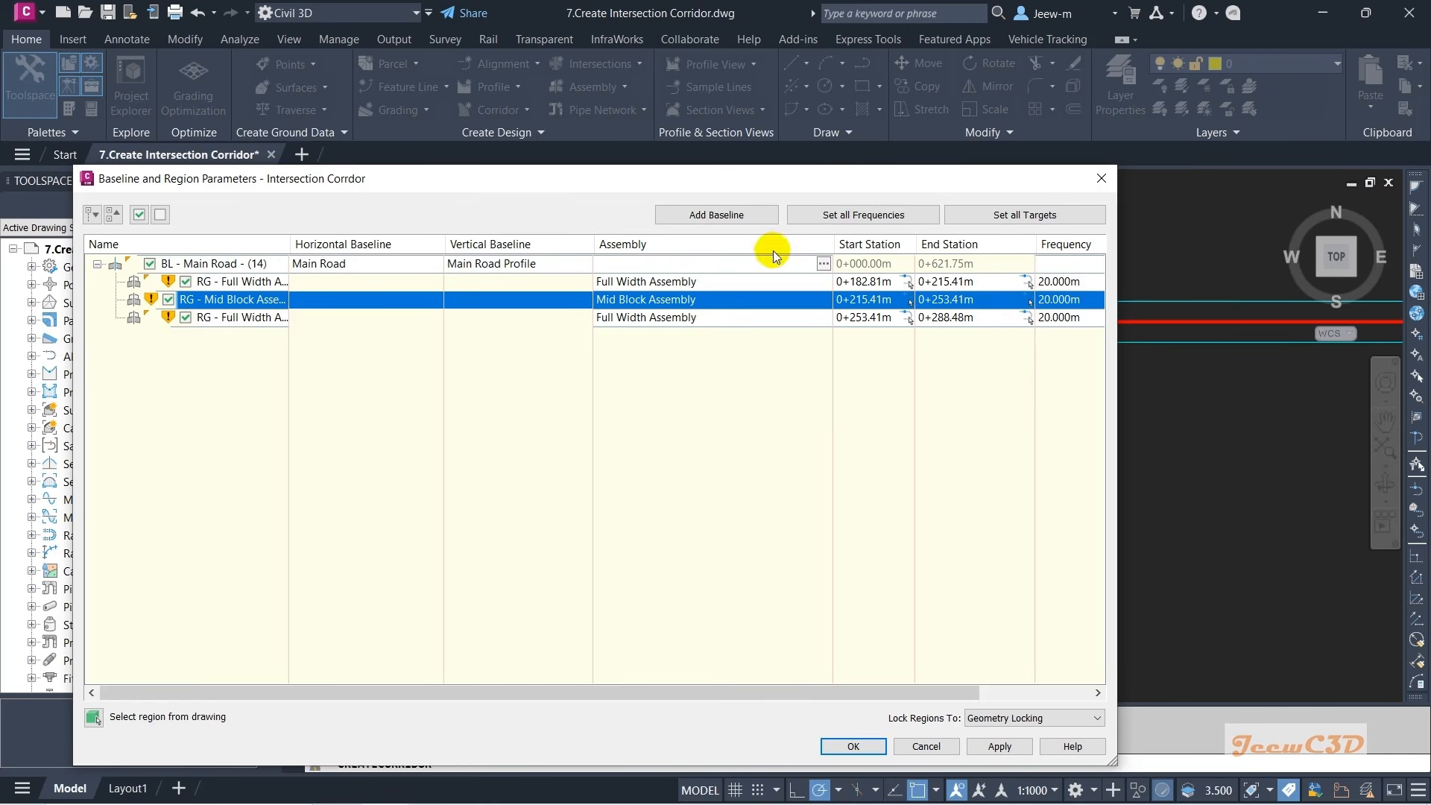
mouse_move(741, 186)
mouse_down()
mouse_move(954, 327)
mouse_move(941, 610)
mouse_up()
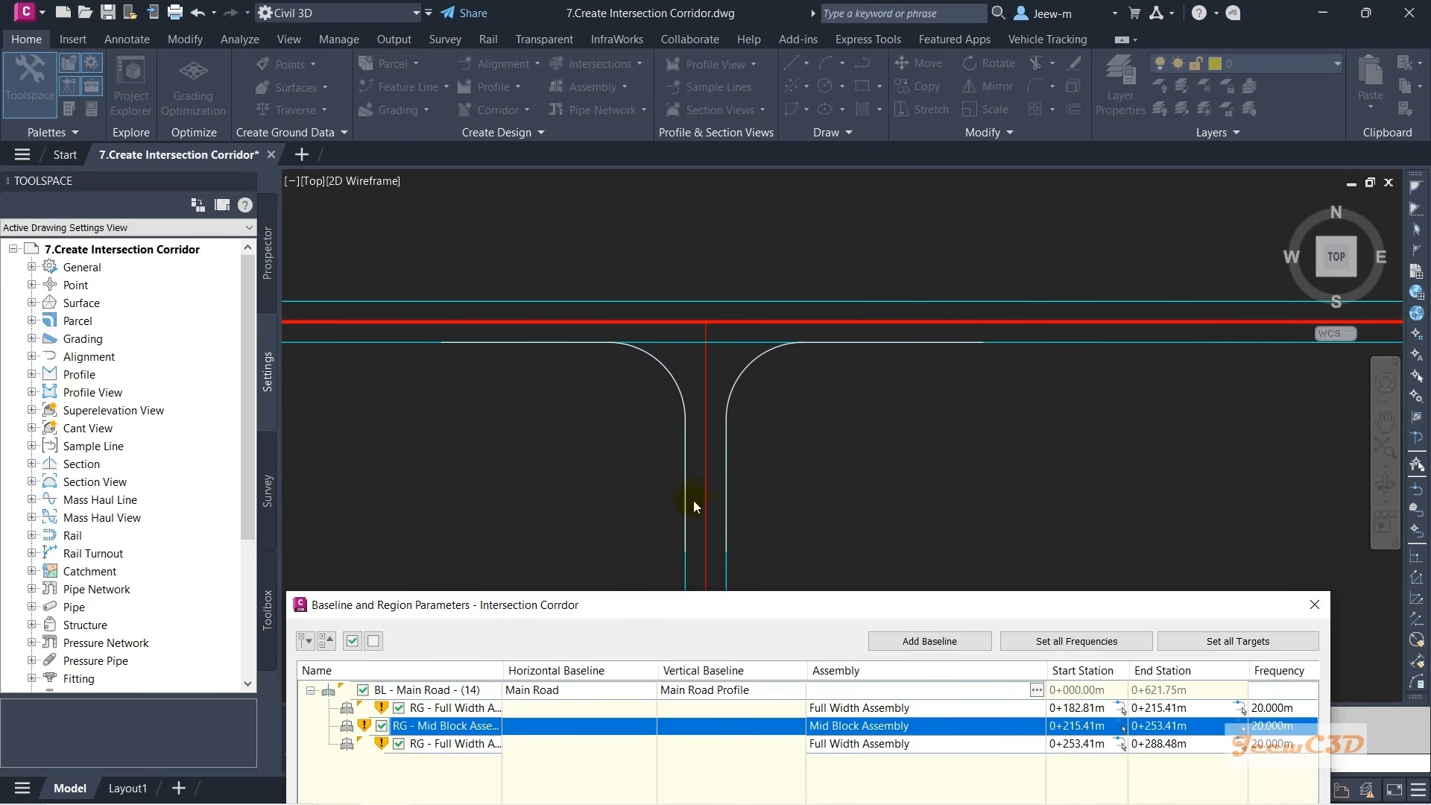
drag(781, 602, 922, 152)
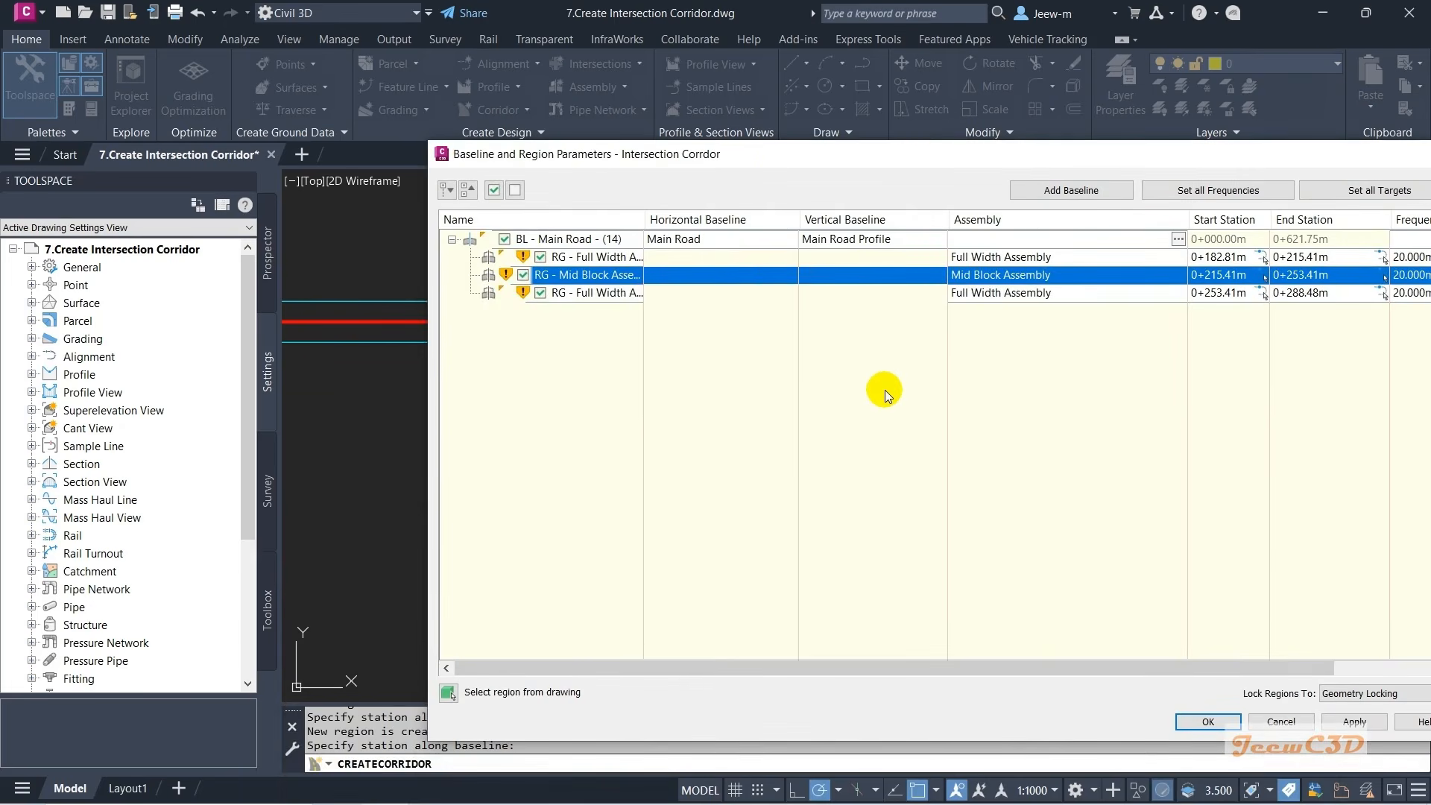
click(1053, 192)
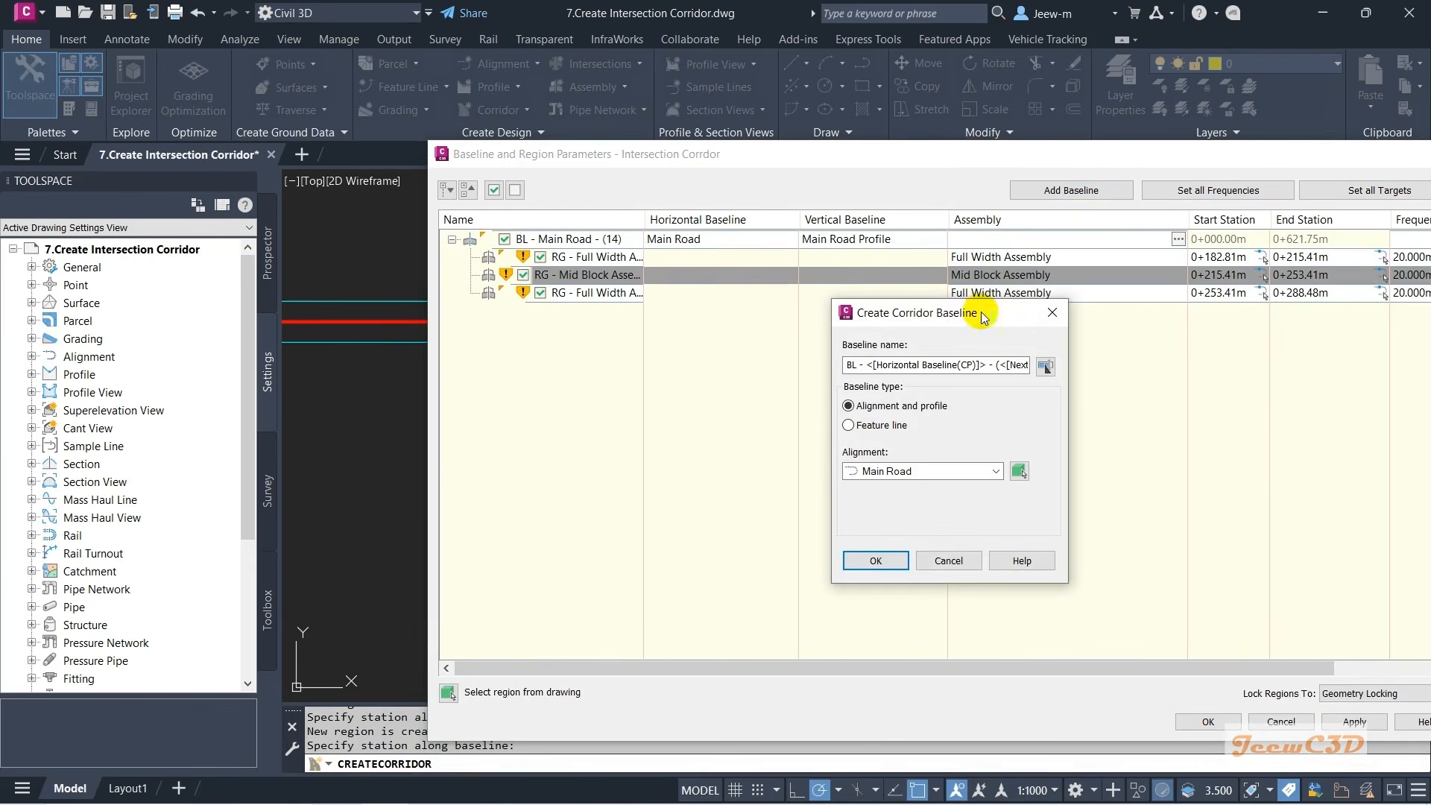
click(910, 473)
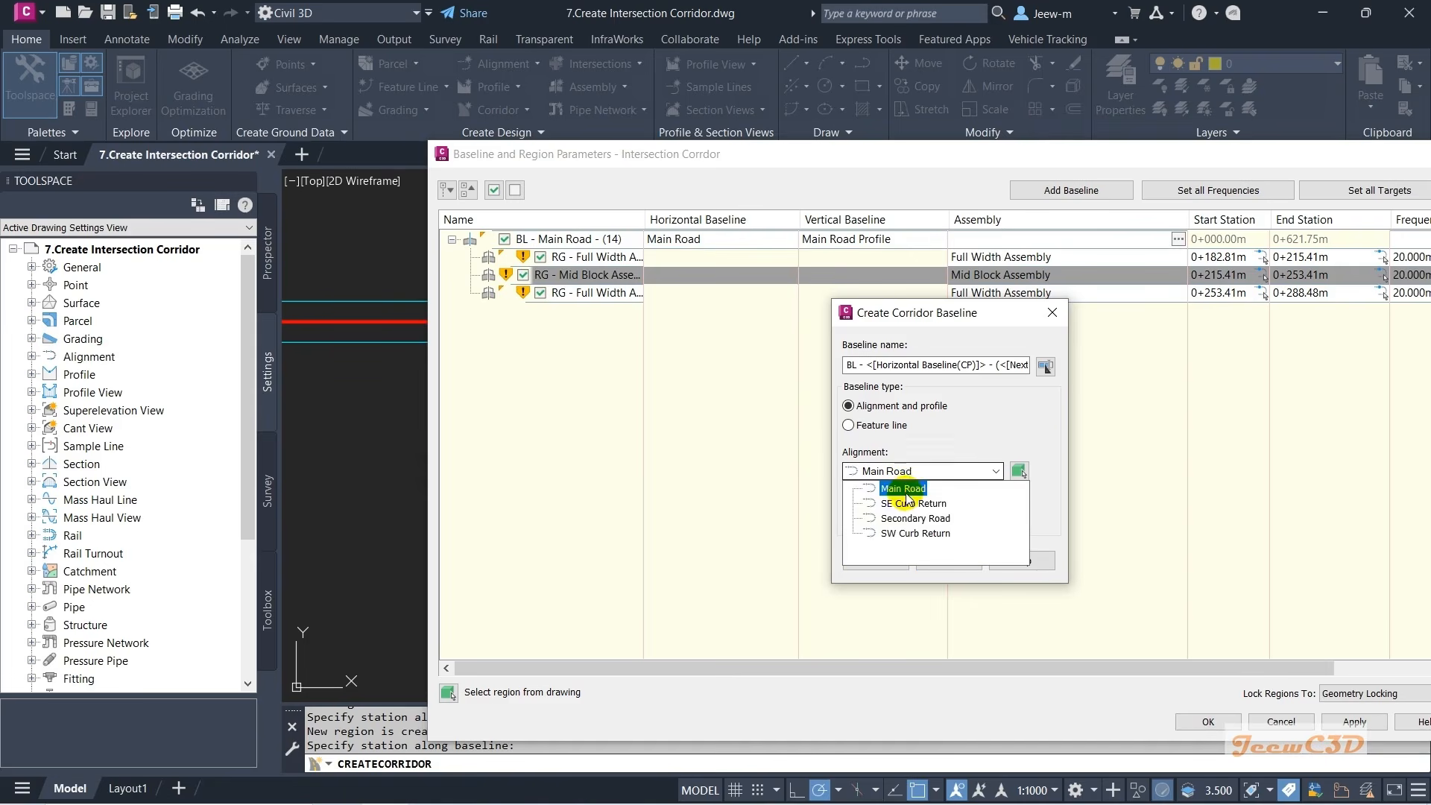
click(914, 519)
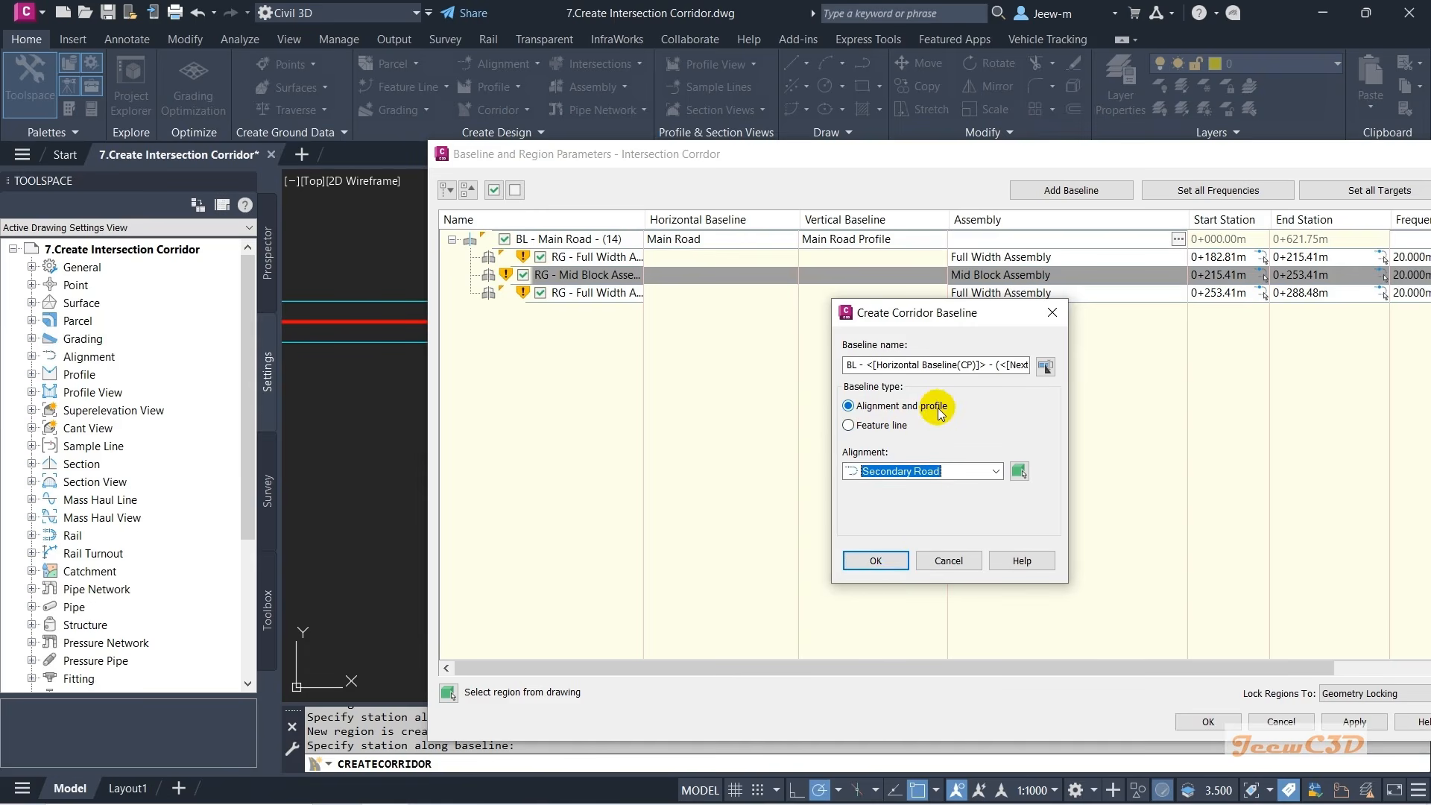
click(893, 556)
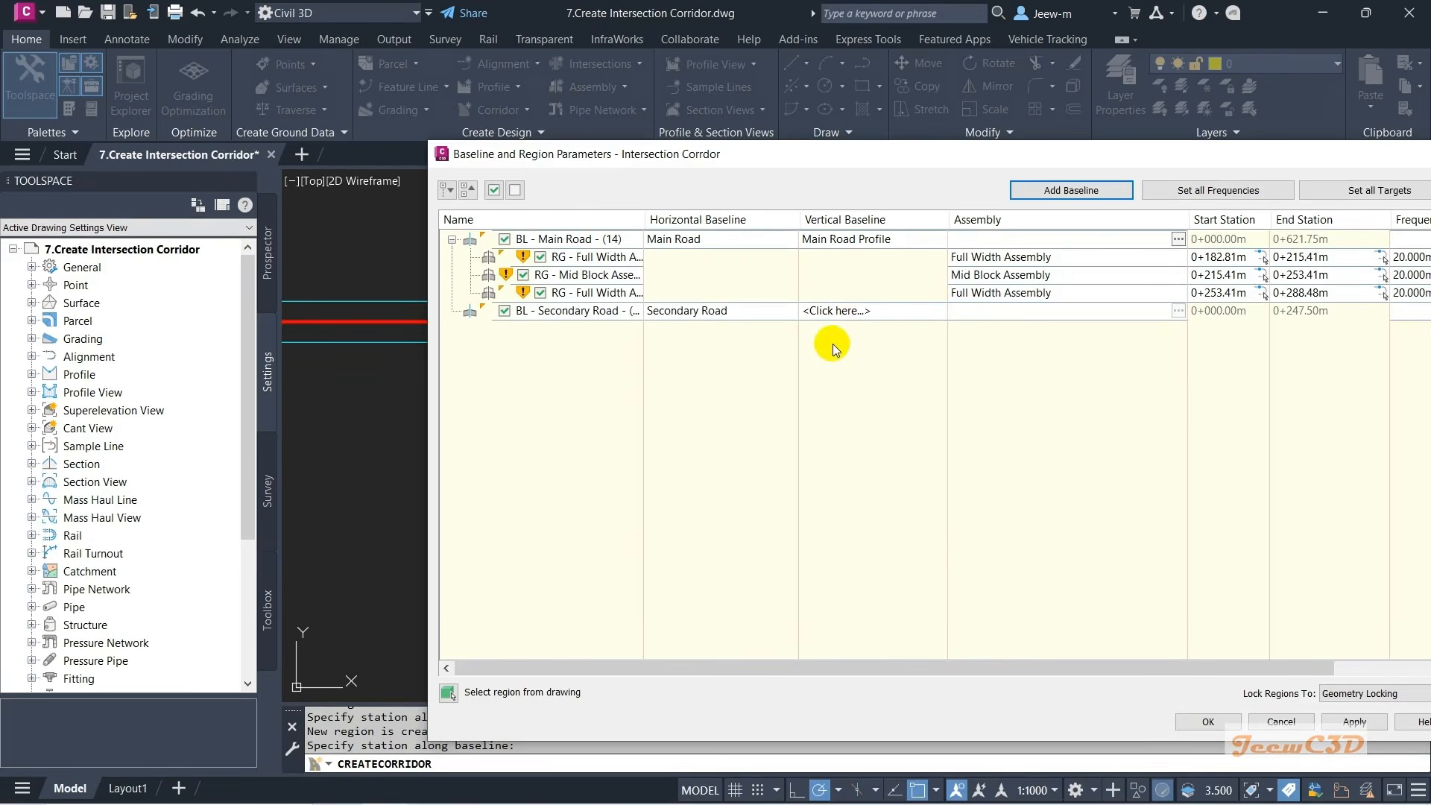
- Assign Secondary Road Profile as the vertical baseline of the Secondary Road baseline
click(837, 311)
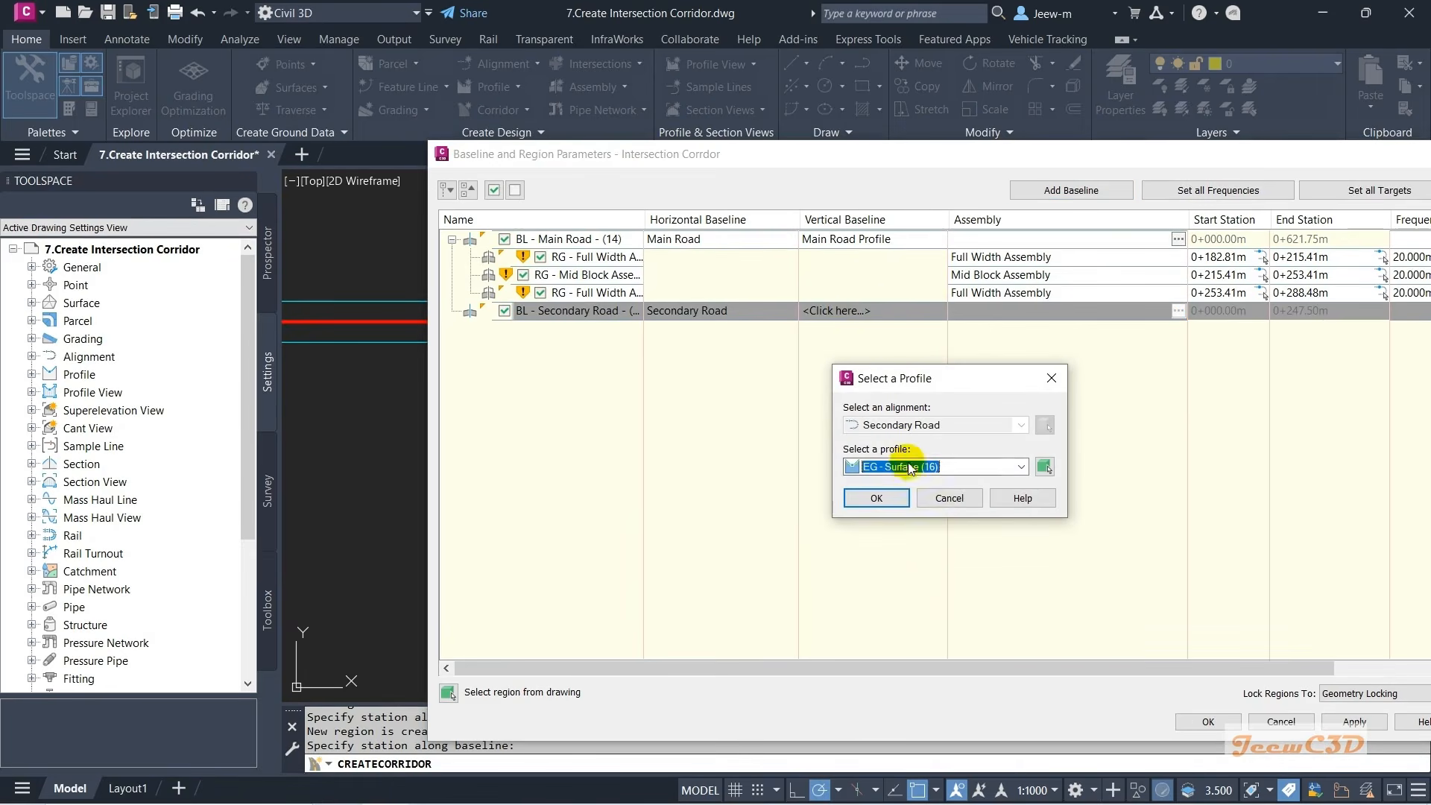
click(911, 468)
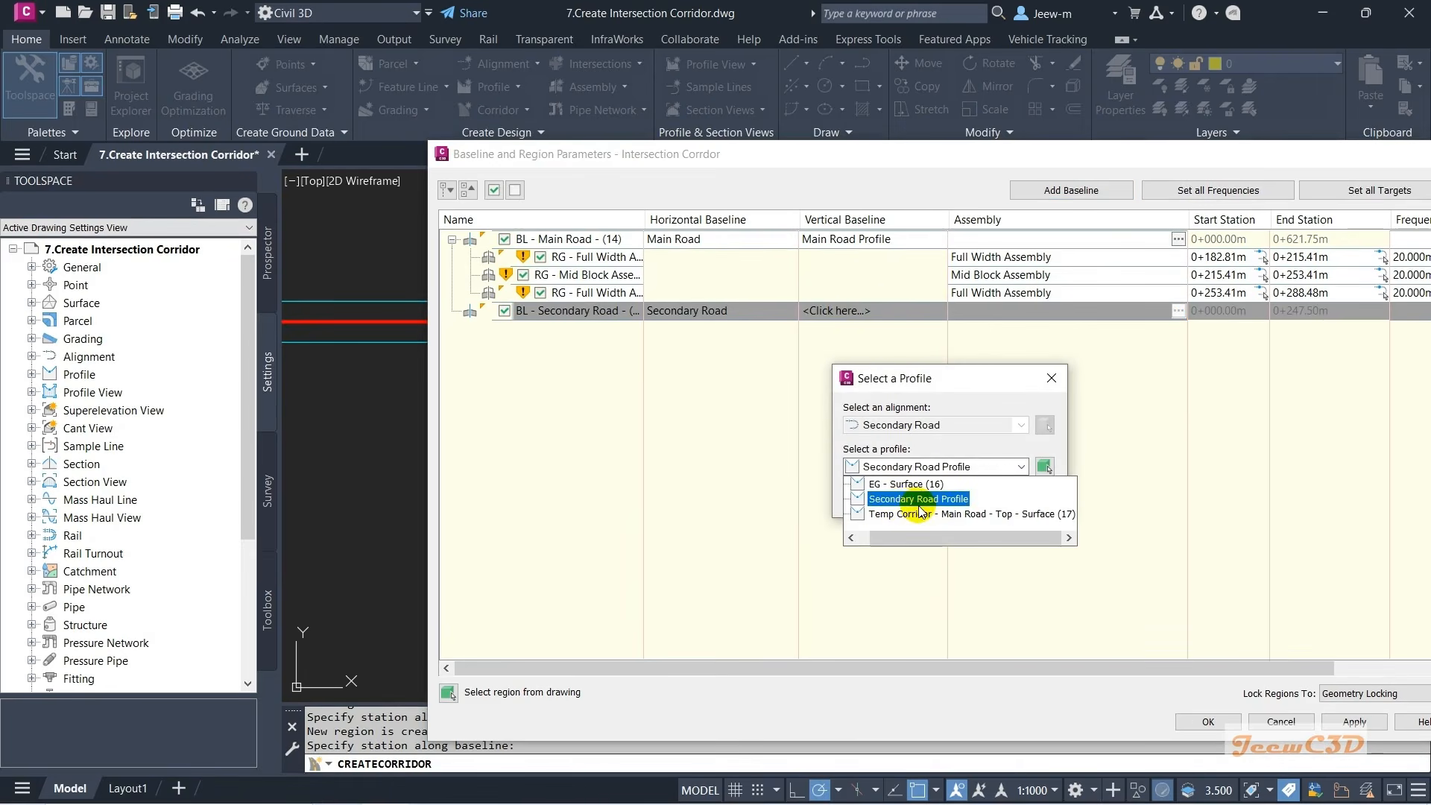
click(919, 500)
click(898, 502)
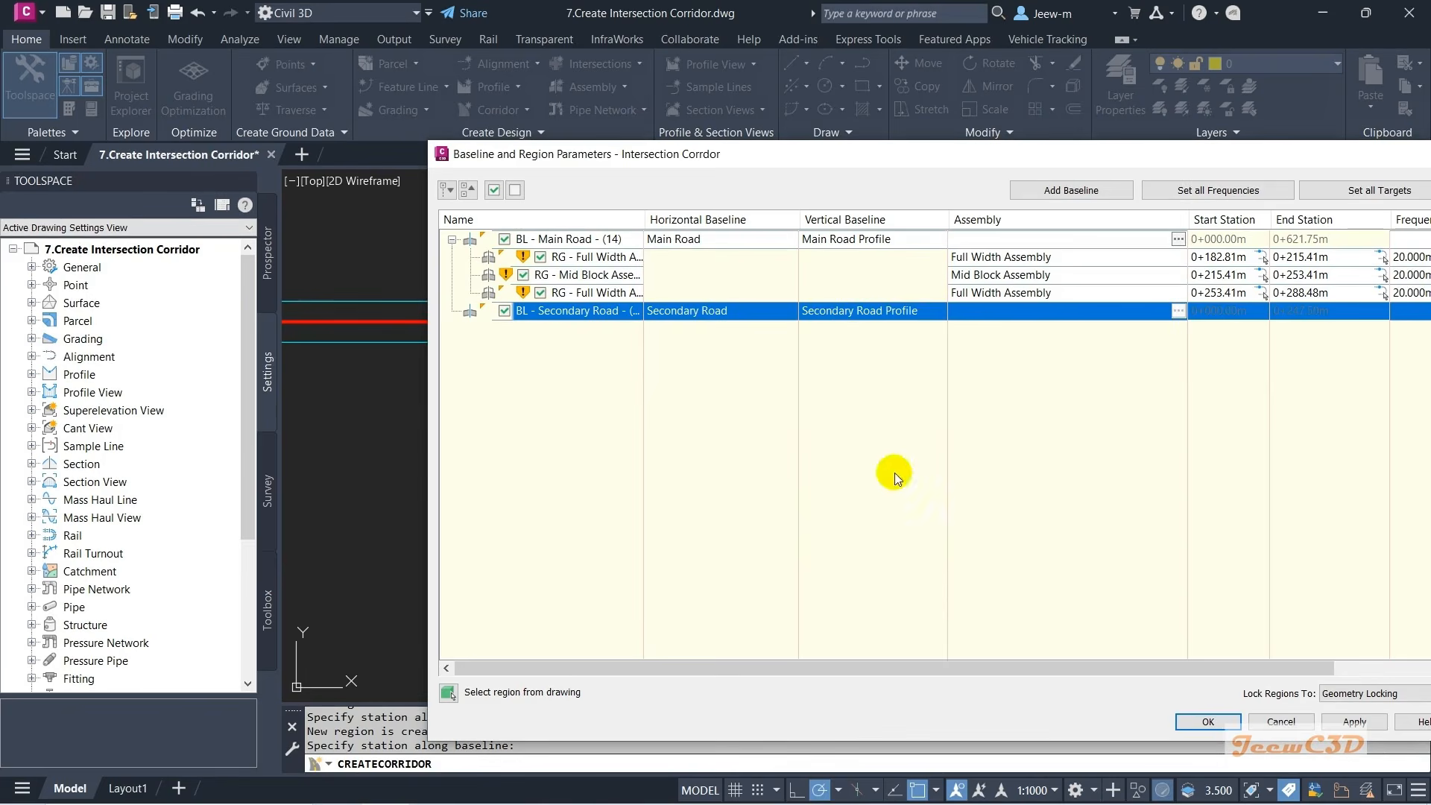
- Add a region with the Full Width Assembly to the Secondary Road baseline and expand the baseline to list it
right_click(715, 325)
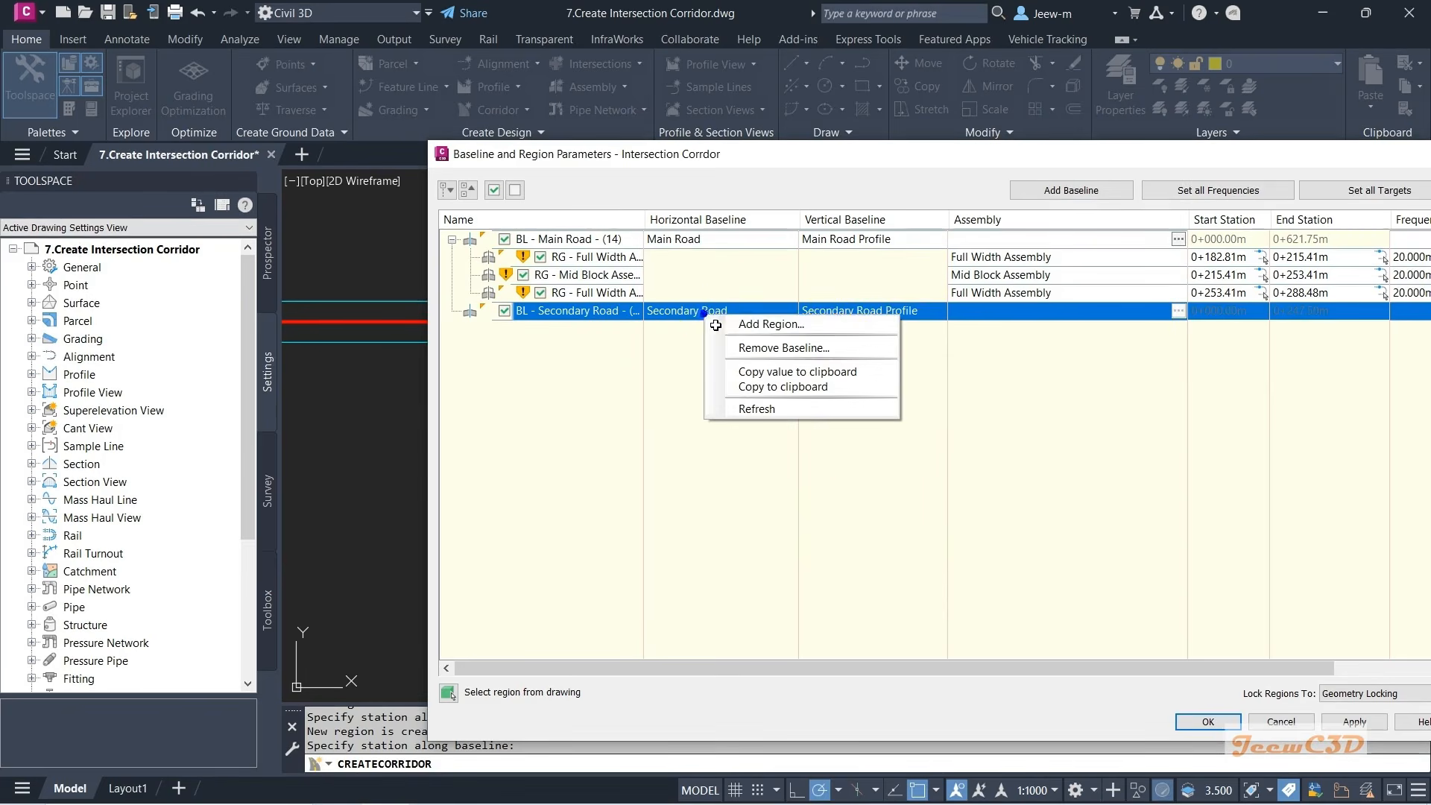
click(775, 328)
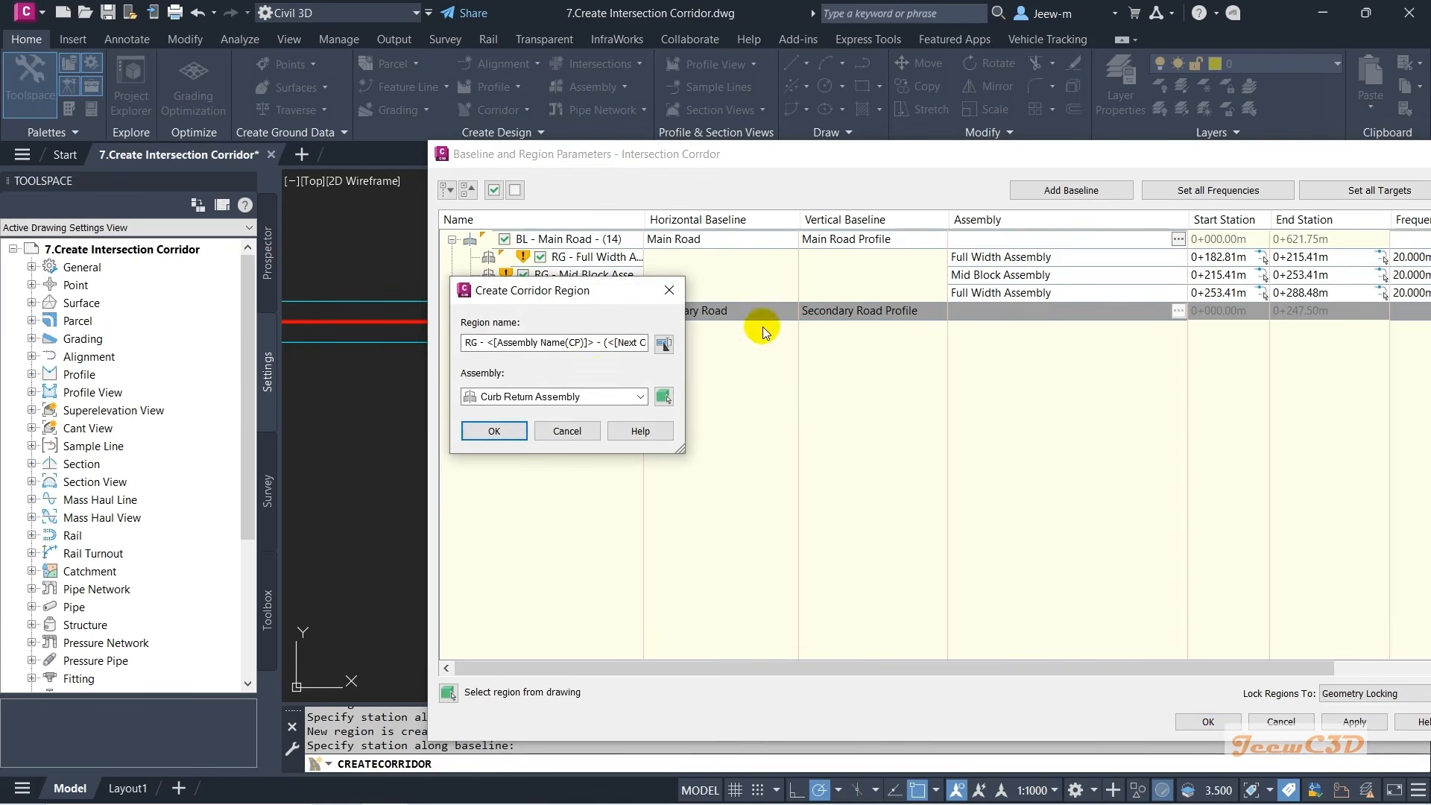
click(587, 395)
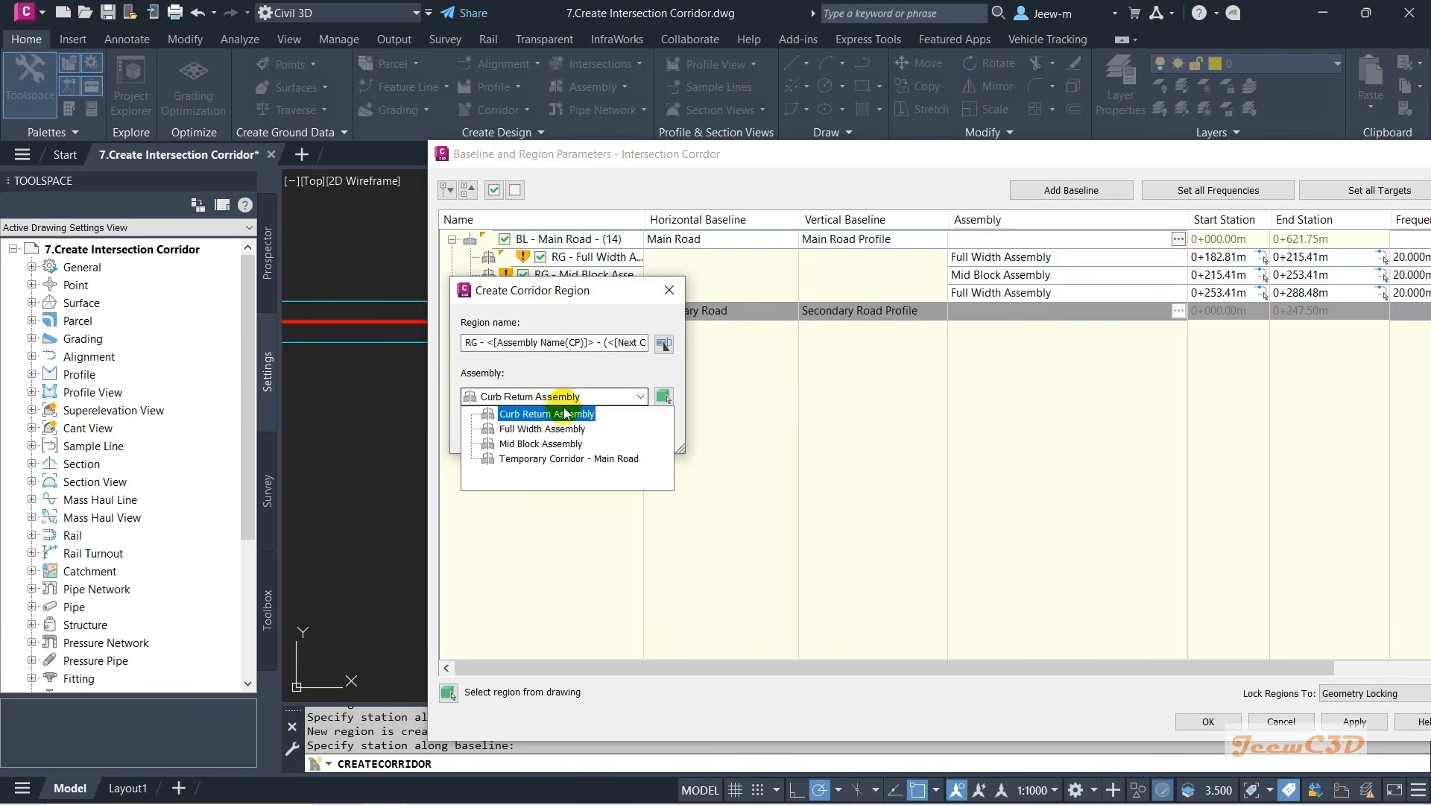
click(549, 430)
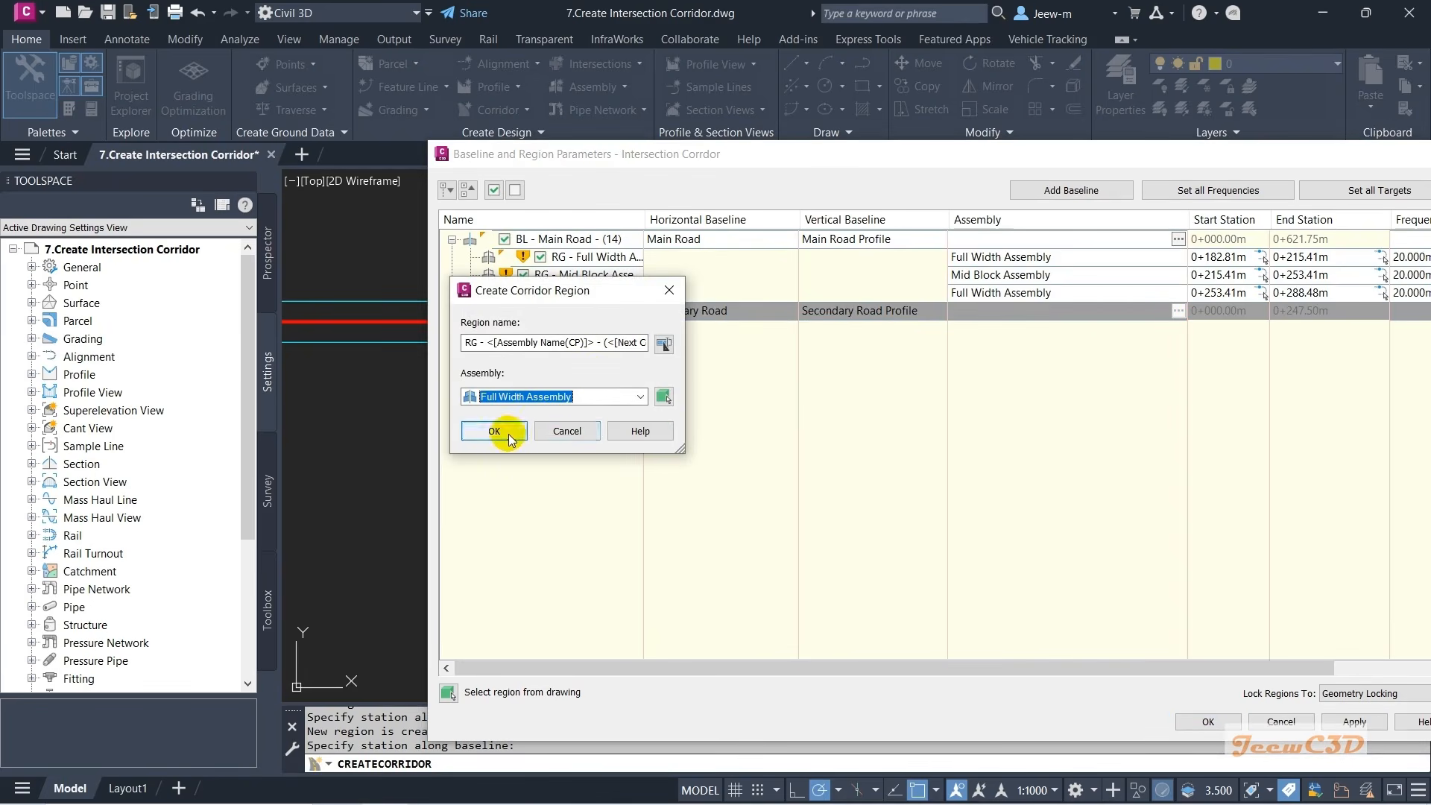
click(494, 431)
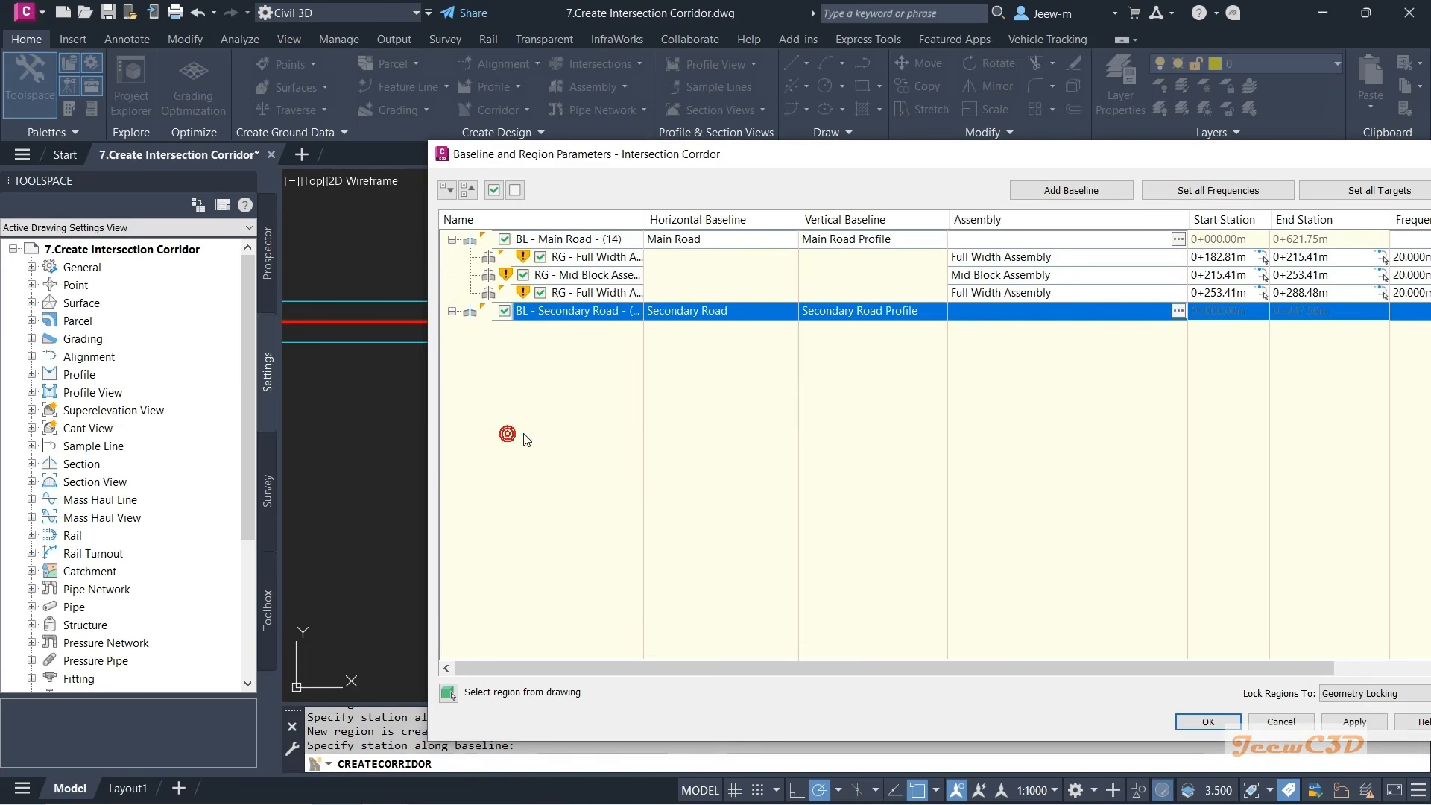
click(451, 313)
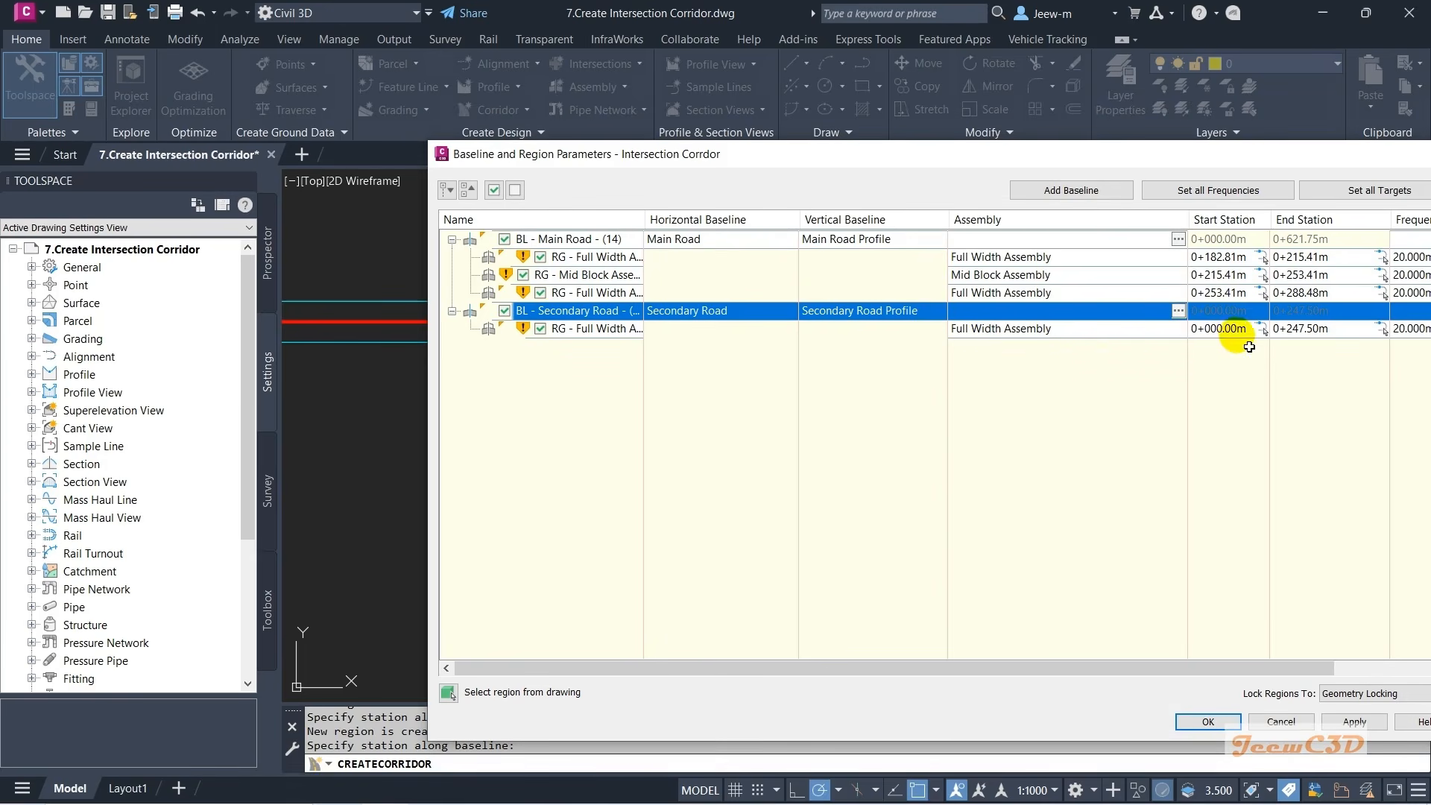
- Limit the Secondary Road region to stations 0+202.73 through 0+228.50 by picking the lower and upper ends of the curb return in the drawing
click(1381, 330)
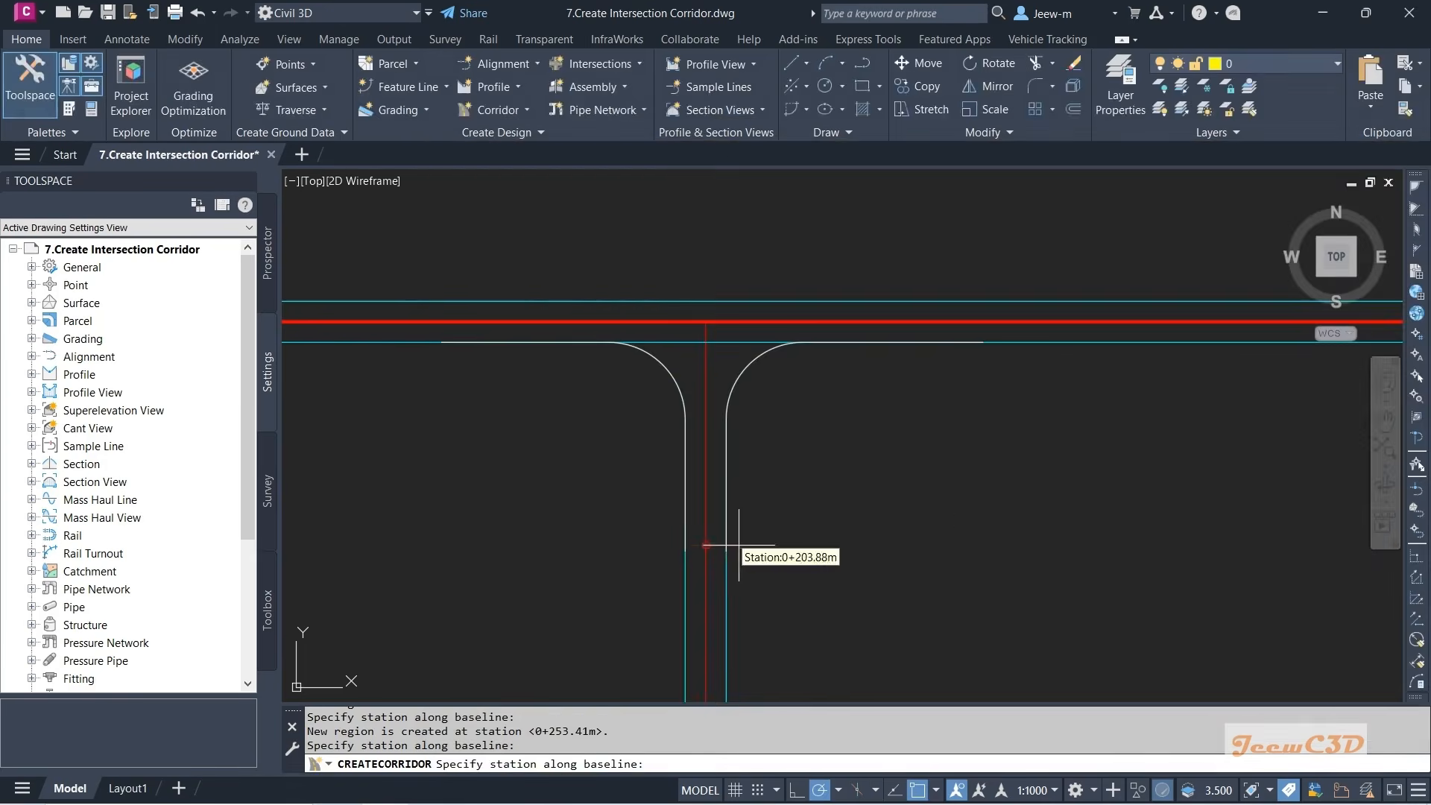
scroll(739, 545, up, 2)
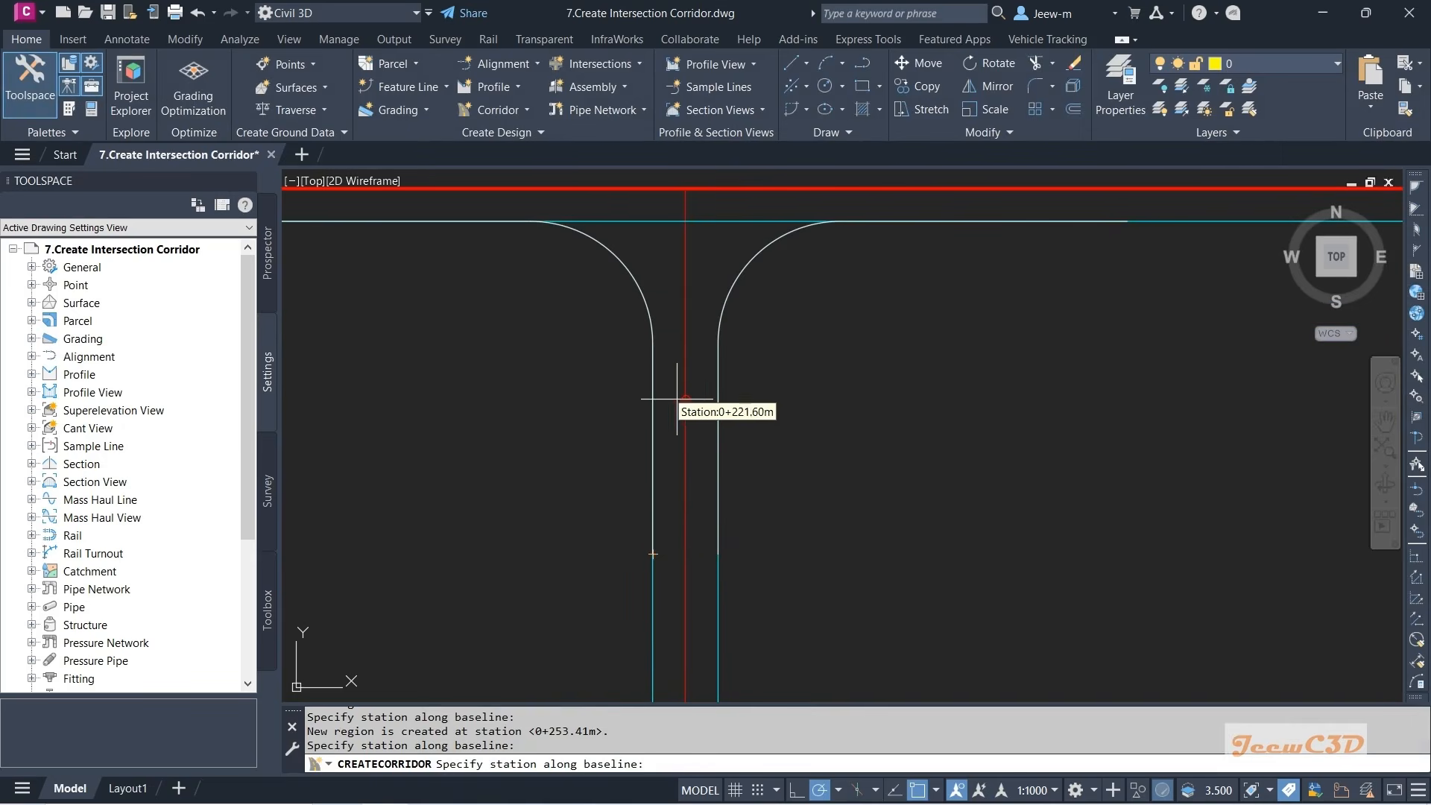
click(653, 343)
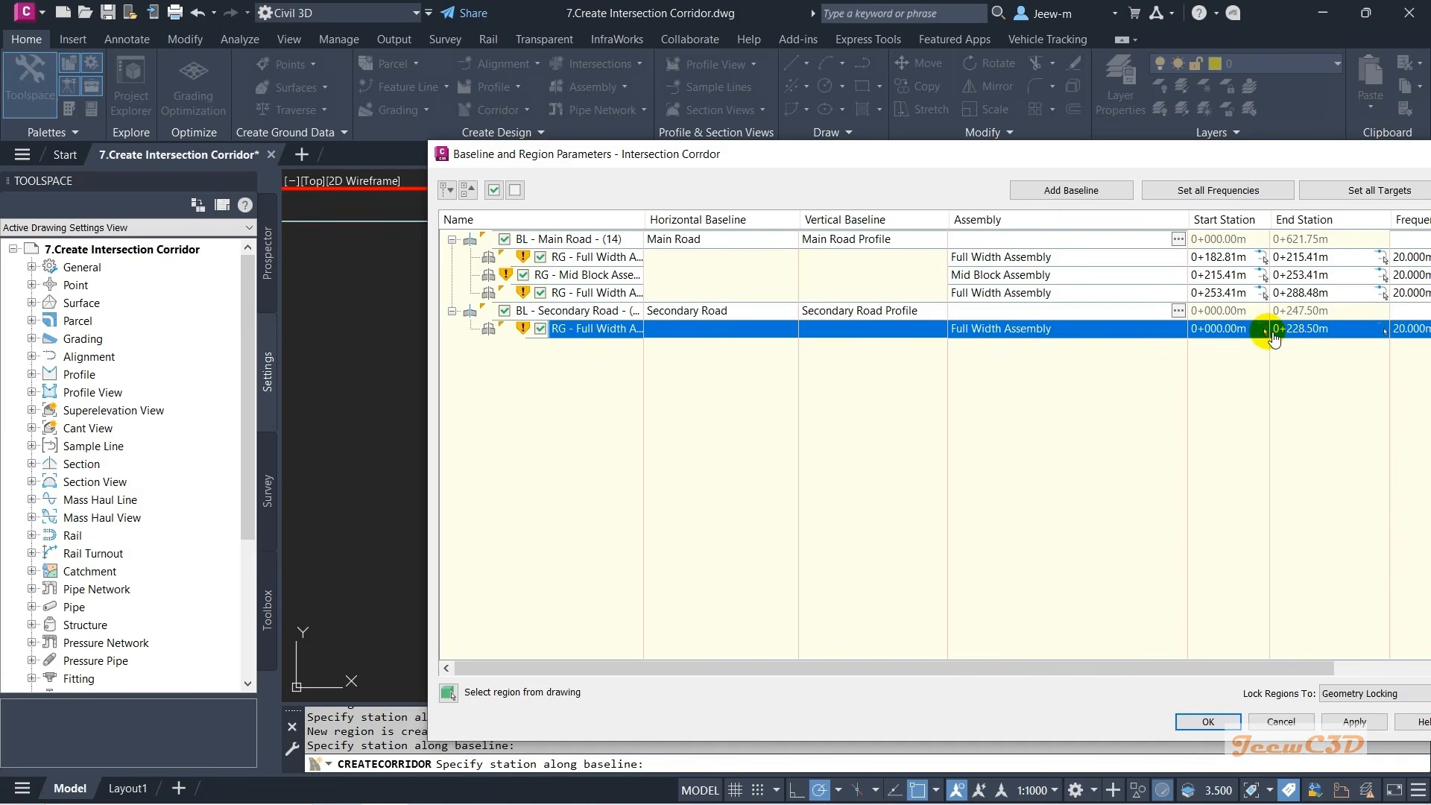
click(1271, 336)
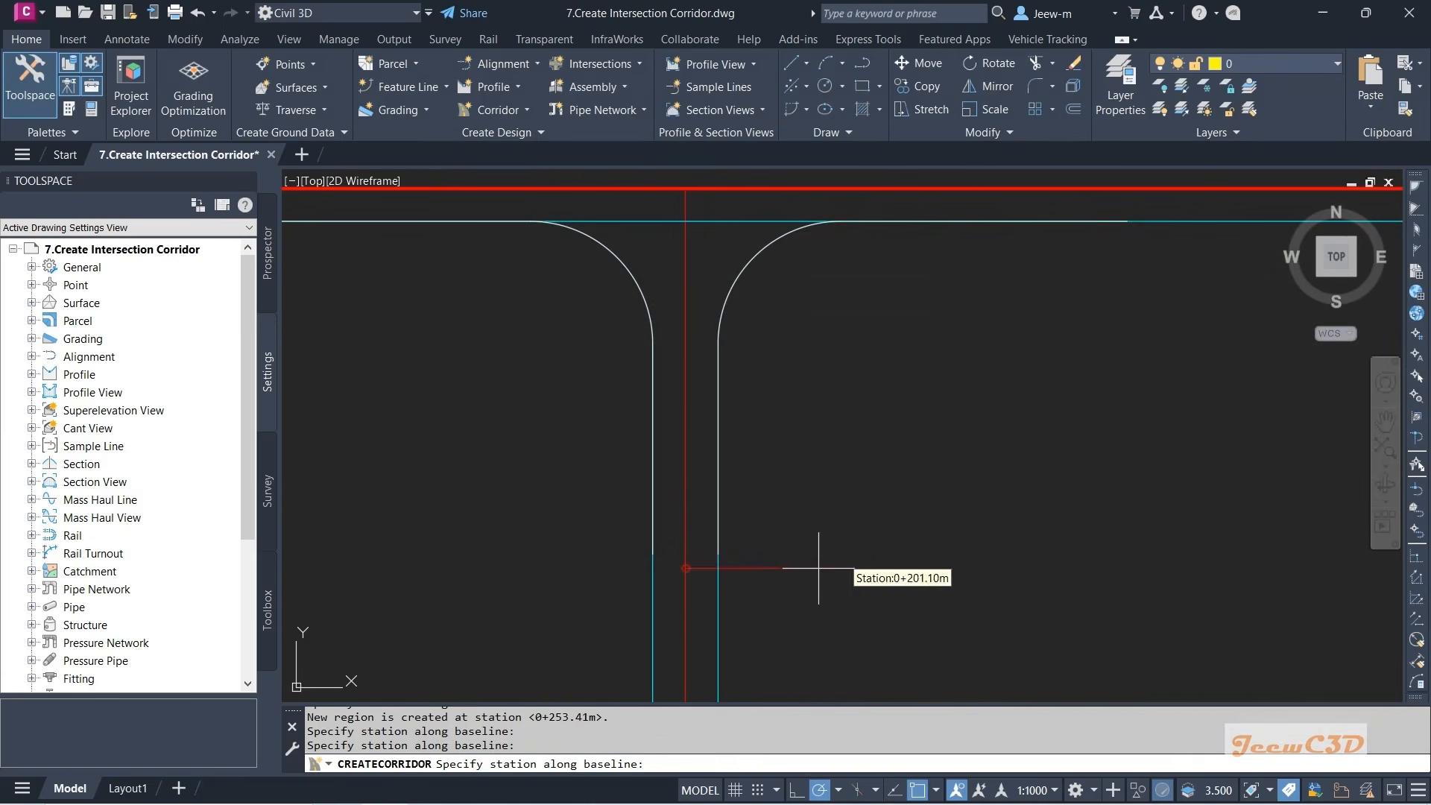
click(653, 553)
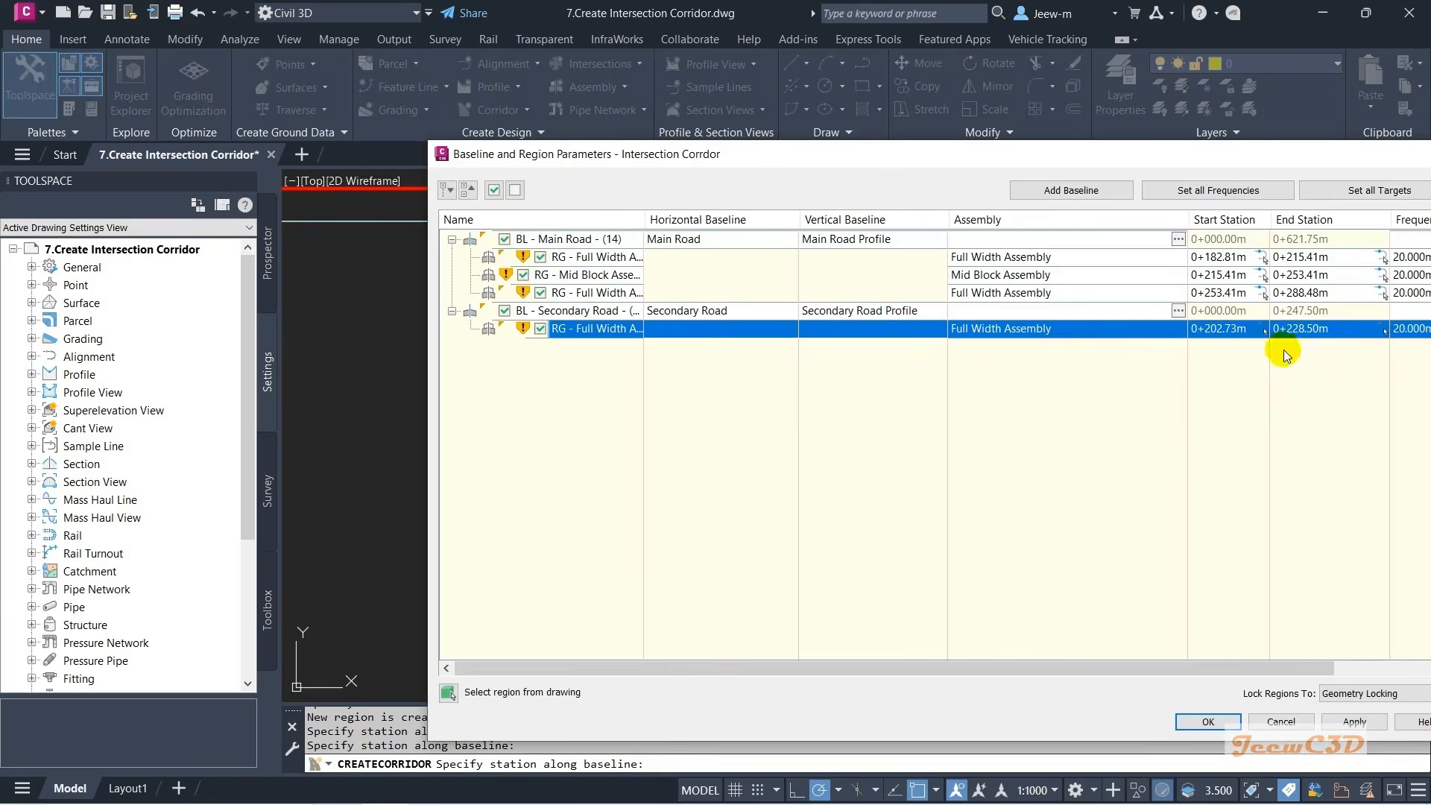
- Set the assembly frequency of all regions to 1 m along tangents, for the curve increment and along spirals
drag(1073, 155, 863, 118)
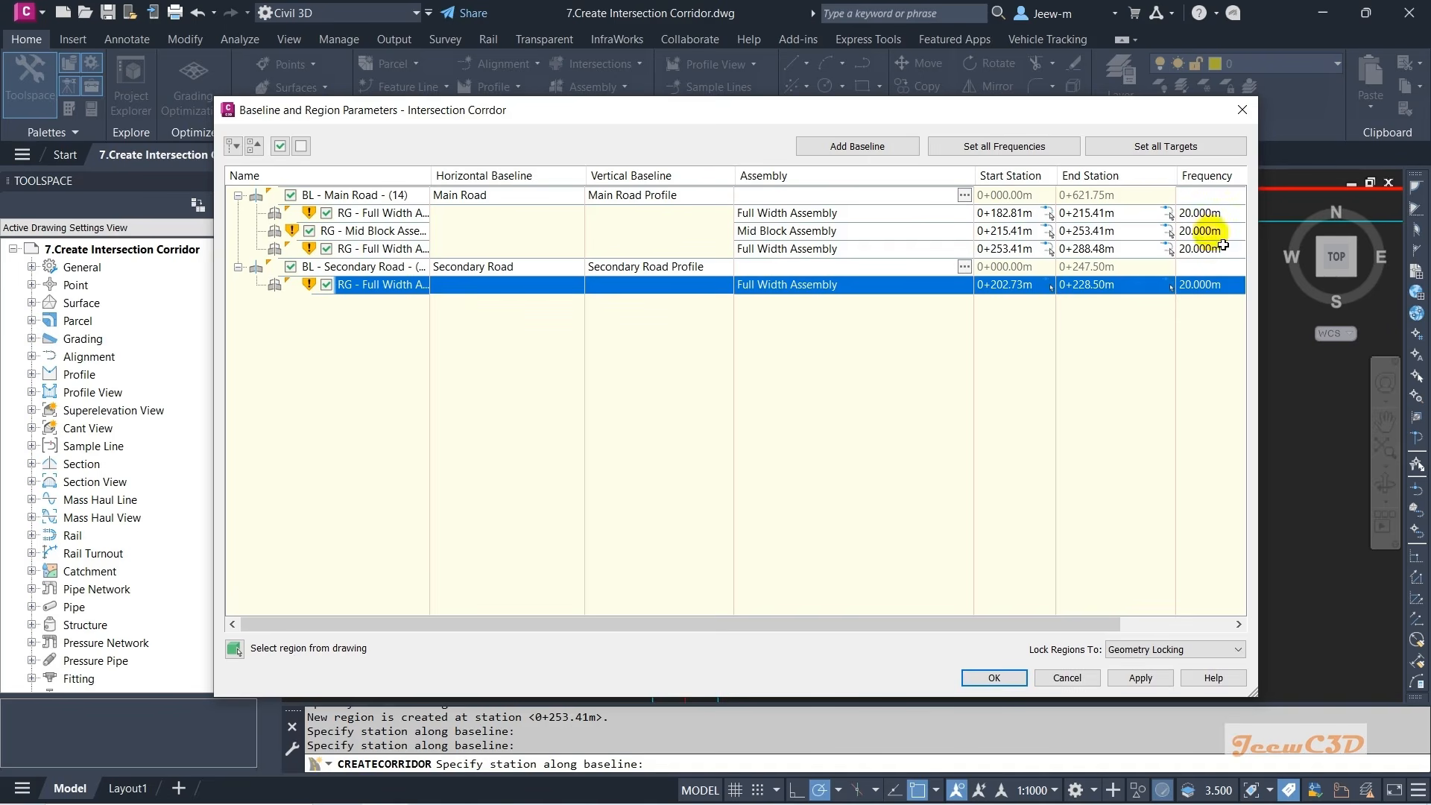
click(1054, 151)
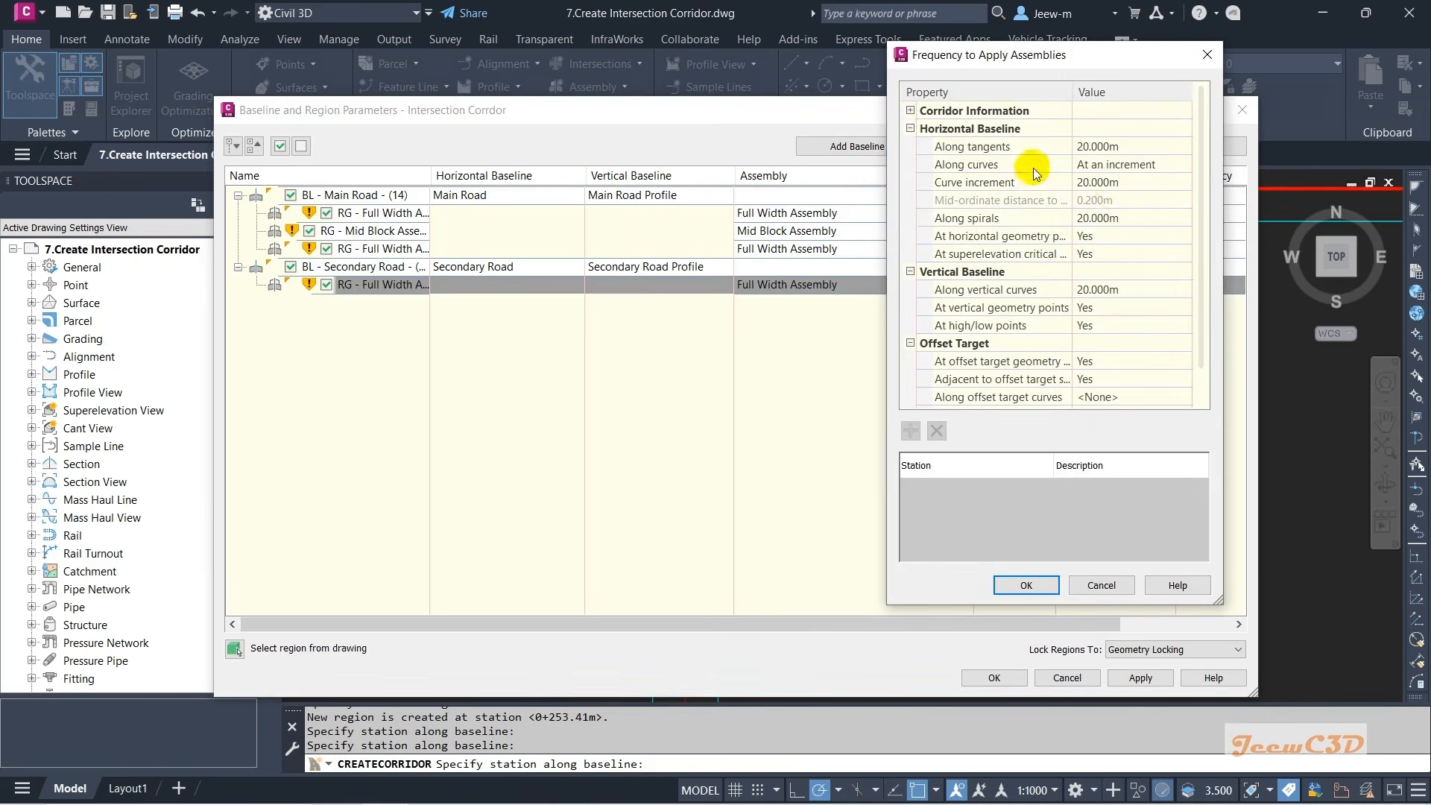
click(1094, 146)
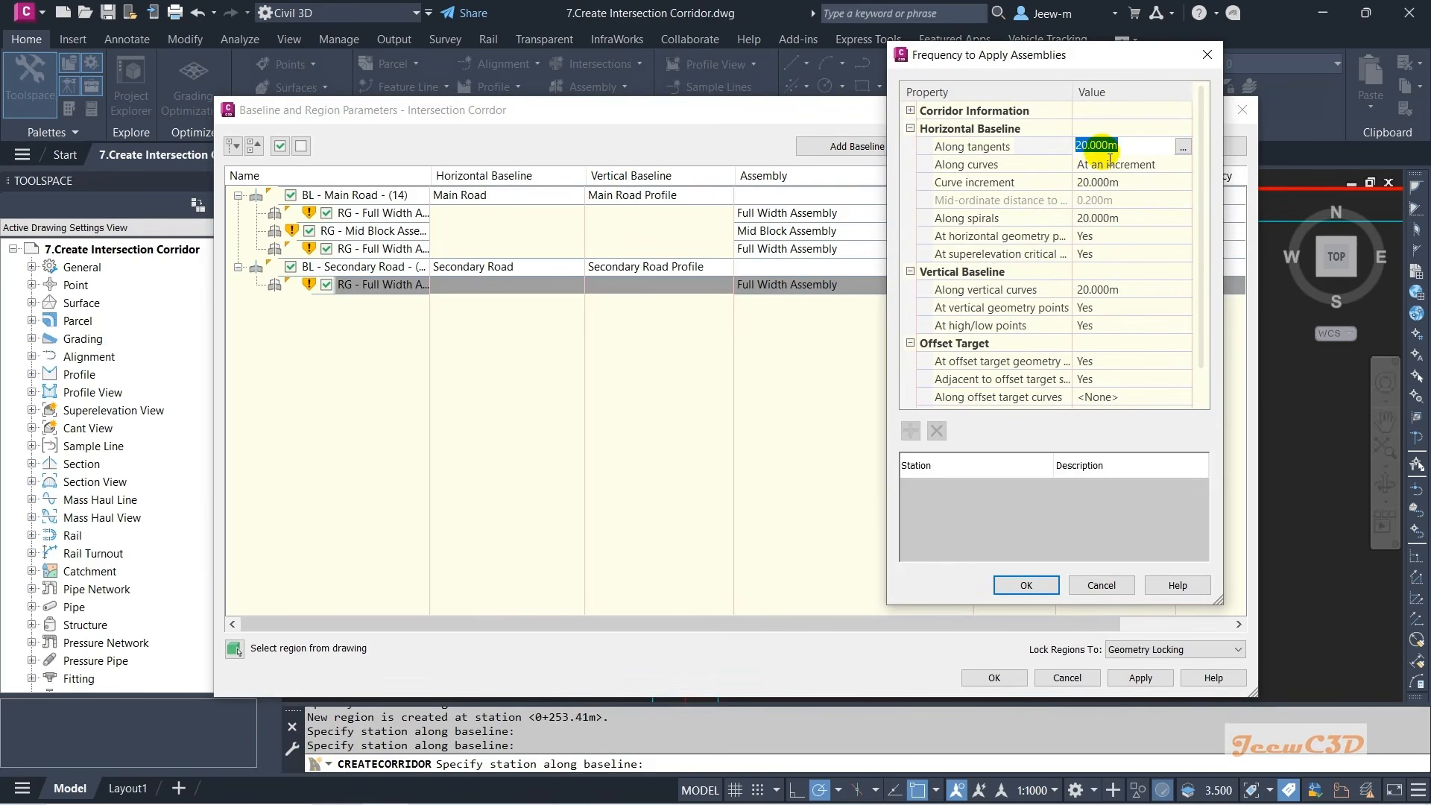
text(1)
key(Return)
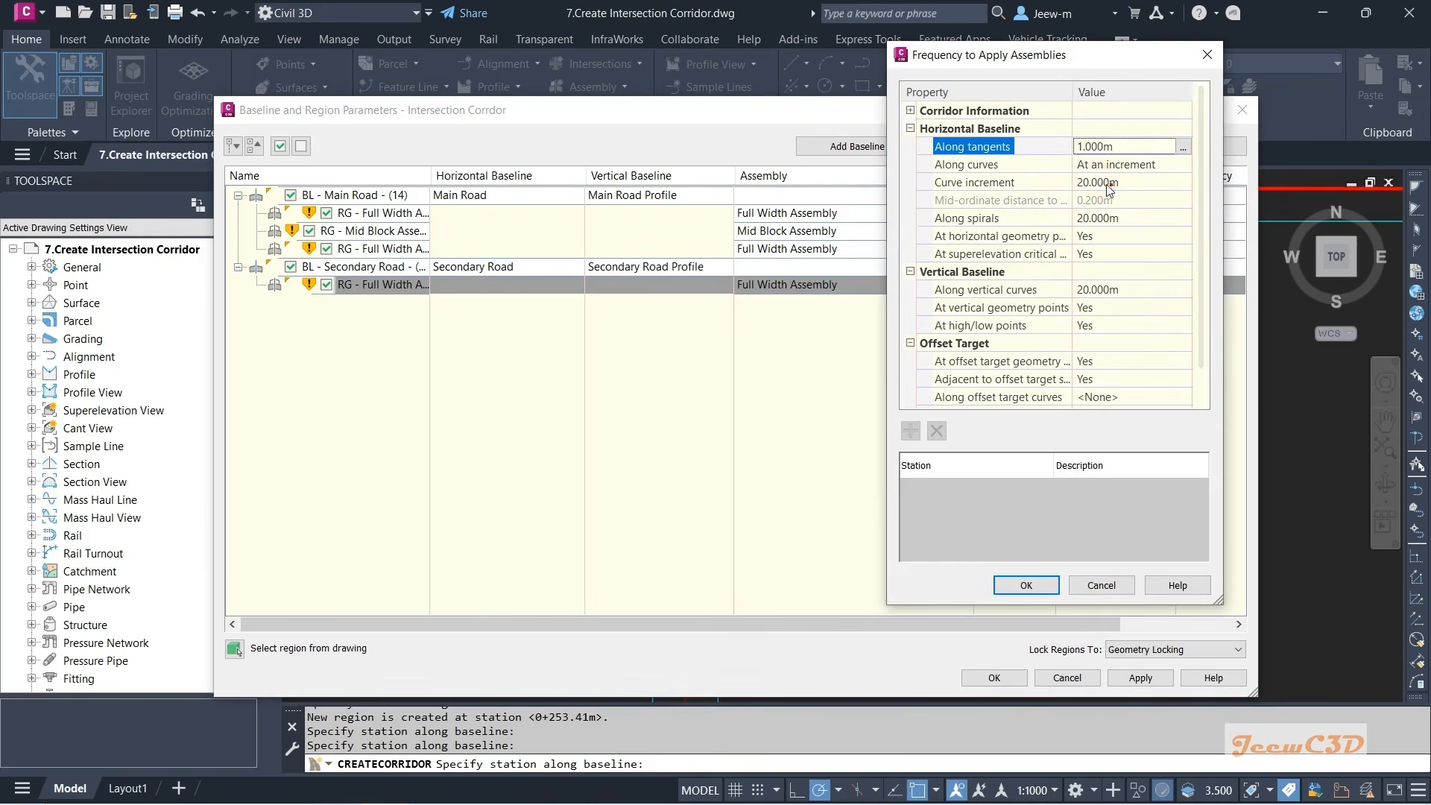
click(1102, 182)
text(1)
key(Return)
click(1098, 217)
text(1)
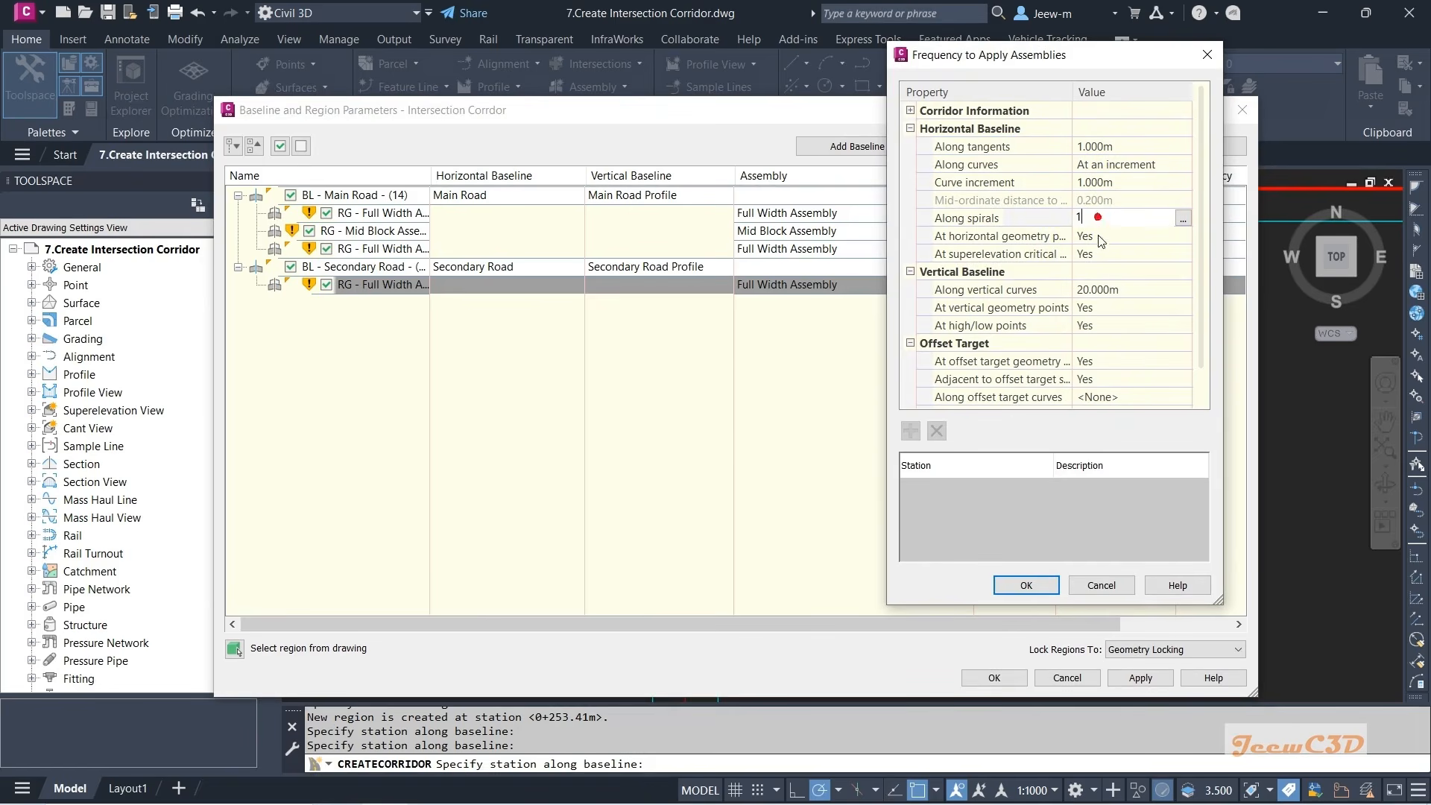
key(Return)
- Set the frequency along vertical curves to 1 m and accept the frequencies for all regions
click(1088, 290)
text(1)
key(Return)
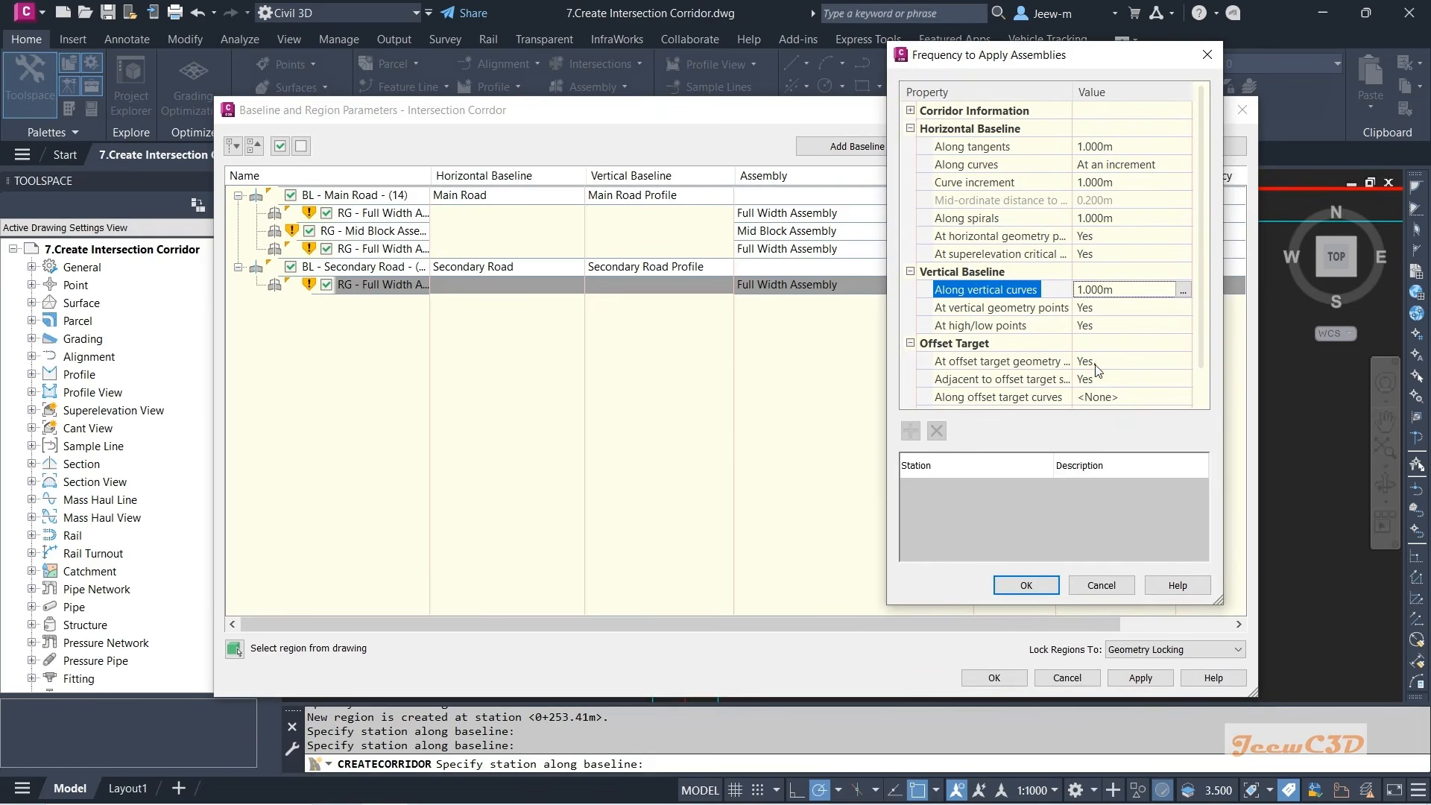
drag(1202, 355, 1202, 398)
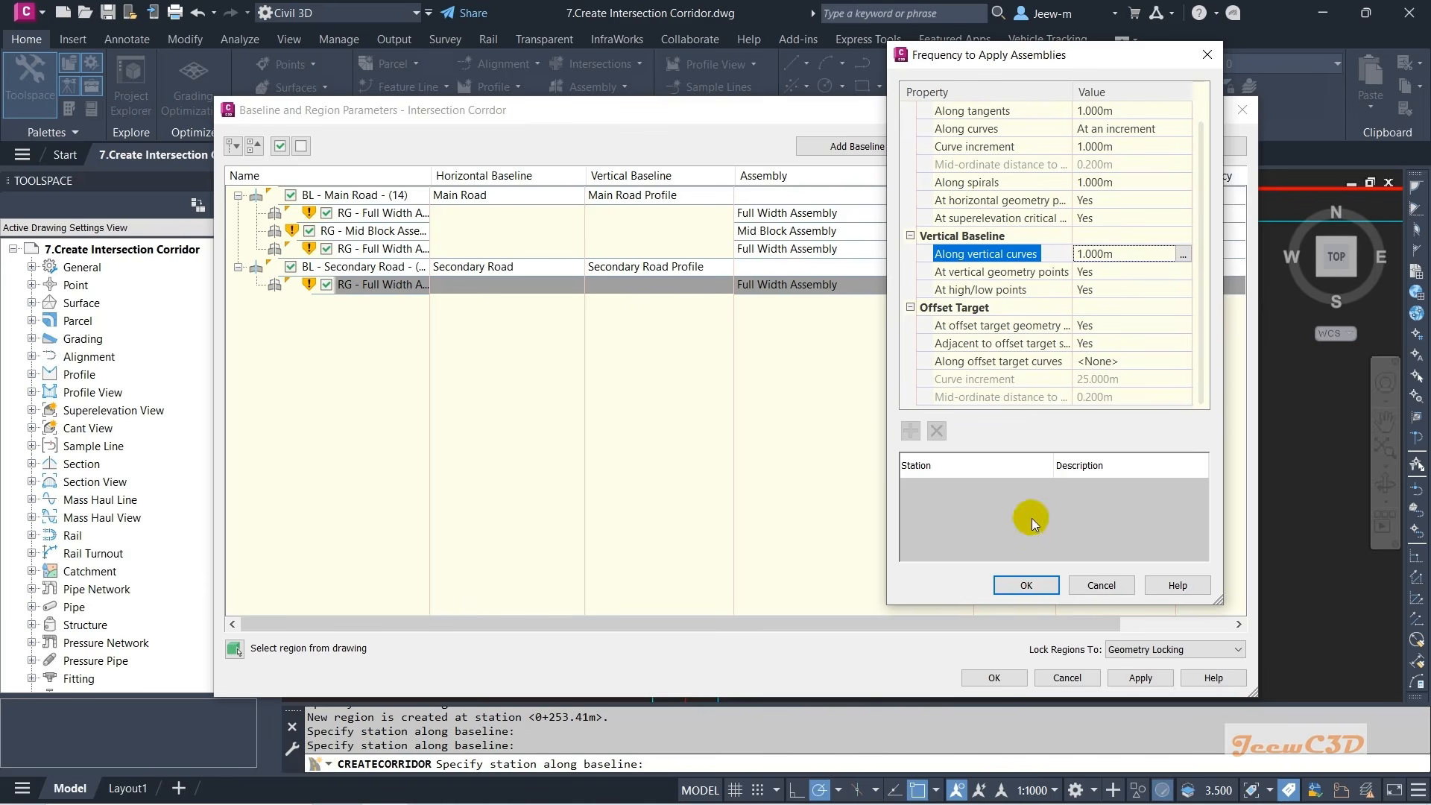
click(1027, 587)
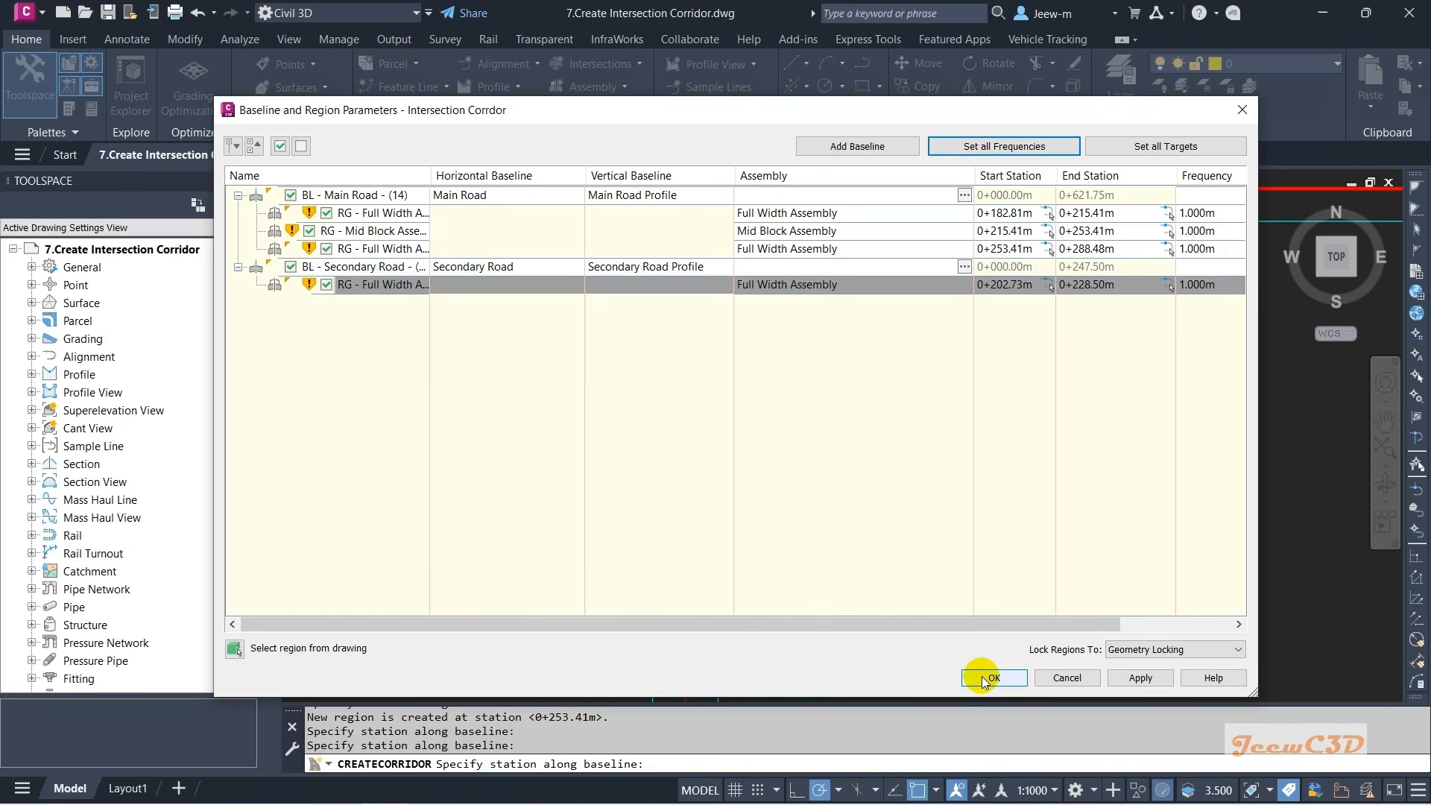
- Map the EG surface to all surface targets, including both Secondary Road DaylightBench subassemblies, and accept the target mapping
click(1187, 147)
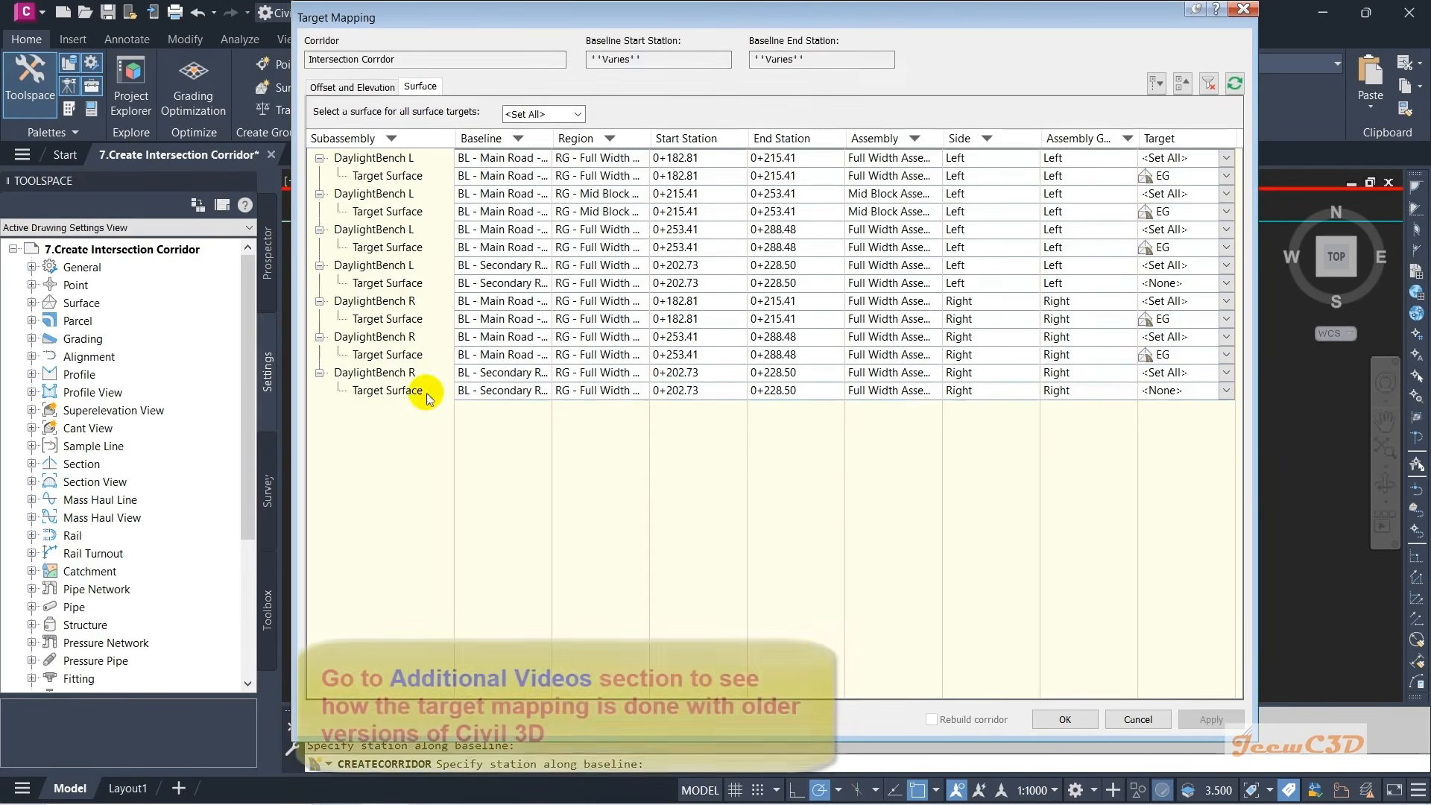
click(395, 390)
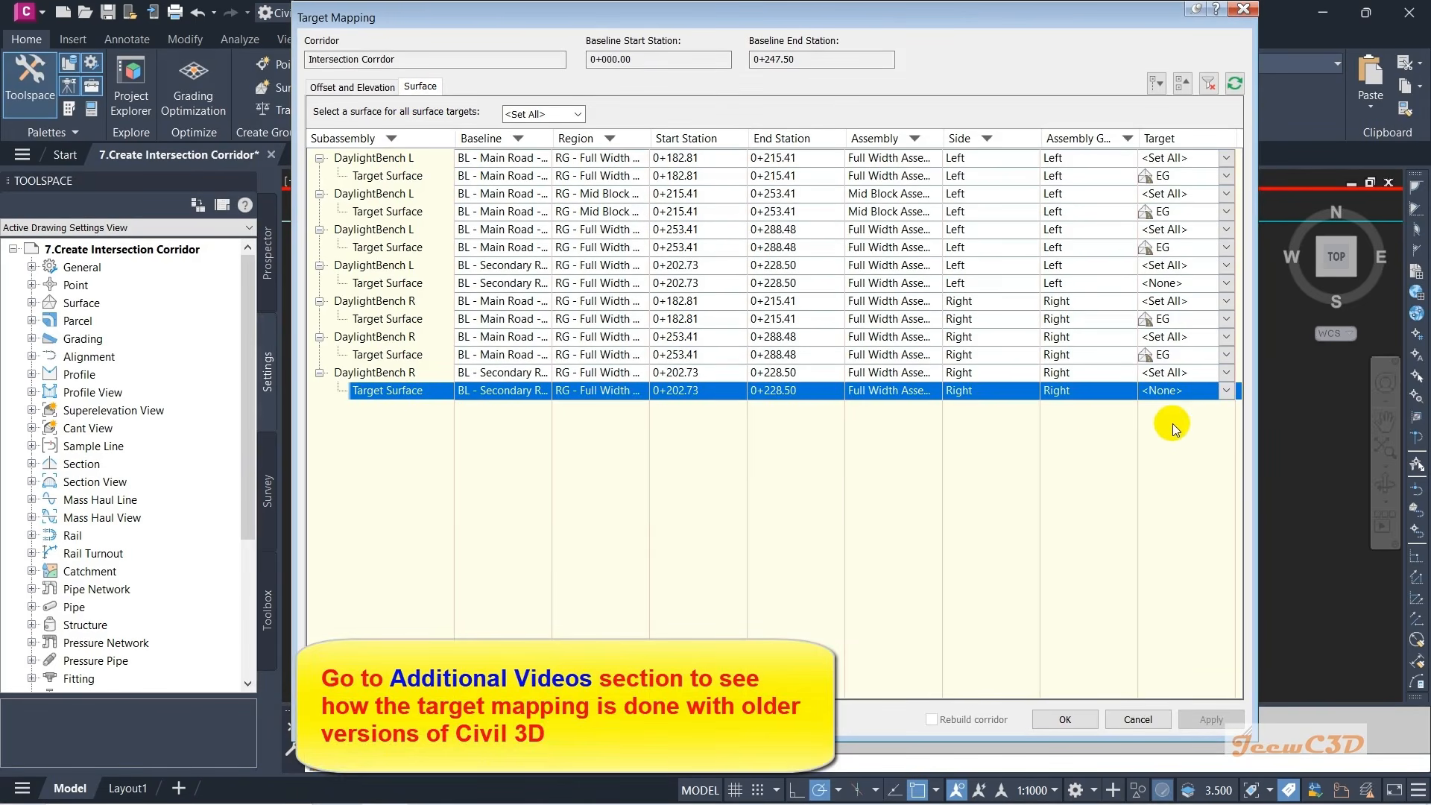
click(417, 284)
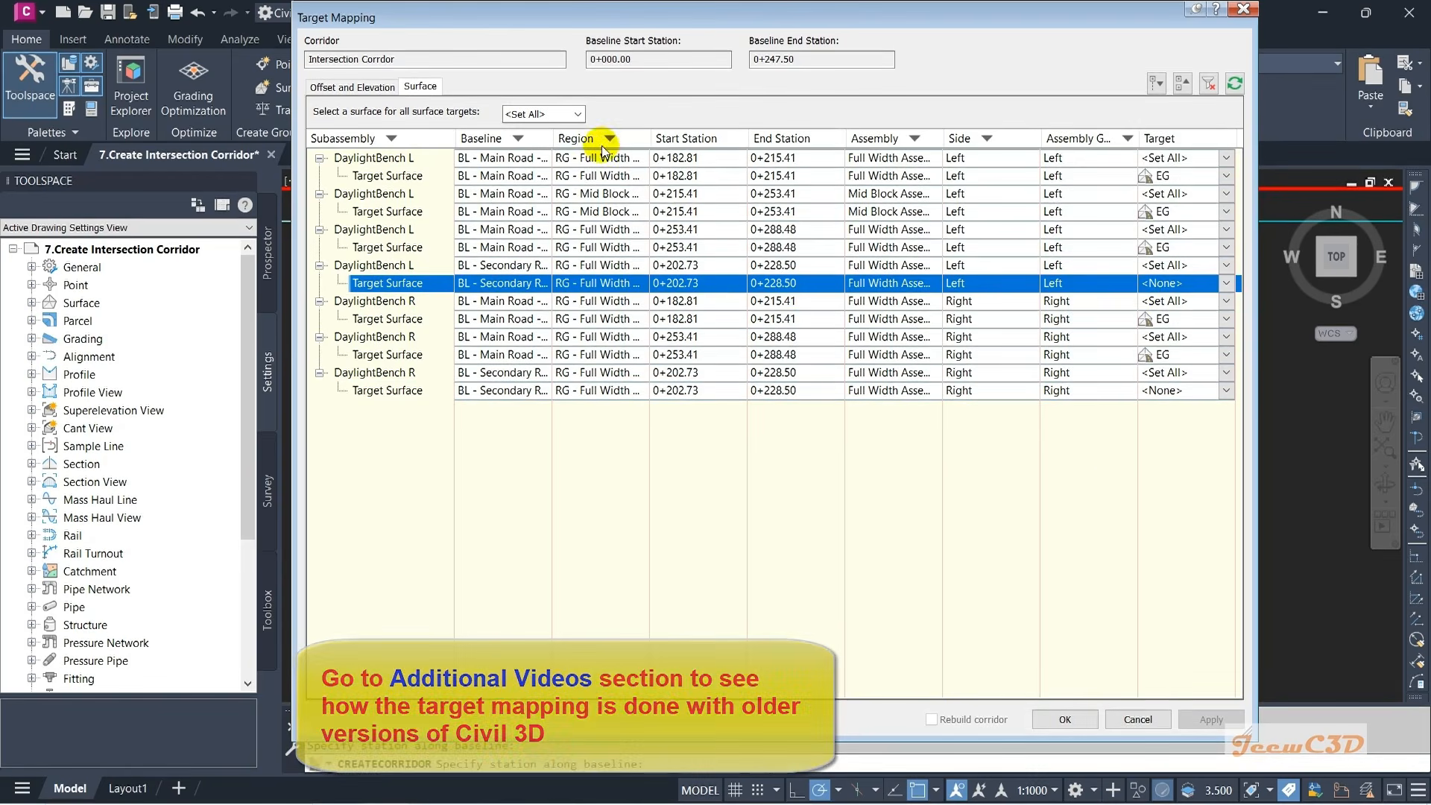
click(579, 114)
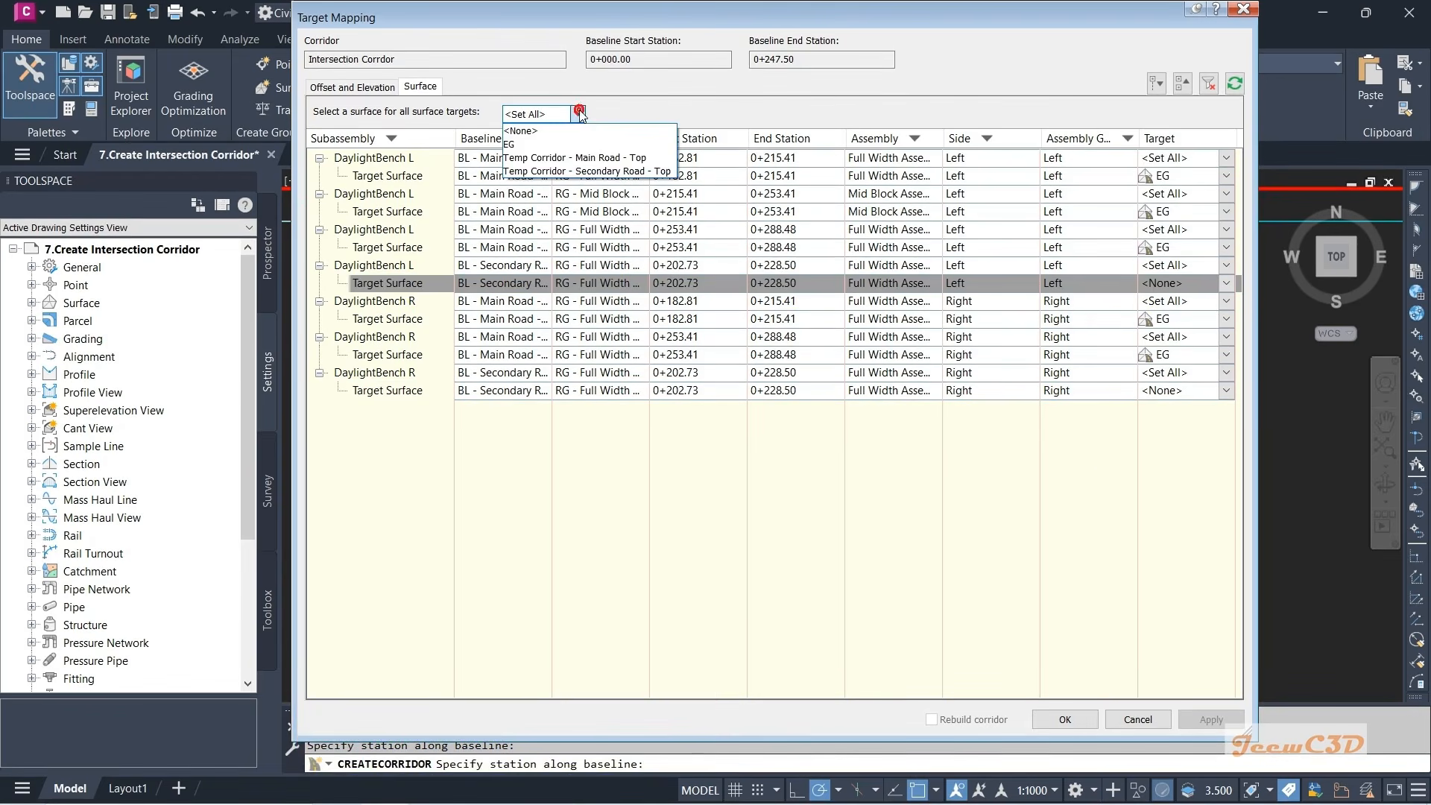
click(512, 145)
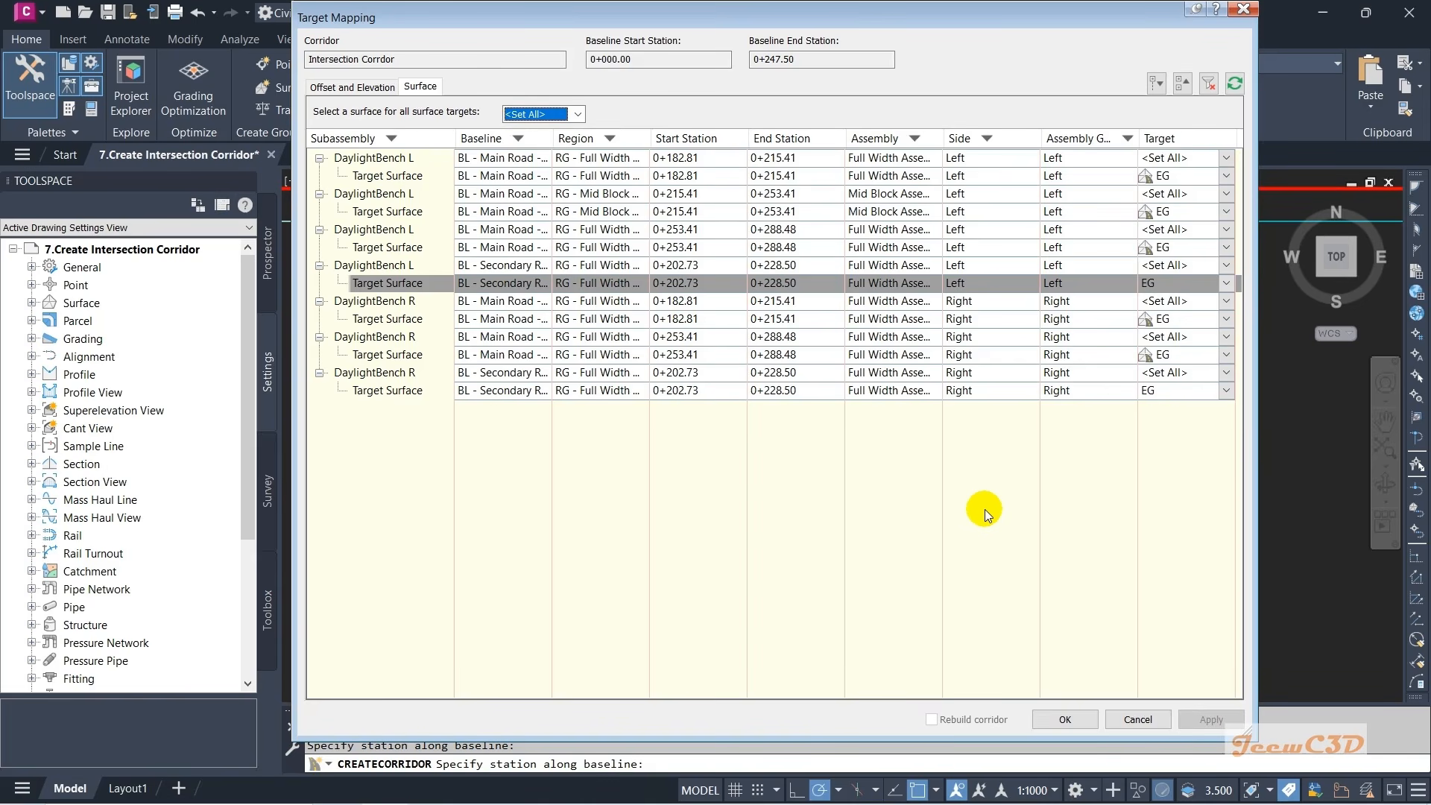
click(1066, 720)
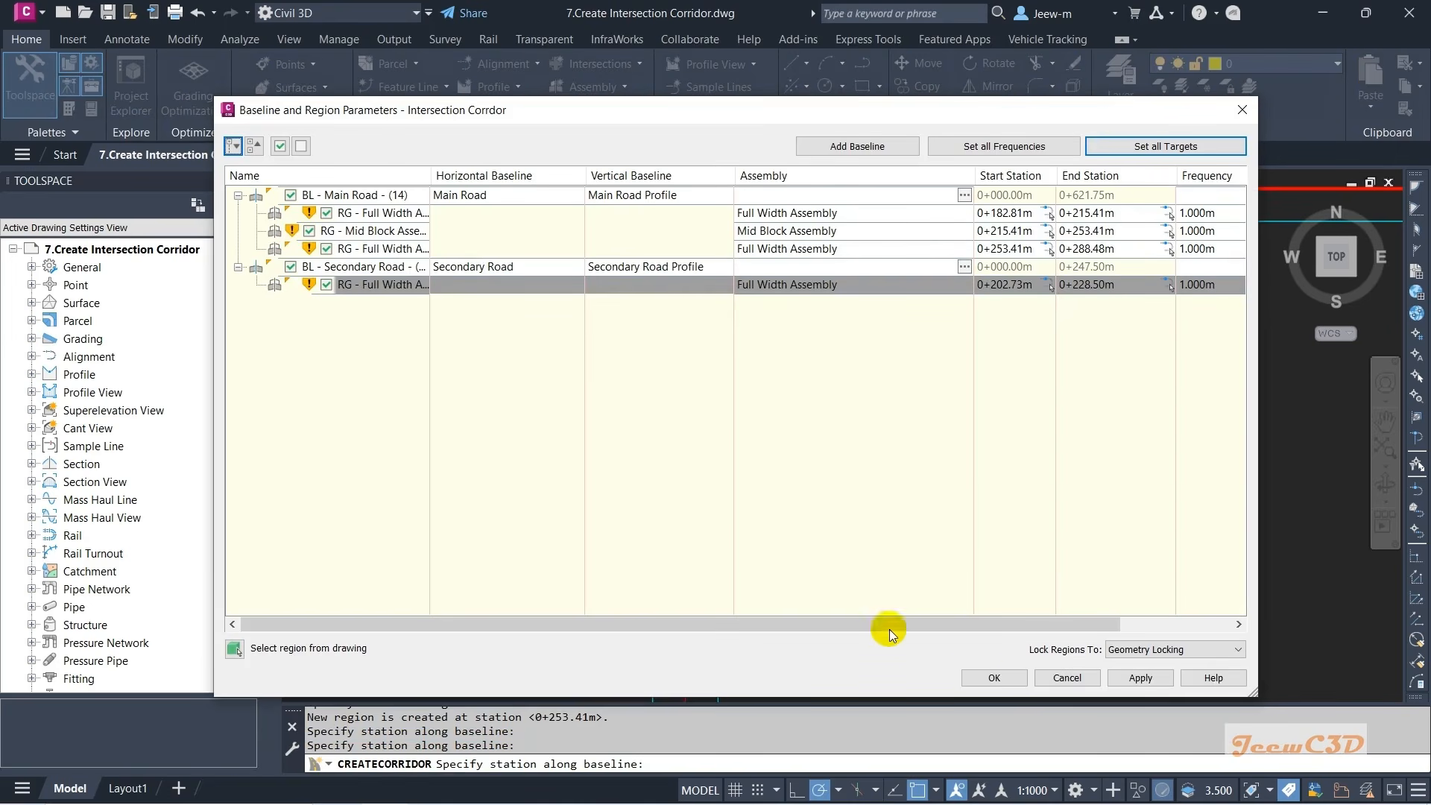
- Accept the baseline and region parameters and rebuild the intersection corridor
click(995, 677)
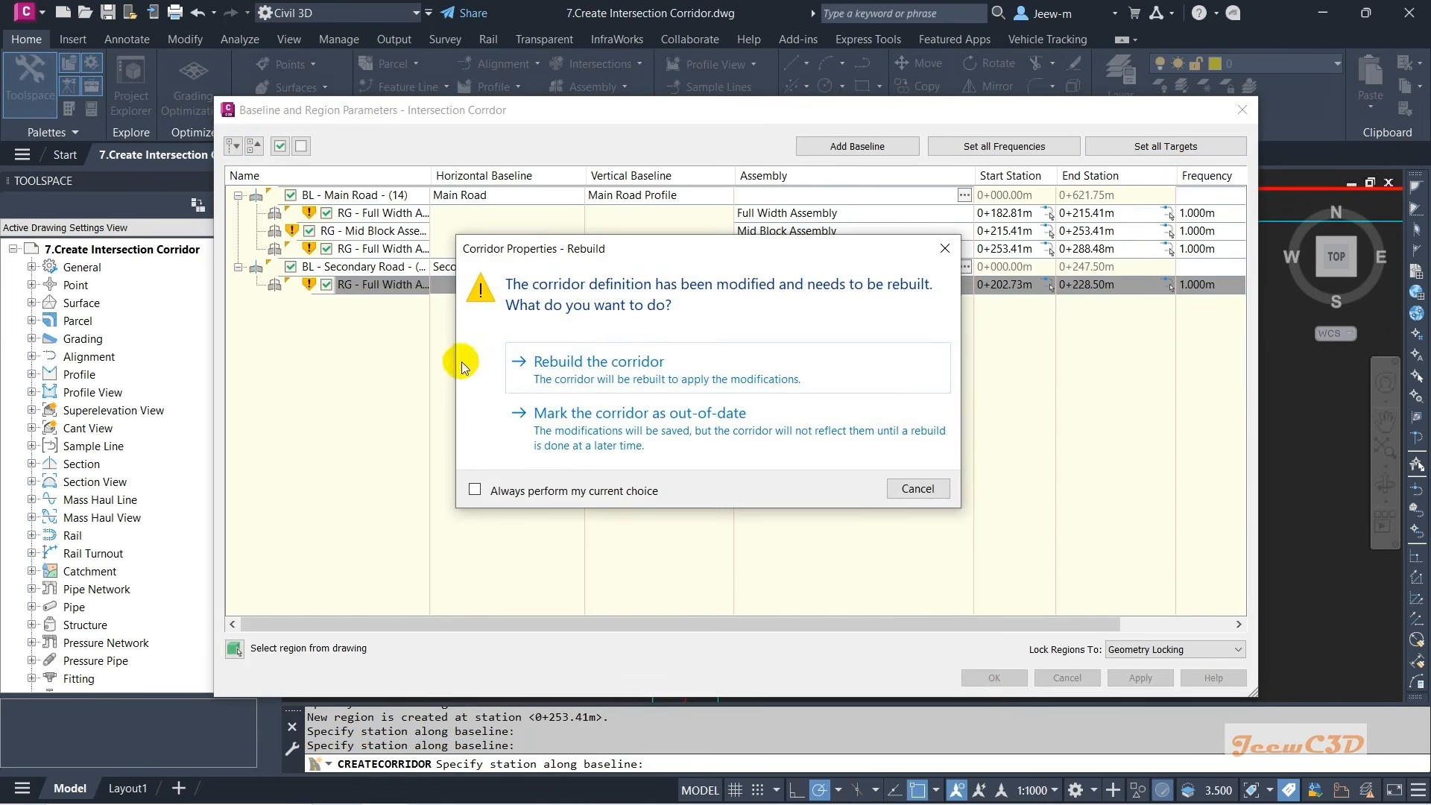
click(535, 361)
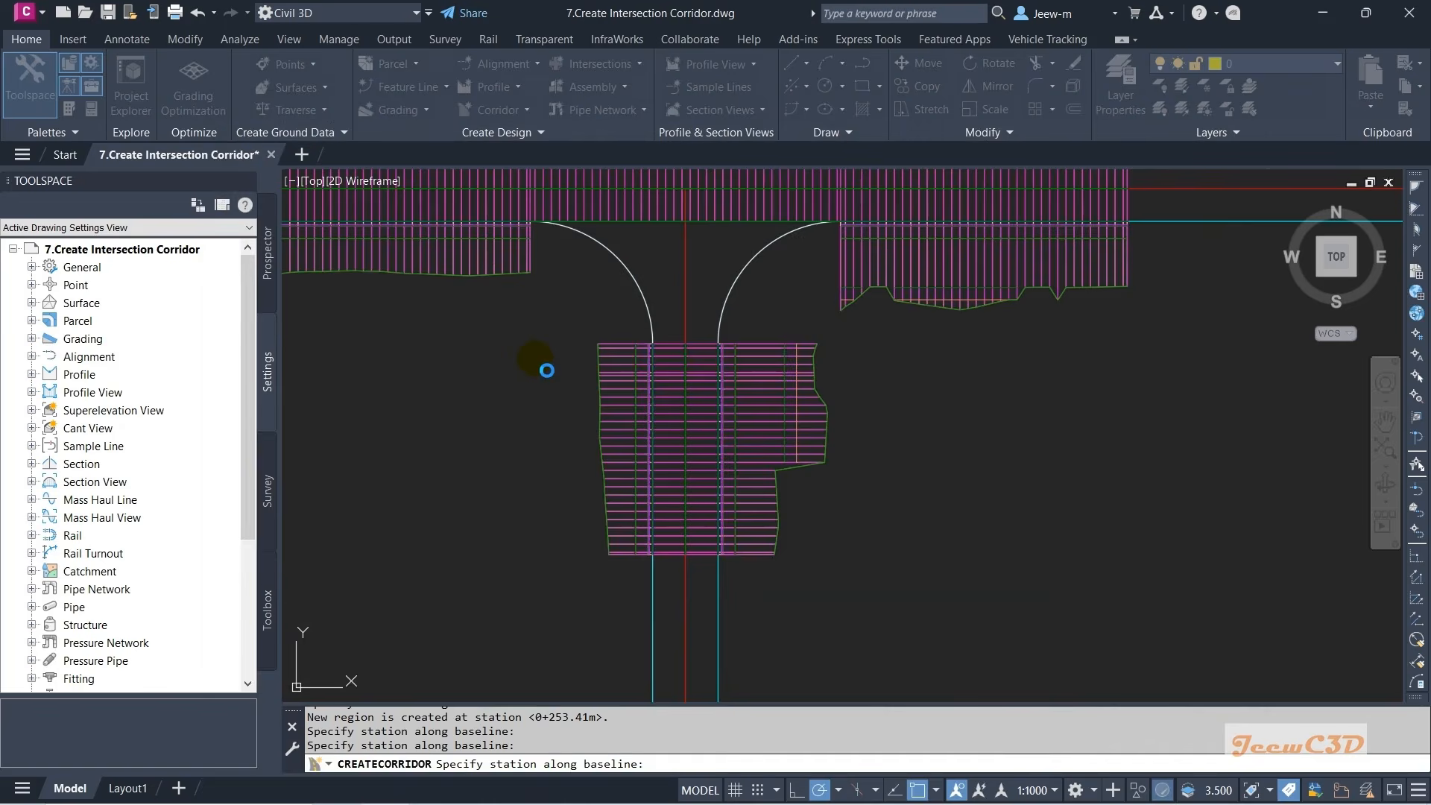
scroll(493, 397, down, 1)
middle_drag(497, 396, 547, 482)
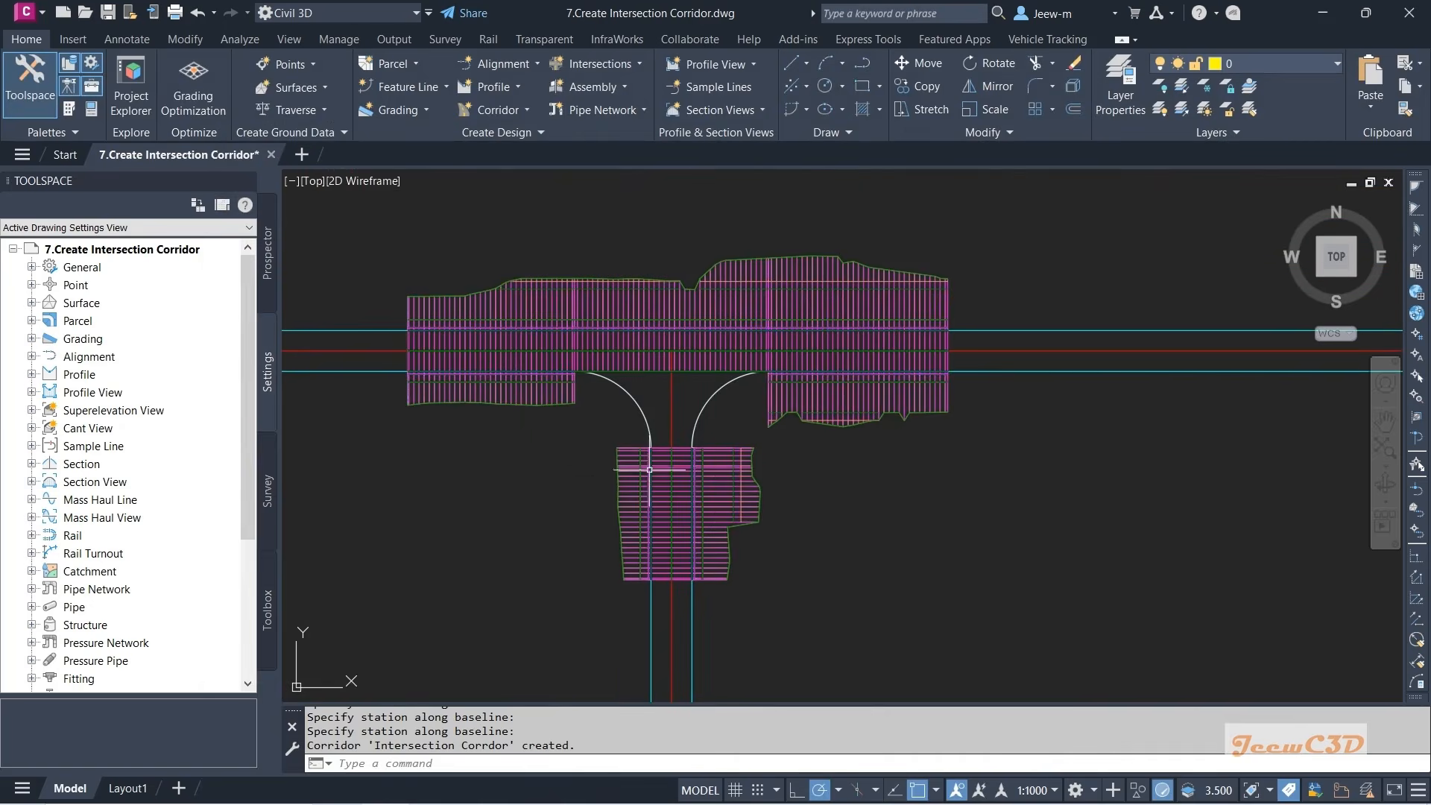
scroll(799, 461, up, 1)
middle_drag(757, 433, 880, 496)
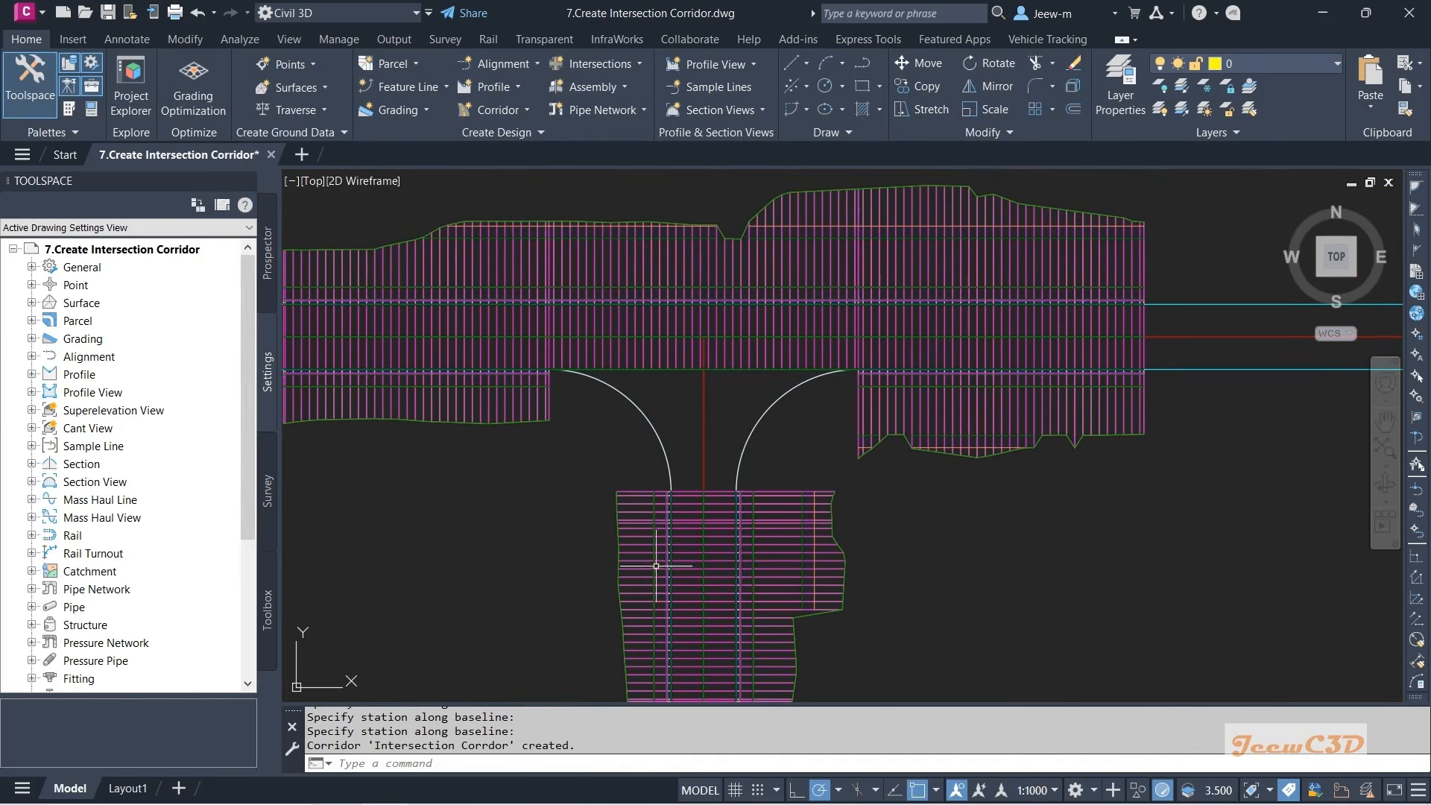
- Examine the gap between the two curb returns, selecting the Main Road RHS and Secondary Road alignments in turn
scroll(609, 498, up, 2)
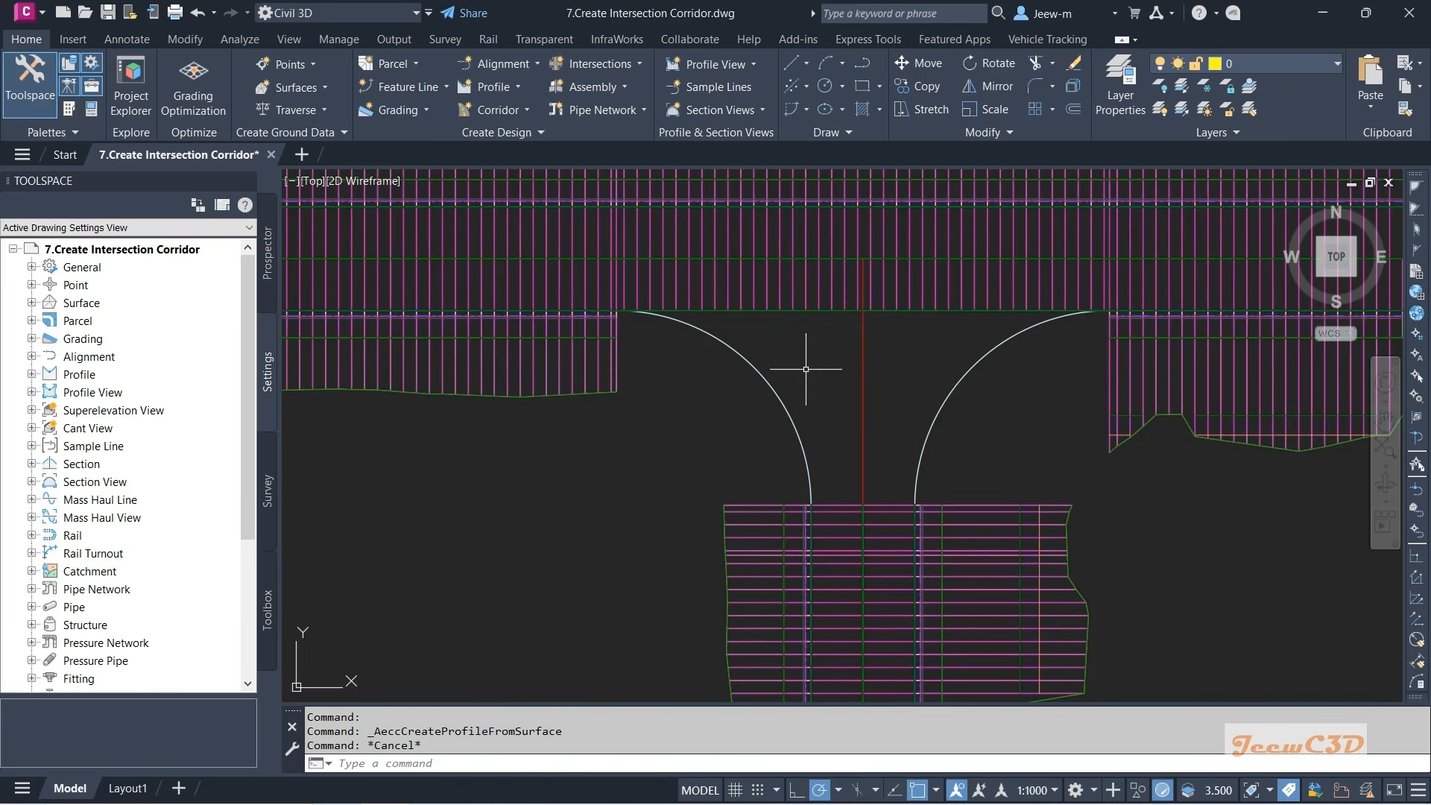
middle_drag(806, 369, 833, 310)
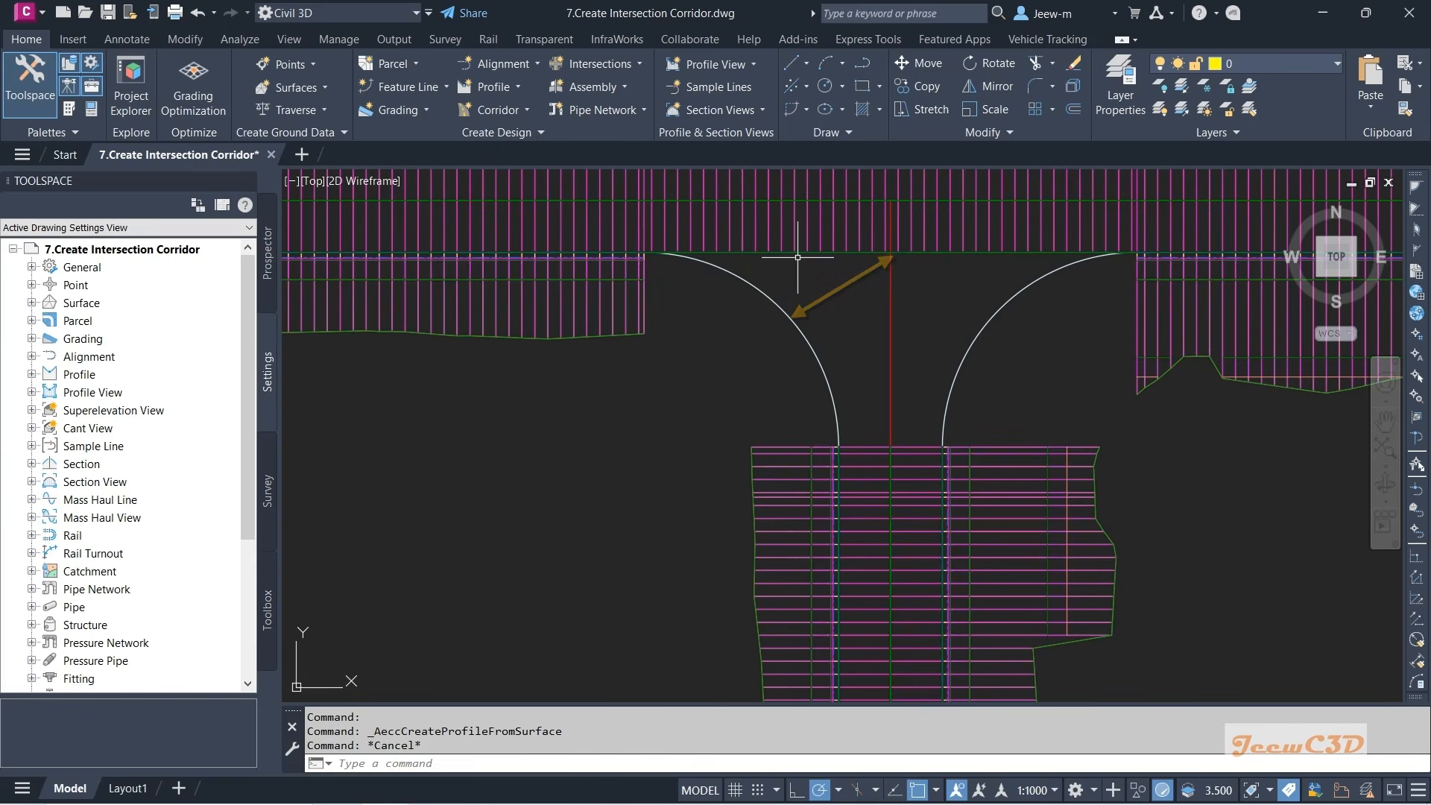
middle_drag(797, 278, 784, 317)
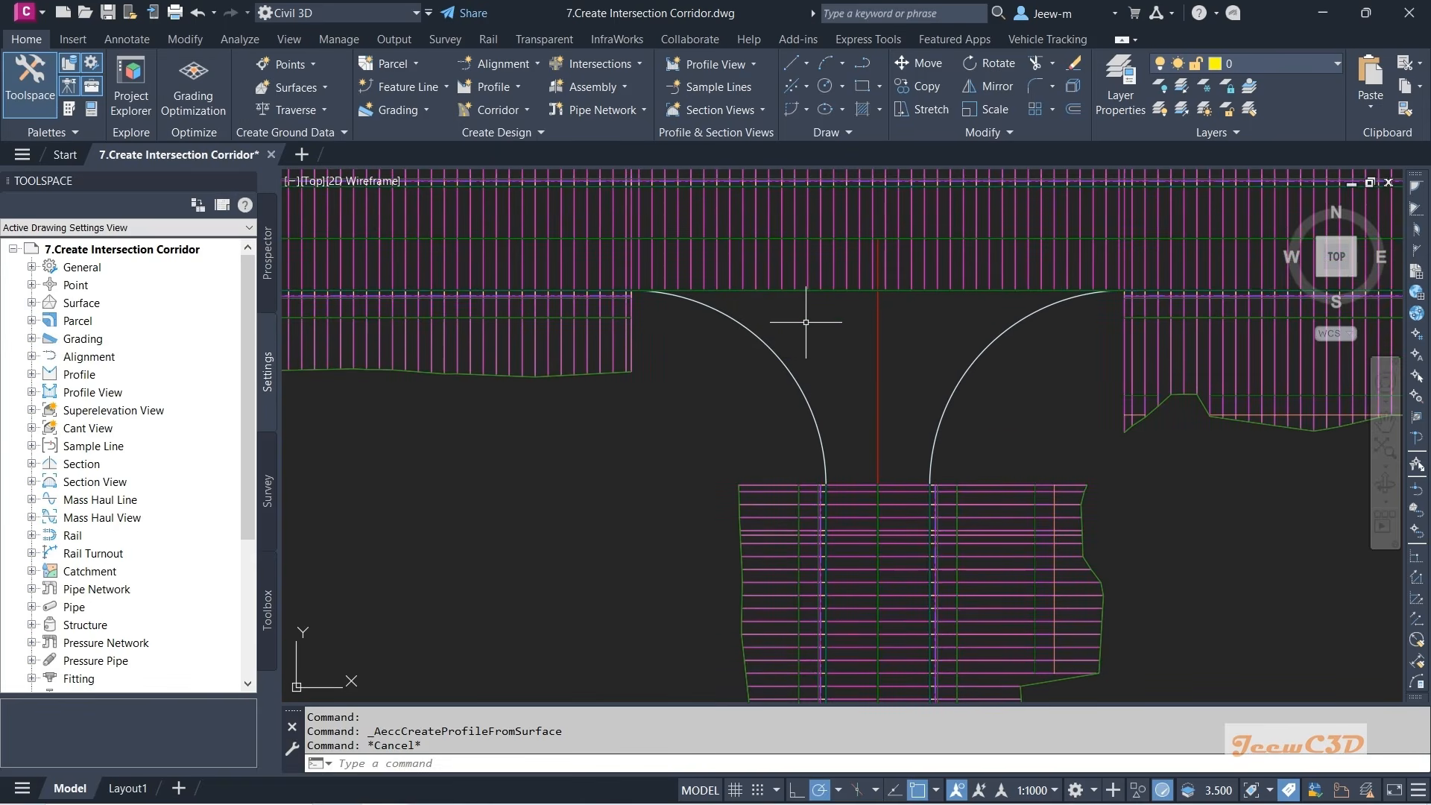
click(790, 289)
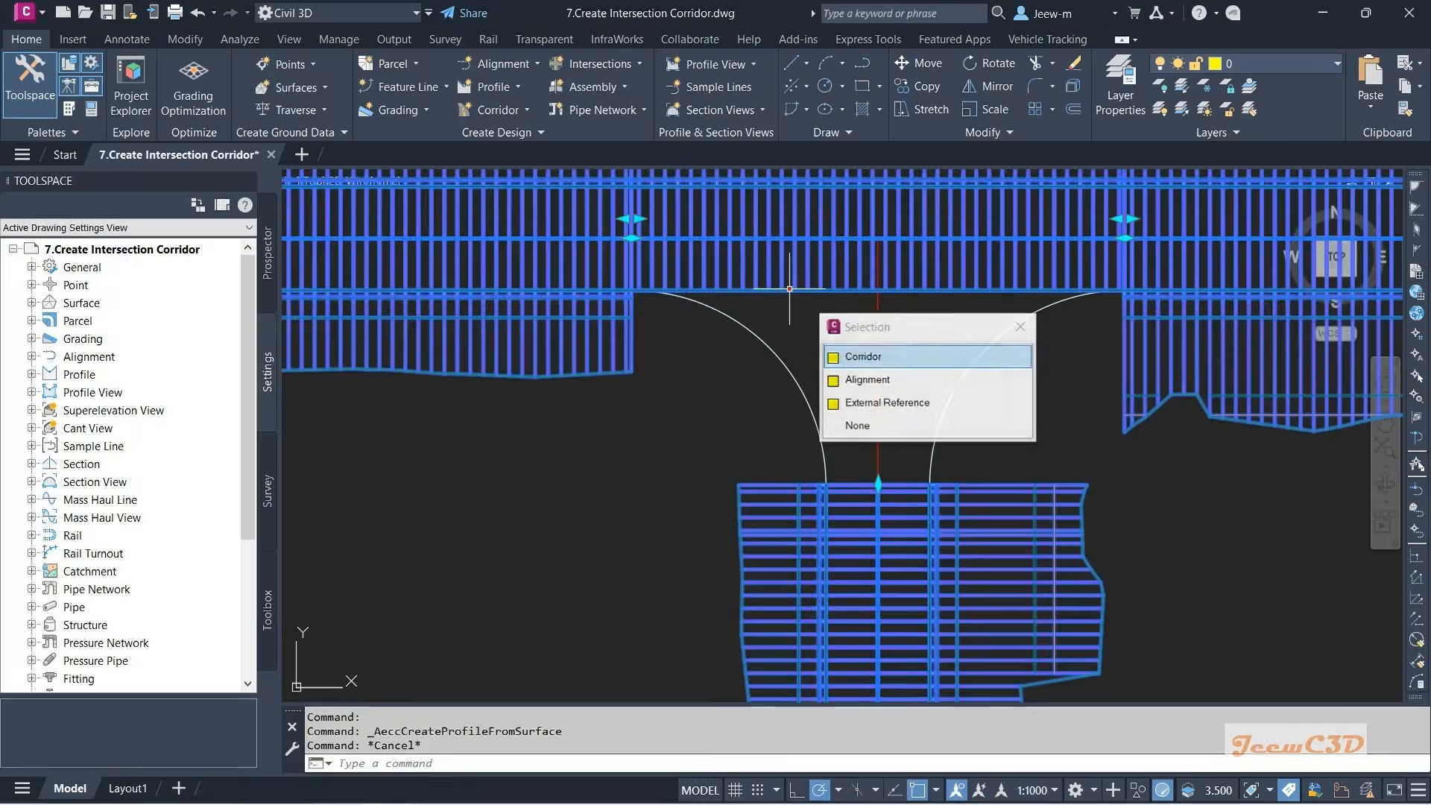
click(876, 380)
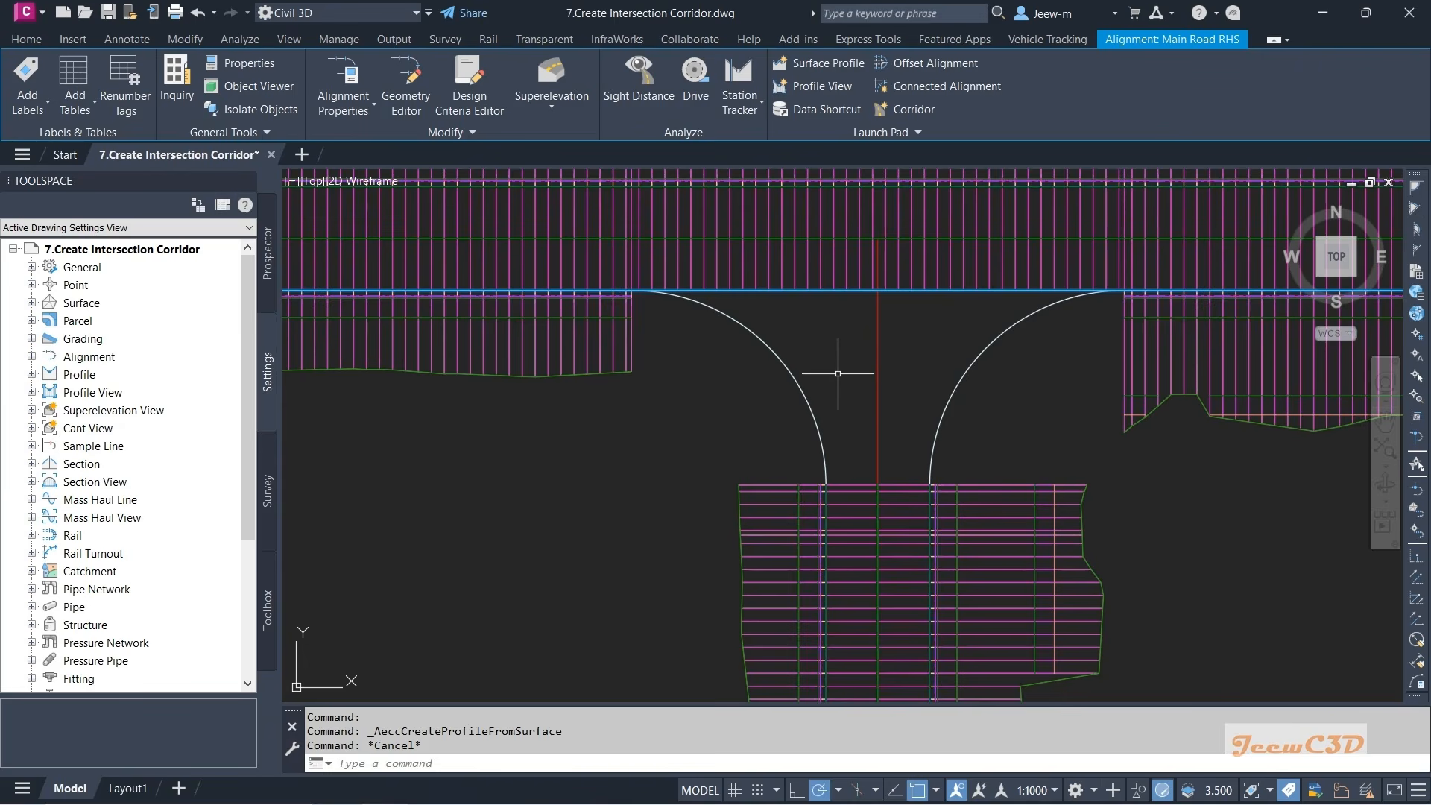
key(Escape)
click(877, 389)
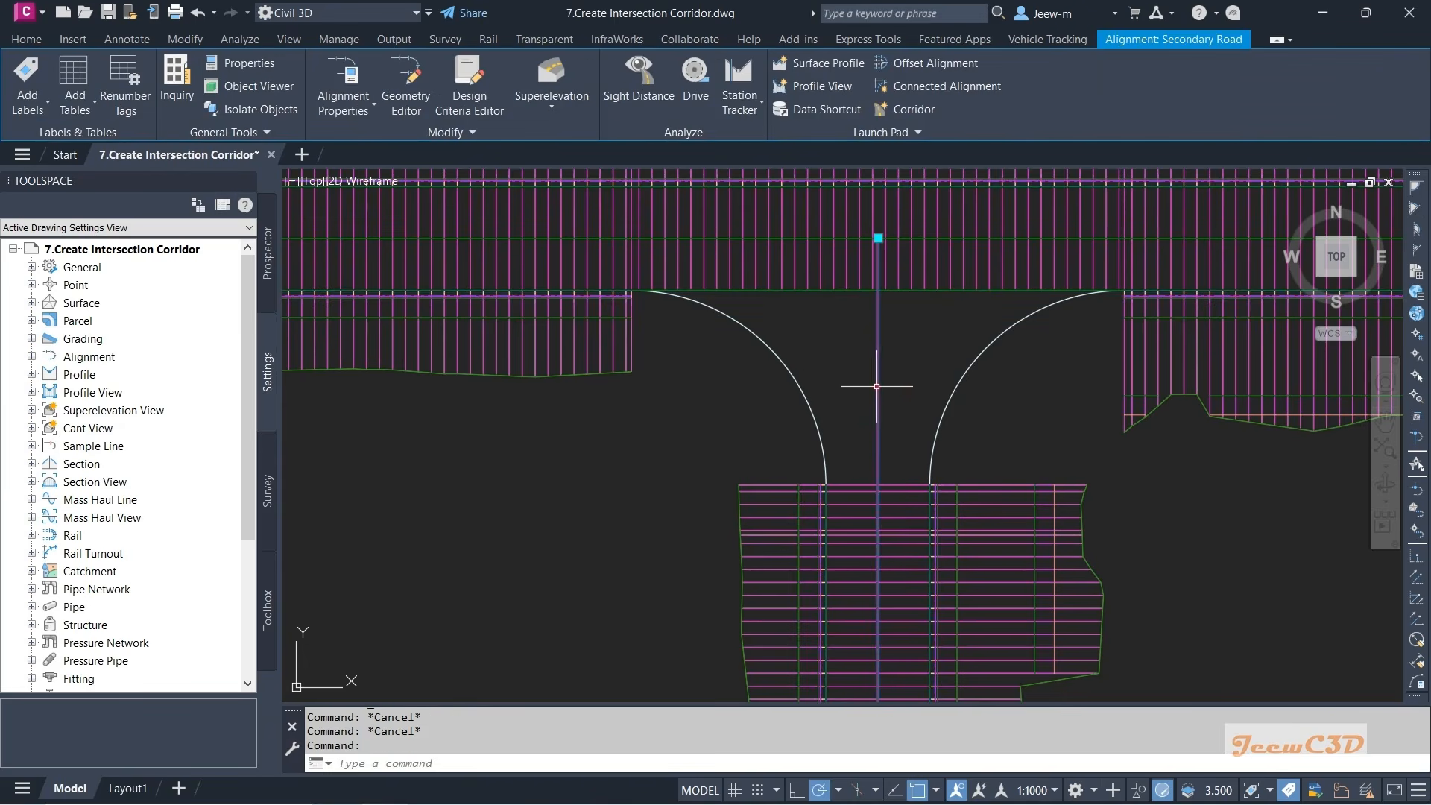
key(Escape)
- Create a surface profile for the Main Road RHS alignment from the Temp Corridor - Main Road - Top surface
scroll(911, 395, down, 10)
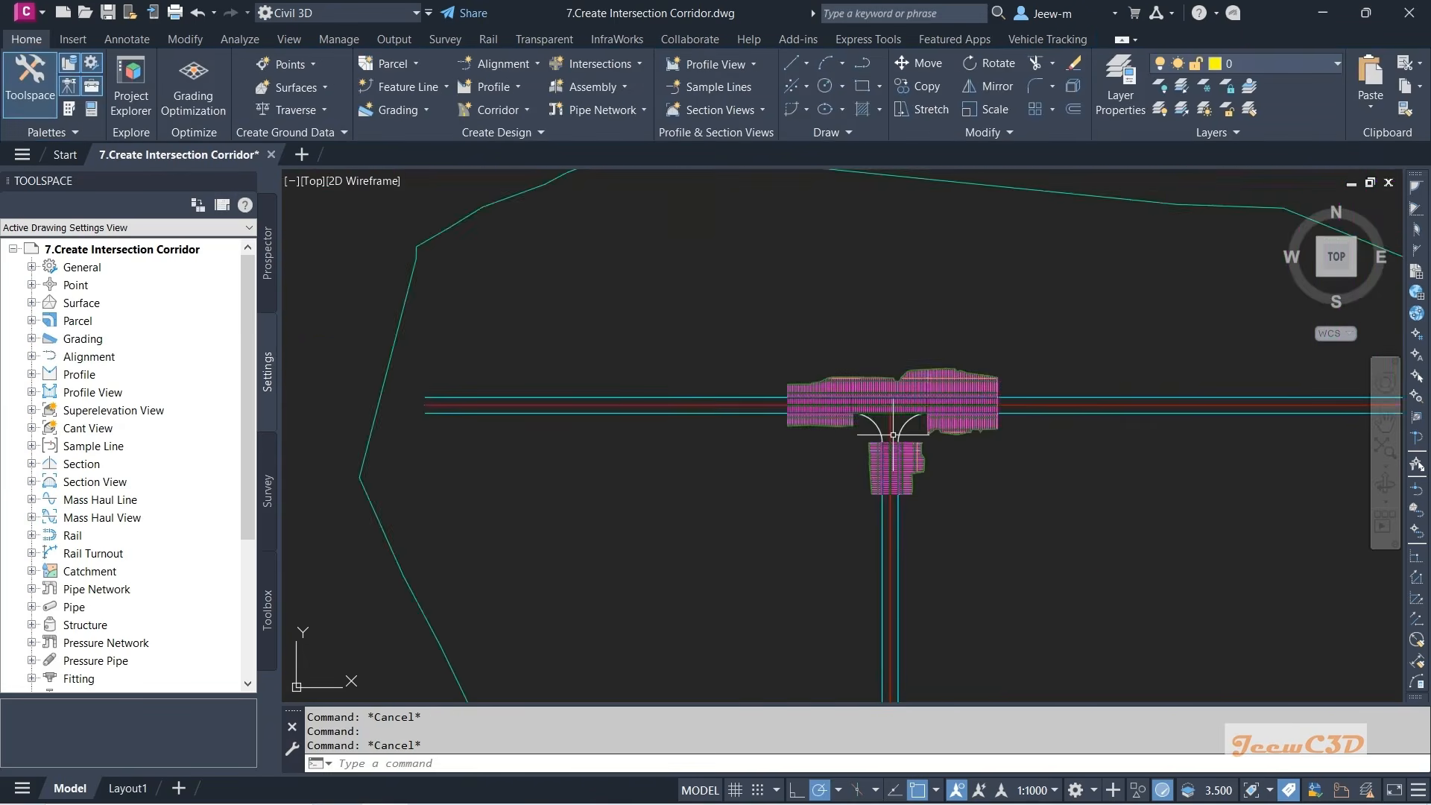
scroll(1156, 500, up, 1)
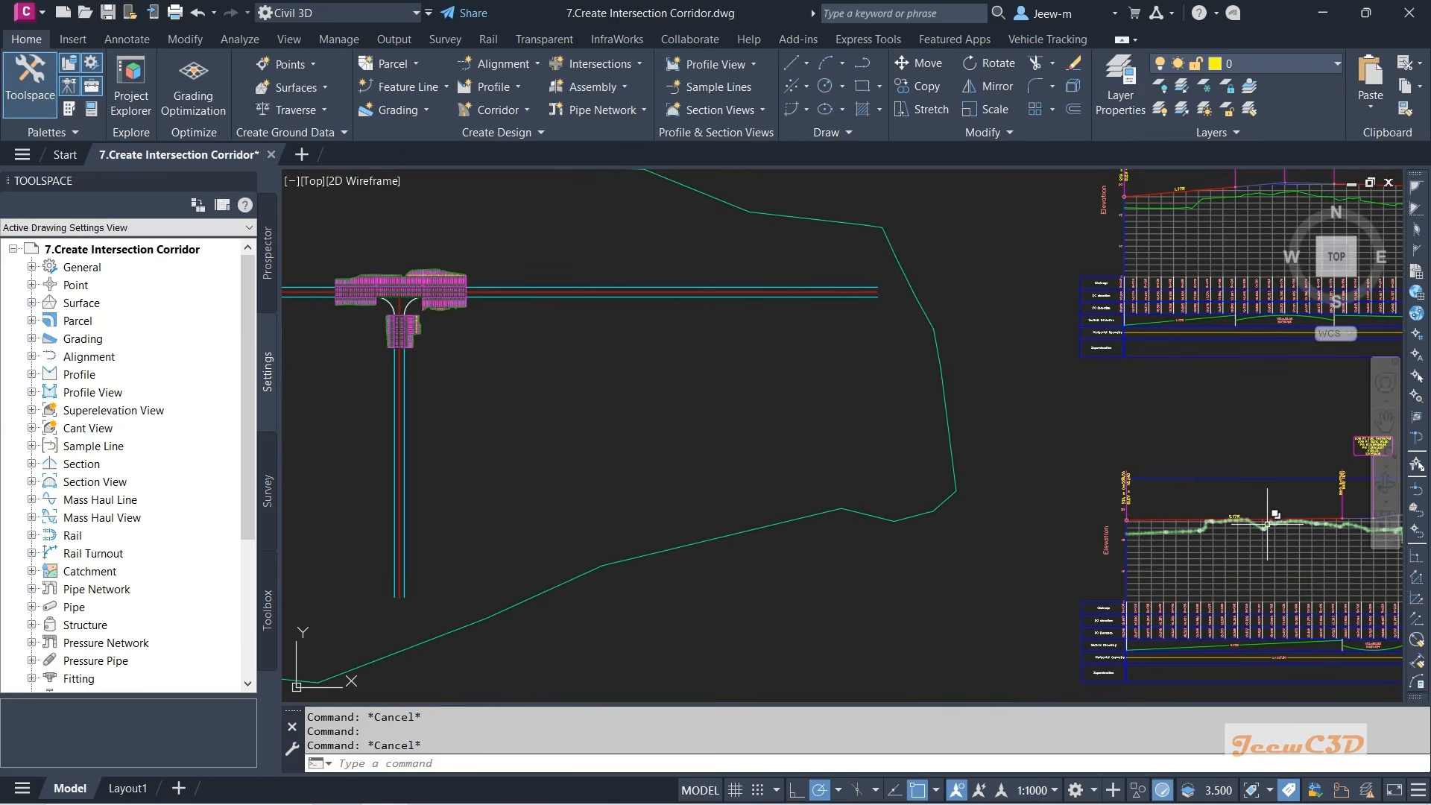
scroll(1268, 522, down, 2)
scroll(924, 440, up, 10)
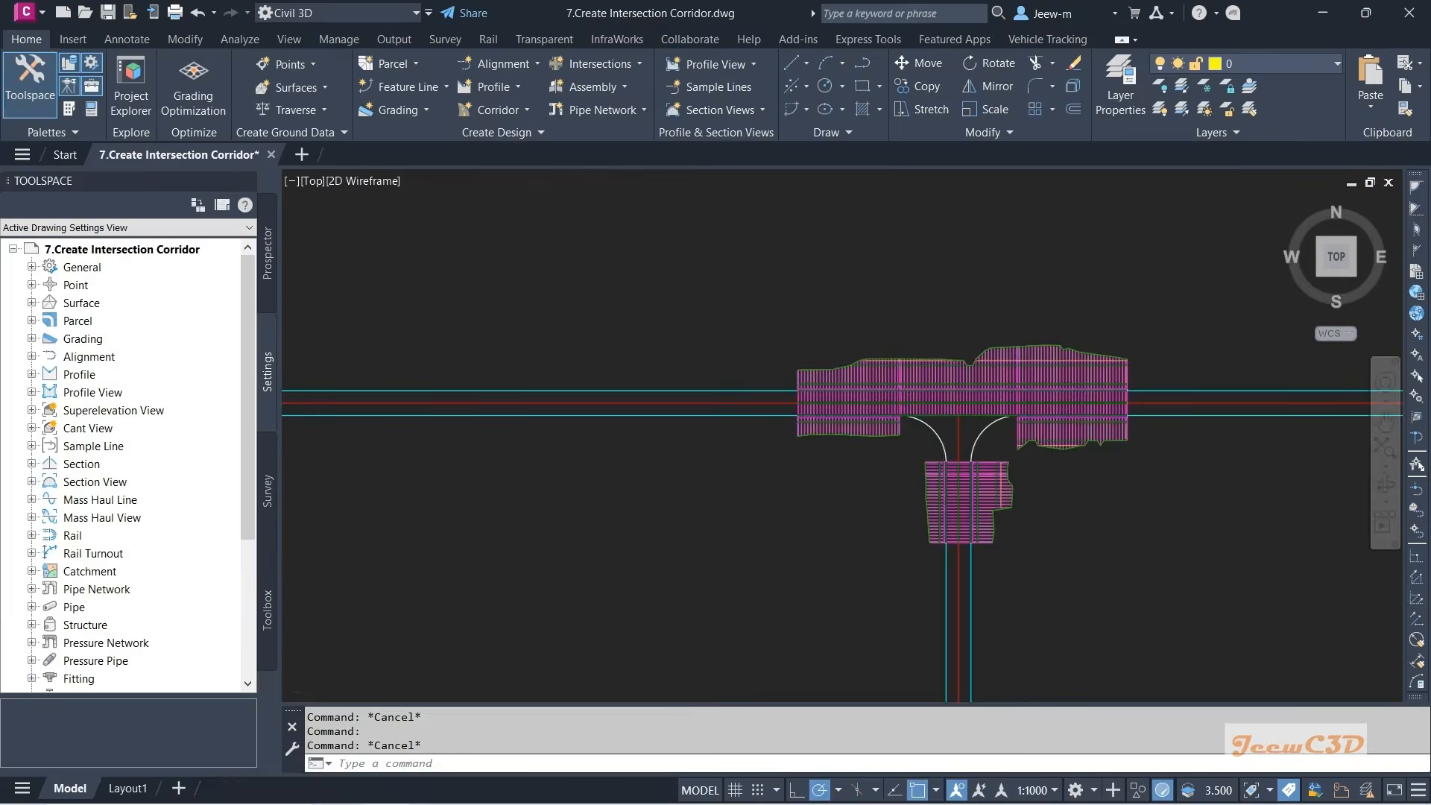
scroll(961, 354, up, 3)
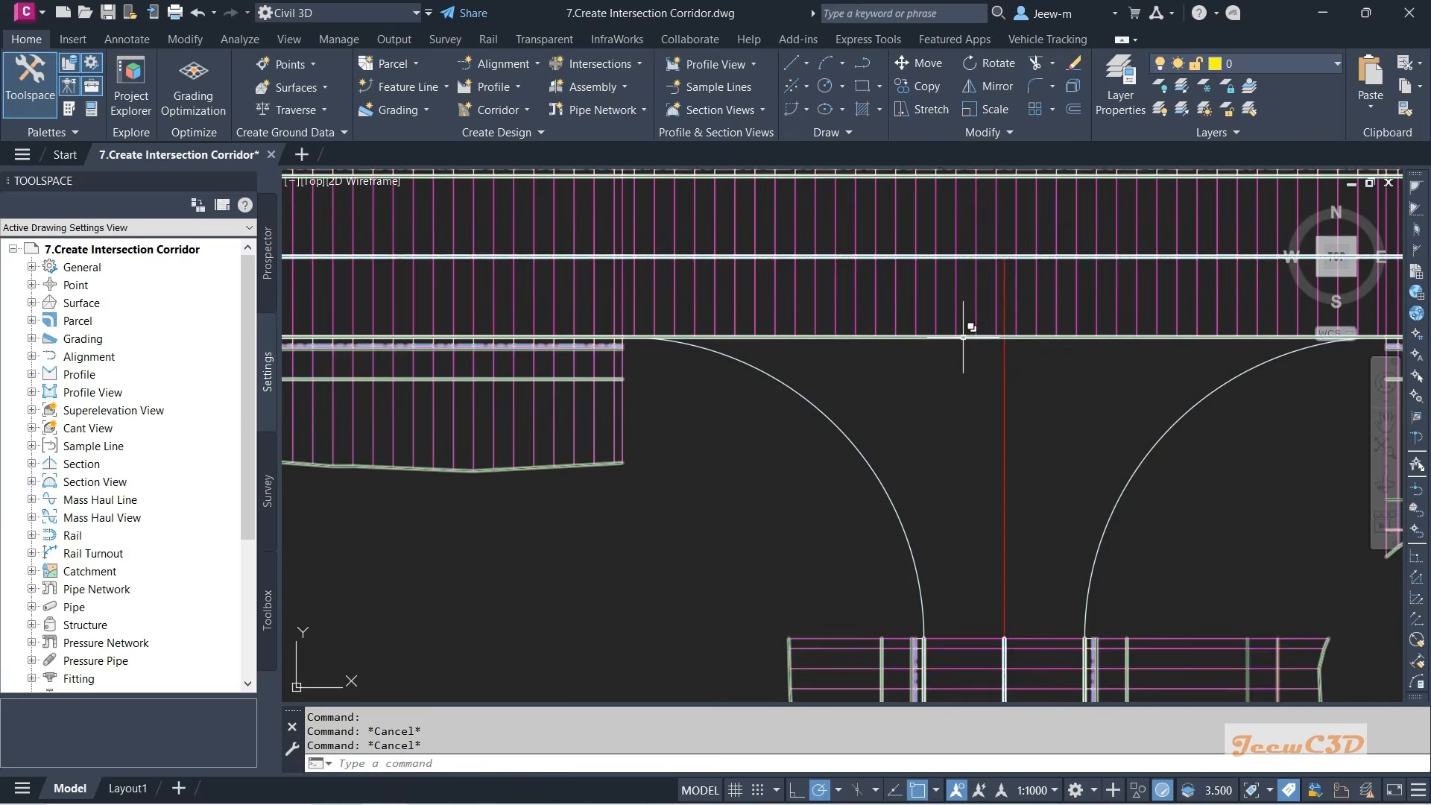
click(969, 340)
click(1040, 428)
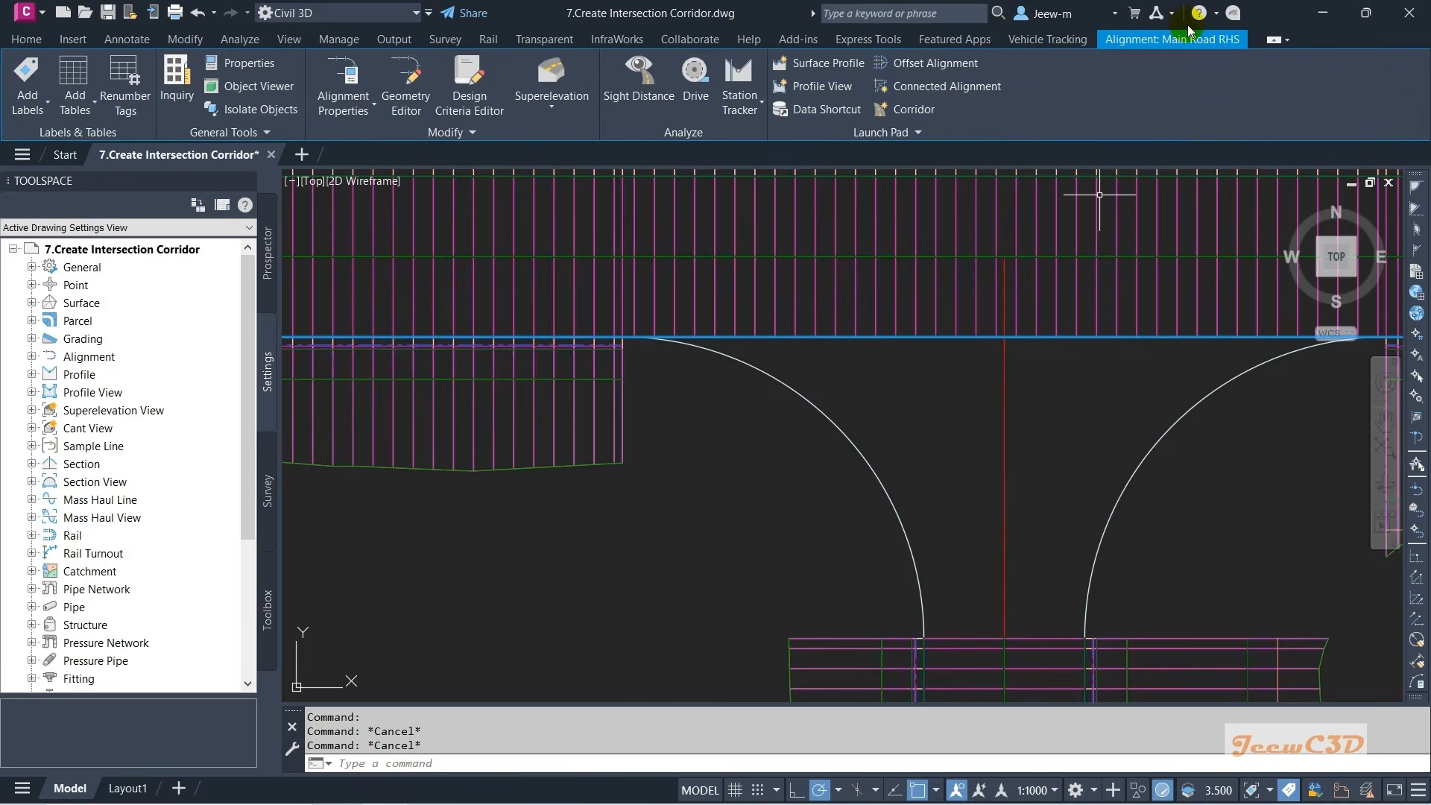
scroll(1078, 401, down, 3)
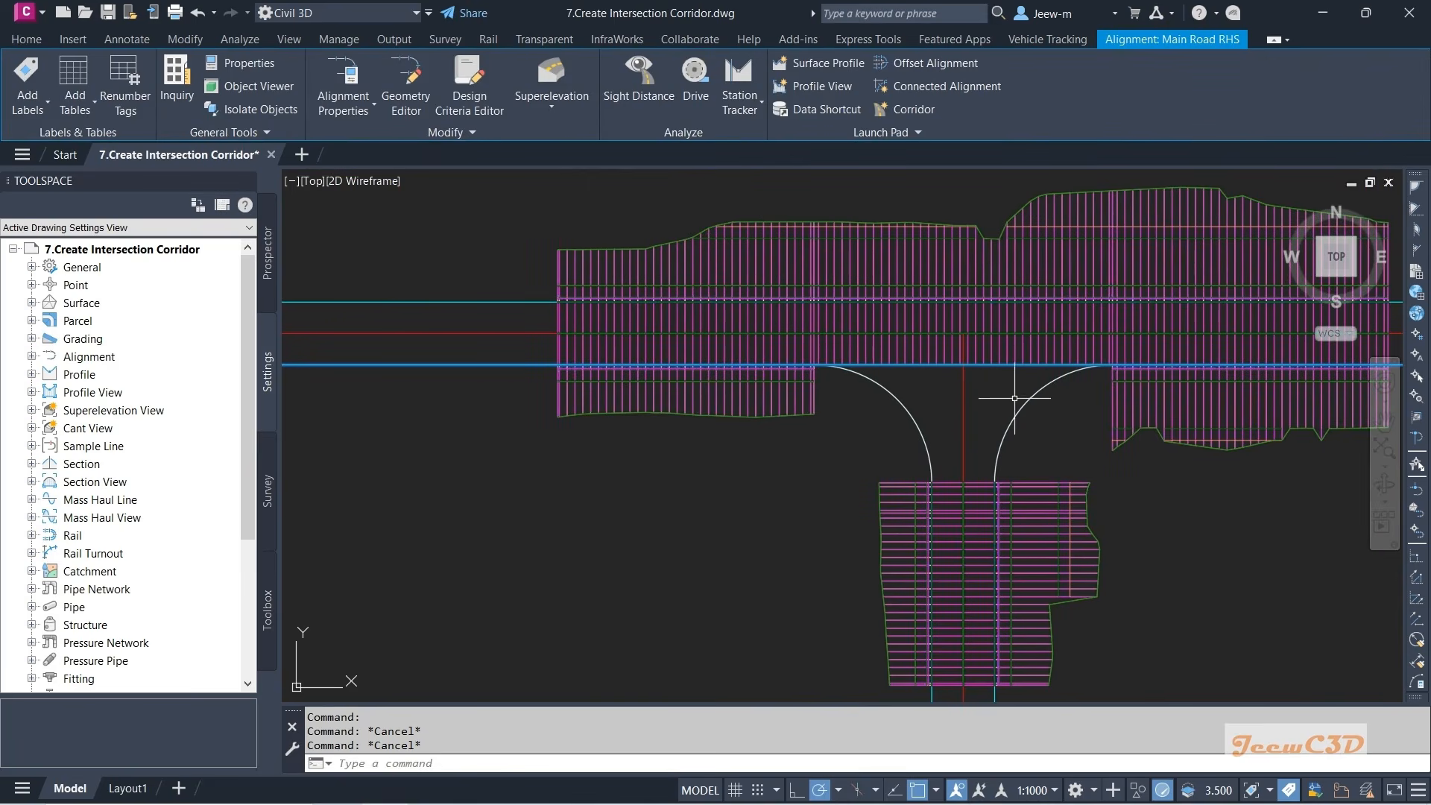
mouse_move(1004, 400)
click(828, 64)
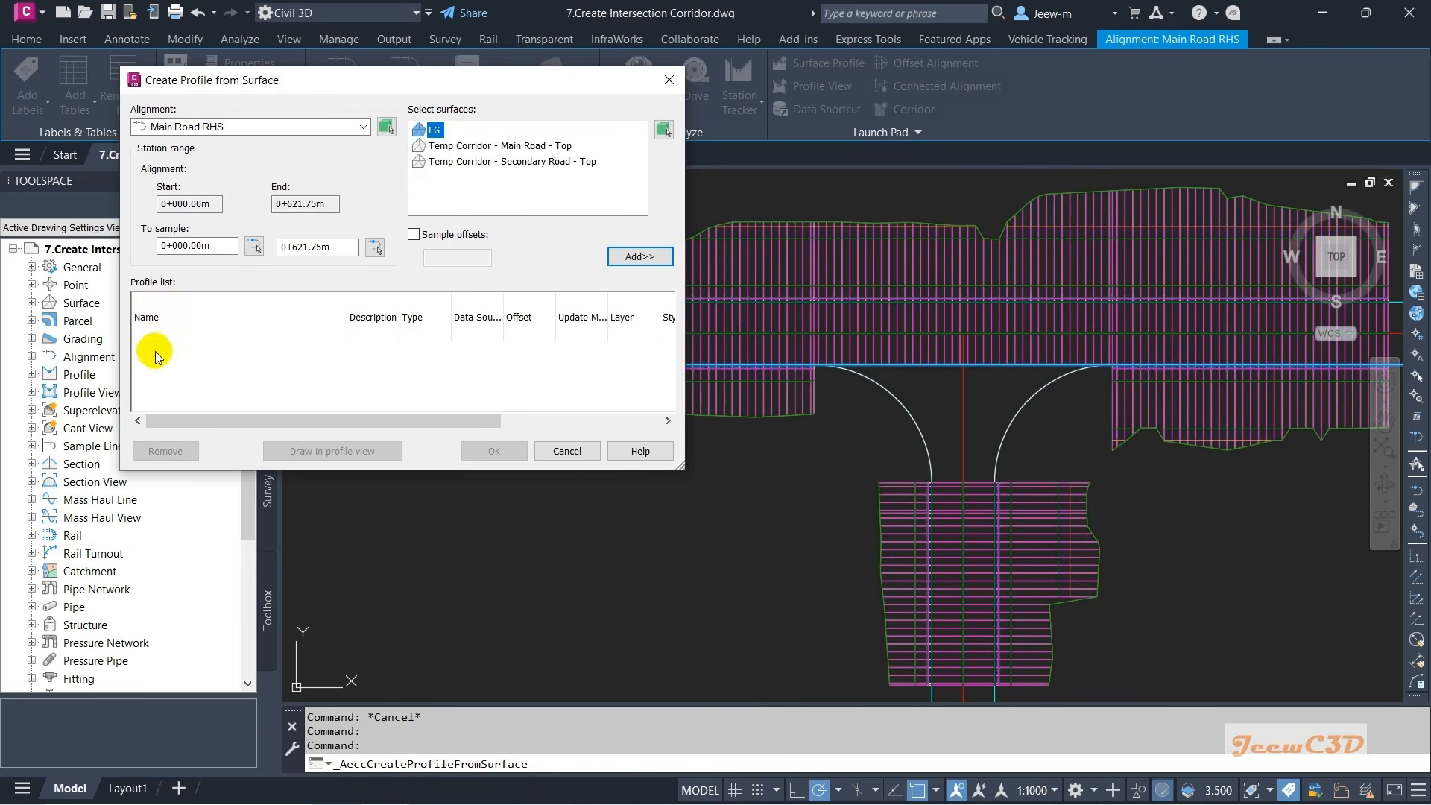
click(527, 146)
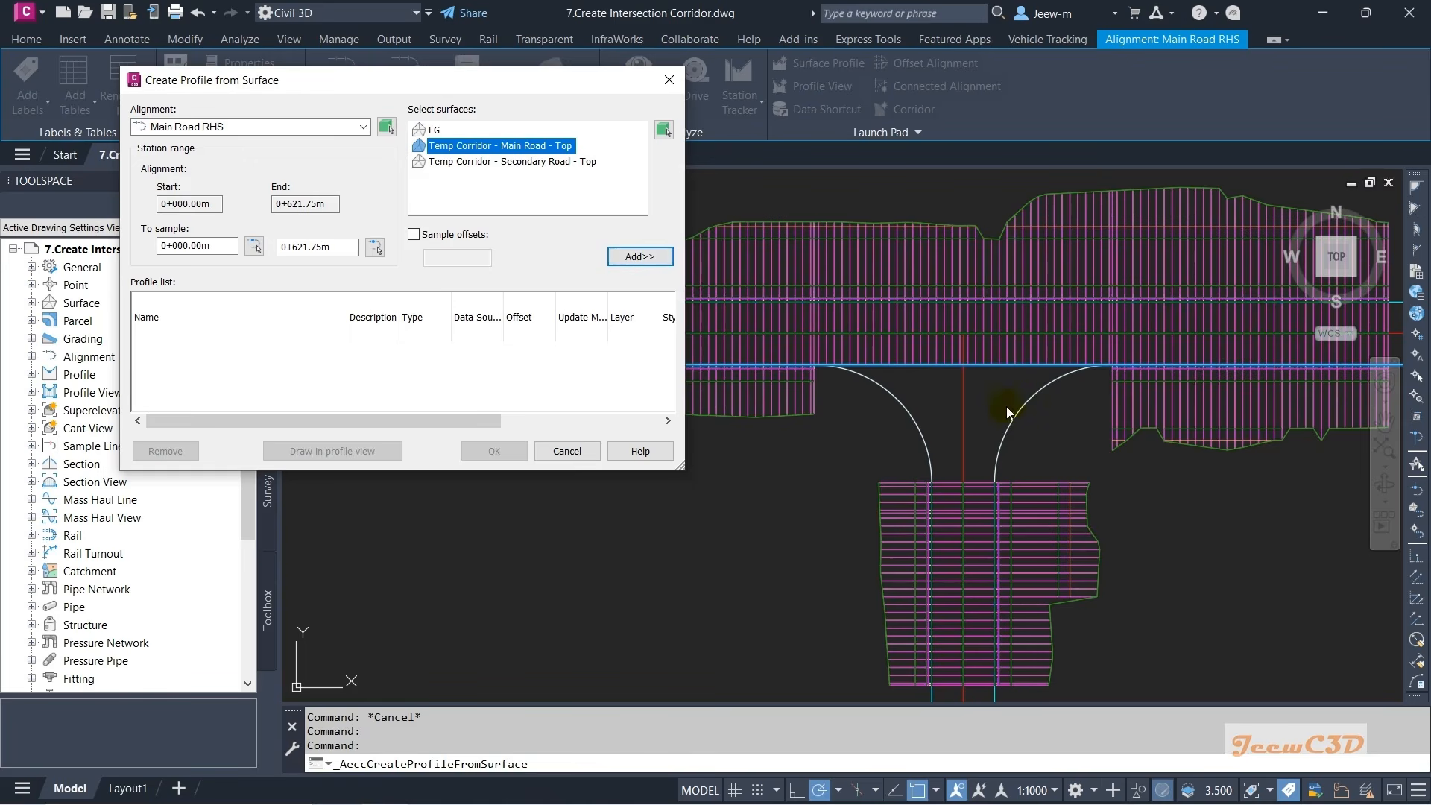
click(635, 257)
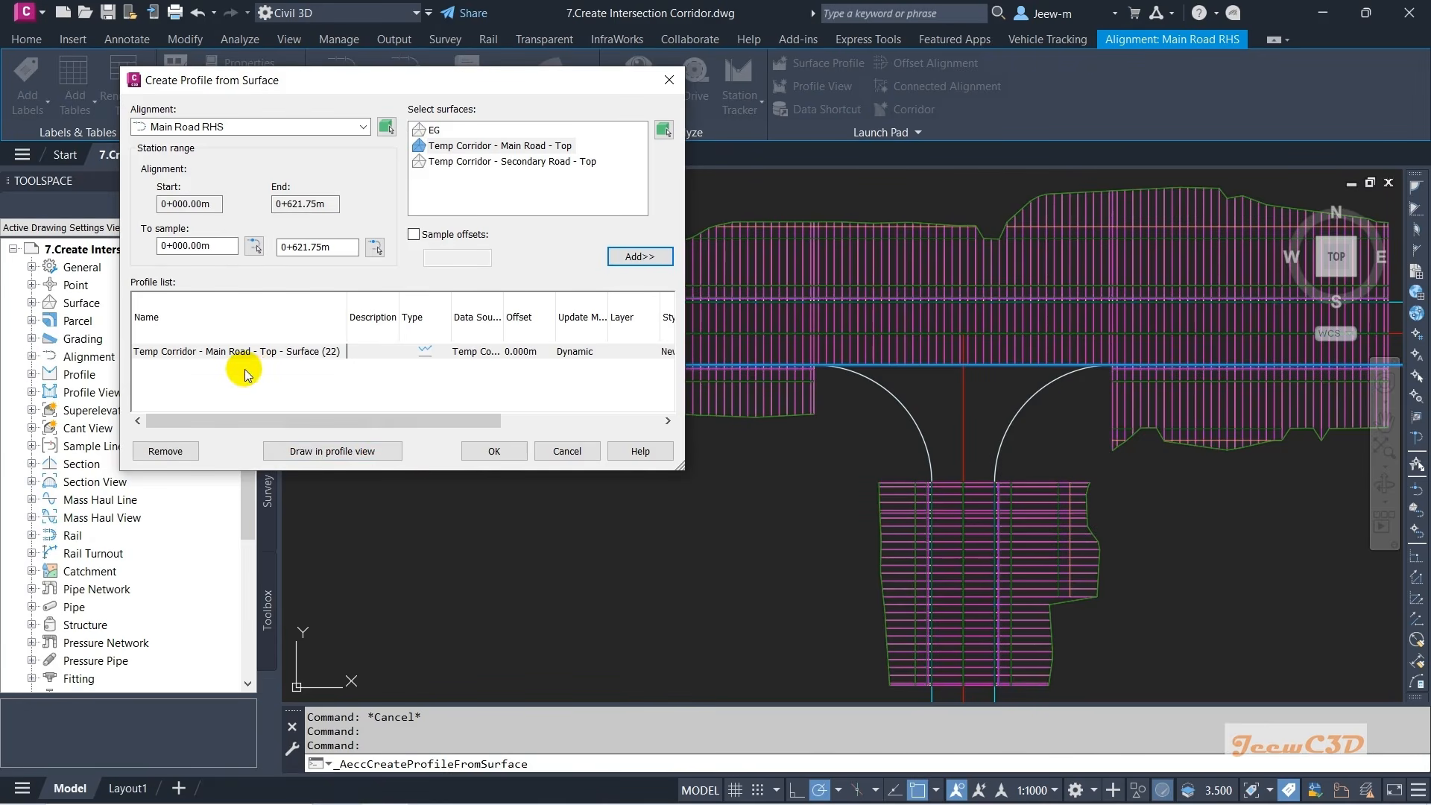
click(485, 452)
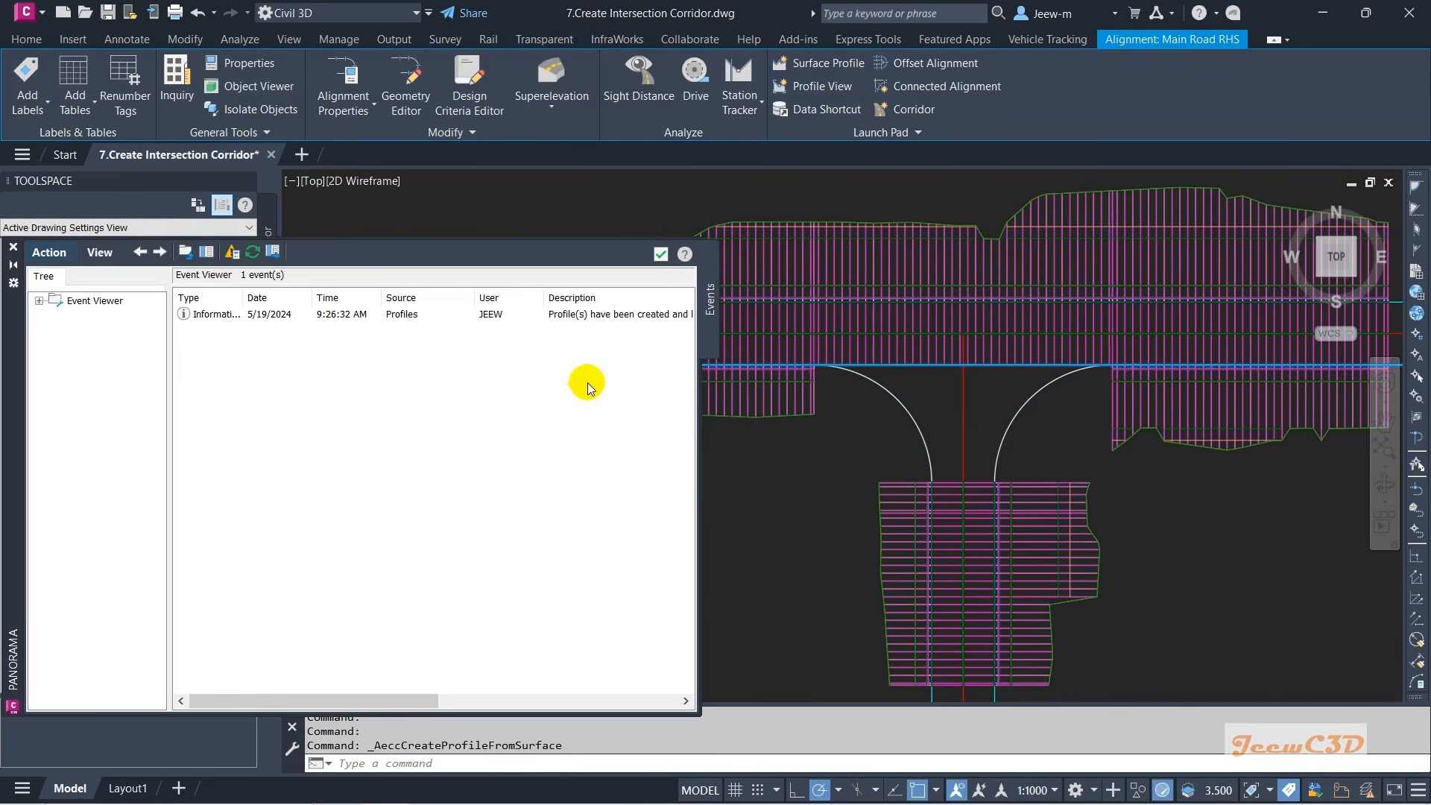
click(660, 254)
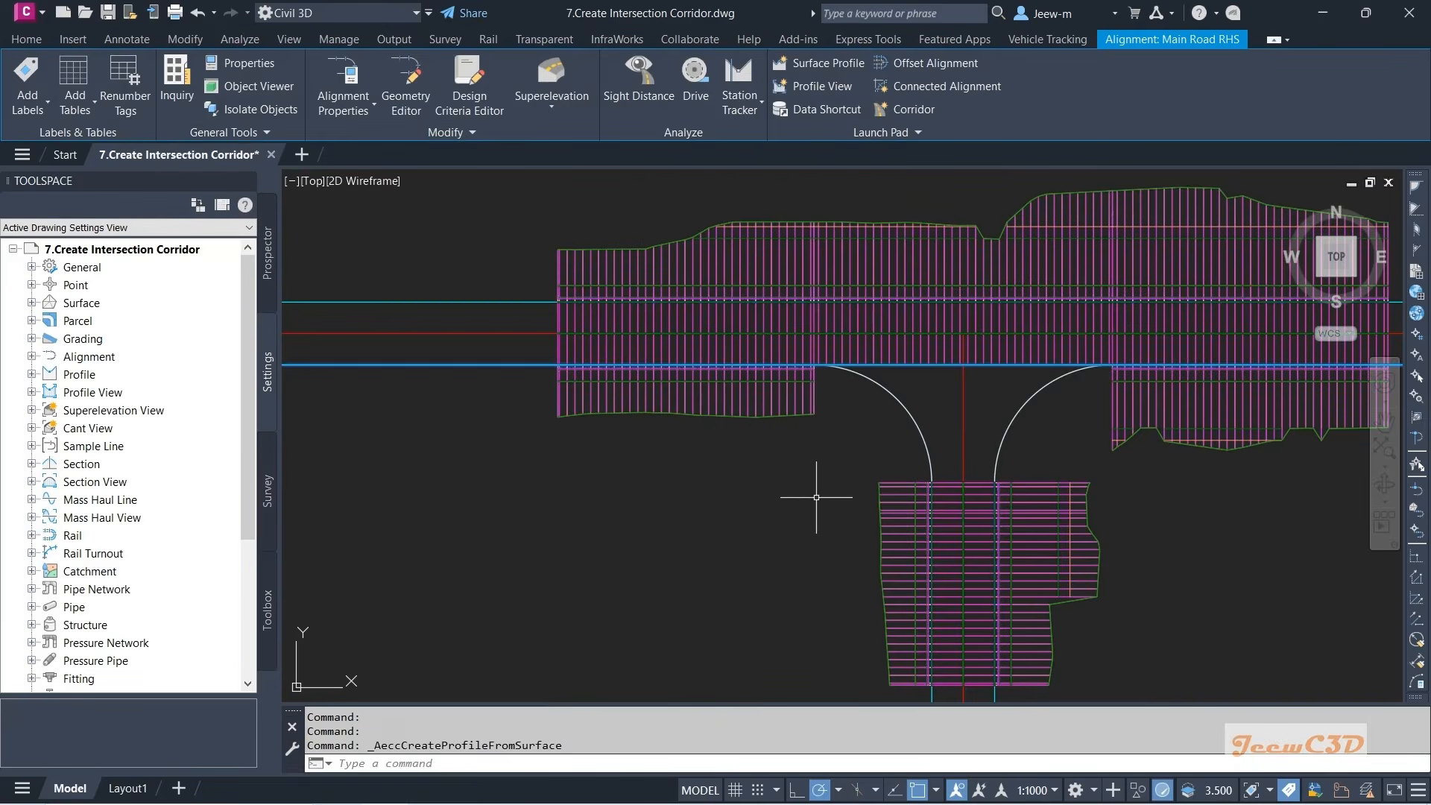
key(Escape)
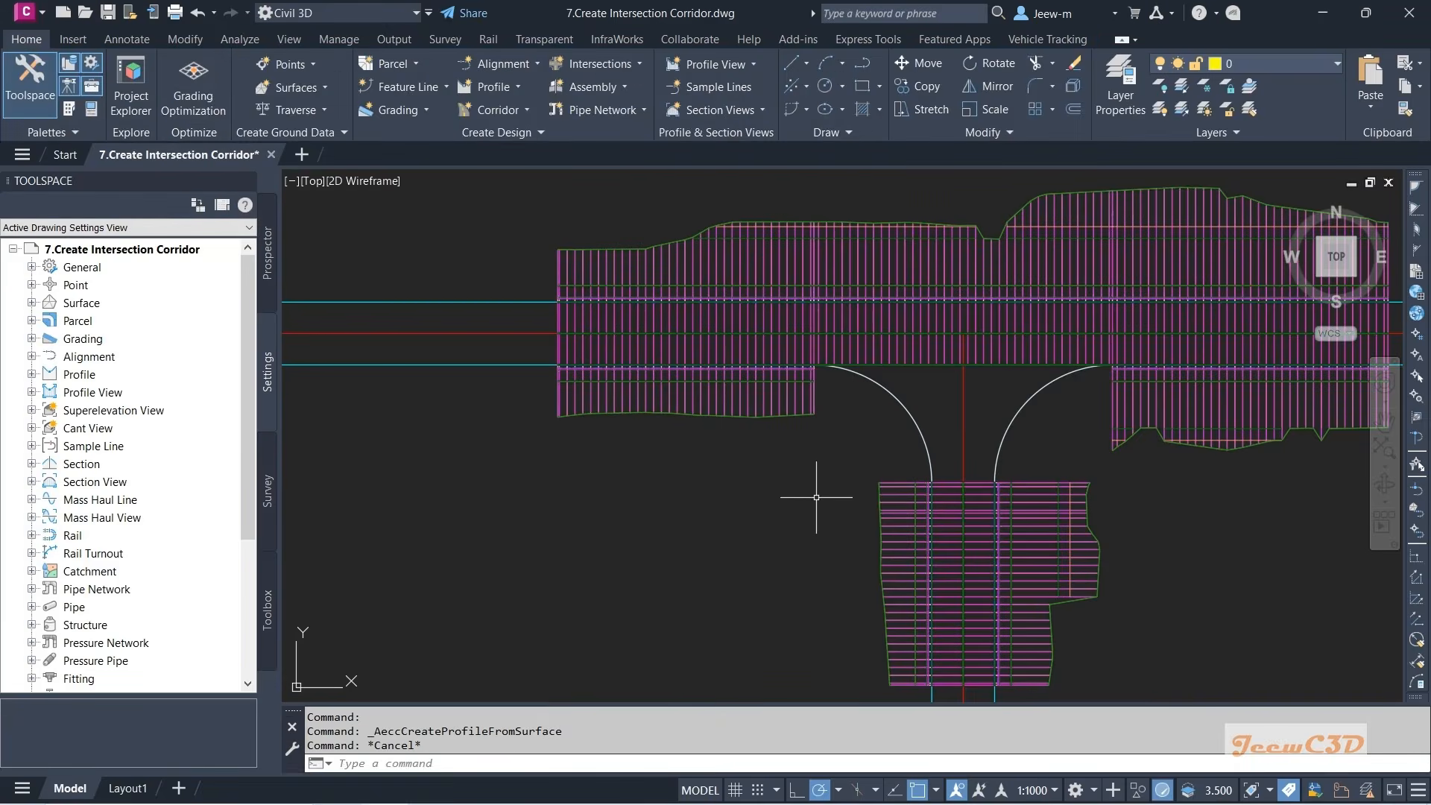
- Add a baseline to the intersection corridor's parameters using the SW Curb Return alignment
click(899, 533)
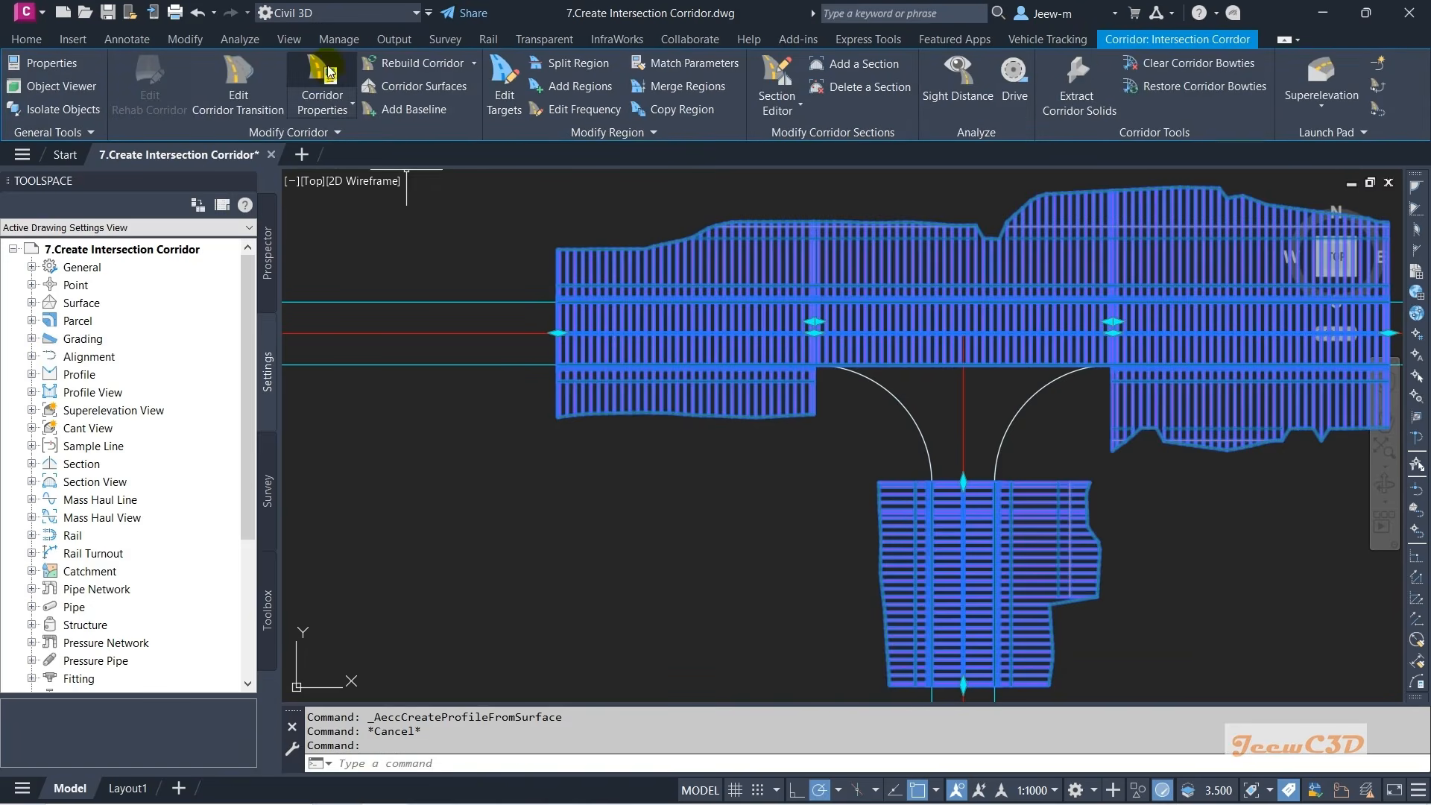
click(332, 93)
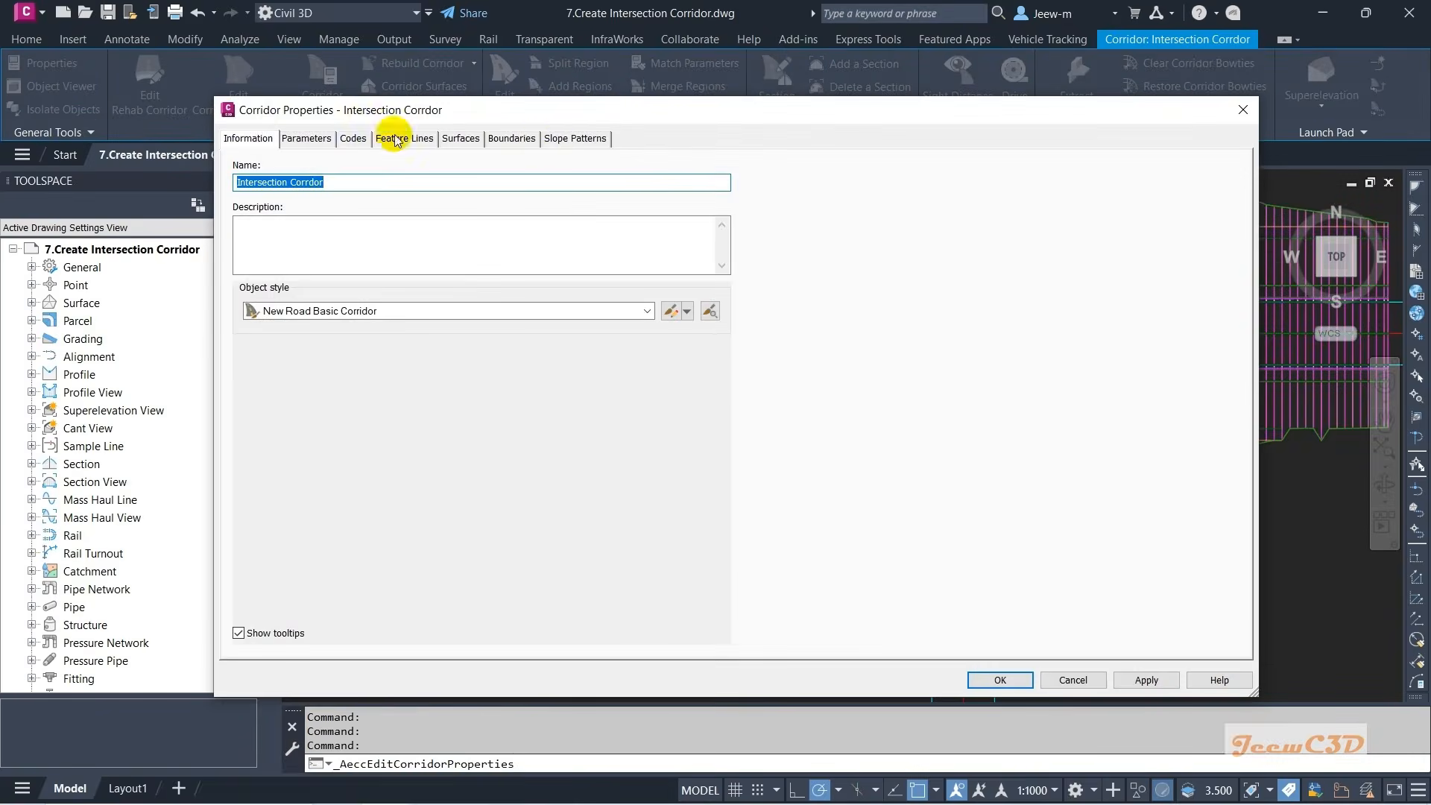
click(315, 140)
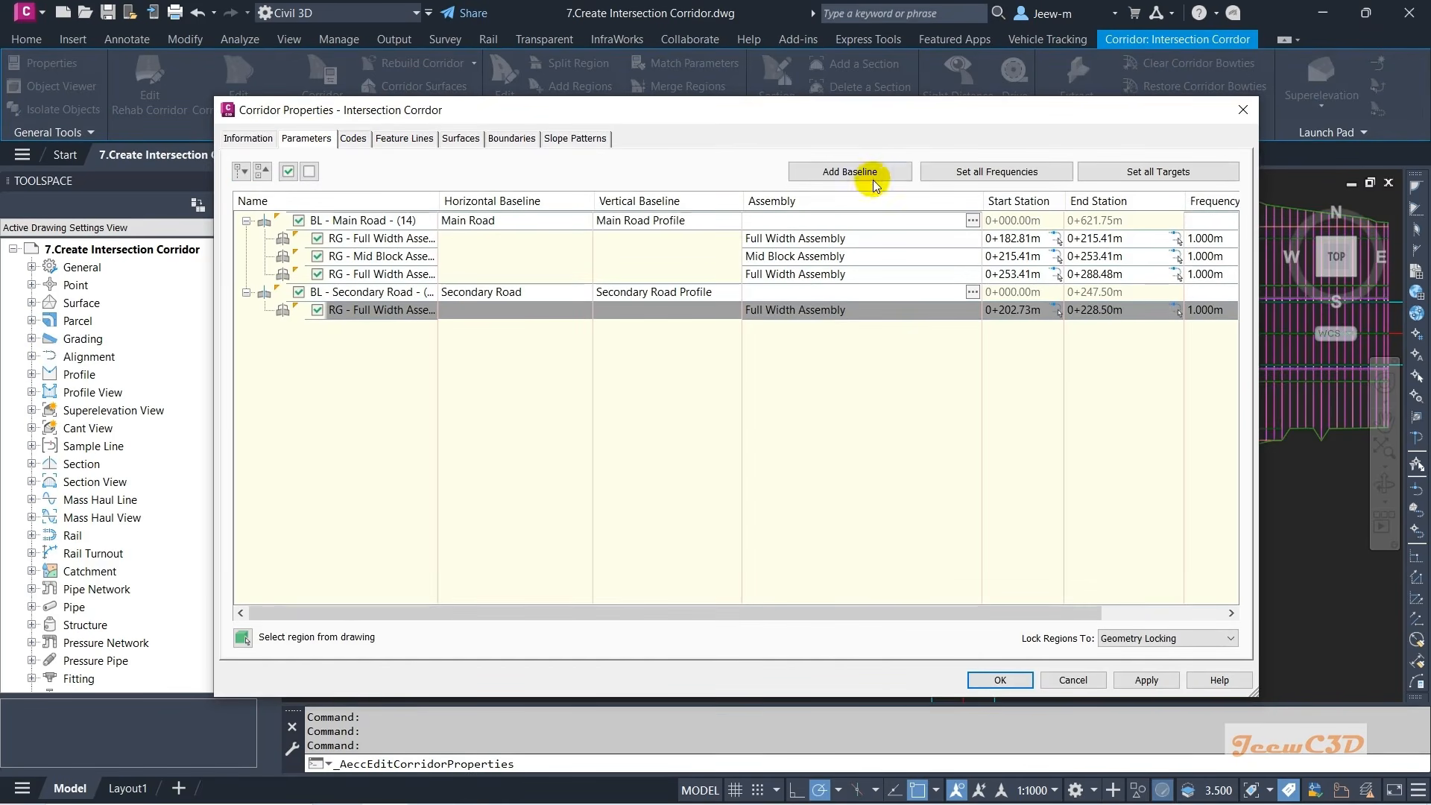
click(850, 171)
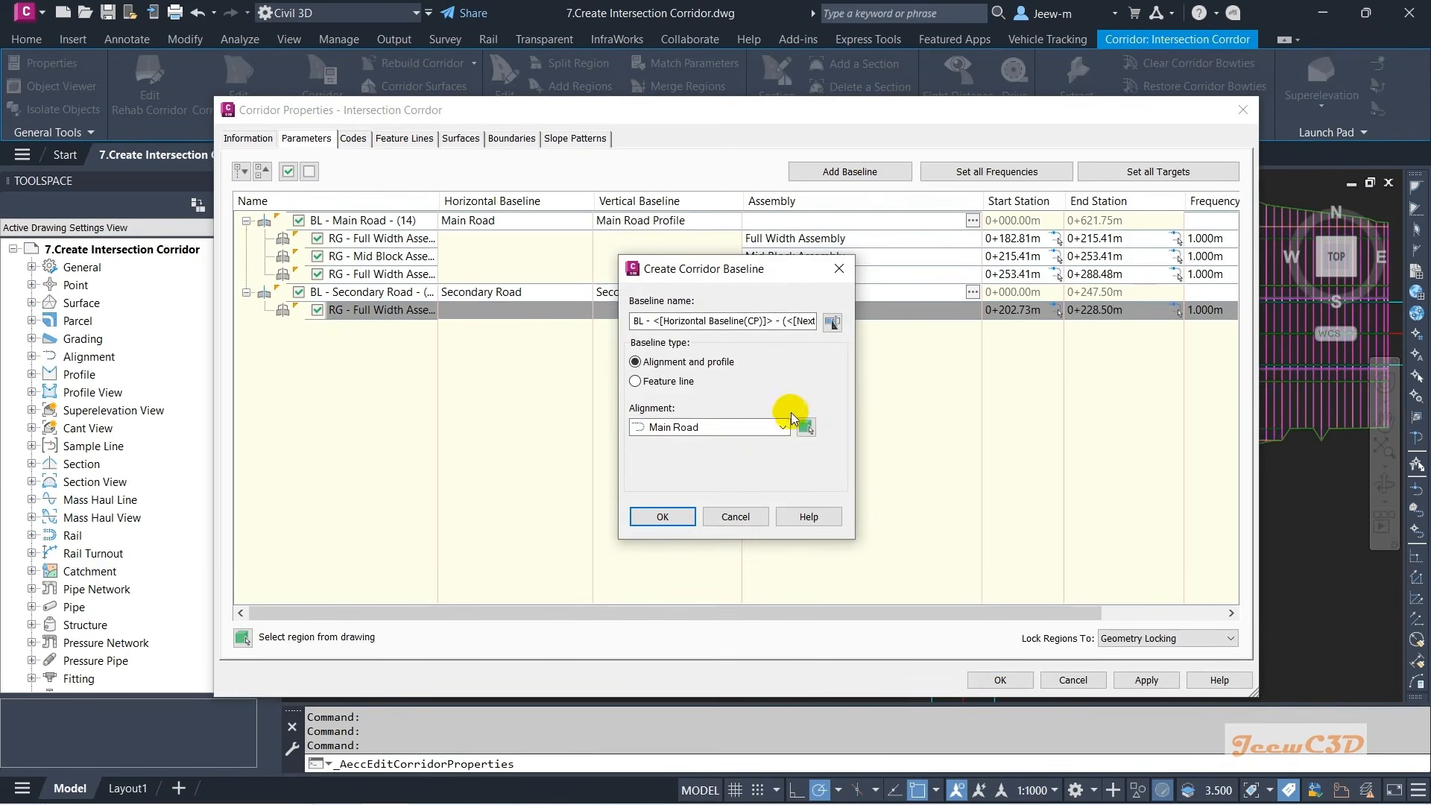
click(719, 427)
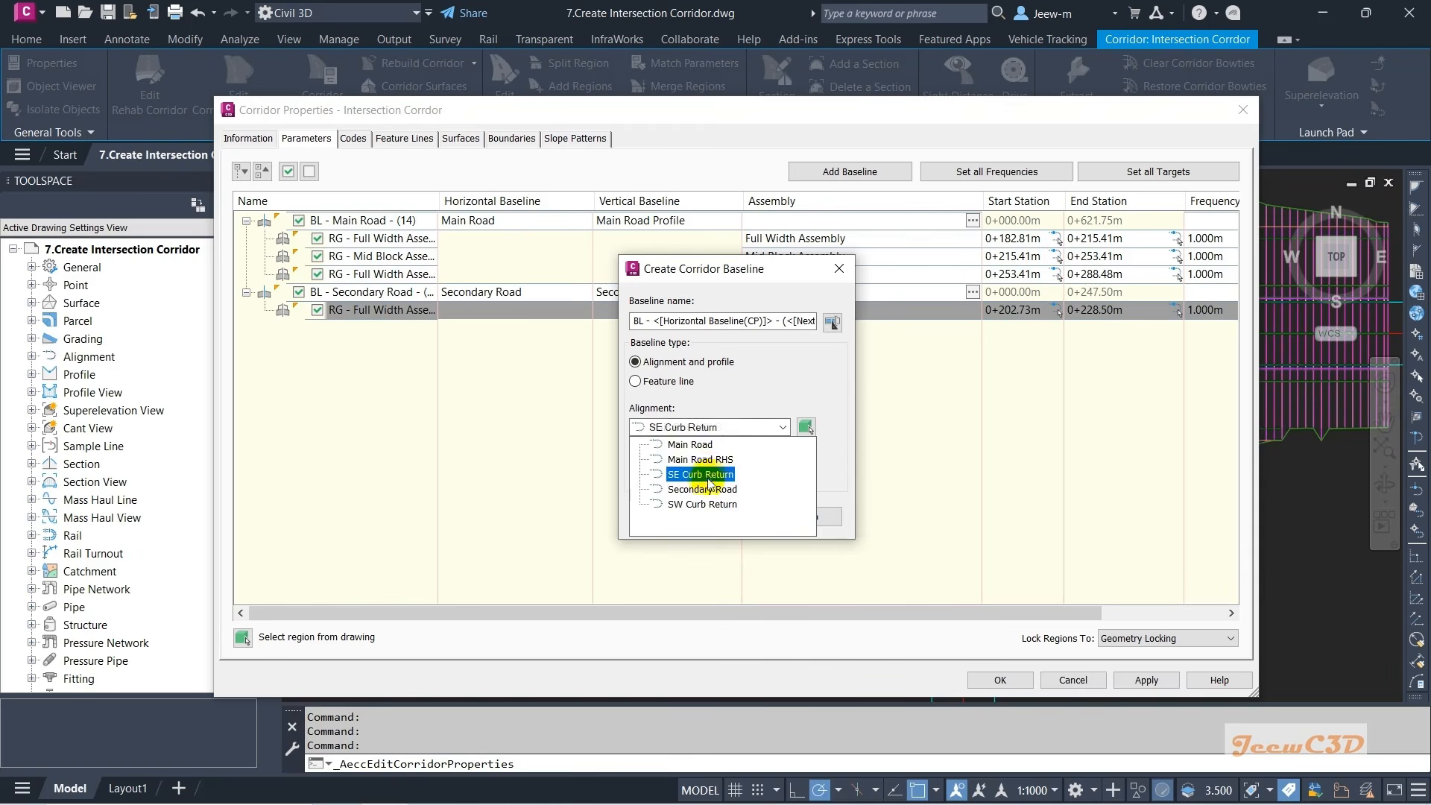
click(697, 505)
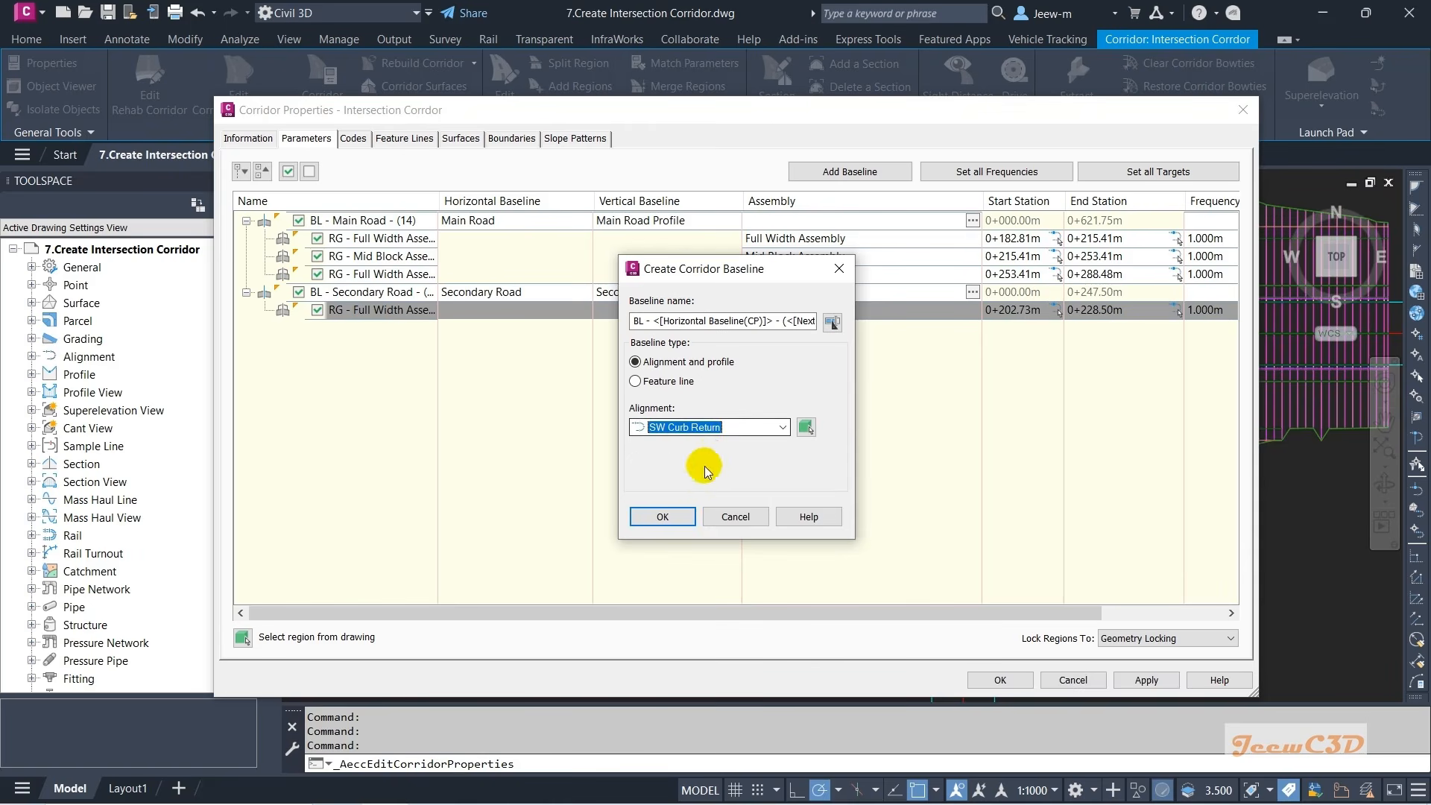
click(659, 514)
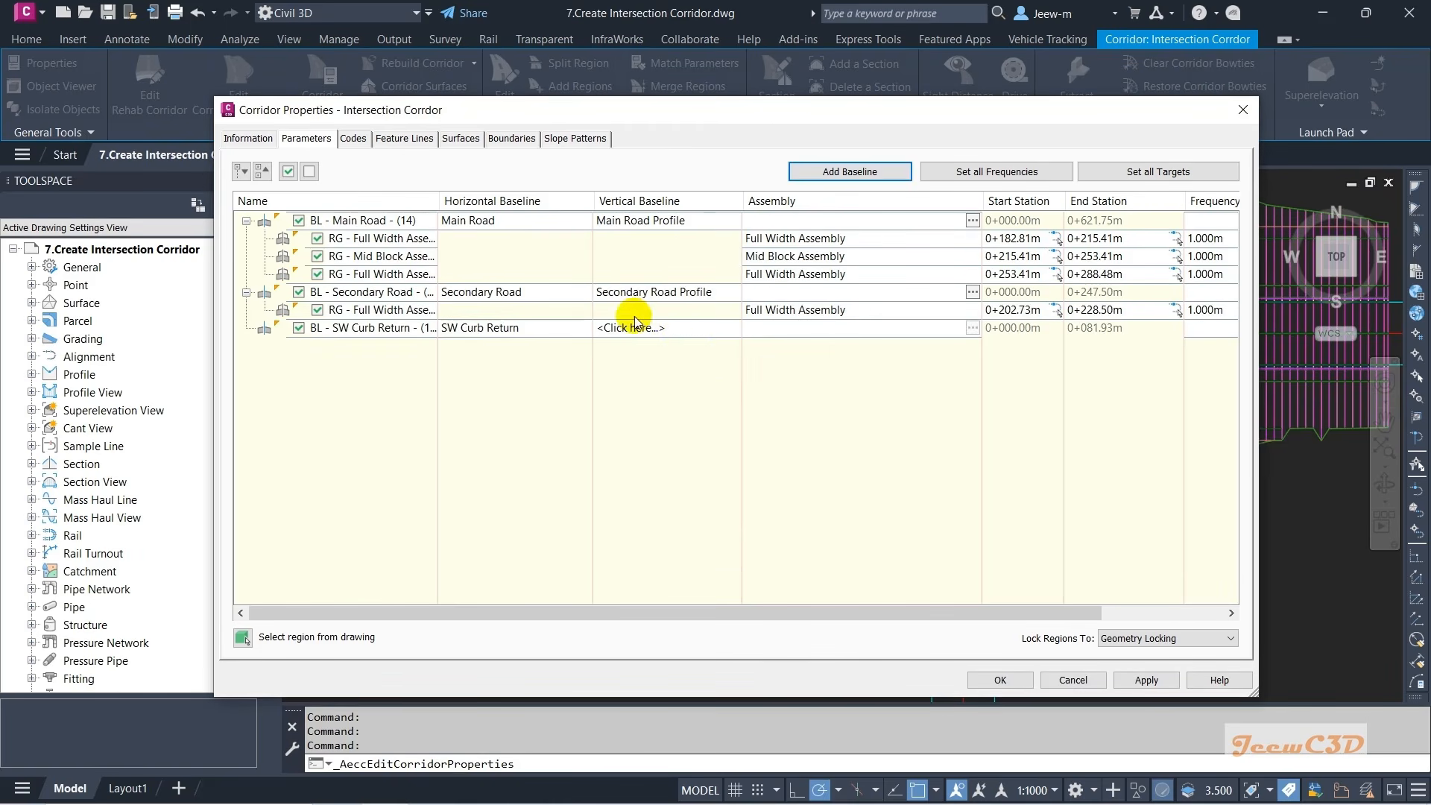
- Assign the SW Curb Retun FG profile to the SW Curb Return baseline
click(640, 341)
click(640, 334)
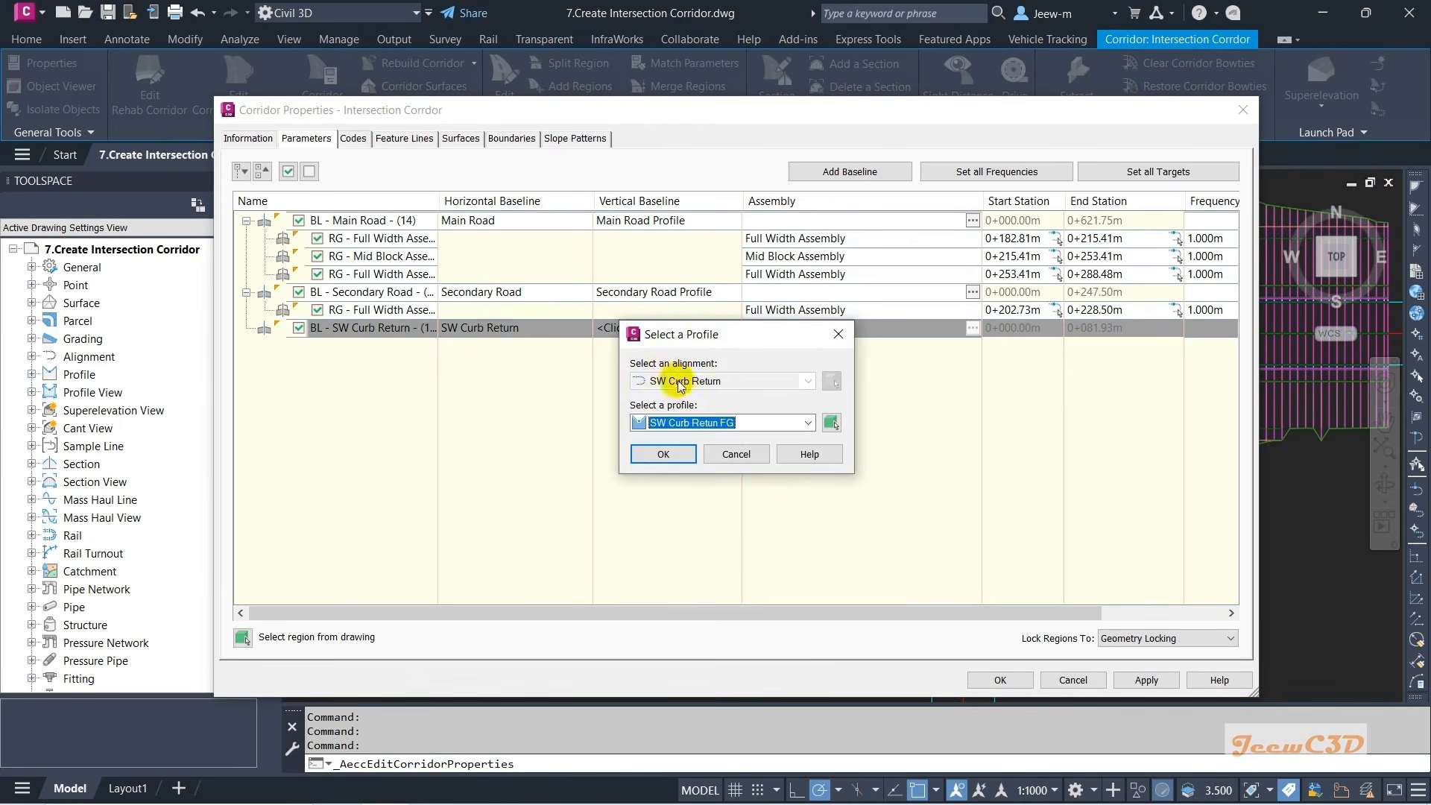
click(702, 423)
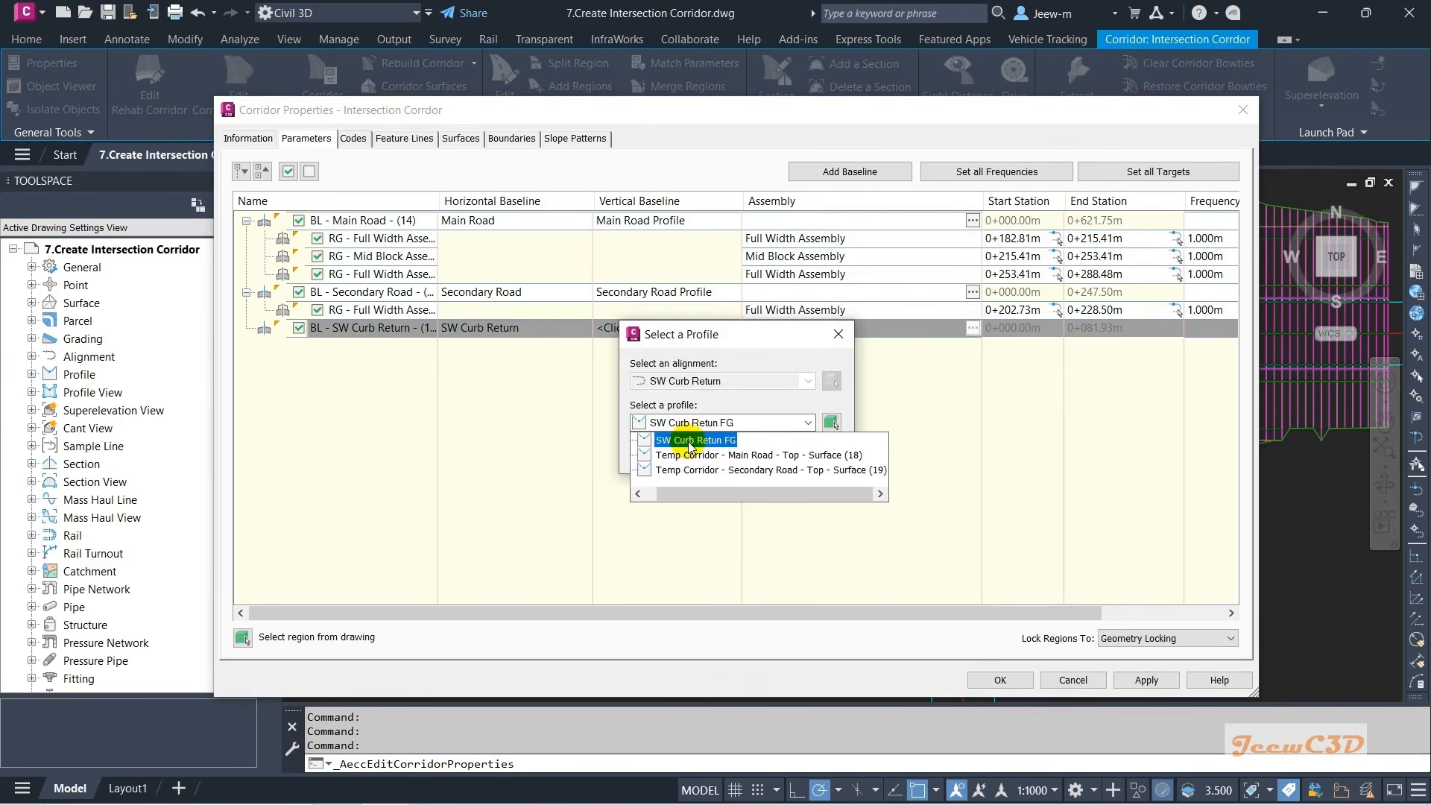
click(675, 441)
click(656, 451)
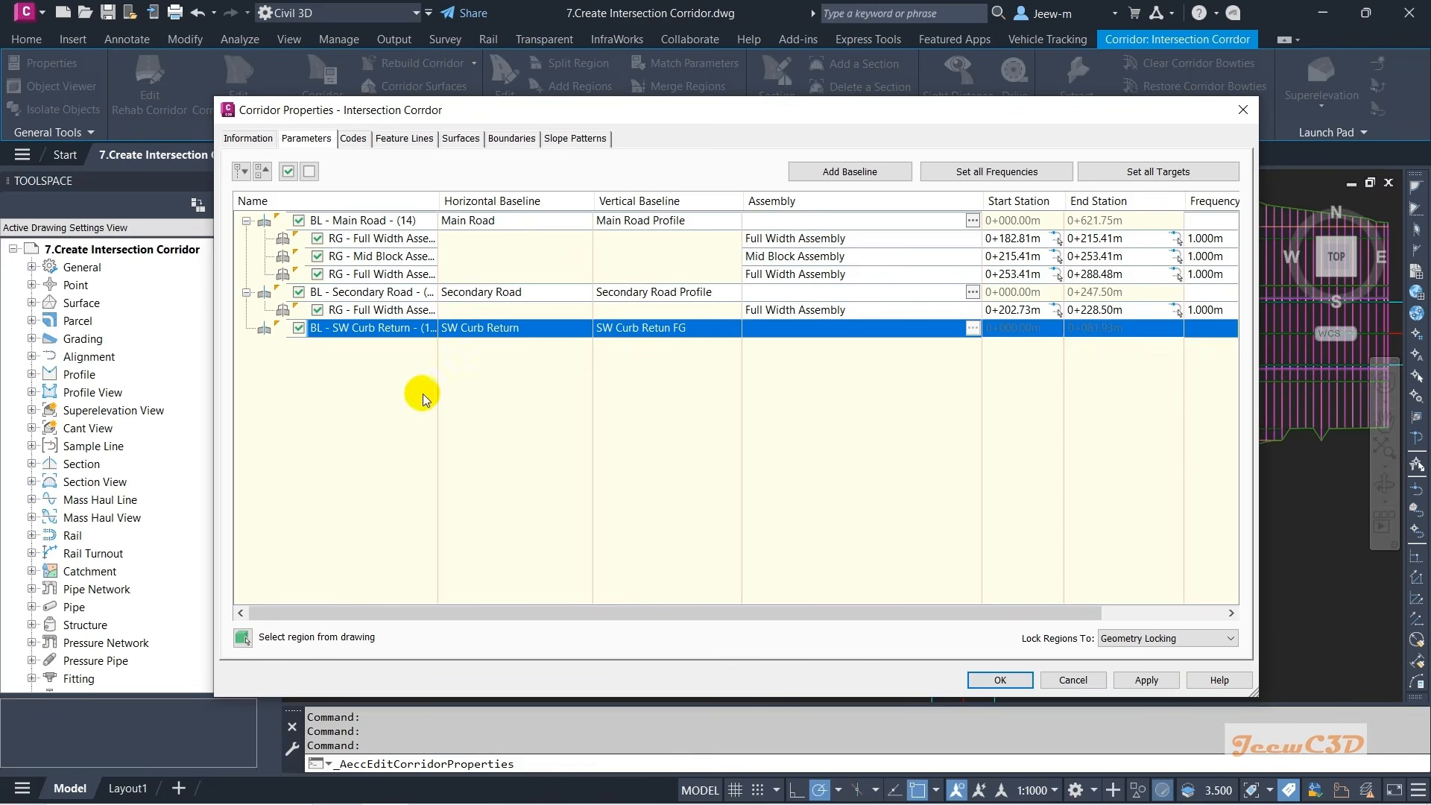
- Add a region with the Curb Return Assembly under the SW Curb Return baseline and expand the baseline
right_click(481, 344)
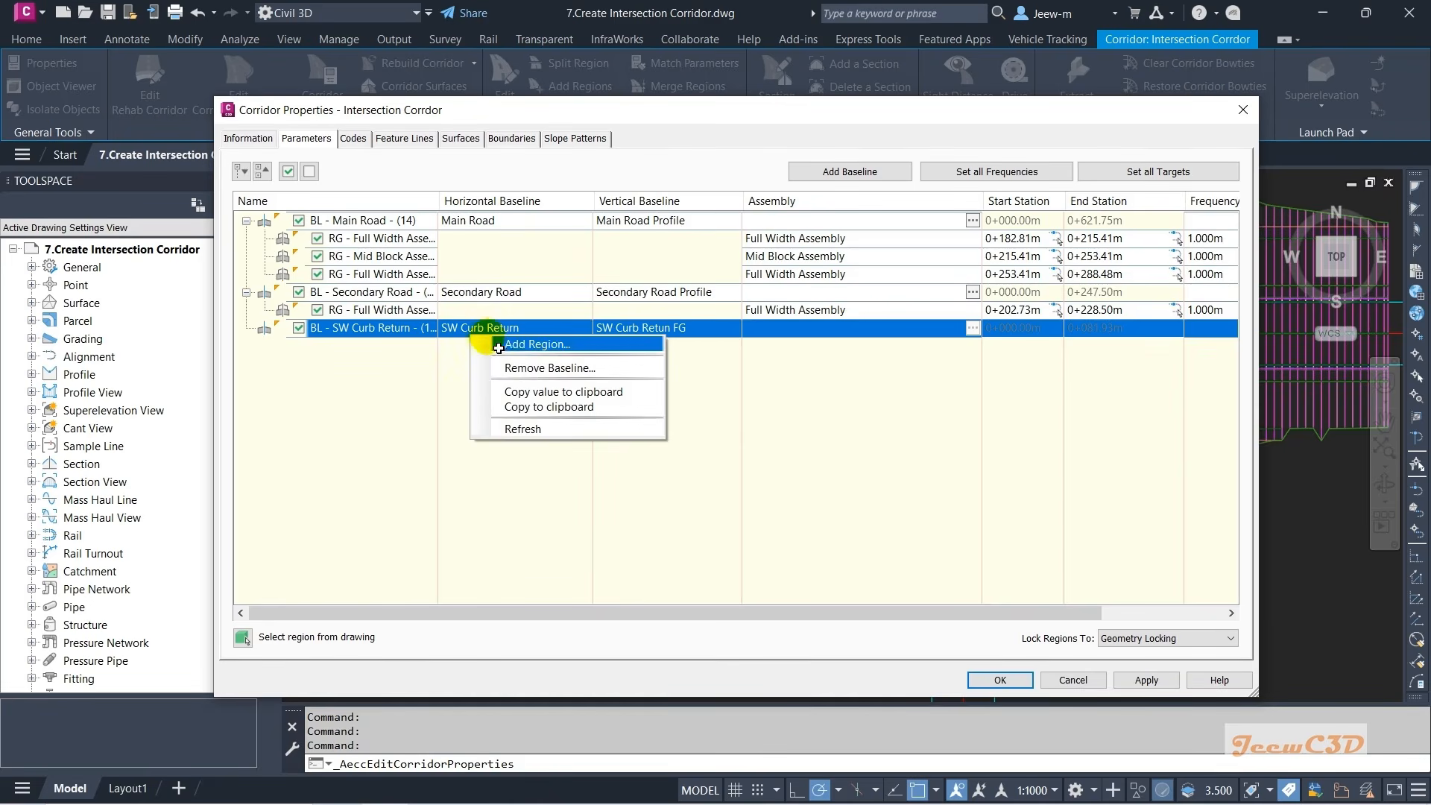
click(526, 344)
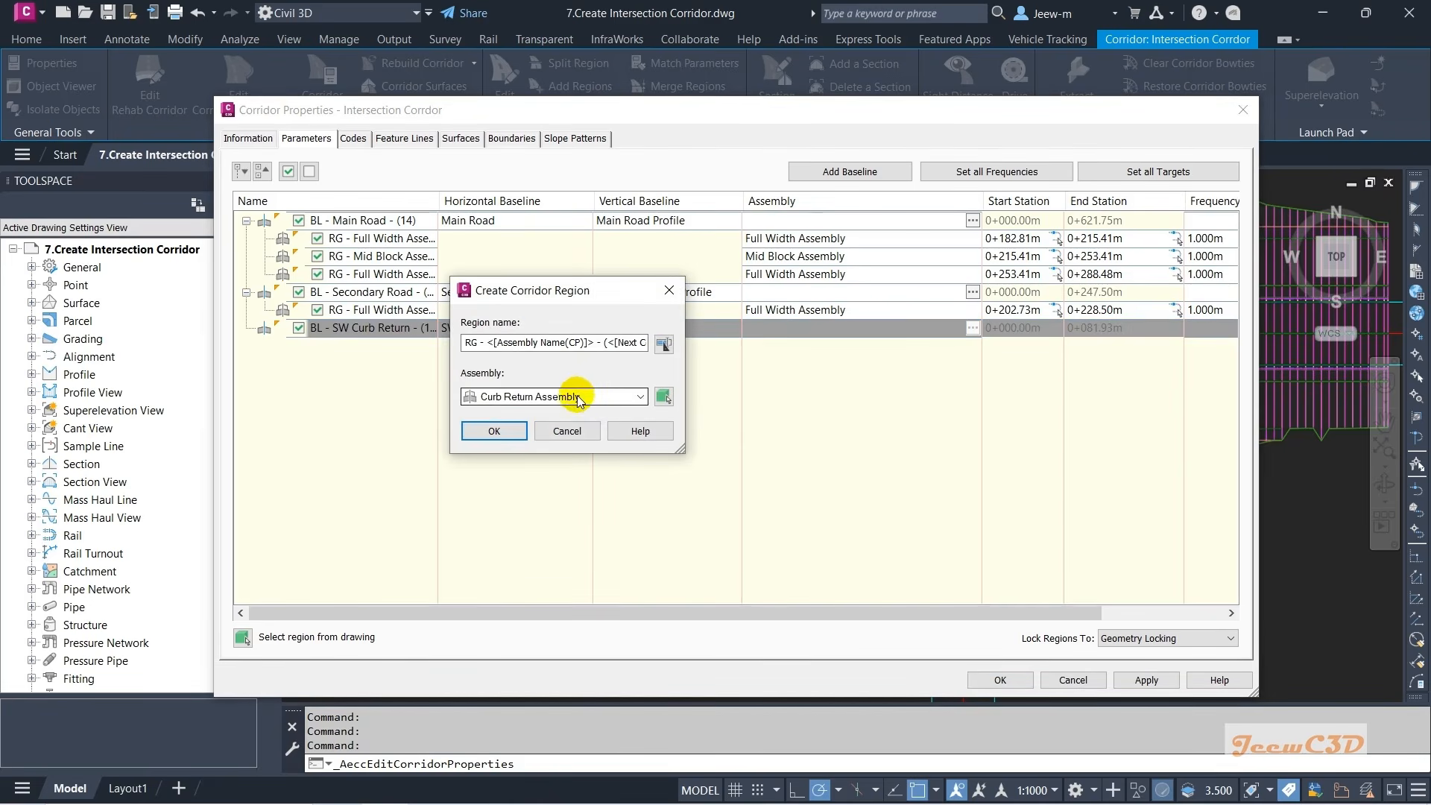
click(566, 397)
click(541, 416)
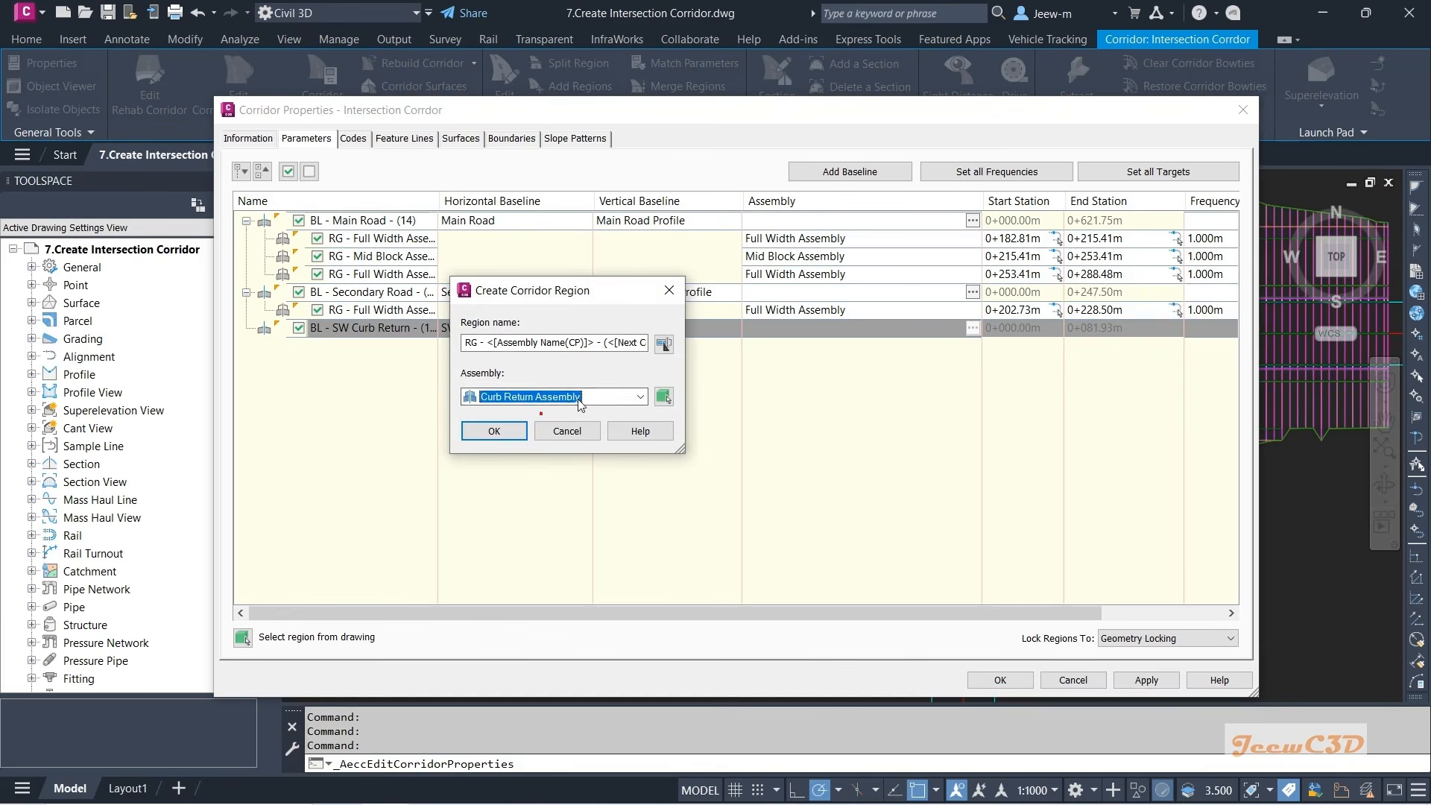
click(510, 429)
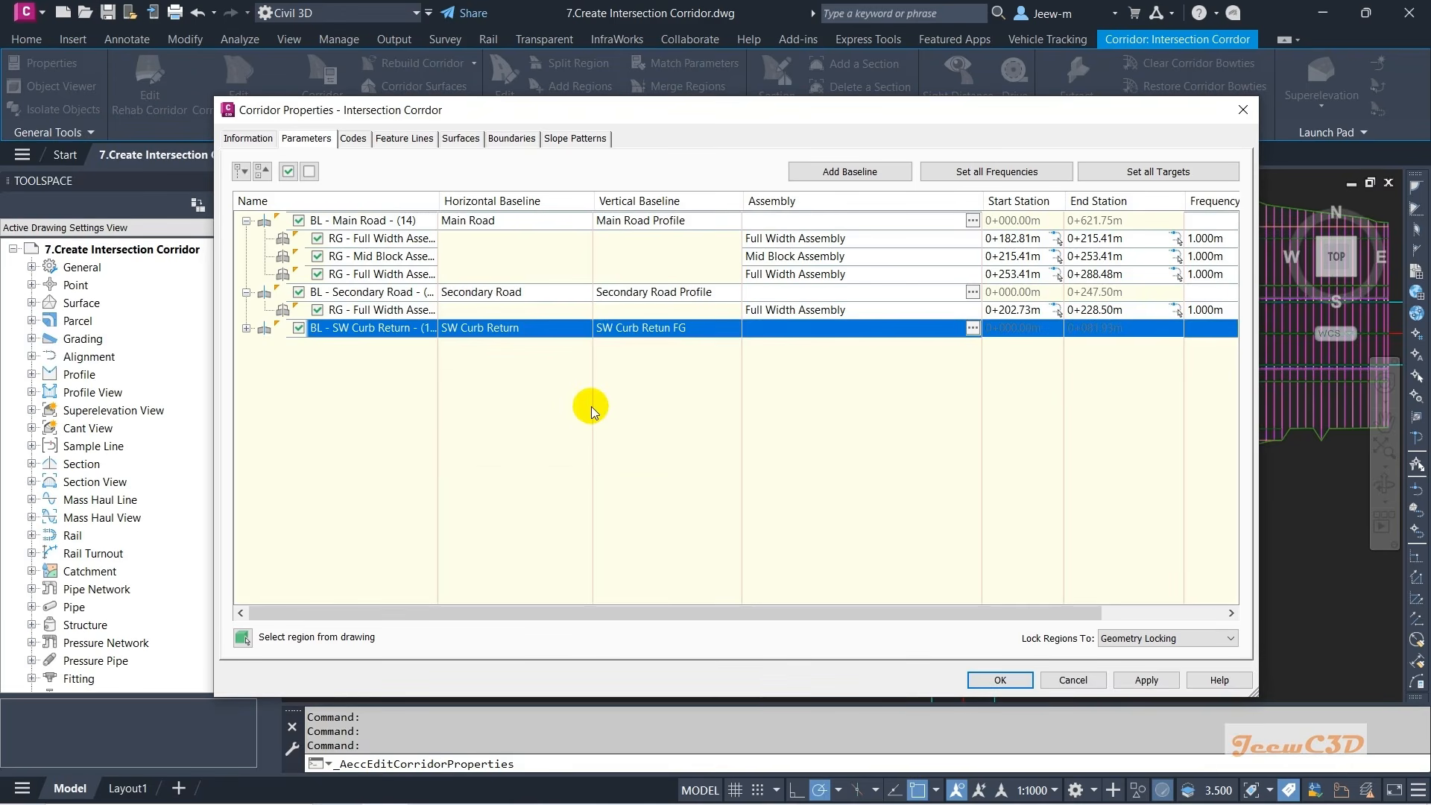
click(245, 327)
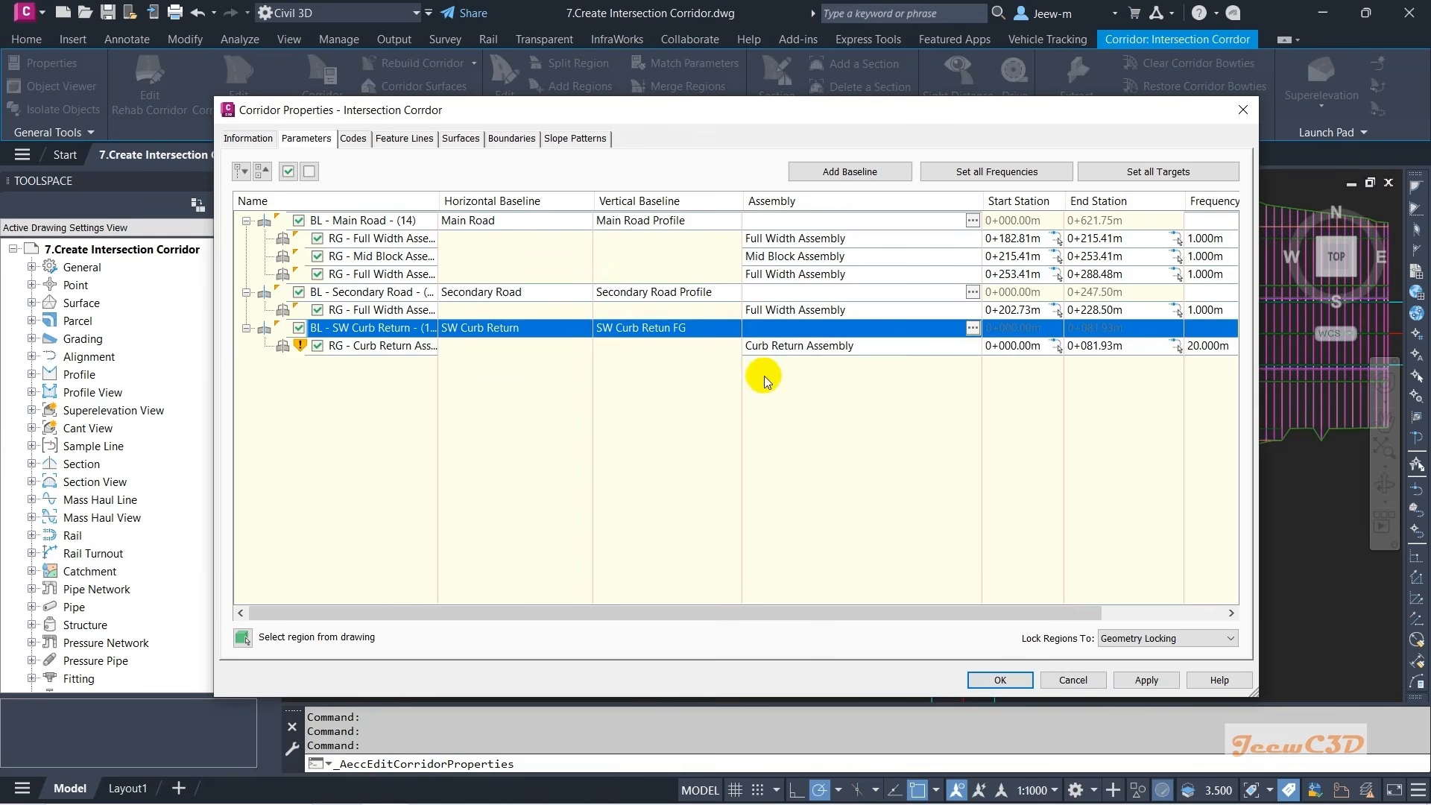
- Set the curb return region's start station to 0+025.77m, picked where the curve meets the Secondary Road region
click(706, 348)
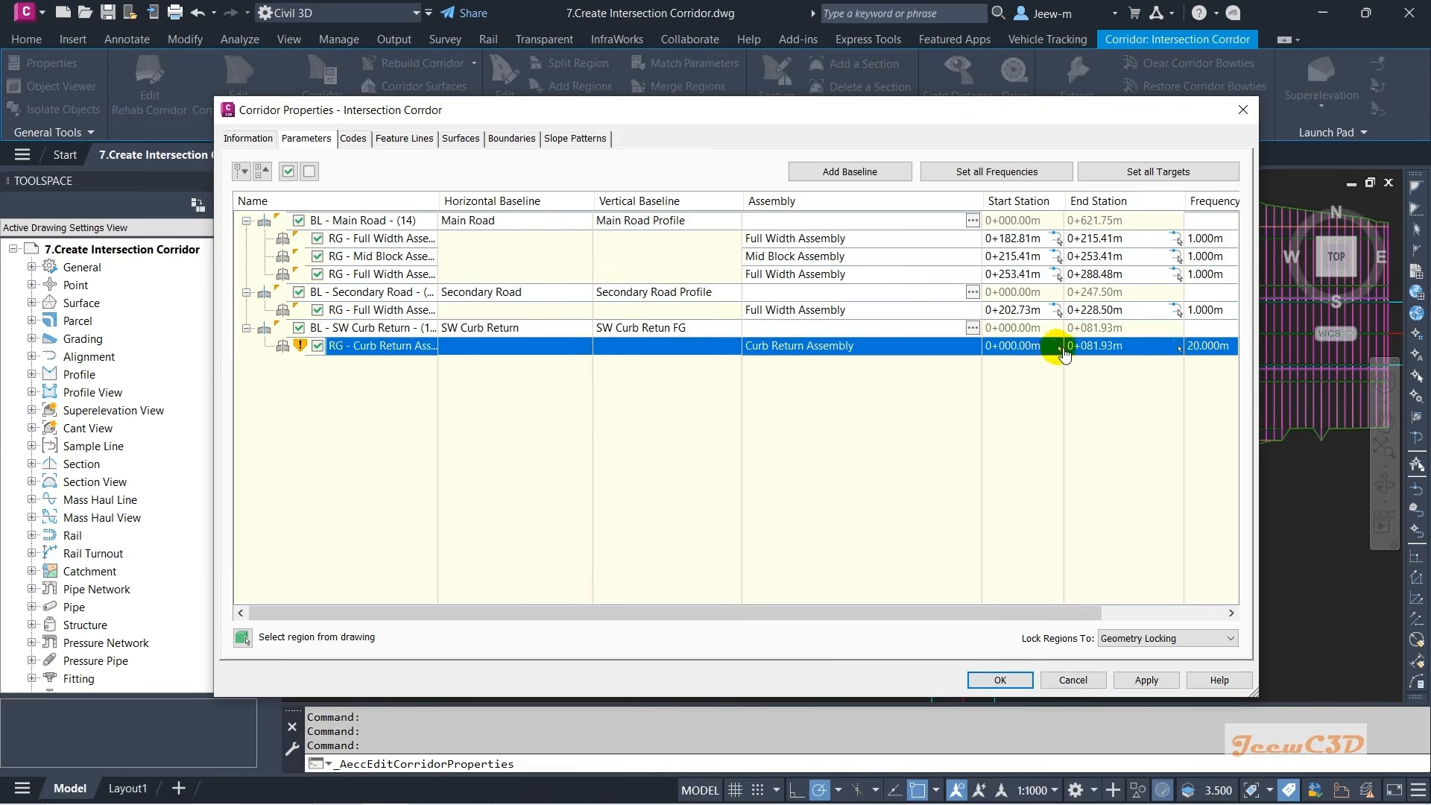
click(1057, 348)
scroll(958, 458, up, 5)
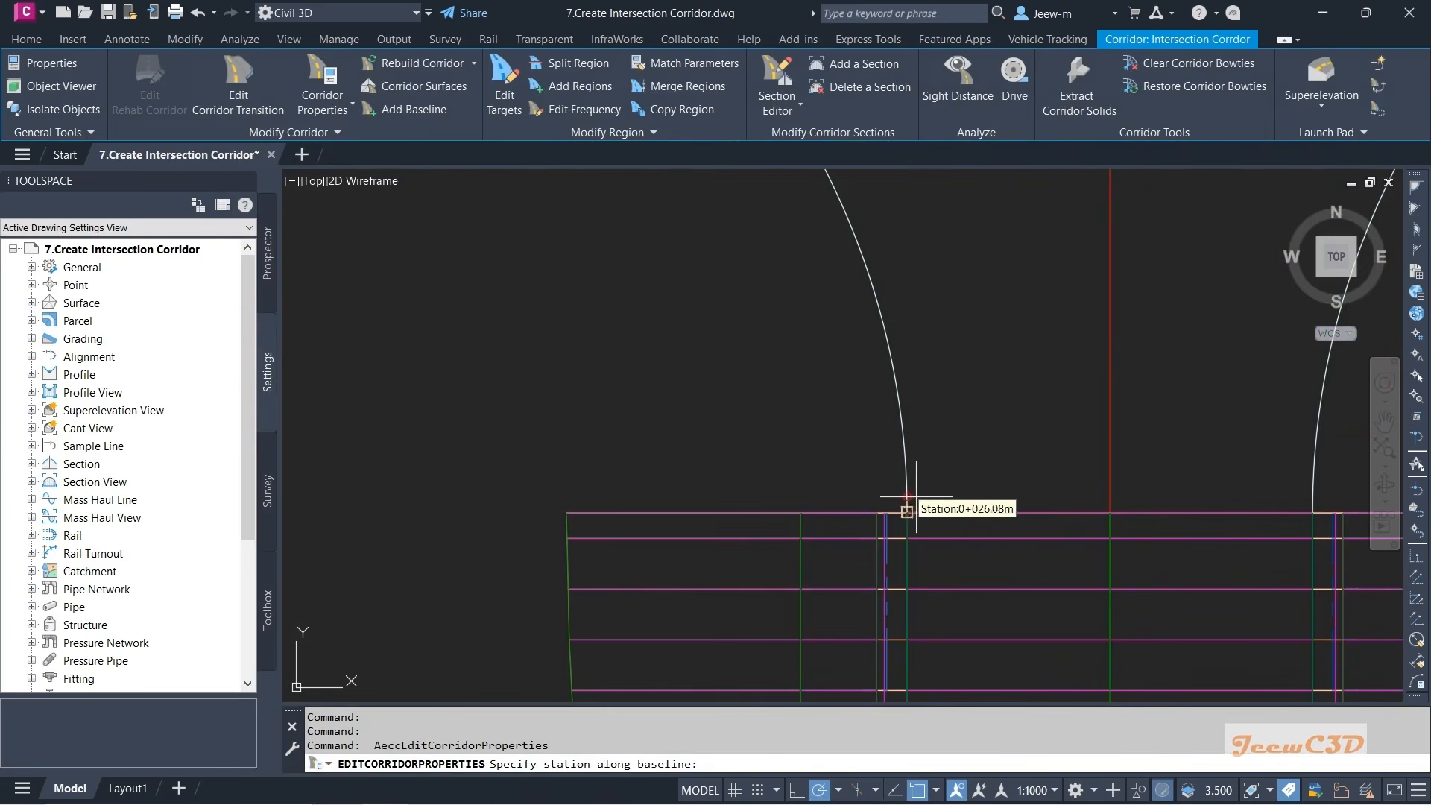
scroll(917, 504, down, 3)
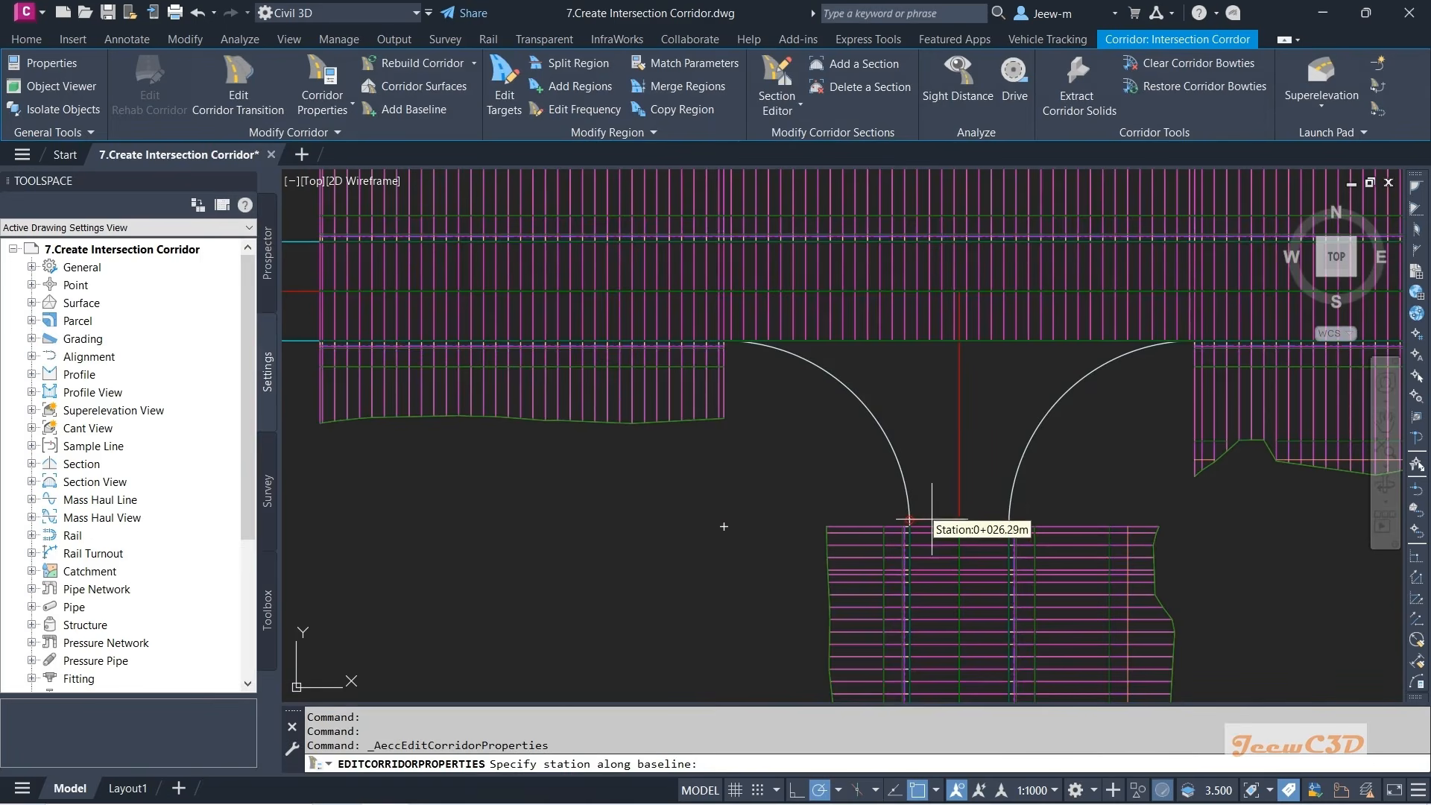
scroll(905, 531, up, 4)
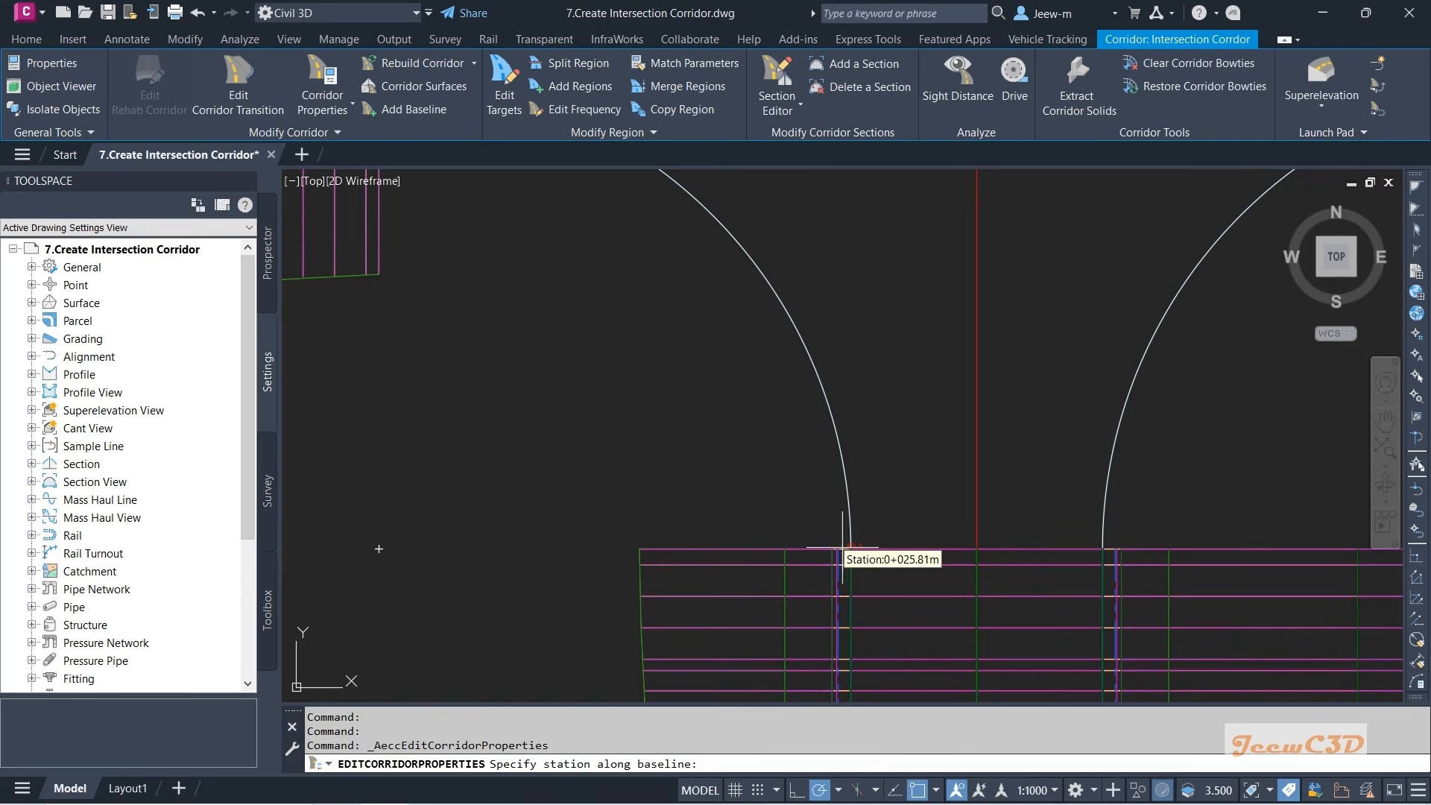
click(859, 547)
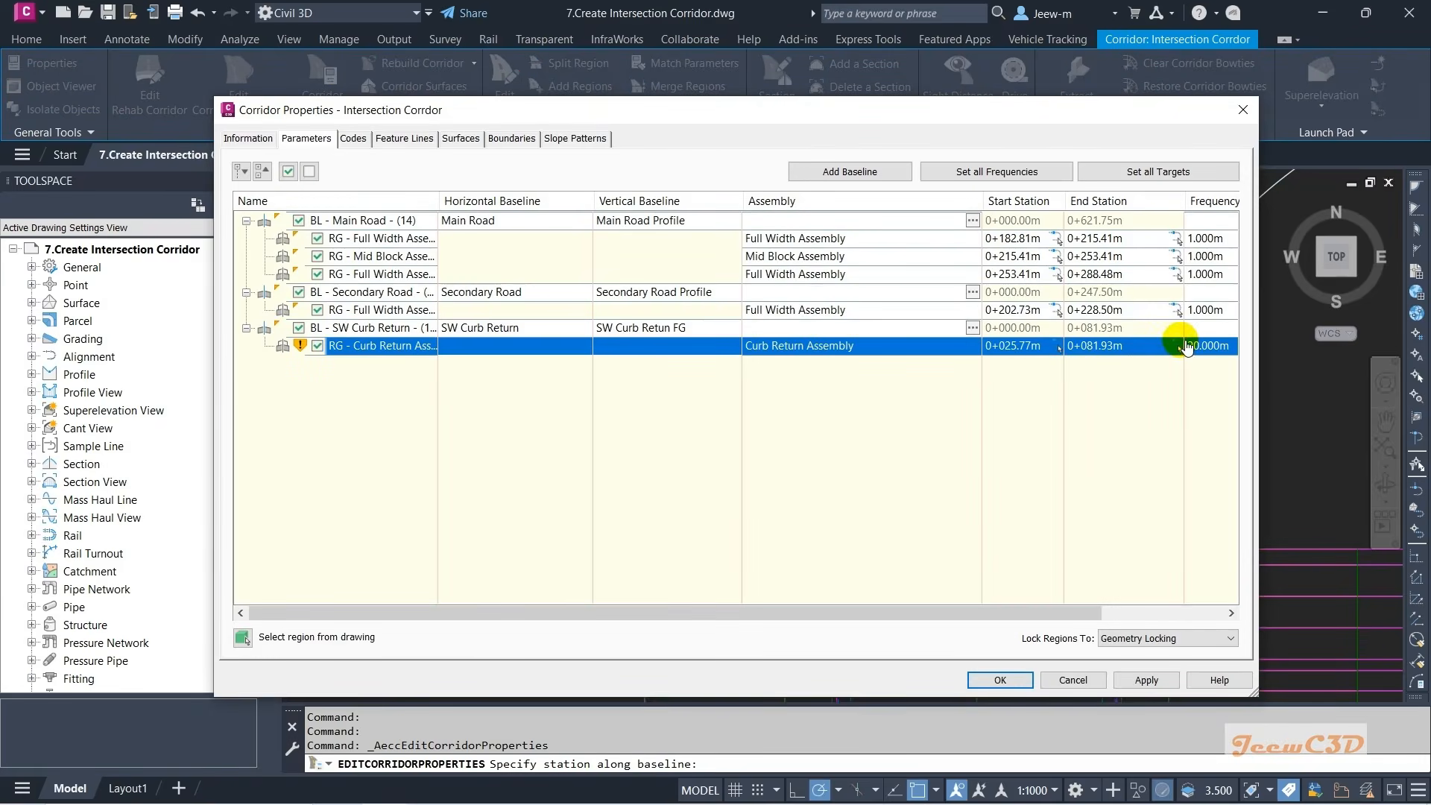
- Set the curb return region's end station to 0+049.33m, picked at the end of the western full-width Main Road region
click(1178, 348)
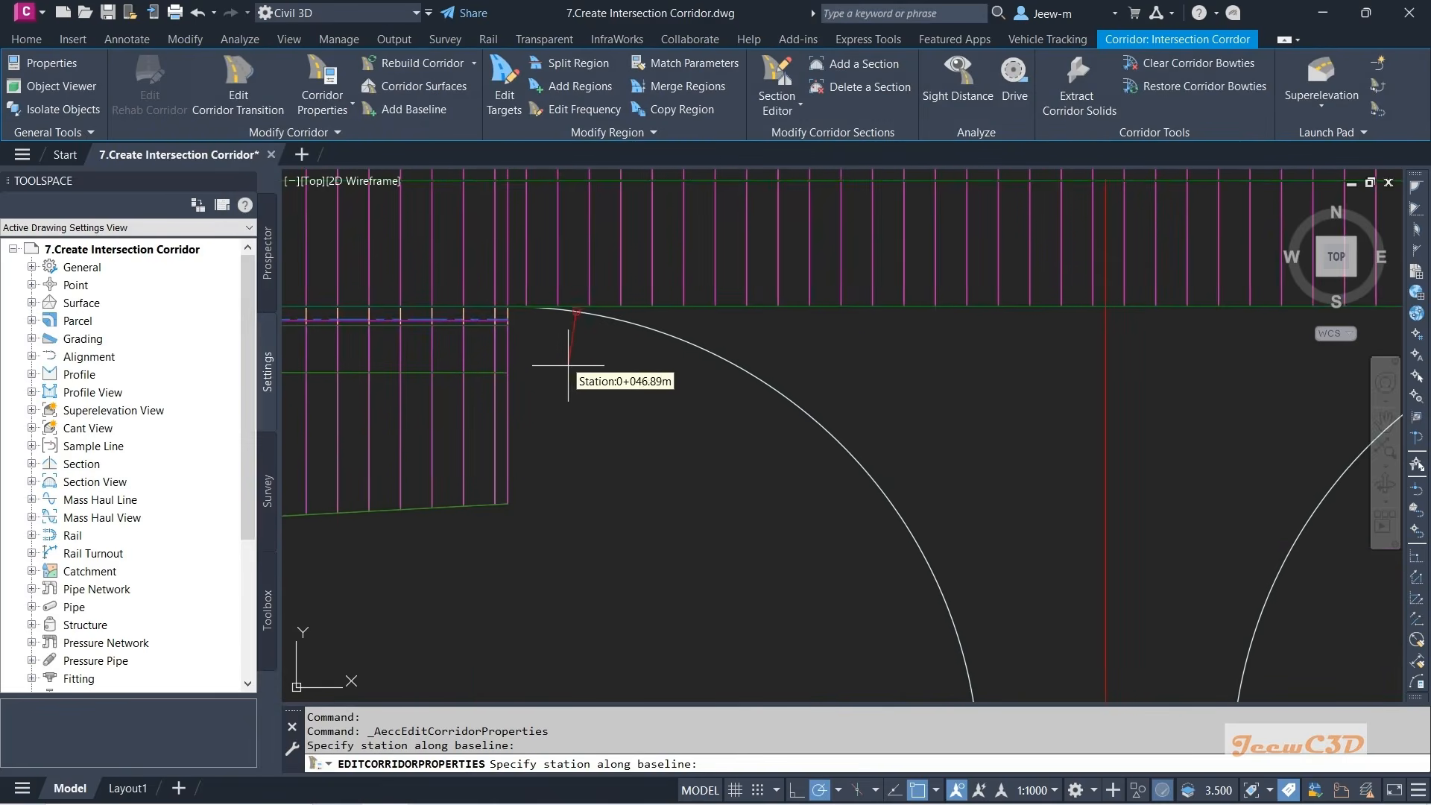
scroll(574, 350, up, 3)
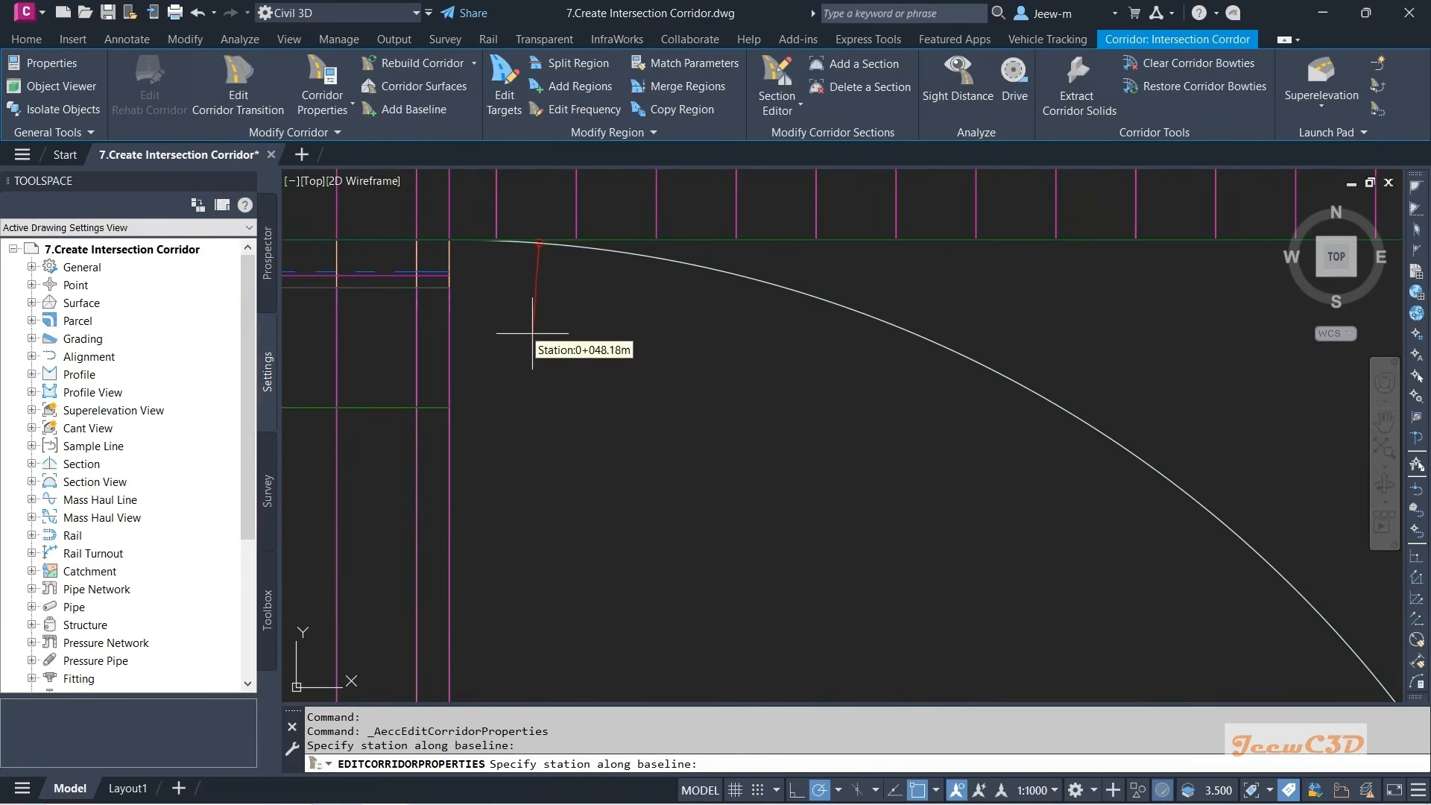
click(450, 240)
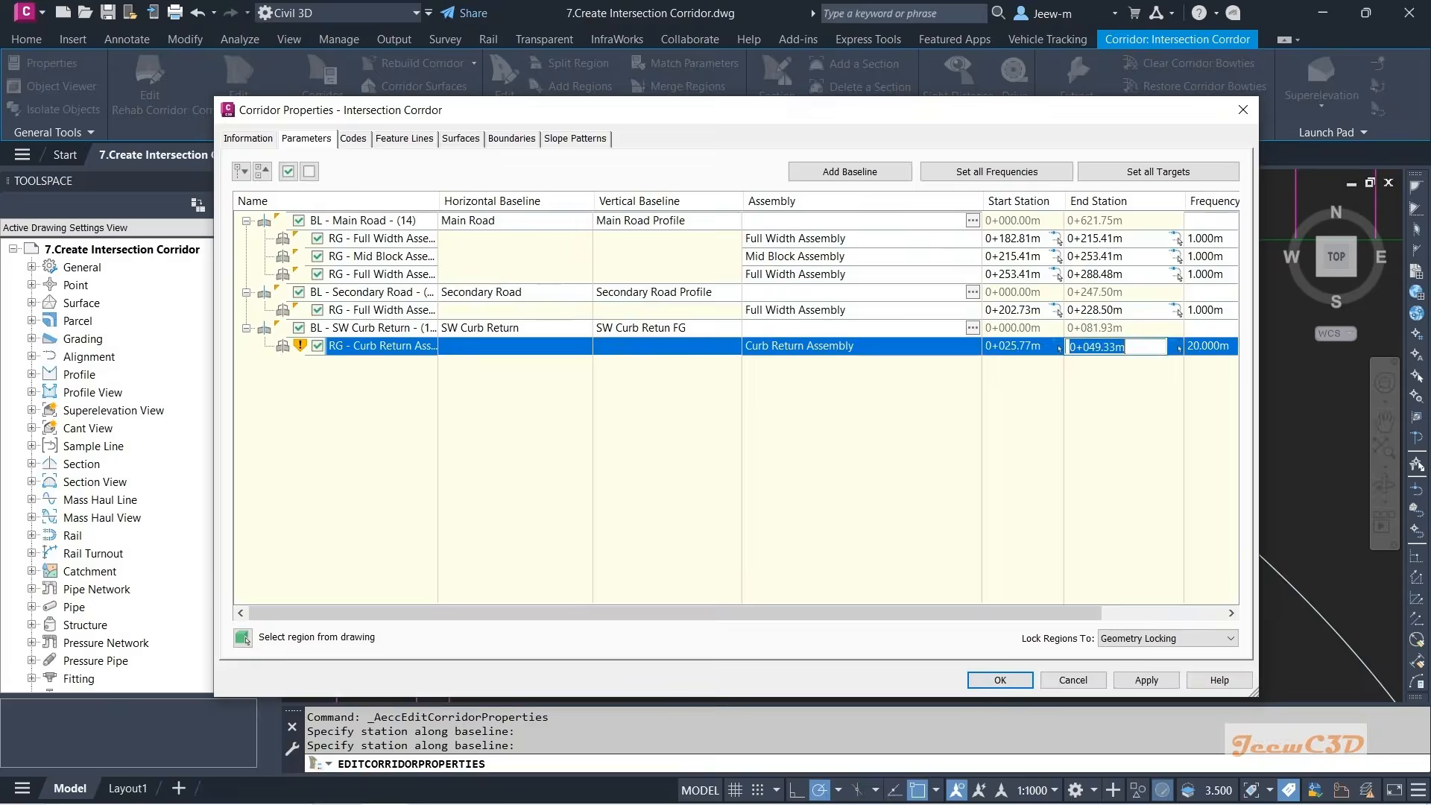
click(1002, 679)
click(917, 488)
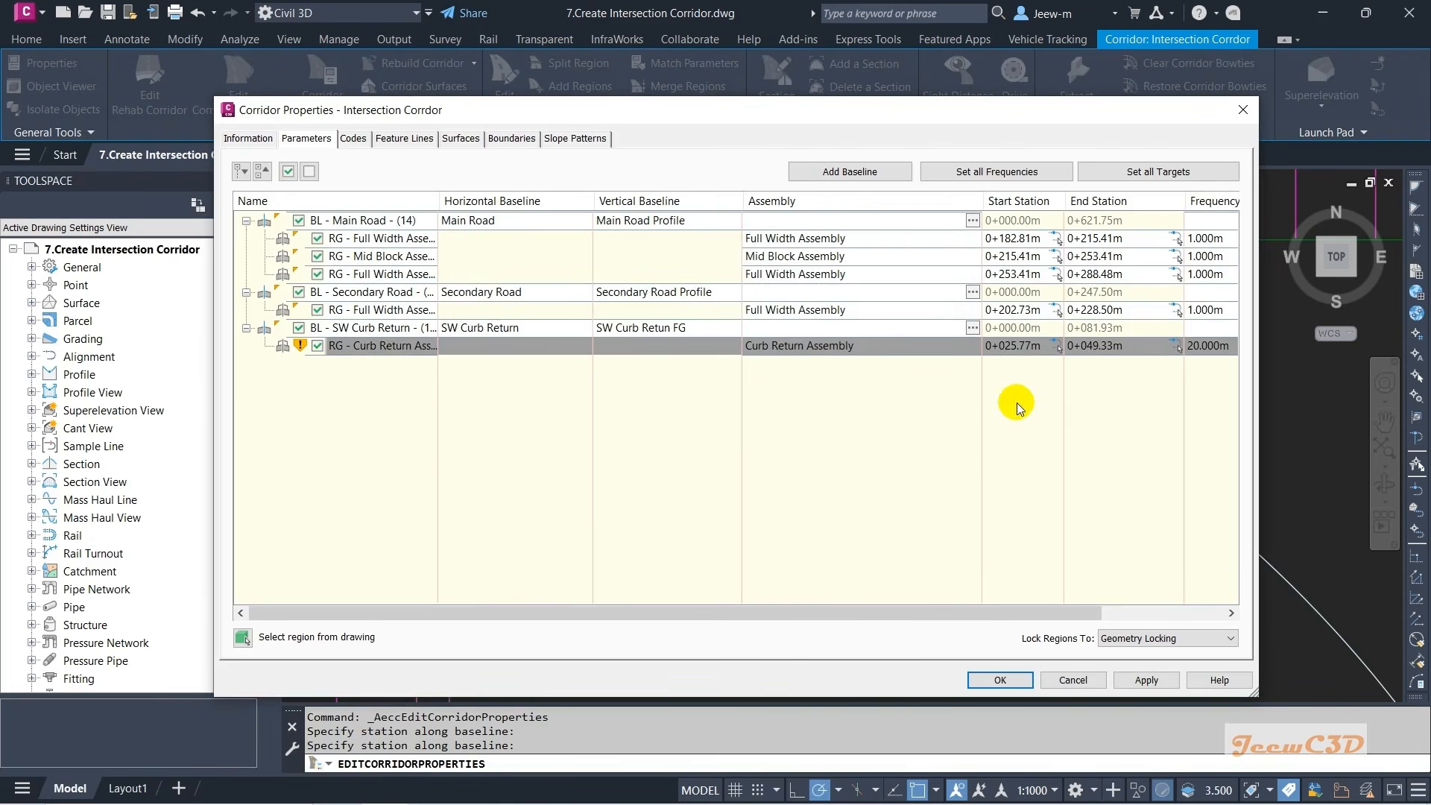
drag(862, 115, 688, 87)
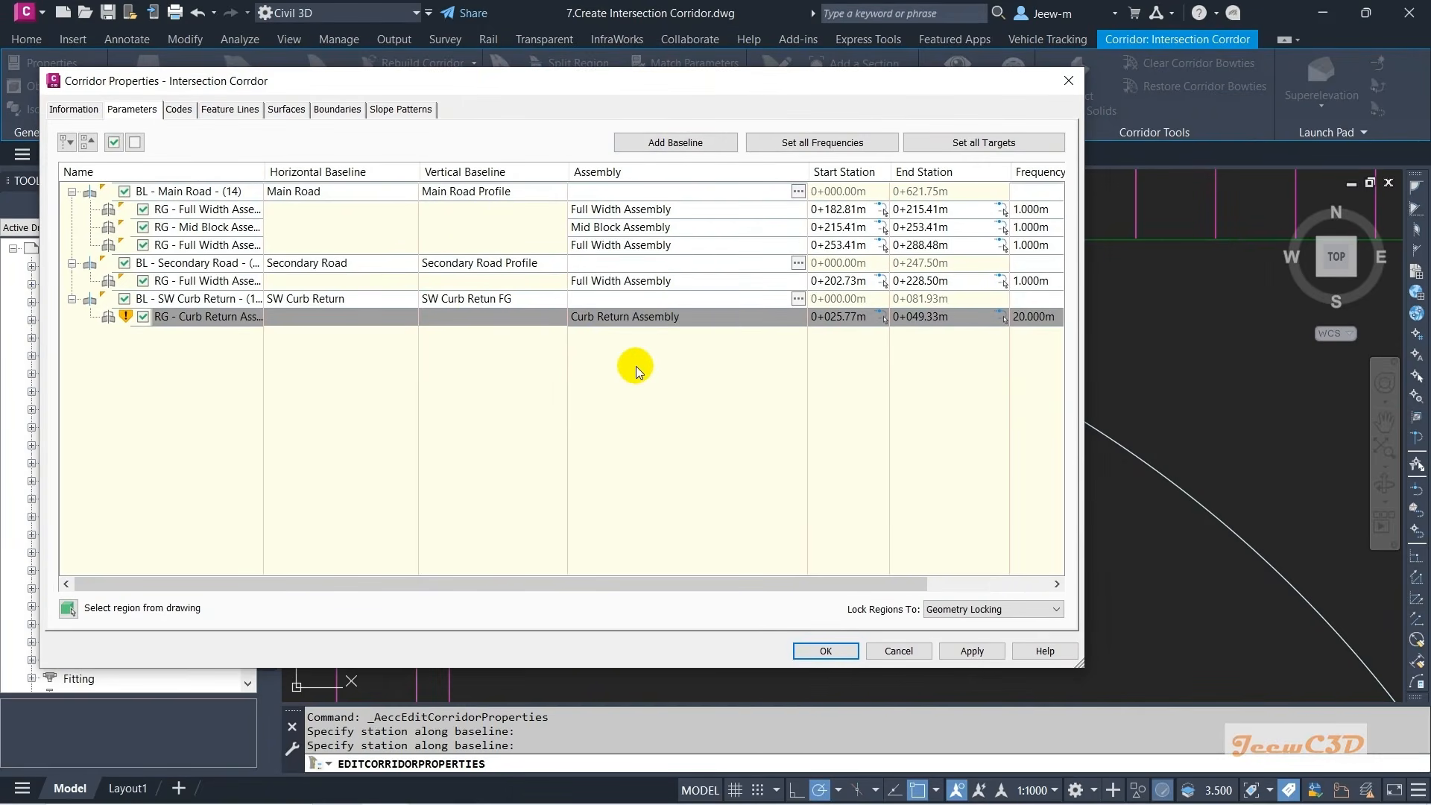
drag(848, 587, 710, 593)
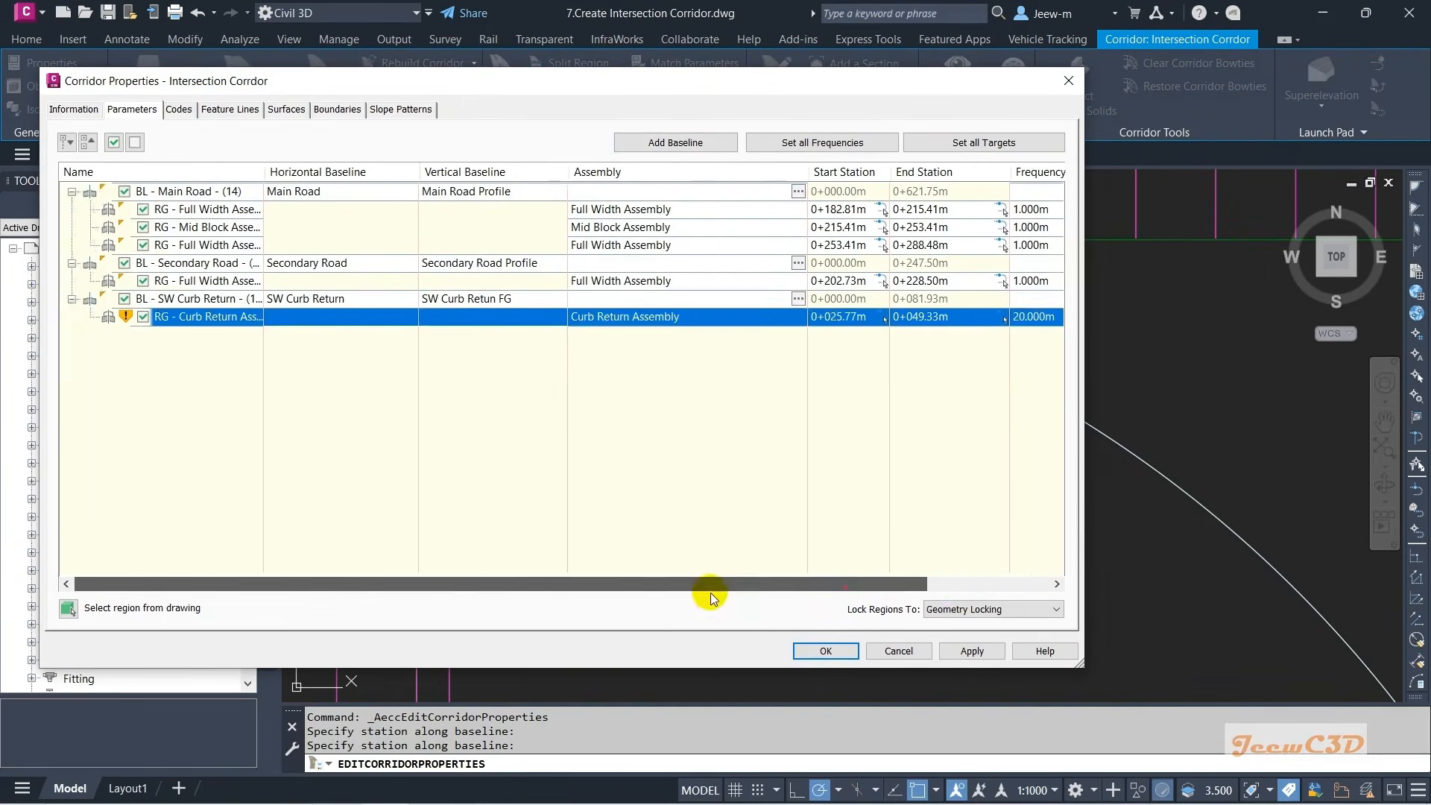
- Add a baseline from the SE Curb Return alignment and assign it the SE Curb Return FG profile
click(675, 142)
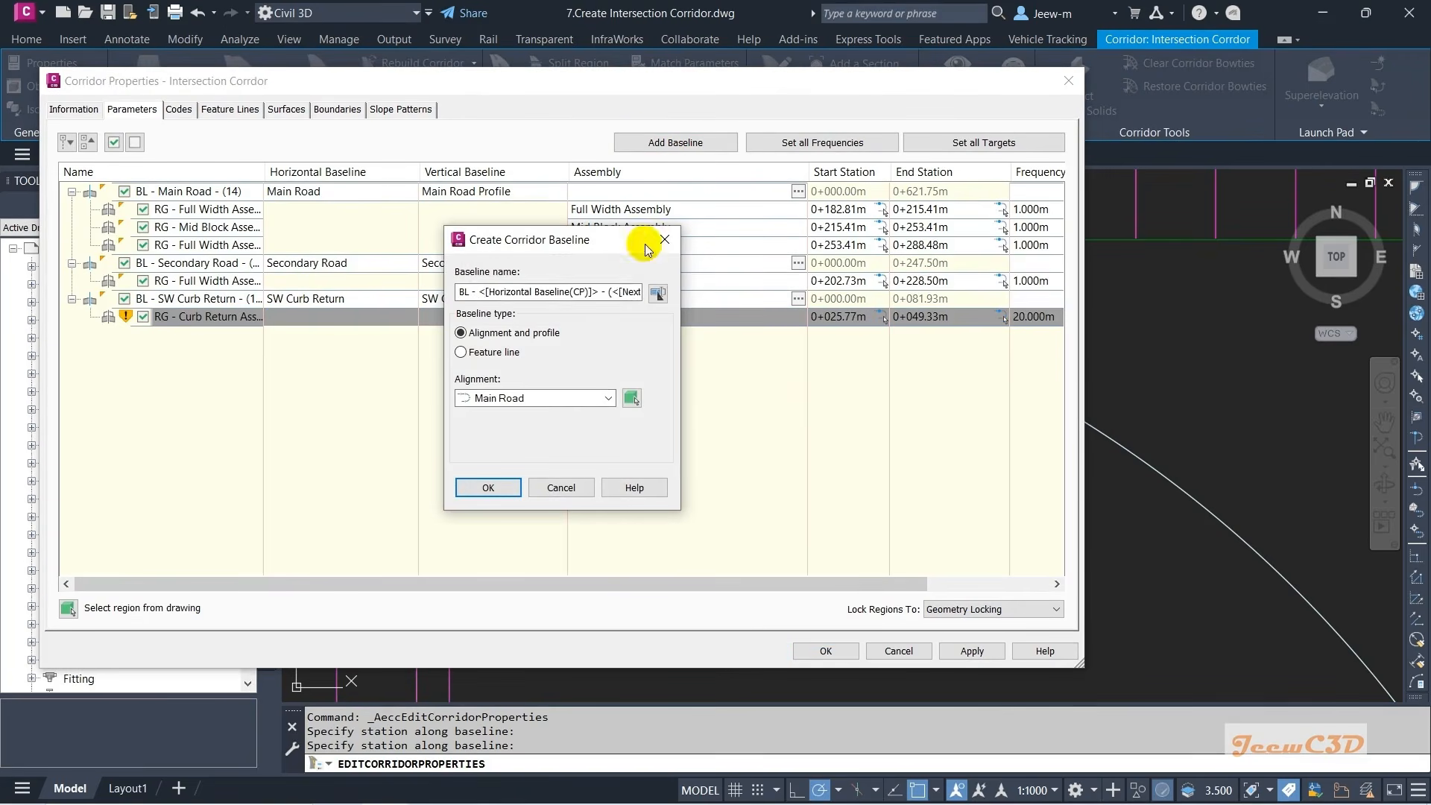
click(534, 399)
click(525, 445)
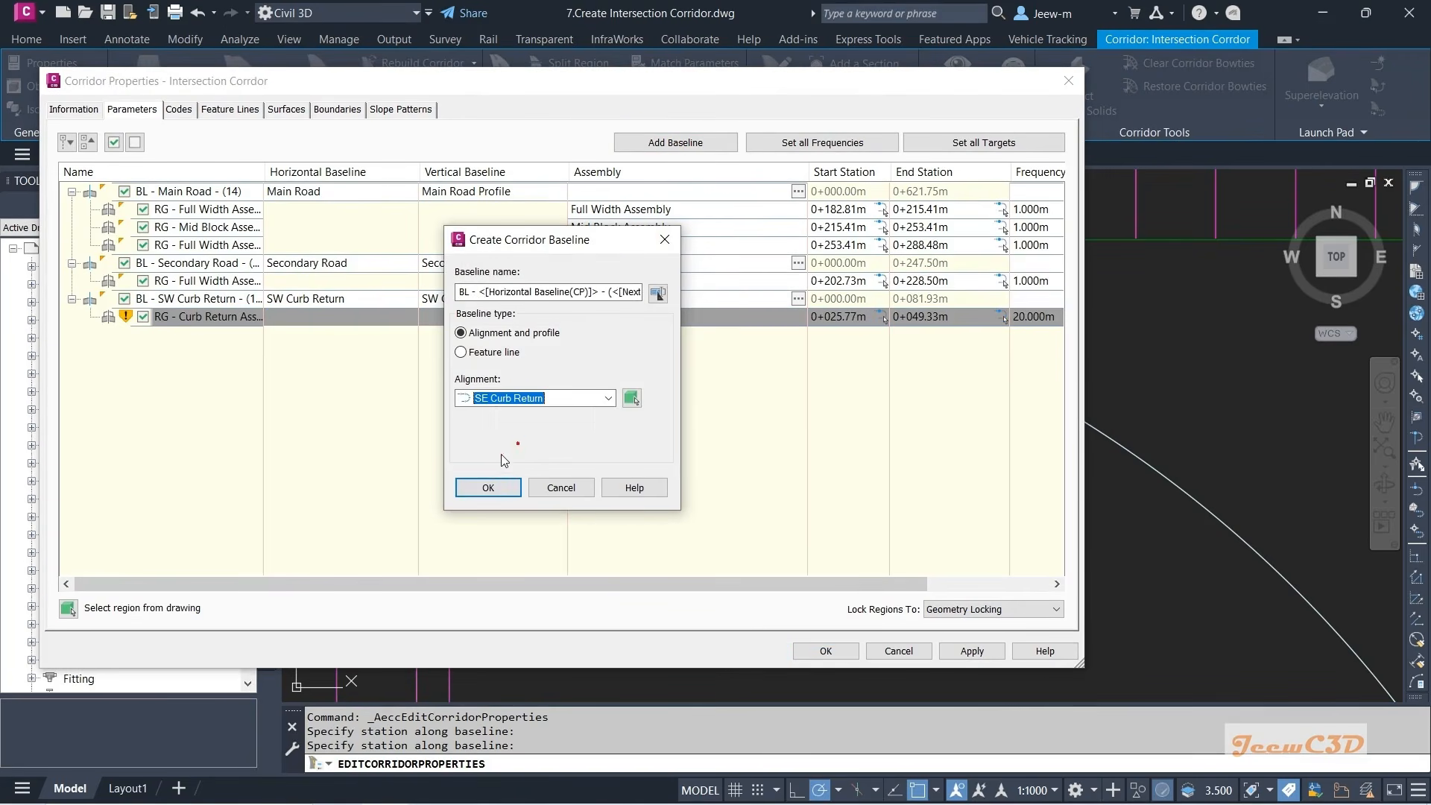
click(489, 486)
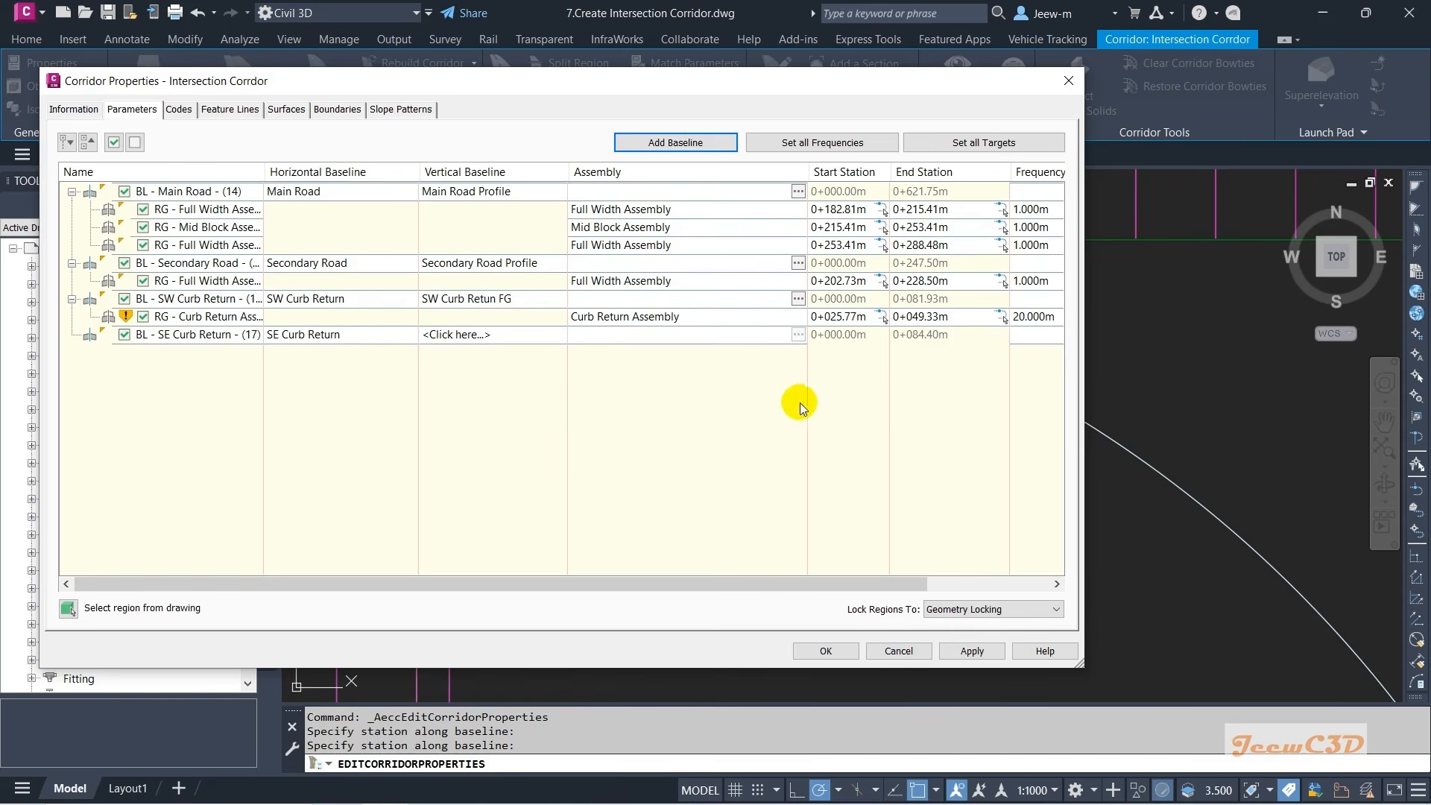
click(457, 333)
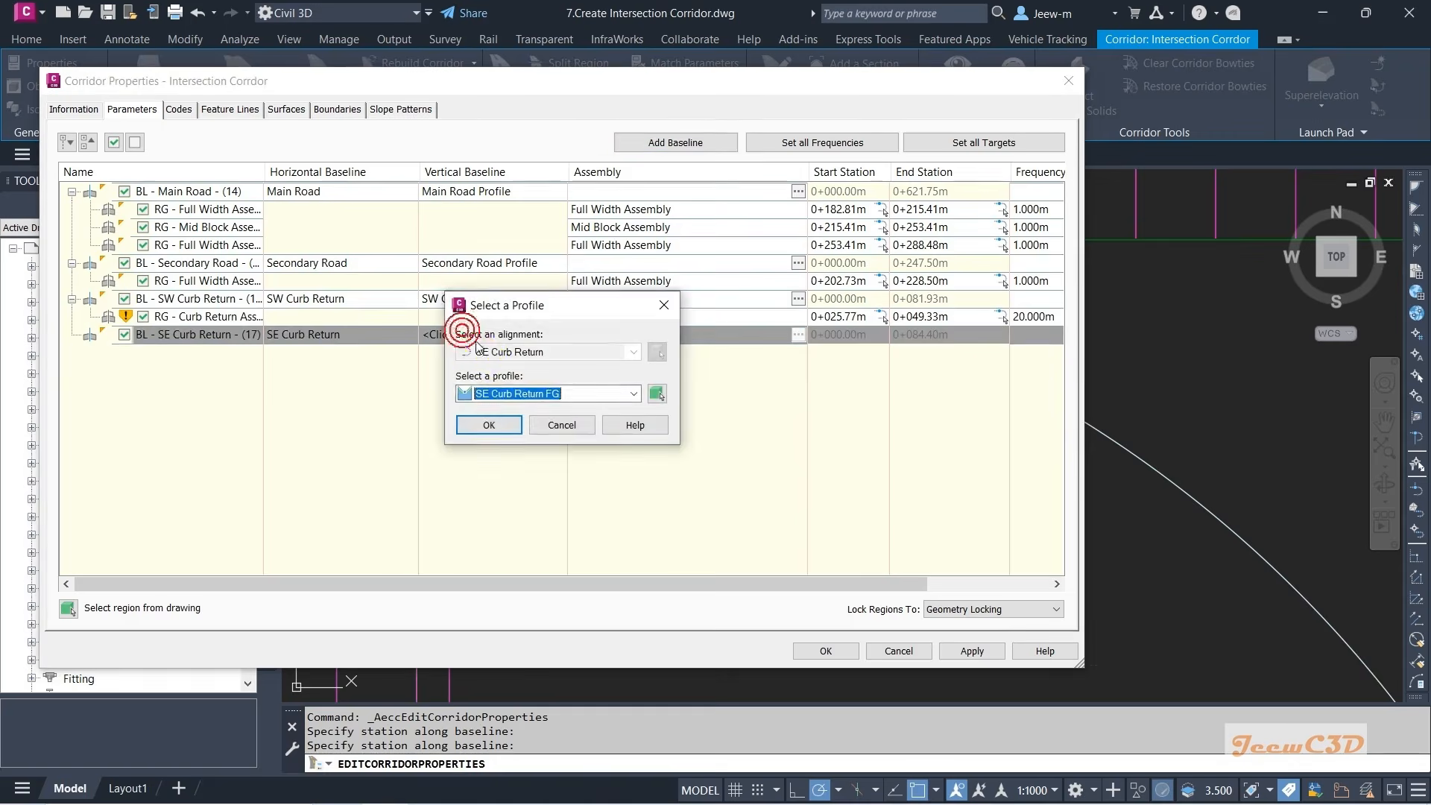
click(489, 425)
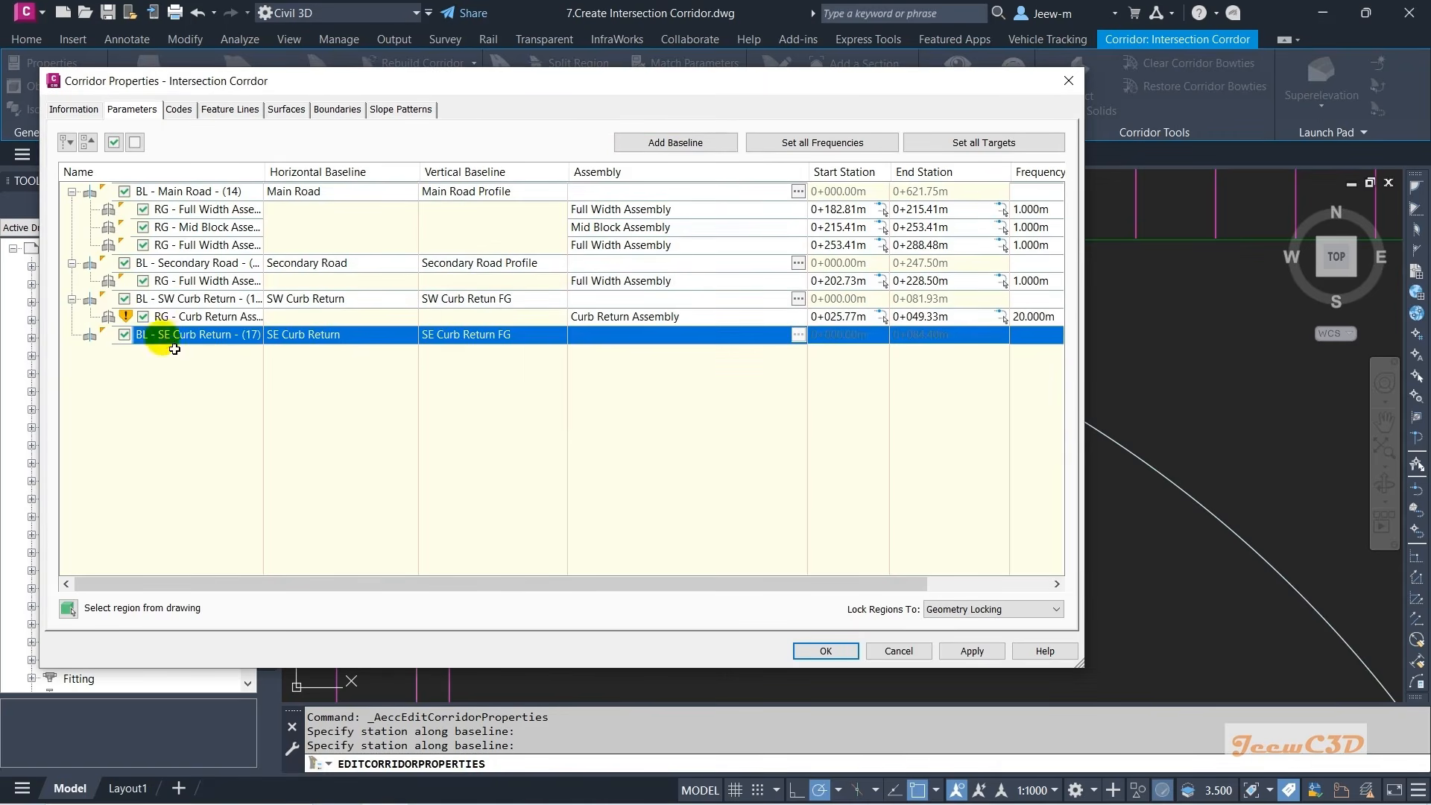
- Add a region with the Curb Return Assembly under the SE Curb Return baseline and expand the baseline
right_click(175, 344)
click(223, 345)
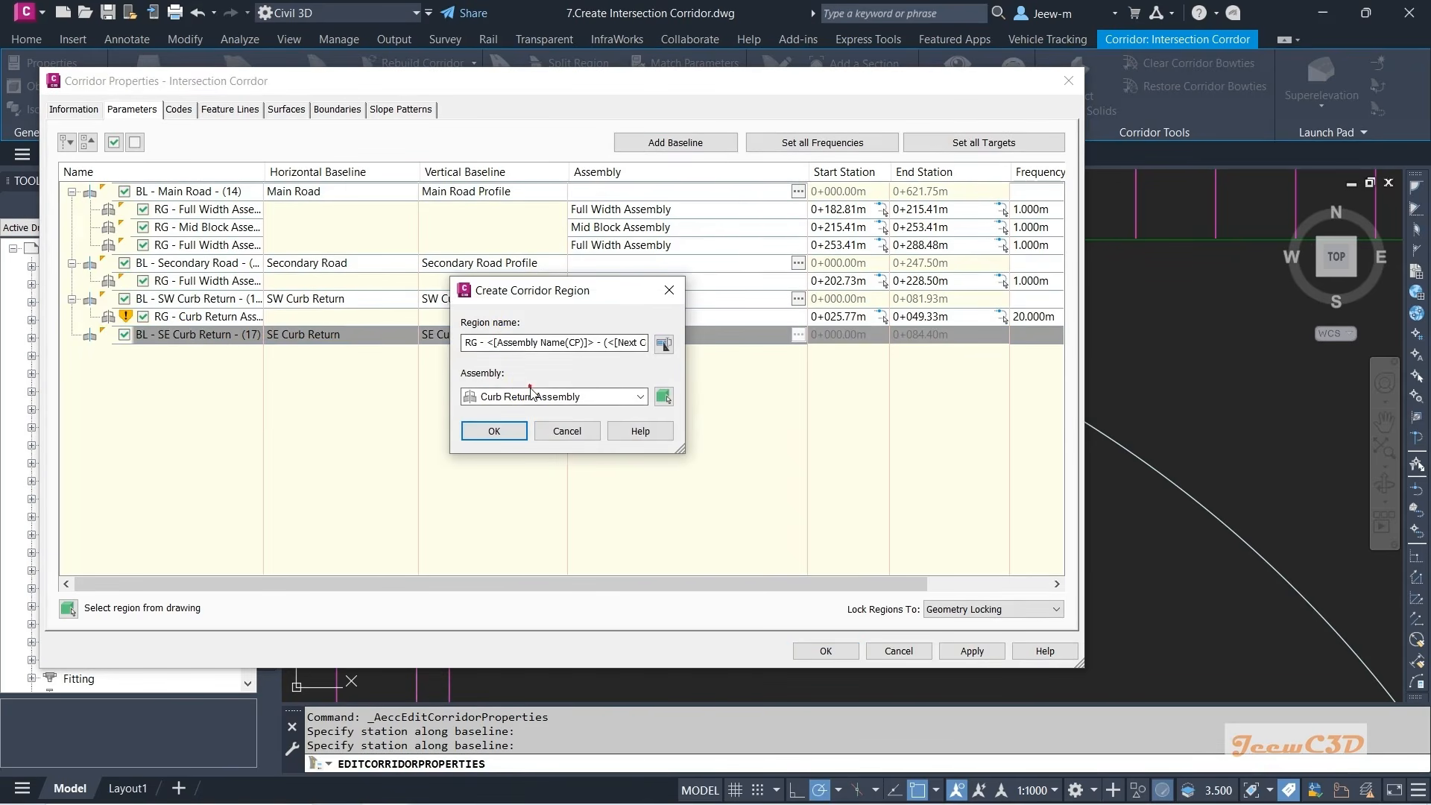
click(495, 431)
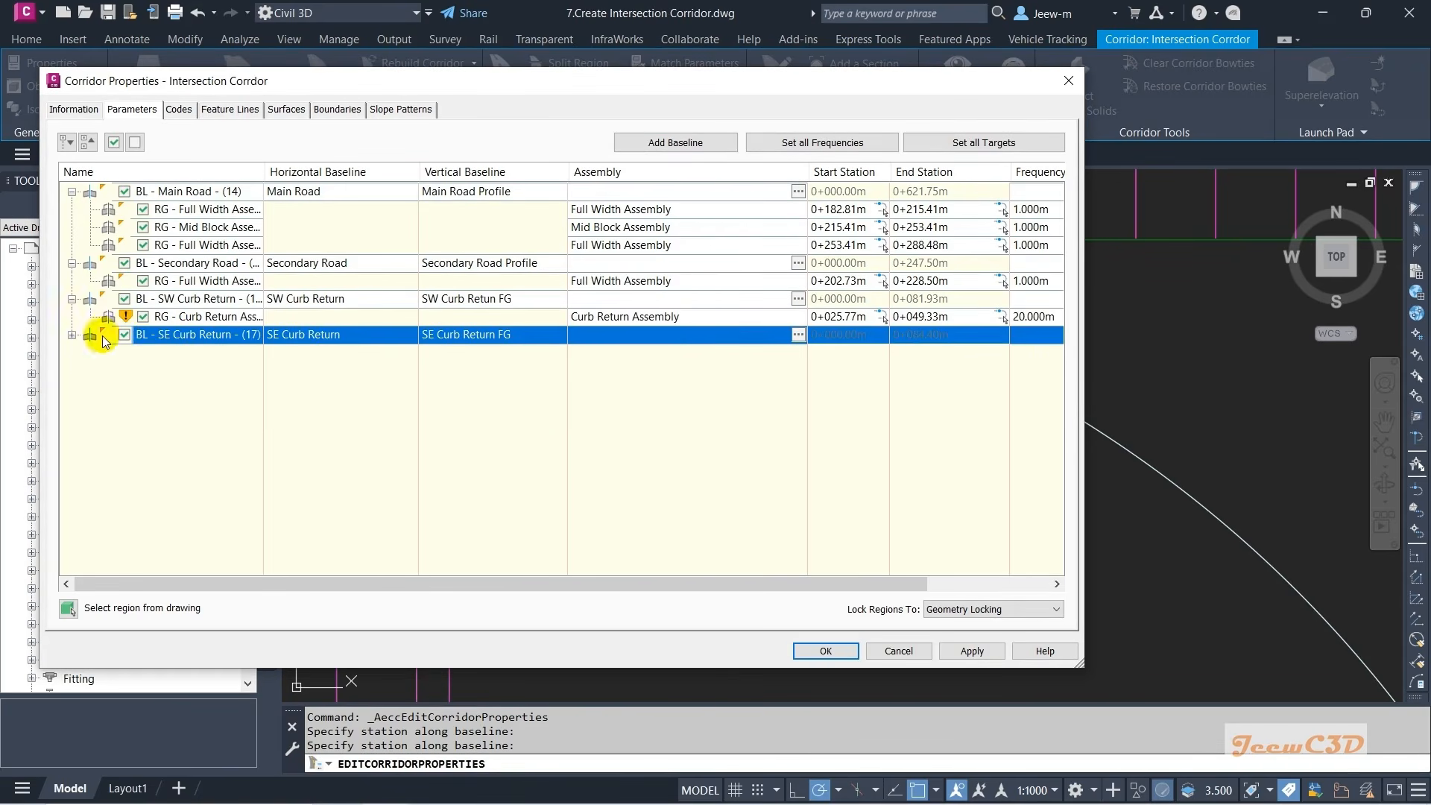
click(72, 335)
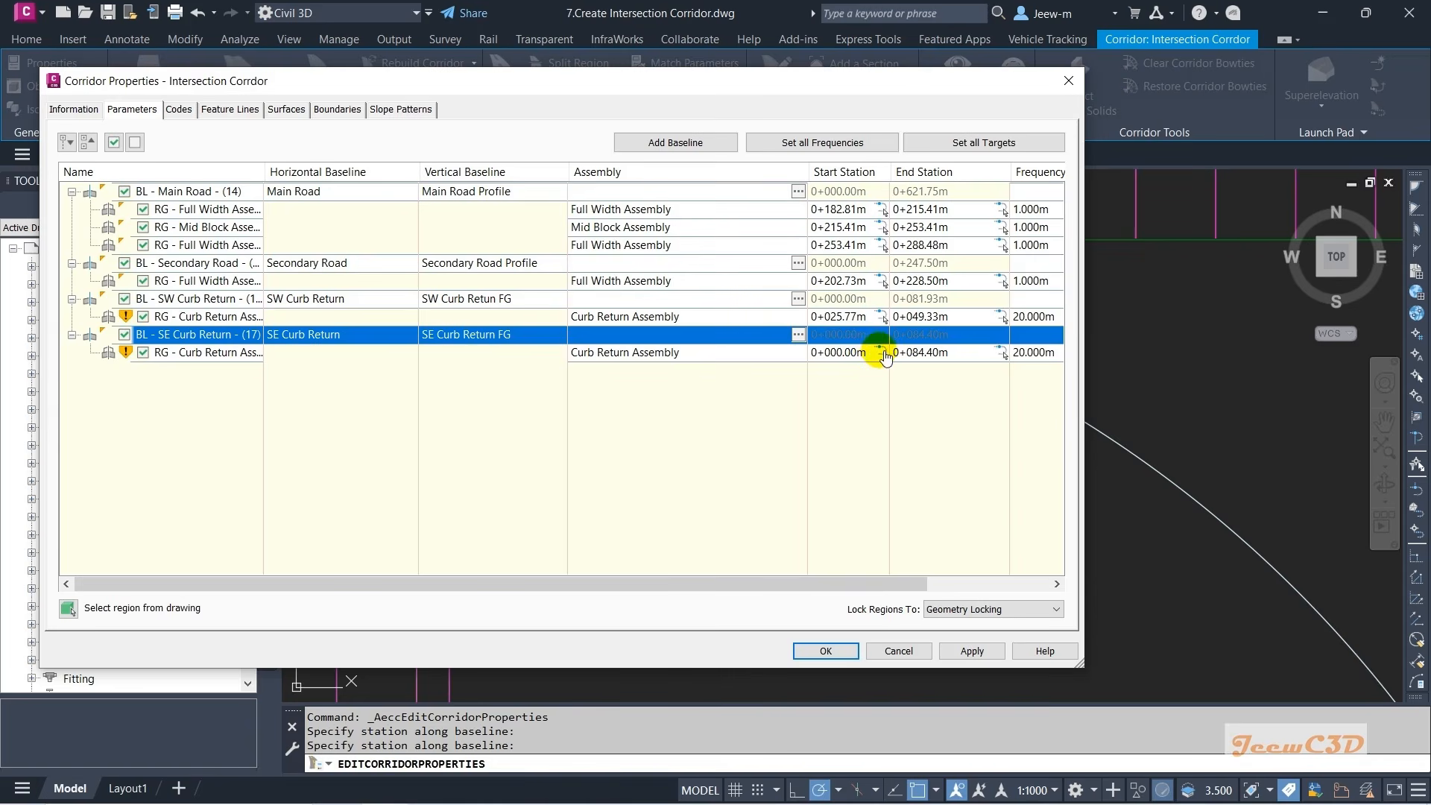
- Set the SE curb return region's start station to 0+035.07m, picked at the start of the eastern full-width Main Road region
click(882, 354)
scroll(767, 374, down, 3)
scroll(895, 353, up, 5)
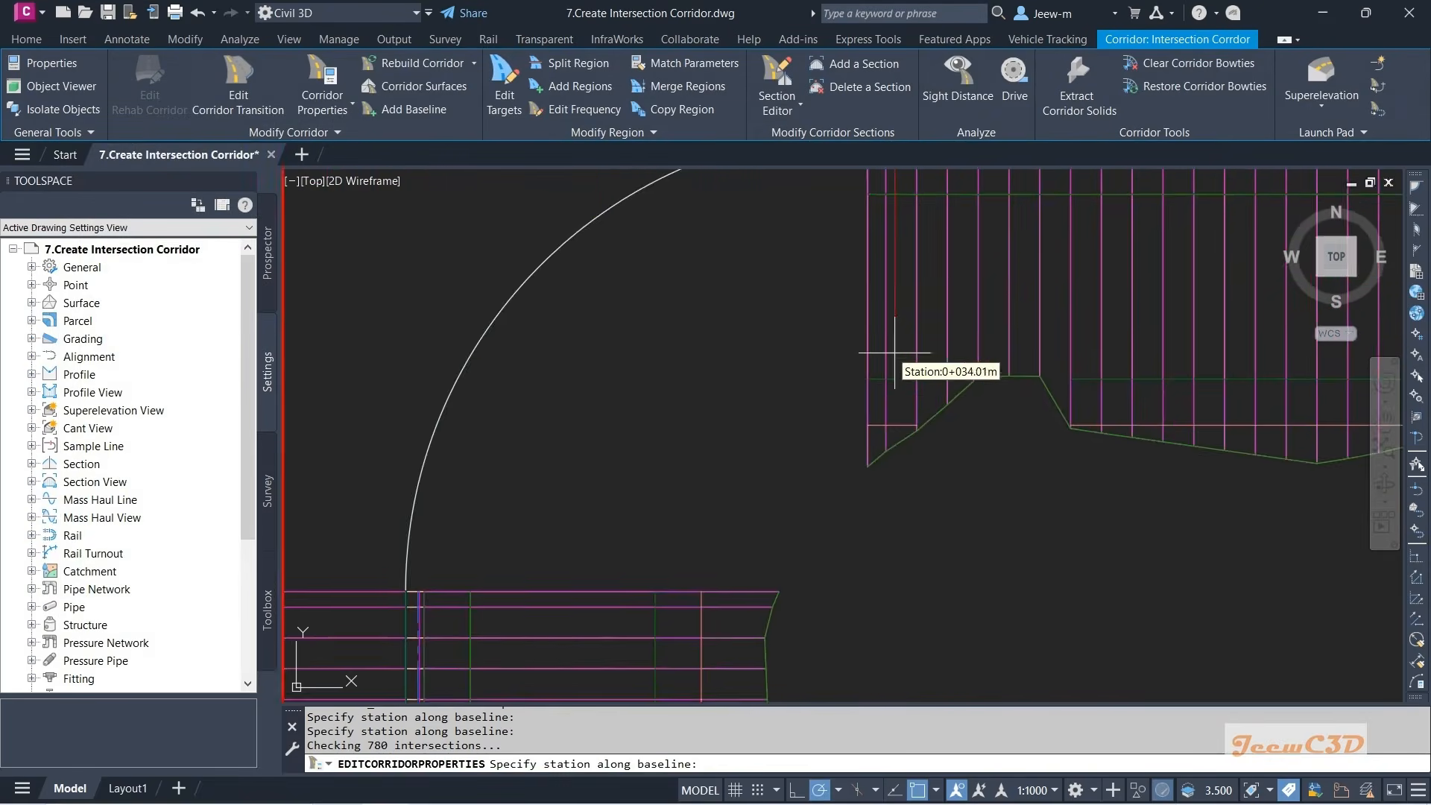
middle_drag(842, 299, 775, 571)
scroll(749, 420, up, 3)
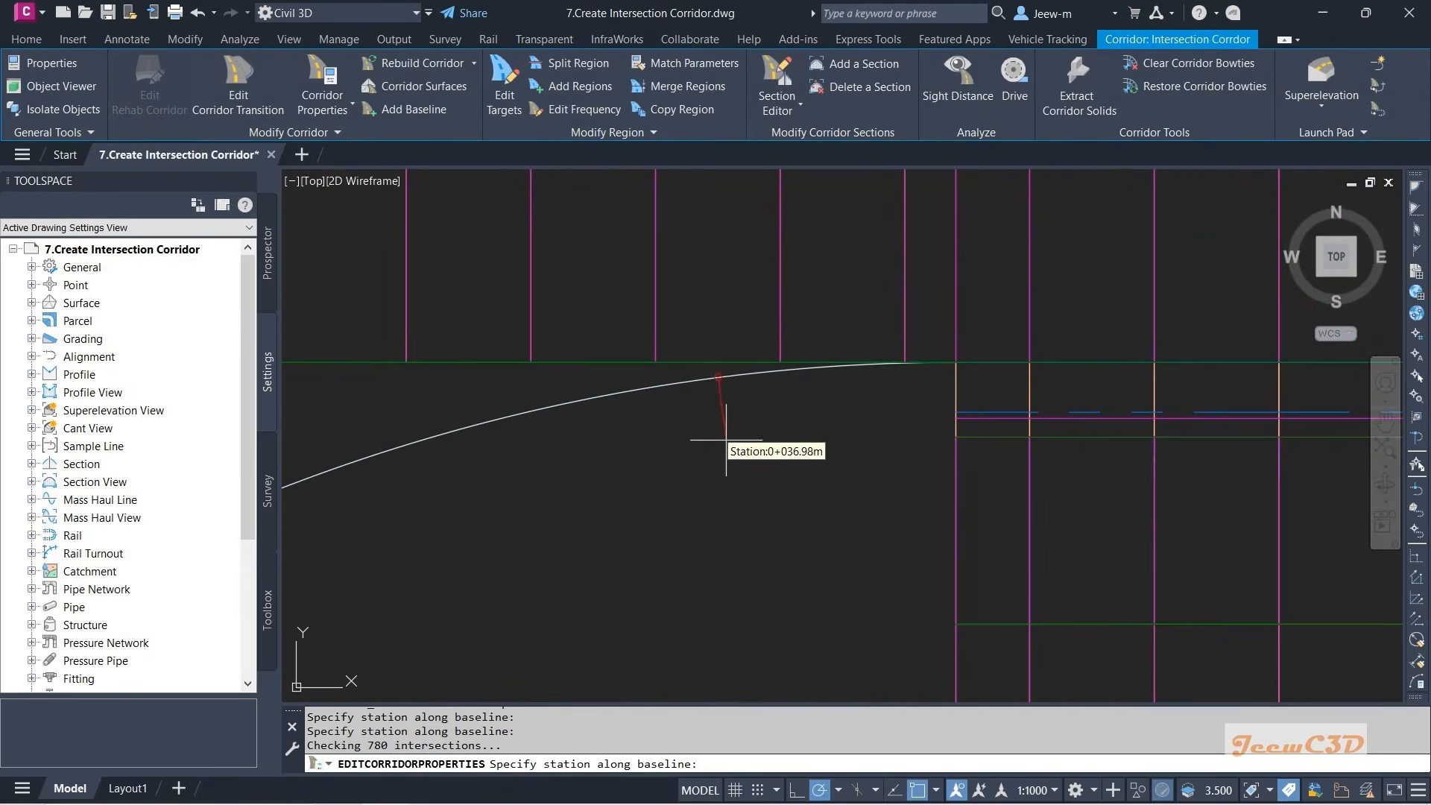
click(744, 377)
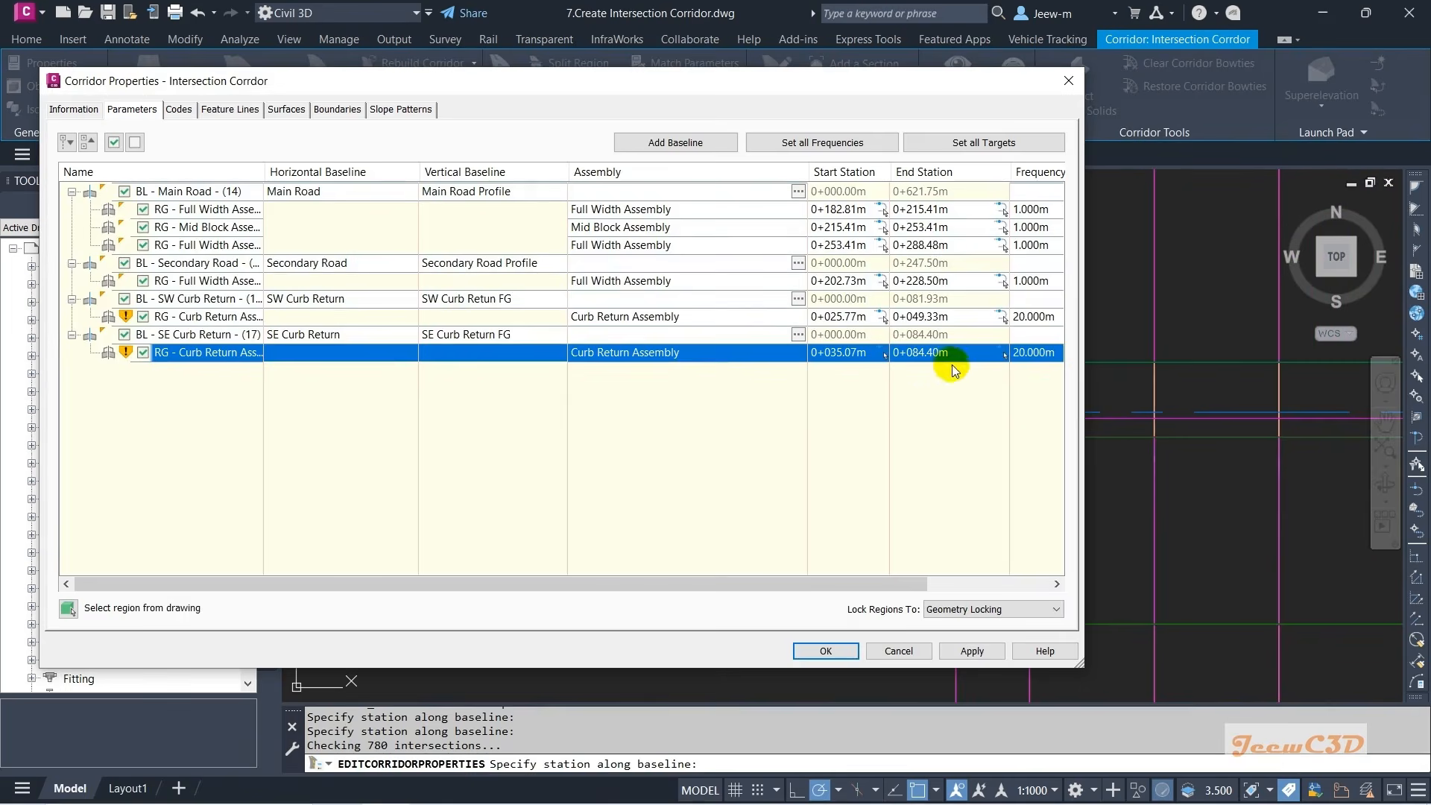
- Set the SE curb return region's end station to 0+058.63m, picked where the curve meets the Secondary Road region
click(1004, 355)
scroll(785, 306, up, 5)
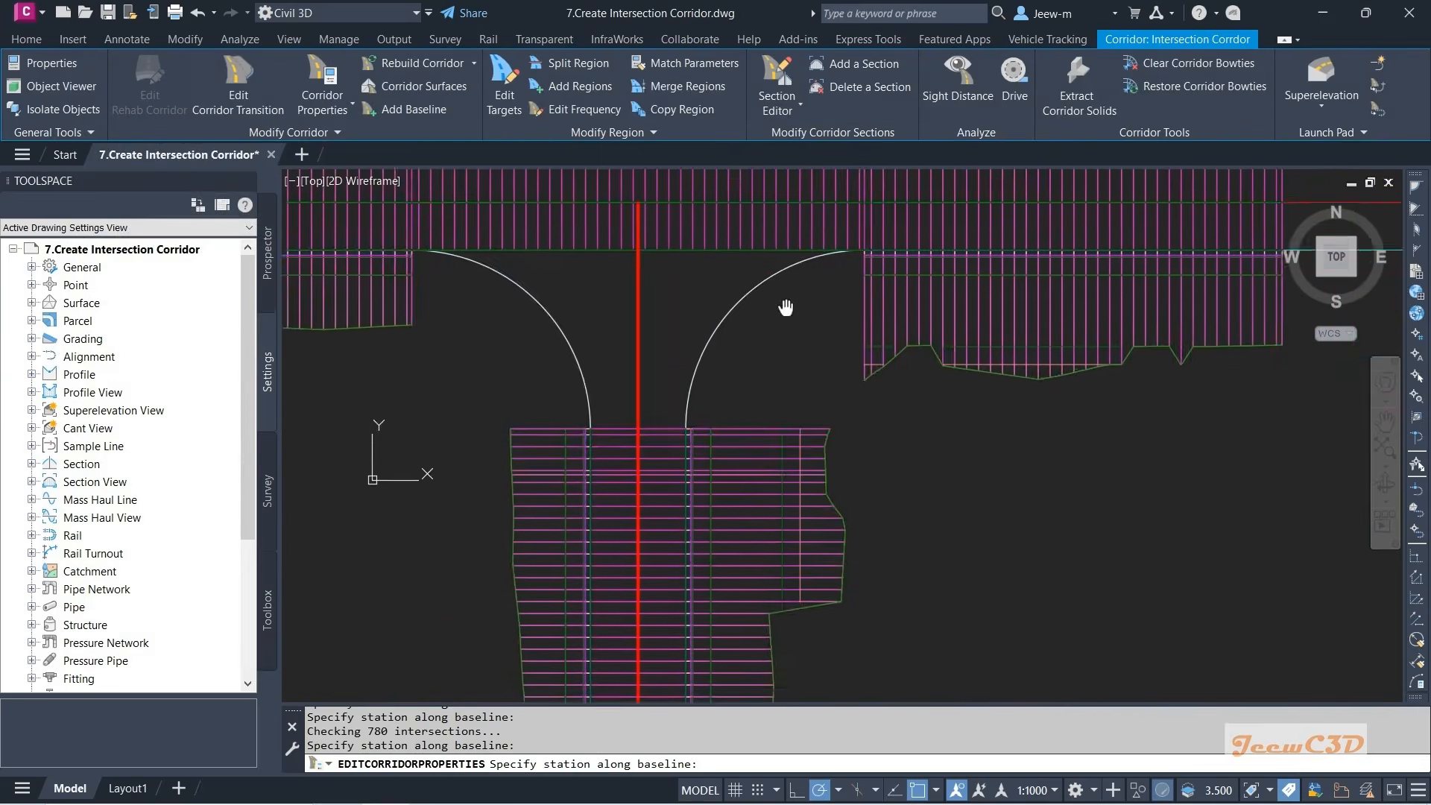
scroll(745, 348, up, 4)
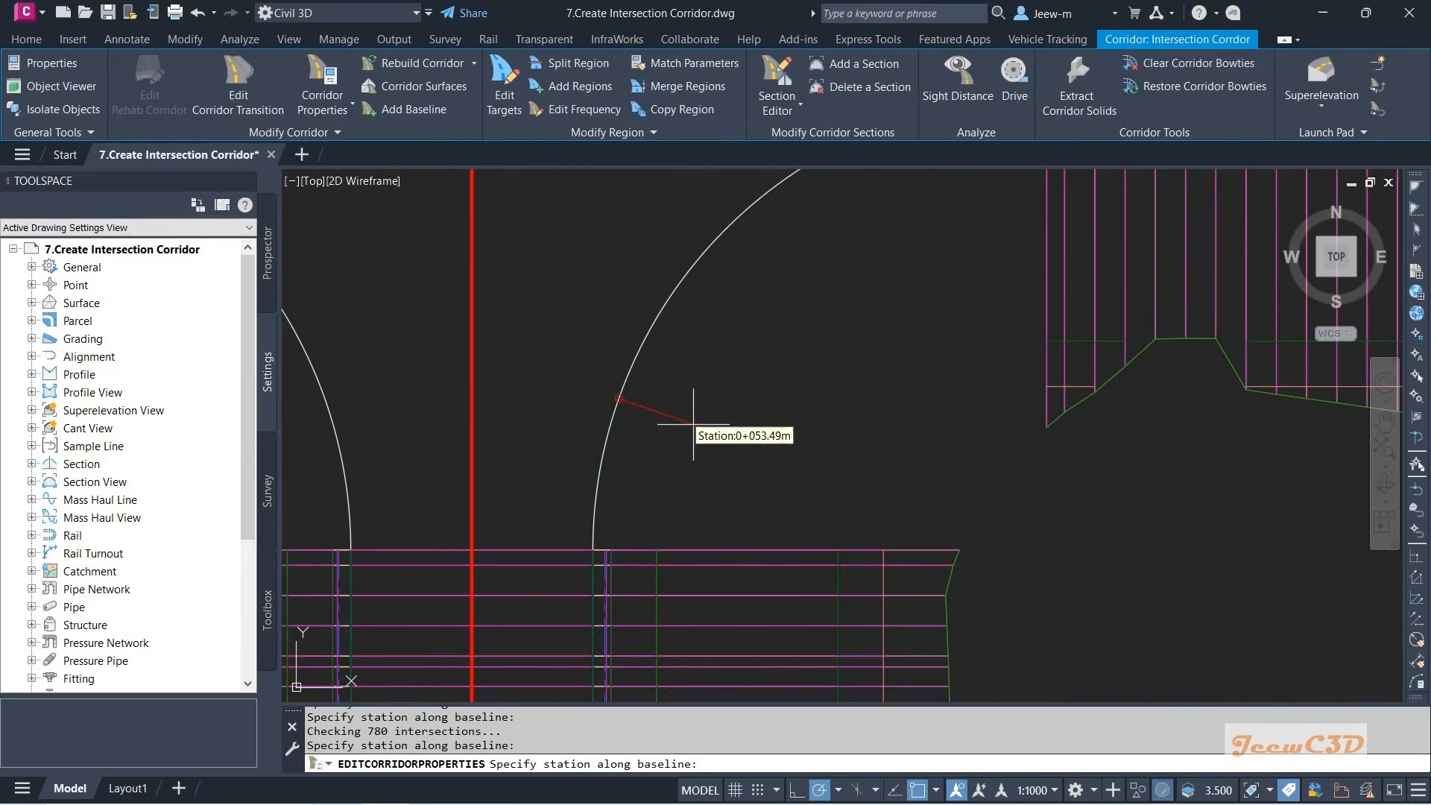
click(599, 488)
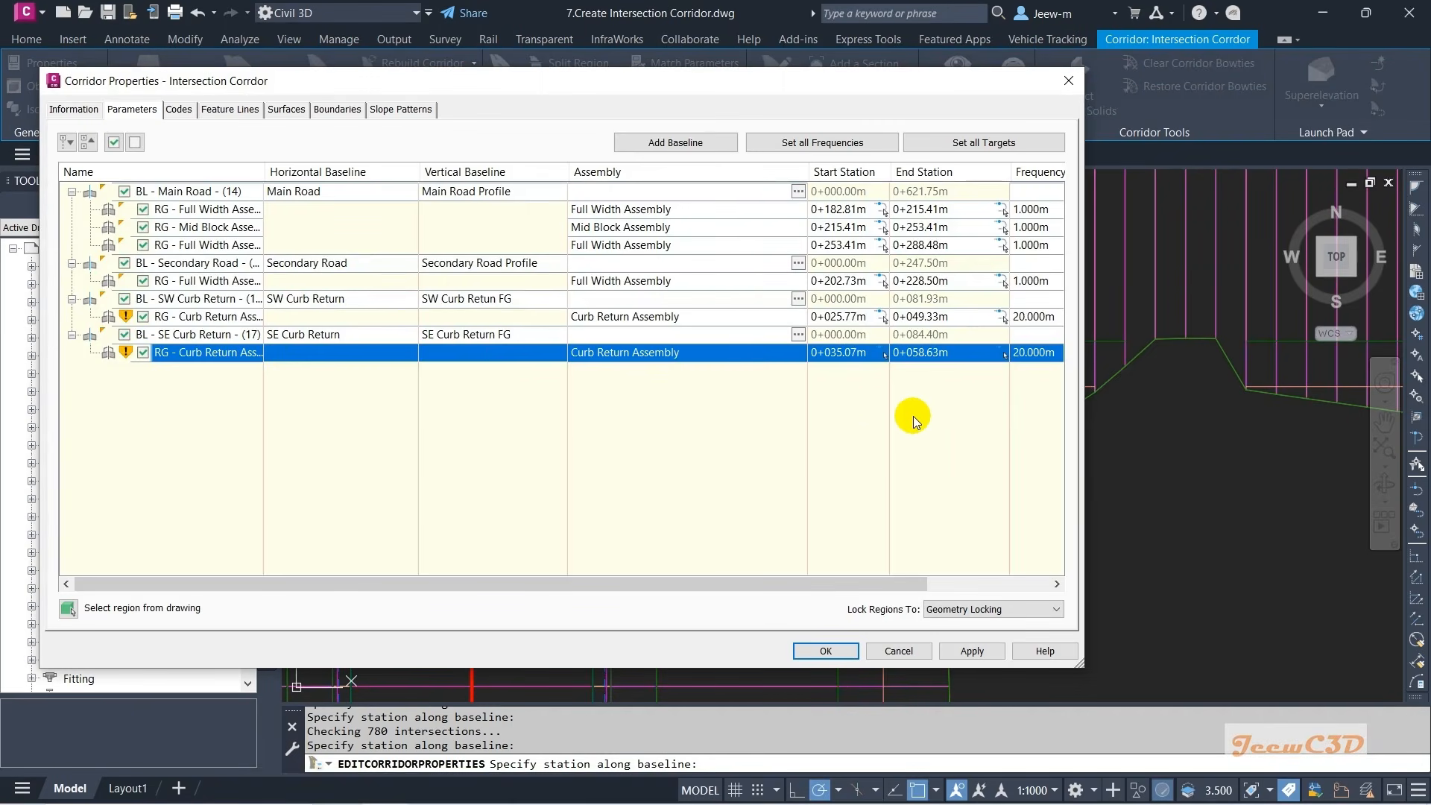
- Set the SW Curb Return region's assembly frequency to 1 m along tangents, curves, spirals and vertical curves
drag(808, 584, 931, 584)
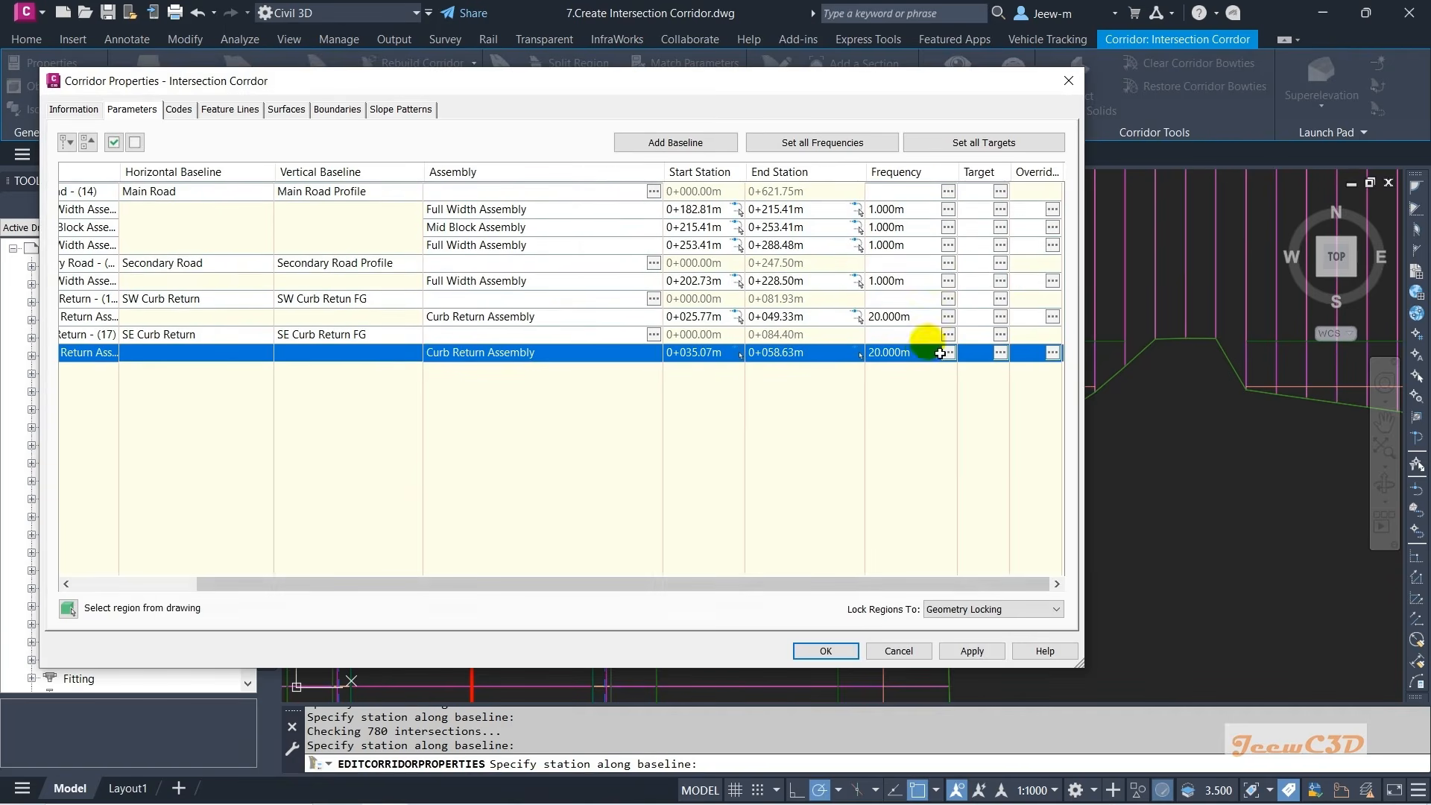
click(948, 316)
click(1117, 146)
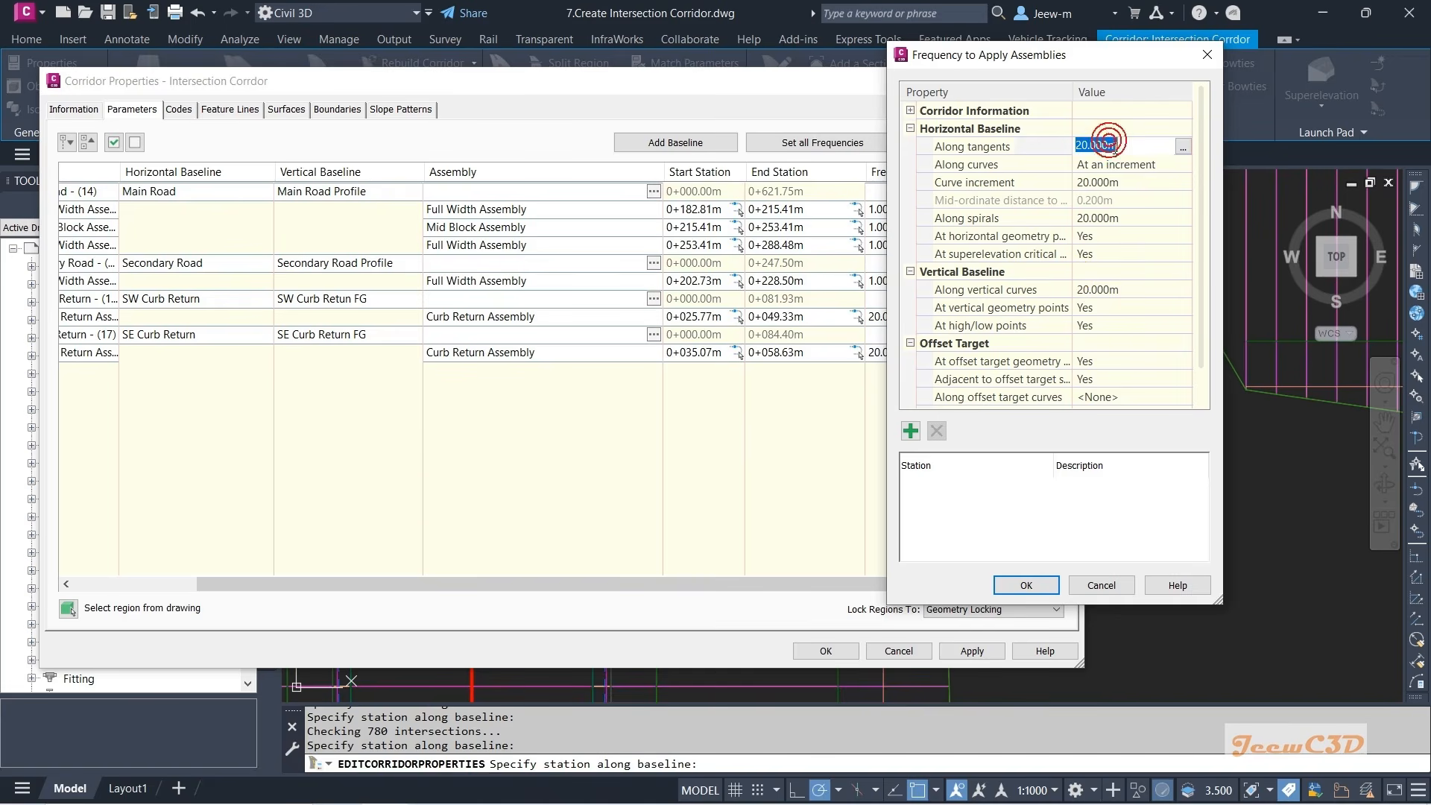
text(1)
key(Return)
click(1087, 217)
text(1)
key(Return)
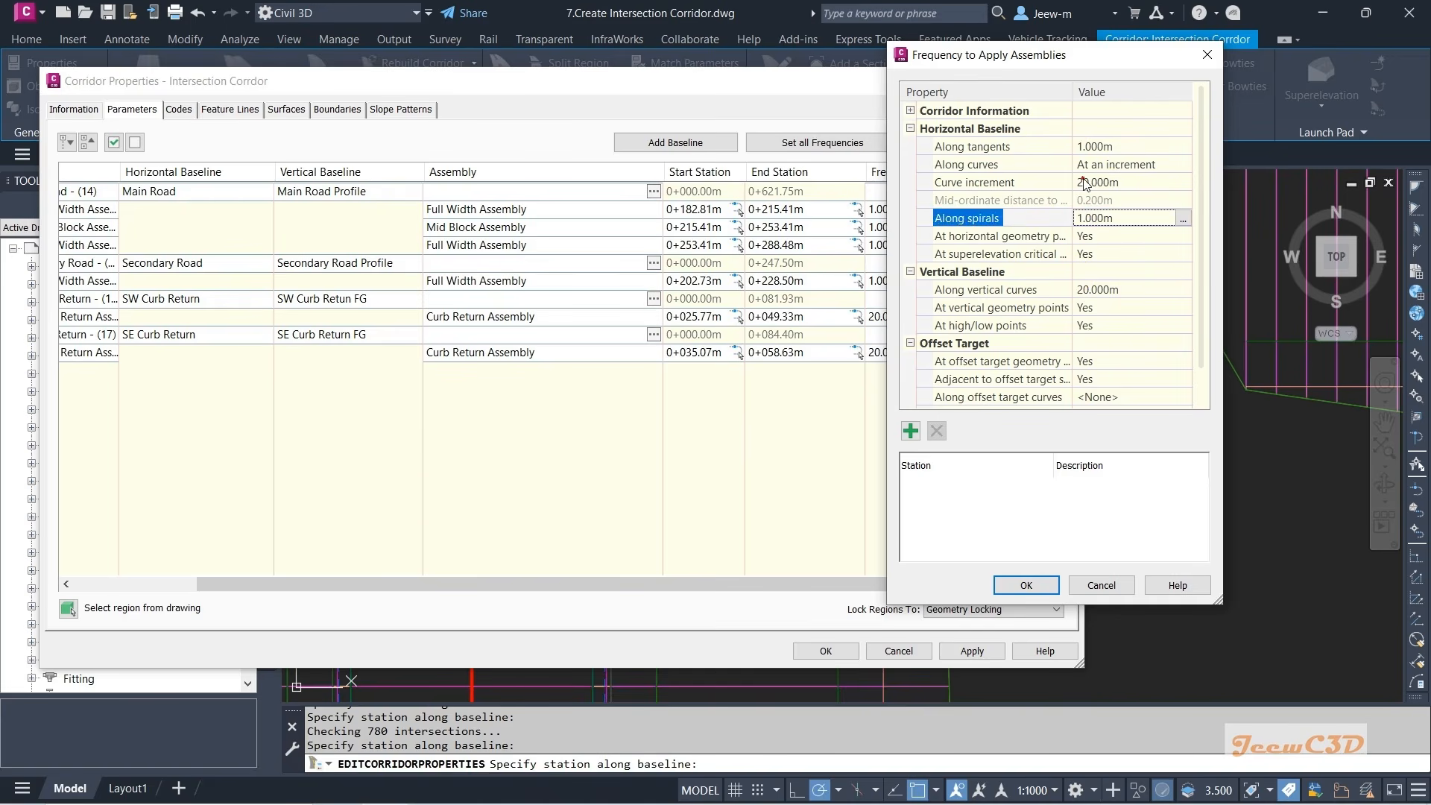
click(1087, 182)
click(1097, 290)
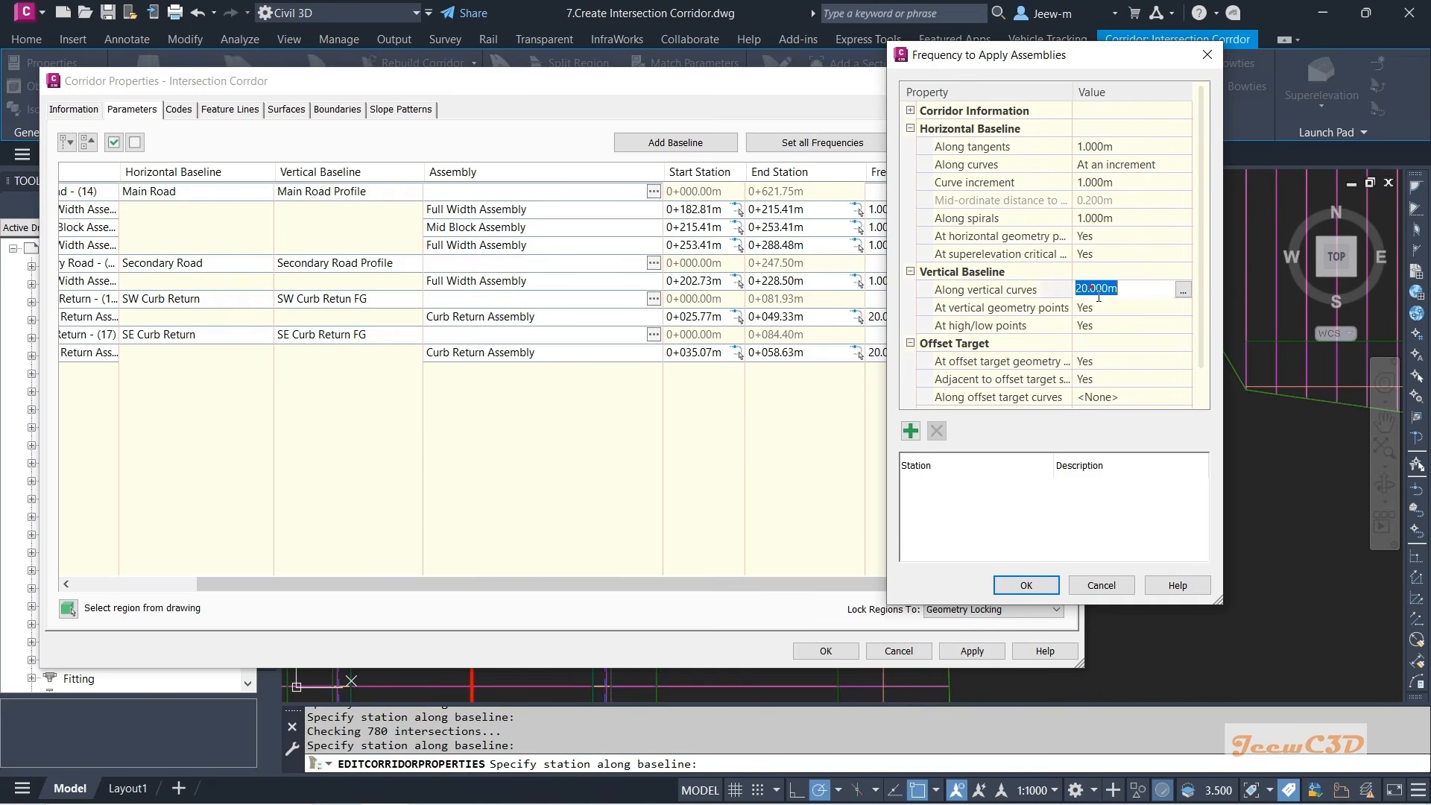
click(1026, 585)
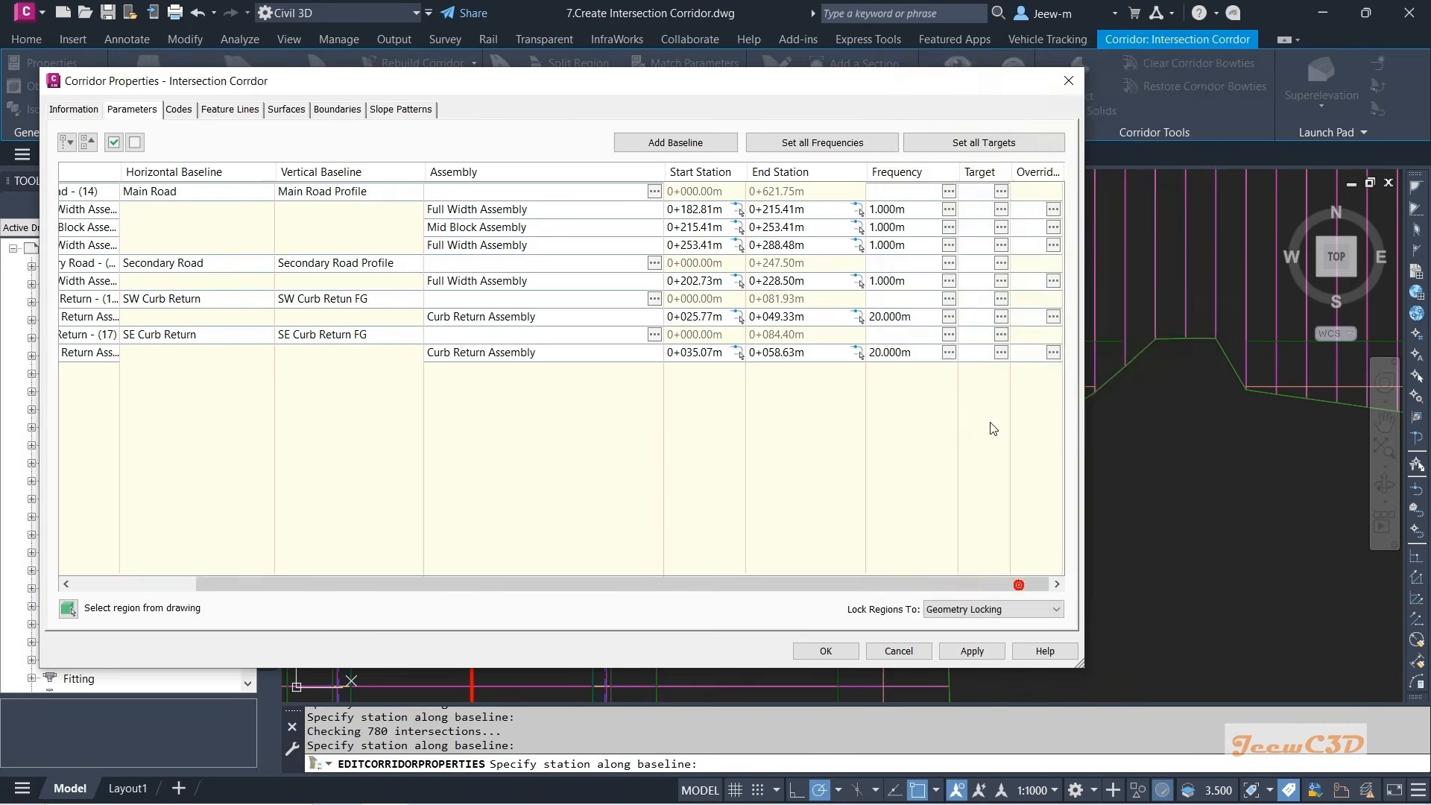
- Set the SE Curb Return region's assembly frequency to 1 m along tangents, curves, spirals and vertical curves
click(949, 352)
click(1097, 146)
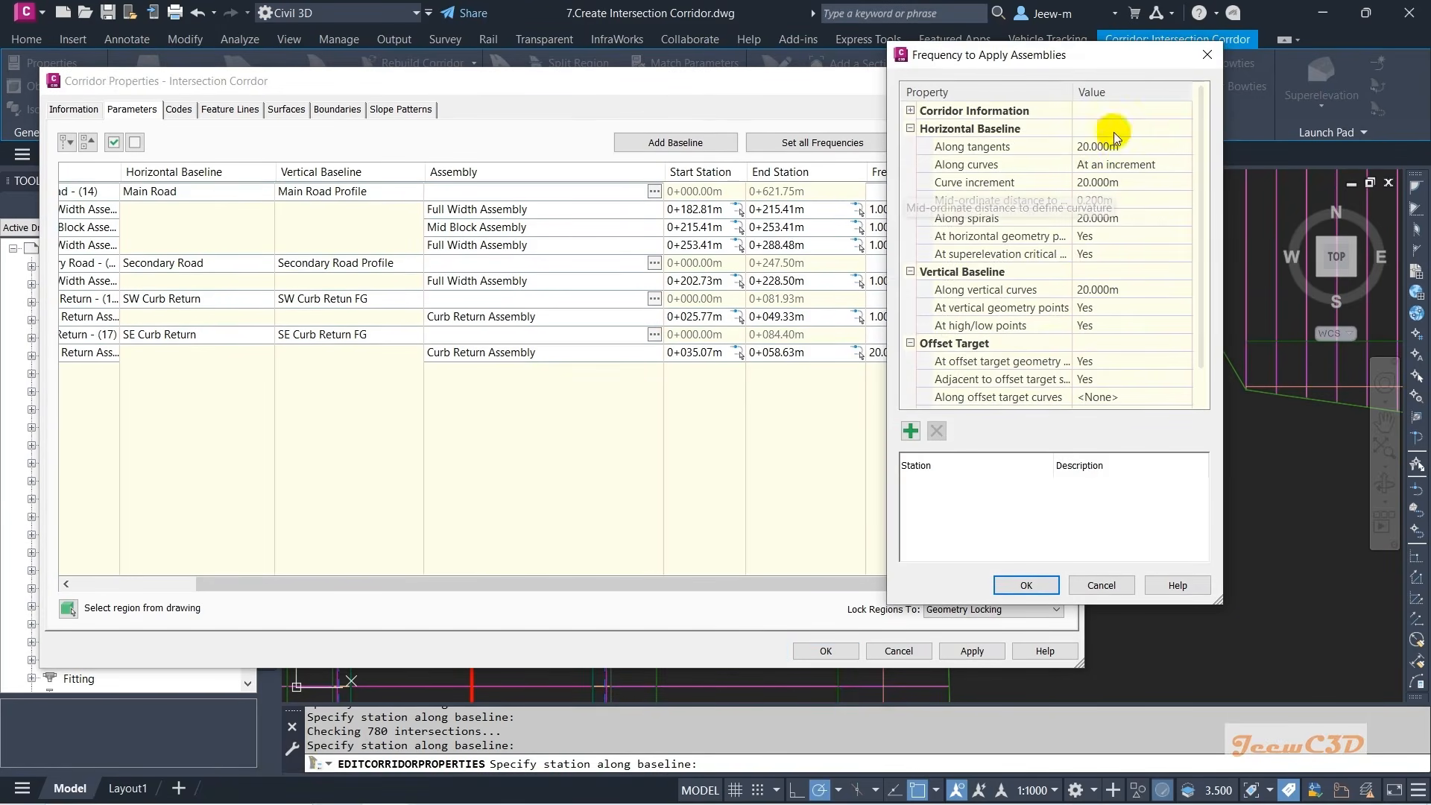
text(1)
key(Return)
click(1099, 183)
text(1)
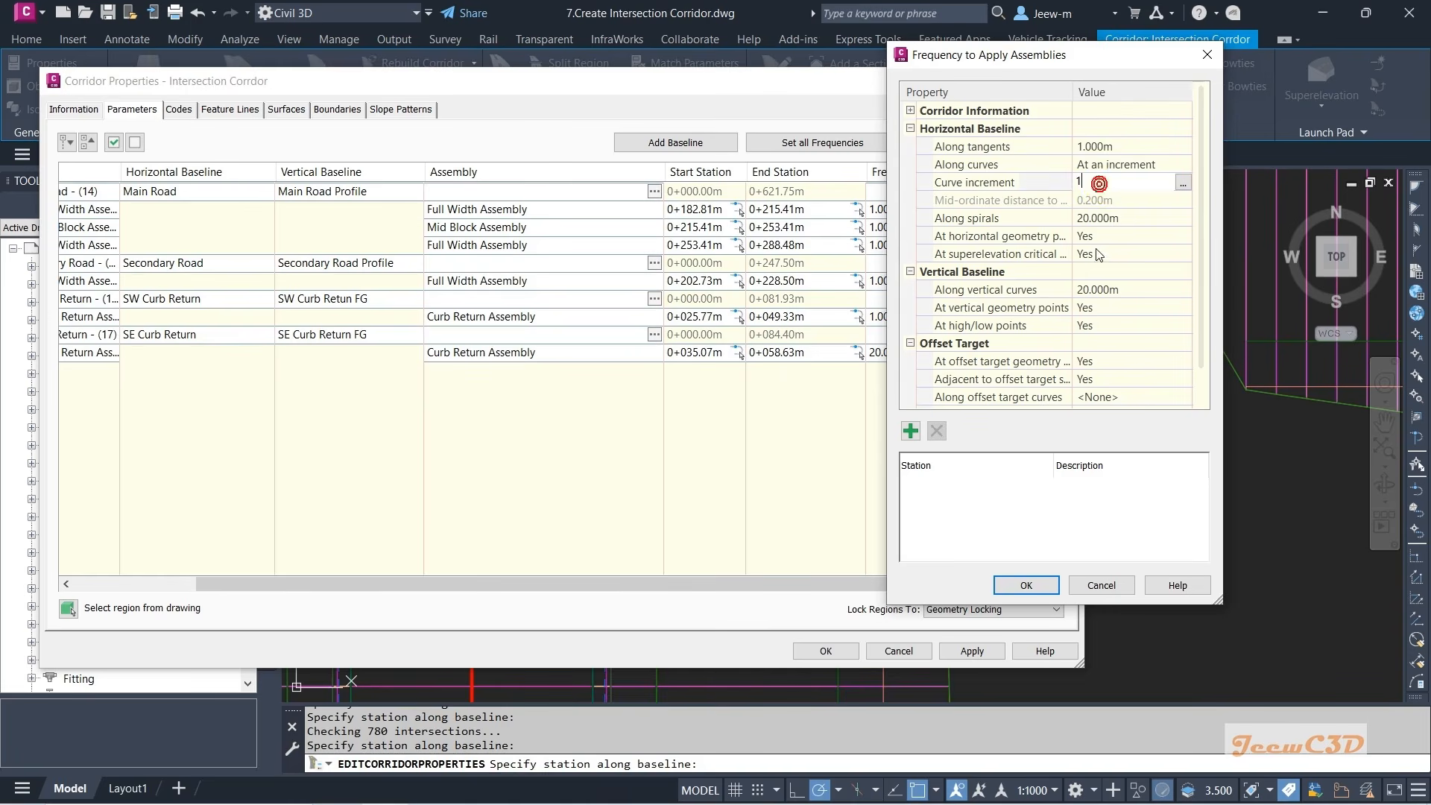
click(1089, 288)
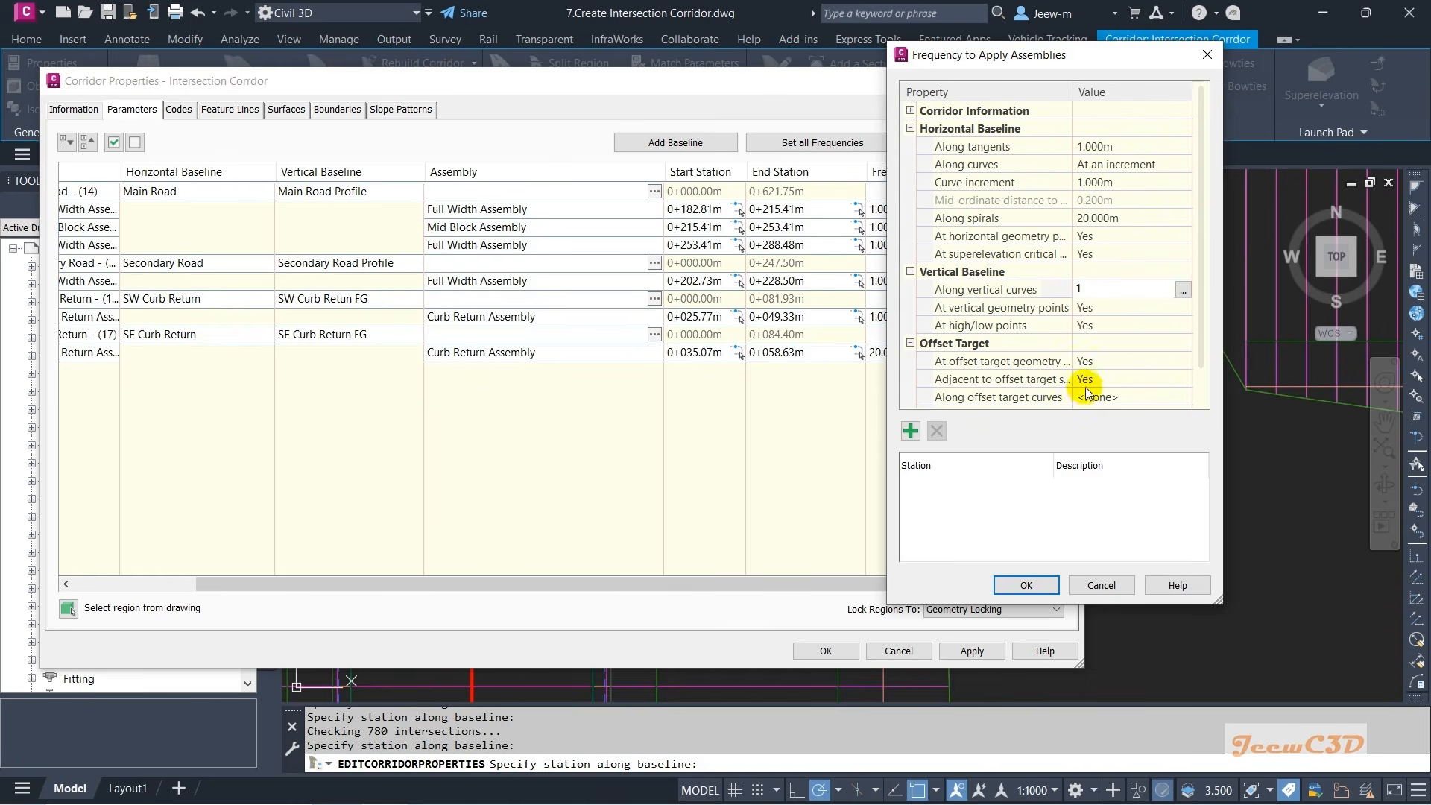
key(Return)
scroll(1170, 333, down, 1)
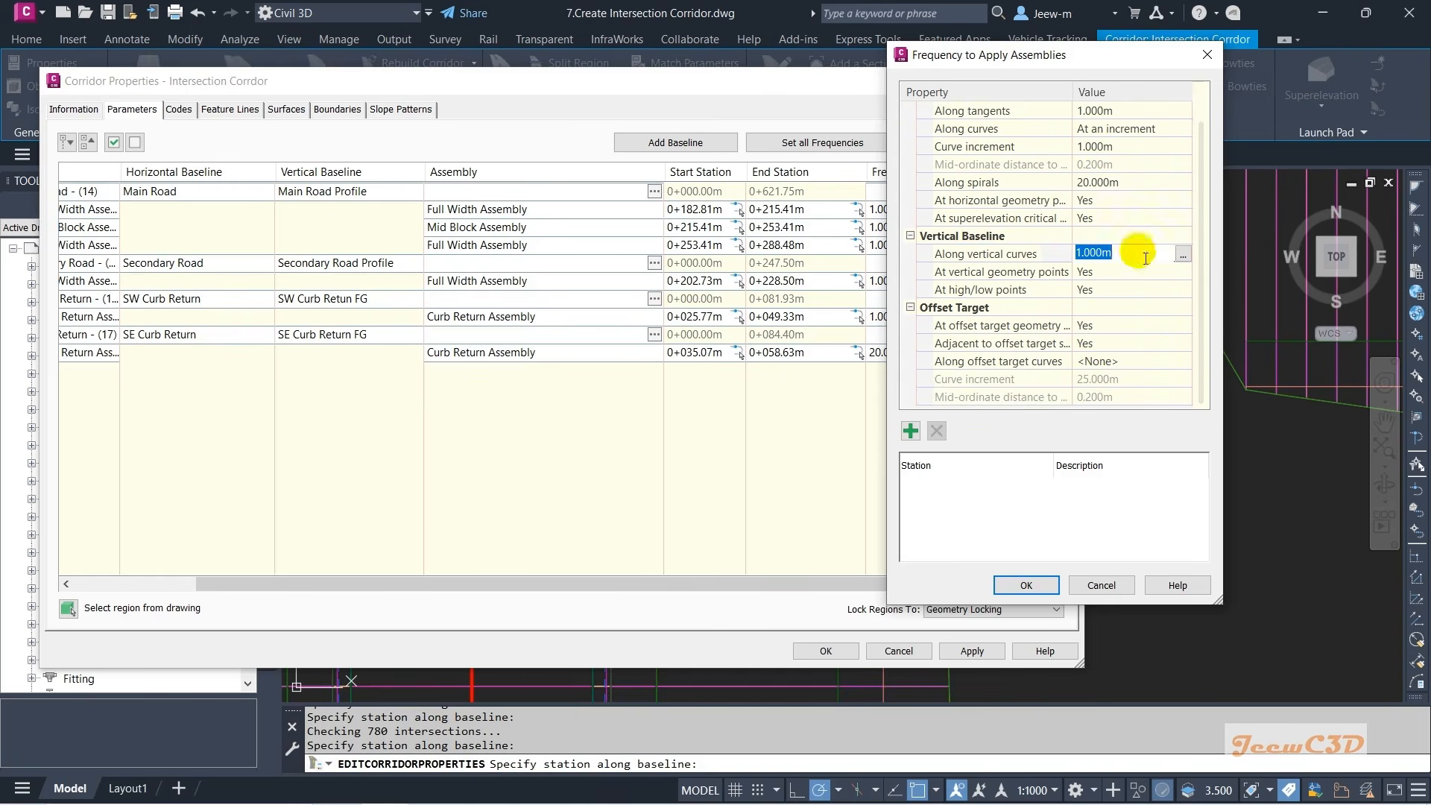
click(1104, 185)
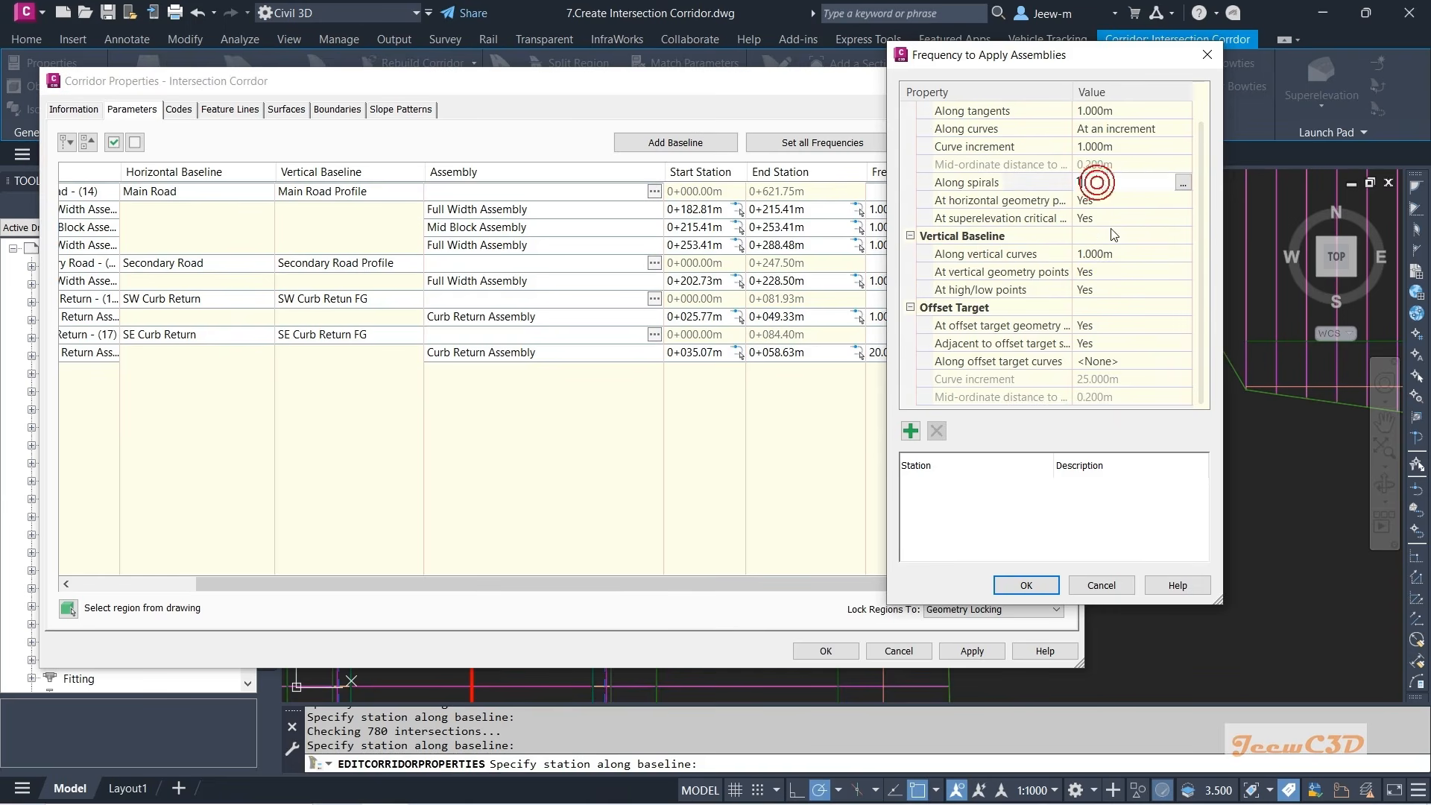
click(1026, 585)
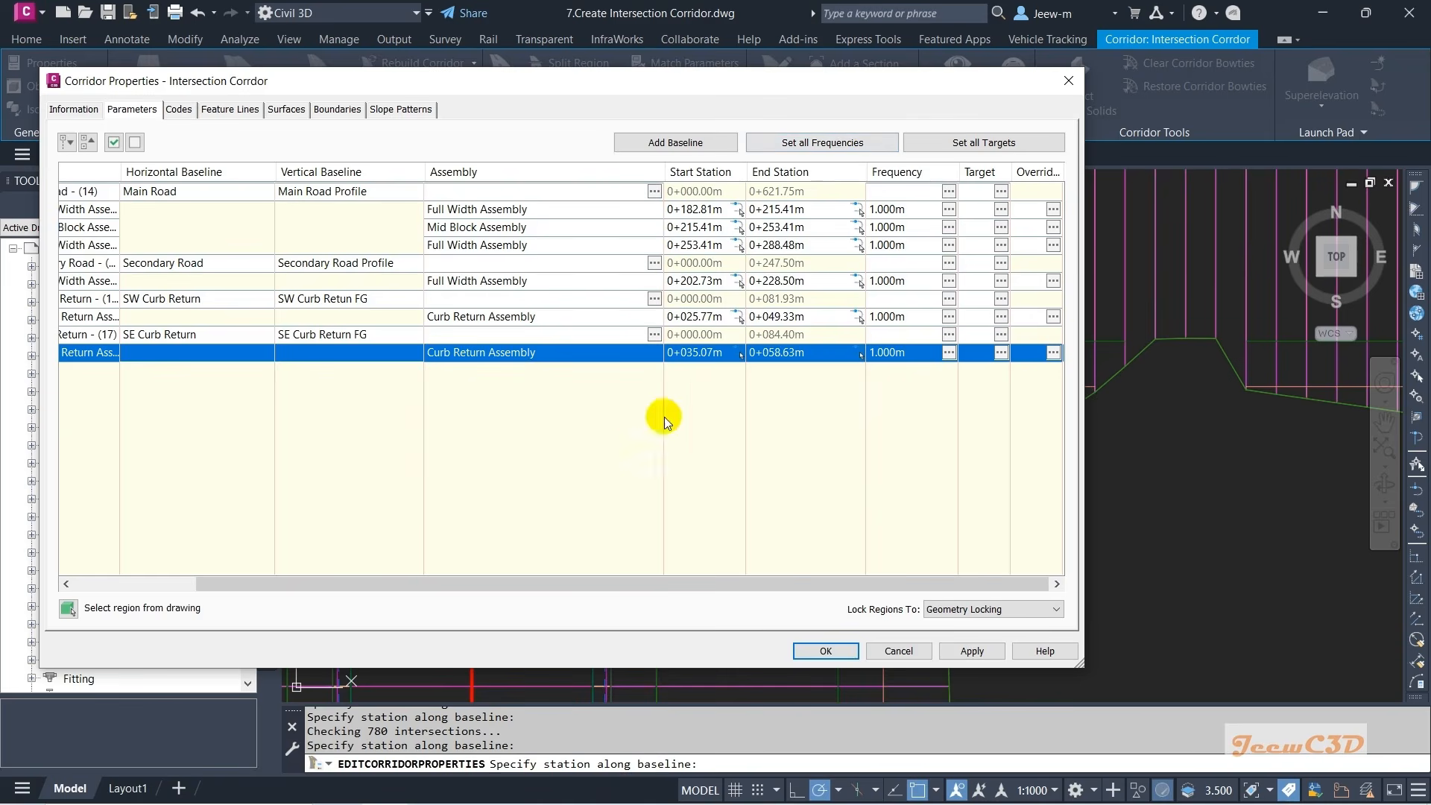
drag(591, 584, 469, 584)
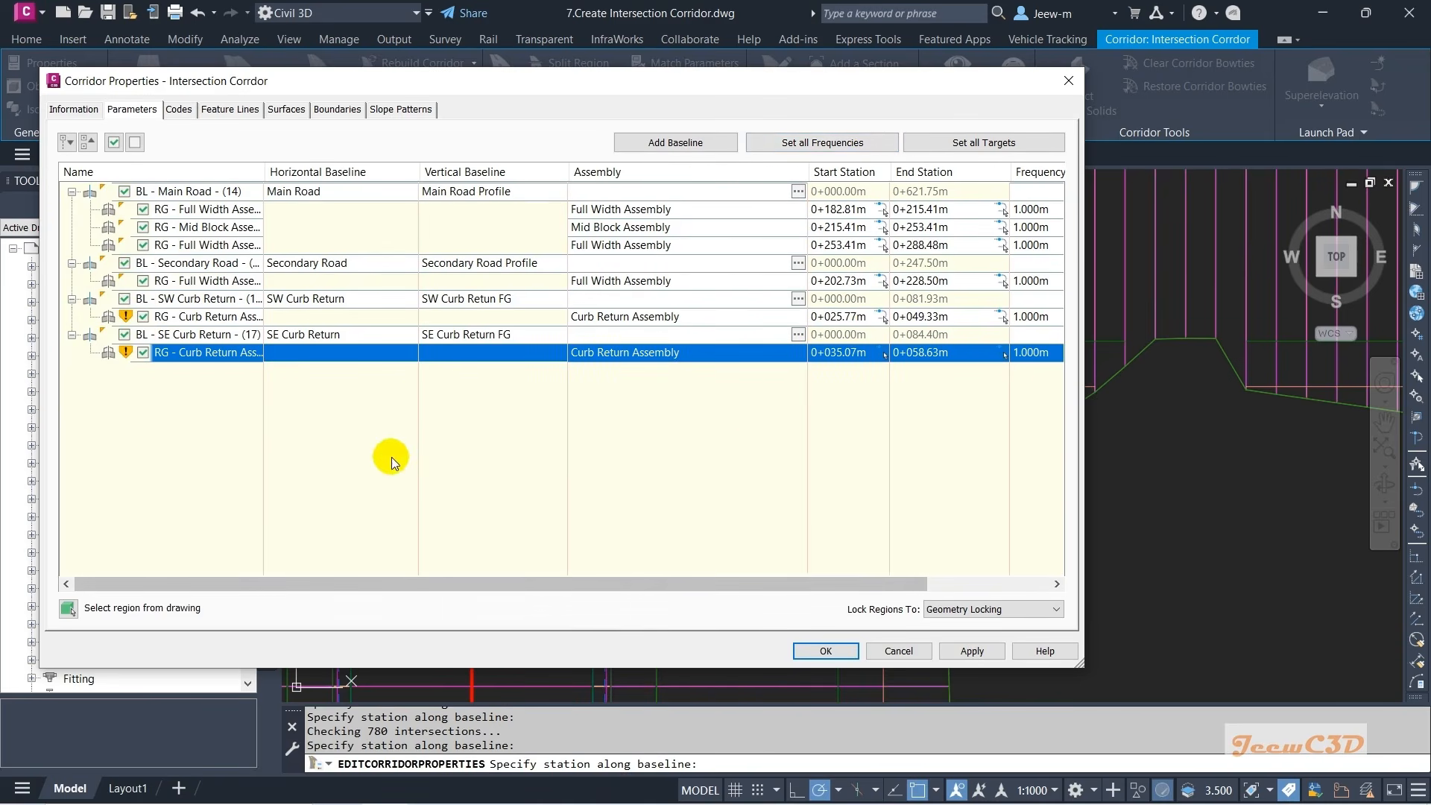
click(820, 651)
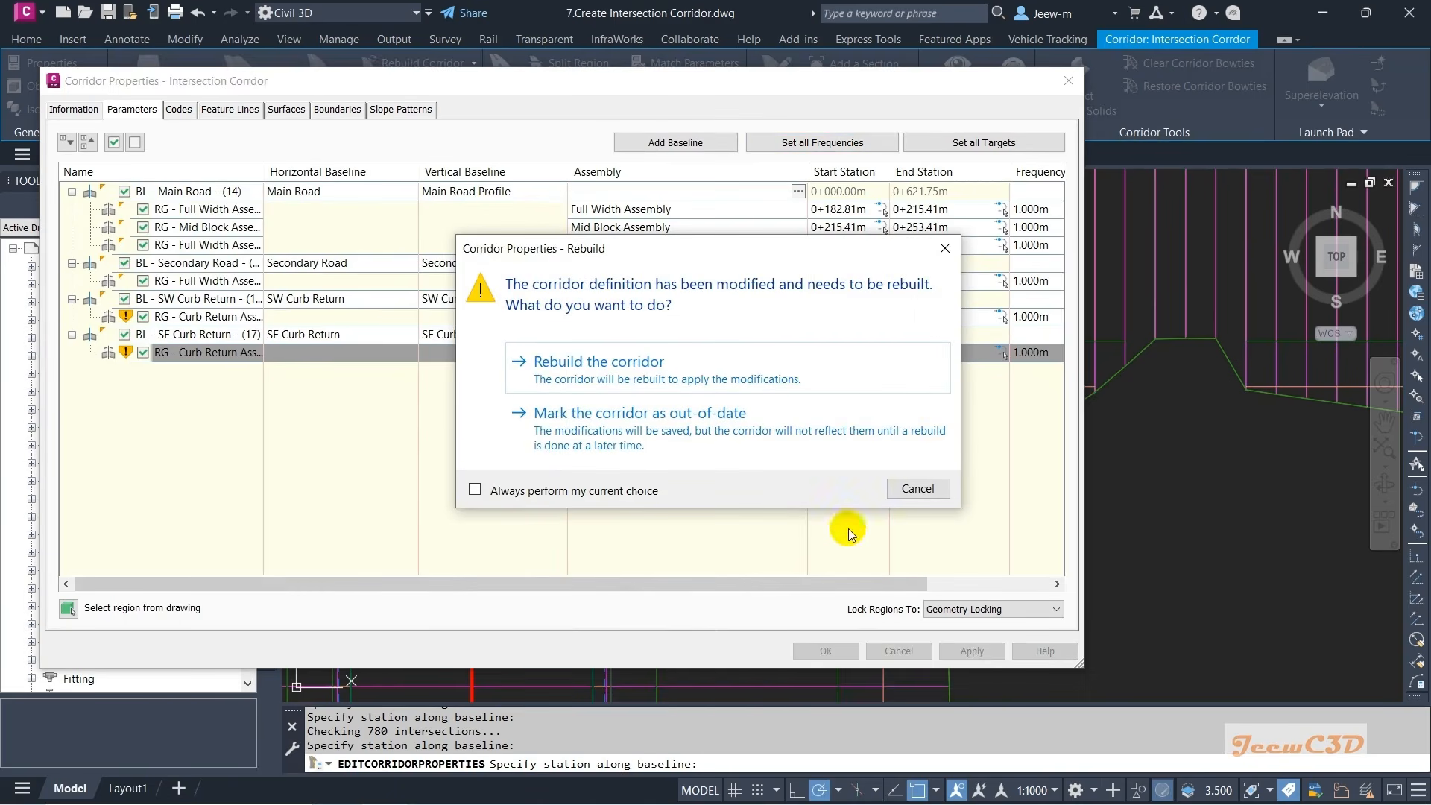
click(916, 489)
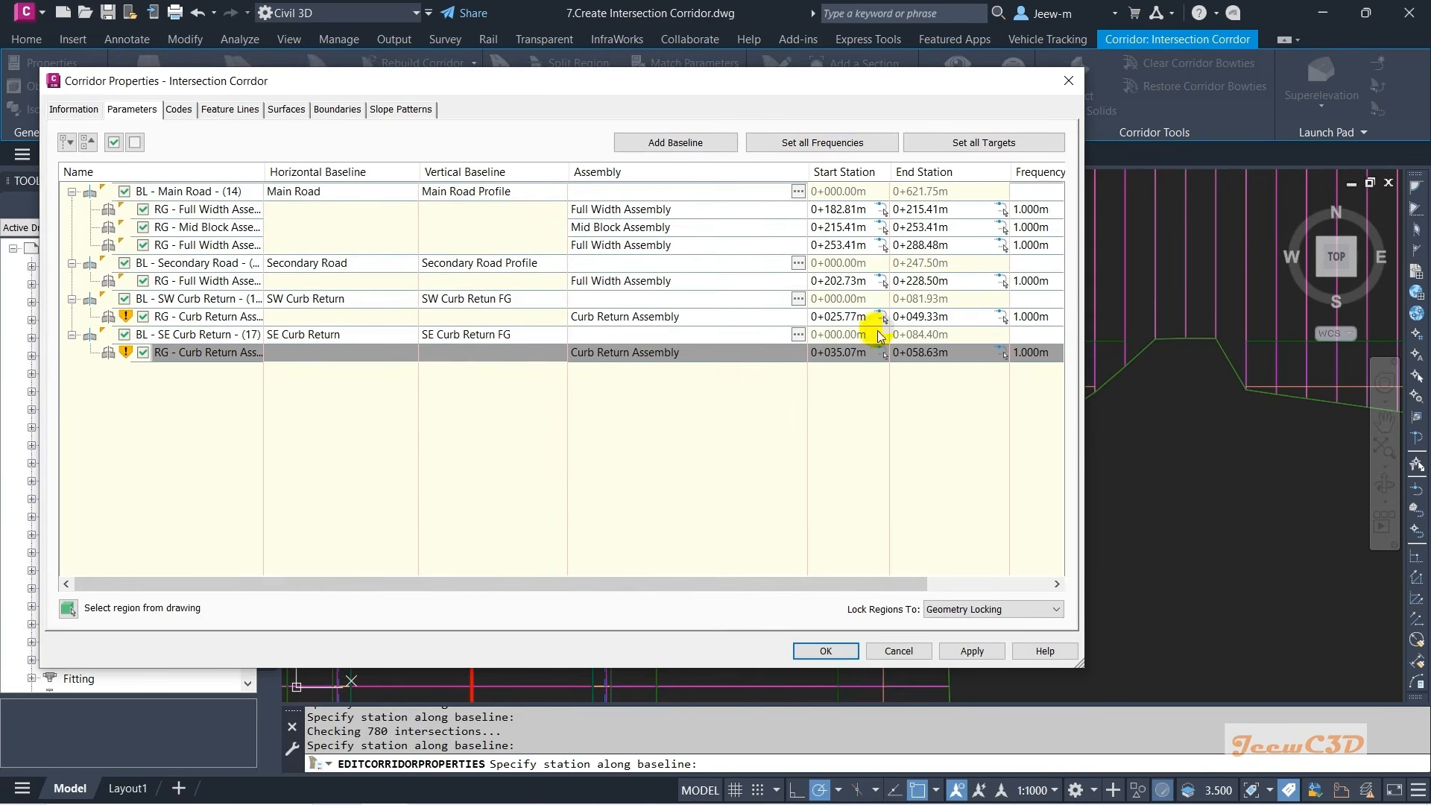
- Assign the EG surface to all surface targets of the corridor, apply the corridor properties and rebuild the corridor
click(986, 143)
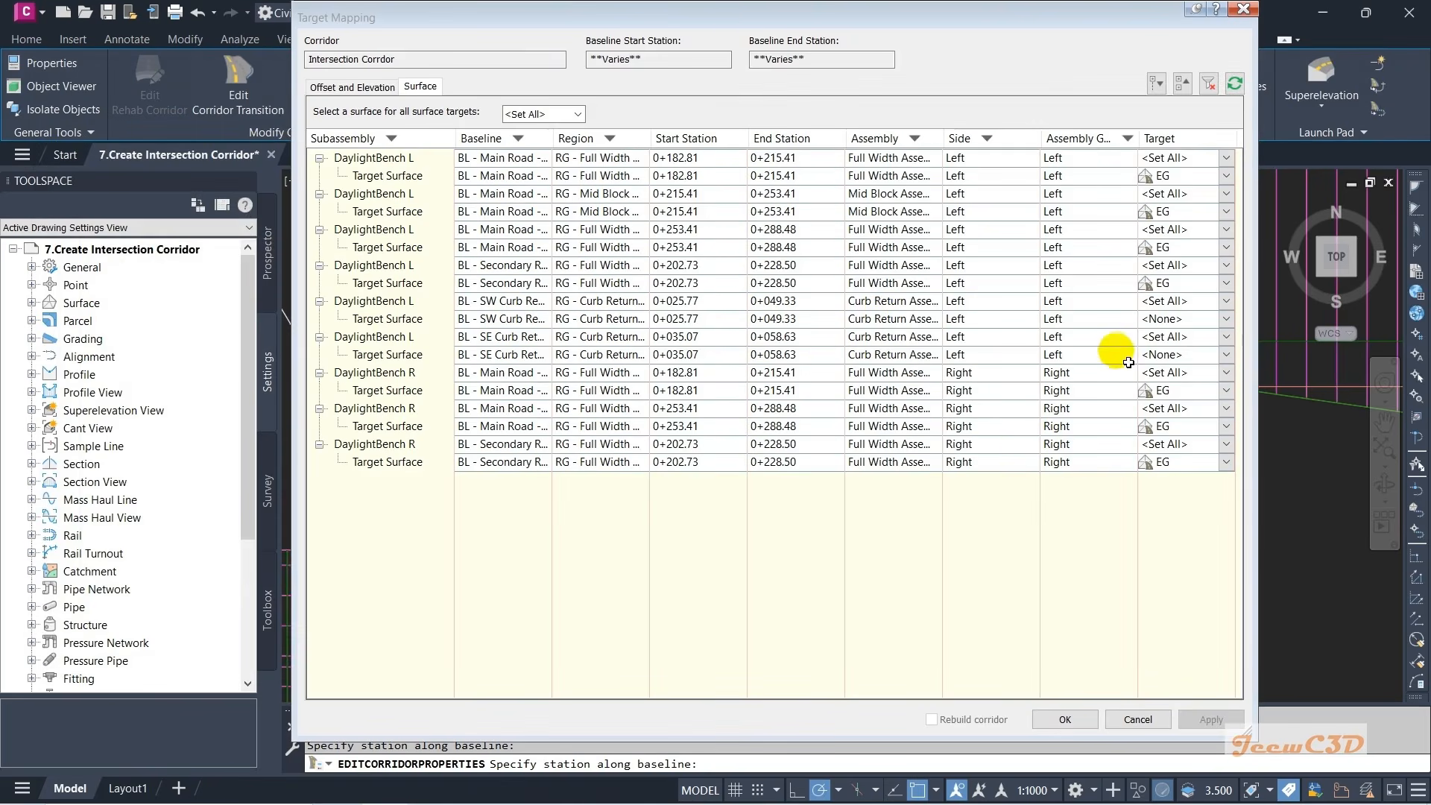
click(579, 112)
click(519, 141)
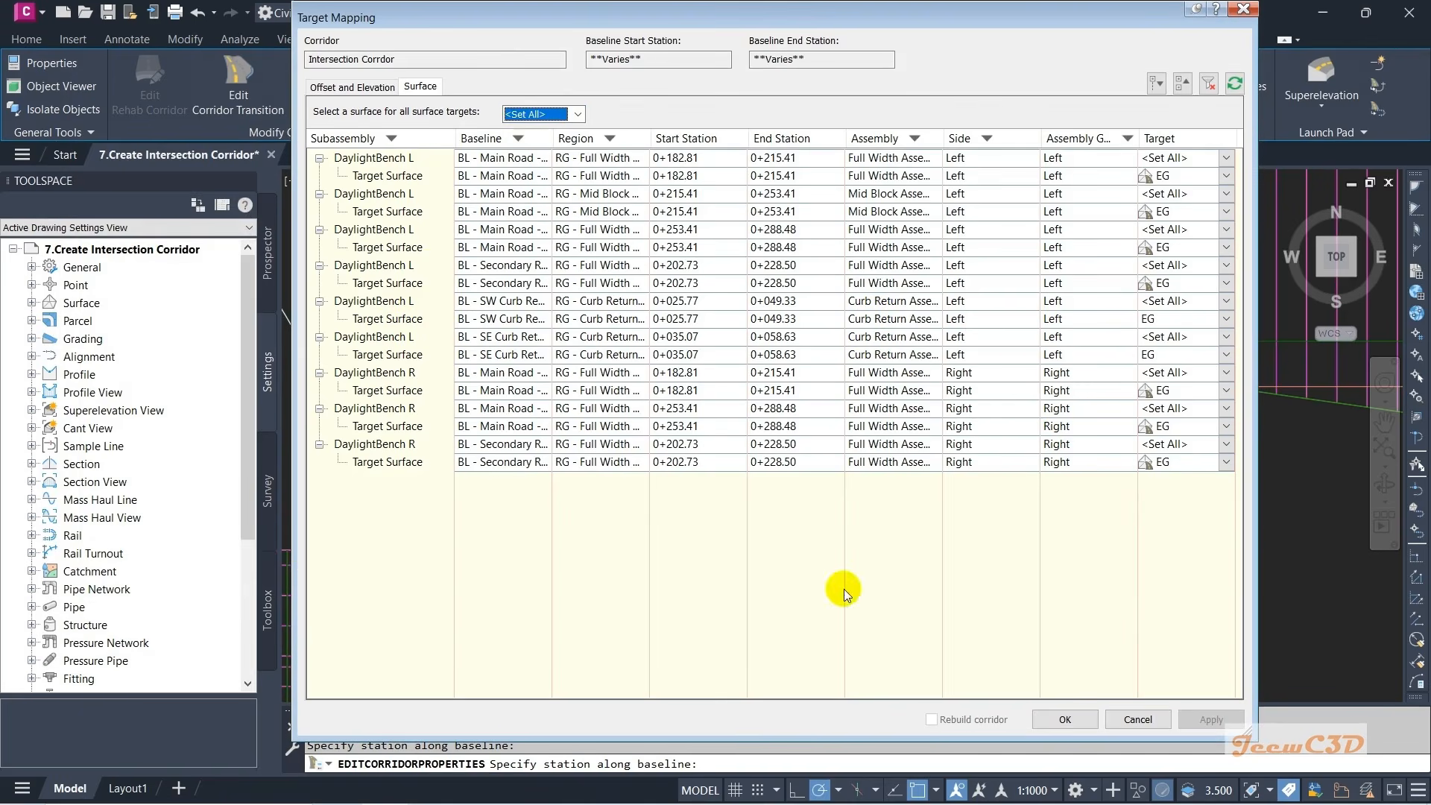
click(1044, 719)
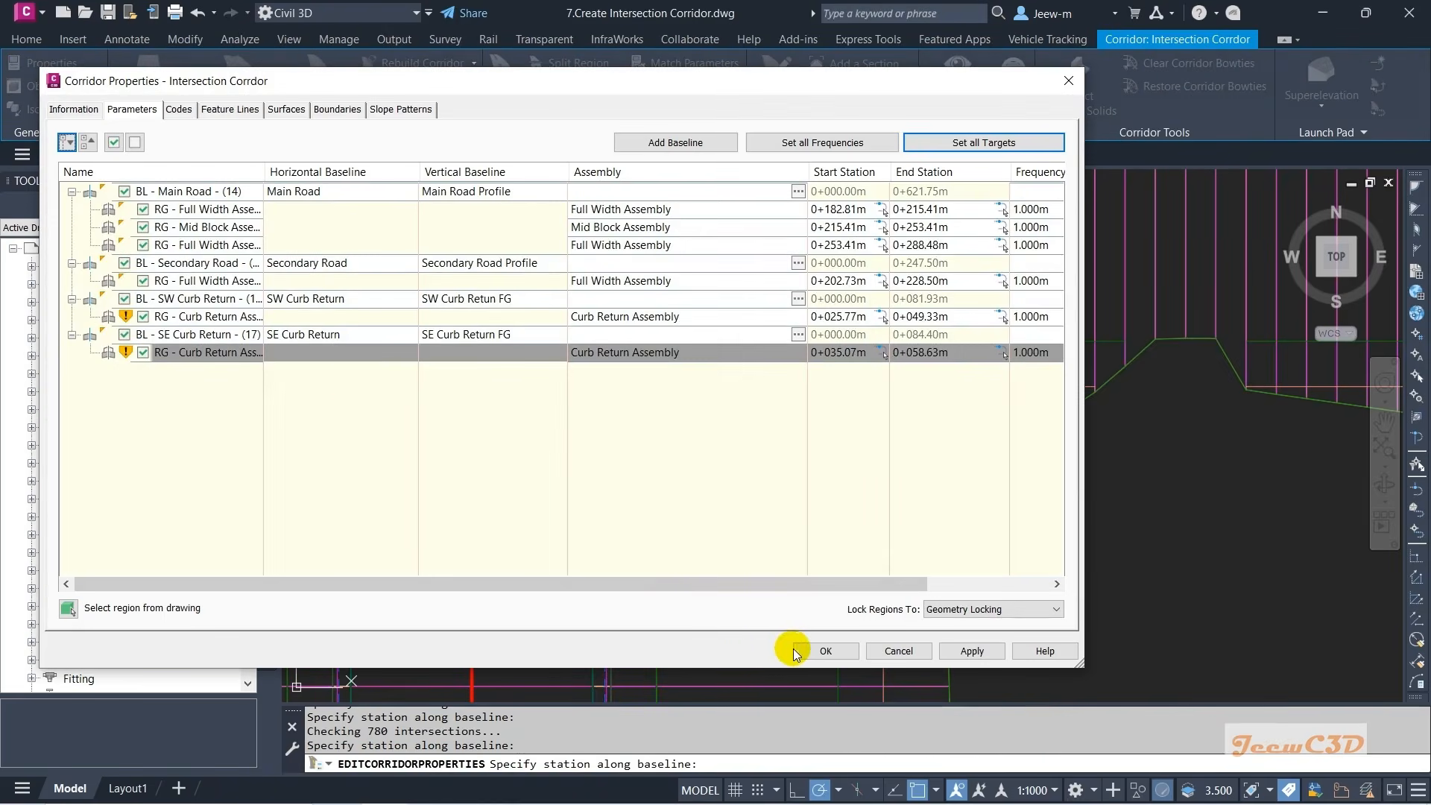
click(823, 650)
click(639, 379)
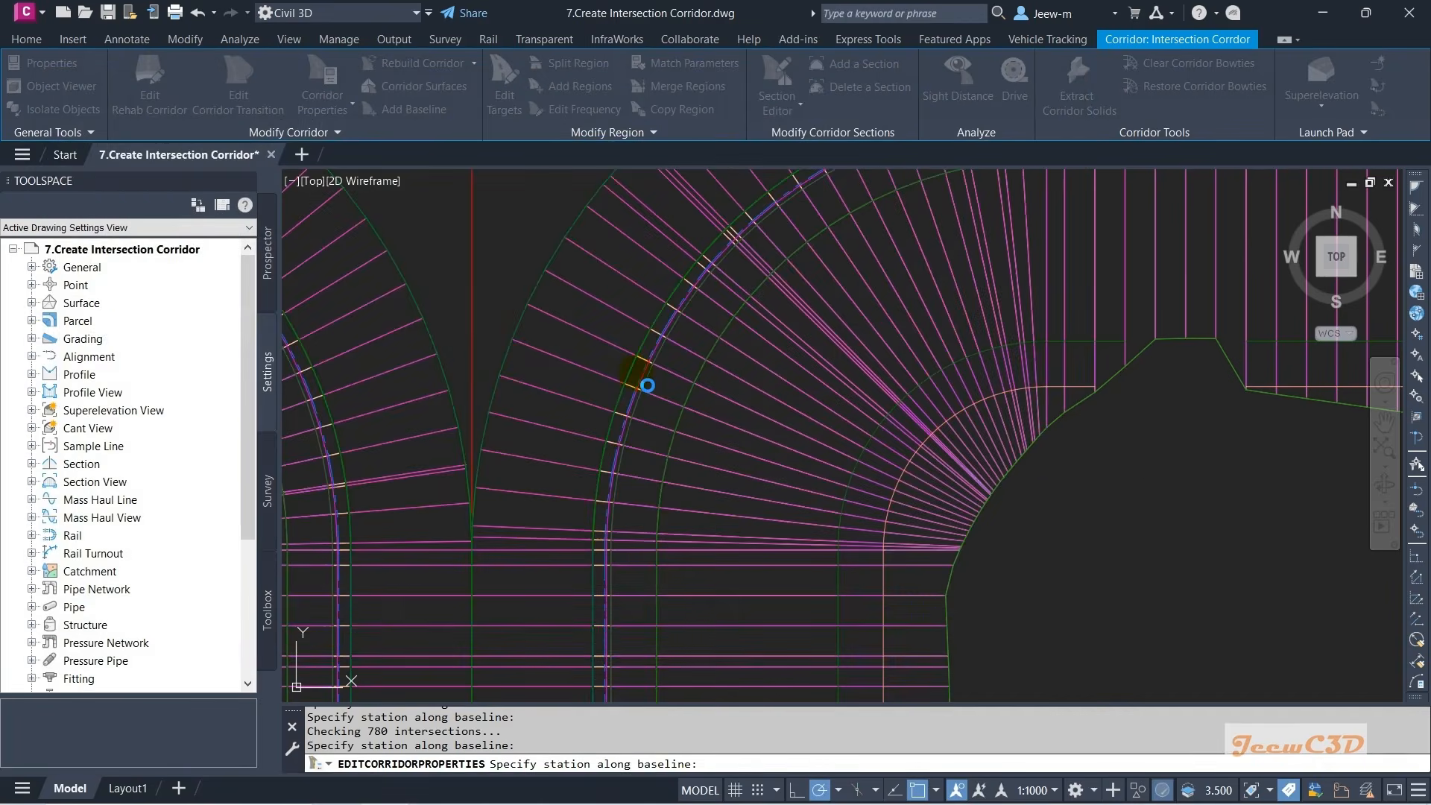
- Examine the rebuilt SW and SE curb return regions where they meet the main road and secondary road lanes
scroll(686, 475, down, 5)
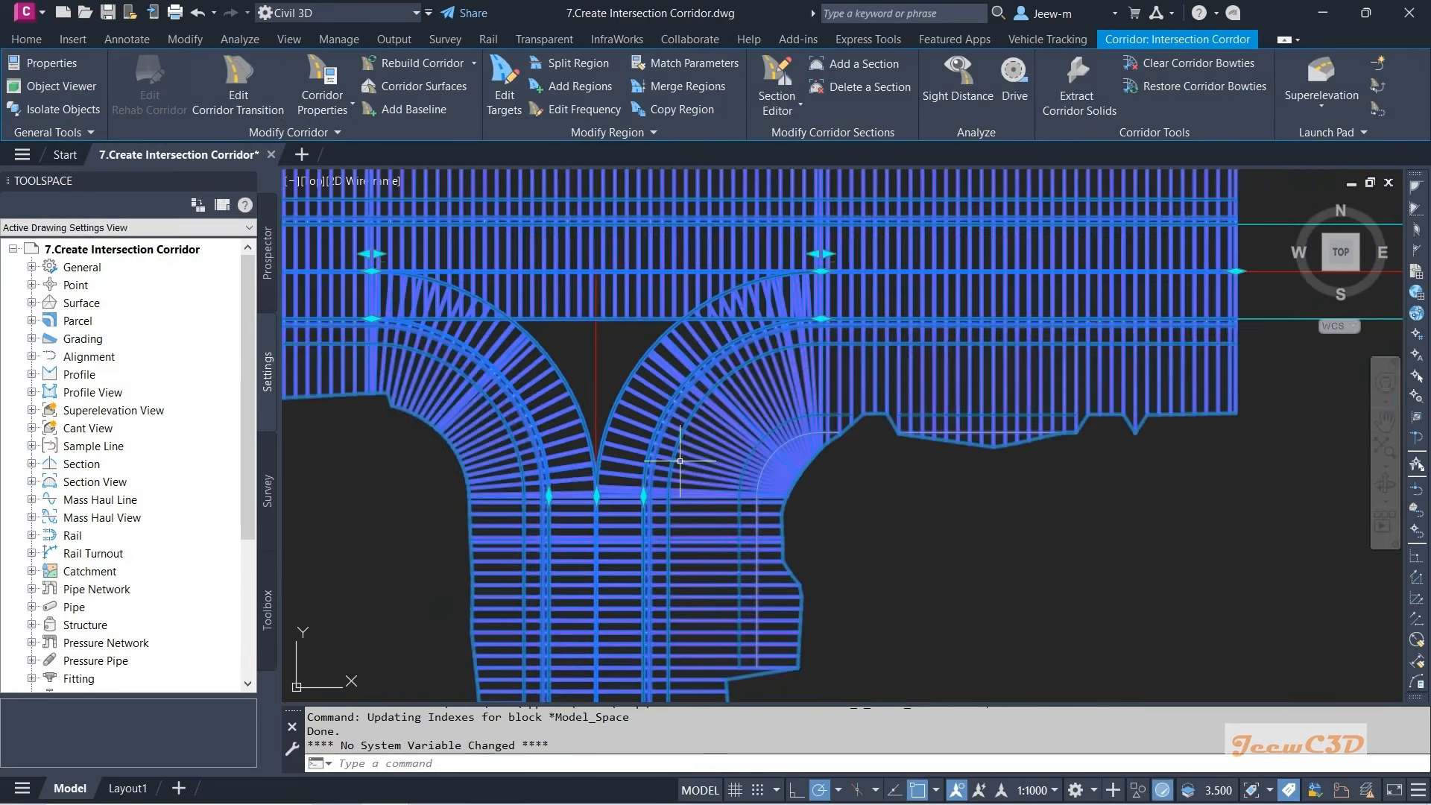
scroll(517, 370, up, 1)
key(Escape)
scroll(516, 369, up, 2)
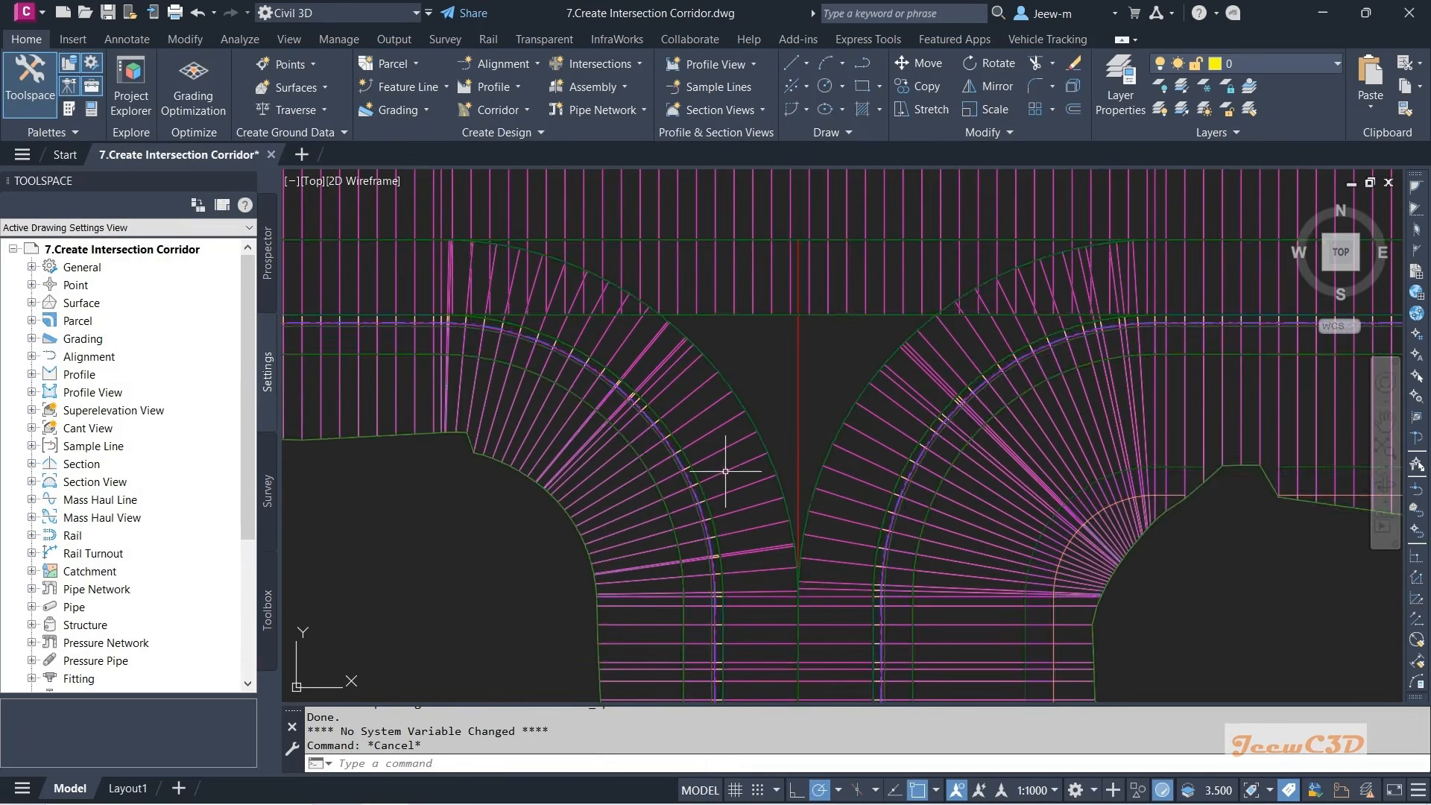
scroll(714, 491, up, 2)
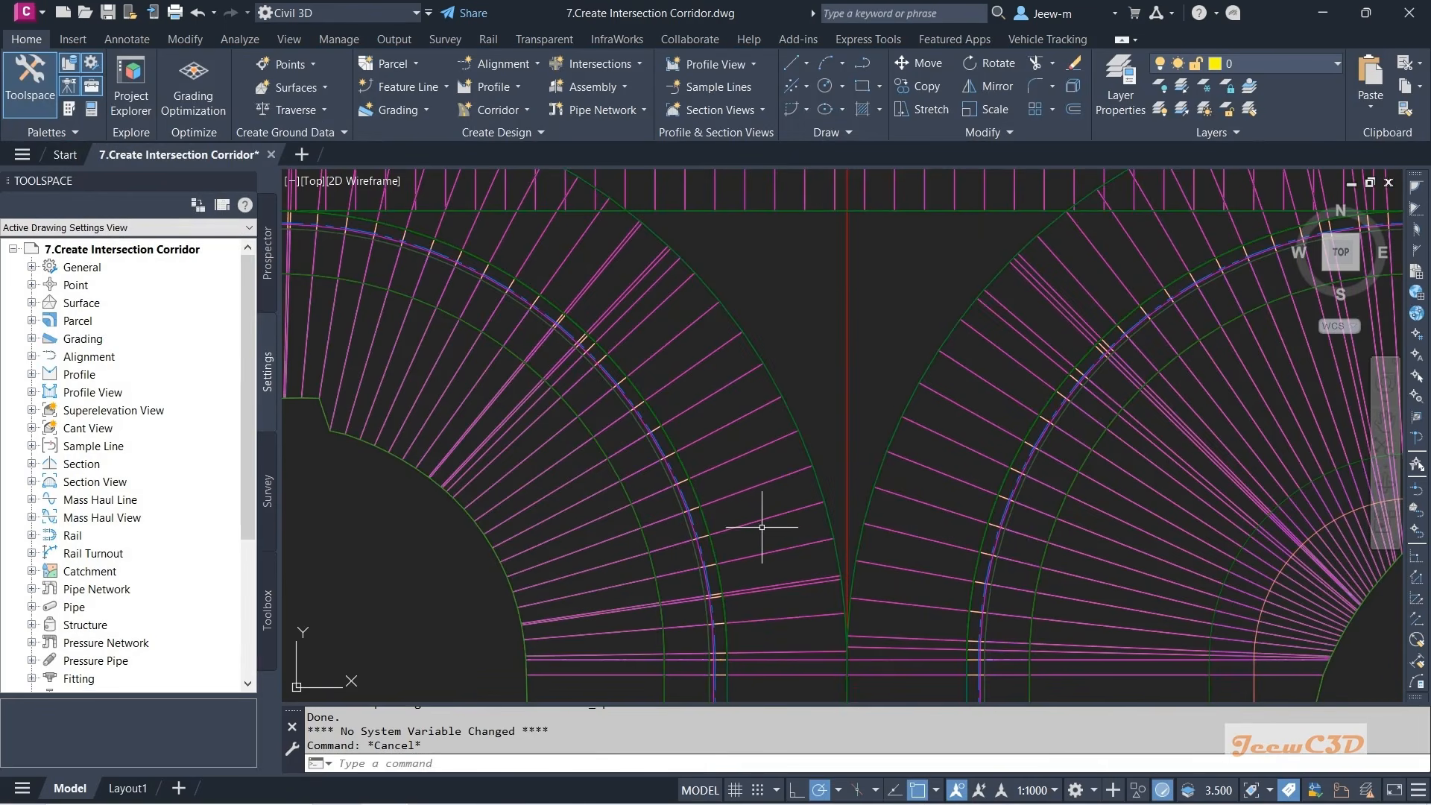
middle_drag(743, 420, 866, 545)
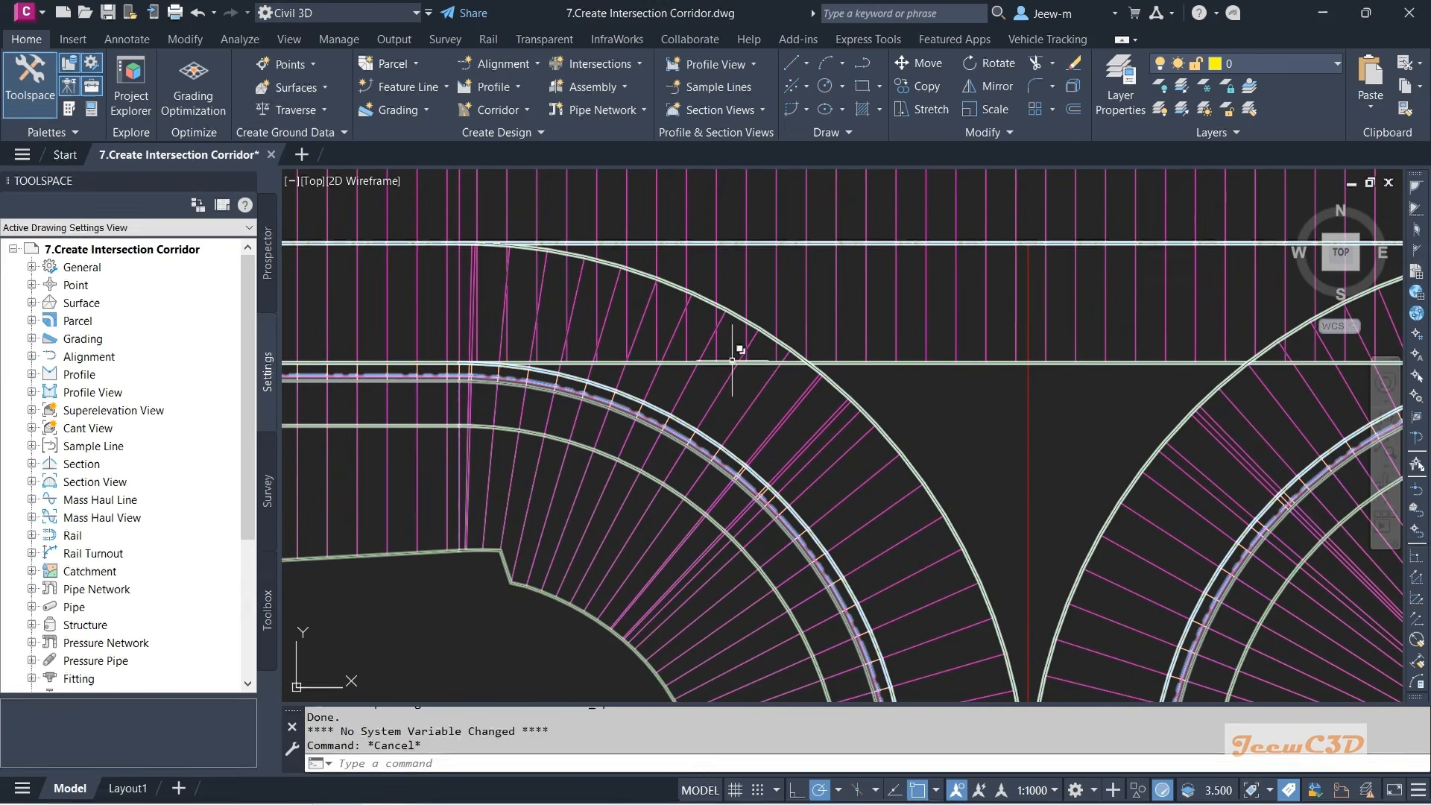
scroll(805, 470, up, 2)
middle_drag(799, 440, 797, 417)
scroll(846, 457, down, 2)
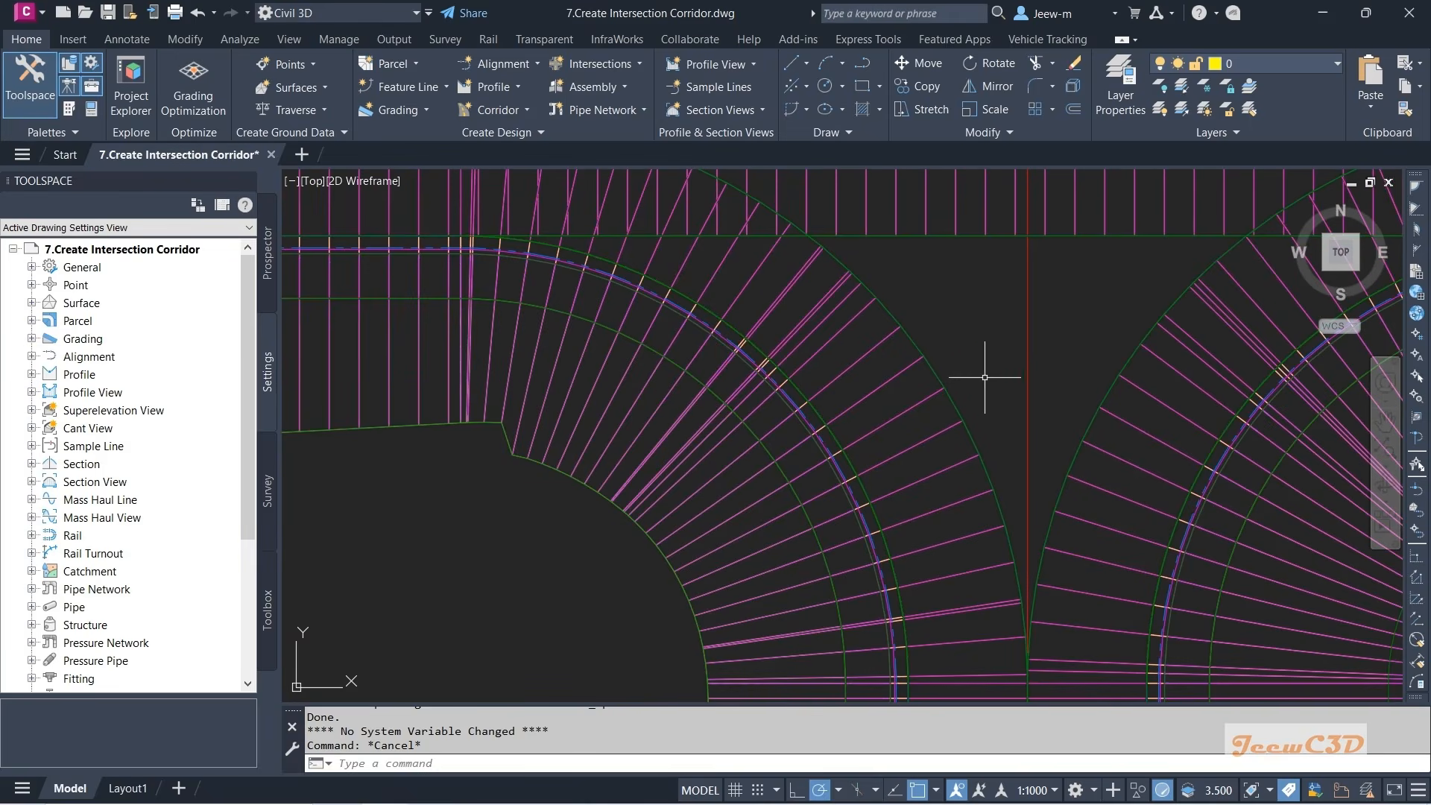
scroll(985, 378, down, 4)
scroll(857, 415, up, 4)
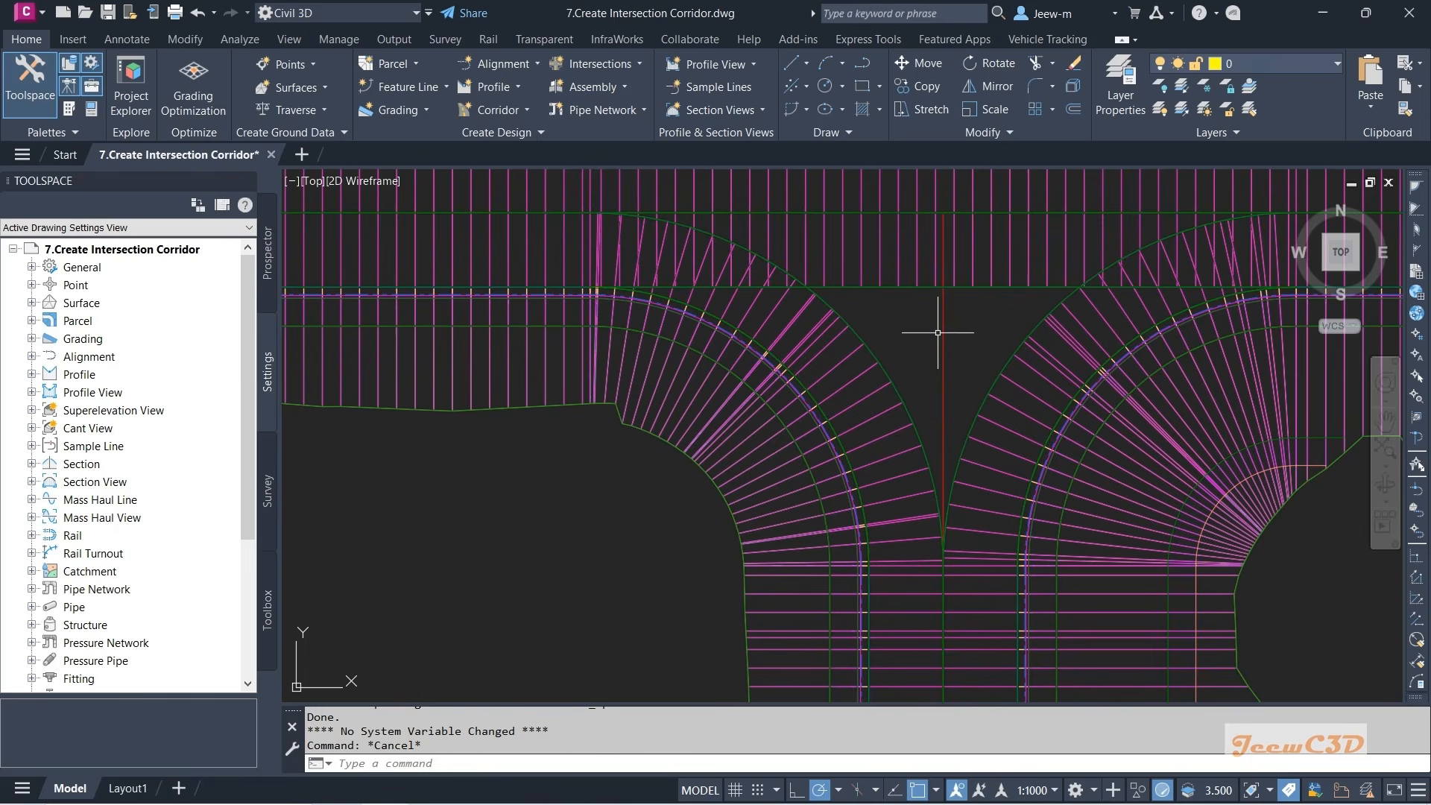
scroll(900, 337, up, 2)
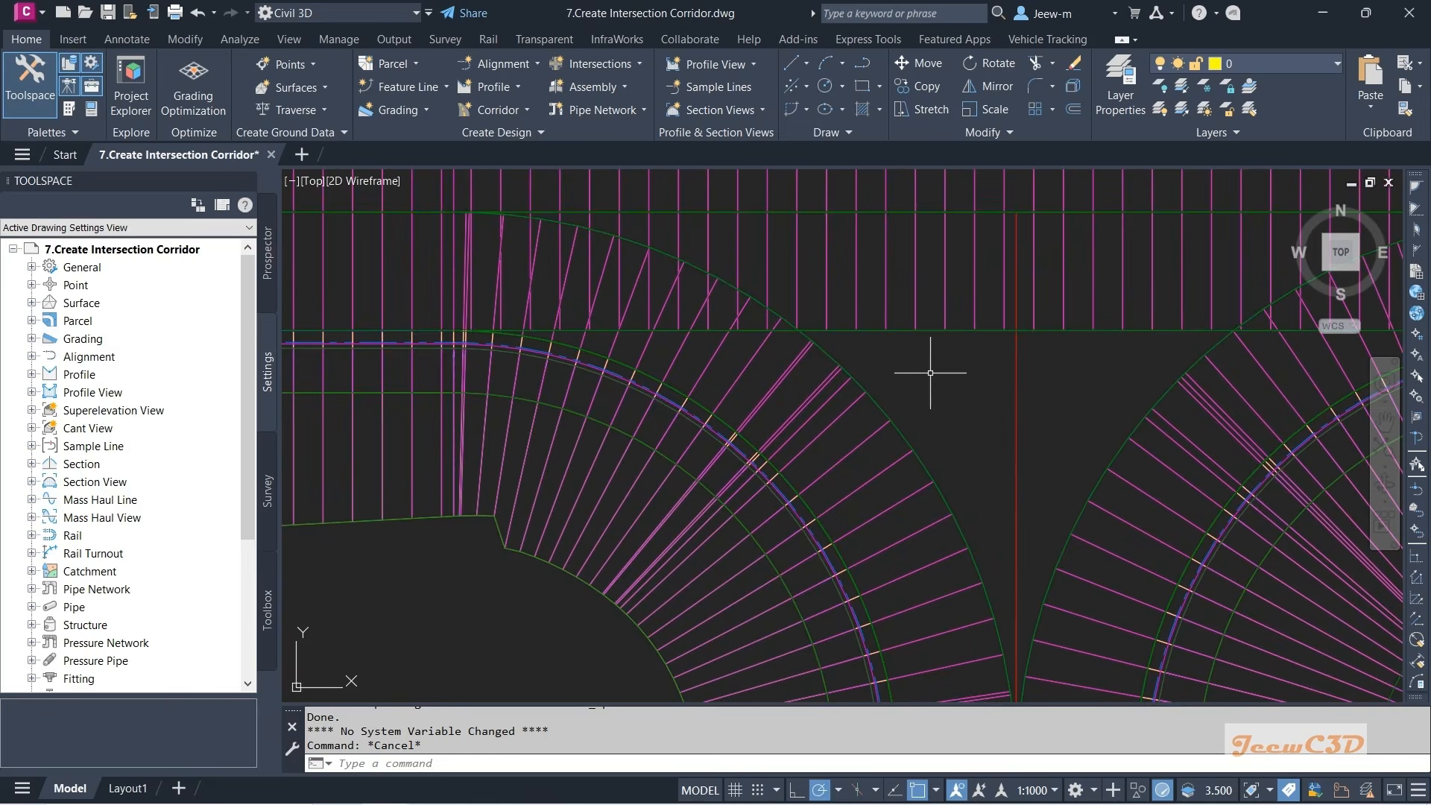
scroll(909, 388, down, 5)
scroll(767, 384, up, 2)
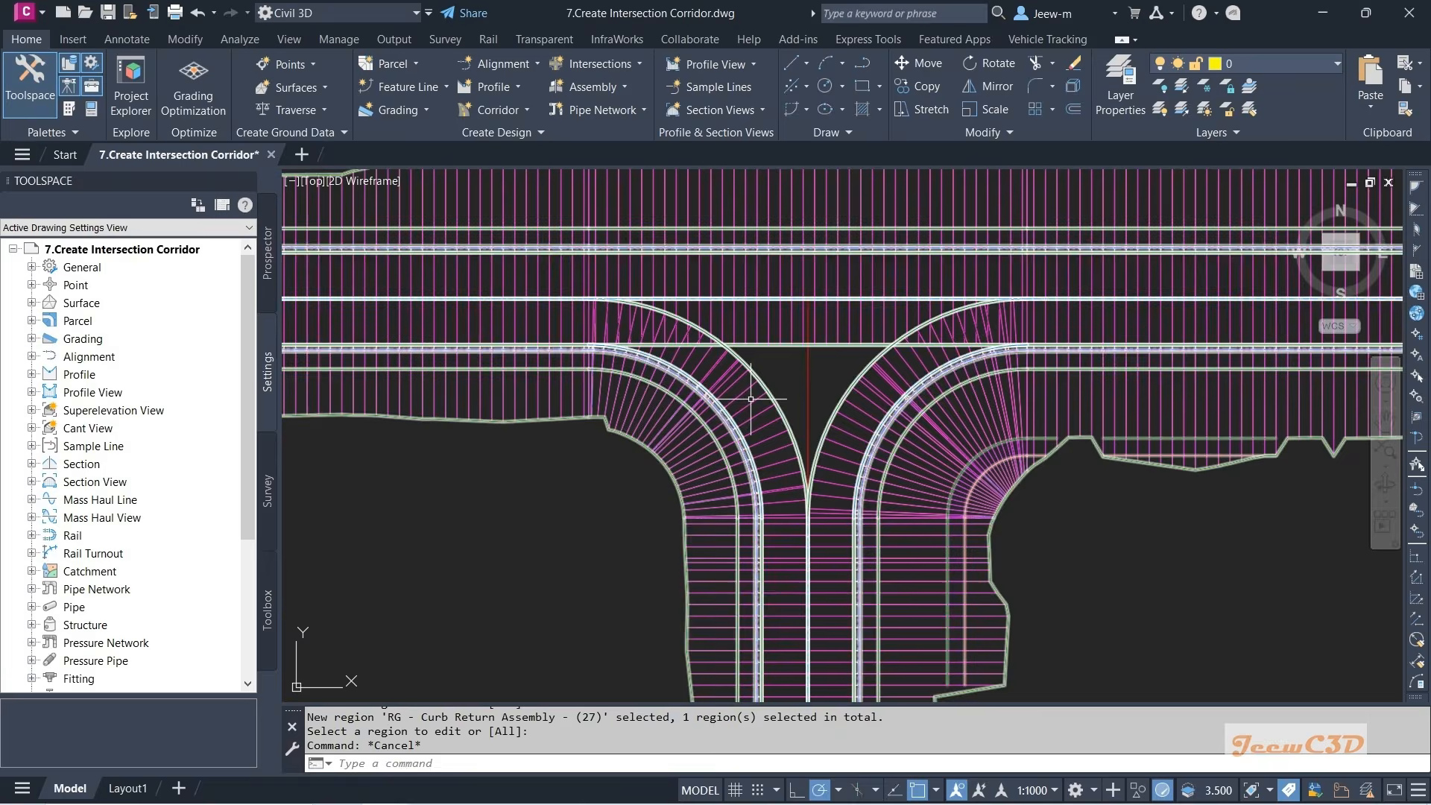
- Split the SW Curb Return region at station 0+035.79m, picked where the secondary road centreline meets the main road's lane edge
click(751, 399)
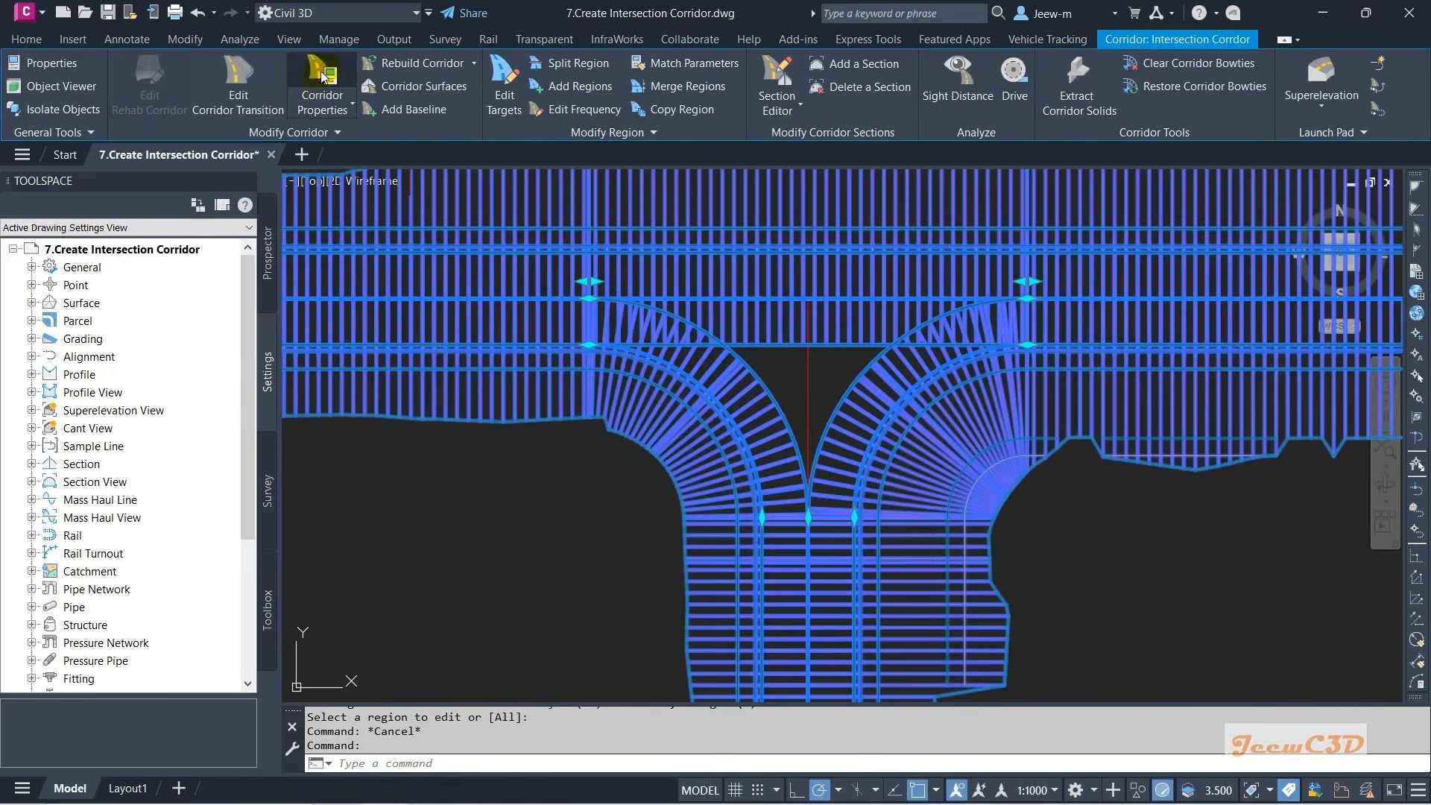
click(326, 75)
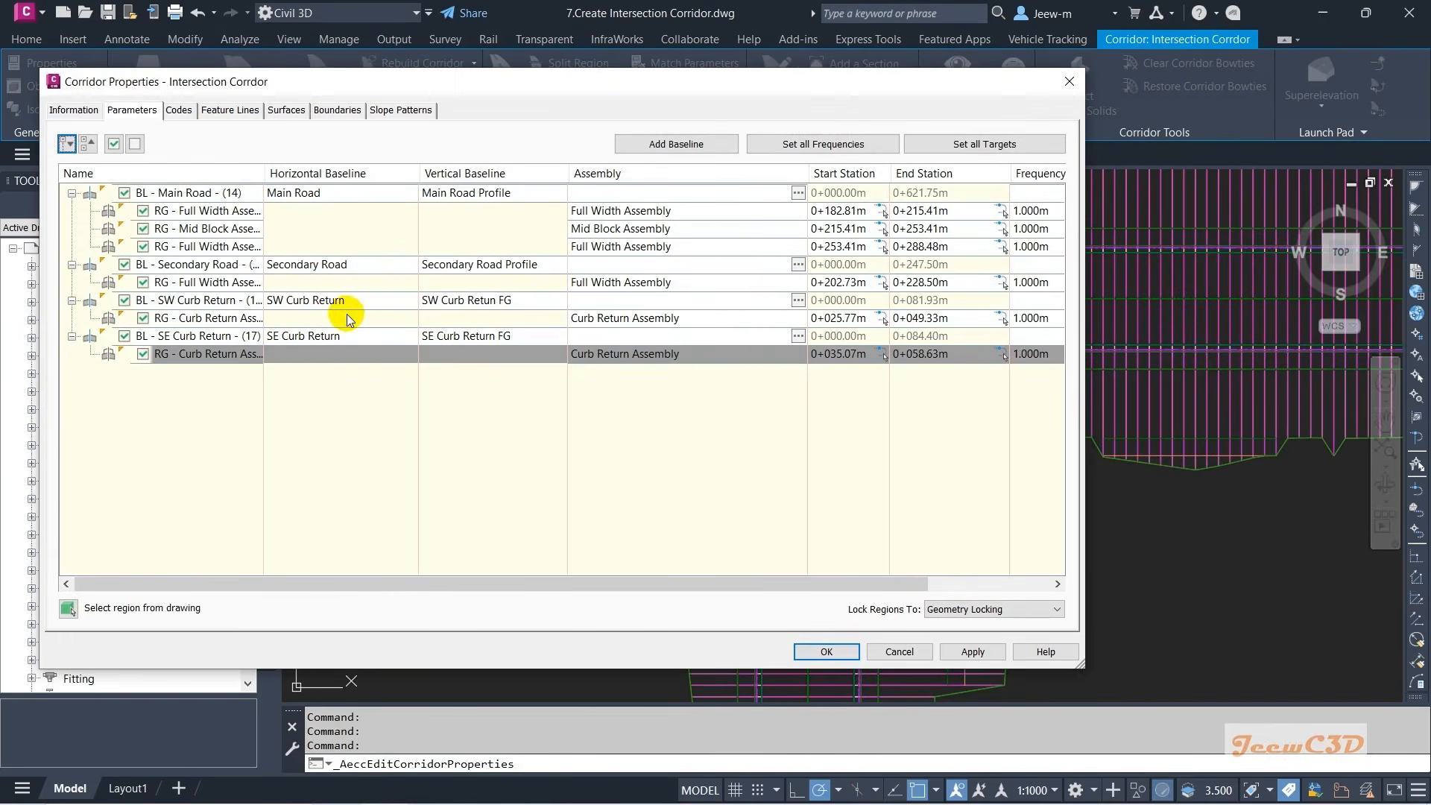
click(387, 317)
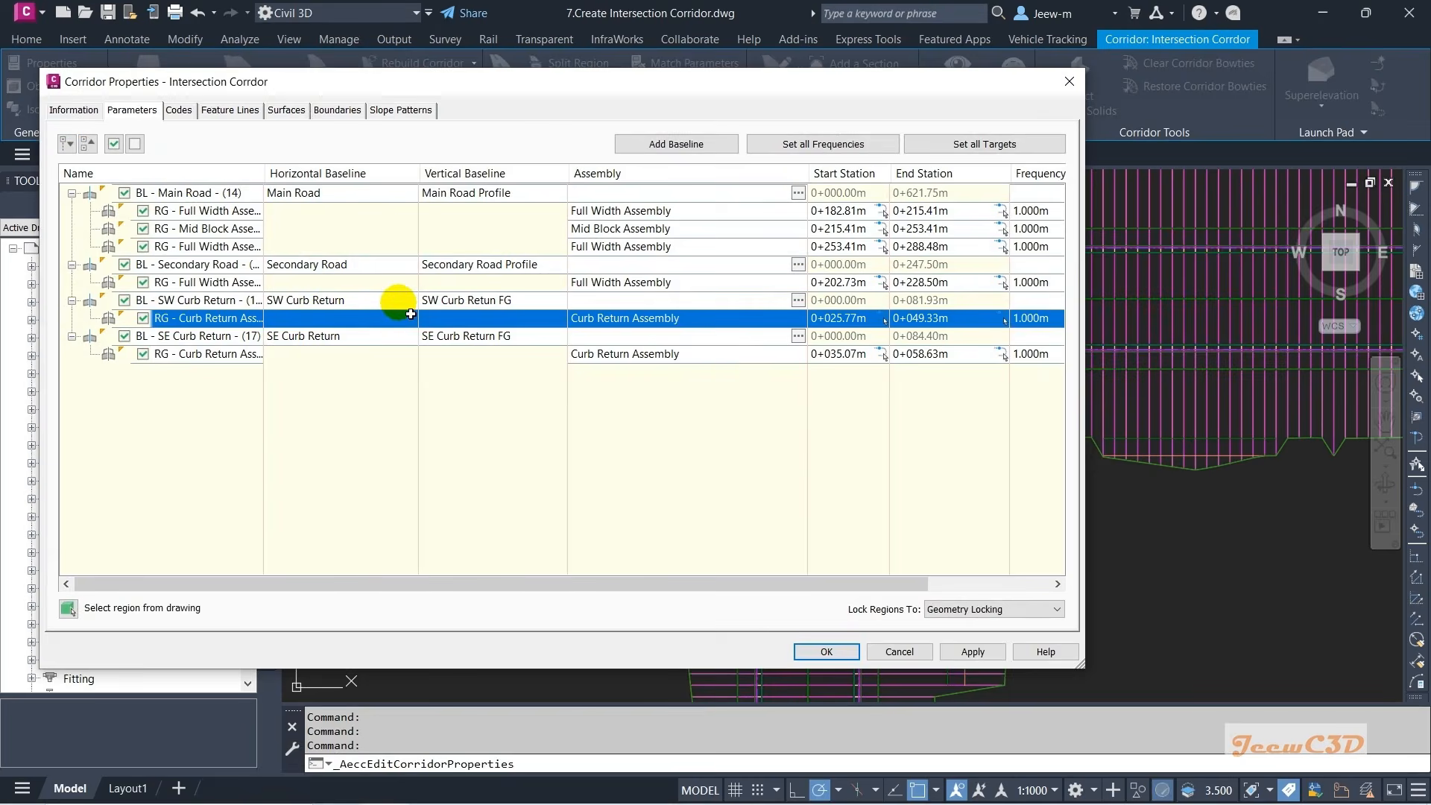
double_click(395, 300)
click(560, 489)
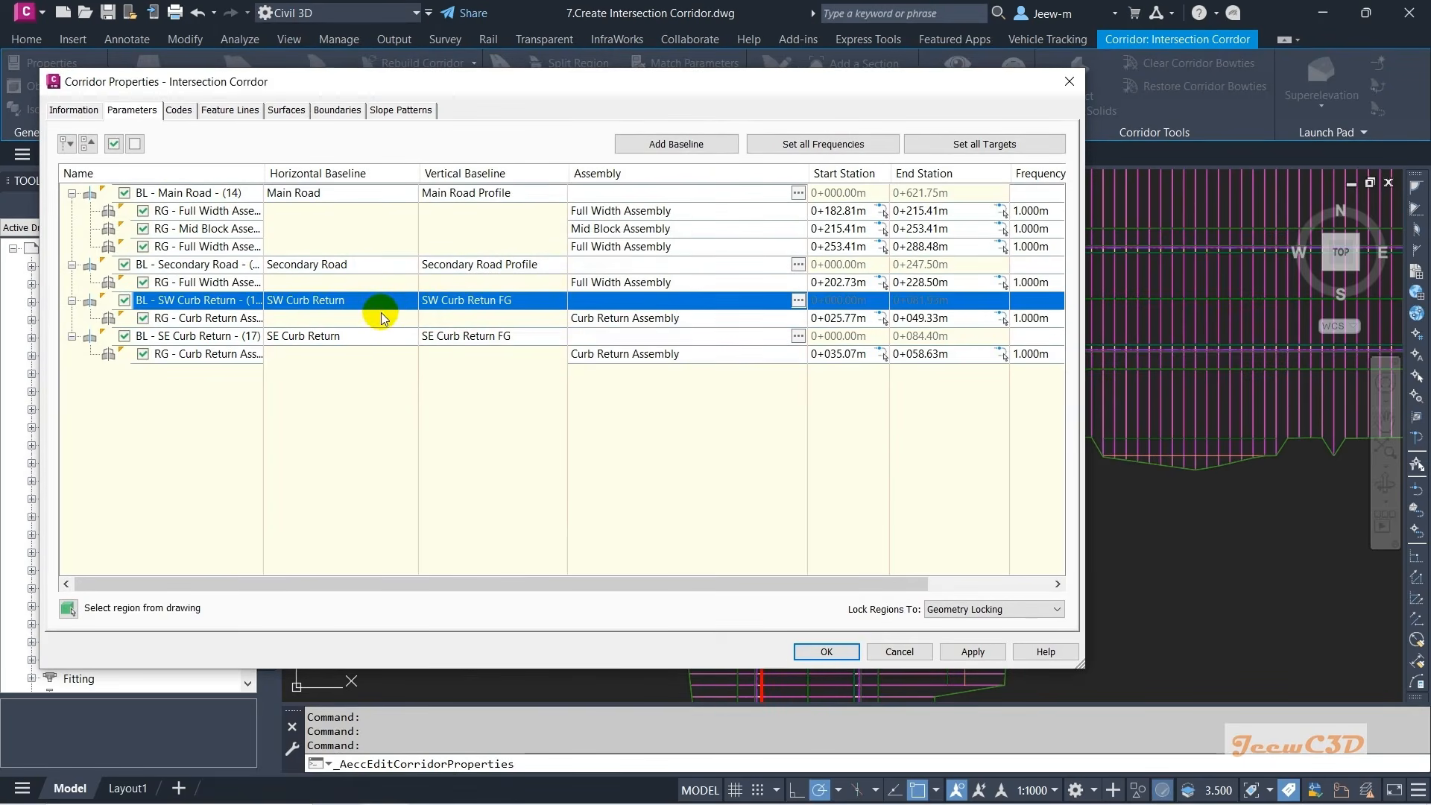
right_click(368, 300)
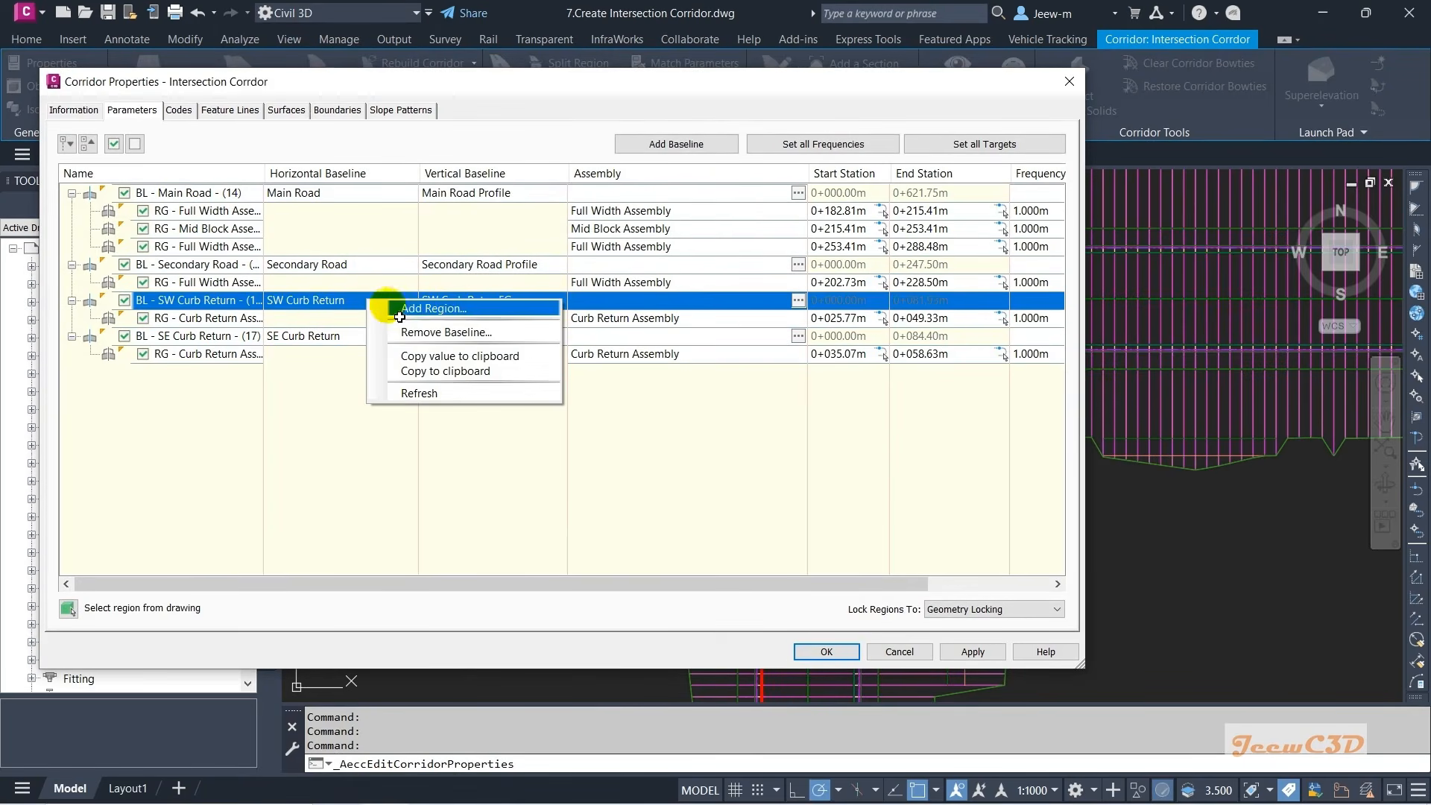
click(322, 321)
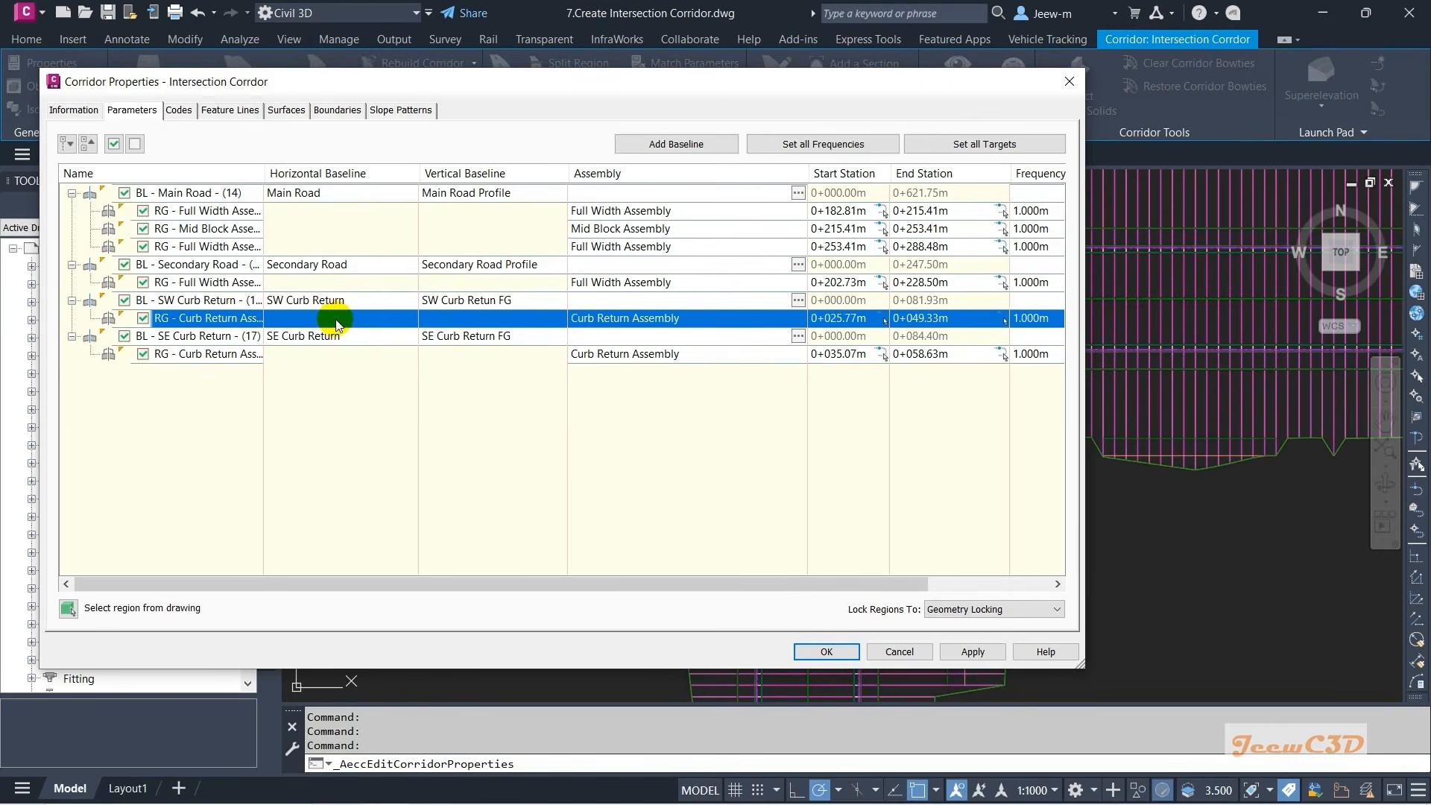
right_click(335, 322)
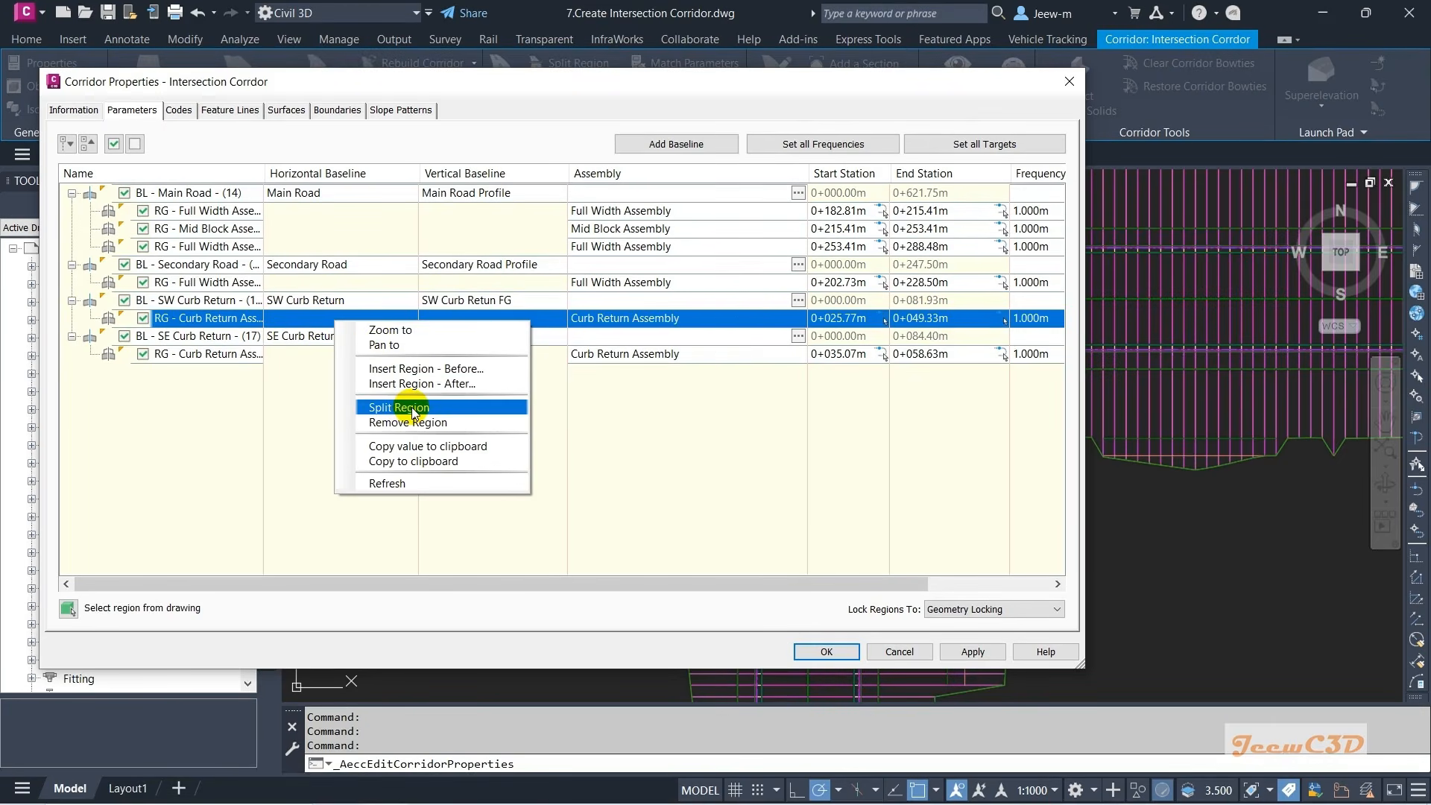
click(393, 409)
scroll(700, 395, up, 6)
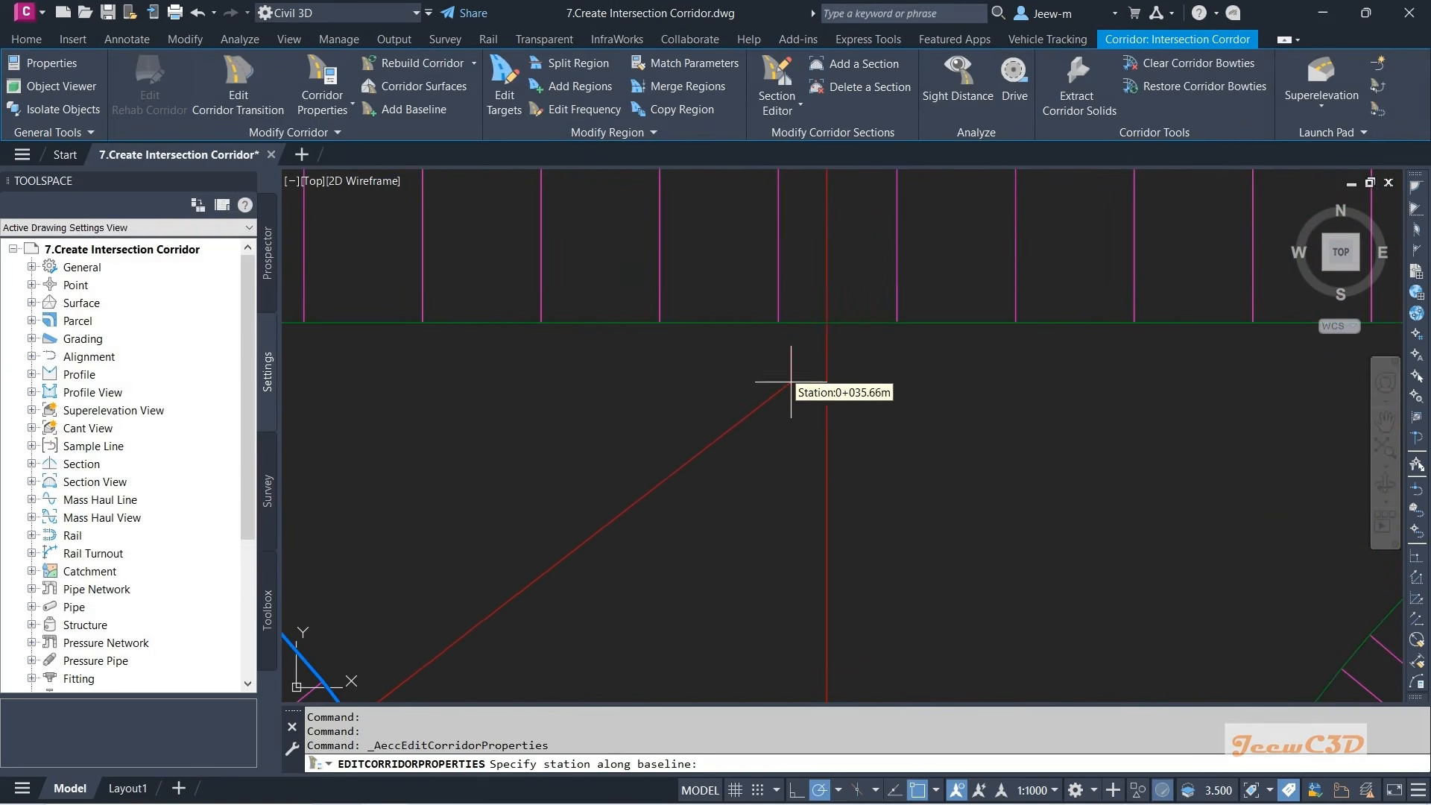
scroll(771, 377, down, 2)
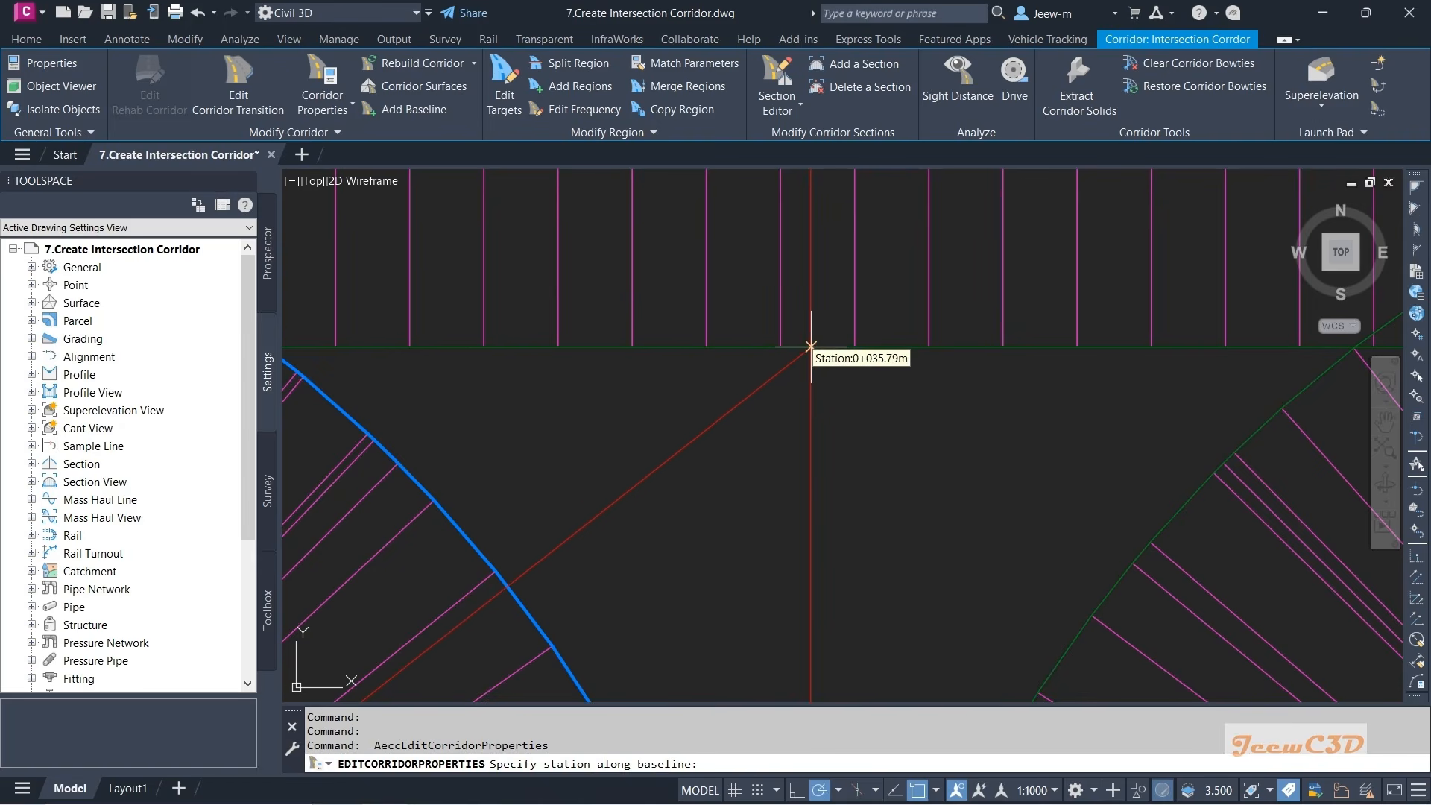
click(810, 346)
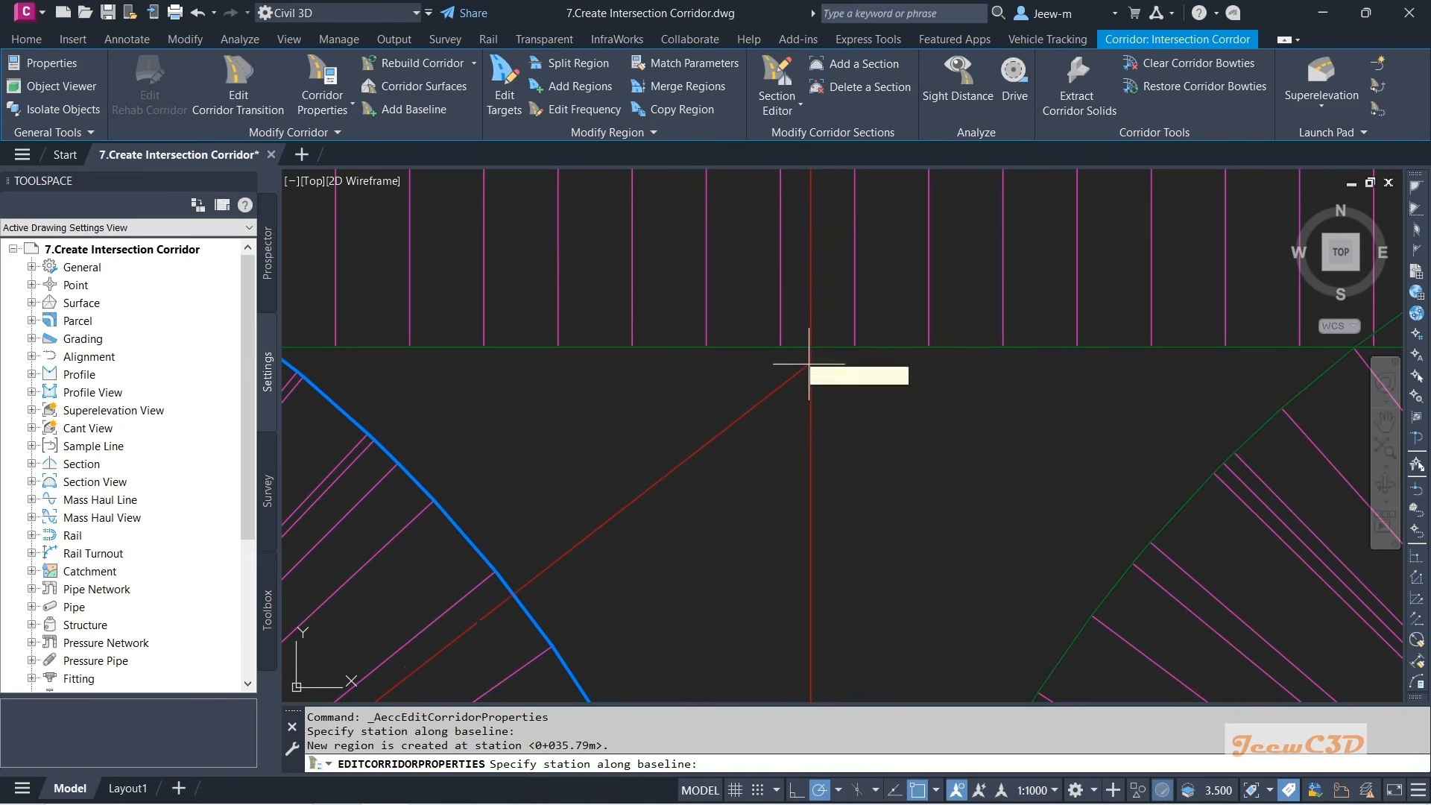
key(Return)
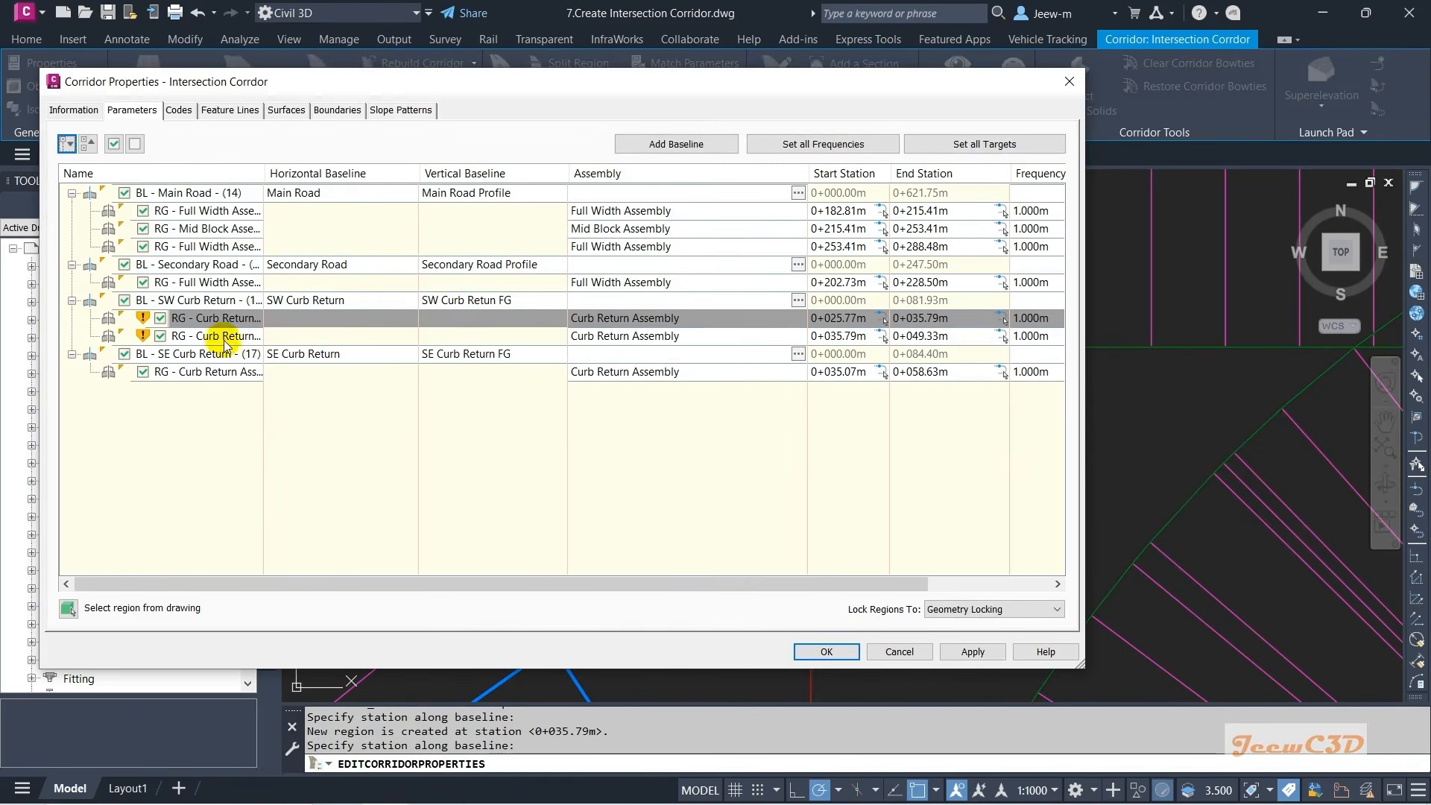
- Split the SE Curb Return region at station 0+048.61m, picked near the secondary road centreline on the main road's lane edge
click(356, 339)
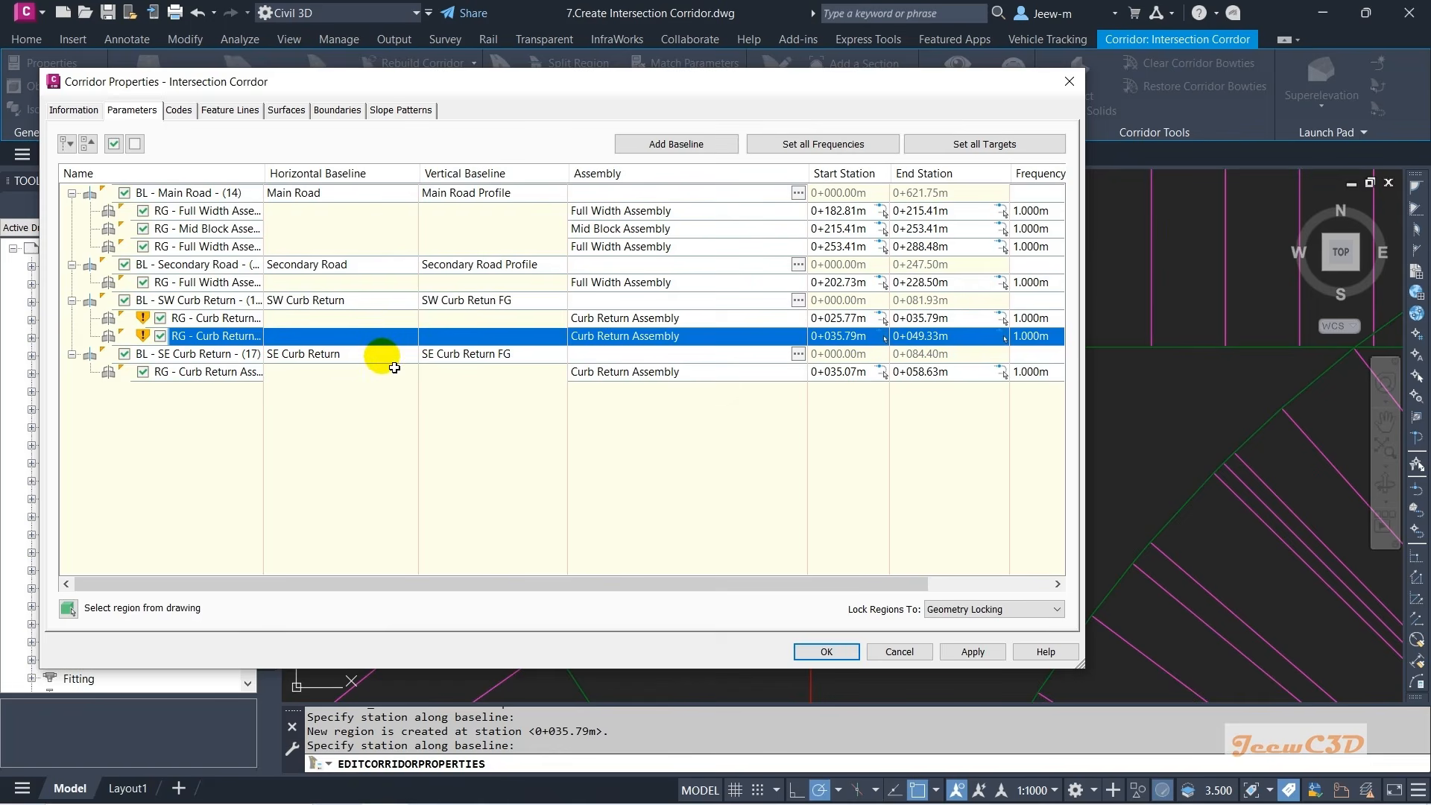
click(358, 372)
right_click(359, 371)
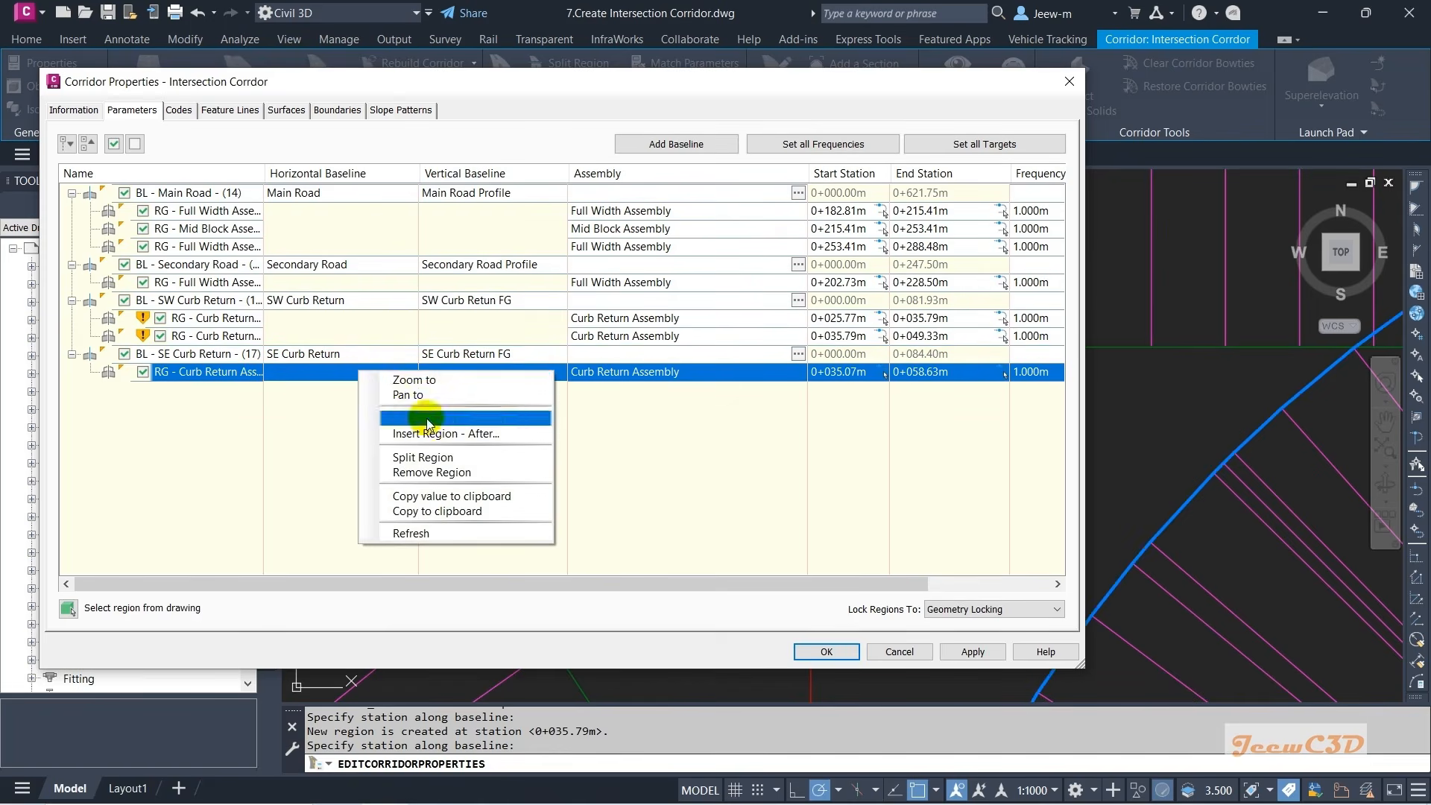
click(422, 457)
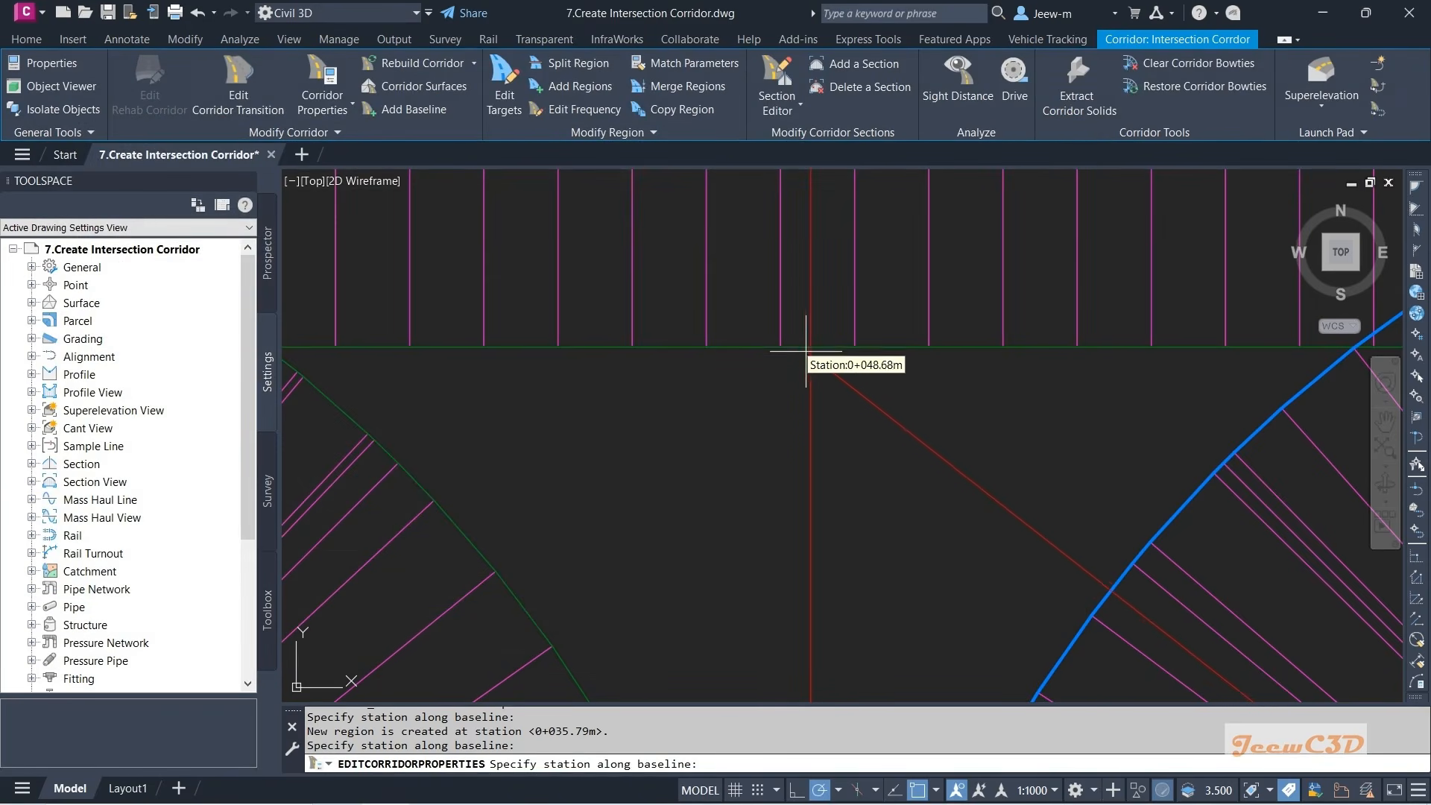
click(804, 351)
key(Return)
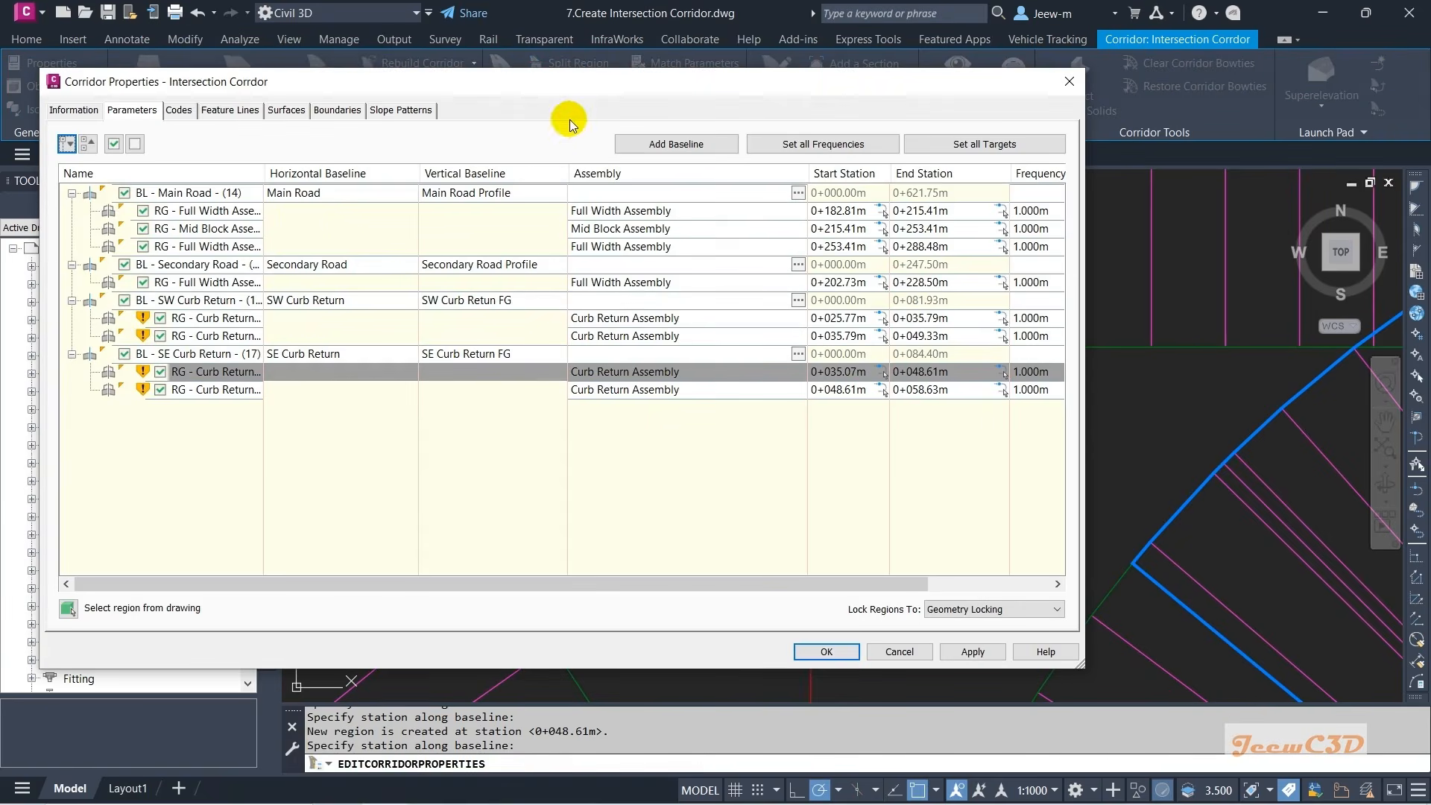
- Disable both SE Curb Return regions and the second SW Curb Return region, apply the corridor properties and rebuild the corridor
click(389, 394)
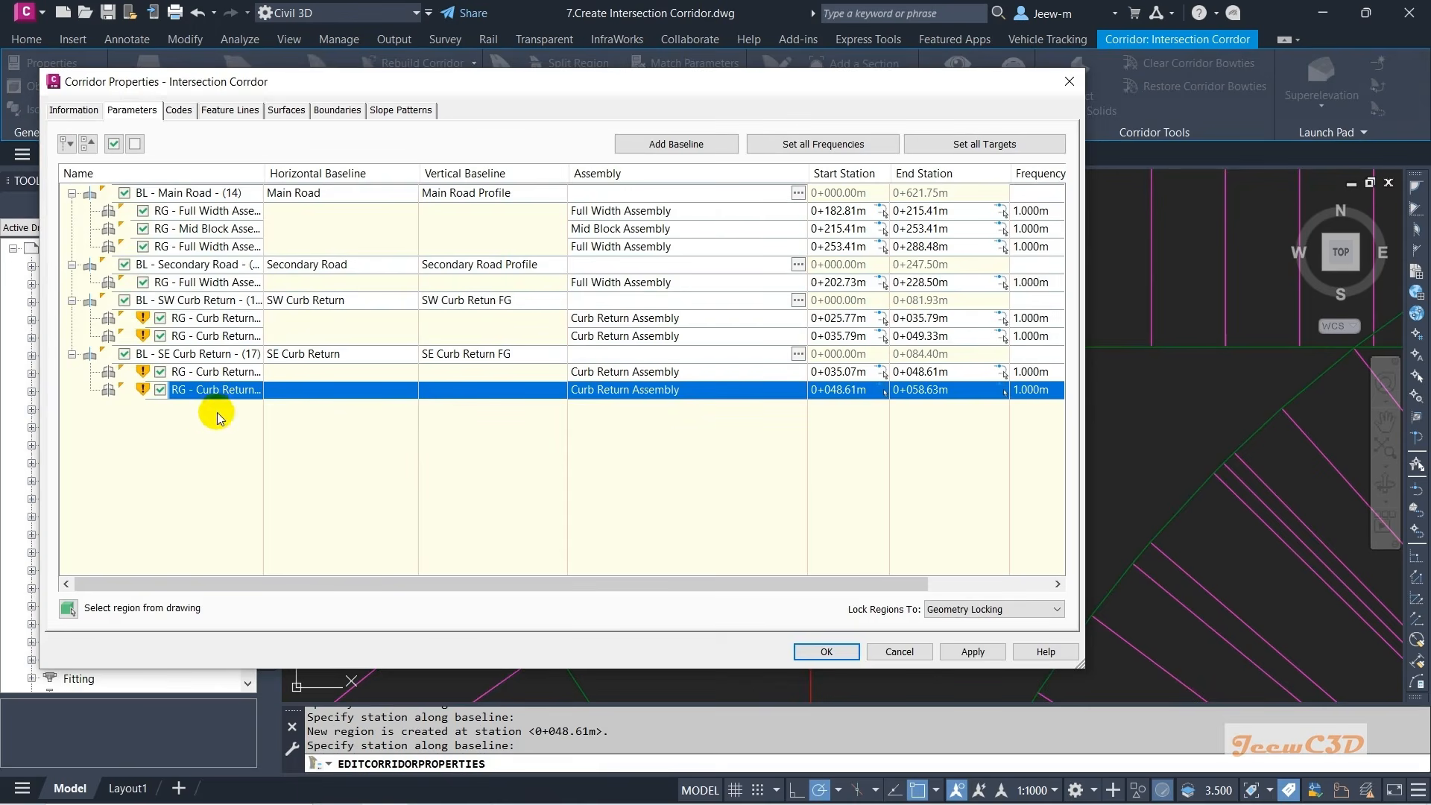
click(175, 387)
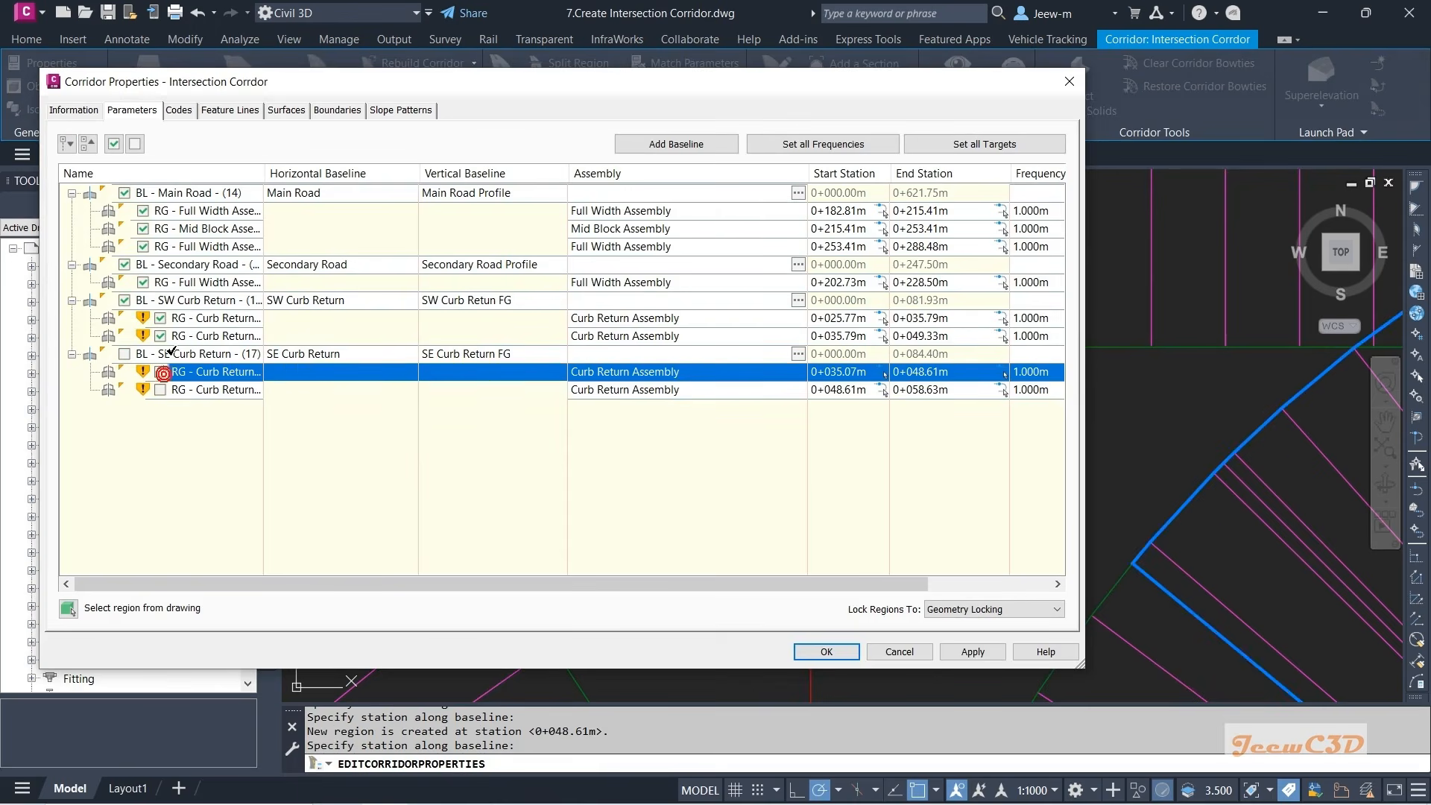
click(163, 373)
click(159, 336)
click(828, 653)
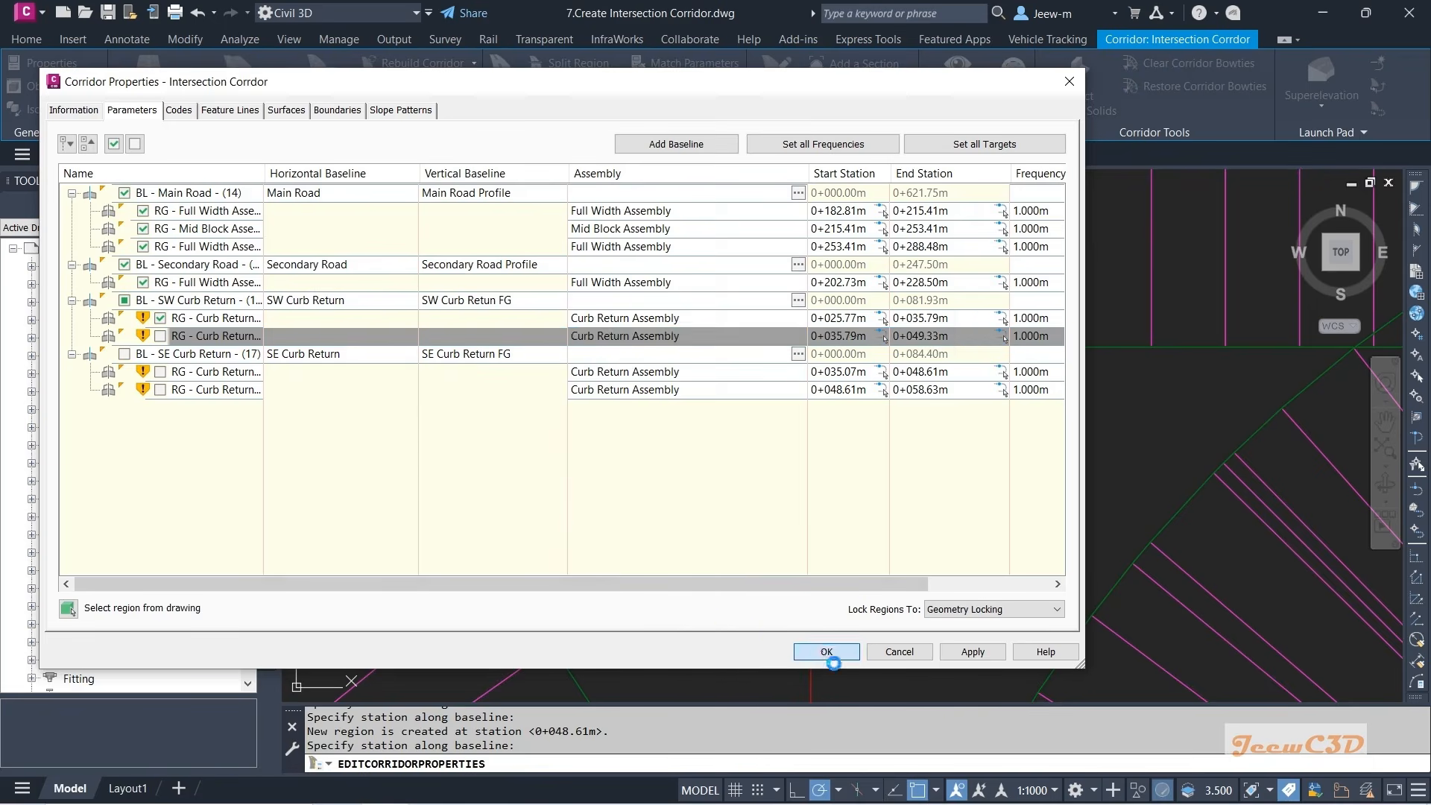
click(556, 350)
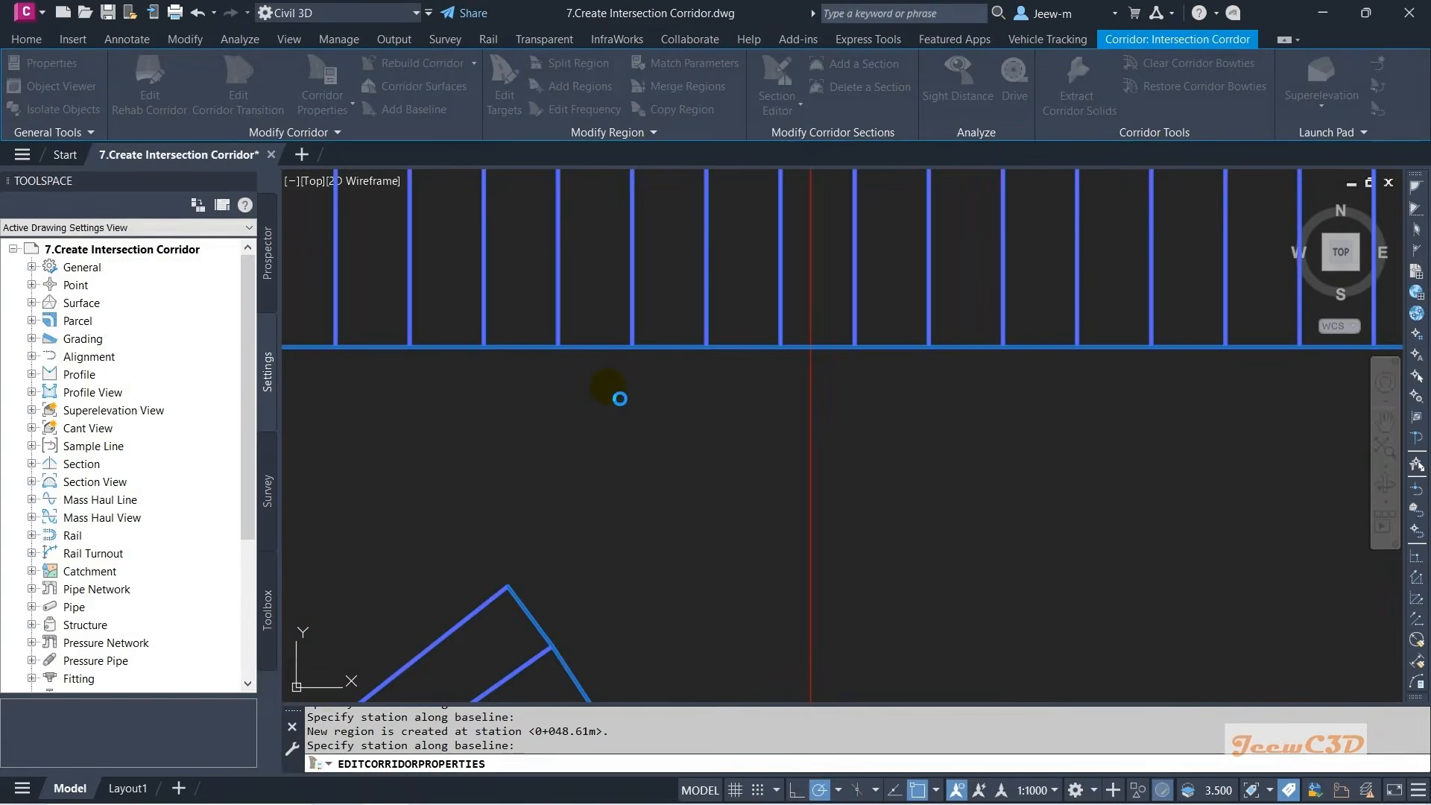
scroll(620, 399, down, 3)
middle_drag(591, 407, 756, 350)
key(Escape)
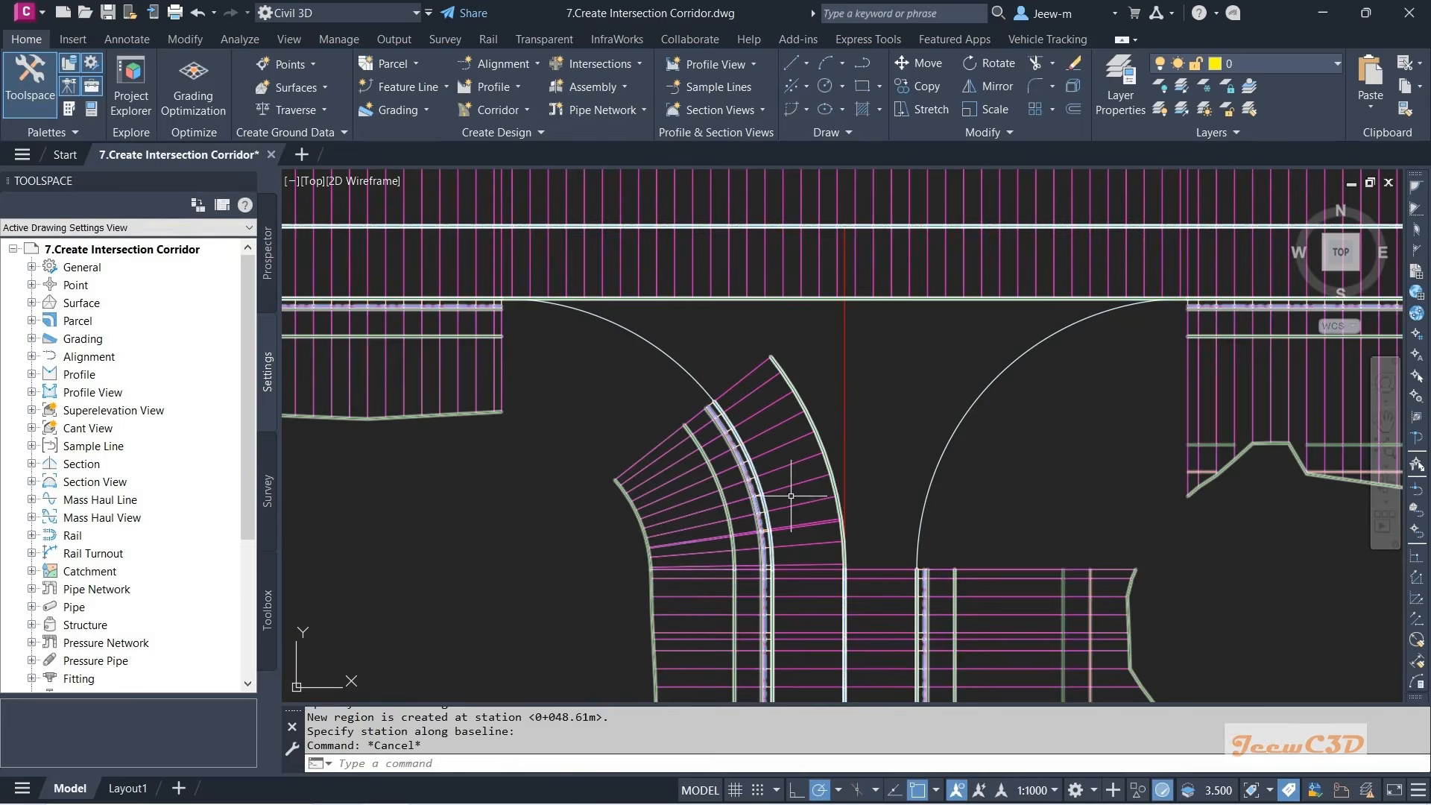
- Open the target mapping for the SW Curb Return region between stations 0+025.77 and 0+035.79
click(770, 427)
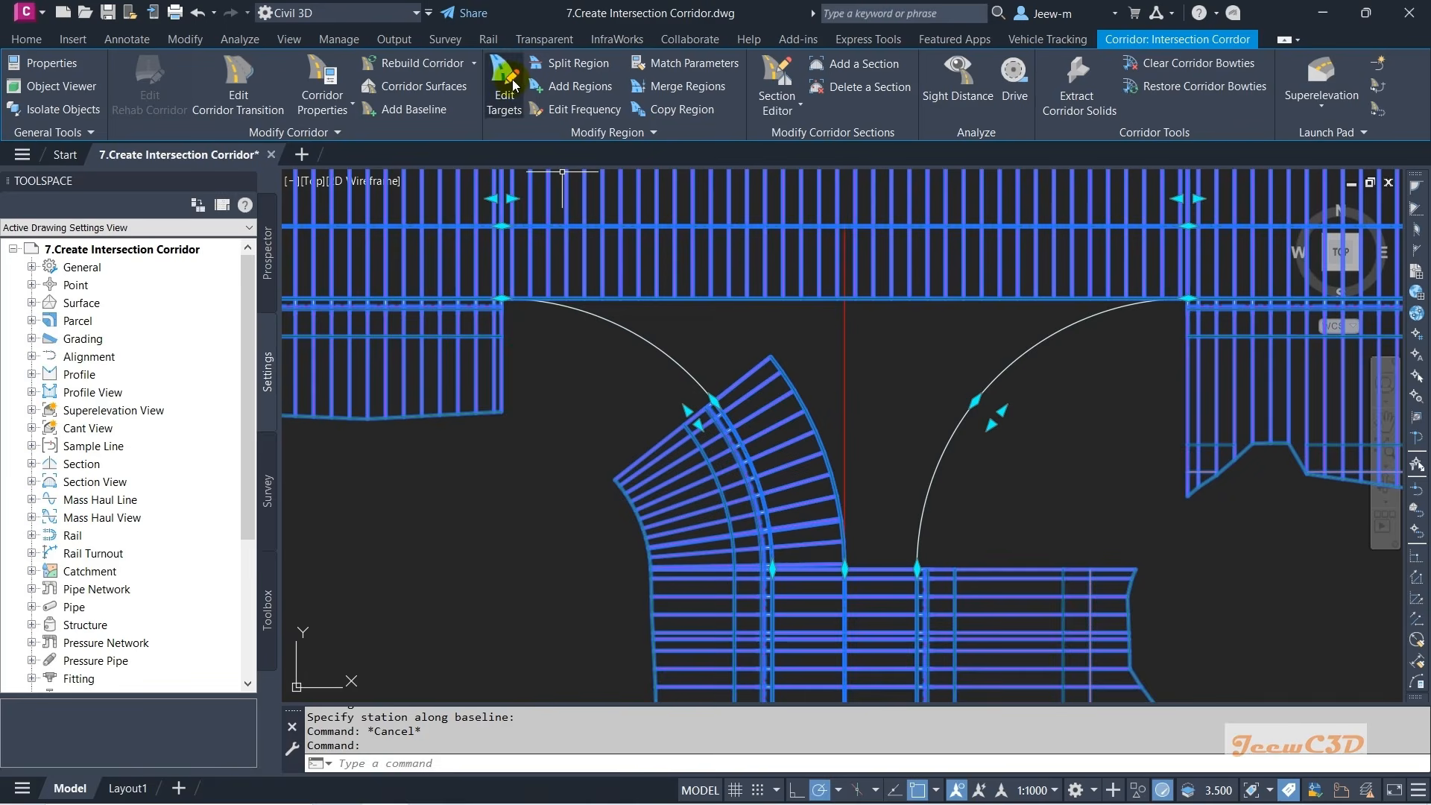
click(512, 83)
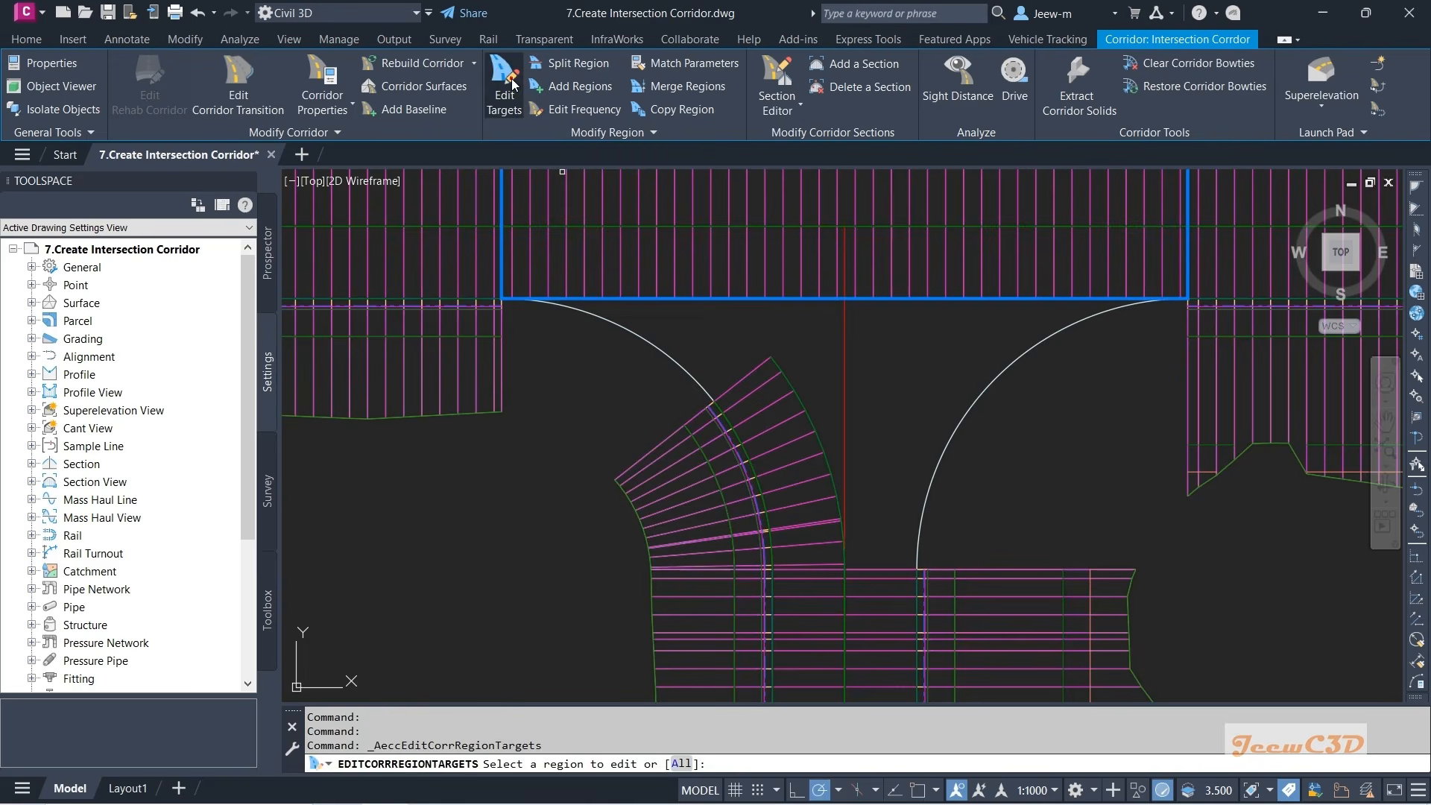
click(768, 408)
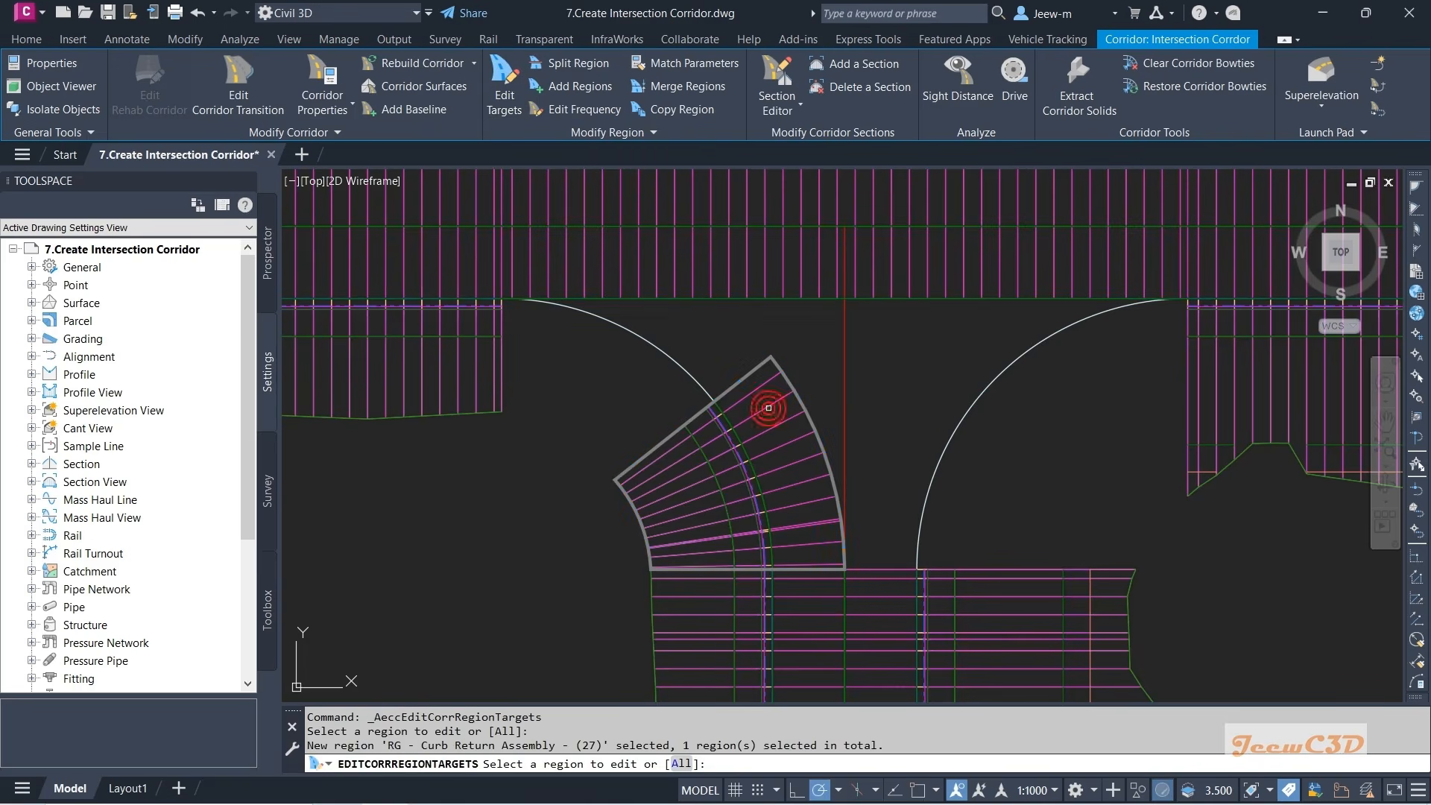
right_click(768, 408)
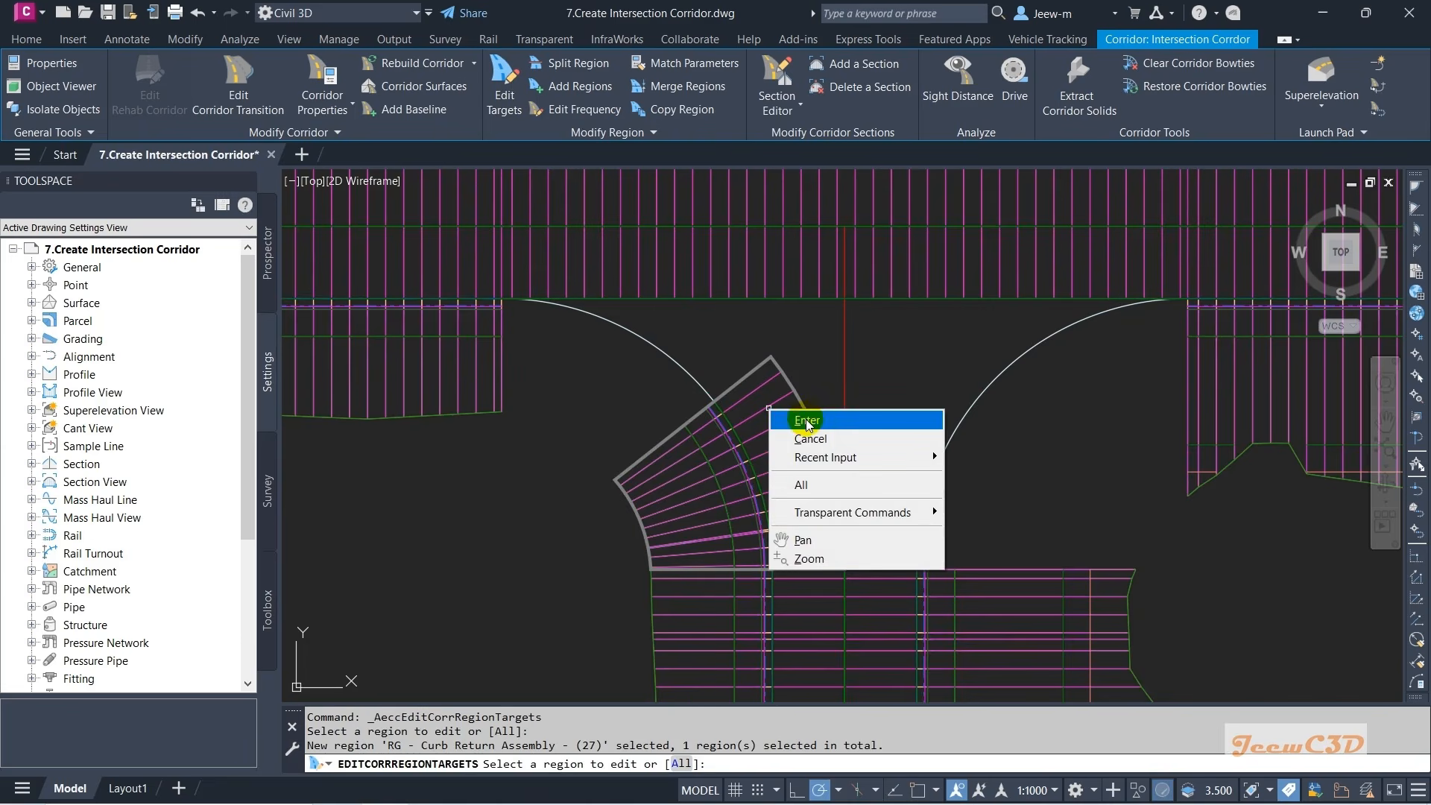
click(803, 417)
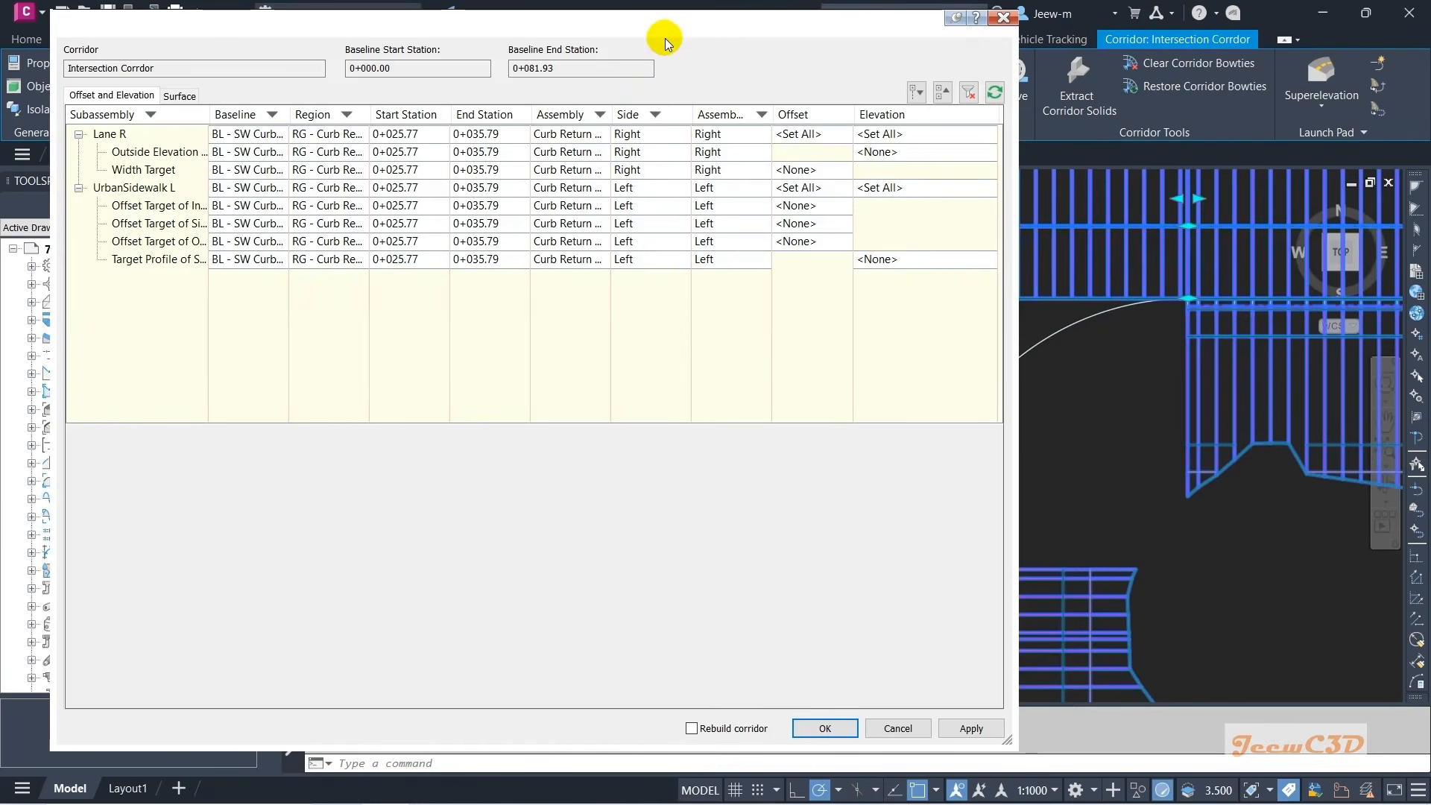
drag(662, 38, 579, 273)
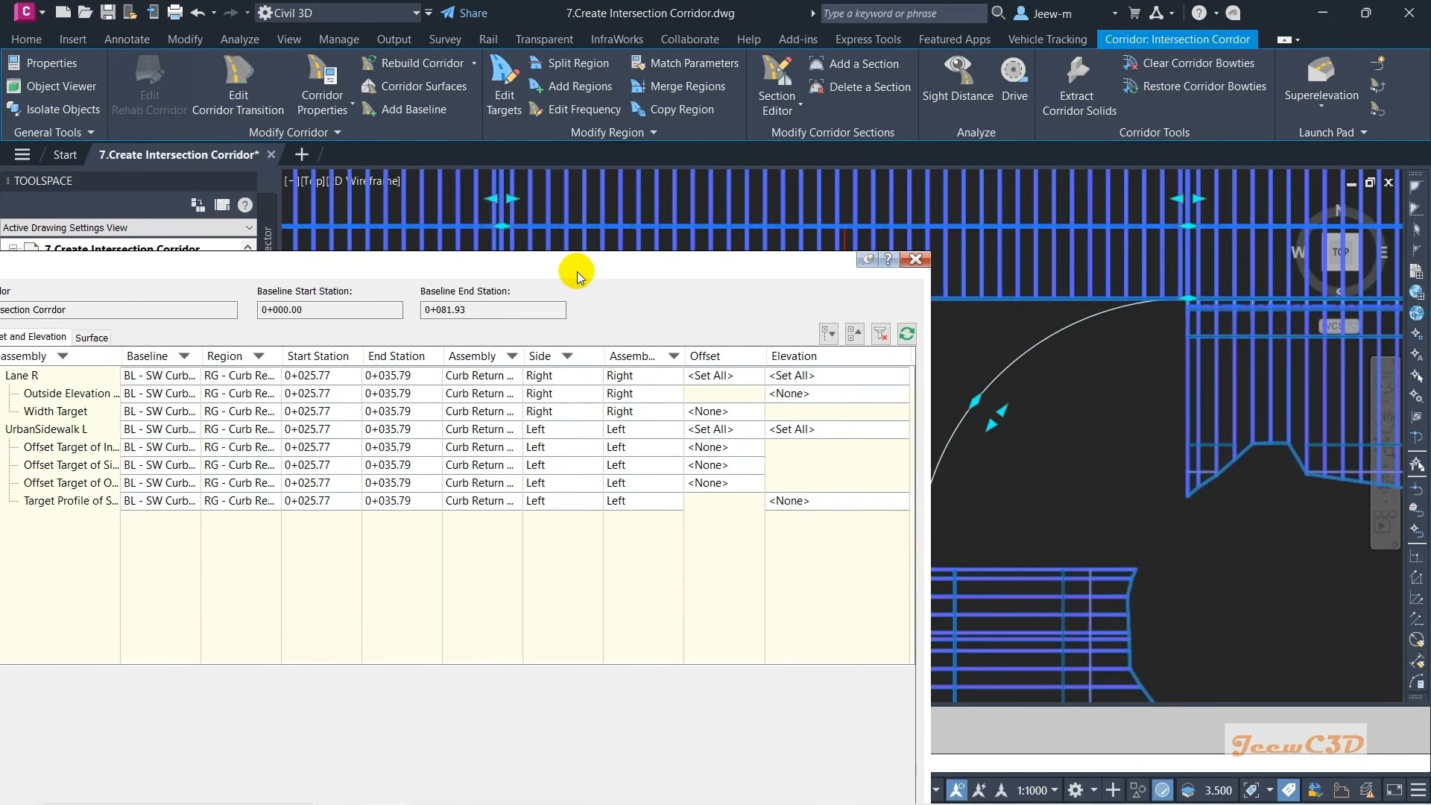
- Set the right lane's width target to the Secondary Road alignment, picked from its centreline in the drawing
click(66, 414)
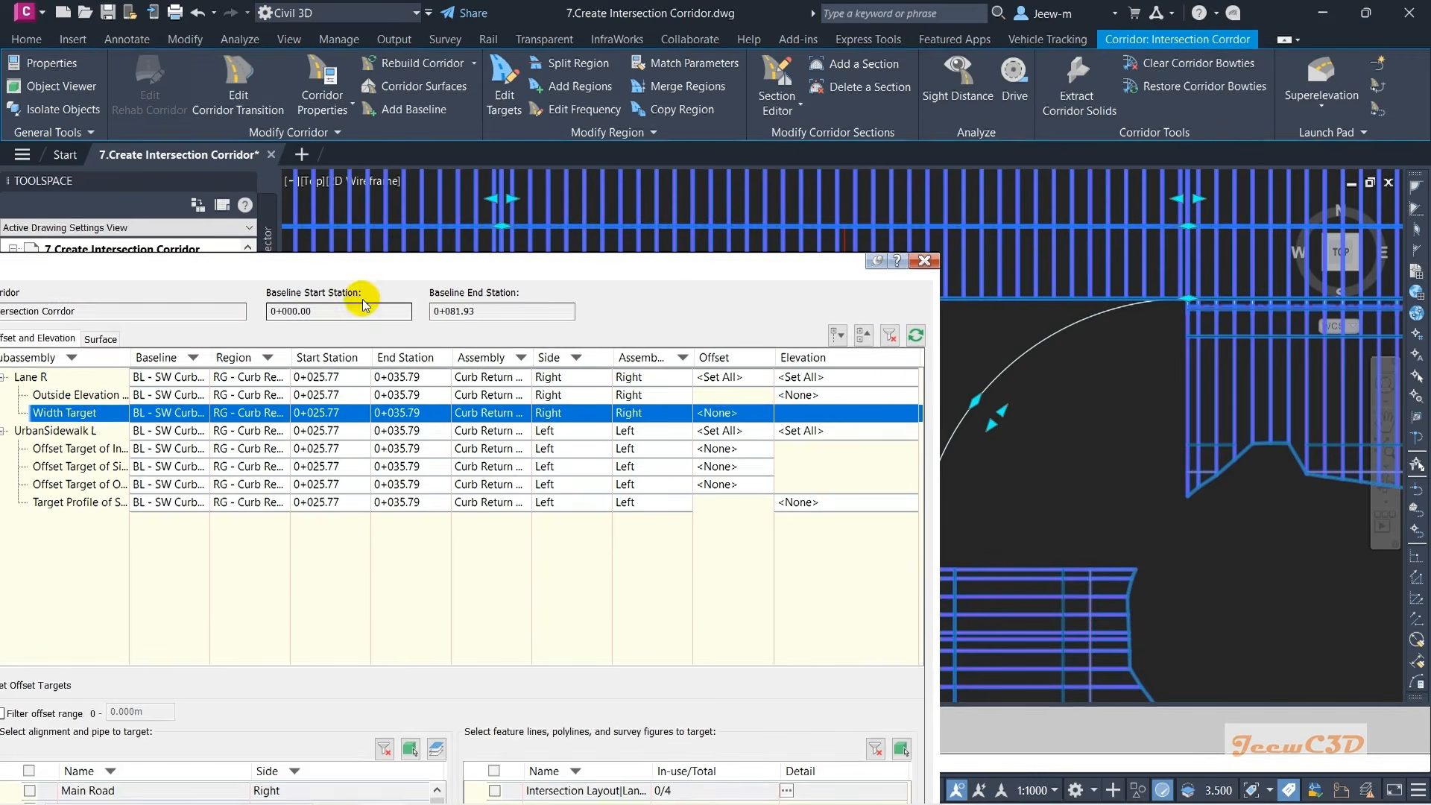
mouse_move(369, 264)
mouse_down()
mouse_move(335, 46)
mouse_move(269, 35)
mouse_move(380, 125)
mouse_move(265, 125)
mouse_up()
scroll(906, 391, down, 2)
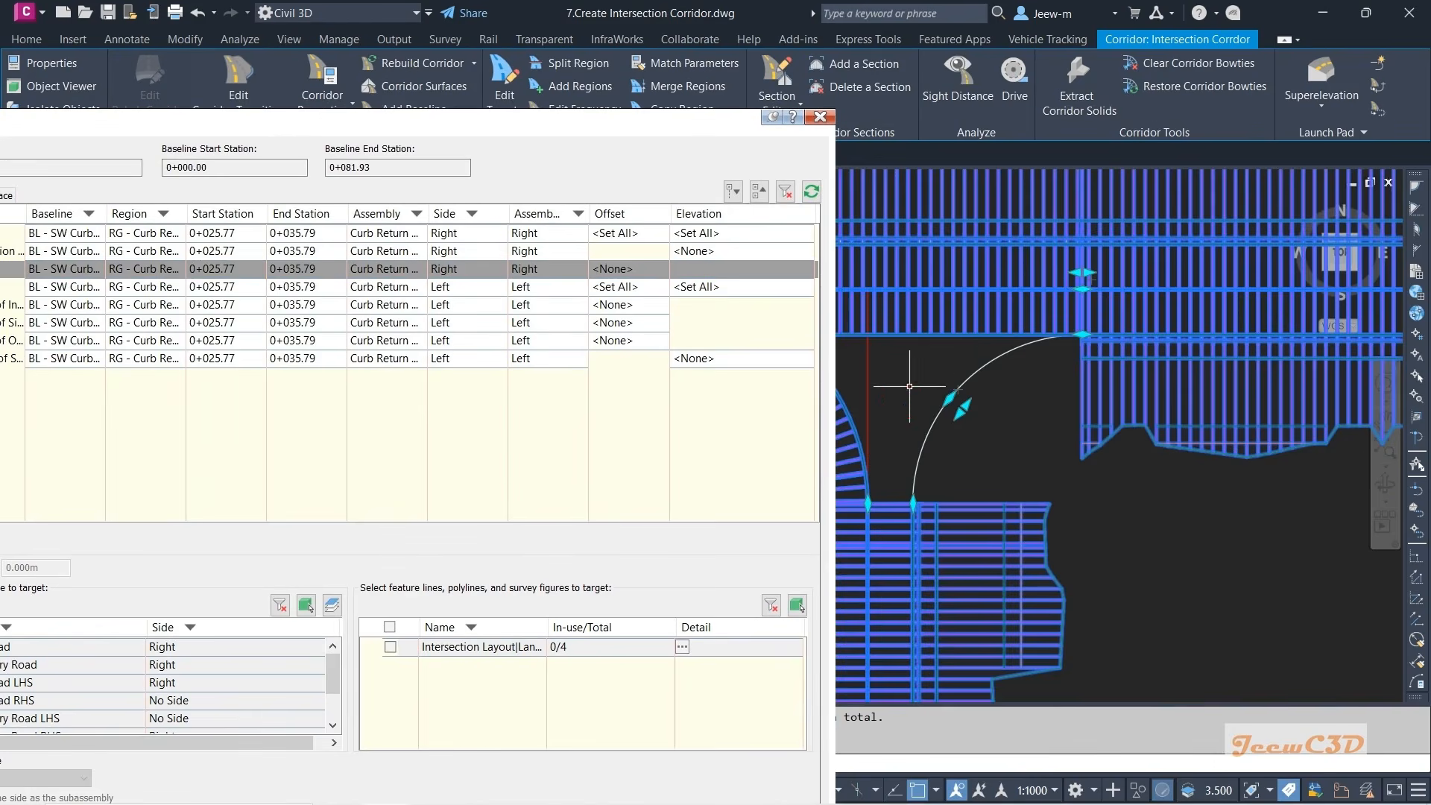
middle_drag(924, 371, 1069, 348)
scroll(1024, 396, up, 4)
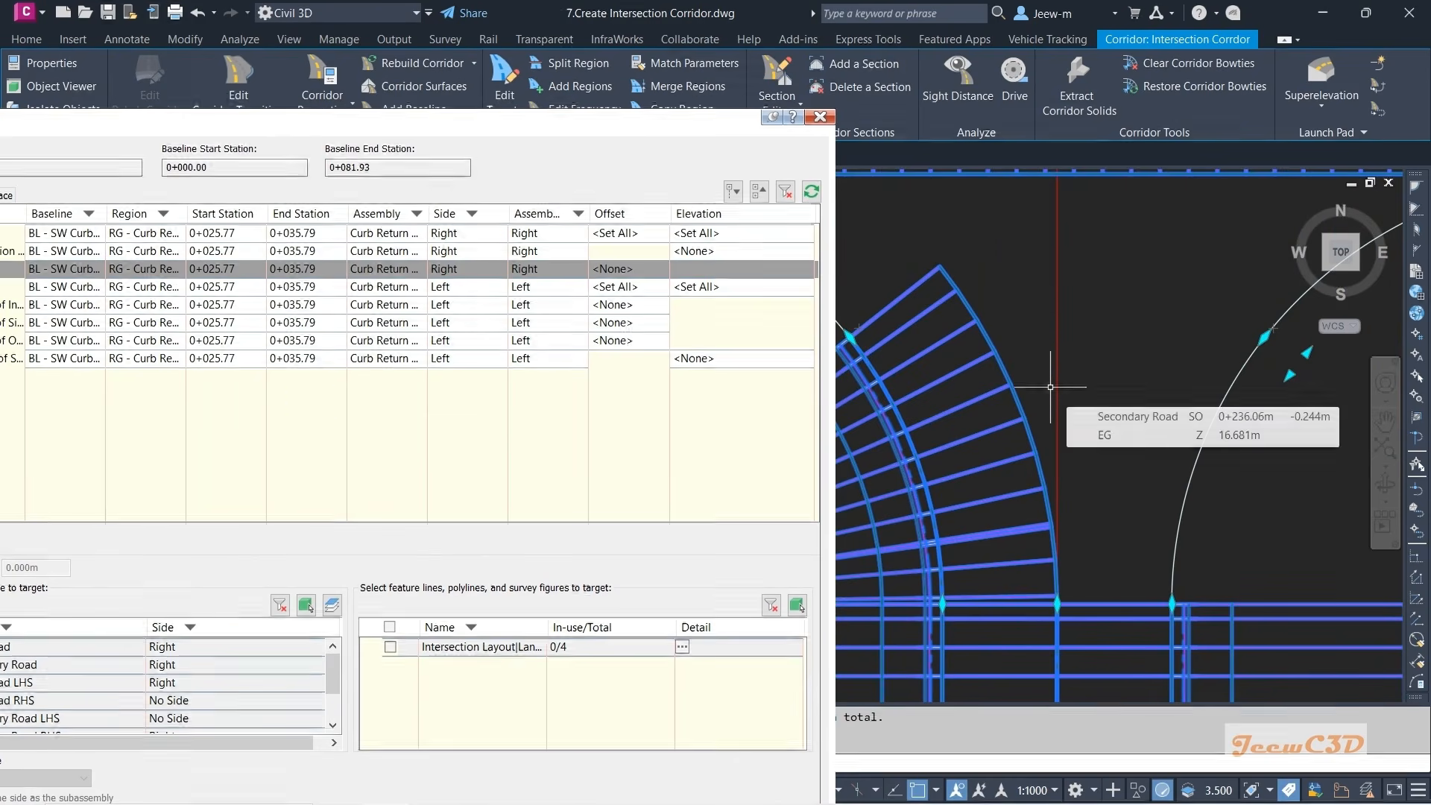
drag(304, 133, 422, 79)
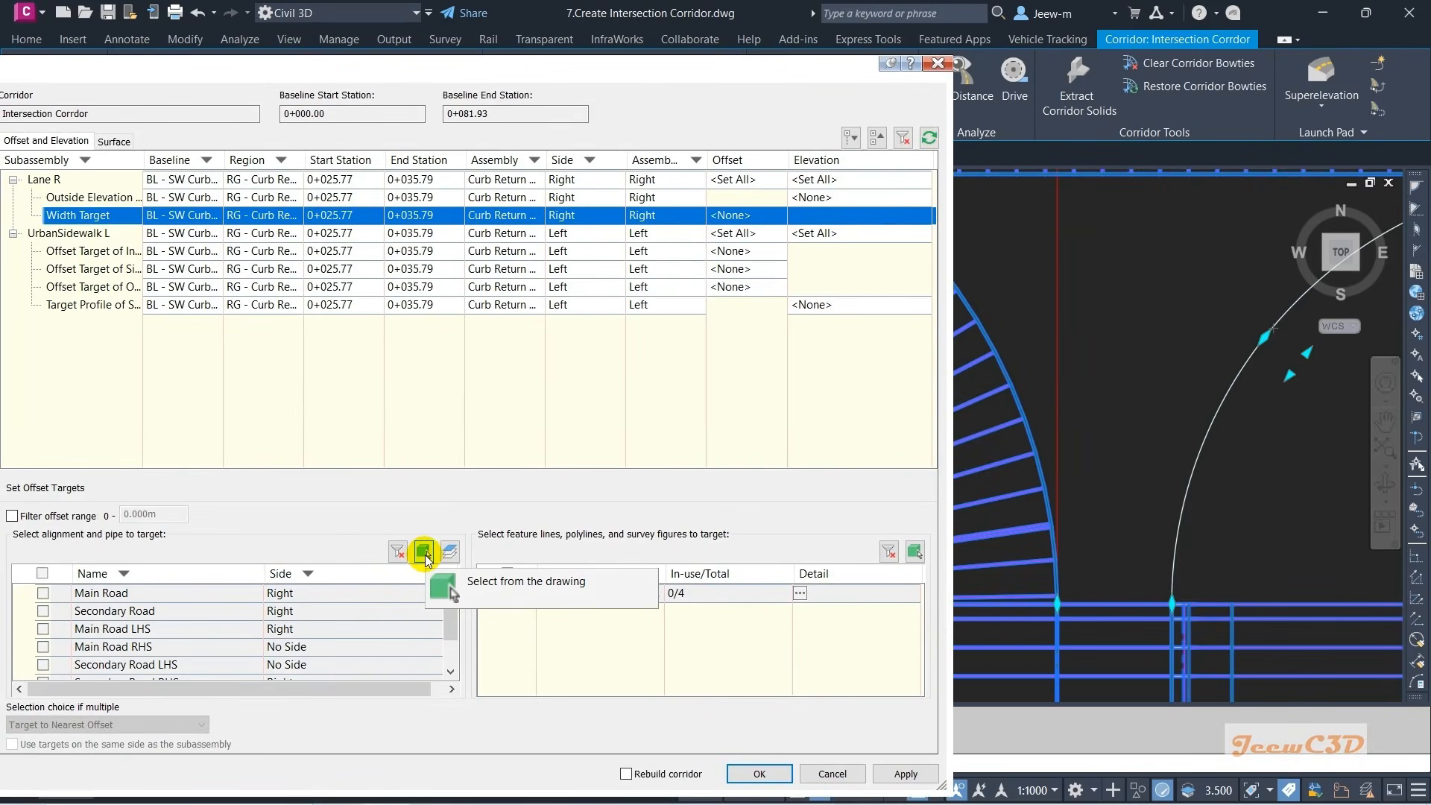
click(424, 553)
click(399, 571)
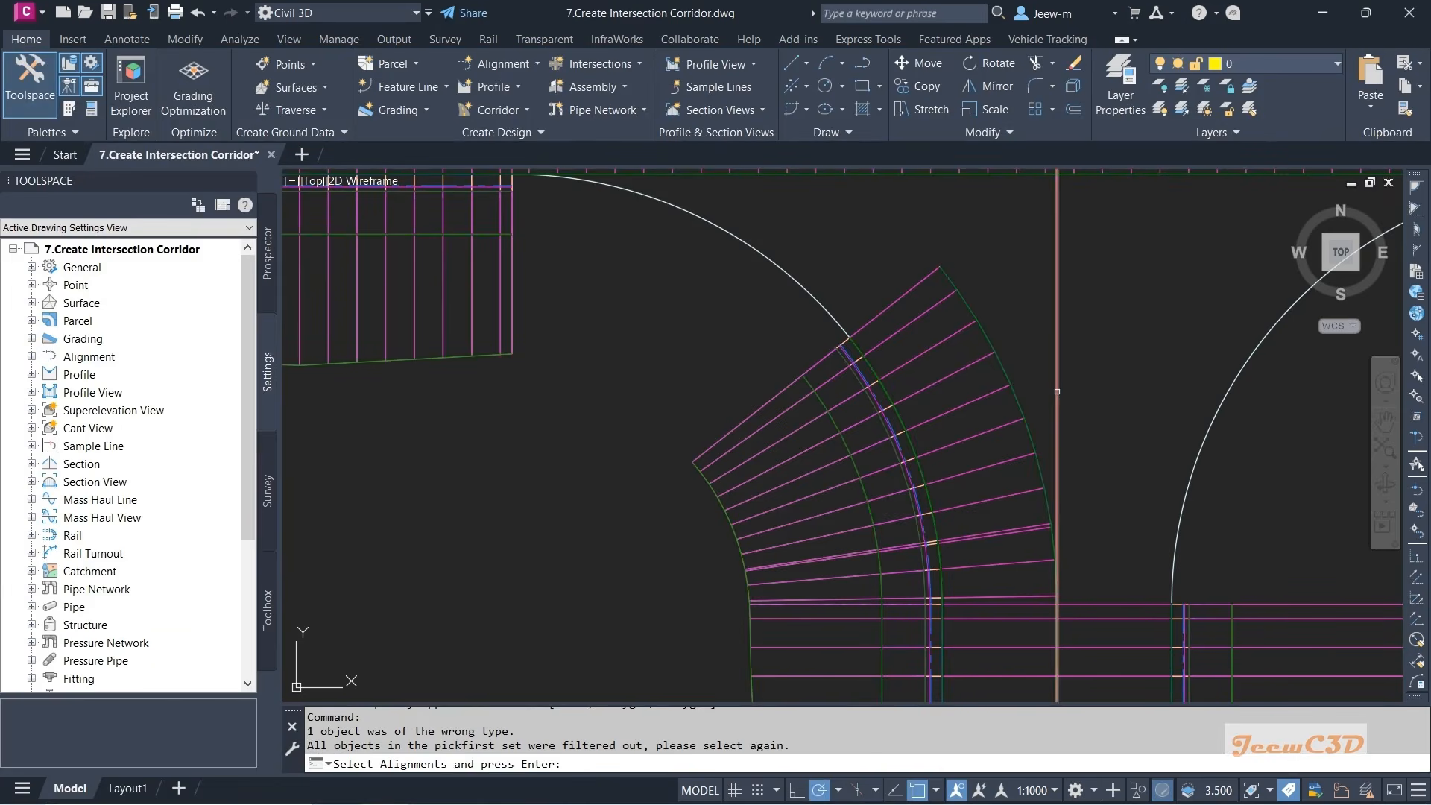
click(1059, 402)
key(Return)
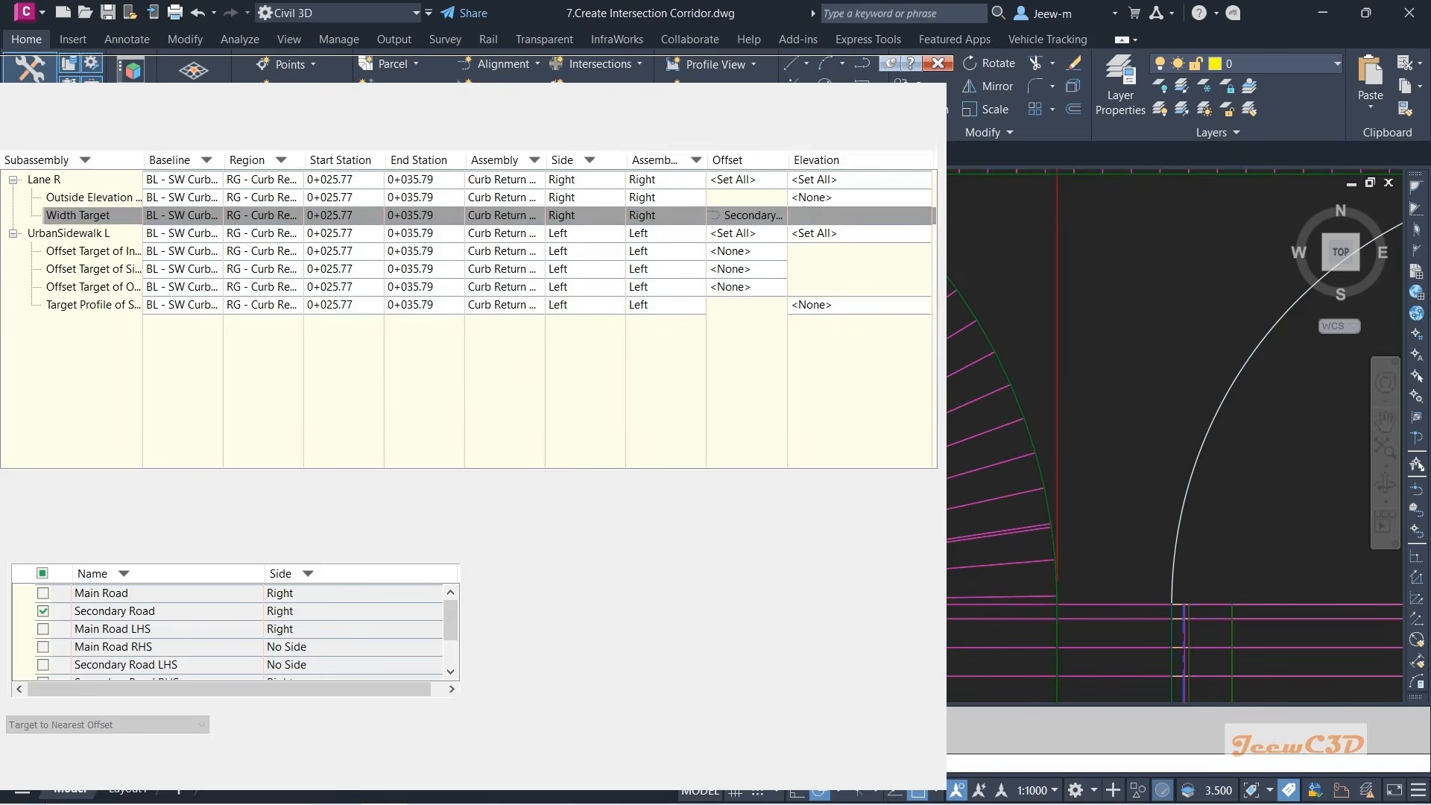
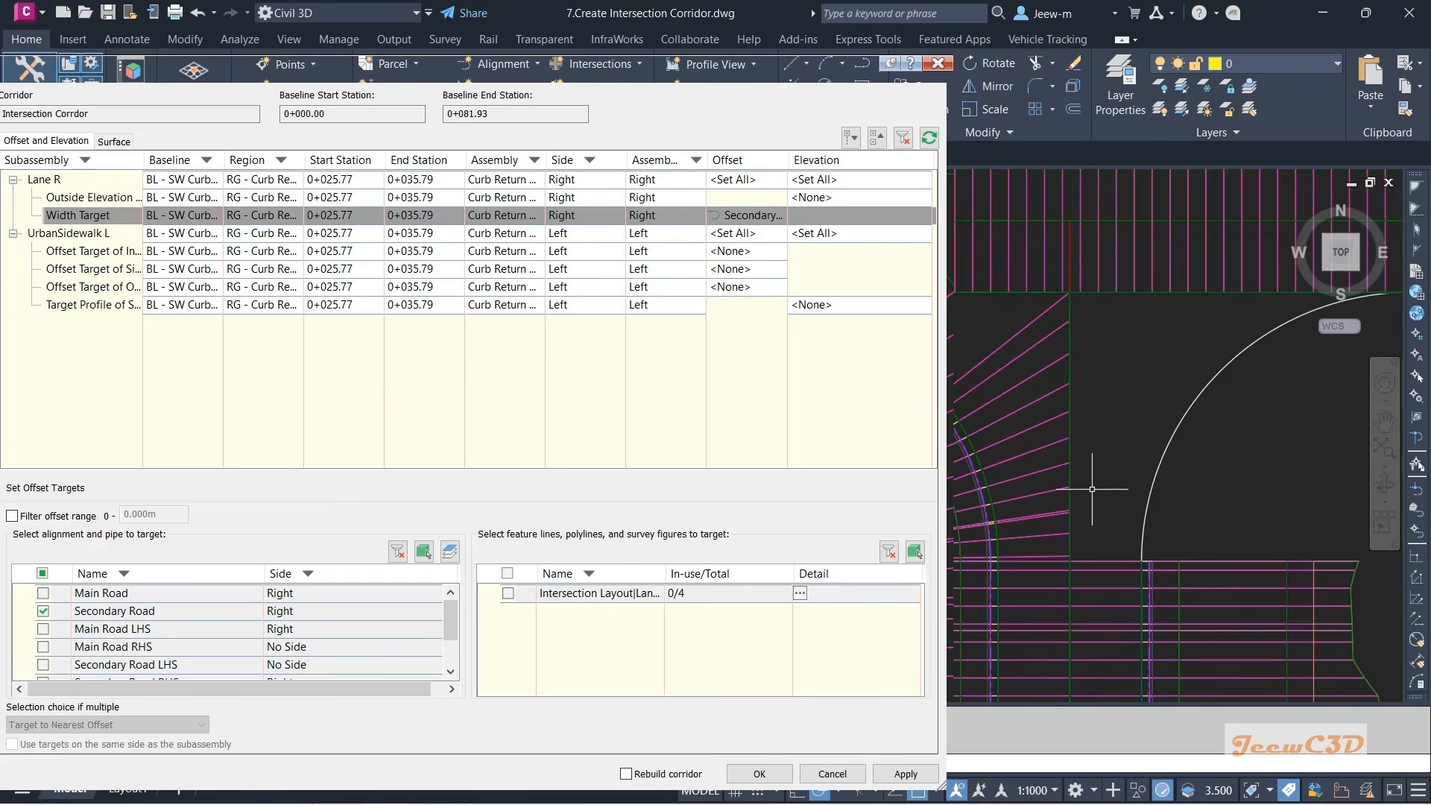
- Set the right lane's outside elevation target to Secondary Road Profile, picked in its profile view, and accept the target mapping
middle_drag(1088, 479, 1205, 480)
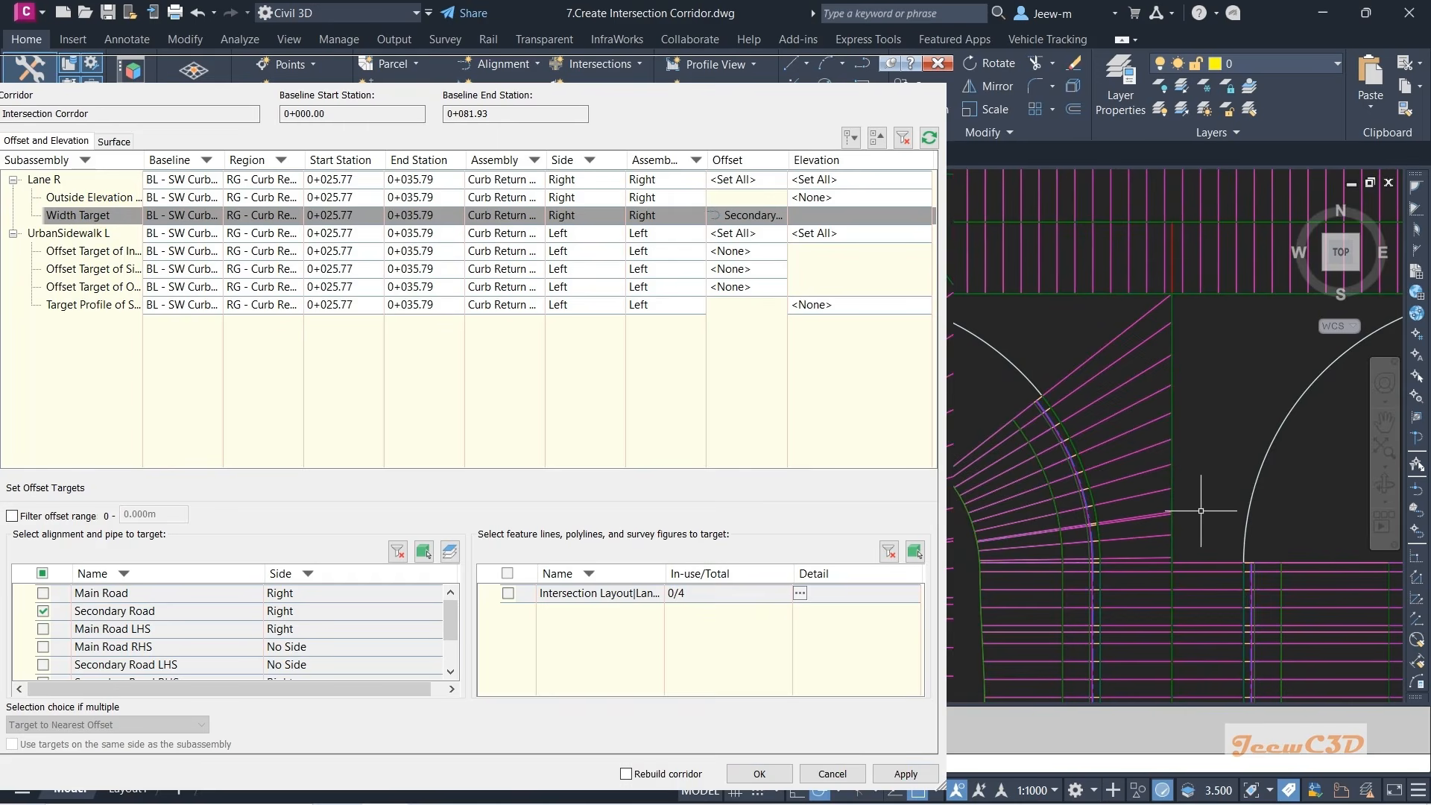
click(96, 198)
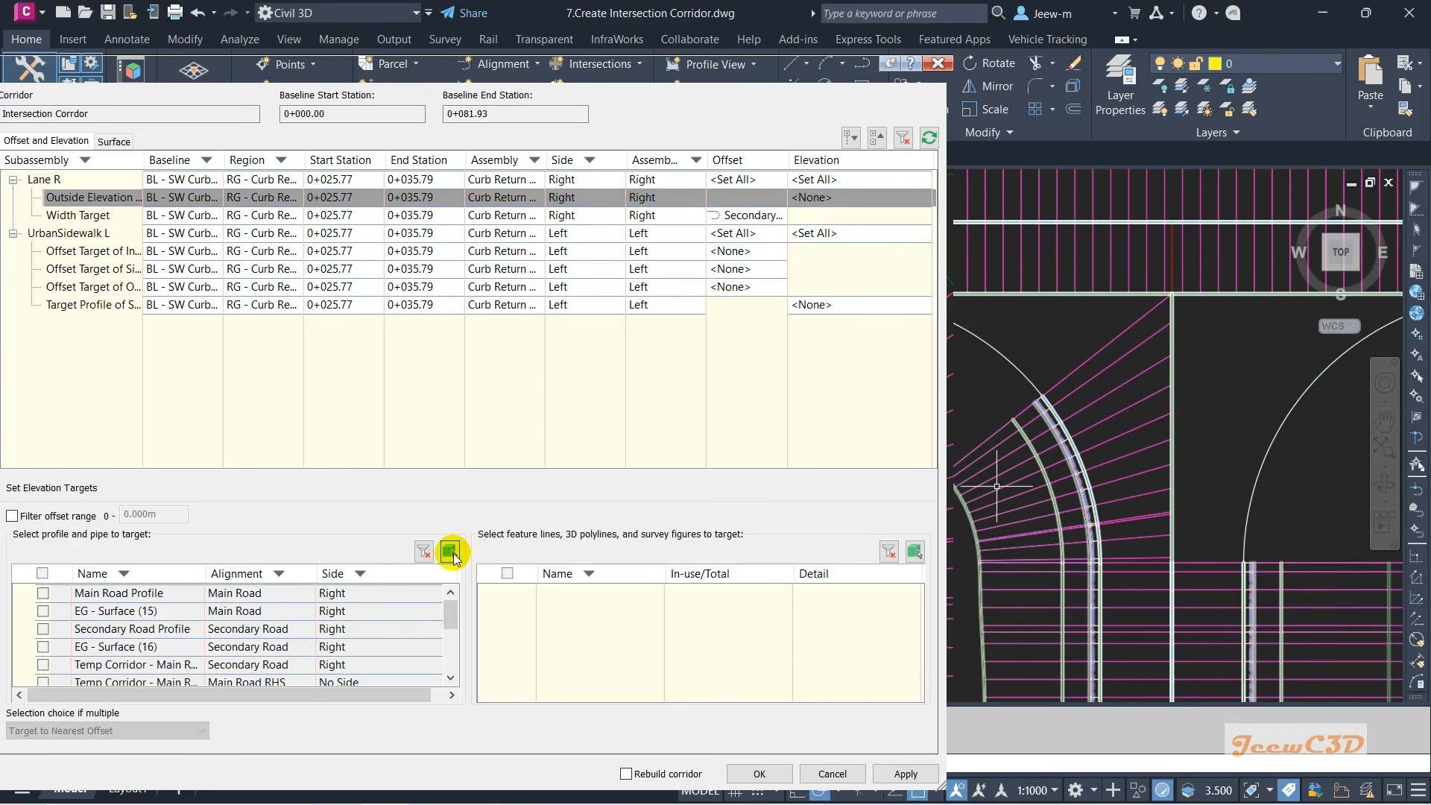
click(449, 551)
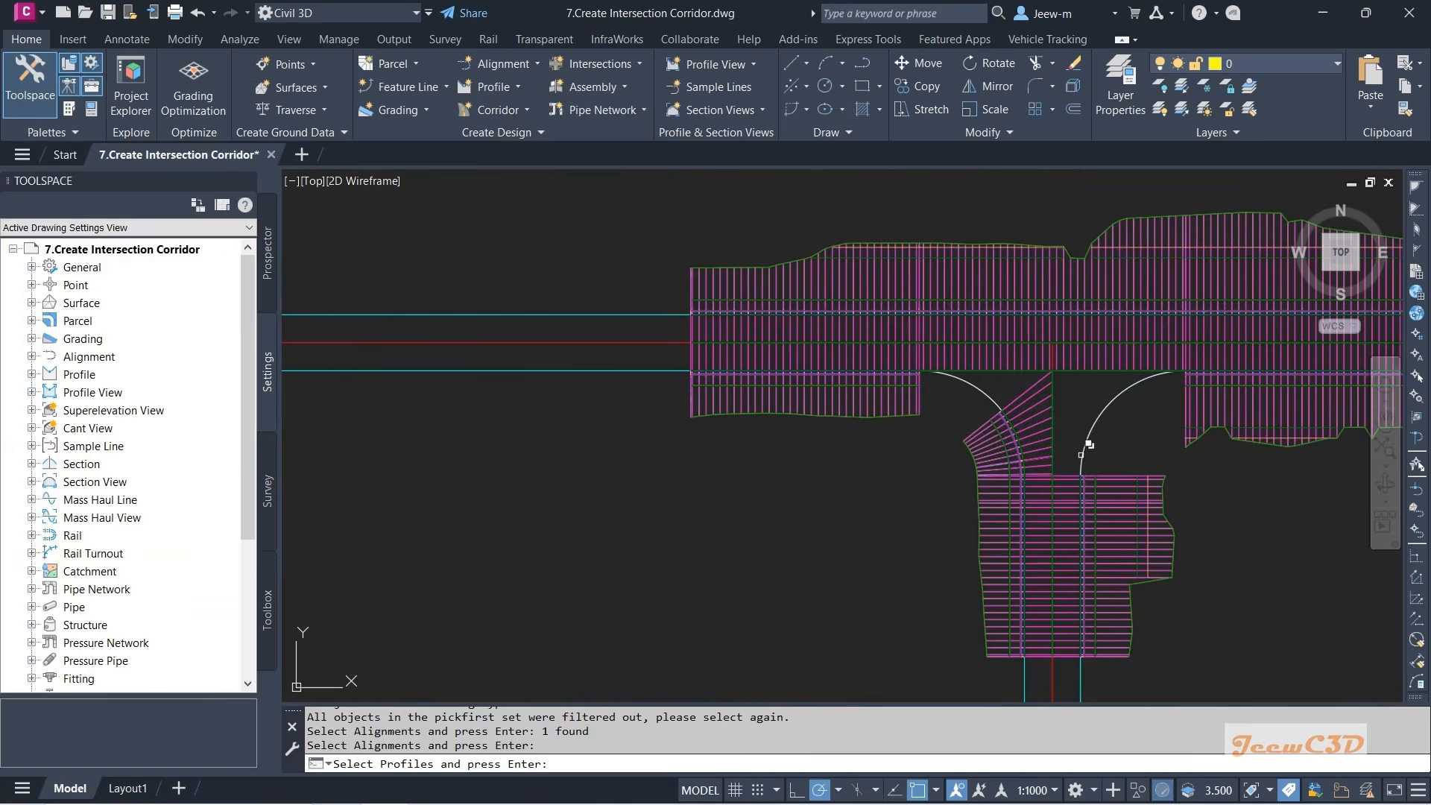
scroll(1051, 431, down, 8)
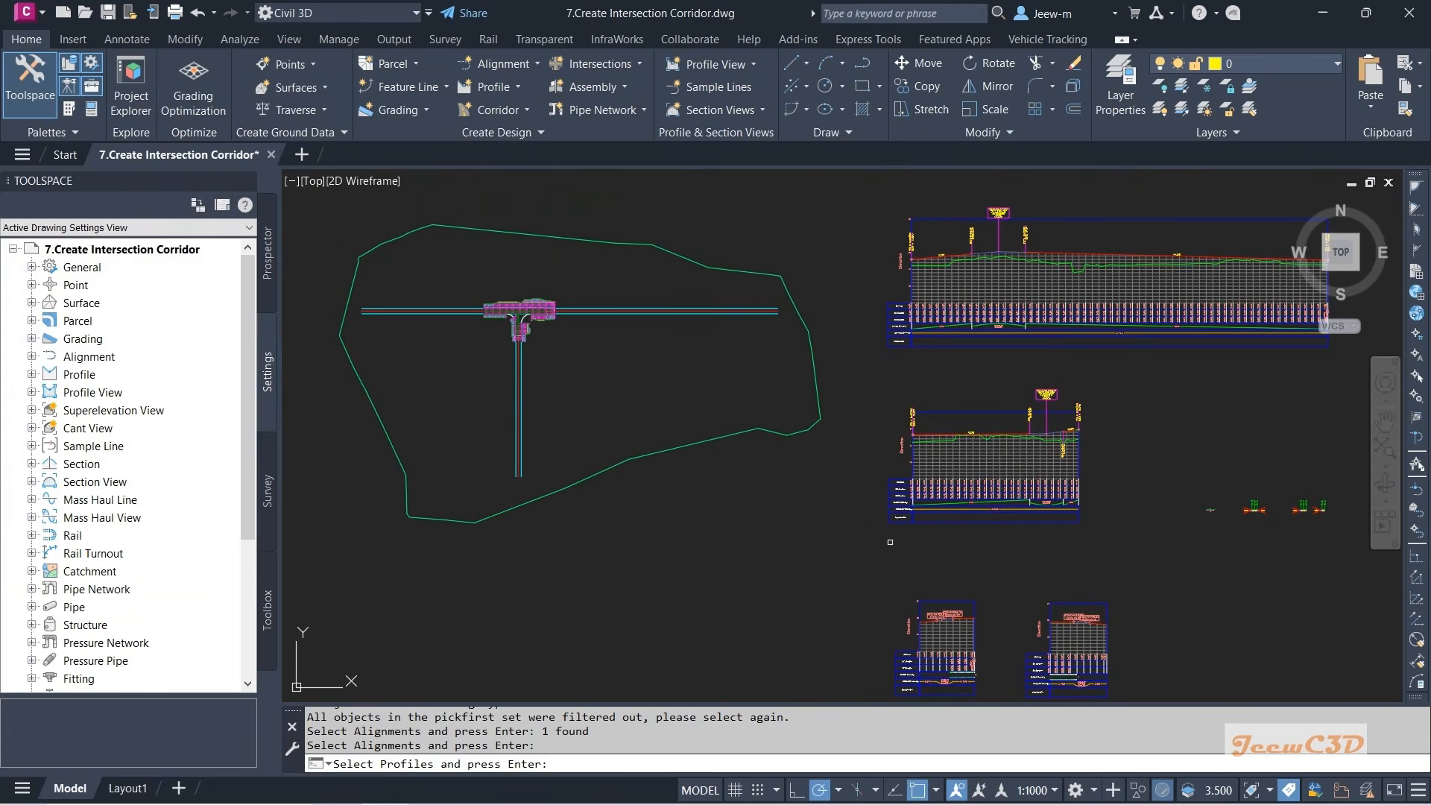
scroll(973, 477, up, 10)
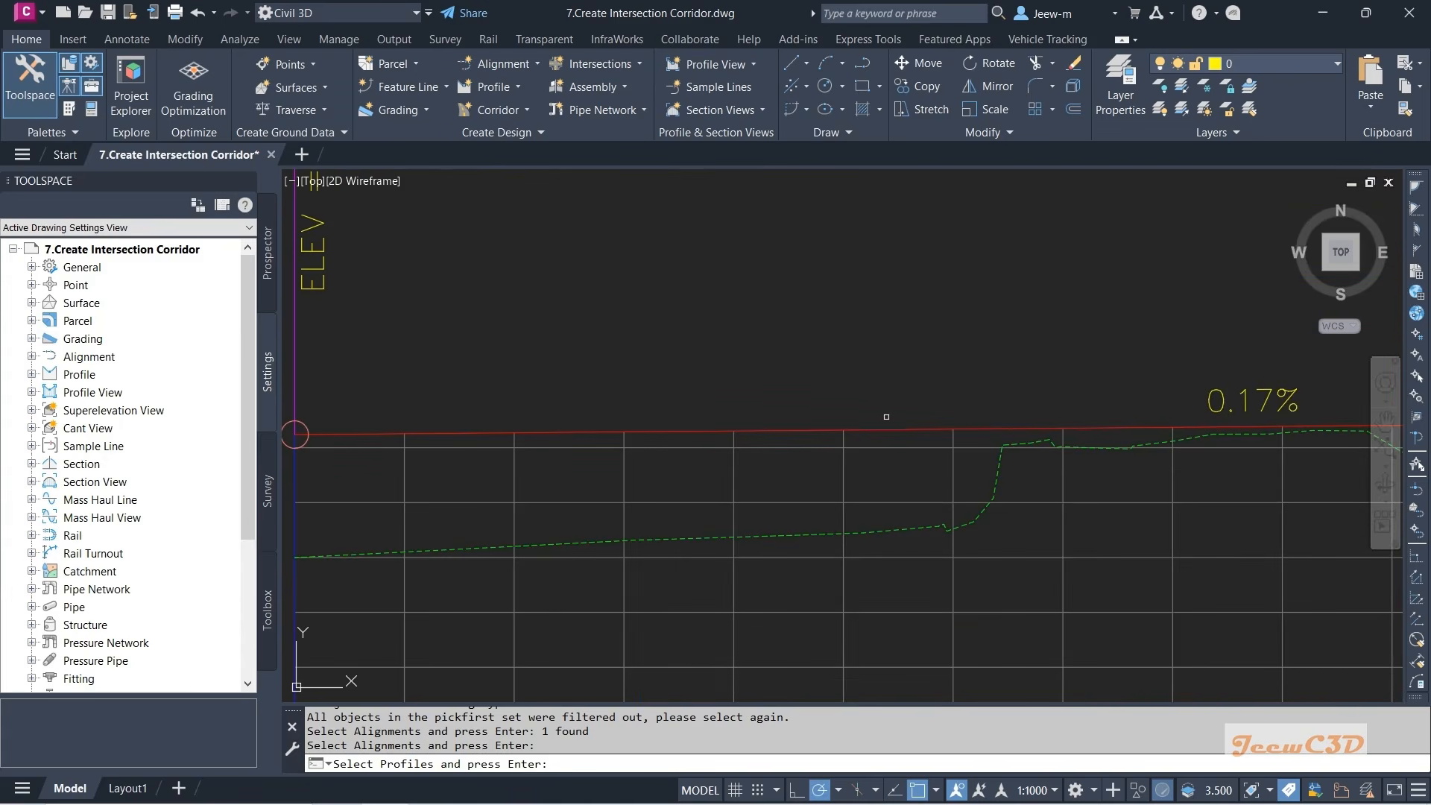
click(894, 427)
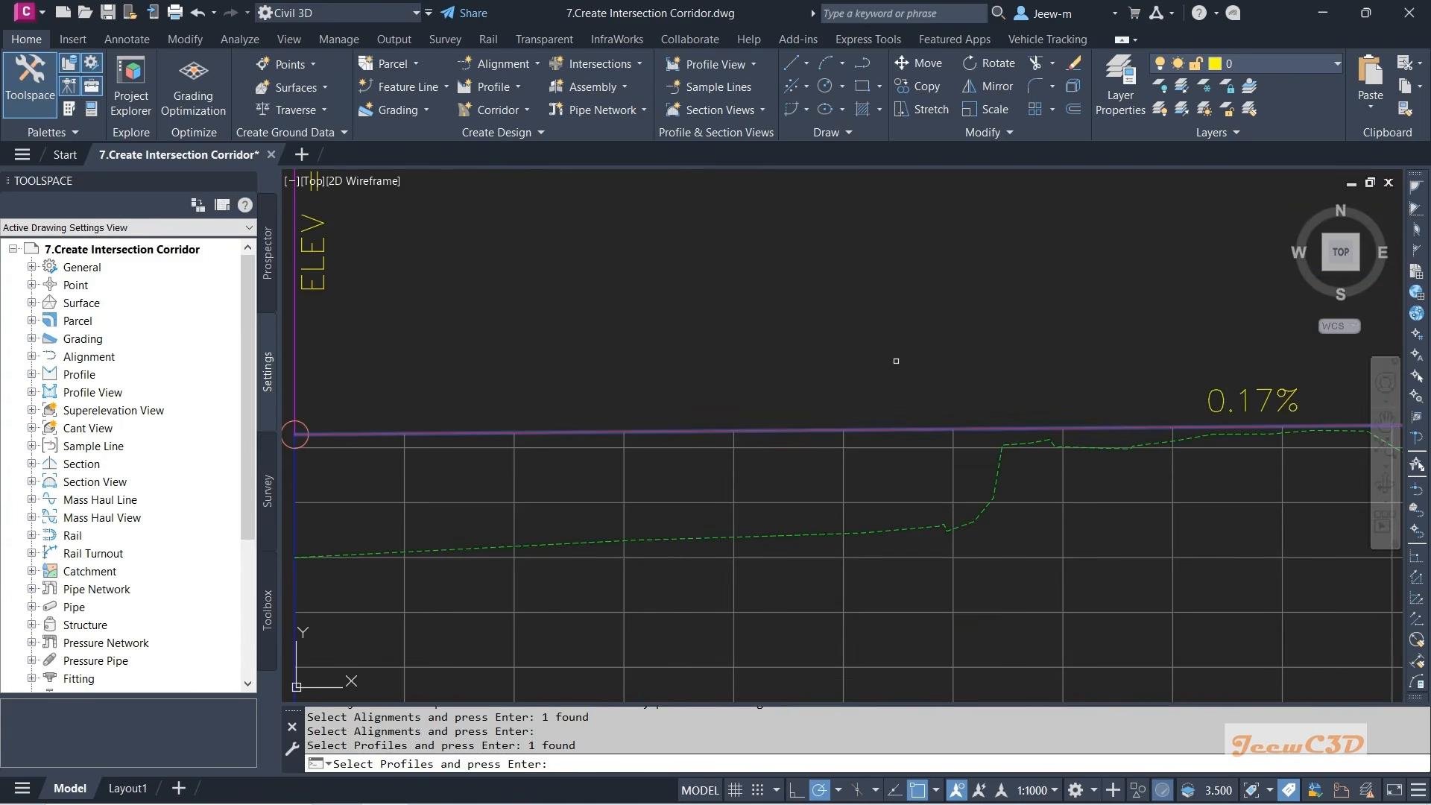
key(Return)
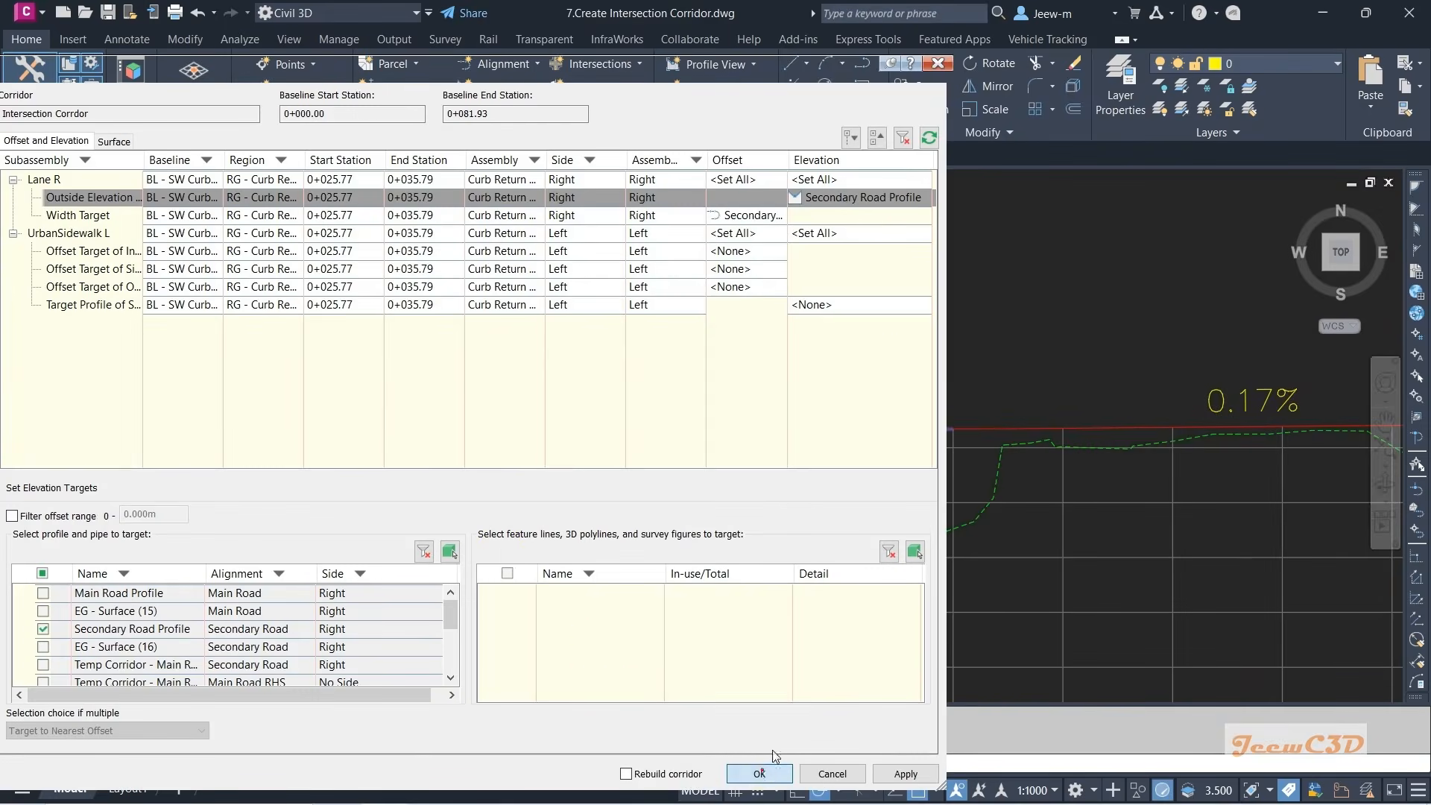
click(758, 773)
- Enable the second SW Curb Return region, from 0+035.79 to 0+049.33, in the corridor properties and rebuild the corridor
scroll(734, 431, down, 5)
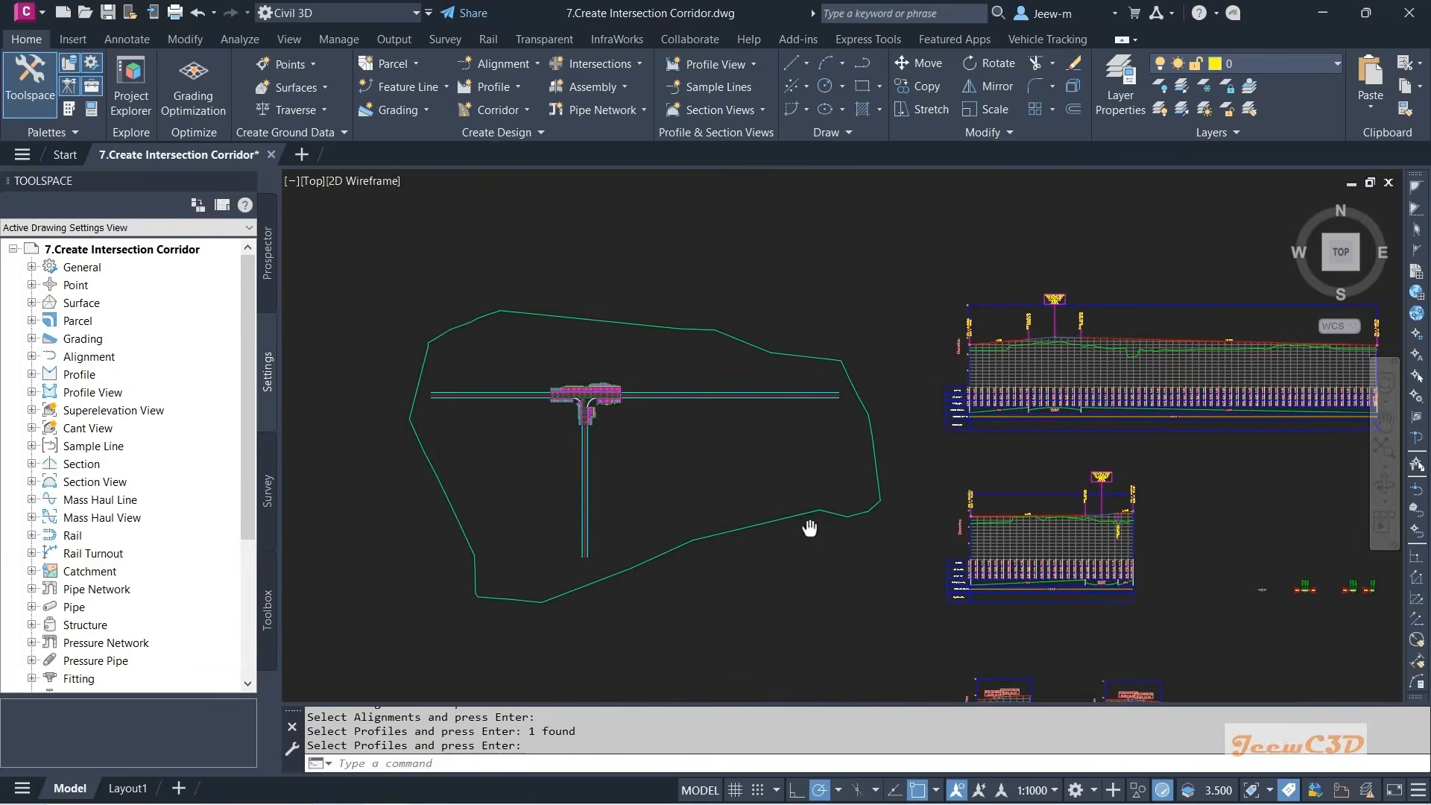
middle_drag(809, 527, 805, 514)
scroll(622, 406, up, 12)
middle_drag(707, 410, 863, 411)
scroll(687, 441, up, 5)
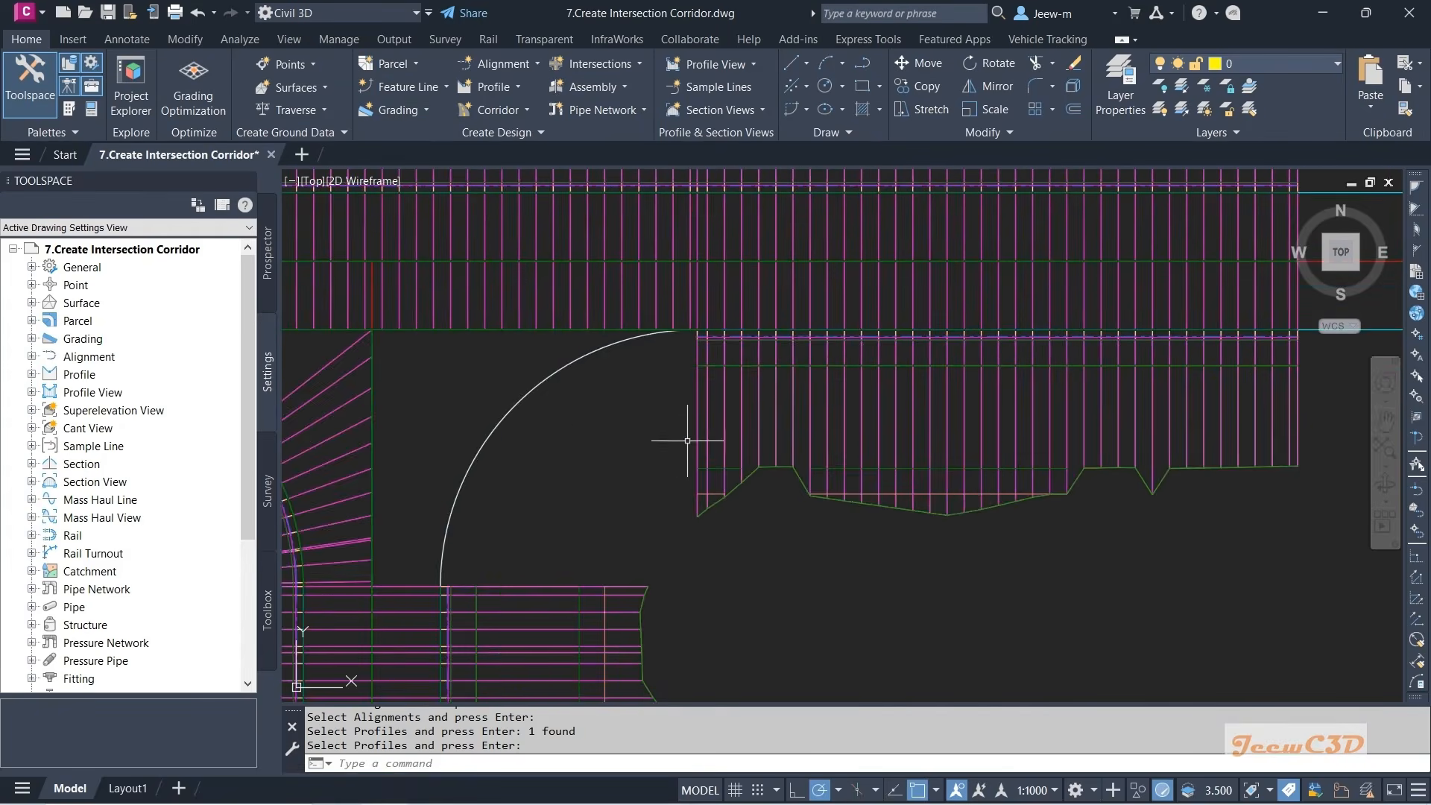
middle_drag(583, 427, 871, 427)
key(Escape)
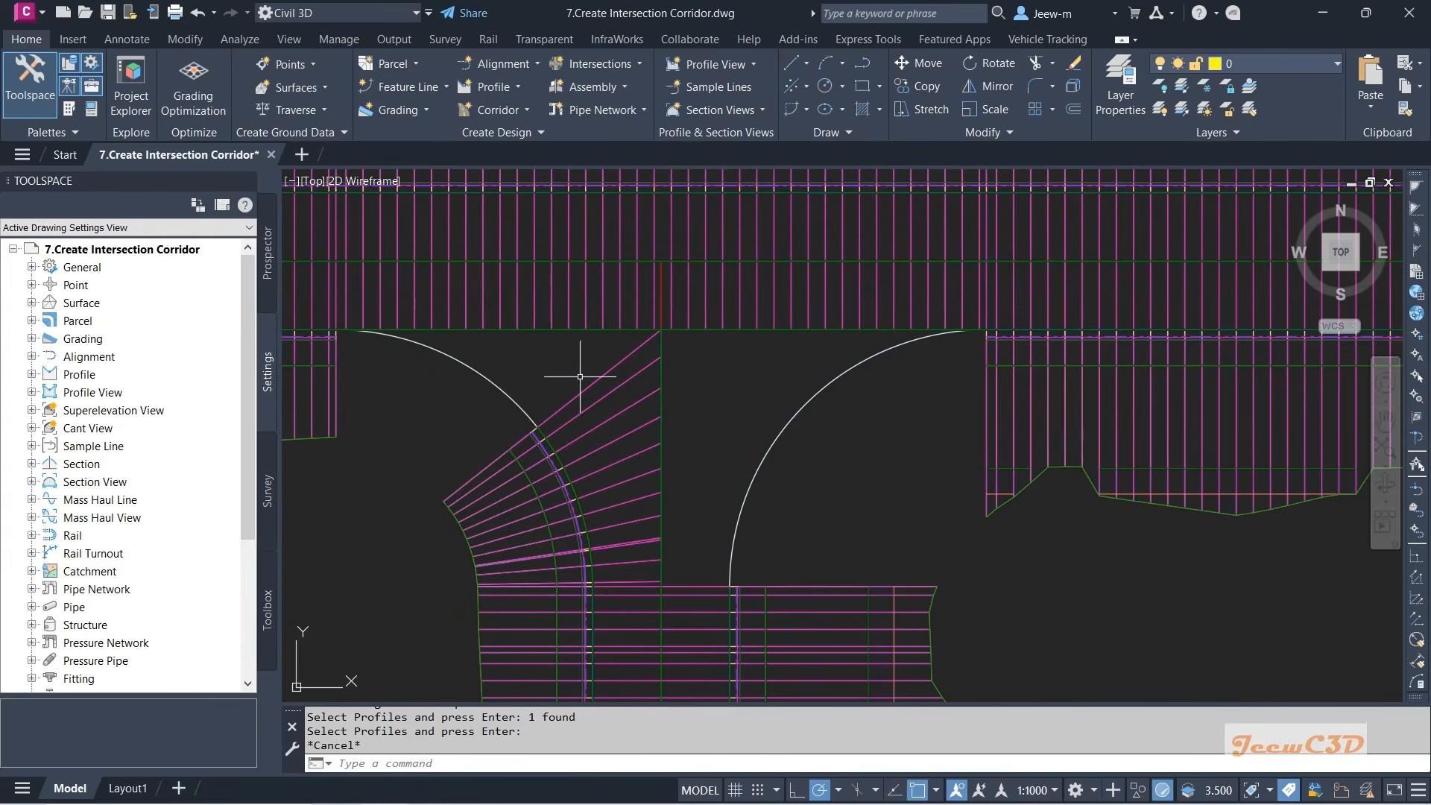
click(621, 380)
click(312, 110)
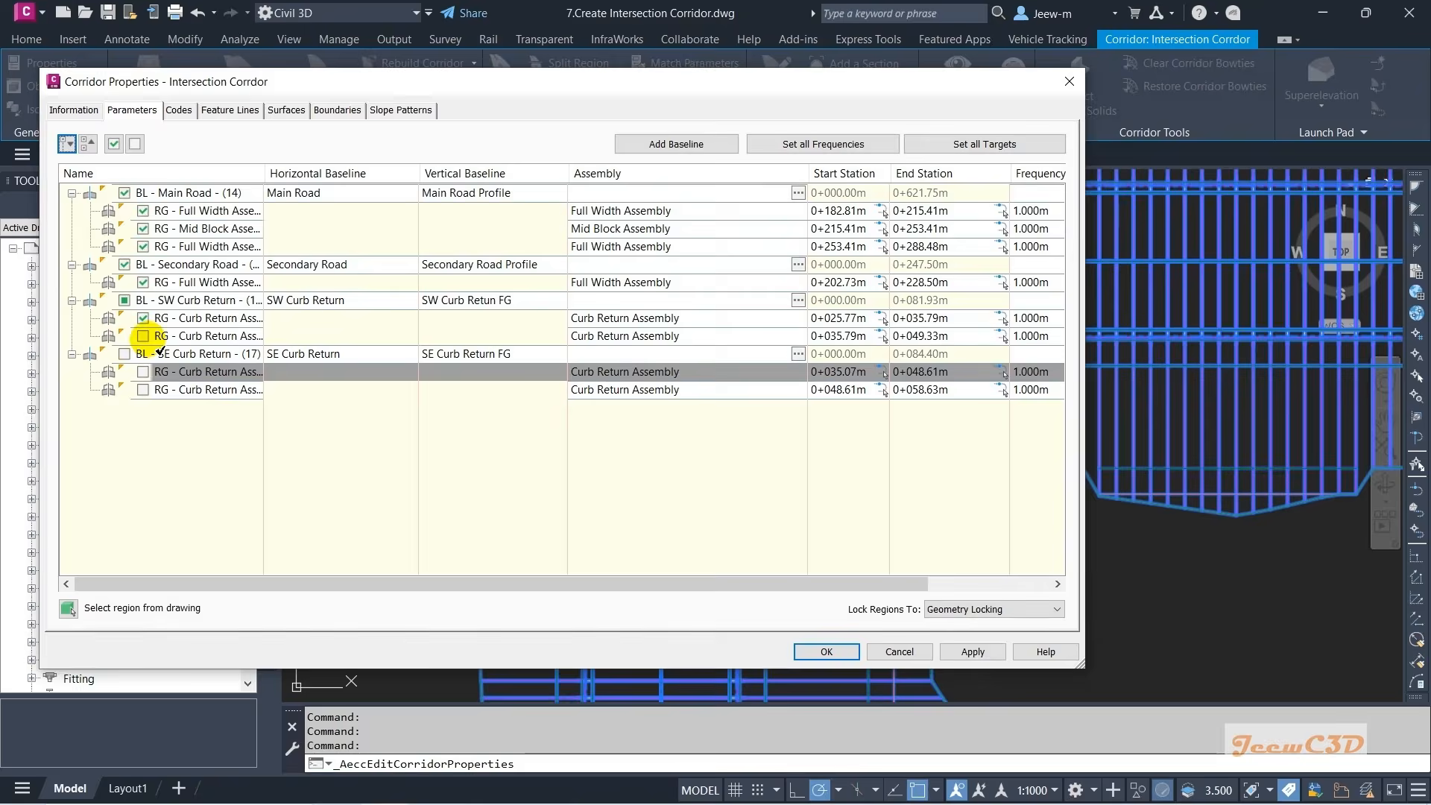
click(143, 336)
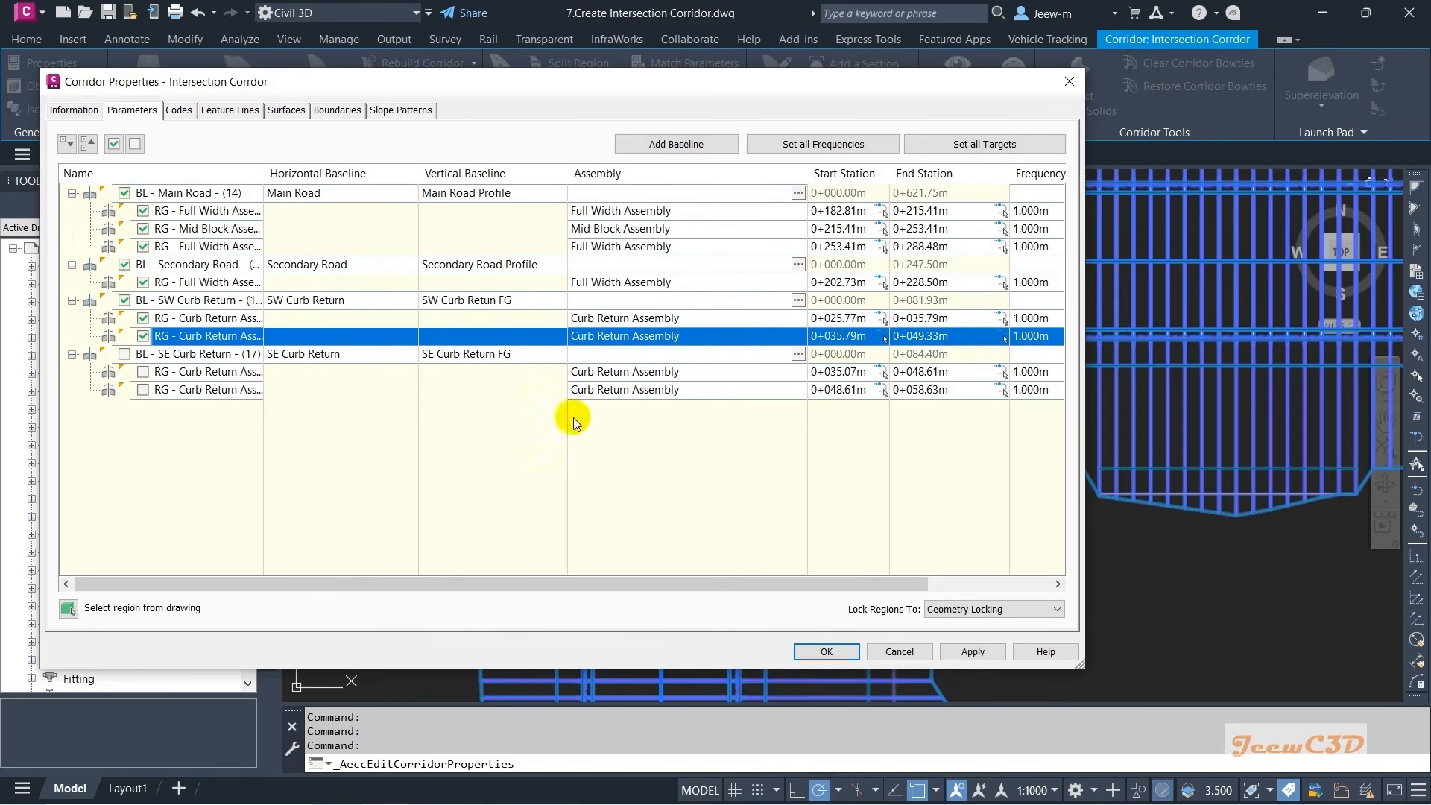
click(829, 652)
click(585, 364)
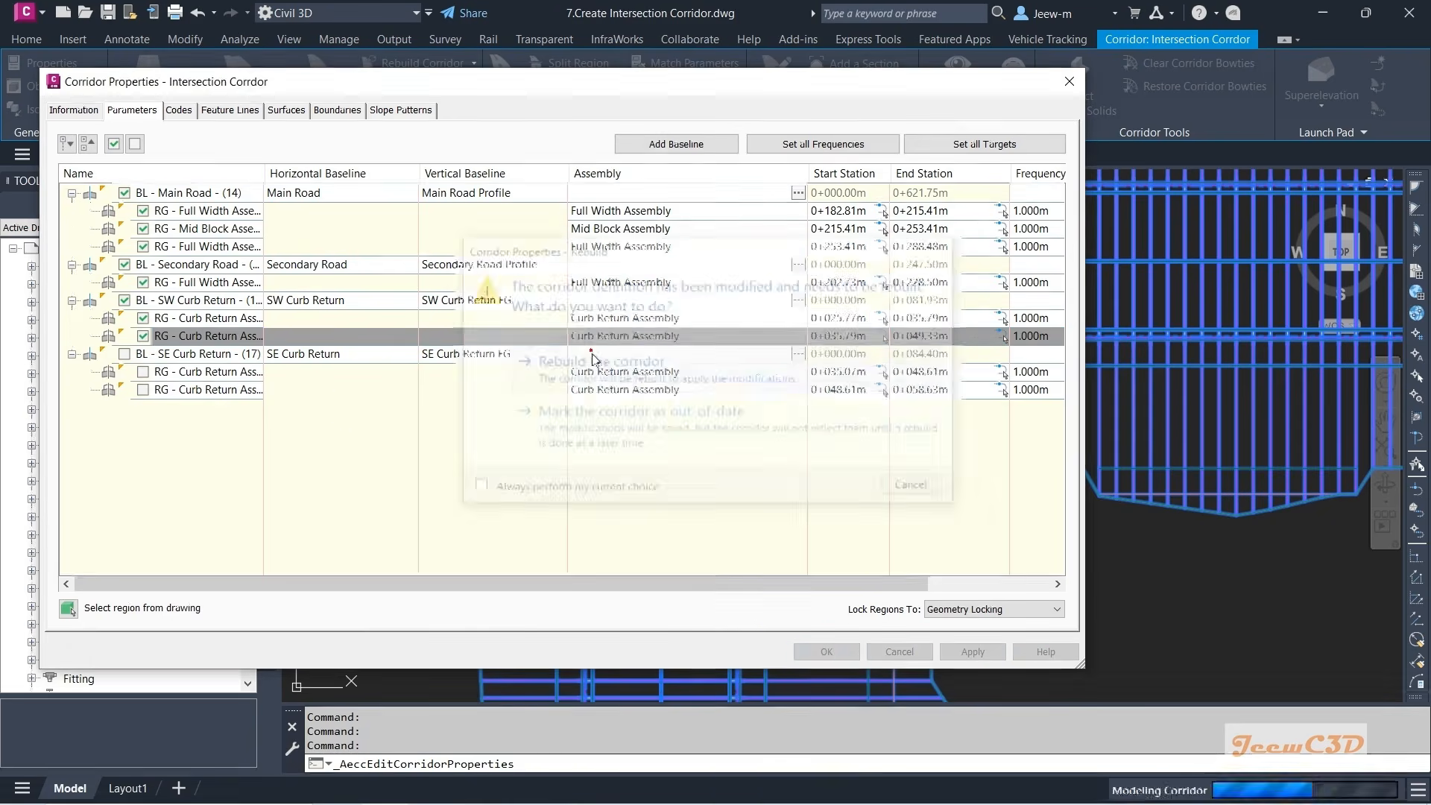
middle_drag(604, 372, 825, 408)
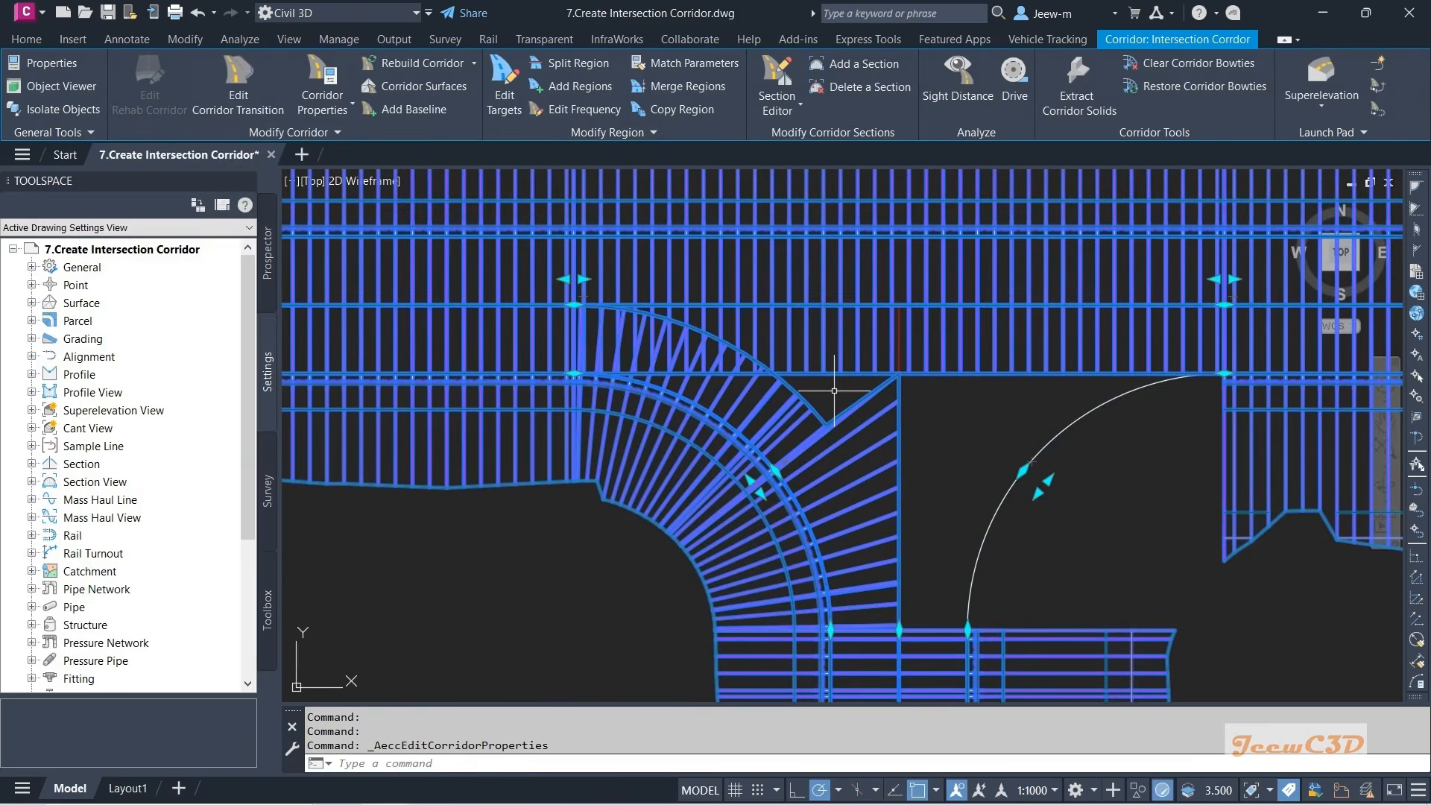
key(Escape)
- Open the target mapping for the second SW Curb Return region, the one adjoining the main road
click(795, 406)
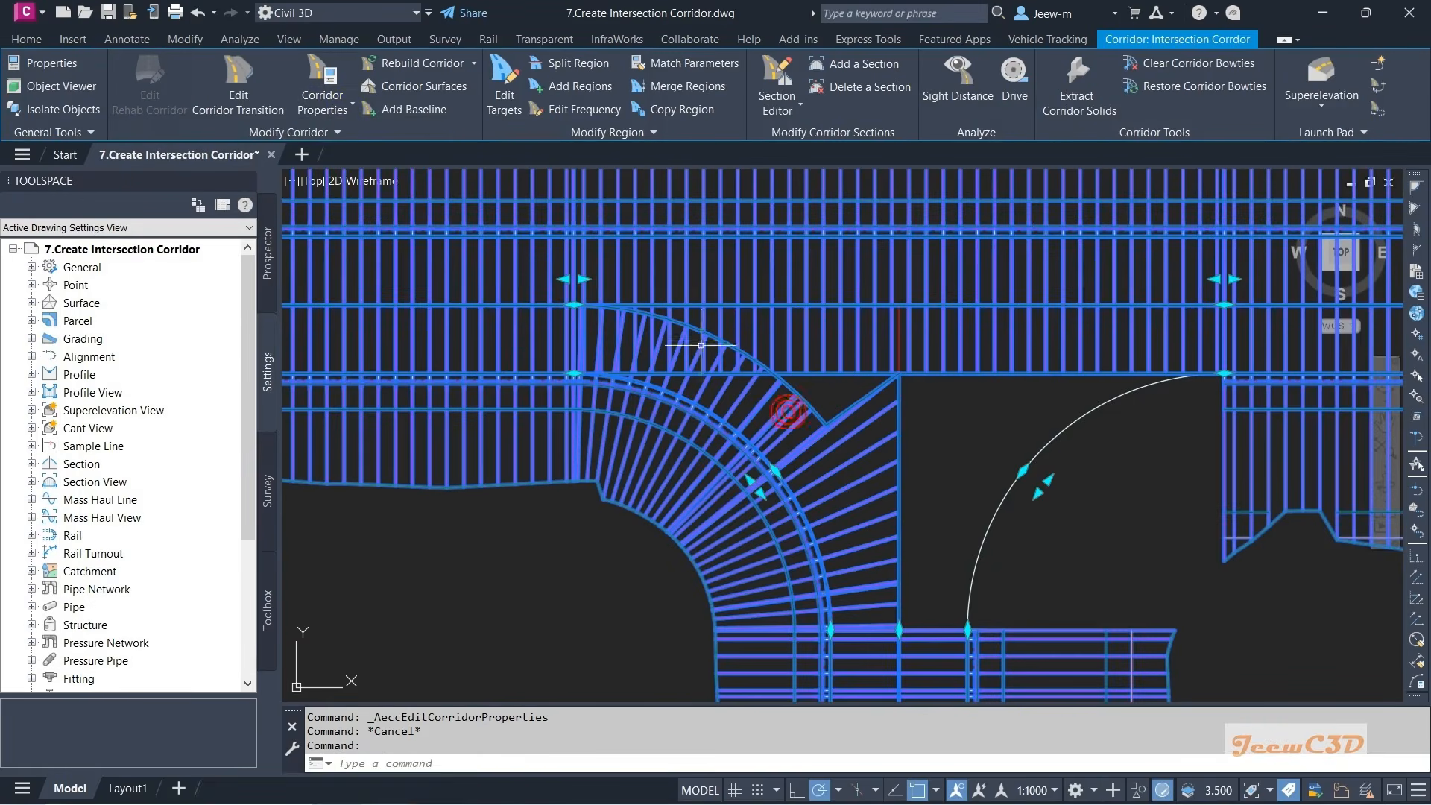
click(513, 86)
scroll(793, 425, up, 2)
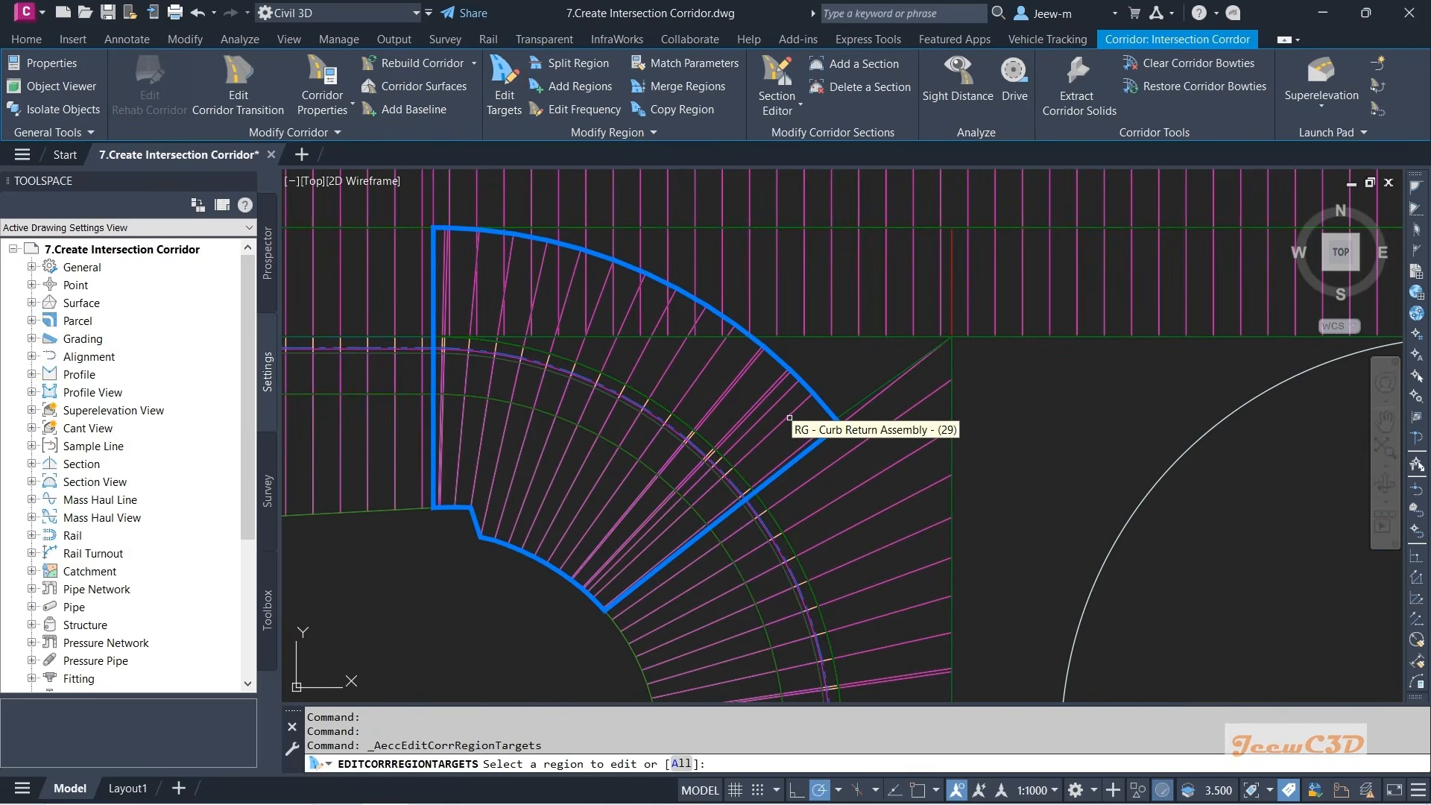
click(790, 414)
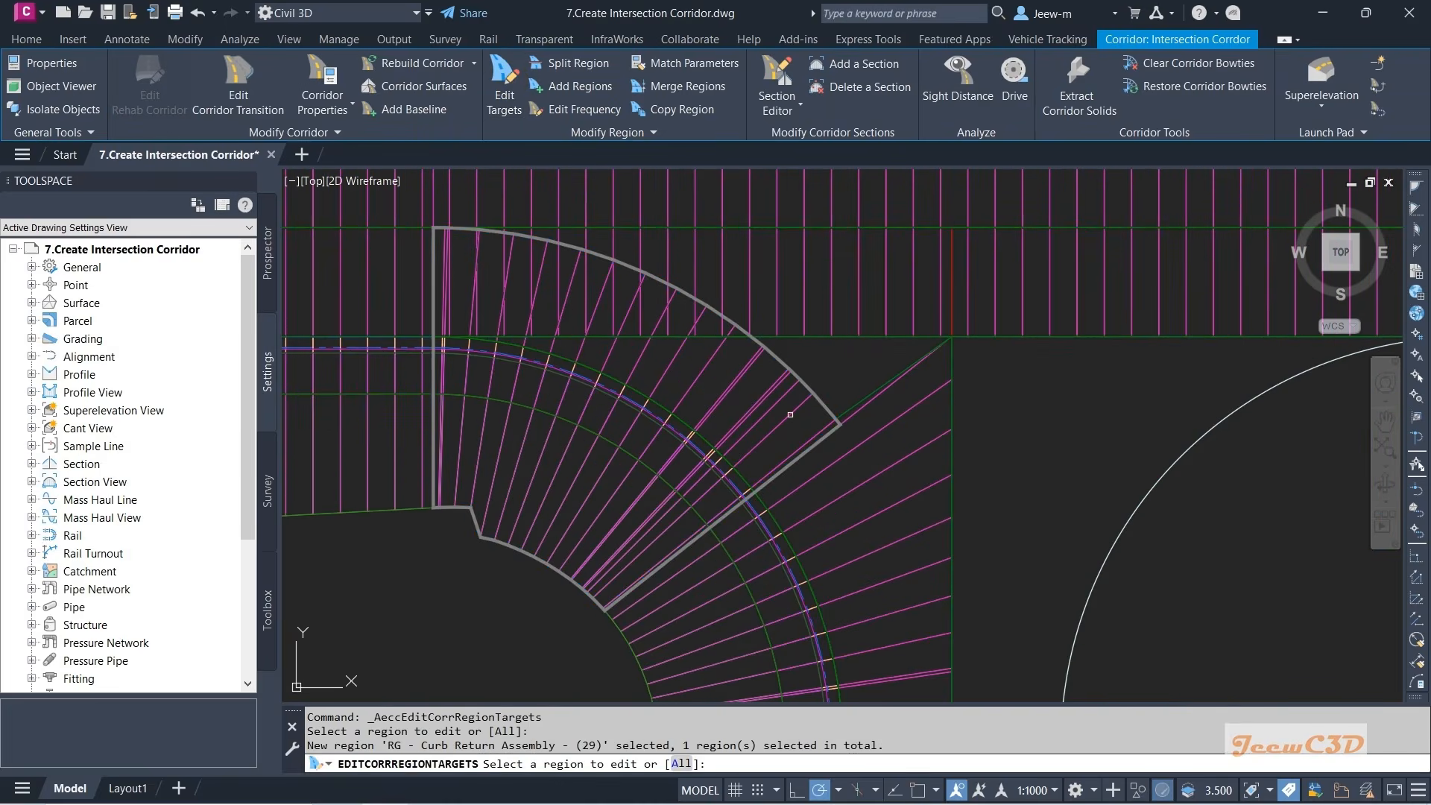
right_click(780, 406)
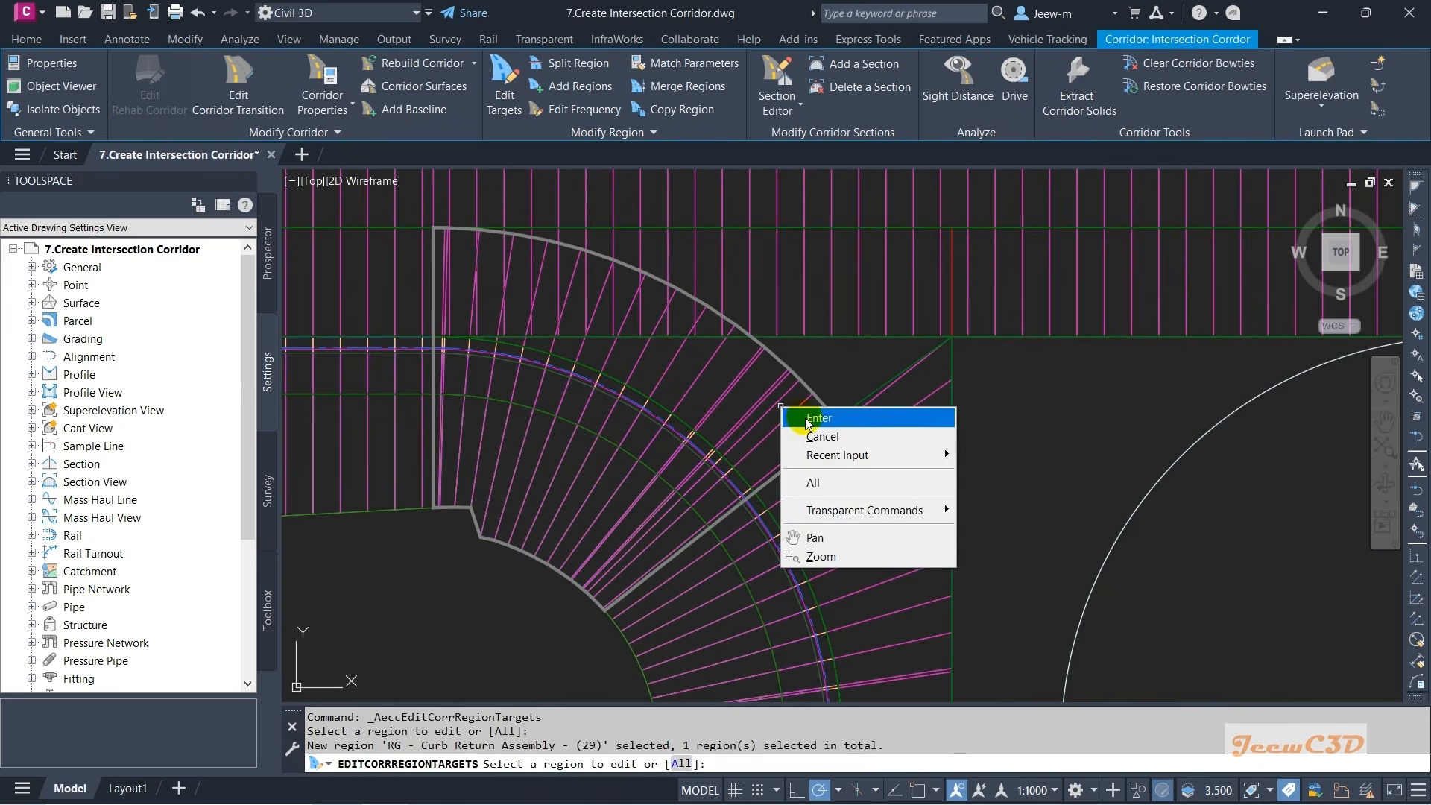
click(803, 414)
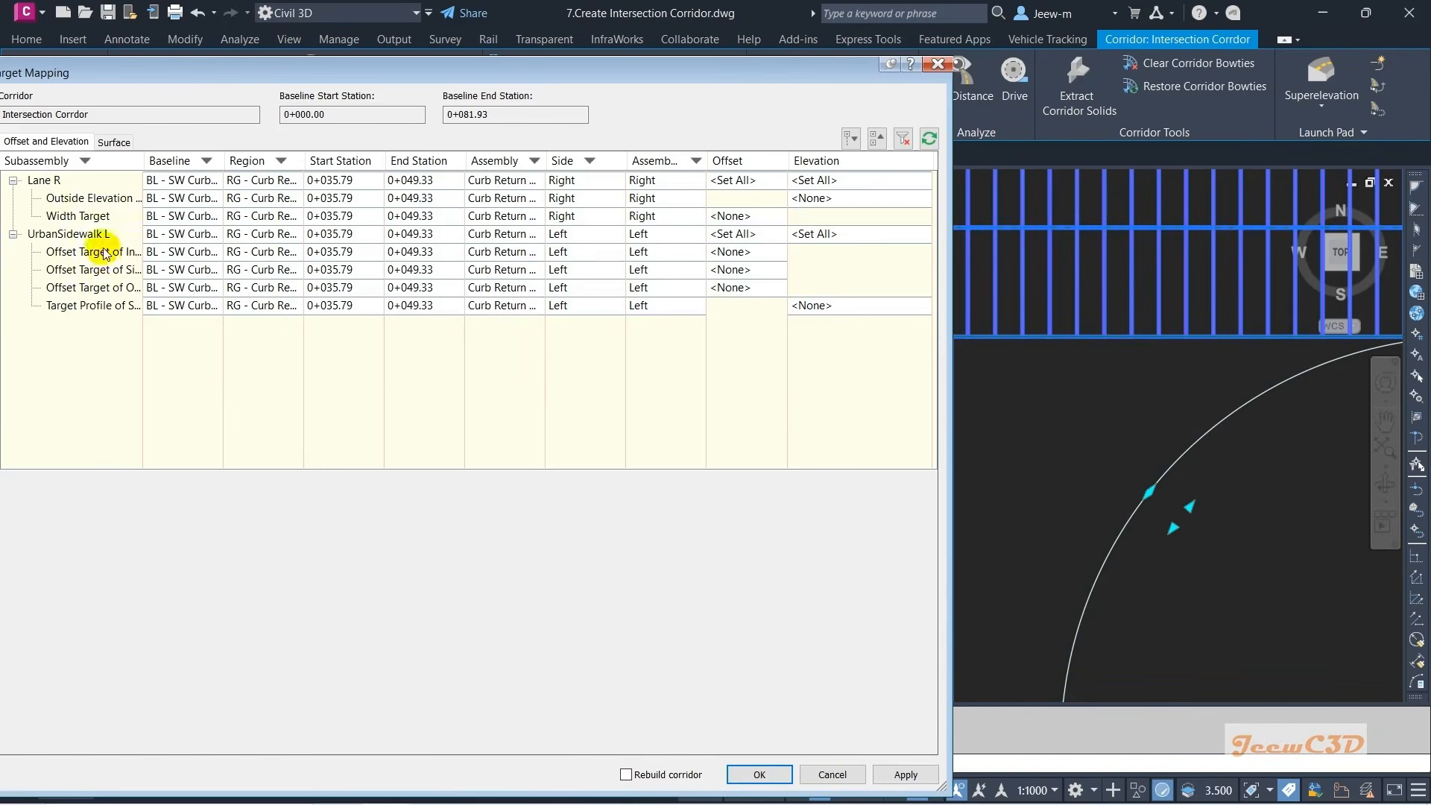
- Set the right lane's width target to the Main Road RHS alignment, picked in the drawing, apply it, and select the outside elevation target
click(79, 216)
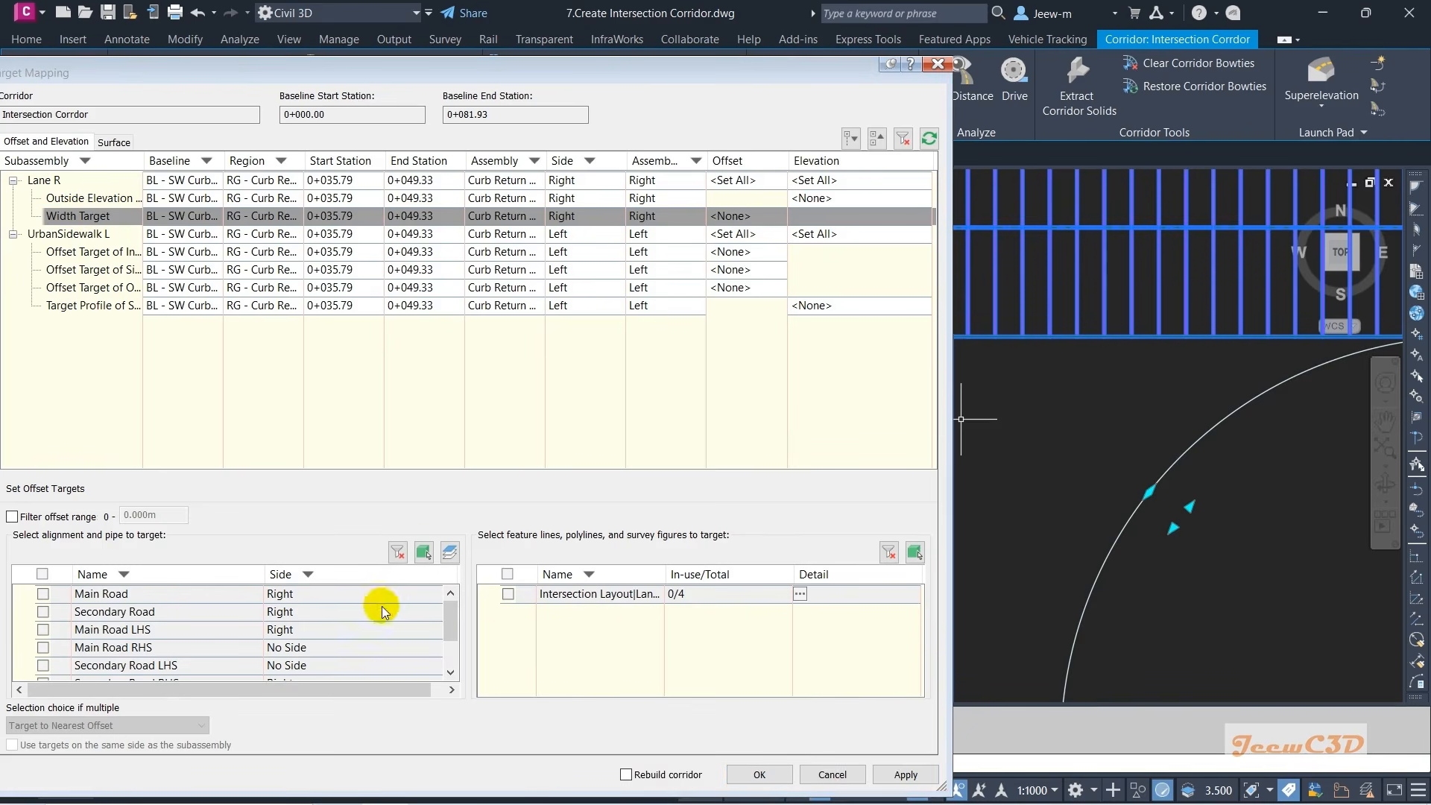
click(423, 551)
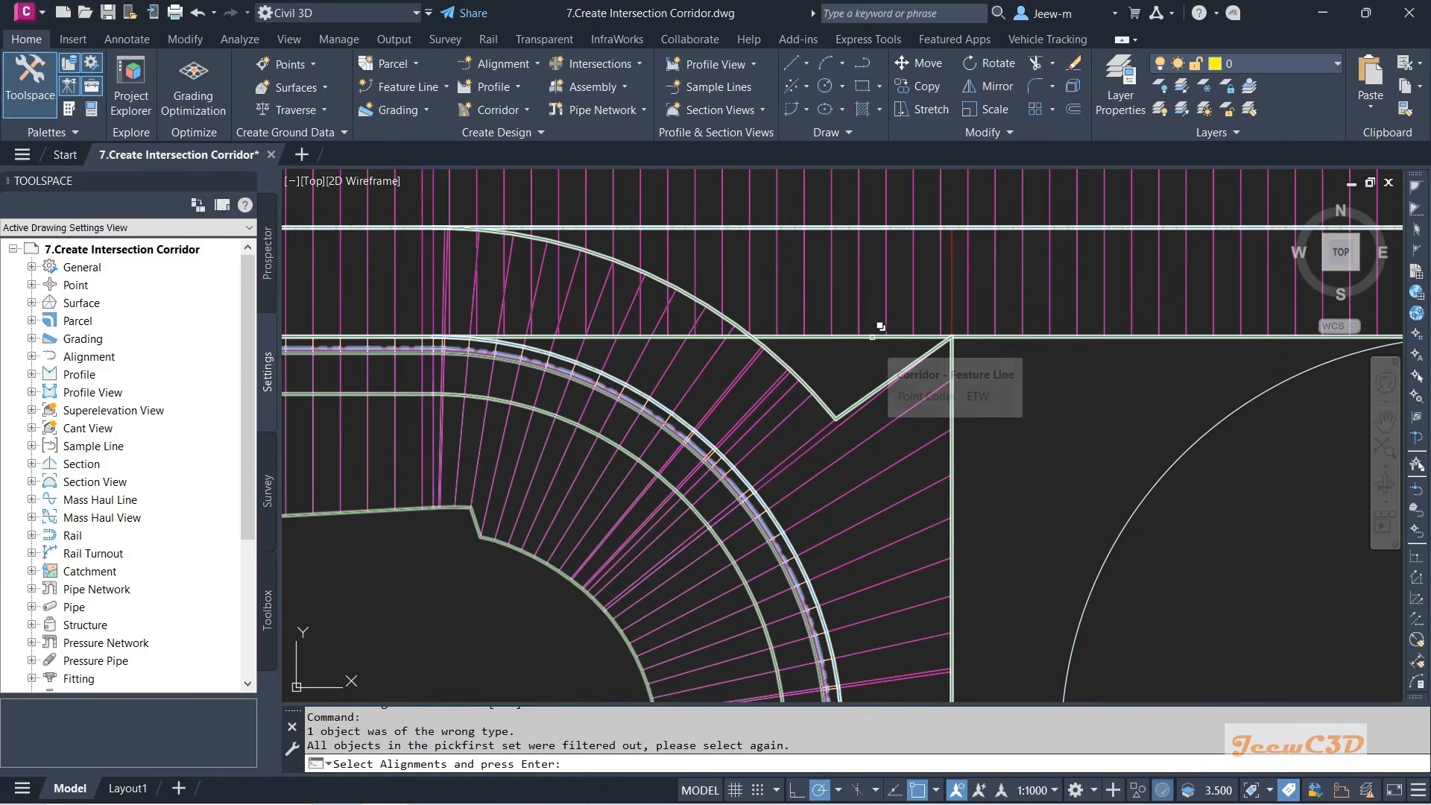
click(877, 336)
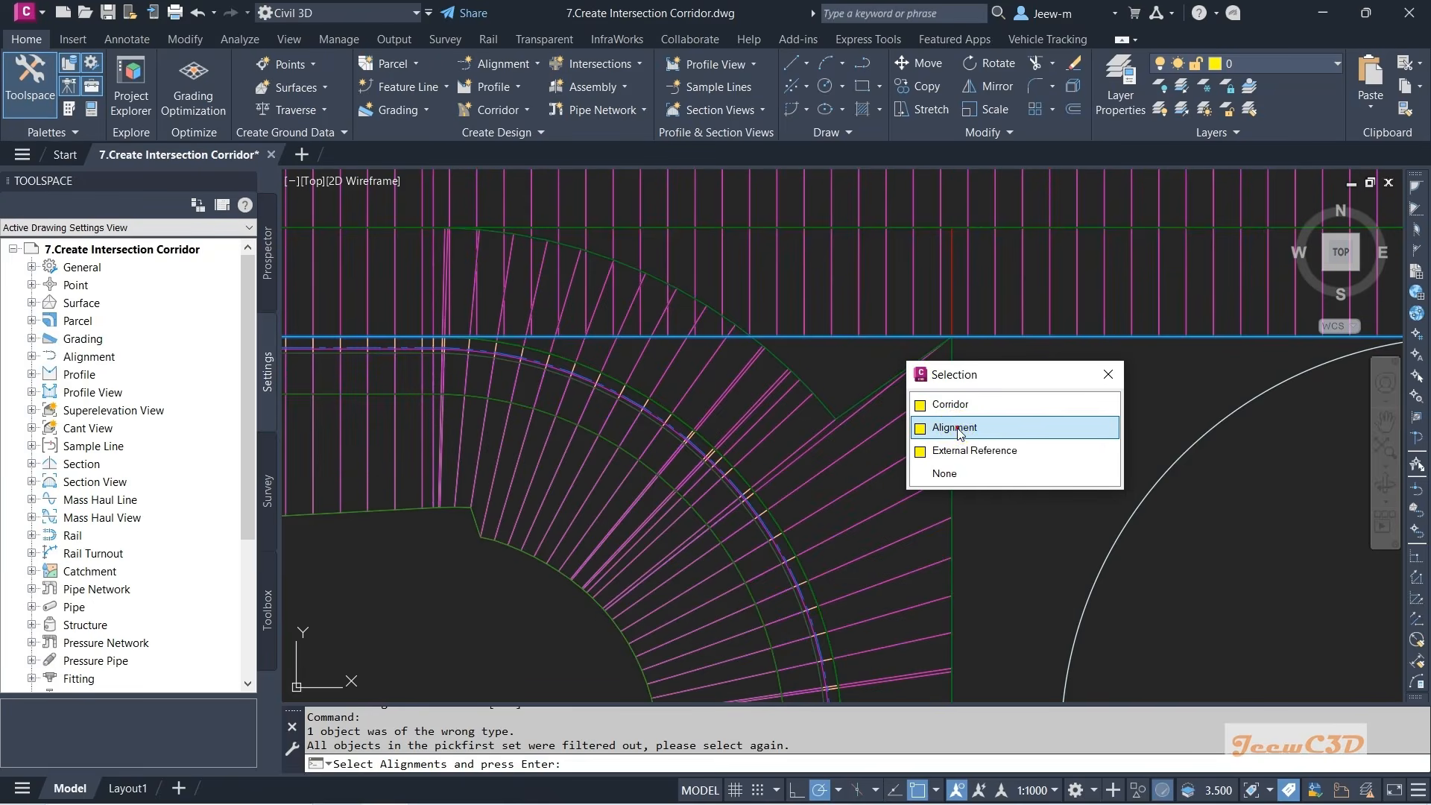
click(958, 429)
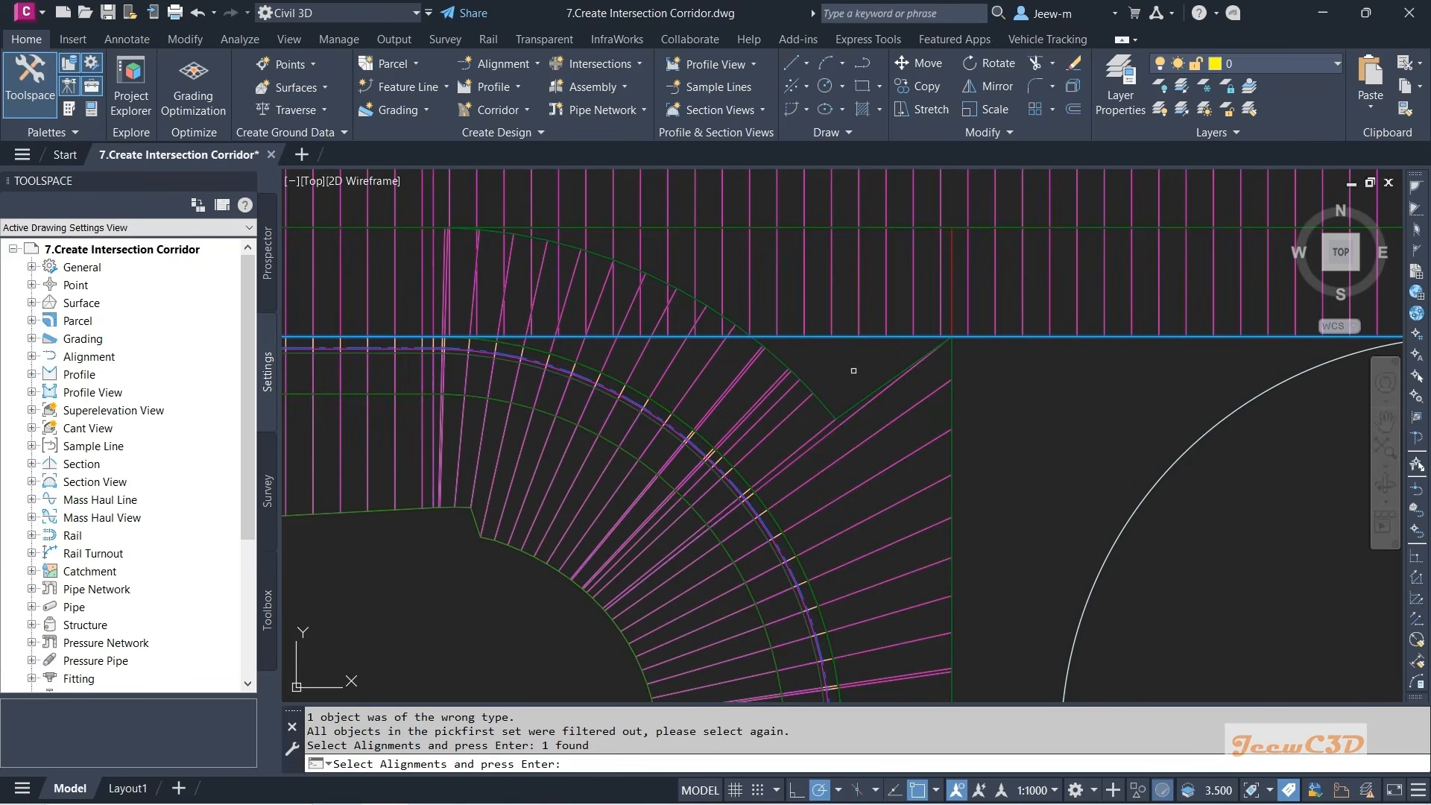
key(Return)
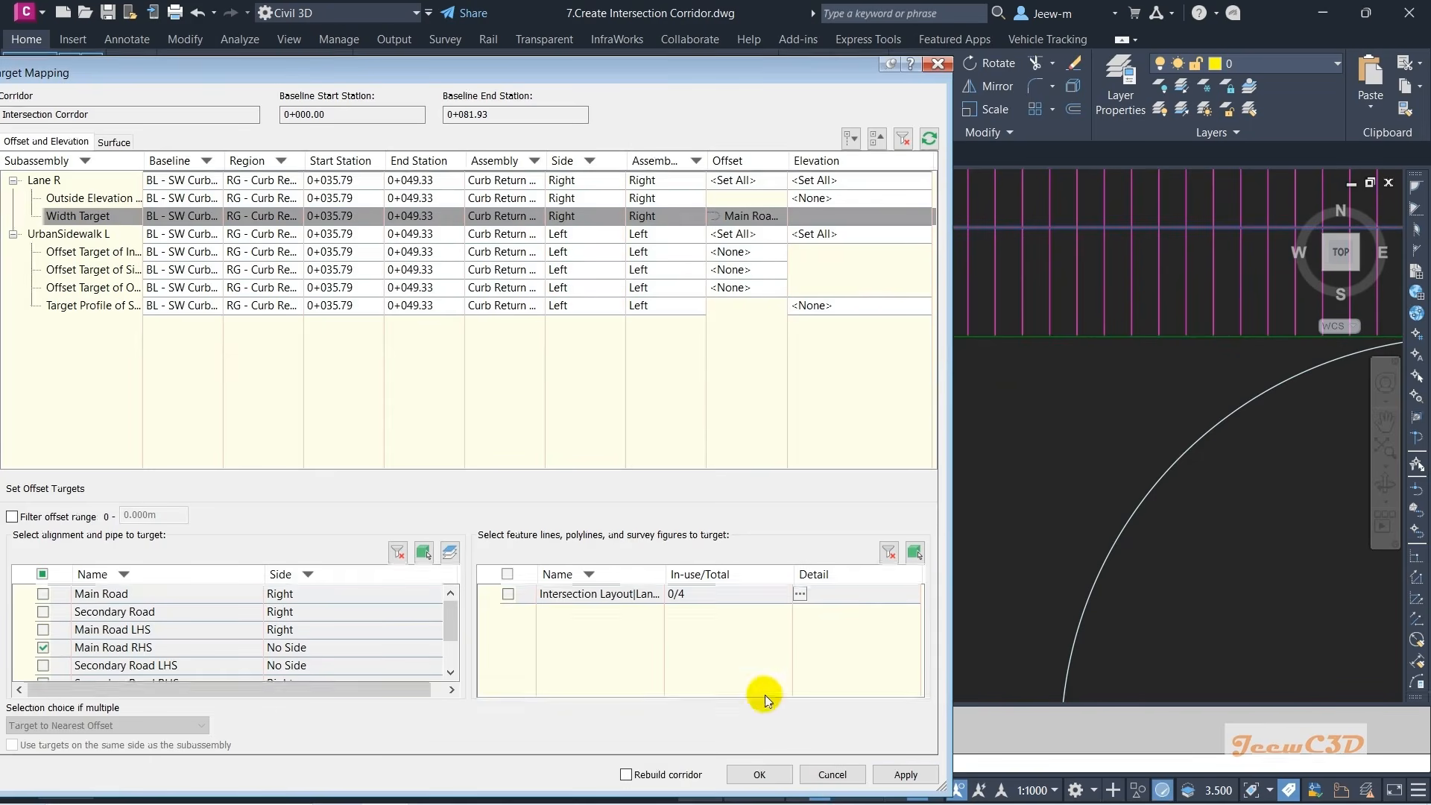
click(906, 774)
drag(615, 88, 728, 565)
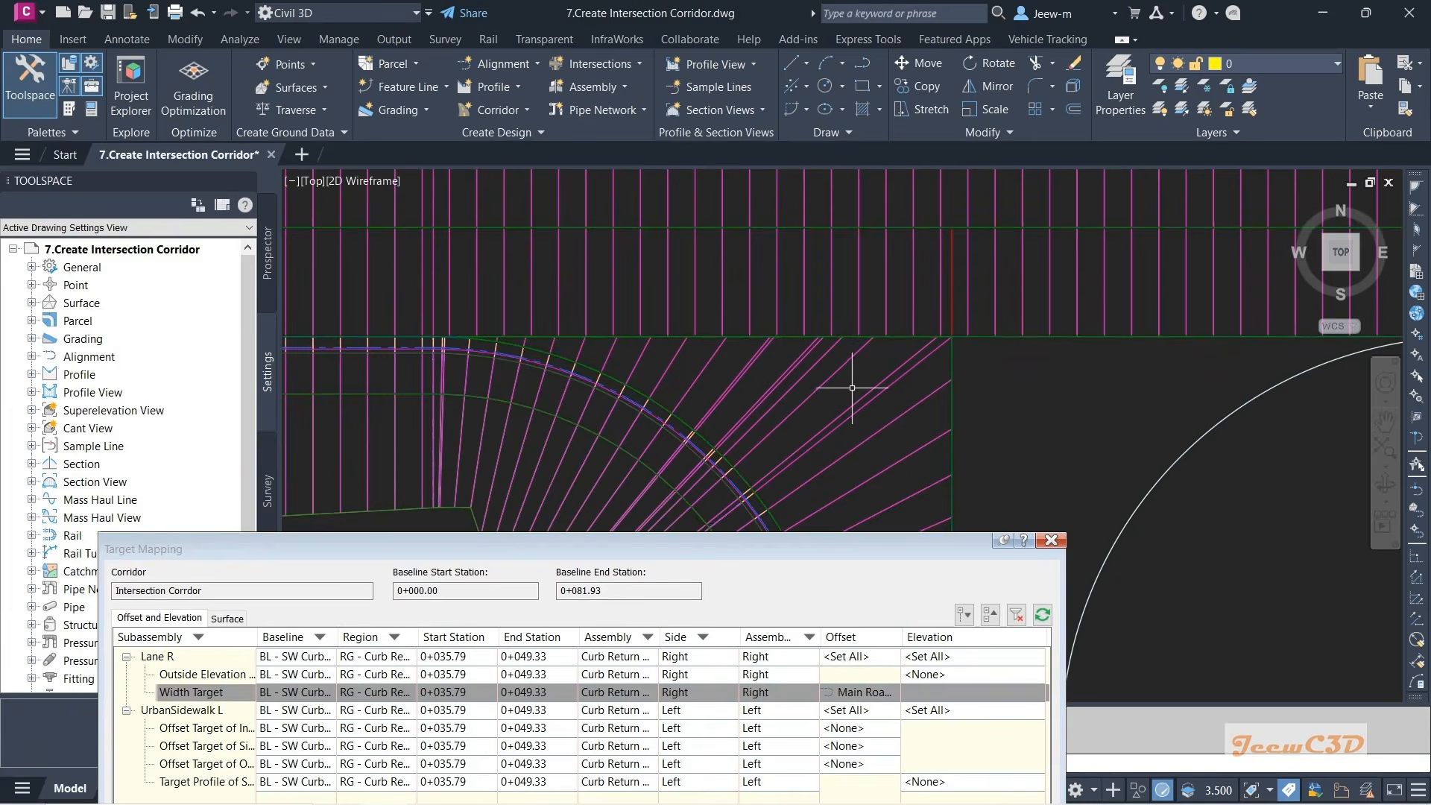
drag(875, 548, 1030, 225)
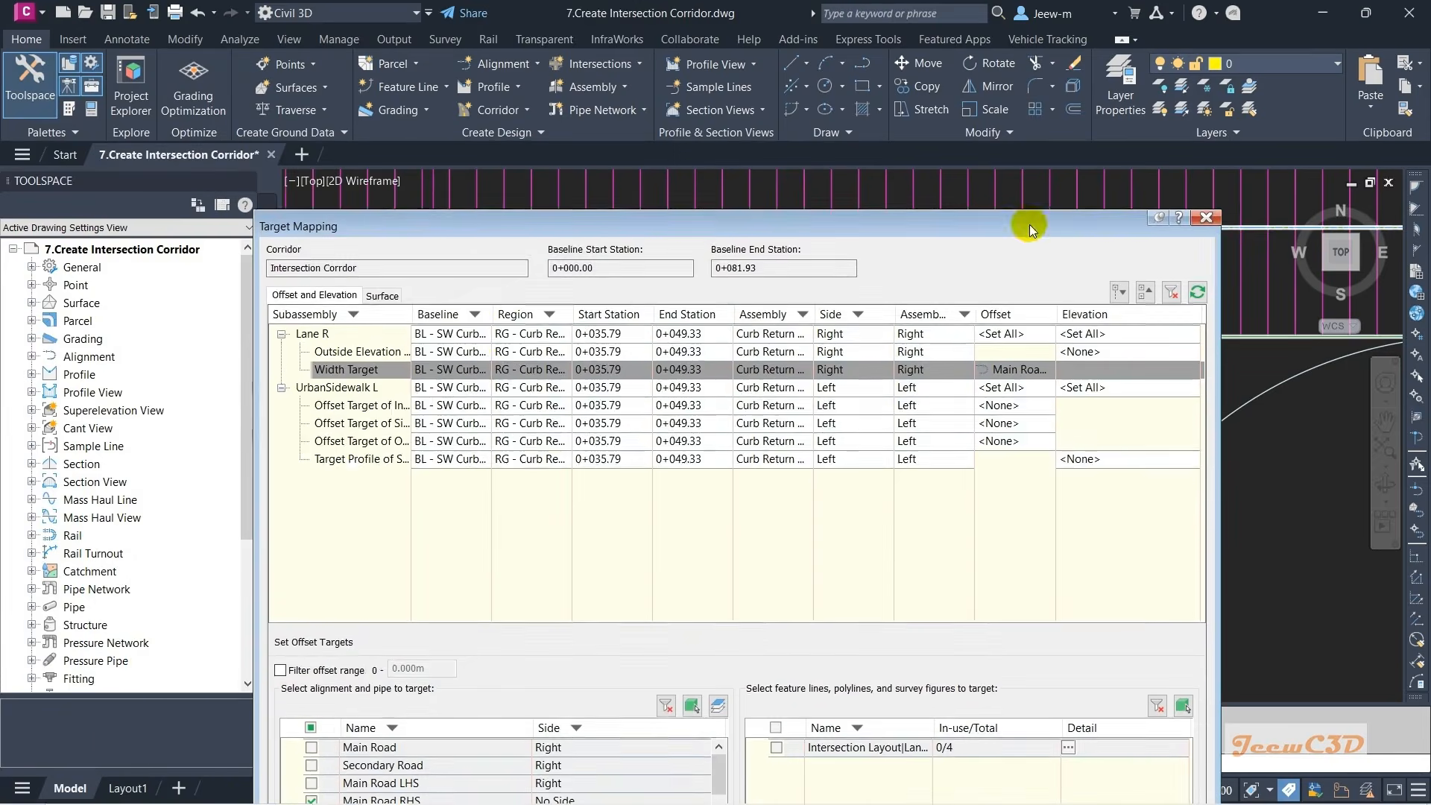
click(356, 352)
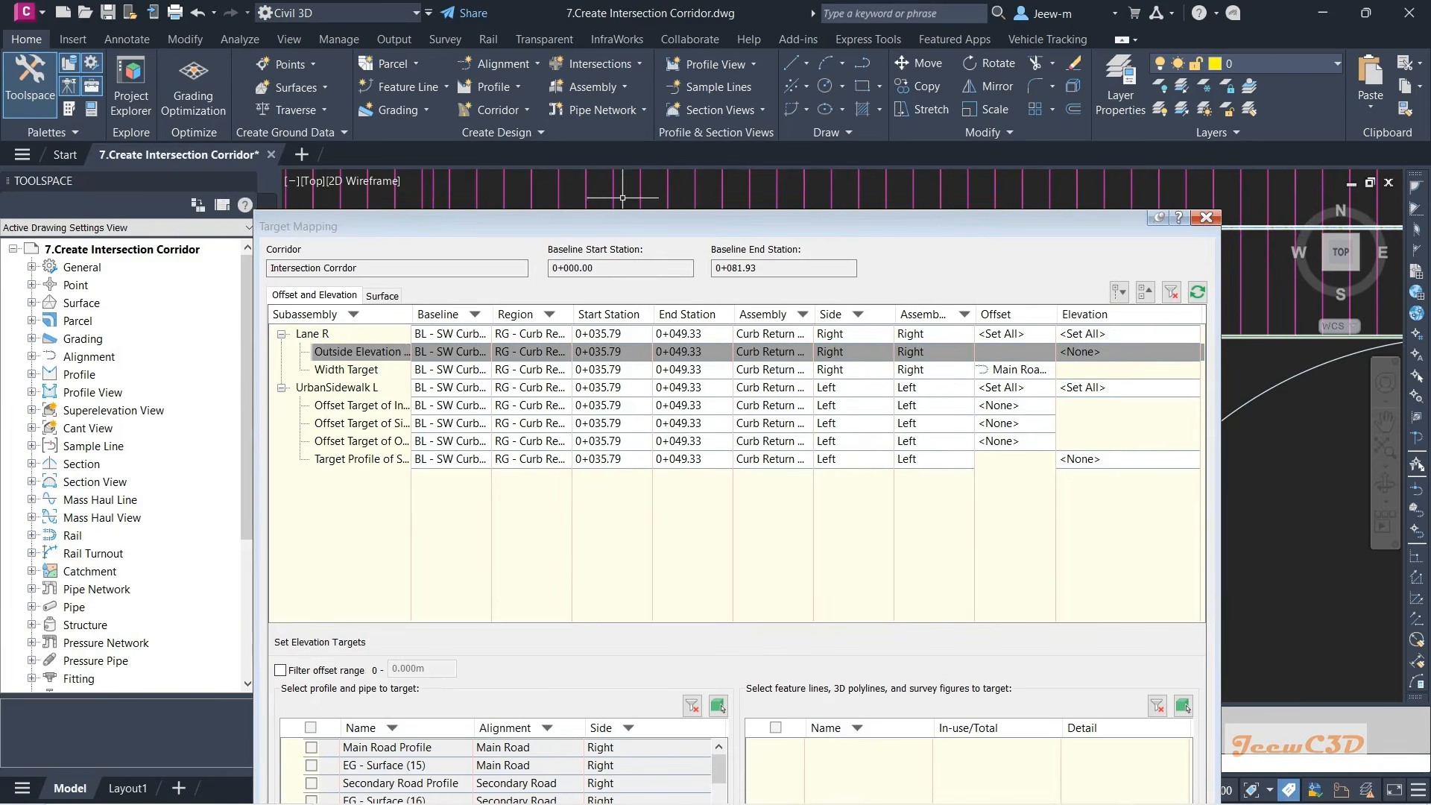
drag(619, 233, 547, 60)
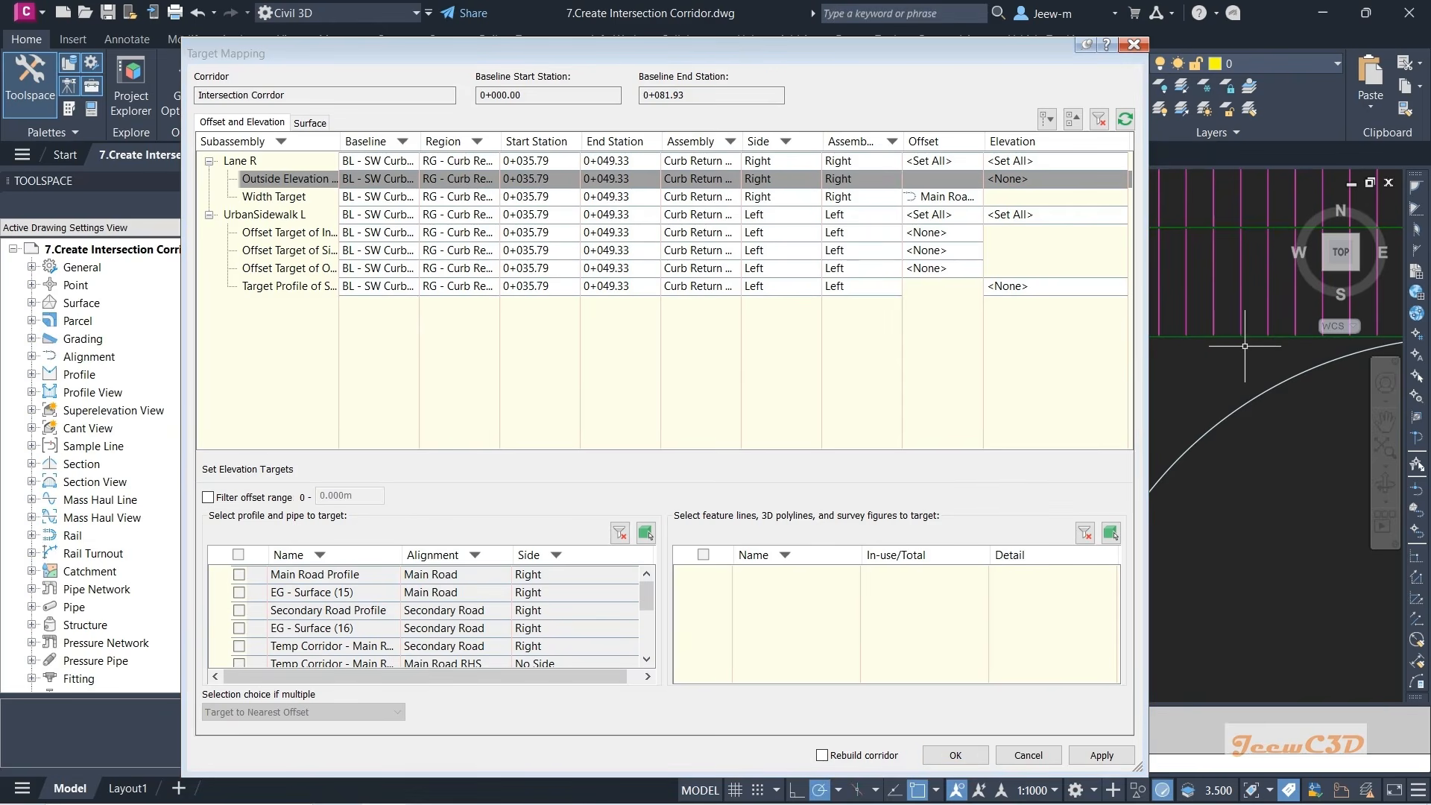
click(319, 555)
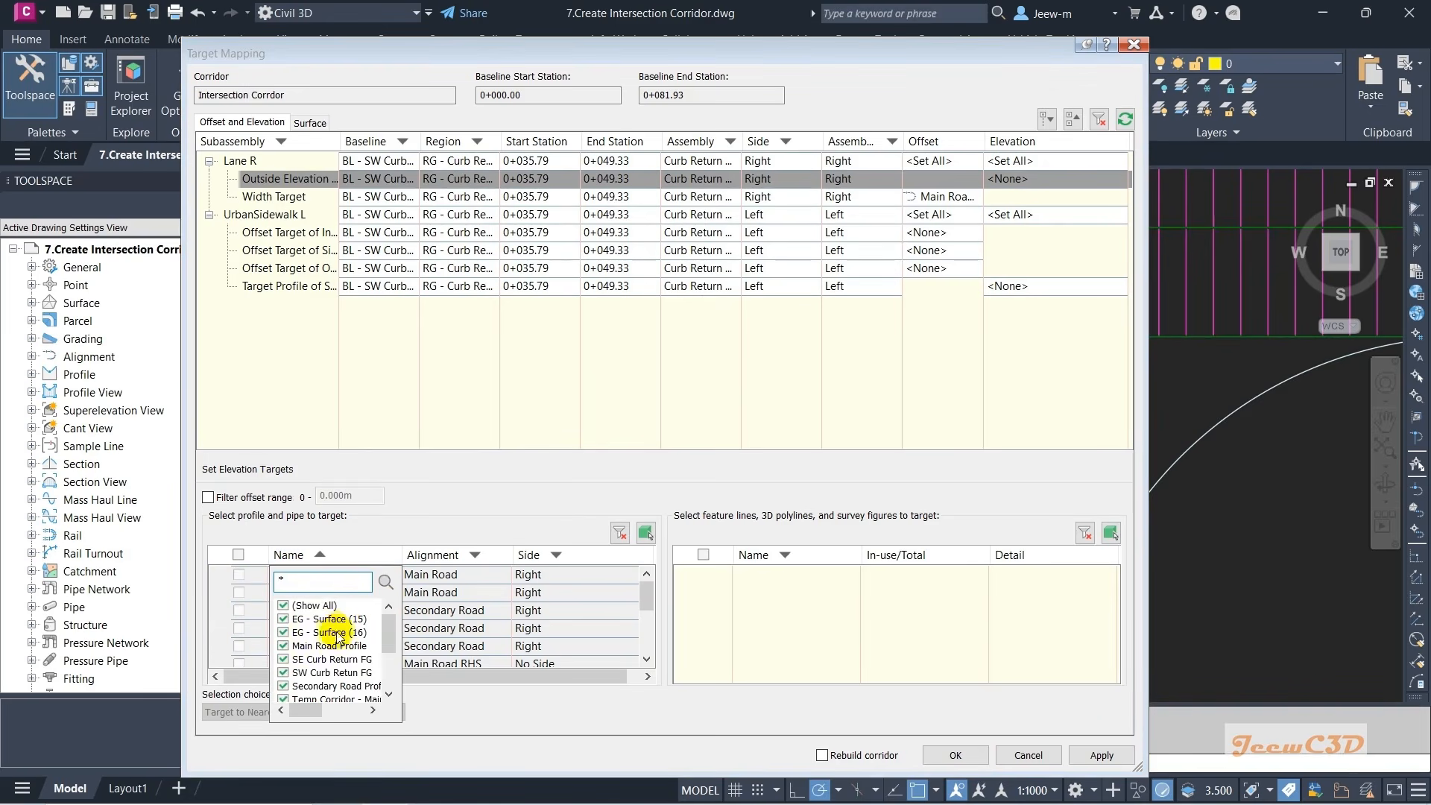
click(284, 607)
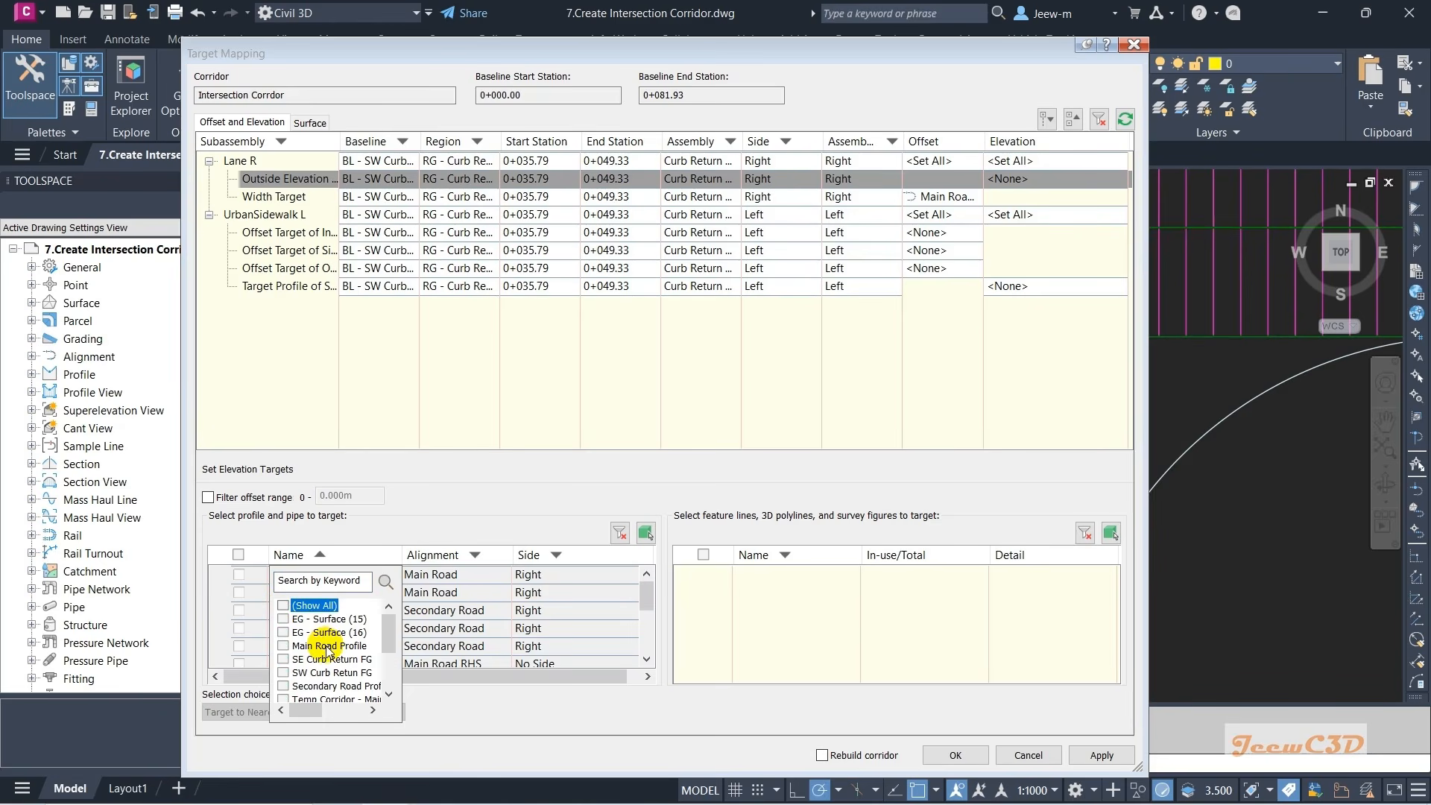
scroll(328, 663, down, 2)
scroll(332, 665, up, 2)
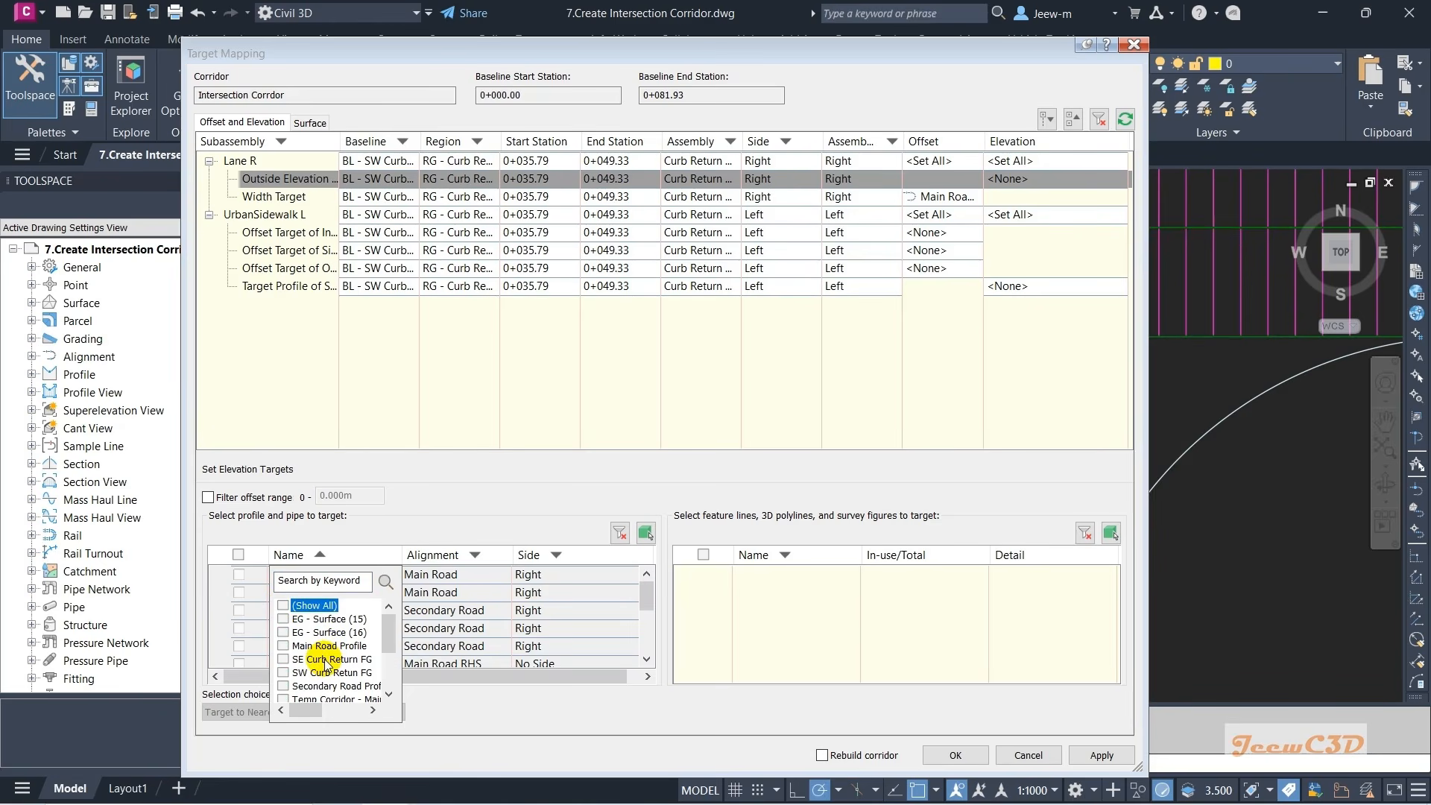
mouse_move(306, 709)
mouse_down()
mouse_move(319, 716)
mouse_move(308, 712)
mouse_up()
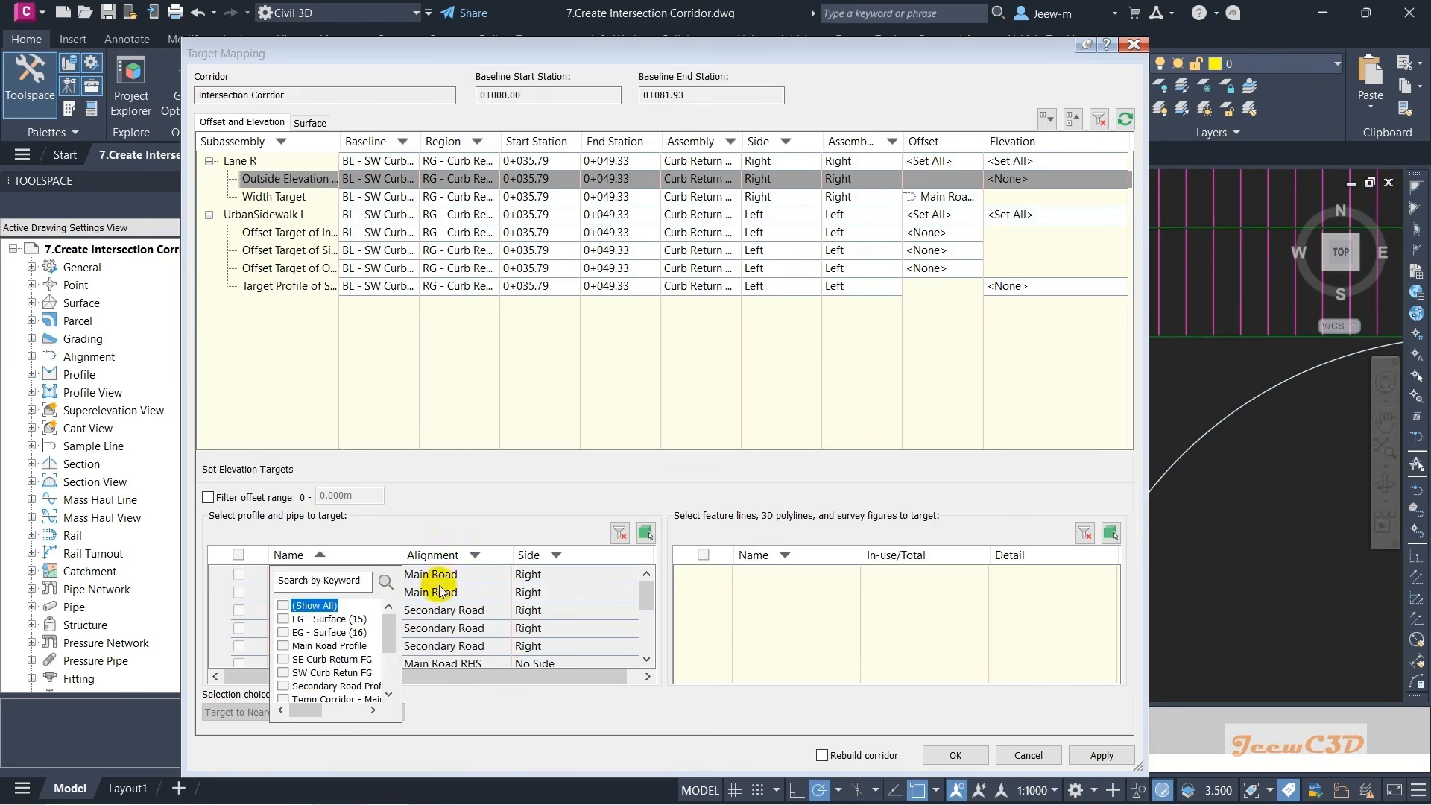
scroll(369, 633, down, 1)
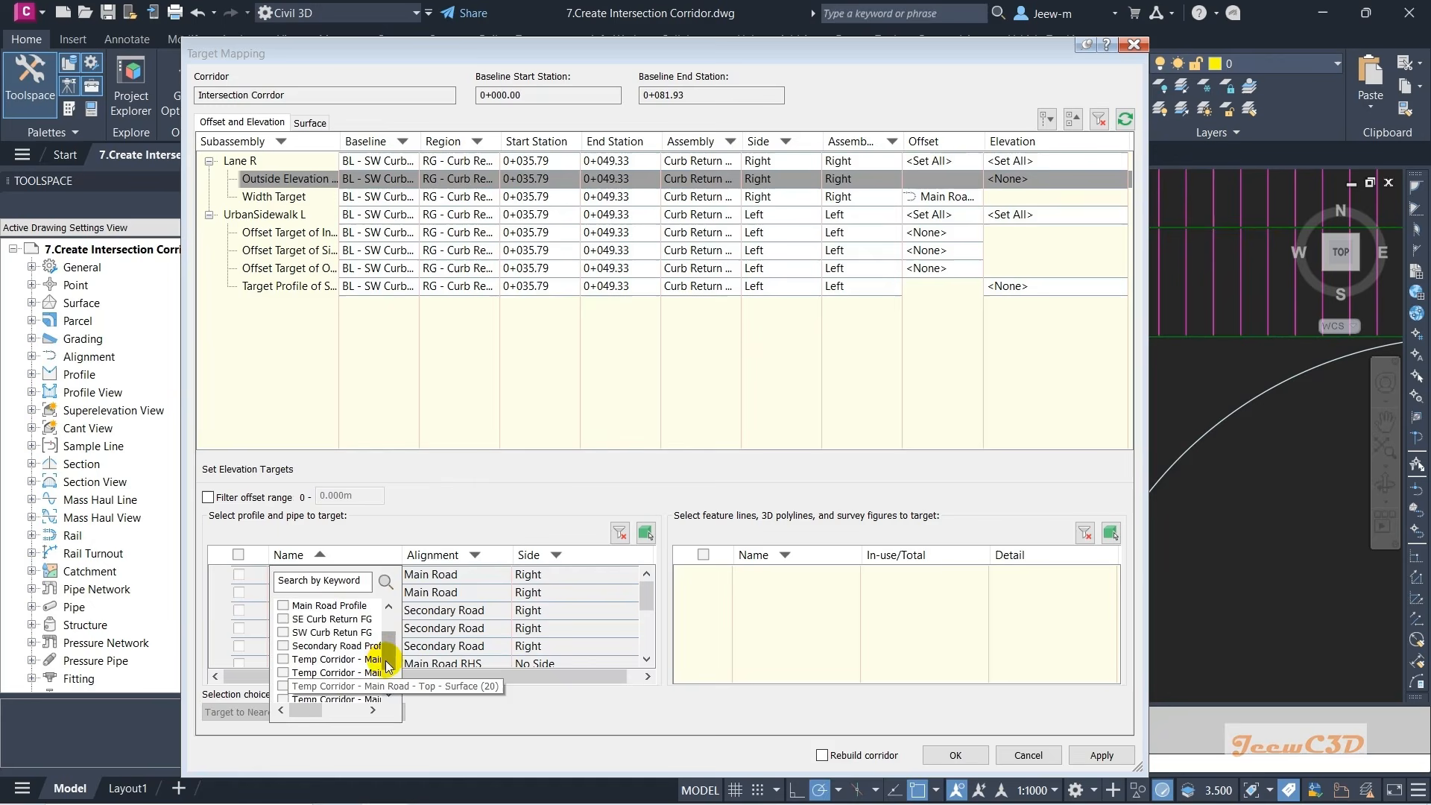
scroll(393, 608, up, 1)
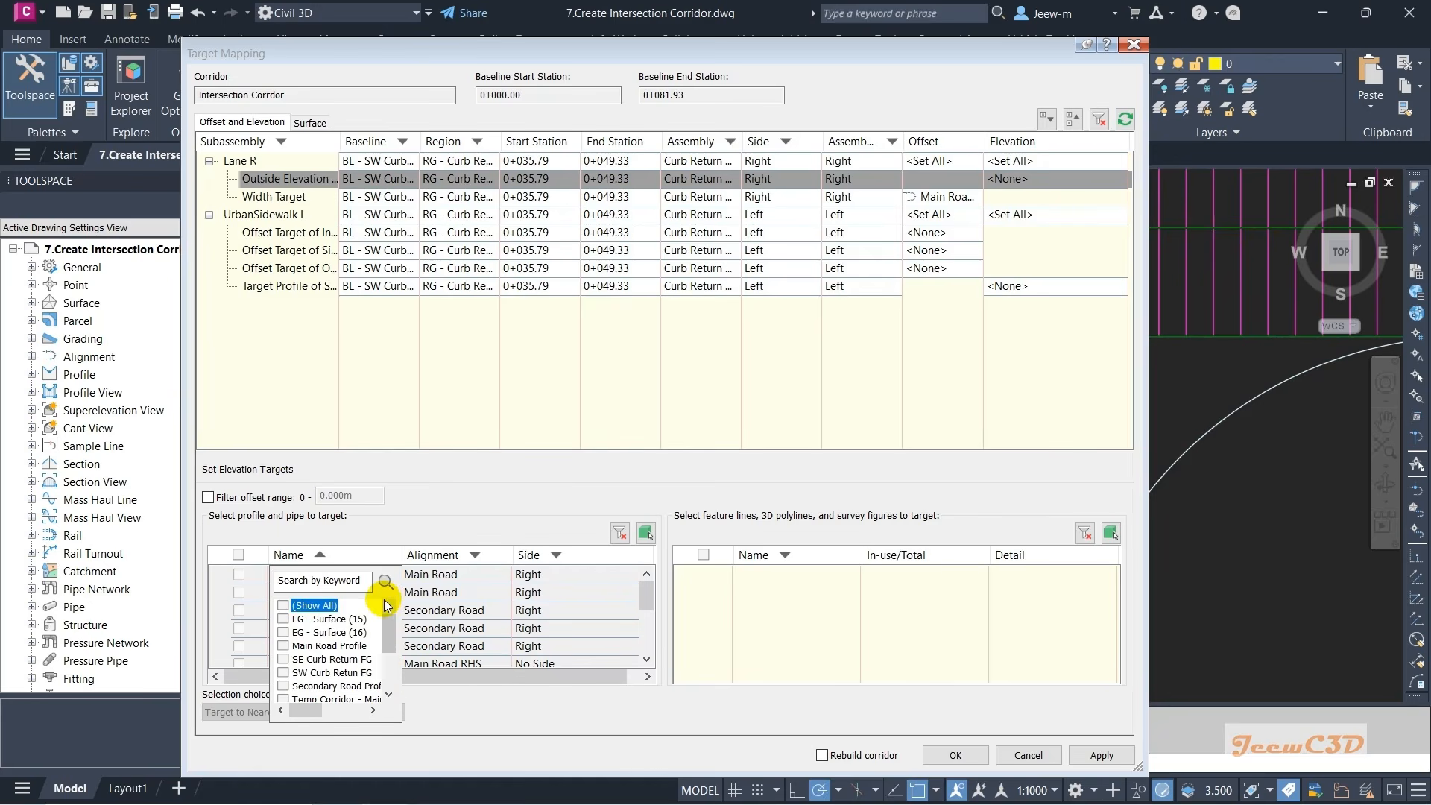
click(450, 548)
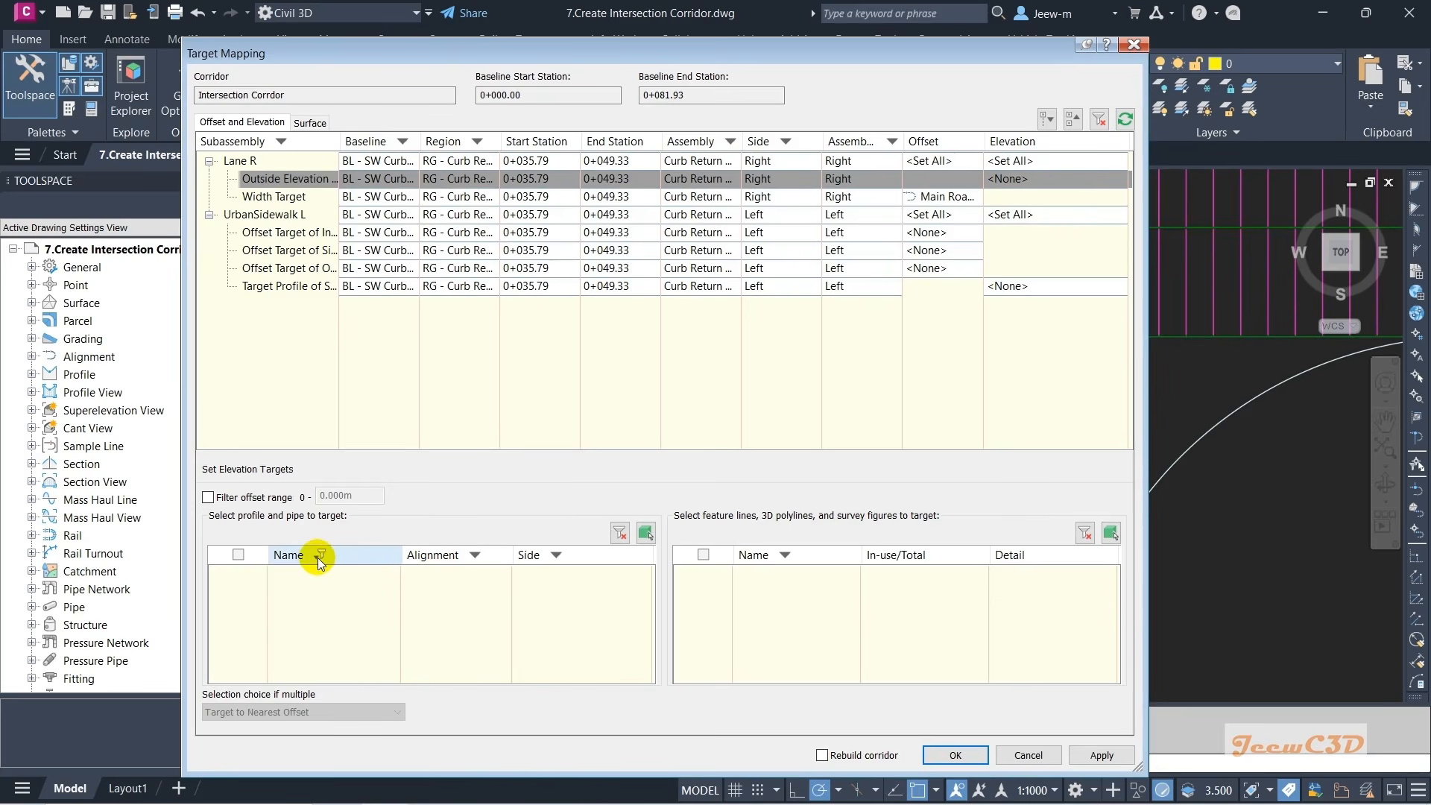
click(320, 554)
click(474, 557)
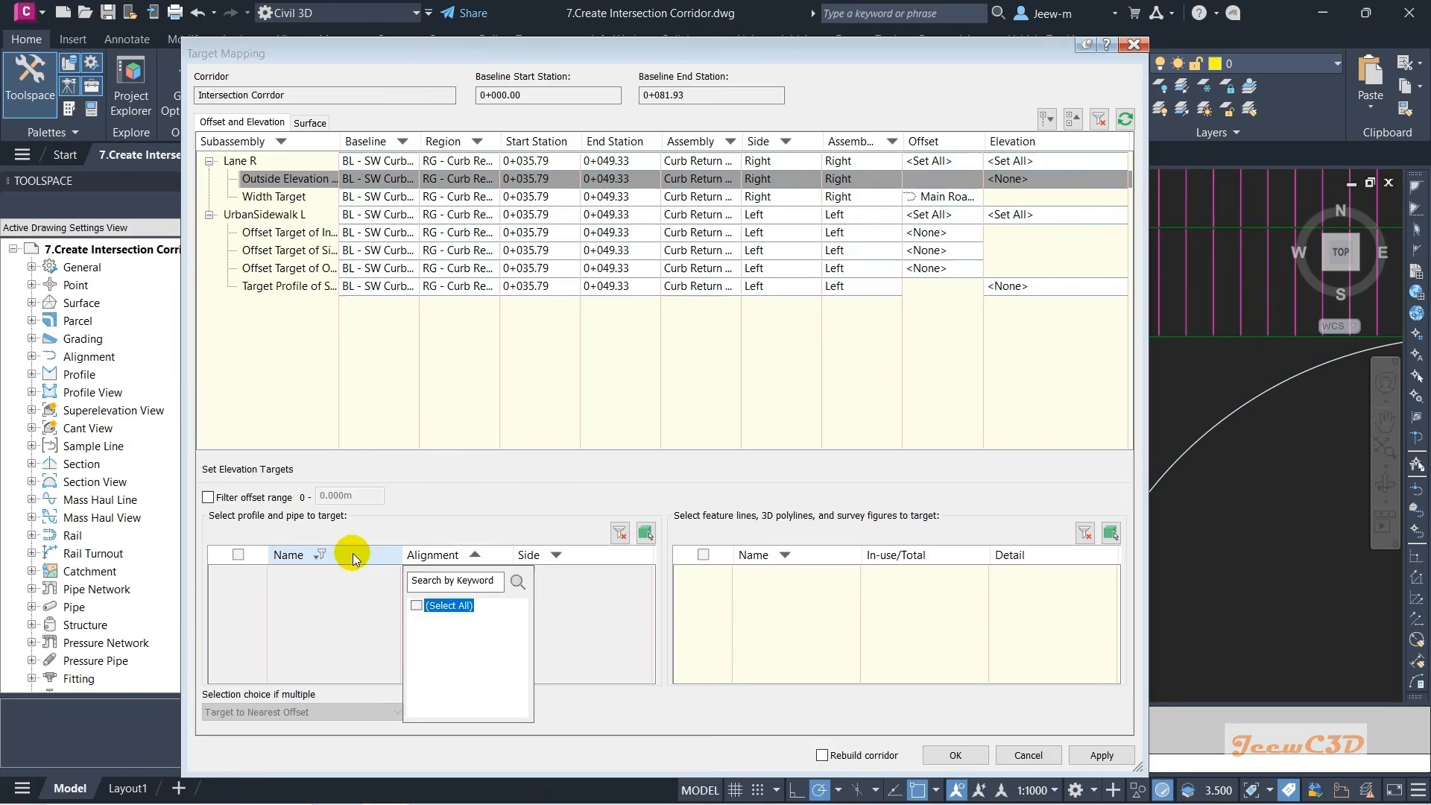
click(321, 555)
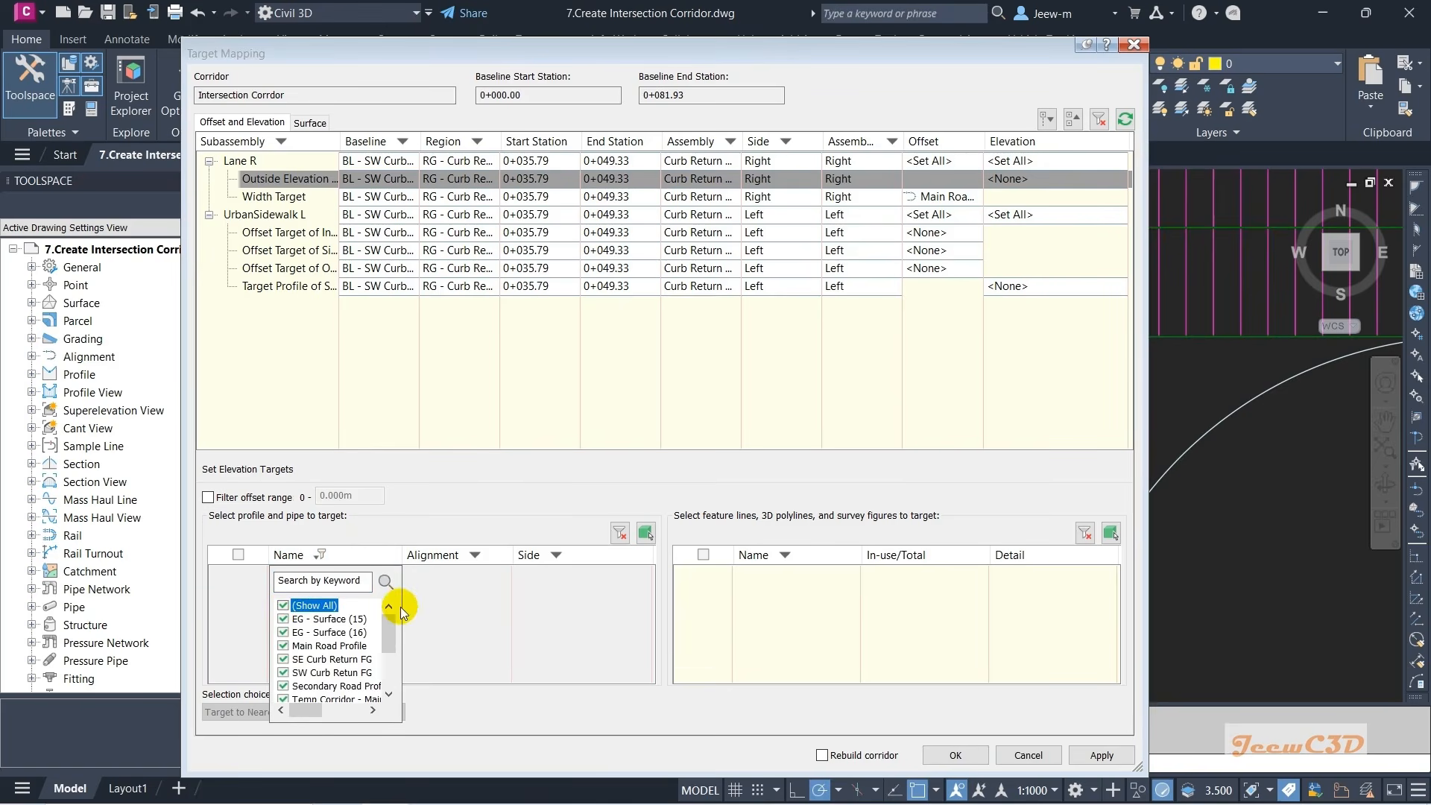
click(444, 562)
- Filter the profiles to the Main Road RHS alignment, assign its Temp Corridor profile as the outside elevation target, and accept the target mapping
click(444, 562)
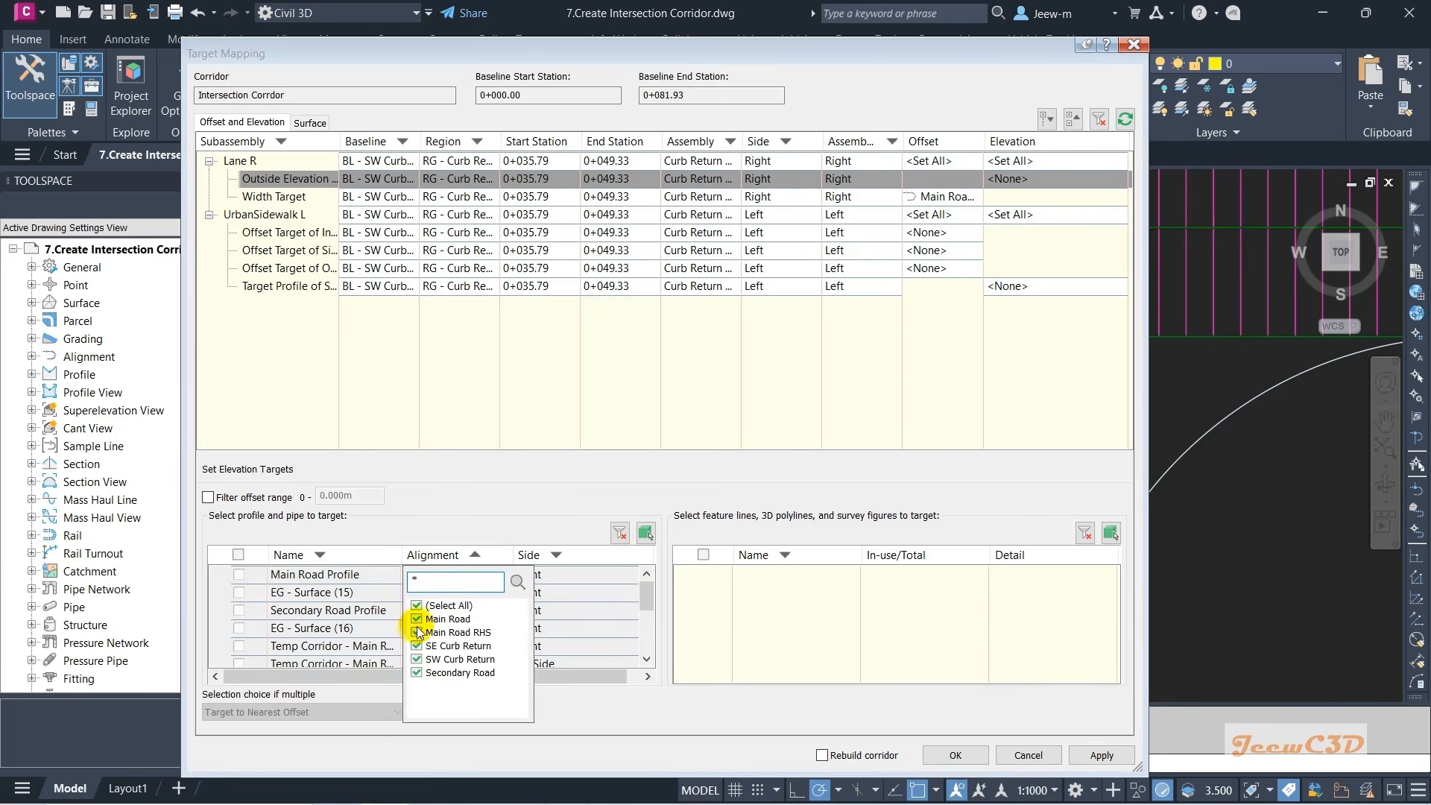
click(417, 606)
click(418, 632)
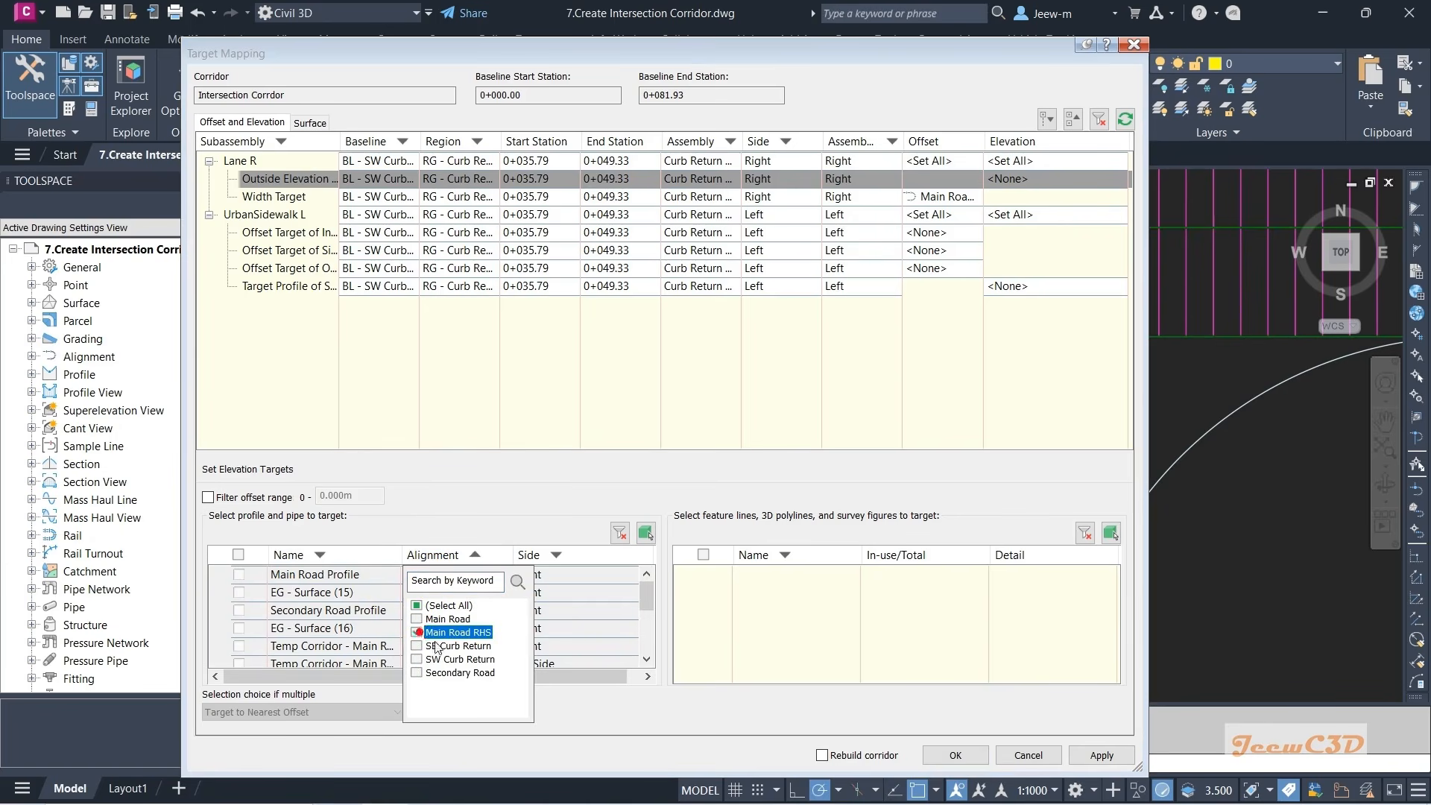
click(639, 598)
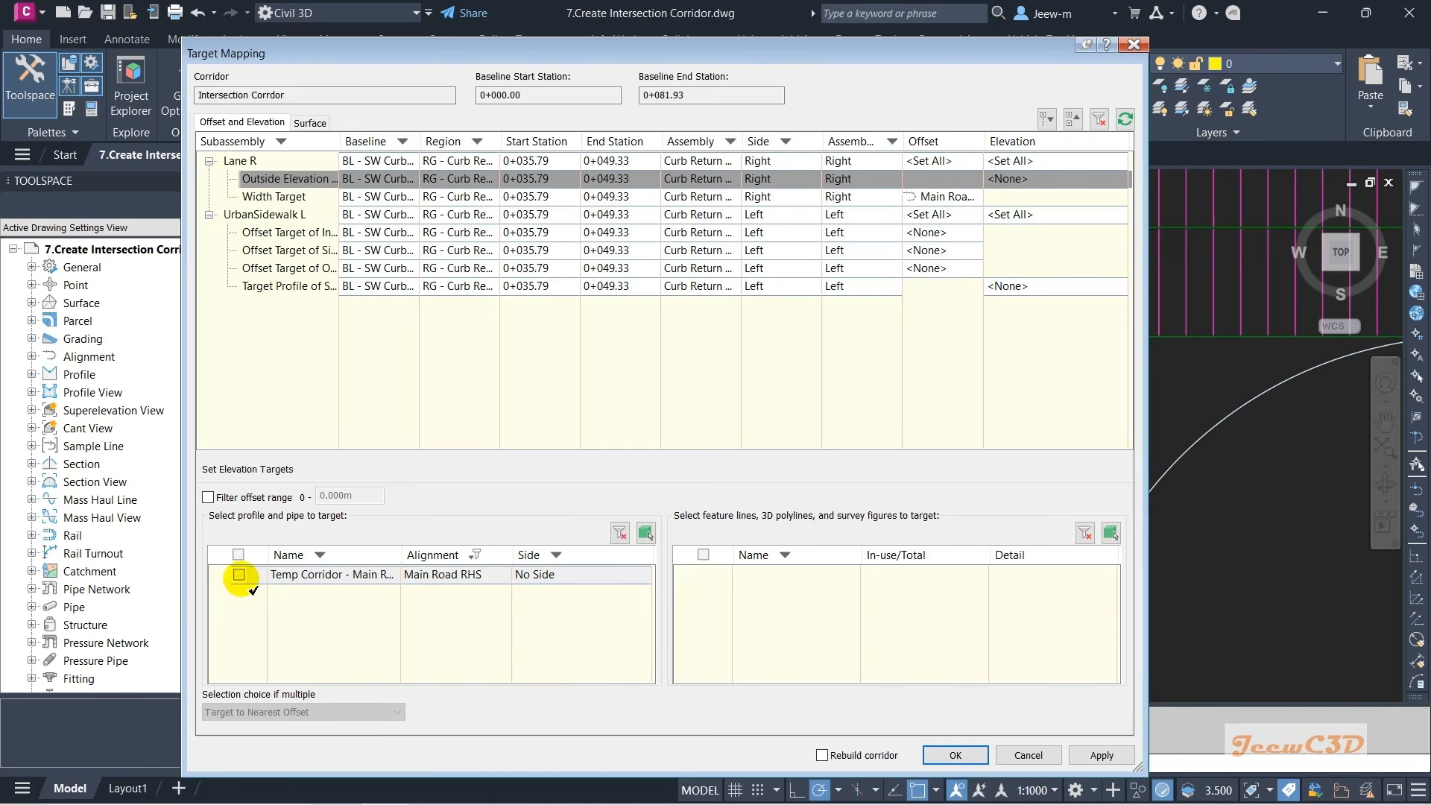
click(239, 575)
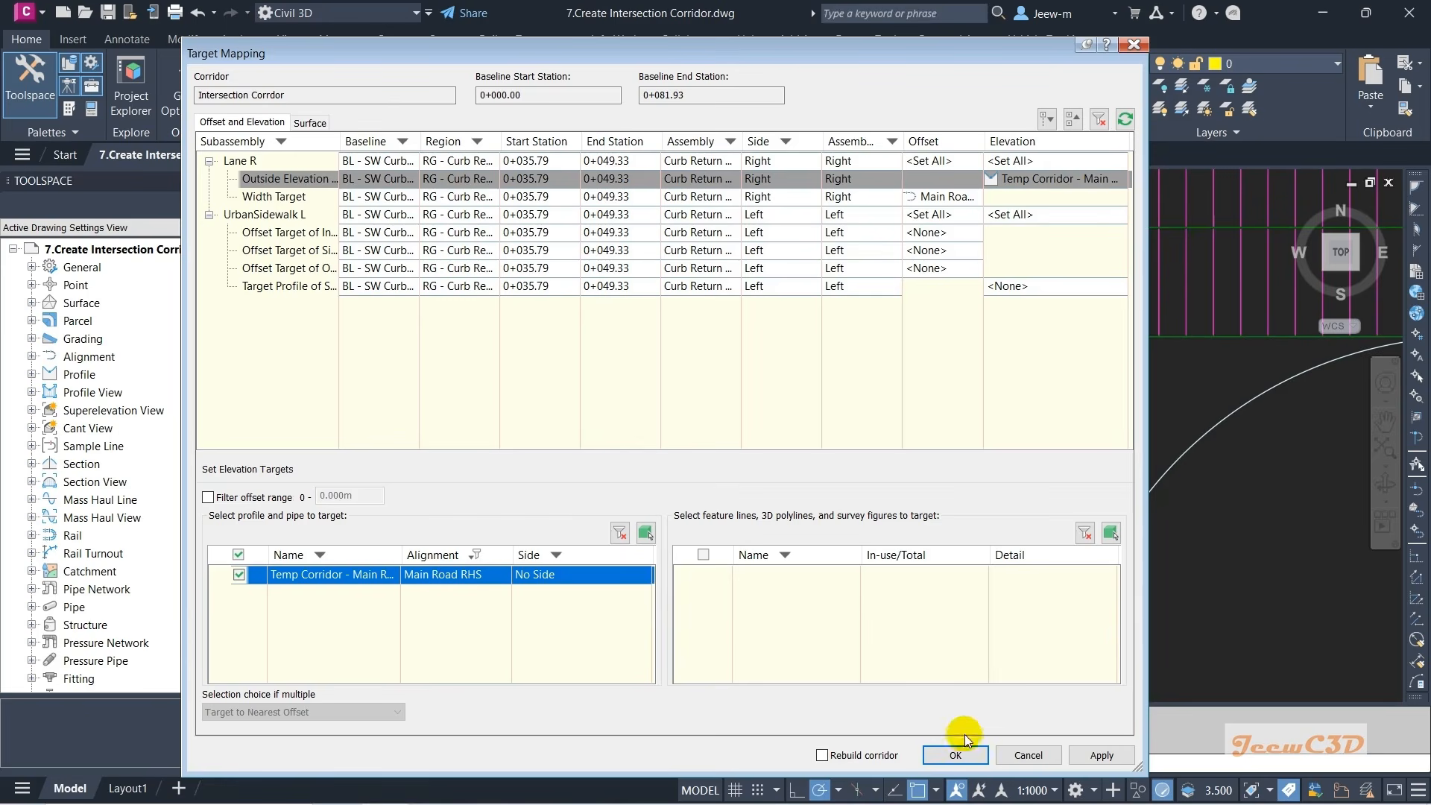
click(956, 755)
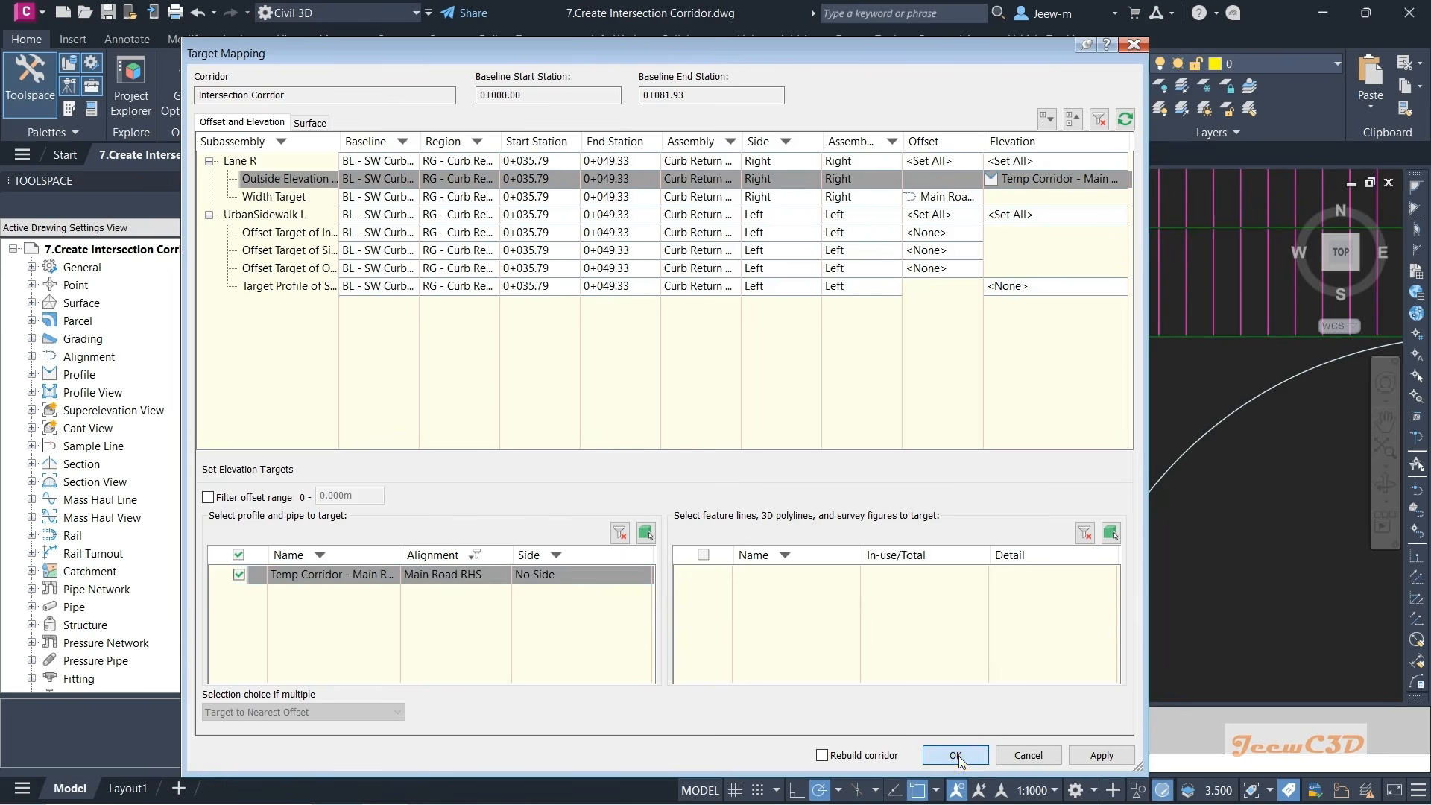
scroll(799, 526, down, 7)
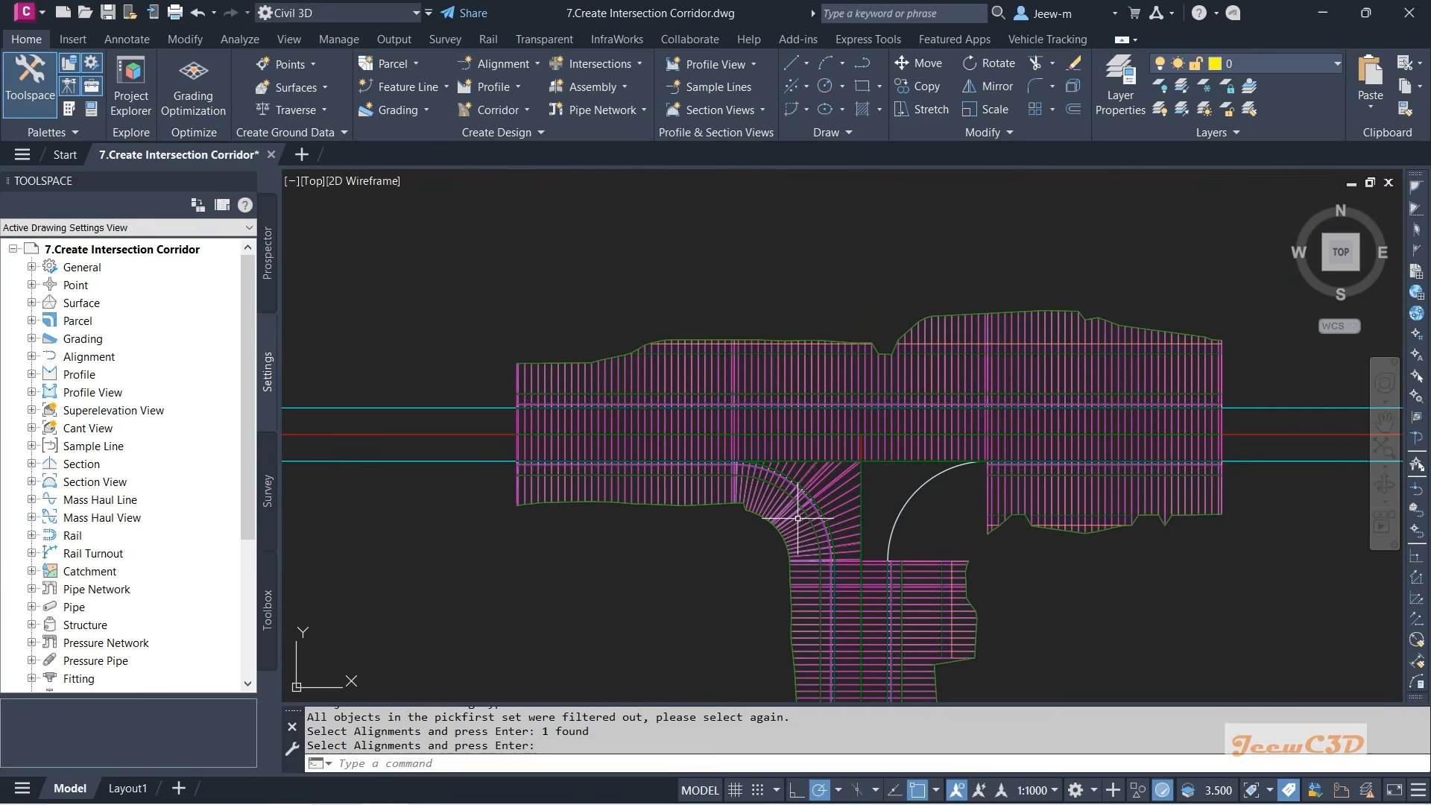
scroll(761, 544, up, 4)
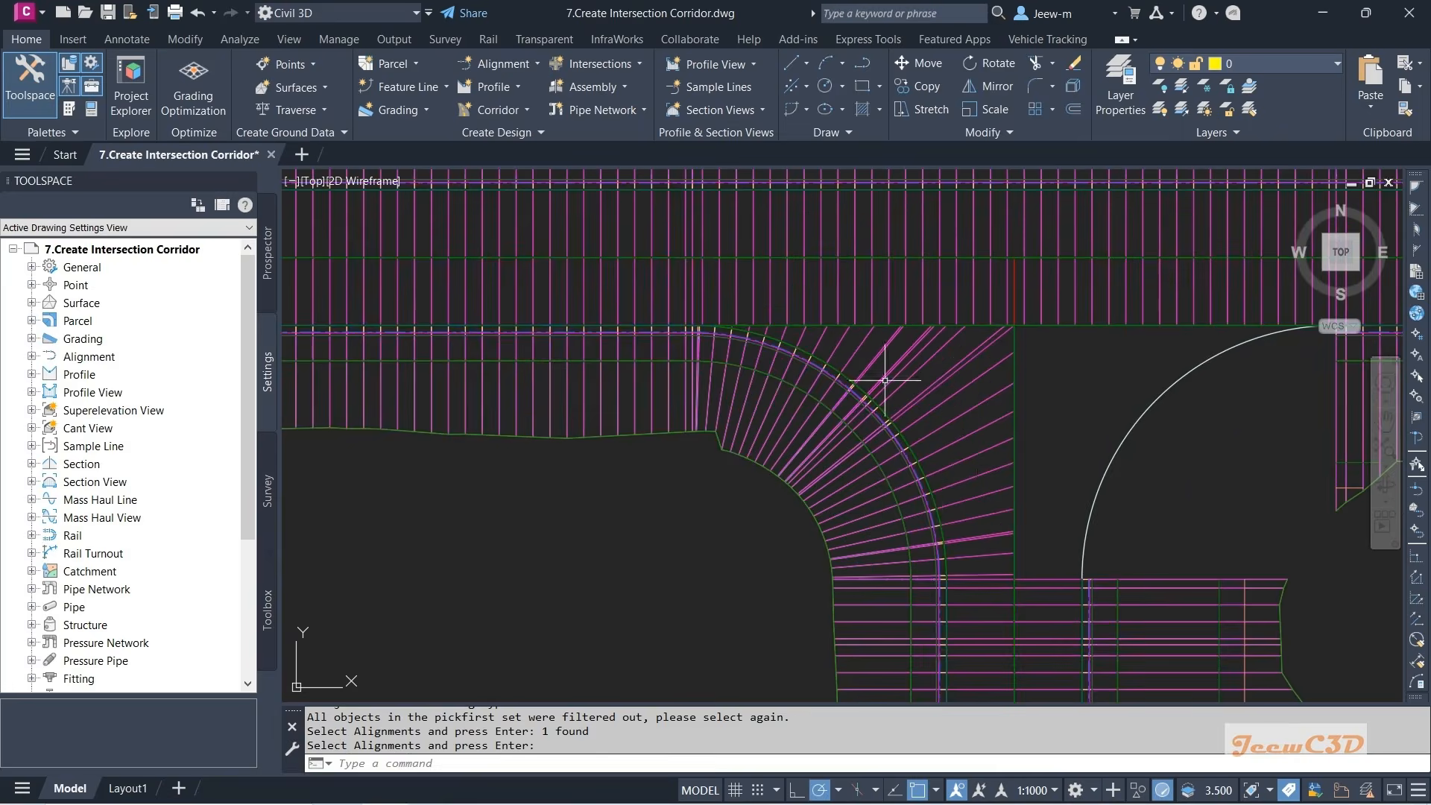
scroll(885, 380, down, 5)
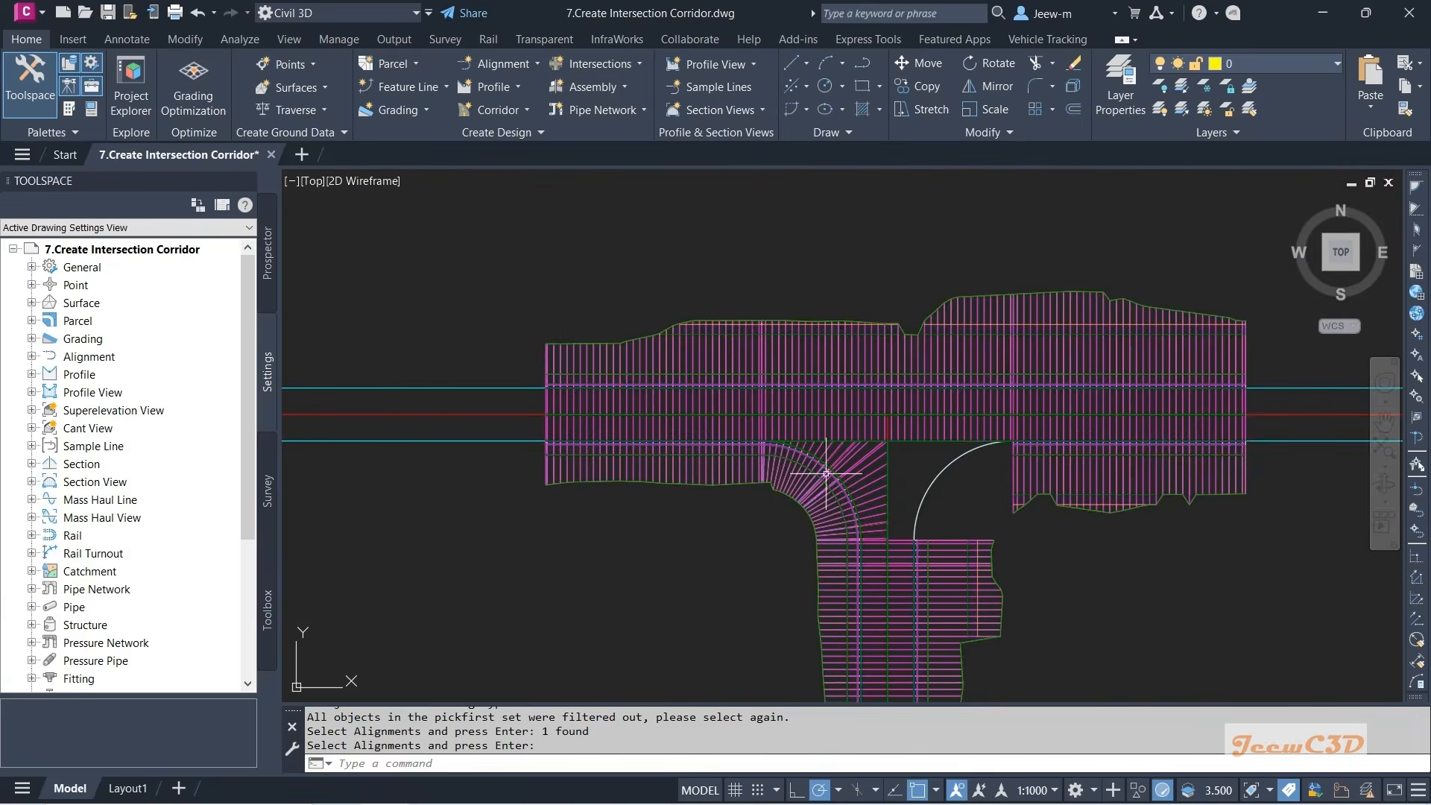
middle_drag(654, 559, 539, 539)
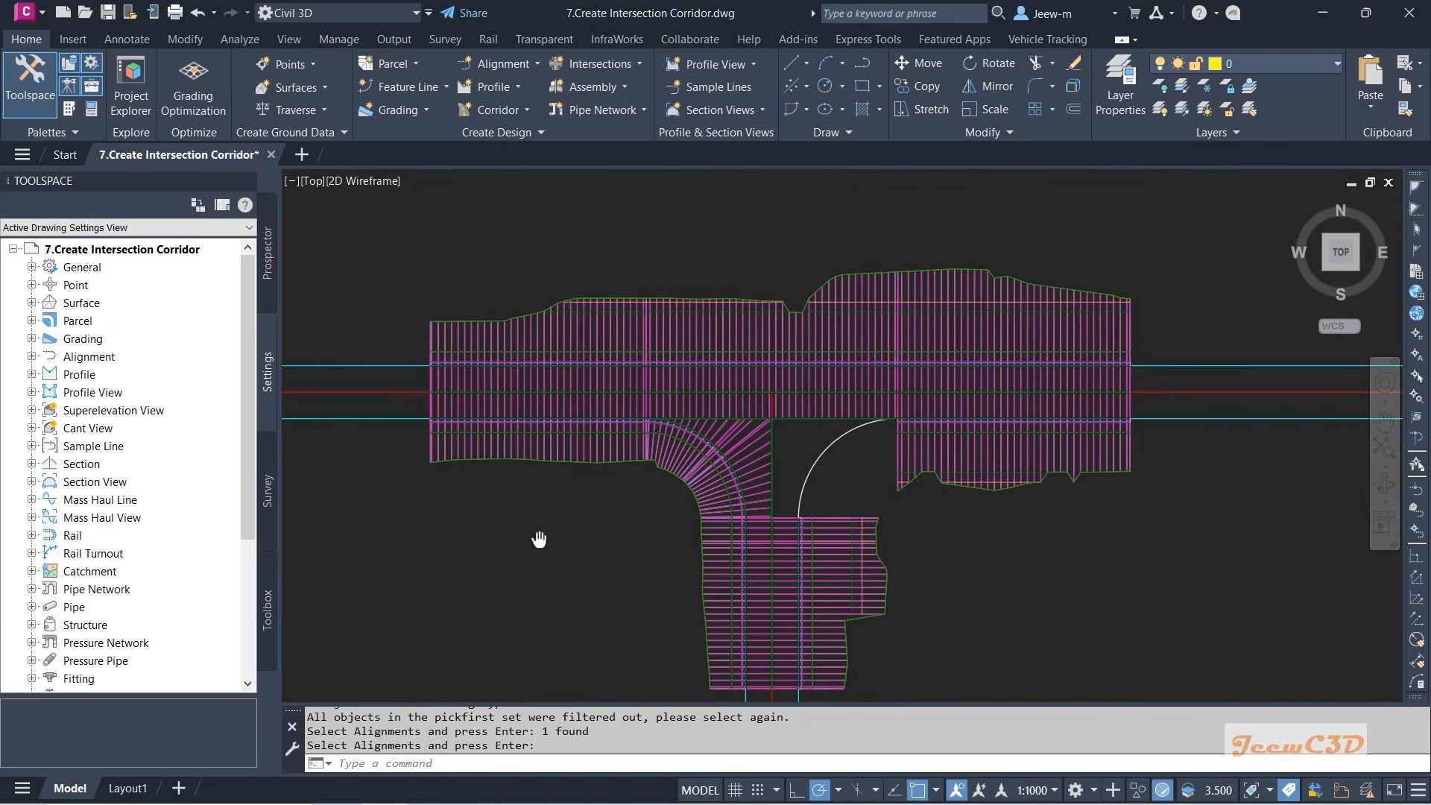
scroll(830, 440, up, 2)
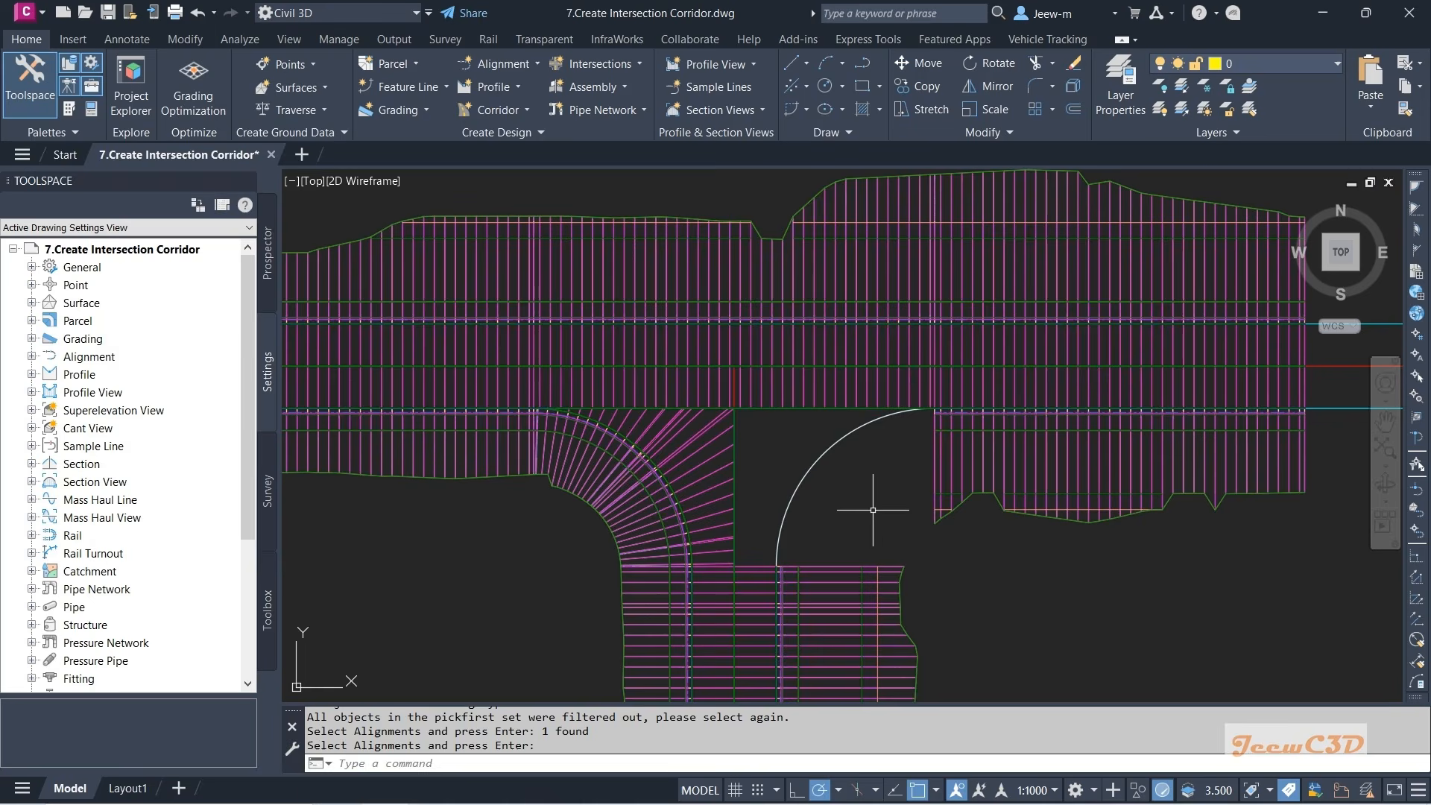
mouse_move(873, 510)
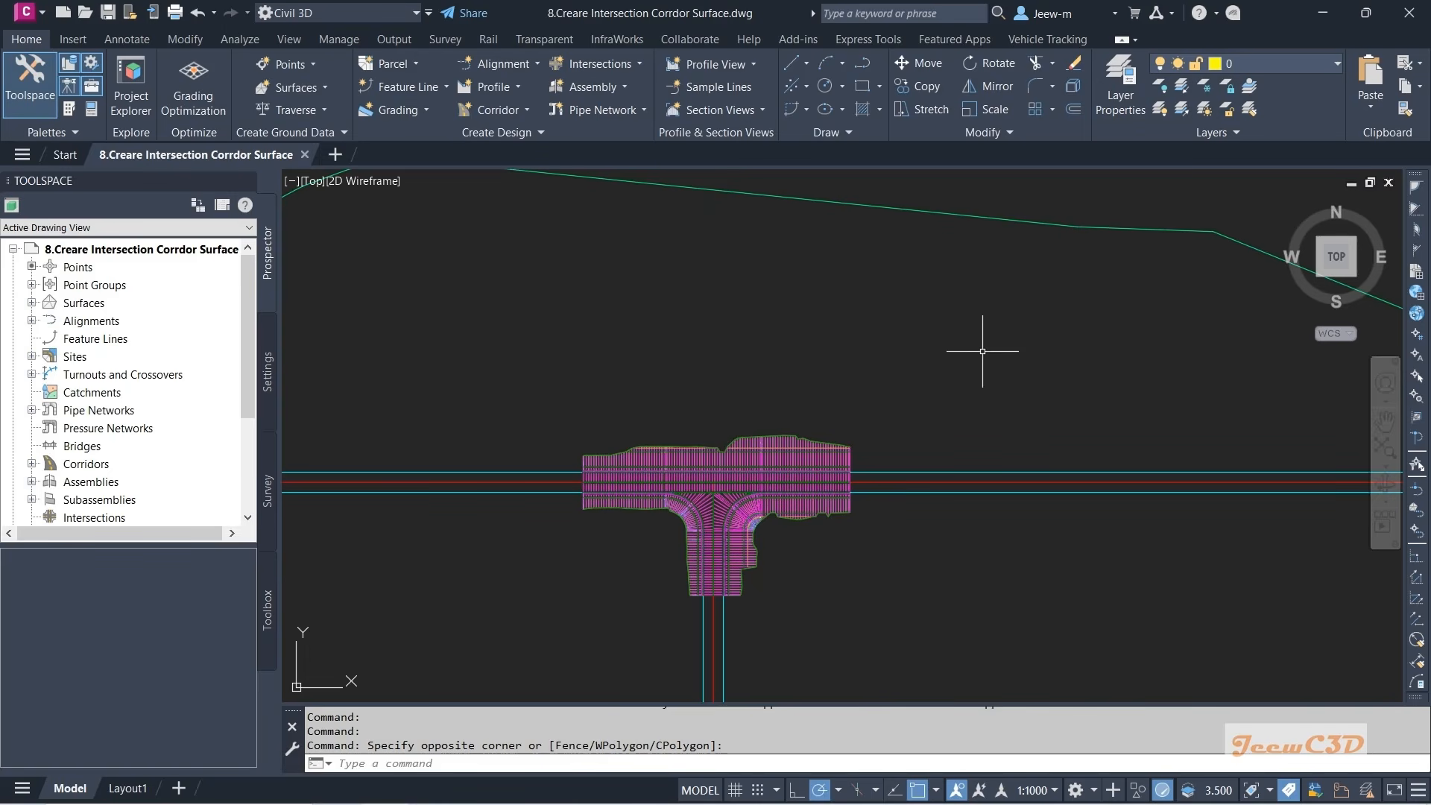
- Open the corridor properties of the finished intersection corridor in the corridor surface drawing
mouse_move(990, 365)
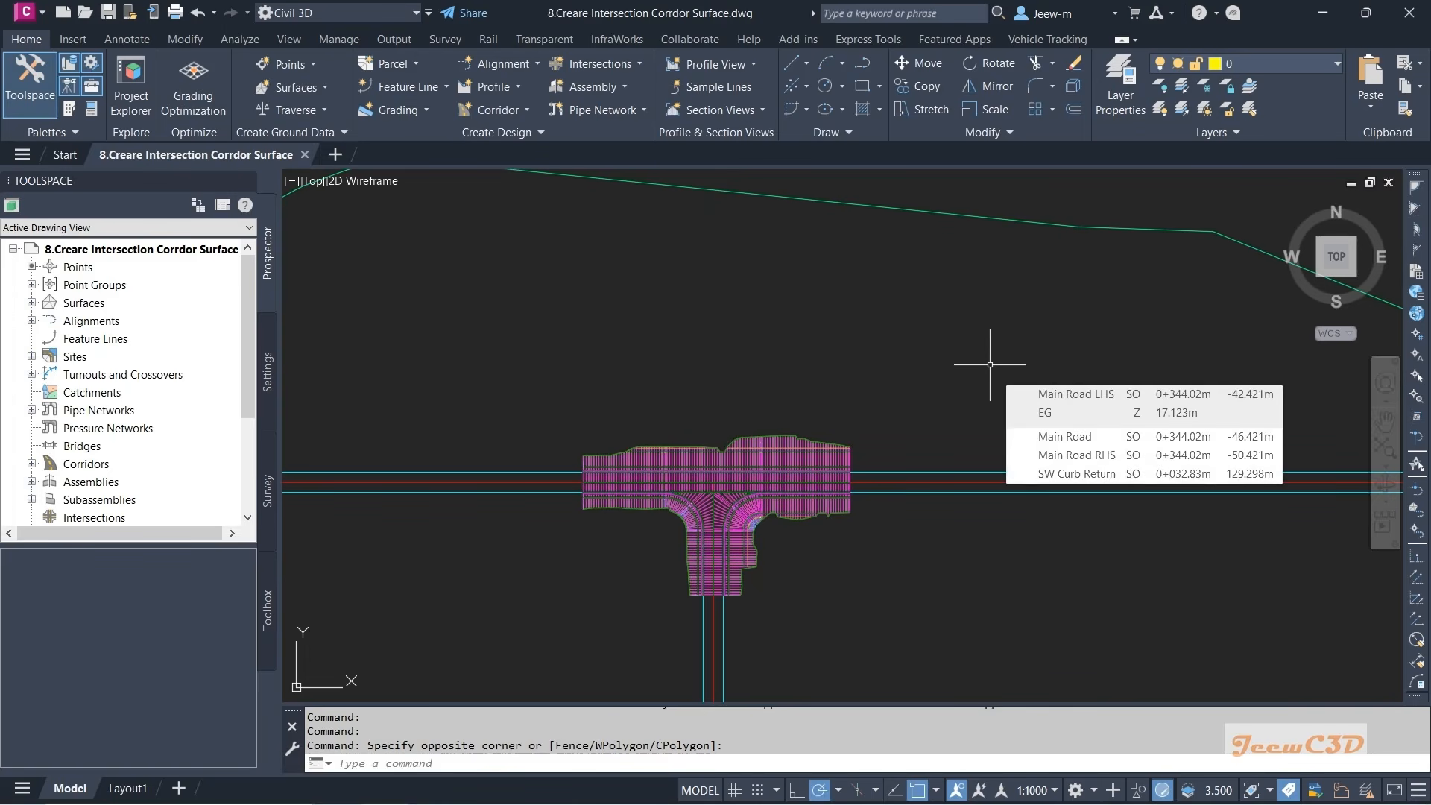
middle_drag(917, 387, 963, 335)
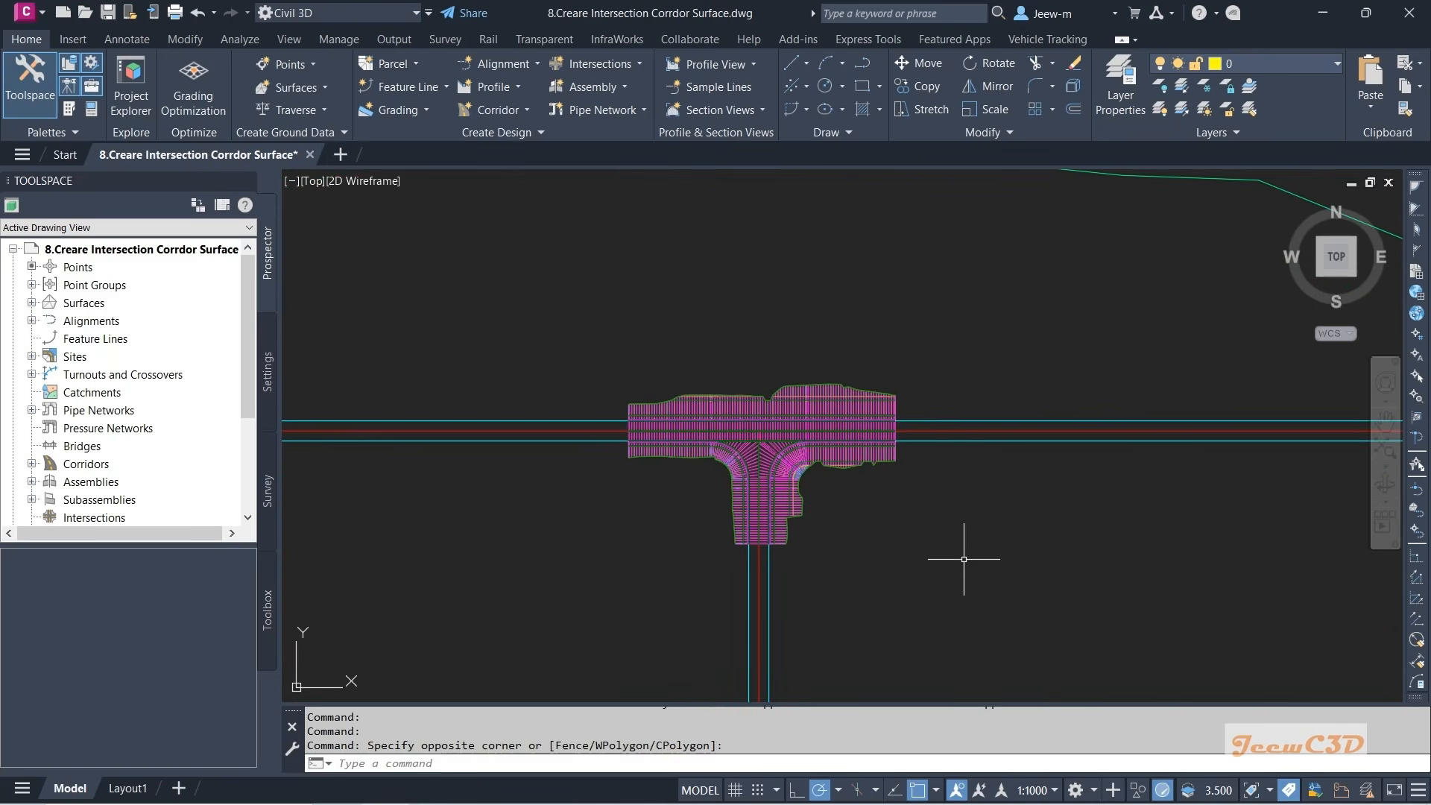
mouse_move(963, 559)
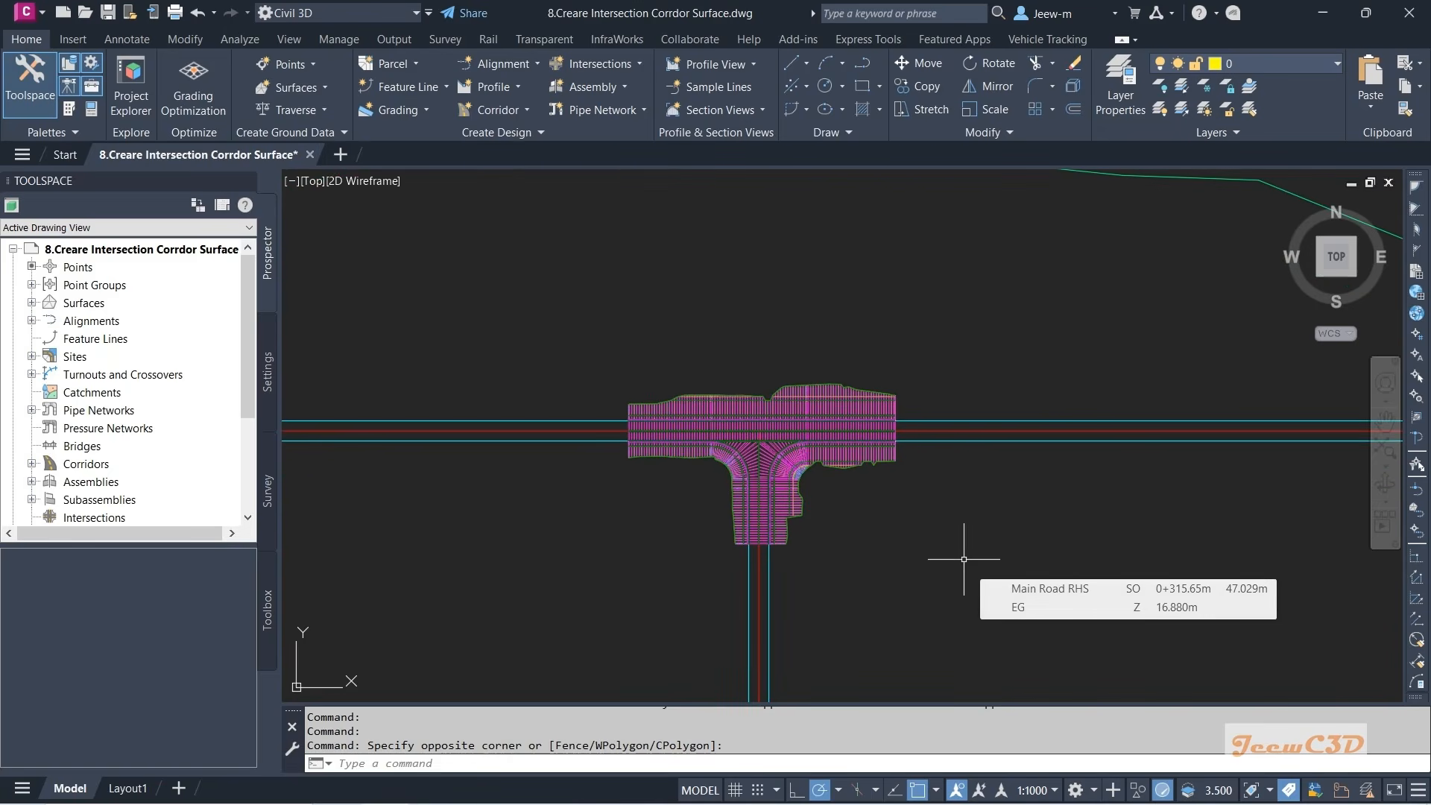
scroll(899, 579, up, 2)
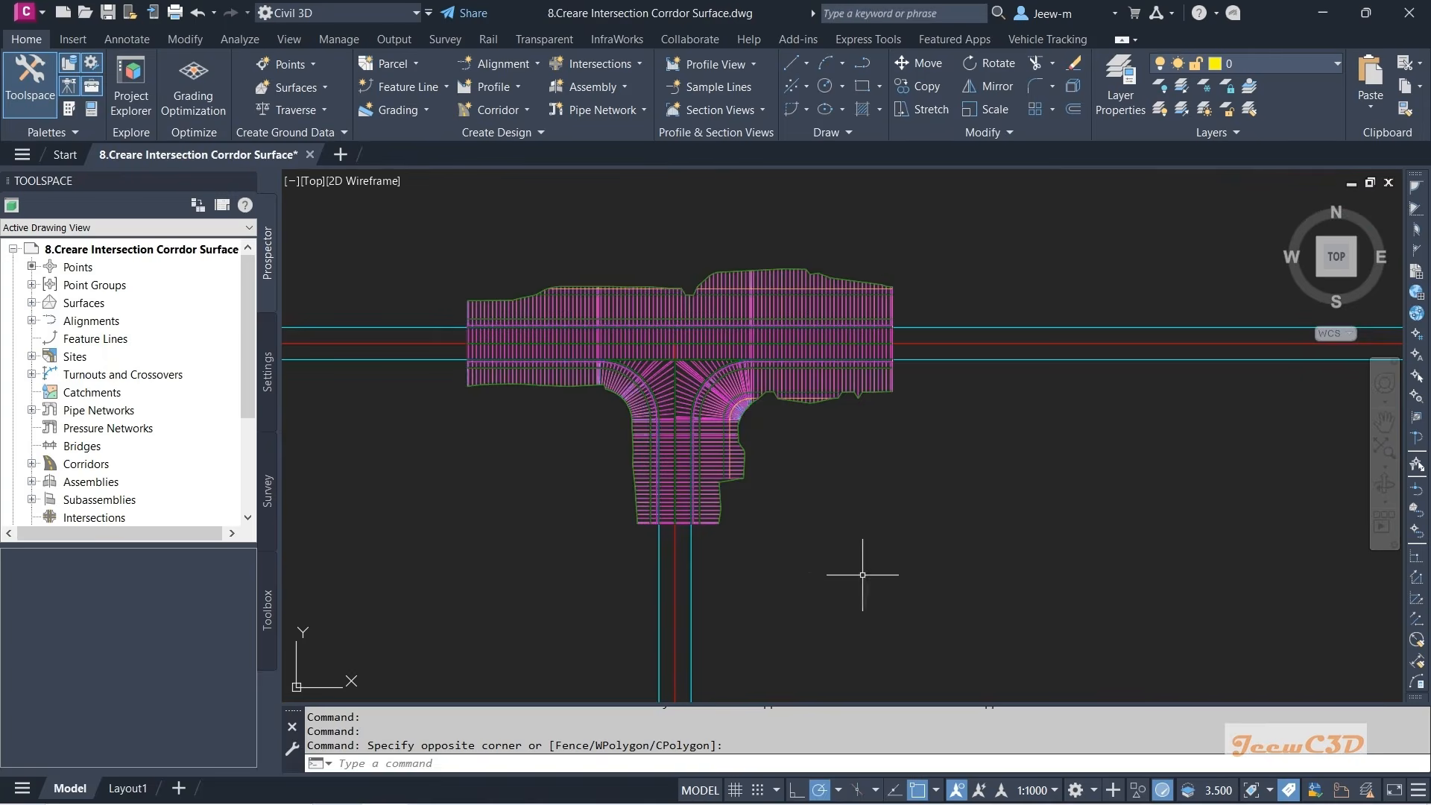
click(668, 511)
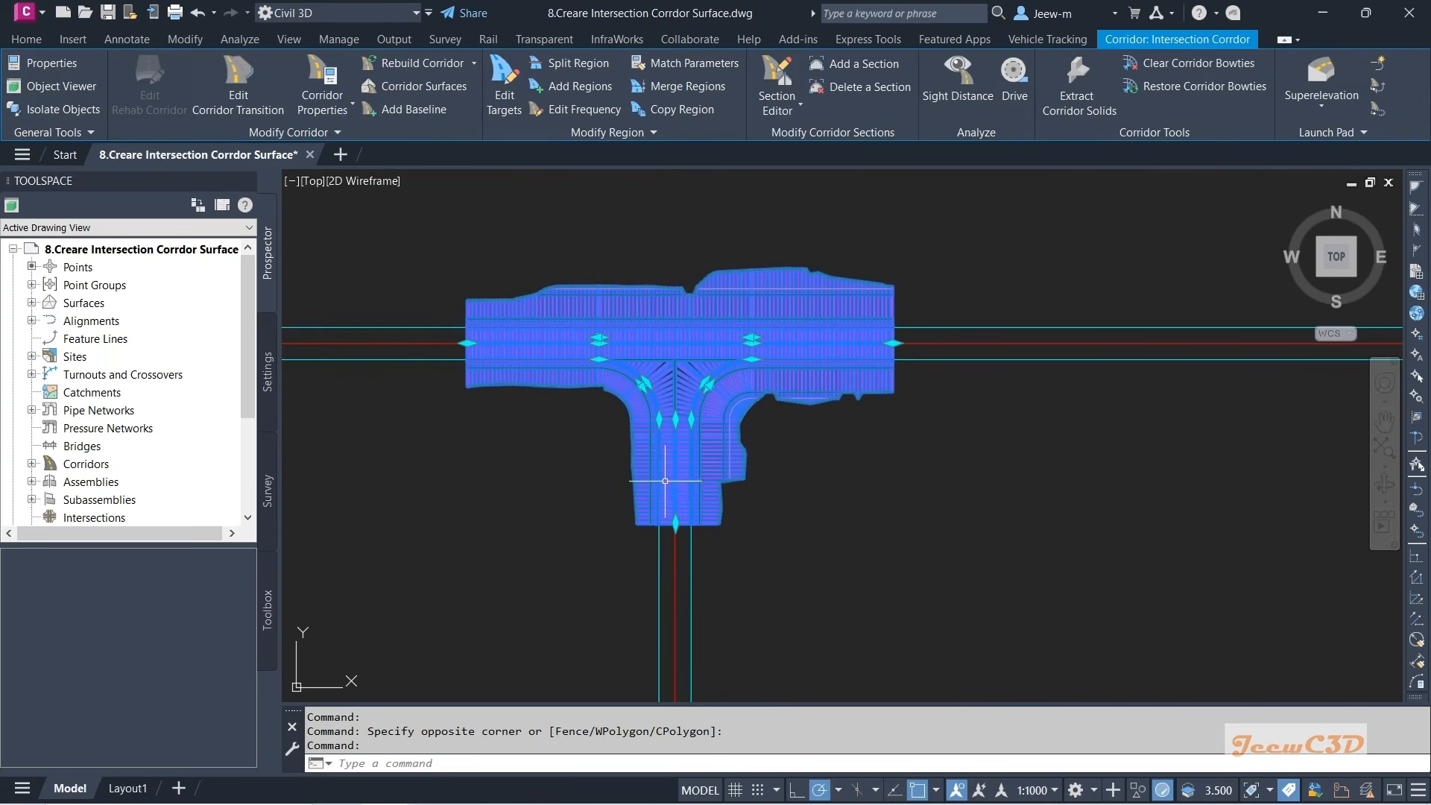
click(329, 74)
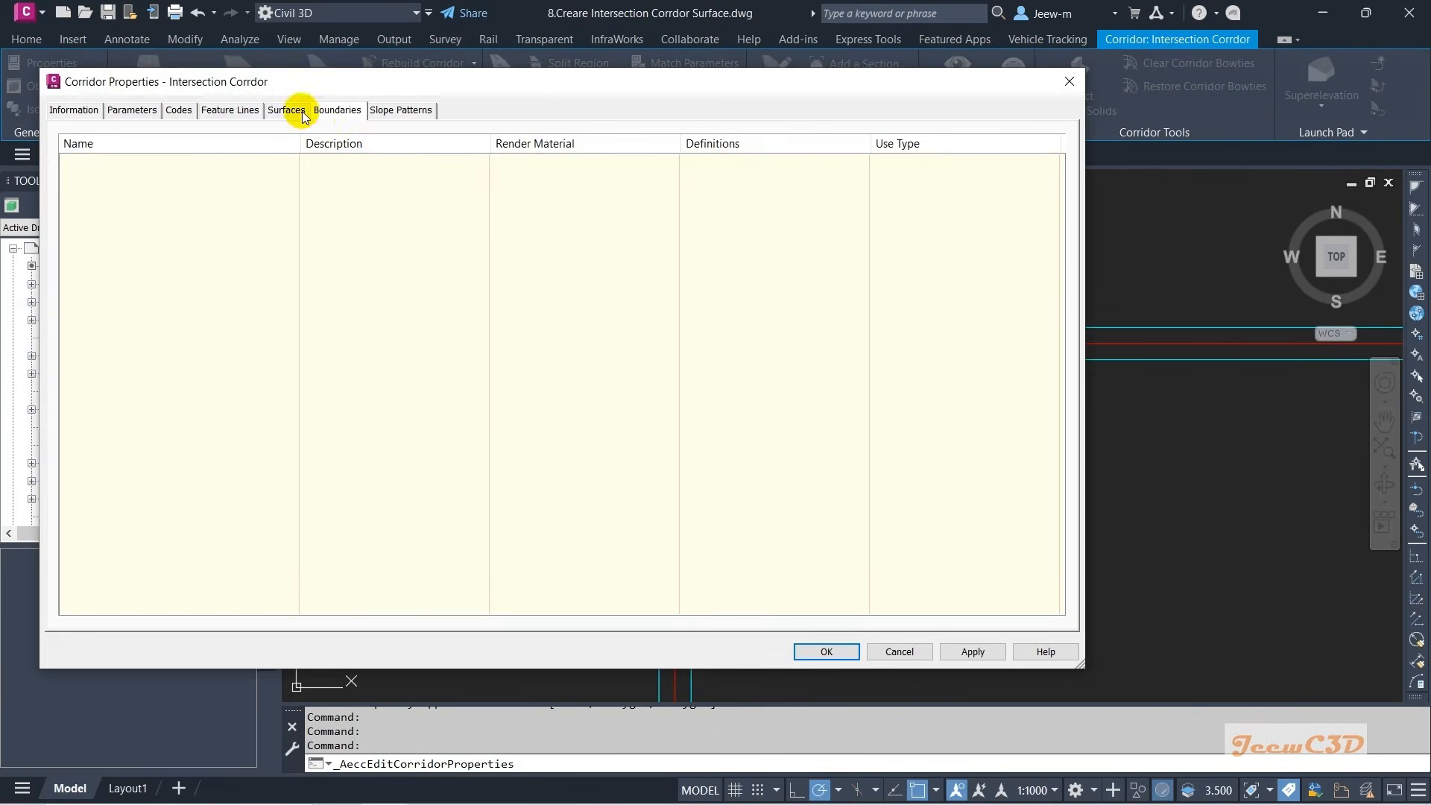
- Create a corridor surface in the open corridor properties and name it "Intersection Corrdor - Top"
click(300, 111)
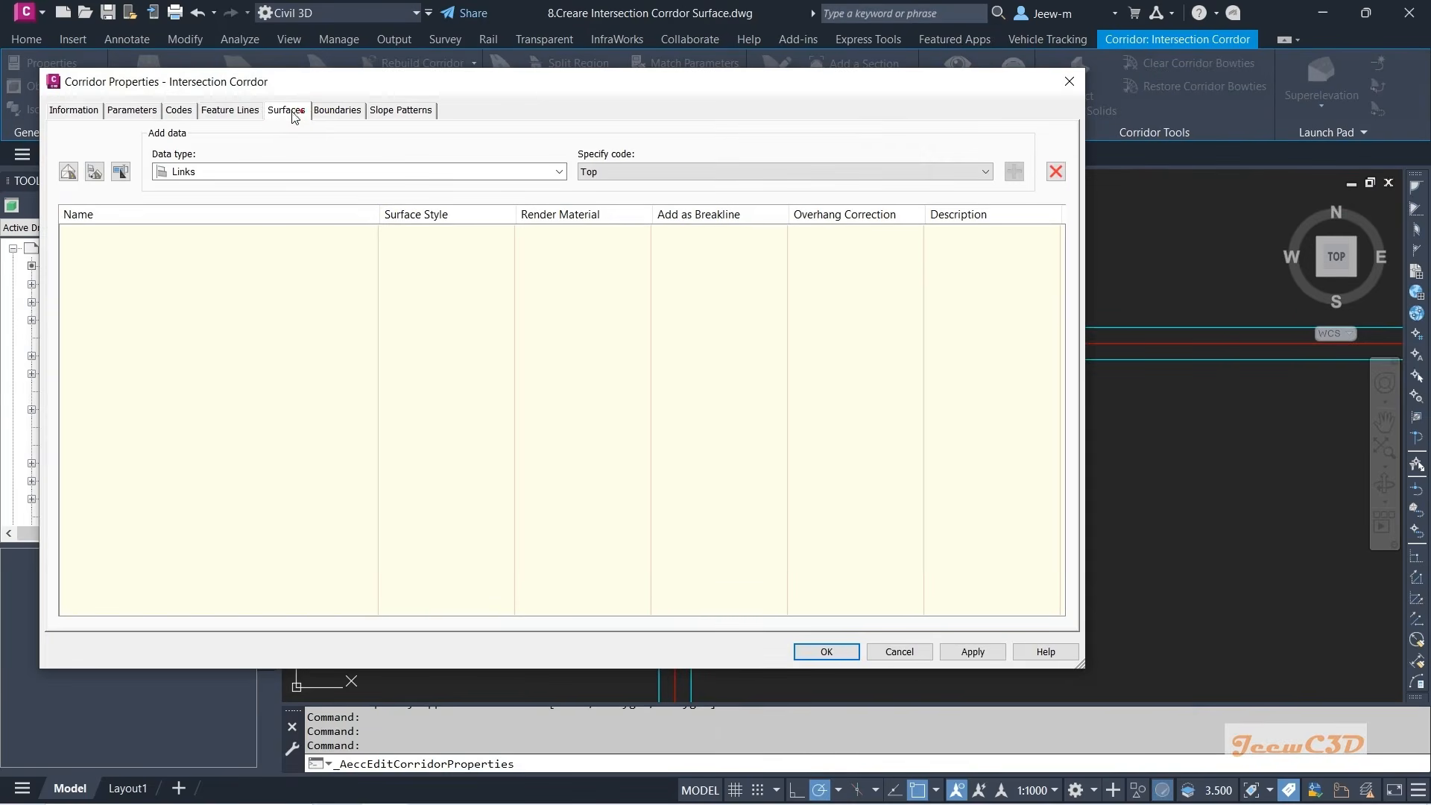
click(68, 171)
click(276, 237)
click(282, 241)
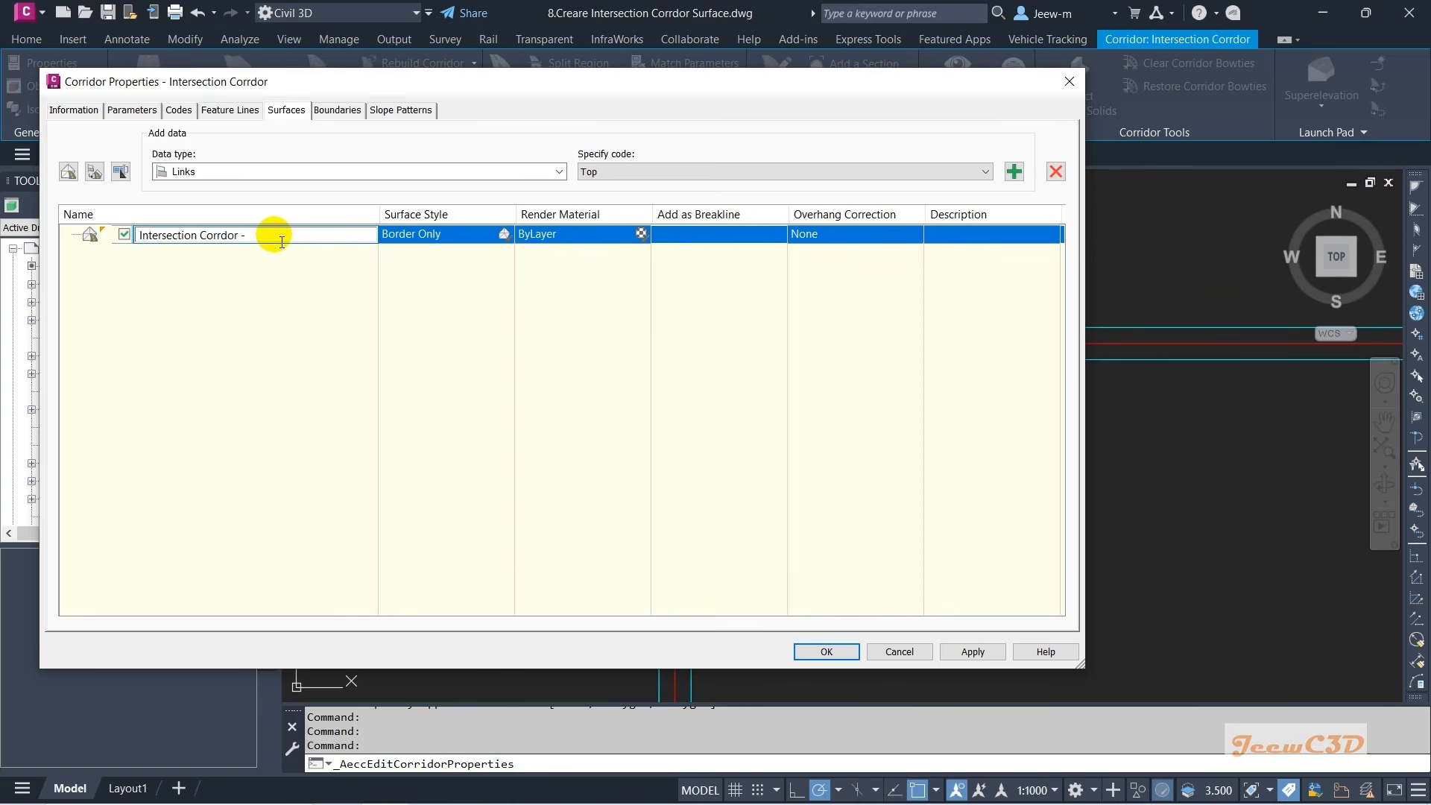
text(Top)
key(Return)
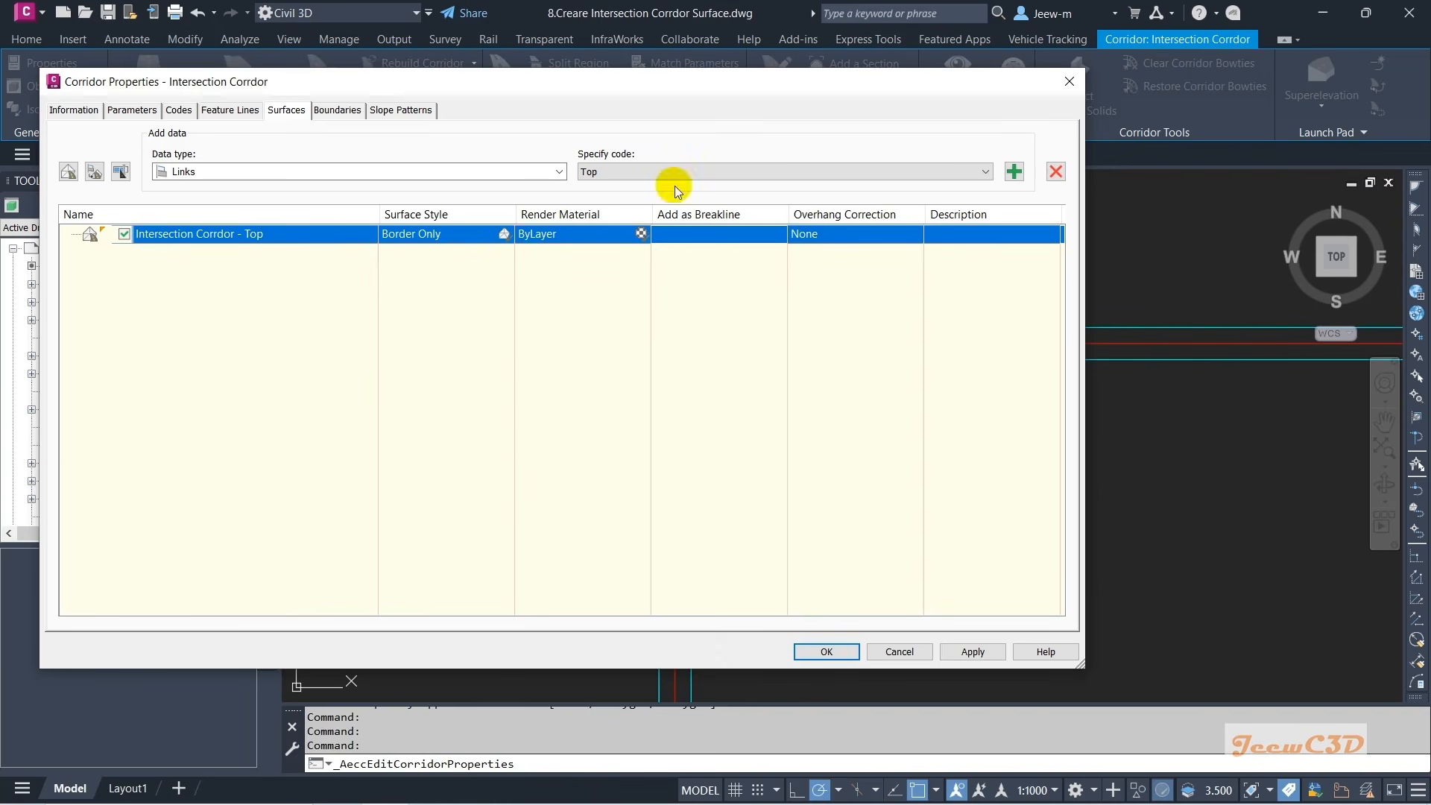
- Add the Top links to the surface as breaklines and set its overhang correction to Top Links
click(1014, 172)
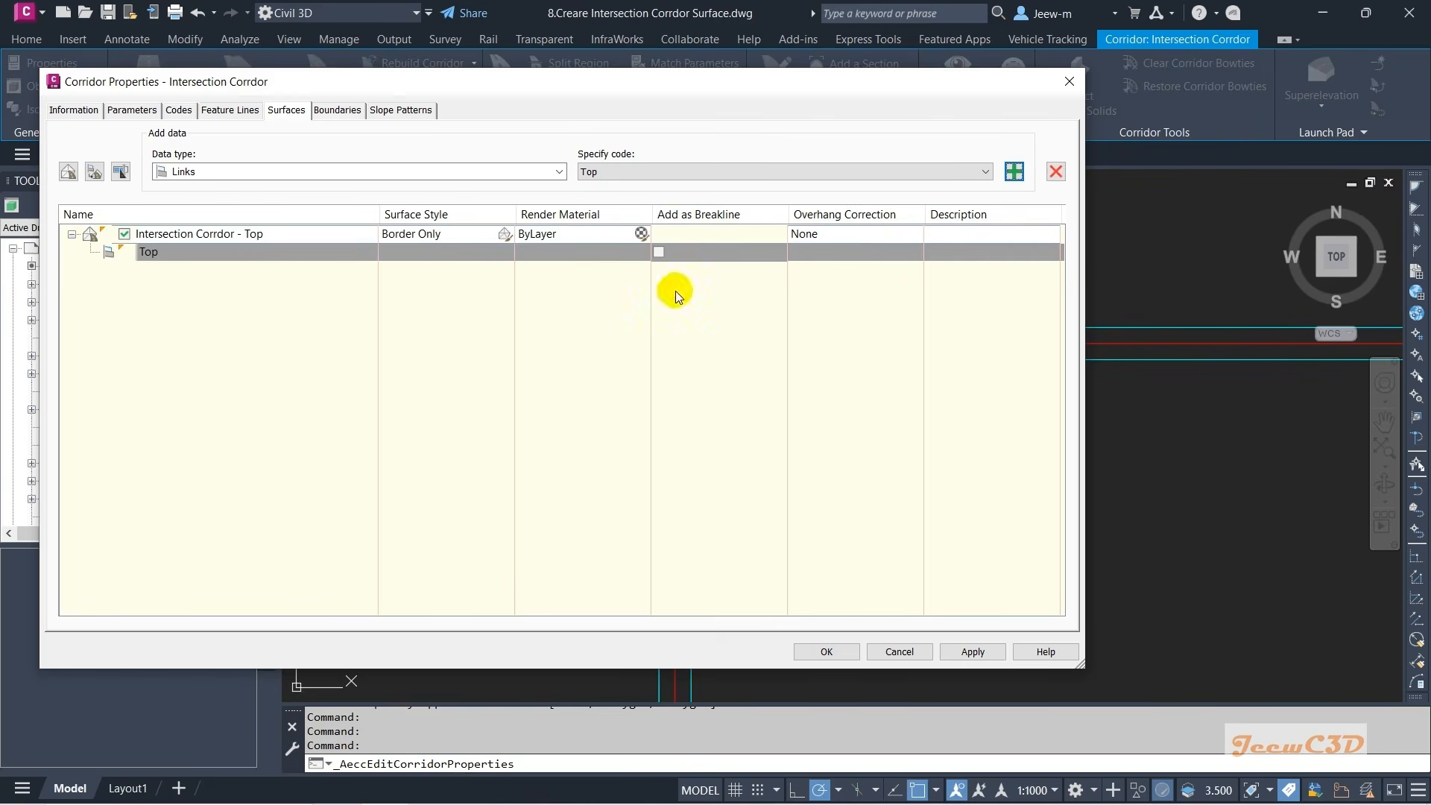
click(842, 235)
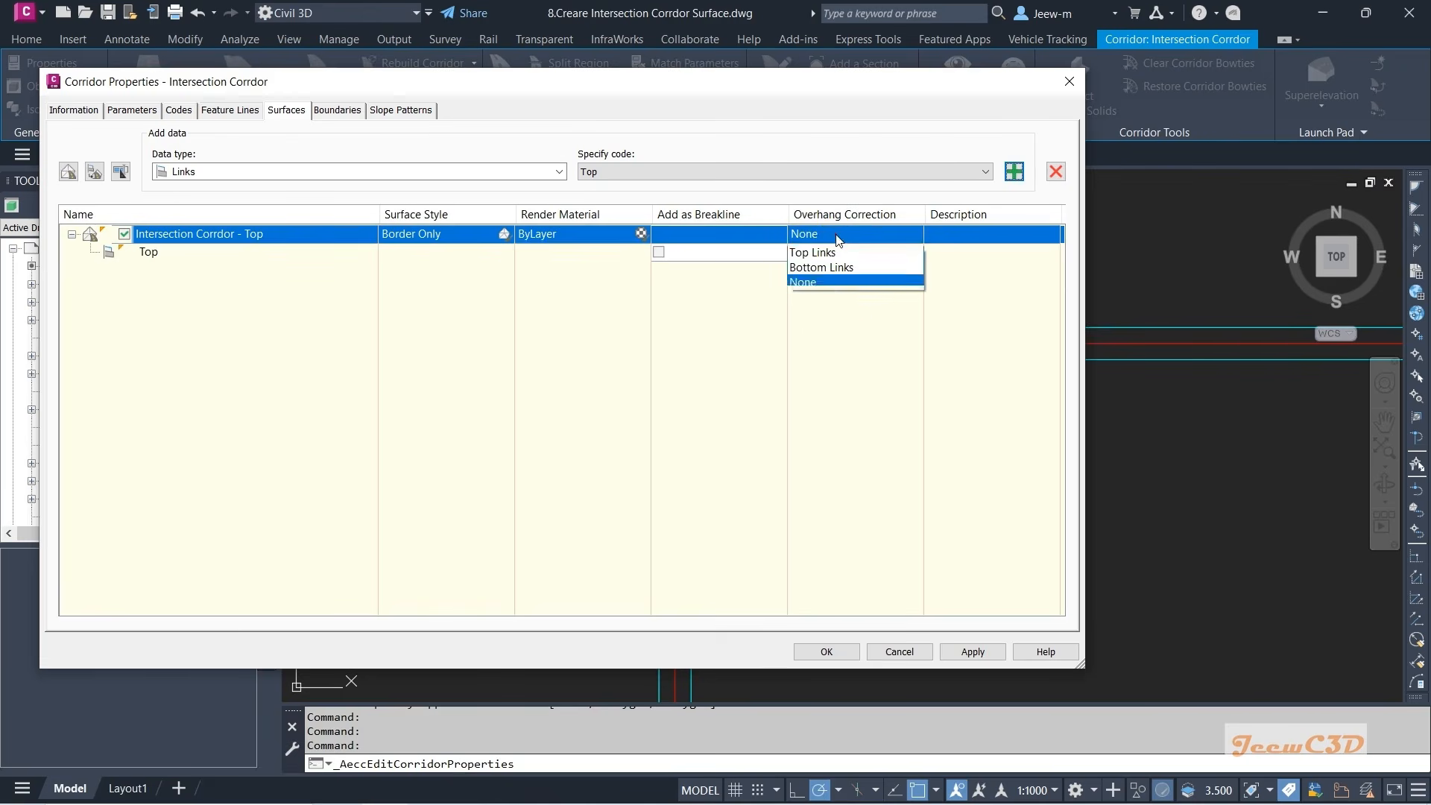
click(813, 254)
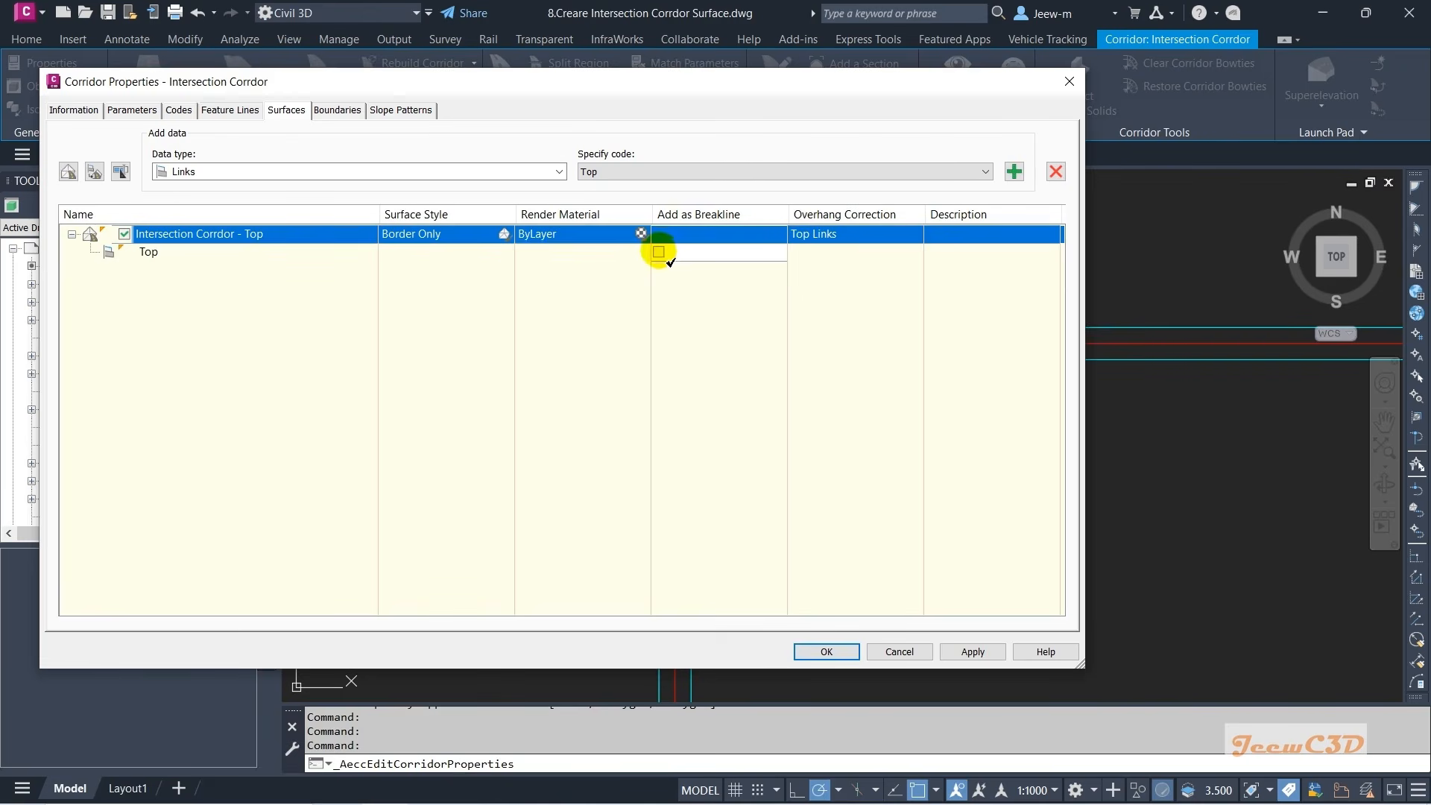
click(658, 252)
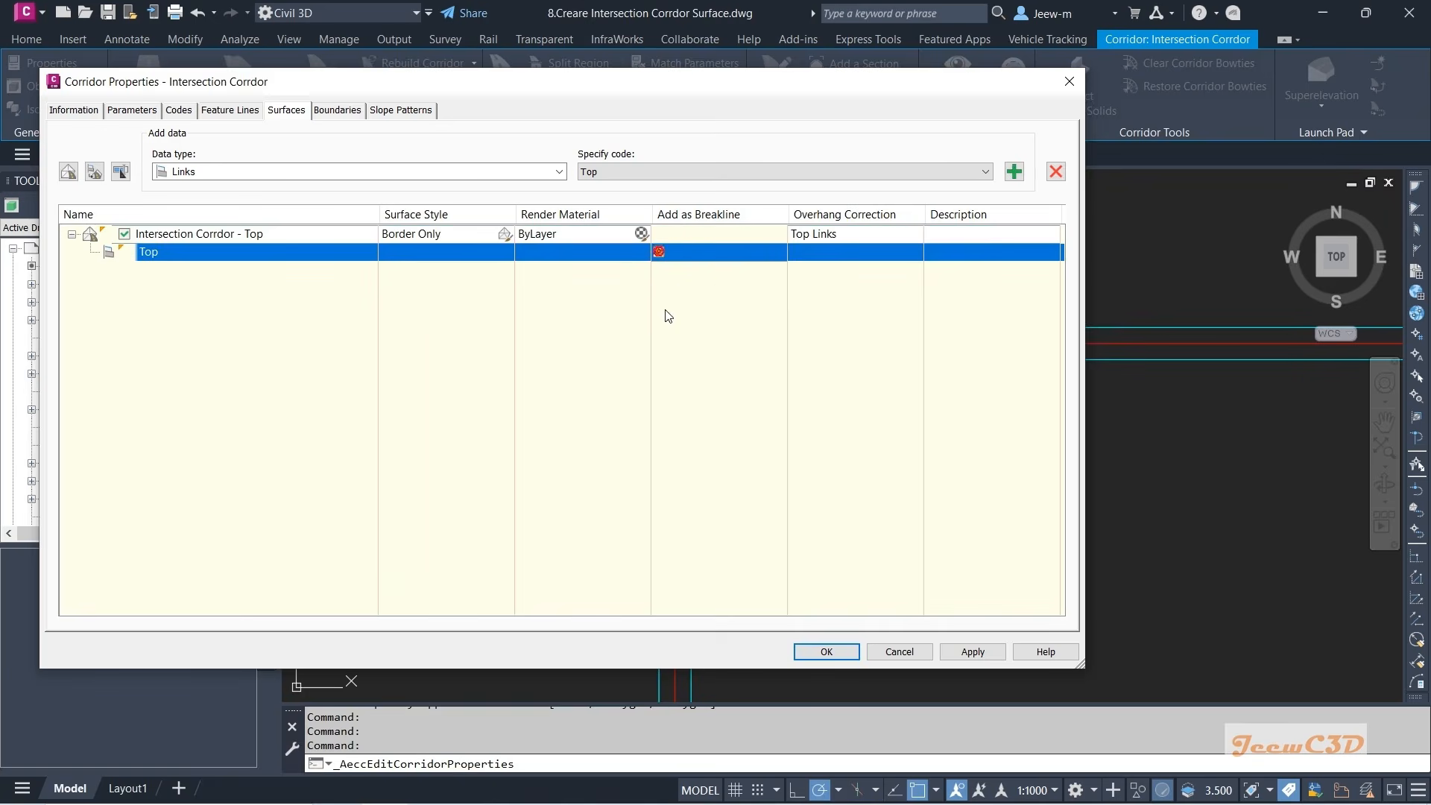
- Add the corridor extents as the outer boundary of the Top surface, accept the properties, and rebuild the corridor
click(331, 113)
click(190, 165)
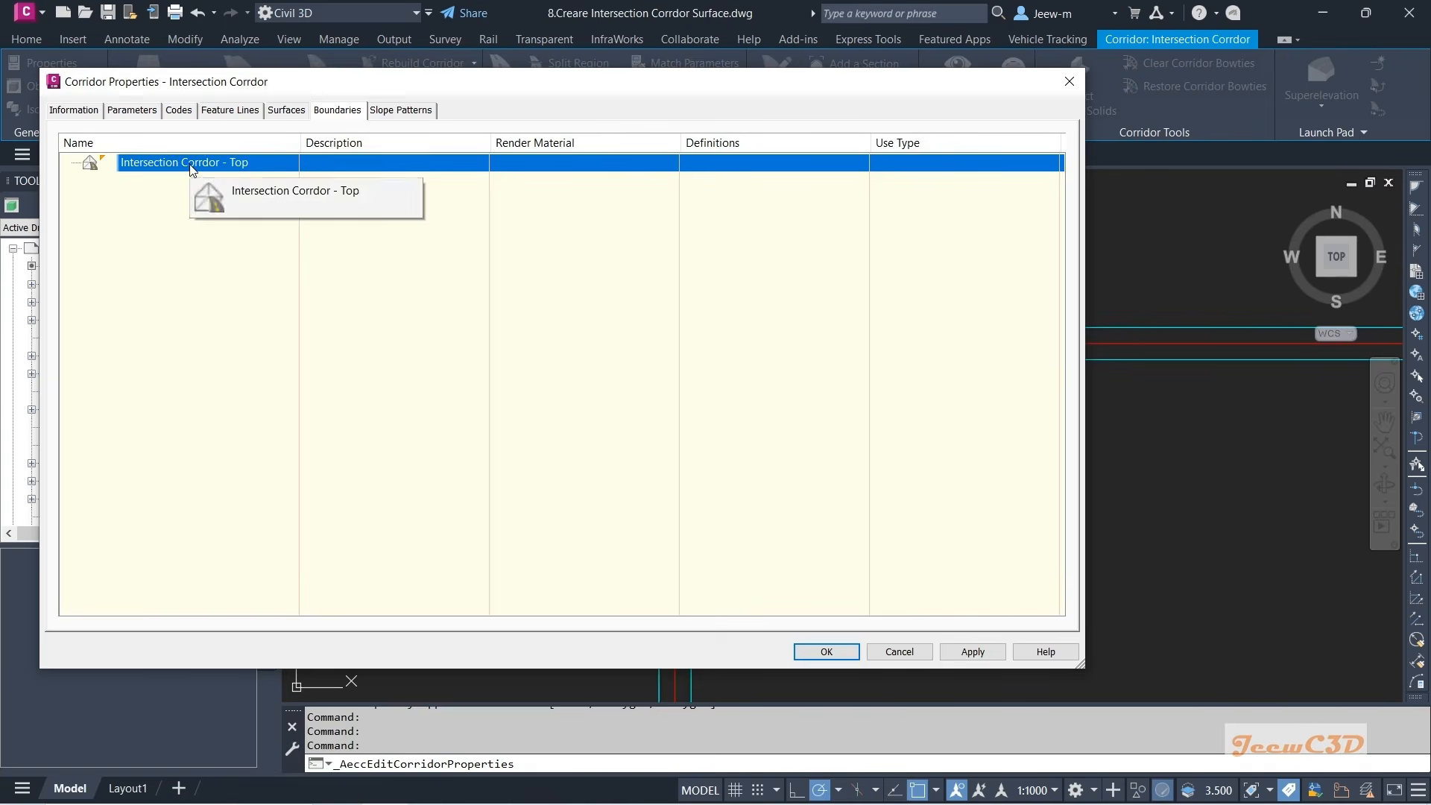
right_click(191, 169)
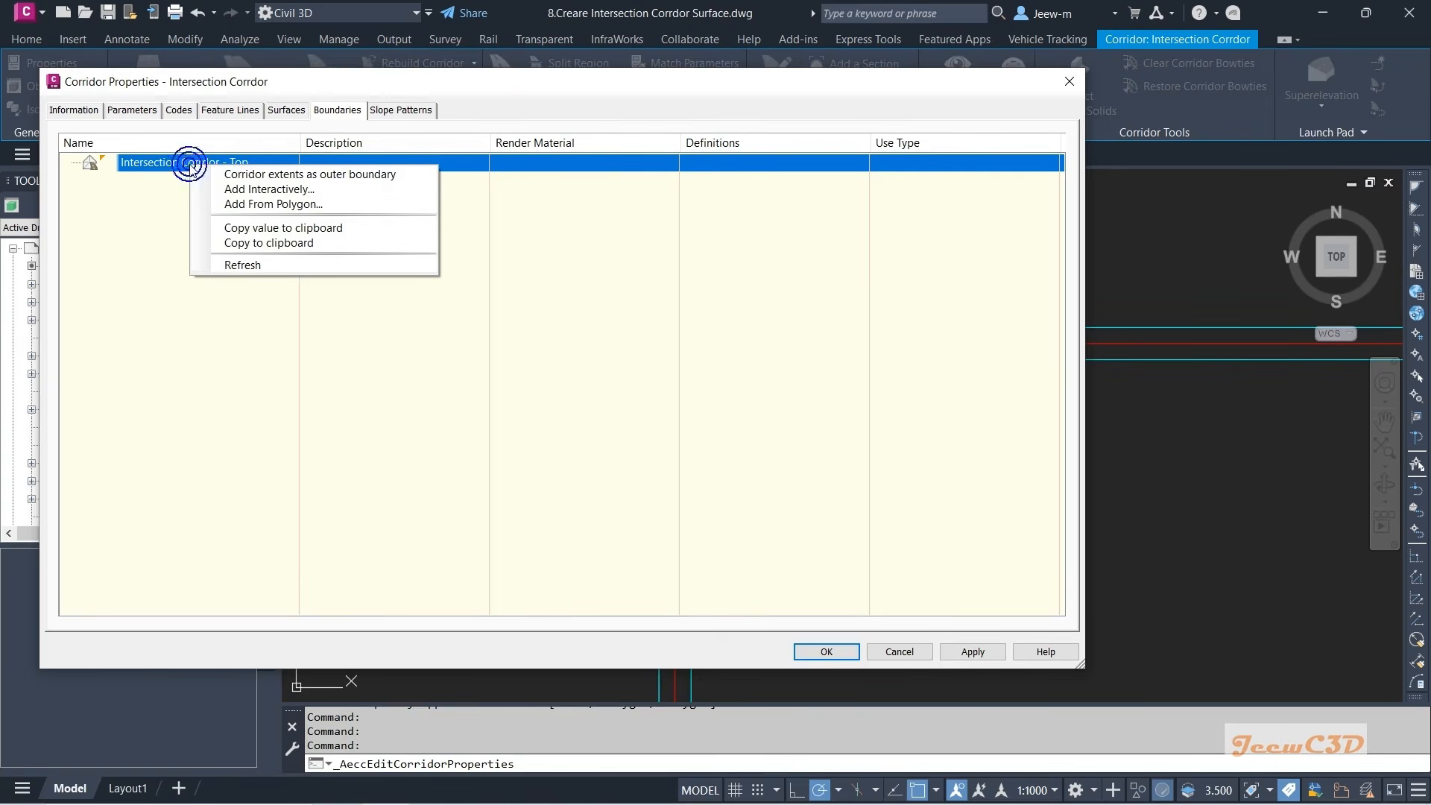
click(246, 174)
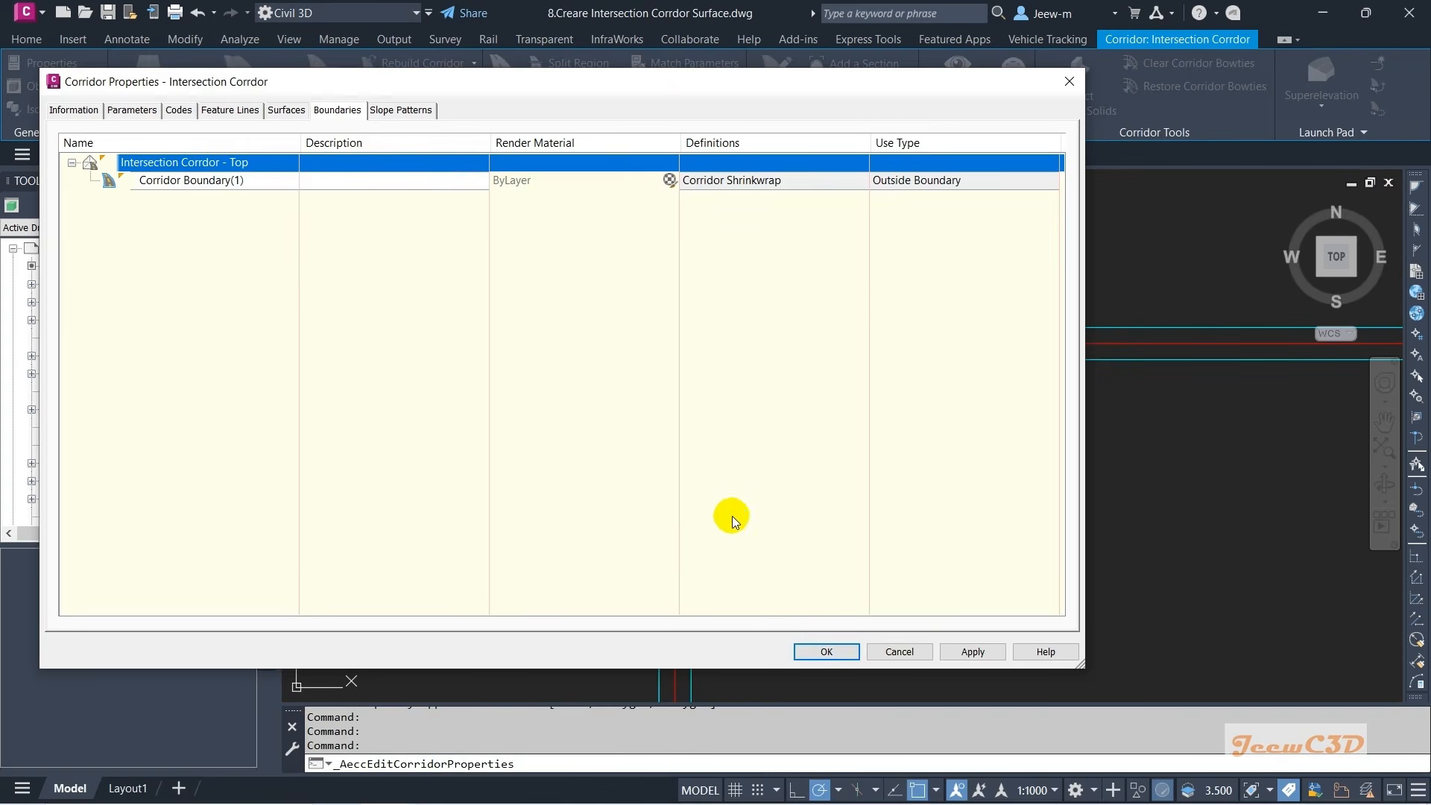
click(825, 651)
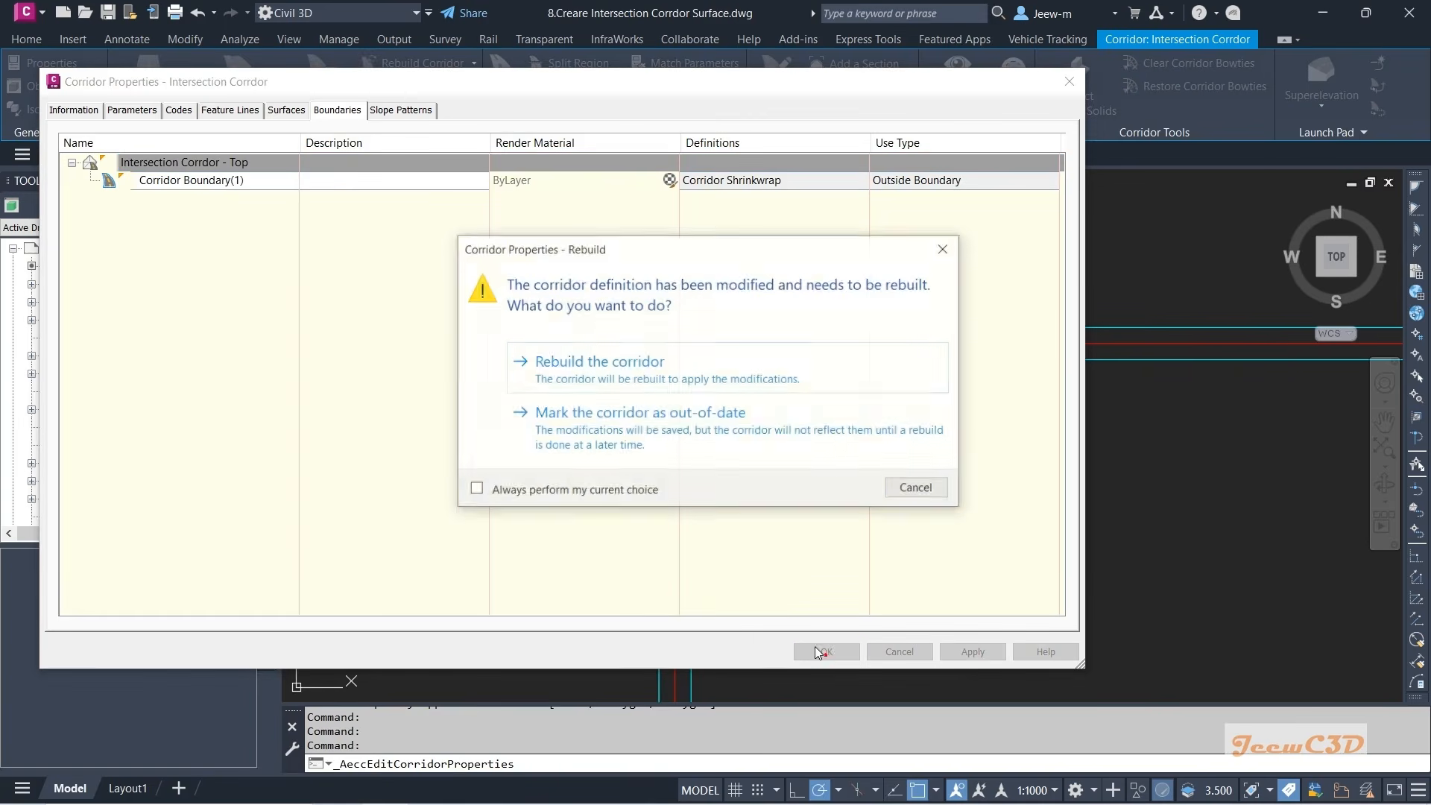
click(561, 359)
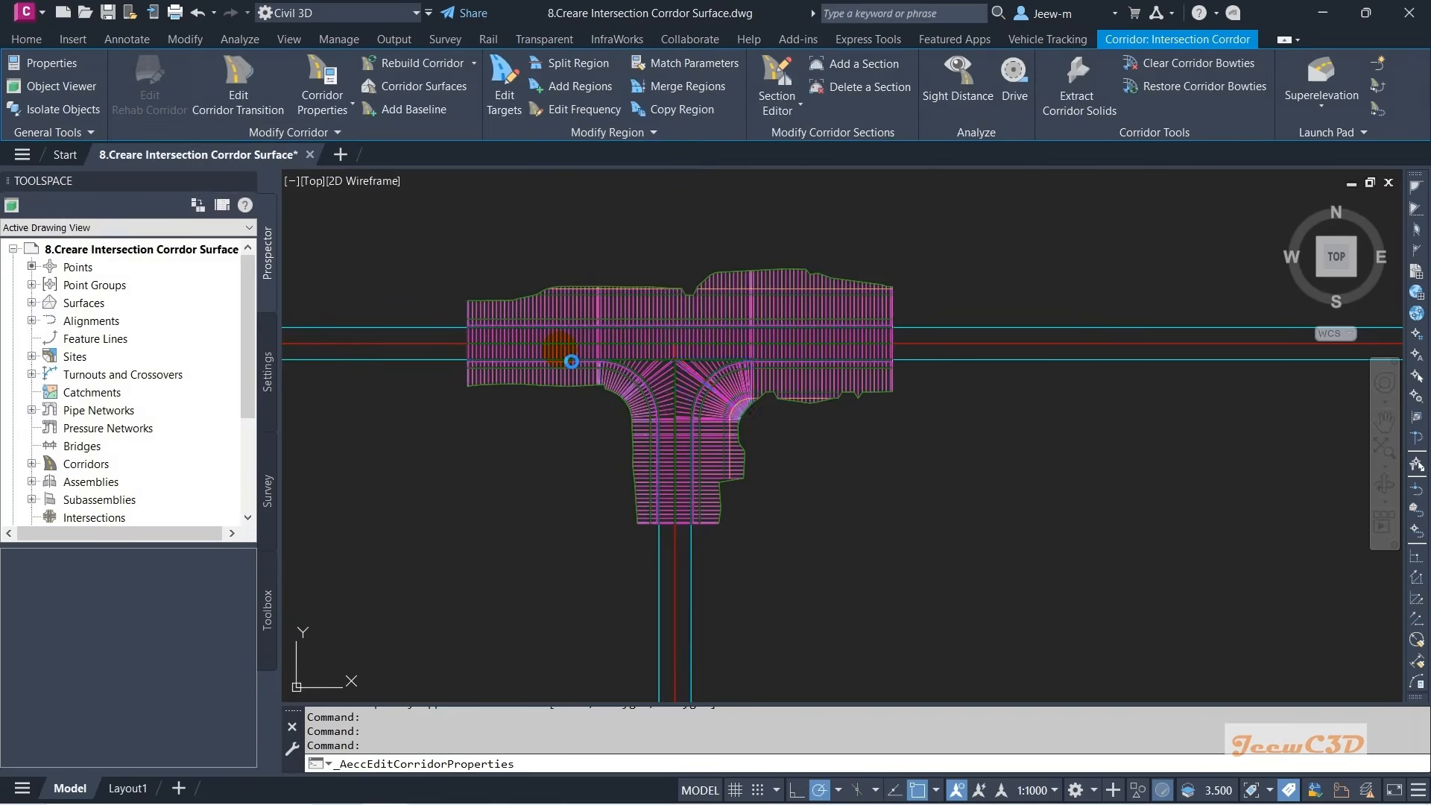
- Select the new corridor surface by its boundary near the SW curb return and open it in the Object Viewer
scroll(592, 402, up, 2)
key(Escape)
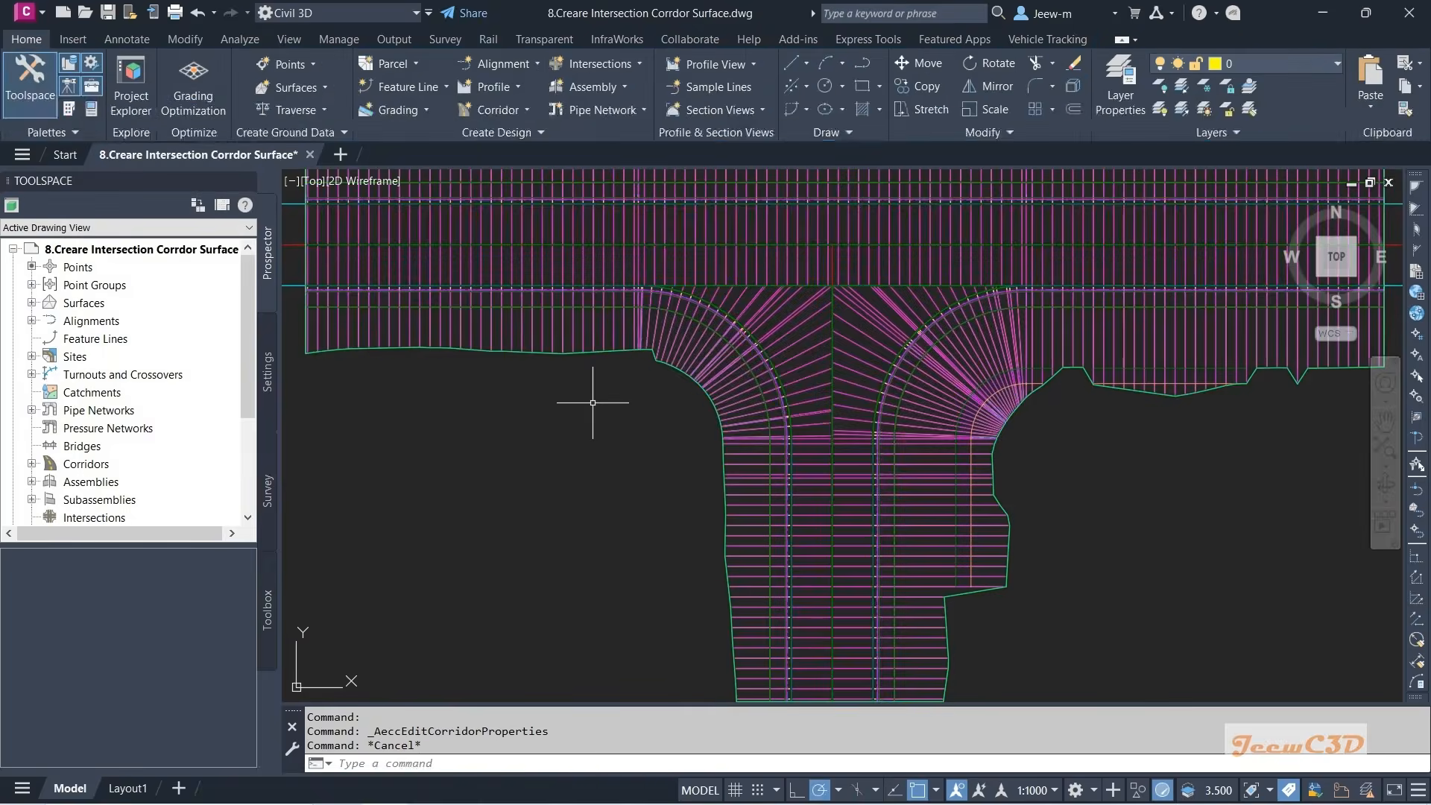
scroll(585, 432, down, 2)
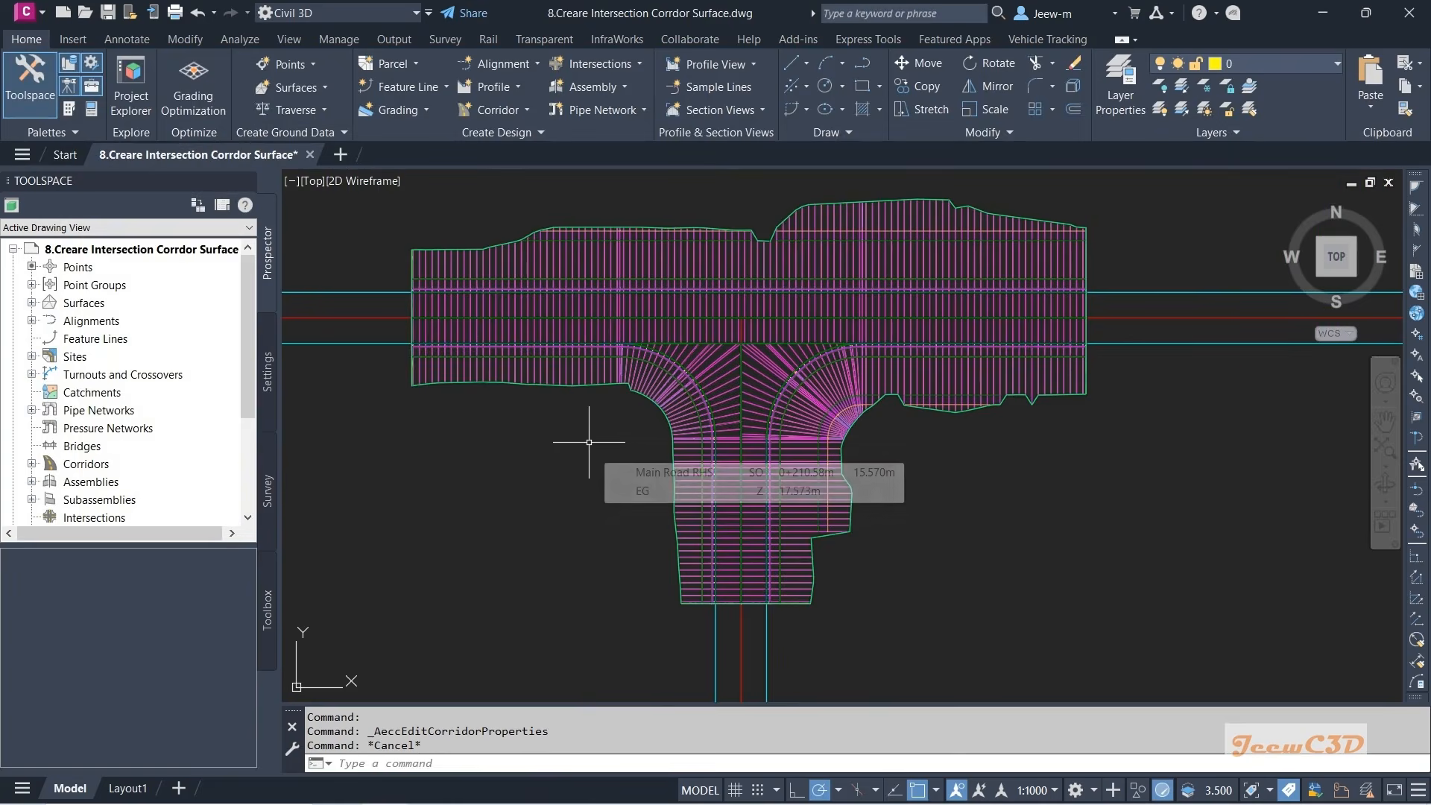
click(637, 393)
click(693, 460)
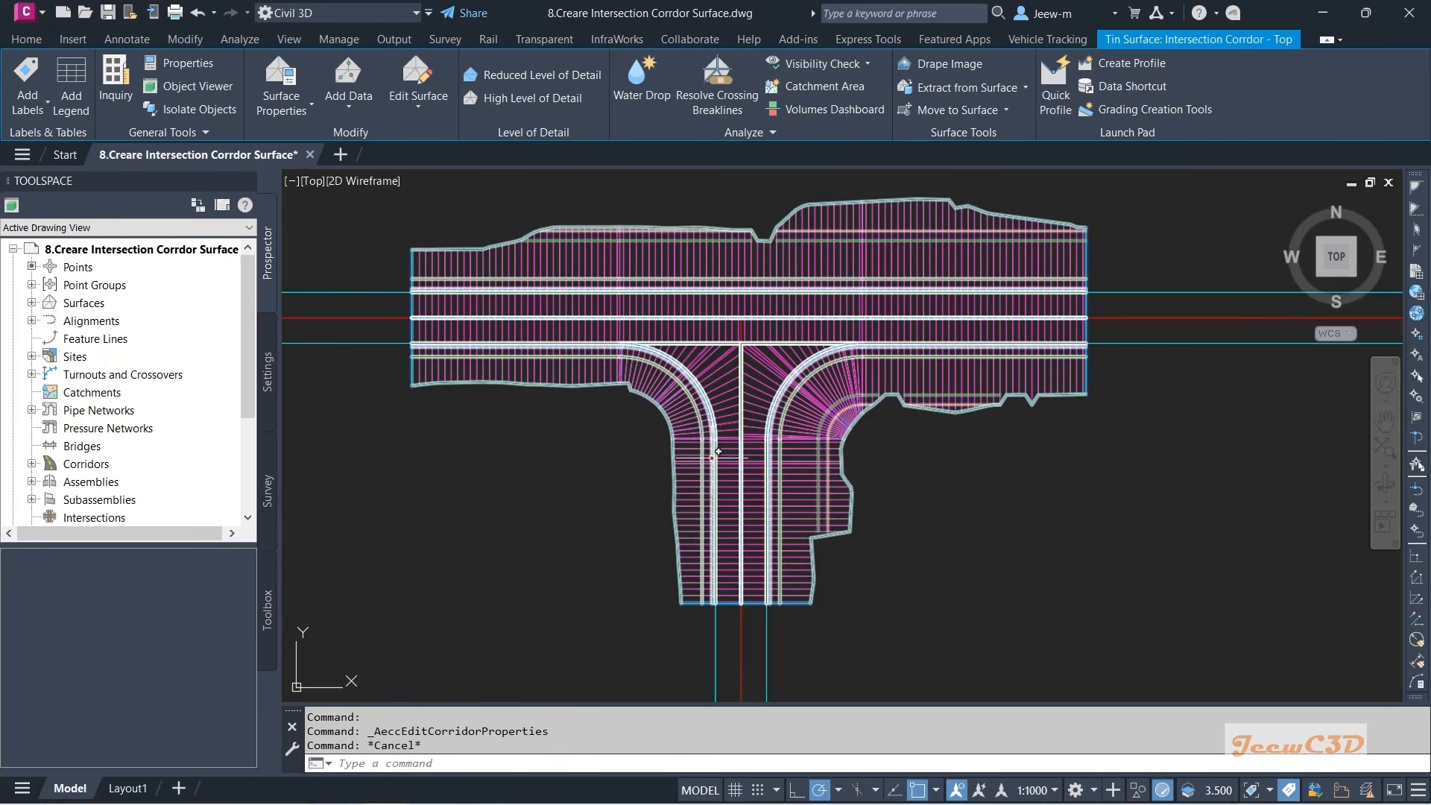
mouse_move(527, 485)
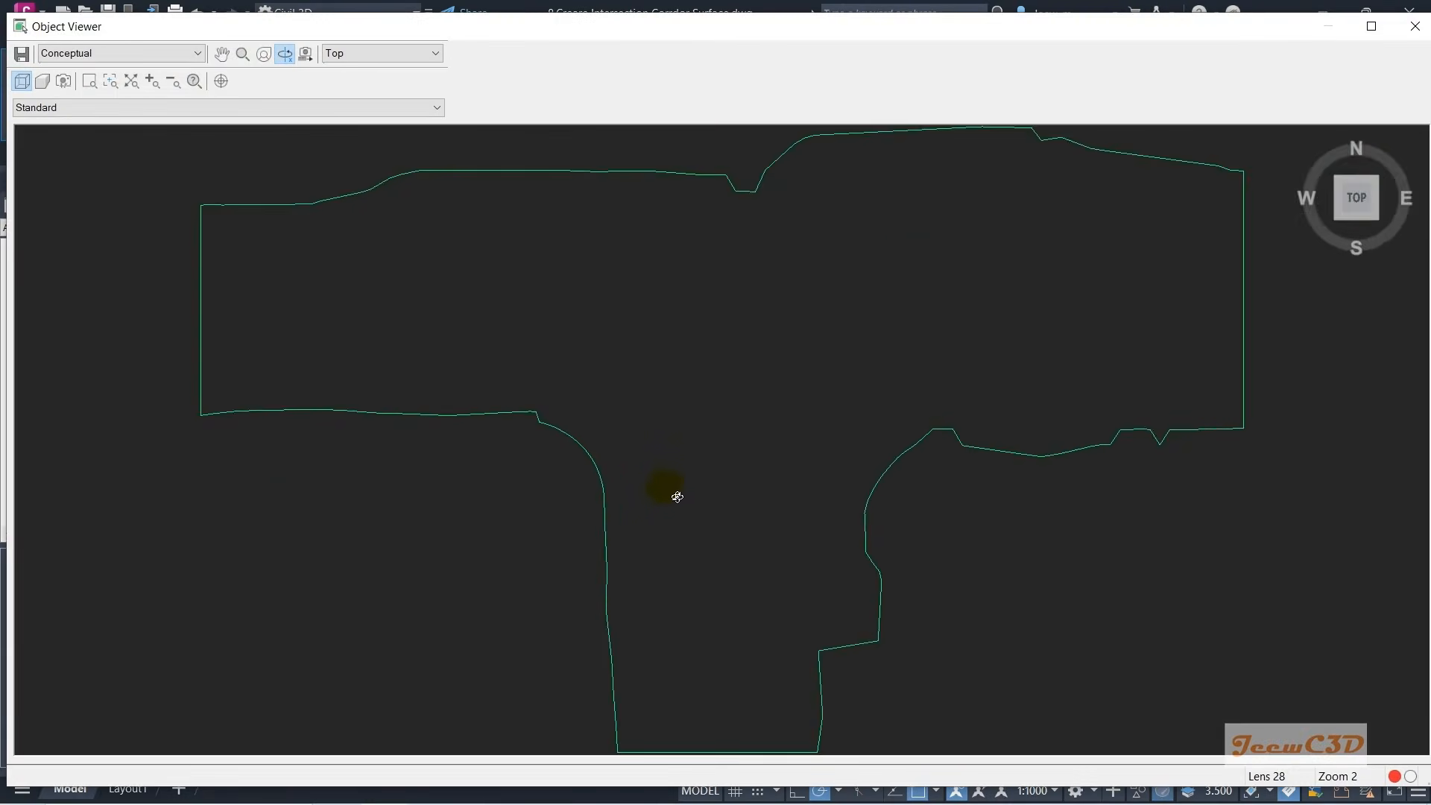
- Orbit the surface in 3D to examine both curb returns and the junction of the two roads, and close the viewer
drag(773, 467, 811, 243)
mouse_move(746, 430)
mouse_down()
mouse_move(905, 446)
mouse_move(594, 514)
mouse_up()
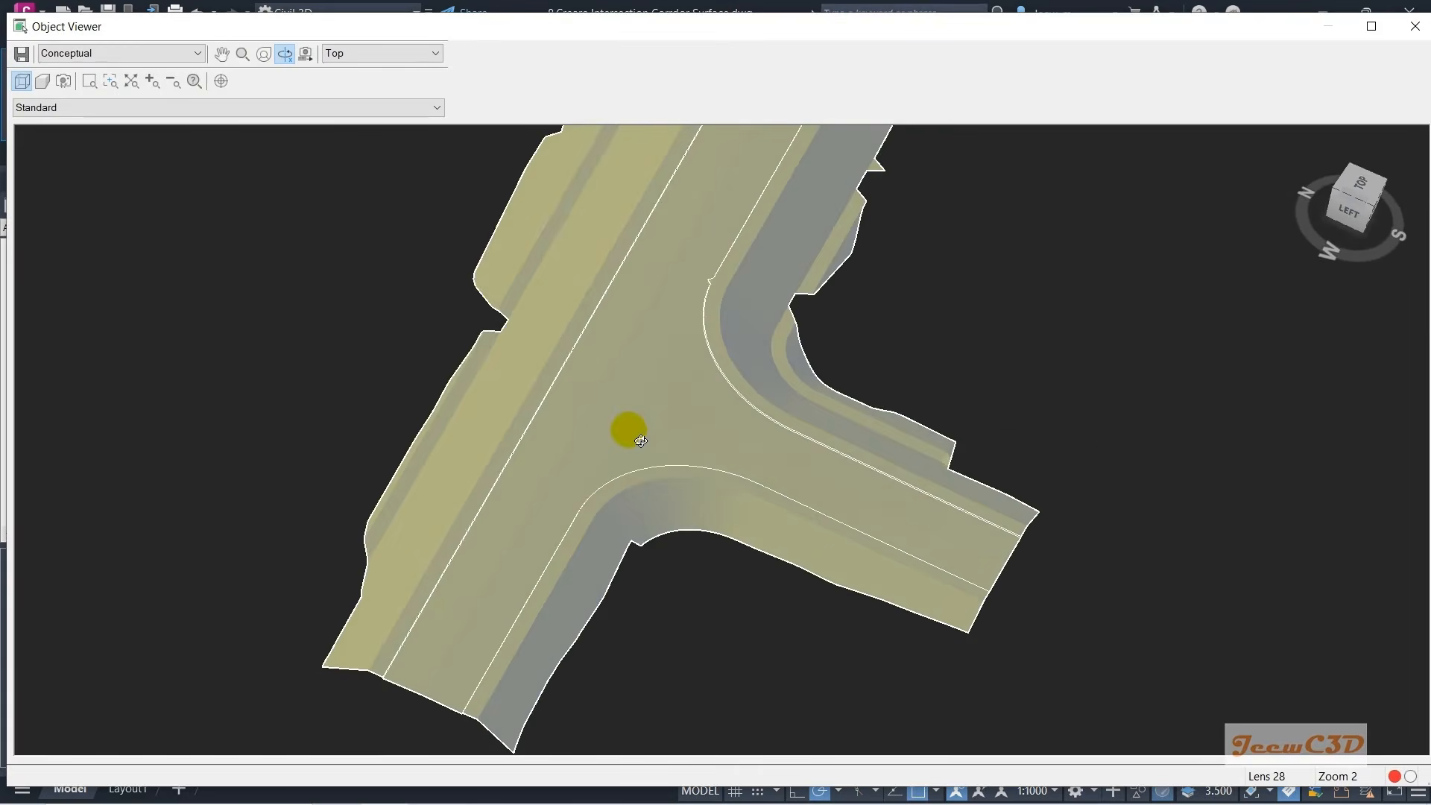
scroll(641, 441, up, 3)
drag(688, 470, 799, 497)
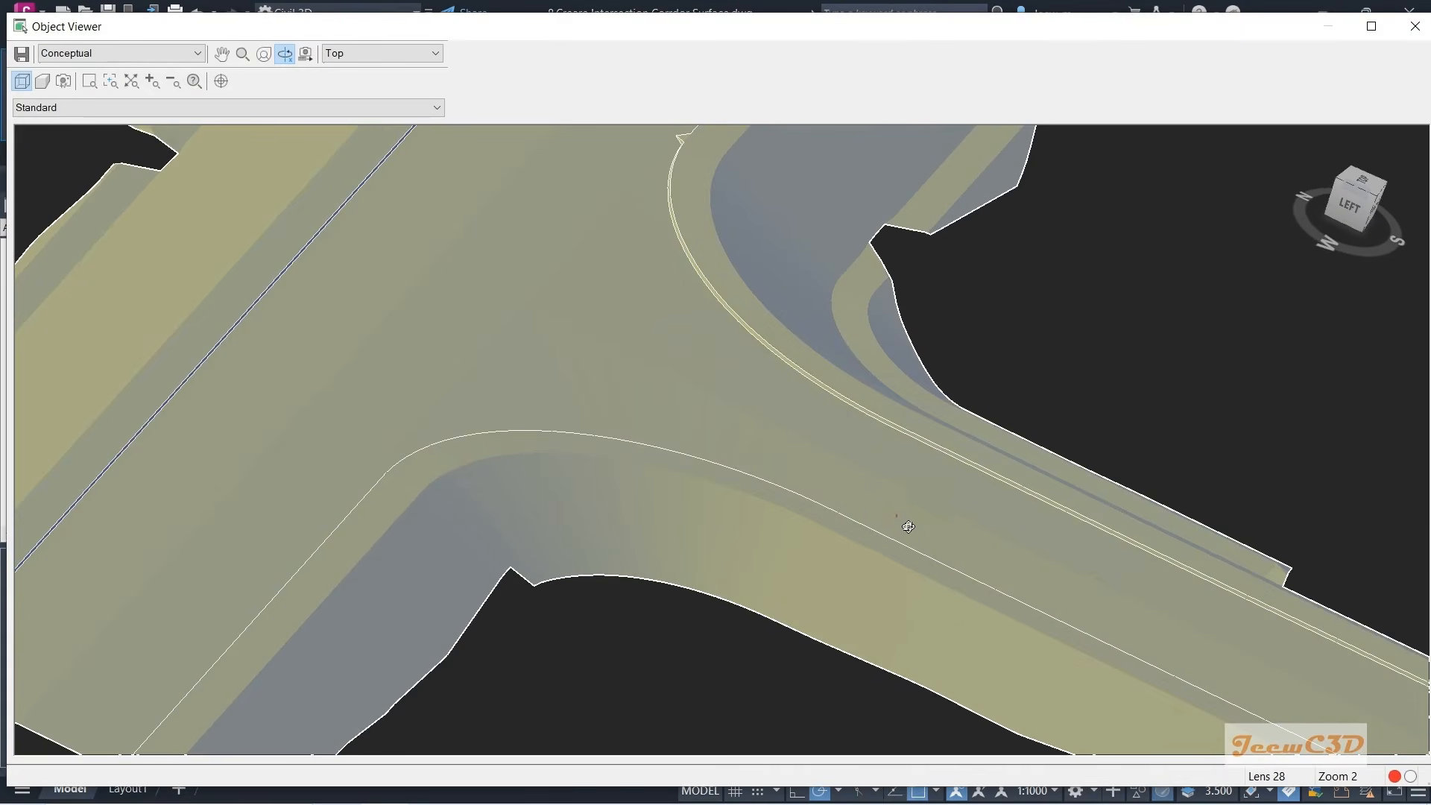
drag(907, 527, 917, 371)
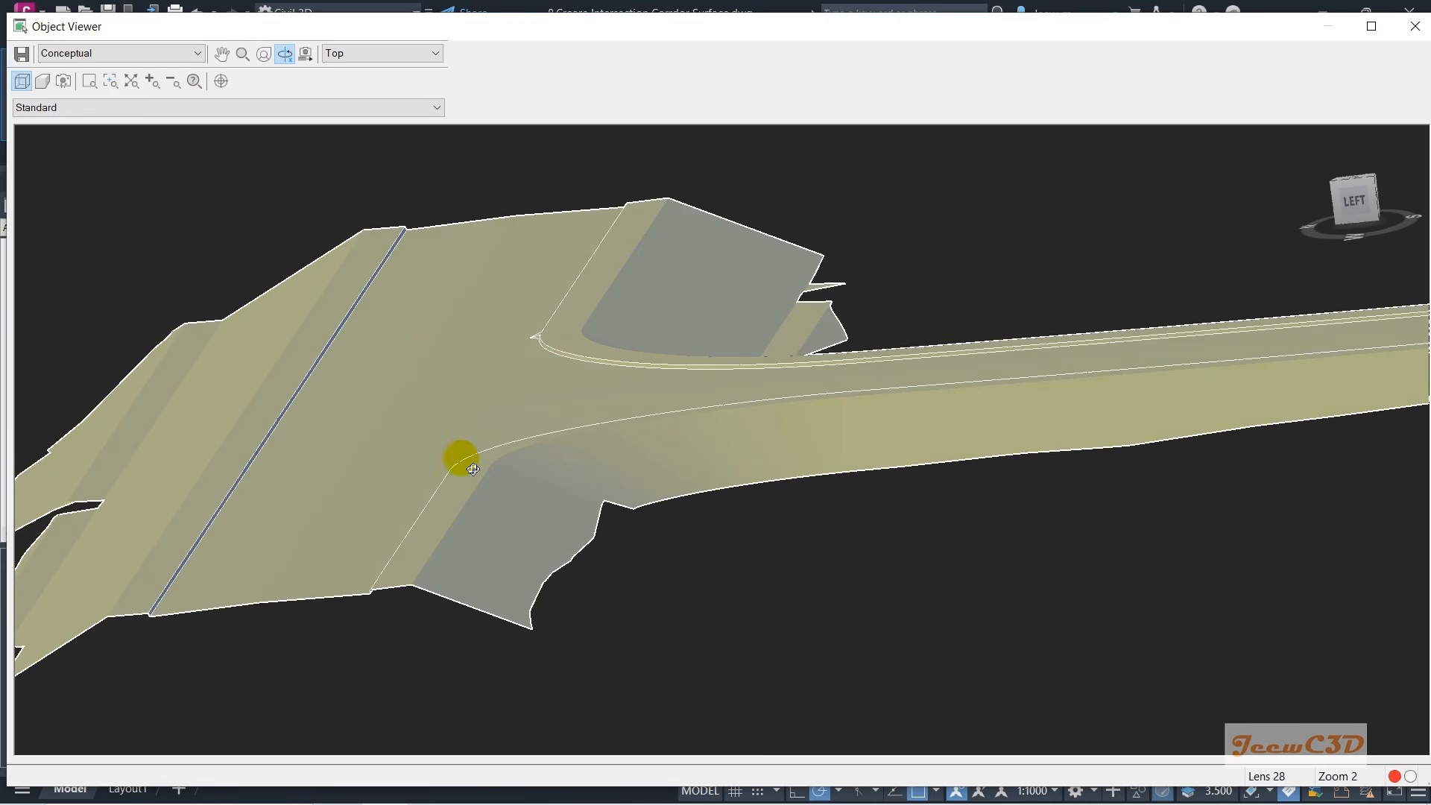
mouse_move(316, 490)
mouse_down()
mouse_move(437, 454)
mouse_move(313, 496)
mouse_up()
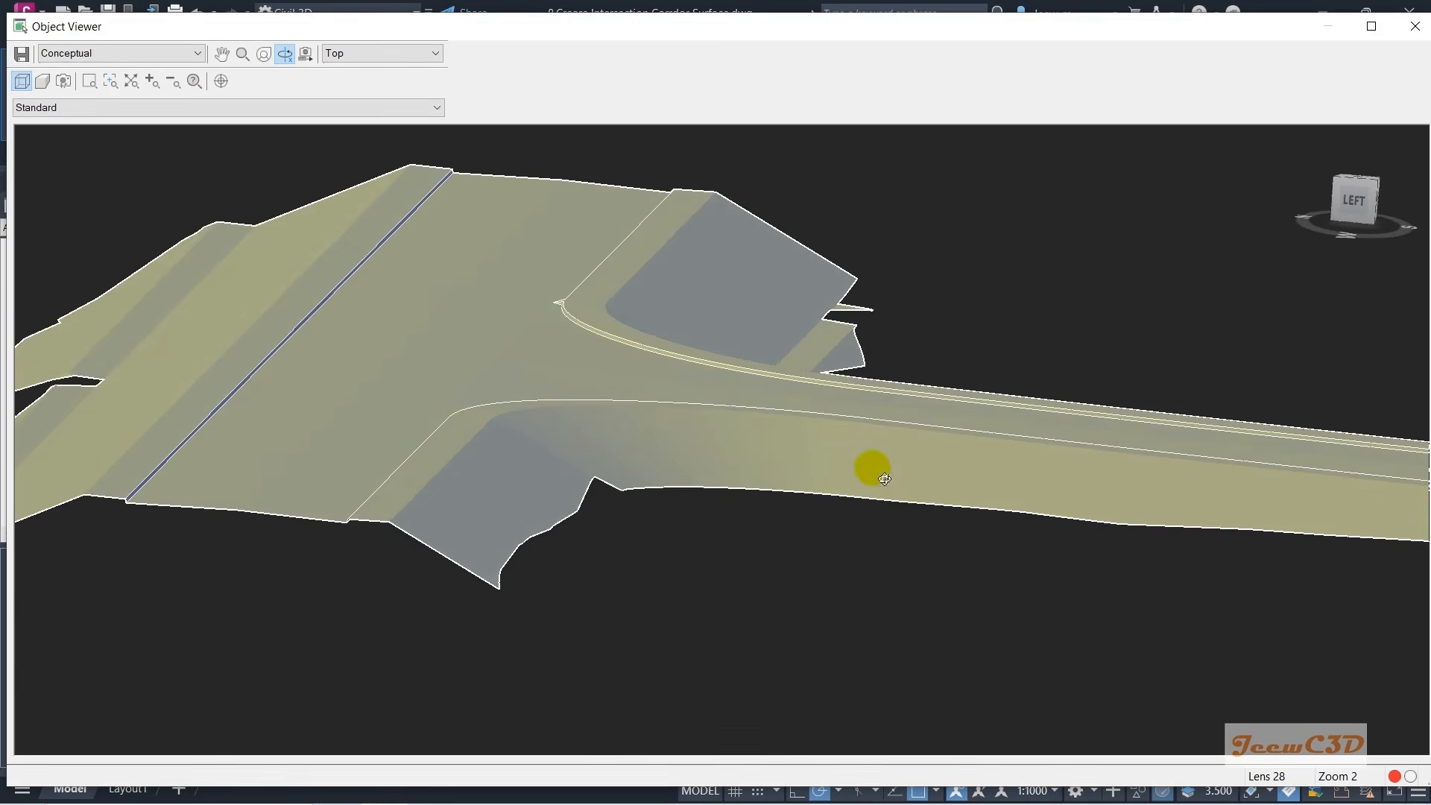
drag(869, 485, 656, 608)
drag(807, 528, 939, 476)
drag(789, 436, 785, 432)
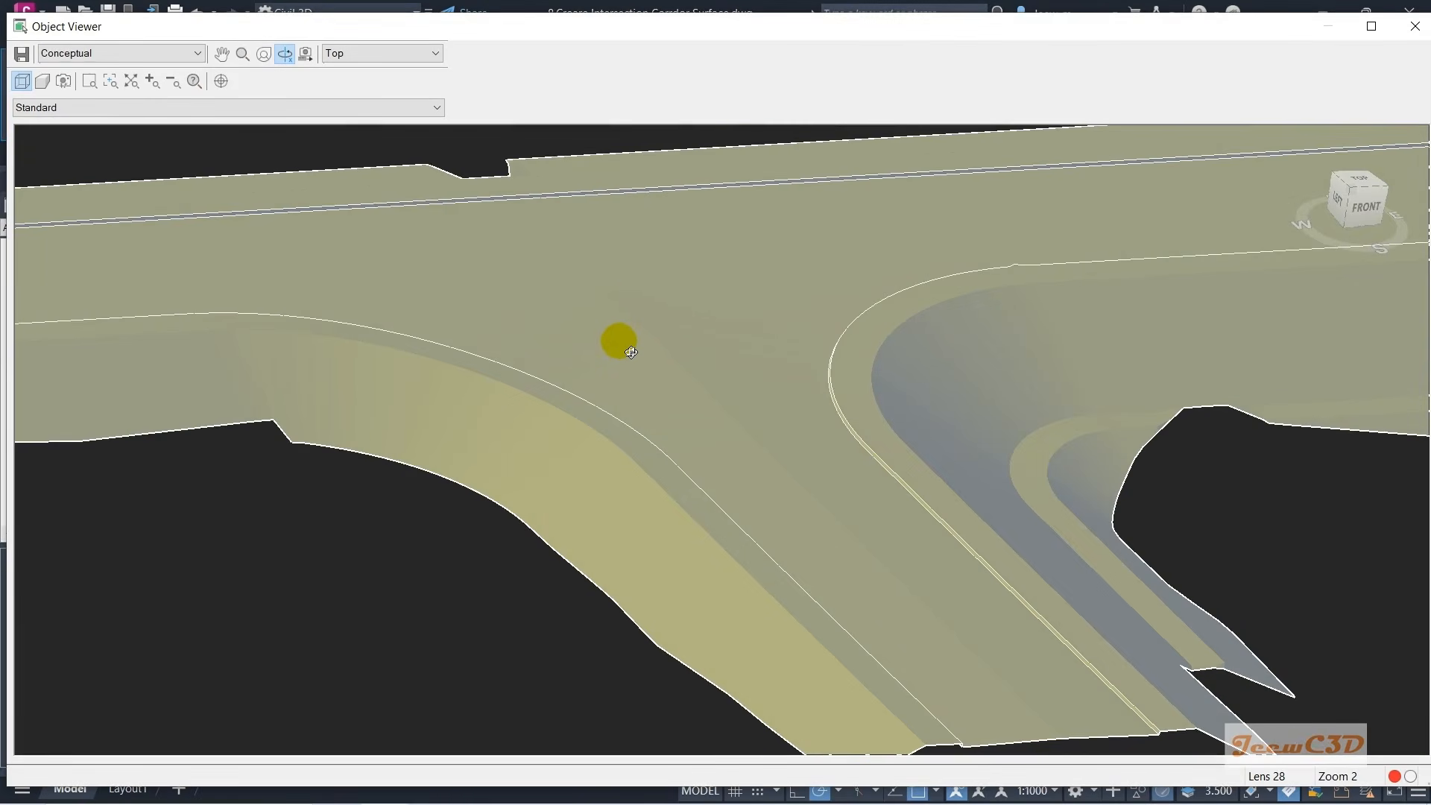
drag(596, 356, 663, 421)
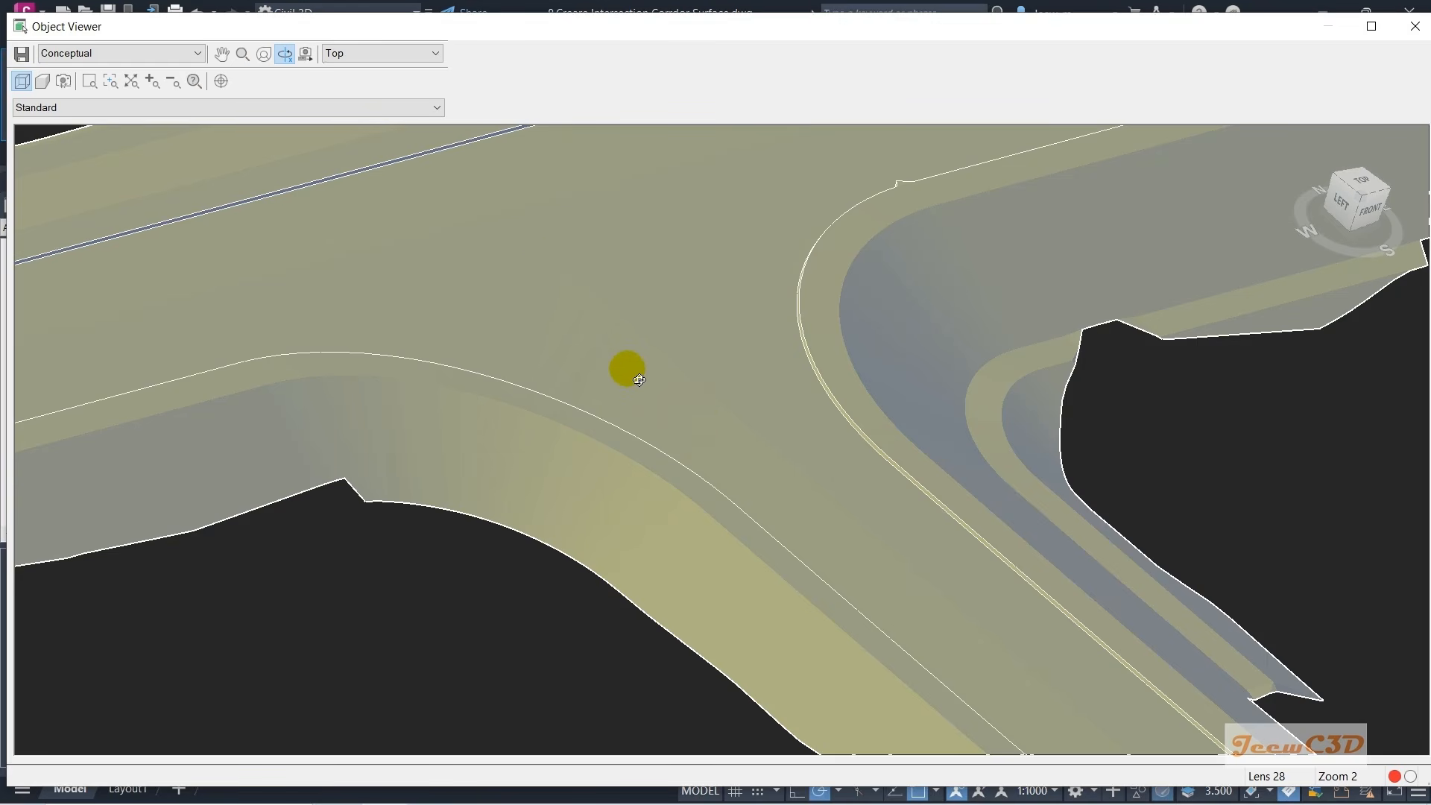
key(Escape)
key(Escape)
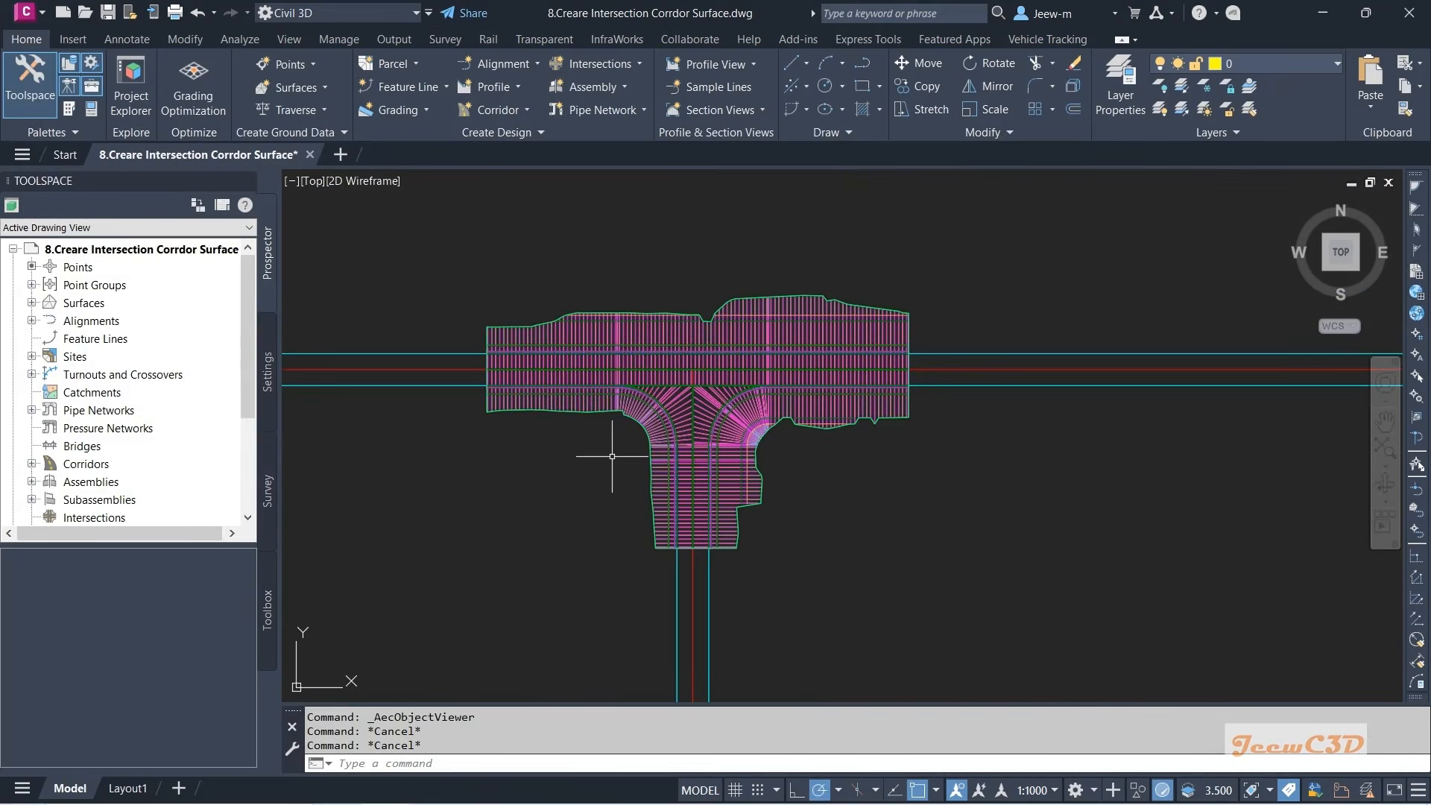
- Reopen the intersection corridor's properties and locate the first SW Curb Return region with its target settings in the baseline and region parameters
scroll(612, 456, down, 4)
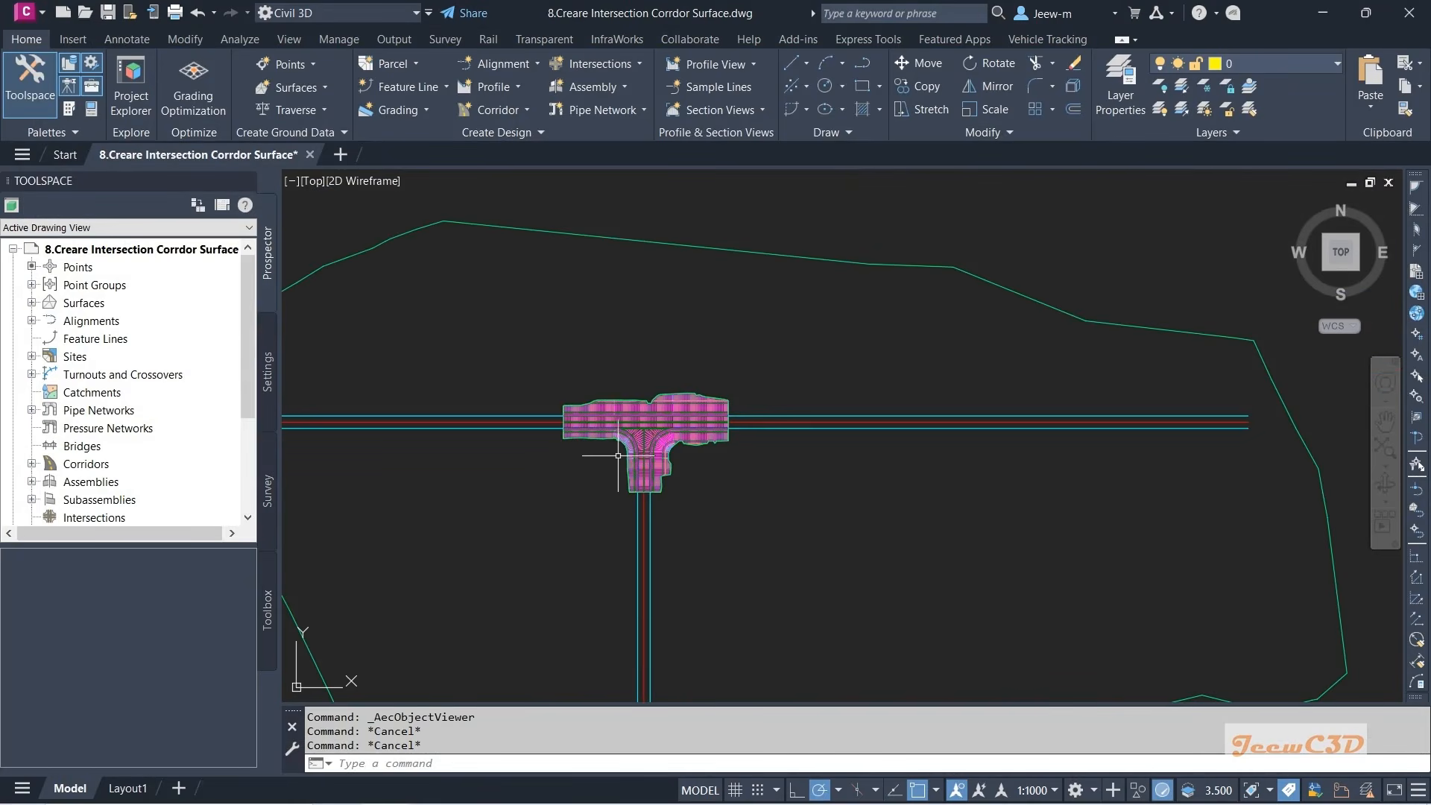
scroll(618, 455, up, 5)
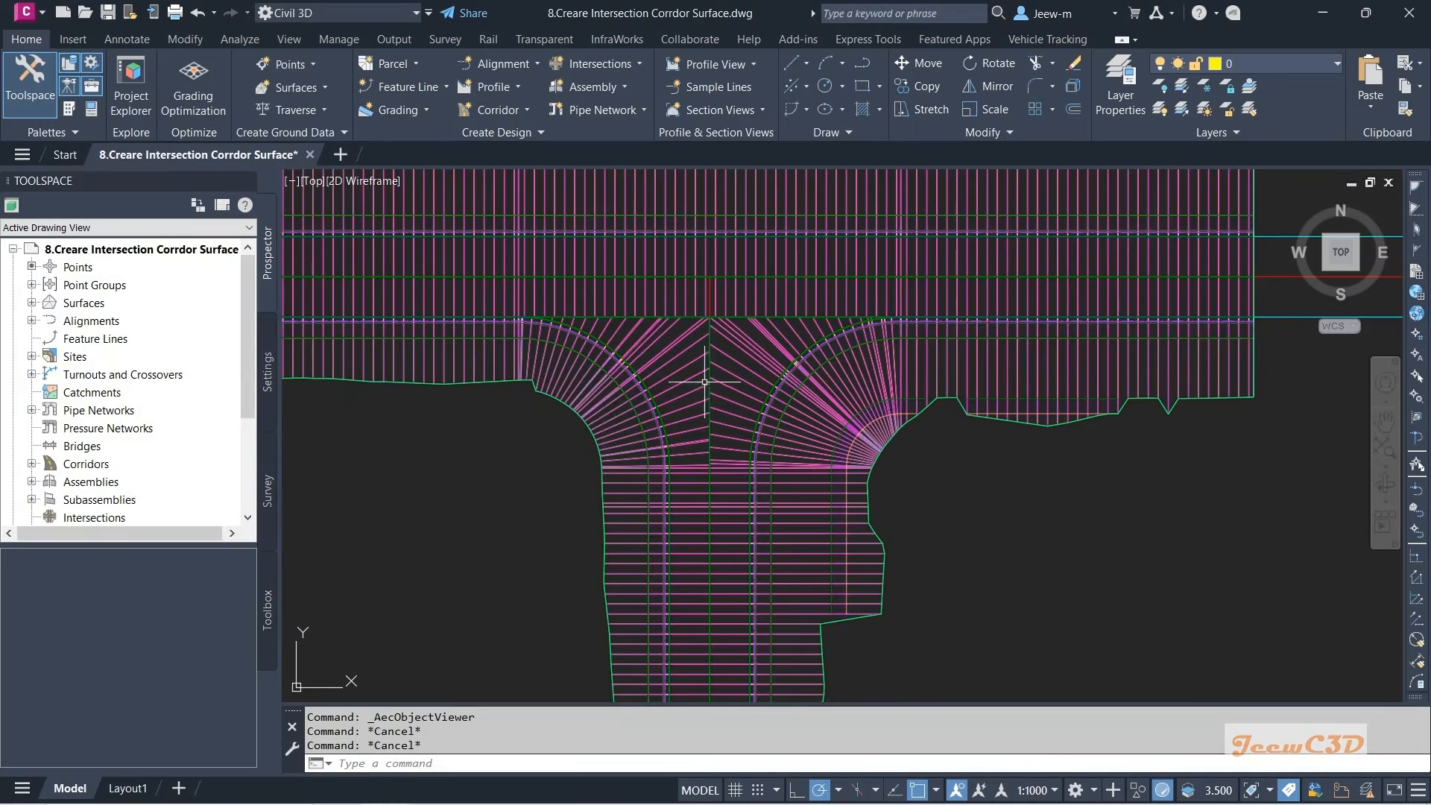
click(685, 393)
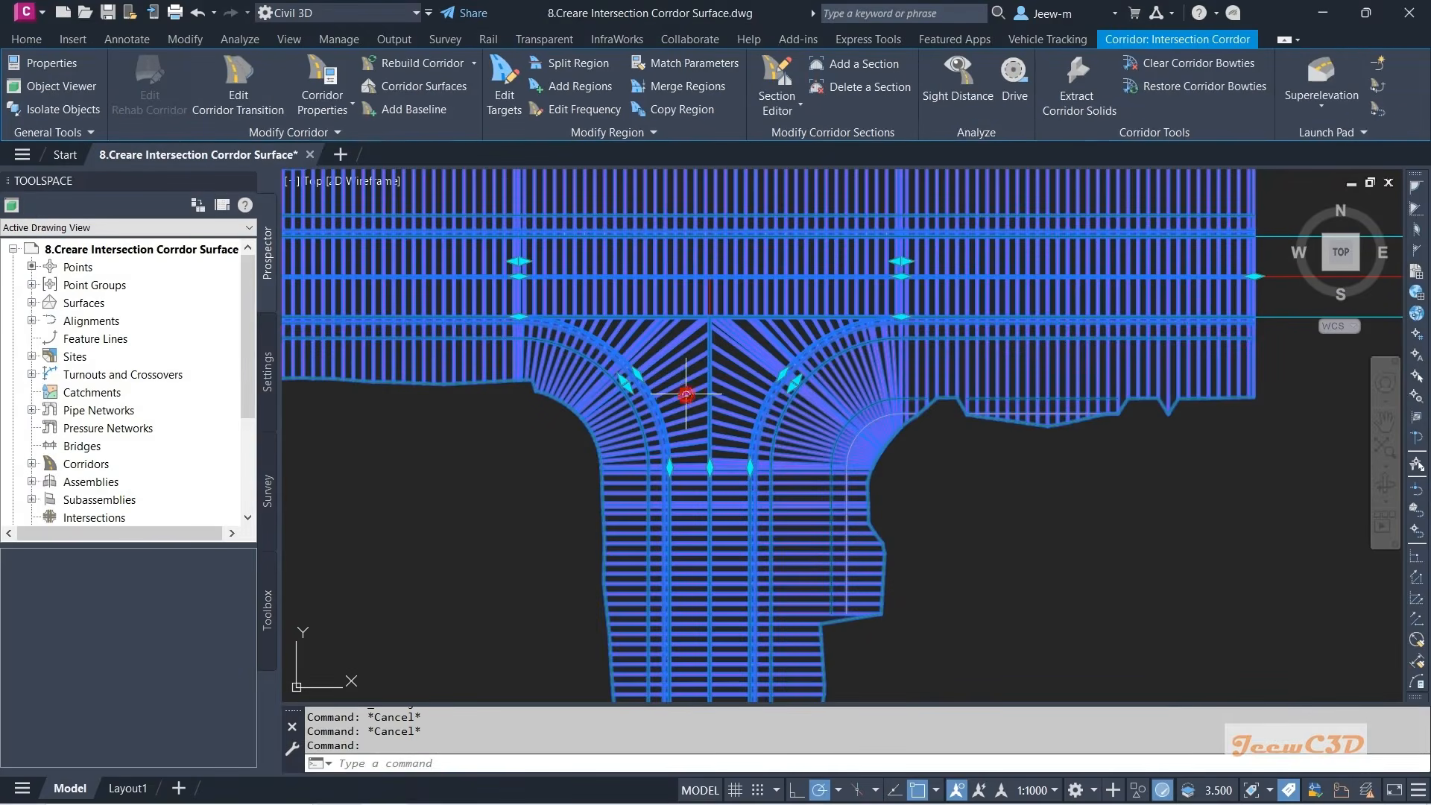
click(328, 84)
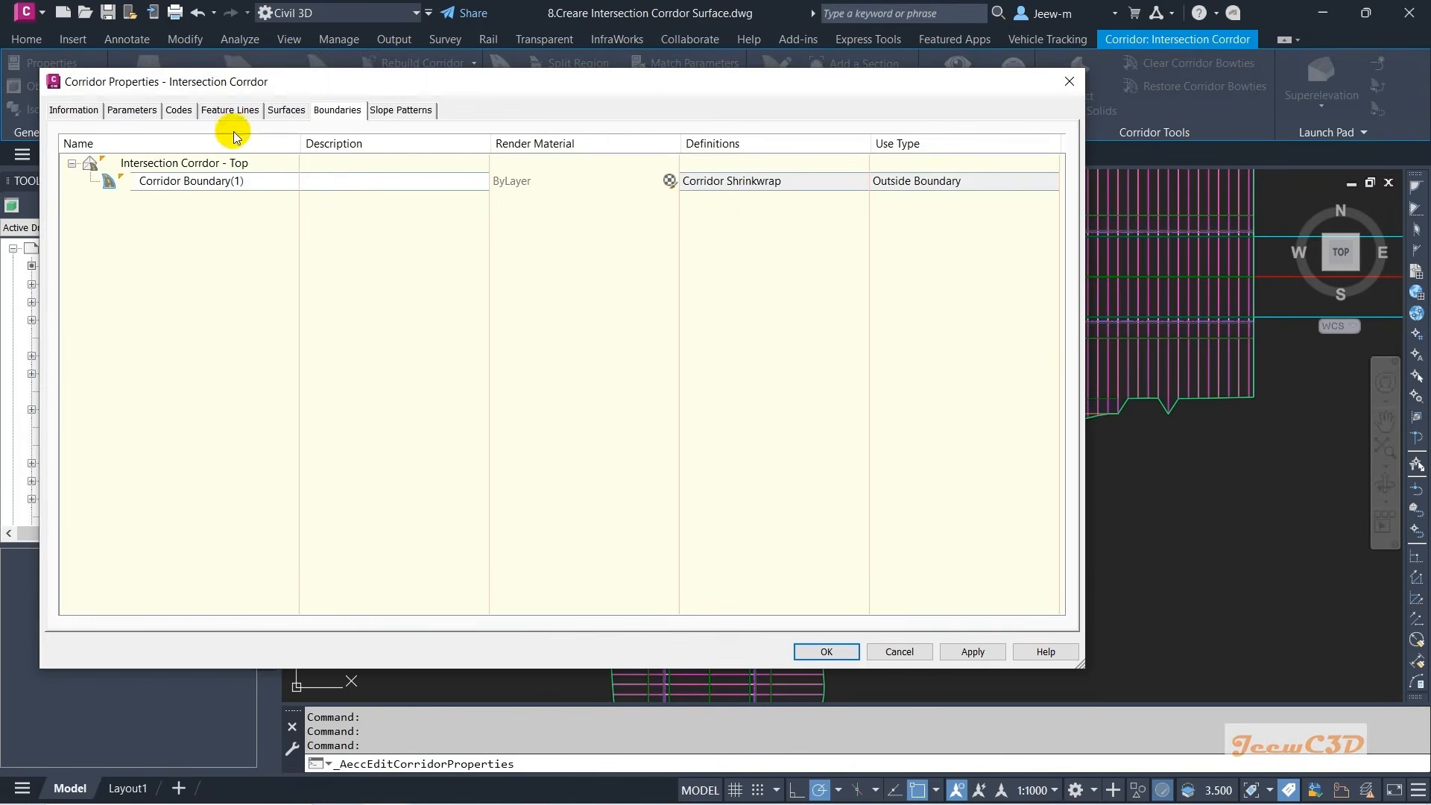
click(132, 110)
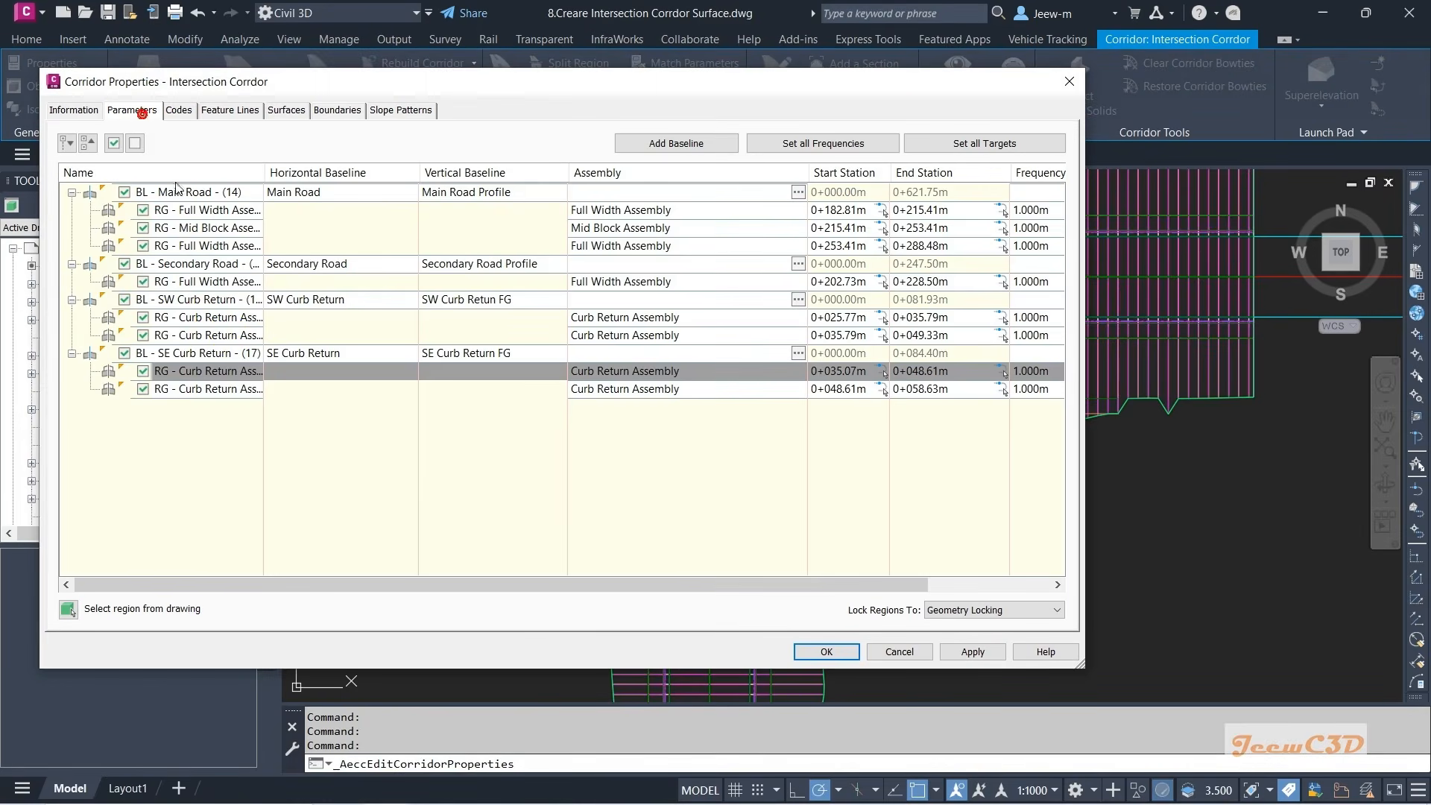
click(293, 322)
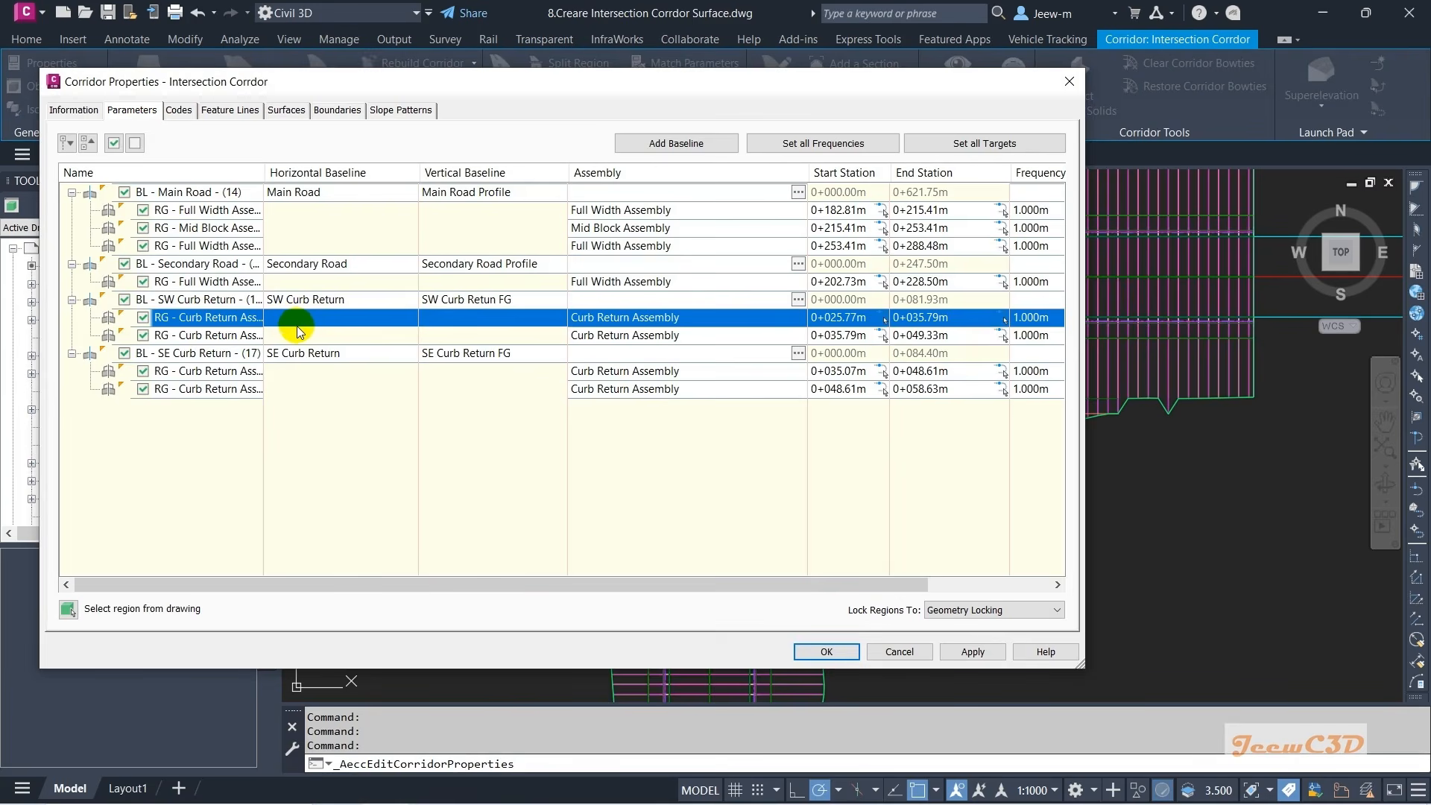
drag(507, 87, 574, 486)
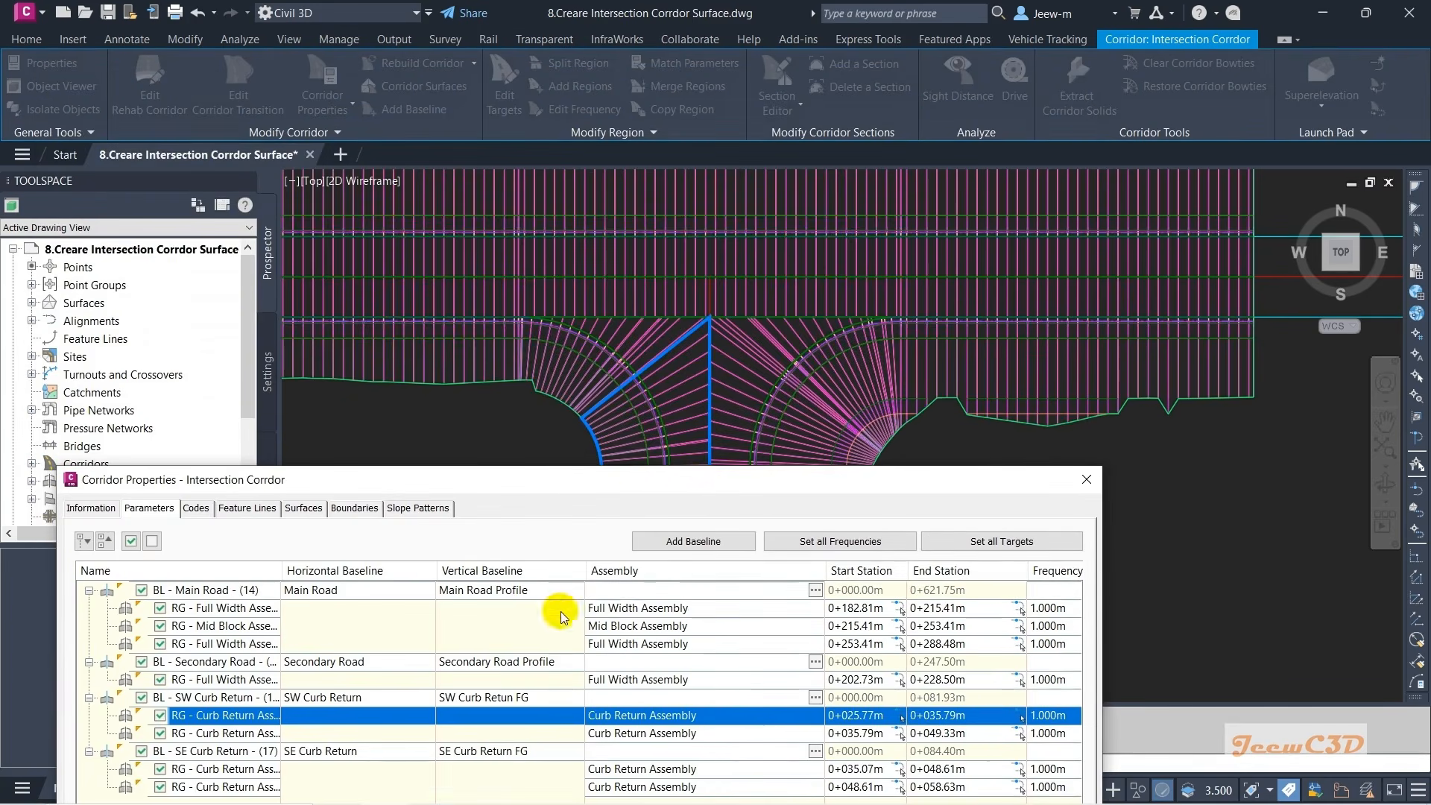
drag(668, 481, 637, 286)
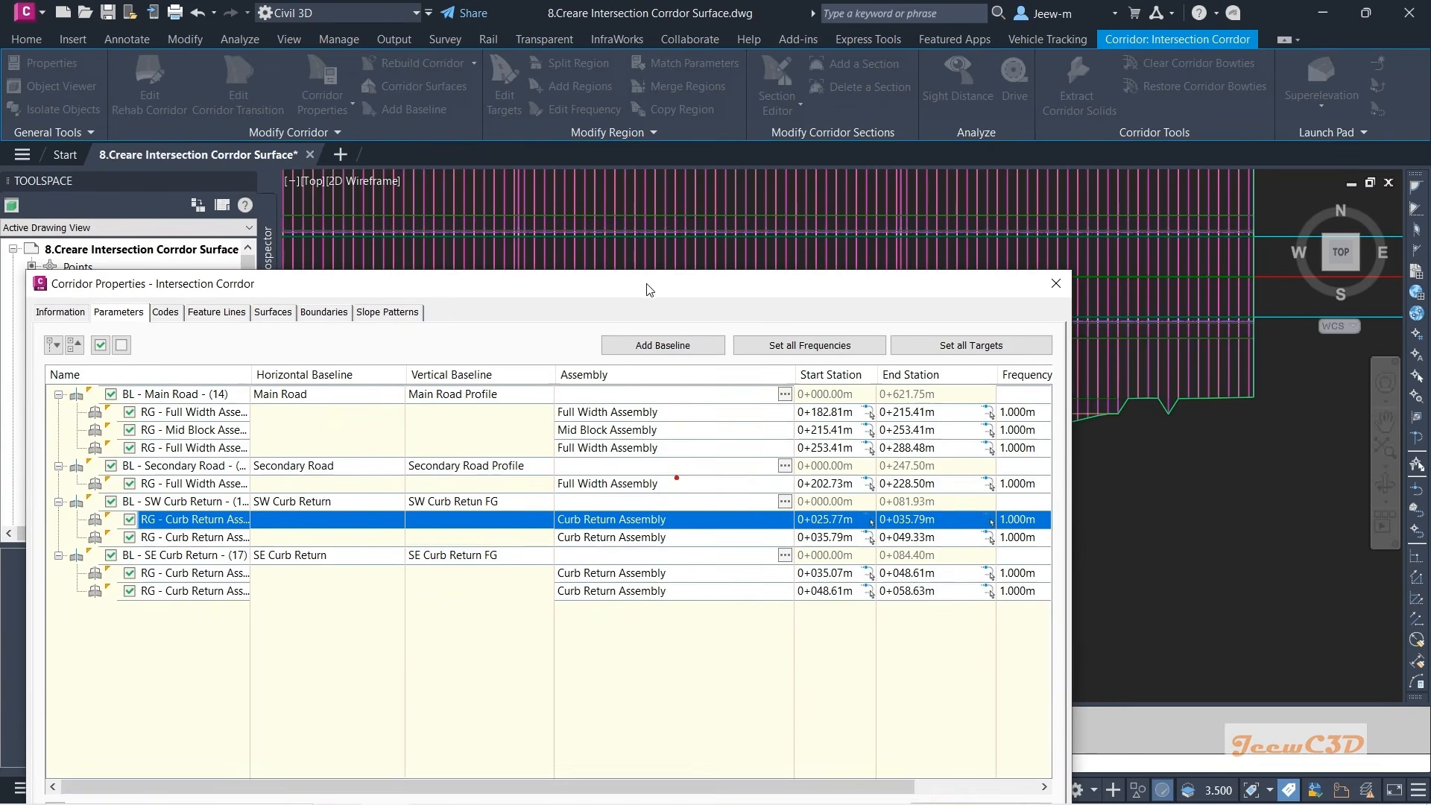
drag(776, 786, 897, 786)
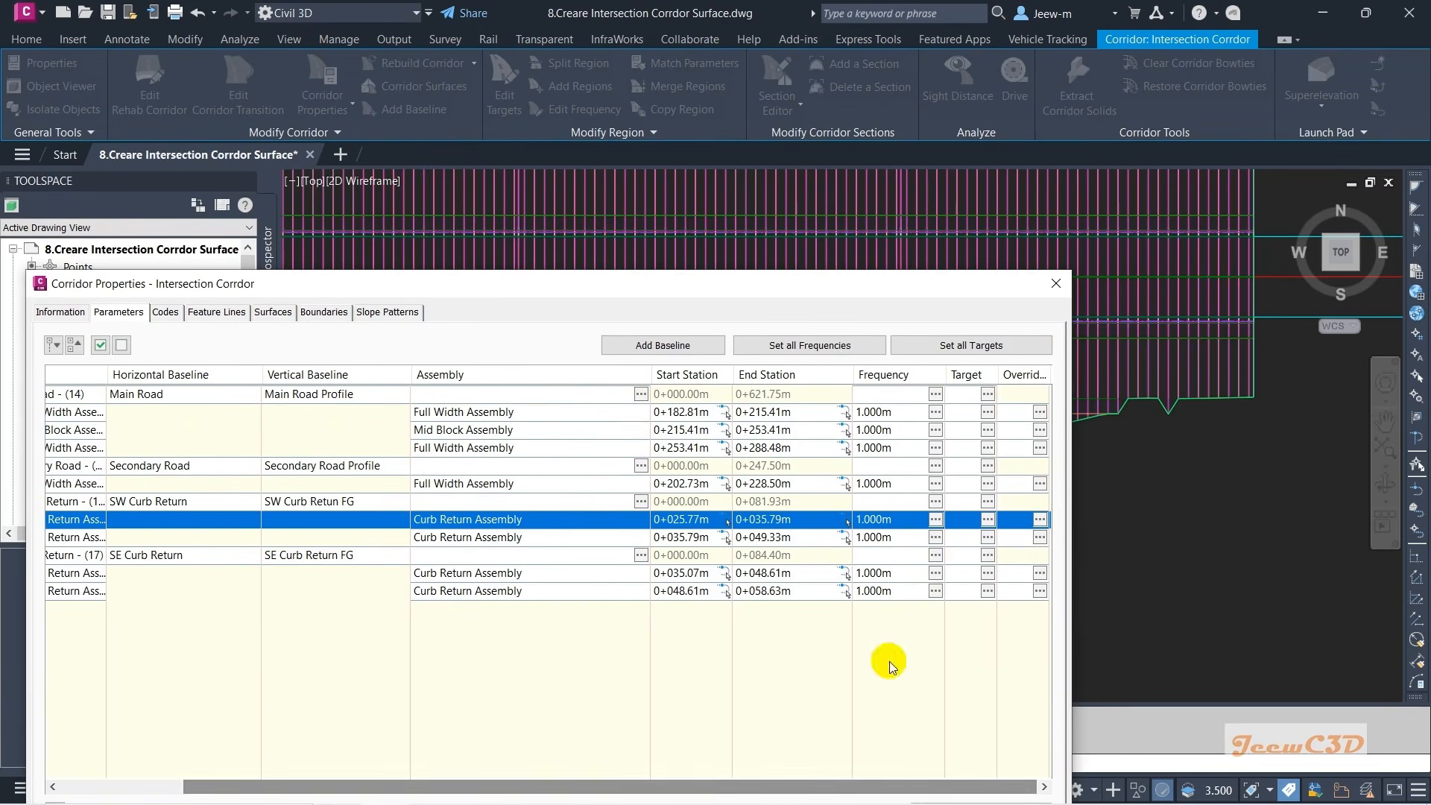
- Open the target mapping of the first SW Curb Return region, check the profile targeted by Lane R's outside elevation, and close the mapping
click(988, 519)
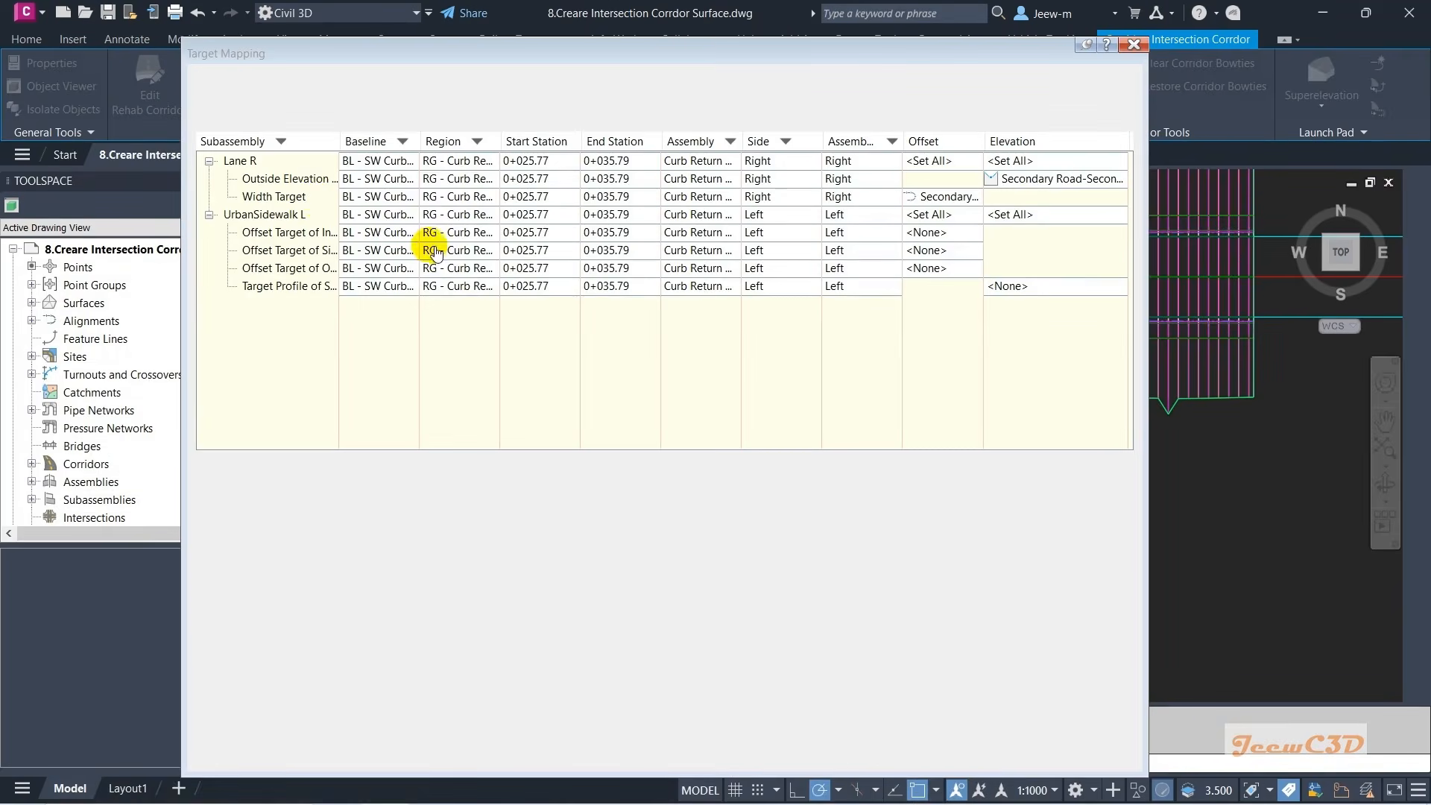
click(295, 179)
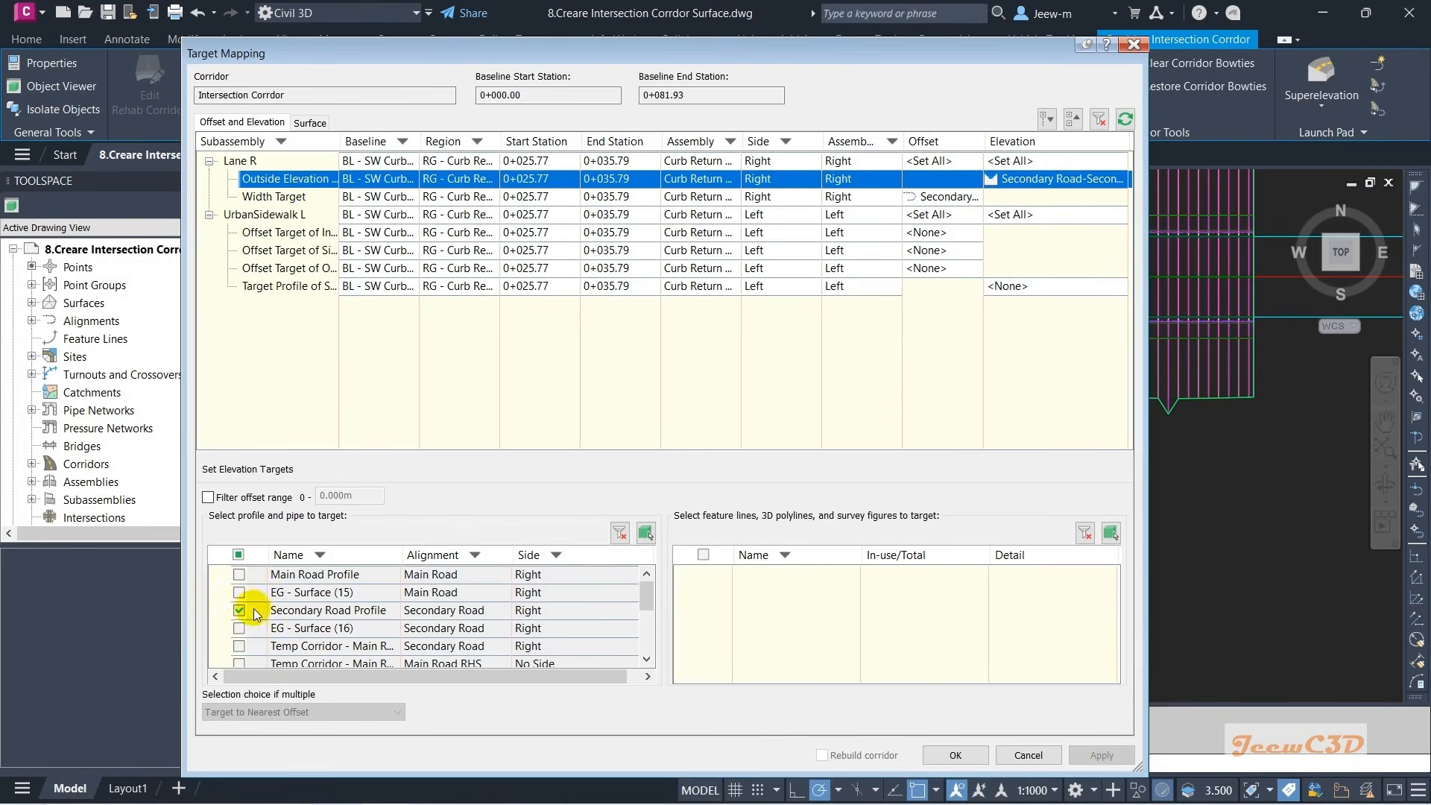
click(955, 755)
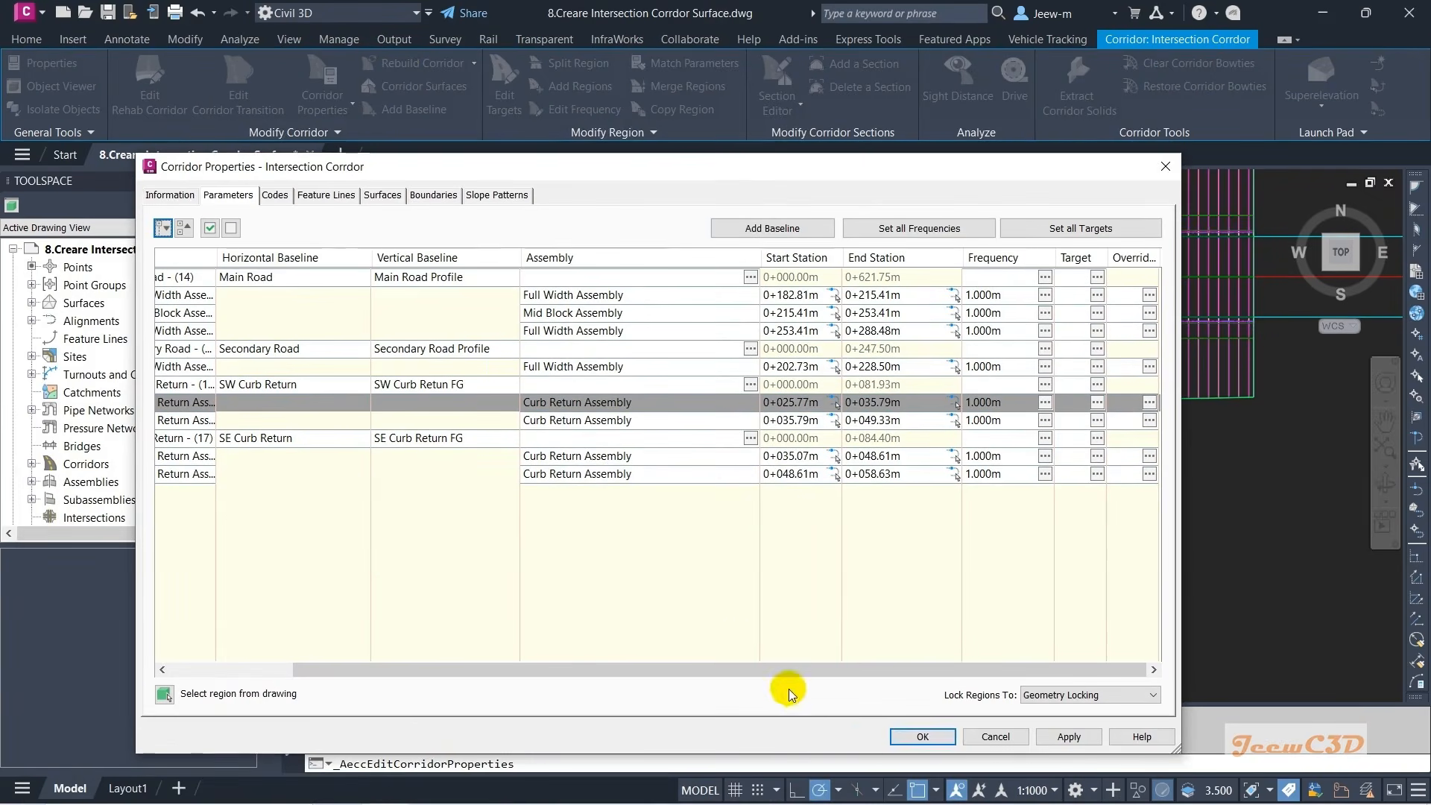
- Accept the corridor properties, rebuild the intersection corridor and clear its selection
click(921, 736)
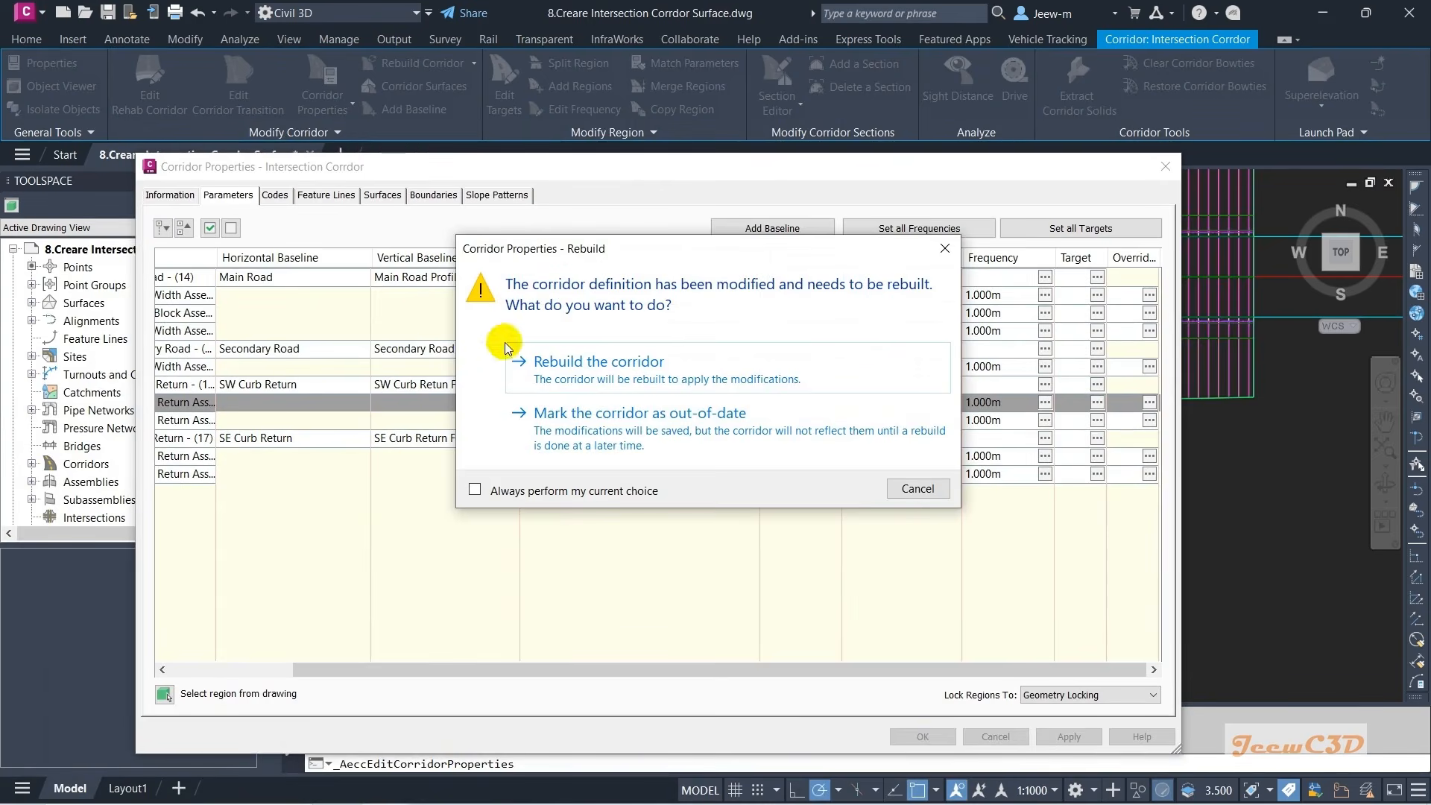
click(555, 364)
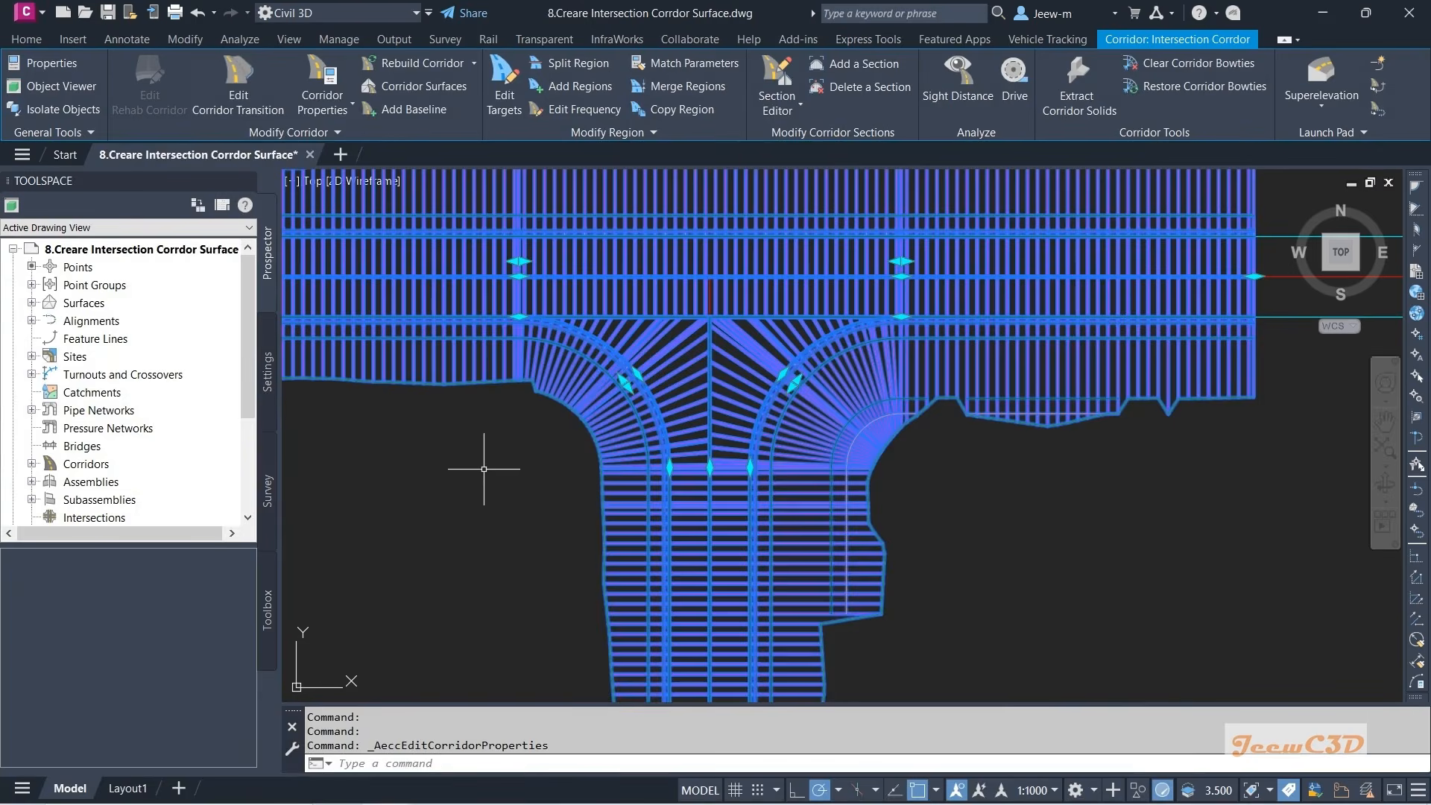
key(Escape)
- Select the corridor's Top surface by its boundary beside the SW curb return and open it in the Object Viewer
scroll(488, 483, down, 2)
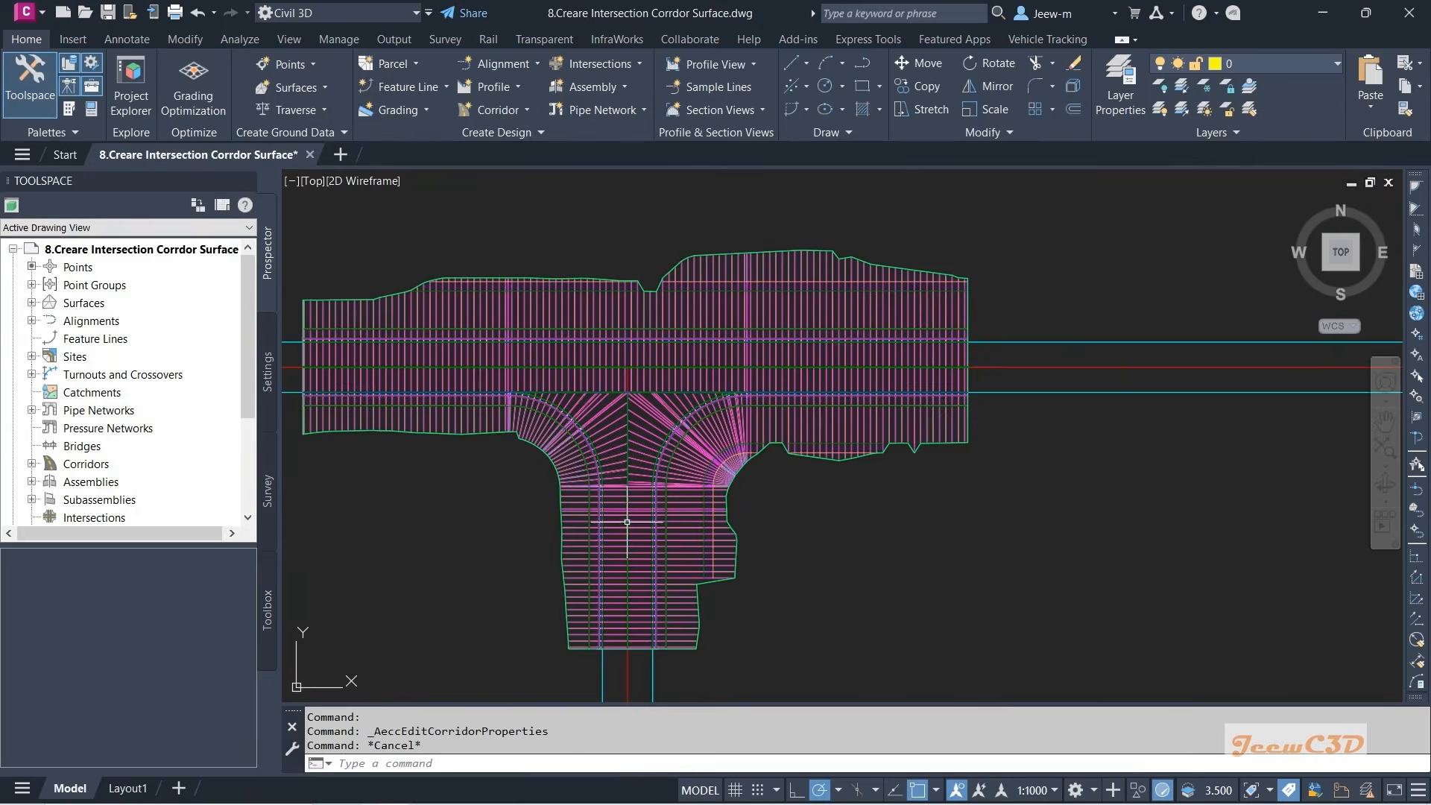
click(543, 463)
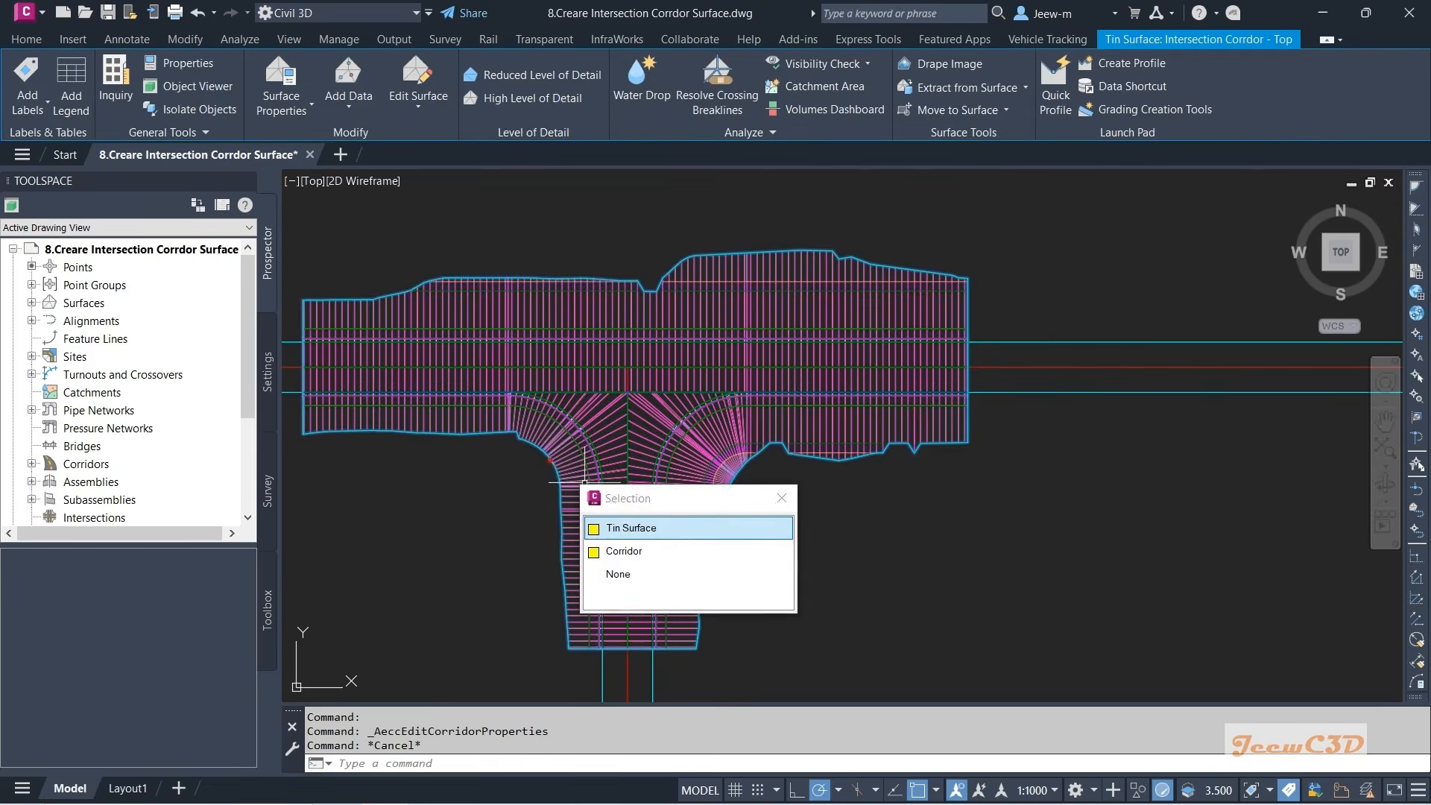
click(630, 524)
click(207, 88)
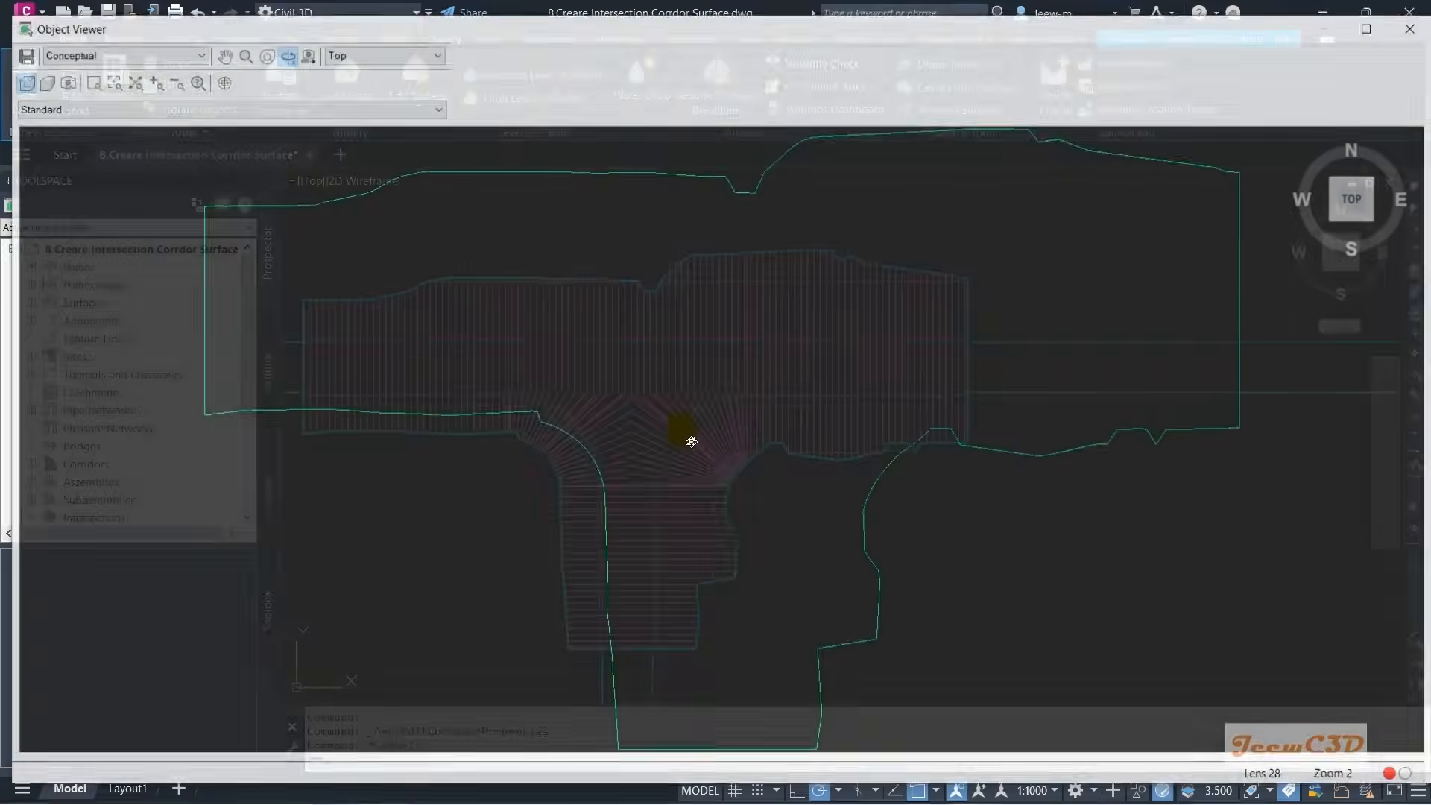
- Orbit the rebuilt surface in 3D to examine the junction area between the two curb returns, and close the viewer
scroll(717, 451, up, 2)
drag(719, 454, 732, 355)
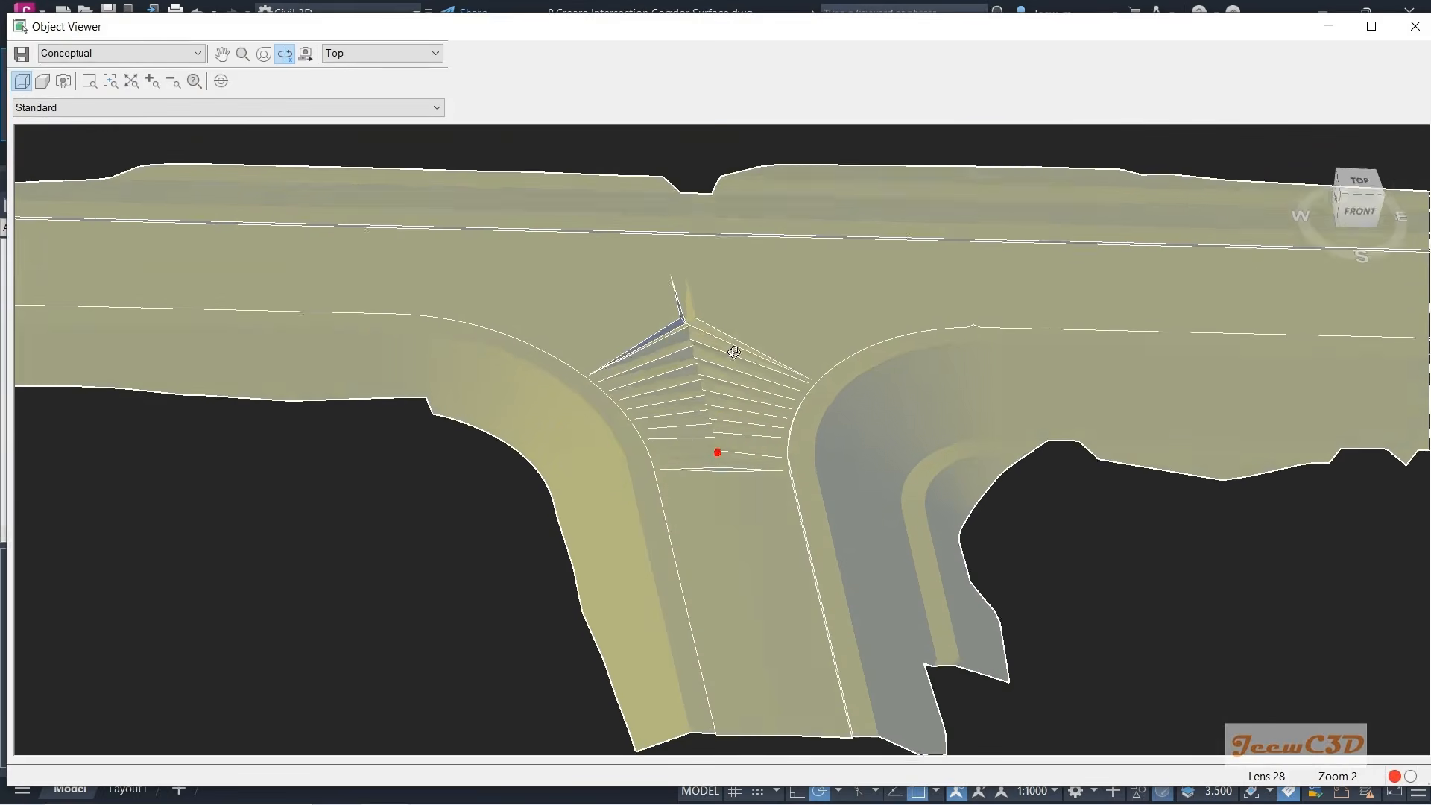
mouse_move(670, 470)
mouse_down()
mouse_move(741, 501)
mouse_move(811, 444)
mouse_move(701, 428)
mouse_move(605, 354)
mouse_up()
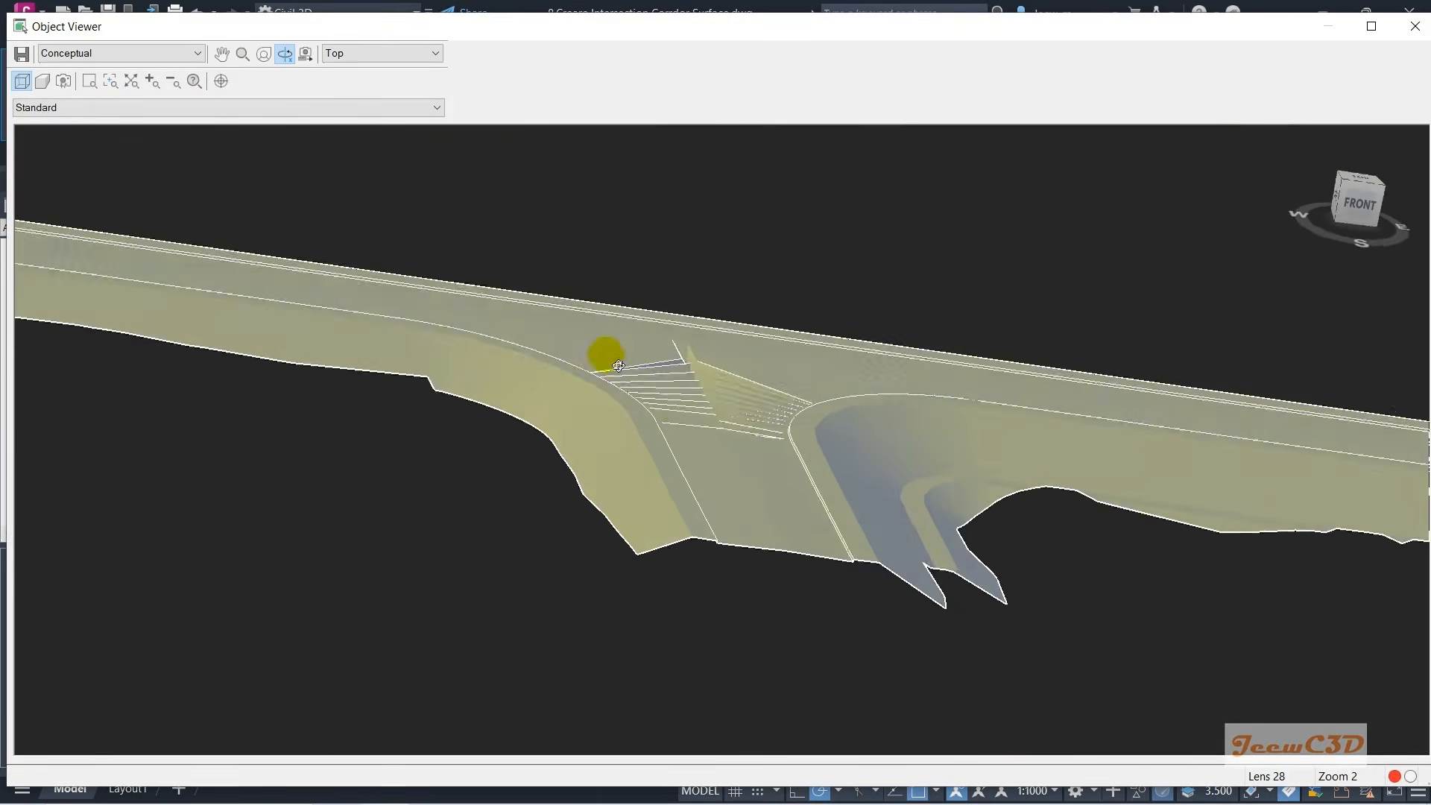
scroll(712, 423, up, 3)
drag(721, 460, 628, 484)
drag(665, 439, 761, 415)
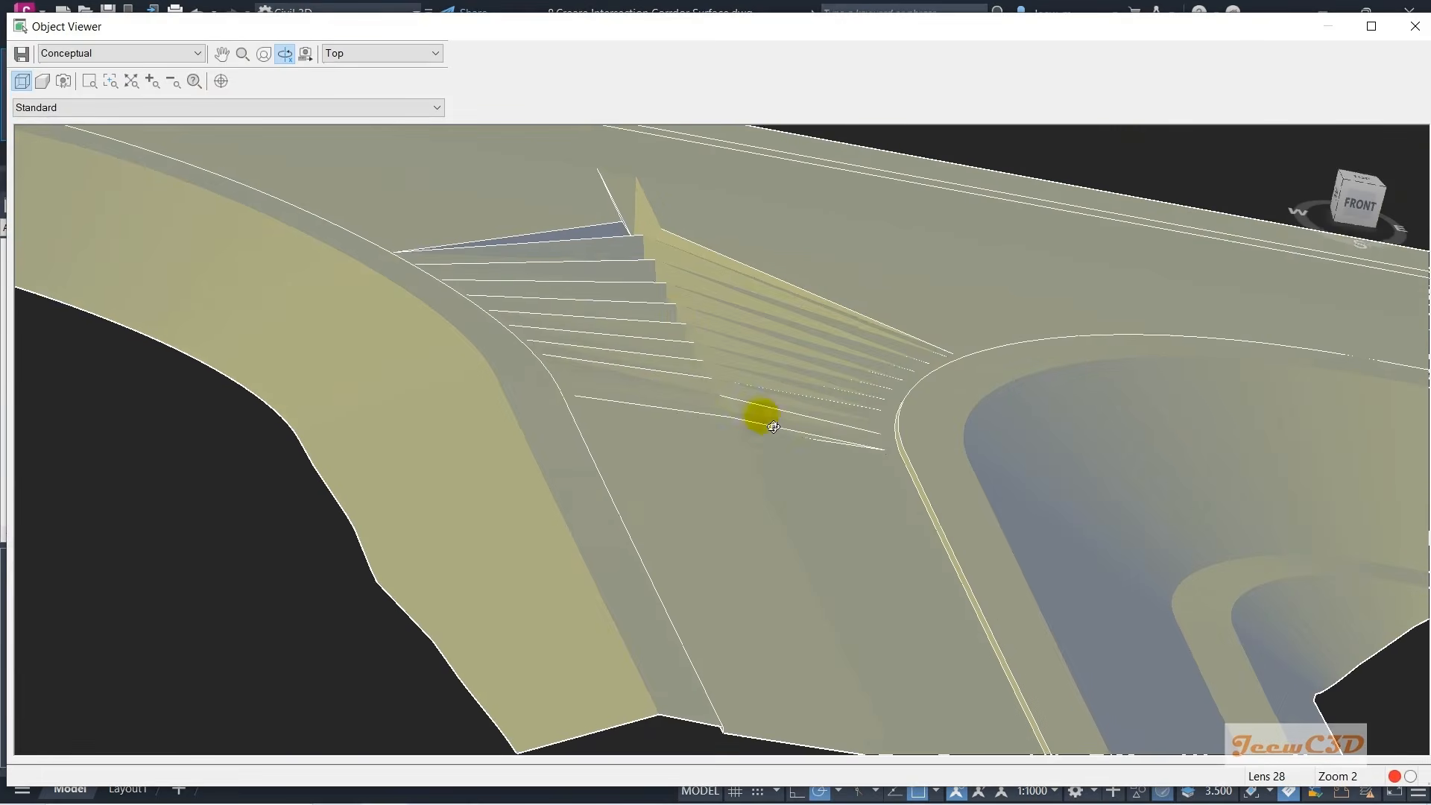
mouse_move(661, 303)
mouse_down()
mouse_move(646, 303)
mouse_move(678, 402)
mouse_move(523, 296)
mouse_move(649, 297)
mouse_move(642, 377)
mouse_move(678, 428)
mouse_move(529, 388)
mouse_move(585, 422)
mouse_up()
key(Escape)
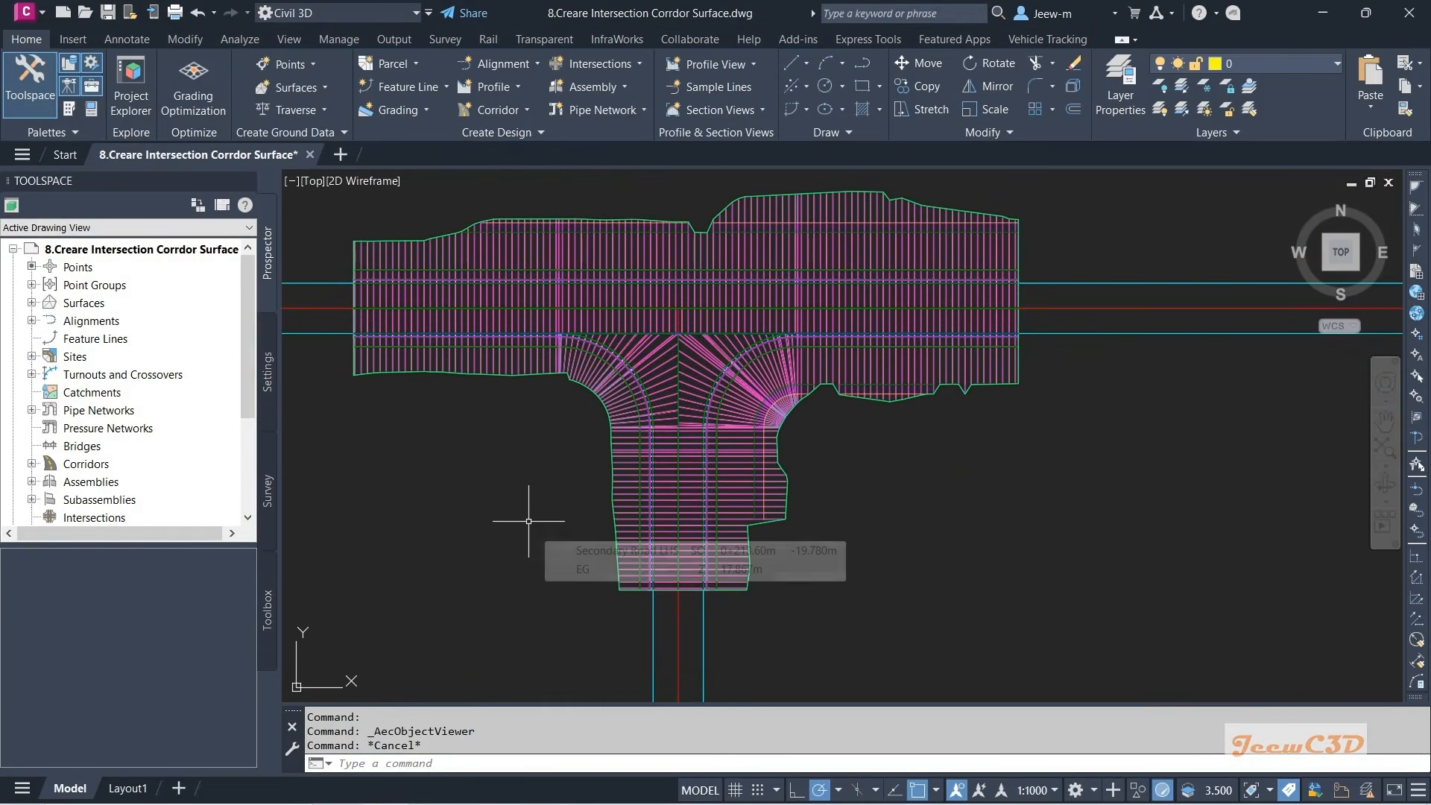
- Undo the last operations back through the corridor properties edit and its rebuild
key(ctrl+z)
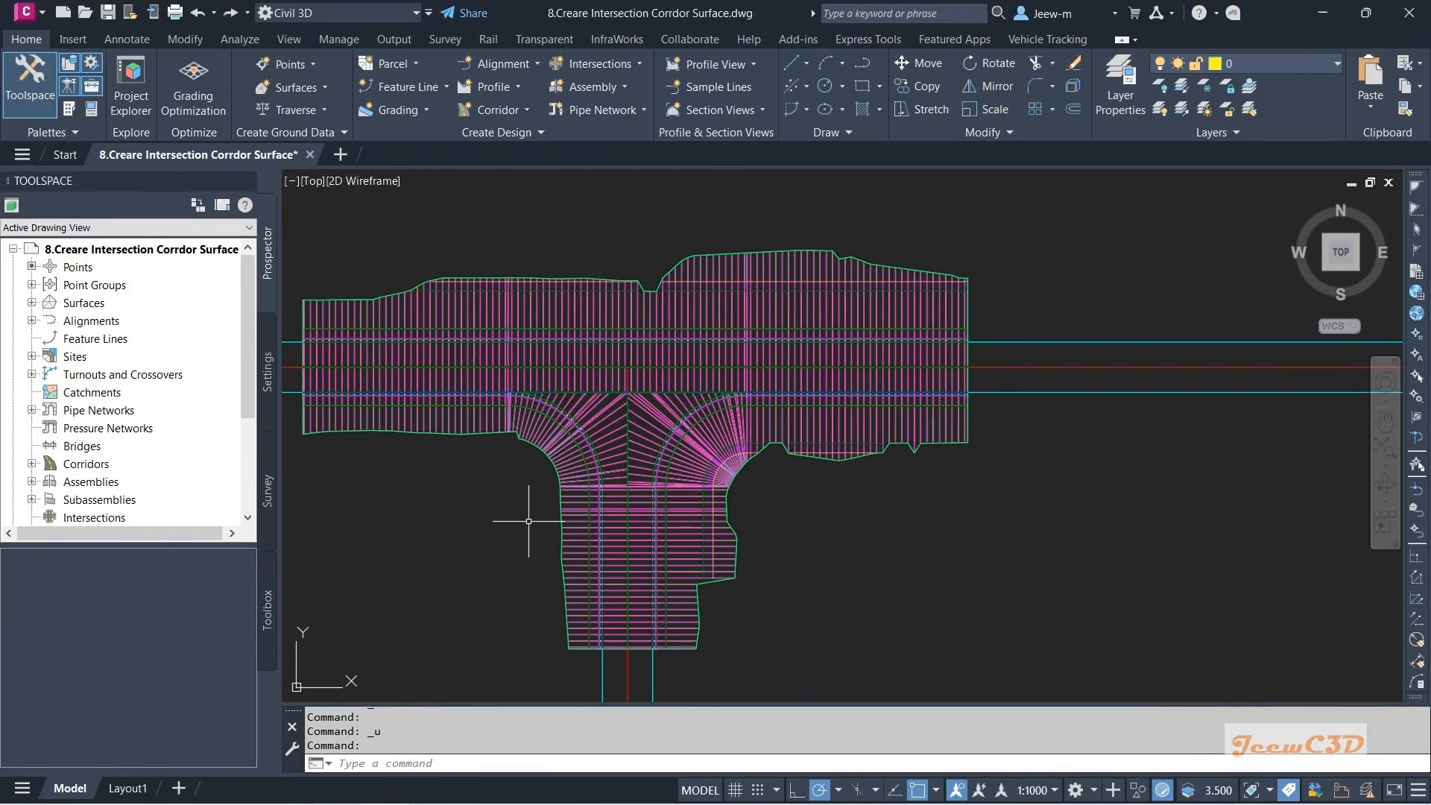
click(215, 15)
click(237, 81)
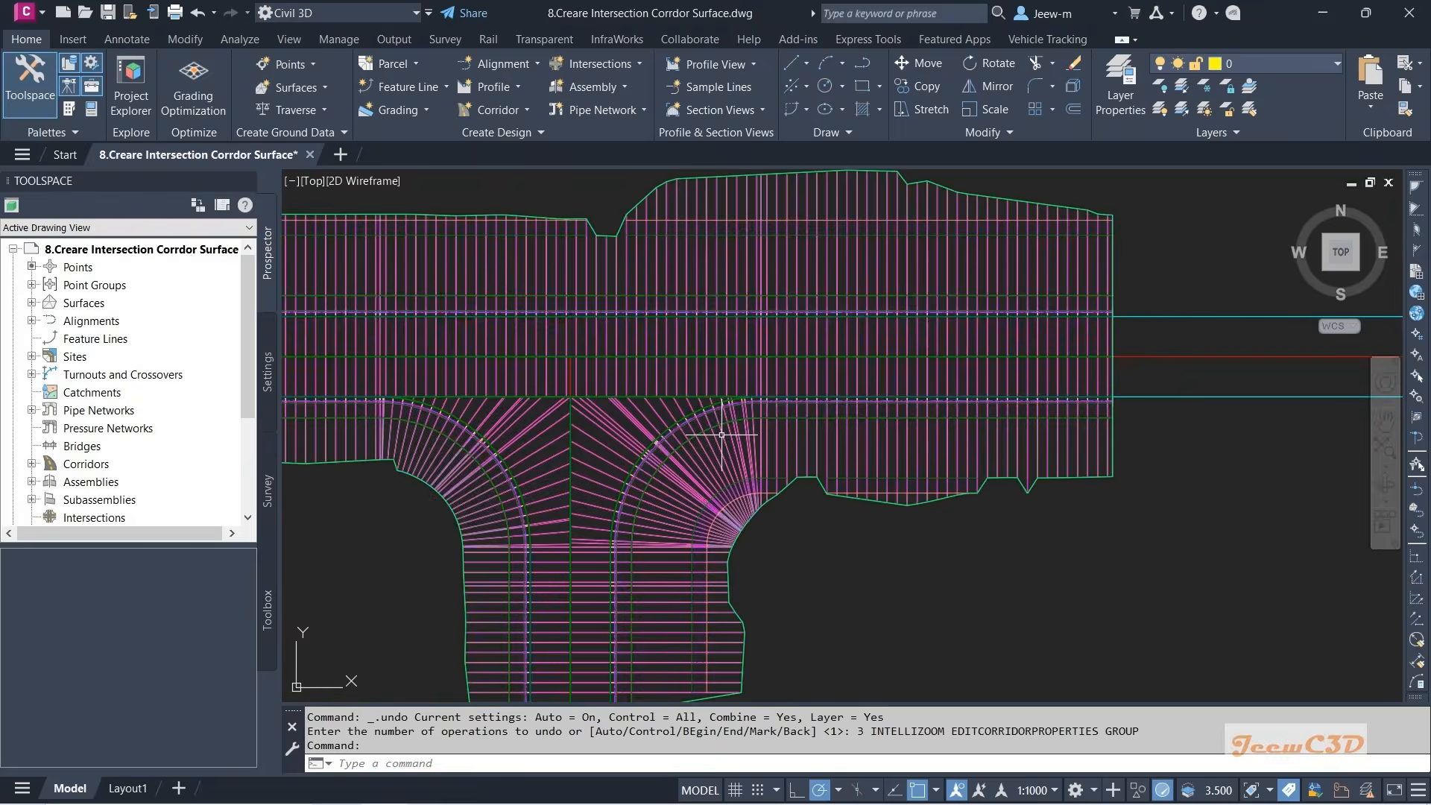
- Open the corridor's Top surface in the Object Viewer again, examine the SE curb return in 3D, and close the viewer
scroll(722, 435, up, 2)
scroll(827, 427, down, 2)
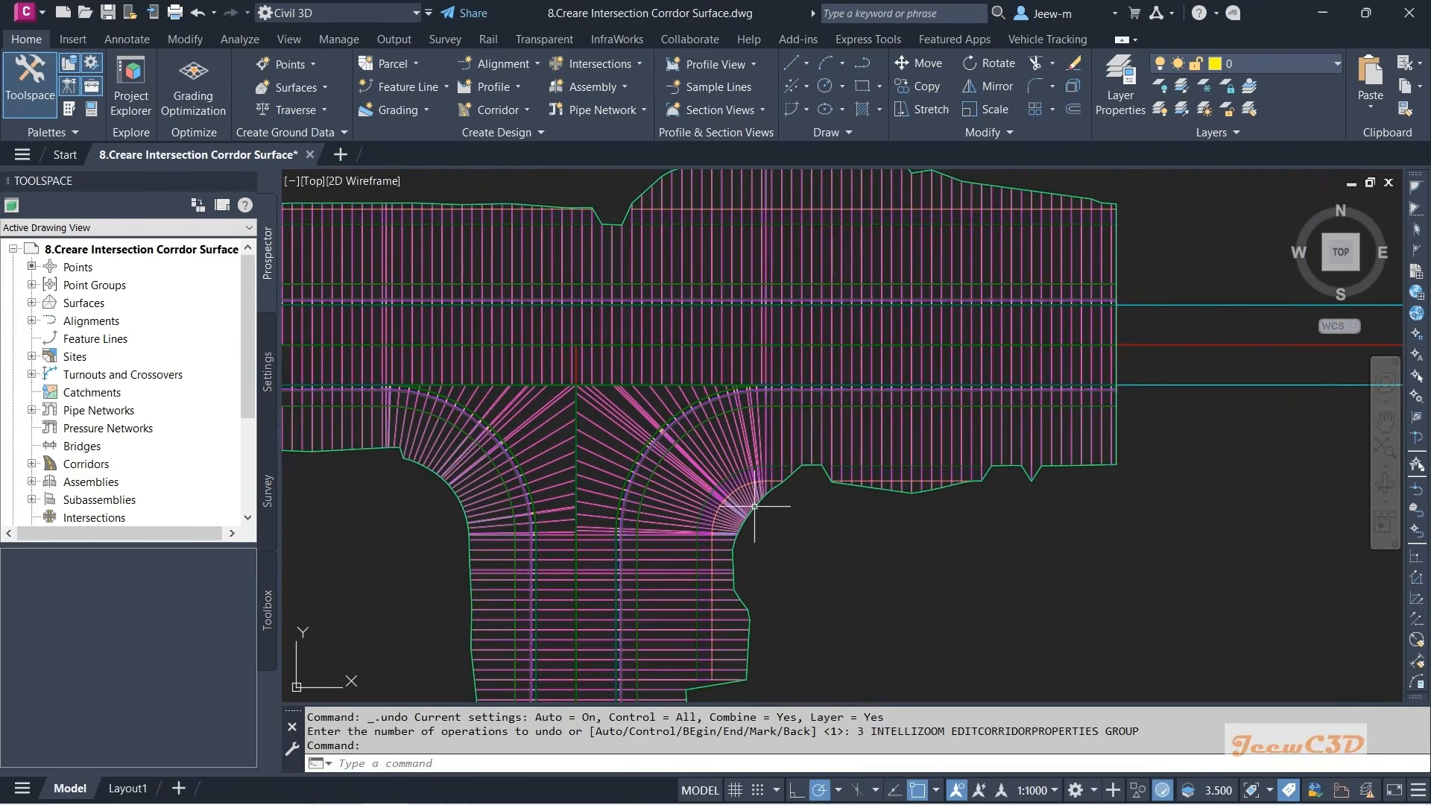
click(797, 466)
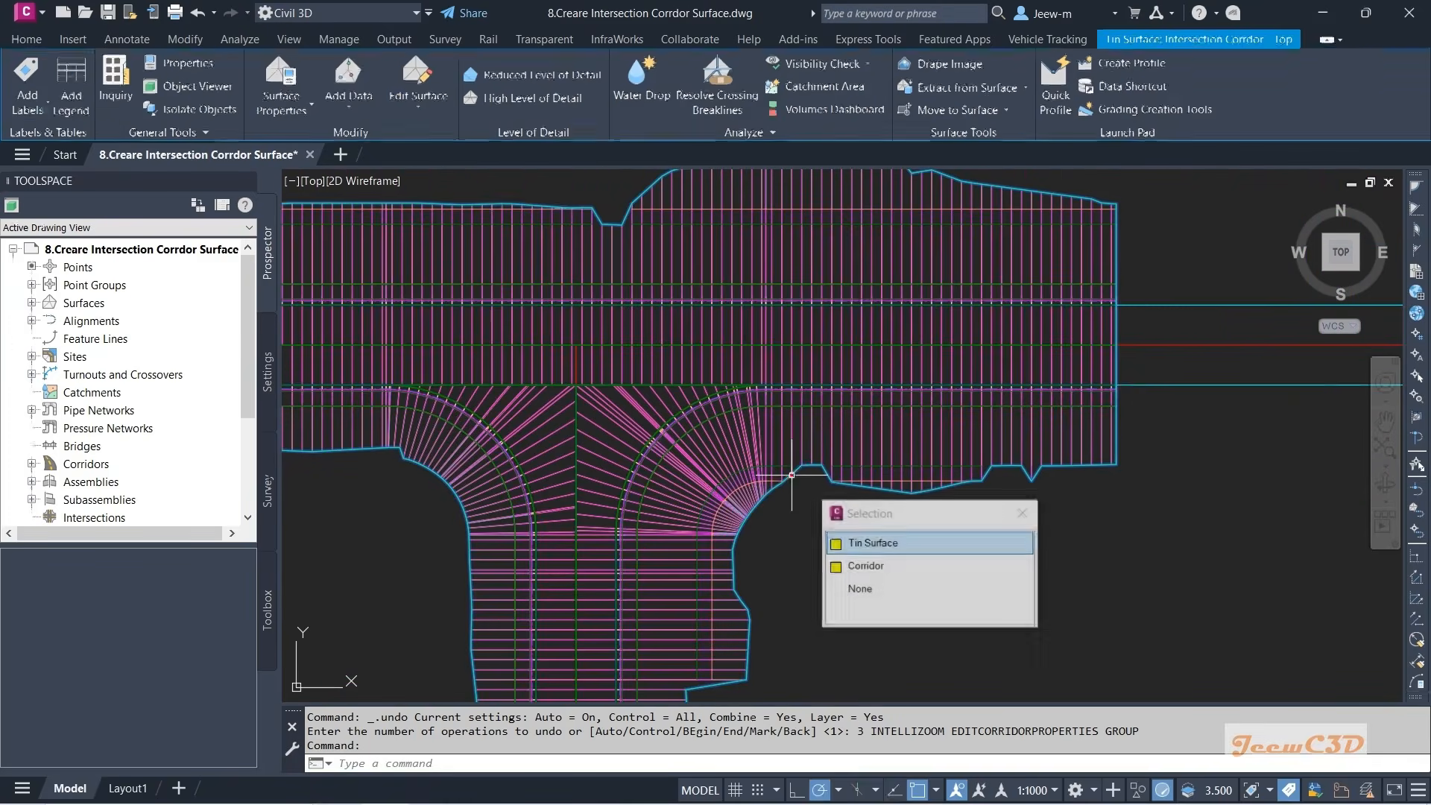
click(857, 536)
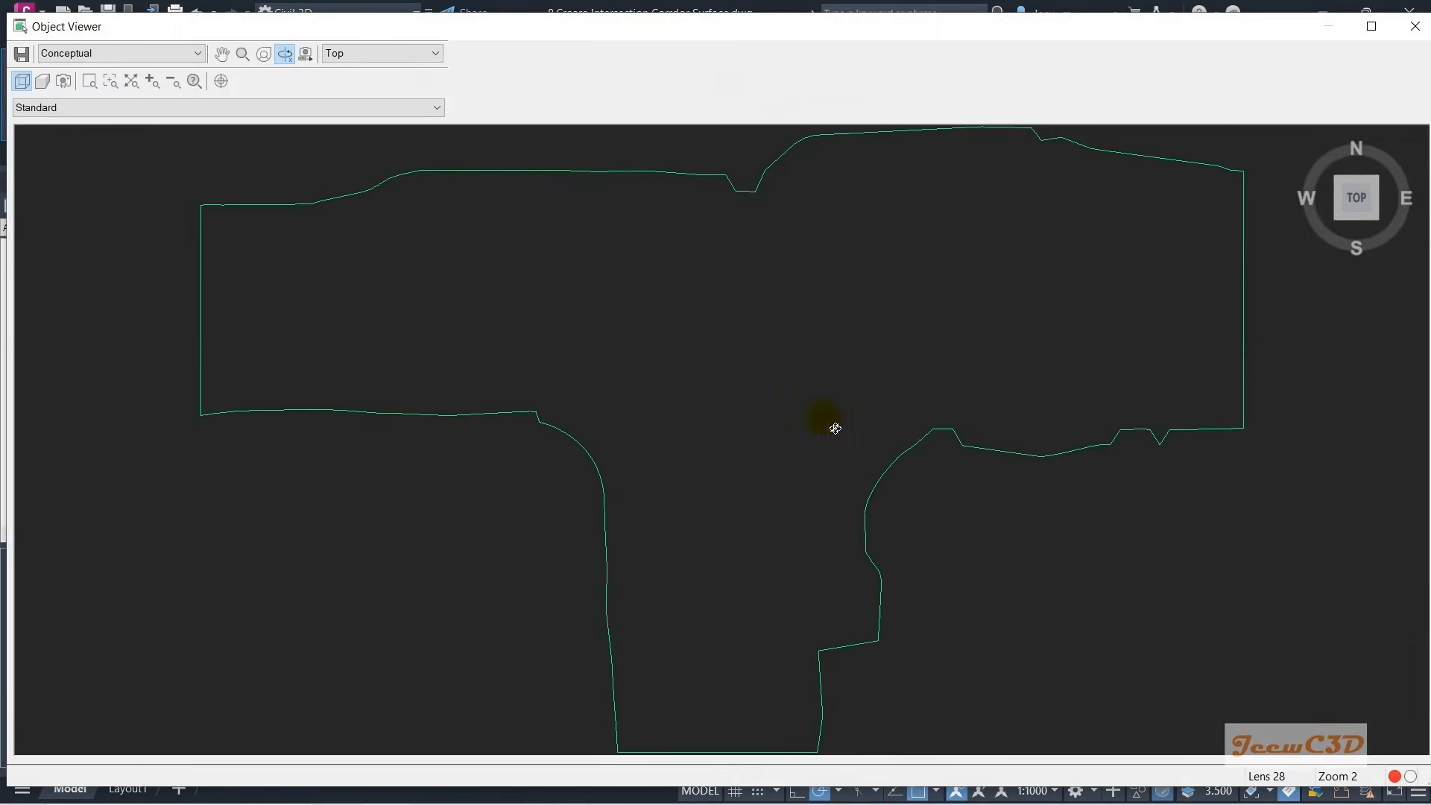
mouse_move(834, 428)
mouse_down()
mouse_move(873, 326)
mouse_move(597, 441)
mouse_move(818, 355)
mouse_up()
scroll(876, 339, up, 4)
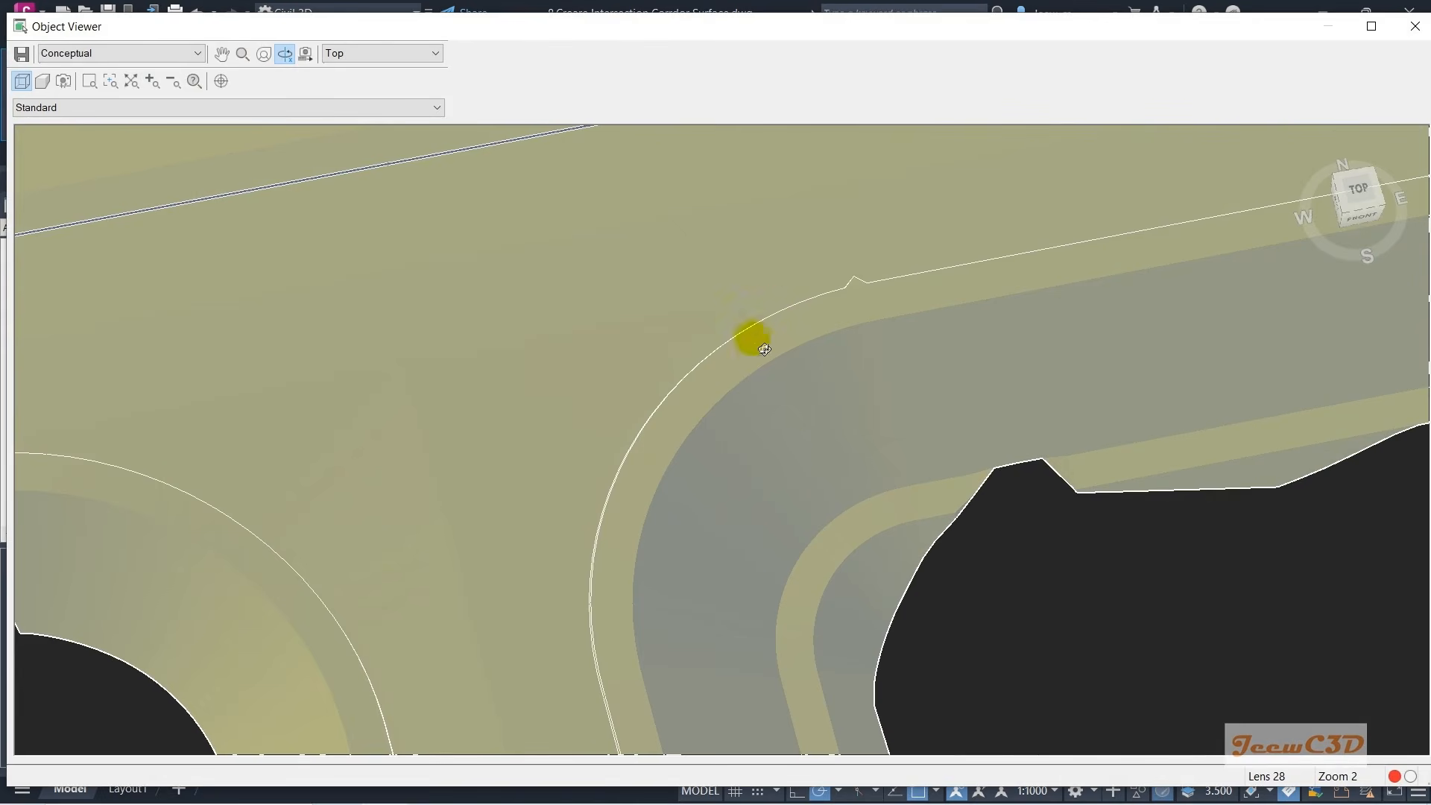
key(Escape)
key(Escape)
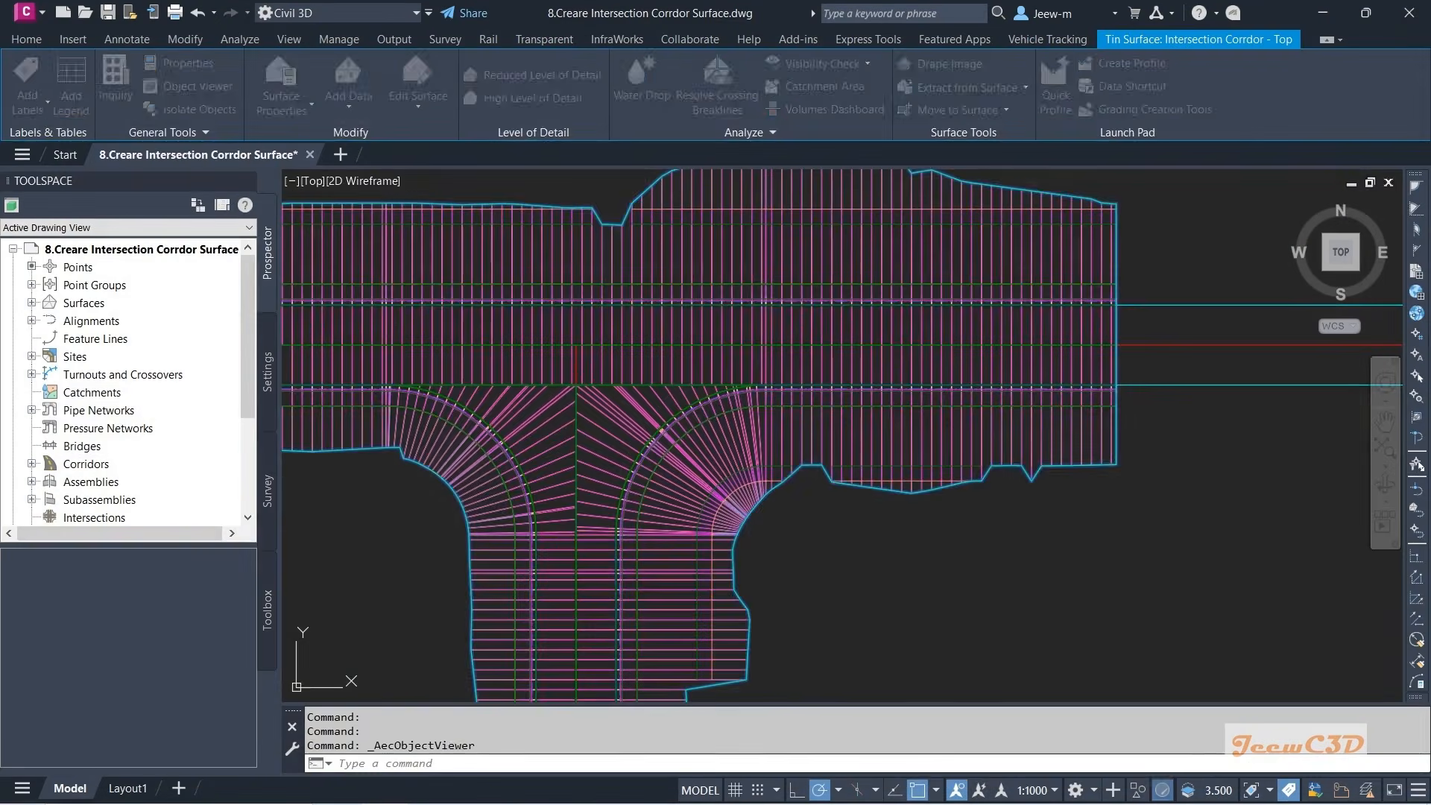
- Set the surface style of the EG surface to _No Display in its surface properties
scroll(971, 594, down, 2)
mouse_move(971, 594)
middle_down()
mouse_move(971, 527)
mouse_move(947, 560)
middle_up()
scroll(947, 561, down, 4)
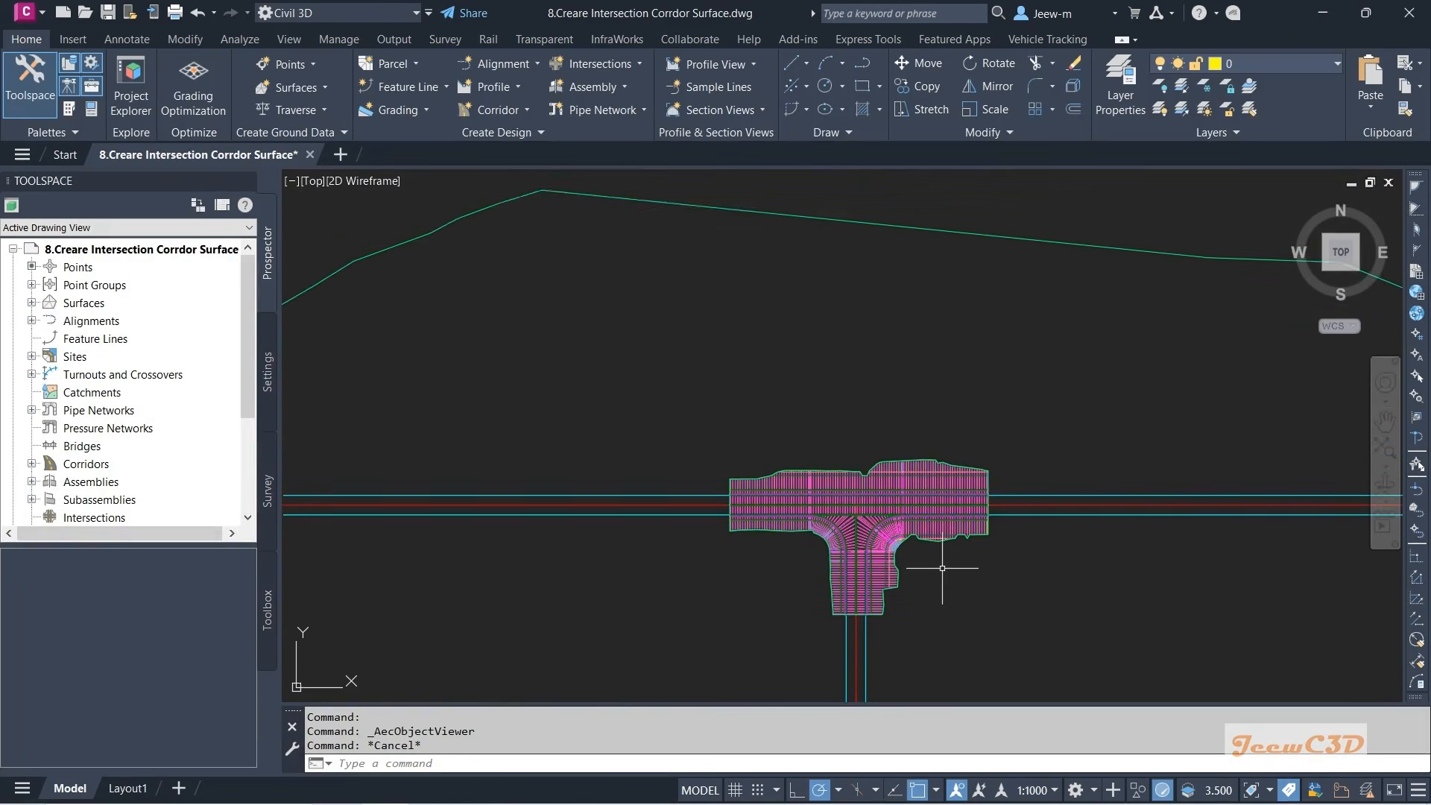
scroll(935, 518, down, 2)
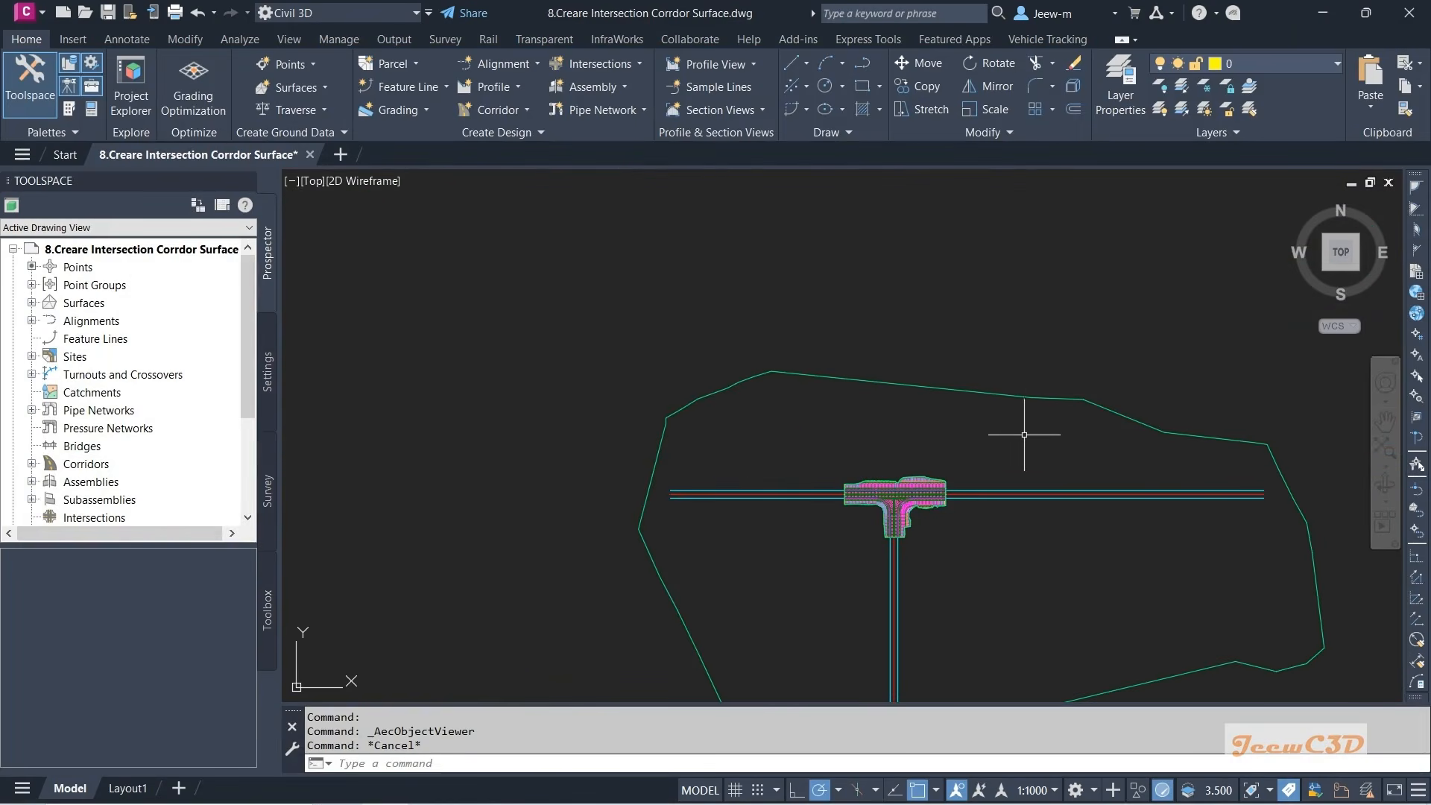
middle_drag(938, 450, 903, 400)
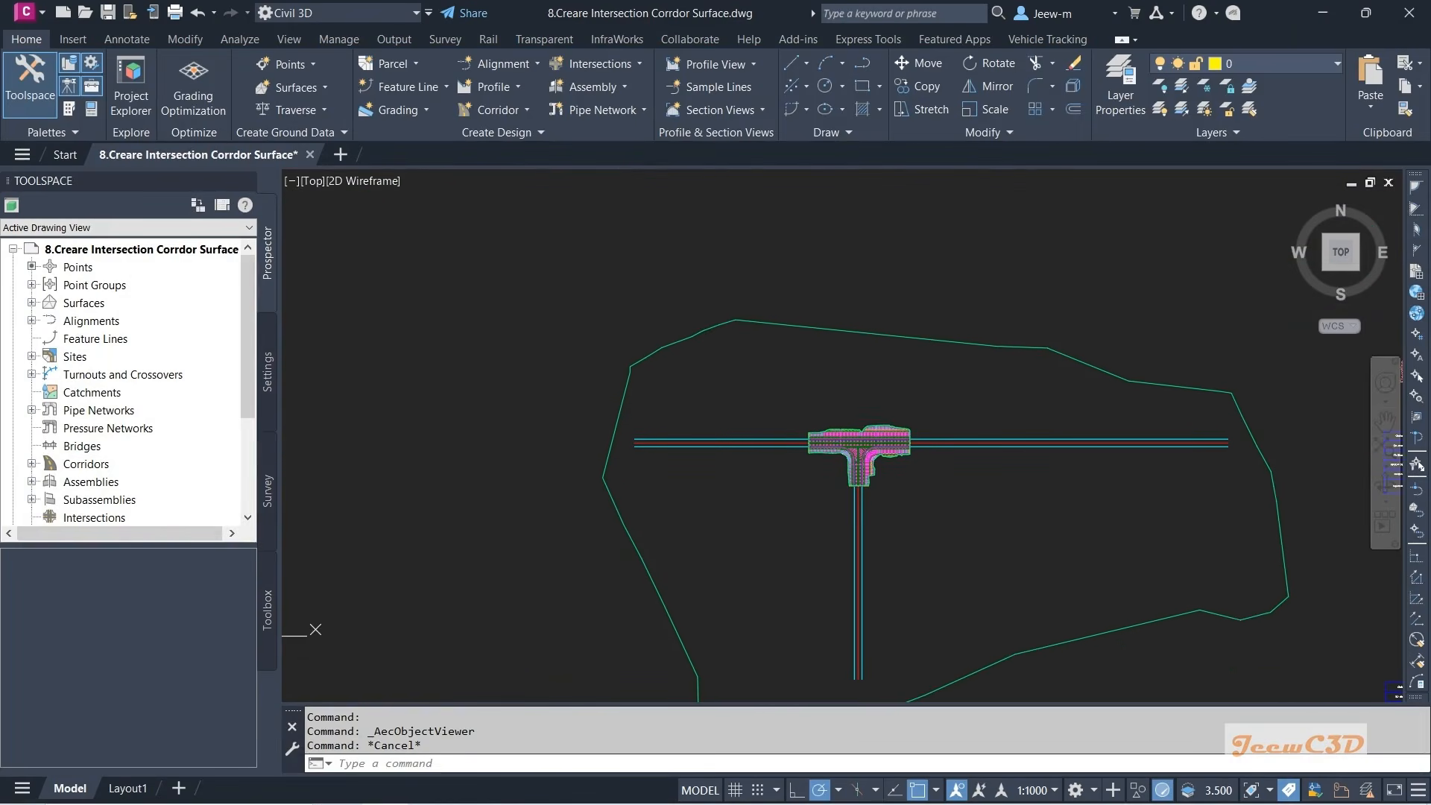
click(913, 339)
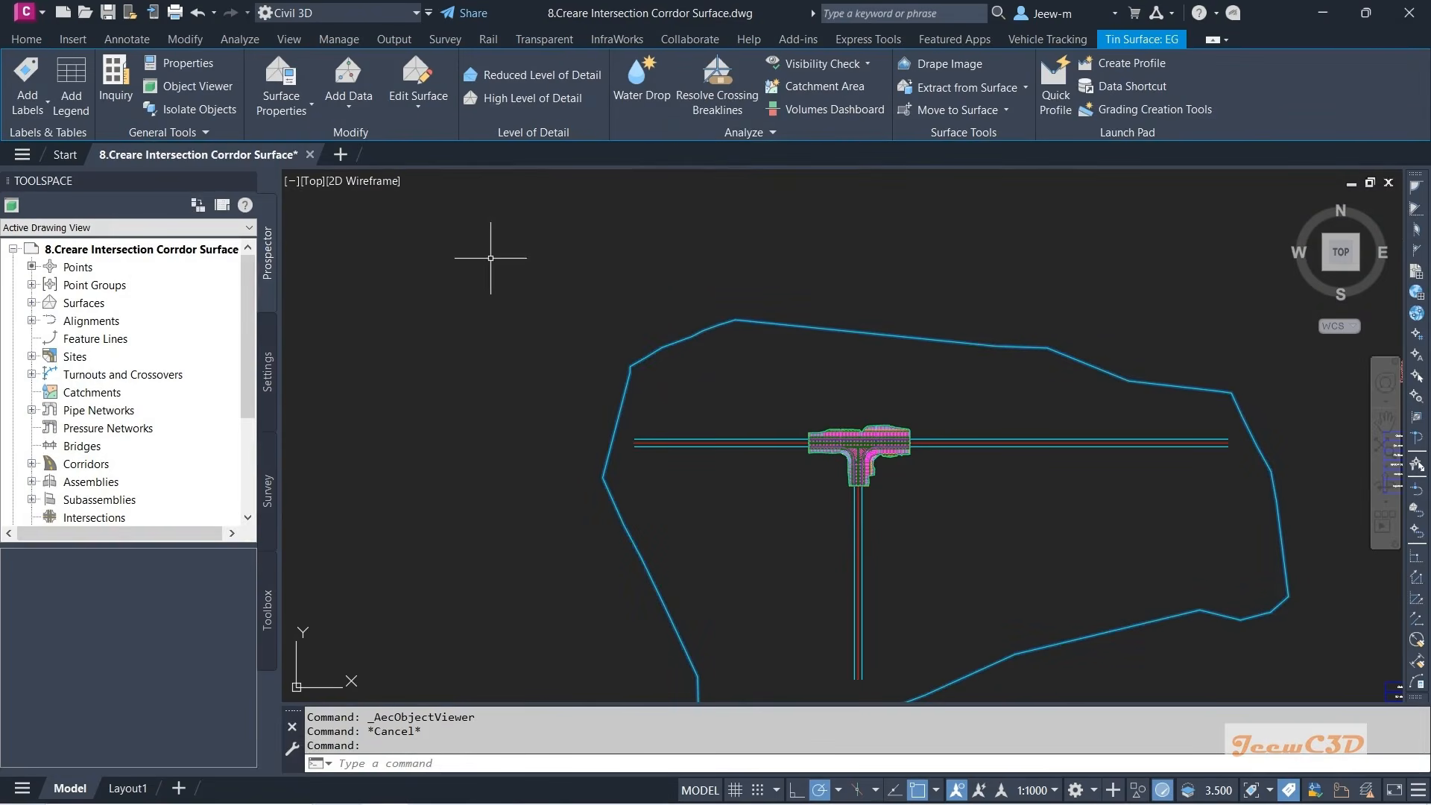
click(289, 113)
click(328, 138)
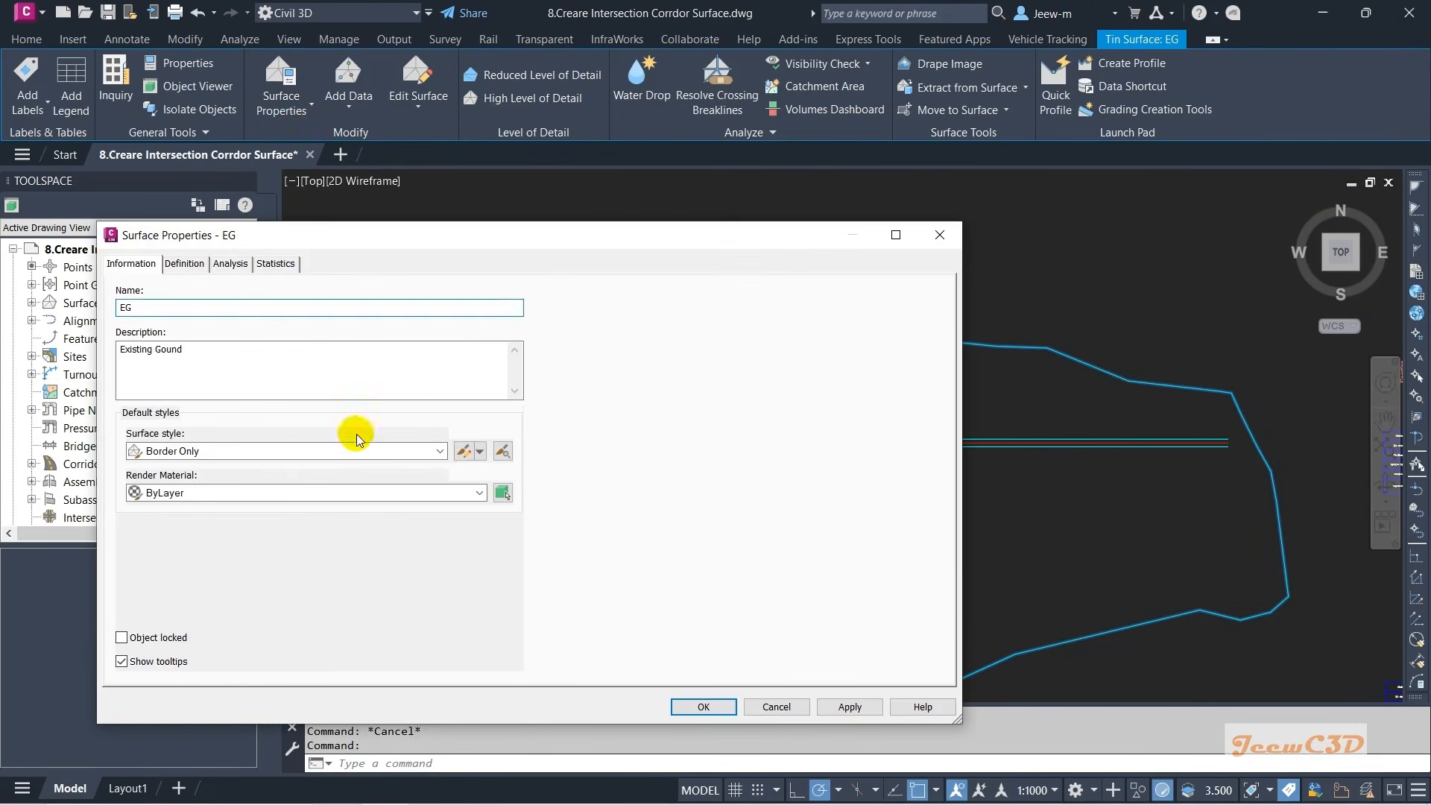
click(356, 451)
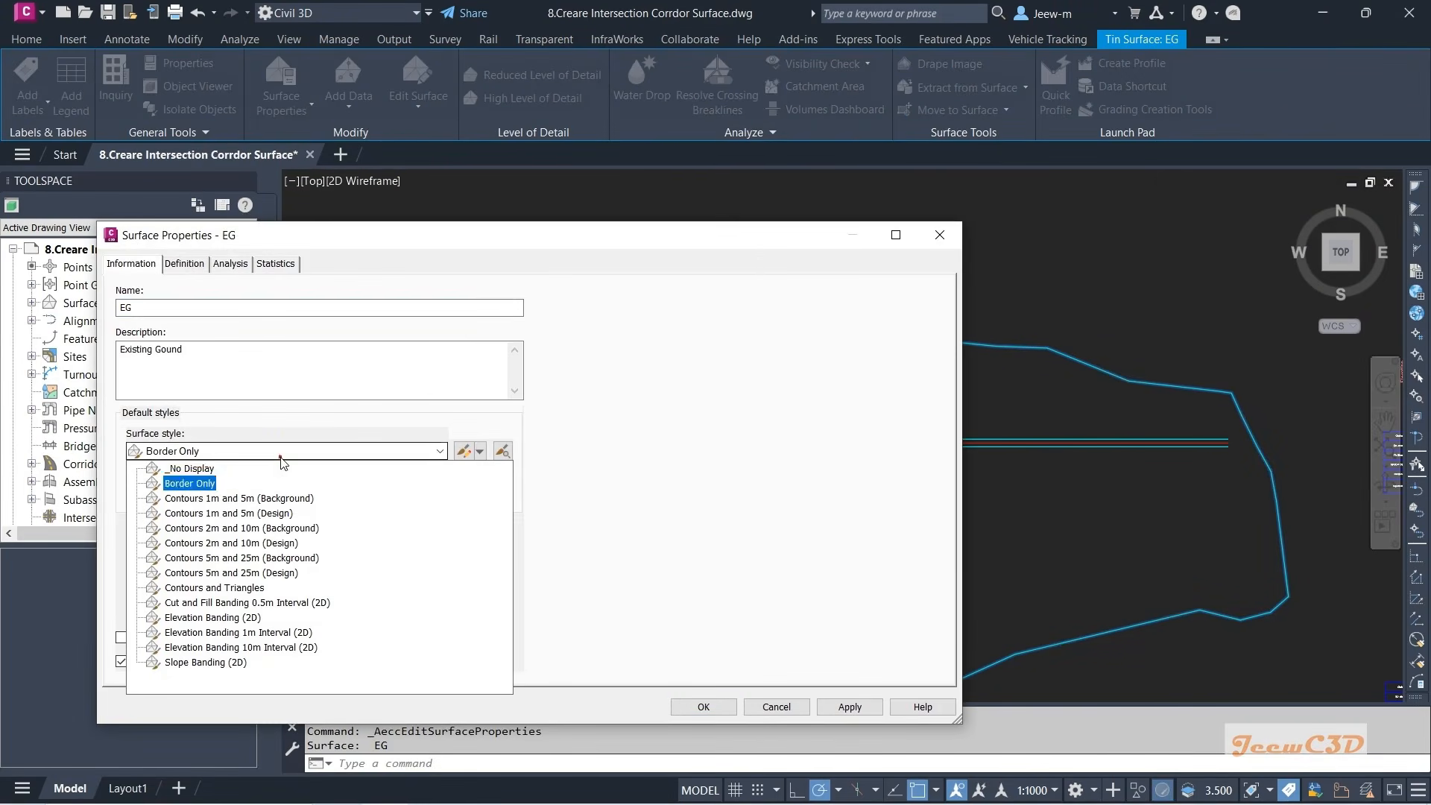
click(195, 466)
click(693, 706)
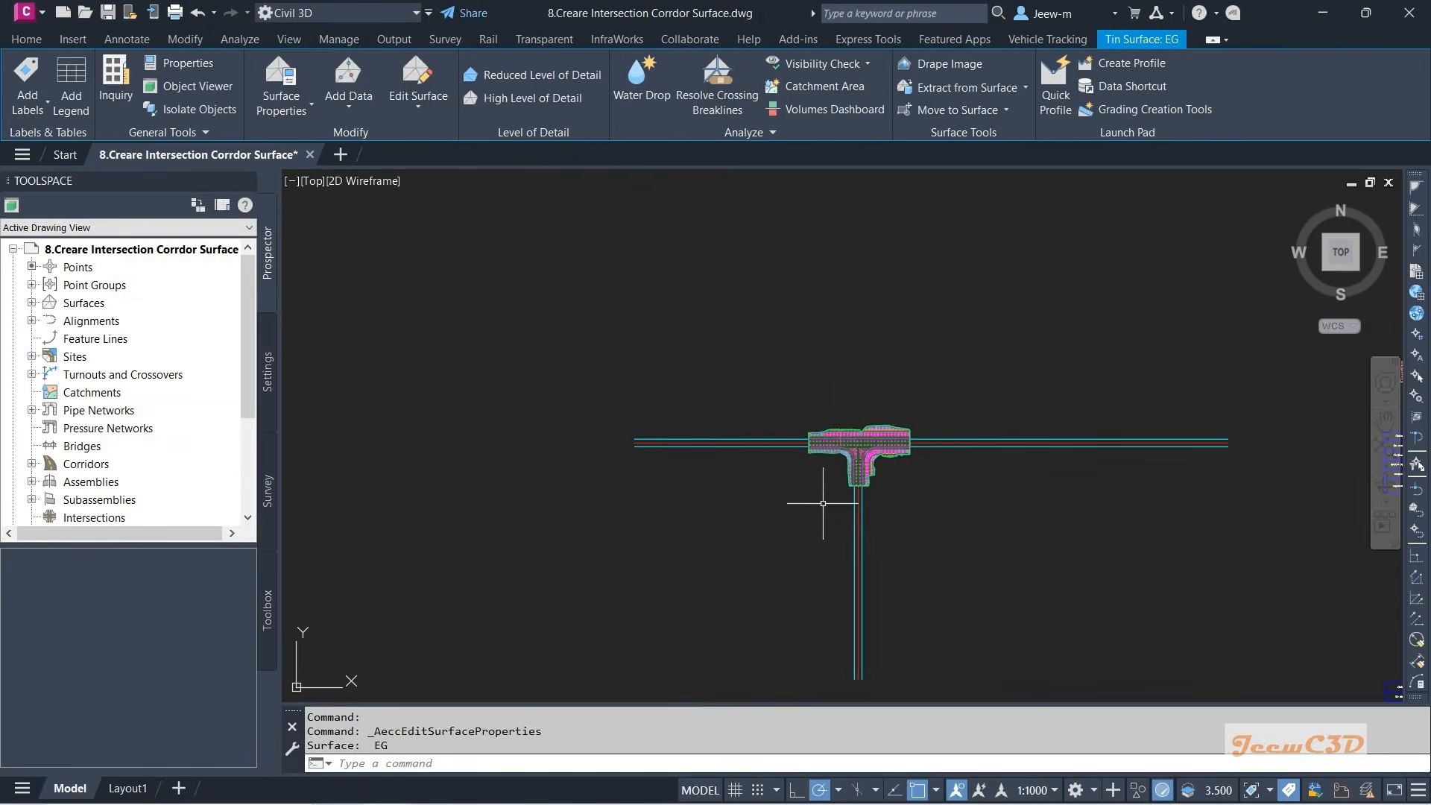
scroll(879, 448, up, 6)
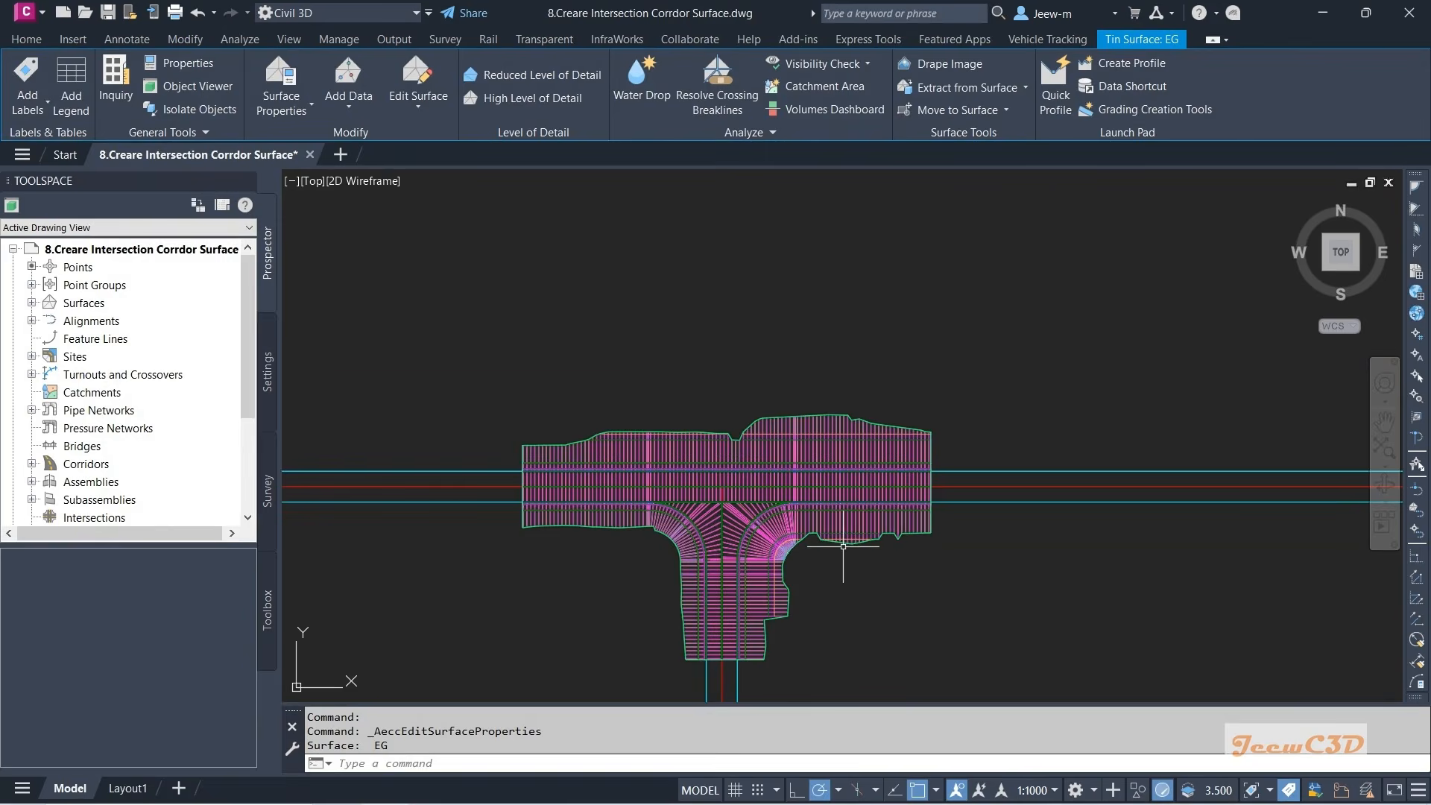
key(Escape)
- Tilt the intersection model into a 3D view and set the visual style to Conceptual
scroll(838, 566, up, 4)
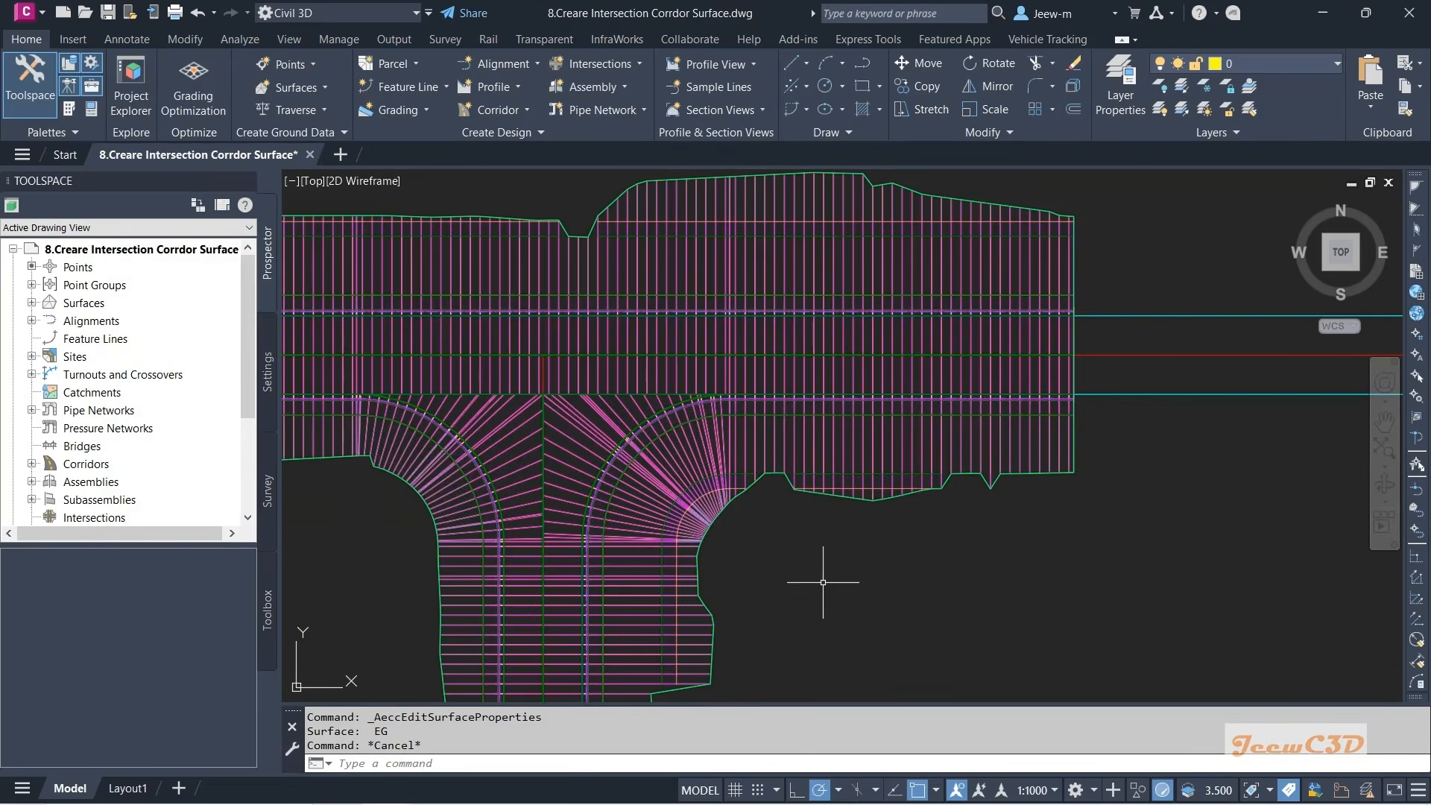
mouse_move(823, 582)
middle_down()
mouse_move(958, 559)
mouse_move(980, 575)
middle_up()
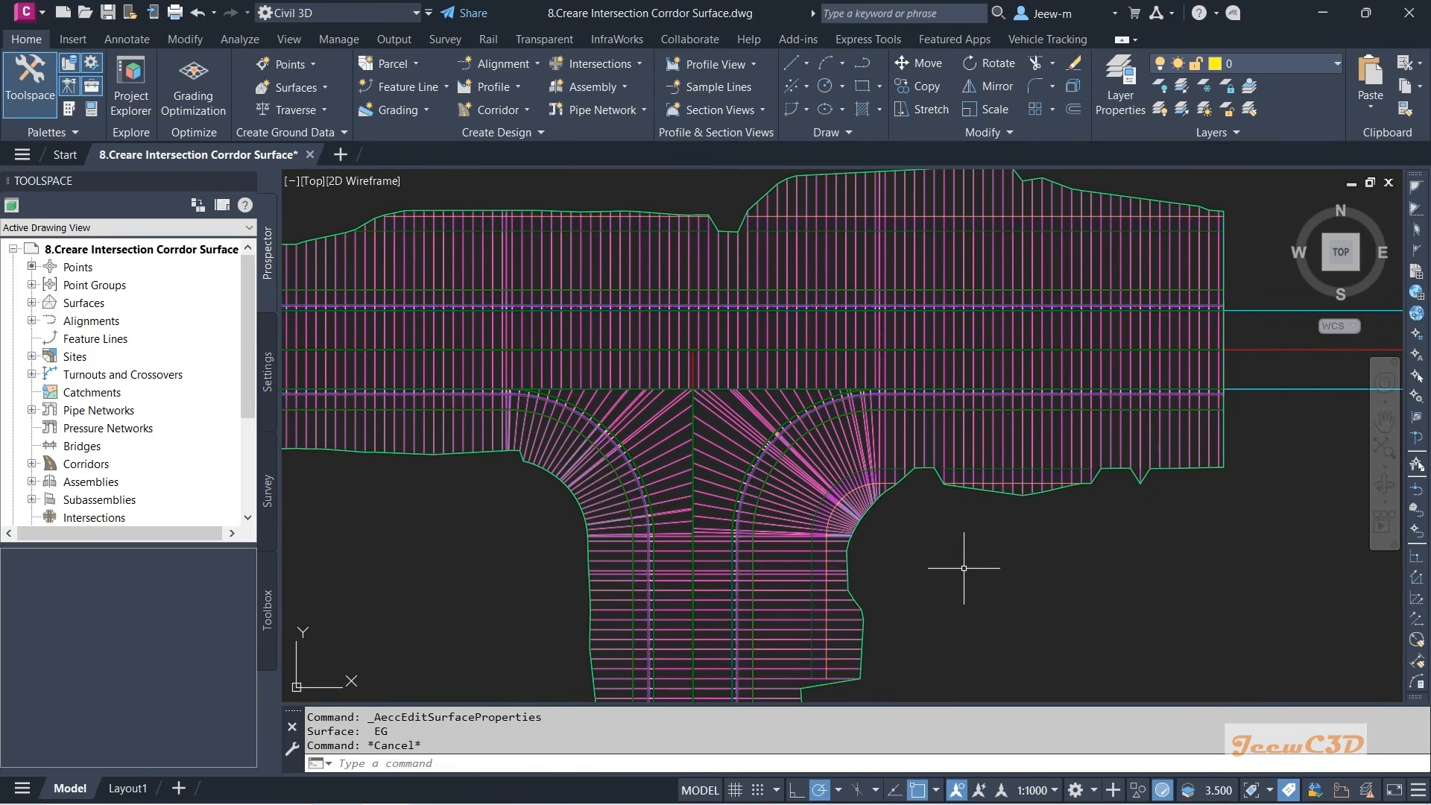
mouse_move(964, 568)
mouse_move(1010, 576)
mouse_move(1002, 573)
shift+middle_down()
mouse_move(990, 527)
mouse_move(1044, 559)
shift+middle_up()
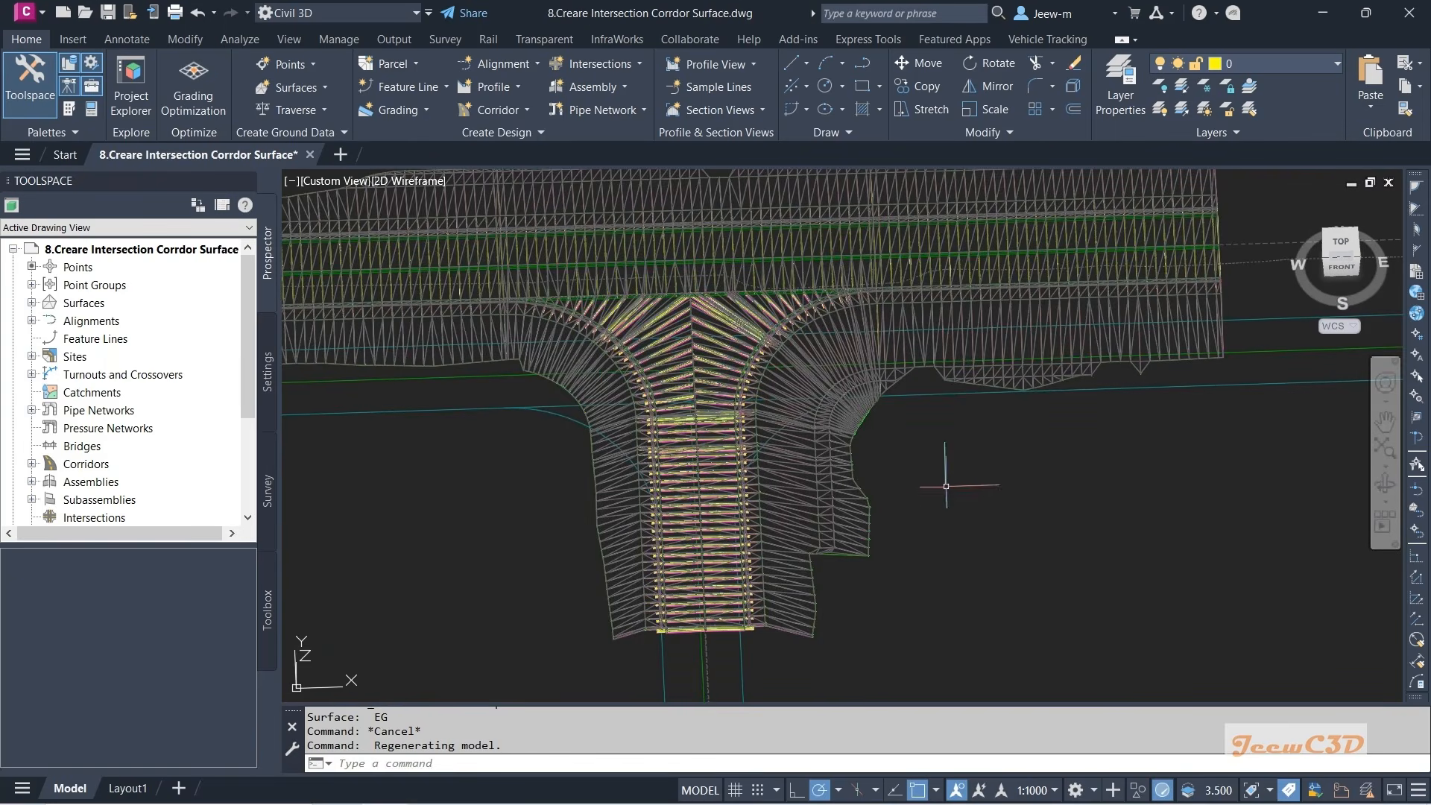
middle_drag(945, 486, 984, 645)
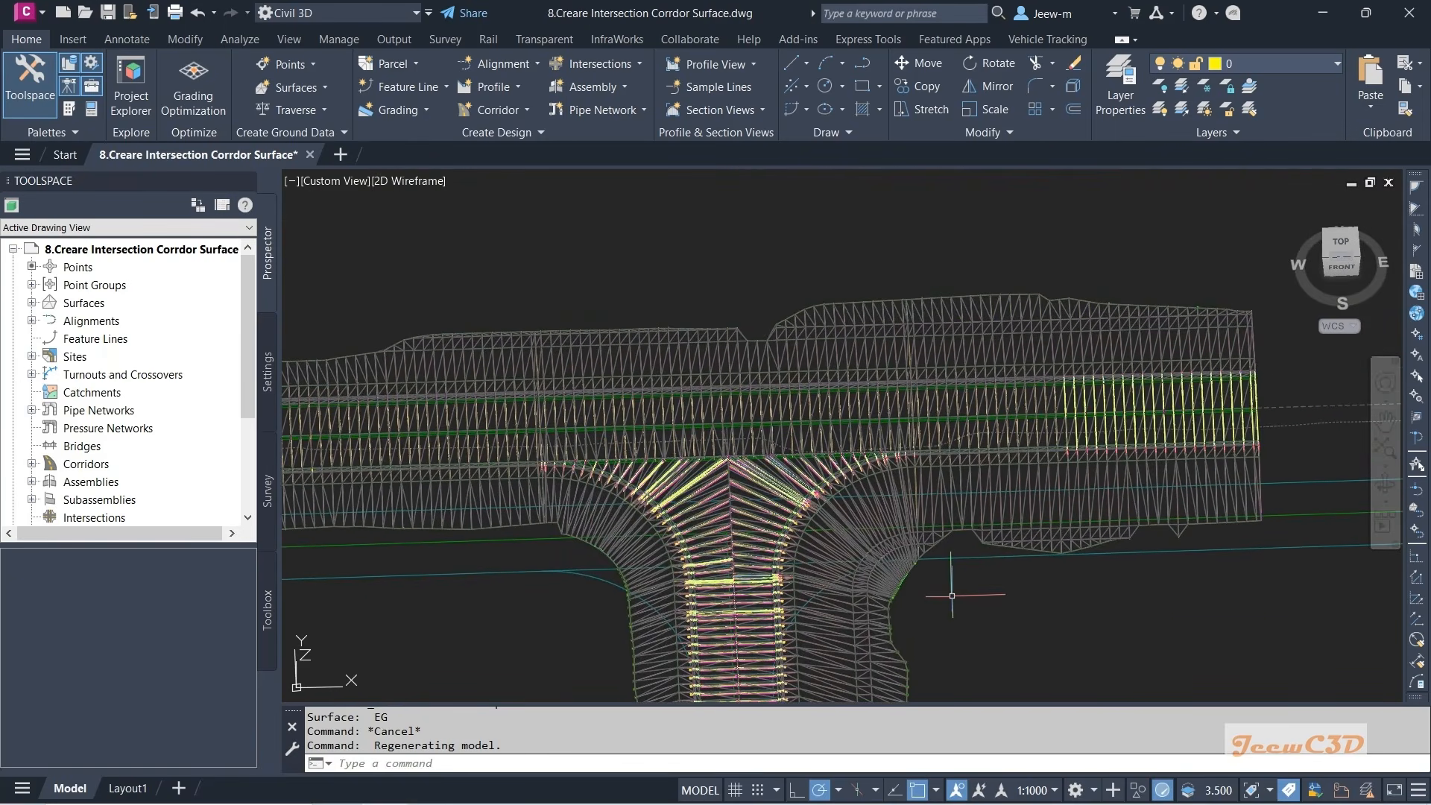
click(408, 183)
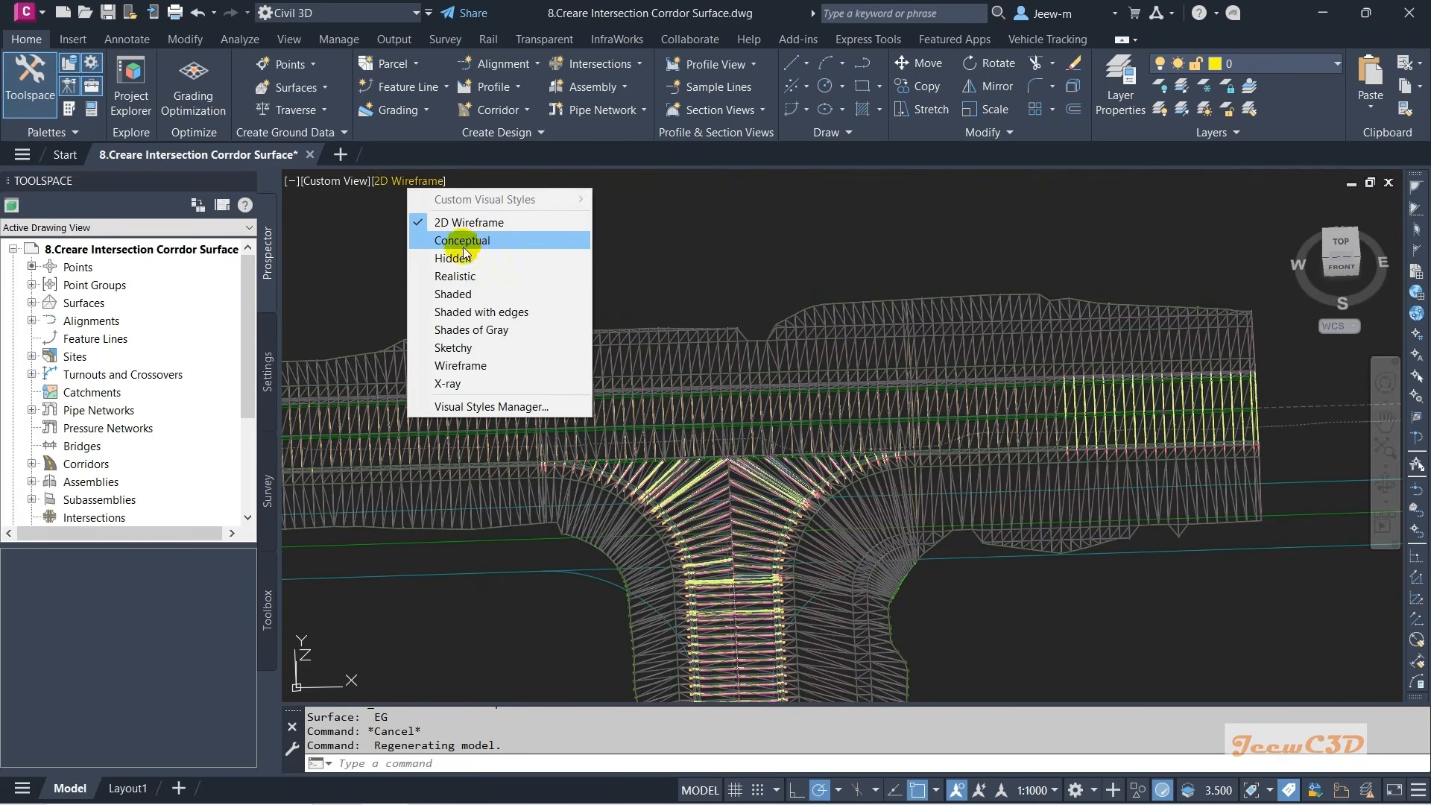
click(486, 241)
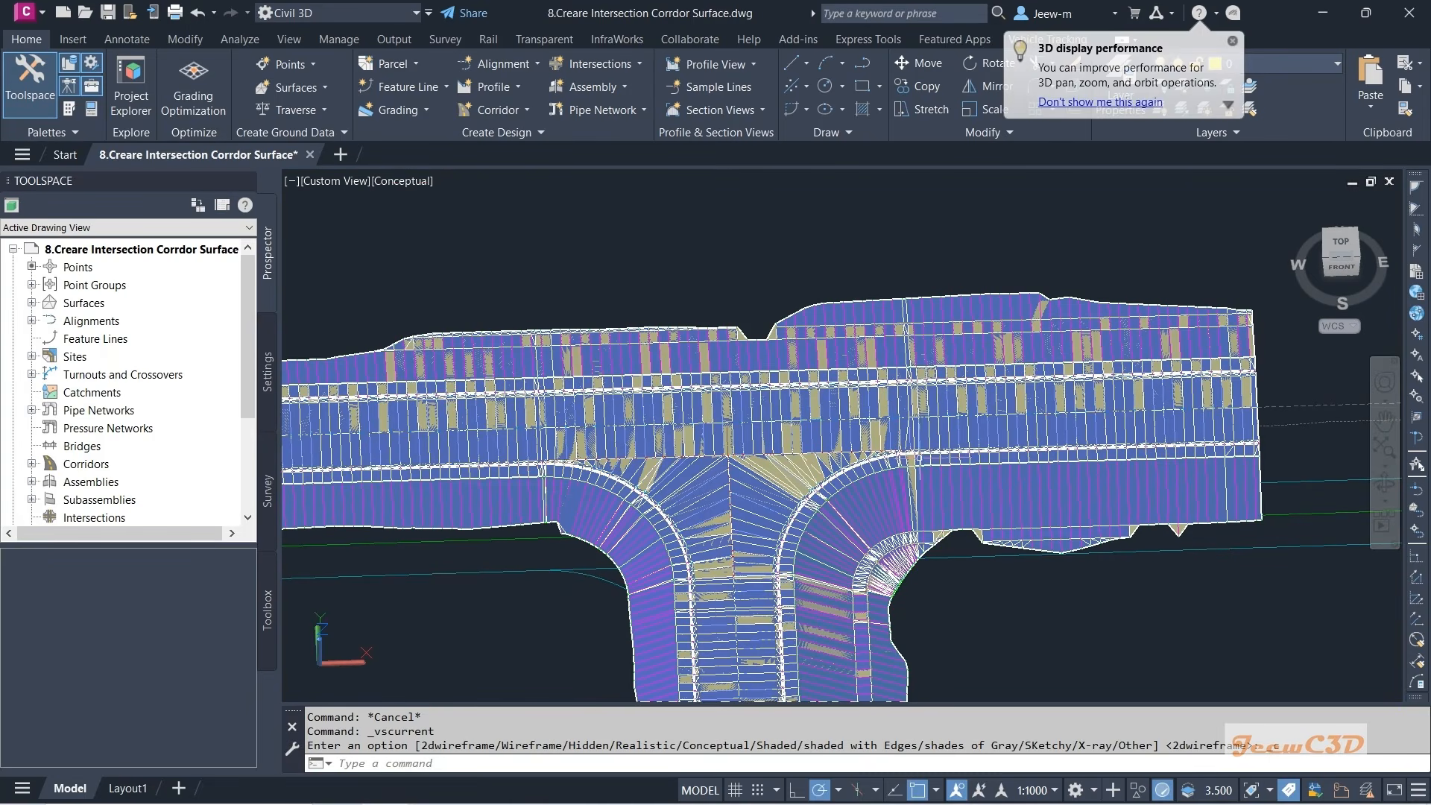
- Open the corridor's Top surface in the Object Viewer, examine the kinked edge at the SE curb return up close, and close the viewer
scroll(924, 451, up, 10)
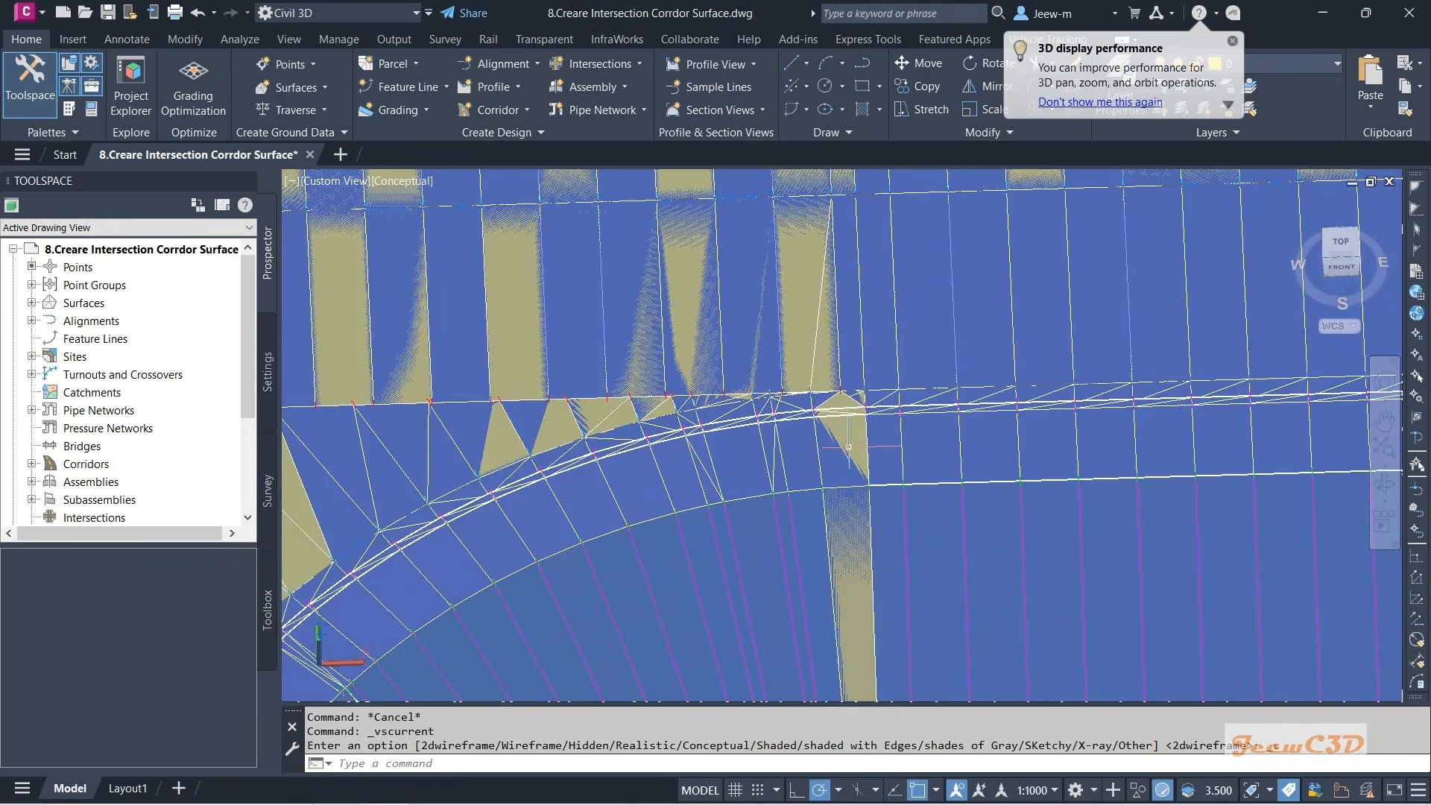
scroll(848, 446, up, 4)
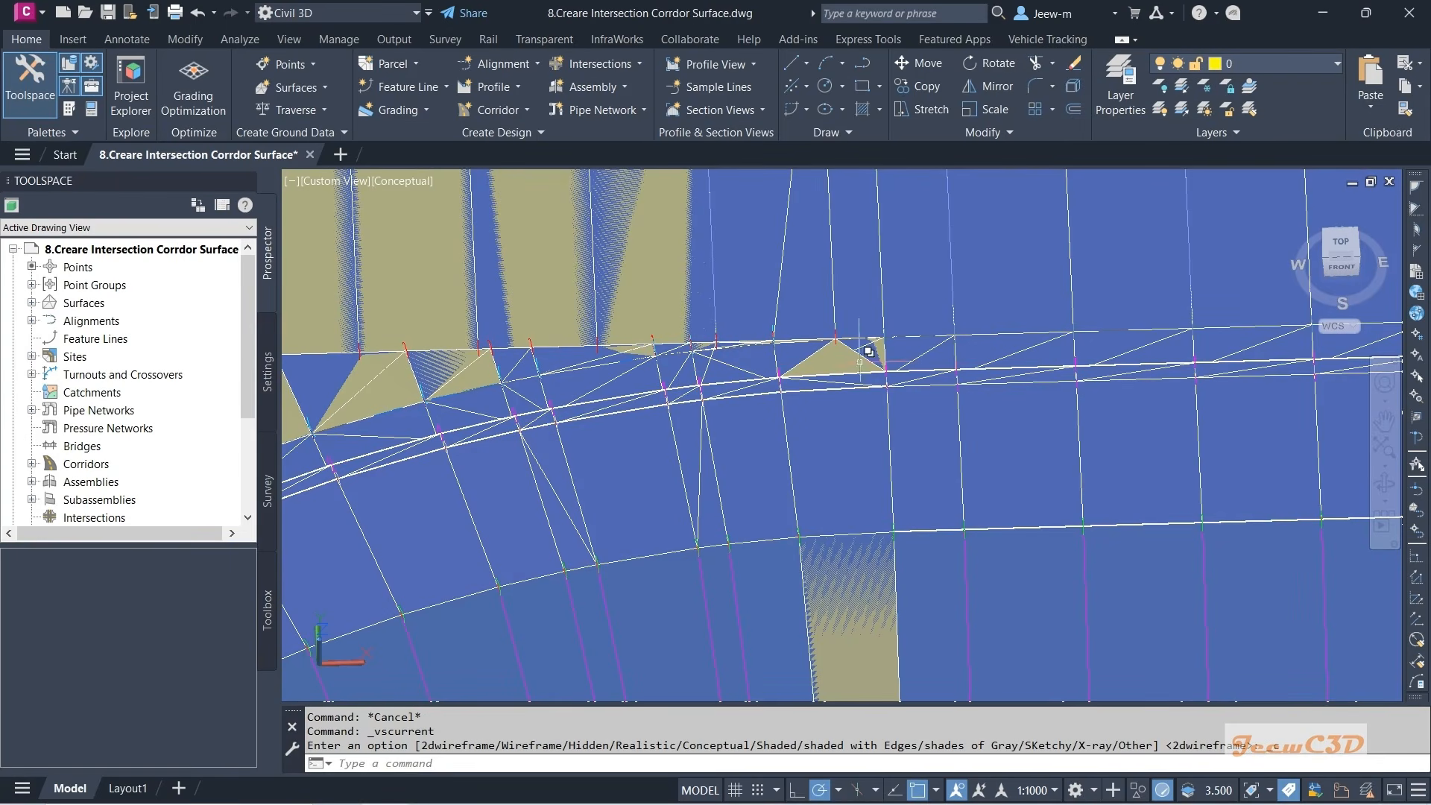
scroll(831, 358, up, 2)
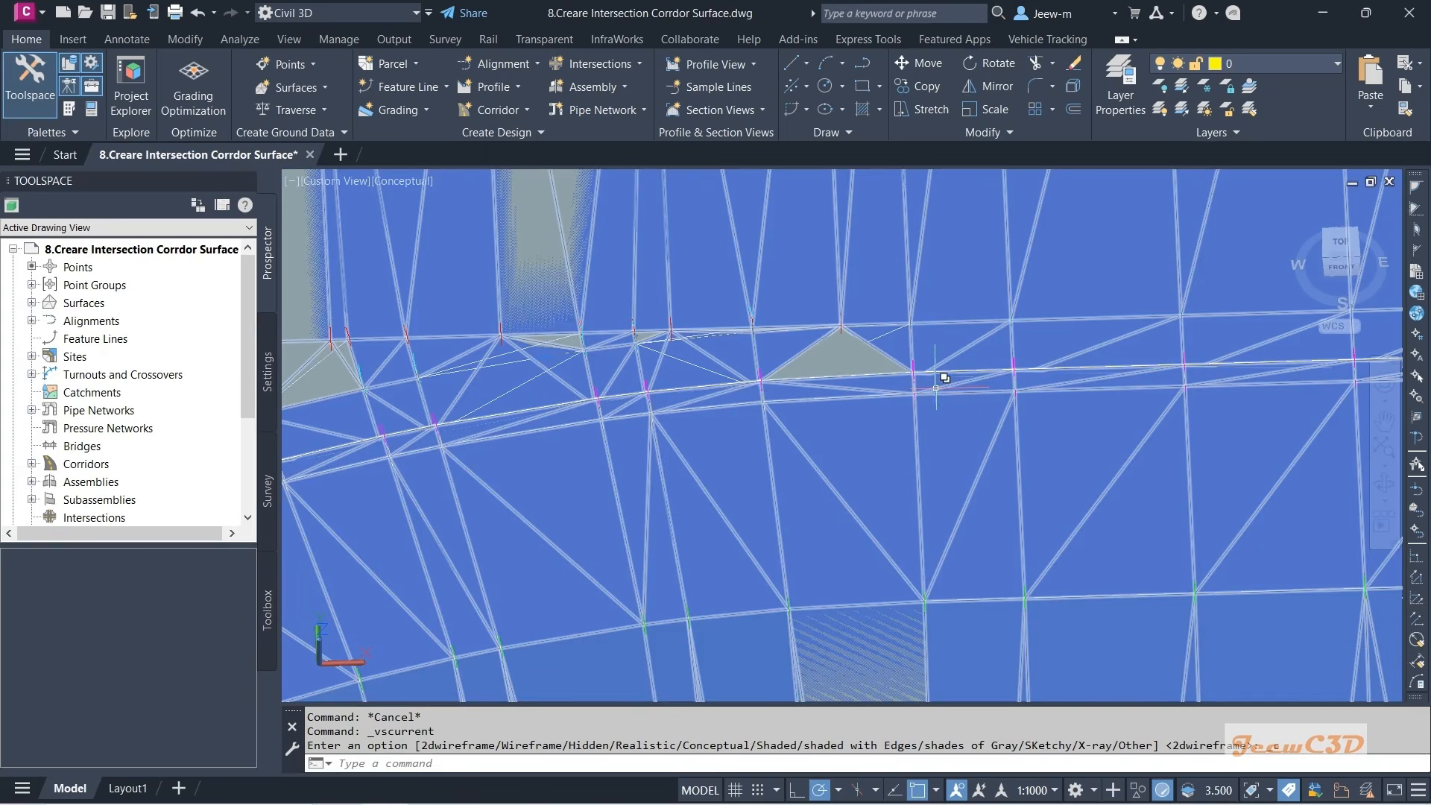
scroll(894, 418, down, 2)
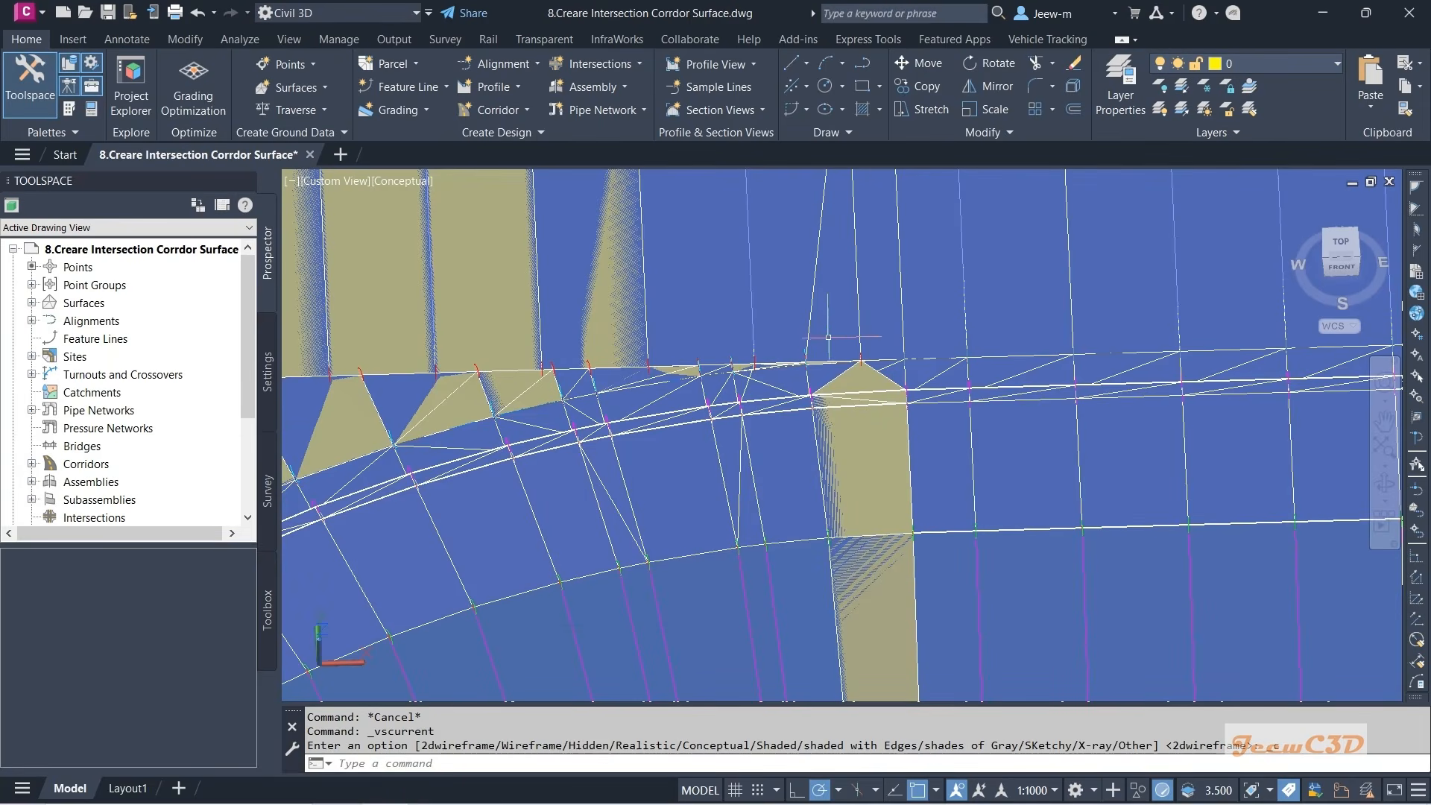
click(810, 315)
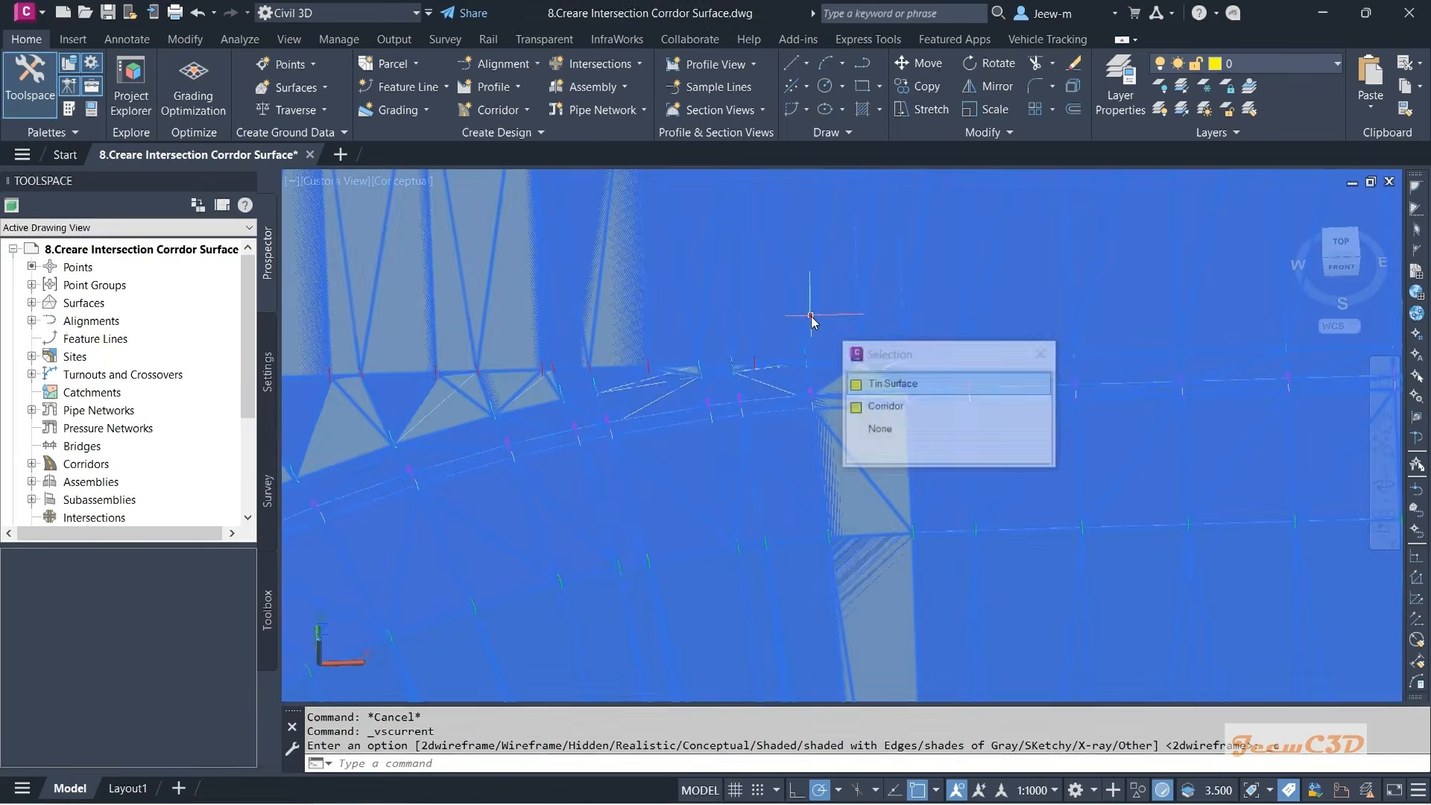
click(888, 379)
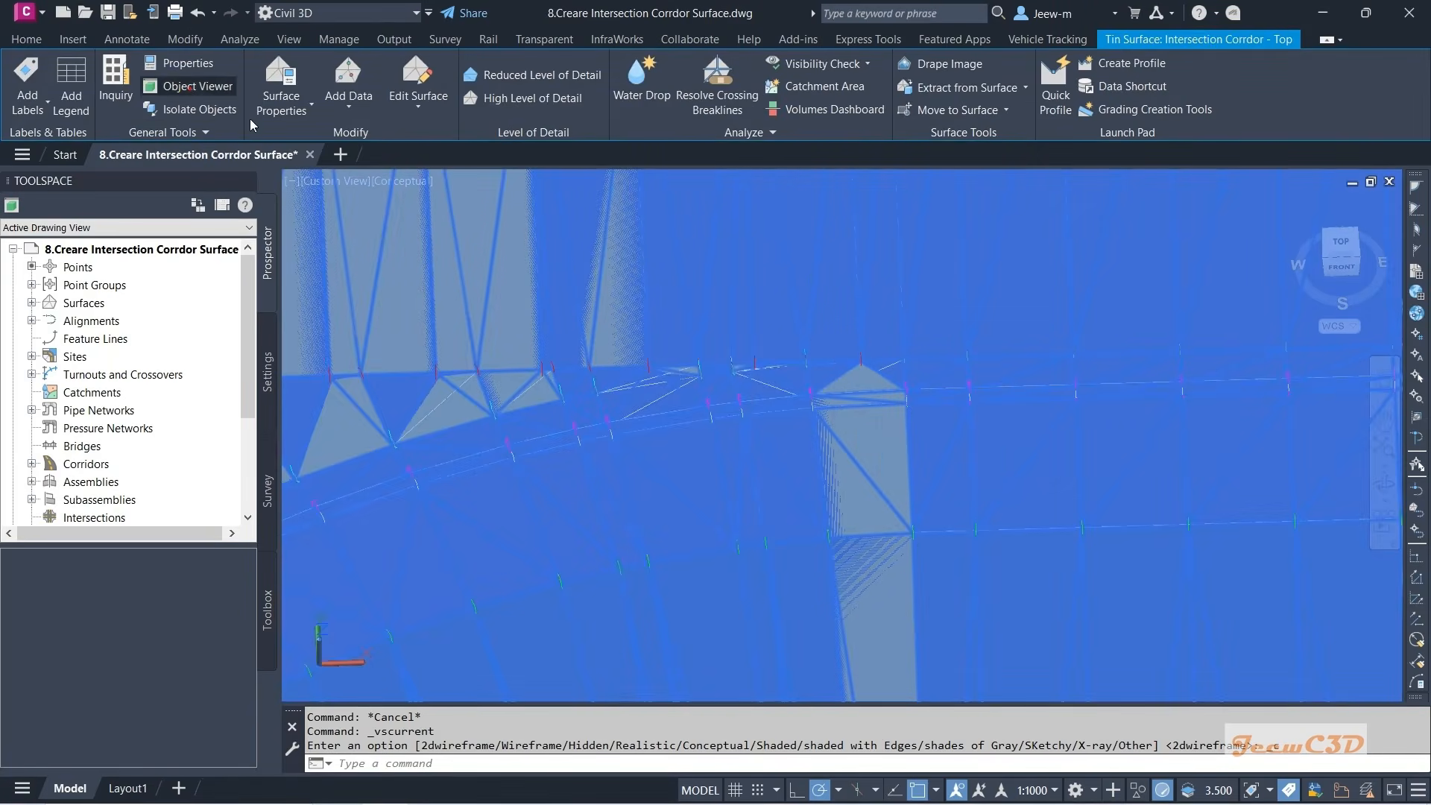
click(171, 87)
drag(924, 362, 891, 320)
scroll(873, 309, up, 3)
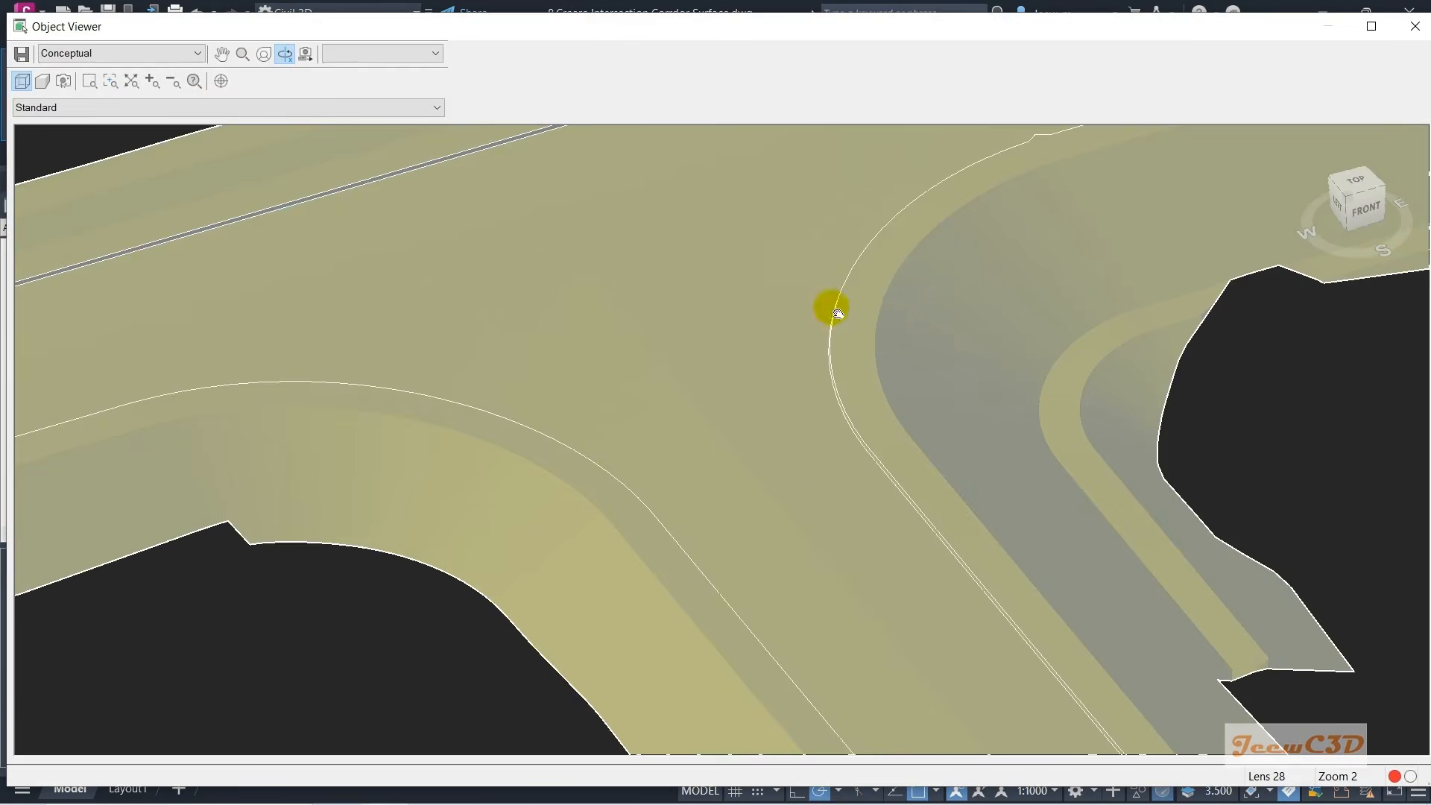
middle_drag(833, 310, 793, 542)
scroll(826, 521, up, 3)
scroll(951, 560, up, 3)
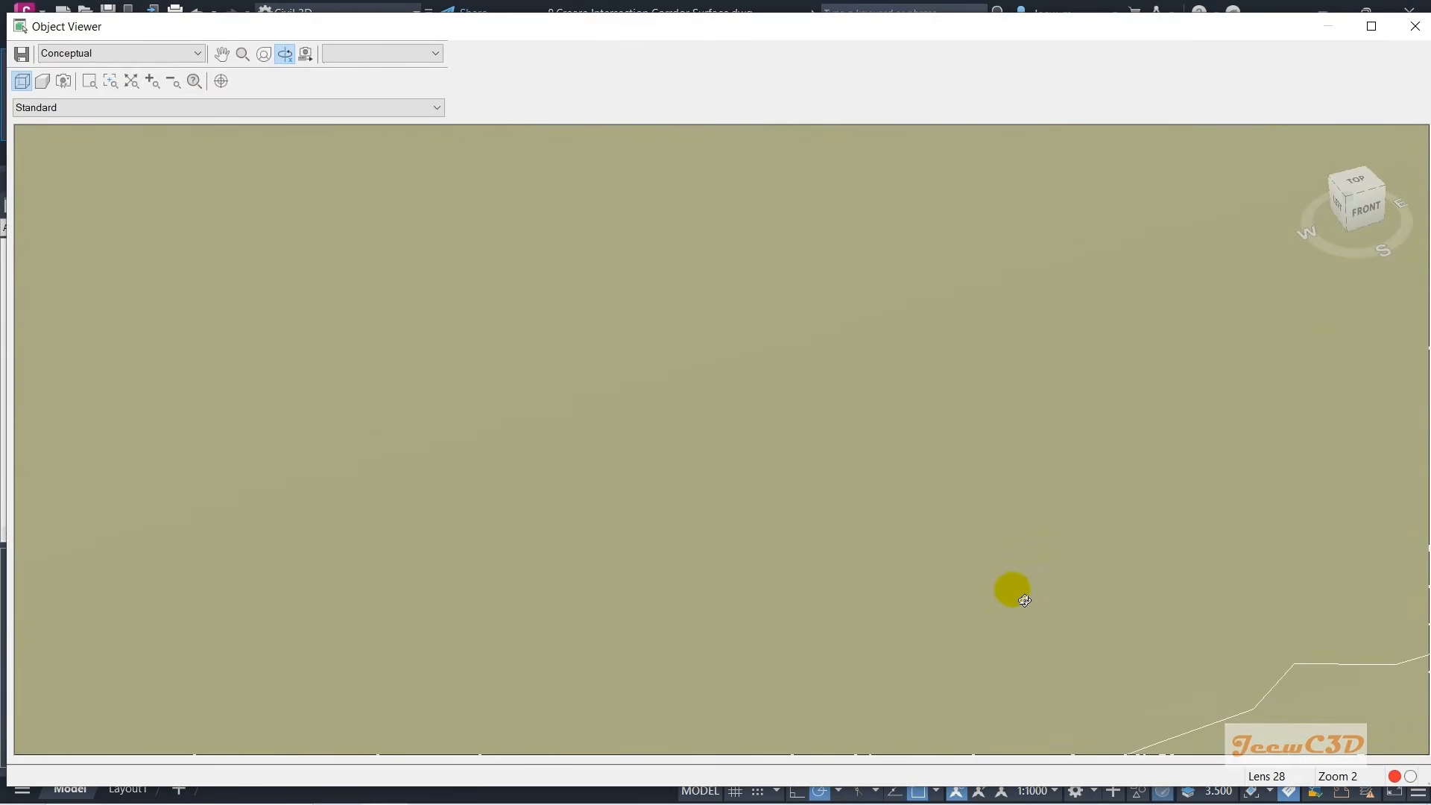
middle_drag(1036, 619, 734, 513)
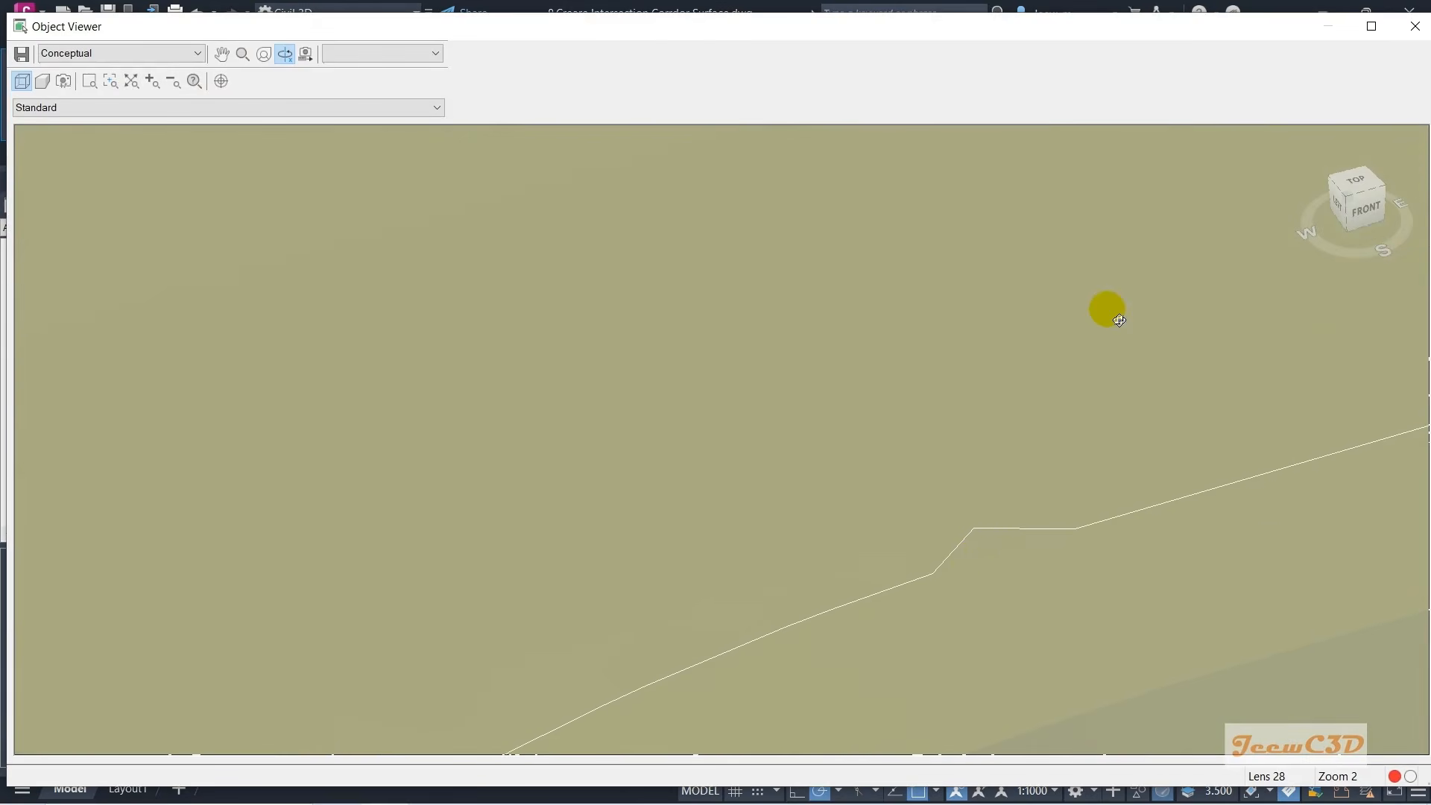
key(Escape)
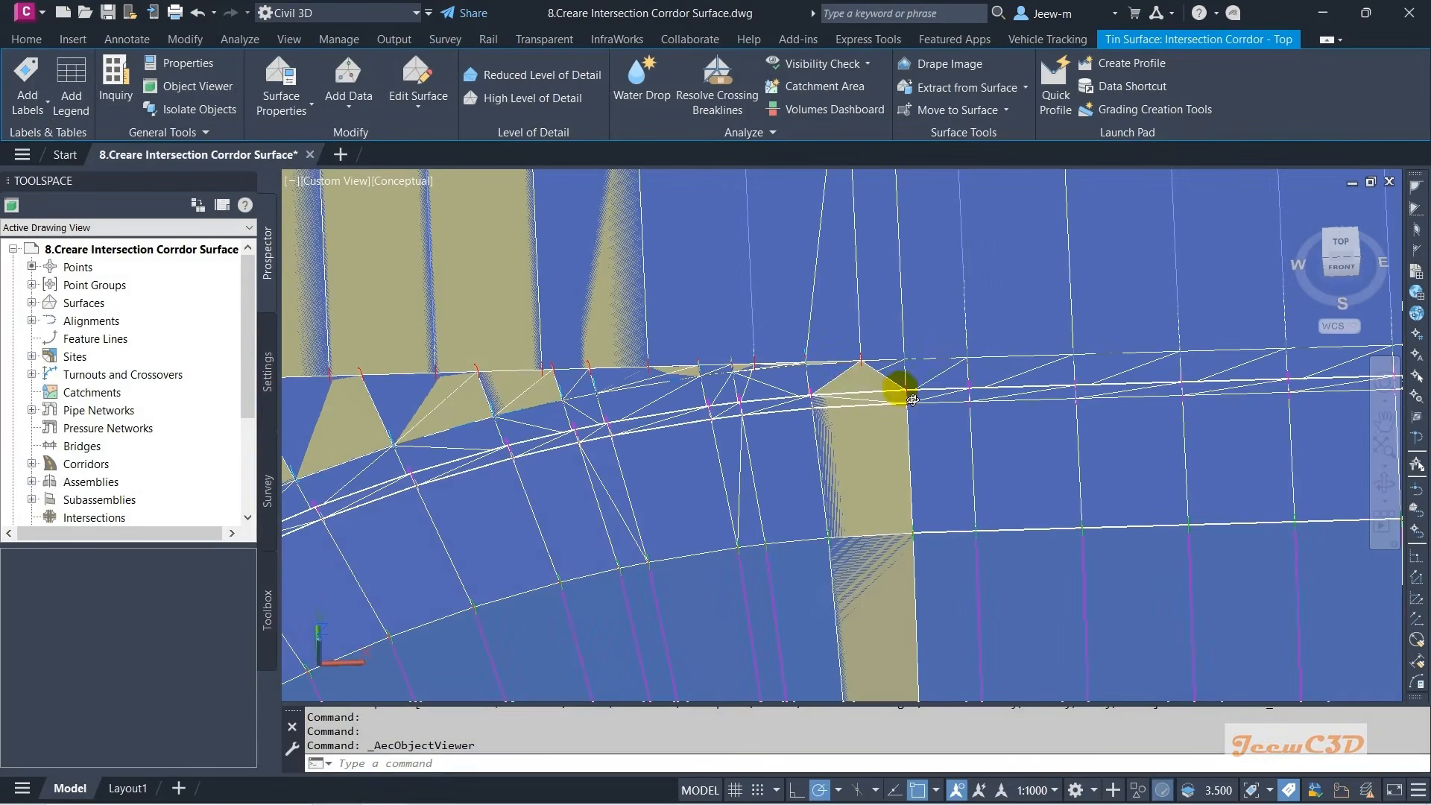
- Try the Swap Edge and Delete Line edits on the Top surface's triangles at the end of the SE curb return
scroll(850, 415, up, 2)
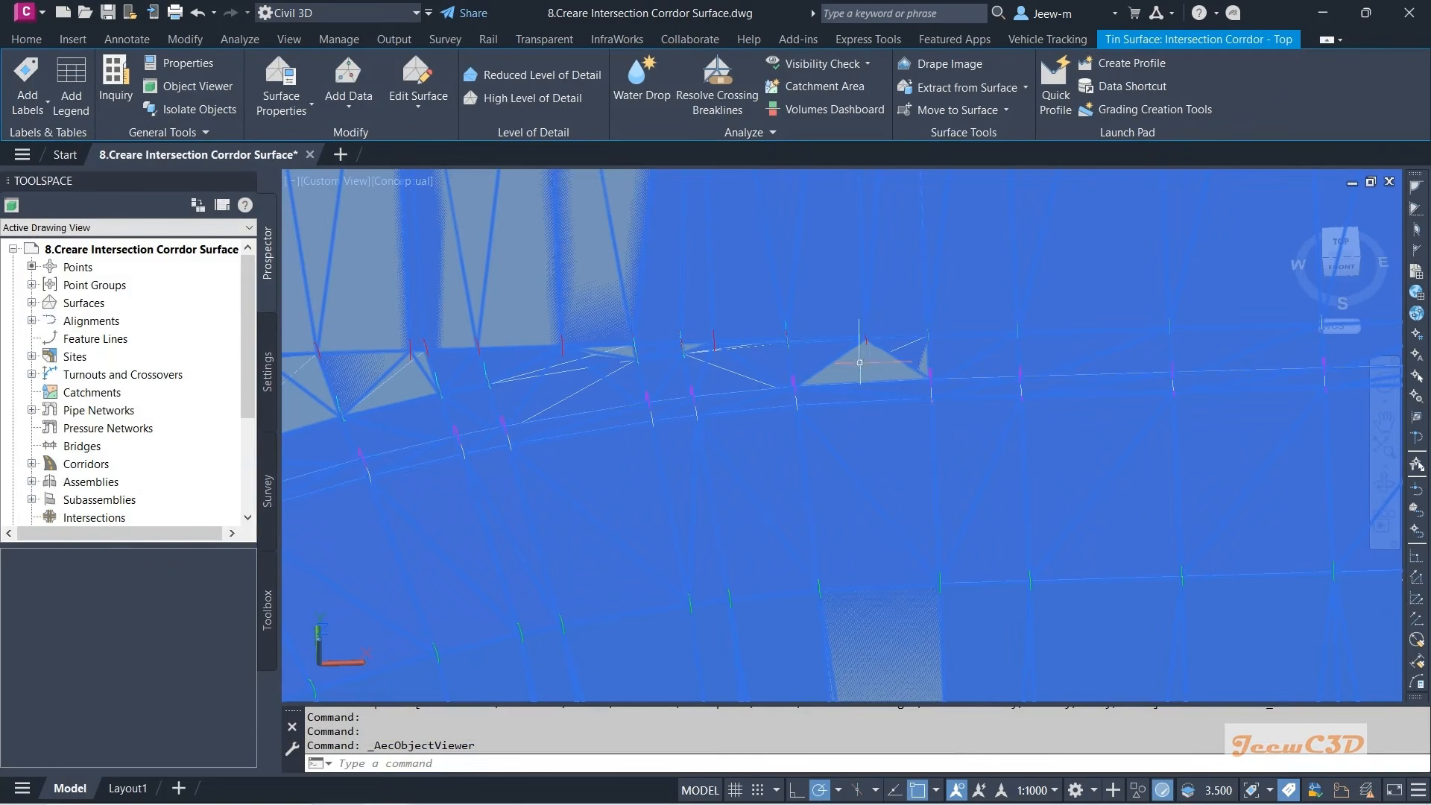
click(416, 93)
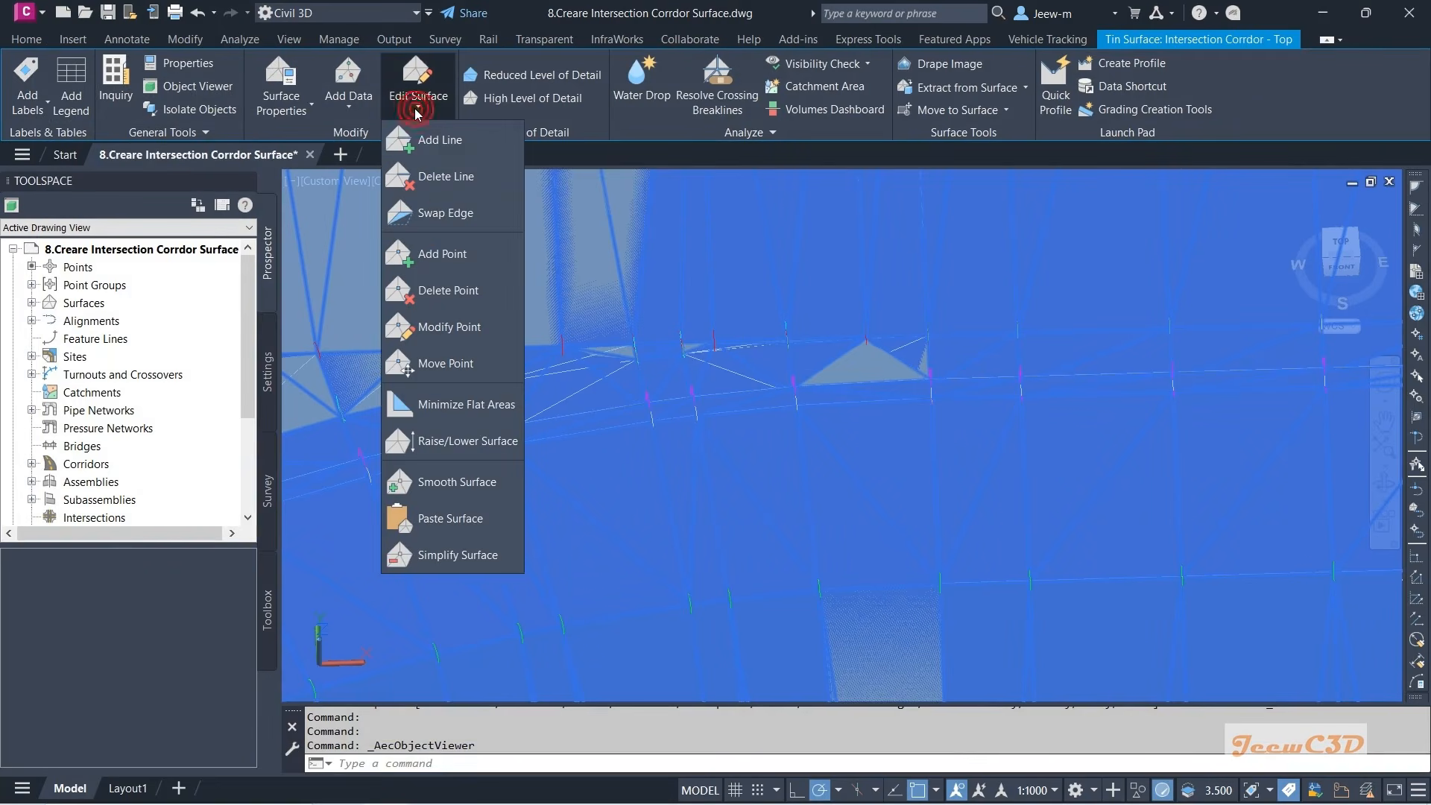
click(446, 213)
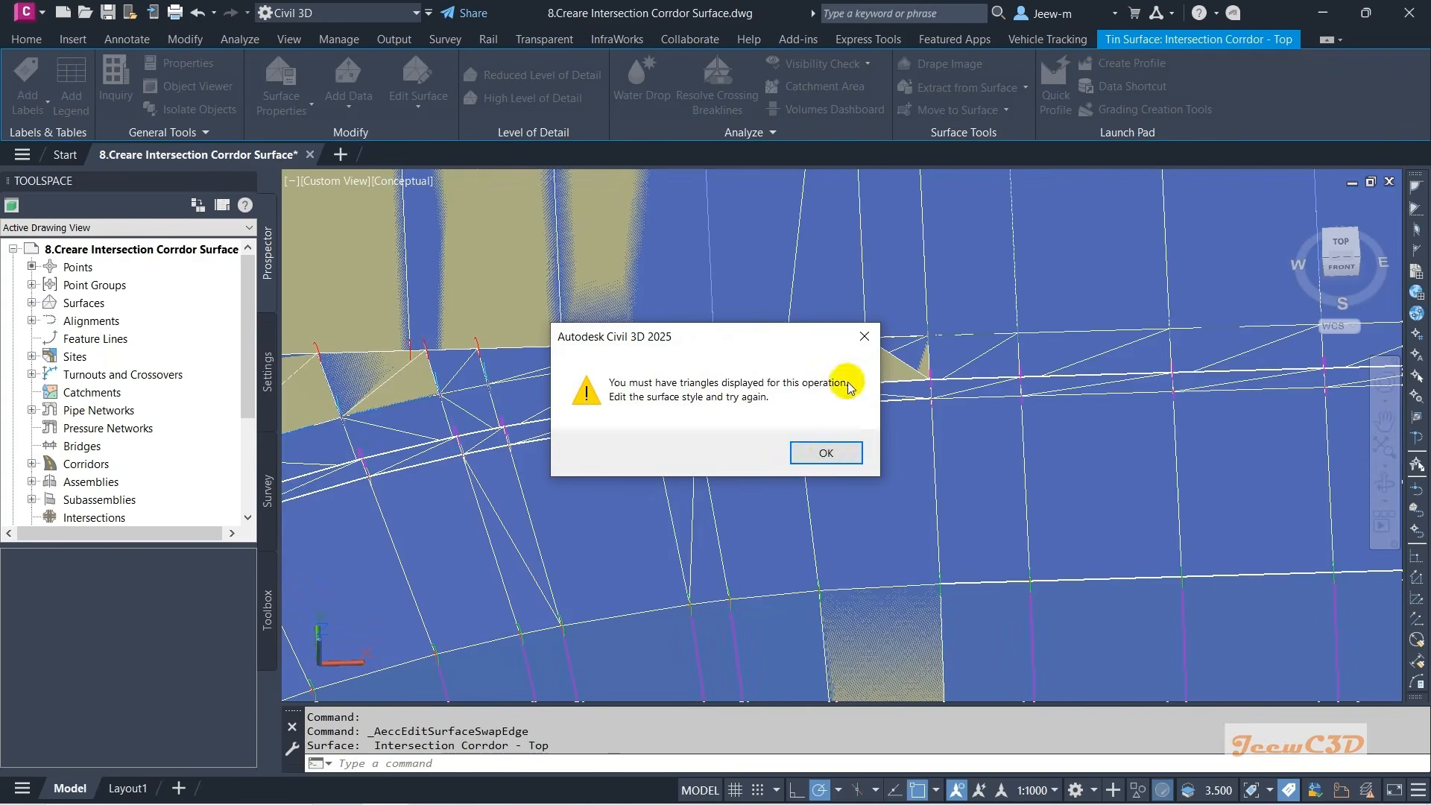
click(826, 453)
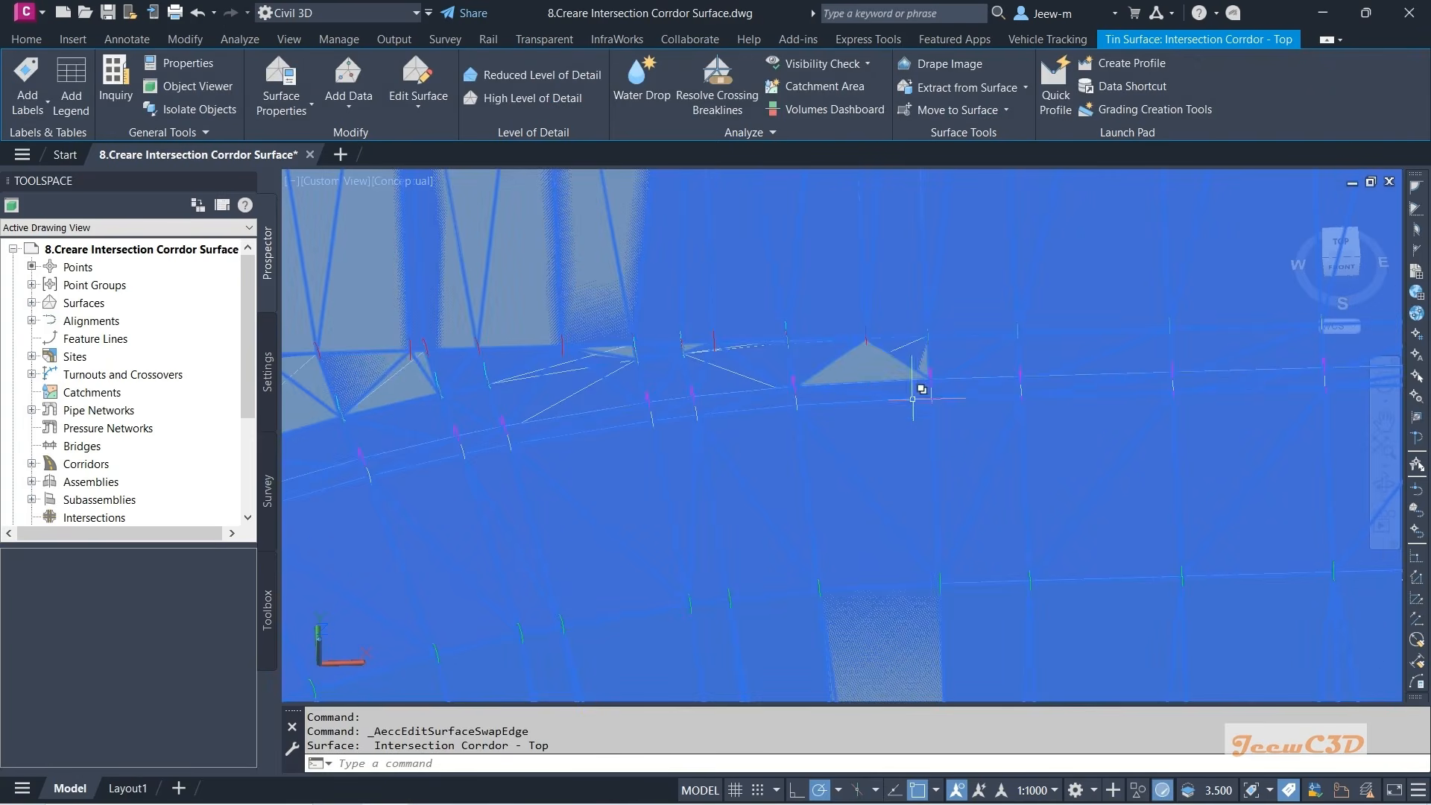
click(418, 98)
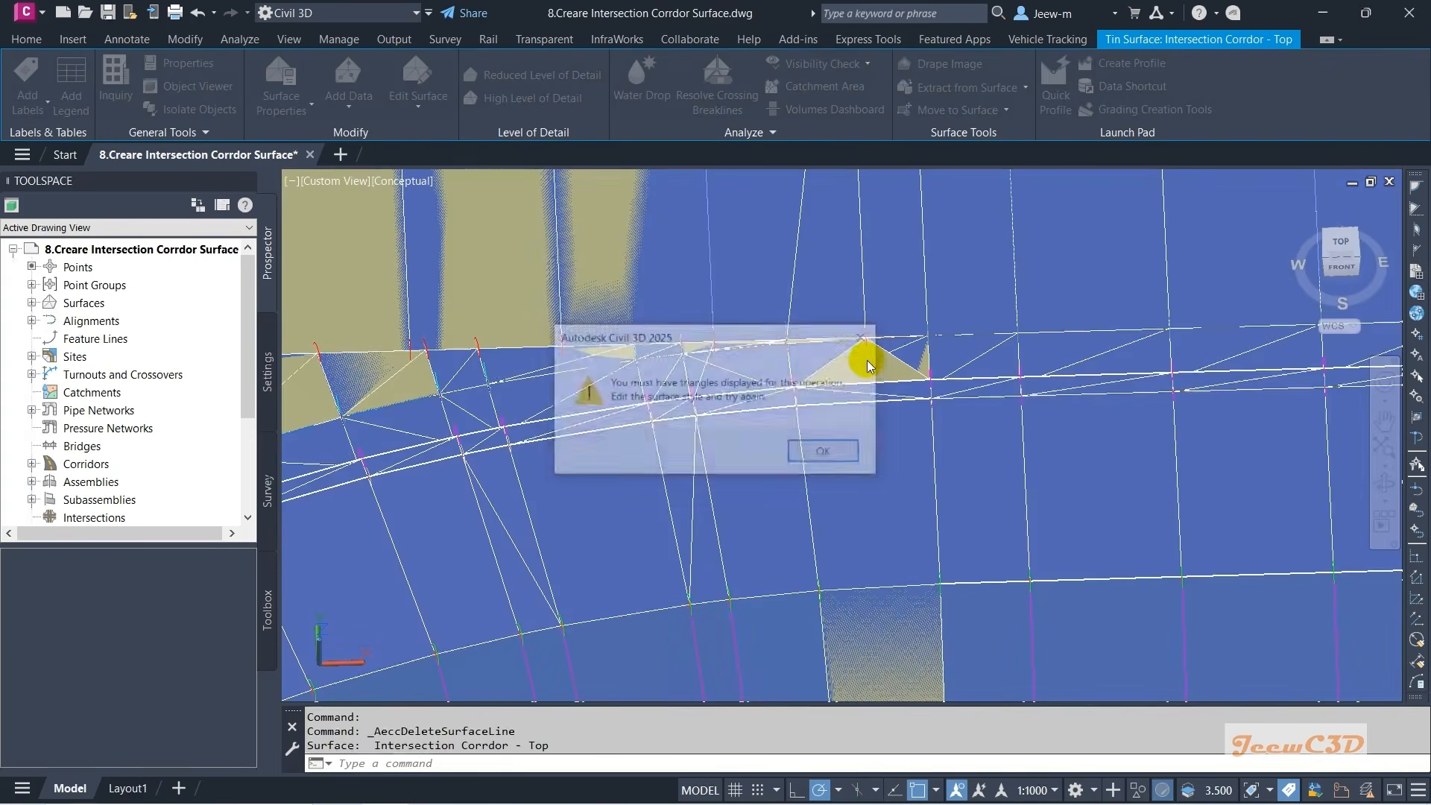
click(831, 451)
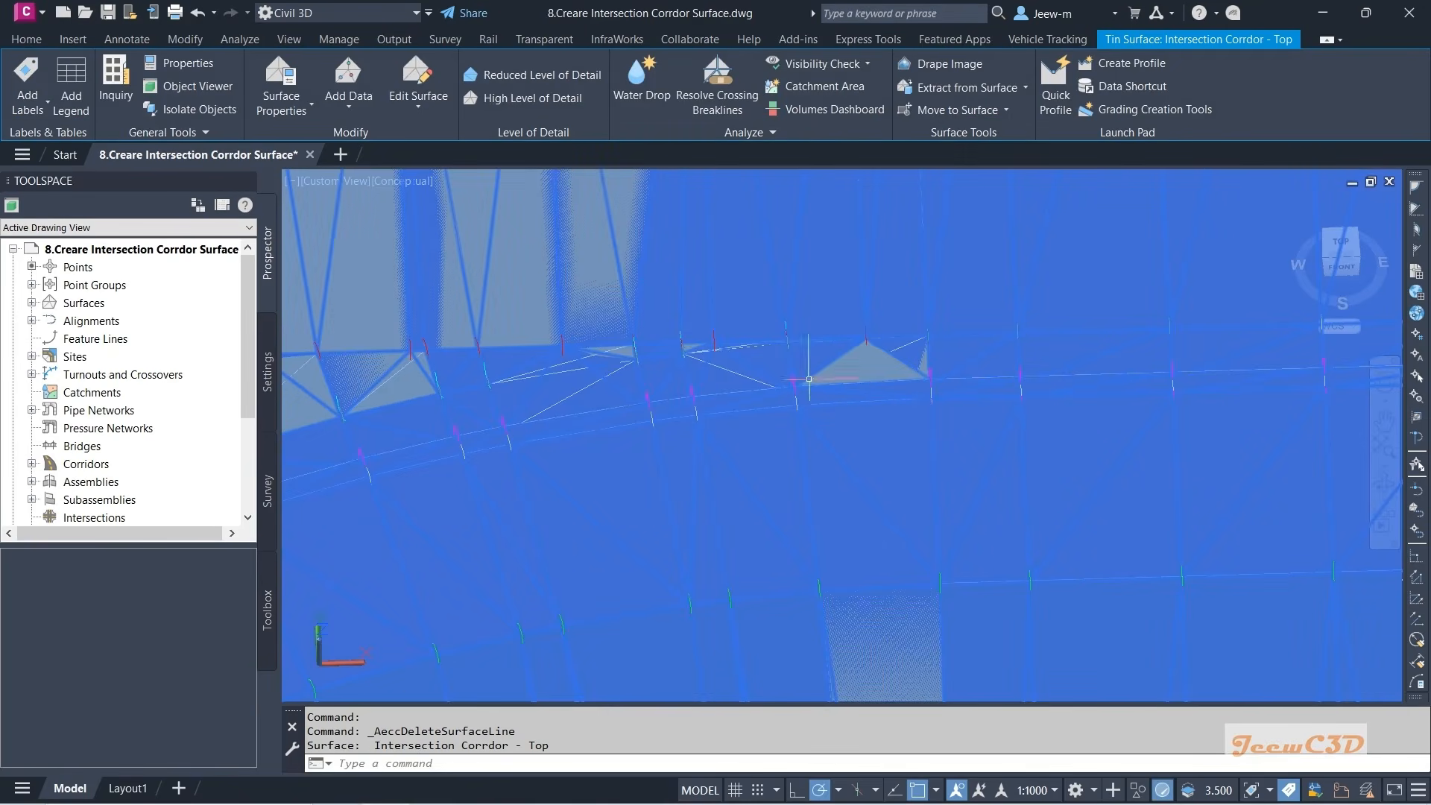
click(418, 108)
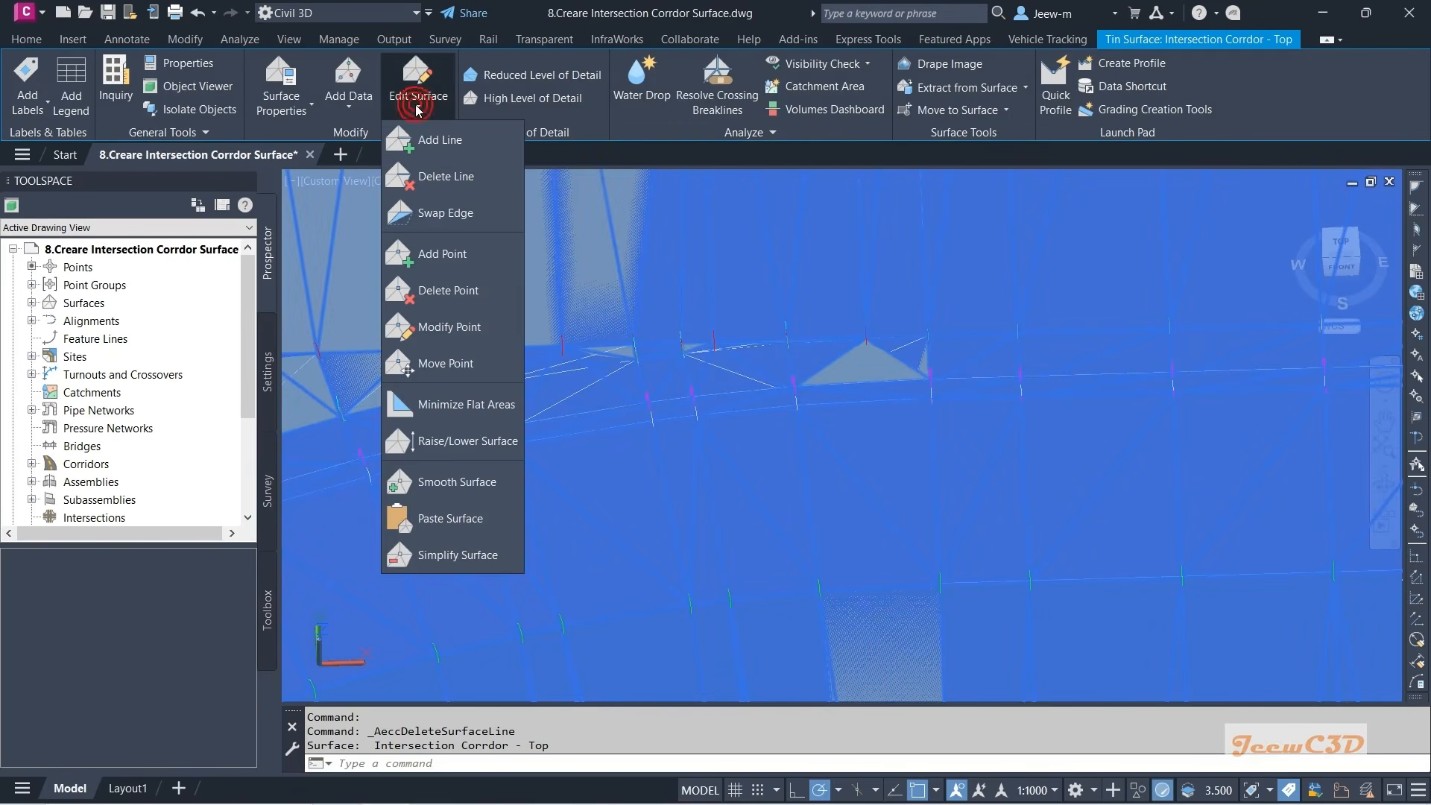
click(445, 214)
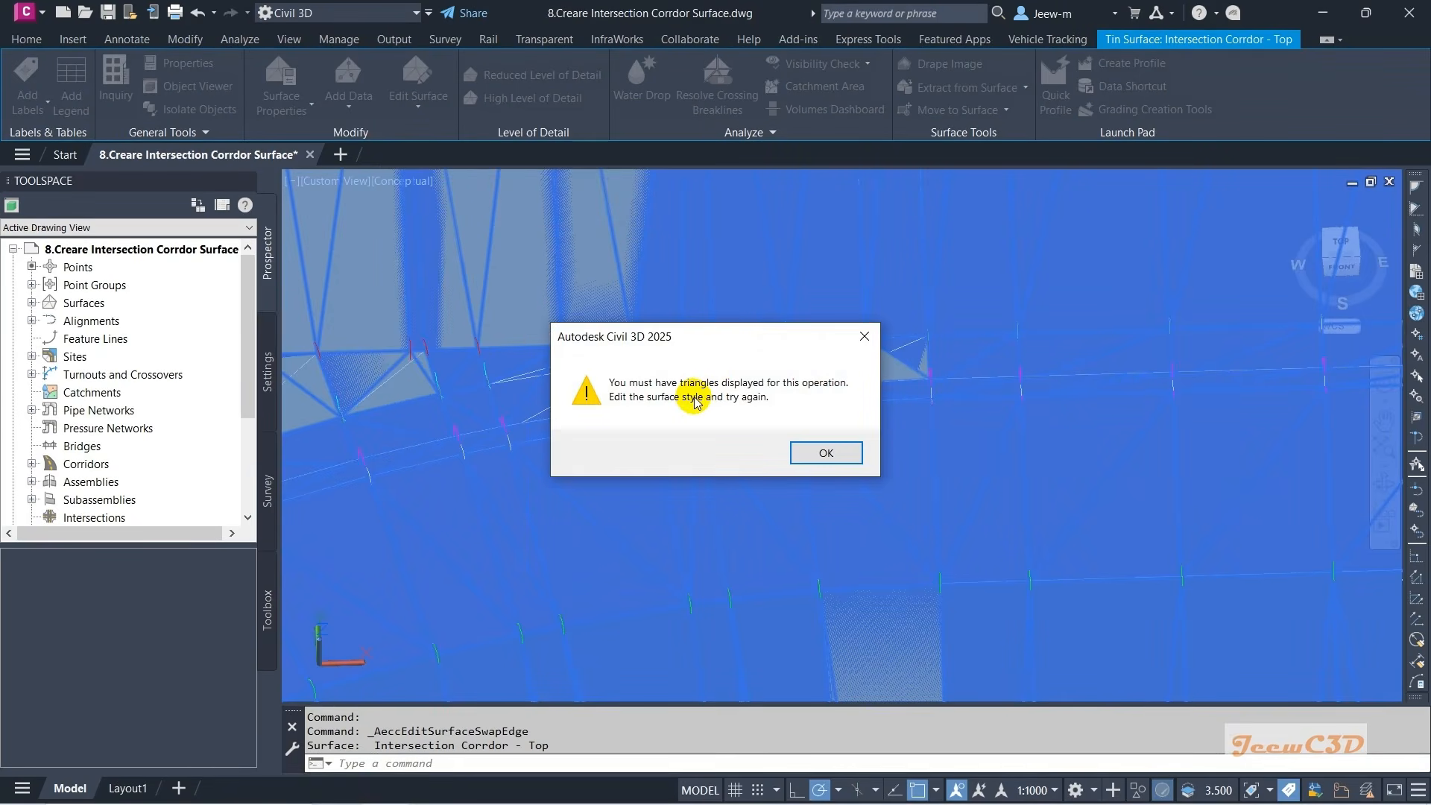
- Try to swap an edge on the Intersection Corrdor - Top surface using Swap Edge
click(824, 454)
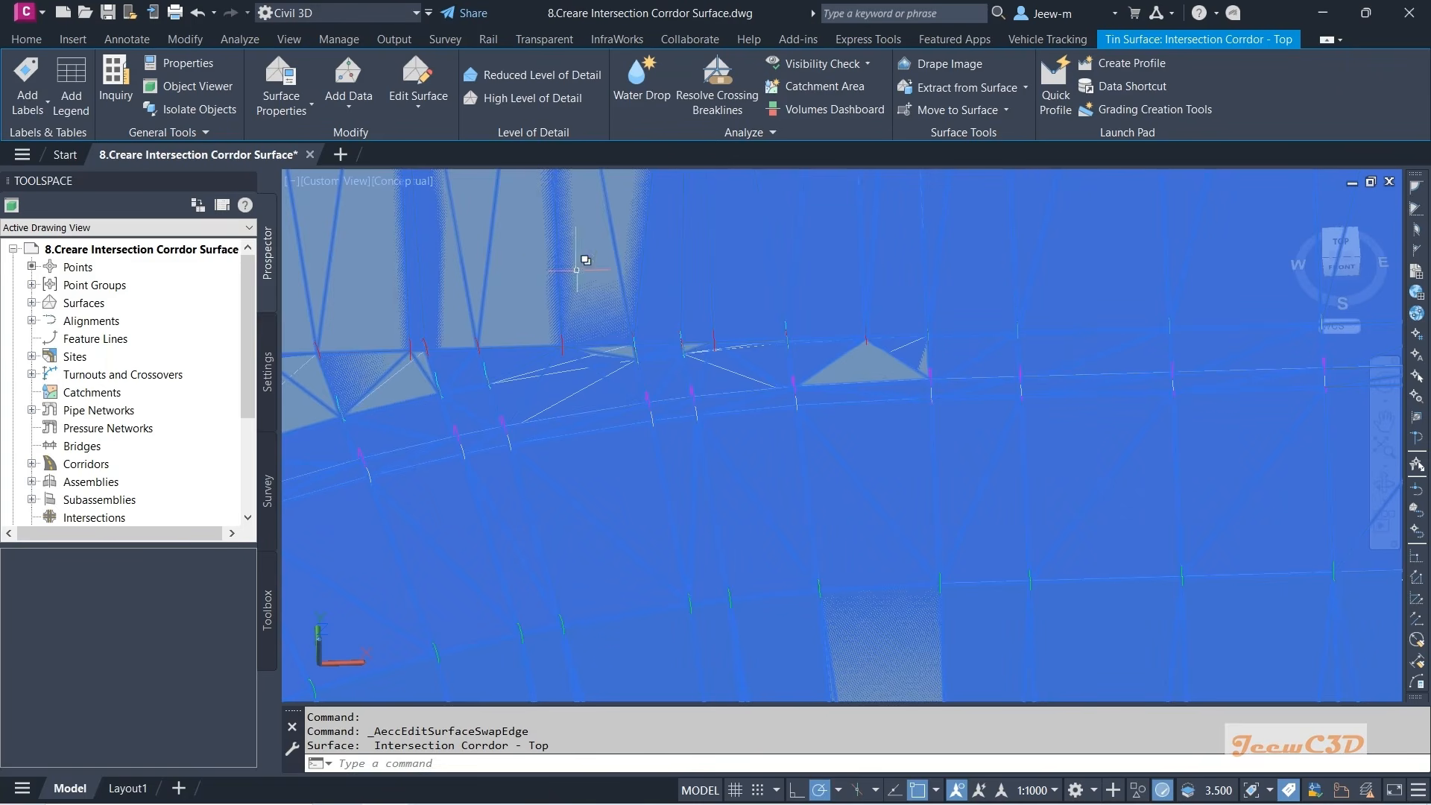
click(420, 107)
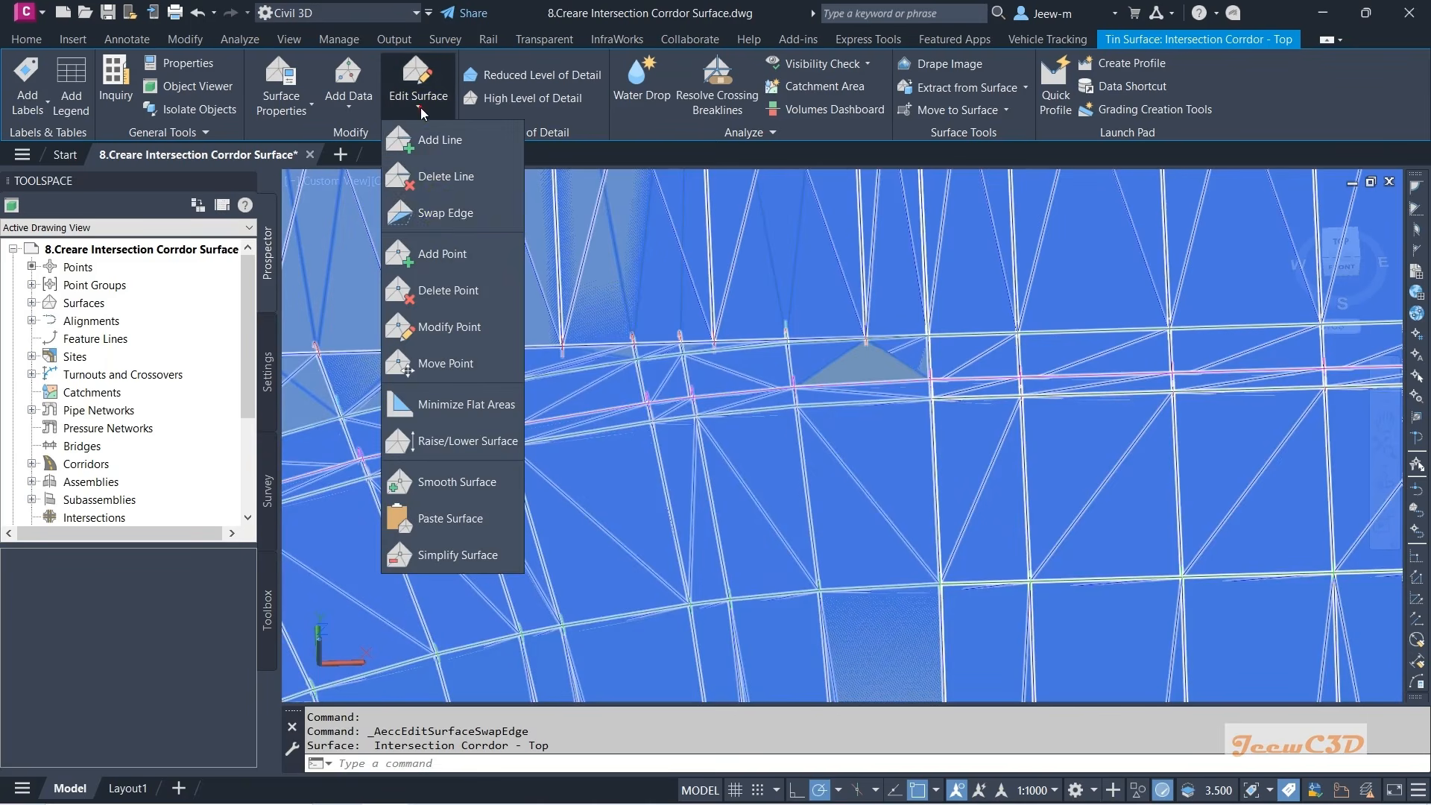
click(437, 207)
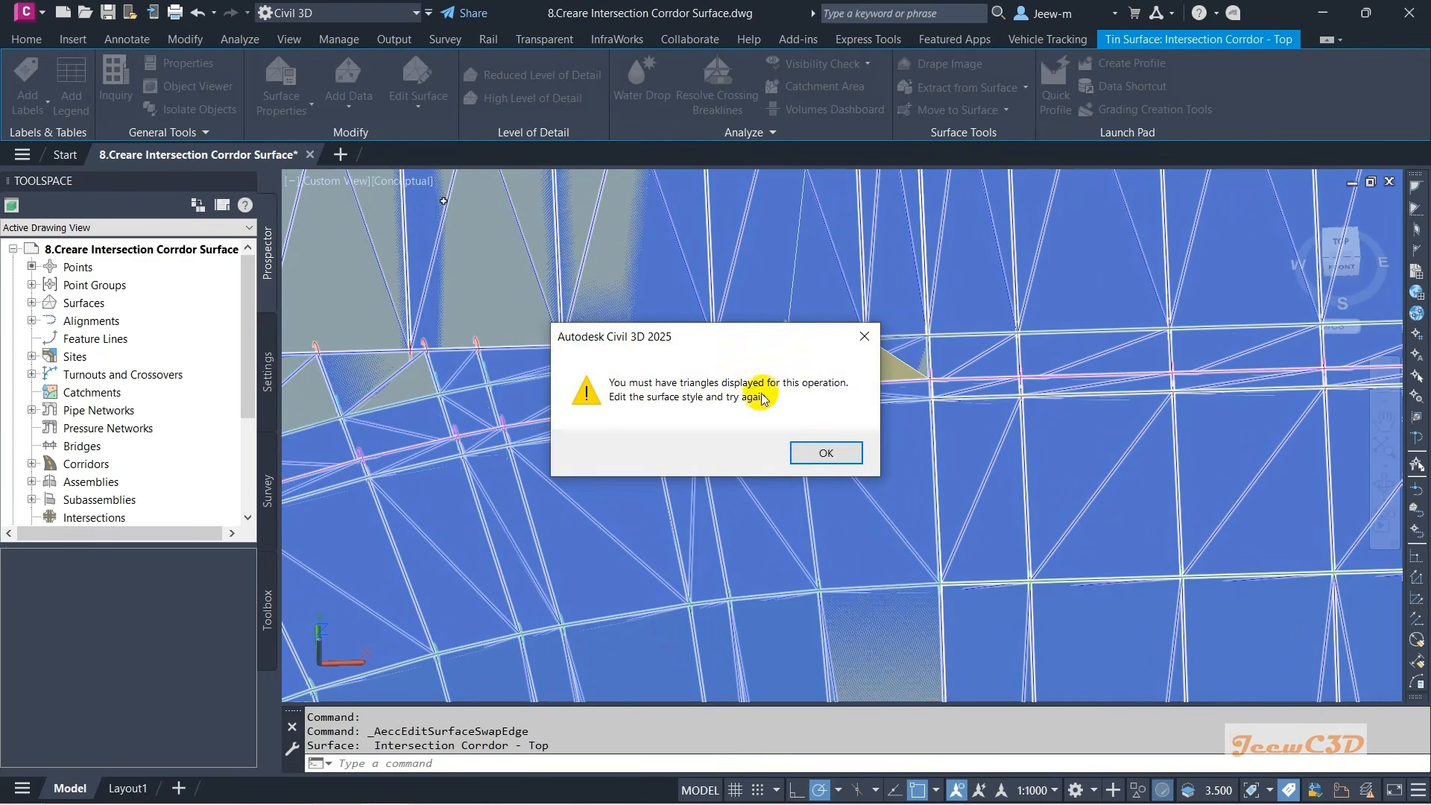
click(826, 452)
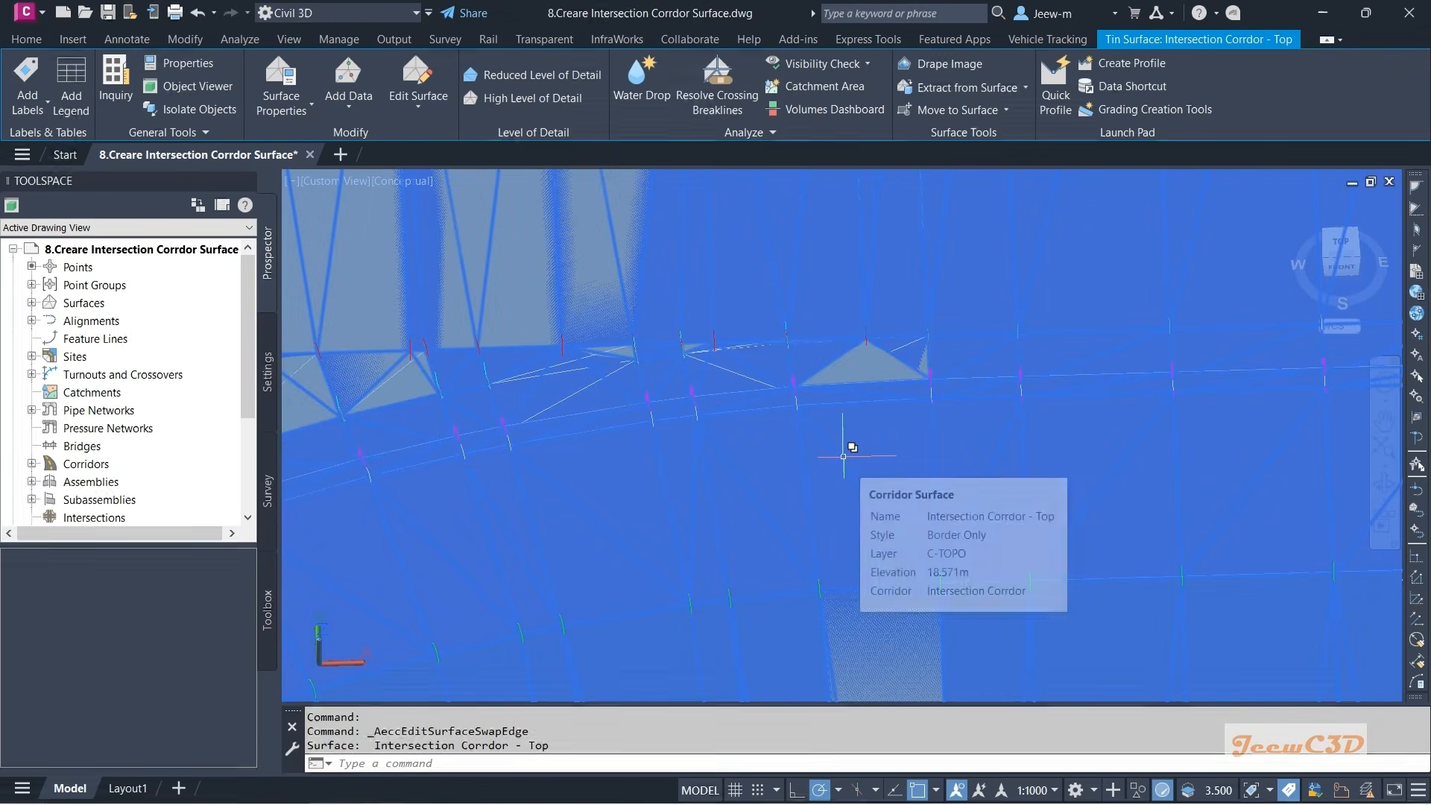
- Make the Triangles component visible for the Plan view direction in the Border Only style of the Intersection Corrdor - Top surface
scroll(843, 456, down, 1)
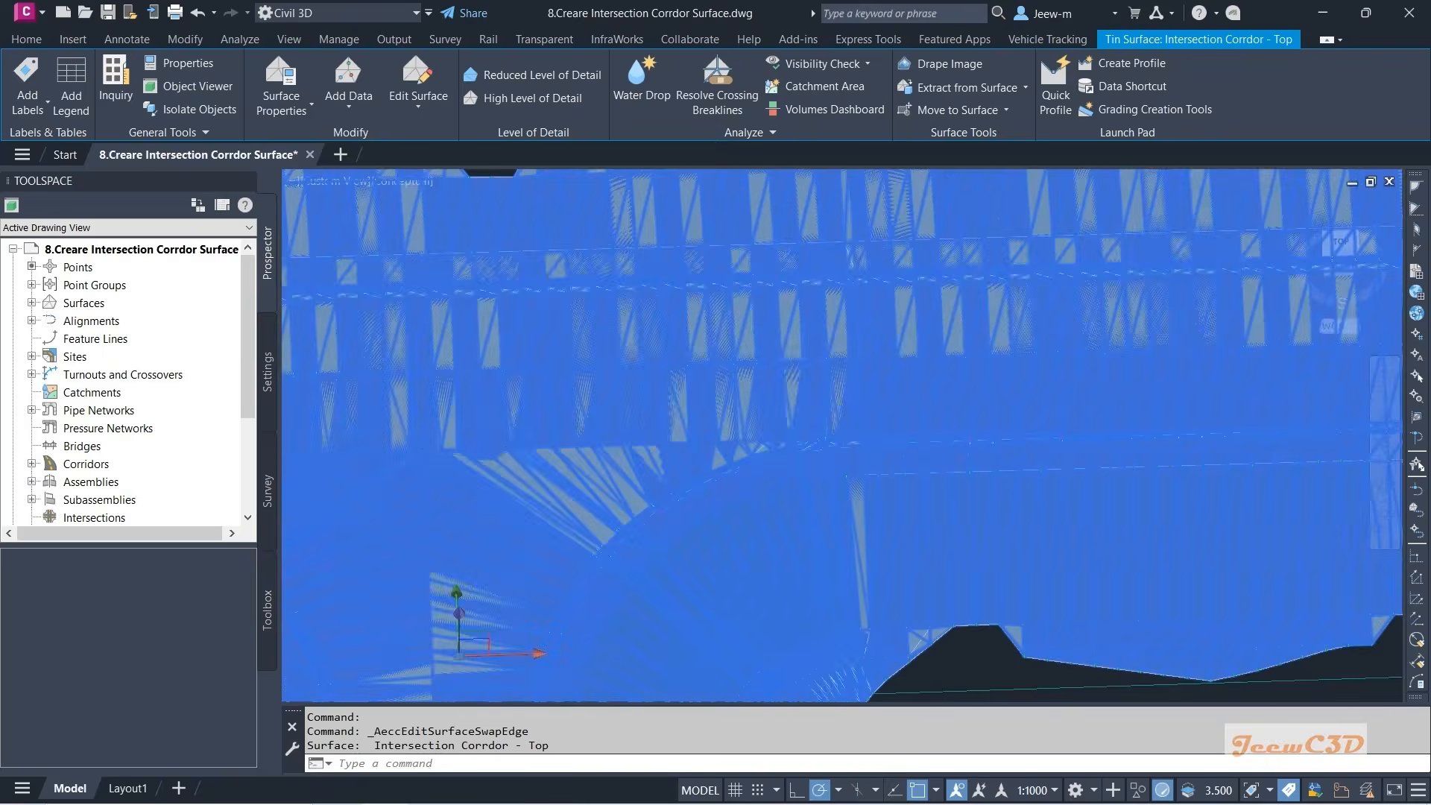
click(299, 111)
click(304, 139)
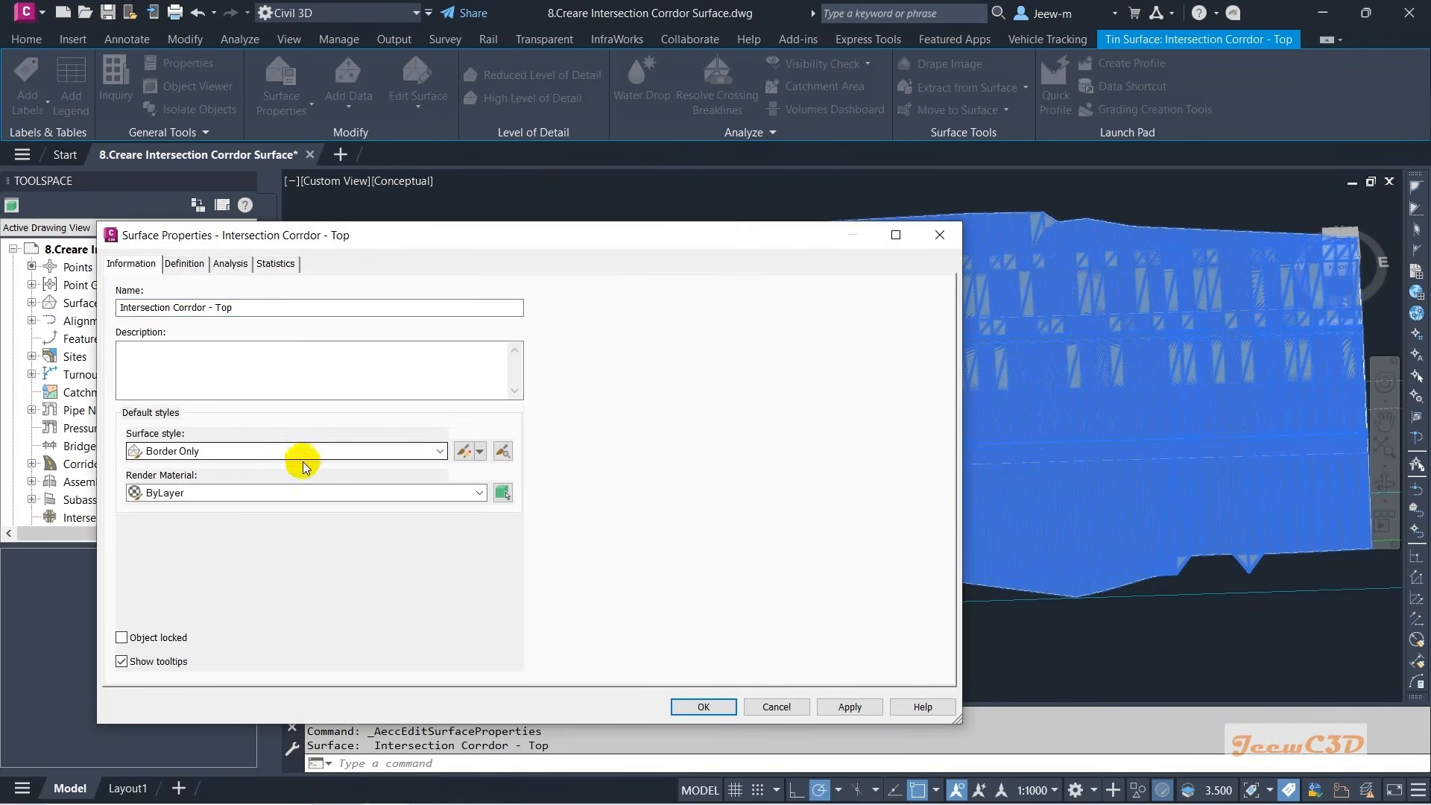
click(477, 452)
click(516, 502)
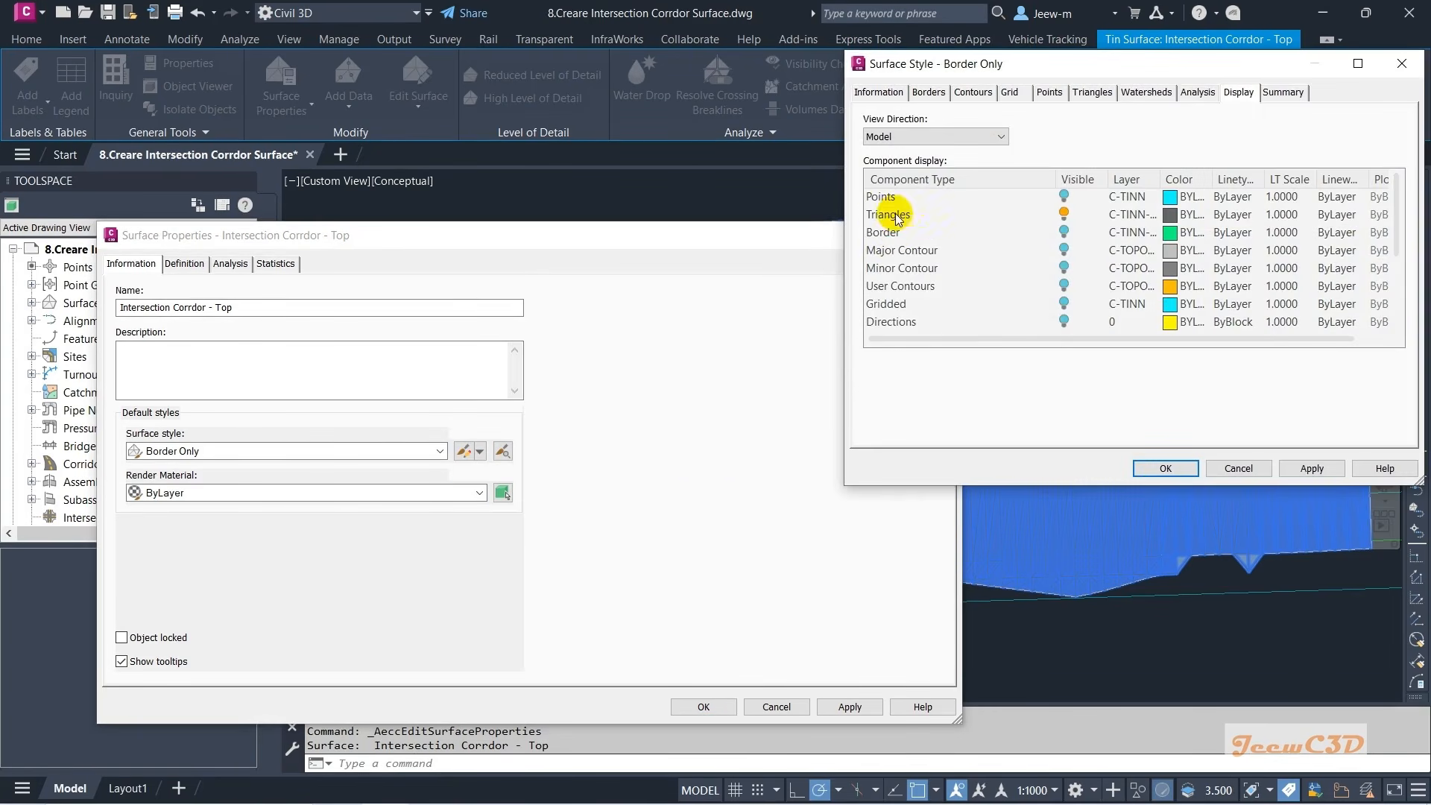
click(969, 216)
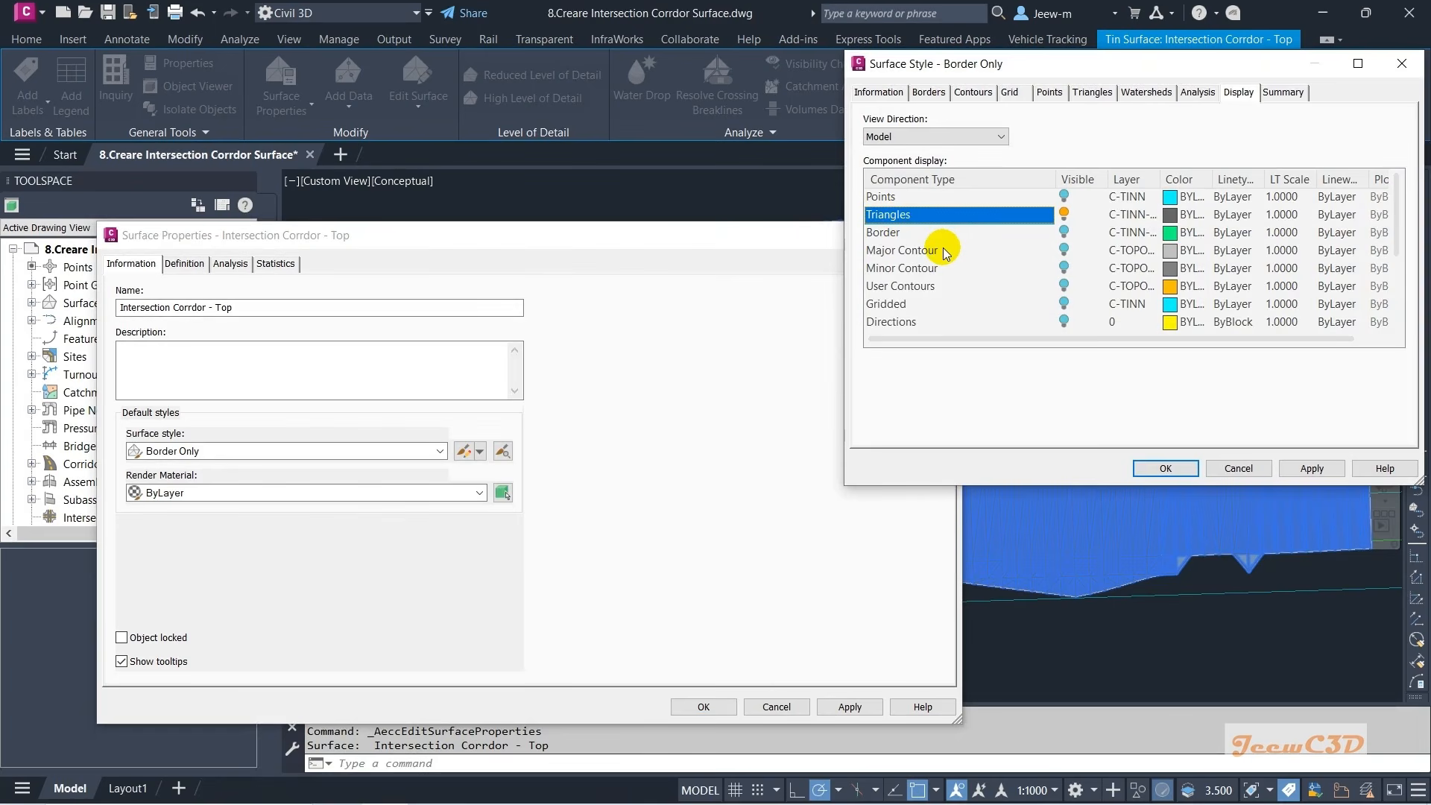
click(928, 135)
click(904, 153)
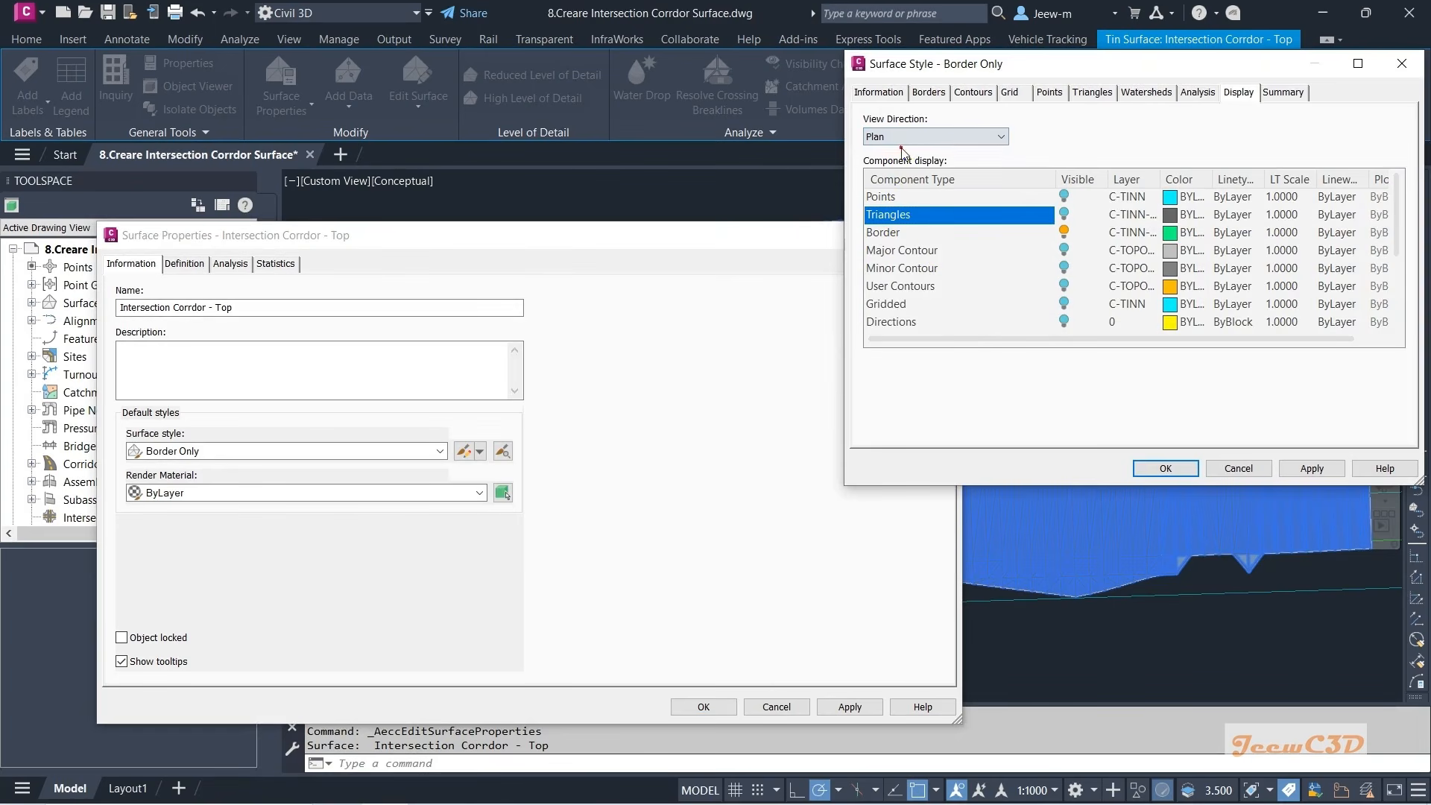
click(1064, 214)
click(1166, 468)
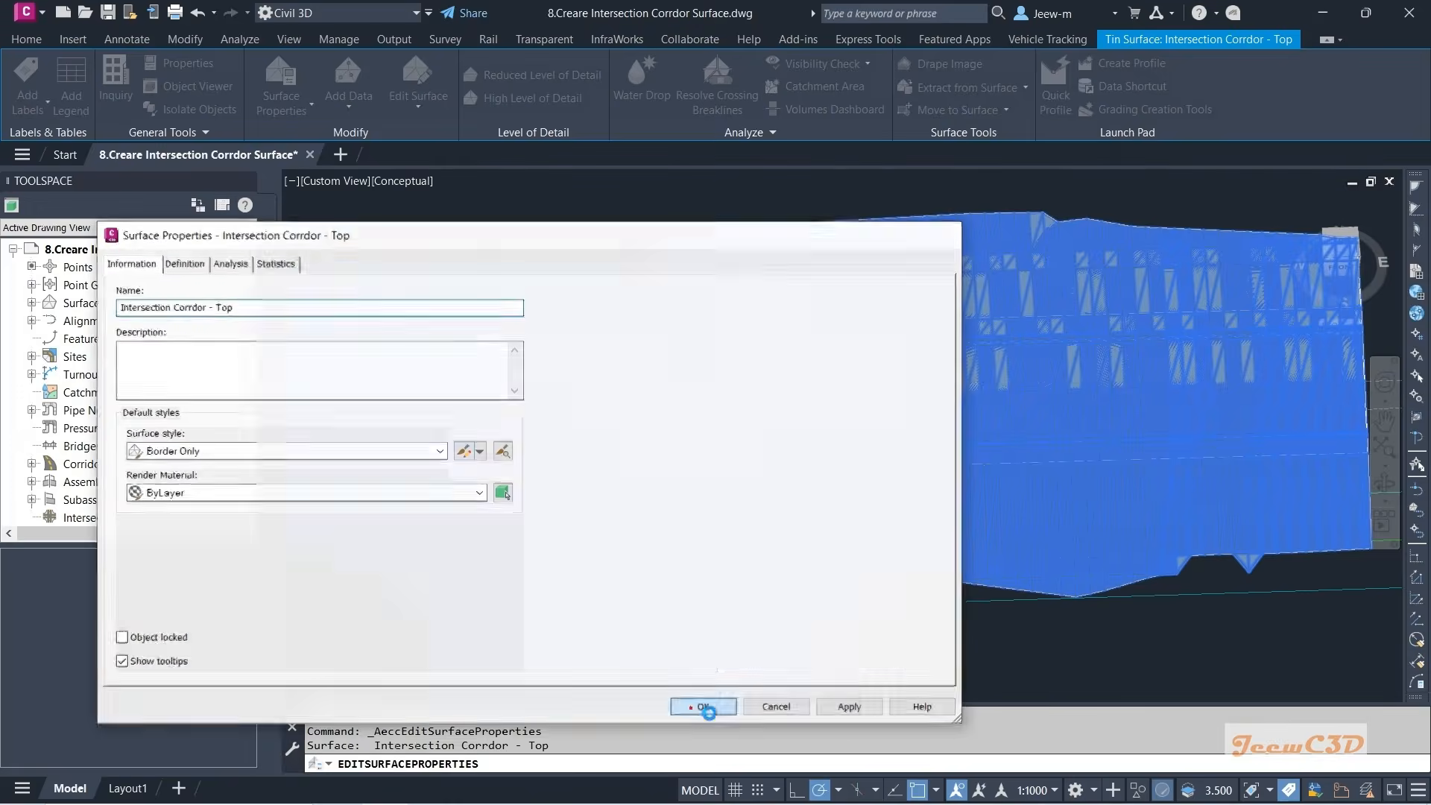
click(704, 707)
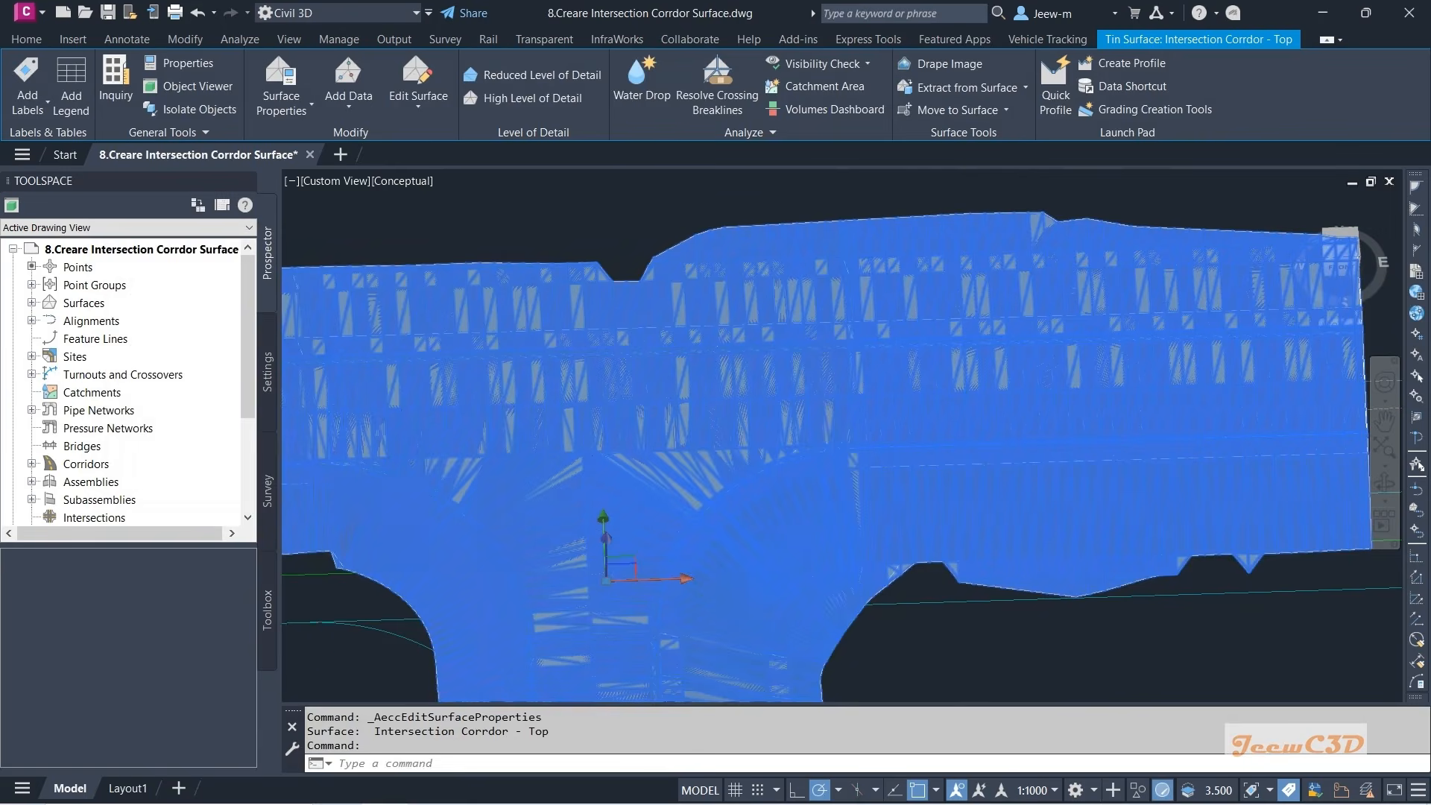
- Swap the TIN edges bounding the stray triangular facet along the road edge of the Intersection Corrdor - Top surface
scroll(854, 458, up, 10)
scroll(849, 447, up, 3)
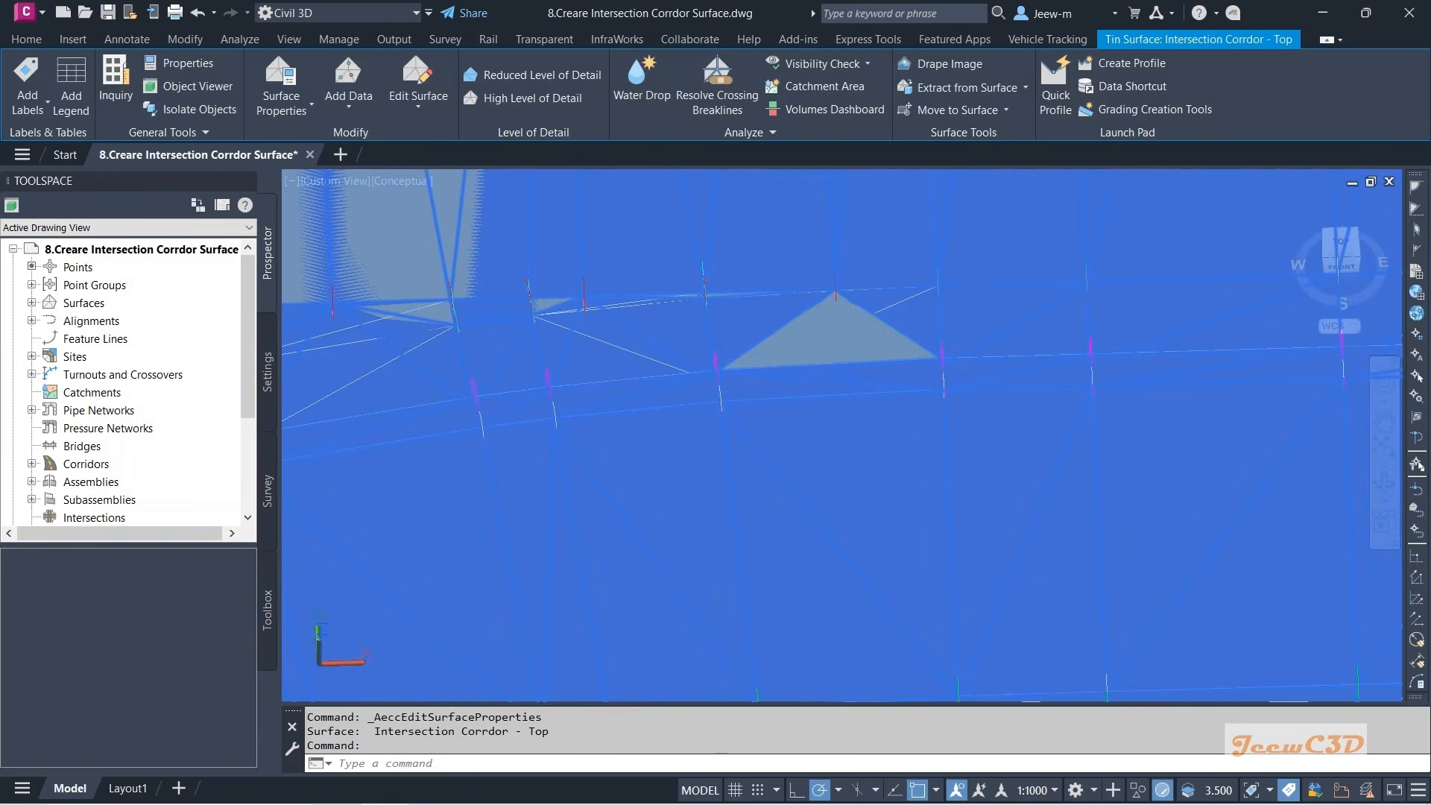
click(418, 104)
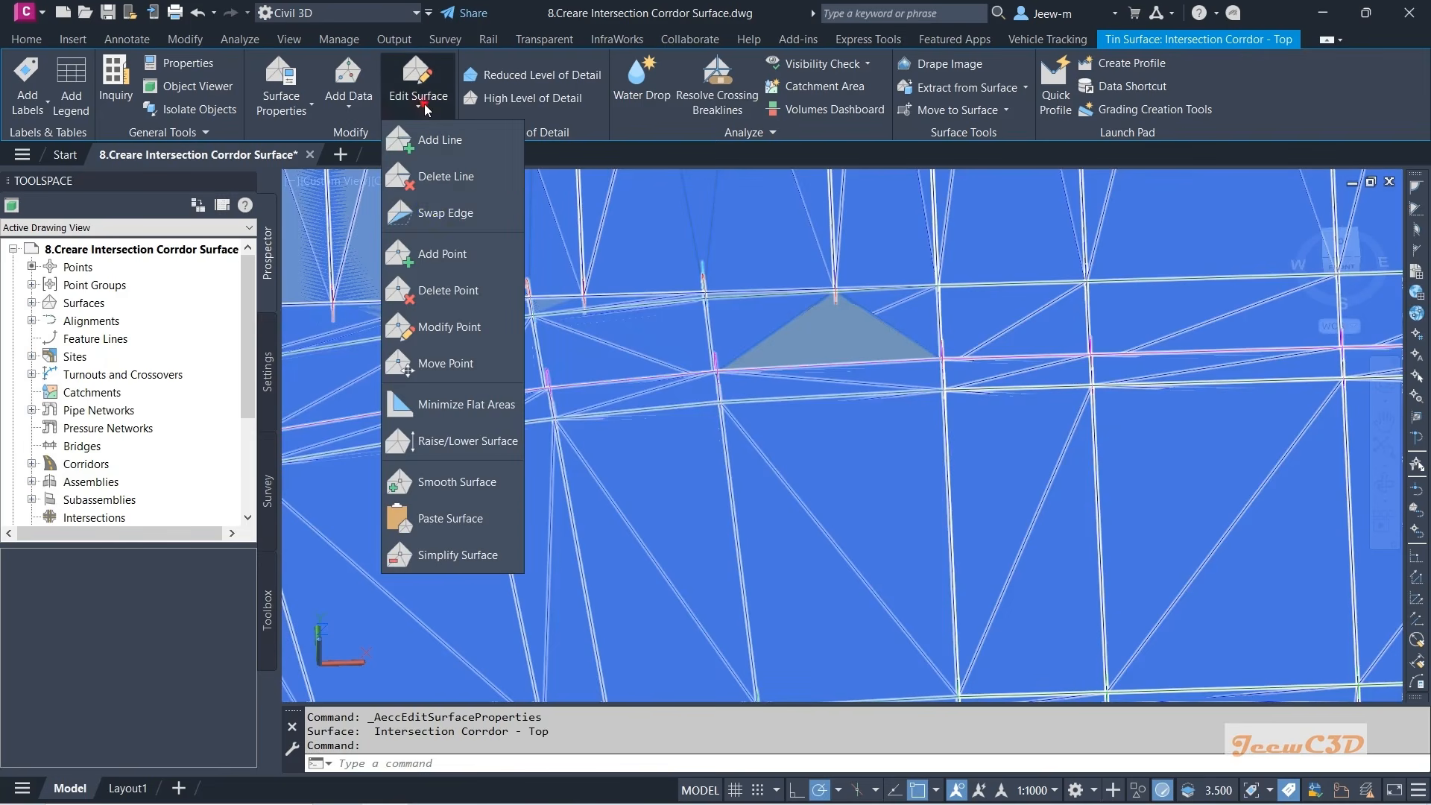
click(441, 213)
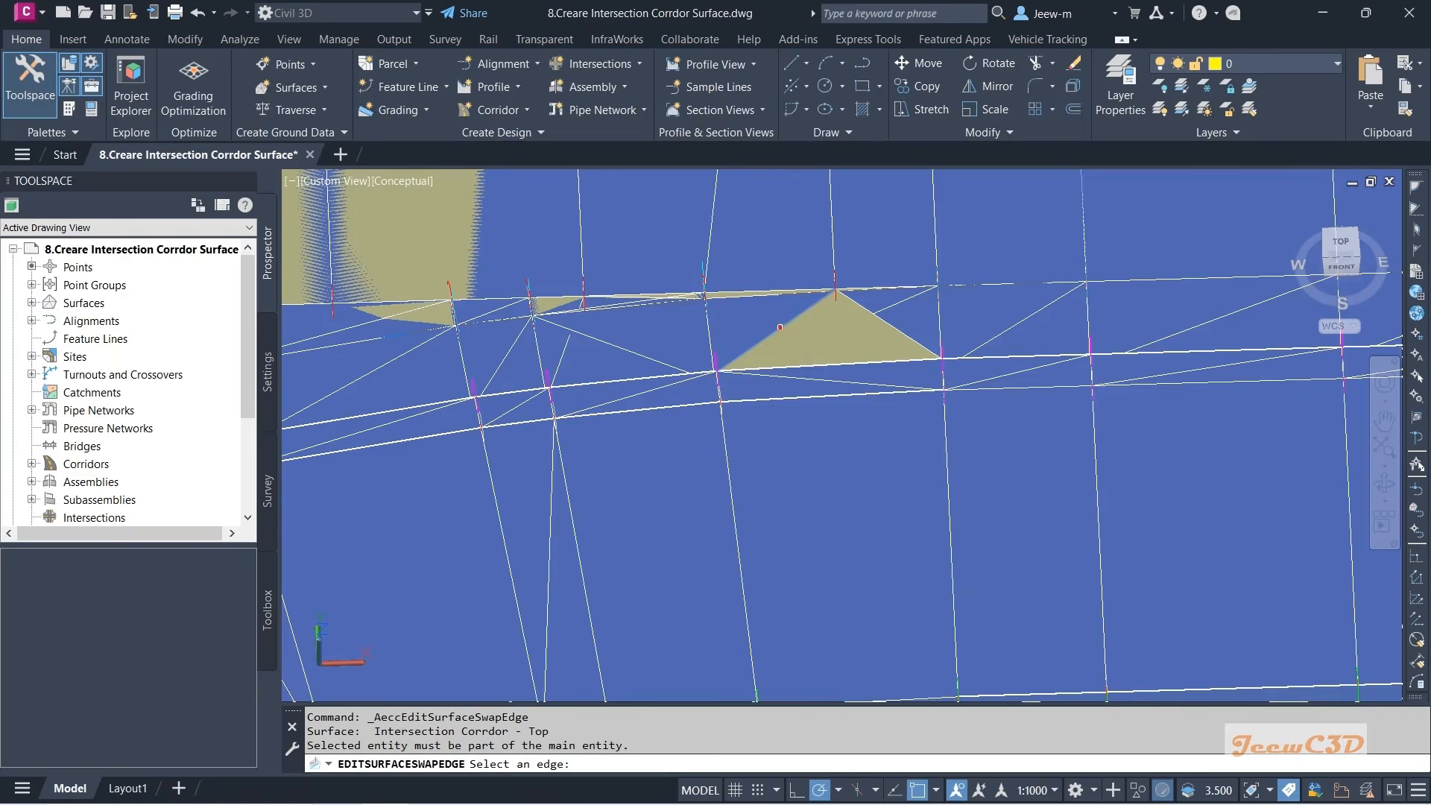
click(780, 326)
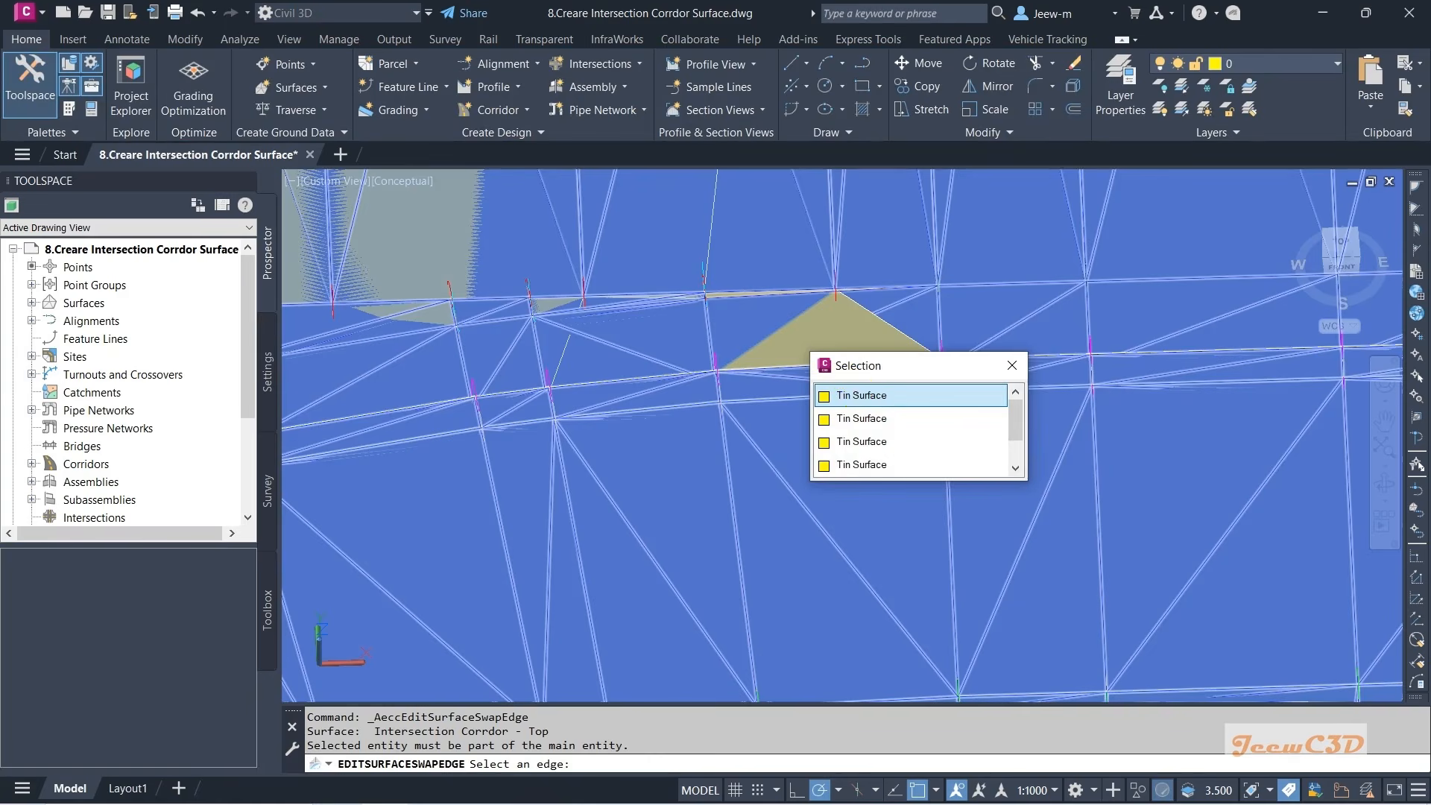
click(860, 396)
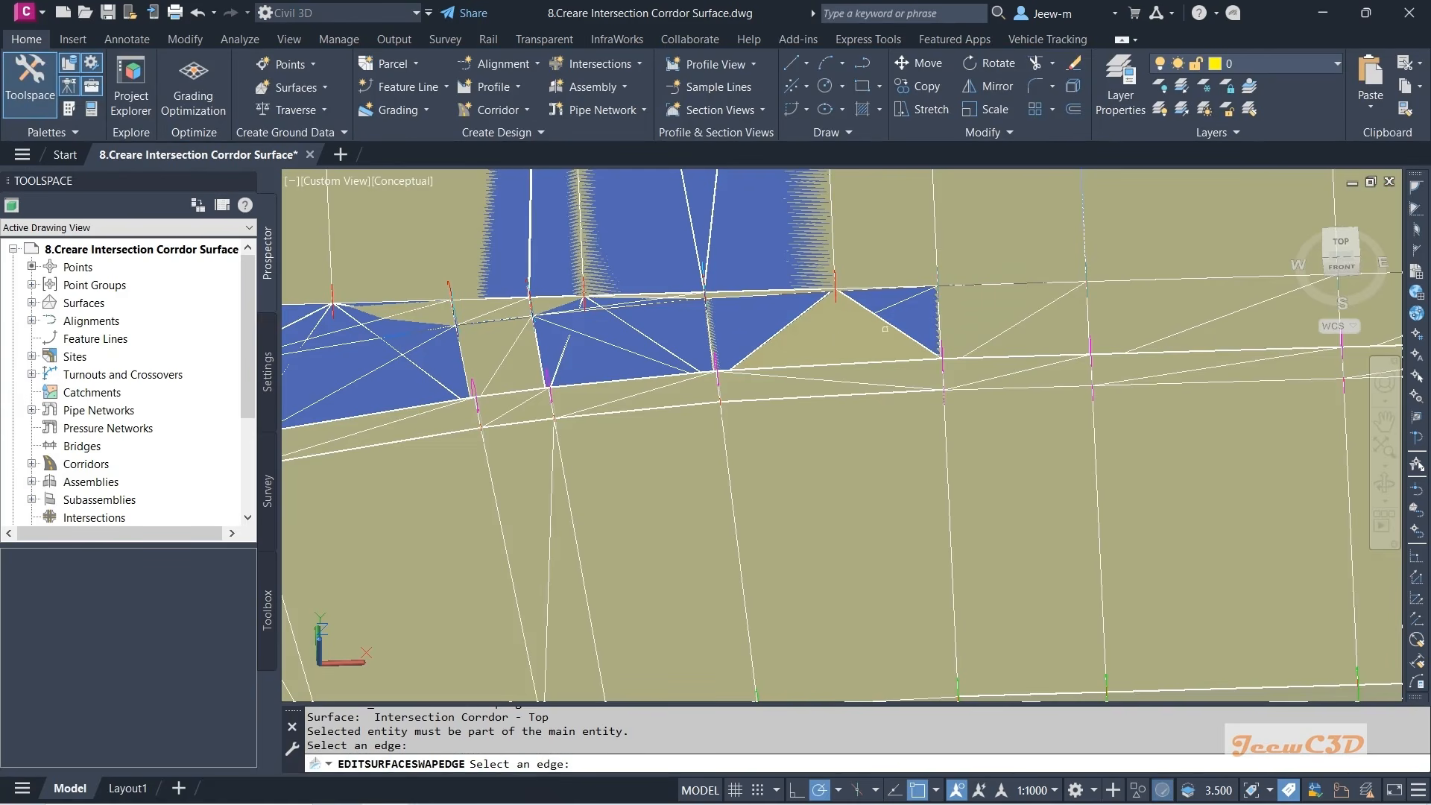
click(897, 327)
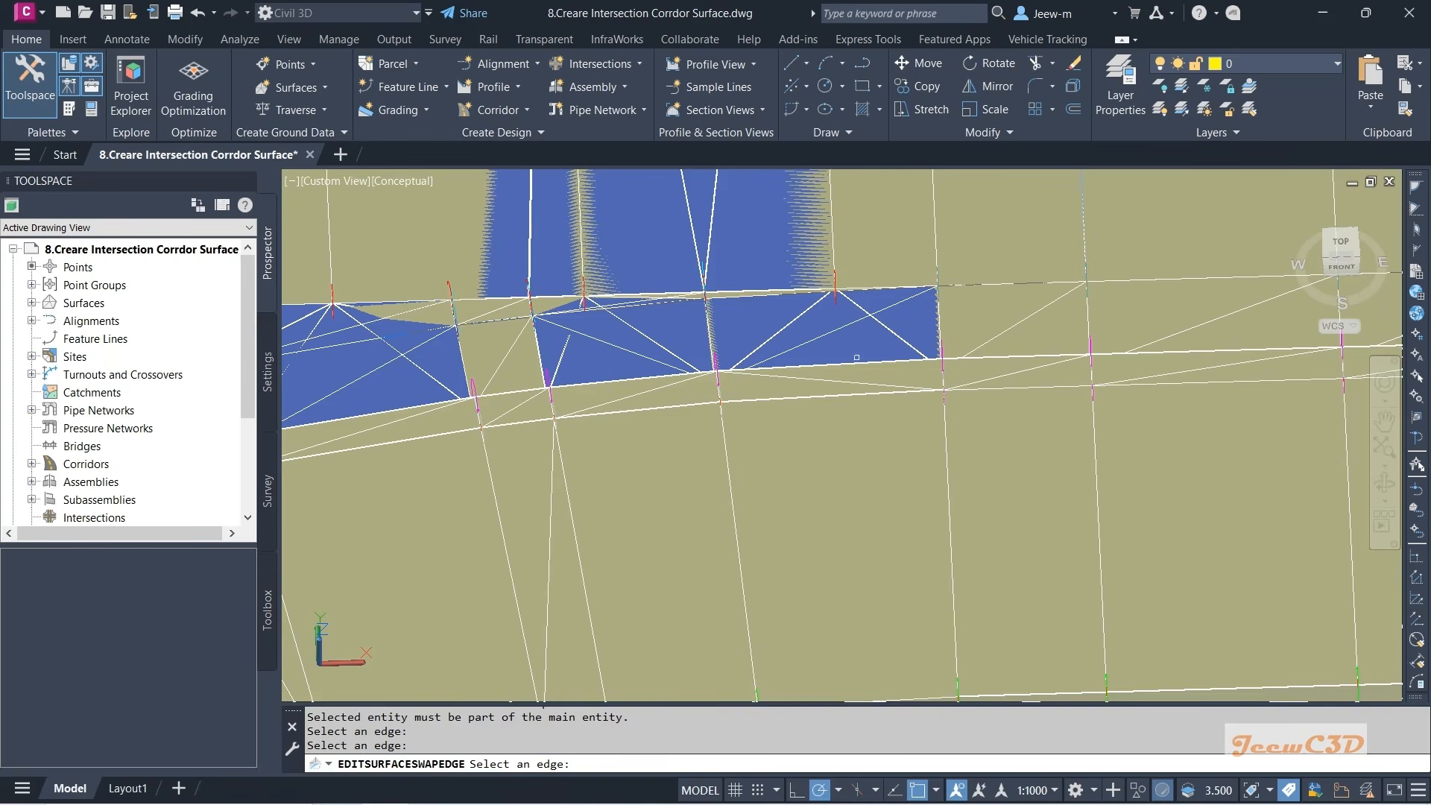
key(Return)
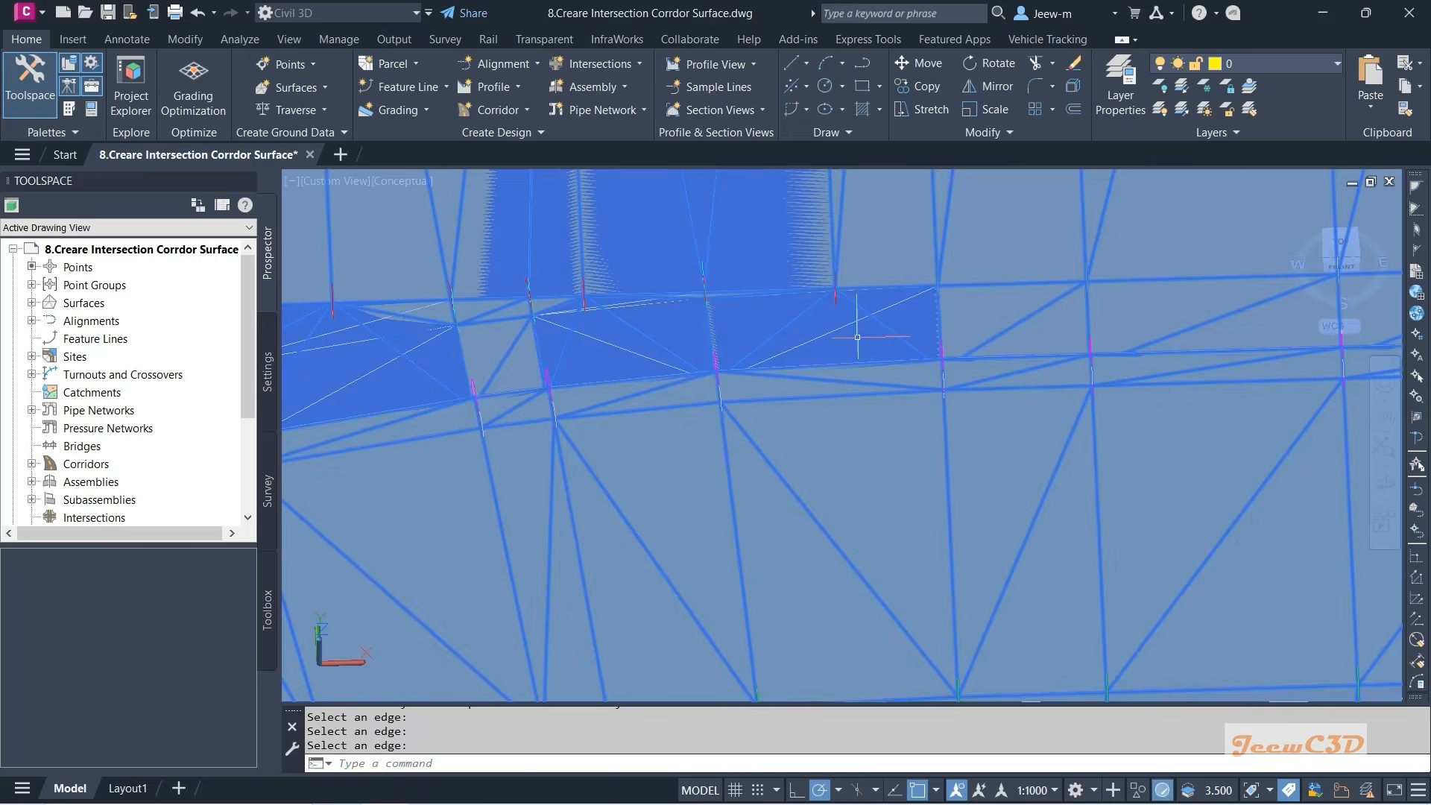
- Inspect the corrected corridor surface in 3D with the Object Viewer, then close it and deselect the surface
scroll(807, 452, down, 2)
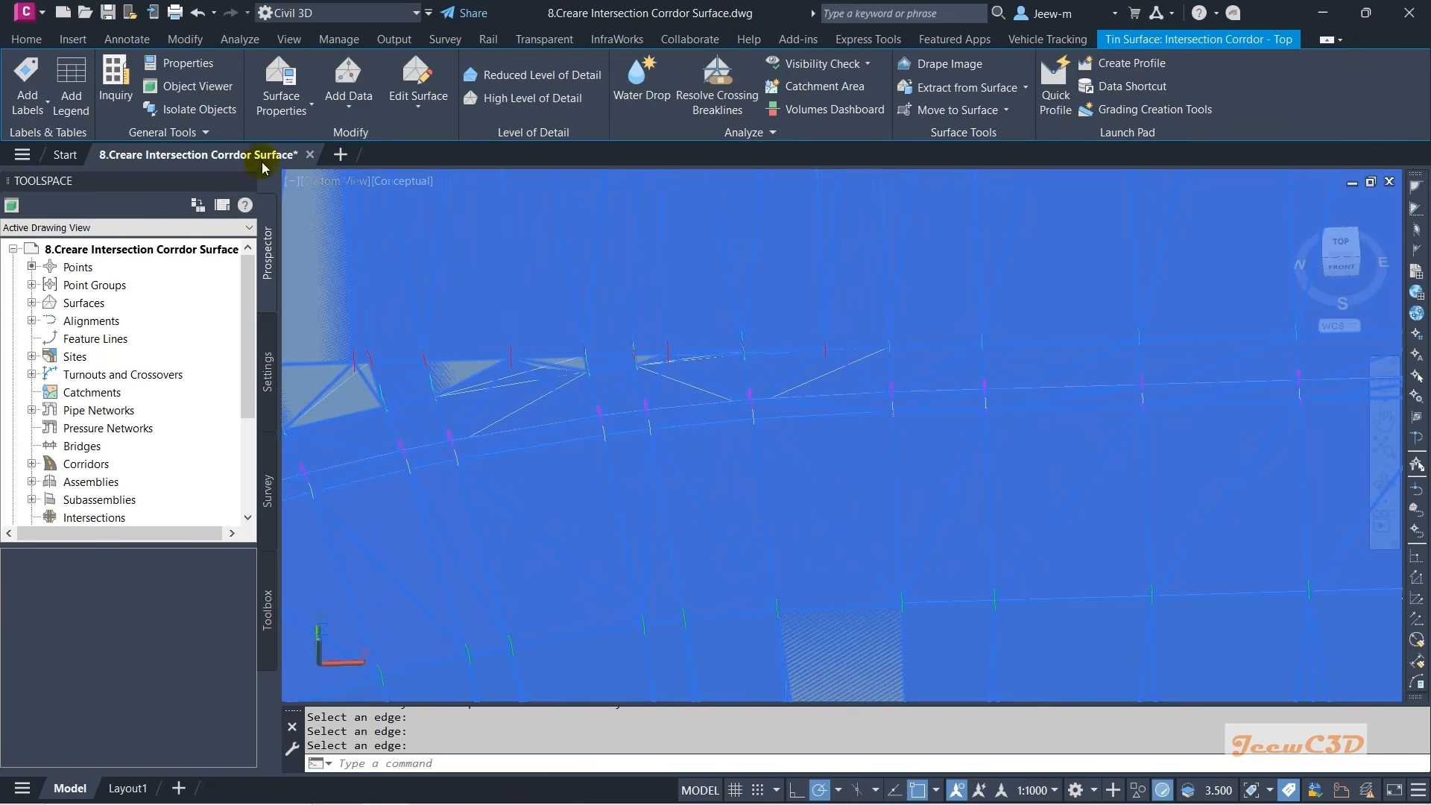
click(197, 87)
drag(834, 448, 772, 463)
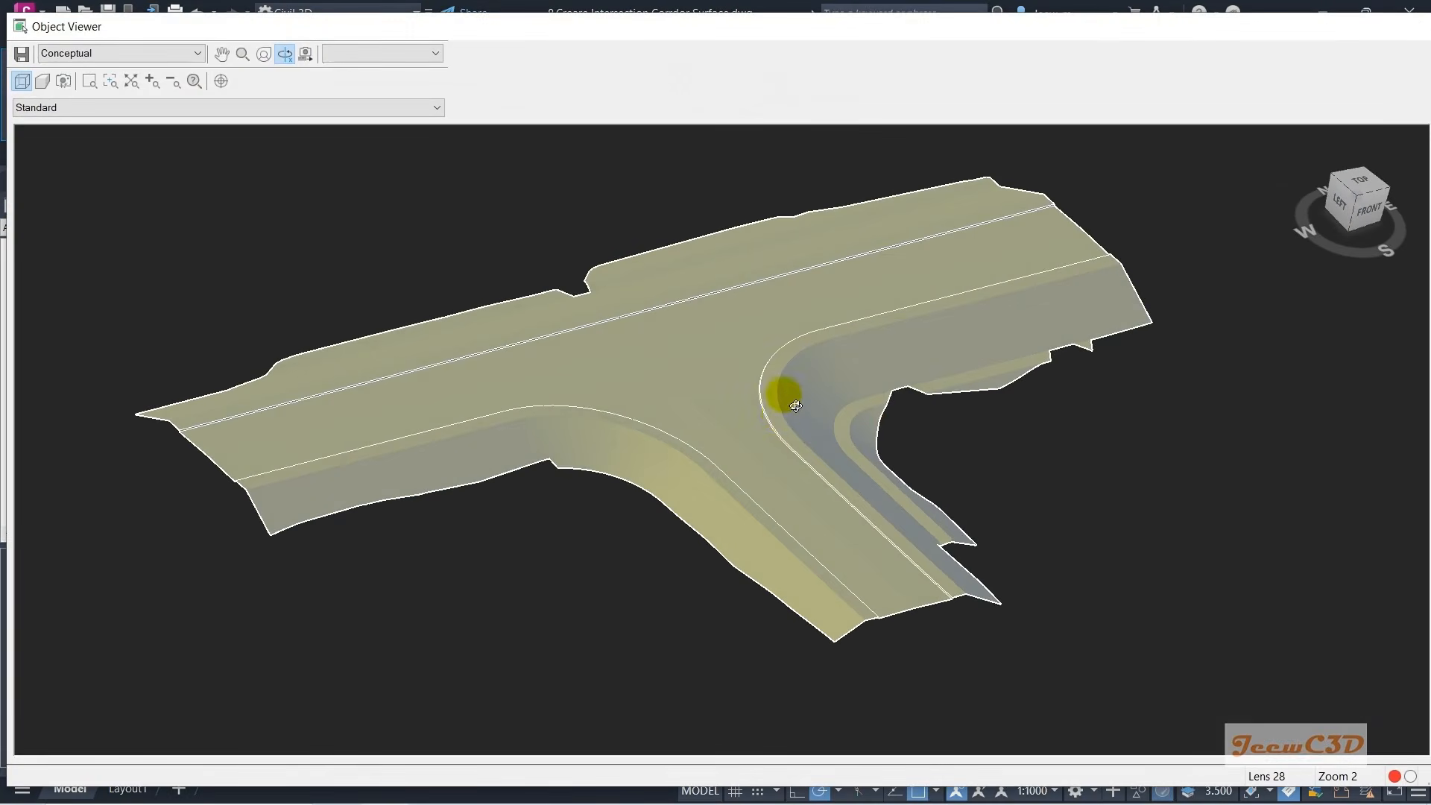
key(Escape)
shift+middle_drag(786, 394, 900, 396)
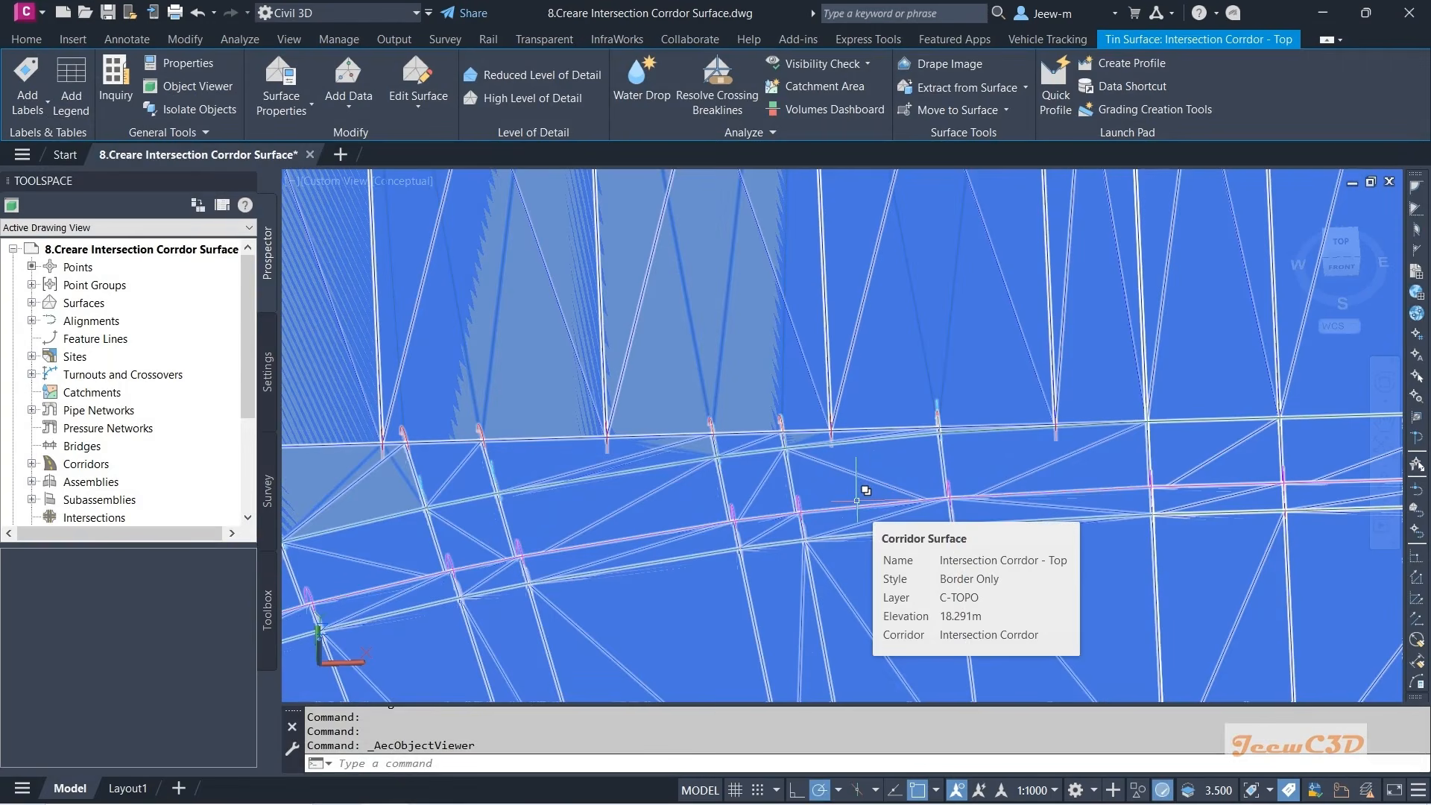
key(Escape)
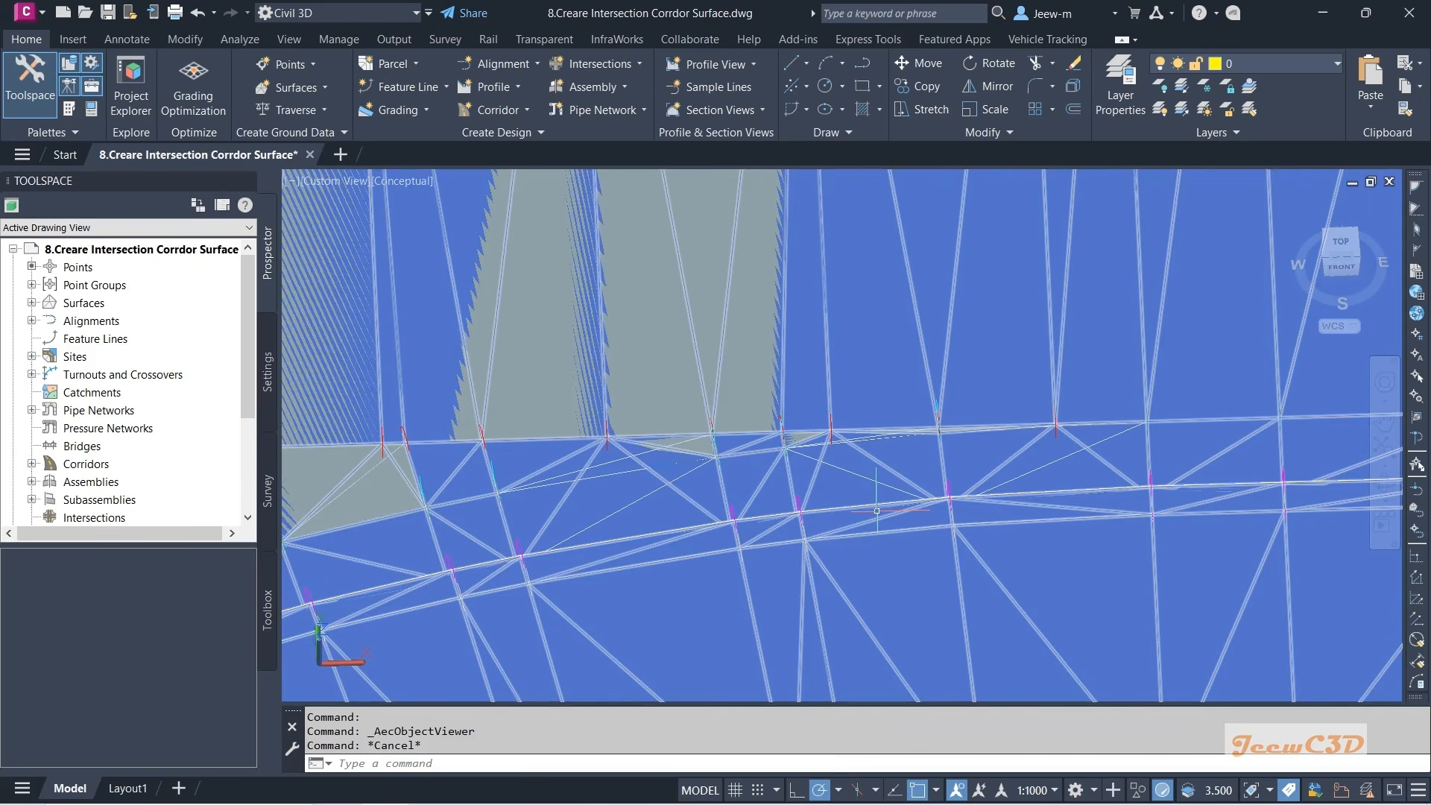
- Switch the model view to Top with the 2D Wireframe visual style, showing the intersection
click(312, 186)
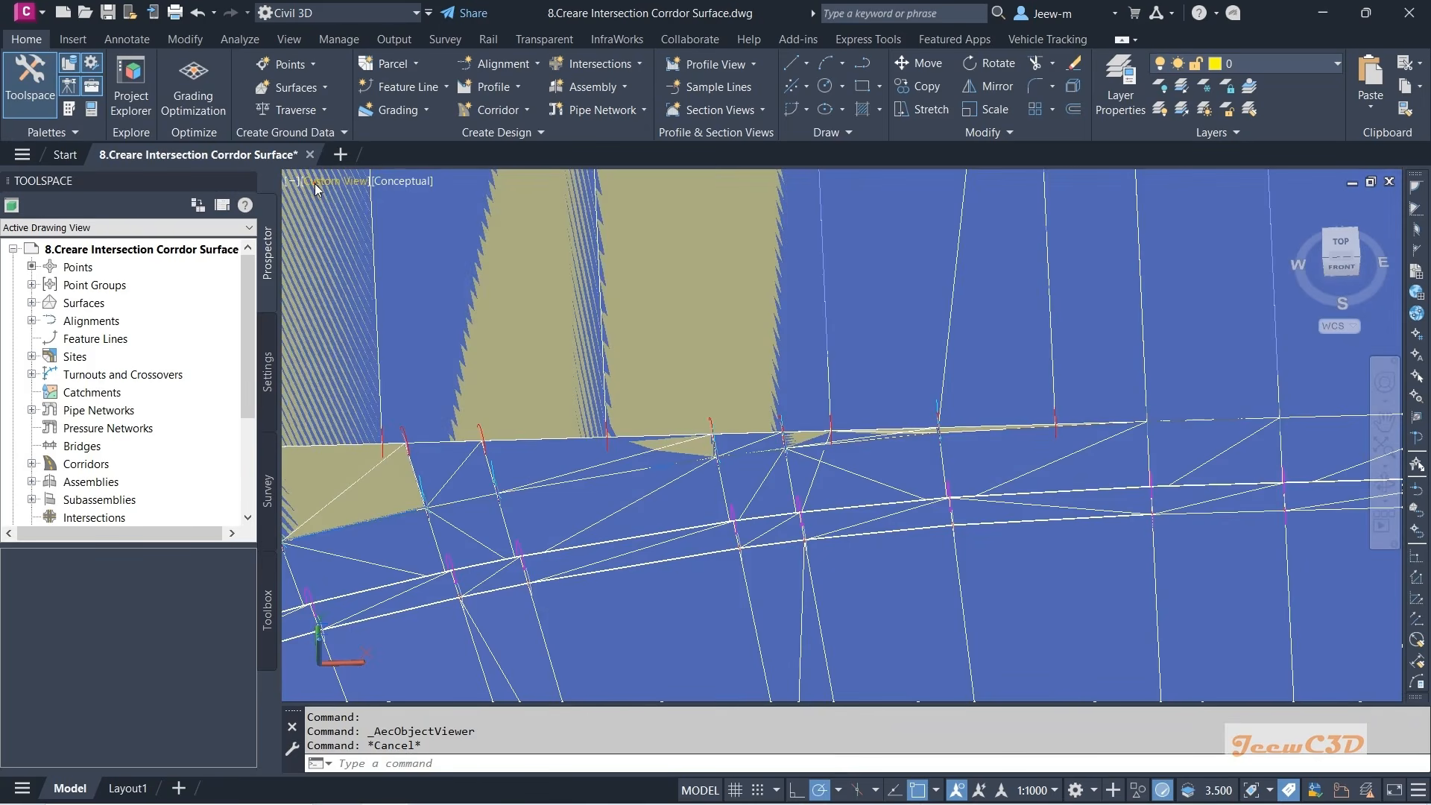
click(342, 221)
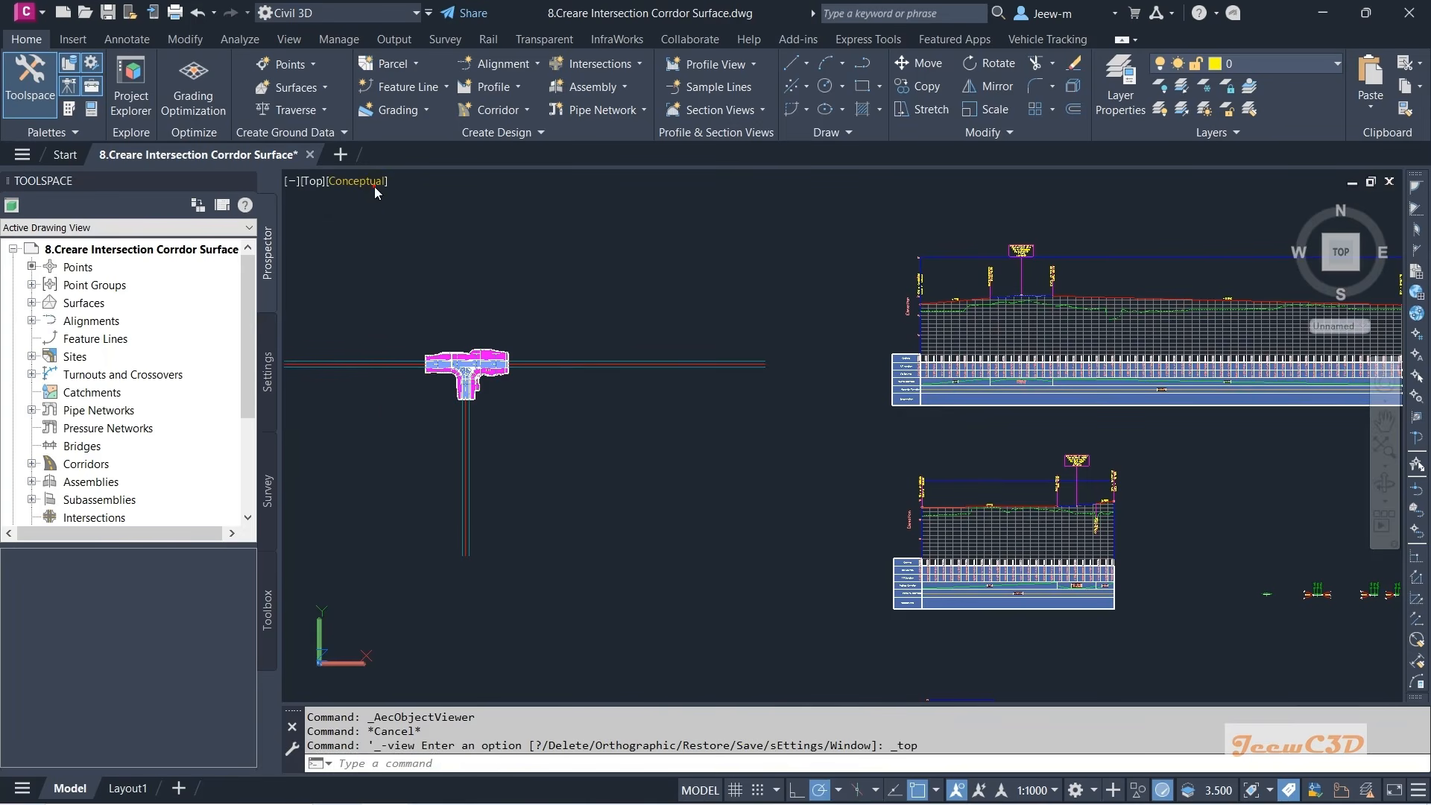
click(374, 185)
click(417, 218)
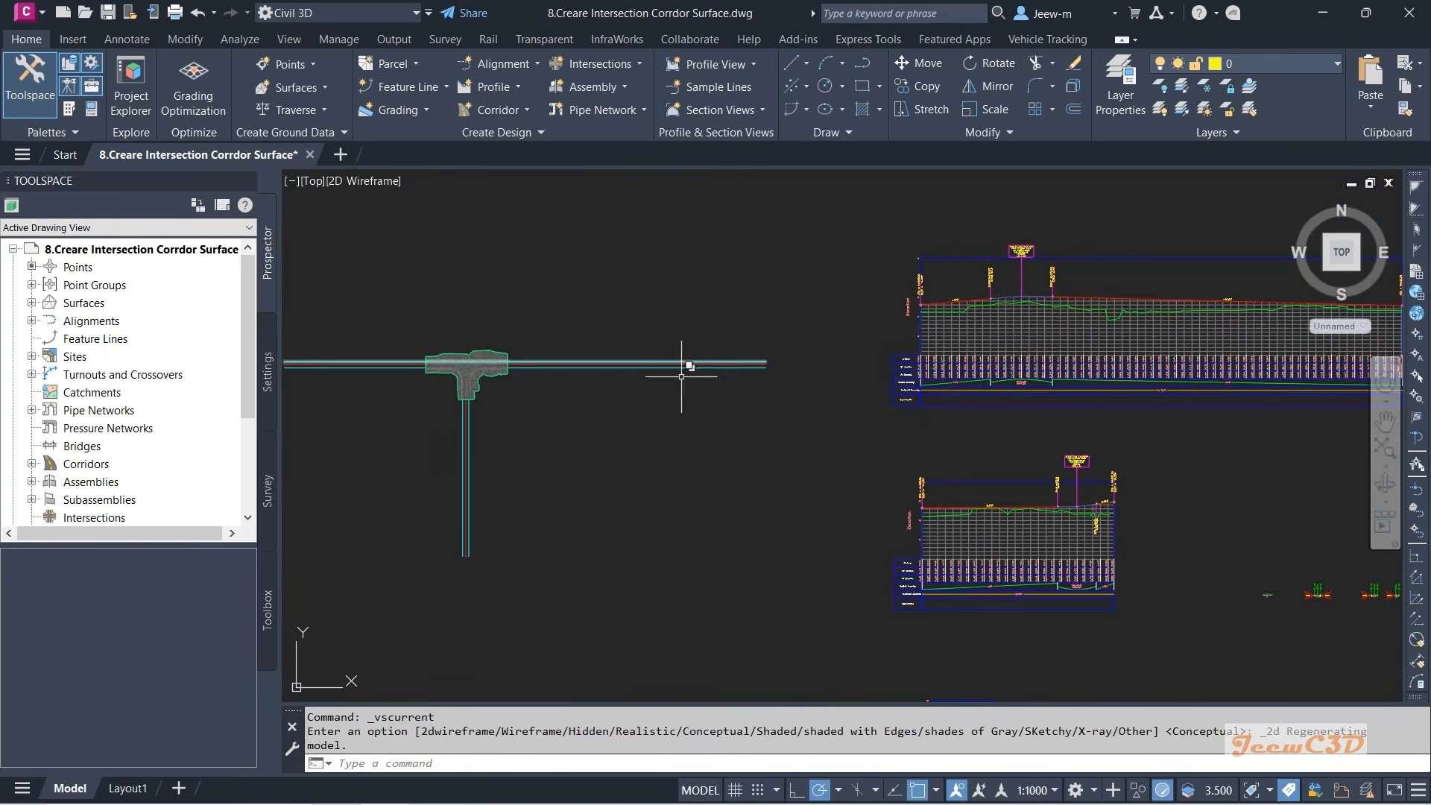
middle_drag(521, 419, 738, 509)
scroll(688, 479, up, 3)
middle_drag(534, 479, 532, 472)
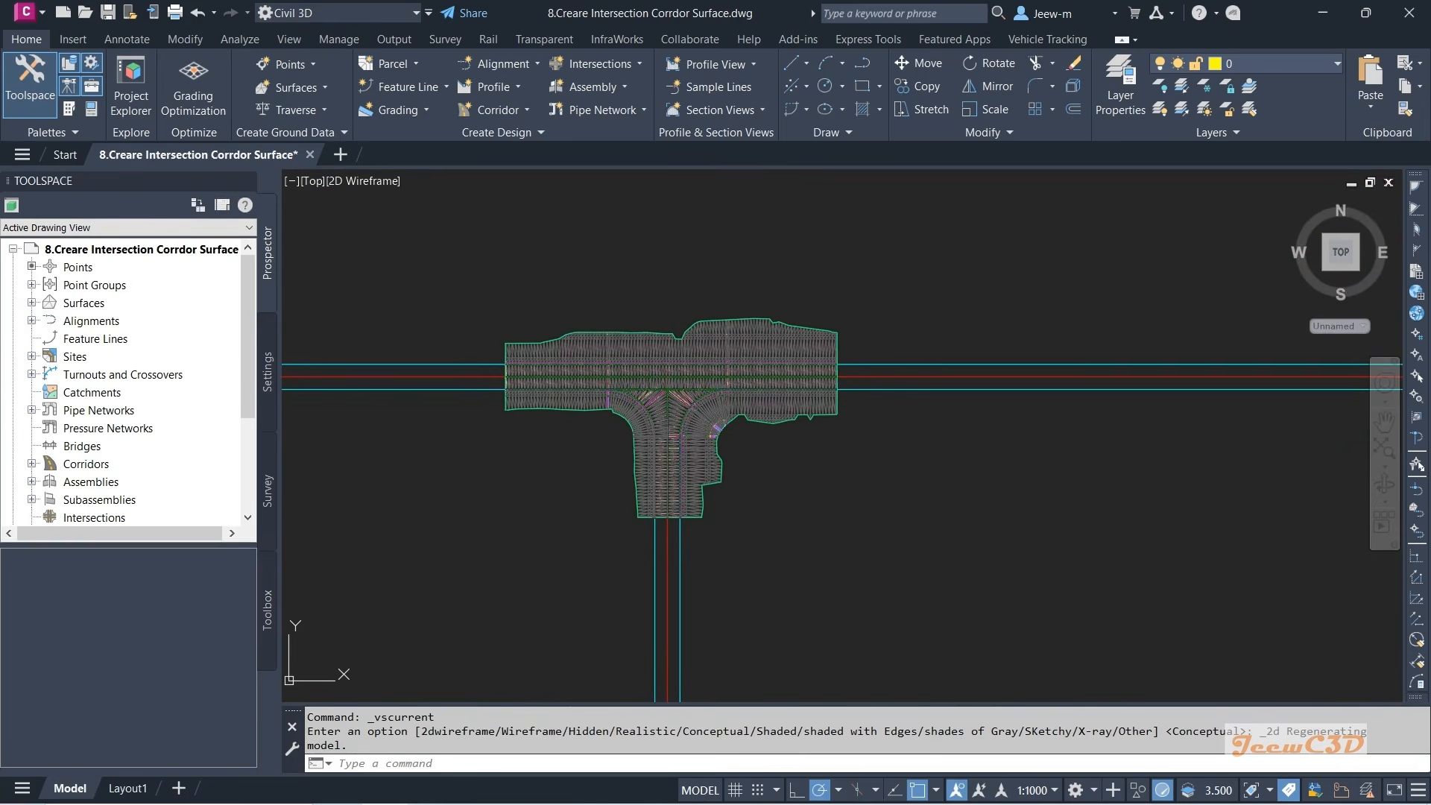
key(Escape)
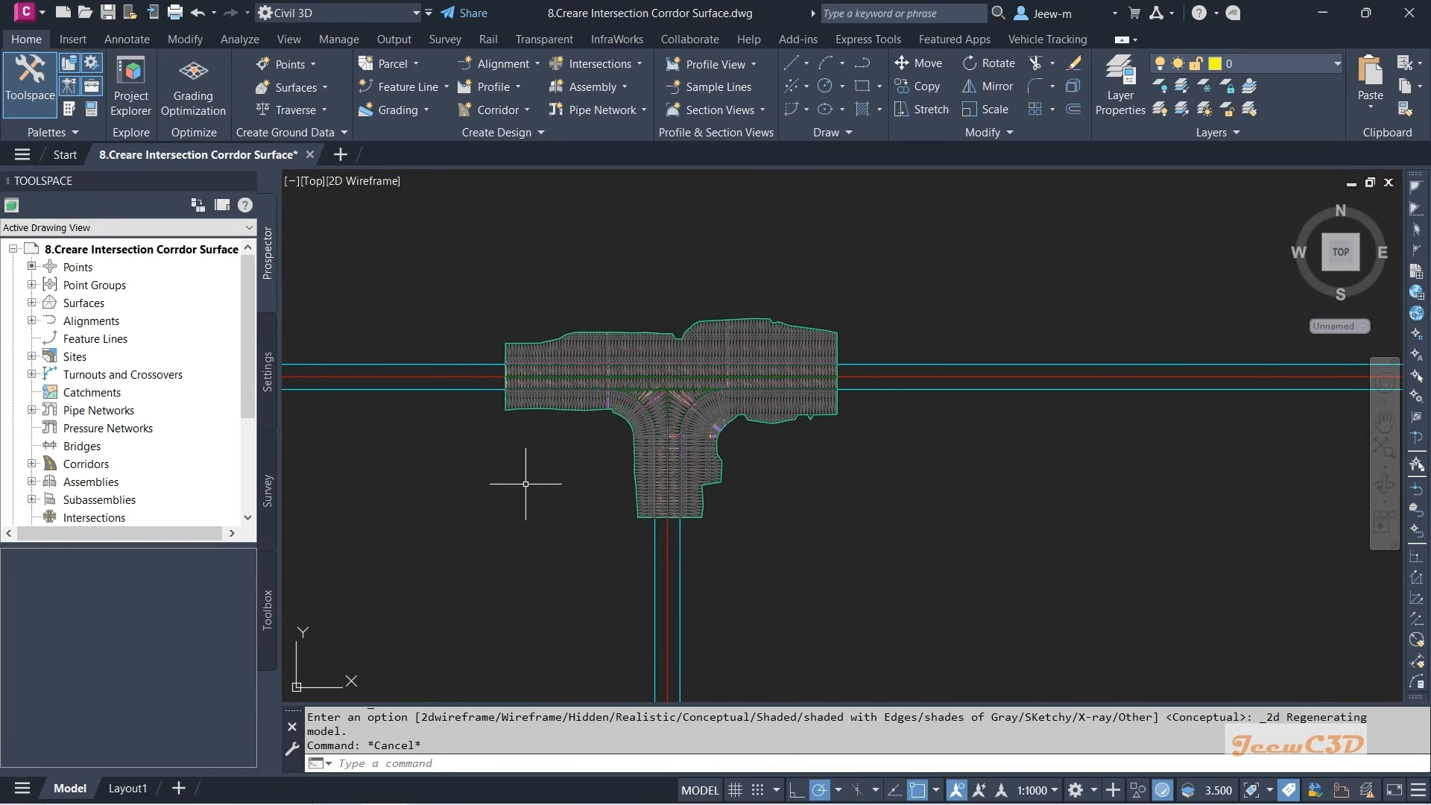
- Hide the Triangles component for the Plan view direction in the Border Only style of the Intersection Corrdor - Top surface
scroll(597, 492, up, 4)
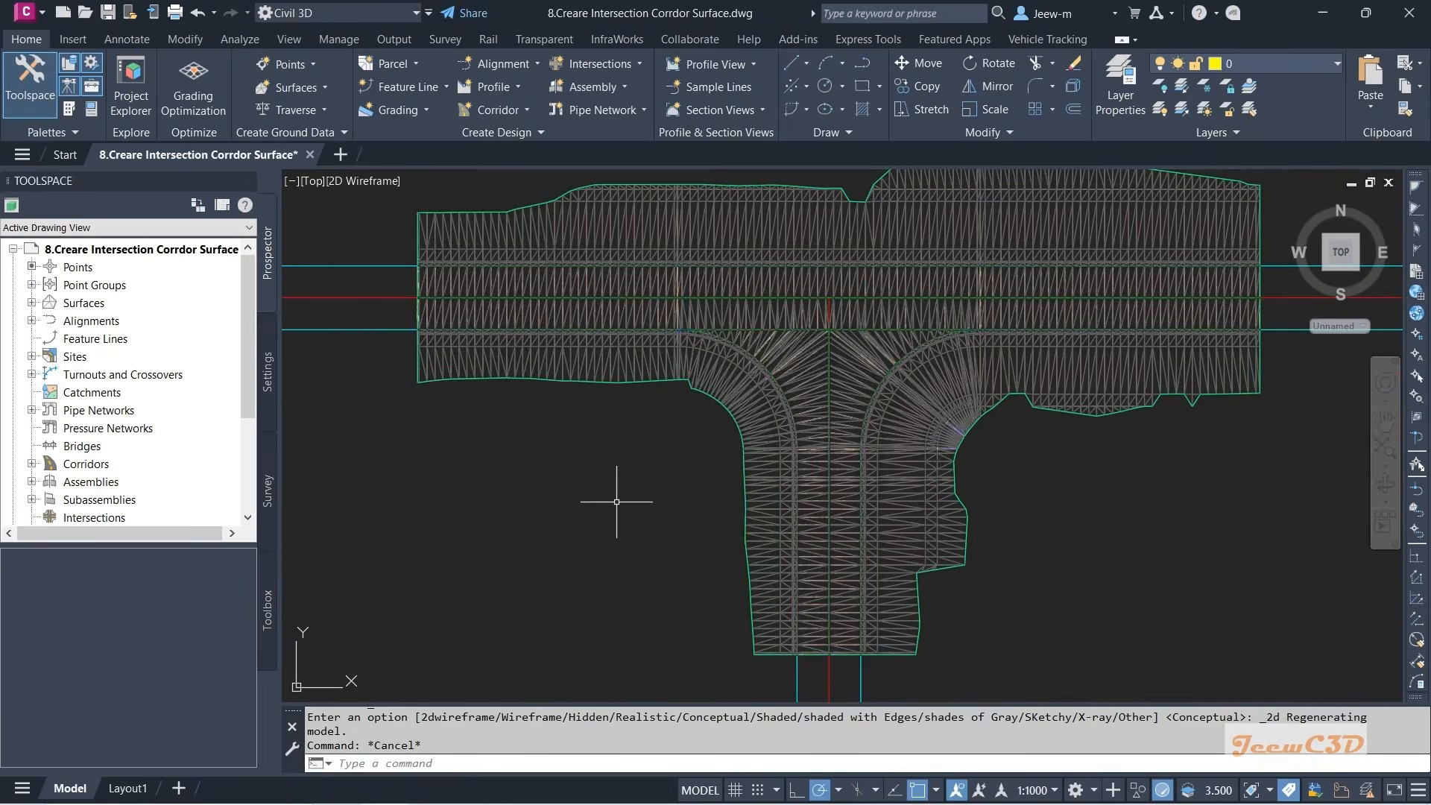
mouse_move(617, 502)
scroll(739, 504, up, 2)
click(768, 503)
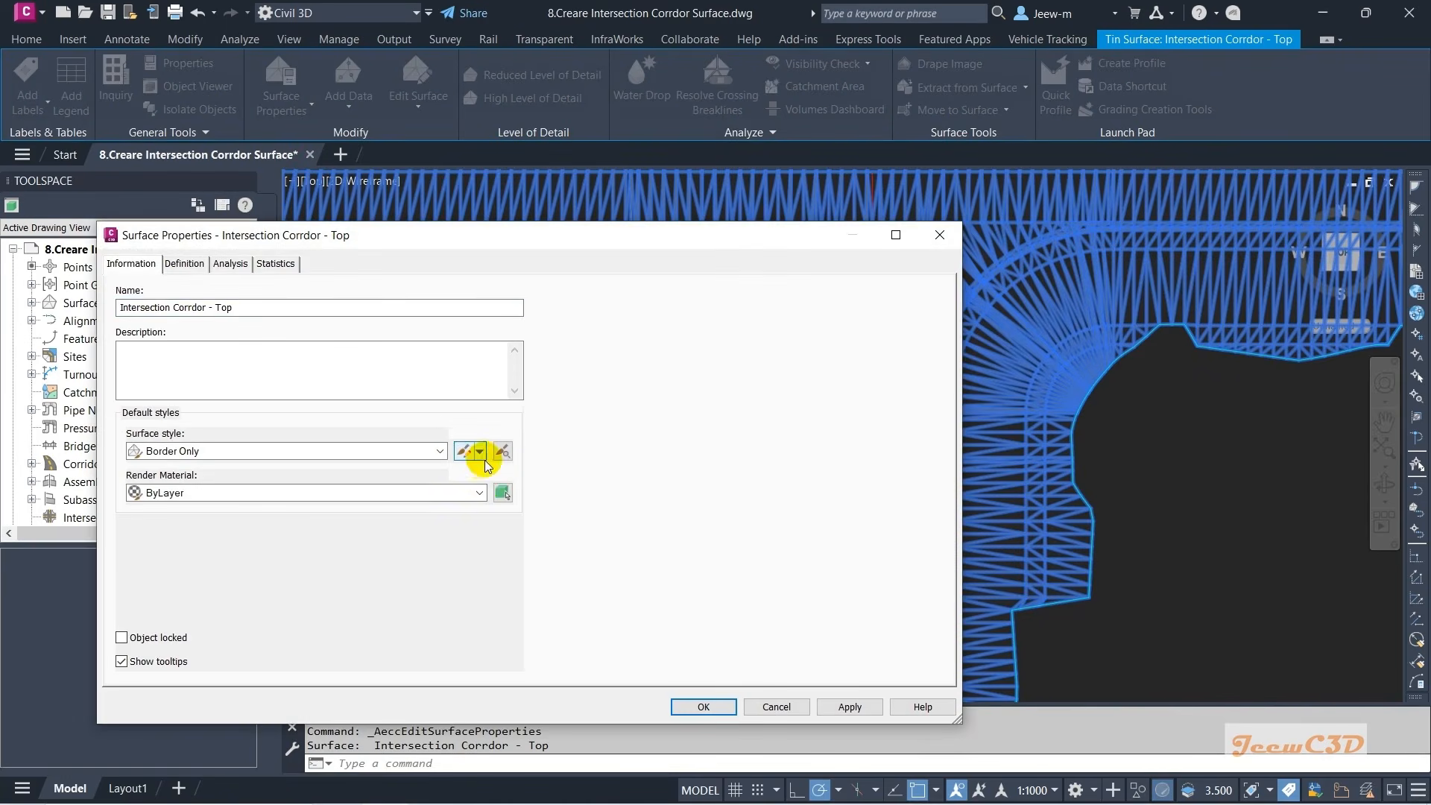
click(479, 451)
click(536, 495)
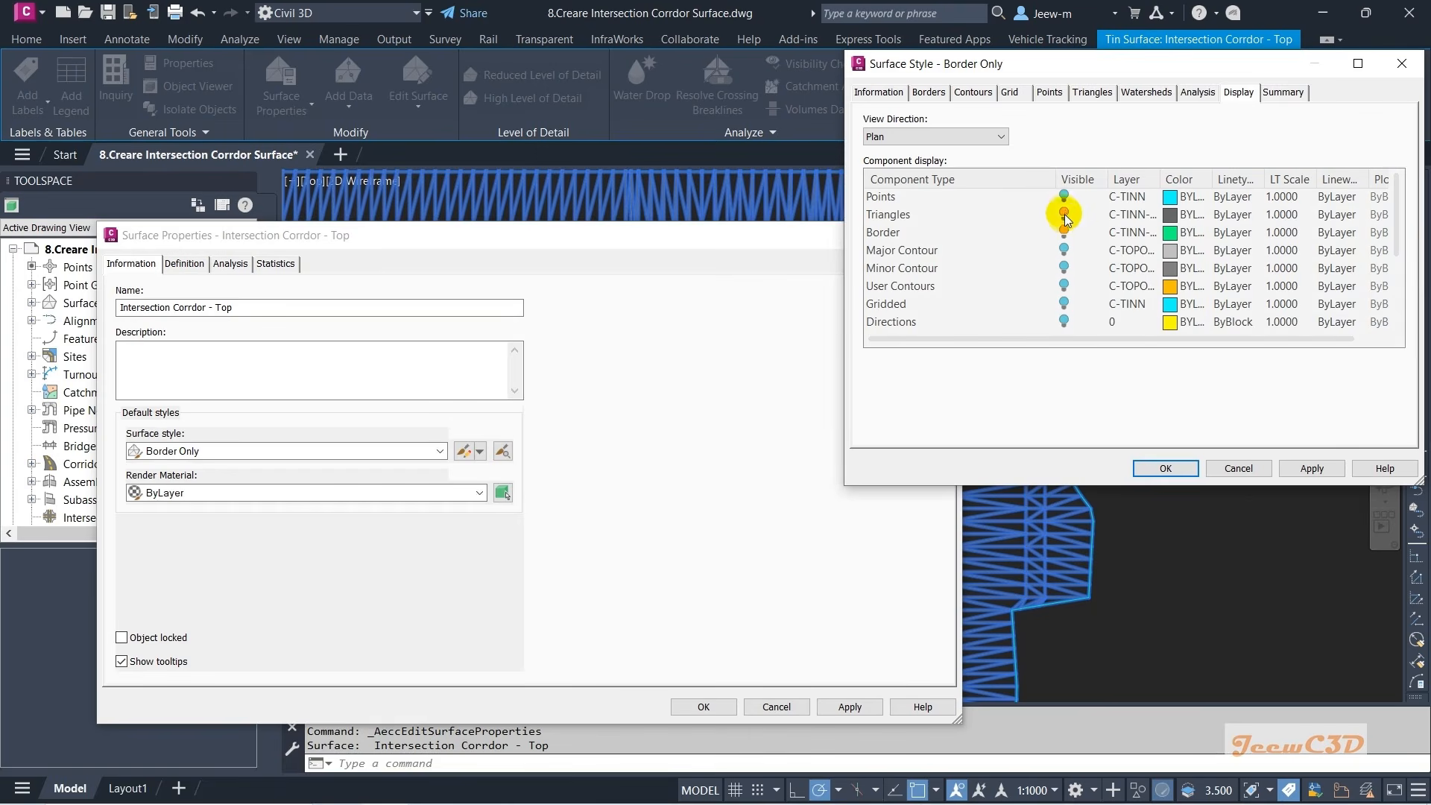
click(1183, 467)
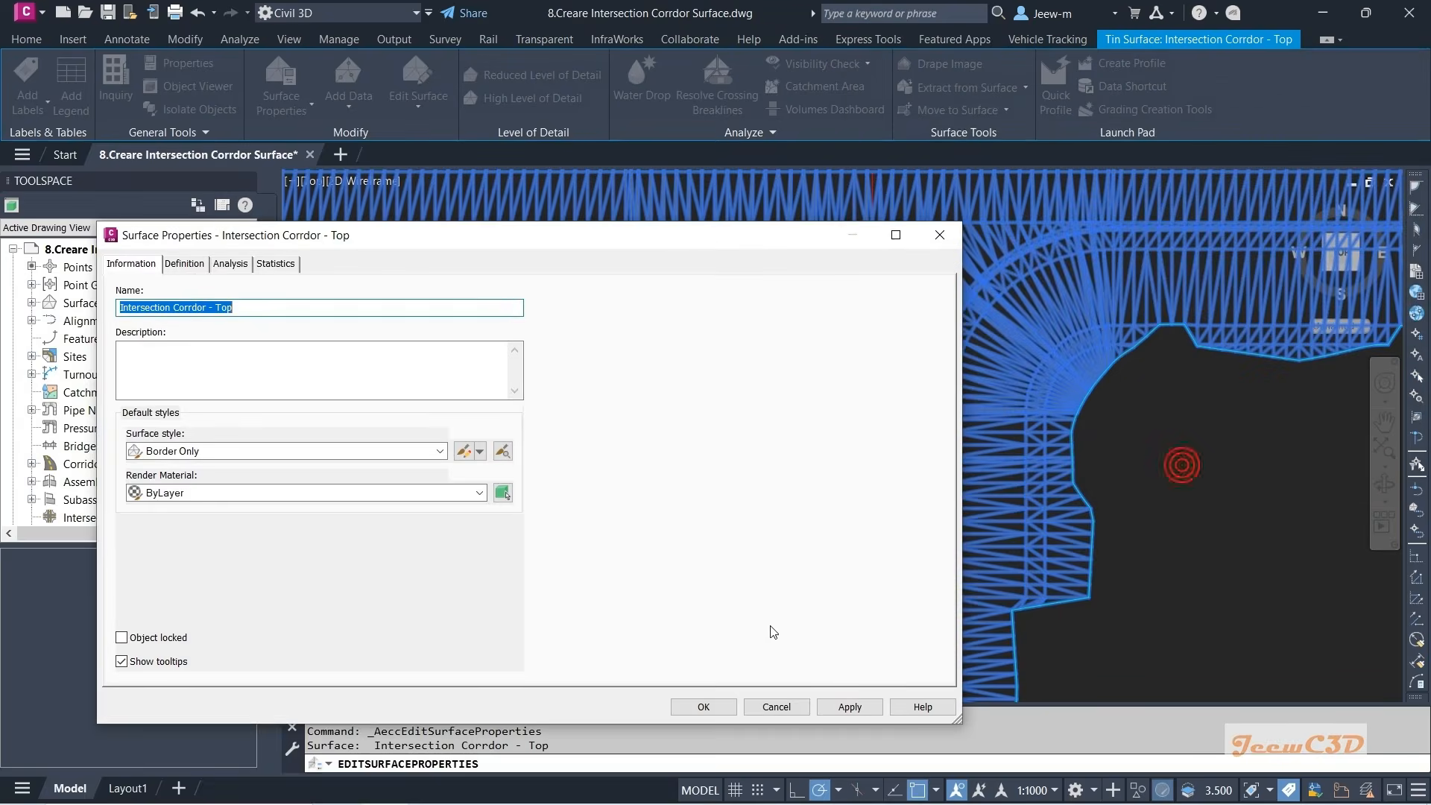
click(707, 704)
key(Escape)
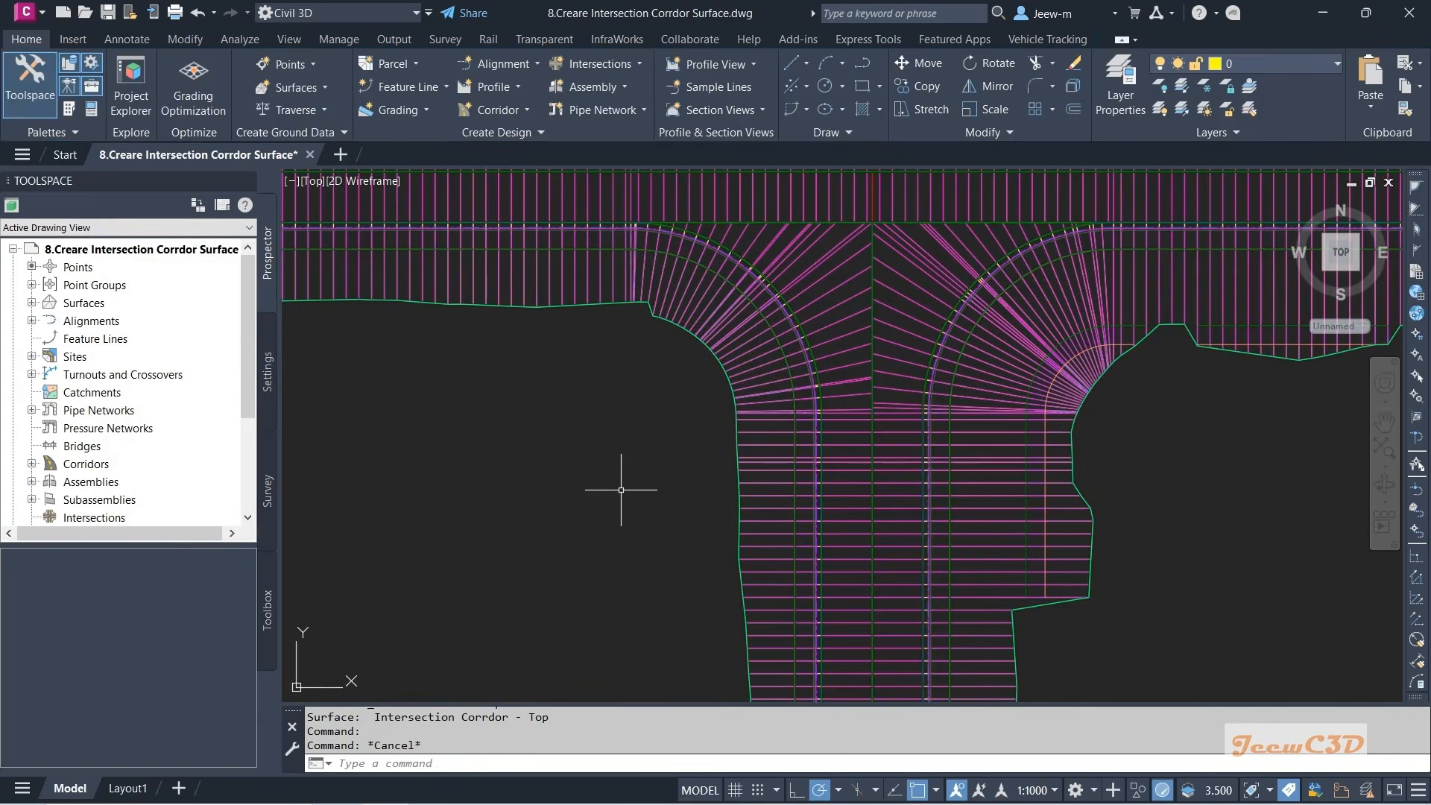
scroll(621, 490, down, 5)
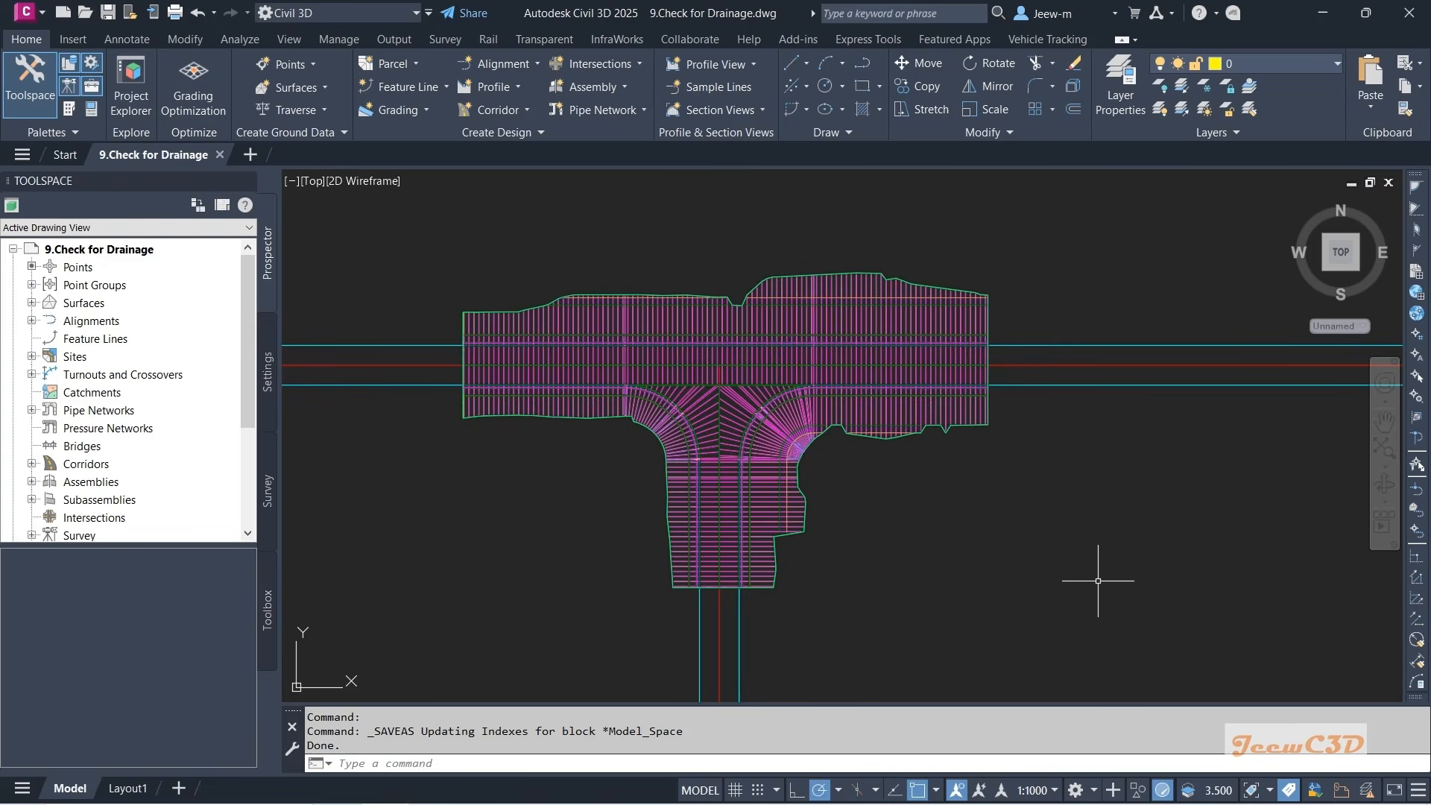
scroll(1006, 575, up, 5)
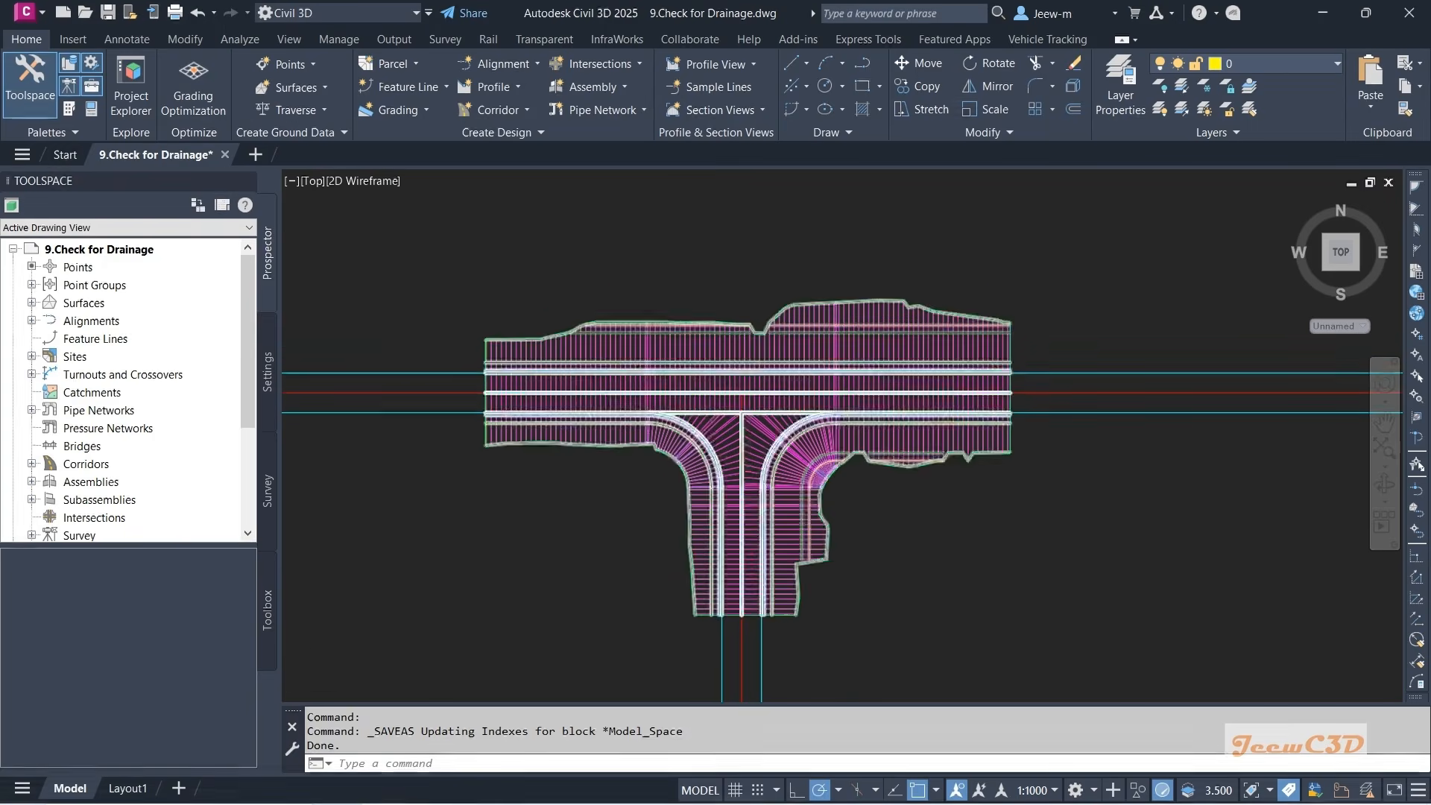
scroll(740, 499, up, 2)
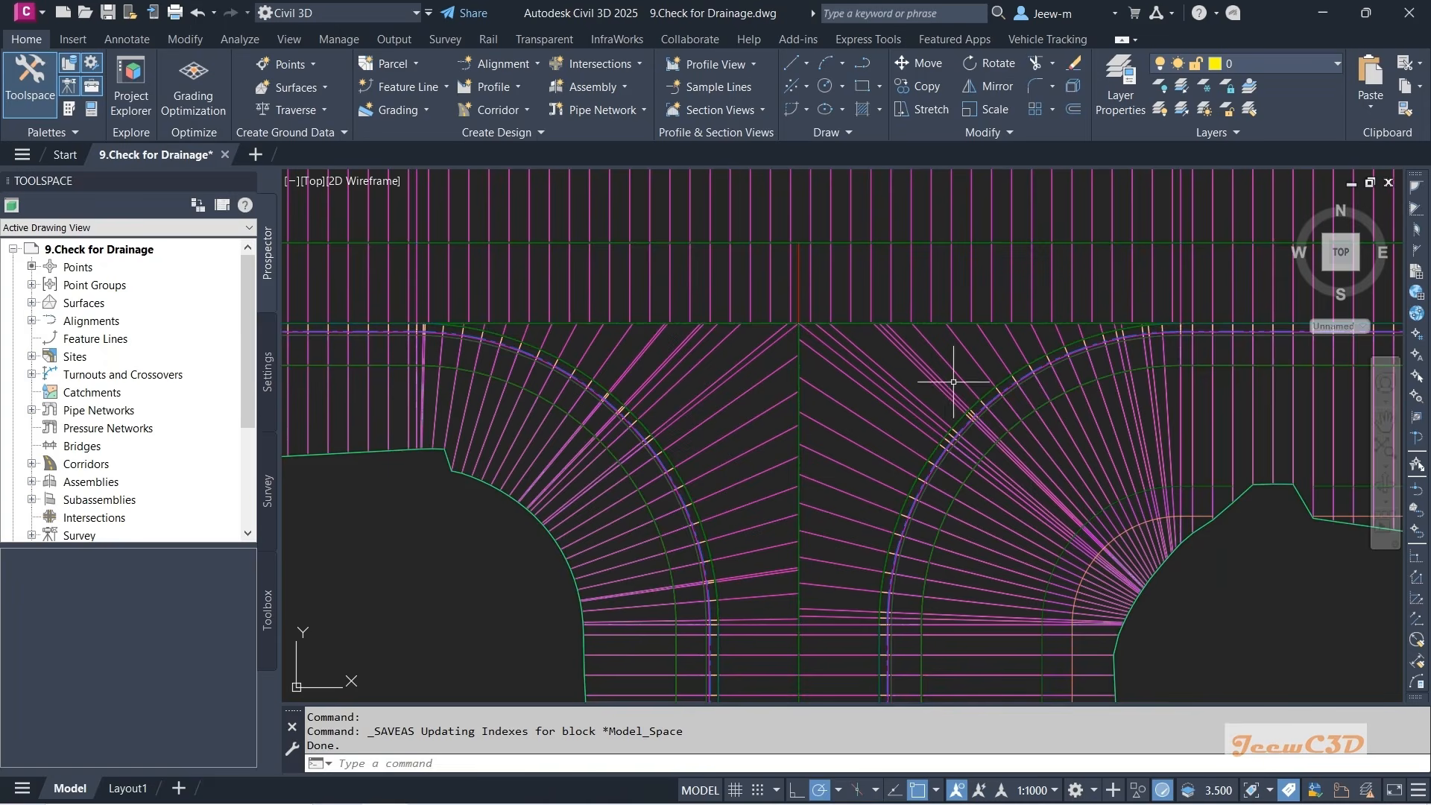
- Show the Slope Arrows component for the Plan view direction in the Border Only style of the Intersection Corrdor - Top surface
scroll(831, 462, down, 2)
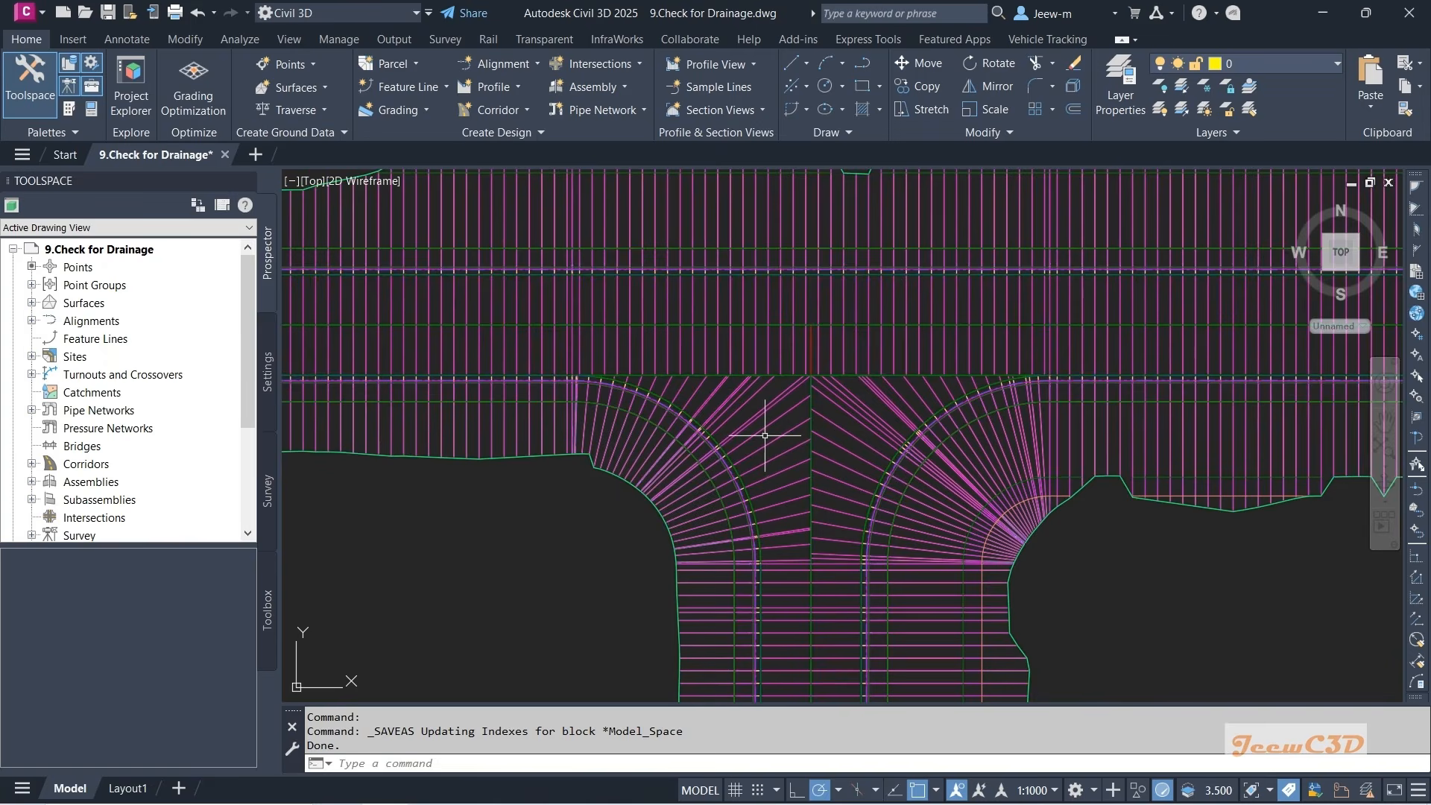
mouse_move(778, 444)
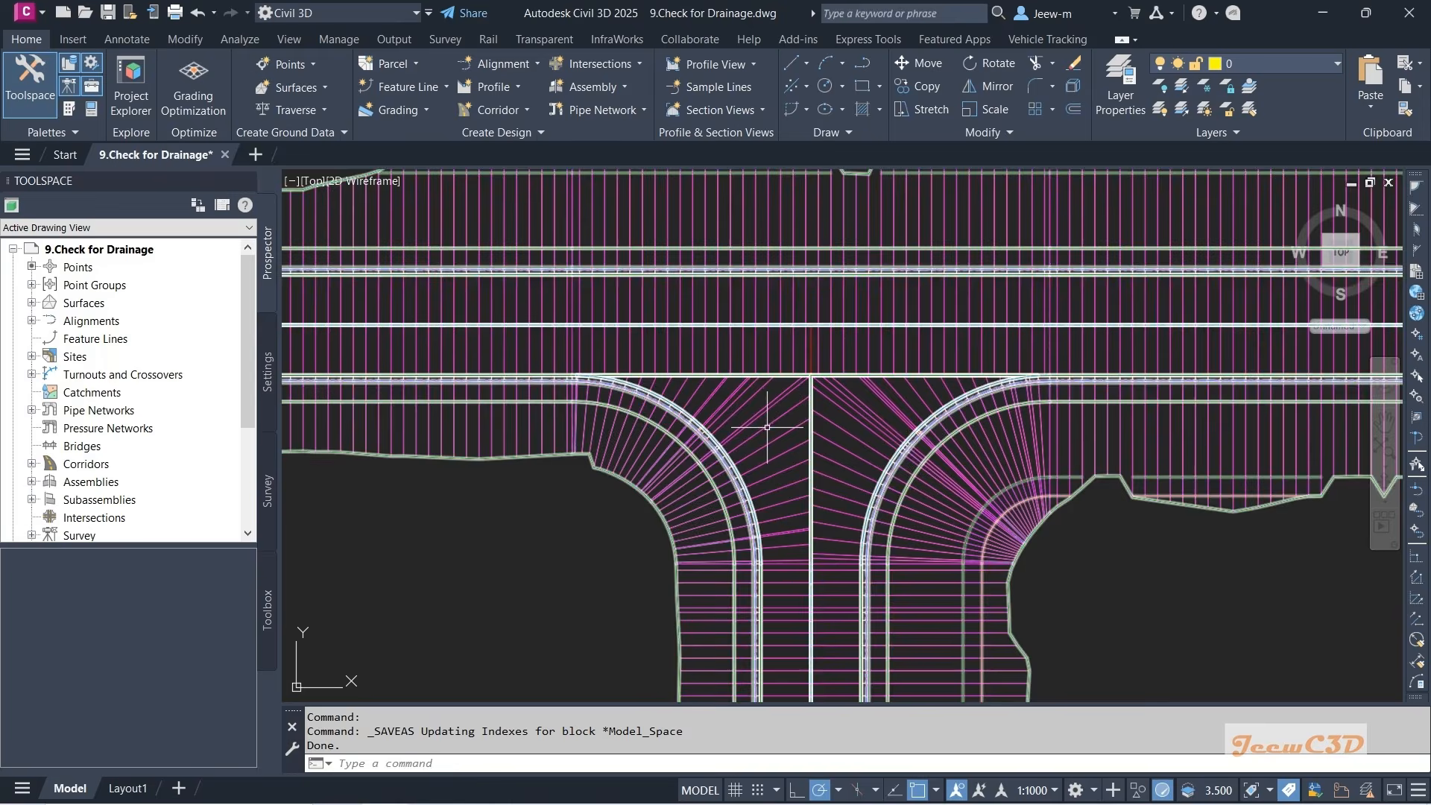
scroll(771, 432, up, 1)
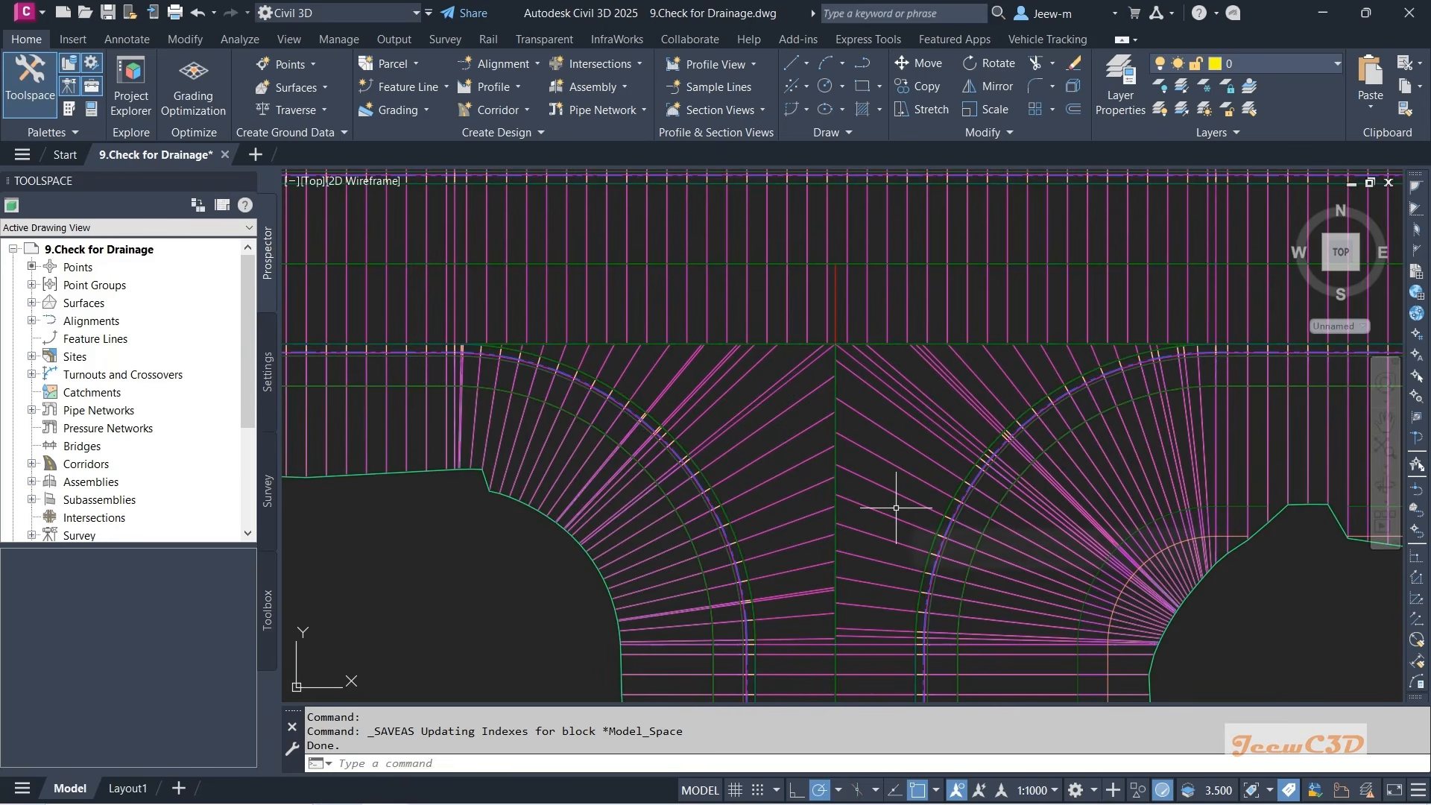
mouse_move(896, 507)
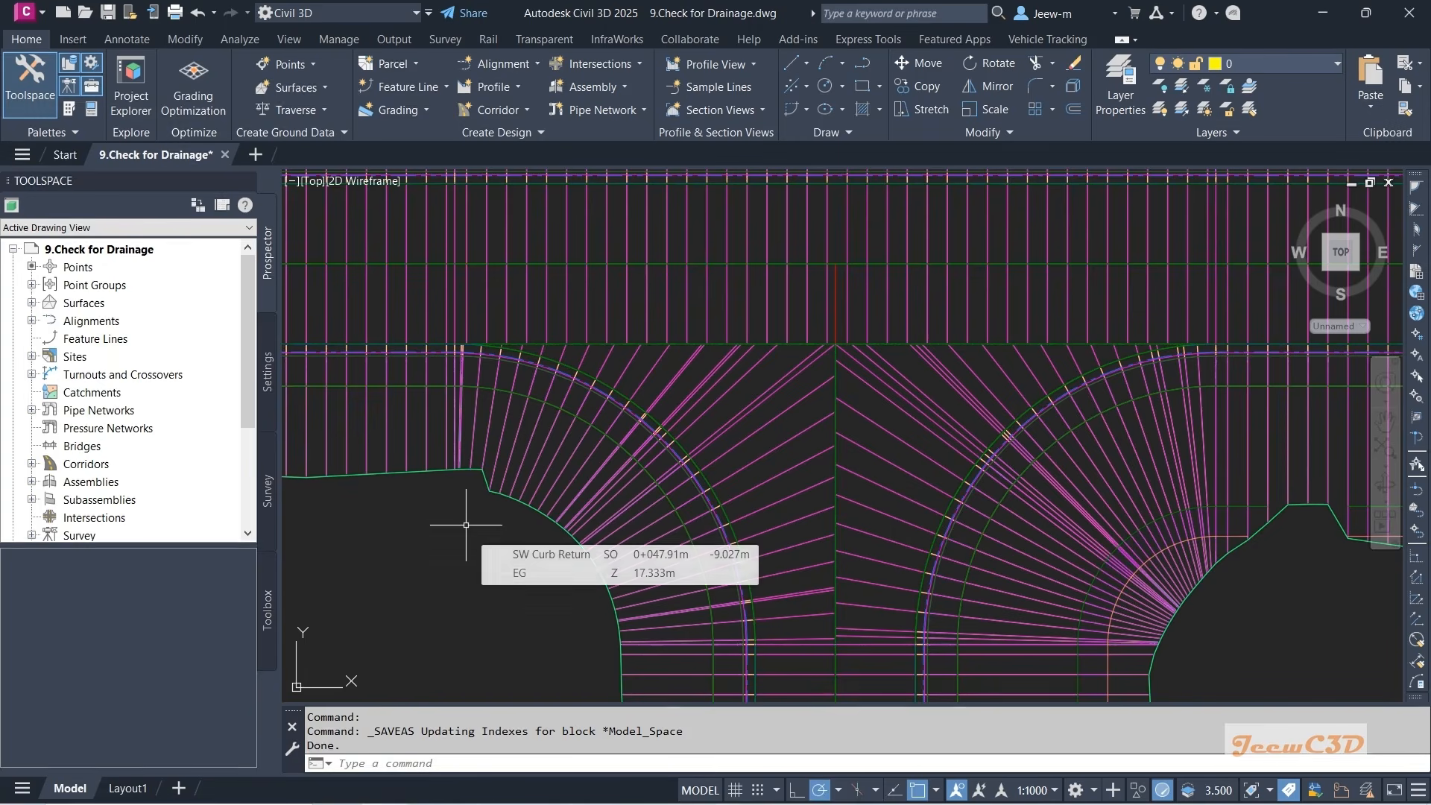
click(496, 493)
click(574, 540)
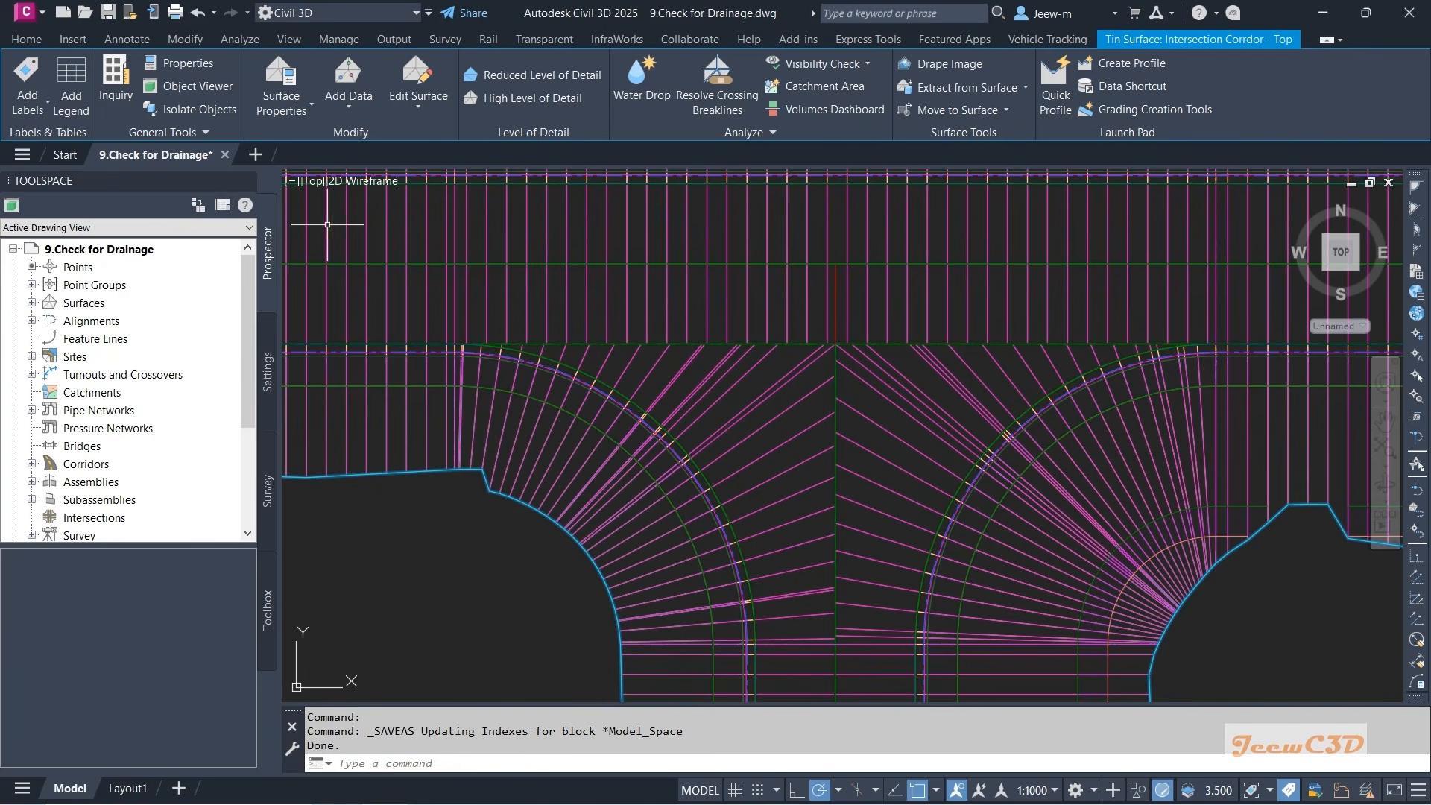
click(289, 111)
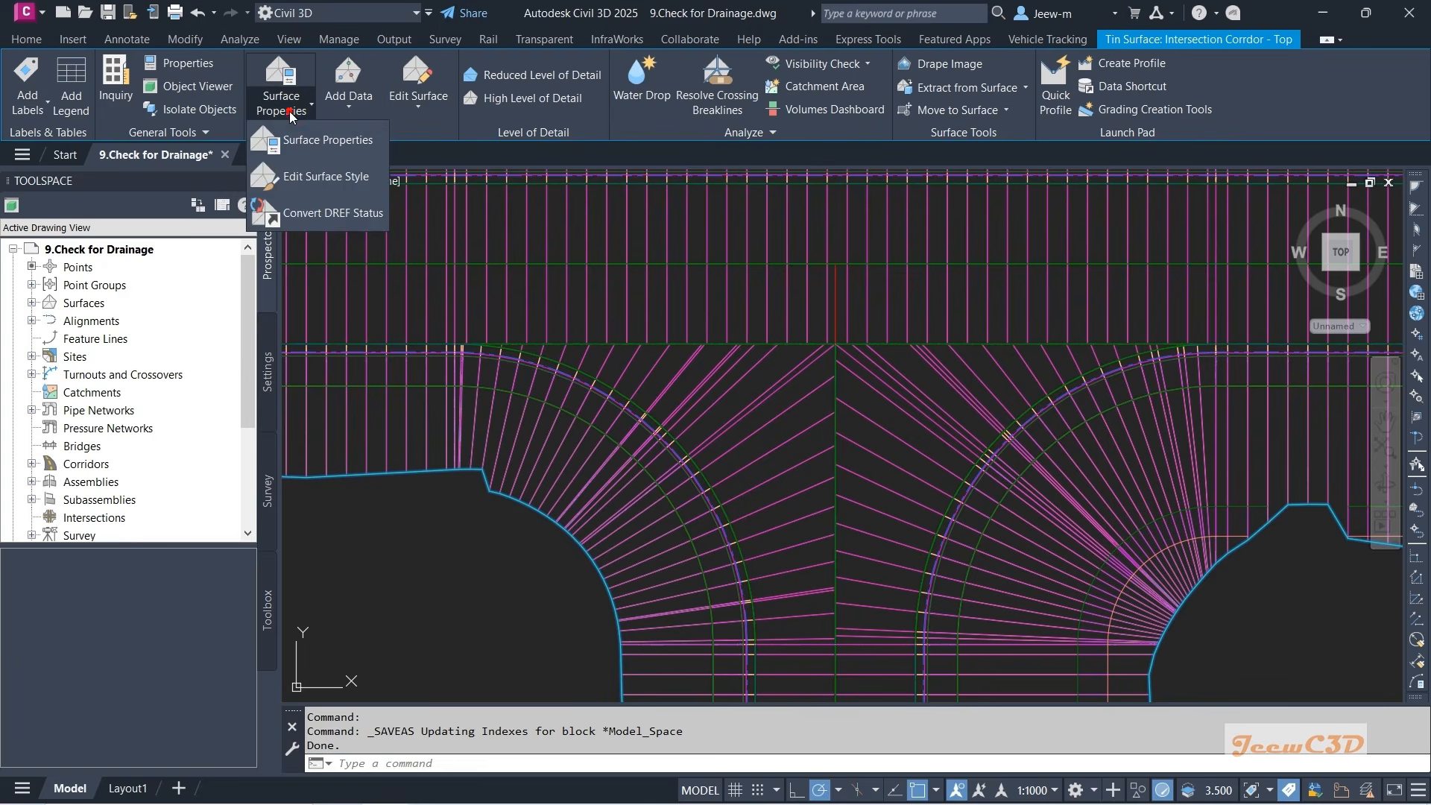
click(320, 175)
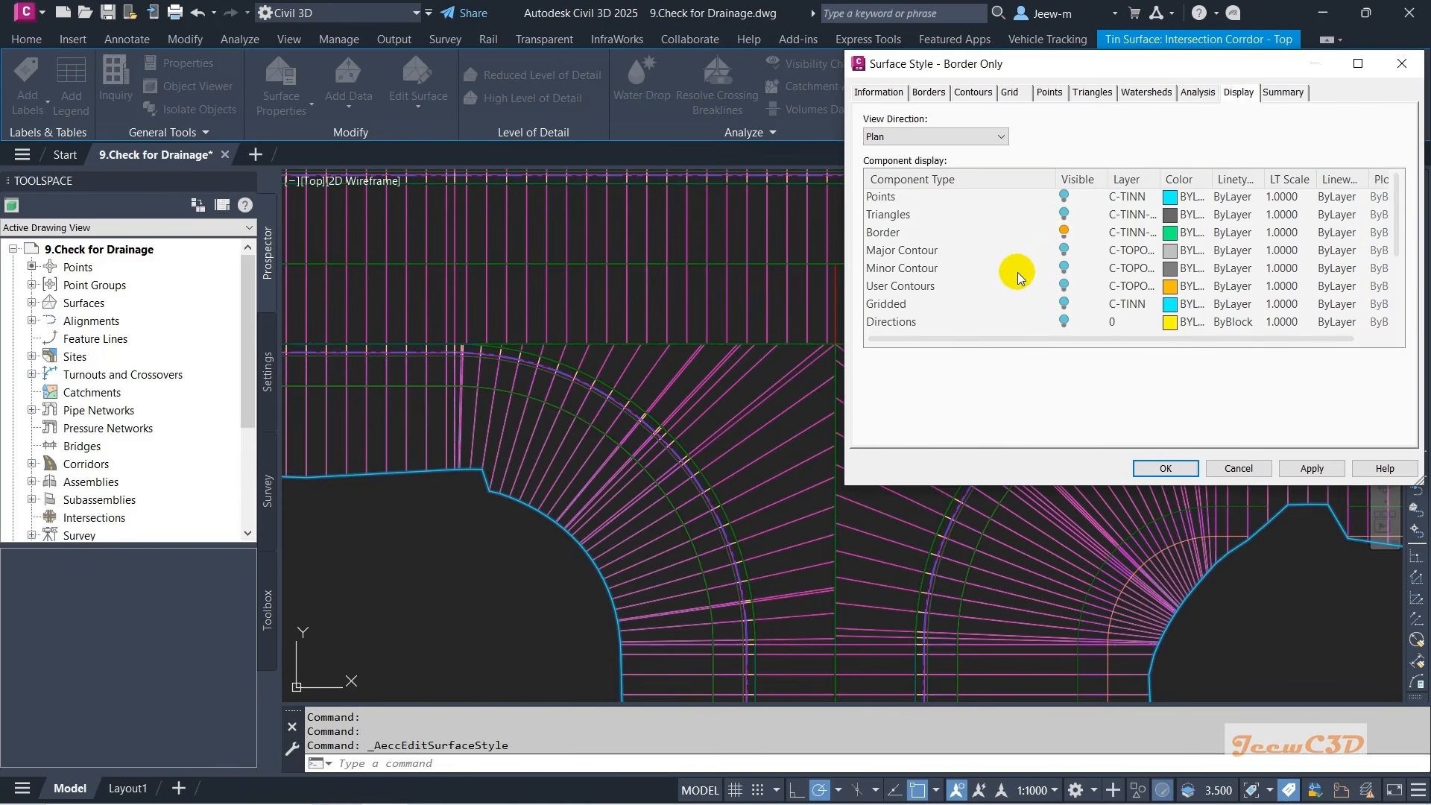
scroll(986, 296, down, 2)
click(937, 289)
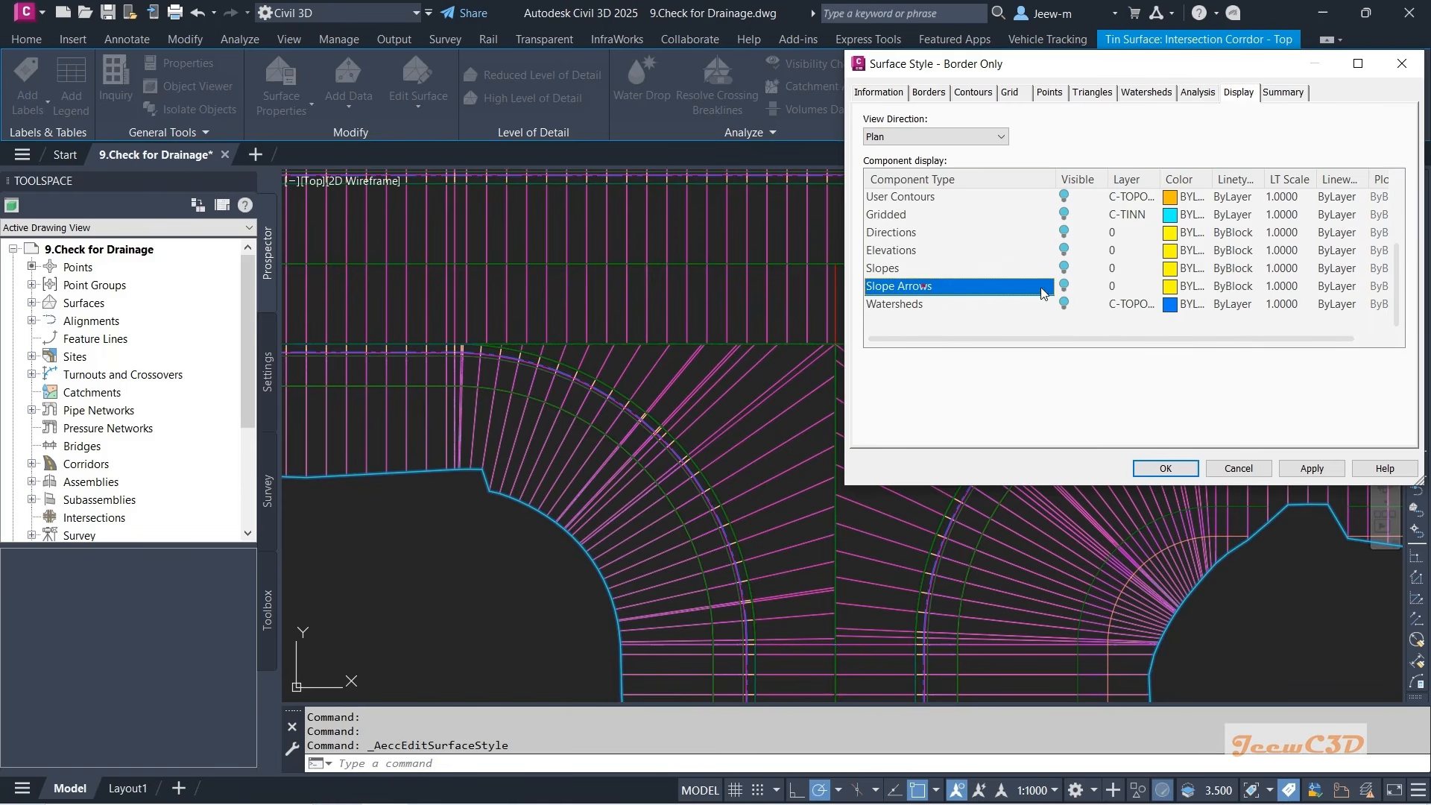
click(1065, 287)
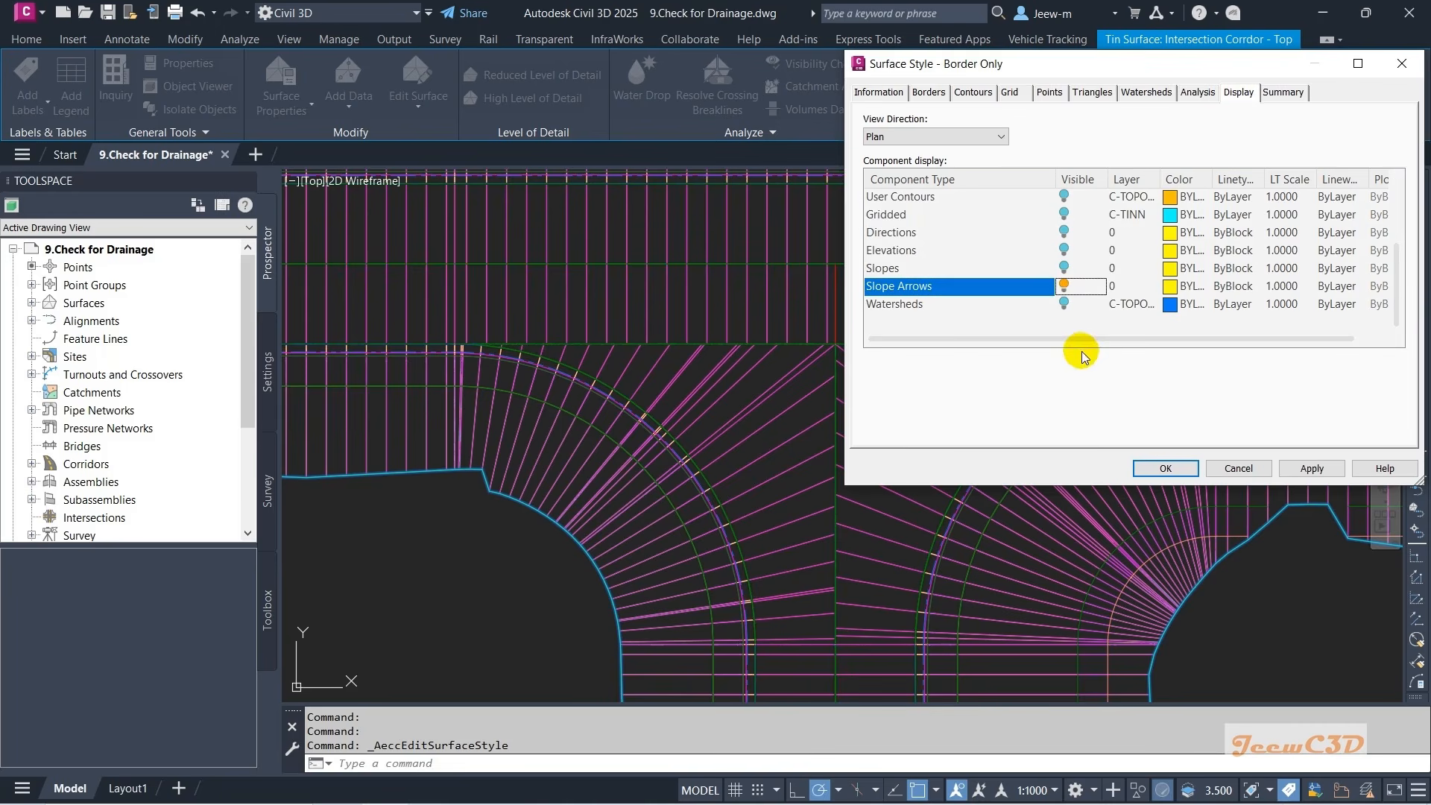
click(1312, 468)
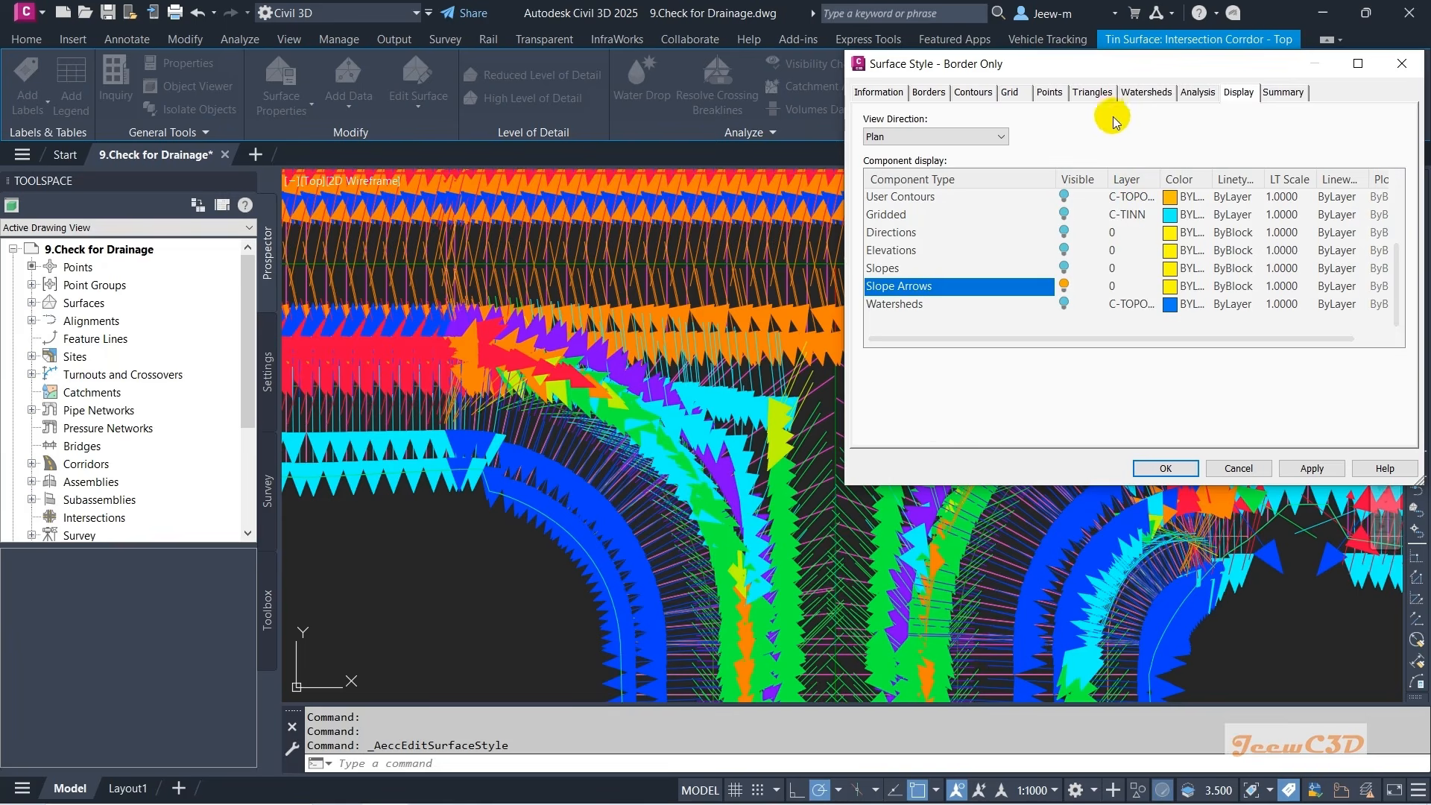
- Set the slope arrow length to 1 m in the Border Only style's analysis settings, accept the style and deselect the surface
click(1140, 94)
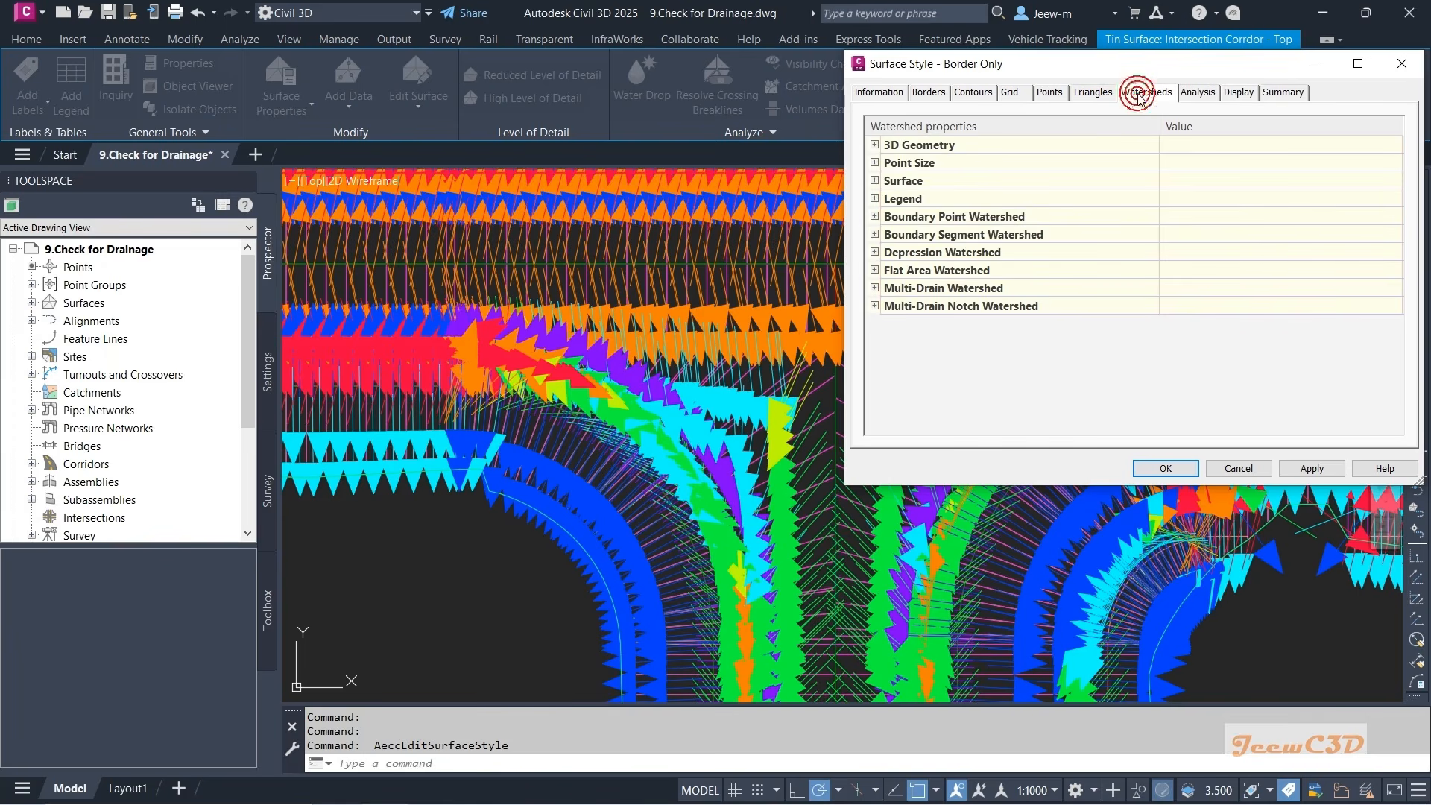
click(1197, 93)
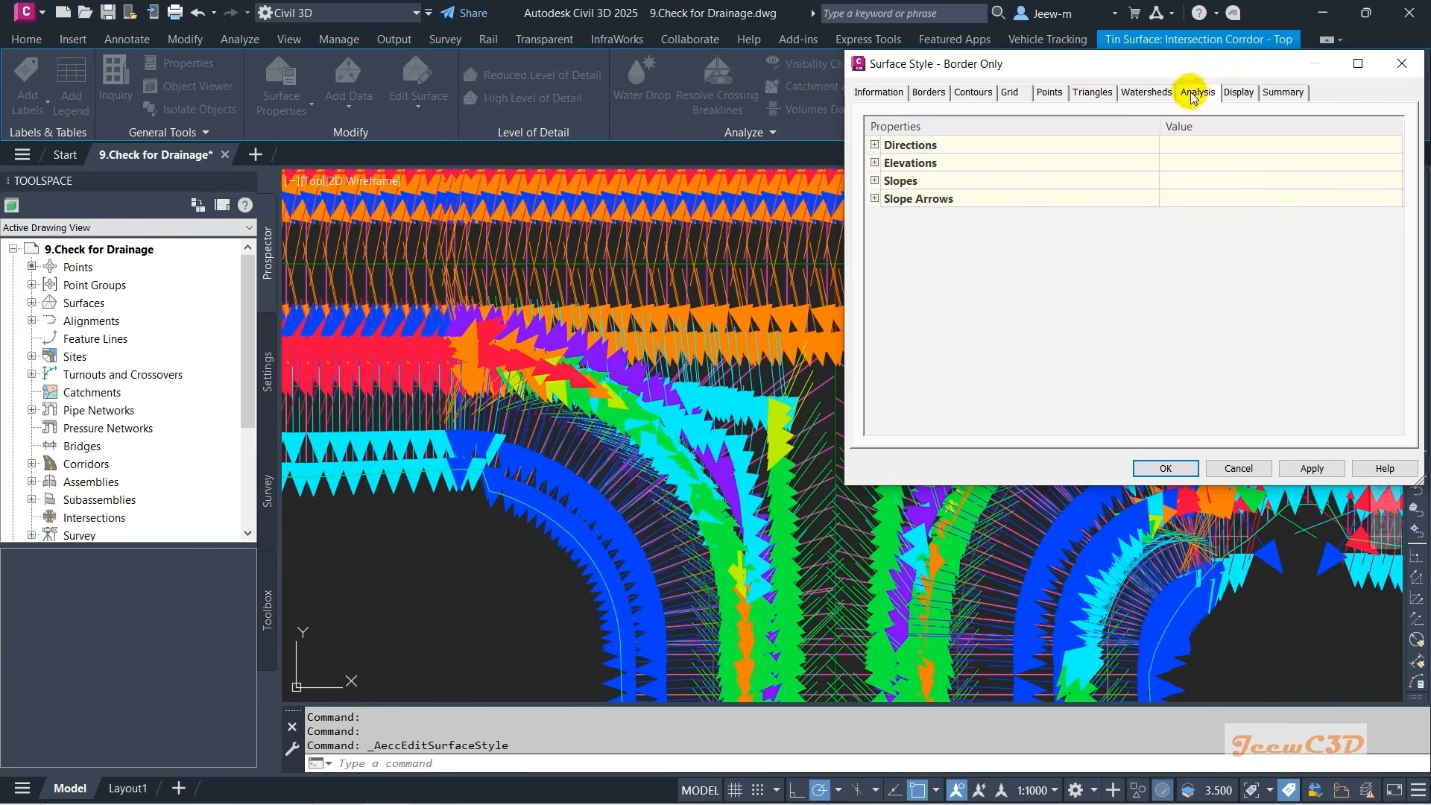
click(881, 200)
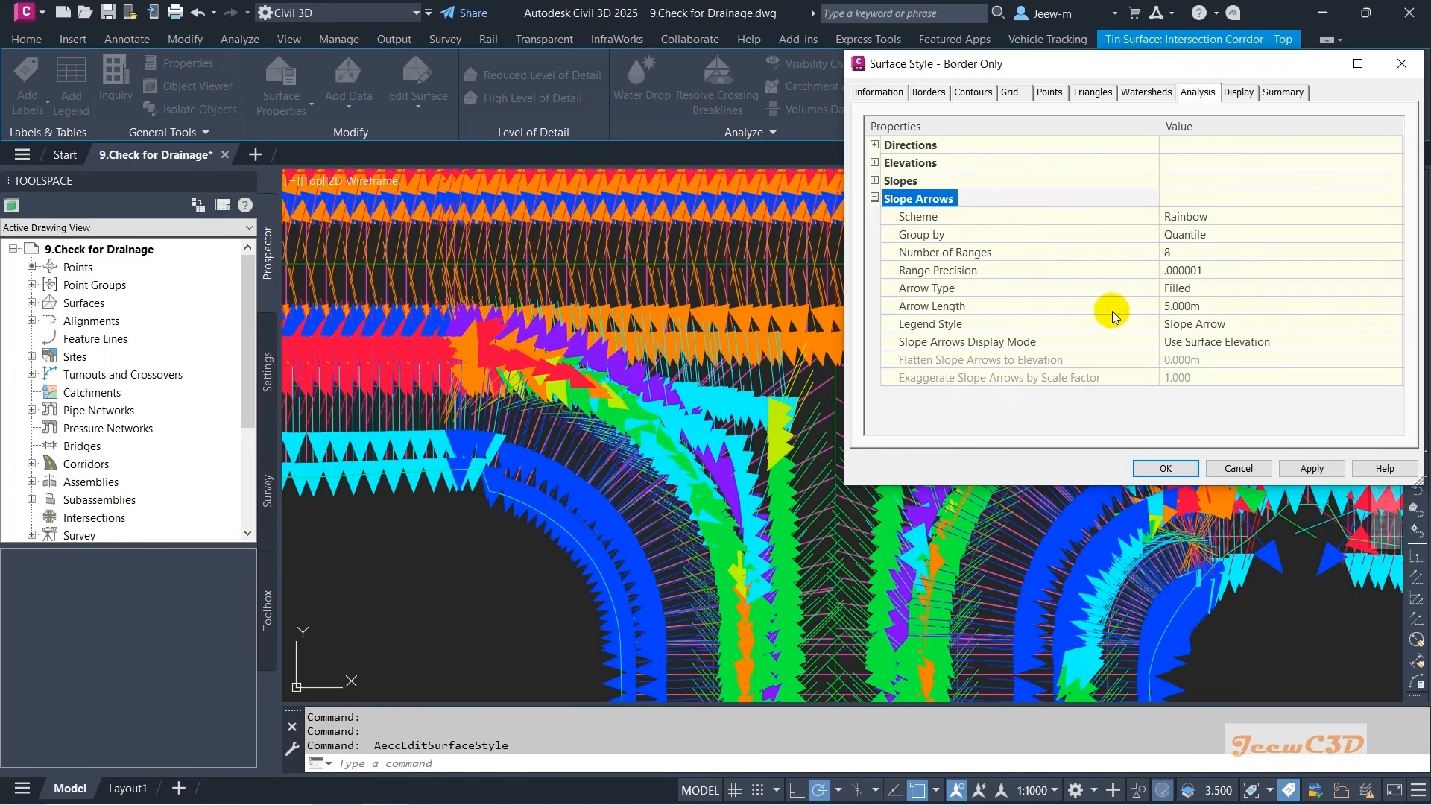
click(1172, 307)
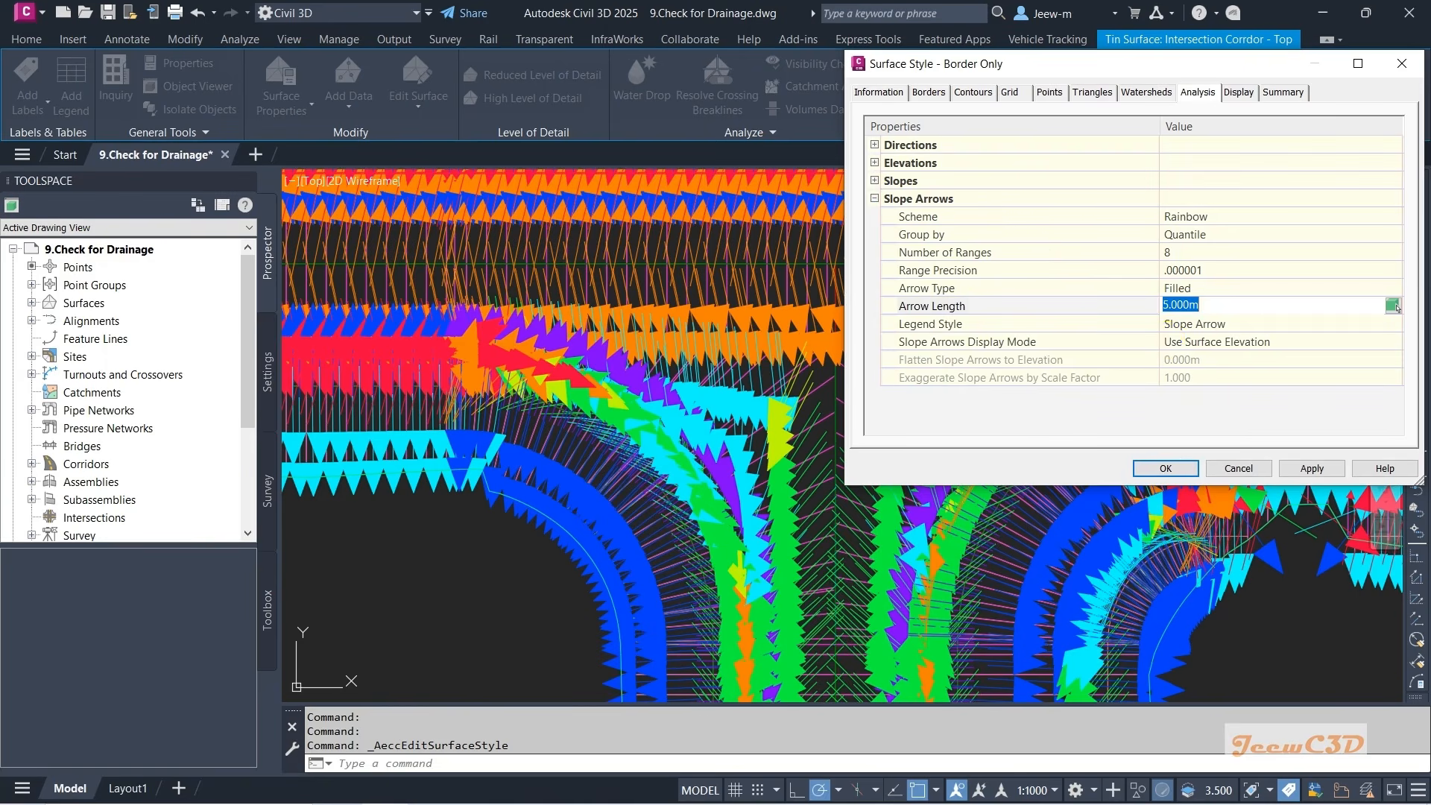
text(1)
key(Return)
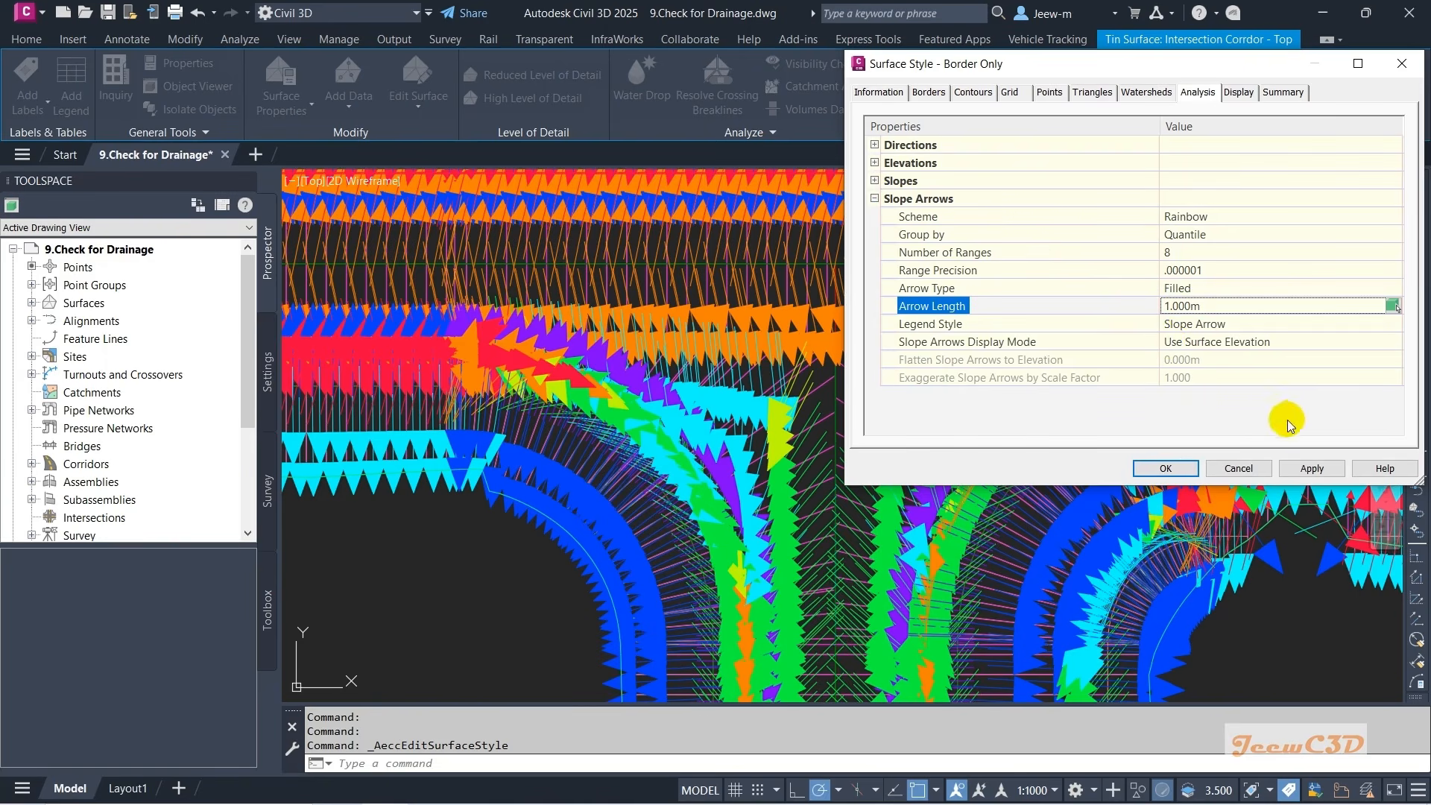
click(1311, 468)
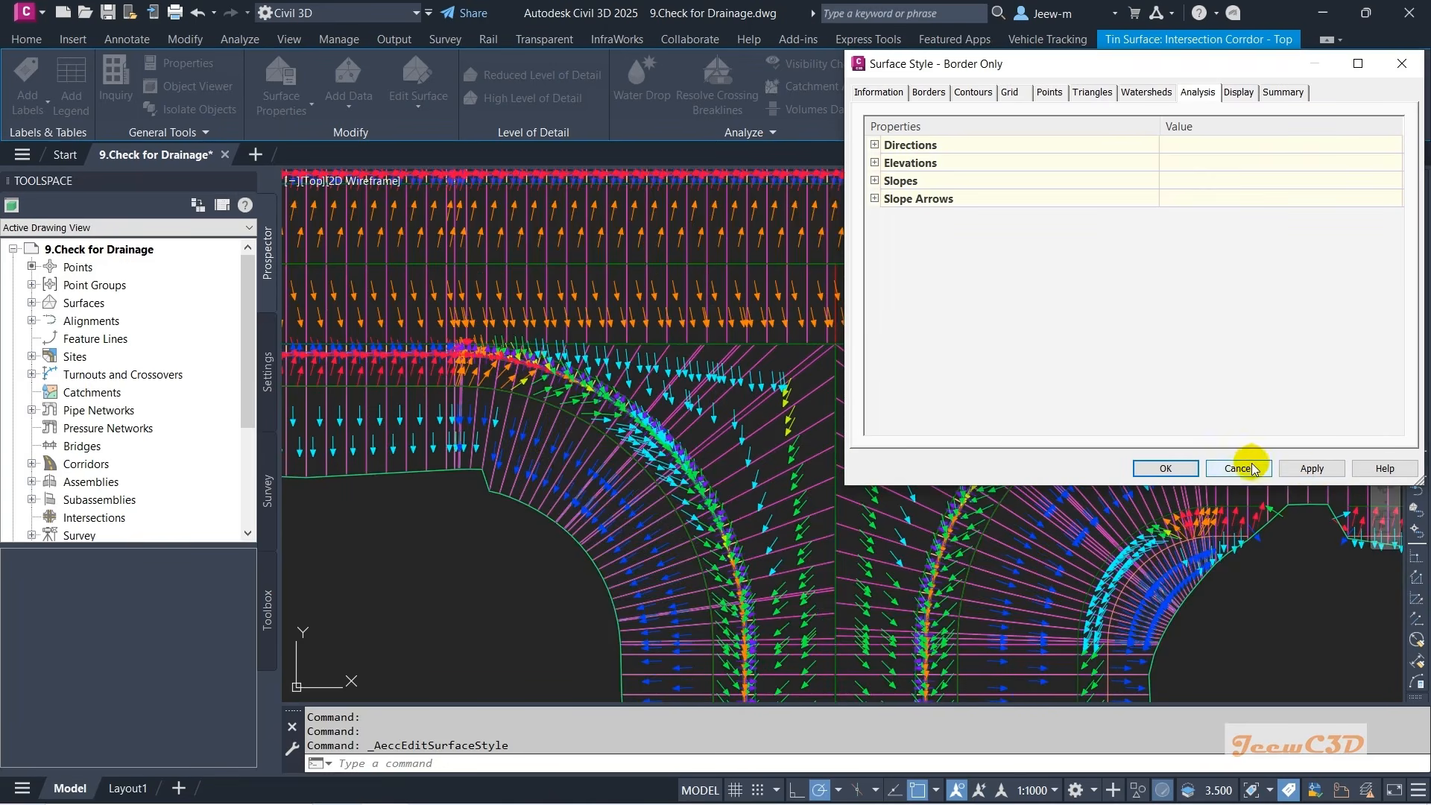
click(1151, 468)
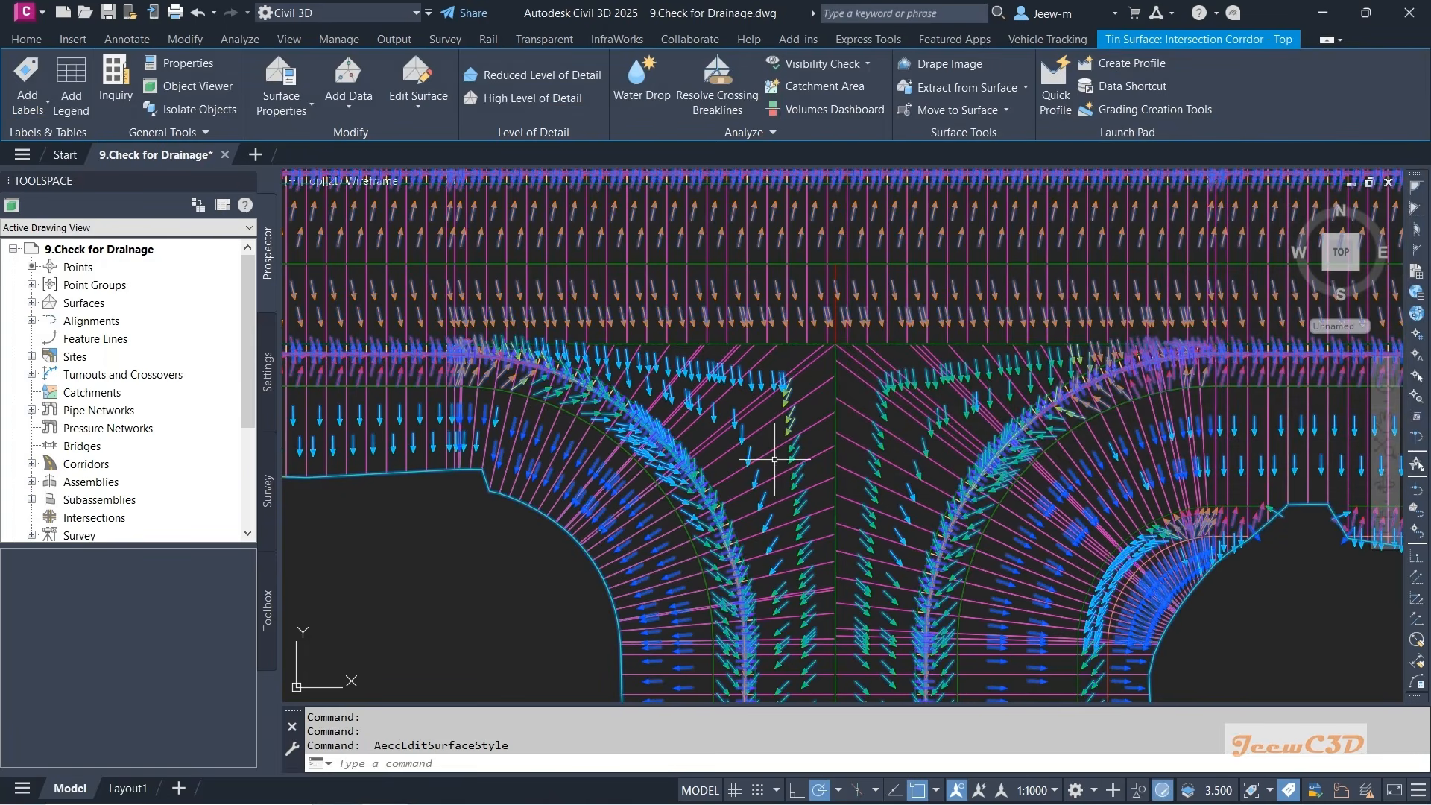
scroll(774, 459, up, 3)
key(Escape)
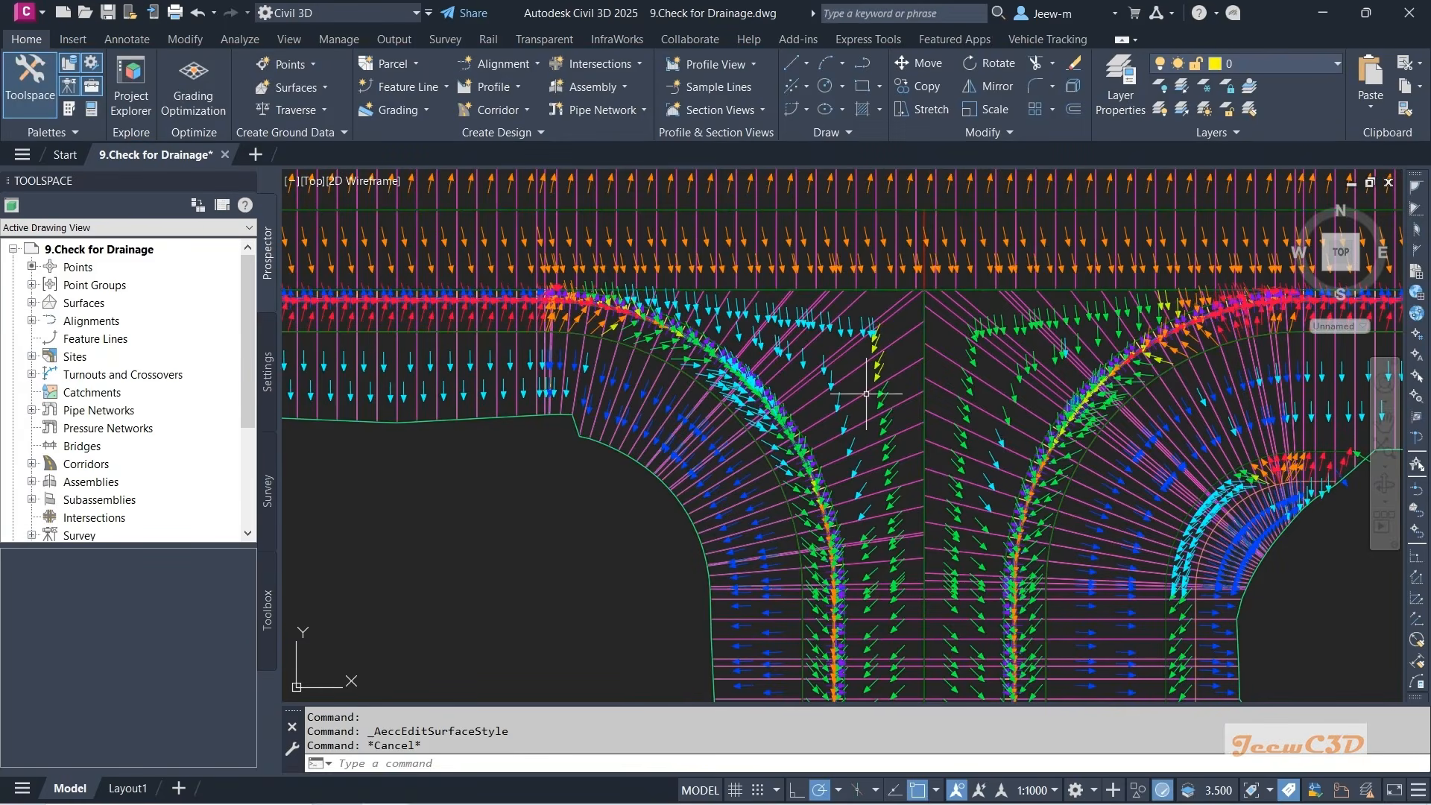
- Examine the slope arrow directions across the intersection, along both curb returns and the Secondary Road, to check where water drains
middle_drag(897, 435, 896, 310)
middle_drag(829, 352, 838, 455)
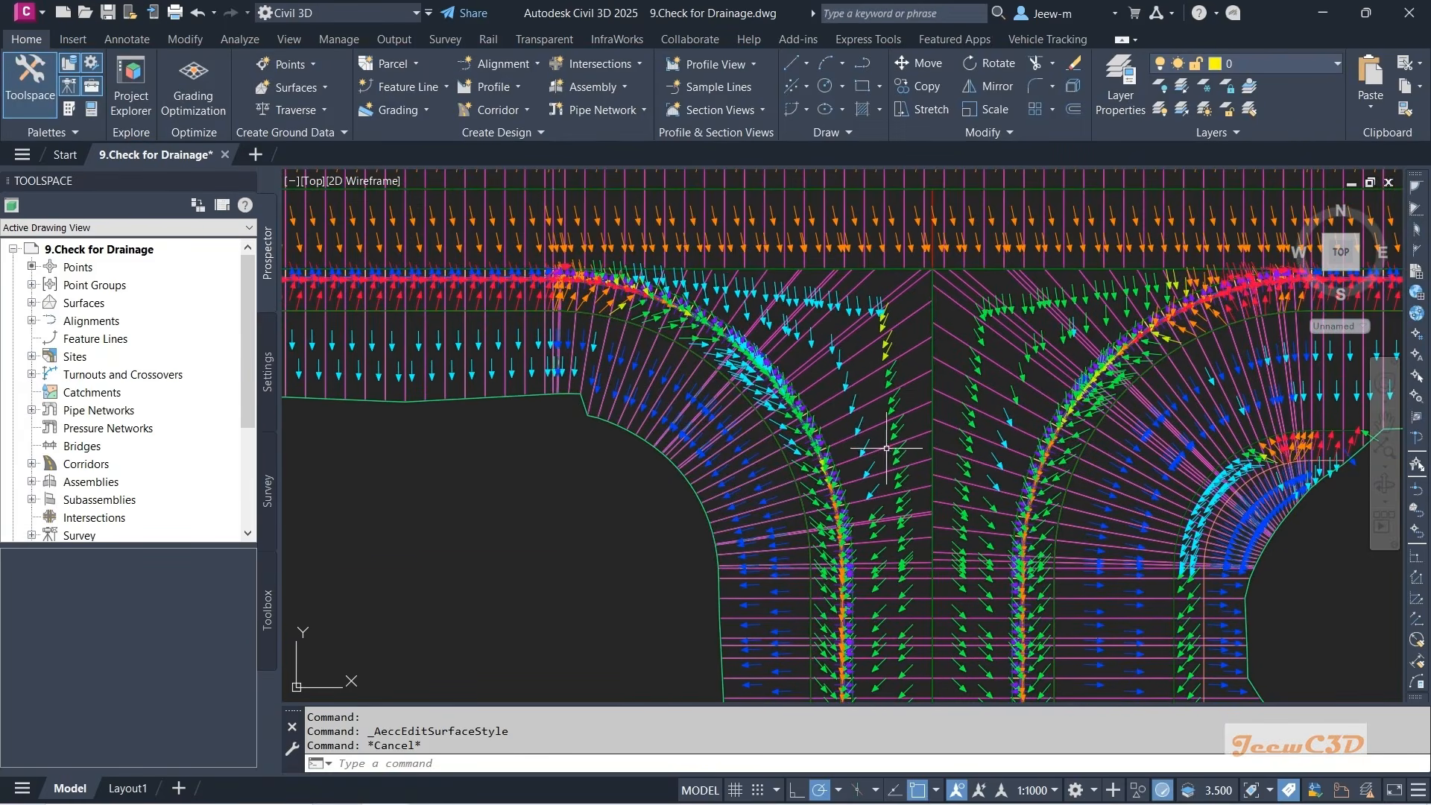
scroll(886, 448, down, 3)
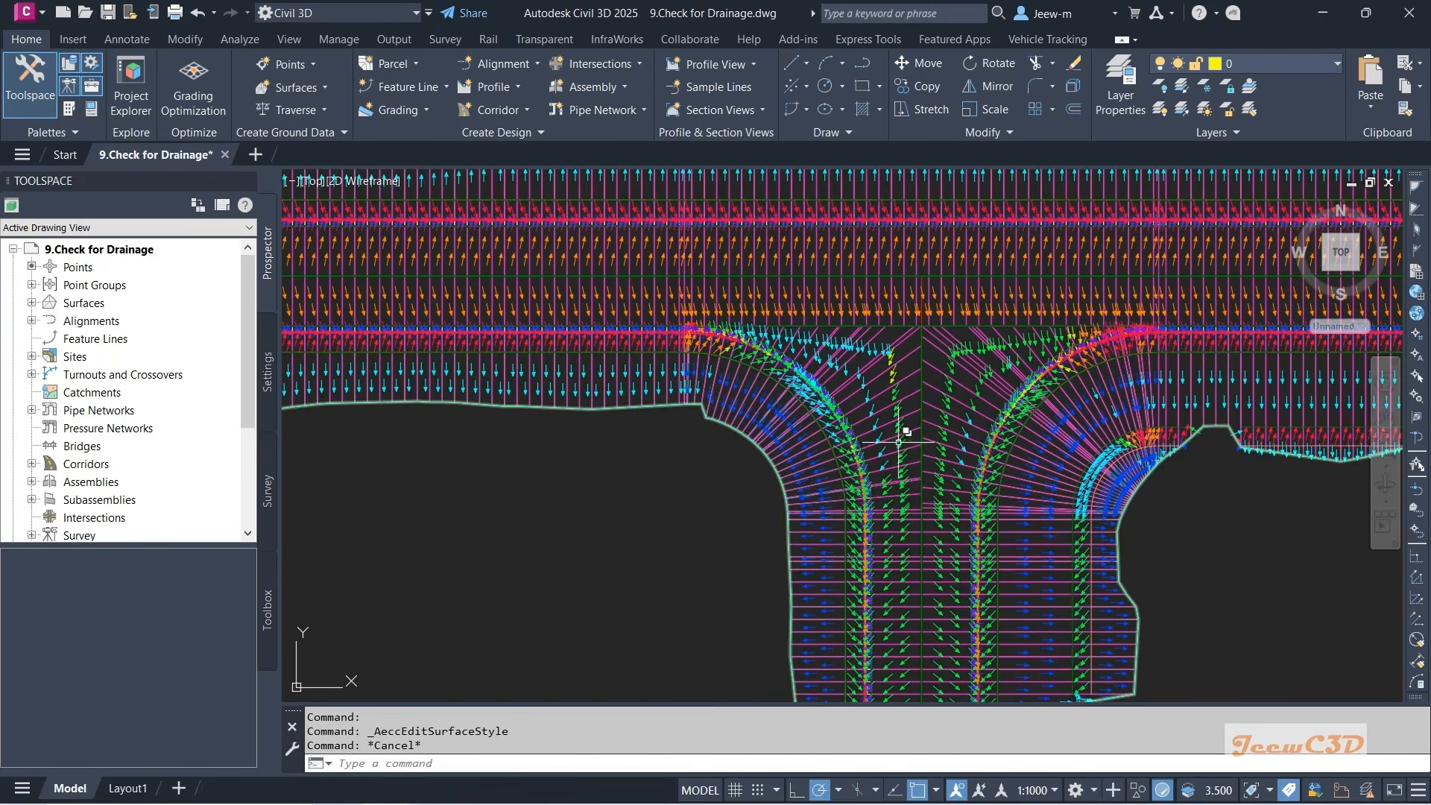
scroll(899, 442, up, 4)
scroll(886, 380, down, 2)
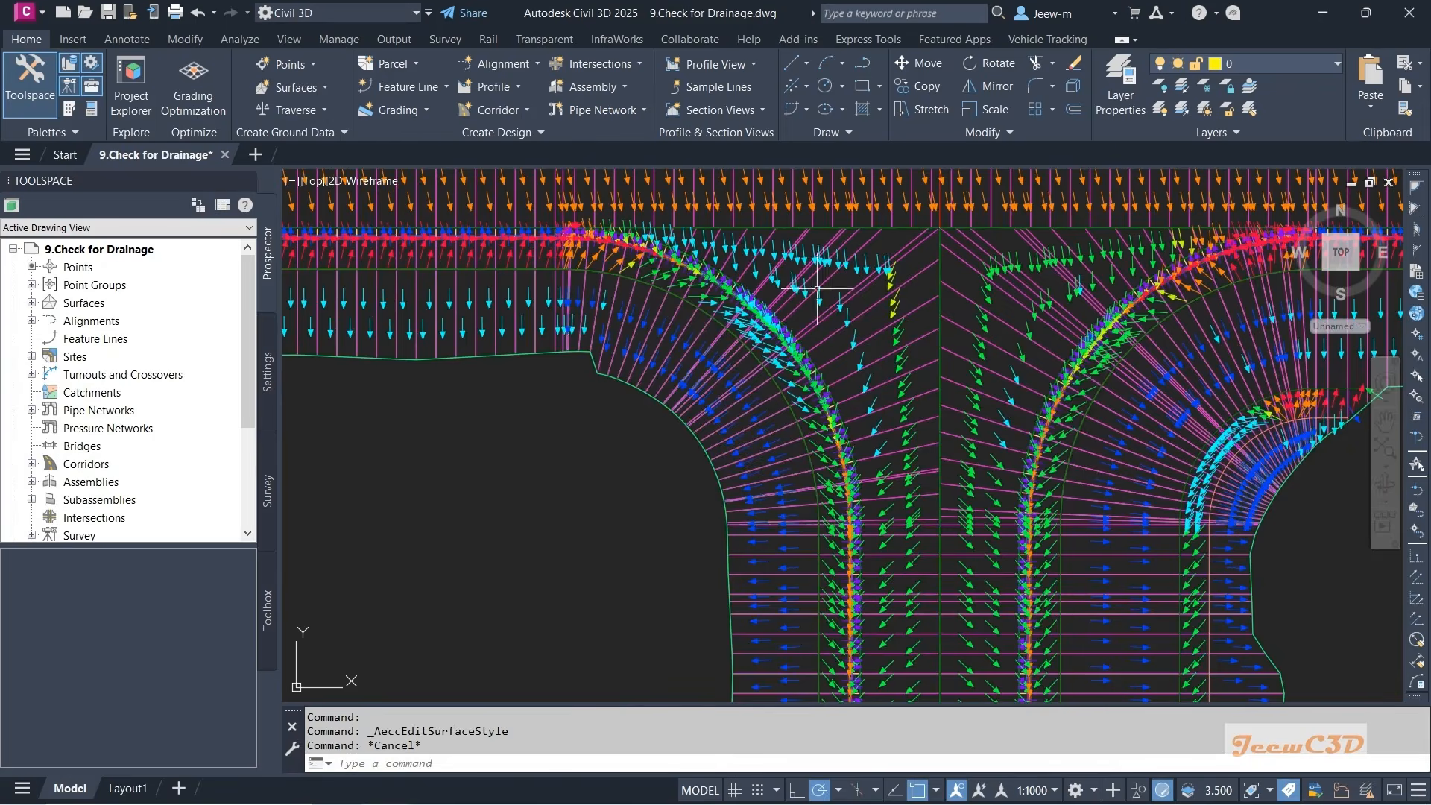
scroll(864, 443, up, 2)
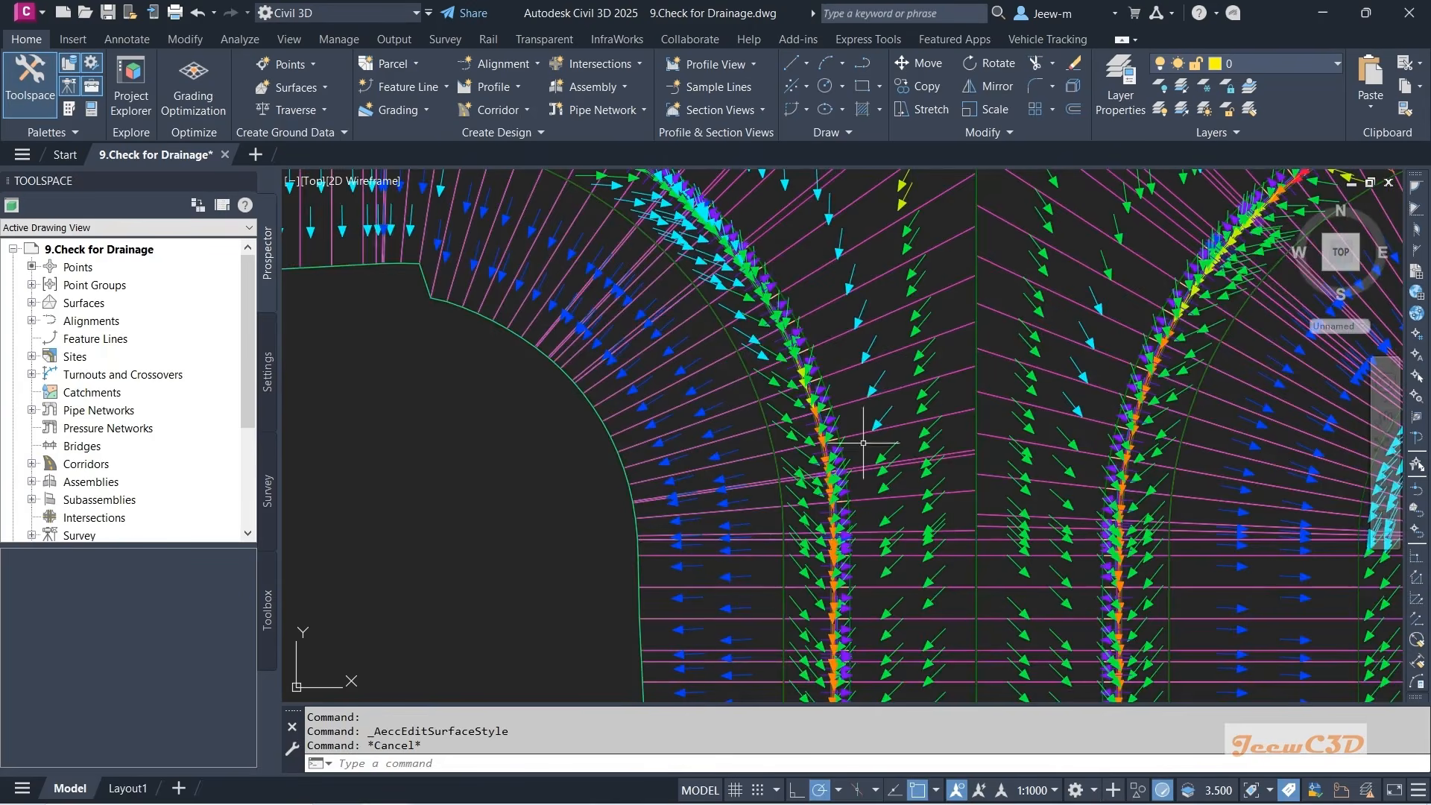
middle_drag(863, 442, 877, 481)
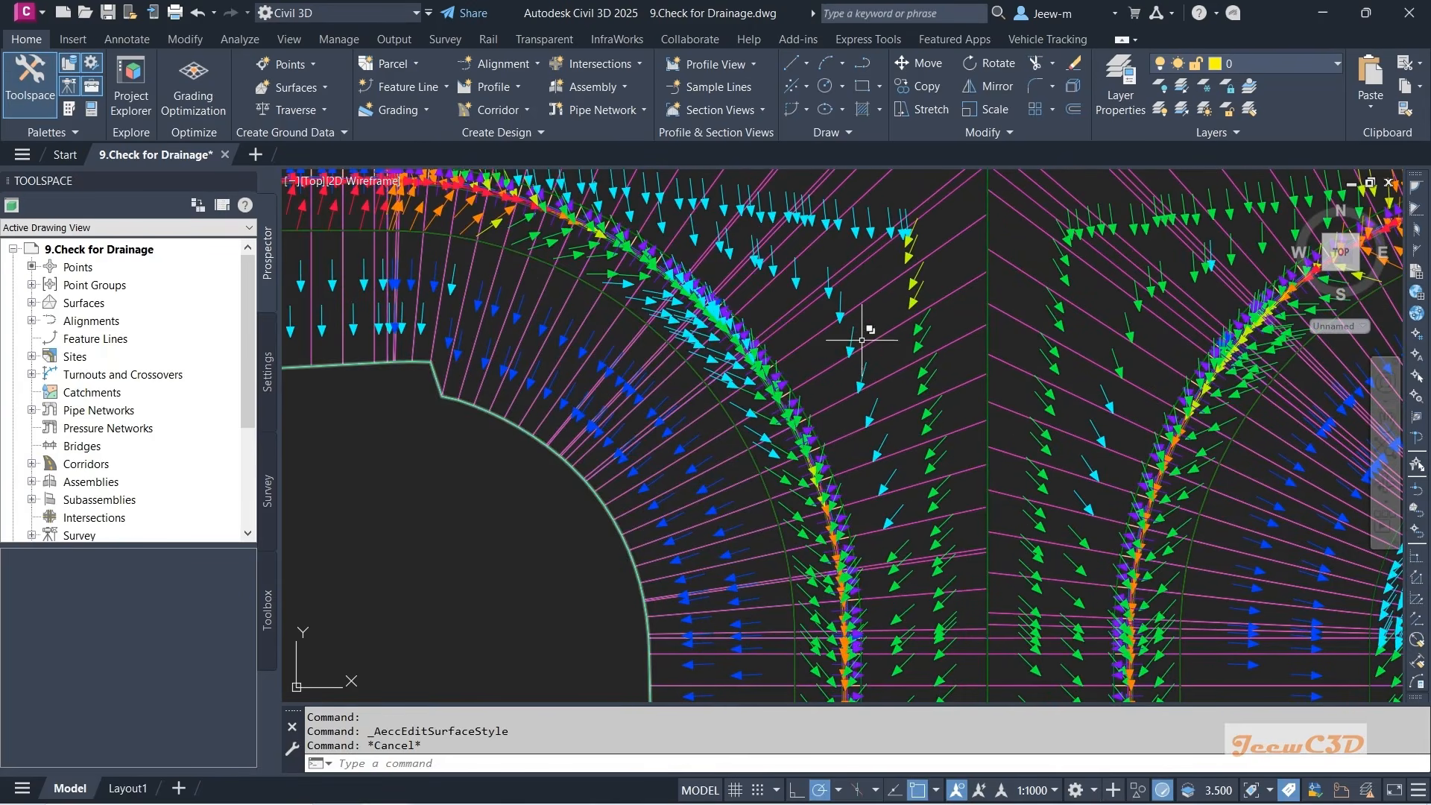
scroll(872, 405, down, 1)
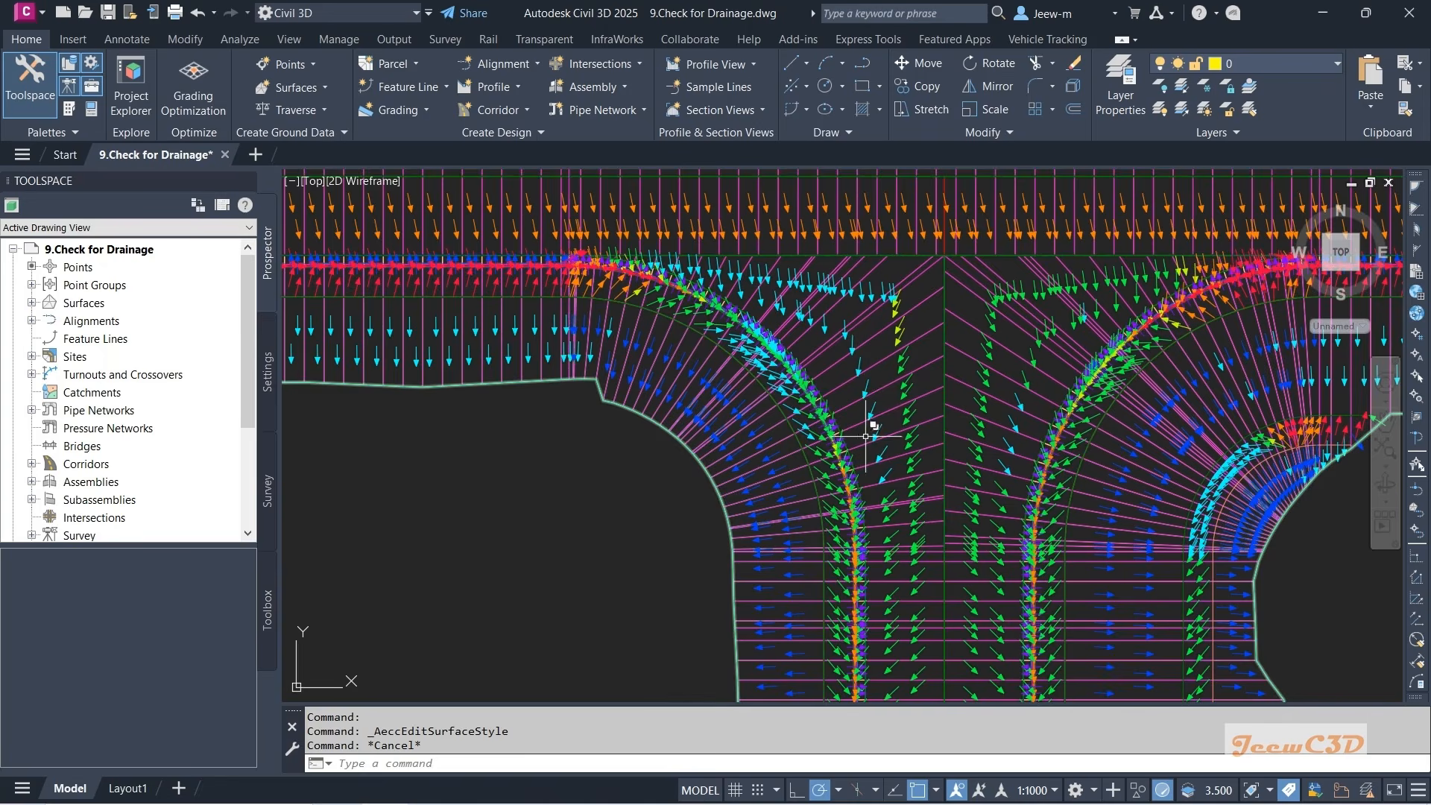
middle_drag(870, 447, 879, 366)
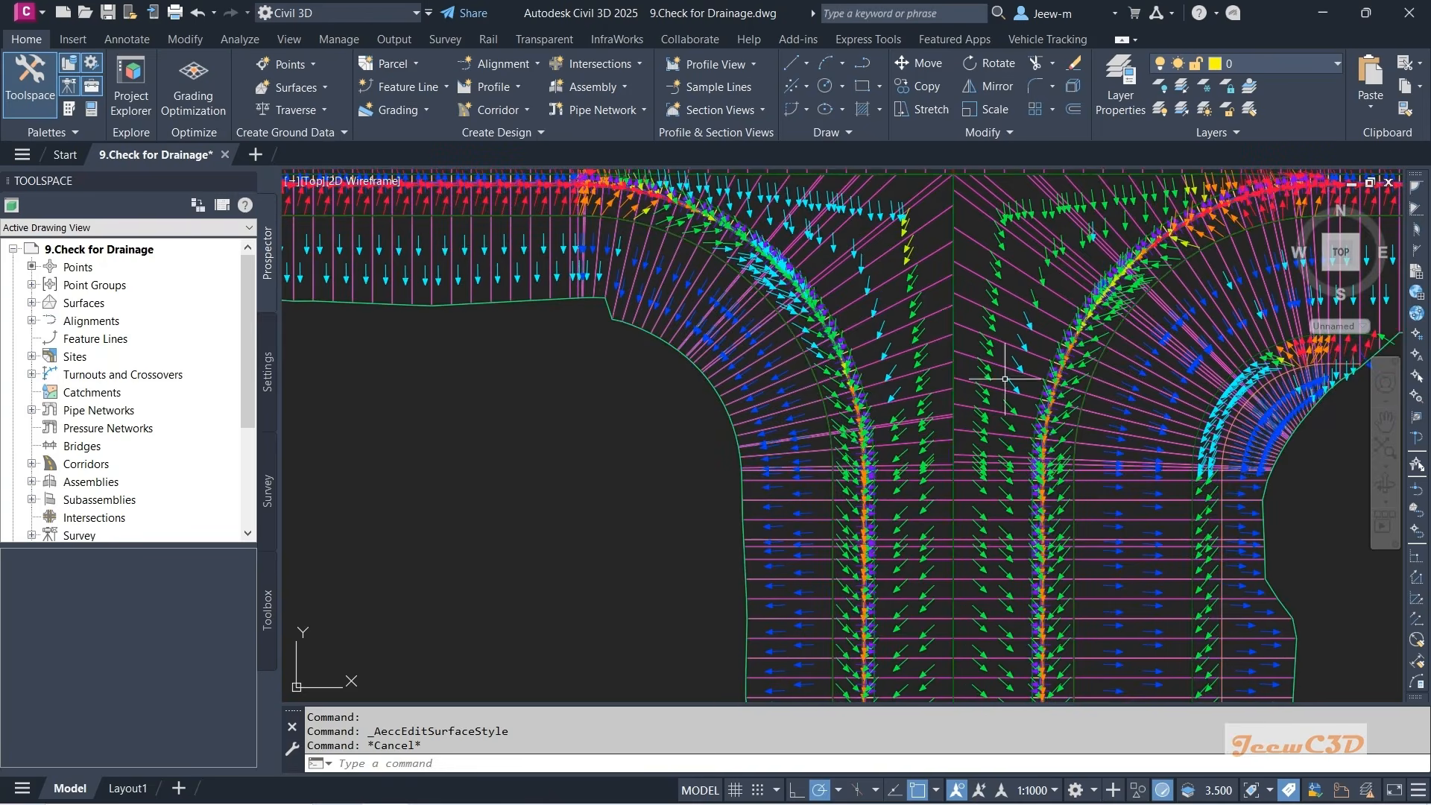
middle_drag(1034, 287, 919, 354)
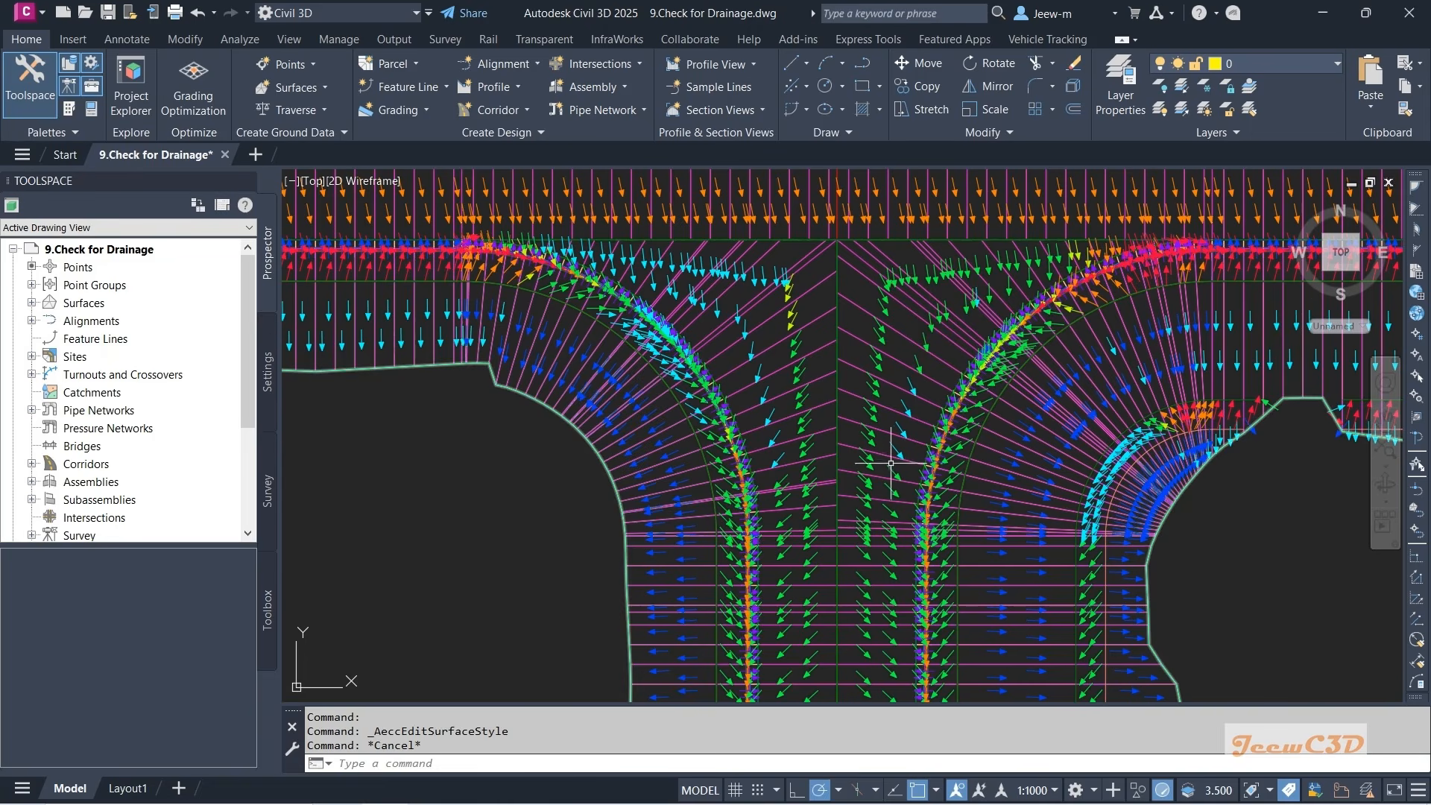
scroll(889, 360, down, 2)
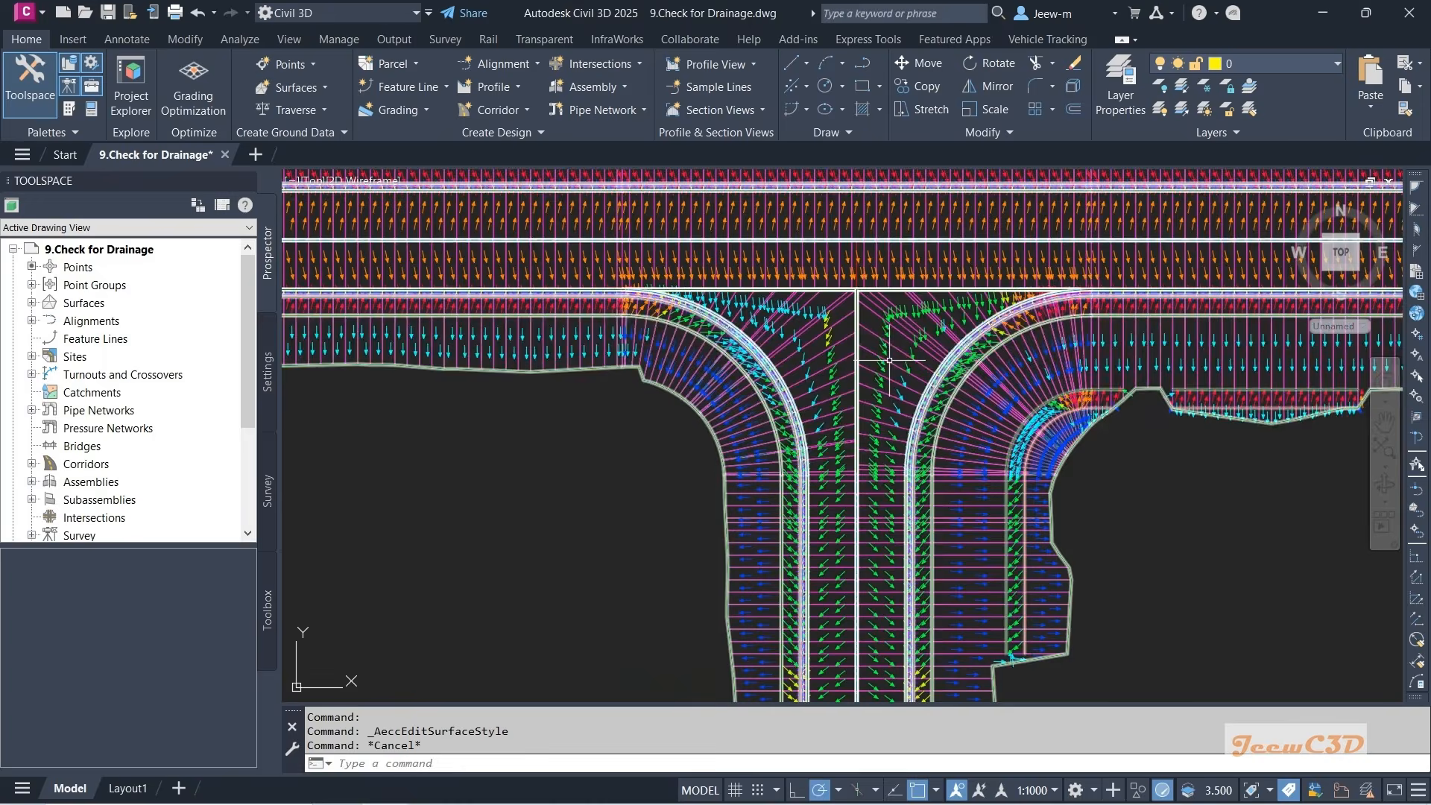
scroll(889, 360, up, 4)
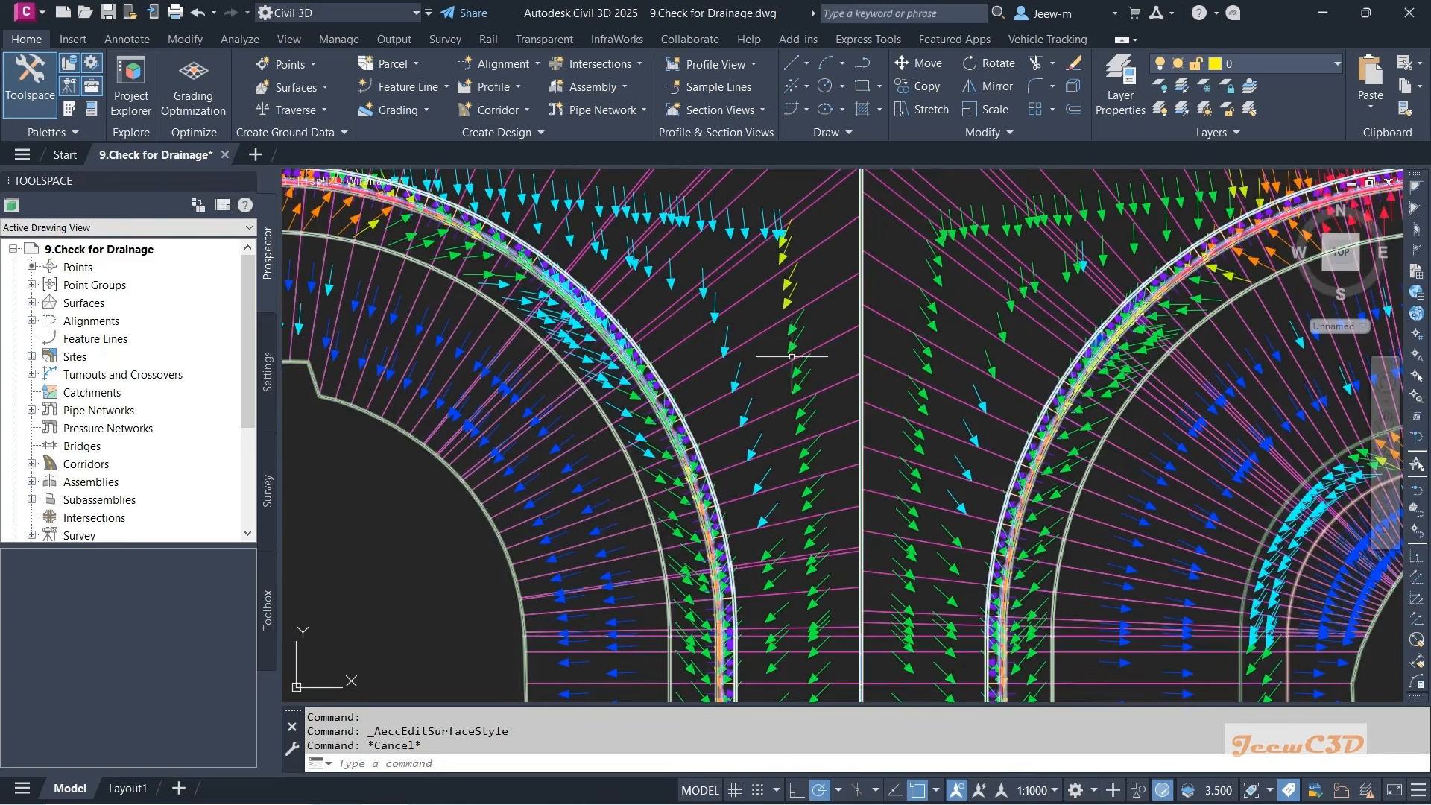
middle_drag(762, 346, 805, 385)
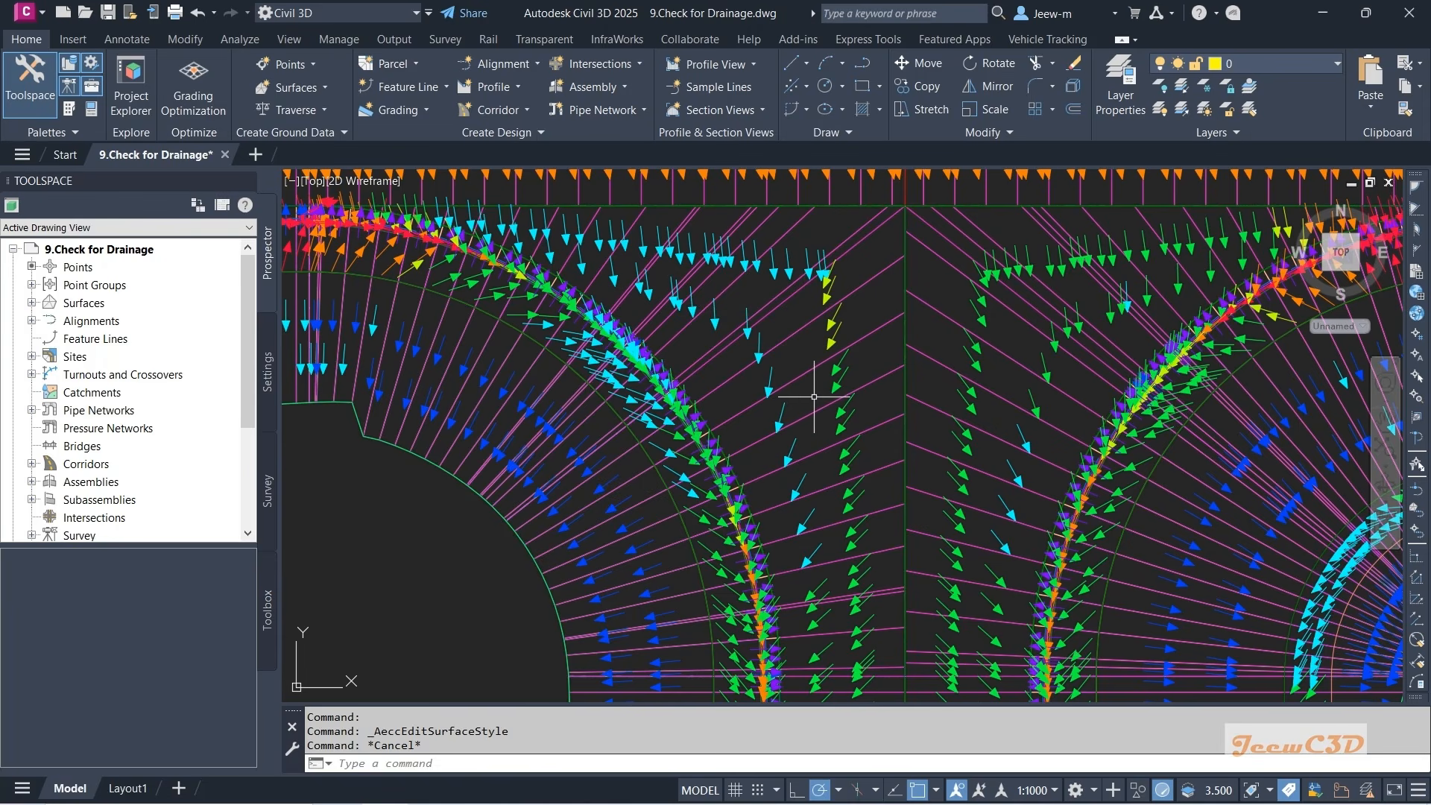
mouse_move(819, 393)
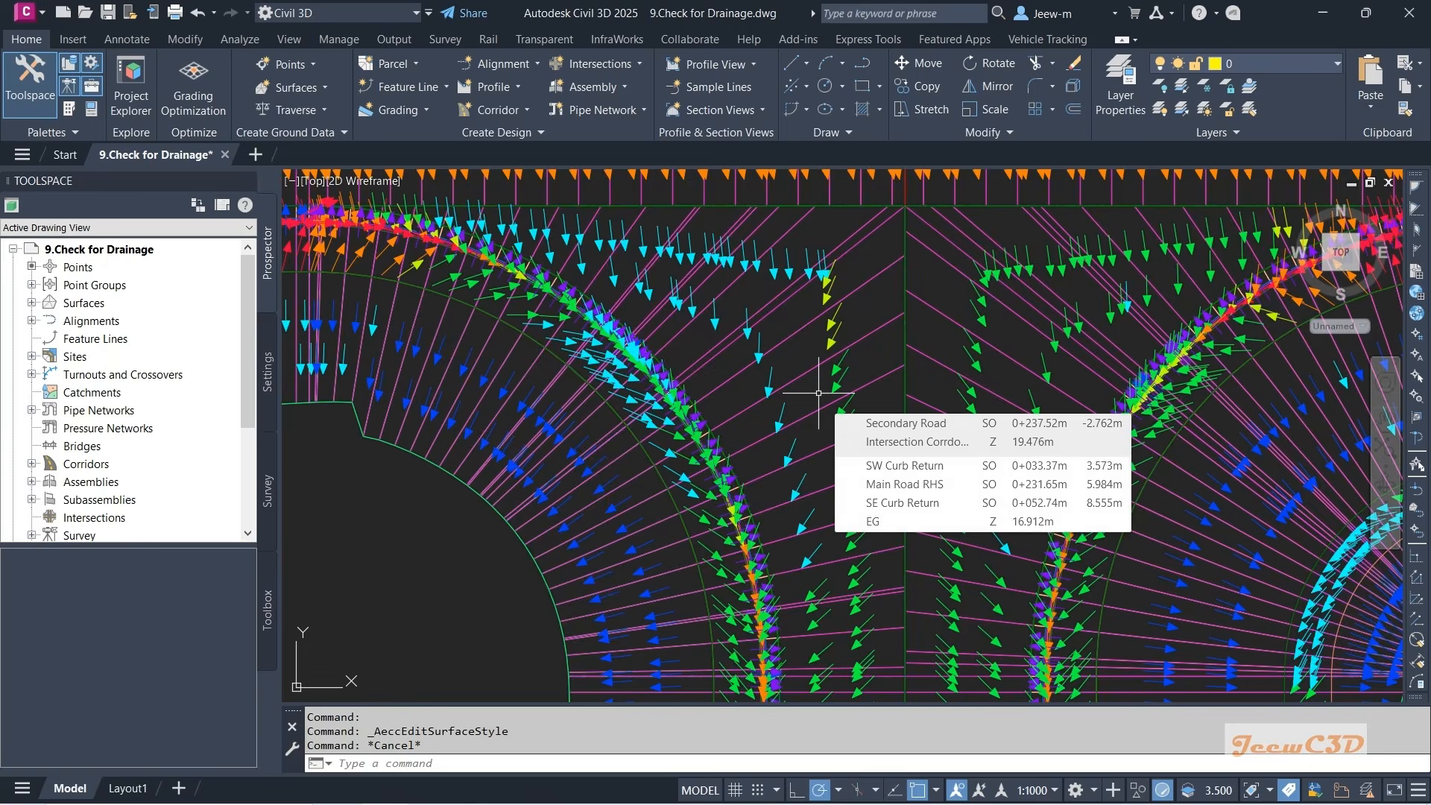
scroll(818, 393, down, 2)
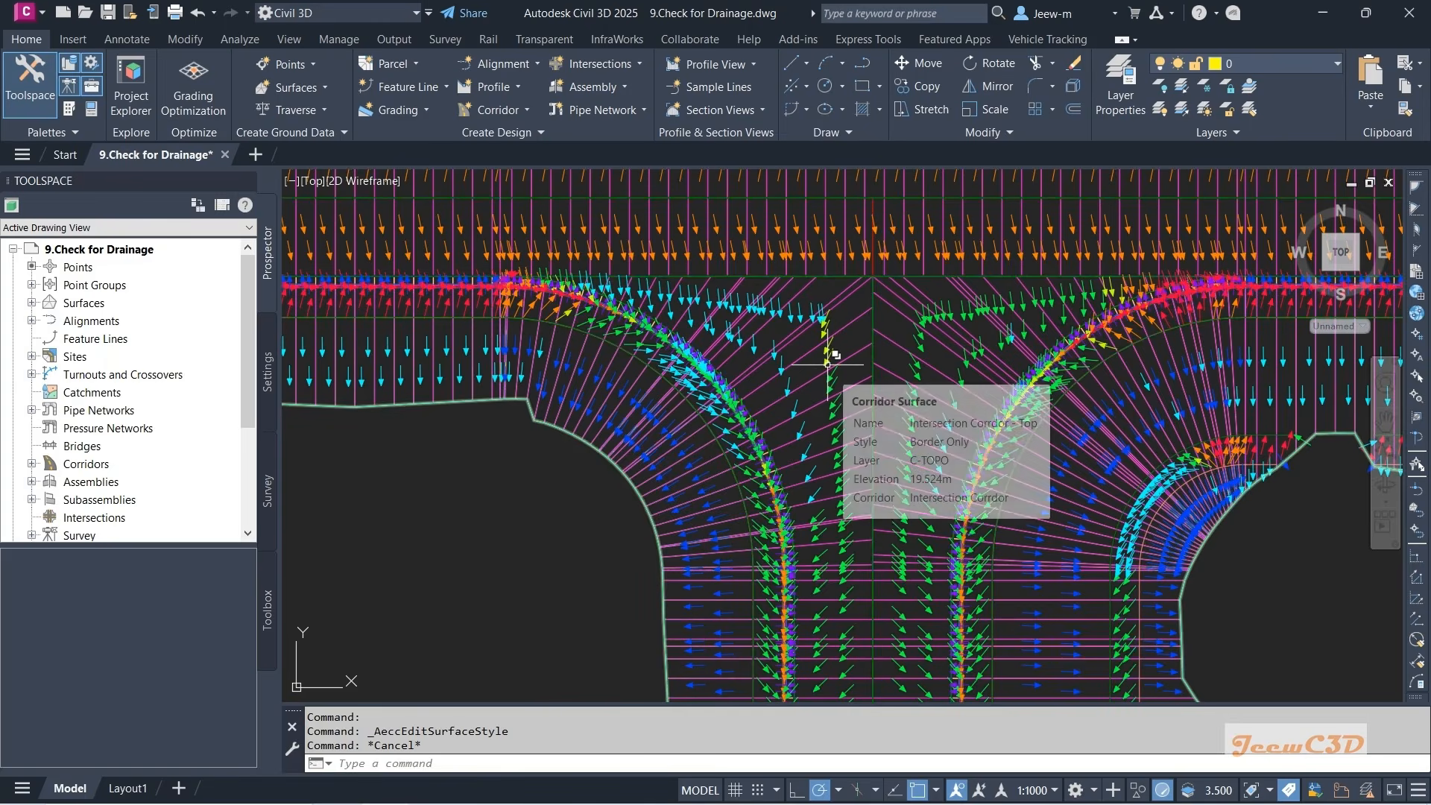
- Run Water Drop on the intersection corridor's top surface with 2D Polyline paths on layer 0, tracing a path just west of the Secondary Road centreline
click(589, 448)
click(709, 511)
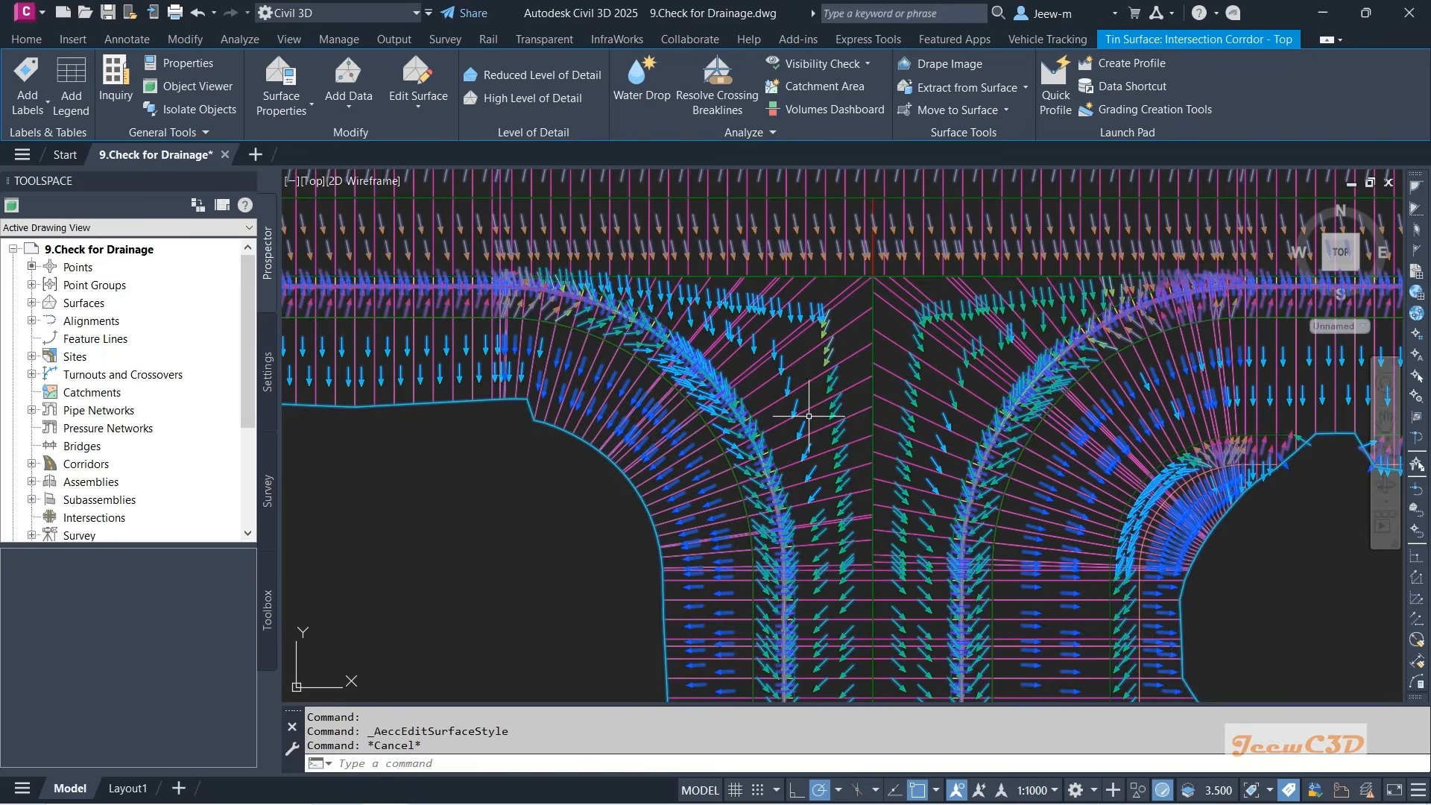
scroll(755, 380, up, 2)
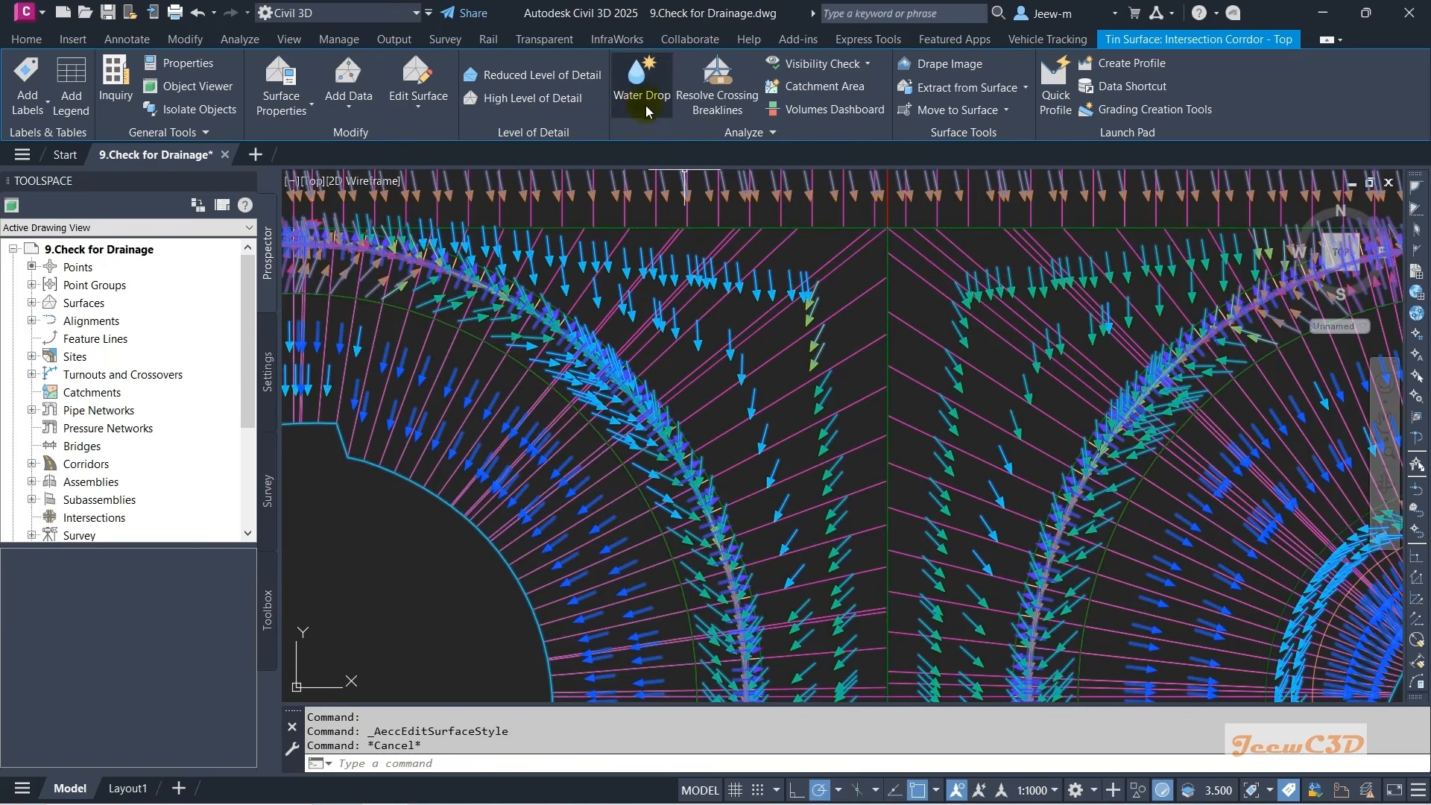
click(638, 84)
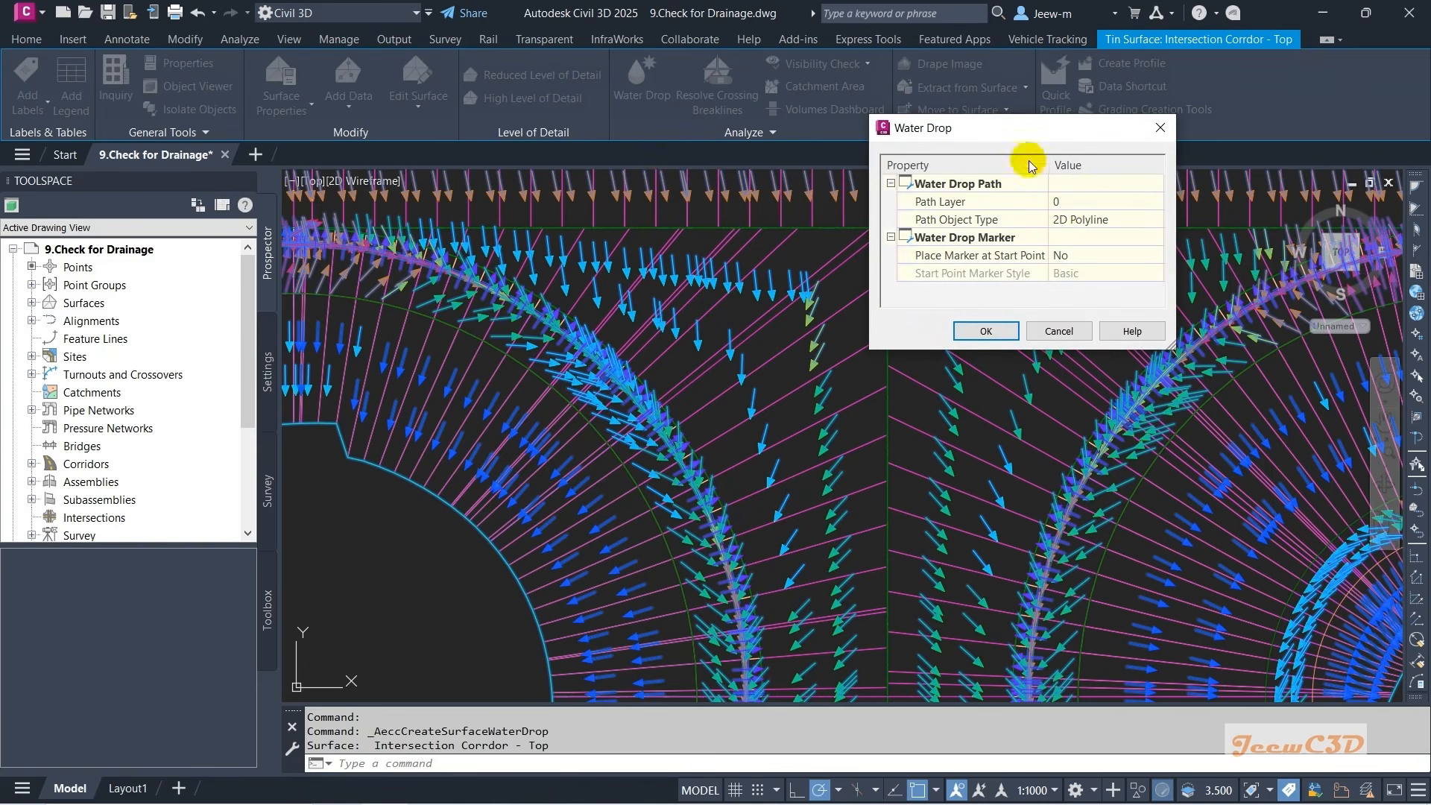
click(964, 332)
scroll(836, 247, up, 1)
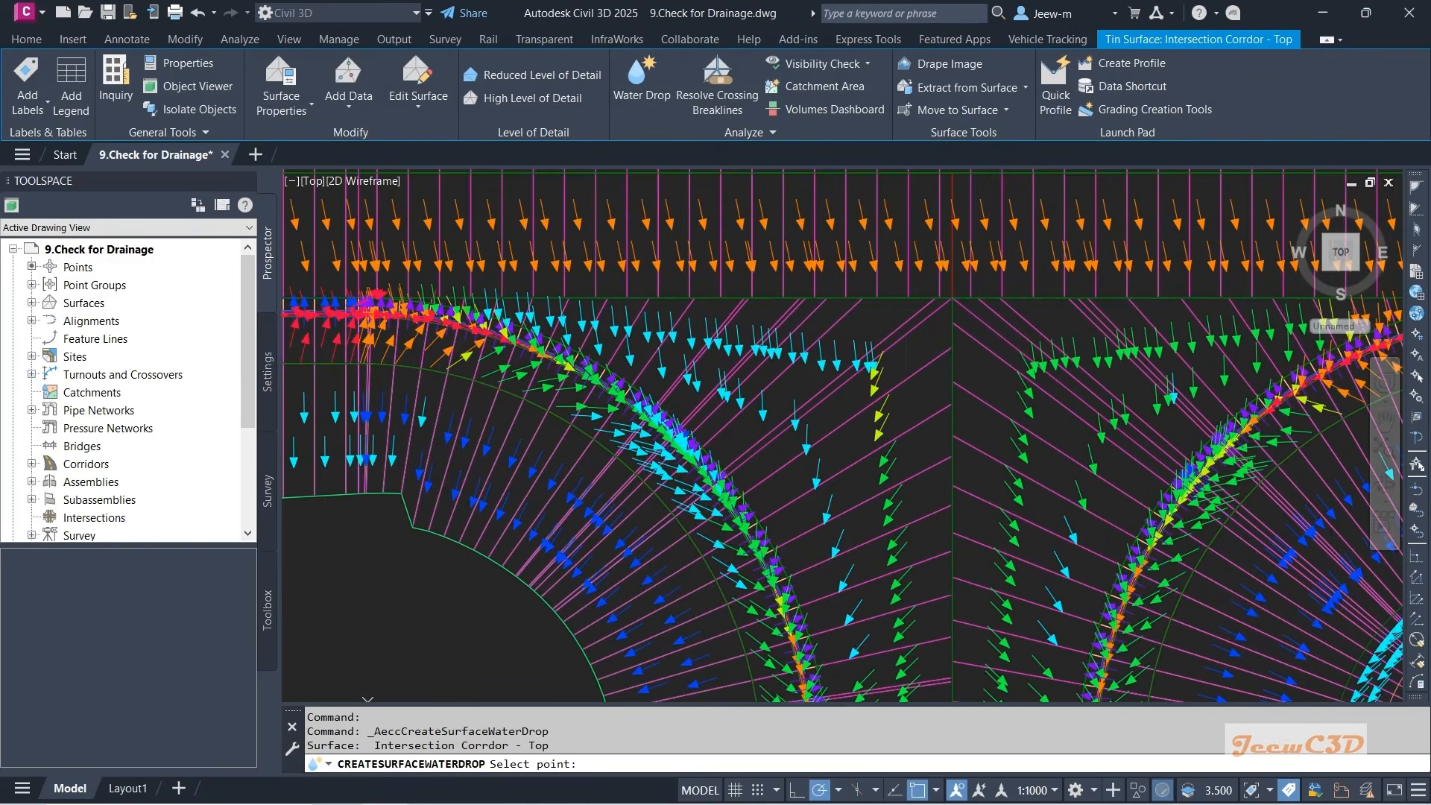
scroll(891, 304, up, 1)
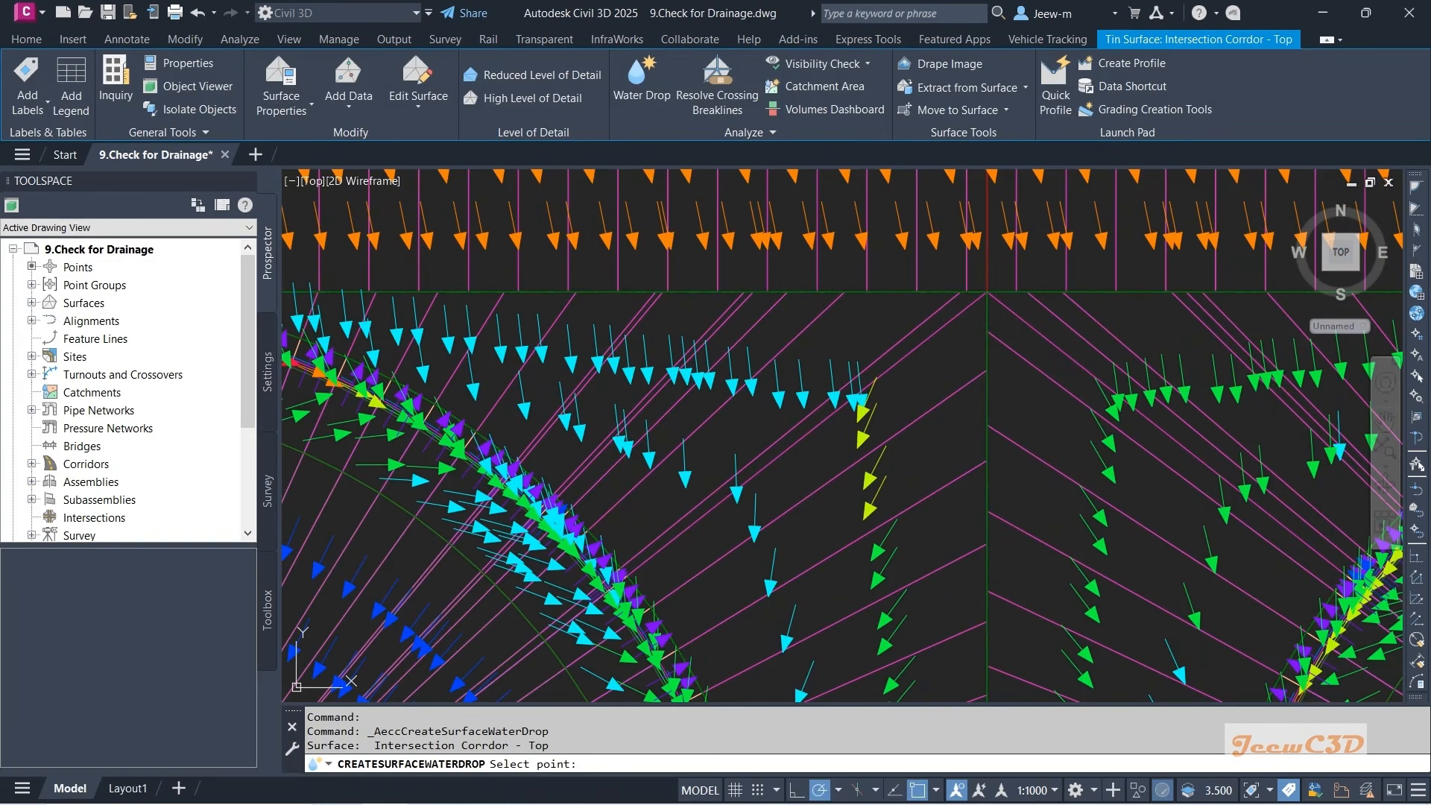
click(885, 316)
scroll(885, 316, down, 2)
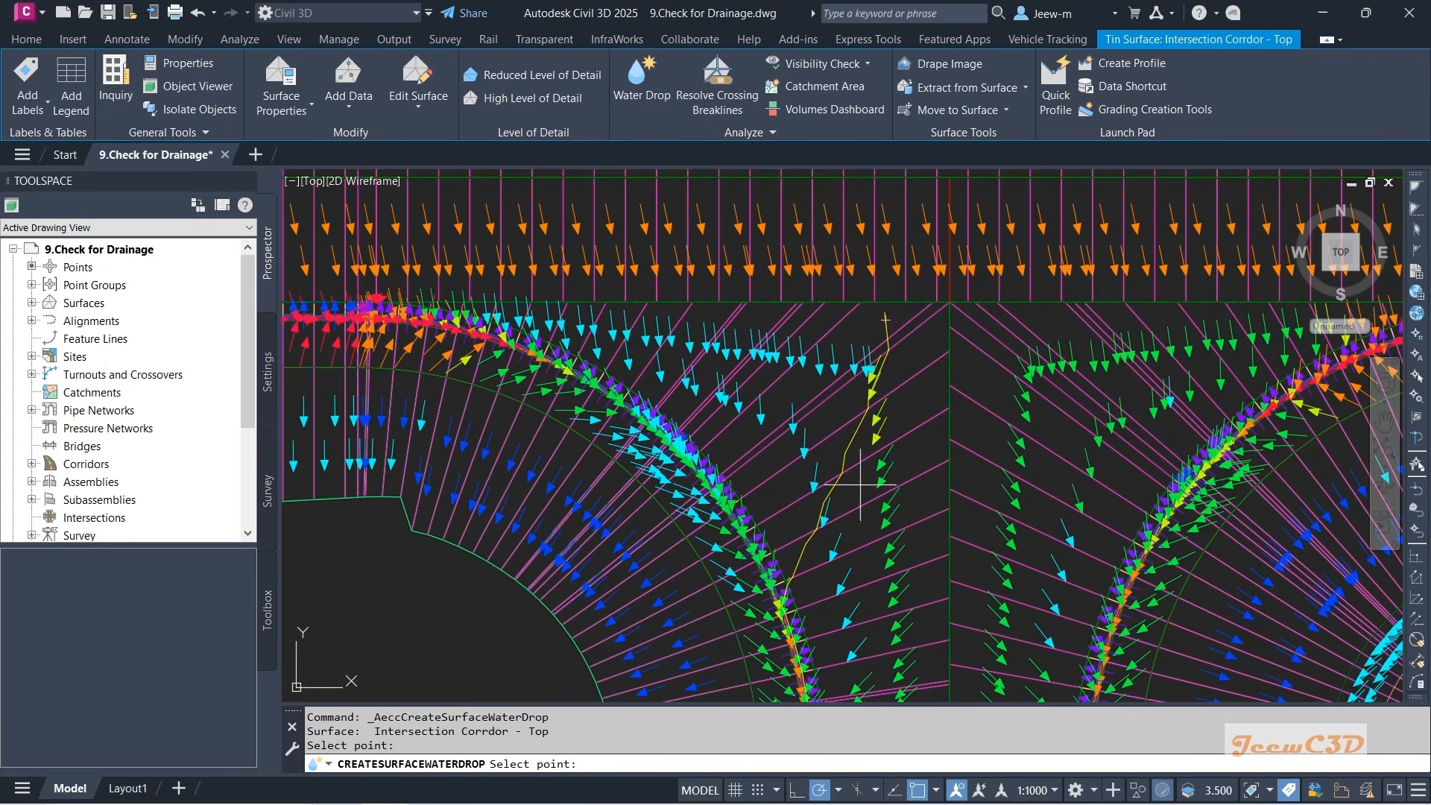
- Trace more water drop paths from points along the main road's southern pavement edge, on the west half of the intersection
scroll(657, 301, up, 2)
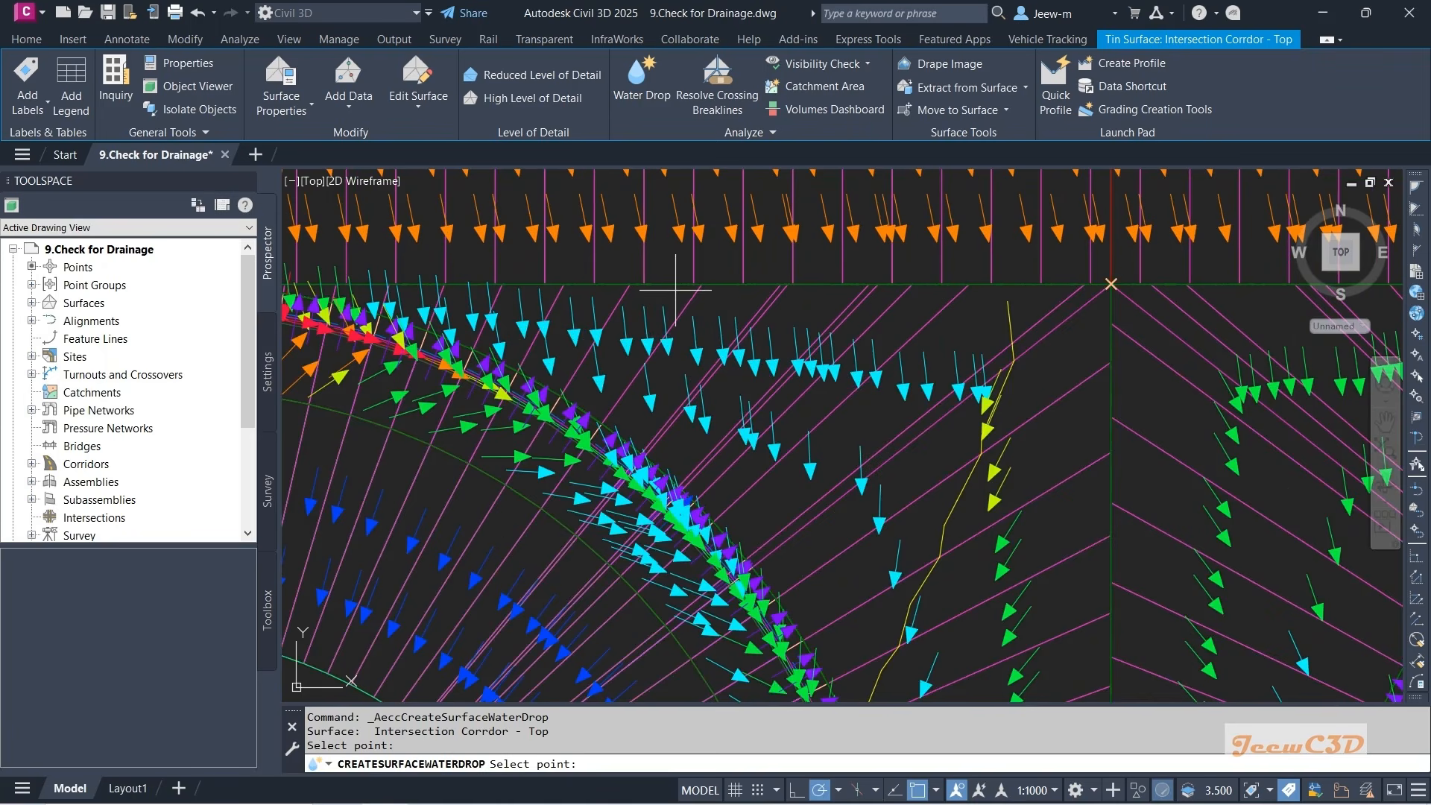
click(683, 298)
scroll(766, 323, down, 2)
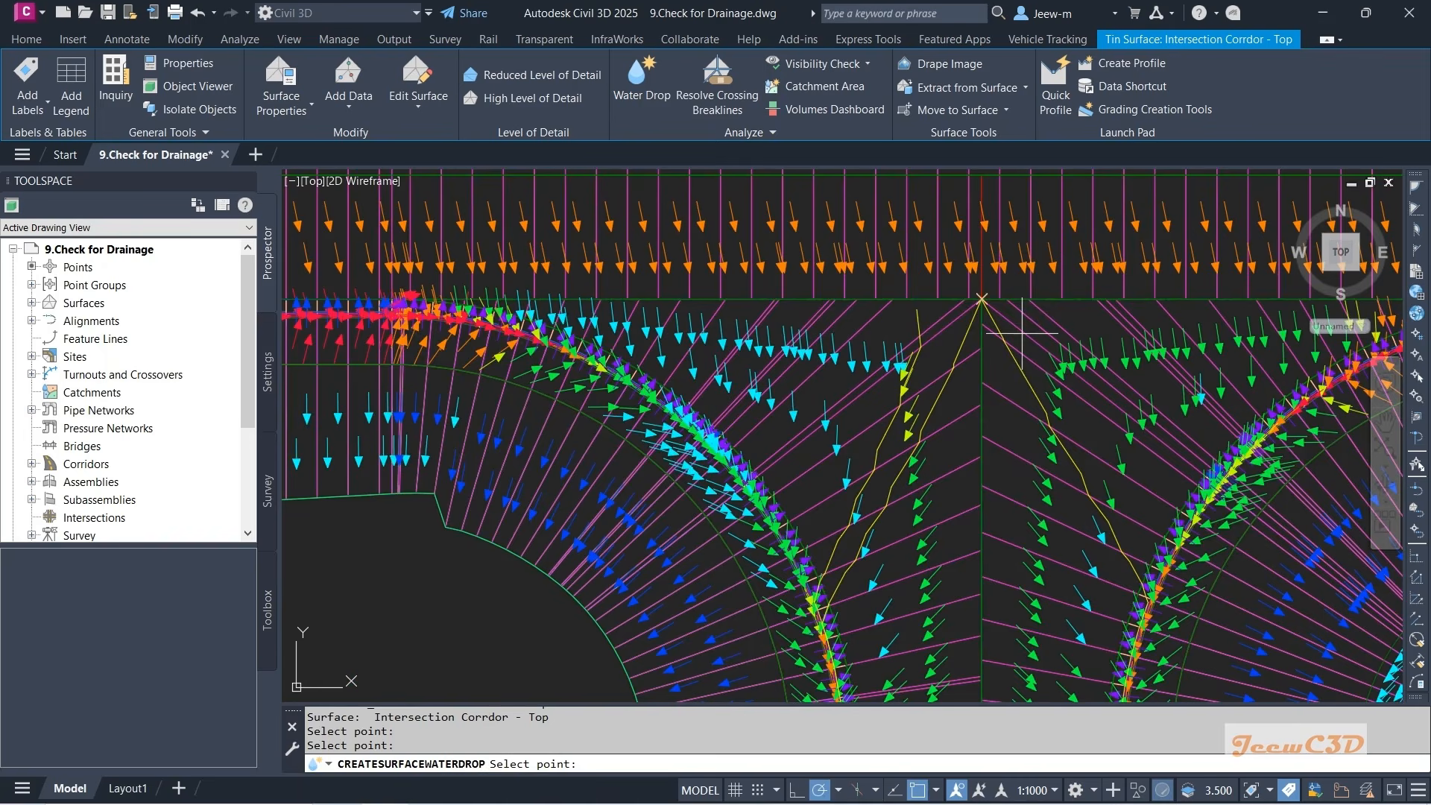
scroll(775, 343, up, 3)
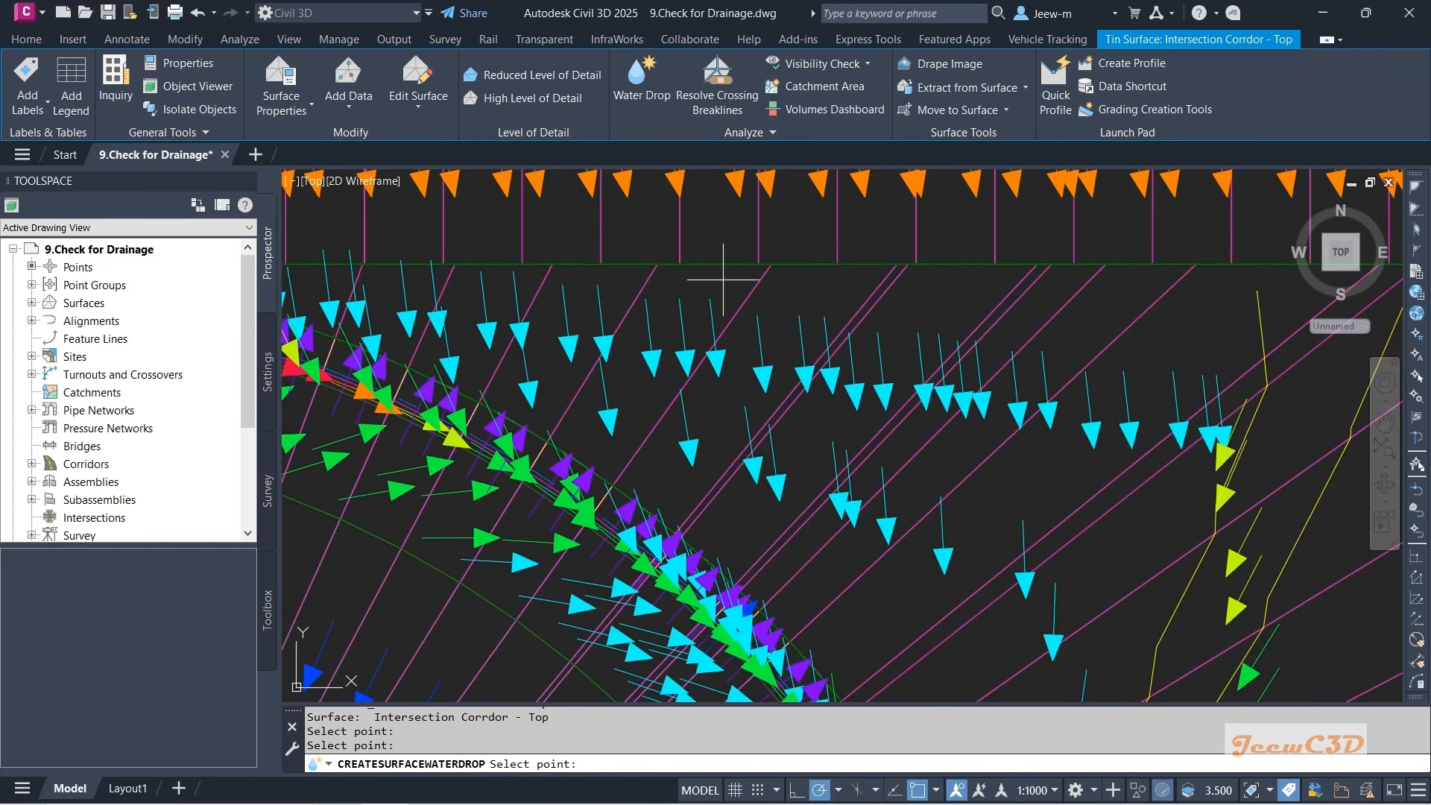
click(723, 279)
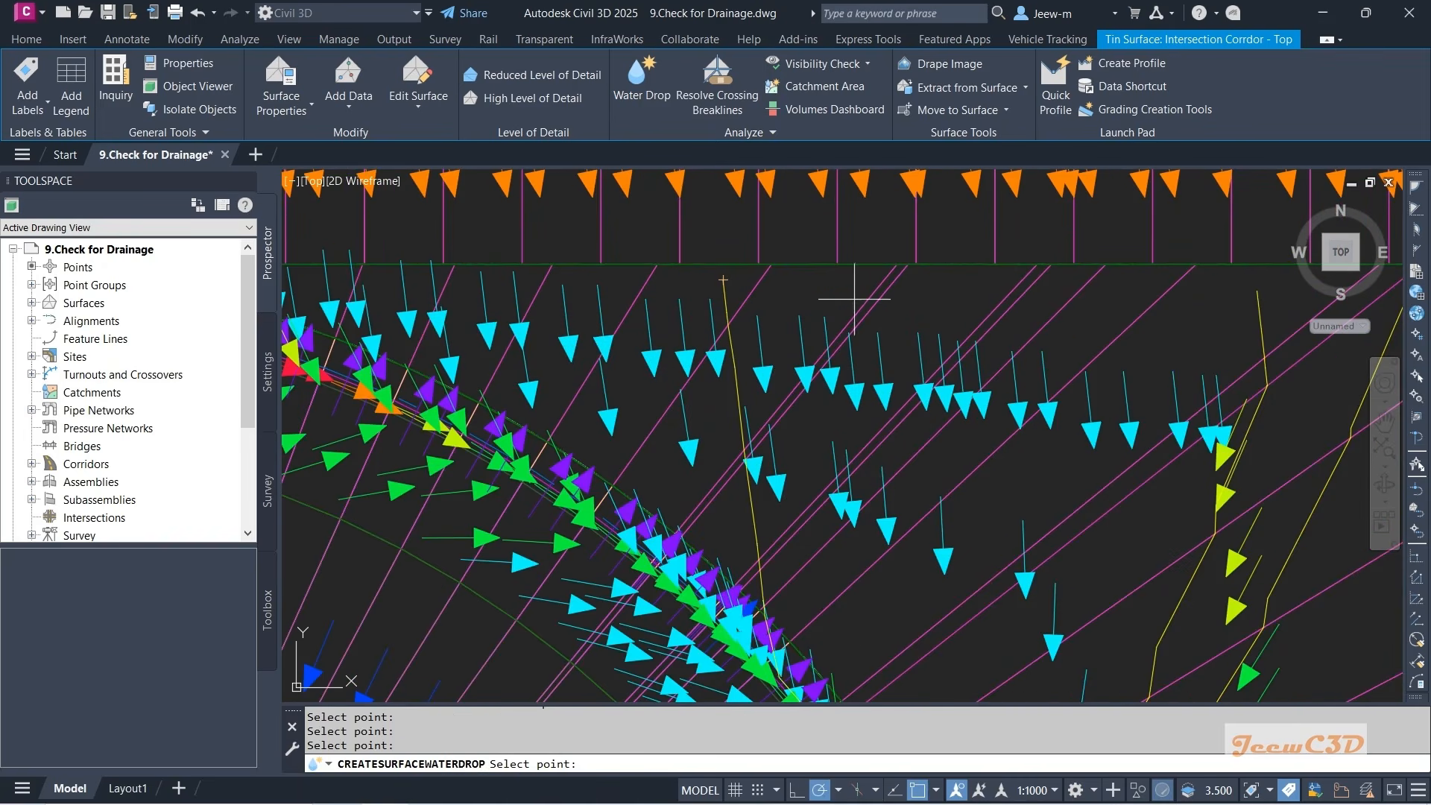
scroll(941, 282, down, 5)
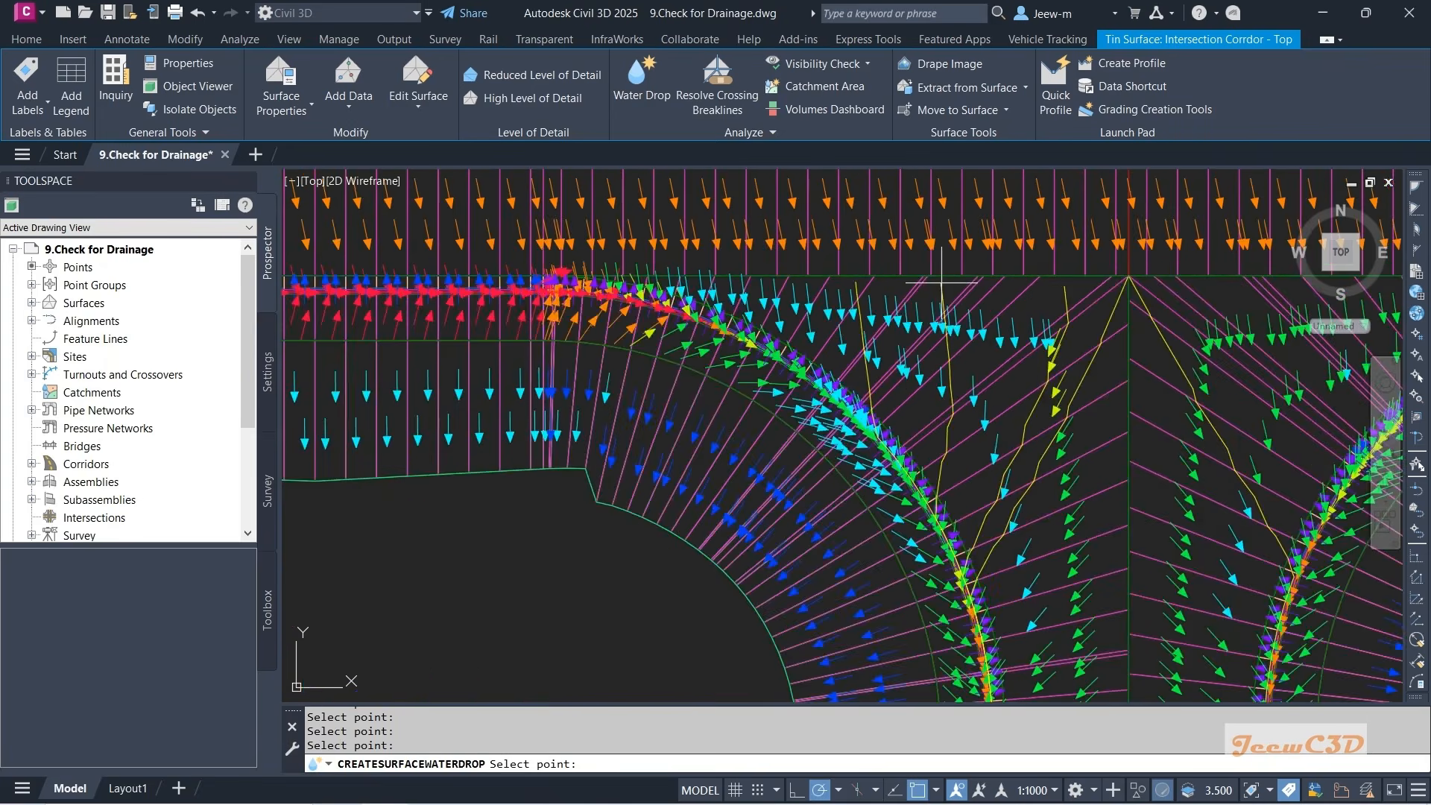
- Trace water drop paths from points along the main road's southern pavement edge, on the east half of the intersection towards the curb return
scroll(835, 319, up, 1)
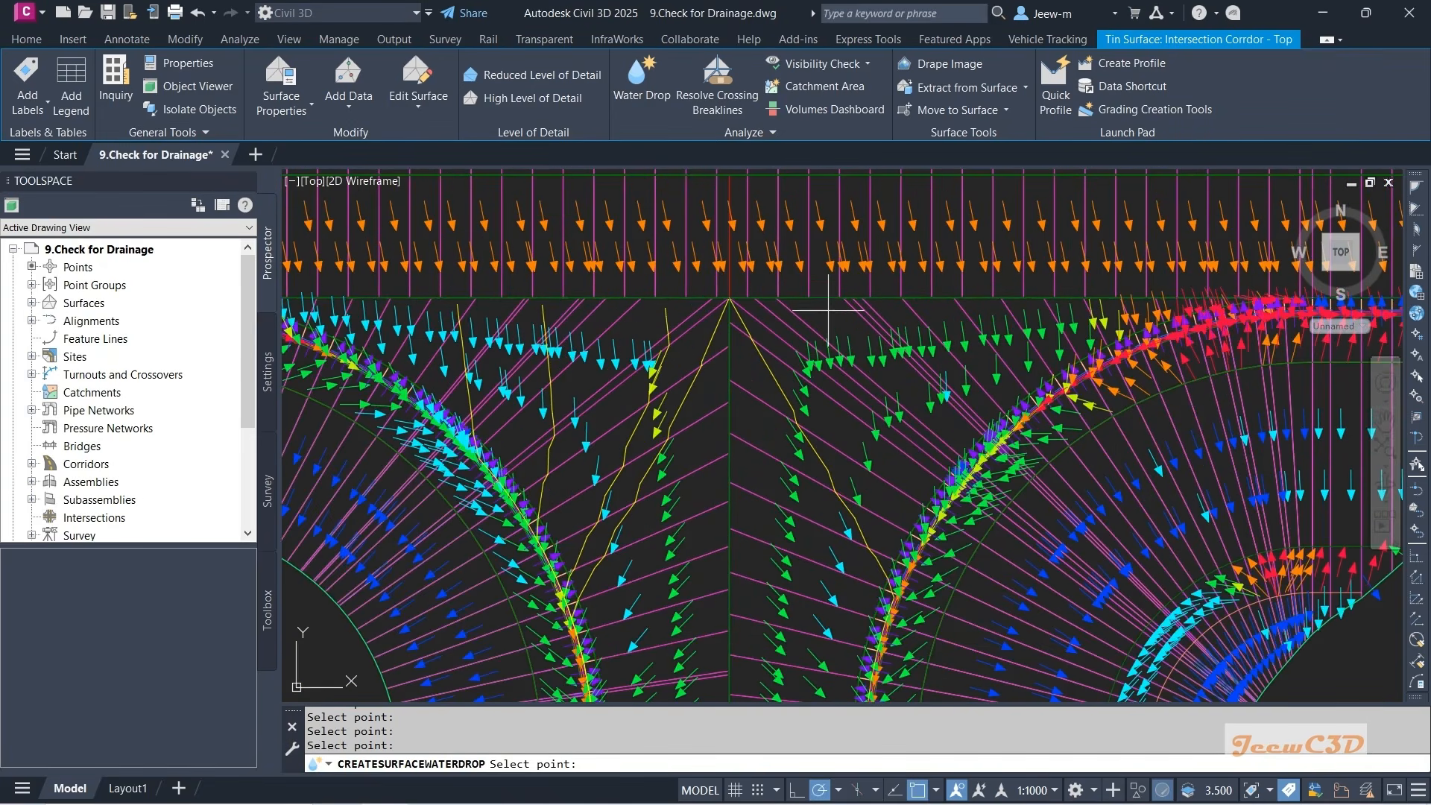
scroll(939, 309, up, 2)
click(960, 301)
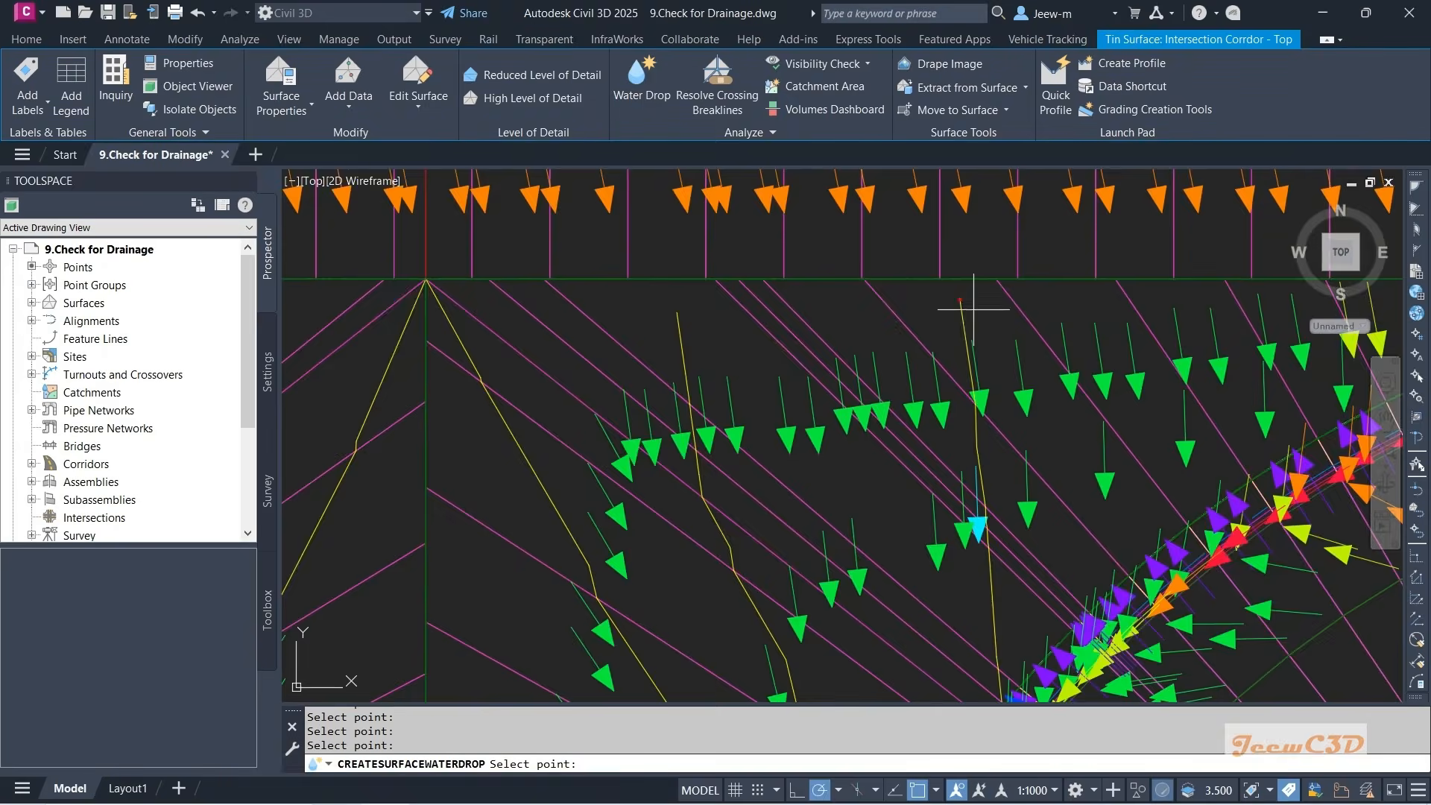
scroll(973, 309, down, 1)
scroll(1080, 302, up, 1)
click(1107, 297)
scroll(1106, 297, down, 1)
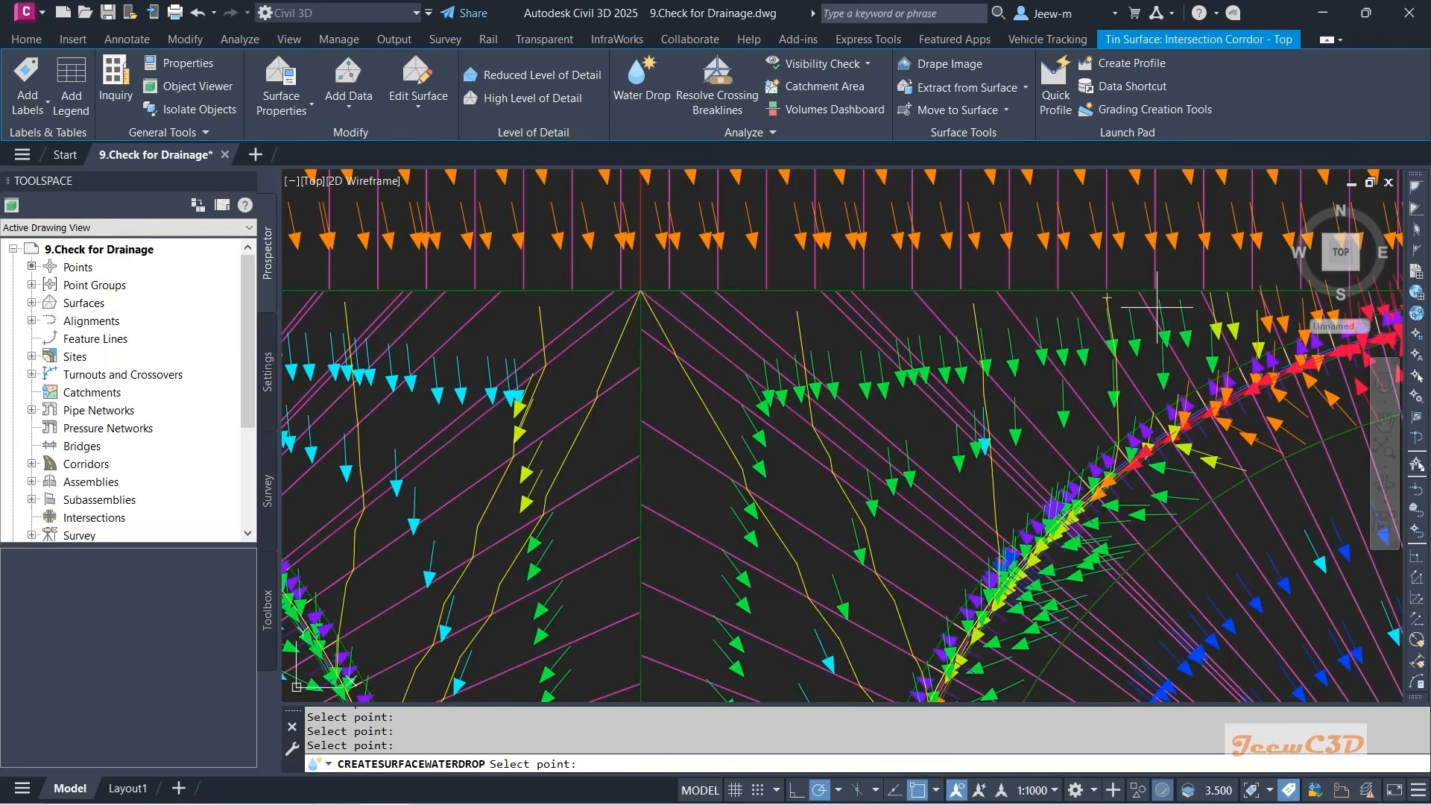
scroll(1185, 304, up, 2)
scroll(1185, 301, down, 2)
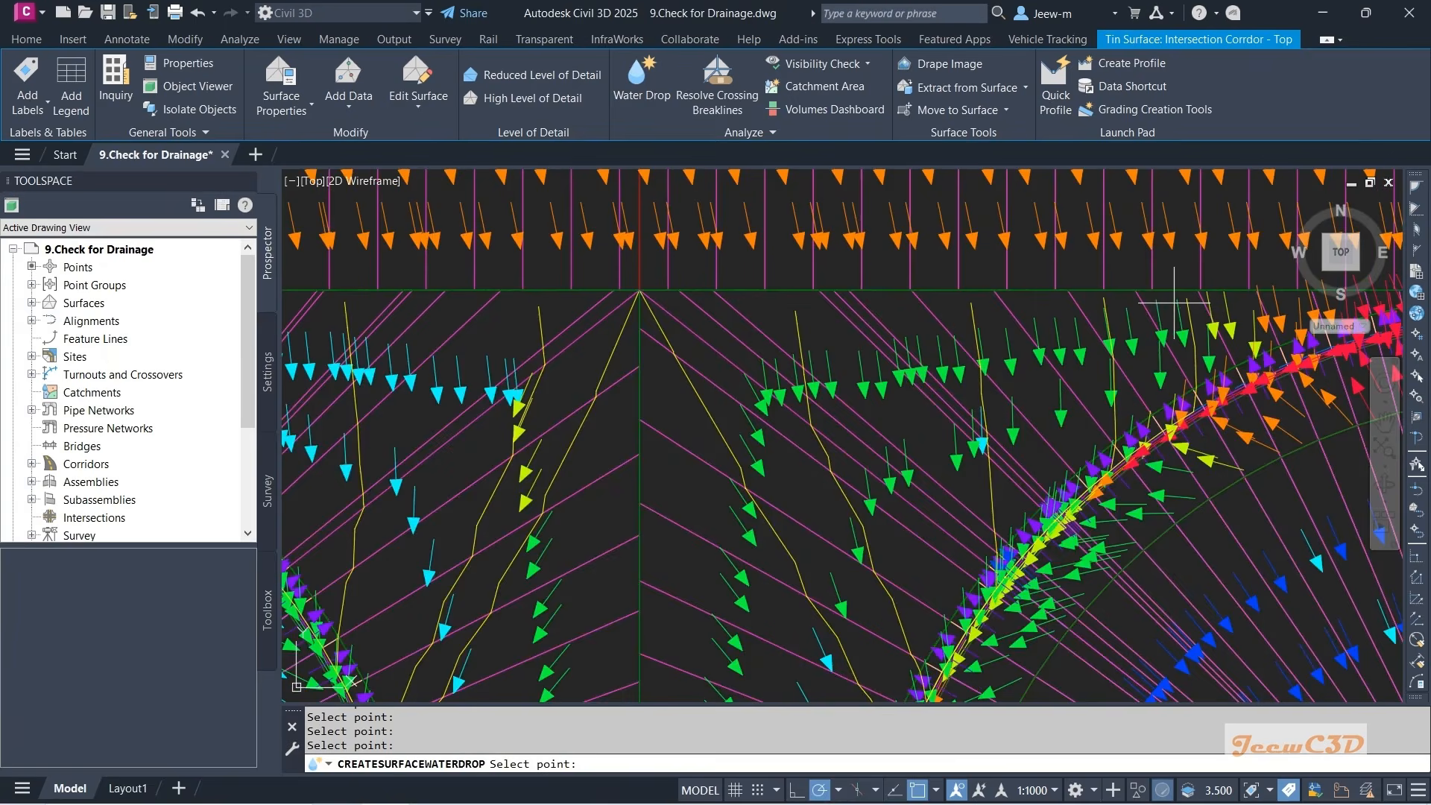
- Trace water drop paths from points farther south on both sides of the Secondary Road centreline and end the Water Drop command
scroll(1166, 305, down, 2)
scroll(1006, 424, up, 4)
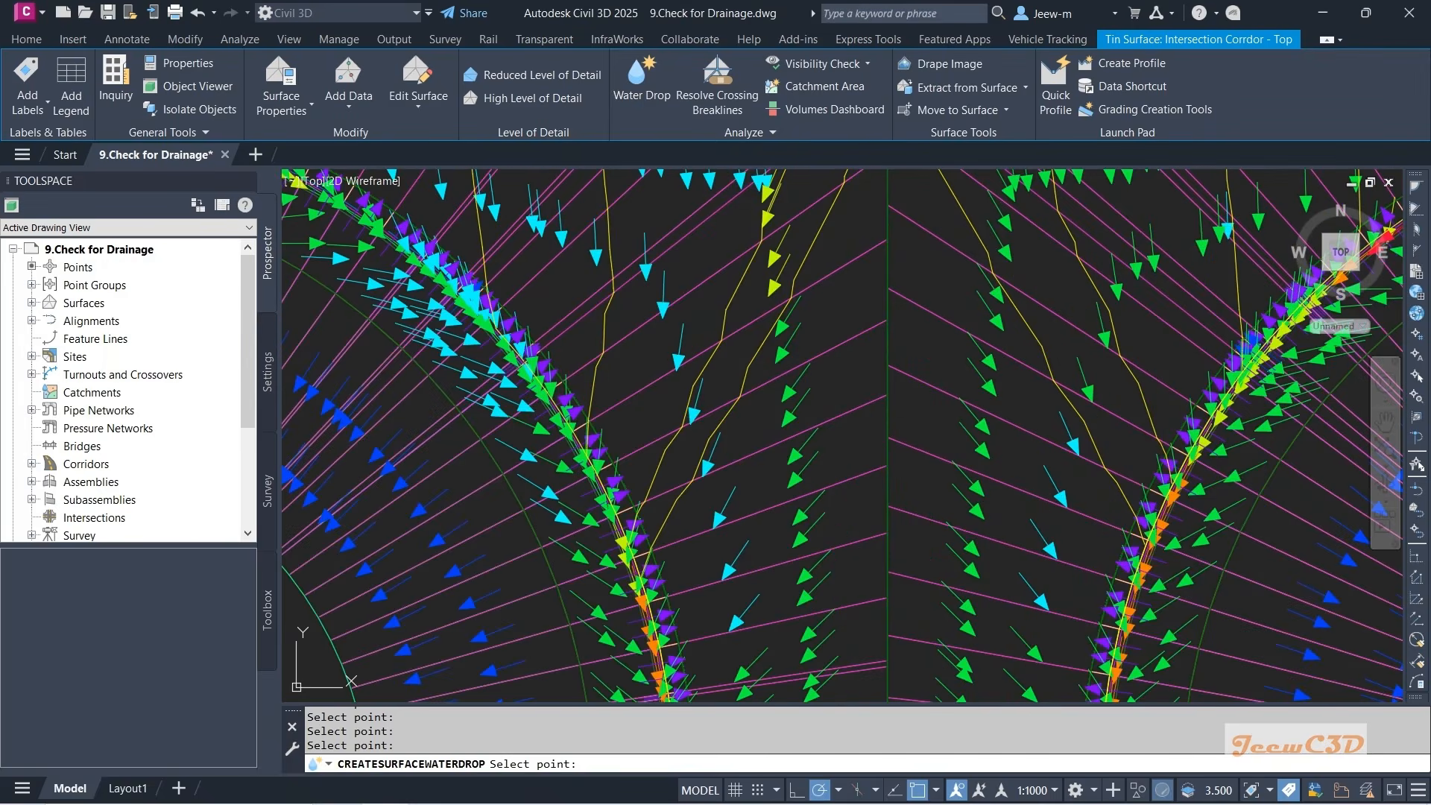
click(926, 422)
middle_drag(942, 441, 989, 230)
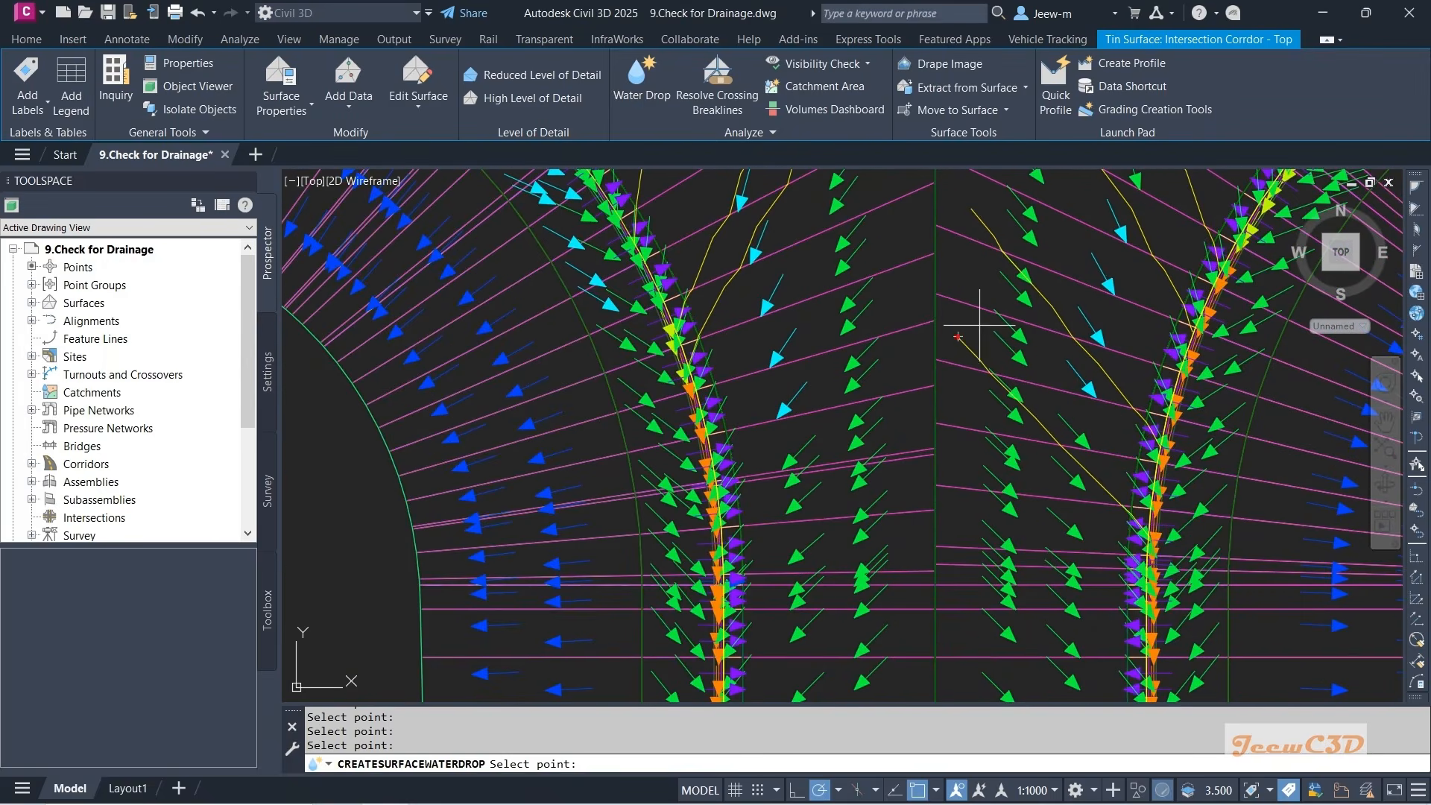
scroll(958, 328, down, 2)
scroll(943, 306, up, 2)
click(938, 292)
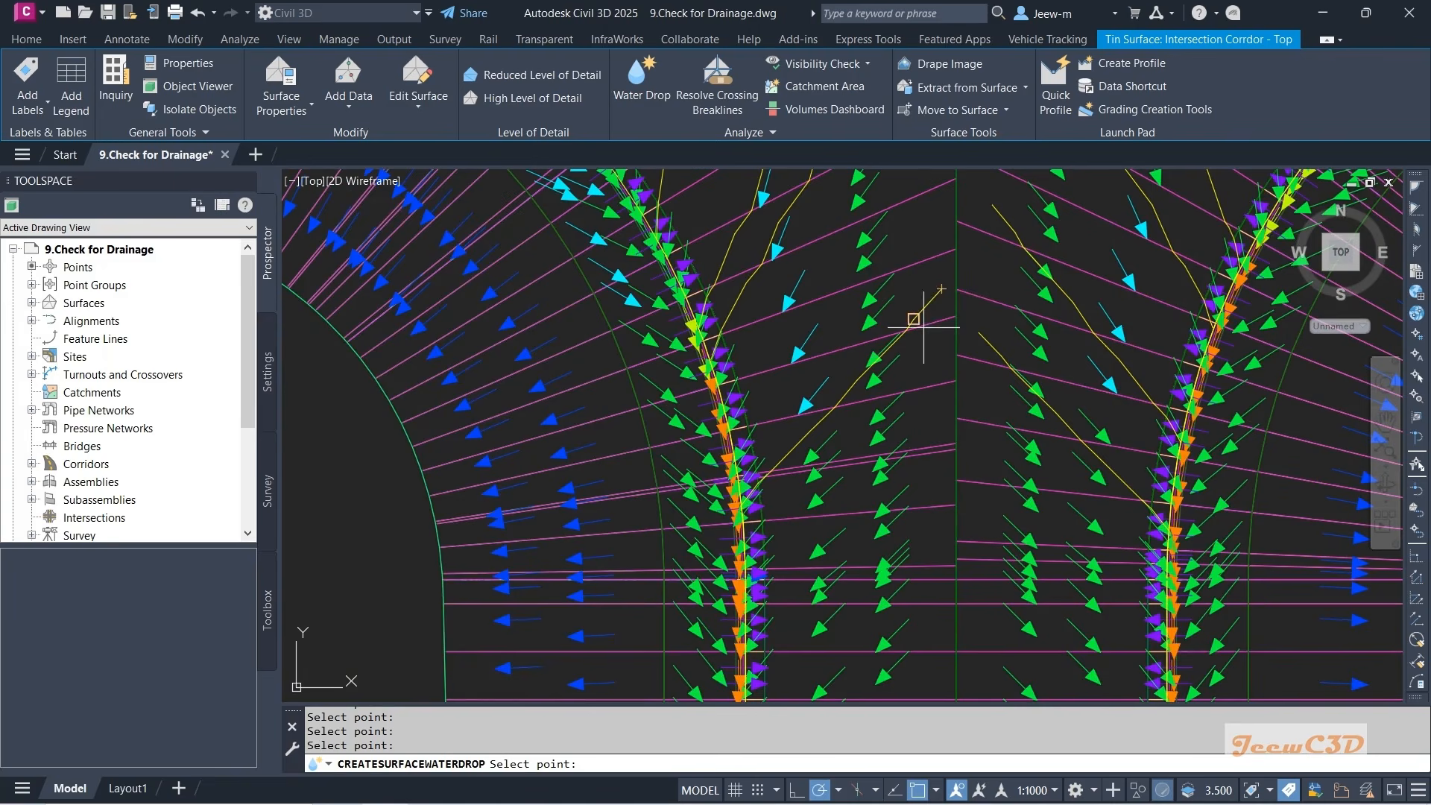
scroll(959, 319, down, 5)
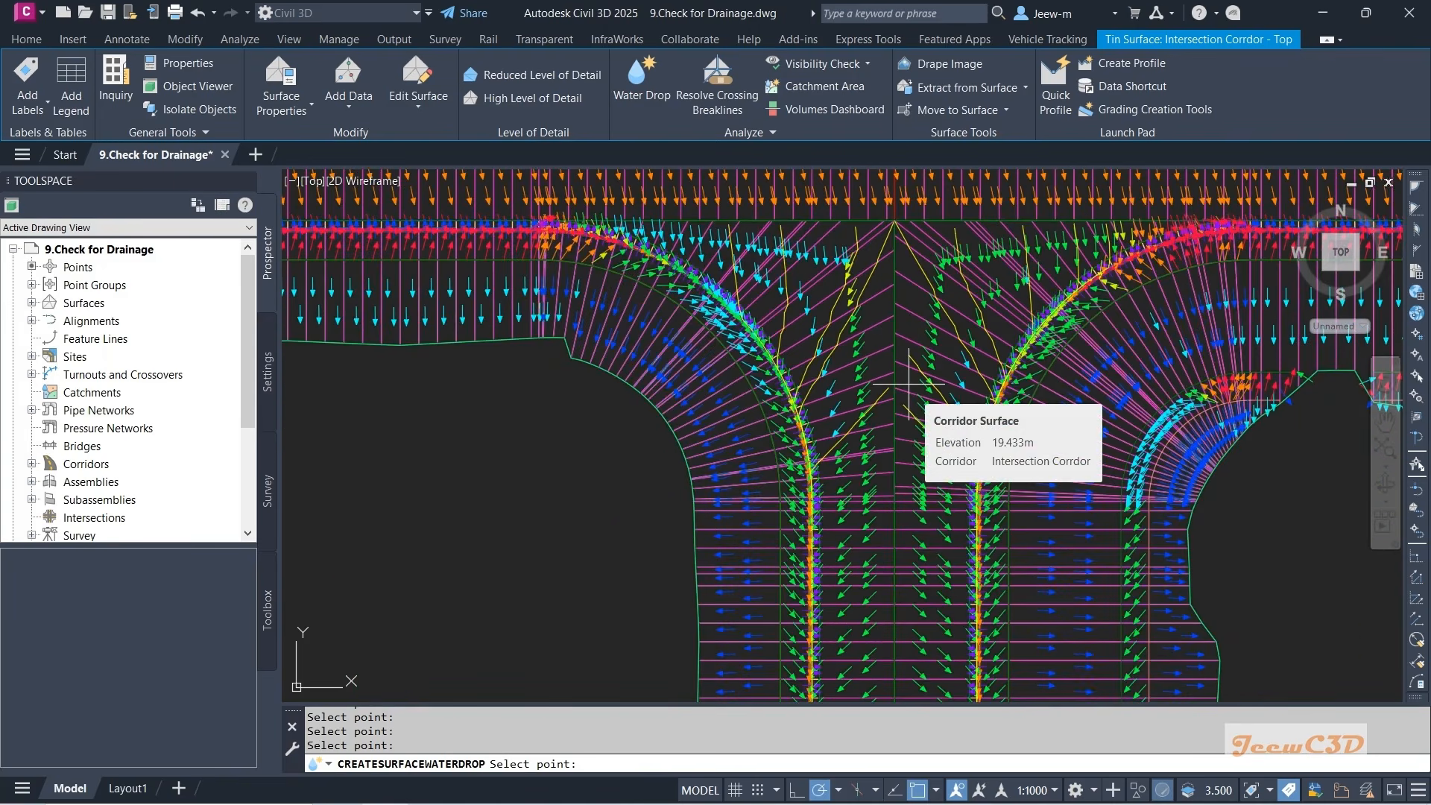
key(Escape)
key(Escape)
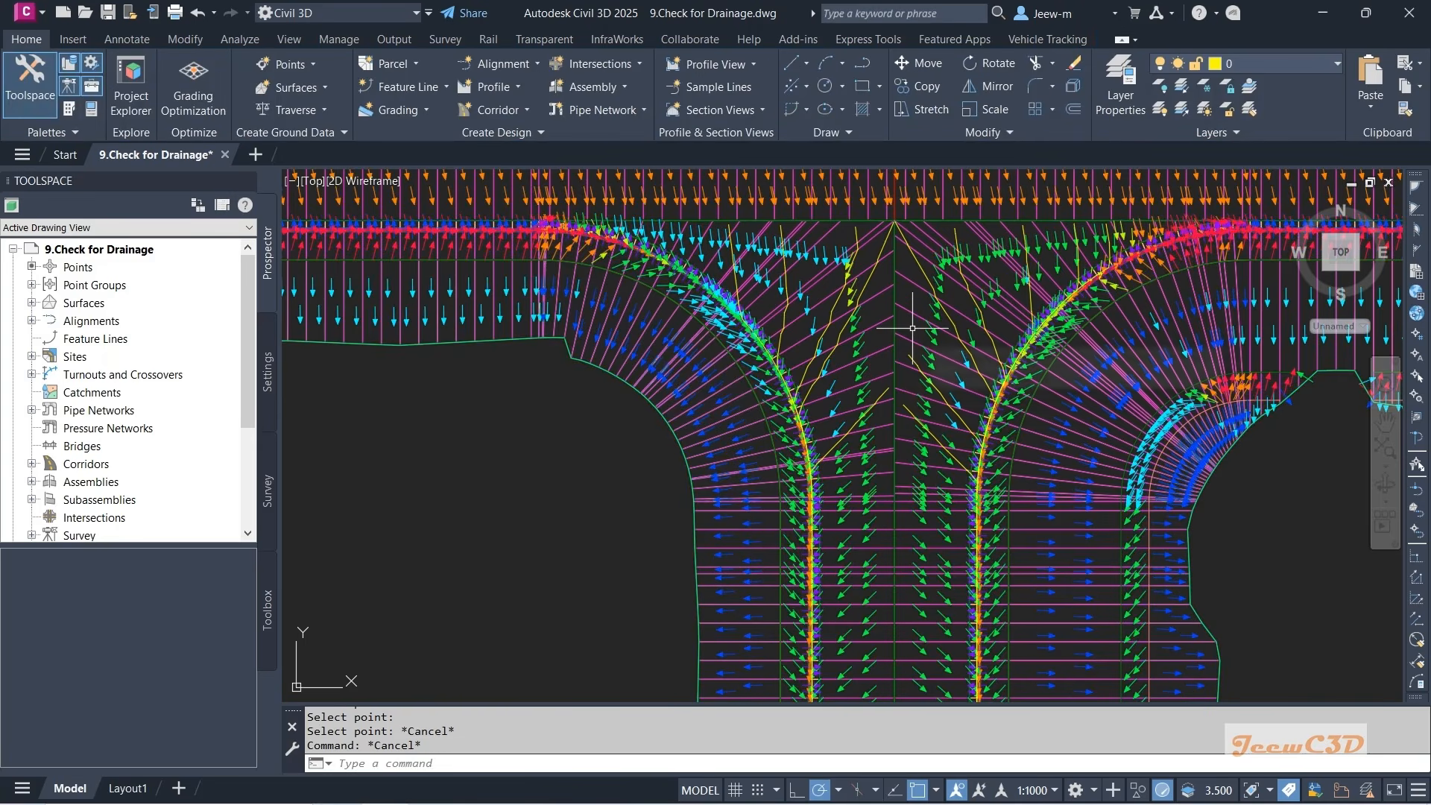
- Examine the traced water drop paths at the intersection and the vertical geometry in the two curb return profile views
scroll(866, 320, up, 4)
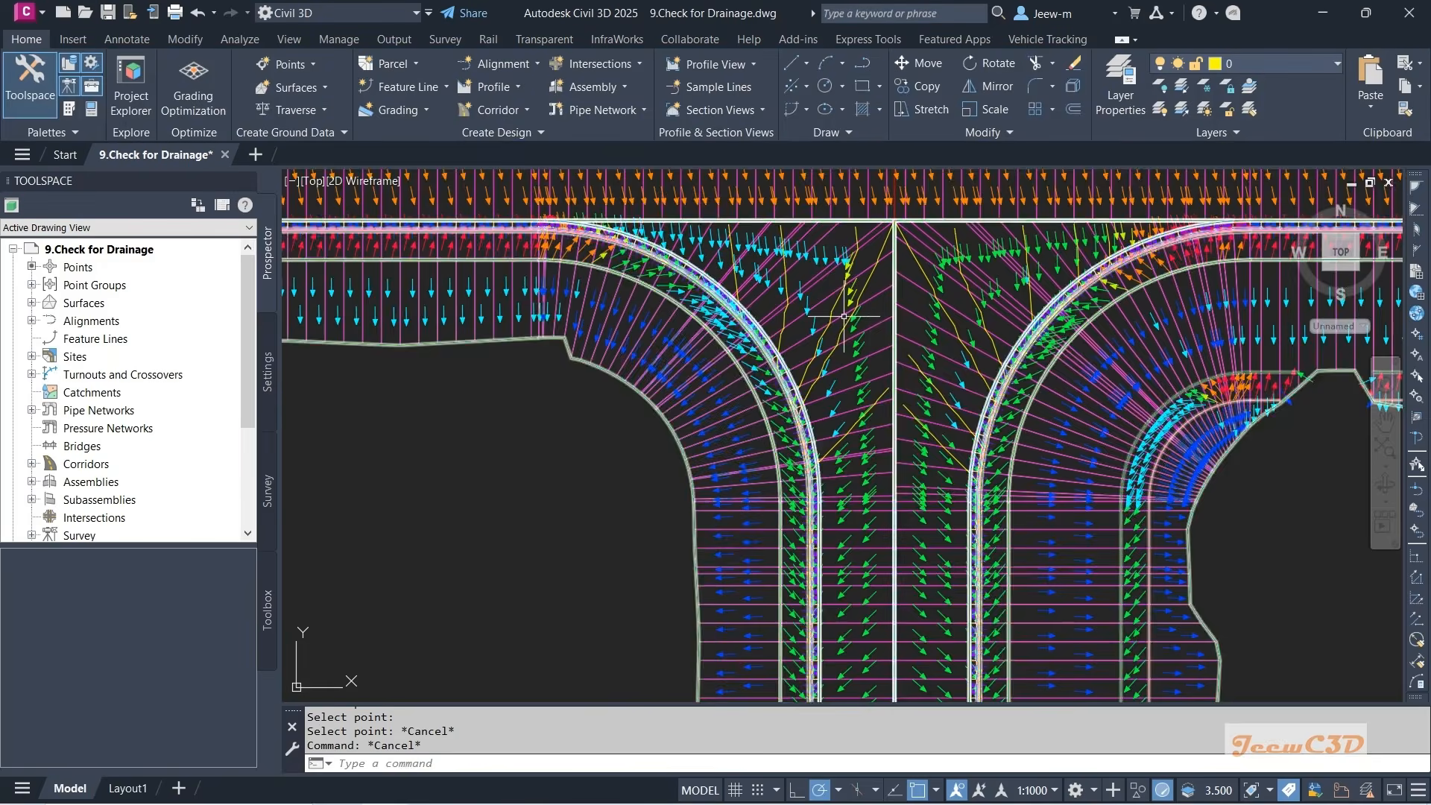
middle_drag(857, 273, 872, 274)
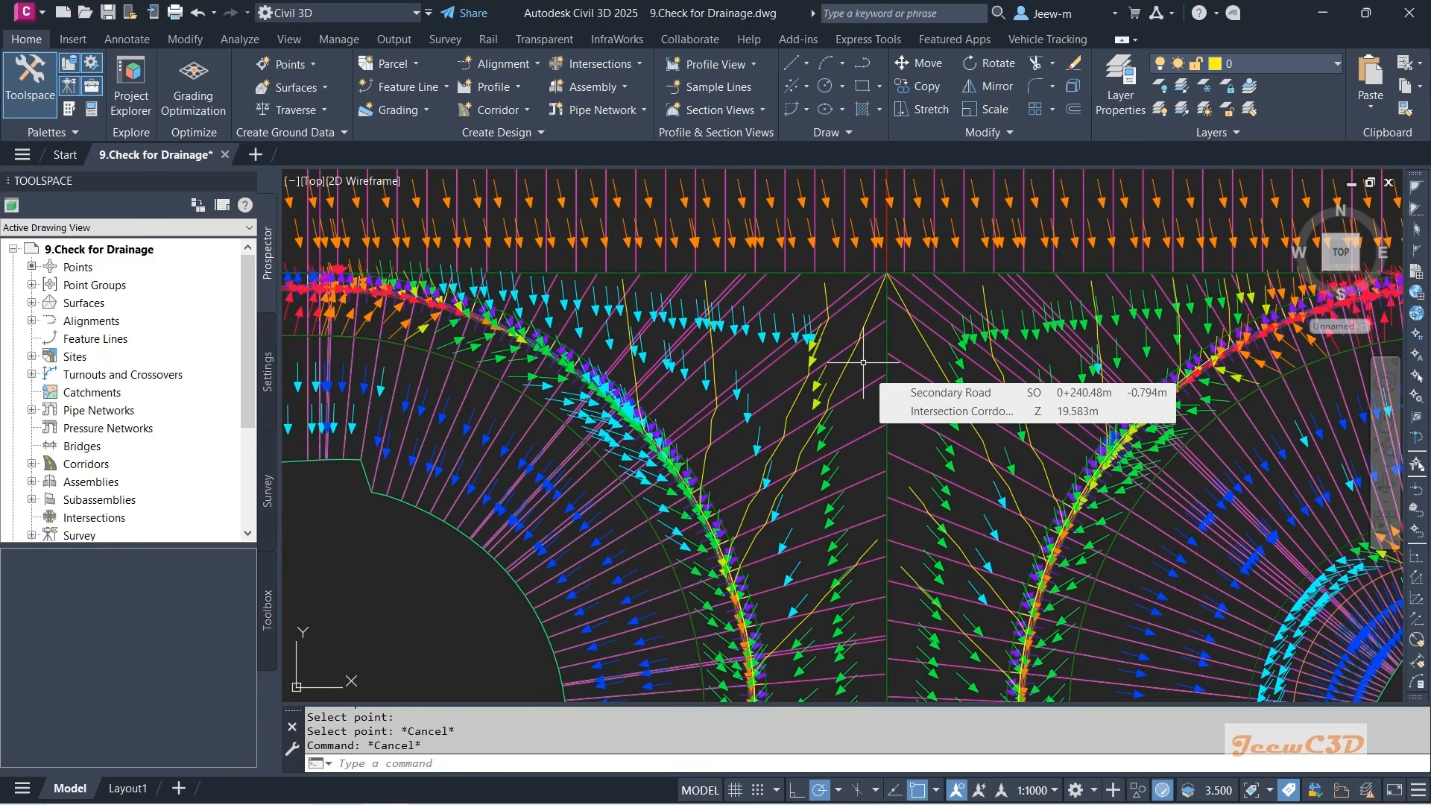
scroll(863, 363, down, 8)
scroll(863, 363, down, 2)
scroll(975, 378, down, 3)
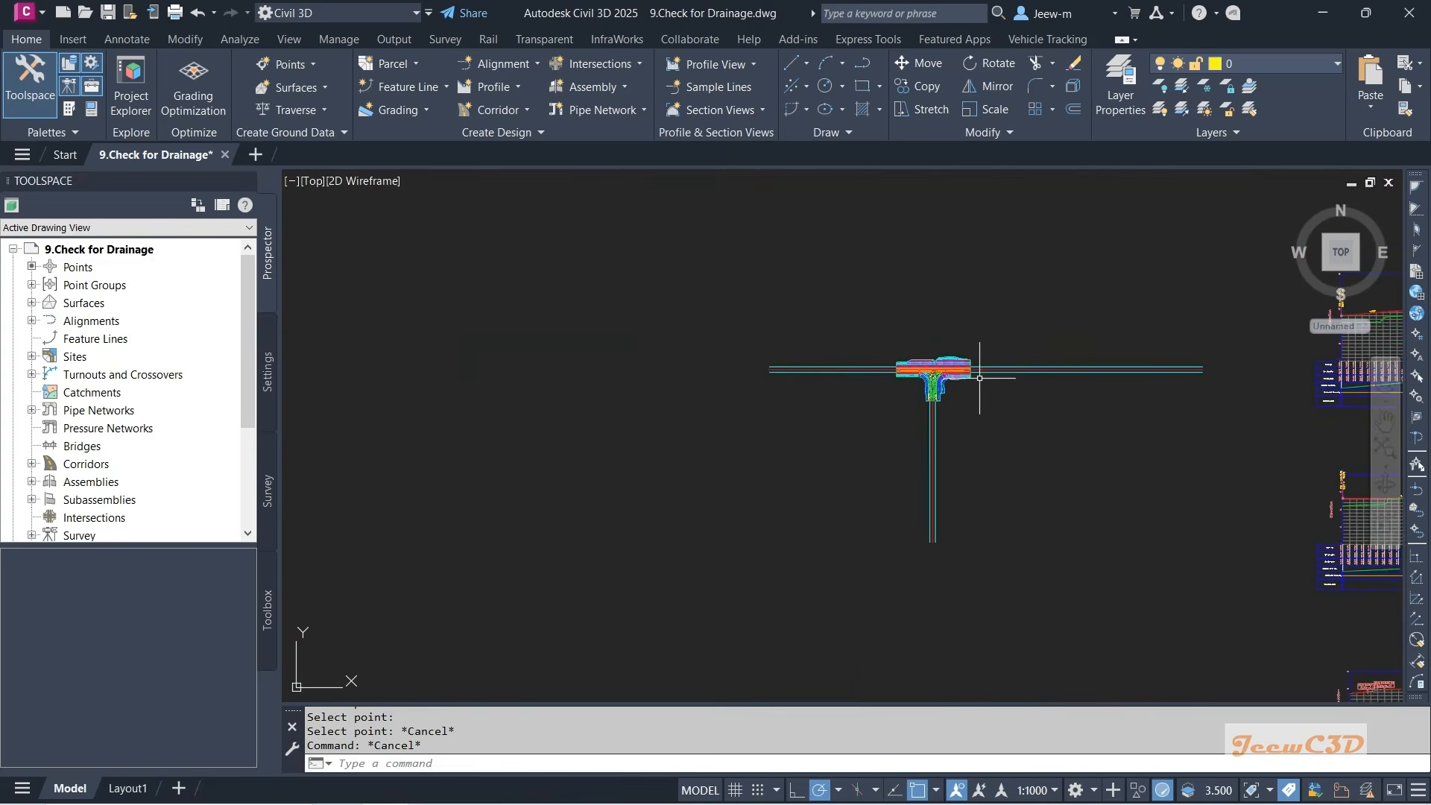
middle_drag(1189, 544, 935, 470)
scroll(936, 470, up, 1)
scroll(980, 531, up, 8)
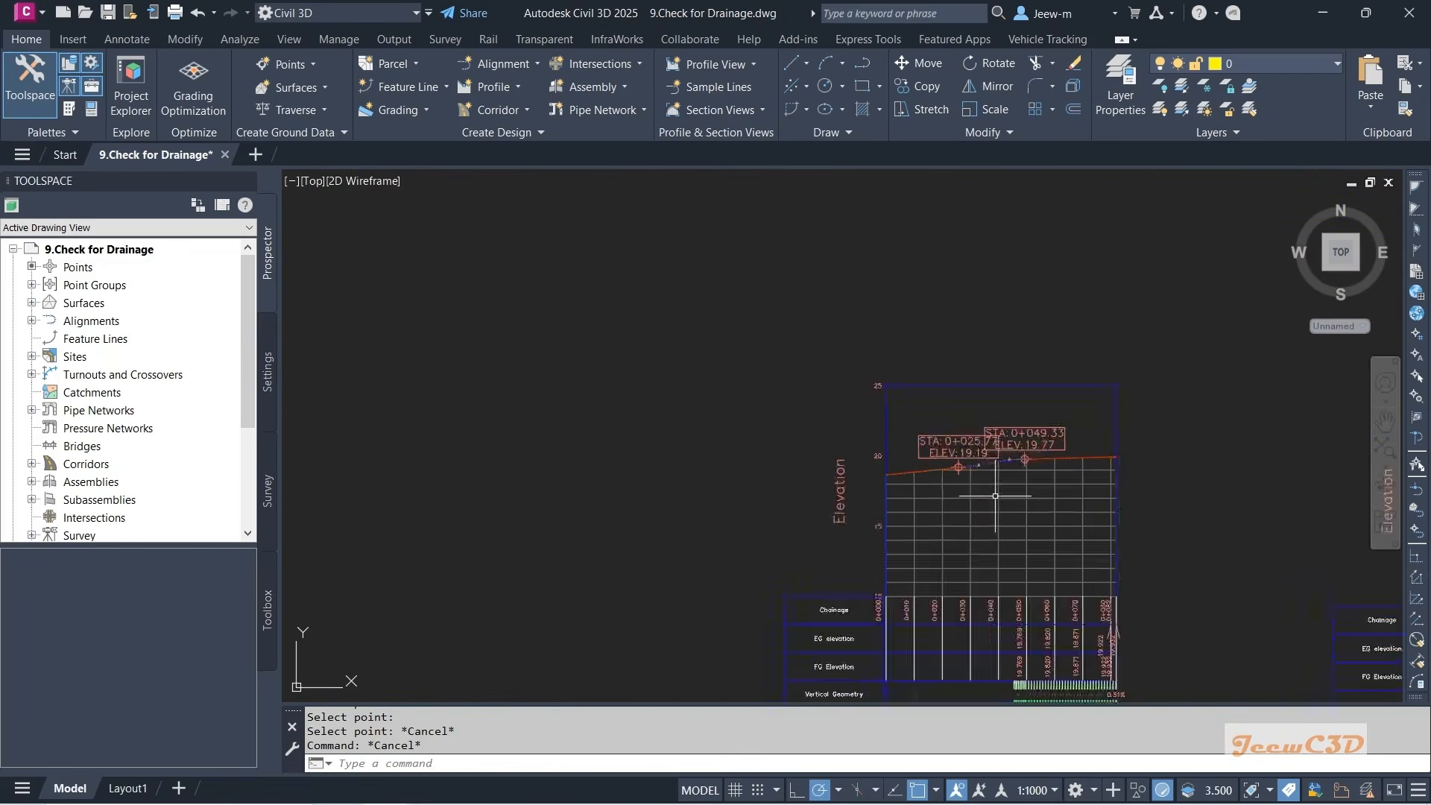
scroll(999, 458, up, 4)
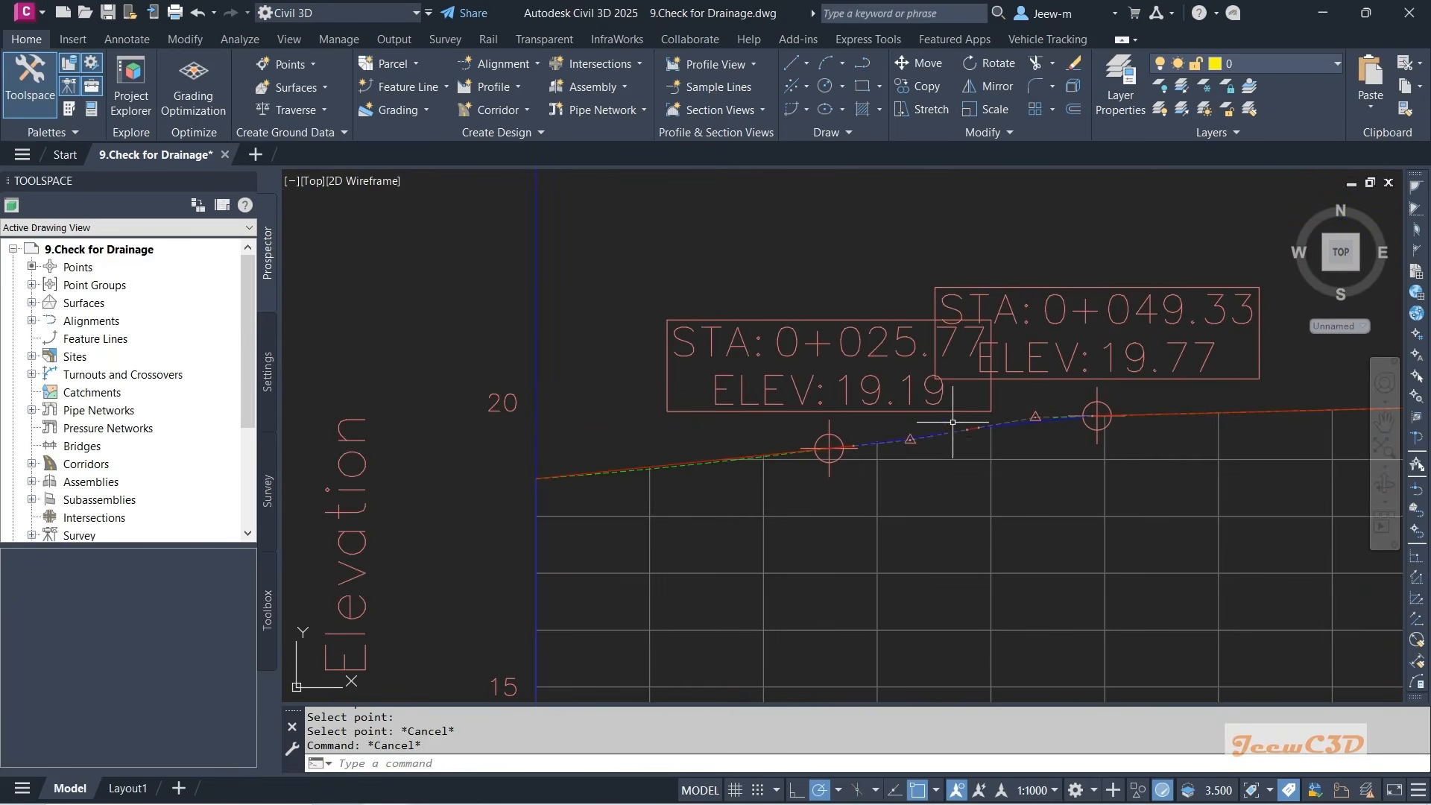
scroll(969, 457, down, 6)
middle_drag(1156, 475, 751, 463)
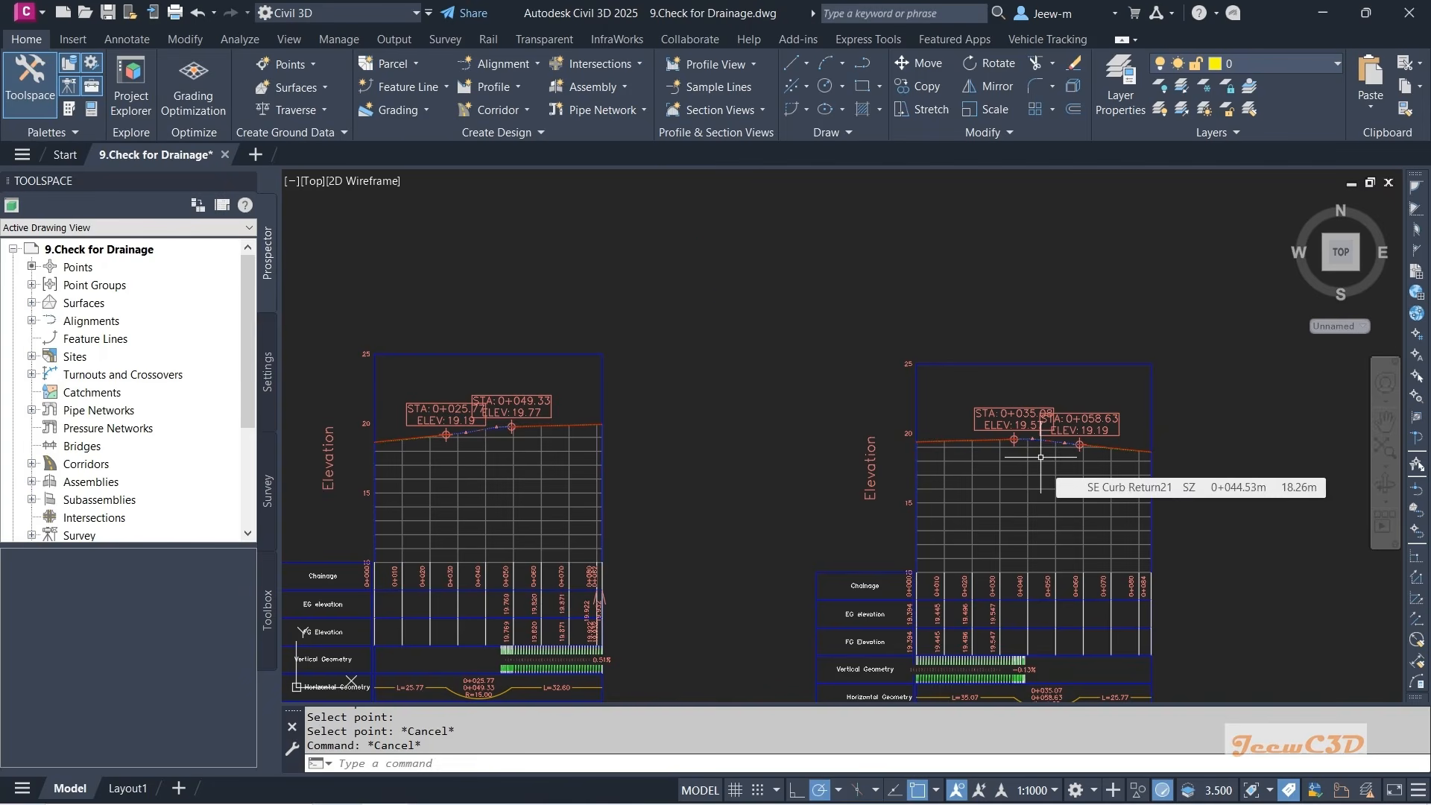
- Examine the Secondary Road profile between its vertical curve and the junction end, including the final grade, in relation to intersection drainage
scroll(1029, 432, down, 6)
scroll(1066, 246, up, 3)
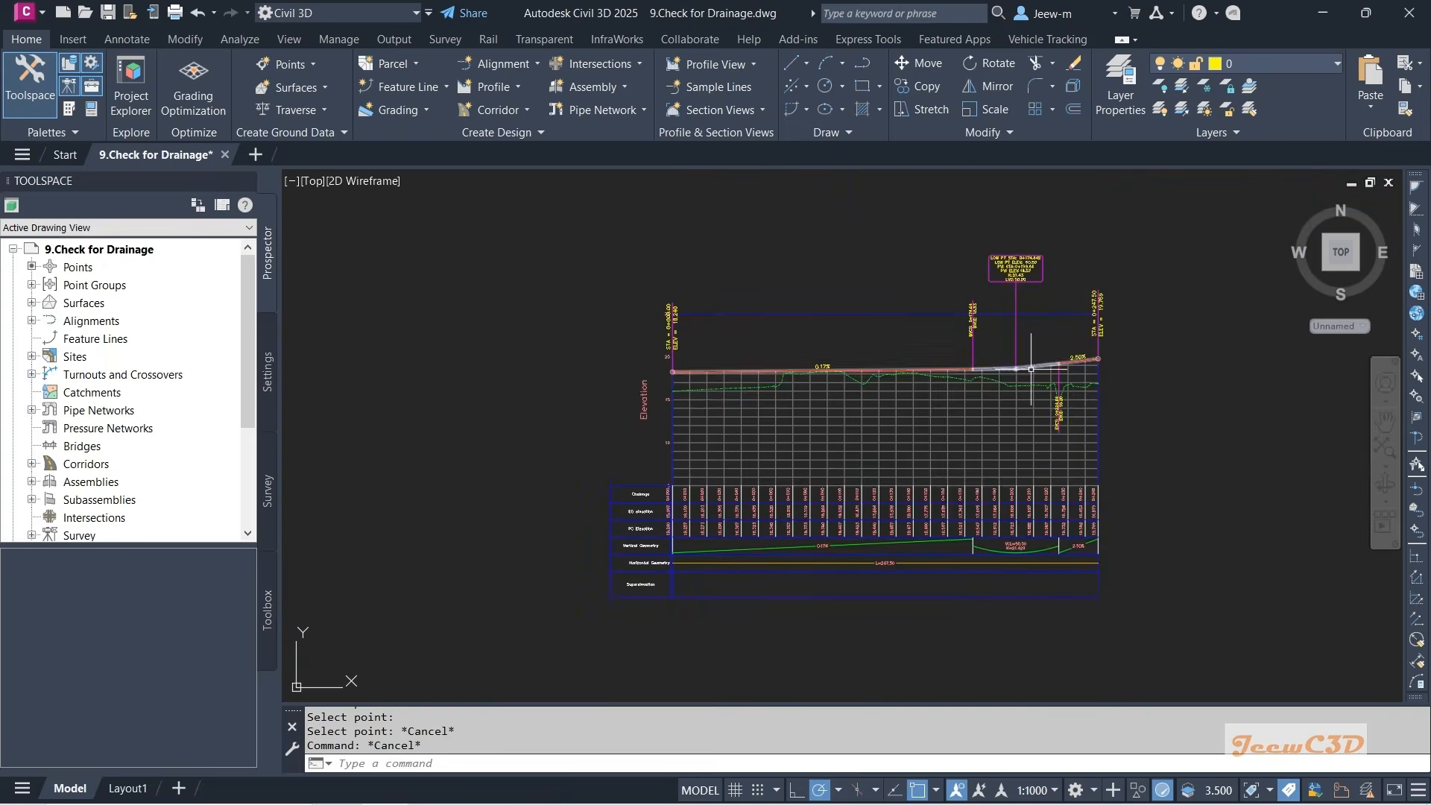
scroll(1042, 341, up, 2)
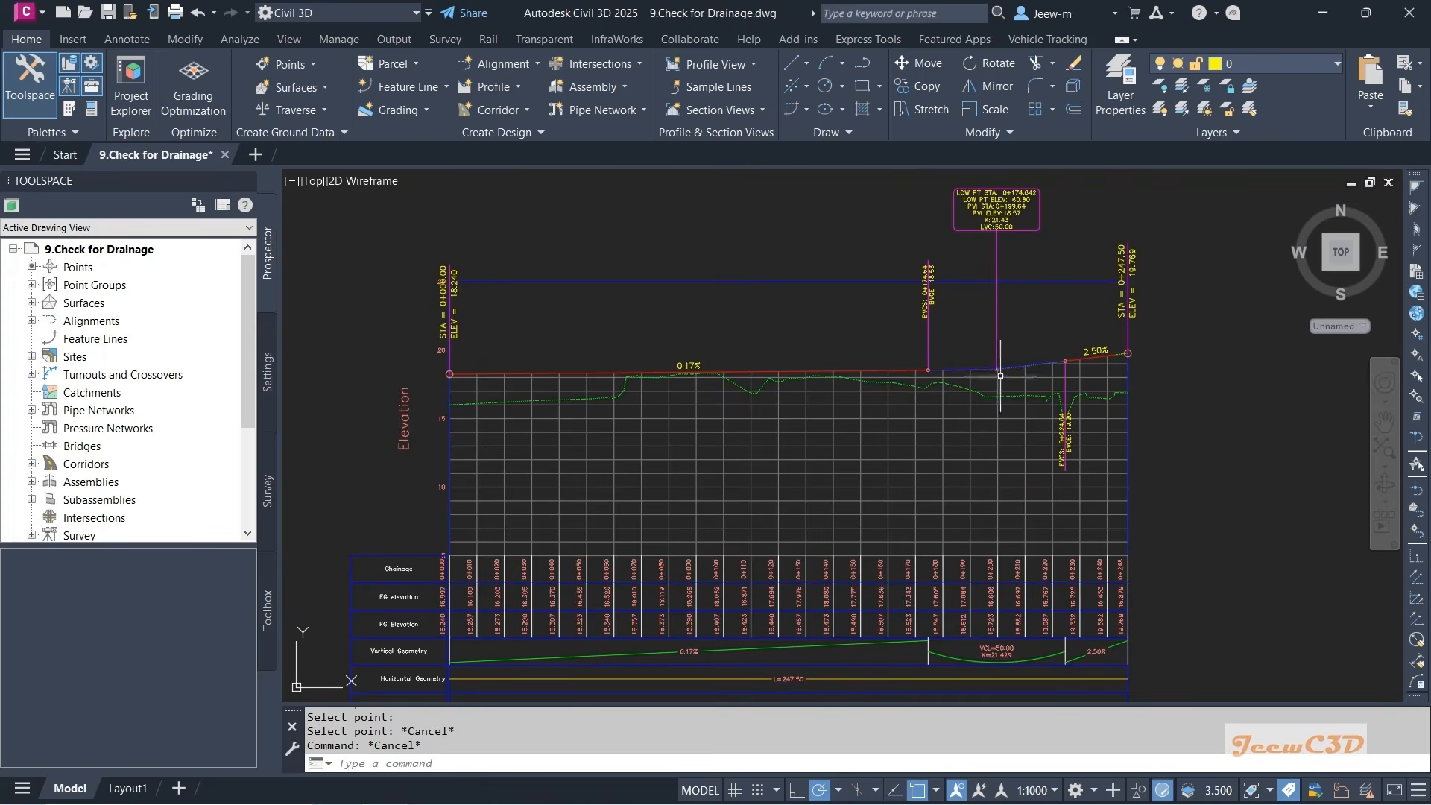
scroll(1082, 329, down, 4)
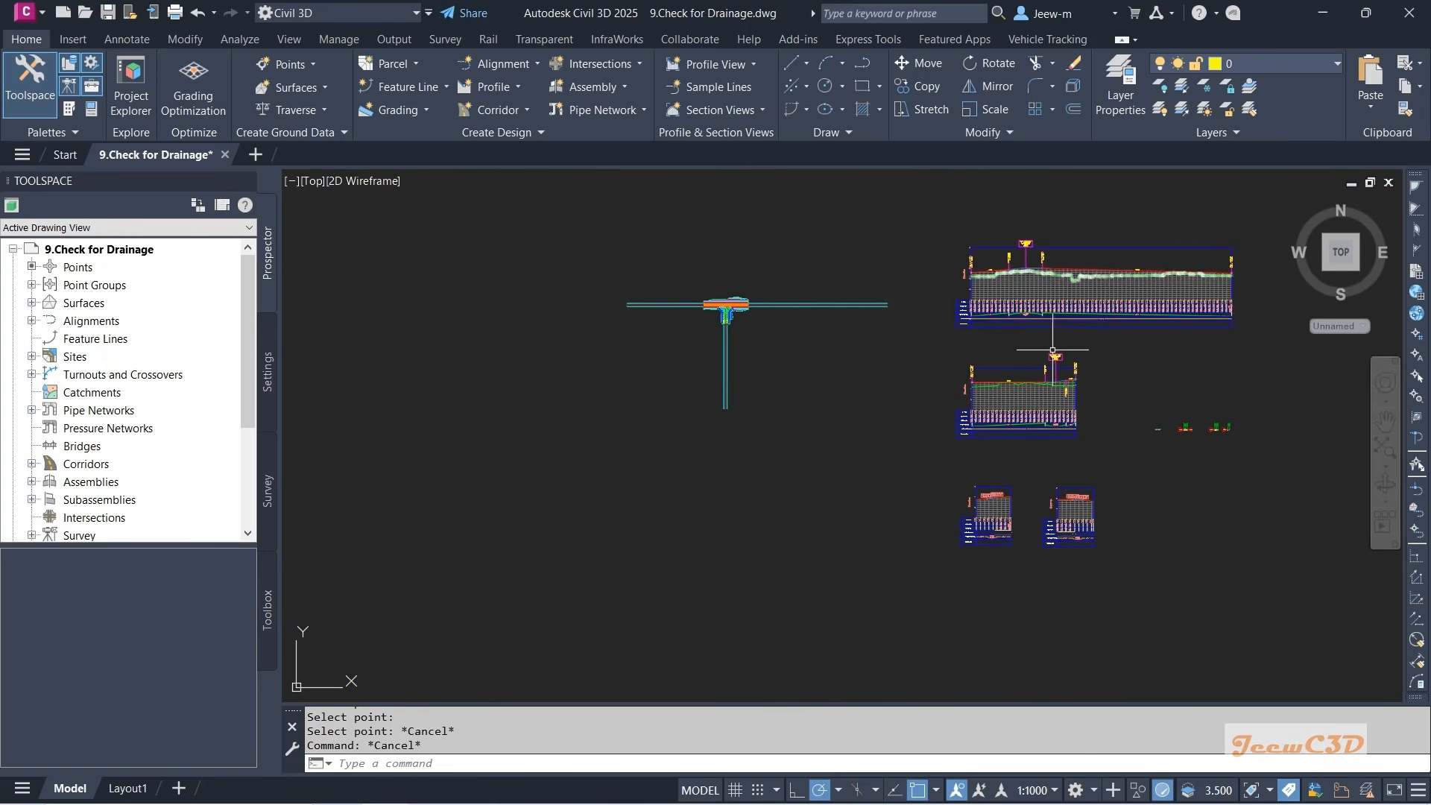
scroll(712, 316, up, 8)
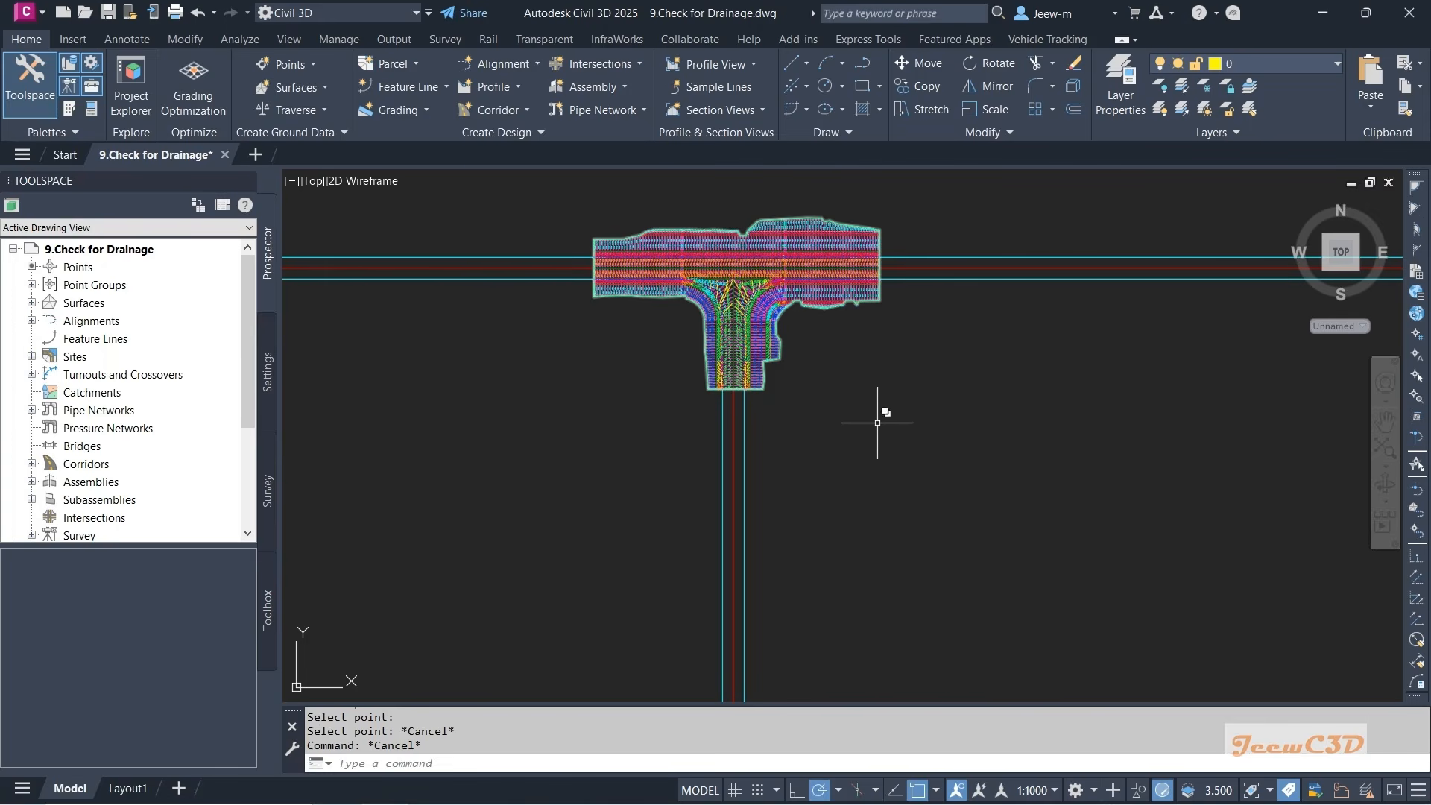
mouse_move(885, 421)
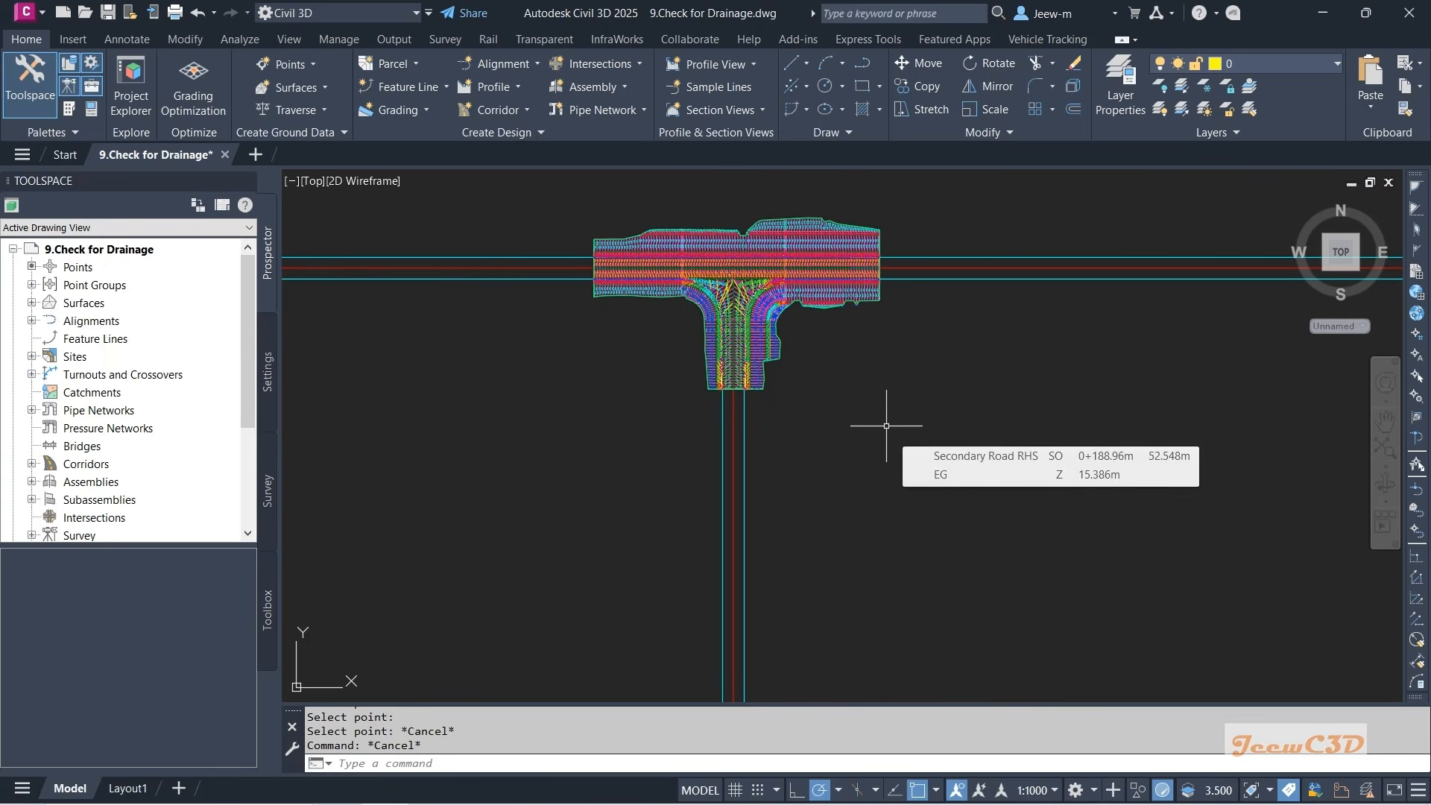
scroll(886, 422, down, 6)
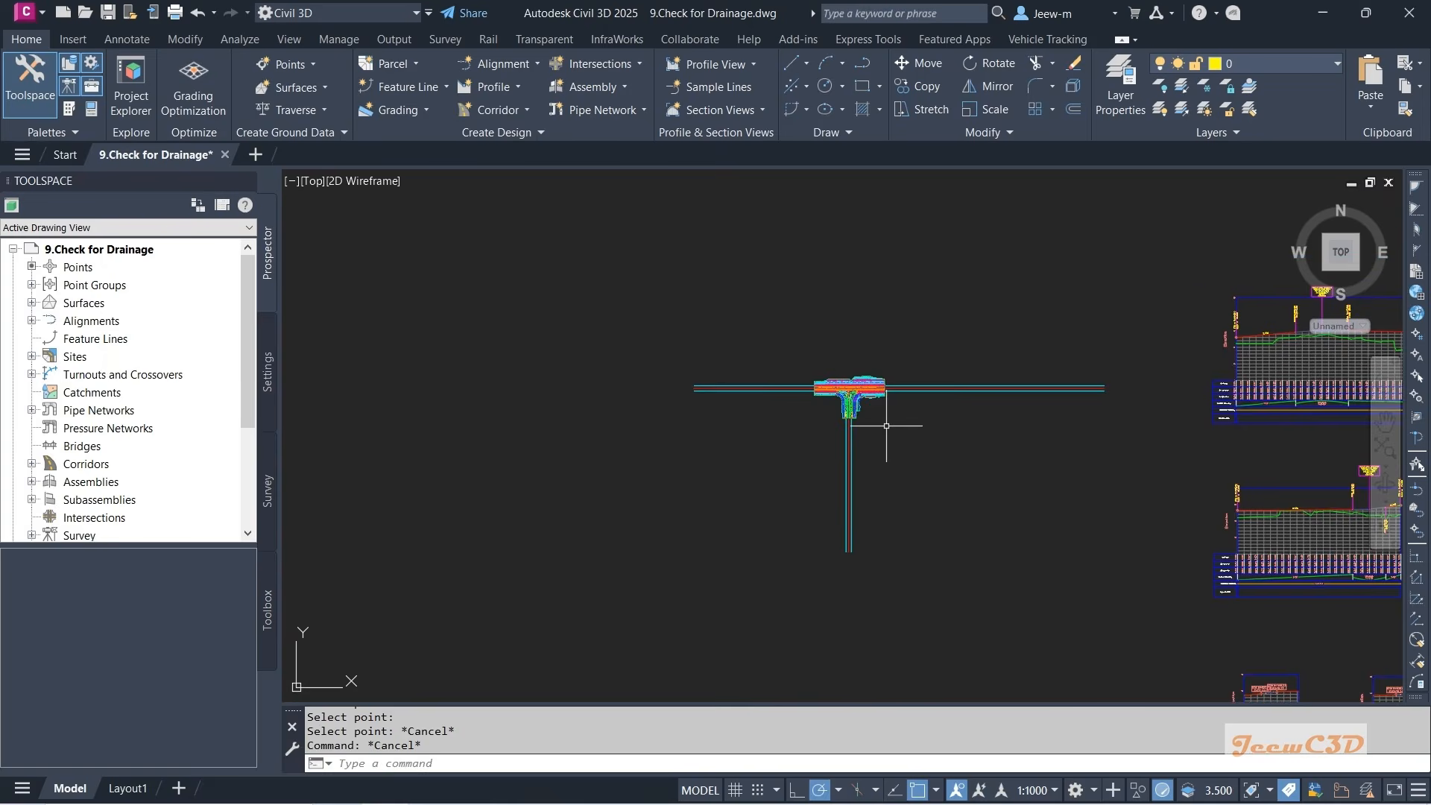
middle_drag(970, 437, 623, 399)
scroll(931, 425, up, 8)
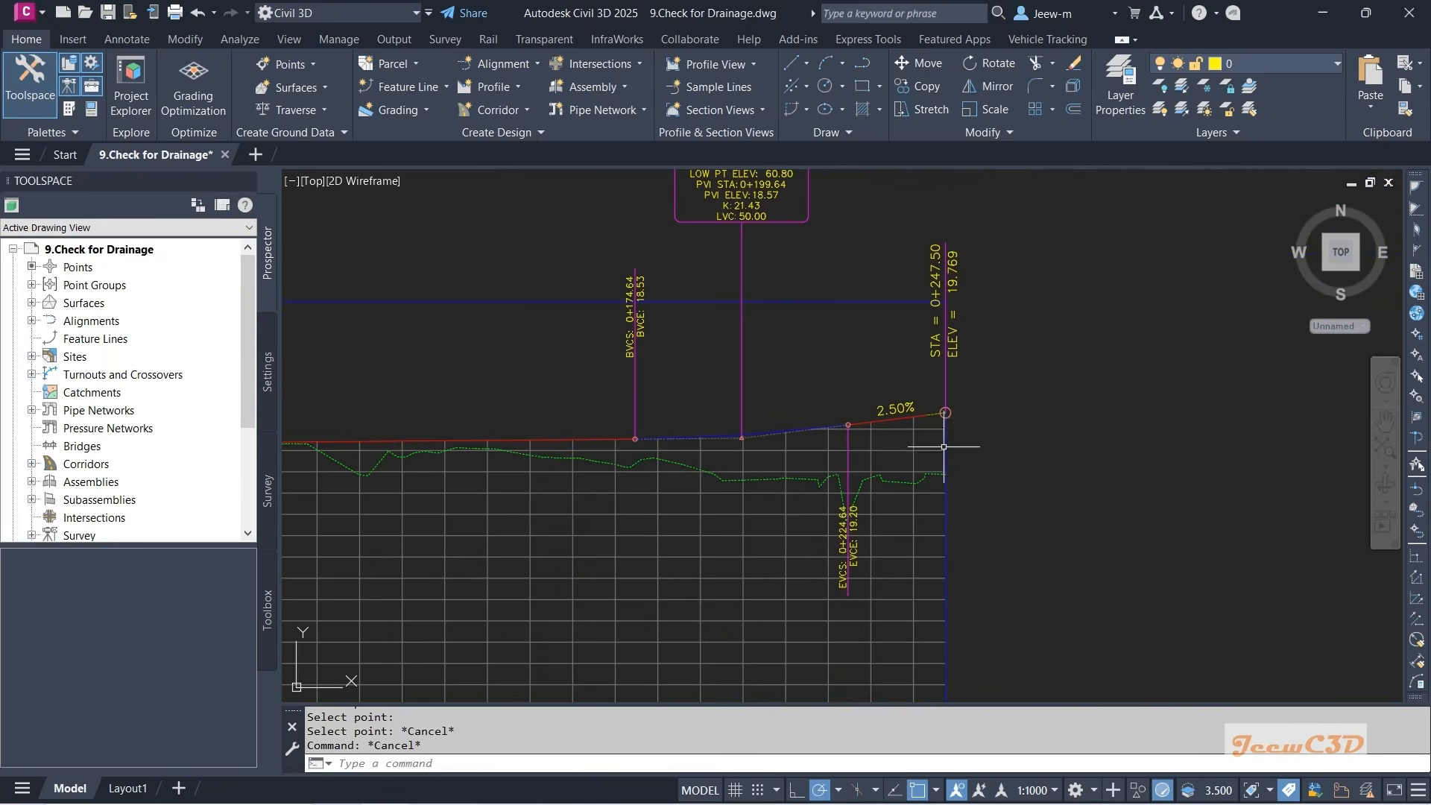
scroll(905, 399, up, 2)
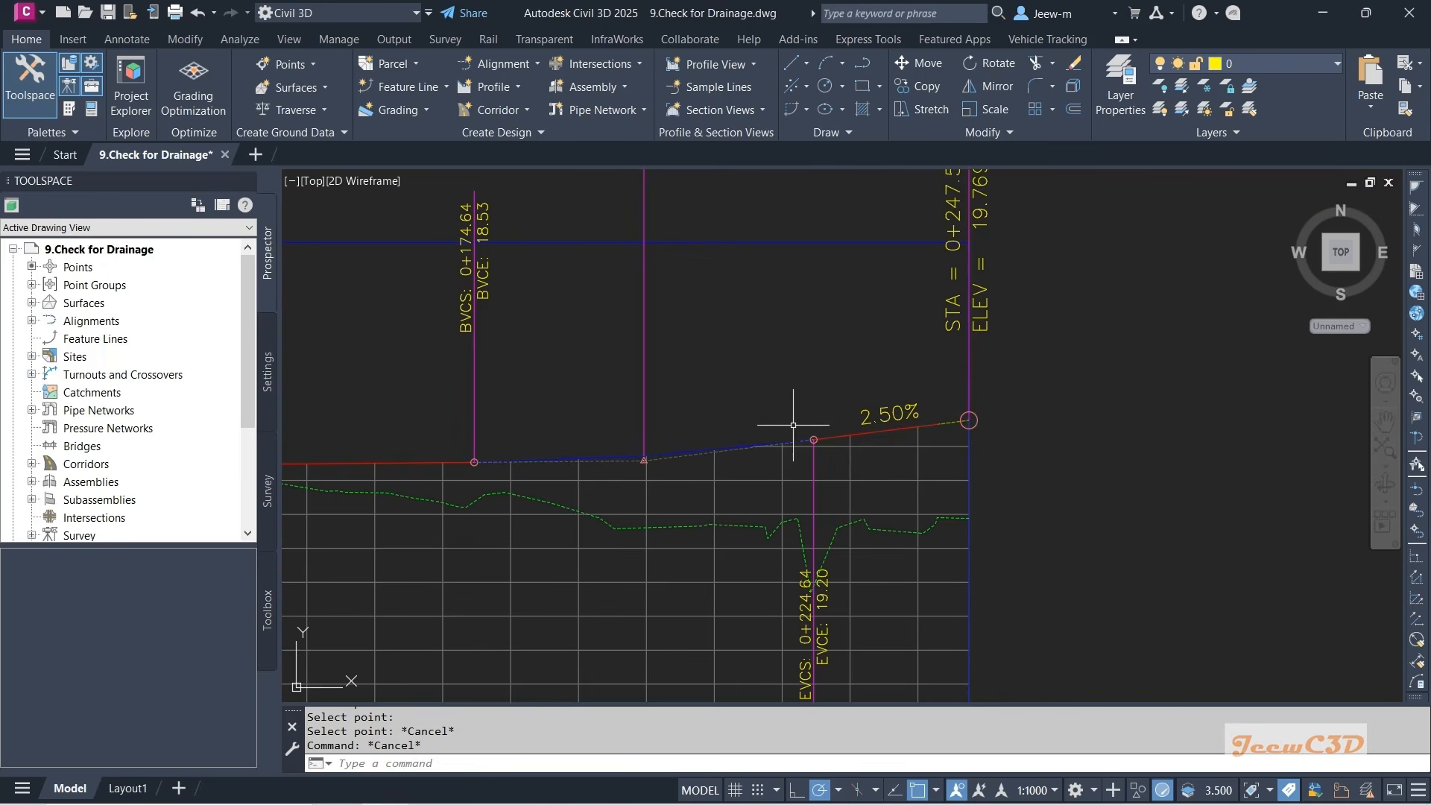
scroll(867, 416, up, 3)
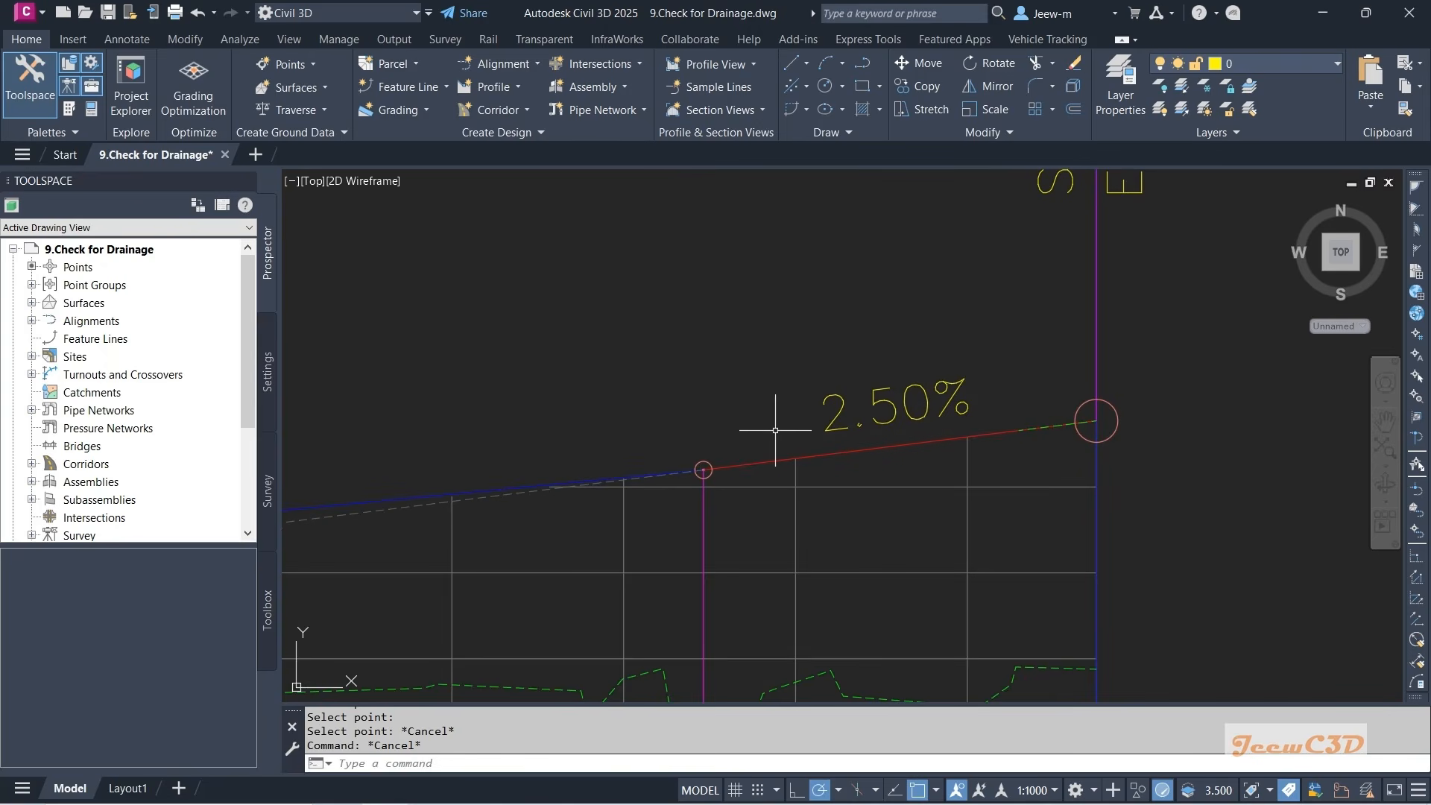
- Compare the Secondary Road's final grade at the junction with the Main Road profile's long grade beyond its vertical curve
mouse_move(775, 430)
mouse_move(886, 472)
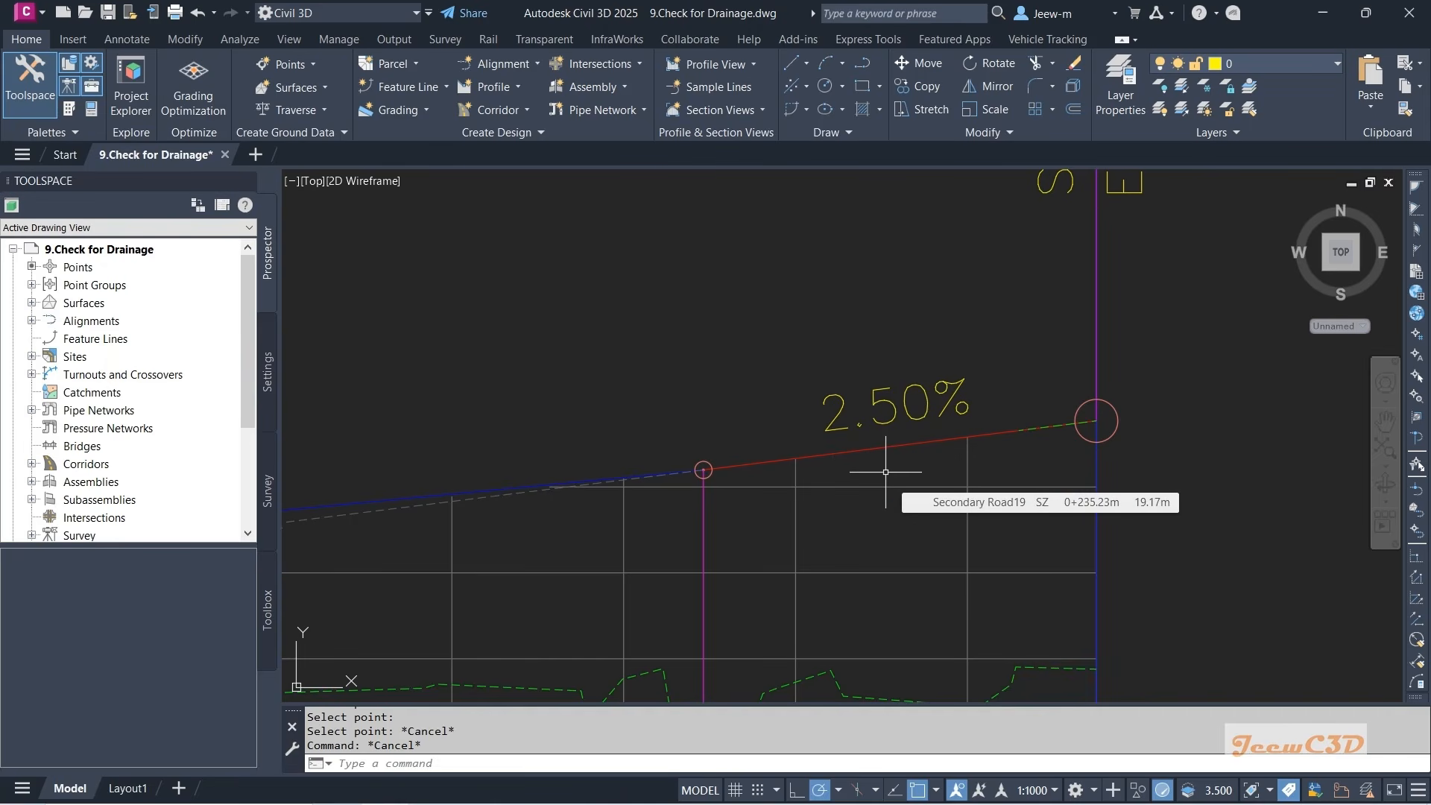
scroll(886, 472, down, 2)
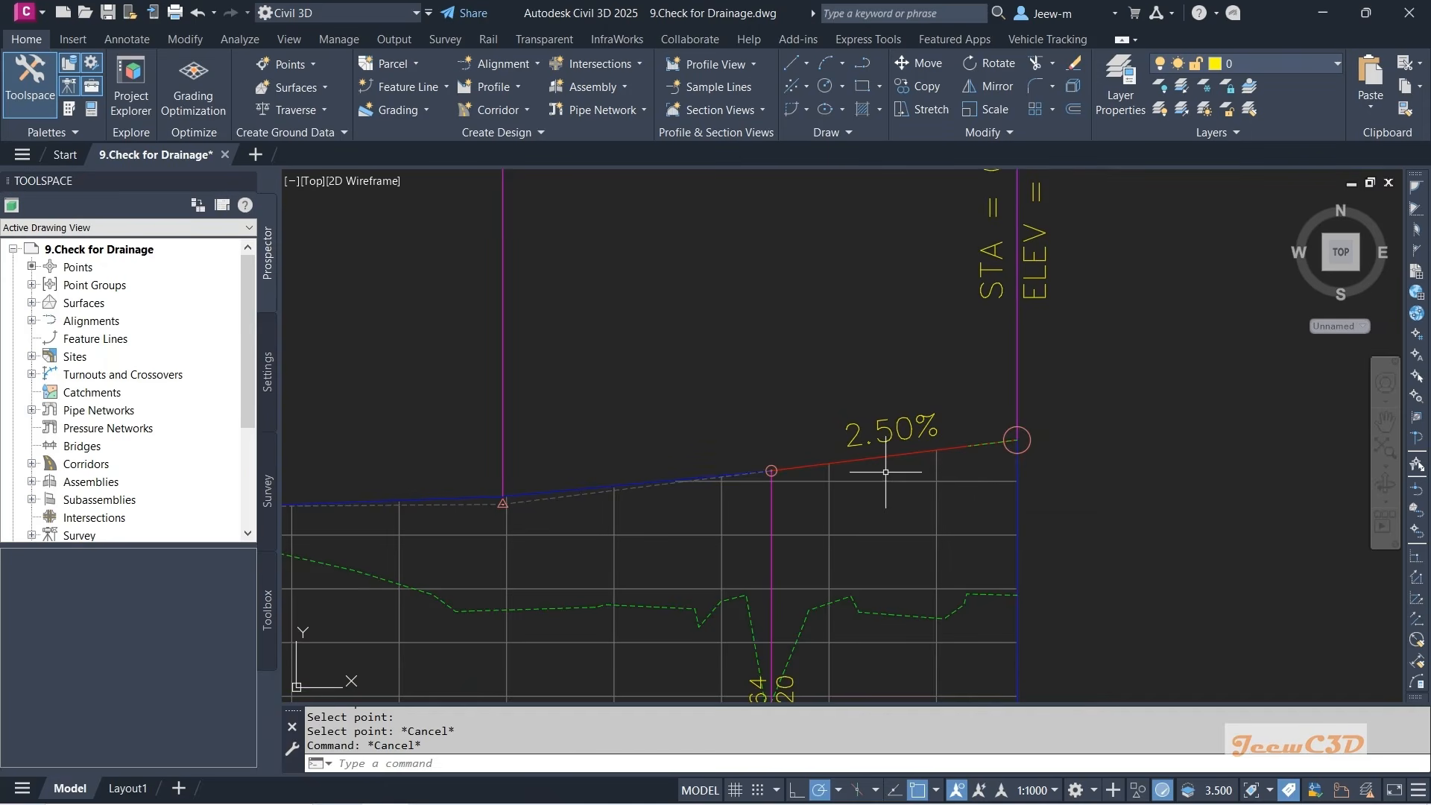
scroll(977, 469, down, 8)
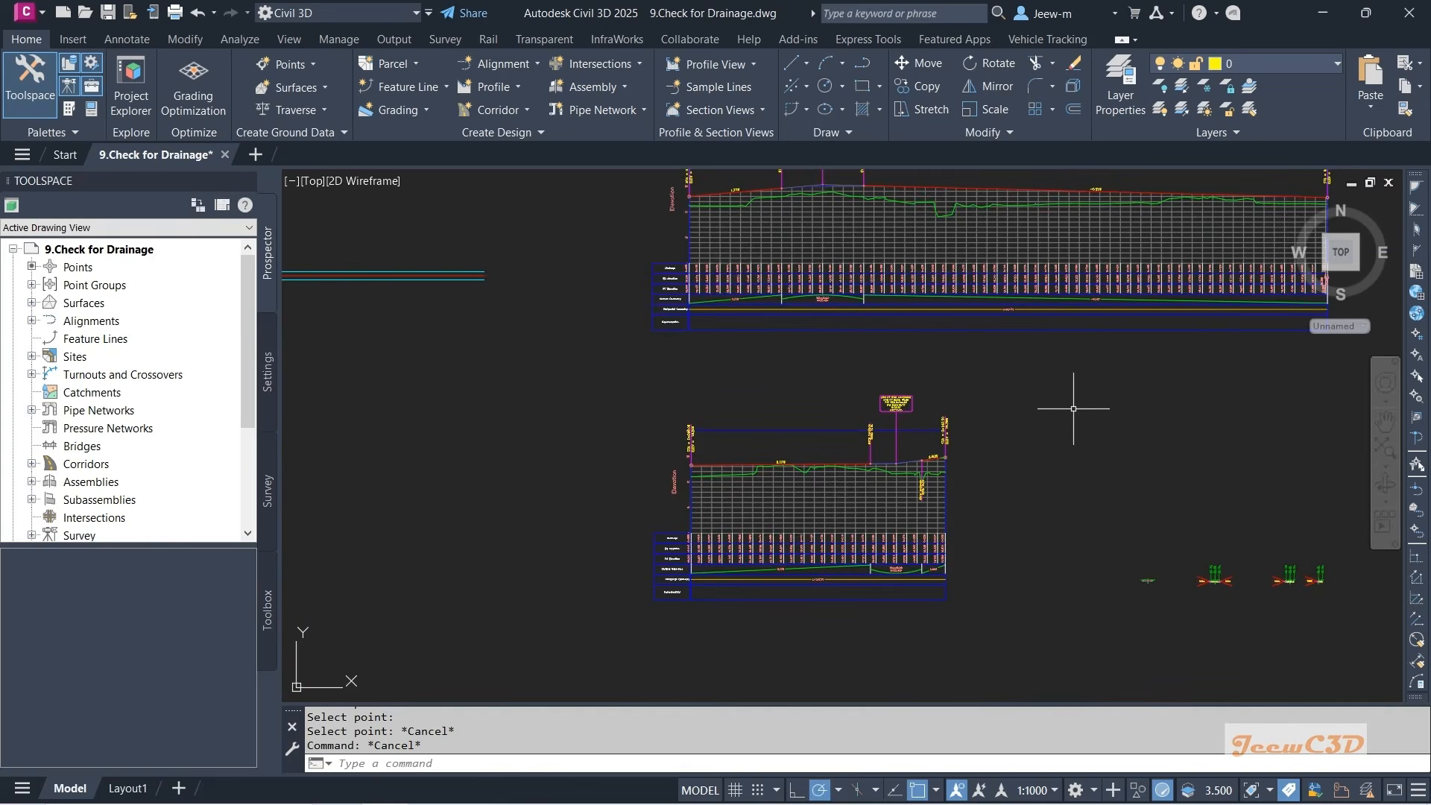
scroll(1081, 388, up, 8)
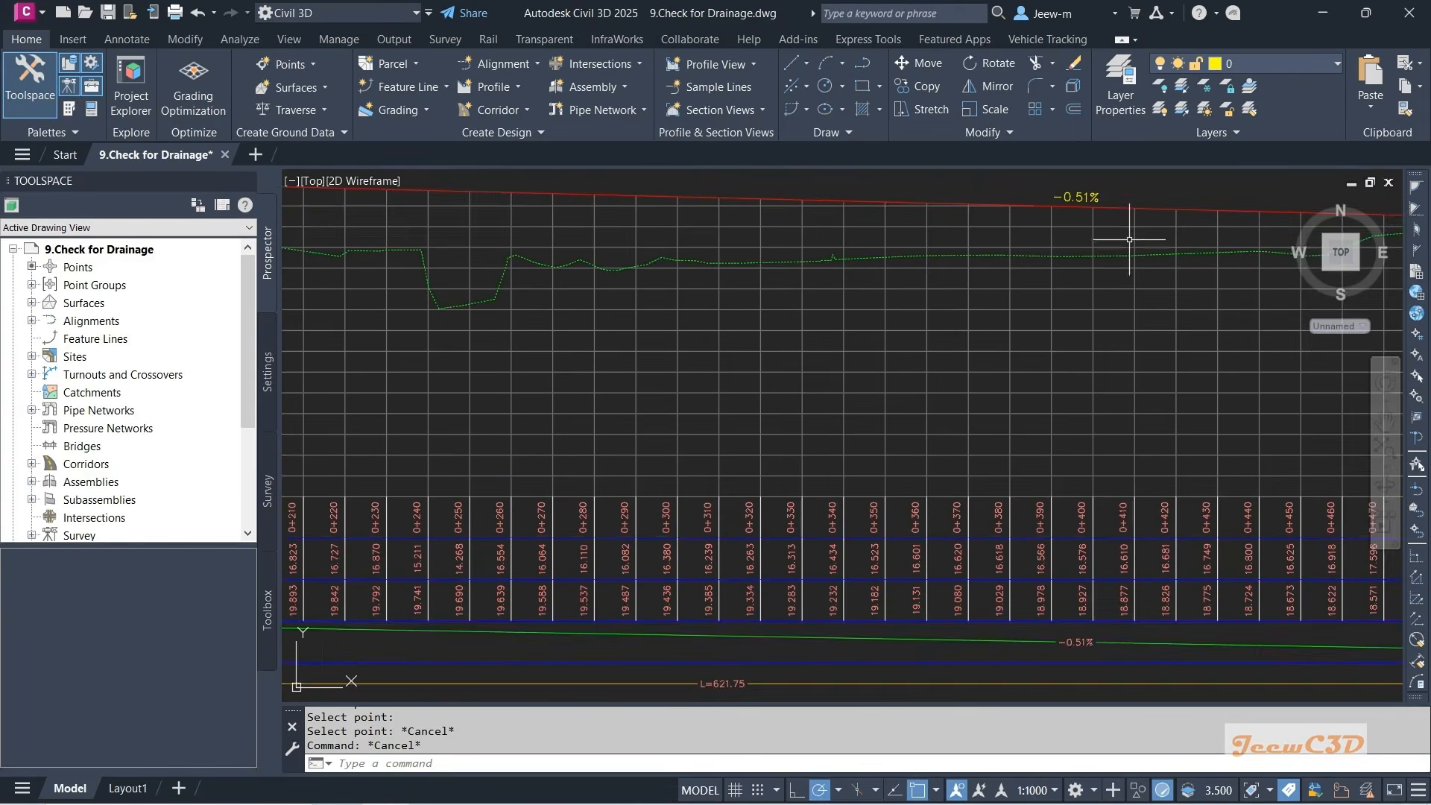
middle_drag(1125, 224, 1143, 311)
scroll(1118, 302, down, 2)
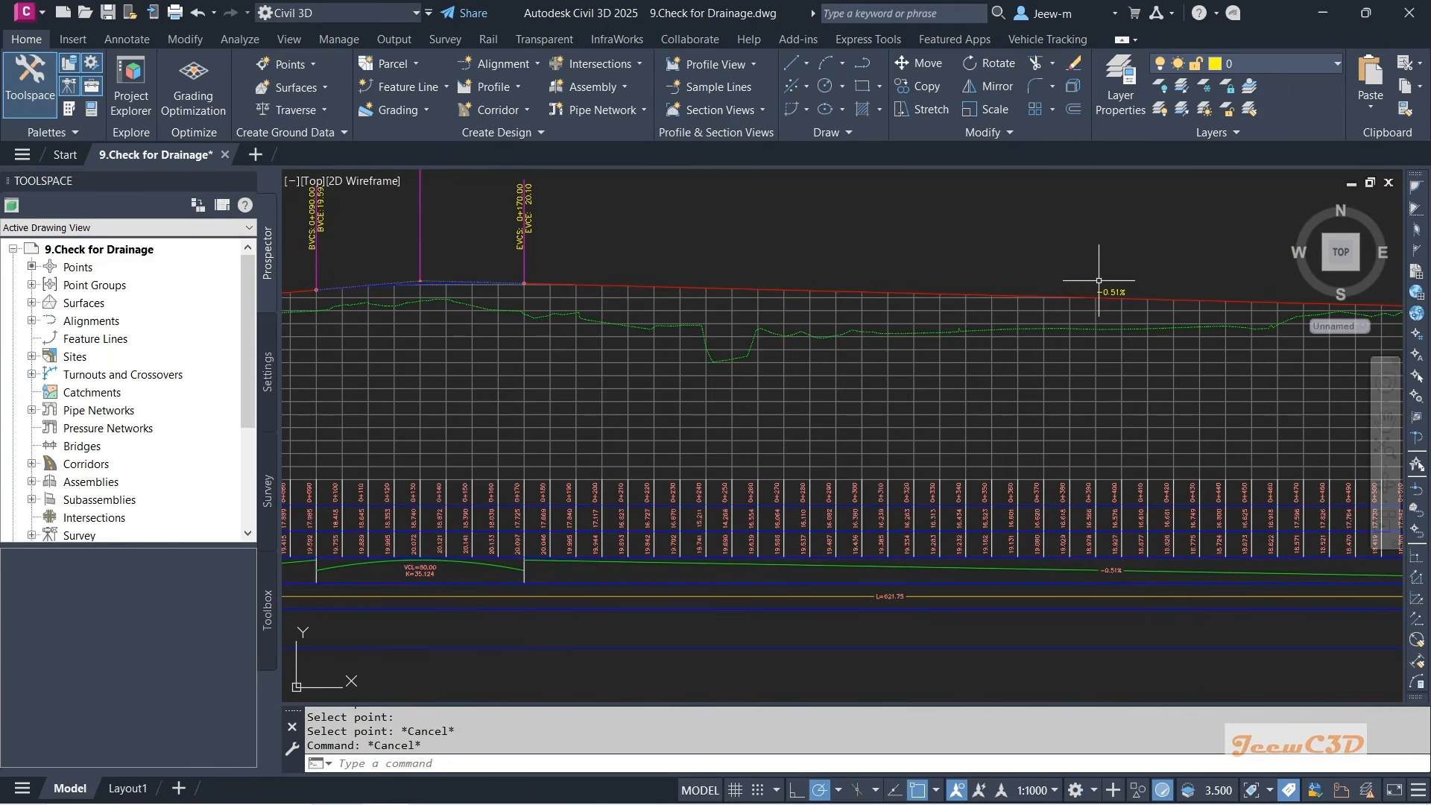
scroll(1136, 301, up, 3)
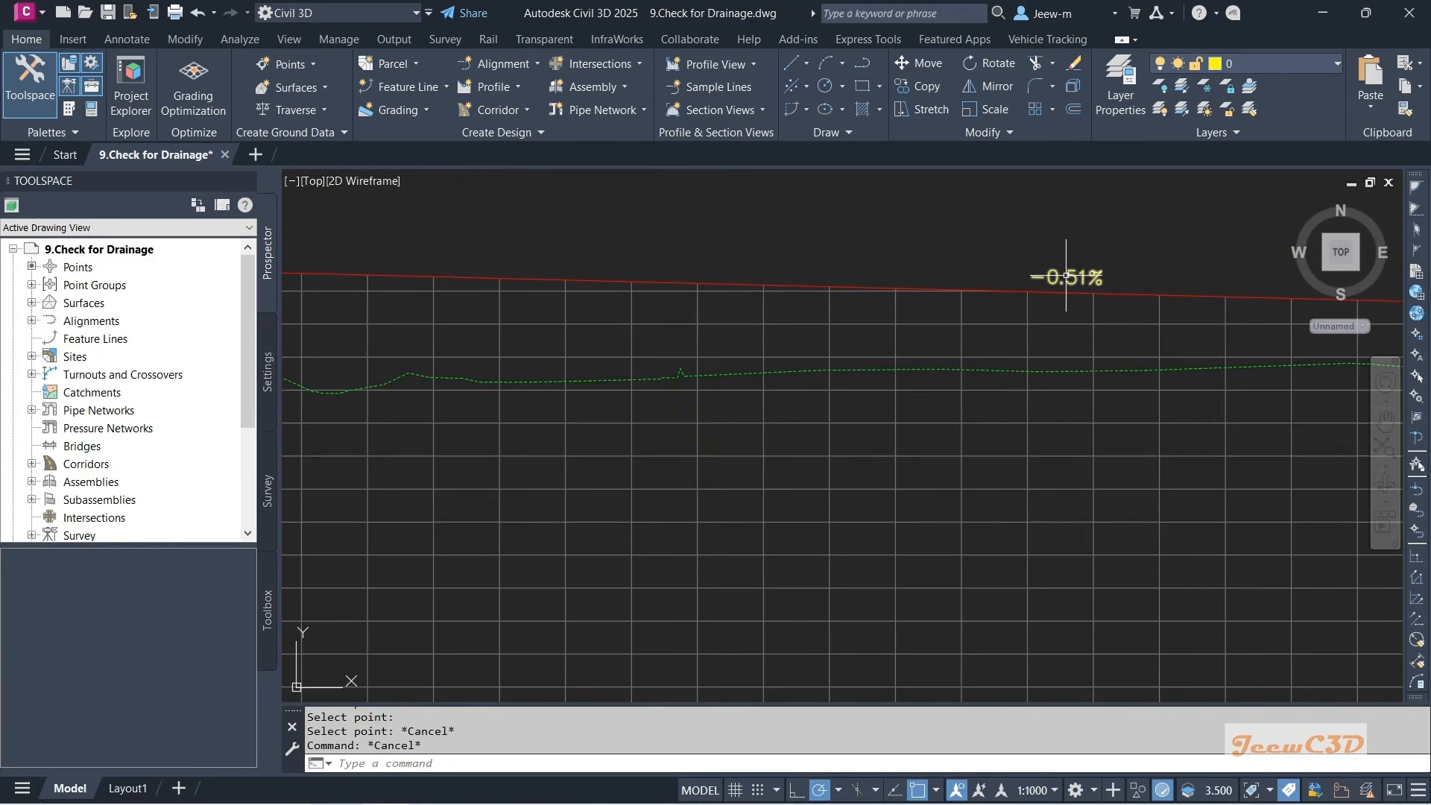
scroll(1051, 273, down, 2)
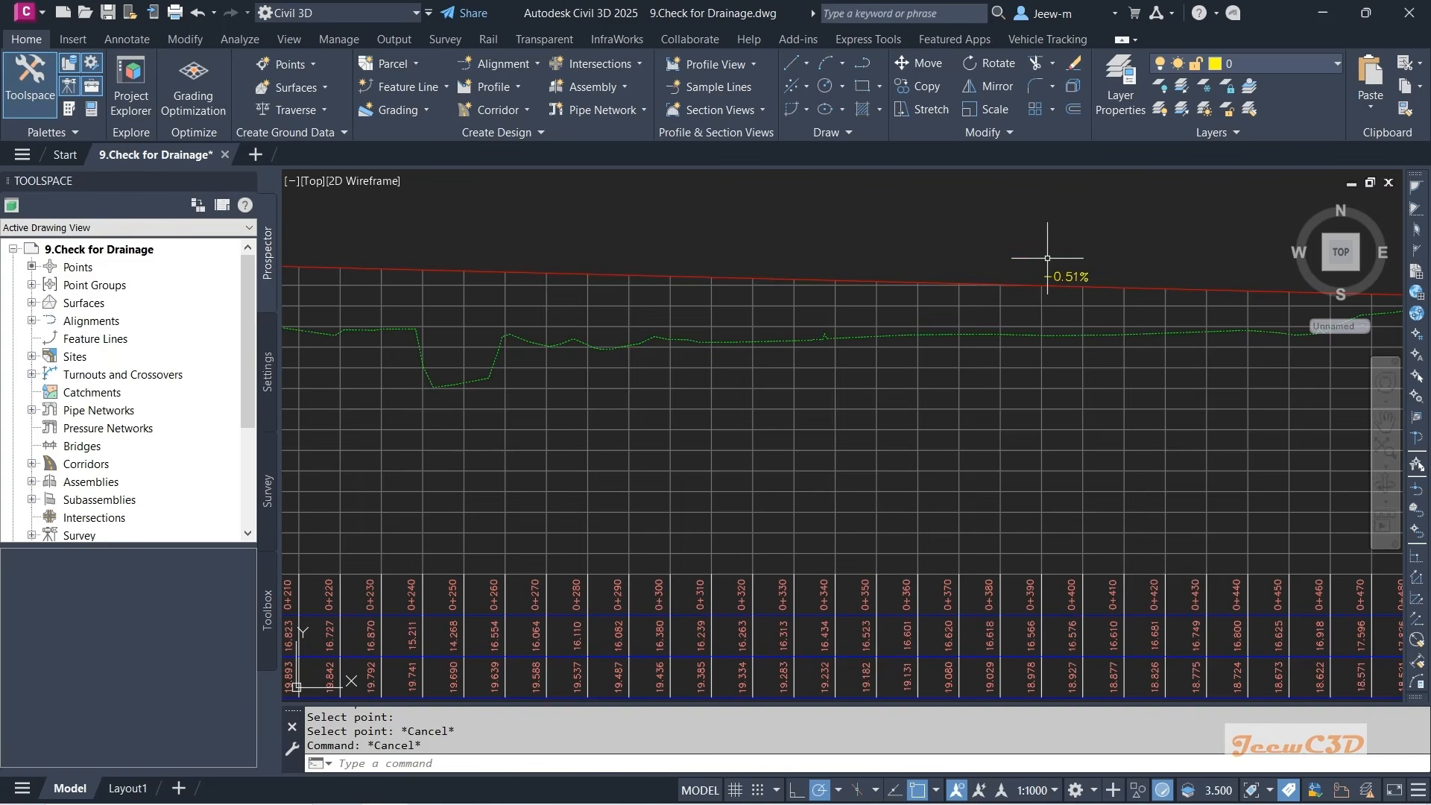
scroll(1047, 258, down, 5)
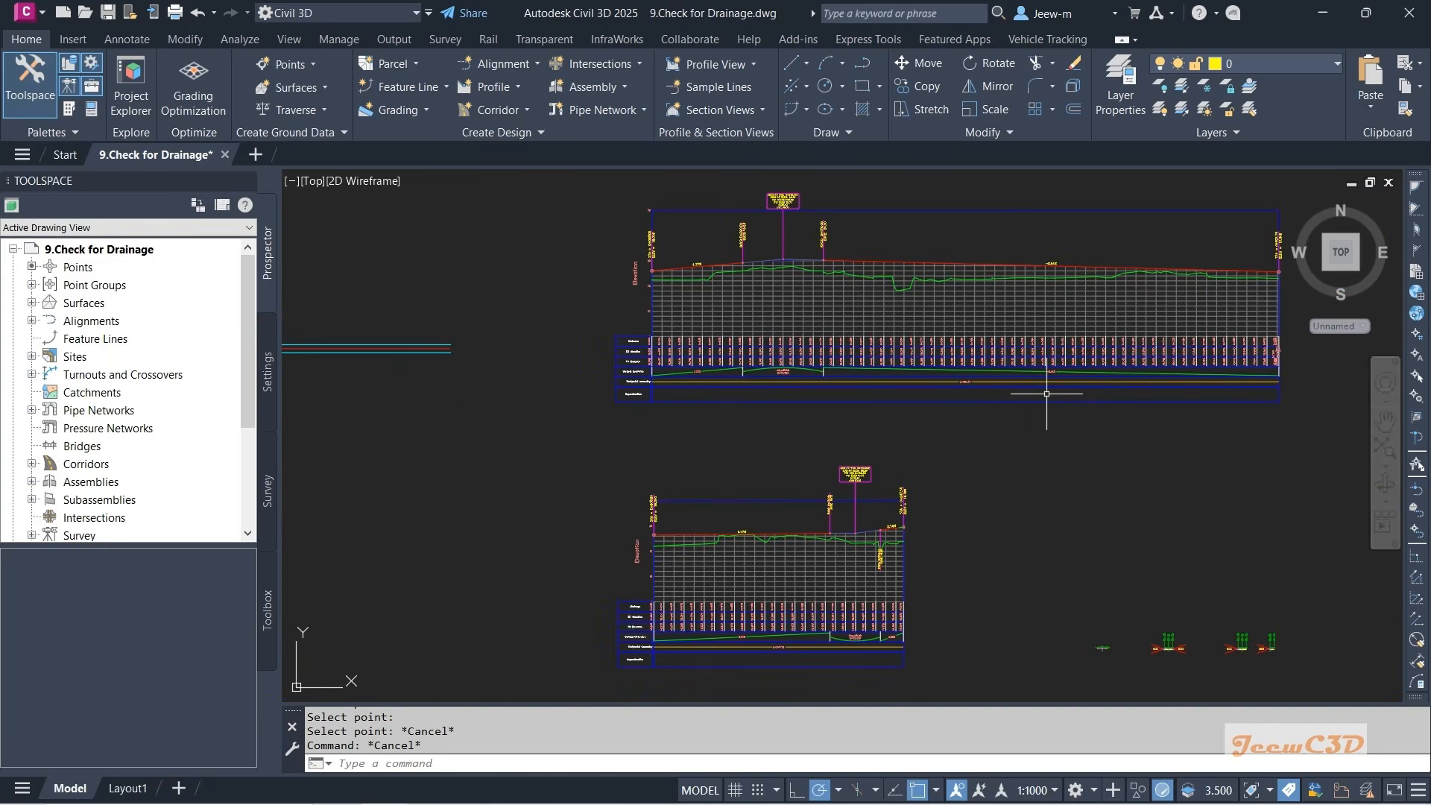
mouse_move(1046, 393)
scroll(1008, 255, up, 4)
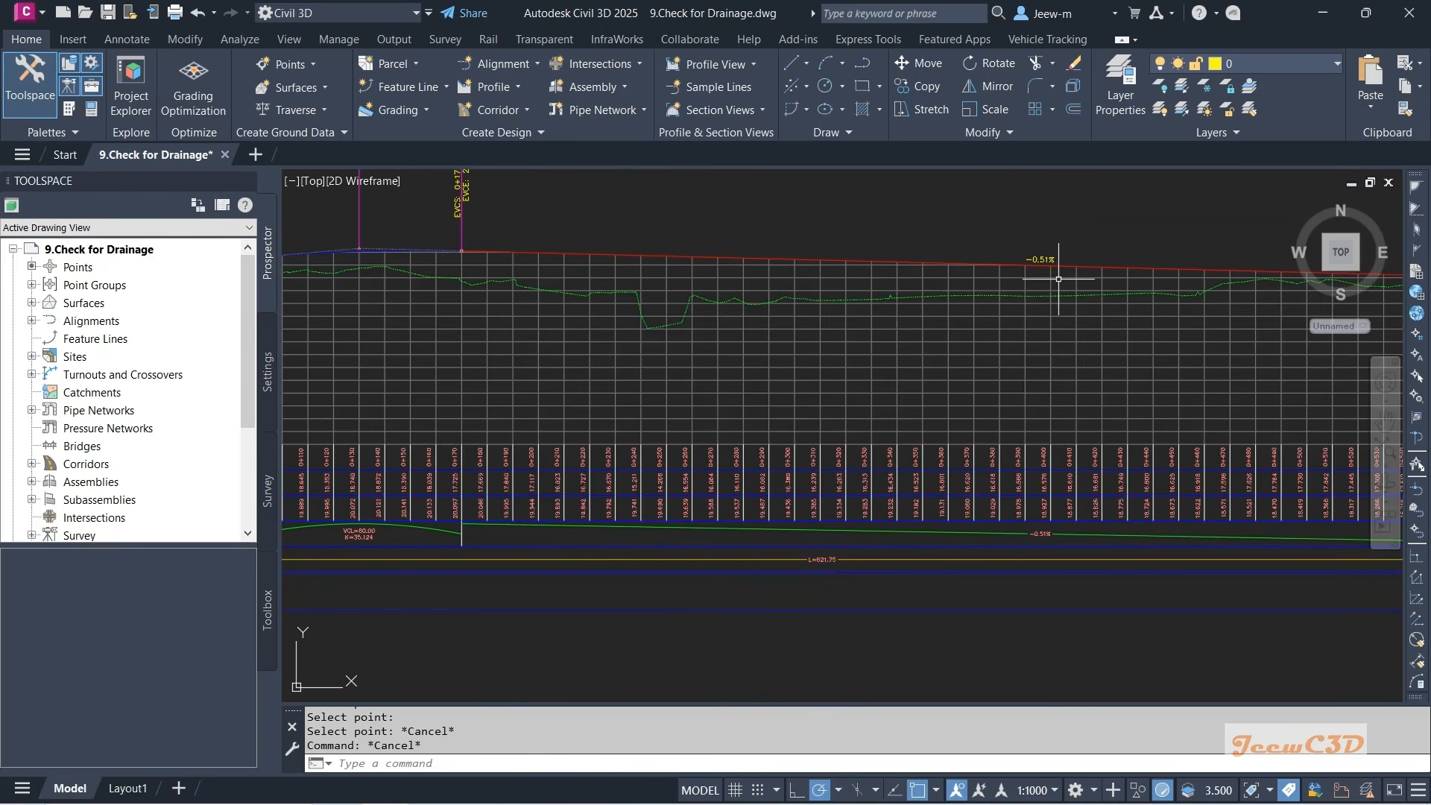
scroll(1058, 279, down, 6)
- Review the junction end of the Secondary Road profile and the vertical geometry in the curb return profile views
scroll(974, 431, up, 7)
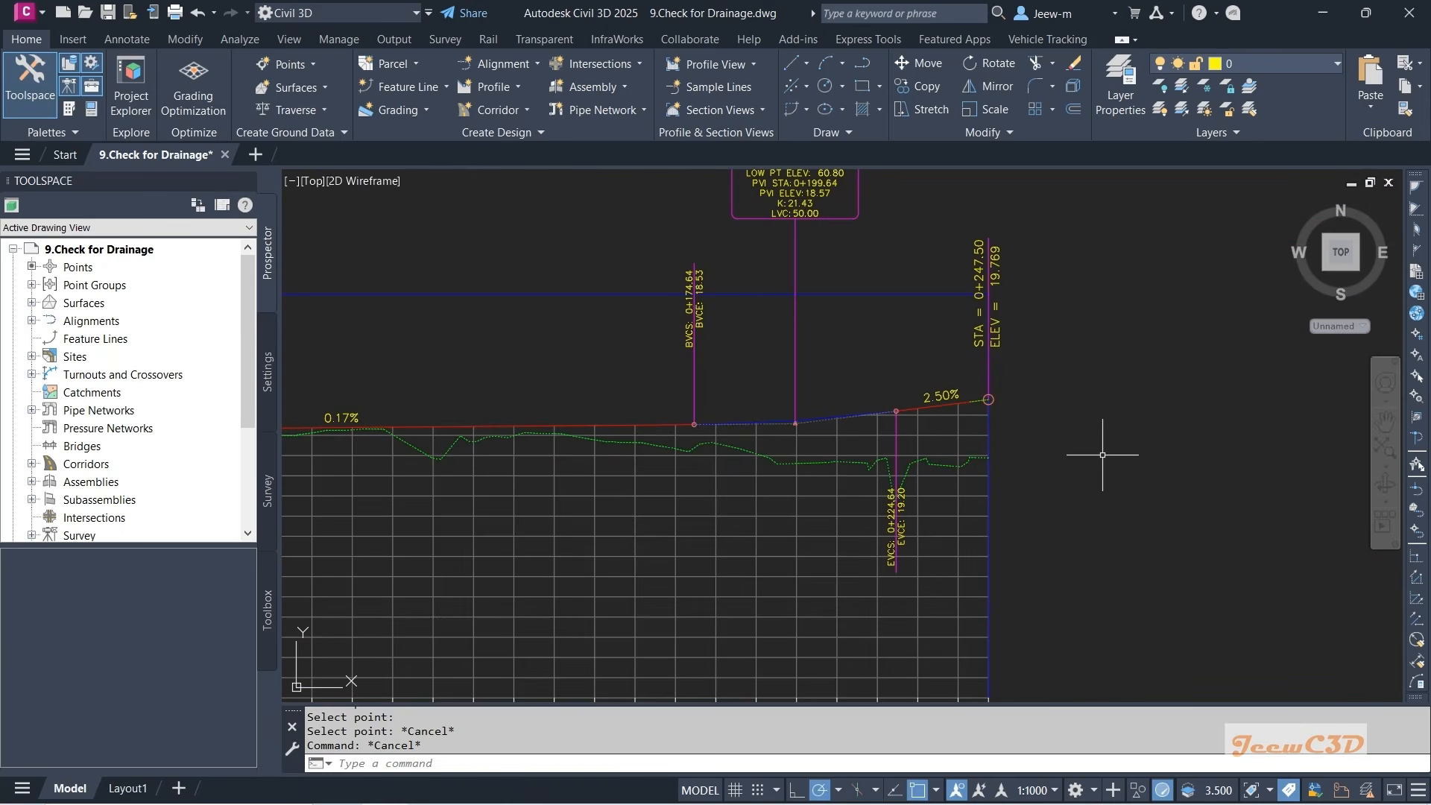
scroll(1090, 463, down, 4)
scroll(1089, 463, down, 5)
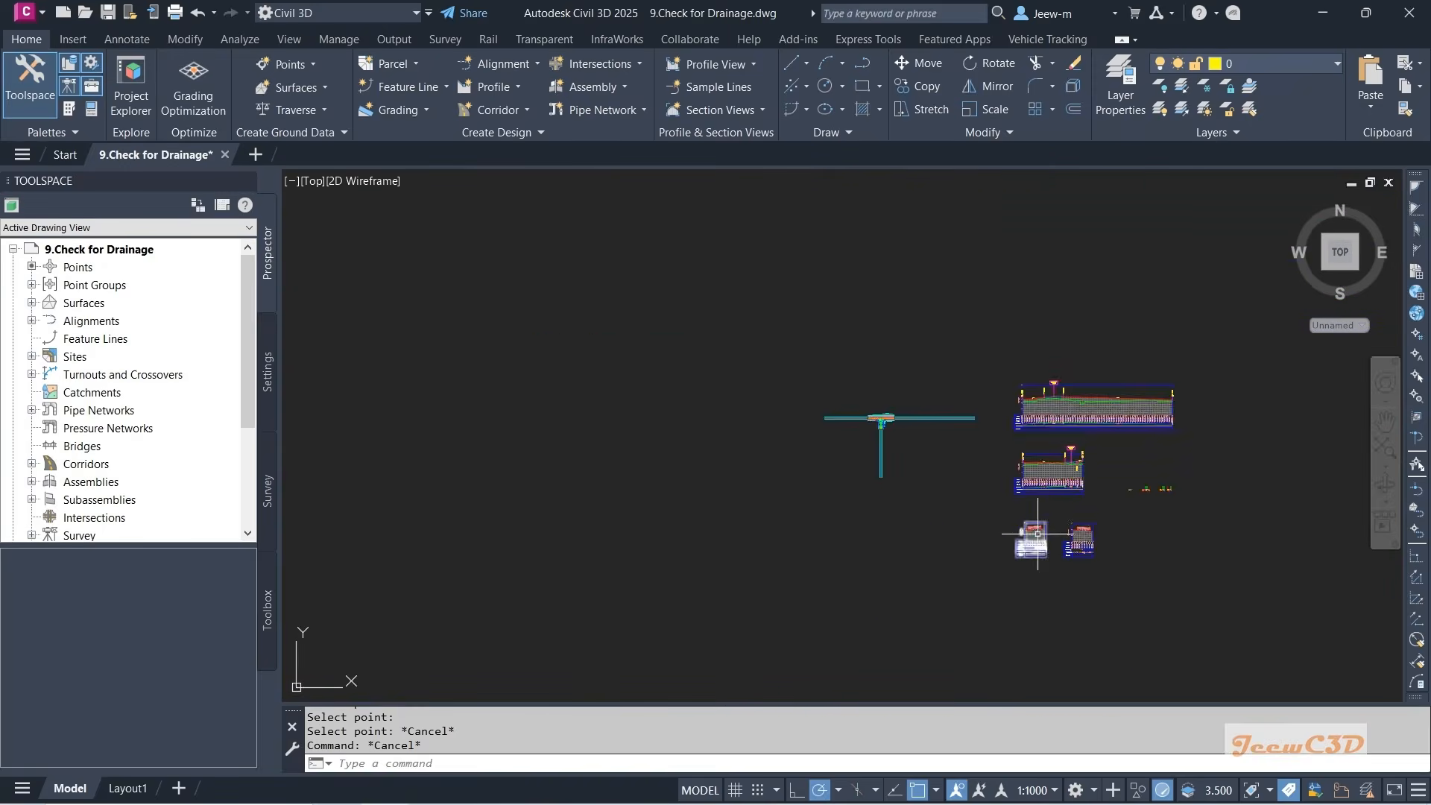
scroll(1026, 512, up, 8)
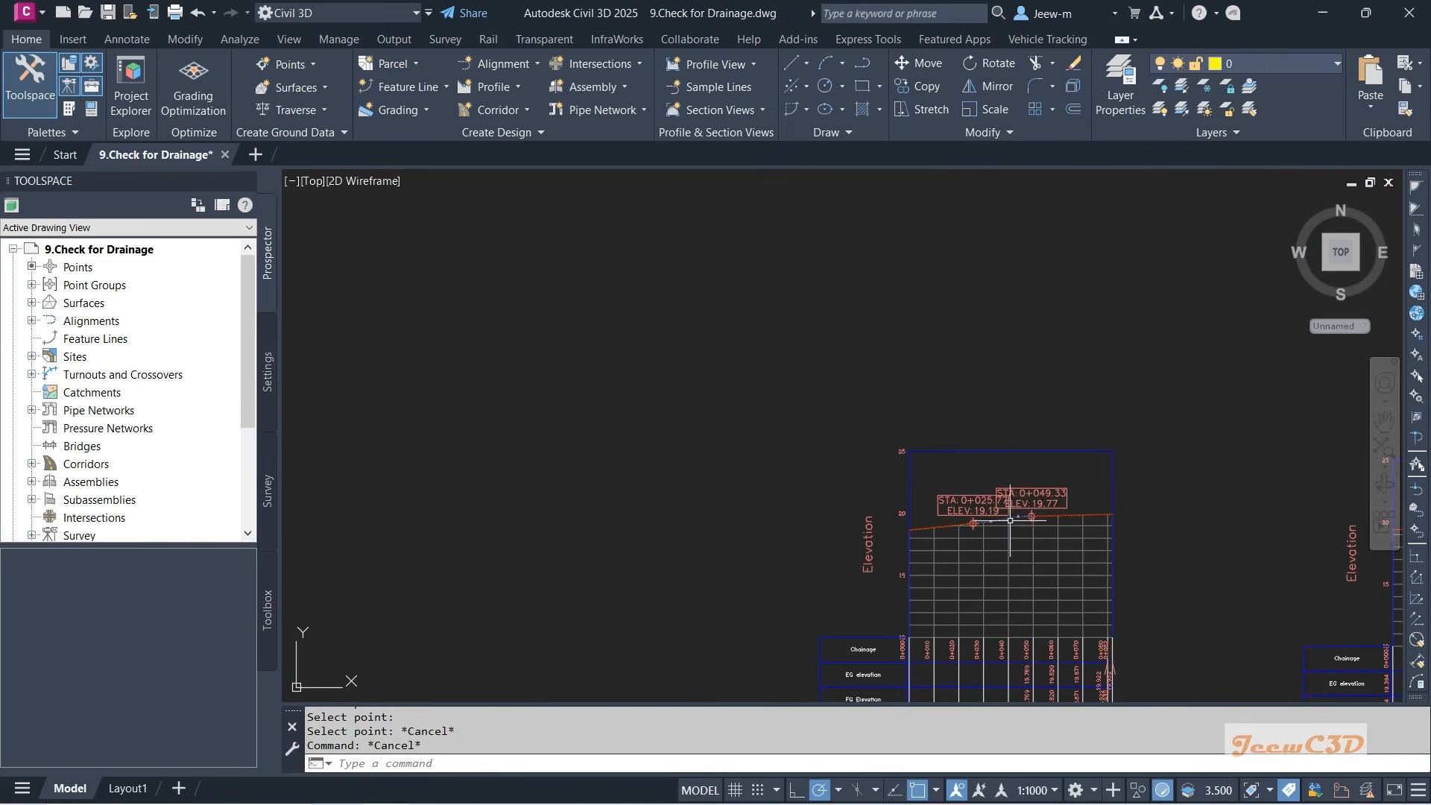
scroll(1010, 519, down, 5)
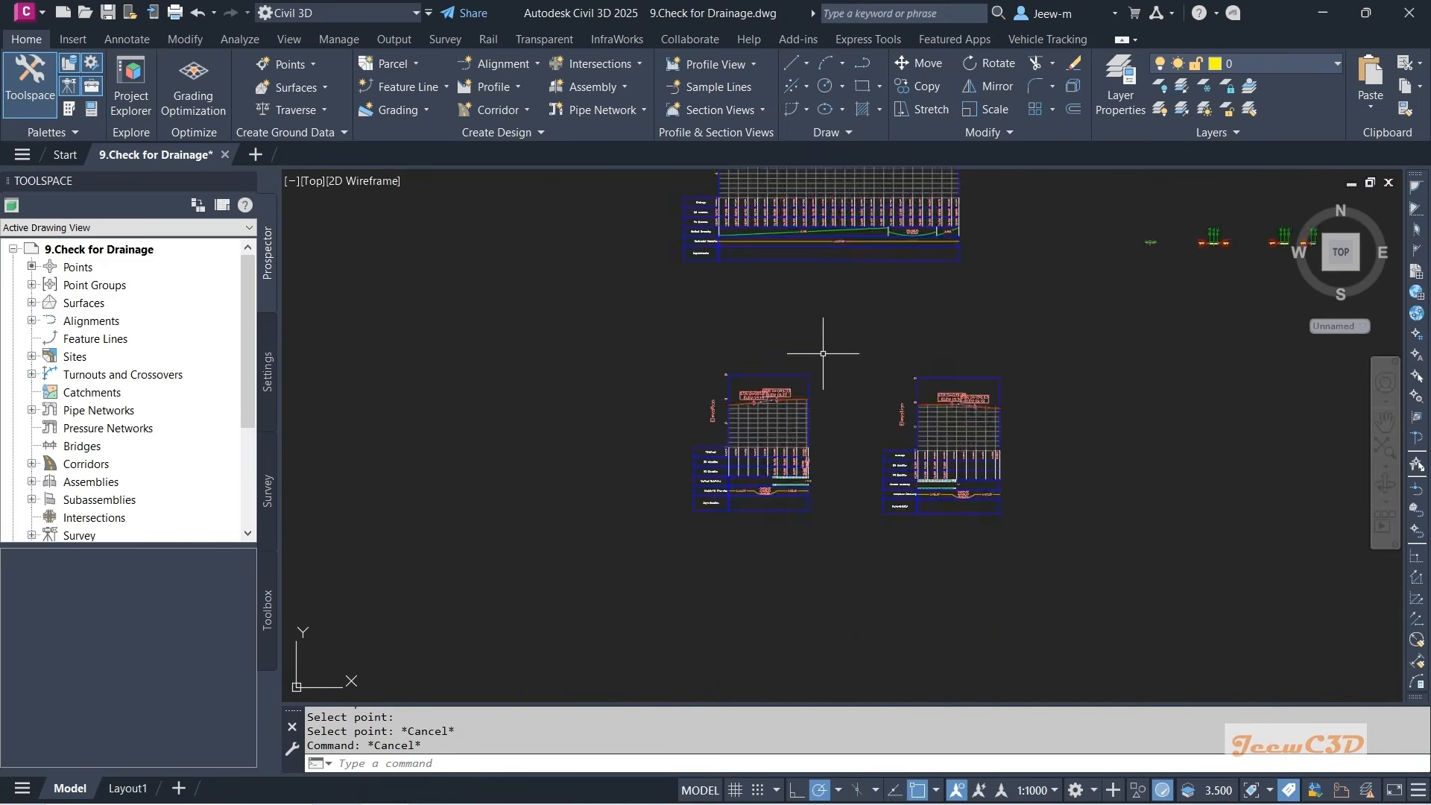
- Examine the slope arrows across the intersection in plan, covering the main road, both curb returns and the Secondary Road
scroll(812, 373, down, 4)
scroll(613, 337, up, 6)
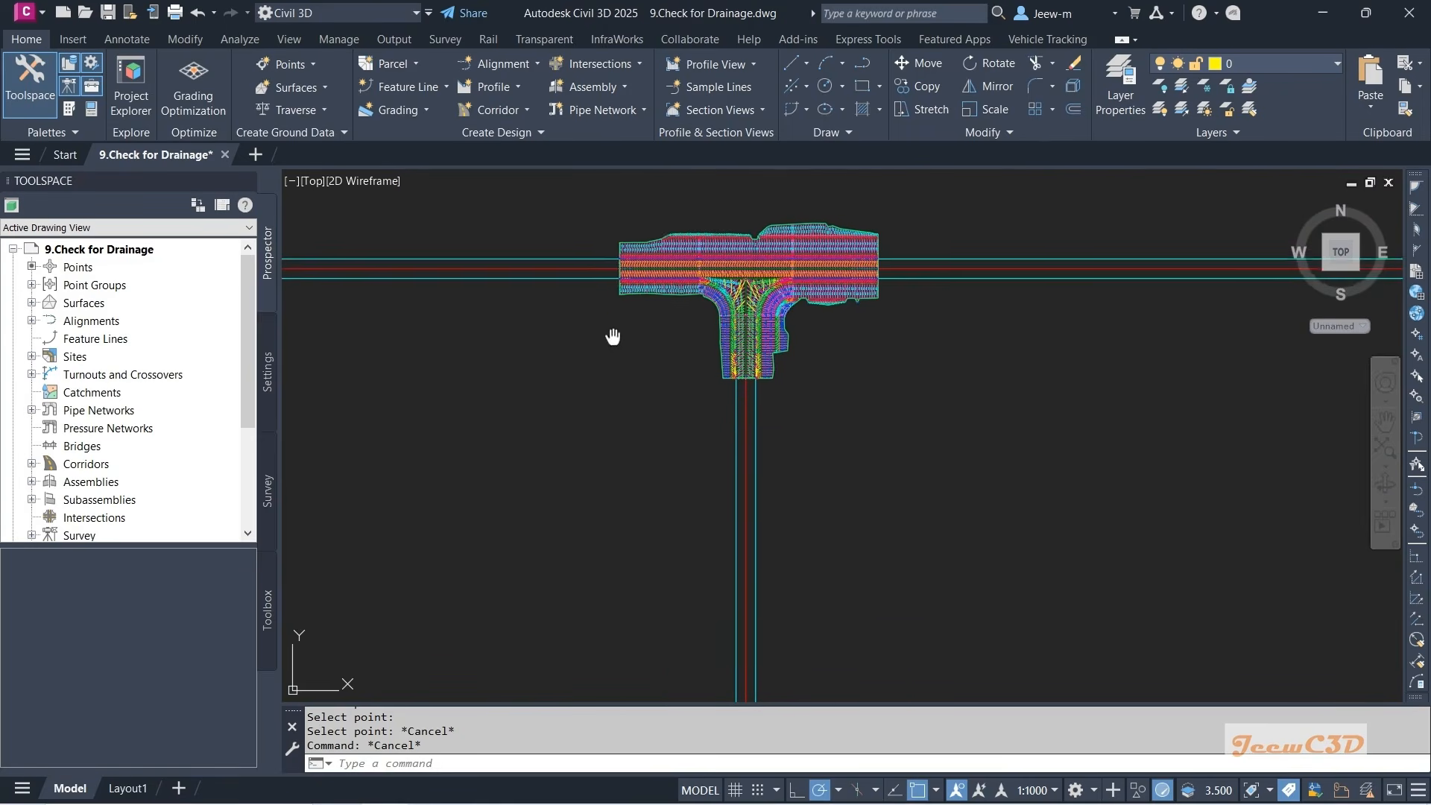
middle_drag(612, 337, 539, 394)
mouse_move(539, 395)
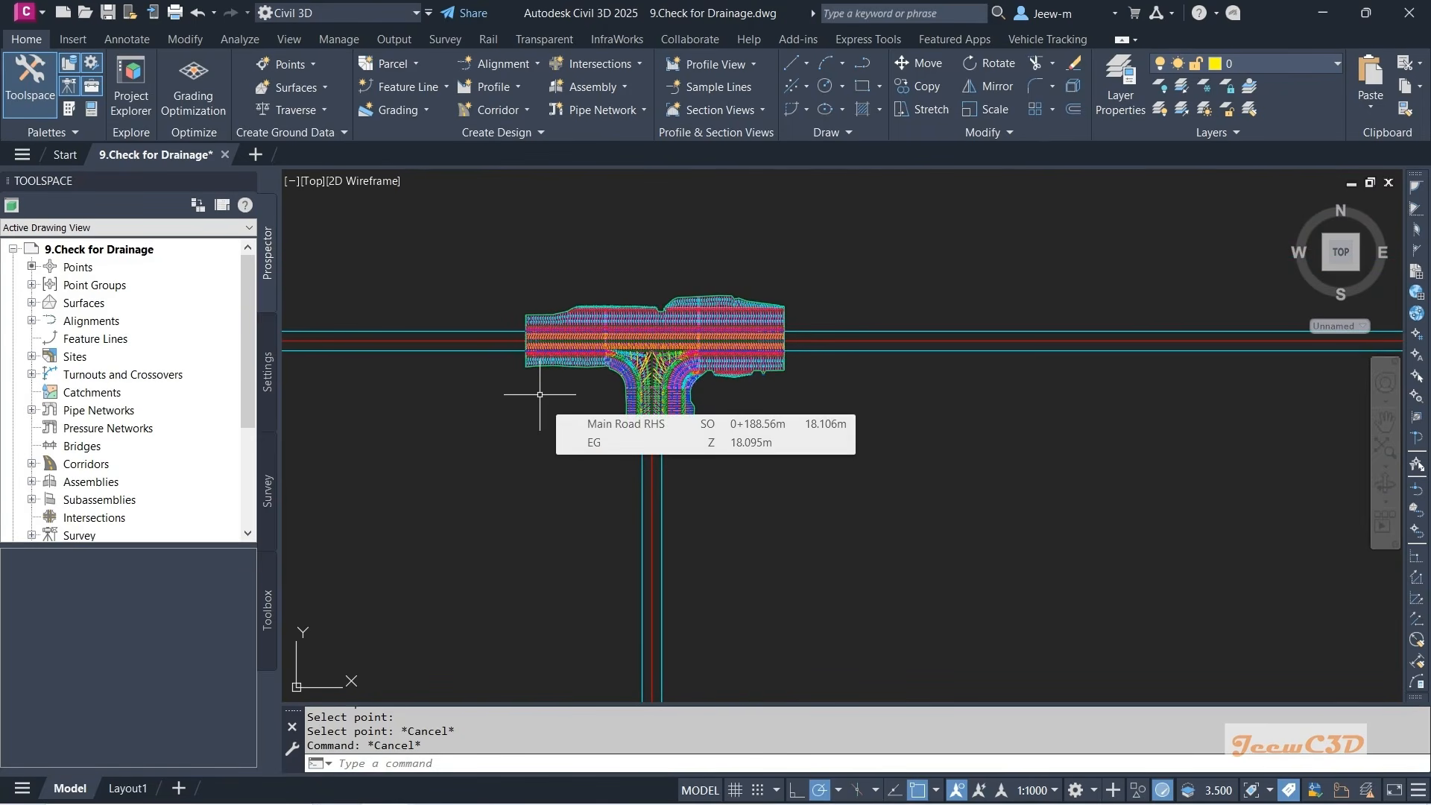
scroll(840, 479, up, 2)
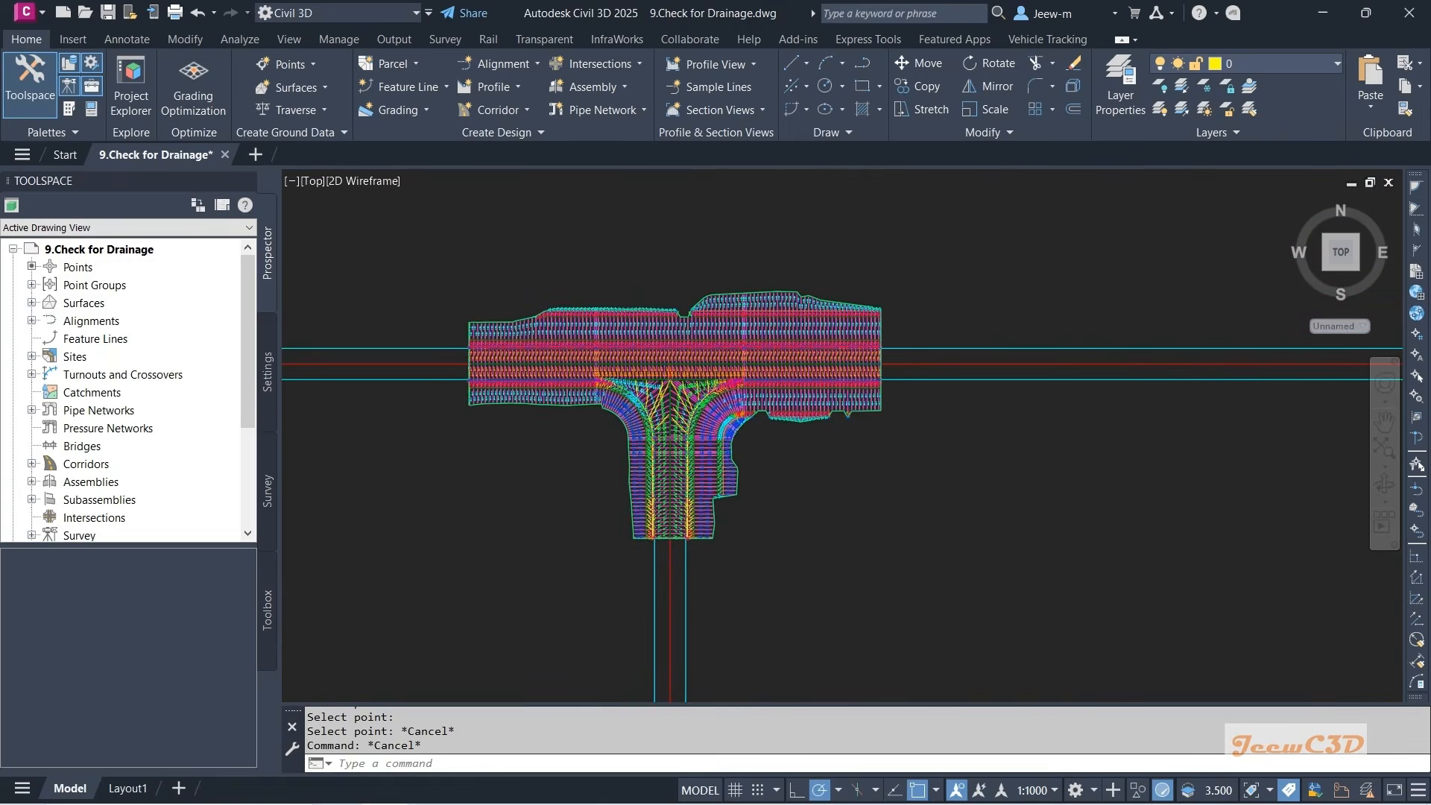
mouse_move(913, 518)
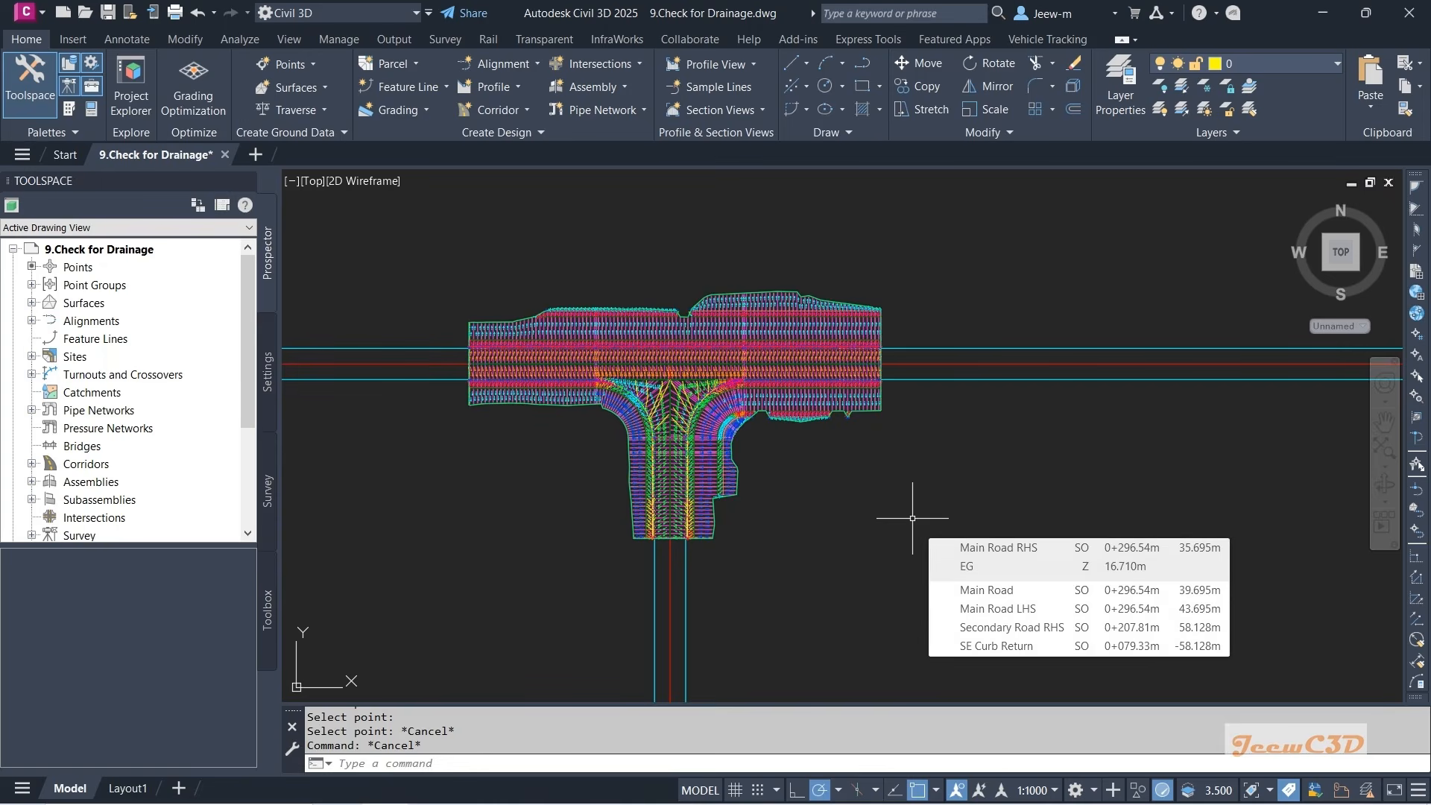
middle_drag(877, 494, 1002, 536)
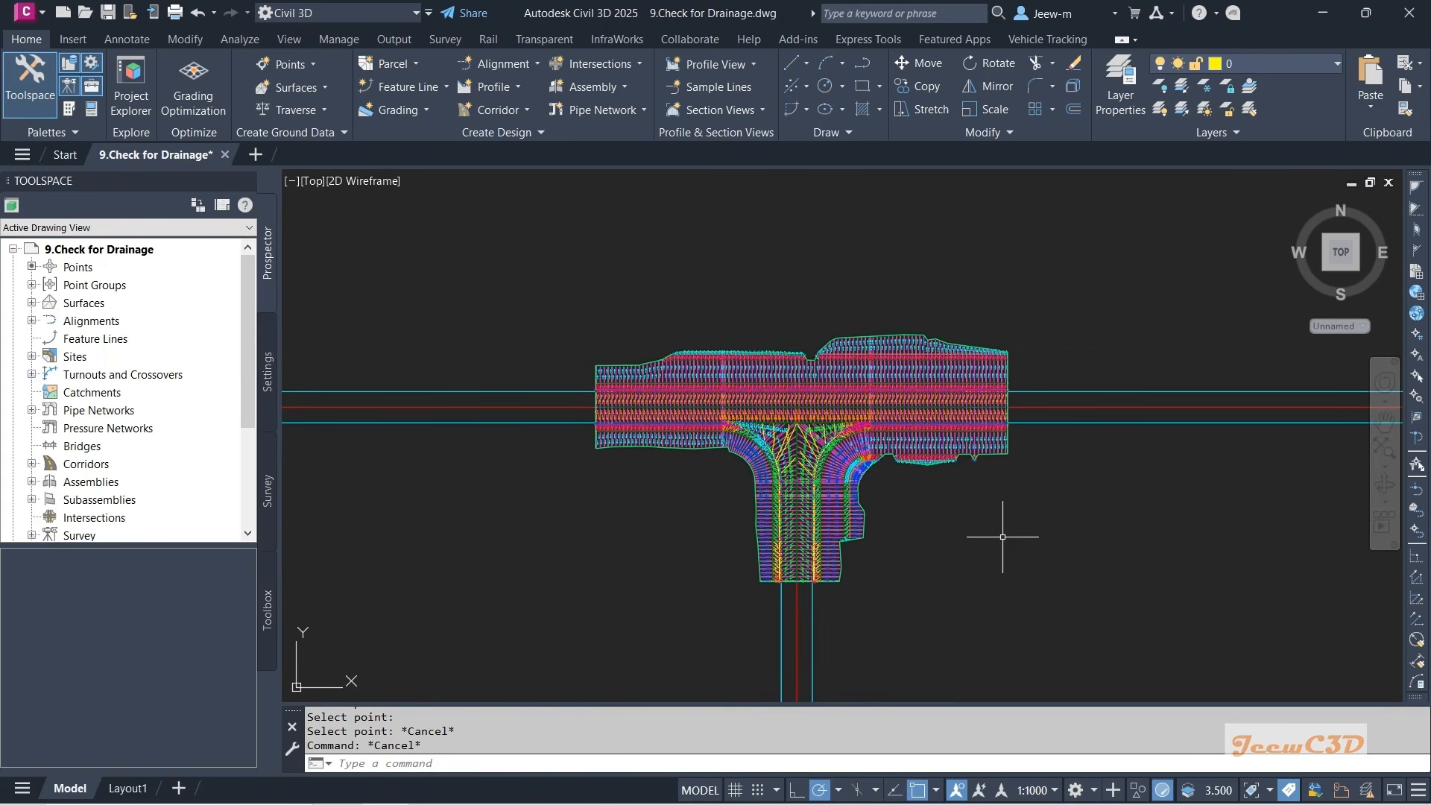
mouse_move(1002, 536)
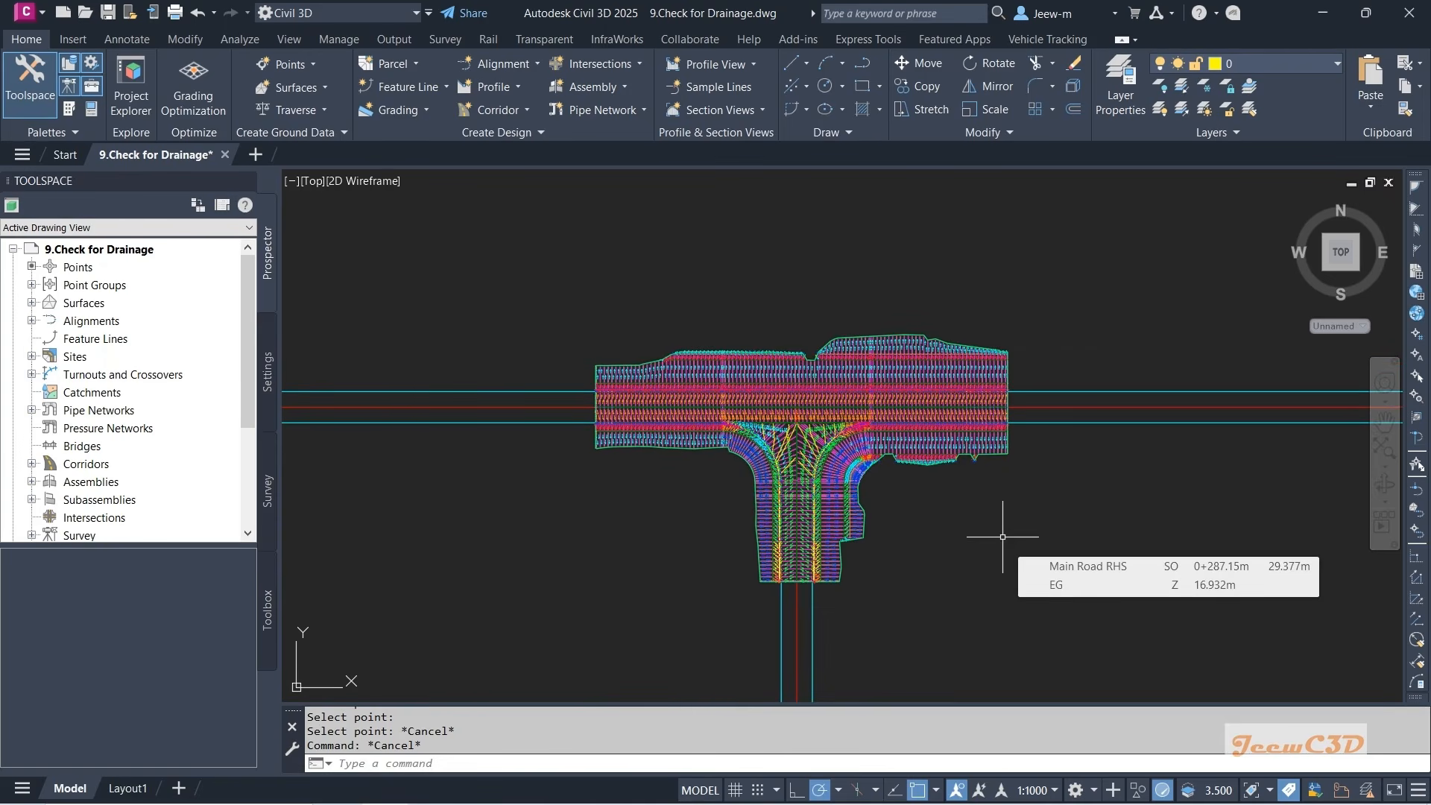
scroll(961, 514, up, 2)
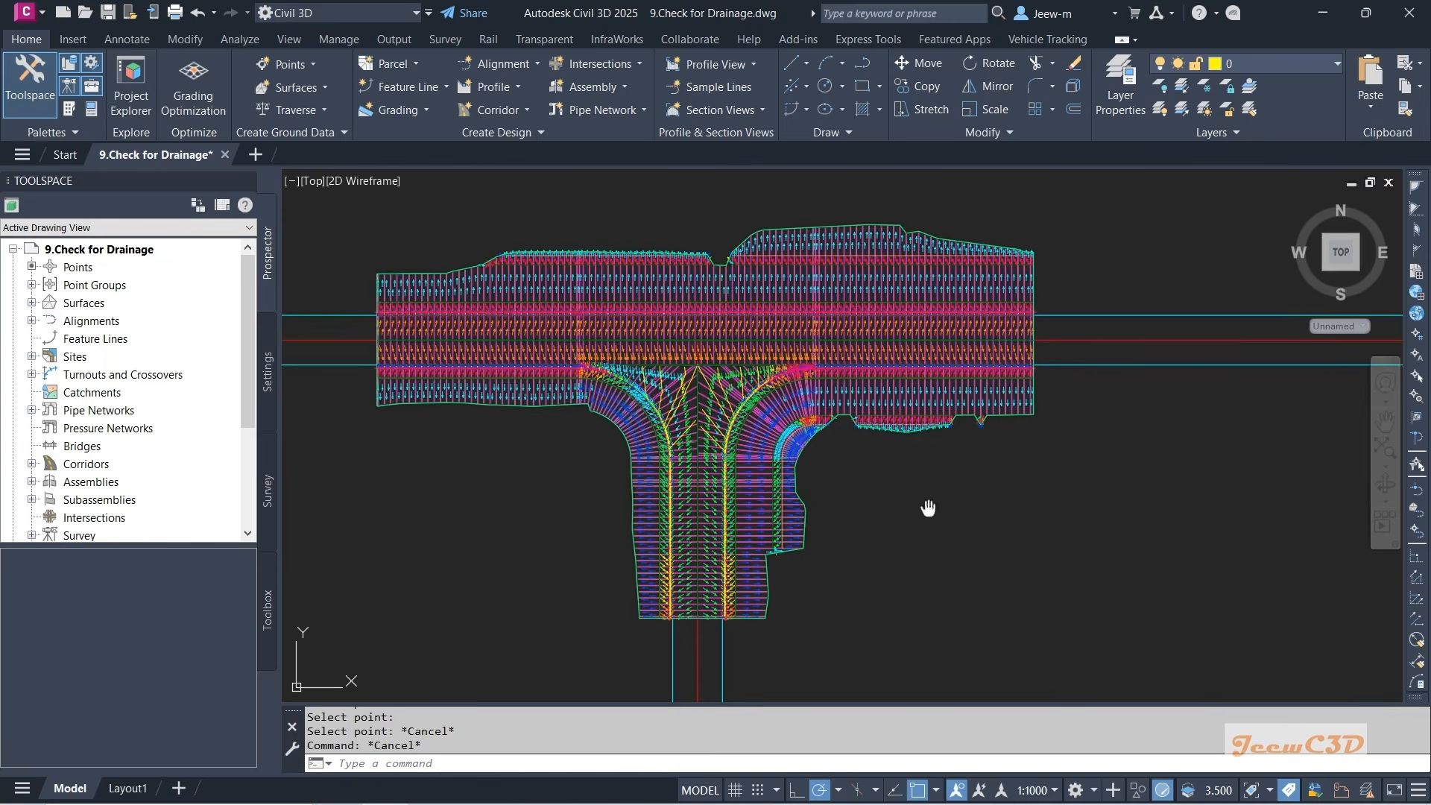
mouse_move(1031, 562)
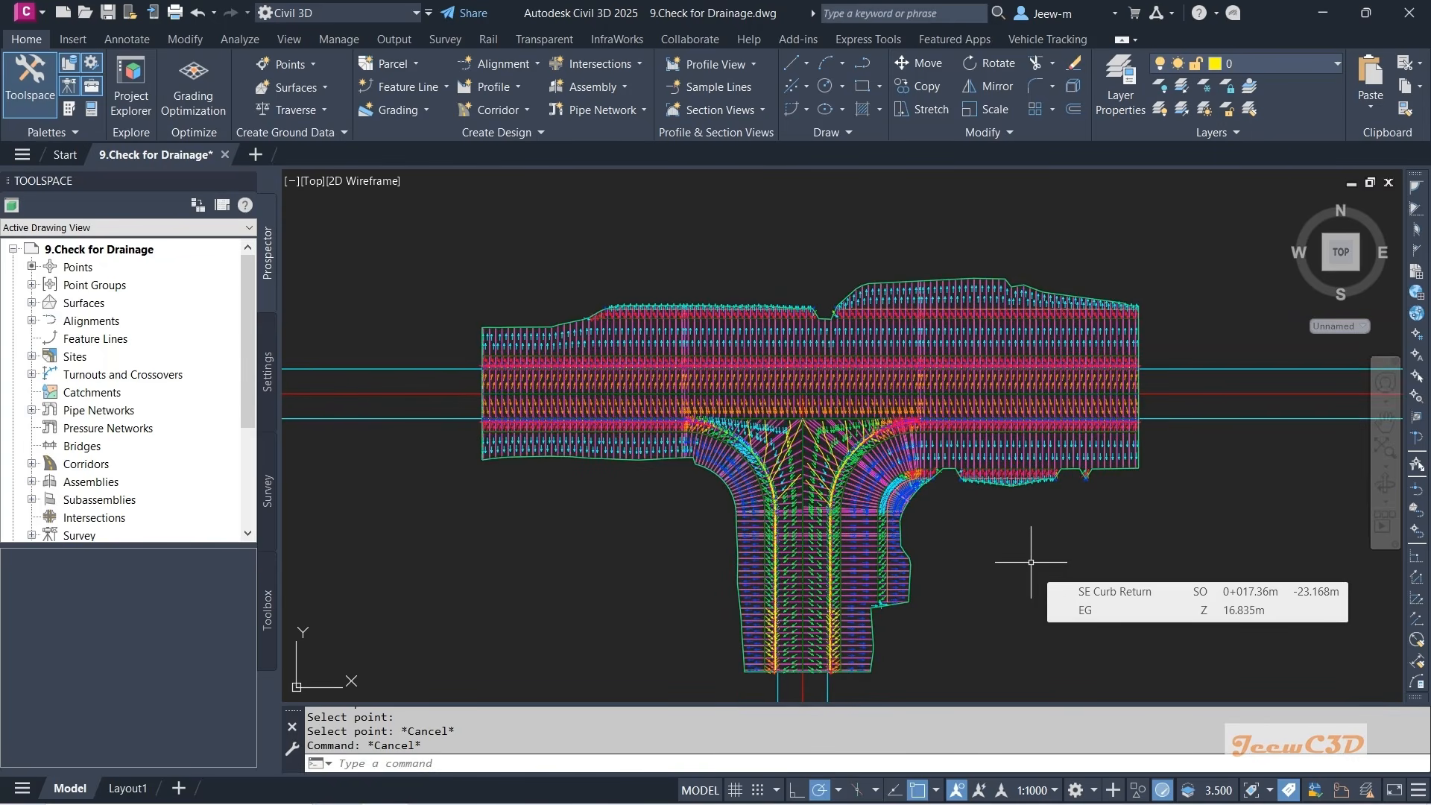
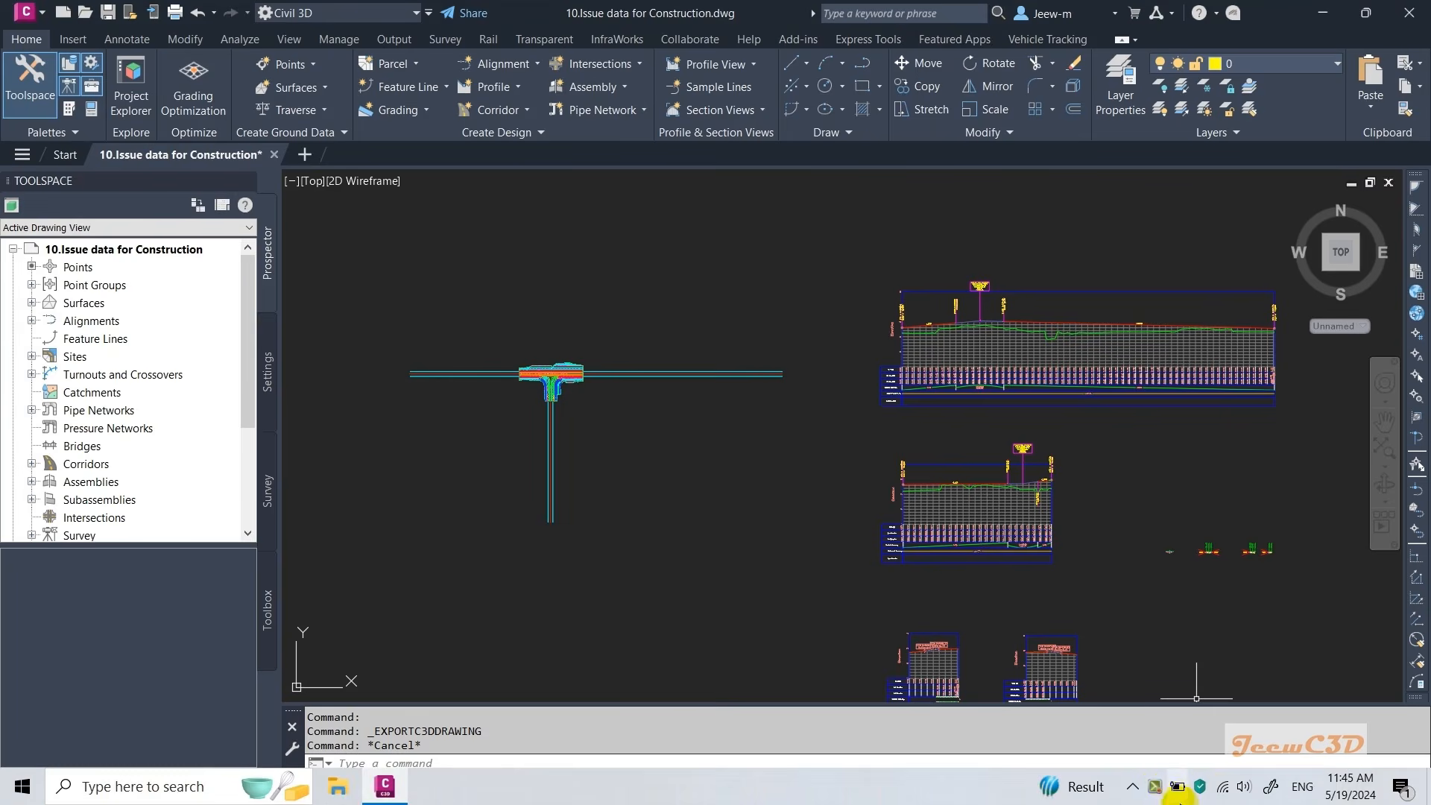
click(1156, 786)
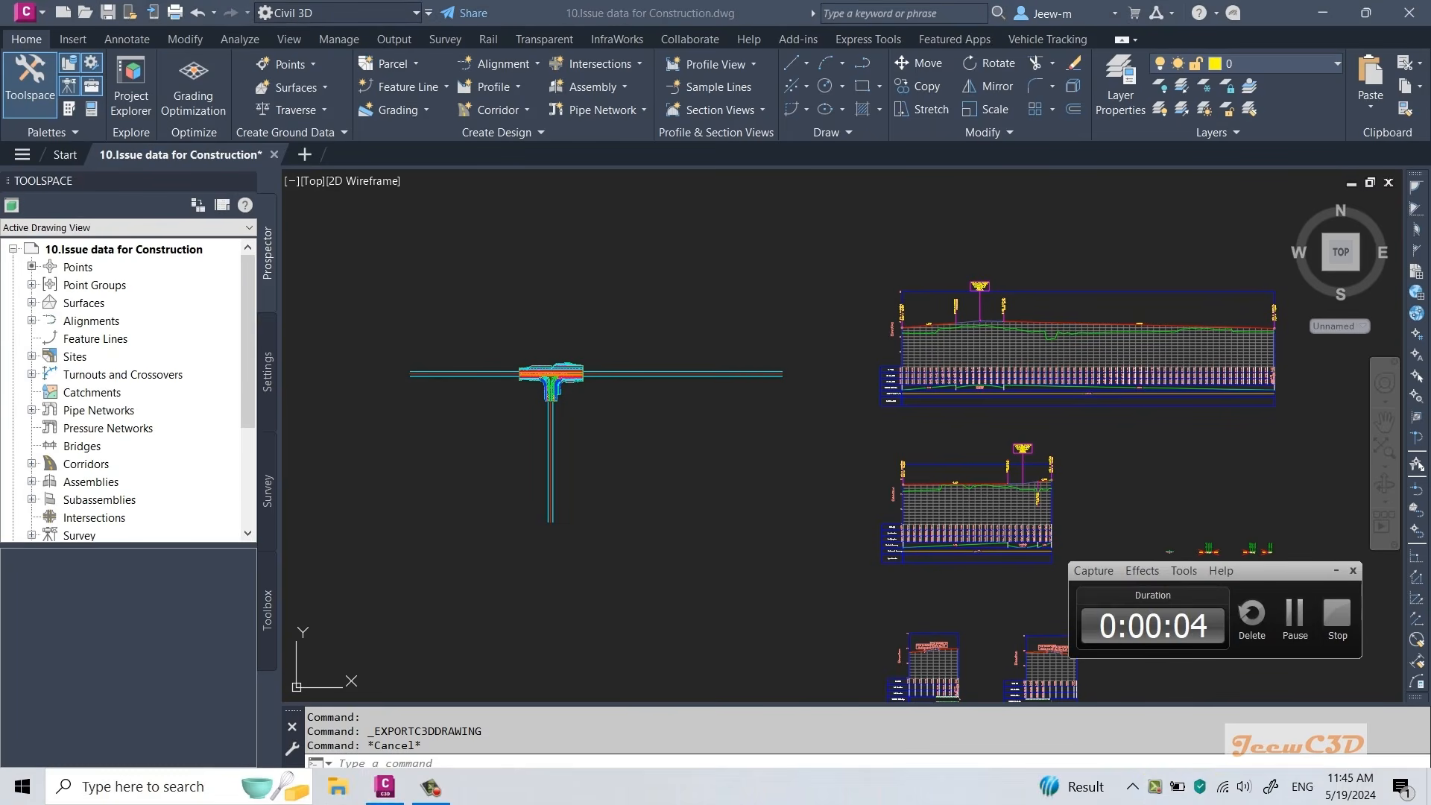
click(756, 591)
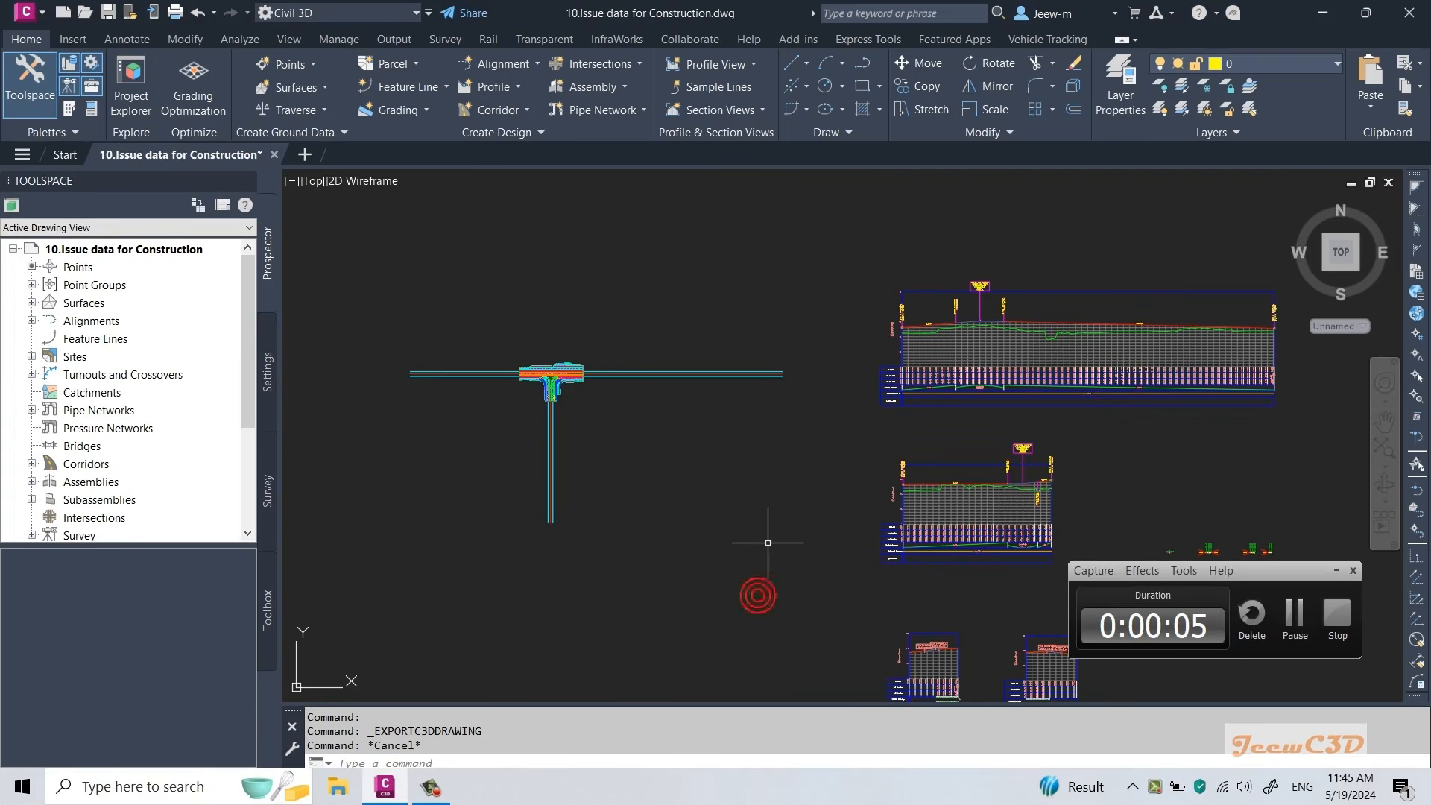
click(1337, 571)
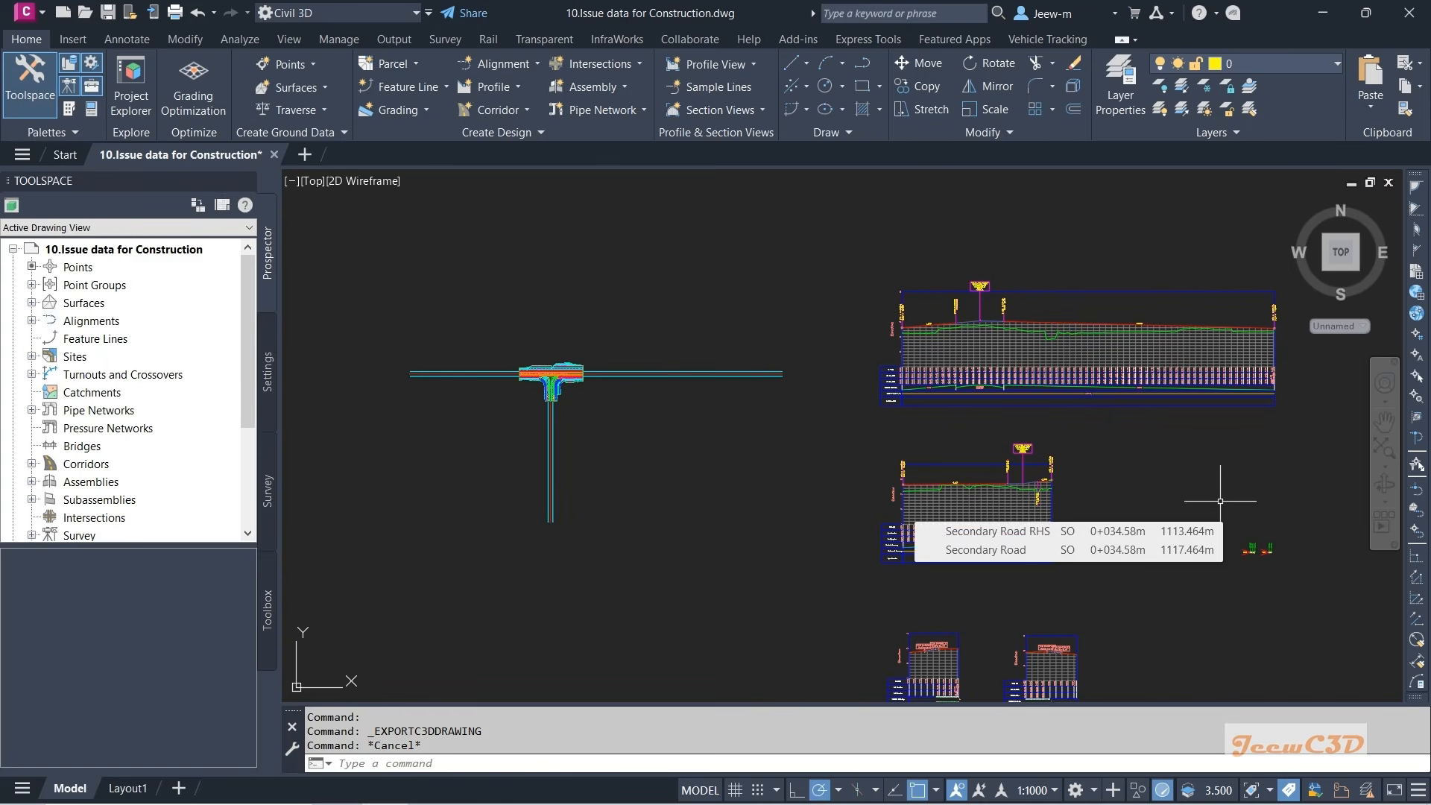
- Examine the intersection corridor's surface and extents in the plan view of 10.Issue data for Construction.dwg
middle_drag(654, 533, 691, 522)
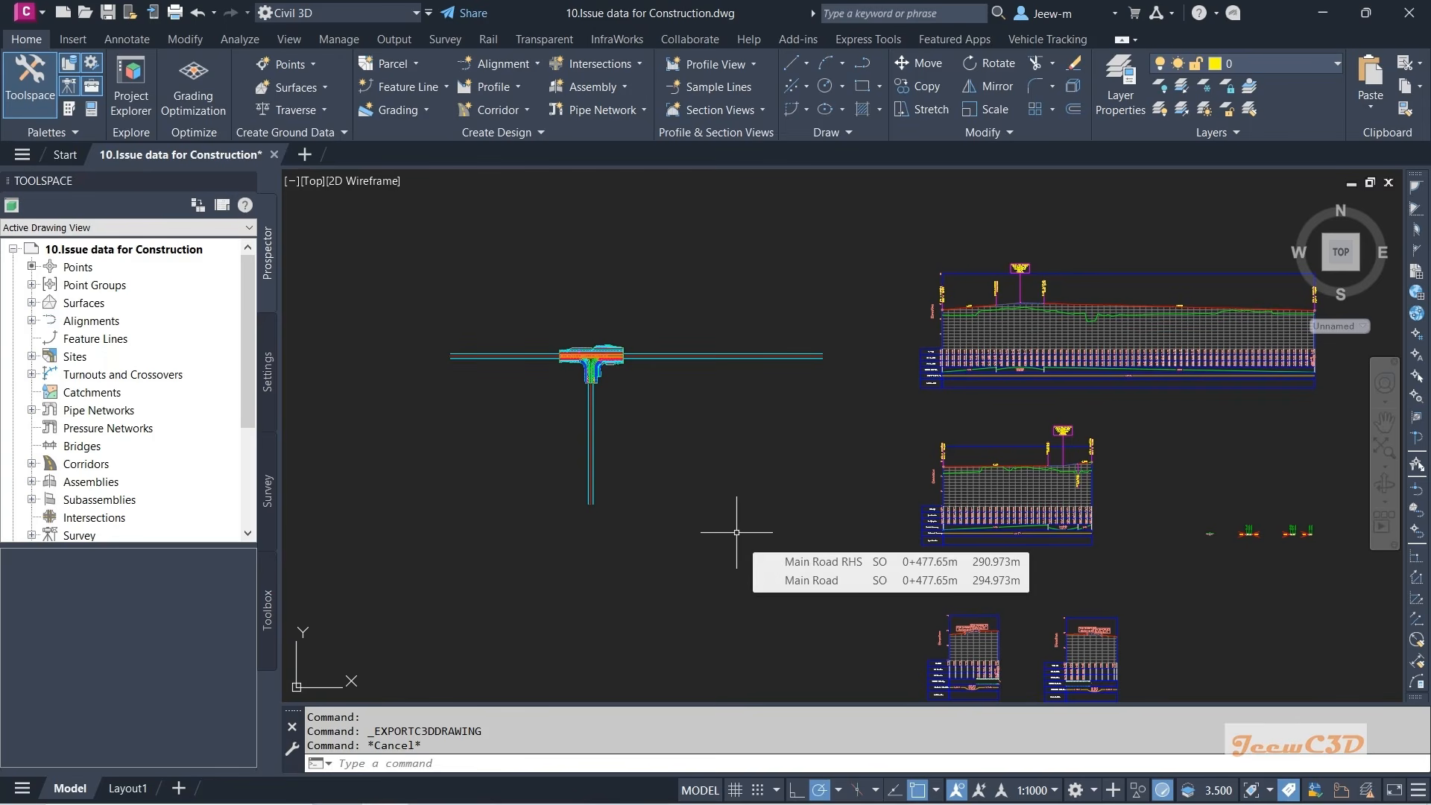
scroll(518, 378, up, 8)
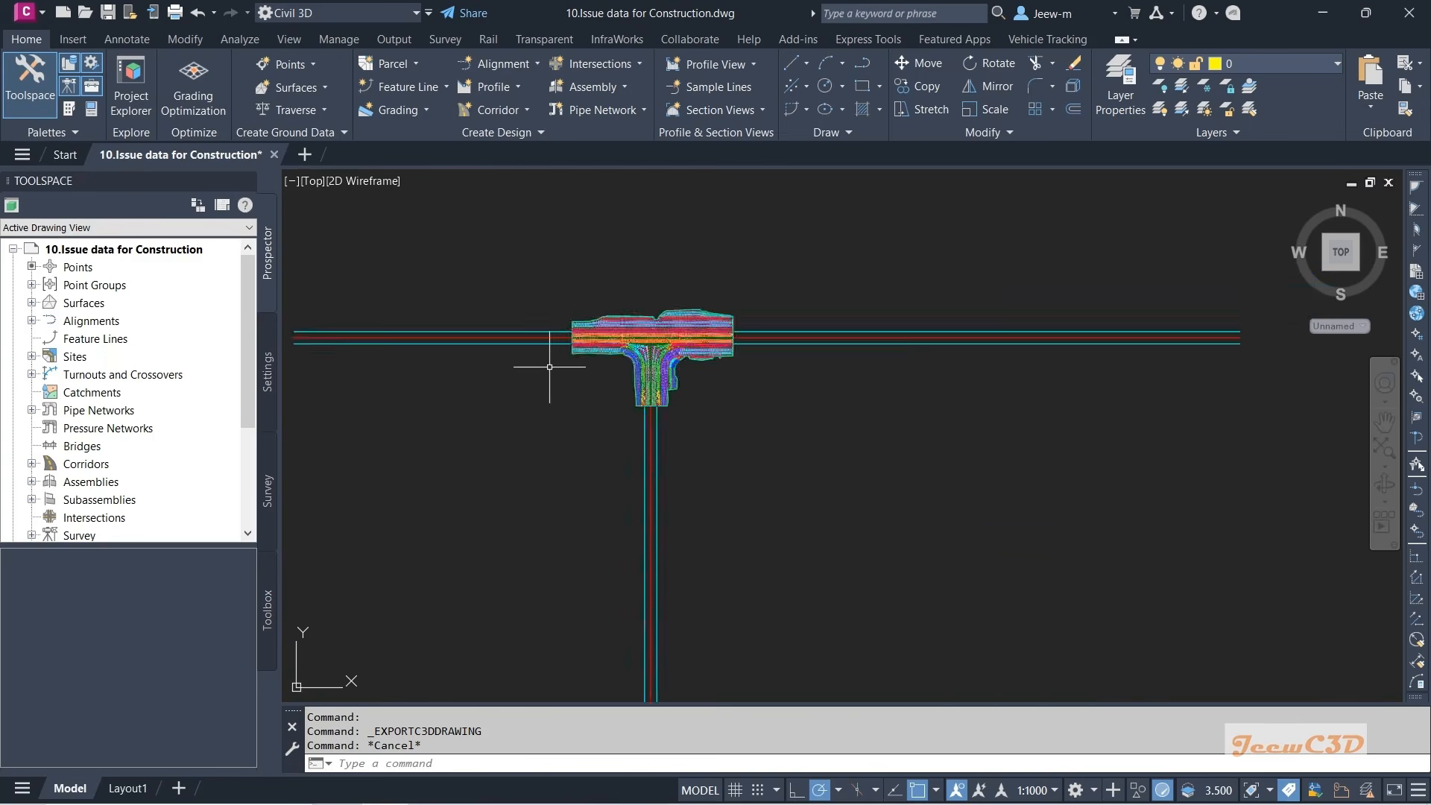
scroll(559, 473, up, 2)
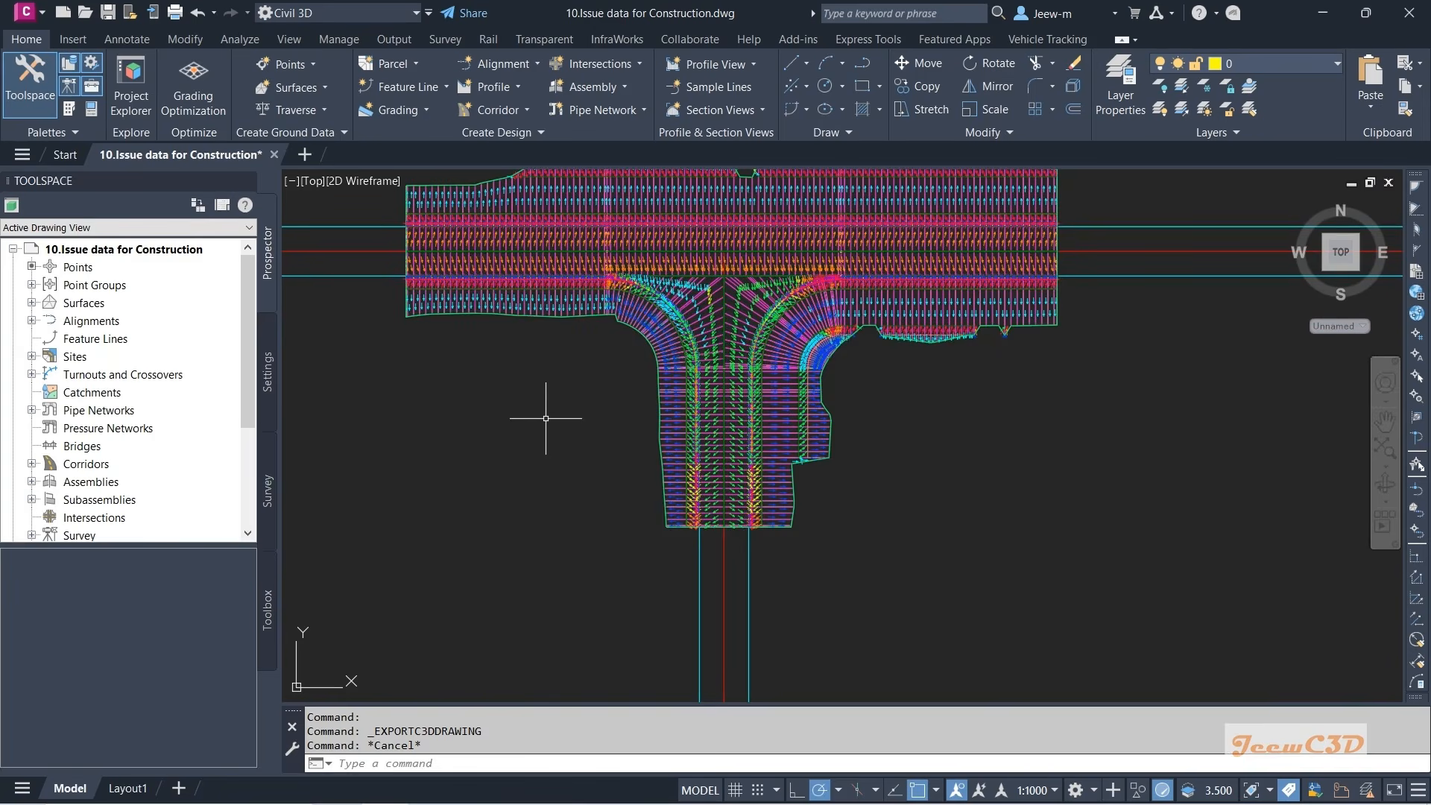
mouse_move(544, 424)
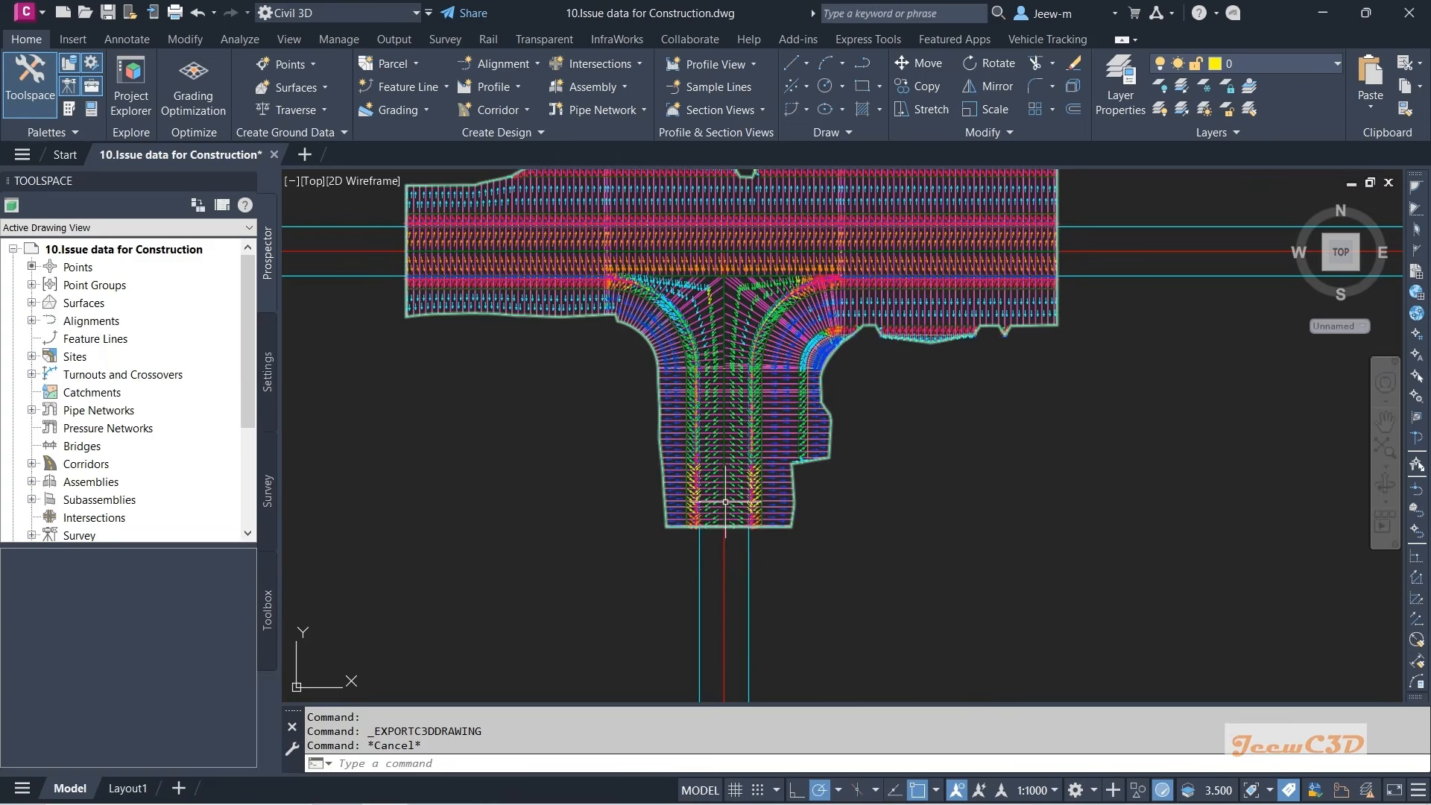
mouse_move(506, 558)
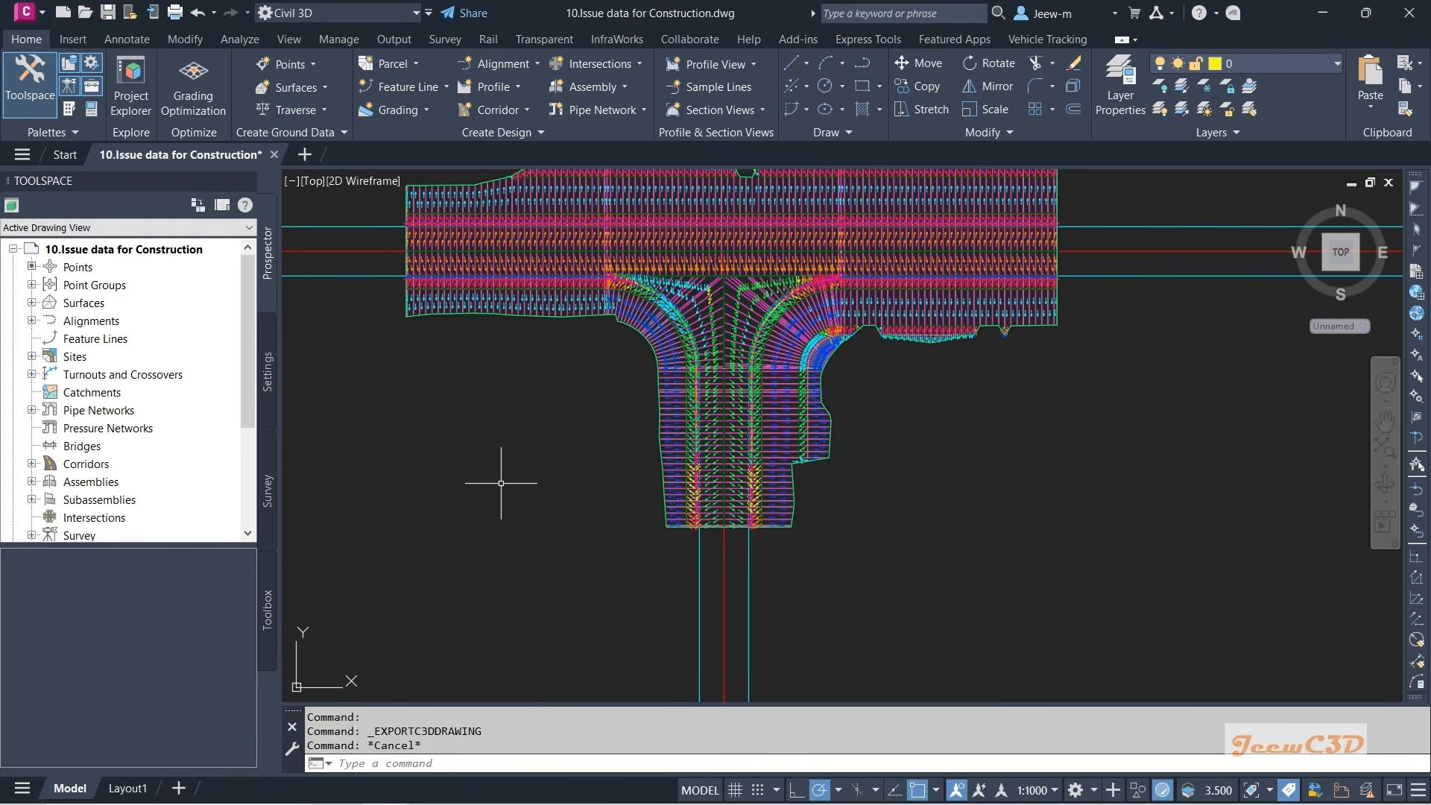
scroll(487, 496, down, 2)
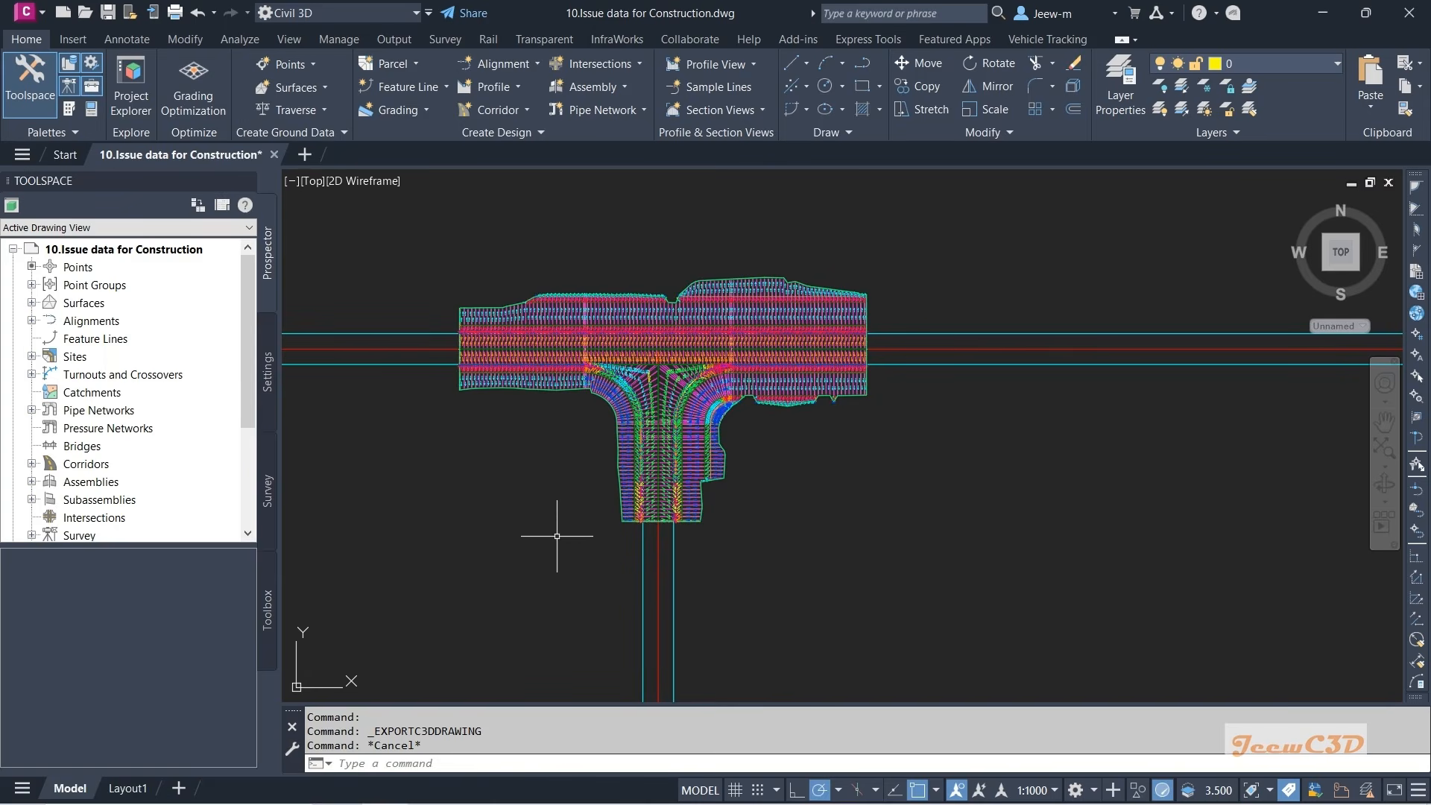
mouse_move(545, 536)
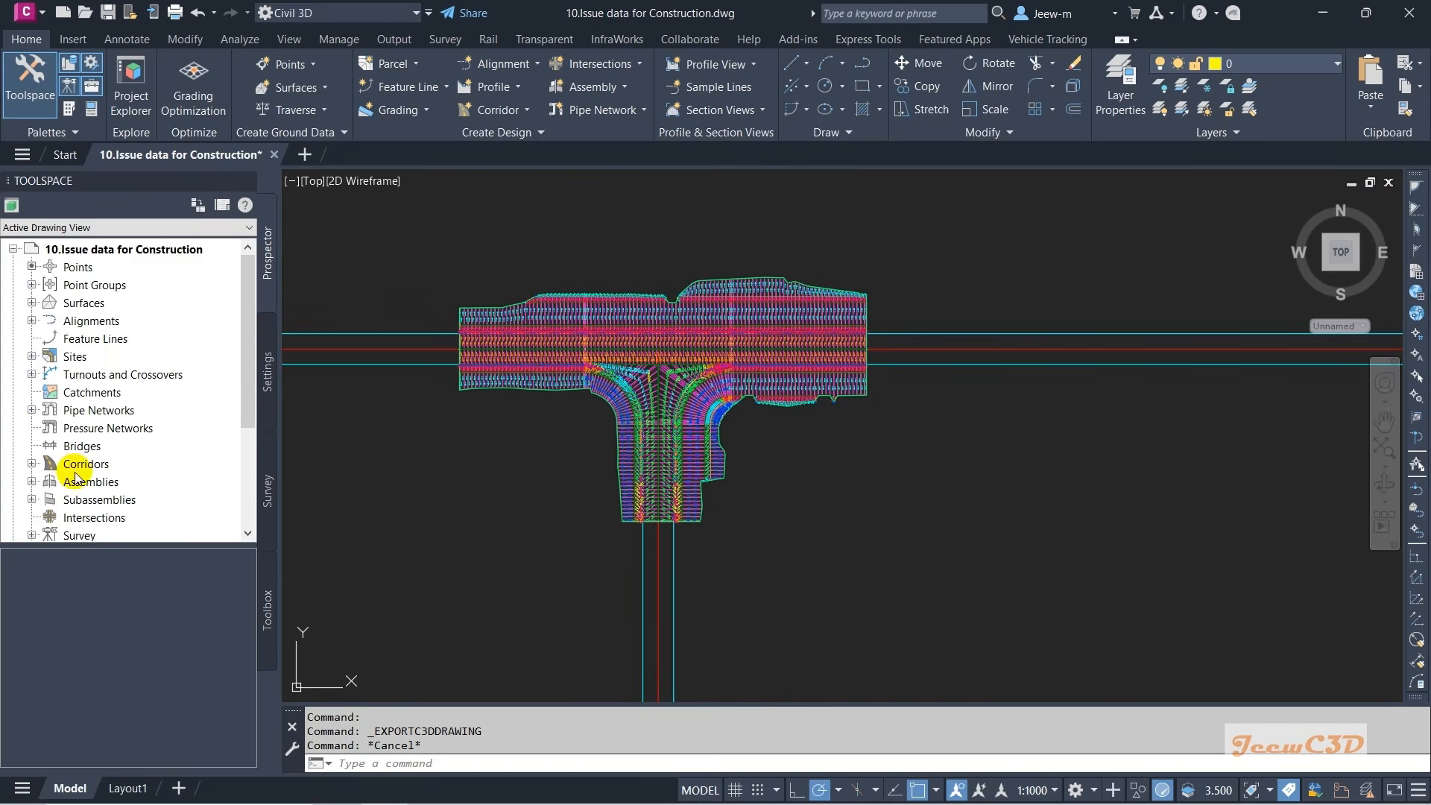
- Open the corridor properties of Intersection Corrdor from the drawing's corridor collection
click(32, 464)
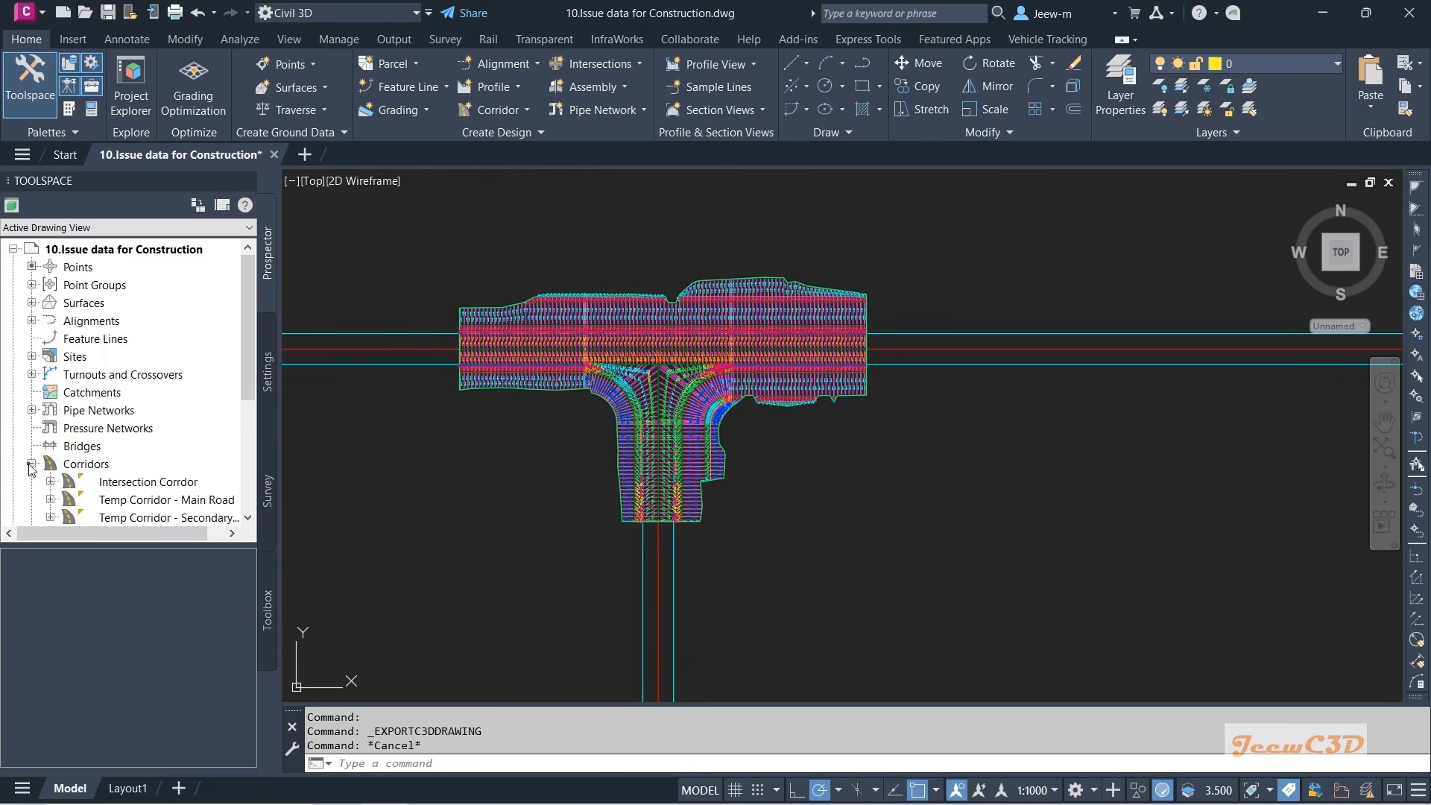
click(149, 482)
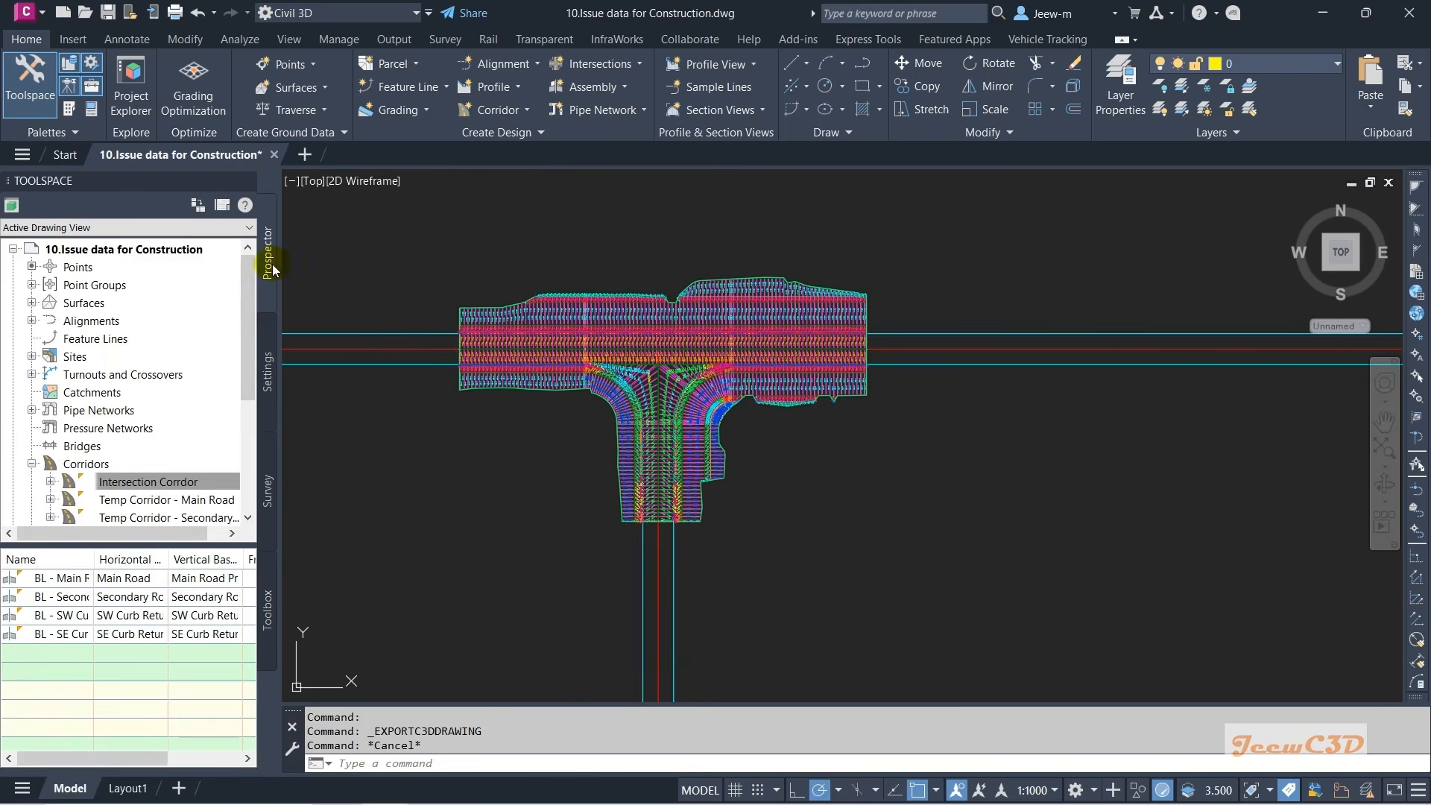
right_click(169, 483)
click(201, 490)
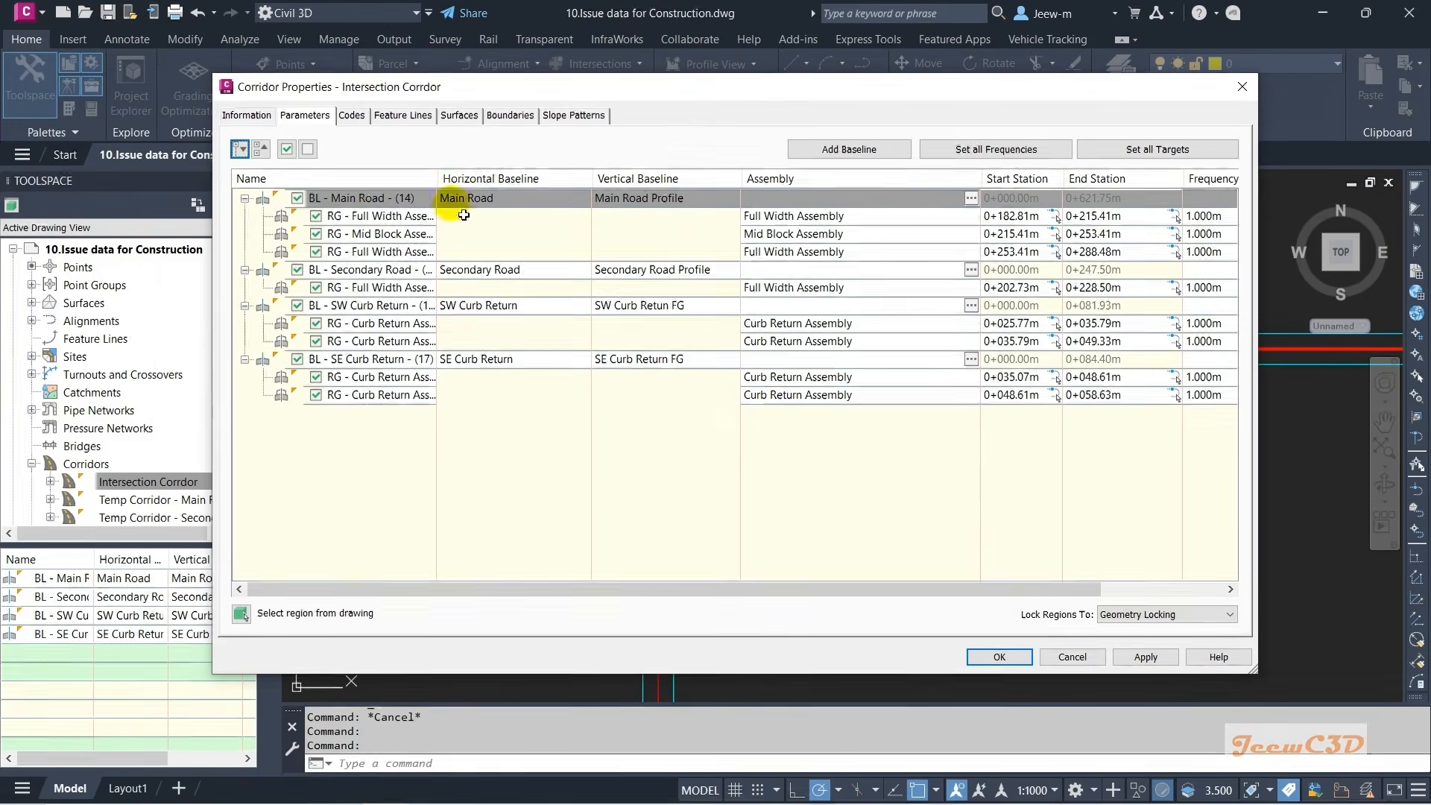
- Turn off the Main Road and Secondary Road baselines in the intersection corridor's parameters and rebuild the corridor
click(297, 198)
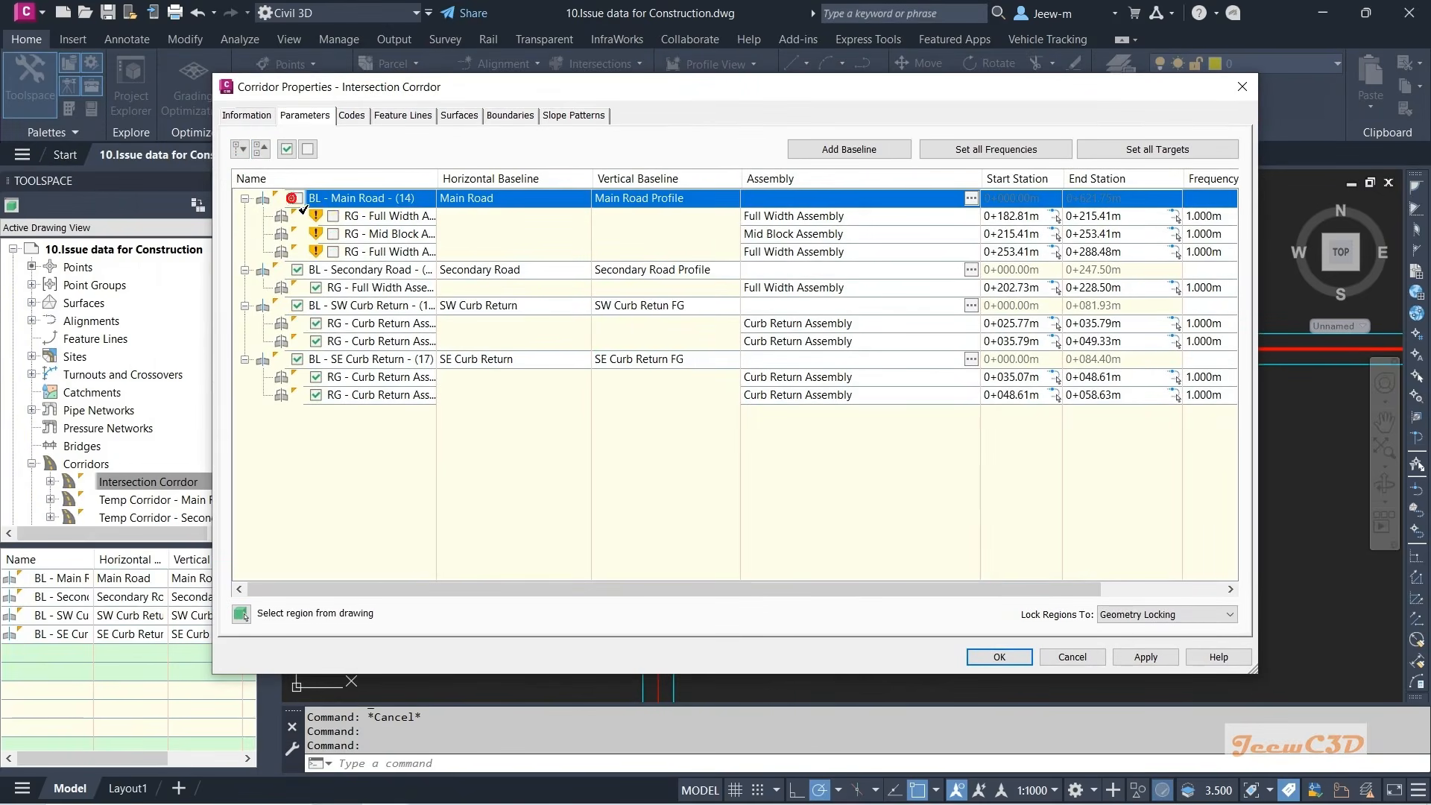
click(297, 269)
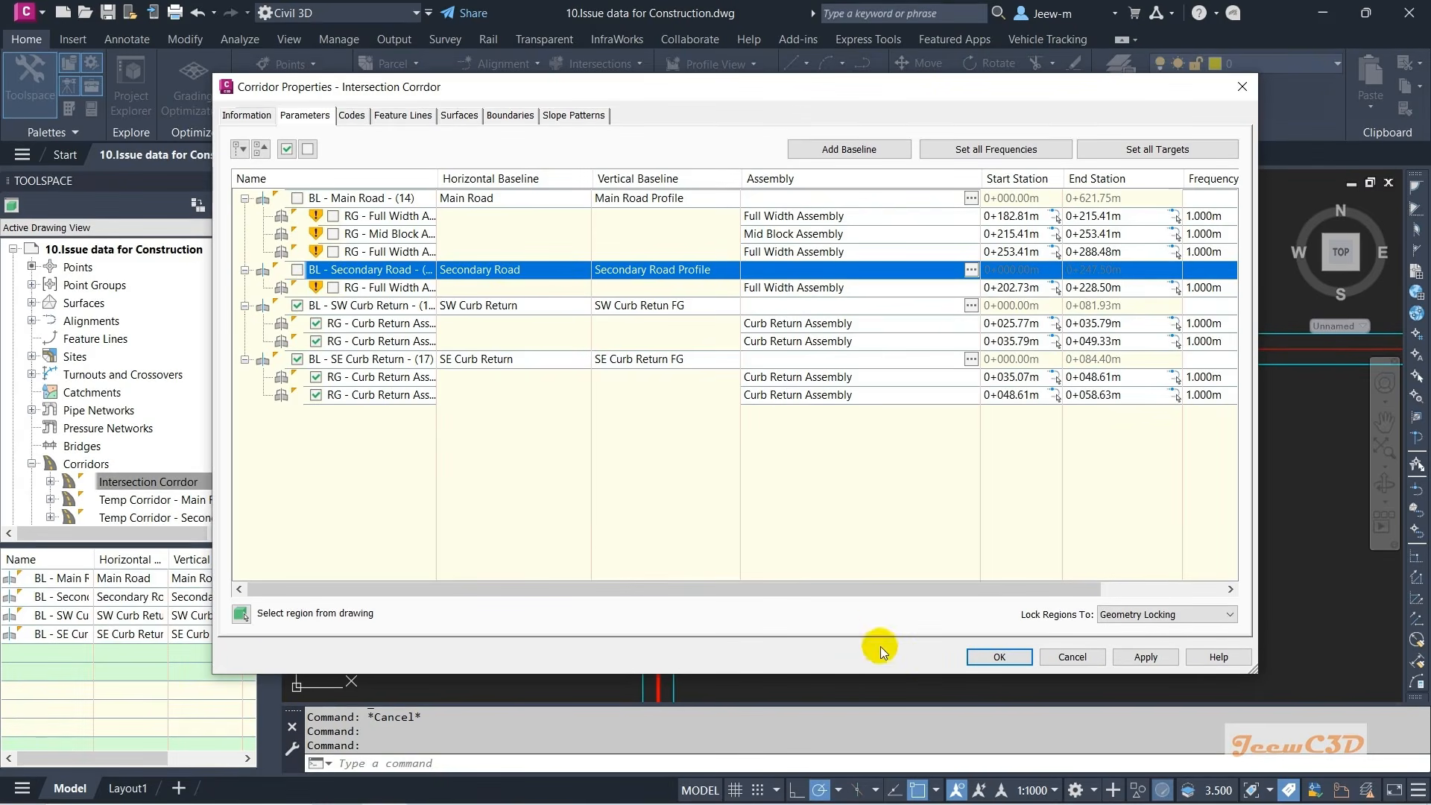
click(999, 656)
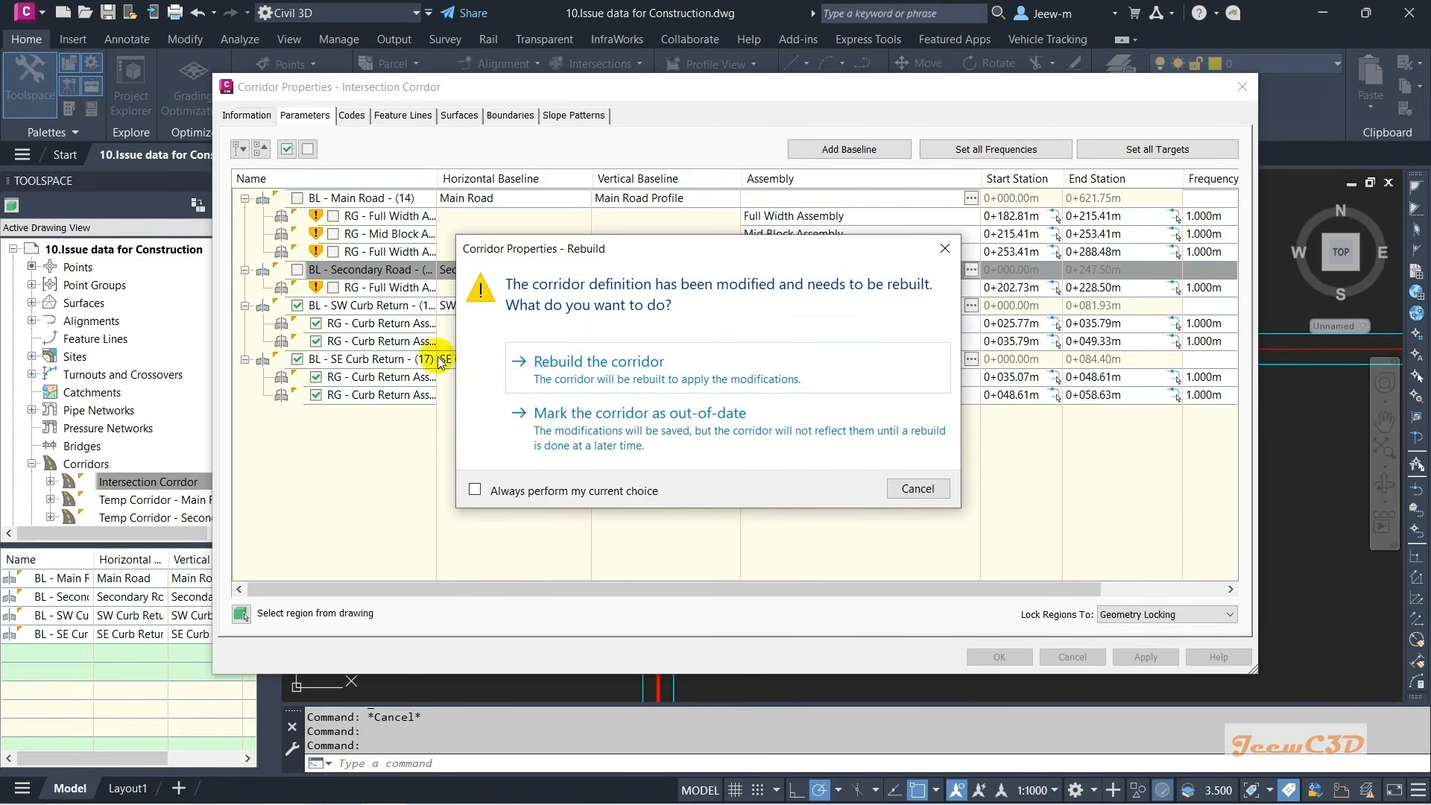
click(559, 357)
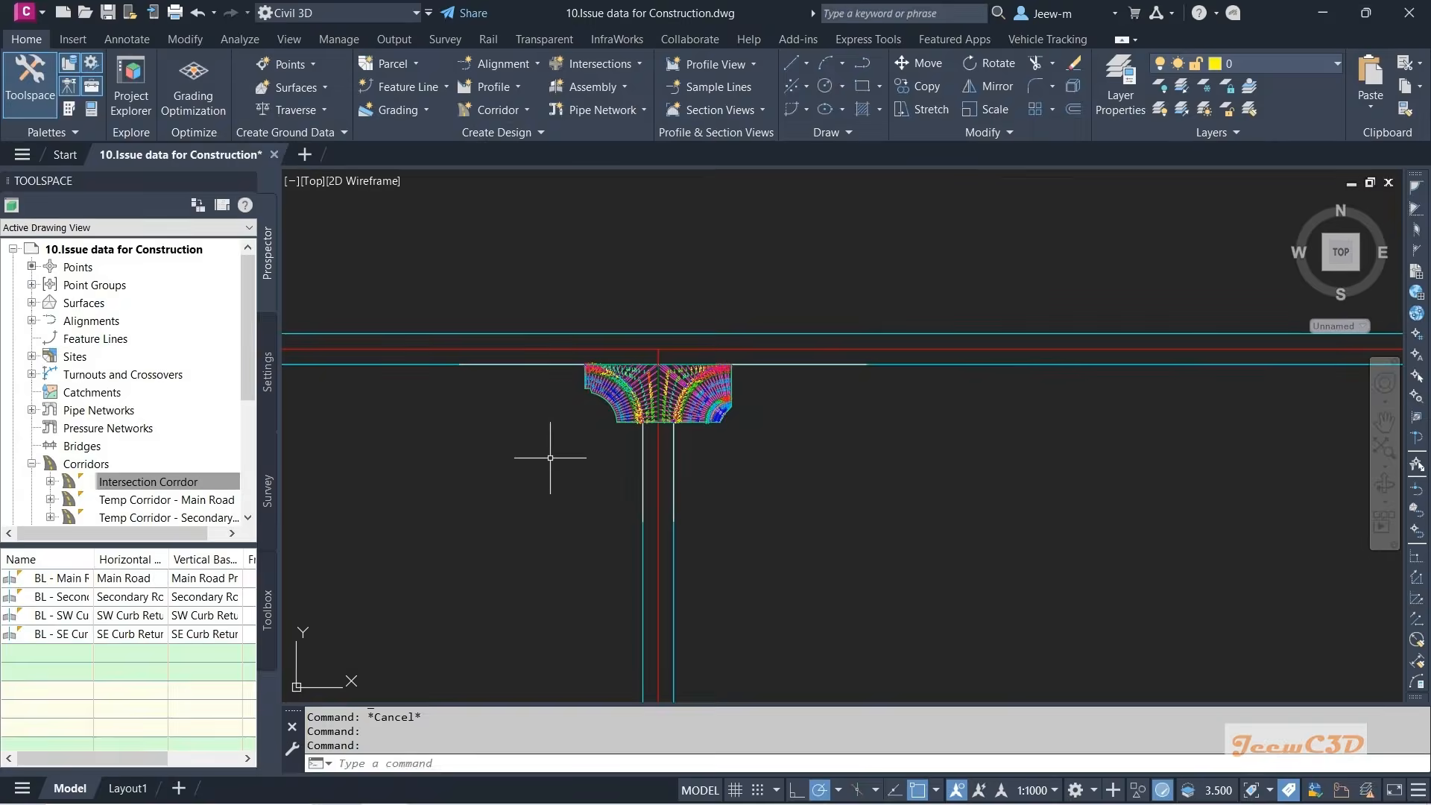
- Examine the remaining curb return regions in plan, including their slope arrows, verges and daylight edges beside both curb returns
scroll(667, 402, up, 5)
scroll(667, 402, up, 1)
middle_drag(632, 349, 626, 538)
scroll(648, 486, down, 2)
scroll(647, 486, up, 2)
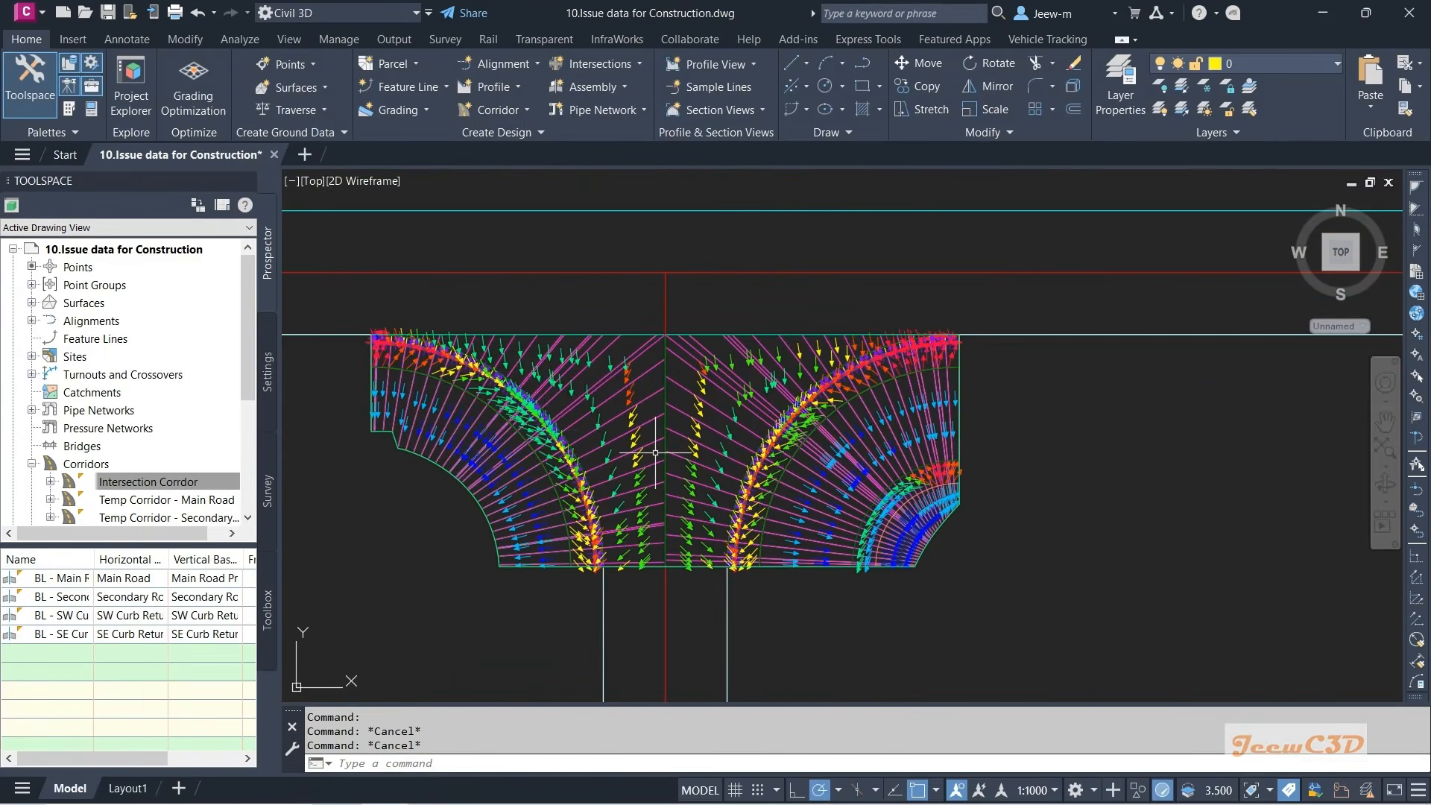
middle_drag(827, 599, 855, 559)
scroll(856, 572, up, 1)
scroll(564, 575, down, 1)
middle_drag(542, 576, 692, 560)
scroll(618, 477, up, 2)
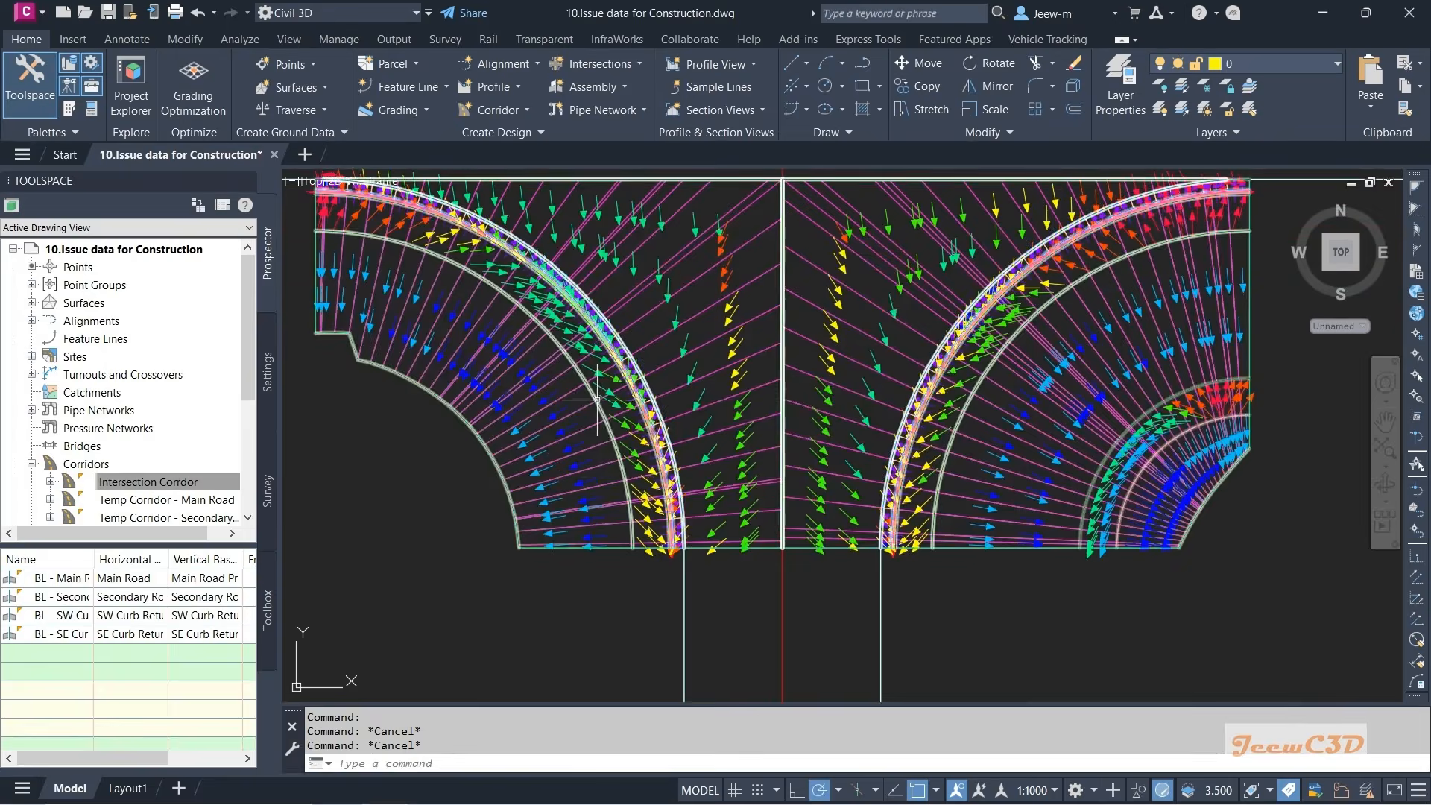
scroll(561, 365, down, 2)
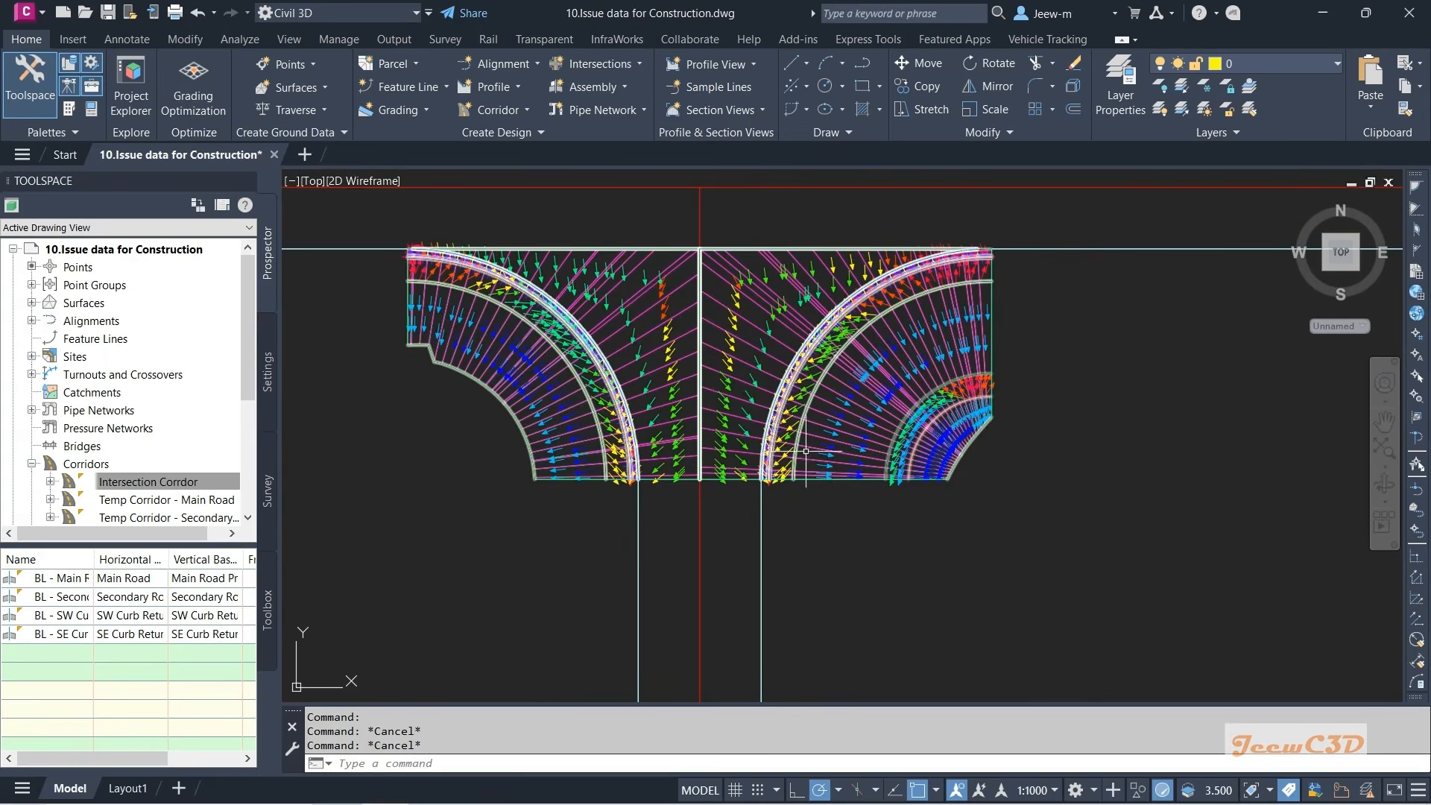
mouse_move(880, 558)
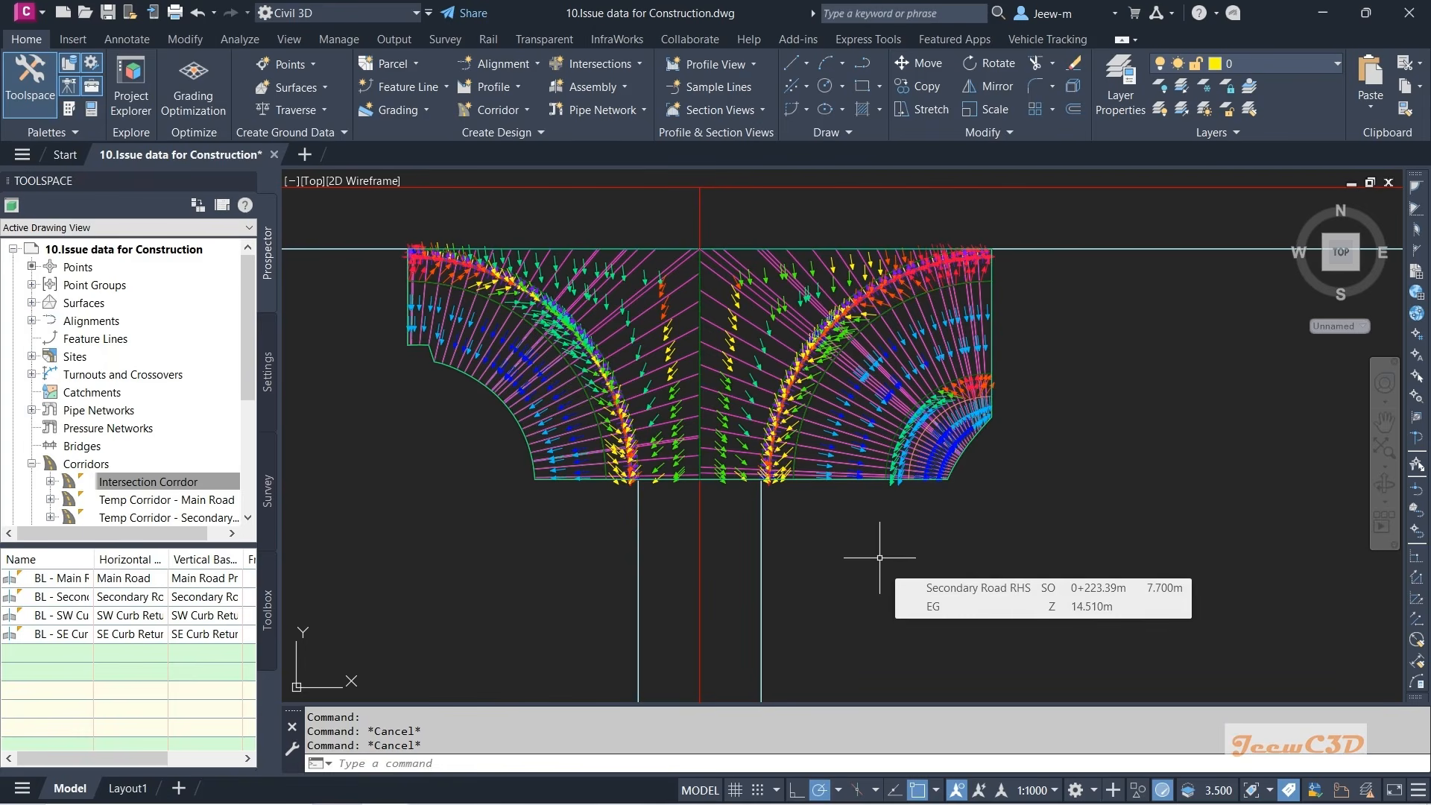
middle_drag(879, 558, 898, 623)
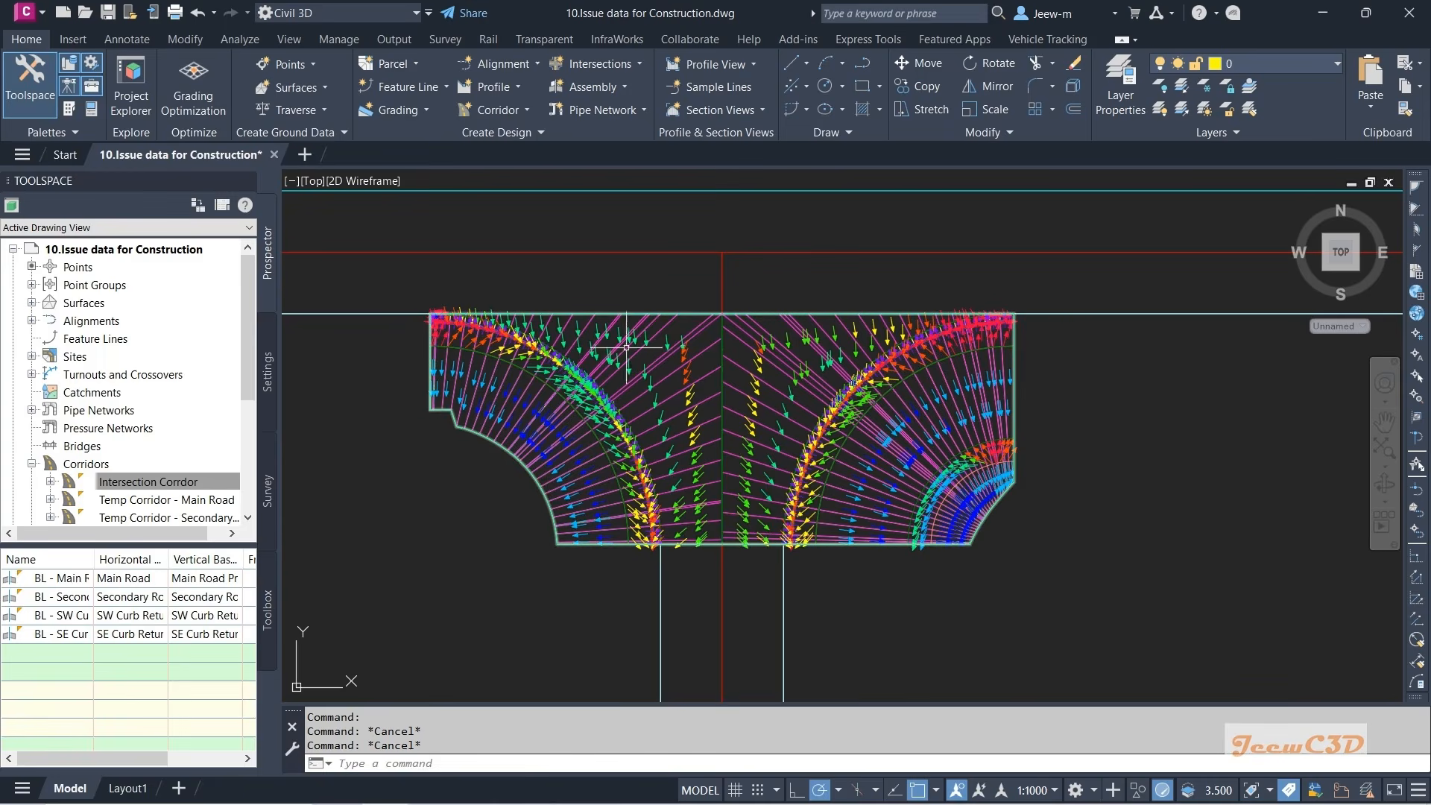
mouse_move(754, 462)
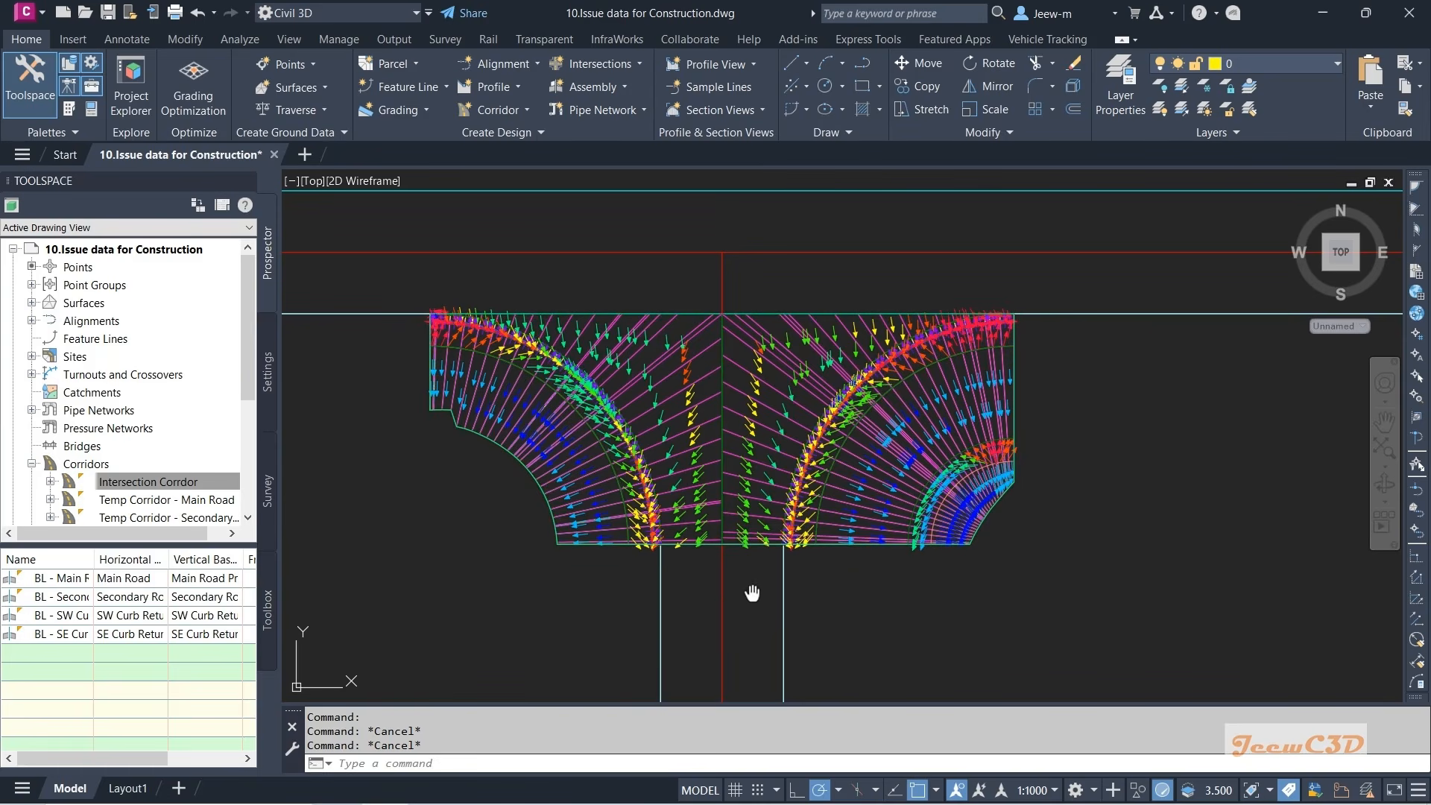
middle_drag(752, 594, 760, 575)
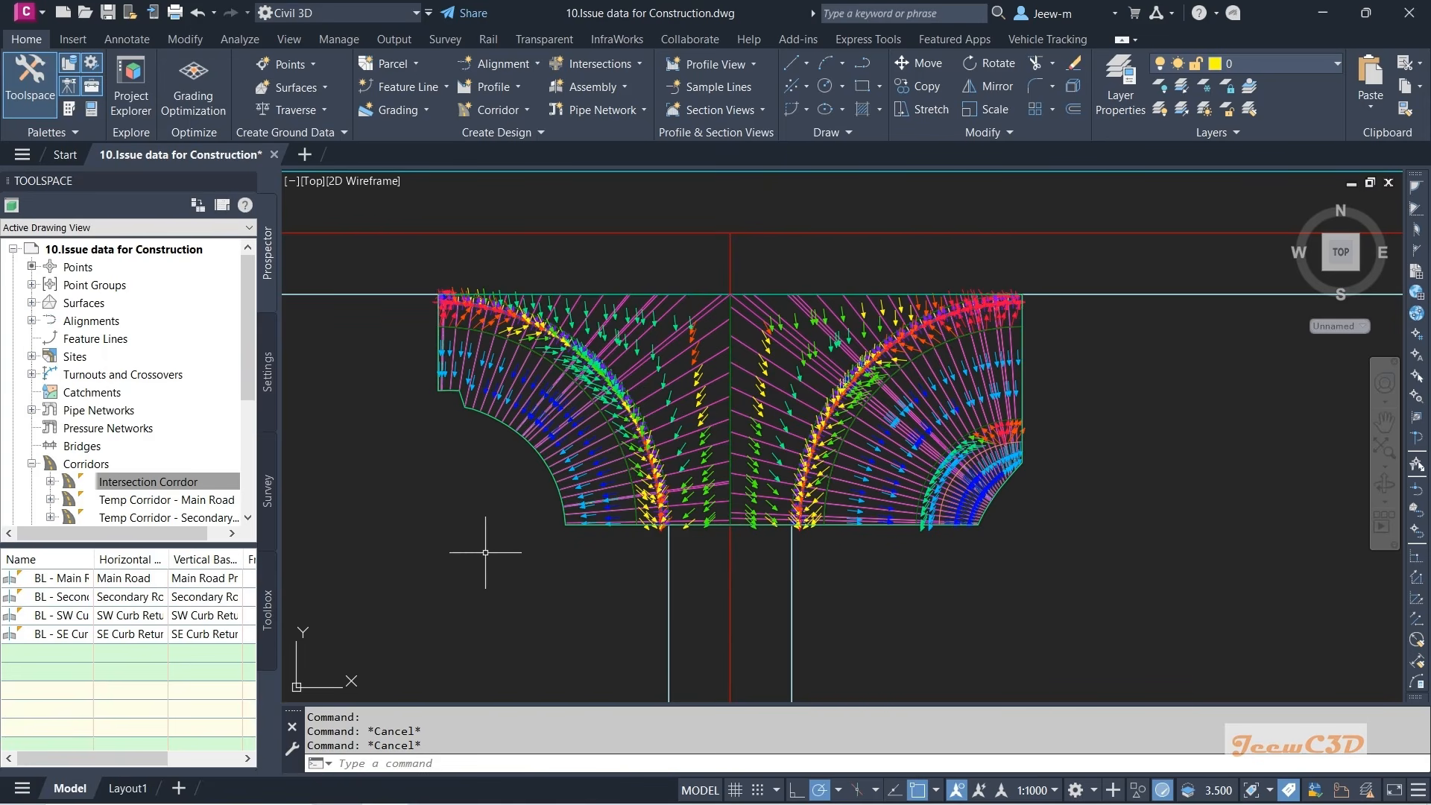
mouse_move(486, 552)
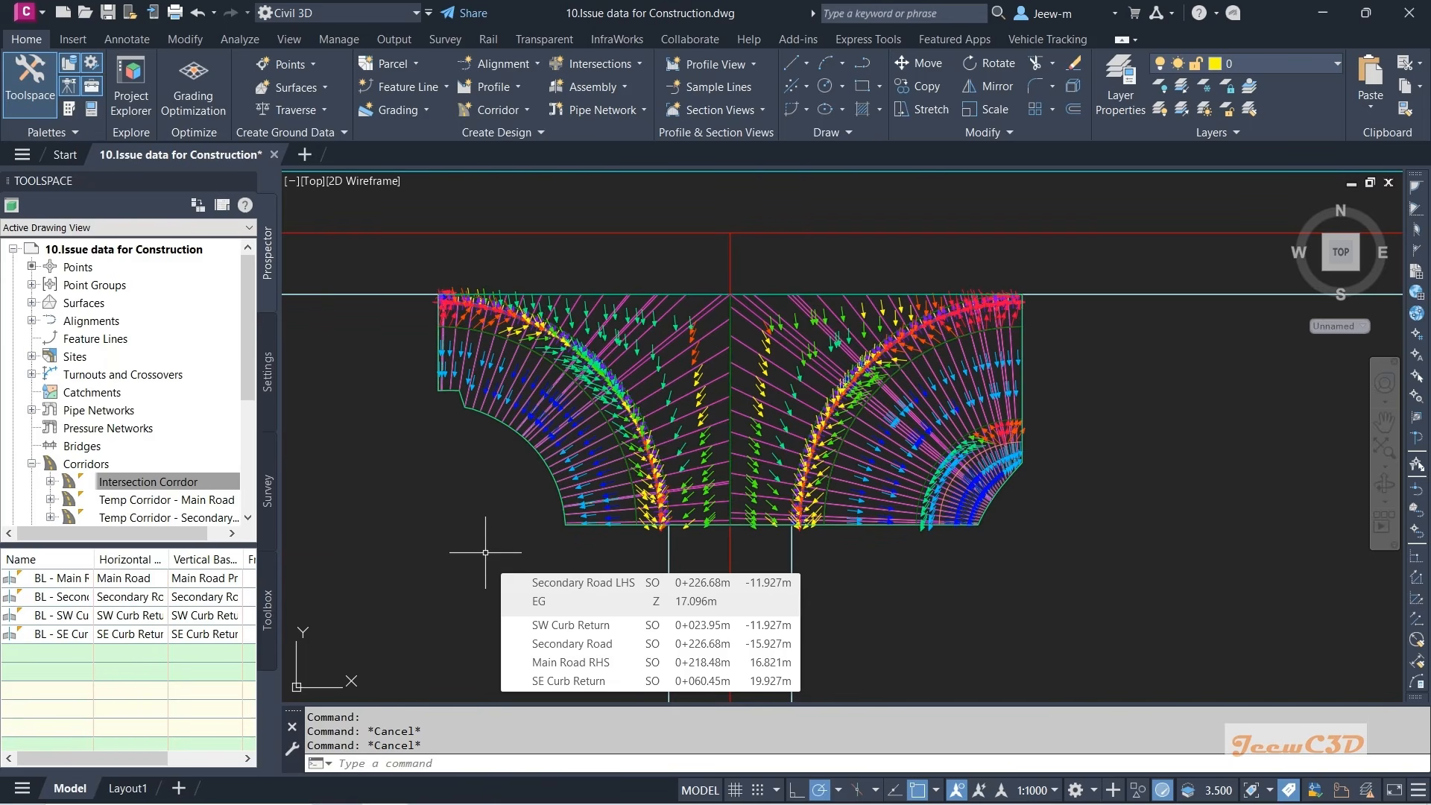
mouse_move(485, 552)
middle_down()
mouse_move(482, 527)
mouse_move(500, 512)
middle_up()
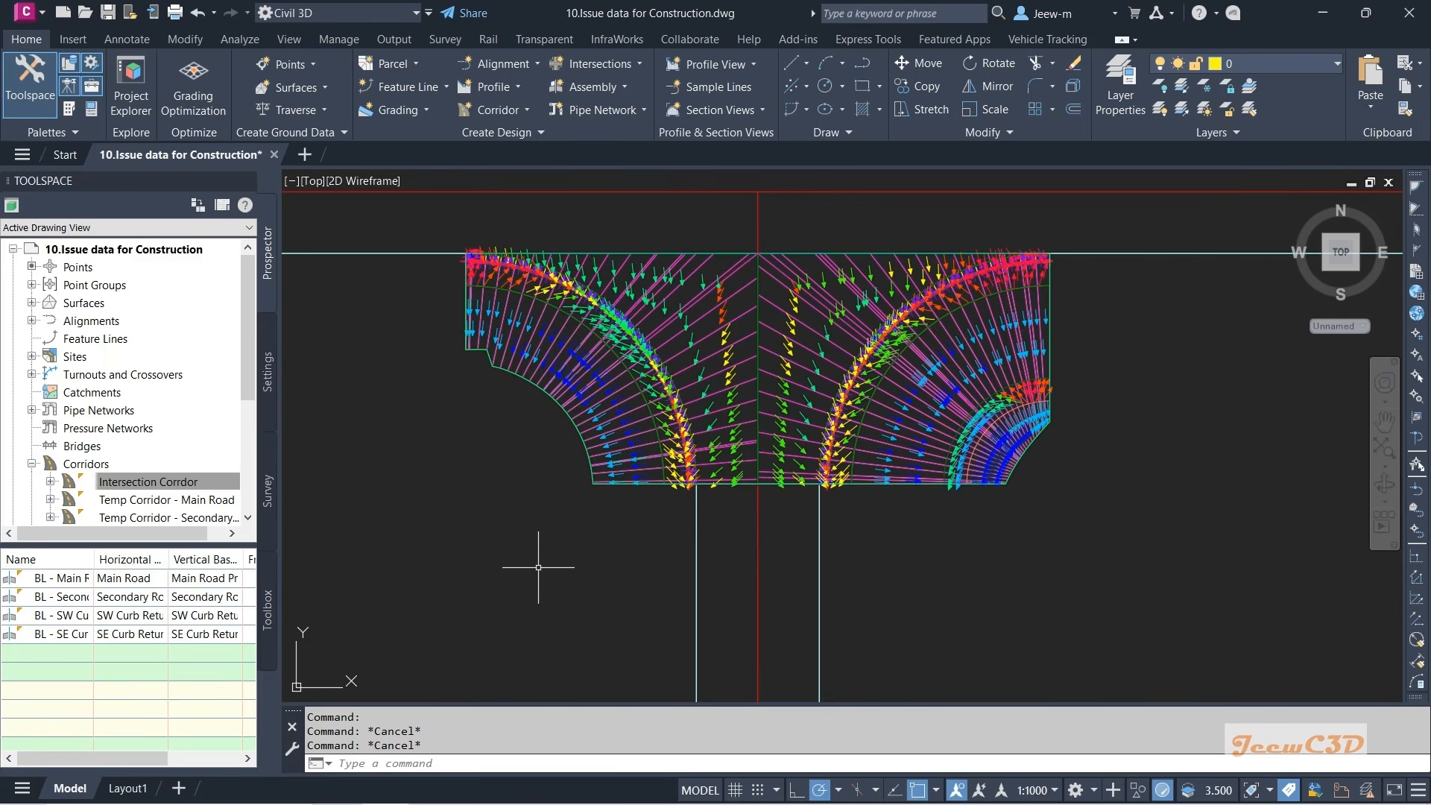
mouse_move(538, 568)
mouse_move(480, 535)
- Delete the DaylightBench subassembly and the two subassemblies between it and the lane from the curb return assembly
scroll(835, 522, down, 10)
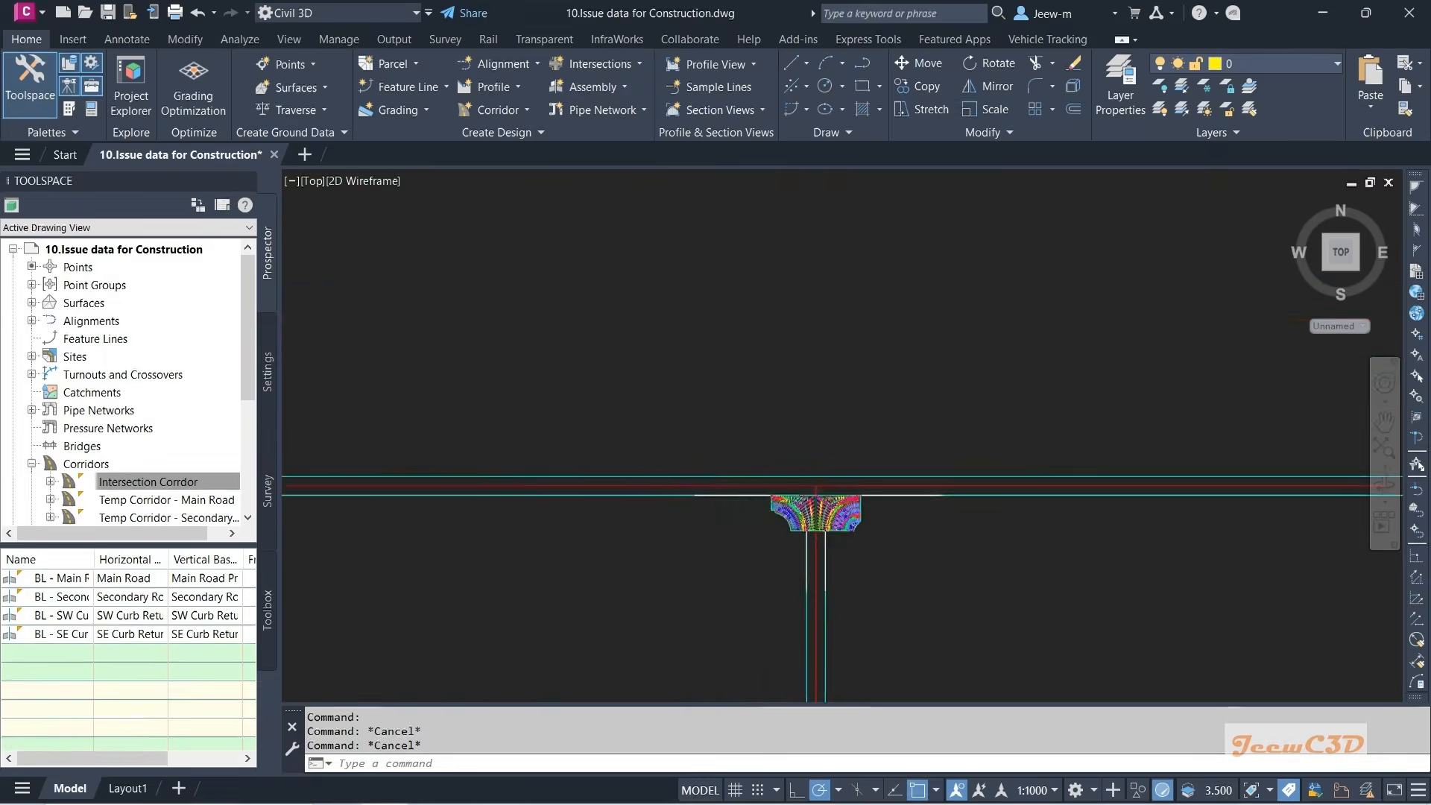
middle_drag(1098, 576, 618, 523)
scroll(617, 524, down, 1)
middle_drag(986, 573, 843, 504)
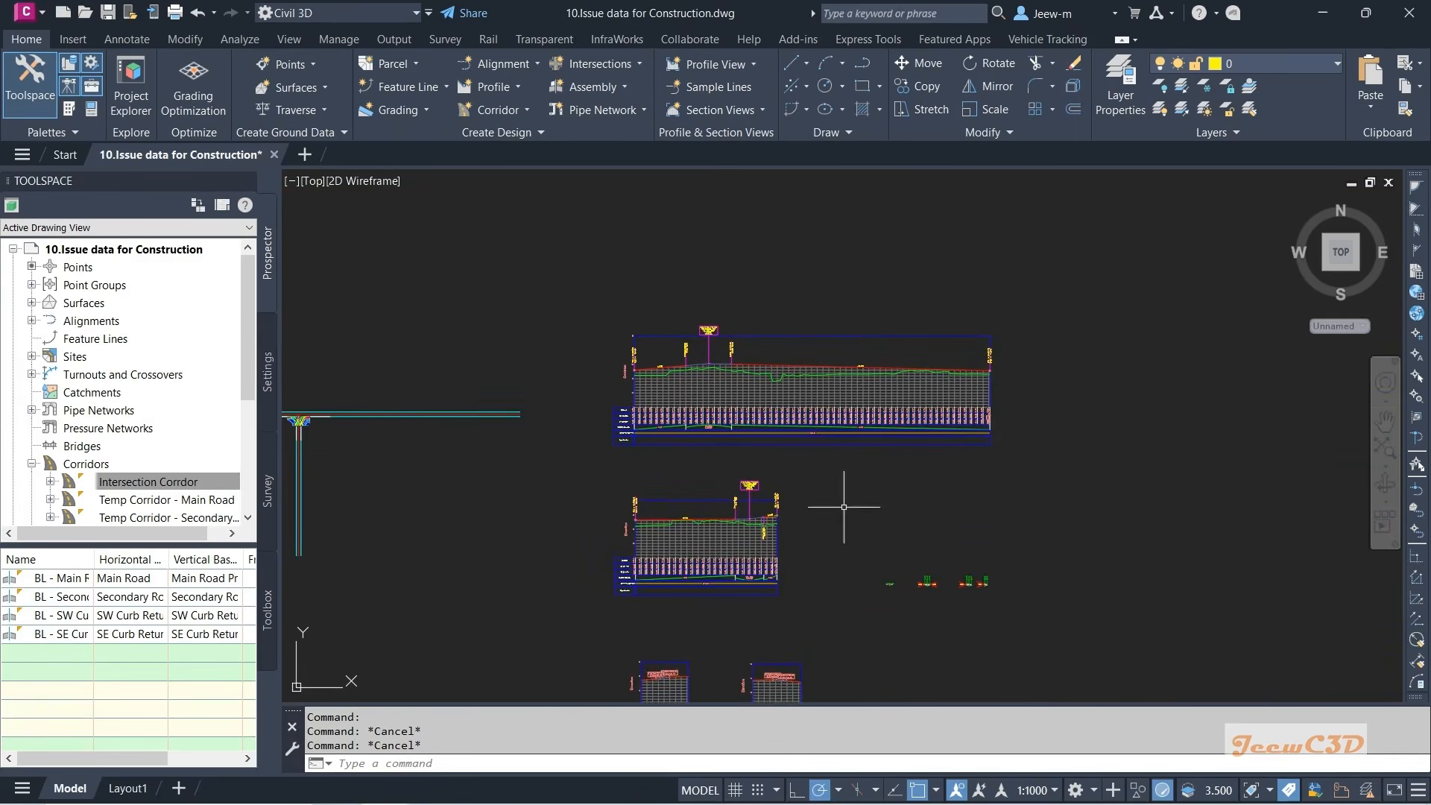
scroll(990, 577, up, 2)
scroll(962, 551, up, 12)
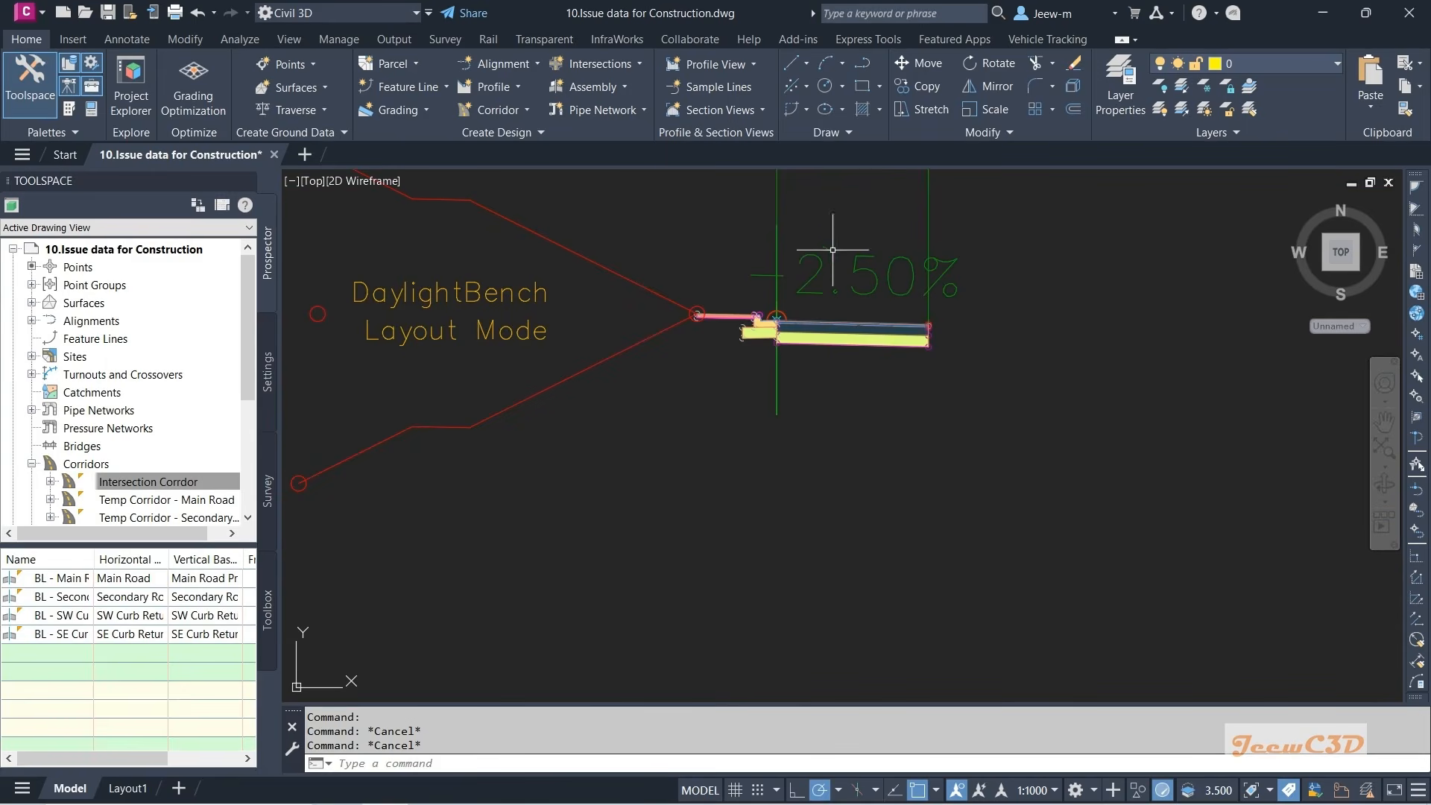
middle_drag(730, 424, 808, 522)
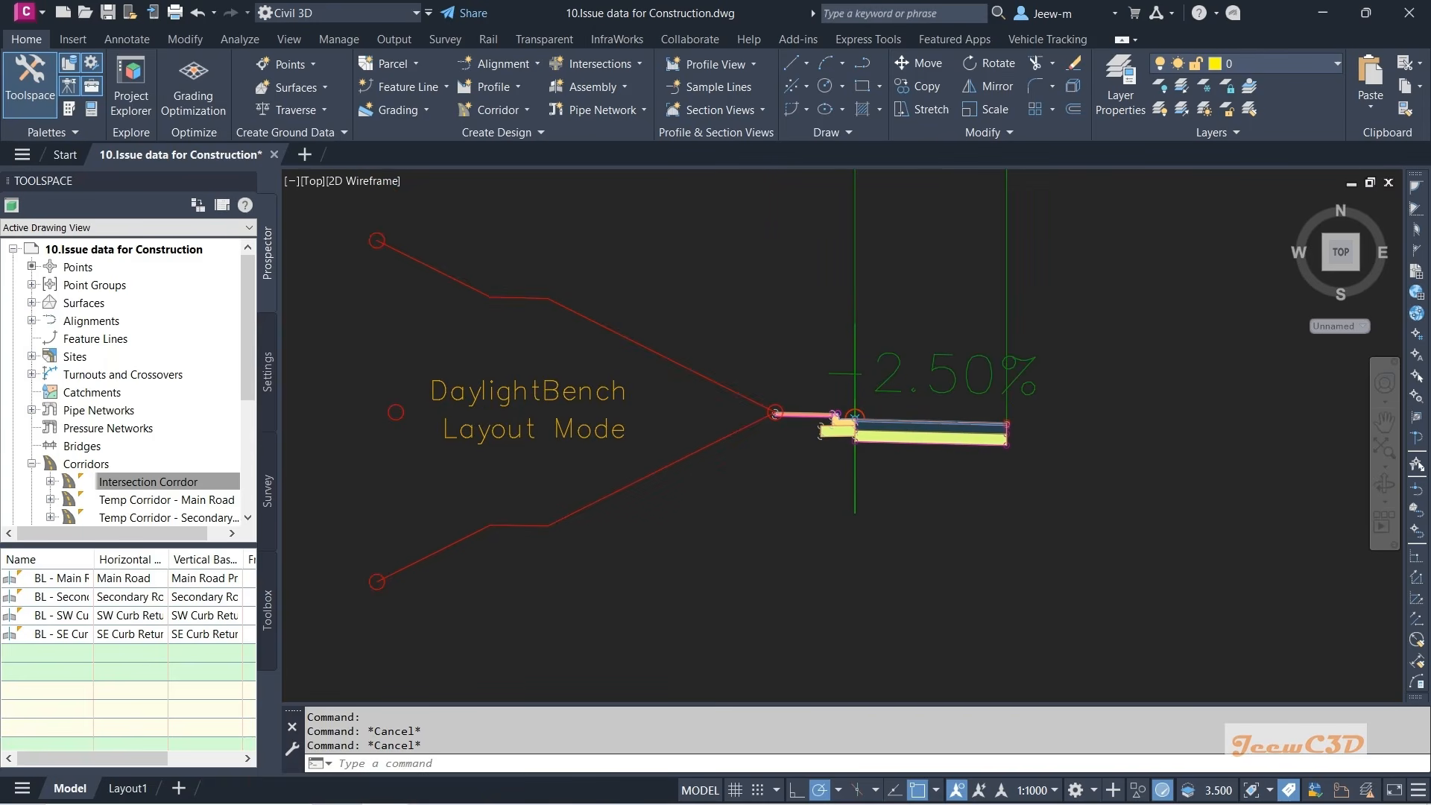
click(748, 473)
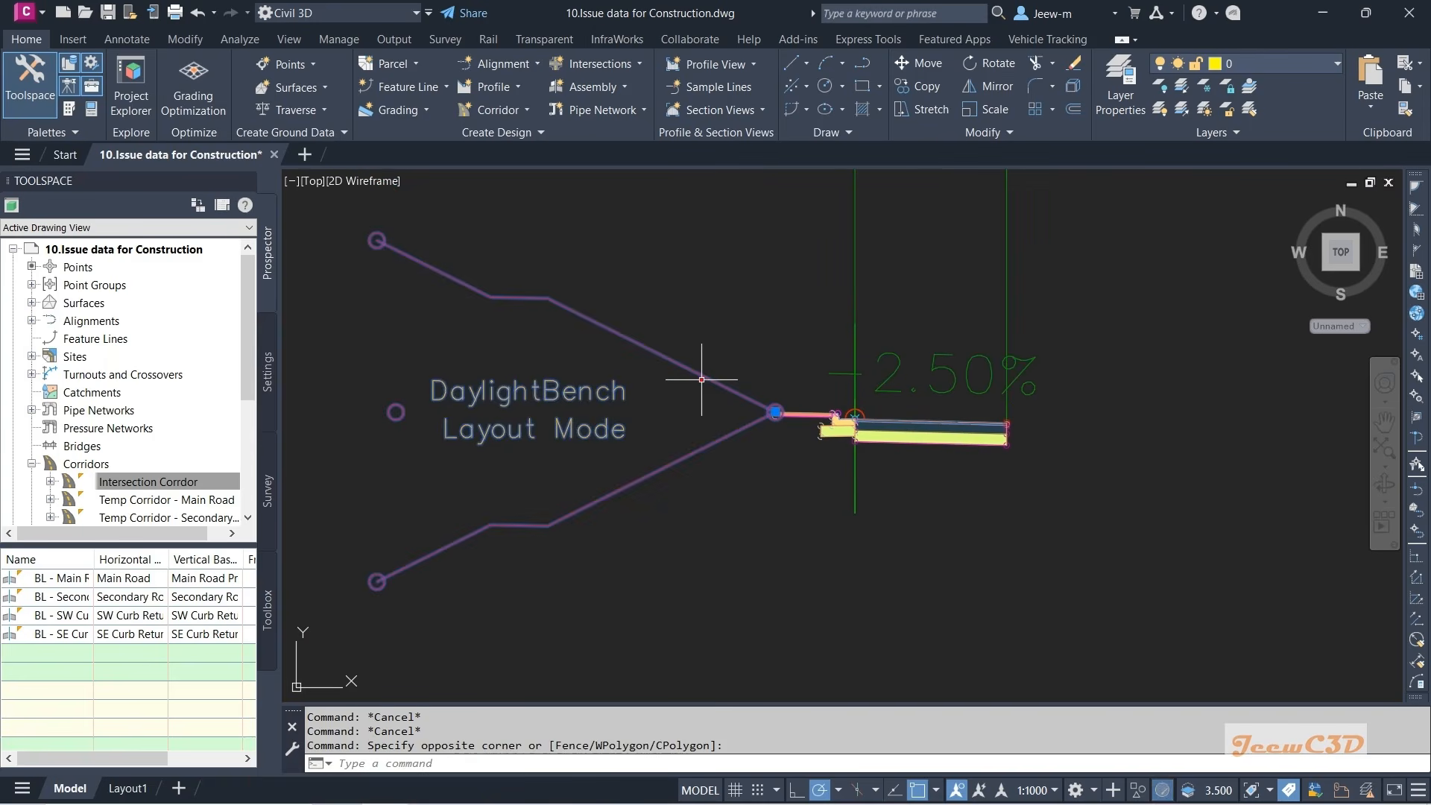
click(825, 462)
click(783, 419)
click(802, 440)
click(776, 403)
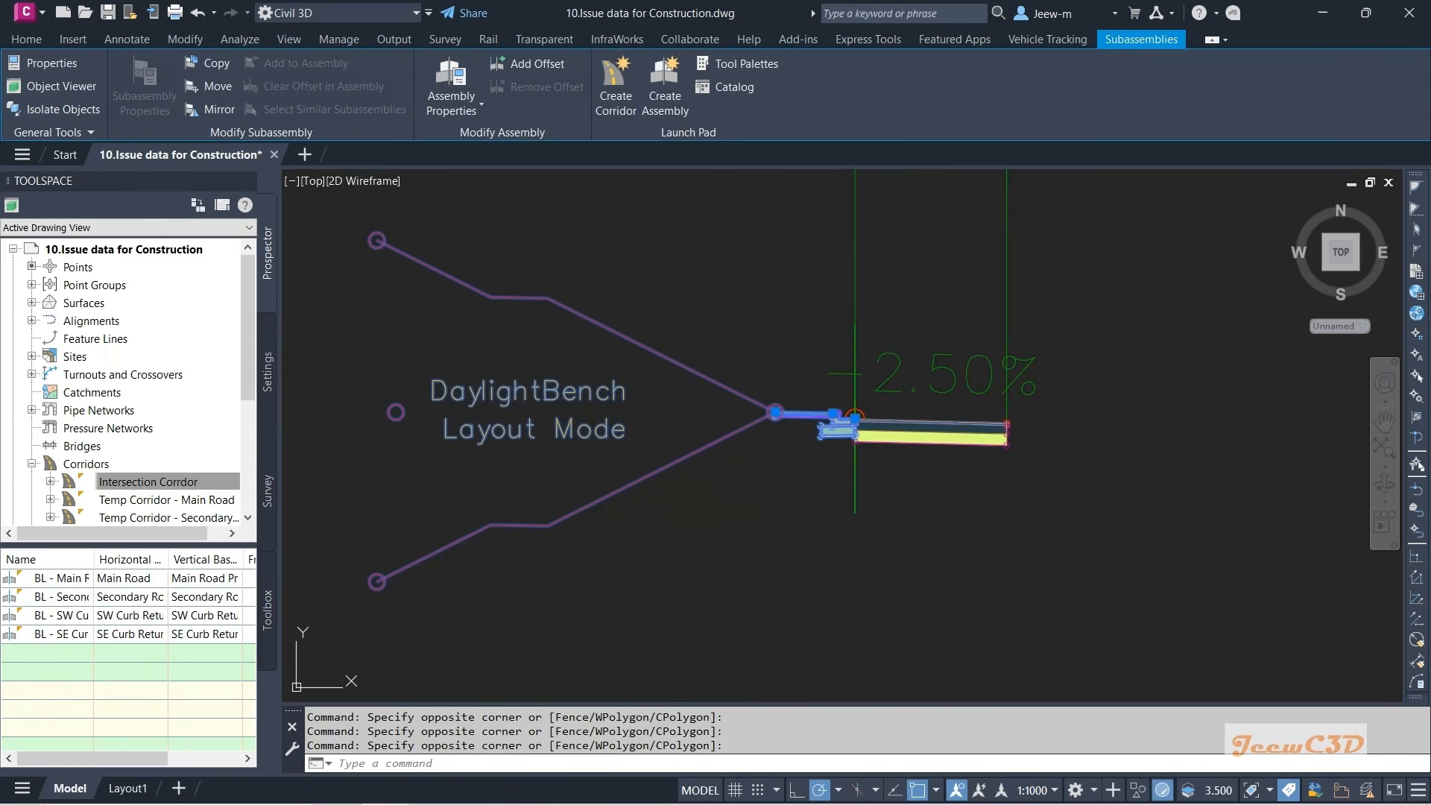
key(Delete)
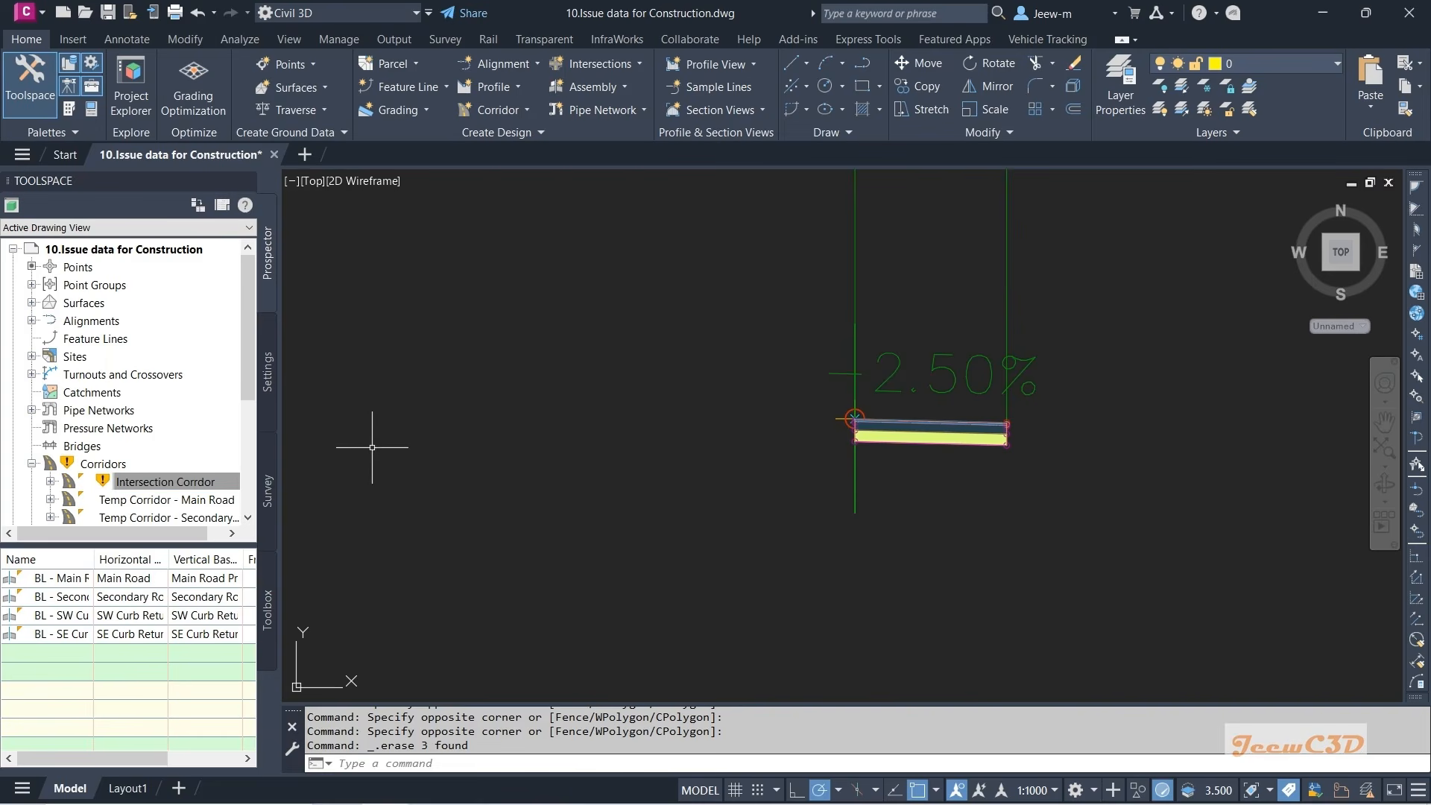
- Rebuild Intersection Corrdor from the drawing's corridor collection to apply the reduced curb return assembly
scroll(497, 462, down, 15)
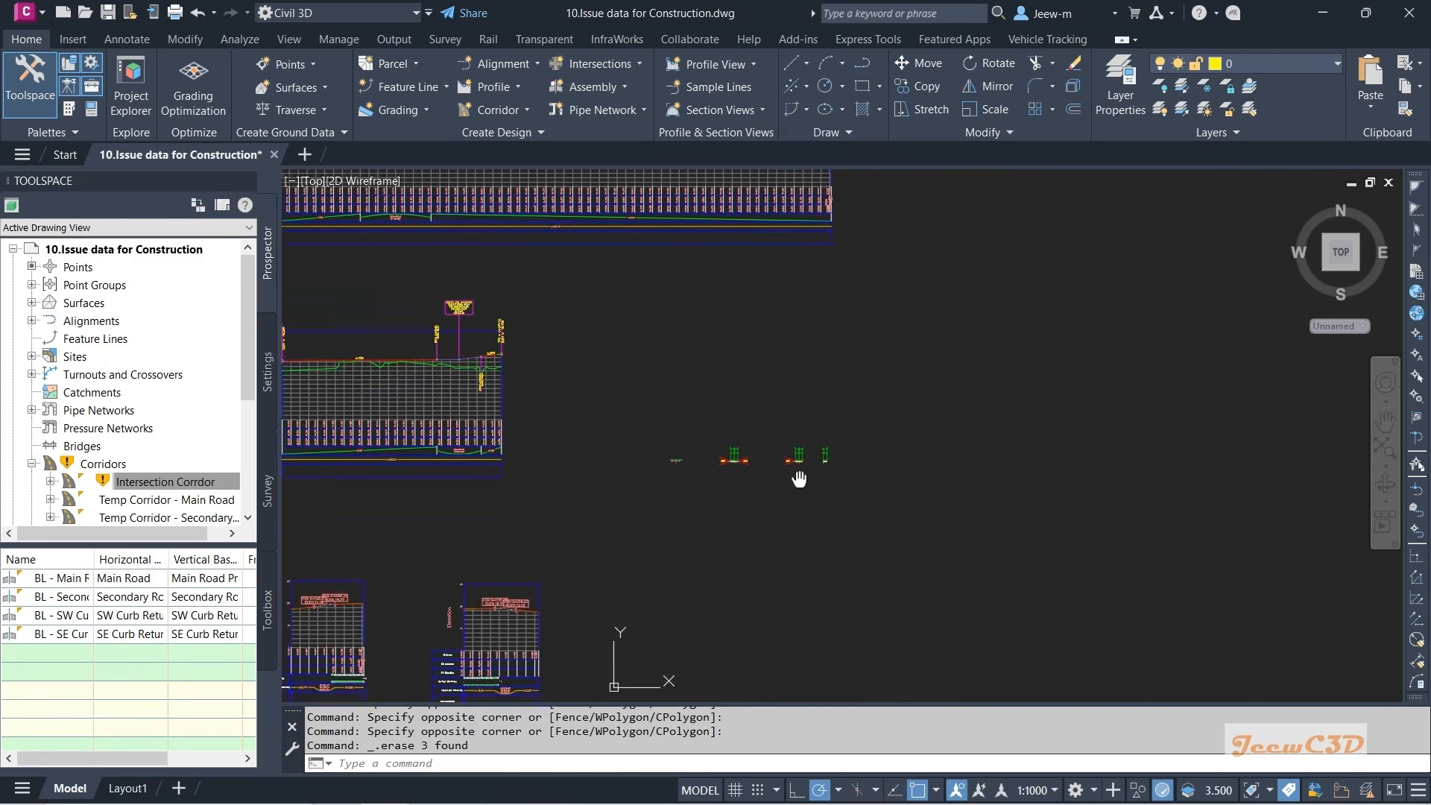
middle_drag(493, 490, 891, 492)
middle_drag(682, 387, 741, 543)
scroll(667, 472, up, 14)
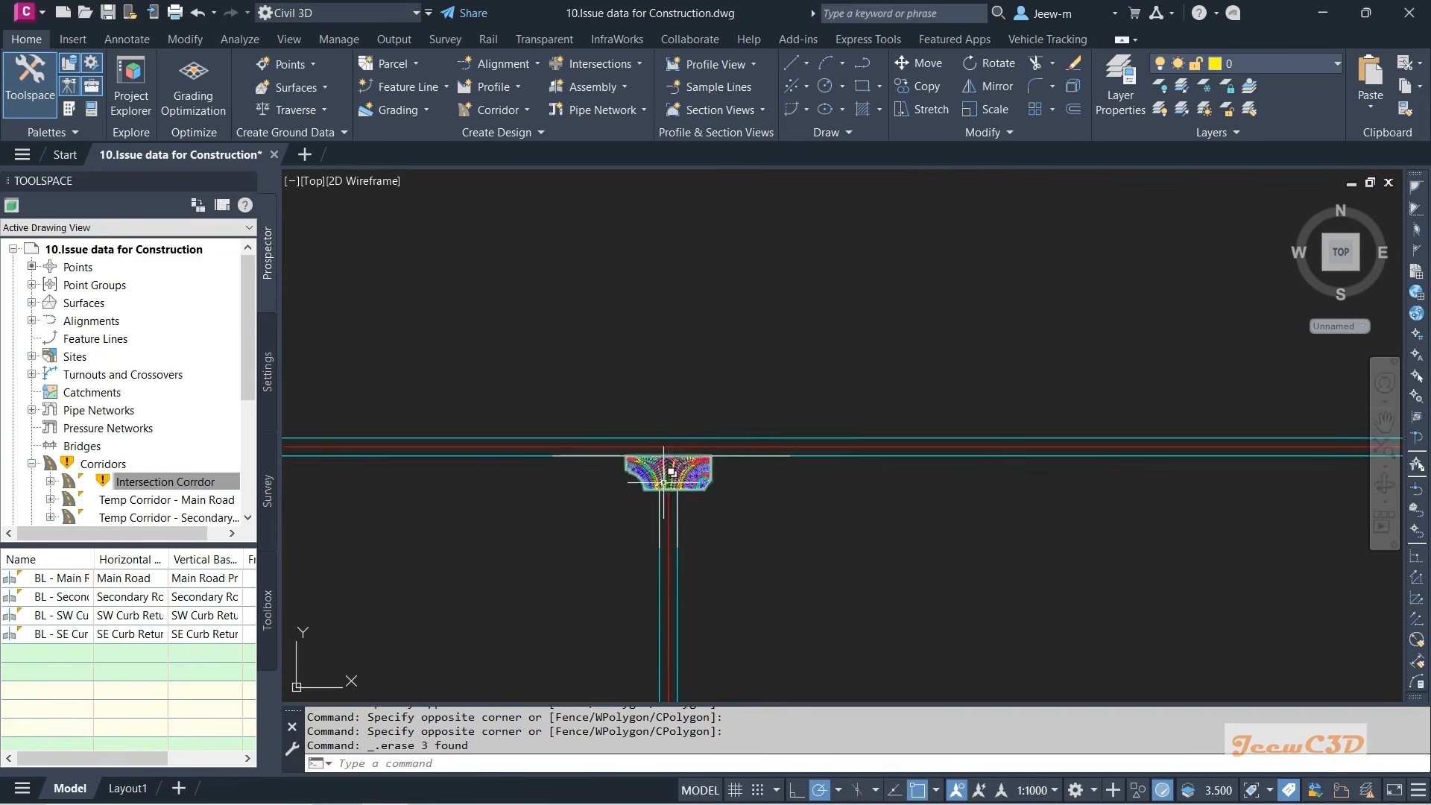
click(221, 482)
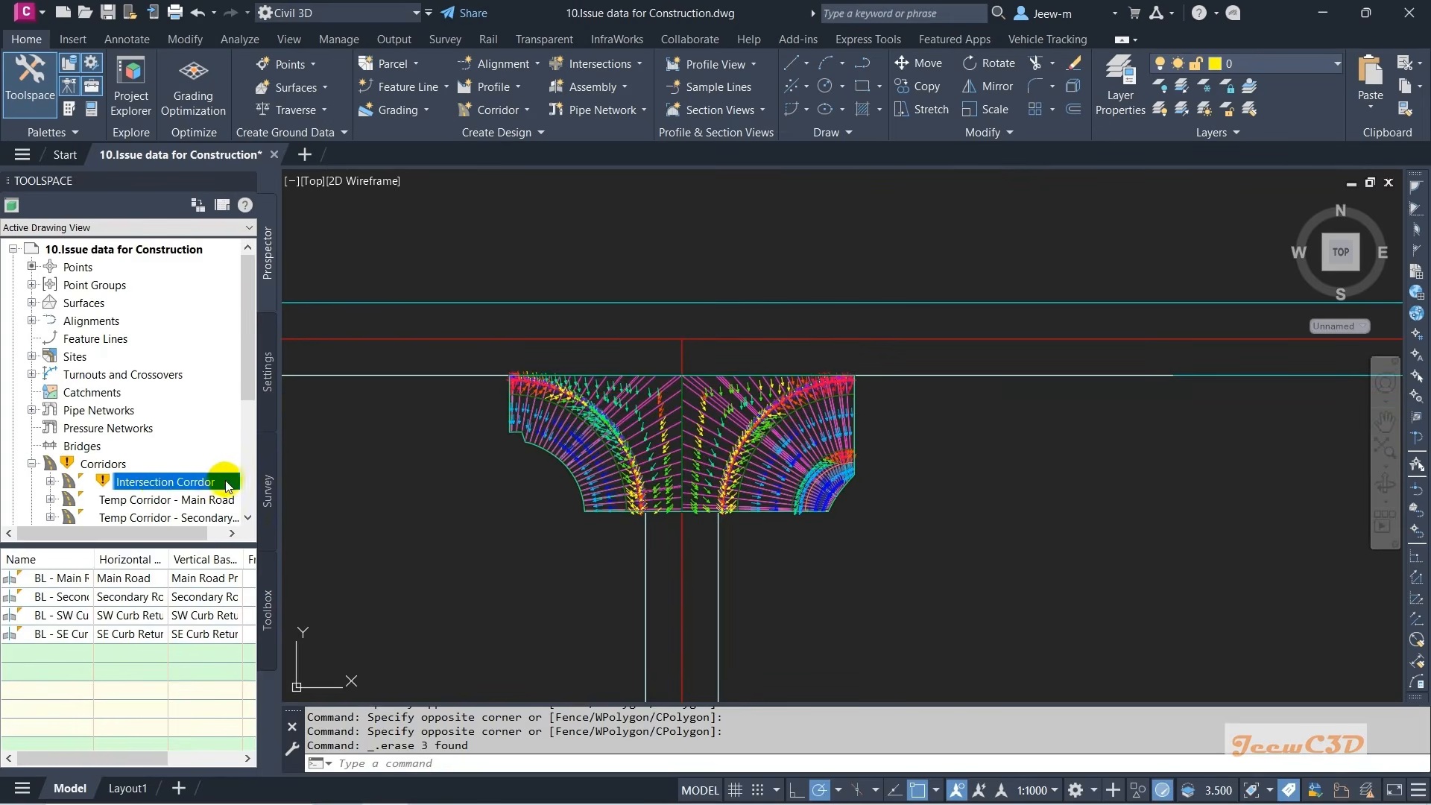
right_click(158, 485)
click(193, 526)
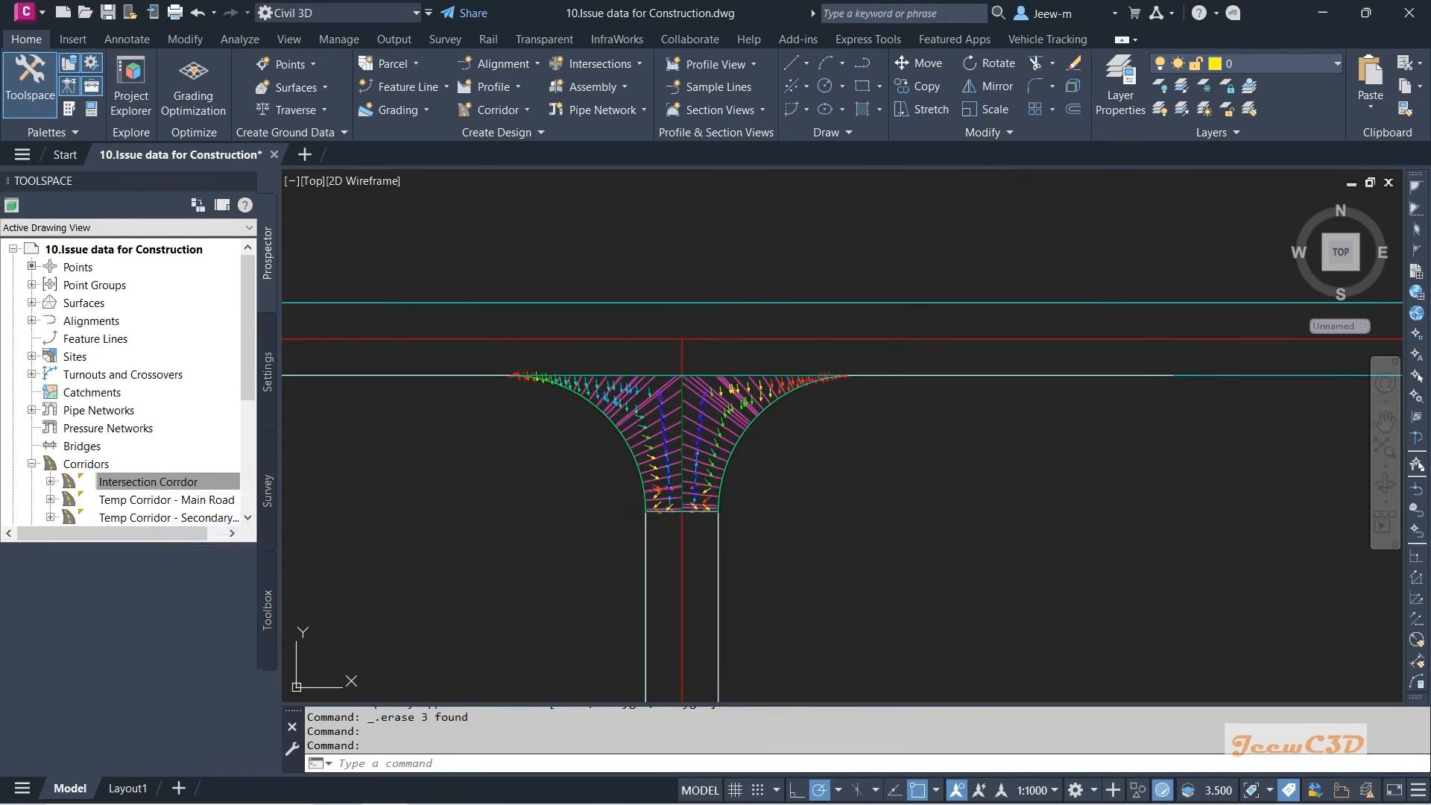
- Inspect the rebuilt lane-only intersection corridor in plan and as a tilted 3D model in the Object Viewer
scroll(491, 476, up, 4)
key(Escape)
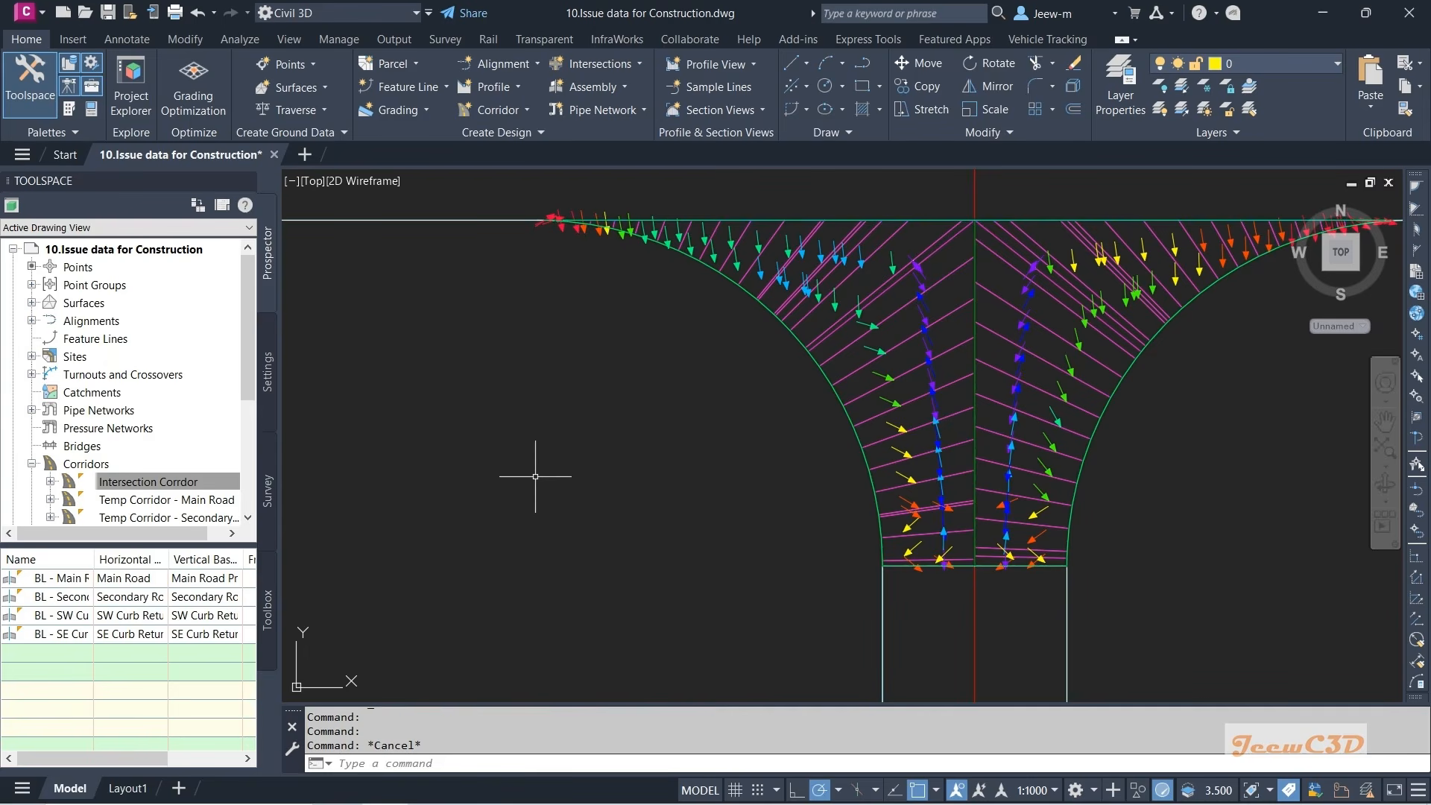
middle_drag(597, 458, 456, 509)
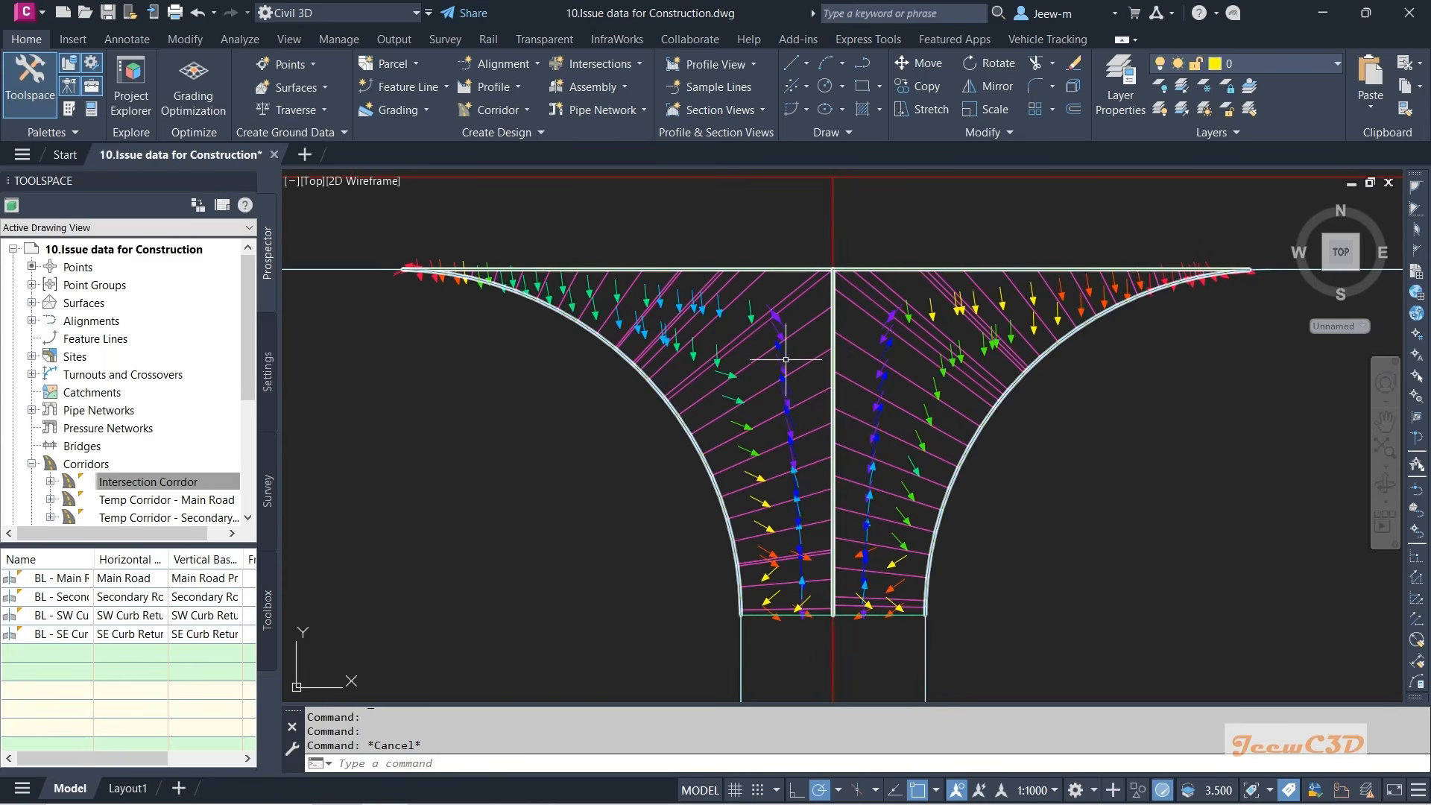
click(704, 440)
click(768, 492)
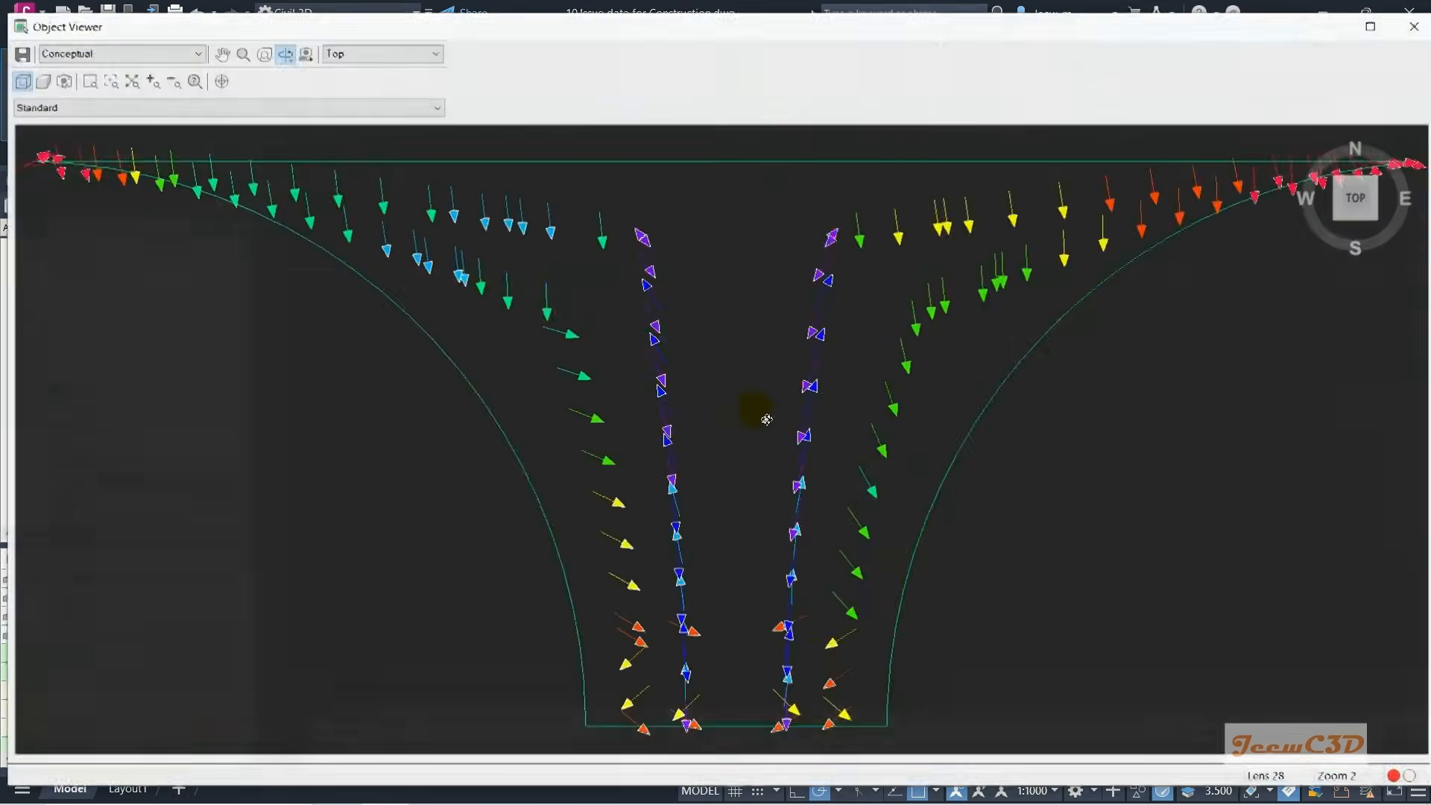
mouse_move(754, 405)
mouse_down()
mouse_move(728, 418)
mouse_move(710, 381)
mouse_move(623, 425)
mouse_move(719, 456)
mouse_move(694, 514)
mouse_move(718, 481)
mouse_up()
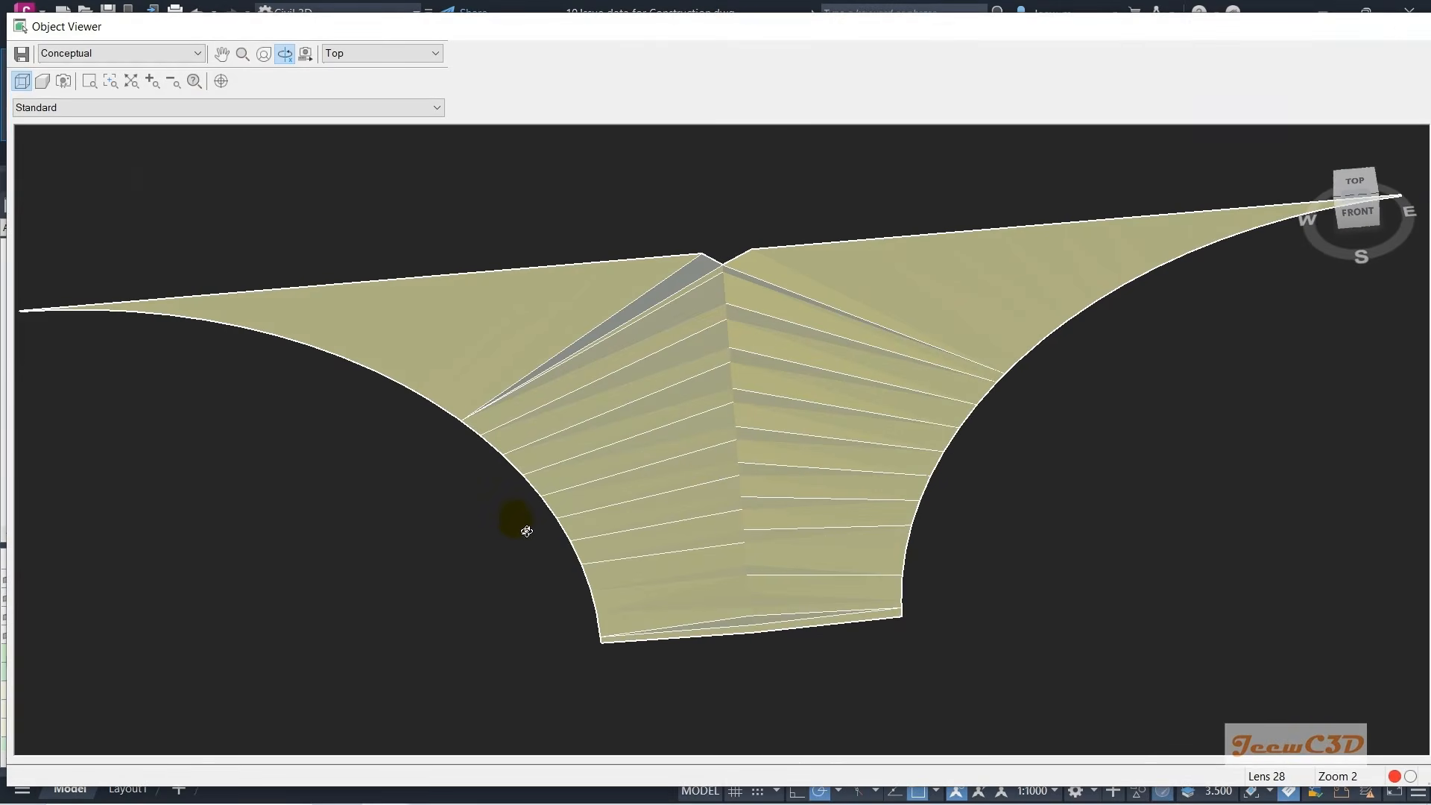
key(Escape)
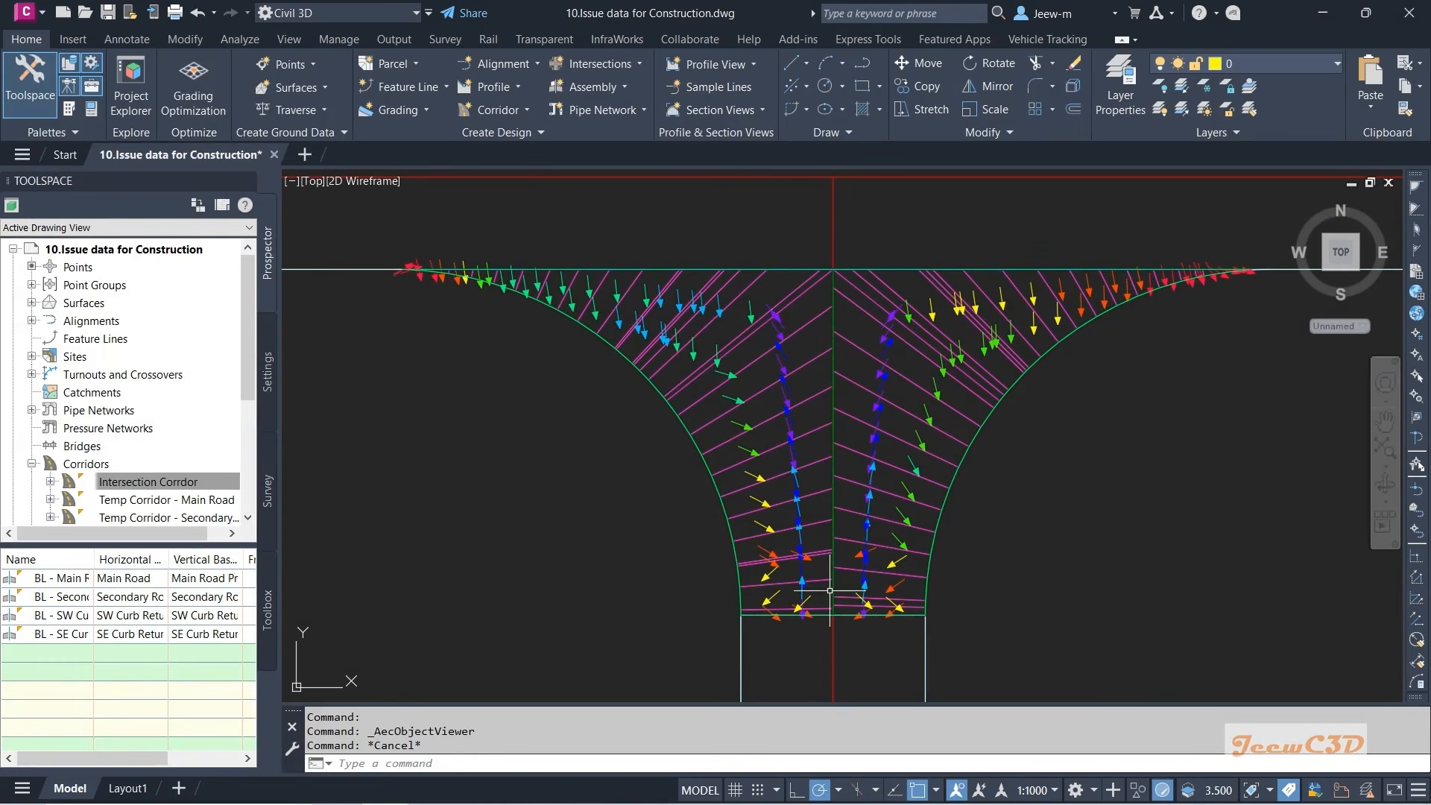
- Set Secondary Road Profile as Lane R's outside elevation target in the SW Curb Return region from 0+025.77 to 0+035.79
click(814, 430)
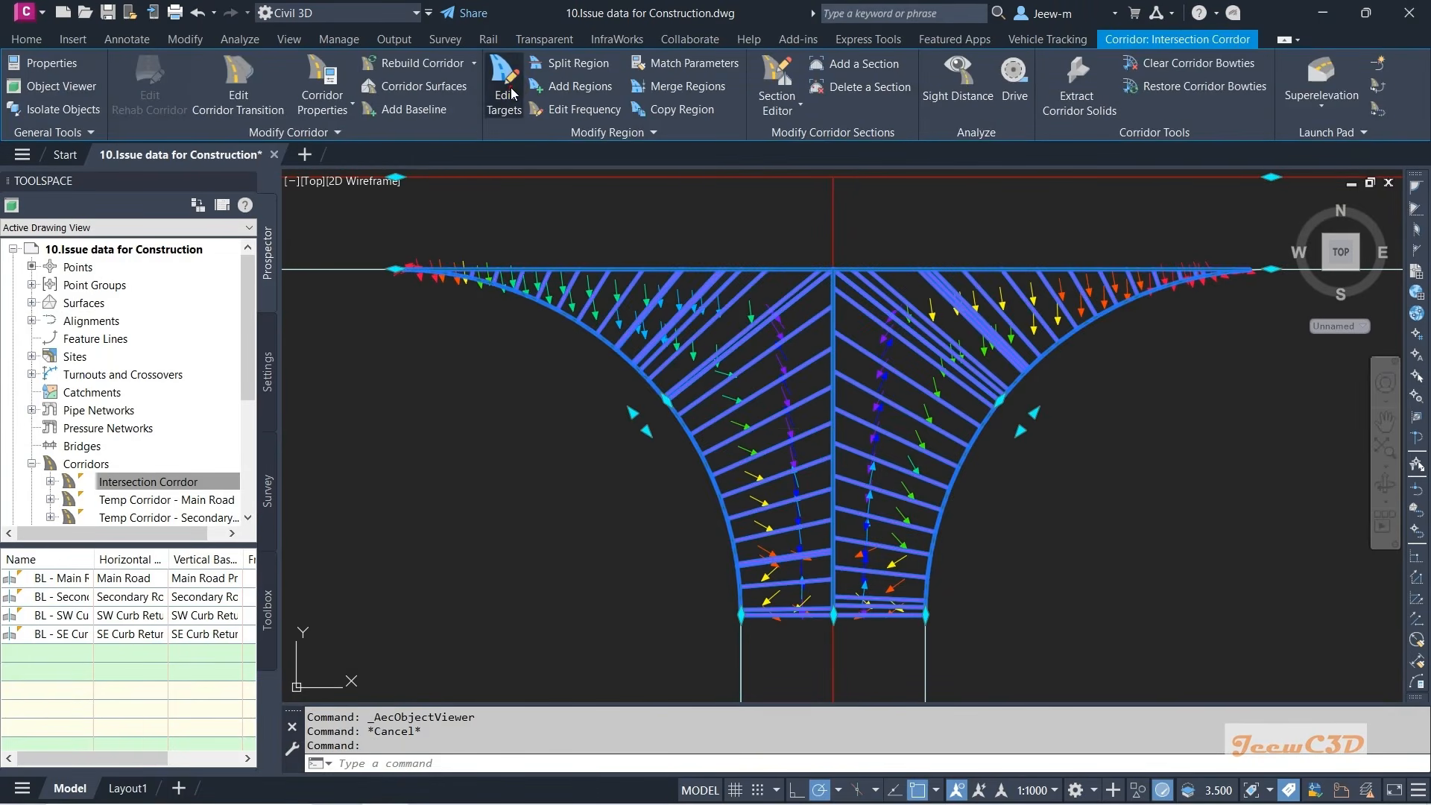
click(511, 93)
click(762, 438)
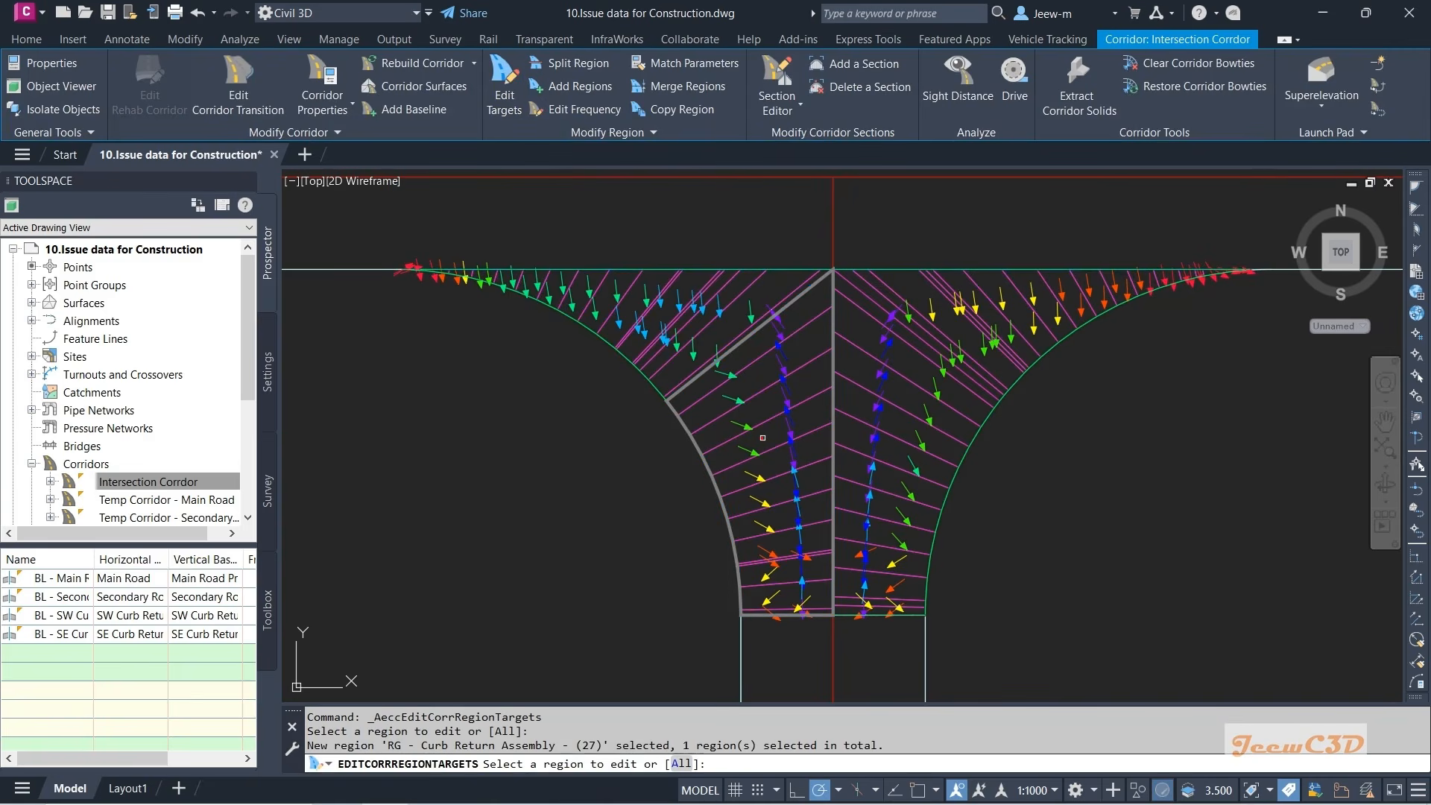
right_click(762, 438)
click(799, 451)
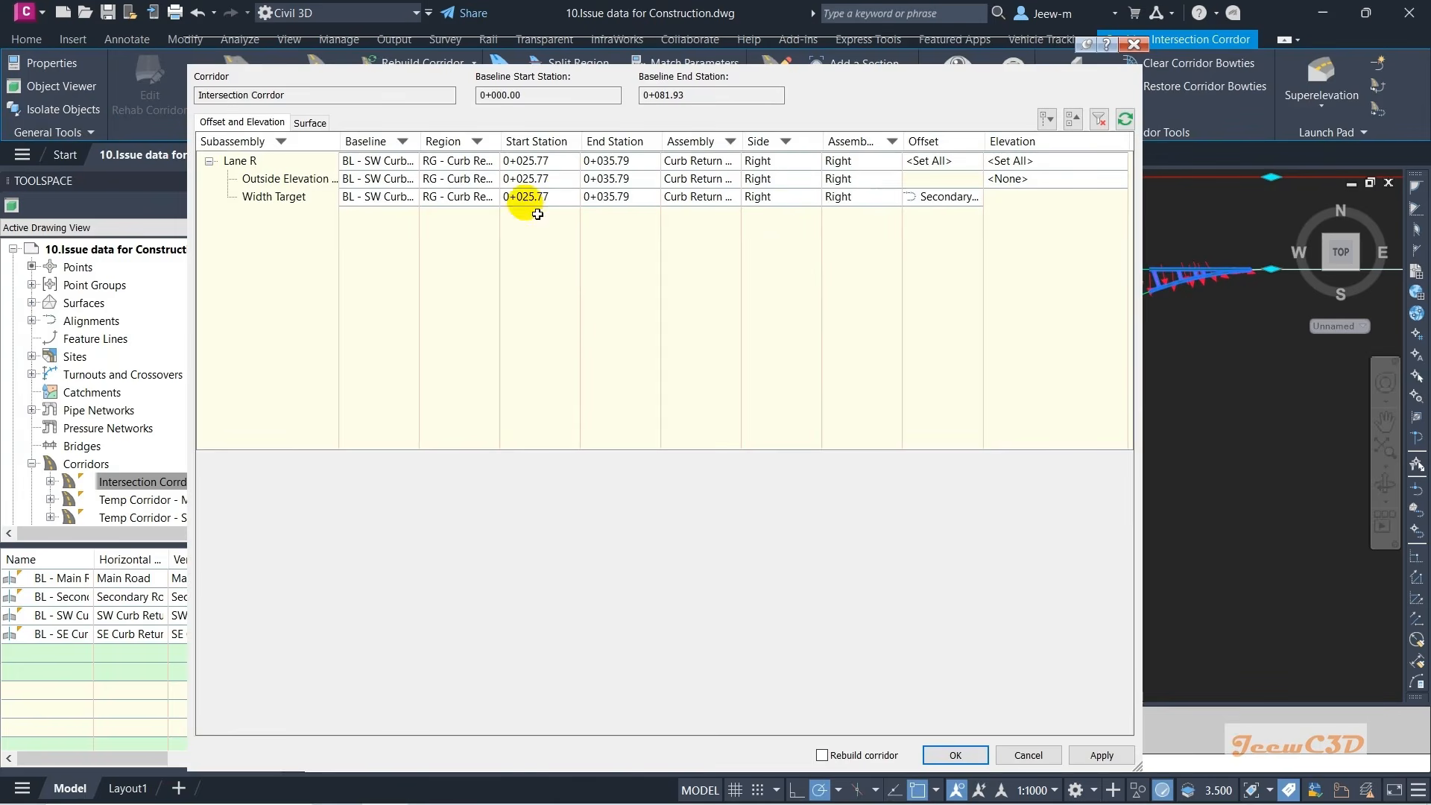
click(287, 183)
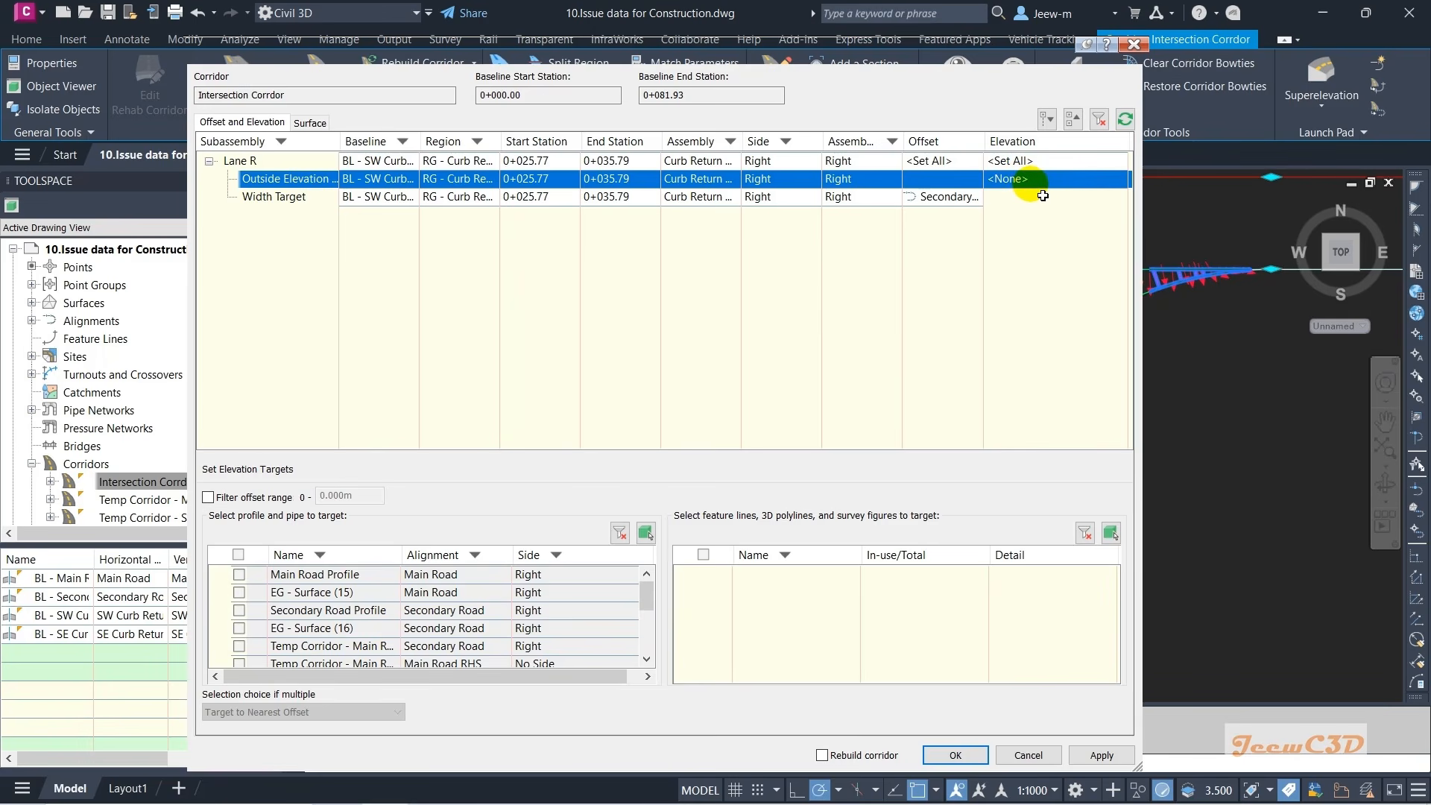
click(239, 610)
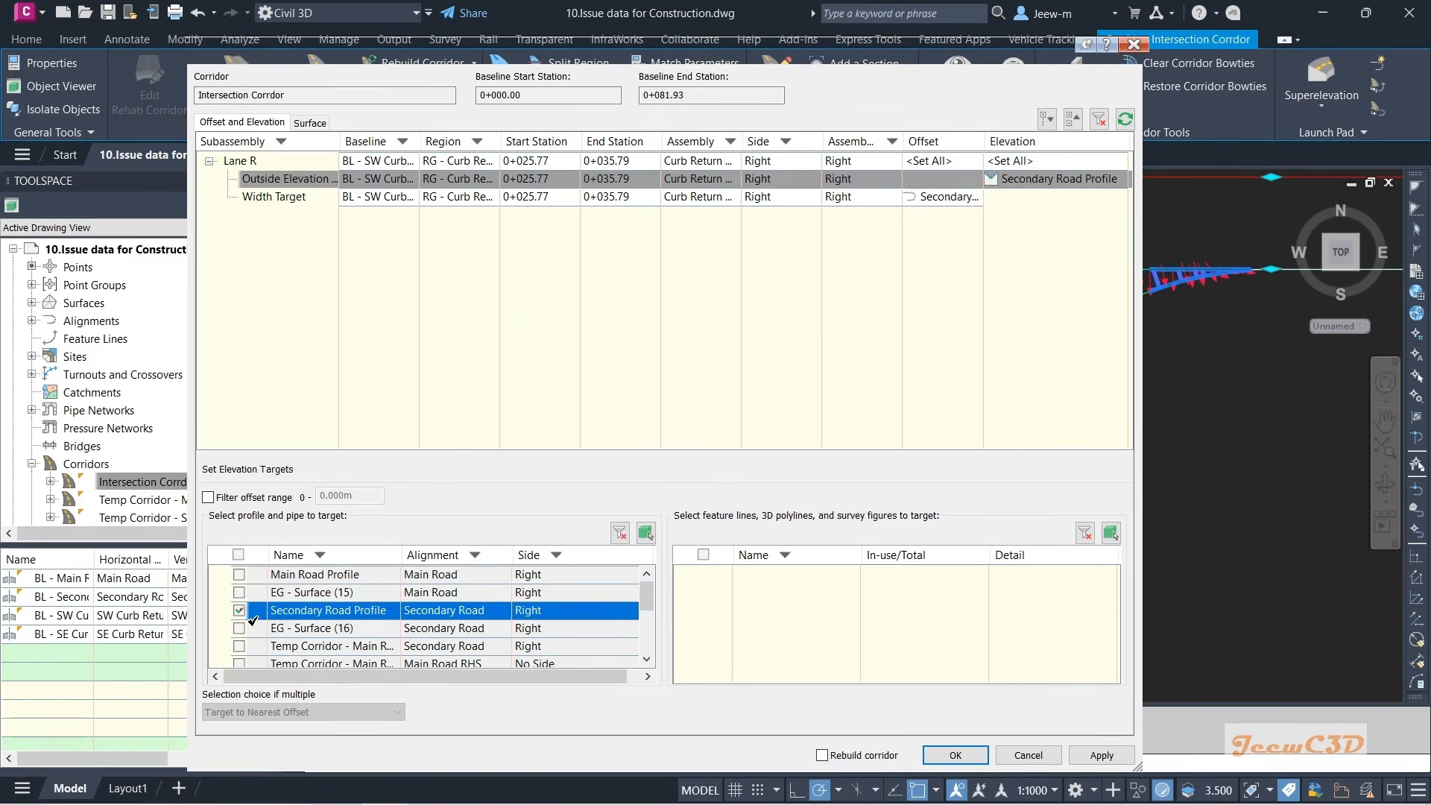
click(955, 755)
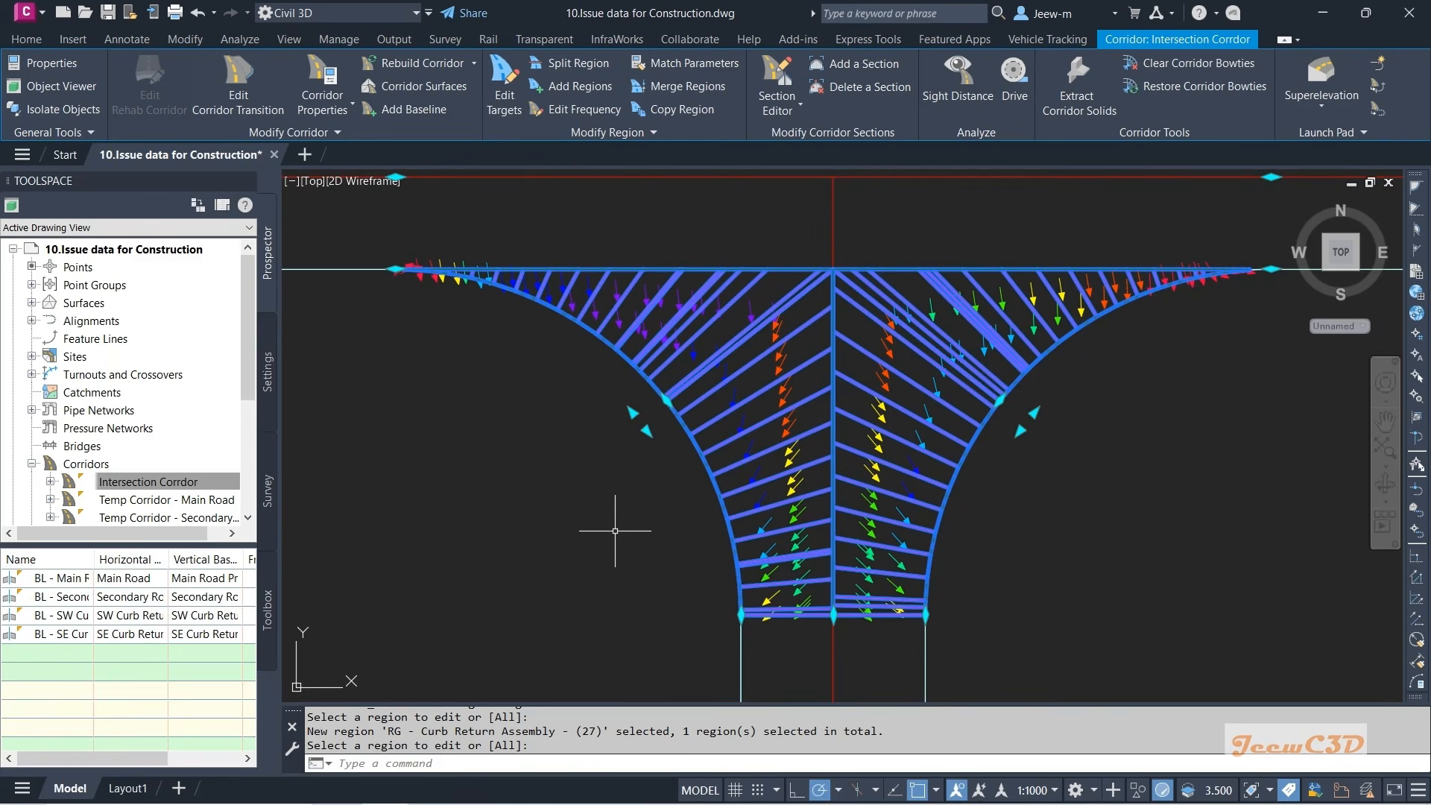
- Inspect the intersection corridor's Top surface as a tilted 3D model in the Object Viewer
key(Escape)
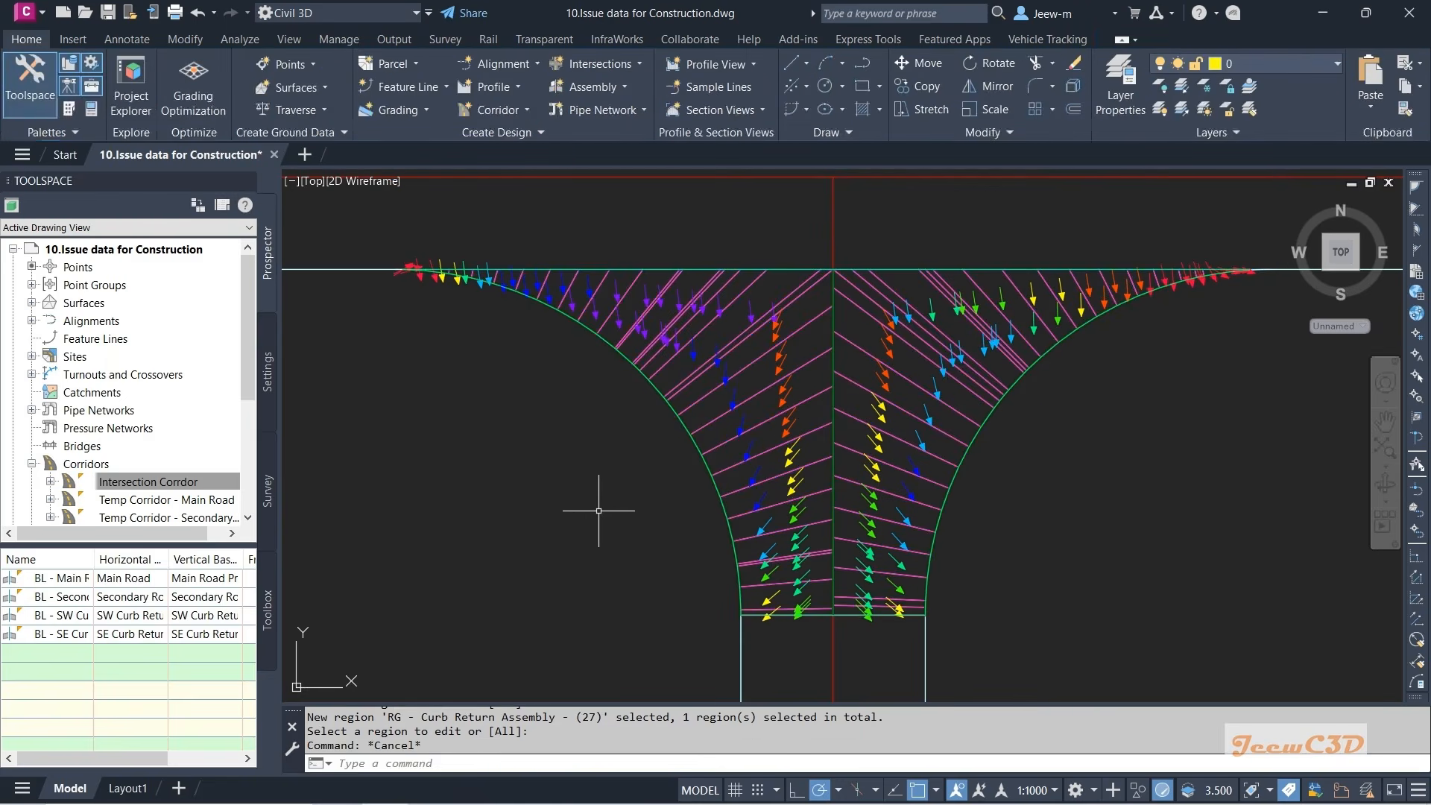
click(698, 445)
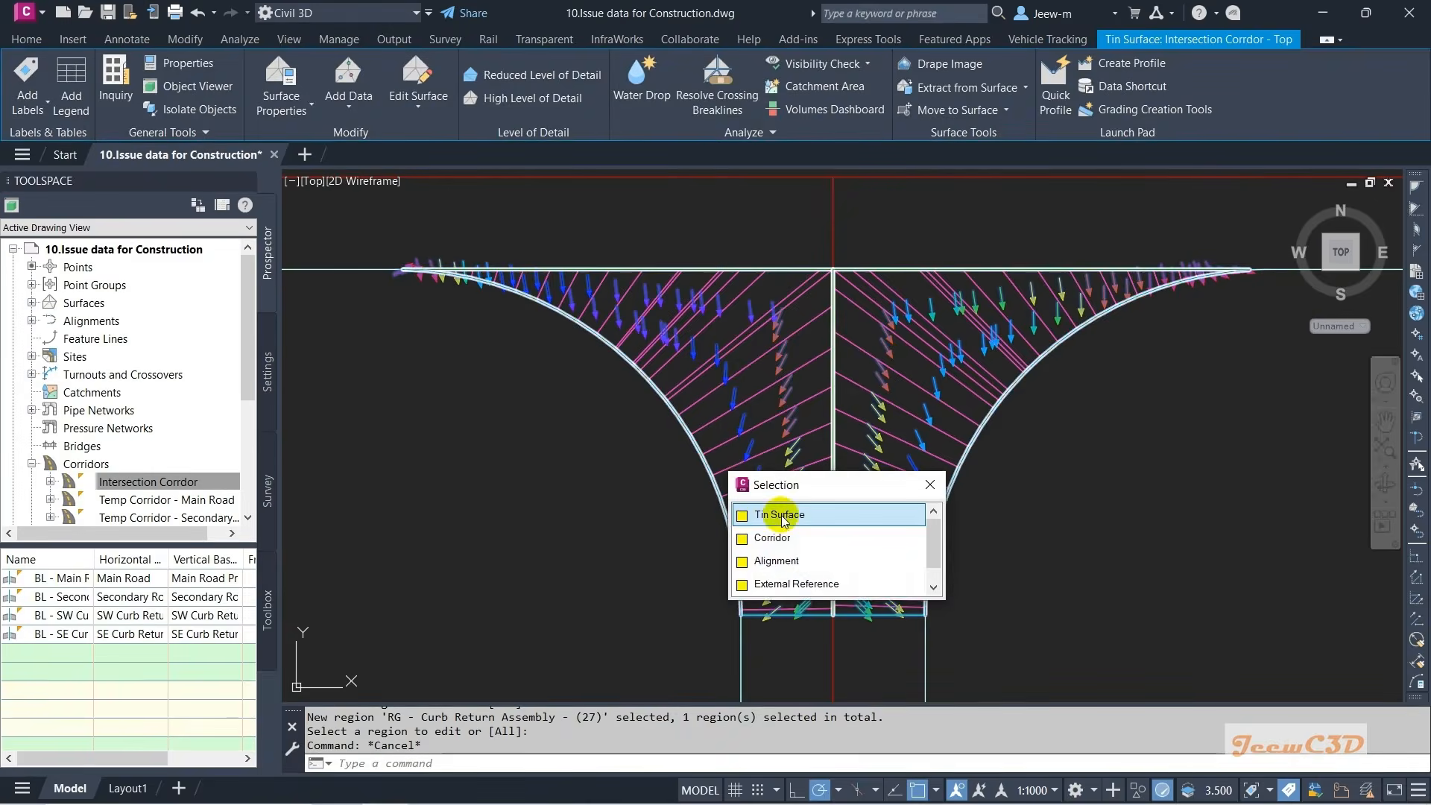
click(779, 515)
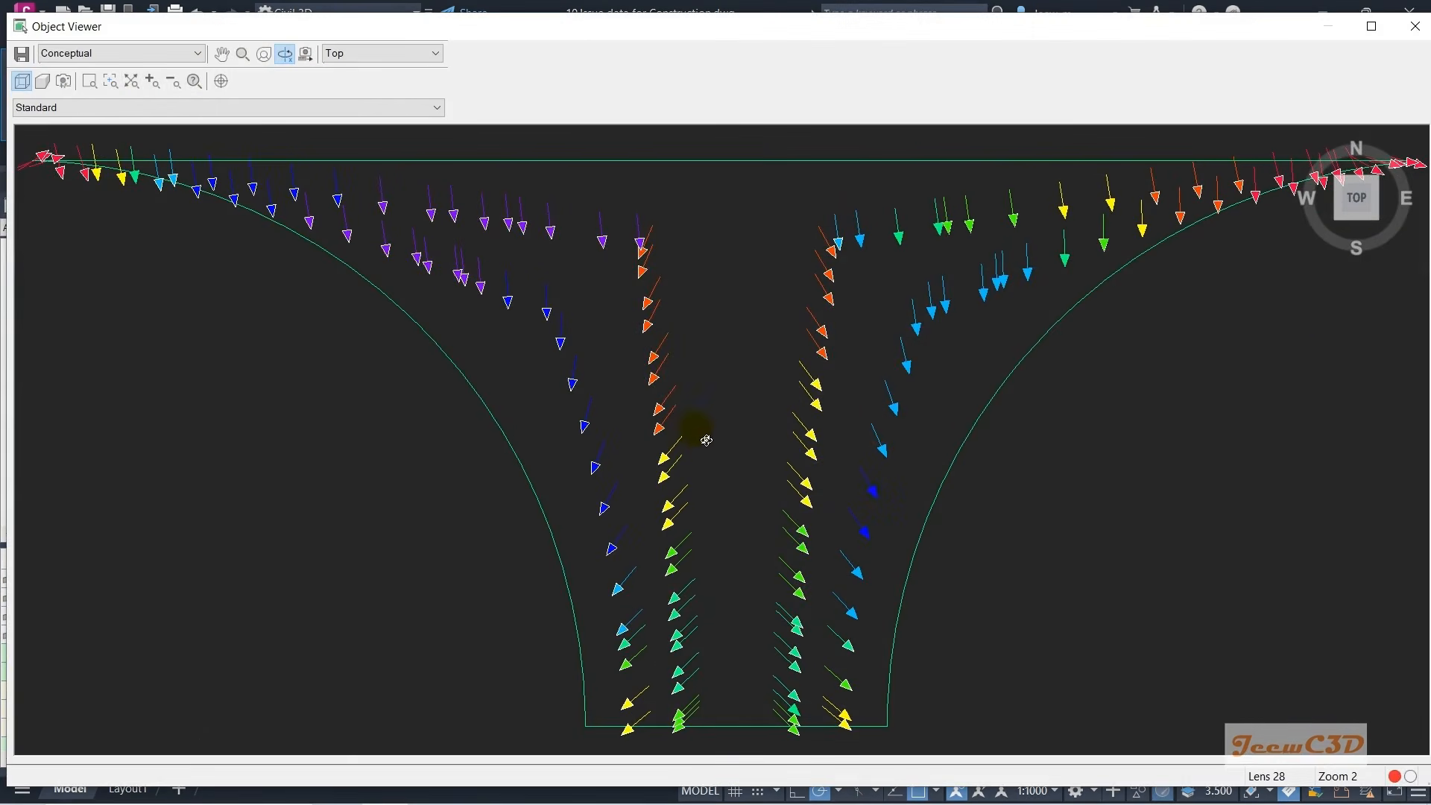
mouse_move(741, 387)
mouse_down()
mouse_move(741, 415)
mouse_move(768, 414)
mouse_move(813, 456)
mouse_move(789, 472)
mouse_move(831, 489)
mouse_move(850, 424)
mouse_move(862, 450)
mouse_move(773, 383)
mouse_up()
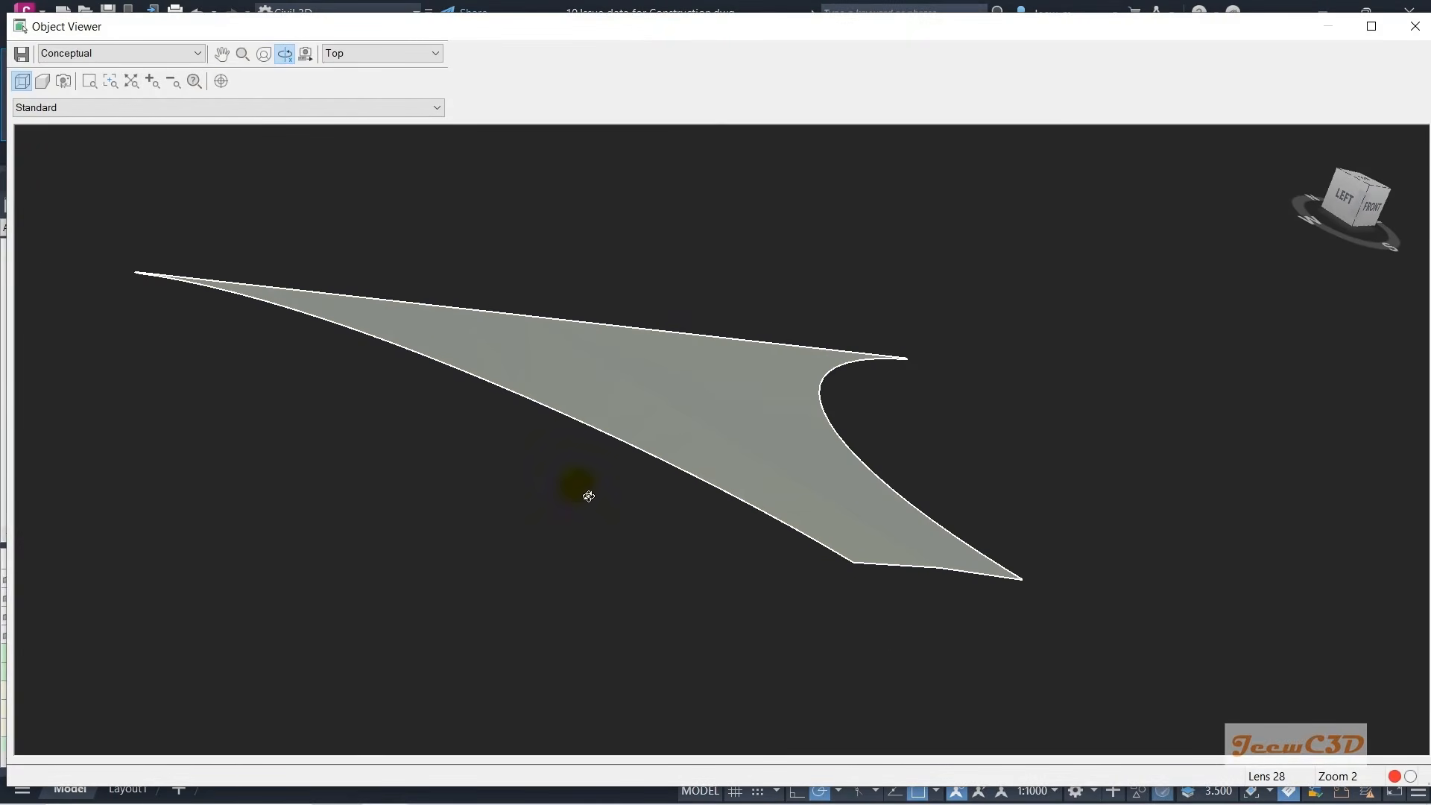
key(Escape)
- Freeze the layer C-ROAD-CORR-Intersection Corrdor to hide the corridor and leave its surface displayed
scroll(588, 470, down, 3)
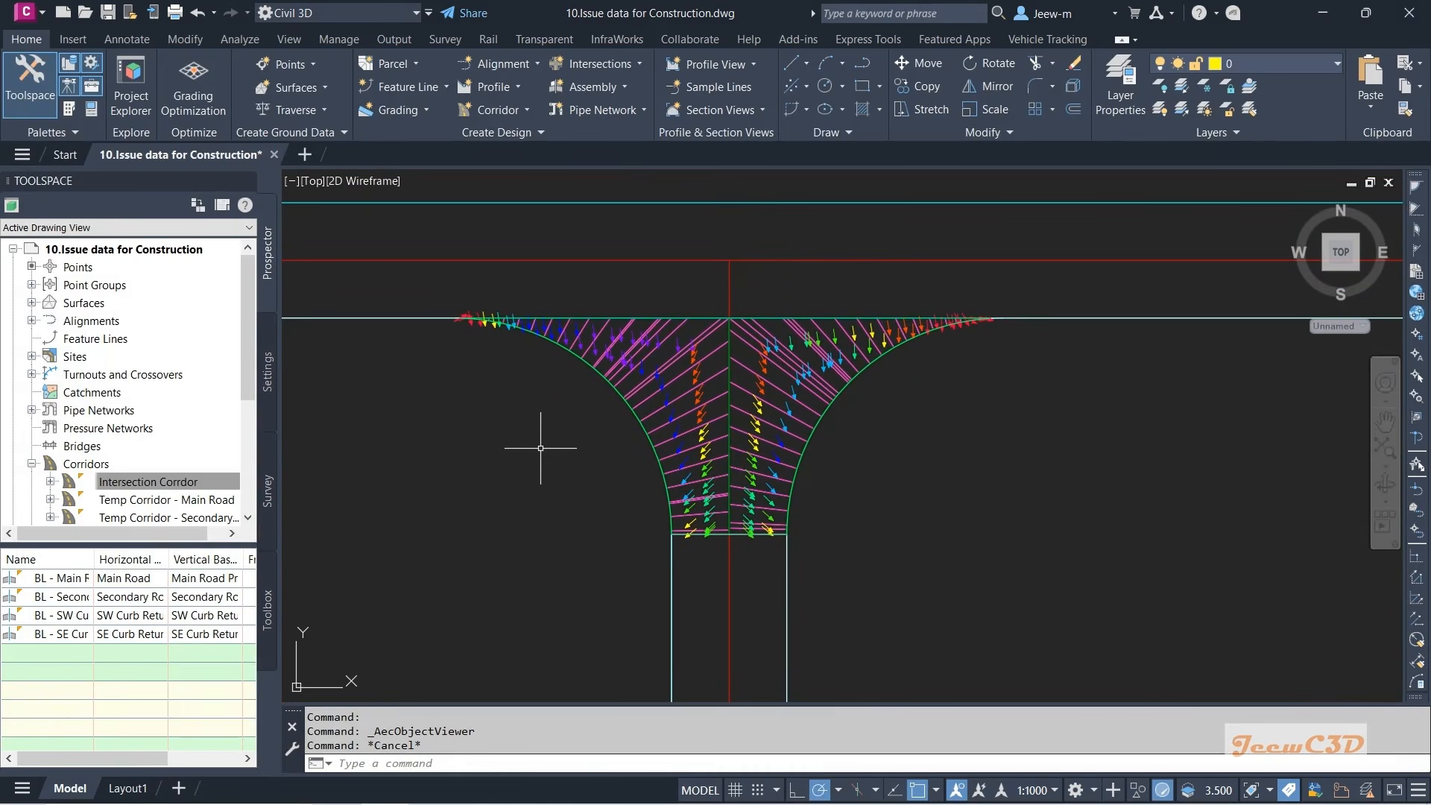
mouse_move(520, 438)
middle_down()
mouse_move(597, 476)
mouse_move(594, 463)
middle_up()
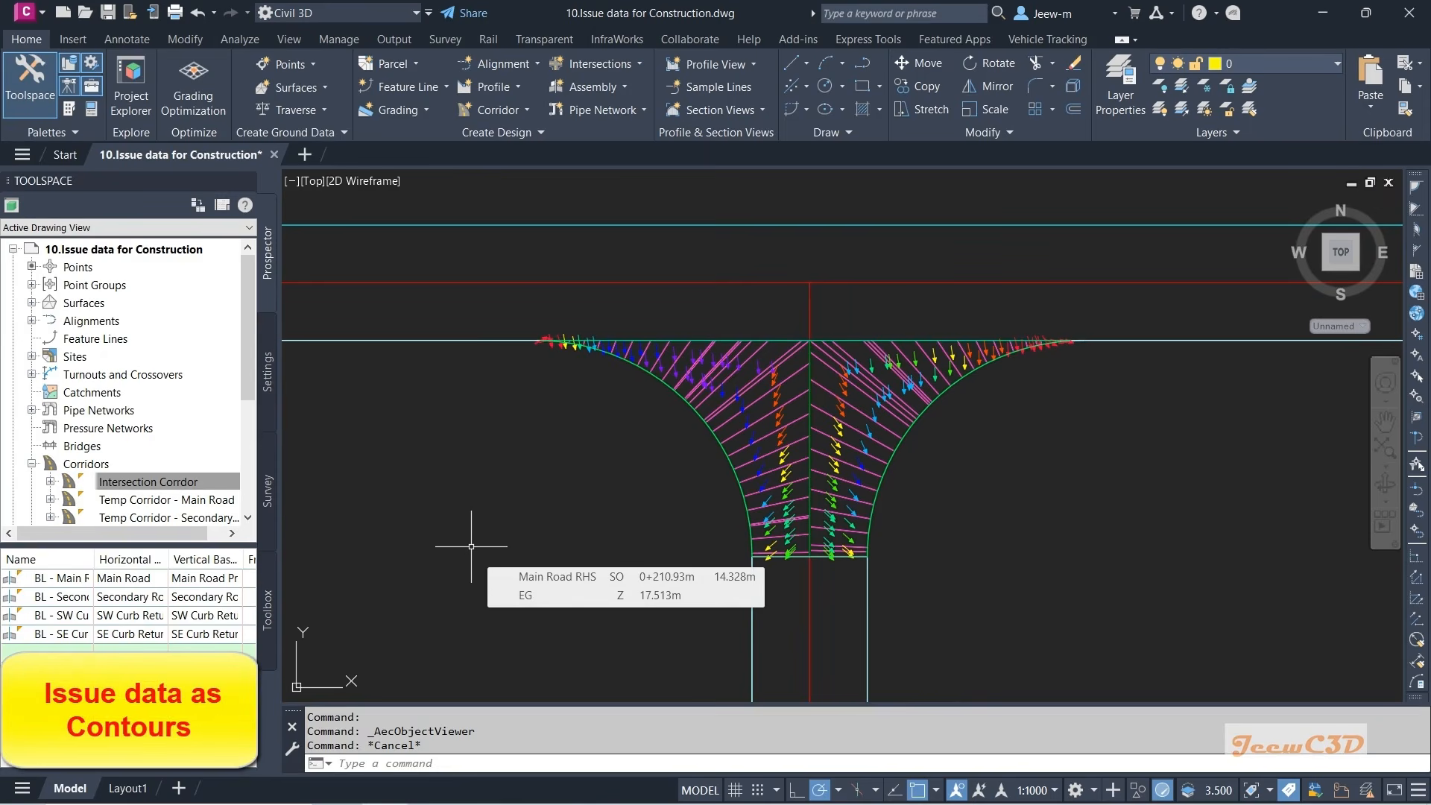
click(793, 401)
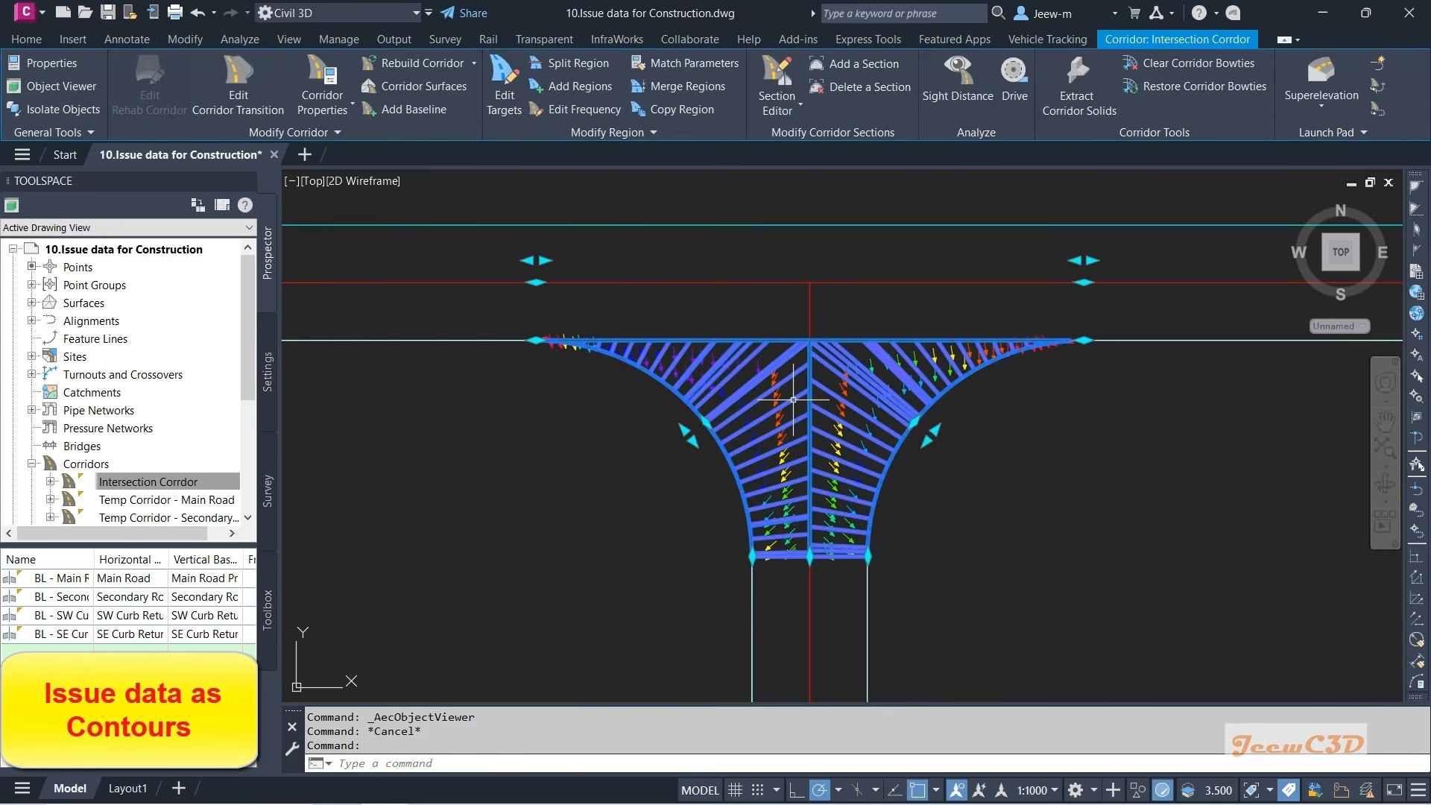
click(24, 40)
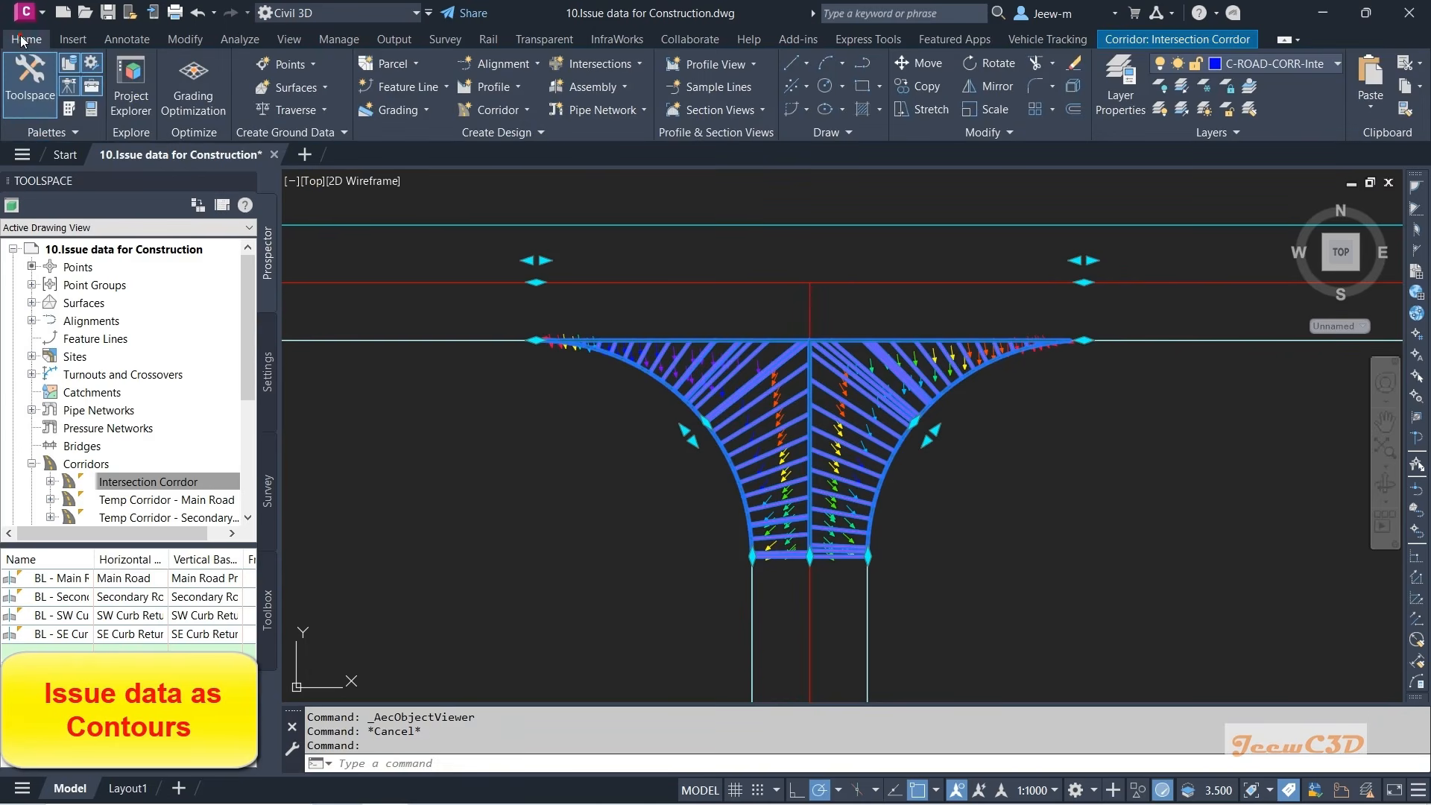
click(1248, 65)
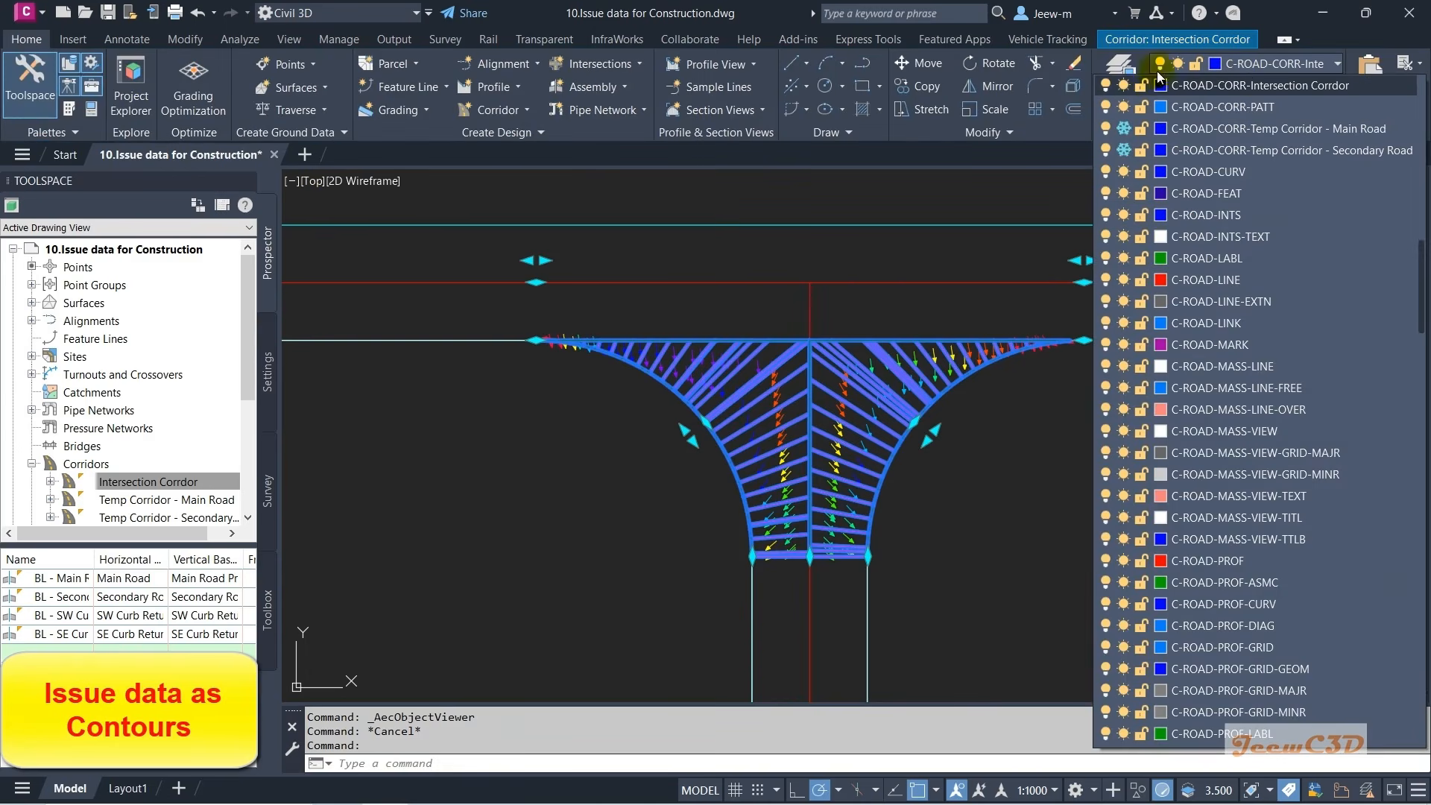
click(1125, 85)
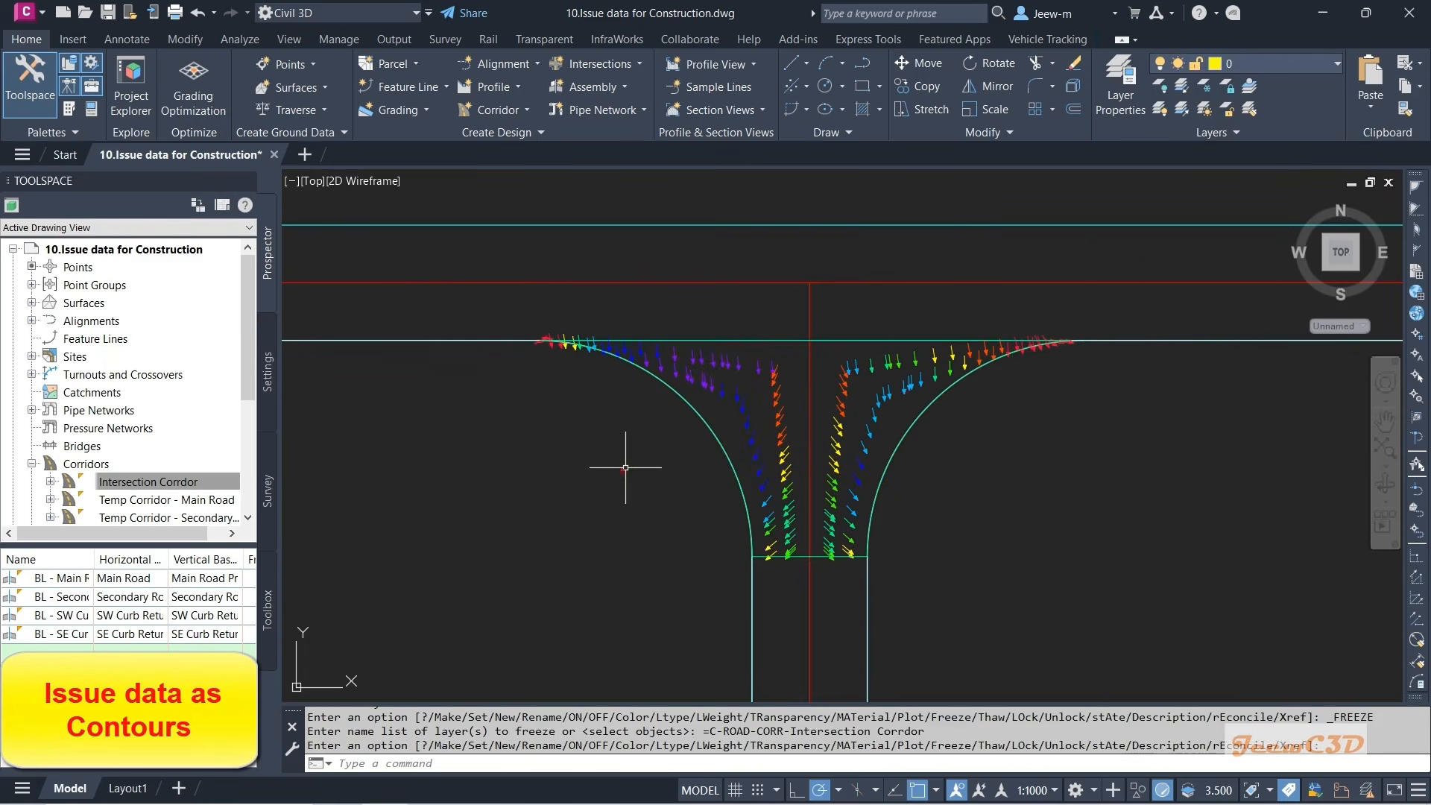
key(Escape)
- Copy the Border Only surface style from the properties of the Intersection Corrdor - Top surface
click(784, 419)
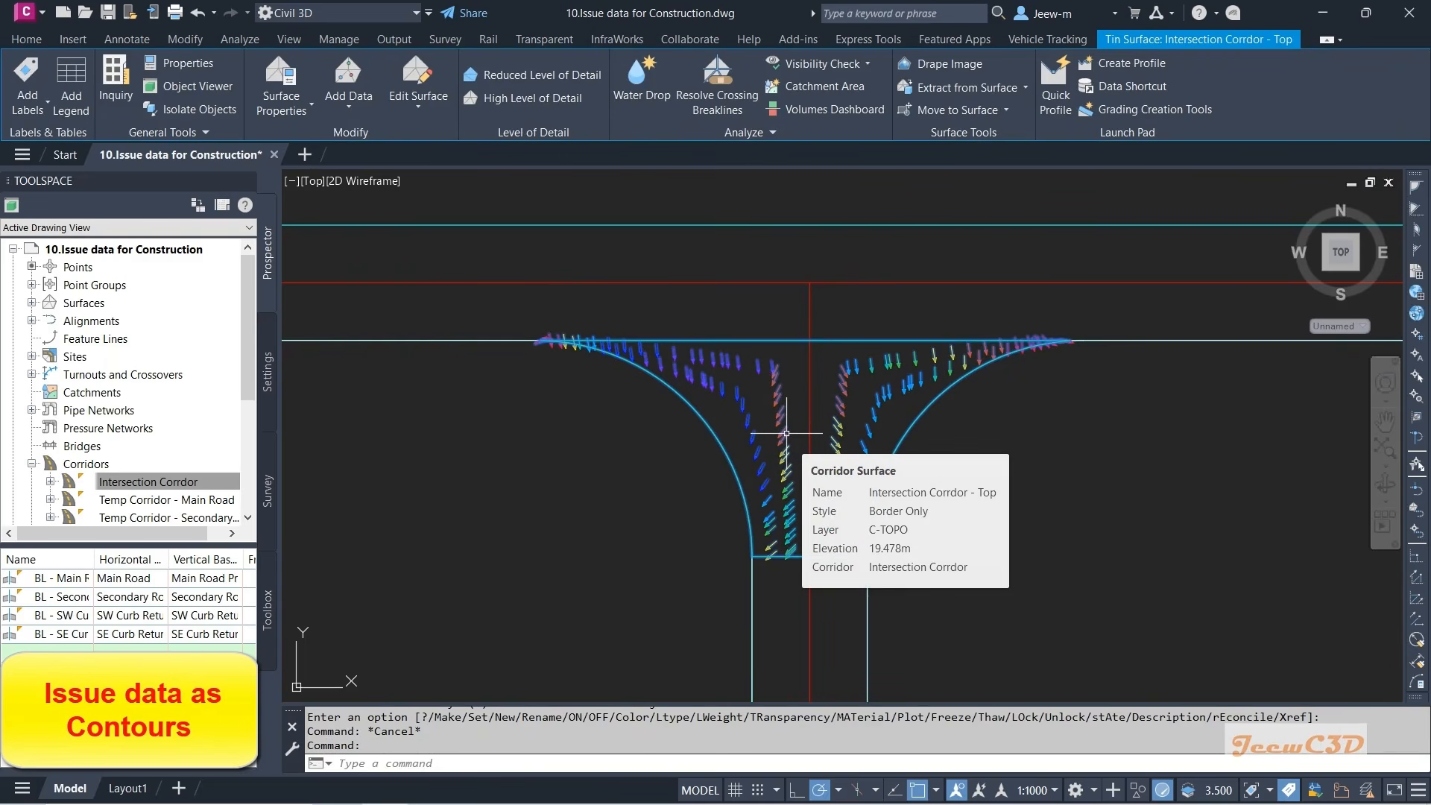
click(288, 110)
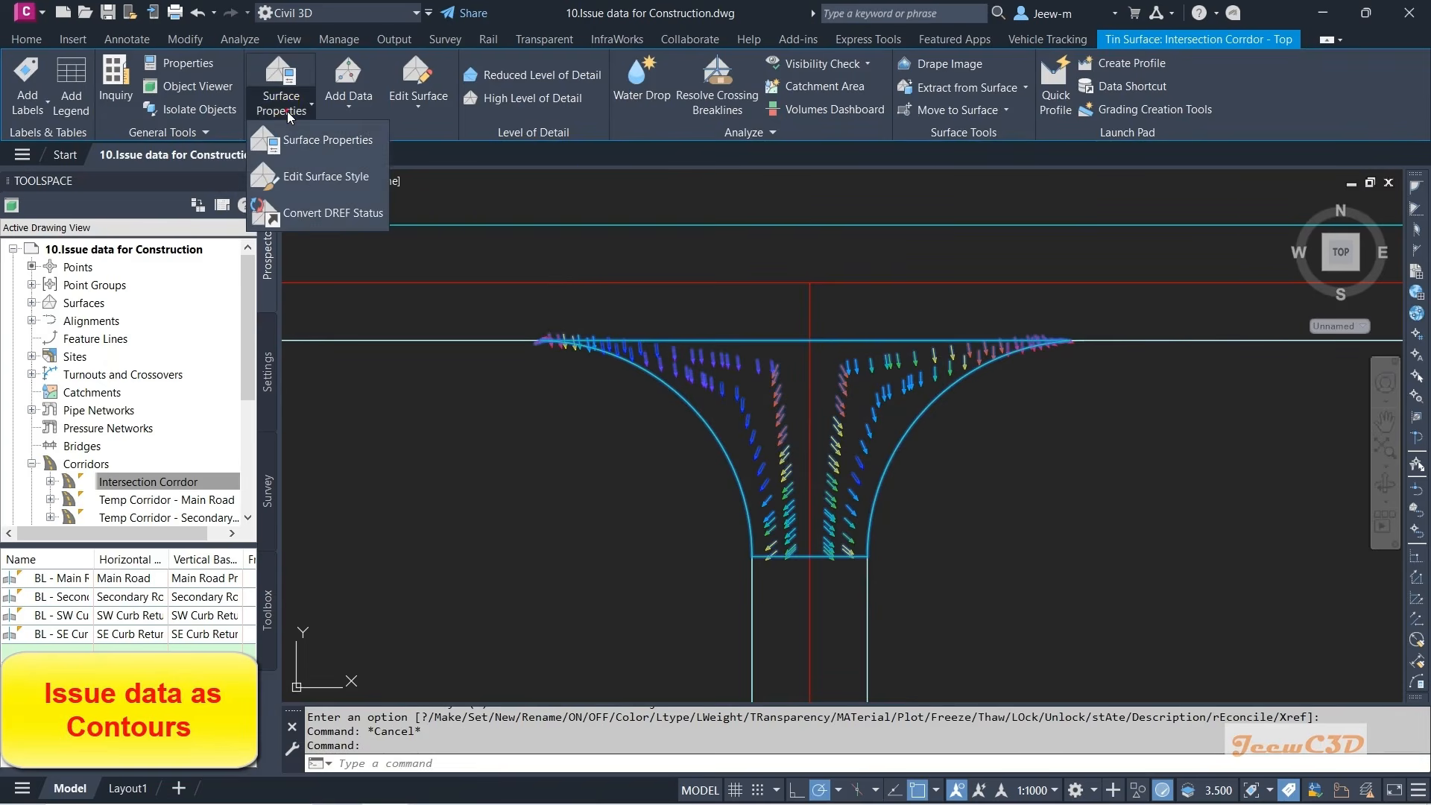
click(328, 140)
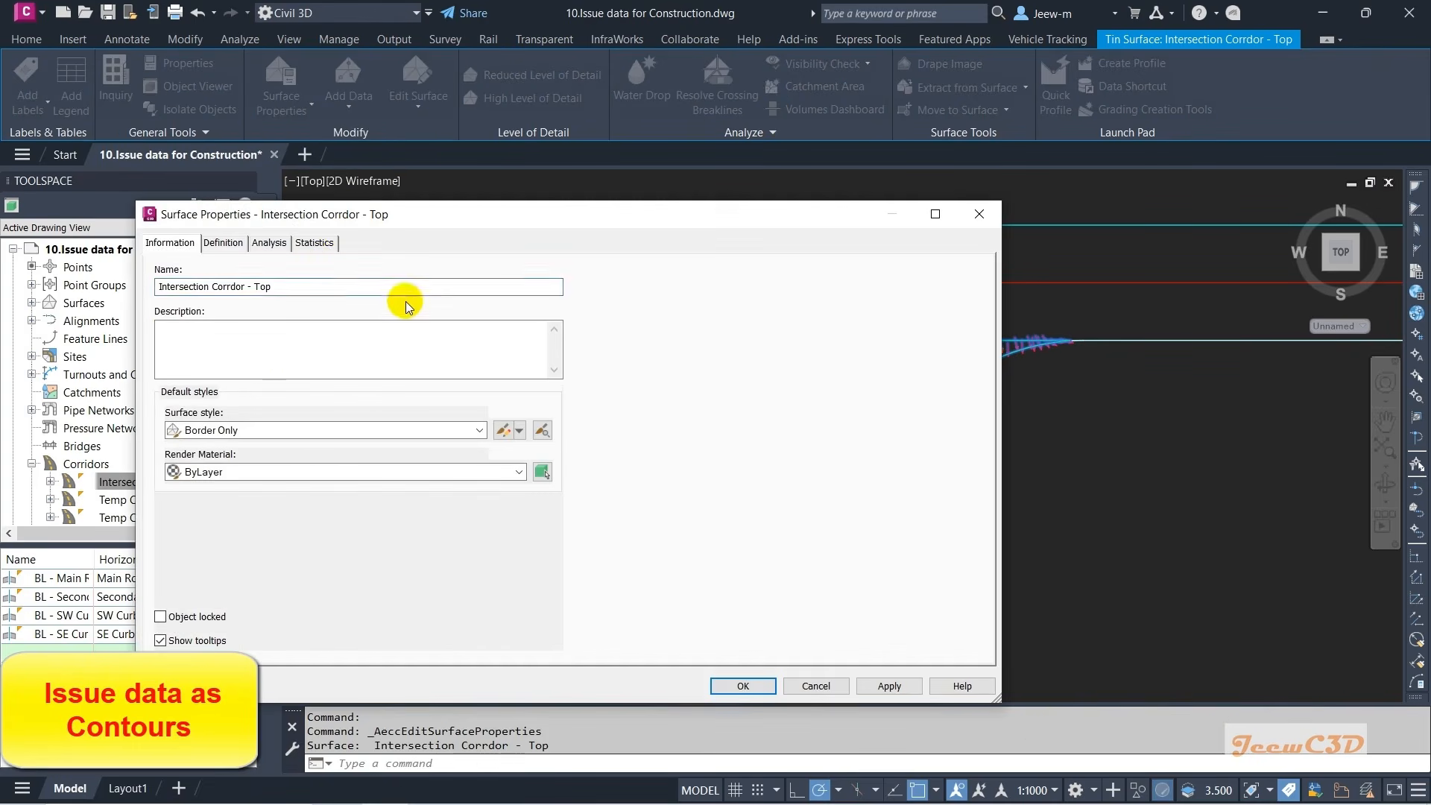
click(519, 430)
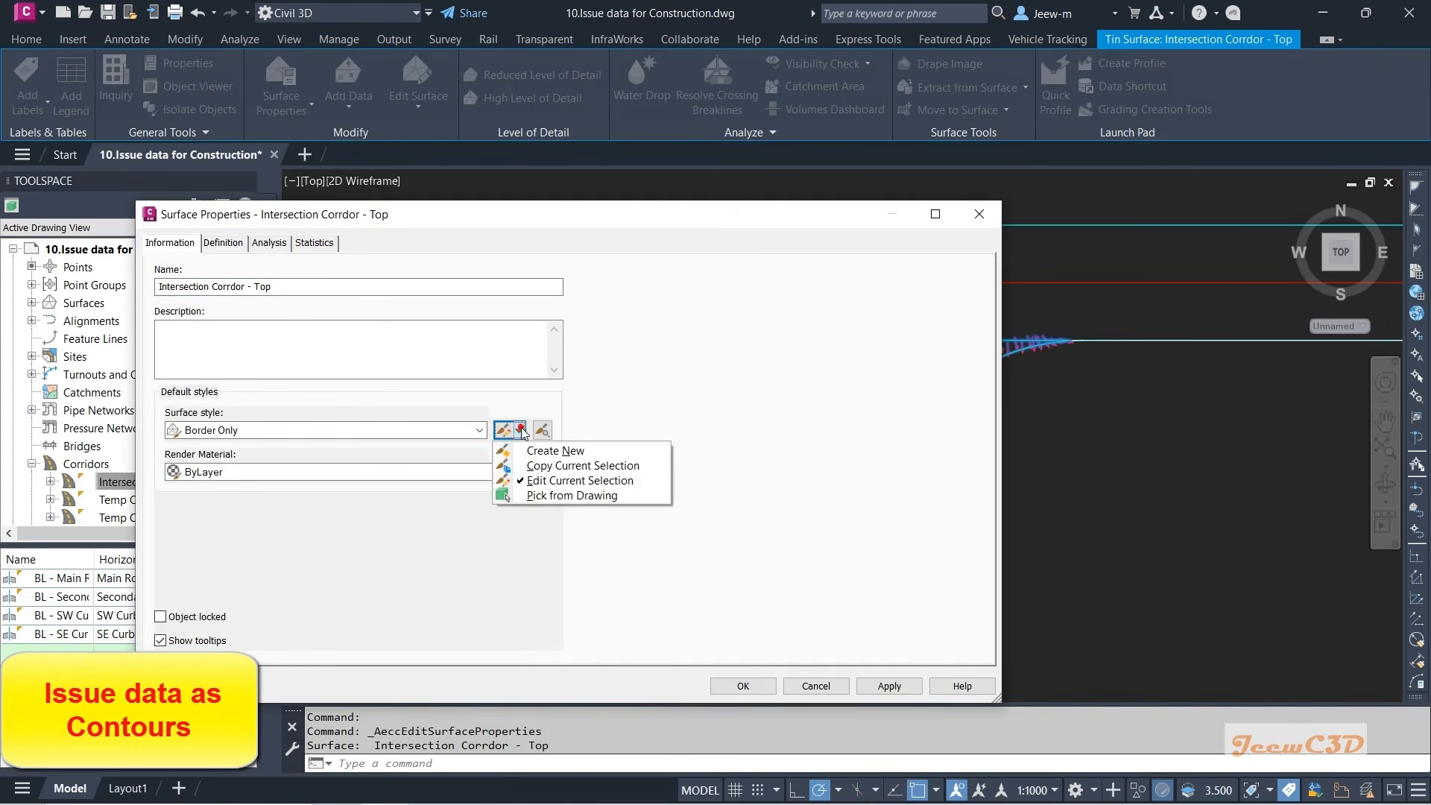
click(578, 466)
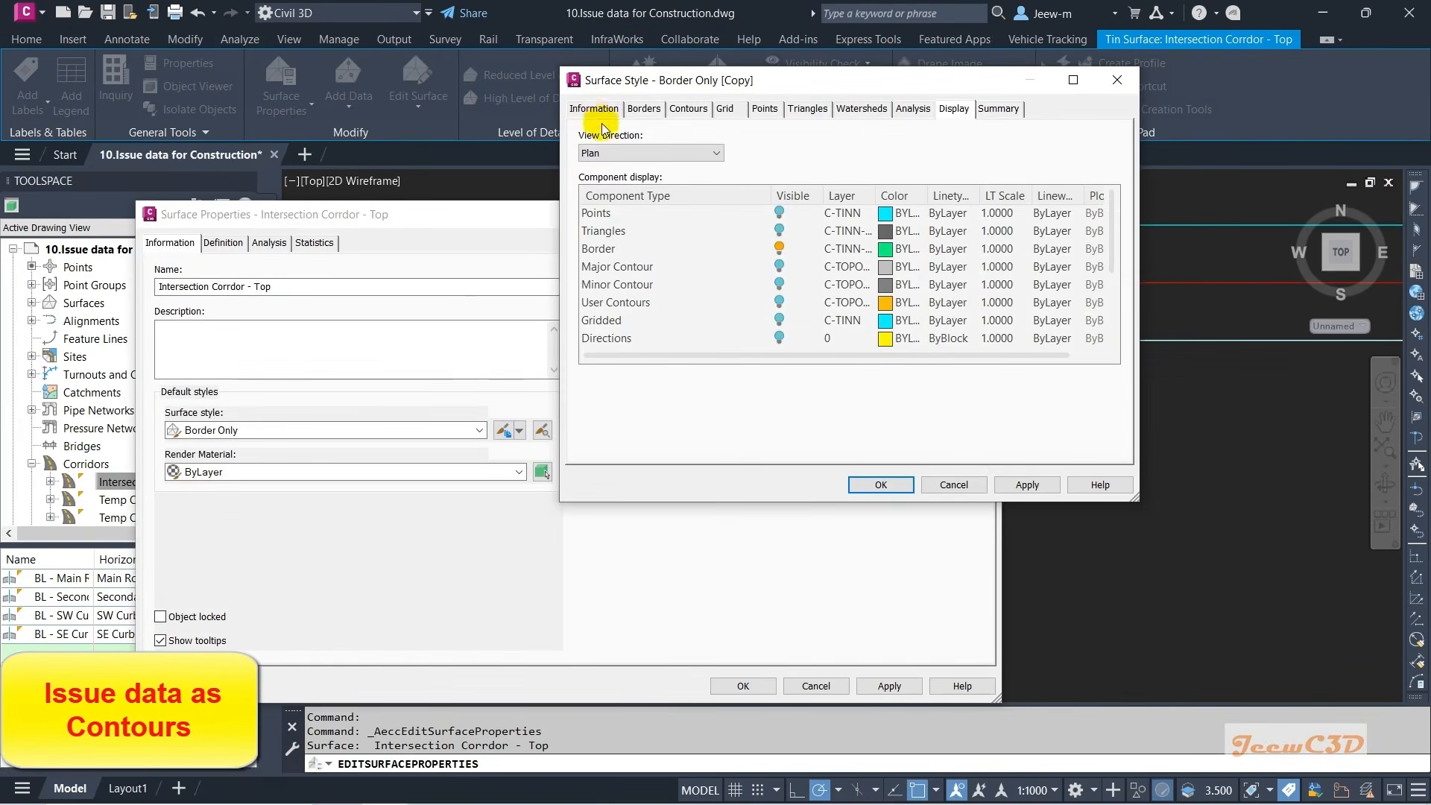
- Name the copied surface style "Proposed Contours 100mm Major and 20mm Minor"
drag(664, 88, 518, 162)
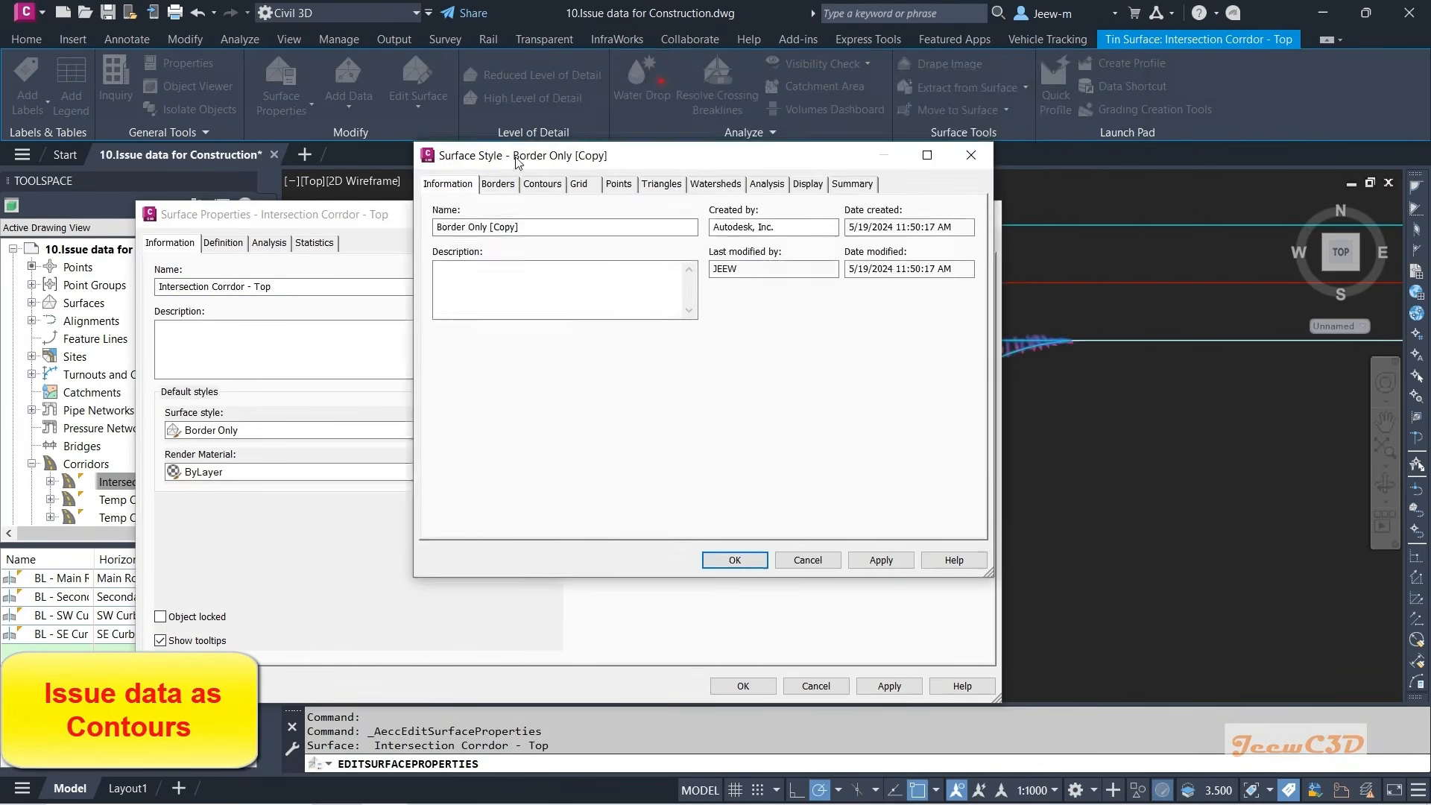
drag(526, 226, 370, 233)
text(Contours)
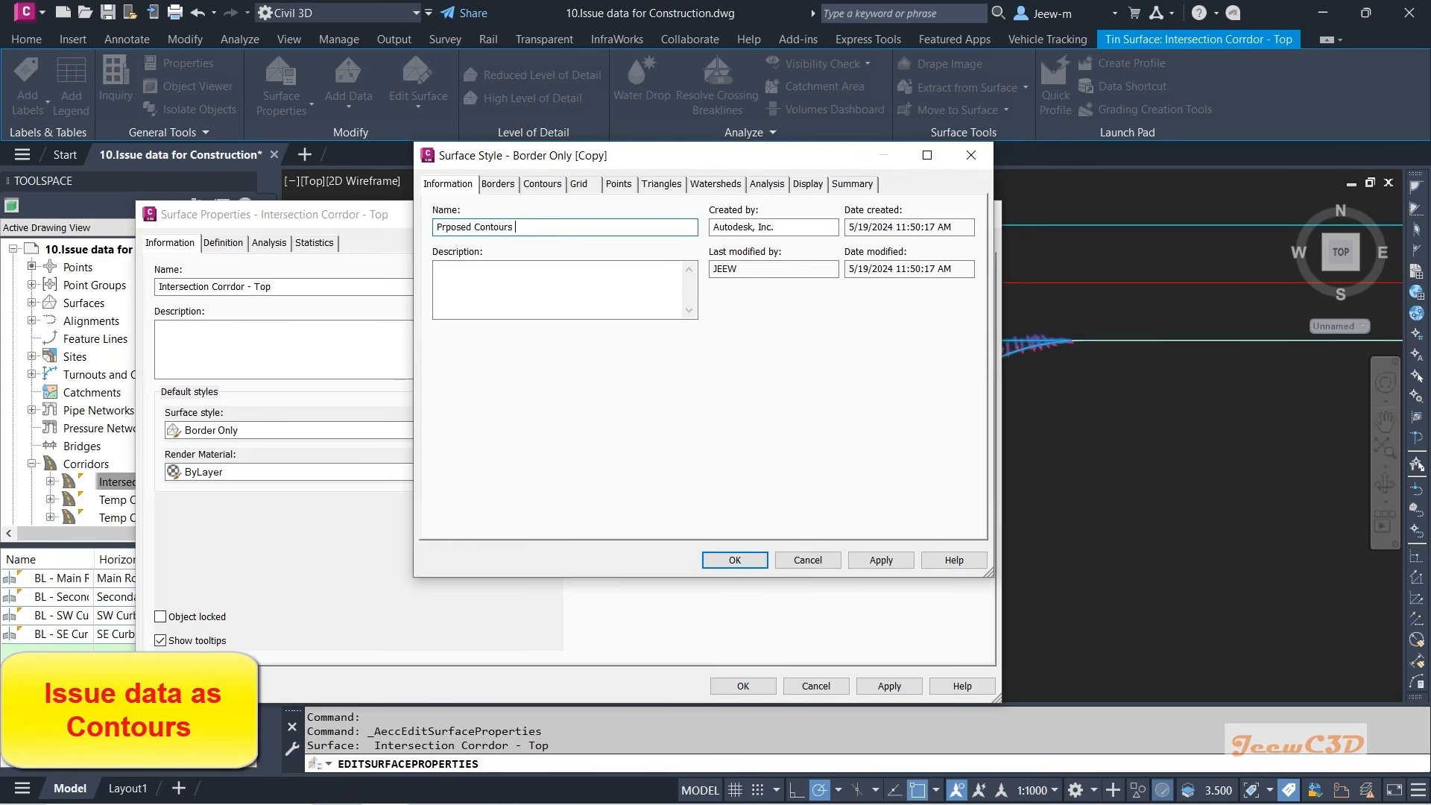
click(444, 227)
text(o)
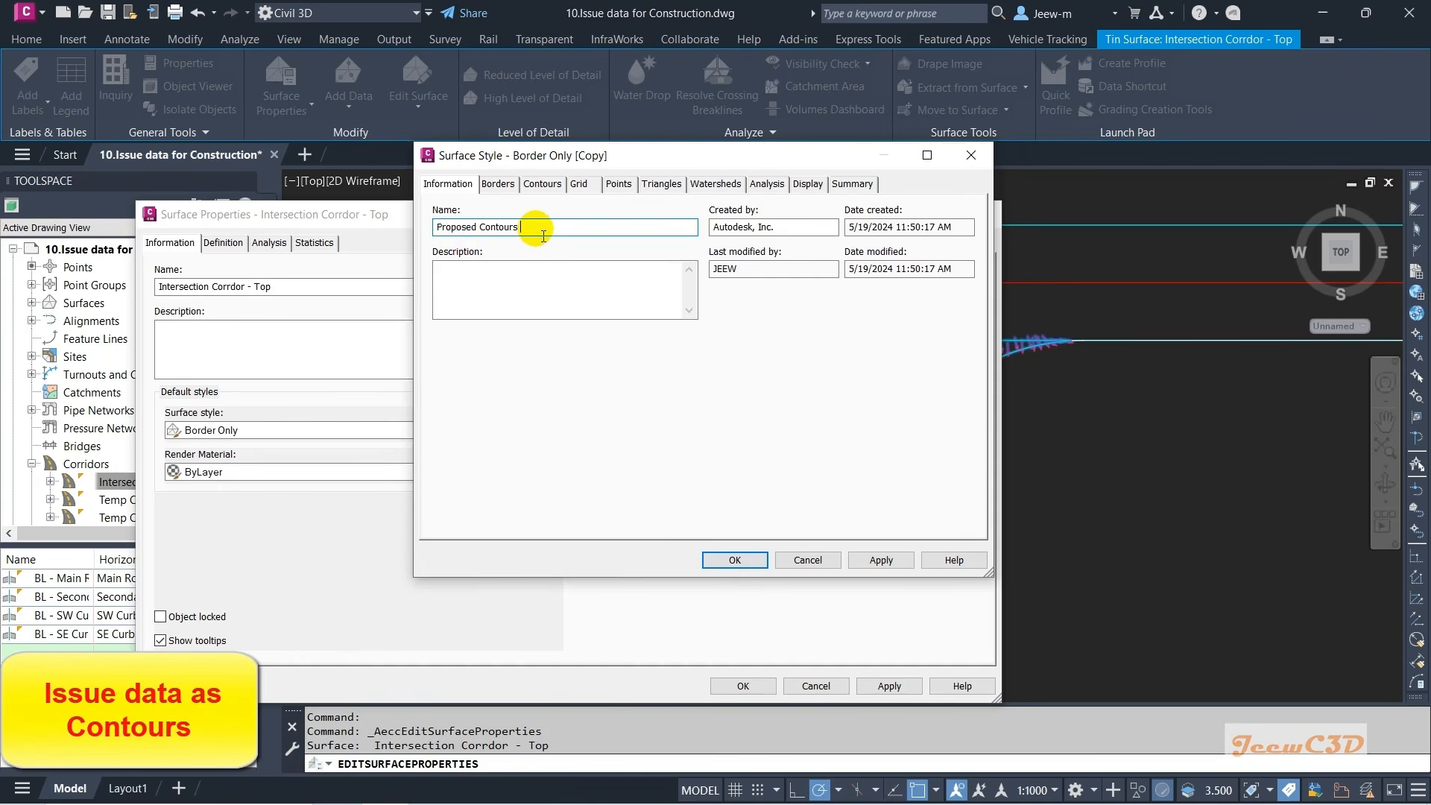
click(544, 236)
text(100mm Major and 20mm Minor)
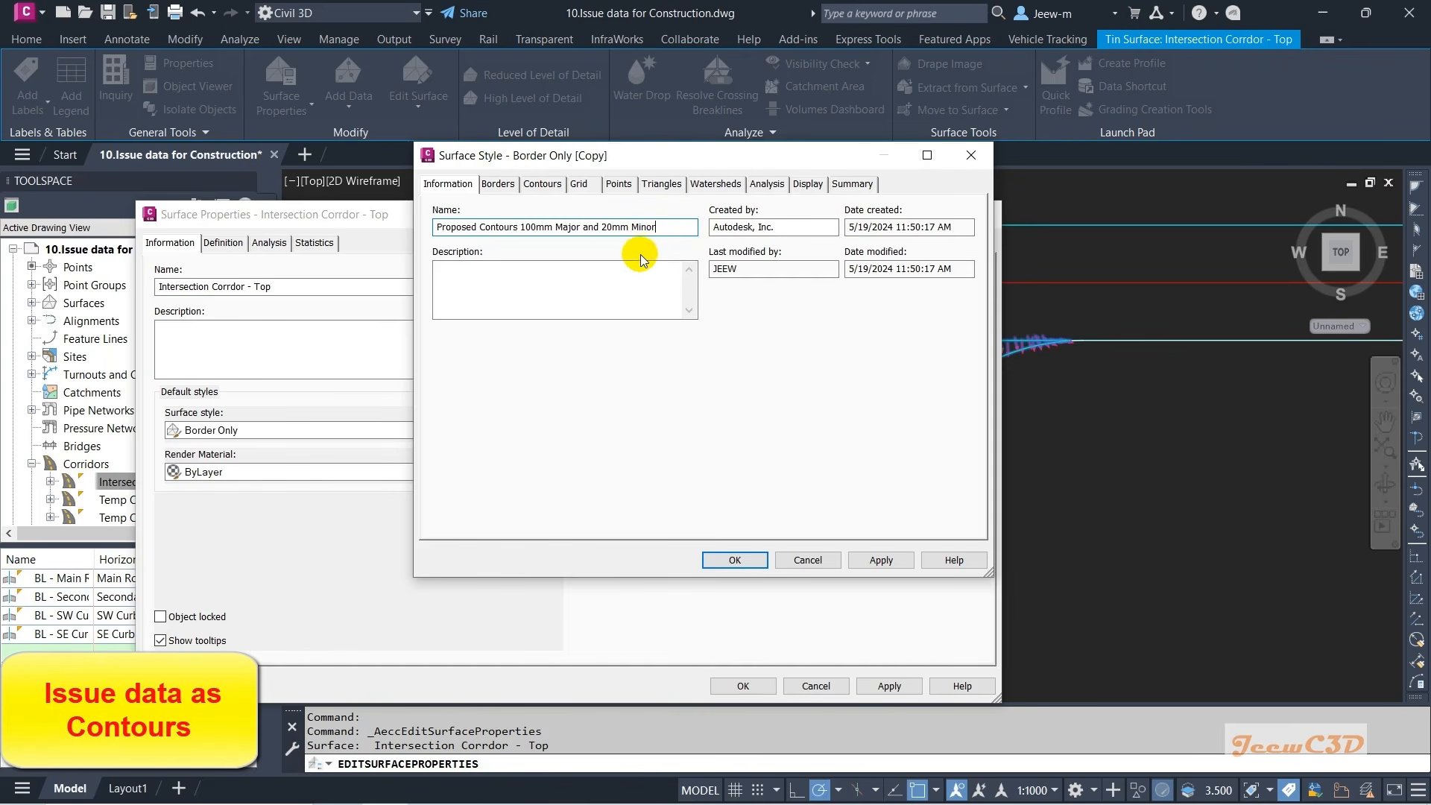
- Set the new surface style's minor contour interval to 0.02 m and check the major interval
click(554, 187)
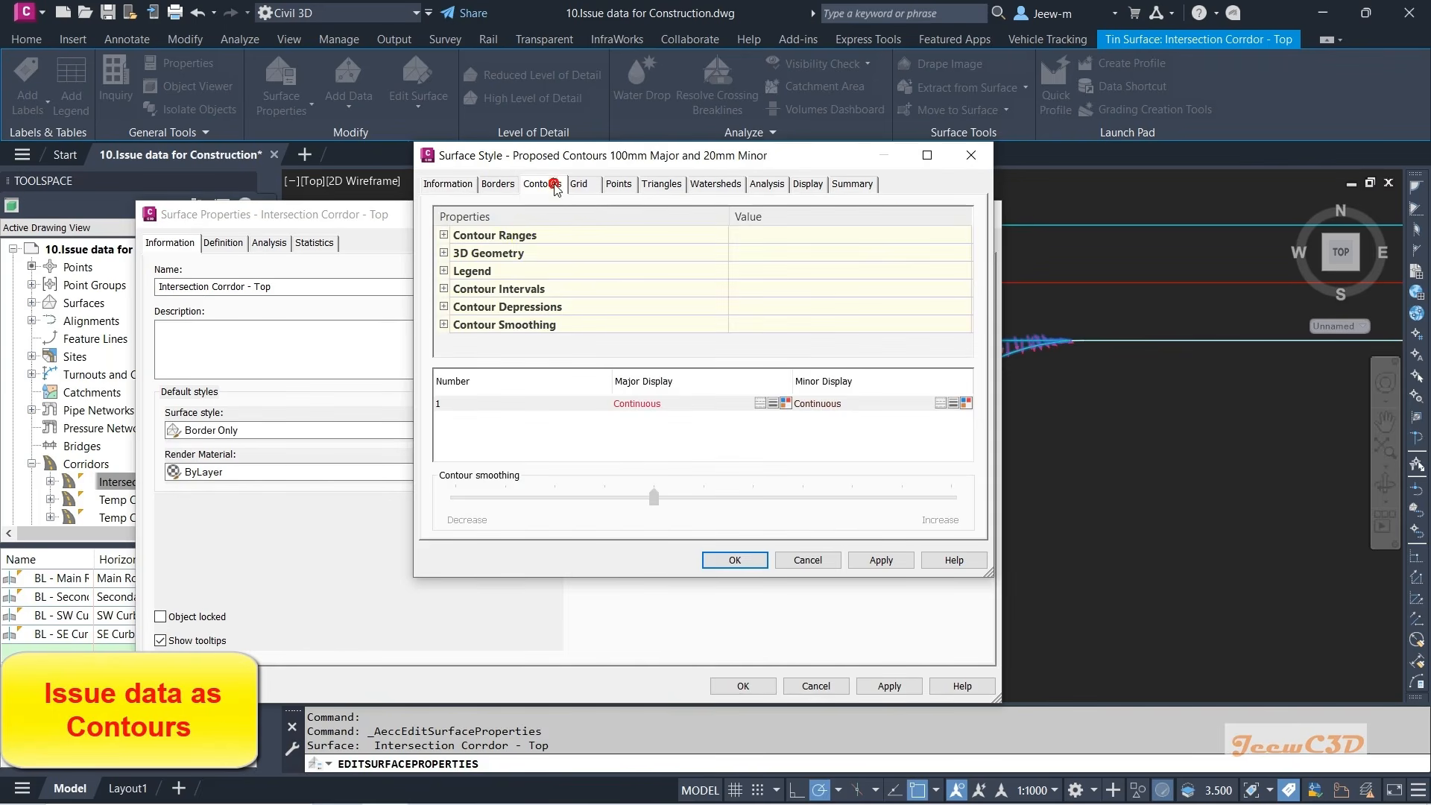
click(454, 290)
click(749, 323)
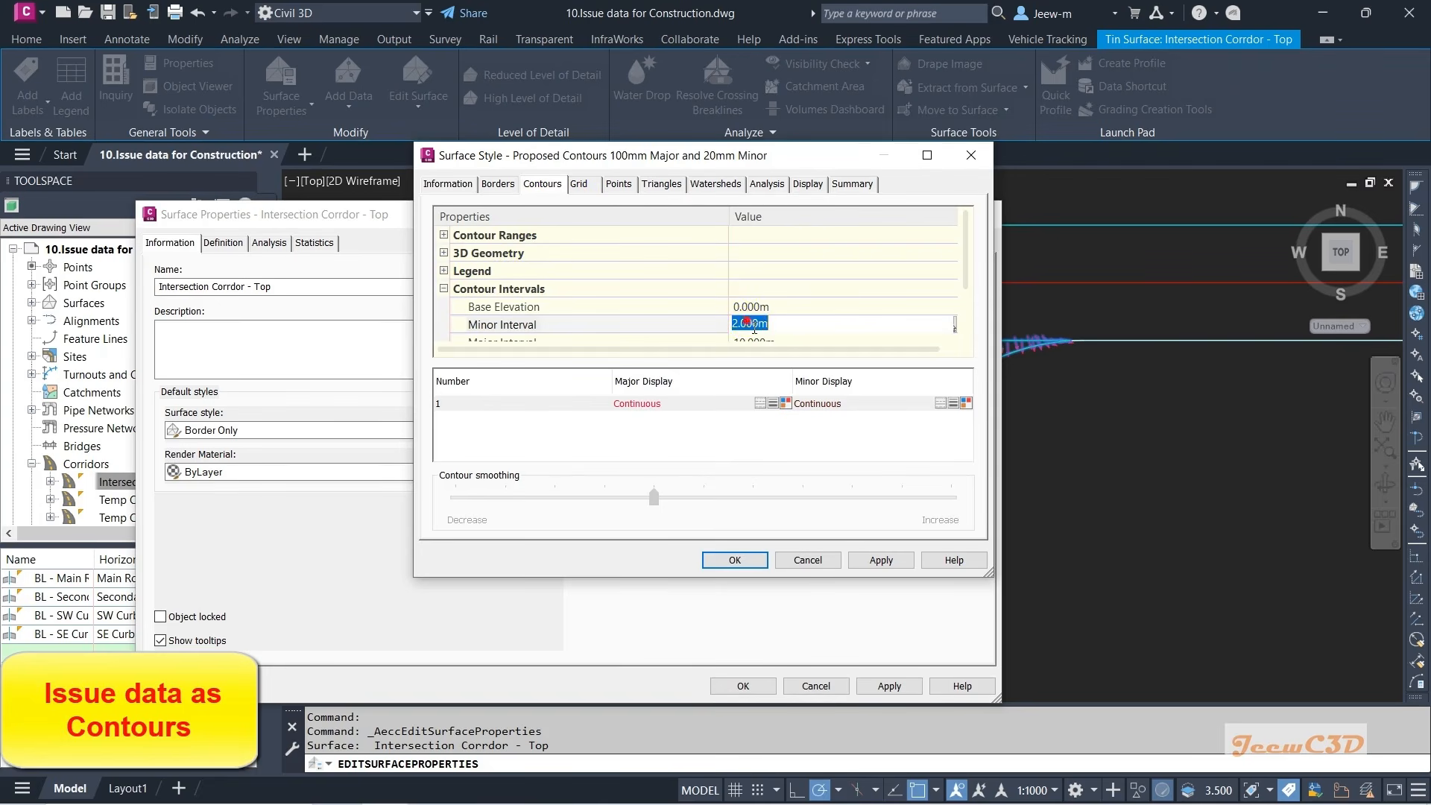
text(0.02)
key(Return)
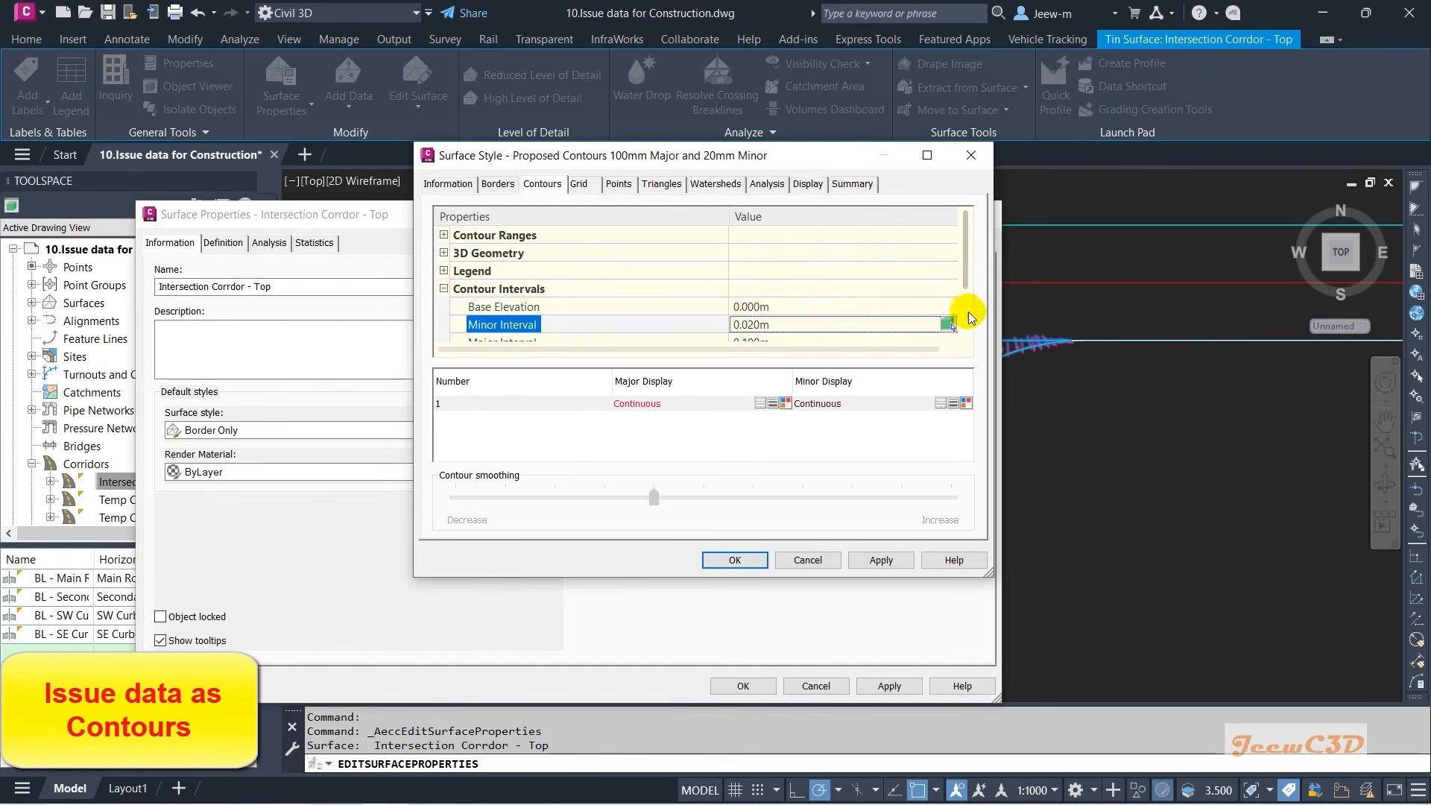
scroll(961, 299, down, 3)
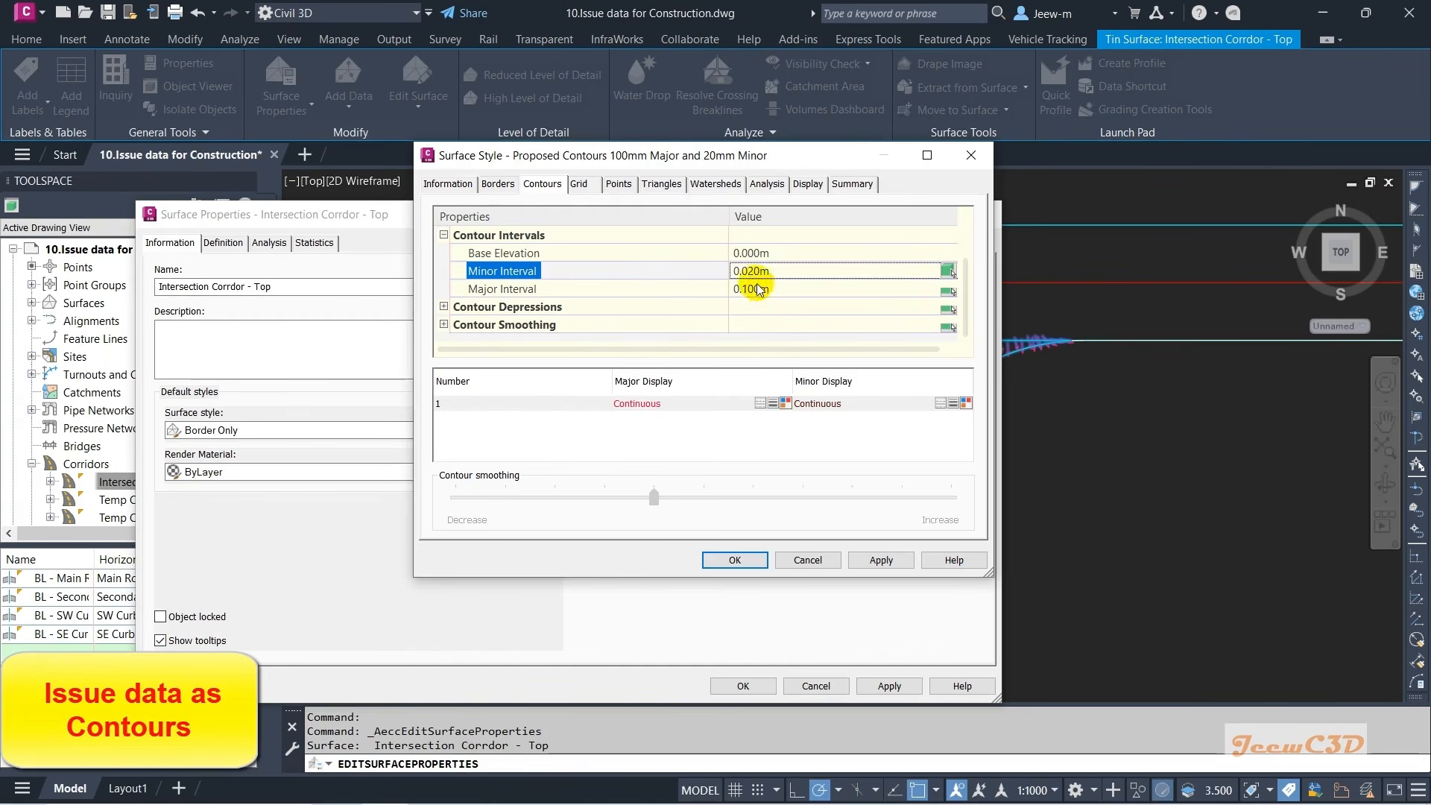
- Make the Major Contour and Minor Contour components visible in the style's plan display and save the style
click(807, 184)
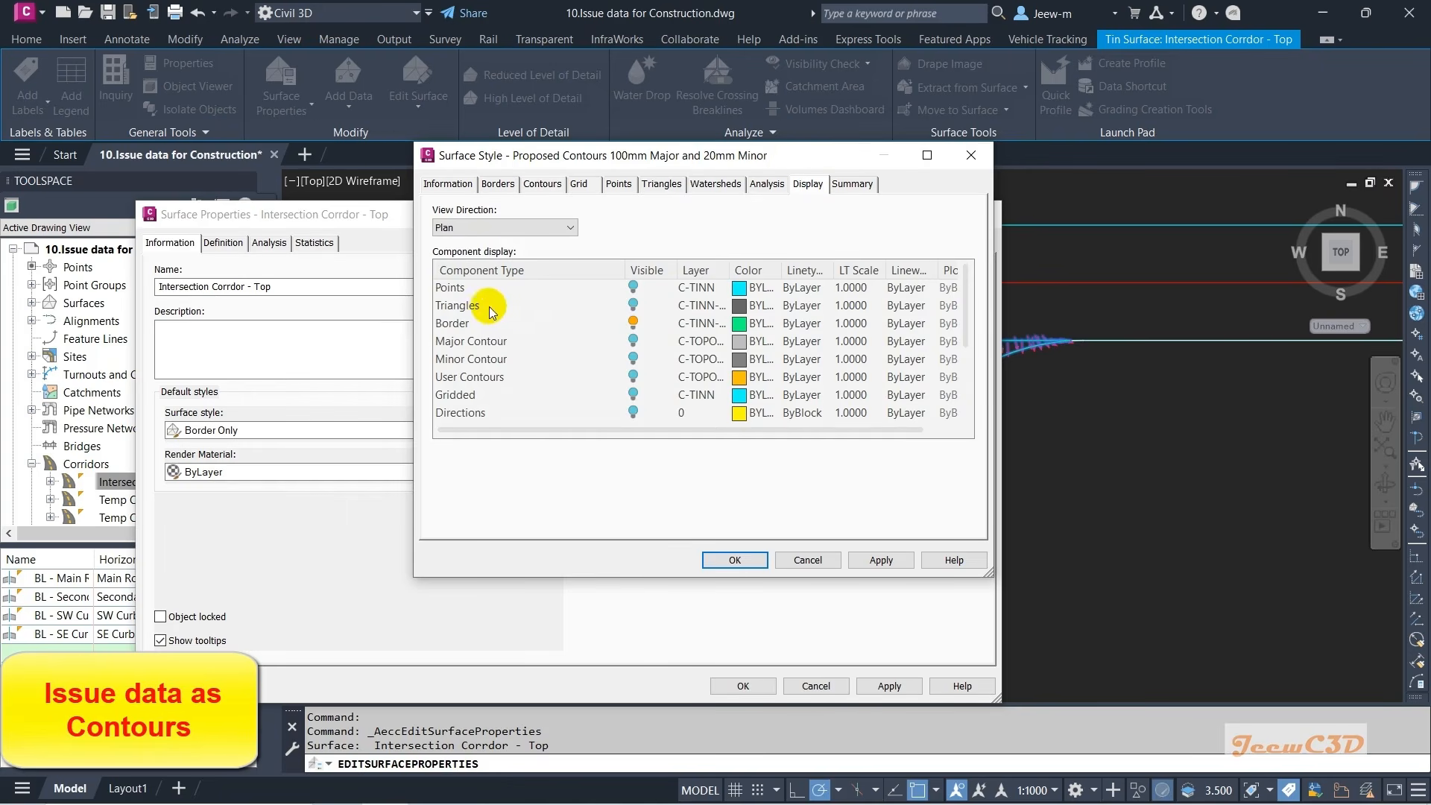
click(632, 341)
click(488, 356)
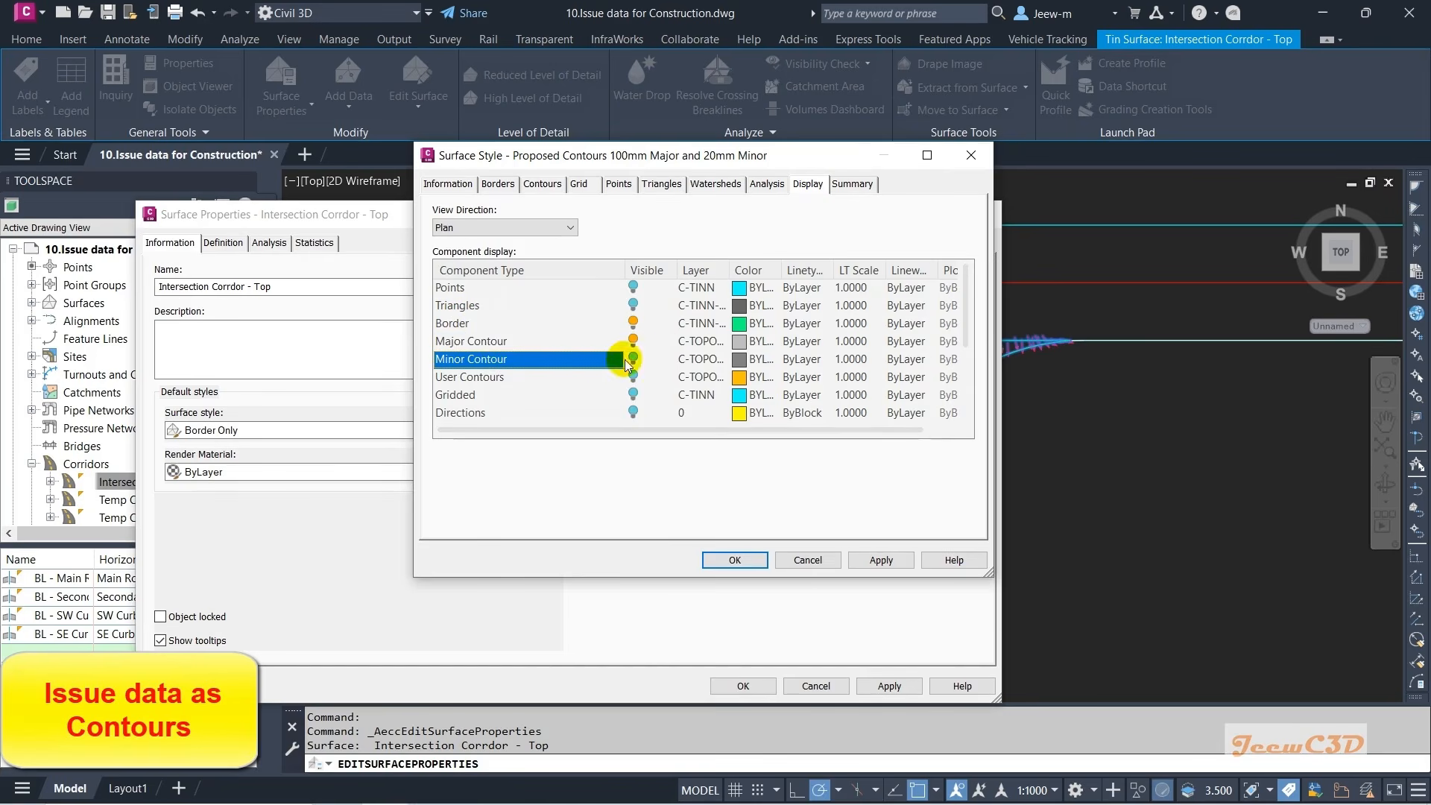
click(632, 358)
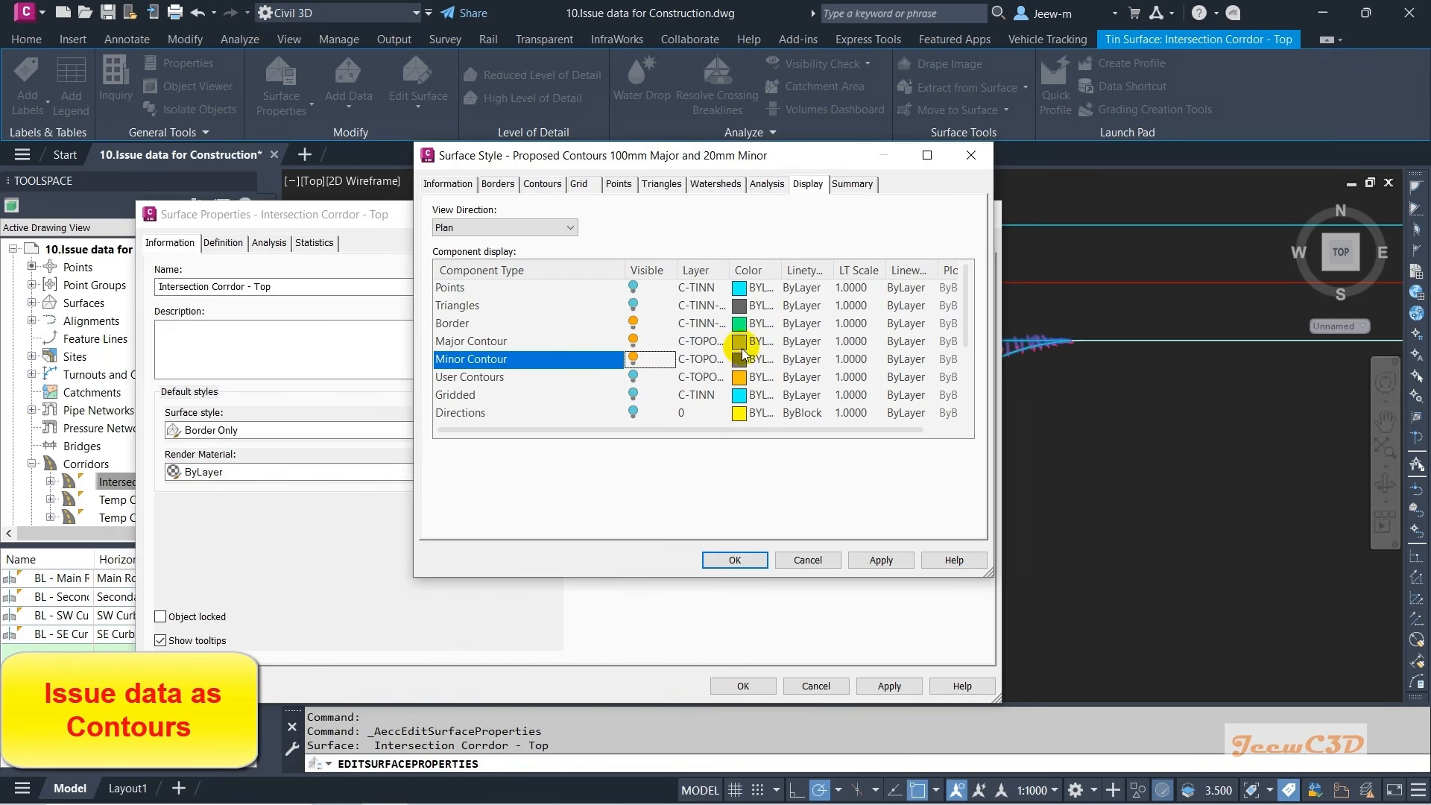
click(732, 559)
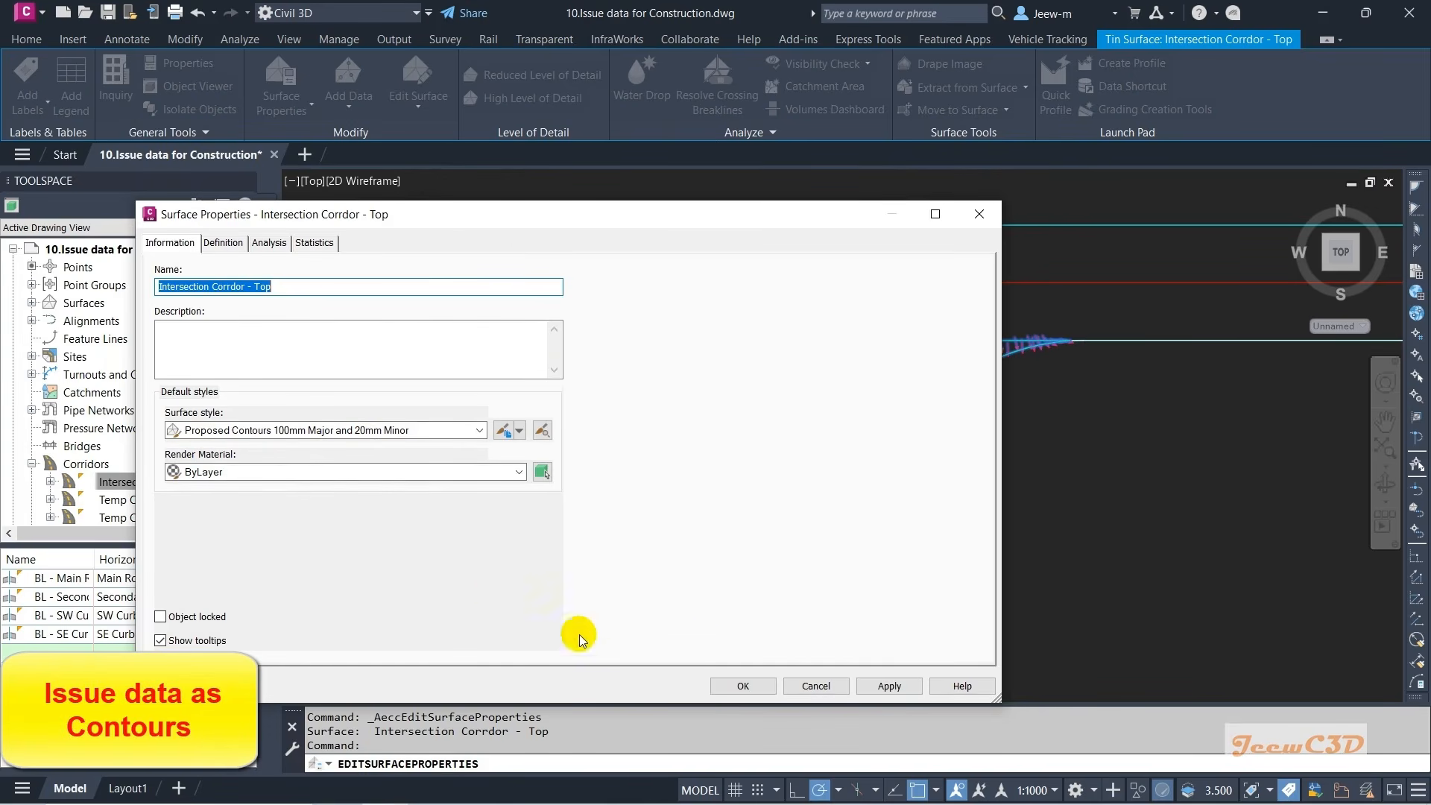
- Turn off Slope Arrows in the proposed contours style, apply the style to the Top surface and check the contours in plan
click(519, 431)
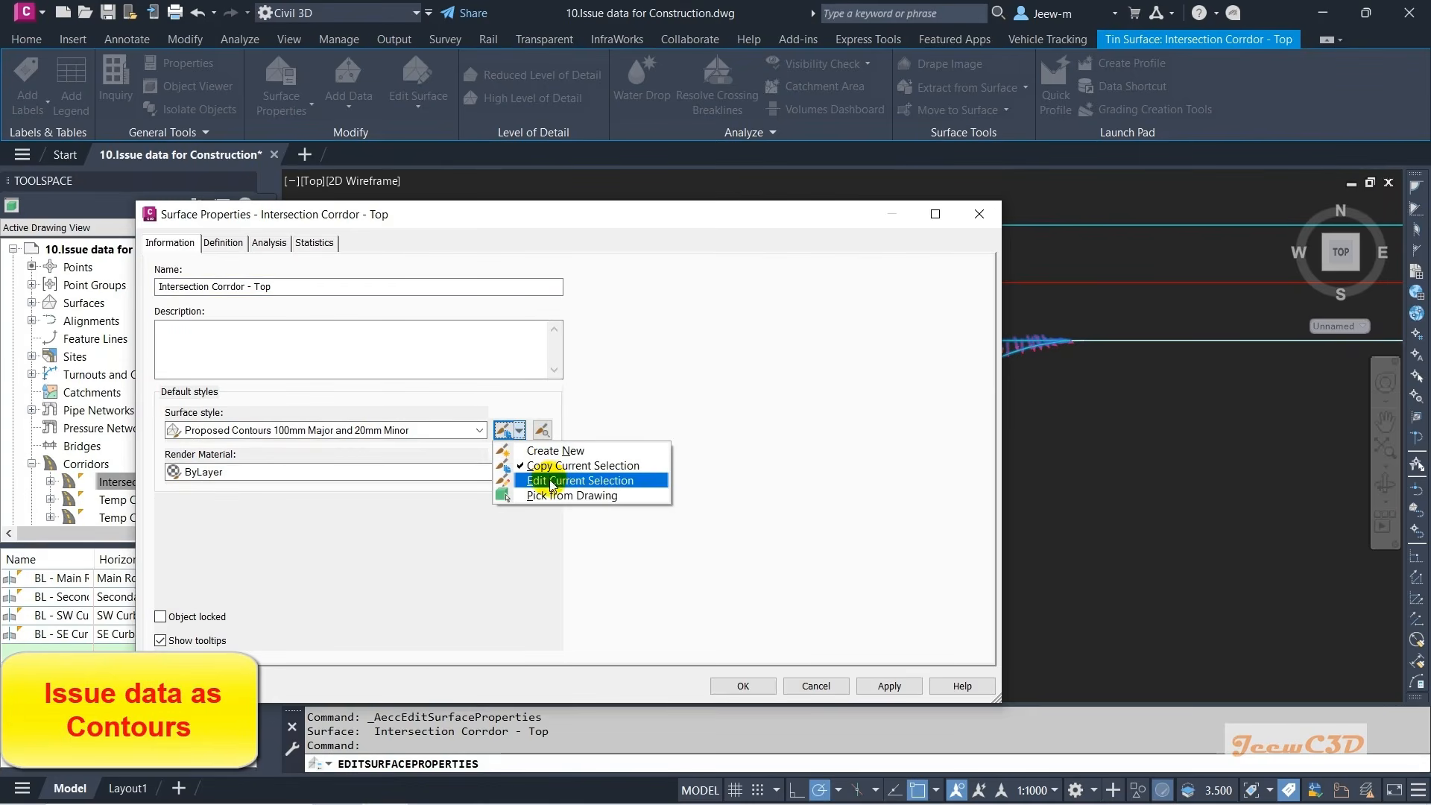
click(560, 483)
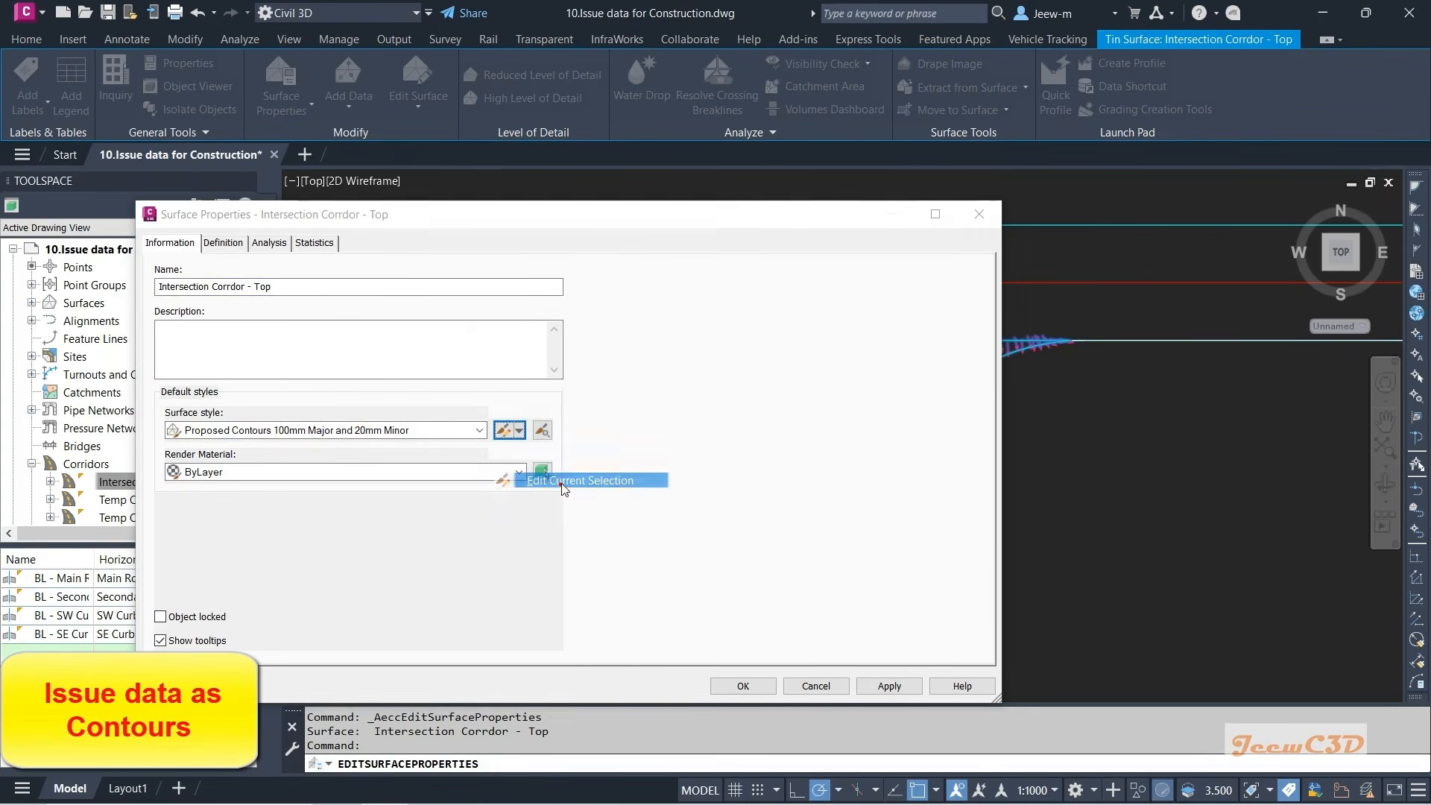
scroll(570, 369, down, 2)
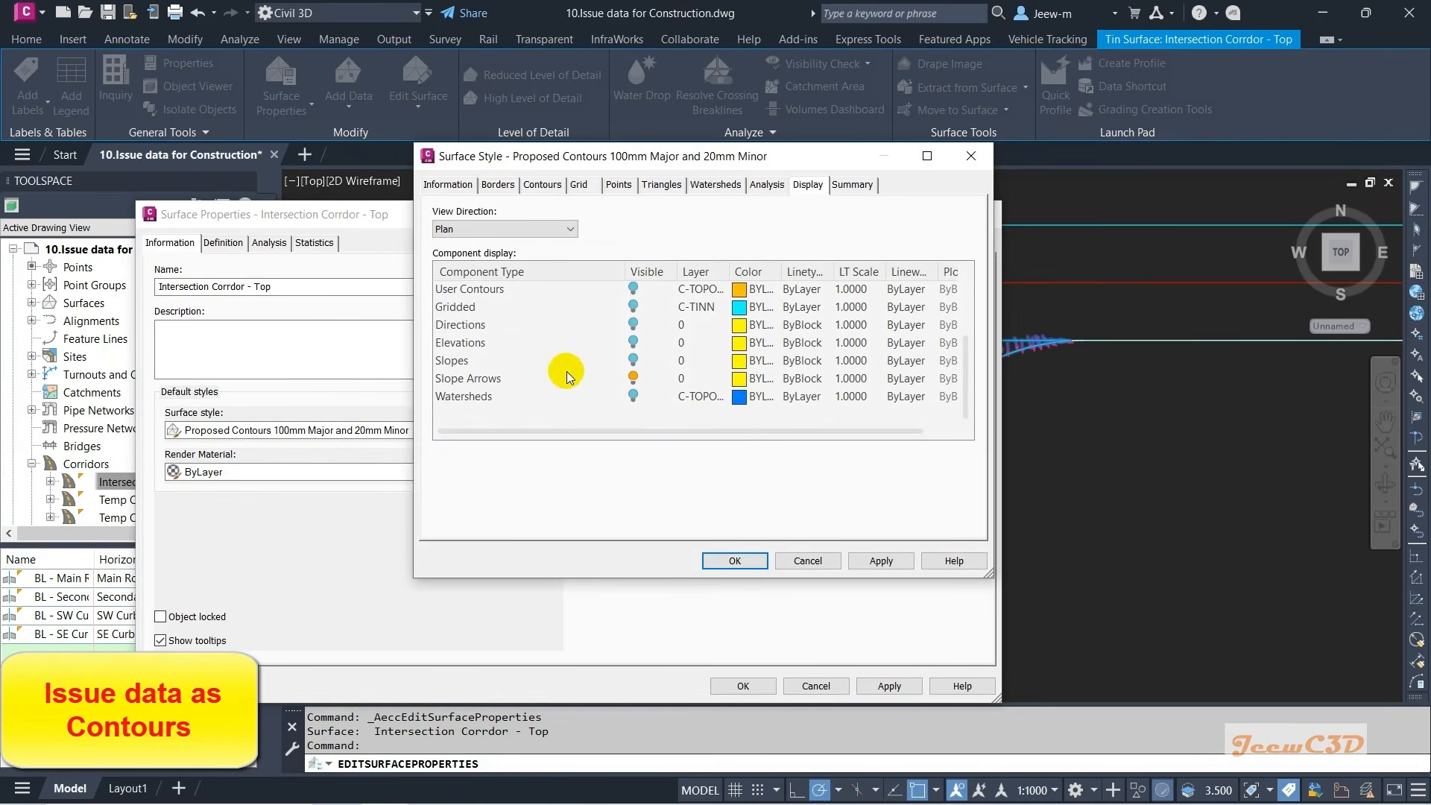
click(635, 378)
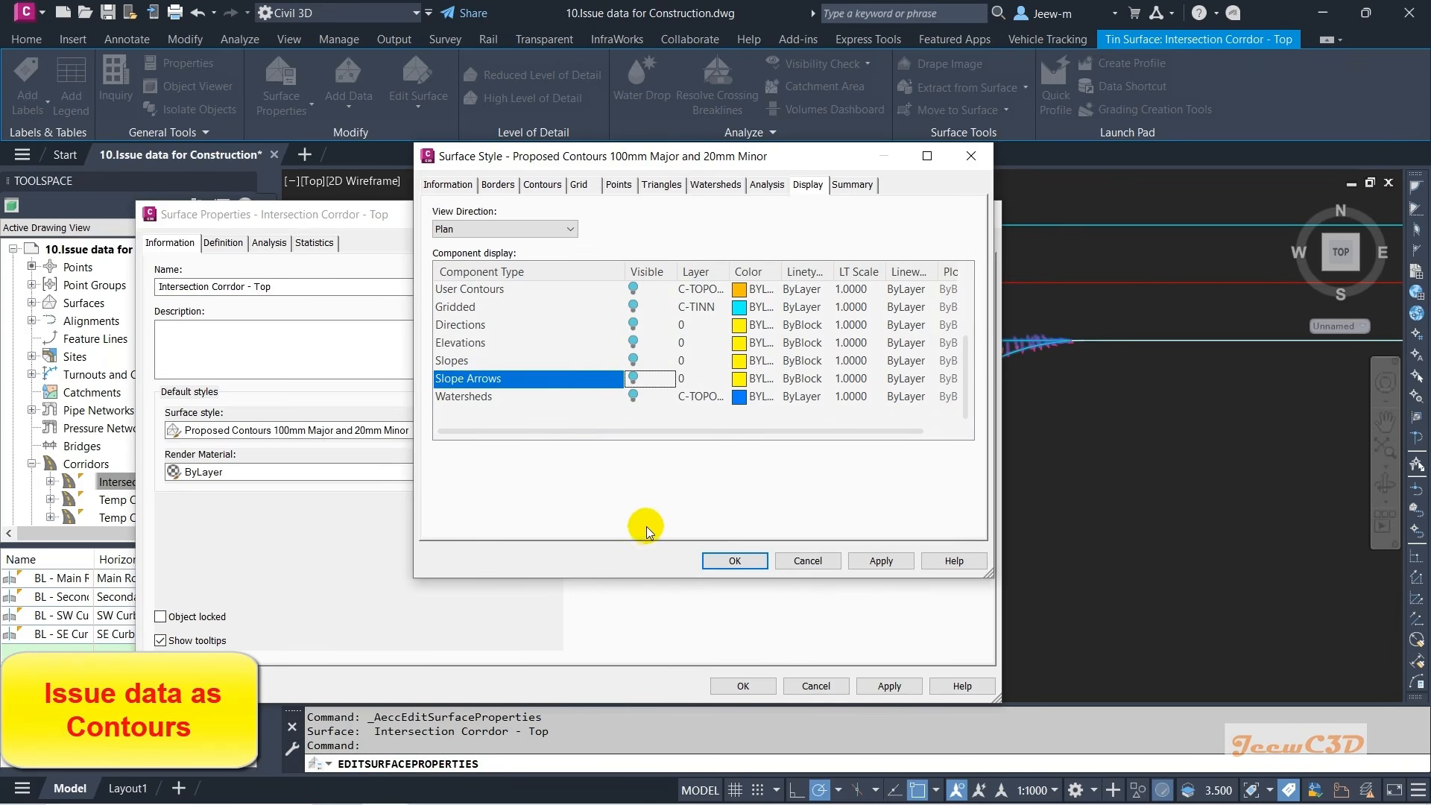
click(735, 561)
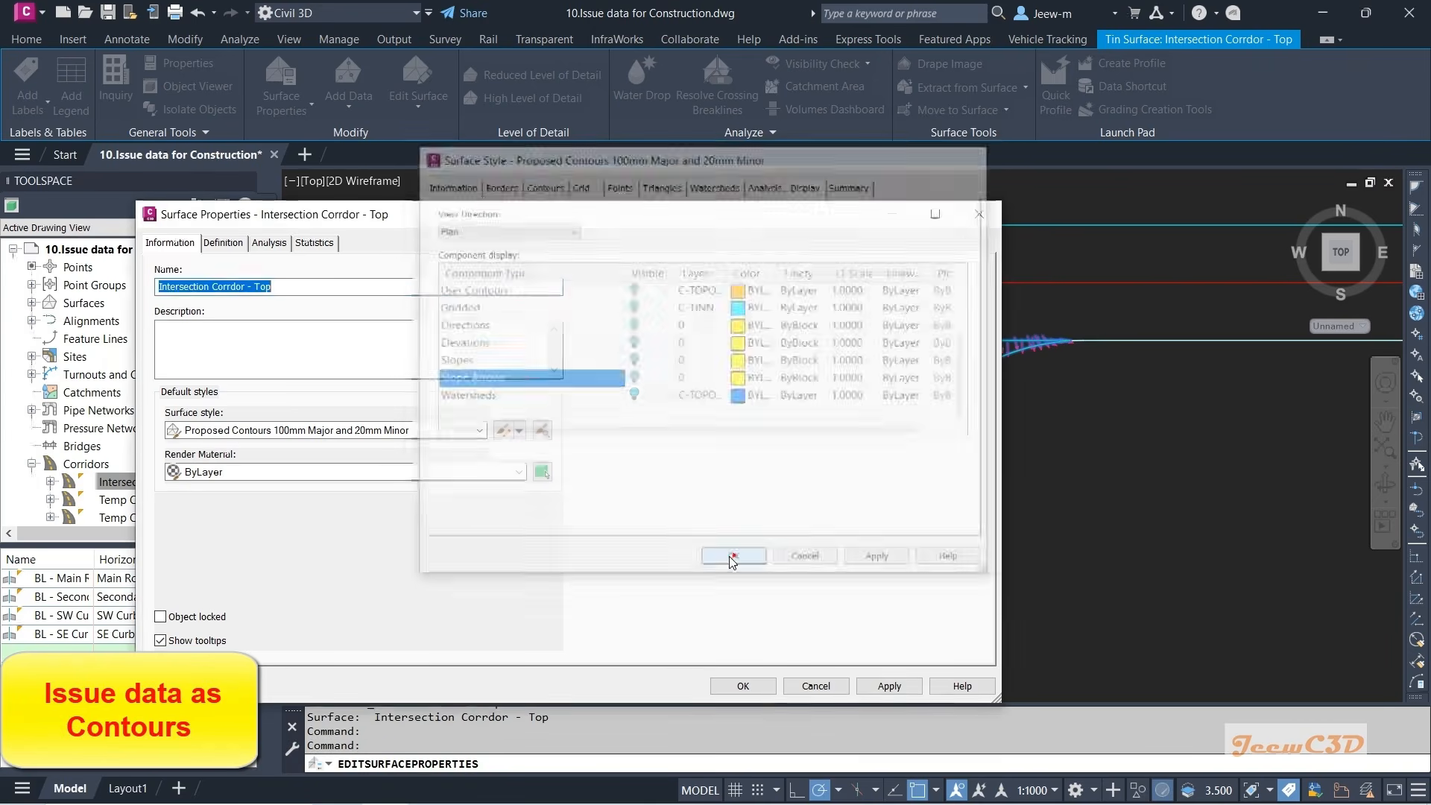
click(742, 685)
scroll(798, 455, up, 3)
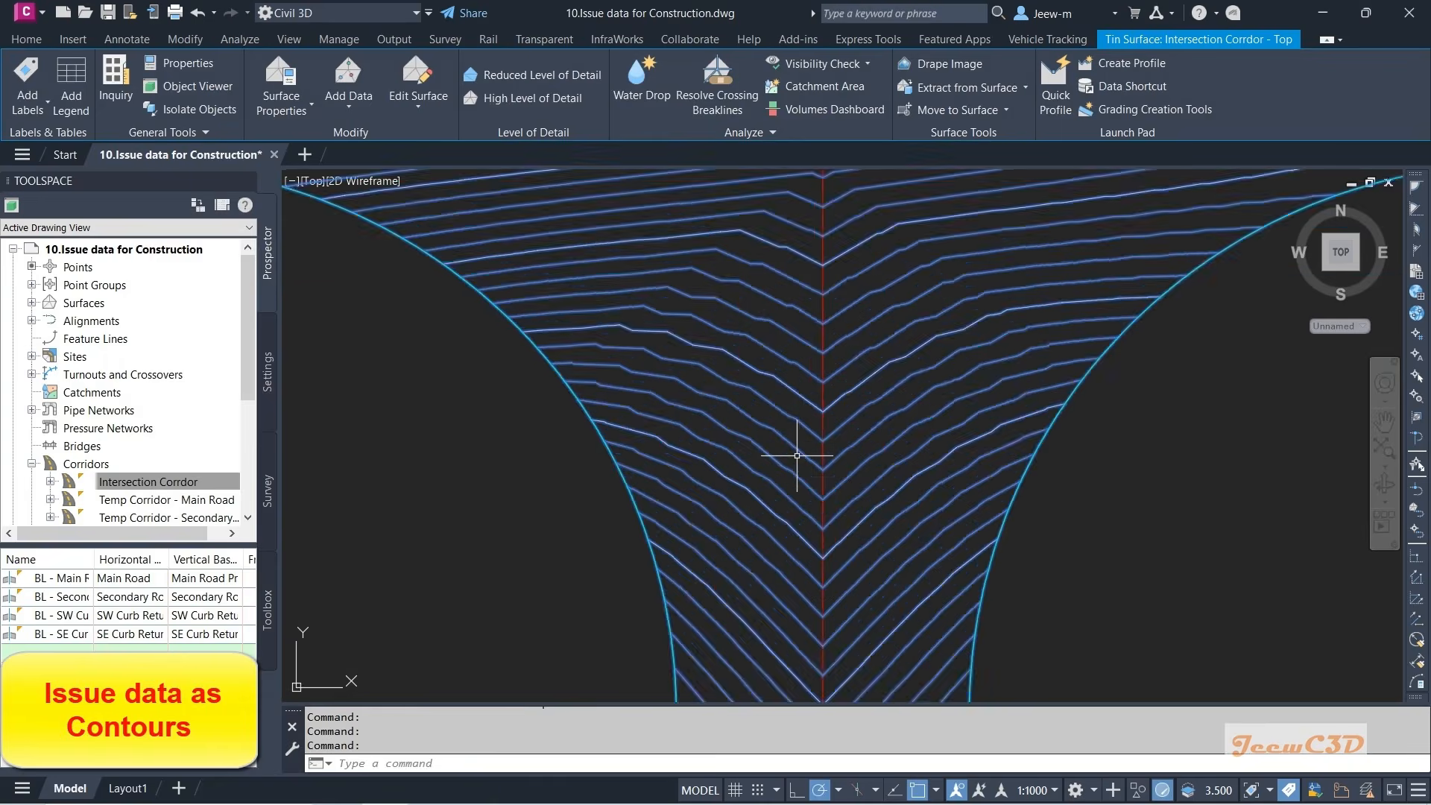
key(Escape)
scroll(790, 457, down, 2)
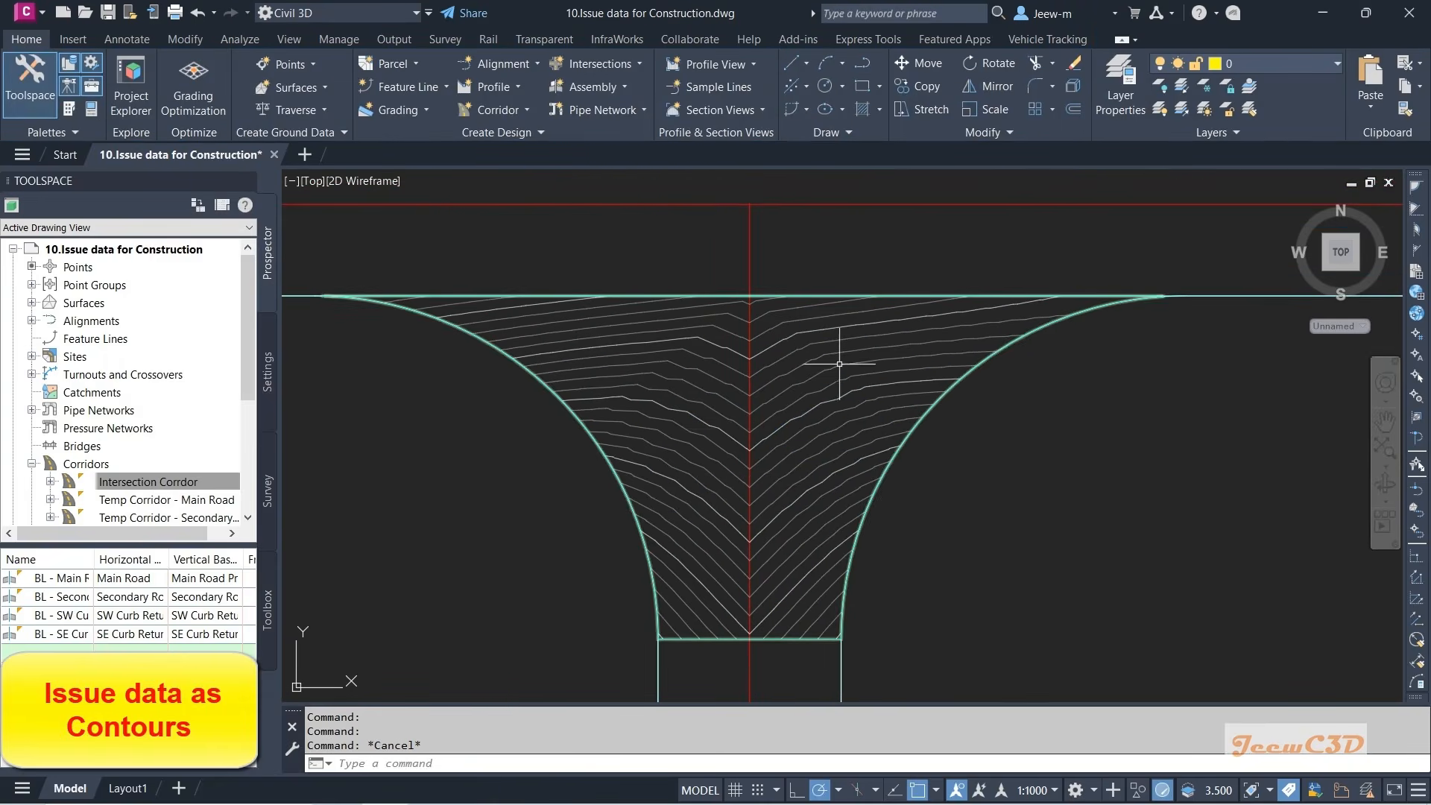
scroll(699, 476, up, 2)
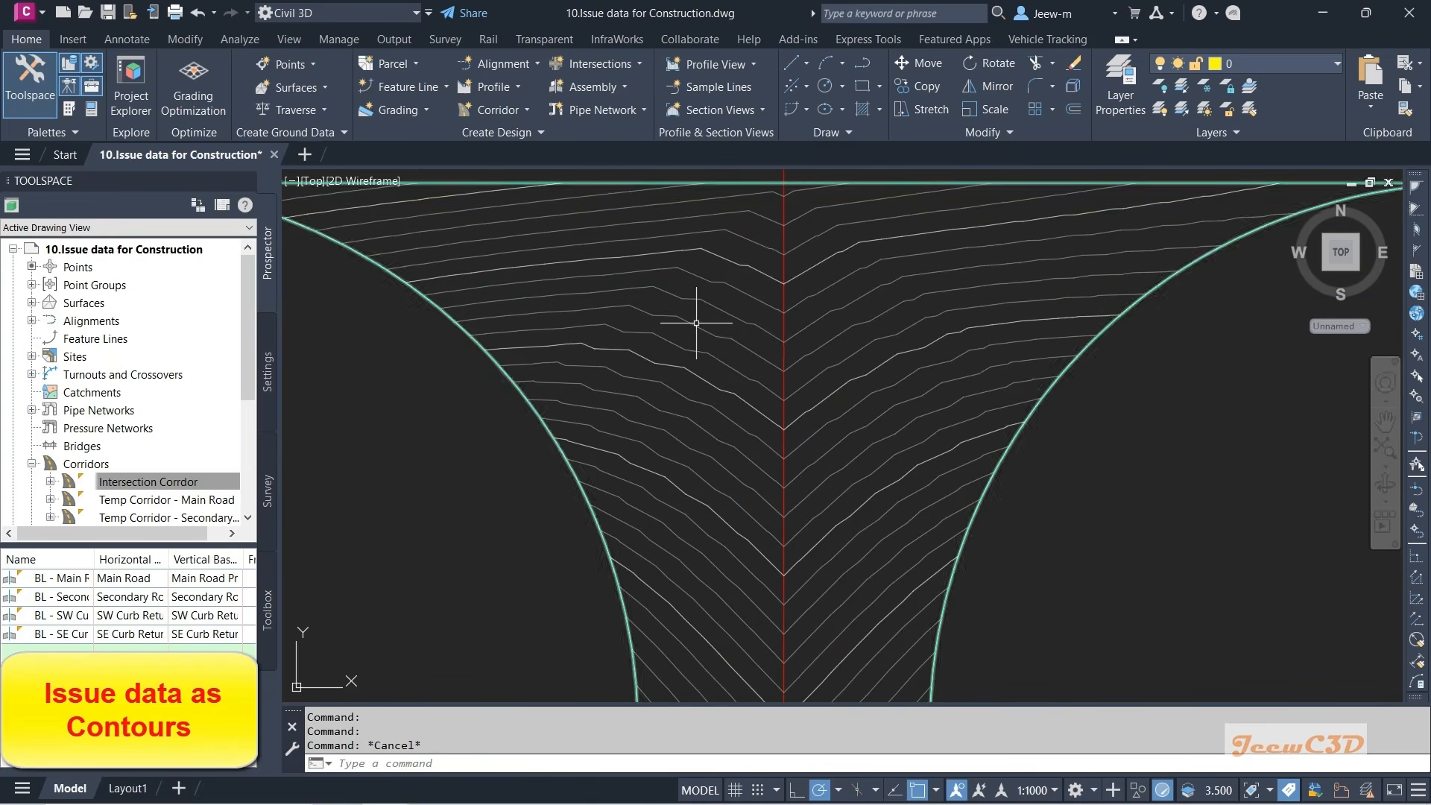
- Start Smooth Surface on the intersection corridor's Top surface and use the whole surface as the output region
scroll(731, 383, up, 3)
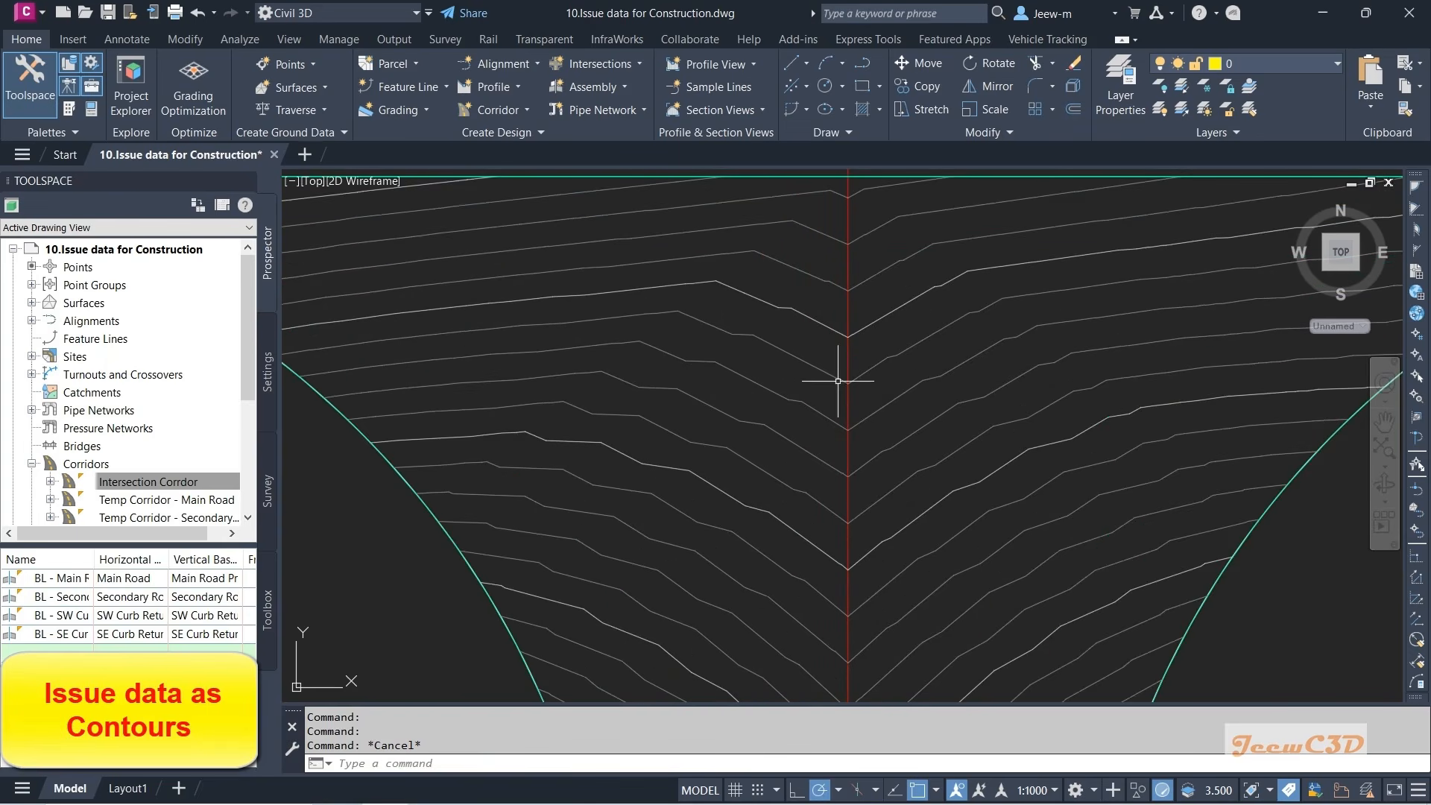
click(758, 394)
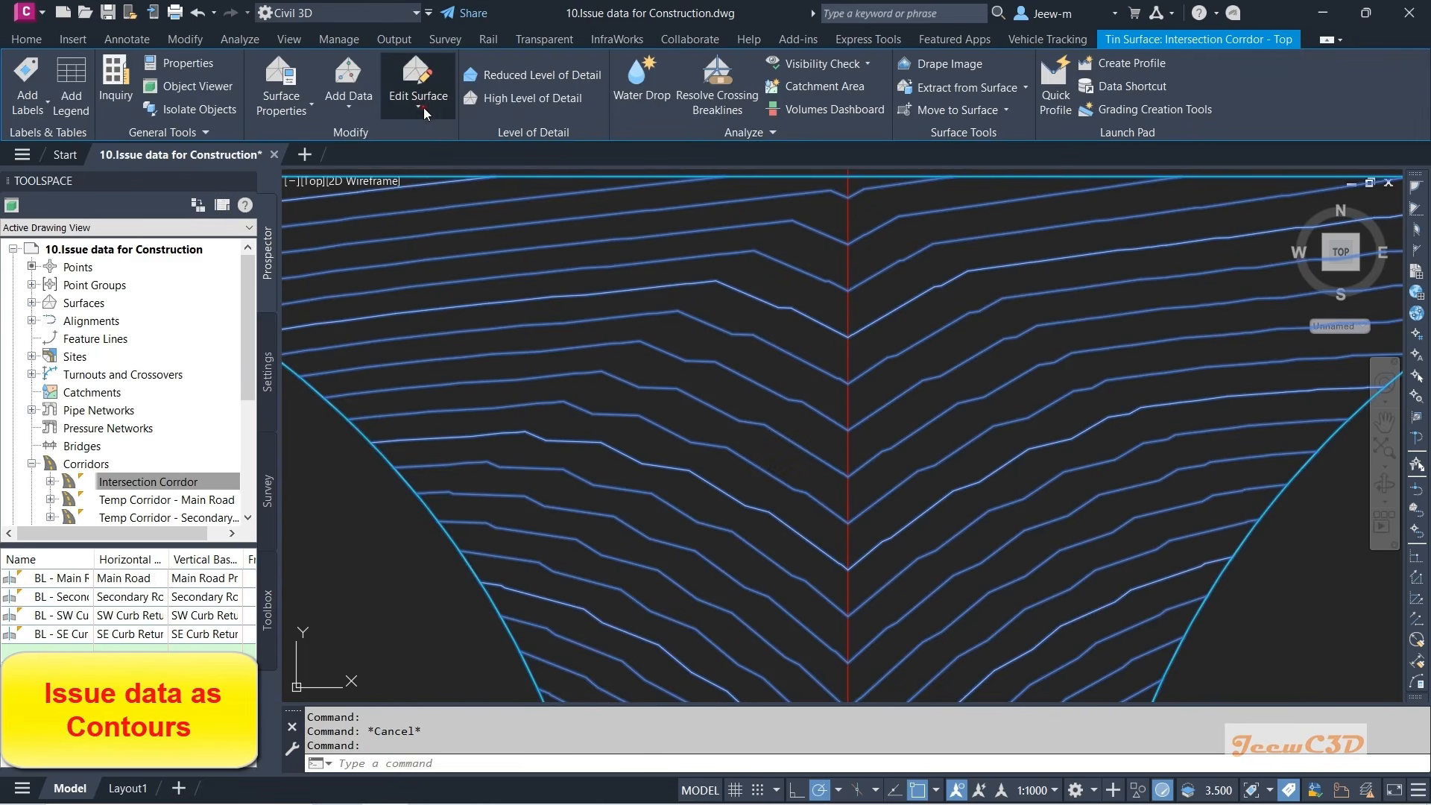
click(423, 107)
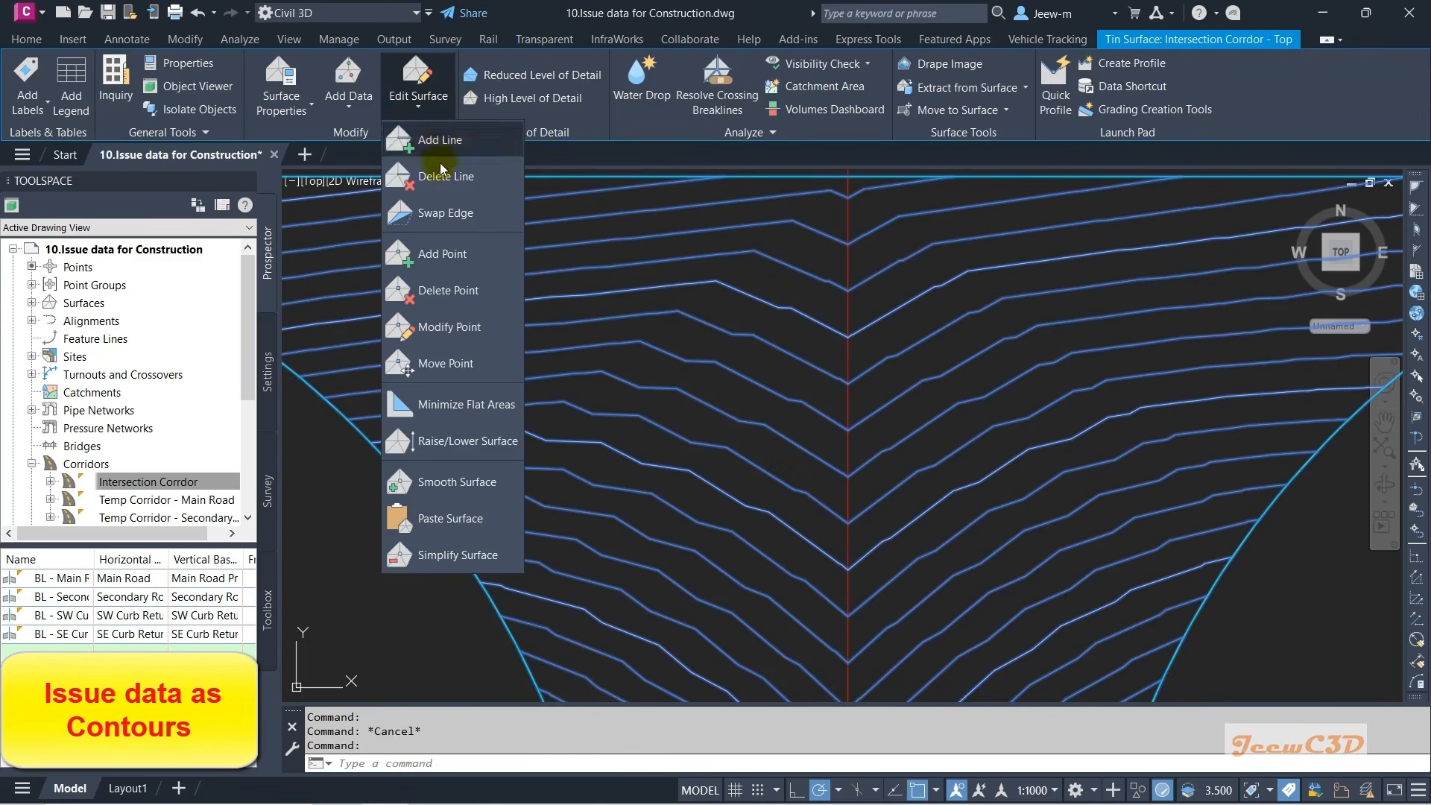
click(483, 482)
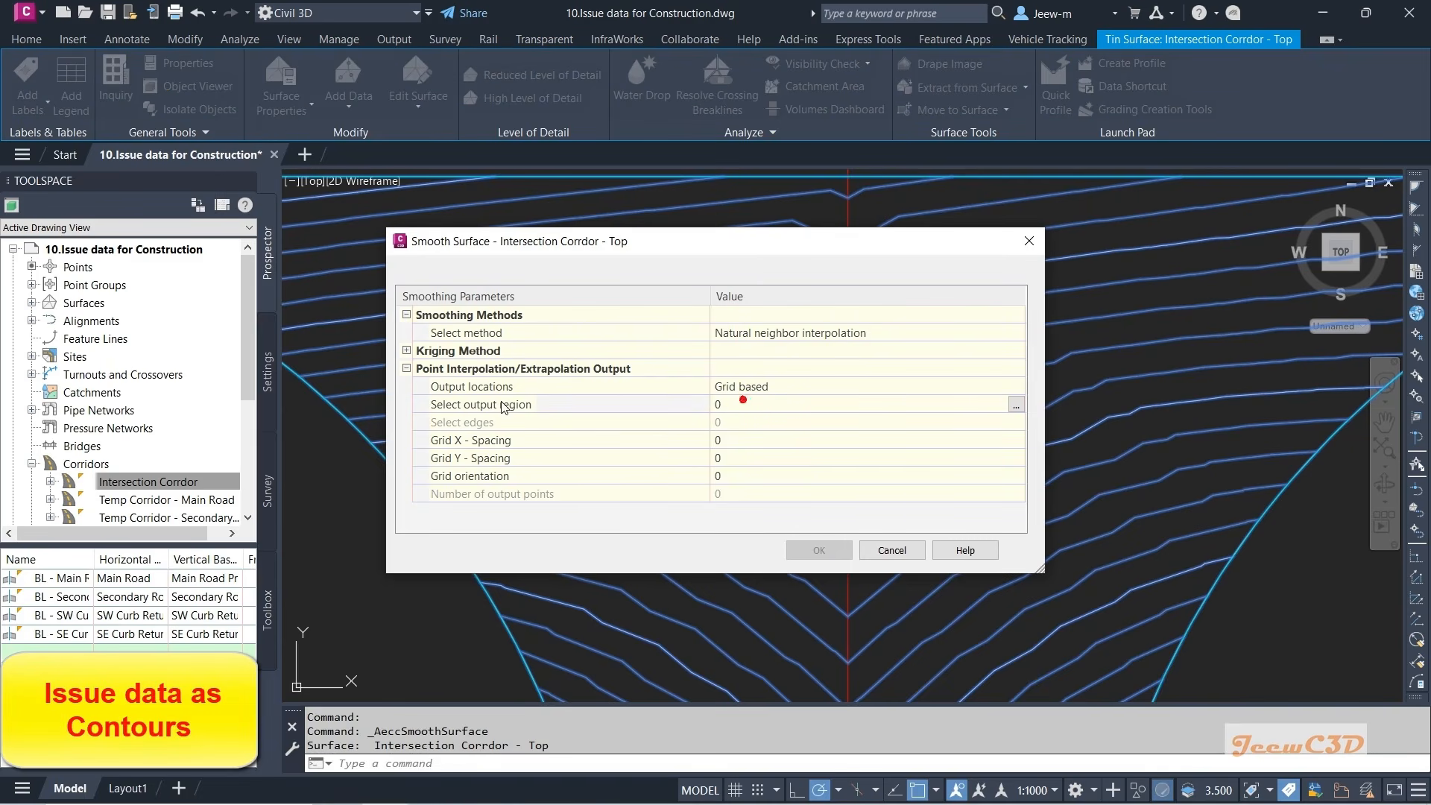
click(1016, 404)
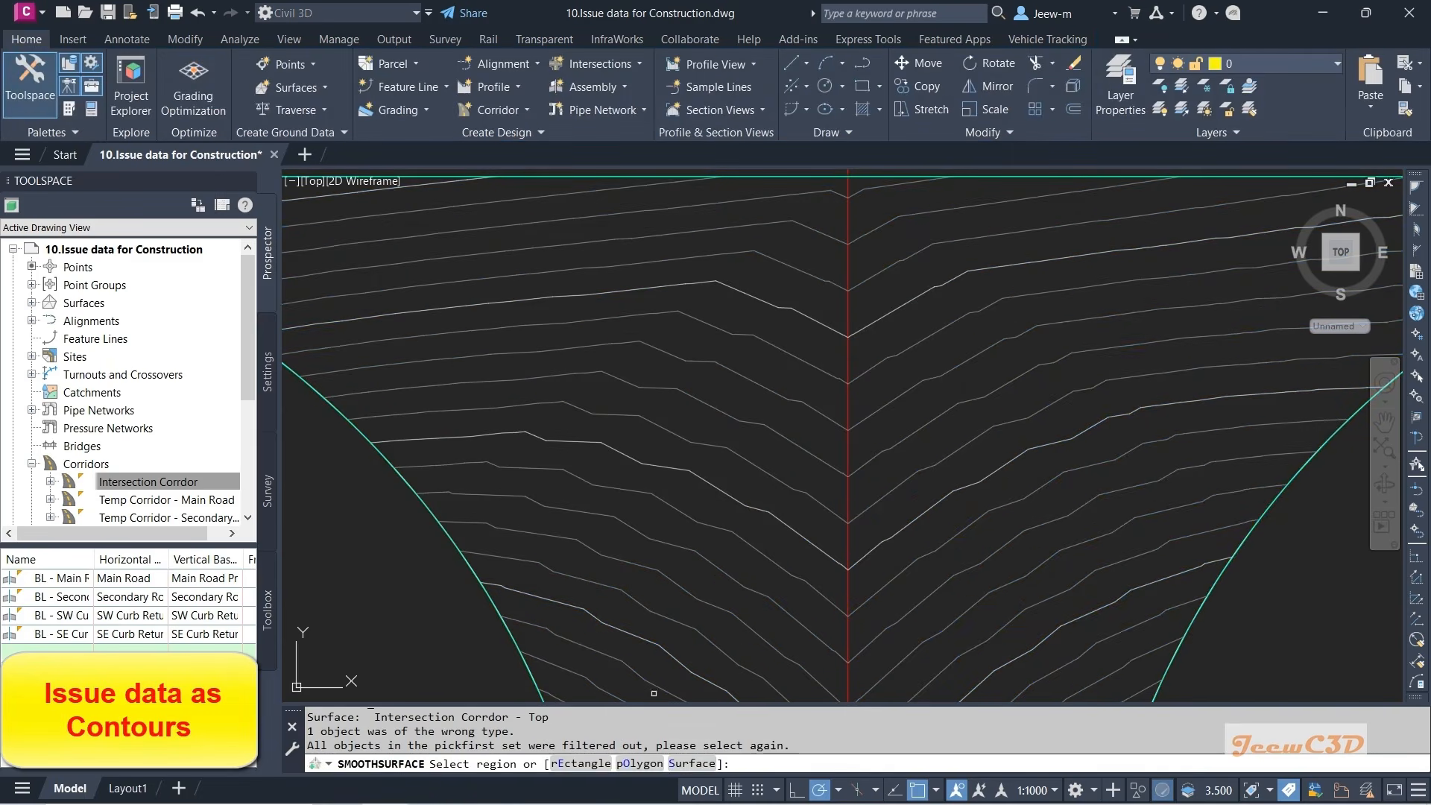
click(691, 763)
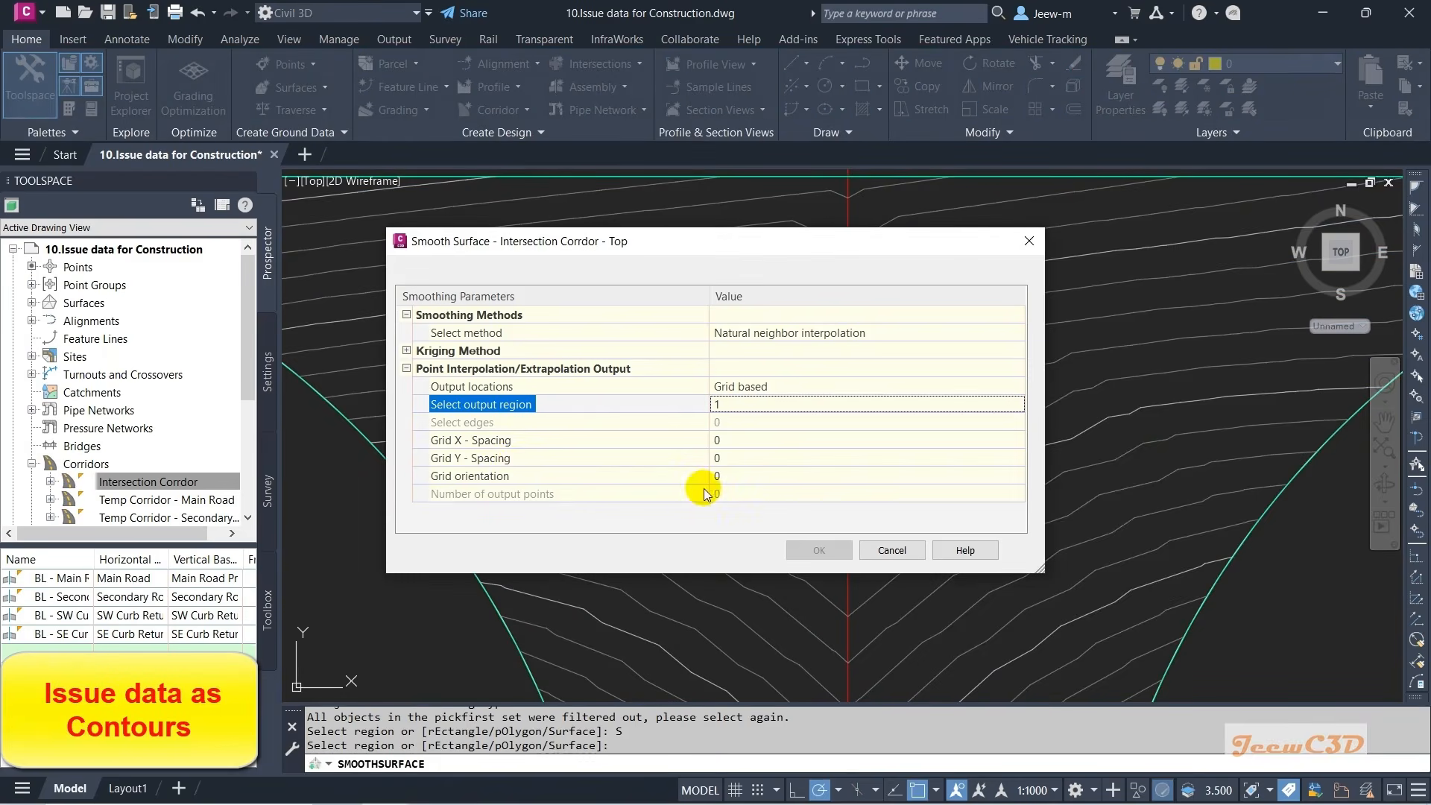
- Set the smoothing grid's X and Y spacing to 0.5 and apply the natural neighbor interpolation
click(727, 445)
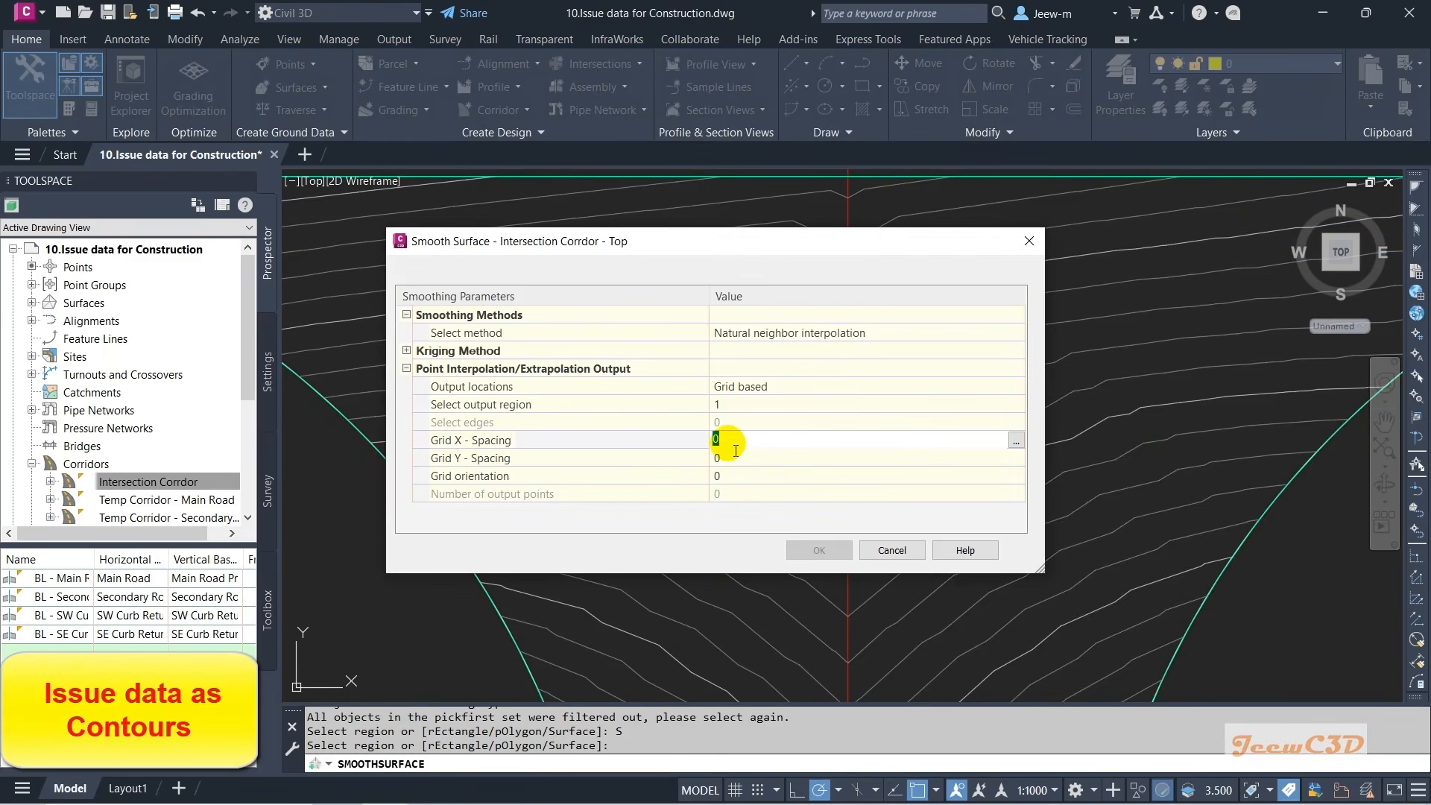
text(0.5)
click(727, 445)
click(727, 457)
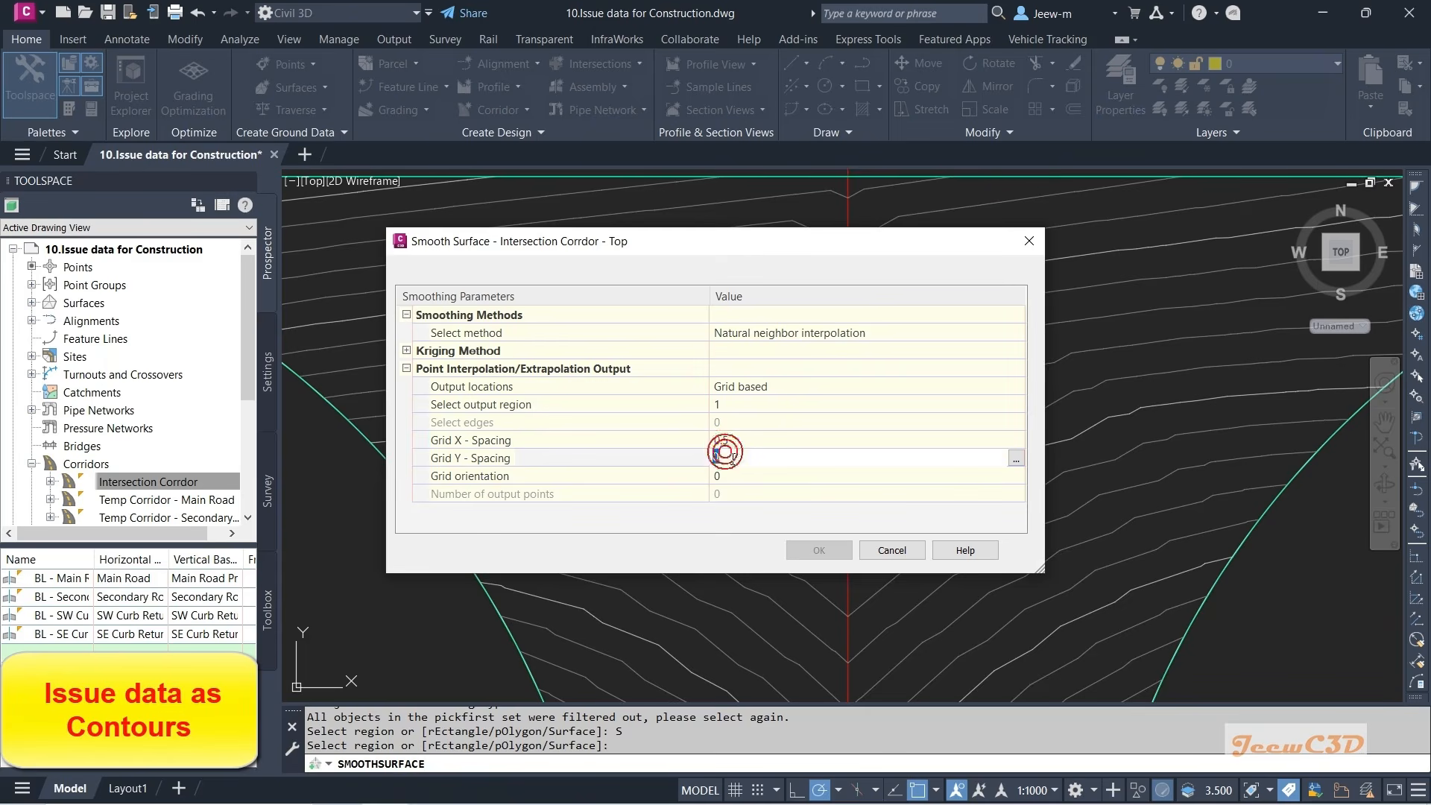
text(0.5)
click(727, 458)
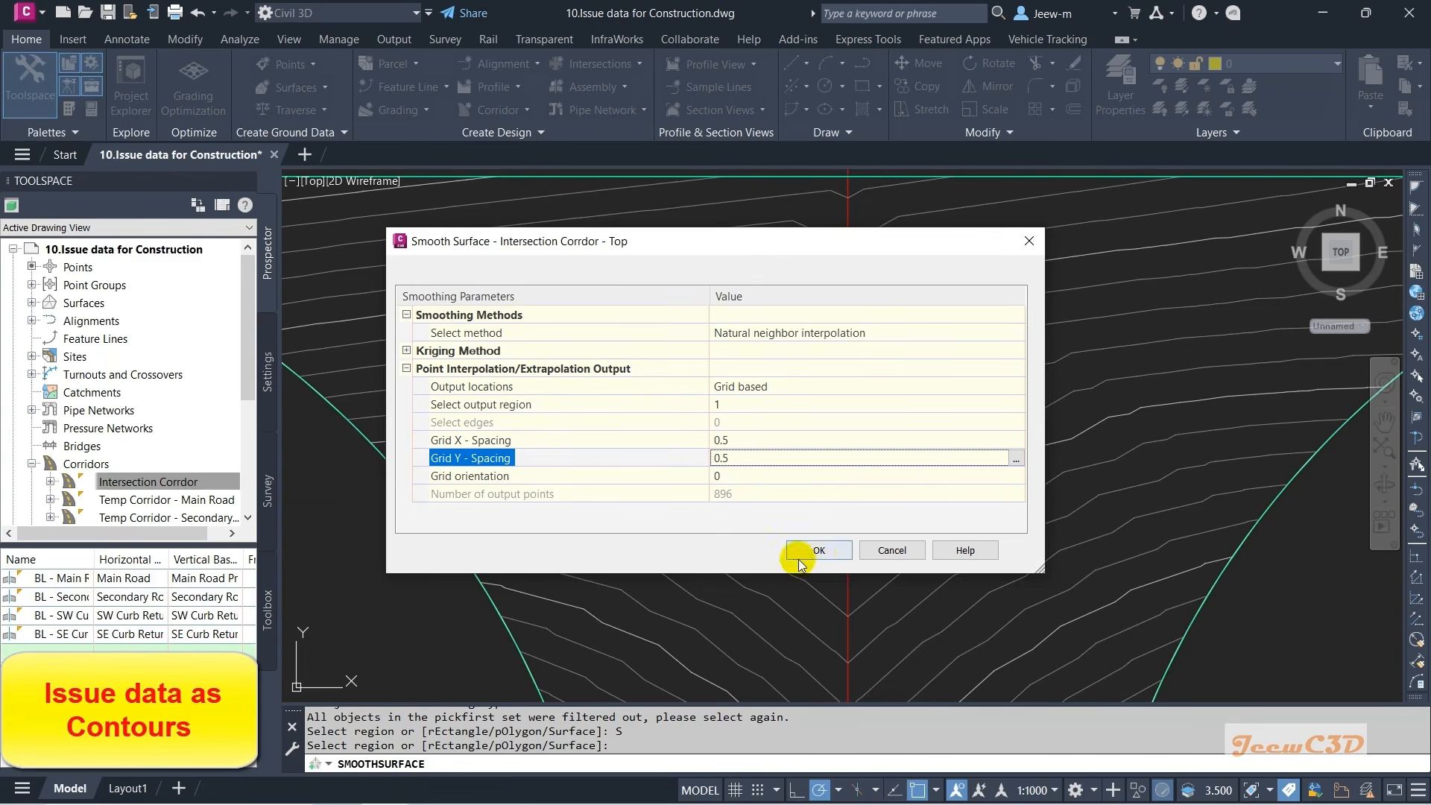
click(818, 552)
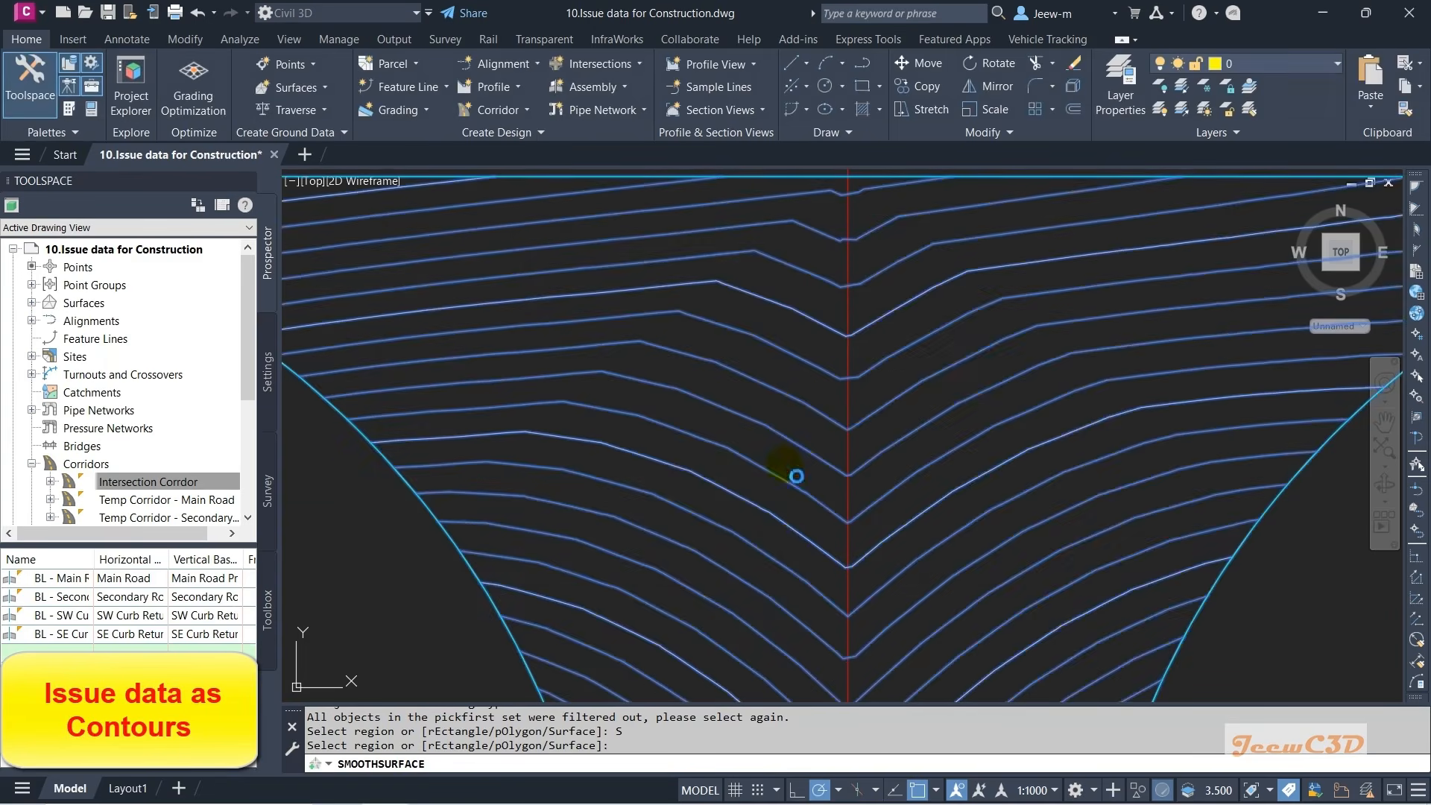
- Examine the smoothed contours across the whole intersection, from the main road edge to the secondary road
scroll(774, 457, down, 2)
key(Escape)
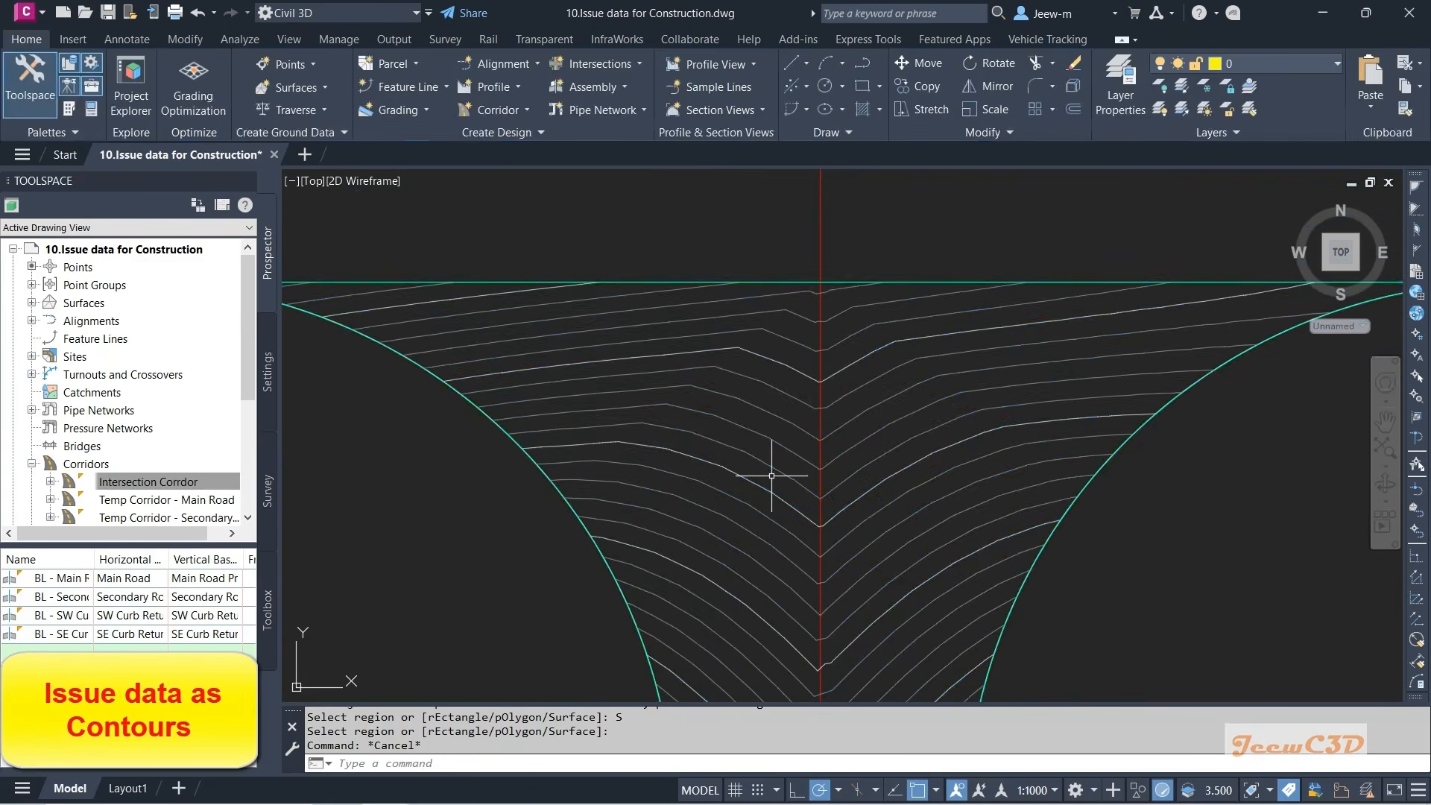
scroll(768, 485, down, 2)
mouse_move(766, 502)
middle_down()
mouse_move(771, 545)
mouse_move(778, 518)
middle_up()
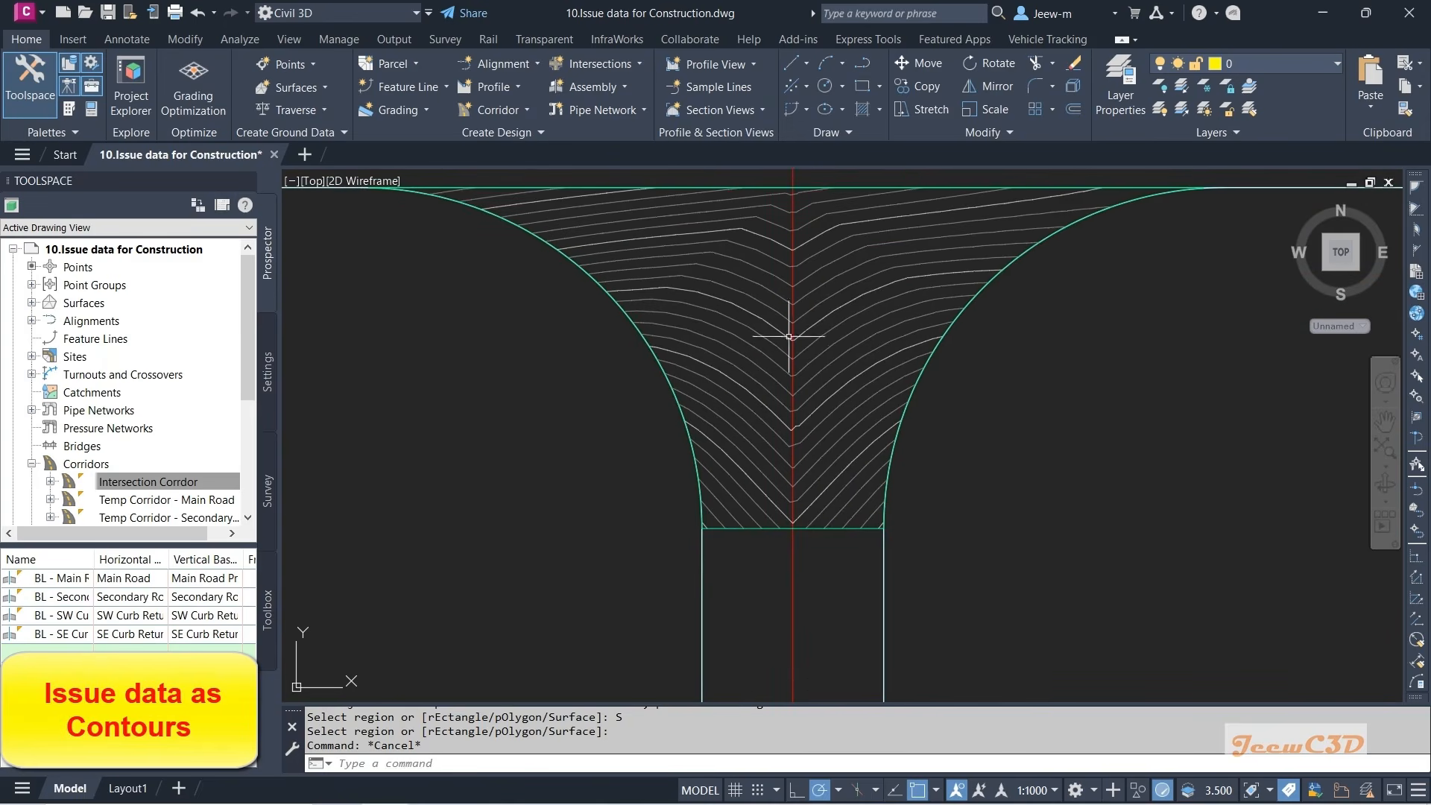
middle_drag(788, 337, 806, 459)
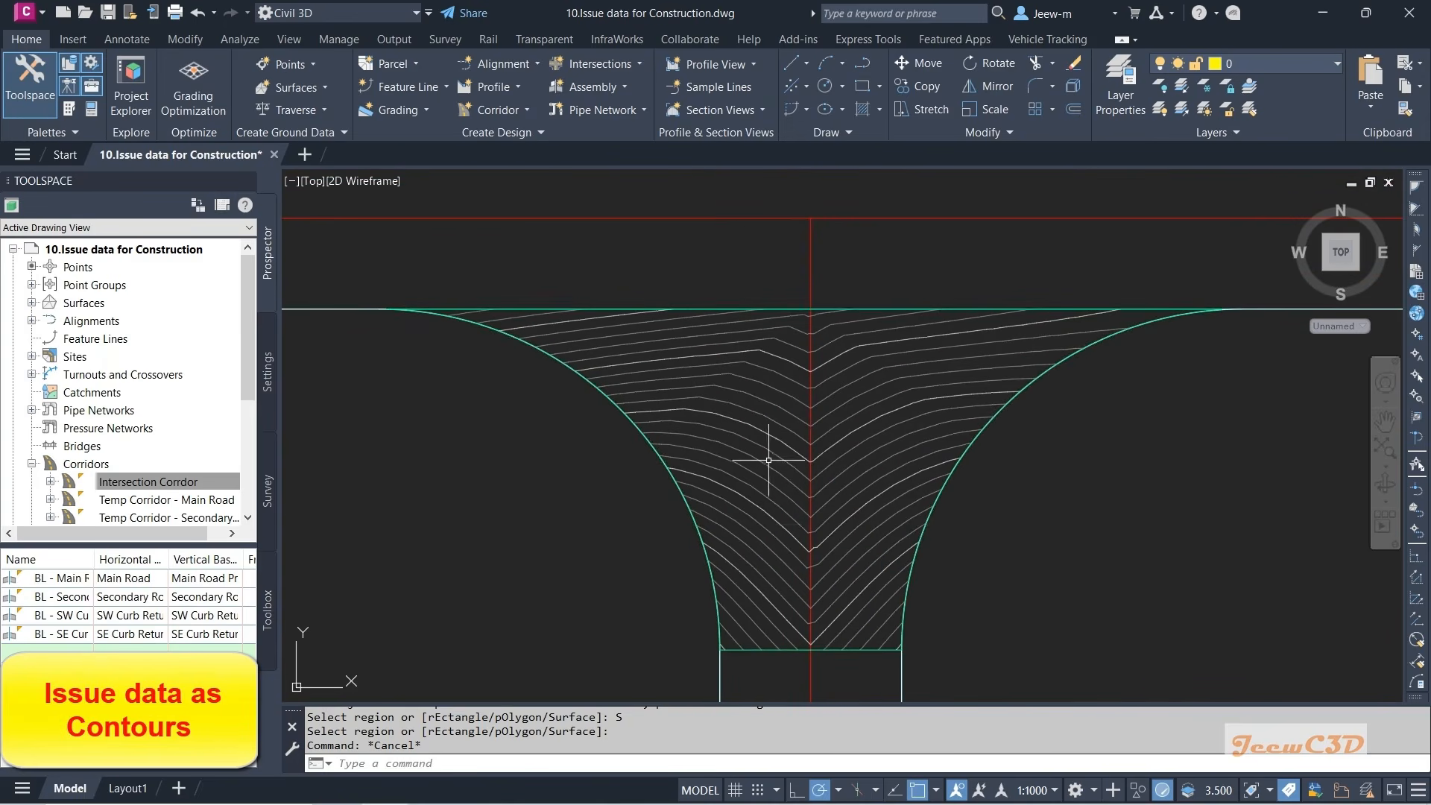
middle_drag(766, 526, 769, 473)
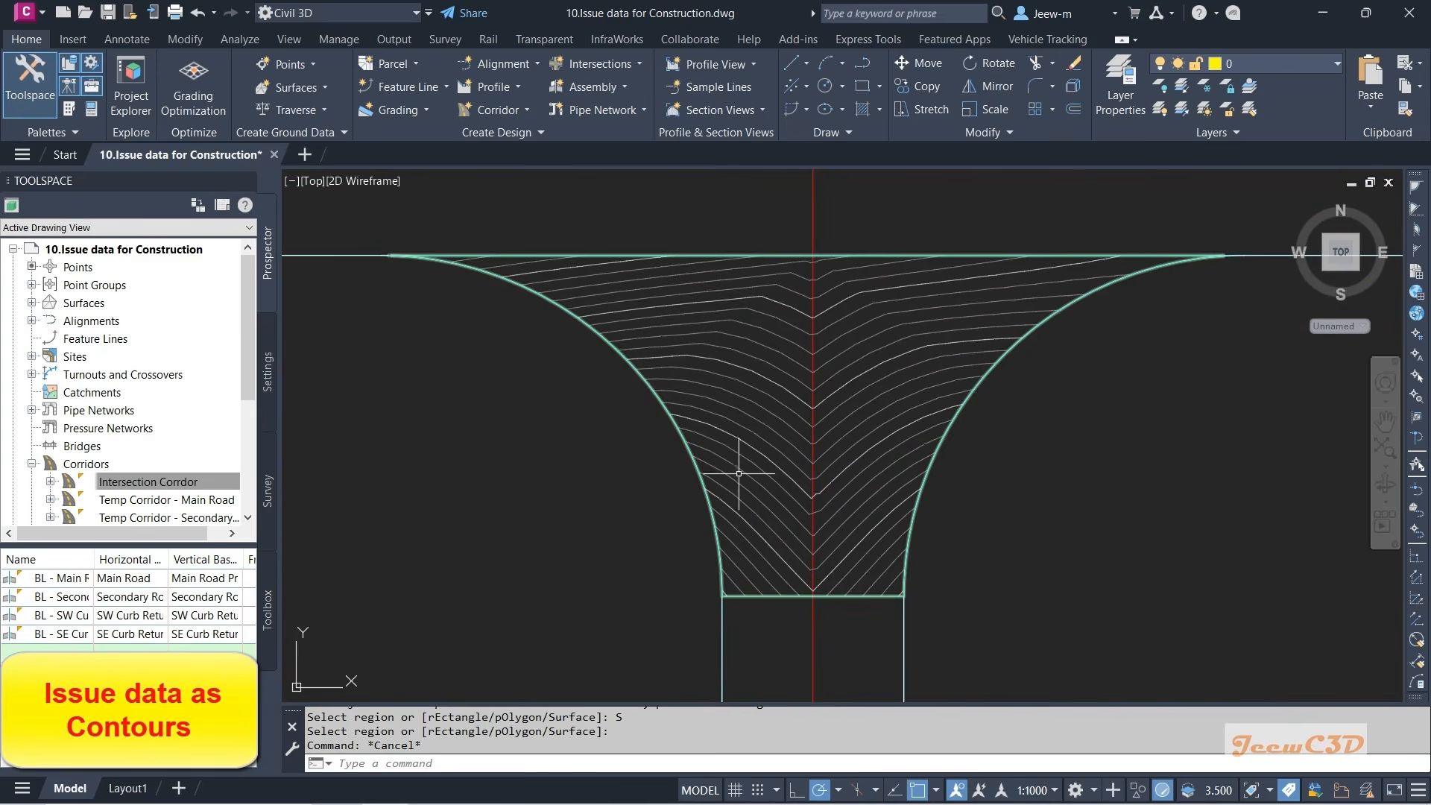
key(Escape)
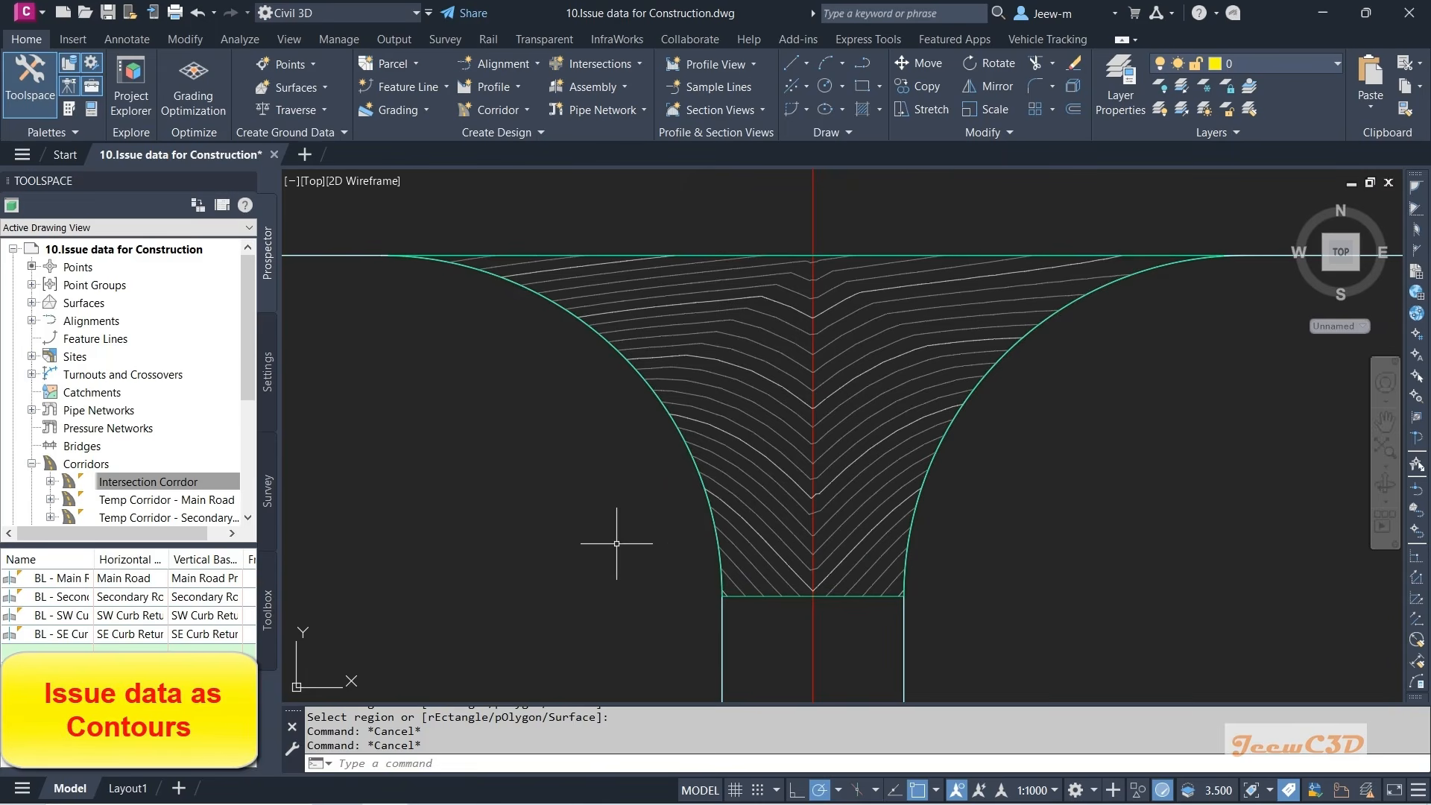
- Begin adding surface labels to the Top surface with the label type Contour - Single
mouse_move(616, 544)
click(752, 387)
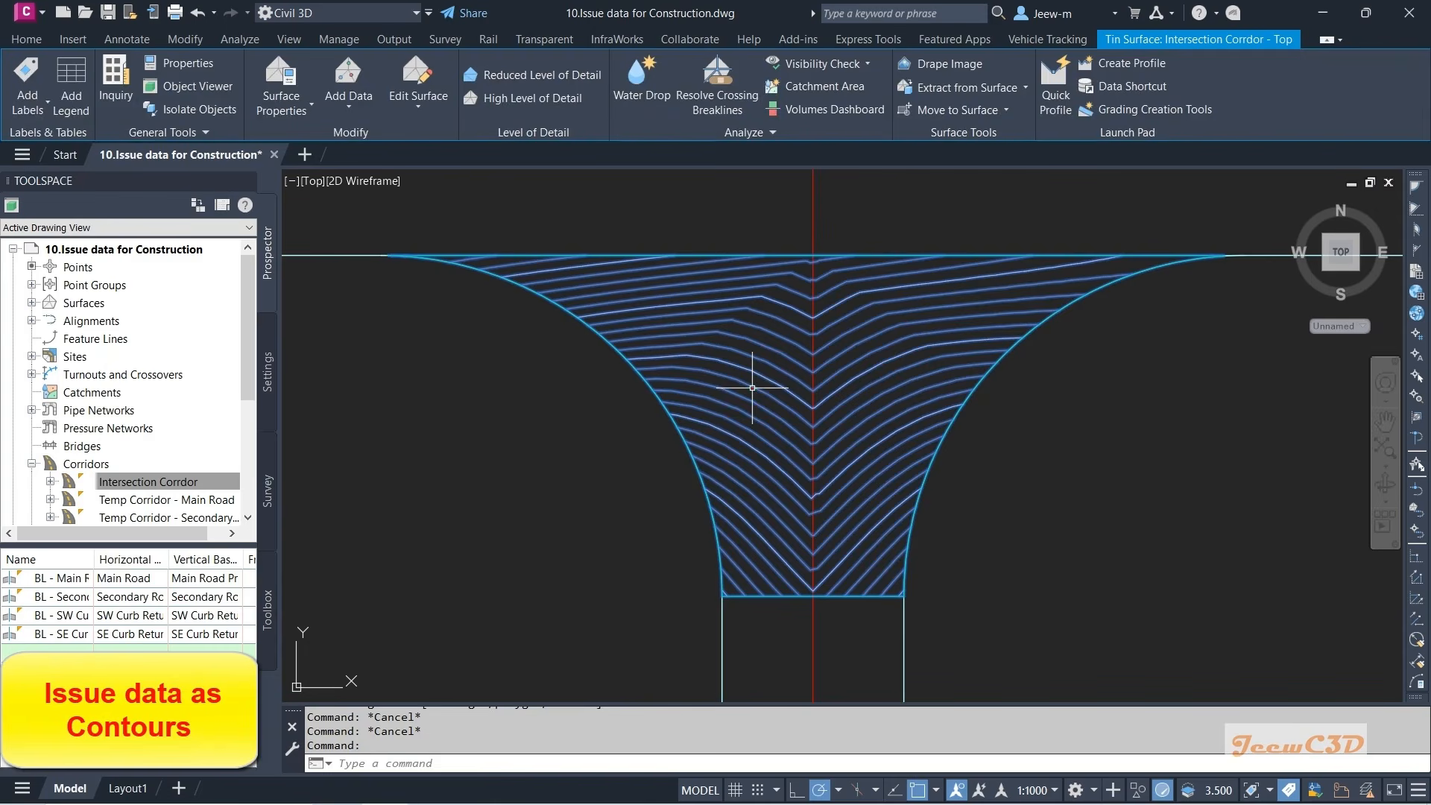
click(29, 110)
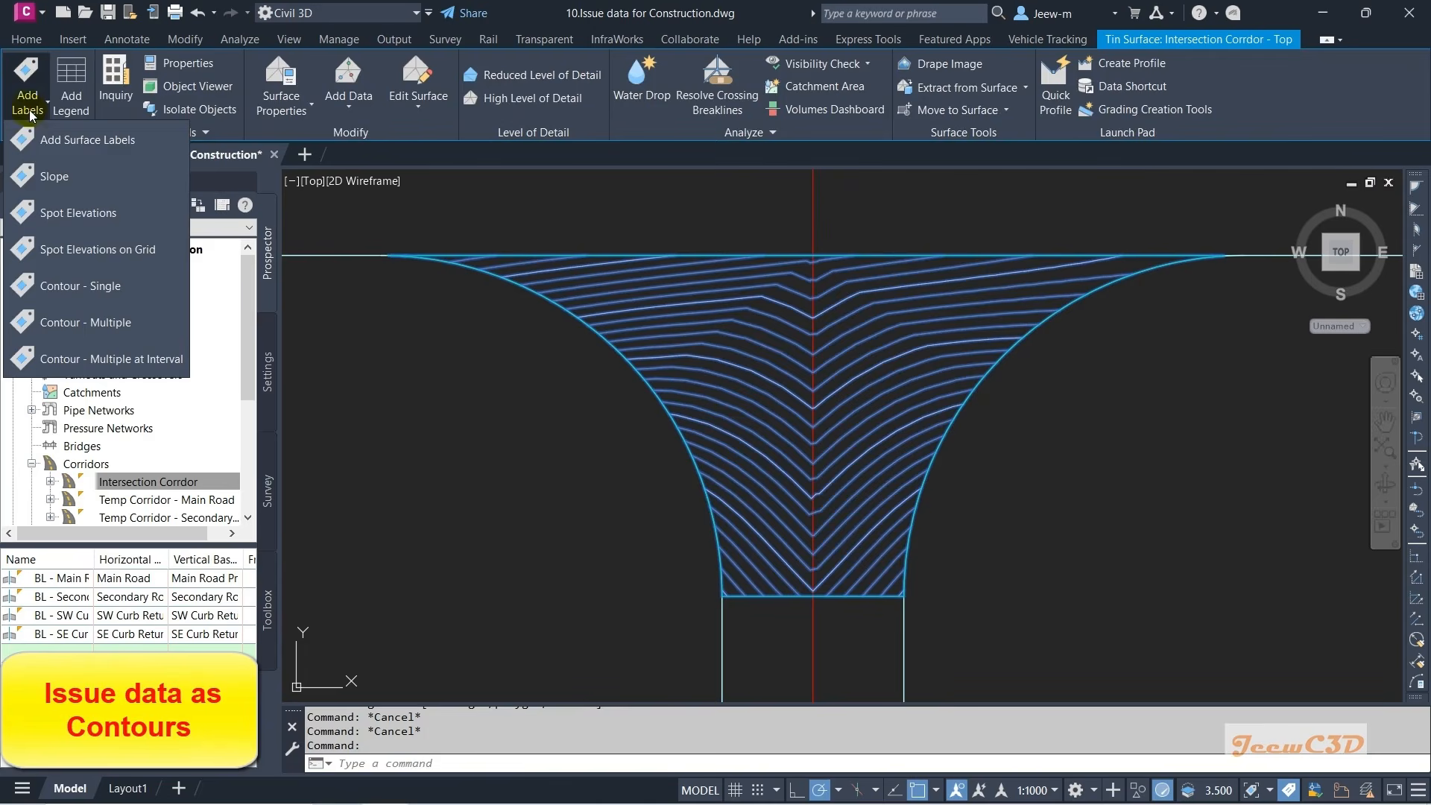
click(90, 144)
drag(63, 16, 289, 197)
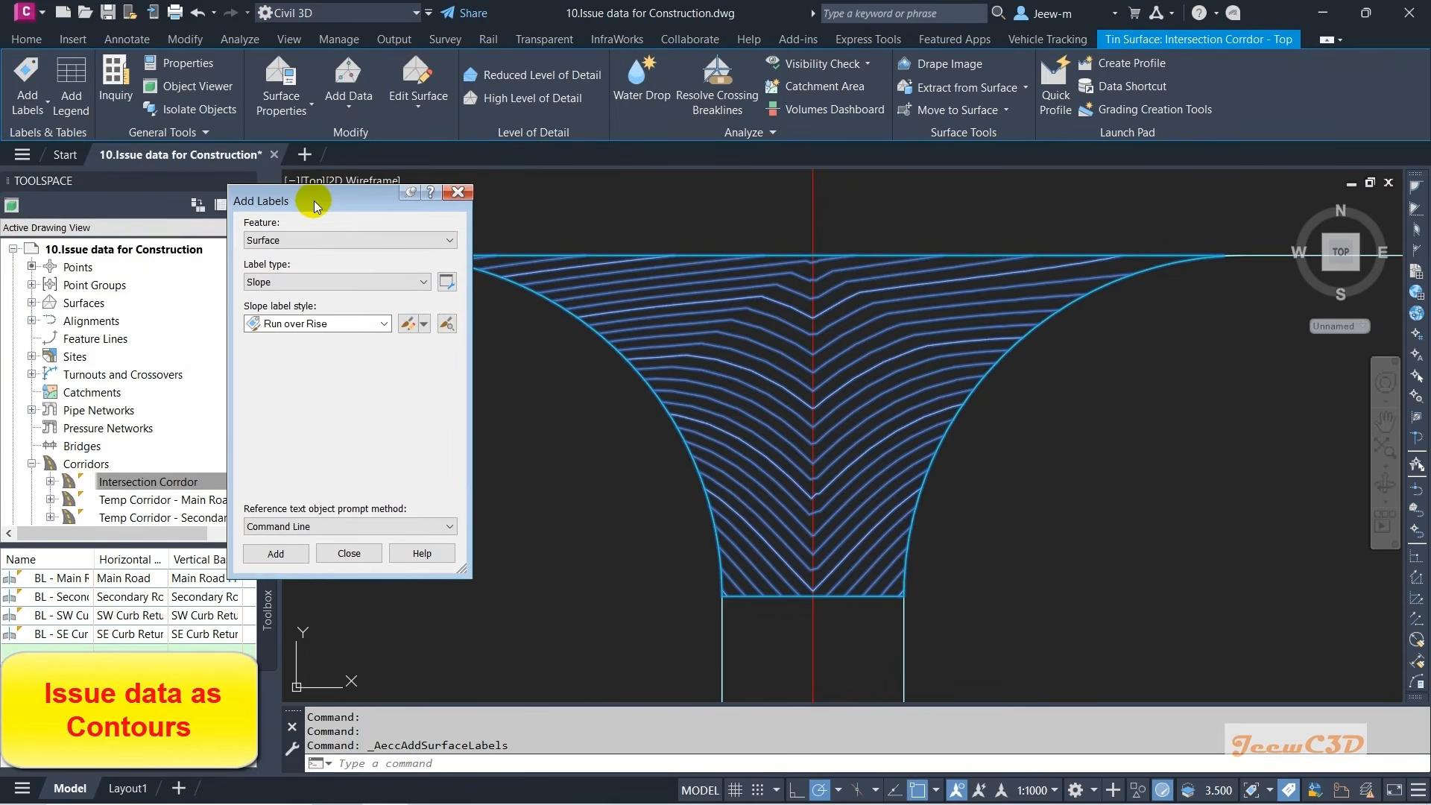
click(296, 282)
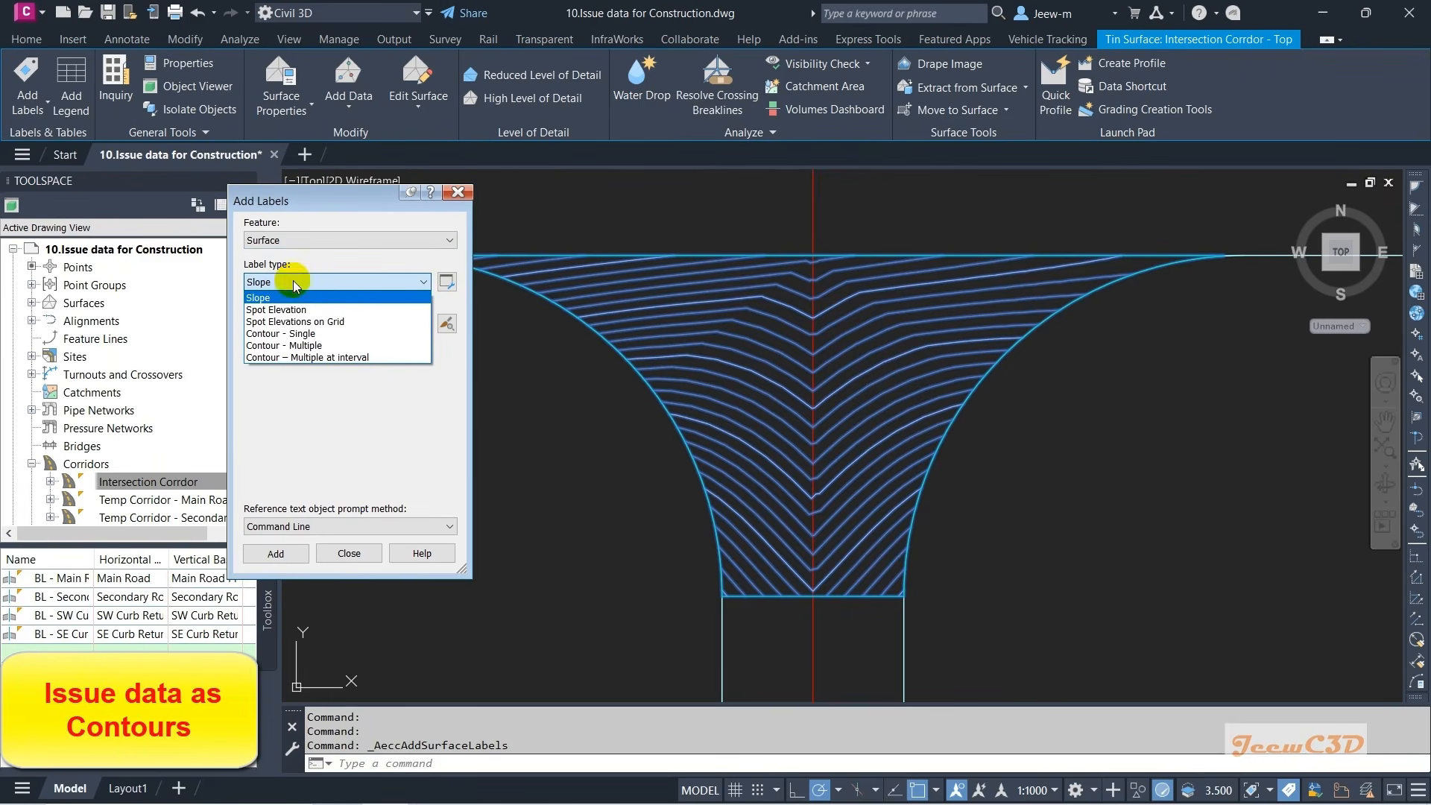
click(317, 333)
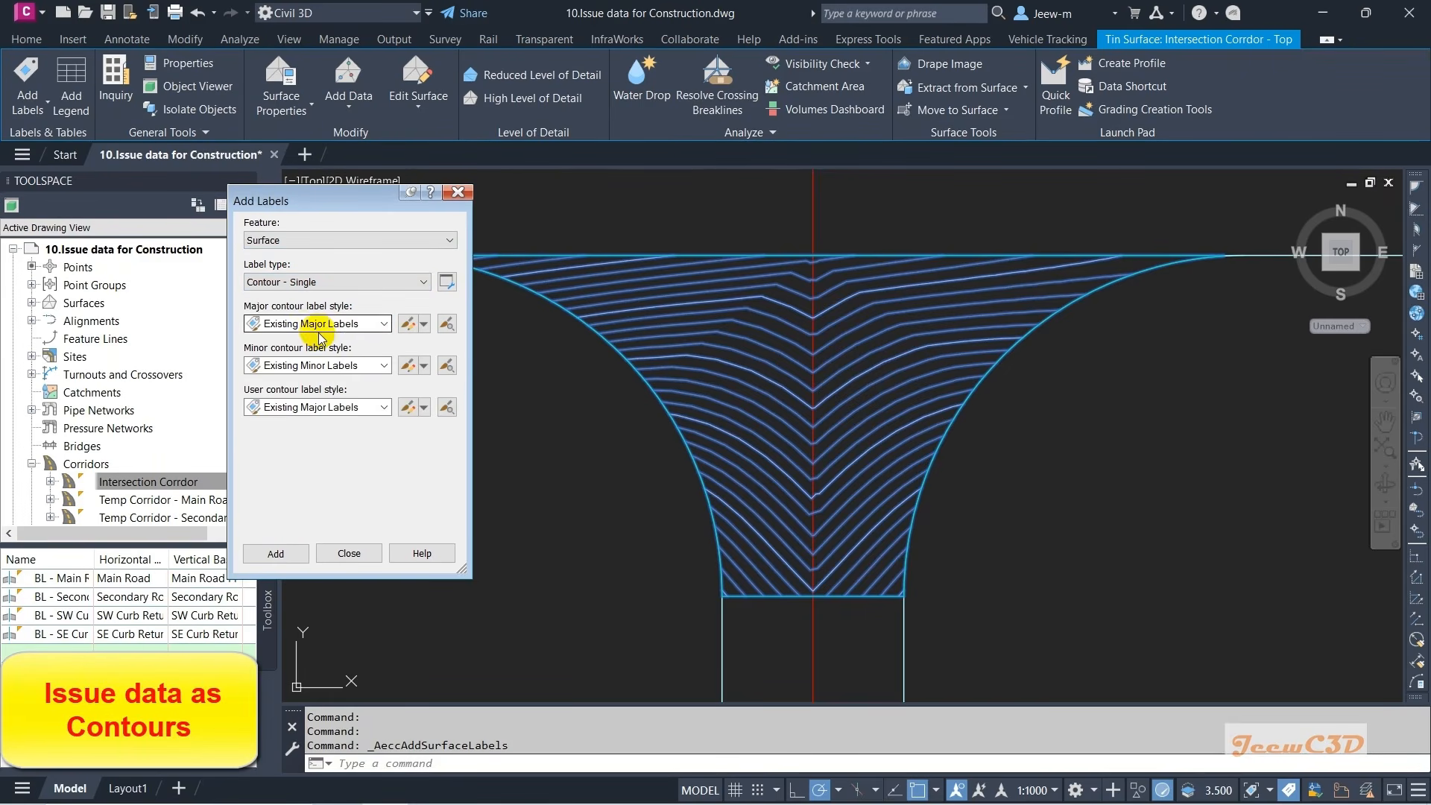
- Set the minor and user contour label styles to <none> and the major contour label style to Proposed Major Labels
click(315, 365)
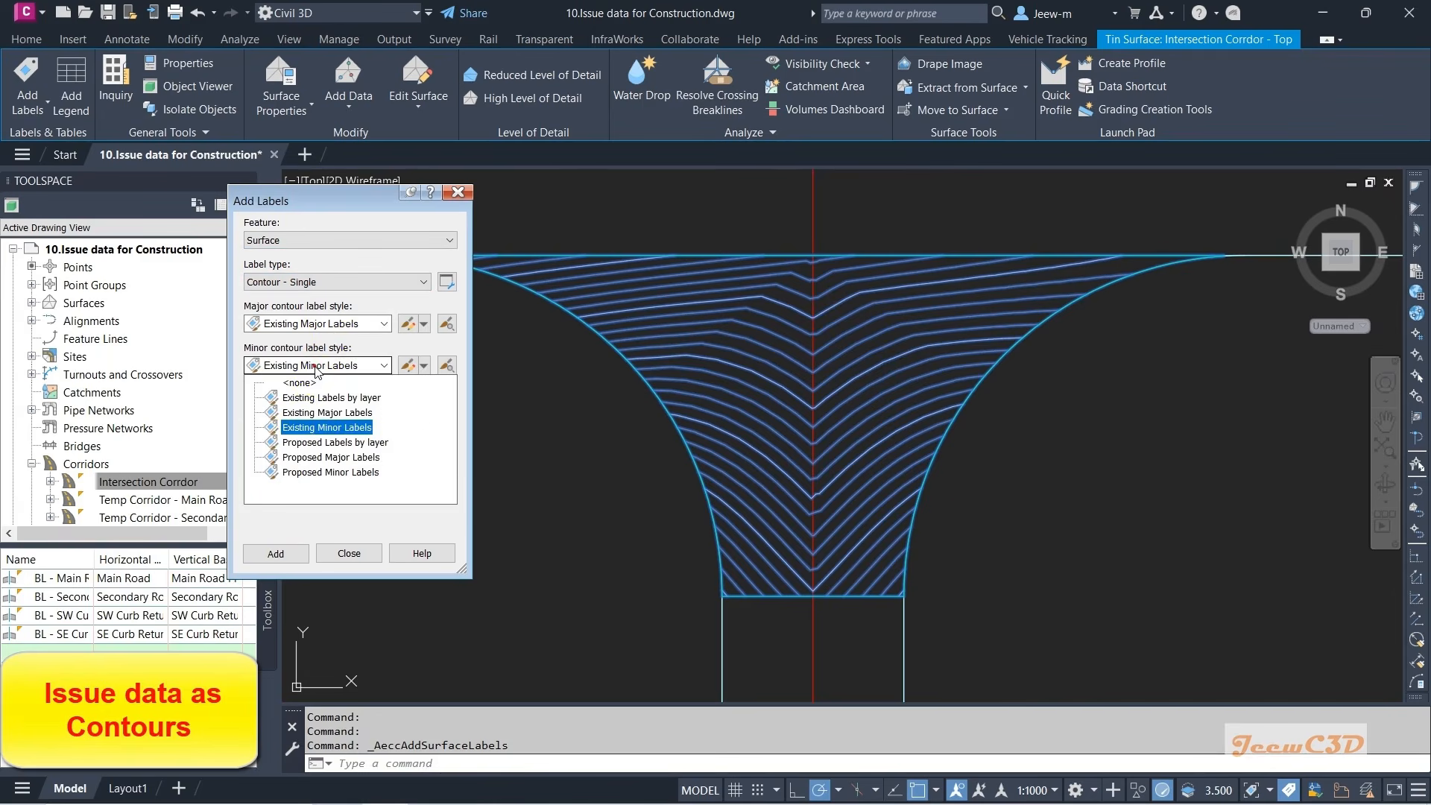
click(304, 378)
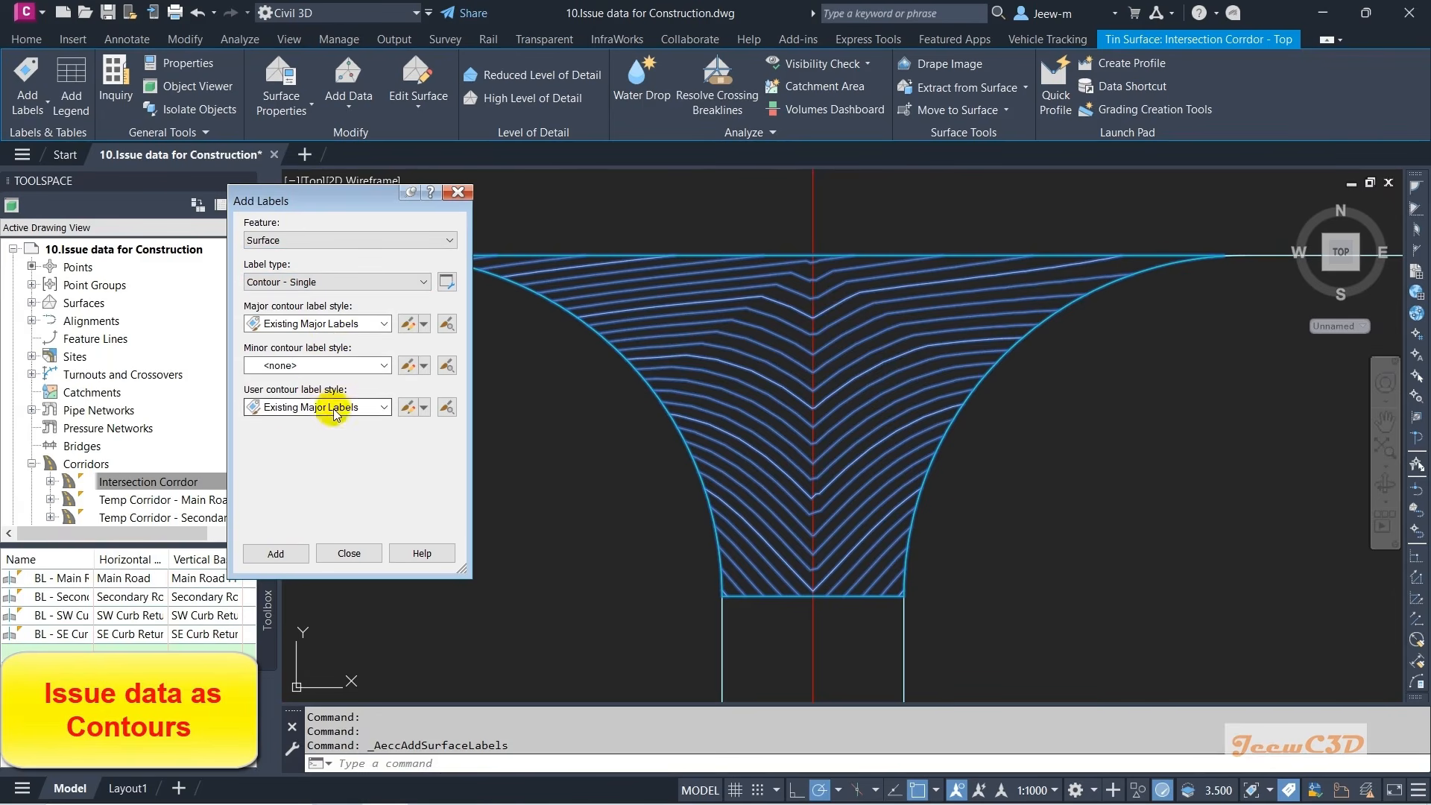
click(319, 407)
click(306, 419)
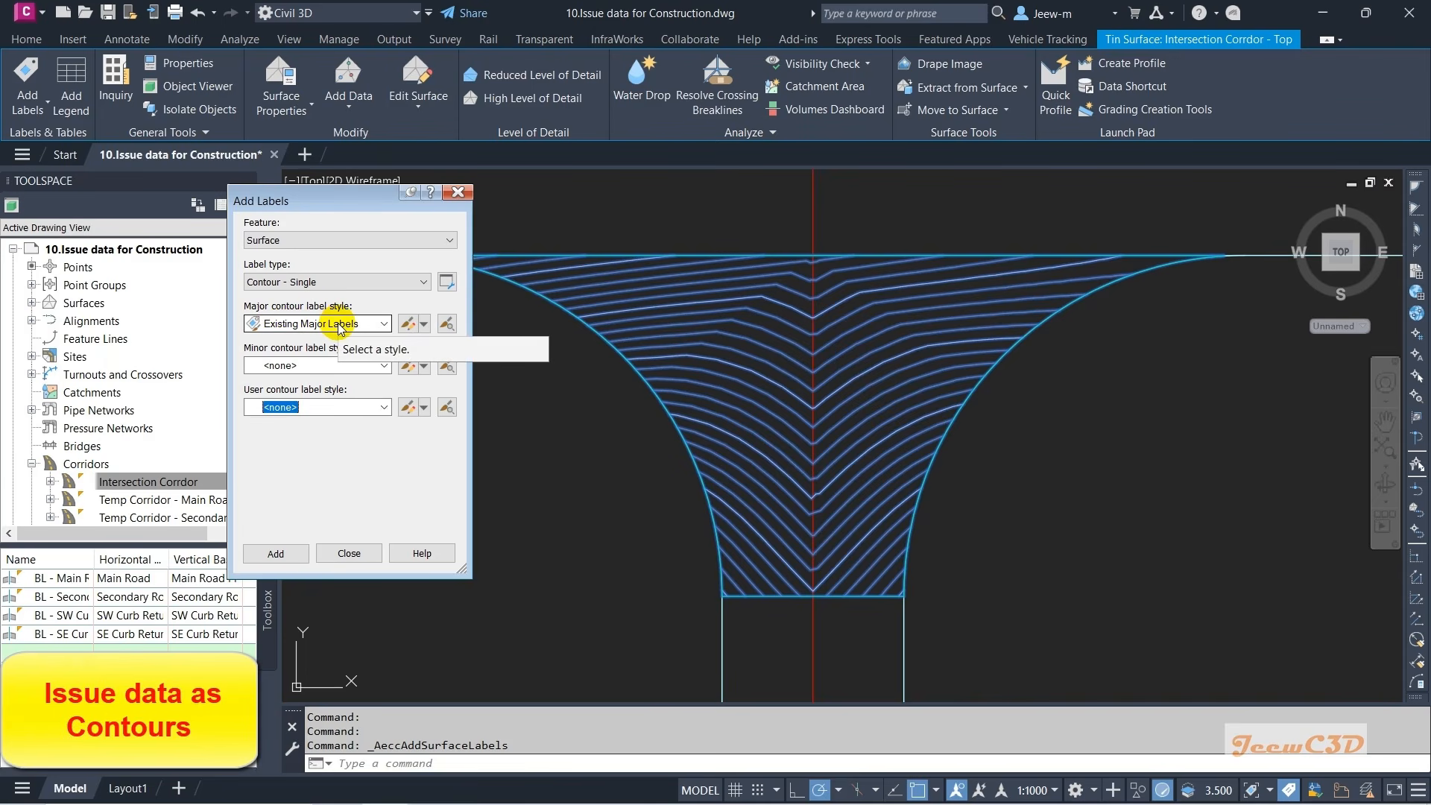
click(323, 325)
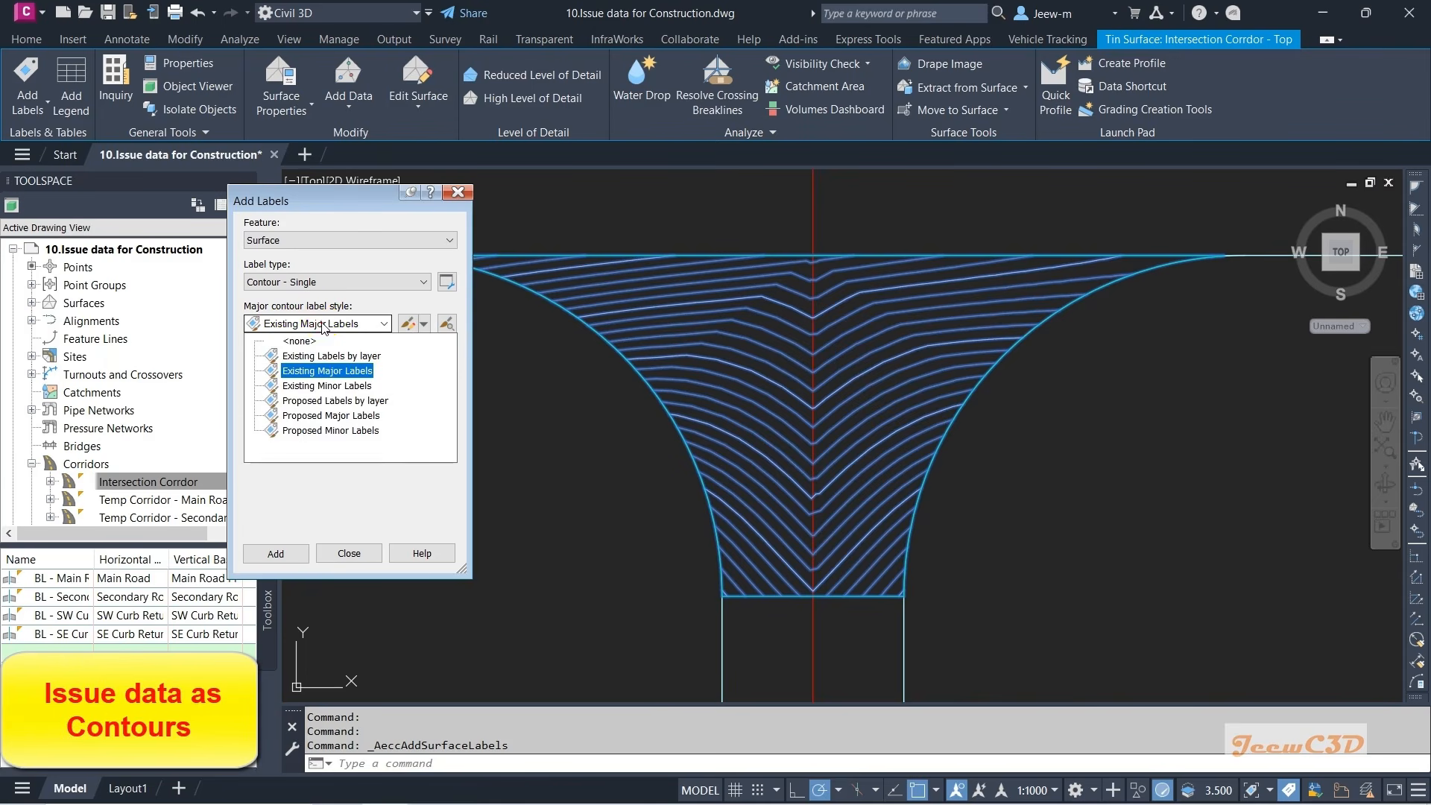
click(312, 402)
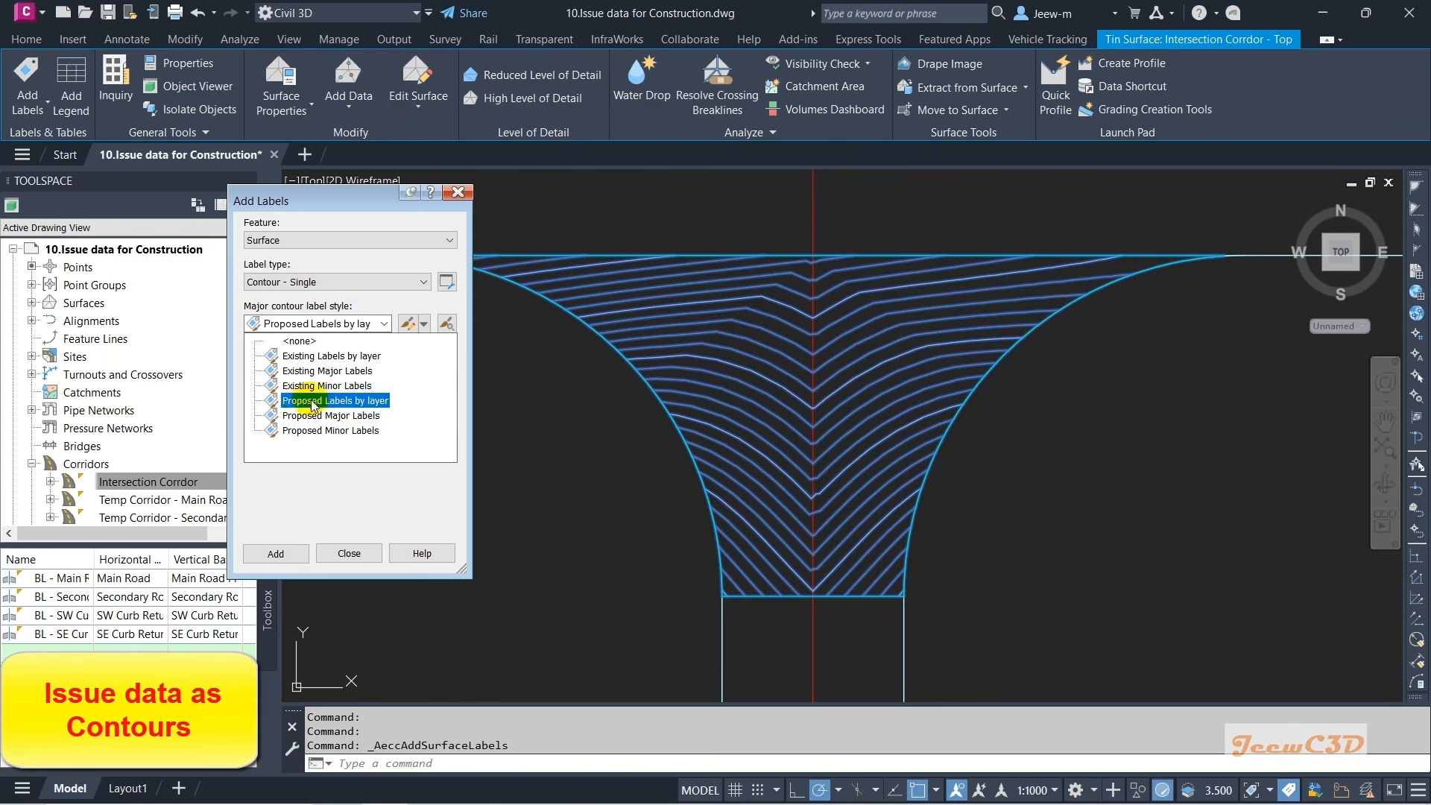
click(302, 415)
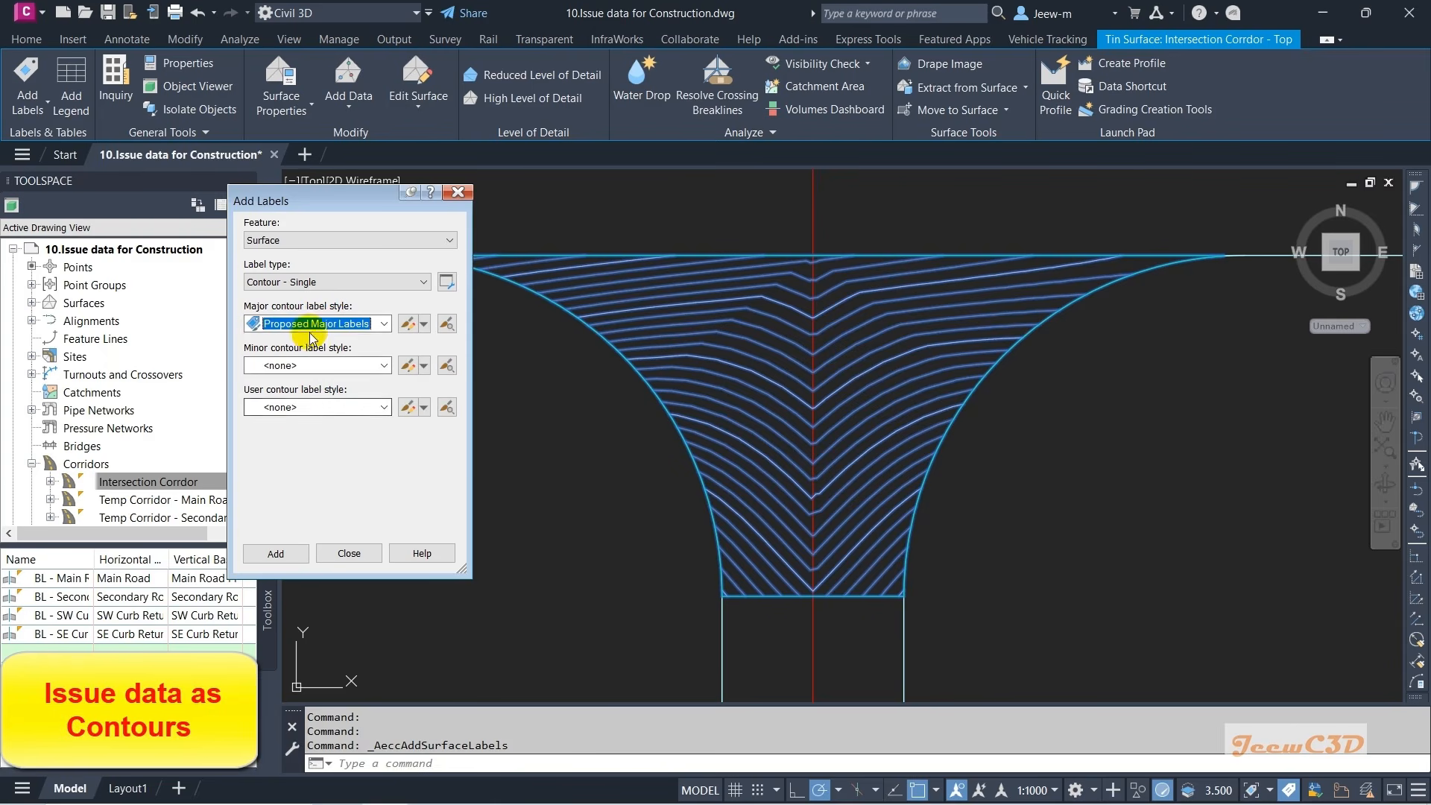
- Add a single contour label to the major contour nearest the secondary road end of the intersection, on its west half
click(282, 554)
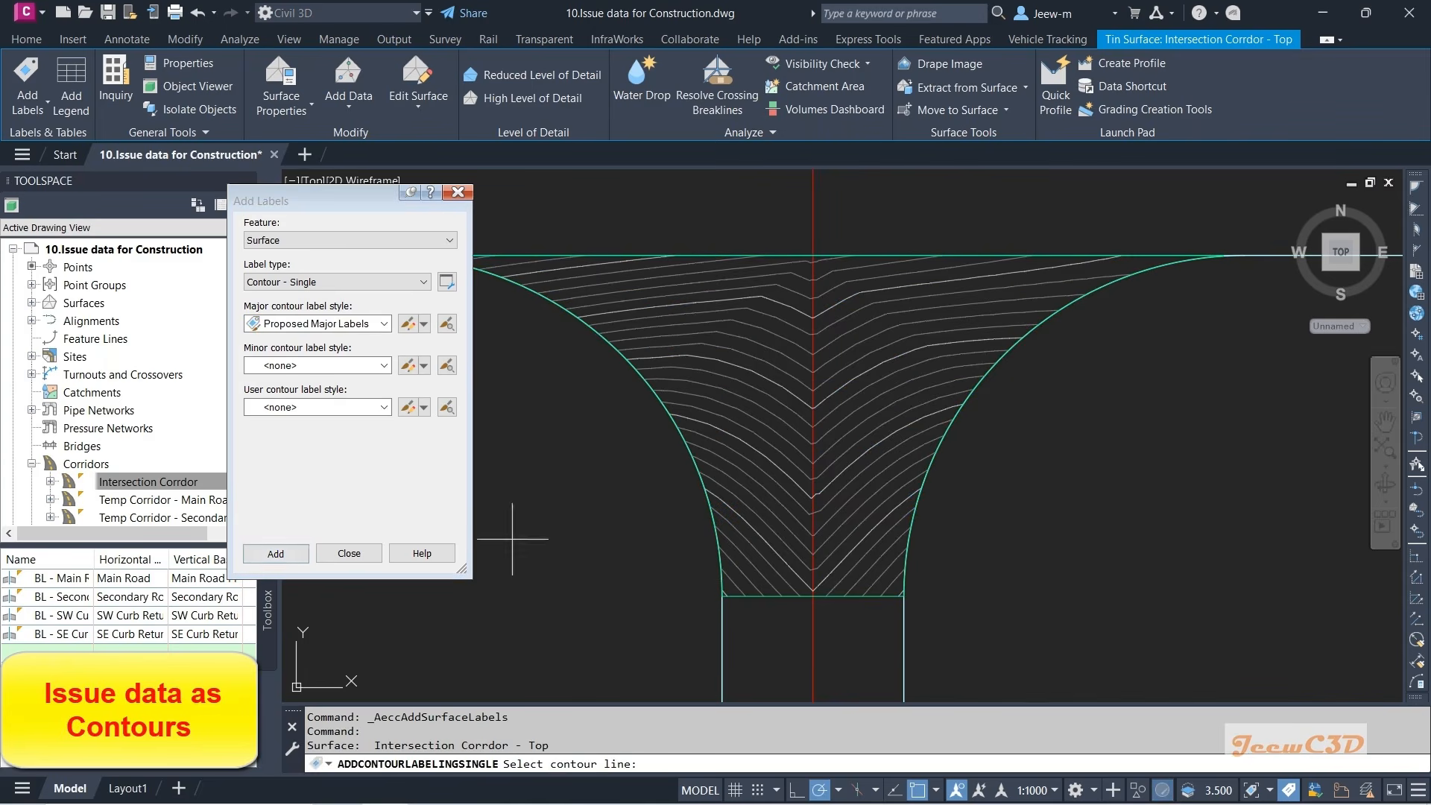
scroll(765, 557, up, 4)
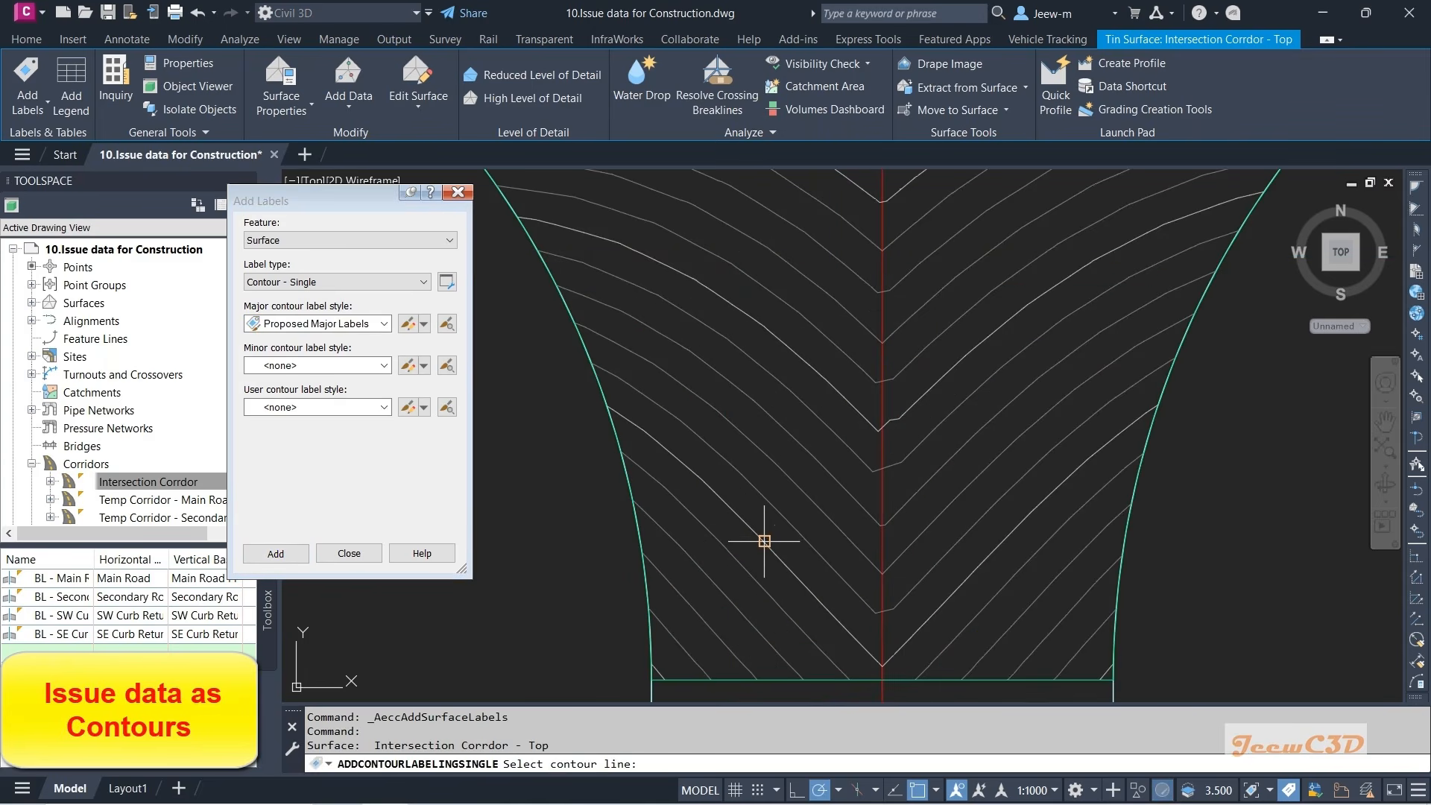
click(729, 506)
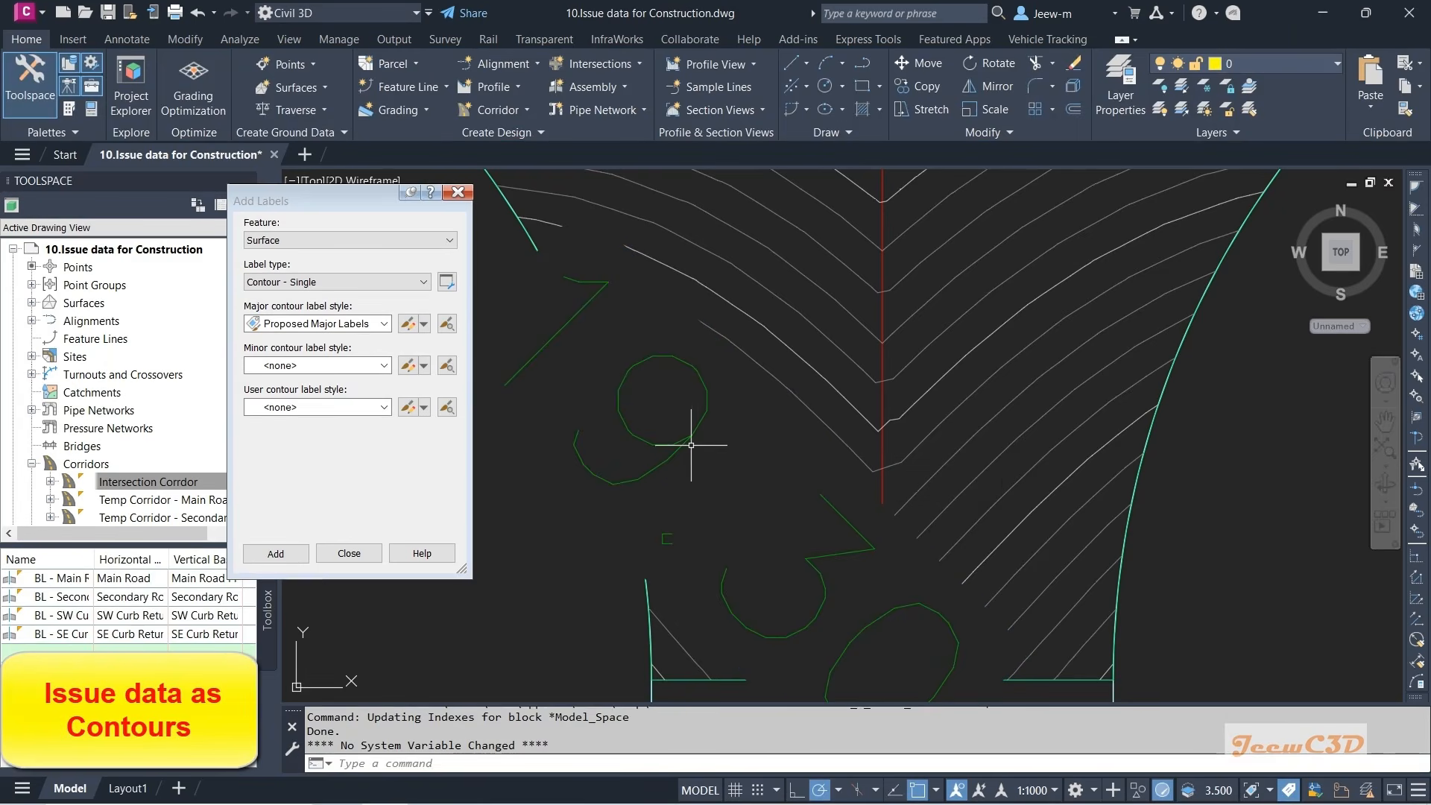
- Edit the Proposed Major Labels style so the Surface Elevation component has a text height of 1.5 mm
click(423, 323)
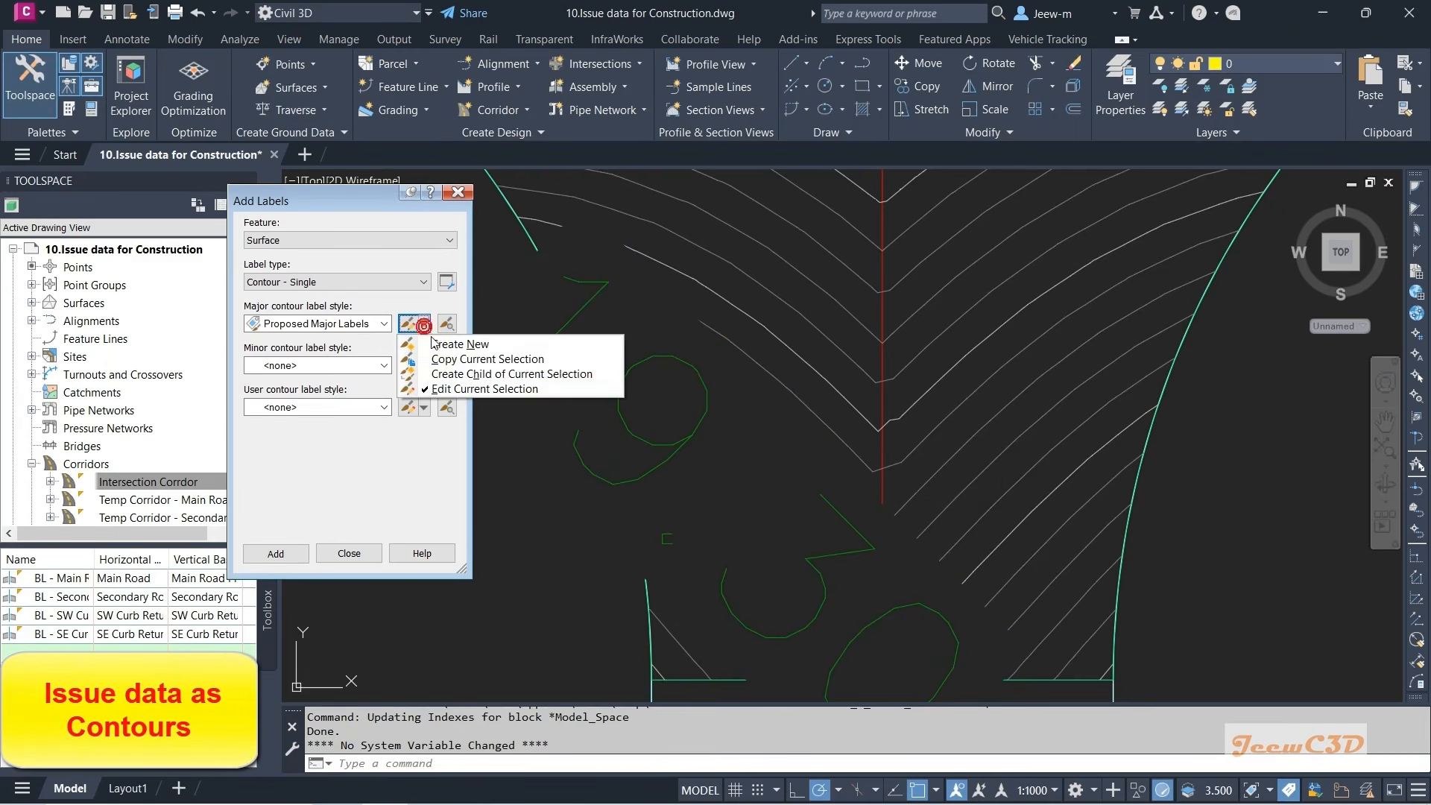
click(447, 388)
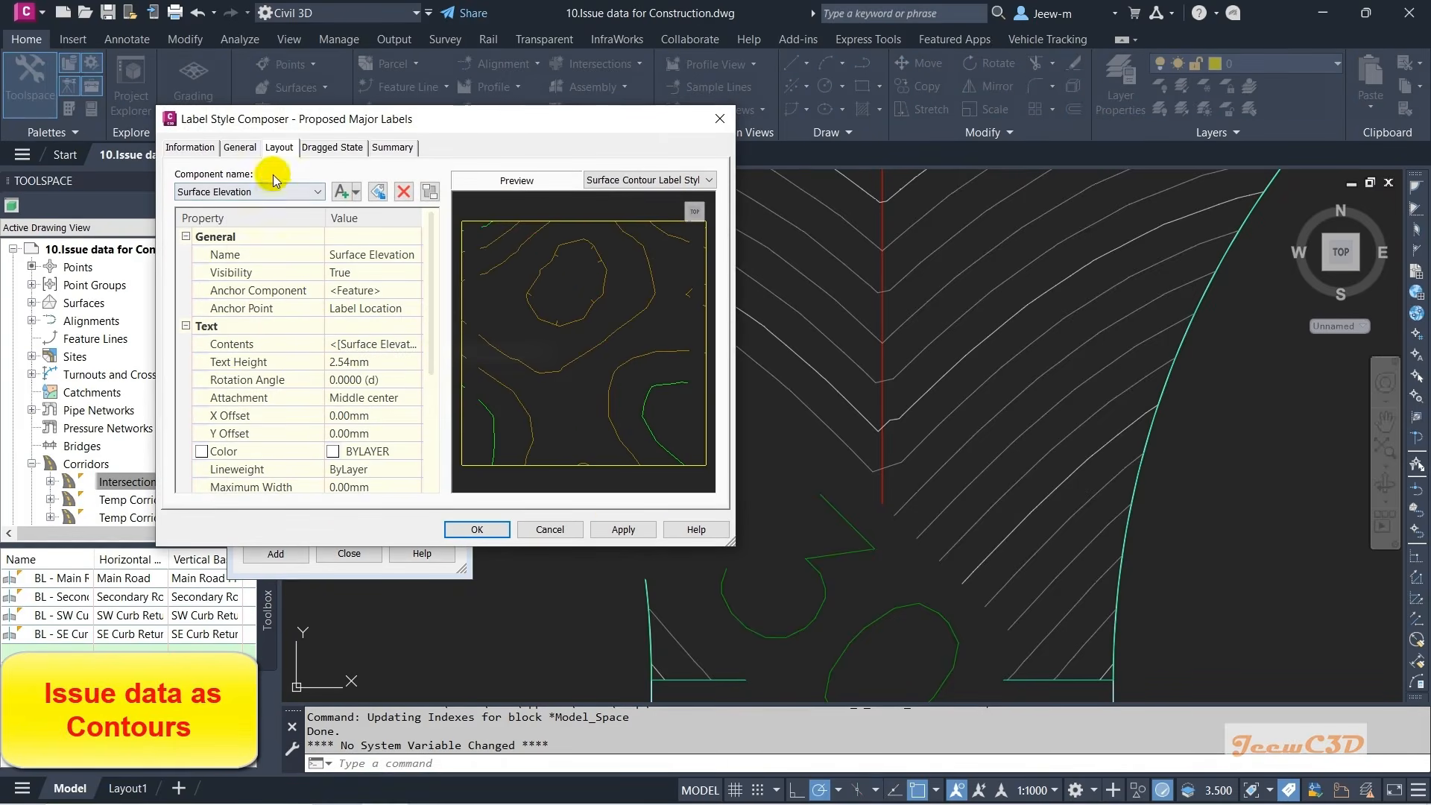
click(349, 360)
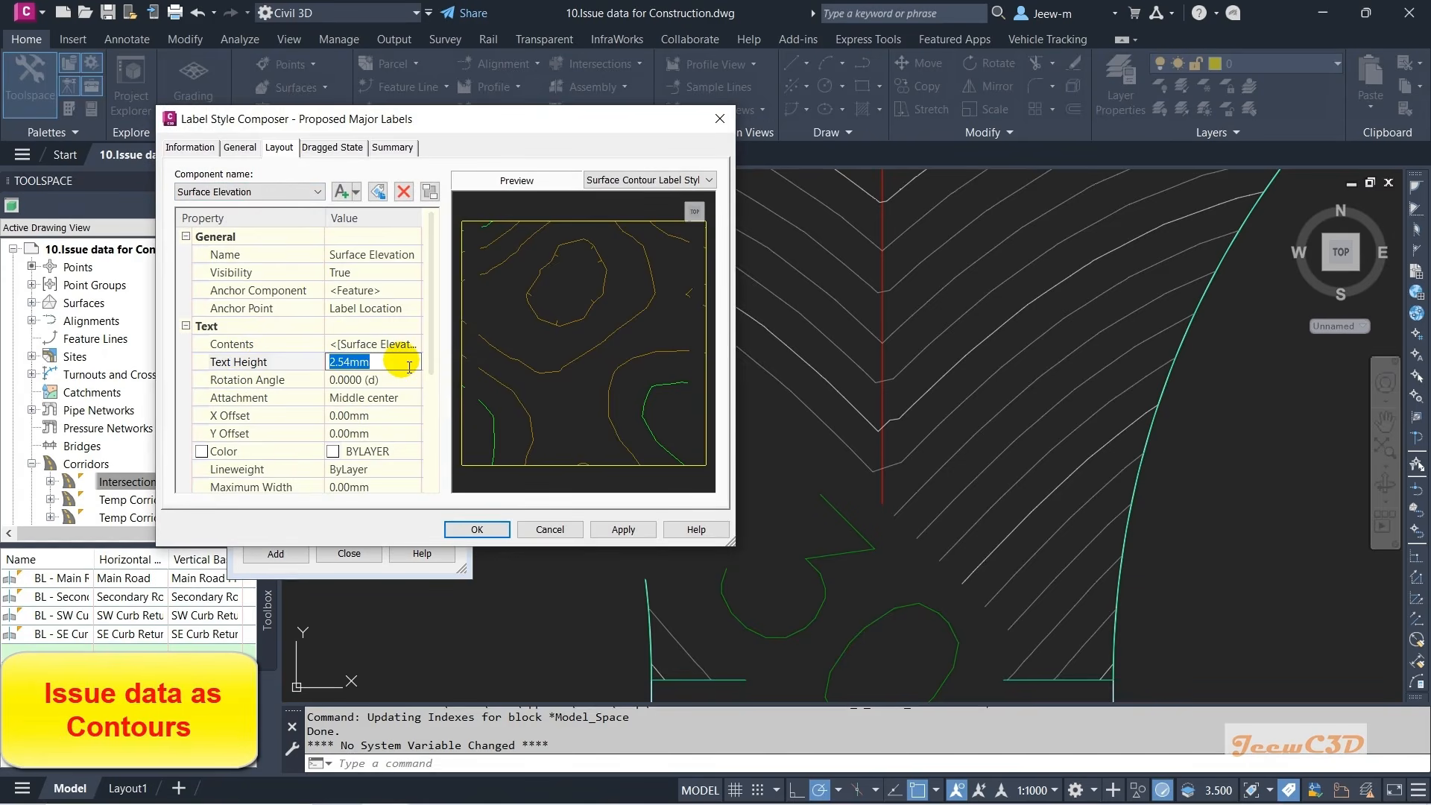
text(1)
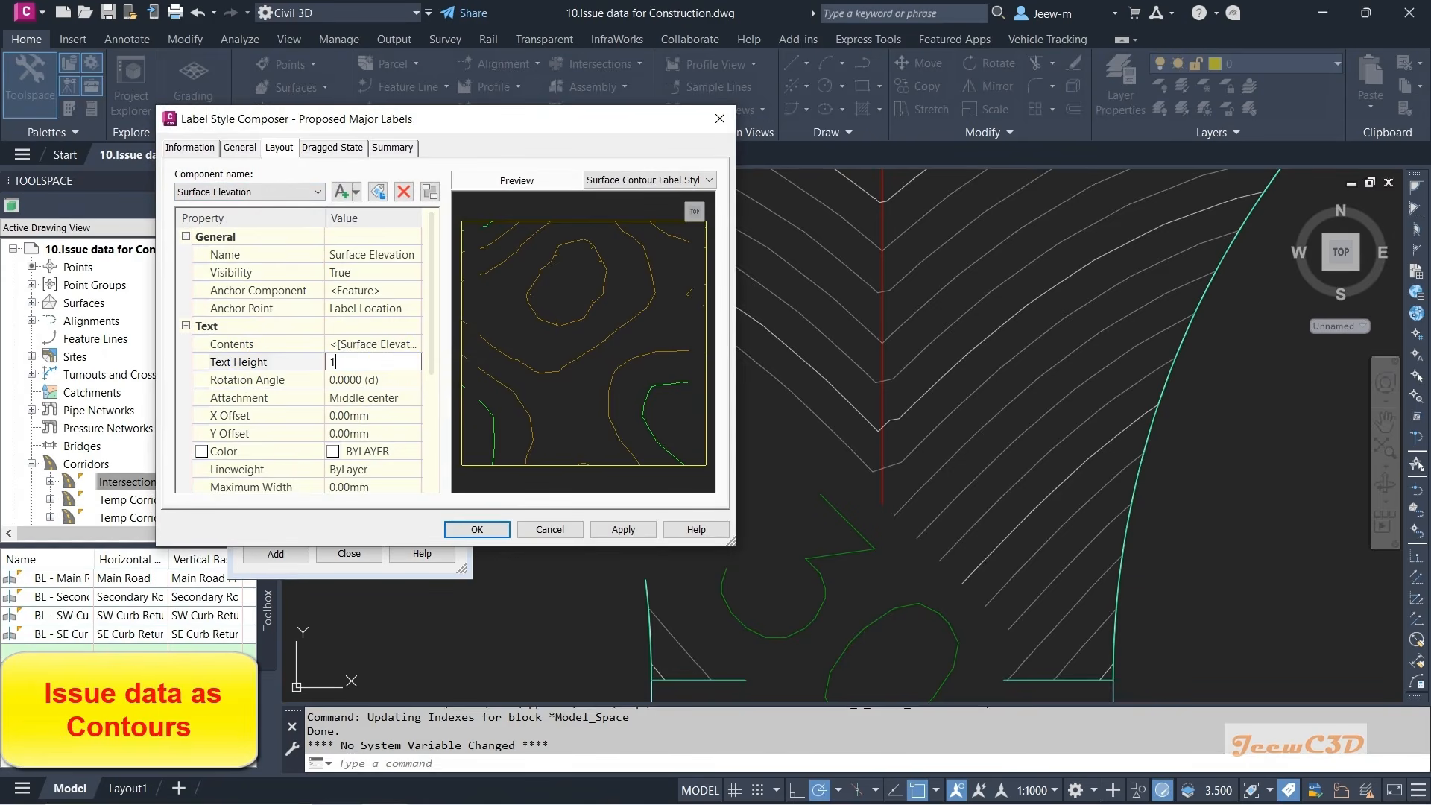
text(.5)
key(Return)
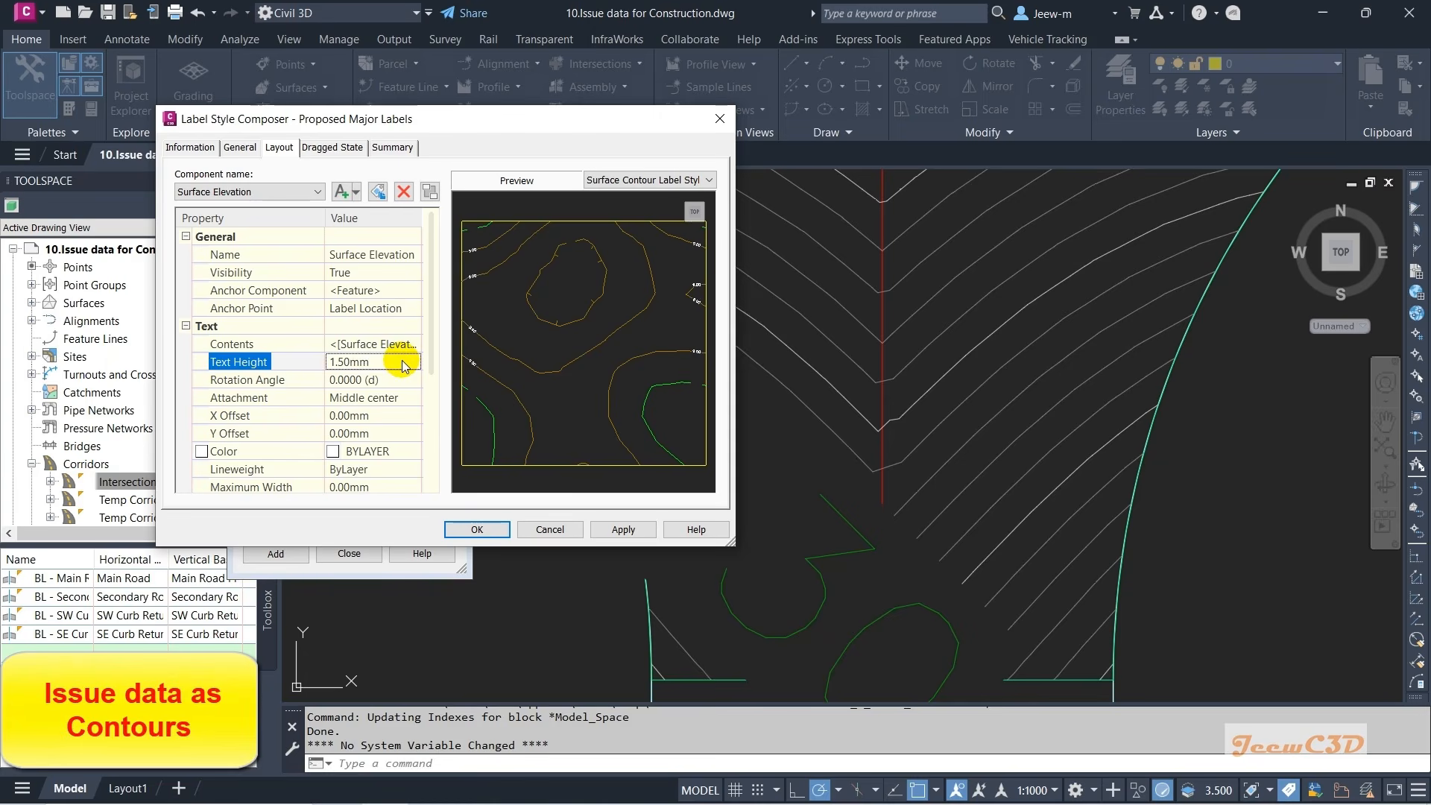
click(471, 530)
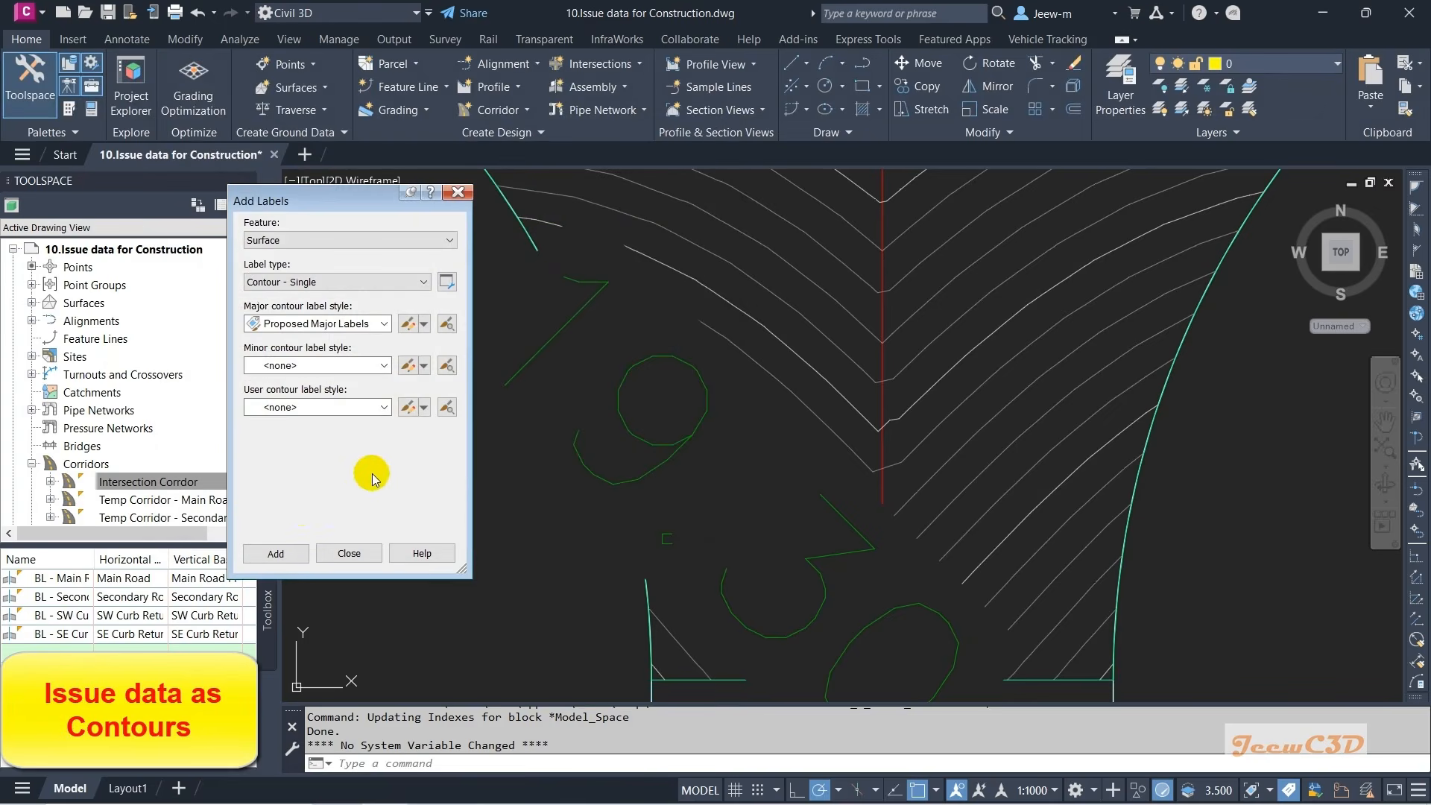
- Set the drawing's annotation scale to 1:250 so the contour label text is resized
click(276, 553)
scroll(665, 522, down, 3)
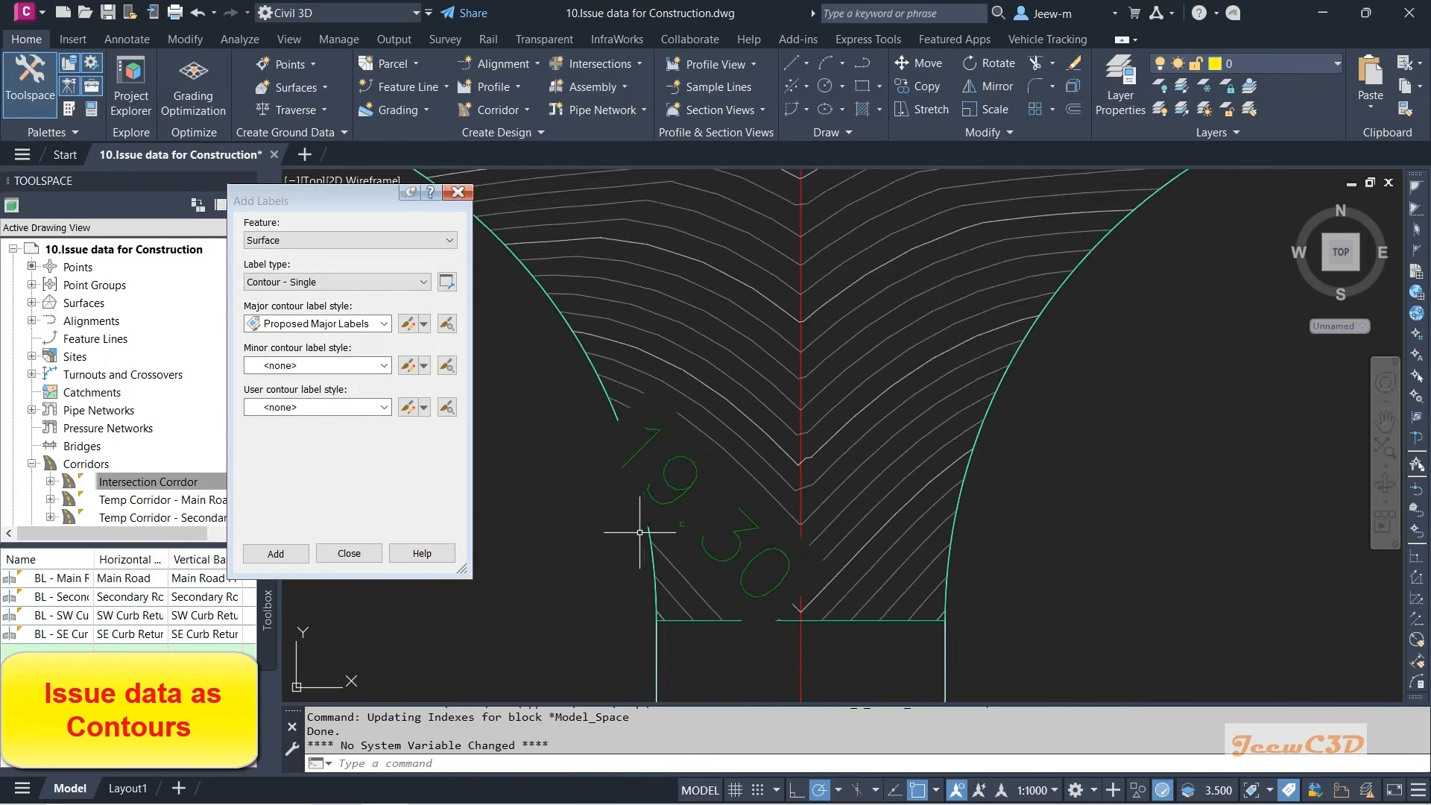
middle_drag(619, 531, 683, 450)
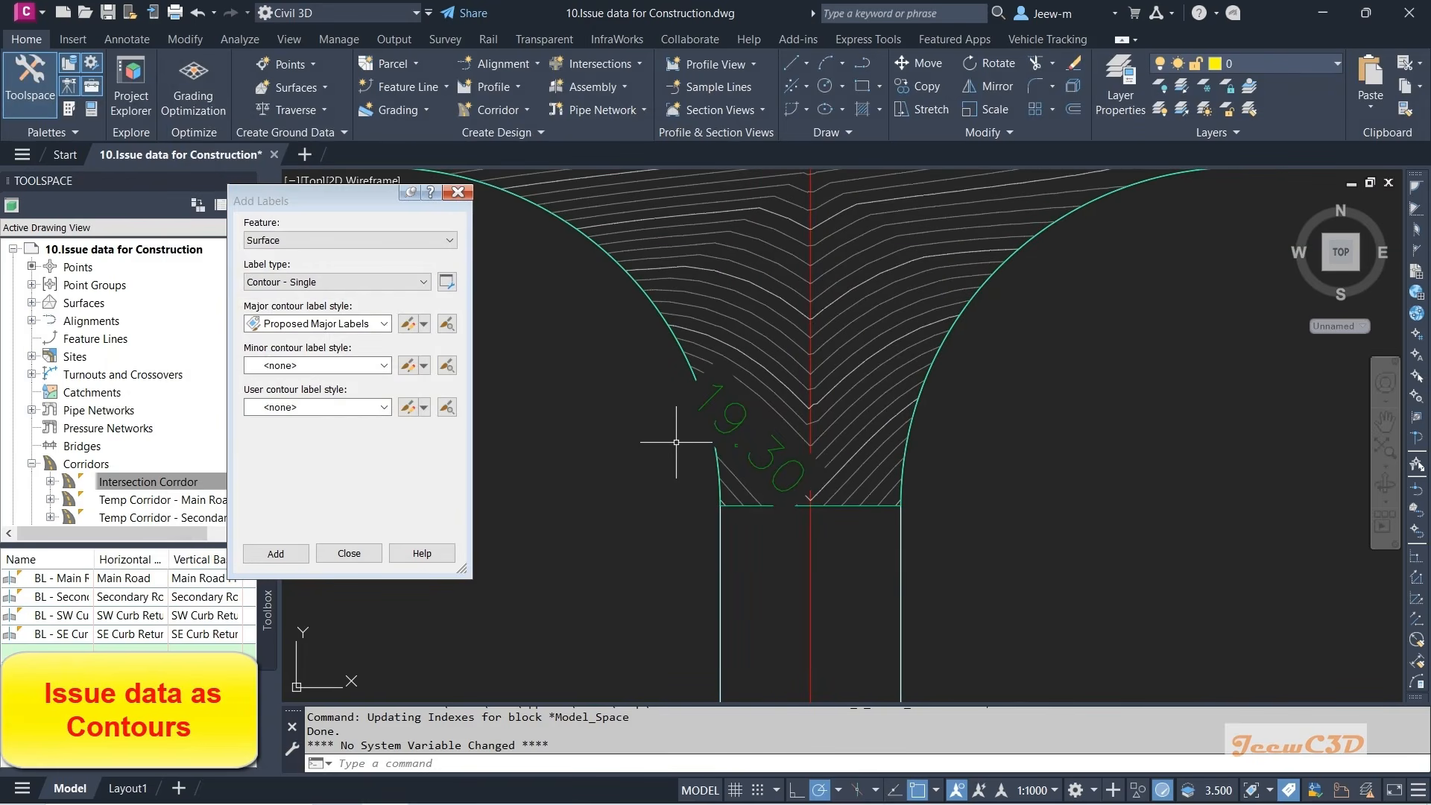
click(1029, 791)
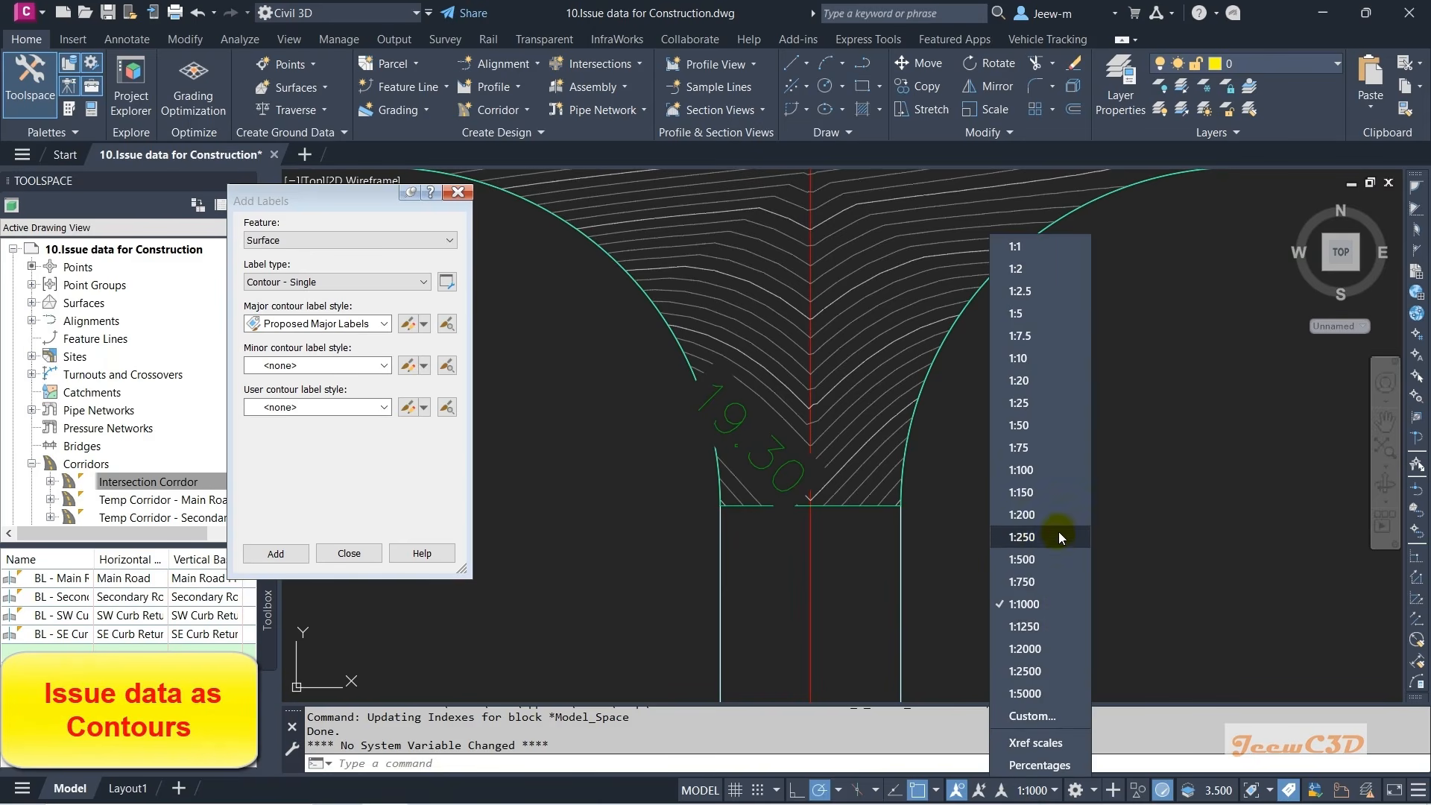
click(1038, 535)
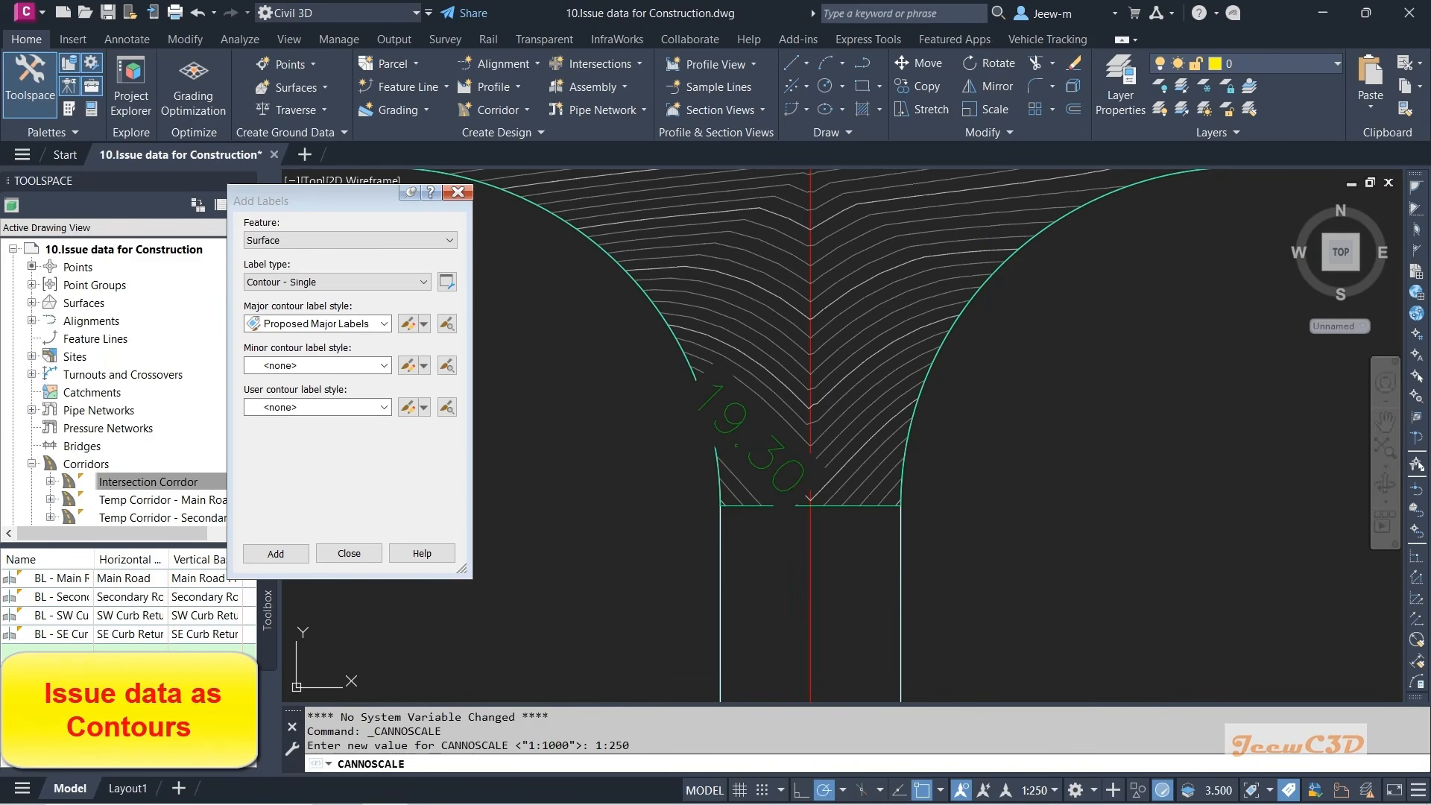
scroll(755, 461, up, 2)
scroll(677, 540, down, 2)
mouse_move(597, 445)
middle_down()
mouse_move(678, 540)
mouse_move(695, 500)
middle_up()
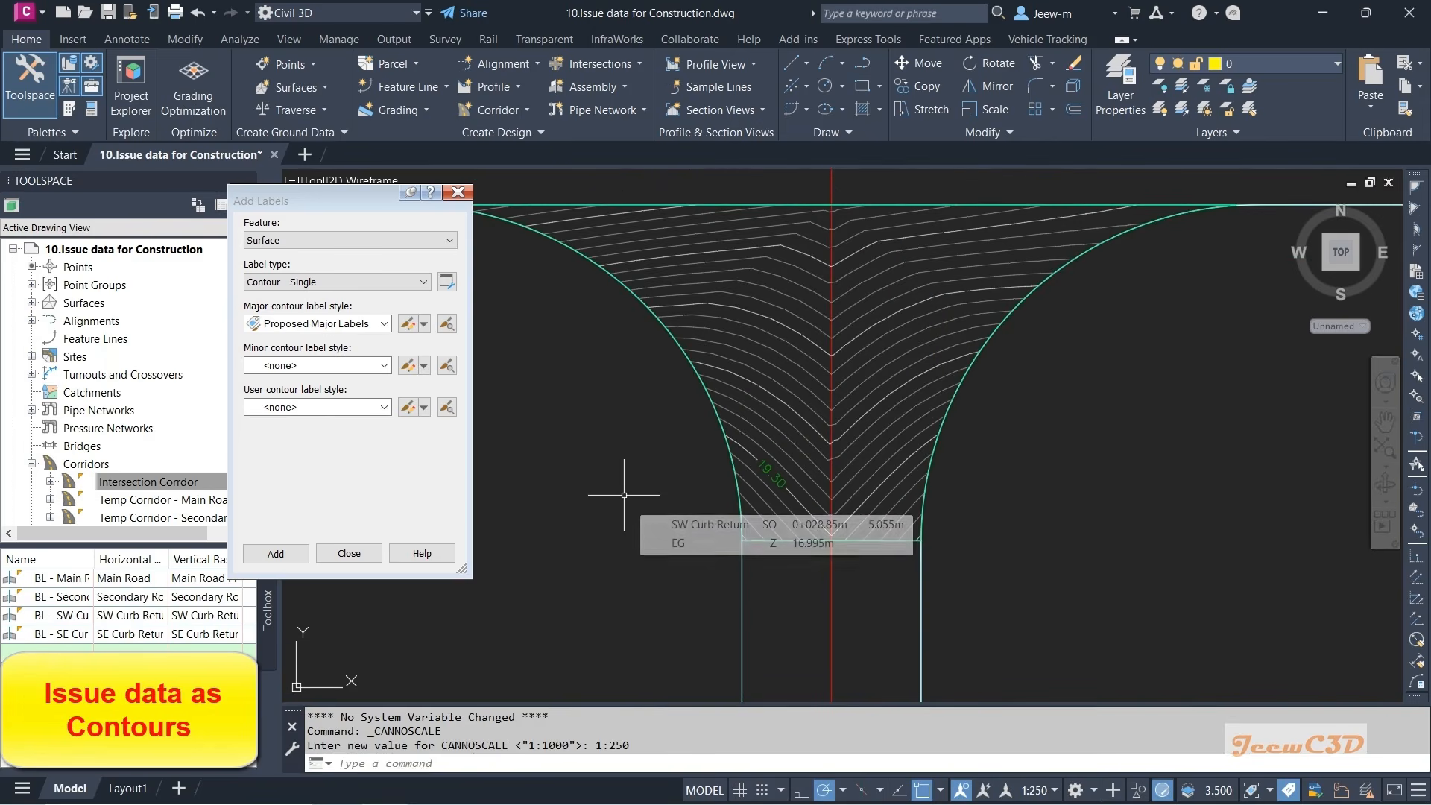
- Add single contour labels to the 19.40, 19.50, 19.60 and 19.70 major contours on the west half of the Top surface
click(289, 554)
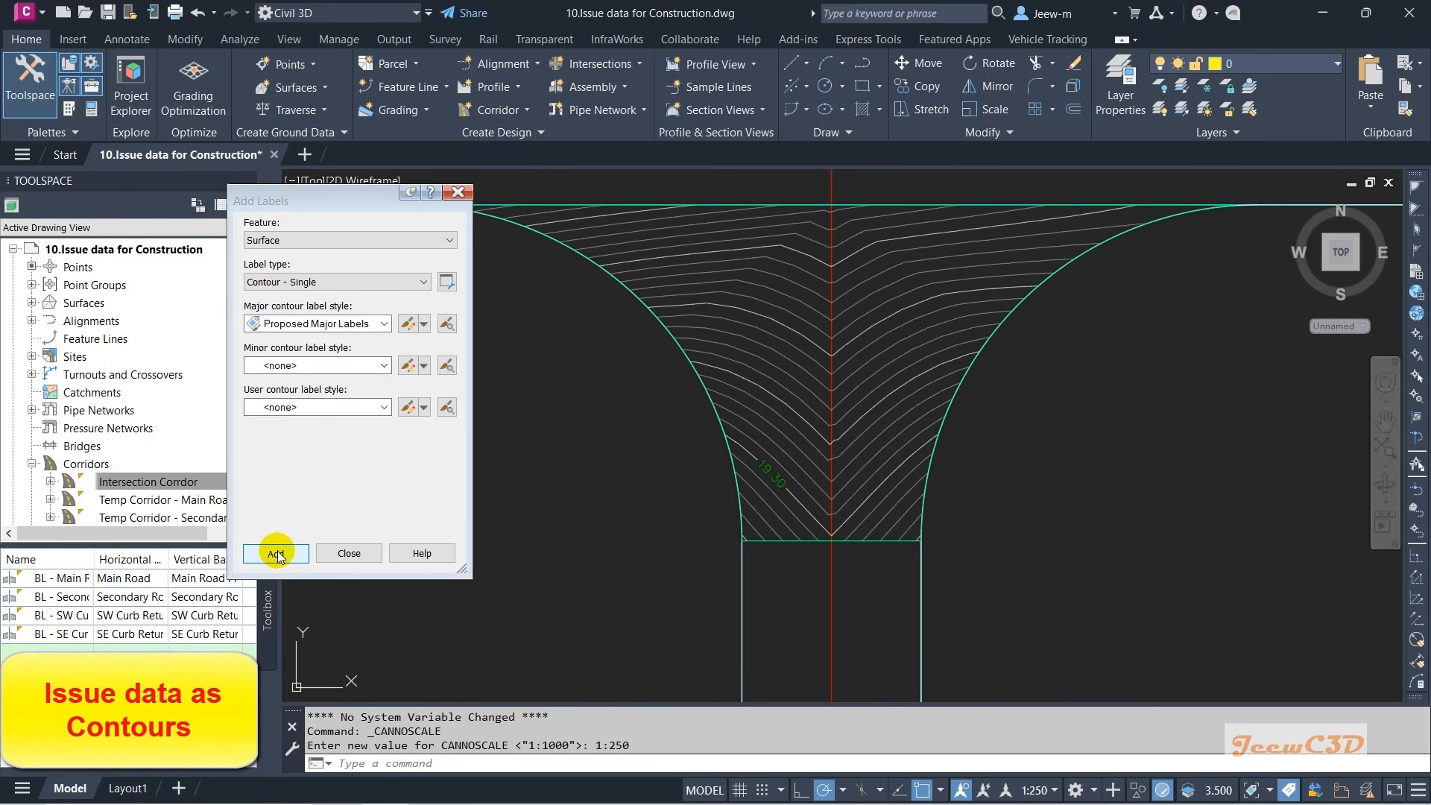
click(277, 554)
scroll(787, 401, up, 3)
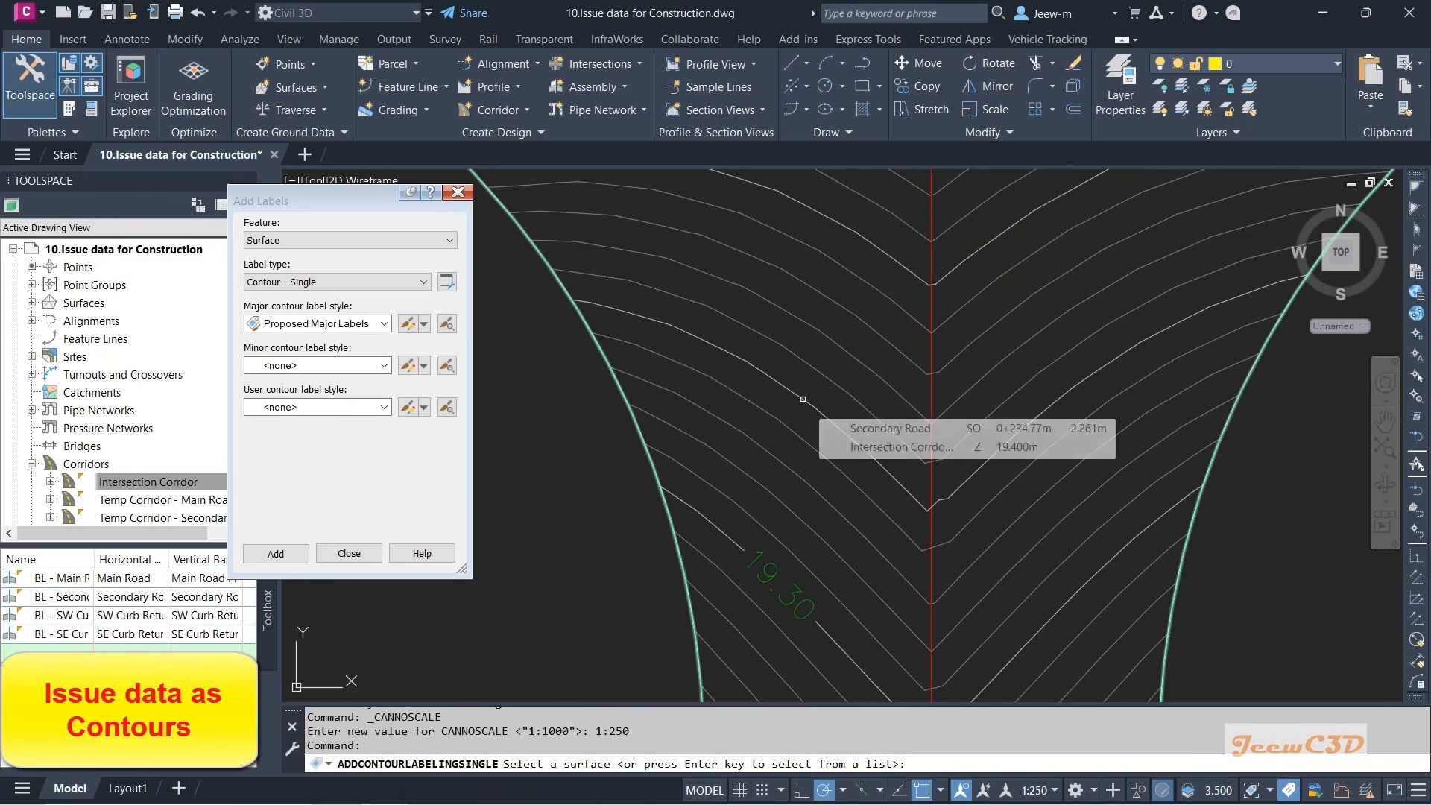
click(801, 398)
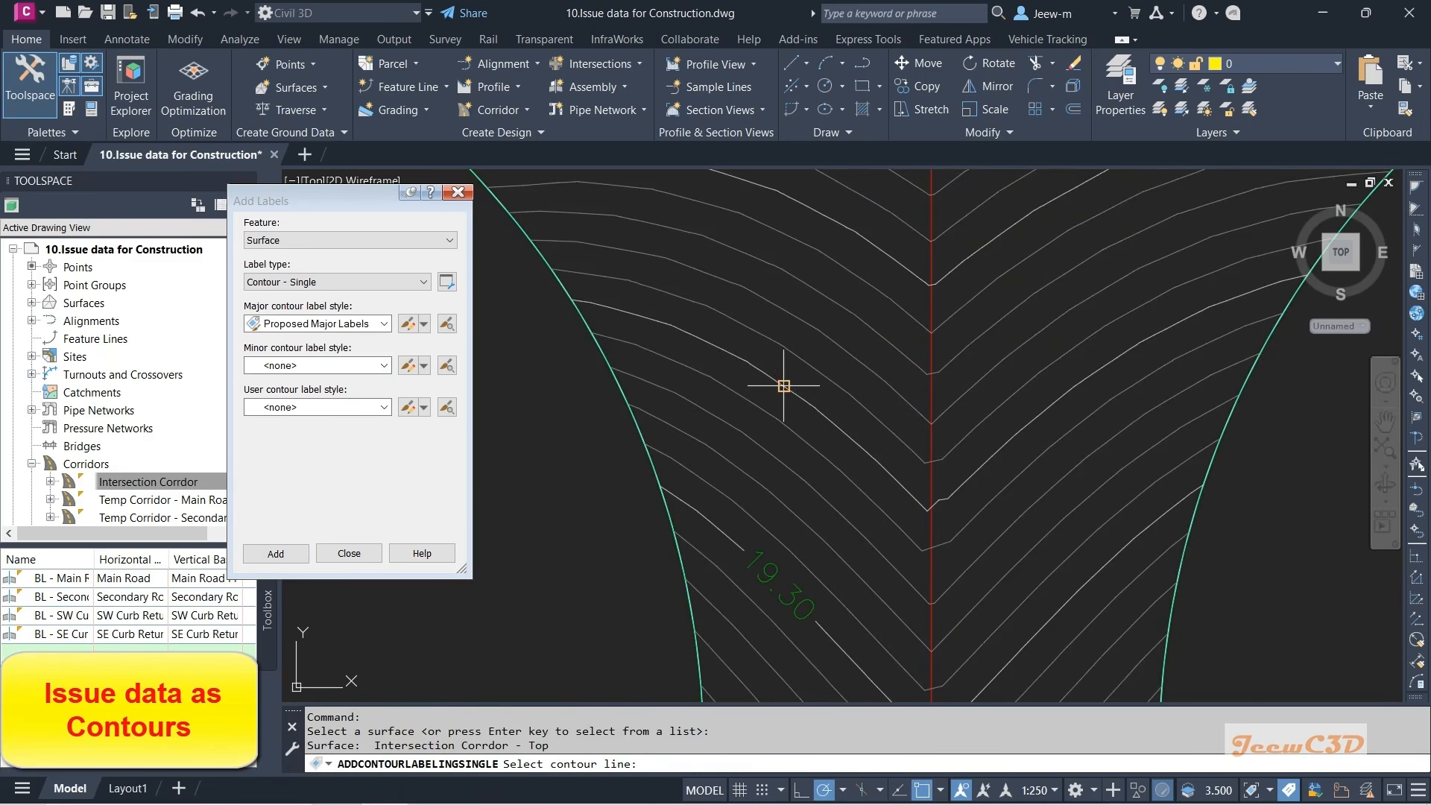
click(783, 385)
scroll(790, 393, down, 2)
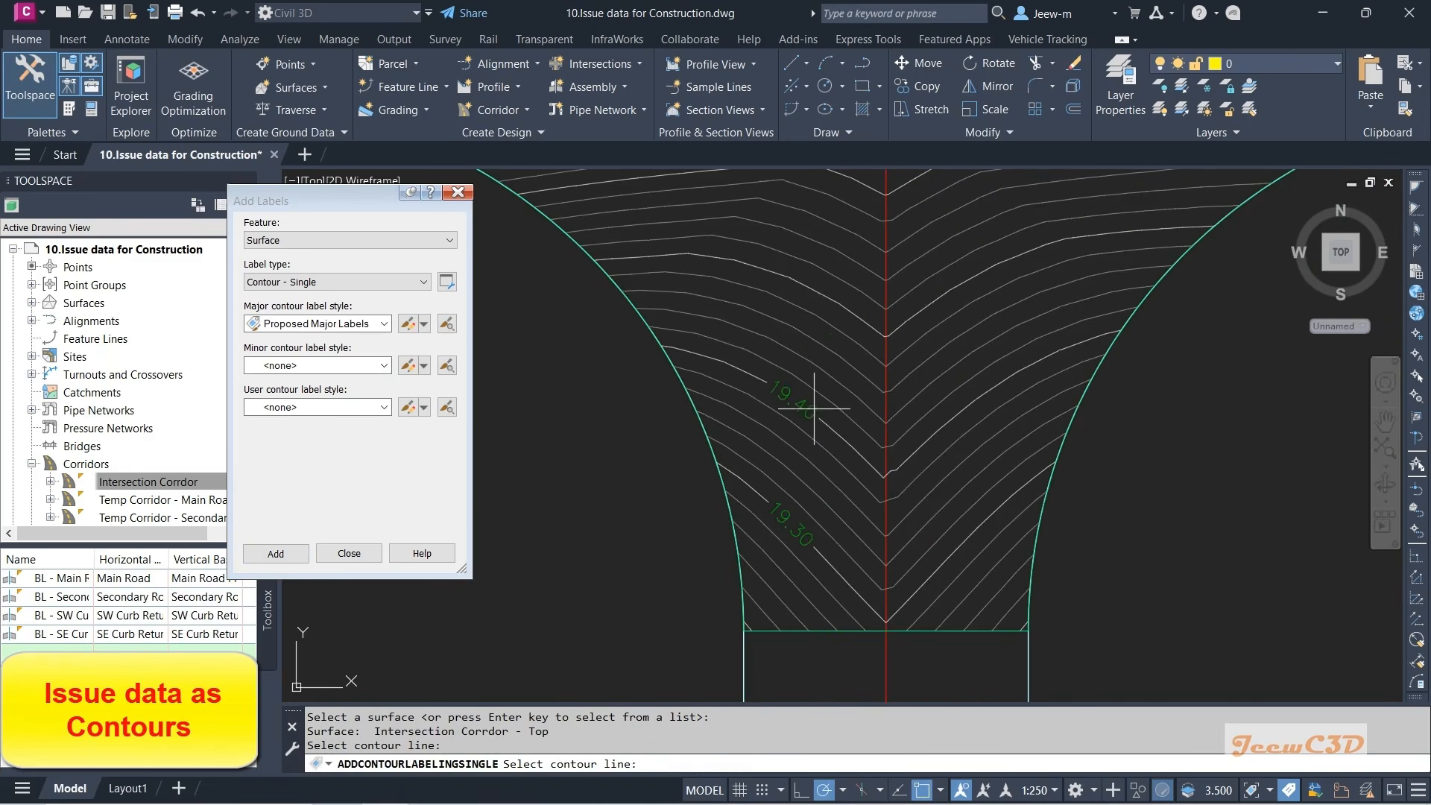
click(809, 287)
middle_drag(798, 288, 882, 423)
click(907, 380)
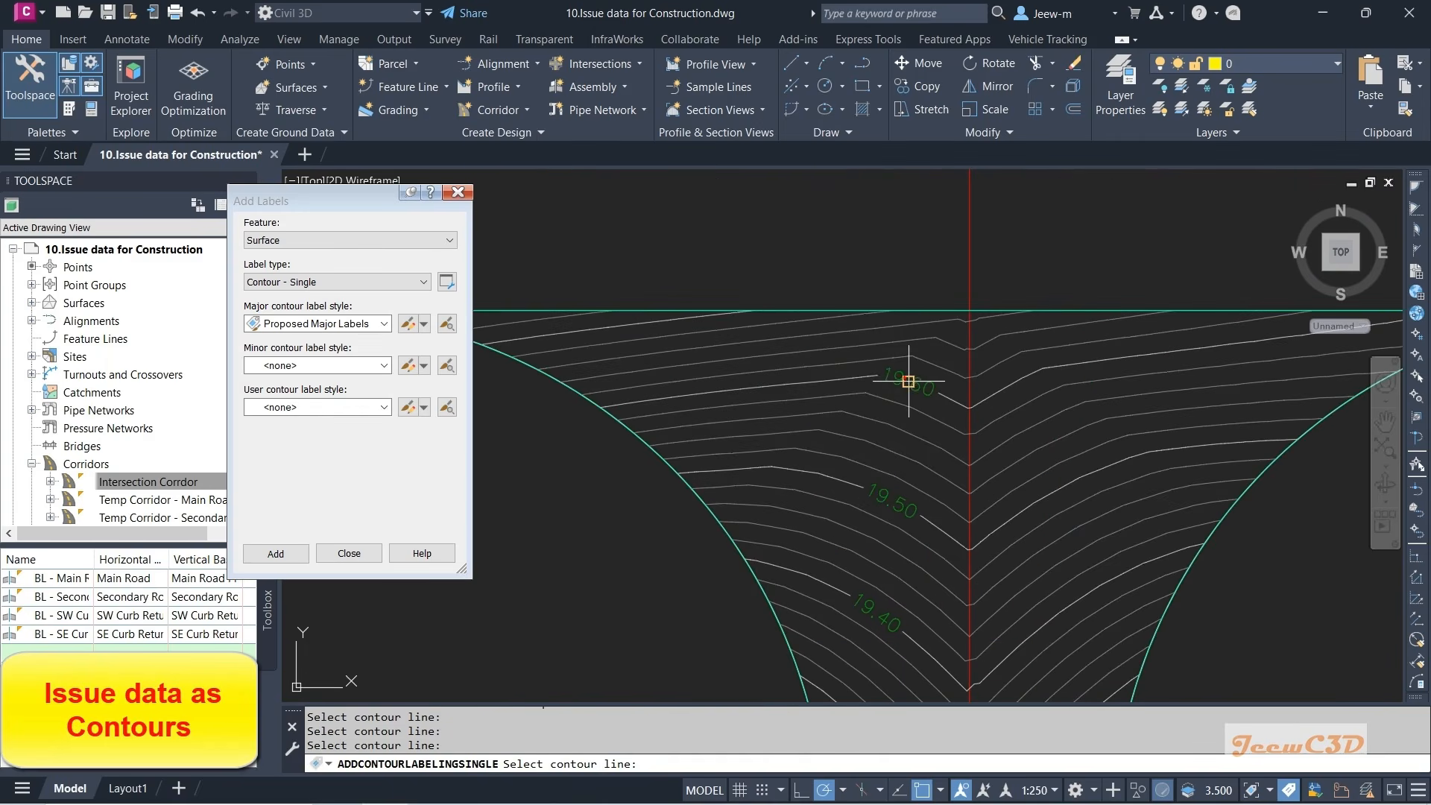
mouse_move(731, 343)
middle_down()
mouse_move(917, 442)
mouse_move(824, 388)
middle_up()
click(773, 427)
scroll(924, 453, down, 2)
scroll(913, 515, up, 2)
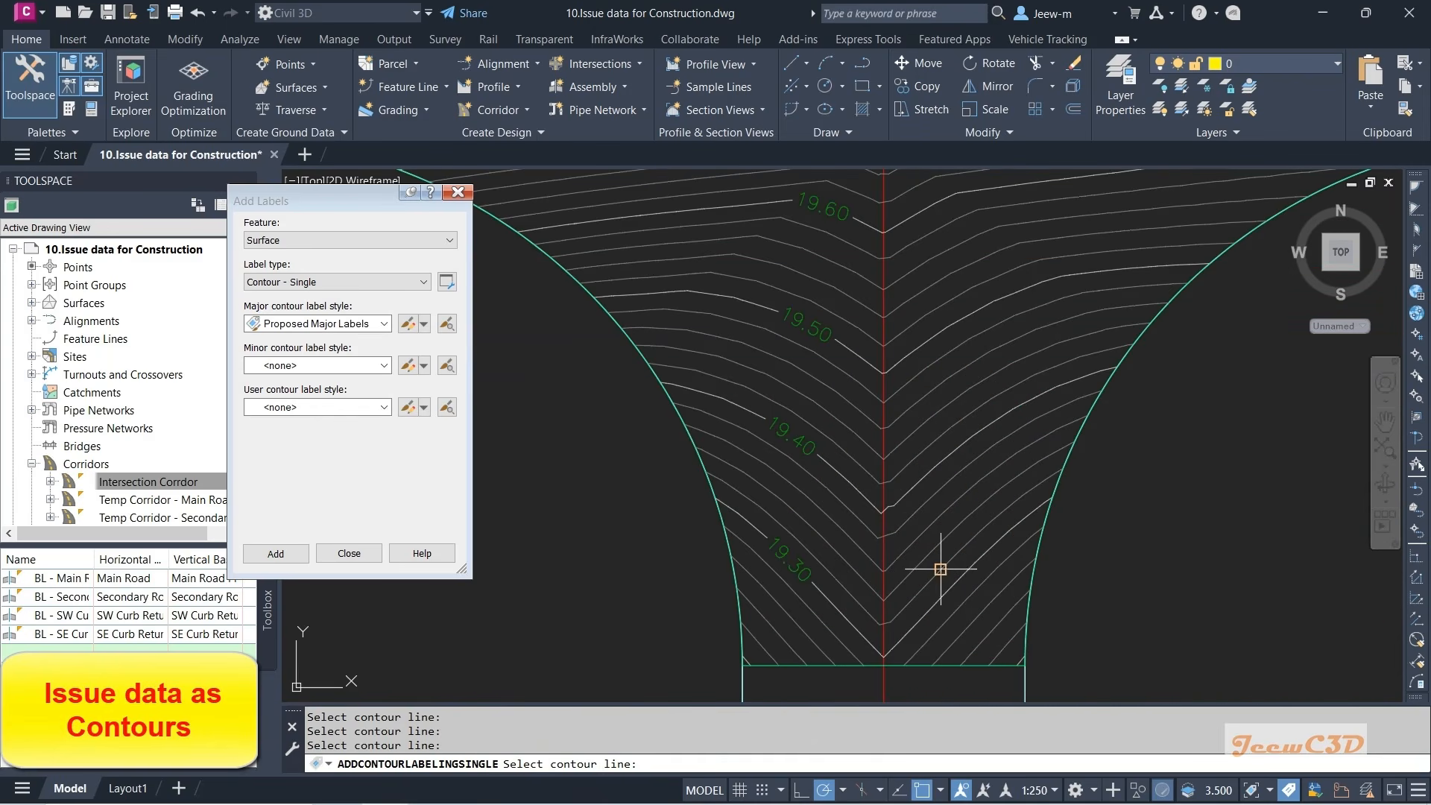
- Label the 19.30 major contour on the east half and, with object snap off, the short major contour at the southeast corner
click(965, 570)
scroll(1042, 674, up, 2)
scroll(999, 648, up, 2)
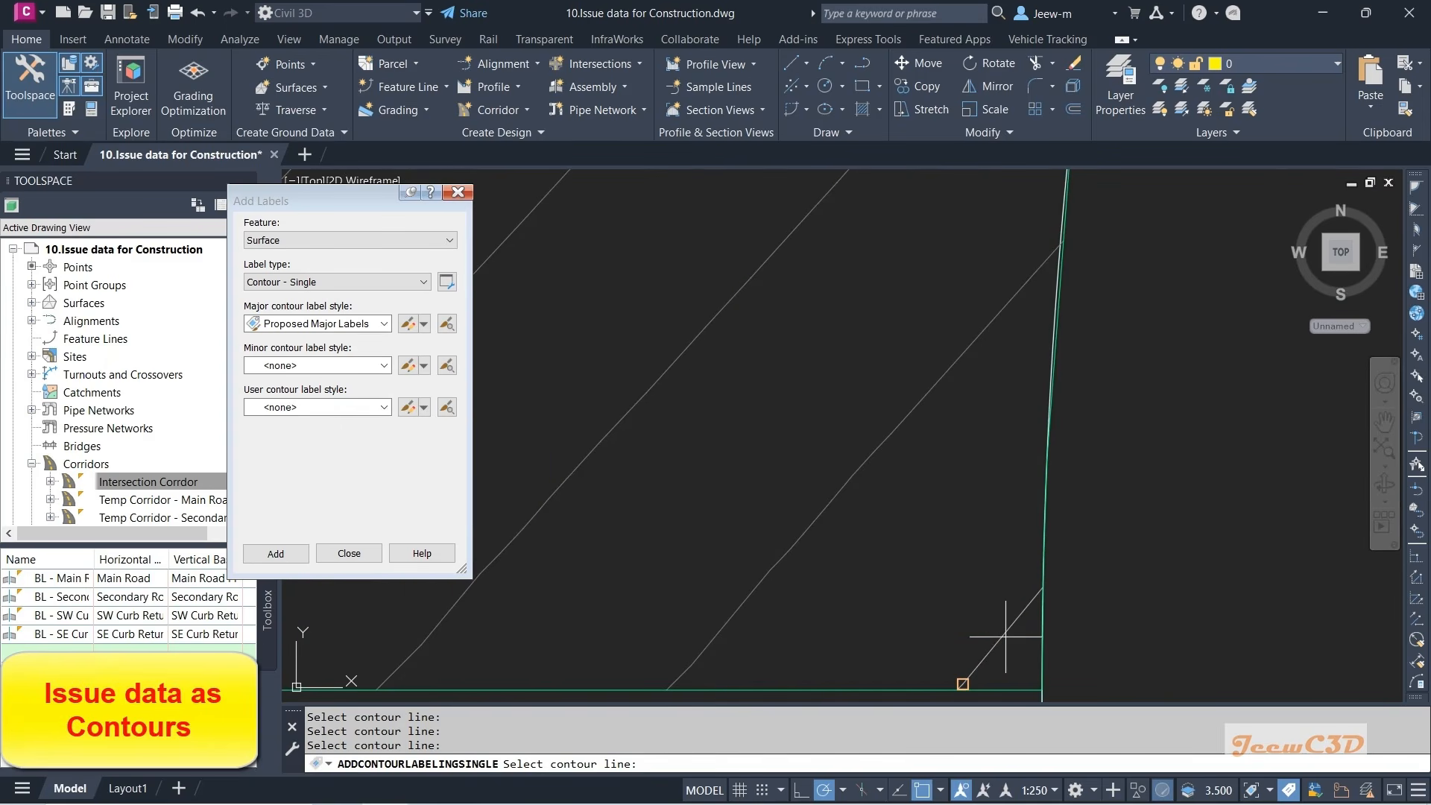
click(923, 791)
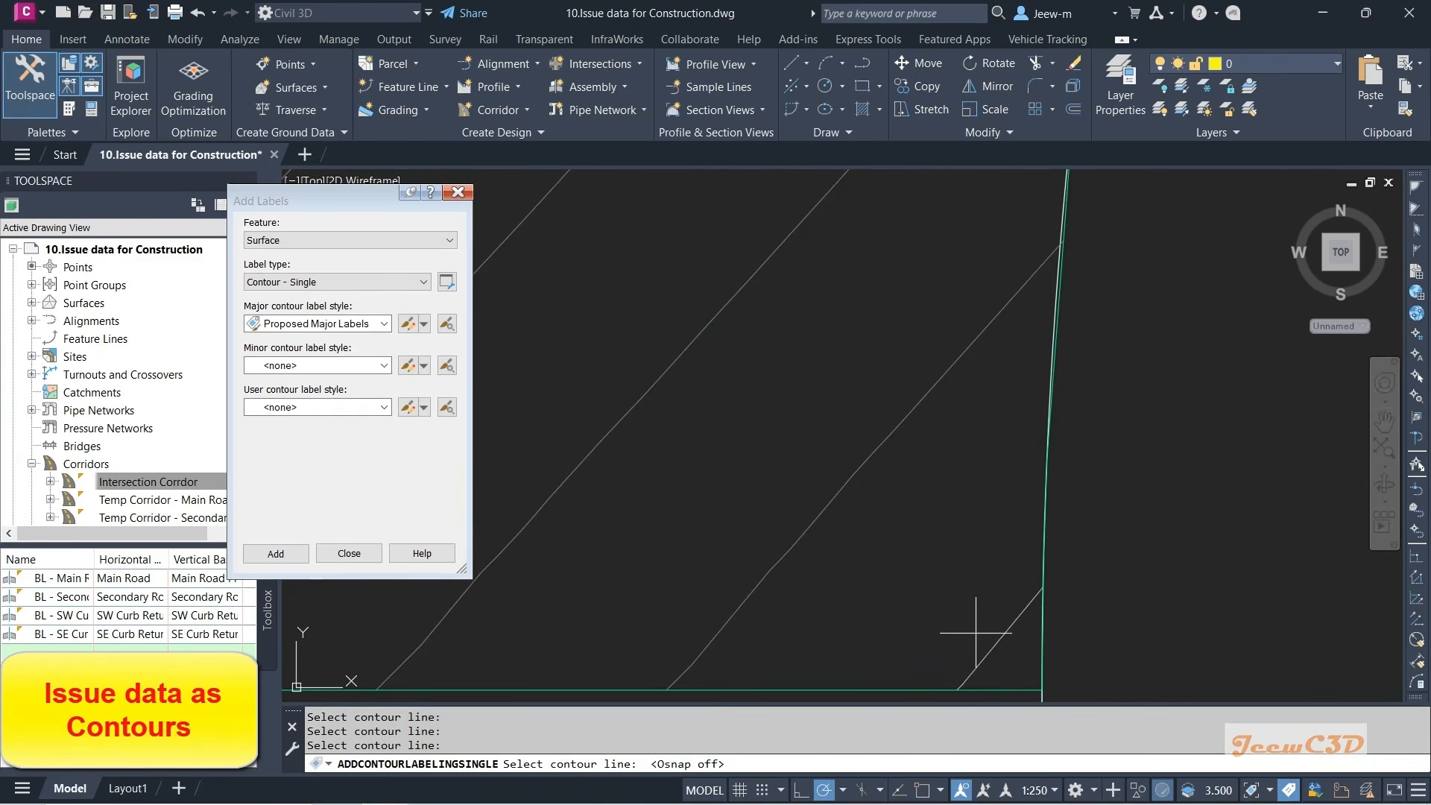
click(1000, 638)
- Add single contour labels to the 19.40, 19.50 and 19.60 major contours on the east half of the surface
scroll(969, 596, down, 3)
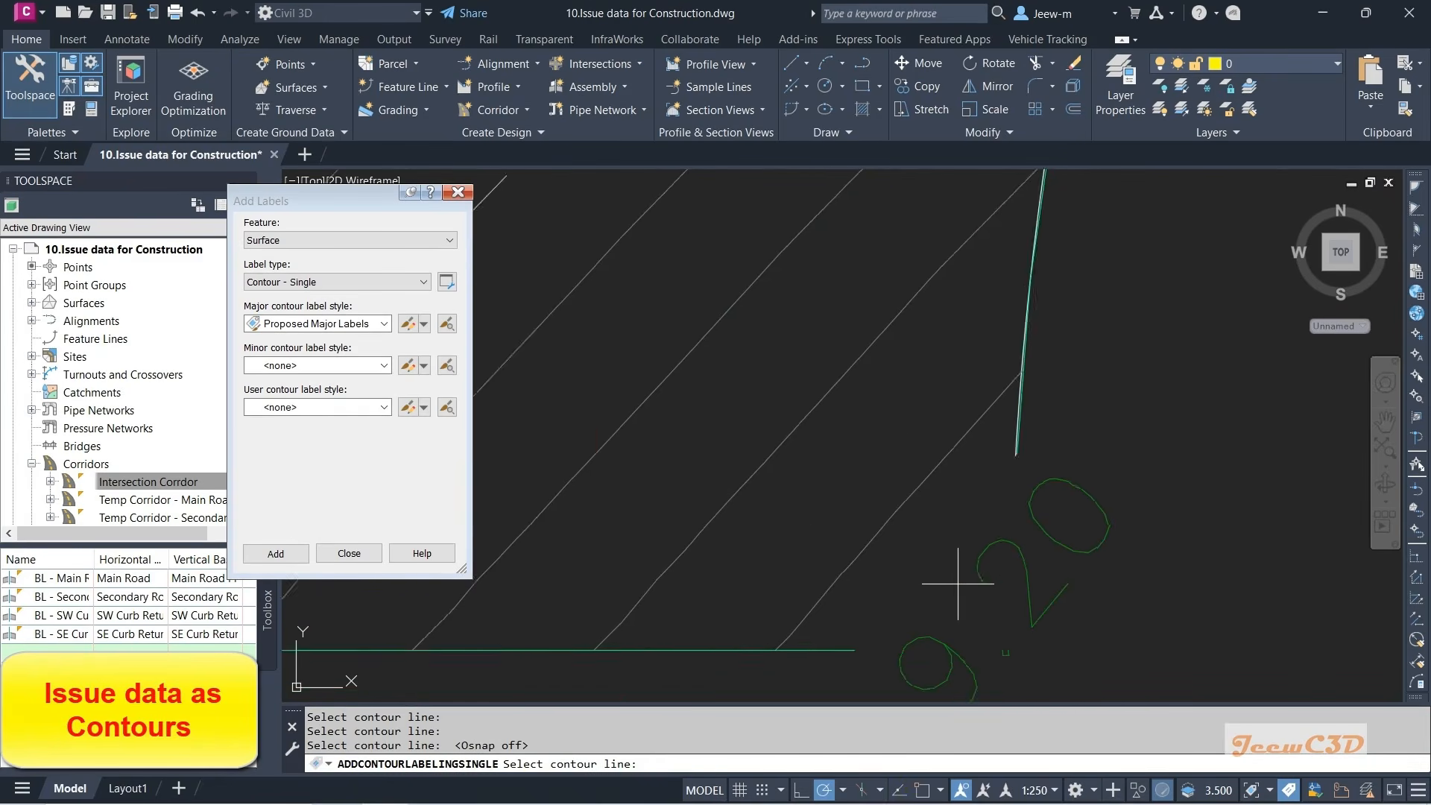
middle_drag(918, 471, 969, 727)
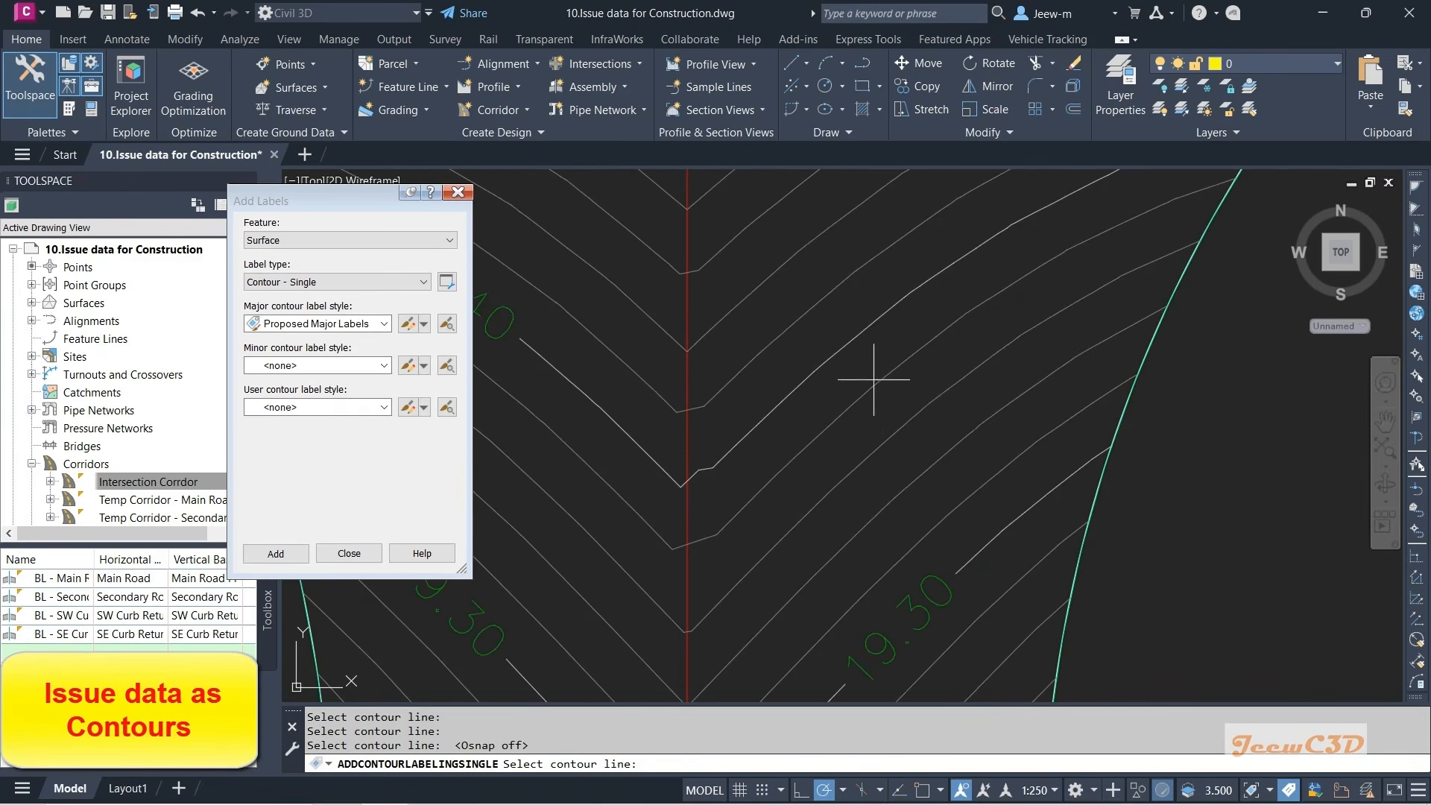
scroll(865, 358, down, 3)
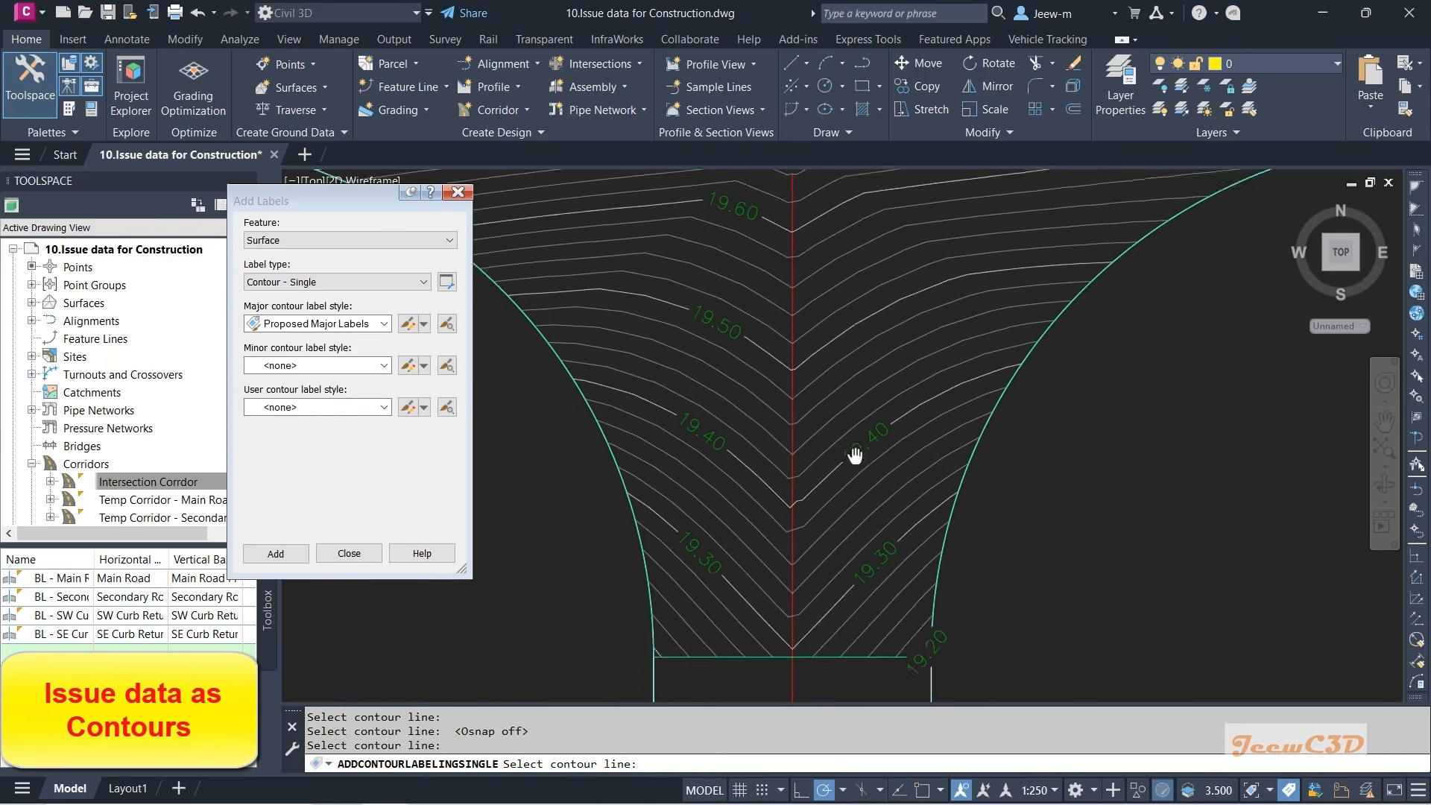
middle_drag(902, 287, 891, 432)
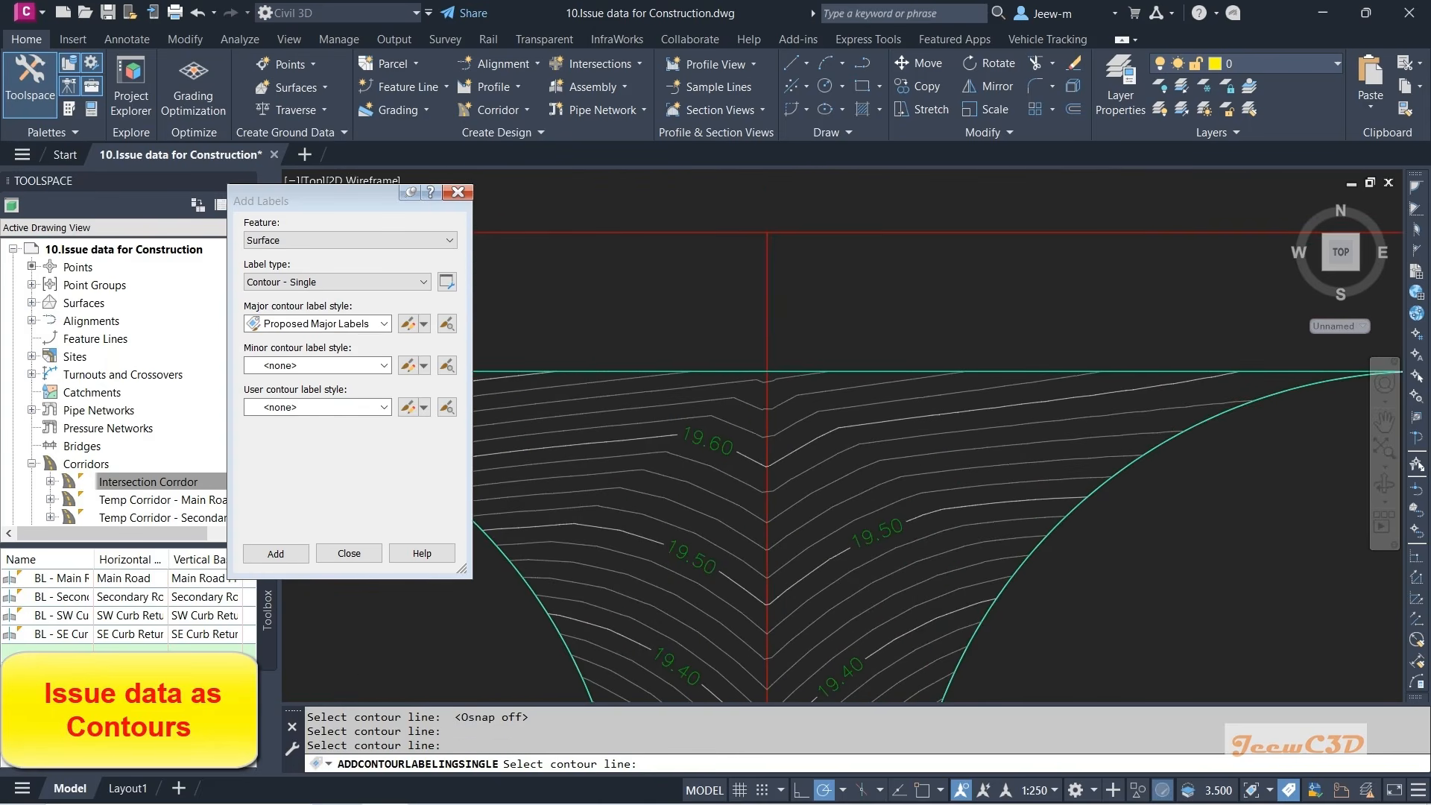
scroll(890, 470, down, 4)
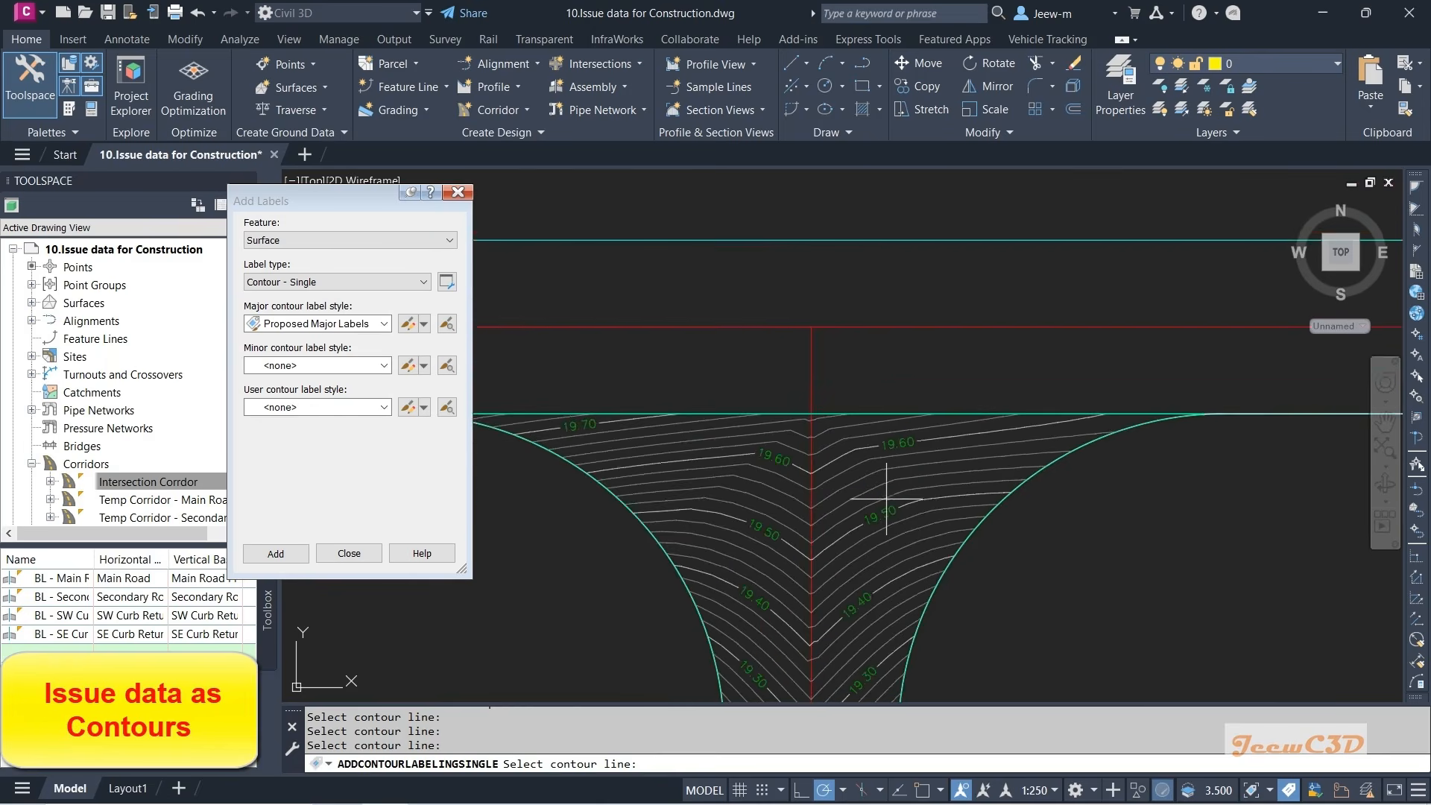
- Label the short major contour at the surface's southwest corner and finish adding labels
scroll(801, 622, up, 6)
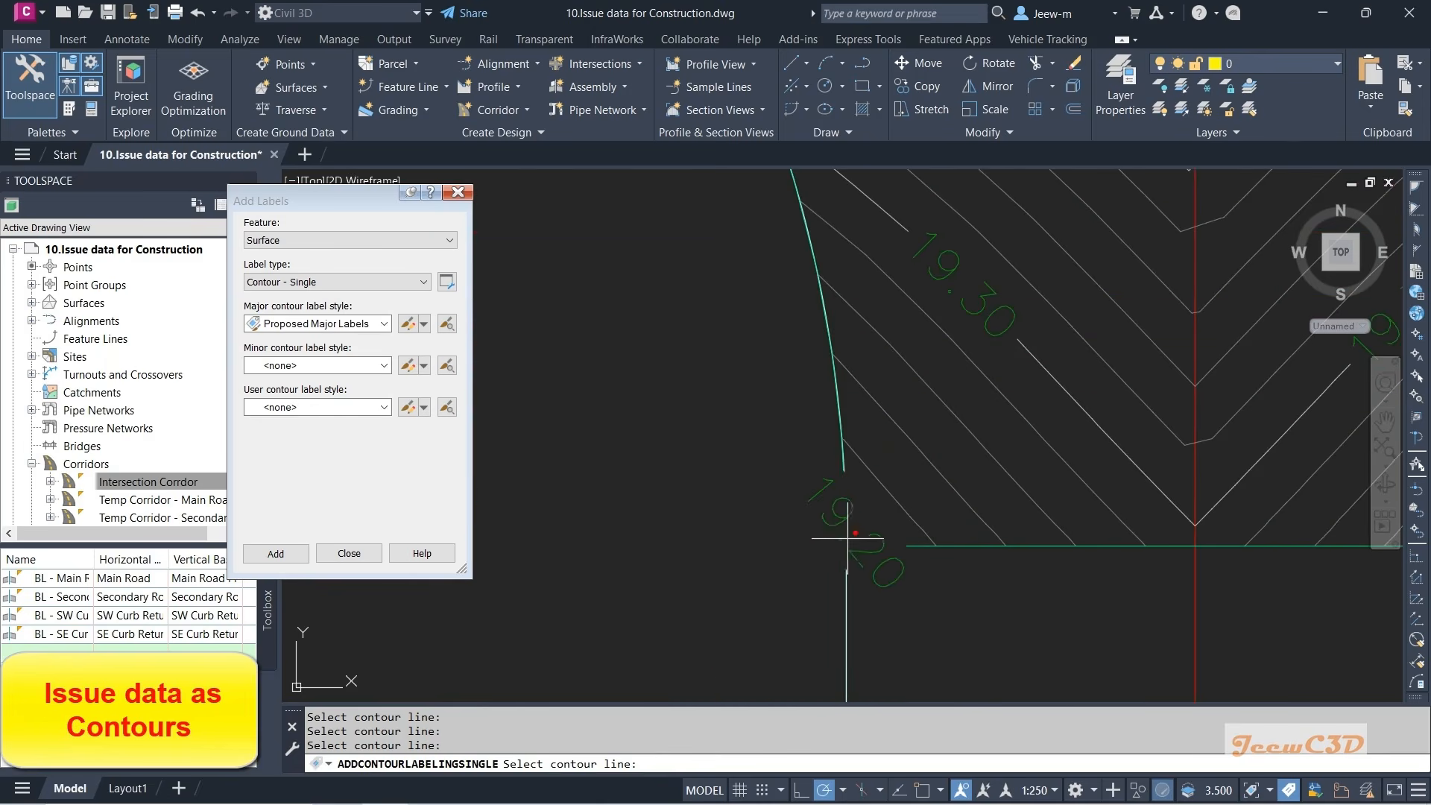
scroll(837, 537, down, 5)
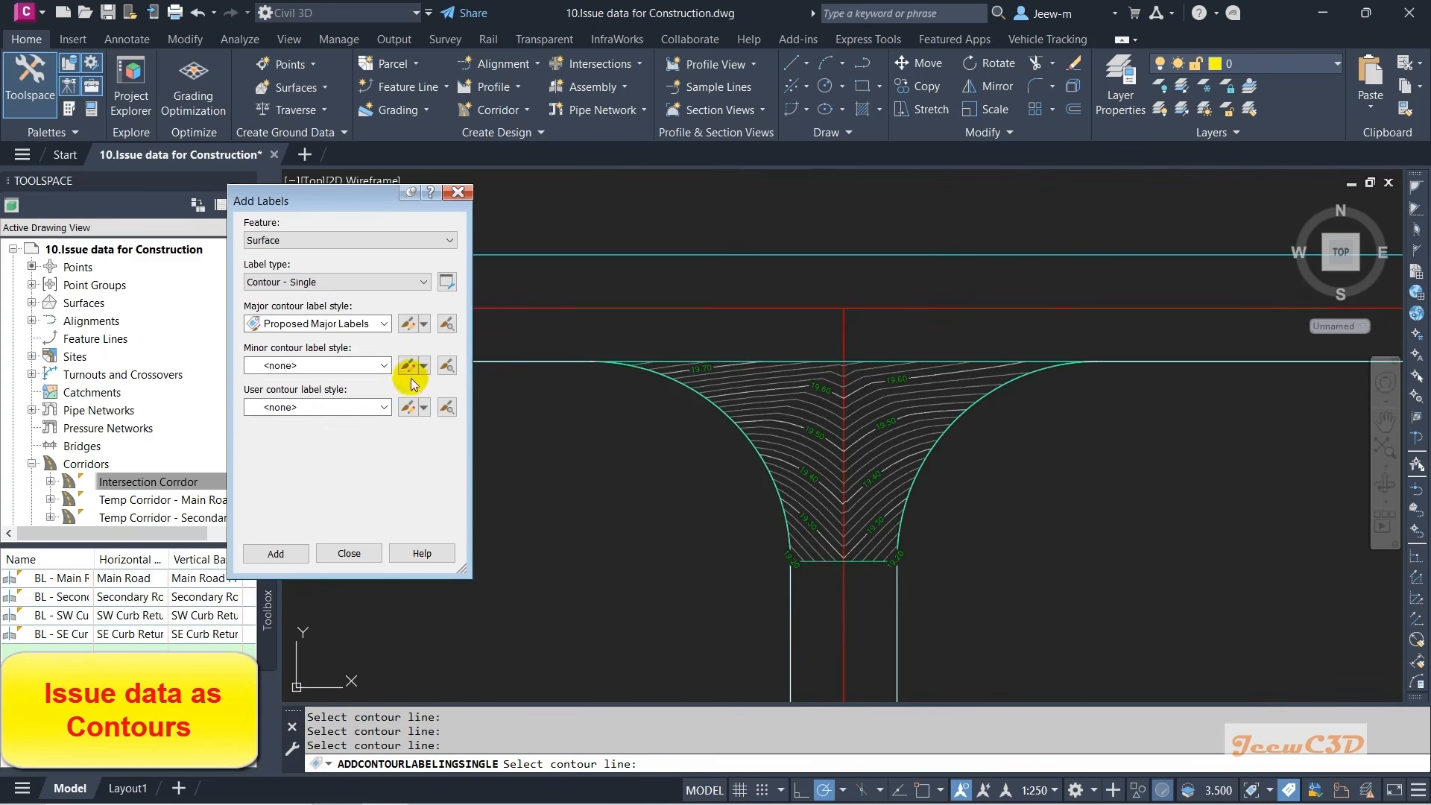
click(314, 282)
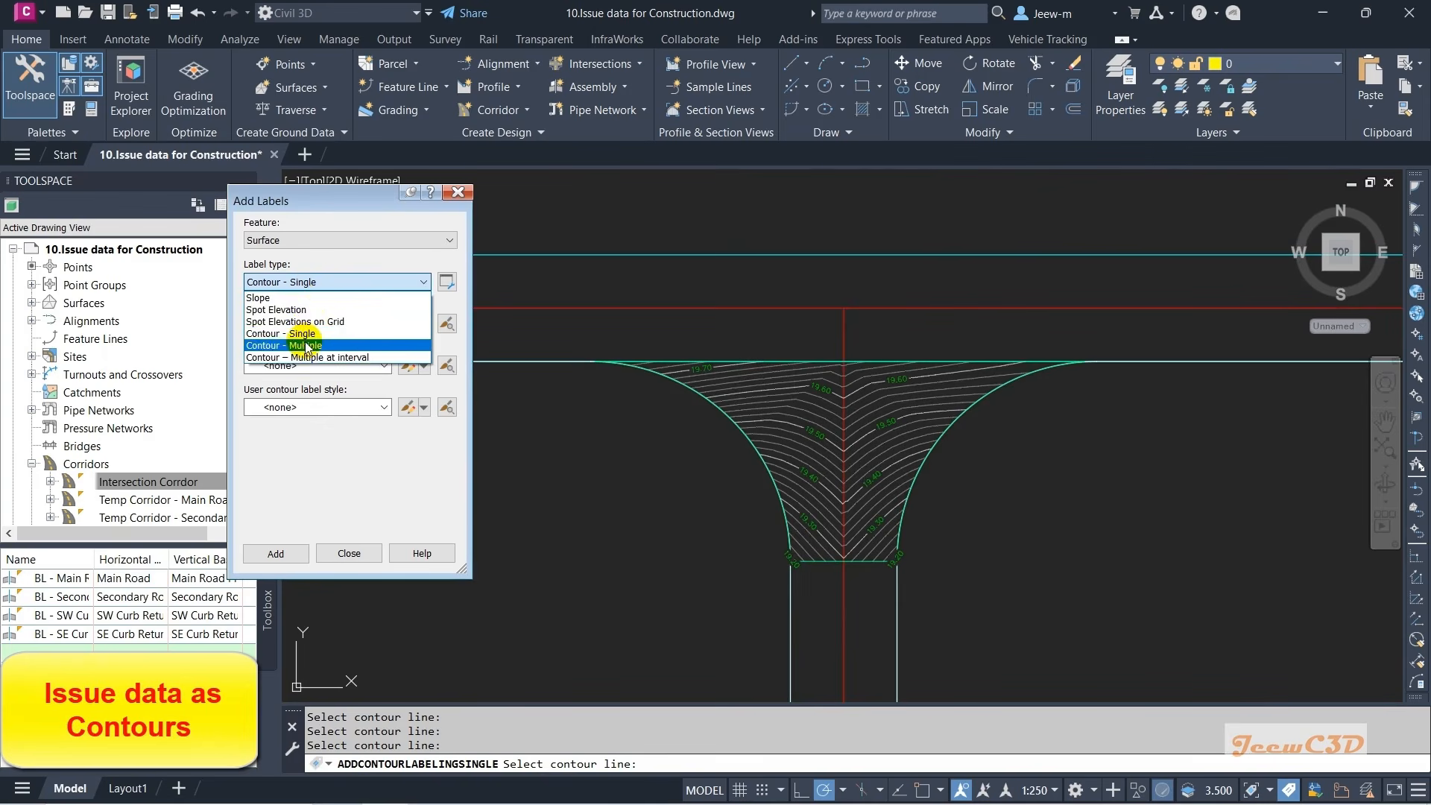
click(357, 205)
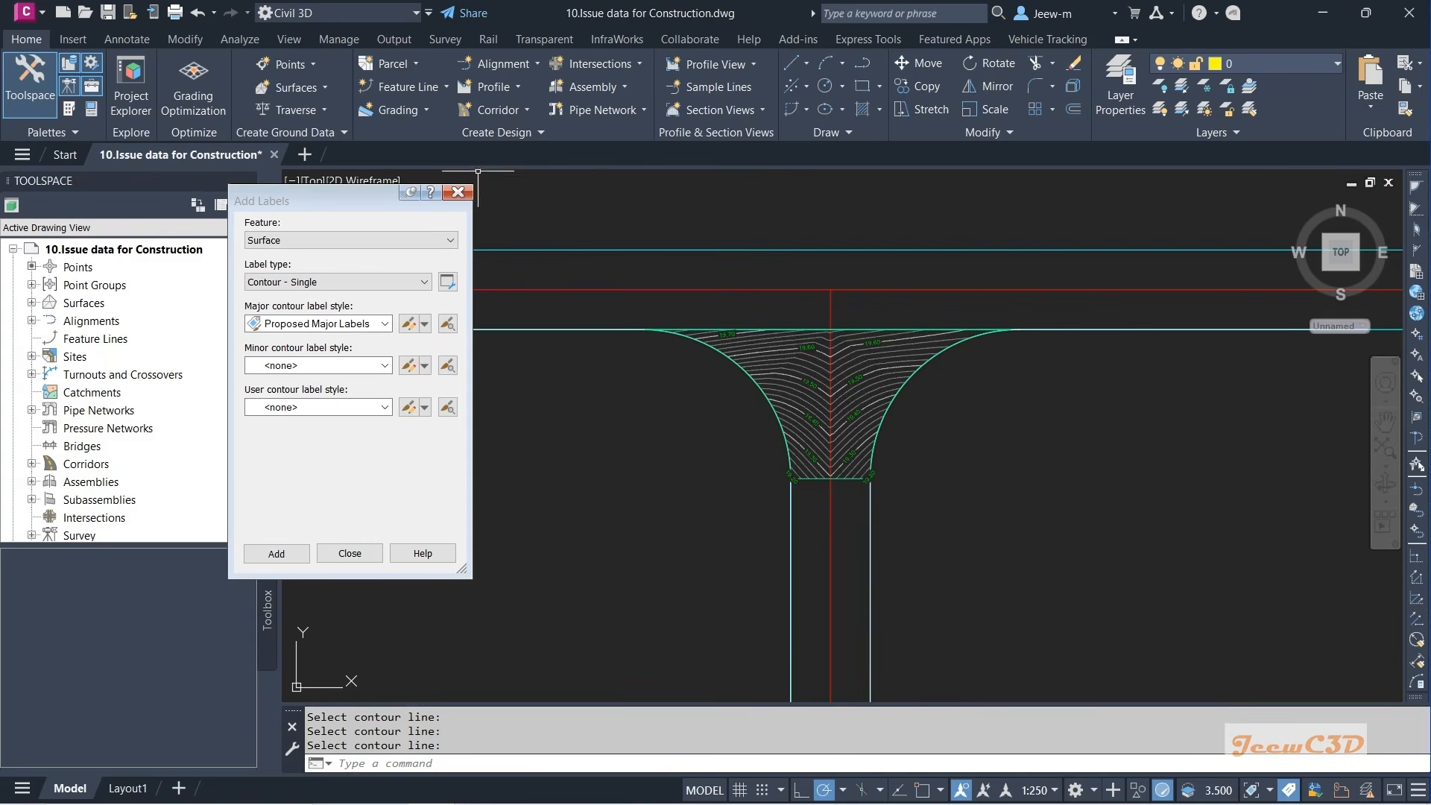
click(458, 193)
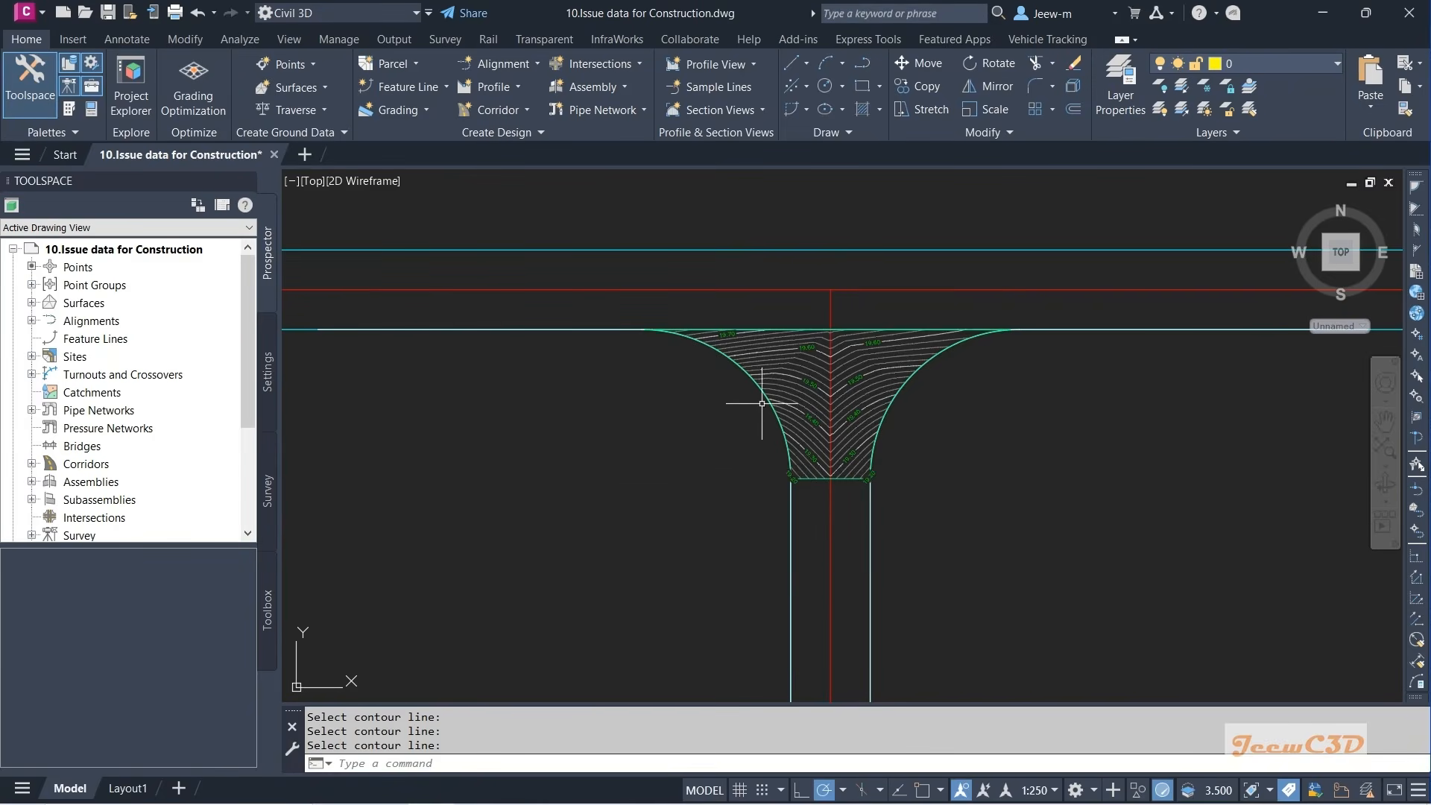
- Change the surface style of the Intersection Corrdor - Top surface to _No Display
key(Return)
click(788, 403)
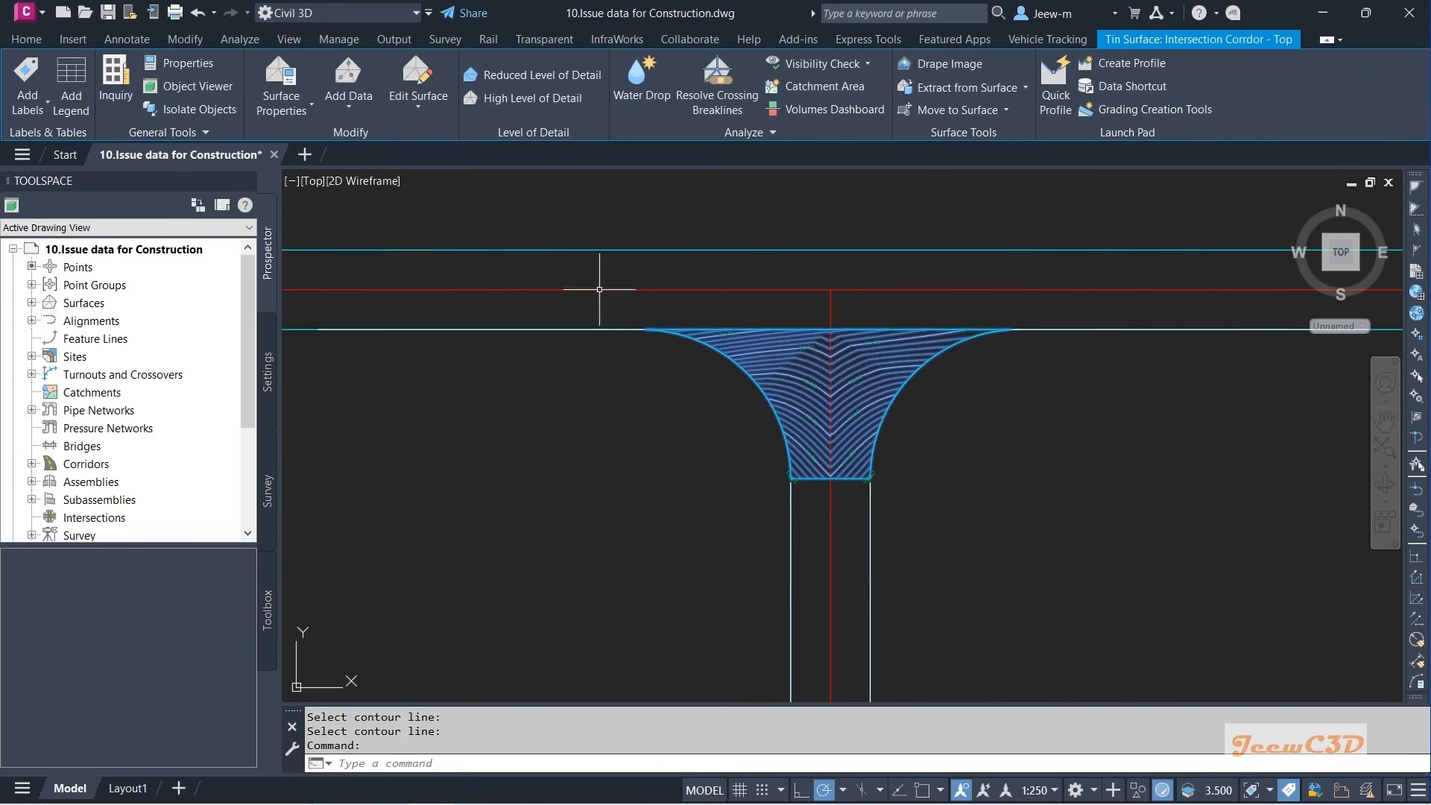
click(284, 114)
click(294, 144)
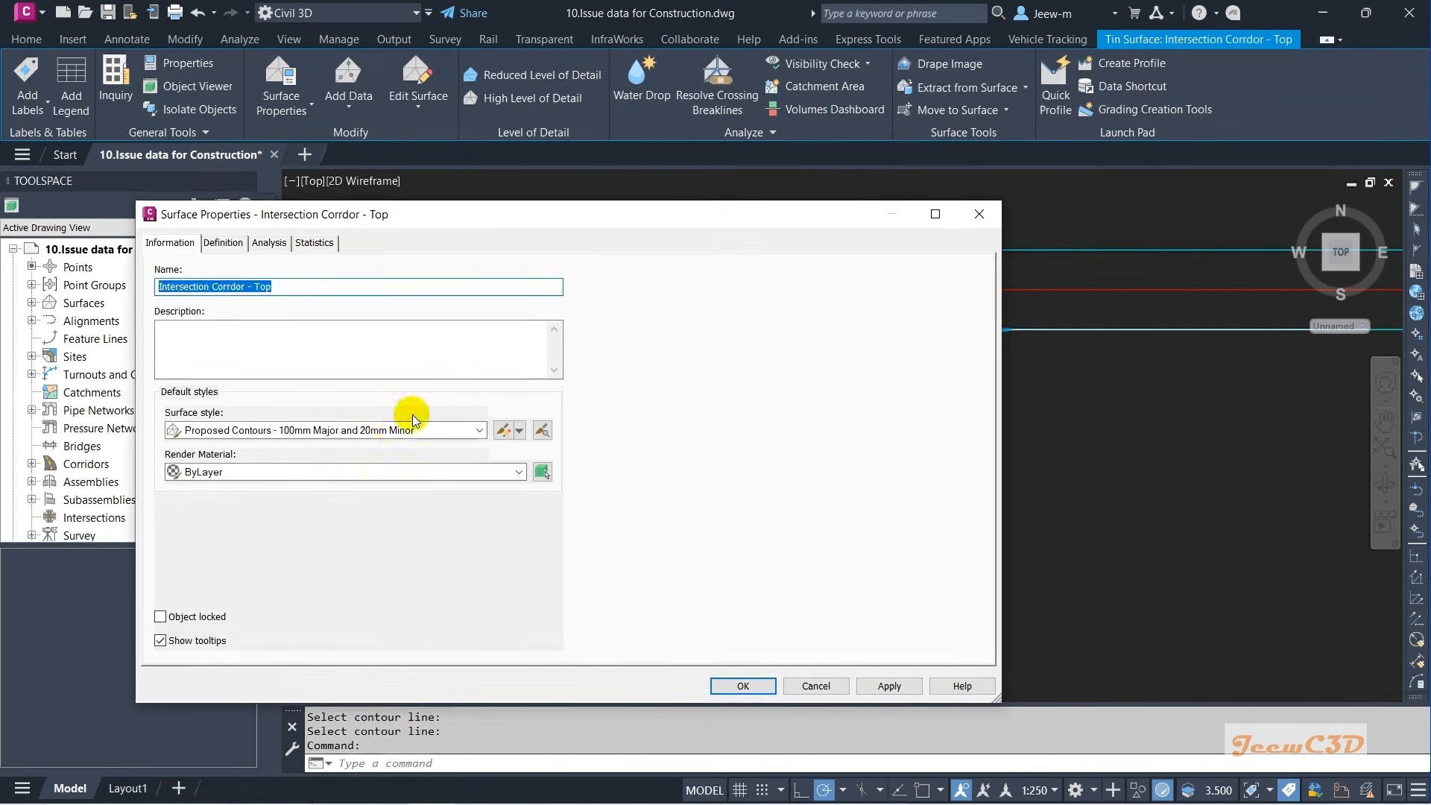
click(336, 441)
click(239, 448)
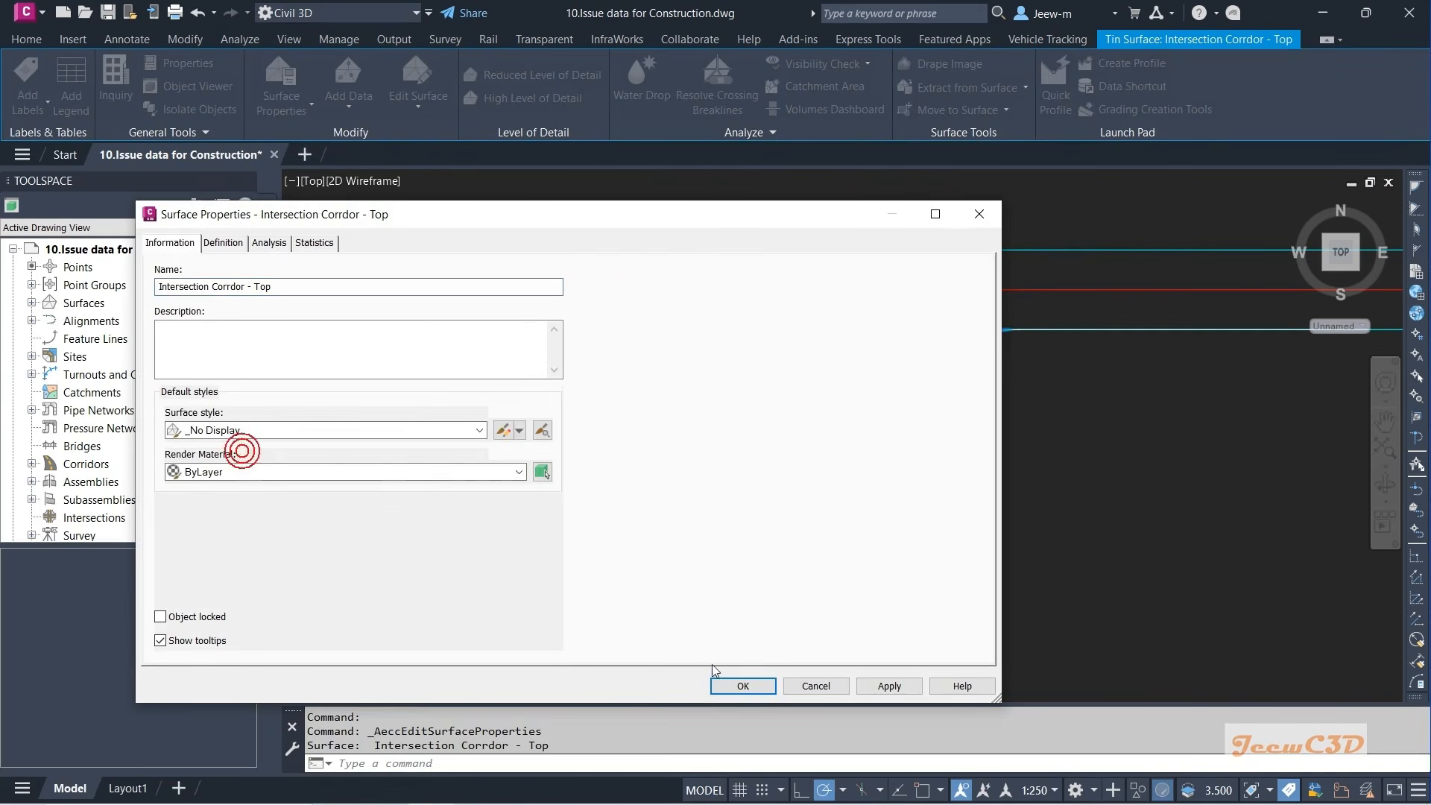
click(740, 686)
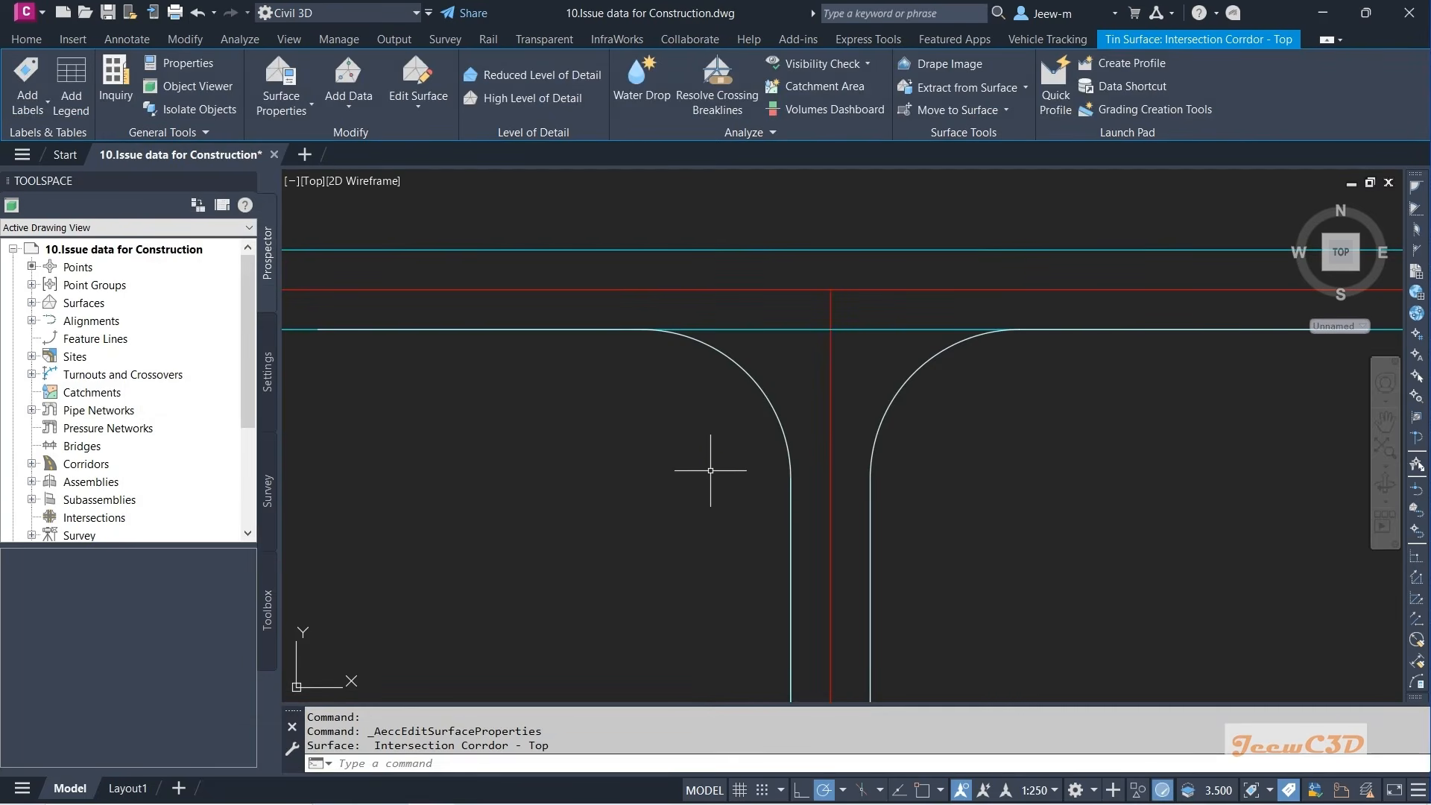
key(Escape)
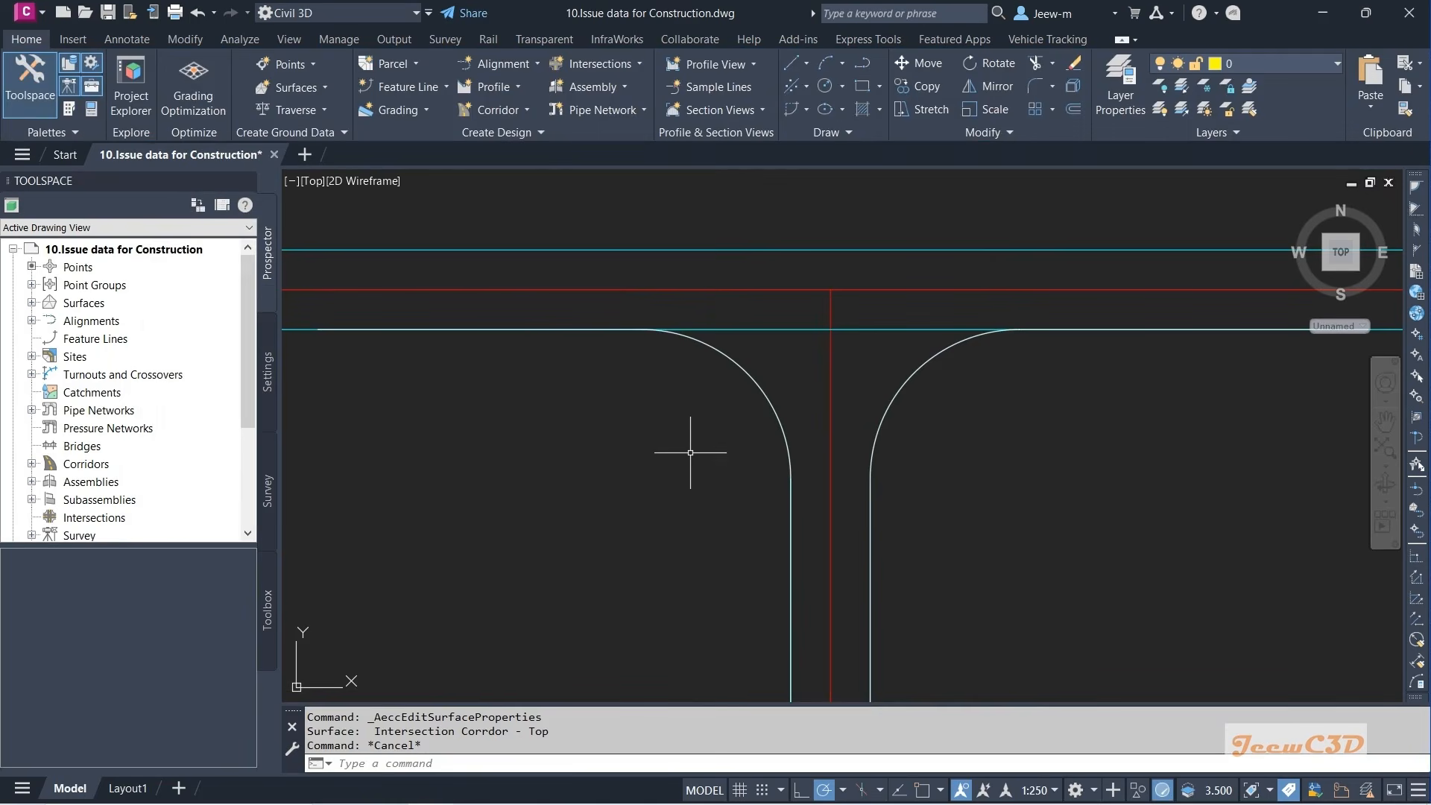
- With object snap on, draw a rectangle from the west curb return's start on the main road edge to the east curb return's center
click(862, 87)
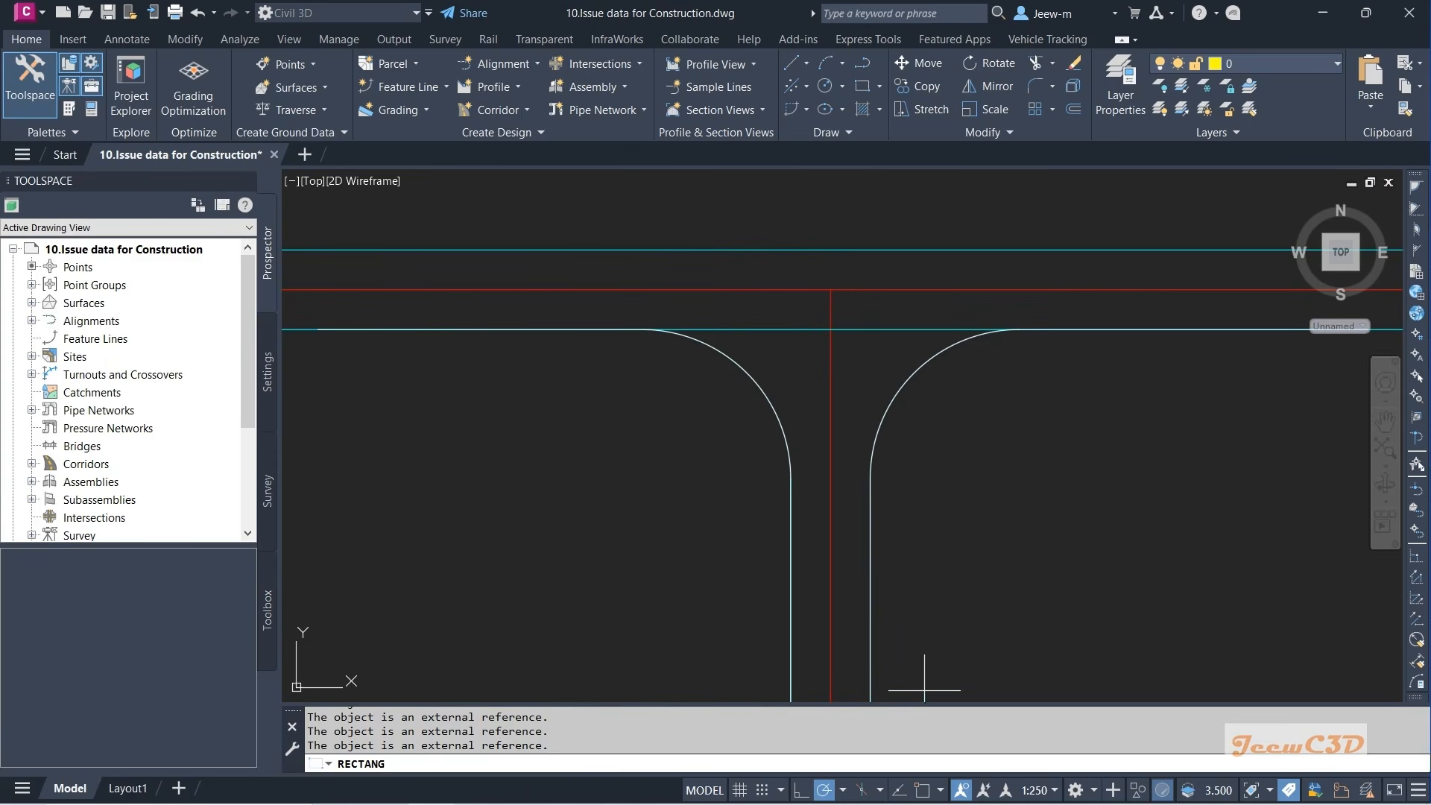
click(922, 790)
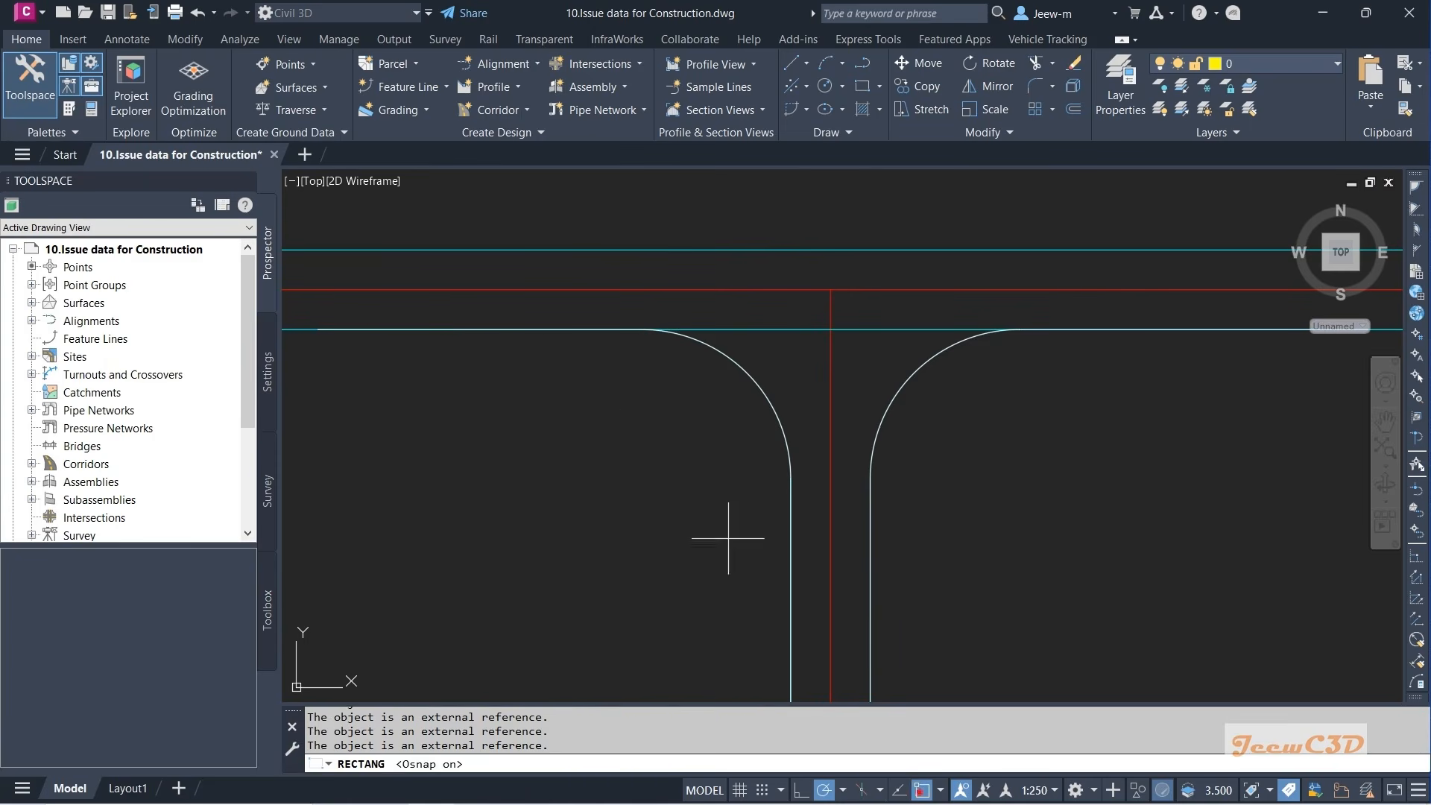
click(641, 329)
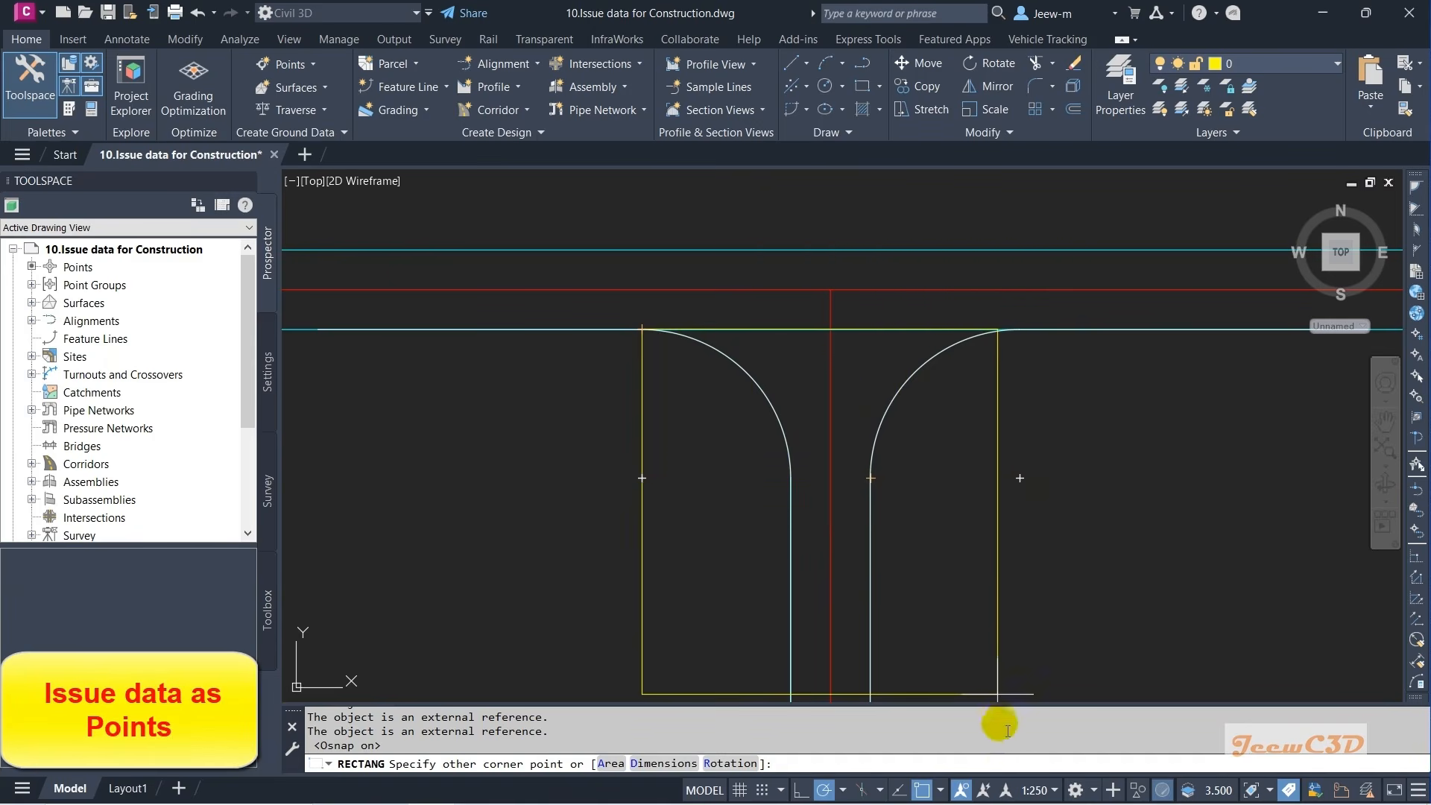
click(940, 790)
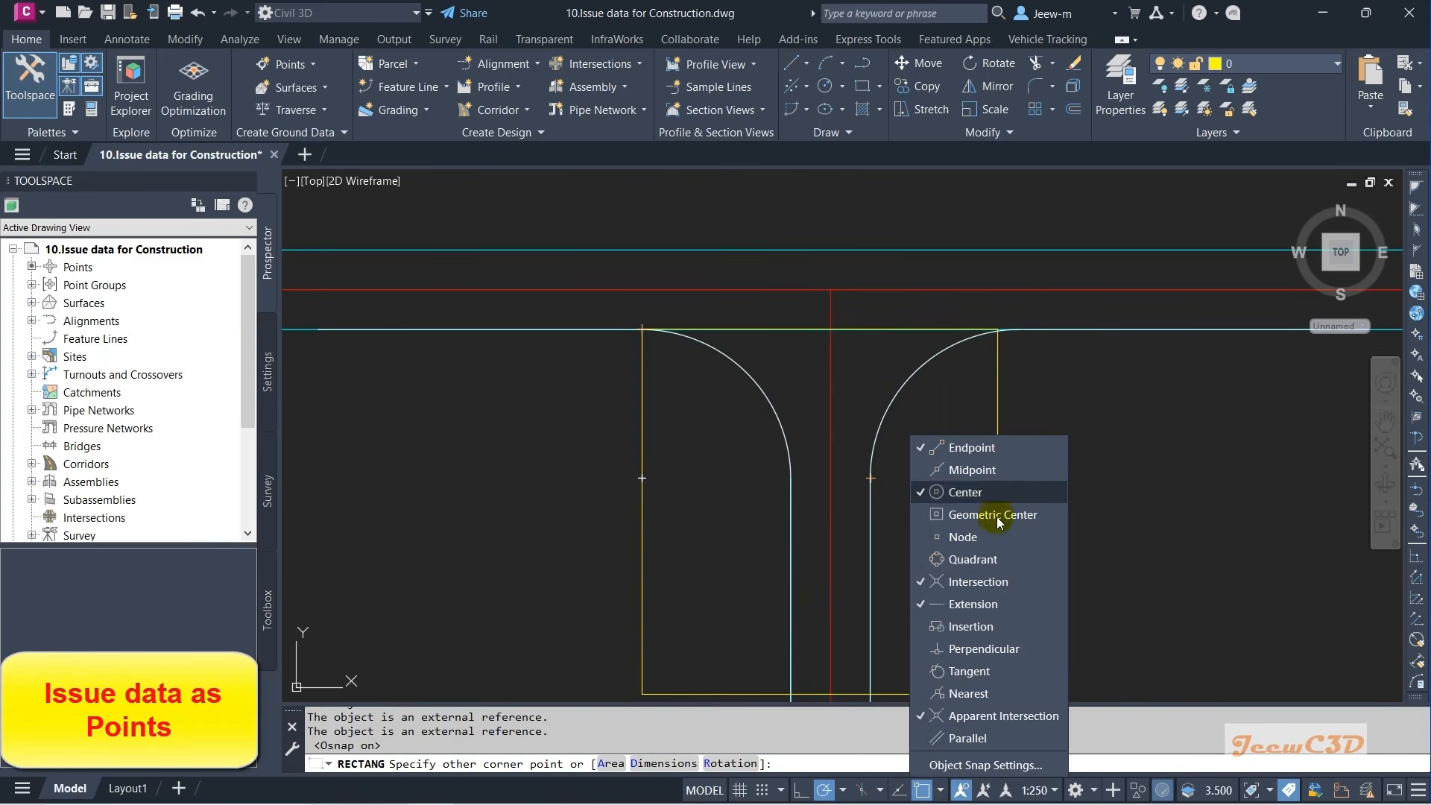
click(700, 459)
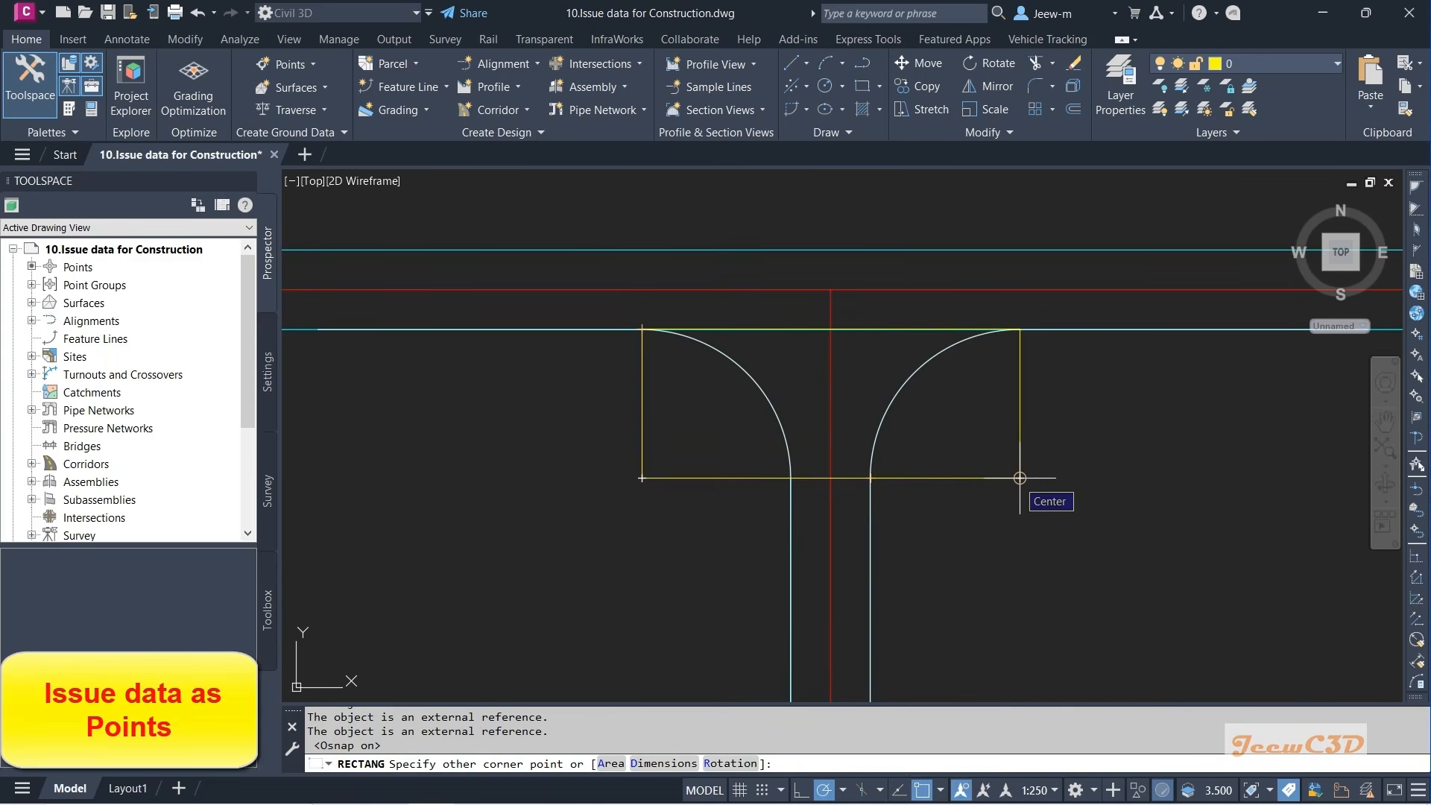
click(1020, 478)
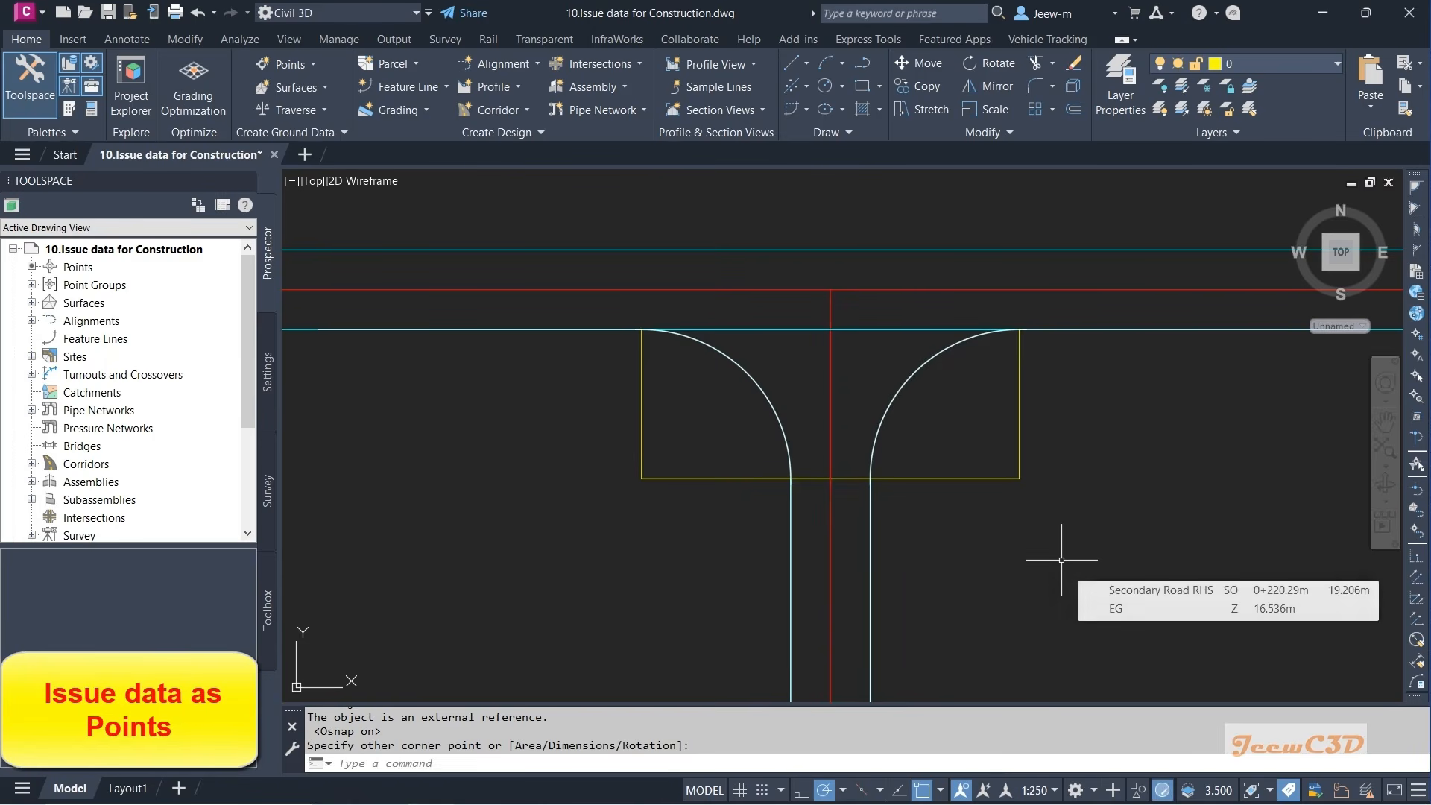
- Offset the intersection rectangle outward by 1 and erase the original inner rectangle
text(o)
key(Return)
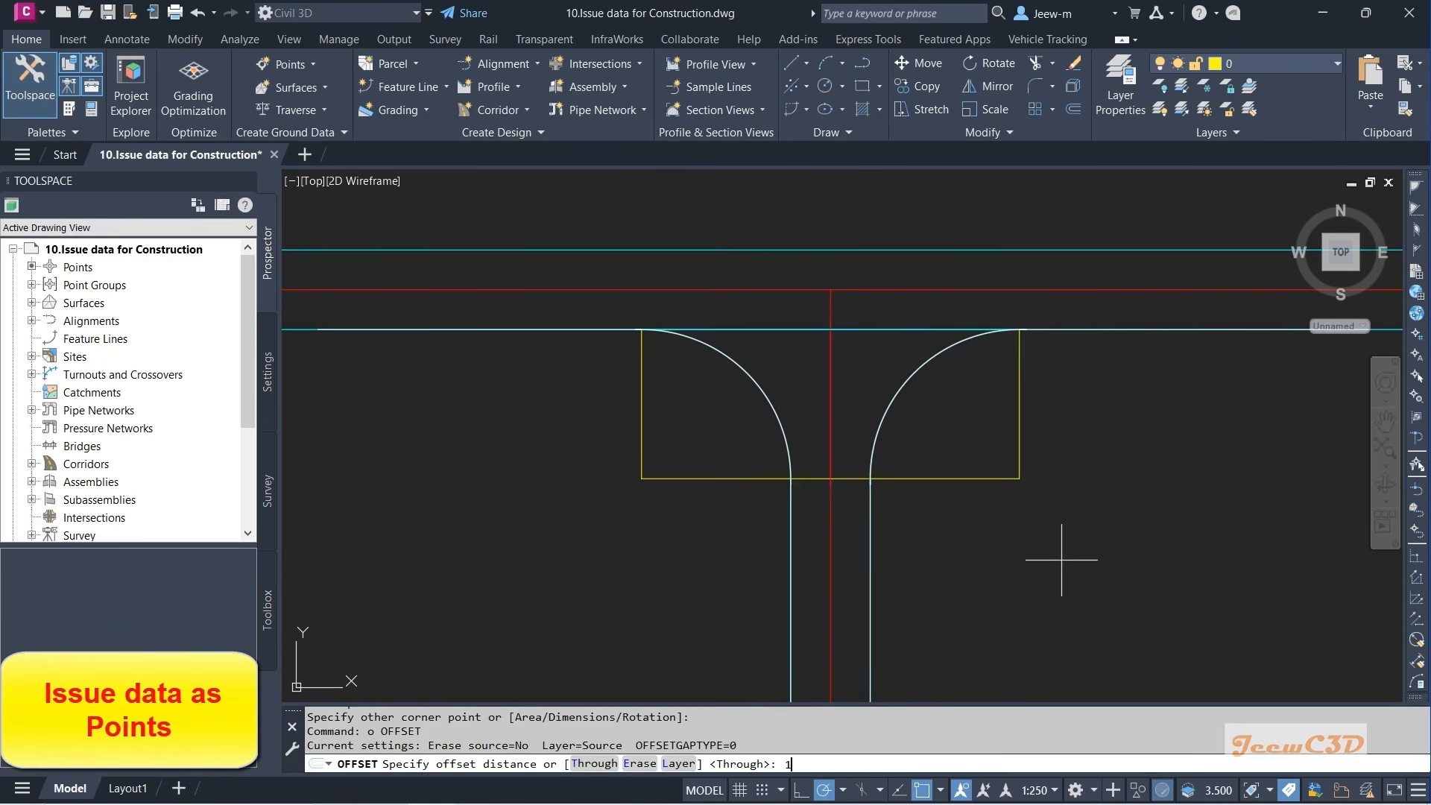
text(1)
key(Return)
click(924, 478)
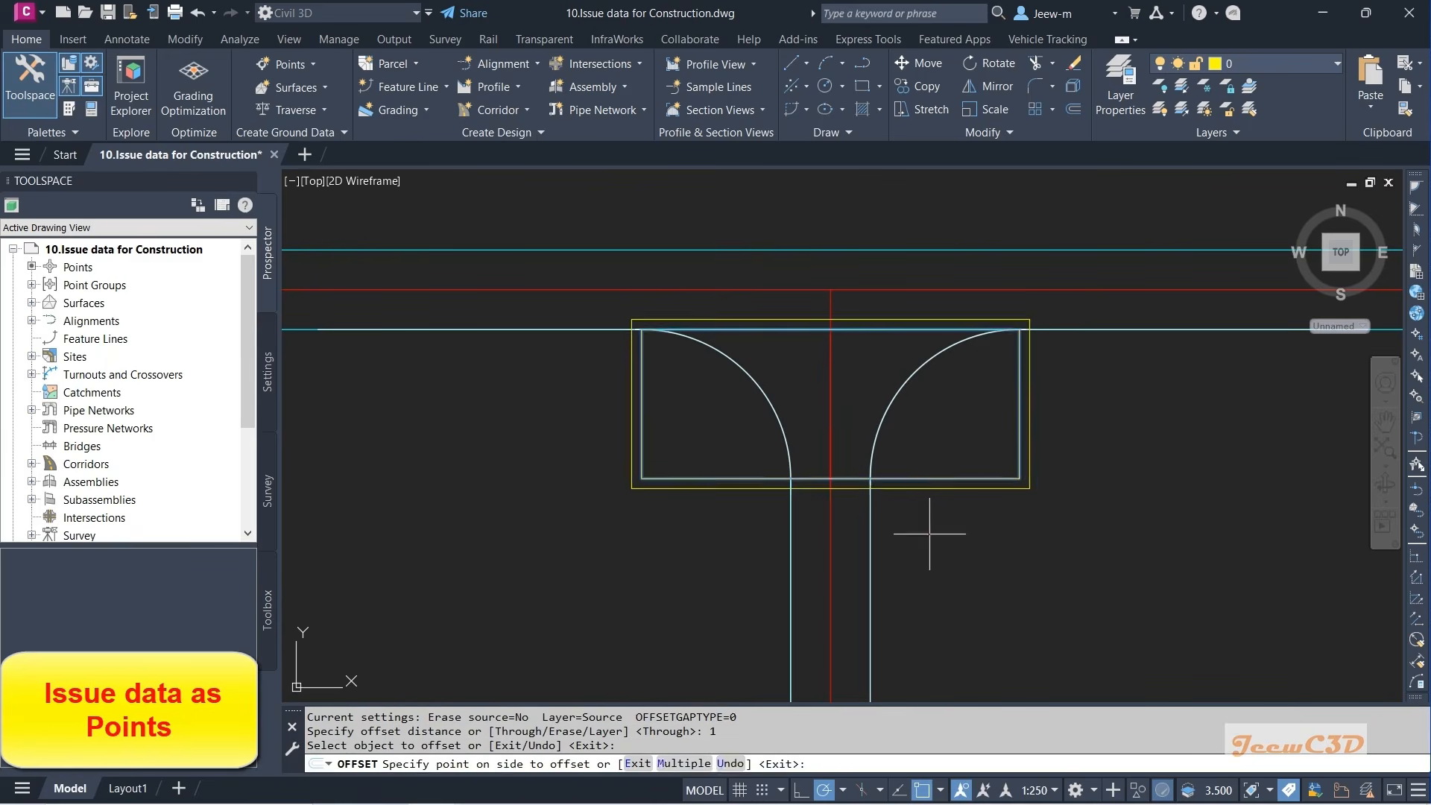
click(930, 534)
key(Escape)
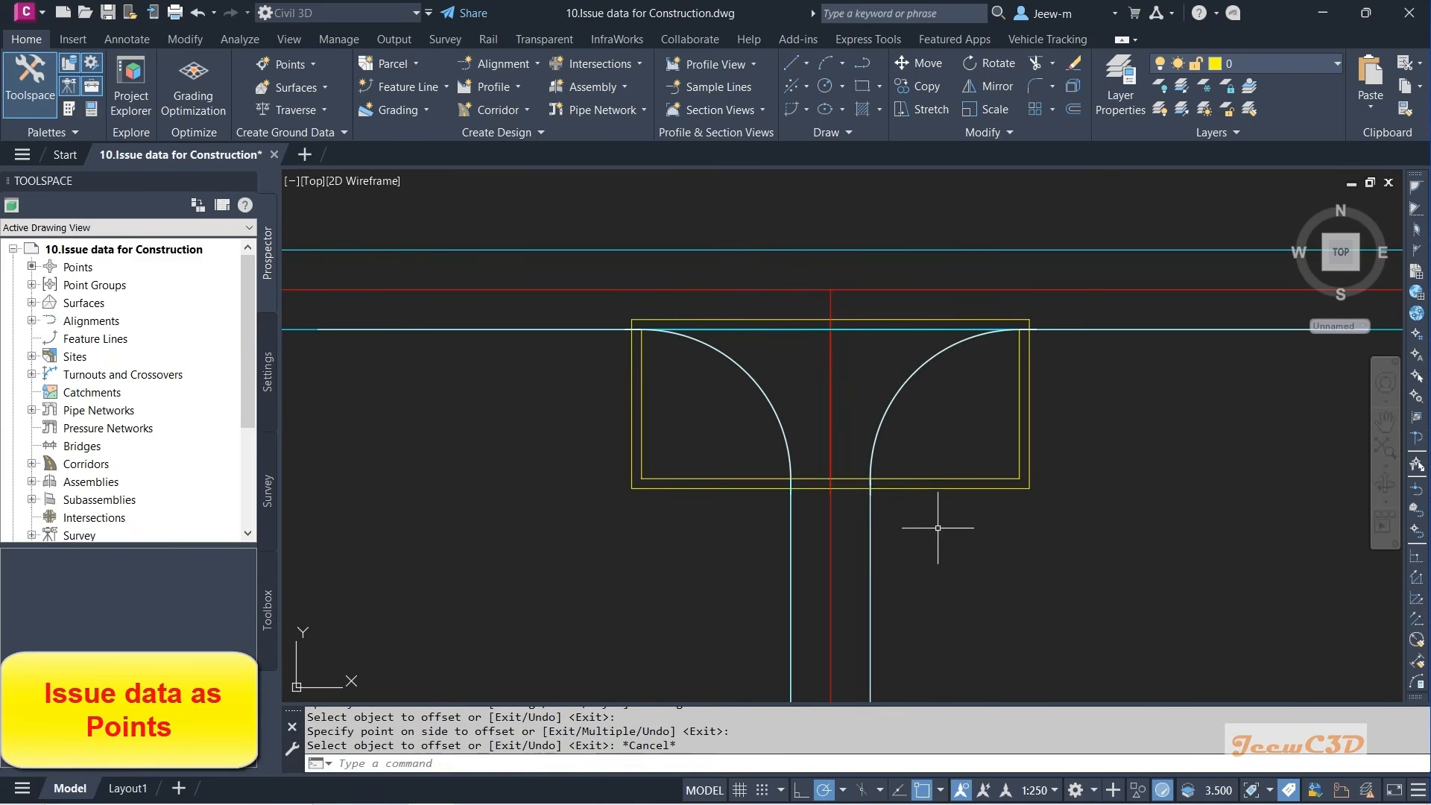
click(984, 477)
key(Delete)
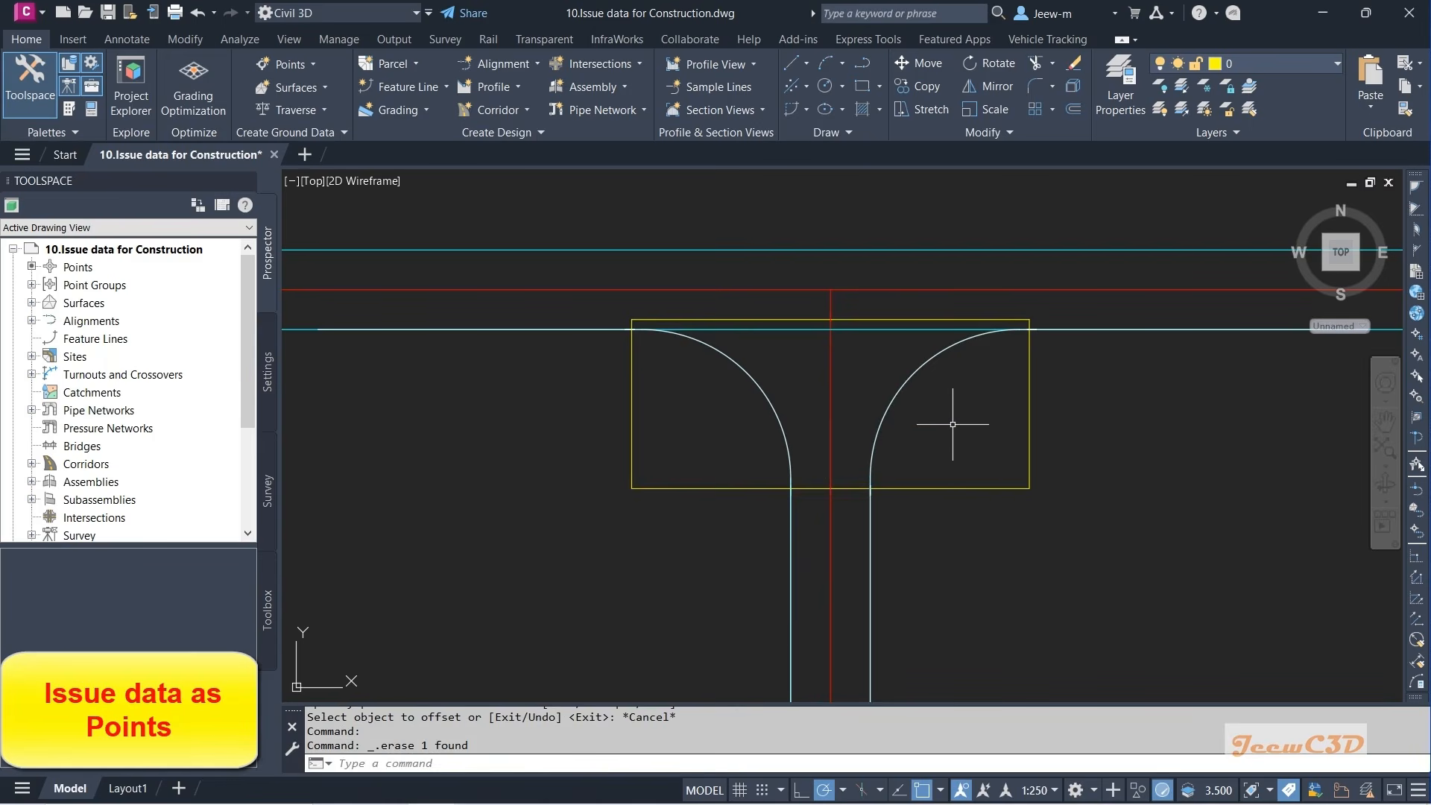
- Start creating surface points on a grid and expand the point creation settings
click(310, 64)
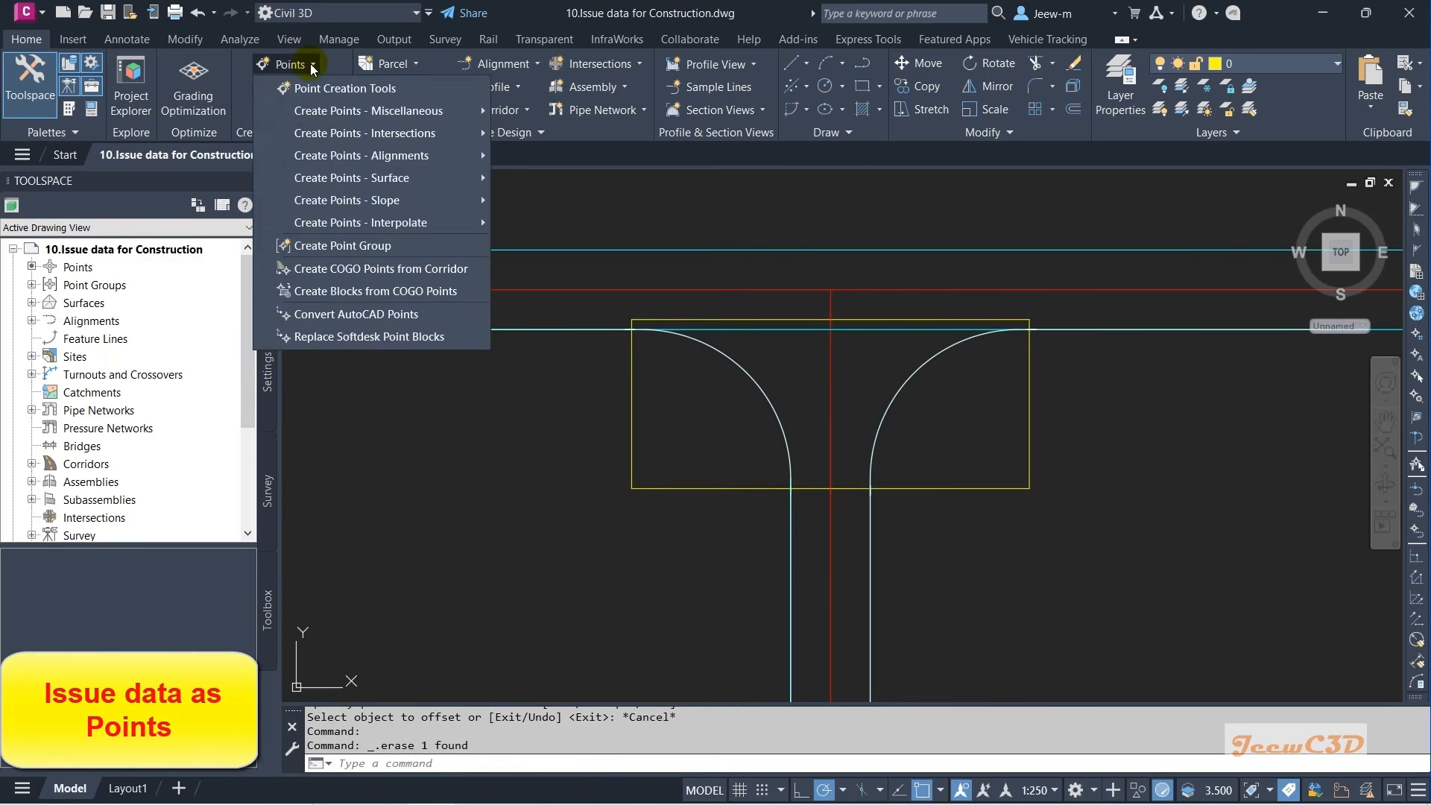
mouse_move(380, 183)
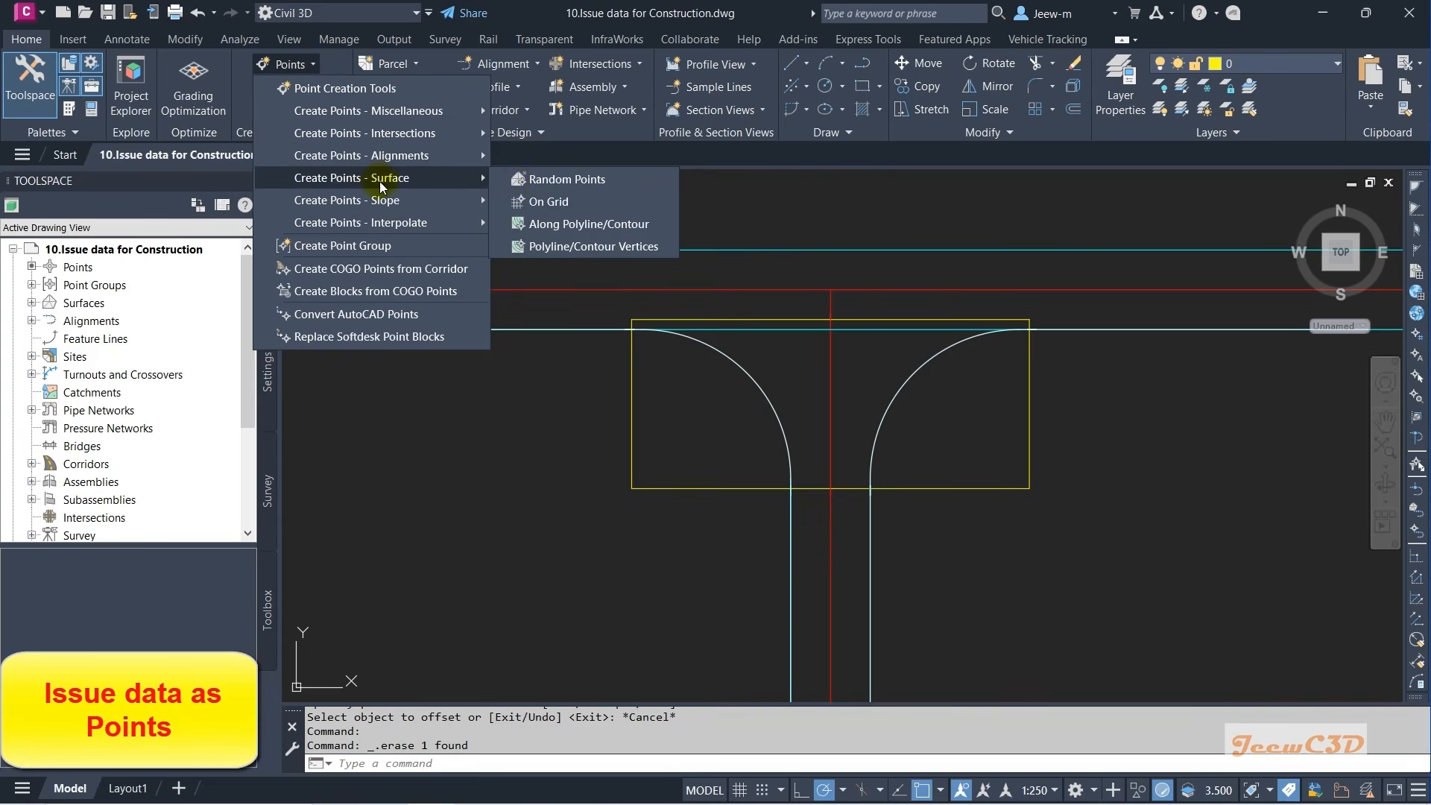
click(554, 201)
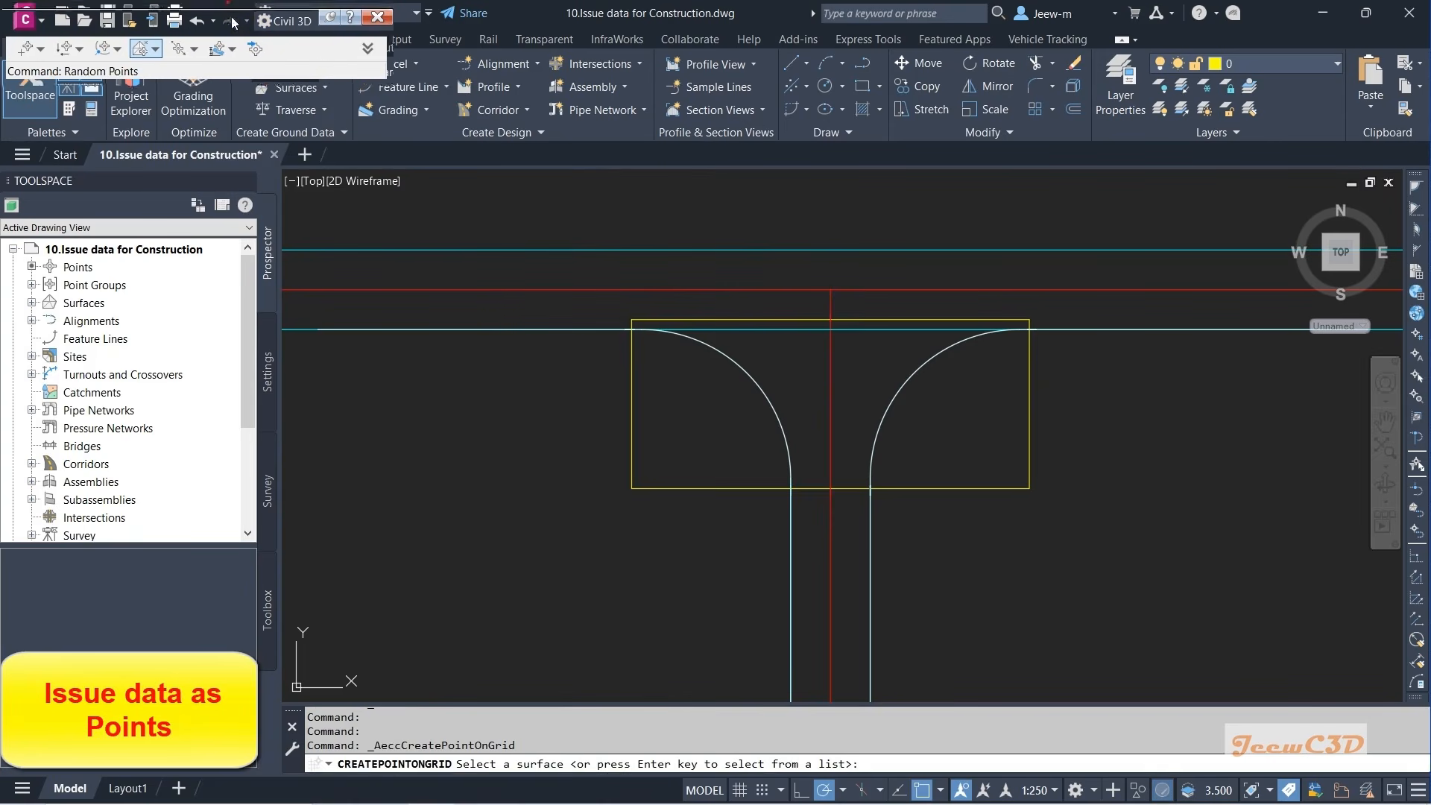
drag(329, 13, 544, 228)
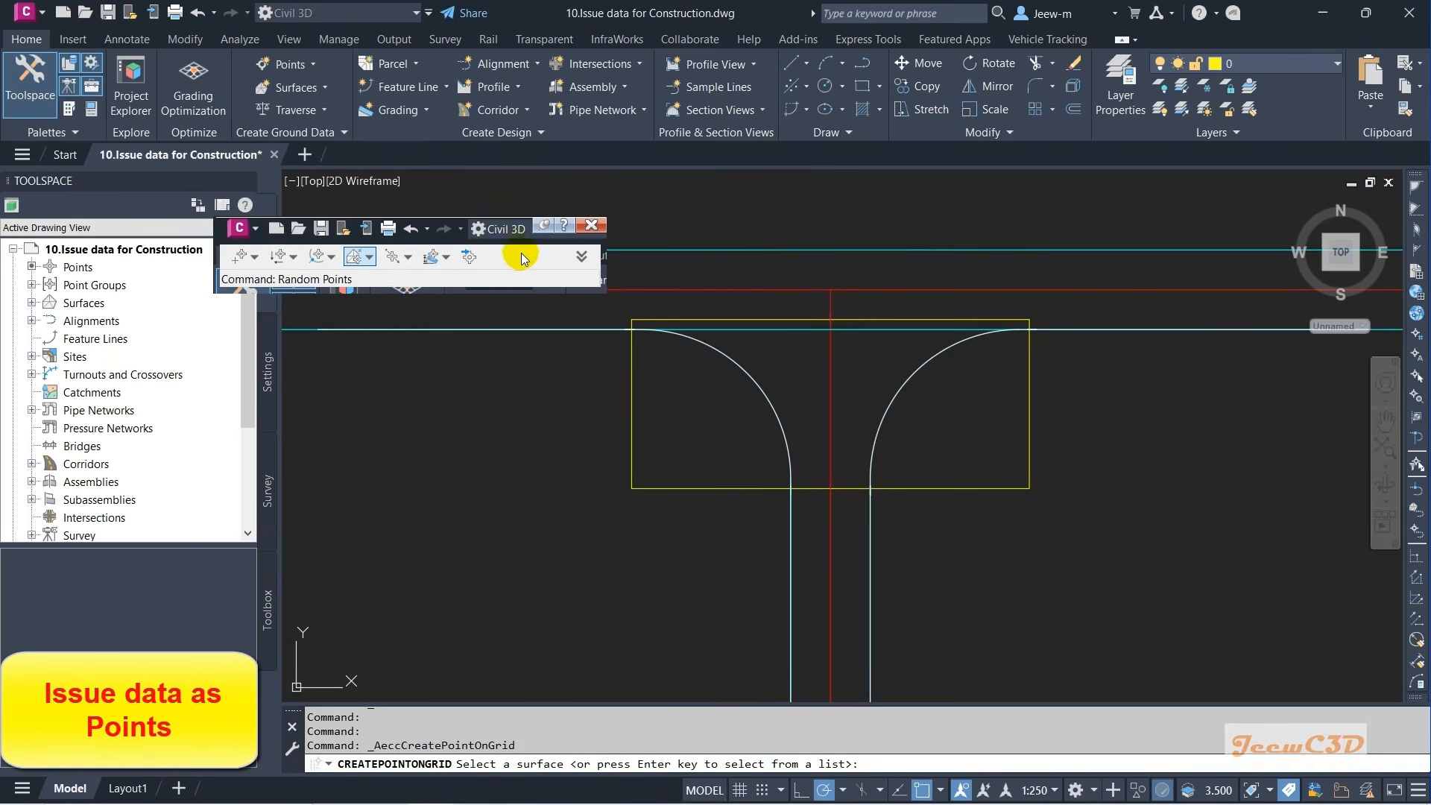
click(581, 257)
click(581, 257)
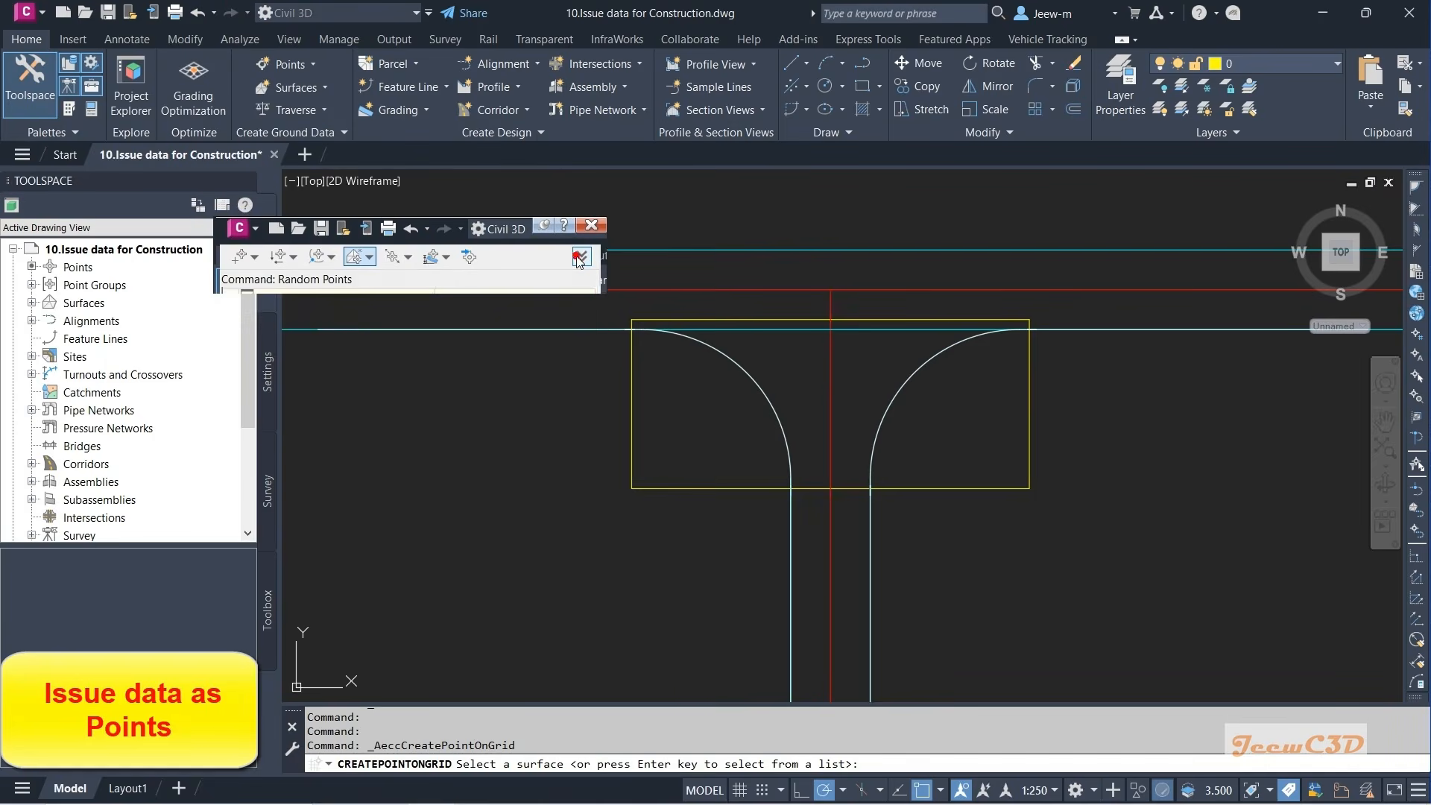
click(581, 257)
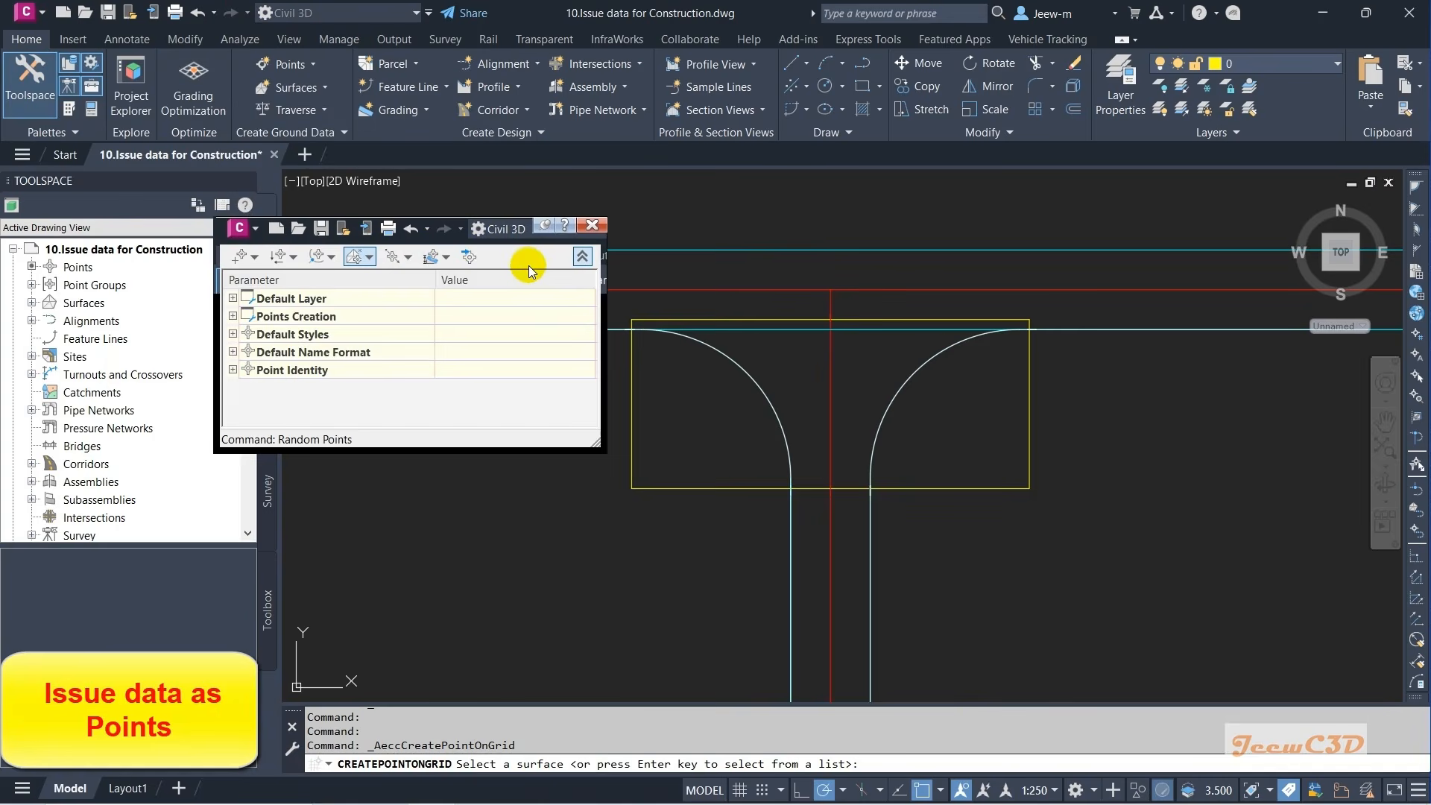
click(582, 258)
click(581, 258)
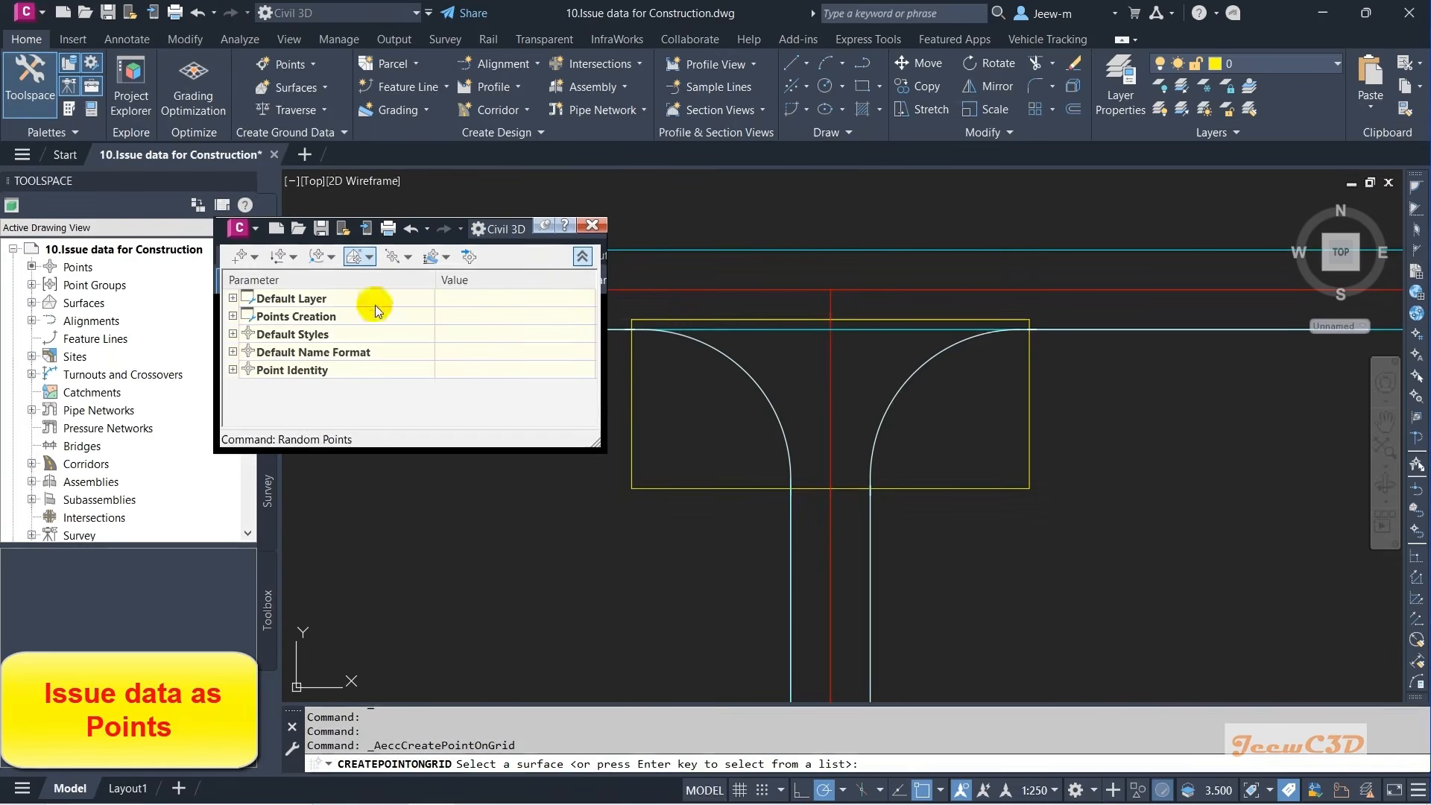
- In the Points Creation settings, set Prompt For Elevations and Prompt For Descriptions to Automatic
click(243, 317)
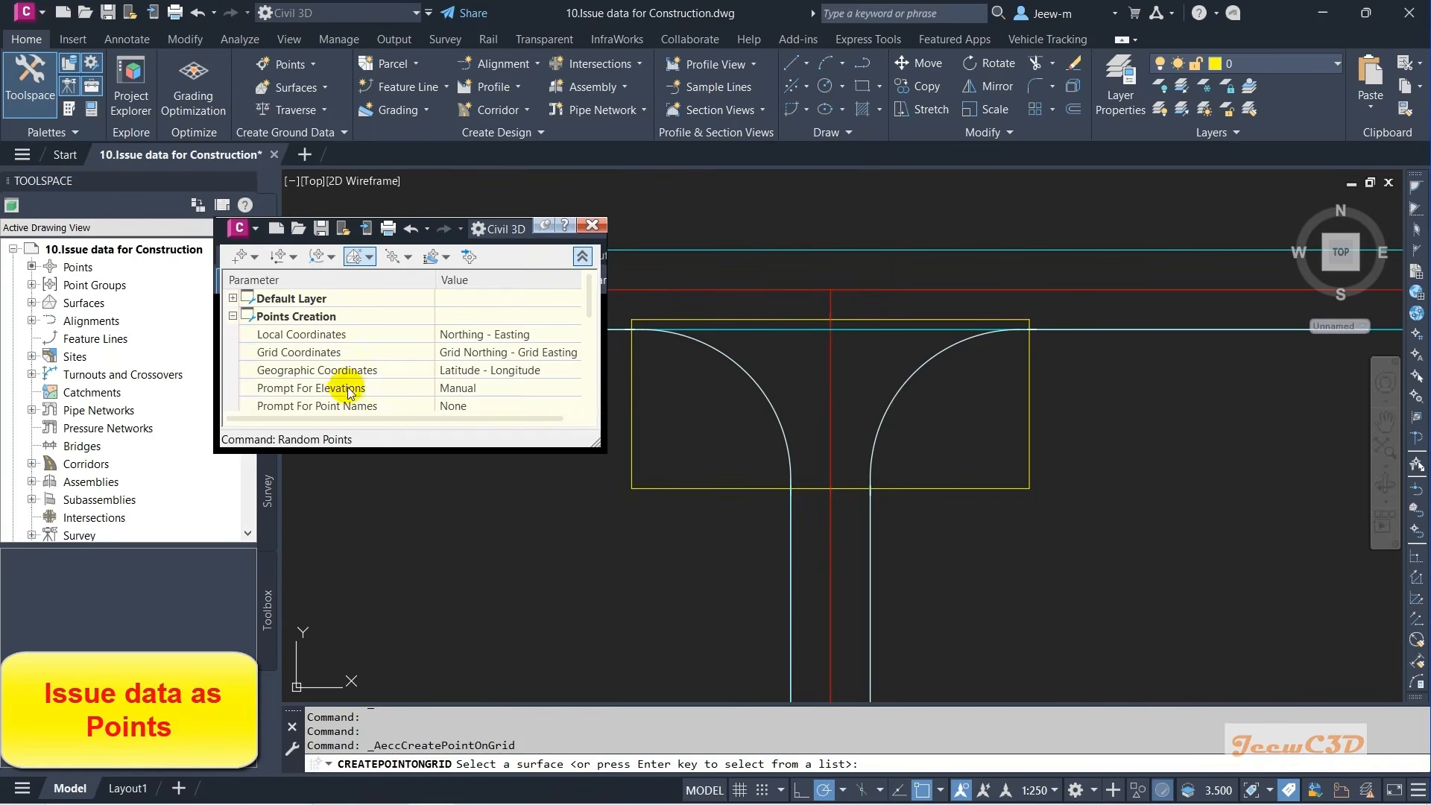
click(485, 389)
click(485, 389)
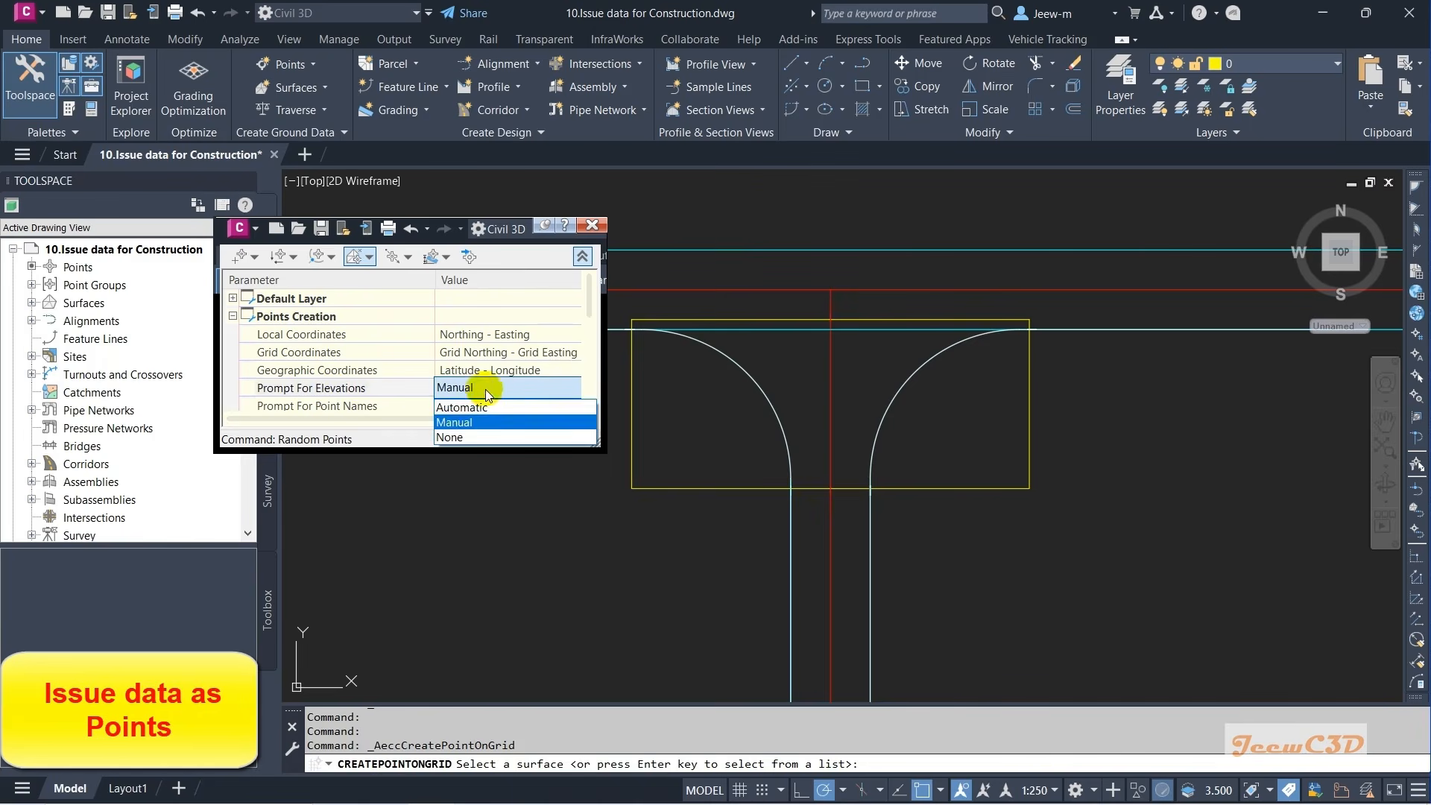
click(475, 407)
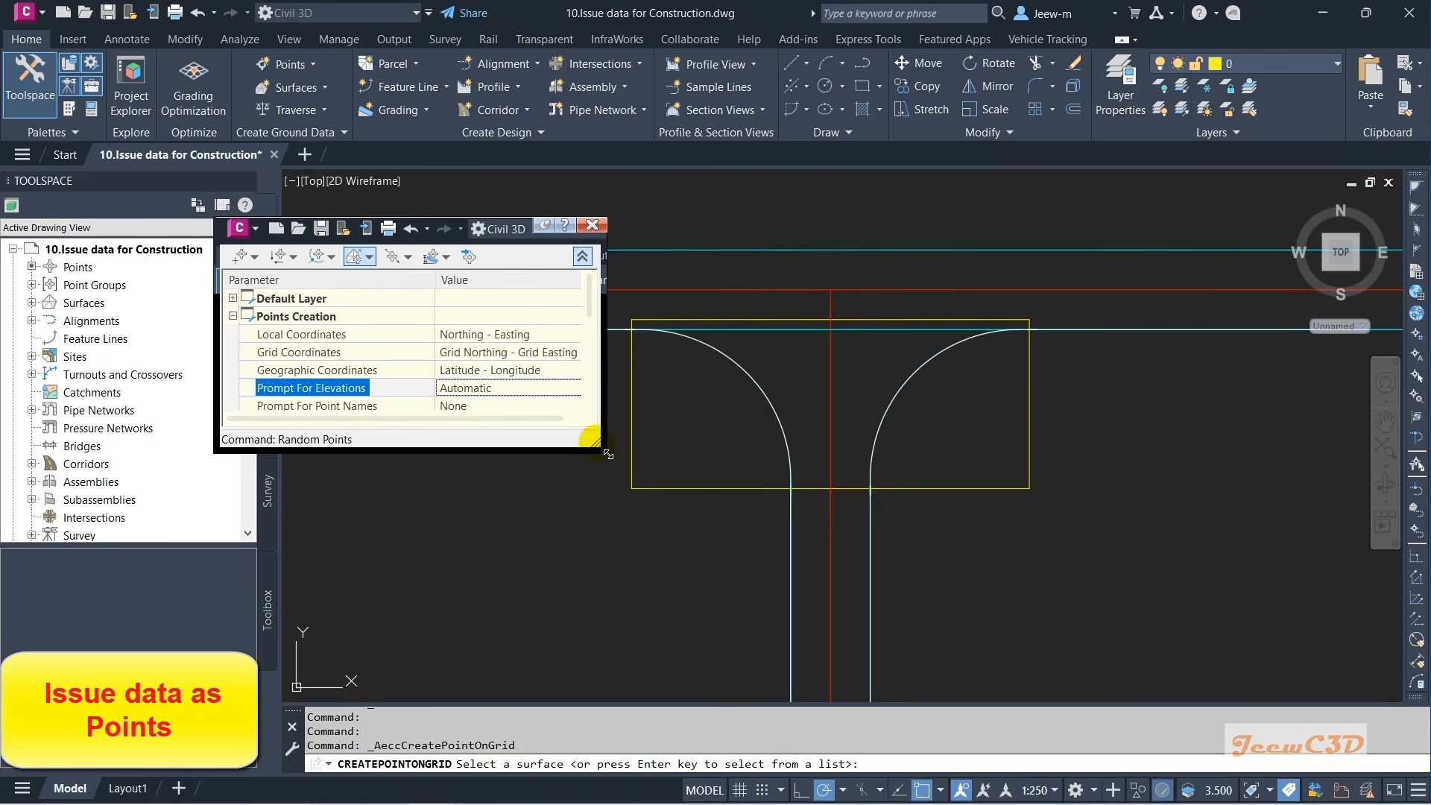
drag(596, 444, 618, 522)
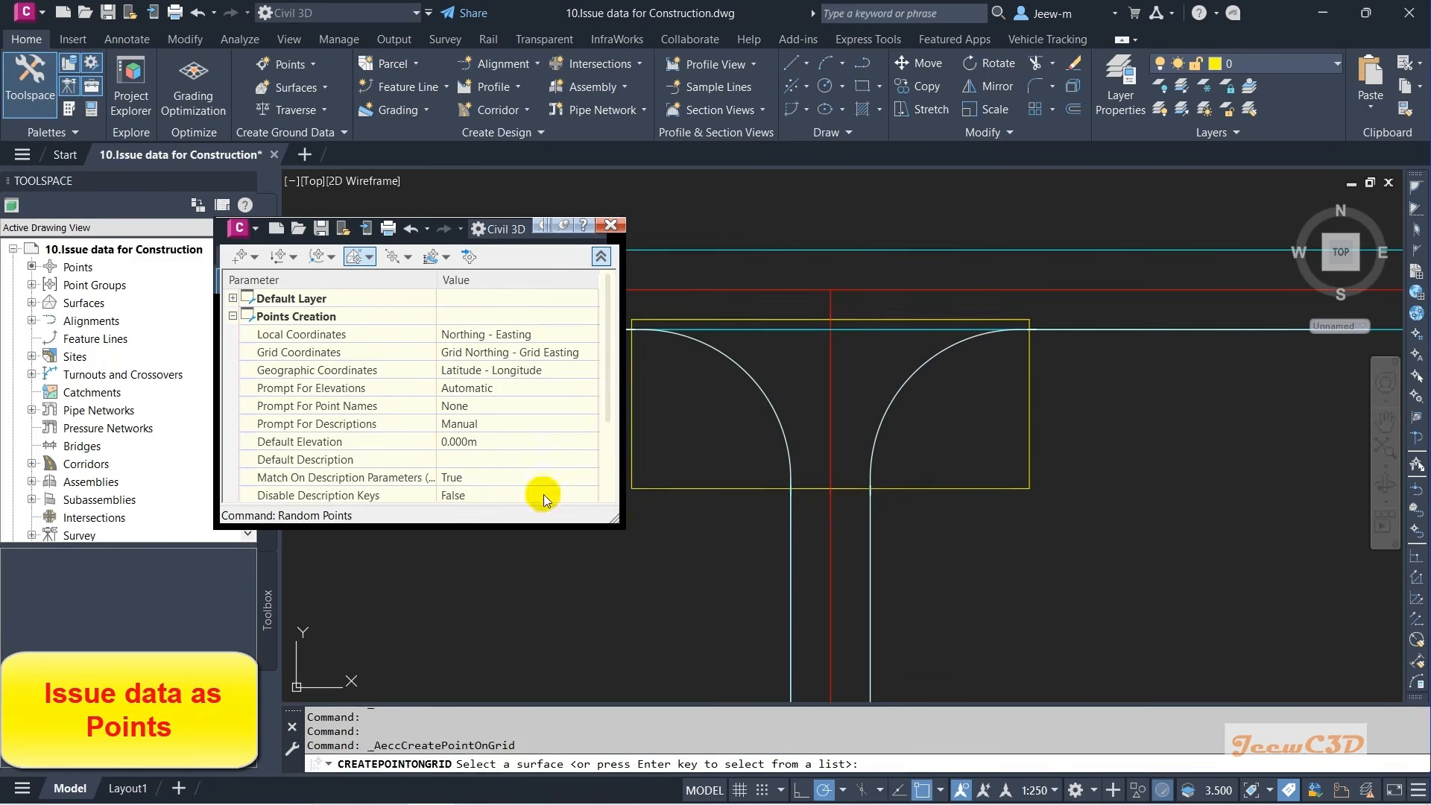
click(503, 424)
click(491, 444)
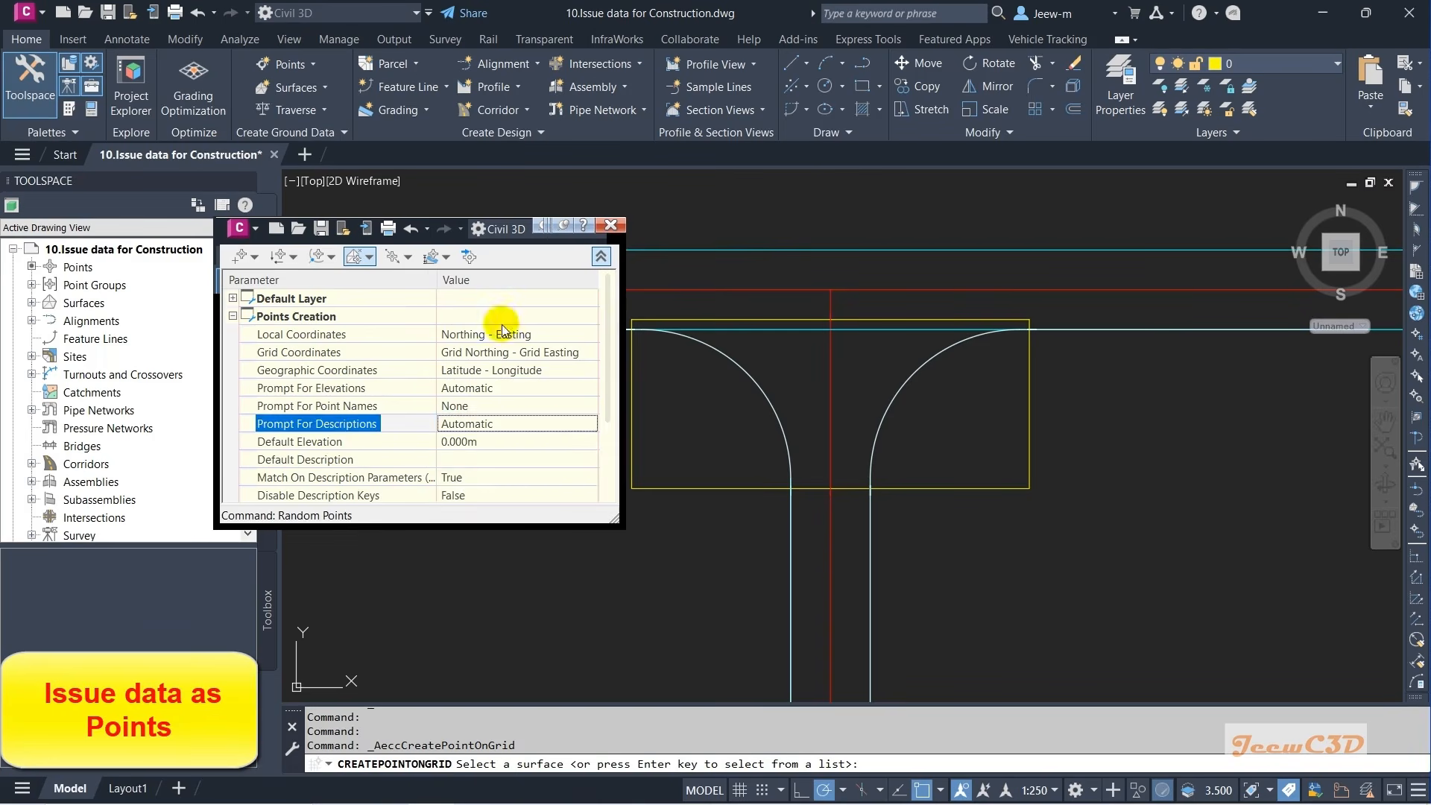
mouse_move(474, 234)
mouse_down()
mouse_move(349, 230)
mouse_move(307, 190)
mouse_up()
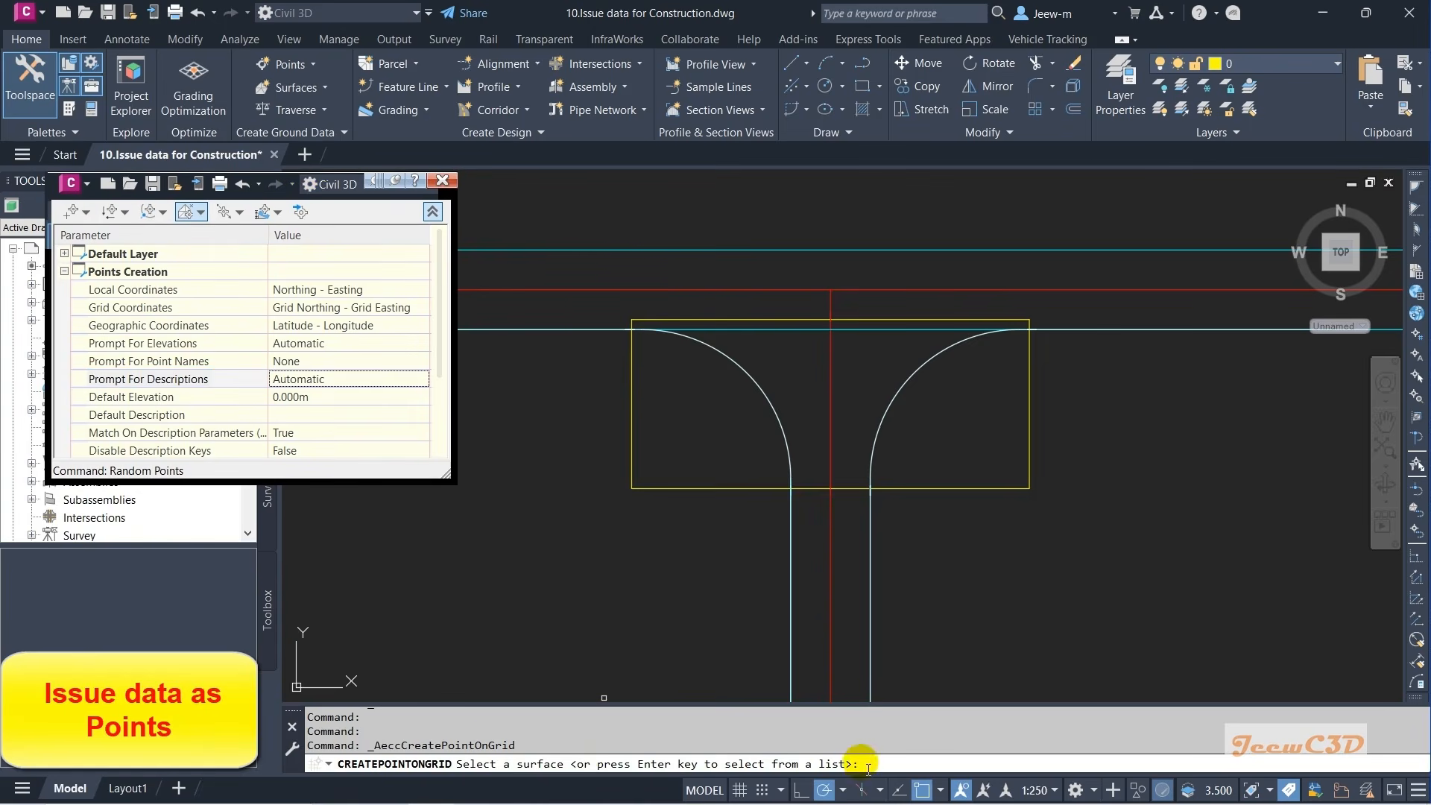
- Choose Intersection Corrdor - Top as the surface for the grid points
key(Return)
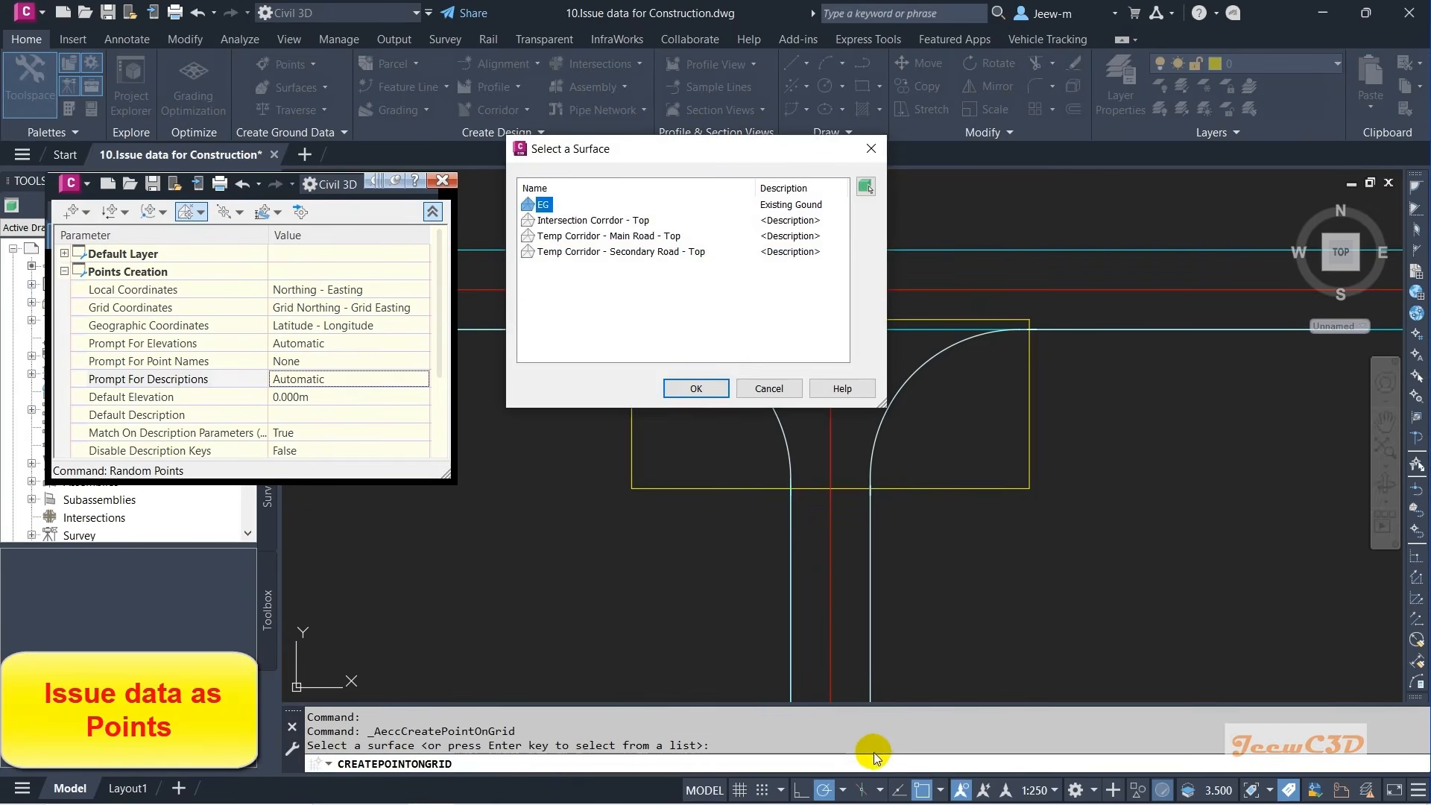
click(608, 221)
click(603, 224)
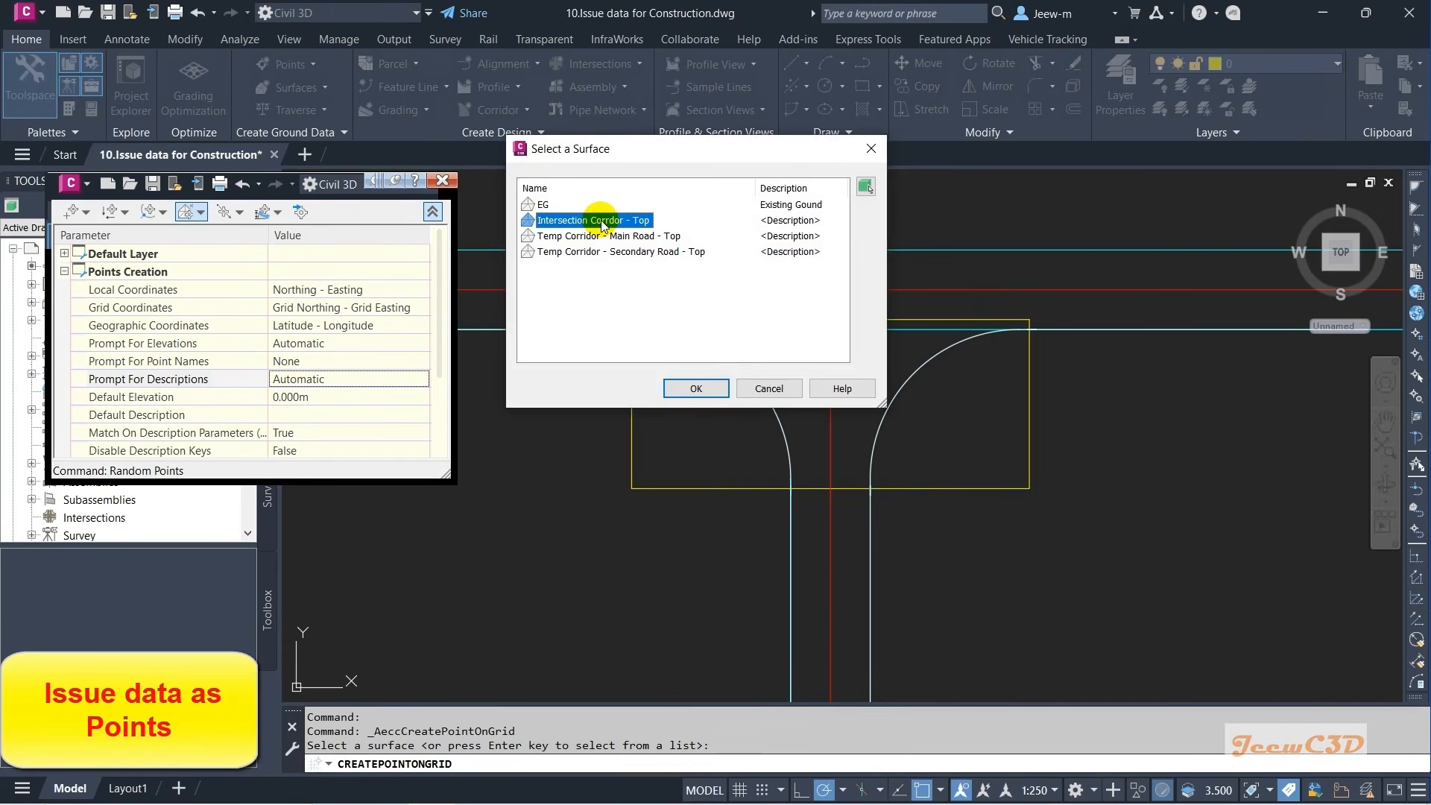
click(693, 385)
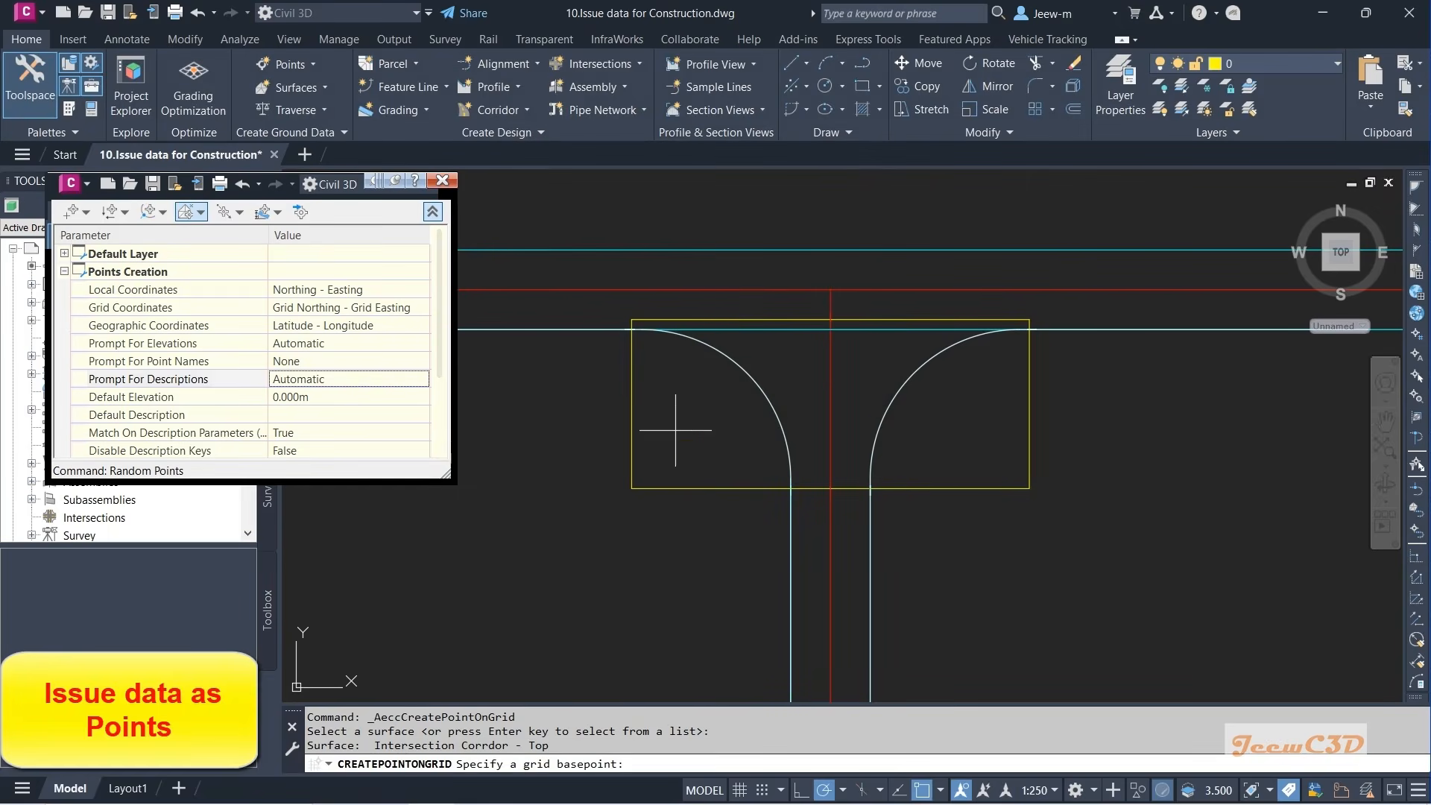
- Place the grid base point at the rectangle's southwest corner, accept 0 rotation, and set X and Y spacing to 1
click(631, 489)
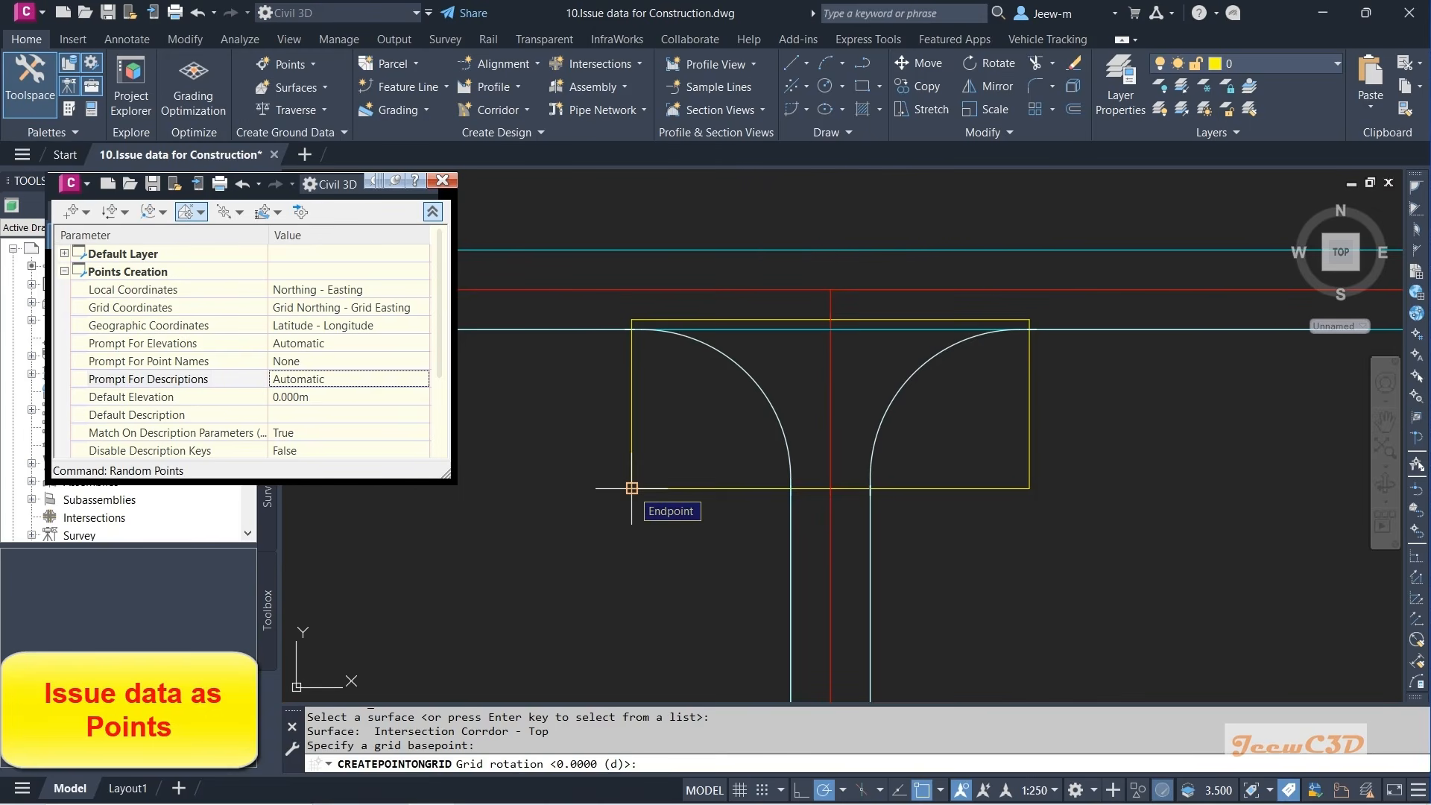
key(Return)
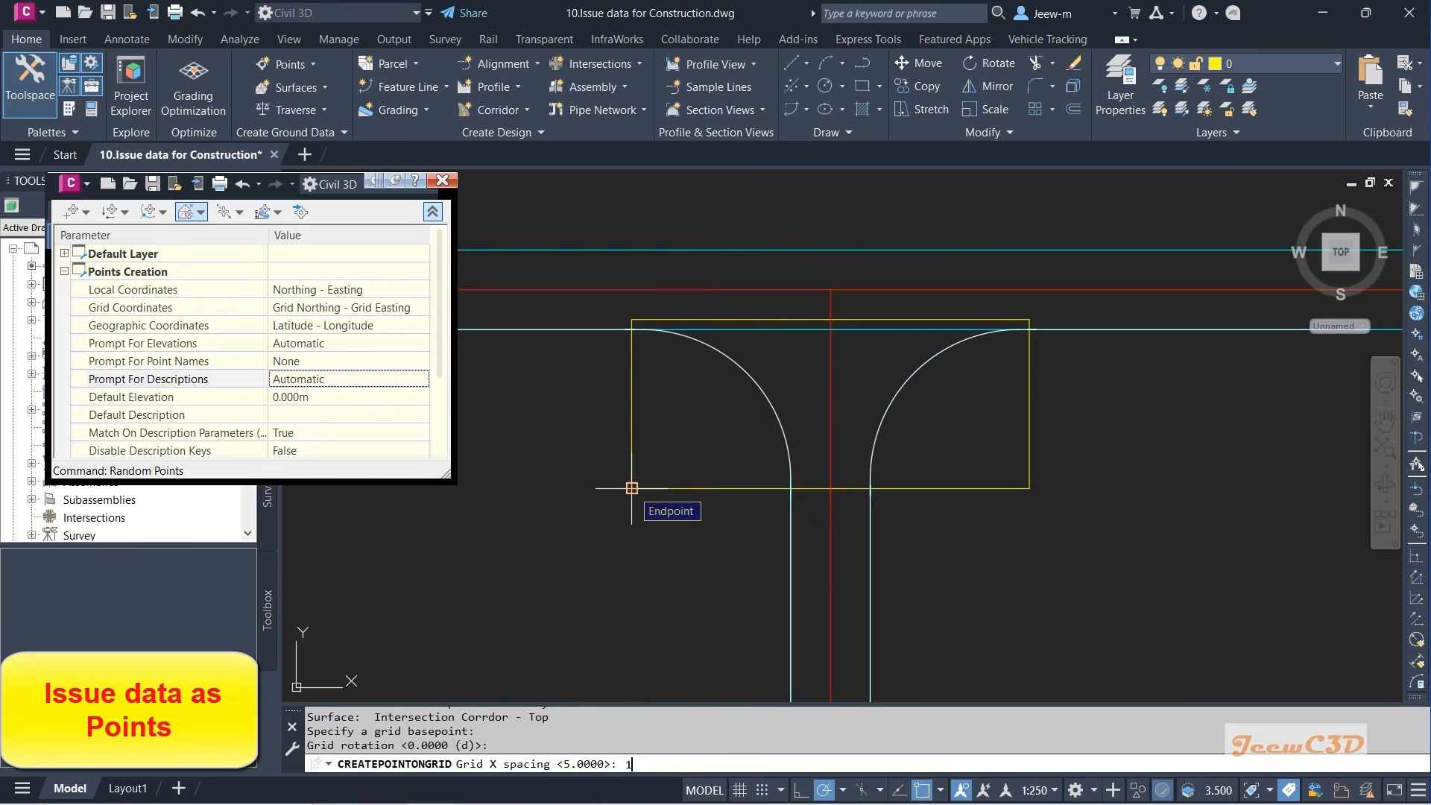
text(1)
key(Return)
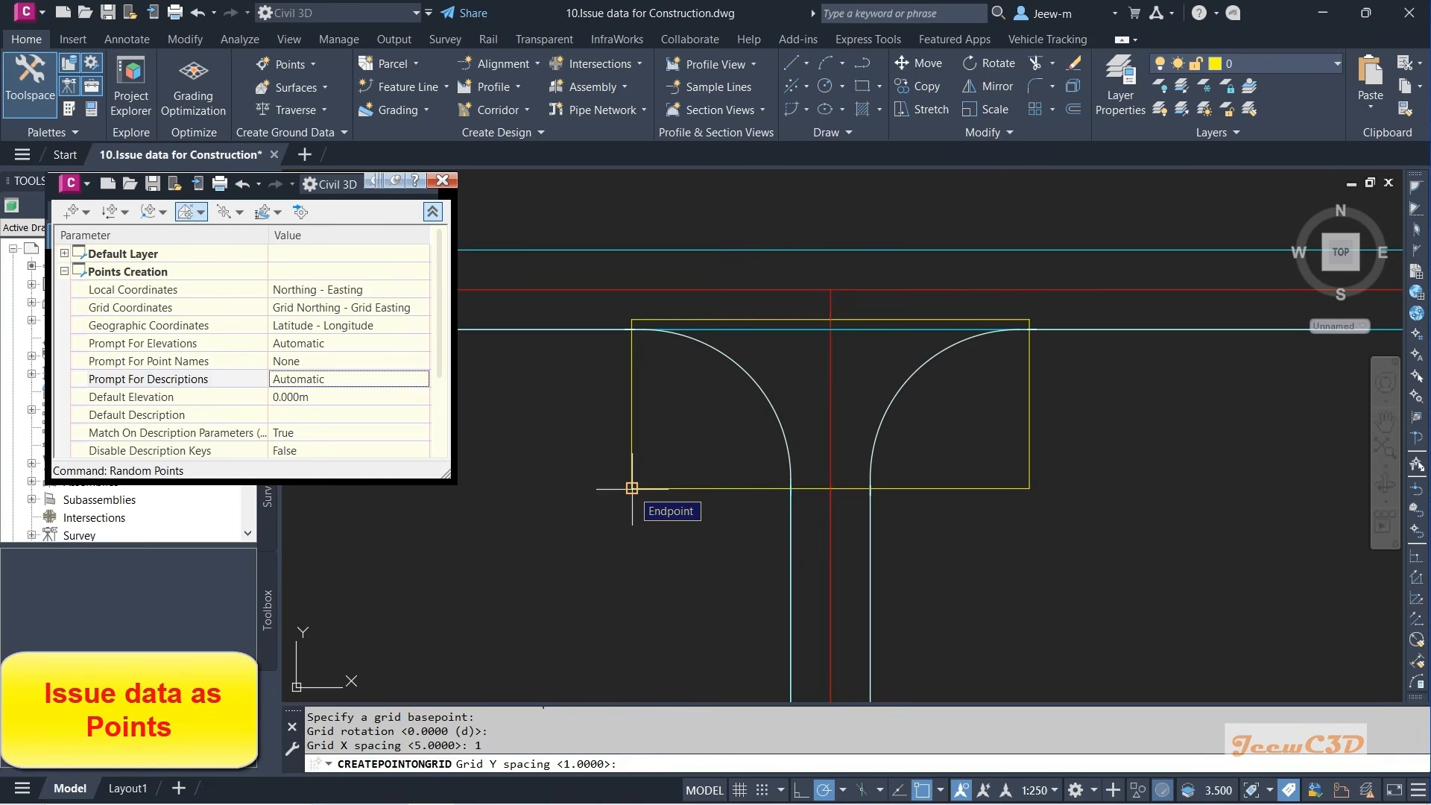
text(1)
key(Return)
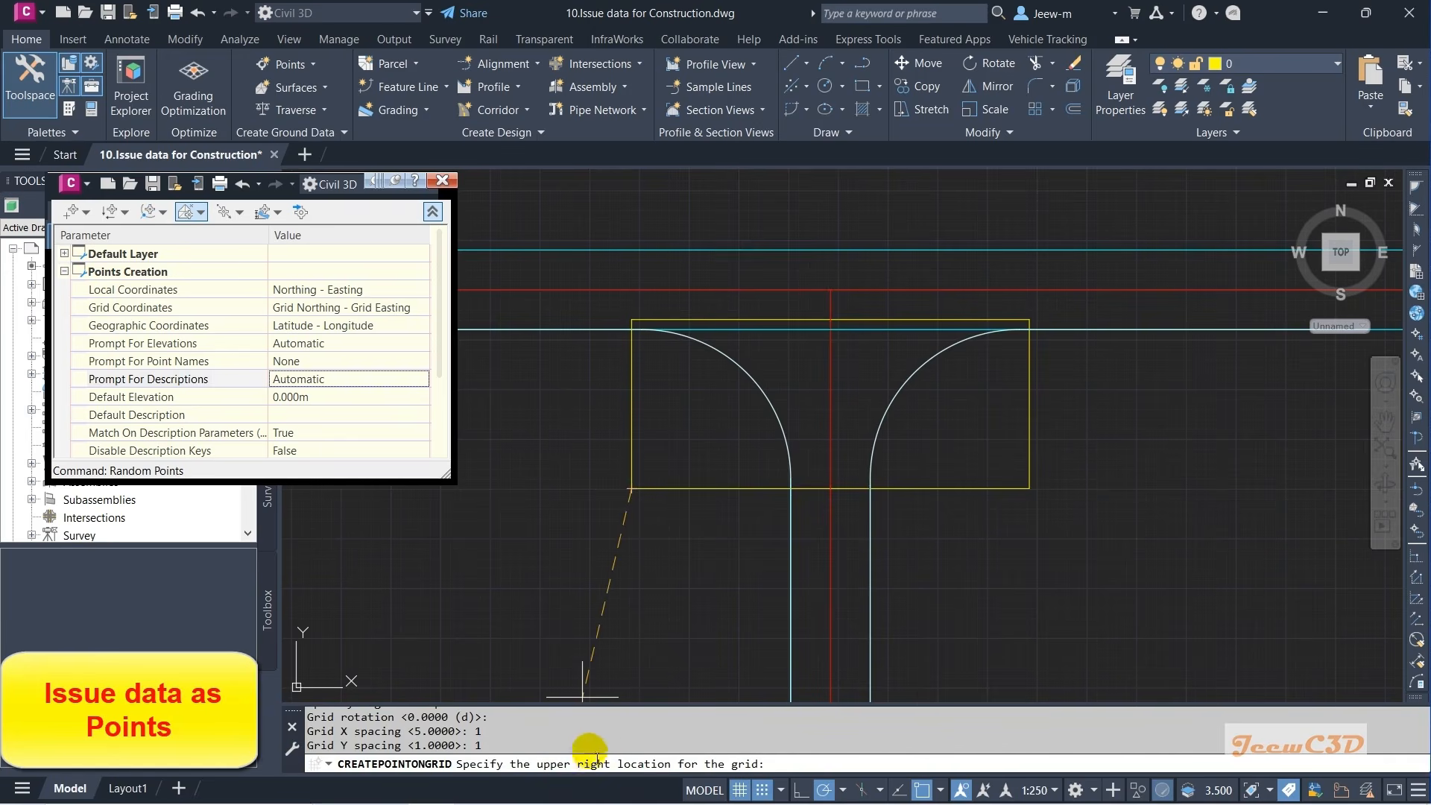
- Set the grid's upper extent at the rectangle's northeast corner, create the points without changing the grid, and end the command
scroll(1019, 328, up, 4)
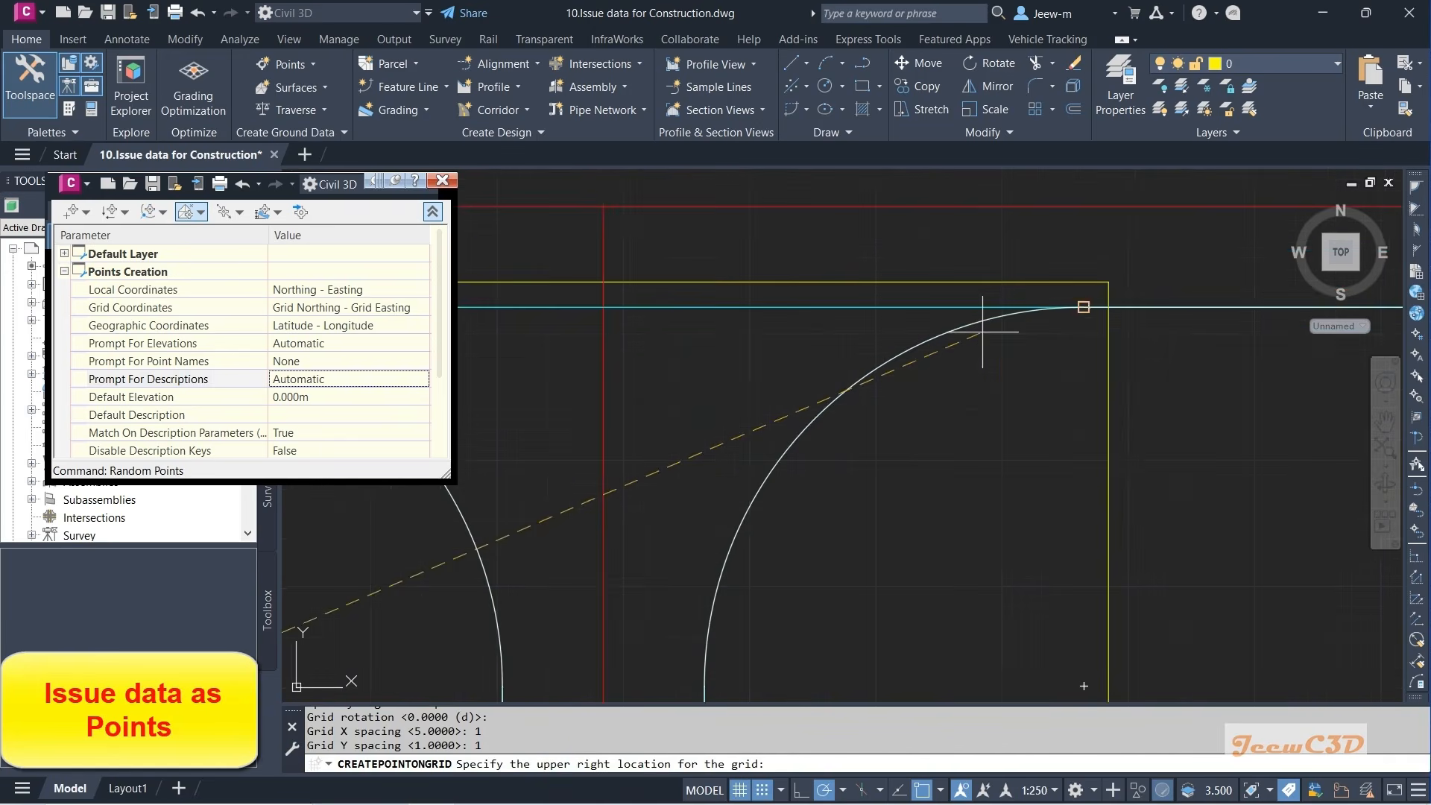
click(1109, 282)
scroll(837, 520, down, 4)
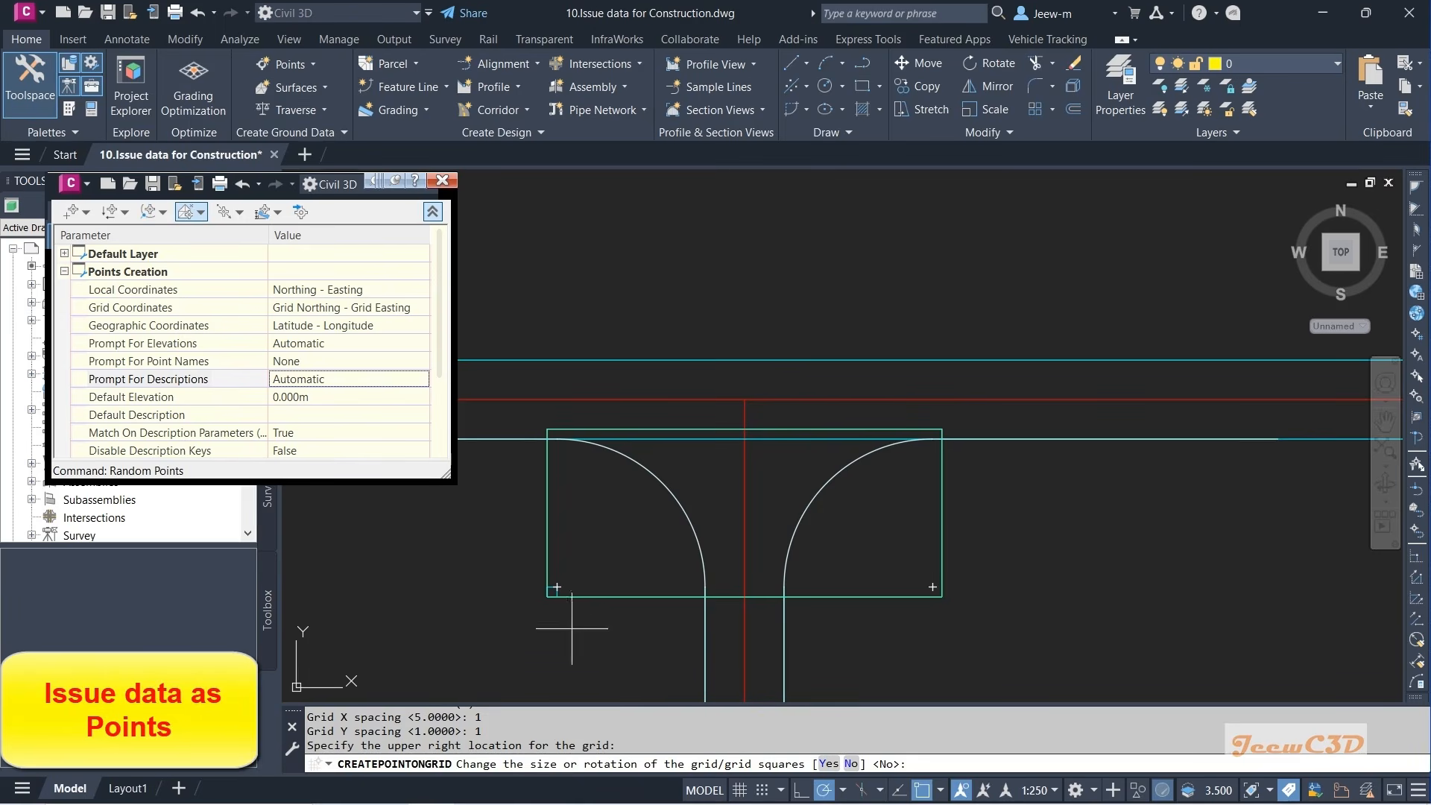
click(851, 764)
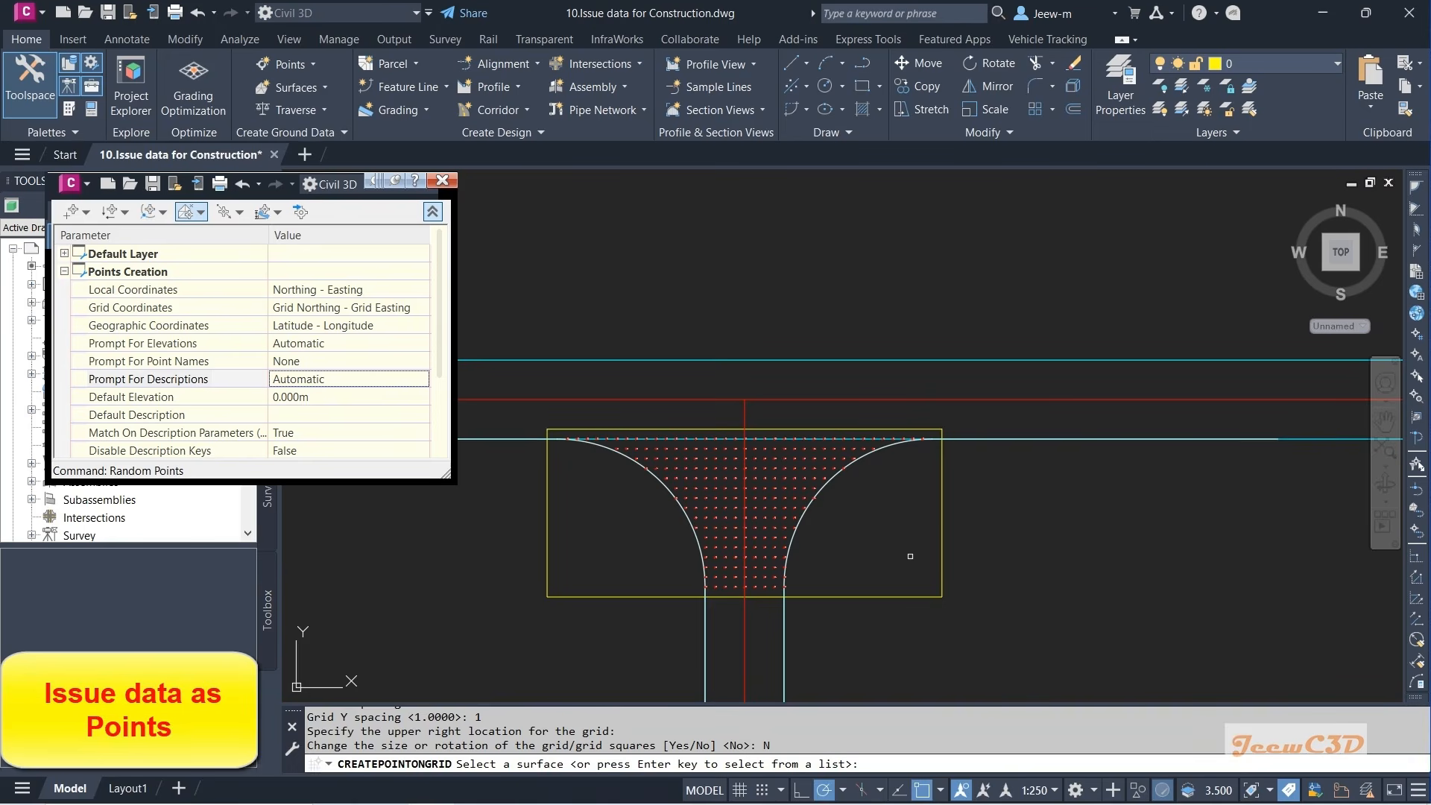
key(Escape)
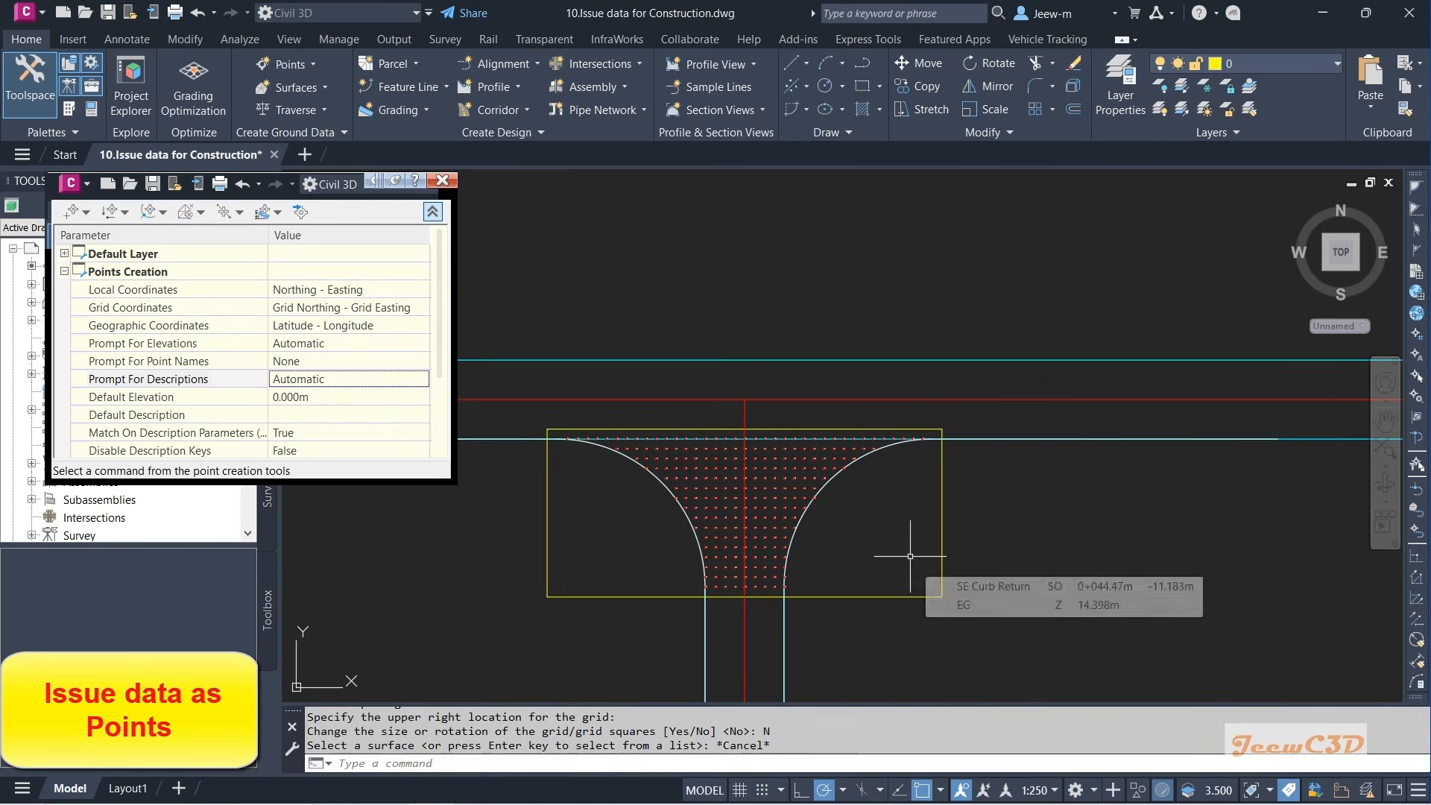
- Erase the rectangle around the grid points and close the point creation tools
click(873, 597)
key(Delete)
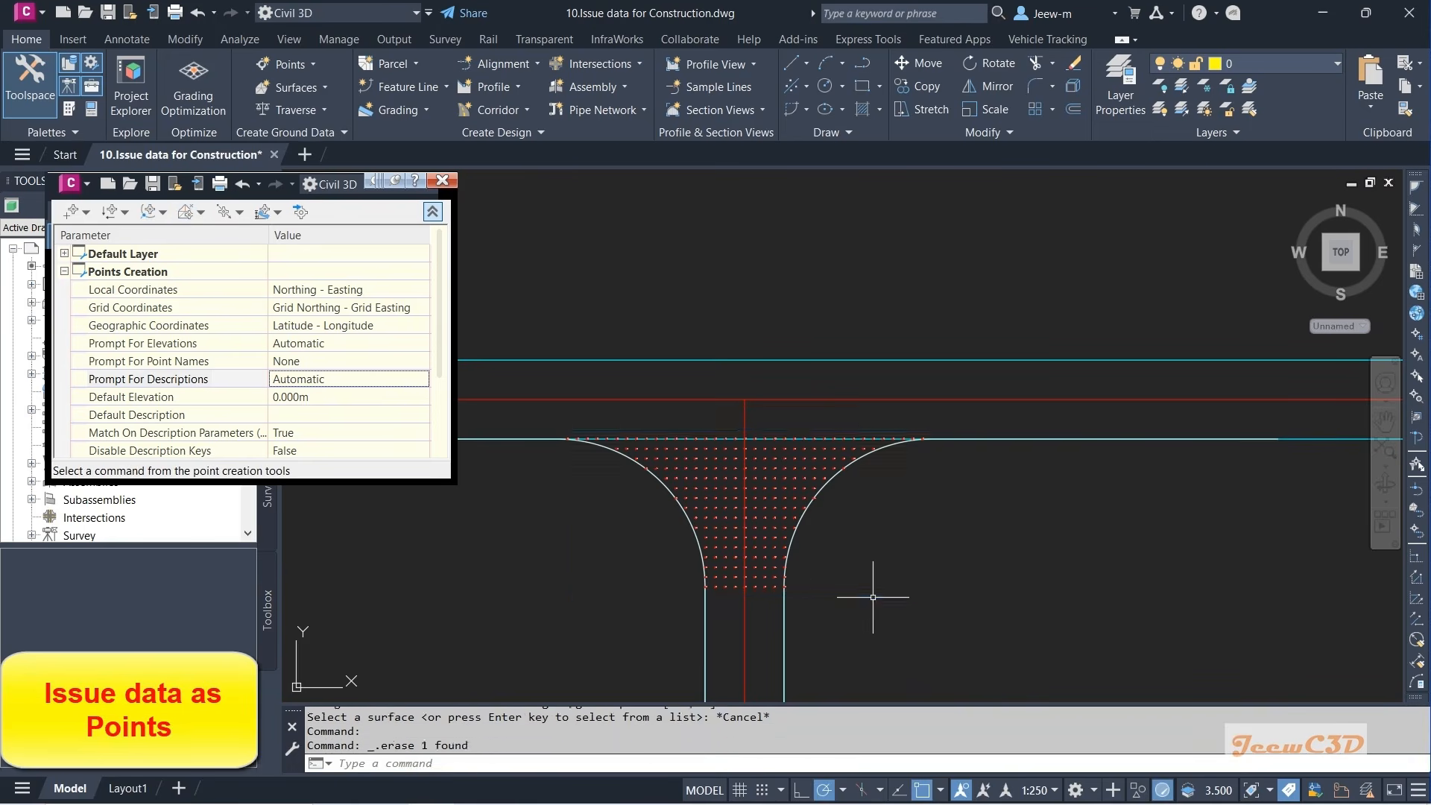
click(442, 180)
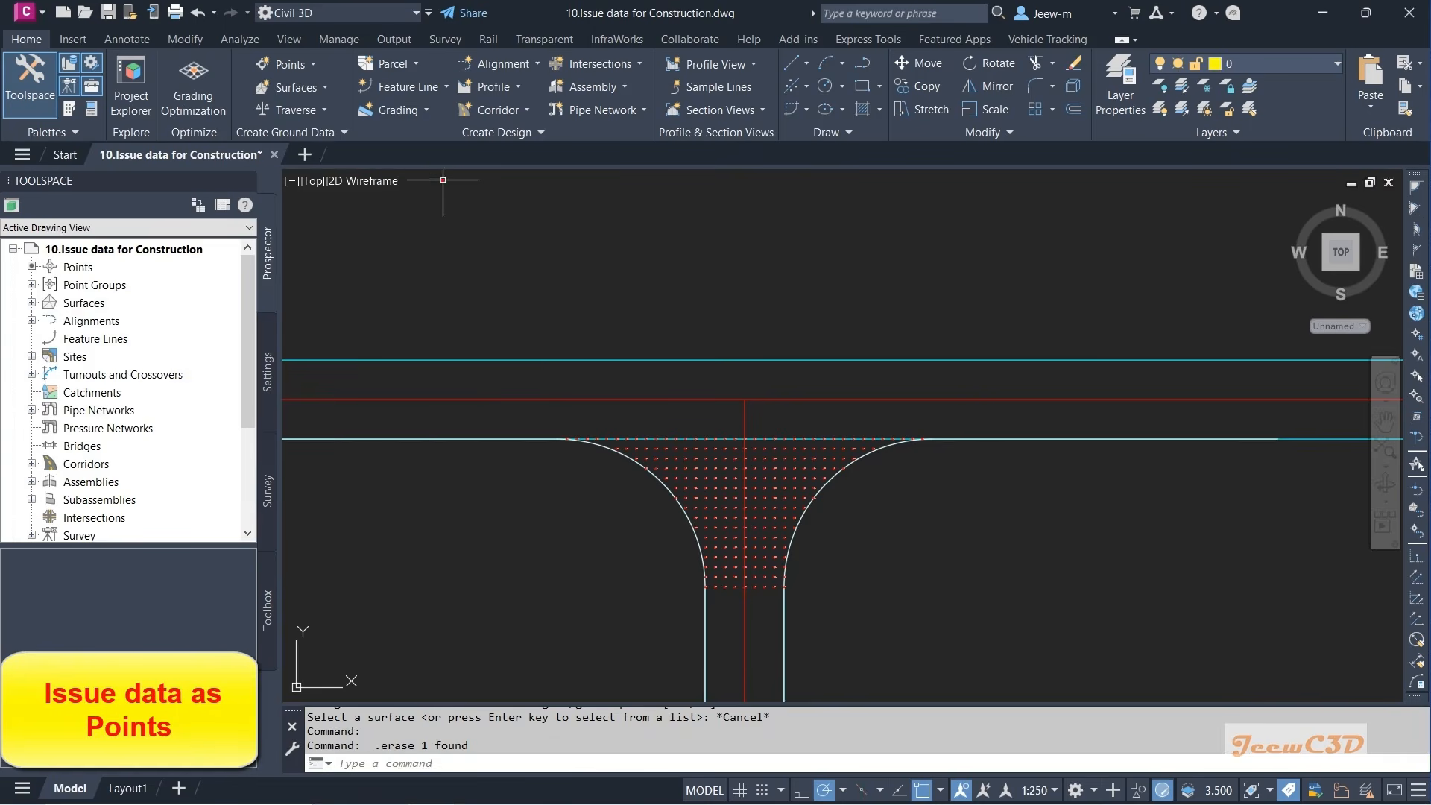
- Change the surface style of Intersection Corrdor - Top to Border Only and inspect the surface around the side road
click(32, 303)
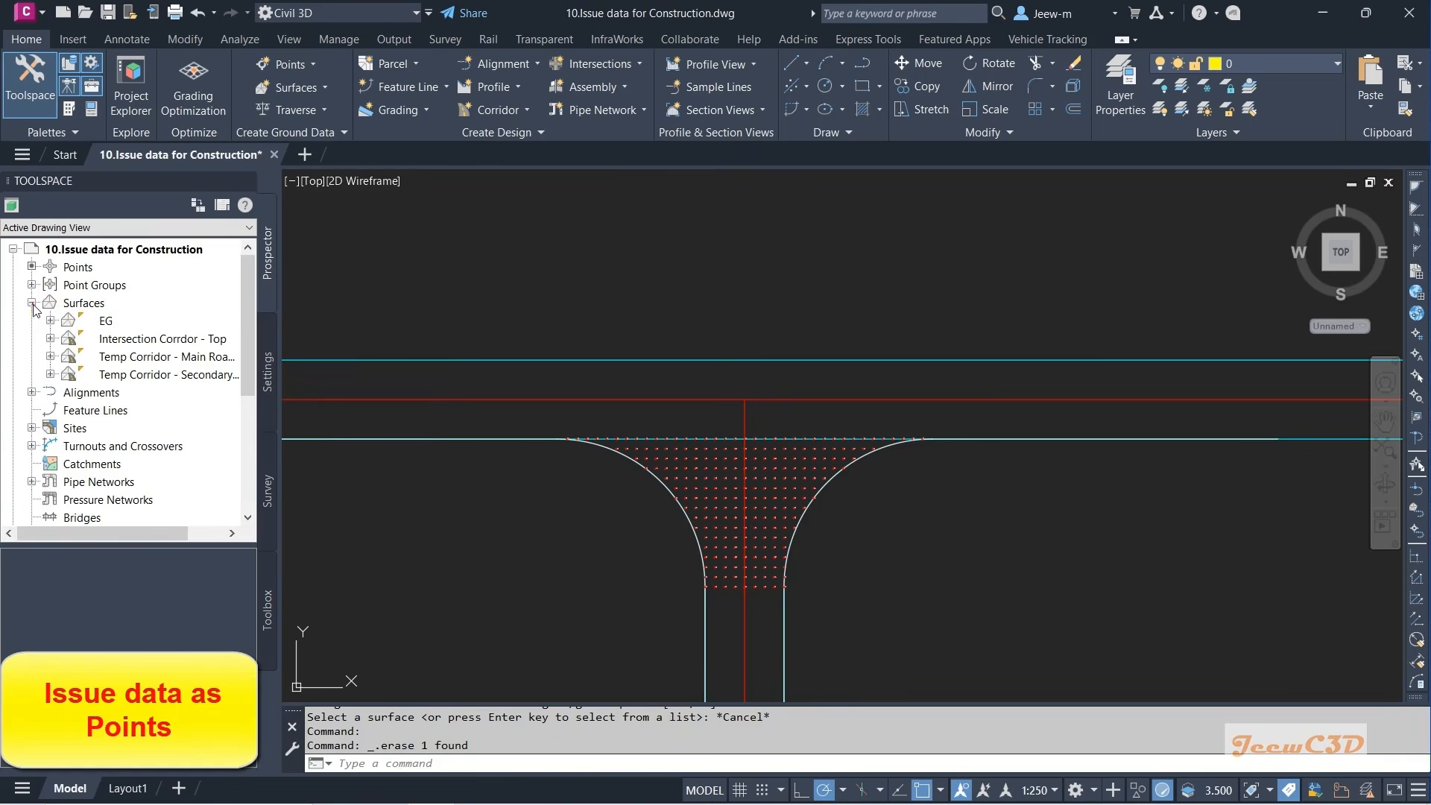
right_click(111, 339)
click(136, 347)
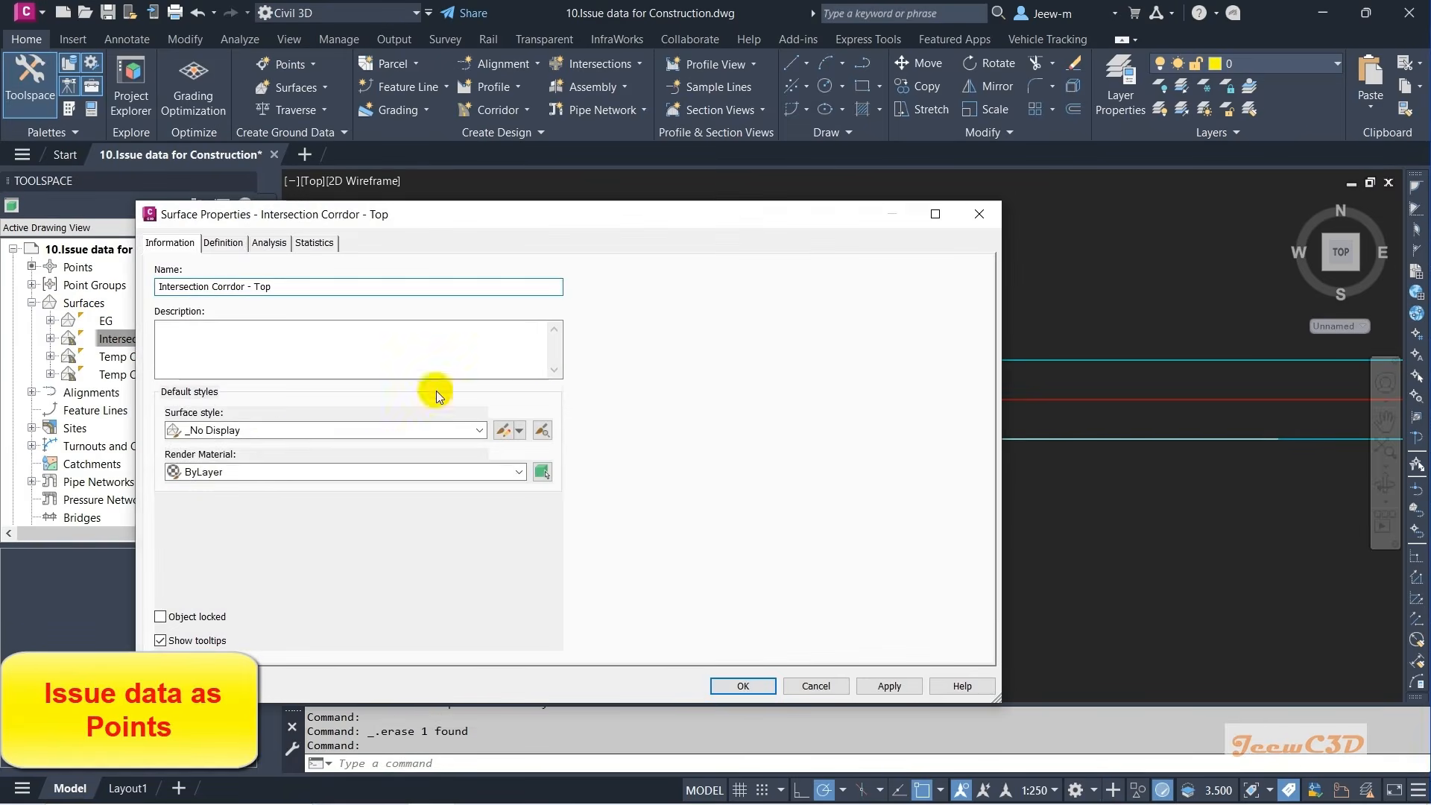
click(269, 430)
click(269, 463)
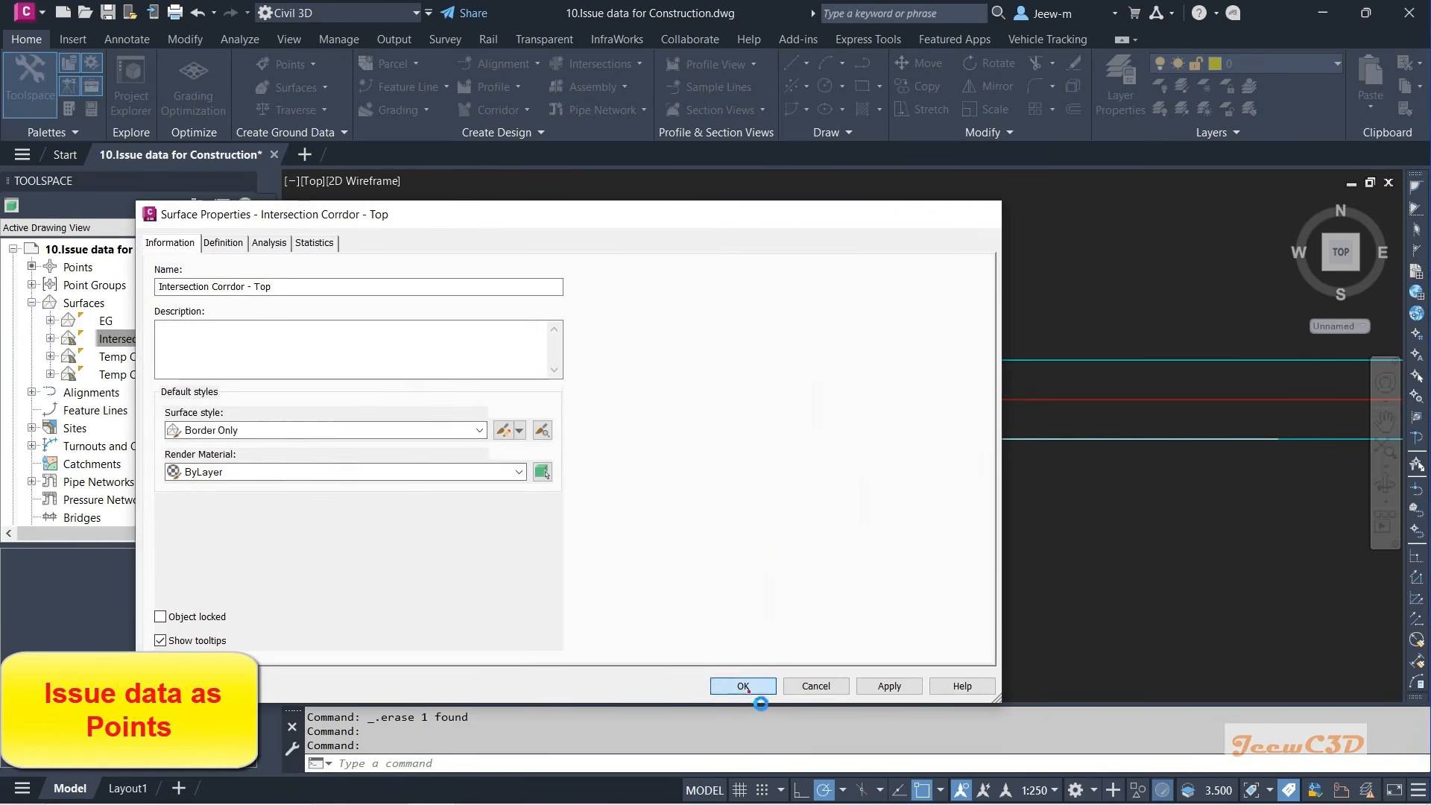
click(743, 686)
scroll(749, 597, up, 5)
key(Escape)
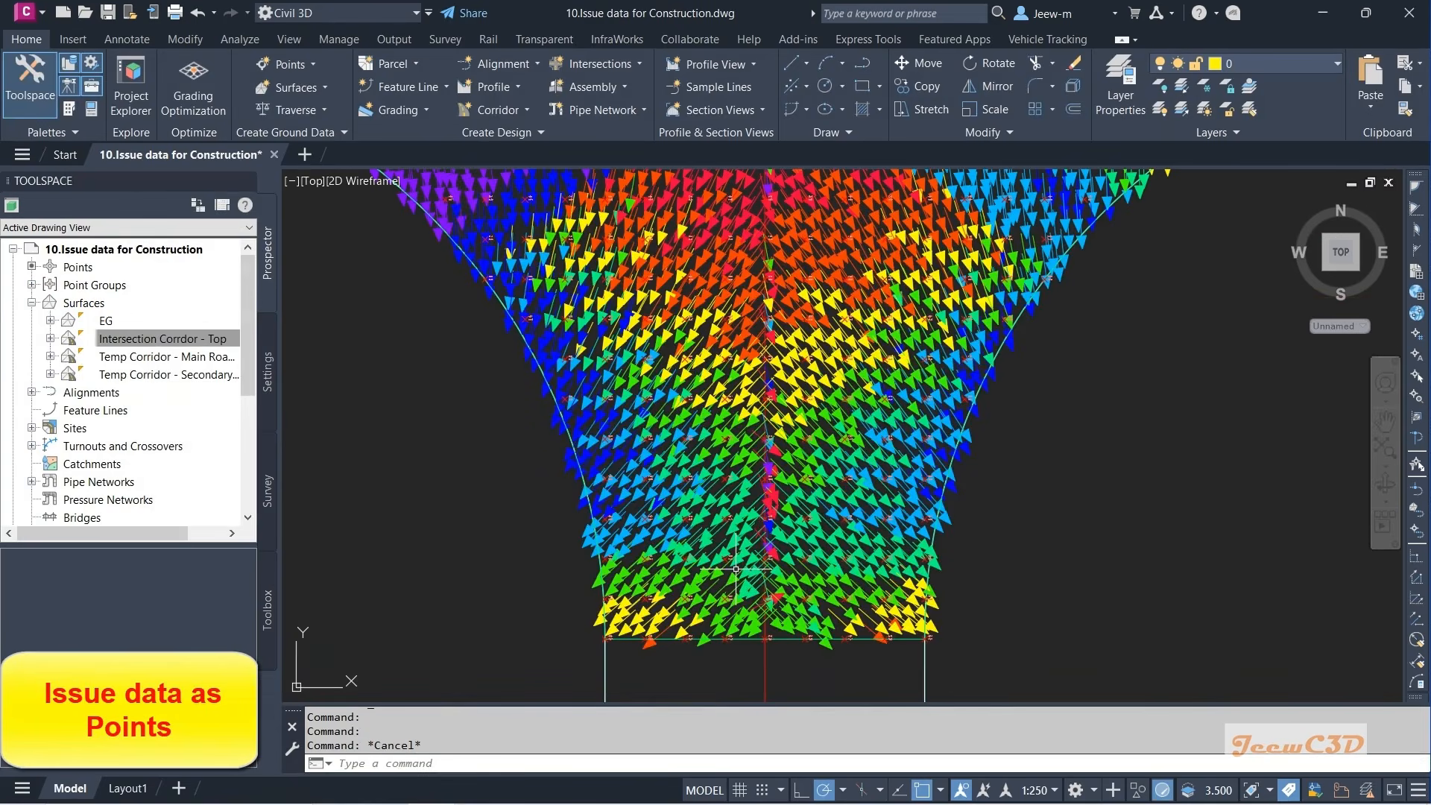
scroll(721, 572, down, 2)
scroll(713, 568, up, 1)
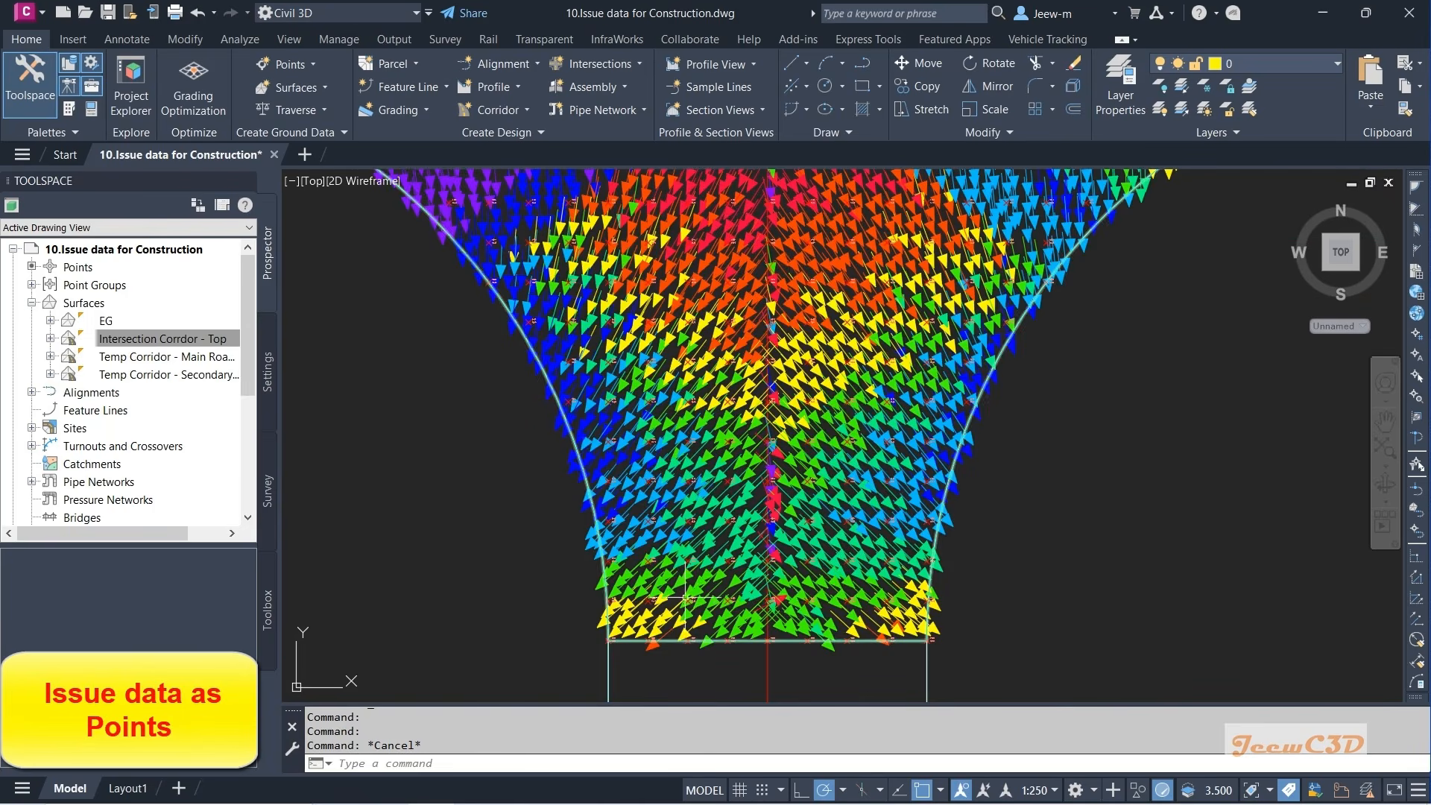
- Turn off the display of Slope Arrows in the Border Only style of the Intersection Corrdor - Top surface
scroll(734, 558, up, 3)
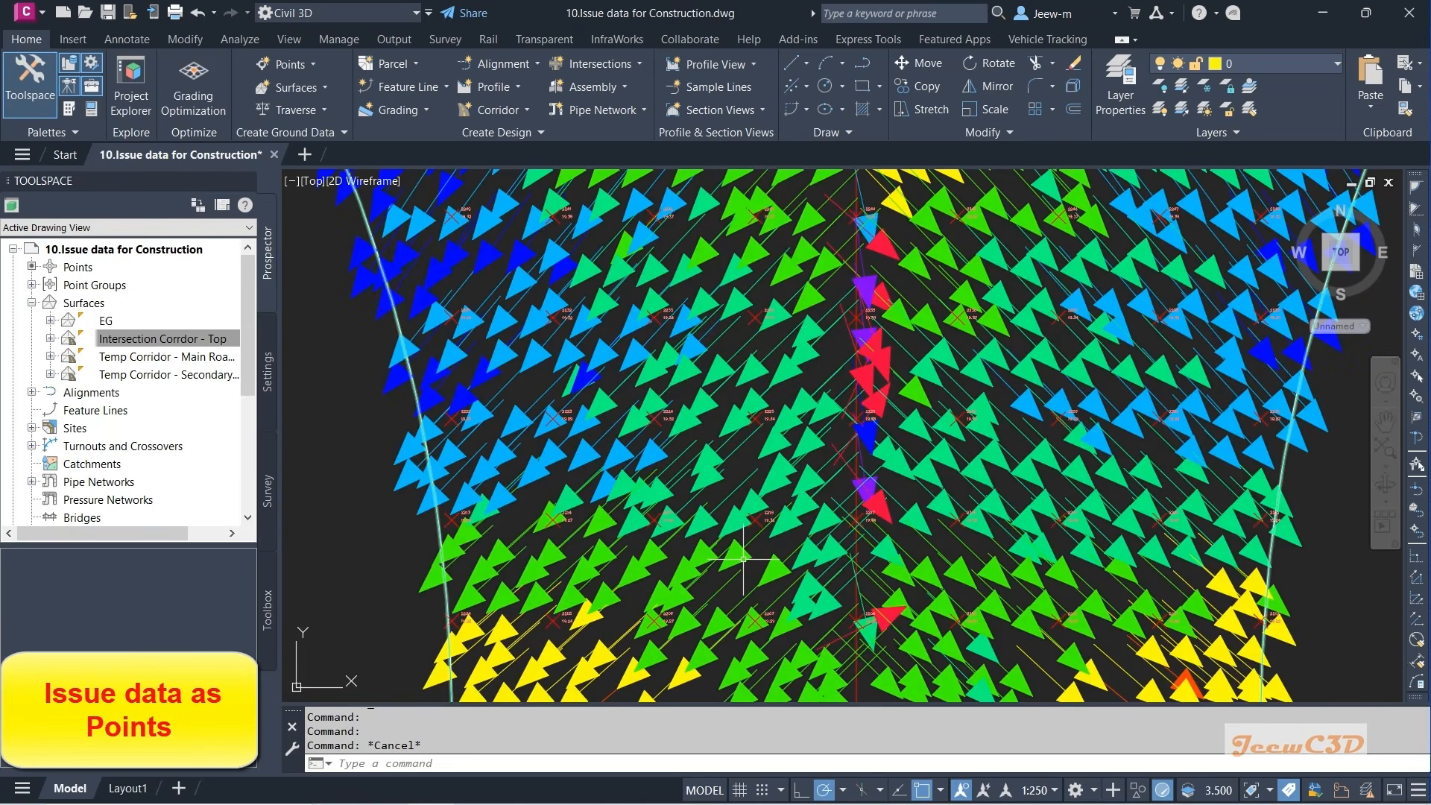
click(738, 556)
click(287, 118)
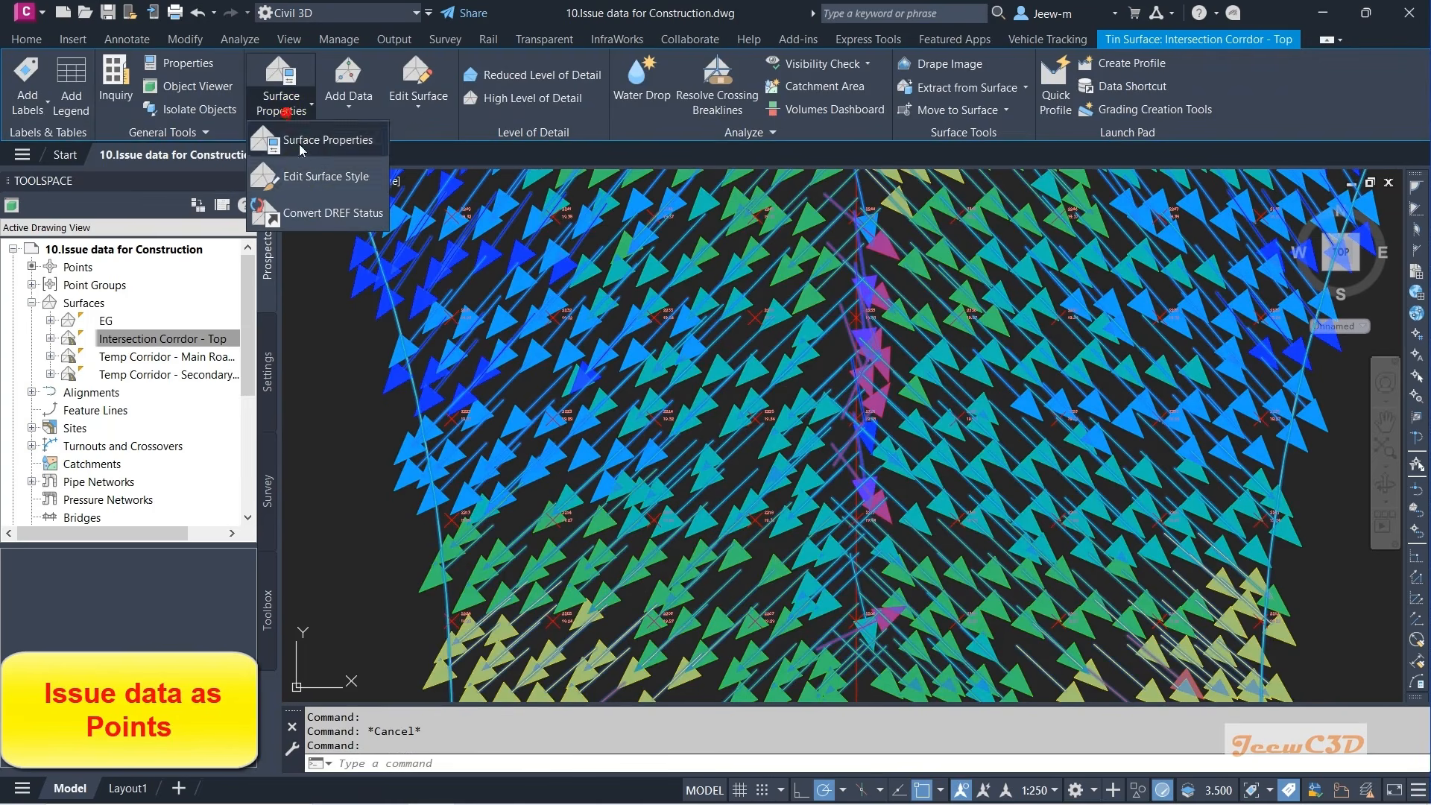
click(305, 173)
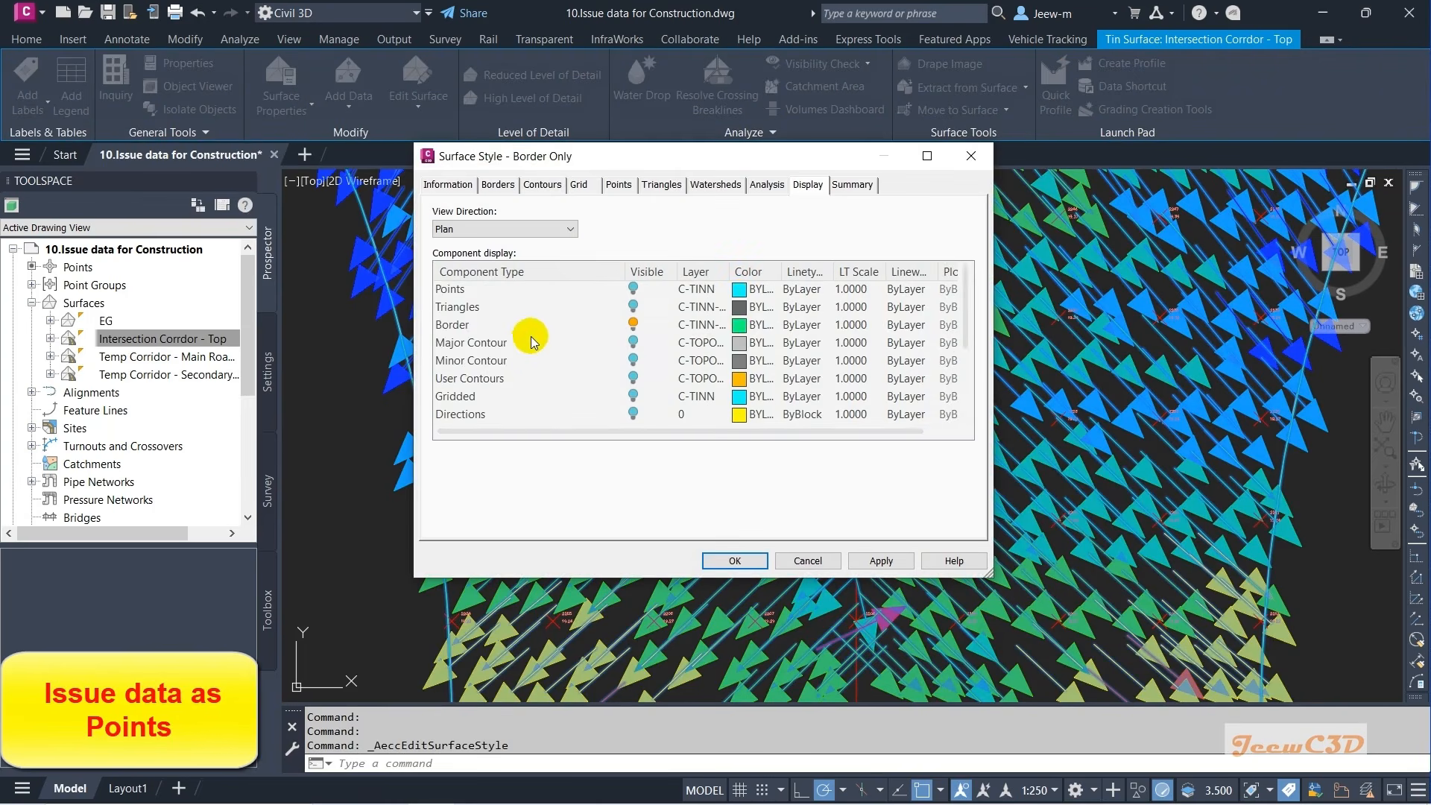
scroll(537, 328, down, 2)
click(632, 378)
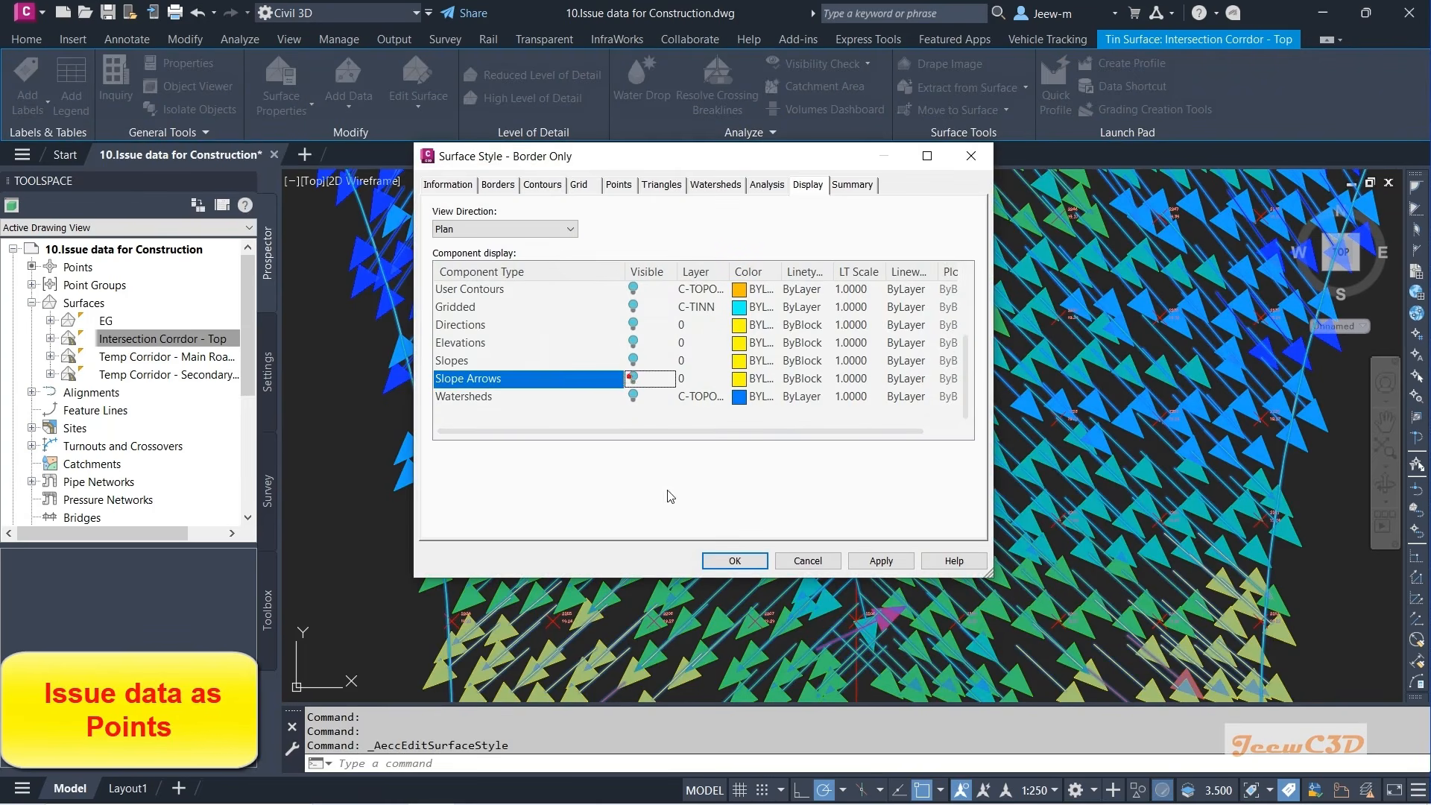
click(734, 560)
scroll(681, 463, down, 3)
key(Escape)
scroll(677, 470, up, 2)
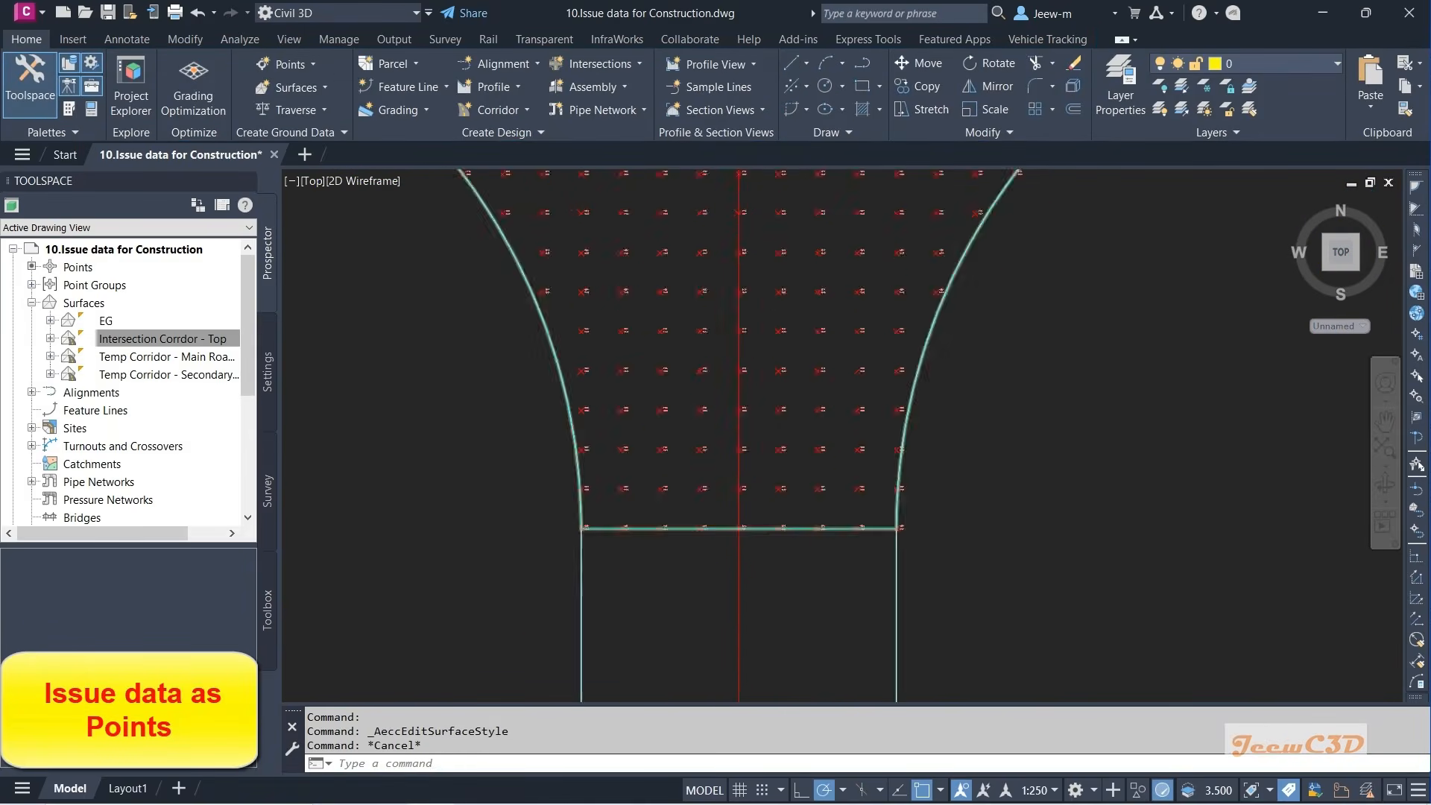
- Examine the numbers, elevations and spacing of the grid points across the side-road junction
scroll(581, 523, down, 4)
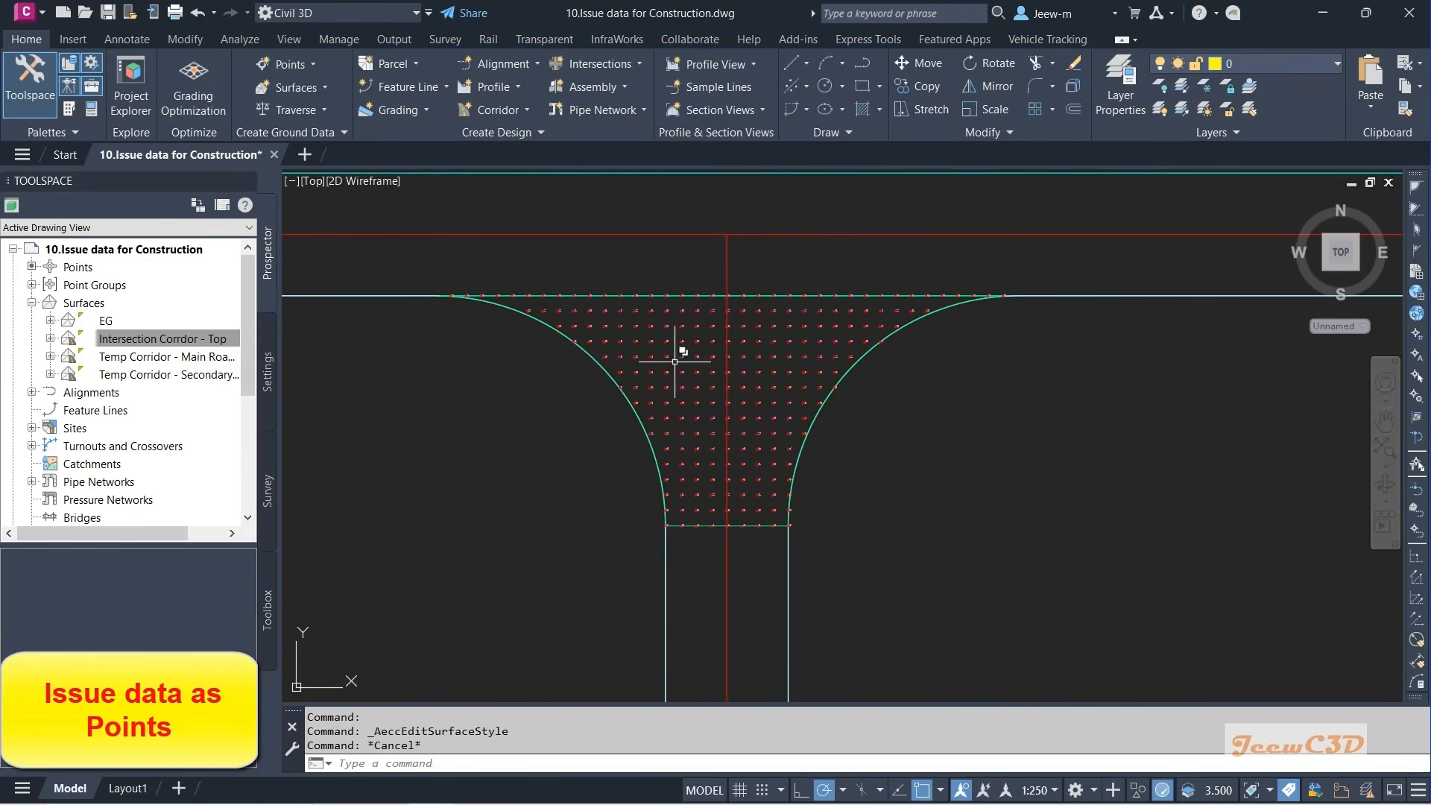
scroll(574, 296, up, 3)
scroll(842, 307, down, 3)
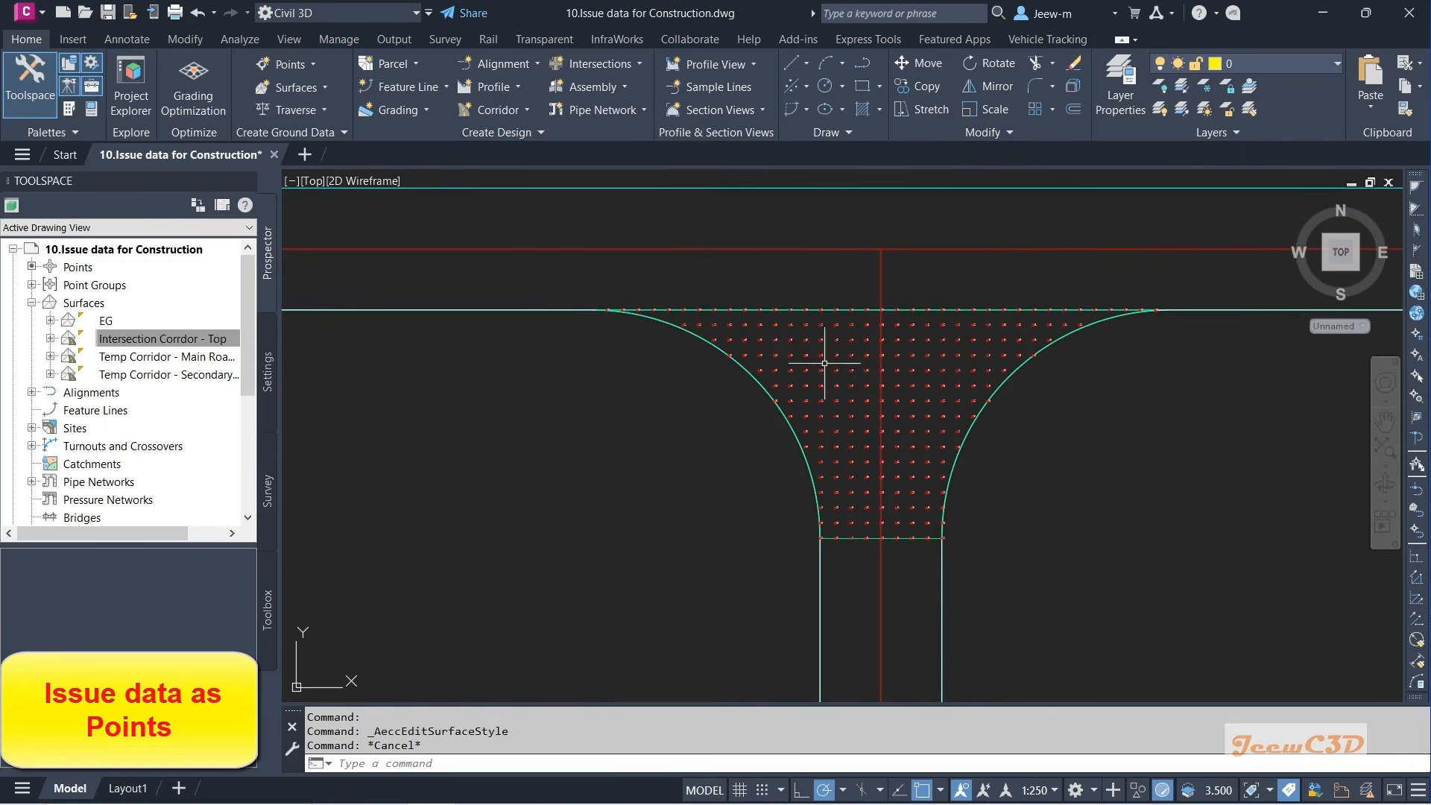
scroll(825, 363, up, 6)
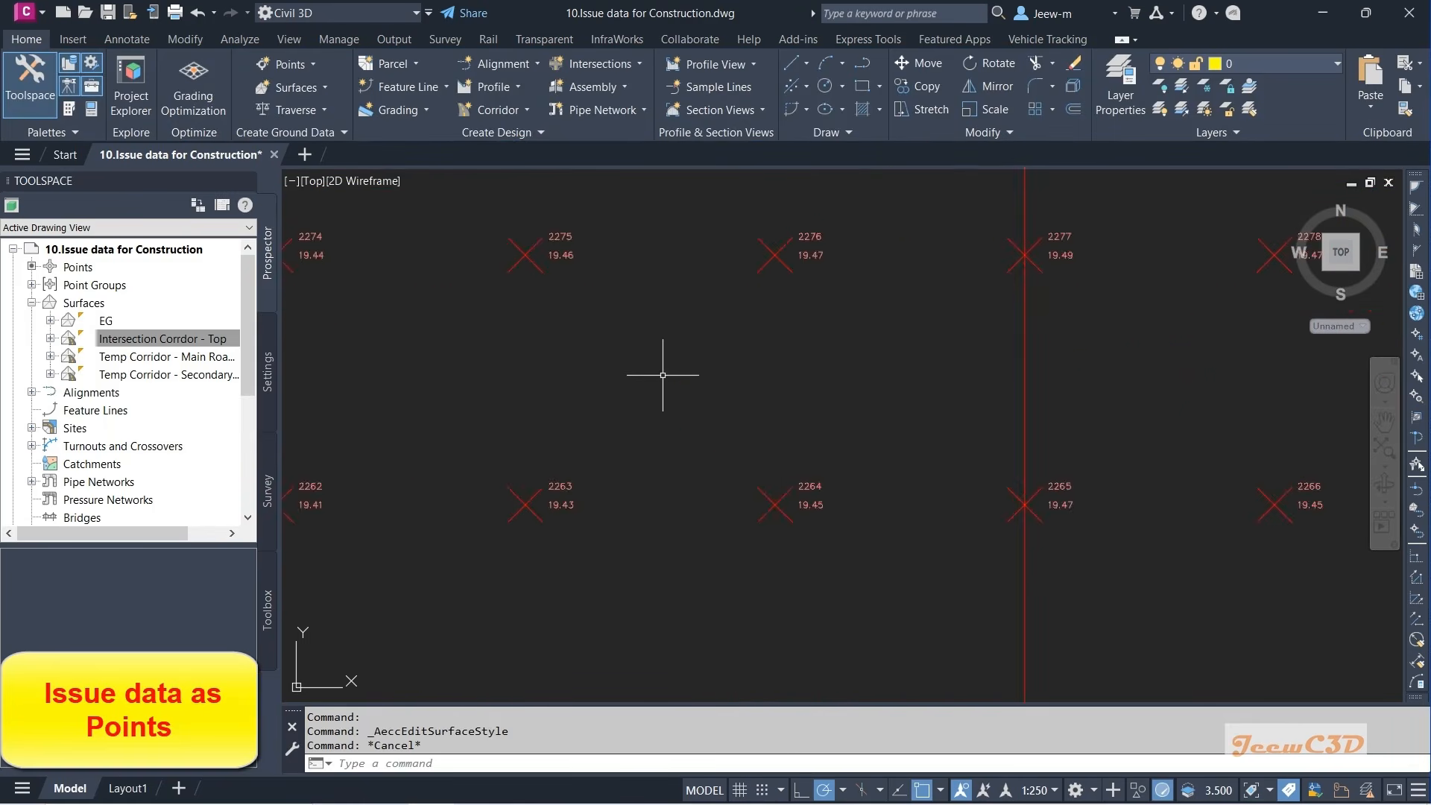
scroll(661, 377, down, 5)
scroll(641, 377, up, 3)
scroll(640, 372, down, 1)
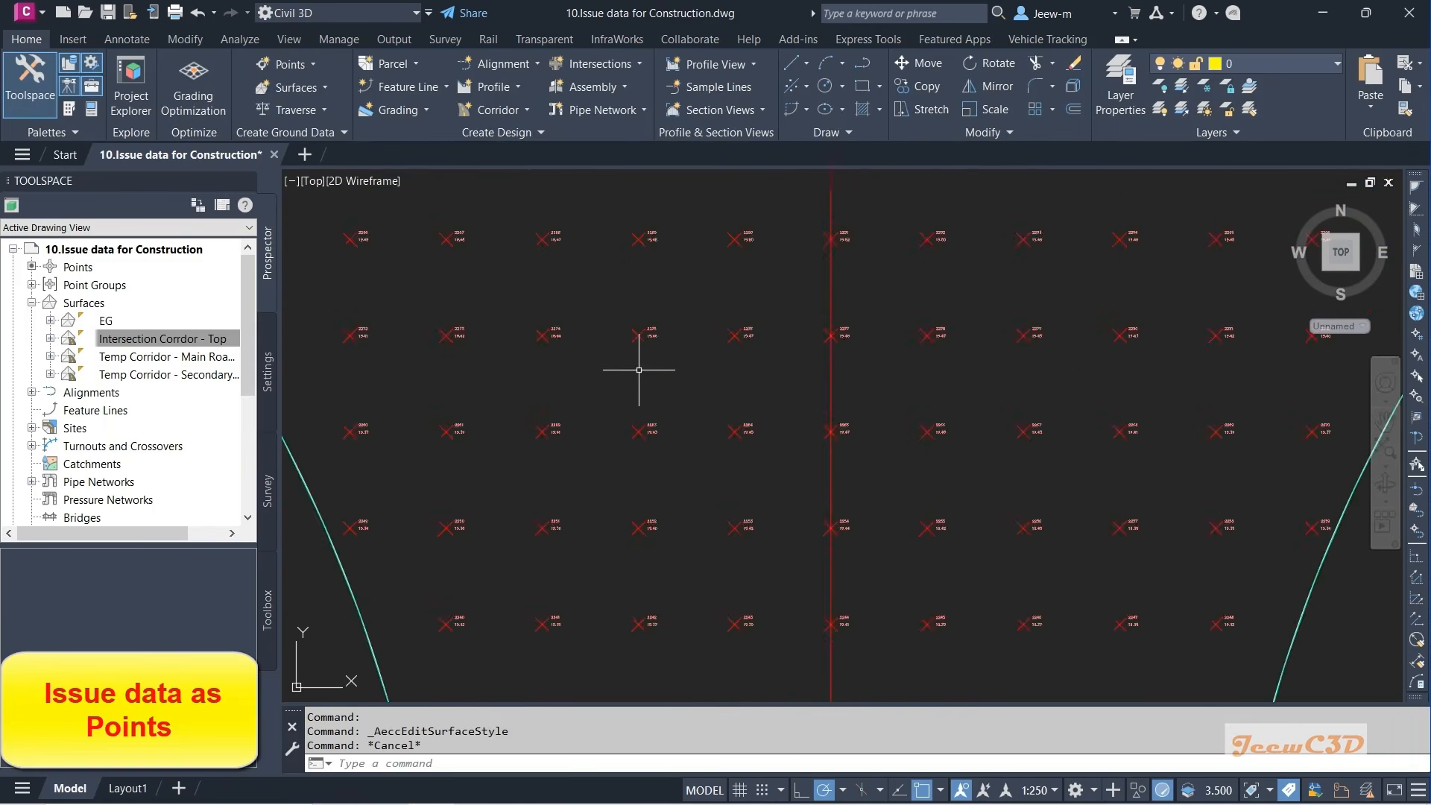
scroll(638, 369, down, 5)
scroll(652, 392, up, 5)
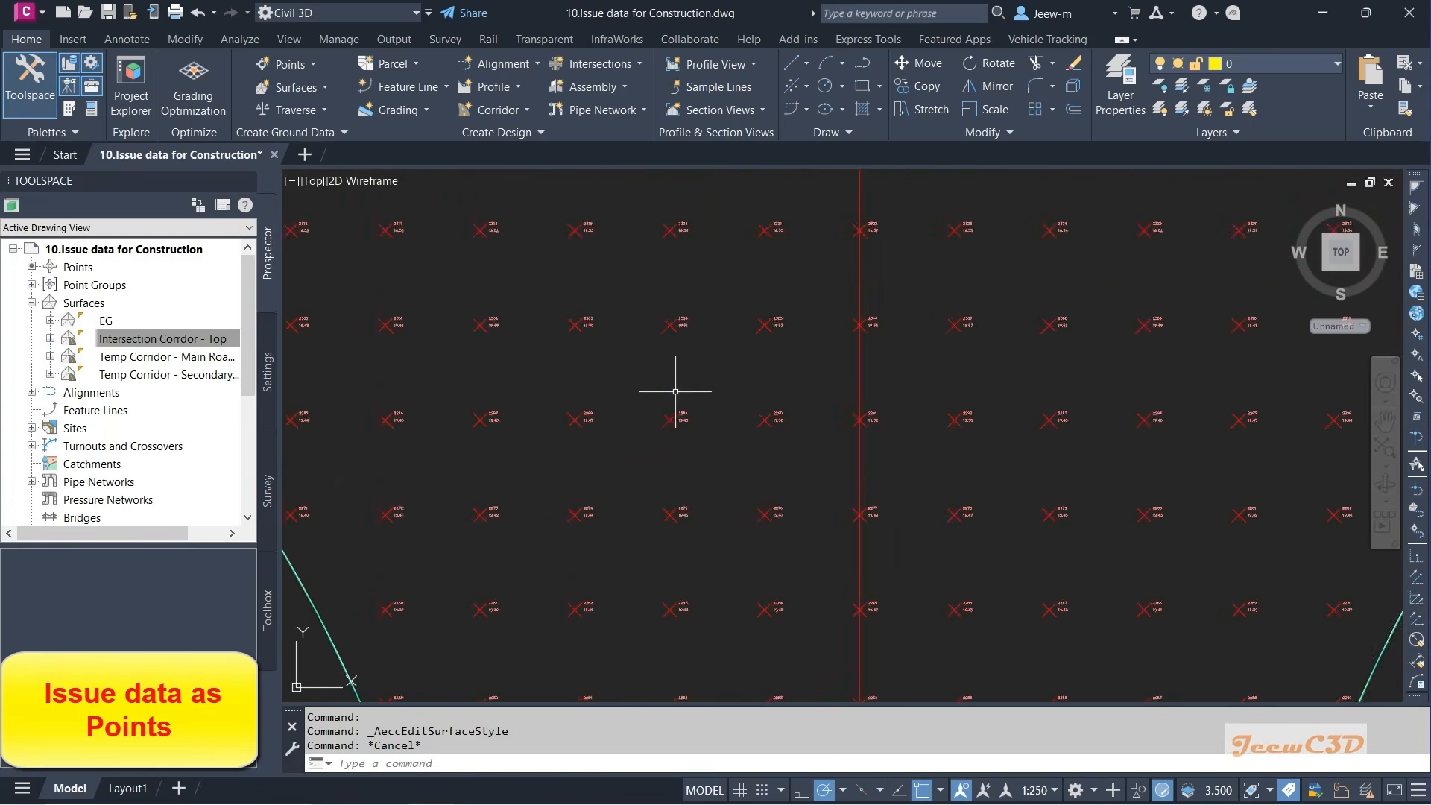
scroll(712, 376, up, 2)
scroll(697, 387, down, 2)
scroll(693, 390, down, 2)
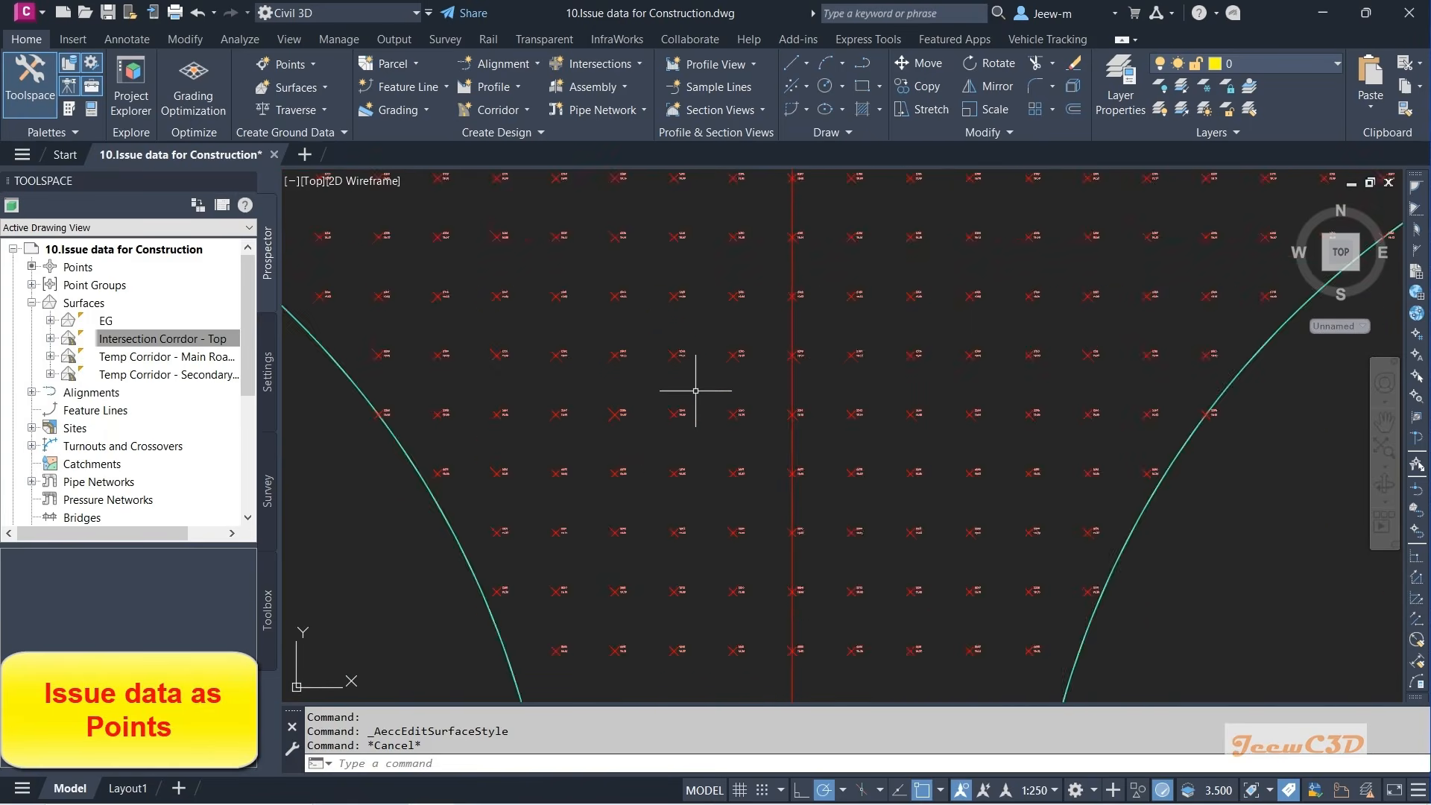
scroll(696, 389, down, 3)
scroll(797, 339, up, 1)
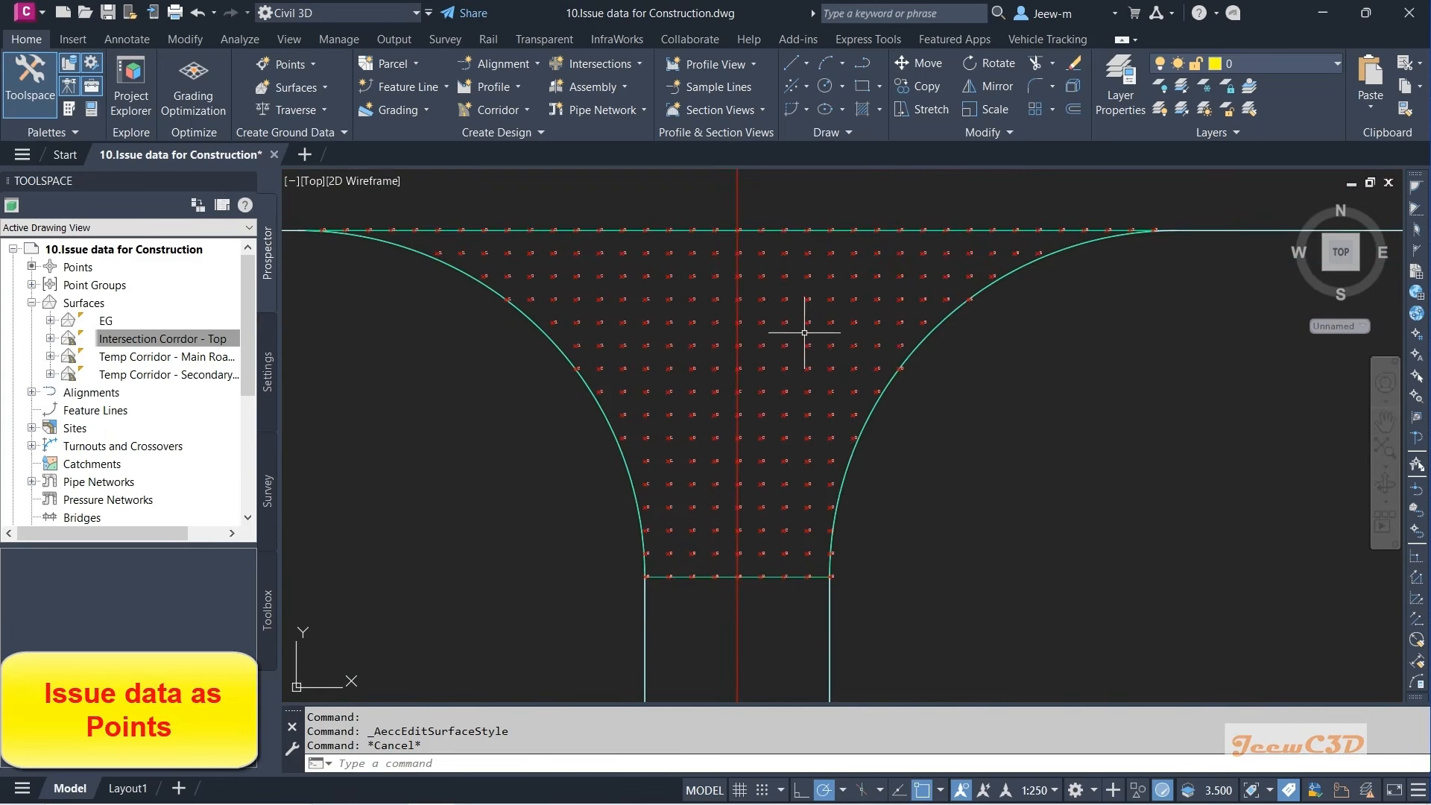
scroll(803, 350, down, 2)
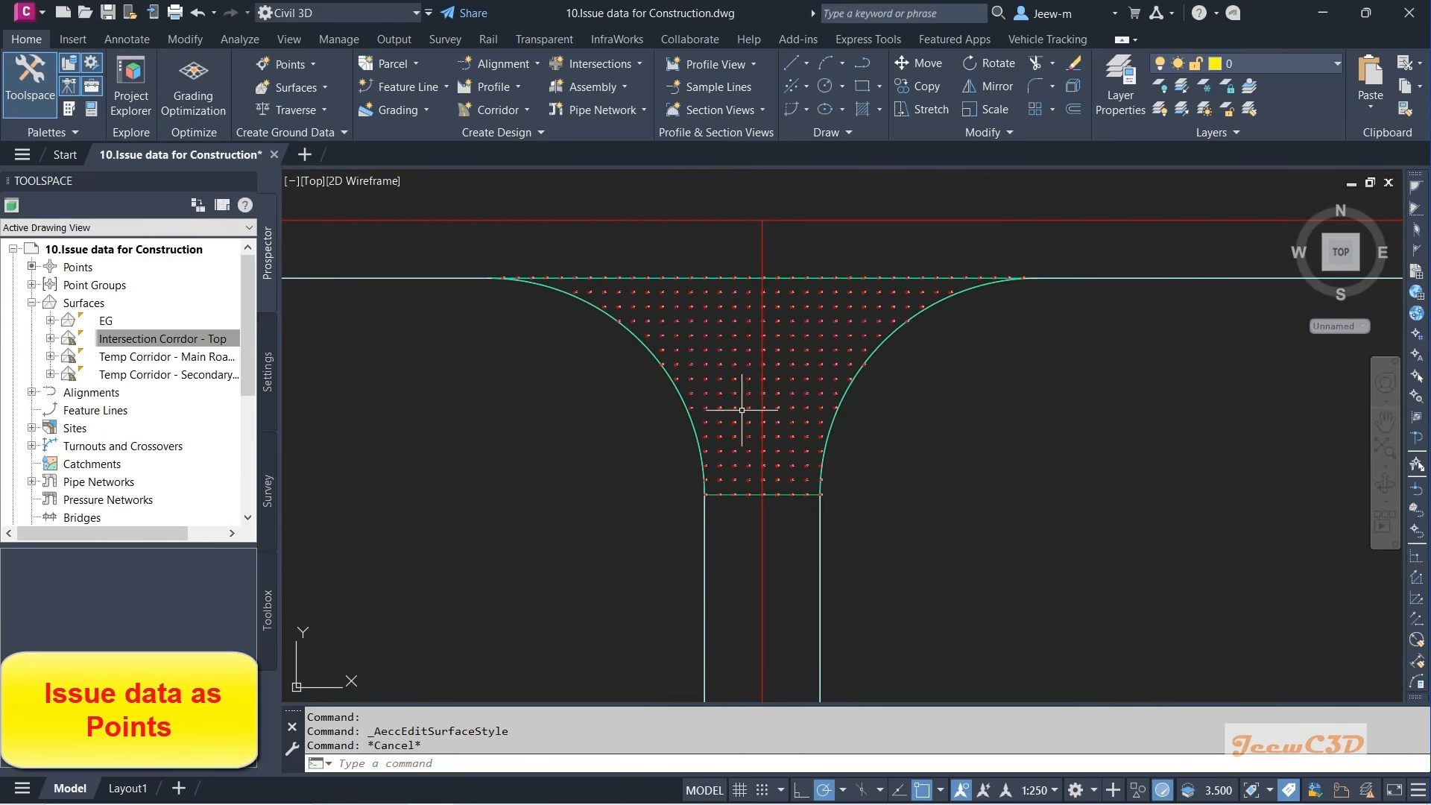
mouse_move(978, 441)
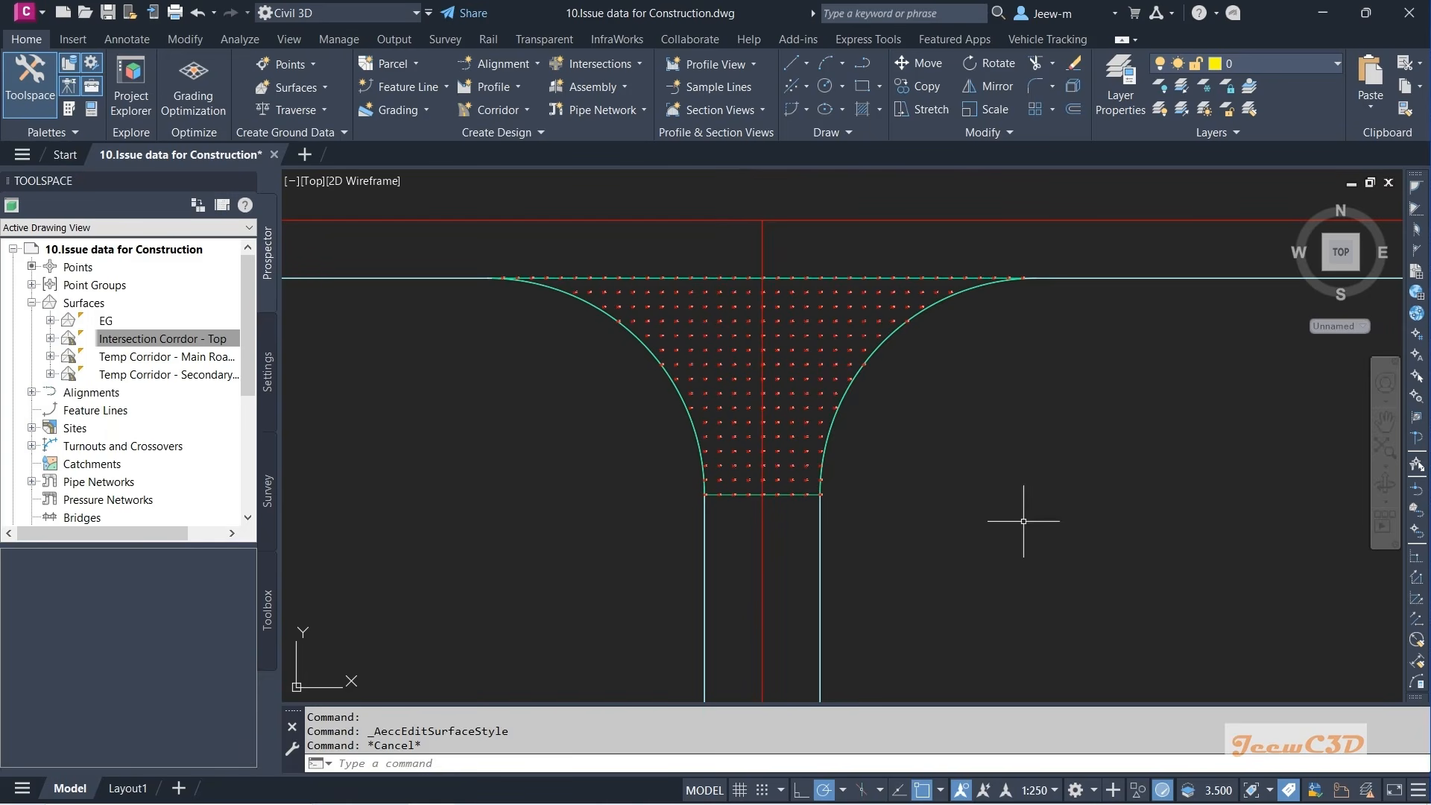
mouse_move(1026, 521)
mouse_move(1075, 406)
mouse_move(606, 463)
mouse_move(1057, 450)
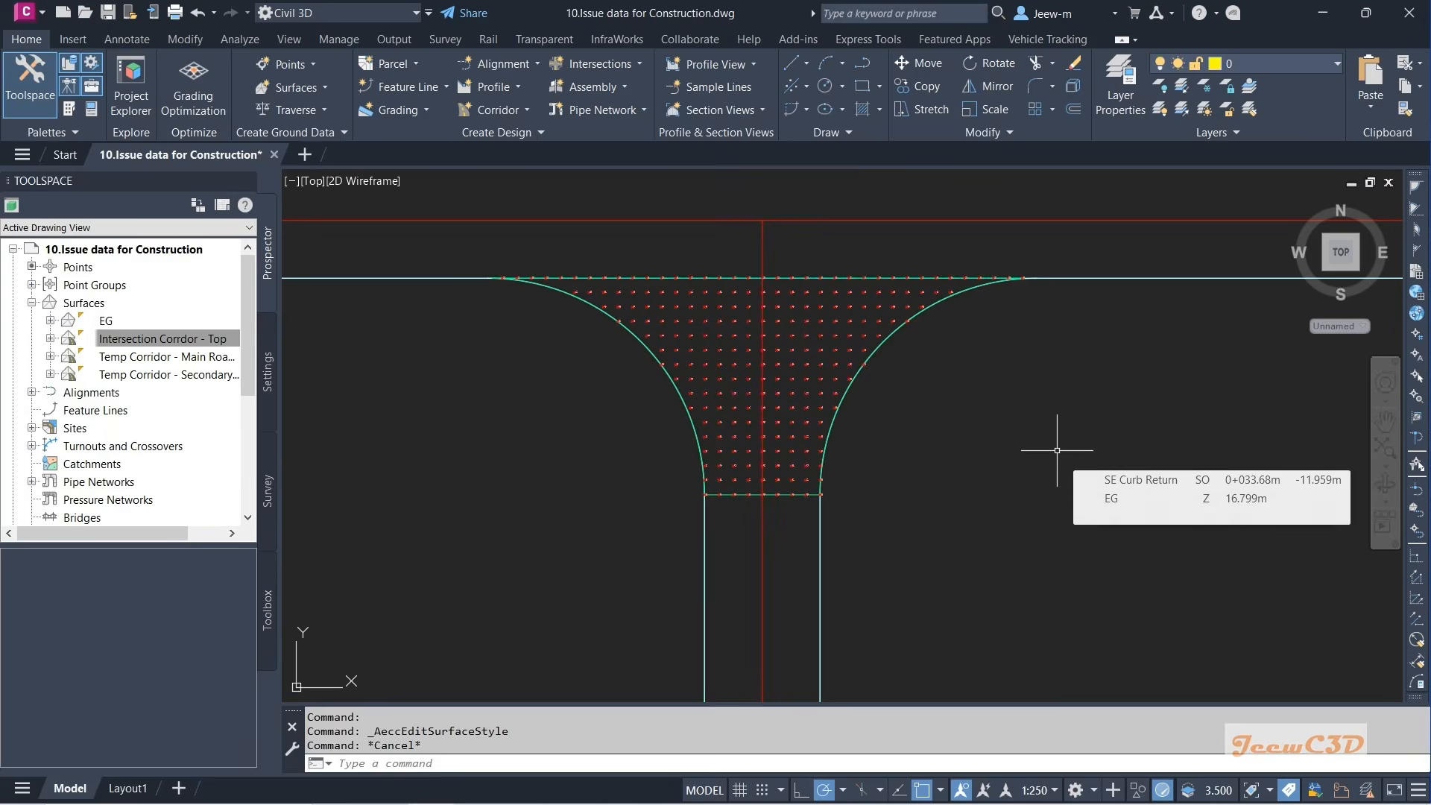
- Execute the Alignment_Curve report from the Alignment group of the Reports Manager
click(267, 604)
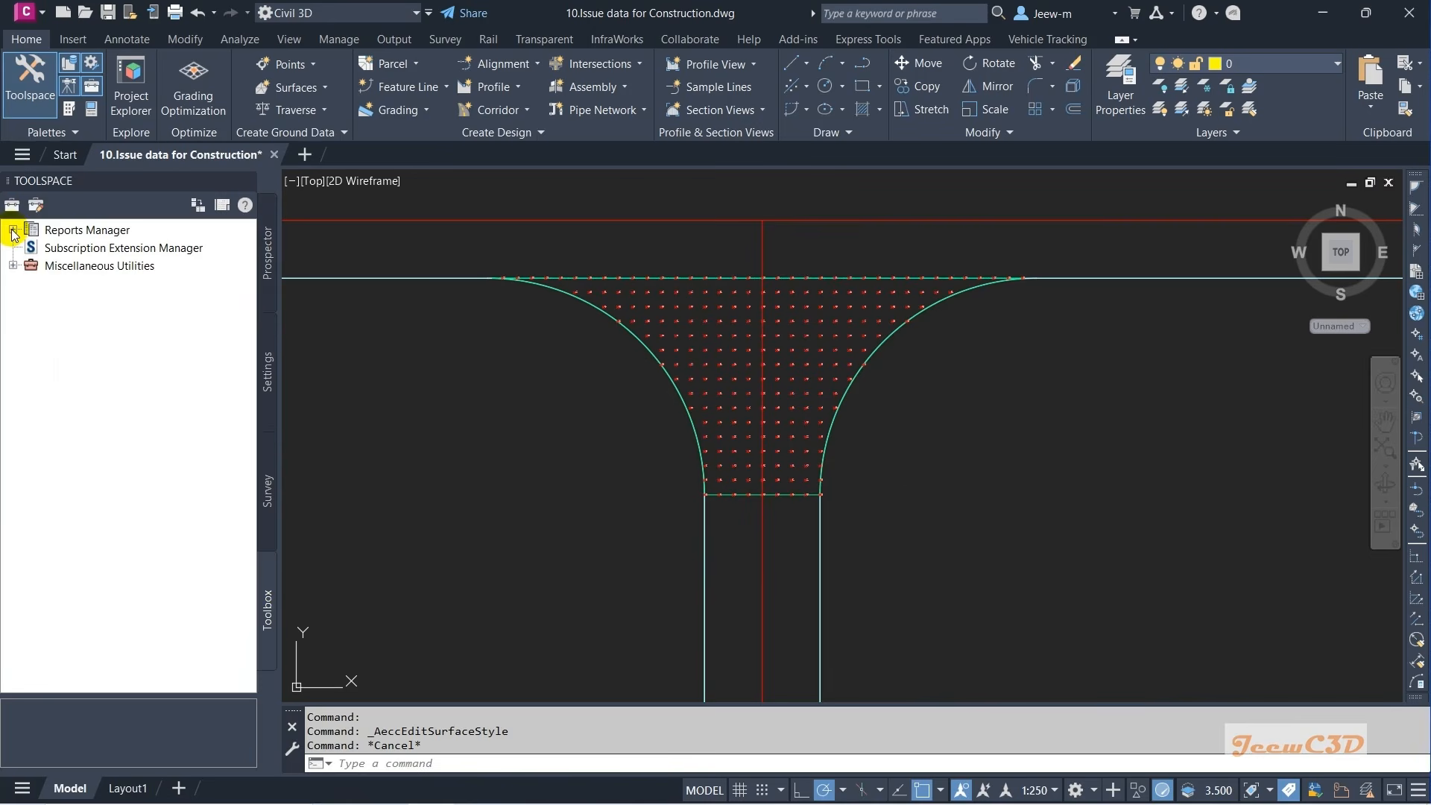
click(12, 230)
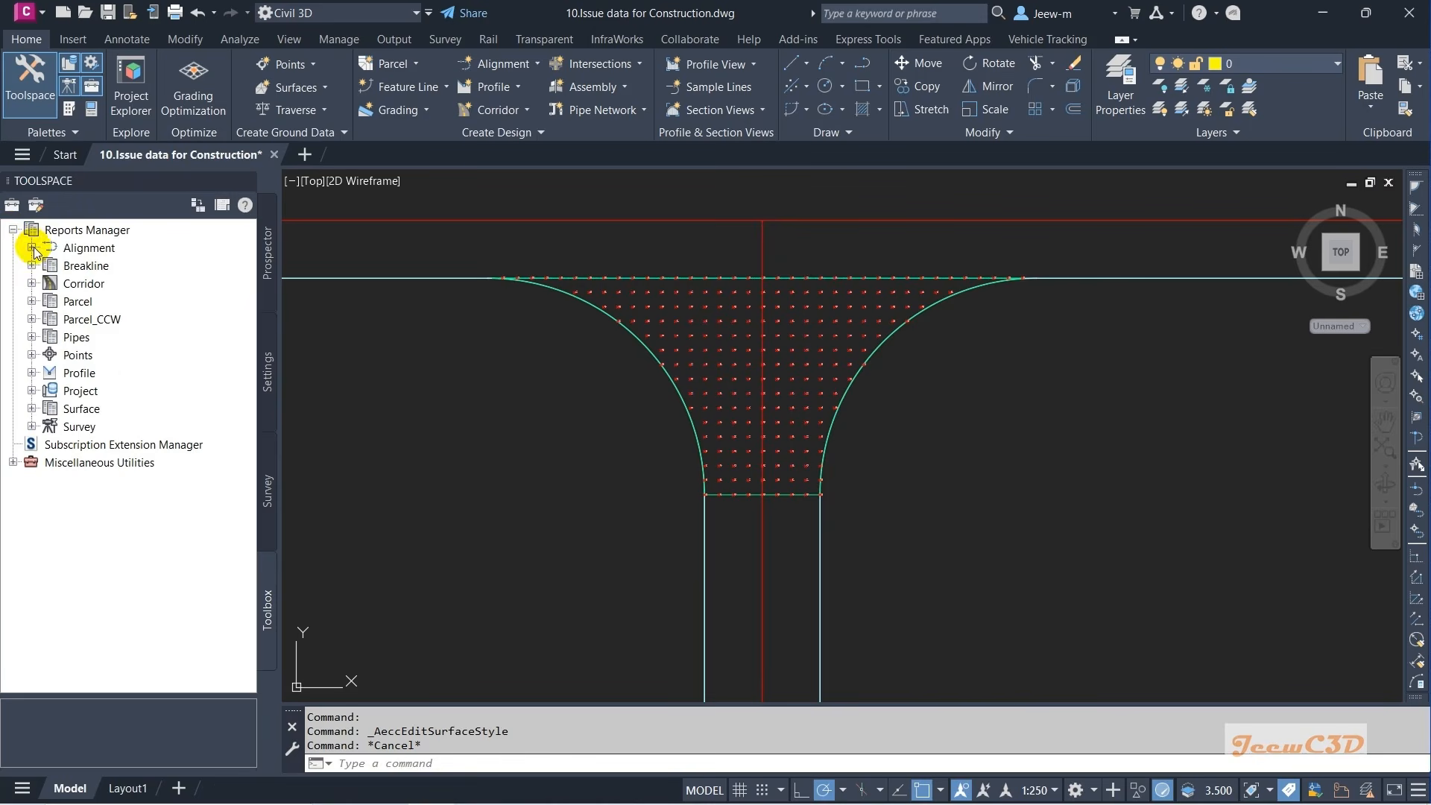
click(32, 248)
click(116, 266)
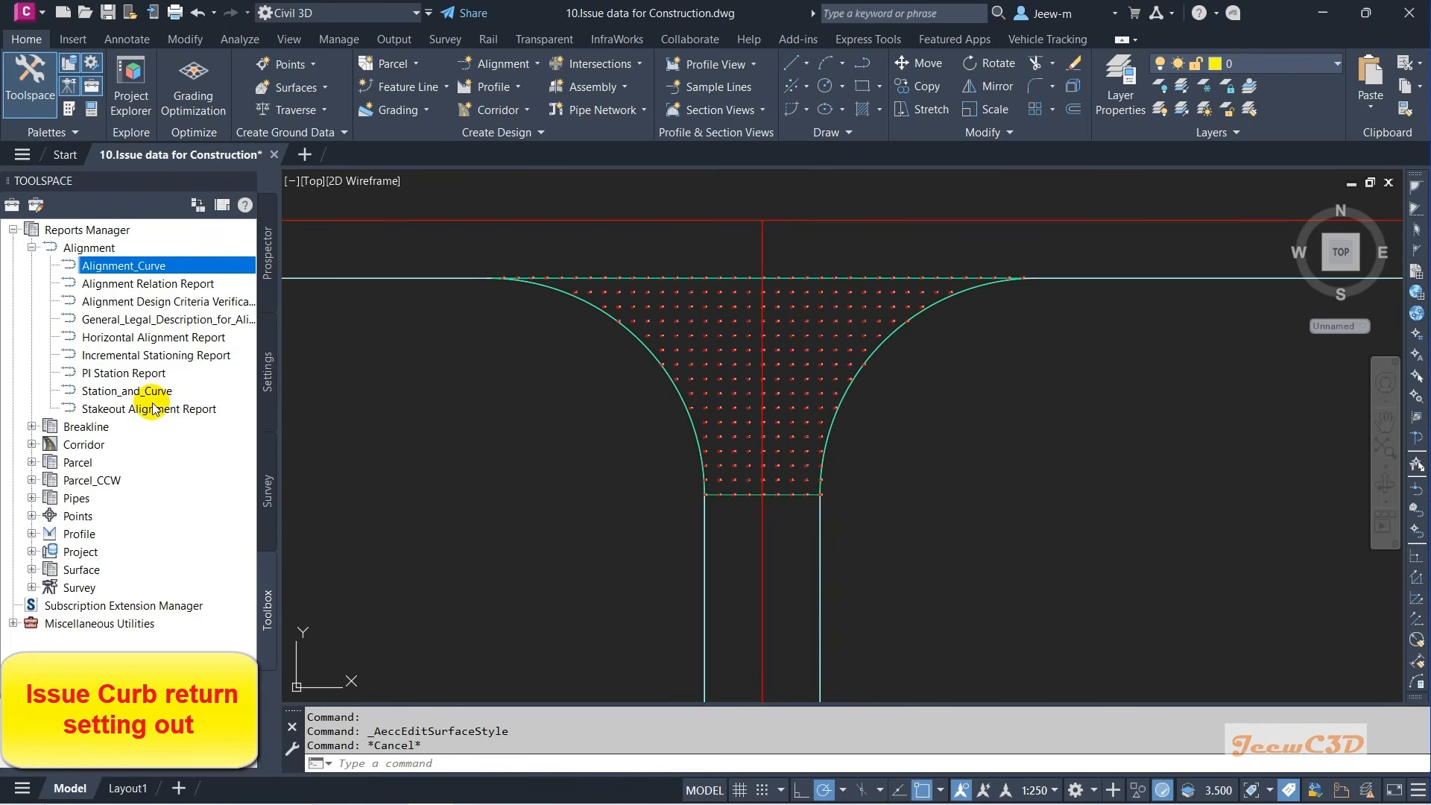
right_click(144, 271)
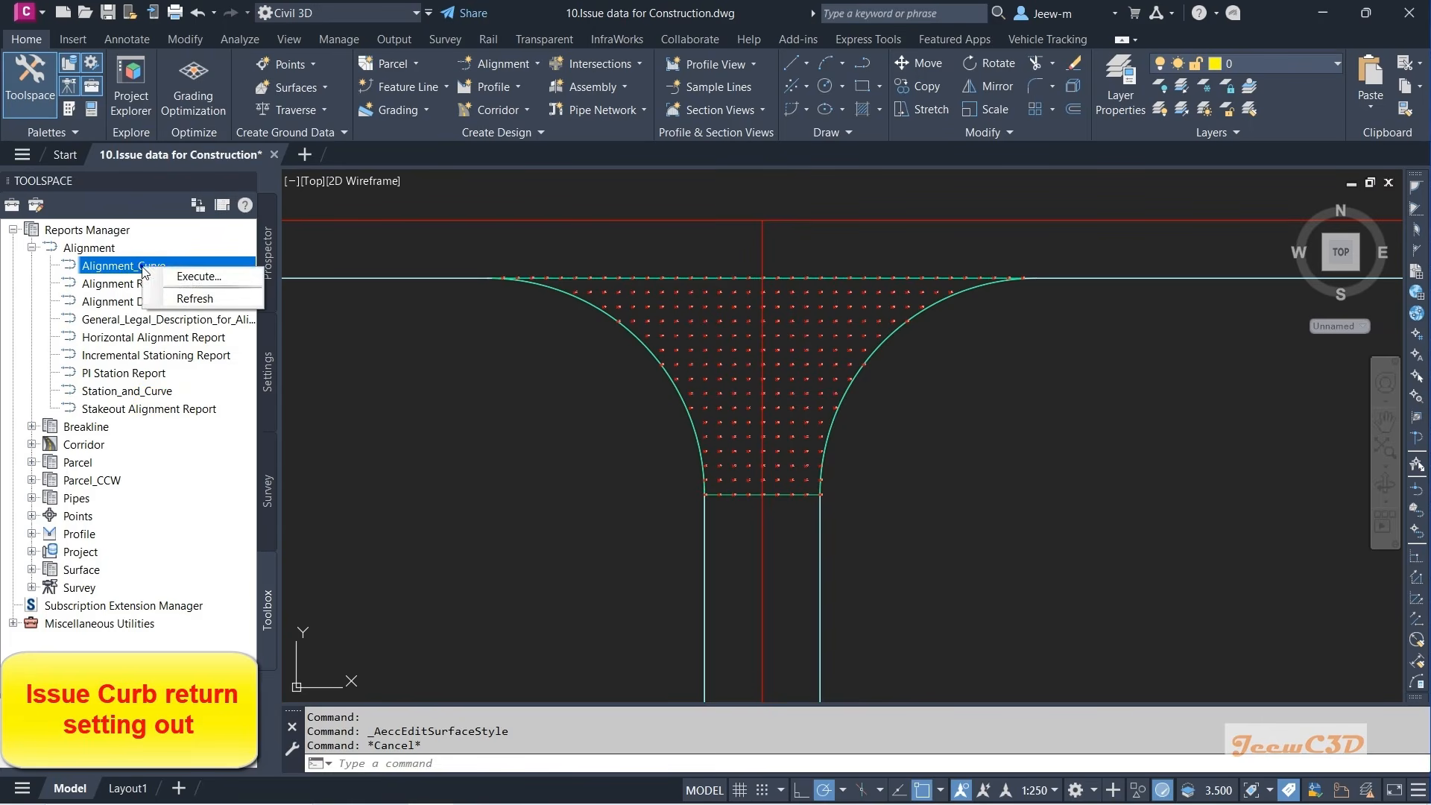
click(198, 276)
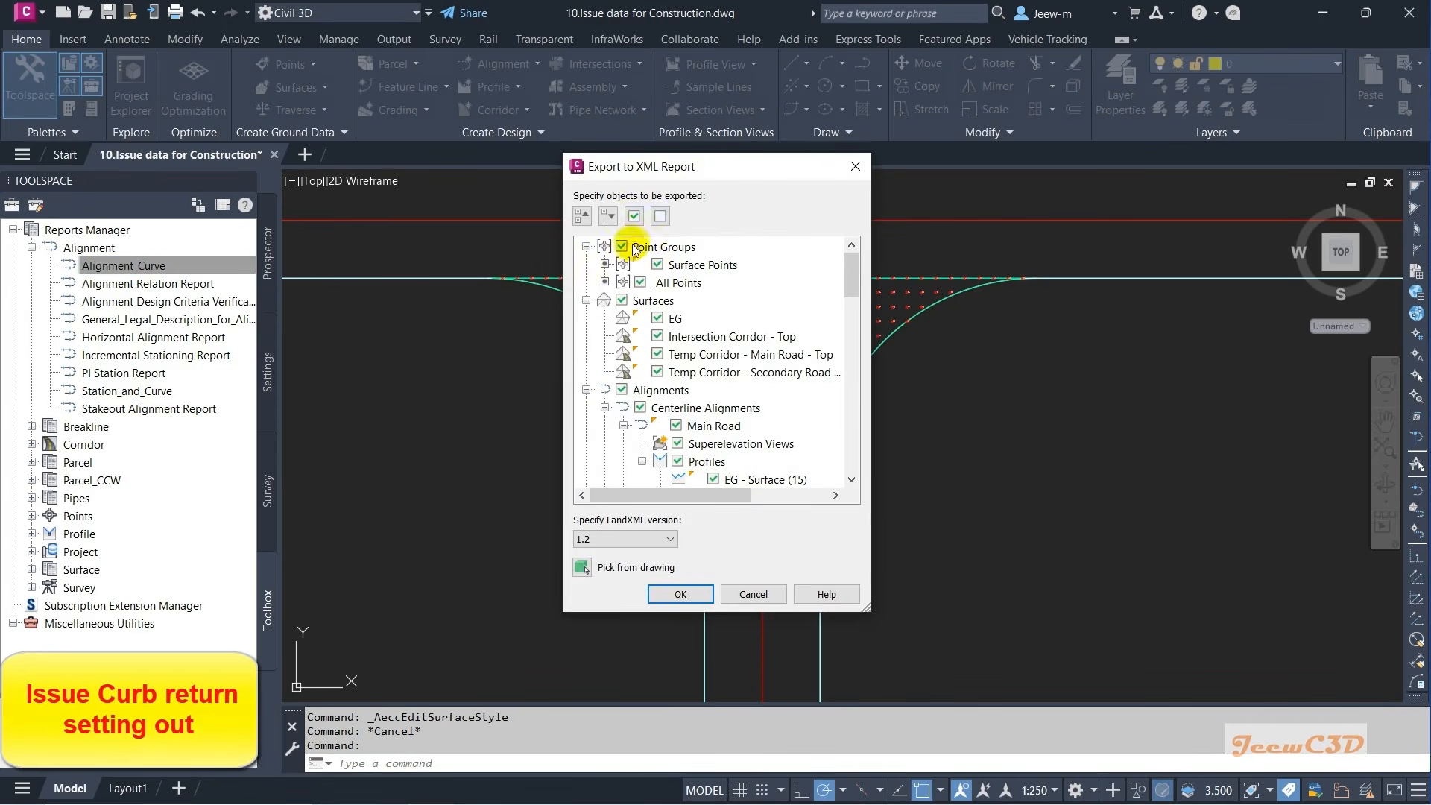
- Exclude all objects from the XML report export, and include only the SE Curb Return alignment with its profiles
click(660, 217)
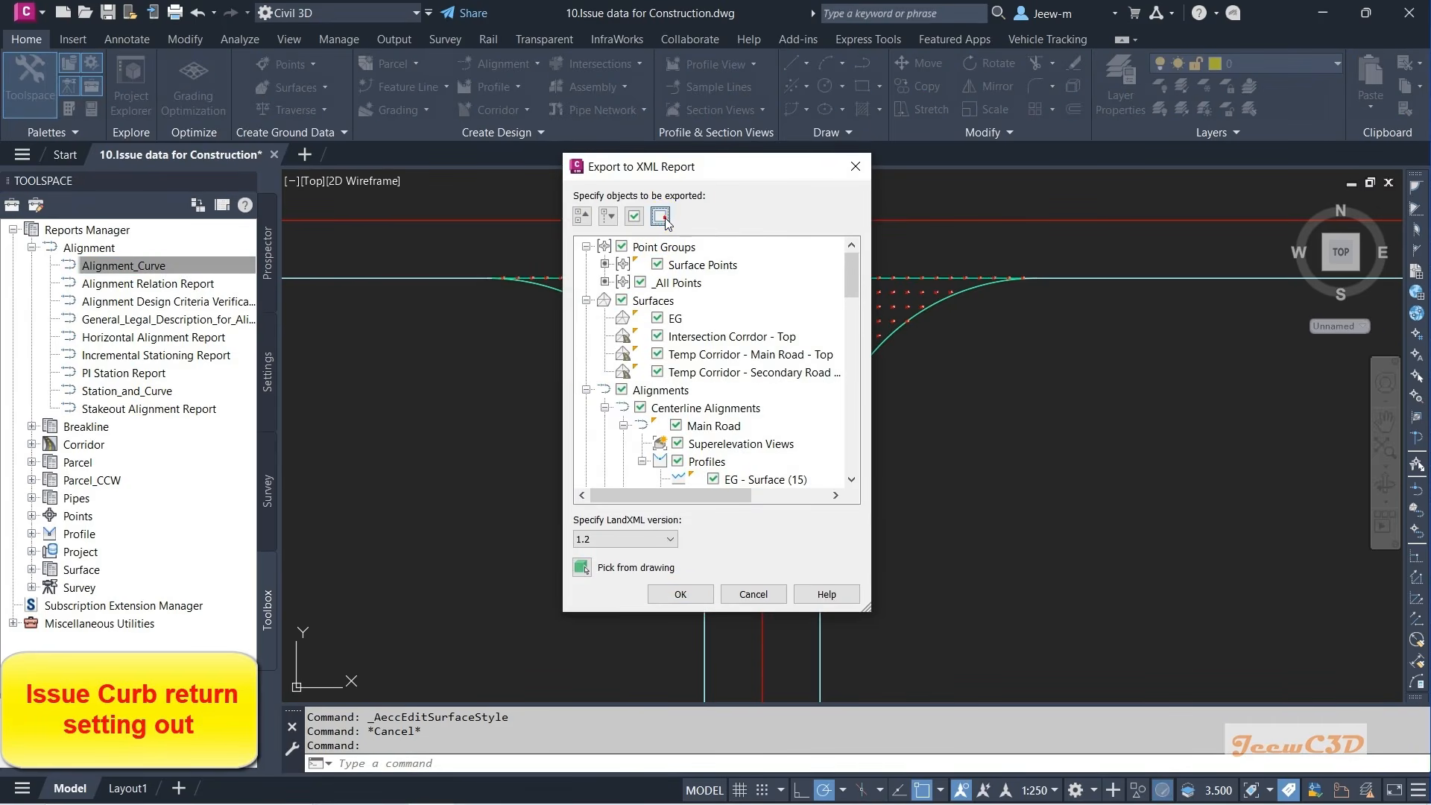
click(623, 426)
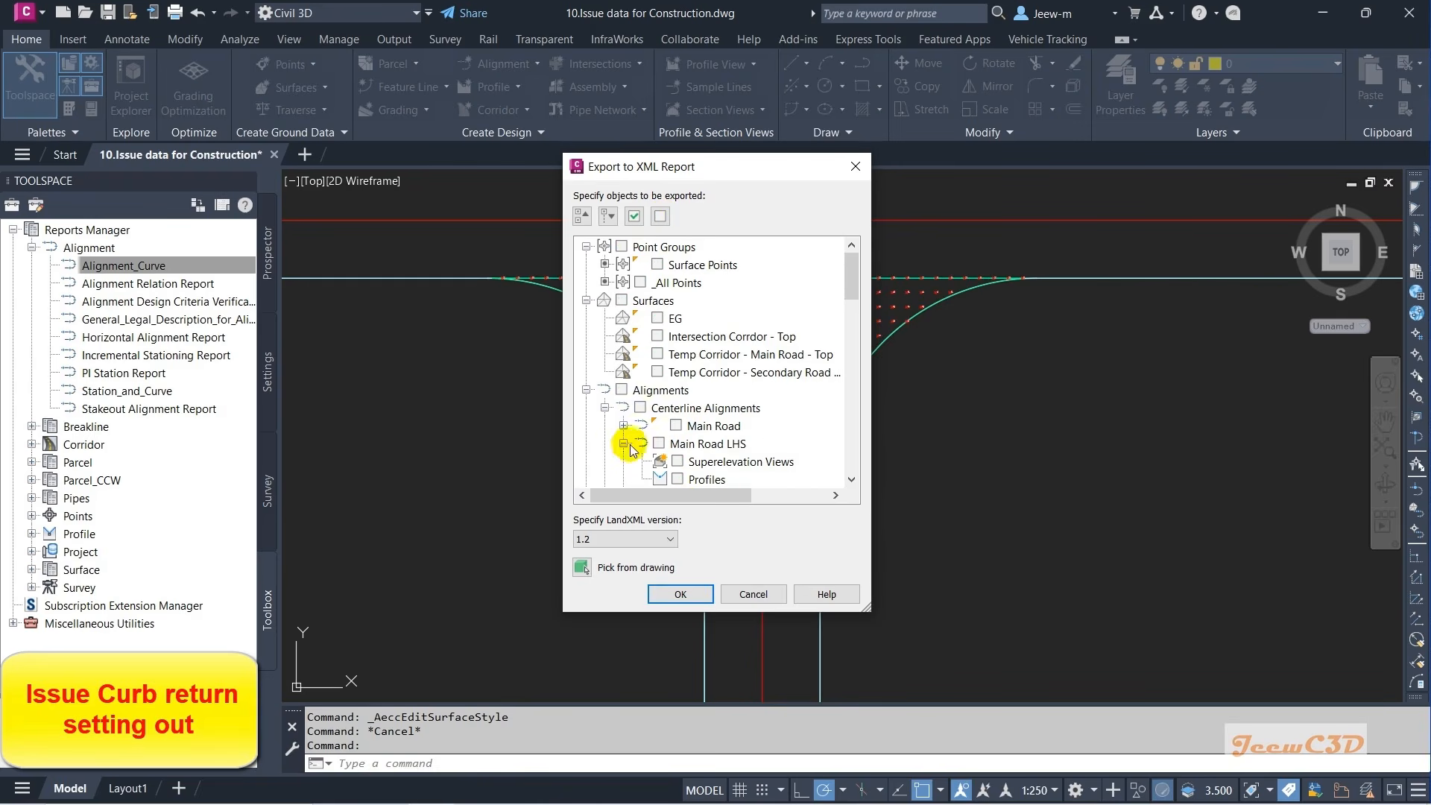
click(624, 444)
click(624, 462)
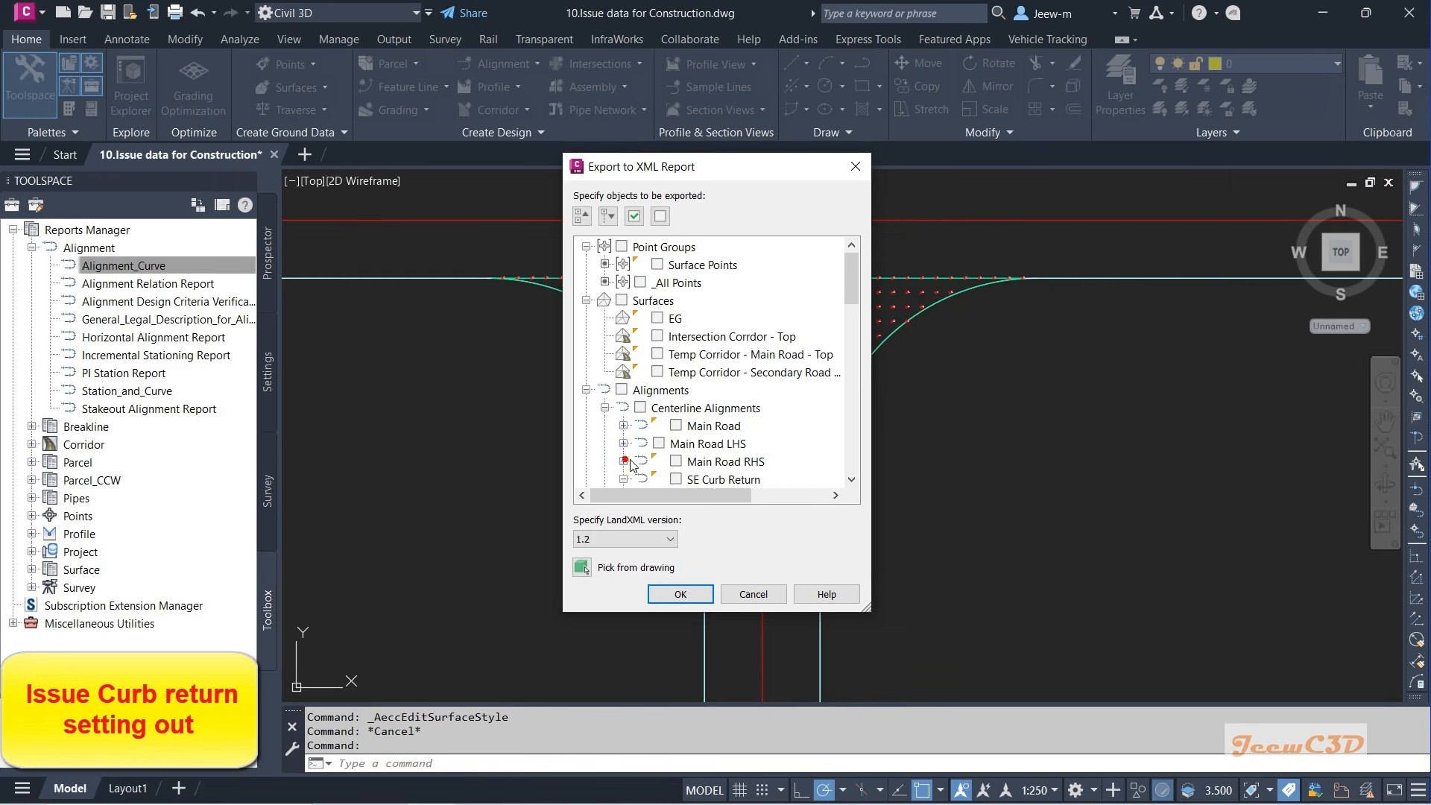
scroll(627, 458, down, 1)
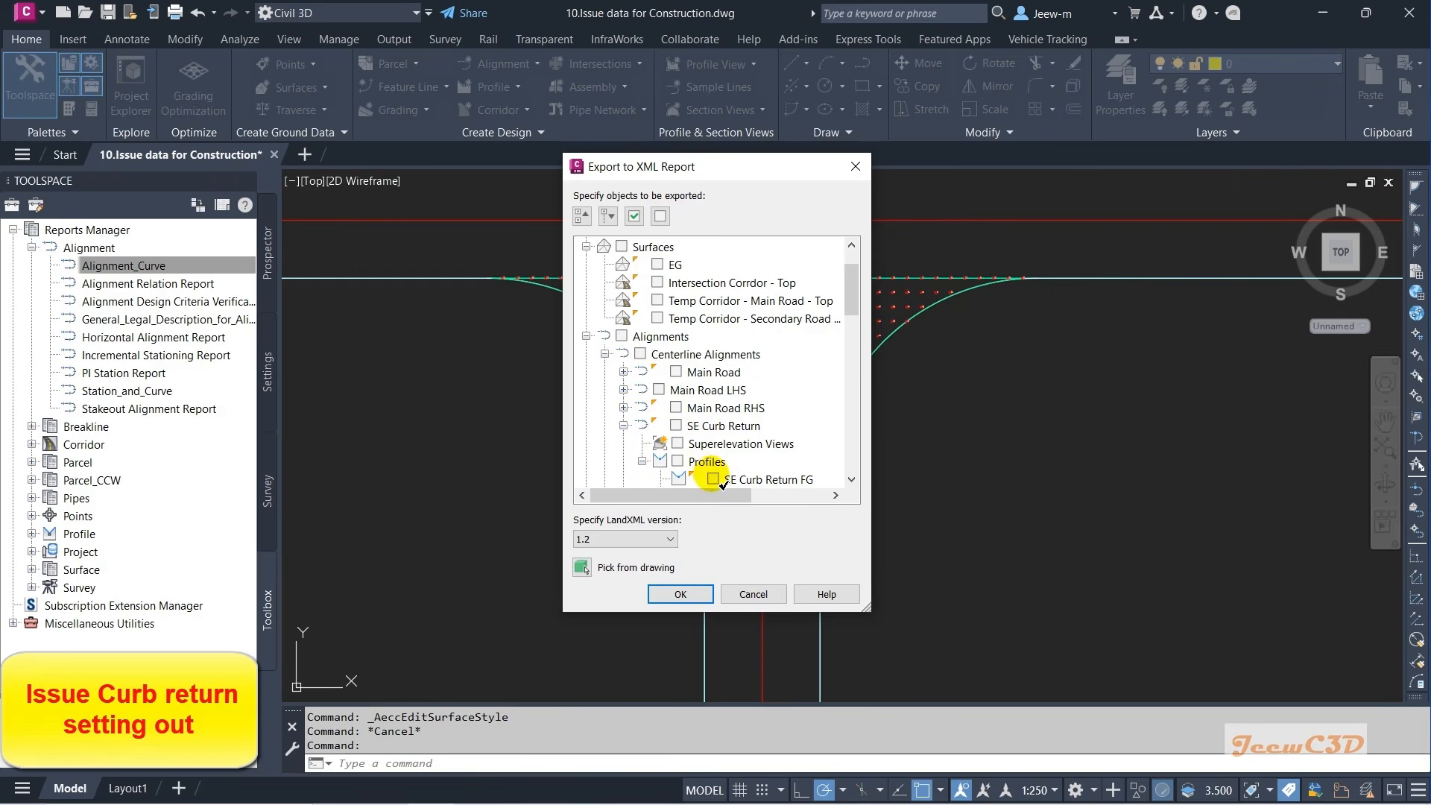
click(676, 425)
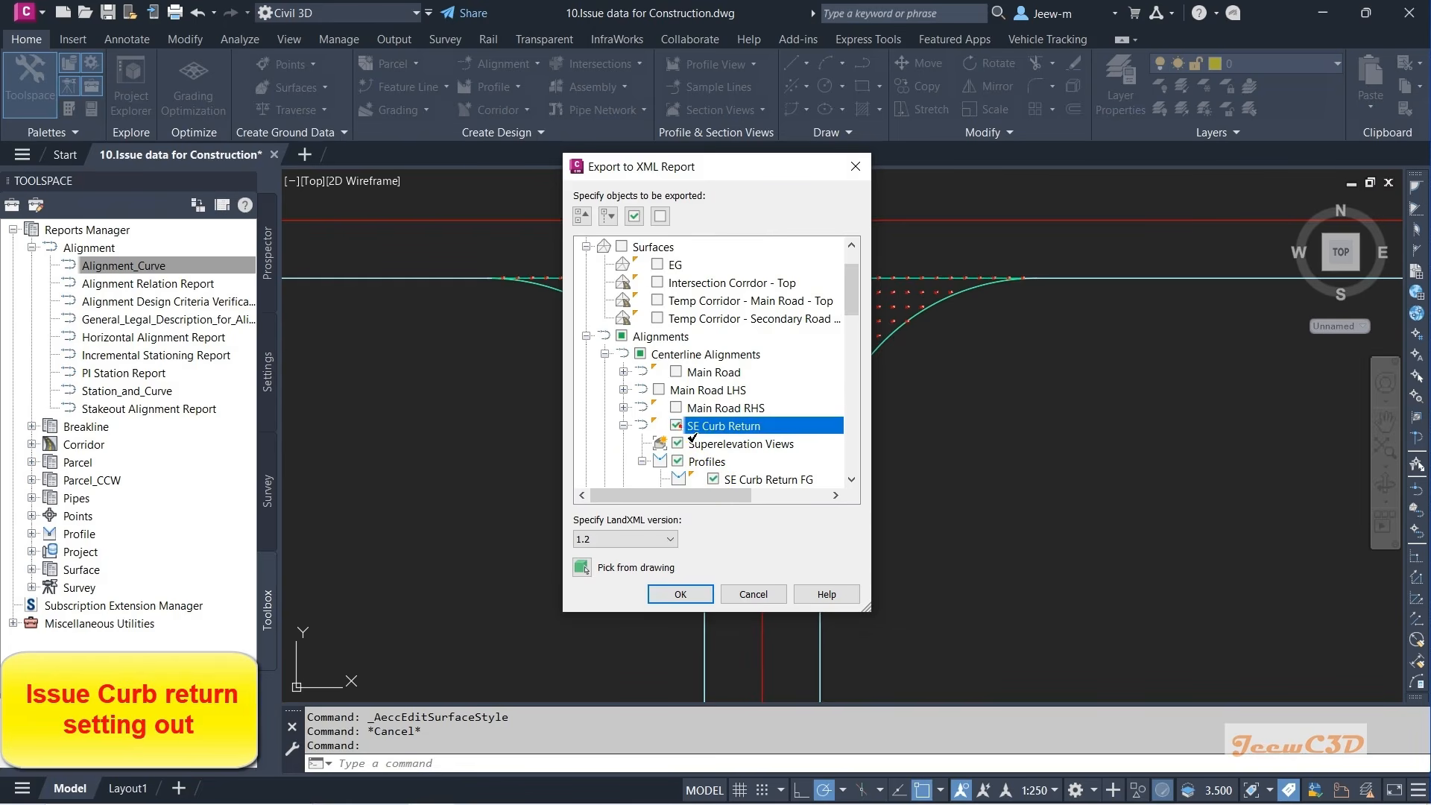
- Add the SW Curb Return alignment to the export selection and check the rest of the object list
scroll(680, 425, down, 1)
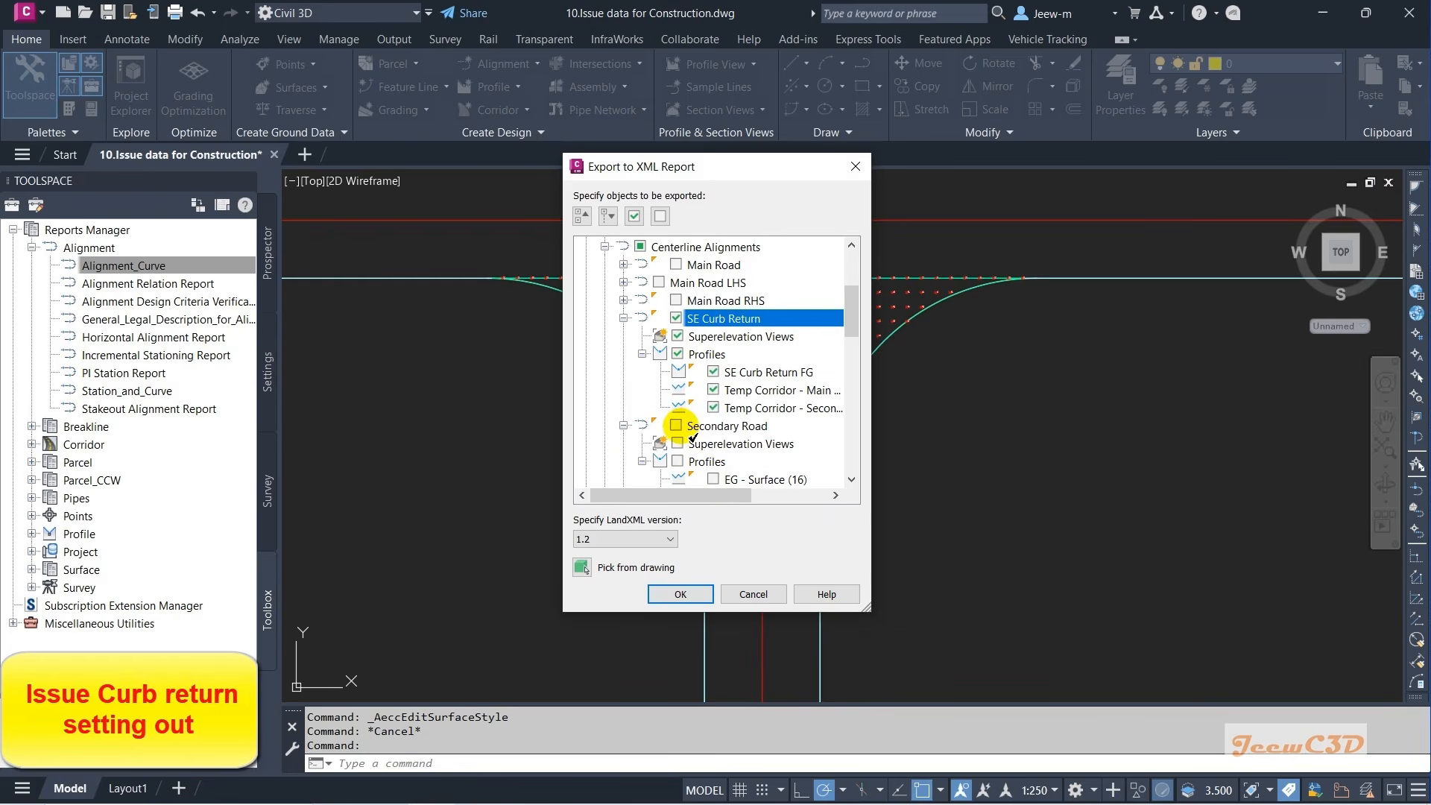
click(623, 425)
click(636, 445)
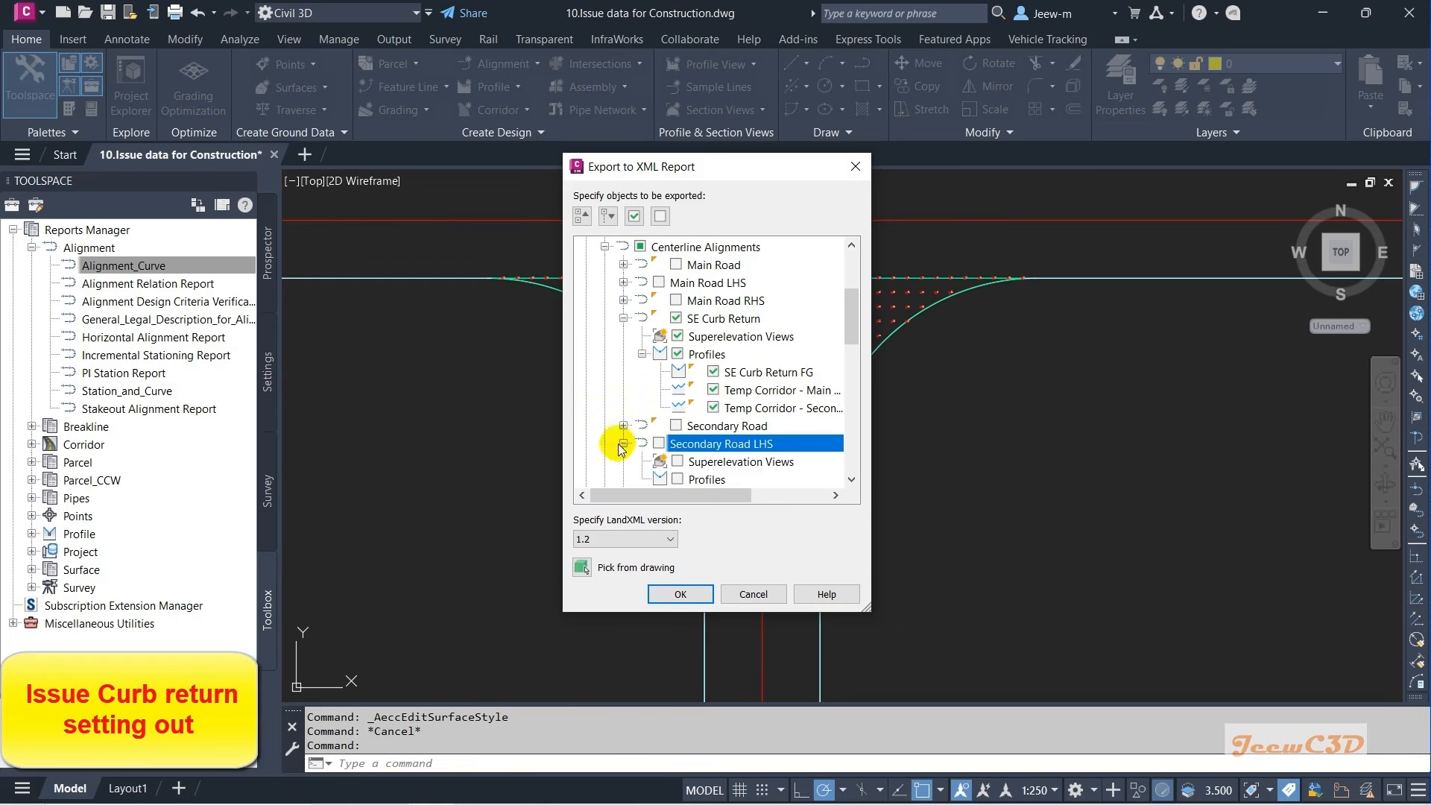
click(623, 444)
scroll(634, 440, down, 1)
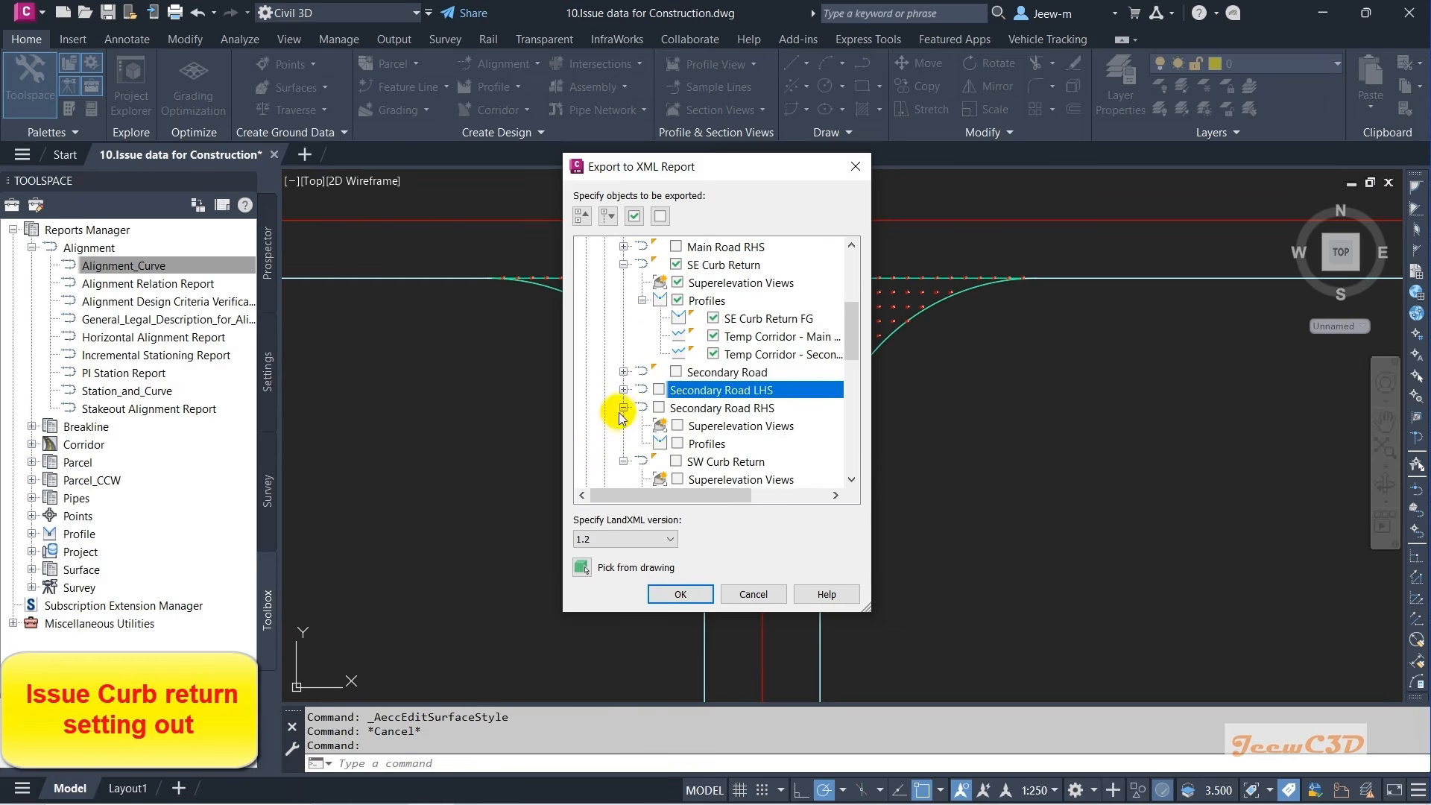
click(623, 407)
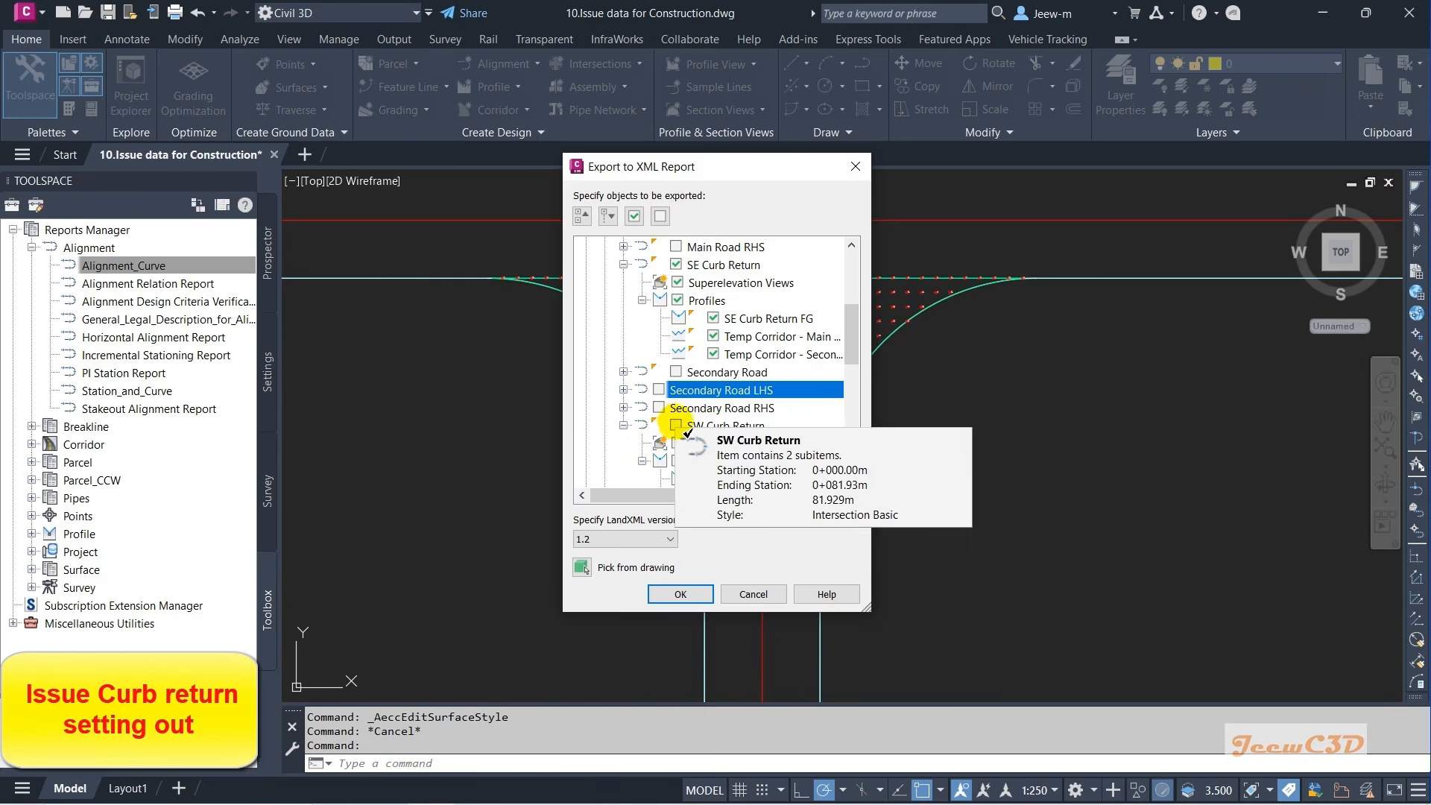
click(675, 425)
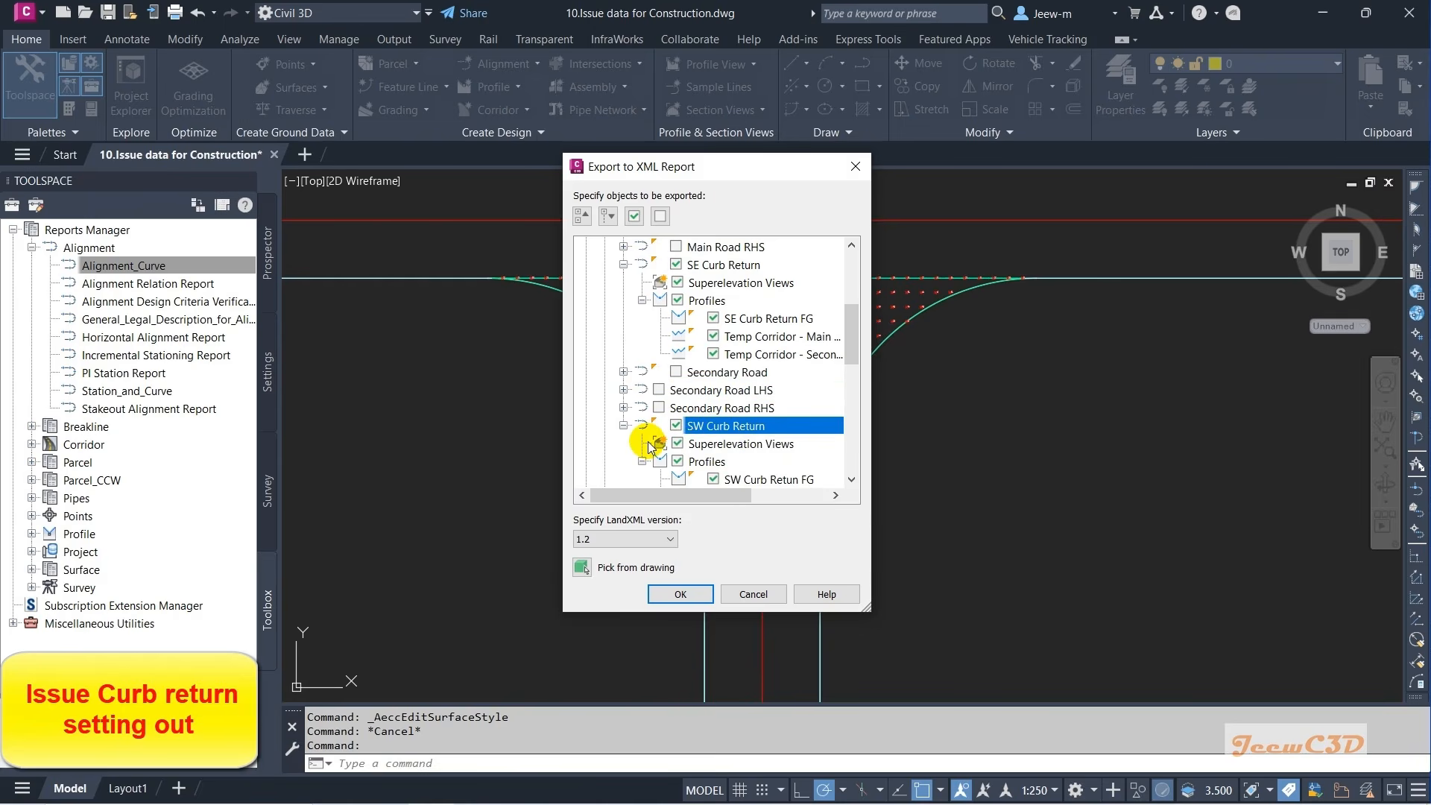
scroll(651, 446, down, 5)
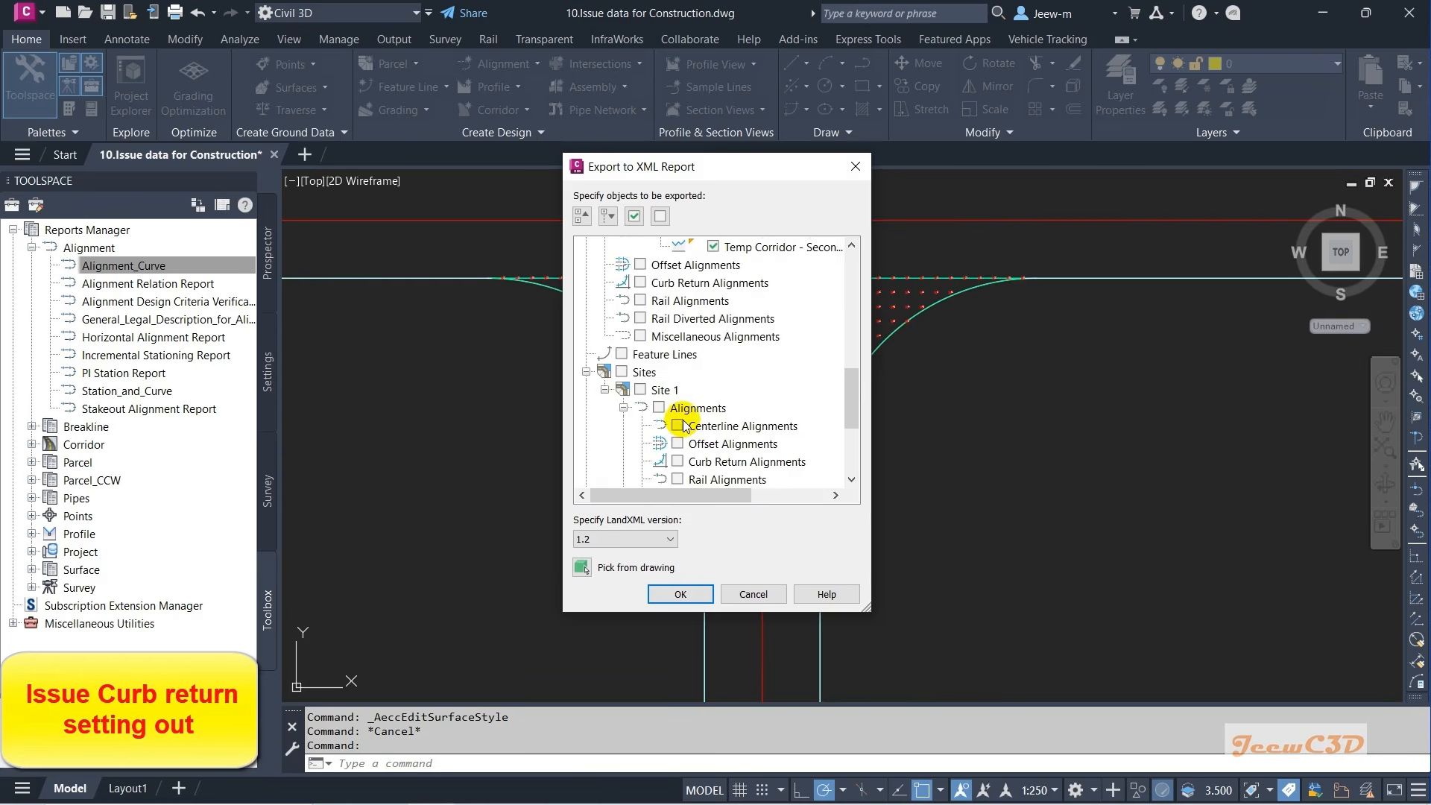
scroll(684, 426, up, 8)
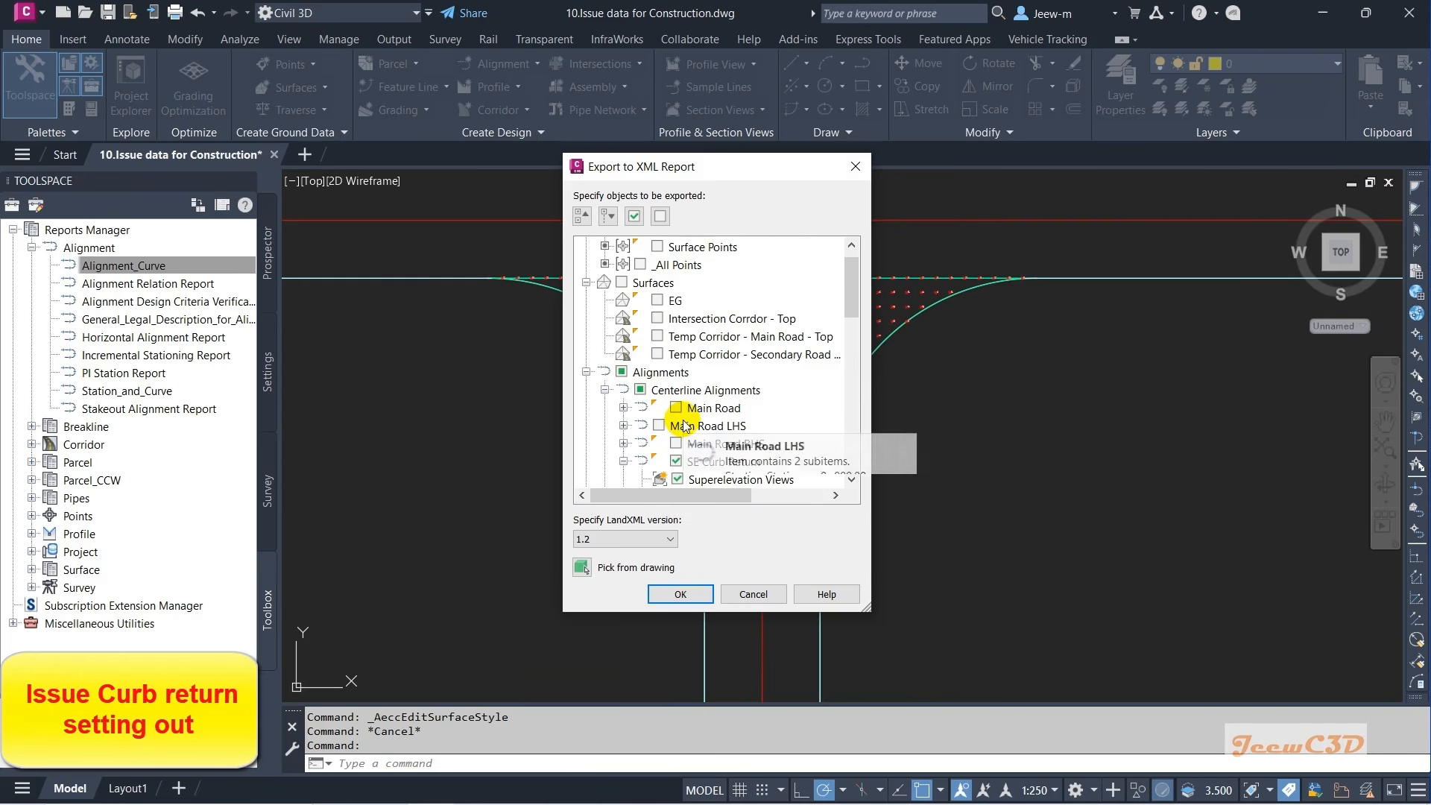
- Save the alignment curve report as Excel 97-2003 workbook Civil Report.xls in the IFC folder, replacing the existing file
click(693, 595)
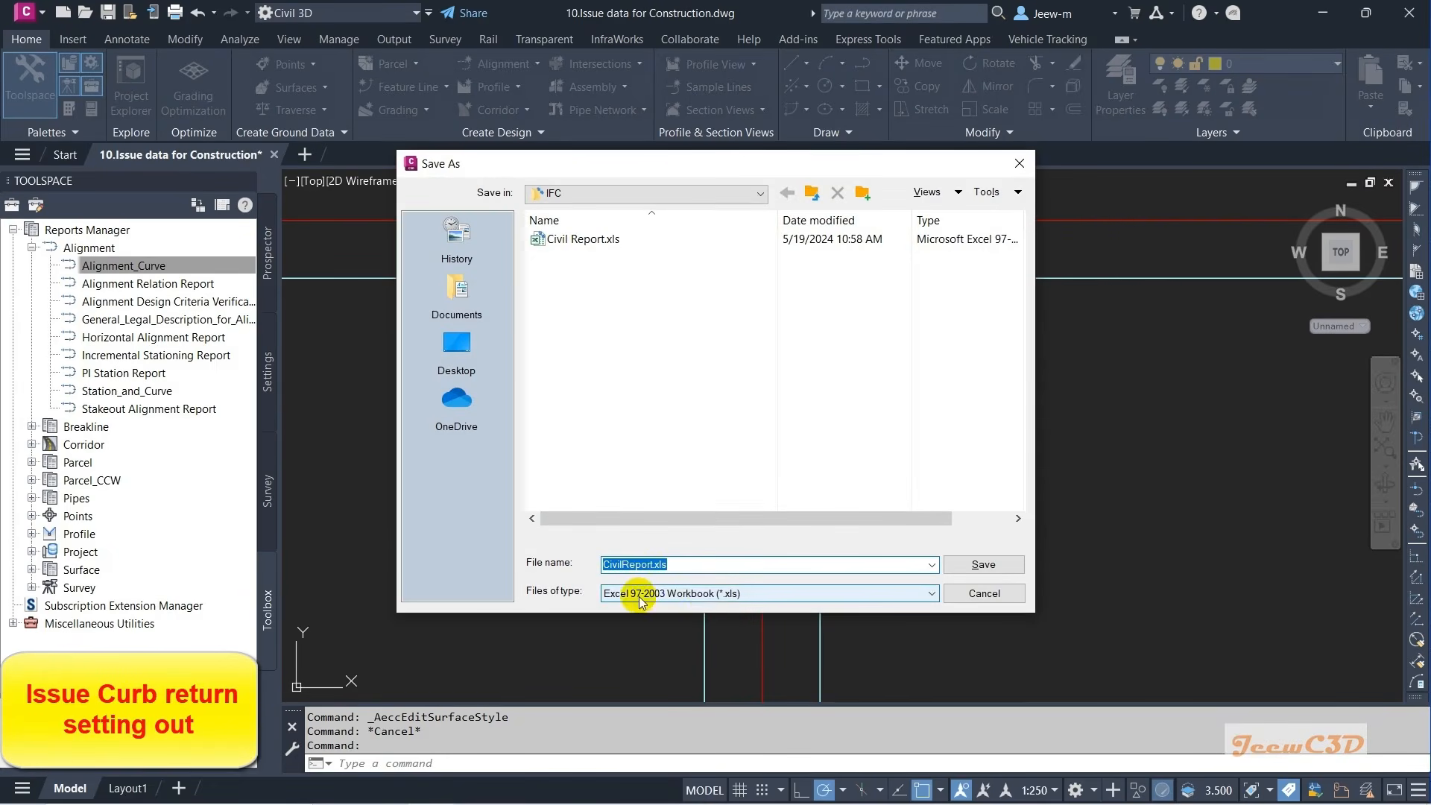
click(741, 593)
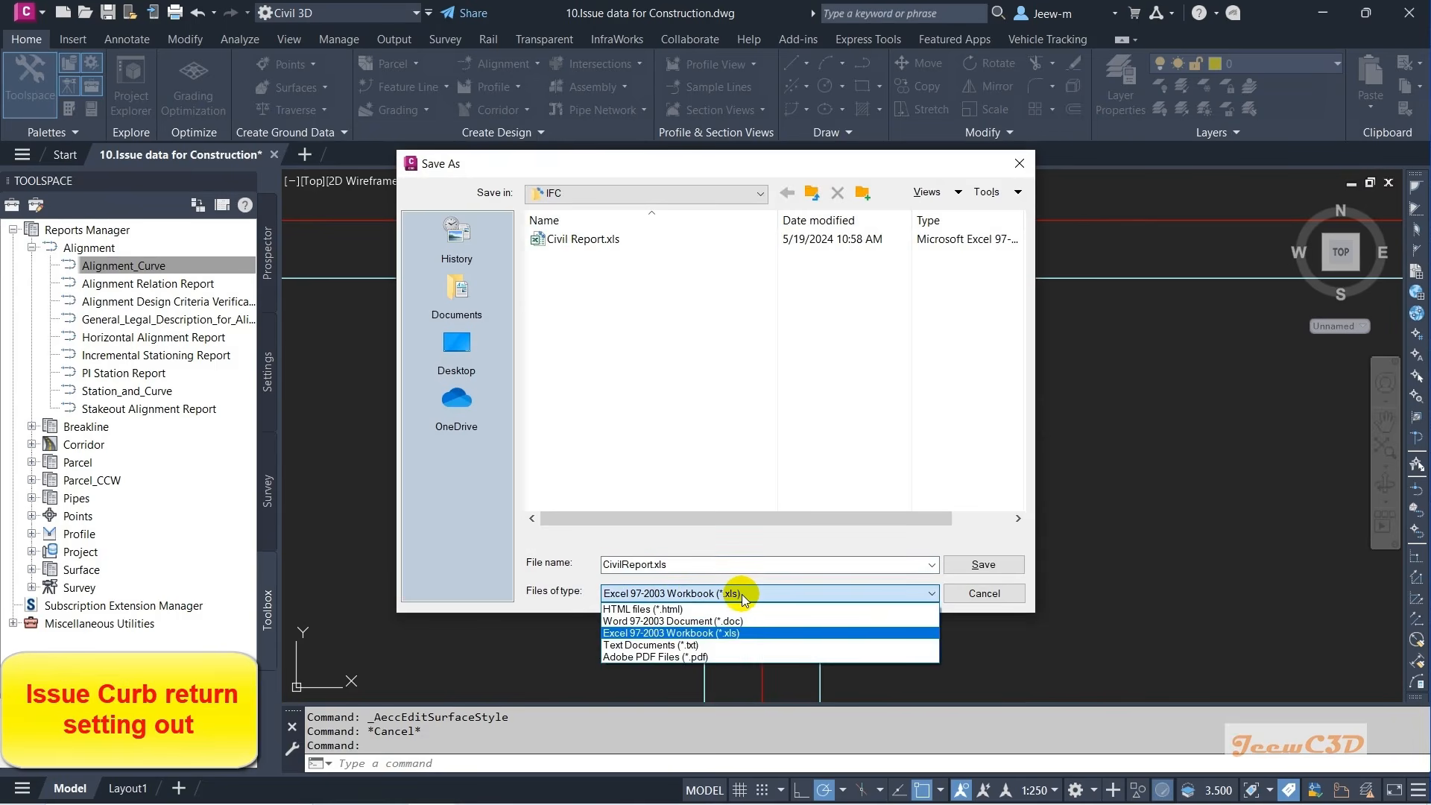
click(728, 633)
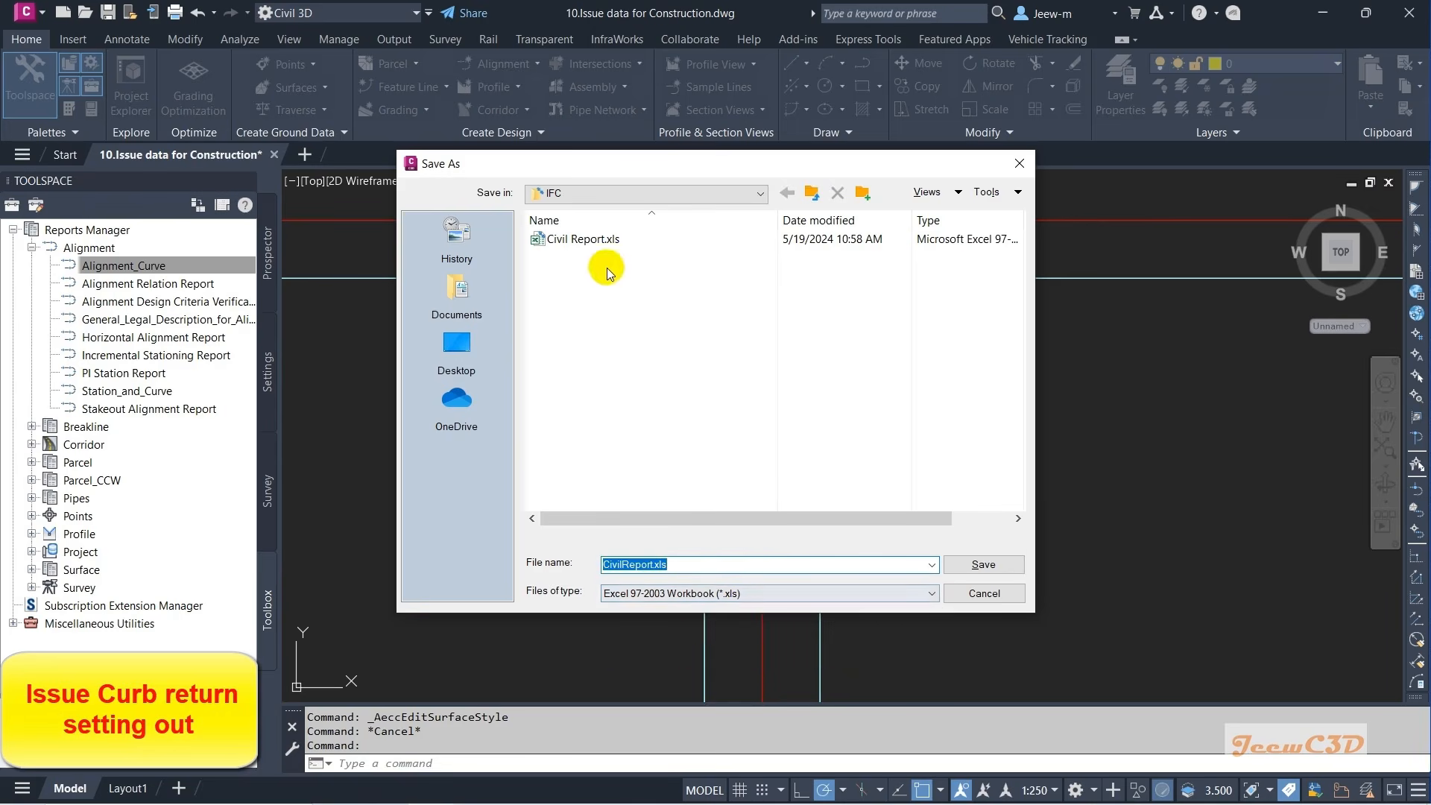
click(577, 239)
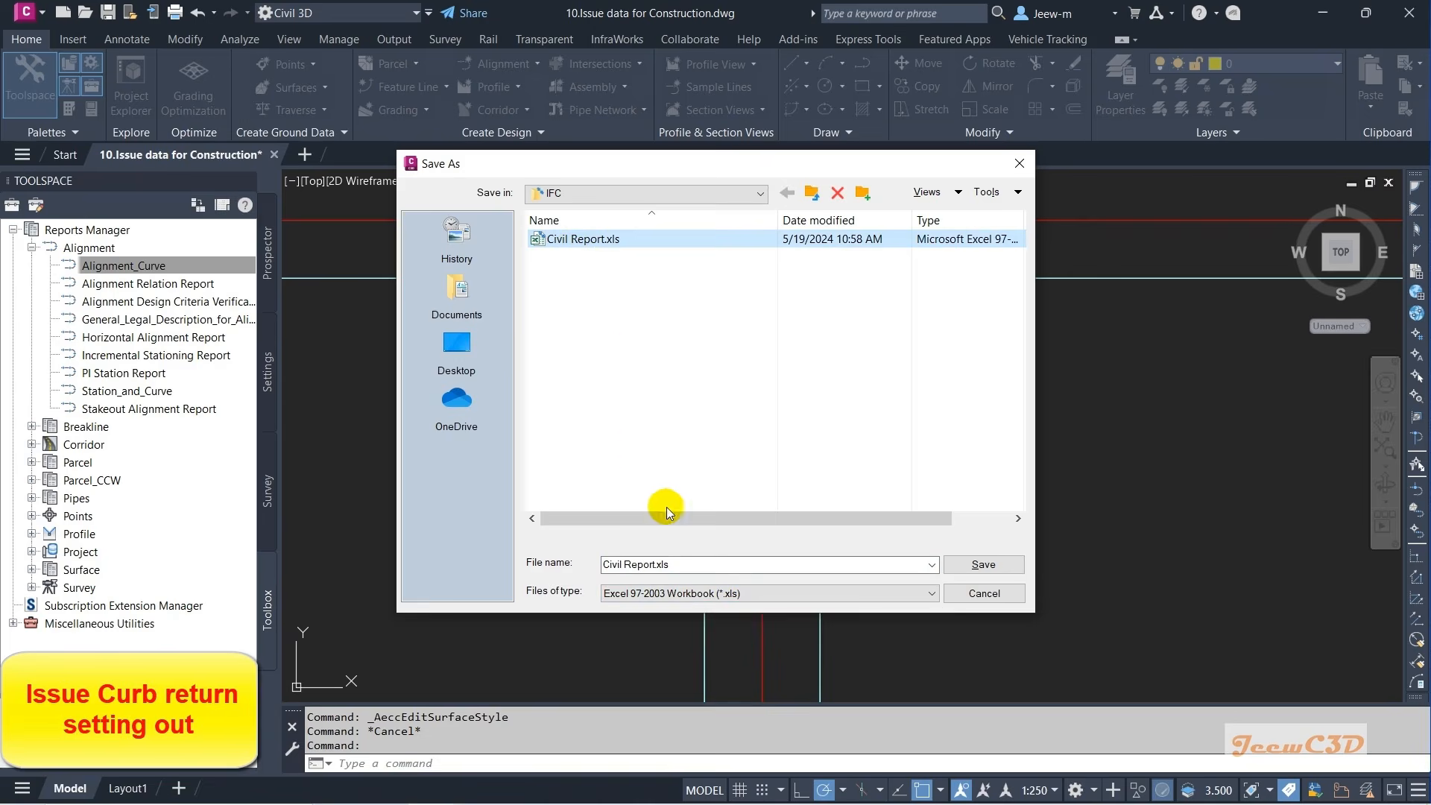
click(654, 564)
click(983, 569)
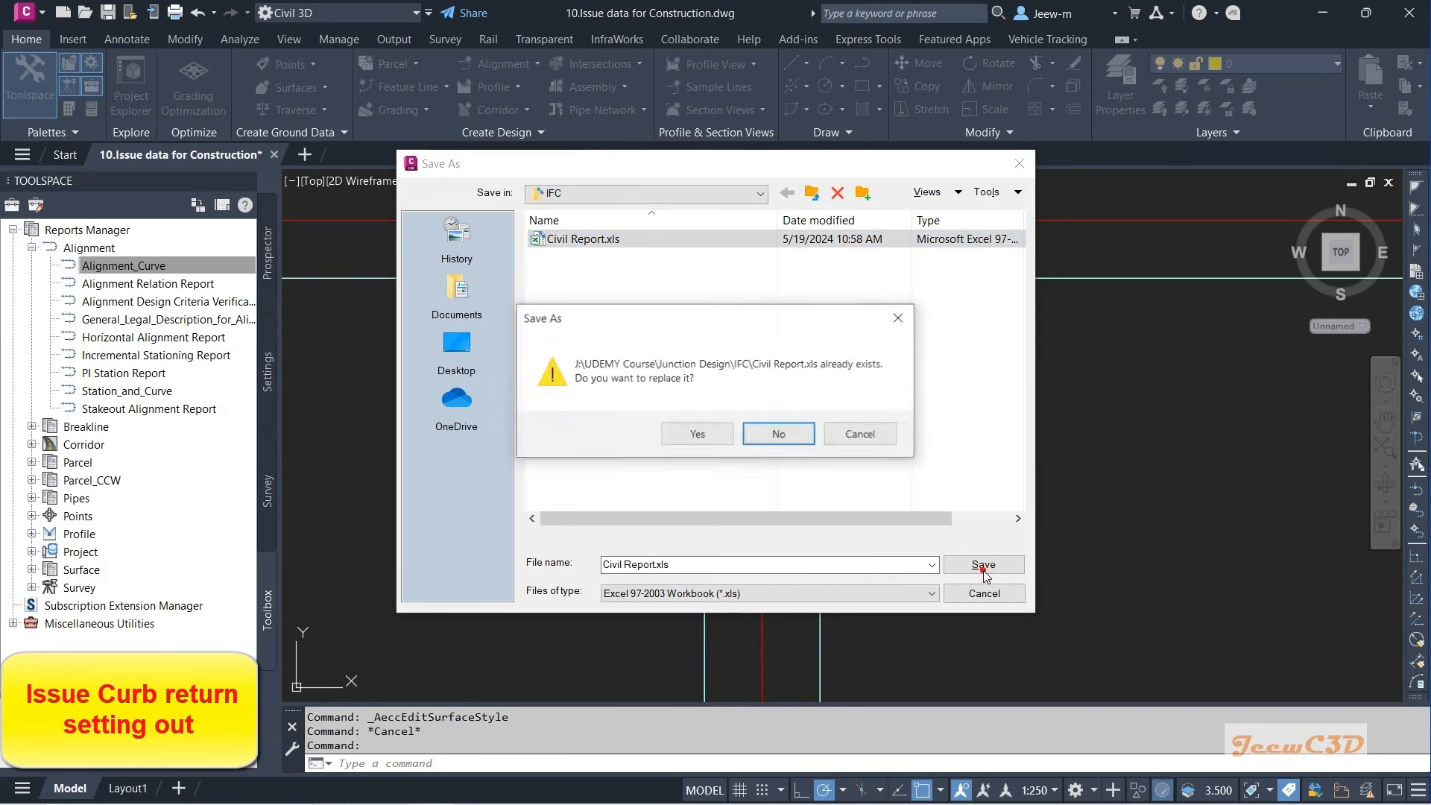
click(698, 433)
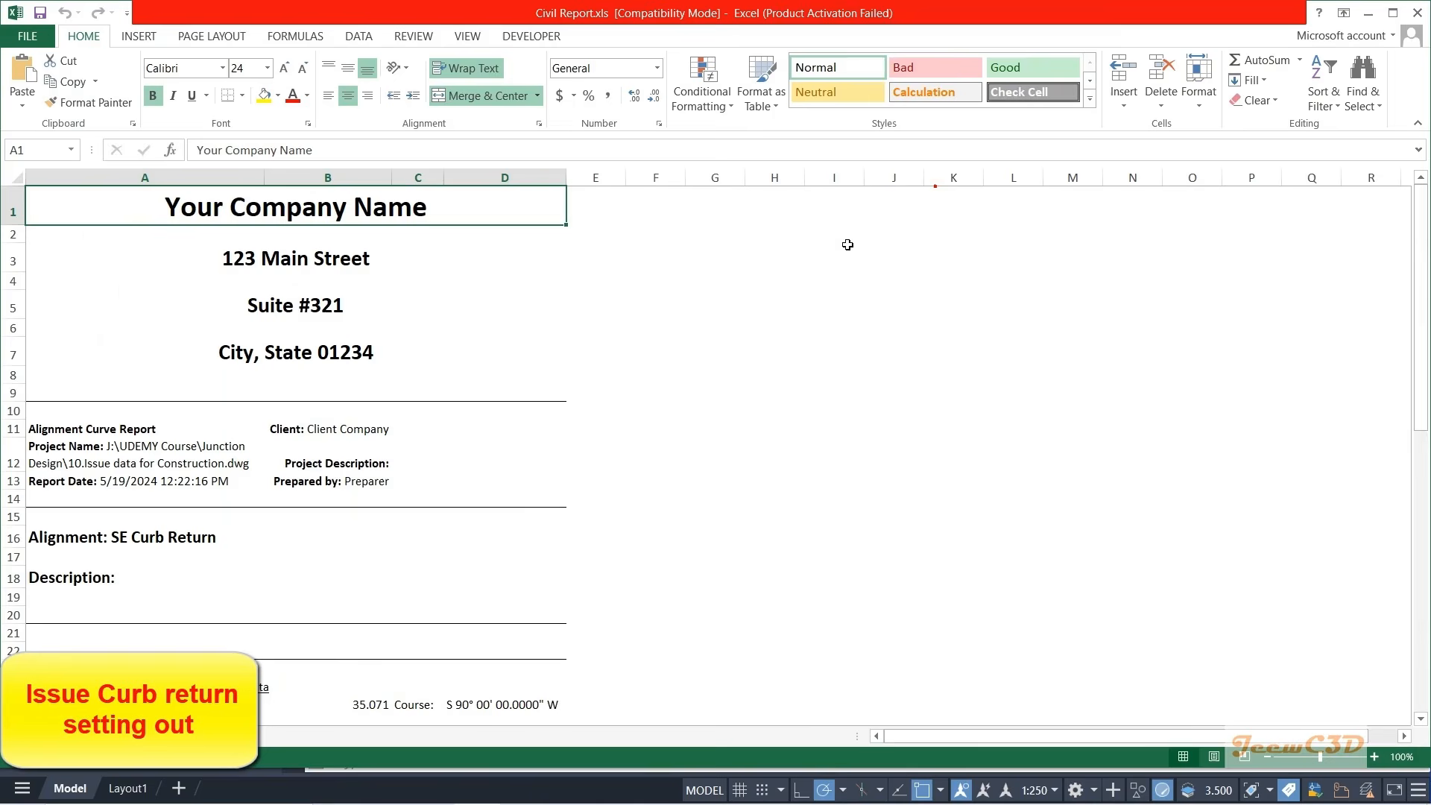
- Examine the tangent and circular curve data of the SE and SW Curb Returns in the Excel report, and close the workbook
click(727, 375)
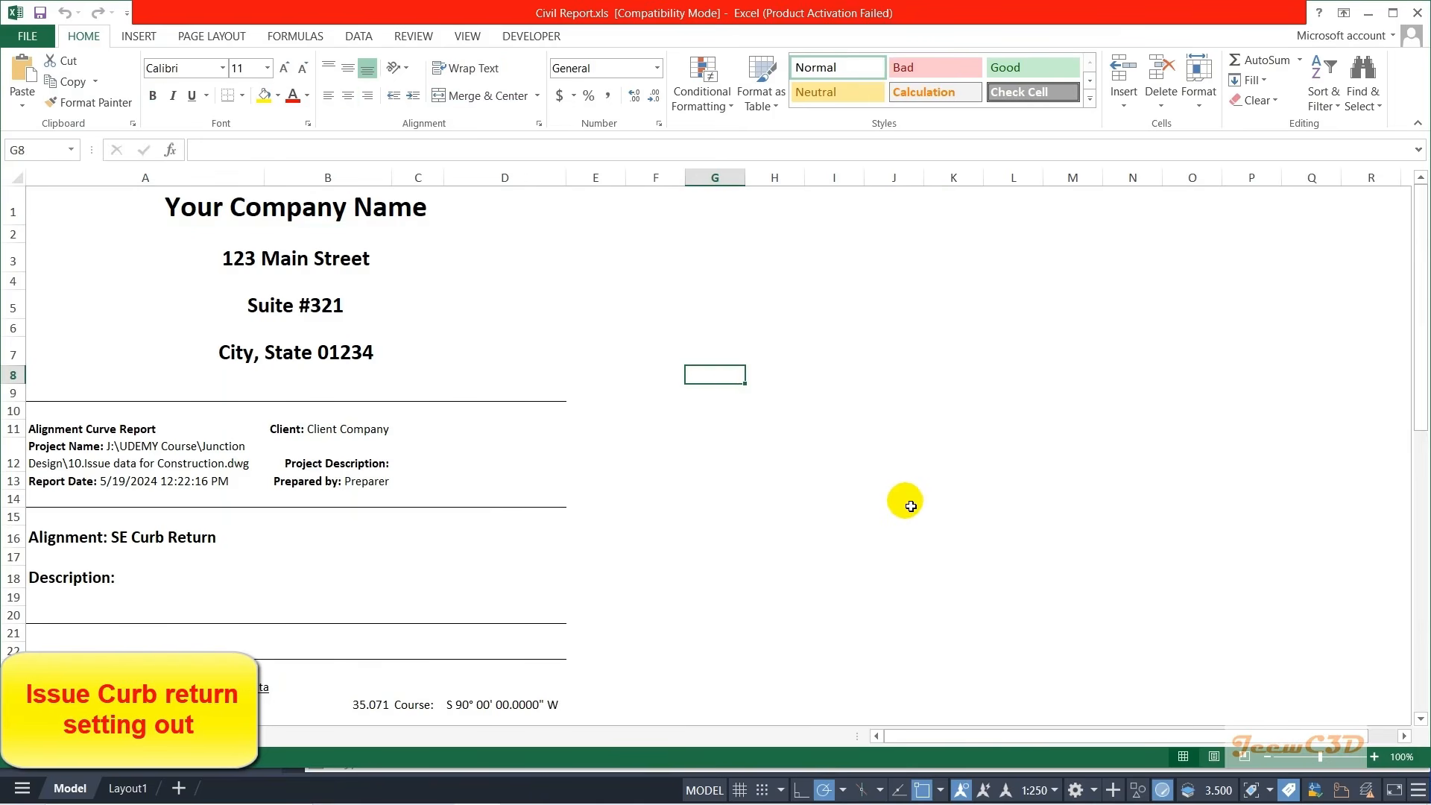
scroll(870, 529, down, 6)
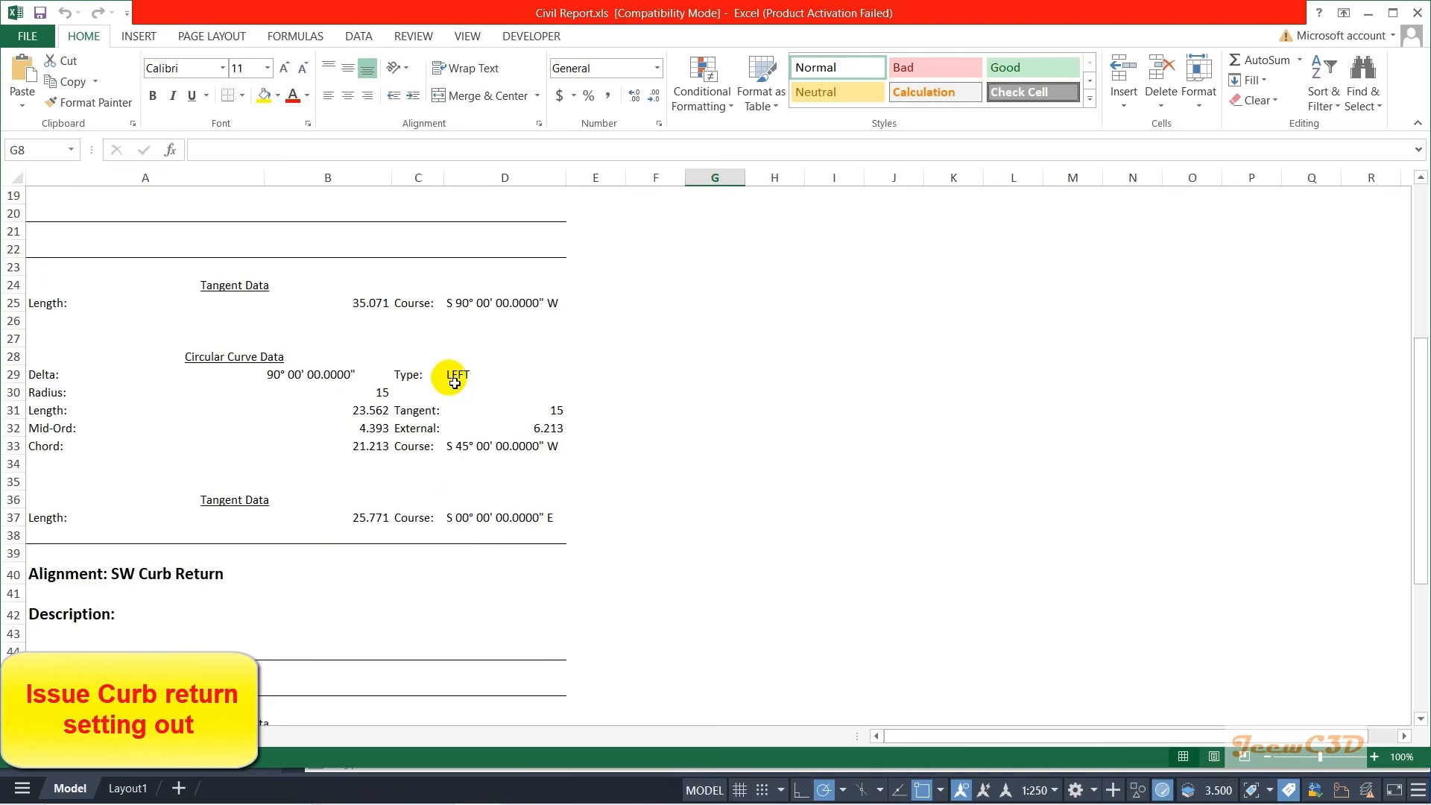
scroll(469, 459, down, 6)
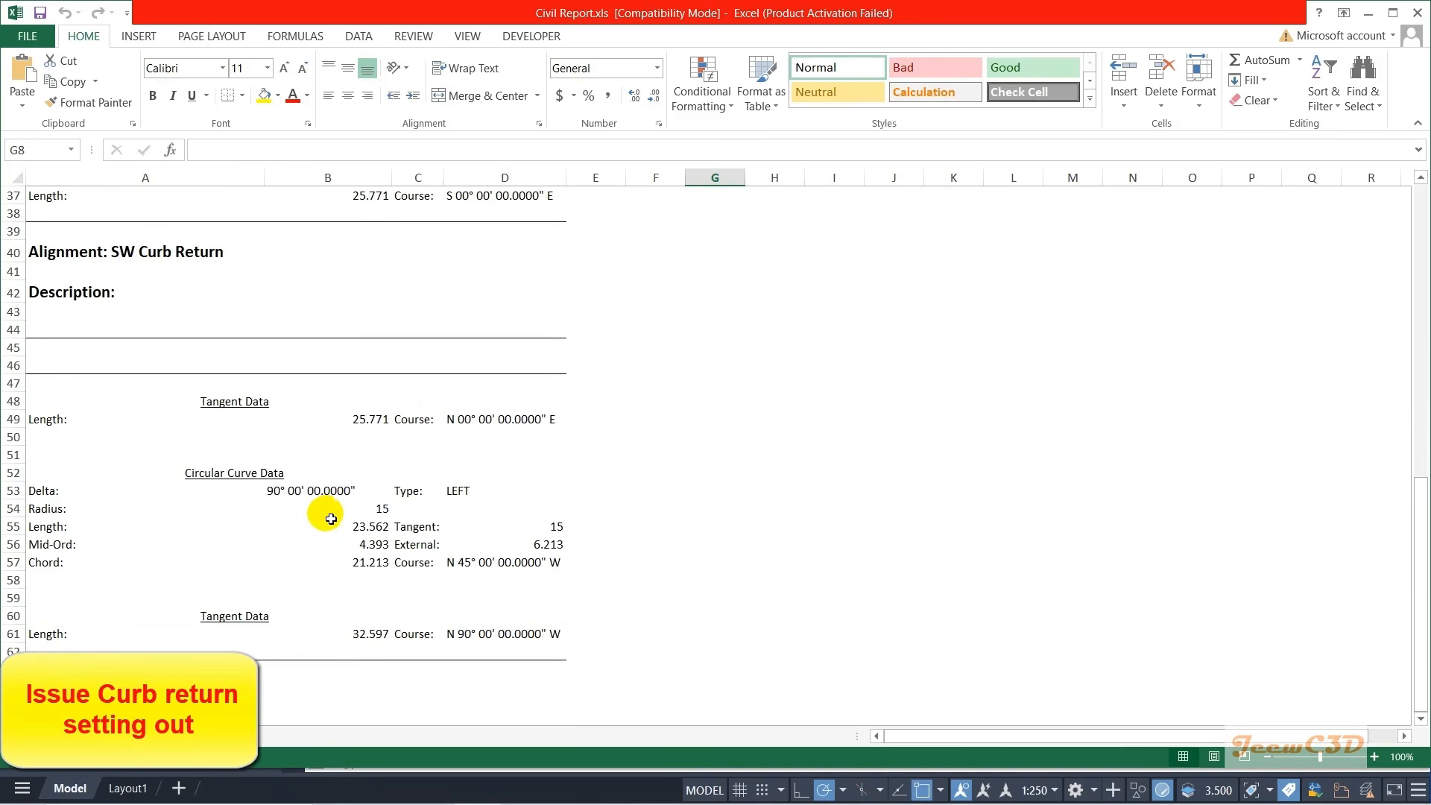
scroll(320, 514, up, 1)
scroll(310, 507, down, 3)
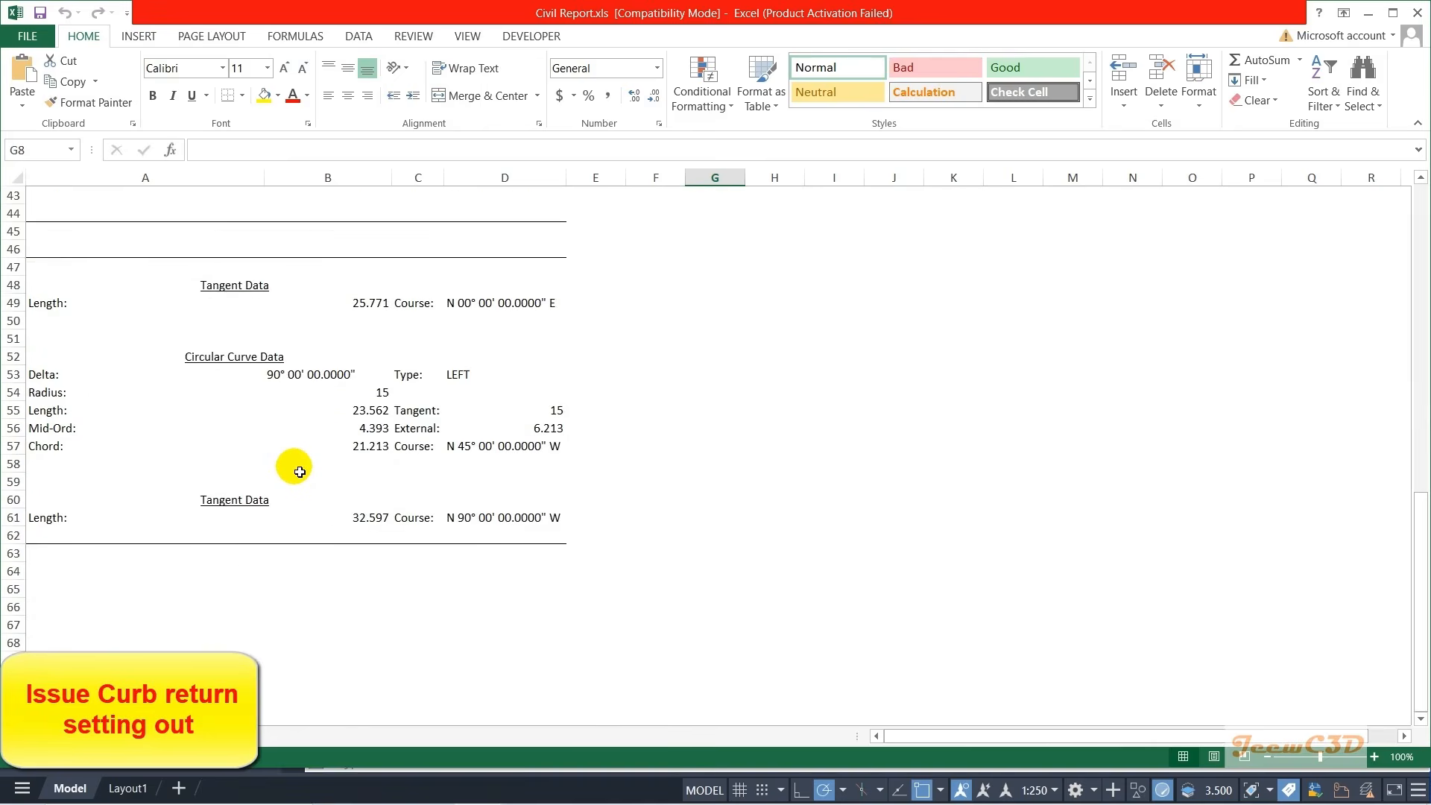
scroll(300, 472, down, 4)
scroll(300, 472, up, 6)
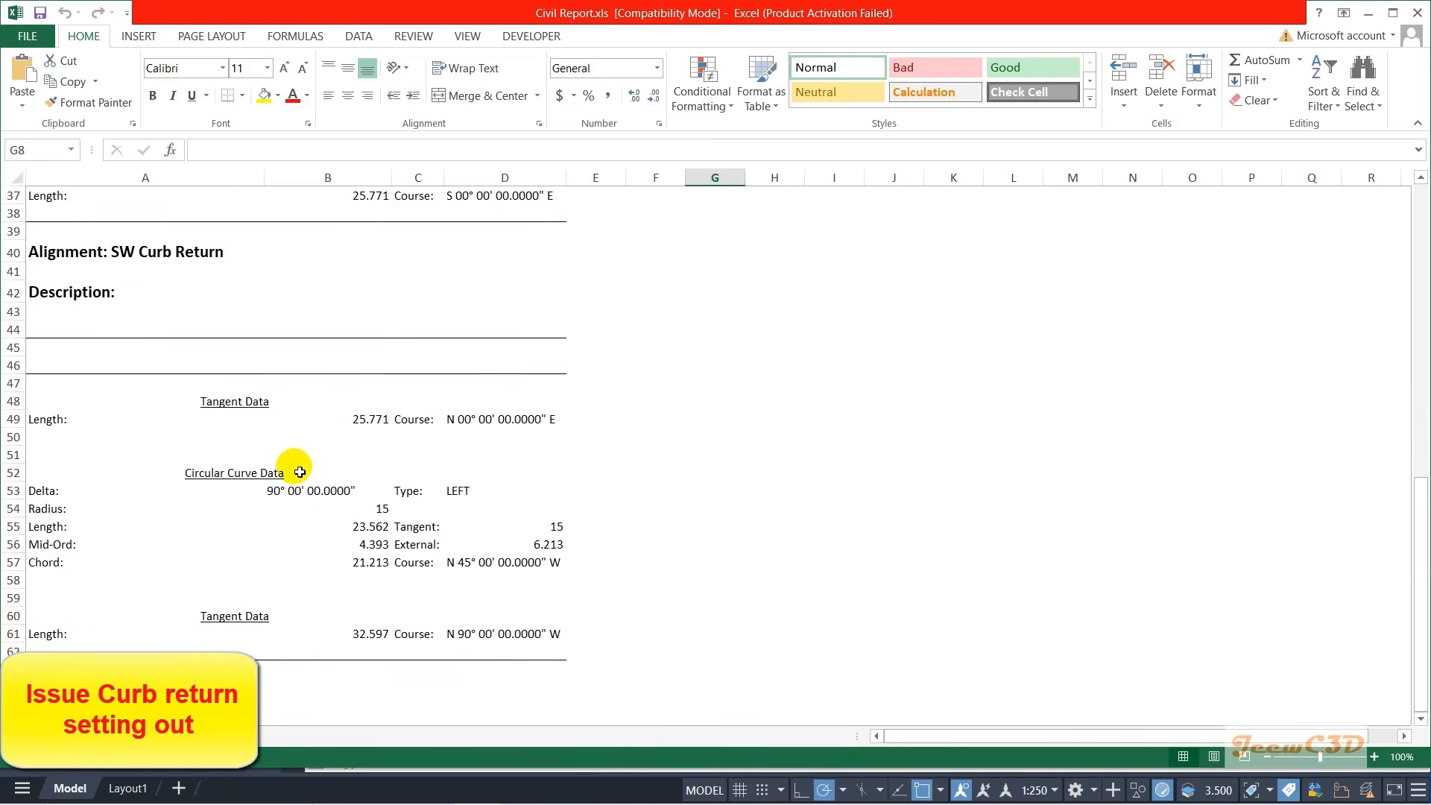
scroll(300, 472, up, 9)
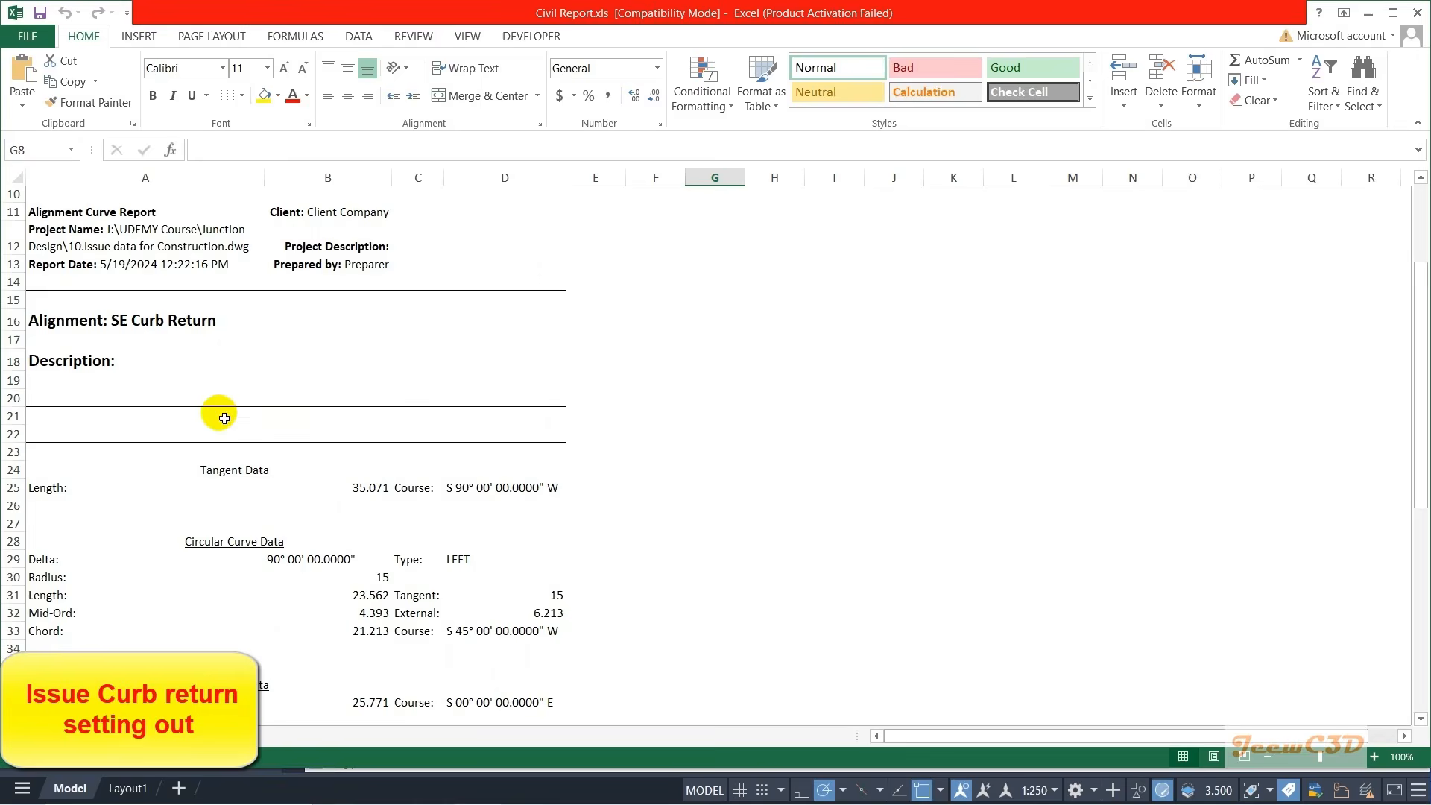
scroll(239, 406, down, 5)
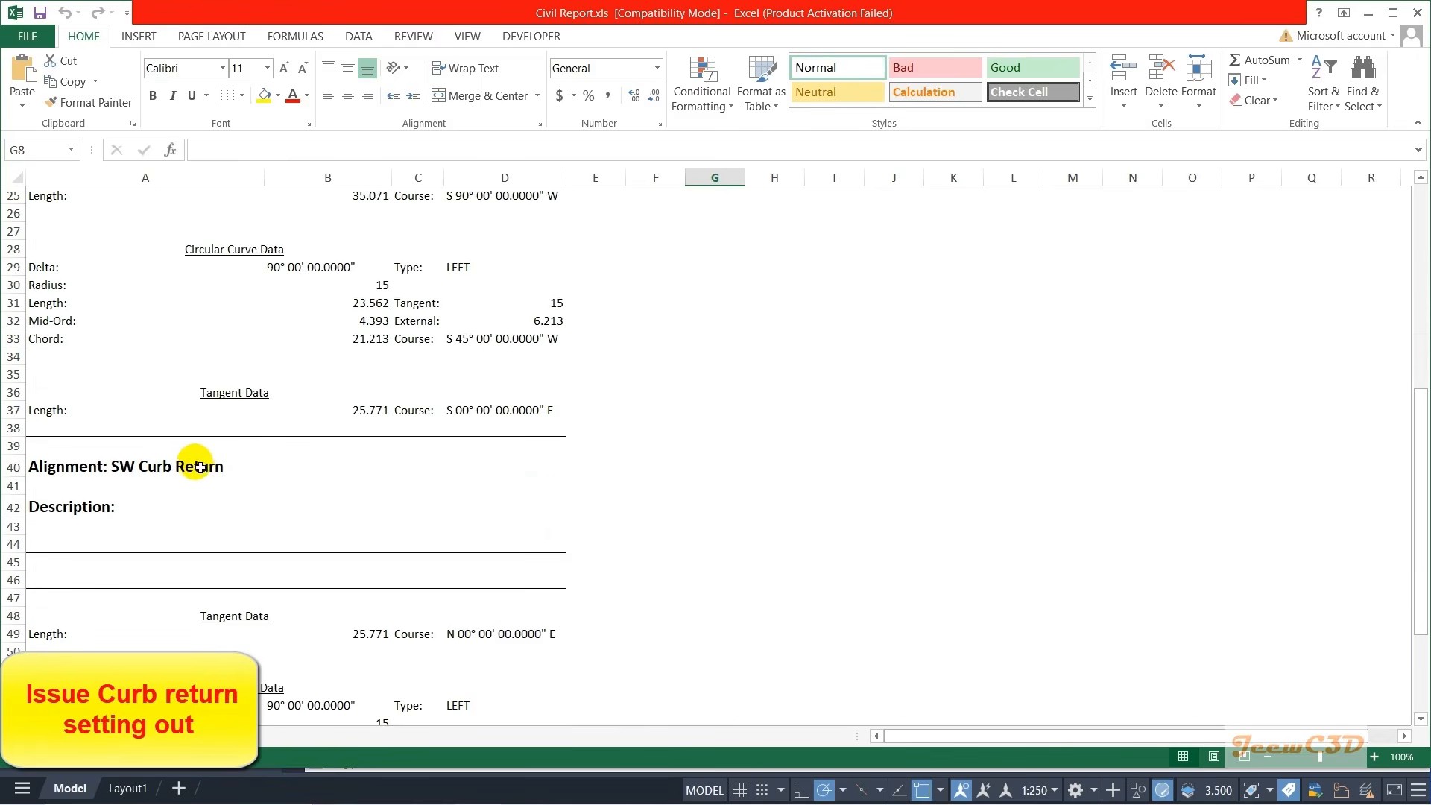
scroll(230, 474, down, 2)
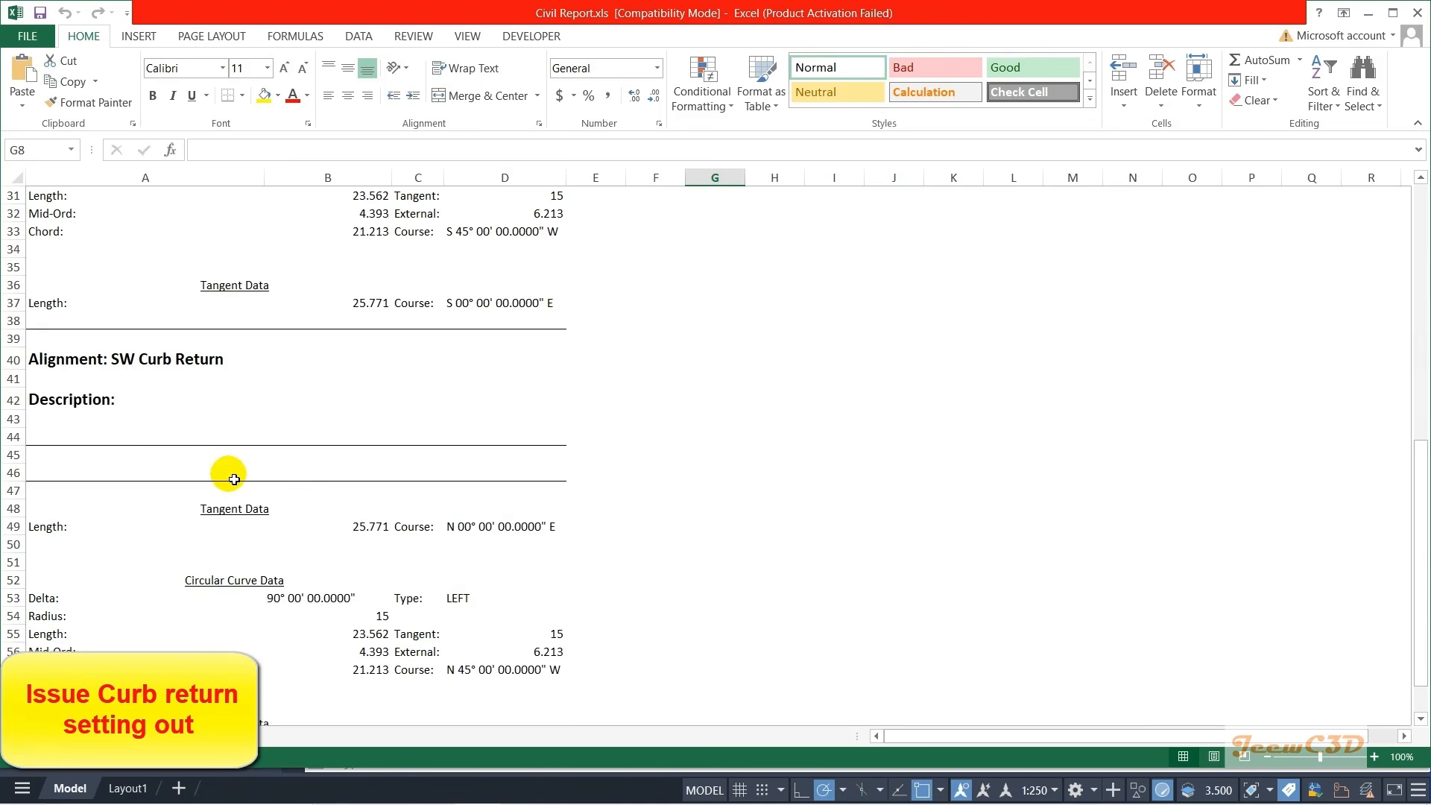
scroll(425, 517, down, 4)
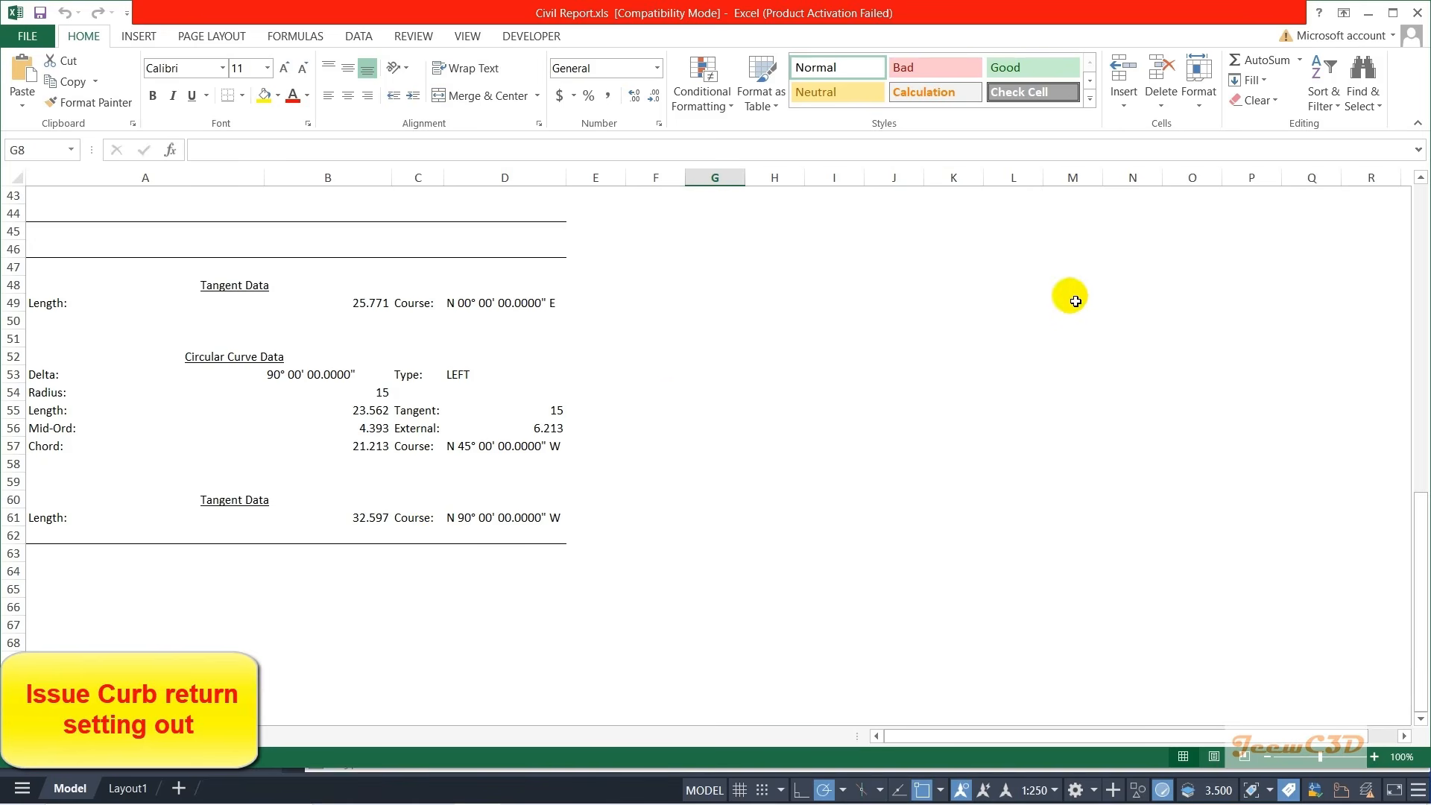
click(1417, 12)
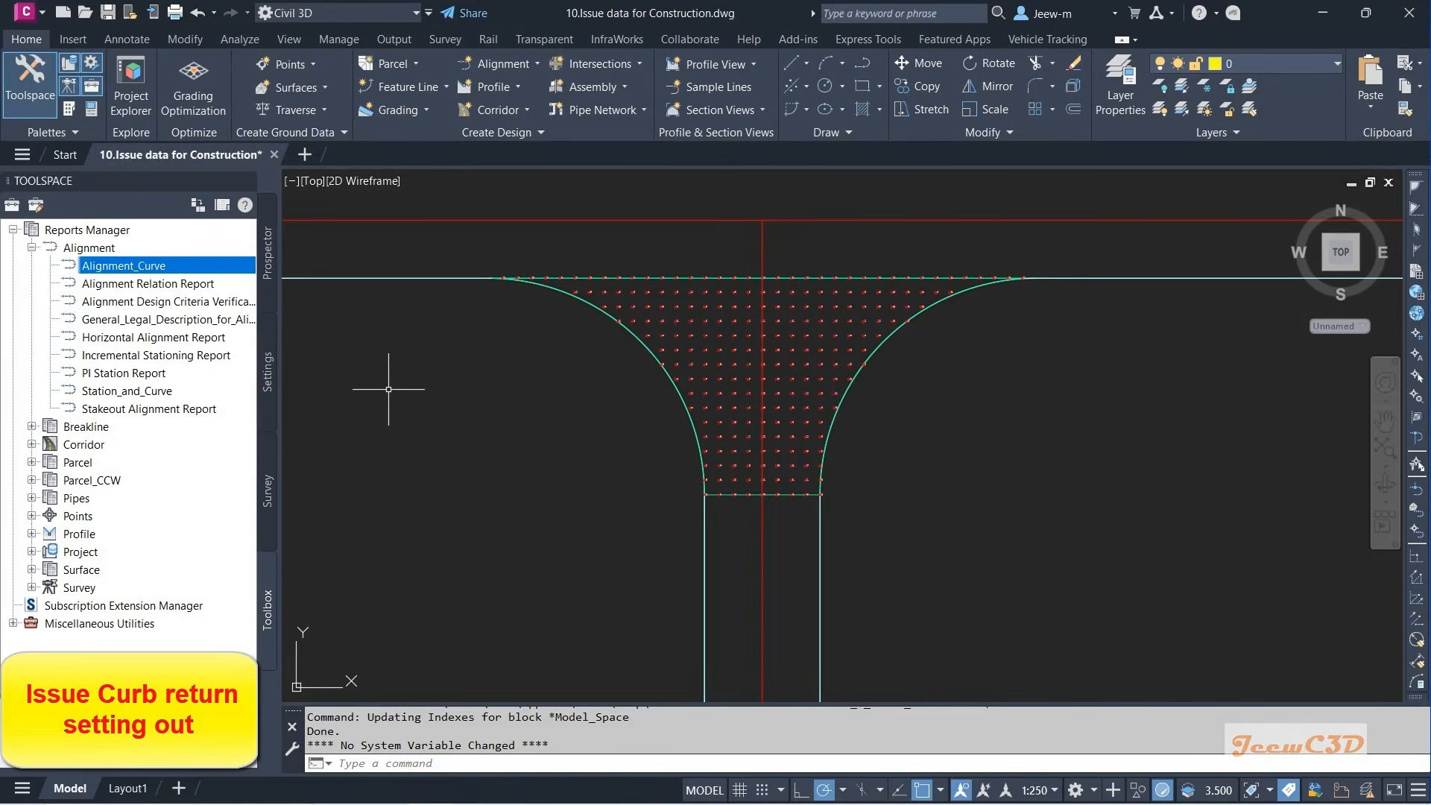
- Execute the Station_and_Curve report from the Alignment group of the Reports Manager
click(152, 393)
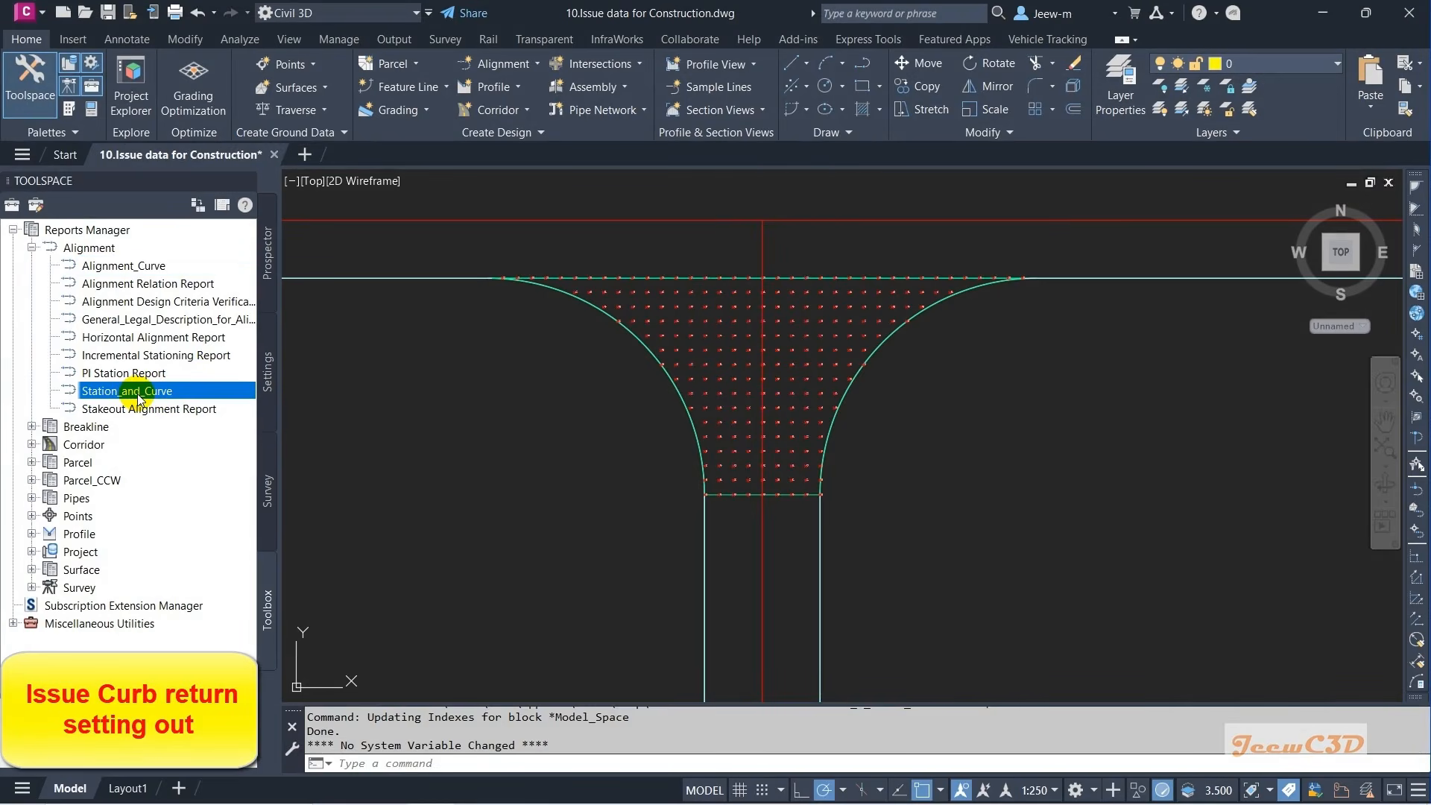
right_click(142, 393)
click(182, 399)
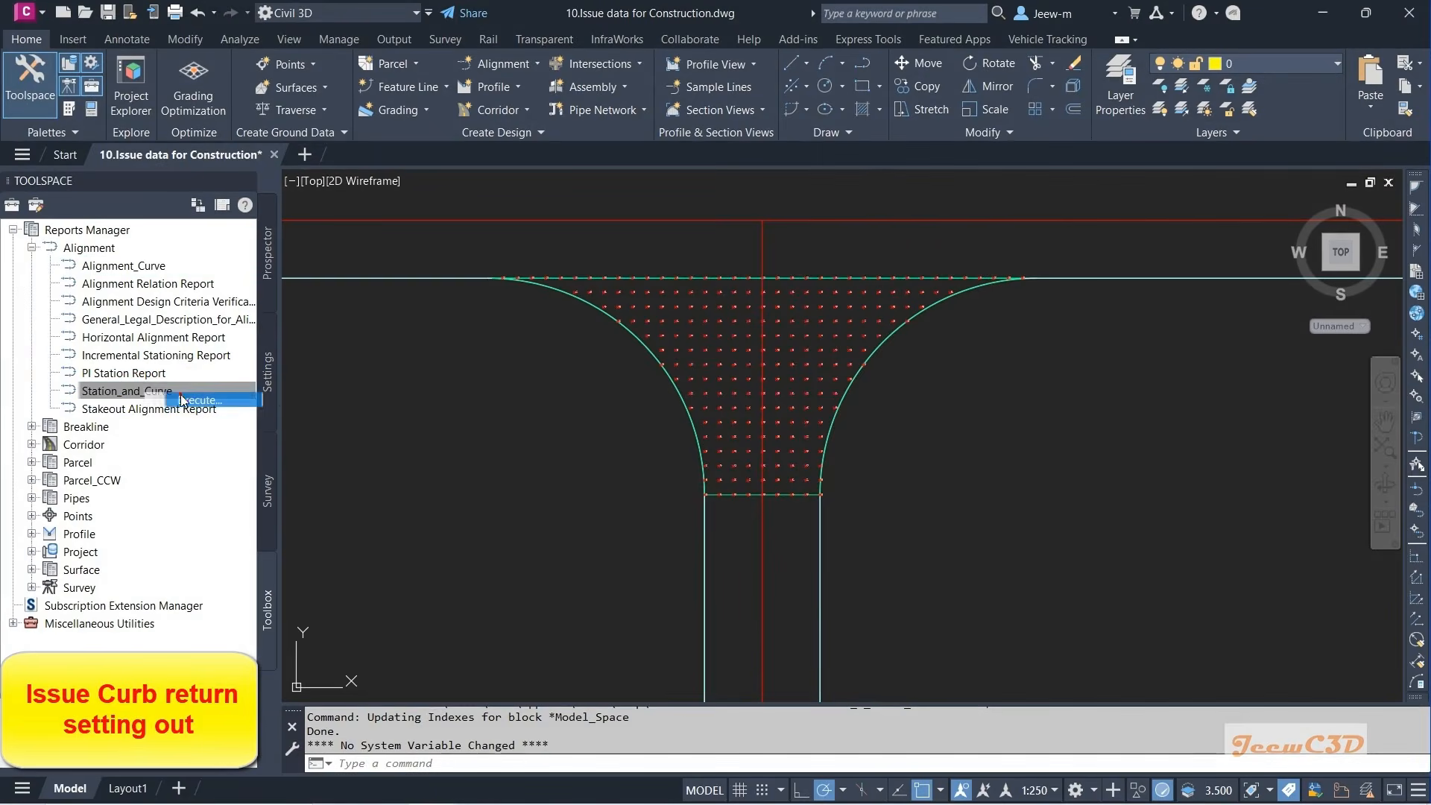
- Clear every object from the XML report export and include the SE Curb Return alignment
click(660, 216)
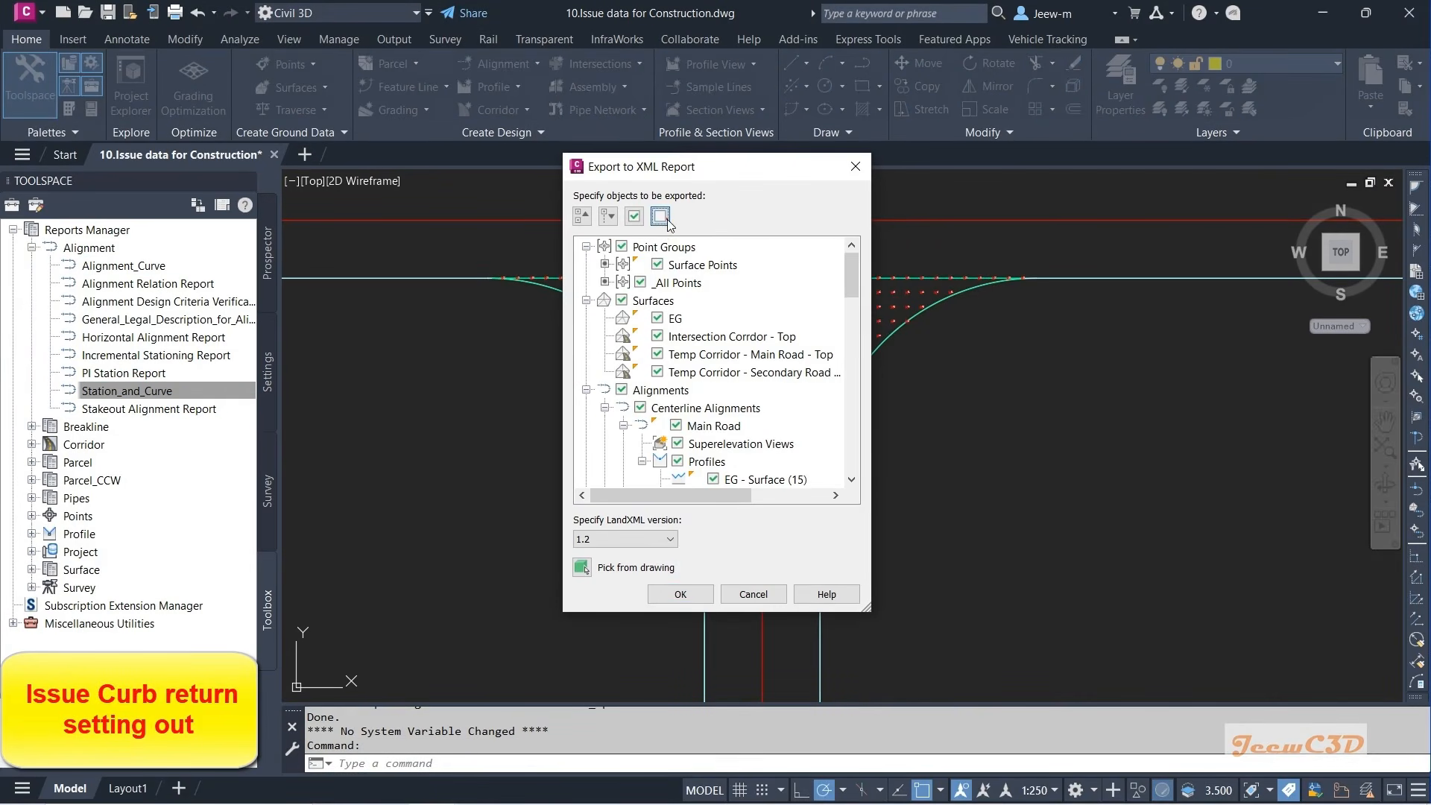
click(623, 426)
click(623, 444)
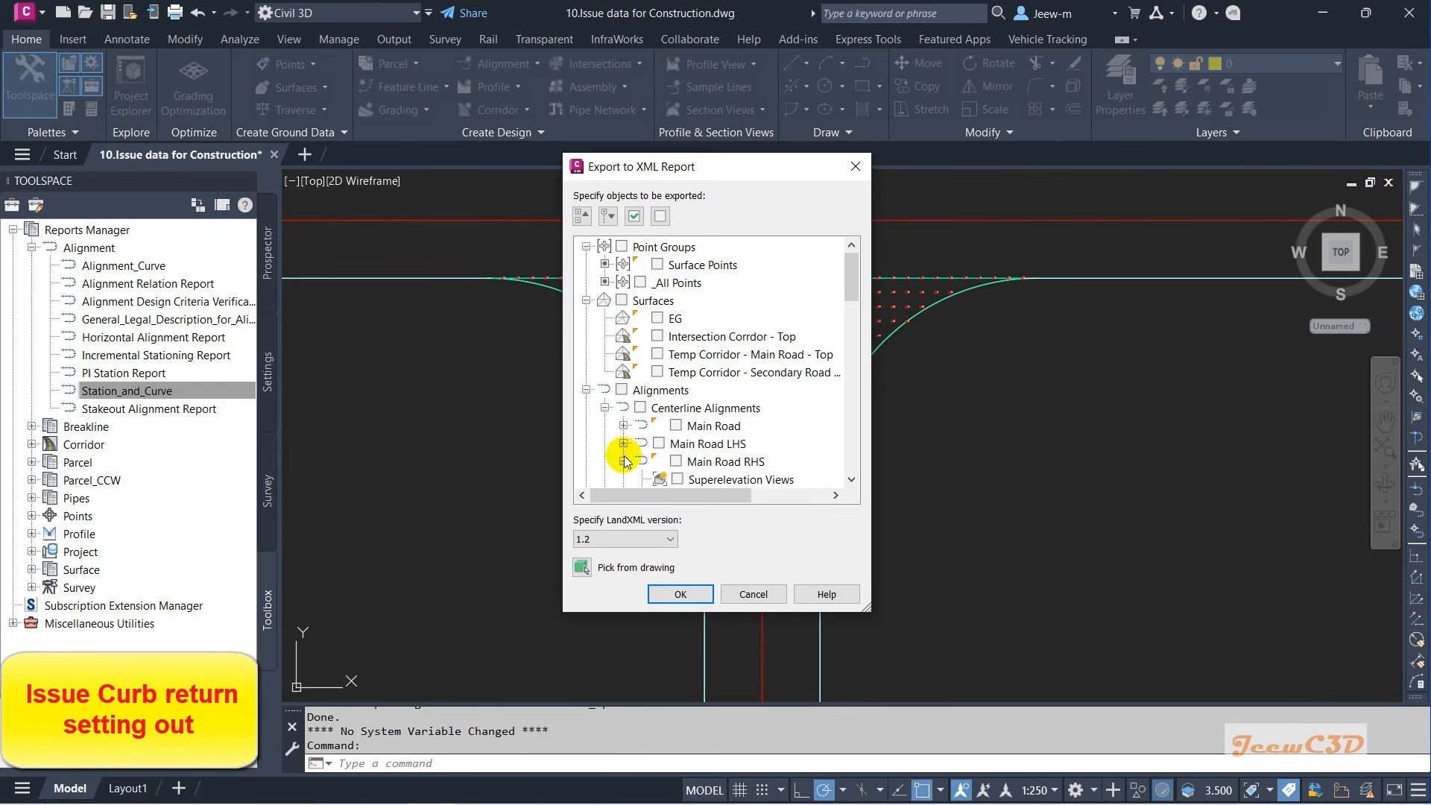
click(623, 461)
scroll(689, 466, down, 1)
click(676, 425)
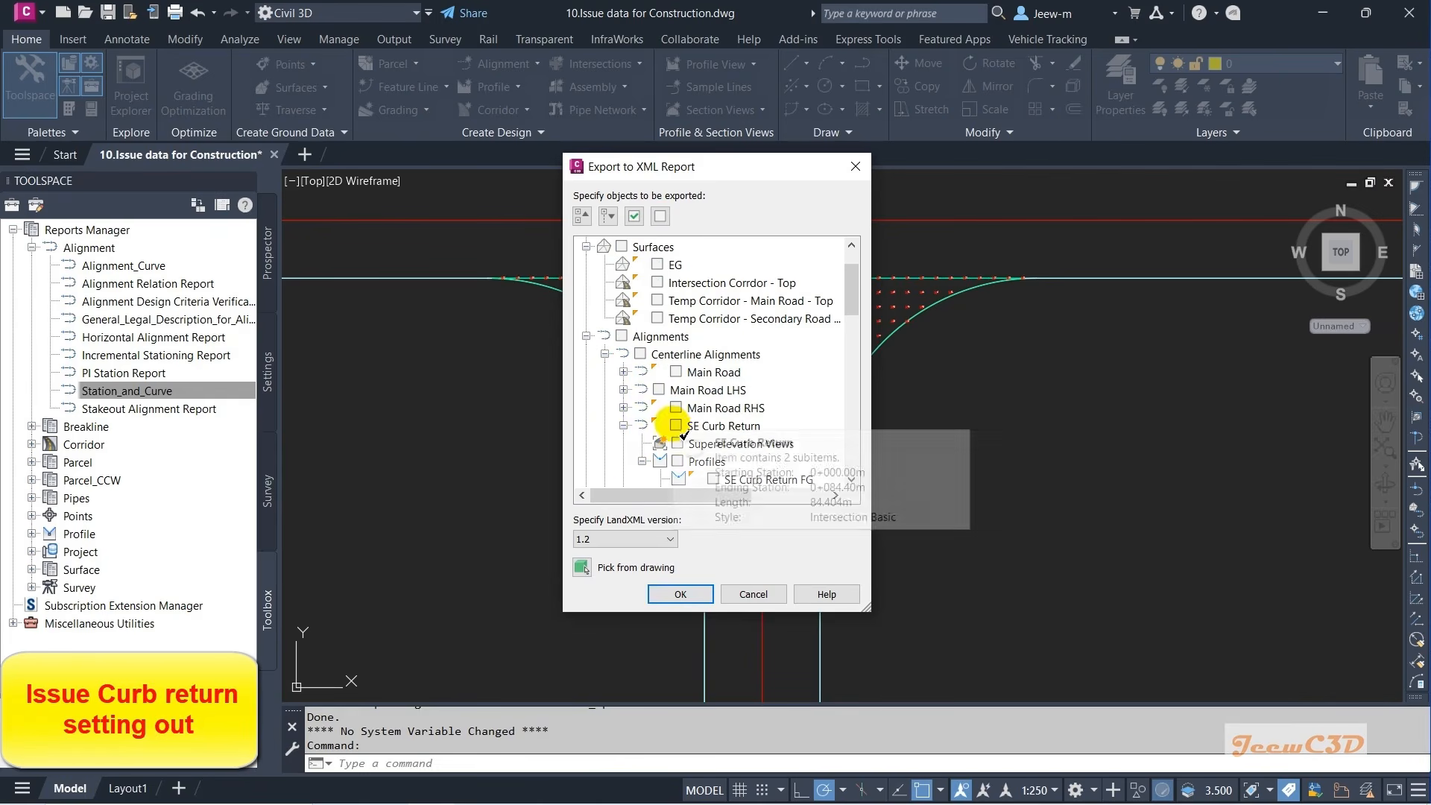
- Add the SW Curb Return alignment to the station and curve export and accept the selection
click(624, 426)
click(623, 443)
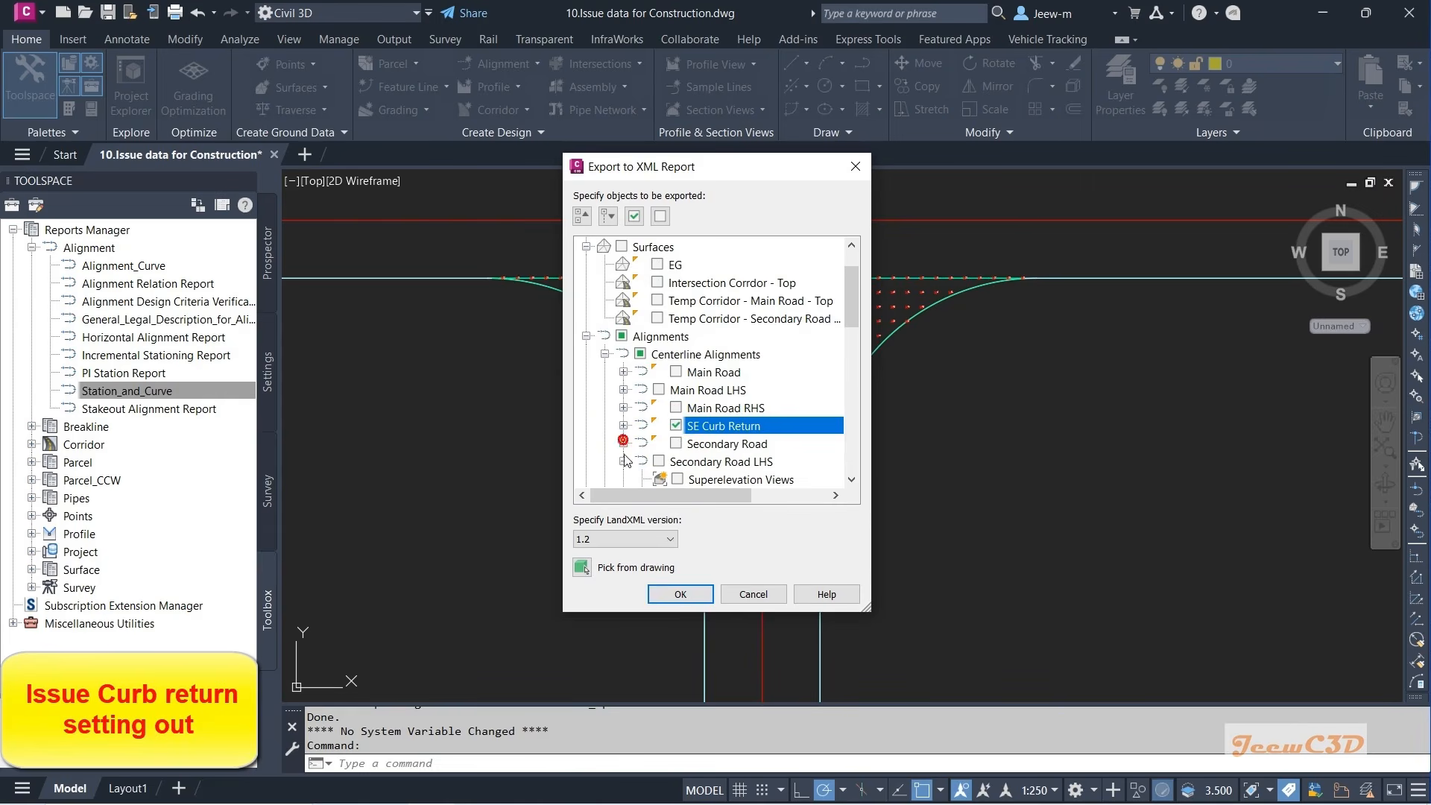
click(623, 462)
scroll(626, 465, down, 1)
click(623, 426)
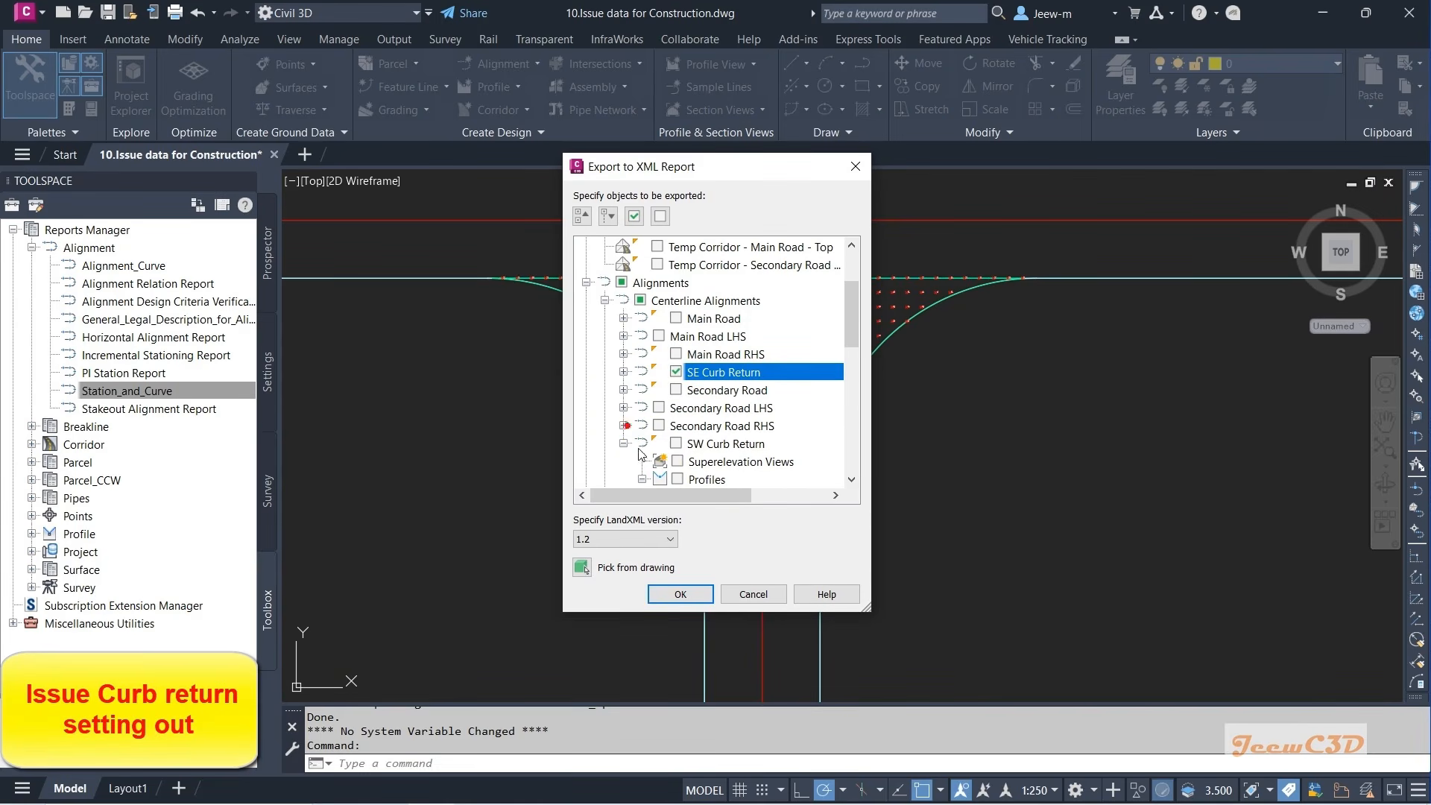
click(676, 443)
click(623, 444)
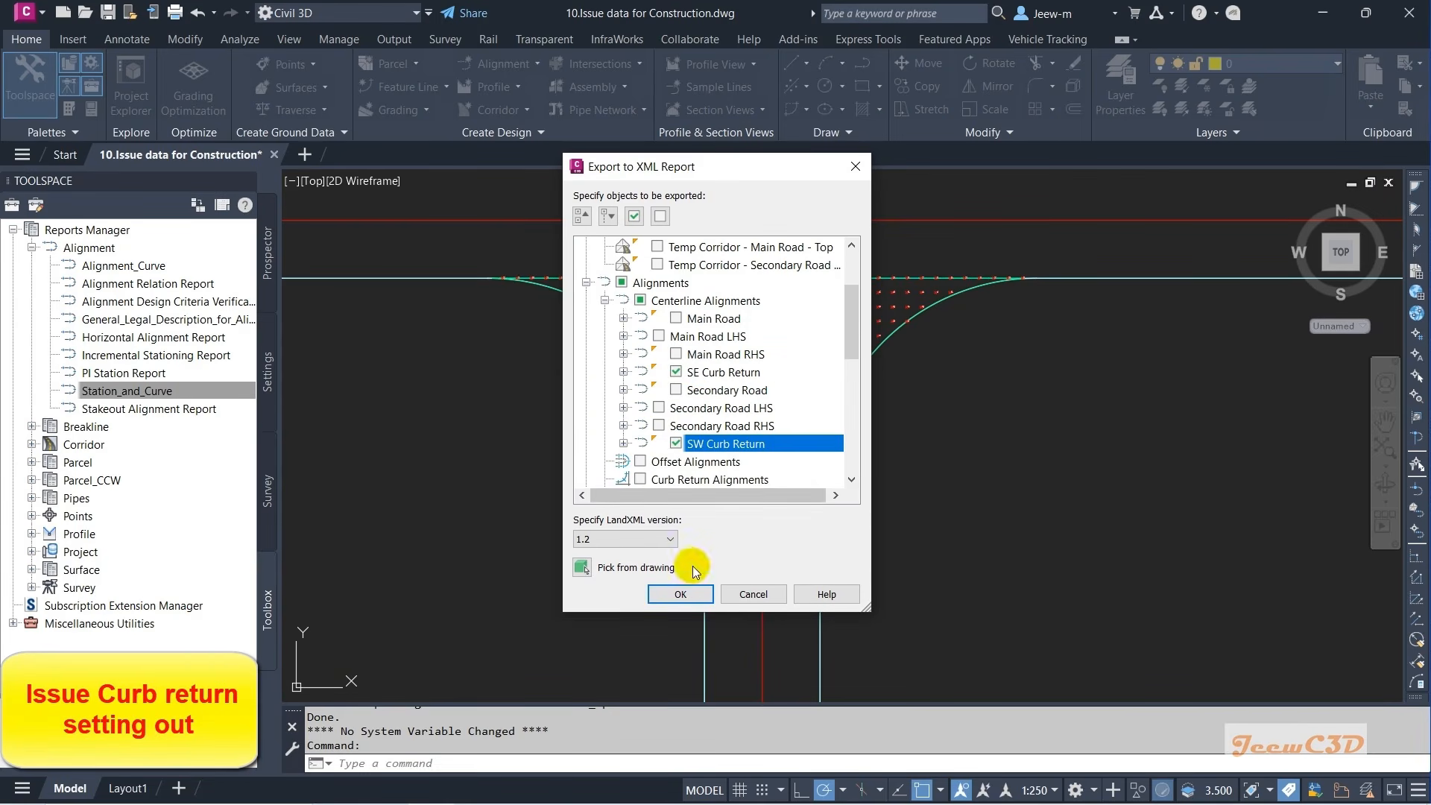
click(694, 594)
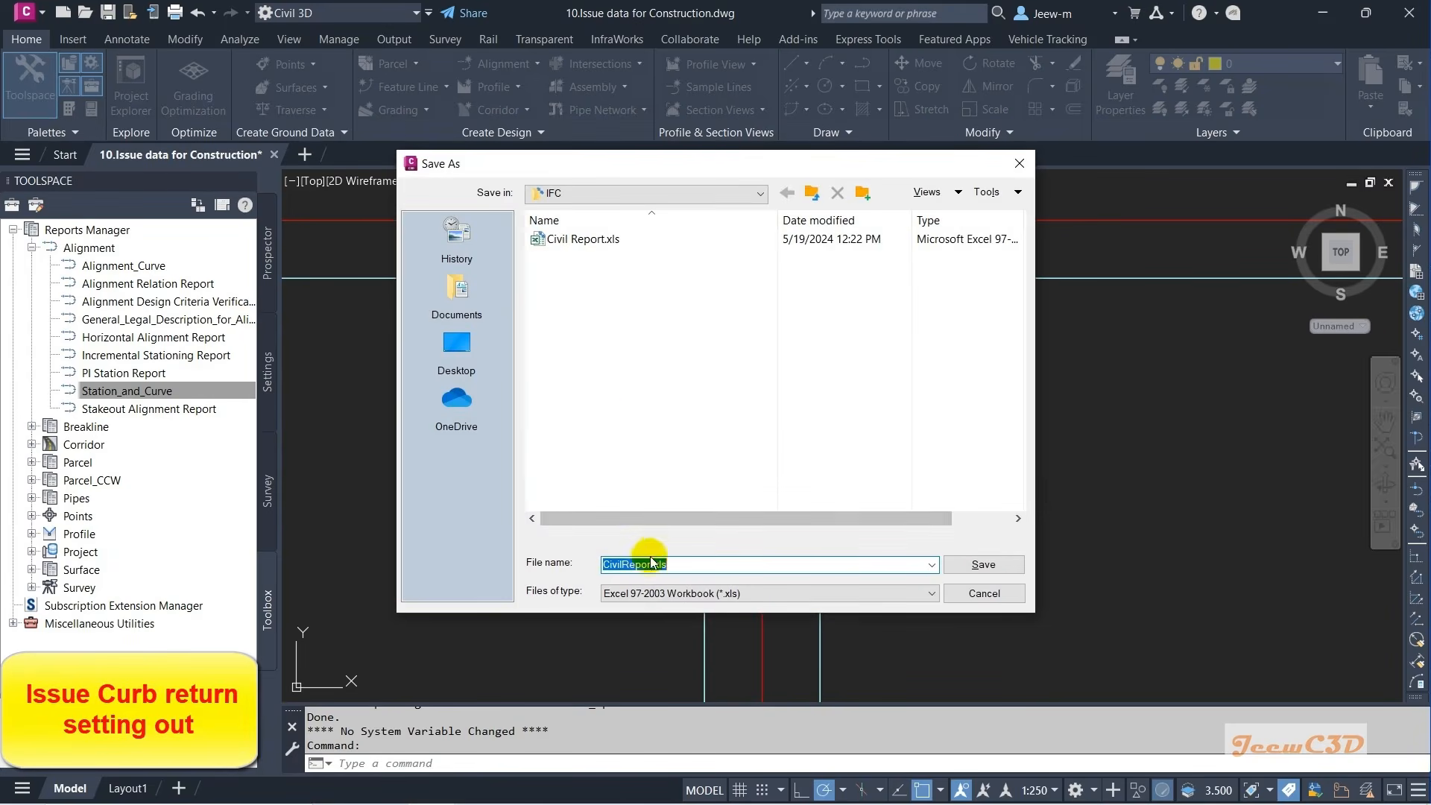
- Save the station and curve report in the IFC folder as CivilReport2.xls
click(659, 567)
click(656, 565)
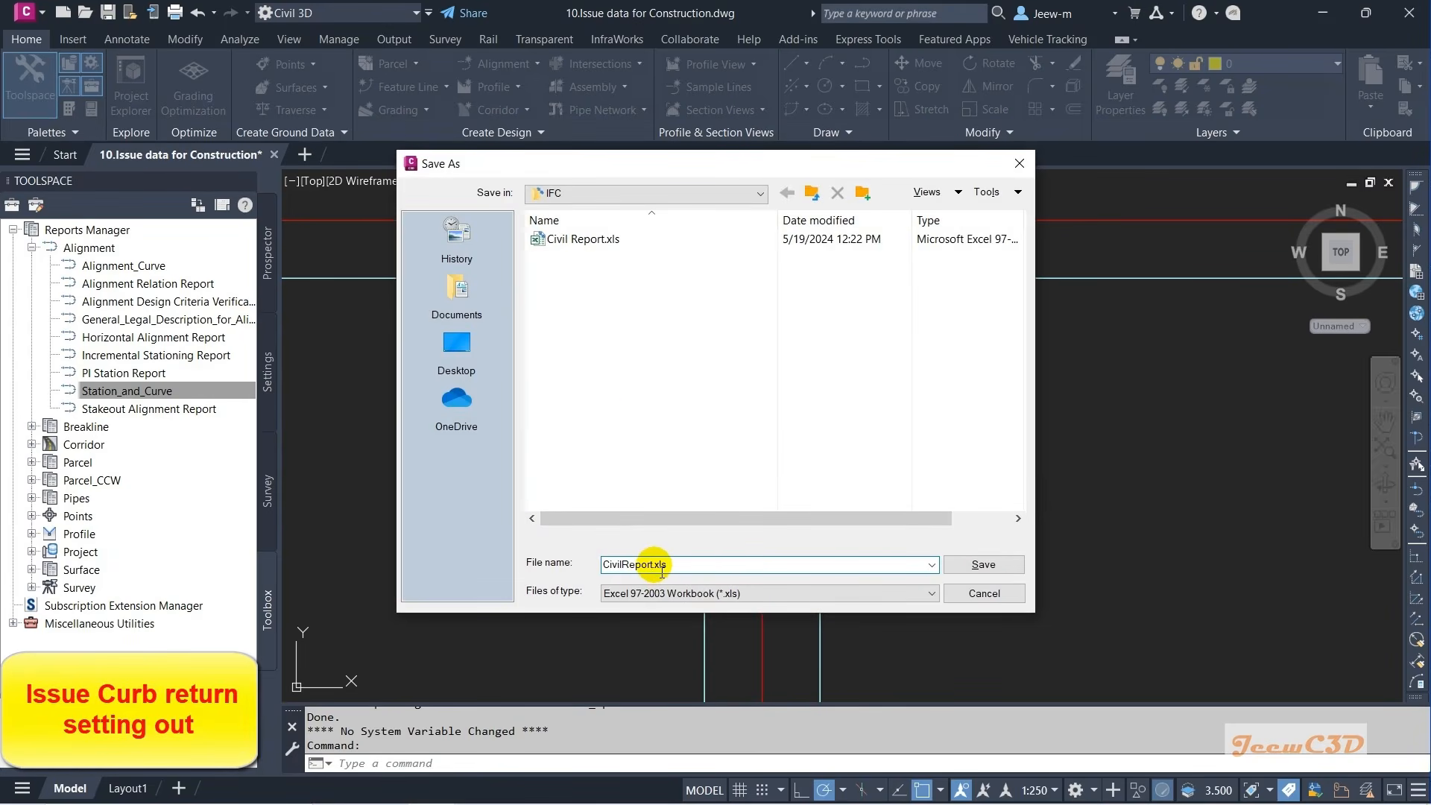
click(654, 564)
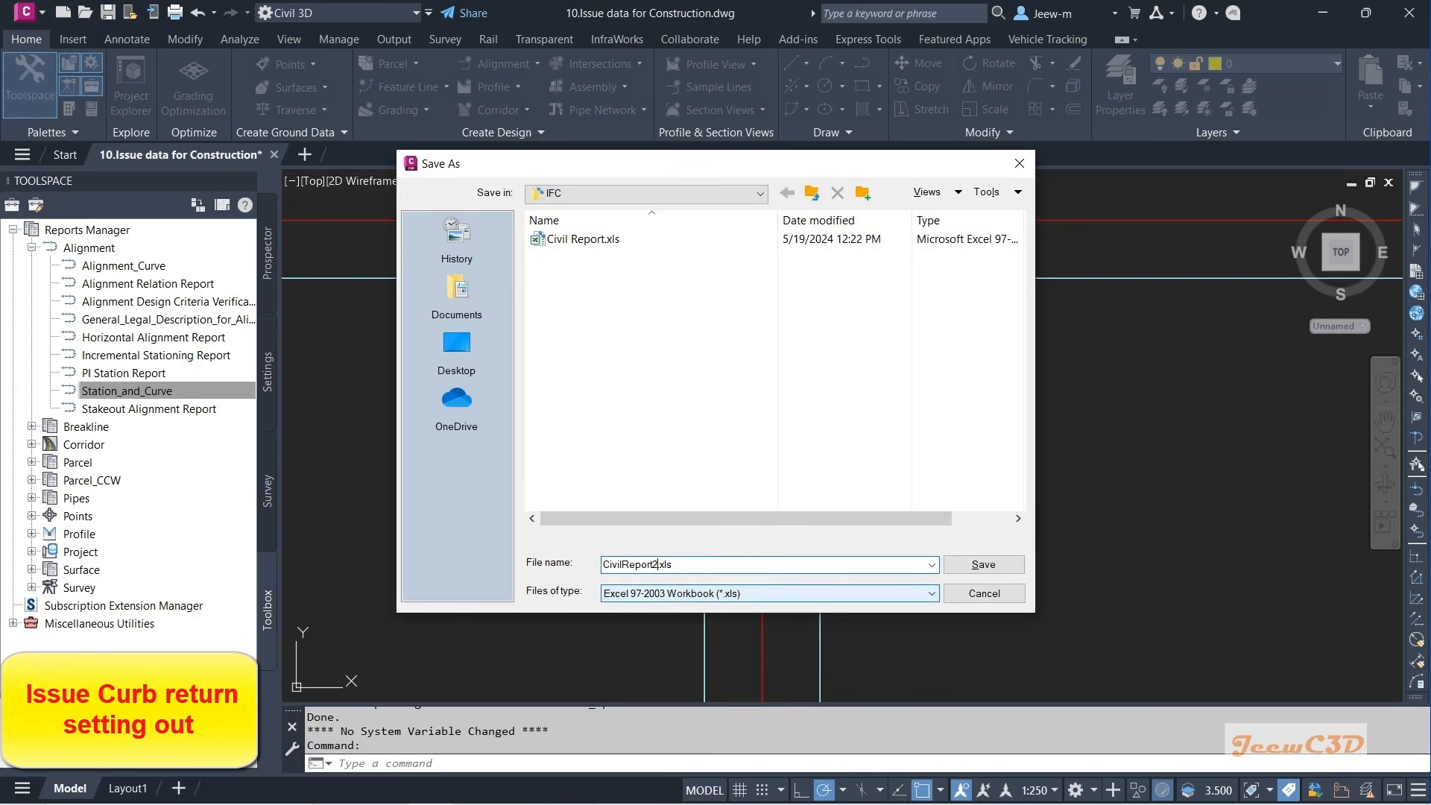
click(984, 564)
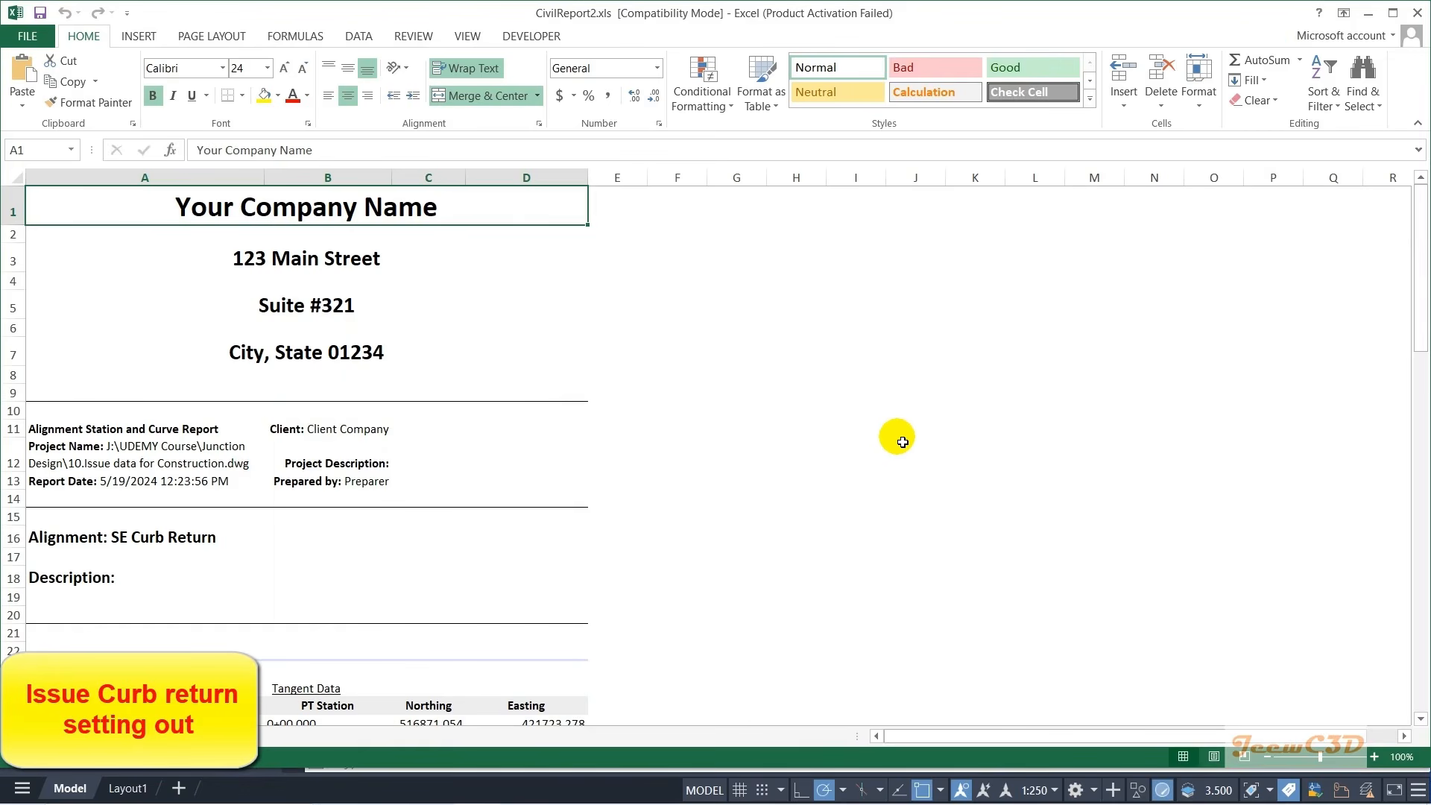
- Examine the stations, northings, eastings and curve data of both curb returns in the Excel report, and return to the Civil 3D drawing
scroll(782, 426, down, 4)
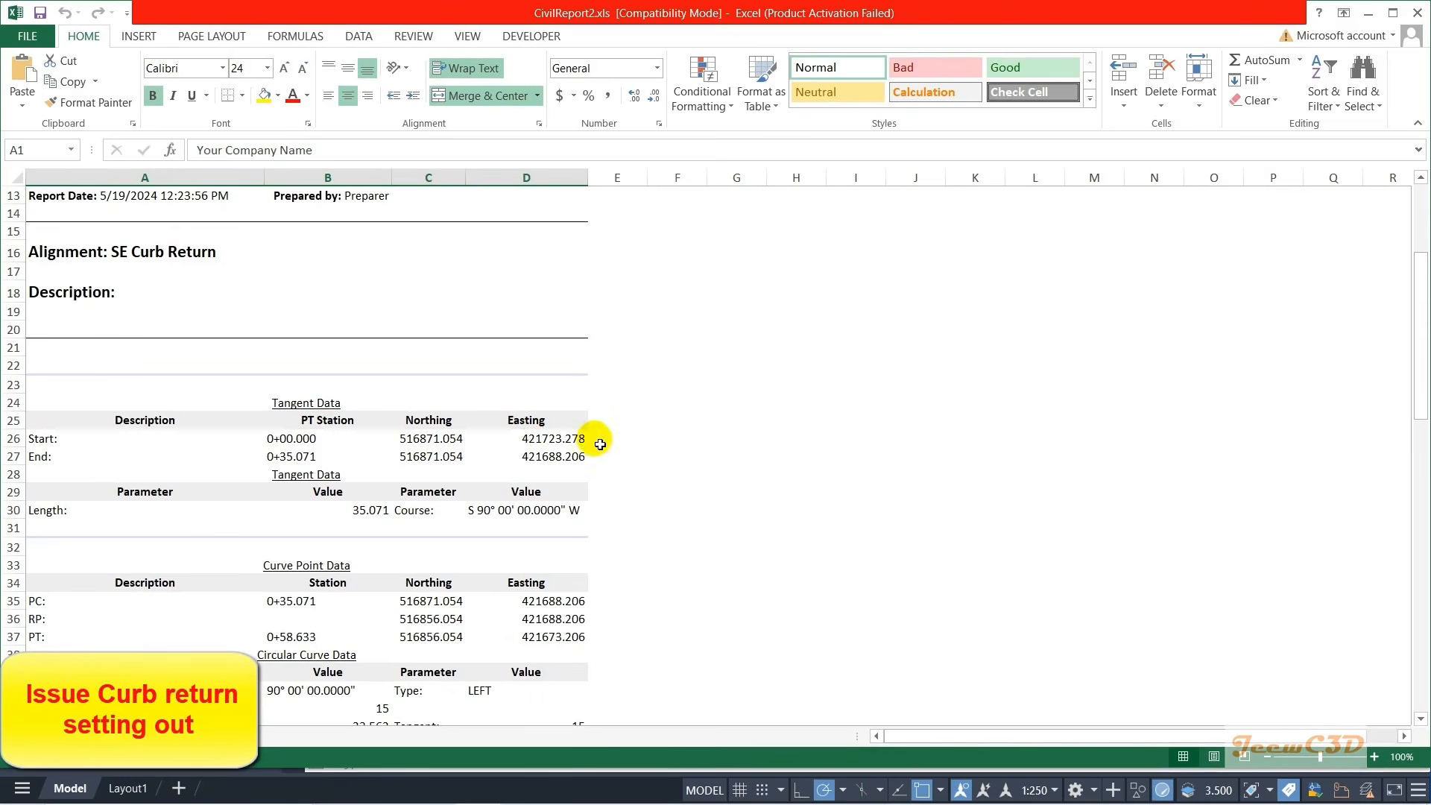
scroll(526, 454, down, 2)
scroll(432, 440, down, 1)
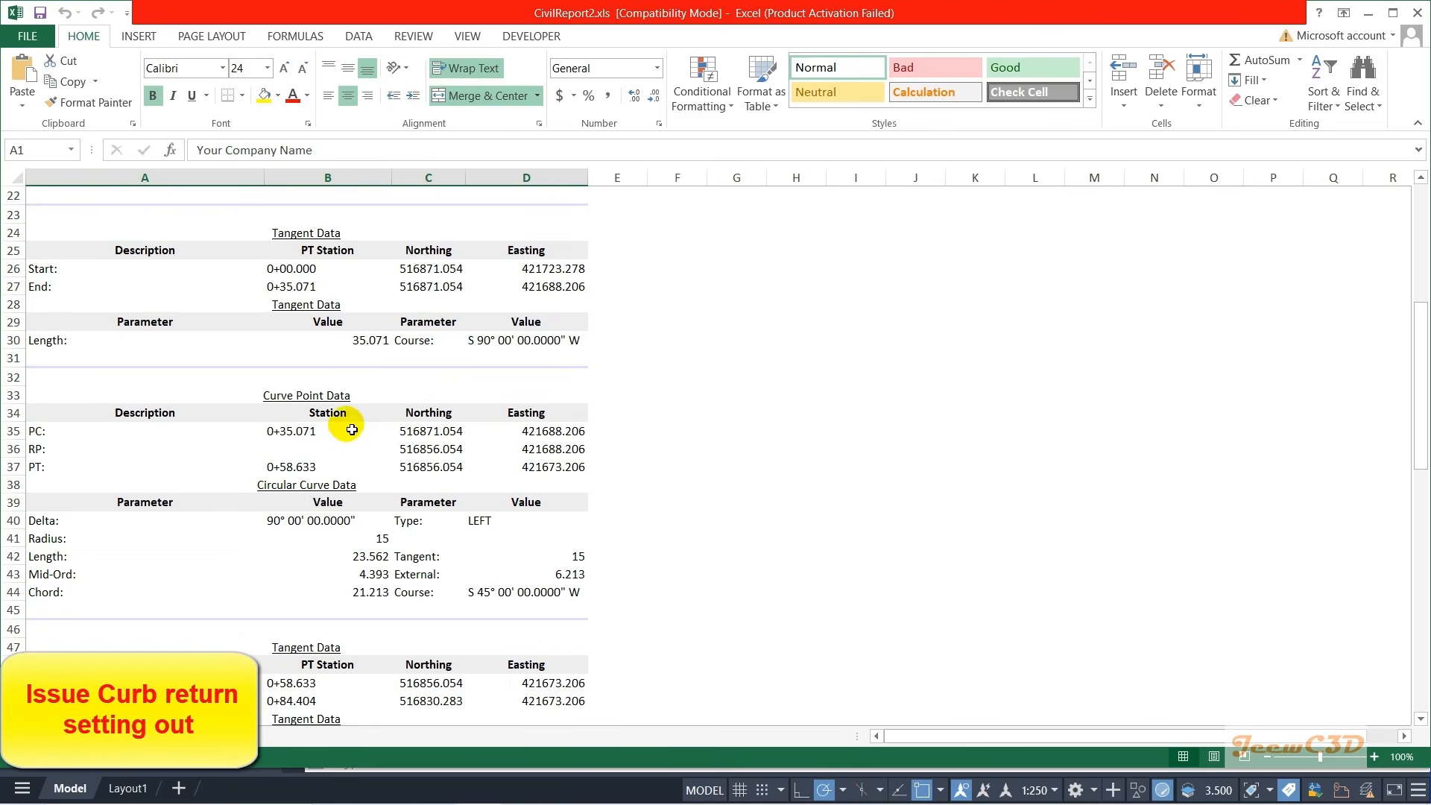
scroll(345, 418, up, 2)
scroll(25, 280, up, 1)
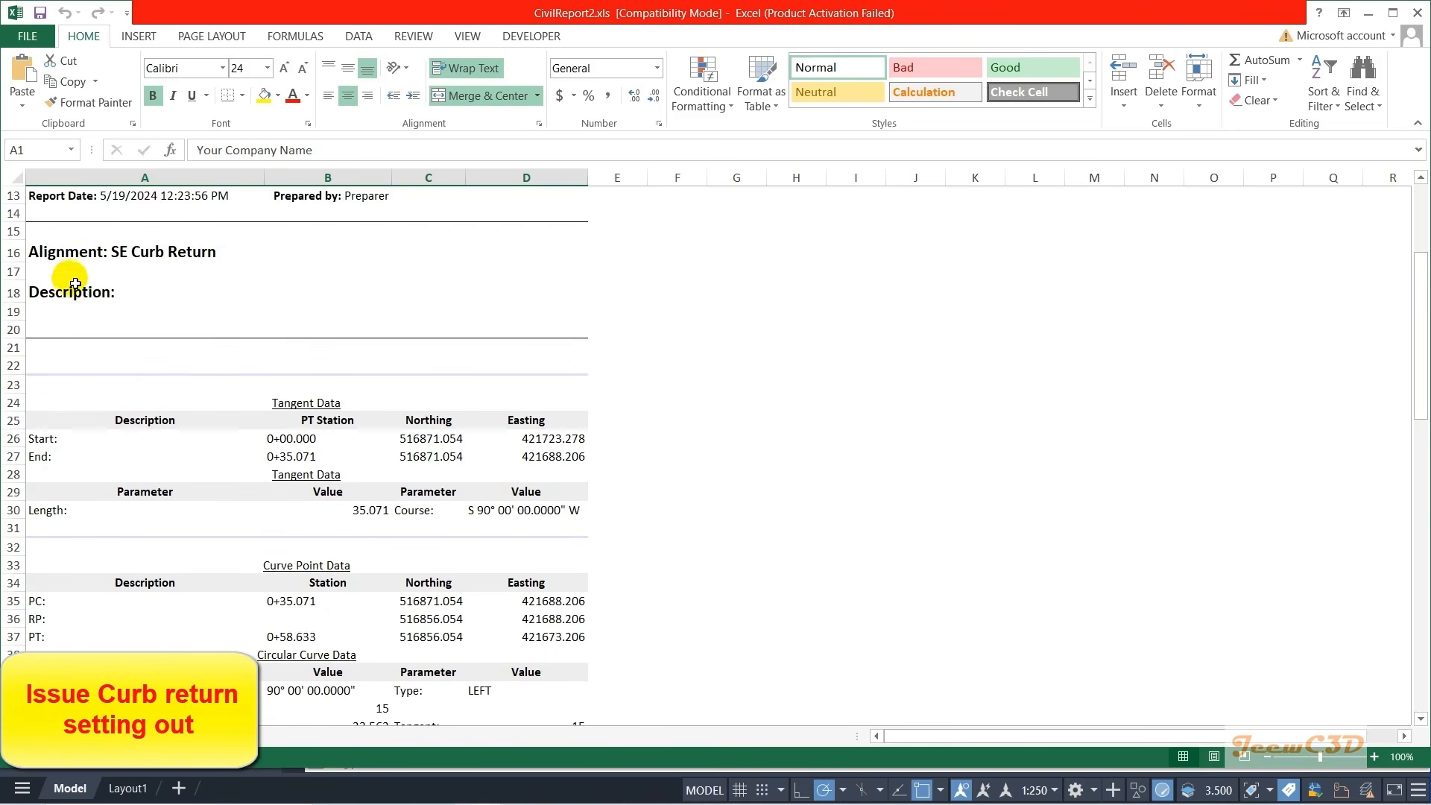
scroll(227, 317, down, 10)
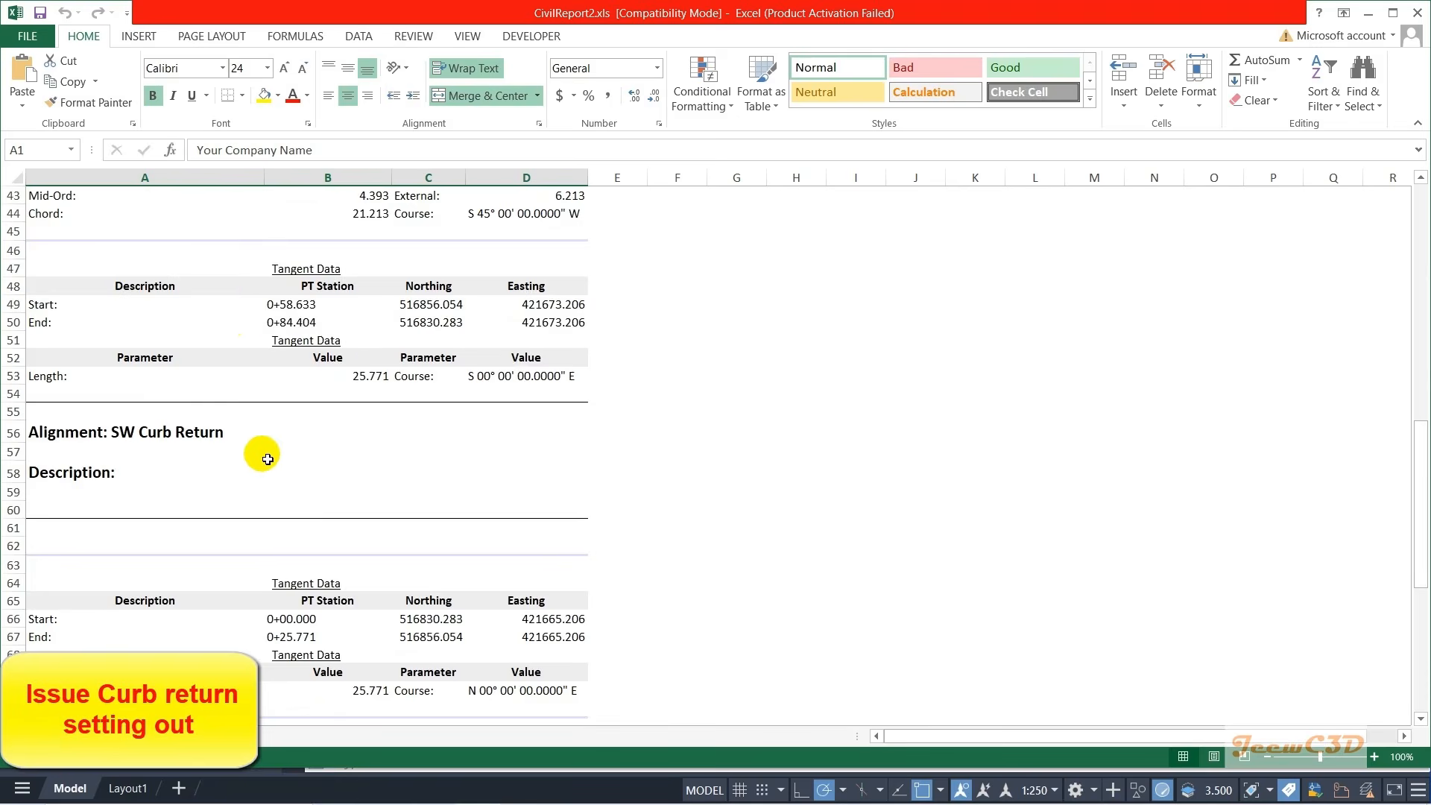
scroll(262, 457, down, 8)
scroll(708, 433, up, 19)
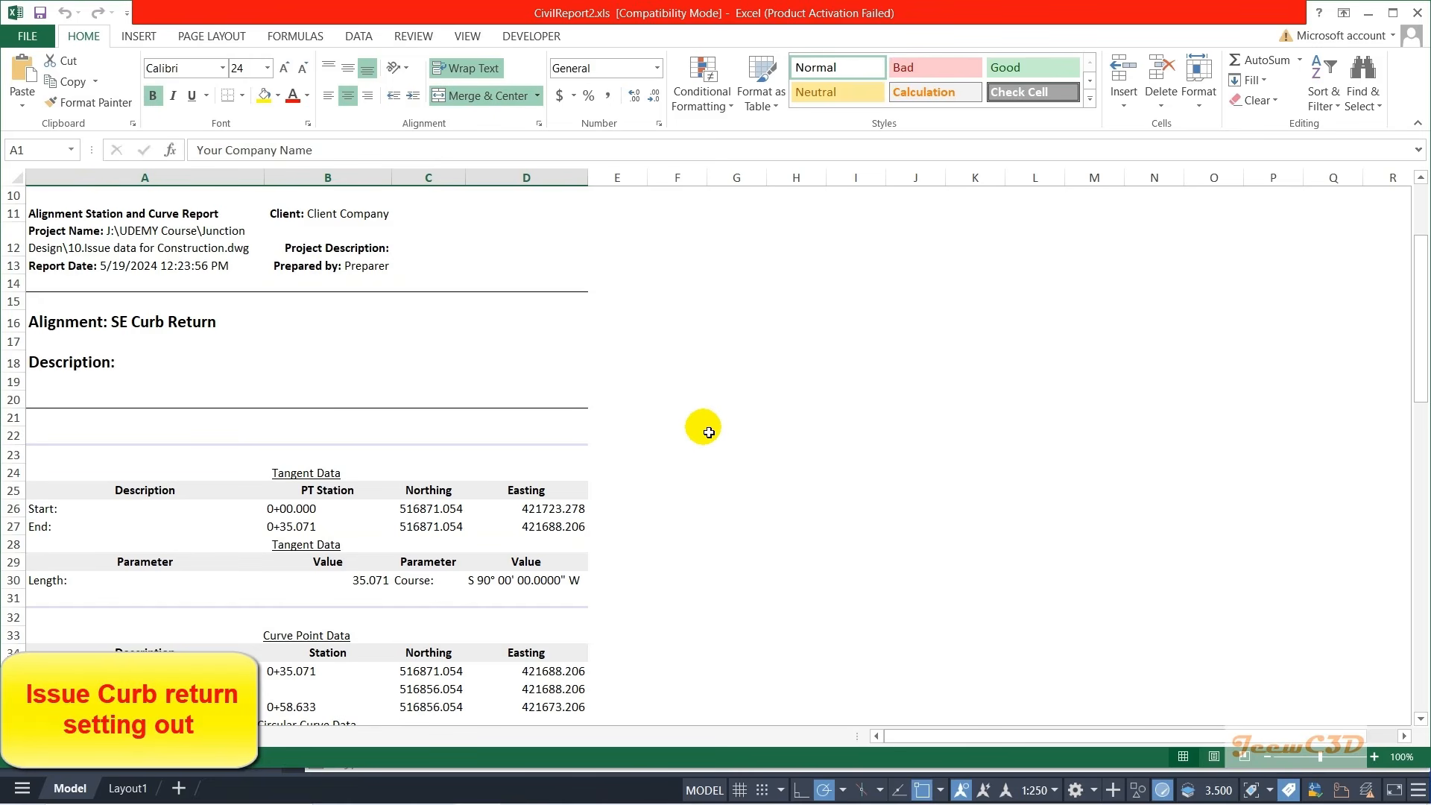
scroll(708, 432, up, 3)
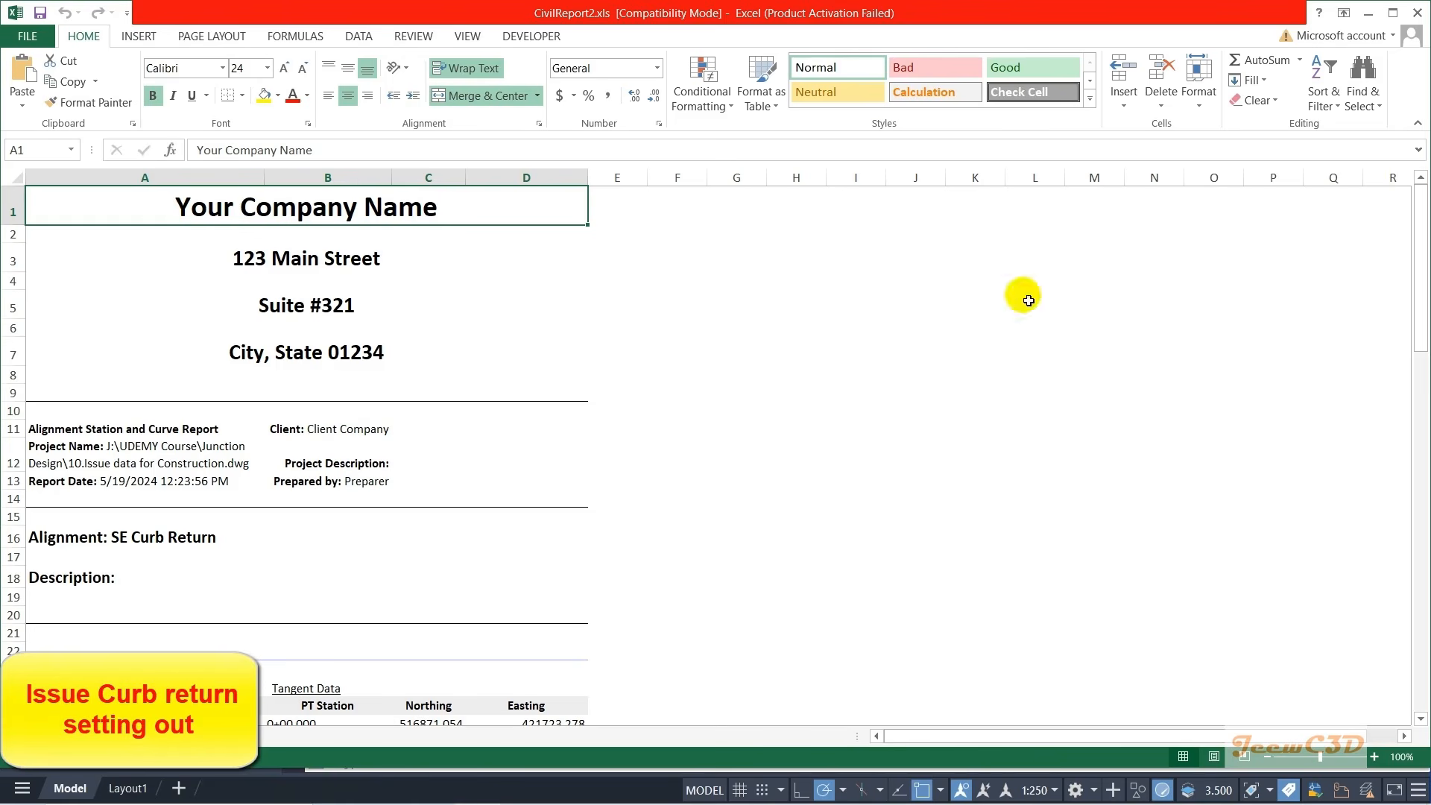
click(1368, 12)
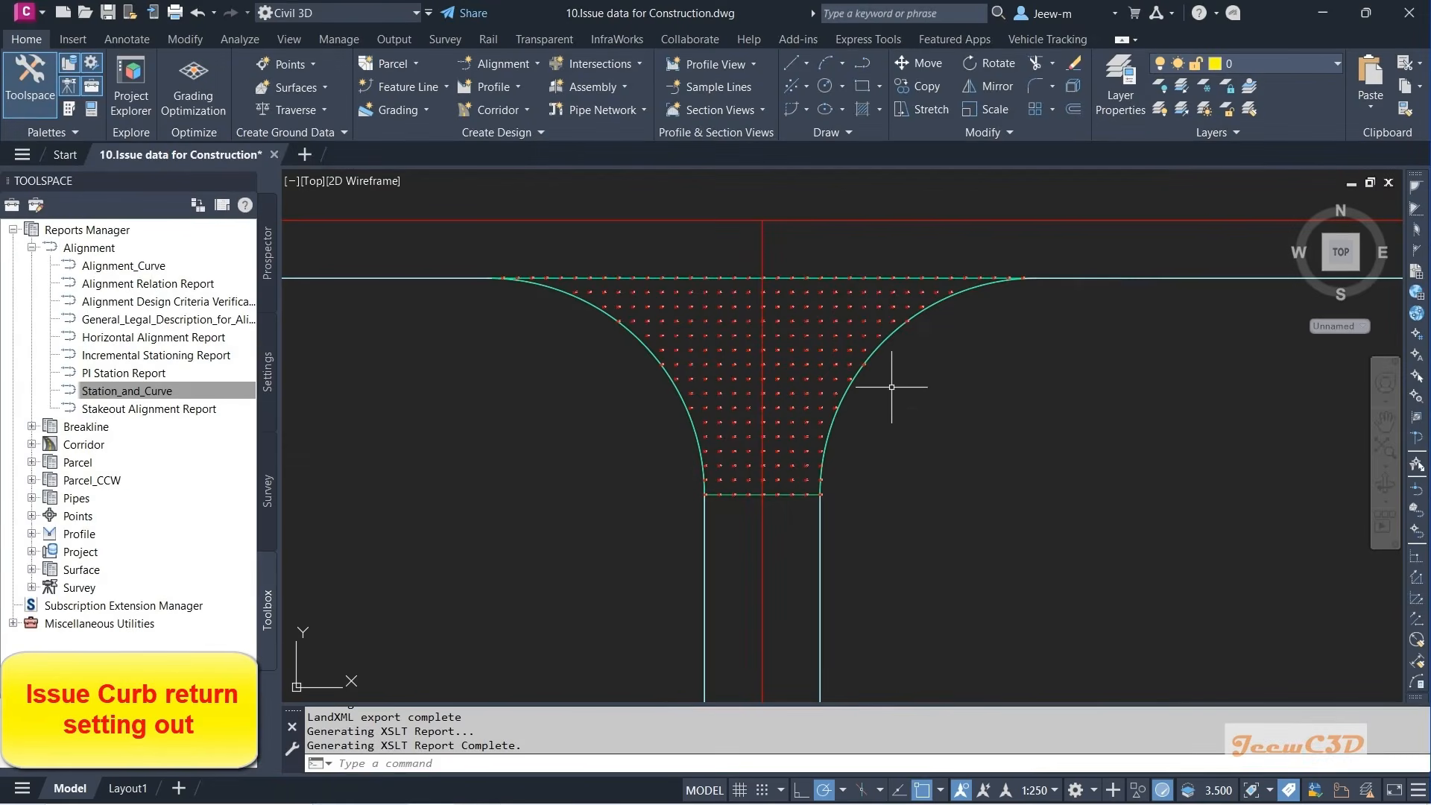
mouse_move(928, 407)
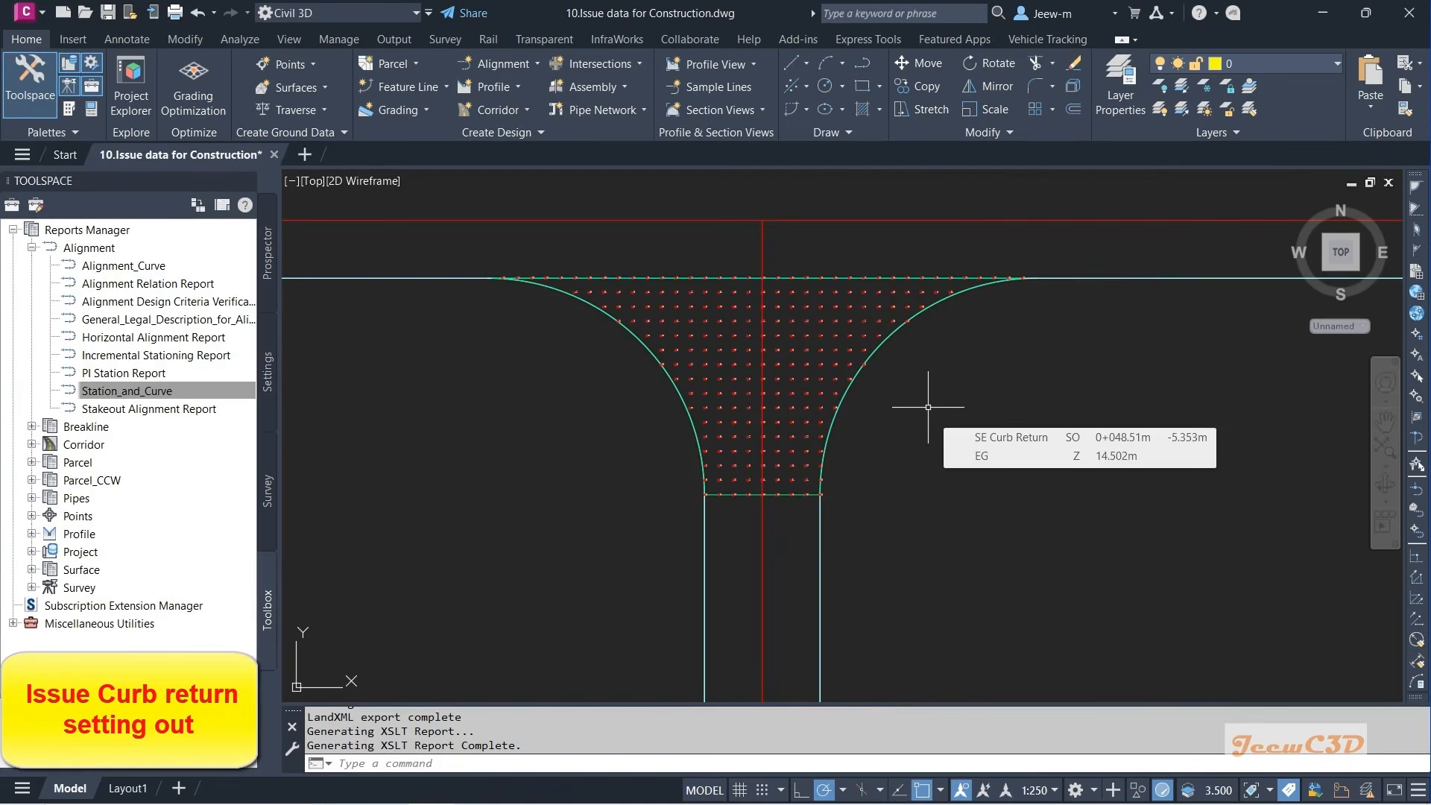